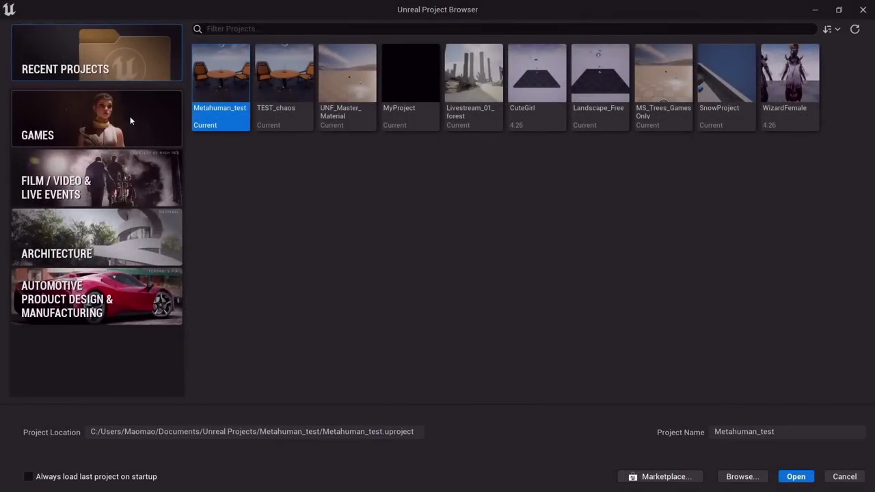
Create a games project named MyFirstForest from the Third Person template.
click(116, 116)
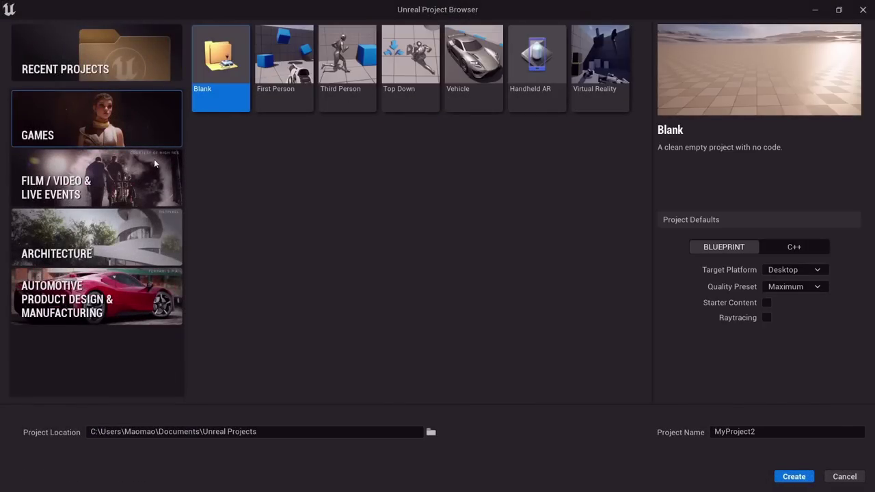
click(296, 79)
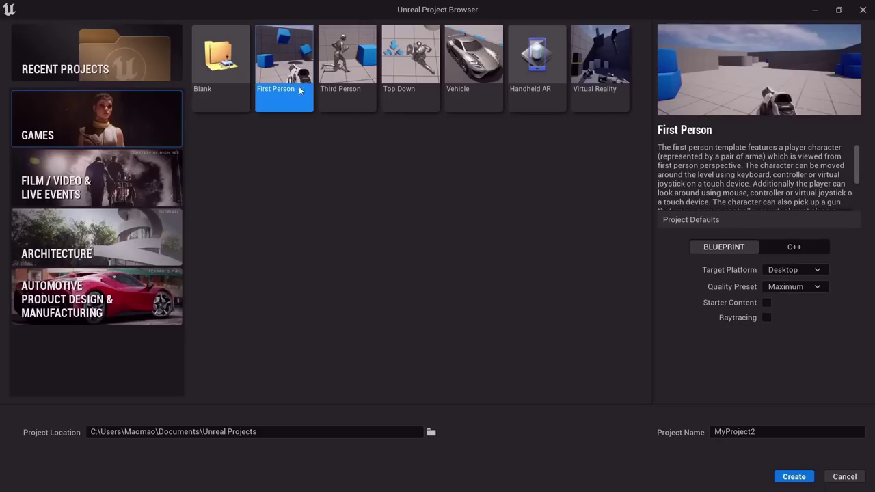
click(354, 92)
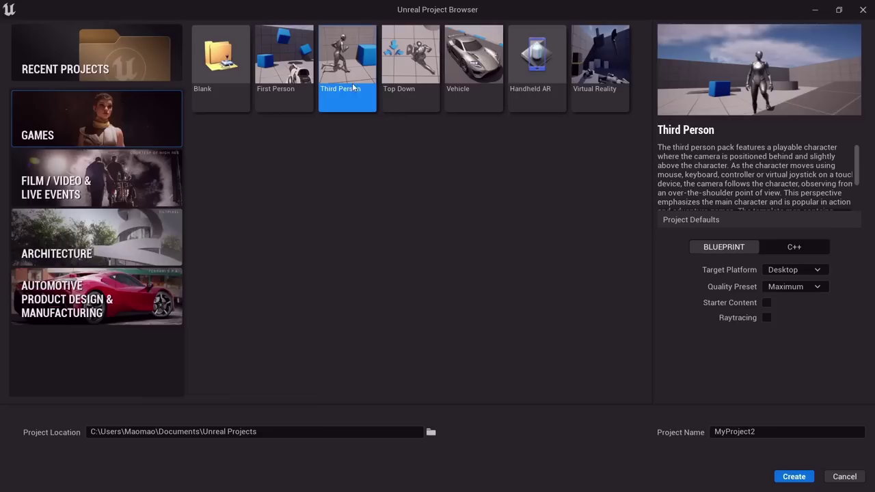
click(774, 433)
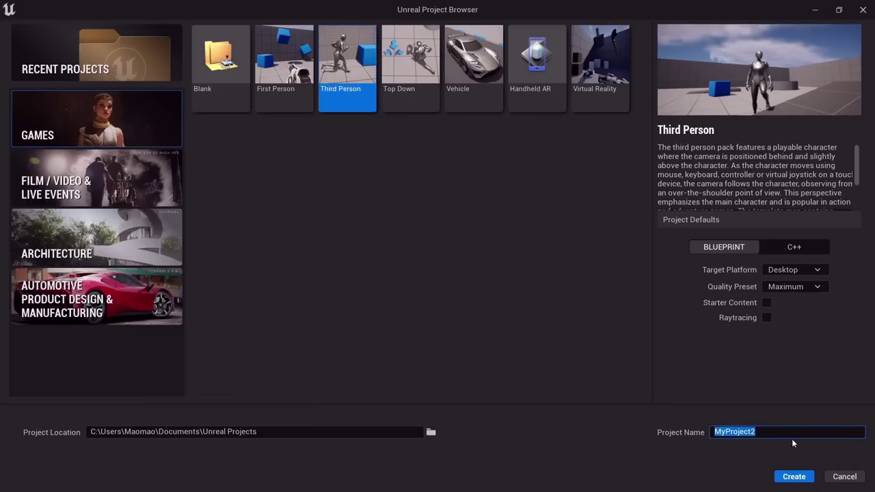
text(M)
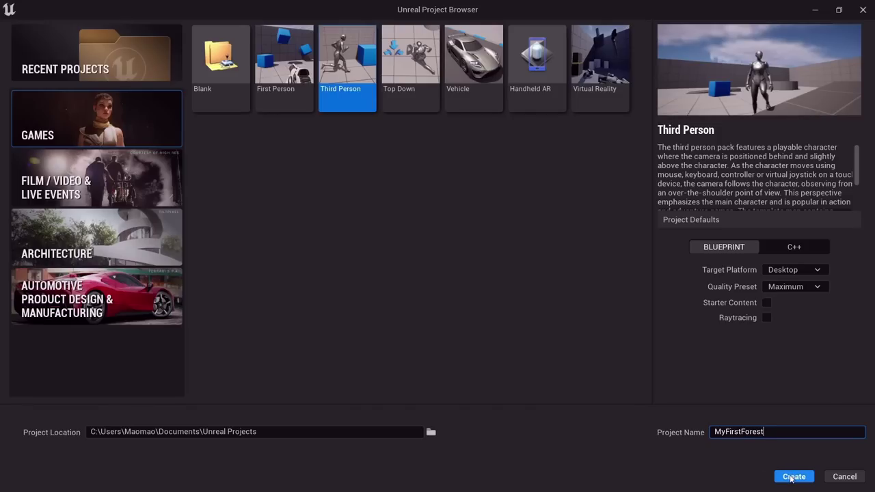
click(793, 476)
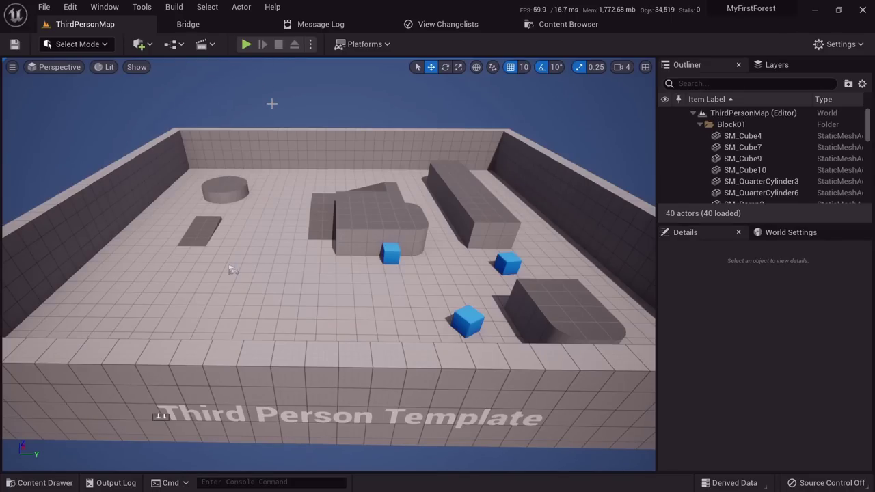
Fly the viewport camera through the template arena to examine its walls, blocks and sky.
right_drag(272, 104, 420, 75)
key(w)
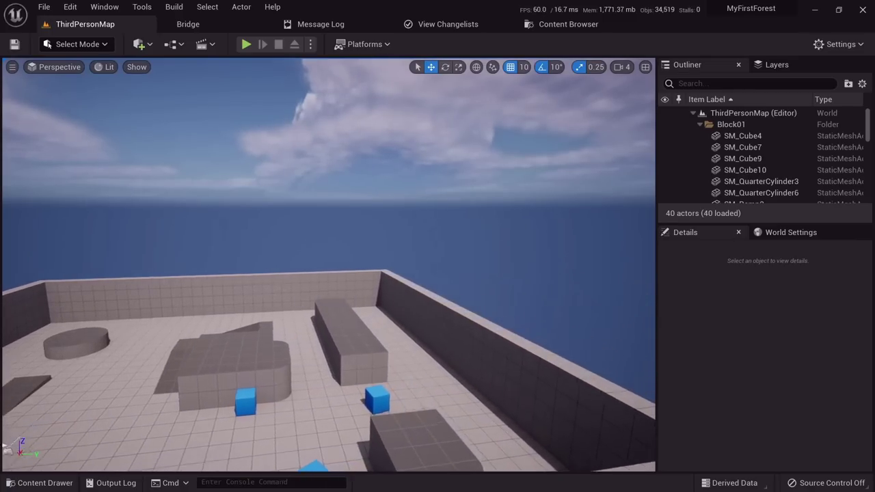
key(w)
right_drag(328, 265, 295, 200)
key(s)
key(w)
key(s)
key(d)
key(a)
key(w)
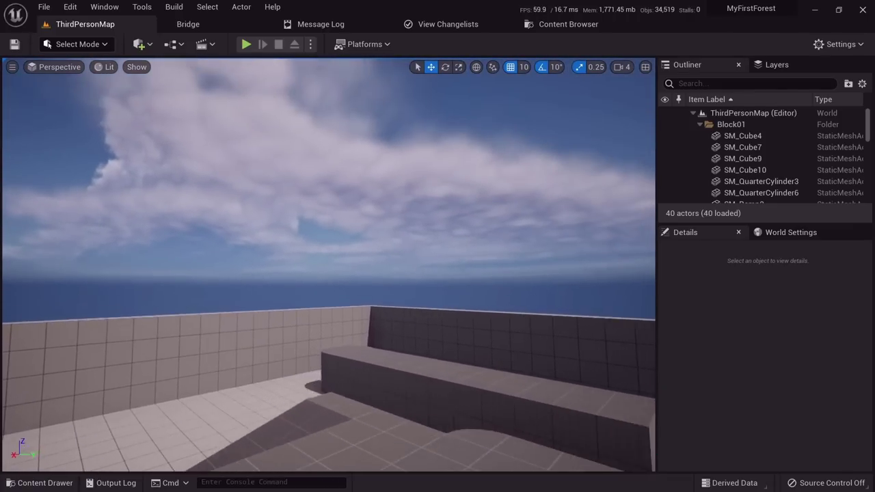
right_drag(356, 300, 301, 307)
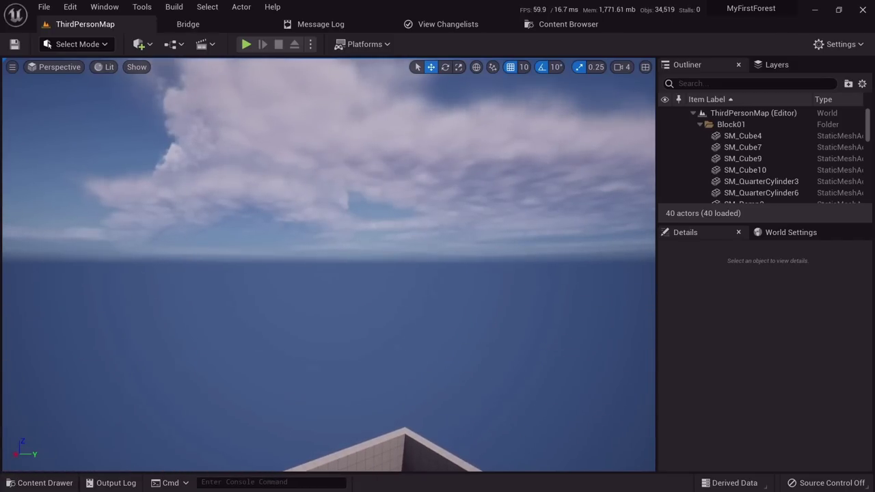
Move the camera back, sideways, up and down, and pan around the arena to view the ramps and blue cubes.
right_drag(301, 308, 293, 352)
key(s)
key(q)
key(d)
key(a)
key(s)
key(e)
key(s)
key(a)
right_drag(277, 321, 279, 130)
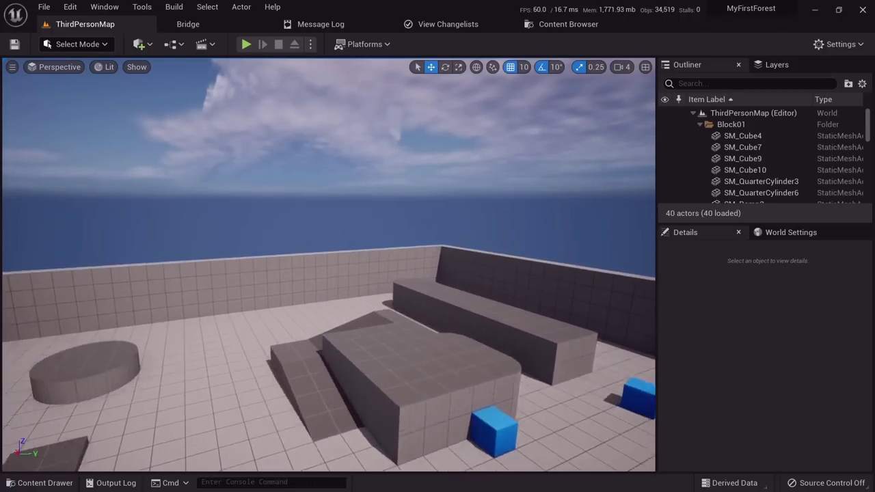
middle_drag(328, 267, 397, 239)
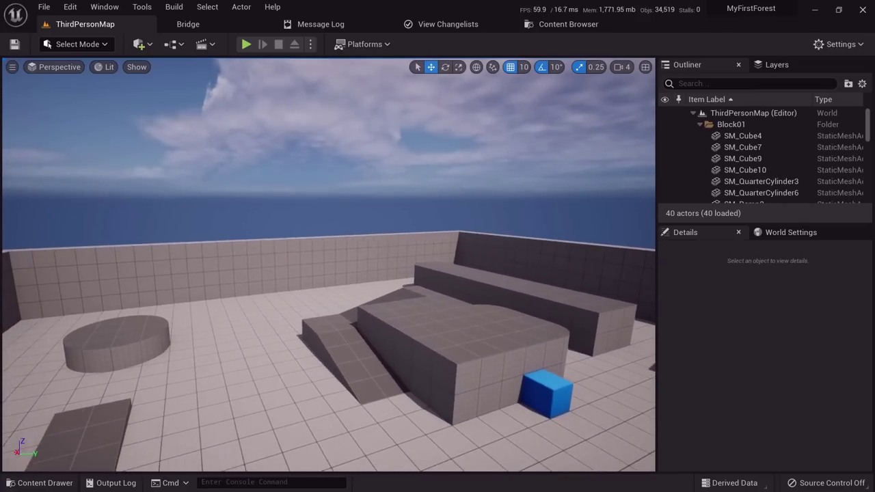
mouse_move(328, 274)
right_down()
mouse_move(260, 273)
mouse_move(328, 273)
right_up()
drag(328, 273, 304, 236)
right_drag(355, 274, 272, 269)
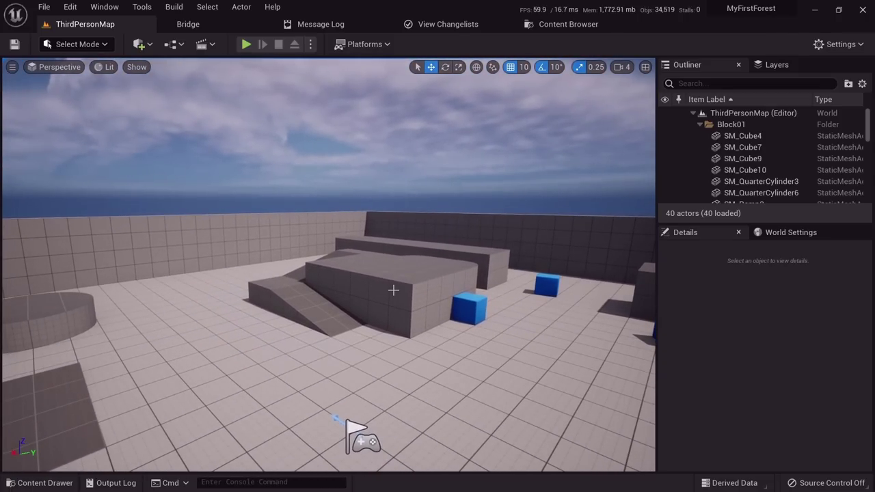
Select the blue cube beside the large central block and inspect it up close from several angles.
click(471, 316)
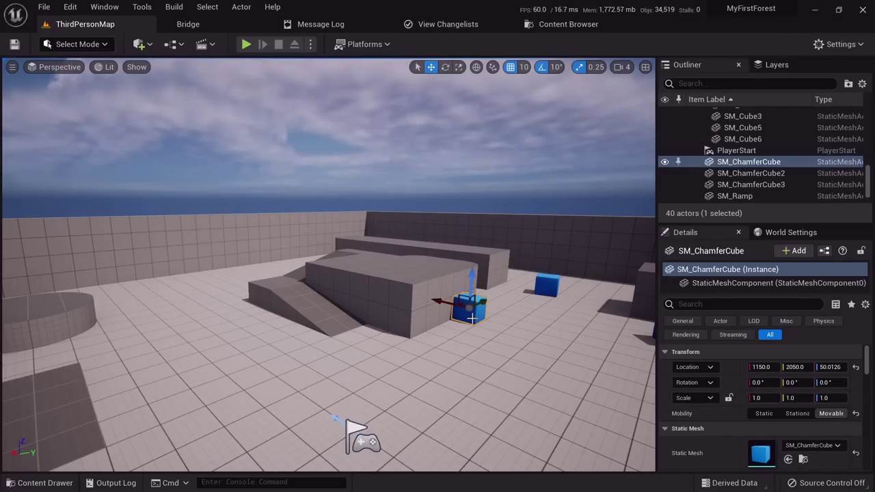
key(f)
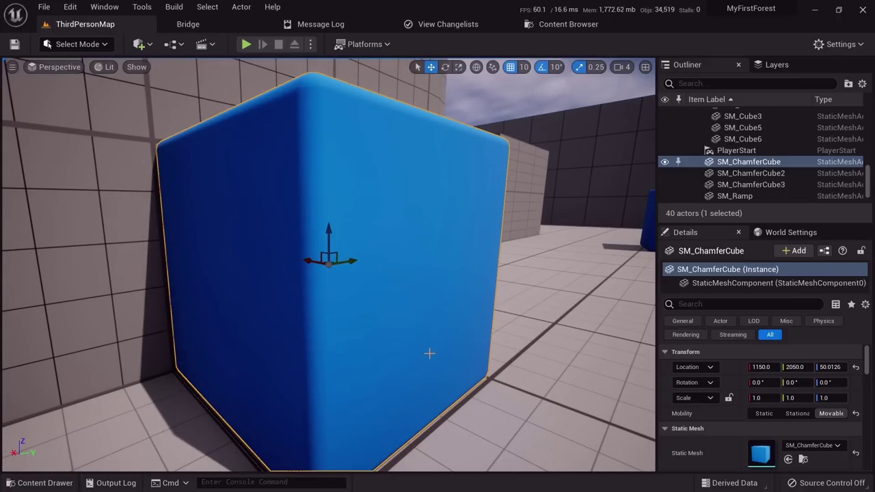
alt+drag(438, 282, 153, 263)
alt+drag(488, 301, 460, 299)
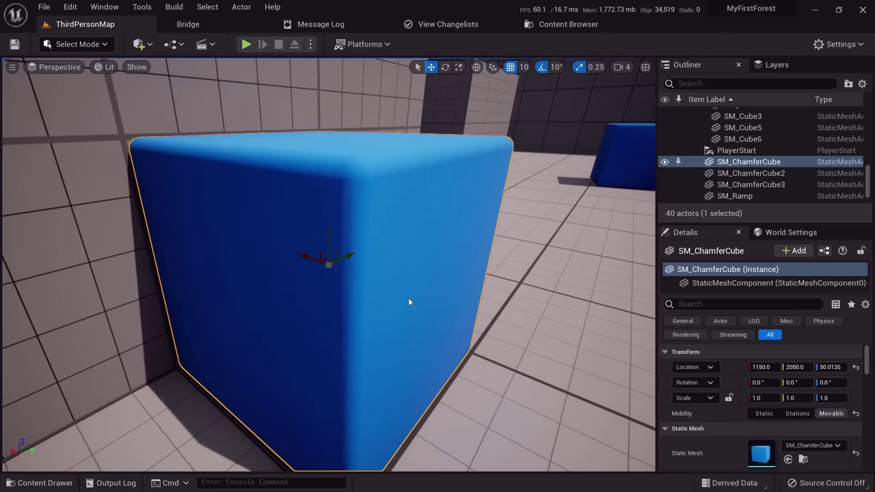
alt+right_drag(404, 316, 291, 316)
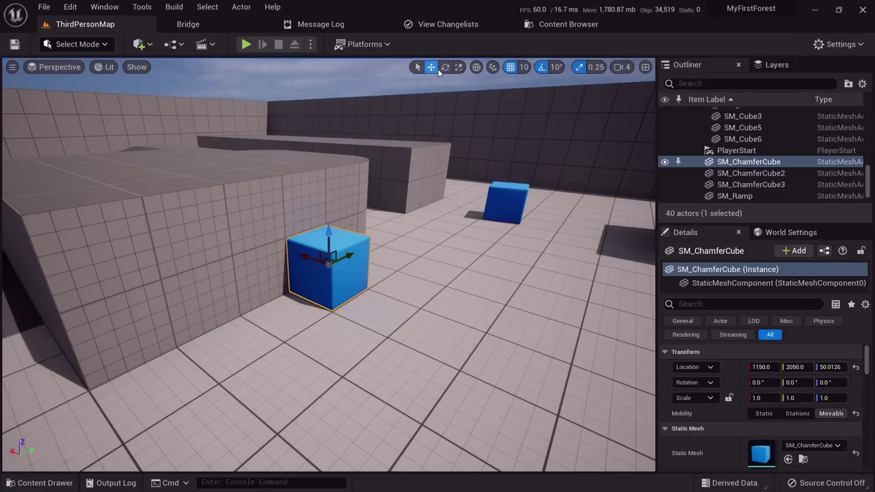
Cycle the selected cube's transform tool through the rotate, scale, select-only and move modes.
click(445, 67)
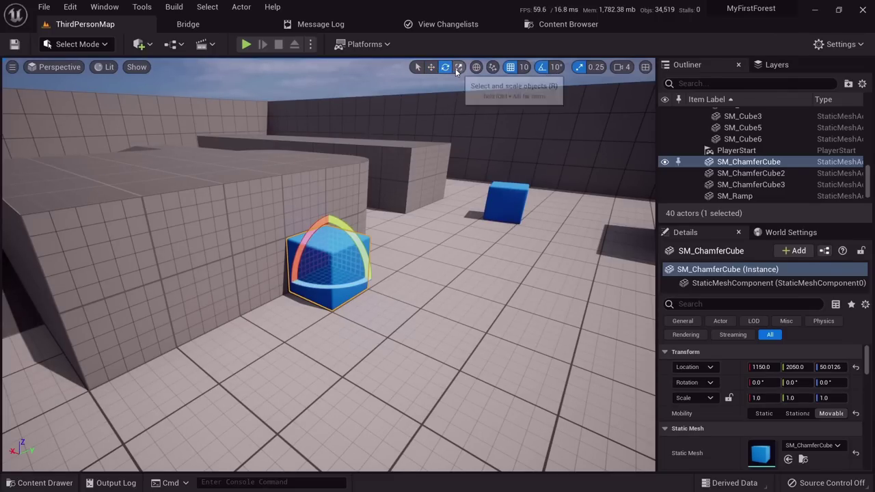
click(458, 68)
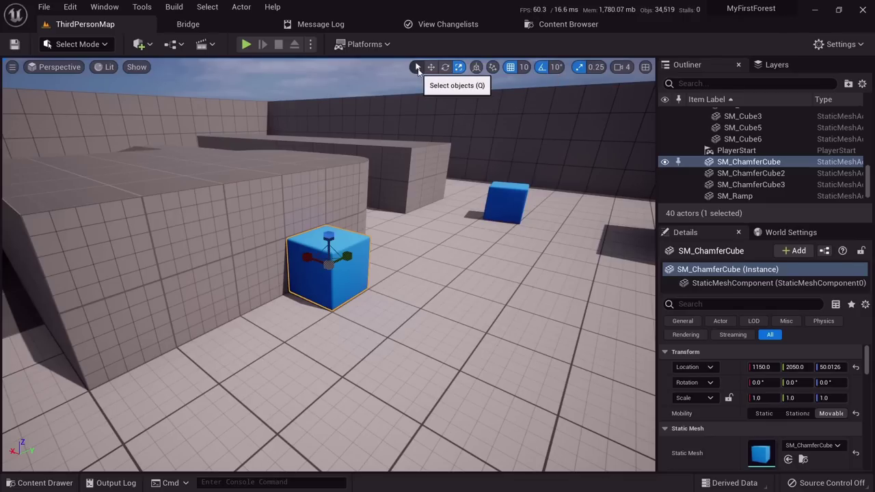
click(417, 67)
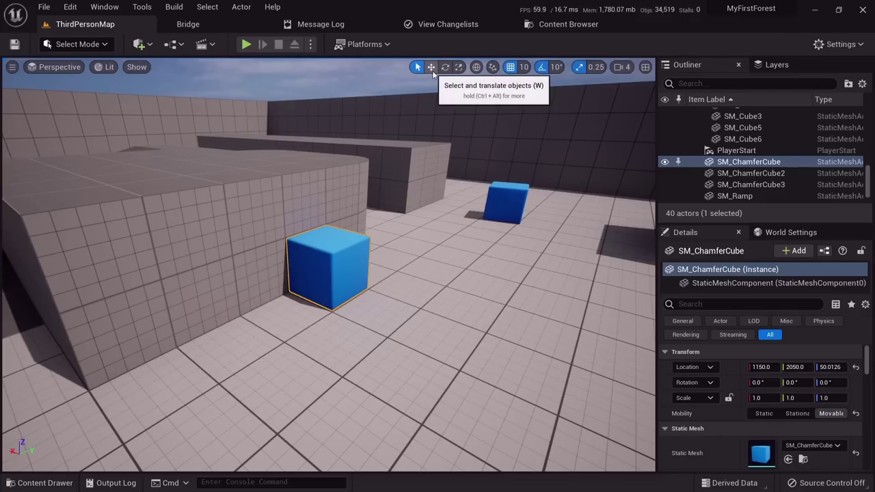
click(432, 67)
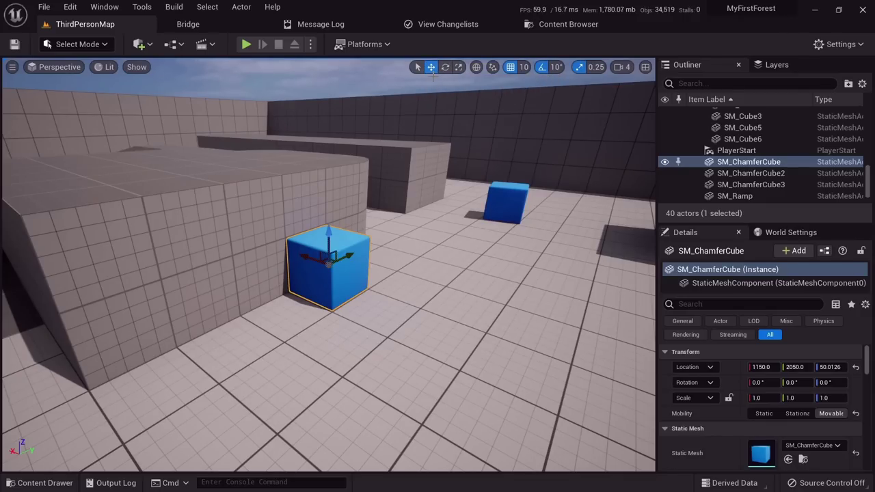
key(q)
key(w)
key(e)
key(r)
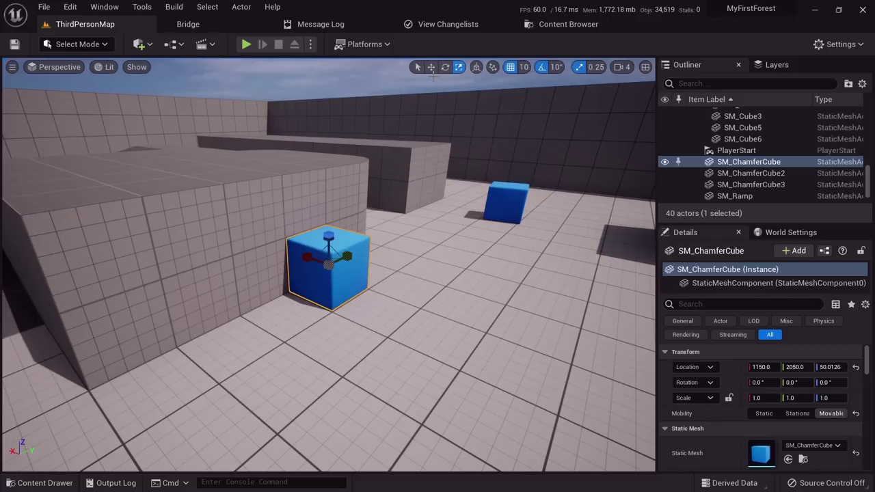
key(w)
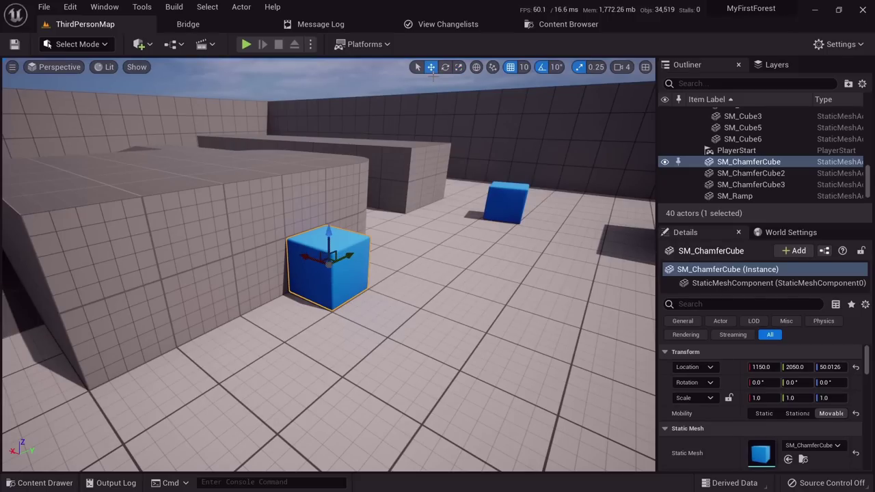
key(e)
Move the blue cube to X 950 and Z about 180, and rotate it 50° in Y and 30° in Z.
key(w)
drag(306, 258, 429, 168)
key(e)
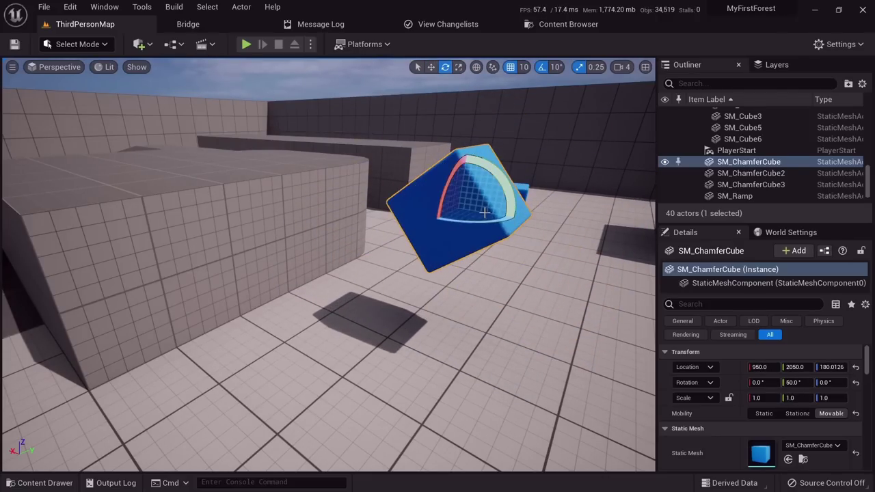
drag(482, 219, 481, 220)
drag(407, 204, 482, 222)
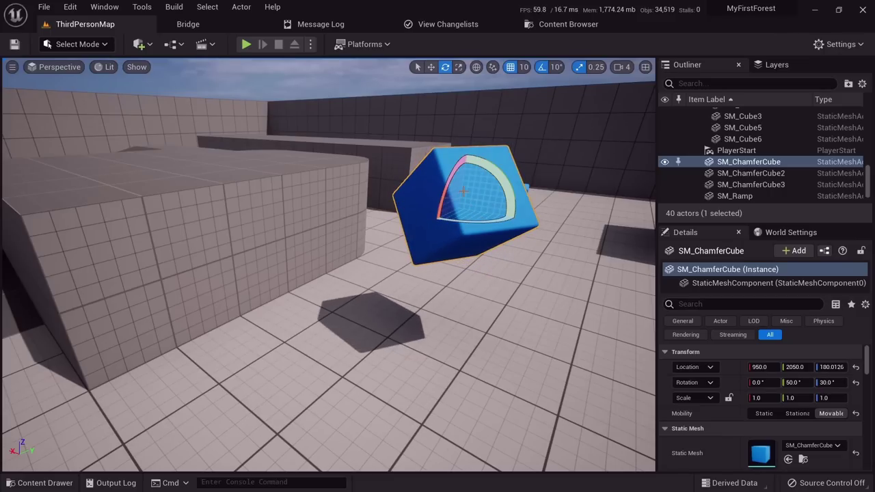
Scale the blue cube uniformly to 1.25 and shift it along X to 970.
click(458, 67)
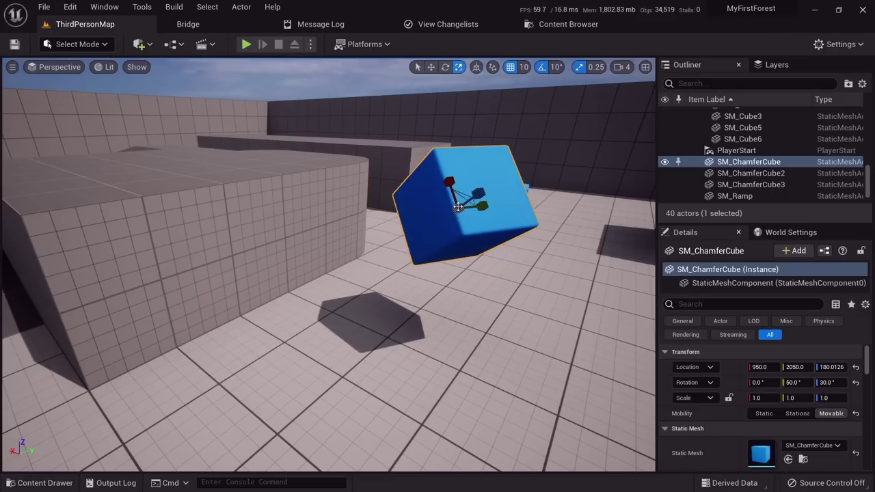
drag(466, 200, 418, 204)
key(w)
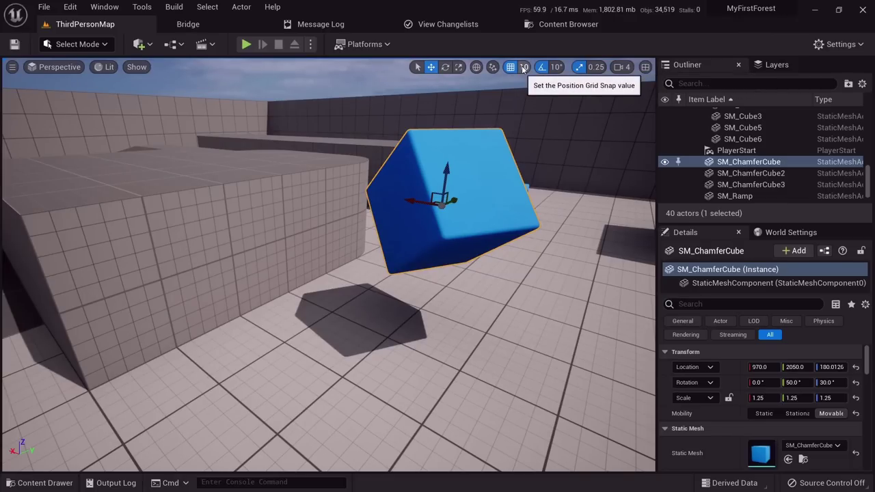
Slide the blue cube along X to about 1016 without grid snapping, and to about 1006 with snapping on.
right_drag(478, 173, 525, 141)
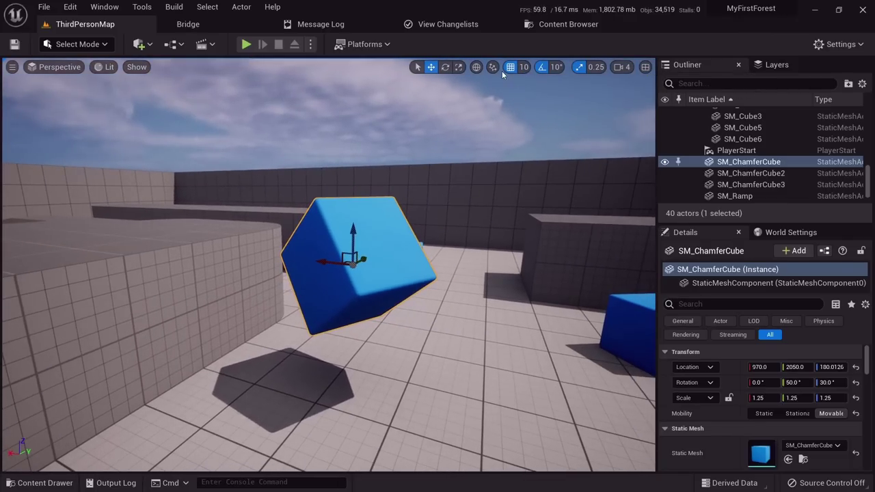
drag(330, 261, 303, 260)
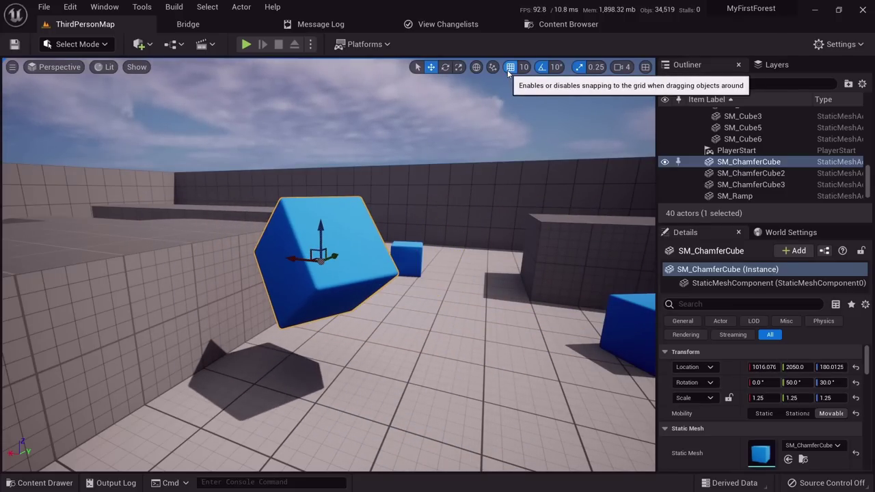
mouse_move(298, 260)
mouse_down()
mouse_move(401, 313)
mouse_move(303, 248)
mouse_up()
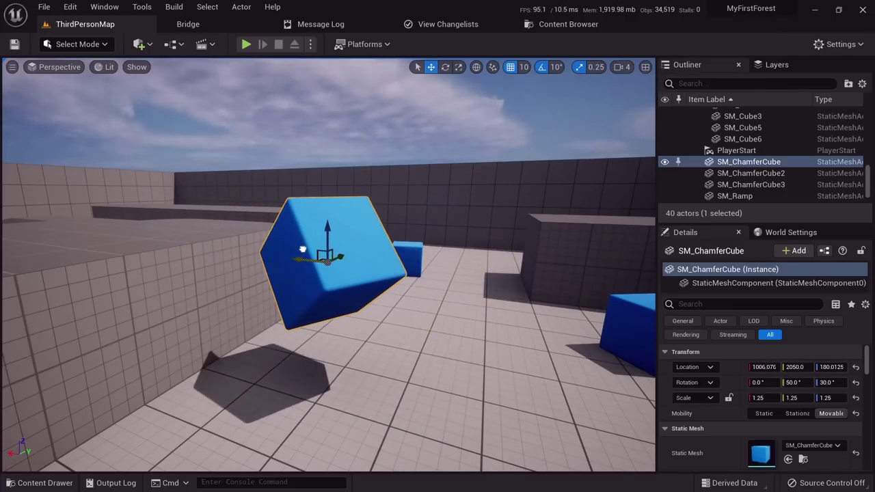
Try moving the blue cube along X with a position grid snap of 100, and set the snap back to 10.
key(s)
right_drag(355, 276, 338, 287)
key(w)
click(520, 67)
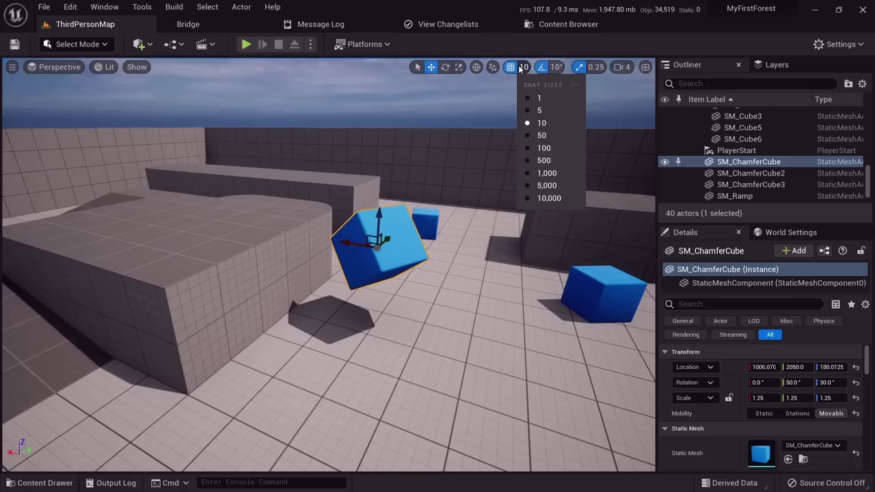
click(543, 148)
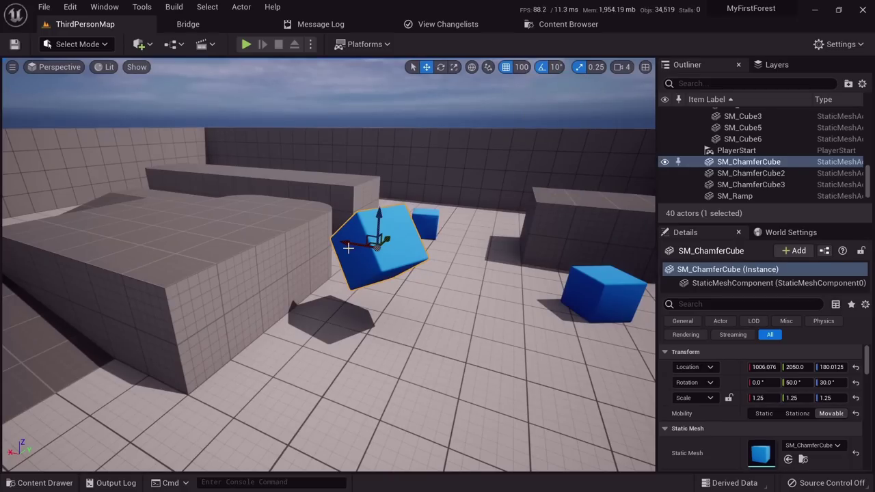
drag(348, 249, 350, 285)
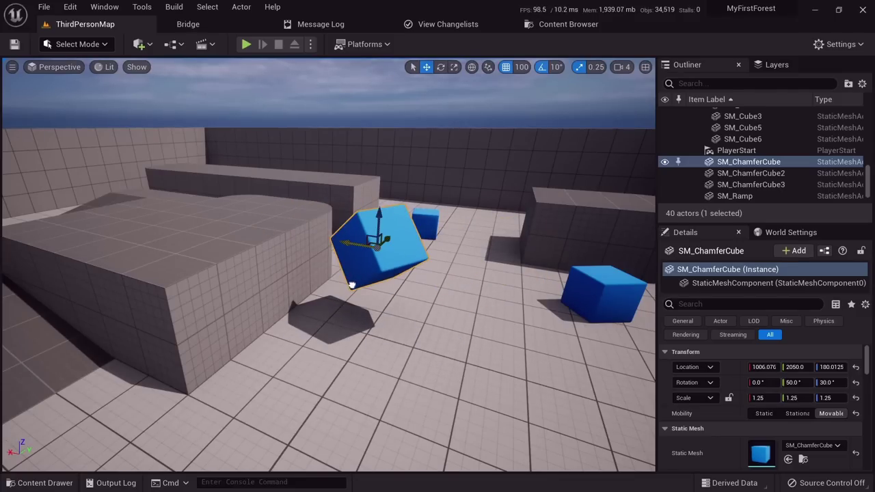
click(521, 67)
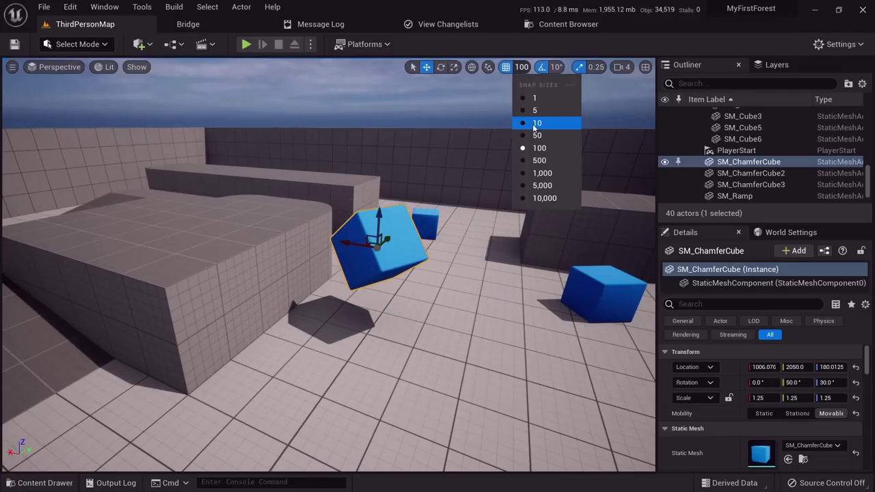
click(536, 123)
Rotate the blue cube to about -19.3° in X, 13.2° in Y and 19.3° in Z.
right_drag(557, 78, 557, 44)
key(w)
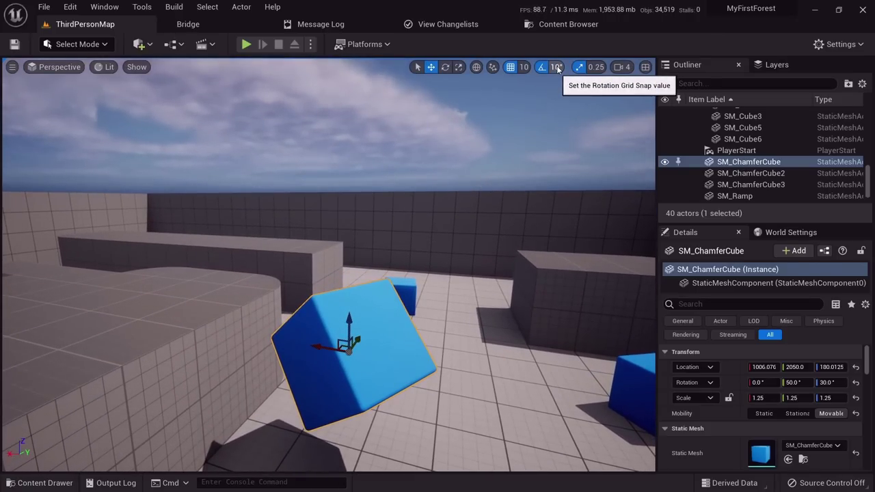
key(e)
drag(379, 328, 321, 386)
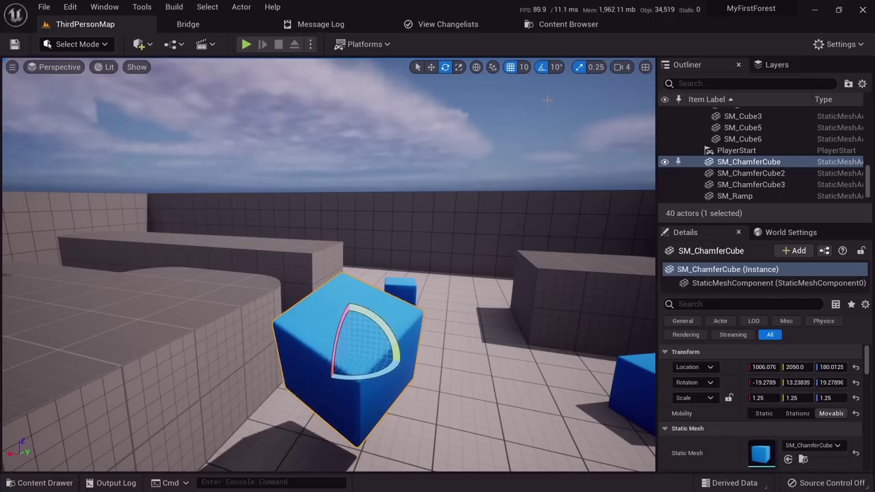
Set the rotation snap to 5° and rotate the blue cube, ending with snapping off at about -14.2° X, 26.3° Y and 21.0° Z.
click(552, 71)
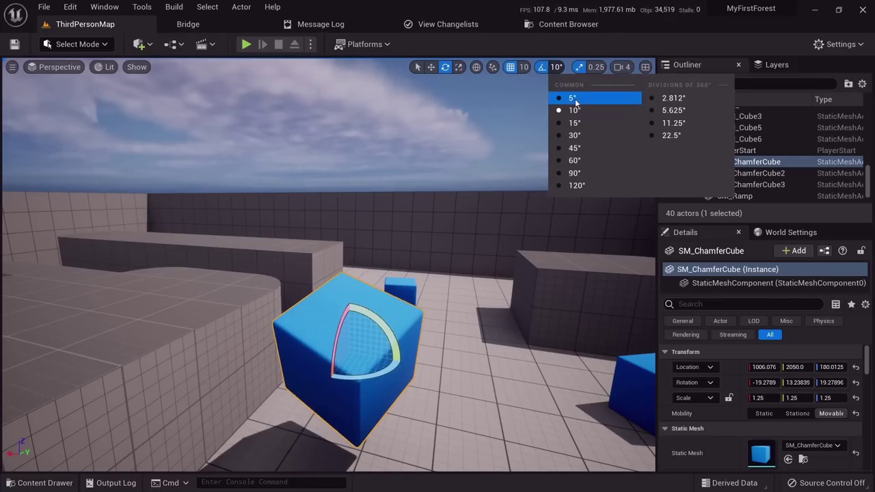
click(573, 99)
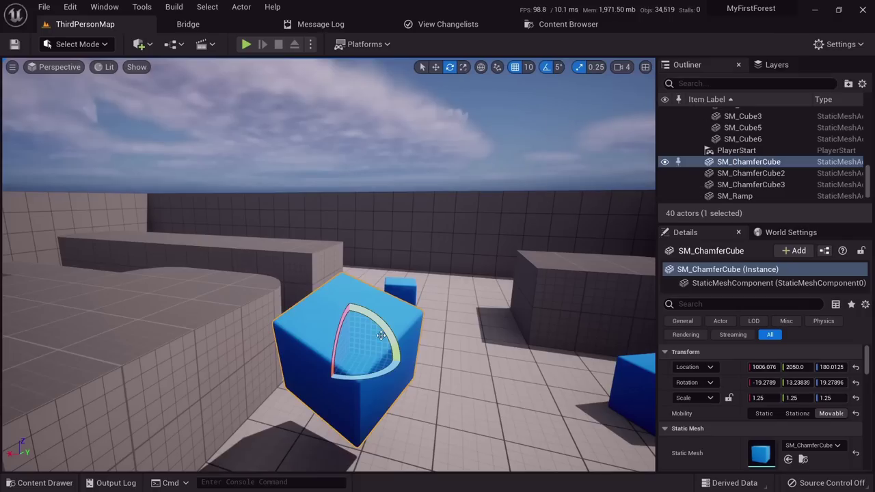
drag(334, 355, 298, 309)
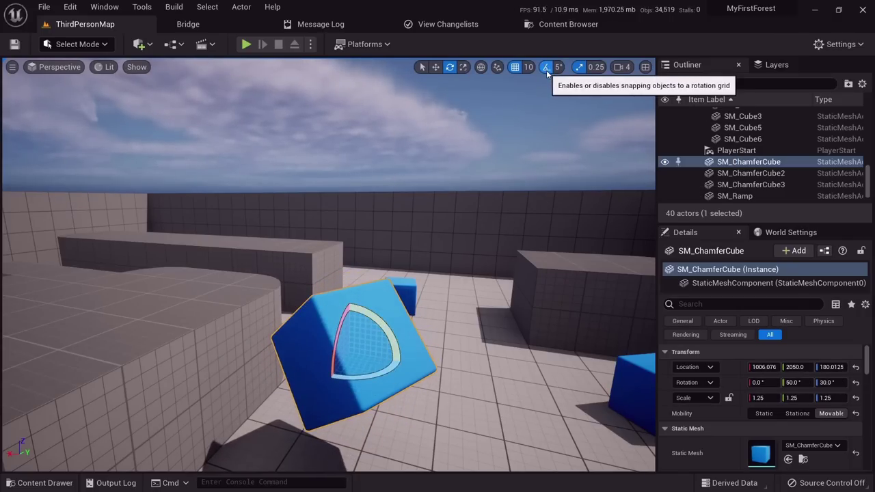
drag(380, 321, 306, 355)
click(546, 66)
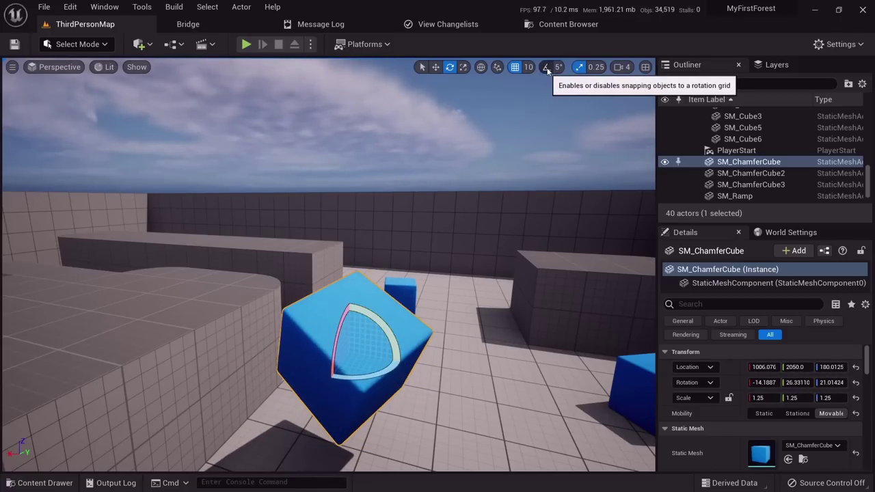
Scale the blue cube uniformly to about 1.51 without scale snapping and raise it to about 280 in Z.
key(r)
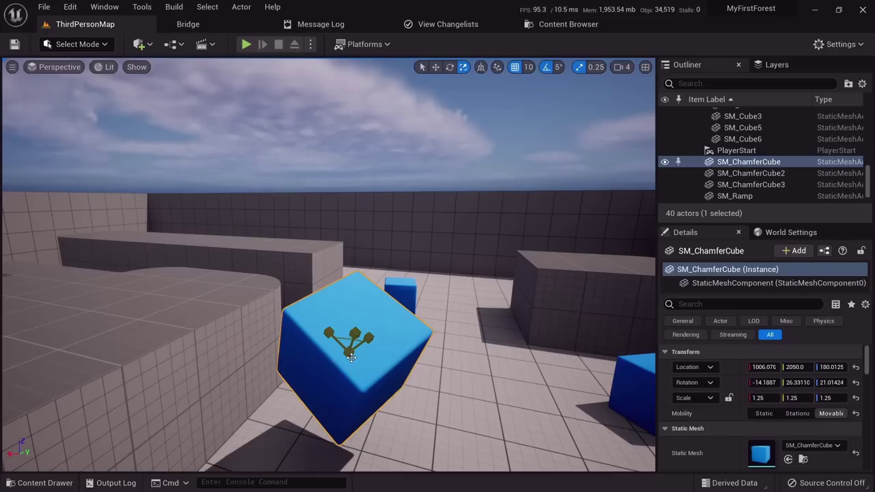
drag(350, 357, 355, 229)
key(w)
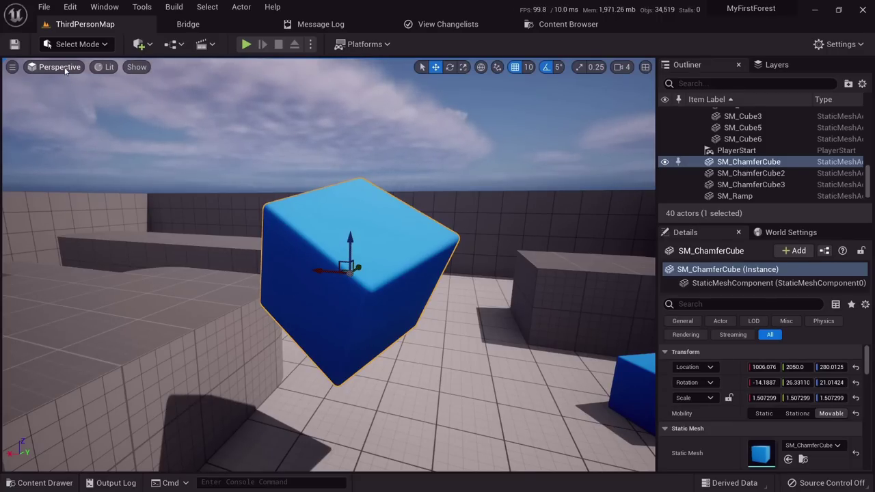
Preview the scene in the Unlit, Wireframe, Detail Lighting and Lighting Only view modes and return to Lit.
click(103, 69)
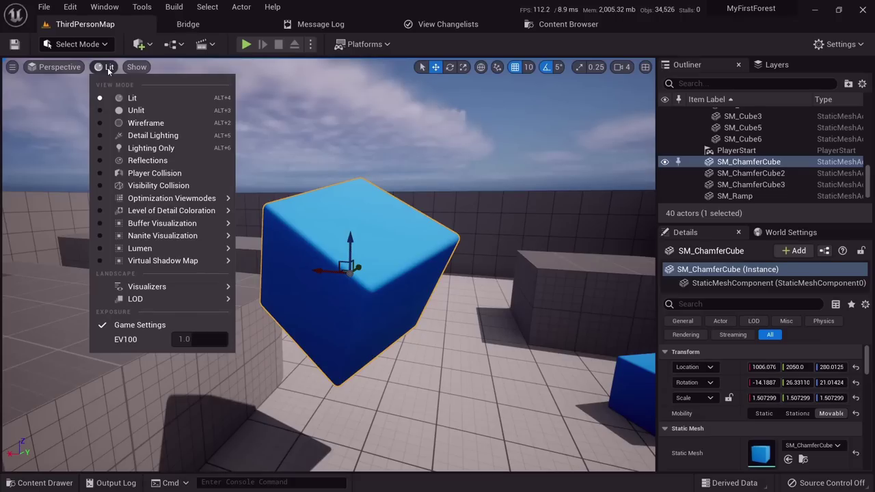
click(132, 110)
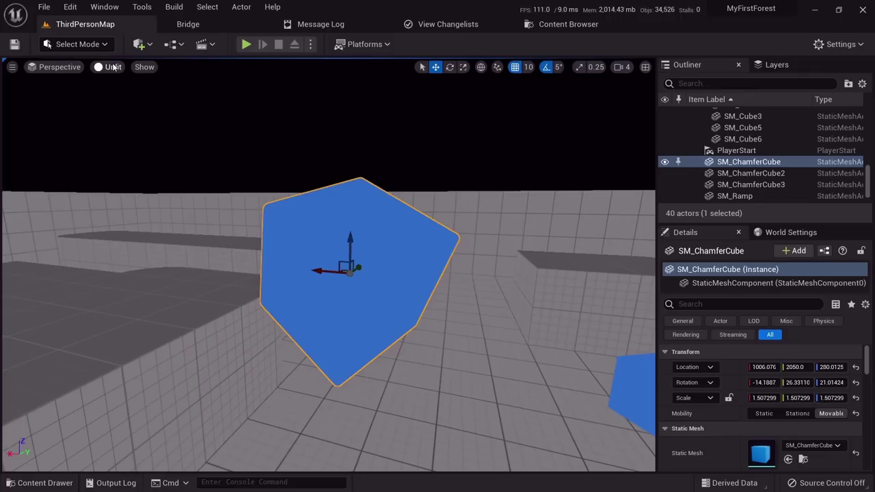
click(113, 66)
click(134, 123)
click(119, 68)
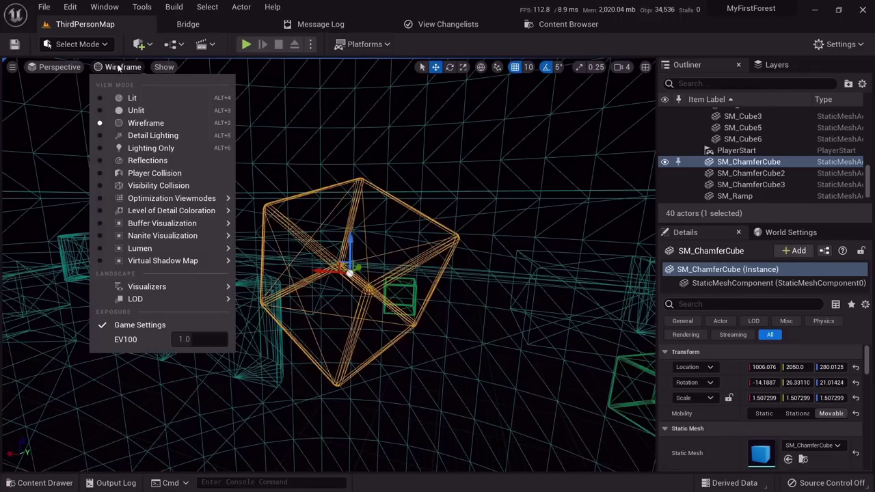
click(145, 136)
click(123, 66)
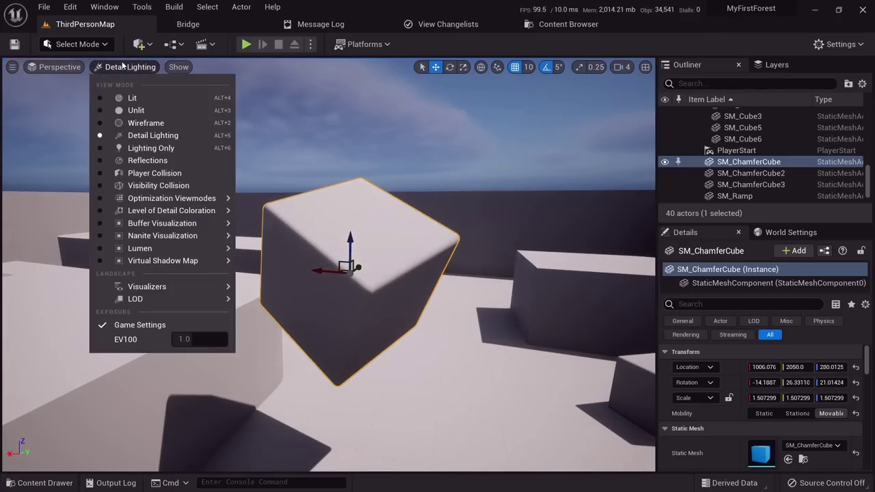
click(143, 148)
click(143, 68)
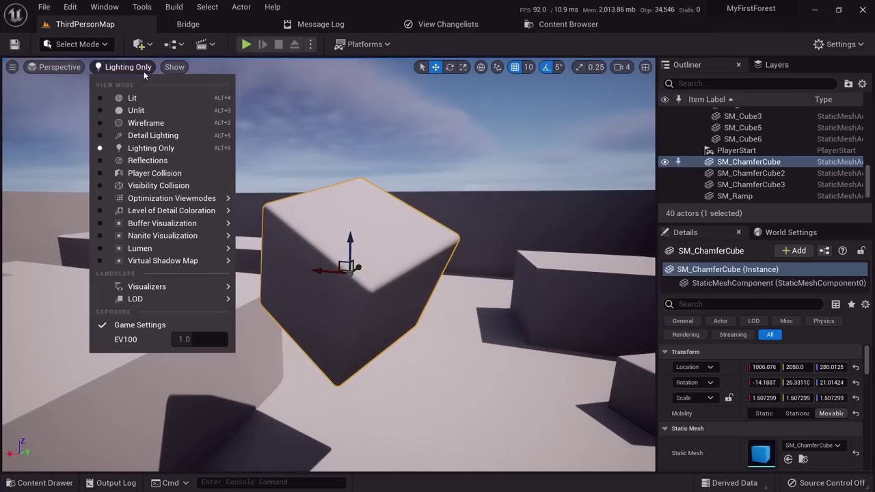
click(205, 98)
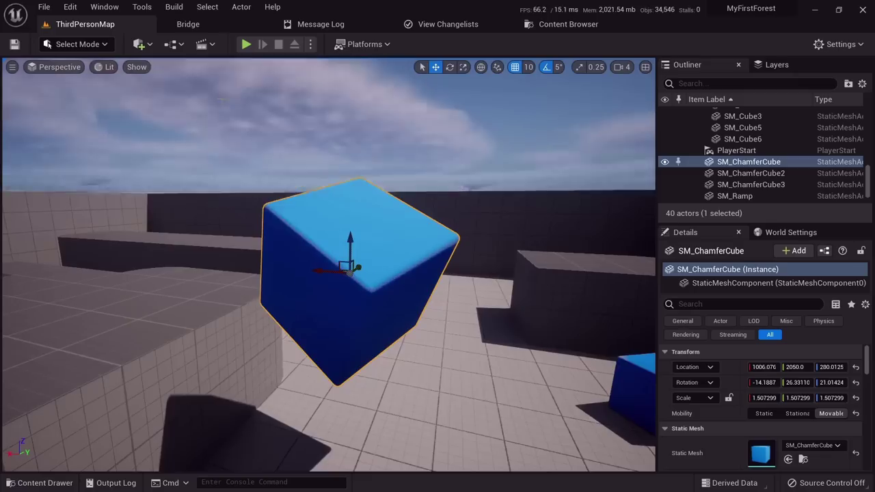
Alternate the perspective view repeatedly between Unlit, Wireframe, Detail Lighting and Lit, ending in Lit.
key(alt+3)
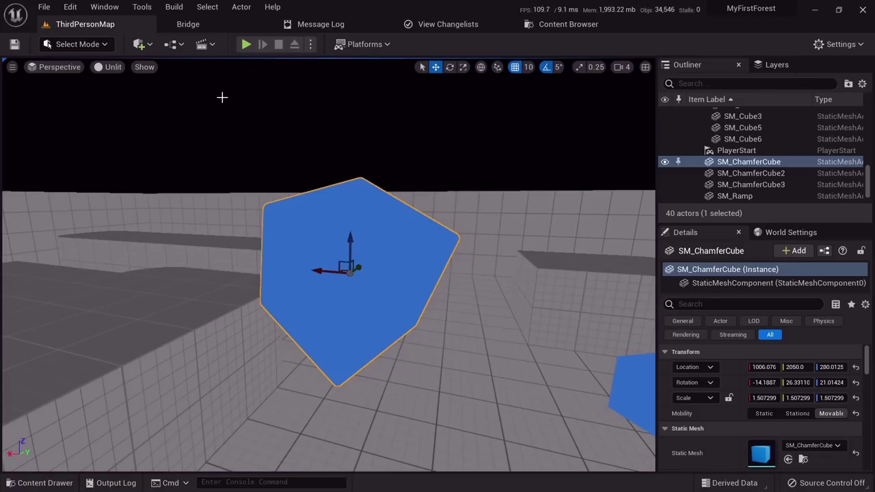
key(alt+2)
key(alt+3)
key(alt+4)
key(alt+5)
key(alt+4)
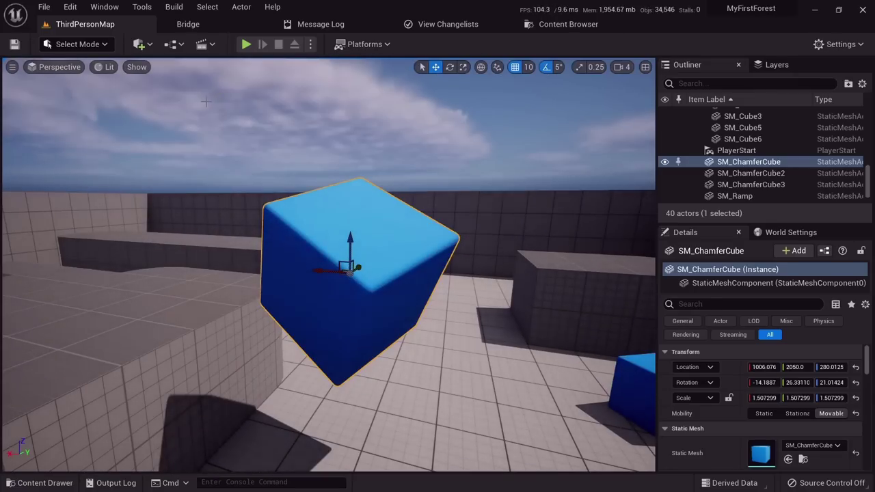
key(alt+3)
key(alt+4)
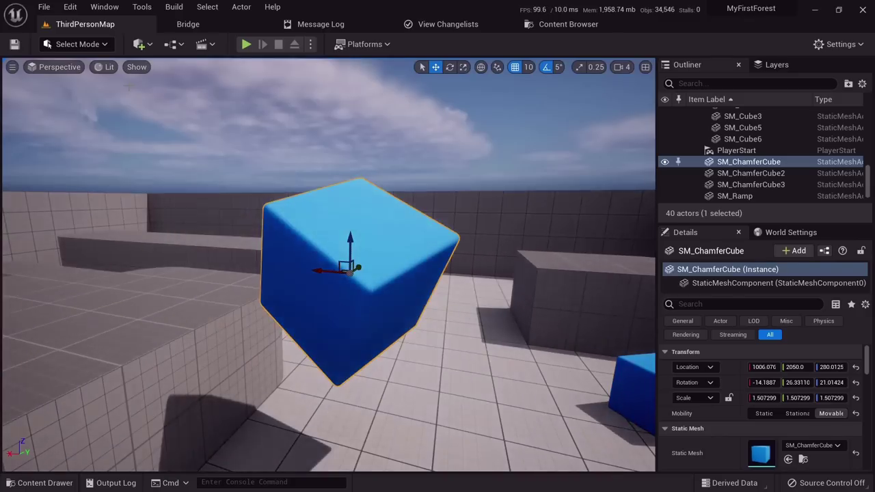
key(alt+5)
key(alt+4)
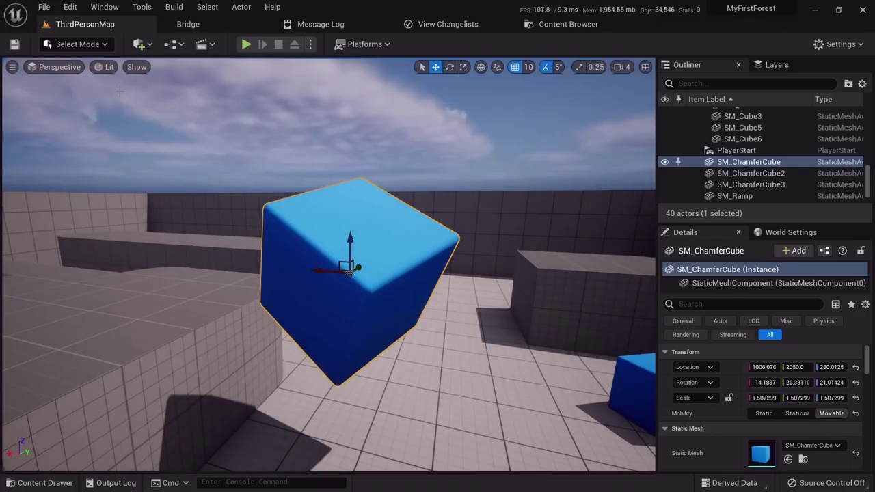
Go once more through the Unlit, Wireframe and Detail Lighting view modes and restore Lit.
click(104, 67)
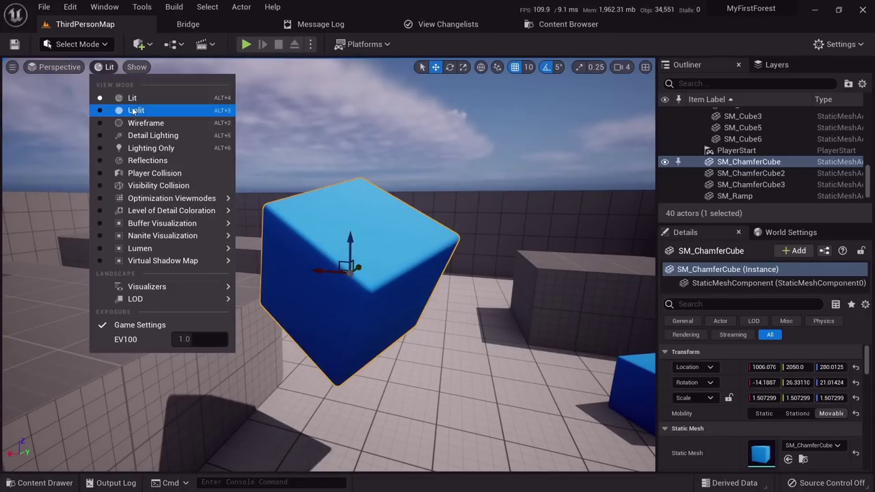
click(126, 107)
click(111, 68)
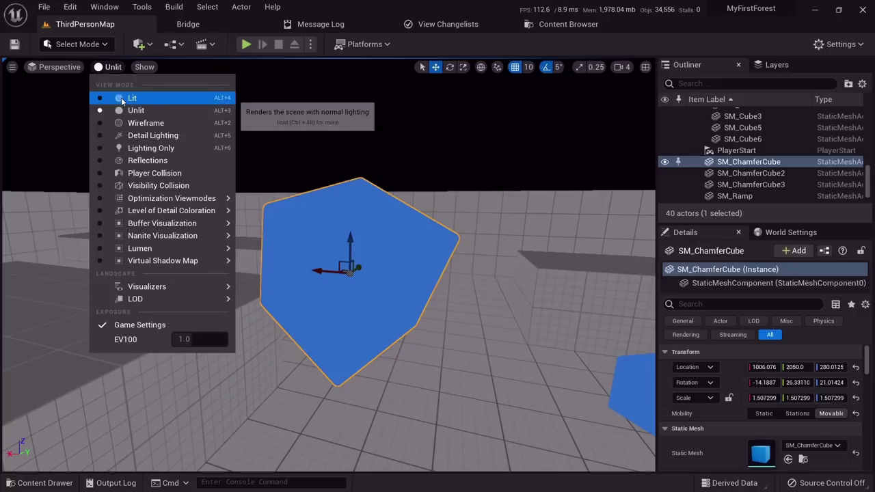
click(139, 121)
click(117, 67)
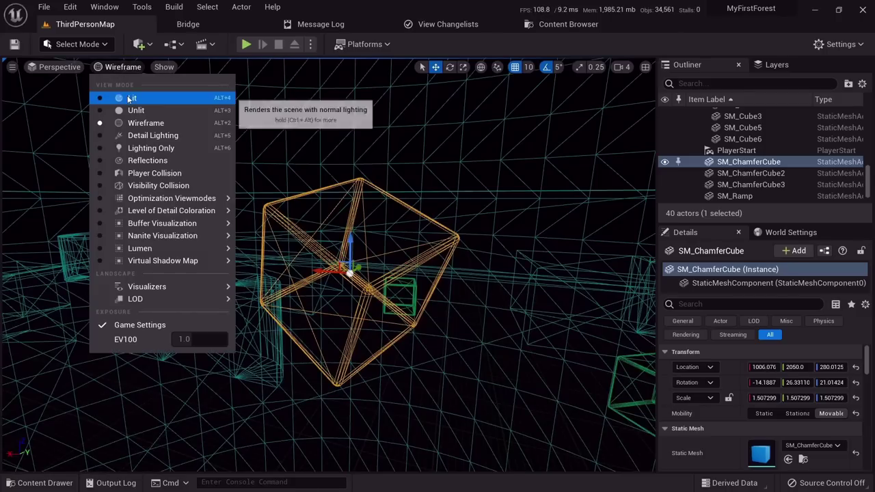
click(126, 132)
click(137, 66)
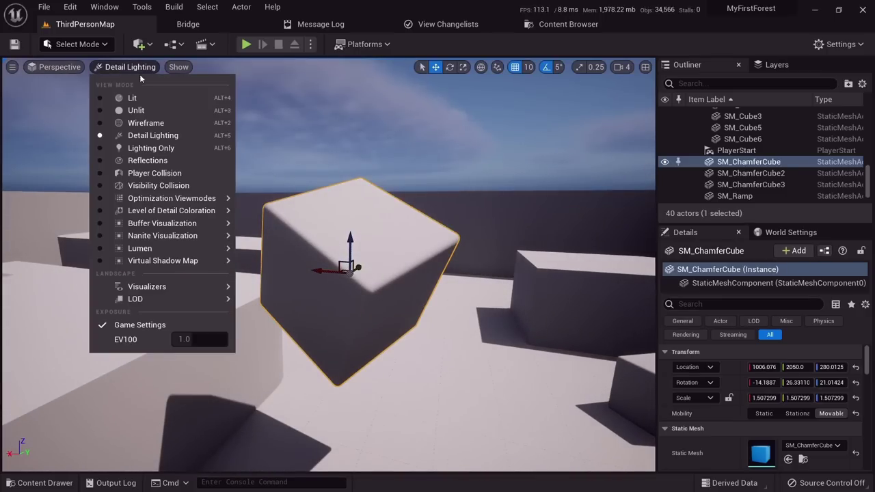
click(137, 98)
Switch the viewport to the orthographic Top view and frame the whole level around the selected cube.
click(76, 68)
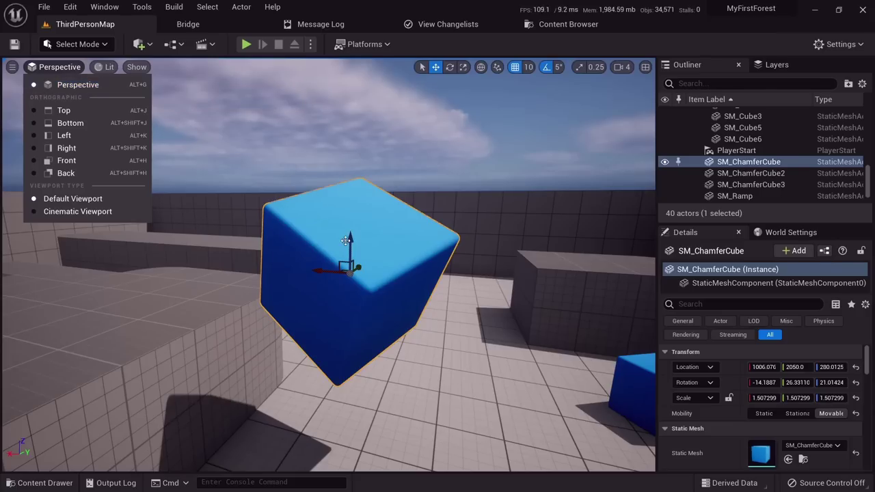
right_drag(308, 205, 506, 233)
alt+drag(410, 219, 418, 220)
click(60, 67)
click(66, 112)
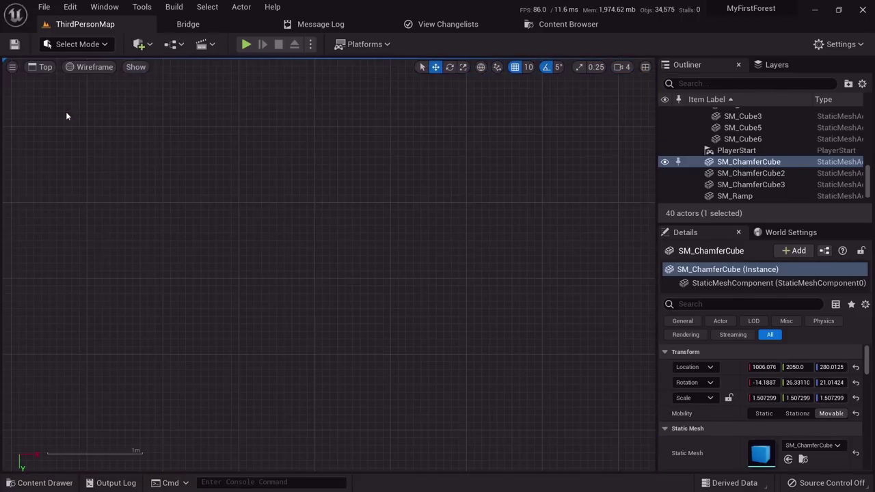
key(f)
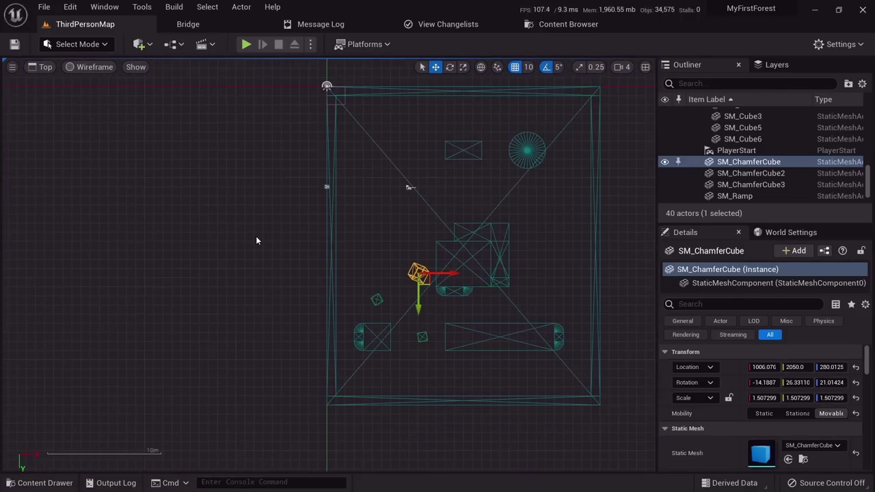
scroll(272, 246, up, 5)
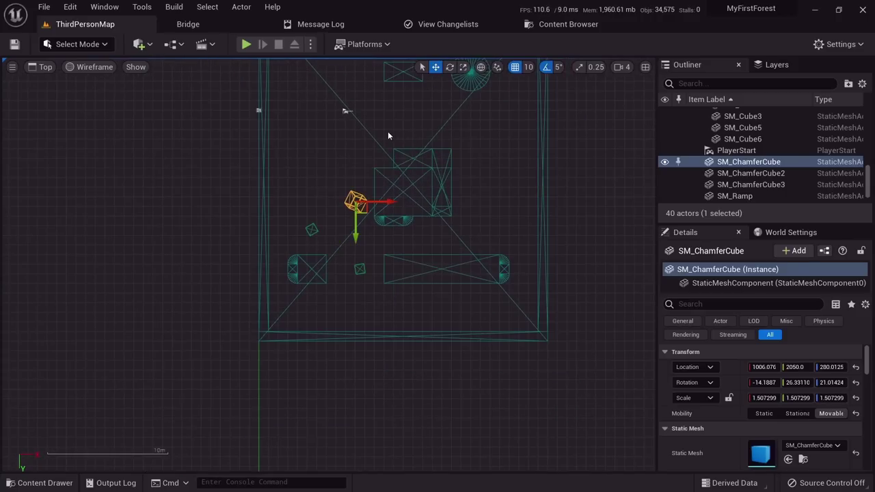
right_drag(325, 166, 296, 276)
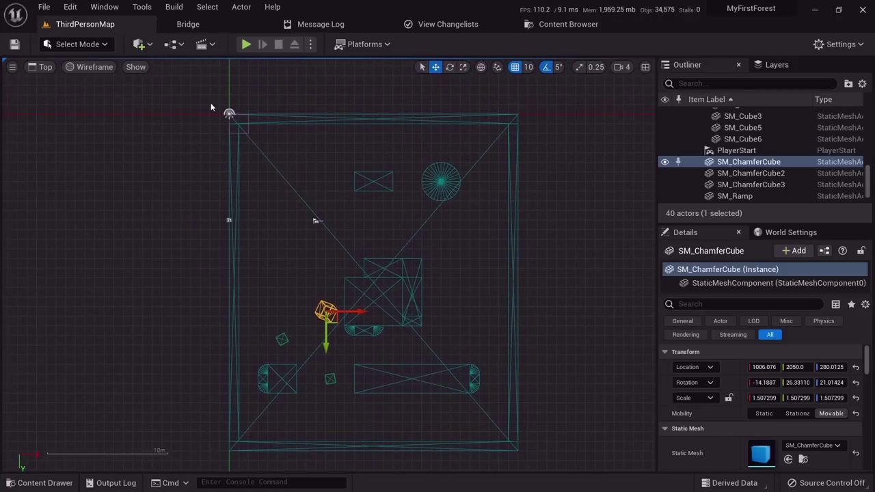
Render the top view in Lit mode and examine the level layout from above.
click(96, 72)
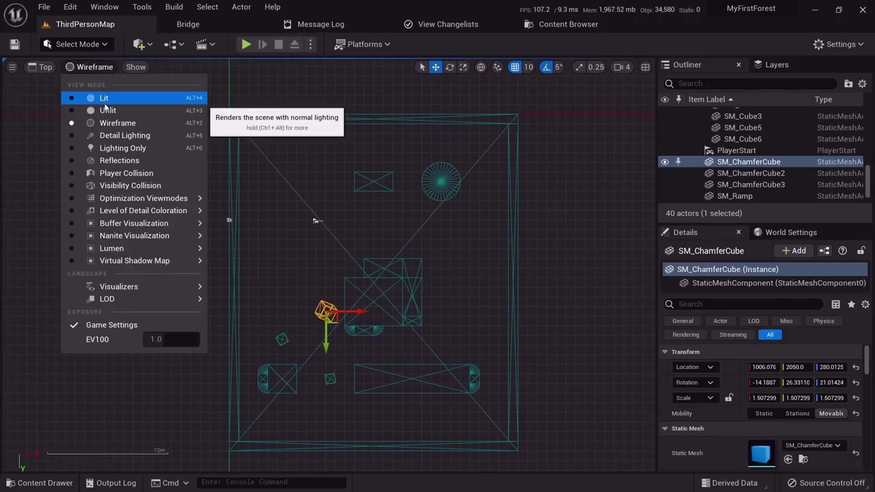
click(102, 97)
scroll(284, 220, up, 5)
scroll(285, 221, down, 7)
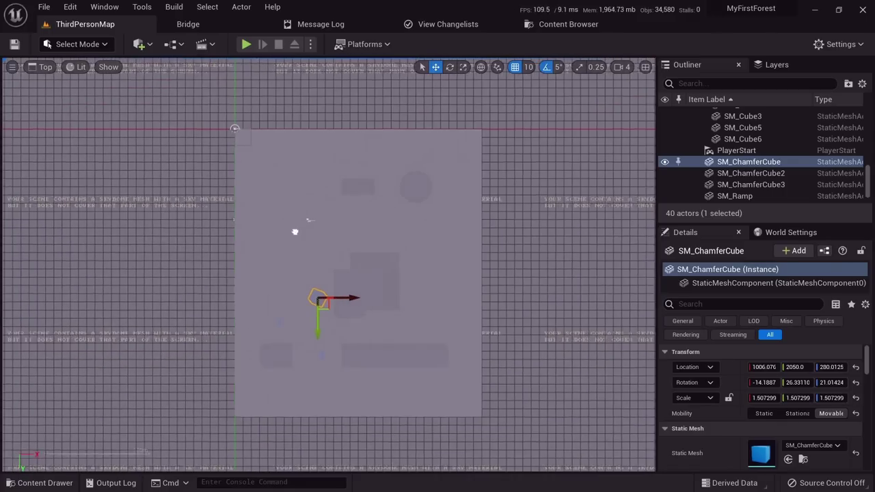
right_drag(295, 232, 247, 205)
scroll(246, 206, up, 3)
scroll(247, 208, up, 1)
Preview the top view in Unlit, set it back to Wireframe and return to the Perspective view.
click(77, 68)
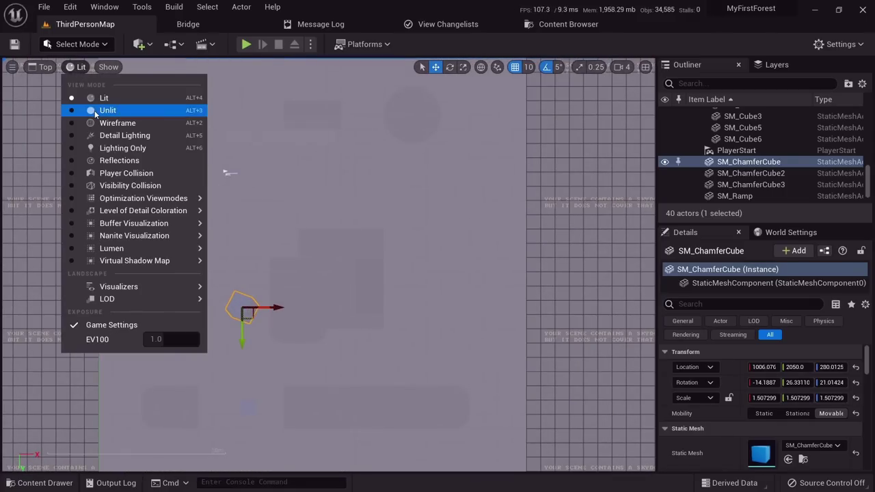
click(94, 110)
click(80, 68)
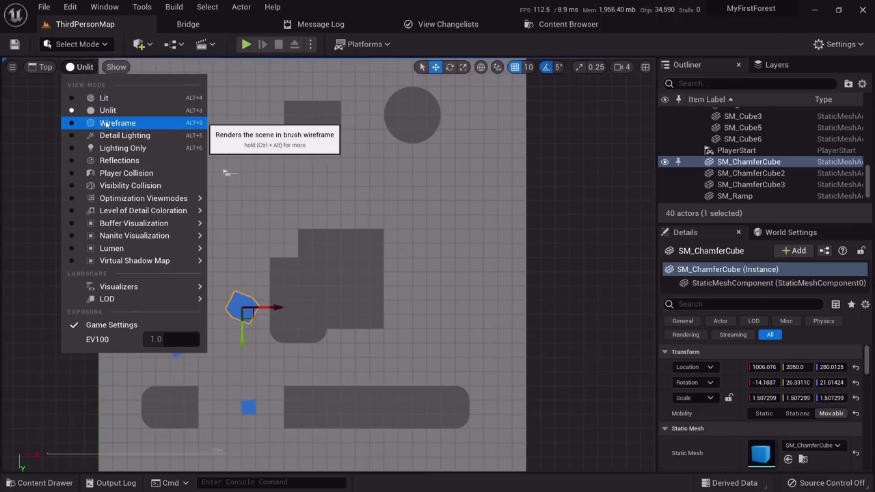
click(107, 123)
click(42, 66)
click(62, 85)
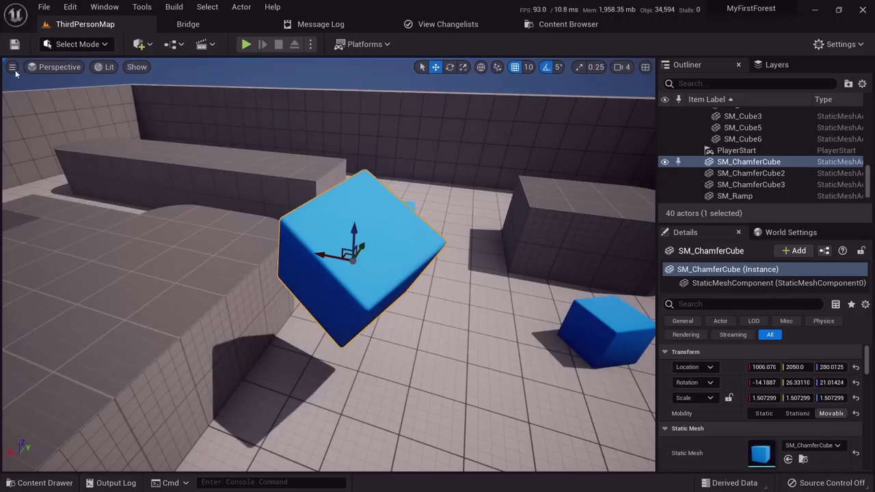
Turn the viewport's Realtime rendering off and back on.
click(13, 69)
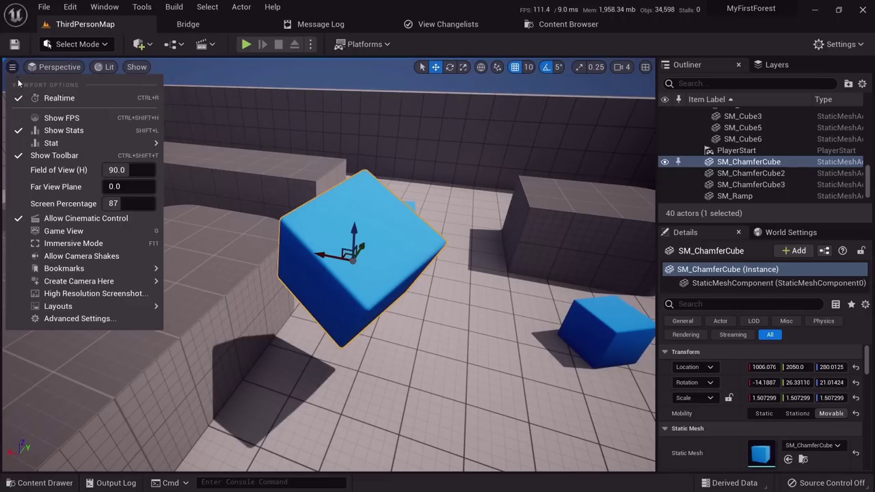
click(96, 97)
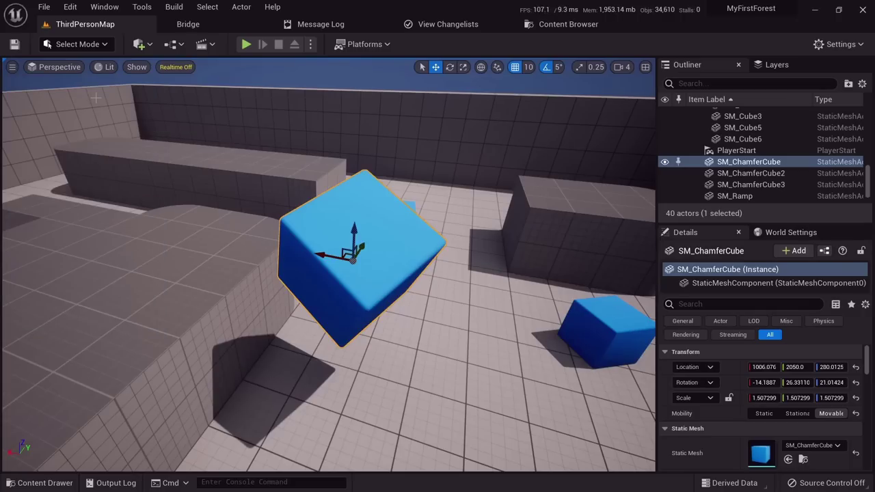
click(14, 67)
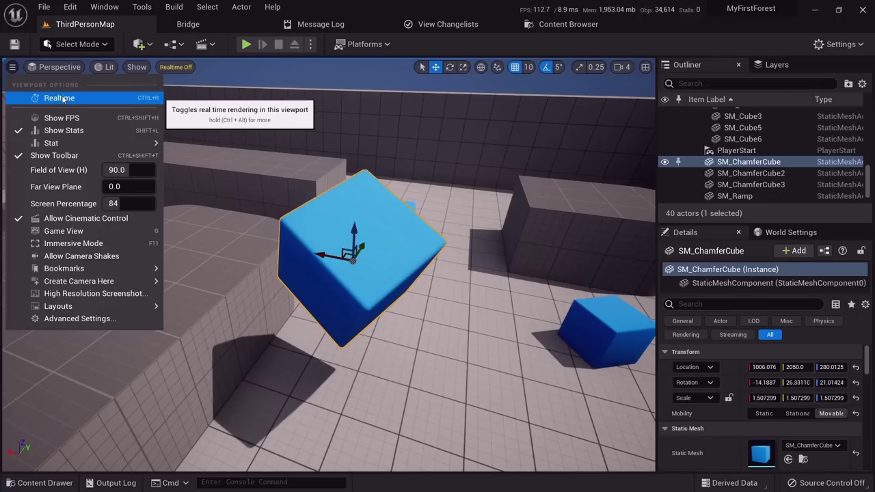
click(60, 97)
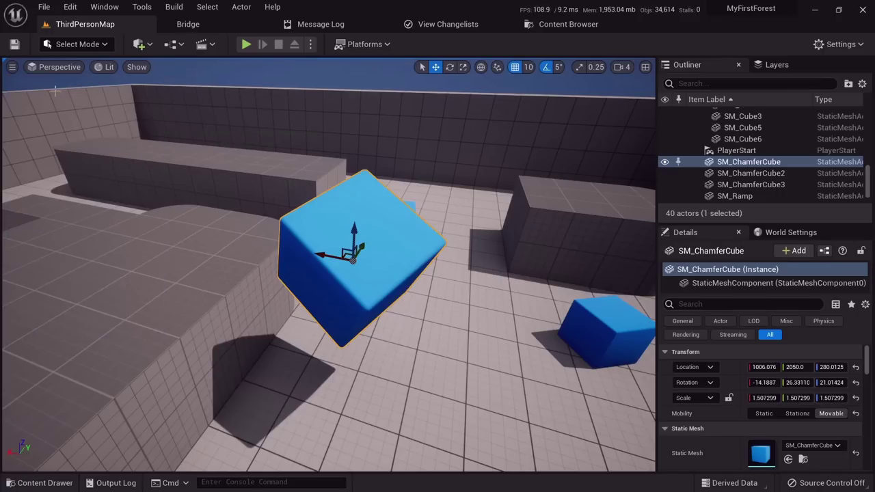
Change the viewport layout to four panes with one large Perspective pane beside three stacked orthographic panes.
click(12, 67)
mouse_move(82, 311)
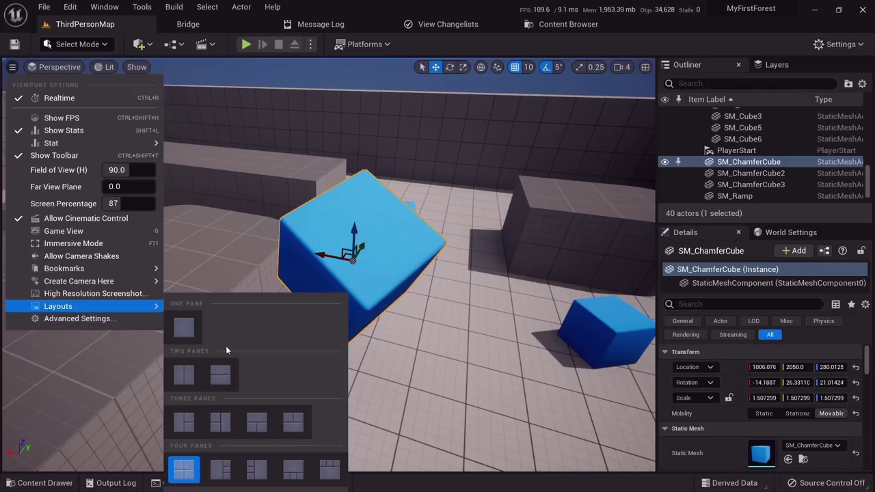
click(12, 66)
mouse_move(53, 88)
right_down()
mouse_move(20, 79)
mouse_move(54, 88)
right_up()
click(13, 67)
mouse_move(116, 306)
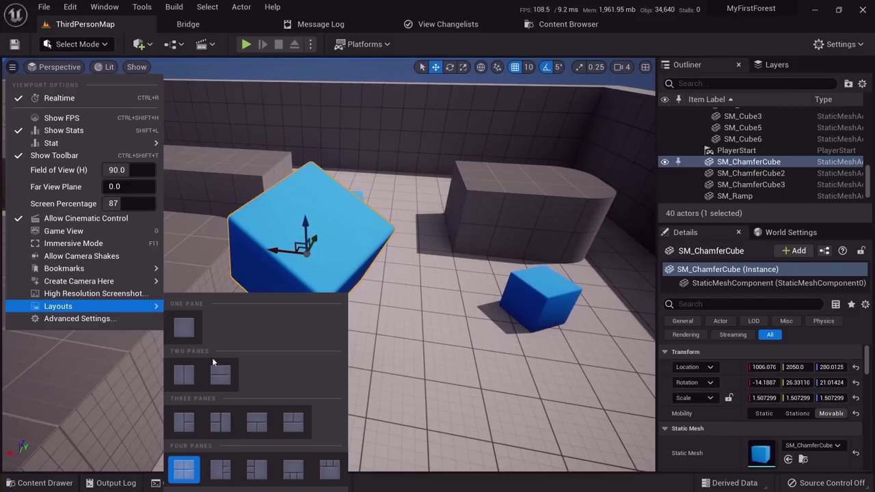
click(220, 469)
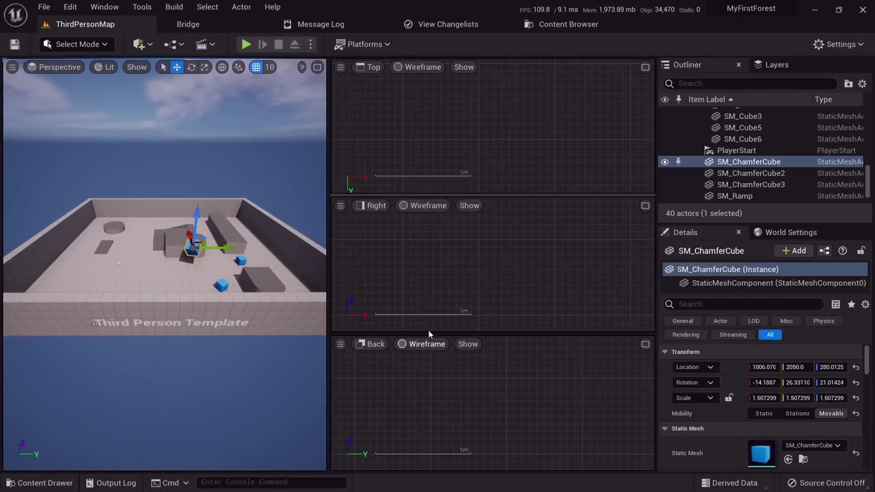
Return the viewport layout to the even two-by-two grid of four panes and maximize the Perspective pane.
click(12, 66)
mouse_move(116, 309)
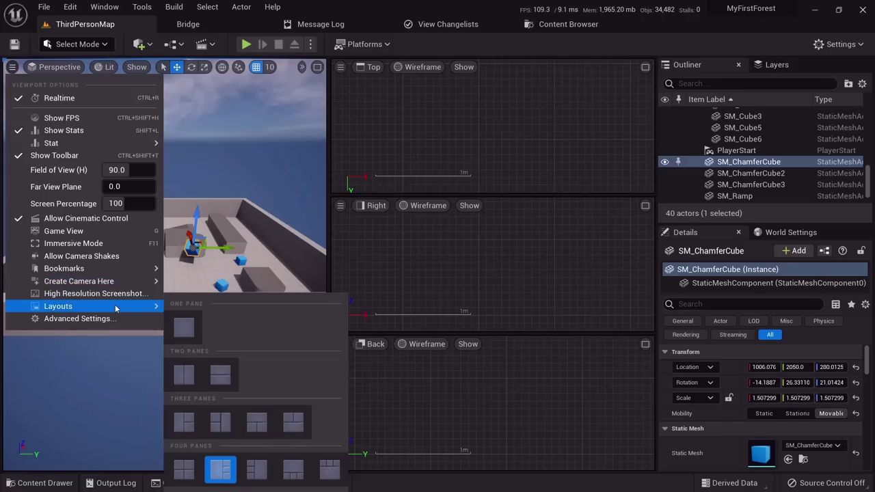
click(184, 469)
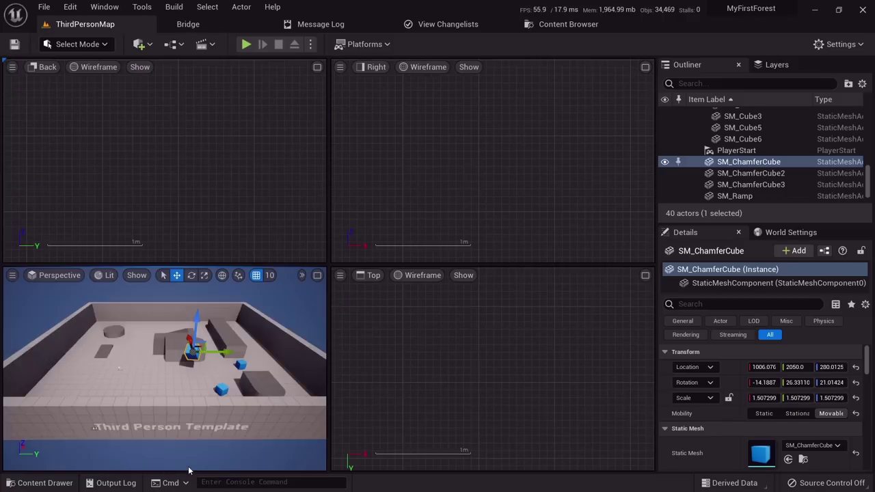
click(317, 276)
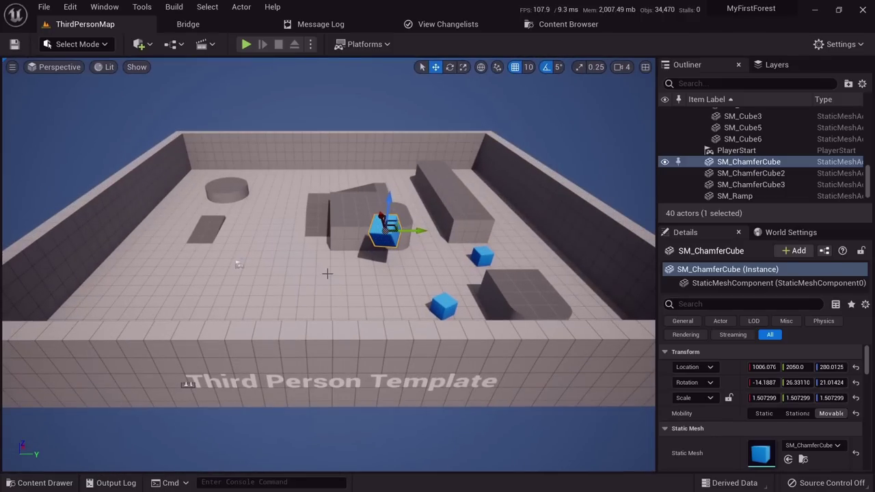
Restore the four-pane view, maximize the Perspective pane again and fly closer to the selected blue cube.
click(645, 66)
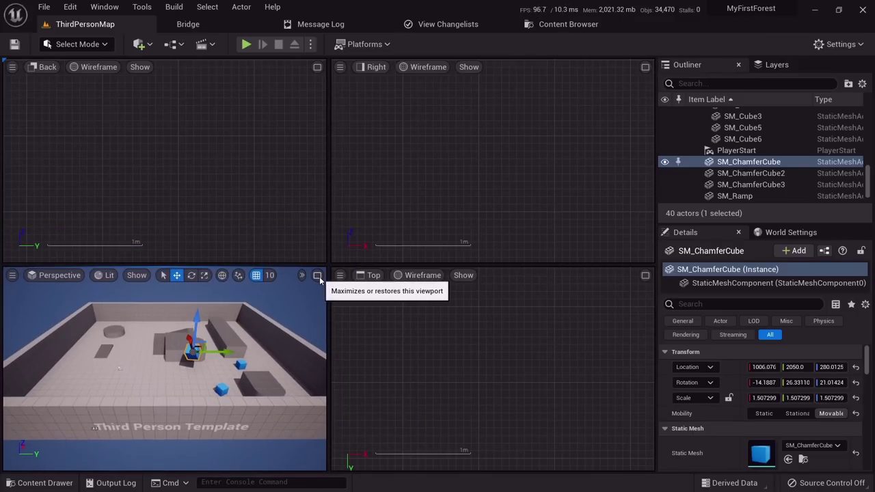
click(319, 279)
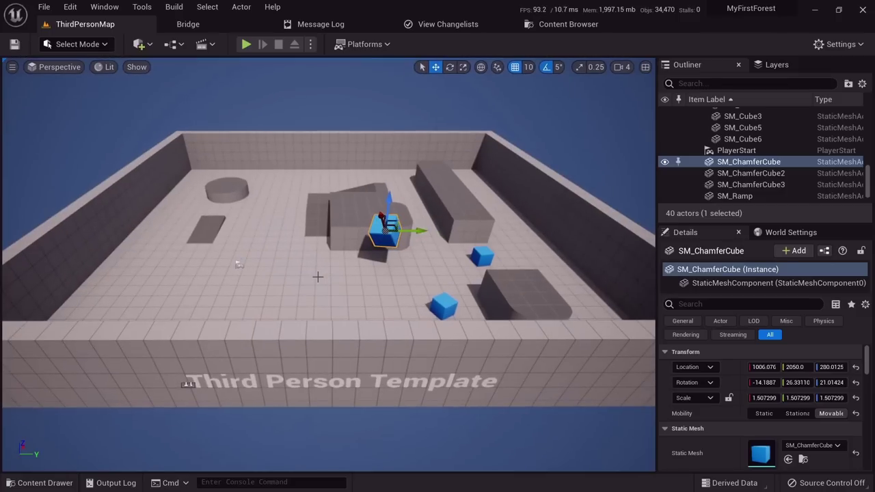
right_drag(319, 277, 322, 246)
key(w)
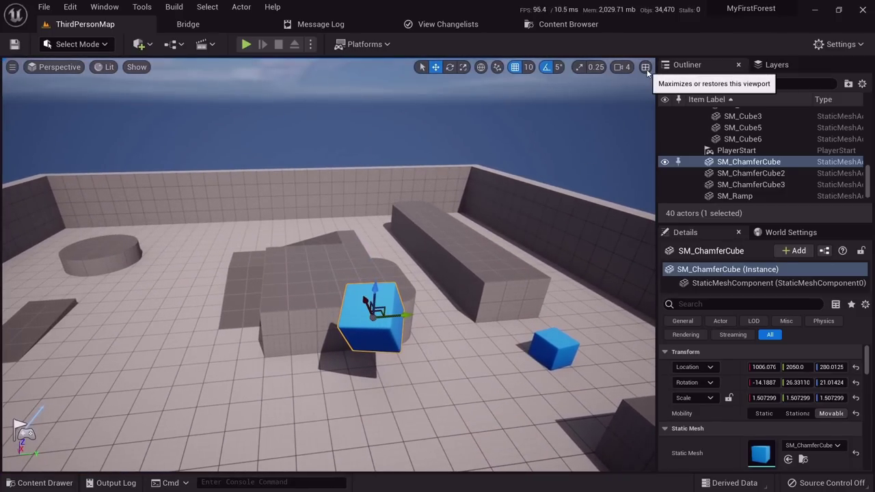
Restore all four panes and bring the whole level into view in the Top, Back and Right wireframe panes.
click(645, 67)
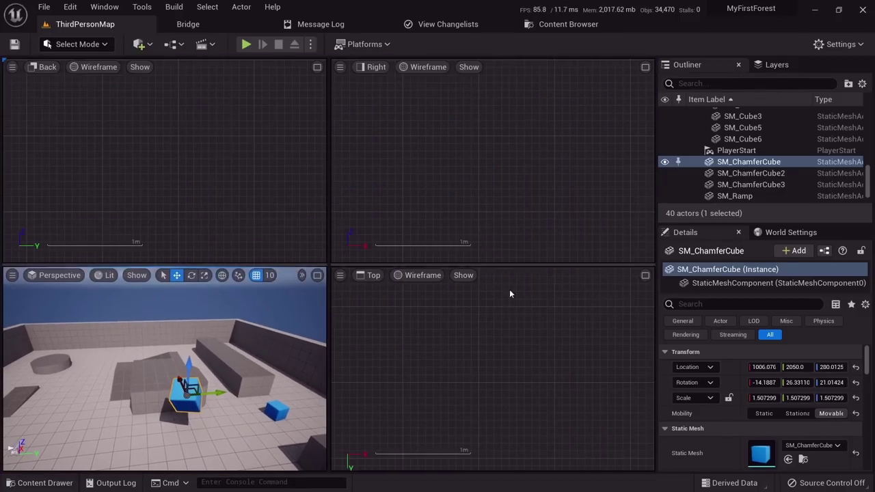
scroll(488, 340, down, 10)
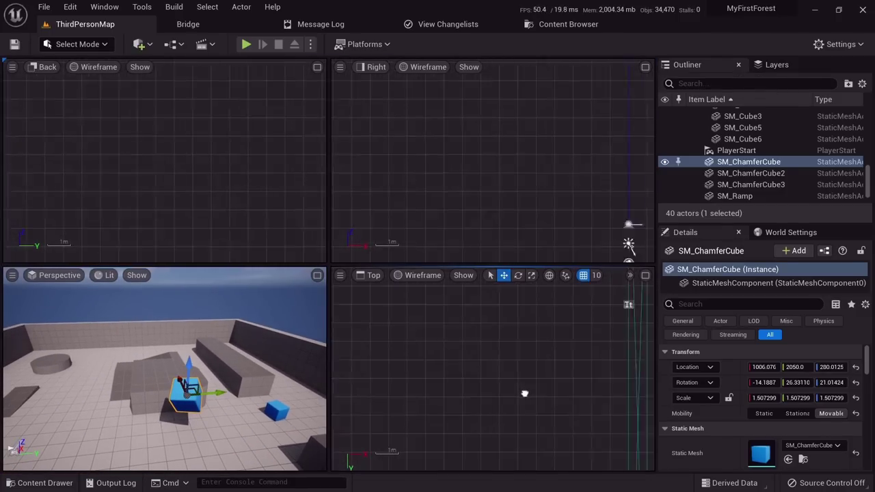
scroll(458, 315, up, 3)
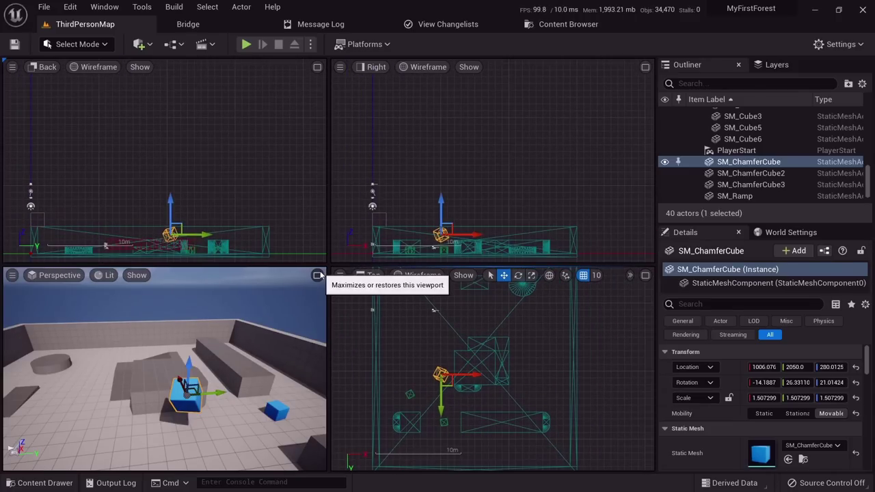
Maximize the Perspective pane and focus the view on the selected blue cube.
click(317, 274)
key(w)
right_drag(379, 284, 425, 293)
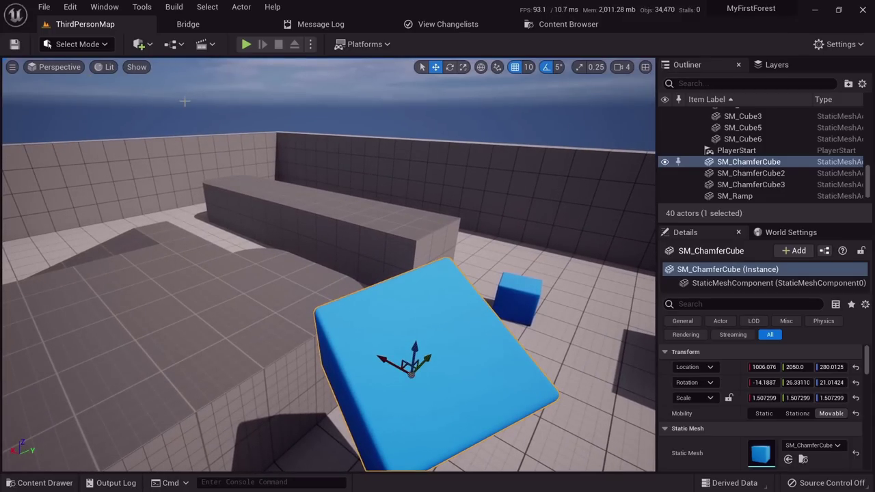
key(f)
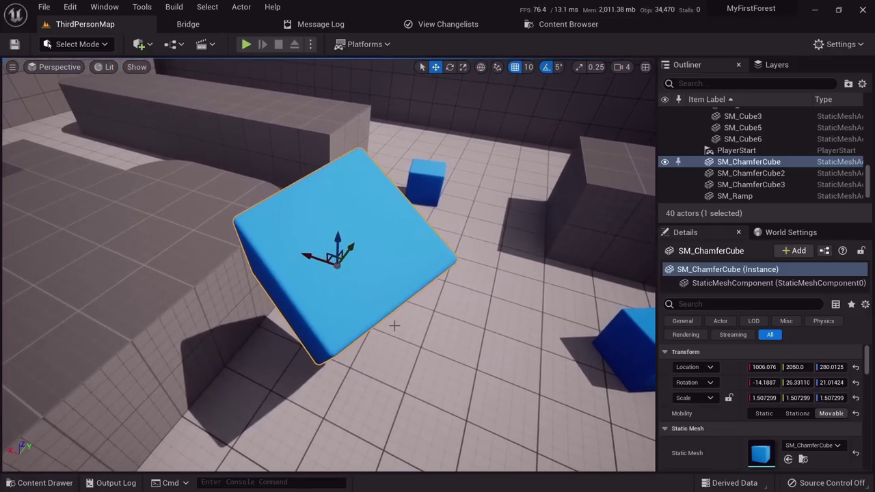
scroll(742, 175, down, 1)
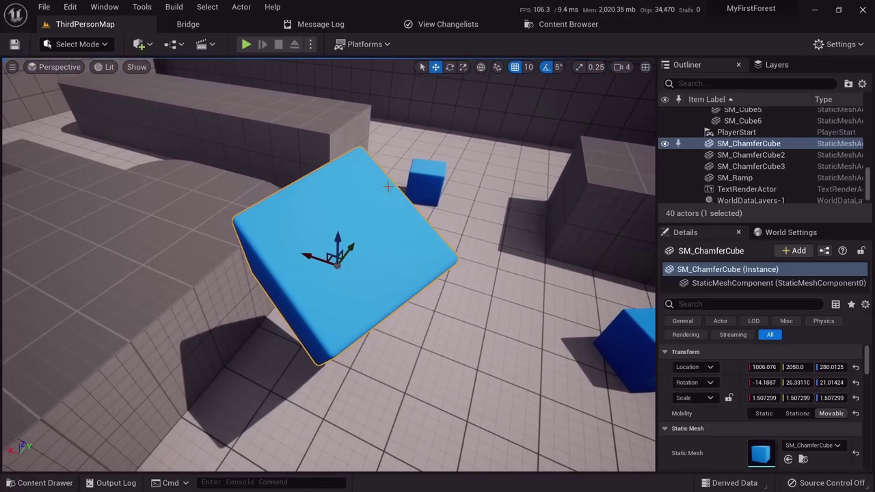
Select the SM_Cube8, SM_Cube4 and SM_Cube10 blocks one after another, comparing each with its entry in the Outliner.
click(333, 129)
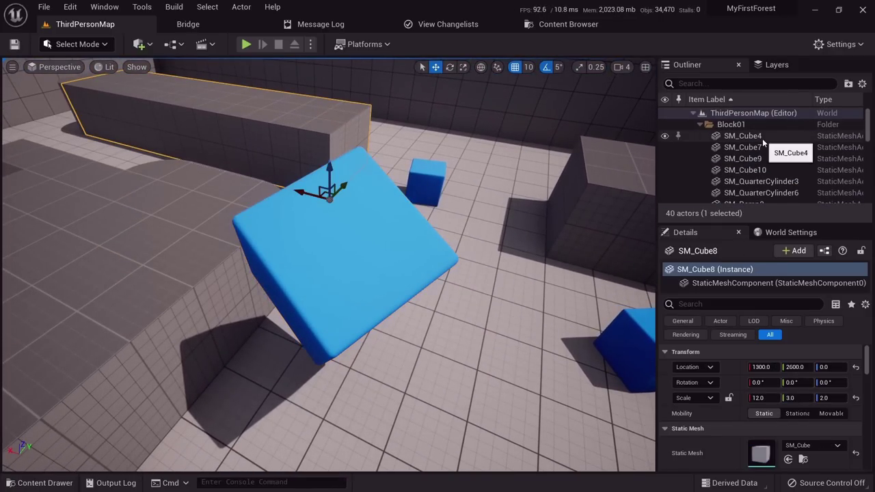
key(f)
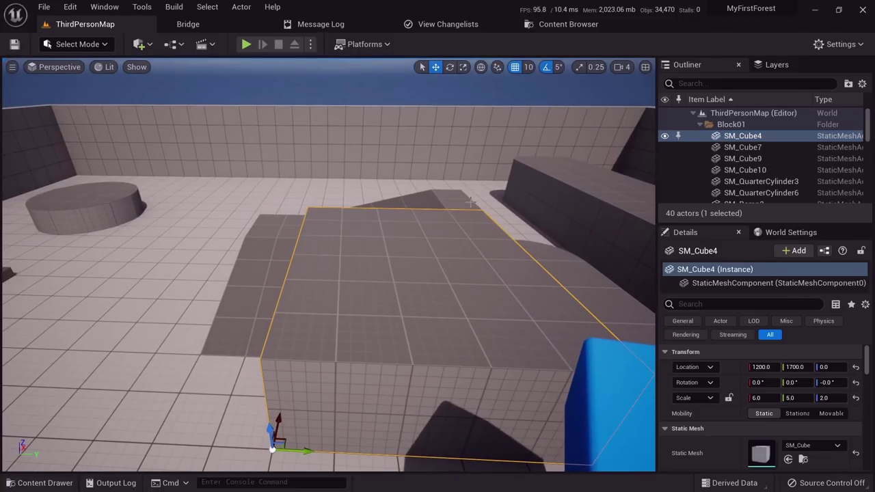
click(469, 200)
key(f)
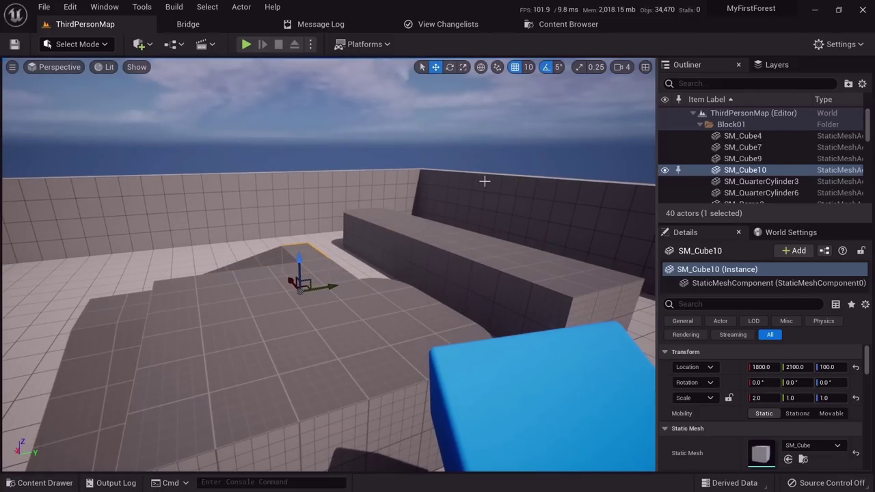
Select the long SM_Cube8 block in the viewport and another block from the Outliner list.
click(484, 181)
right_drag(485, 181, 502, 199)
click(434, 239)
right_drag(434, 240, 447, 251)
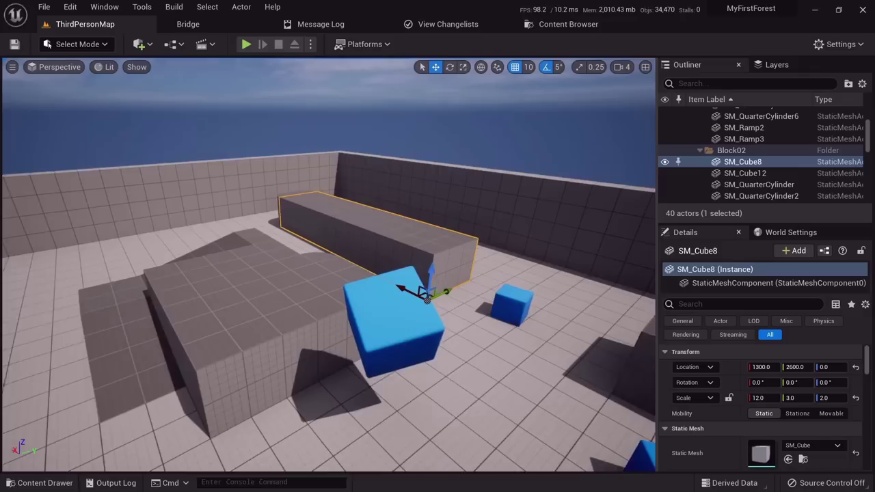
scroll(746, 153, up, 2)
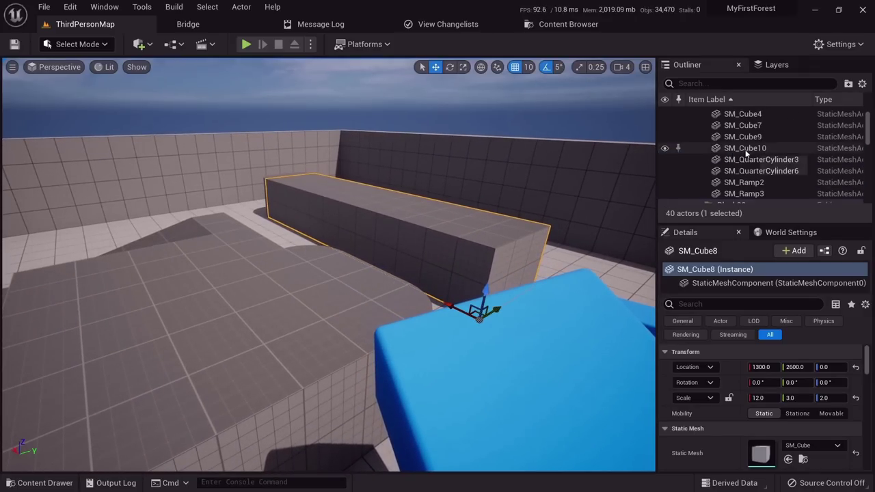
click(744, 140)
Select the large tilted blue cube and rename it mylittlecube in the Outliner.
right_drag(438, 232, 421, 283)
click(420, 283)
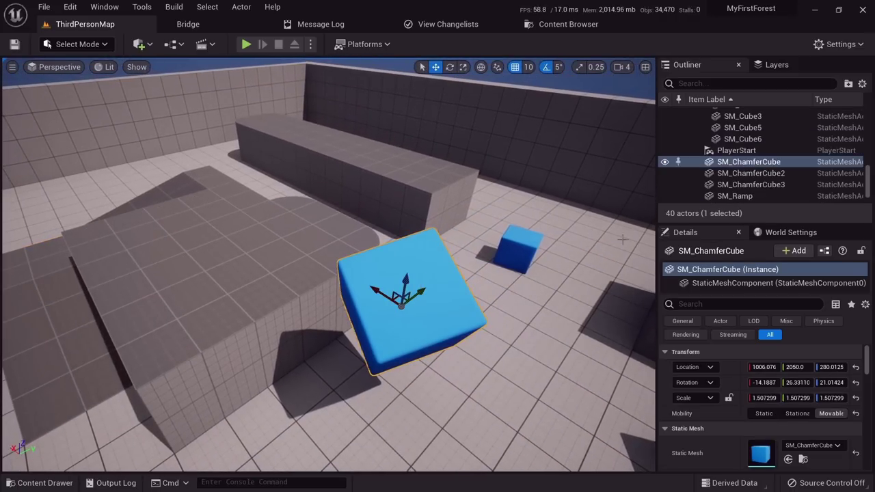
click(755, 163)
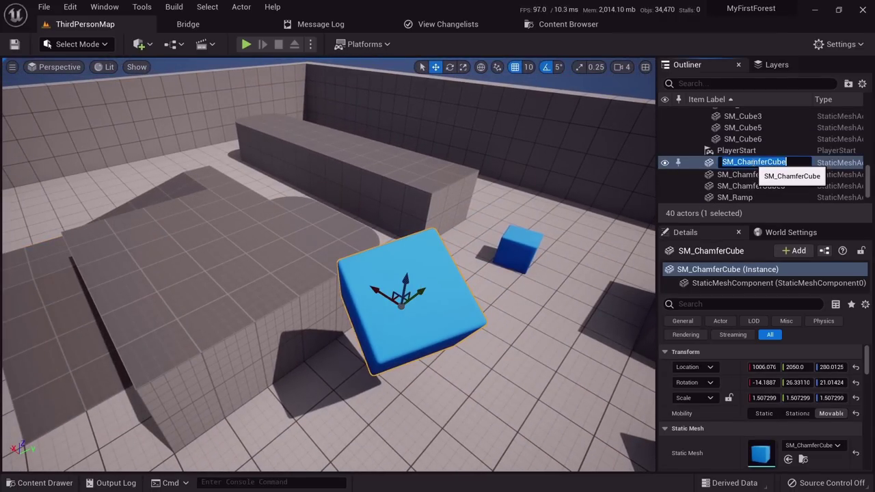
text(mylittle)
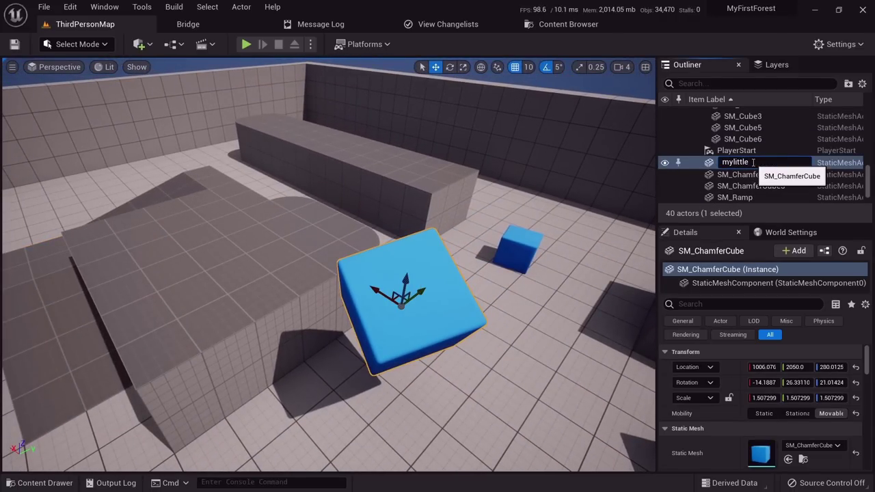
text(cube)
key(Return)
Search the Outliner for "little", select mylittlecube from the filtered list and clear the search.
scroll(683, 130, up, 2)
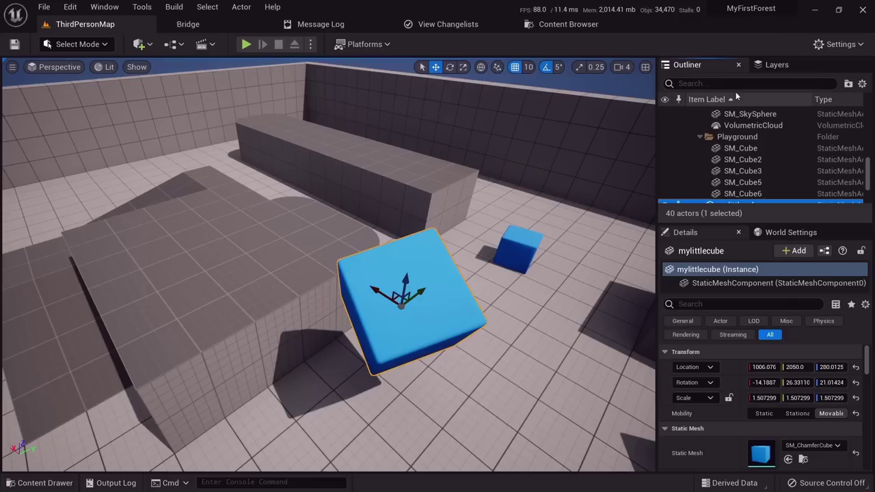
click(721, 83)
text(little)
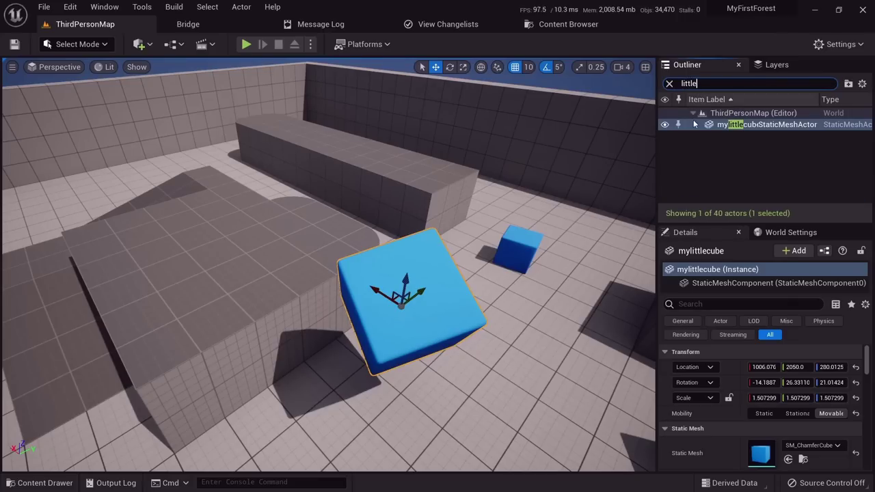
click(765, 124)
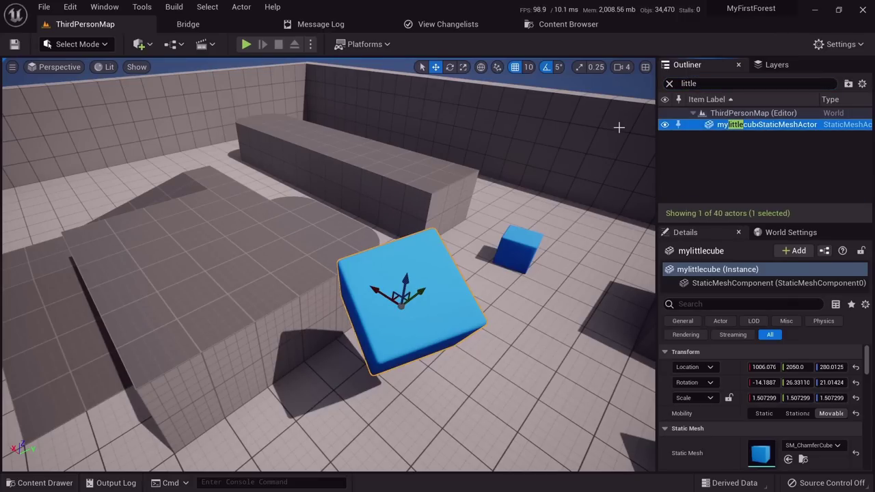
click(669, 83)
Move closer to mylittlecube, select the neighbouring SM_Cube4 block and reselect mylittlecube to compare their details.
right_drag(492, 225, 437, 174)
key(w)
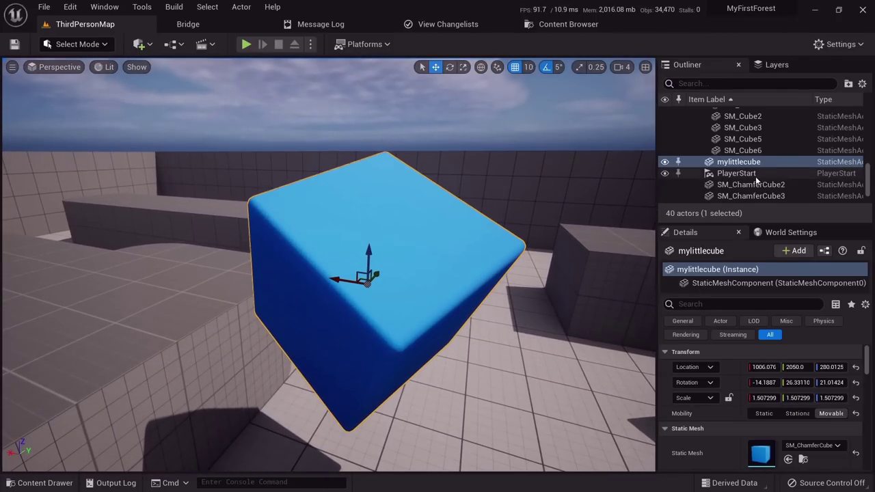
scroll(759, 178, down, 5)
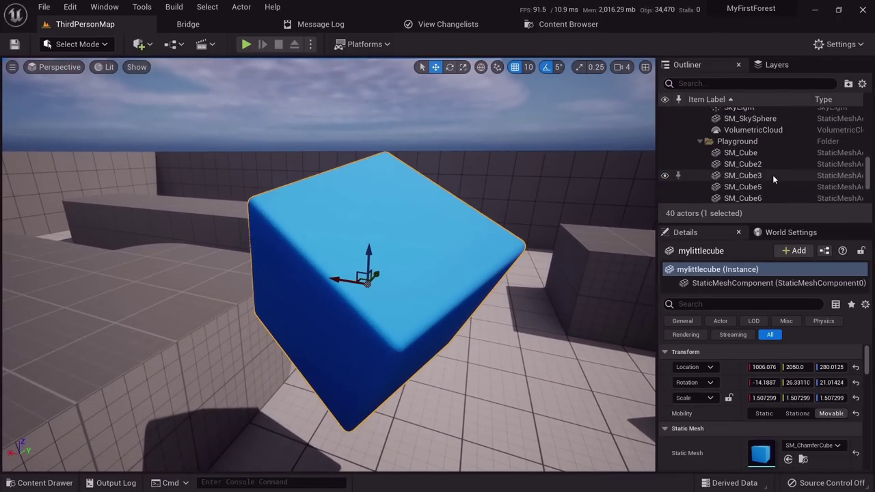
click(205, 305)
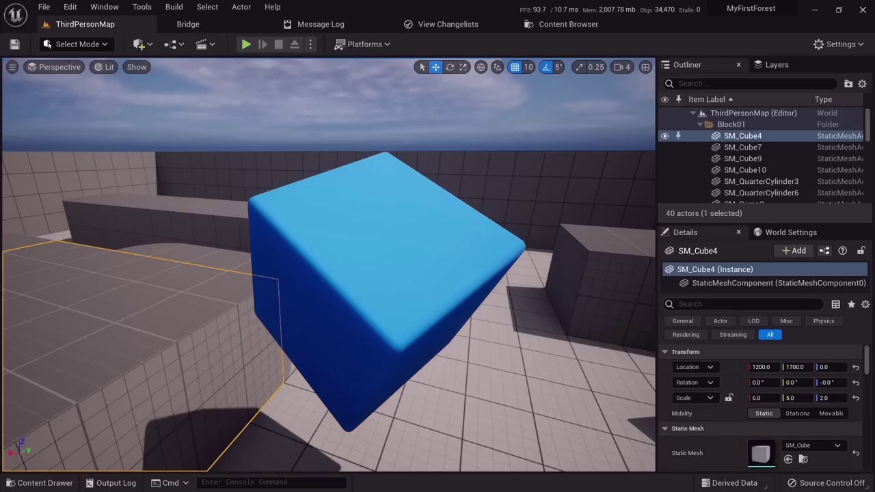
click(386, 263)
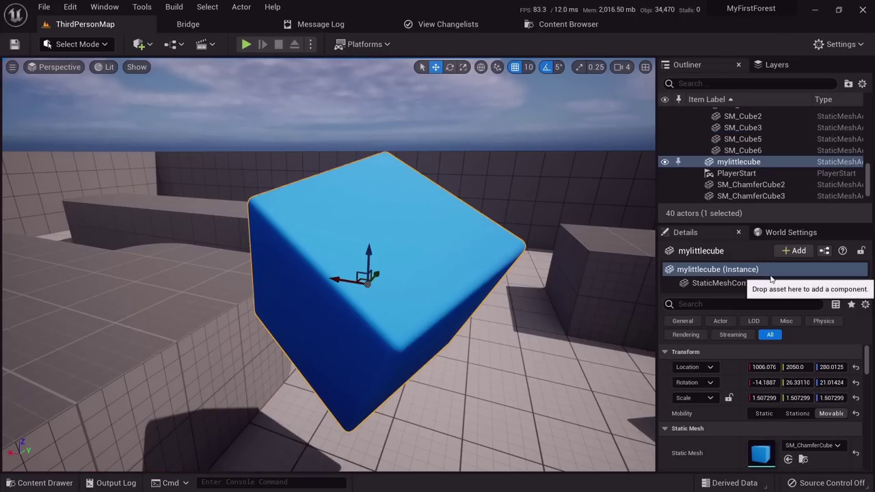
Examine mylittlecube's transform details, view the World Settings and return to the cube's Details.
scroll(767, 377, down, 2)
scroll(771, 381, up, 2)
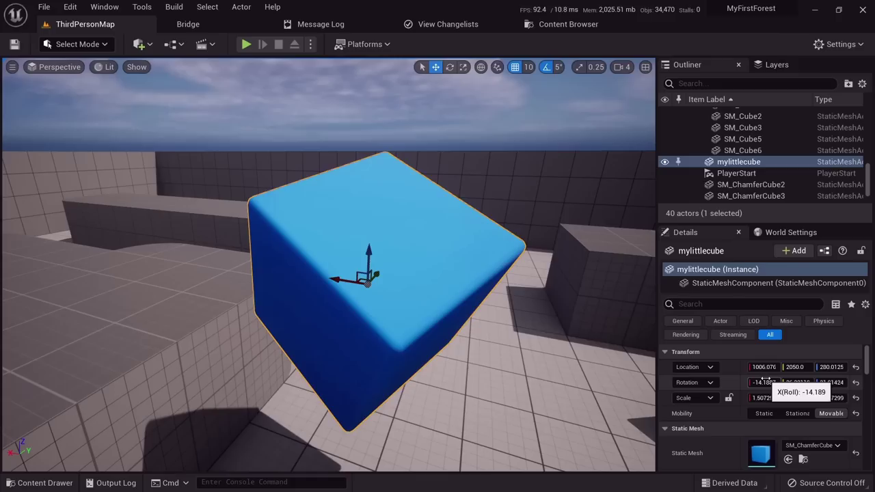
click(792, 233)
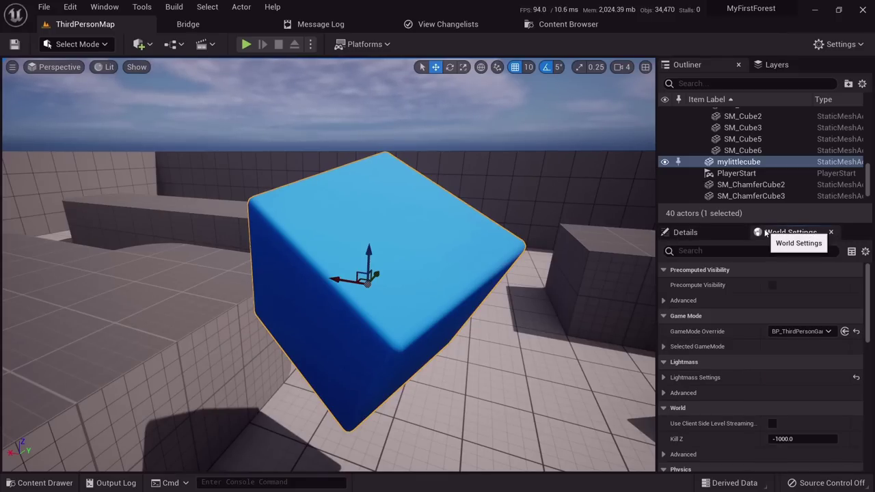
click(701, 235)
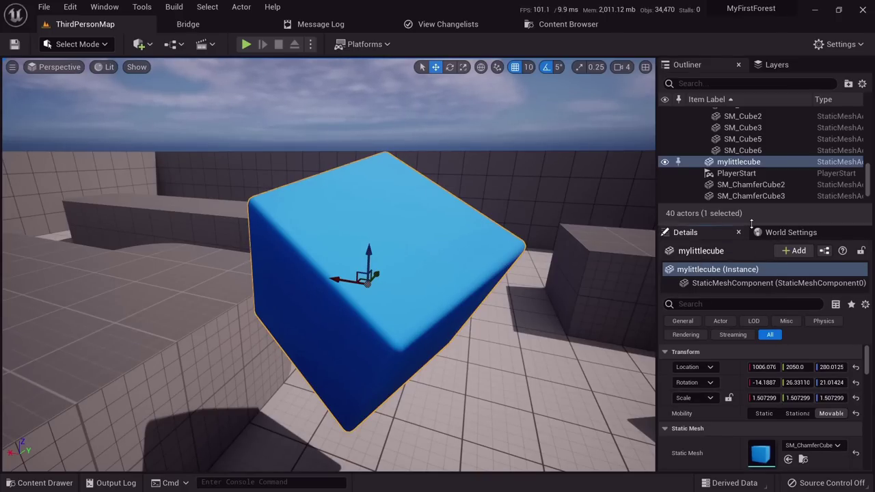
Enlarge the Details area and look through mylittlecube's material and physics properties.
drag(751, 224, 750, 194)
scroll(723, 395, down, 3)
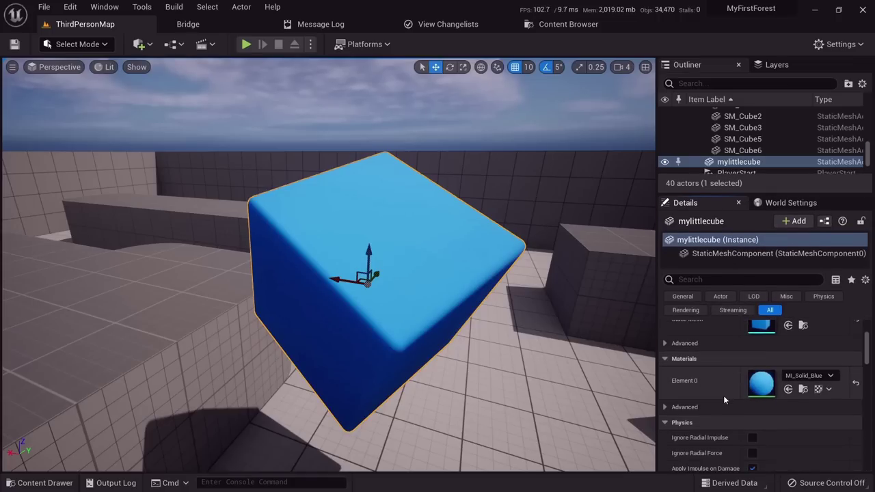
scroll(736, 383, up, 3)
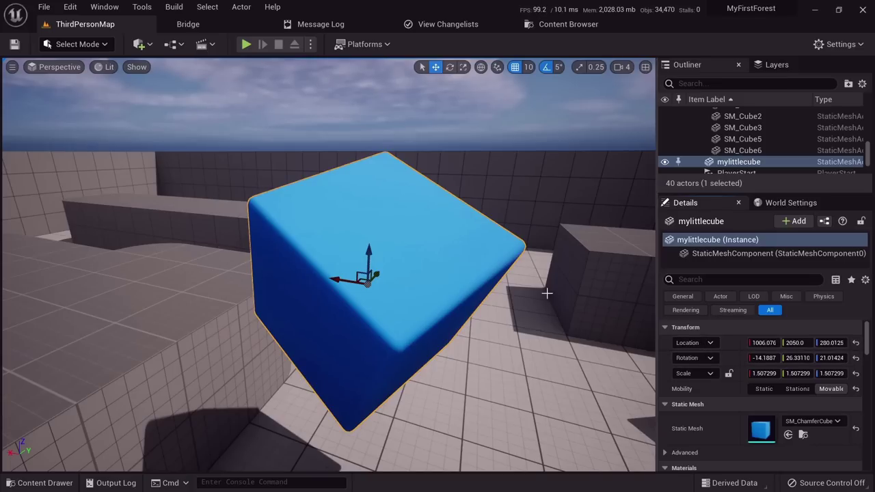
Set mylittlecube's X location to 993, and raise the cube in the viewport to a Z location of about 338.
click(761, 342)
text(1083)
key(Return)
mouse_move(761, 343)
mouse_down()
mouse_move(618, 342)
mouse_move(793, 342)
mouse_move(761, 342)
mouse_up()
drag(273, 271, 354, 295)
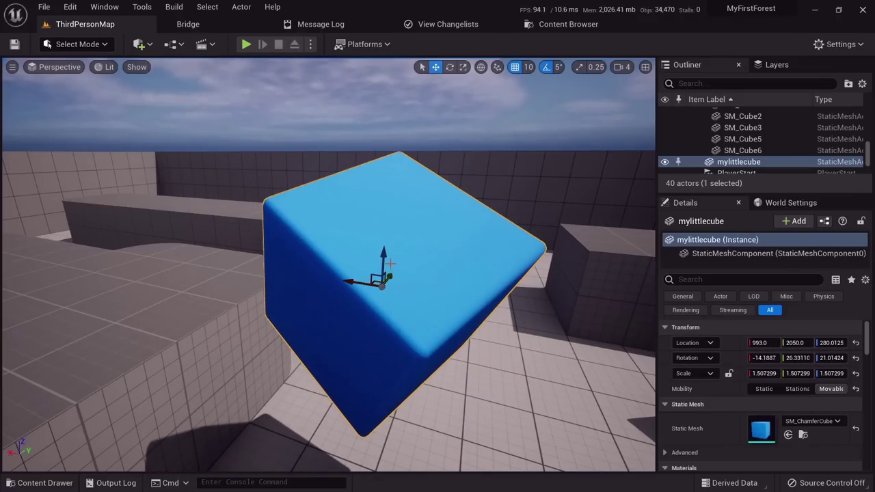
drag(383, 254, 343, 238)
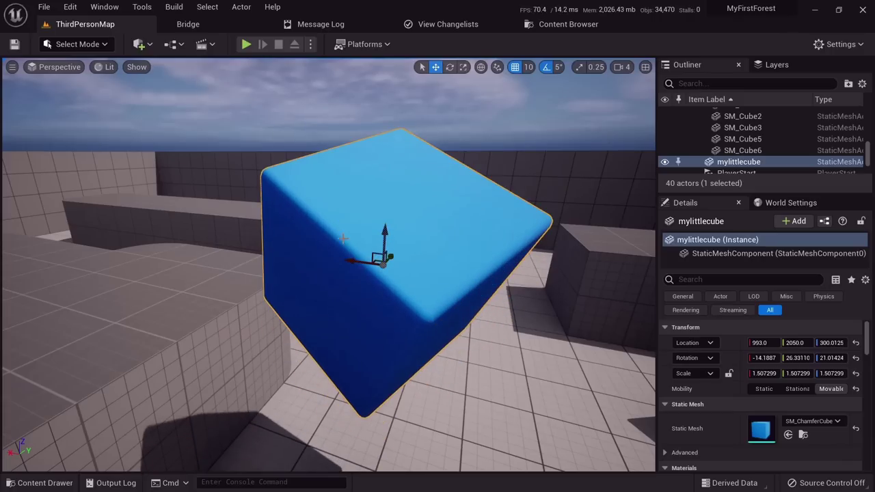
drag(391, 255, 380, 216)
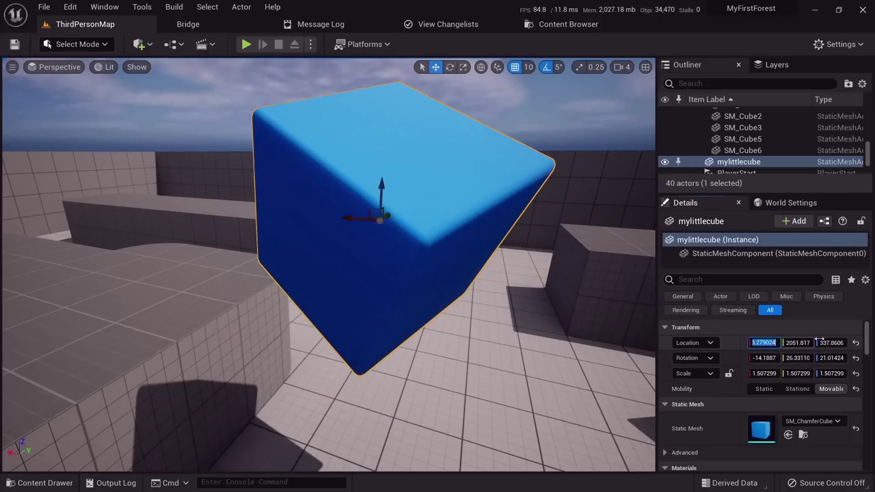
Set mylittlecube's X location to 500 and bring the relocated cube into view.
text(500)
key(Return)
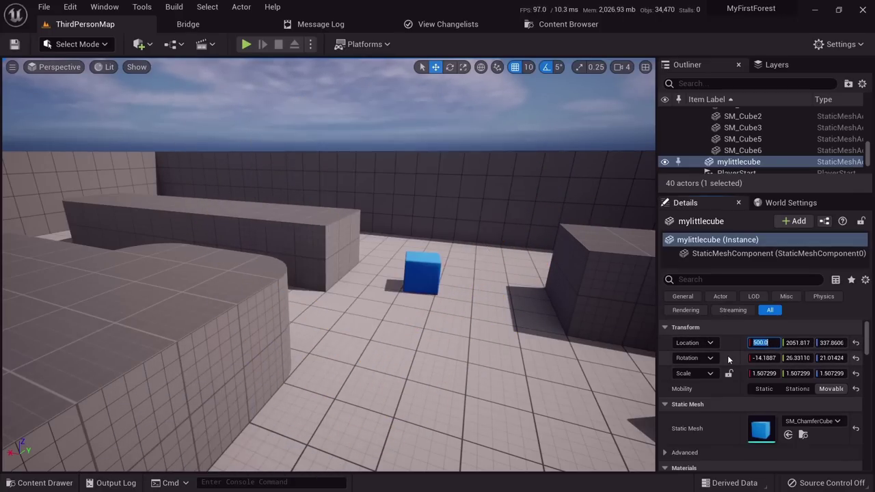
right_drag(533, 236, 366, 226)
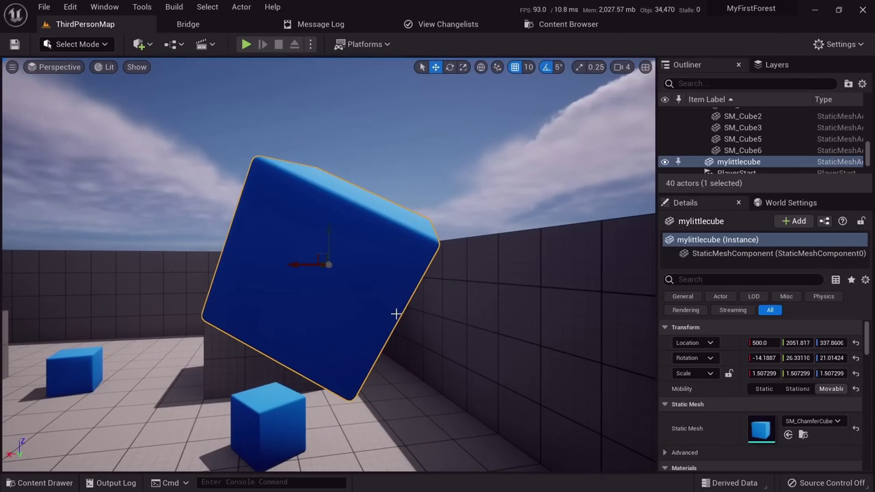
right_drag(393, 316, 394, 316)
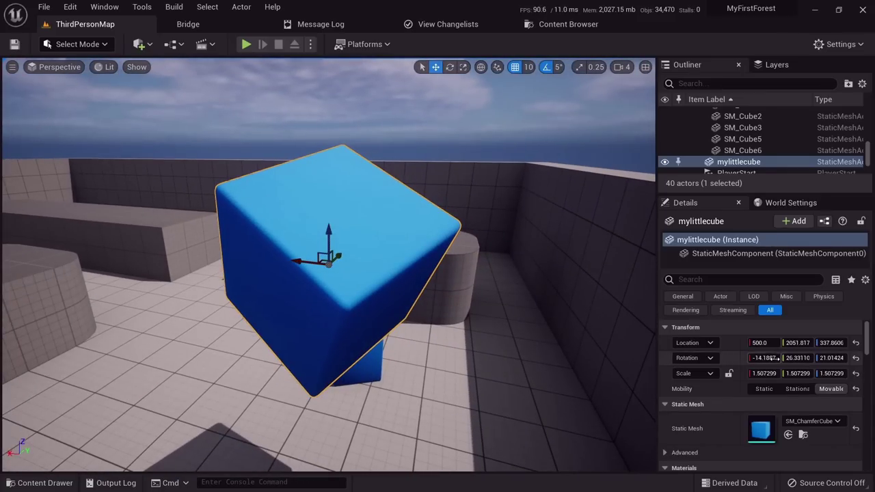
Rotate mylittlecube through its rotation values and the rotation gizmo to about 311, 127 and 29 degrees.
drag(763, 358, 797, 357)
key(e)
right_drag(365, 224, 365, 224)
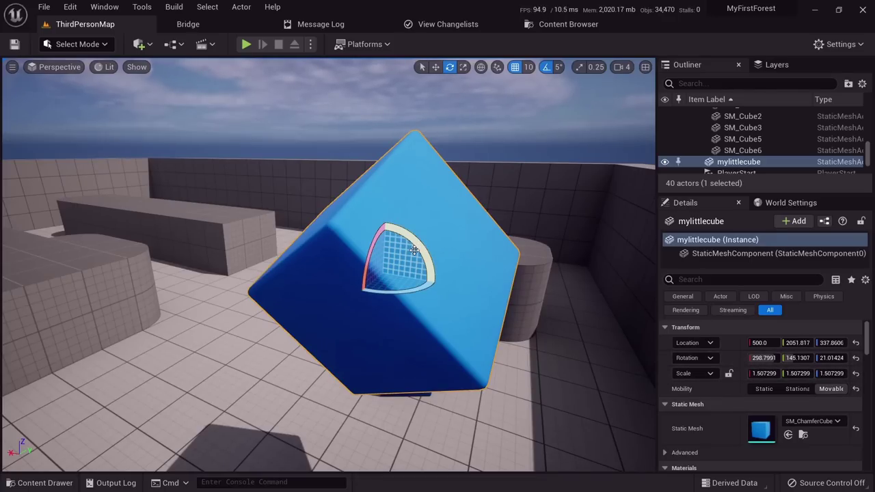
drag(414, 250, 376, 245)
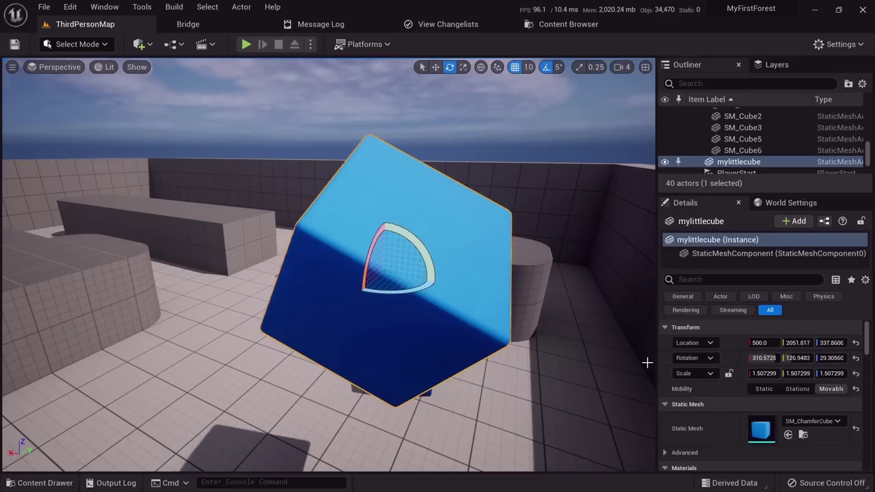
Look through mylittlecube's static mesh, material and physics properties, then return to its transform values.
scroll(727, 359, down, 2)
key(w)
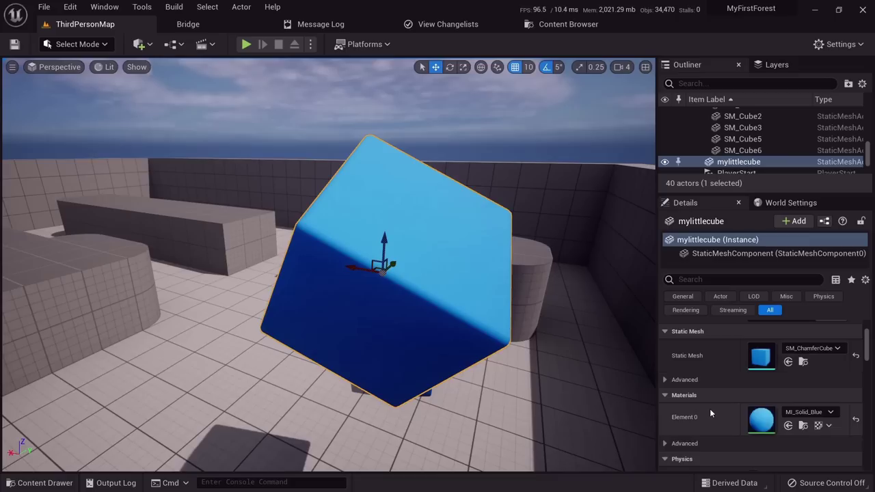
scroll(707, 403, up, 2)
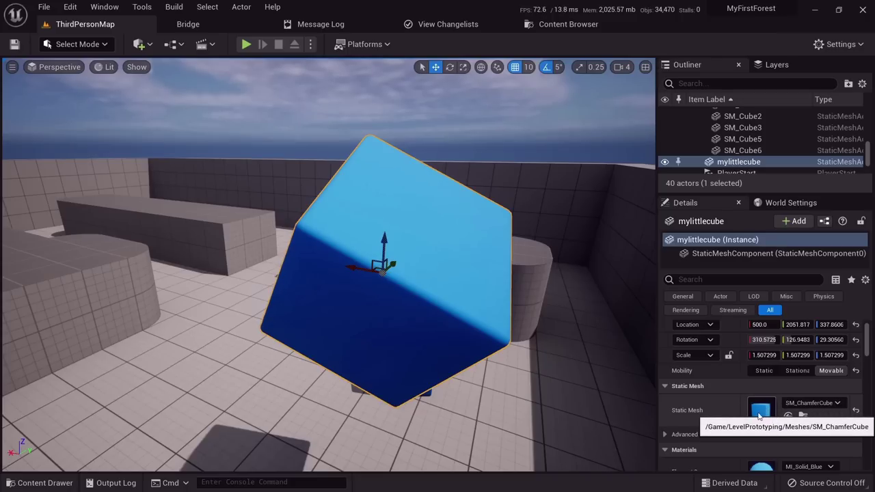
scroll(766, 410, down, 3)
scroll(698, 440, down, 2)
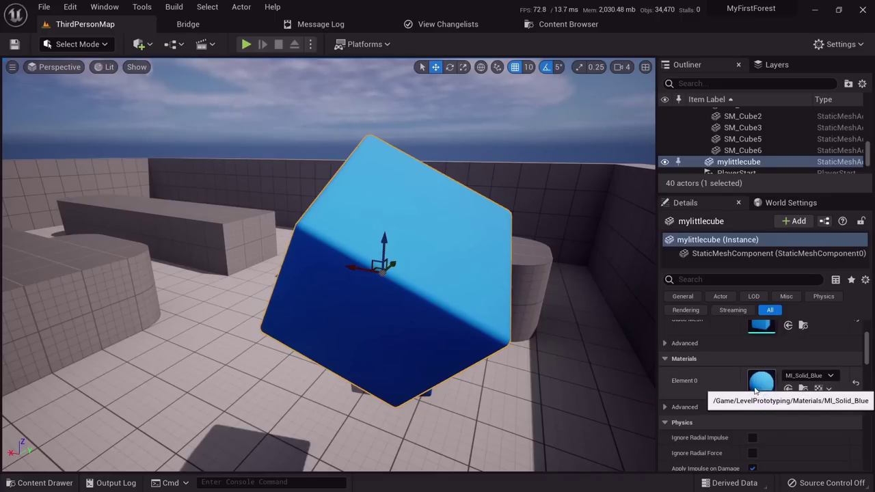
scroll(768, 386, down, 5)
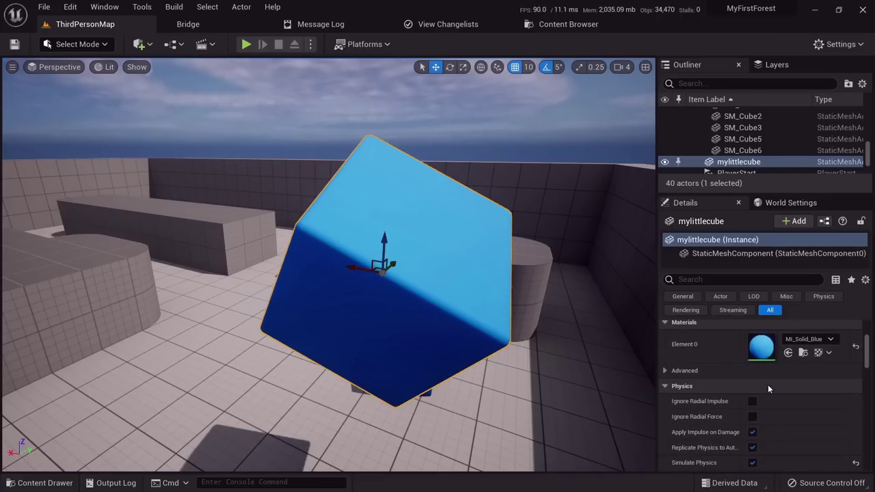
scroll(871, 369, up, 8)
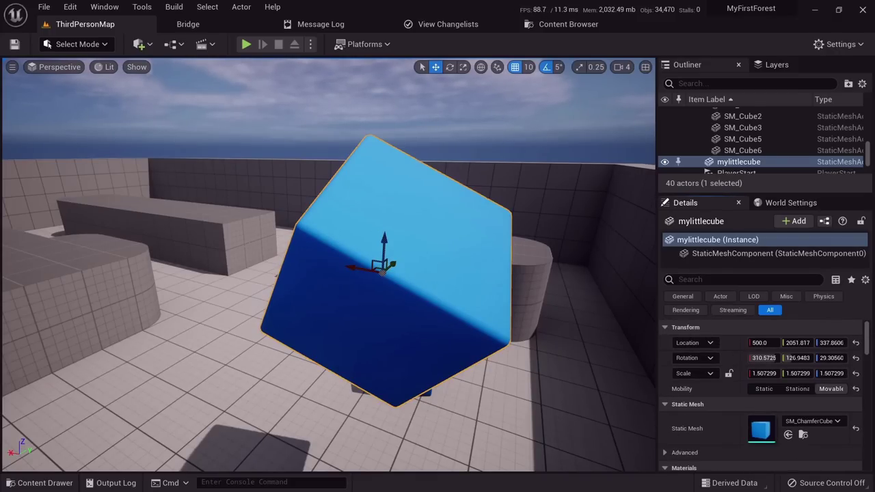
Close the Content Browser, View Changelists, Message Log and Bridge tabs, keeping only ThirdPersonMap open.
mouse_move(401, 298)
right_down()
mouse_move(293, 314)
mouse_move(321, 287)
mouse_move(274, 280)
mouse_move(301, 260)
mouse_move(390, 284)
mouse_move(363, 290)
mouse_move(390, 304)
right_up()
right_drag(301, 256, 401, 300)
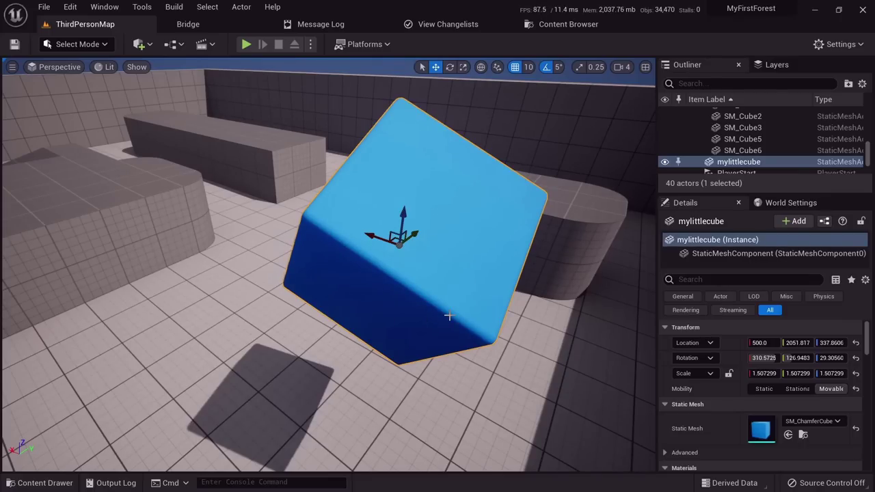
mouse_move(449, 317)
right_down()
mouse_move(355, 205)
mouse_move(437, 243)
mouse_move(449, 315)
right_up()
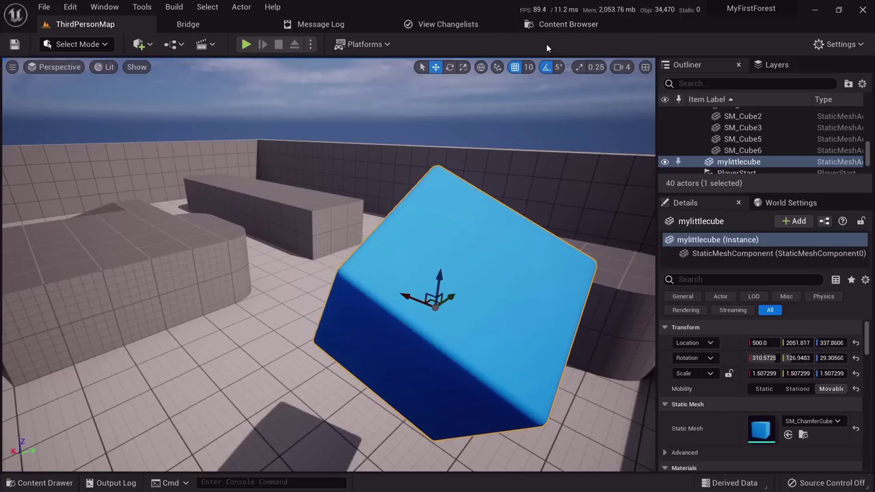
click(628, 24)
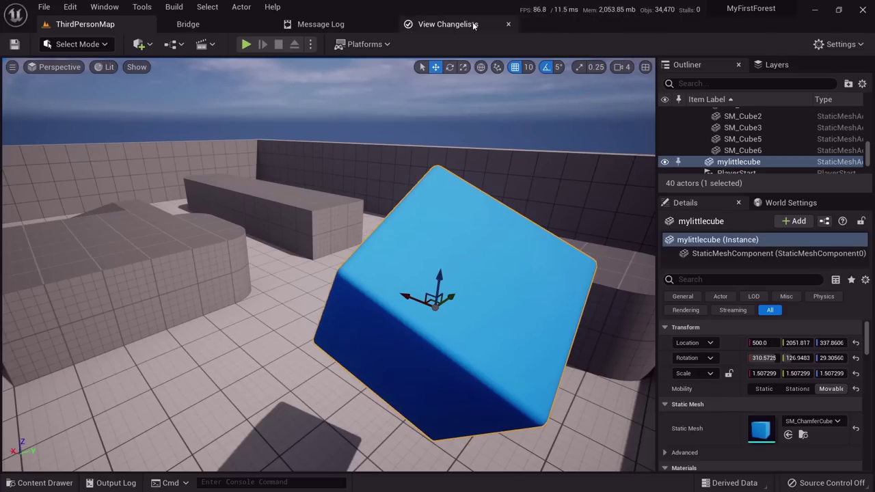
click(509, 24)
middle_click(321, 29)
middle_click(194, 25)
right_drag(164, 114, 129, 106)
right_drag(255, 179, 285, 190)
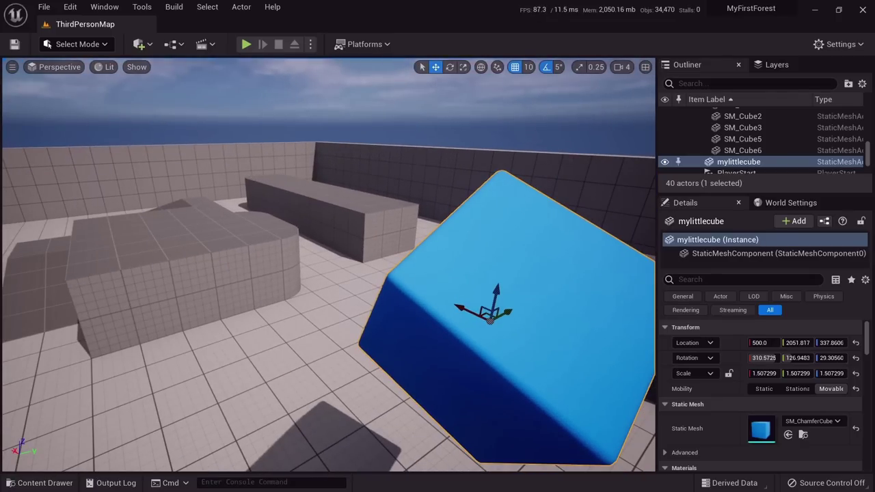
right_drag(285, 232, 329, 242)
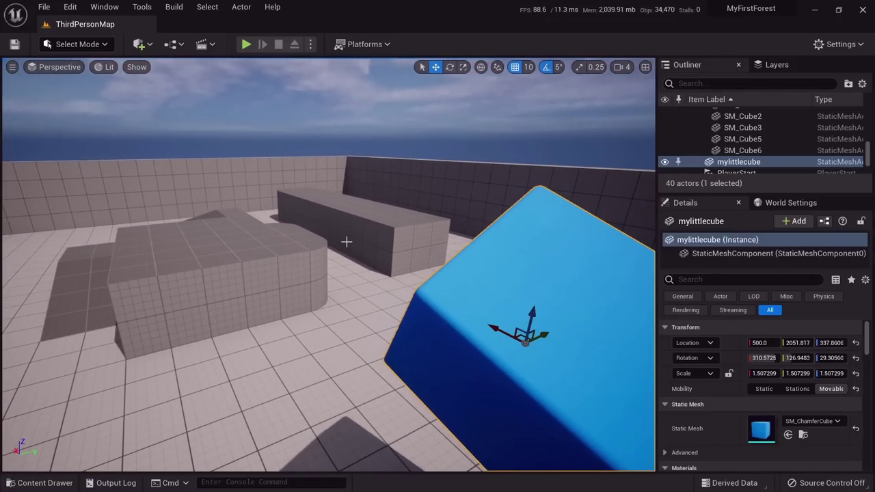
Open the Content Drawer, browse the LevelPrototyping, Characters, ThirdPerson and Content folders, and close the drawer.
key(ctrl+space)
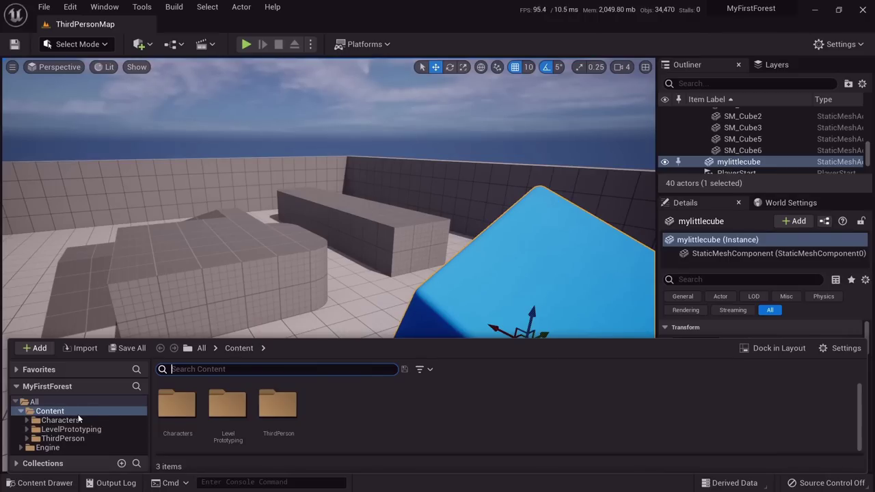
click(65, 429)
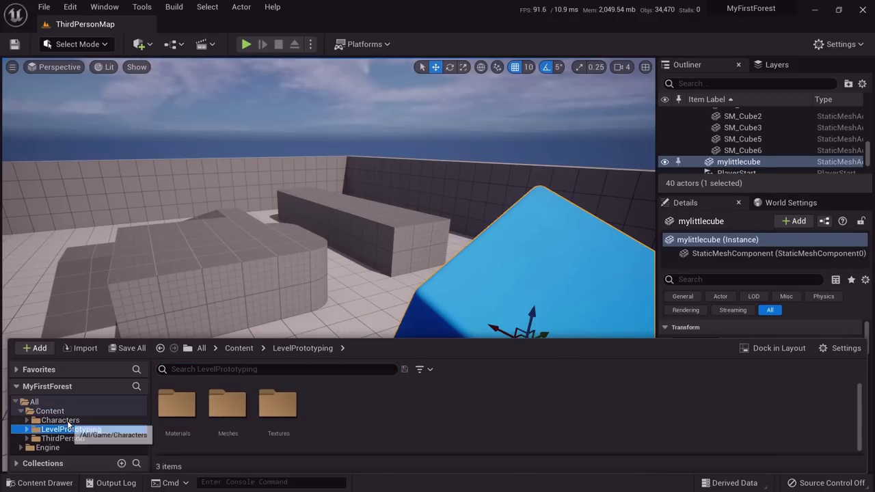
click(67, 421)
click(61, 412)
click(63, 439)
click(61, 422)
click(61, 414)
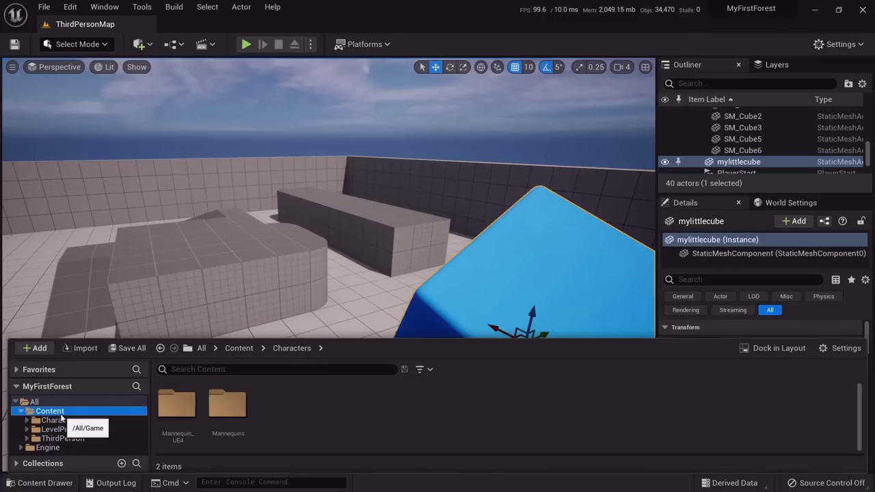
right_drag(294, 233, 349, 229)
click(35, 482)
click(34, 481)
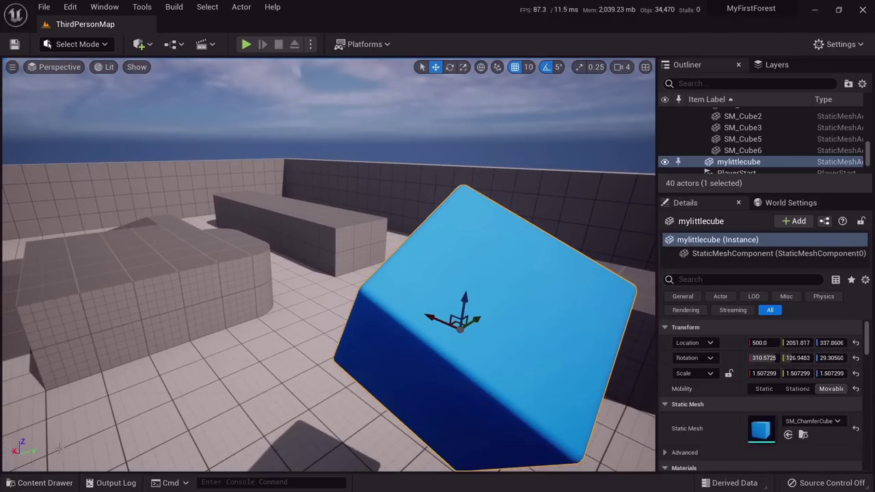
Open Content Browser 1 as its own tab and switch between it and ThirdPersonMap.
click(114, 7)
click(115, 7)
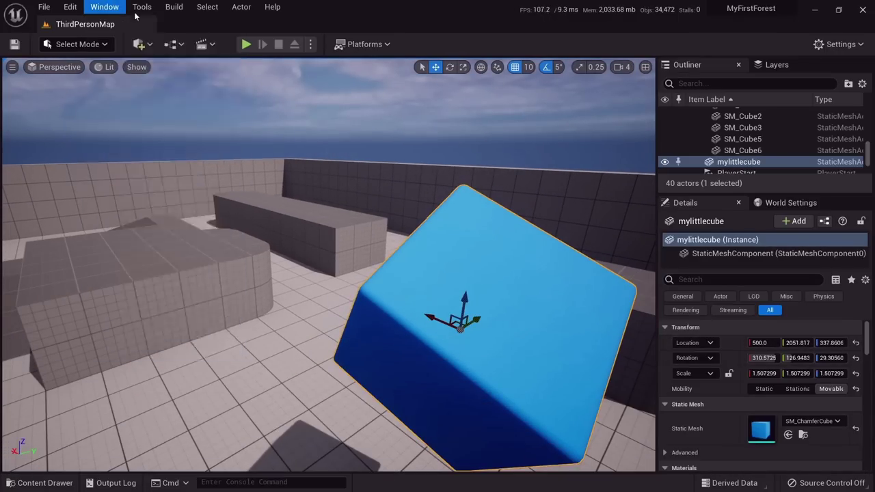
click(115, 6)
mouse_move(170, 51)
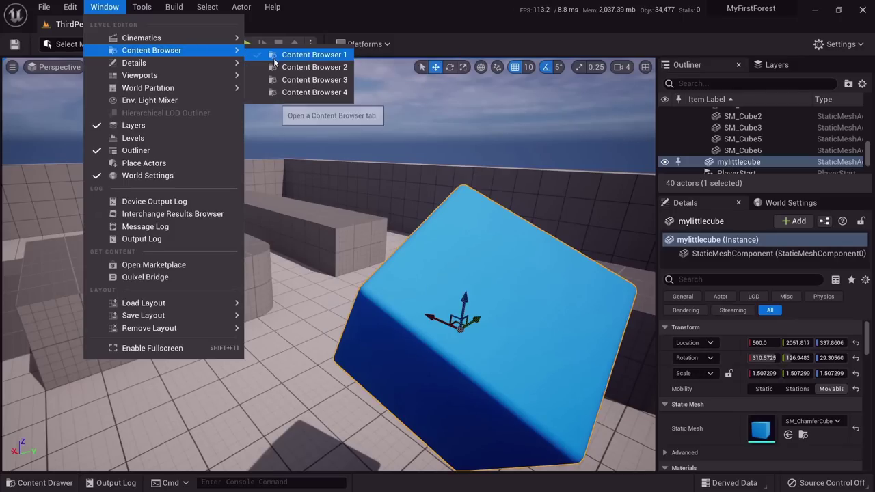
click(325, 61)
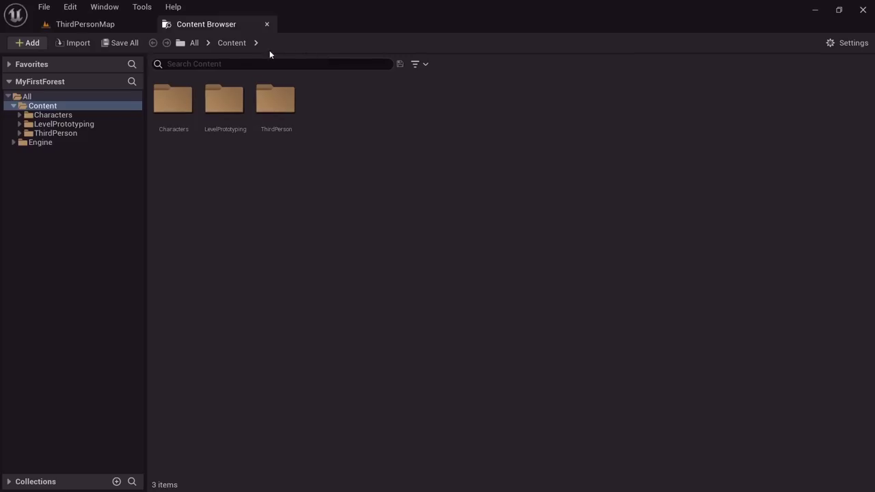
click(114, 28)
click(186, 29)
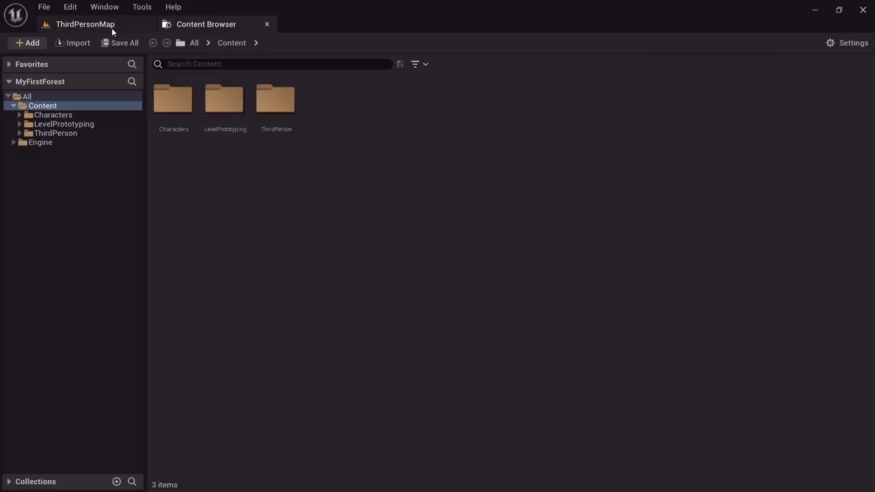
click(112, 28)
click(211, 27)
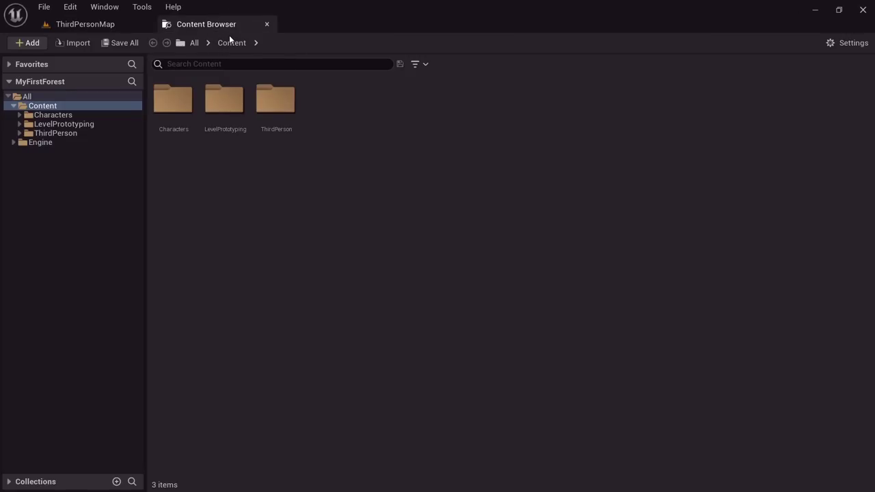
Create a new folder named MyForest inside the Content folder.
click(56, 108)
right_click(55, 108)
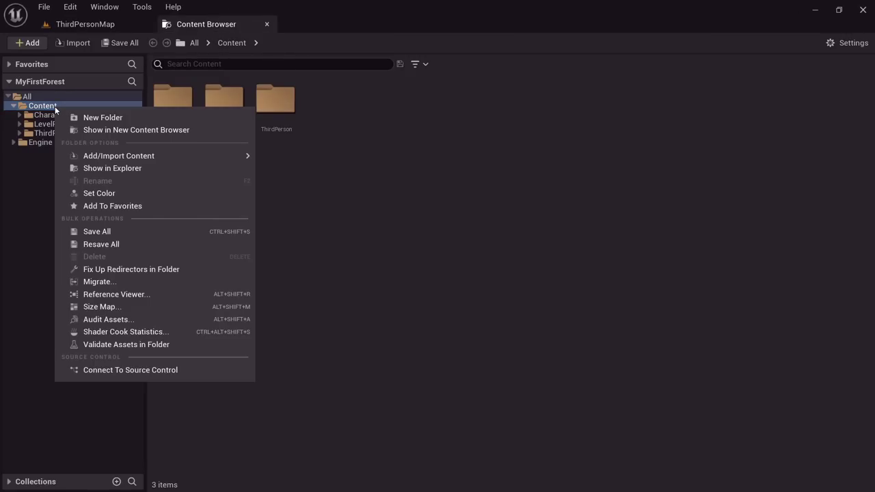
click(101, 117)
text(M)
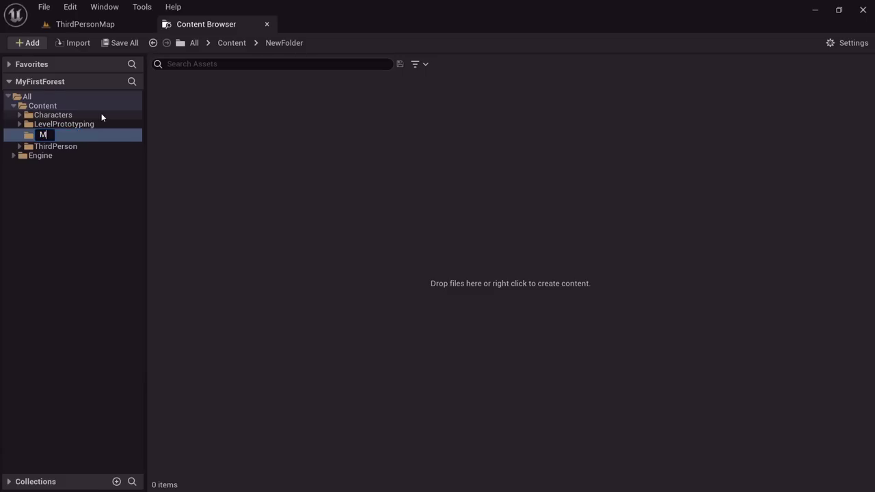
text(yForest)
key(Return)
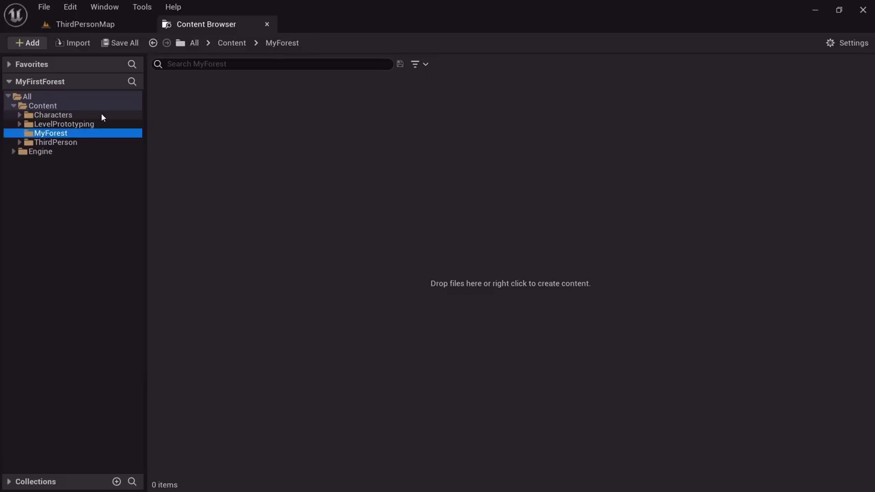
Create a new level from the Empty Level template without saving the changes to mylittlecube.
click(73, 26)
click(44, 7)
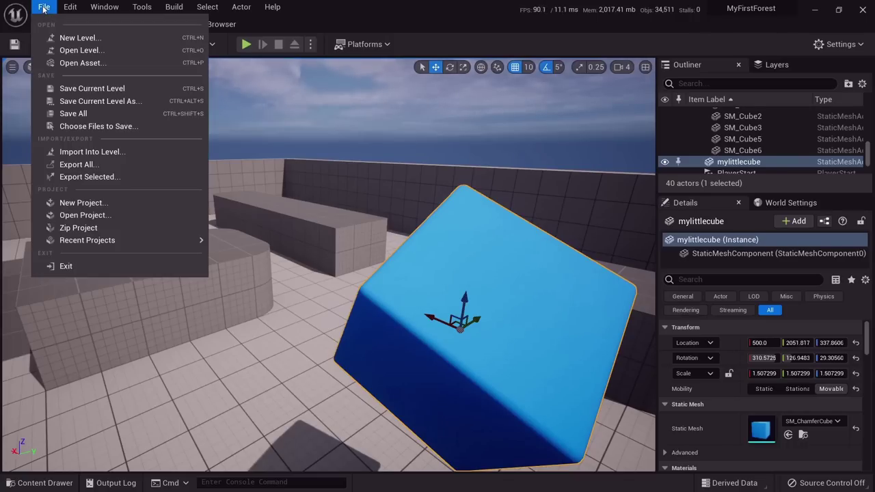
click(81, 38)
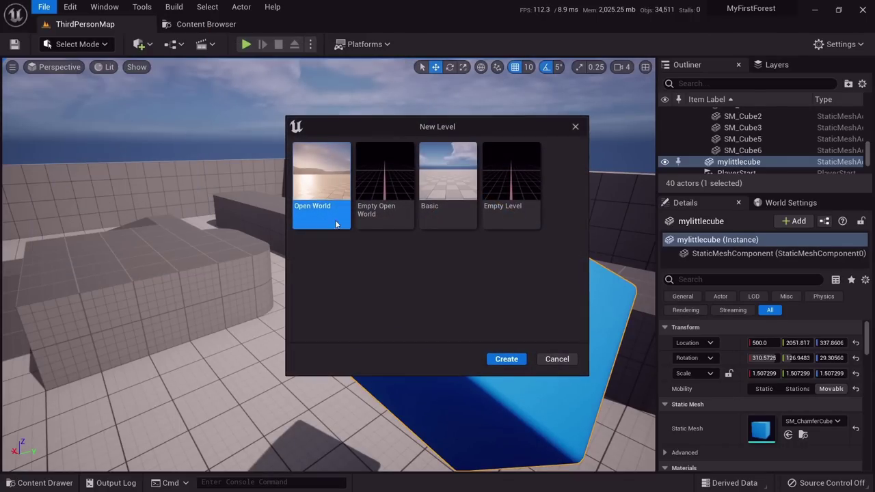
click(509, 186)
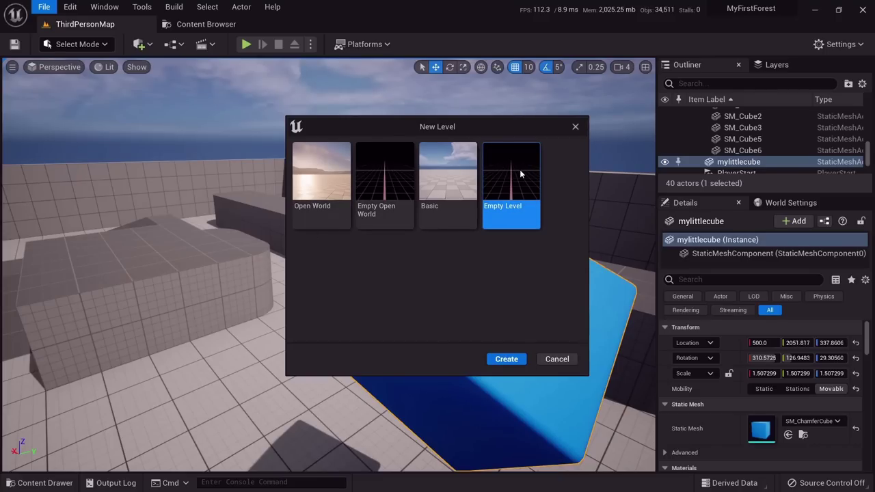
click(514, 358)
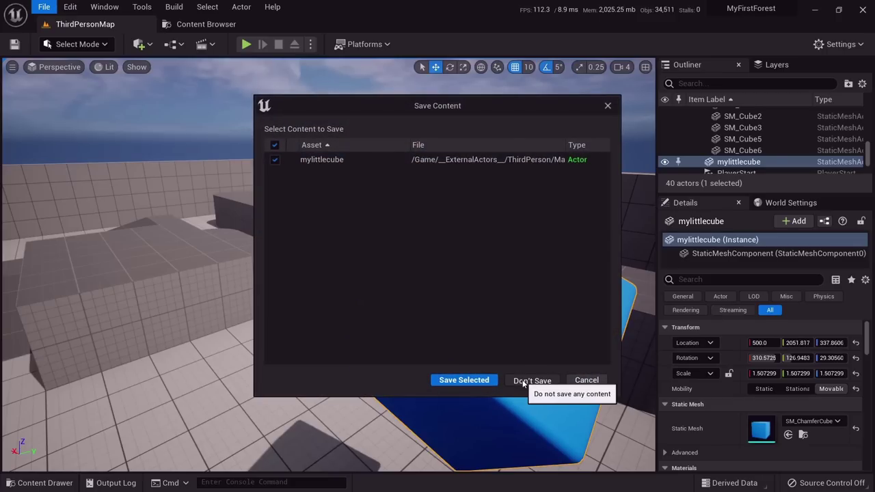
click(524, 381)
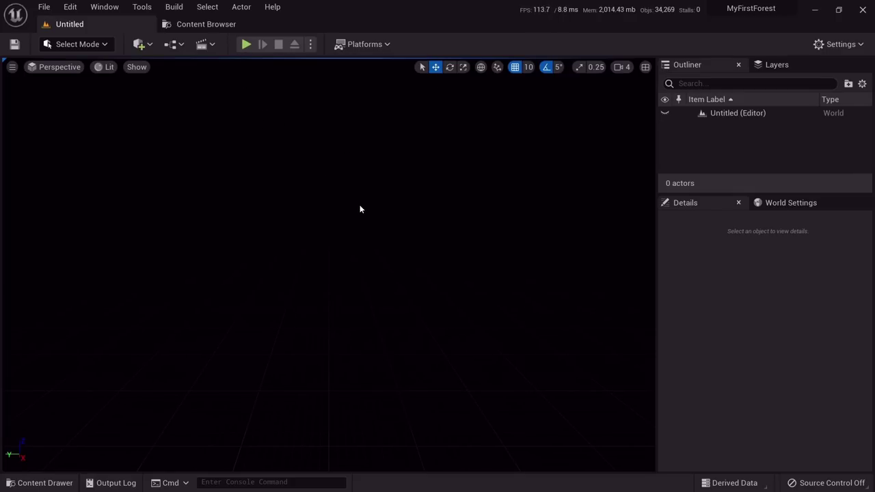
Save the new level as Level_01 in the MyForest folder.
key(ctrl+s)
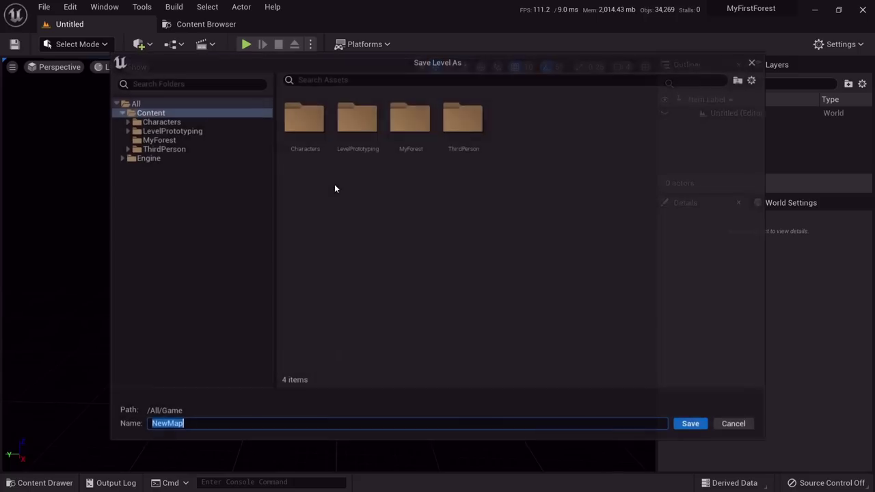
click(162, 140)
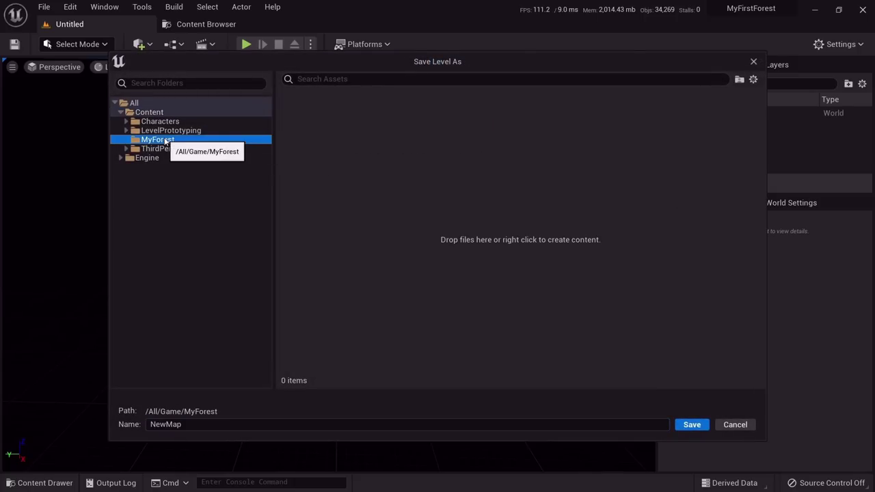
click(197, 424)
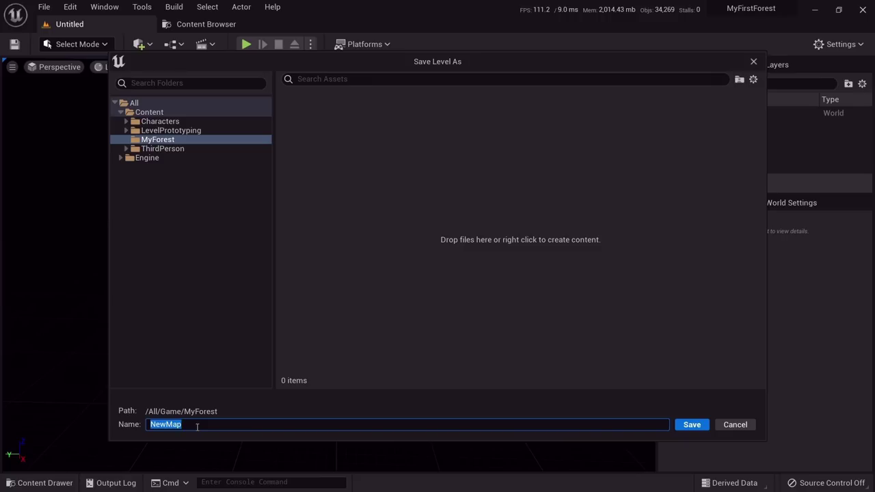
text(Level_01)
key(Return)
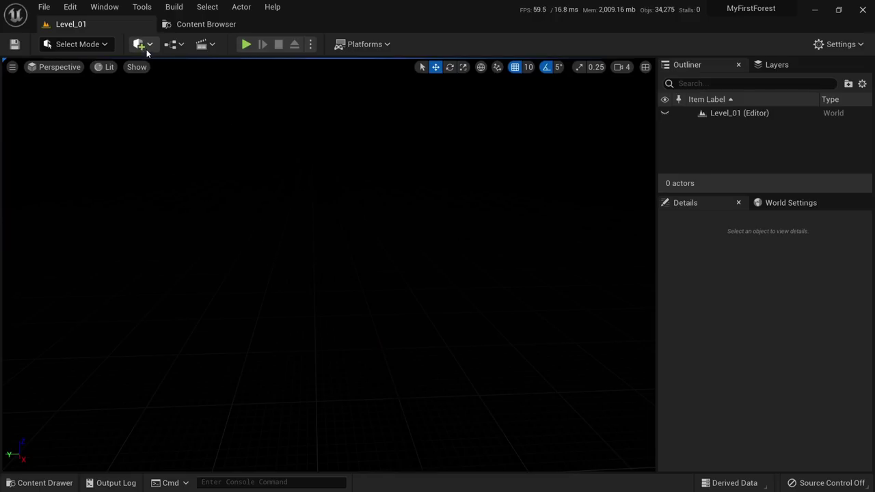
Place a point light from the Lights actors in the level and delete it again.
click(144, 51)
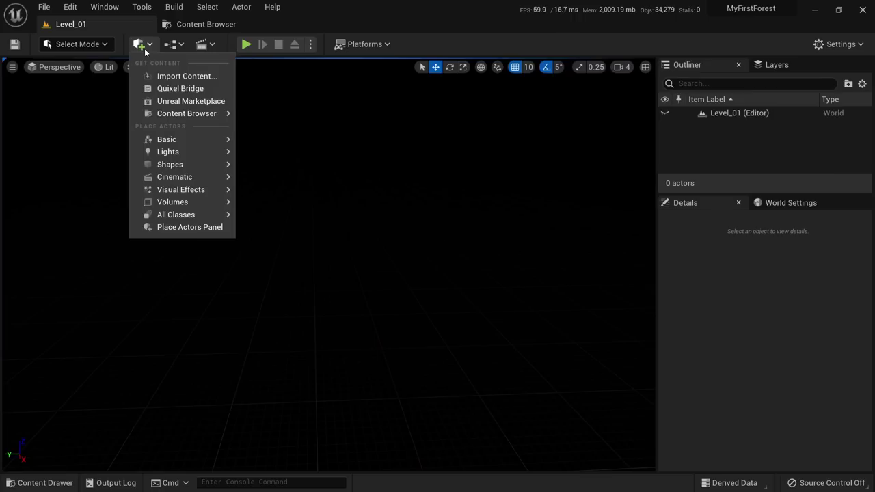
mouse_move(181, 157)
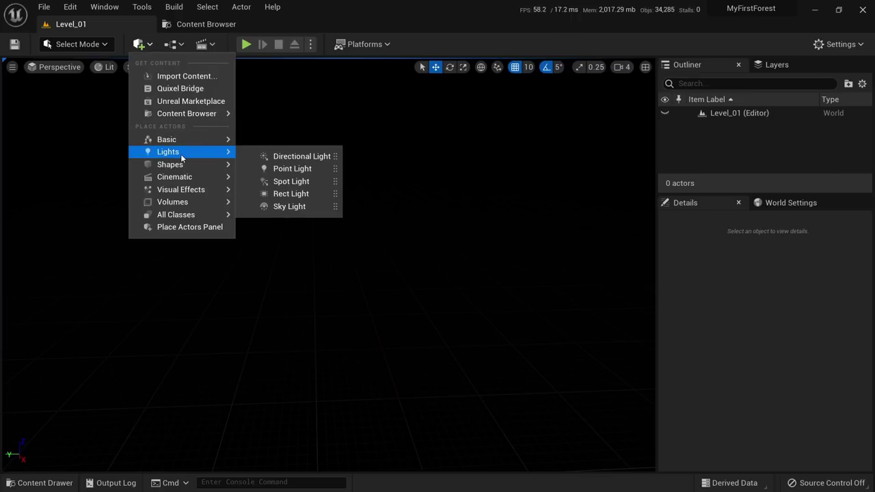
drag(257, 168, 380, 304)
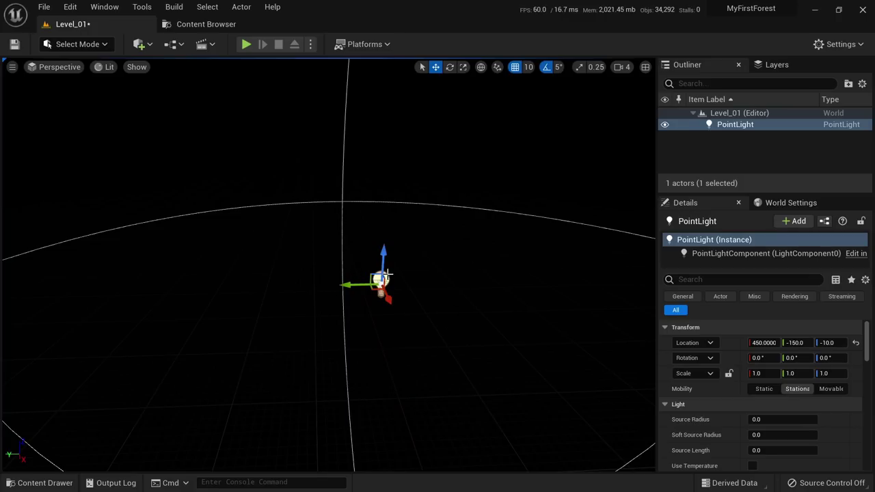
key(Delete)
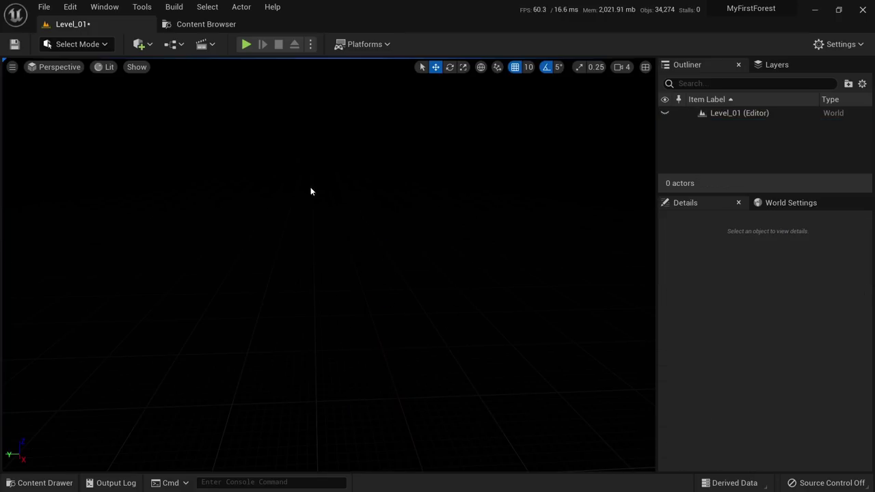
Open the Env. Light Mixer and create a sky light with it.
click(111, 8)
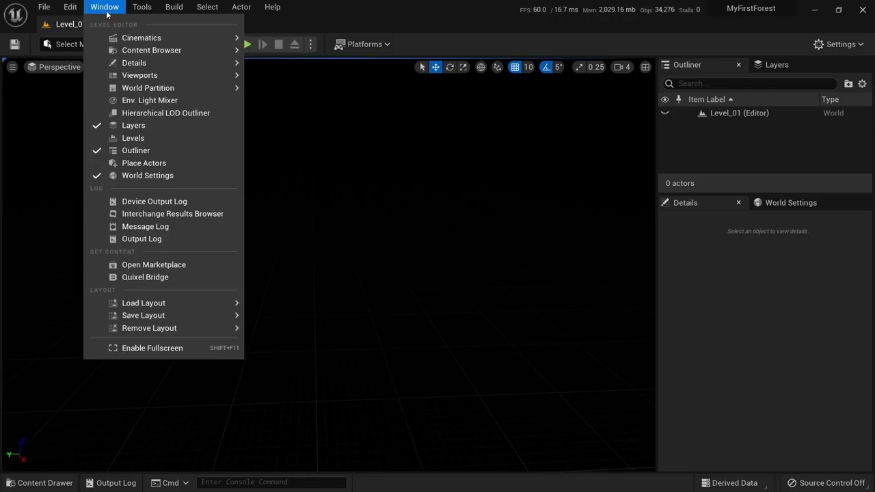
click(158, 102)
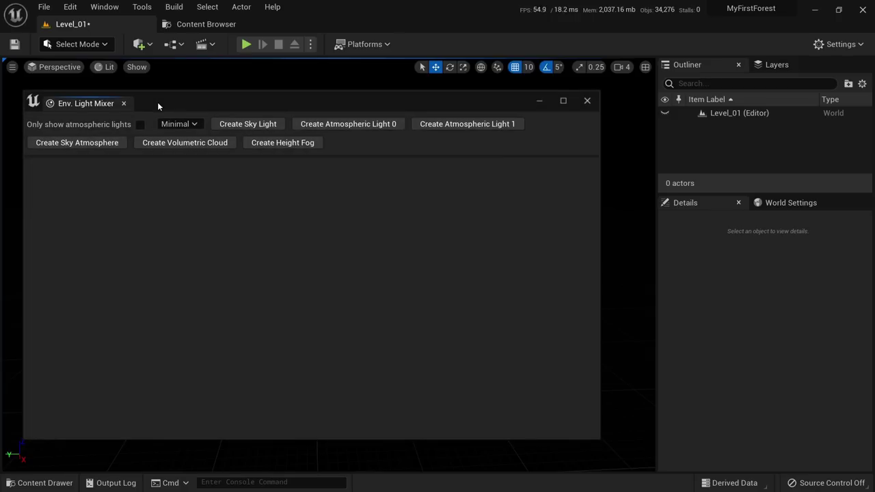
mouse_move(185, 95)
mouse_down()
mouse_move(229, 116)
mouse_move(189, 103)
mouse_up()
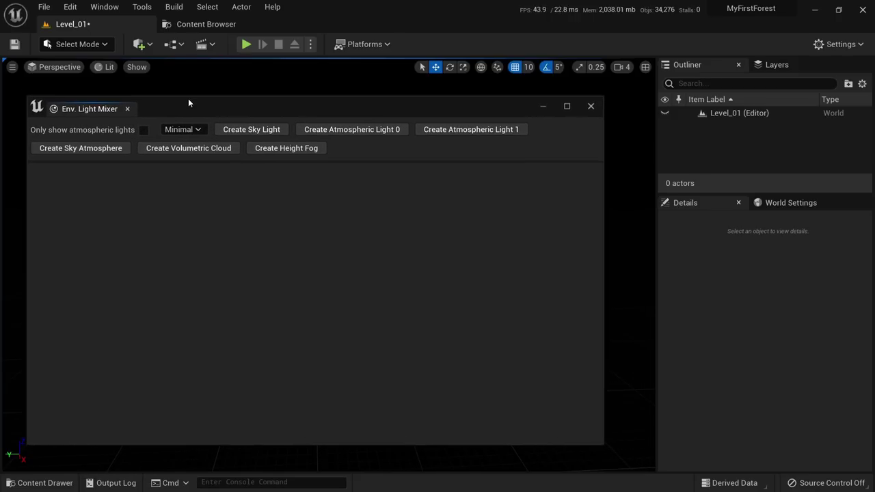
click(235, 131)
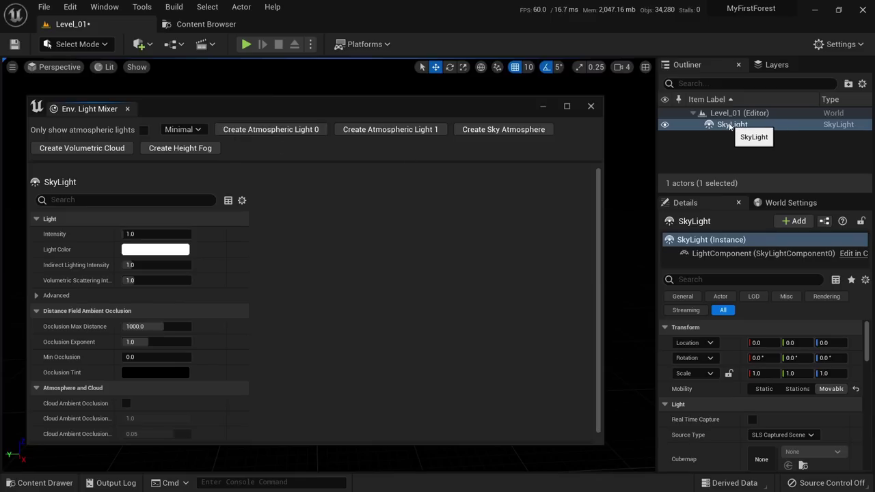
Place a second sky light from the Lights actors in the level and undo its creation.
drag(397, 112, 422, 213)
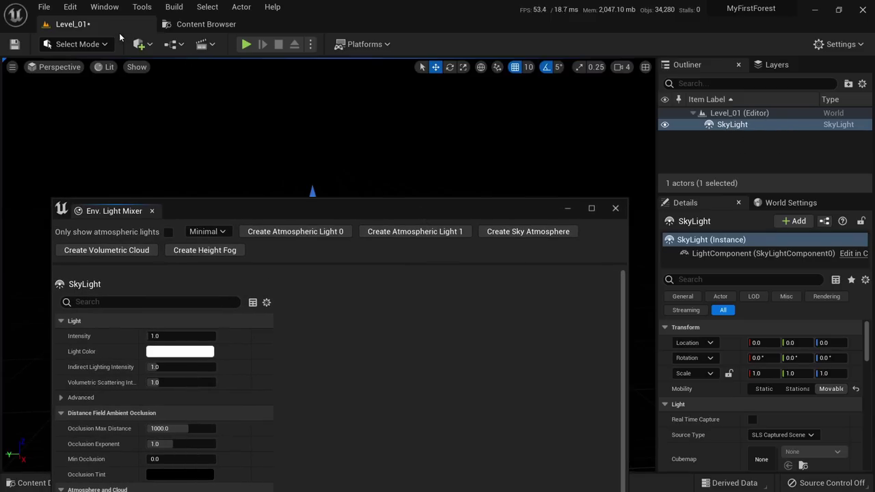
click(142, 43)
mouse_move(186, 151)
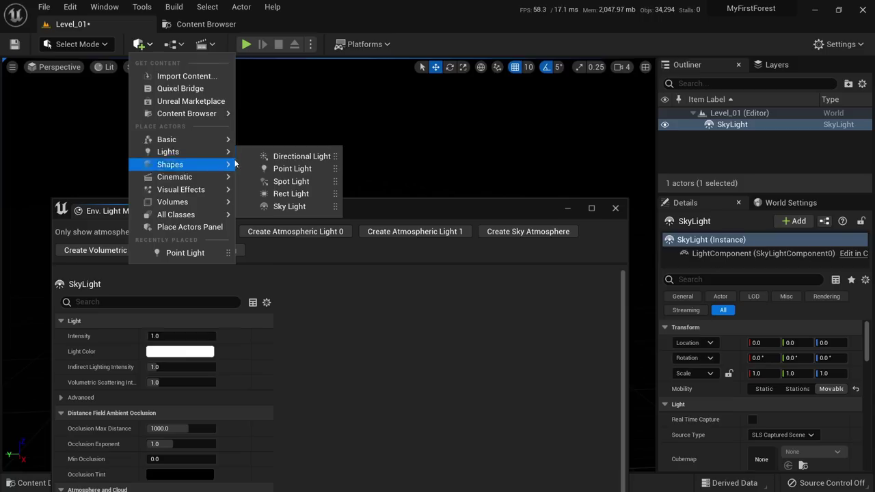
drag(301, 206, 428, 149)
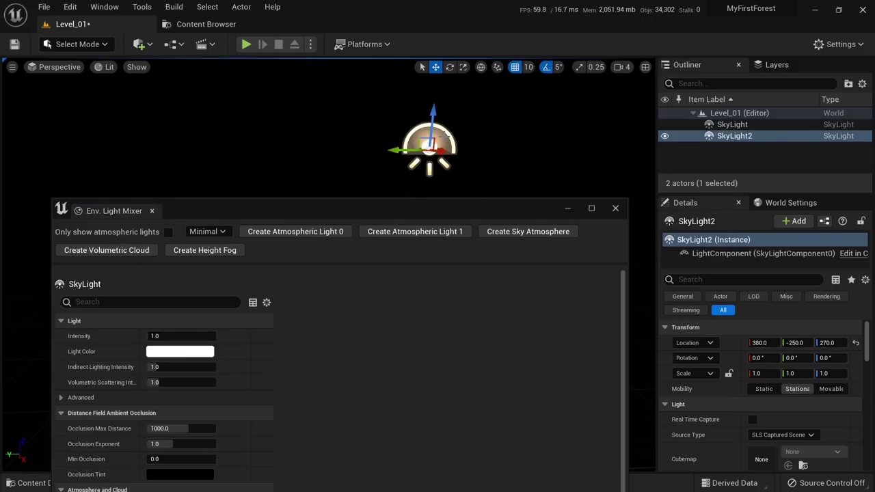
key(ctrl+z)
drag(421, 216, 410, 118)
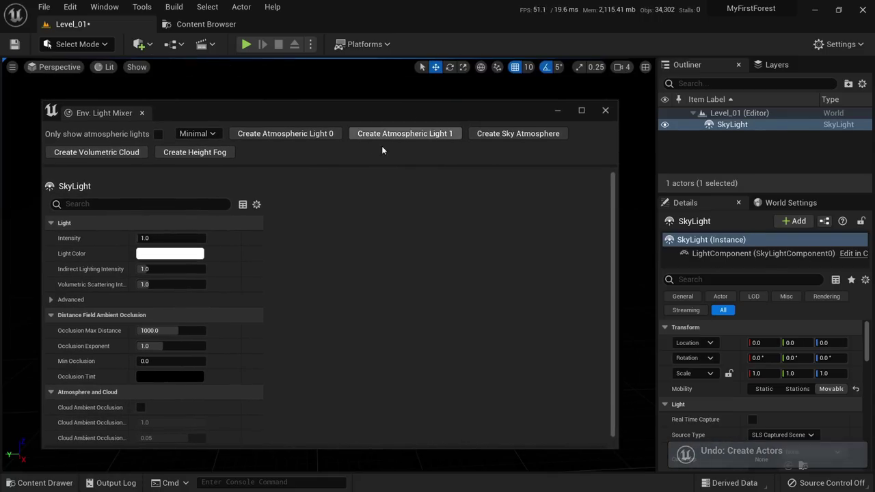
Create Atmospheric Light 0, a sky atmosphere, a volumetric cloud and a height fog with the Env. Light Mixer, and close it.
click(313, 137)
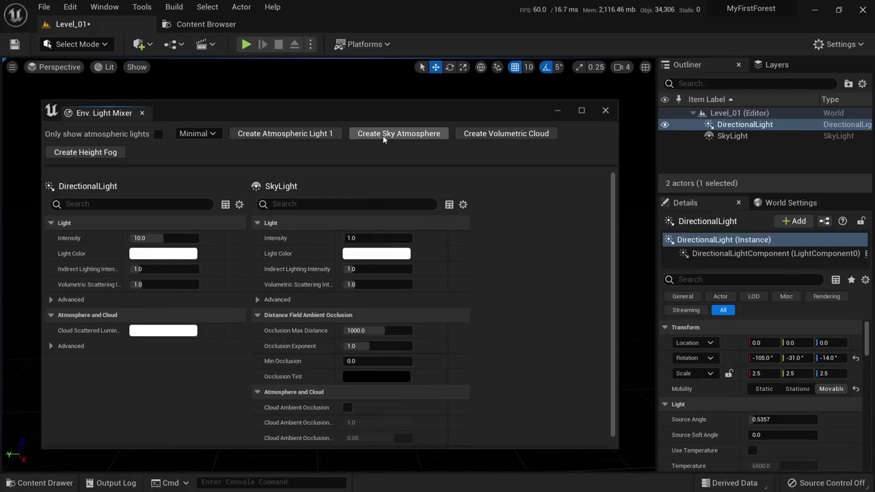
click(383, 134)
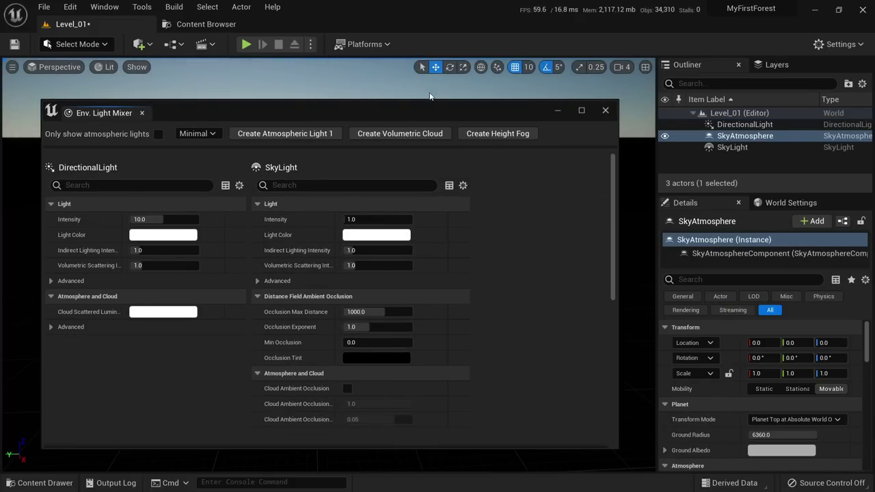
click(405, 134)
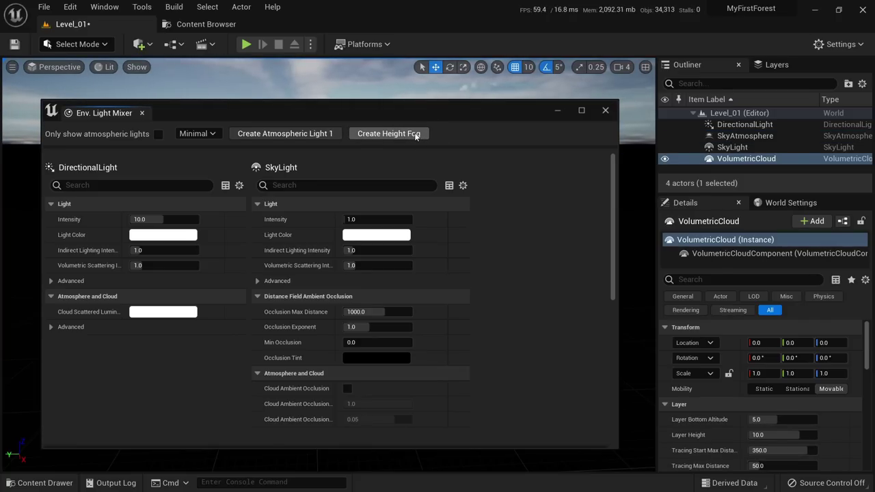
click(415, 134)
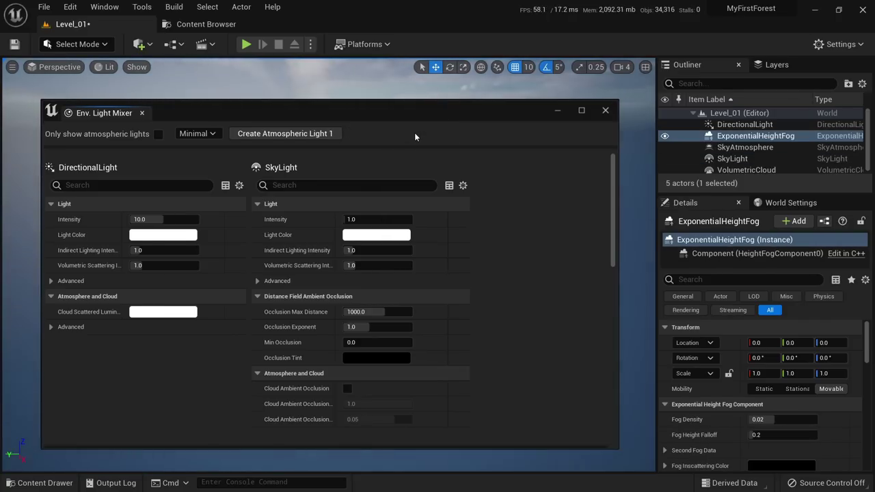
click(605, 111)
Select the SkyLight actor and enable its Real Time Capture option.
mouse_move(468, 188)
right_down()
mouse_move(466, 157)
mouse_move(464, 190)
right_up()
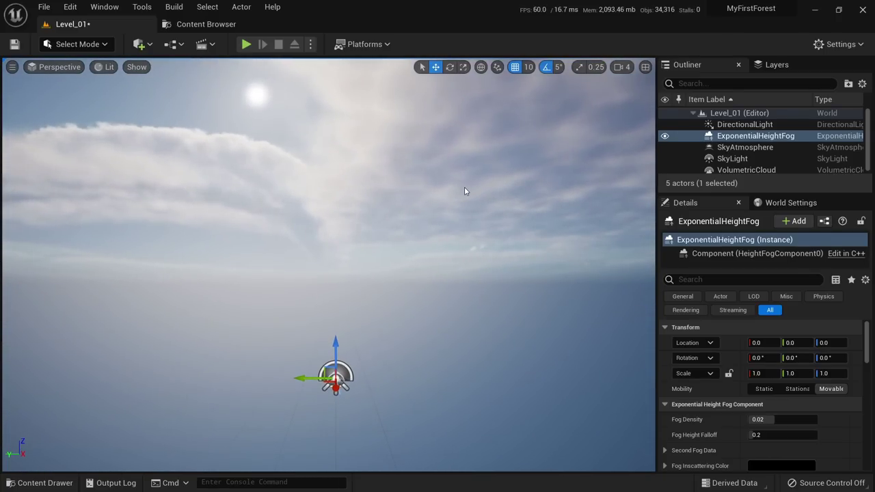
right_drag(464, 187, 442, 214)
key(w)
key(s)
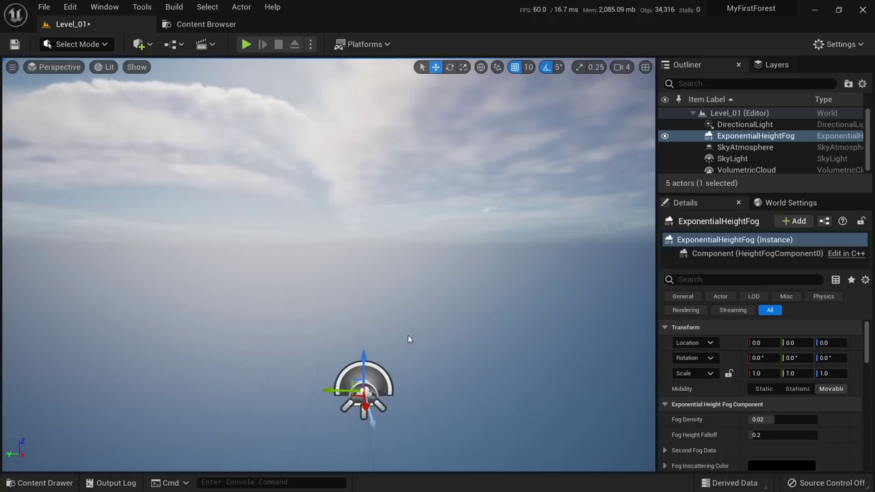
click(732, 159)
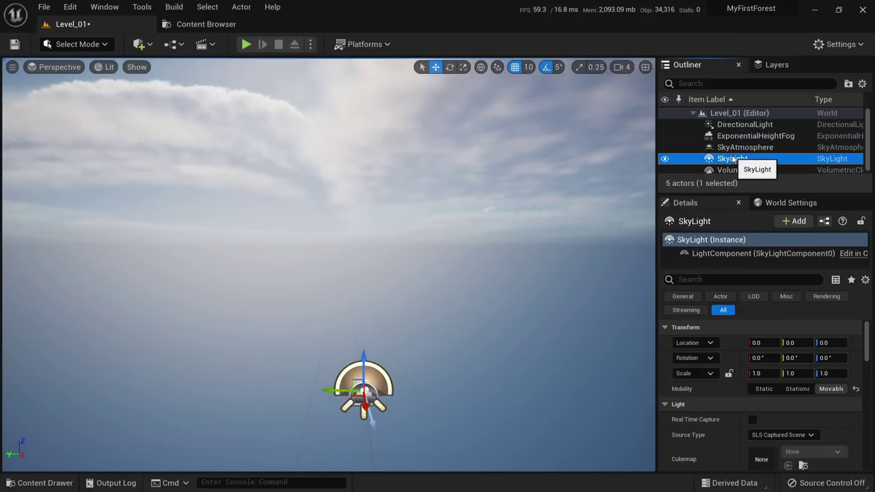
click(753, 419)
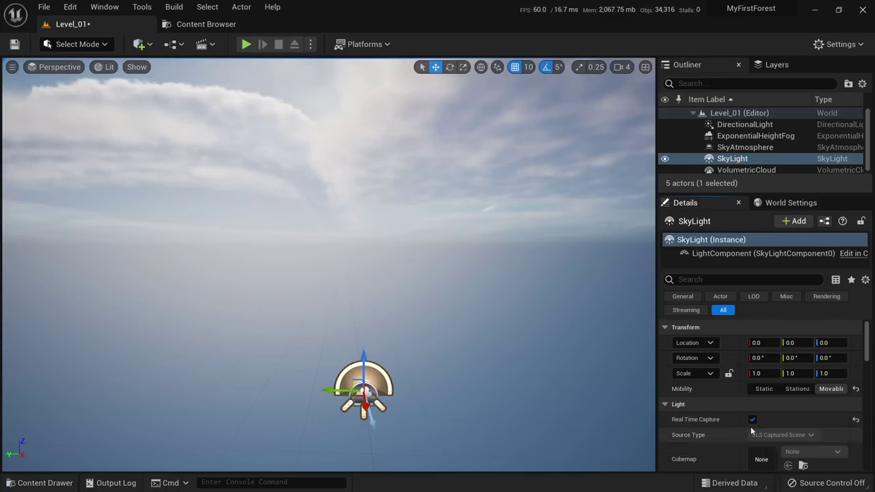
scroll(760, 132, up, 1)
Try to enable Volumetric Fog on the ExponentialHeightFog actor.
click(760, 128)
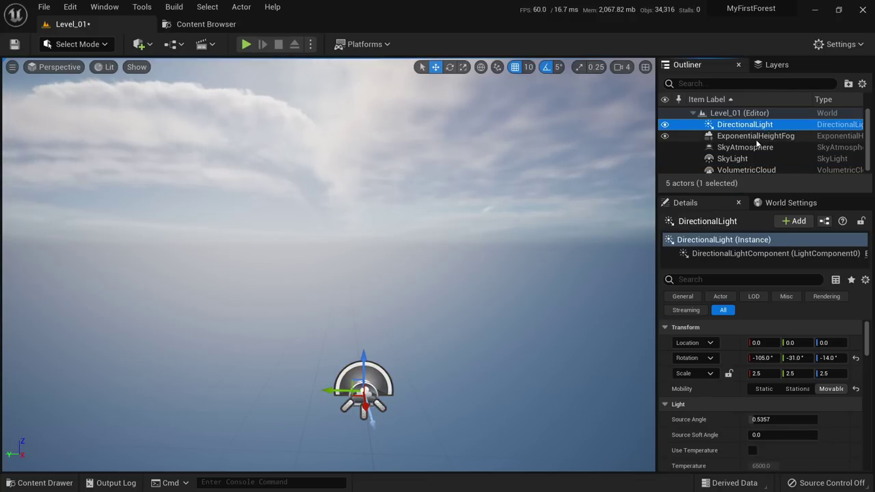
click(760, 137)
scroll(728, 373, down, 8)
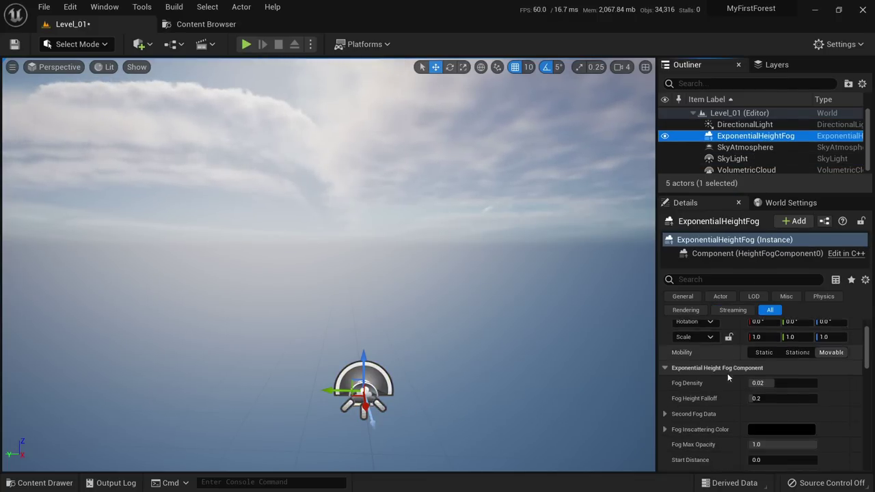
scroll(728, 371, down, 2)
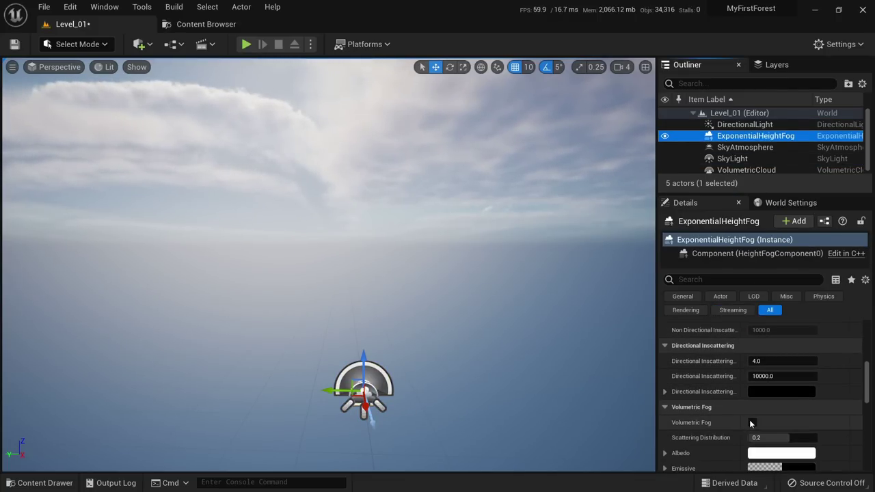
click(752, 422)
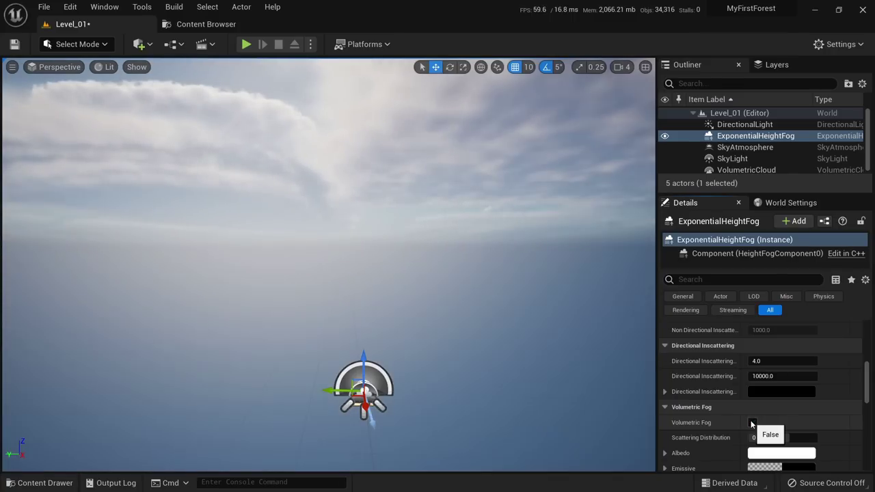
scroll(731, 420, up, 10)
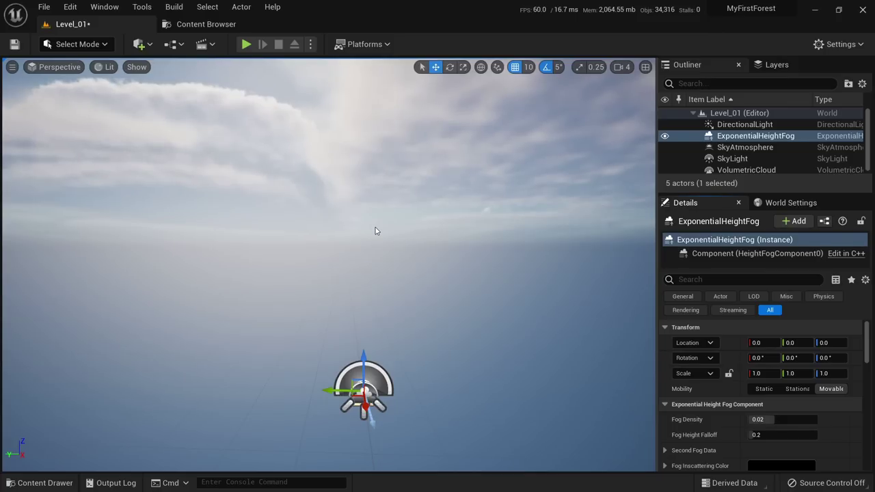
Switch the editor from Select mode to Landscape mode.
click(103, 47)
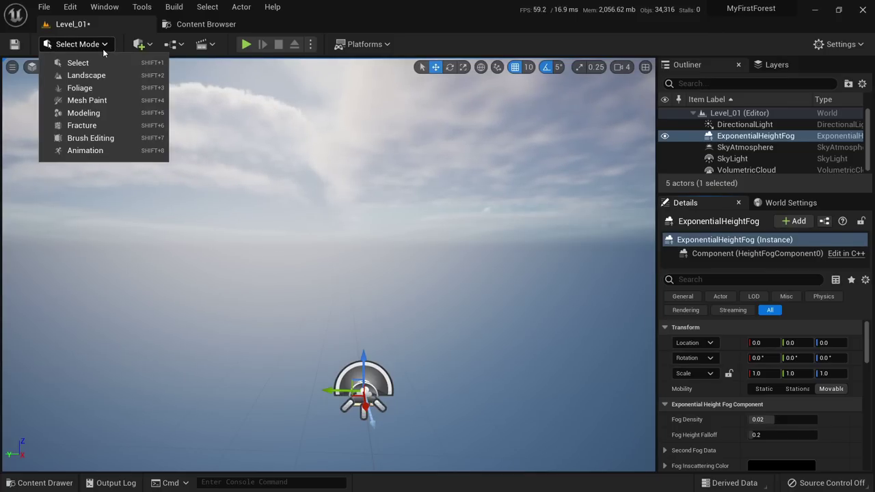
click(104, 49)
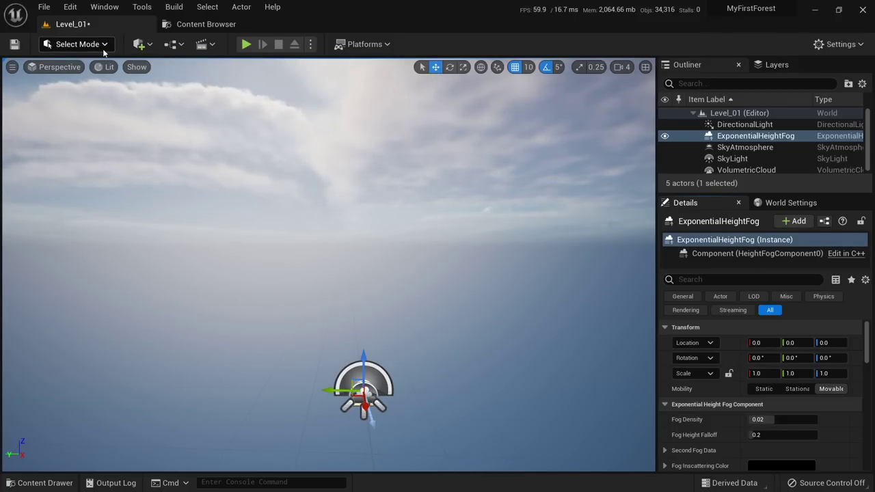
click(85, 45)
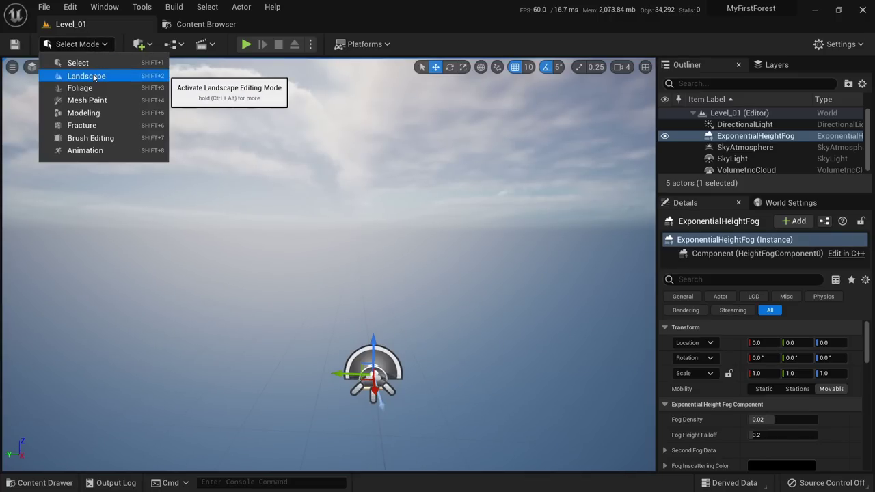
click(94, 76)
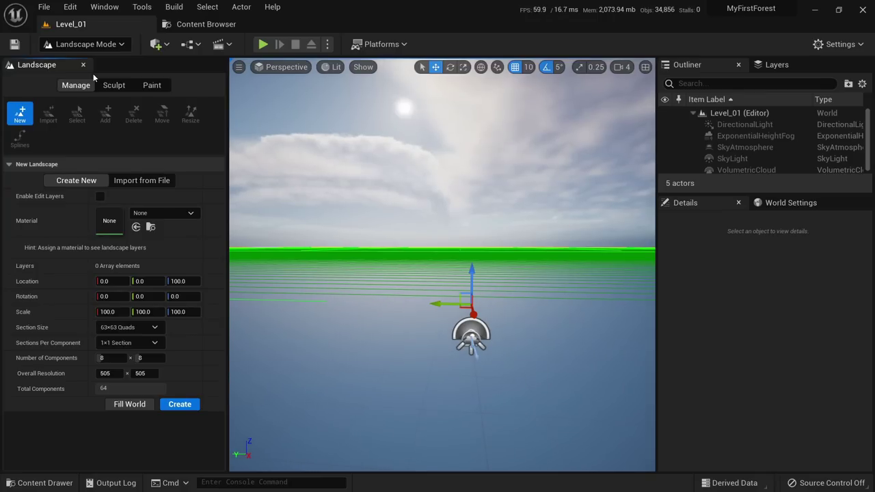
Try a section size of 127×127 Quads for the new landscape.
right_drag(458, 283, 478, 328)
right_drag(441, 266, 395, 351)
mouse_move(384, 182)
right_down()
mouse_move(400, 209)
mouse_move(390, 222)
mouse_move(431, 215)
mouse_move(384, 168)
right_up()
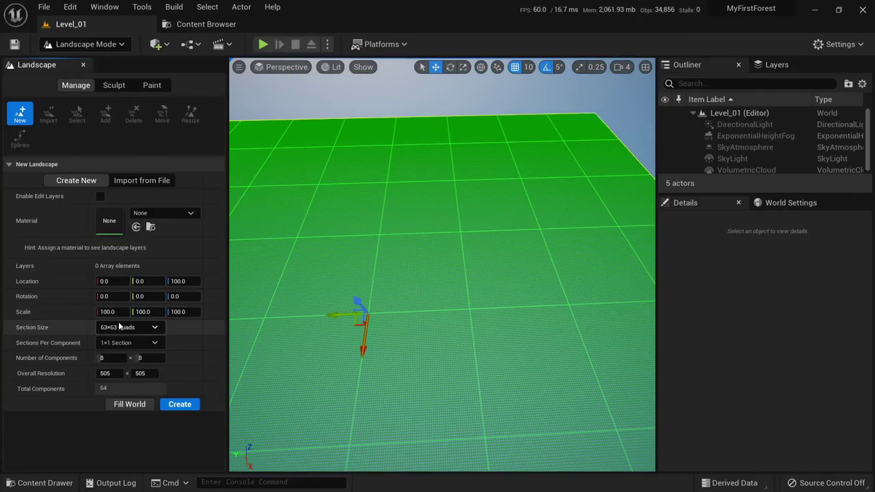
click(119, 327)
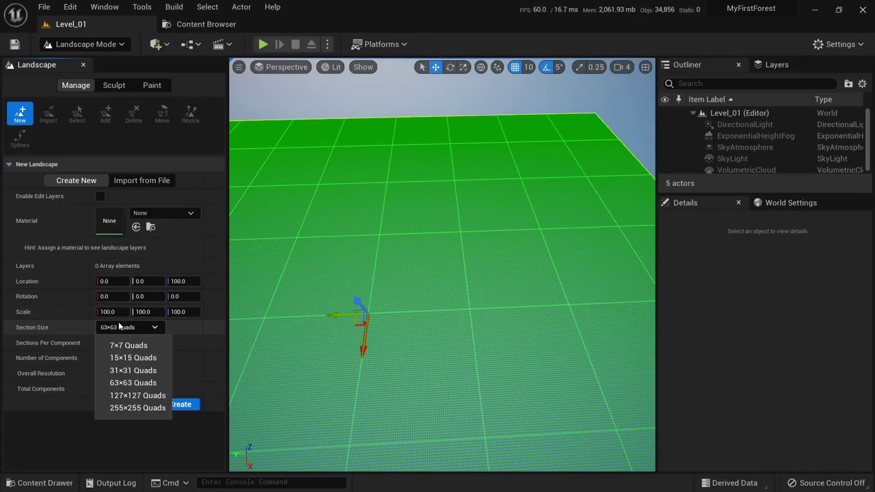
click(133, 396)
right_drag(294, 324, 294, 300)
right_drag(376, 280, 376, 308)
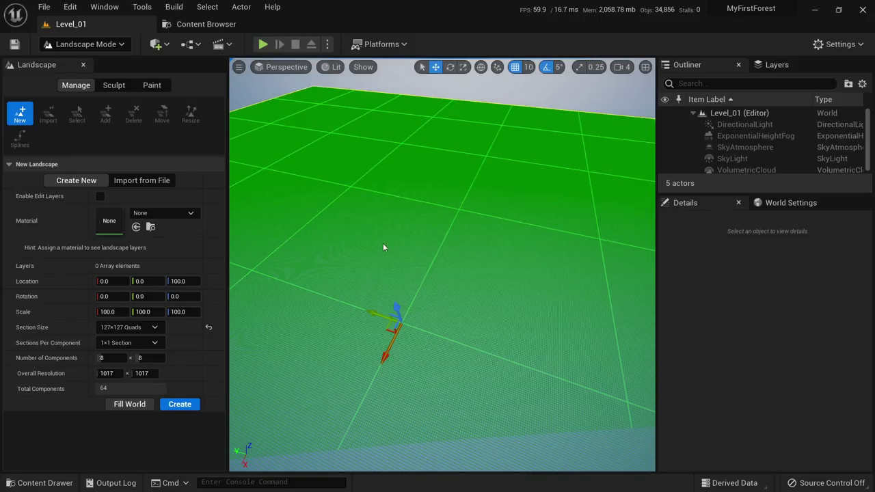
right_drag(383, 247, 383, 231)
Set the new landscape's section size to 63×63 Quads and its sections per component to 2×2 Sections.
click(133, 327)
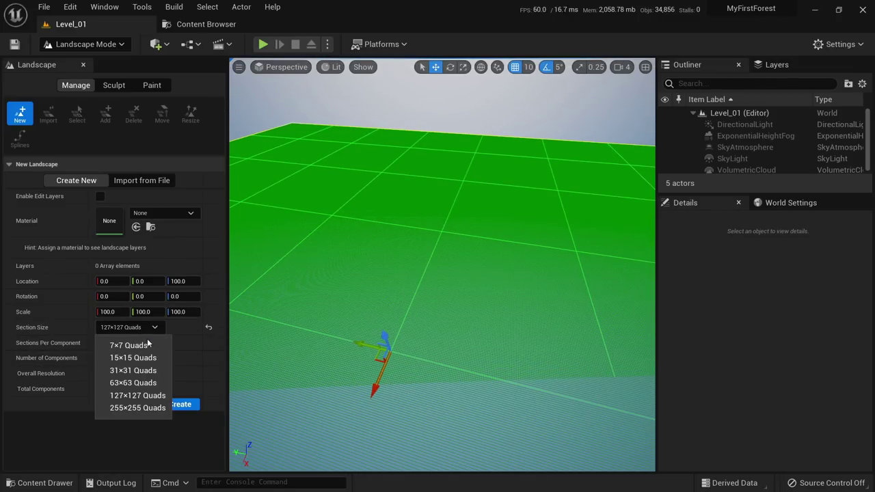
click(138, 383)
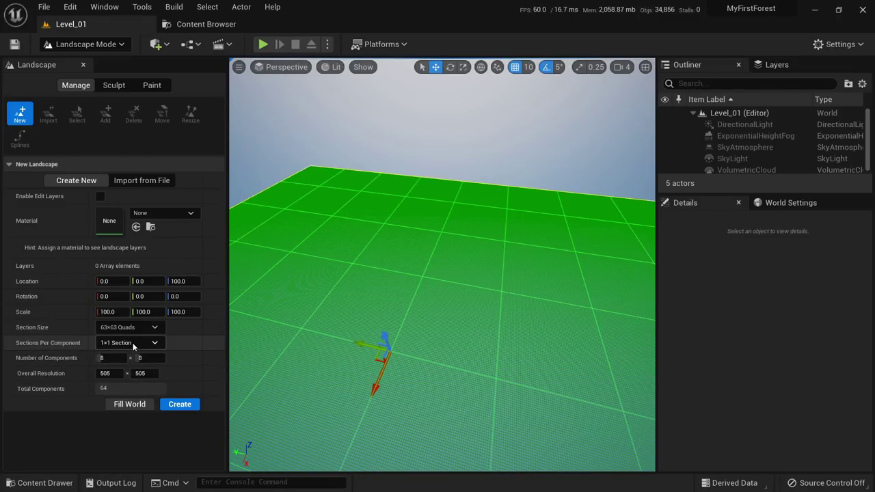
click(132, 342)
click(120, 373)
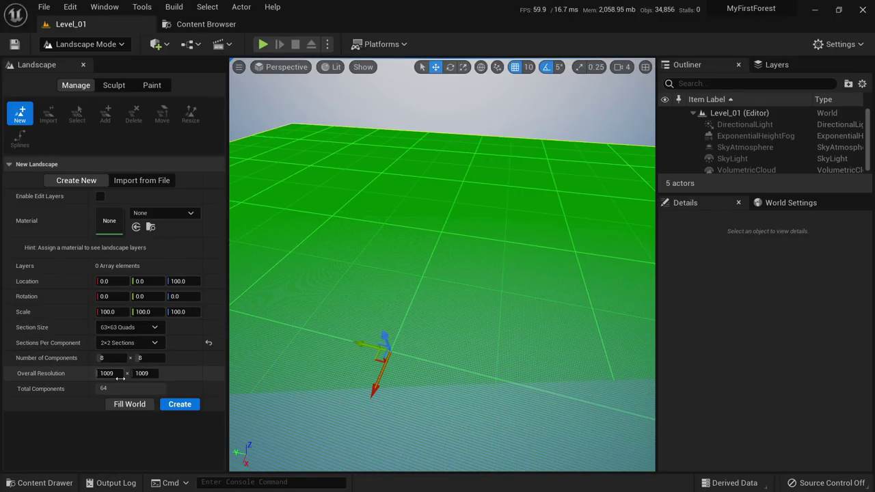
Create the new landscape with 8 × 8 components and an overall resolution of 1009 × 1009.
right_drag(383, 266, 352, 328)
key(w)
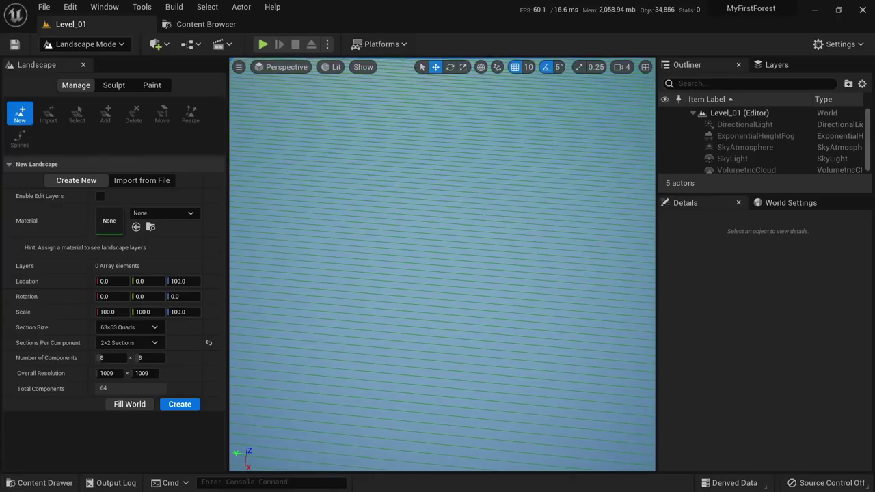
right_drag(410, 308, 410, 268)
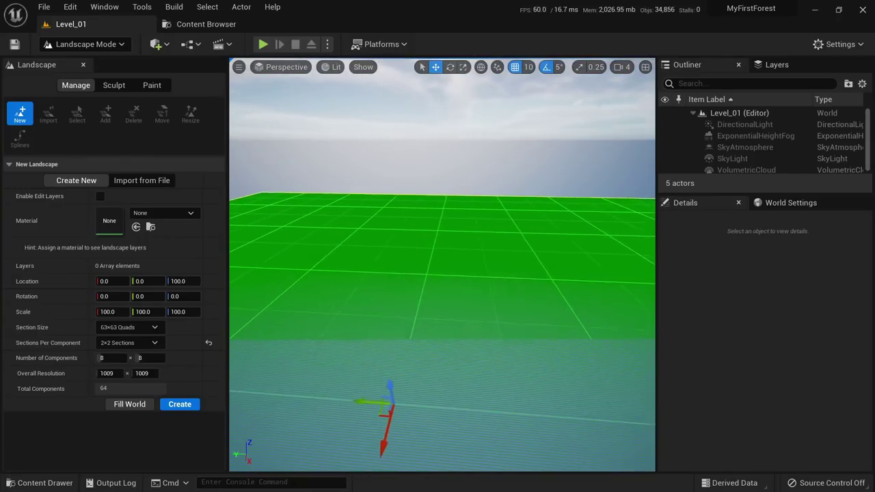
right_drag(378, 319, 378, 320)
key(w)
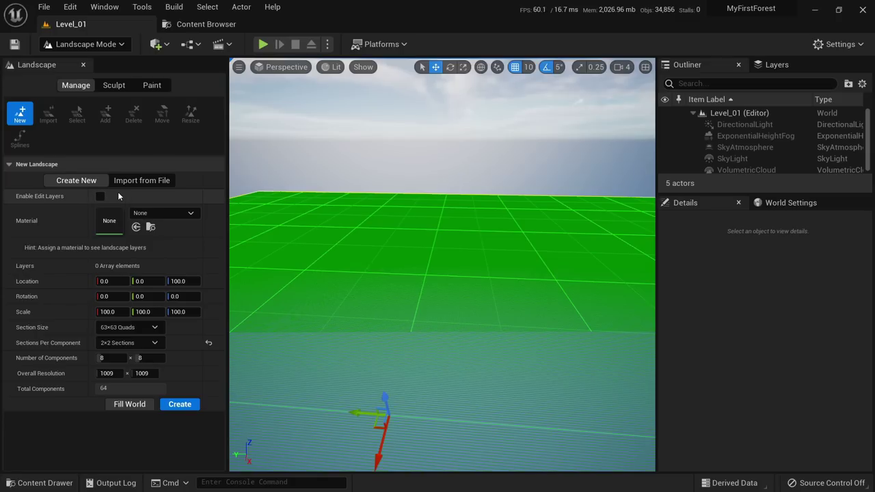
click(179, 404)
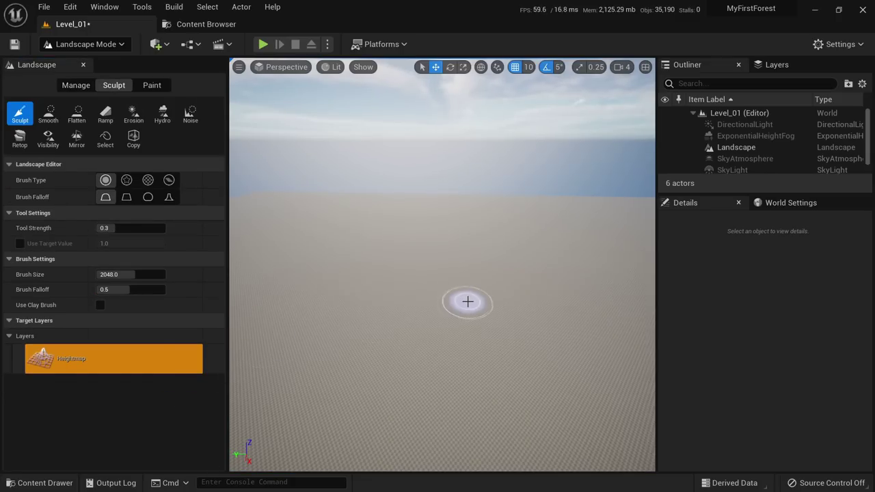
Switch to Select mode, play the level from a spot on the landscape, run the character across it, and stop playing.
mouse_move(433, 329)
right_down()
mouse_move(400, 333)
mouse_move(410, 325)
mouse_move(441, 339)
mouse_move(432, 345)
right_up()
key(w)
click(120, 45)
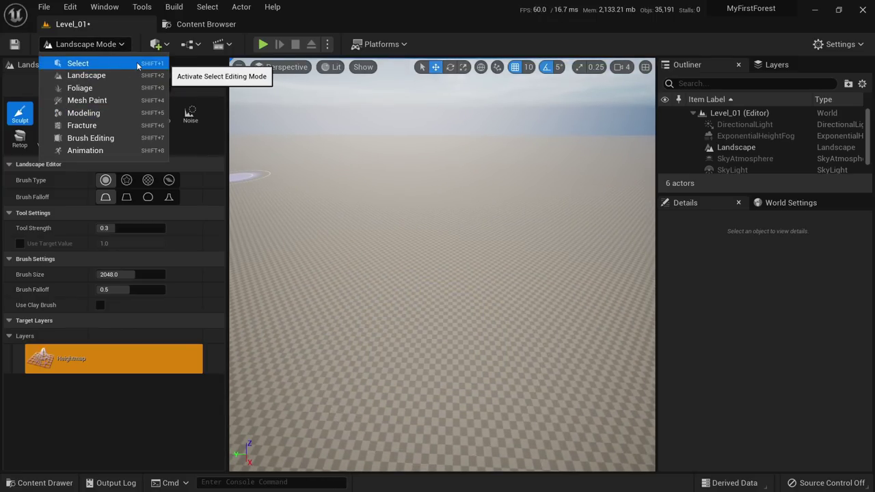
click(138, 65)
right_click(350, 353)
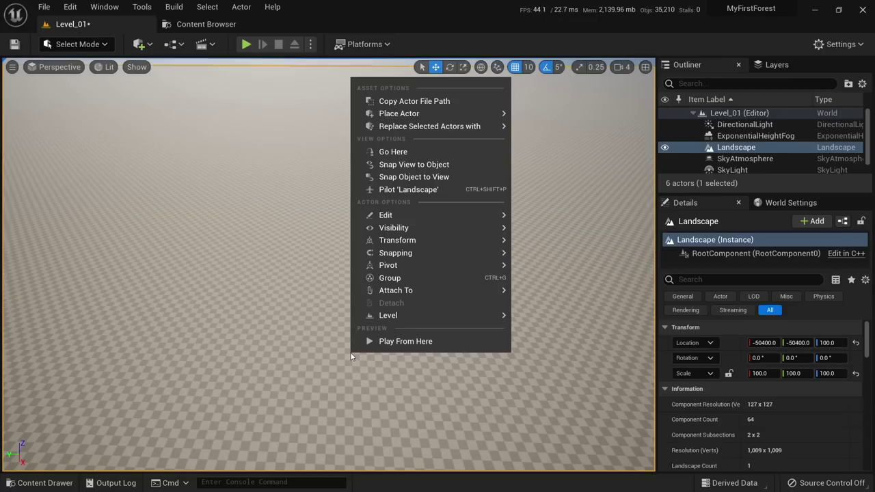
click(380, 340)
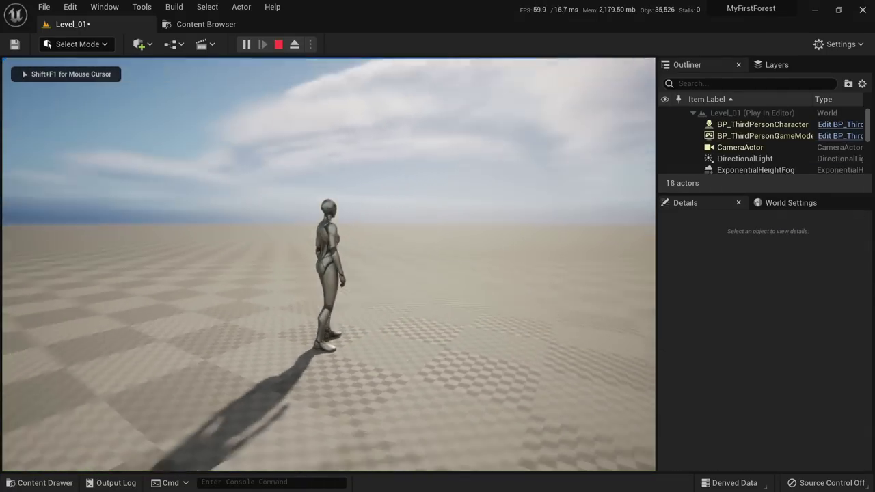
key(w)
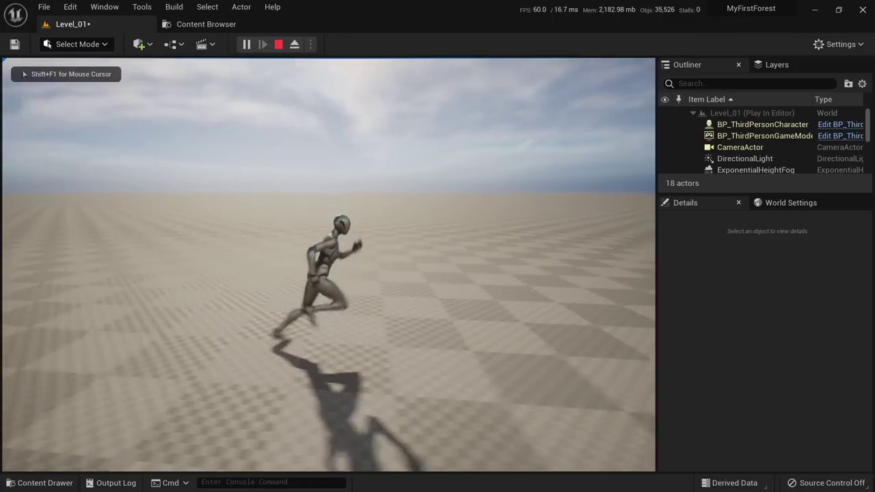
key(Escape)
Return to Landscape mode and raise a hill with the Sculpt tool at strength 0.5176 and brush size about 2048.
mouse_move(363, 278)
right_down()
mouse_move(363, 325)
mouse_move(364, 278)
right_up()
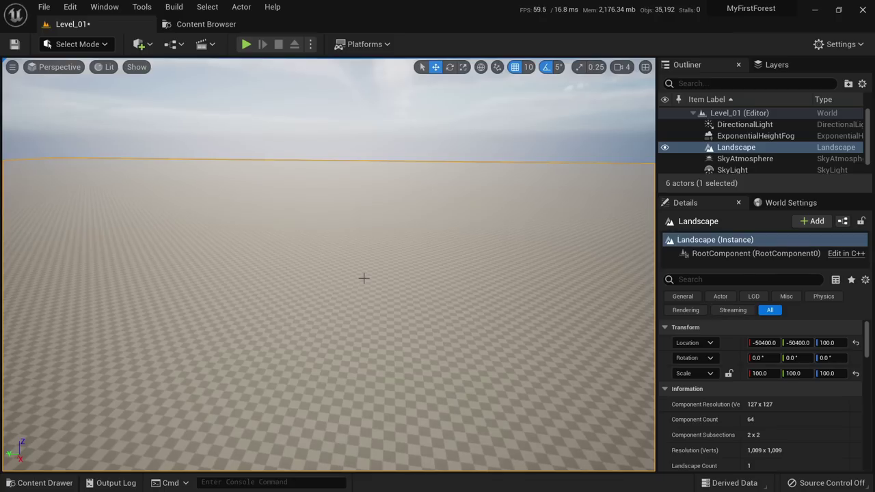
click(78, 43)
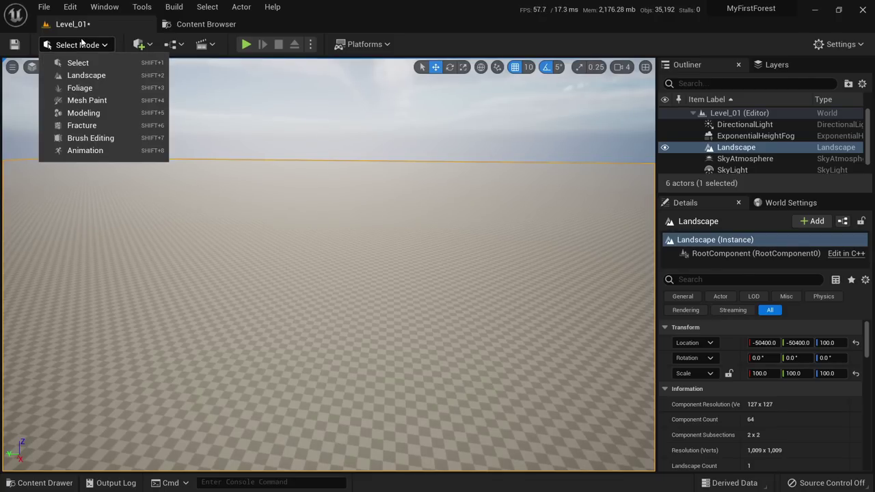
click(89, 76)
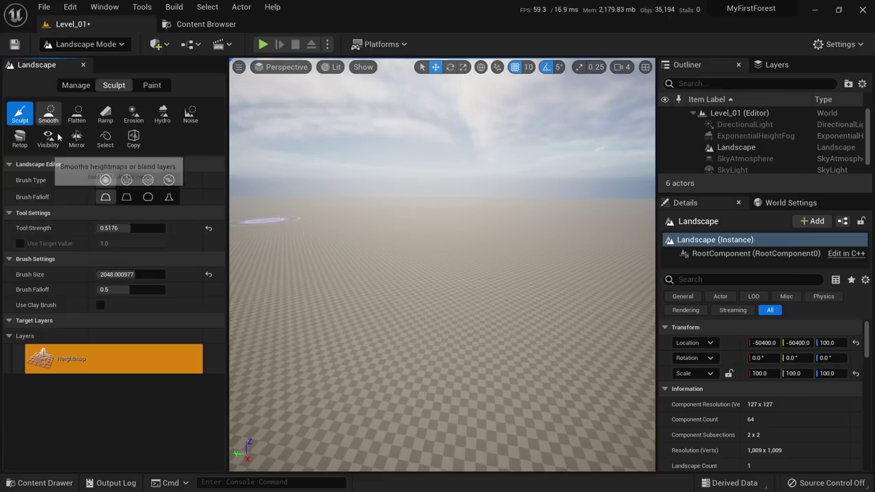
drag(434, 286, 453, 303)
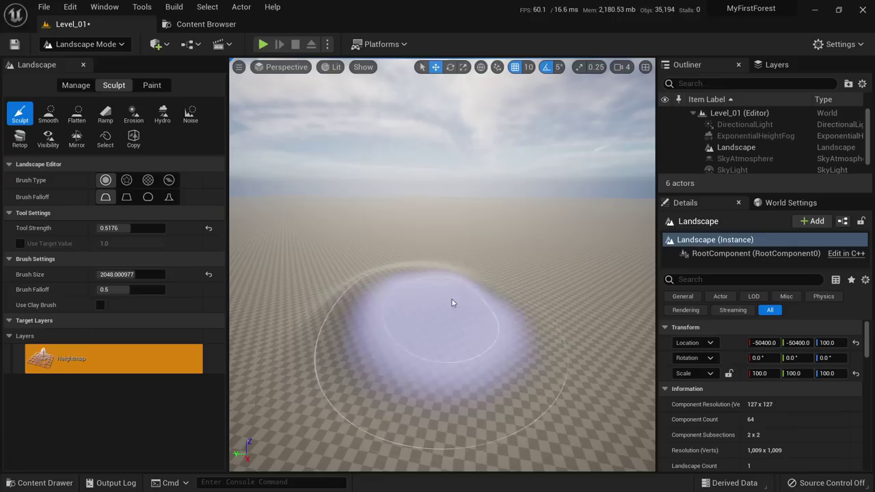
right_drag(414, 281, 409, 320)
mouse_move(369, 295)
mouse_down()
mouse_move(328, 279)
mouse_move(373, 311)
mouse_up()
right_drag(373, 311, 356, 323)
key(w)
key(s)
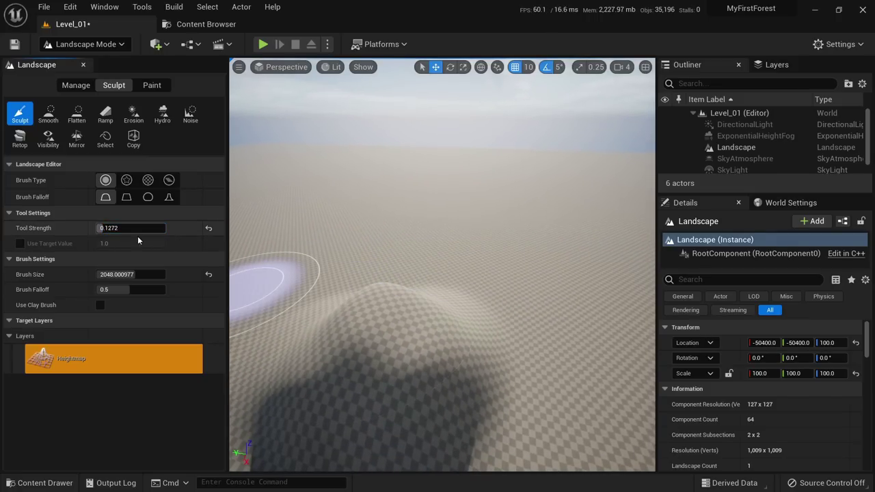
Build the hill higher with the Sculpt tool at strength about 0.6 and brush size about 1752, and lower parts of it.
mouse_move(419, 283)
mouse_down()
mouse_move(410, 290)
mouse_move(444, 291)
mouse_move(435, 293)
mouse_up()
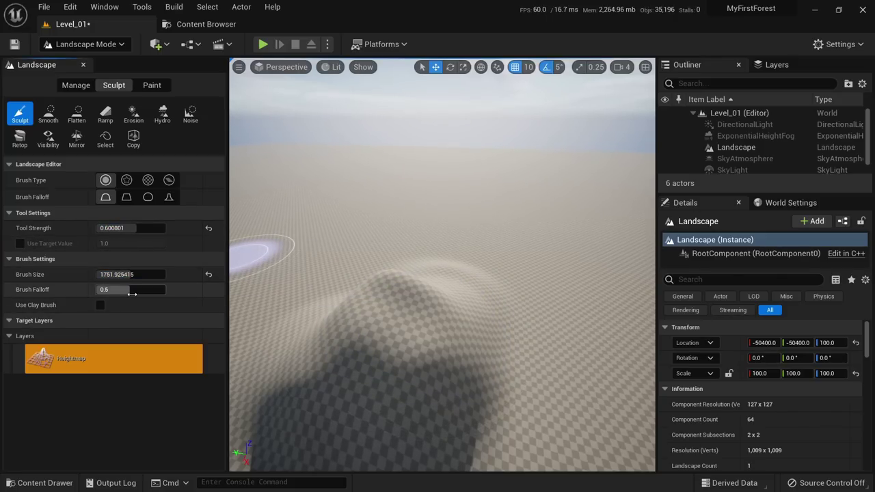
mouse_move(412, 293)
right_down()
mouse_move(408, 328)
mouse_move(404, 321)
right_up()
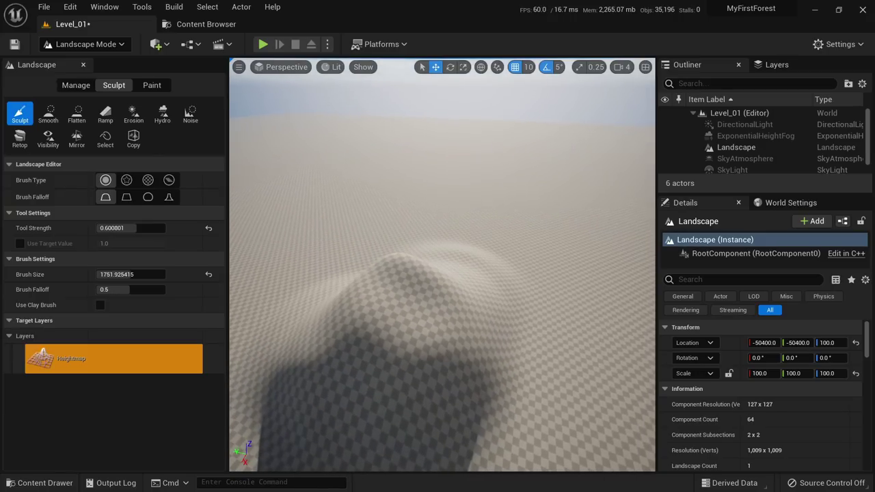
mouse_move(434, 254)
mouse_down()
mouse_move(394, 284)
mouse_move(429, 301)
mouse_up()
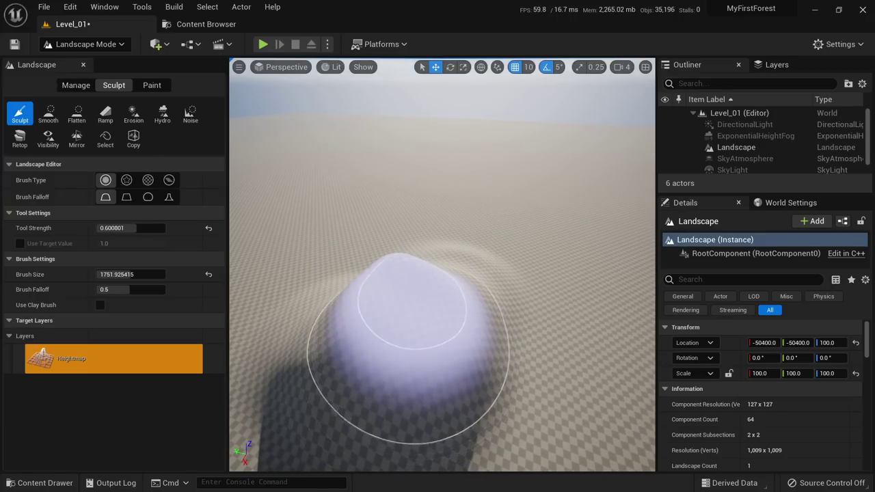
right_drag(414, 301, 362, 304)
right_drag(461, 279, 488, 304)
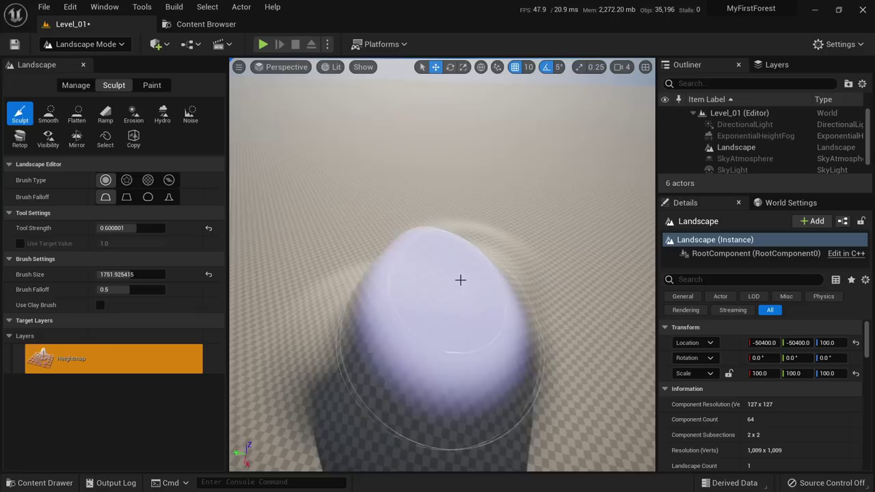
mouse_move(456, 279)
shift+mouse_down()
mouse_move(396, 255)
mouse_move(398, 264)
mouse_move(431, 260)
mouse_move(369, 321)
mouse_move(332, 377)
mouse_move(398, 345)
mouse_move(418, 295)
mouse_move(395, 287)
mouse_move(481, 278)
mouse_move(425, 272)
shift+mouse_up()
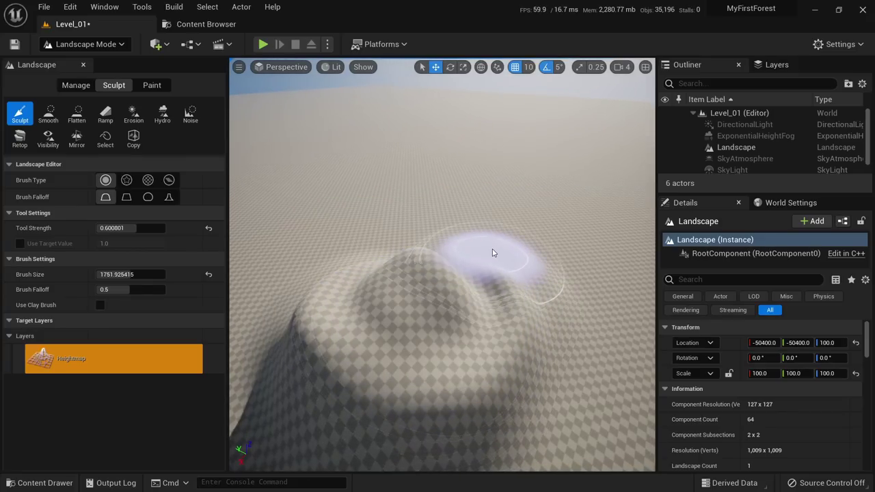
Even out the top of the sculpted hill with the Smooth tool at strength about 0.6.
click(49, 115)
mouse_move(417, 277)
mouse_down()
mouse_move(406, 285)
mouse_move(391, 274)
mouse_move(463, 312)
mouse_move(395, 331)
mouse_up()
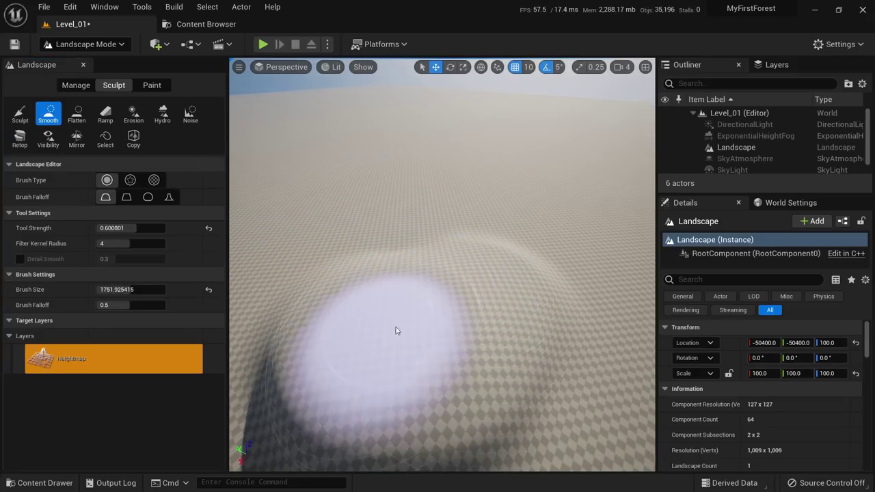
right_drag(395, 331, 402, 304)
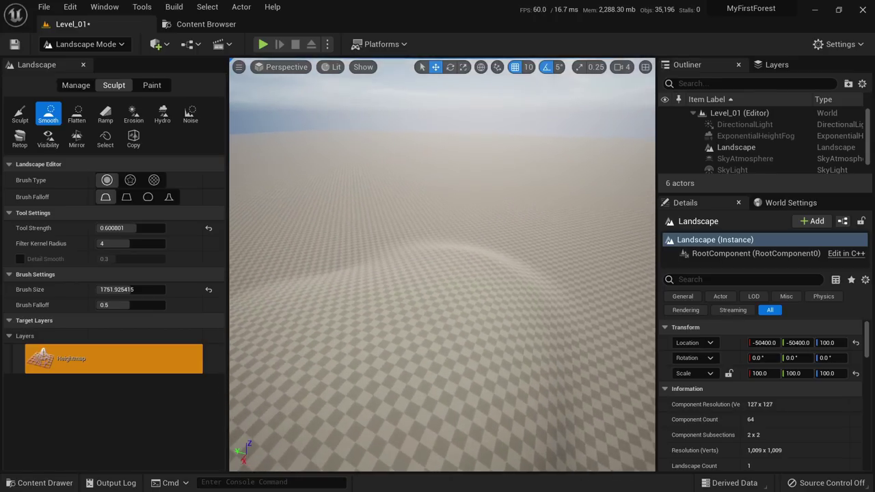
Raise a ridge across the back of the smoothed hill with the Sculpt tool.
click(20, 115)
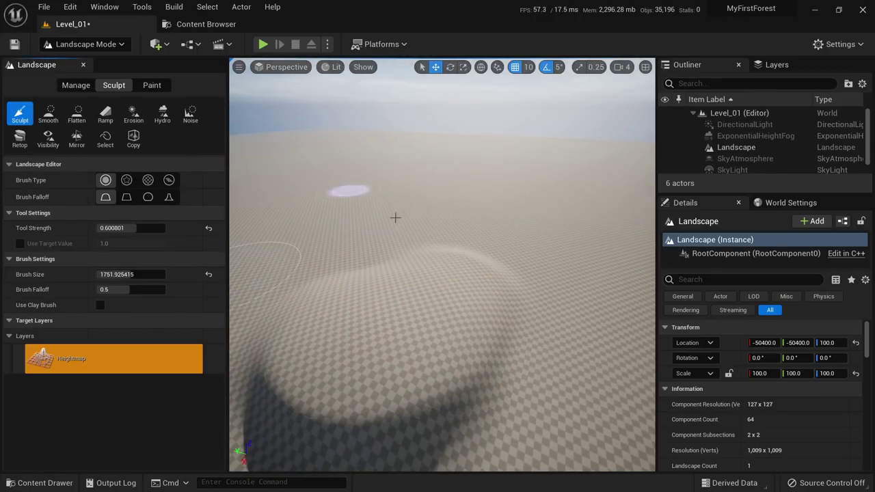
mouse_move(395, 217)
mouse_down()
mouse_move(380, 274)
mouse_move(416, 256)
mouse_move(472, 257)
mouse_up()
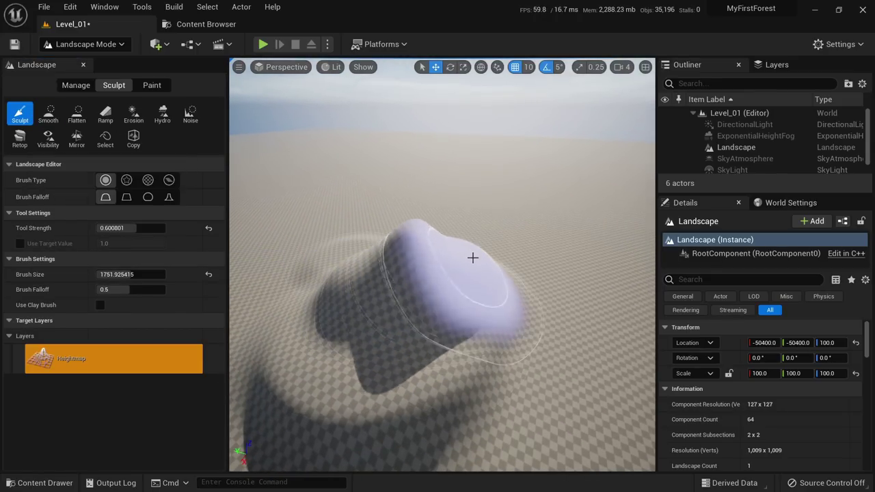
mouse_move(472, 258)
right_down()
mouse_move(482, 249)
mouse_move(472, 257)
right_up()
Soften the new ridge into a rounded hill with the Smooth tool at strength about 0.3.
click(47, 114)
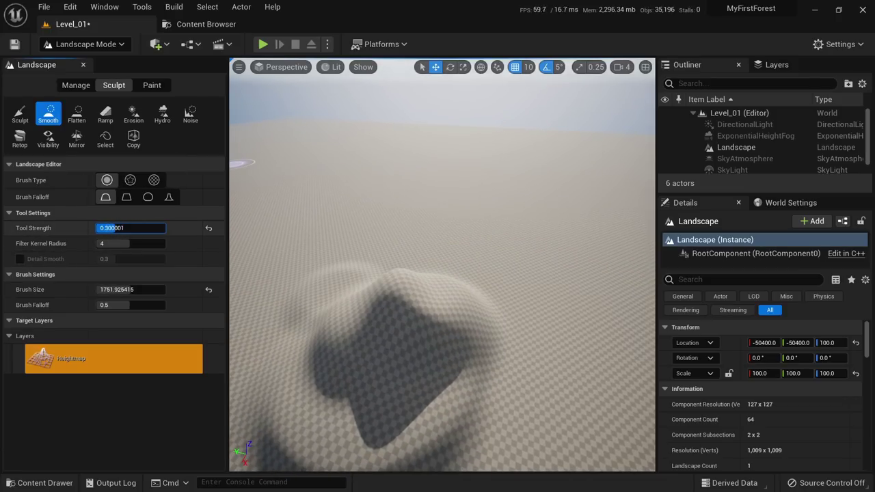
drag(412, 301, 444, 305)
mouse_move(444, 305)
right_down()
mouse_move(438, 335)
mouse_move(441, 318)
right_up()
Set the sculpting brush size to about 2950 and raise further mounds around the rounded hill.
click(21, 114)
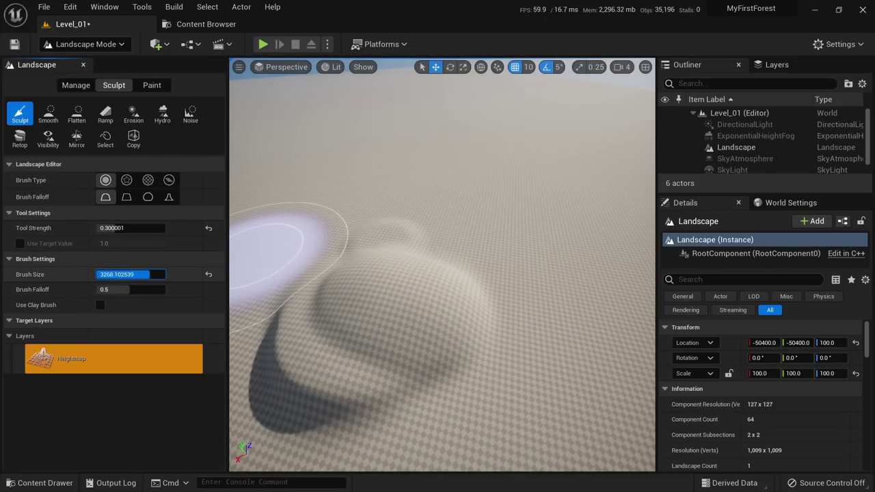
drag(130, 274, 124, 274)
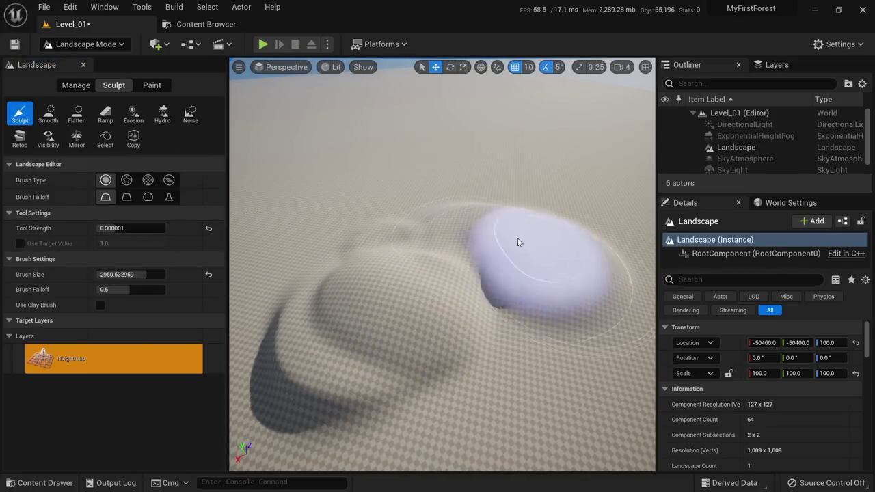
drag(518, 242, 474, 221)
right_drag(471, 222, 540, 205)
mouse_move(373, 348)
mouse_down()
mouse_move(362, 355)
mouse_move(423, 246)
mouse_up()
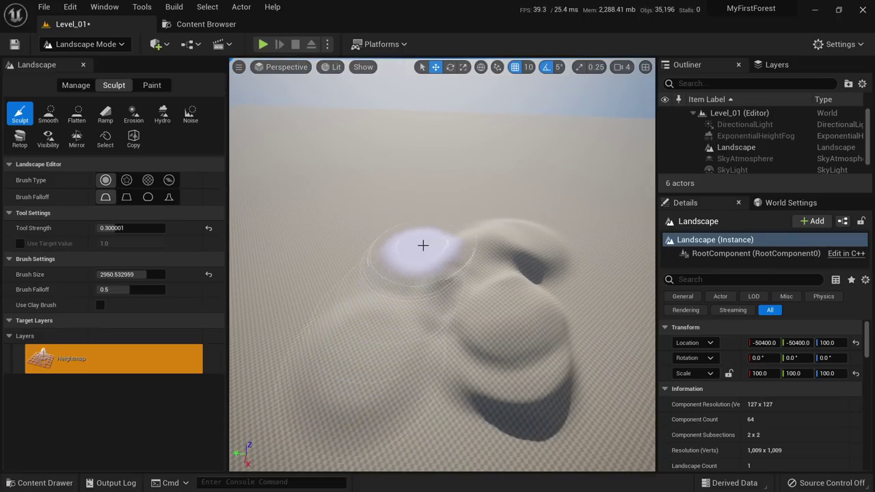
right_drag(423, 245, 433, 210)
Blend the surrounding mounds into the hill with the Smooth tool at brush size about 2950.
click(49, 115)
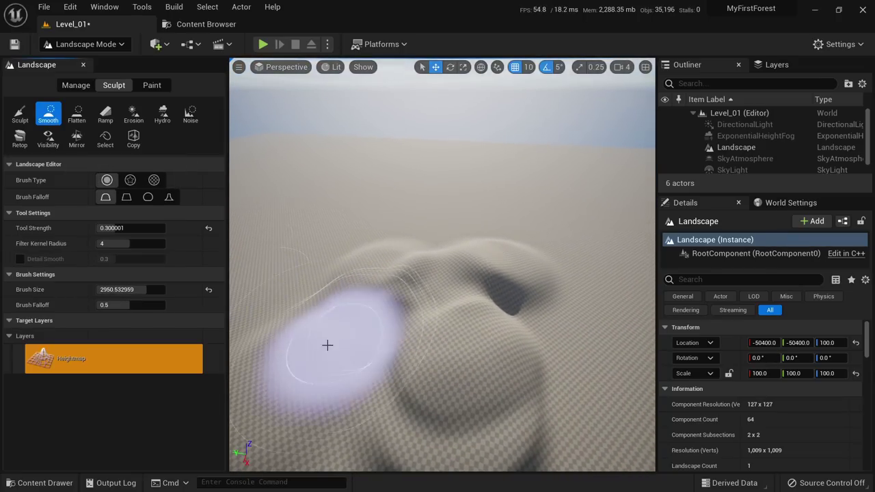
mouse_move(327, 345)
mouse_down()
mouse_move(410, 293)
mouse_move(495, 273)
mouse_move(433, 269)
mouse_move(438, 288)
mouse_up()
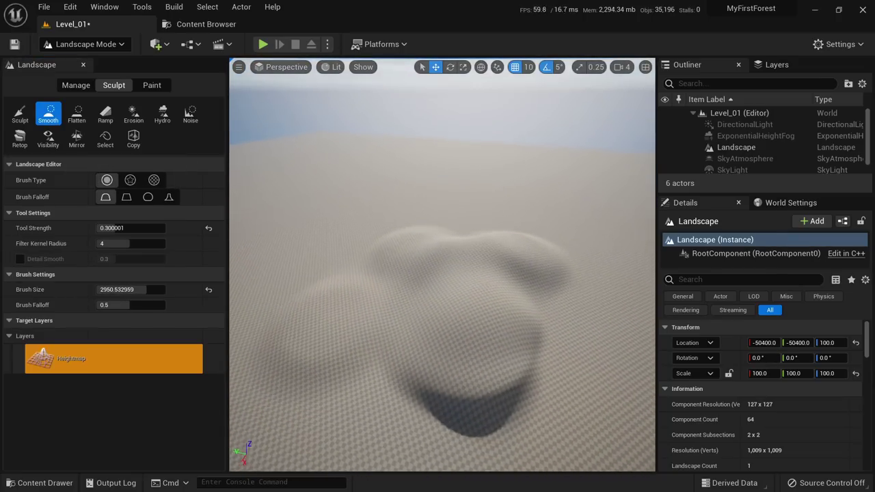
right_drag(466, 256, 467, 280)
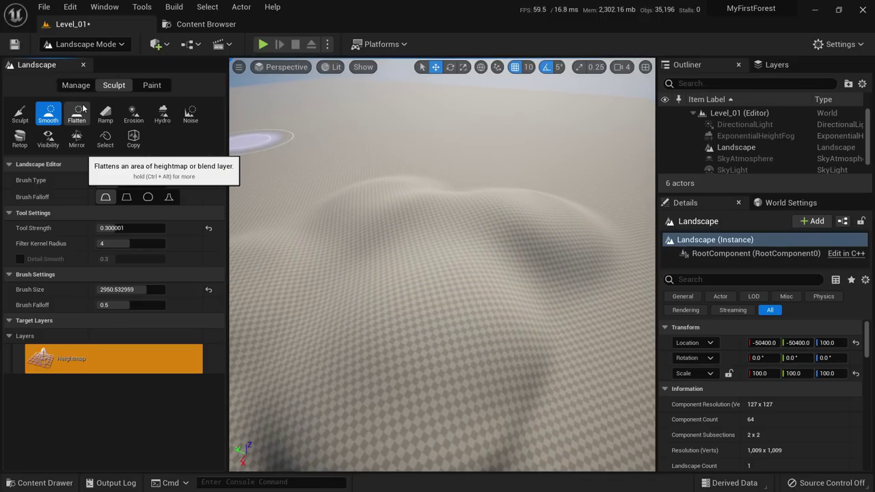
Level the tops of the blended mounds with the Flatten tool at strength about 0.3 and brush size about 2950.
click(82, 109)
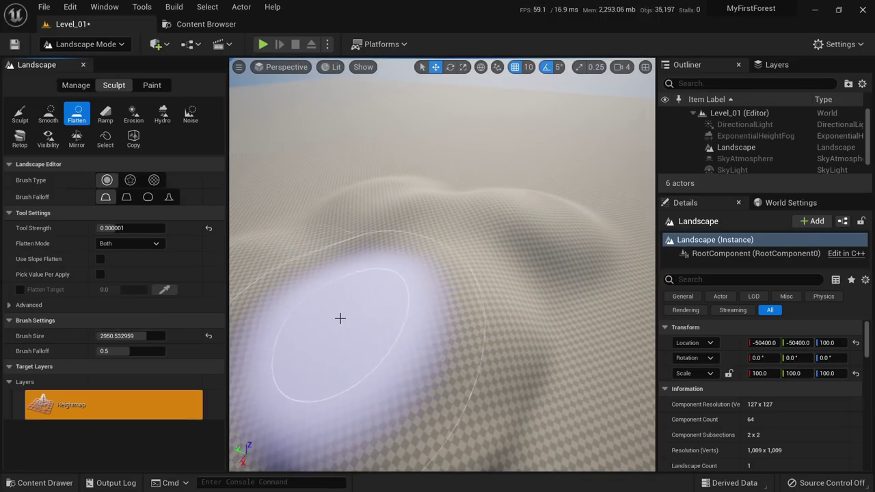
mouse_move(339, 317)
mouse_down()
mouse_move(404, 266)
mouse_move(490, 237)
mouse_move(450, 210)
mouse_move(497, 217)
mouse_up()
right_drag(498, 217, 482, 263)
mouse_move(444, 280)
mouse_down()
mouse_move(435, 248)
mouse_move(493, 202)
mouse_up()
right_drag(493, 202, 424, 268)
mouse_move(418, 318)
right_down()
mouse_move(417, 331)
mouse_move(414, 315)
right_up()
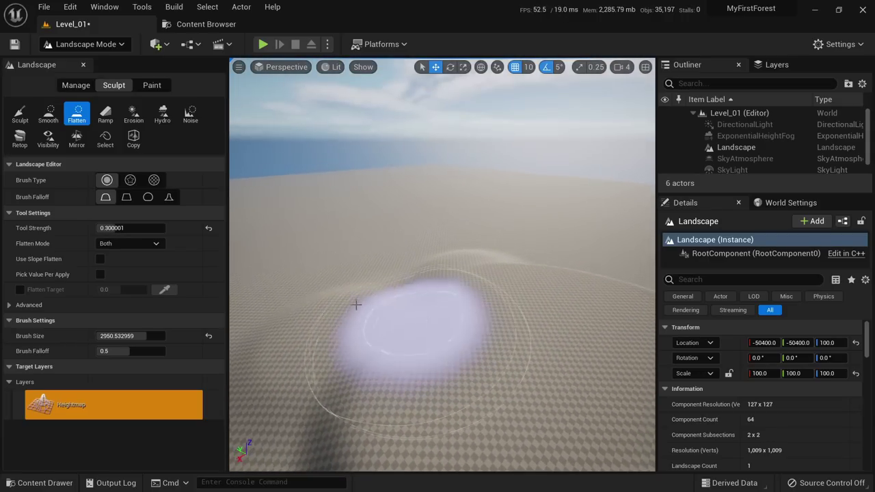
Build a ramp rising from the hills to a raised end point, with the ramp width set to 10000.
click(105, 114)
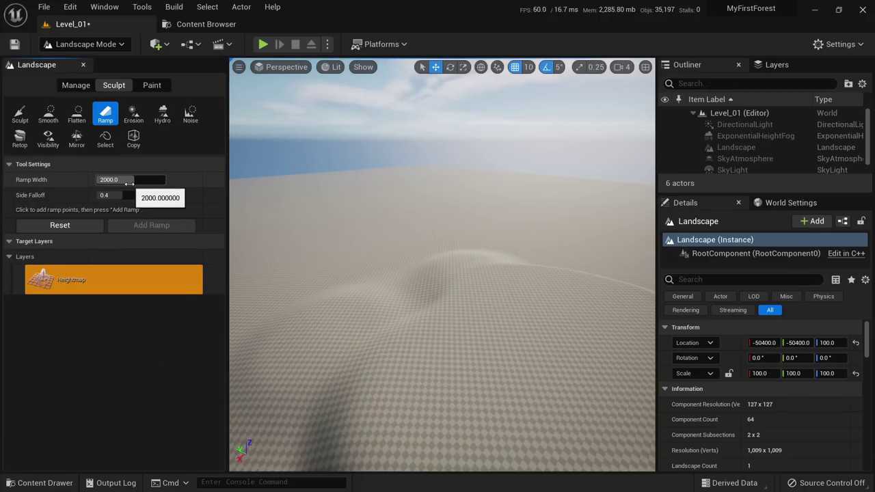
right_drag(396, 329, 444, 291)
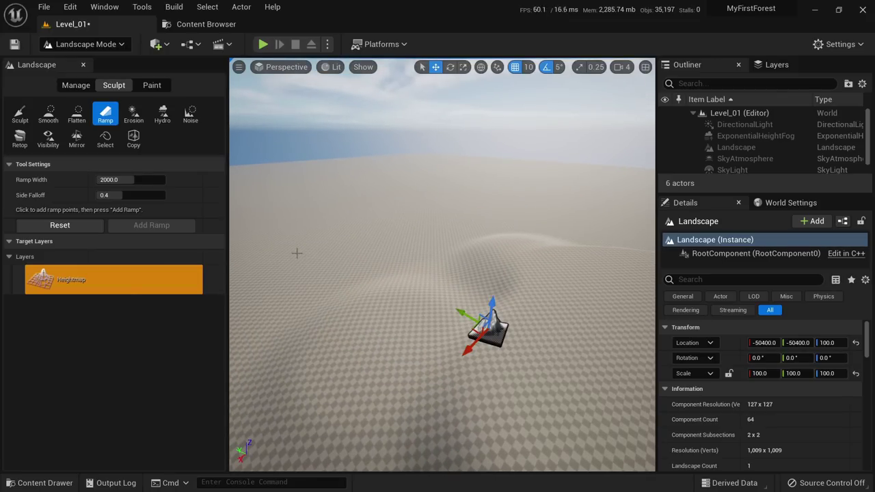
right_drag(310, 252, 322, 251)
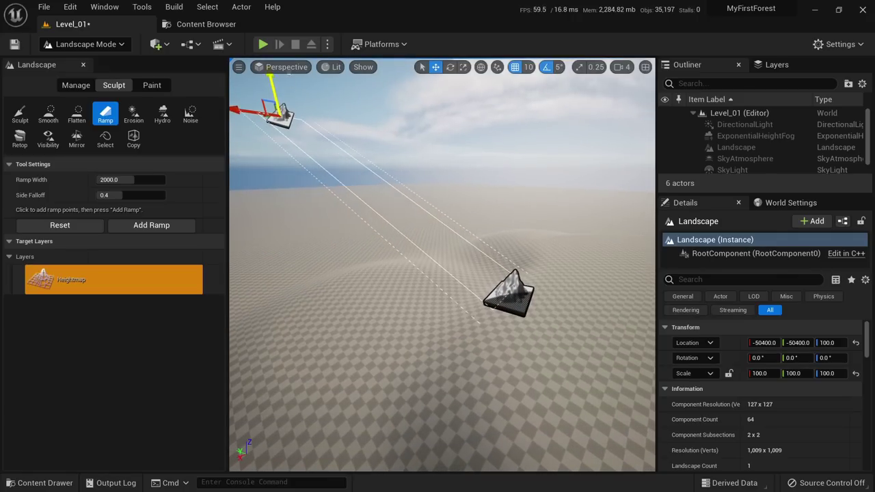
key(d)
right_drag(275, 92, 229, 65)
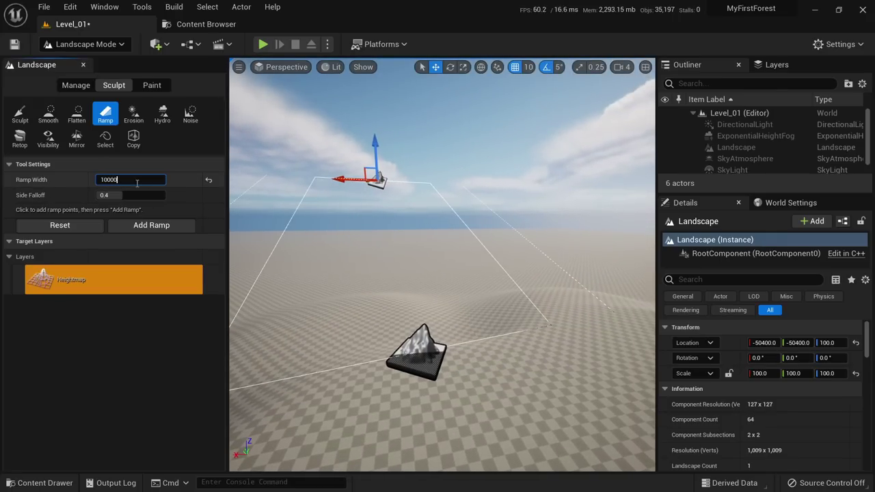
right_drag(392, 240, 428, 202)
key(Return)
right_drag(439, 238, 520, 190)
right_drag(442, 240, 341, 289)
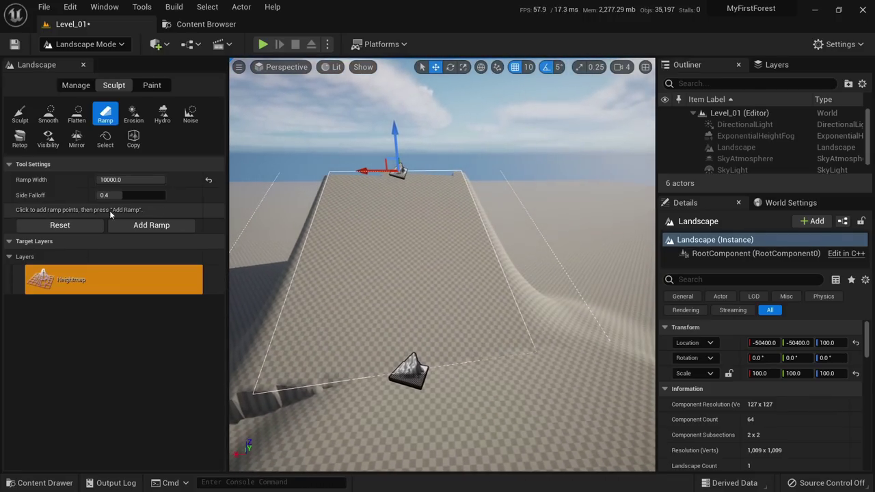
Set the ramp width to 20000 and apply the ramp again between the same two points.
click(128, 180)
text(20000)
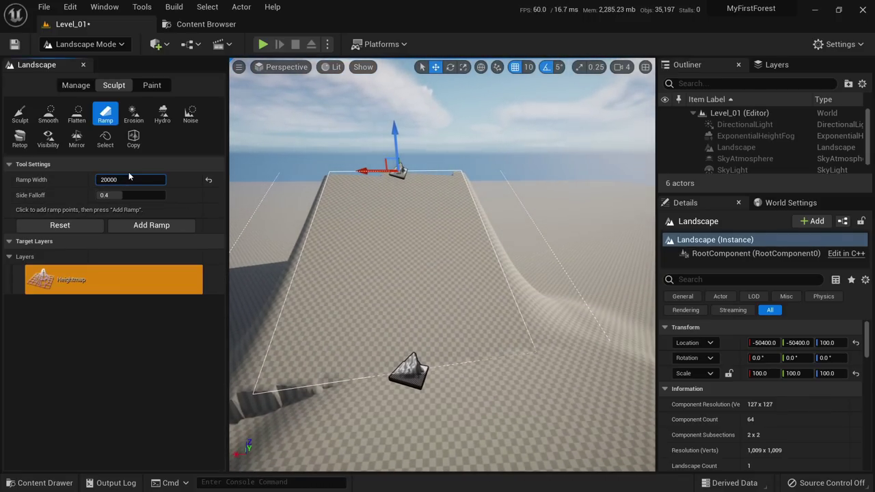
key(Return)
right_drag(420, 215, 420, 202)
right_drag(427, 422, 426, 419)
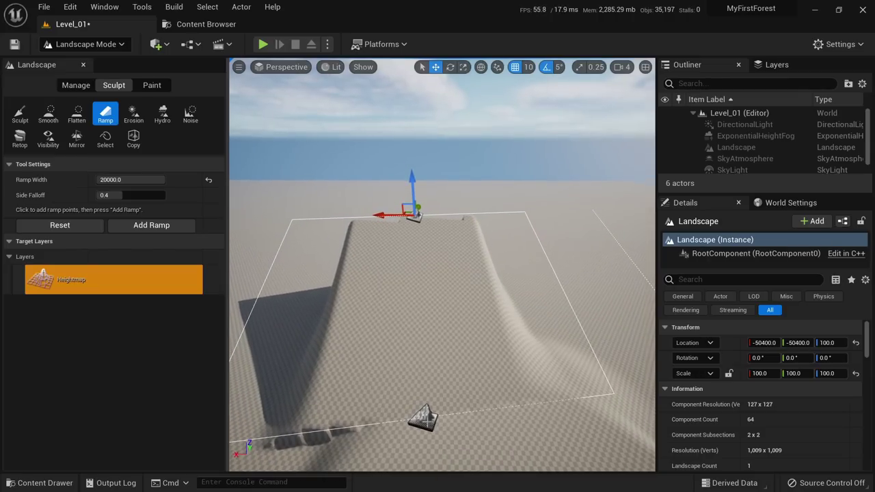
right_drag(365, 332, 452, 306)
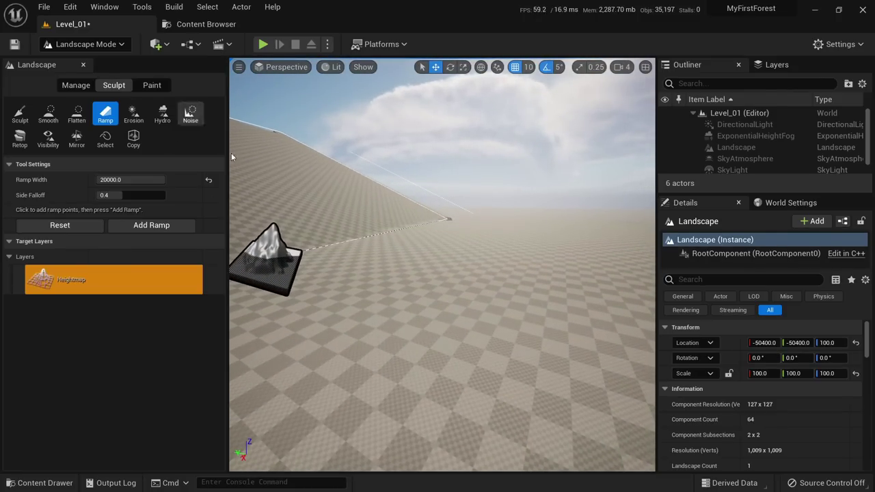
Play-test the level from the foot of the wide ramp to judge its scale with the running character.
key(shift+1)
right_click(360, 387)
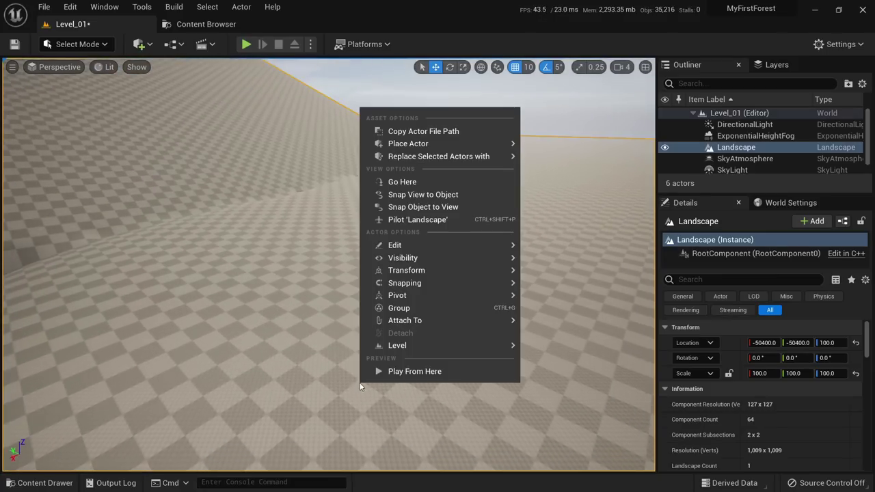
click(410, 371)
key(w)
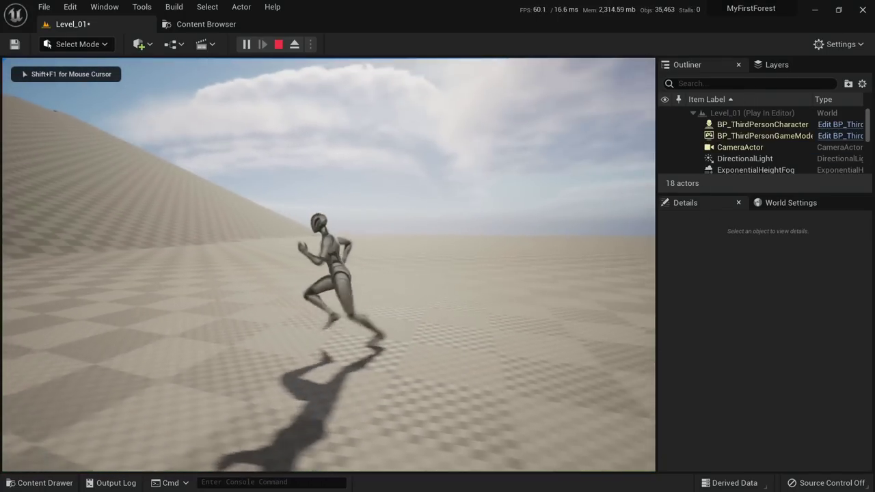
key(Escape)
right_drag(496, 289, 491, 335)
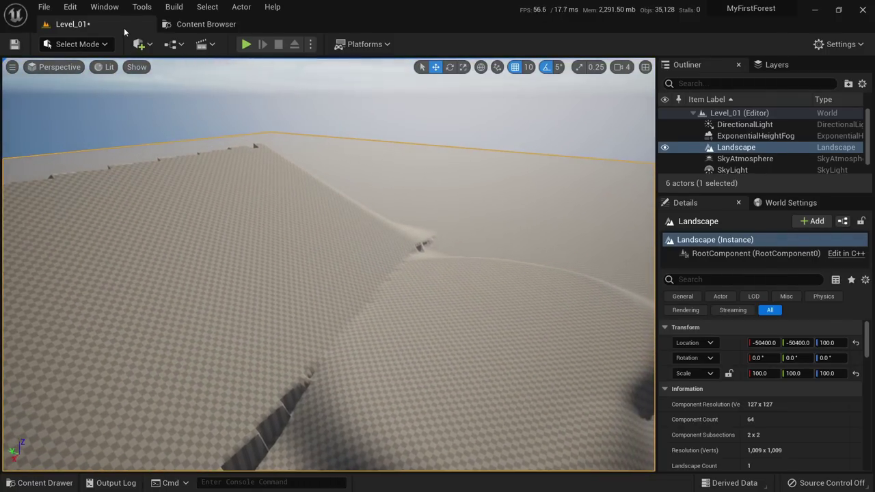
Return to landscape editing and add a second 20000-wide ramp between the ground and the lower slope of the first.
click(80, 43)
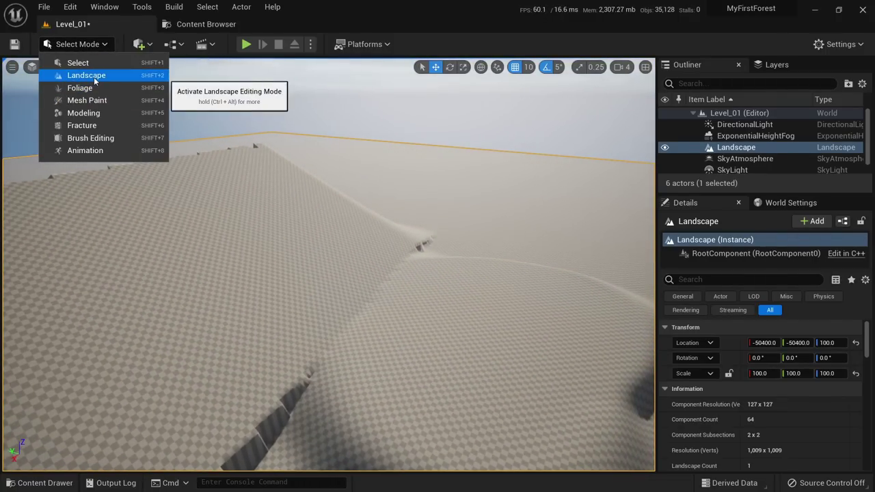
click(93, 76)
right_drag(422, 326, 422, 327)
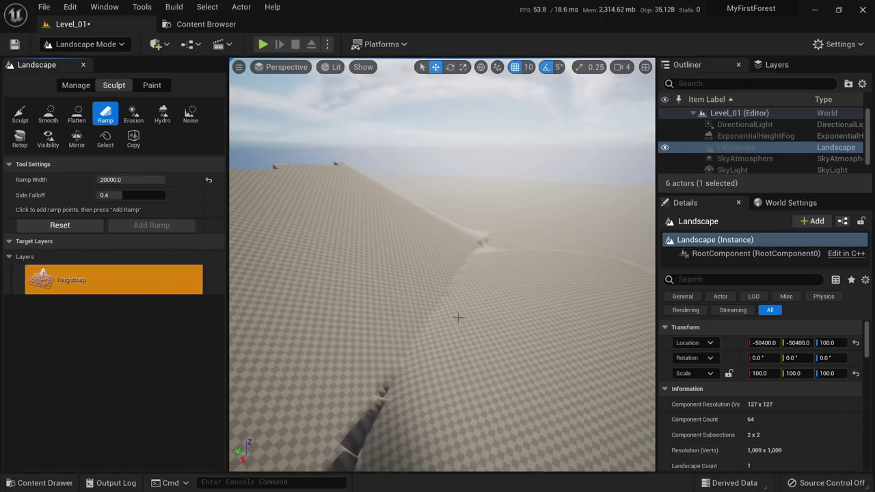
right_drag(355, 259, 355, 259)
right_drag(360, 196, 426, 215)
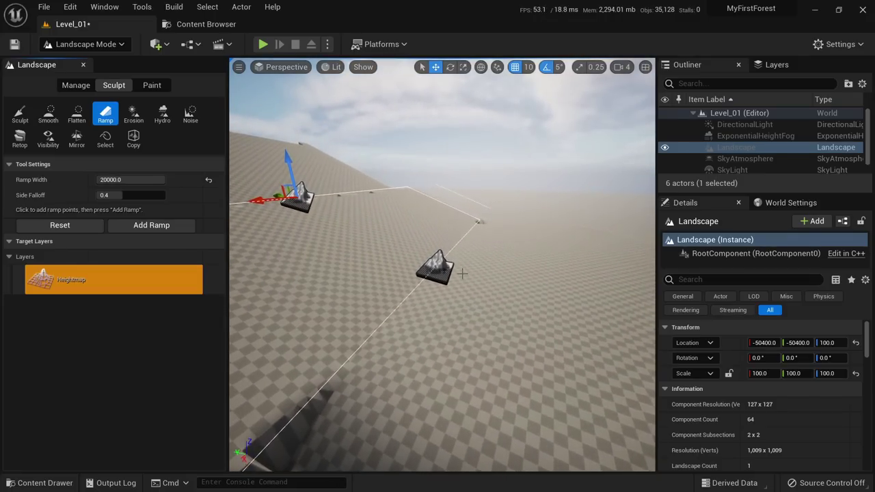
Play-test the level from the ground below the second ramp and run the character alongside the slope.
key(shift+1)
right_click(402, 360)
click(442, 349)
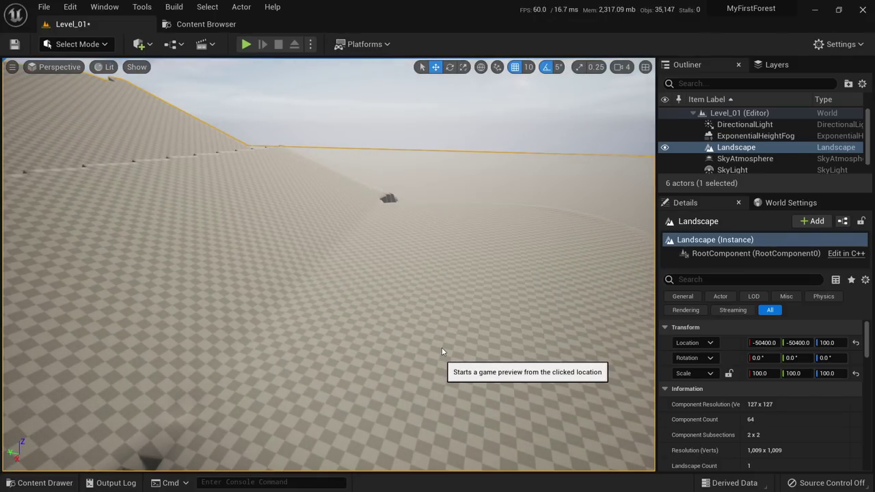
key(w)
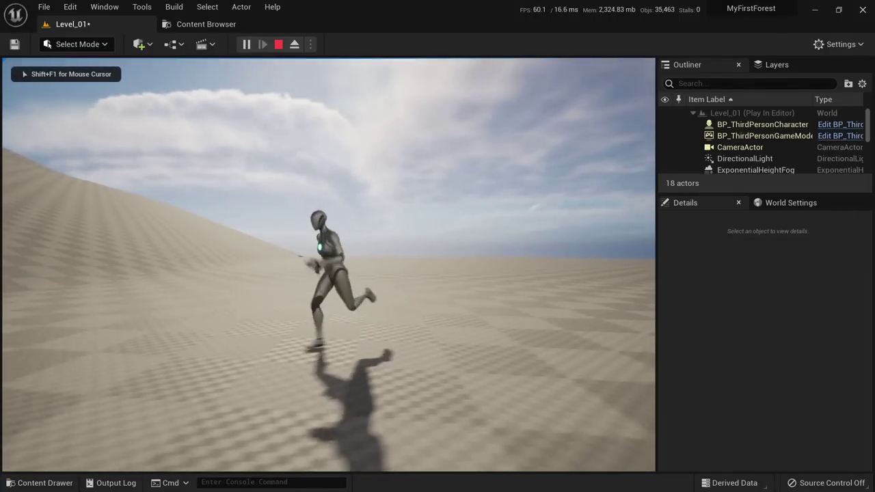
key(w)
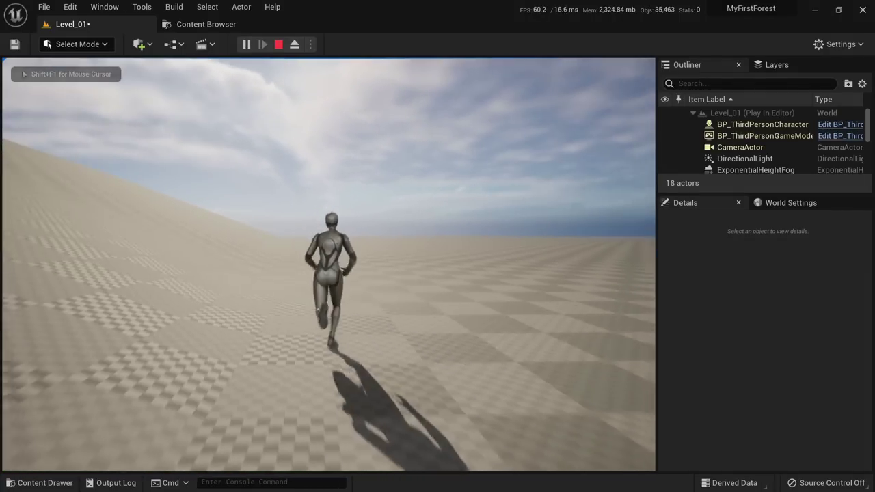
key(Escape)
right_drag(492, 306, 492, 383)
right_drag(357, 96, 160, 98)
Smooth the jagged seam between the two ramps and the ramp's upper edge at brush size about 2950.
click(75, 45)
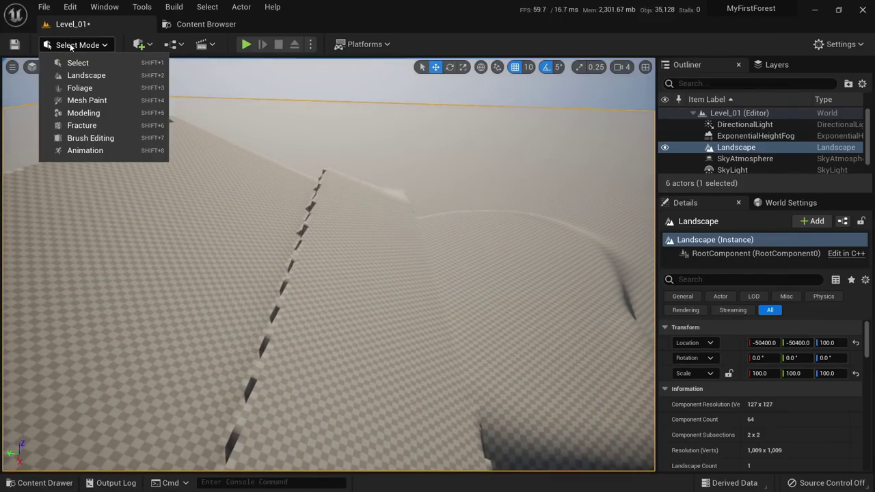
click(87, 79)
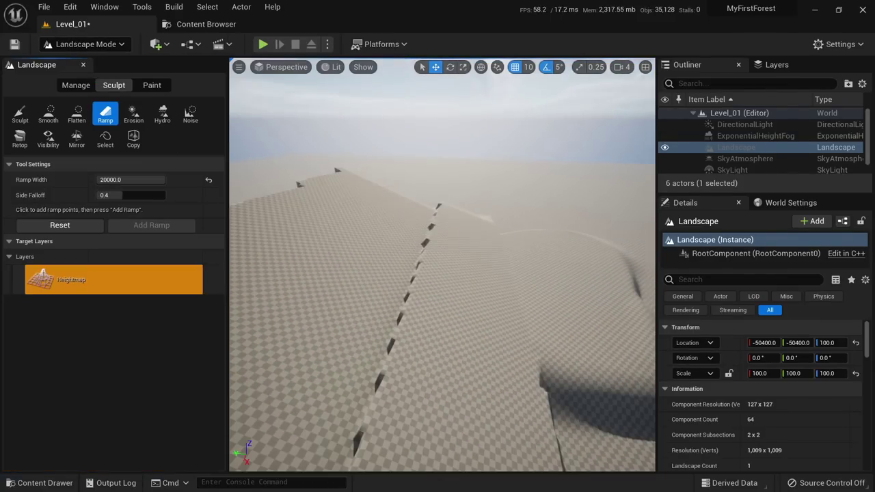
click(48, 113)
mouse_move(472, 318)
right_down()
mouse_move(437, 349)
mouse_move(465, 342)
right_up()
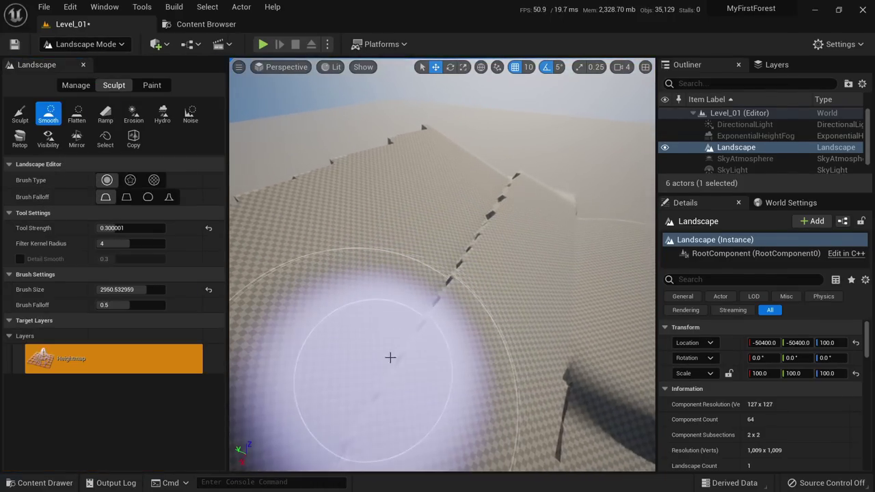
mouse_move(390, 357)
mouse_down()
mouse_move(455, 276)
mouse_move(510, 177)
mouse_move(355, 394)
mouse_move(408, 141)
mouse_move(307, 209)
mouse_move(430, 135)
mouse_up()
right_drag(429, 137, 451, 175)
Level the ramp's sharp crest and extend it outward with the Flatten tool at strength about 0.3.
click(78, 114)
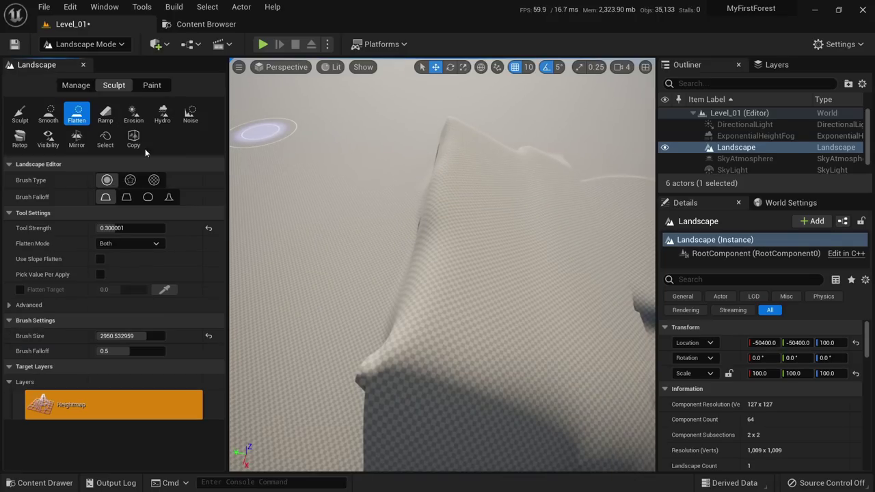
mouse_move(384, 349)
mouse_down()
mouse_move(404, 287)
mouse_move(429, 122)
mouse_up()
mouse_move(377, 138)
mouse_down()
mouse_move(305, 322)
mouse_move(374, 133)
mouse_move(373, 329)
mouse_up()
mouse_move(373, 329)
right_down()
mouse_move(377, 205)
mouse_move(362, 307)
right_up()
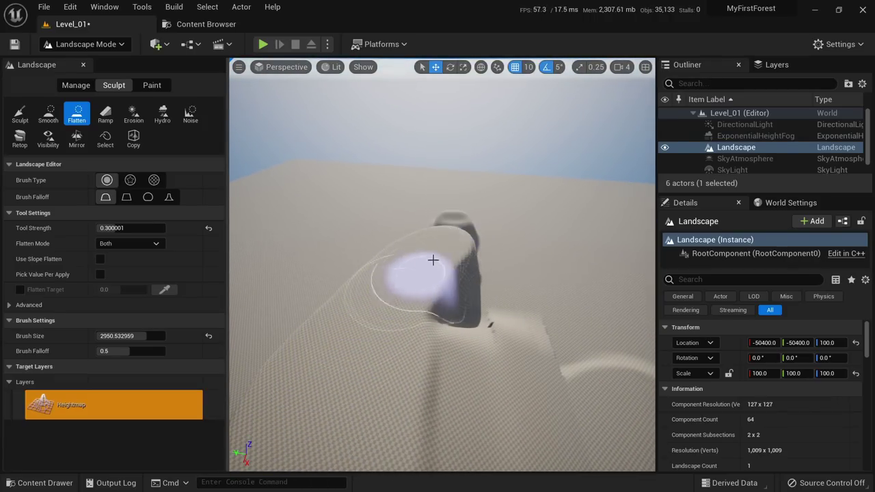
Add a 20000-wide ramp from the ground up to the crest, across the steep shadowed side of the plateau.
key(w)
right_drag(436, 235, 404, 260)
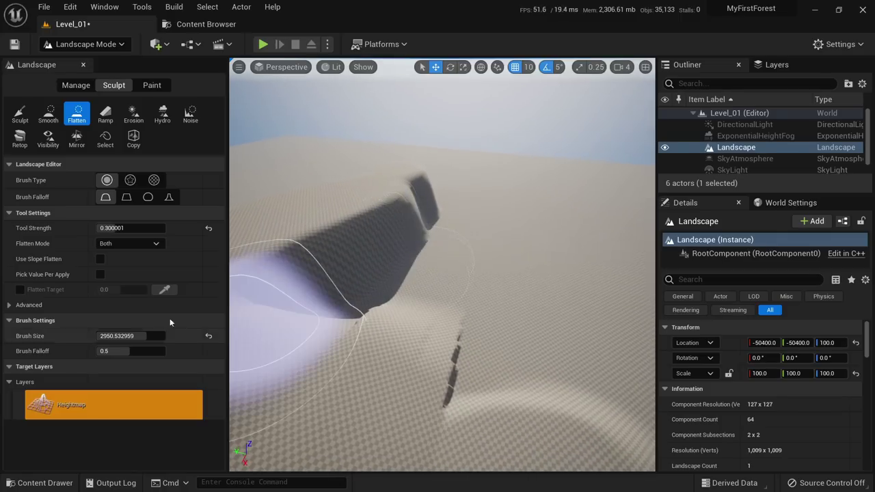
click(104, 118)
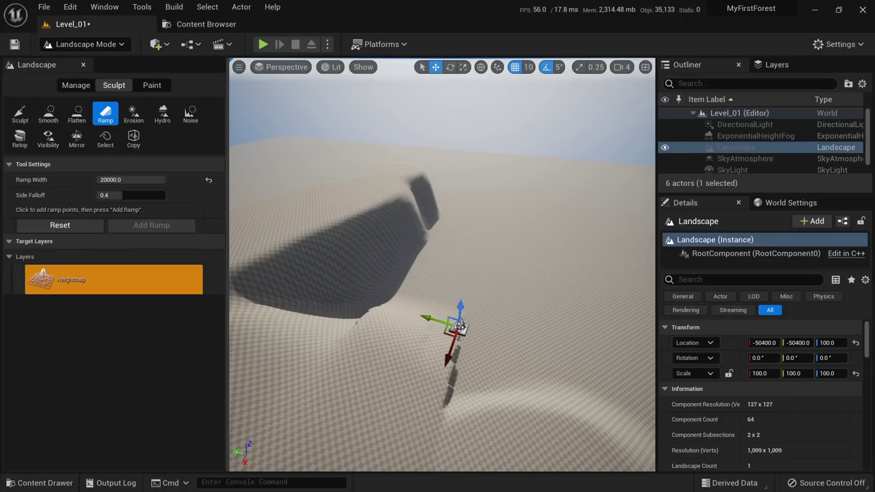
key(Return)
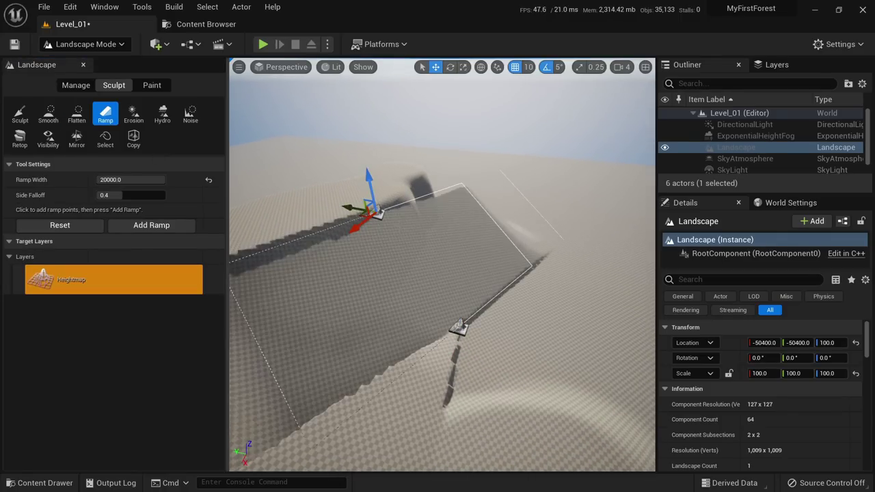
Smooth the jagged upper edge of the new side ramp into the neighbouring slope.
key(s)
mouse_move(443, 265)
right_down()
mouse_move(425, 260)
mouse_move(439, 224)
mouse_move(429, 263)
right_up()
key(e)
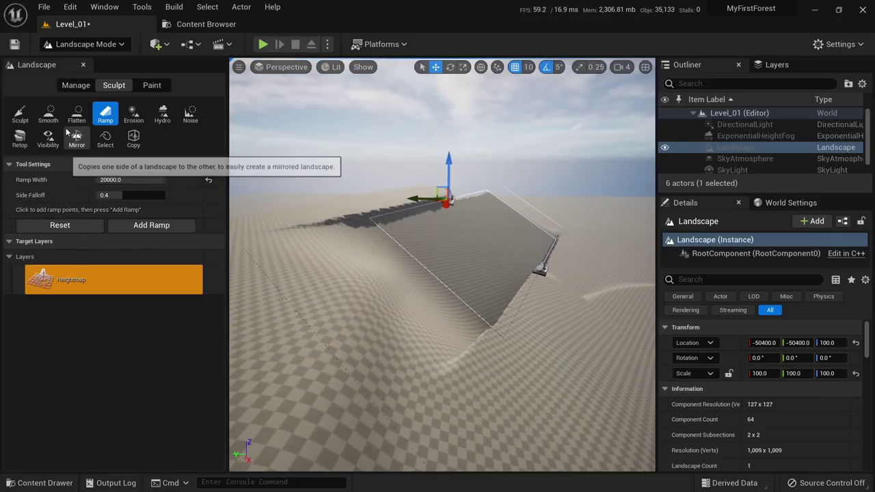
click(49, 115)
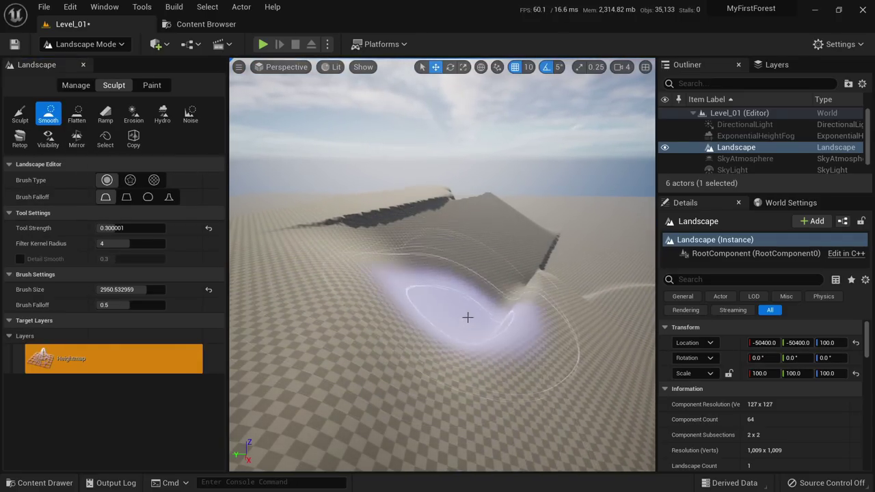
right_drag(424, 266, 357, 273)
key(w)
drag(357, 274, 438, 247)
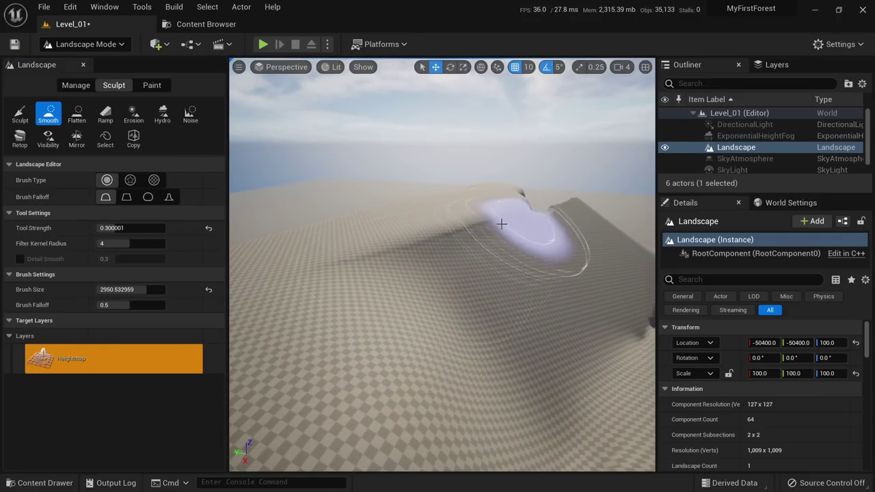
drag(501, 225, 496, 238)
Smooth the side ramp's foot, outer edge and remaining peak into the surrounding terrain.
right_drag(496, 239, 503, 270)
key(e)
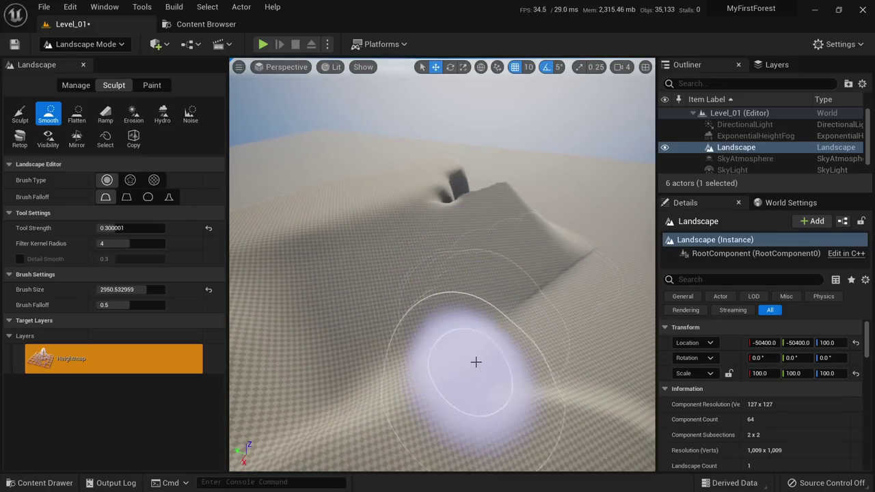
key(w)
mouse_move(476, 362)
right_down()
mouse_move(473, 413)
mouse_move(481, 376)
right_up()
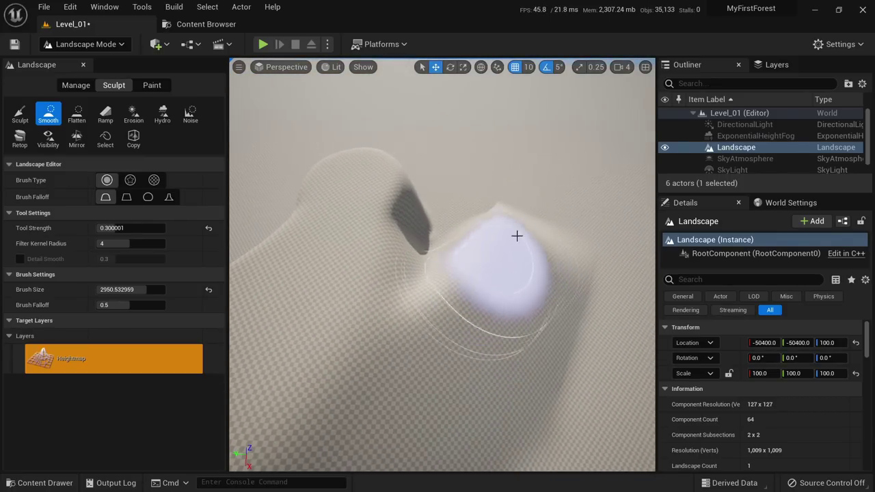
key(s)
mouse_move(552, 301)
right_down()
mouse_move(559, 263)
mouse_move(550, 232)
mouse_move(537, 226)
mouse_move(525, 235)
mouse_move(536, 244)
mouse_move(516, 222)
right_up()
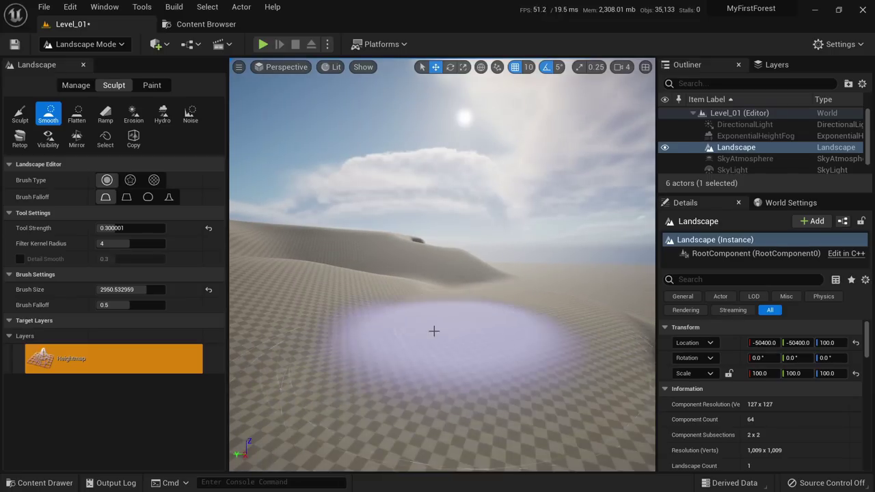
Add another 20000-wide ramp across the lower slope beside the existing side ramp.
right_drag(434, 331, 330, 378)
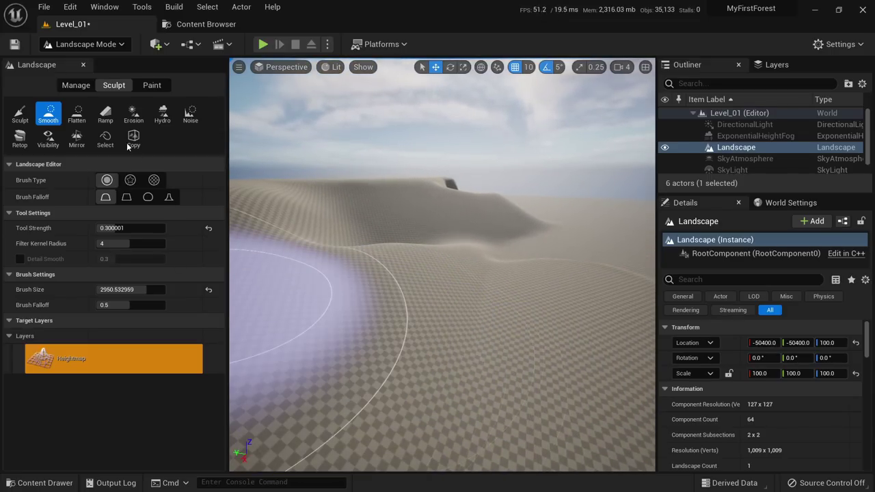
click(111, 118)
right_drag(342, 266, 430, 270)
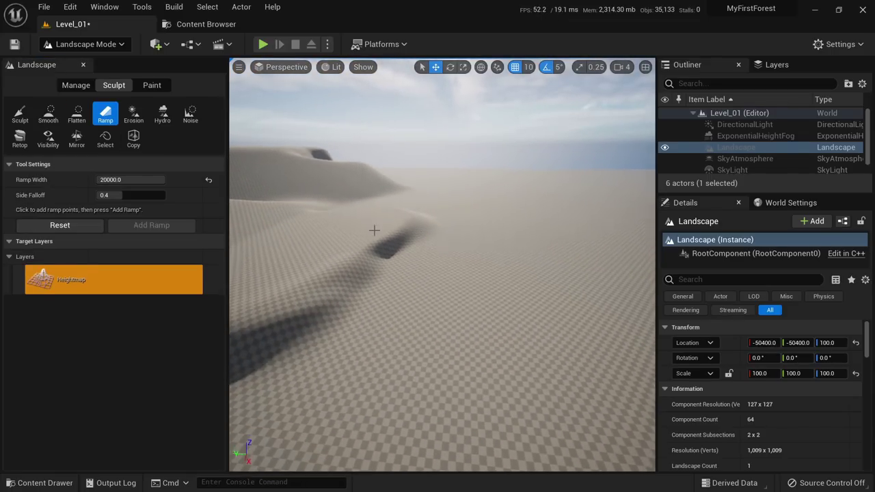
click(581, 267)
mouse_move(581, 267)
right_down()
mouse_move(570, 253)
mouse_move(530, 251)
mouse_move(516, 239)
mouse_move(518, 263)
mouse_move(499, 273)
mouse_move(471, 263)
mouse_move(488, 236)
right_up()
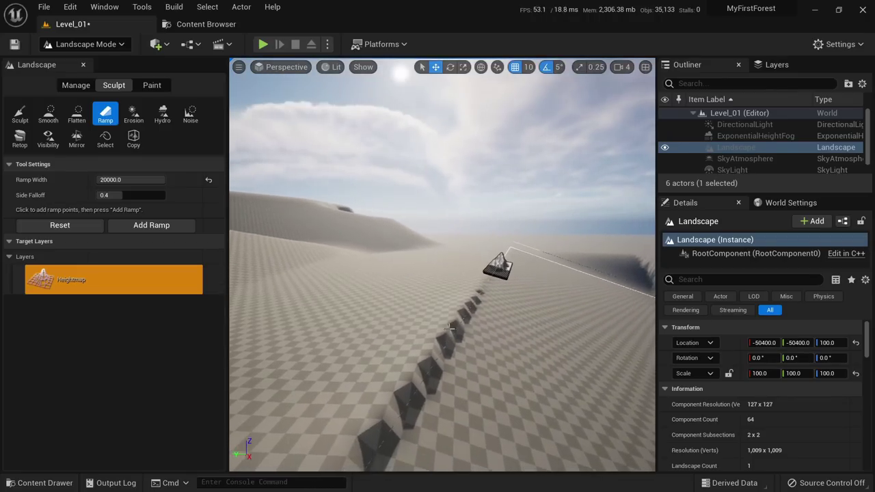
right_drag(449, 327, 458, 369)
Smooth the new ramp's jagged side edges and surface into the surrounding slope.
click(45, 116)
right_drag(417, 287, 411, 321)
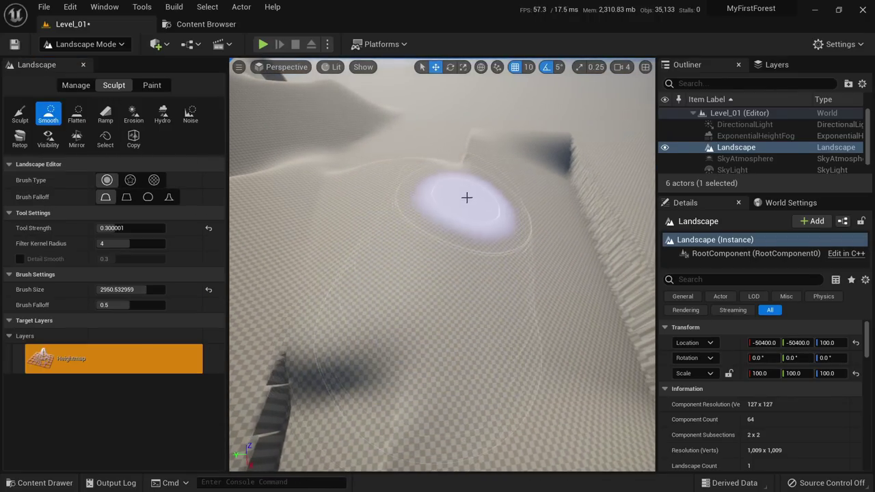
right_drag(483, 212, 478, 195)
right_drag(416, 287, 444, 260)
mouse_move(426, 306)
right_down()
mouse_move(437, 282)
mouse_move(404, 325)
mouse_move(383, 333)
right_up()
mouse_move(351, 292)
mouse_down()
mouse_move(504, 280)
mouse_move(410, 273)
mouse_move(520, 236)
mouse_up()
drag(389, 273, 437, 270)
mouse_move(437, 269)
right_down()
mouse_move(383, 270)
mouse_move(362, 253)
mouse_move(346, 255)
mouse_move(360, 247)
right_up()
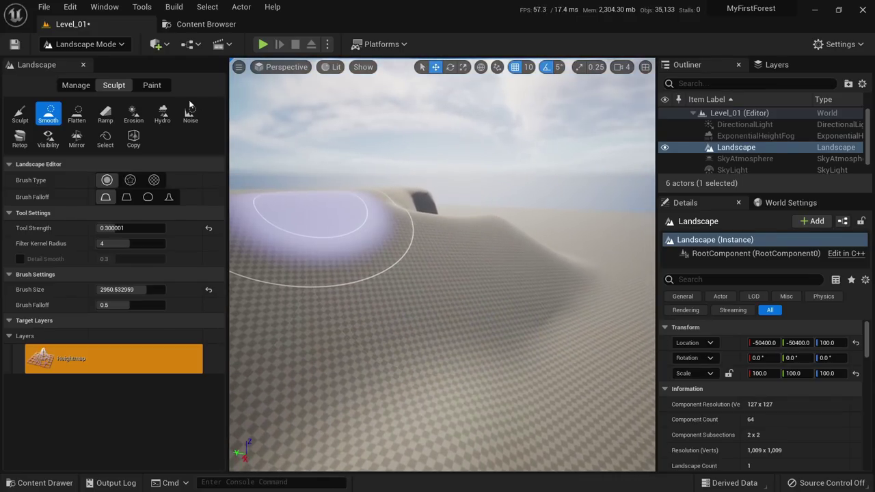
Try eroding the hillside with the Erosion tool at strength about 0.66 and threshold 20.
click(134, 114)
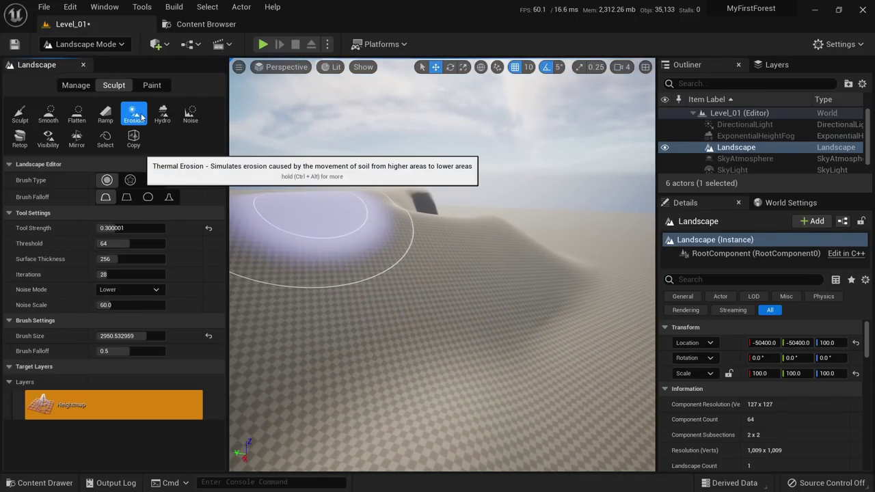
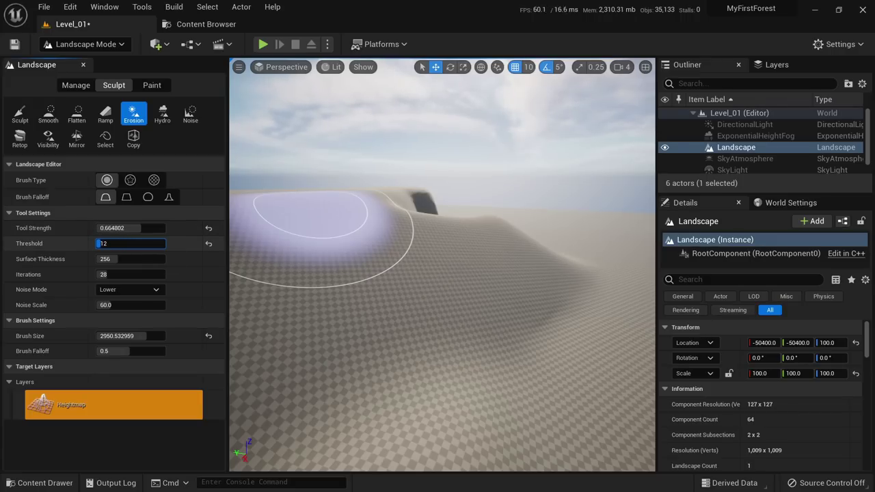
drag(101, 243, 103, 243)
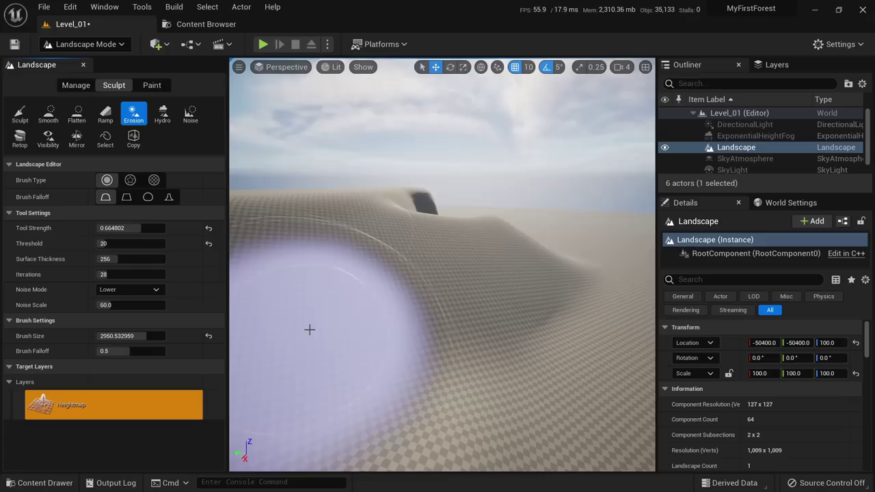
mouse_move(308, 328)
mouse_down()
mouse_move(429, 281)
mouse_move(471, 283)
mouse_up()
right_drag(471, 282, 502, 283)
Undo the erosion strokes on the hillside.
key(ctrl+z)
key(ctrl+z)
key(ctrl+z)
key(ctrl+z)
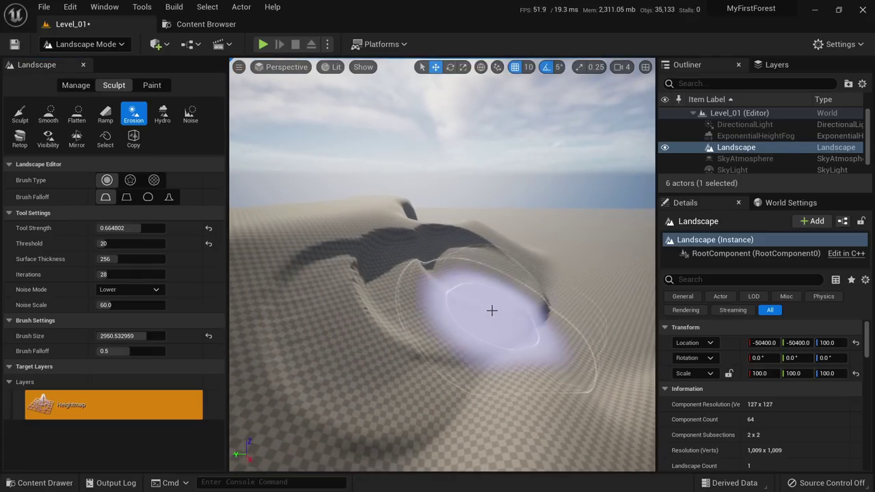
key(ctrl+z)
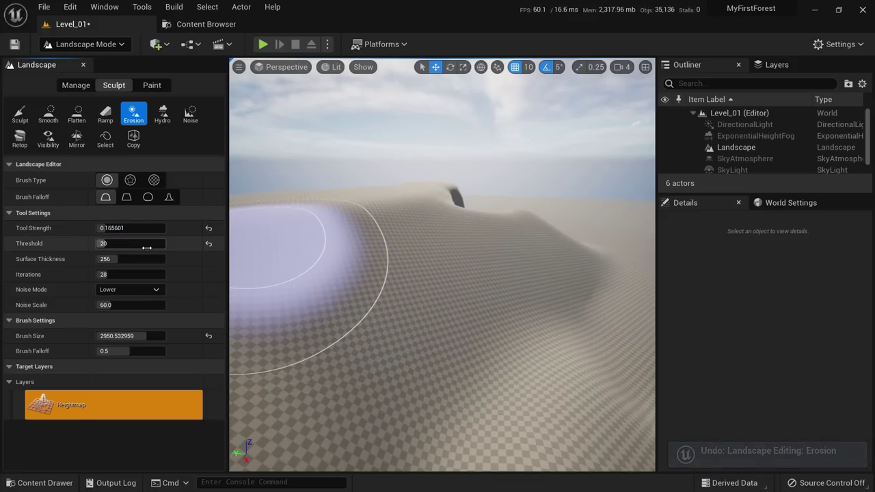
Erode the hillside below the crest with the Erosion tool at strength about 0.17 and threshold 32.
mouse_move(280, 253)
mouse_down()
mouse_move(326, 289)
mouse_move(328, 307)
mouse_move(446, 271)
mouse_move(547, 272)
mouse_up()
mouse_move(486, 278)
right_down()
mouse_move(516, 249)
mouse_move(548, 175)
mouse_move(437, 292)
mouse_move(391, 266)
right_up()
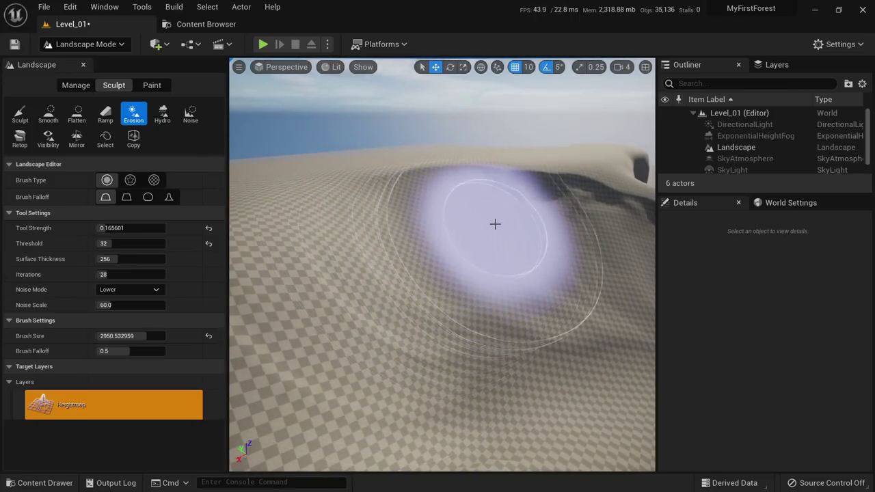
right_drag(495, 223, 543, 236)
mouse_move(482, 198)
right_down()
mouse_move(482, 215)
mouse_move(506, 244)
right_up()
mouse_move(442, 207)
right_down()
mouse_move(441, 184)
mouse_move(424, 181)
mouse_move(417, 191)
mouse_move(470, 316)
mouse_move(554, 325)
mouse_move(560, 308)
mouse_move(526, 307)
right_up()
Erode the plateau's steep shadowed face and its outer side wall with the same Erosion settings.
right_drag(481, 328, 367, 292)
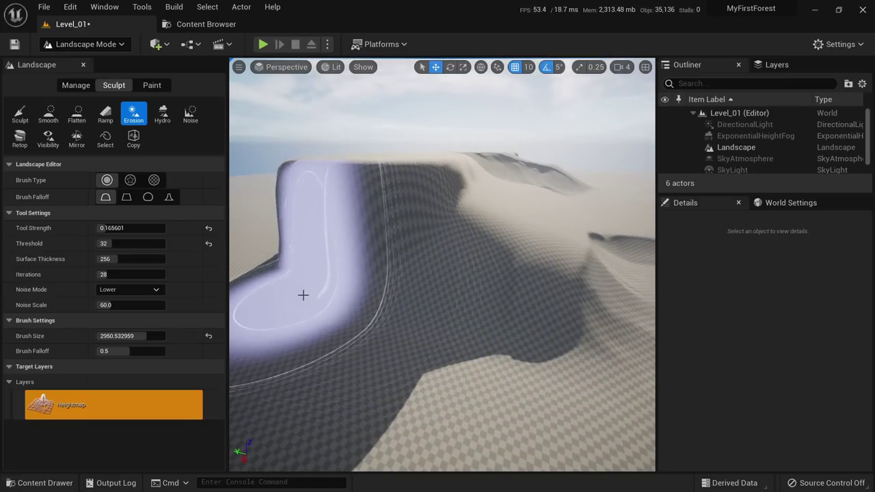
right_drag(458, 350, 457, 347)
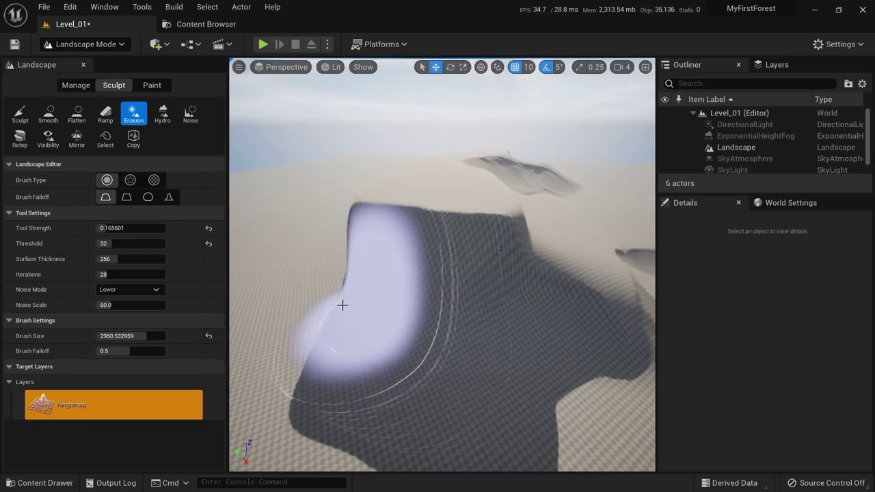
right_drag(343, 305, 494, 324)
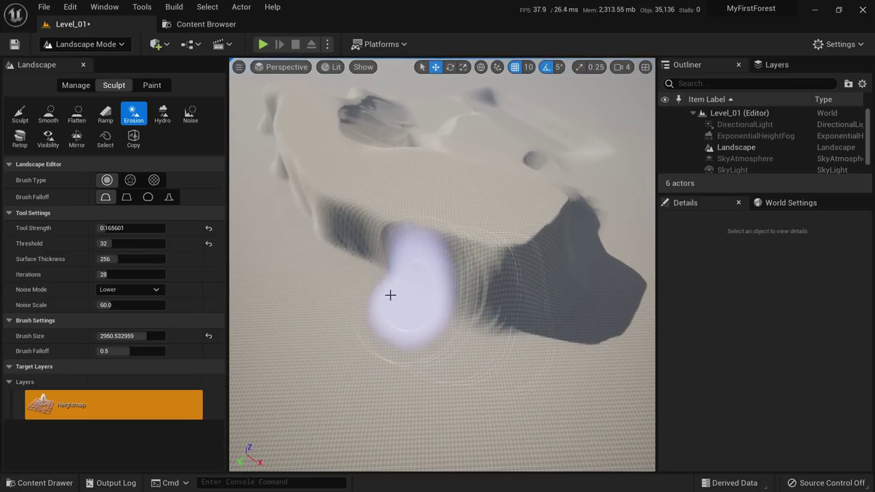
mouse_move(379, 286)
right_down()
mouse_move(383, 232)
mouse_move(417, 250)
right_up()
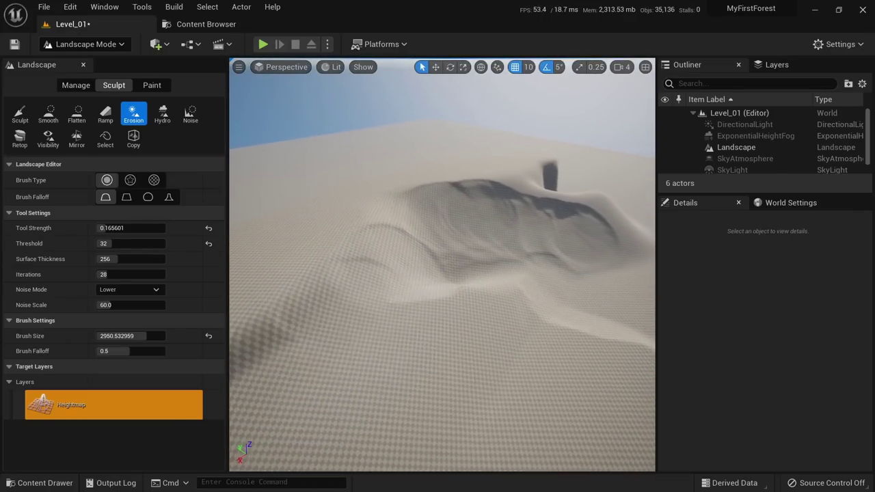
Erode the lower slopes and the ramp's outer edge with the same Erosion settings.
right_drag(339, 357, 494, 310)
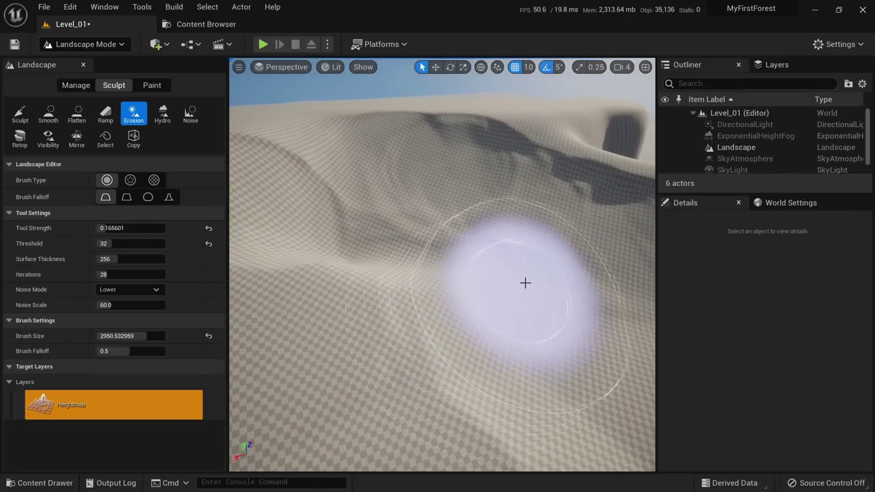
mouse_move(525, 282)
right_down()
mouse_move(554, 260)
mouse_move(479, 307)
right_up()
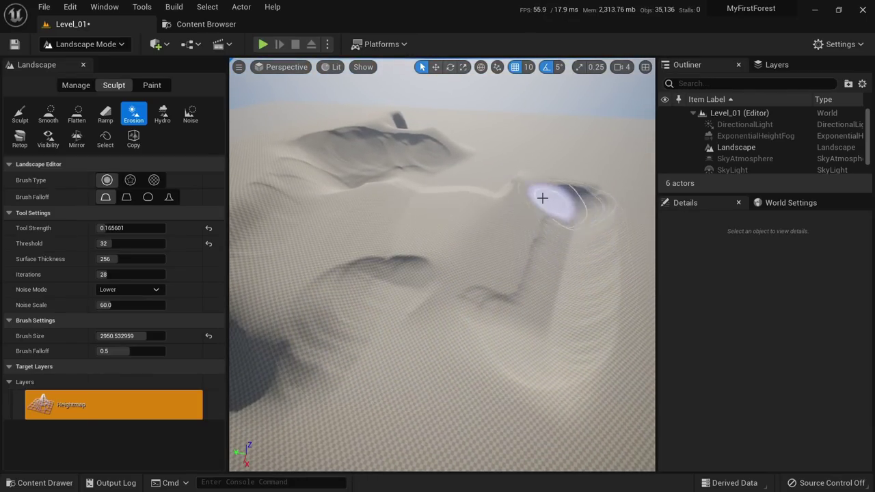
mouse_move(542, 198)
right_down()
mouse_move(494, 330)
mouse_move(504, 268)
mouse_move(451, 303)
mouse_move(401, 401)
right_up()
Preview the level from a point on the eroded slope, run the character across the terrain, and stop.
key(shift+1)
right_click(401, 401)
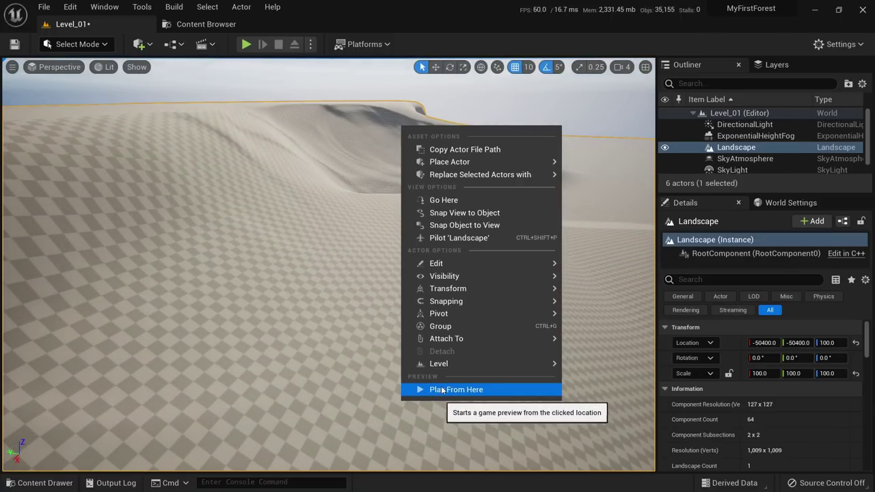
click(443, 390)
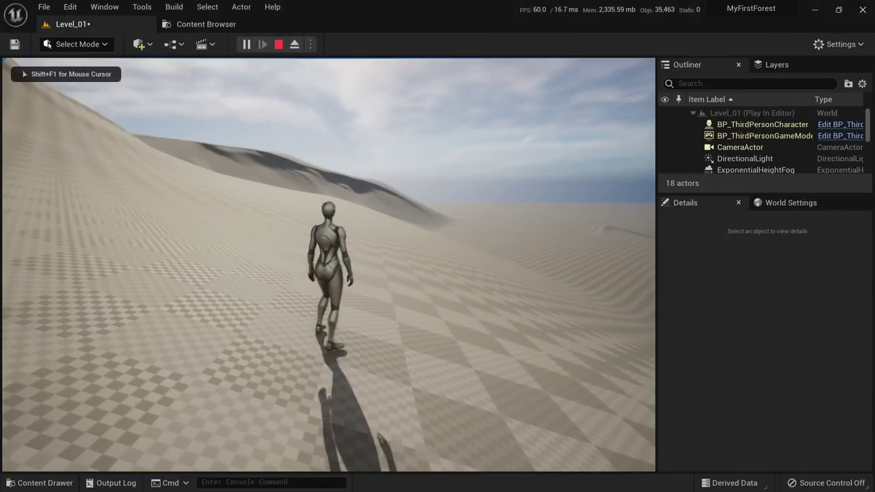
key(w)
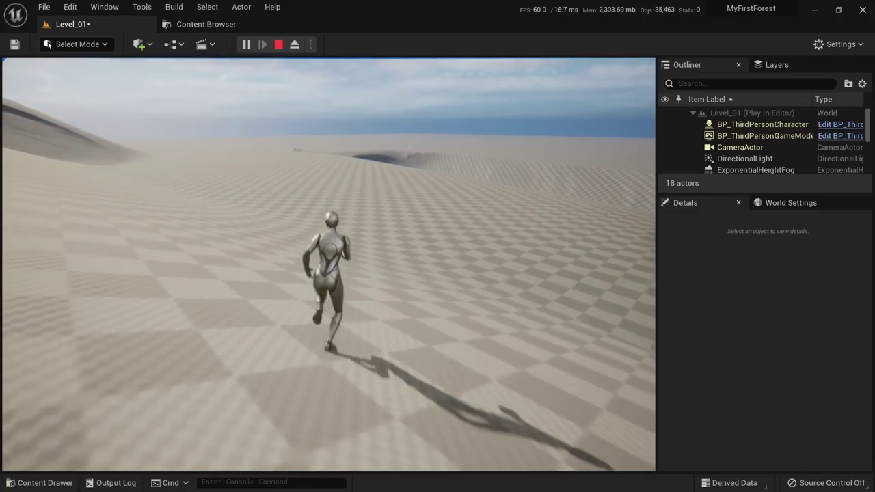
key(Escape)
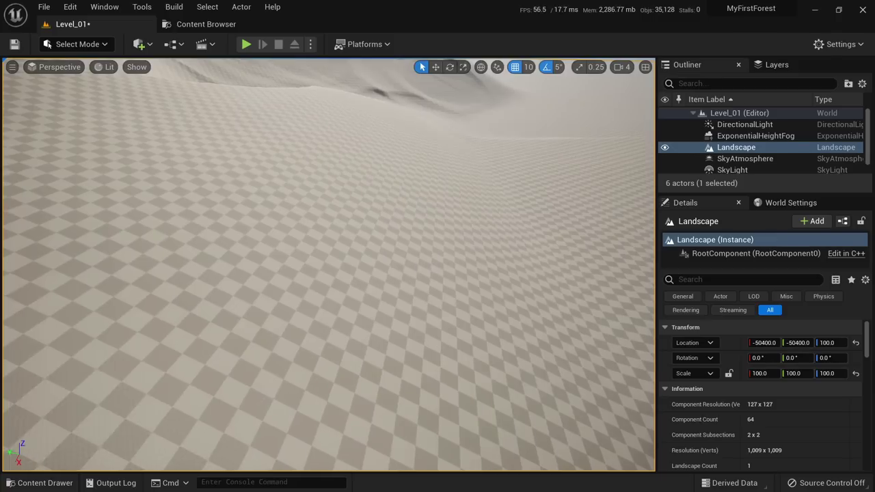
Preview the level again from the checkered foreground slope, run the character forward, and stop.
right_click(465, 327)
click(463, 330)
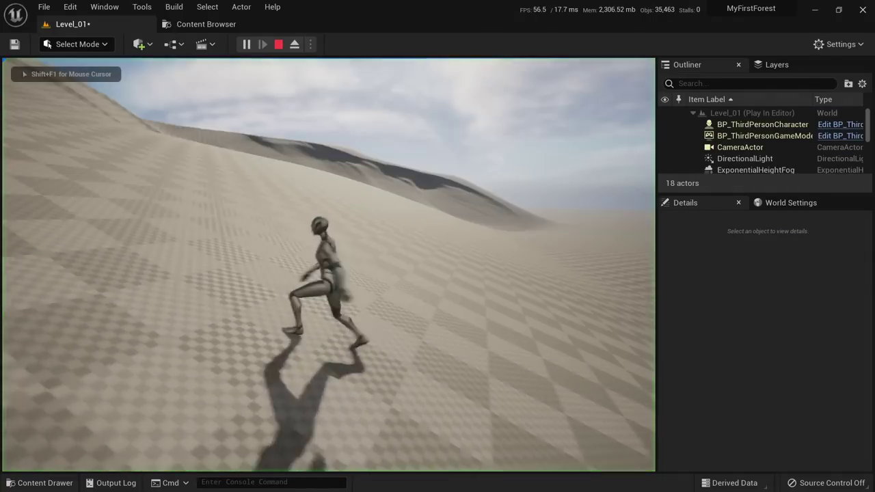
key(w)
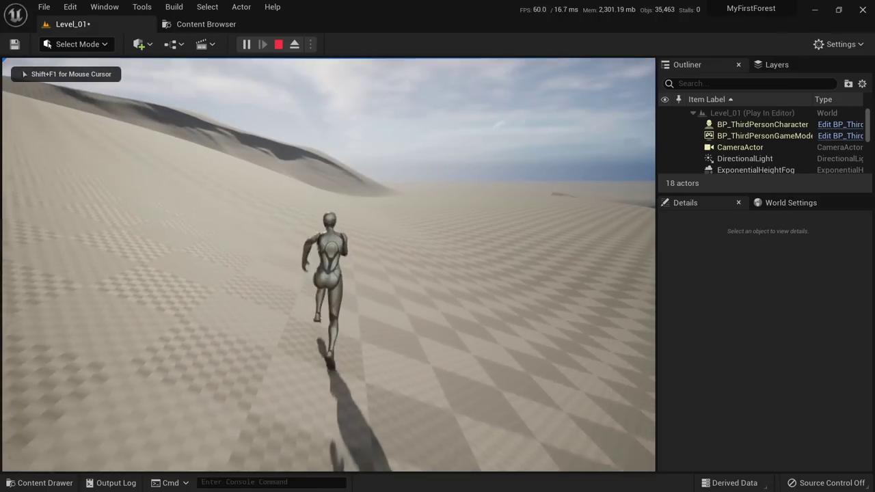
key(Escape)
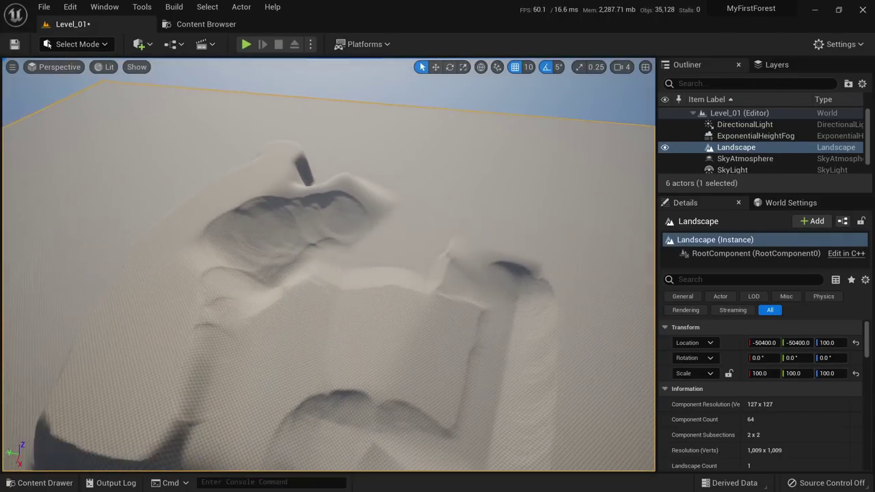
Return to Landscape mode and mask the peak and eroded hollow with the Select tool.
click(74, 45)
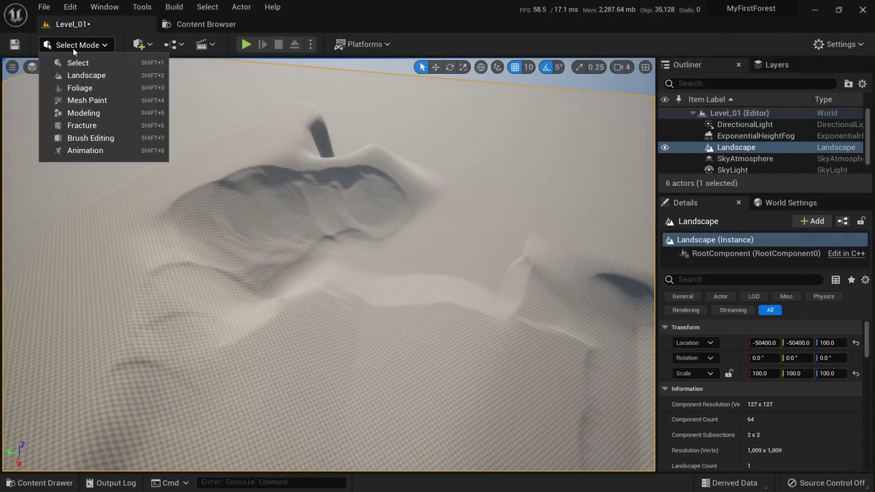
click(86, 75)
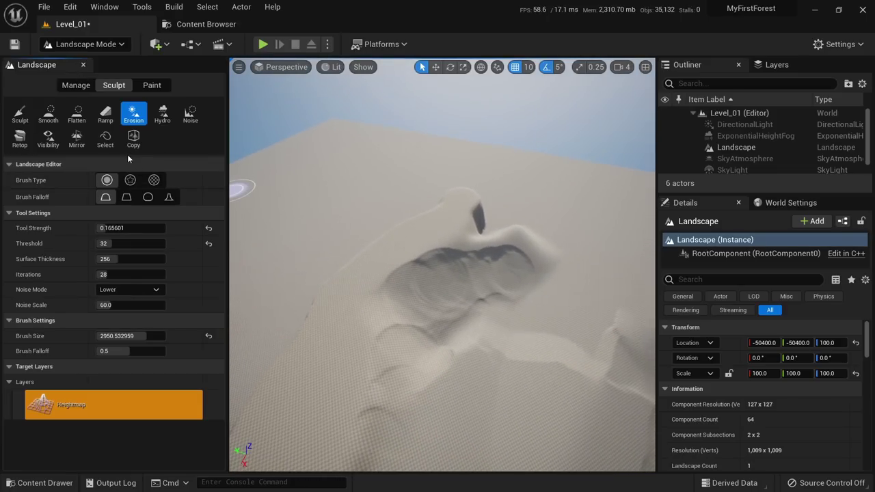
click(134, 141)
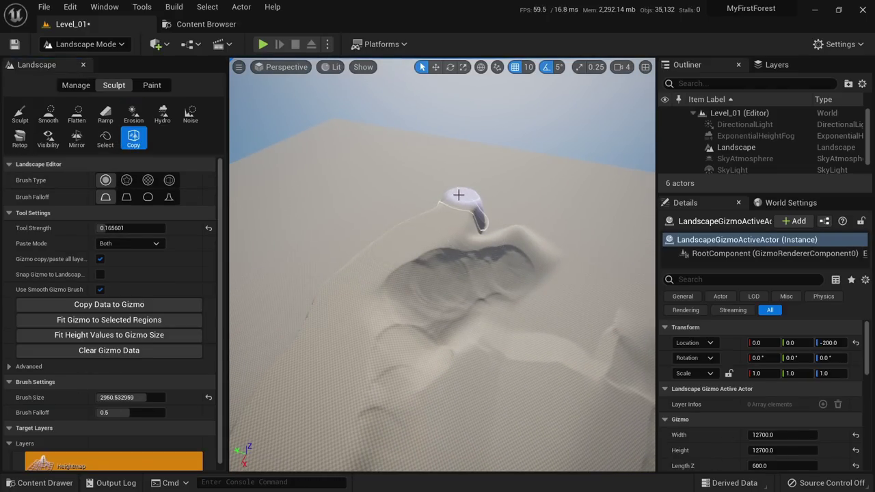
click(101, 143)
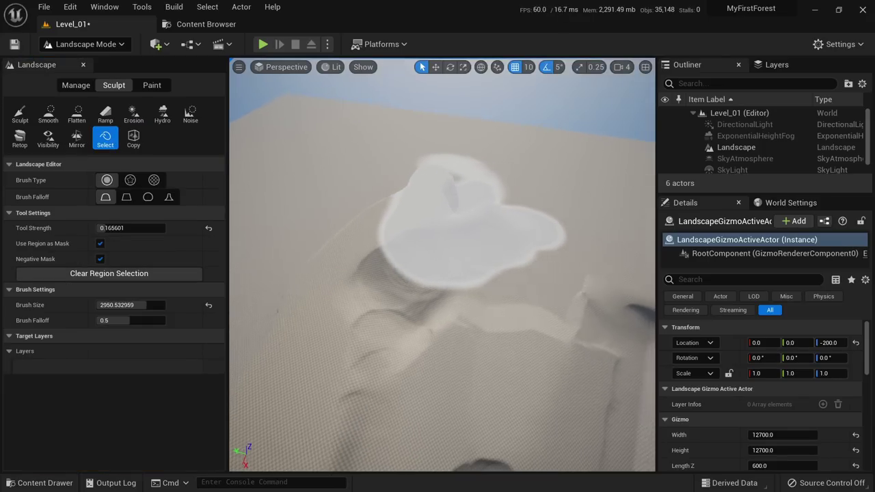
Switch to the Copy tool and move its gizmo along the Y axis to -12390.
click(133, 139)
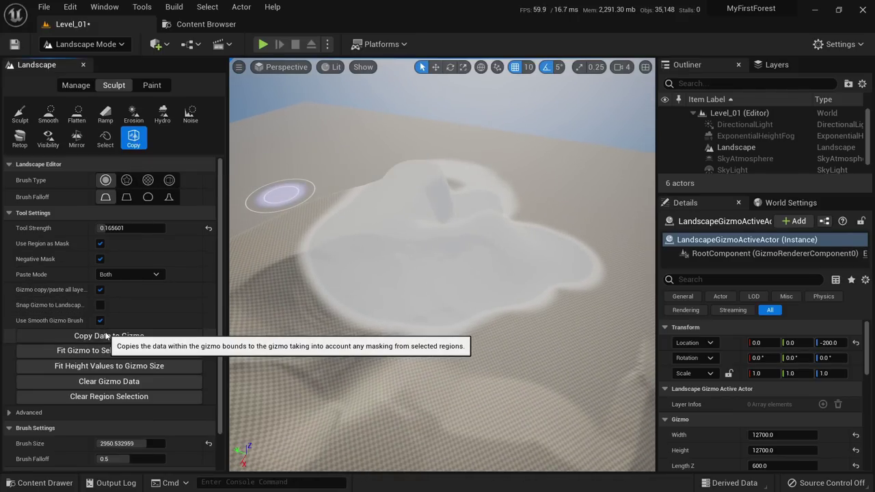
right_drag(506, 242, 615, 209)
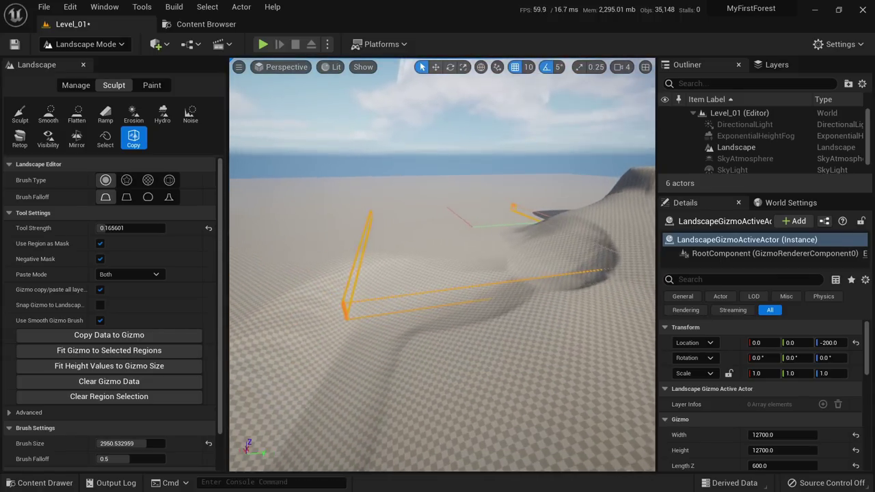
right_drag(444, 184, 512, 220)
key(w)
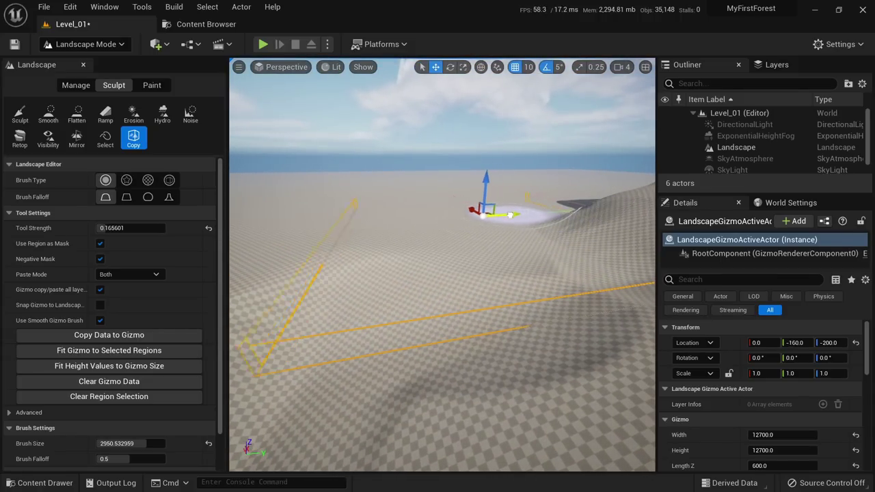
right_drag(402, 215, 253, 249)
Clear the region selection and move the Copy tool's gizmo over the eroded hollow, at X -20070, Y 7860.
click(106, 138)
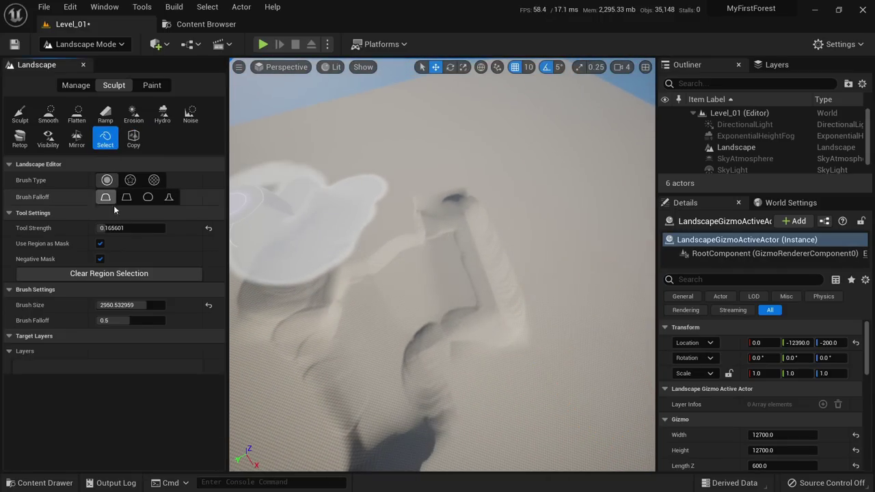
click(118, 275)
click(134, 136)
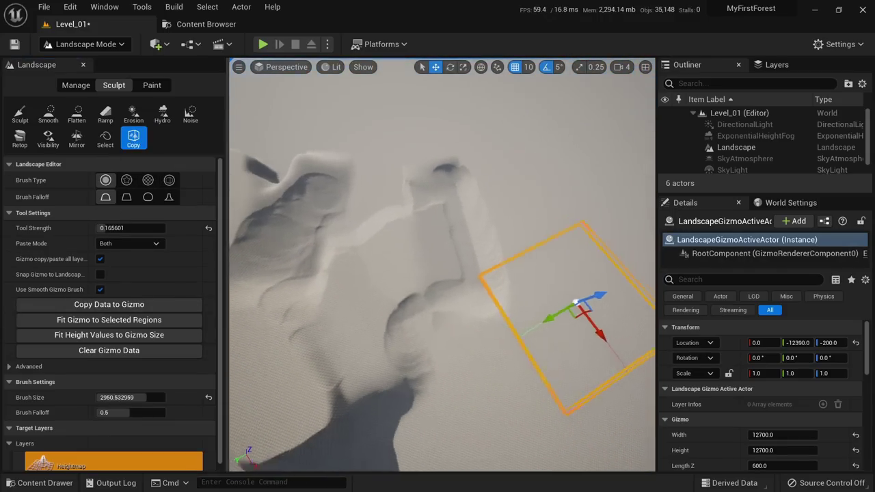
drag(539, 318, 267, 226)
right_drag(267, 226, 213, 164)
Stretch the copy gizmo vertically to a Z scale of about 18 and lengthen it horizontally over the hill.
key(r)
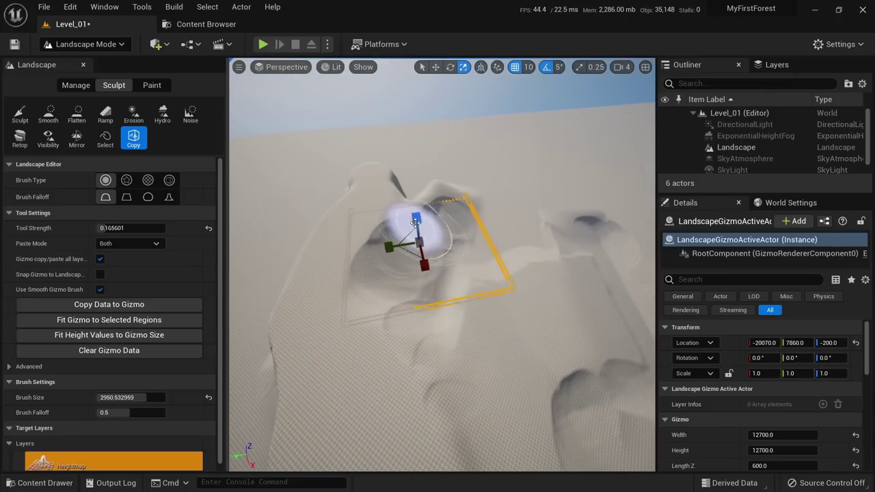
drag(416, 217, 387, 121)
key(w)
right_drag(387, 120, 290, 126)
key(r)
drag(526, 161, 413, 180)
right_drag(413, 180, 596, 180)
Fit the copy gizmo around the hill at X -27070, Y 10370, Z -4580, and copy the enclosed terrain data into it.
key(w)
drag(433, 164, 396, 160)
right_drag(396, 161, 472, 226)
mouse_move(460, 160)
mouse_down()
mouse_move(457, 130)
mouse_move(455, 175)
mouse_move(456, 157)
mouse_up()
key(r)
mouse_move(428, 185)
mouse_down()
mouse_move(417, 186)
mouse_move(426, 185)
mouse_up()
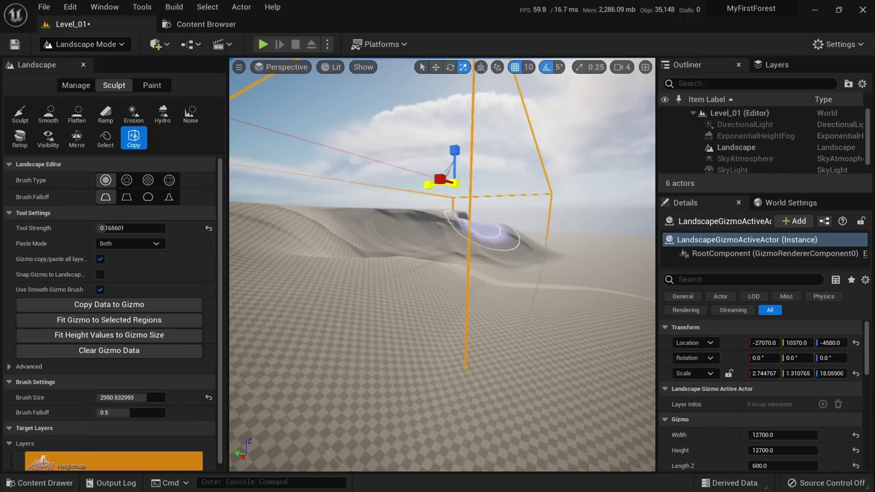
click(117, 306)
mouse_move(377, 278)
right_down()
mouse_move(403, 301)
mouse_move(376, 279)
right_up()
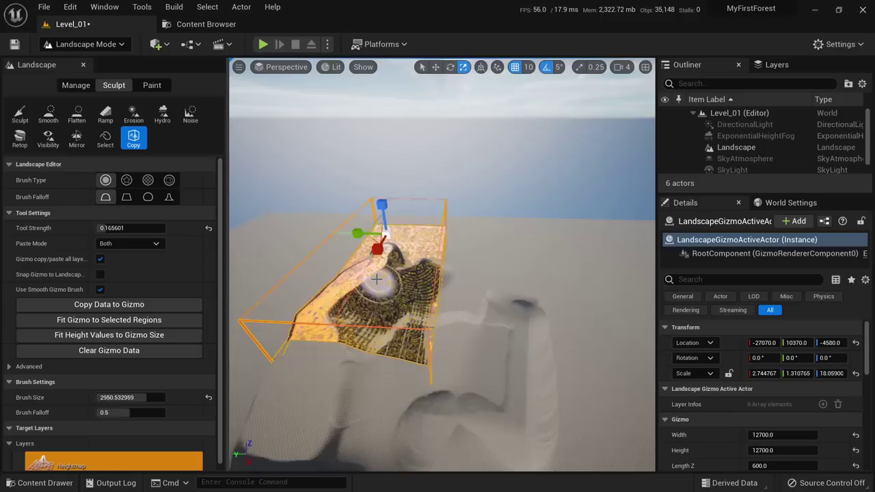
Move the gizmo with the copied terrain to X -22100, Y -26170, and rotate it about -170° around the Z axis.
key(w)
drag(376, 240, 633, 259)
right_drag(508, 284, 575, 292)
key(e)
drag(501, 238, 387, 250)
key(w)
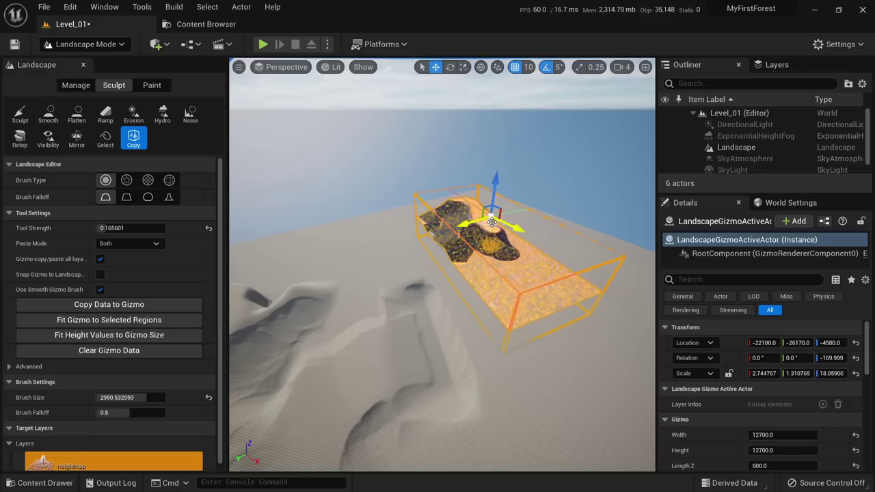
Paste the copied hill with the gizmo at X -3940, Y -15590, and move the gizmo aside to X -750, Y -29170.
drag(491, 222, 517, 331)
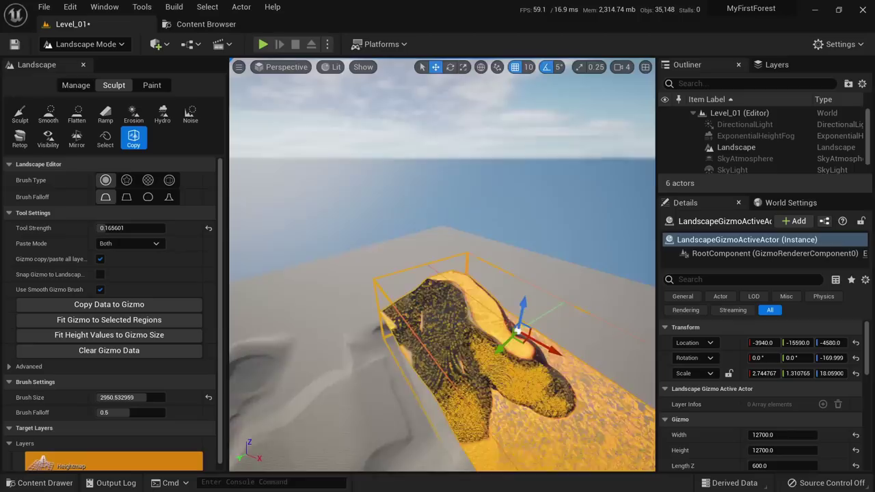
right_drag(517, 330, 504, 301)
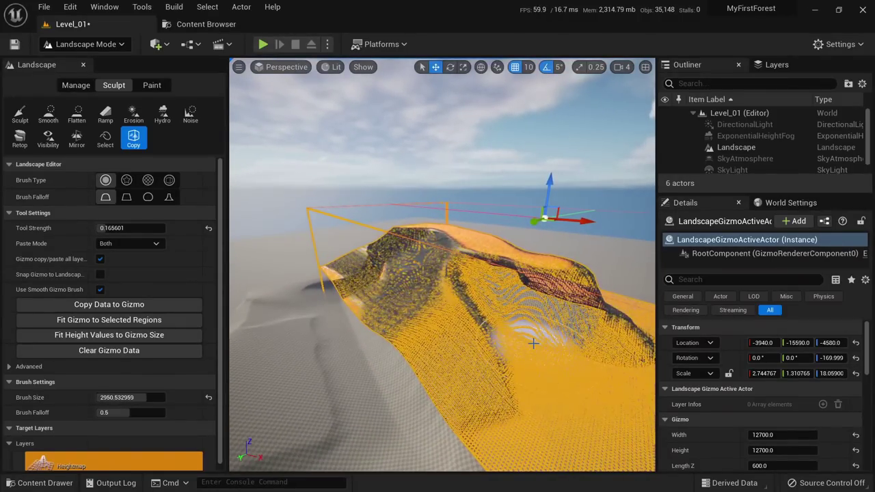
right_drag(485, 308, 518, 366)
drag(494, 331, 588, 252)
right_drag(588, 252, 536, 198)
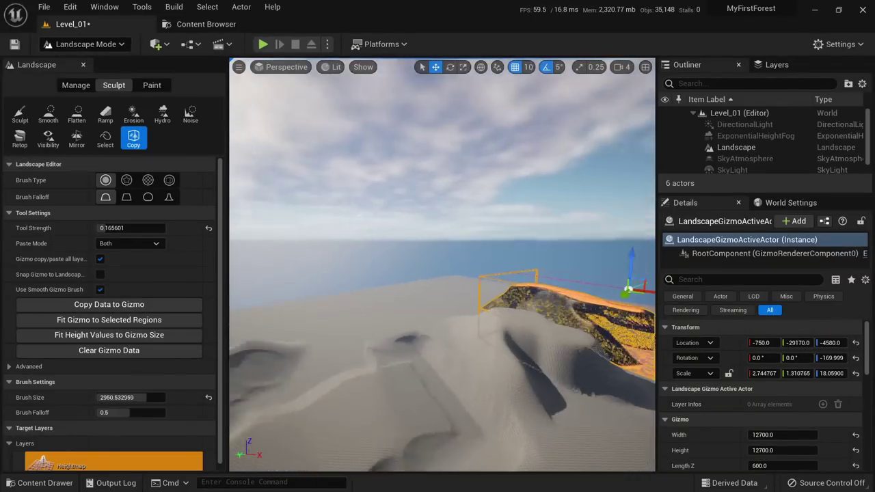
right_drag(574, 222, 562, 258)
Review the Sculpt, Smooth, Flatten and Erosion tools and inspect the pasted hill's slopes.
click(20, 114)
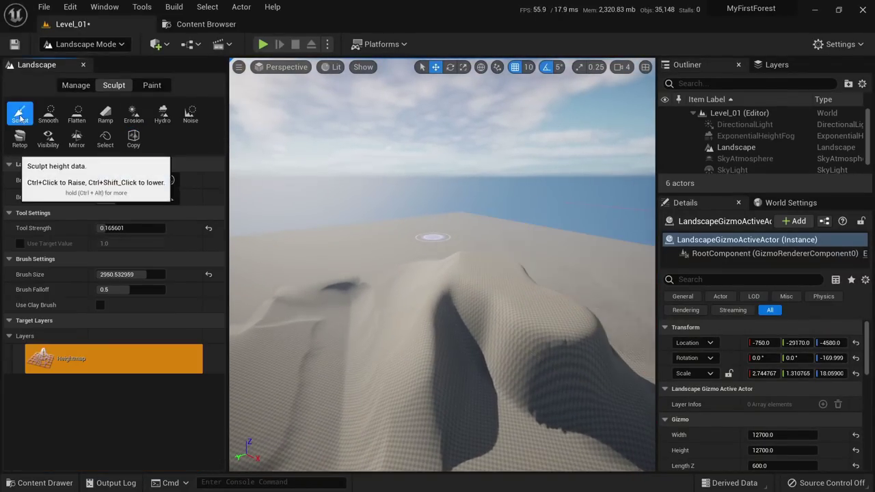
click(47, 114)
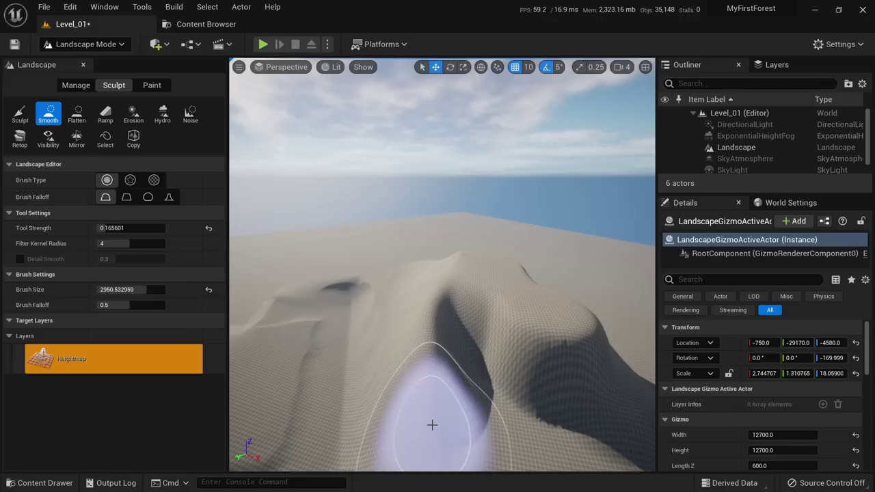
click(76, 114)
click(133, 113)
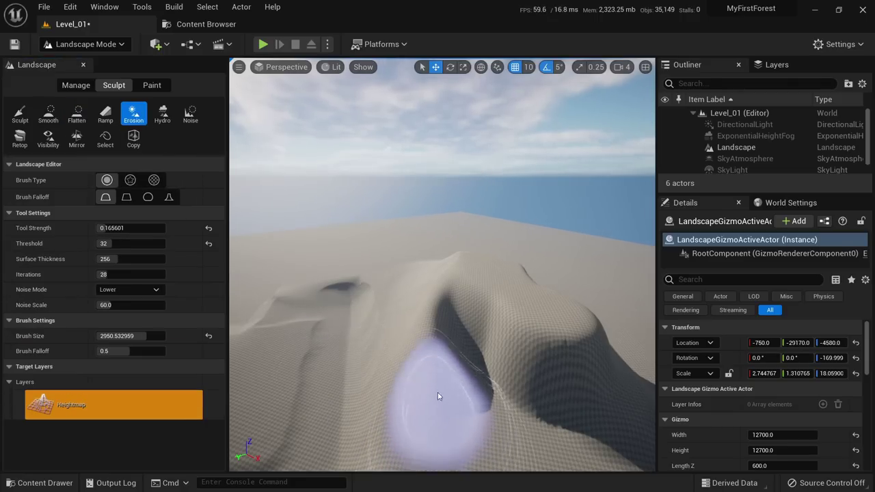
right_drag(452, 327, 475, 374)
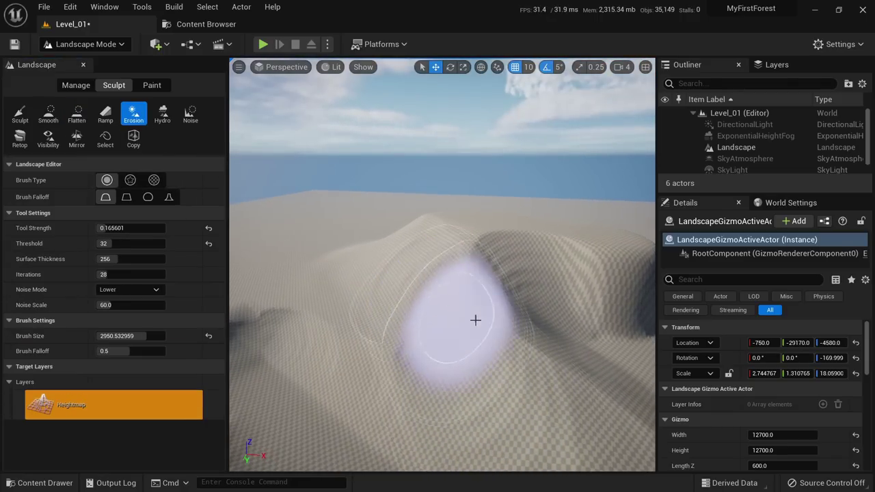
mouse_move(608, 347)
right_down()
mouse_move(601, 372)
mouse_move(593, 335)
right_up()
mouse_move(516, 439)
right_down()
mouse_move(530, 423)
mouse_move(487, 387)
mouse_move(403, 393)
mouse_move(321, 370)
mouse_move(291, 373)
mouse_move(325, 357)
mouse_move(410, 382)
mouse_move(342, 366)
mouse_move(287, 366)
right_up()
Switch to Select mode and briefly test-play the level from a point on the sandy slope.
key(shift+1)
right_drag(476, 365, 449, 369)
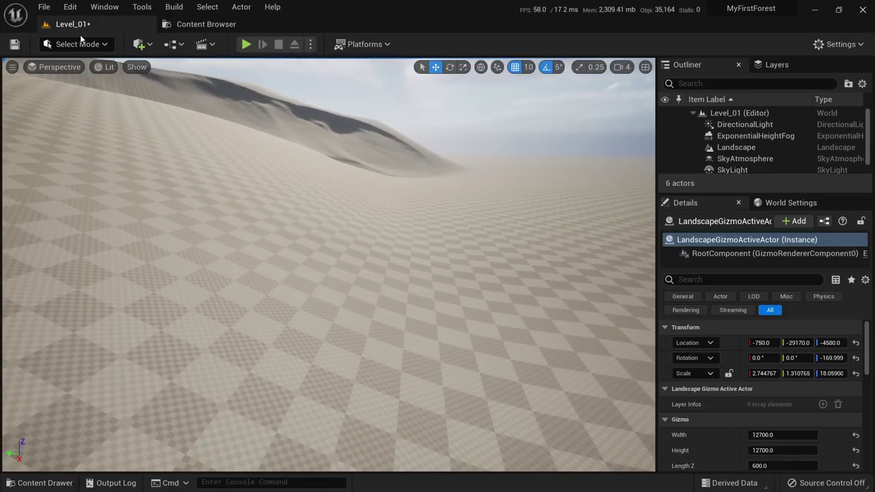
right_drag(352, 211, 363, 328)
right_click(365, 354)
click(382, 352)
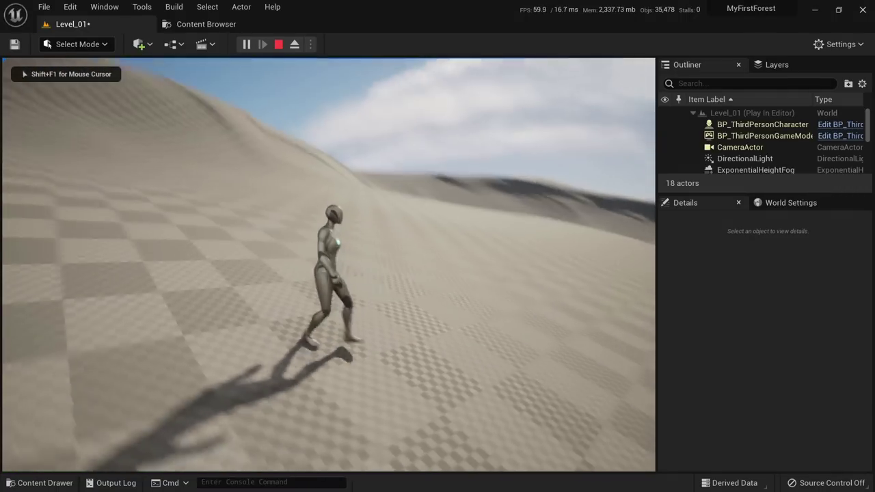
key(Escape)
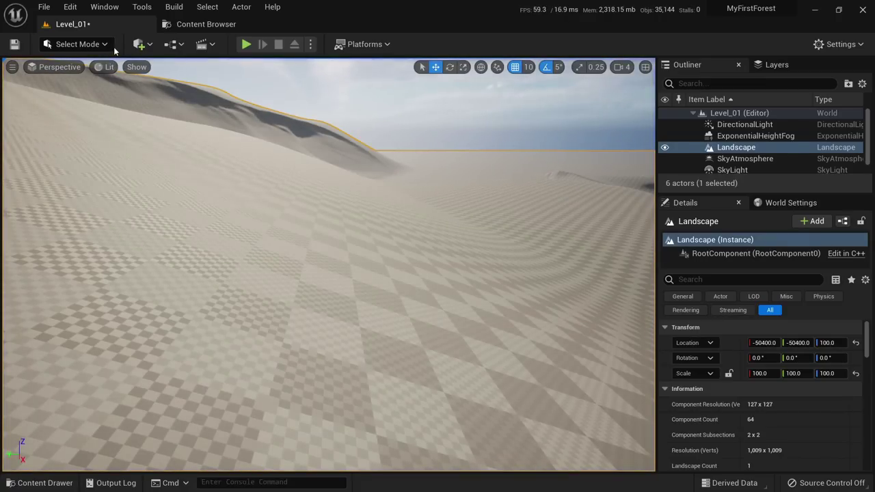
Place a Player Start actor from the basic actors on the slope in the foreground.
click(94, 44)
click(147, 44)
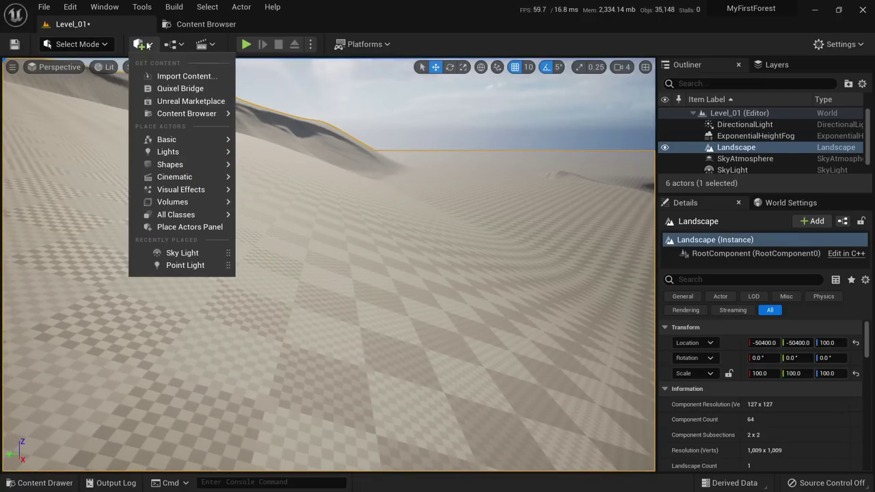
click(146, 44)
click(146, 45)
mouse_move(195, 144)
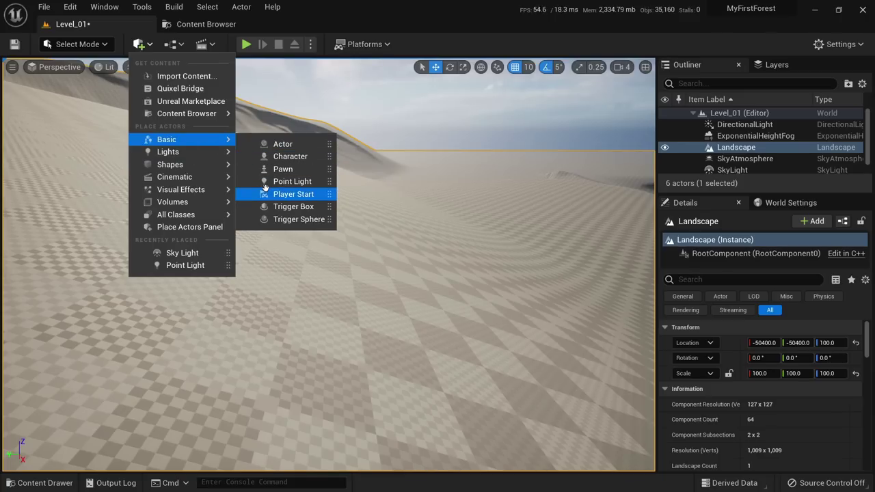
drag(294, 194, 218, 345)
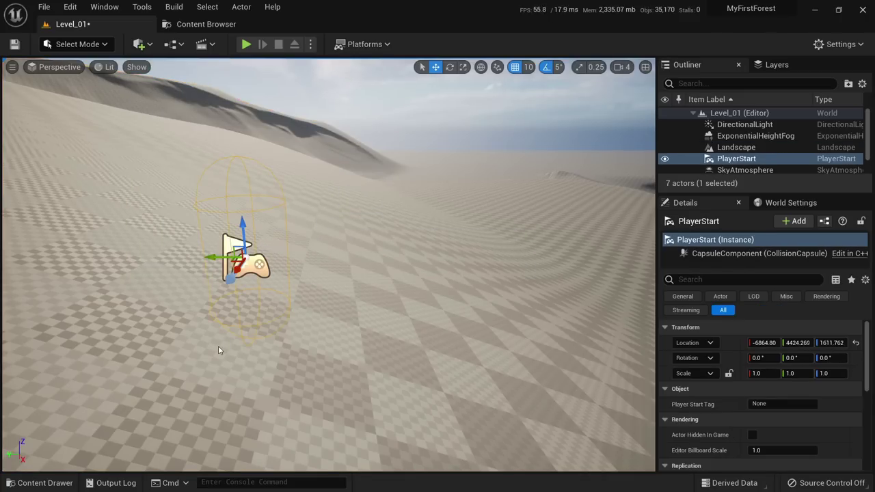
Play the level from the Player Start to check the character's facing direction, and stop the session.
click(246, 44)
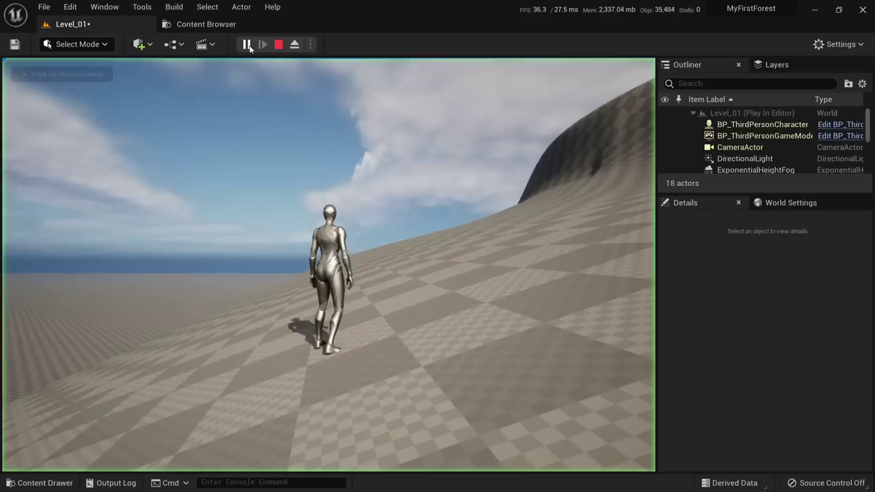
key(w)
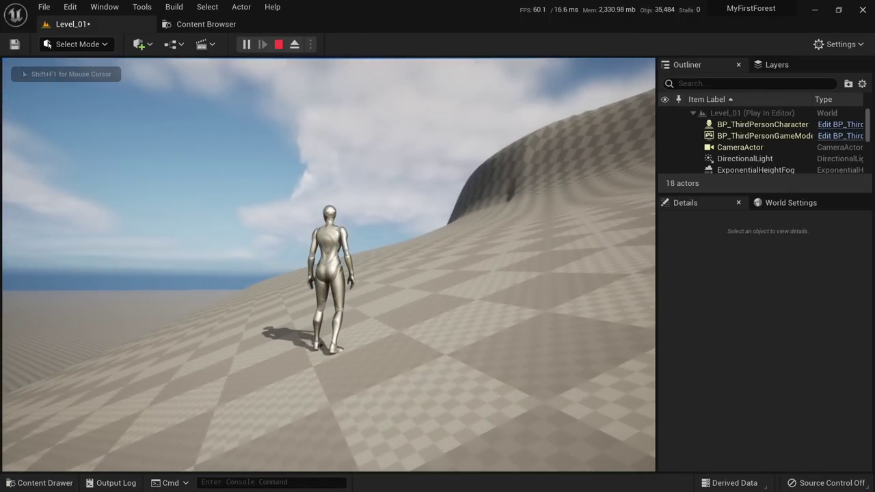
key(Escape)
Rotate the Player Start about -180° around the Z axis to face the distant eroded hill.
key(e)
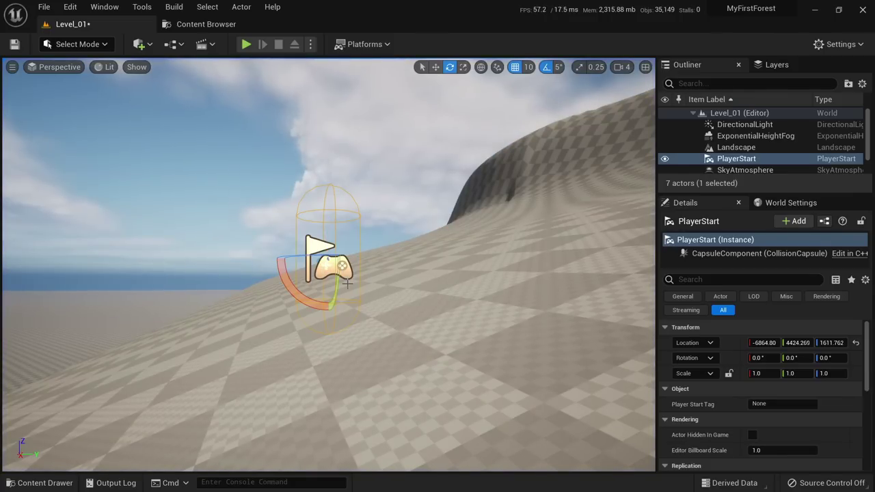
right_drag(323, 266, 410, 333)
drag(262, 304, 342, 290)
mouse_move(295, 251)
mouse_down()
mouse_move(277, 240)
mouse_move(290, 246)
mouse_up()
right_drag(345, 293, 368, 182)
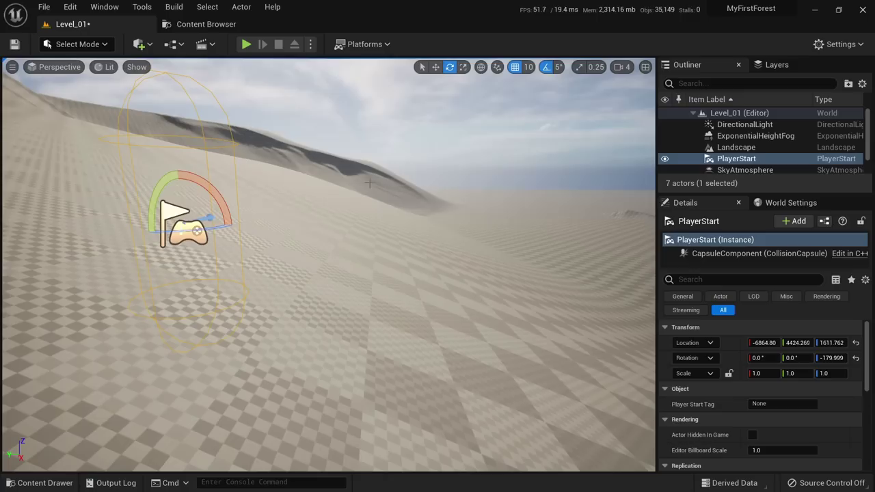
Test-play the level, running and jumping across the dunes to judge the terrain, and end the session.
click(244, 44)
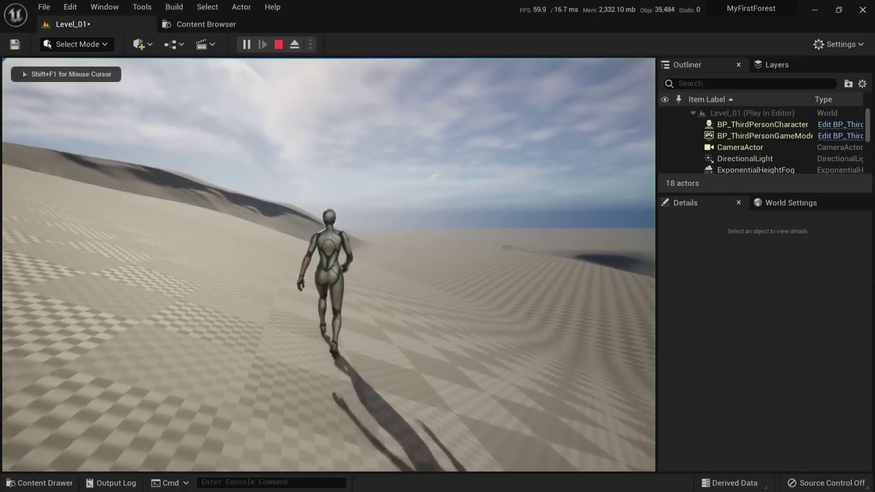
key(w)
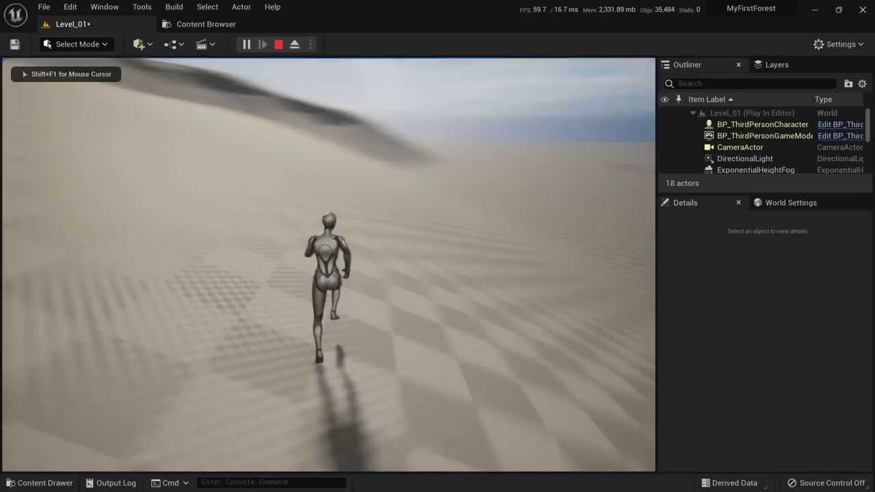
key(space)
key(space)
key(space)
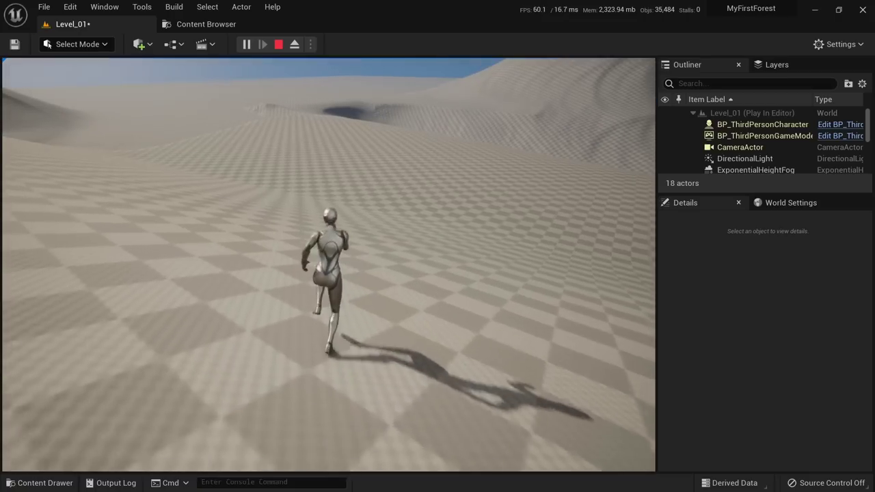
key(space)
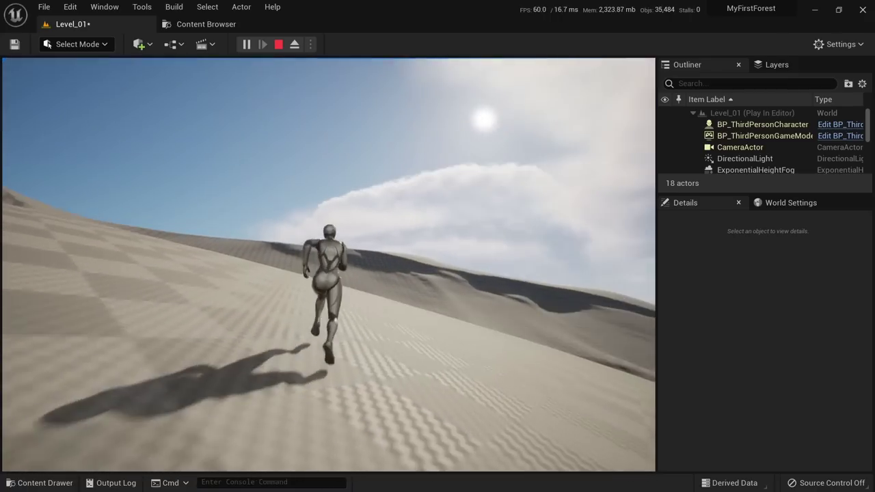
key(space)
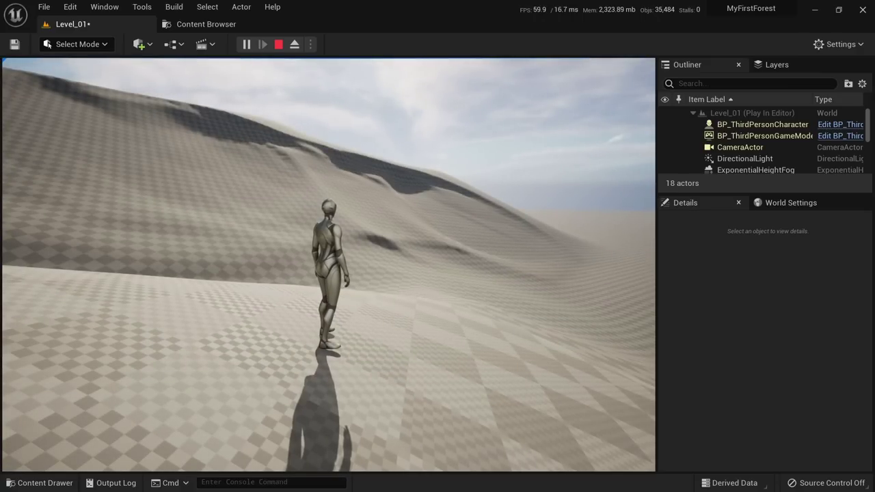
key(Escape)
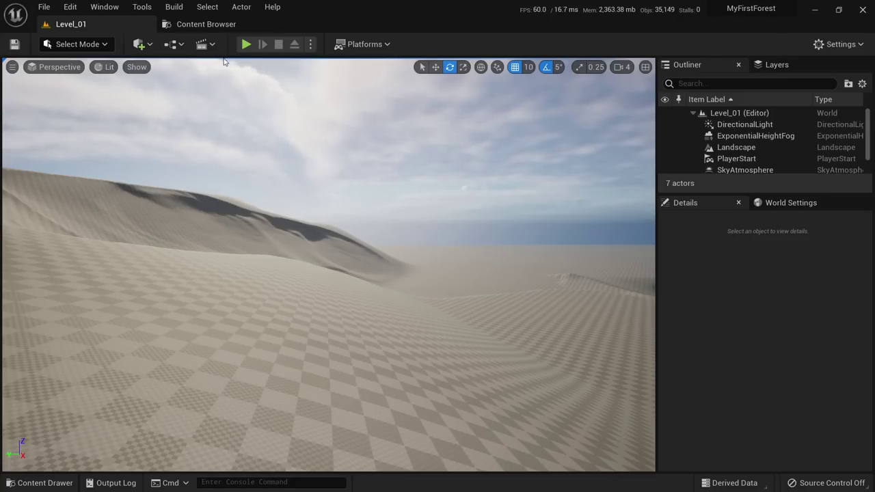
Open Quixel Bridge from the Content Browser's MyForest folder and look over its featured collections.
click(186, 26)
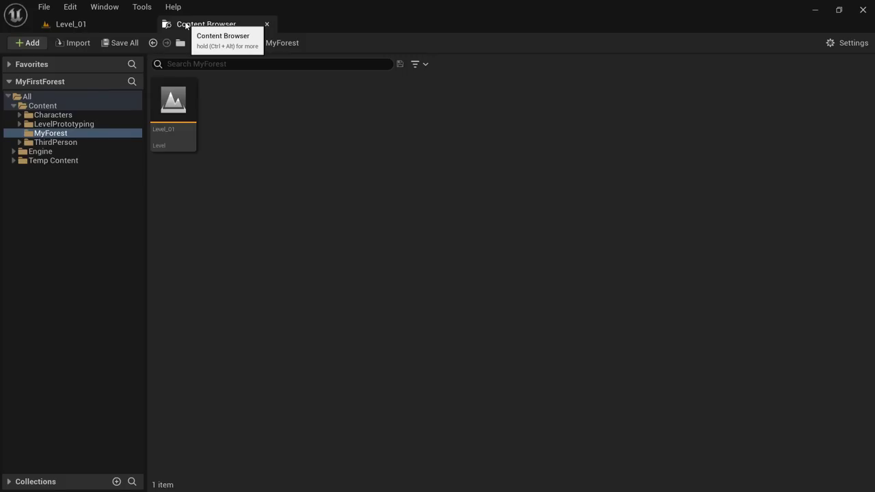
click(30, 43)
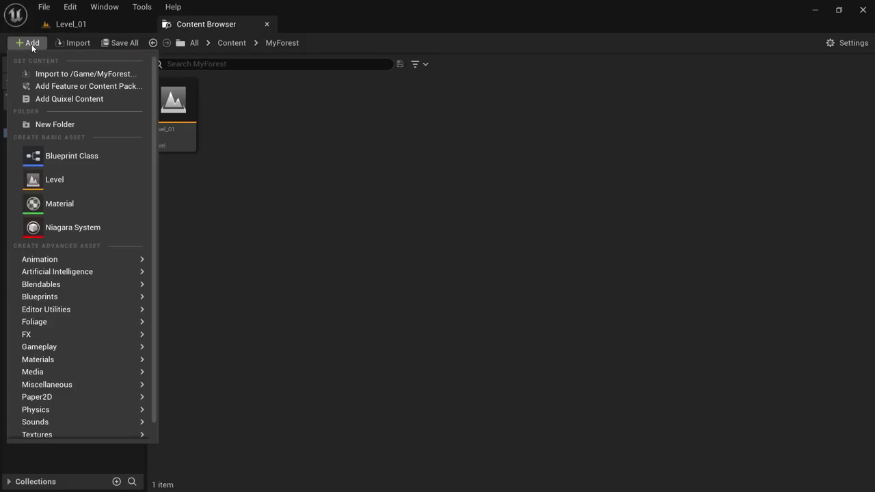
click(83, 98)
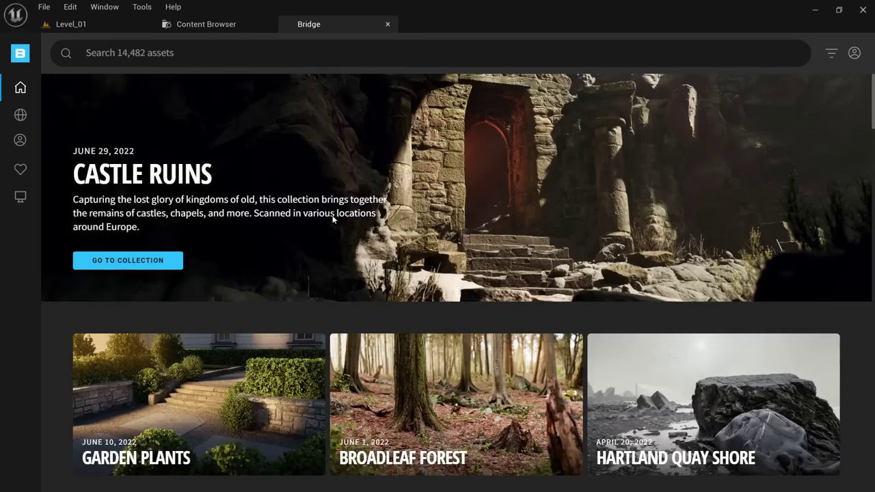
scroll(333, 218, down, 3)
scroll(194, 78, up, 3)
Search the Bridge library for grass and browse the matching assets.
click(171, 57)
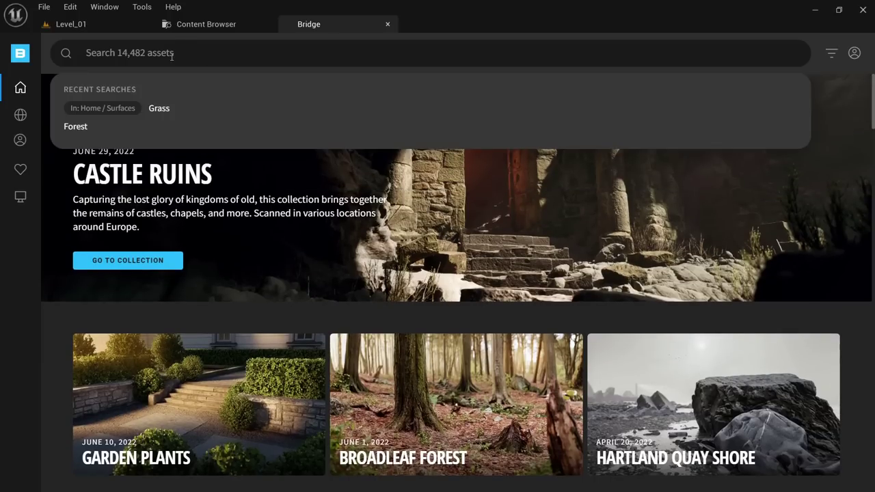
text(grass)
key(Return)
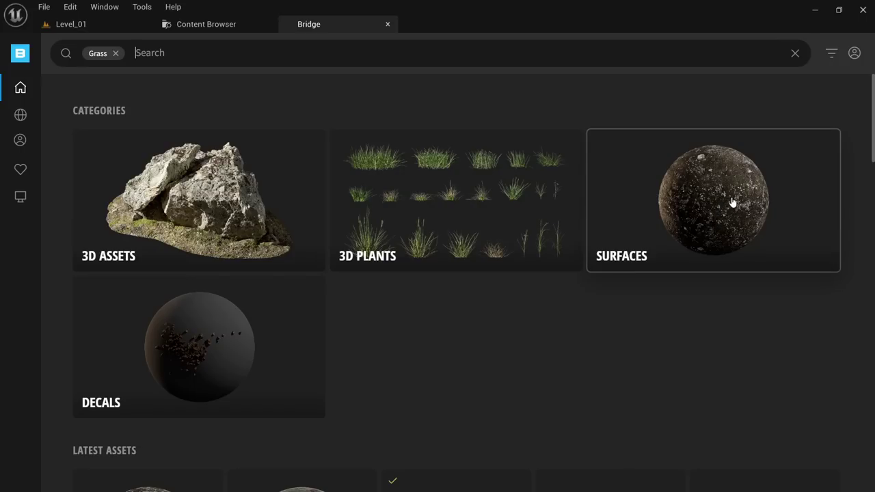
scroll(733, 189, down, 1)
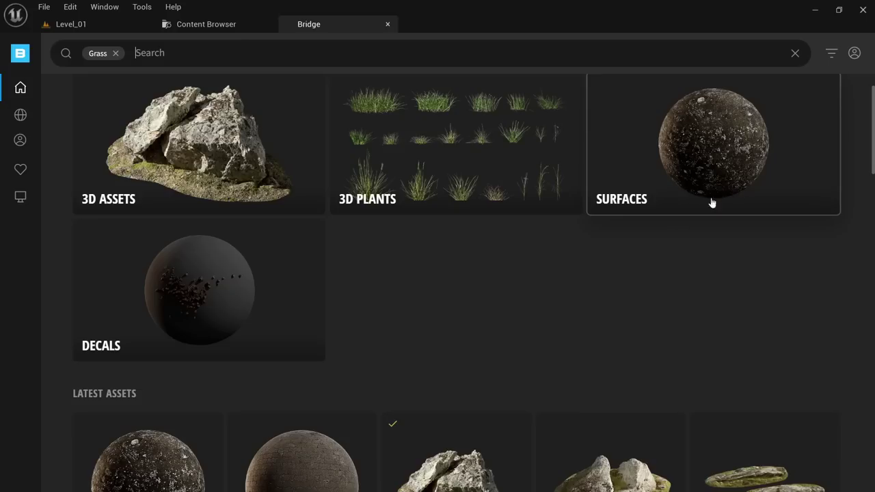
scroll(252, 283, down, 3)
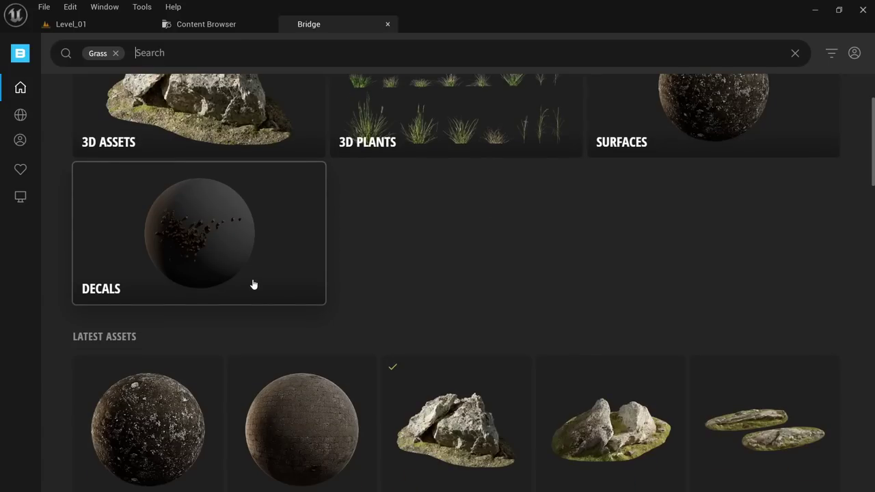
Download the Rocky Wild Grass surface from the grass results at Medium Quality.
click(176, 315)
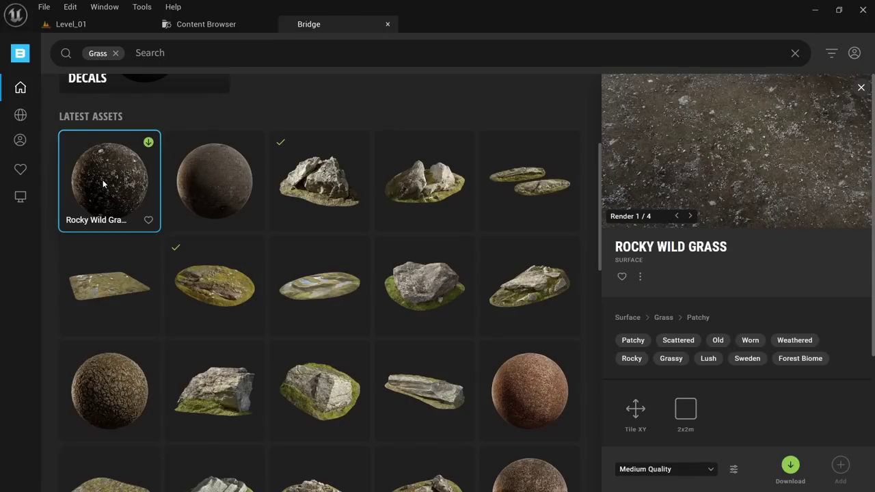
click(707, 469)
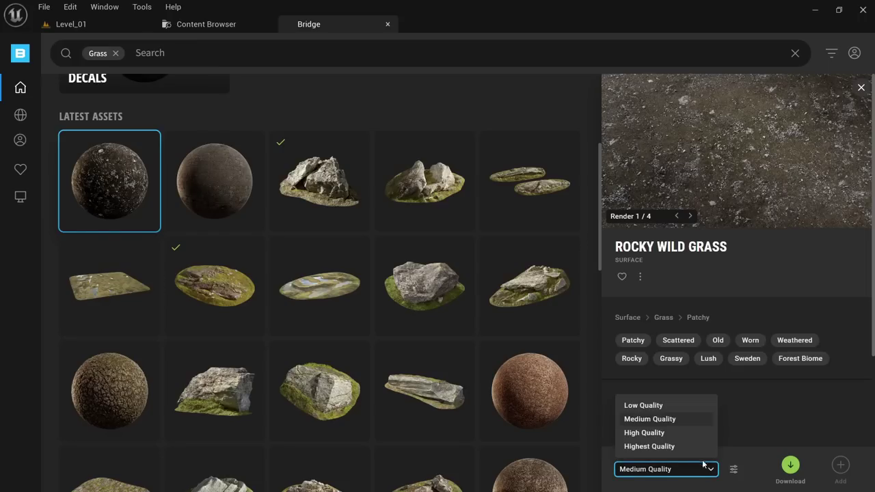
click(682, 420)
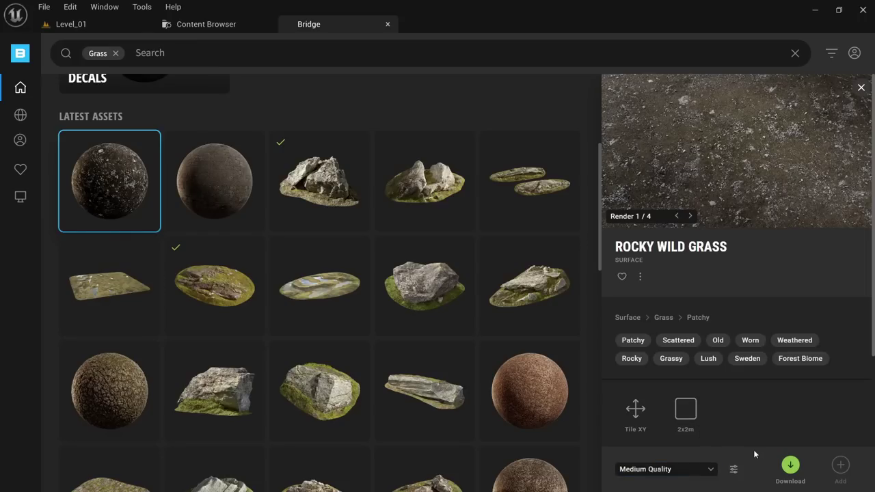
click(706, 474)
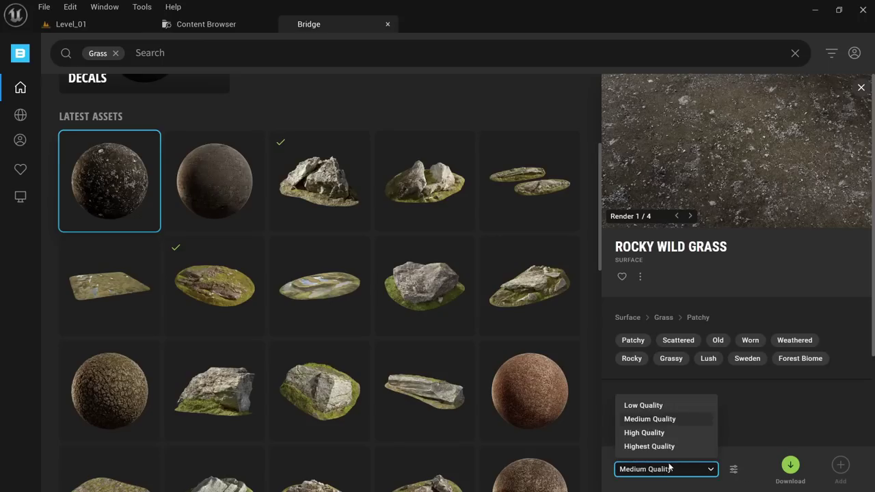
click(671, 420)
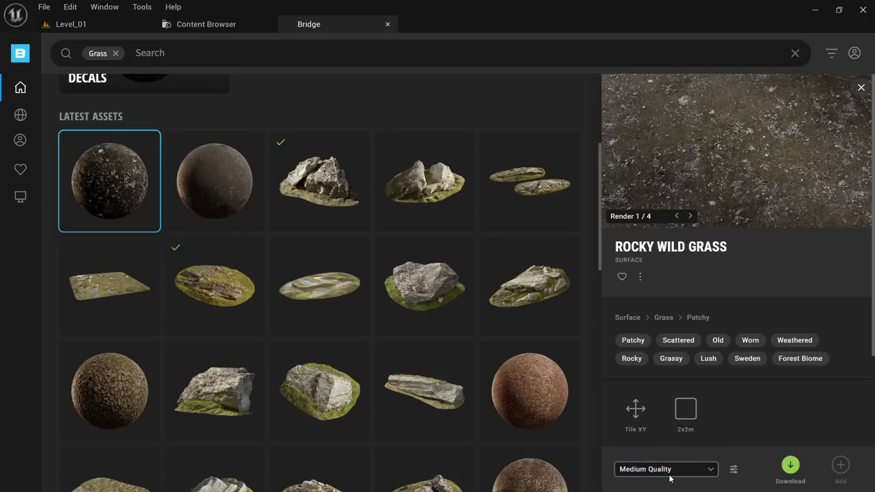
click(790, 464)
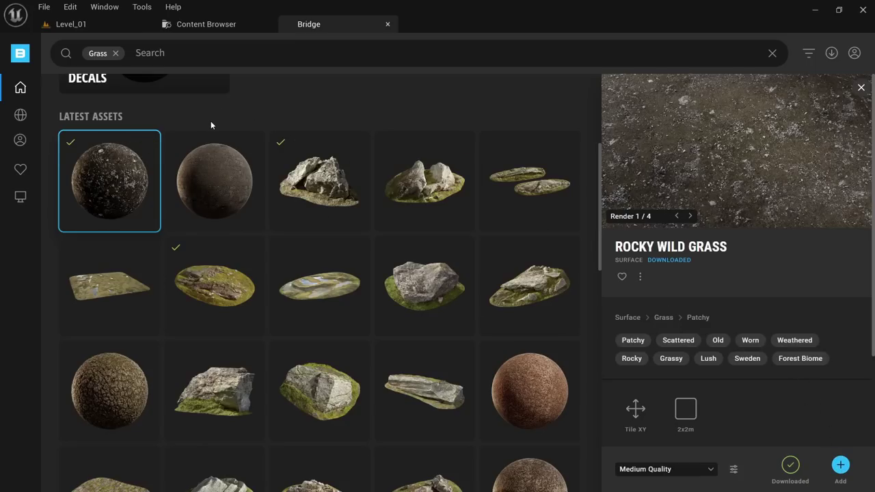
Show the locally downloaded Bridge assets and add the green, grassy Forest Floor surface to the project.
mouse_move(20, 196)
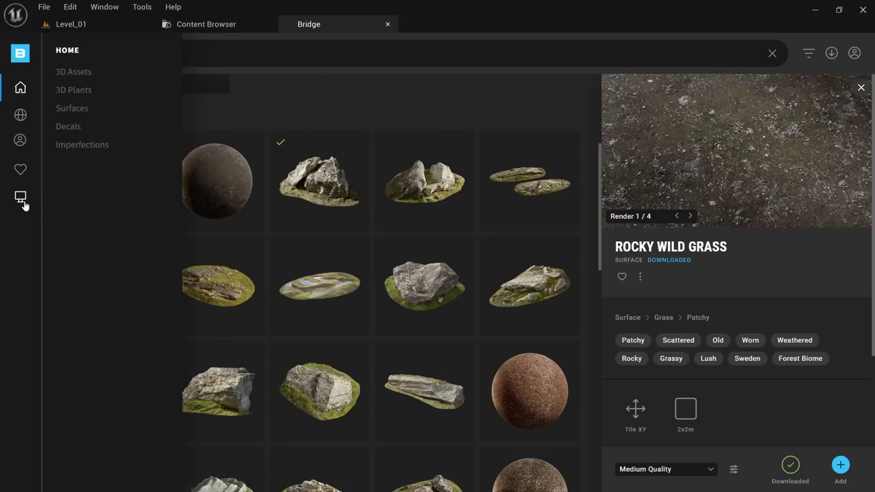
click(23, 203)
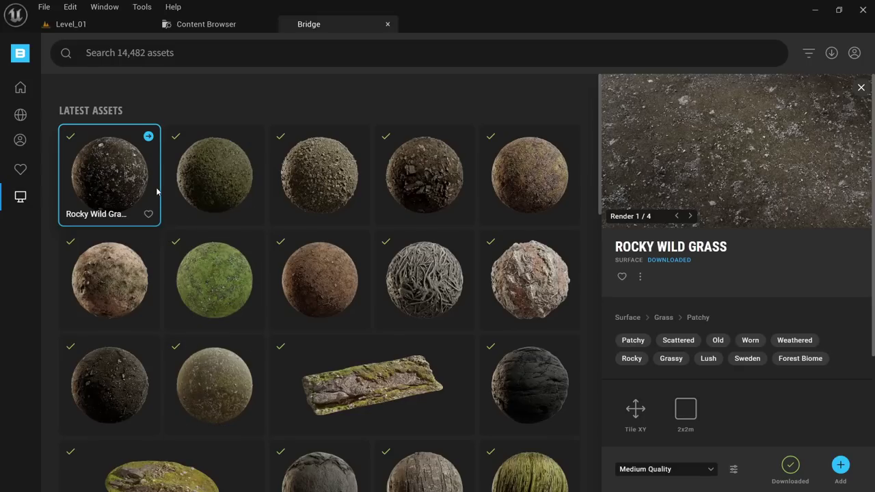
click(224, 188)
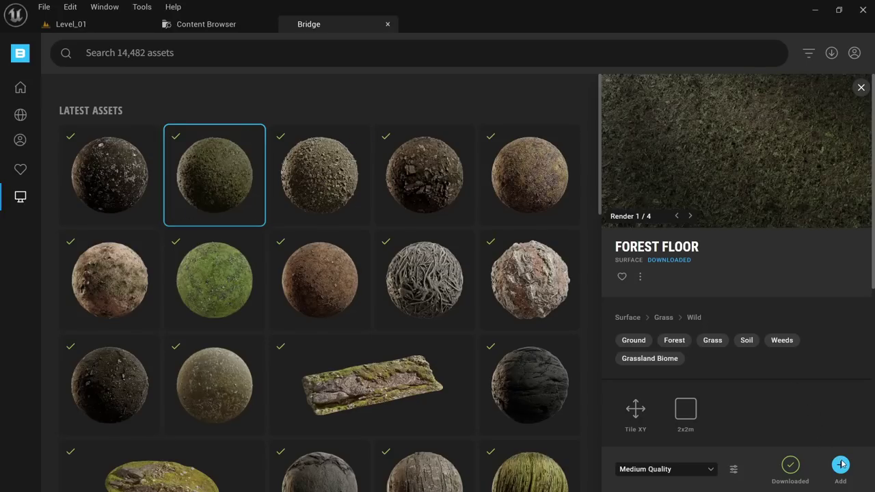
click(841, 464)
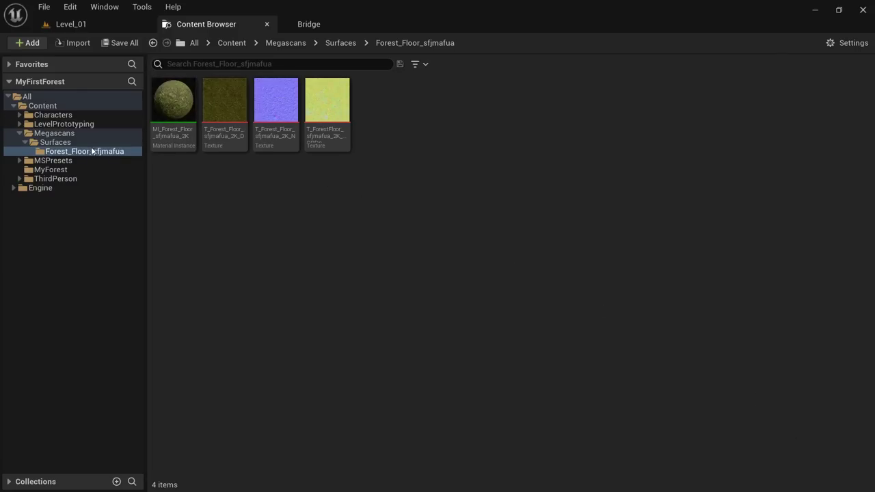
Capture part of the Content Browser, outline the Megascans > Surfaces > Forest_Floor_sfjmafua folders in red, and discard the capture.
key(super+shift+s)
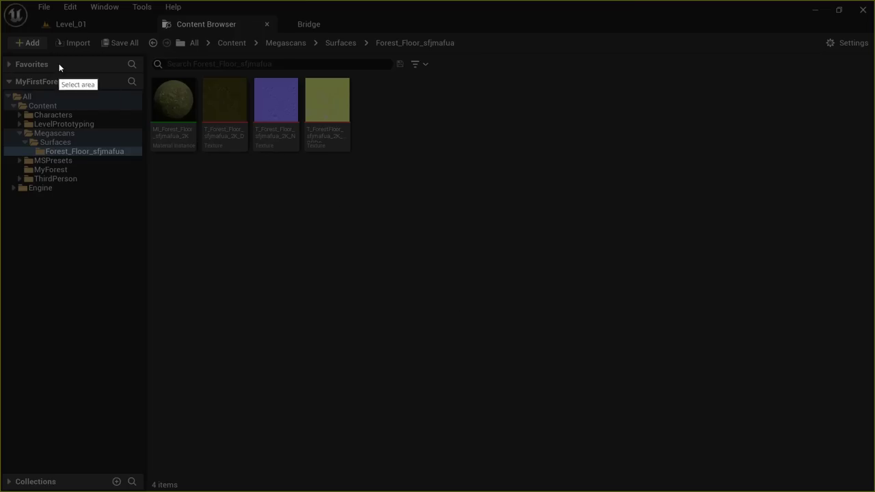
drag(0, 62, 490, 248)
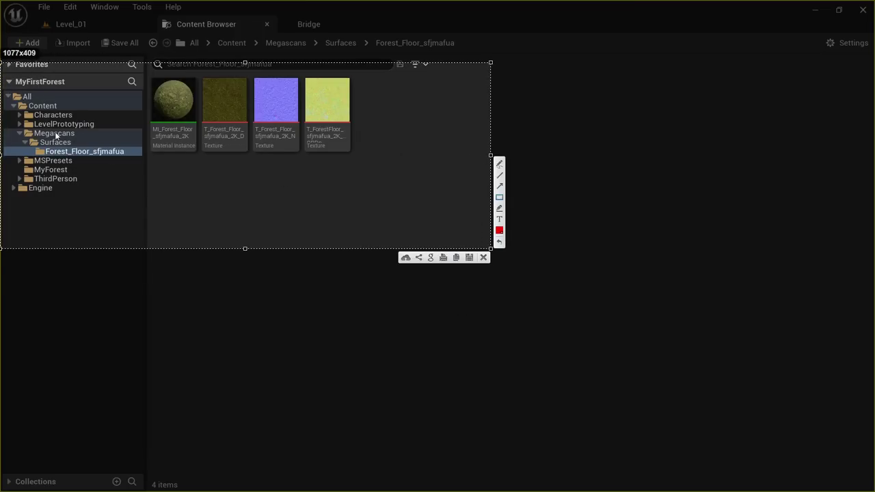
drag(8, 127, 144, 157)
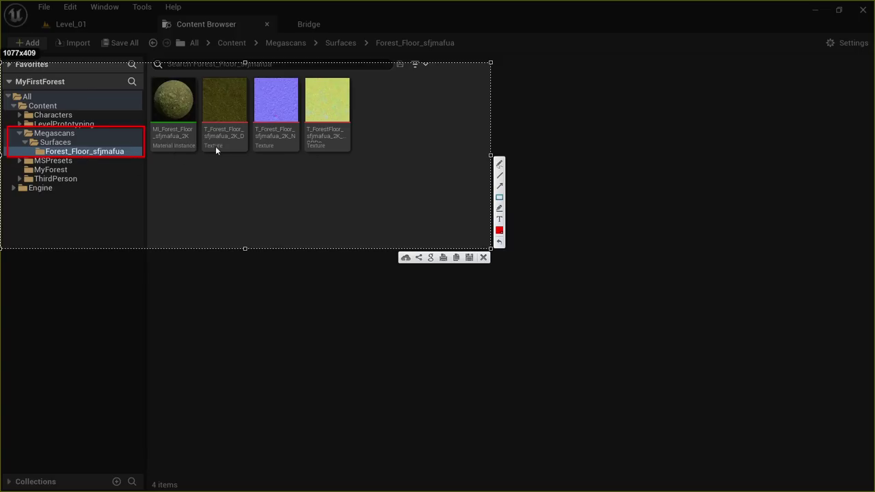
click(484, 257)
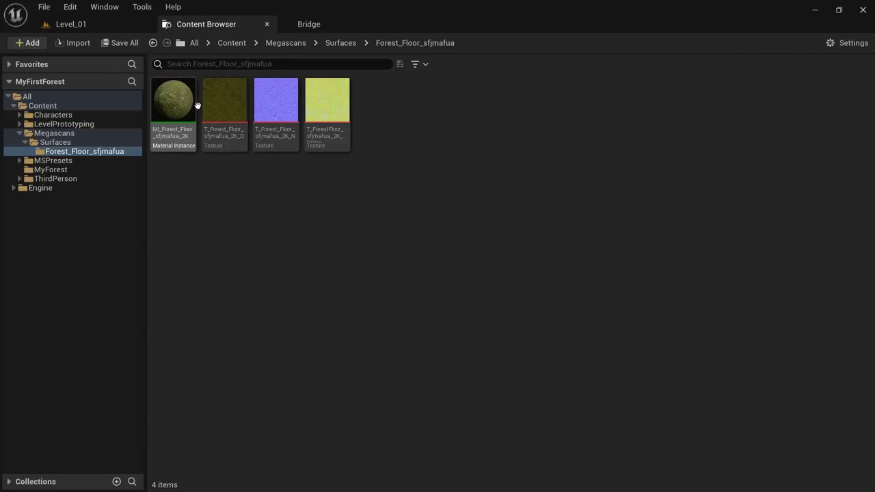
mouse_move(271, 111)
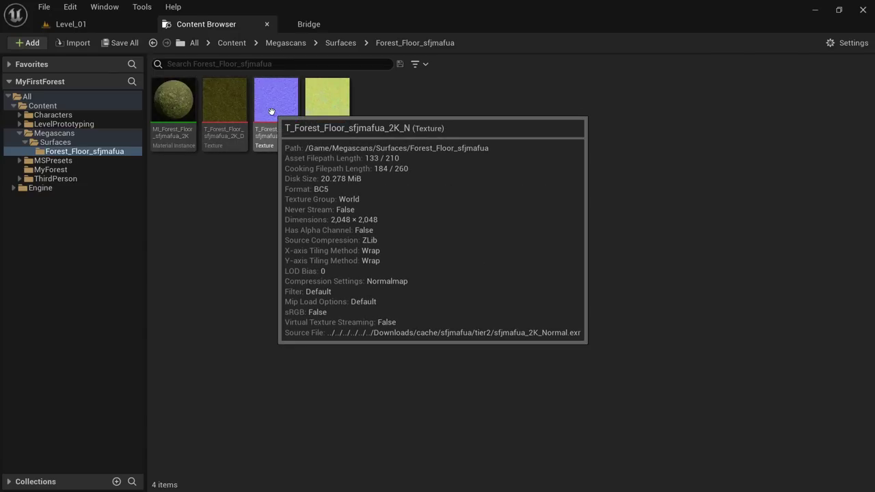
Return to Bridge, compare Ground Stone with Rocky Steppe, and add the Ground Stone surface to the project.
click(305, 24)
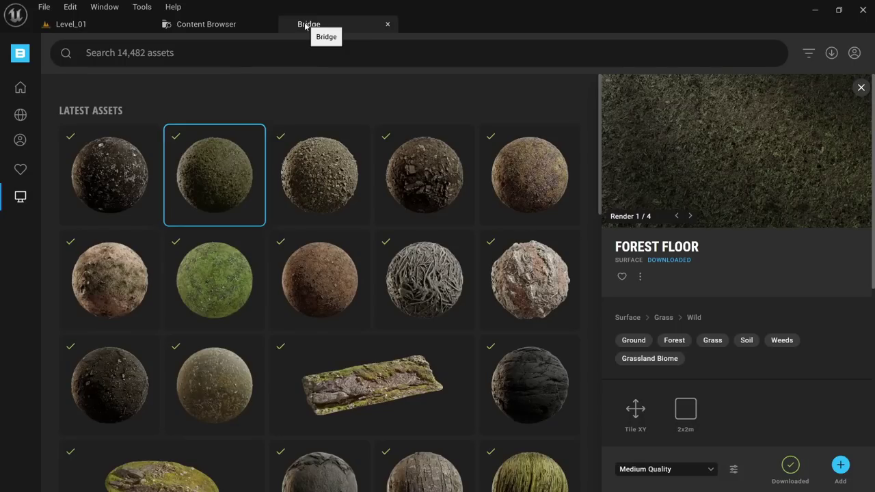
click(337, 168)
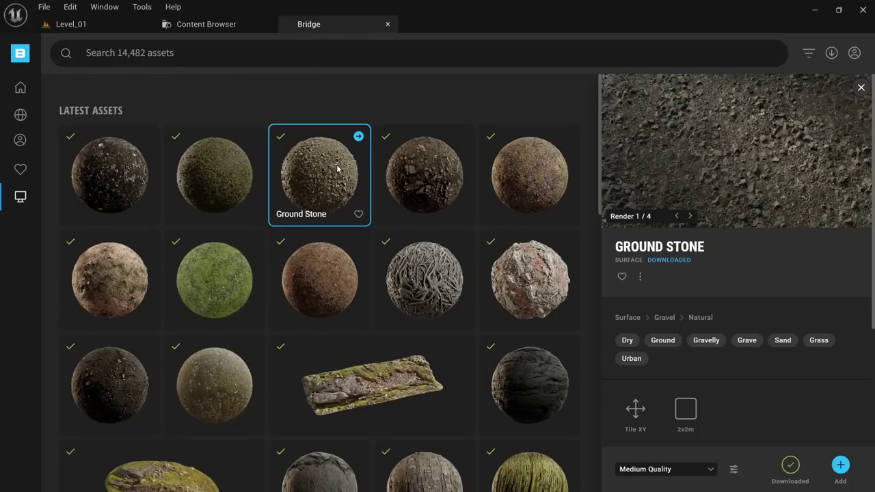
click(406, 185)
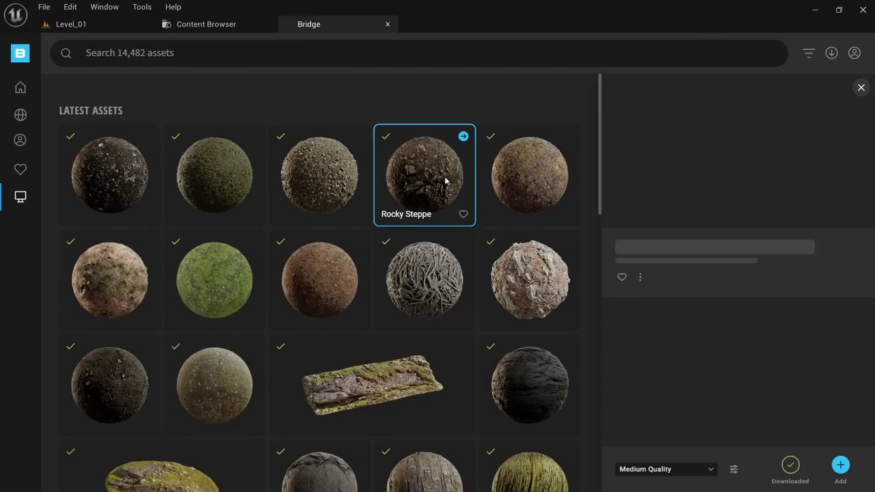
click(356, 180)
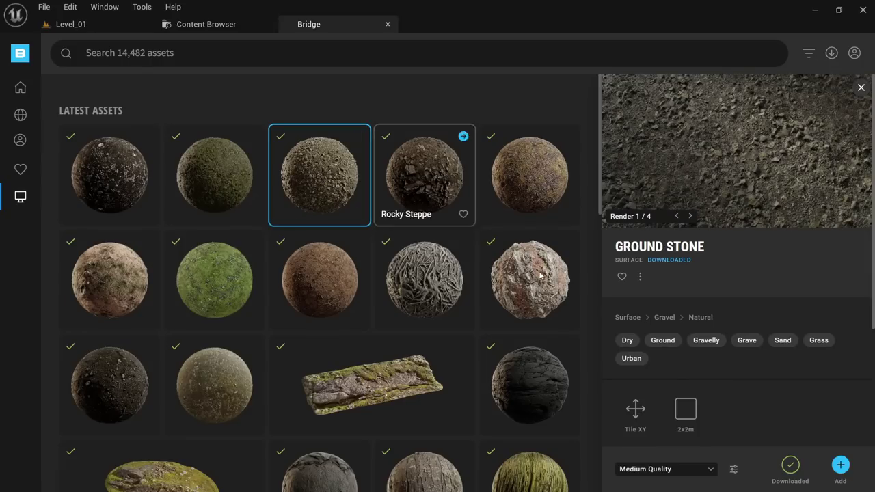
click(841, 465)
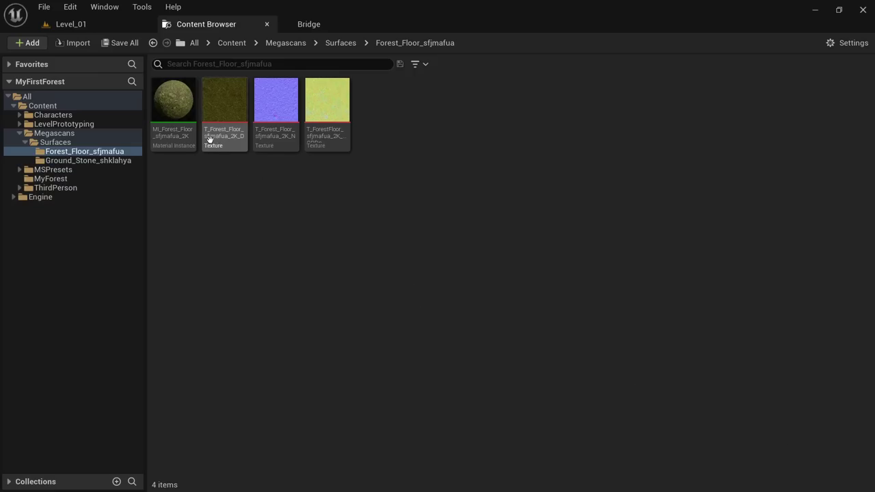
Add the downloaded Rocky Steppe surface from Bridge to the project at Medium Quality.
click(308, 24)
click(399, 198)
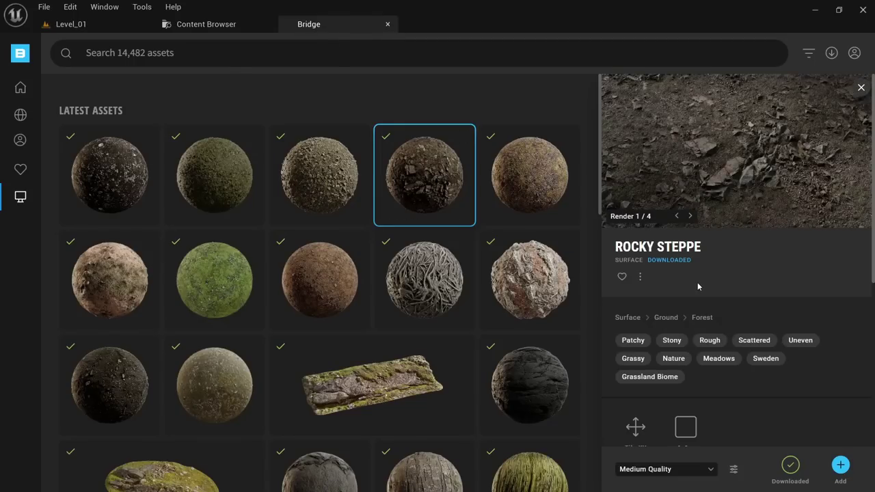
click(841, 465)
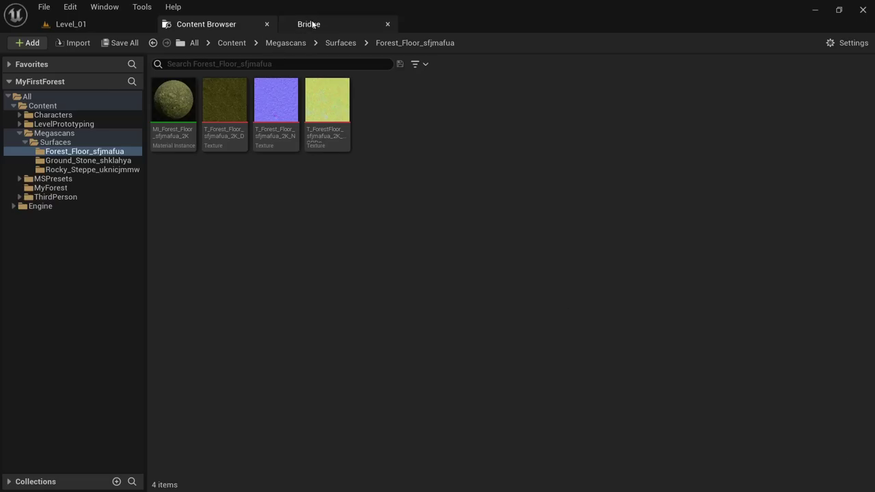
Compare the two brown Forest Floor surfaces in Bridge, add the coarse, rocky one, and open its Forest_Floor_vmhkbcug folder.
drag(313, 24, 527, 176)
drag(389, 25, 312, 21)
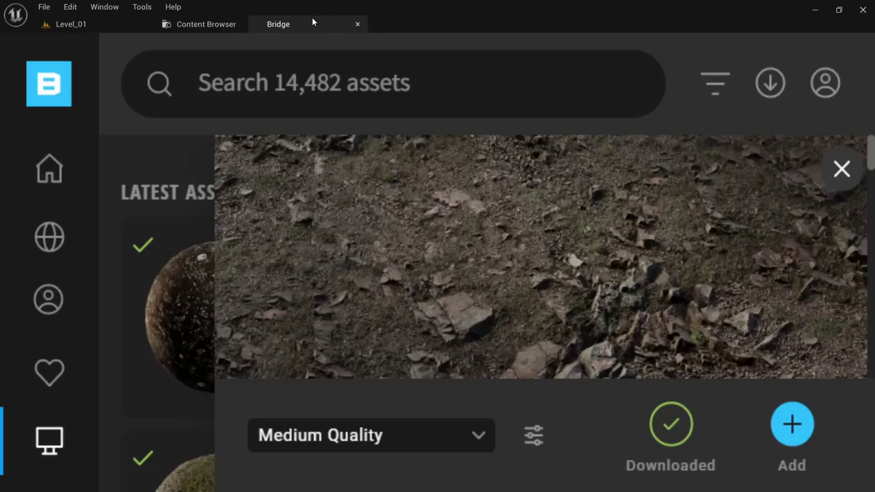
click(498, 171)
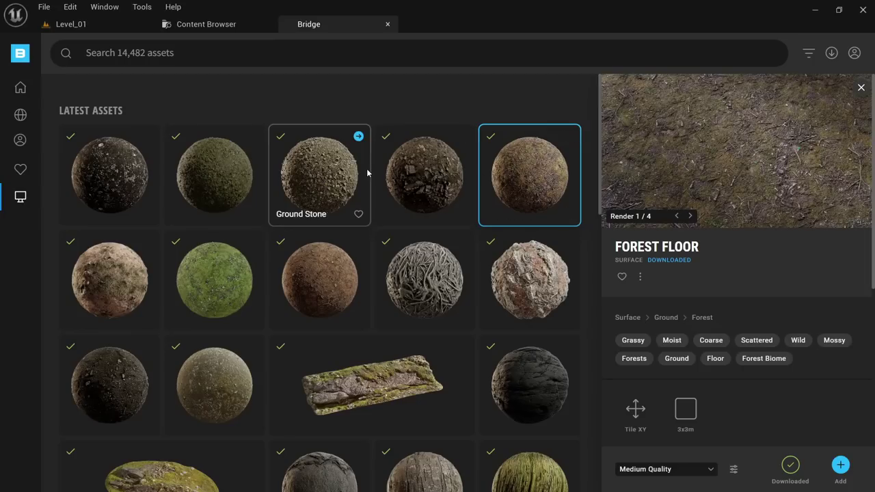
click(119, 276)
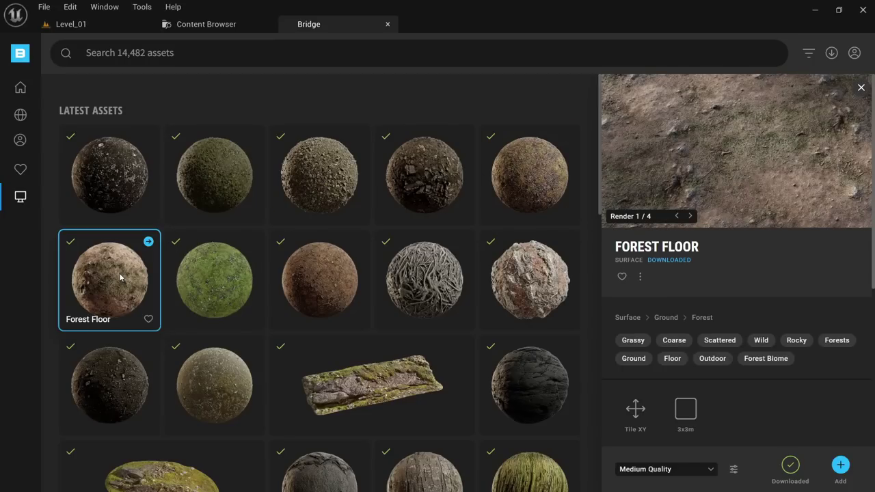
click(506, 194)
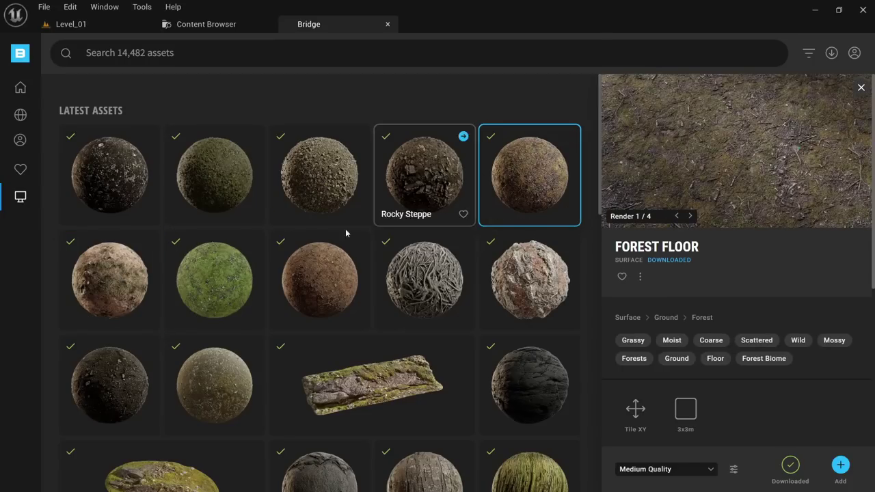
click(109, 286)
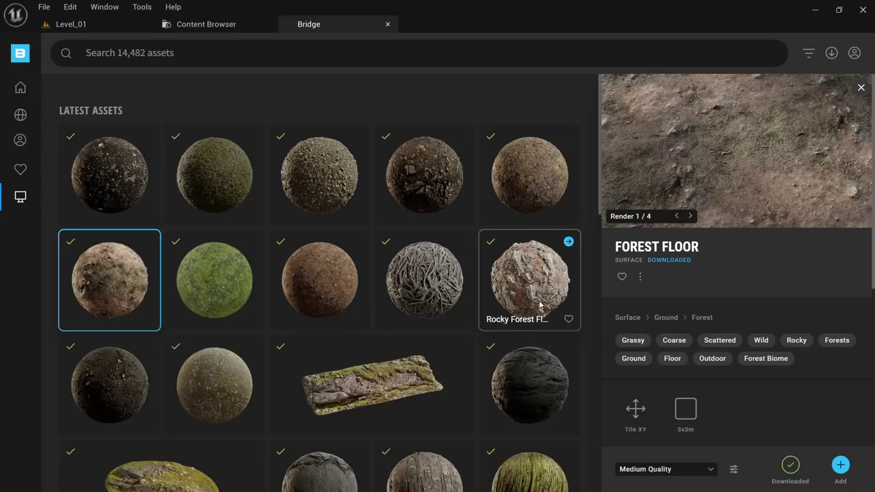
click(840, 465)
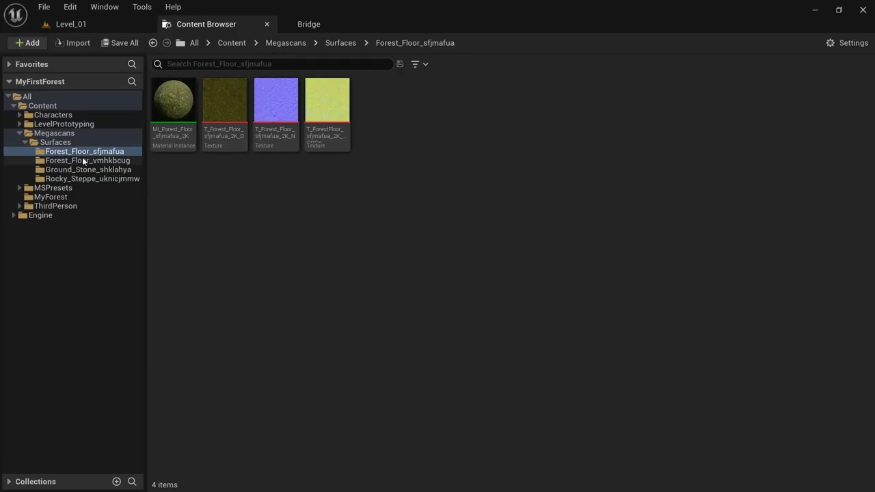
click(83, 161)
Review the added Ground Stone, Rocky Steppe and Forest Floor surfaces in Bridge, and look at the untextured landscape in Level_01.
click(295, 28)
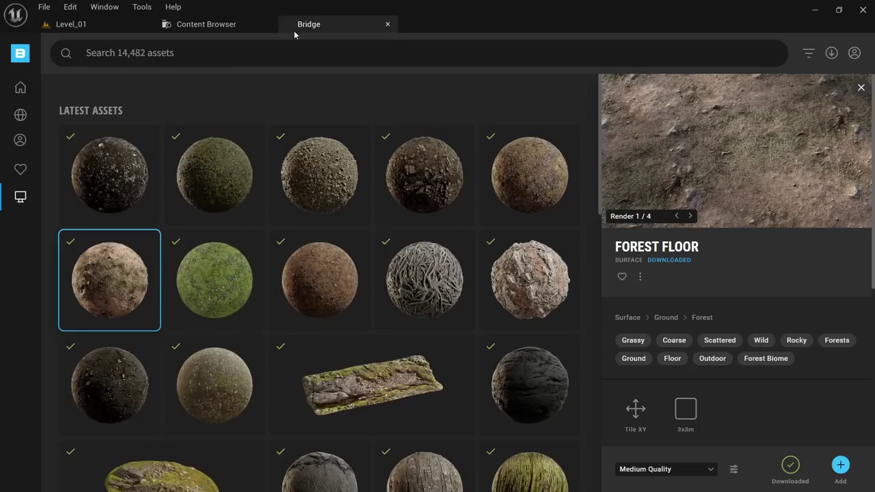
click(322, 171)
click(413, 175)
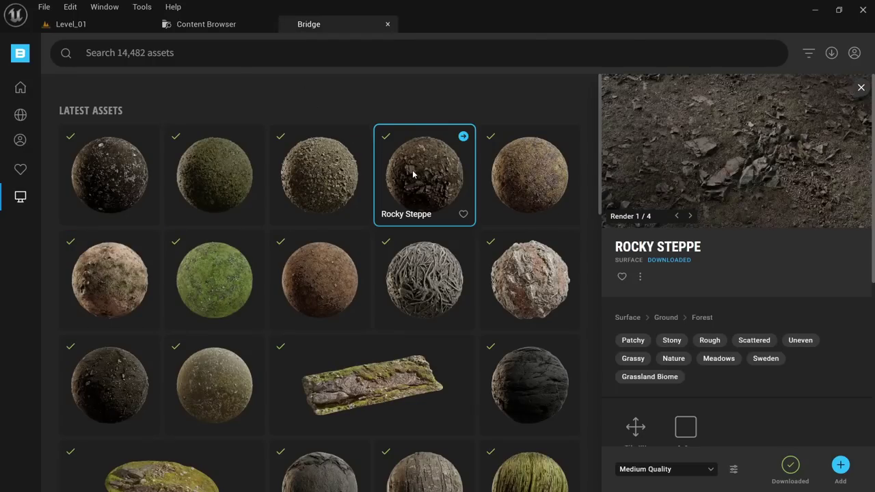
click(222, 174)
click(109, 277)
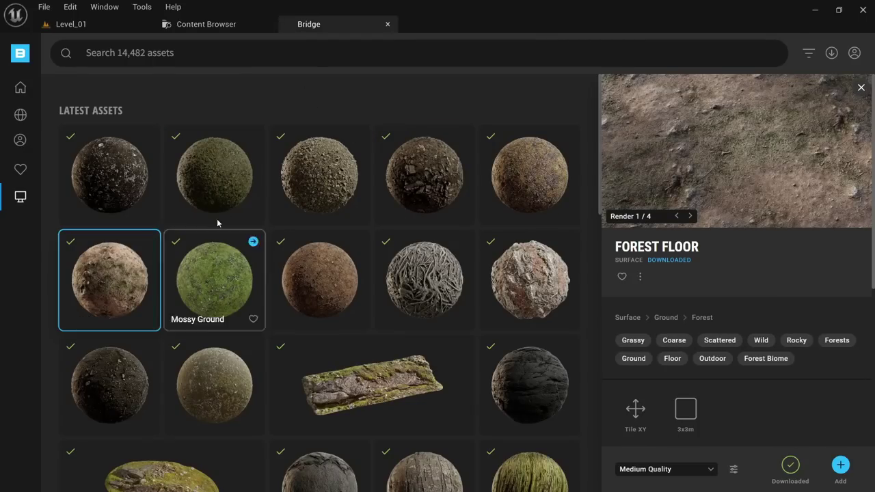
click(225, 205)
click(208, 24)
click(79, 26)
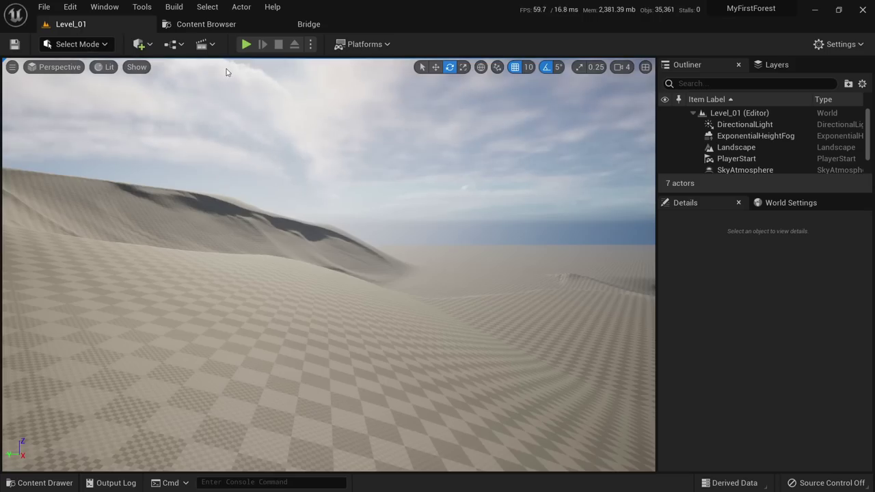
Create a new material named M_Landscape_forest in the MyForest folder.
click(208, 24)
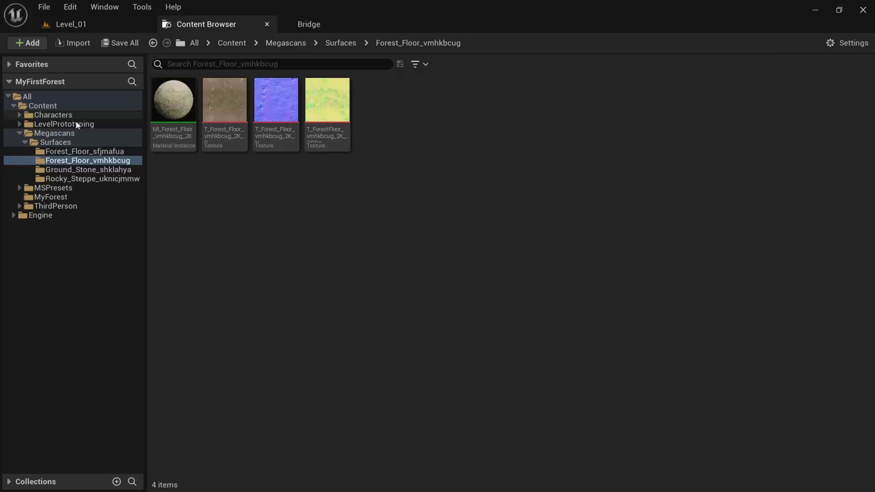
click(50, 197)
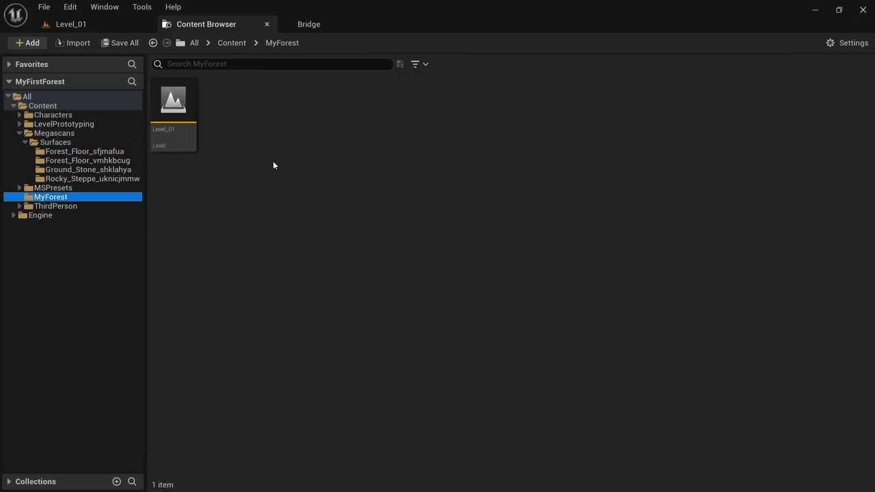
right_click(271, 204)
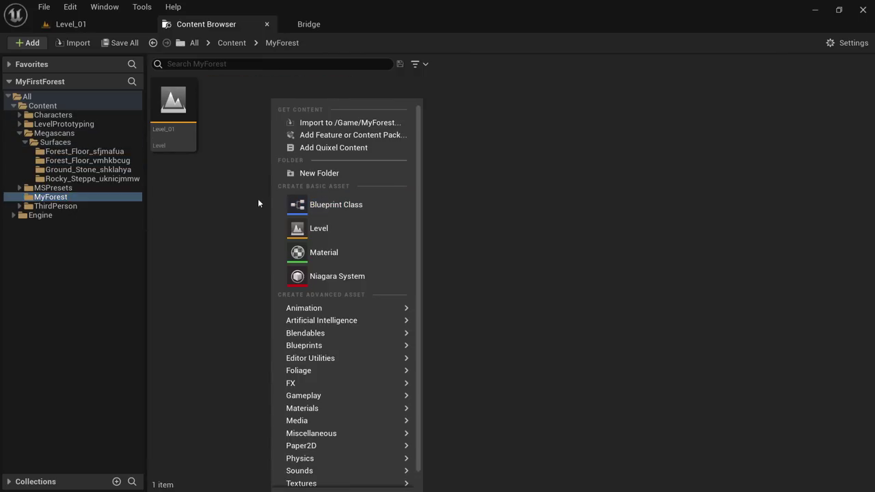
click(337, 261)
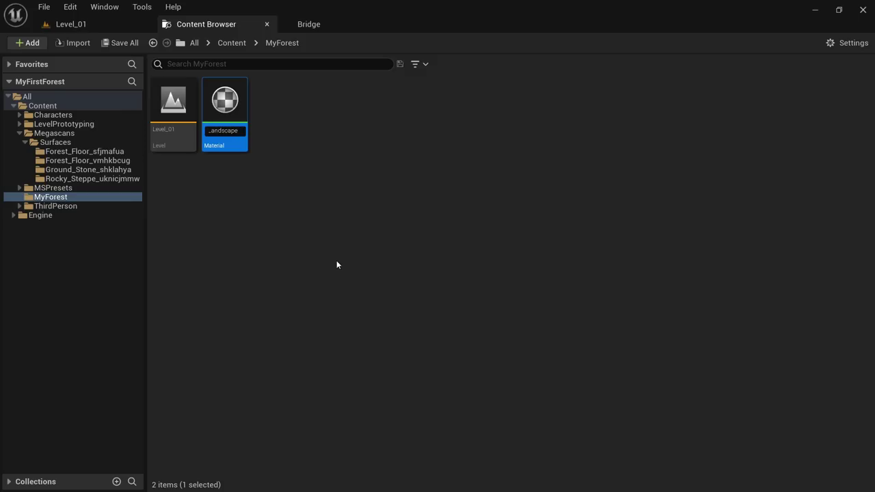
text(M_Landscape_forest)
key(Return)
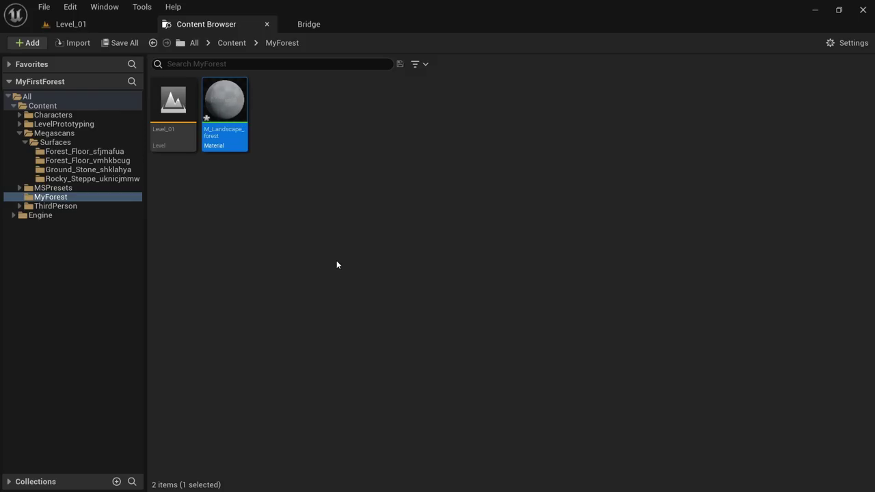
Open M_Landscape_forest, dock its editor beside the Bridge tab, and look over the material node and preview sphere.
double_click(219, 111)
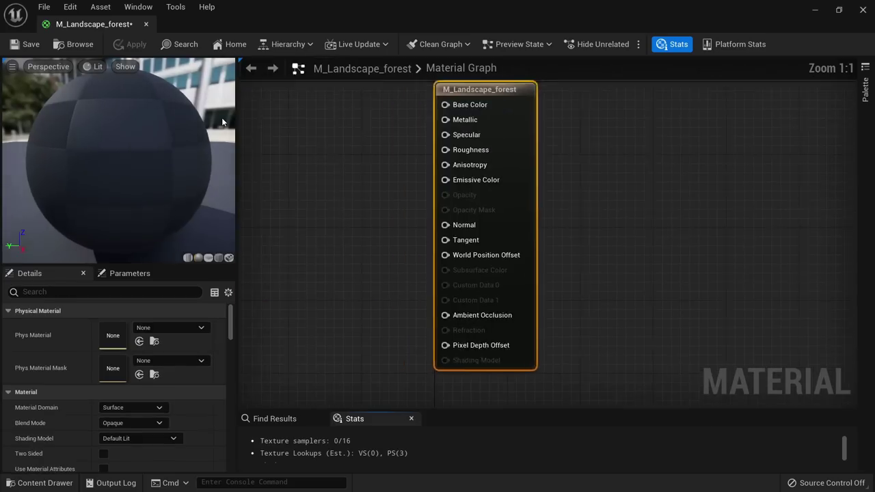
drag(102, 25, 448, 26)
right_drag(426, 136, 520, 176)
scroll(514, 172, down, 5)
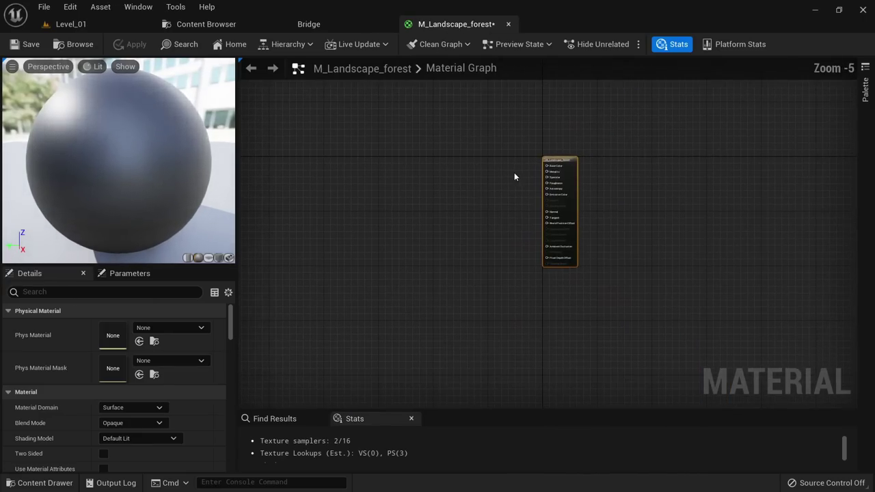
scroll(514, 172, up, 5)
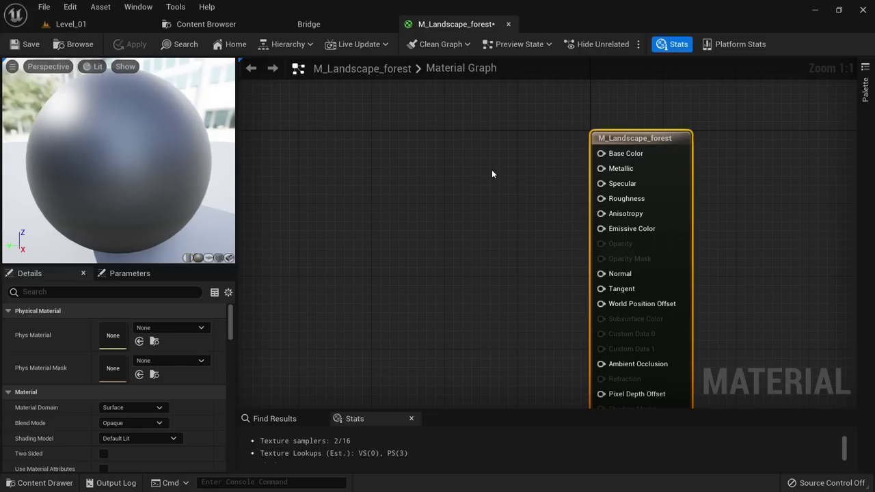
right_drag(413, 149, 354, 158)
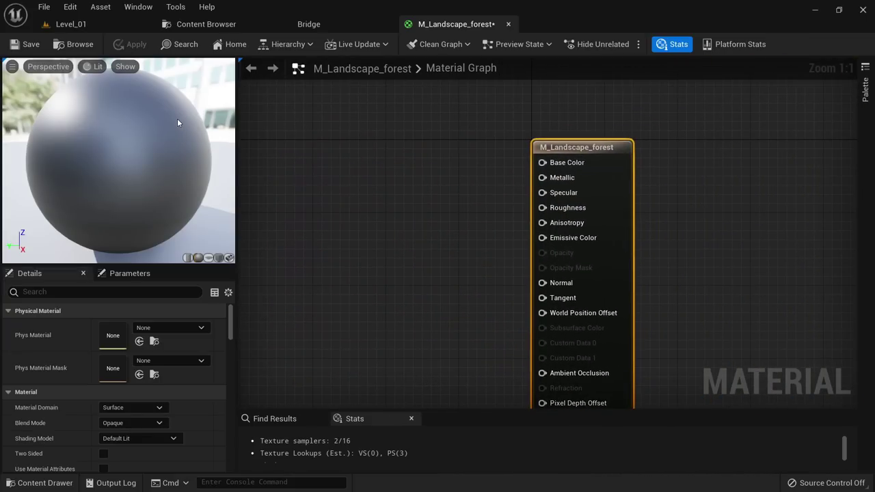
mouse_move(178, 122)
mouse_down()
mouse_move(136, 137)
mouse_move(177, 130)
mouse_move(109, 123)
mouse_move(178, 122)
mouse_up()
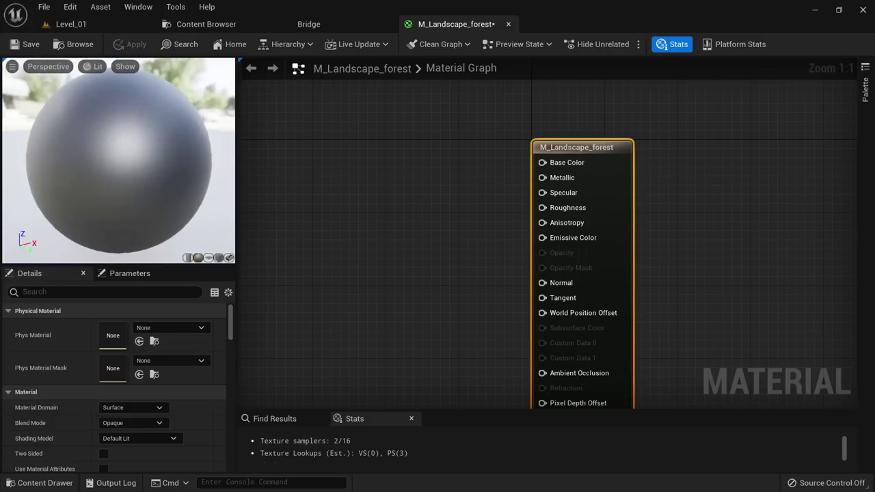
drag(96, 126, 55, 127)
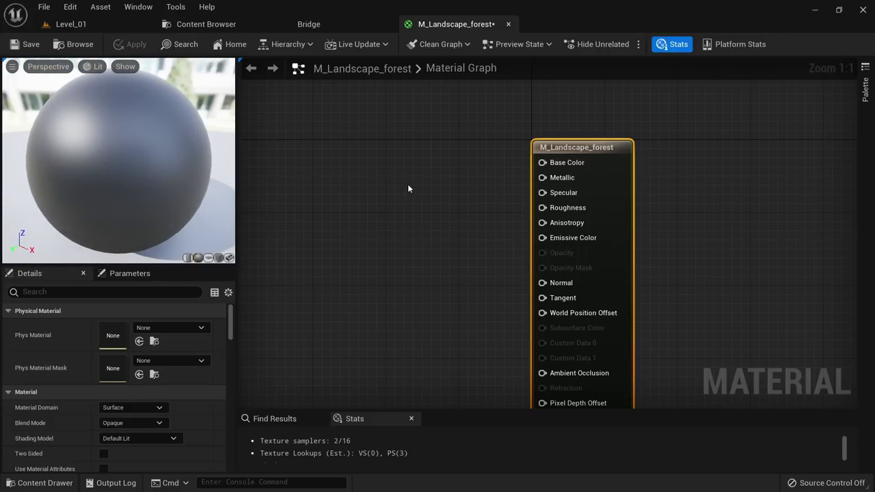
Add the three Forest_Floor_sfjmafua textures from Megascans Surfaces to the M_Landscape_forest graph as texture samples.
click(205, 24)
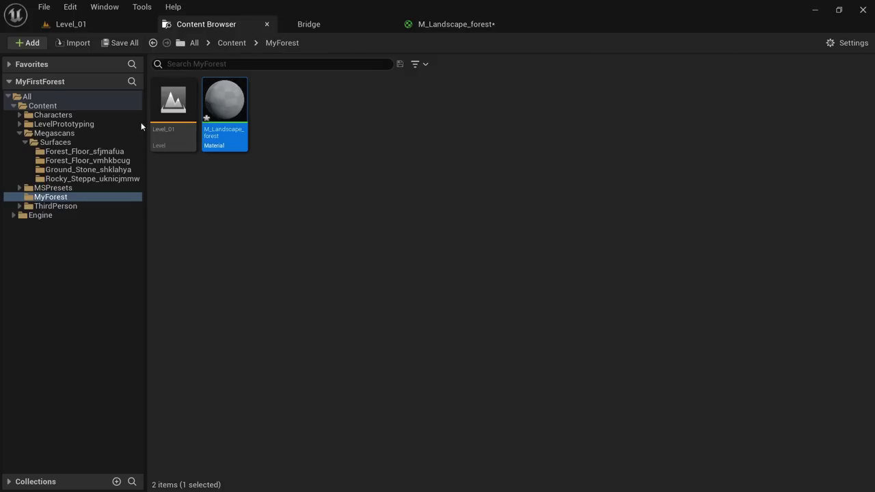
click(89, 152)
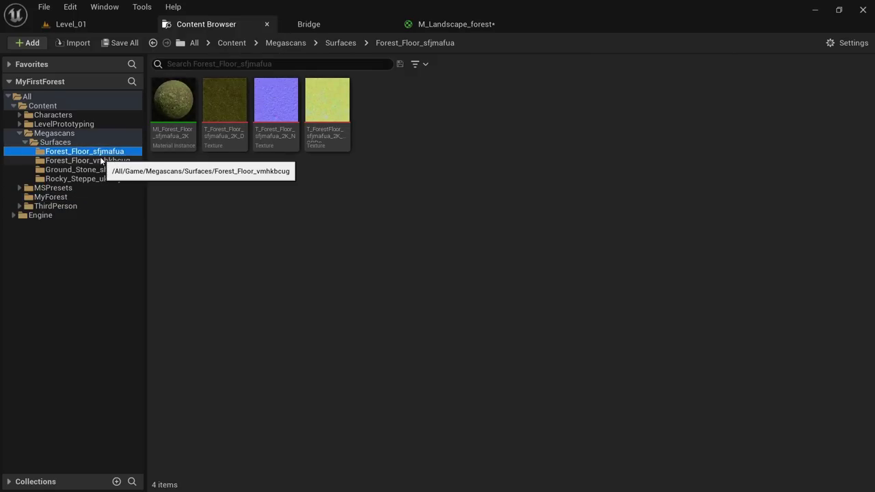
mouse_move(213, 147)
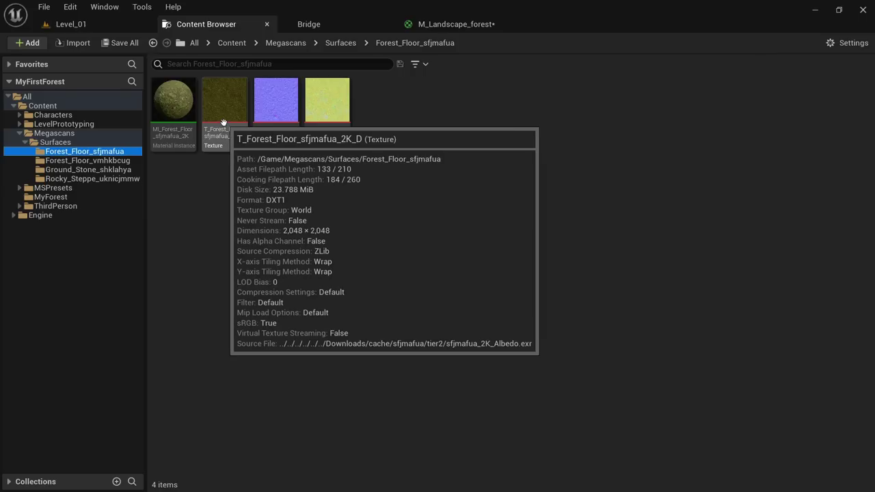
click(231, 128)
shift+click(328, 123)
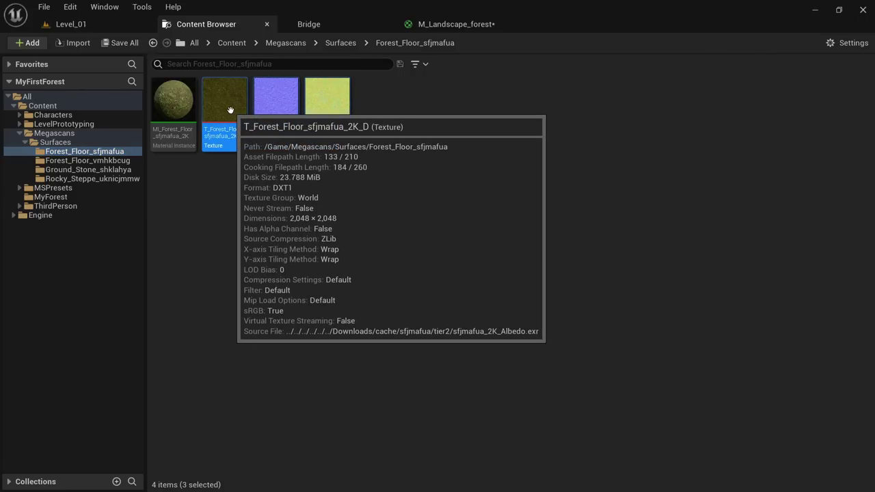
drag(229, 110, 295, 179)
right_drag(345, 149, 509, 171)
scroll(512, 192, down, 2)
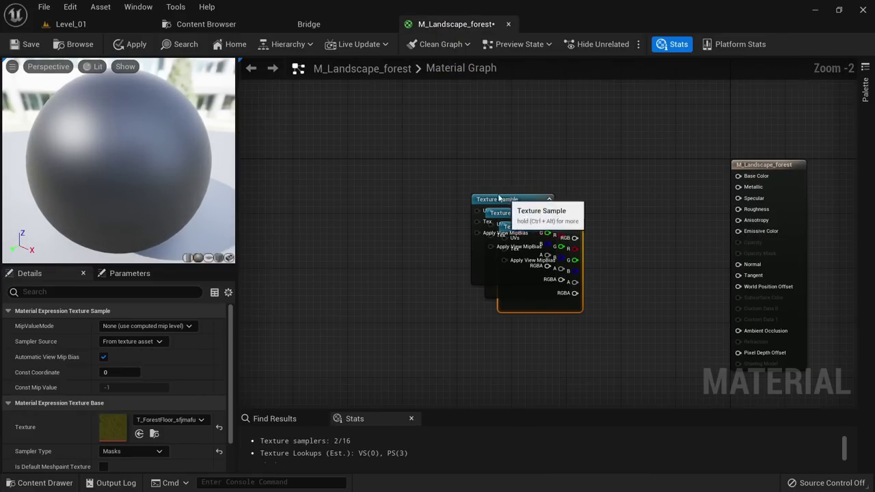
Arrange the color, normal and mask texture samples in a vertical column, well apart from the material node.
drag(511, 196, 375, 114)
drag(511, 213, 360, 228)
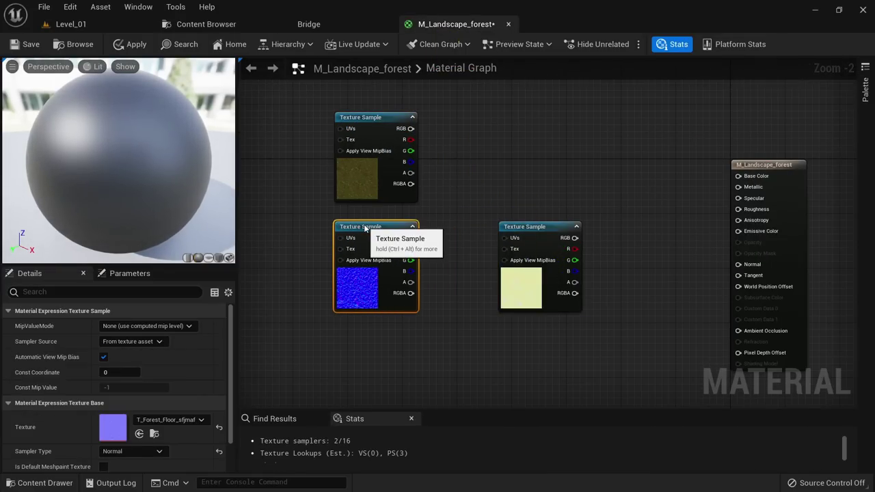
drag(540, 285, 374, 387)
drag(483, 141, 298, 357)
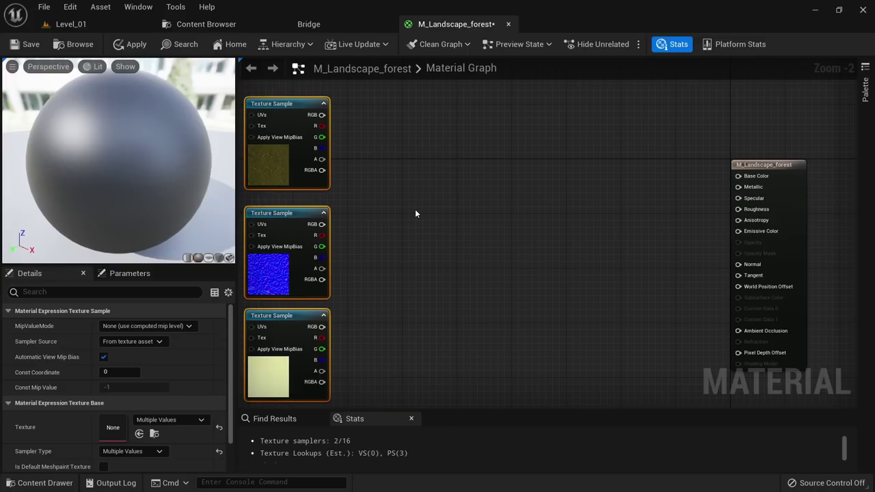
drag(304, 182, 454, 223)
Connect the color sample's RGB output to Base Color and the normal sample's RGB output to Normal.
scroll(580, 217, up, 2)
right_drag(593, 216, 473, 184)
scroll(464, 178, down, 1)
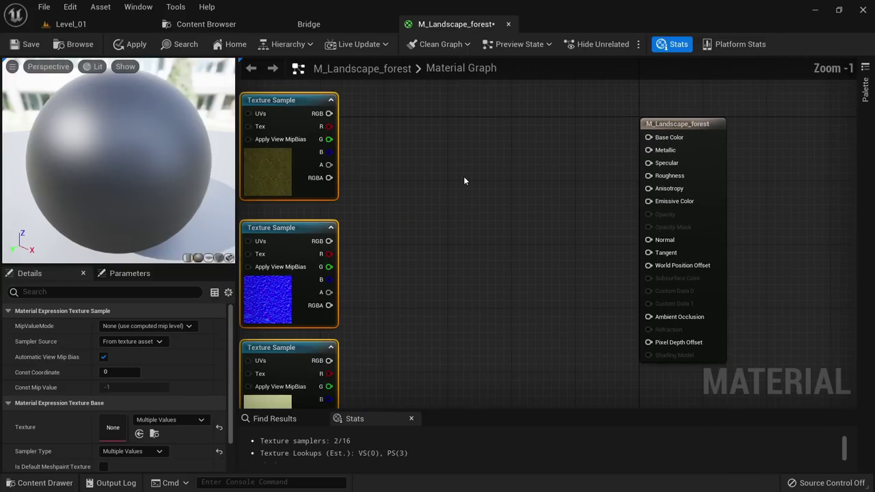
click(463, 176)
drag(329, 114, 649, 137)
drag(329, 241, 649, 241)
Review the mask, normal and color texture samples in turn, and examine the forest floor surface on the preview sphere up close.
right_drag(332, 378, 318, 341)
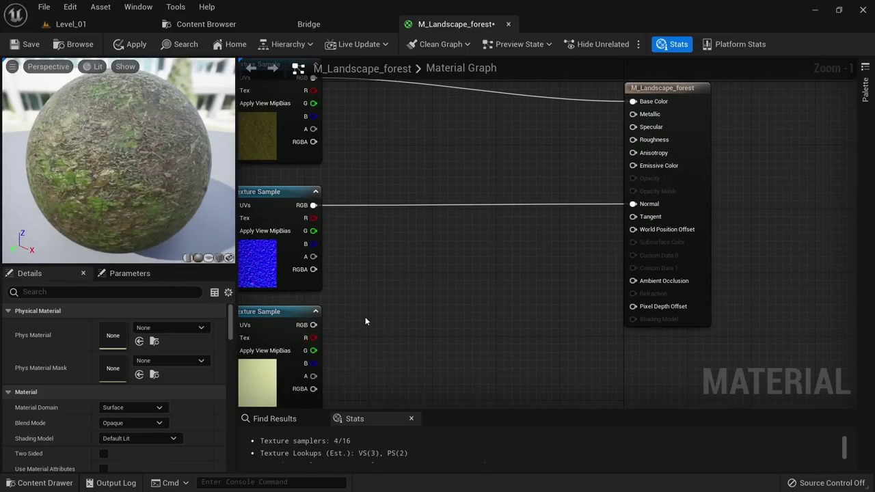
right_drag(265, 389, 419, 352)
click(420, 352)
click(428, 225)
right_drag(413, 113, 322, 233)
click(321, 233)
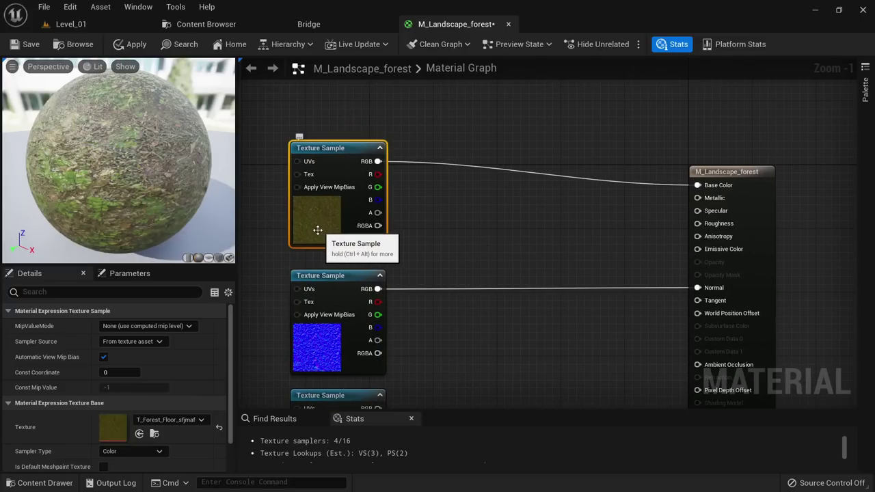
drag(119, 164, 150, 164)
scroll(150, 164, up, 4)
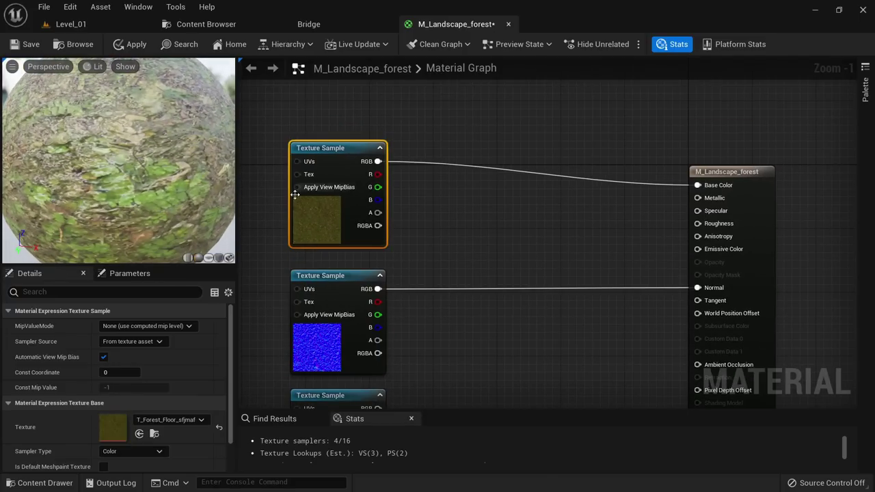
Open the normal texture of the second texture sample and examine its surface detail up close.
click(344, 369)
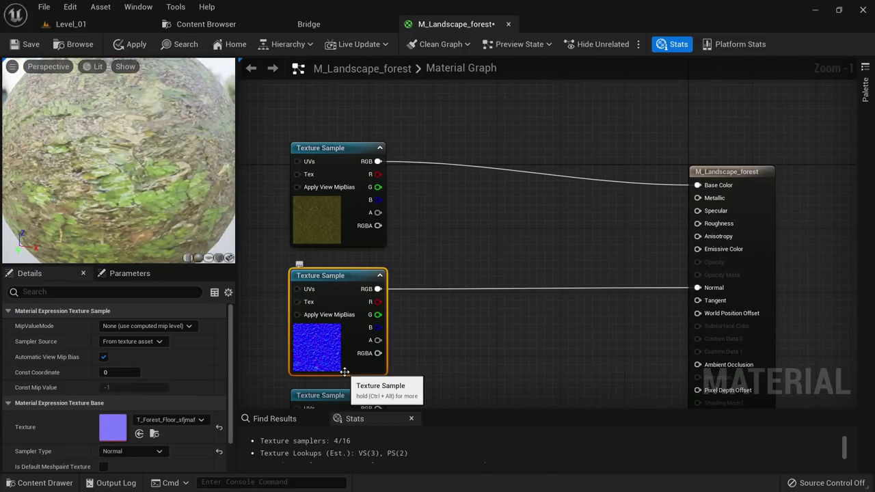
double_click(110, 425)
scroll(262, 178, down, 4)
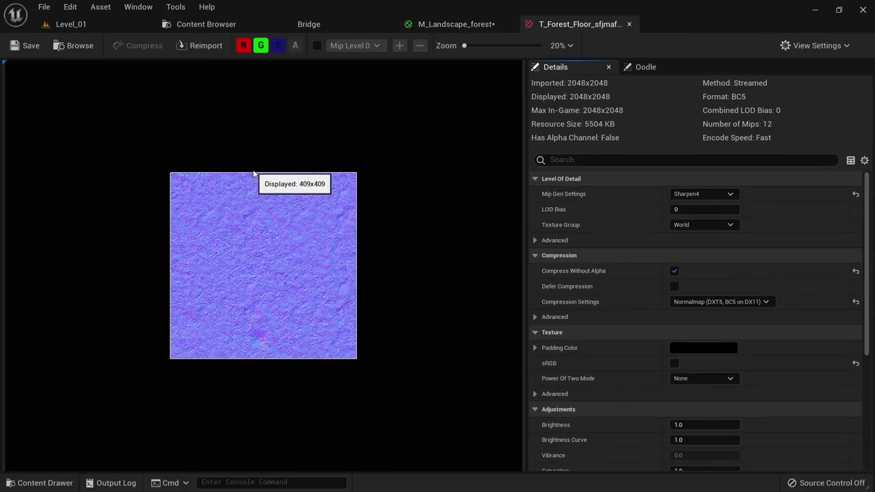
scroll(255, 174, up, 3)
scroll(245, 129, up, 1)
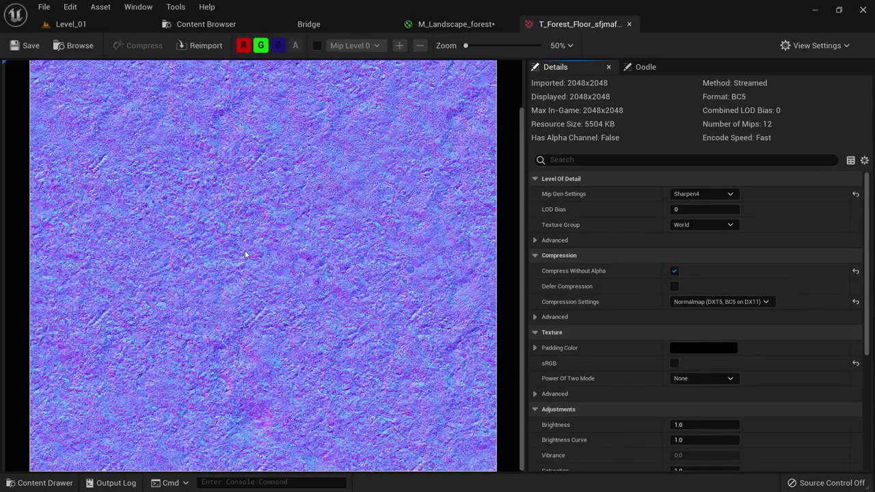
Disconnect the normal map's RGB output from the material's Normal input to compare the preview, and reconnect it.
middle_click(573, 28)
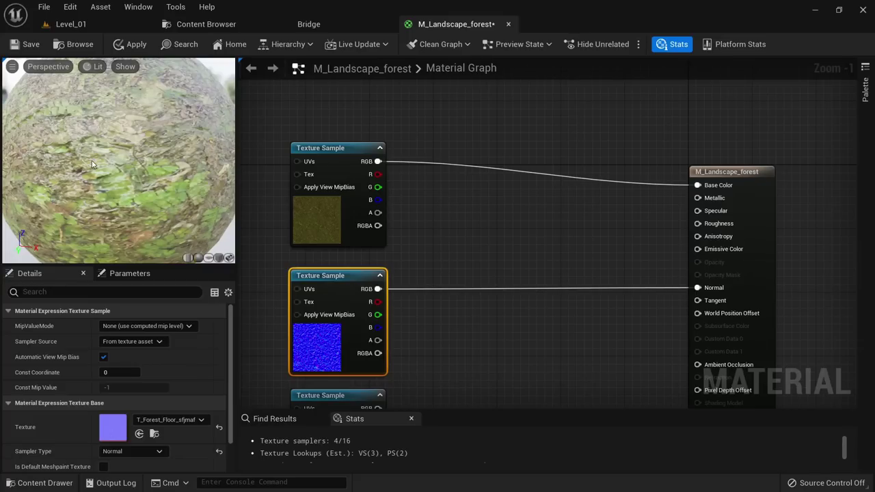
drag(92, 164, 304, 265)
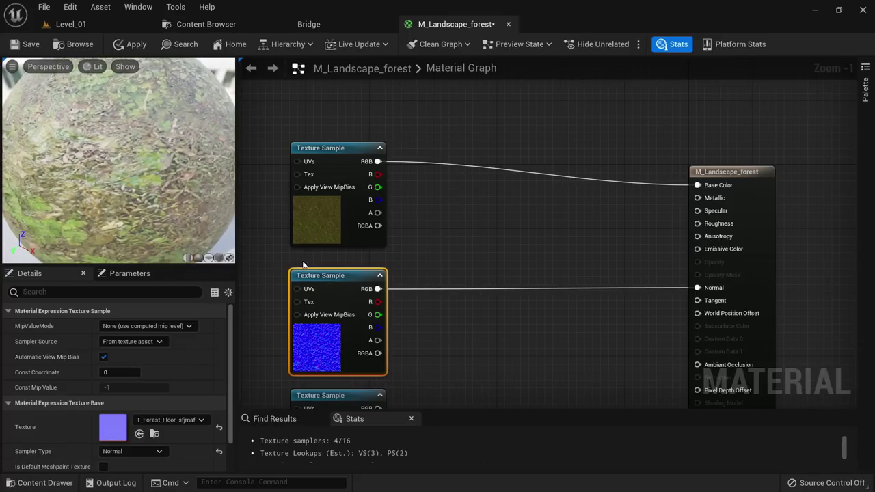
alt+click(377, 289)
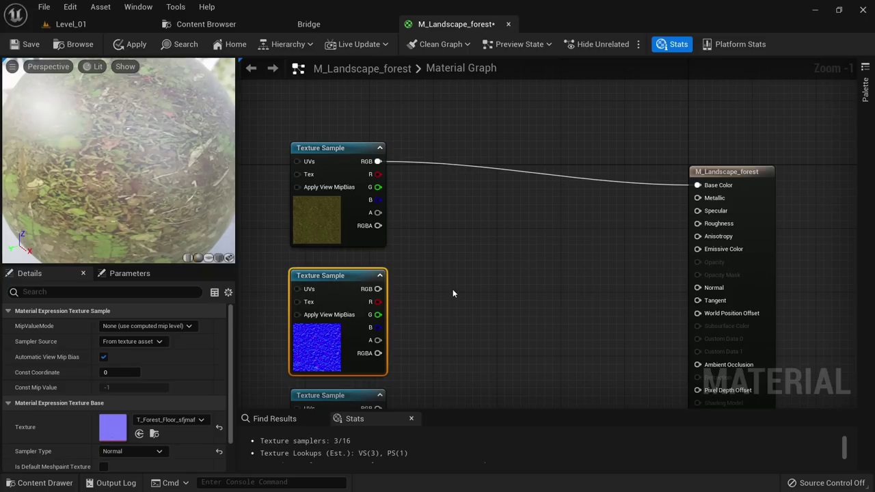
right_drag(476, 300, 447, 242)
drag(348, 230, 664, 230)
Open the mask texture used by the third Texture Sample and fit the whole image in the preview.
right_drag(349, 355, 330, 296)
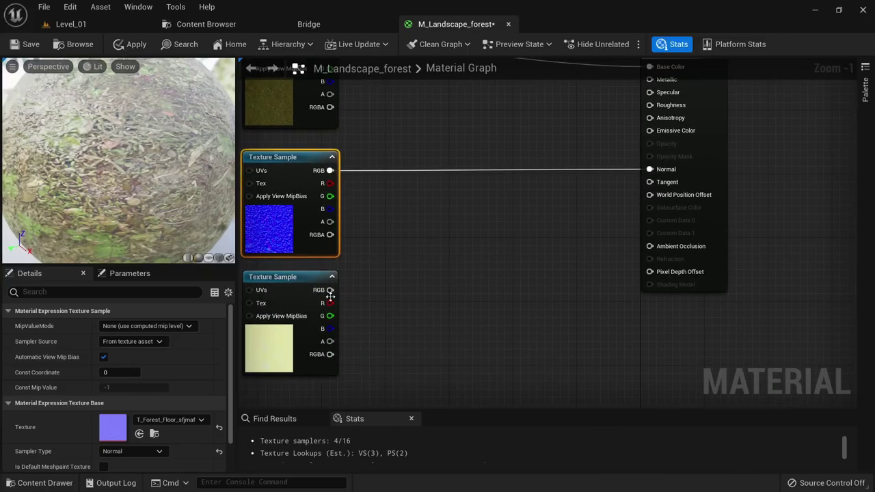
click(303, 318)
double_click(113, 427)
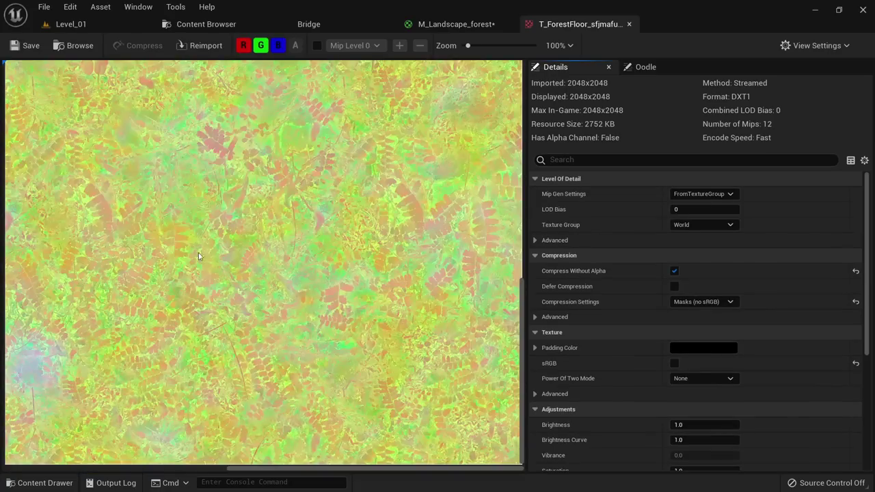
scroll(301, 205, down, 4)
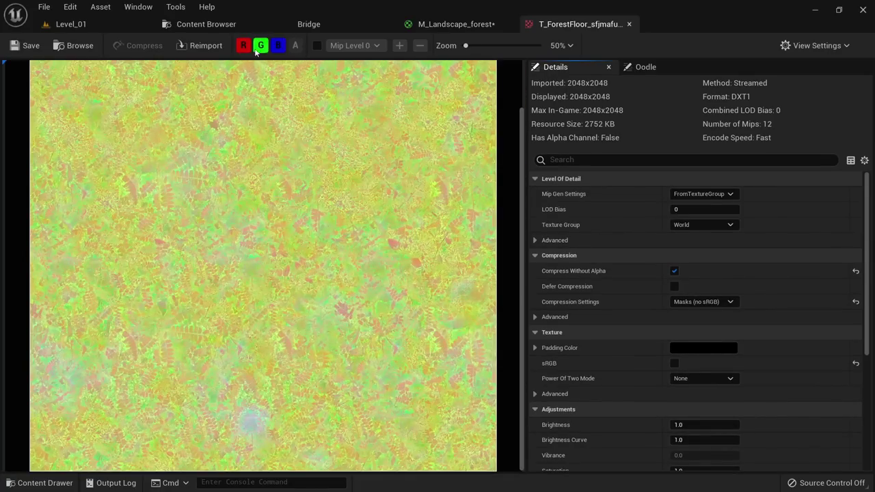
Isolate the red channel of the T_ForestFloor mask texture and examine its grayscale detail.
click(262, 45)
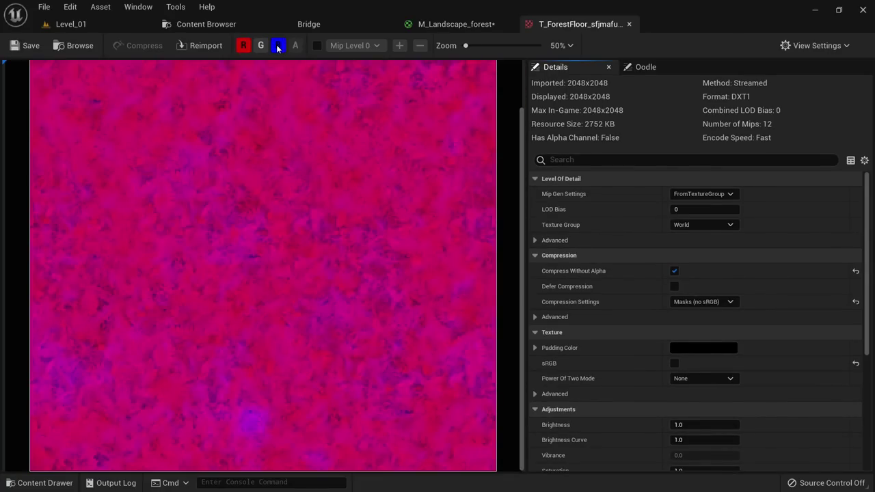
click(278, 45)
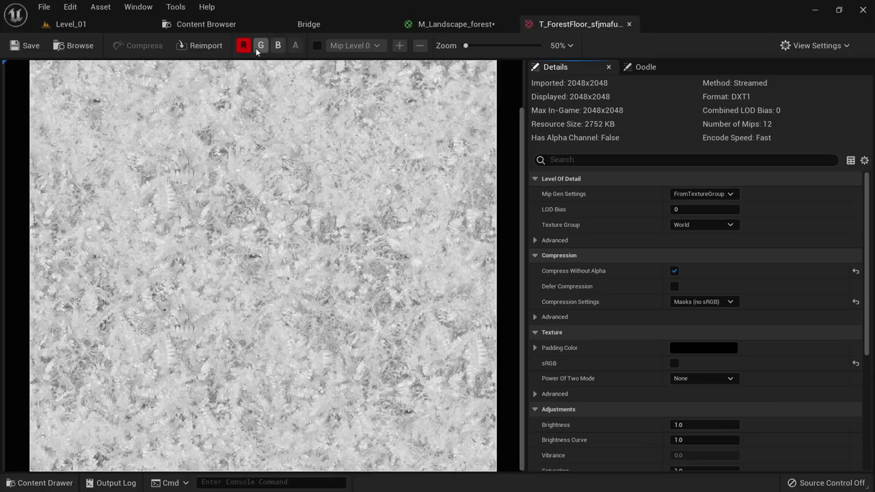
click(261, 46)
click(277, 45)
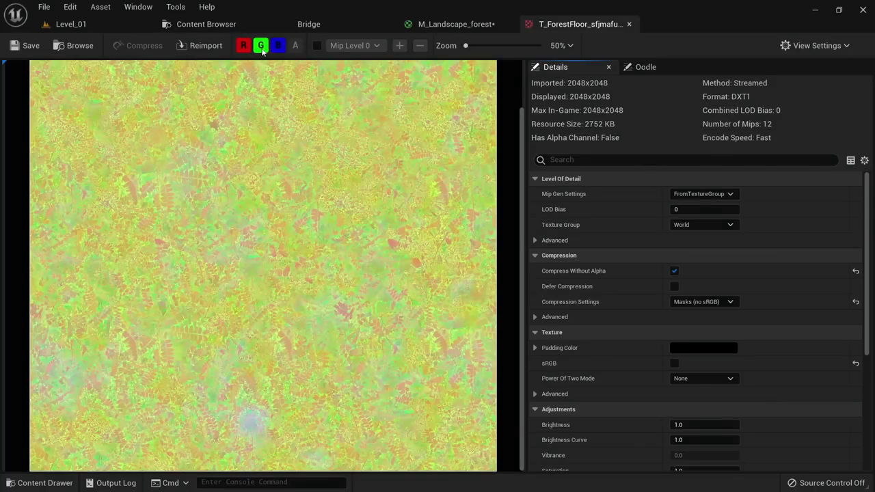
click(260, 46)
click(277, 46)
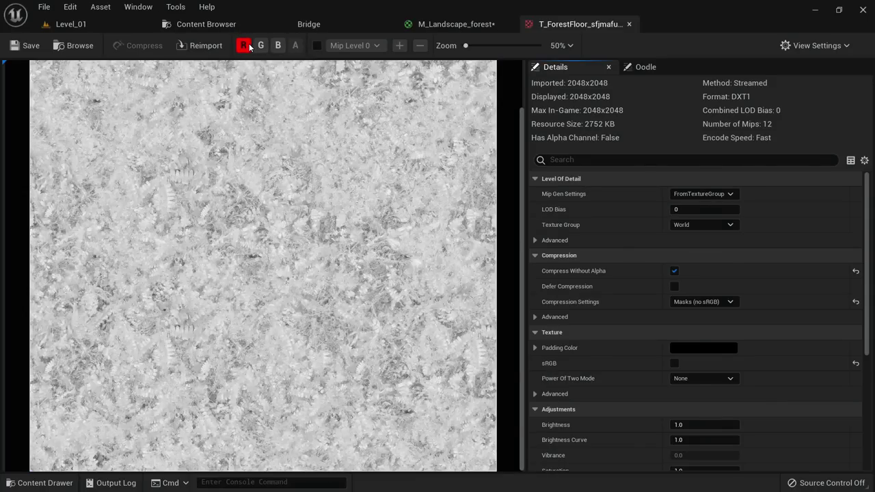
scroll(254, 182, down, 2)
scroll(253, 182, up, 5)
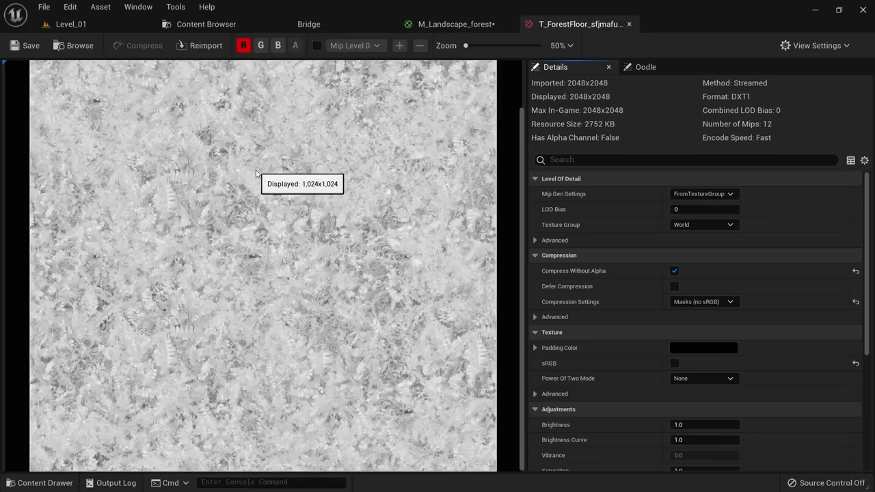
scroll(236, 210, down, 3)
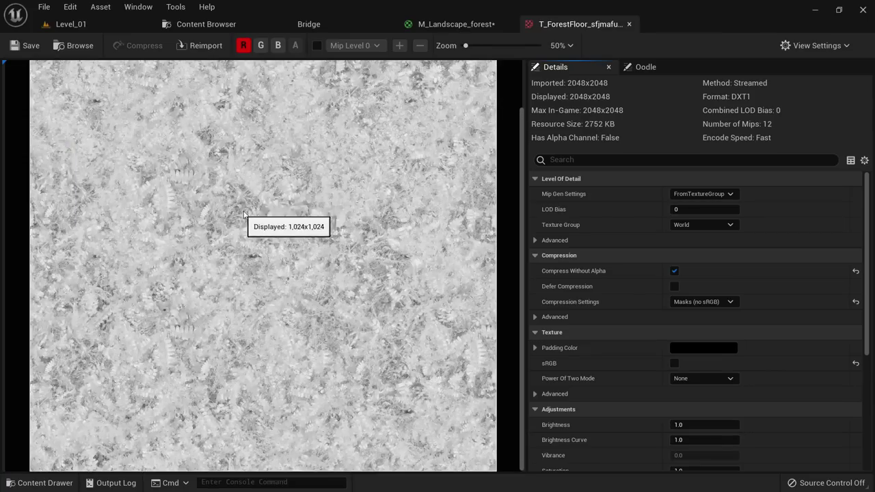
Show only the green channel of the mask texture and examine it up close.
click(244, 46)
click(260, 45)
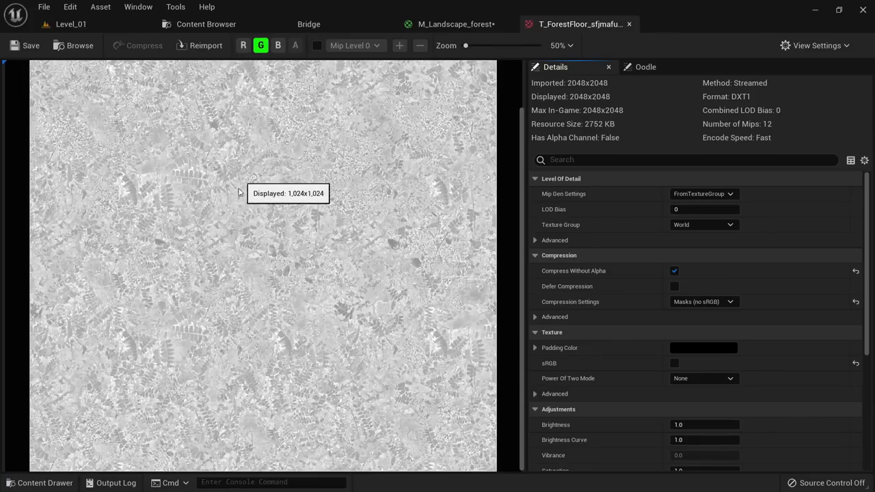
scroll(275, 190, up, 4)
scroll(275, 190, down, 3)
Show only the blue channel of the mask texture and view the complete image.
click(261, 46)
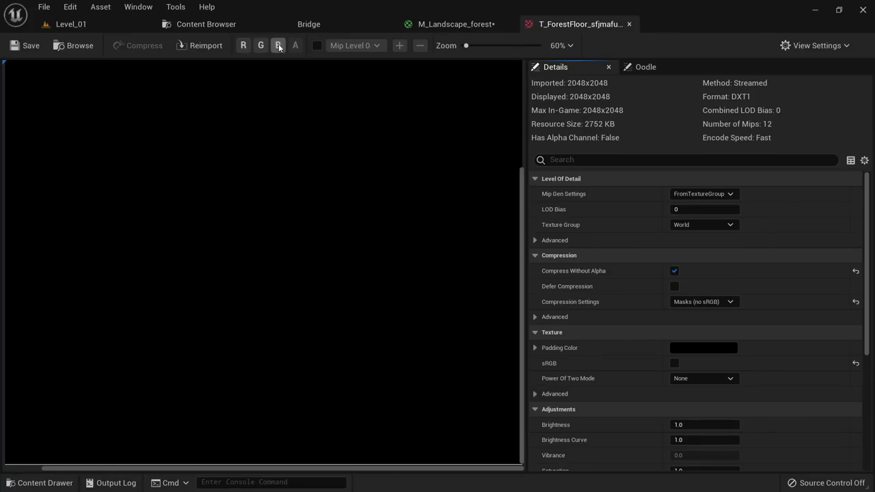
click(277, 46)
scroll(245, 192, down, 5)
scroll(270, 260, up, 3)
scroll(271, 259, down, 1)
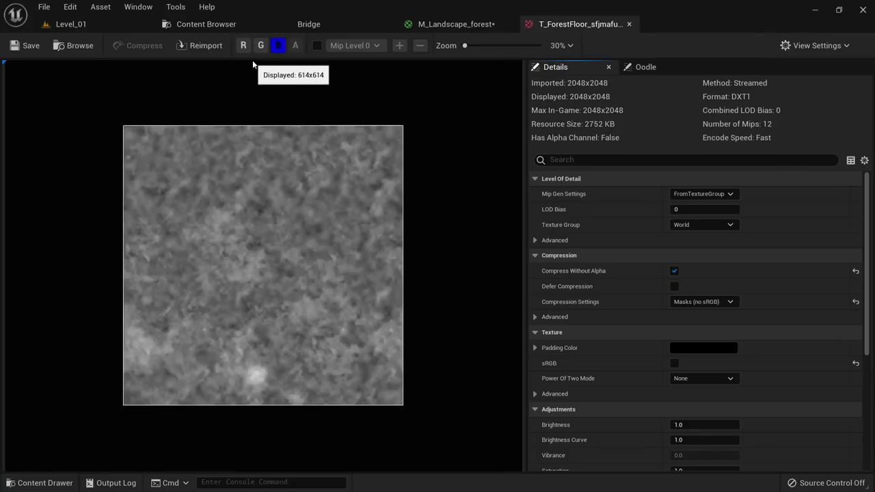
Restore the red, green and blue channel display and close the mask texture.
click(260, 46)
click(243, 46)
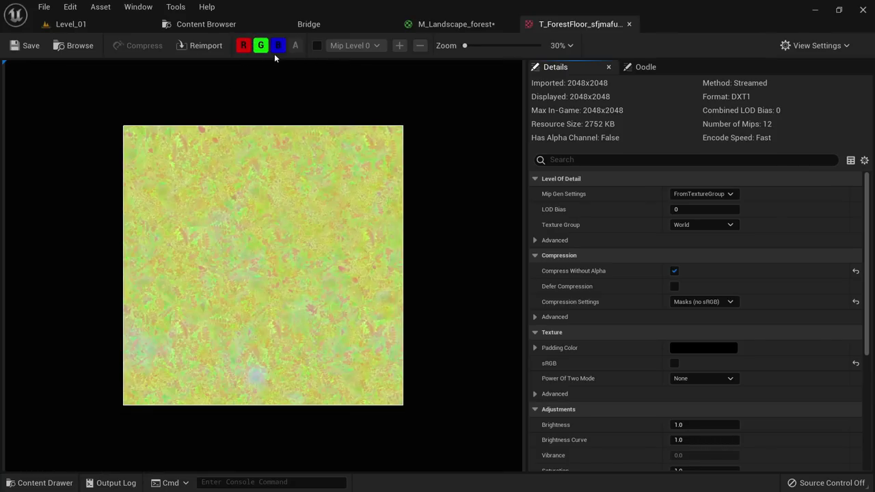
scroll(231, 247, up, 5)
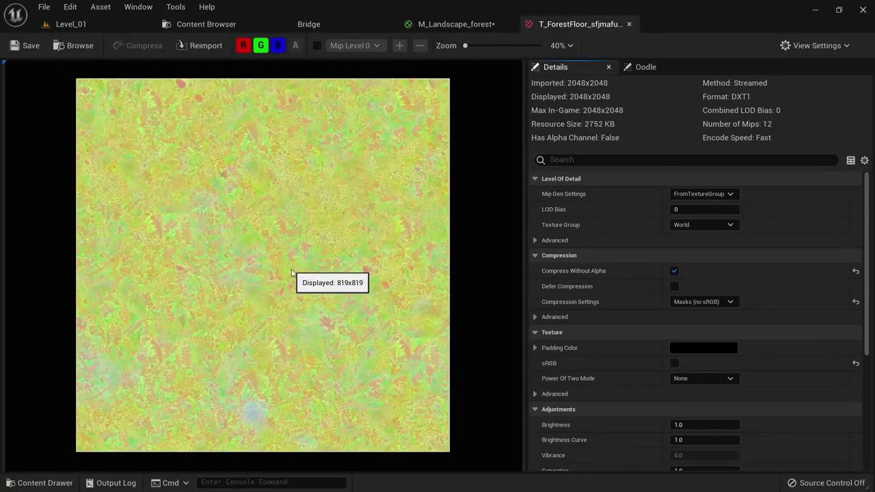
middle_click(549, 27)
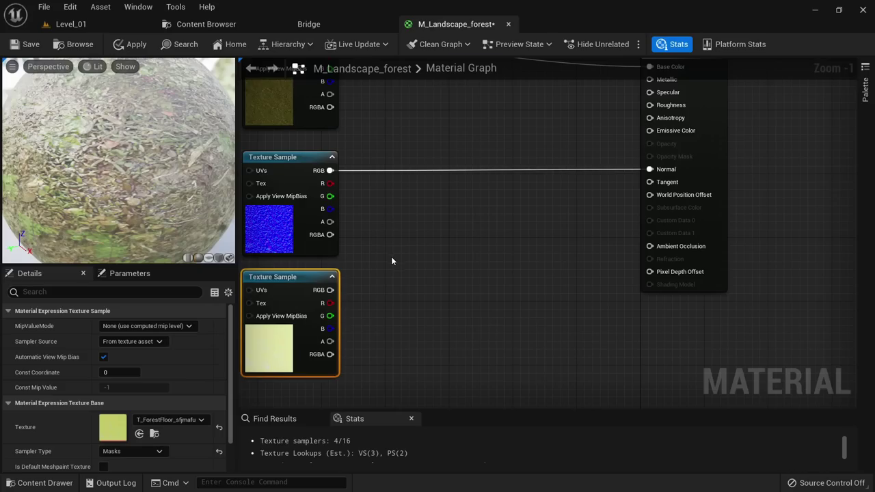
Connect the mask texture's R output to Ambient Occlusion and its G output to Roughness, applying the material changes.
drag(330, 303, 650, 246)
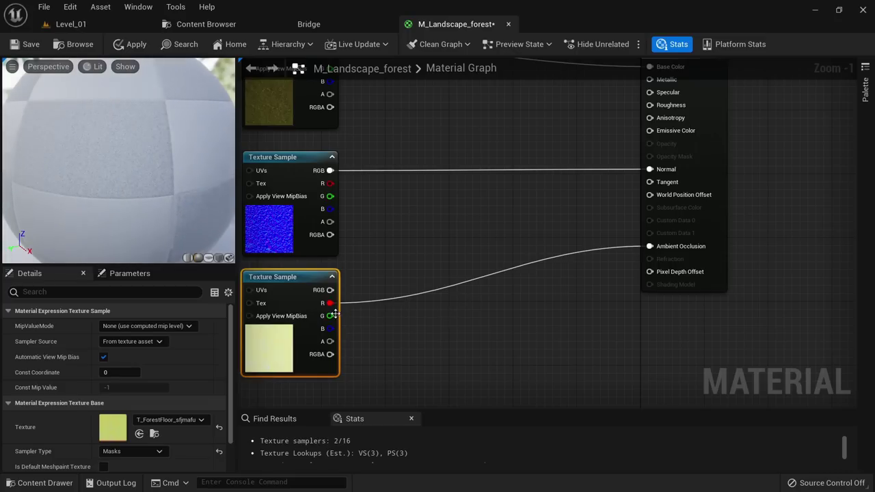
drag(335, 315, 652, 106)
scroll(533, 202, down, 2)
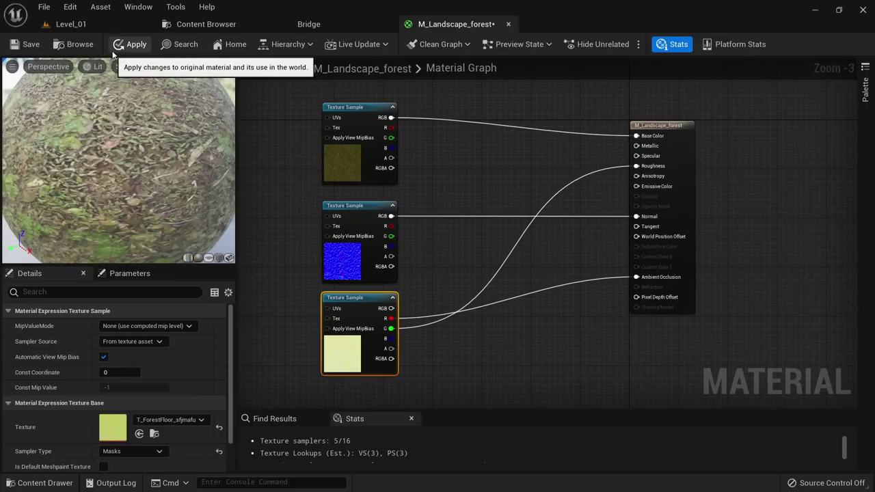
click(117, 46)
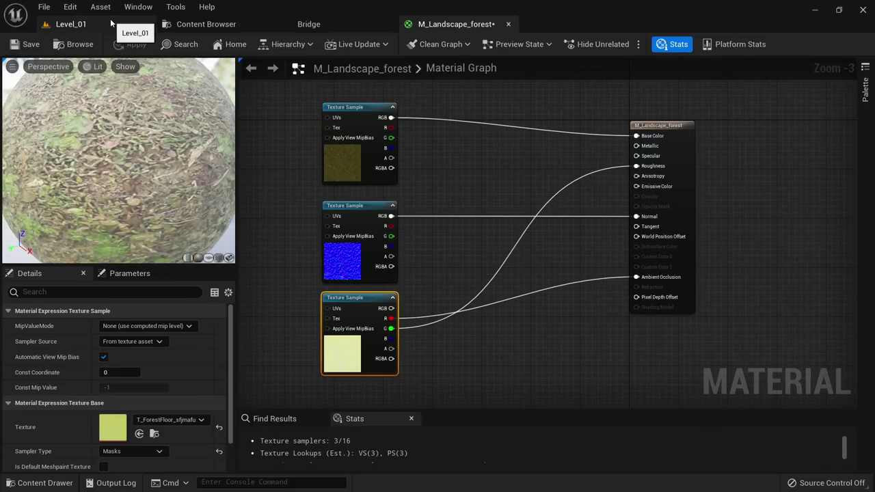
Select the M_Landscape_forest material in the MyForest folder and return to Level_01.
click(111, 24)
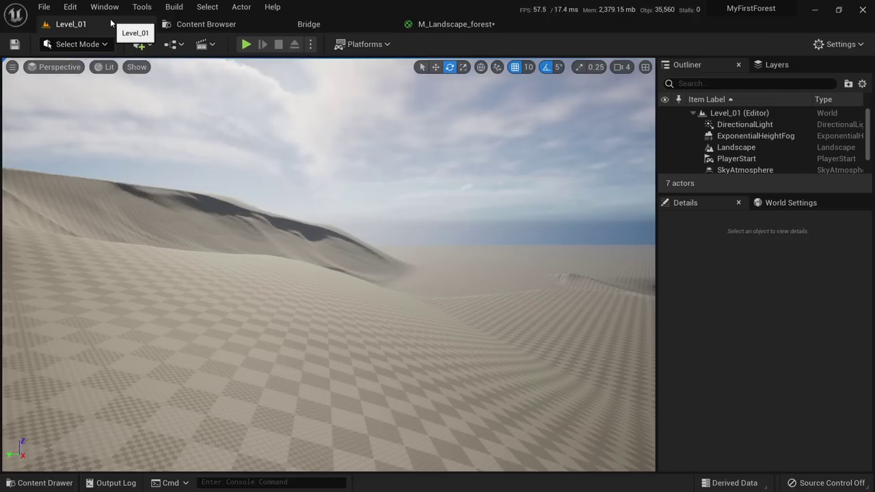
click(205, 24)
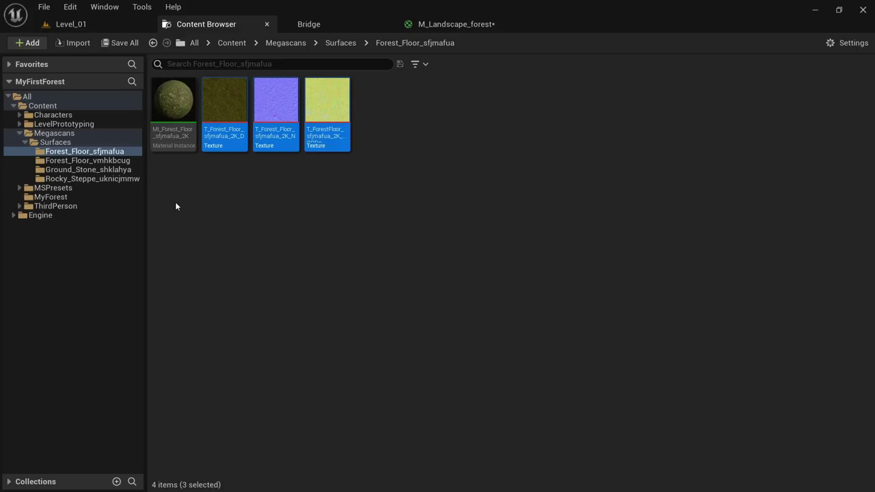
click(51, 197)
click(225, 103)
click(101, 26)
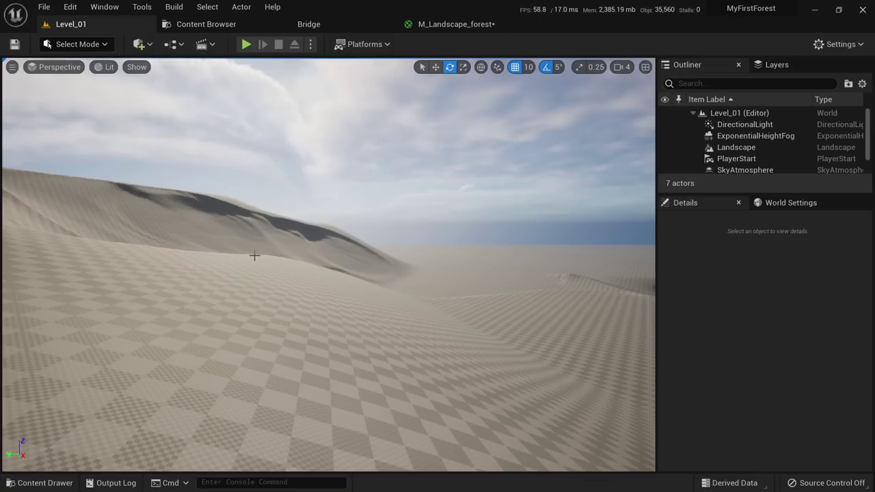
Select the landscape in the level and bring its Landscape Material property into view.
click(254, 256)
scroll(752, 382, down, 8)
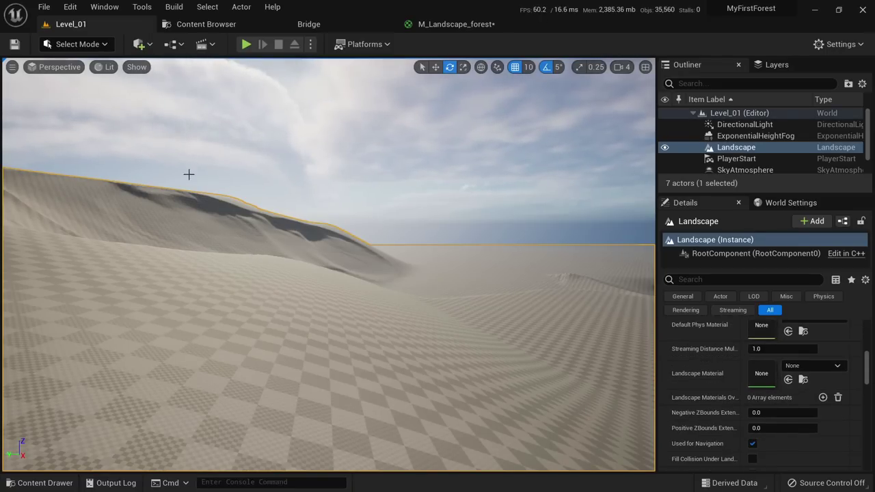
click(205, 24)
click(68, 24)
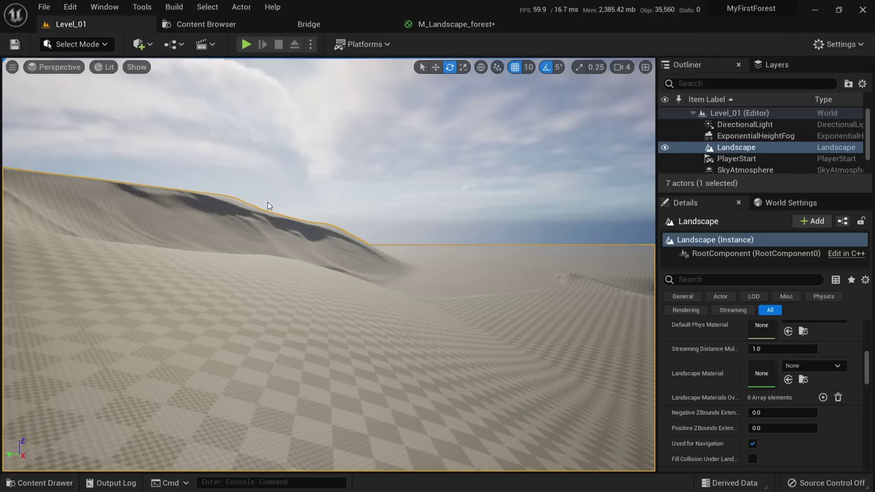
Select M_Landscape_forest in the MyForest folder and assign it as the landscape's Landscape Material.
key(ctrl+space)
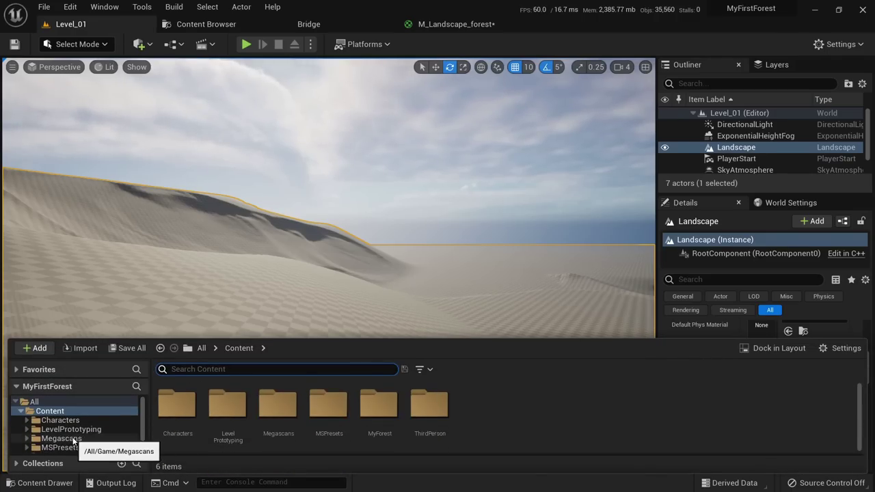
scroll(77, 441, down, 1)
click(58, 432)
mouse_move(222, 413)
mouse_down()
mouse_move(616, 289)
mouse_move(749, 335)
mouse_move(445, 334)
mouse_move(222, 396)
mouse_up()
click(222, 396)
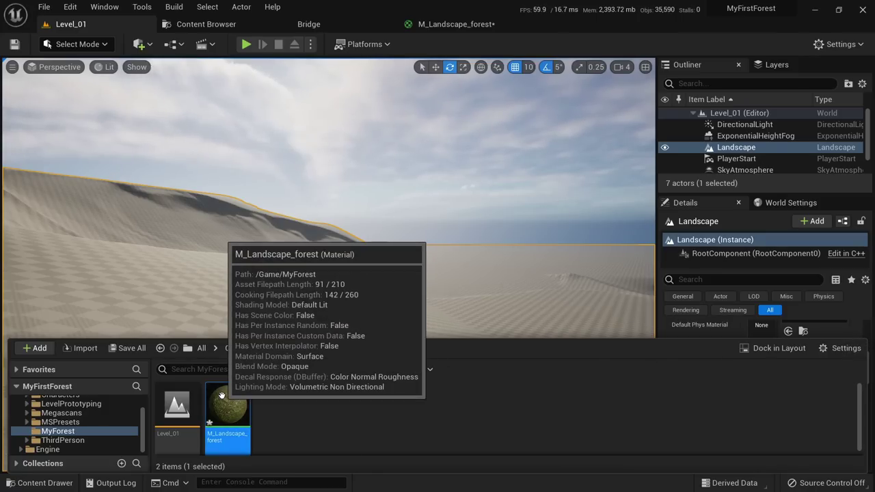
right_drag(445, 280, 446, 280)
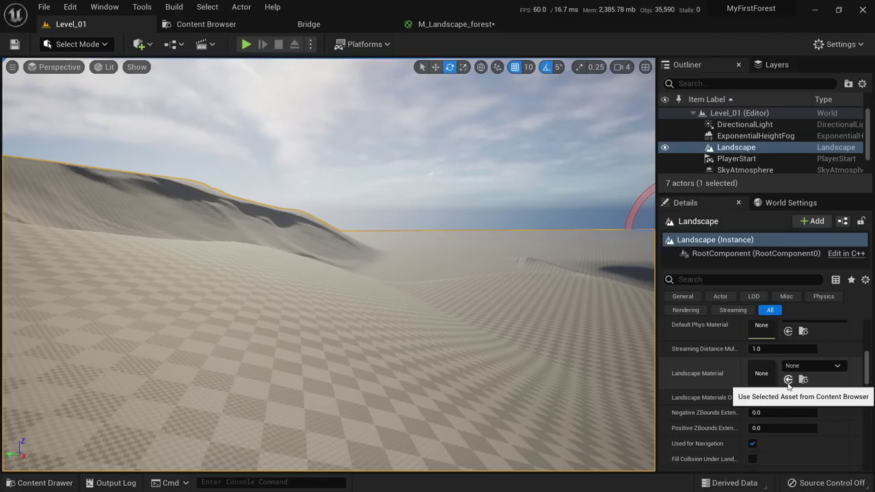
click(788, 382)
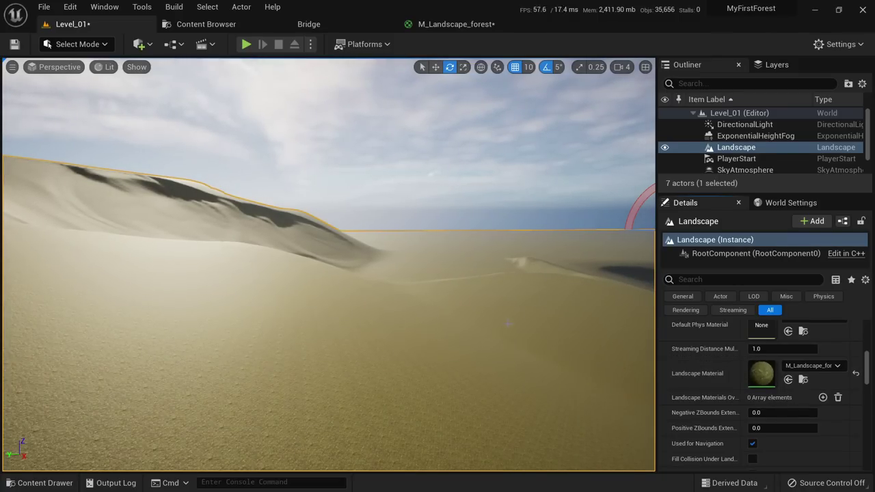
Inspect the forest ground up close, play the level from that spot and run the character around.
right_drag(508, 323, 402, 369)
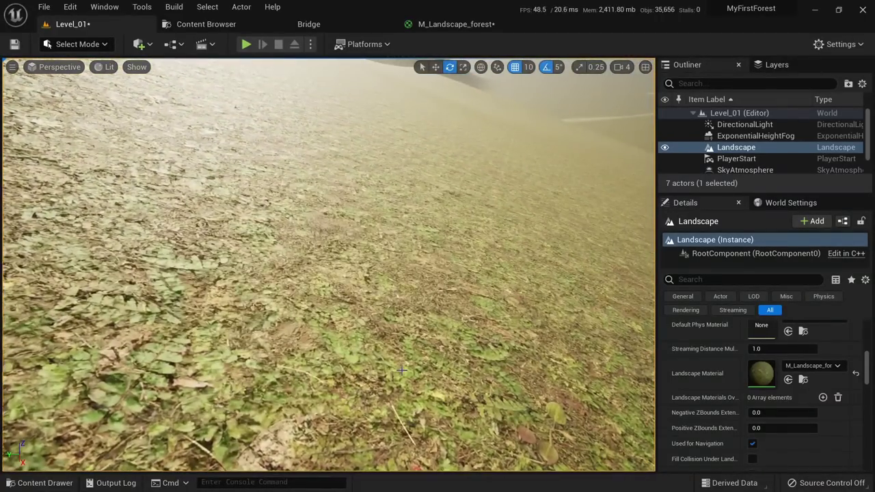
right_click(402, 370)
click(450, 362)
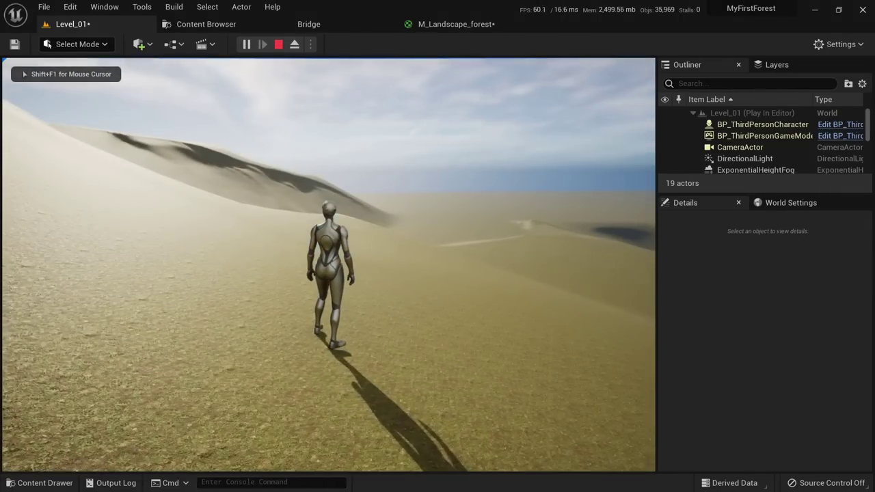
key(w)
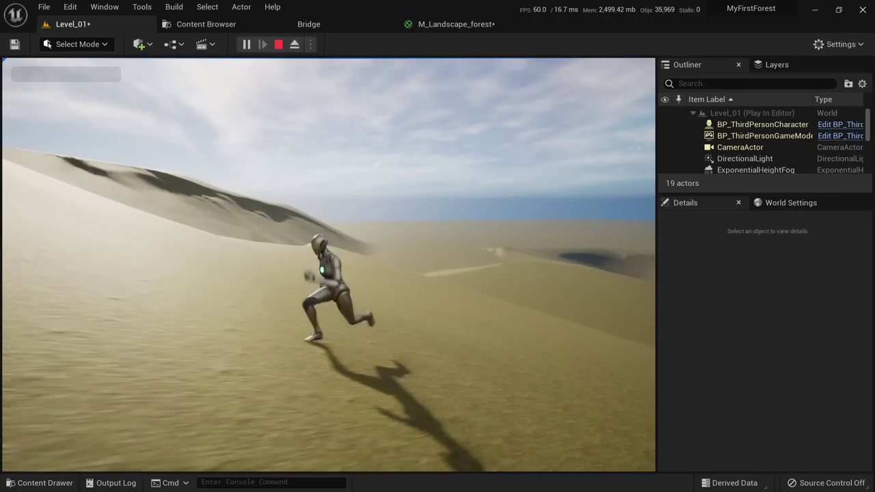
key(s)
key(a)
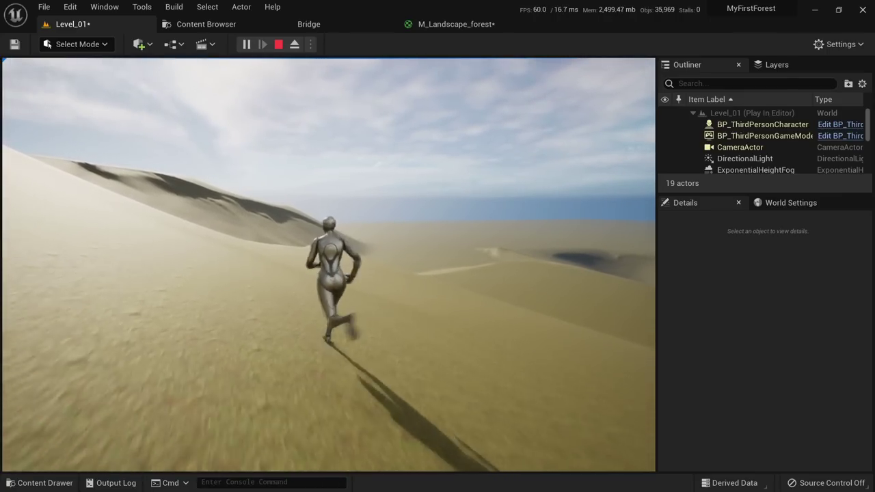
key(d)
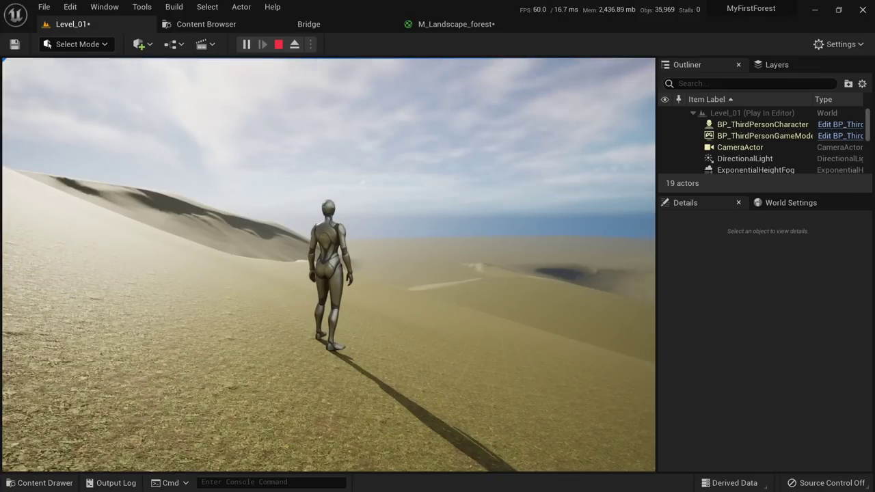
Walk the character a little further, end the play session and deselect the landscape.
key(w)
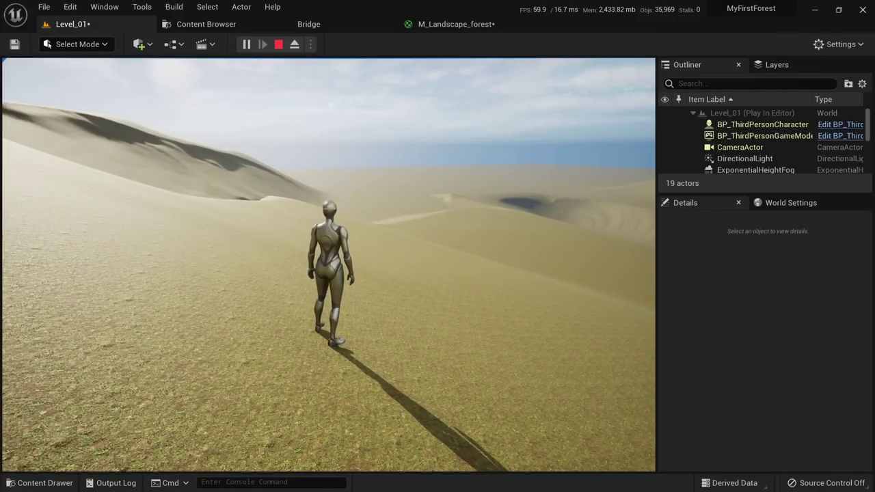
key(Escape)
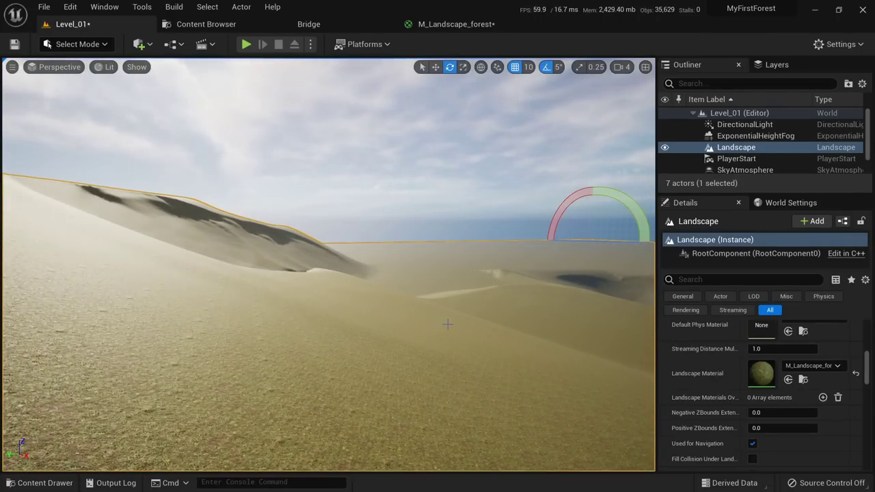
key(Escape)
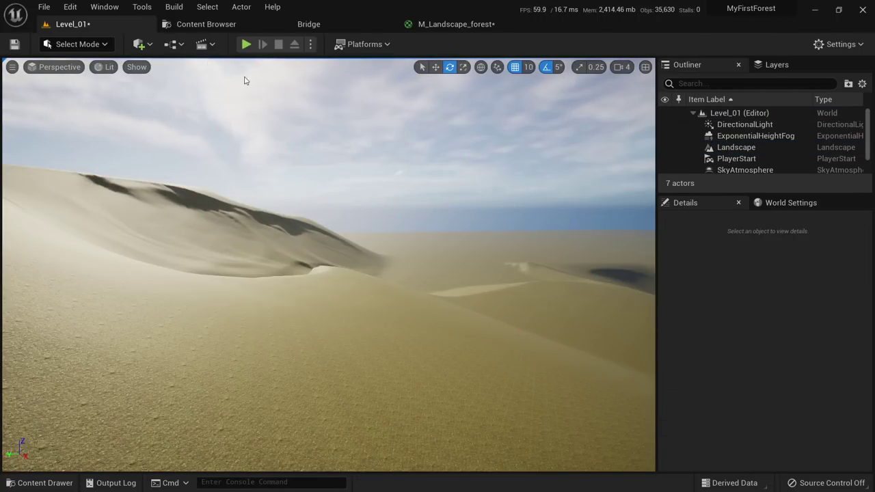
Switch to Landscape mode and bring up the Paint tools with their target layers.
click(104, 43)
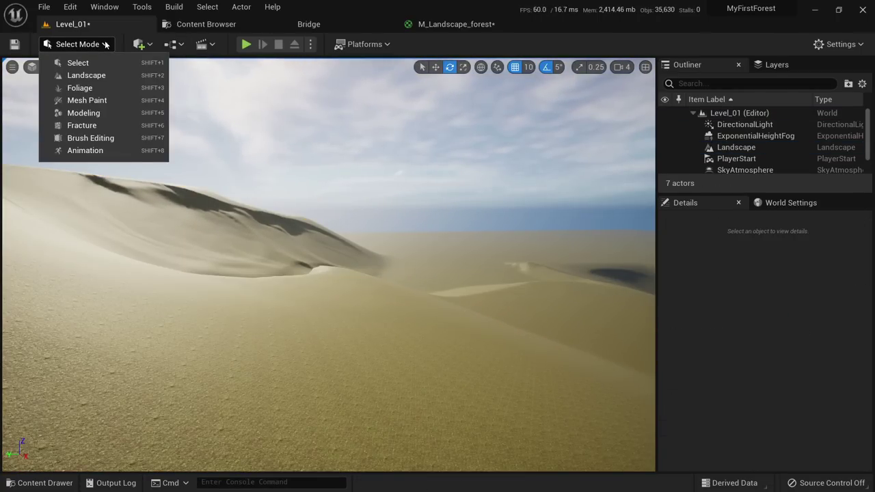
click(89, 75)
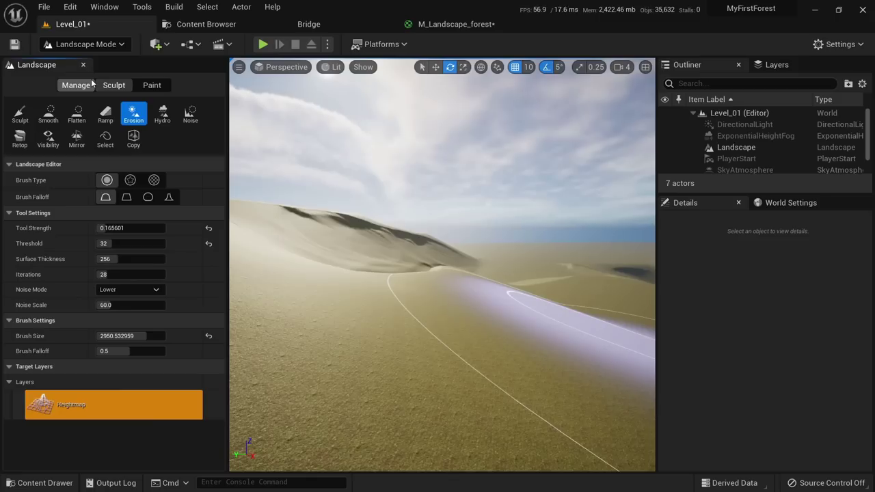
click(151, 86)
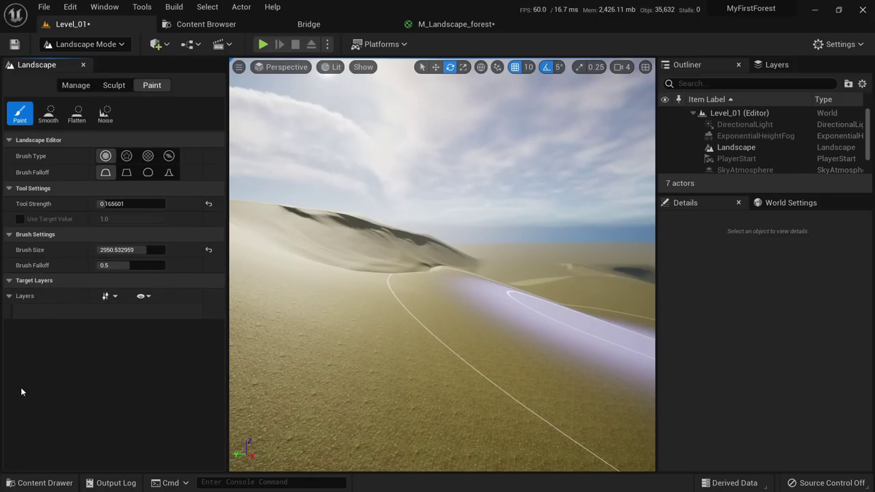
Mark up the Target Layers area with red lines and a rectangle on a screen capture and discard it.
key(Print)
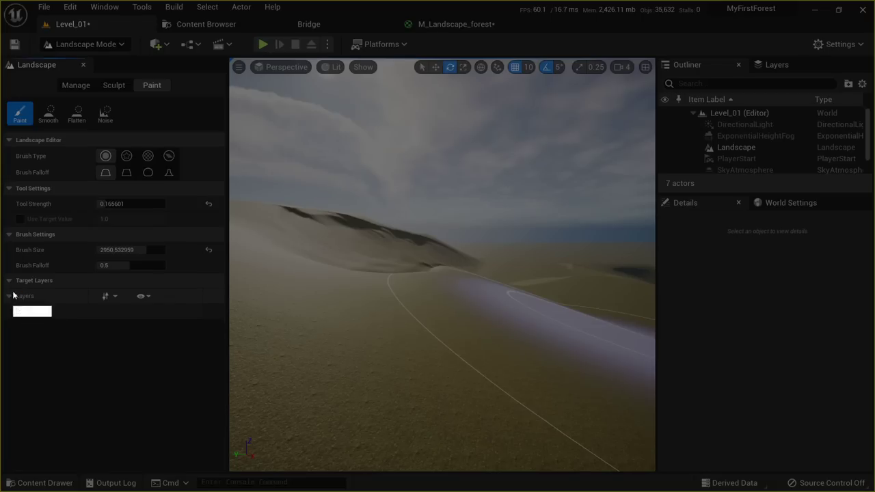
drag(0, 273, 240, 469)
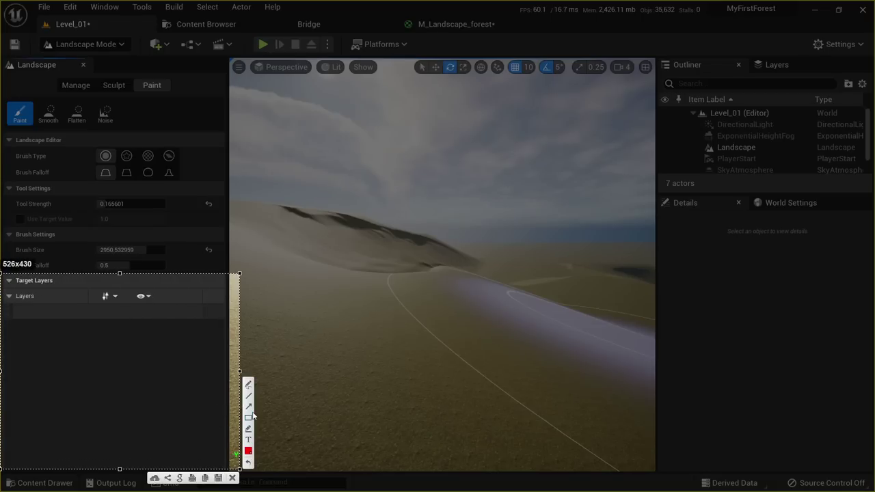
mouse_move(27, 307)
mouse_down()
mouse_move(125, 326)
mouse_move(140, 309)
mouse_up()
drag(32, 329, 123, 336)
drag(30, 363, 135, 366)
drag(35, 393, 123, 399)
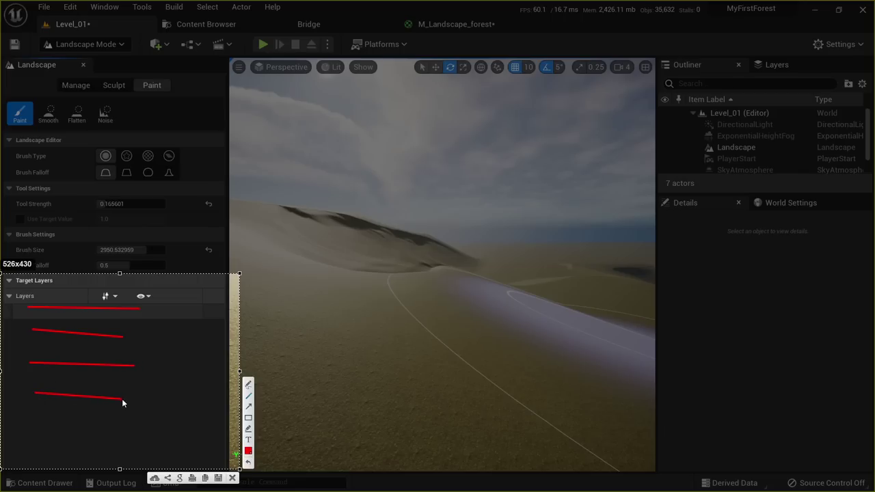
drag(74, 448, 156, 455)
drag(48, 458, 112, 466)
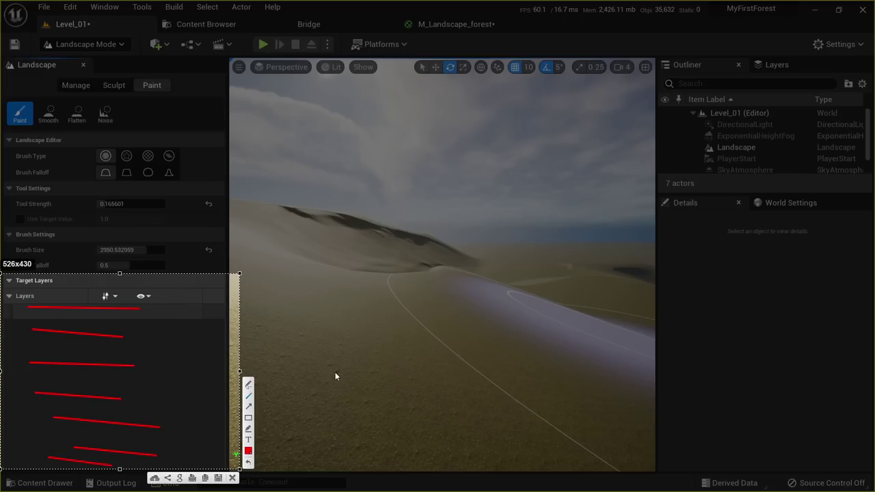
drag(297, 335, 472, 430)
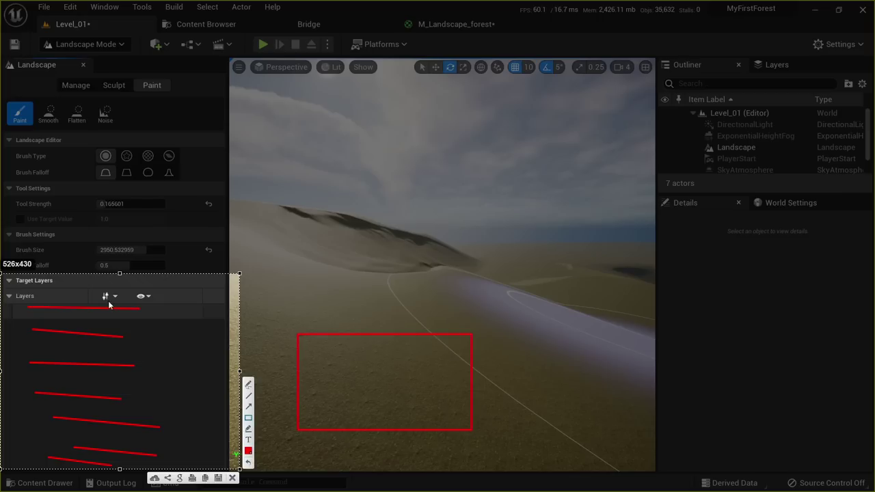
click(232, 478)
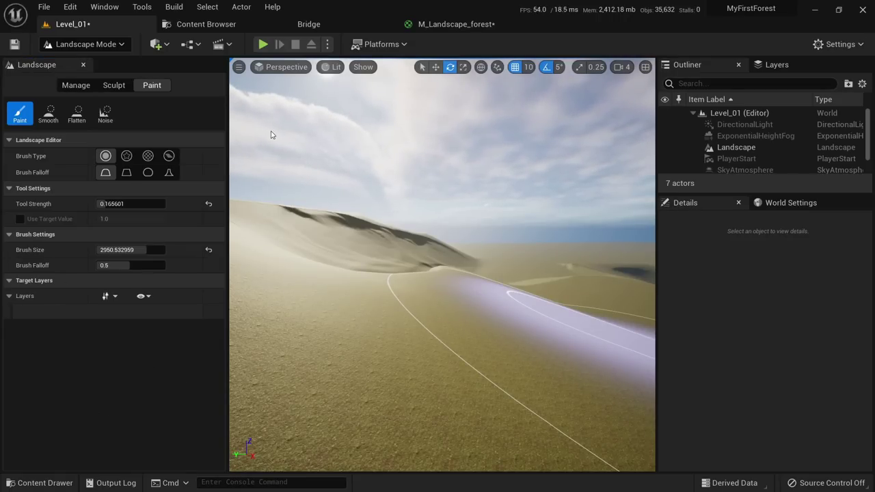
In the M_Landscape_forest graph, move the three Texture Sample nodes farther away from the main material node.
click(431, 25)
scroll(471, 167, down, 3)
drag(493, 170, 419, 302)
drag(437, 280, 281, 269)
right_drag(370, 146, 494, 185)
scroll(395, 227, up, 2)
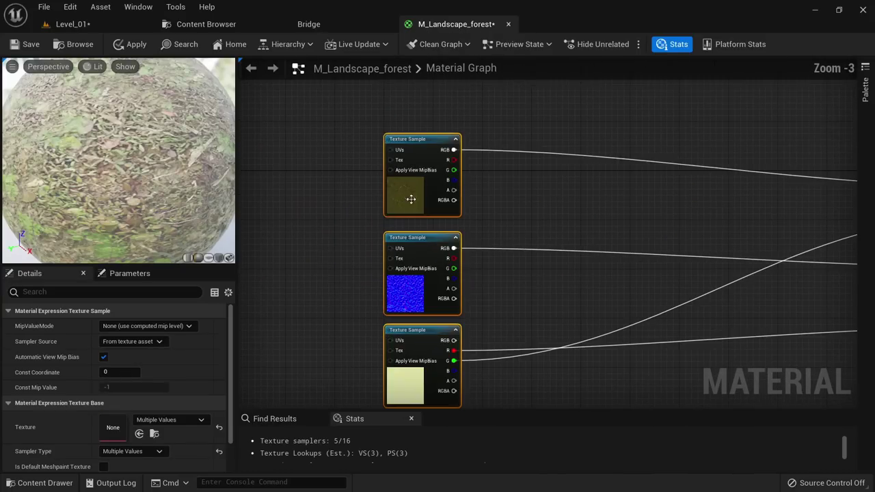
drag(411, 199, 345, 199)
right_drag(555, 199, 402, 202)
click(403, 201)
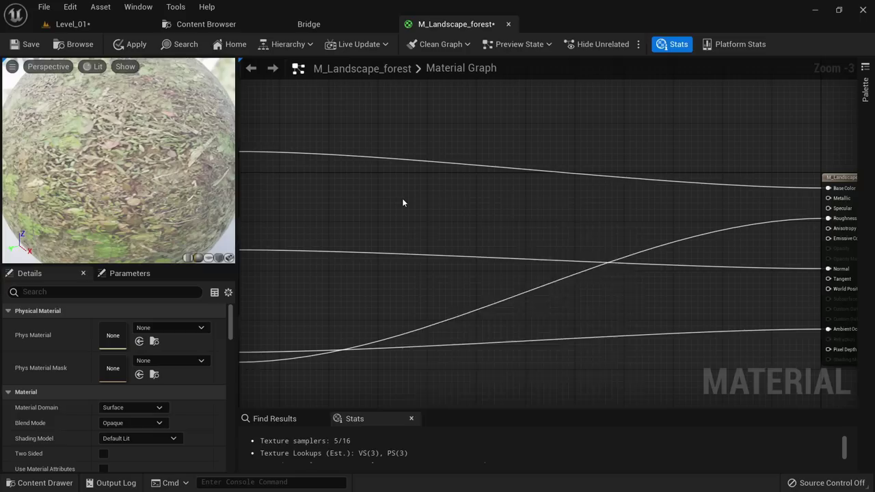
right_click(402, 203)
text(landscape layer)
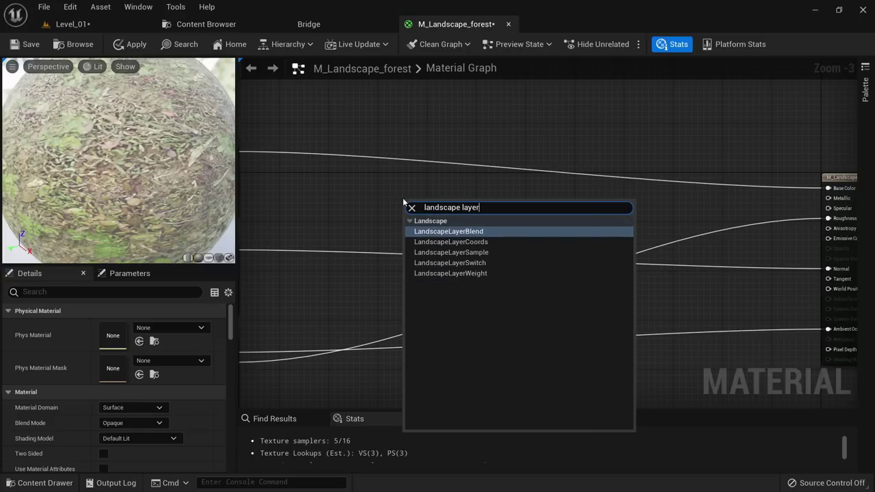
key(Return)
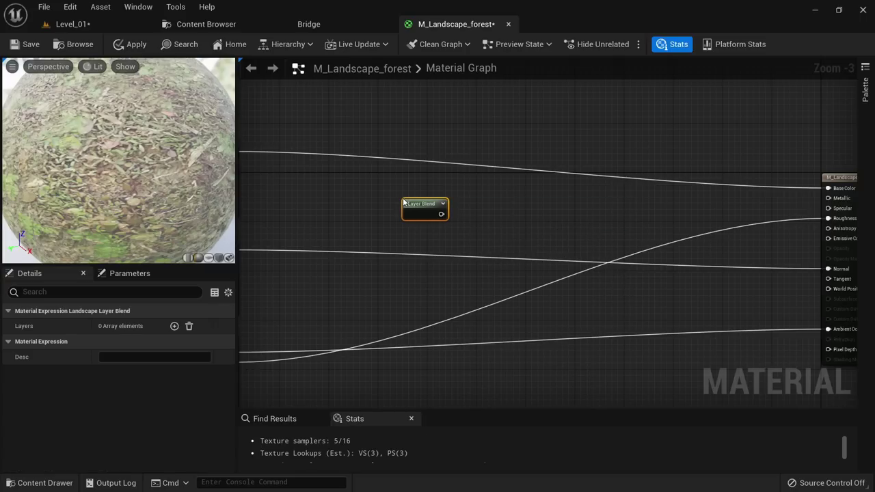
scroll(403, 202, up, 3)
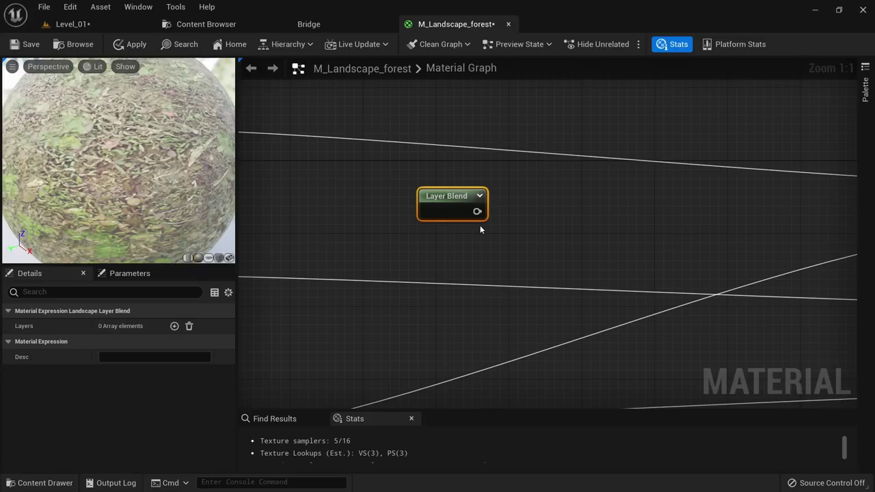
key(Delete)
Add a LandscapeLayerBlend node between the Texture Samples and the main material node.
right_click(436, 190)
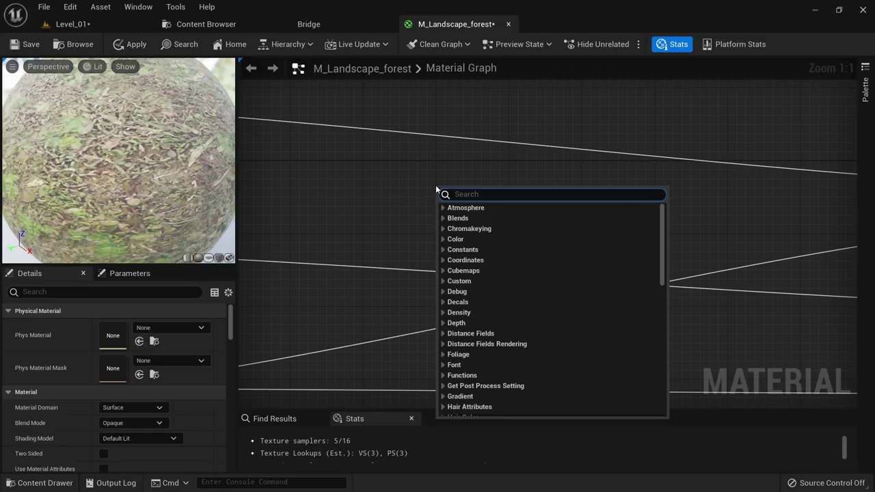
right_click(417, 170)
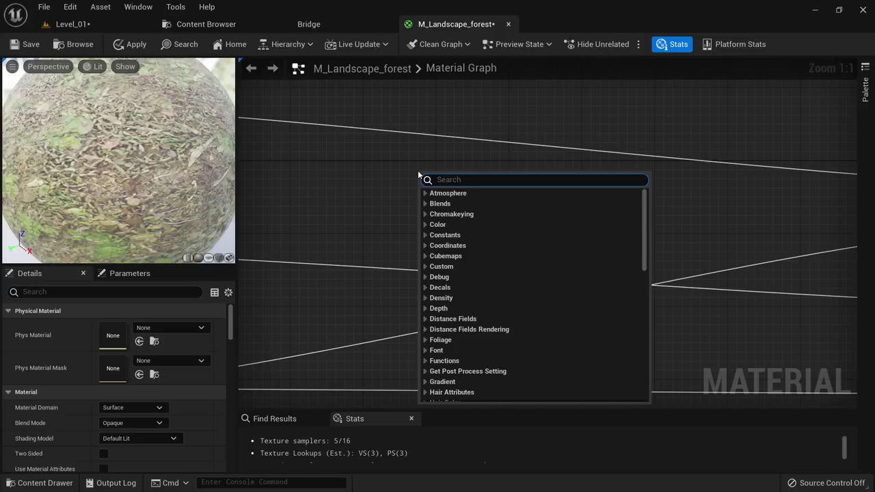
text(landscape lay)
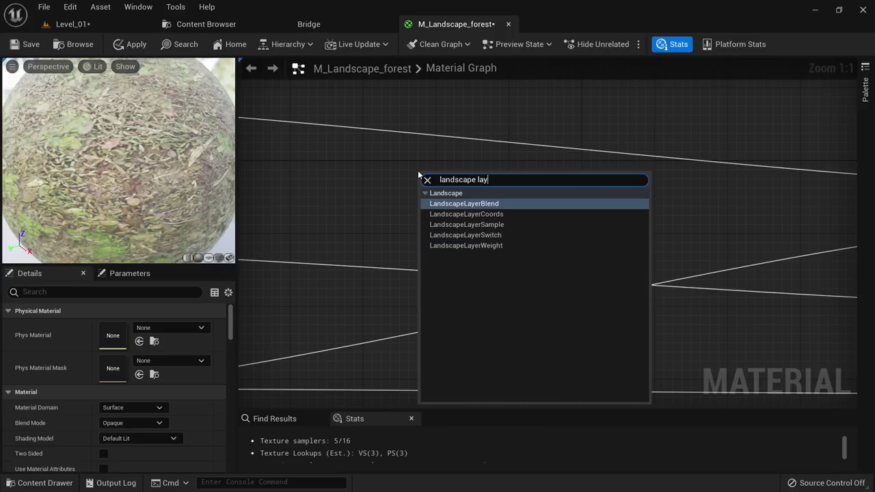
key(Return)
right_drag(370, 195, 447, 225)
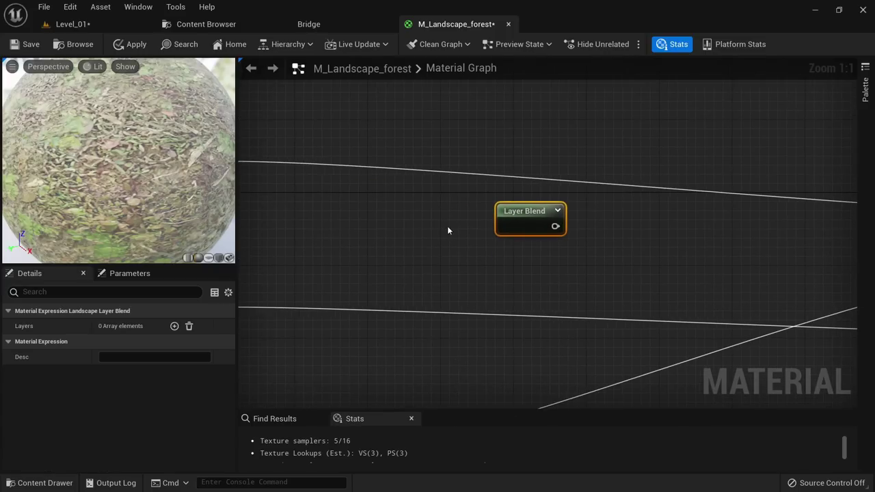
drag(522, 229, 541, 233)
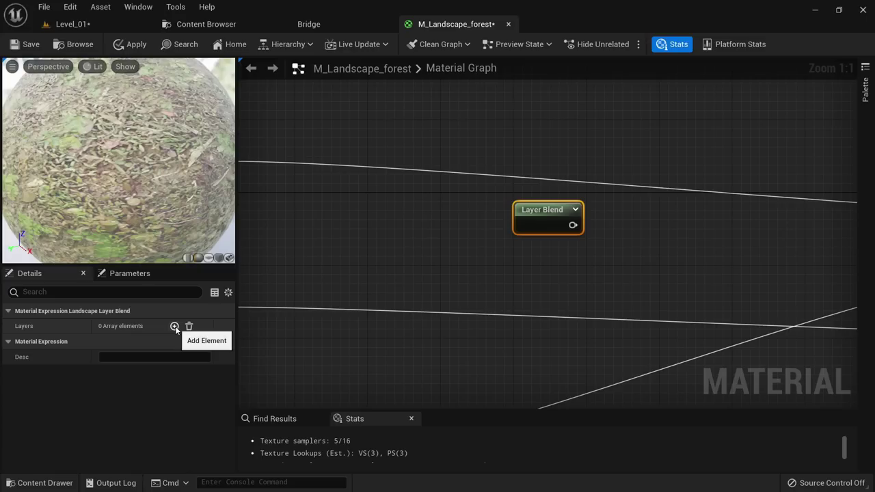
Add one layer to the Layer Blend node and name it L1.
click(175, 327)
click(17, 342)
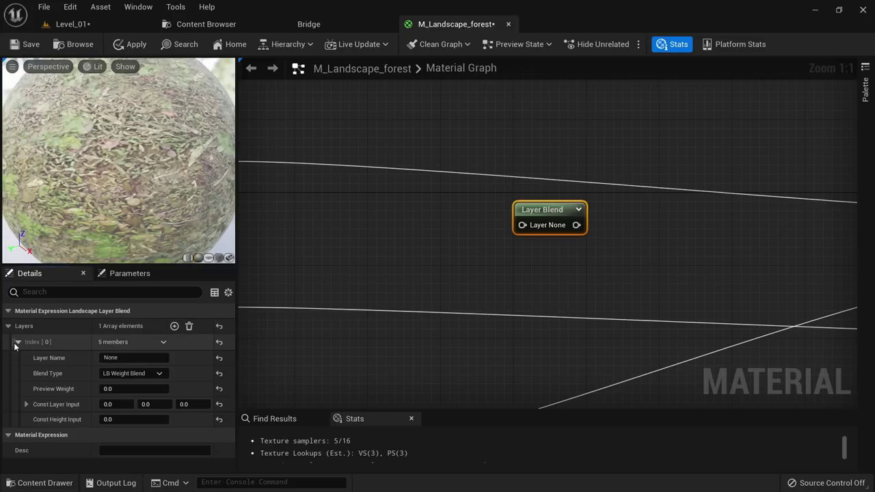
click(133, 361)
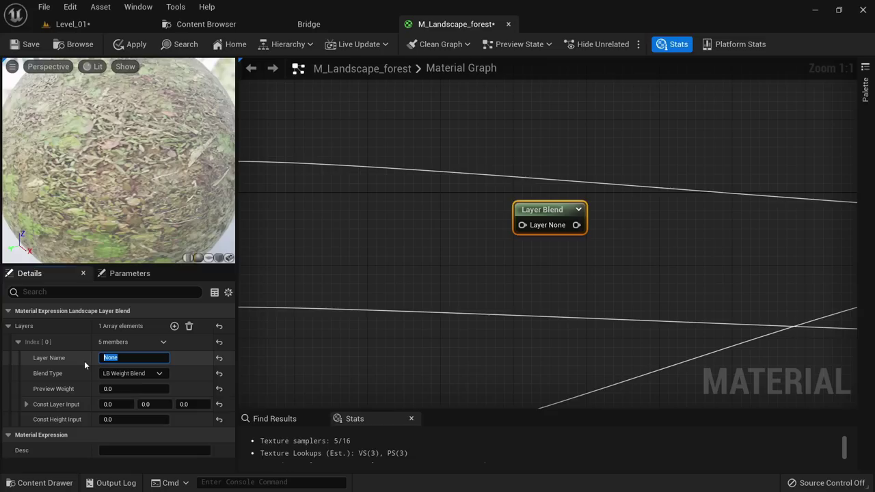
text(L1)
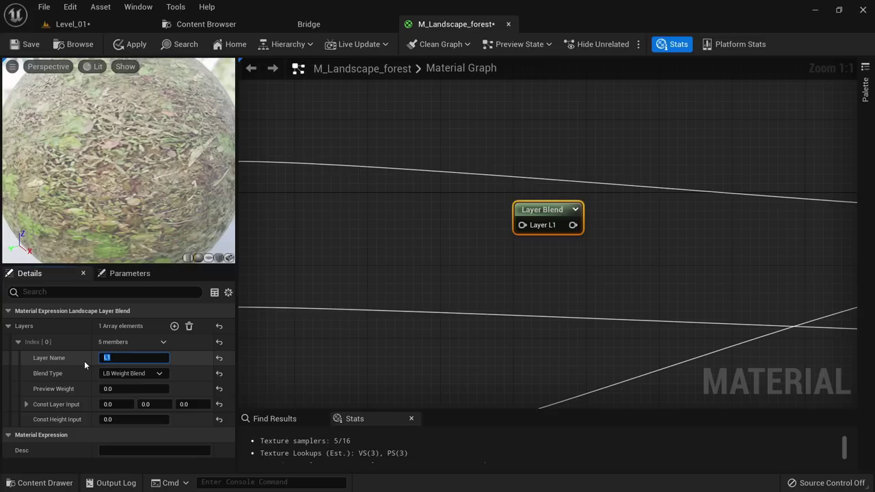
Connect the color texture's RGB output to Layer L1 and the Layer Blend output to Base Color.
scroll(394, 274, down, 3)
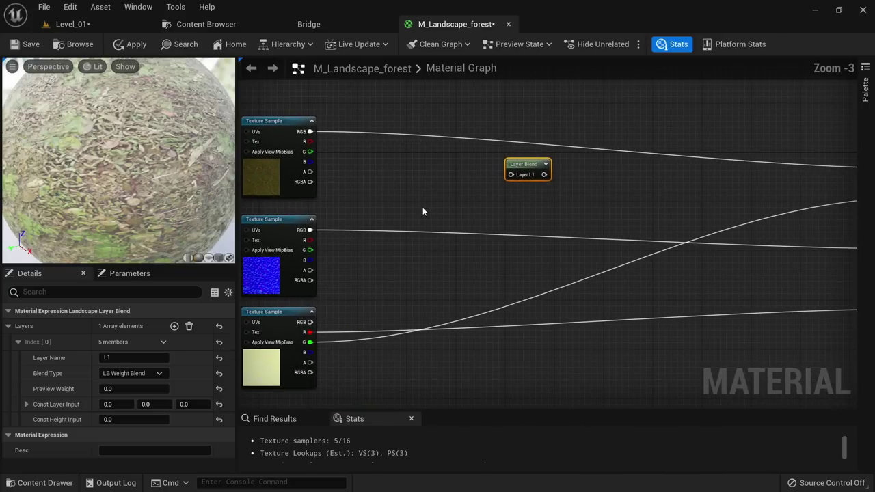
scroll(423, 208, up, 2)
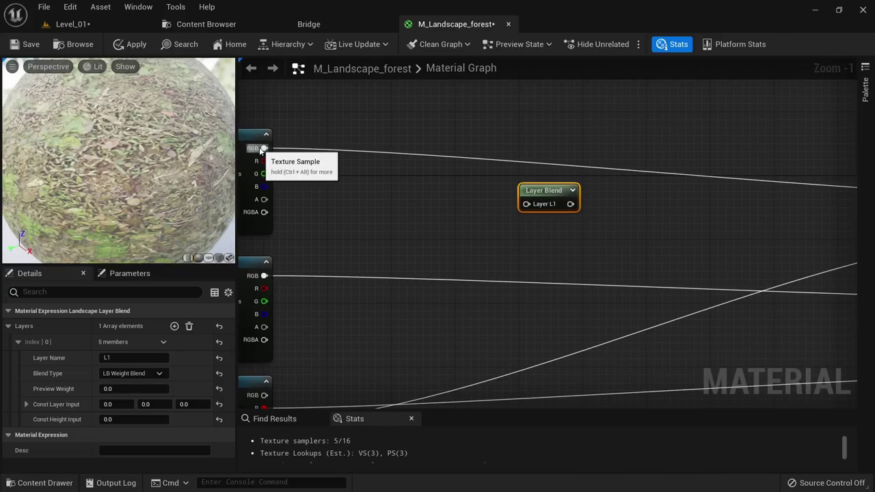
drag(263, 147, 514, 189)
right_drag(545, 213, 362, 199)
scroll(361, 189, down, 2)
drag(359, 185, 743, 185)
Duplicate the Layer Blend node and route the normal texture's RGB through its Layer L1 into the Normal input.
right_drag(536, 195, 690, 185)
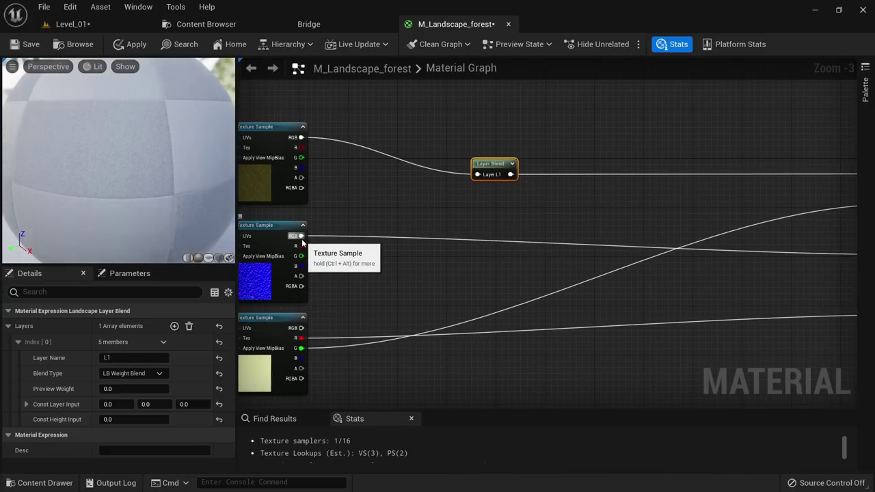
click(423, 217)
key(ctrl+v)
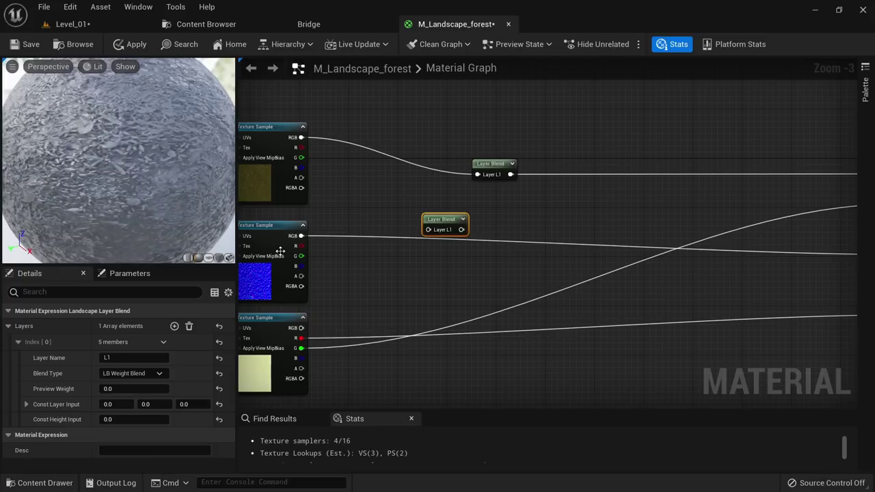
drag(300, 236, 428, 230)
right_drag(536, 207, 449, 213)
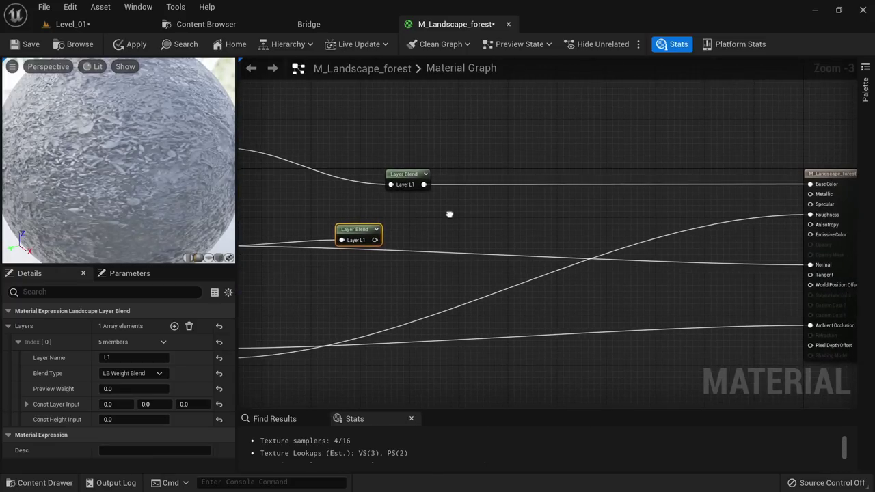
drag(375, 240, 810, 265)
Undo the duplicated Layer Blend and its links, and disconnect the color texture from Layer L1 of the original node.
right_drag(502, 205, 679, 237)
key(ctrl+z)
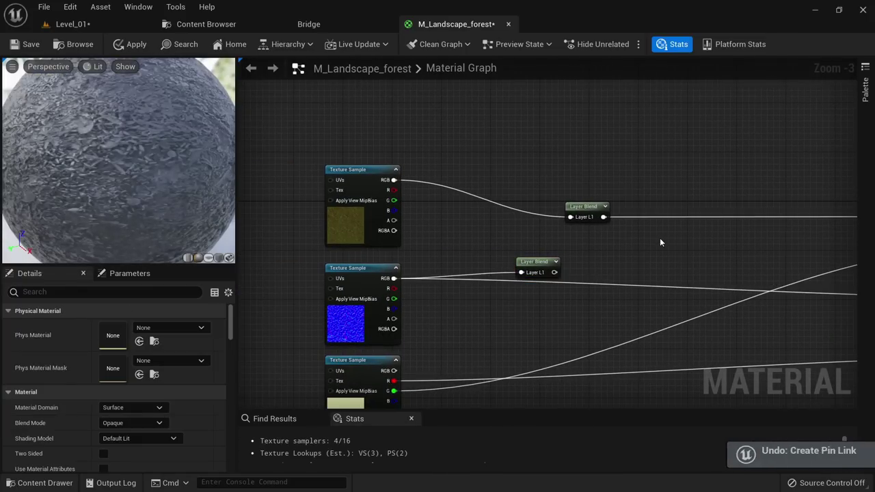
key(ctrl+z)
right_drag(655, 243, 572, 208)
key(ctrl+z)
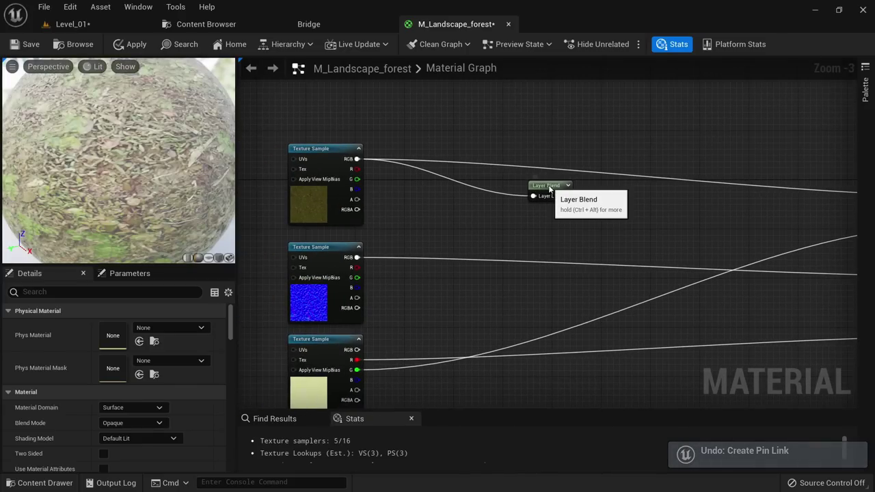
drag(549, 187, 597, 205)
alt+click(582, 215)
Select the three Texture Sample nodes and move them farther from the Layer Blend to make room.
scroll(532, 235, down, 3)
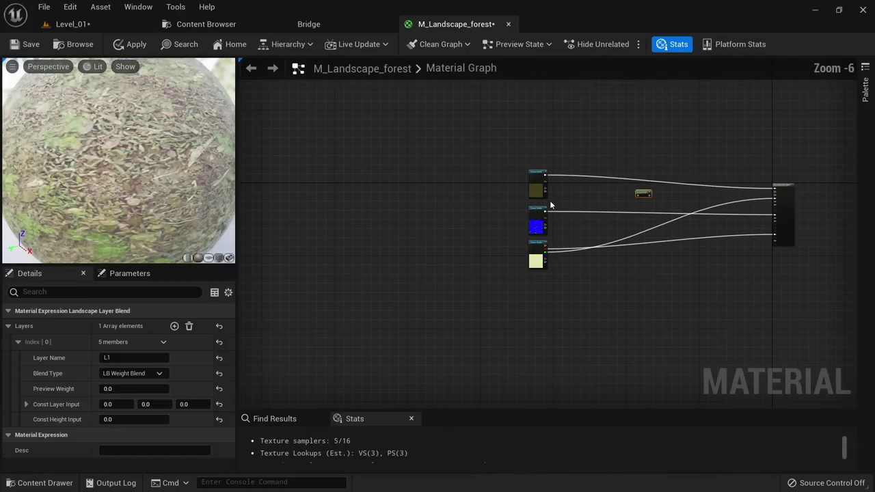
drag(511, 280, 510, 281)
scroll(536, 189, up, 4)
drag(543, 180, 374, 173)
Add a MakeMaterialAttributes node between the texture samples and the Layer Blend node.
click(505, 192)
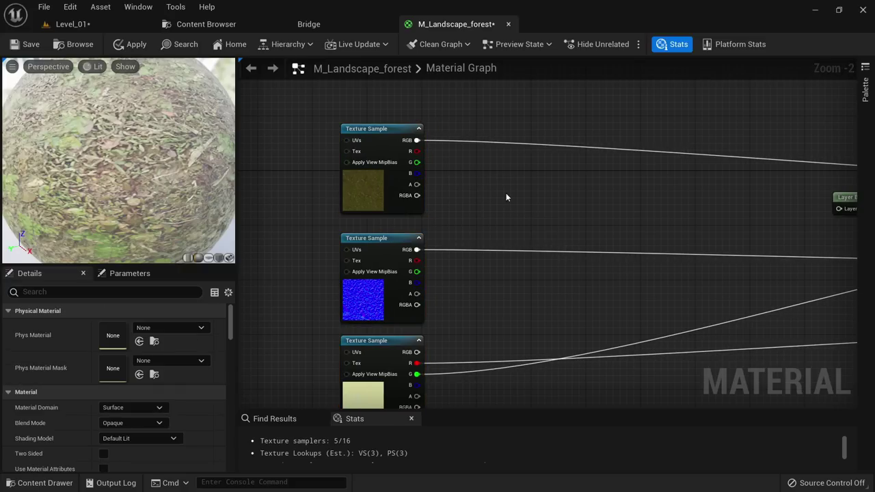
right_click(505, 197)
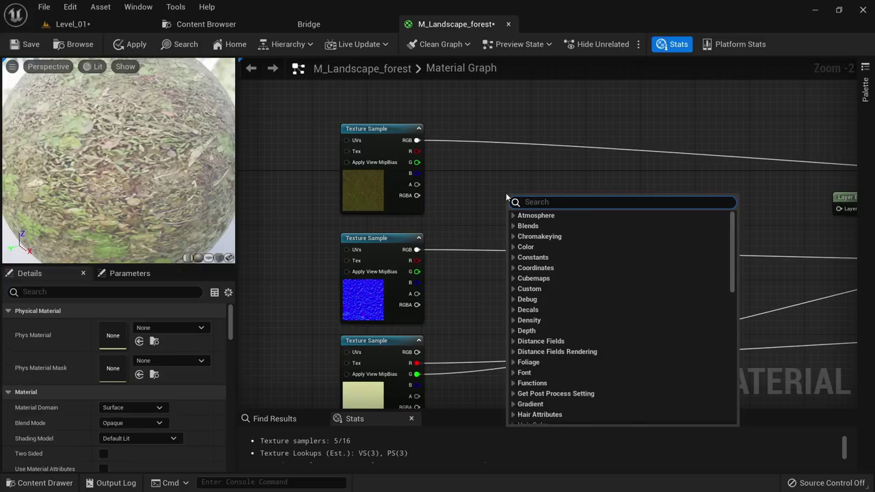
text(makemate)
key(Return)
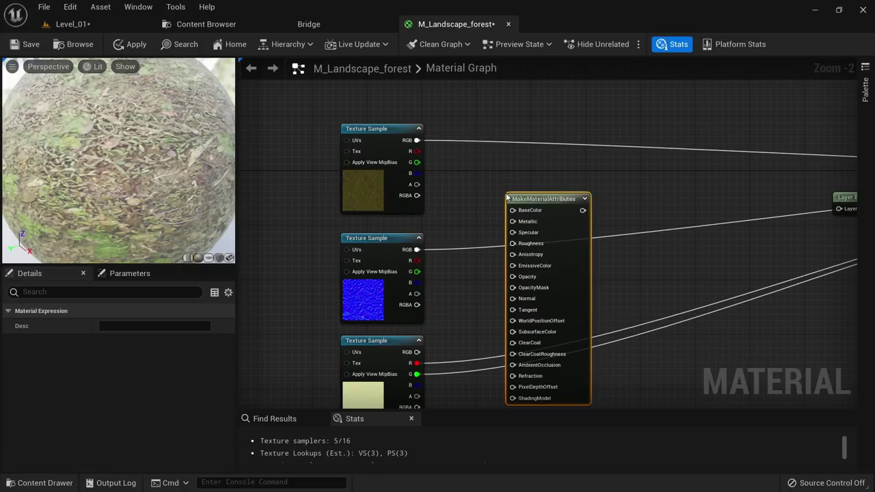
drag(547, 225, 532, 200)
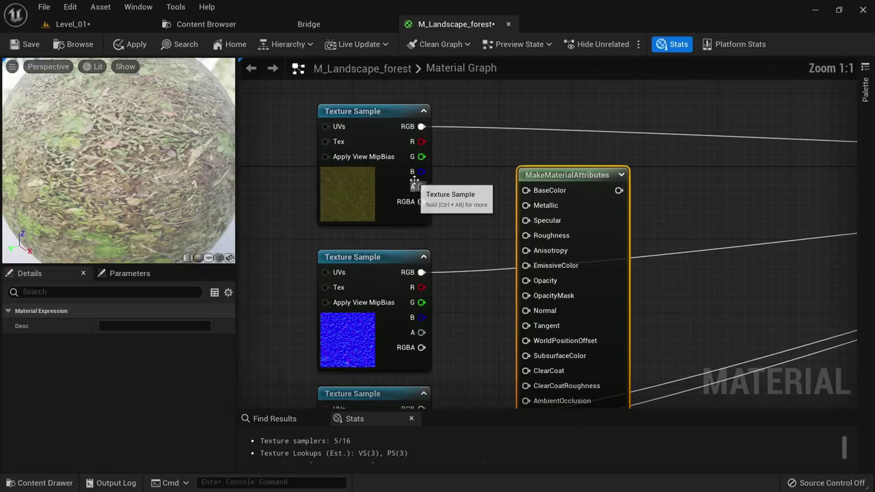
Connect the color RGB to BaseColor, normal RGB to Normal, and the mask's R to AmbientOcclusion and G to Roughness on MakeMaterialAttributes.
scroll(414, 179, up, 2)
drag(421, 126, 533, 195)
right_drag(533, 194, 480, 156)
drag(368, 233, 471, 271)
right_drag(428, 280, 414, 198)
drag(354, 304, 469, 290)
drag(353, 319, 459, 116)
scroll(667, 130, down, 1)
Move the Layer Blend node closer and connect the MakeMaterialAttributes output to its Layer L1 input.
right_drag(666, 130, 437, 212)
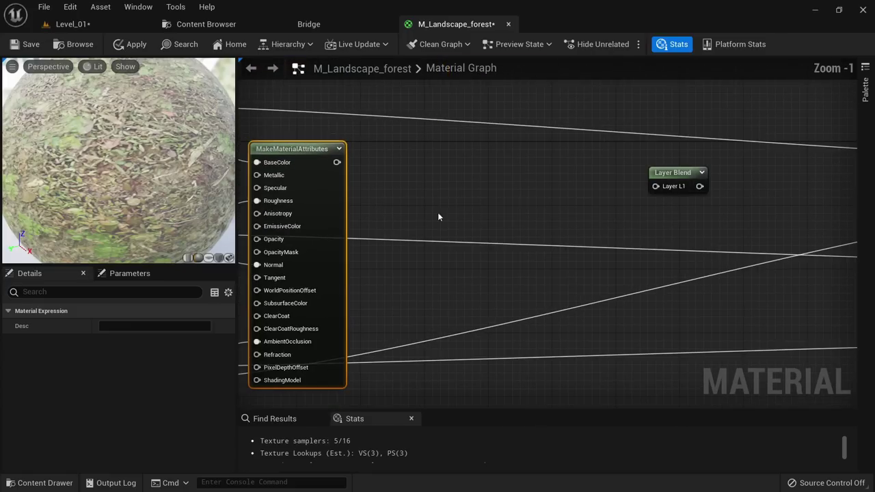
drag(668, 186, 532, 178)
drag(337, 162, 522, 178)
right_drag(549, 211, 369, 190)
scroll(369, 190, down, 2)
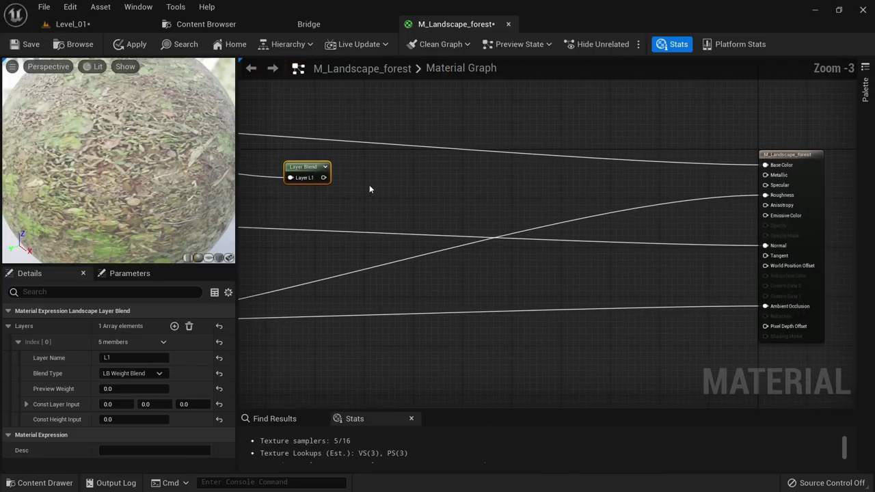
Try splitting the Layer Blend output through a BreakMaterialAttributes node into Base Color and Normal, and delete that node.
drag(324, 178, 525, 186)
text(break)
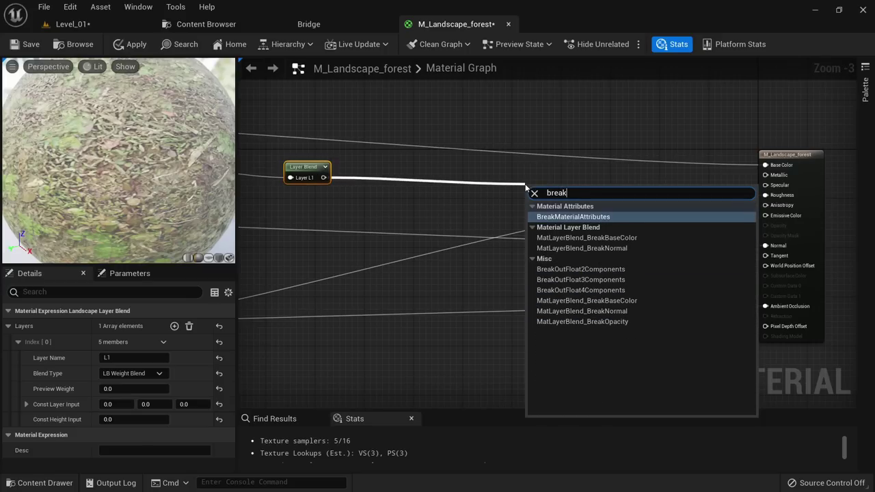
key(Return)
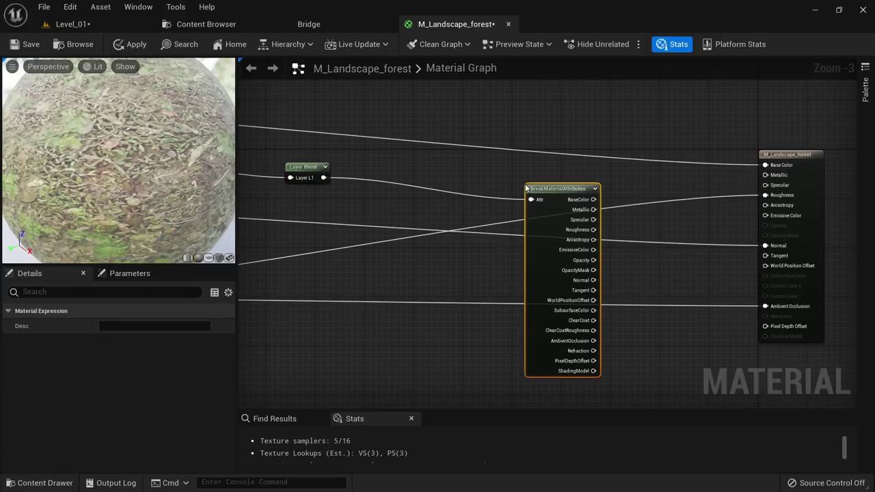
drag(594, 197, 765, 165)
drag(570, 189, 532, 143)
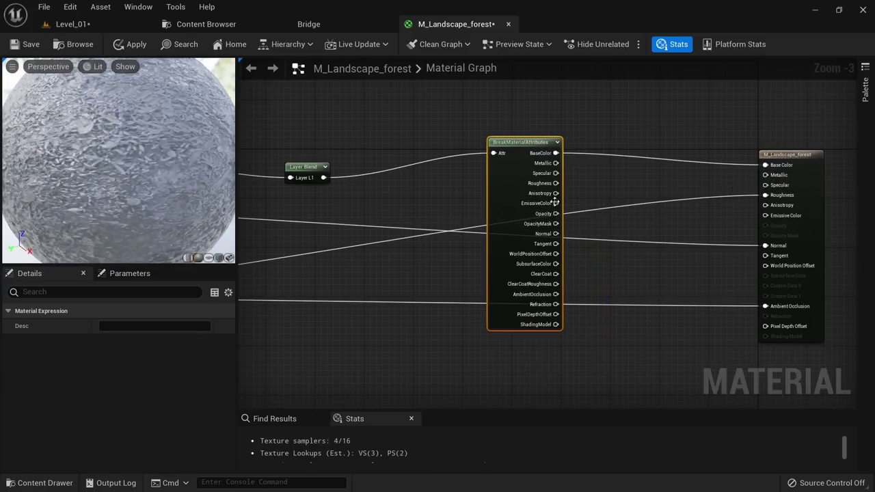
drag(556, 233, 765, 246)
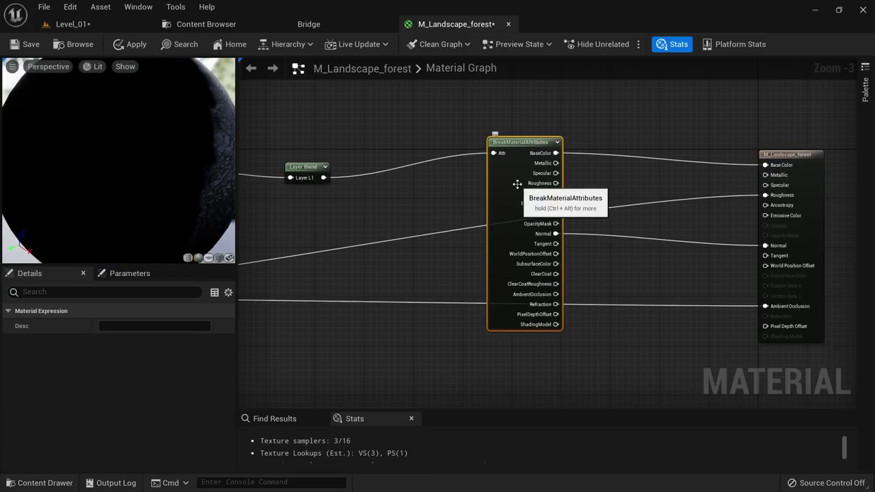
key(Delete)
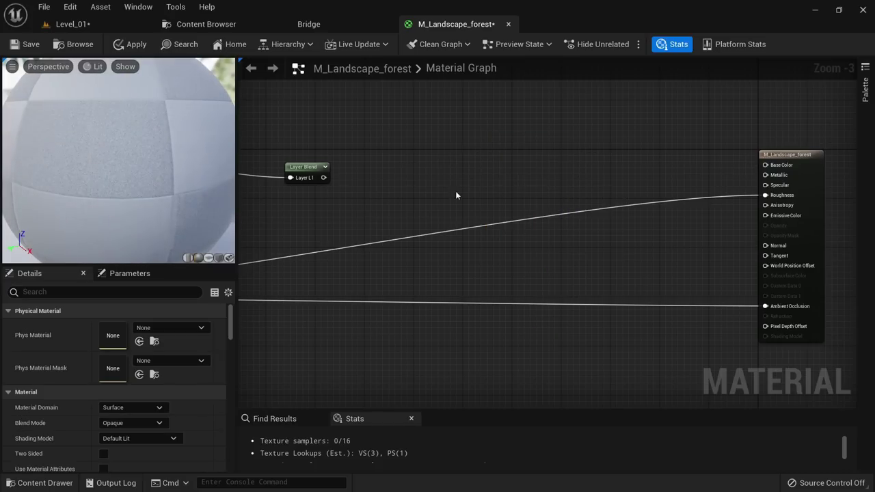
Enable Use Material Attributes for the material and move its output node closer to the Layer Blend.
scroll(74, 435, down, 1)
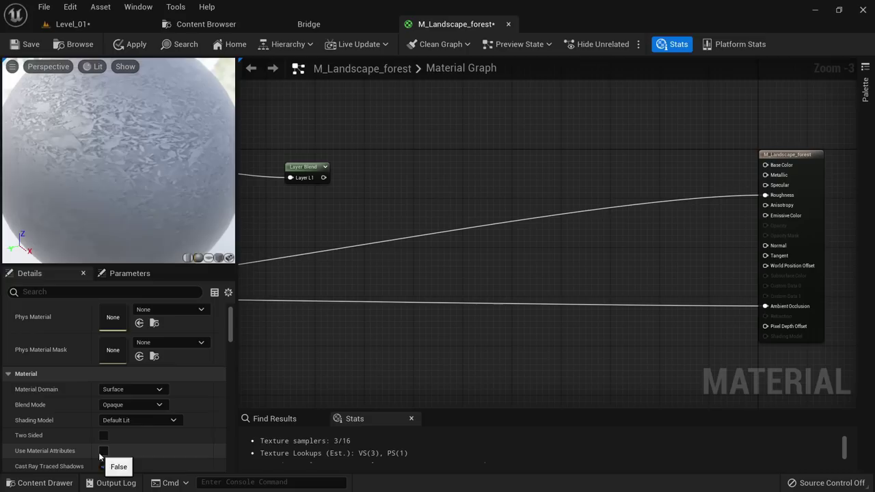
scroll(109, 383, up, 1)
scroll(94, 349, down, 1)
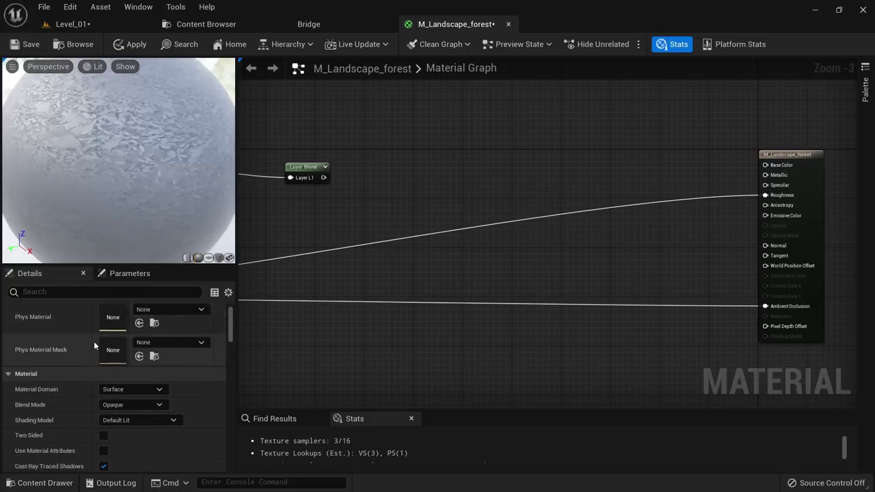
scroll(117, 347, up, 1)
scroll(129, 352, down, 3)
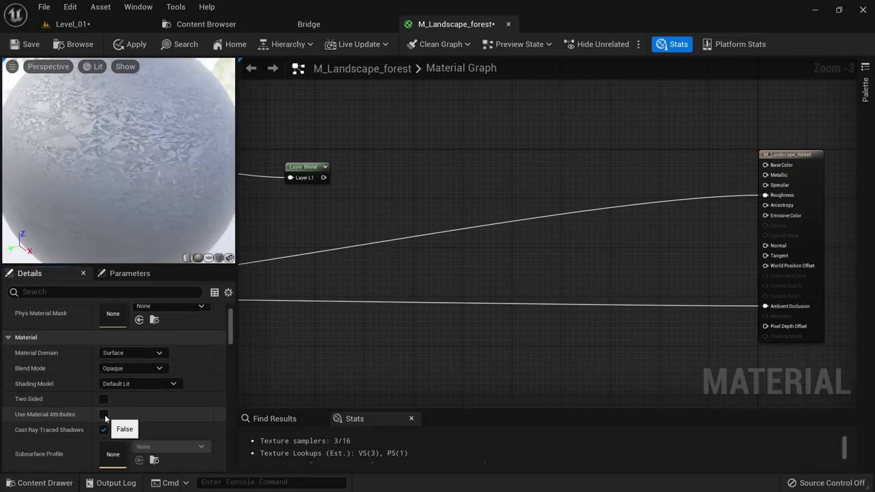
click(104, 414)
drag(802, 154, 513, 171)
scroll(335, 178, up, 3)
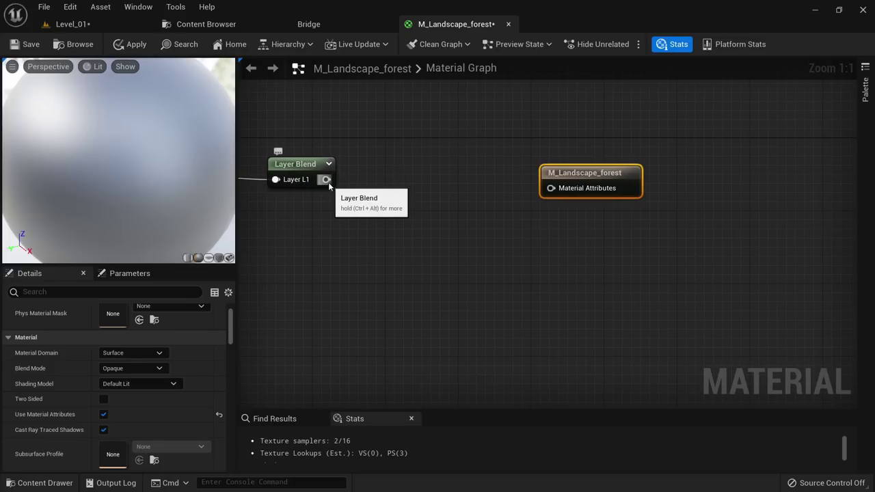
Connect the Layer Blend output to the Material Attributes input and apply the material changes.
drag(327, 180, 551, 188)
scroll(410, 268, down, 5)
scroll(508, 255, up, 1)
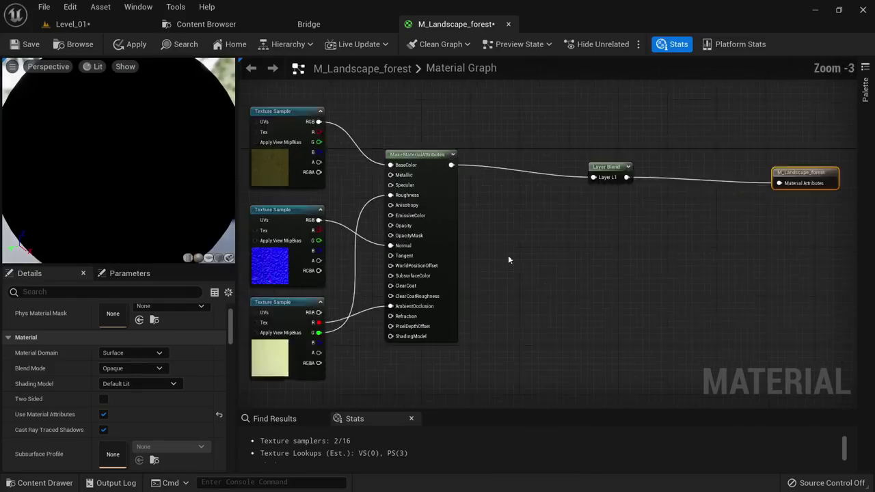
scroll(535, 239, up, 1)
scroll(535, 240, down, 1)
click(125, 43)
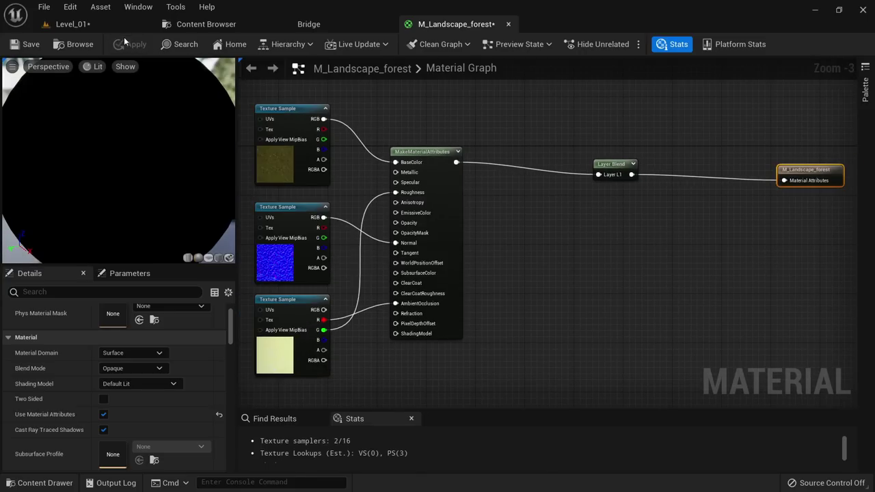
Return to Level_01, check the landscape, and save all modified files.
click(103, 23)
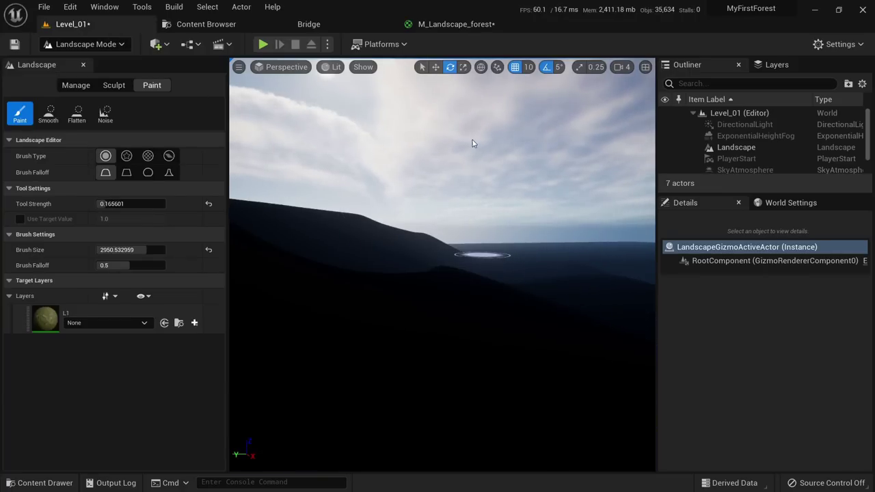
right_drag(443, 185, 472, 229)
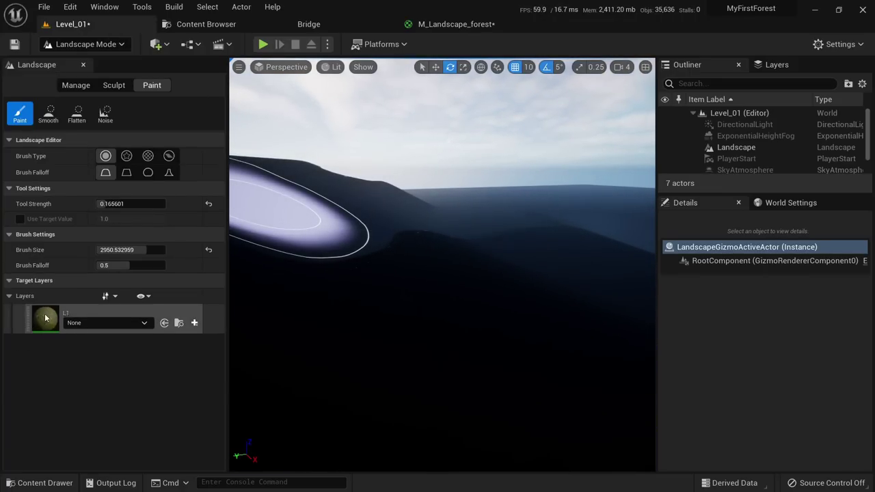
click(51, 8)
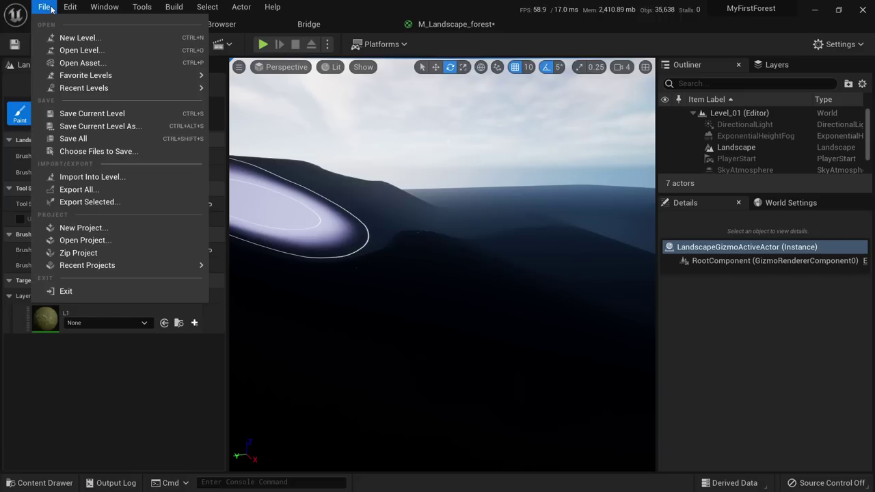
click(41, 8)
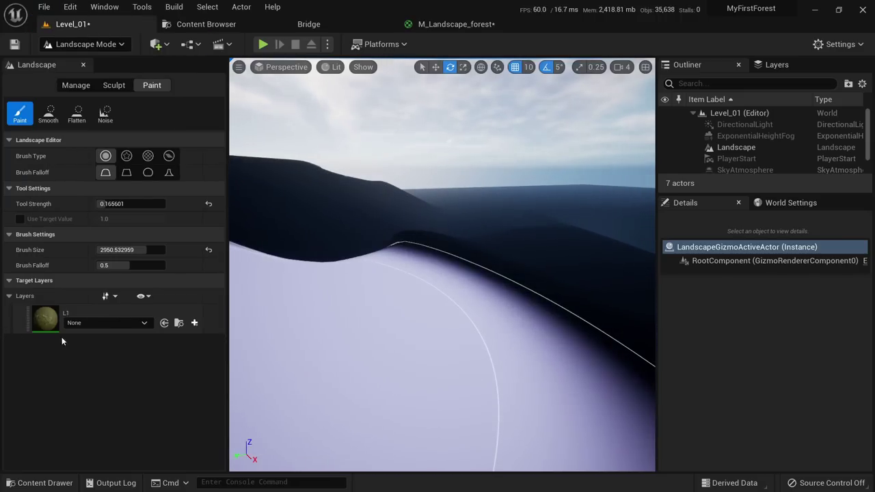
click(43, 7)
click(82, 136)
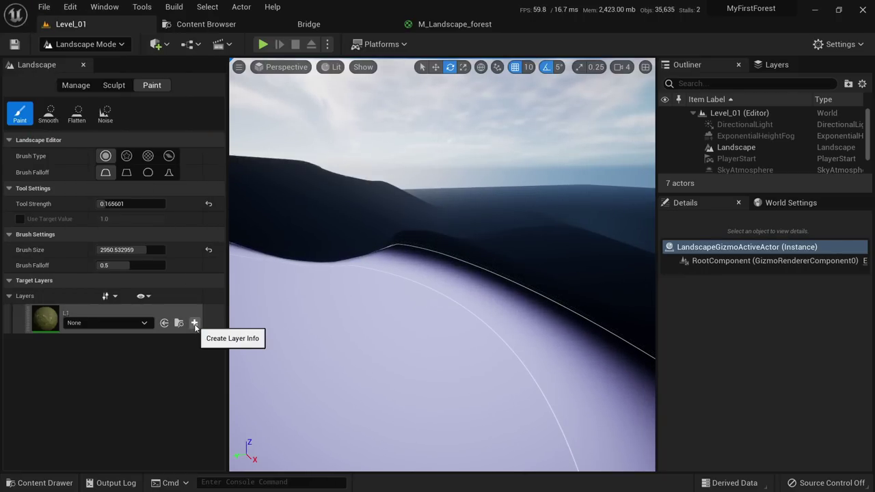
Create a weight-blended layer info for layer L1, saved as L1_LayerInfo in the Level_01_sharedassets folder.
right_drag(490, 303, 471, 317)
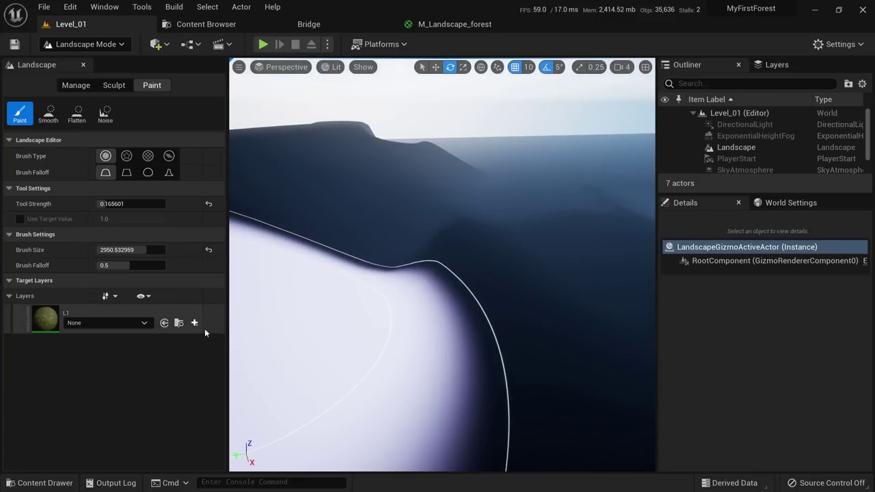
click(194, 323)
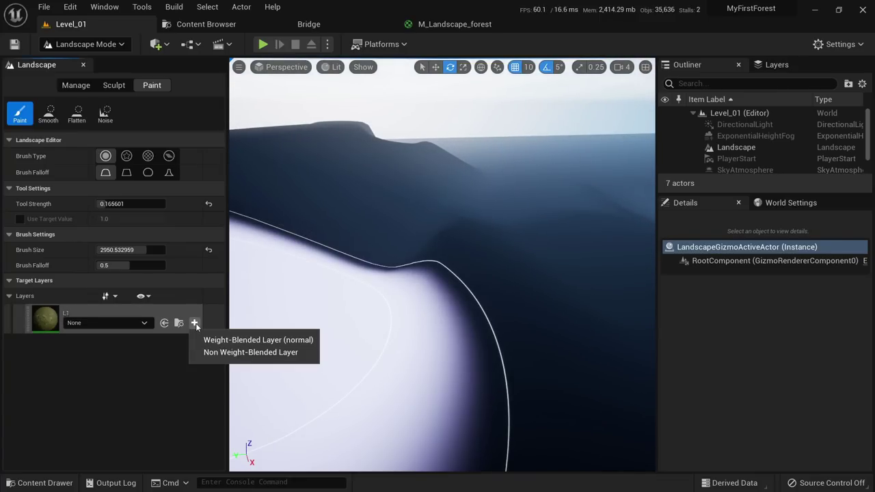
click(227, 340)
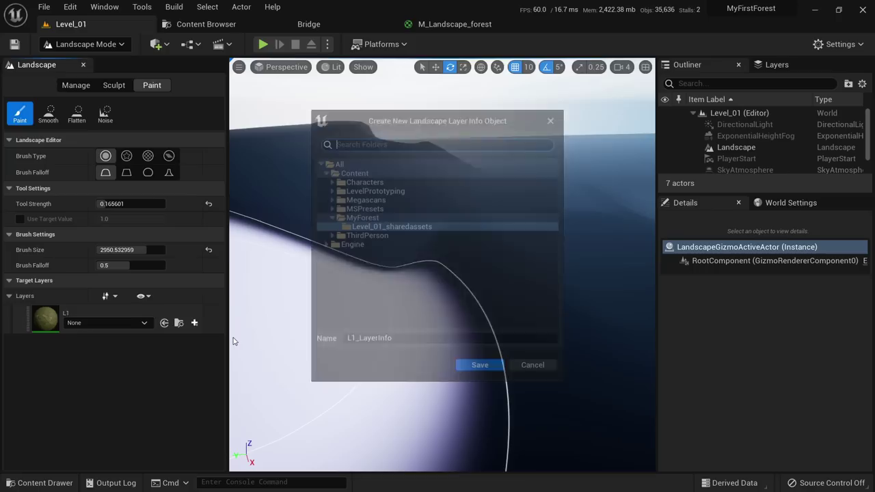
click(479, 368)
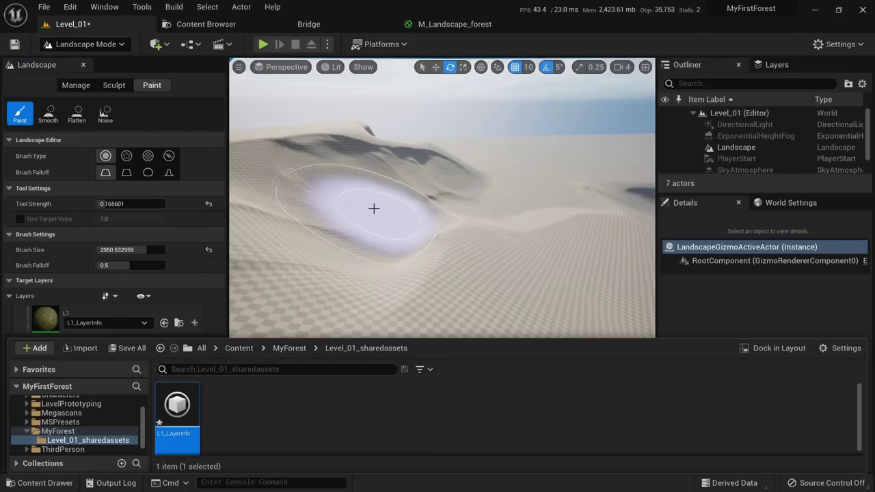
mouse_move(428, 201)
right_down()
mouse_move(423, 287)
mouse_move(396, 308)
mouse_move(540, 229)
mouse_move(417, 246)
right_up()
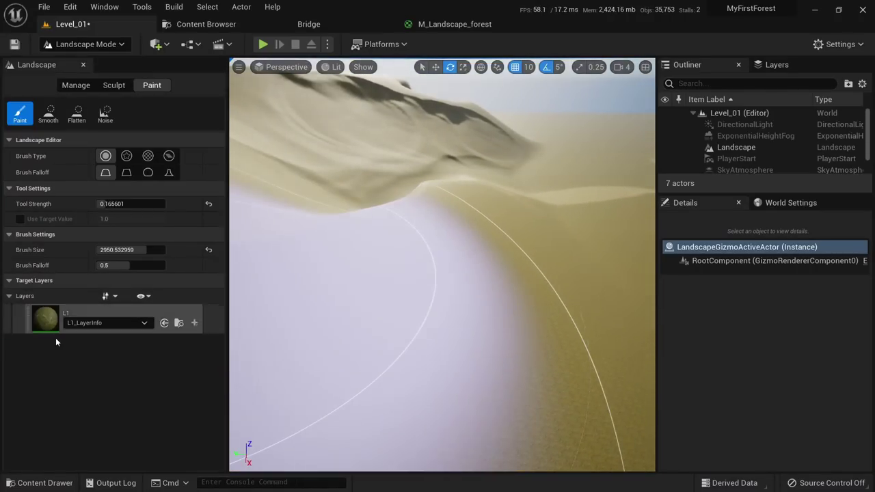
In M_Landscape_forest, set the Sampler Source of all three Texture Sample nodes to Shared: Wrap.
click(454, 24)
right_drag(497, 174, 666, 211)
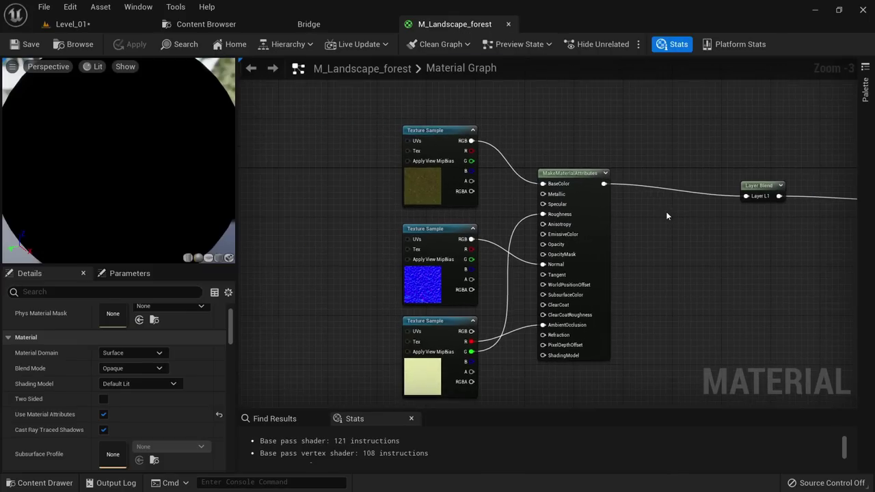
scroll(634, 284, down, 4)
scroll(582, 198, up, 5)
drag(634, 284, 481, 178)
scroll(483, 179, down, 4)
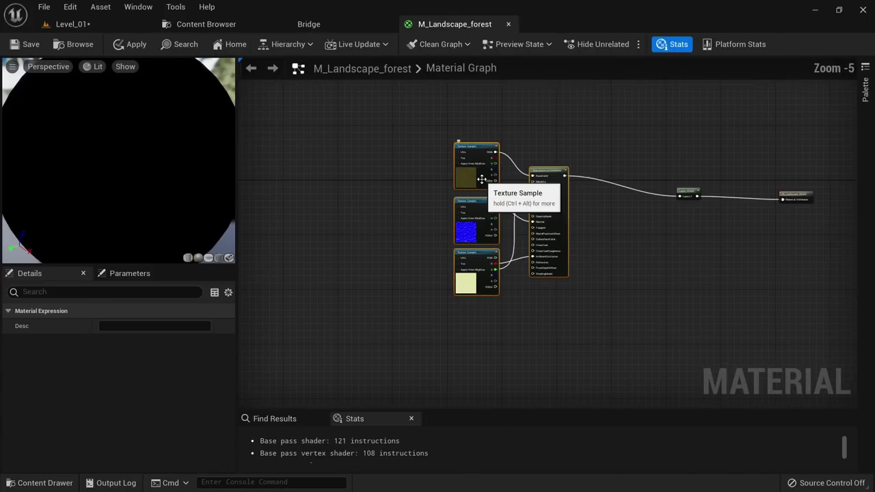
scroll(459, 228, up, 4)
drag(396, 115, 493, 351)
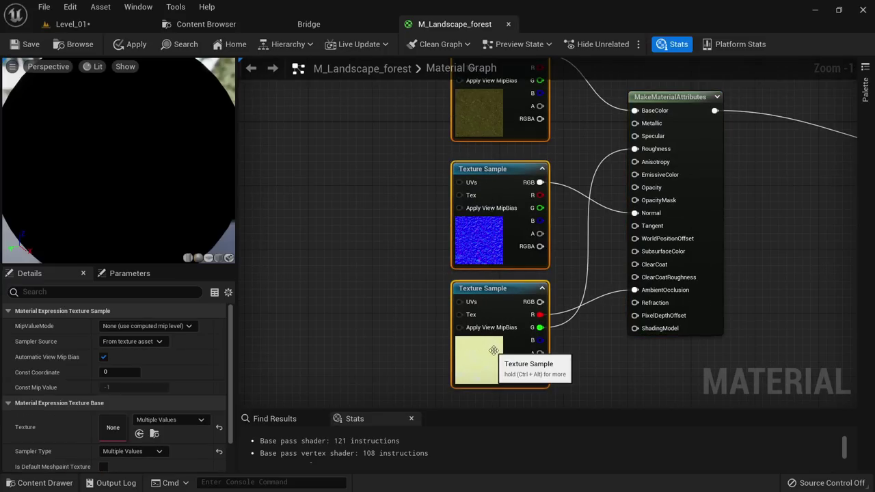
click(131, 340)
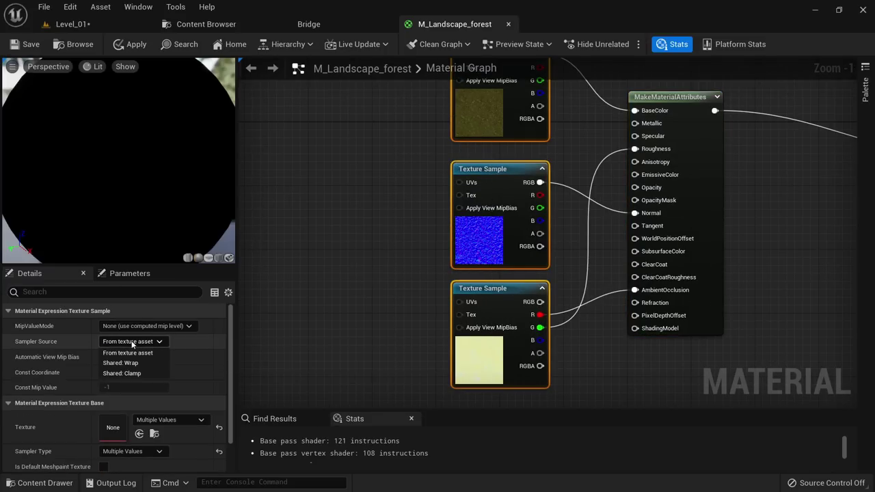
click(131, 341)
click(131, 341)
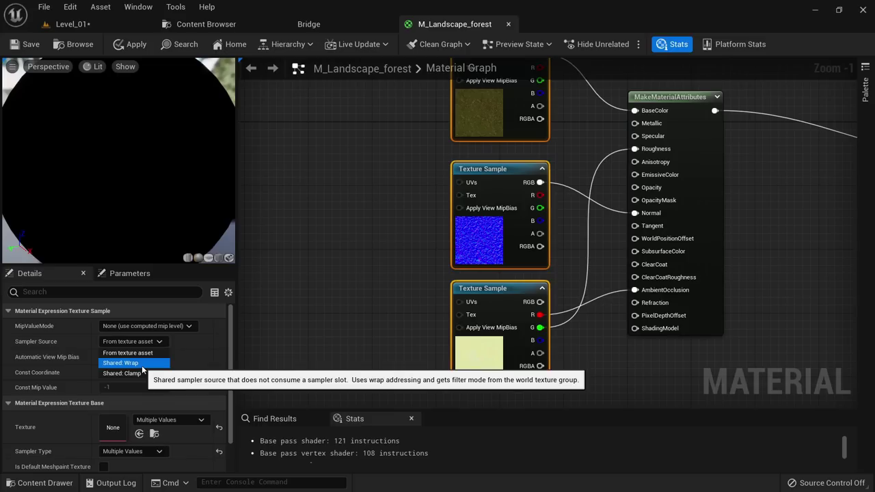
click(141, 364)
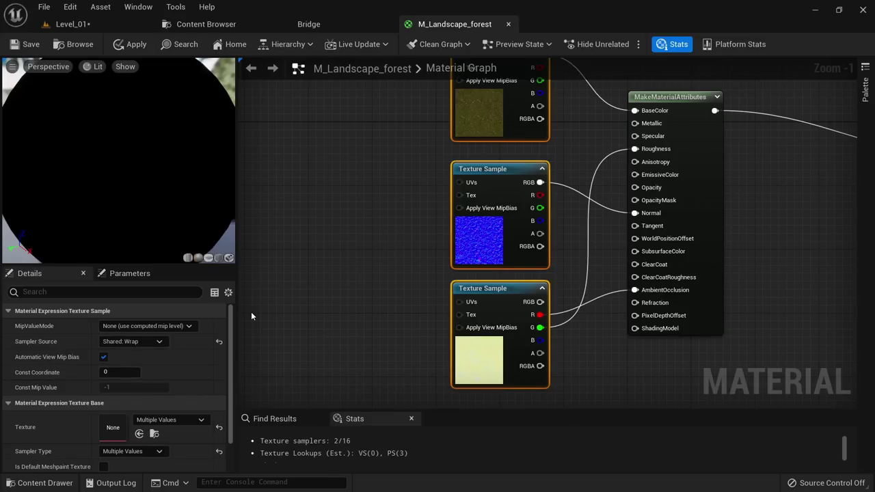
click(342, 231)
Shift the normal and mask Texture Sample nodes slightly up to tidy the column.
scroll(490, 179, up, 1)
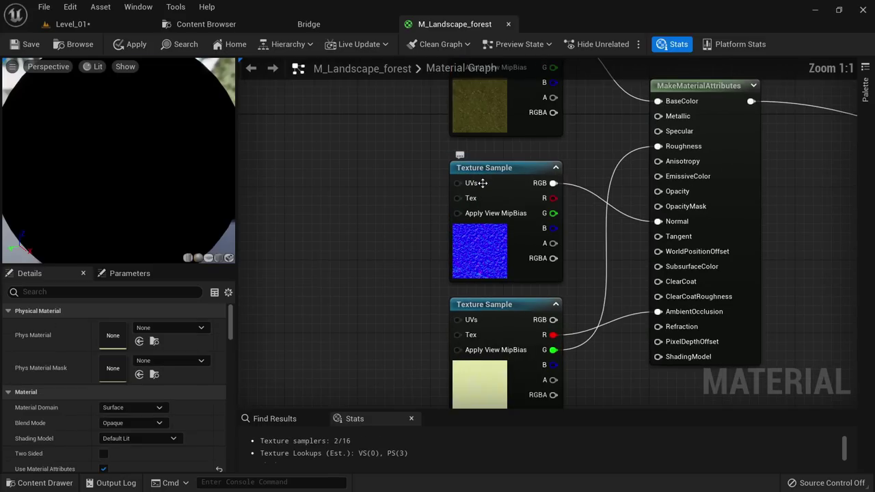
click(490, 174)
drag(491, 176, 490, 167)
drag(522, 330, 522, 320)
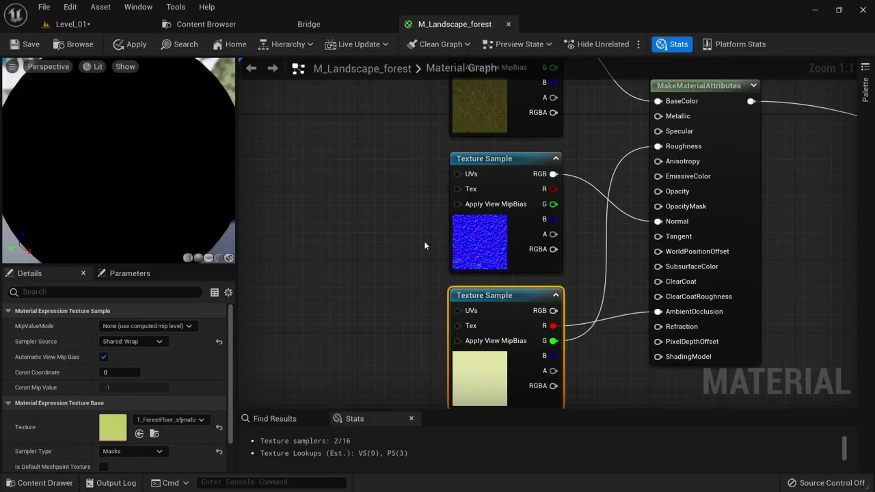
Recheck the Shared: Wrap sampler source of the three Texture Samples and mark the texture samplers statistic in a temporary screen capture.
scroll(426, 226, down, 1)
drag(406, 124, 503, 318)
click(140, 343)
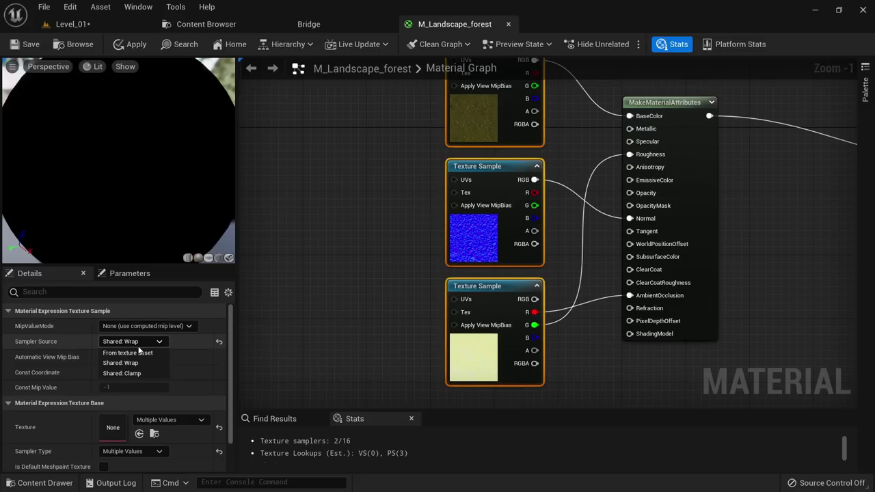
key(Print)
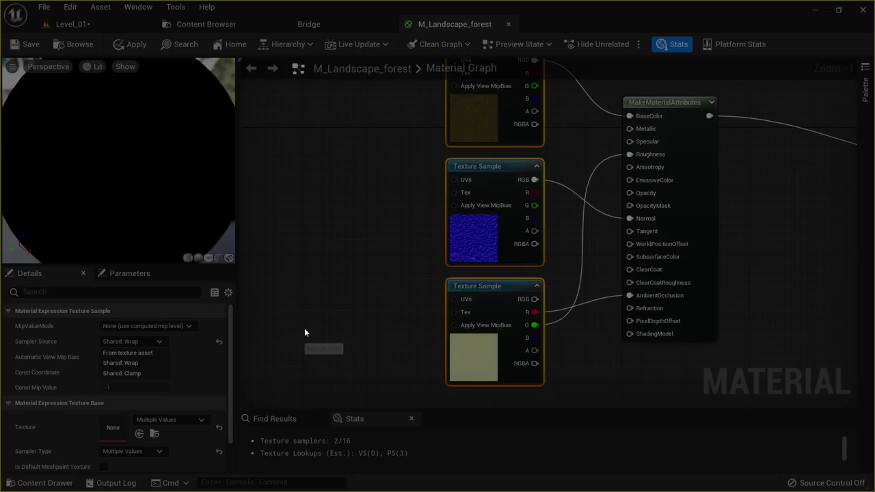
drag(242, 370, 477, 470)
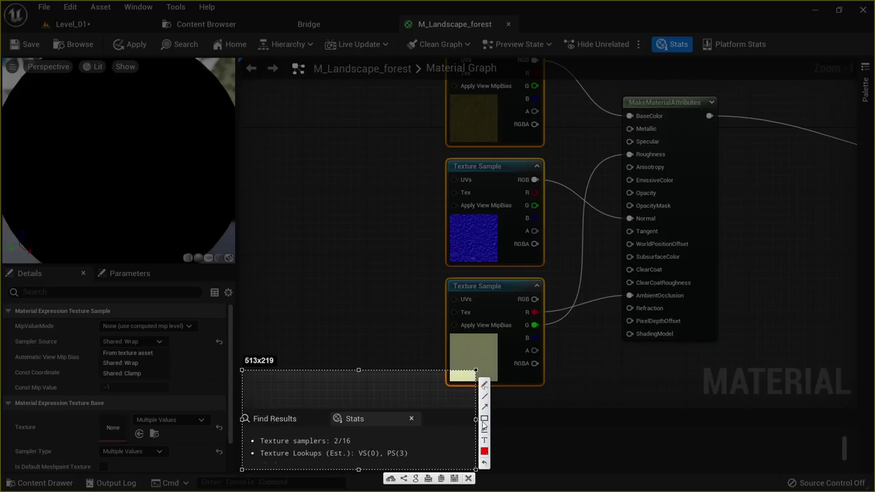
drag(378, 434, 264, 446)
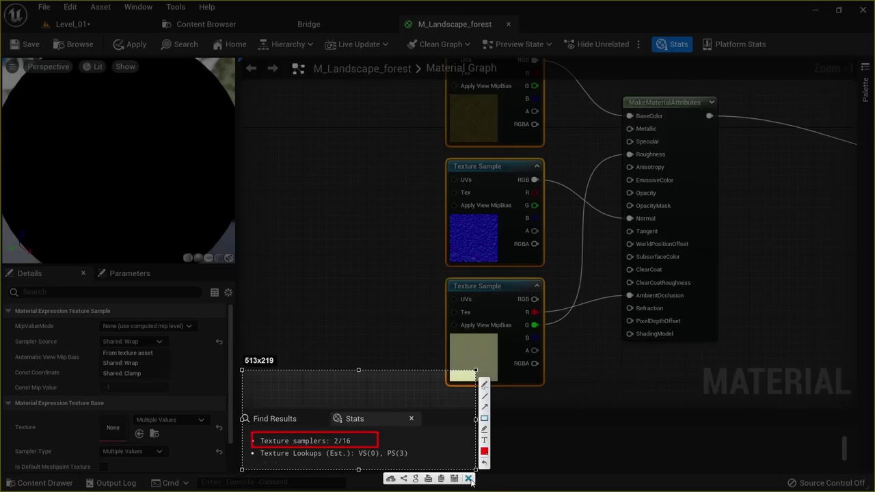
click(469, 479)
click(133, 341)
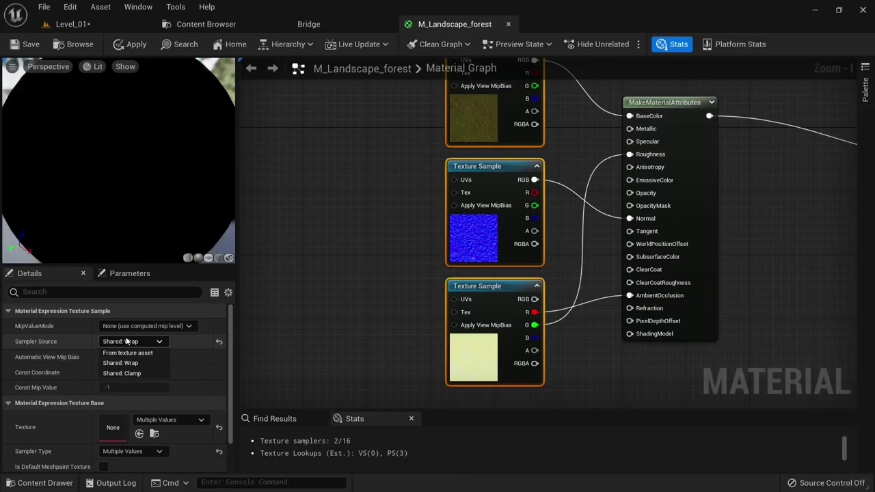
click(136, 362)
Move the three Texture Sample nodes and the MakeMaterialAttributes node together, slightly up and farther away from the Layer Blend.
scroll(405, 212, down, 5)
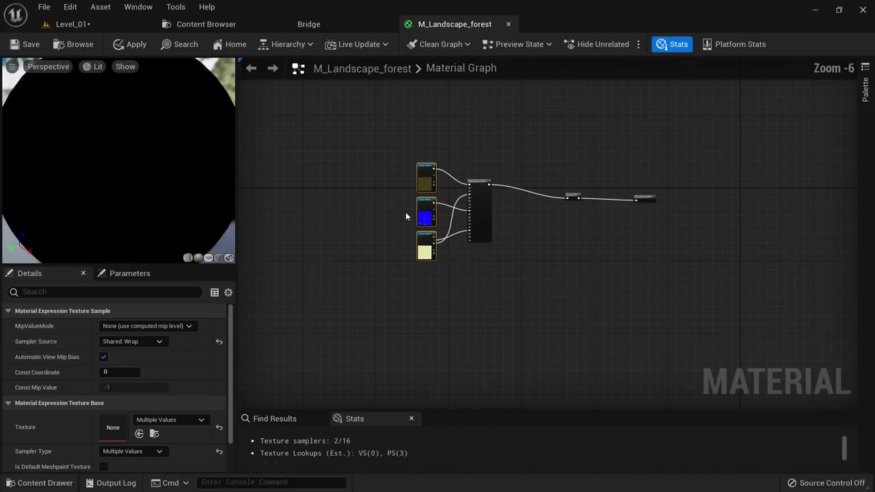
scroll(397, 203, up, 4)
scroll(362, 171, down, 2)
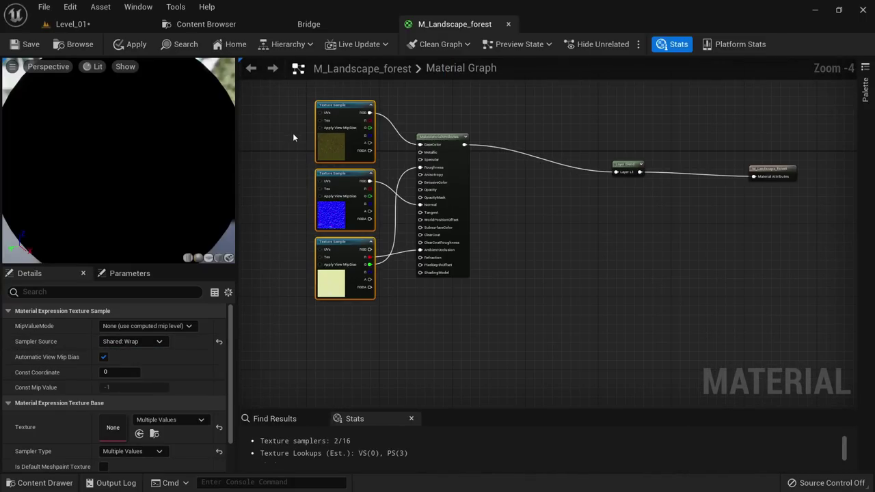
ctrl+click(456, 231)
drag(455, 231, 419, 213)
right_drag(419, 213, 522, 256)
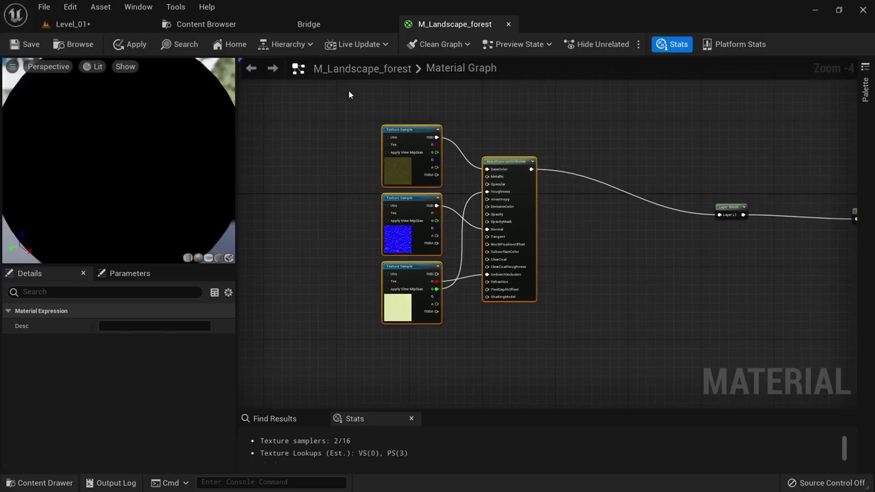
Add the three textures from the Megascans Surfaces folder Forest_Floor_vmhkbcug to the M_Landscape_forest graph.
click(215, 25)
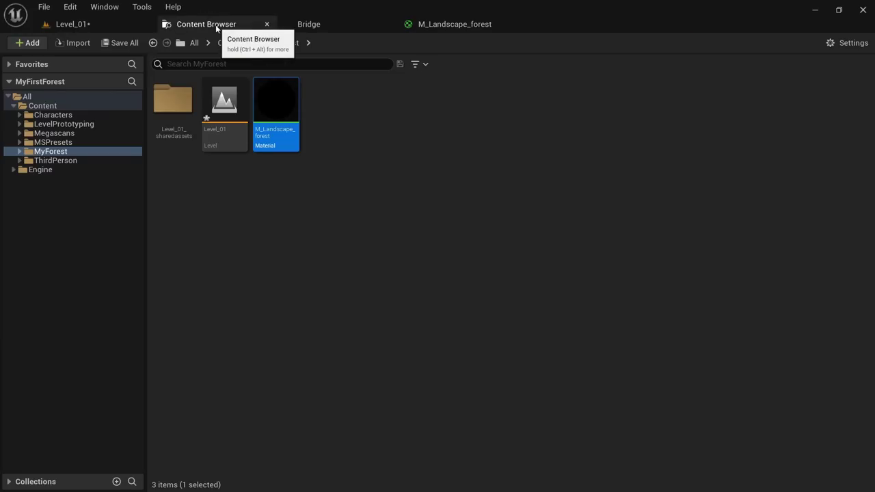
double_click(69, 134)
double_click(65, 142)
click(116, 151)
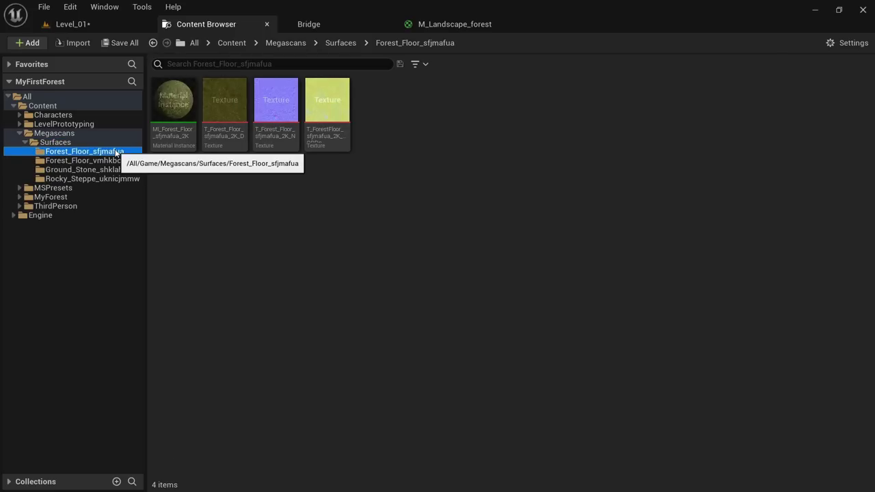
click(110, 161)
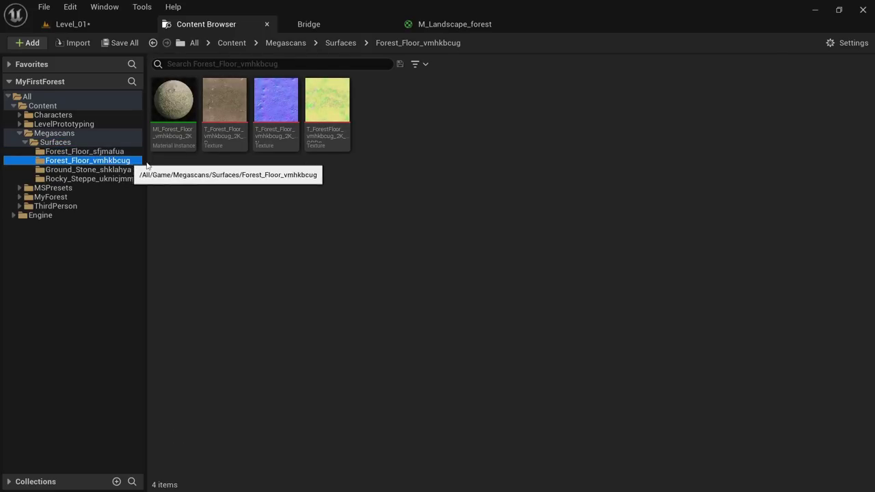
click(225, 137)
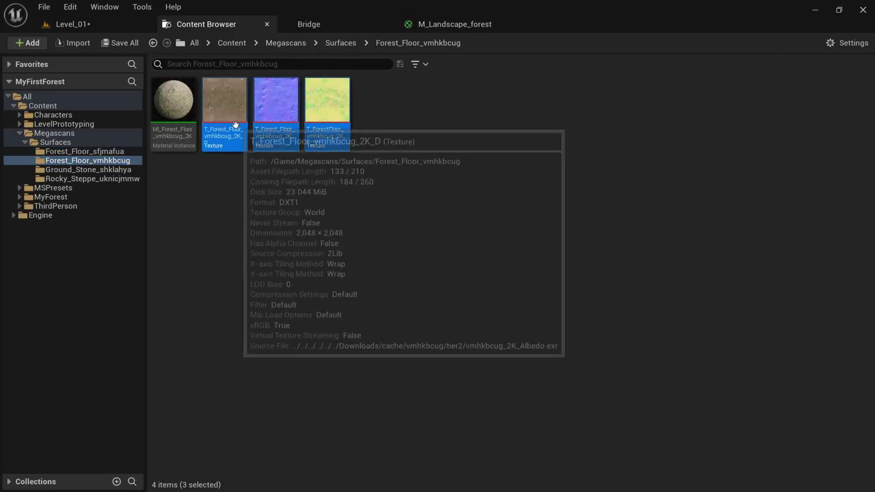
drag(231, 123, 487, 352)
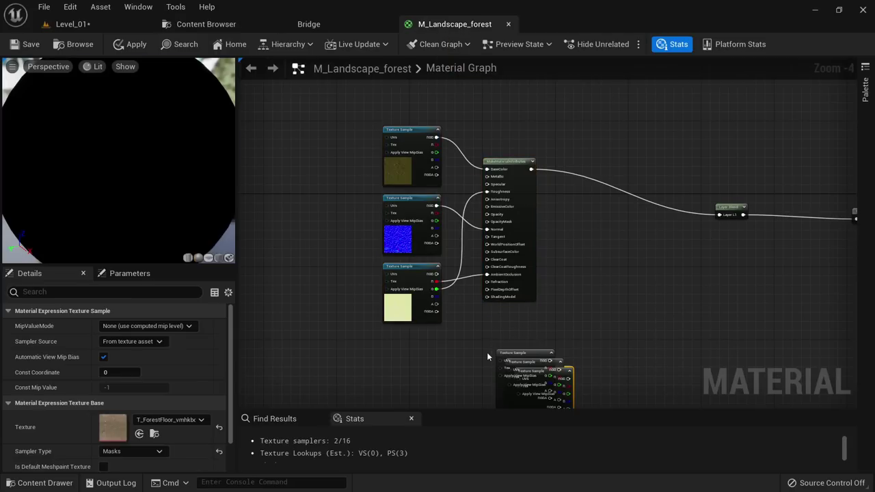
Spread the three overlapping new Texture Sample nodes into a vertical column below the first texture group.
right_drag(486, 352, 492, 169)
drag(560, 245, 425, 324)
click(428, 246)
scroll(424, 246, up, 3)
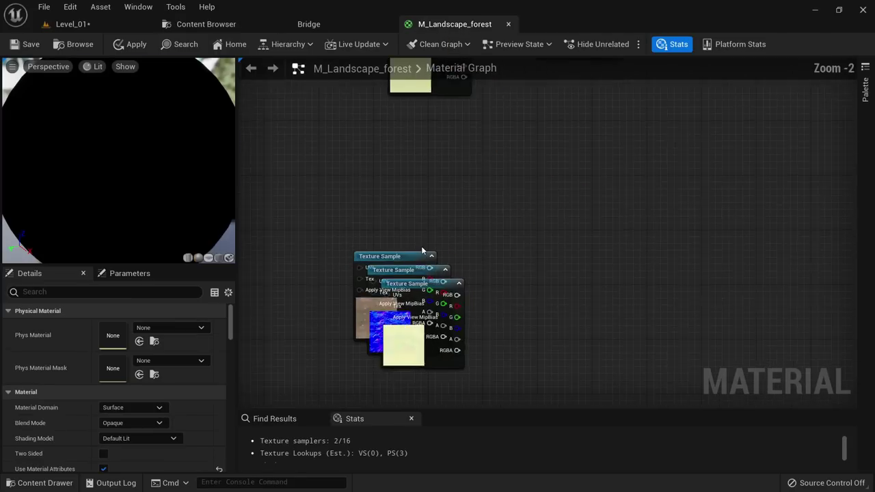
drag(408, 262, 437, 134)
drag(446, 329, 583, 352)
drag(388, 374, 416, 323)
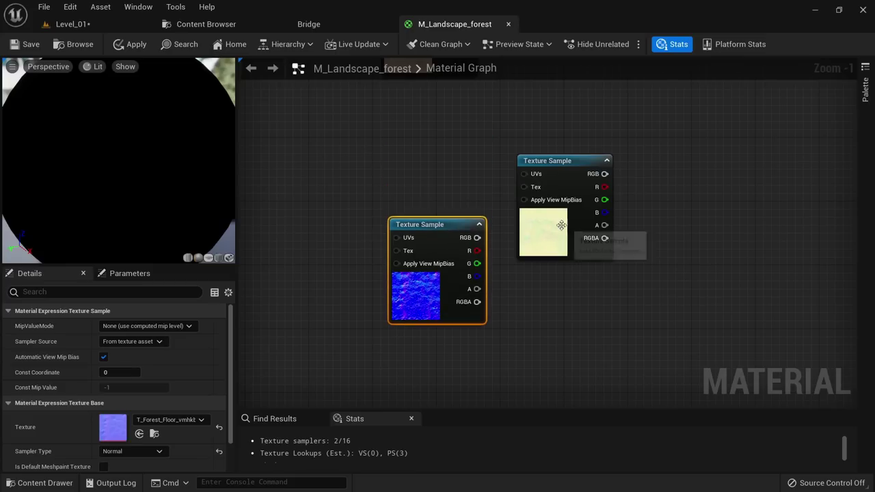
drag(563, 232, 428, 176)
drag(437, 313, 429, 313)
right_drag(513, 186, 467, 312)
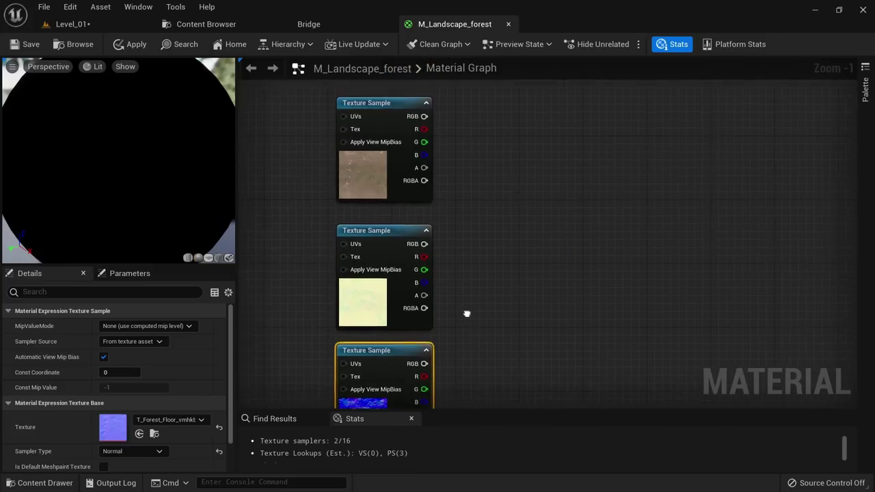
Duplicate the MakeMaterialAttributes node and place the copy beside the new Texture Sample column.
scroll(466, 312, down, 2)
right_drag(504, 168, 448, 372)
click(491, 183)
right_drag(519, 342, 499, 130)
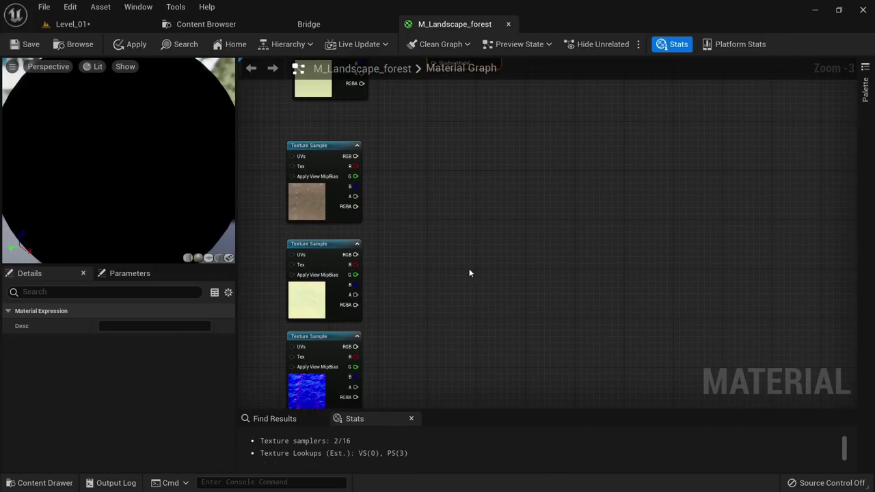
key(ctrl+v)
drag(528, 288, 489, 226)
right_drag(341, 294, 429, 193)
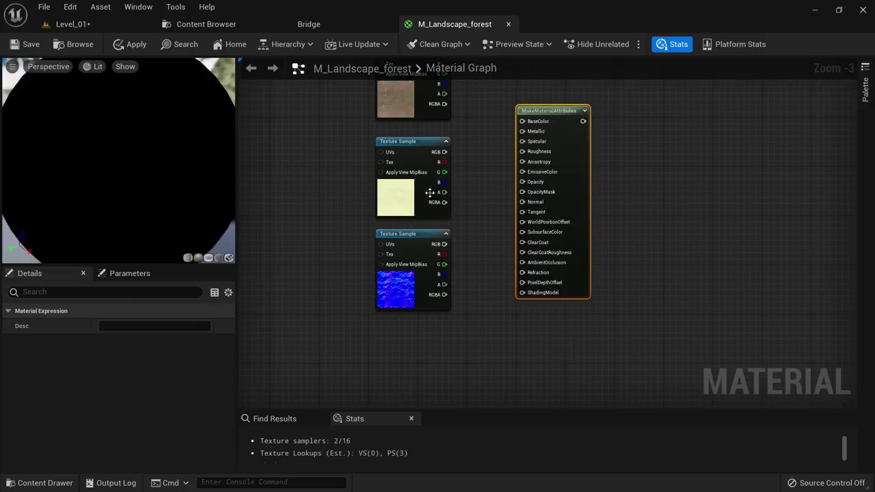
Reorder the new column so the normal Texture Sample sits in the middle and the mask one at the end.
drag(429, 192, 361, 291)
drag(425, 276, 425, 190)
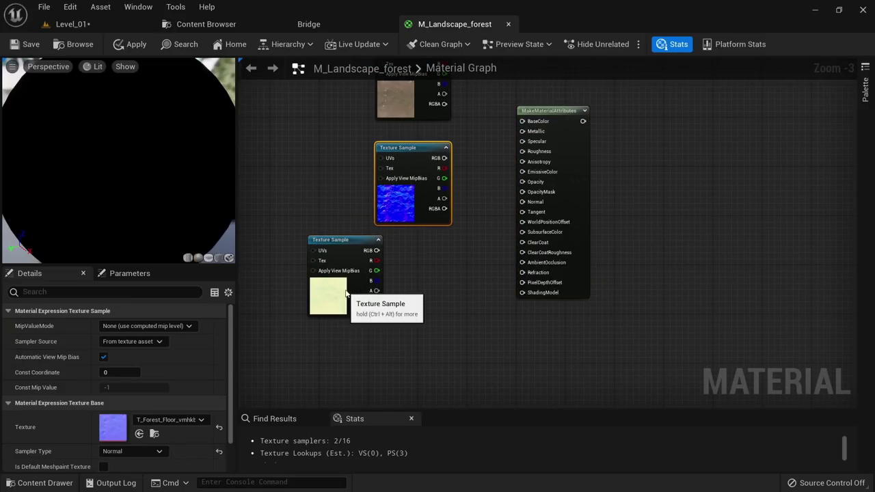
drag(346, 294, 419, 289)
Connect the new samples to the copied MakeMaterialAttributes: albedo RGB to BaseColor, normal RGB to Normal, mask R to AmbientOcclusion and G to Roughness.
scroll(398, 182, up, 3)
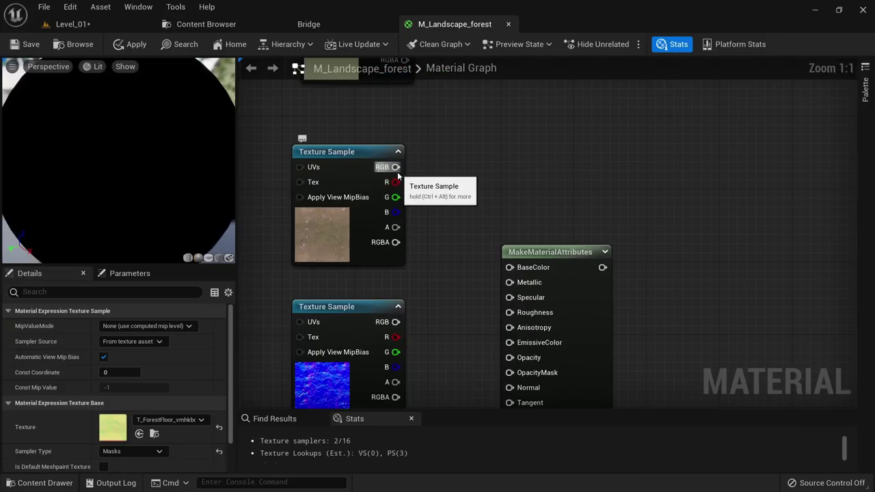
drag(396, 167, 504, 265)
right_drag(412, 369, 385, 264)
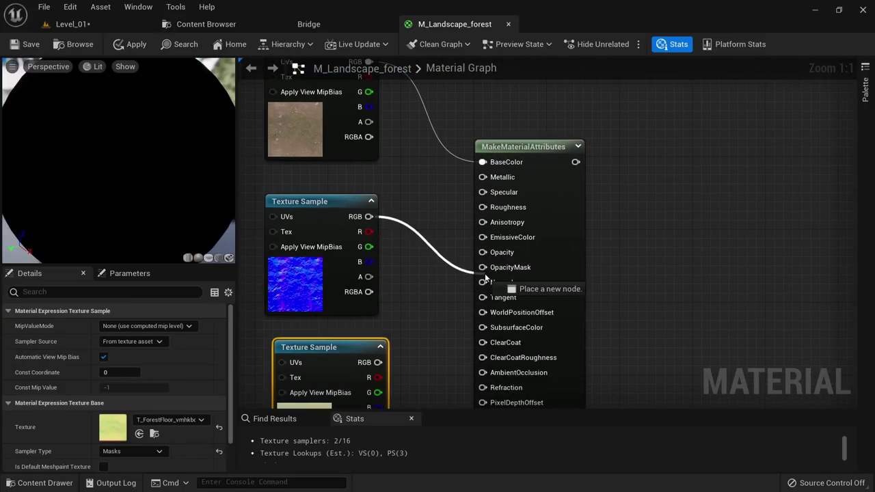
right_drag(379, 361, 373, 253)
drag(377, 269, 475, 265)
drag(375, 284, 478, 222)
Move the Layer Blend node down and closer to the two MakeMaterialAttributes nodes.
scroll(631, 130, down, 4)
right_drag(636, 121, 428, 314)
scroll(549, 147, up, 4)
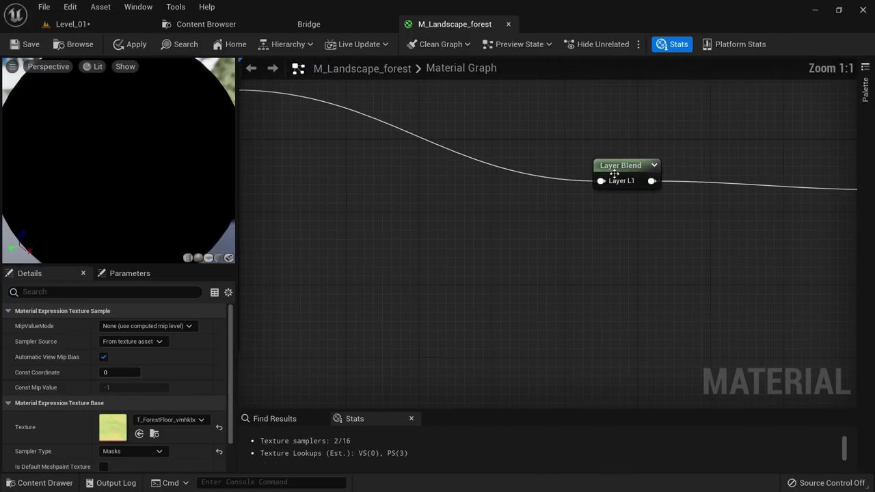
drag(613, 172, 481, 246)
right_drag(395, 312, 483, 305)
scroll(579, 261, down, 5)
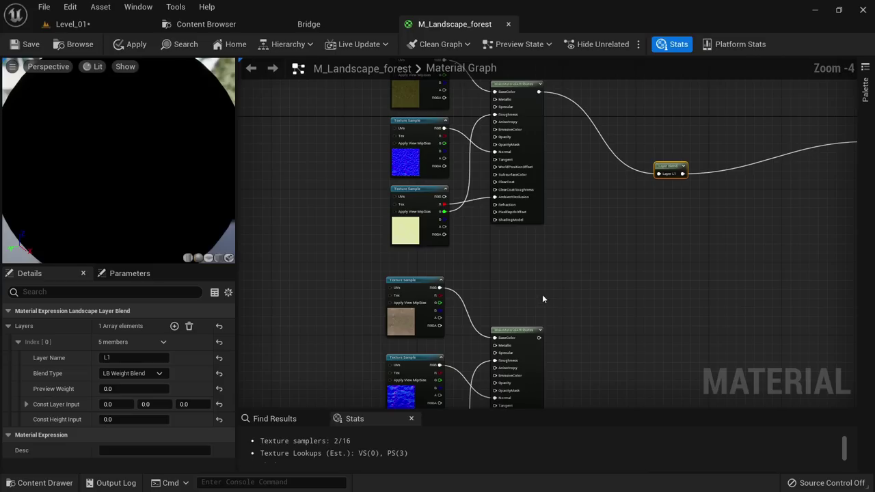
Add a second layer named L2 to the Layer Blend and connect the second MakeMaterialAttributes output to it.
right_drag(542, 298, 559, 210)
scroll(496, 298, up, 5)
scroll(551, 271, down, 2)
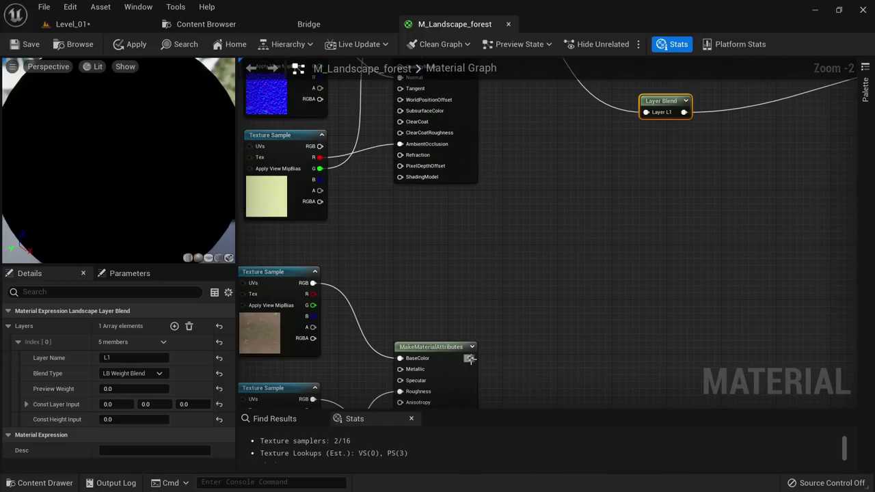
drag(470, 358, 614, 164)
click(528, 187)
click(175, 326)
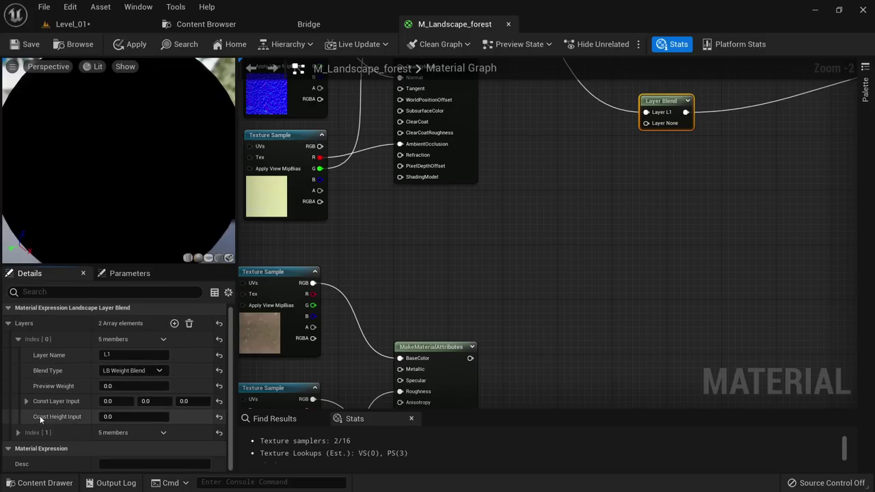
scroll(146, 409, down, 2)
click(145, 410)
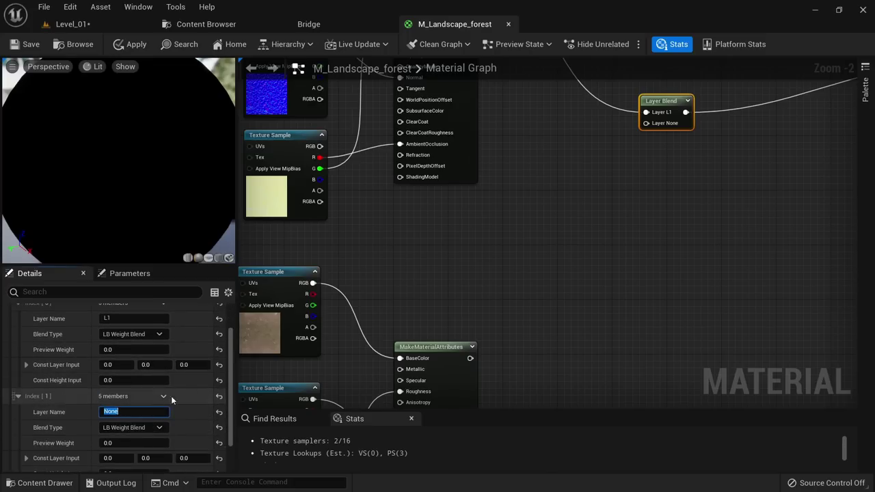
text(L2)
key(Return)
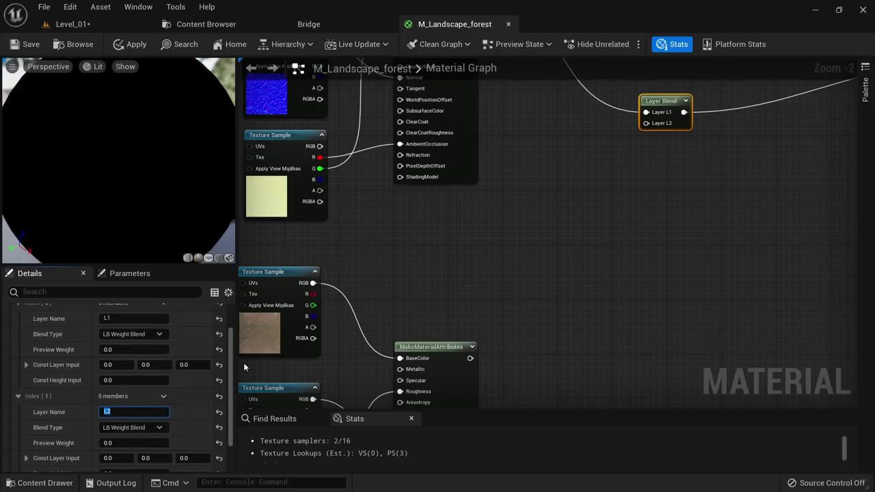
drag(469, 358, 646, 123)
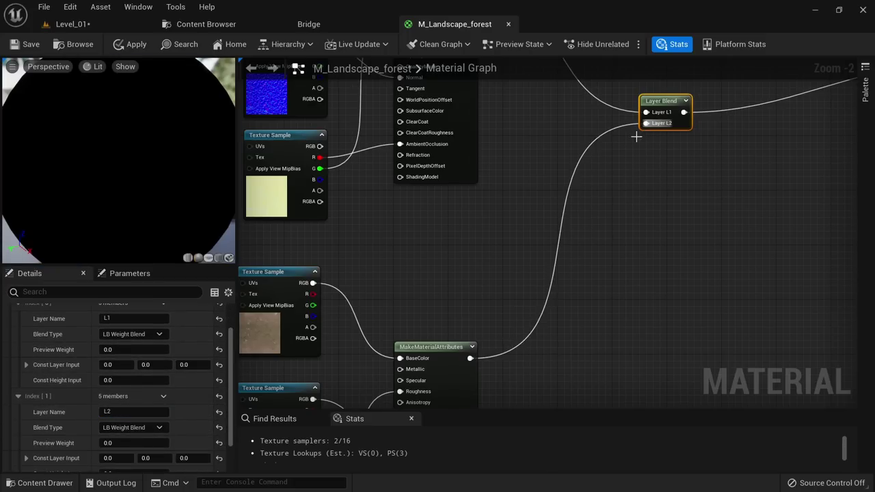
Set the Sampler Source of the three new Texture Sample nodes to Shared: Wrap and apply the material changes.
scroll(687, 112, down, 2)
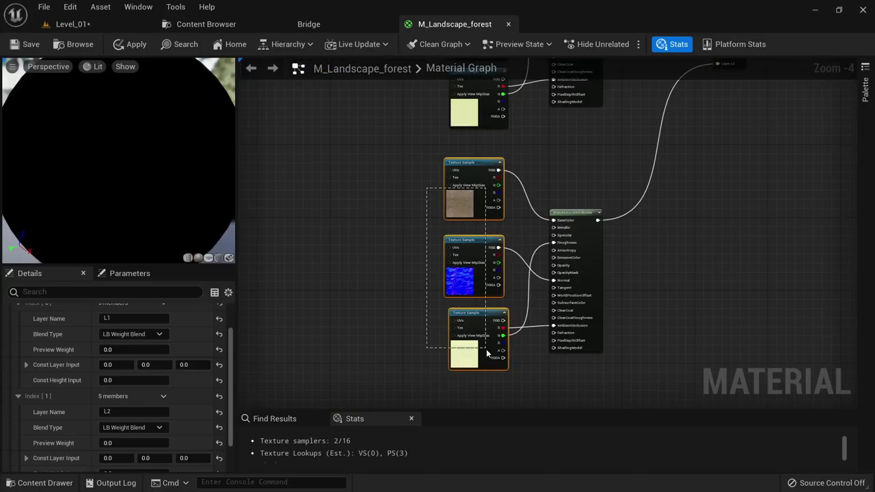
drag(486, 348, 485, 349)
scroll(209, 324, up, 2)
click(131, 341)
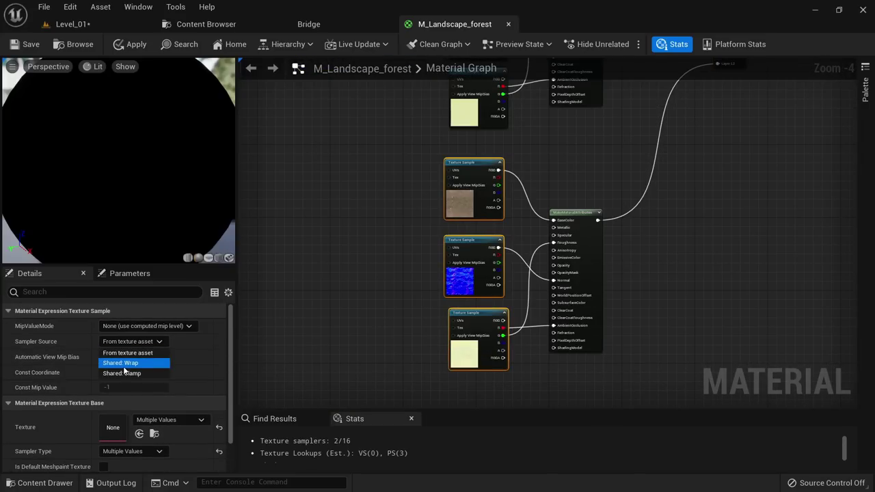
click(124, 367)
right_drag(507, 227, 269, 361)
scroll(475, 171, up, 3)
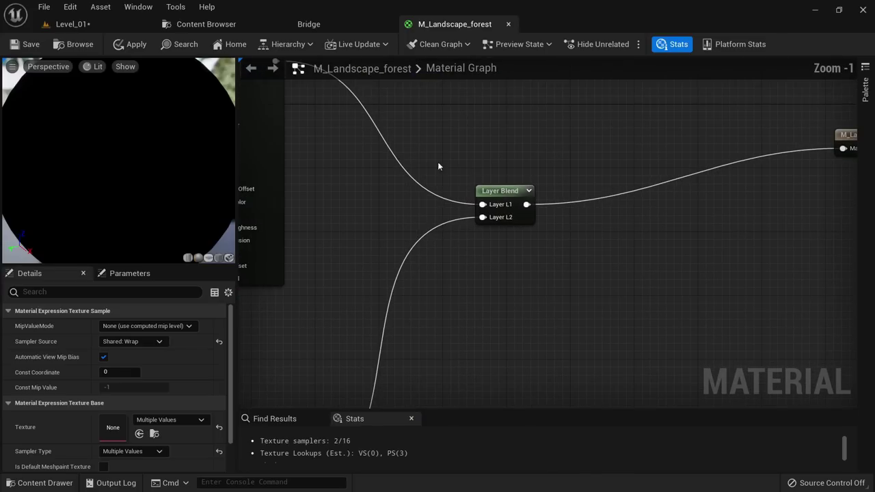
click(144, 46)
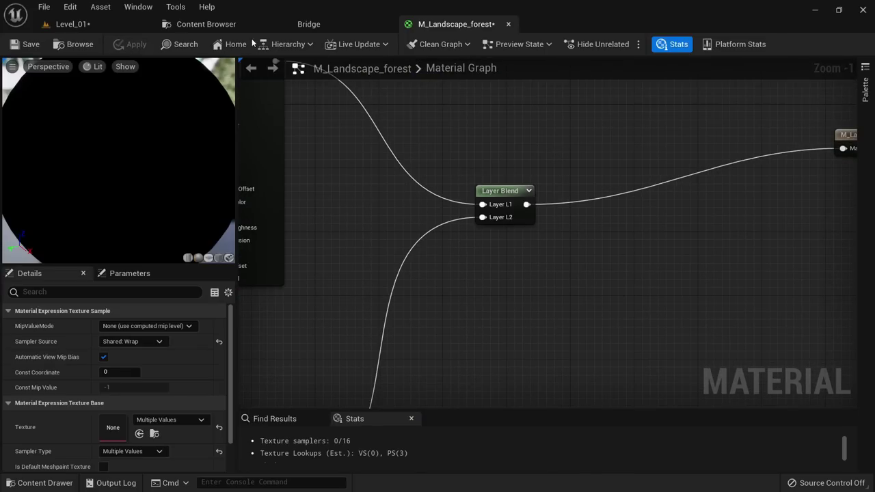
In Level_01, create a weight-blended layer info for layer L2, saved as L2_LayerInfo in the Level_01_sharedassets folder.
click(309, 24)
click(106, 23)
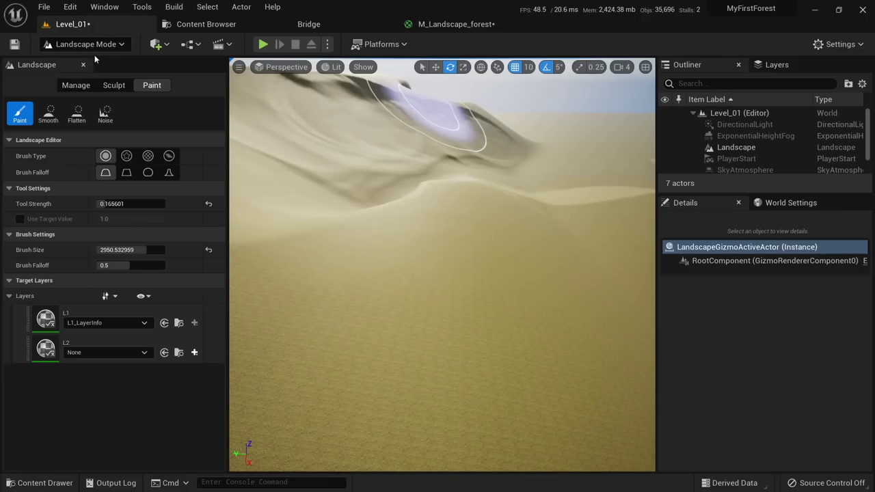
click(195, 353)
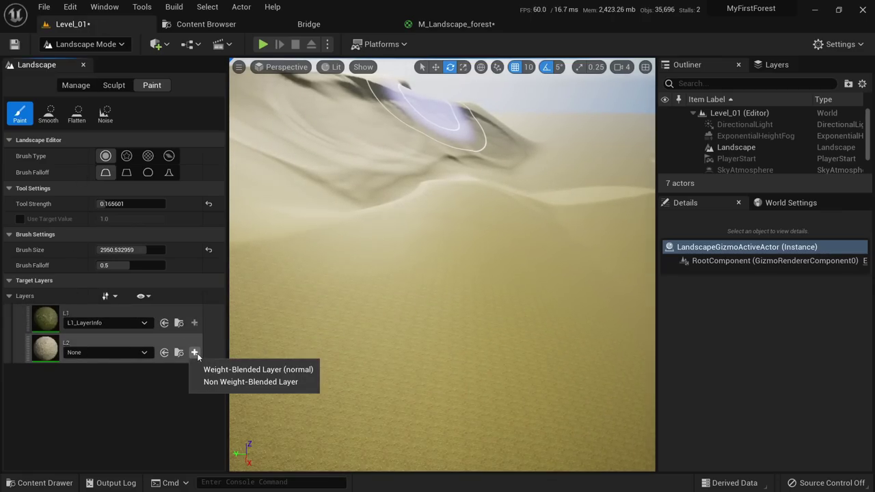
click(206, 367)
click(478, 370)
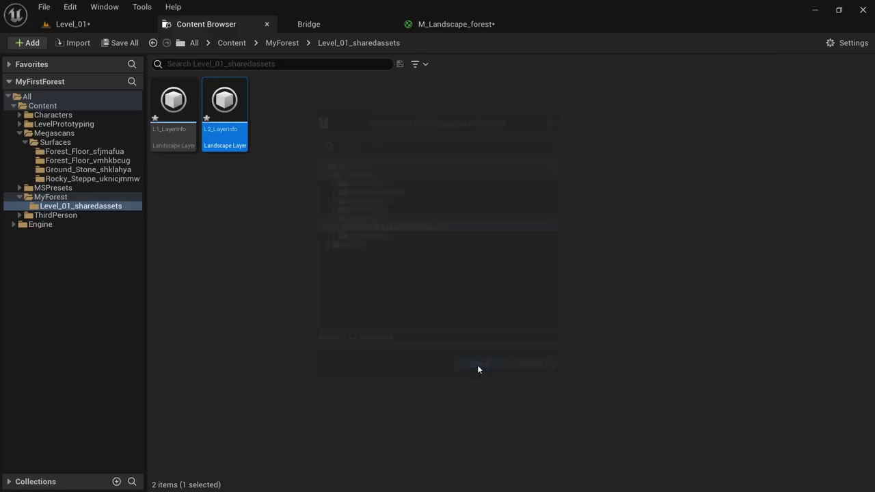
Save all modified assets, including both layer infos, Level_01 and M_Landscape_forest, and return to Level_01.
click(125, 43)
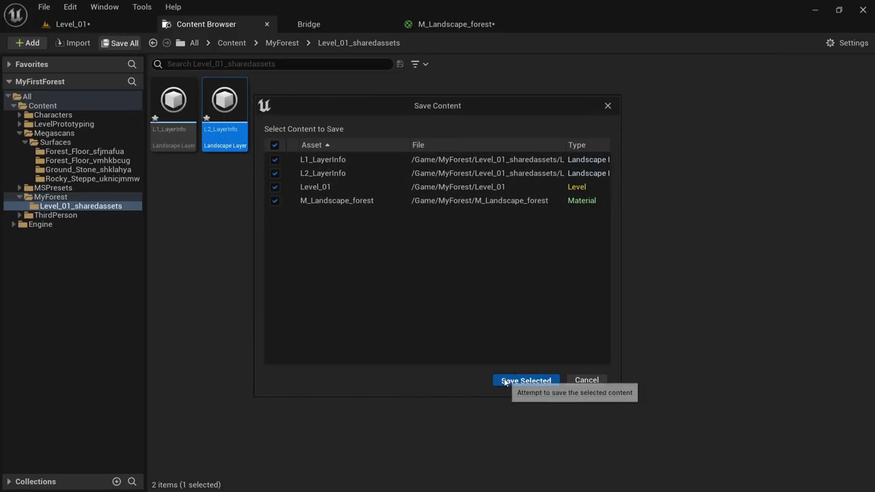
click(516, 378)
click(57, 26)
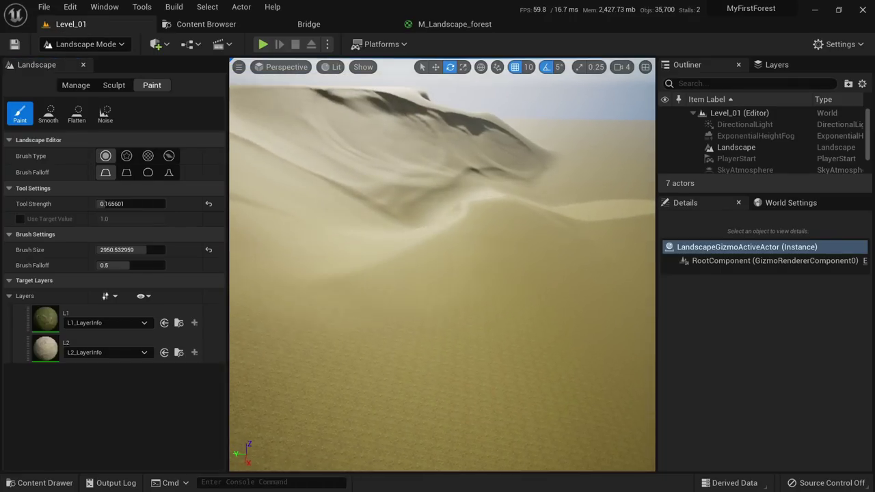
Set the paint tool strength to 1.0 and the brush size to about 734, and paint layer L2 over the dune hollow and crest.
drag(130, 250, 106, 250)
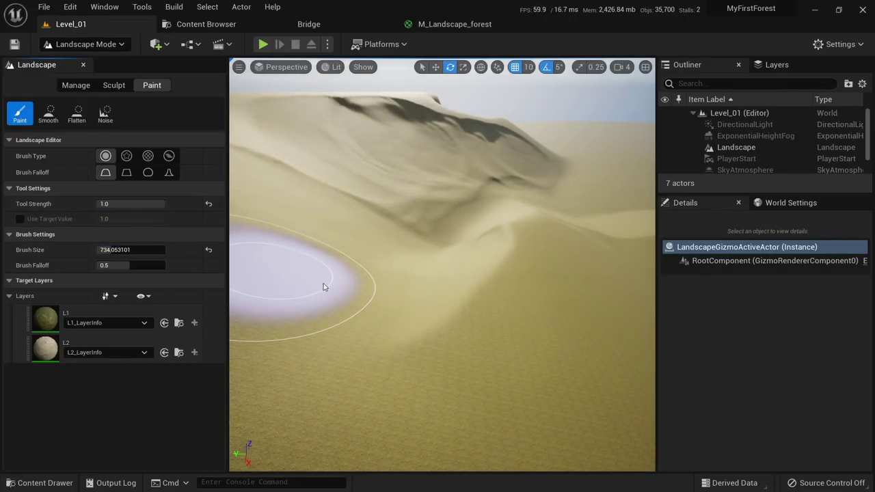
right_drag(325, 287, 334, 335)
mouse_move(373, 332)
mouse_down()
mouse_move(418, 322)
mouse_move(469, 220)
mouse_move(378, 323)
mouse_move(453, 195)
mouse_move(426, 293)
mouse_move(318, 388)
mouse_up()
click(68, 345)
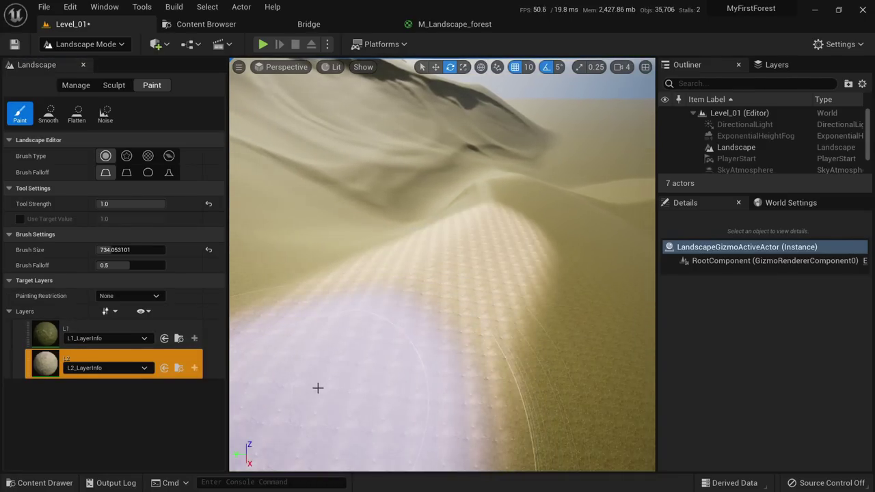
mouse_move(318, 388)
right_down()
mouse_move(342, 362)
mouse_move(342, 451)
mouse_move(308, 403)
mouse_move(225, 403)
right_up()
drag(328, 373, 377, 212)
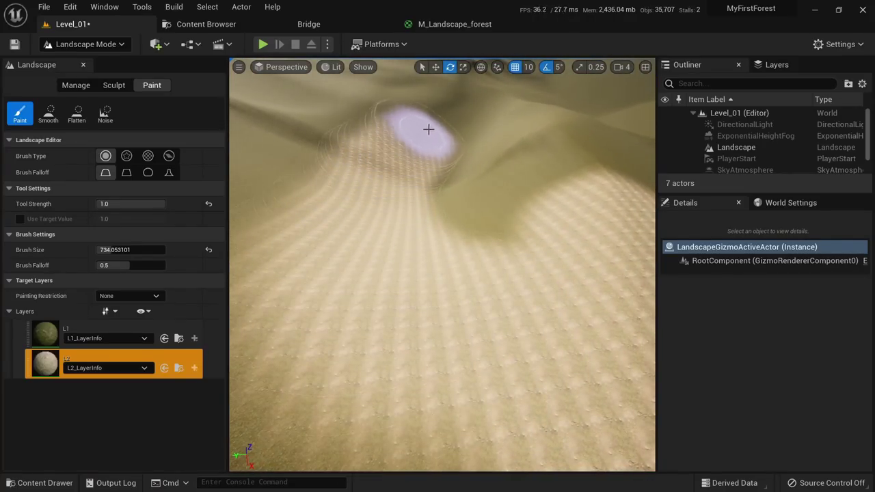
right_drag(490, 97, 557, 62)
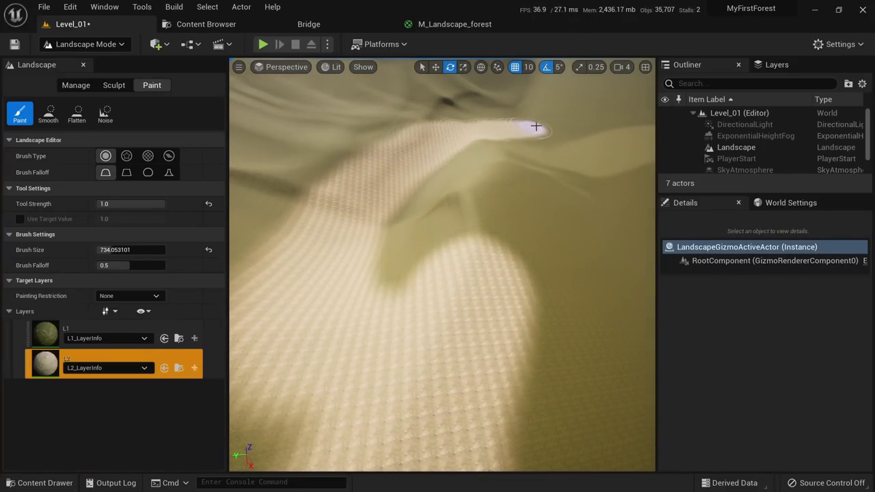
key(s)
right_drag(590, 110, 580, 62)
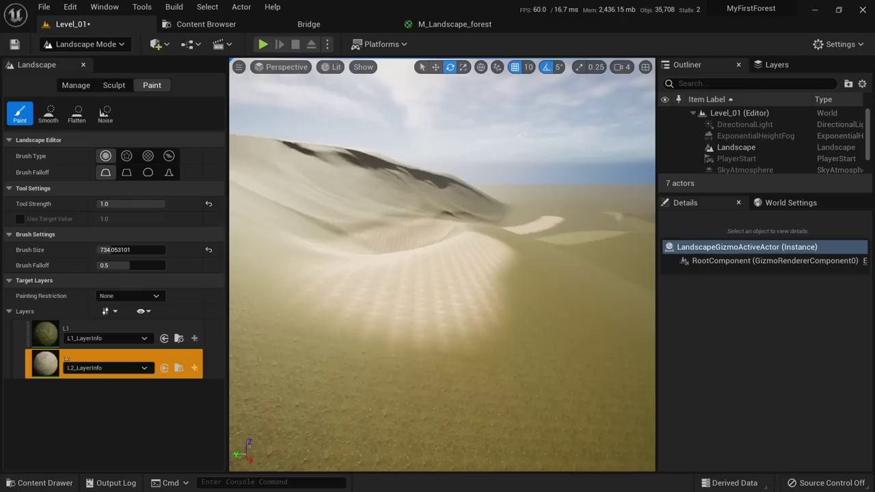
Extend the L2 painting across the foreground slope below the dunes and switch to Selection mode.
drag(424, 321, 403, 430)
mouse_move(437, 273)
right_down()
mouse_move(383, 325)
mouse_move(464, 294)
right_up()
mouse_move(492, 232)
right_down()
mouse_move(465, 274)
mouse_move(444, 280)
right_up()
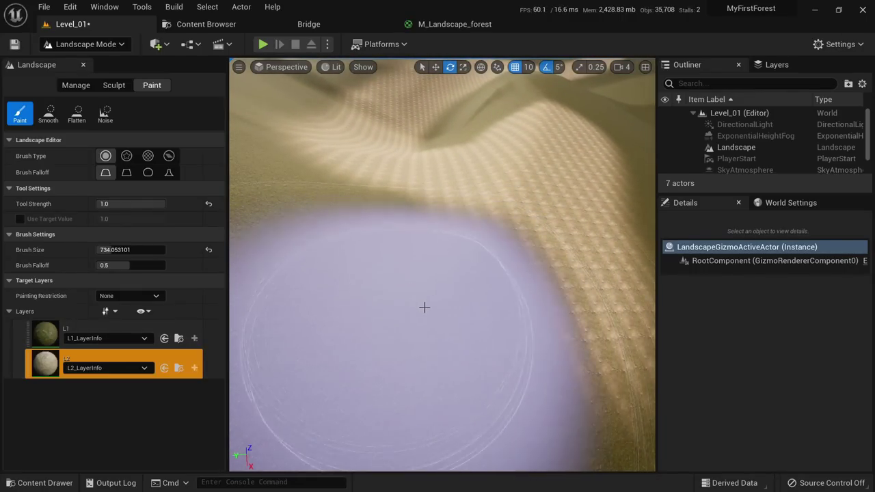
right_drag(423, 307, 479, 267)
mouse_move(423, 331)
right_down()
mouse_move(410, 287)
mouse_move(389, 293)
right_up()
drag(353, 354, 386, 300)
mouse_move(387, 301)
right_down()
mouse_move(410, 294)
mouse_move(426, 305)
right_up()
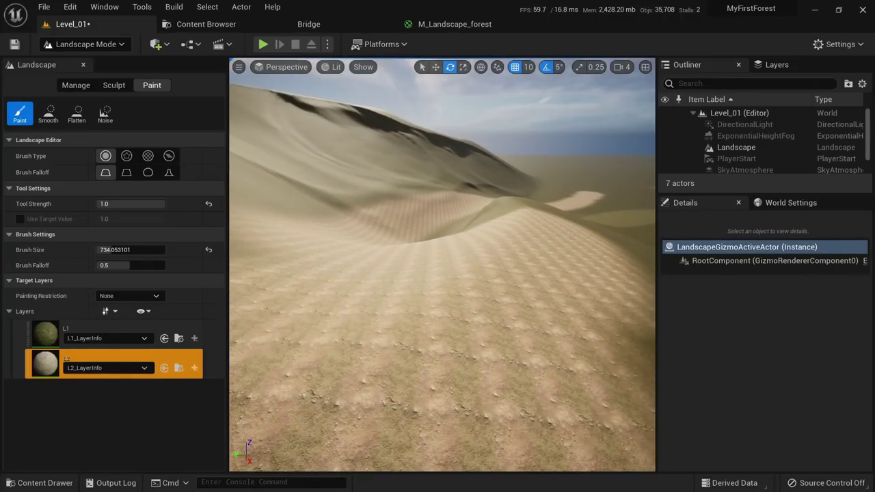
mouse_move(424, 248)
right_down()
mouse_move(533, 257)
mouse_move(428, 246)
right_up()
right_drag(430, 345, 389, 376)
mouse_move(429, 344)
mouse_down()
mouse_move(529, 291)
mouse_move(503, 172)
mouse_up()
right_drag(413, 147, 369, 75)
key(shift+1)
Add the three textures from Ground_Stone_shklahya to the M_Landscape_forest graph and place them below the second layer's nodes.
click(209, 22)
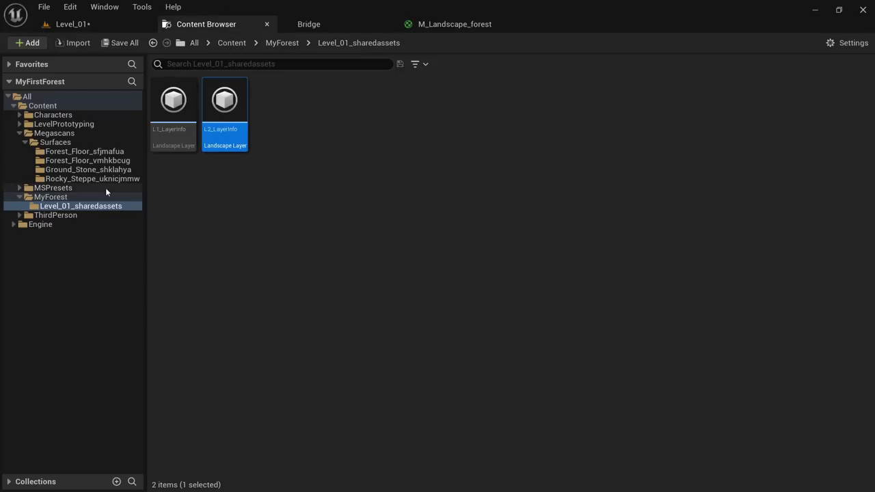
click(104, 170)
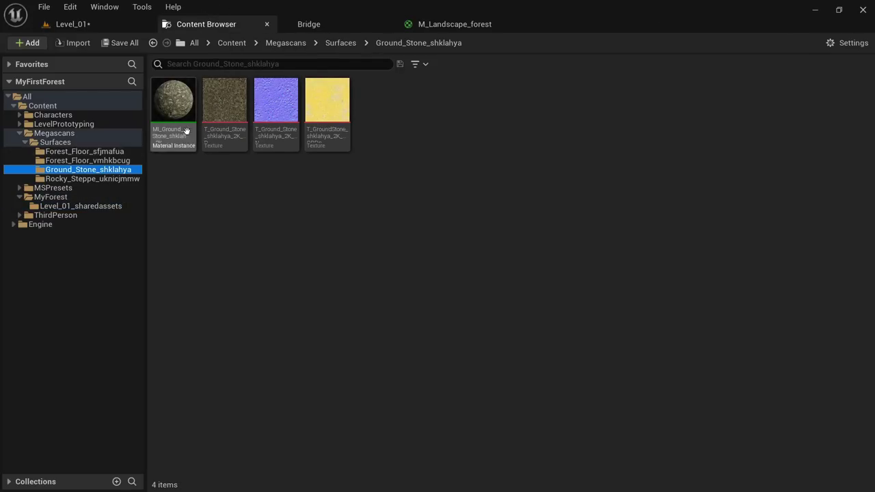
click(220, 109)
shift+click(325, 99)
drag(250, 113, 574, 275)
scroll(470, 167, down, 3)
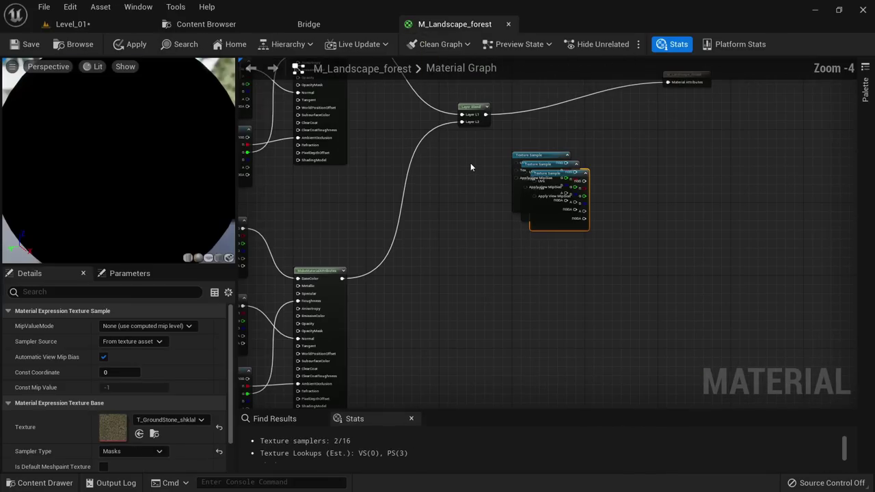
scroll(571, 100, down, 3)
drag(558, 98, 418, 264)
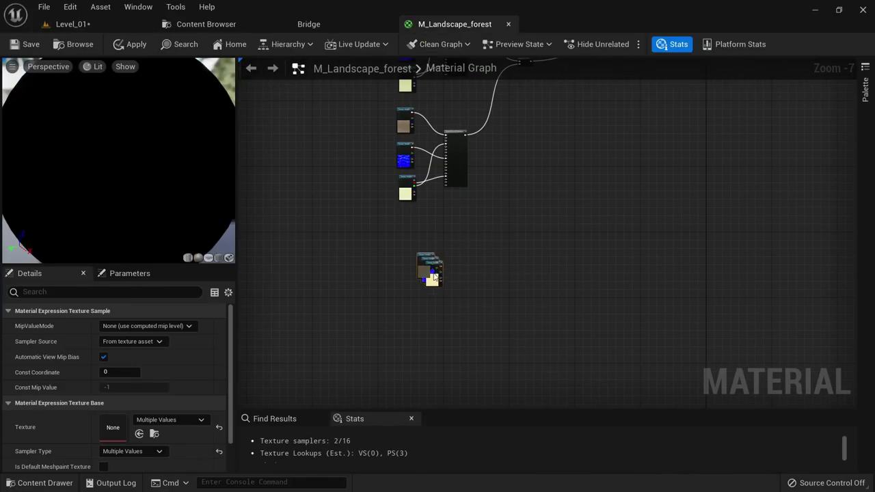
Arrange the three Ground_Stone Texture Sample nodes in a vertical column, with color first, normal second and mask third.
scroll(415, 265, up, 6)
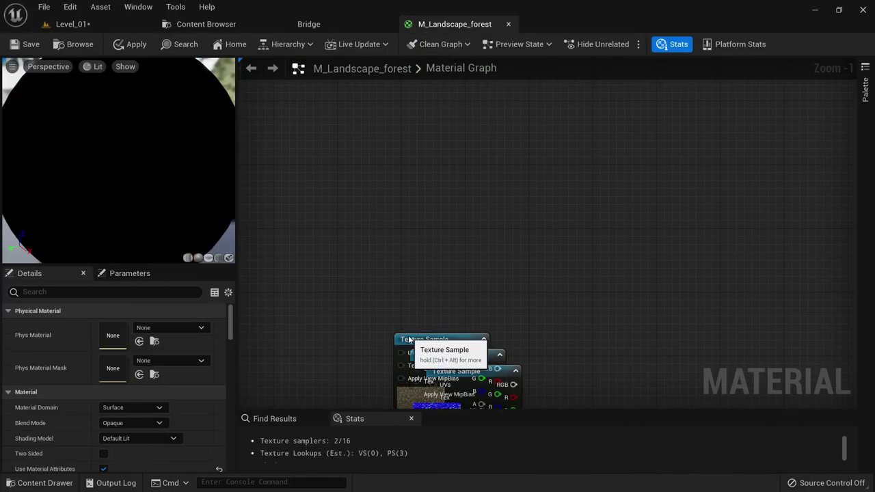
drag(410, 337, 337, 103)
scroll(397, 157, down, 4)
scroll(428, 245, up, 2)
drag(419, 240, 357, 148)
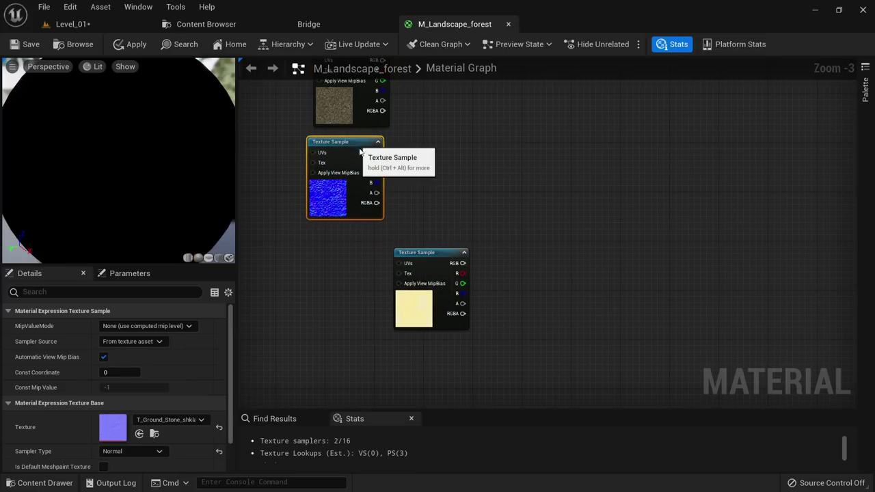
drag(442, 307, 360, 300)
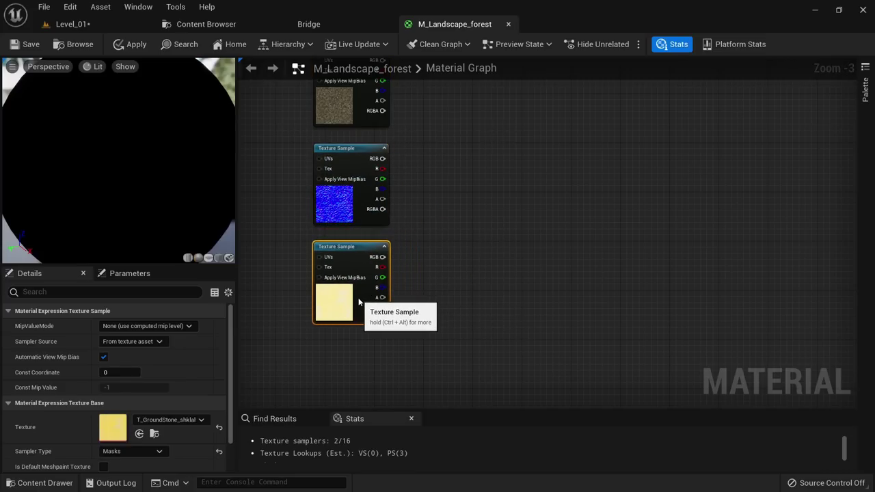
Set the Sampler Source of the three Ground_Stone Texture Sample nodes to Shared: Wrap.
drag(432, 107, 341, 298)
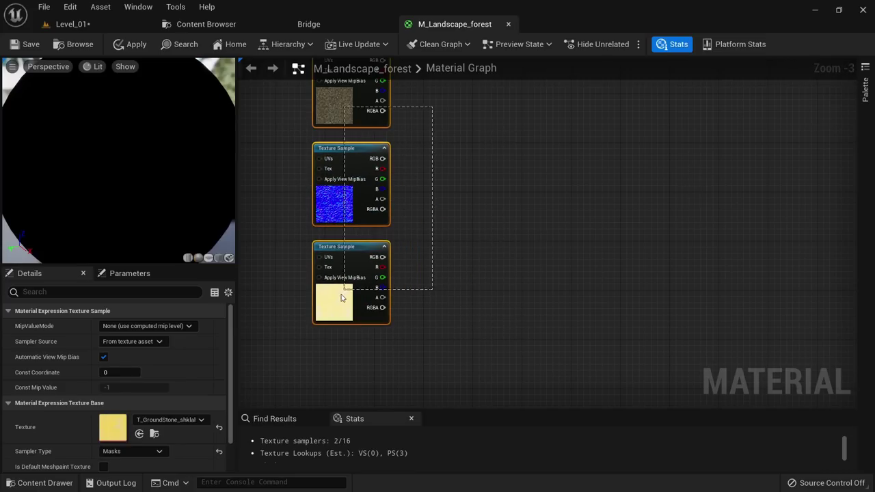
click(136, 343)
click(138, 363)
Duplicate the second layer's MakeMaterialAttributes node and place the copy beside the Ground_Stone Texture Sample nodes.
right_drag(459, 144, 407, 382)
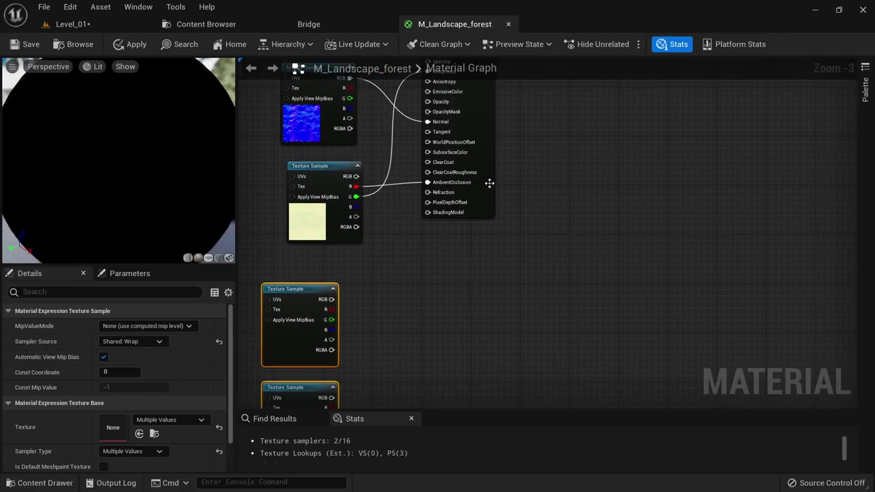
click(489, 183)
scroll(499, 318, down, 1)
right_drag(479, 252, 474, 169)
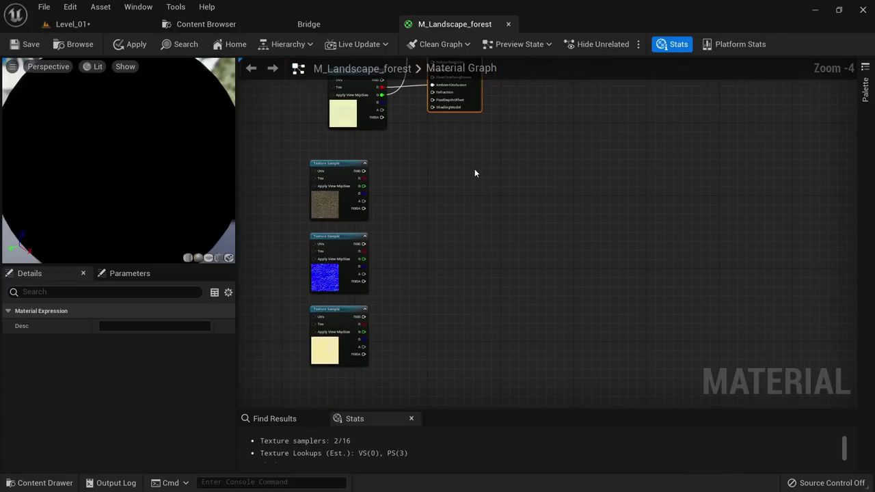
click(436, 260)
key(ctrl+v)
scroll(436, 260, up, 4)
drag(494, 285, 449, 154)
Connect the Ground_Stone color to BaseColor, normal to Normal, and the mask's R to AmbientOcclusion and G to Roughness.
right_drag(309, 100, 371, 145)
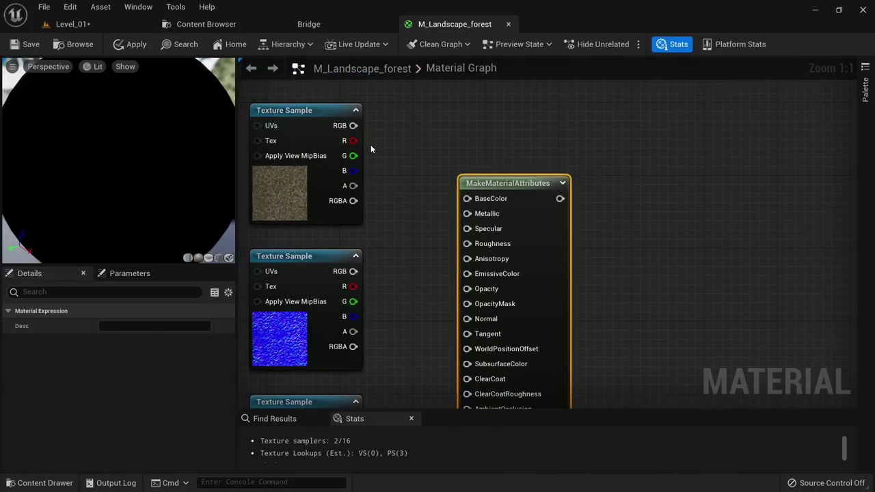
drag(353, 126, 462, 199)
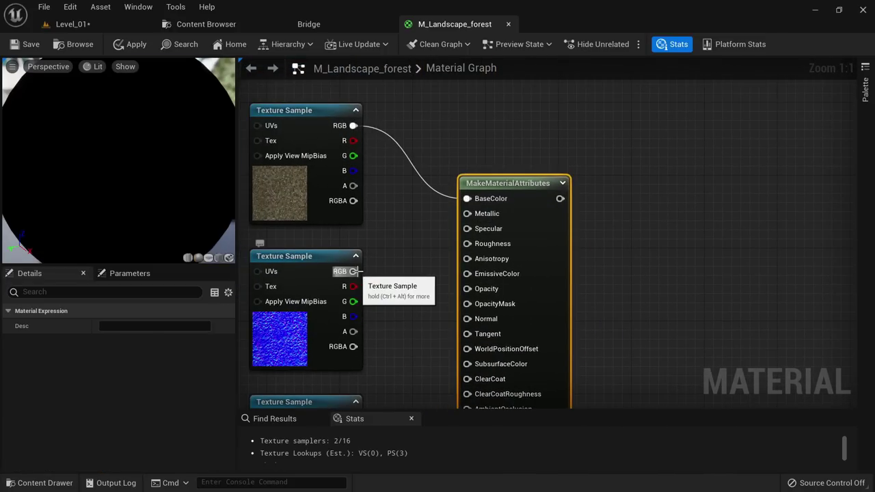
drag(353, 272, 469, 319)
right_drag(368, 406, 350, 304)
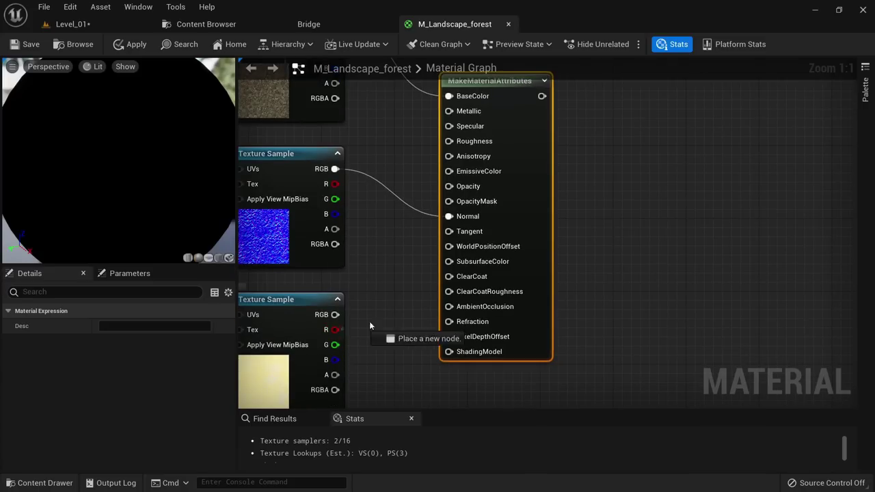
drag(369, 325, 449, 307)
drag(334, 345, 449, 141)
right_drag(632, 91, 488, 273)
scroll(488, 274, down, 4)
drag(445, 275, 586, 350)
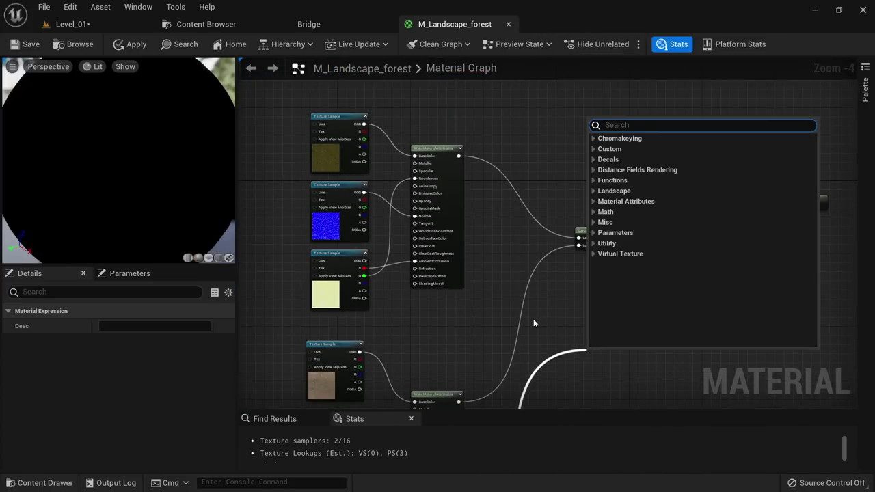
click(534, 322)
Add a Named Reroute Declaration node called L1 to the output of the first MakeMaterialAttributes node.
scroll(493, 183, up, 5)
scroll(531, 182, down, 3)
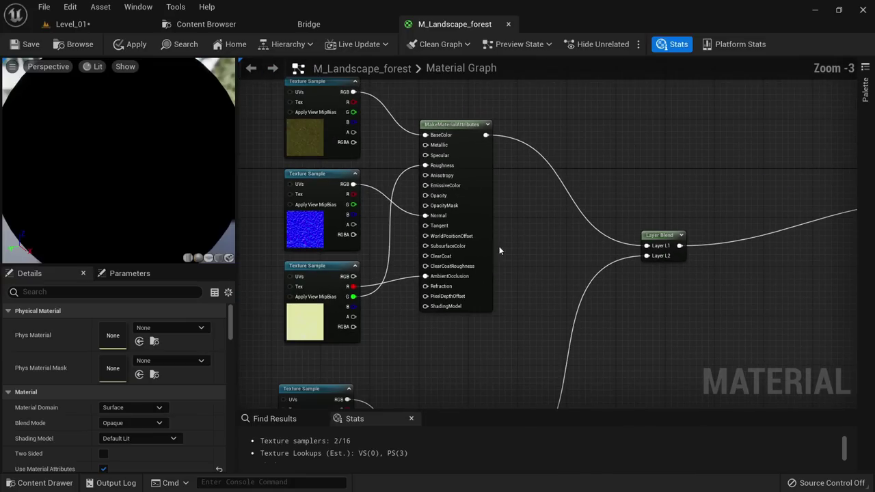
scroll(539, 259, up, 3)
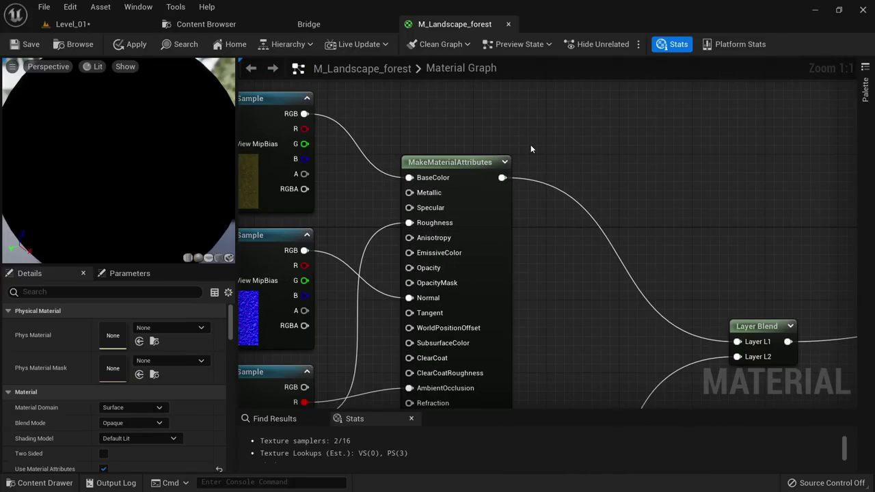
drag(503, 178, 561, 142)
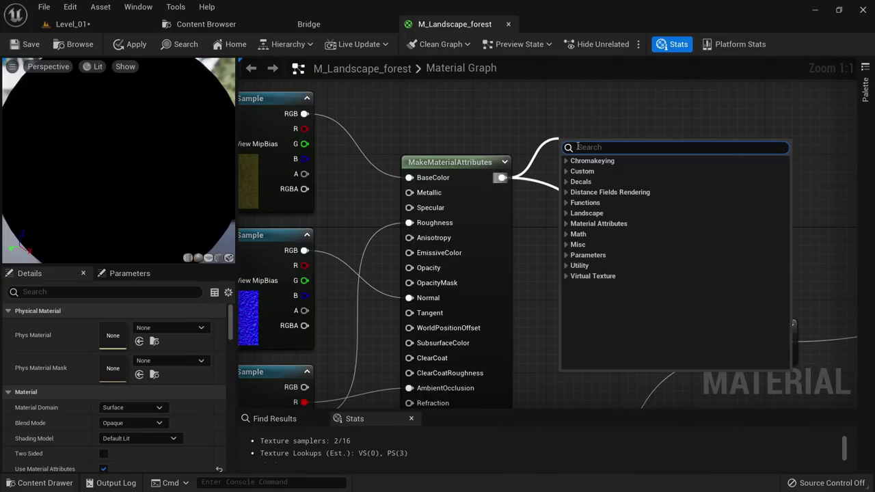
text(name)
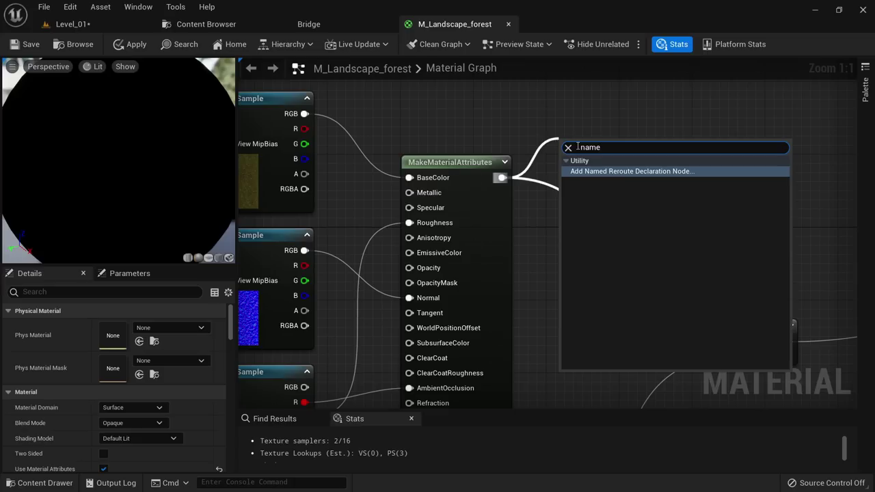
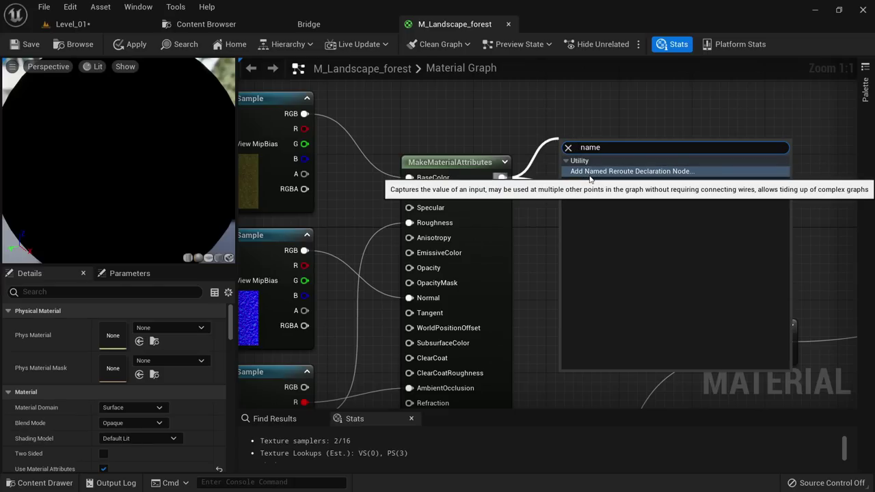
click(590, 171)
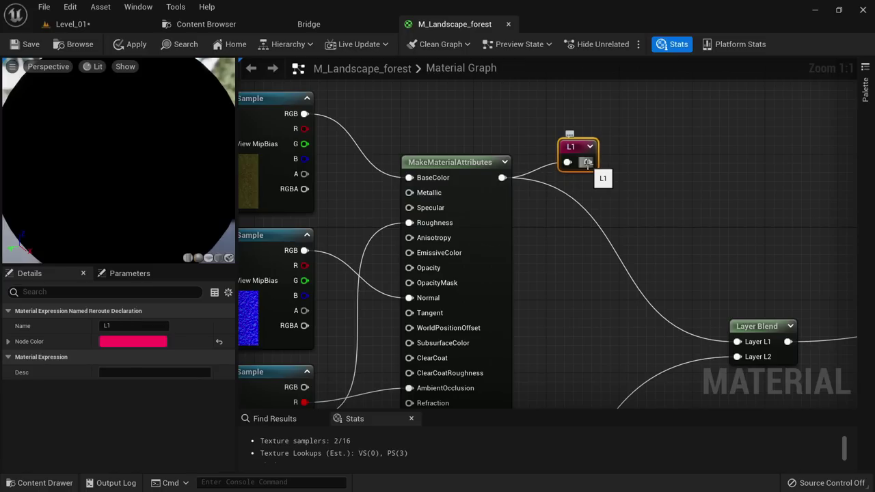
Add an L1 named reroute node near the Layer Blend and connect it to the Layer L1 input.
right_drag(657, 217, 545, 199)
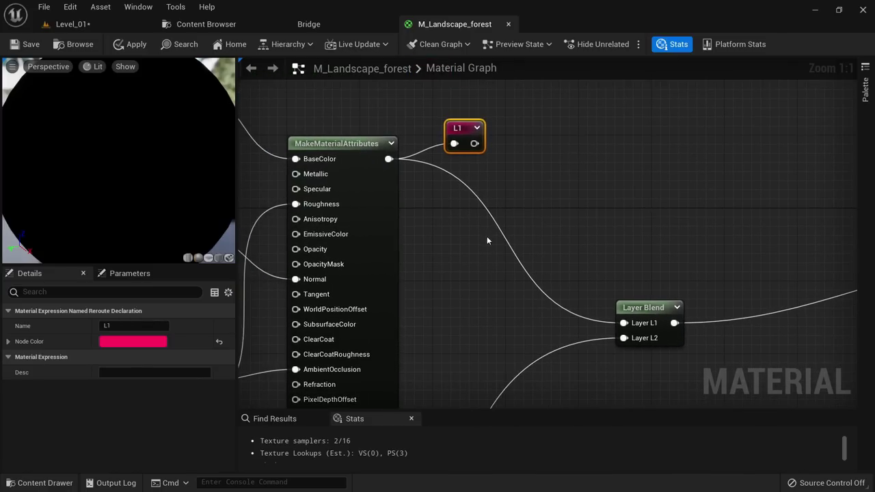
right_drag(535, 253, 472, 188)
click(501, 189)
right_click(493, 190)
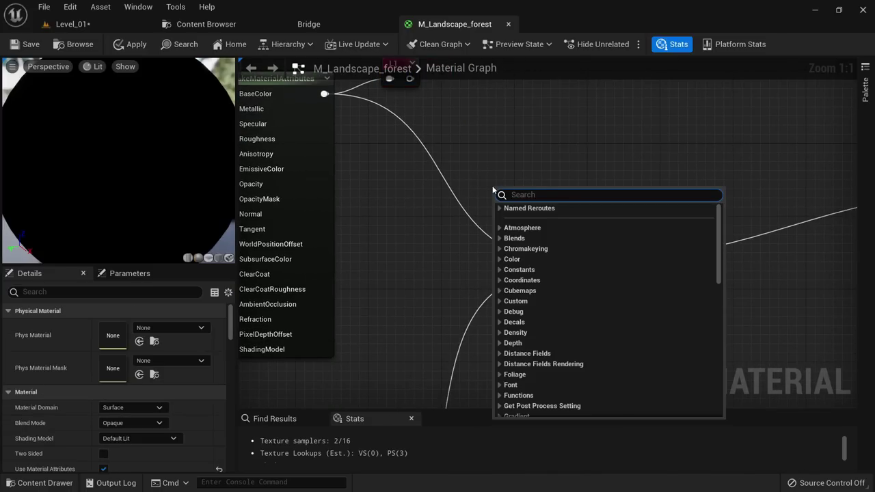
text(l1)
key(Return)
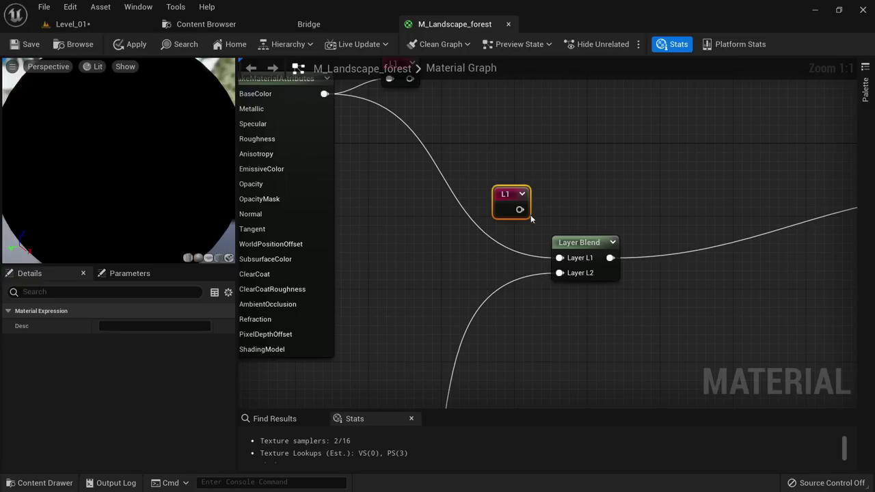
drag(519, 210, 505, 220)
right_drag(458, 163, 535, 250)
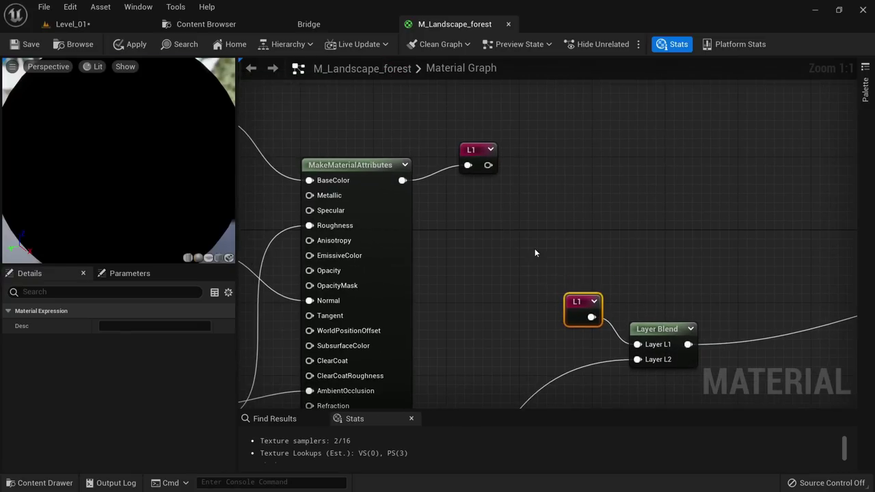
Move the Layer Blend node together with its L1 reroute node lower in the graph.
scroll(535, 253, down, 2)
drag(659, 176, 458, 272)
drag(621, 172, 642, 270)
click(663, 293)
Add a Named Reroute Declaration node called L2 to the output of the second MakeMaterialAttributes node.
scroll(662, 295, down, 3)
right_drag(639, 360, 568, 281)
scroll(545, 356, up, 4)
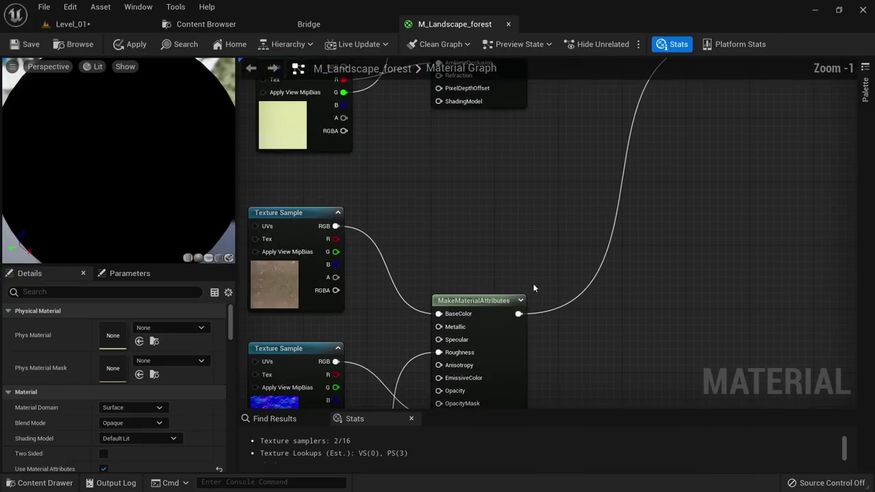
drag(518, 314, 614, 324)
text(nam)
key(Return)
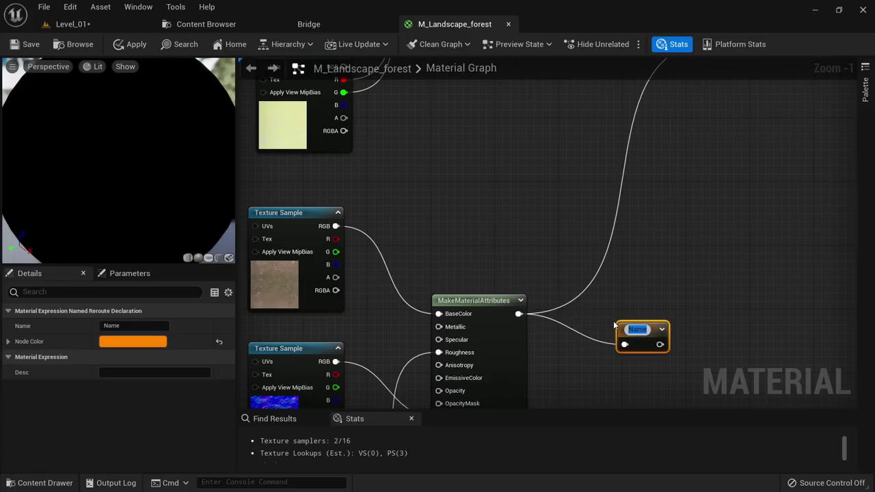
Add a Named Reroute Declaration node called L3 to the output of the Ground_Stone MakeMaterialAttributes node.
scroll(586, 330, down, 2)
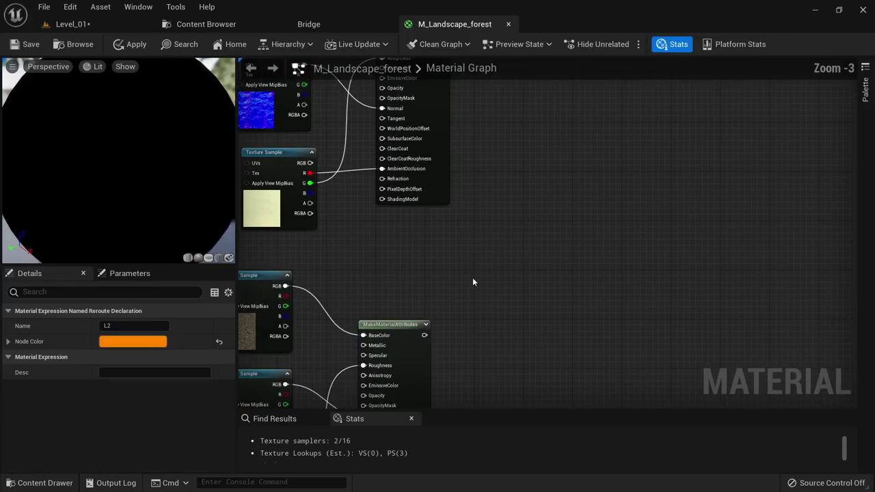
scroll(472, 277, up, 3)
drag(380, 251, 448, 251)
text(name)
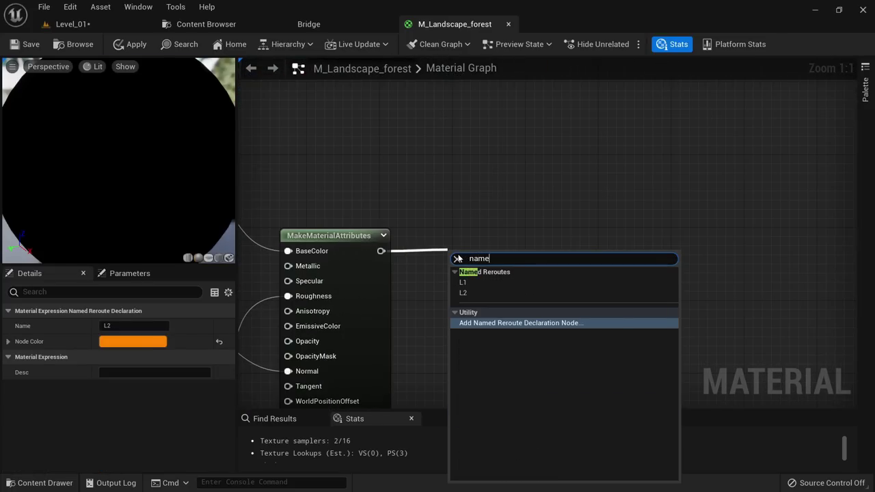
key(Return)
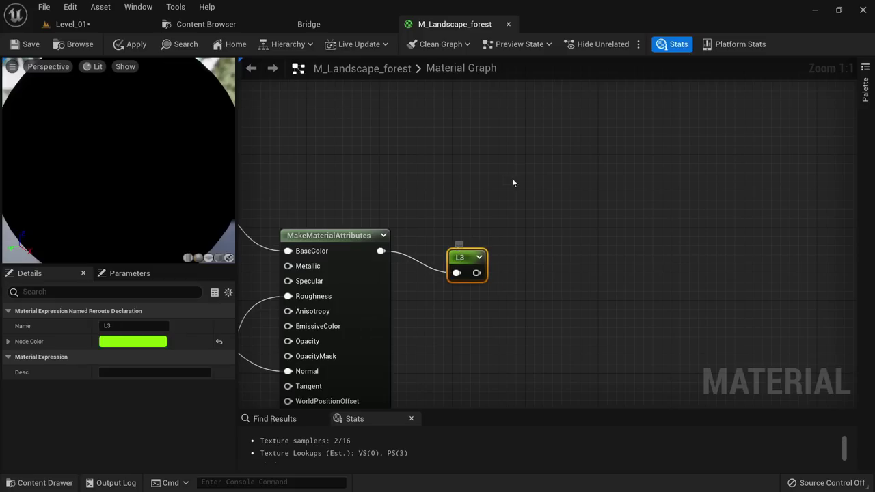
Add an L2 named reroute node near the Layer Blend and connect it to the Layer L2 input.
scroll(469, 287, down, 5)
scroll(461, 233, up, 5)
drag(521, 176, 449, 183)
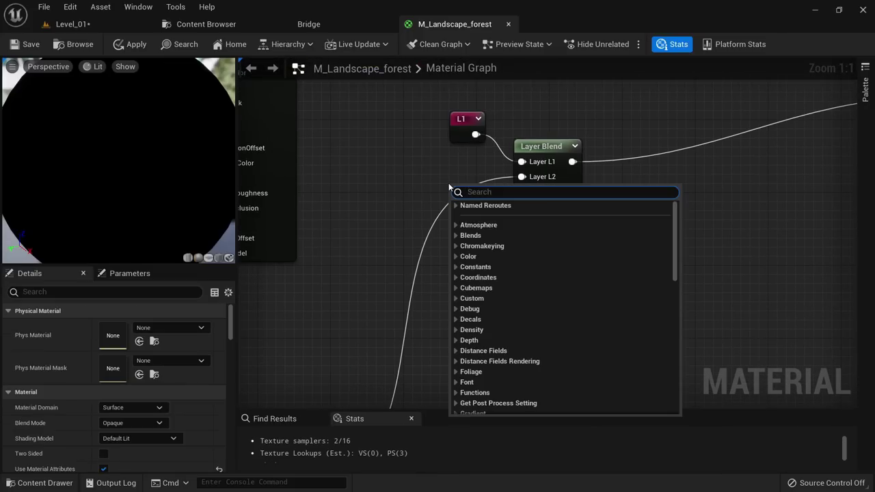
text(l2)
key(Return)
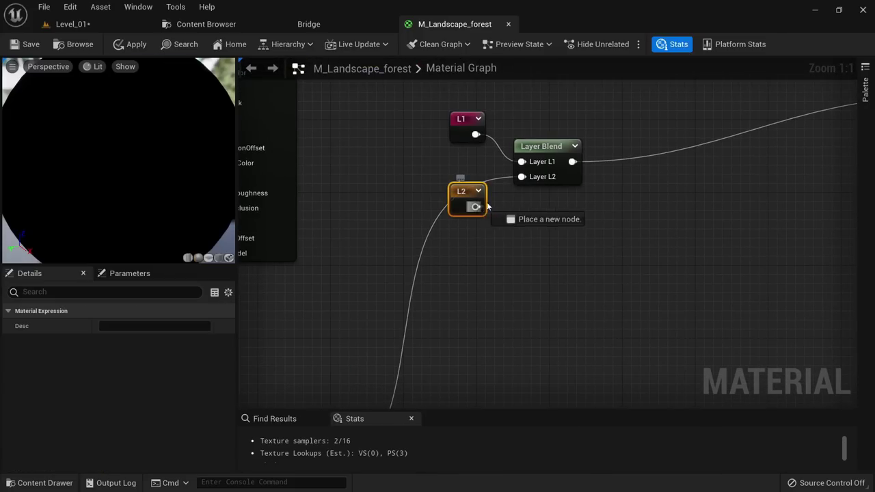
drag(487, 204, 527, 177)
Add a third layer to the Layer Blend node and name it L3.
click(557, 148)
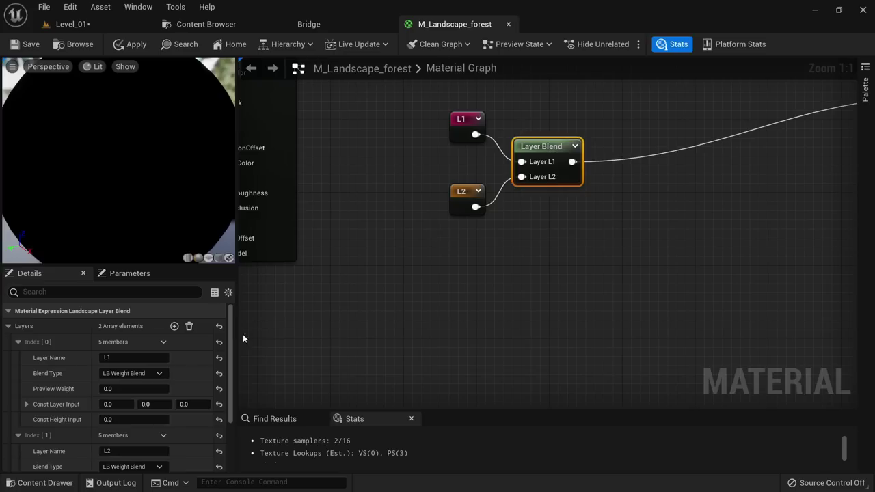
click(174, 327)
scroll(29, 423, down, 3)
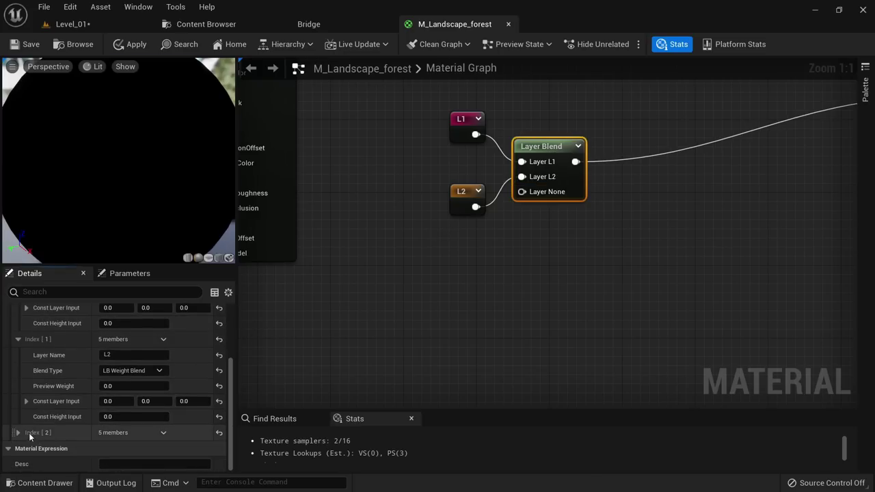
scroll(87, 426, down, 2)
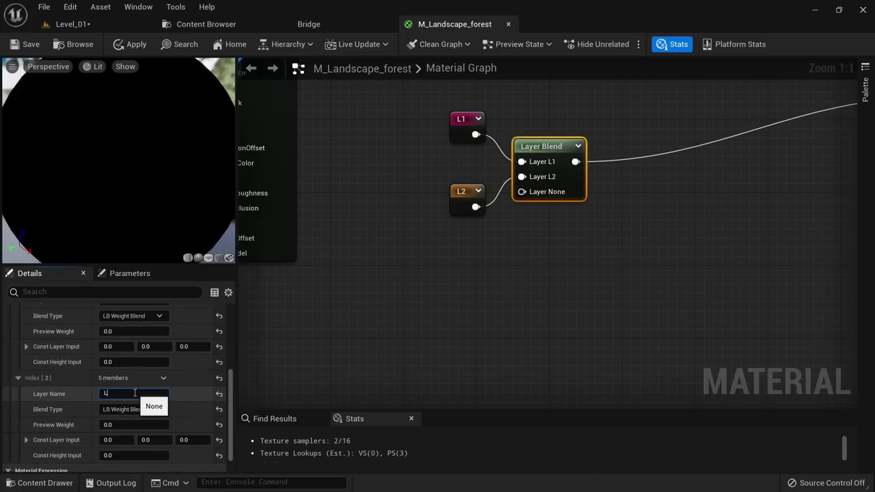
Add an L3 named reroute node connected to the Layer L3 input, and line up the L2 and L3 reroutes beneath L1.
click(470, 237)
right_click(470, 237)
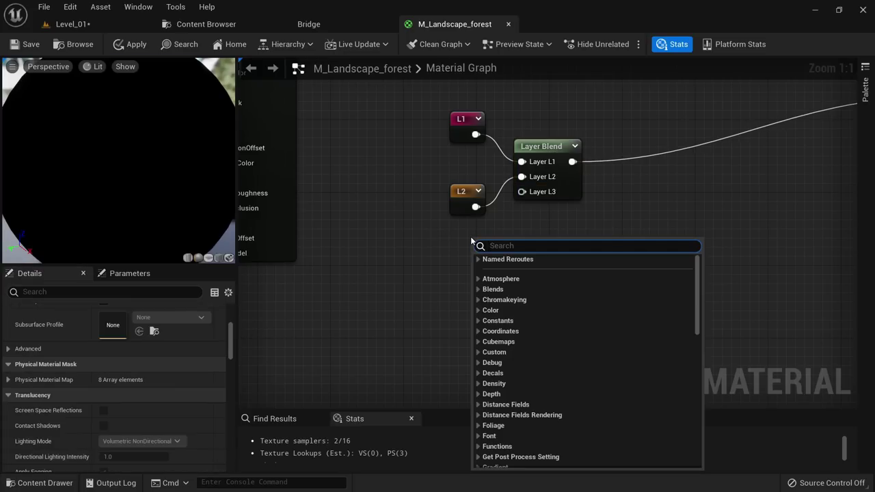
text(l3)
key(Return)
drag(497, 261, 524, 195)
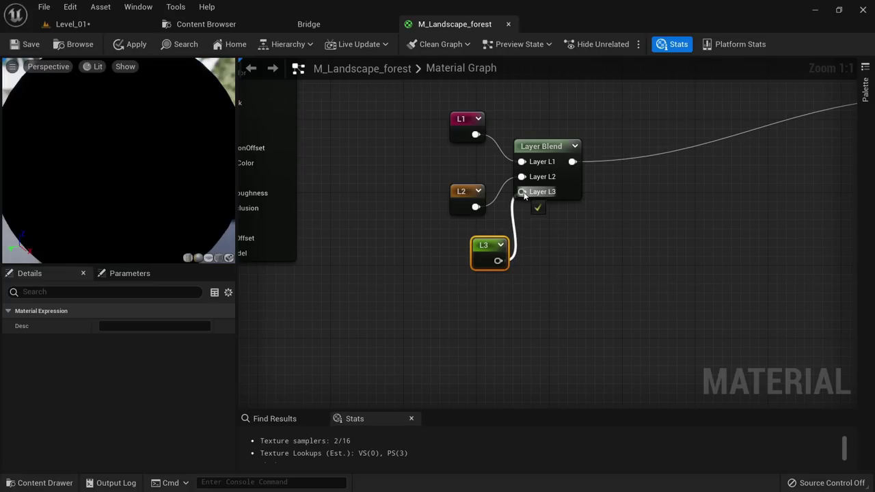
drag(457, 197, 461, 181)
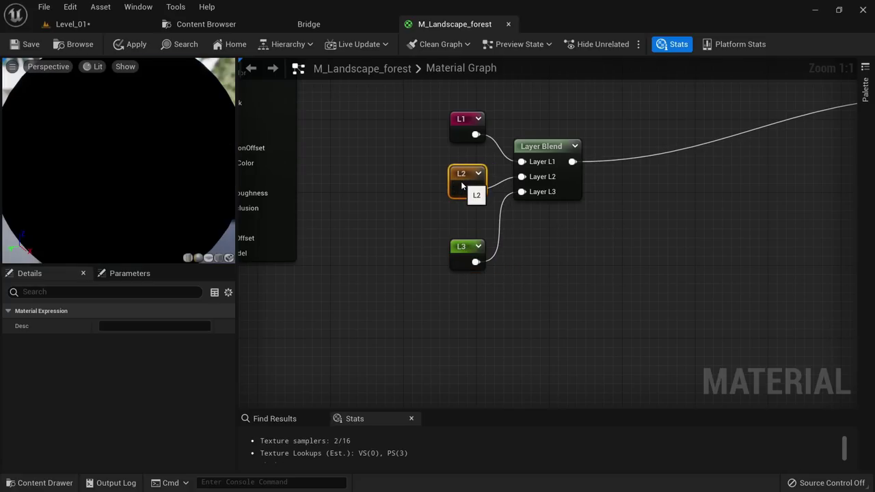
drag(462, 253, 462, 235)
Bring the three Rocky_Steppe textures from the Megascans Surfaces folder into the M_Landscape_forest material graph.
click(205, 24)
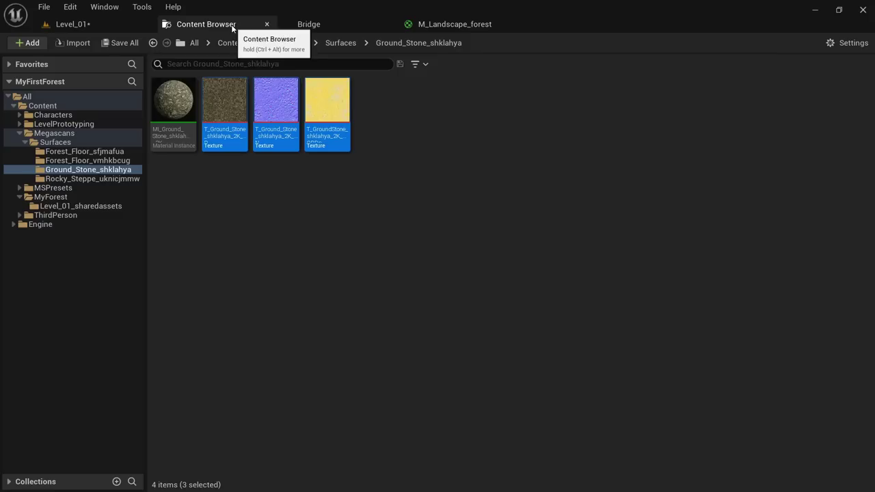
click(82, 179)
click(328, 133)
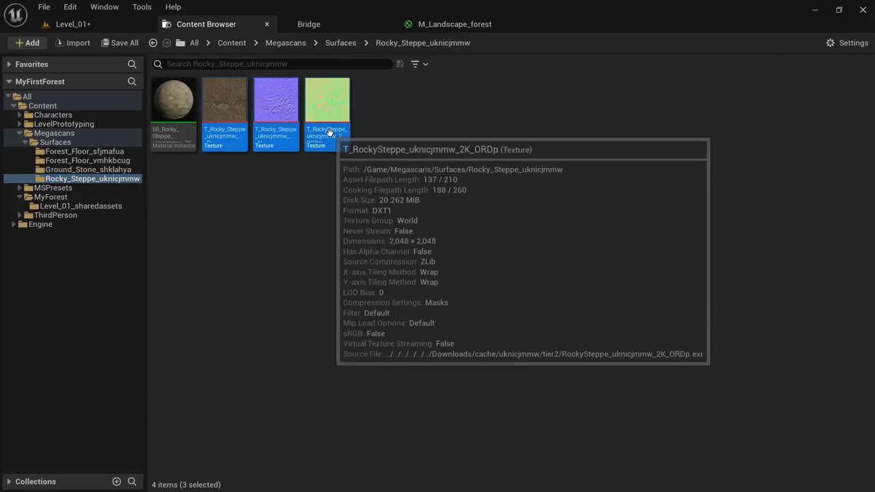
shift+click(217, 130)
drag(217, 130, 561, 296)
Move the new Rocky_Steppe texture samples below the Ground_Stone node group and check the sampler source of the Ground_Stone samples.
right_drag(494, 324, 492, 165)
scroll(492, 165, down, 5)
drag(492, 166, 555, 224)
scroll(553, 130, down, 2)
drag(550, 91, 486, 297)
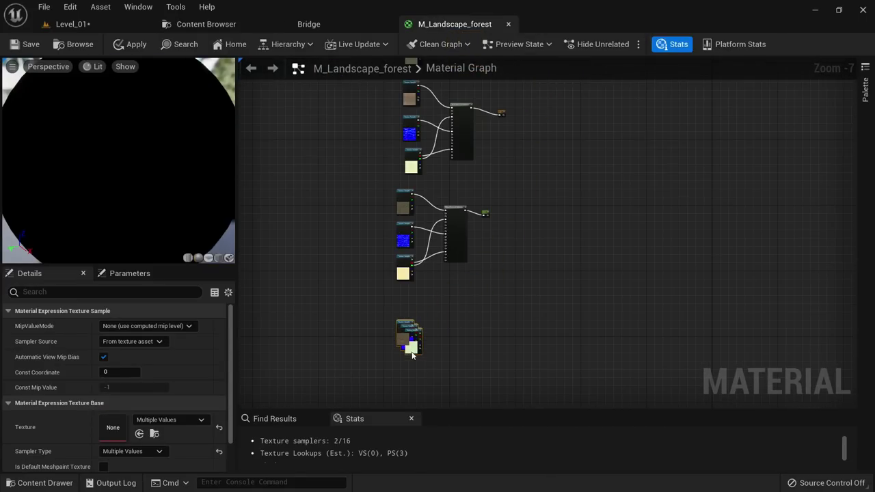
scroll(416, 286, up, 1)
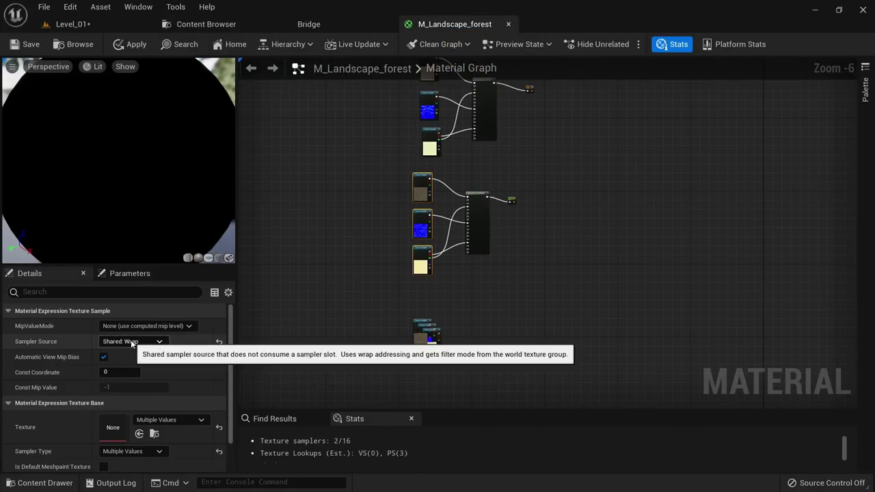
Arrange the Rocky_Steppe texture samples in a column with color first, normal second and mask last.
scroll(417, 362, up, 4)
drag(455, 296, 564, 336)
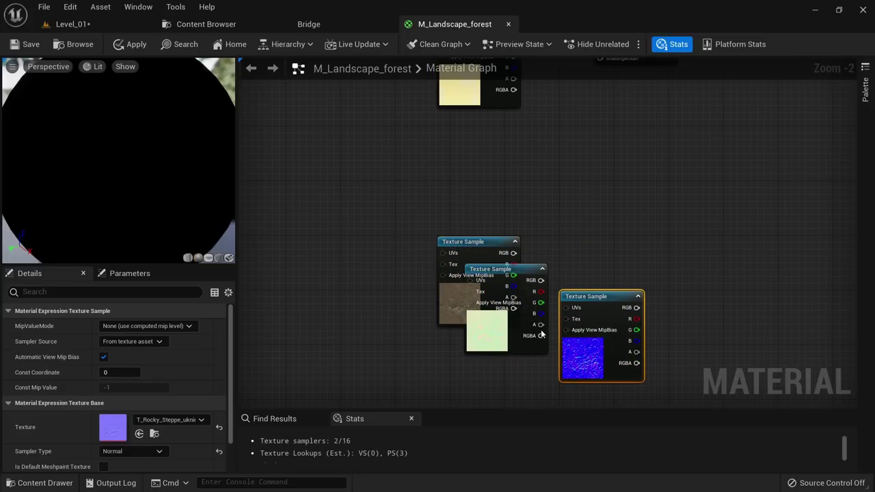
drag(471, 251, 472, 169)
drag(514, 320, 459, 374)
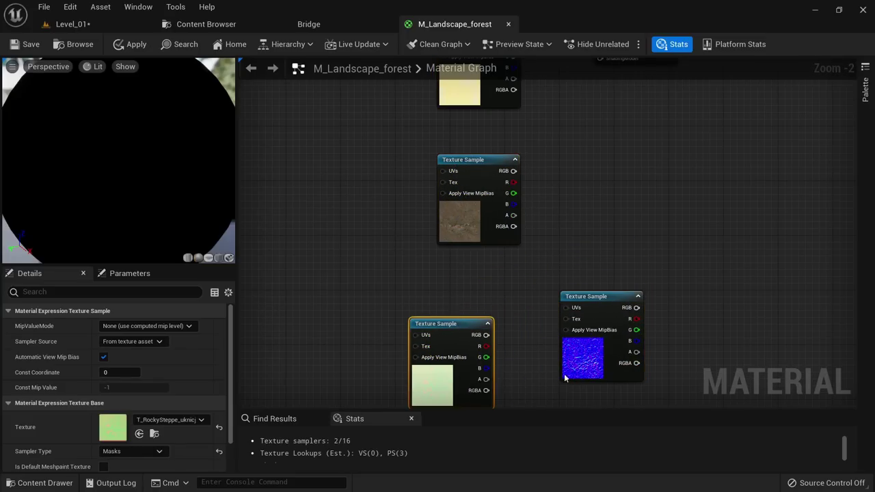
drag(589, 363, 470, 328)
right_drag(552, 295, 527, 171)
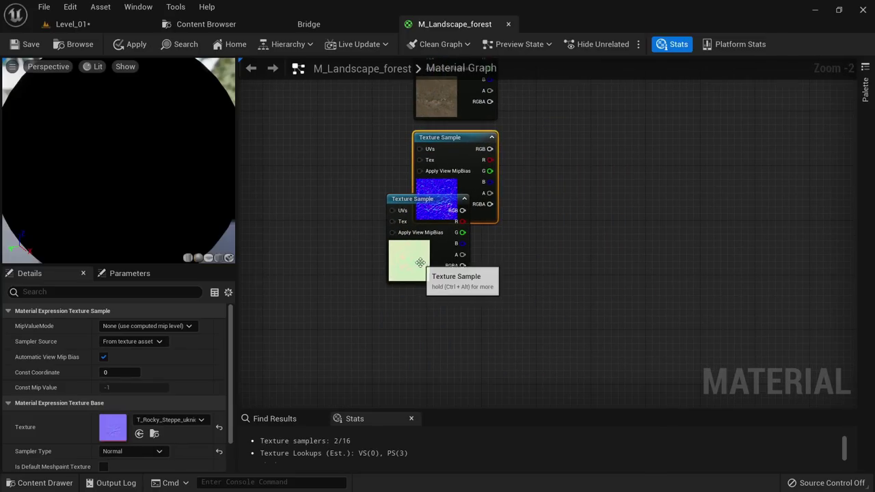
drag(421, 263, 448, 300)
Copy the Ground_Stone MakeMaterialAttributes node and place the copy beside the Rocky_Steppe texture samples.
right_drag(535, 205, 437, 405)
scroll(451, 383, down, 2)
scroll(485, 209, up, 1)
click(490, 205)
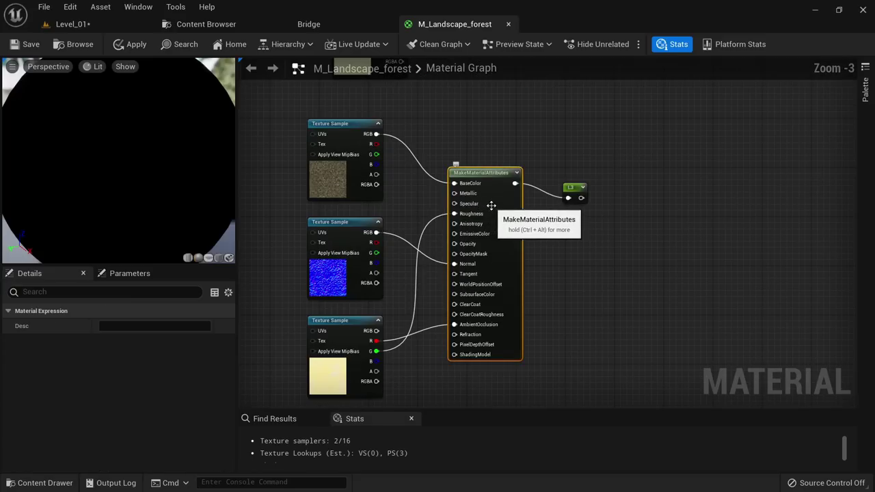
right_drag(555, 310, 521, 138)
click(435, 356)
key(ctrl+v)
right_drag(404, 332, 415, 194)
scroll(504, 250, up, 1)
drag(503, 251, 462, 183)
Connect the Rocky_Steppe color to BaseColor, normal to Normal, and the mask's R to AmbientOcclusion and G to Roughness.
scroll(332, 133, up, 2)
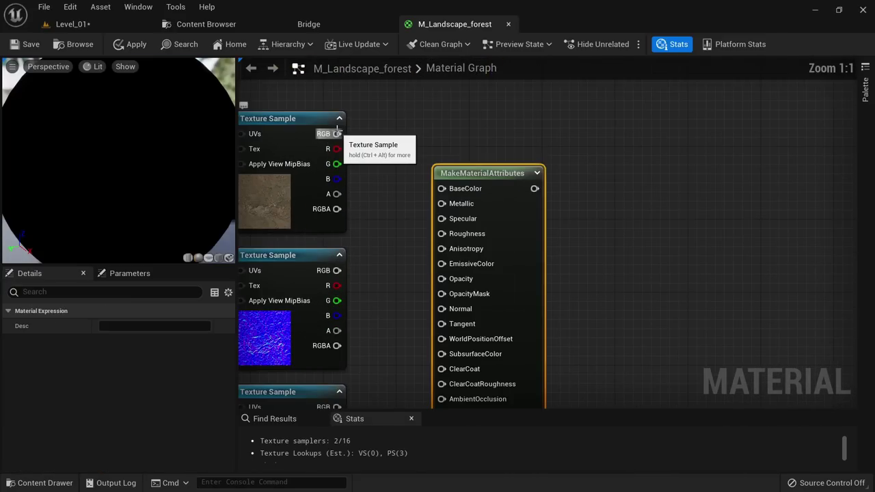
drag(337, 134, 441, 188)
drag(337, 271, 395, 284)
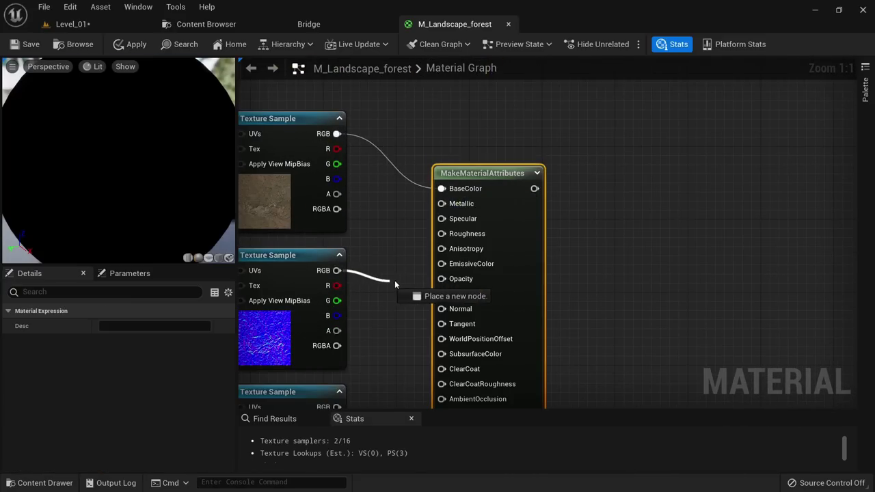
drag(433, 316, 437, 311)
right_drag(354, 406, 381, 334)
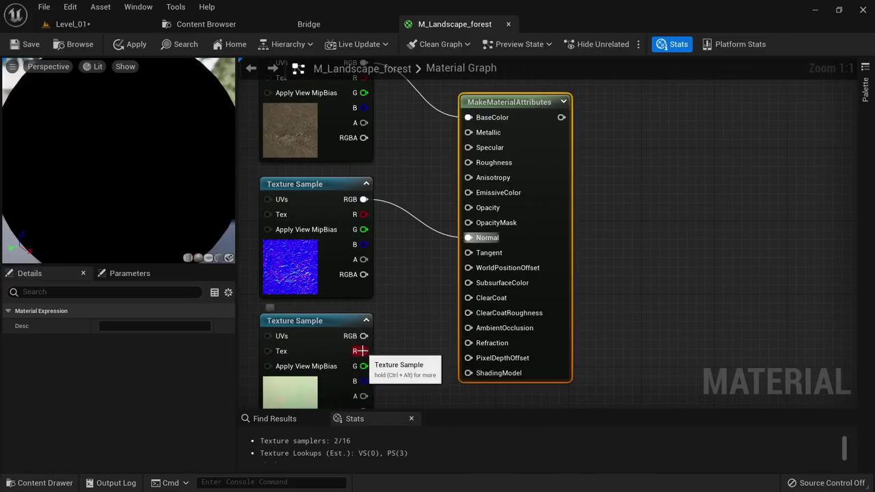
drag(363, 352, 472, 164)
Add a Named Reroute Declaration node called L4 to the output of the Rocky_Steppe MakeMaterialAttributes node.
right_drag(565, 138, 525, 185)
drag(520, 164, 571, 162)
text(na)
key(Return)
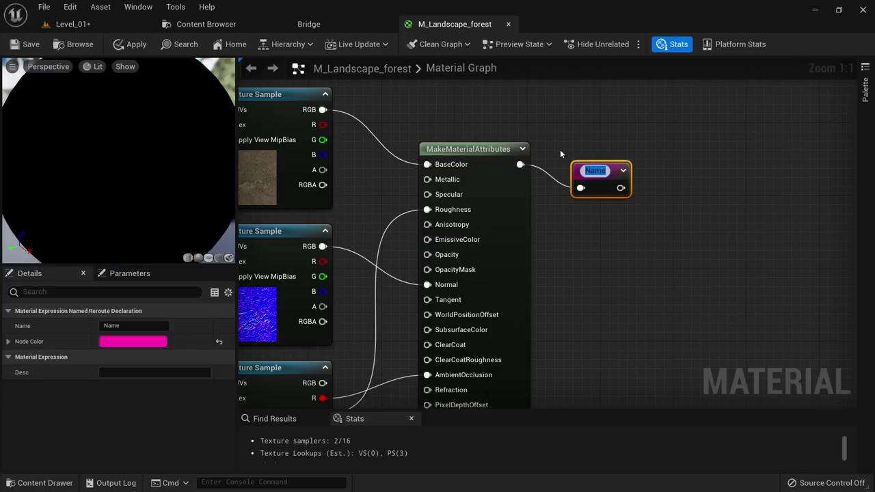
key(Return)
Add an L4 named reroute node below the L3 reroute near the Layer Blend.
scroll(560, 154, down, 6)
right_drag(578, 152, 482, 294)
scroll(481, 294, up, 6)
right_click(483, 309)
text(L4)
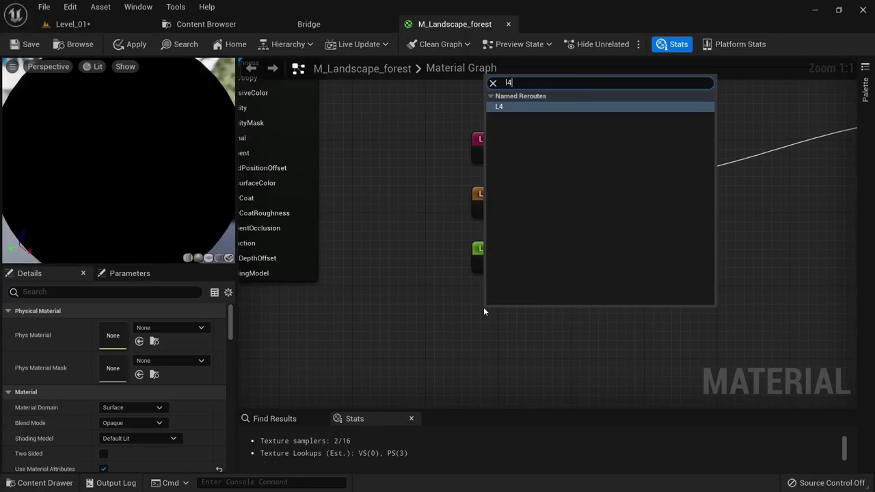
key(Return)
Add a fourth Layer Blend layer named L4, and connect the L4 reroute to it, aligned under the other reroutes.
click(548, 183)
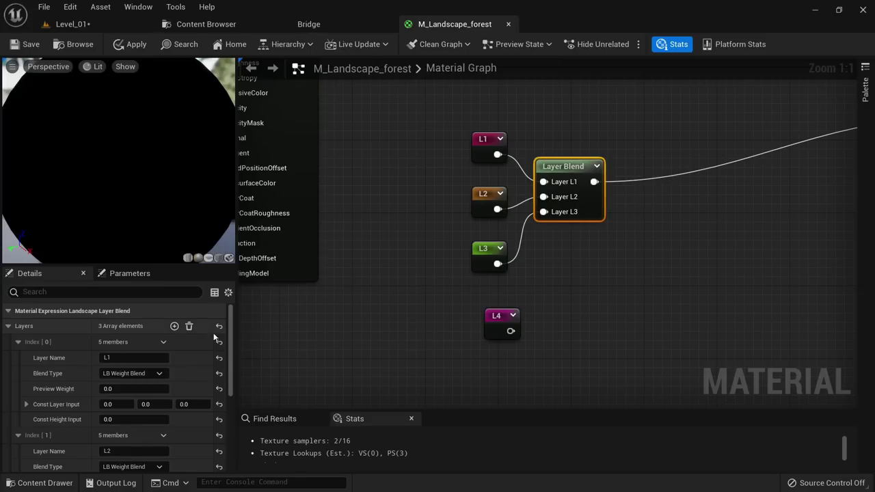
click(175, 327)
scroll(33, 438, down, 5)
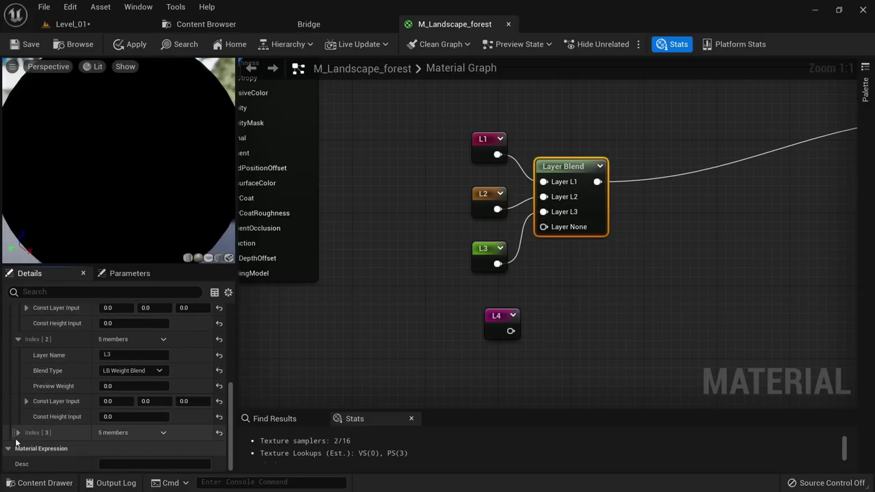
click(19, 433)
scroll(18, 435, down, 2)
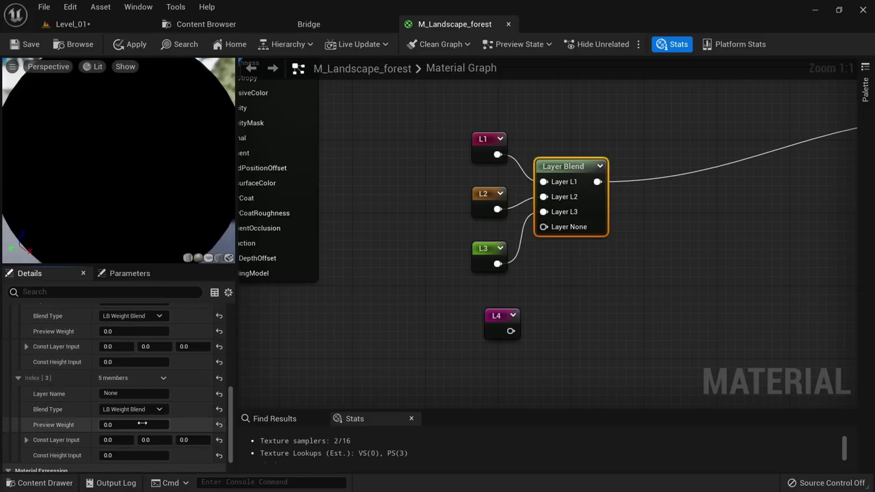
click(109, 394)
double_click(109, 394)
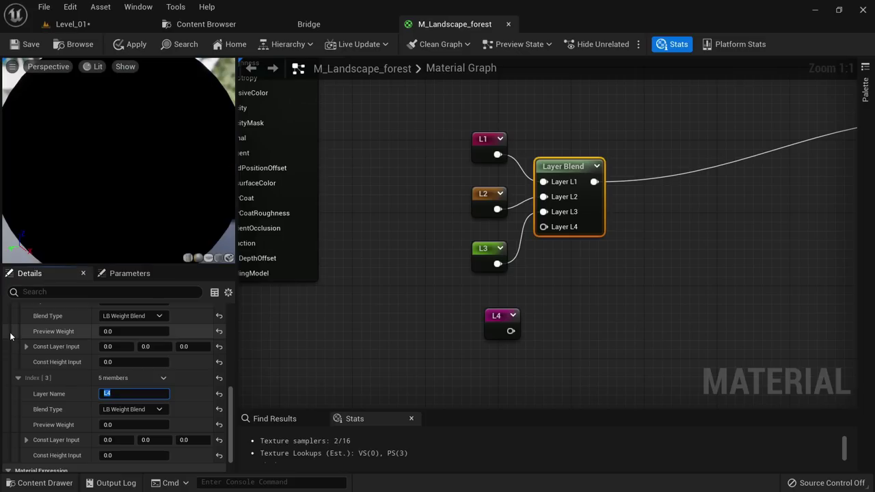
drag(511, 333, 545, 233)
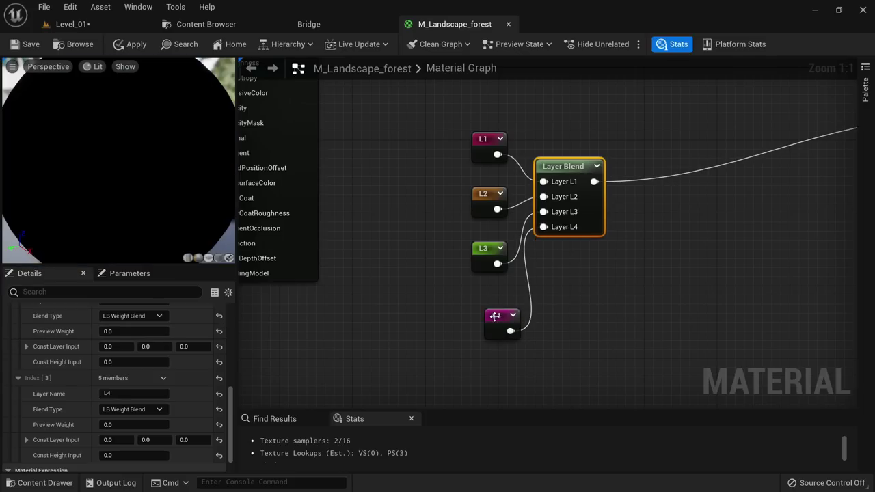
drag(495, 315, 482, 313)
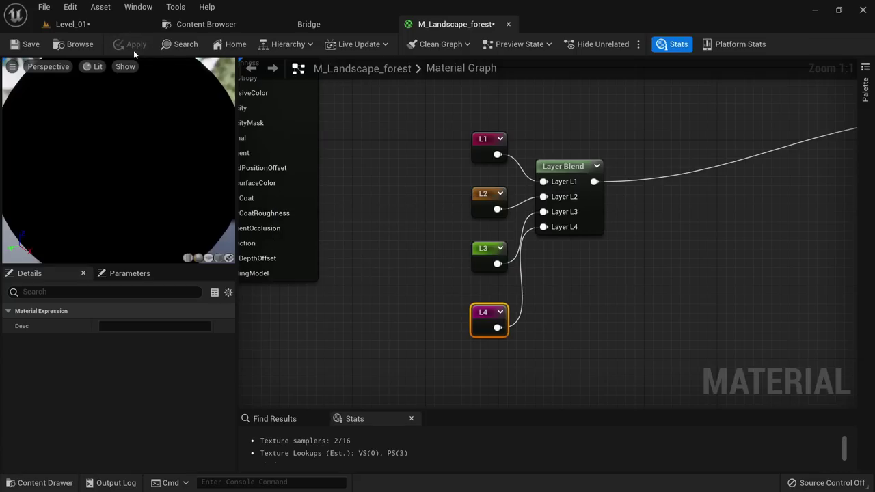
Open Level_01 in Landscape Mode and save all unsaved changes to the level and material.
click(205, 24)
click(72, 24)
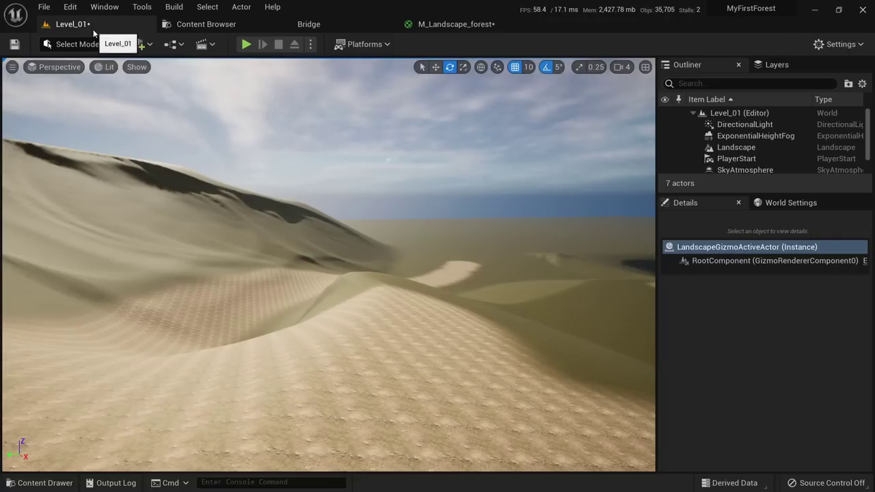
click(65, 43)
click(76, 75)
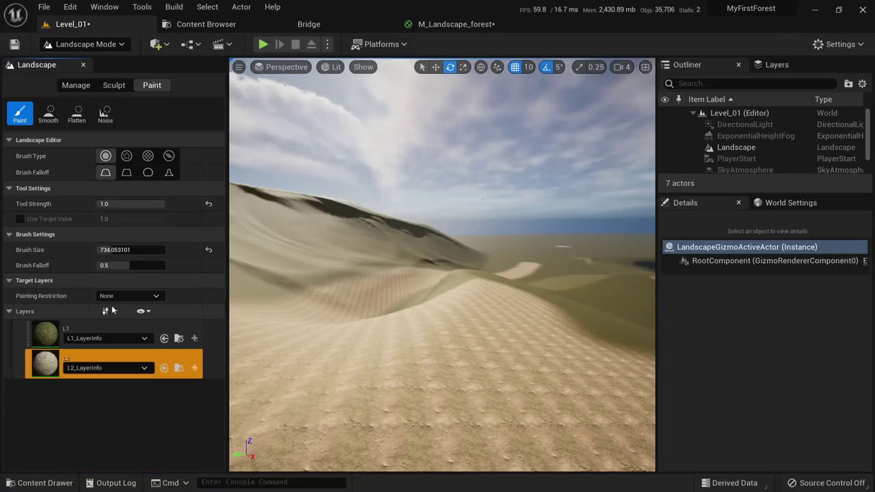
click(43, 7)
click(75, 136)
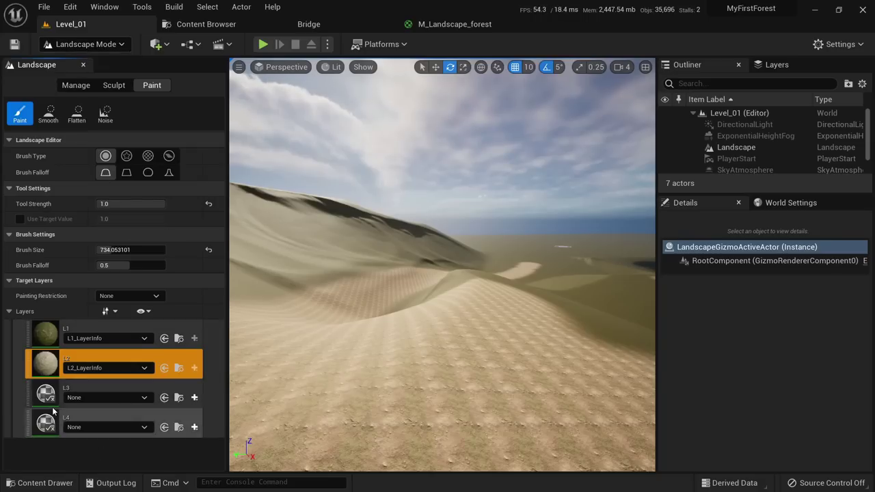
Create a Weight-Blended Layer (normal) info object named L3_LayerInfo for the L3 target layer in Level_01_sharedassets.
click(52, 403)
click(194, 397)
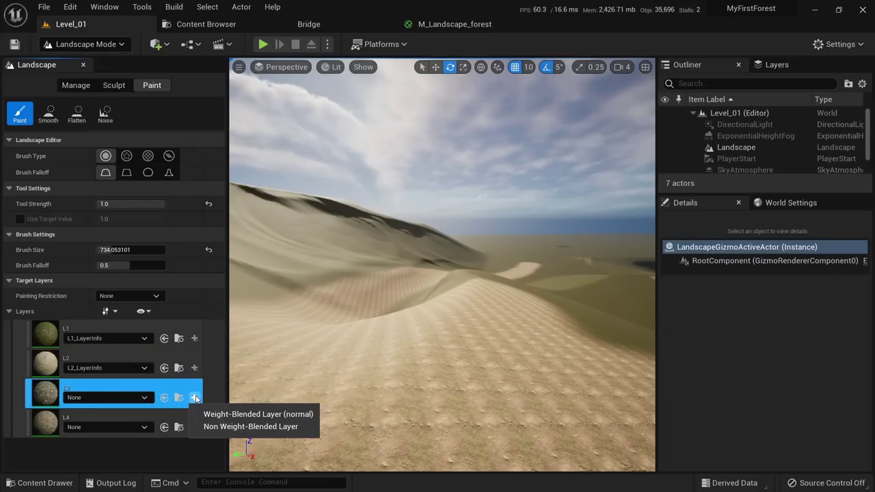
click(212, 416)
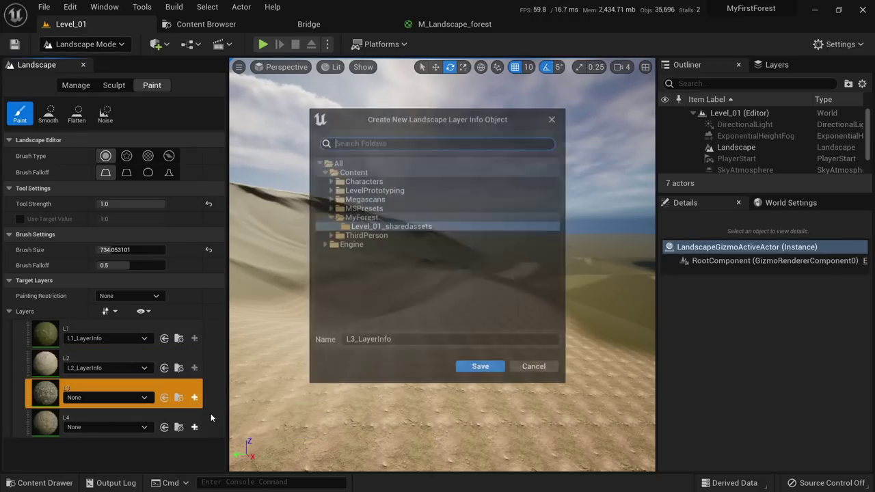
click(480, 369)
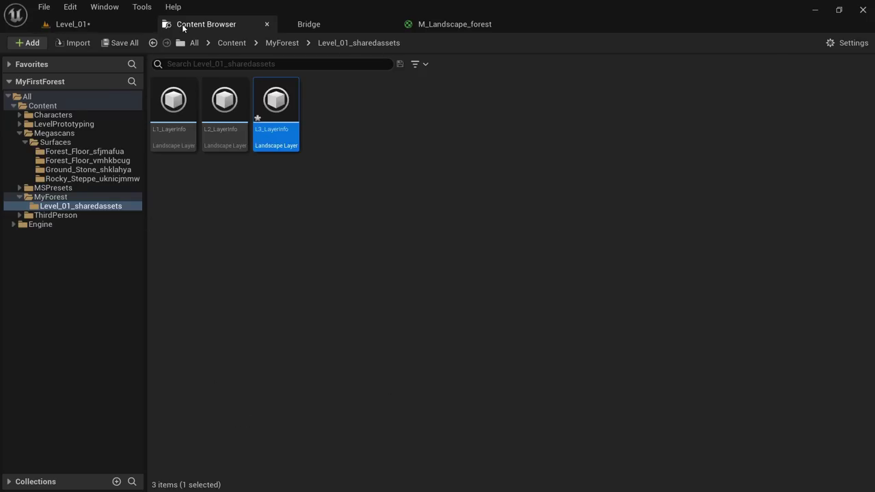
Create a Weight-Blended Layer (normal) info object named L4_LayerInfo for the L4 target layer in Level_01, and save the changes.
click(84, 31)
click(194, 426)
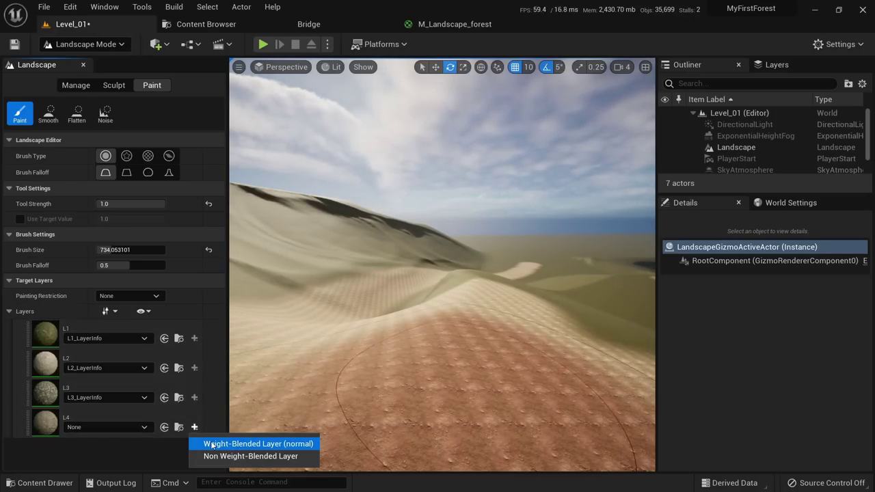
click(212, 445)
click(479, 367)
click(88, 26)
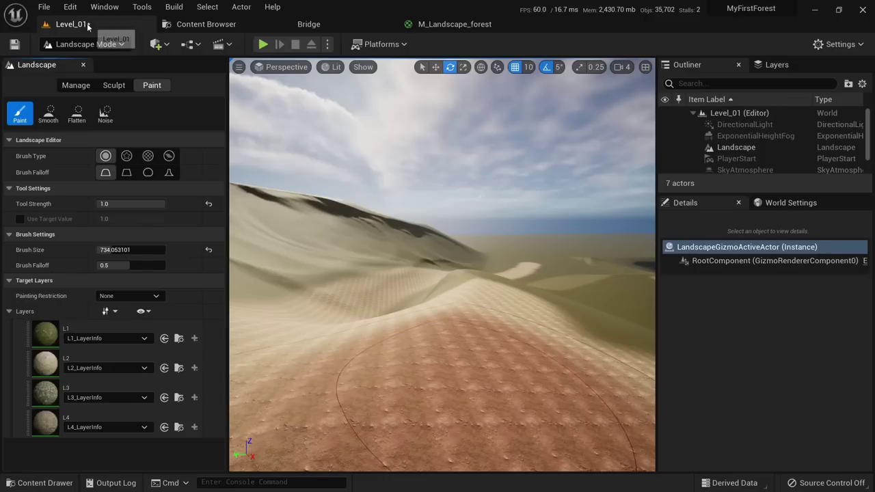
click(44, 8)
click(64, 139)
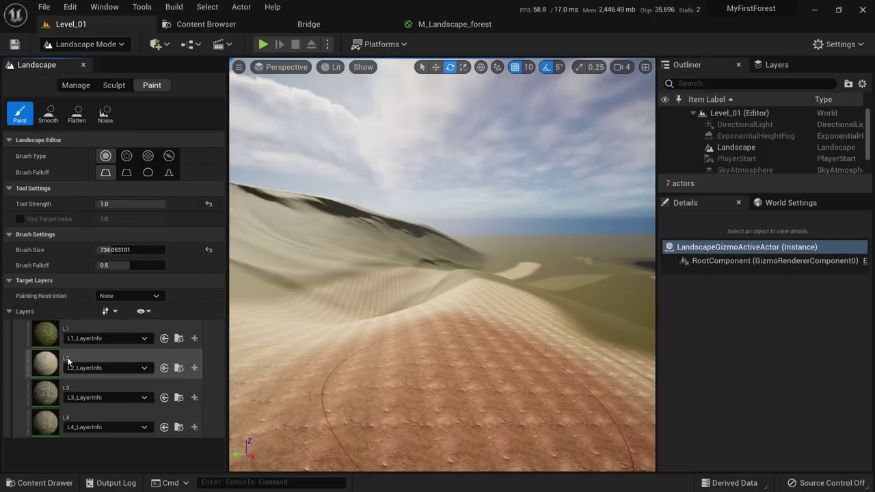
Paint the L3 layer onto the foreground slope of the landscape with the current large brush.
click(67, 389)
key(w)
right_drag(367, 404, 280, 416)
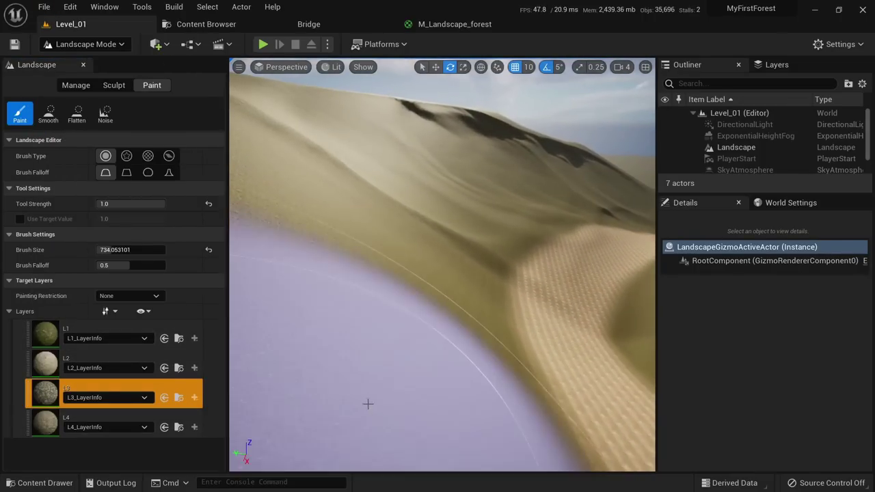
click(436, 398)
right_drag(436, 398, 465, 408)
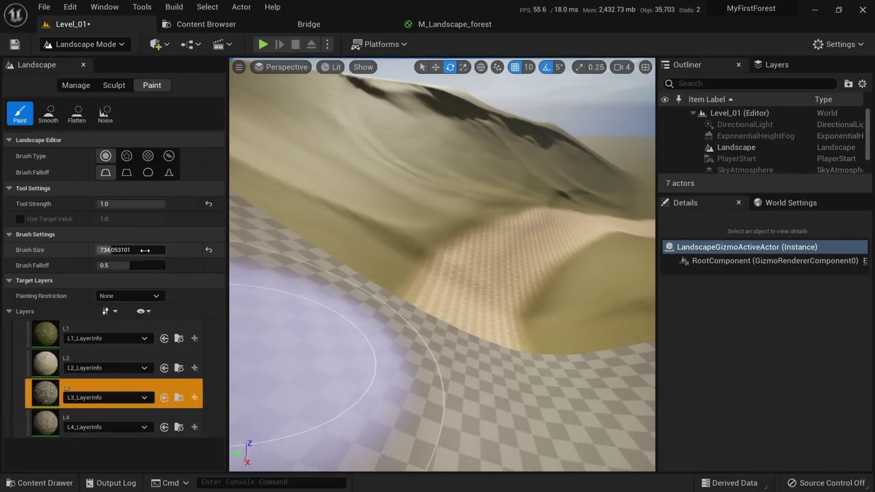
Reduce the brush size to about 278 and paint more L3 strokes across the foreground terrain.
drag(145, 250, 134, 250)
right_drag(328, 342, 315, 383)
mouse_move(335, 362)
mouse_down()
mouse_move(385, 349)
mouse_move(436, 279)
mouse_up()
mouse_move(436, 278)
right_down()
mouse_move(444, 297)
mouse_move(492, 299)
right_up()
key(w)
mouse_move(492, 299)
mouse_down()
mouse_move(431, 167)
mouse_move(520, 322)
mouse_move(428, 126)
mouse_move(449, 289)
mouse_move(295, 365)
mouse_up()
Paint the L4 layer over parts of the terrain with several strokes and check the texture tiling from different distances.
click(54, 425)
mouse_move(321, 342)
right_down()
mouse_move(335, 301)
mouse_move(464, 287)
right_up()
right_drag(359, 374, 355, 403)
drag(359, 375, 332, 364)
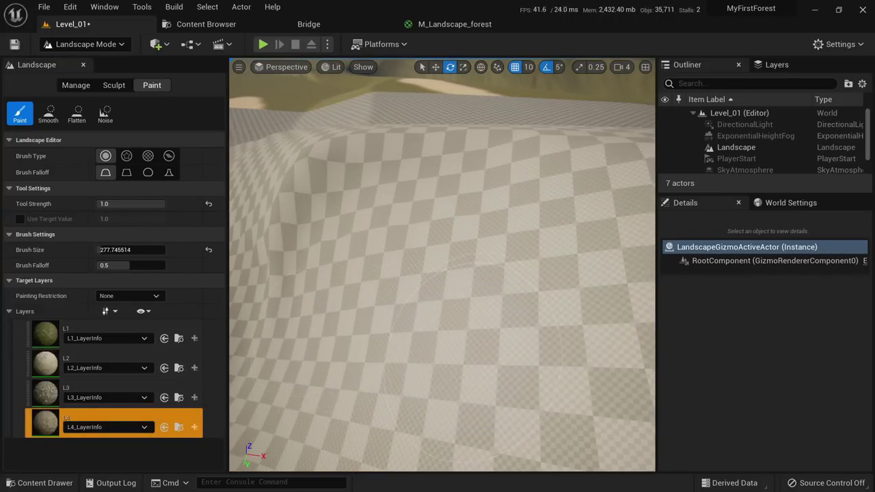
right_drag(457, 349, 478, 335)
mouse_move(457, 349)
mouse_down()
mouse_move(344, 195)
mouse_move(453, 174)
mouse_up()
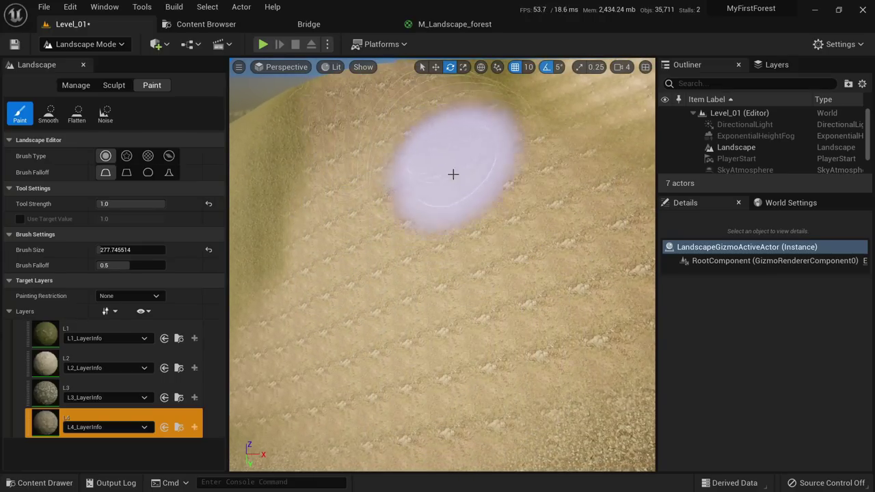
mouse_move(454, 174)
right_down()
mouse_move(422, 236)
mouse_move(384, 212)
right_up()
mouse_move(342, 360)
right_down()
mouse_move(311, 300)
mouse_move(236, 294)
right_up()
right_drag(349, 321, 544, 373)
mouse_move(566, 249)
right_down()
mouse_move(512, 226)
mouse_move(566, 249)
right_up()
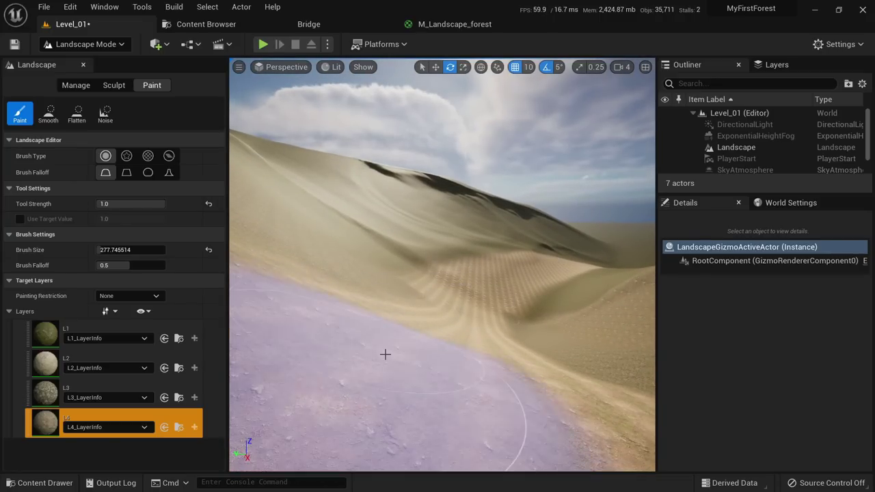
In the M_Landscape_forest graph, add a TextureCoordinate node ahead of the first layer's Texture Sample nodes.
click(446, 25)
scroll(450, 142, down, 4)
right_drag(450, 142, 662, 246)
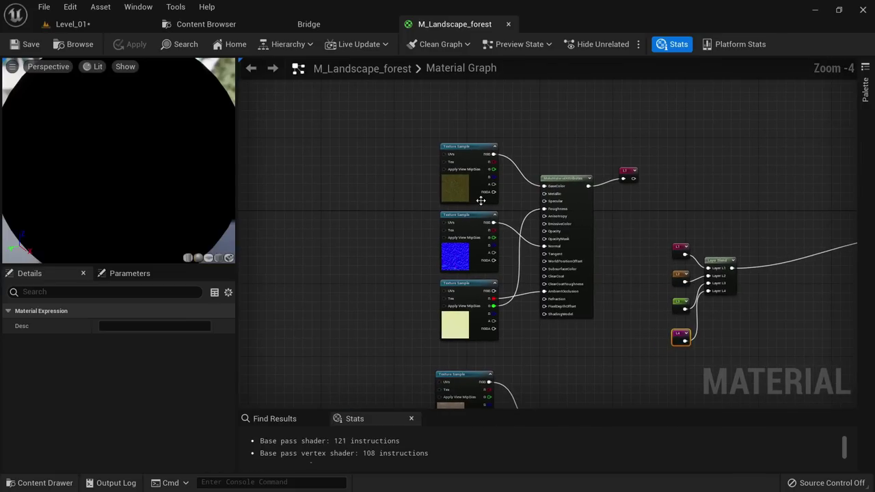
scroll(481, 200, up, 4)
right_drag(519, 231, 638, 270)
scroll(638, 270, down, 2)
right_drag(638, 270, 512, 226)
scroll(339, 184, up, 2)
right_drag(341, 185, 472, 227)
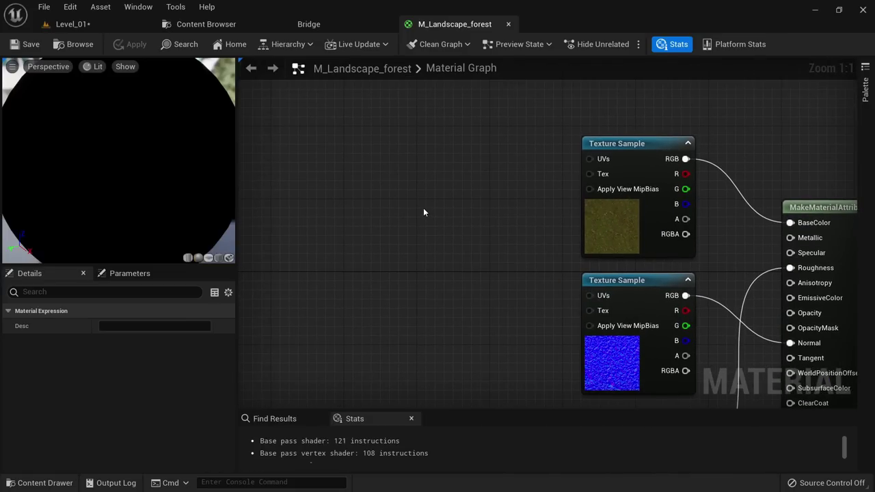
right_drag(423, 212, 433, 210)
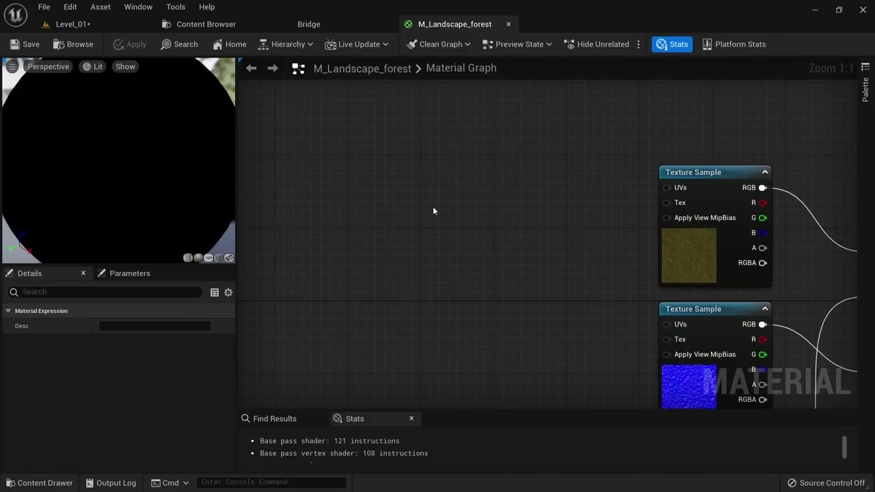
right_click(407, 203)
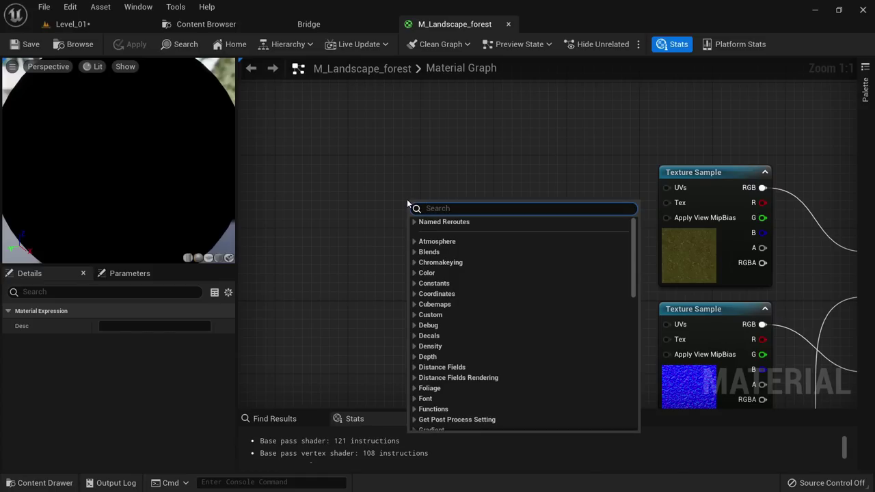
text(tet)
key(BackSpace)
text(xture coor)
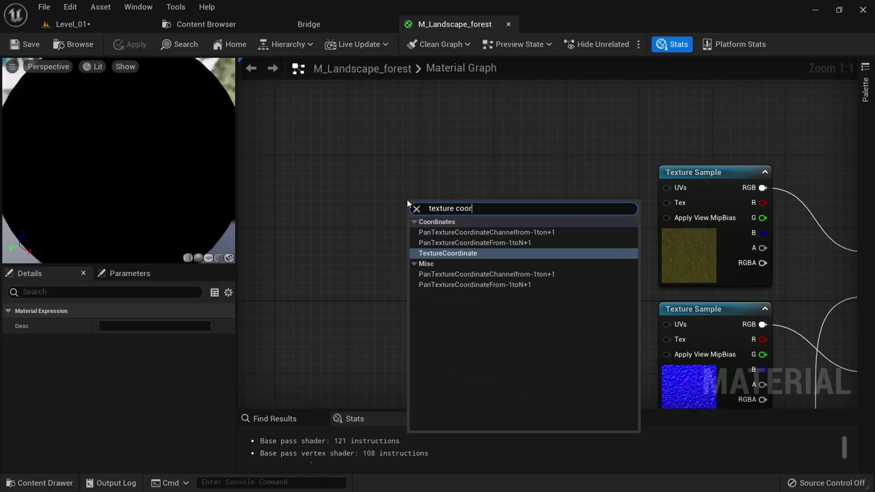
key(Return)
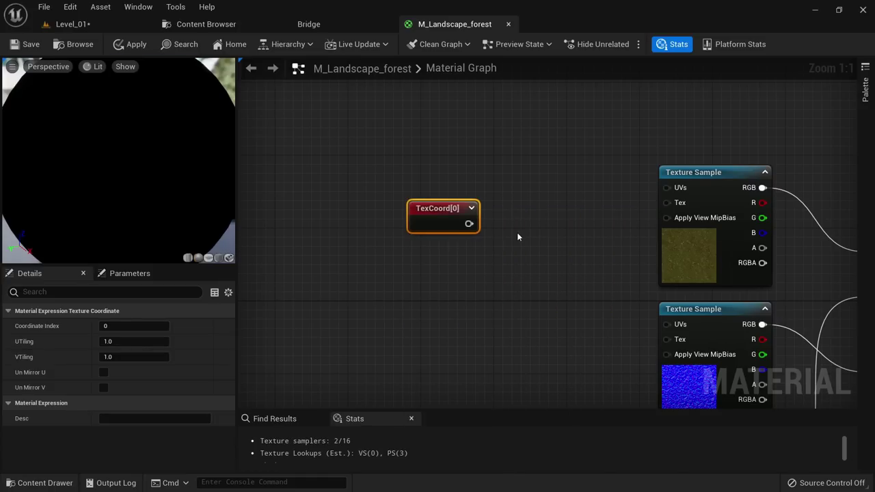
Add a Multiply node beside the TexCoord node and a Constant node below them.
click(518, 234)
click(511, 218)
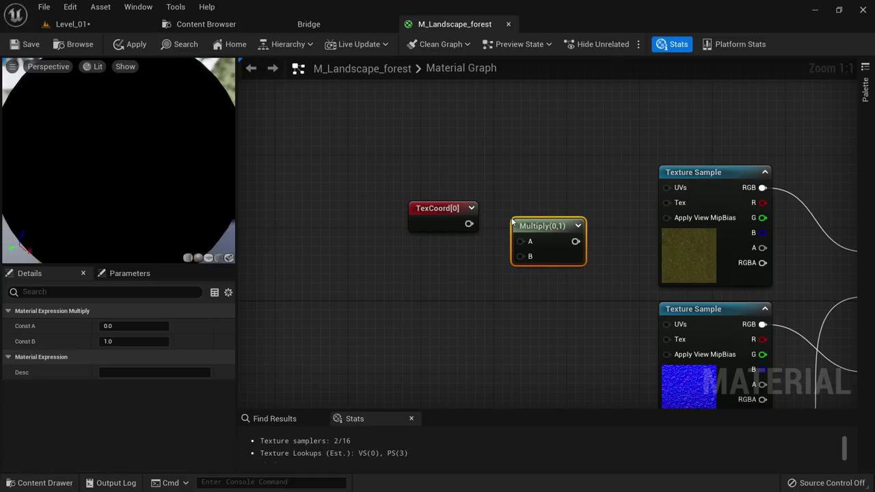
click(440, 276)
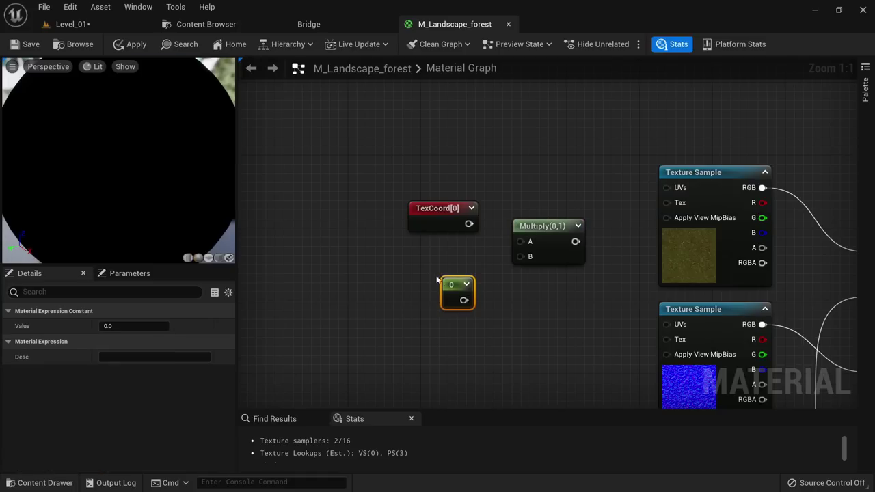
click(410, 267)
right_click(410, 267)
text(constan)
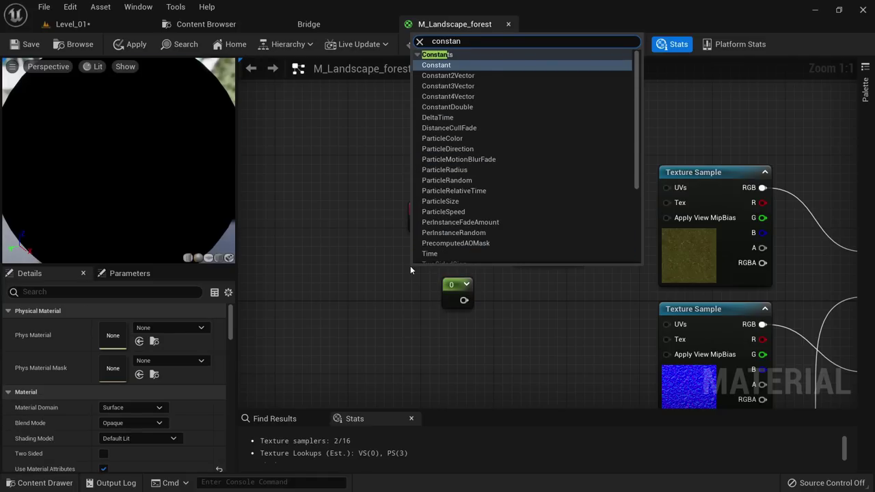
key(BackSpace)
key(BackSpace)
key(BackSpace)
key(BackSpace)
key(BackSpace)
key(BackSpace)
key(BackSpace)
text(multi)
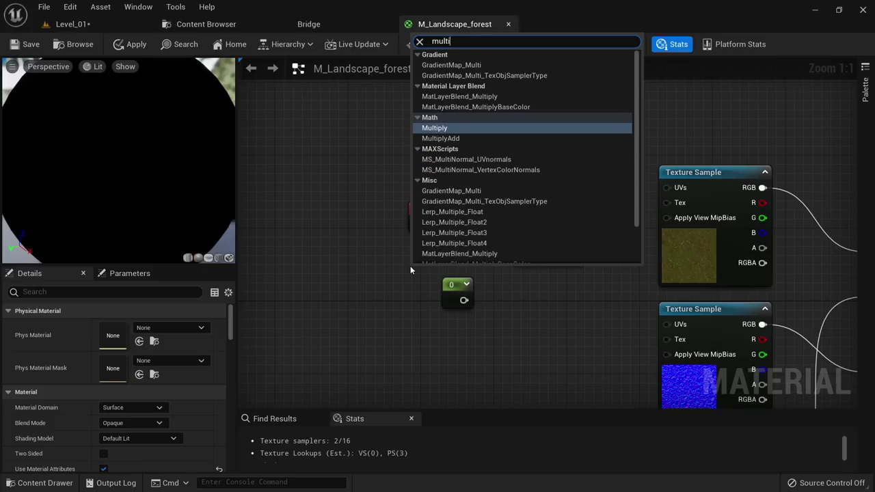
key(Return)
Connect TexCoord and the constant to Multiply's A and B inputs, and Multiply's output to the UVs of the first layer's three Texture Samples.
click(459, 299)
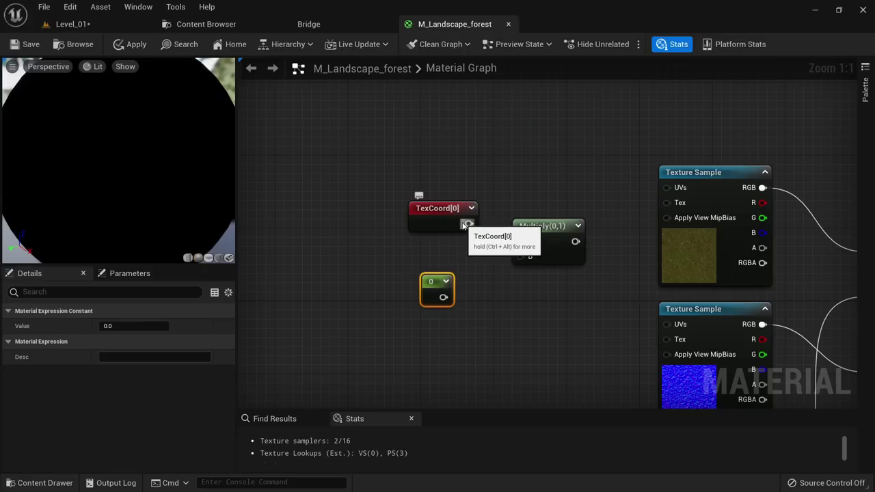
drag(469, 223, 442, 296)
scroll(483, 201, down, 3)
scroll(482, 201, up, 3)
drag(457, 170, 565, 116)
drag(457, 170, 564, 253)
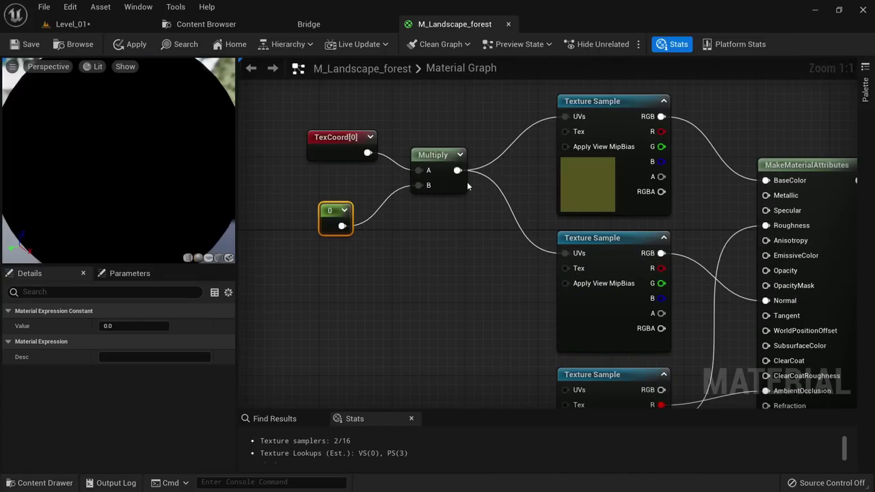
drag(457, 170, 569, 387)
right_drag(372, 238, 447, 267)
scroll(448, 267, up, 1)
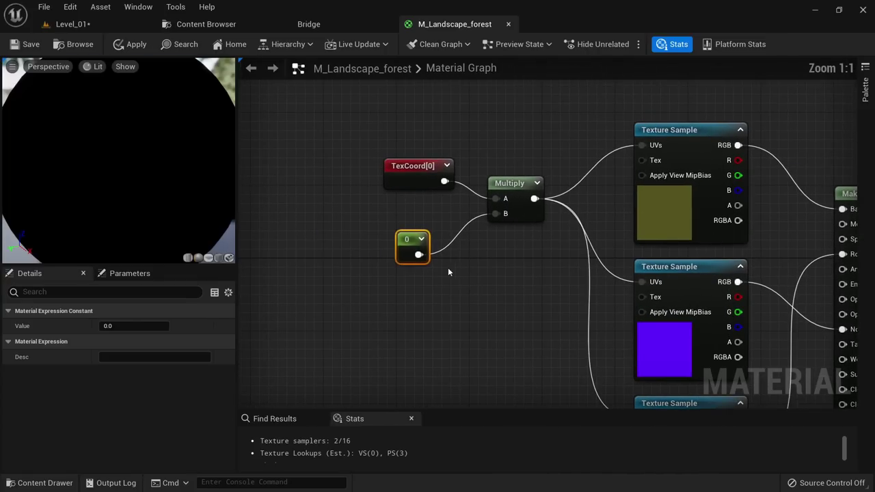
Place the constant node below TexCoord and convert it to a scalar parameter named L1 tile.
drag(412, 244, 366, 262)
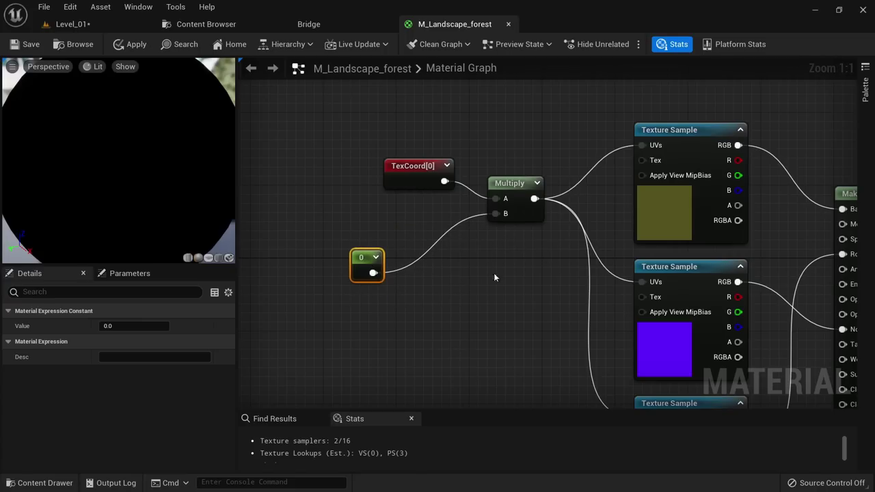
scroll(471, 289, down, 1)
right_drag(471, 289, 540, 246)
scroll(540, 246, up, 1)
drag(429, 236, 466, 254)
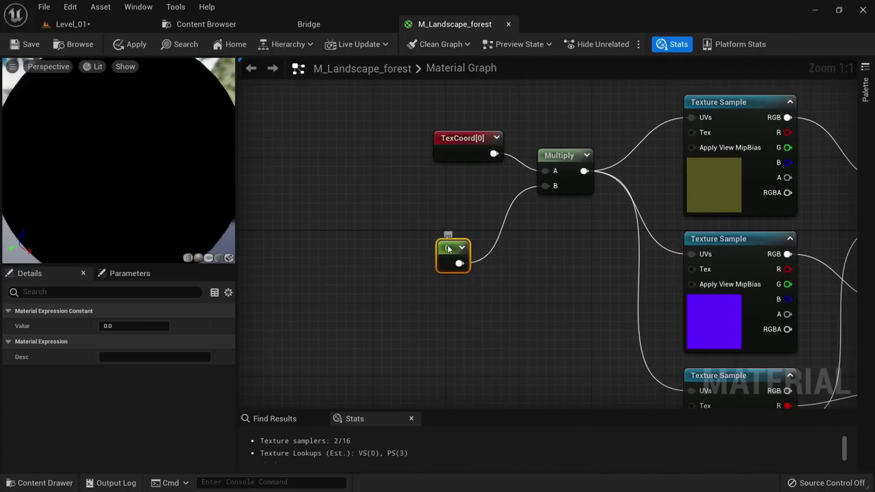
right_click(448, 241)
click(477, 269)
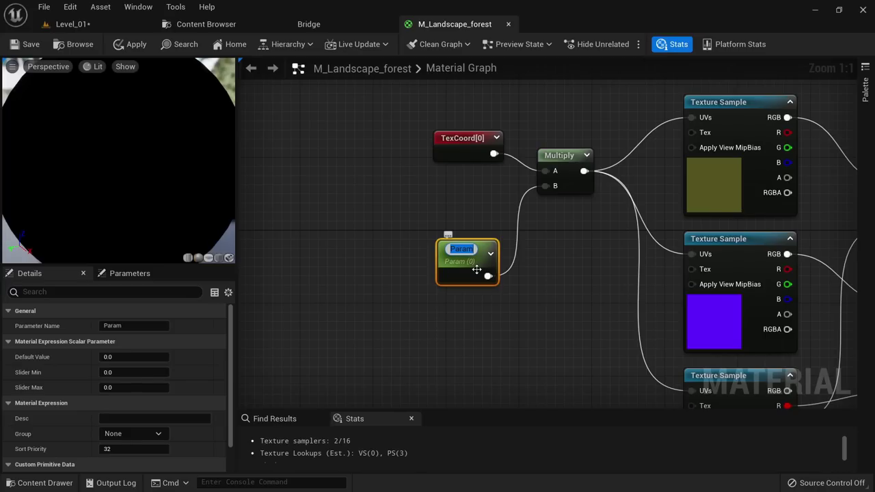
text(L1)
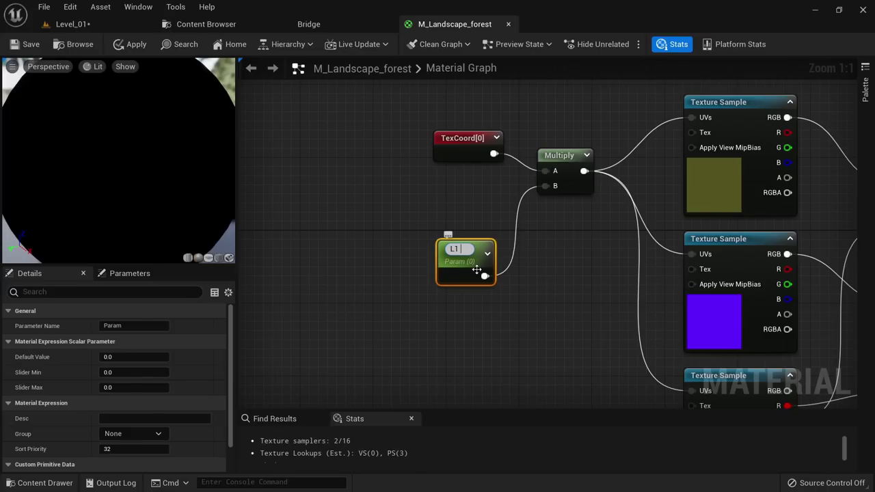
text( tile)
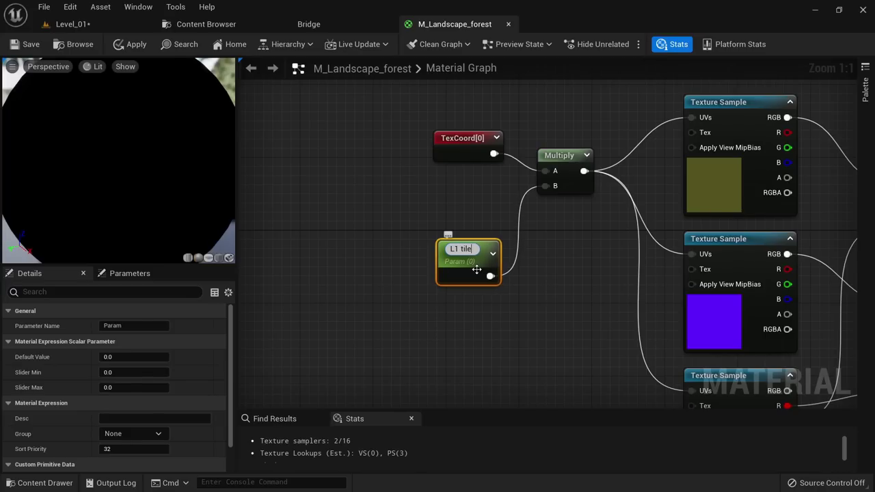
key(Return)
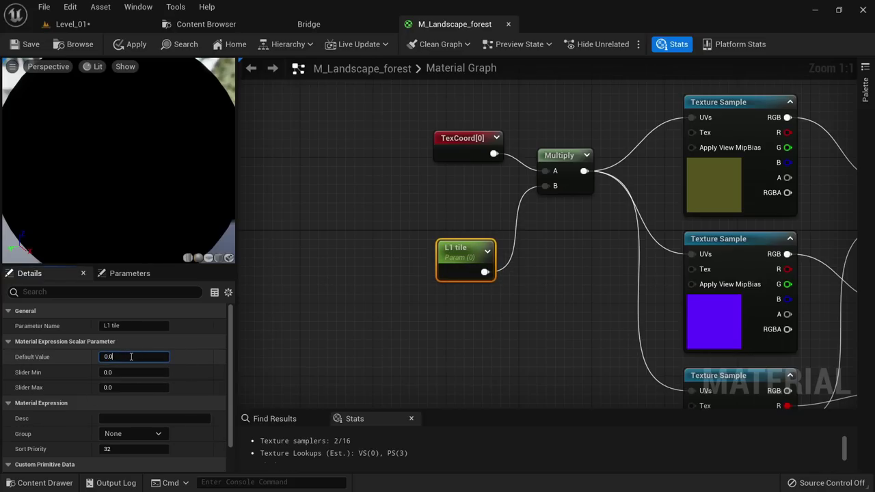
Set the L1 tile parameter's default value to 0.05.
text(5)
key(Return)
scroll(533, 274, down, 3)
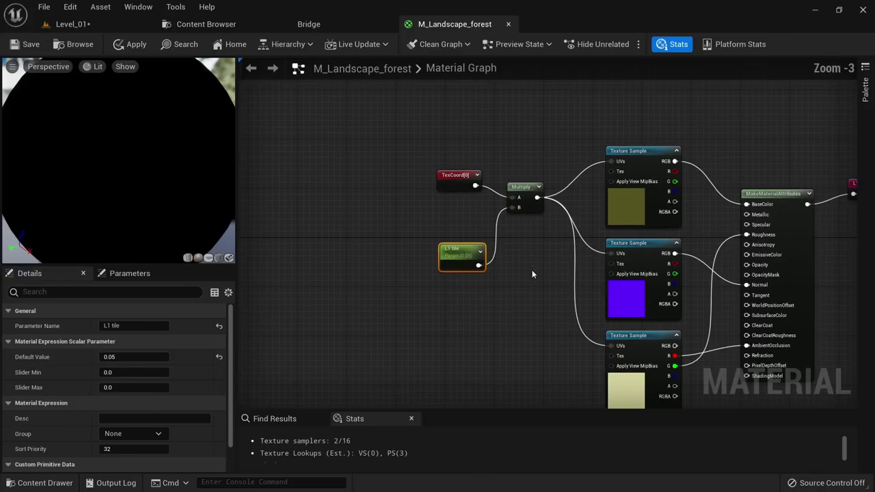
Copy the TexCoord, Multiply and L1 tile nodes and paste them ahead of the second layer's Texture Samples.
click(533, 274)
scroll(492, 195, down, 3)
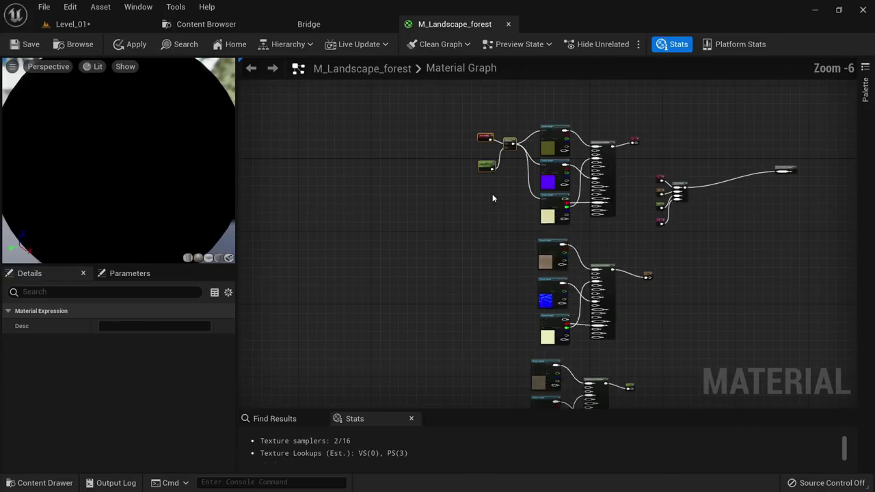
click(481, 295)
key(ctrl+v)
Connect the pasted Multiply node's output to the UVs of the second layer's three Texture Samples.
scroll(496, 261, up, 5)
drag(540, 311, 673, 196)
scroll(526, 286, up, 1)
right_drag(605, 280, 603, 184)
drag(523, 192, 667, 258)
right_drag(521, 193, 513, 103)
drag(513, 103, 674, 295)
Rename the pasted tiling parameter as L2 tile.
click(397, 195)
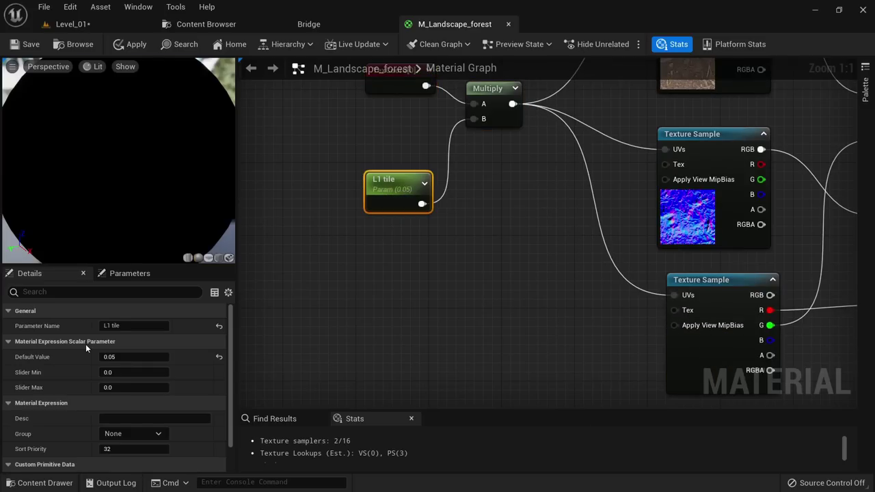
click(136, 326)
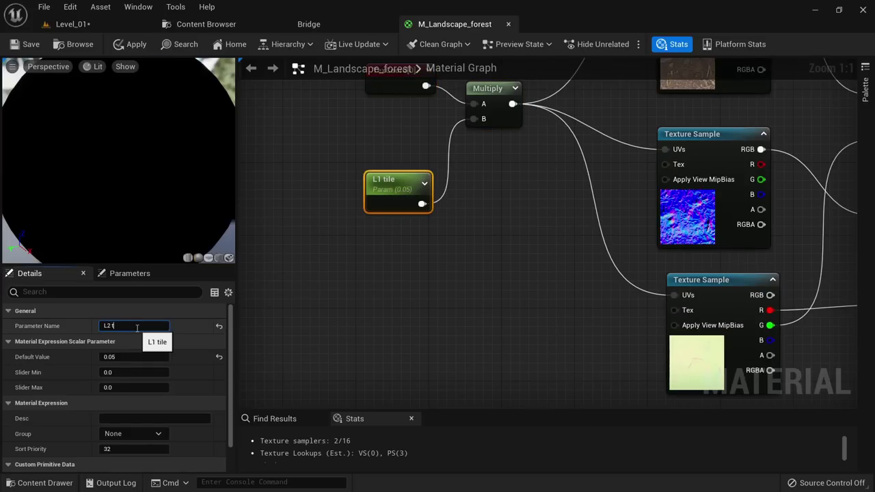
Copy the TexCoord, Multiply and L2 tile nodes and paste them ahead of the third layer's Texture Samples.
scroll(514, 143, down, 2)
drag(506, 196, 418, 95)
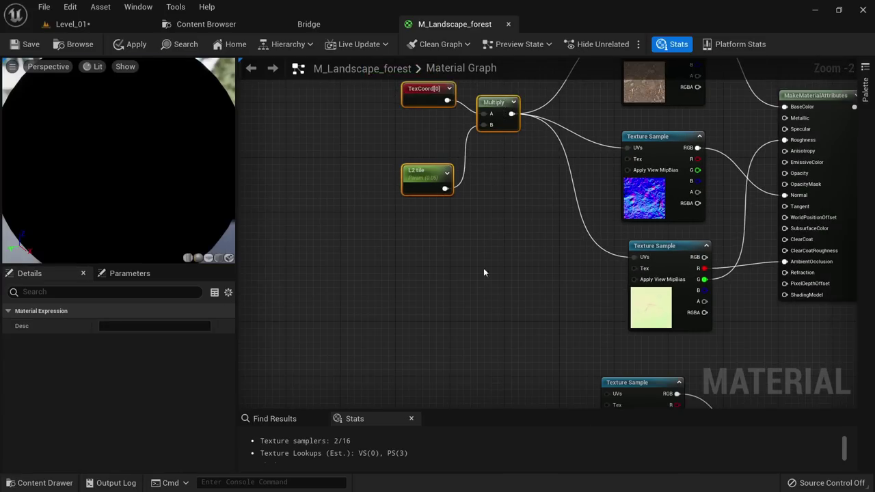
scroll(484, 273, down, 2)
right_drag(487, 284, 500, 138)
scroll(490, 248, up, 4)
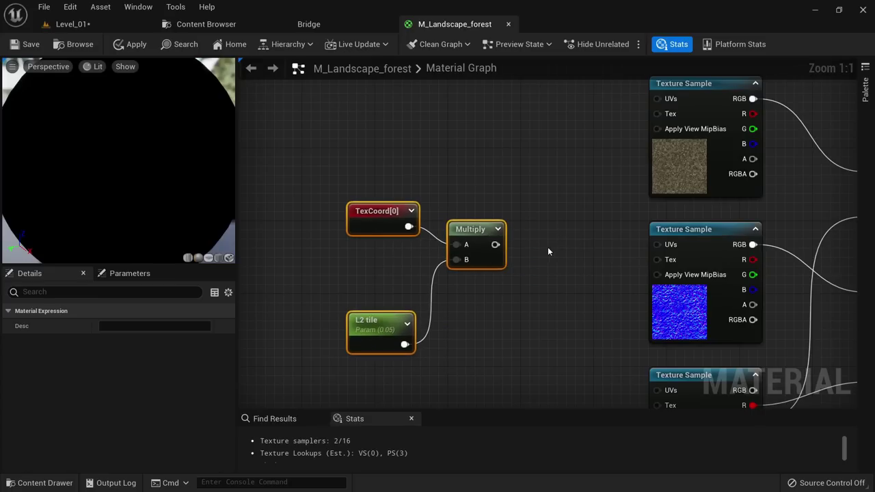
Connect the pasted Multiply output to the UVs of the third layer's three Texture Samples and rename its tiling parameter as L3 tile.
drag(495, 244, 656, 99)
drag(495, 245, 657, 391)
click(384, 333)
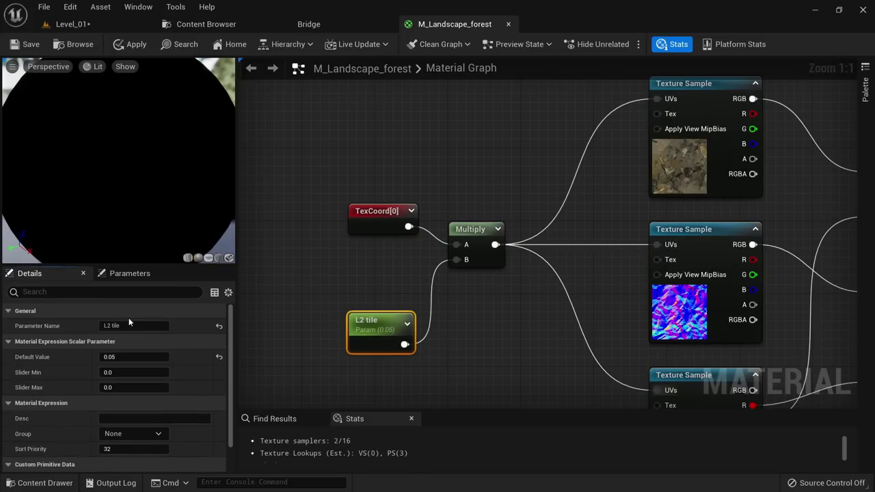
click(129, 326)
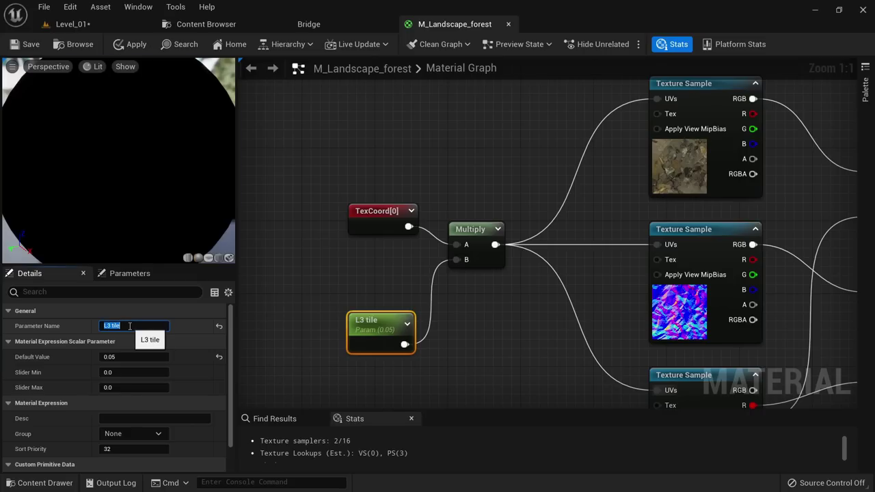
Copy the TexCoord, Multiply and L3 tile nodes and paste them ahead of the fourth layer's Texture Samples.
scroll(481, 239, down, 2)
drag(503, 321, 381, 169)
scroll(469, 266, down, 1)
right_drag(469, 267, 469, 162)
right_drag(465, 399, 467, 300)
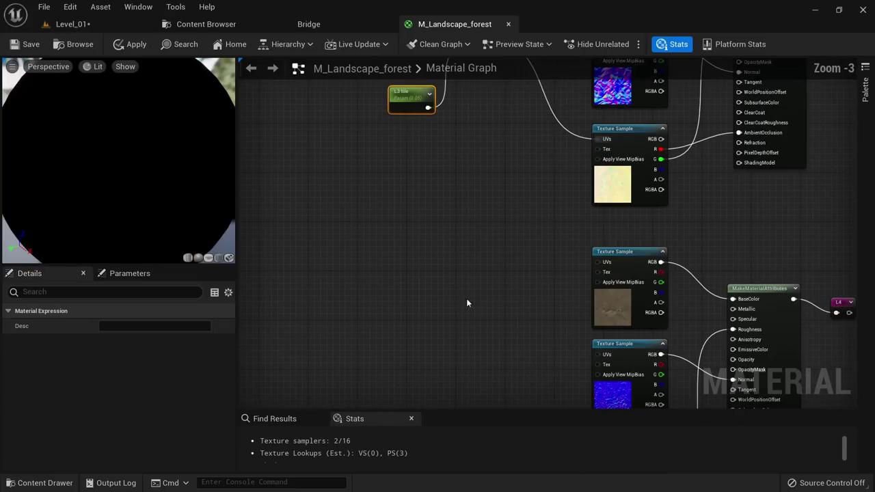
scroll(444, 353, up, 3)
Rename the fourth layer's pasted tiling parameter as L4 tile.
click(420, 355)
click(145, 326)
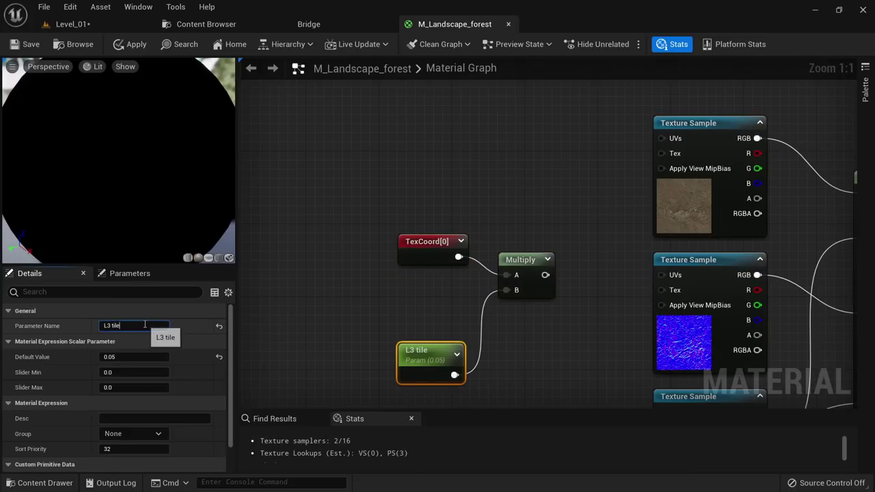
key(ctrl+a)
text(L4 tile)
key(Return)
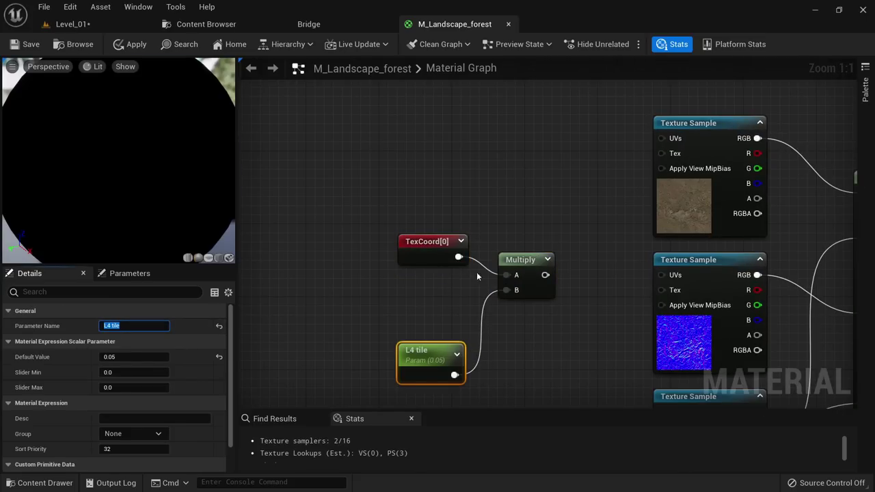
Connect the fourth layer's Multiply output to the UVs of its three Texture Samples.
drag(545, 275, 661, 138)
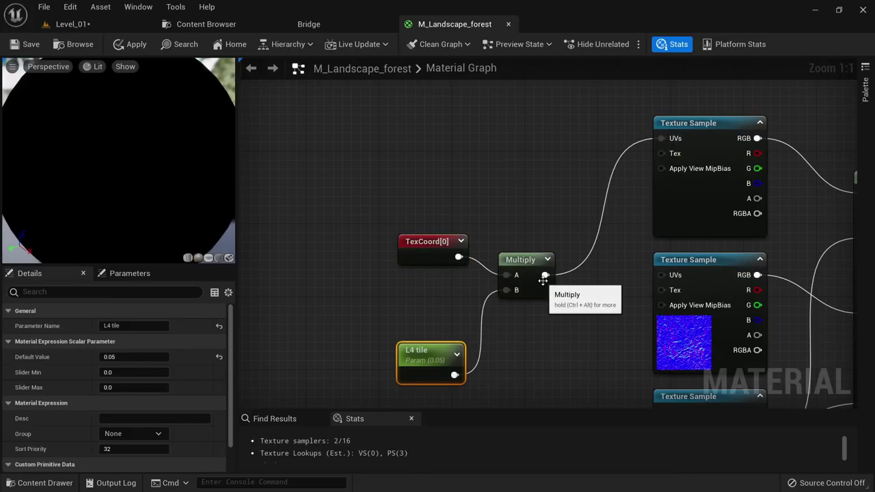
drag(544, 276, 662, 275)
right_drag(597, 299, 542, 206)
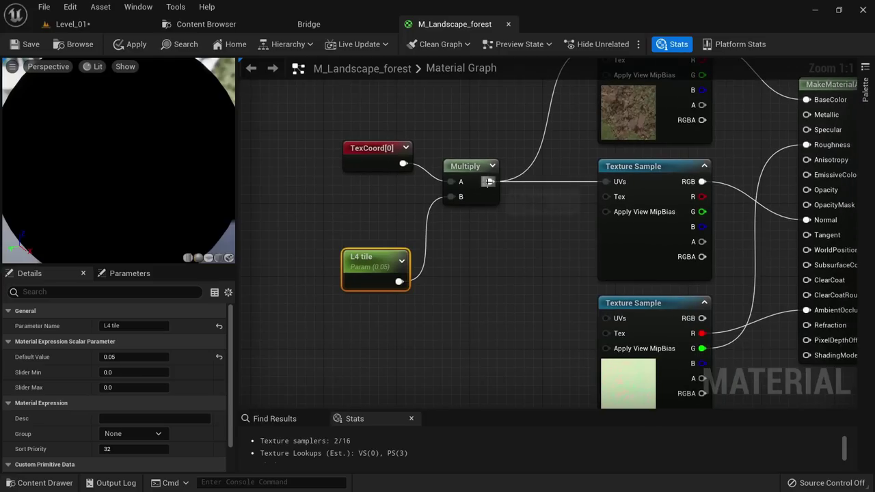
drag(487, 181, 606, 318)
scroll(445, 227, down, 4)
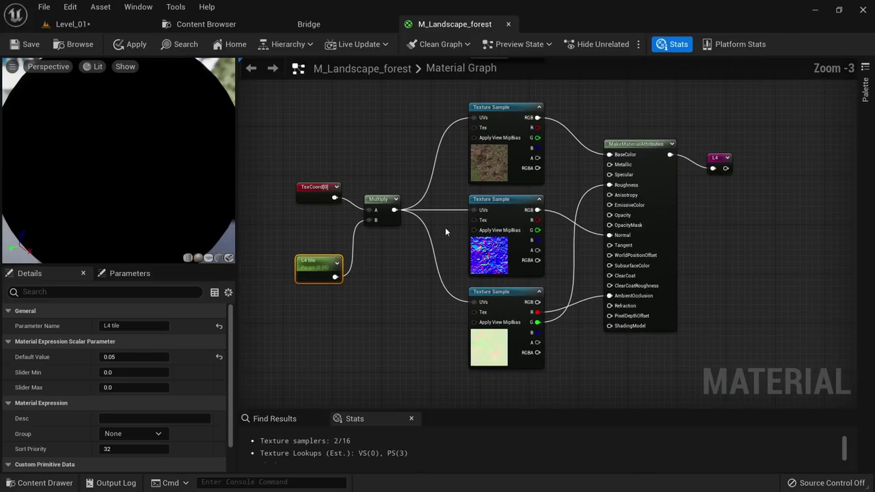
scroll(445, 227, down, 3)
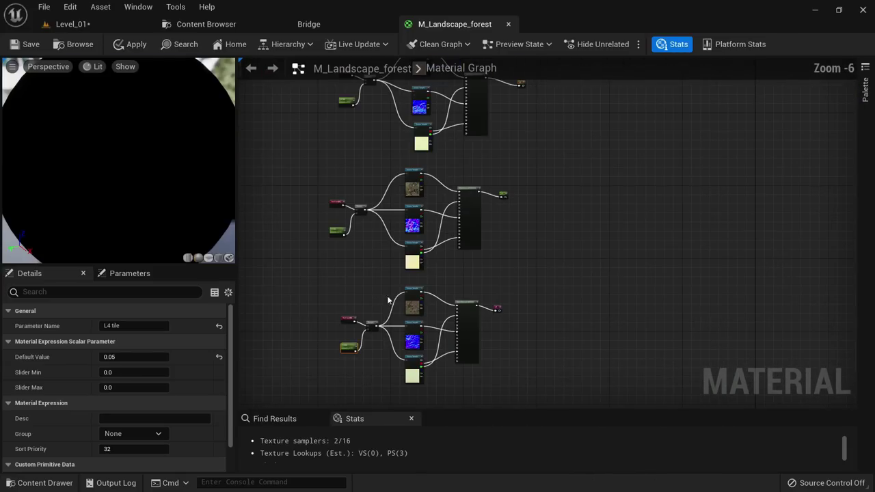
Apply the M_Landscape_forest changes and inspect the texture tiling on the landscape in Level_01.
click(130, 47)
click(71, 24)
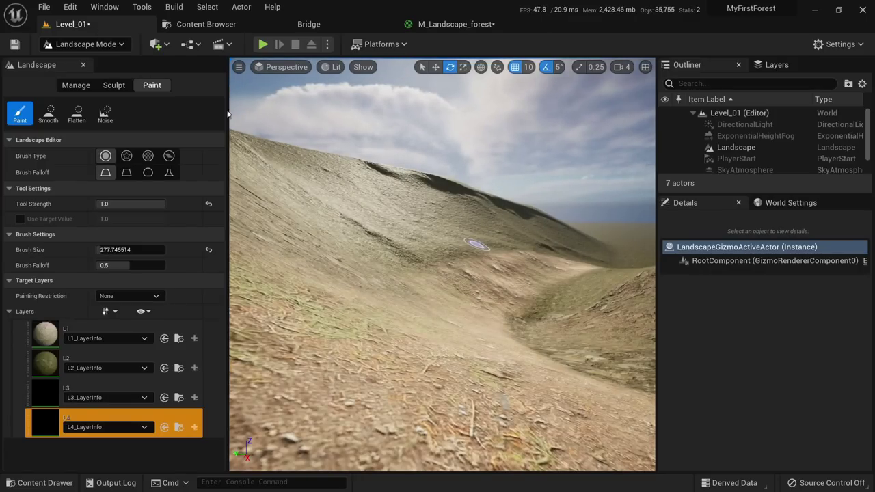
right_drag(471, 343, 469, 427)
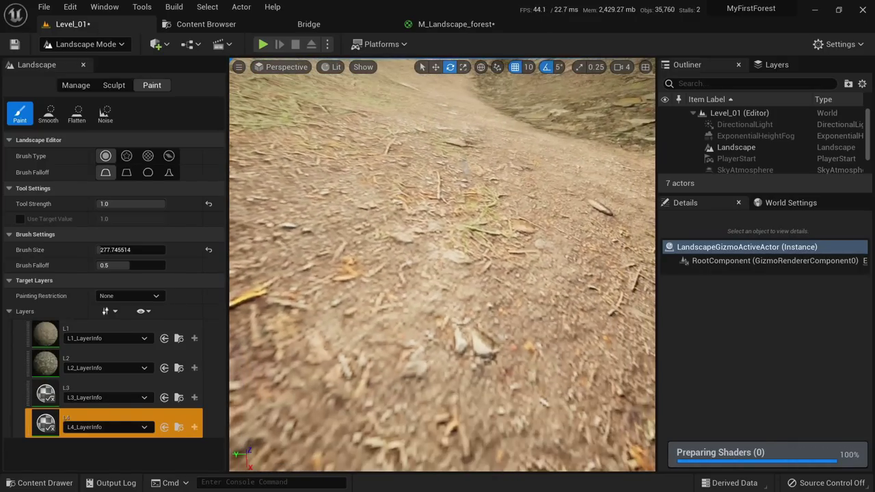
scroll(469, 341, down, 10)
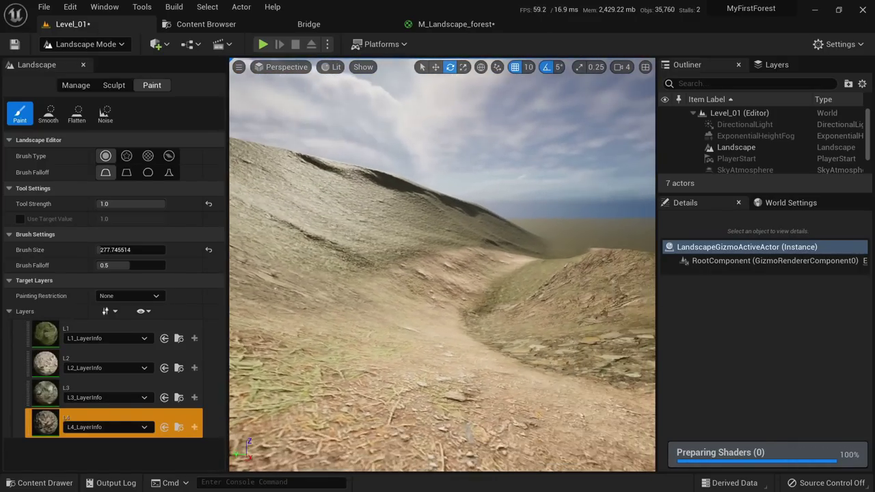
key(s)
right_drag(465, 341, 464, 341)
key(w)
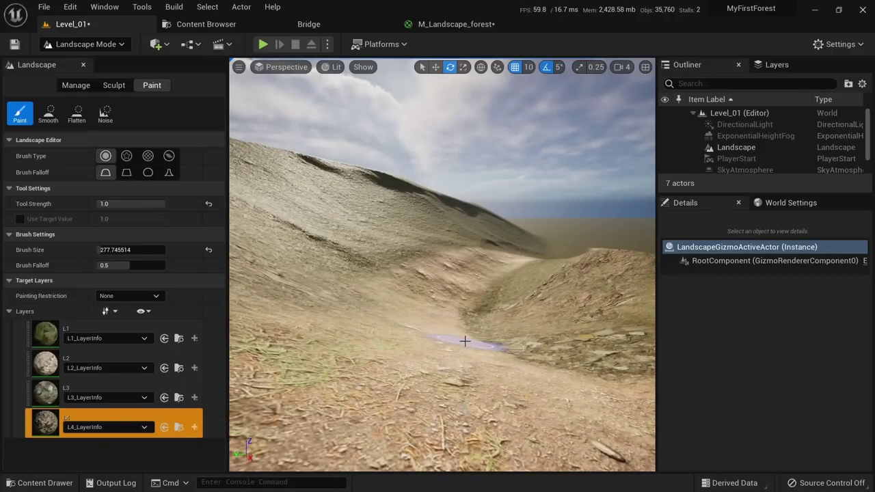
Open the MyForest content folder and save the modified Level_01 and M_Landscape_forest assets.
click(204, 26)
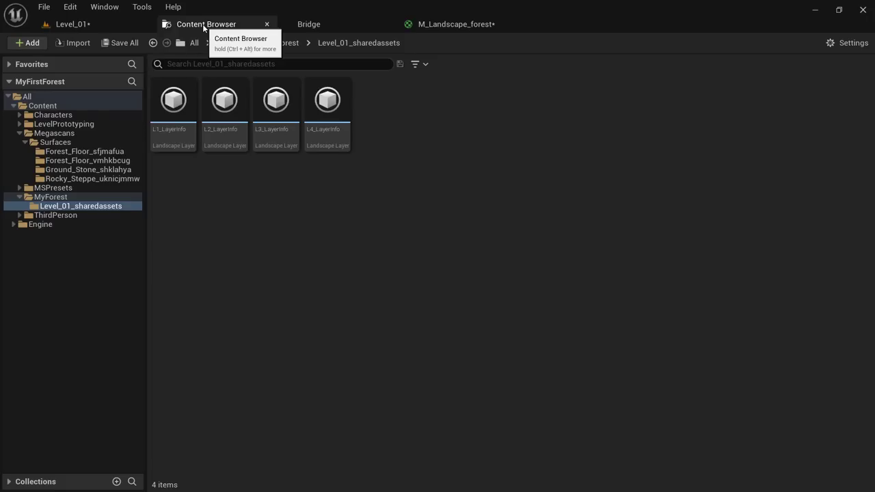
click(50, 196)
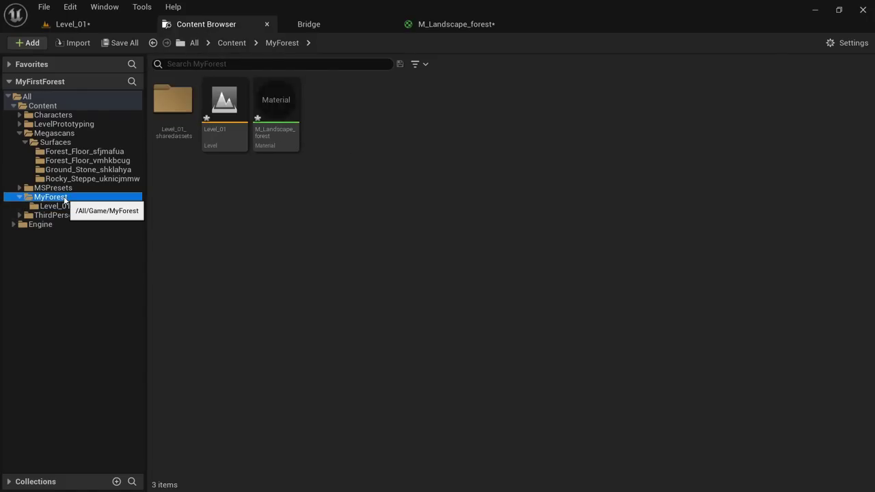
click(120, 43)
click(510, 383)
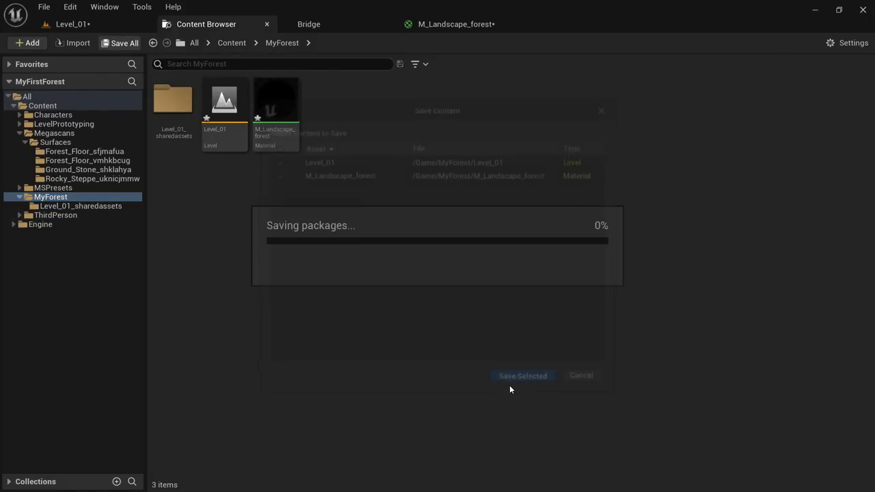
Create a material instance of M_Landscape_forest and name it MI_Landscape_forest.
right_click(288, 125)
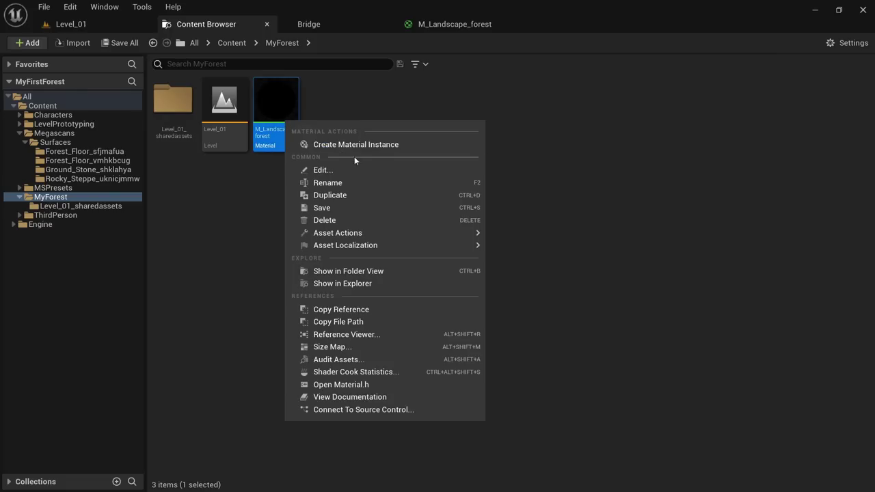
click(373, 144)
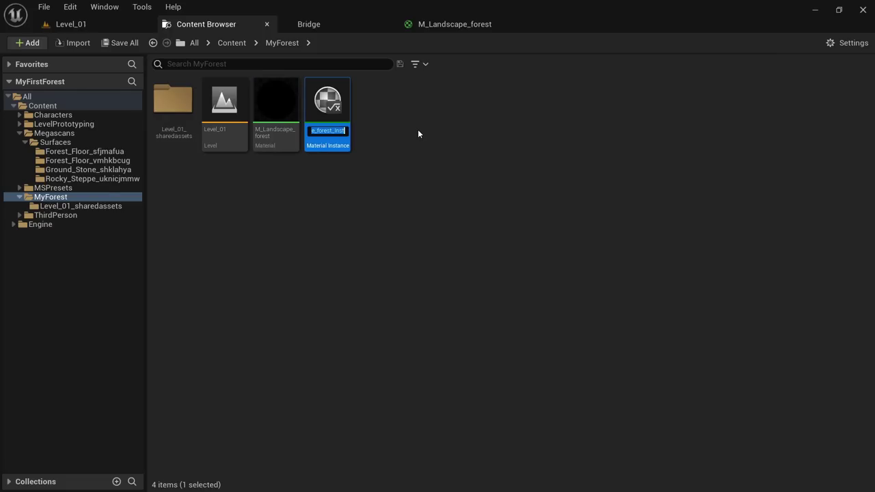
text(MI_Landscape_forest)
key(Return)
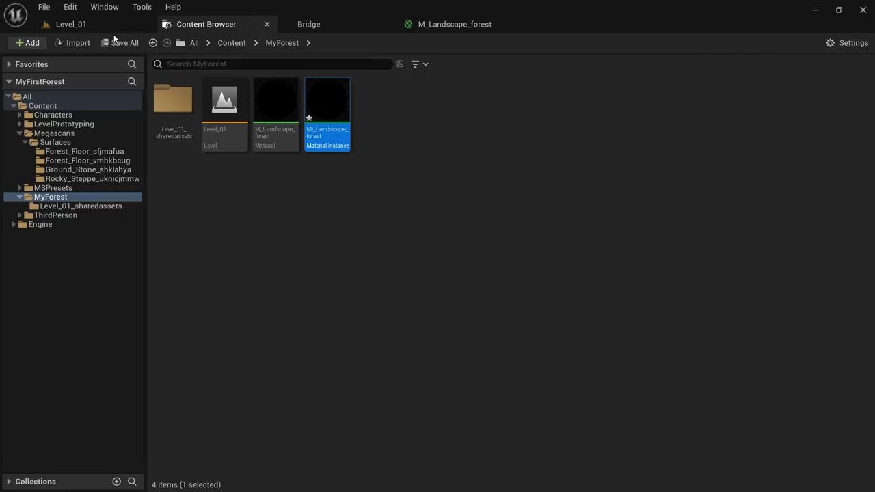
Assign MI_Landscape_forest as the landscape's material in Level_01 and save all changes.
click(96, 24)
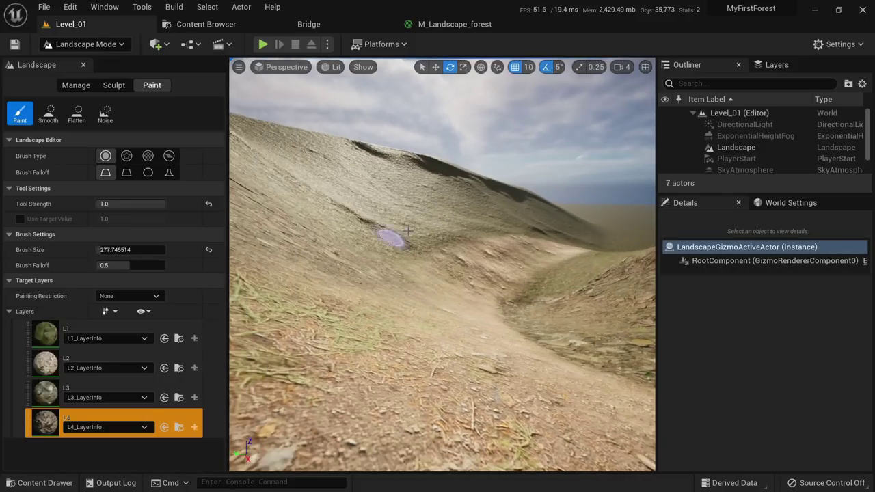
key(shift+1)
click(408, 230)
scroll(796, 394, down, 1)
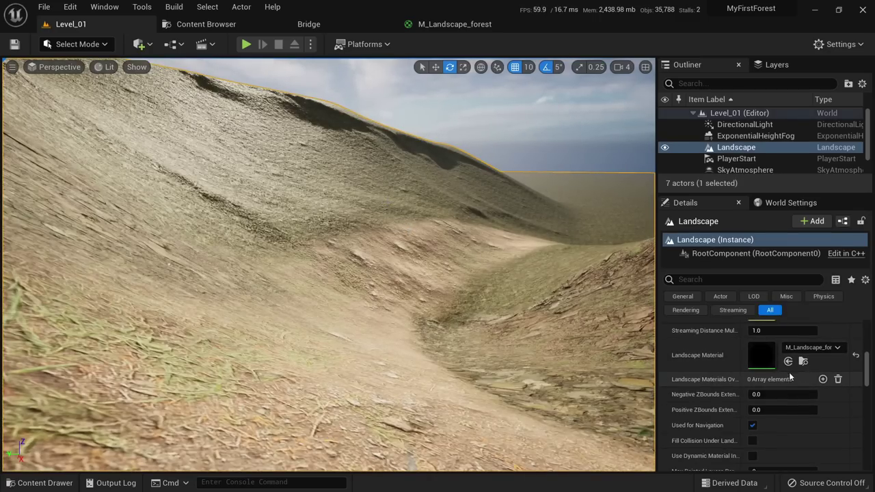
click(787, 361)
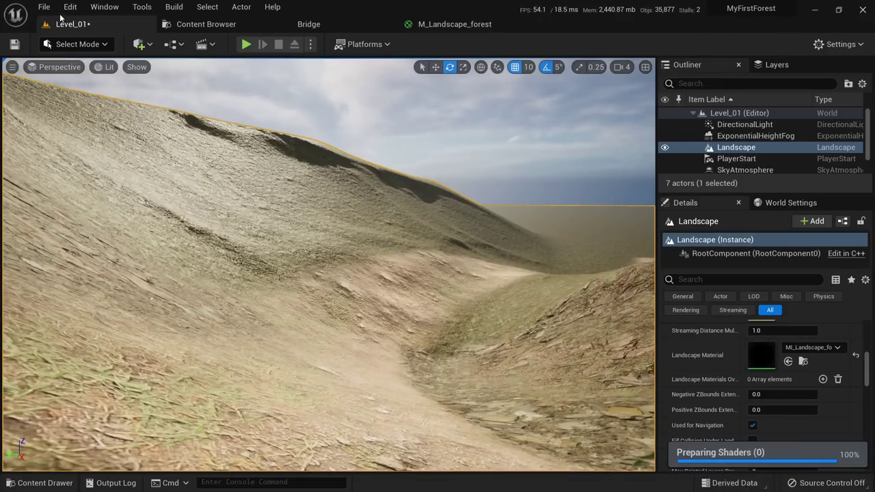
click(44, 7)
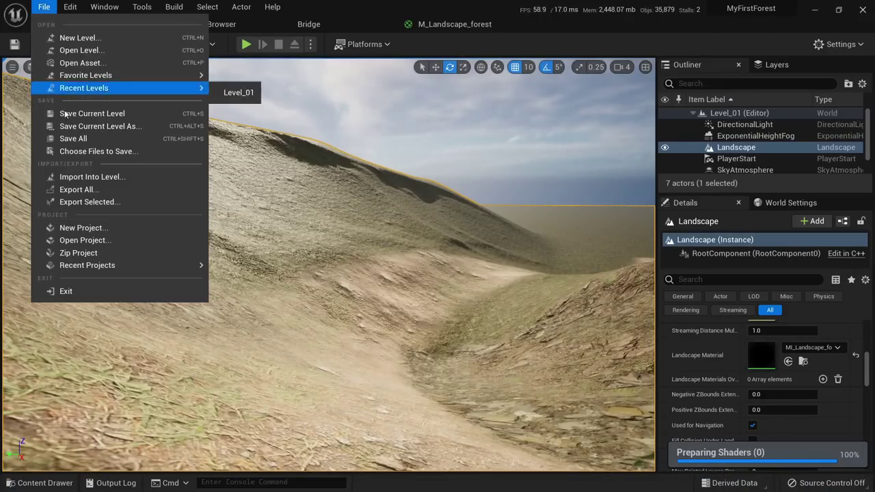
click(78, 141)
Open MI_Landscape_forest in a floating editor window and place it beside the landscape view of Level_01.
click(225, 23)
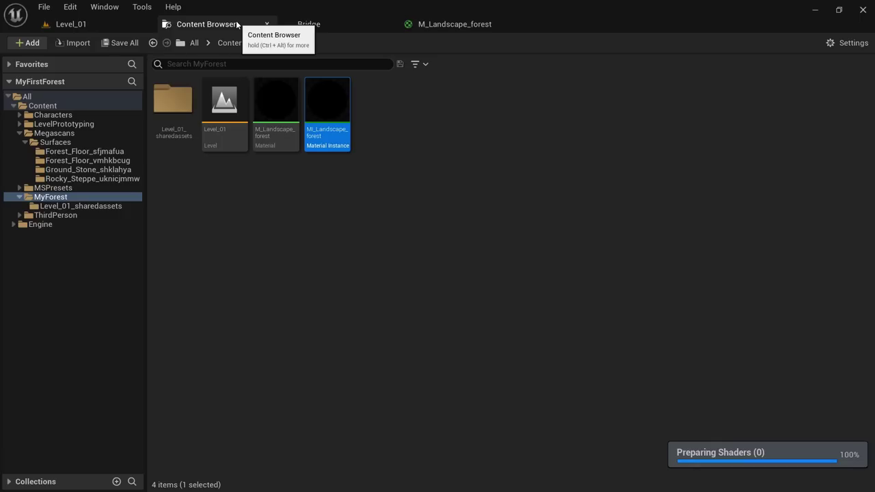
double_click(339, 110)
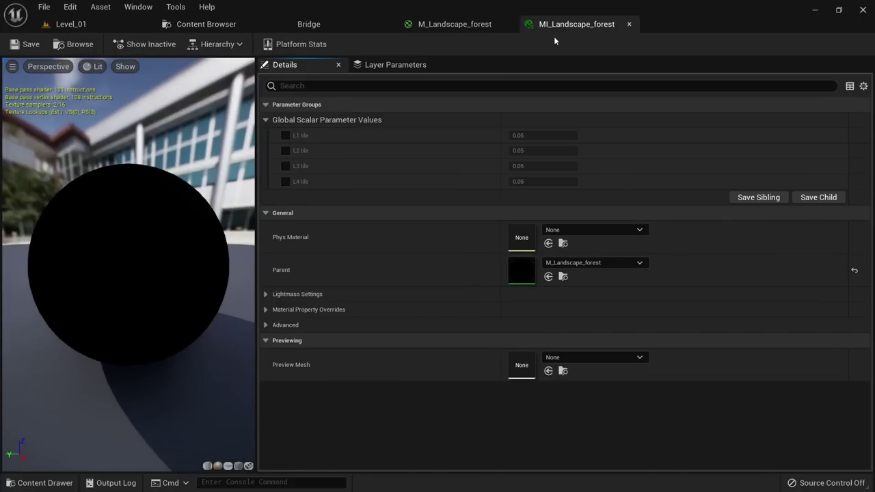
drag(130, 186, 75, 189)
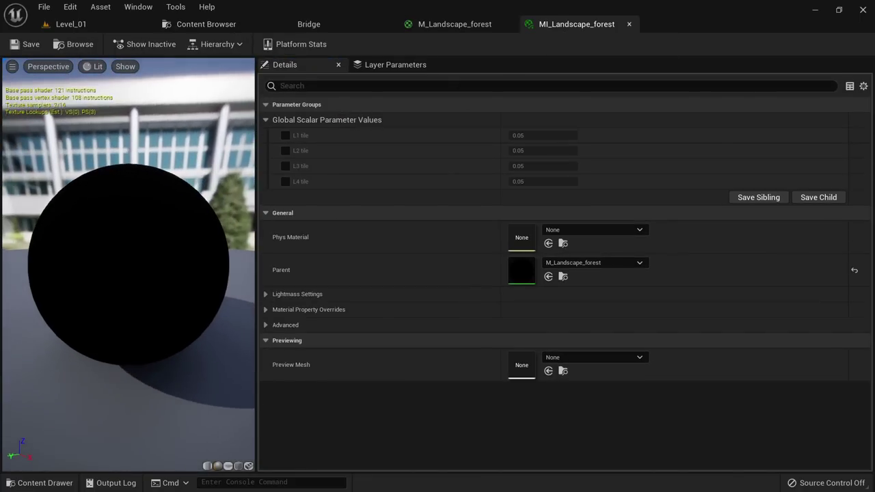
drag(568, 26, 552, 117)
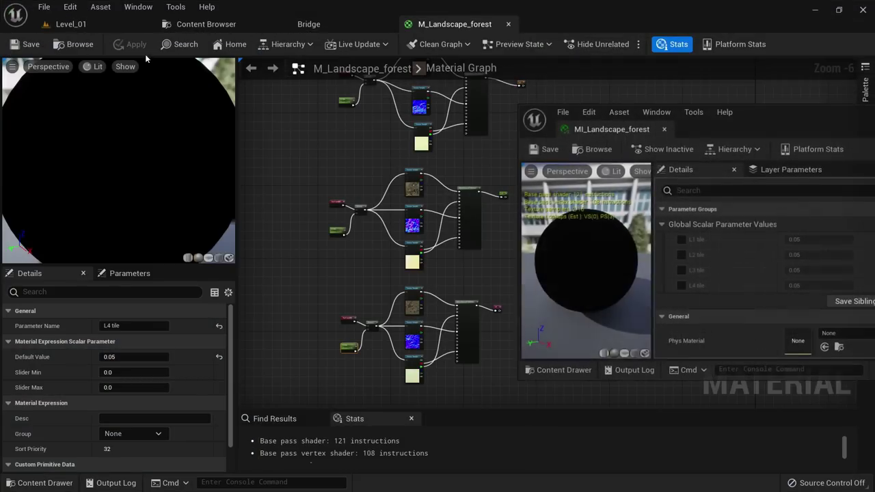
click(70, 24)
drag(802, 123, 734, 98)
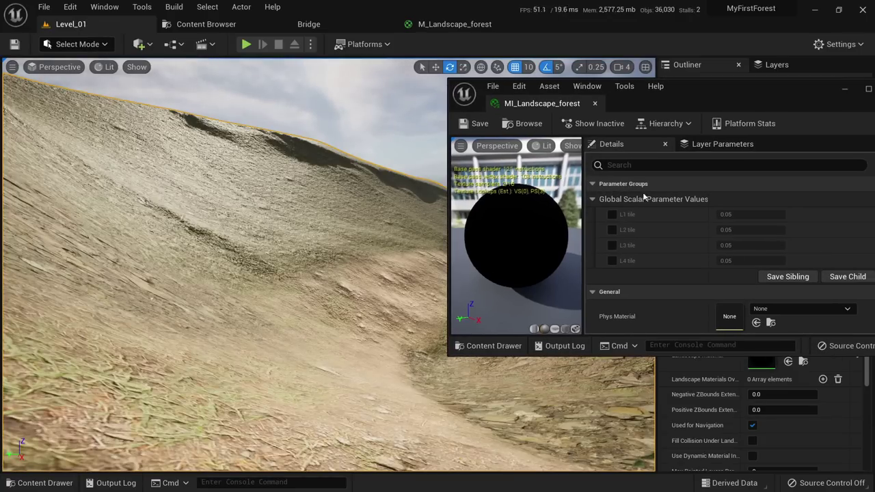
Enable the L1 tile, L2 tile, L3 tile and L4 tile parameter overrides in MI_Landscape_forest.
click(612, 214)
click(611, 230)
click(612, 245)
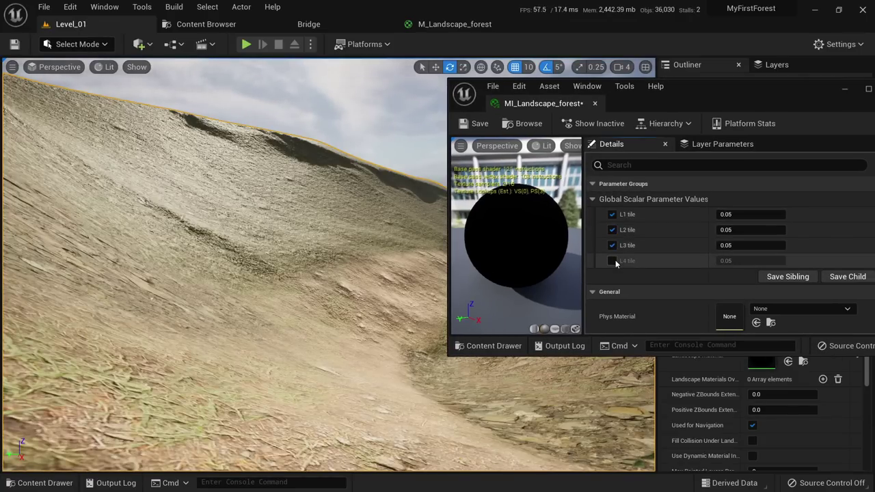
click(612, 261)
Try an L2 tile value of 0.1 with the ground in close view, and set it to 0.08.
right_drag(318, 326, 318, 326)
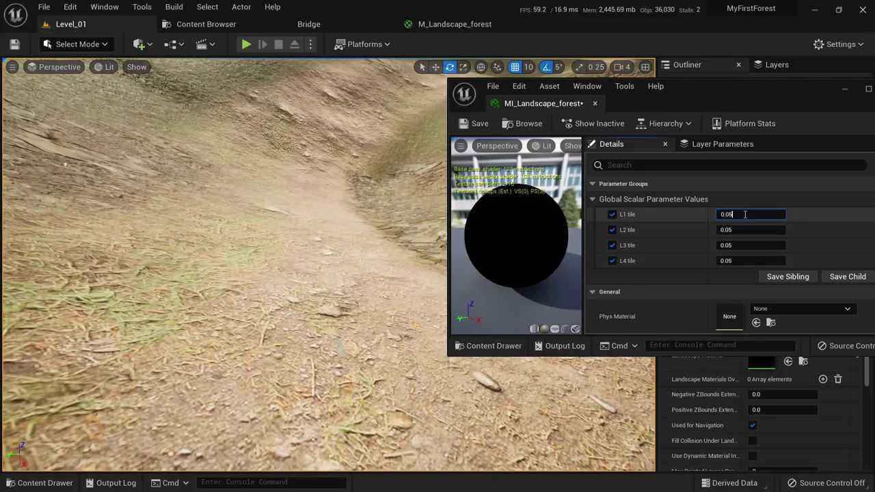
click(743, 229)
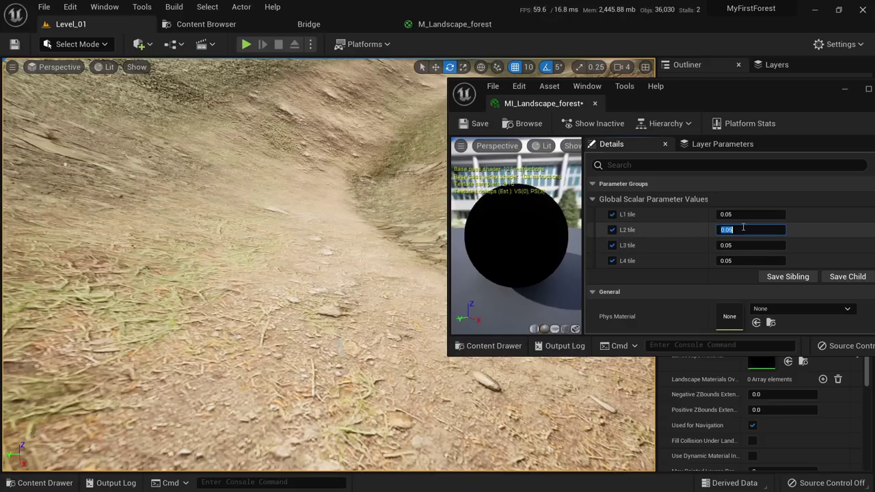
text(0.1)
key(Return)
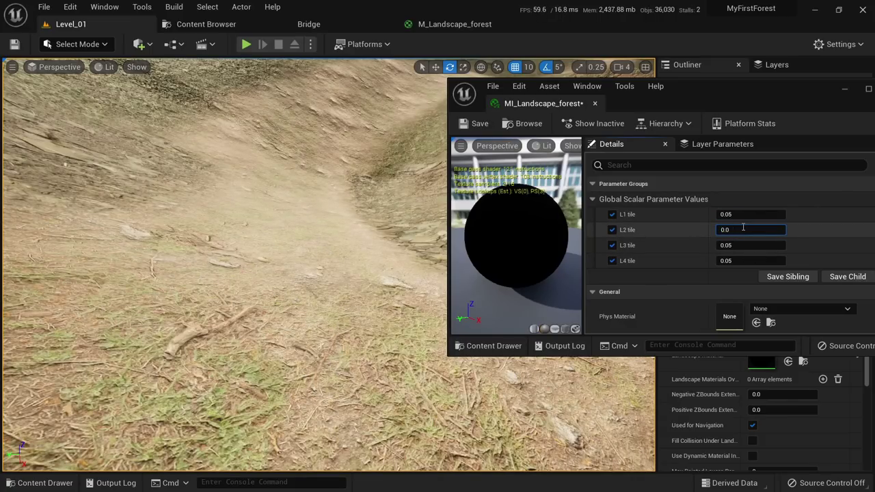
text(0.08)
key(Return)
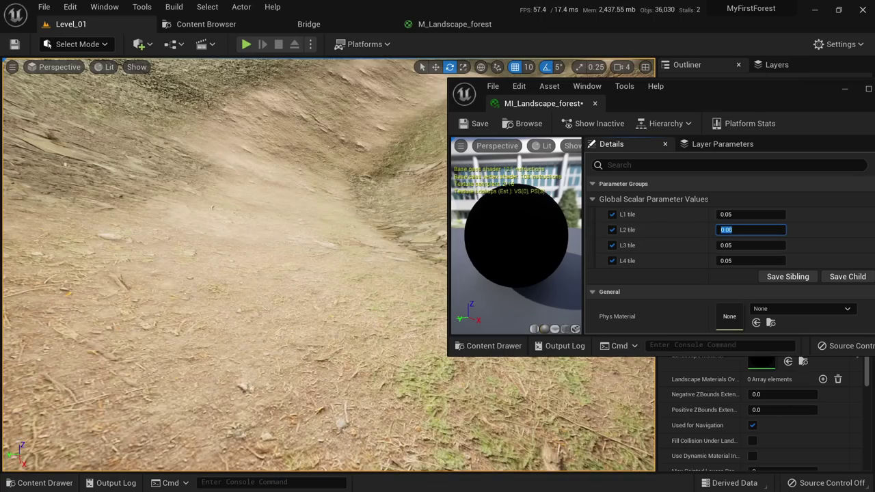
Play-test Level_01 from a close ground view to judge the texture scale beside the character, and stop the simulation.
right_drag(370, 273, 359, 229)
right_drag(308, 258, 271, 334)
key(alt+p)
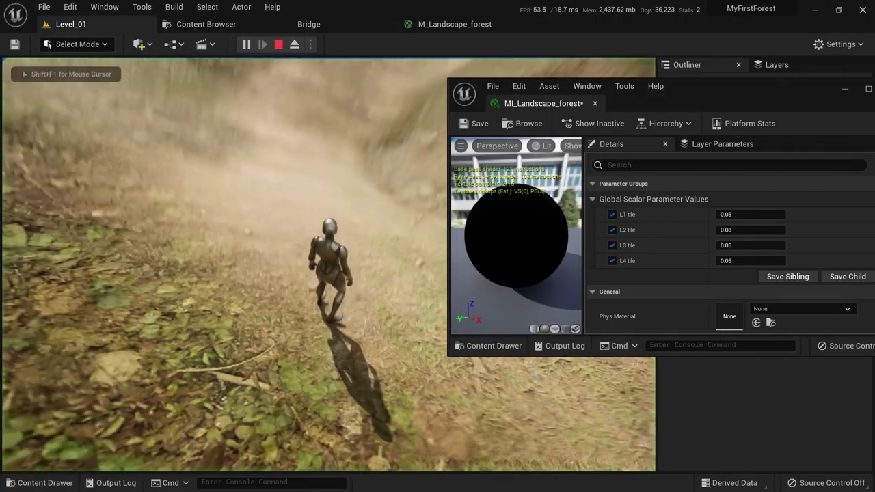
key(w)
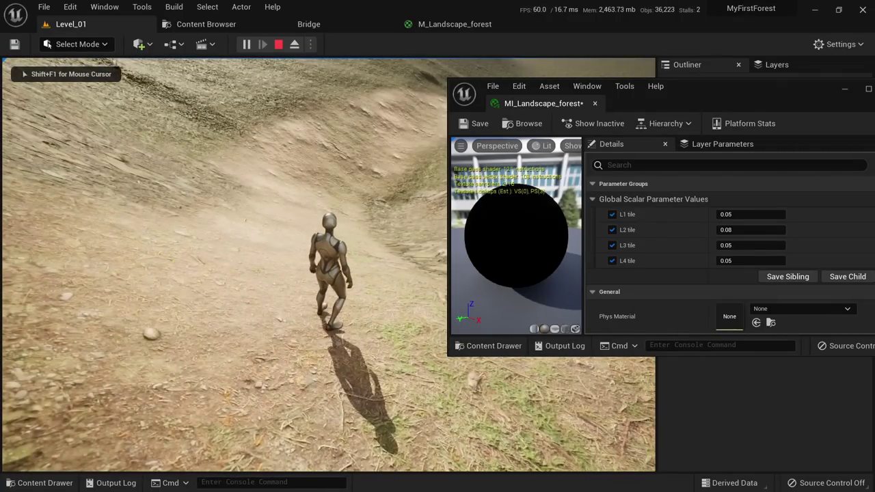
key(Escape)
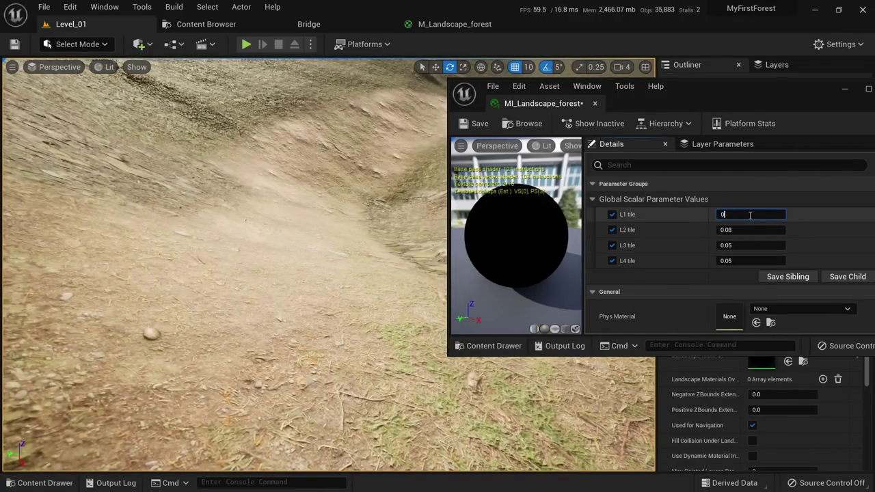
Set the L1 tile, L3 tile and L4 tile parameters of MI_Landscape_forest to 0.08.
click(749, 215)
text(0.08)
key(Return)
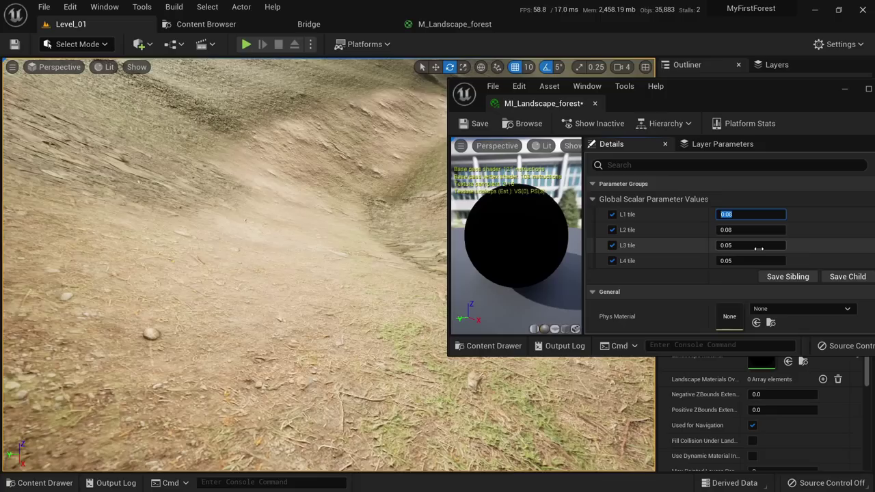
click(759, 249)
text(0.08)
key(Return)
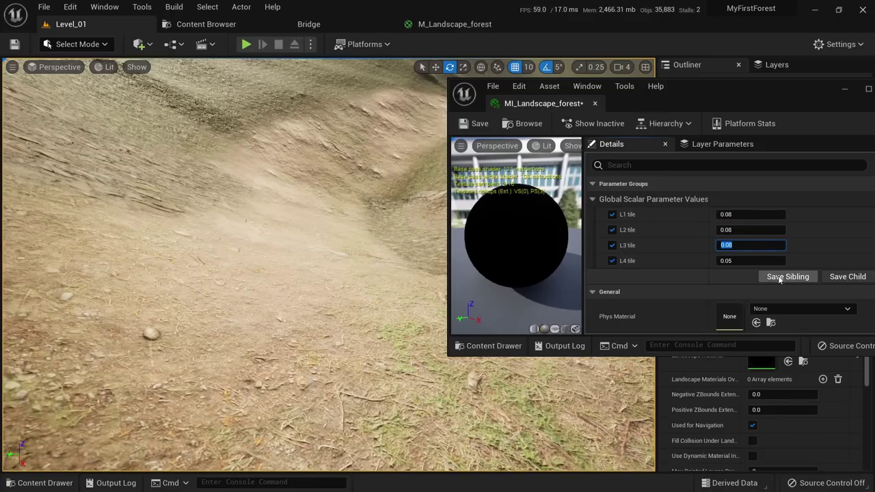
click(748, 260)
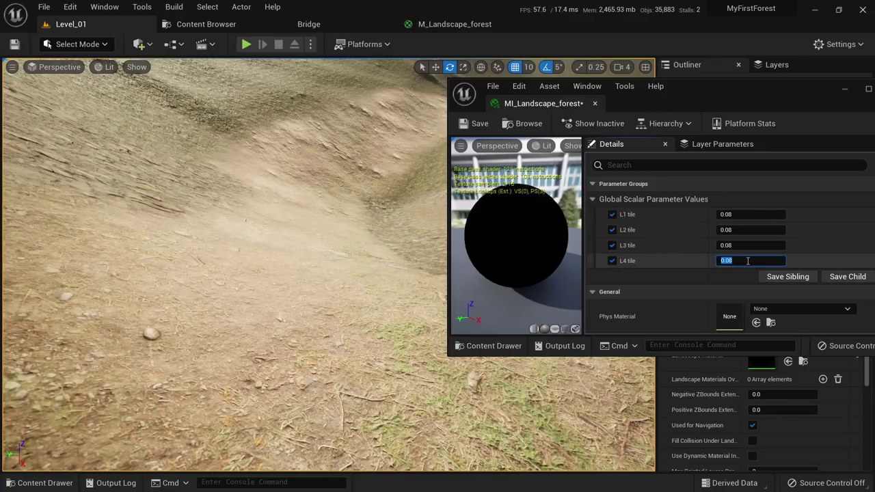
Start a play test from the leafy slope to check the ground textures beside the character, and stop it.
mouse_move(383, 318)
right_down()
mouse_move(424, 376)
mouse_move(379, 266)
mouse_move(386, 270)
mouse_move(356, 362)
mouse_move(369, 307)
right_up()
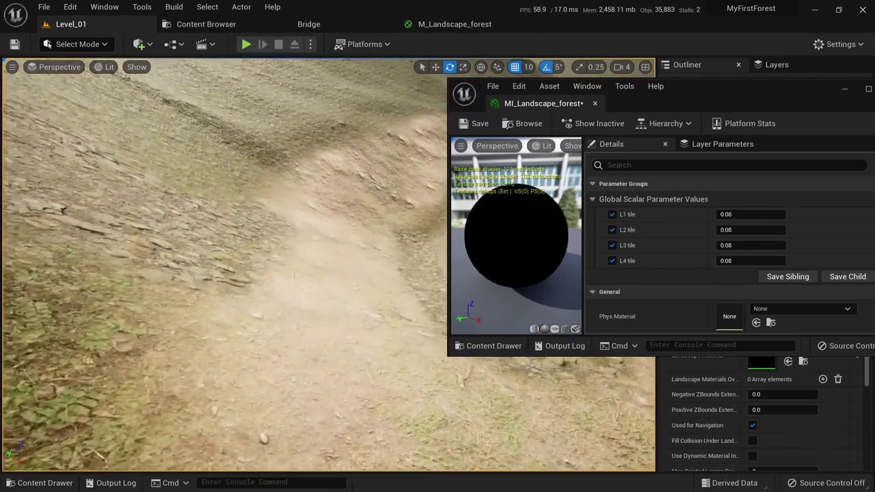
right_drag(313, 257, 299, 328)
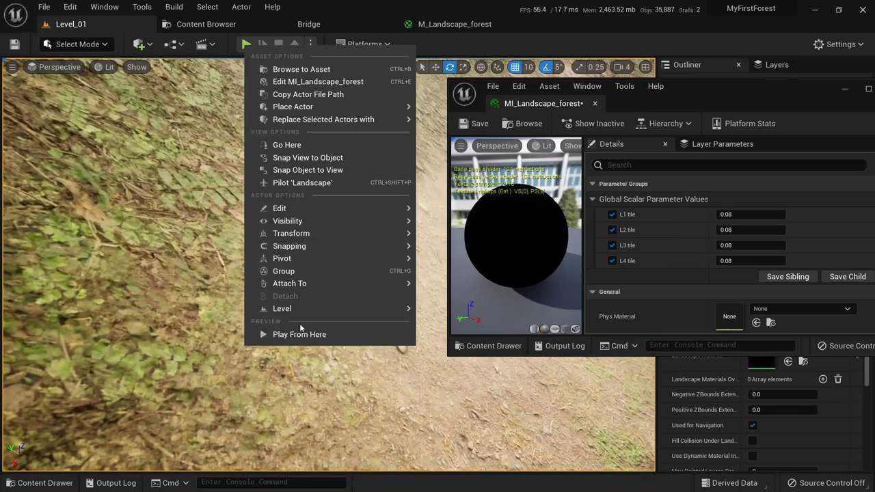
click(298, 334)
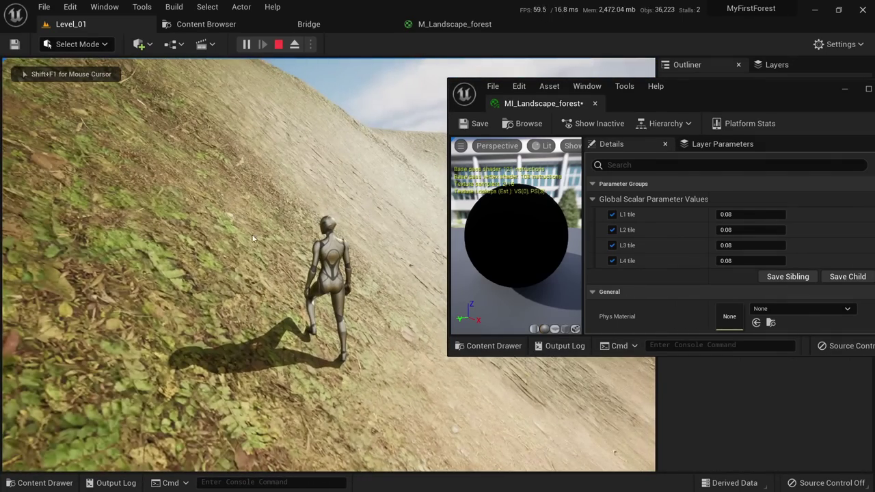
key(Escape)
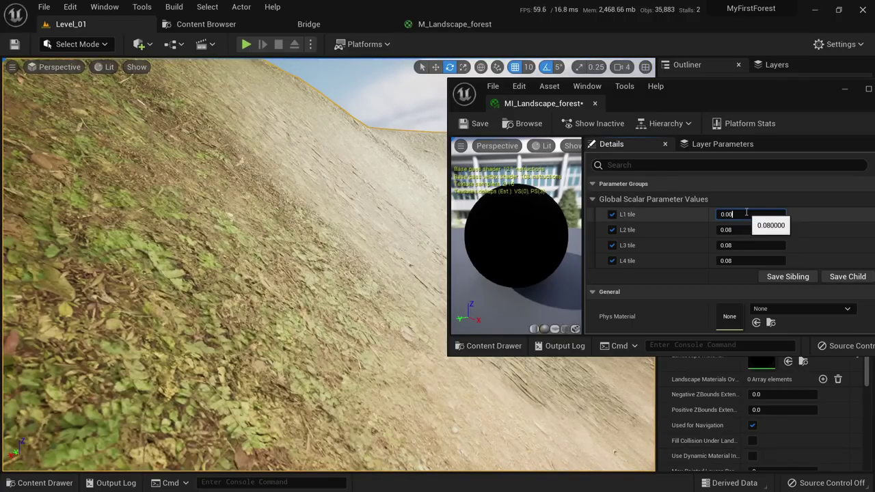
Try L1 tile values of 0.001 and 0.04 on the leafy slope, and set the parameter to 0.08*2.
text(1)
key(Return)
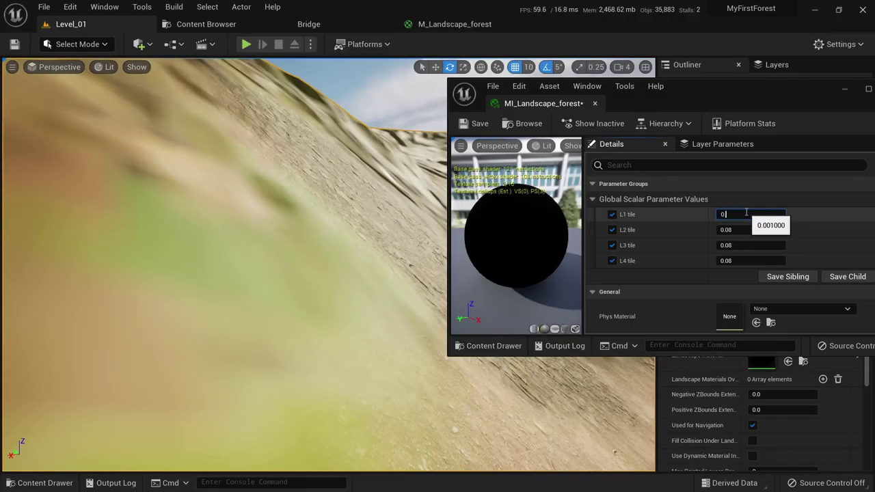
key(Return)
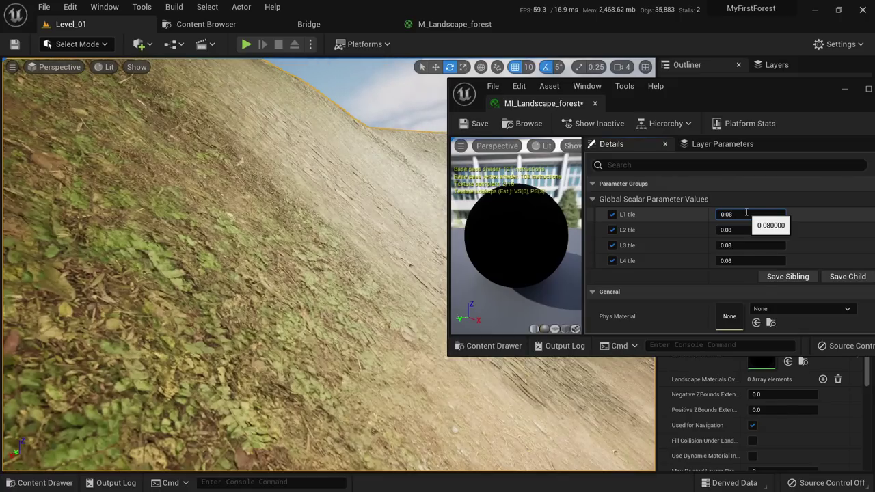
key(BackSpace)
text(4)
key(Return)
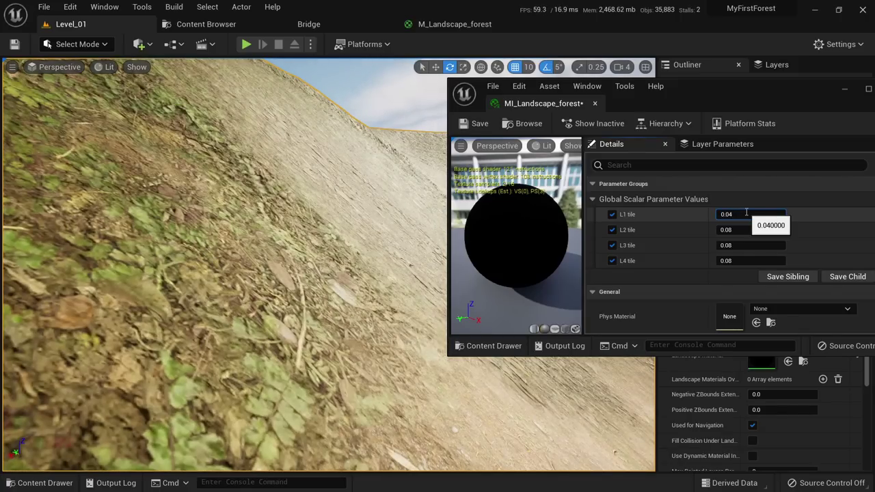
key(Return)
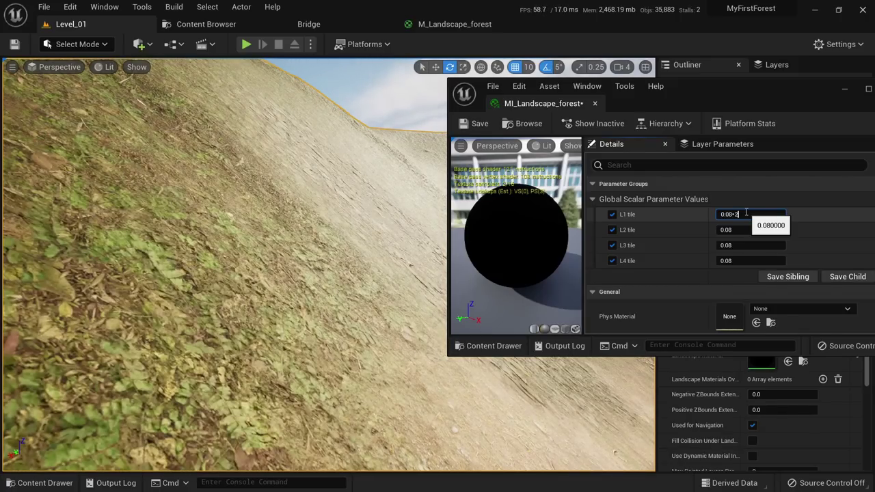
text(*2)
key(Return)
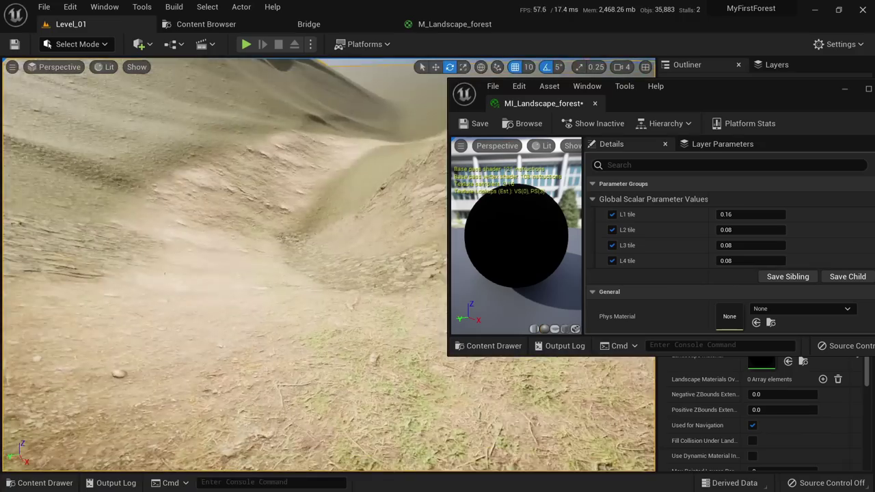
Set the L2 tile, L3 tile and L4 tile parameters of MI_Landscape_forest to 0.16.
right_drag(225, 267, 199, 369)
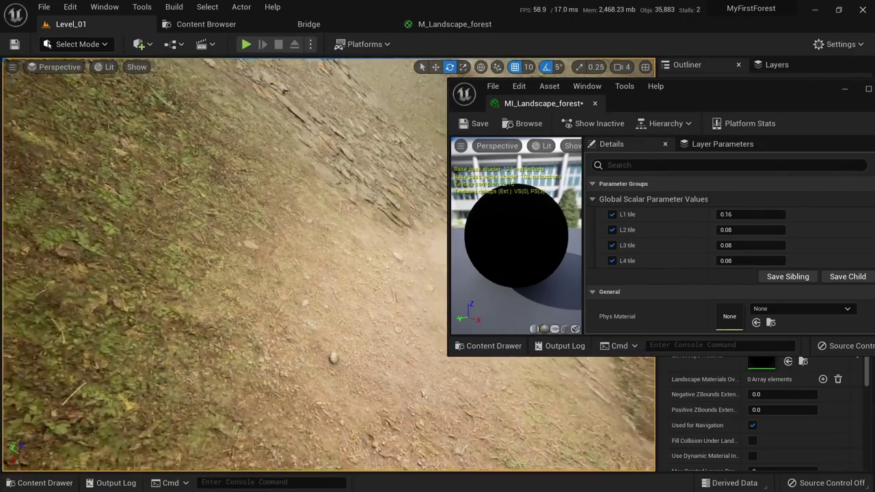
right_drag(298, 285, 294, 287)
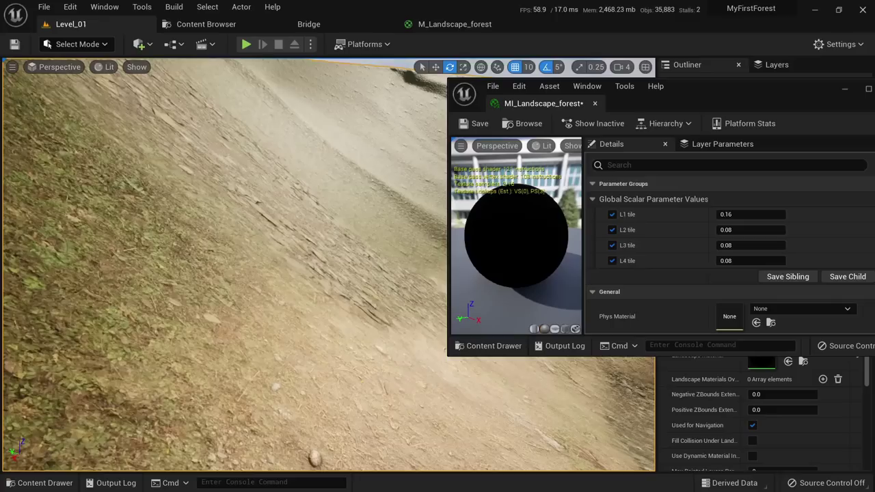
click(750, 230)
text(0.16)
click(749, 245)
text(0.16)
click(743, 261)
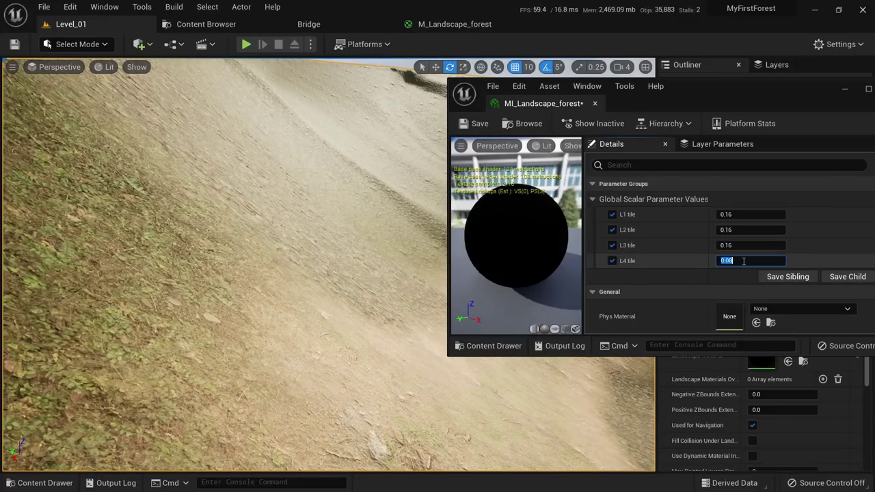
right_drag(375, 349, 361, 378)
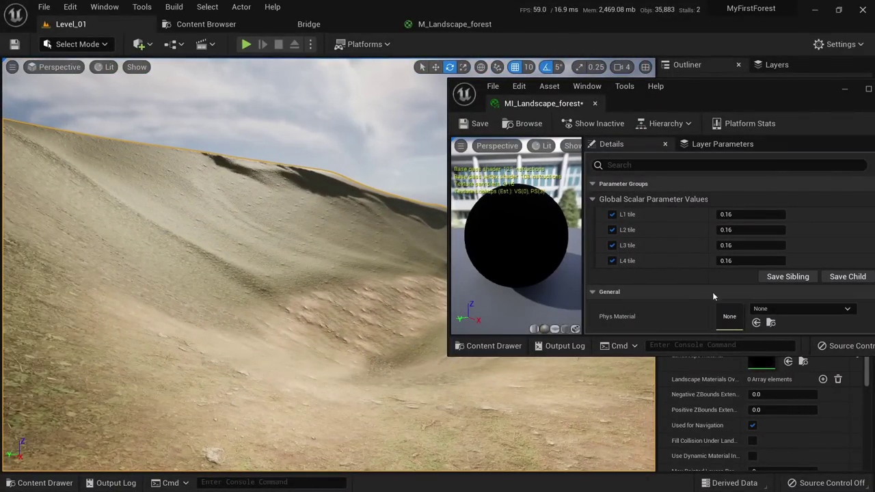
Try a different L4 tile value on the landscape, and undo that edit.
click(725, 260)
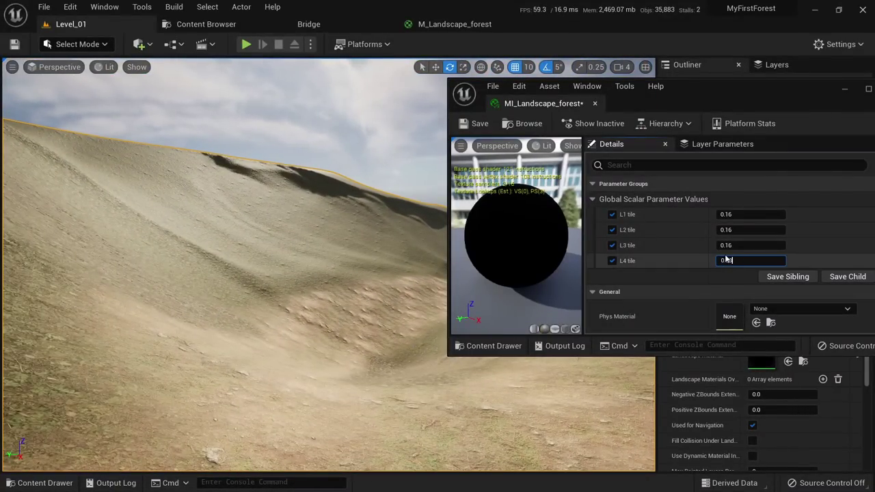
right_drag(344, 249, 344, 274)
key(ctrl+z)
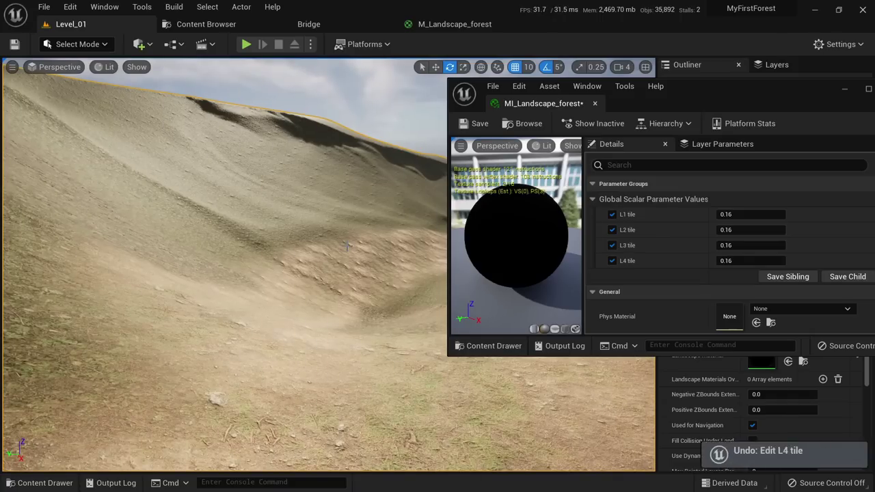
key(w)
right_drag(383, 198, 358, 256)
Examine the layer texture networks and their MakeMaterialAttributes connections in the M_Landscape_forest material graph.
click(435, 26)
scroll(380, 270, up, 7)
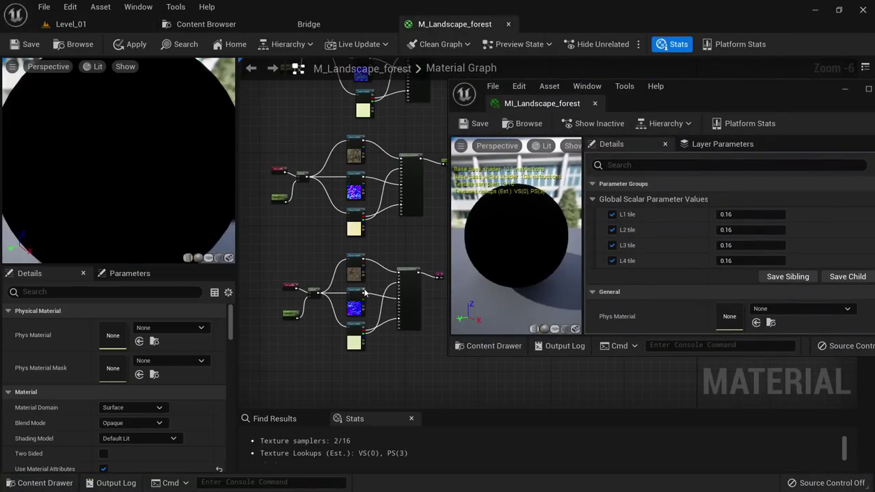
right_drag(371, 319, 316, 300)
scroll(316, 300, down, 3)
right_drag(424, 265, 253, 259)
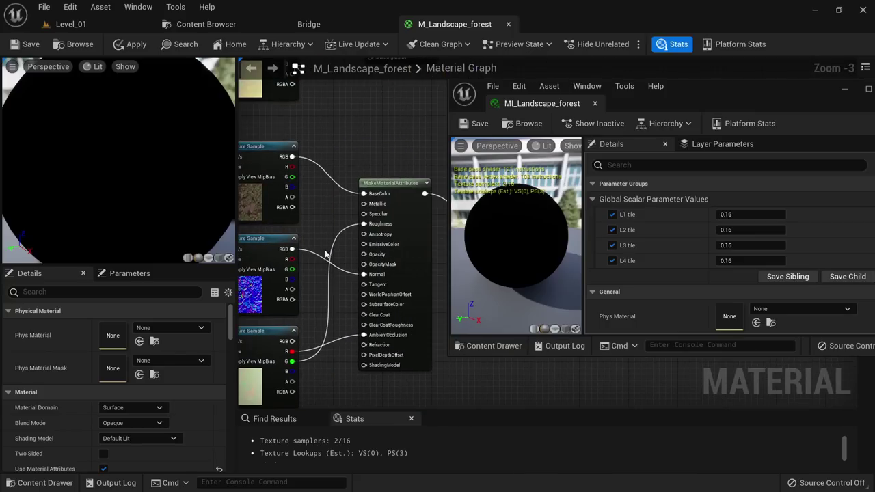
right_drag(409, 235, 390, 342)
scroll(286, 251, down, 5)
scroll(421, 181, up, 4)
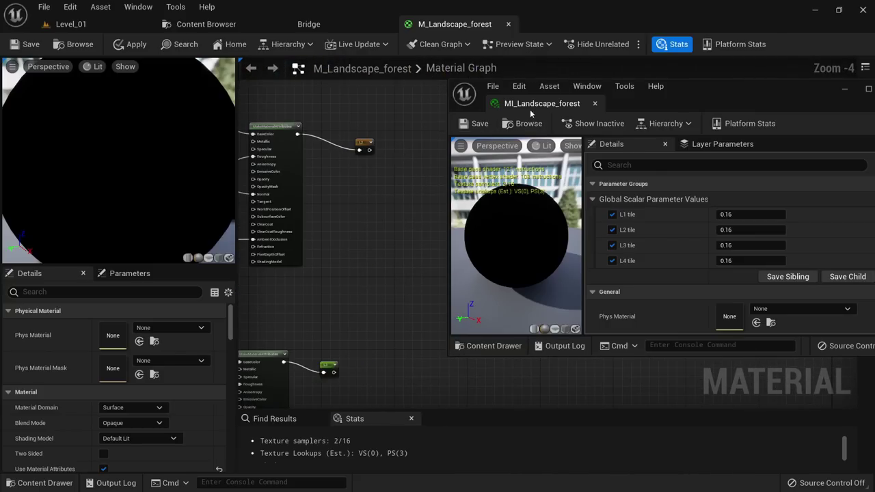
Dock the floating MI_Landscape_forest editor beside M_Landscape_forest in the main window, and return to Level_01.
drag(529, 109, 576, 24)
click(454, 24)
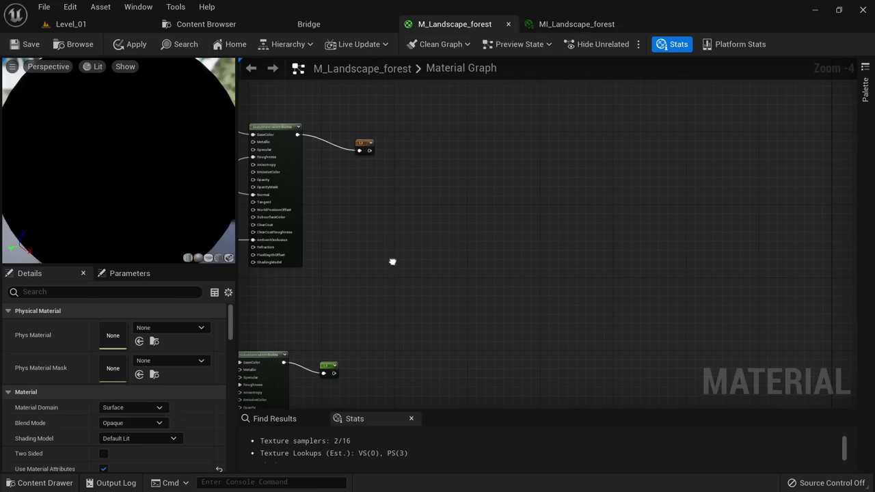
click(113, 22)
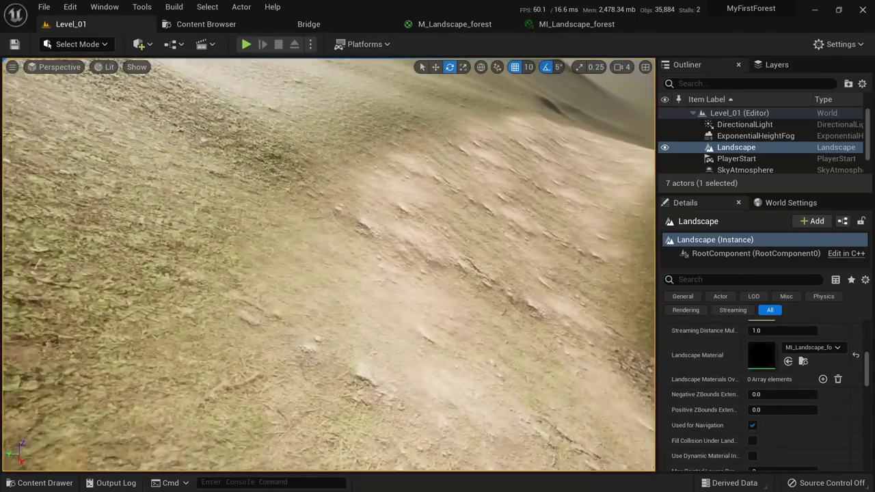
Paint layer L2 over the slope in Landscape Mode with tool strength 1.0 and brush size 277.745514, and return to Select Mode.
right_drag(198, 123, 149, 123)
click(78, 43)
click(83, 75)
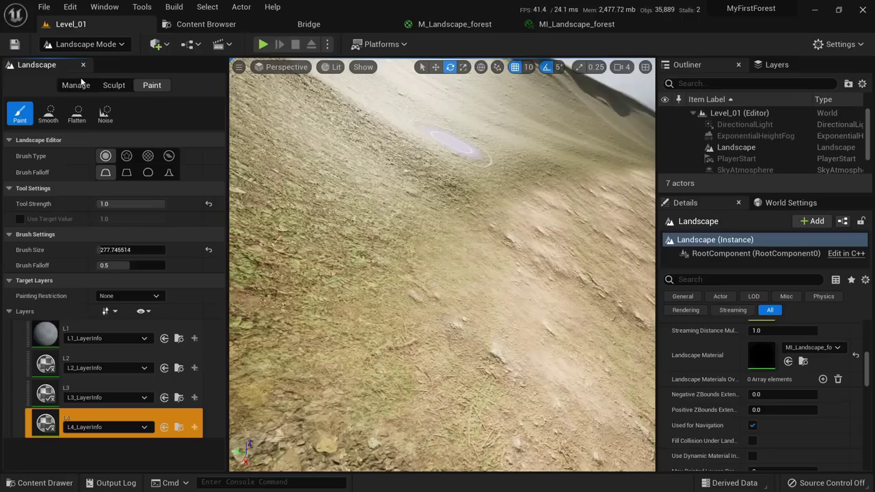
right_drag(258, 285, 226, 260)
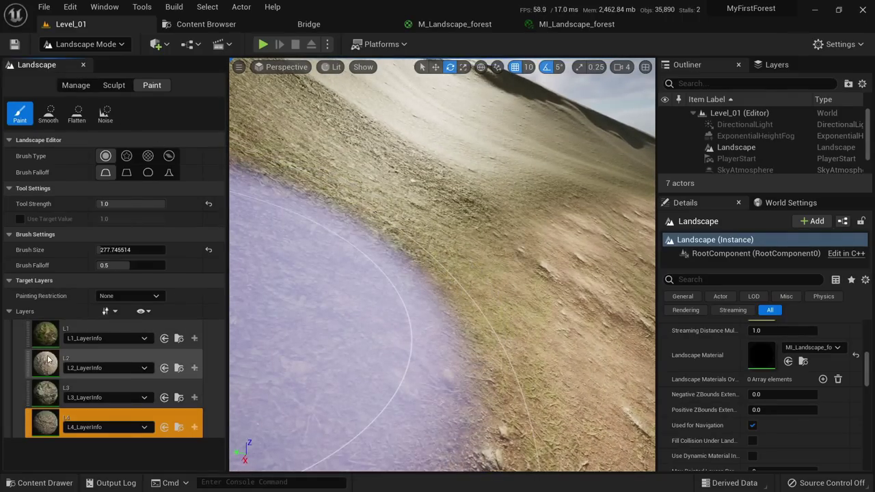
click(47, 359)
right_drag(461, 405, 461, 404)
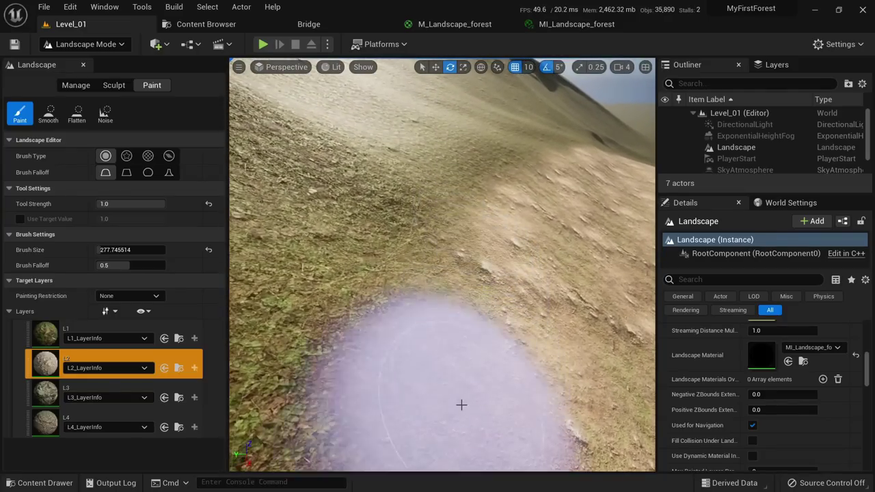
mouse_move(461, 405)
mouse_down()
mouse_move(486, 314)
mouse_move(540, 248)
mouse_up()
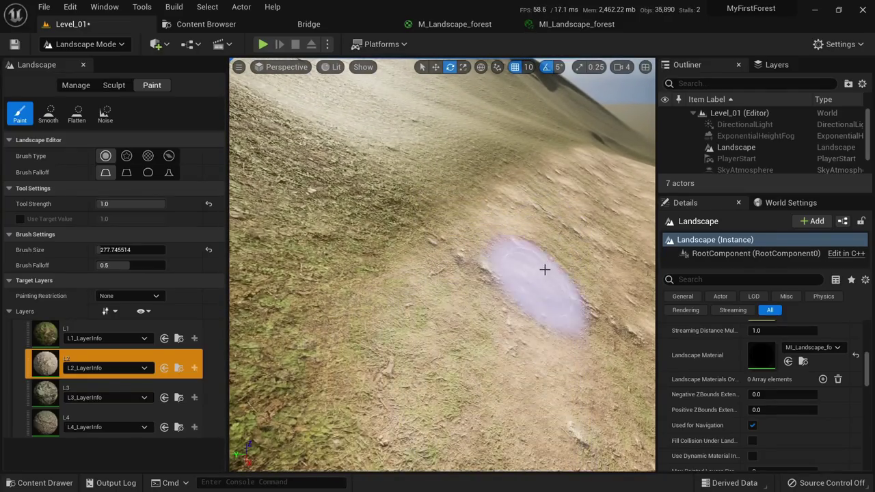
right_drag(466, 294, 467, 294)
right_drag(458, 214, 458, 215)
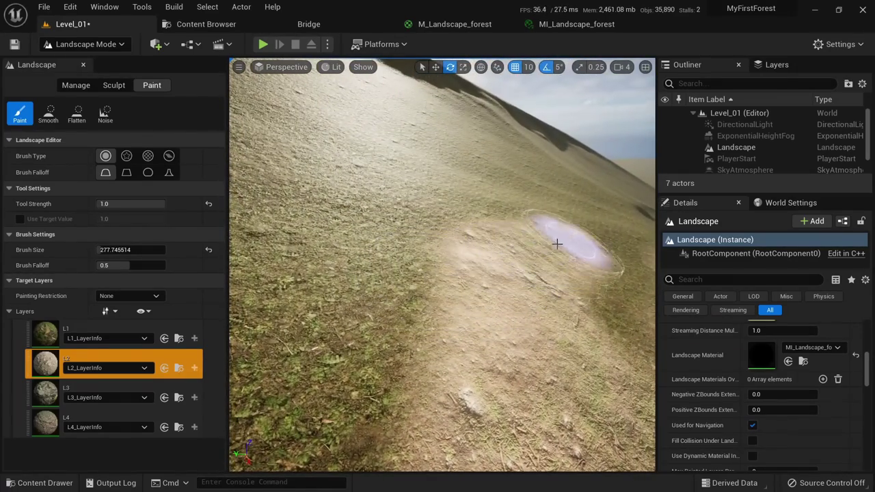
right_drag(515, 275, 516, 275)
drag(473, 261, 469, 255)
right_drag(469, 256, 469, 255)
right_drag(410, 318, 410, 318)
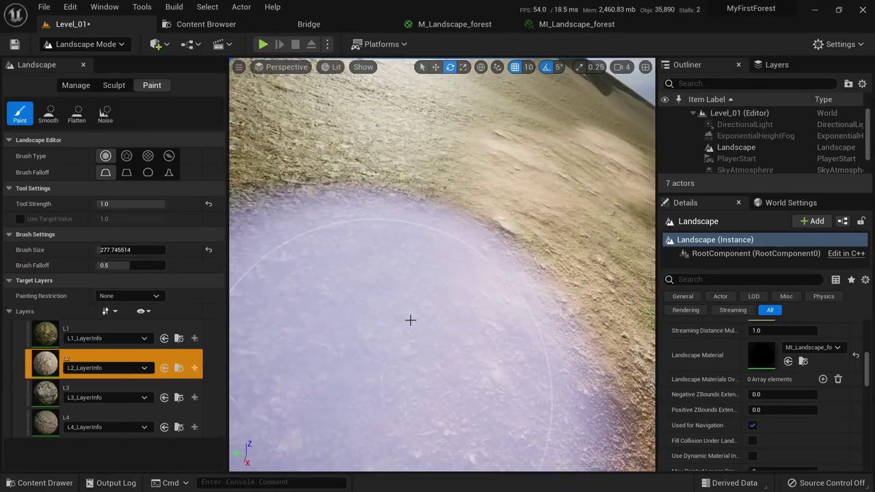
key(shift+1)
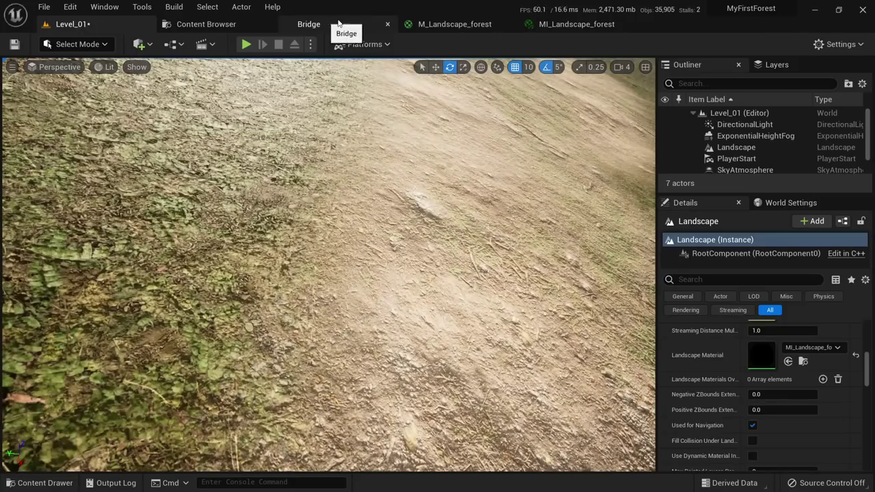
In M_Landscape_forest, move the first layer's texture samples and tiling nodes as a group away from their MakeMaterialAttributes node.
click(451, 24)
scroll(522, 267, down, 4)
scroll(561, 229, up, 5)
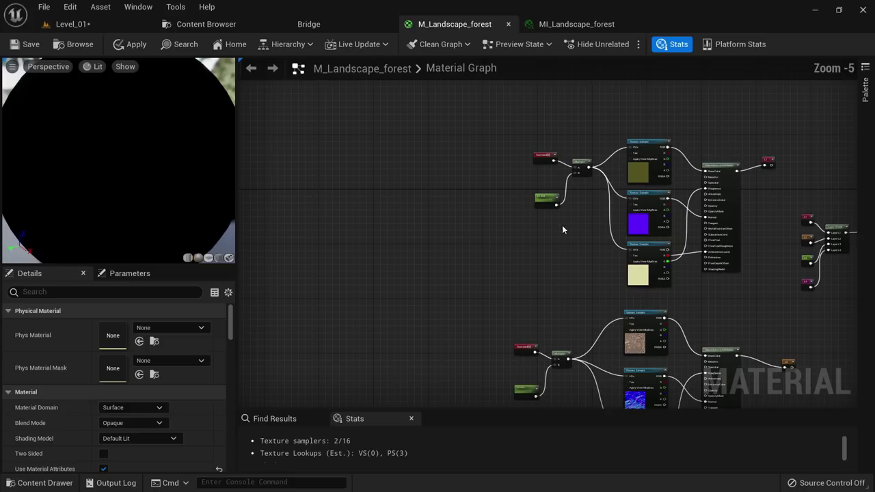
right_drag(562, 230, 477, 229)
drag(420, 137, 561, 280)
drag(555, 274, 452, 254)
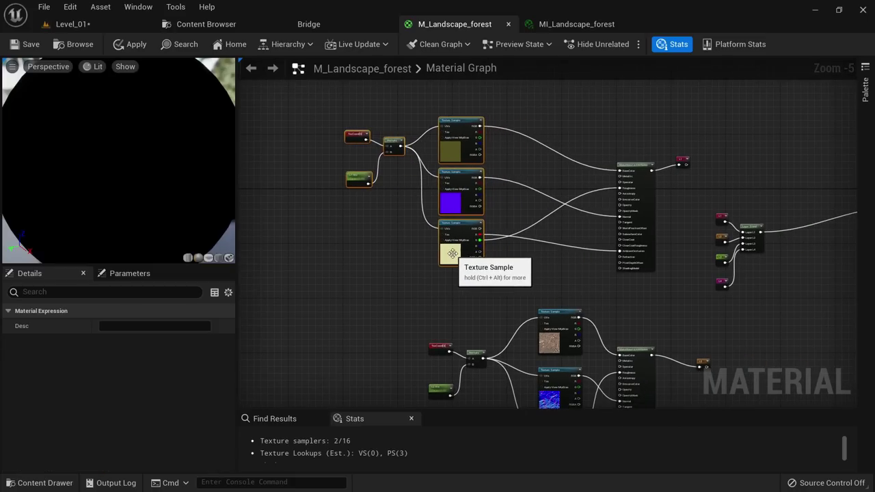
Add a CheapContrast node fed by the B output of the first layer's third texture sample.
scroll(452, 254, up, 5)
click(489, 256)
drag(464, 221, 513, 240)
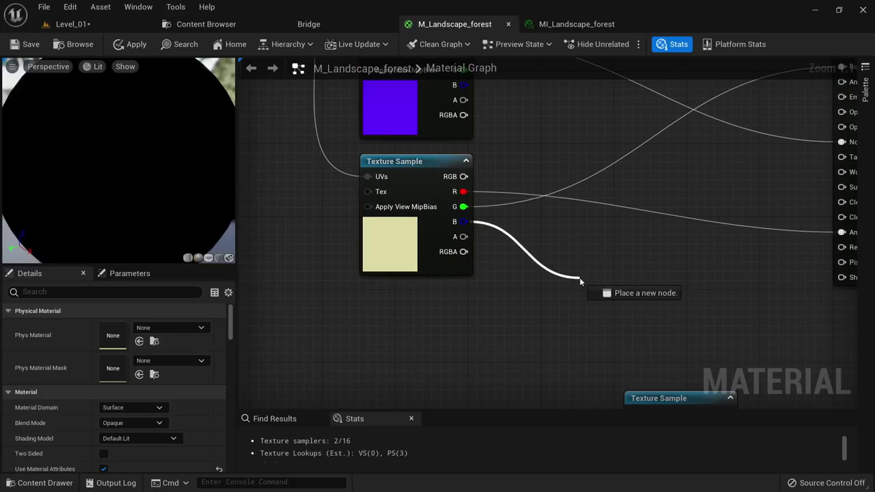
drag(580, 277, 580, 277)
text(cheap)
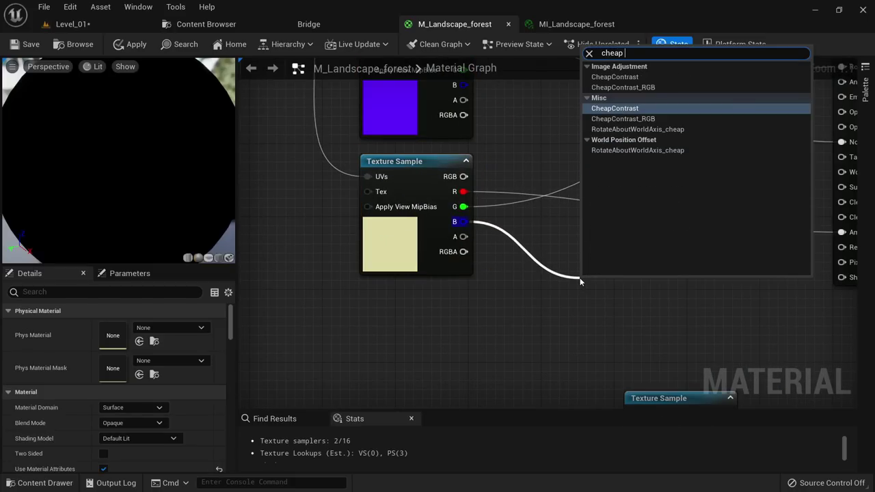
key(Return)
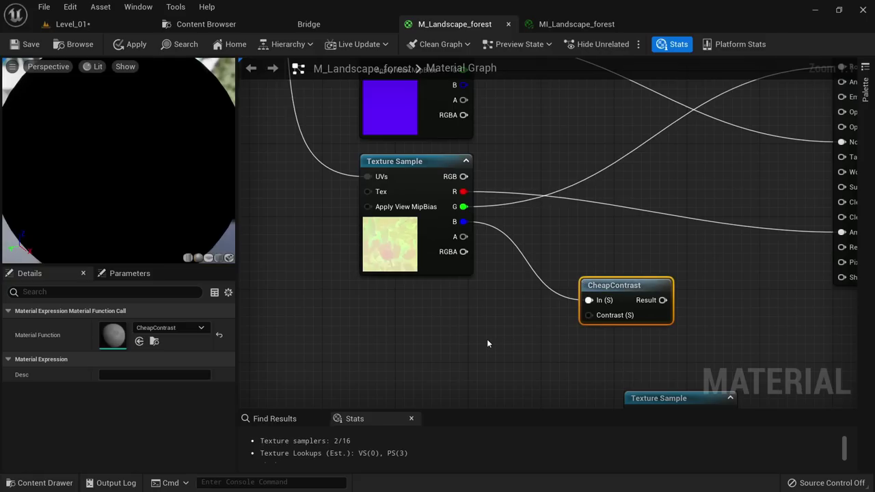
Add a constant below that texture sample and convert it to a parameter named Height contrast.
right_drag(486, 339, 410, 295)
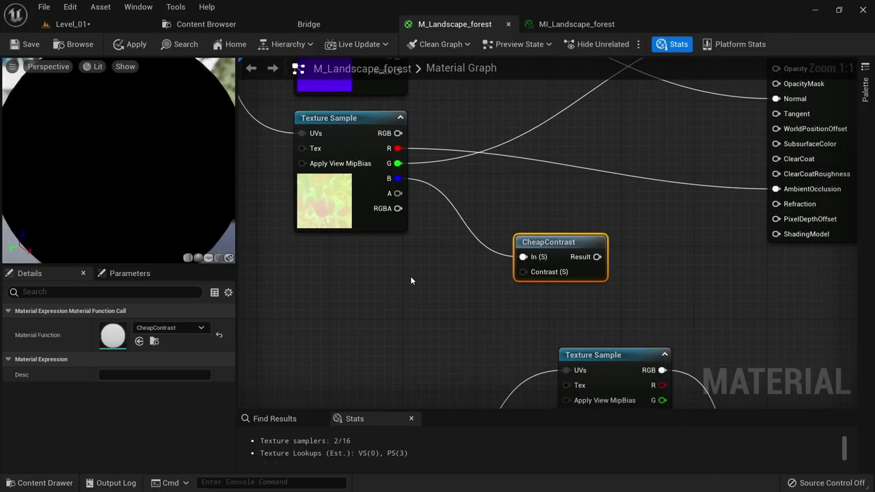
click(410, 276)
right_click(414, 282)
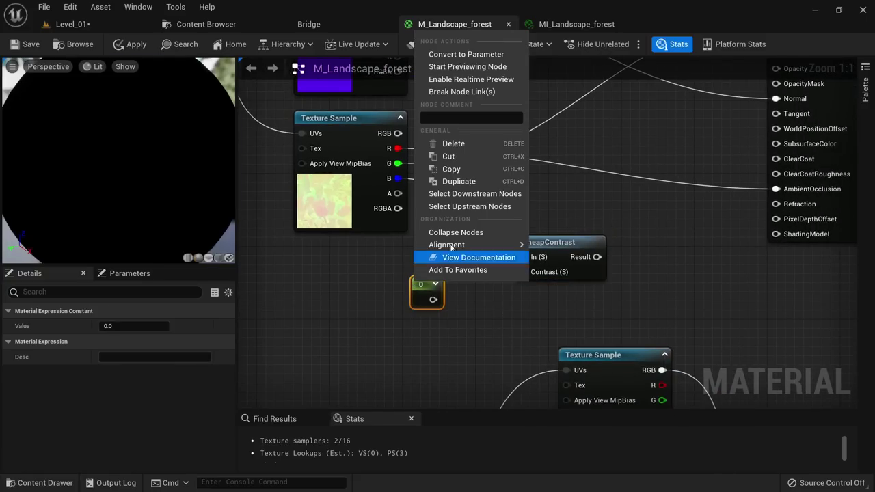
click(463, 58)
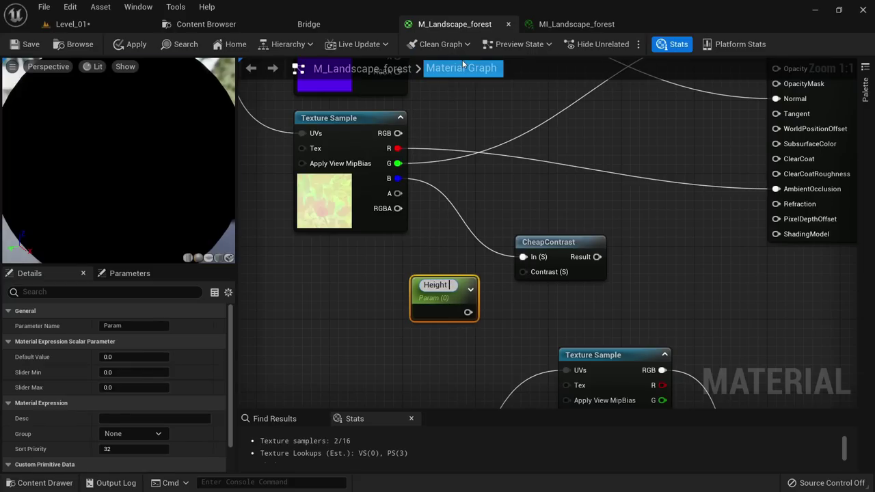
text(Height contrast)
key(Return)
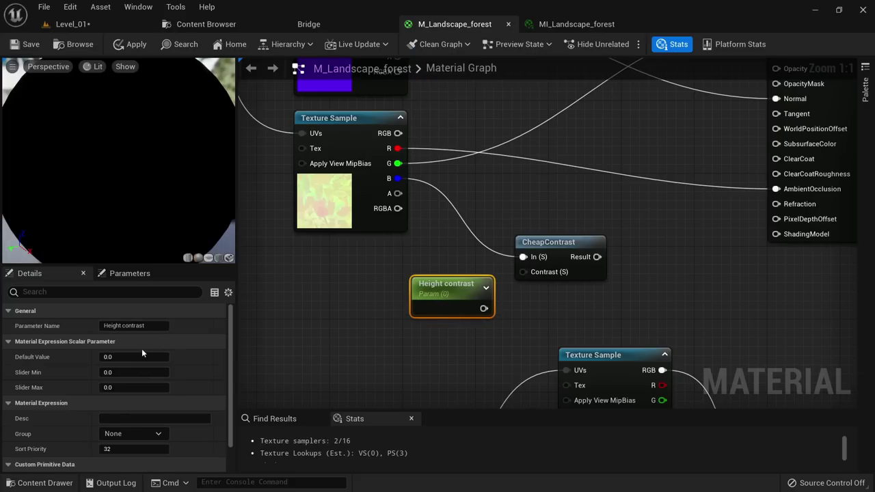
Set the Height contrast parameter's default value to 4 and connect it to the Contrast input of CheapContrast.
click(134, 357)
text(4)
key(Return)
right_drag(509, 300, 504, 303)
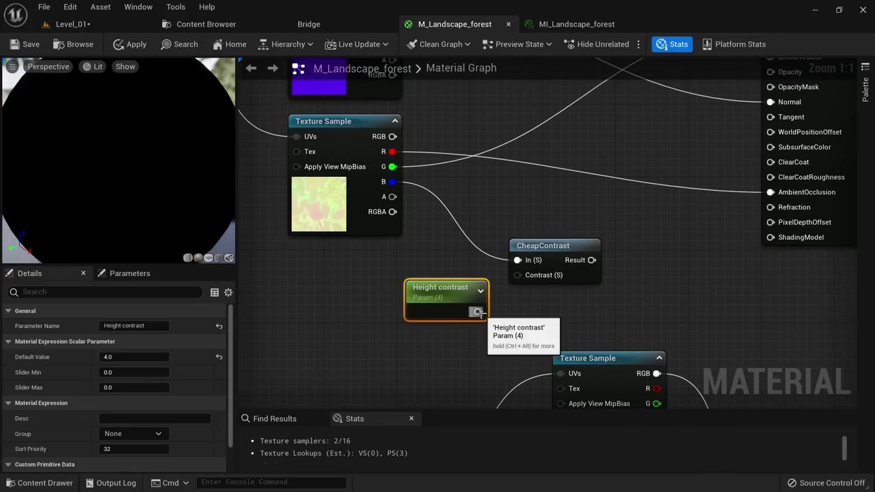
drag(478, 311, 518, 274)
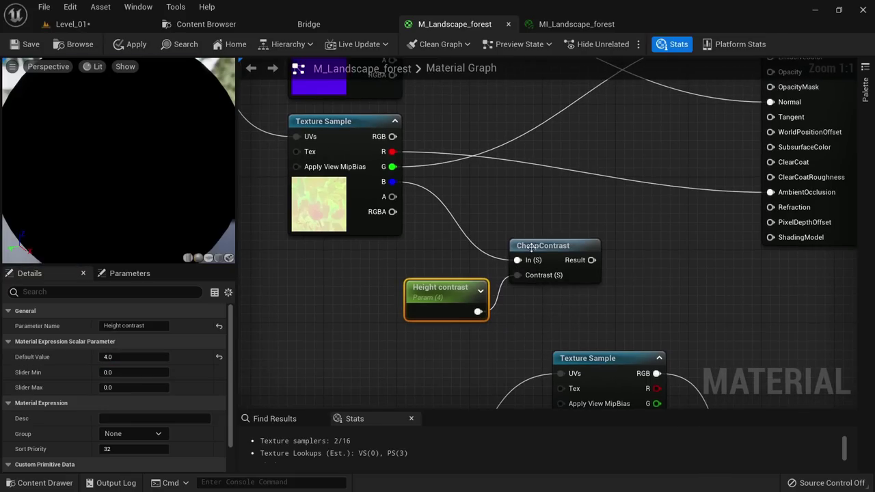
Preview the CheapContrast node on the preview sphere and inspect the resulting height mask.
click(355, 208)
right_click(540, 246)
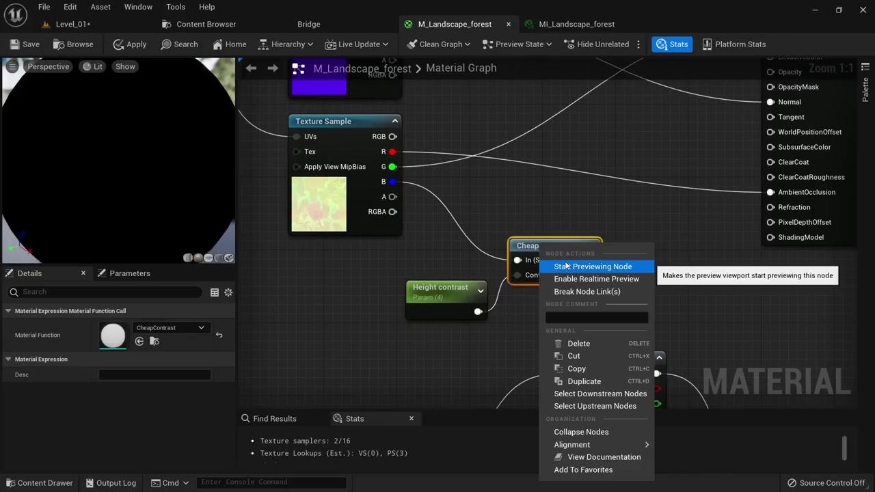
click(592, 266)
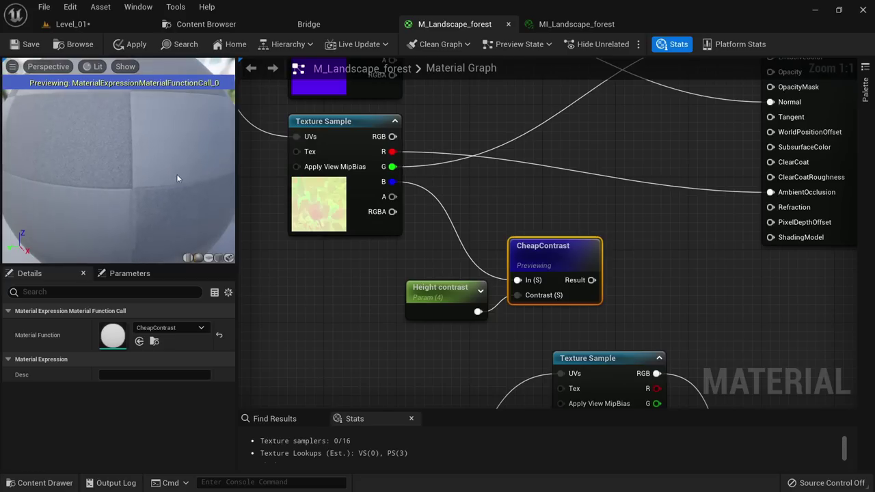
mouse_move(119, 164)
mouse_down()
mouse_move(160, 161)
mouse_move(119, 164)
mouse_move(160, 160)
mouse_move(140, 157)
mouse_move(126, 157)
mouse_move(177, 172)
mouse_up()
right_drag(611, 294, 510, 272)
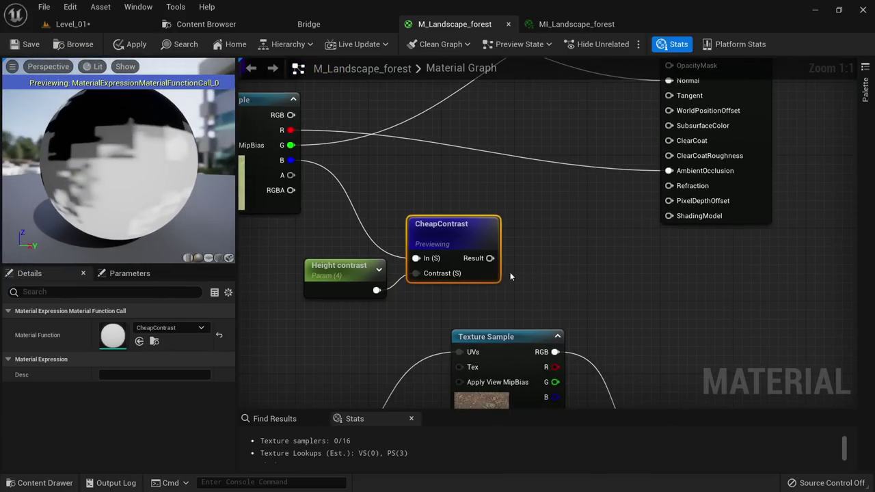
Try default values of 1, 0 and 2 for the Height contrast parameter, and settle on 1.
click(339, 270)
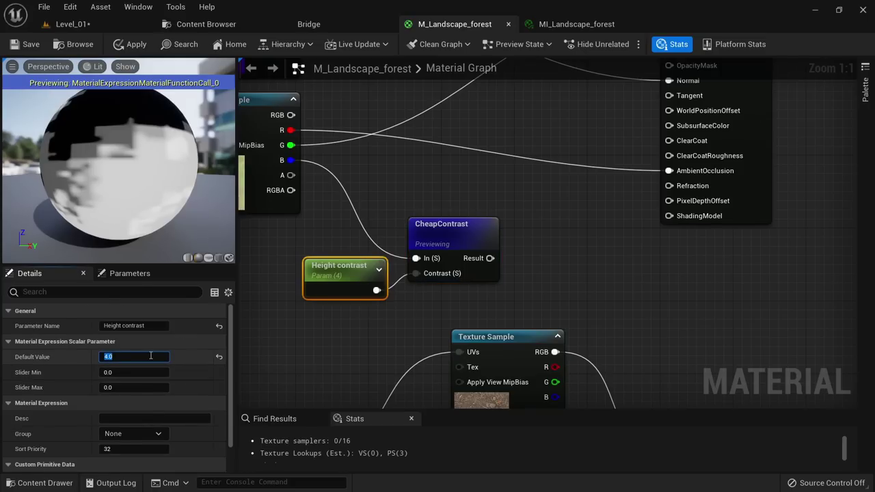
text(1)
key(Return)
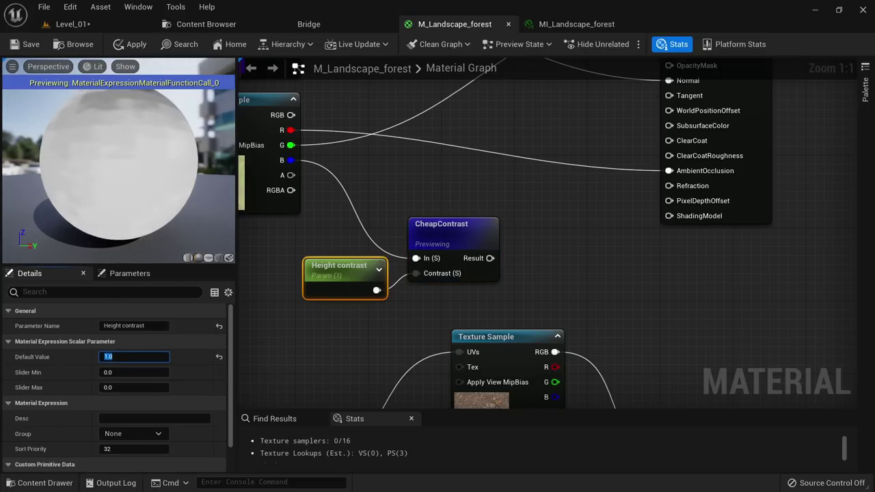
drag(1, 155, 137, 181)
text(0)
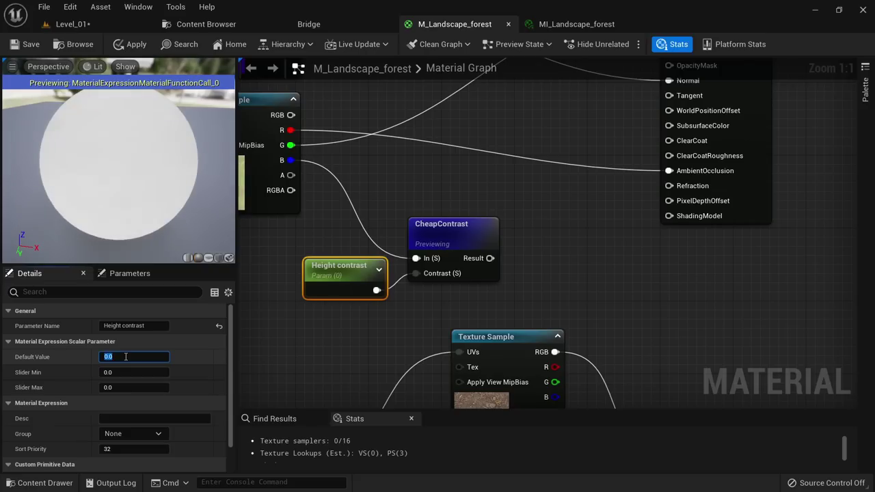
key(Return)
click(141, 357)
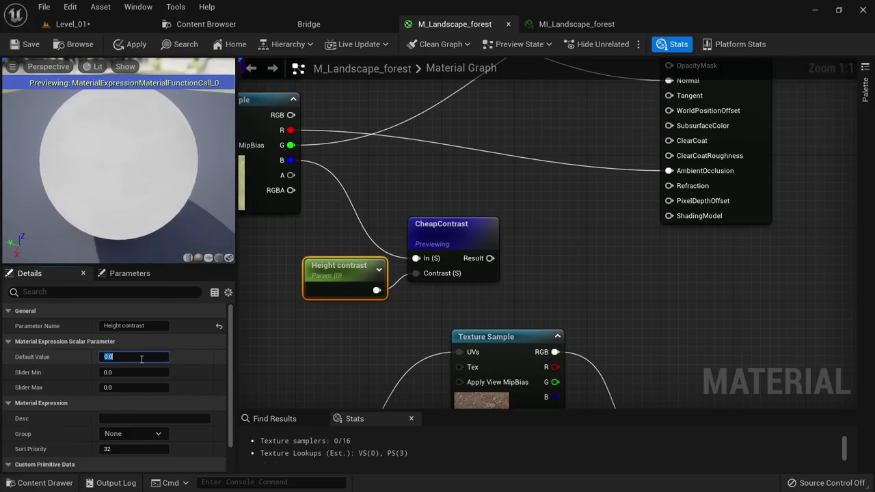
text(2)
key(Return)
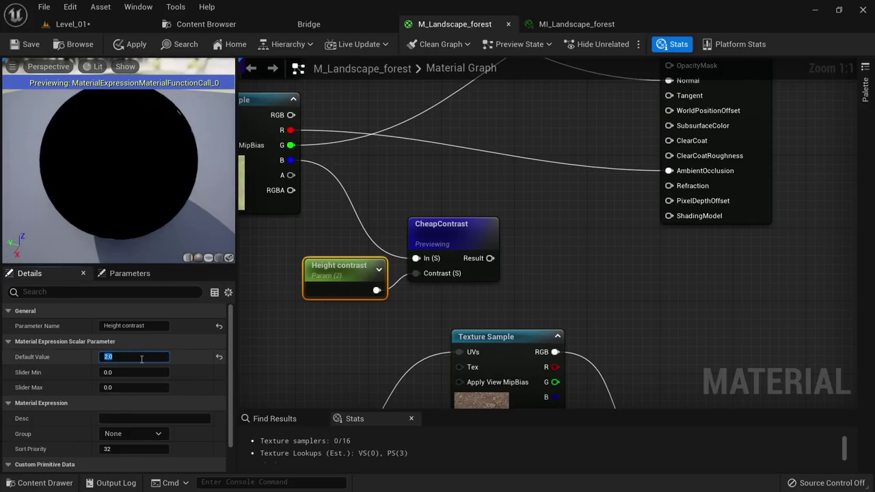
text(1)
key(Return)
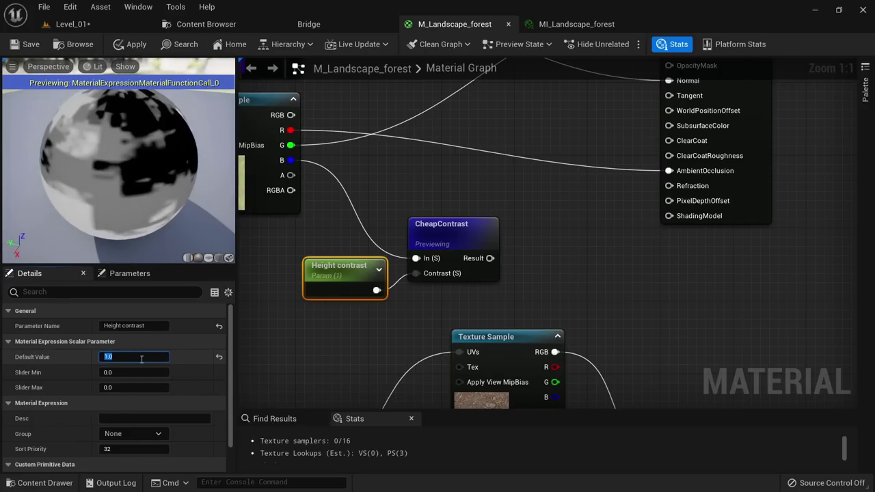
Move the CheapContrast node farther away from the Height contrast parameter.
right_drag(545, 272, 412, 253)
scroll(409, 252, down, 2)
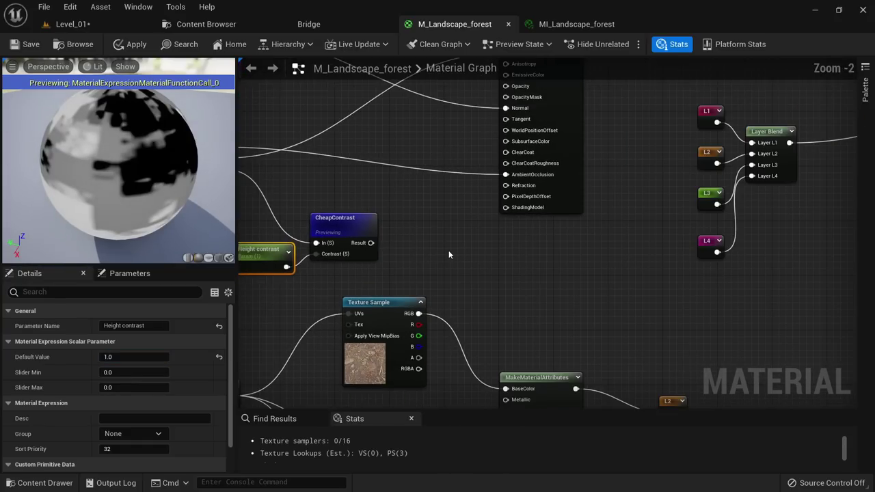
scroll(449, 251, up, 2)
drag(352, 247, 406, 259)
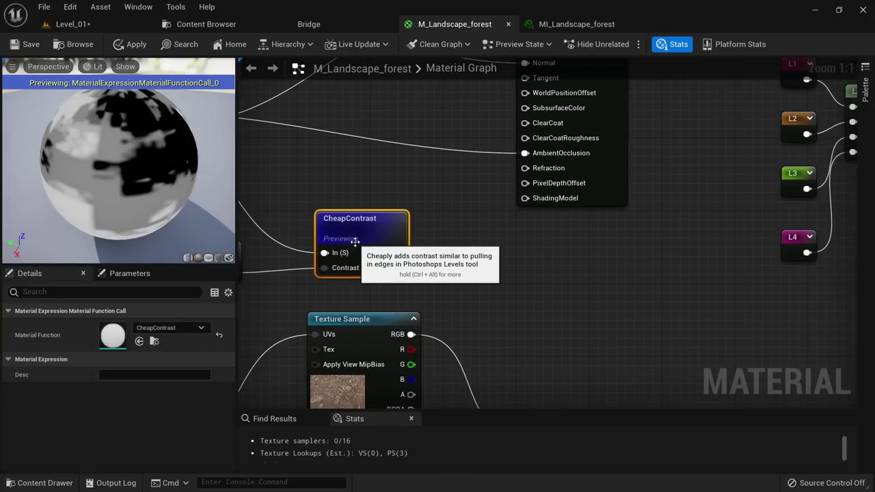
Set the blend type of layer L2 in the Layer Blend node to LB Height Blend.
right_drag(468, 257, 372, 264)
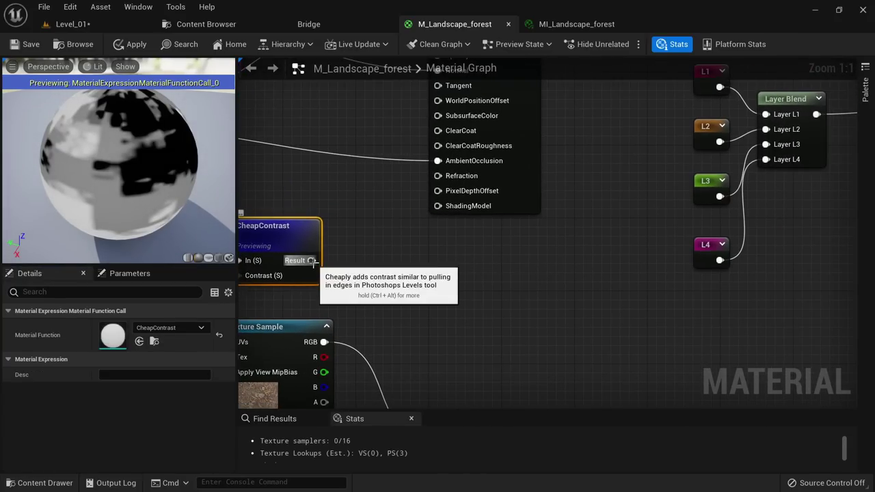
scroll(342, 291, down, 3)
scroll(520, 164, up, 3)
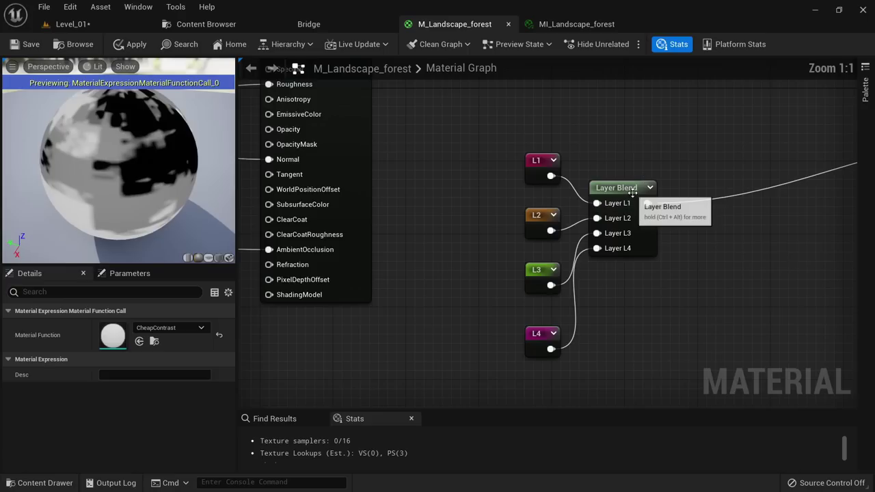
click(618, 191)
right_drag(295, 303, 598, 269)
scroll(502, 298, down, 3)
scroll(519, 322, up, 3)
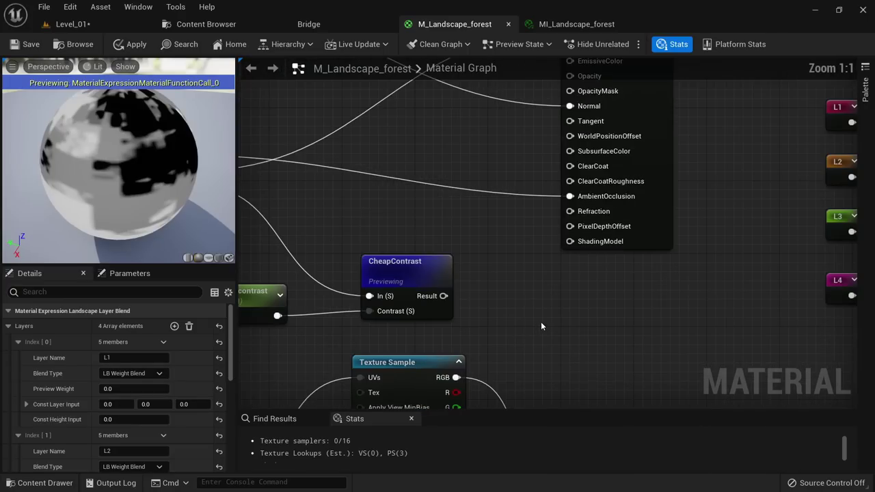
right_drag(736, 242, 519, 254)
scroll(137, 369, down, 2)
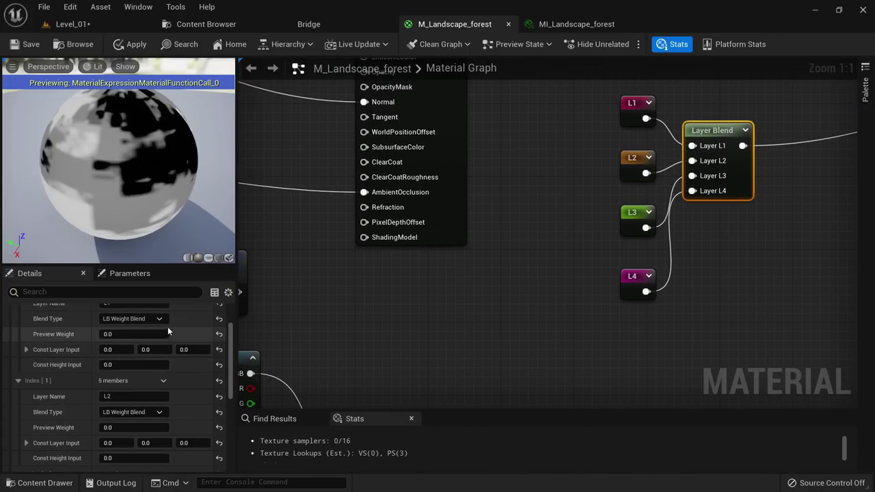
scroll(140, 341, up, 1)
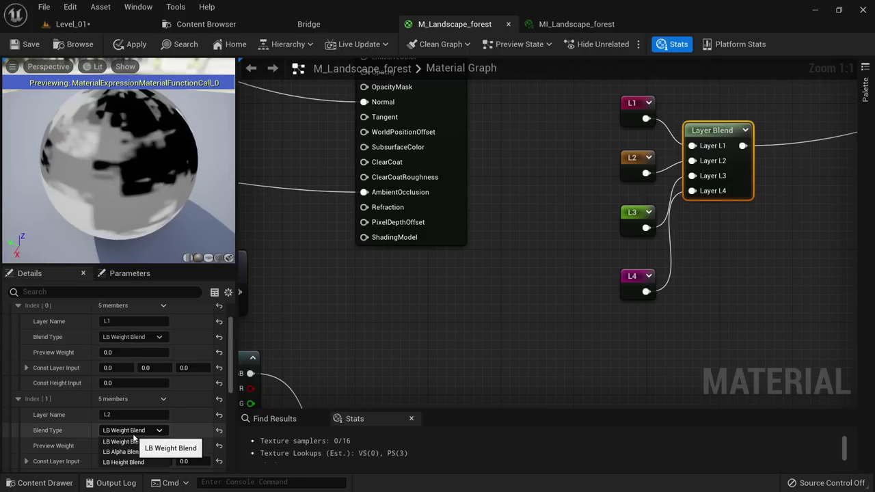
click(126, 462)
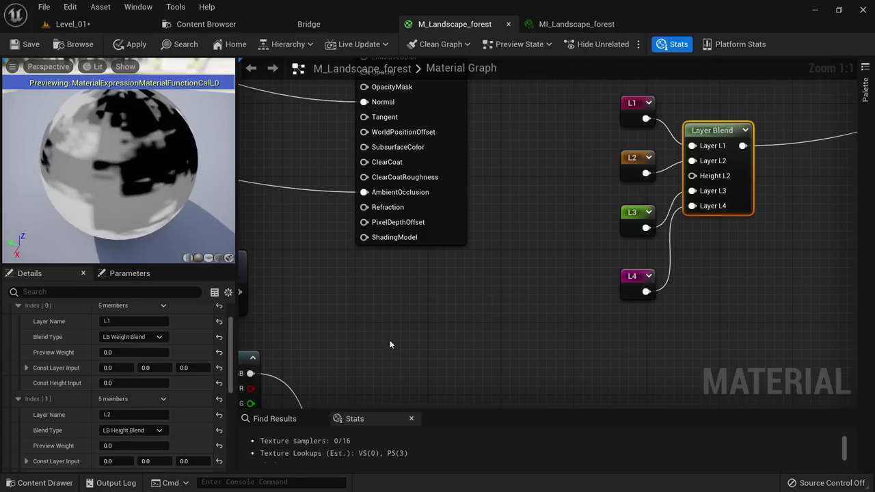
Change the blend types of layers L3 and L4 in the Layer Blend node to LB Height Blend.
scroll(139, 420, down, 7)
click(129, 396)
click(126, 429)
scroll(133, 420, down, 4)
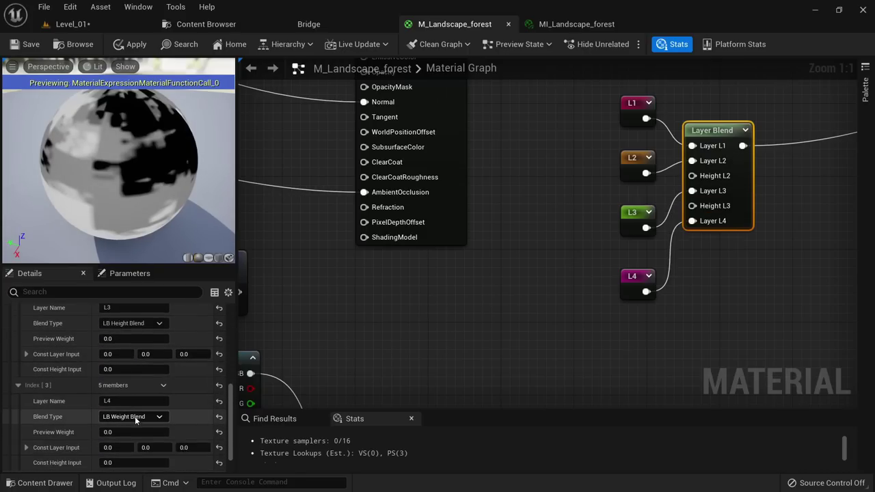
click(134, 417)
click(126, 446)
Copy the Height contrast and CheapContrast nodes to the second layer, feeding its third texture sample's B output into CheapContrast.
right_drag(278, 319, 565, 278)
drag(557, 280, 350, 235)
scroll(376, 213, down, 2)
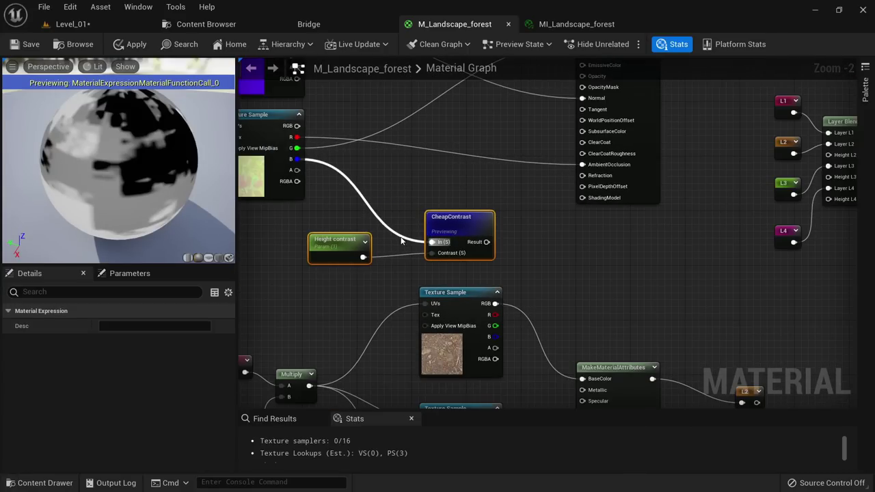
right_drag(402, 241, 401, 137)
right_drag(545, 269, 465, 80)
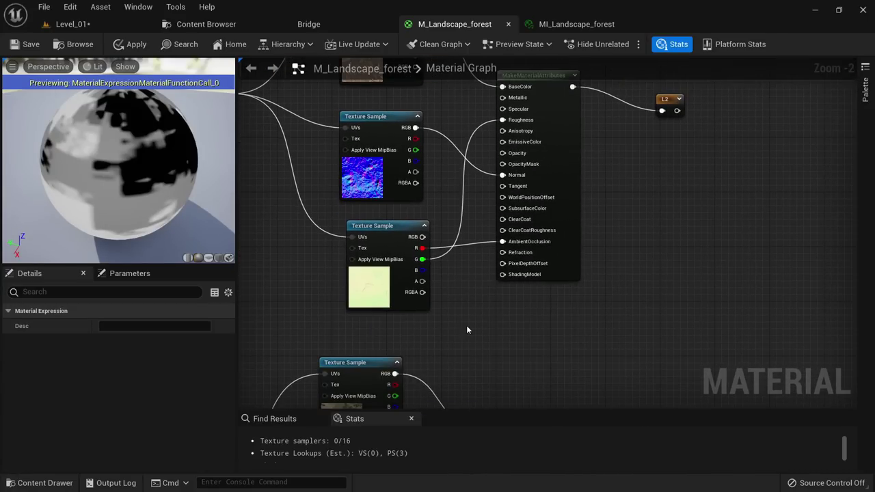
scroll(464, 317, up, 2)
drag(417, 260, 558, 339)
drag(430, 354, 397, 337)
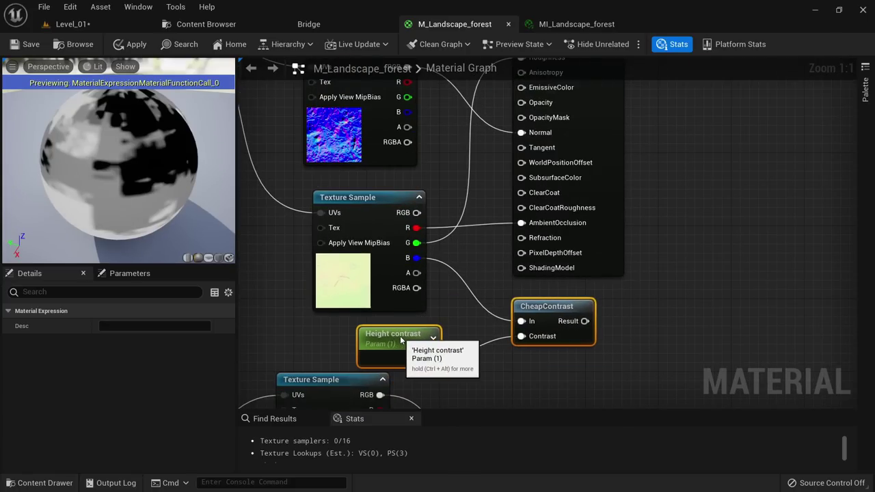
Route the second layer's CheapContrast result into a new named reroute declaration called L2 height.
click(469, 313)
right_drag(469, 313, 397, 296)
drag(513, 304, 589, 304)
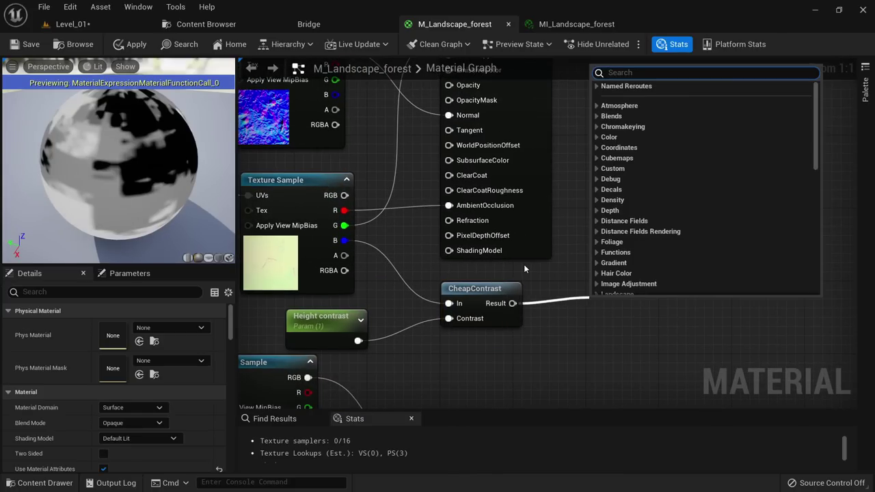
text(named)
key(Return)
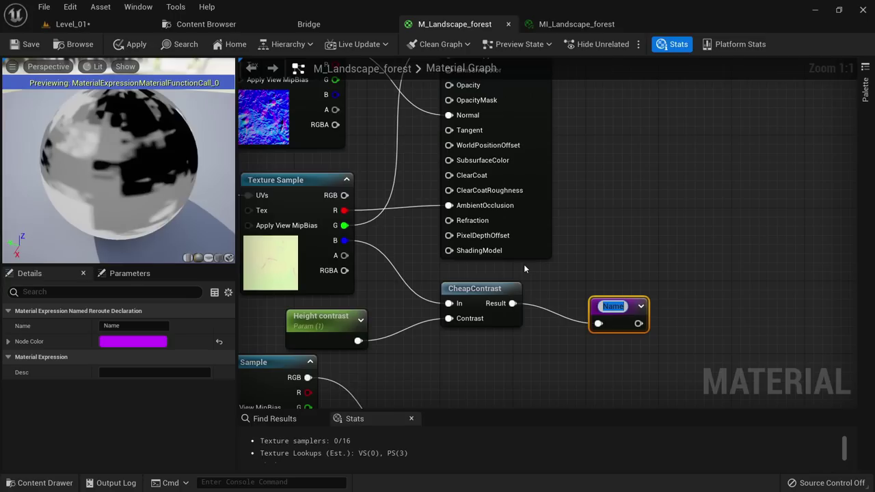
text(L2 height)
key(Return)
Copy the second layer's Height contrast, CheapContrast and L2 height nodes beside the third layer's last texture sample.
right_drag(514, 354, 531, 283)
drag(482, 258, 377, 235)
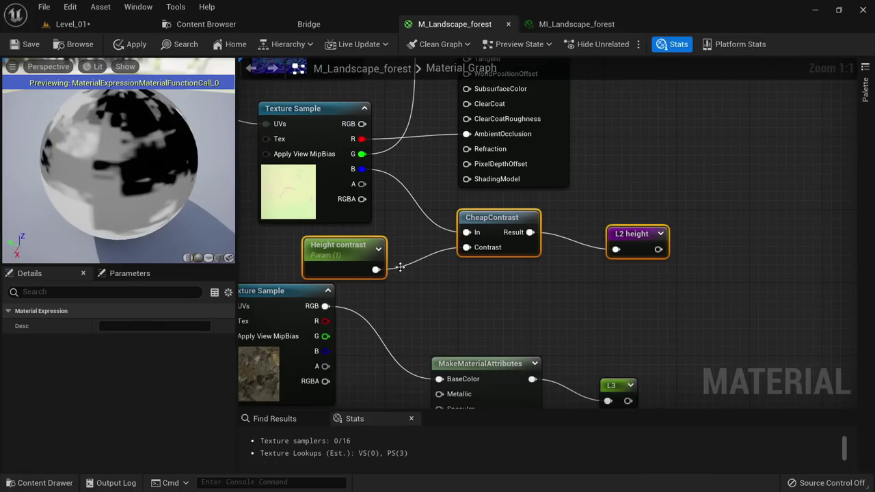
scroll(471, 324, down, 5)
right_drag(470, 324, 552, 150)
right_drag(547, 288, 531, 265)
scroll(533, 267, up, 5)
click(534, 268)
key(ctrl+v)
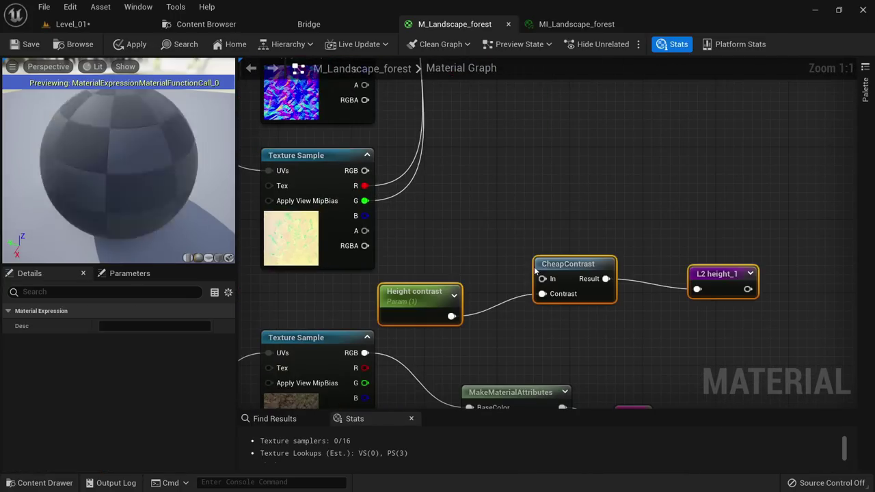
drag(568, 269, 567, 241)
right_drag(565, 217, 646, 234)
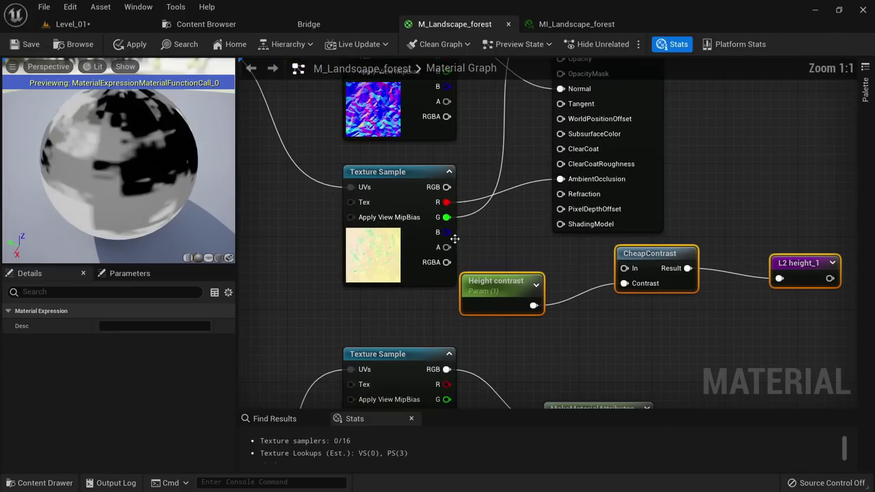
Feed the third layer's last texture sample B output into its CheapContrast node and rename the copied reroute declaration L3 height.
drag(447, 232, 626, 269)
right_drag(683, 274, 530, 248)
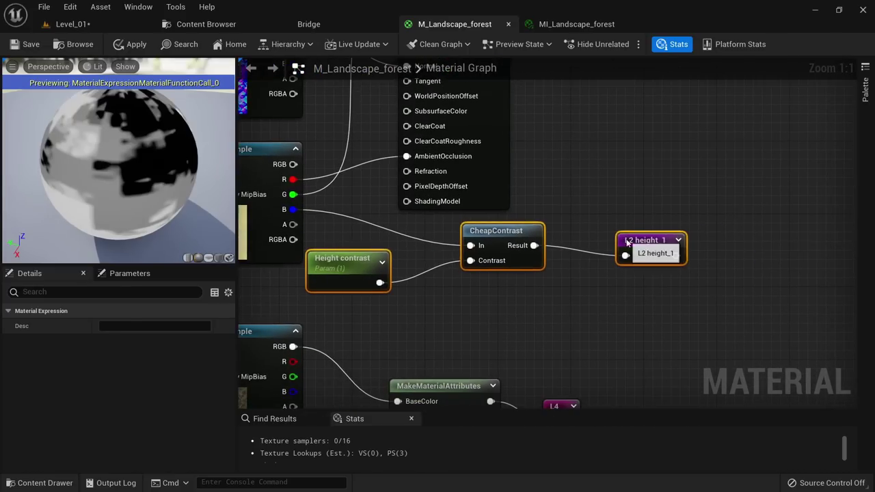
click(644, 241)
click(134, 326)
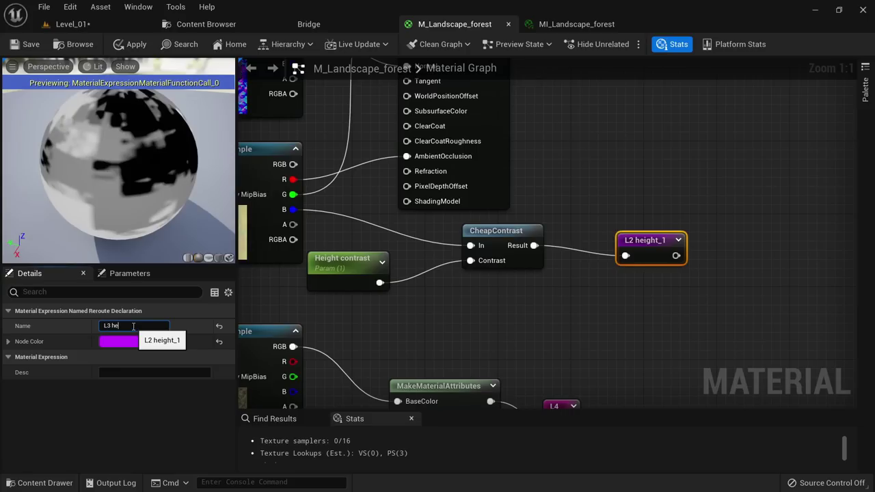
Copy the height nodes to the fourth layer, feed its last texture sample's B output into CheapContrast, and rename the reroute L4 height.
drag(600, 309, 350, 222)
scroll(515, 141, down, 4)
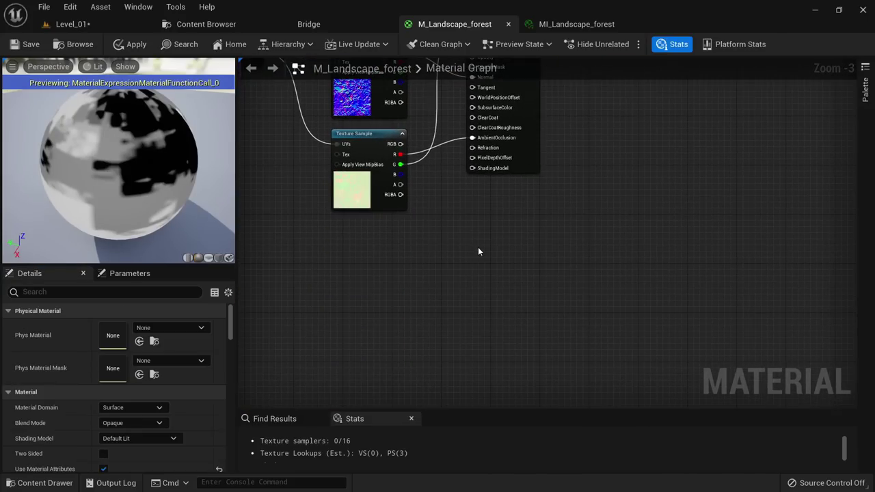
scroll(424, 205, up, 4)
drag(390, 159, 533, 234)
click(694, 253)
click(149, 327)
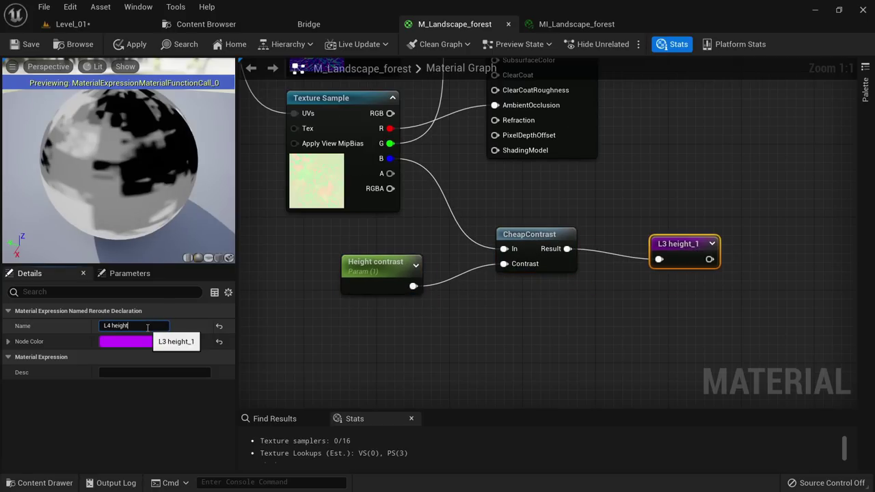
Move the L1 and L2 reroute nodes upward beside the Layer Blend node to make room for a height input.
right_drag(685, 164, 570, 329)
scroll(591, 290, down, 7)
right_drag(590, 234, 485, 301)
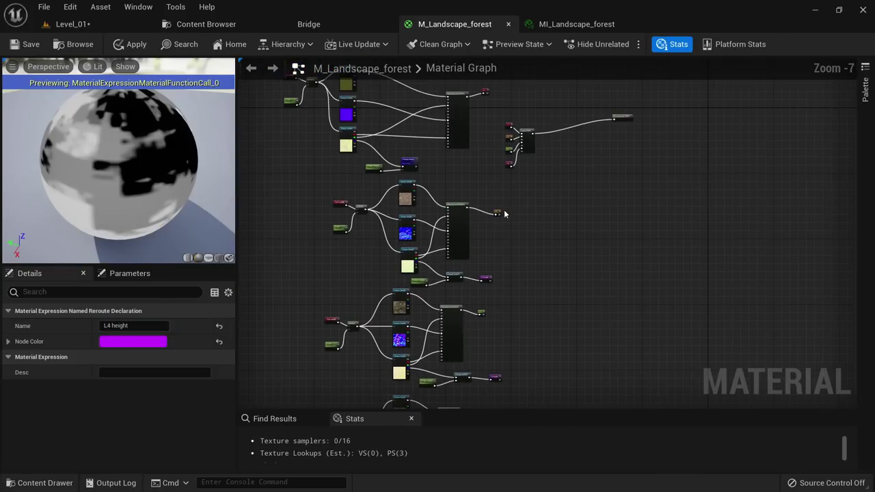
scroll(511, 149, up, 6)
right_drag(518, 166, 553, 286)
scroll(581, 229, up, 1)
drag(506, 187, 497, 127)
drag(500, 229, 472, 178)
Add an L2 height named reroute and connect it to the Height L2 input of the Layer Blend node.
right_click(459, 230)
text(L2)
key(Down)
key(Return)
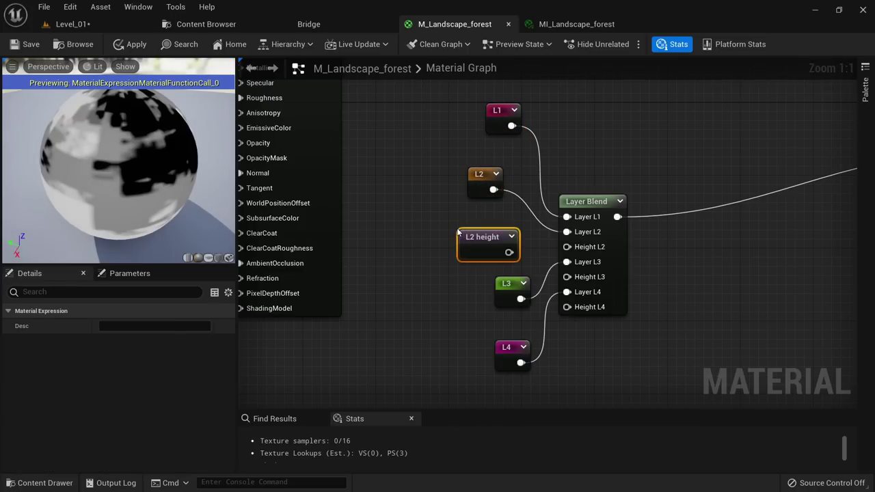
drag(509, 252, 567, 247)
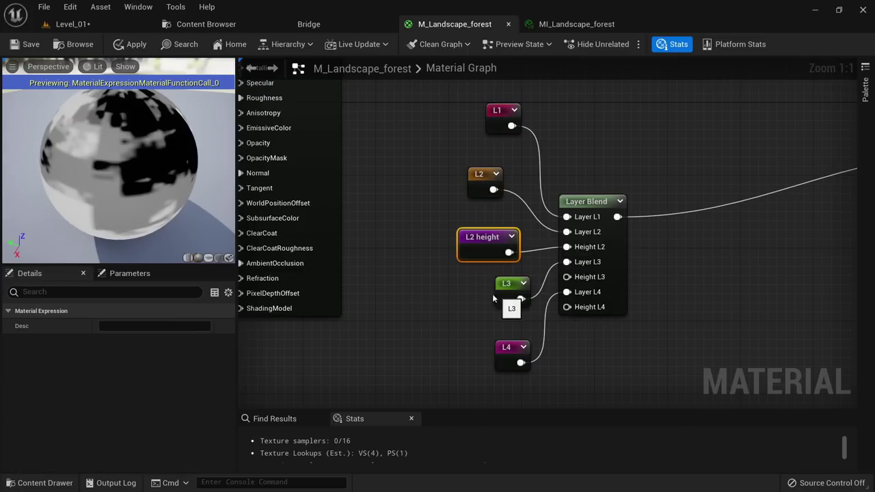
Move the L4 reroute down, place an L3 height named reroute above it, and connect it to the Layer Blend's Height L3 input.
click(423, 321)
drag(511, 360, 503, 396)
click(466, 355)
right_click(465, 356)
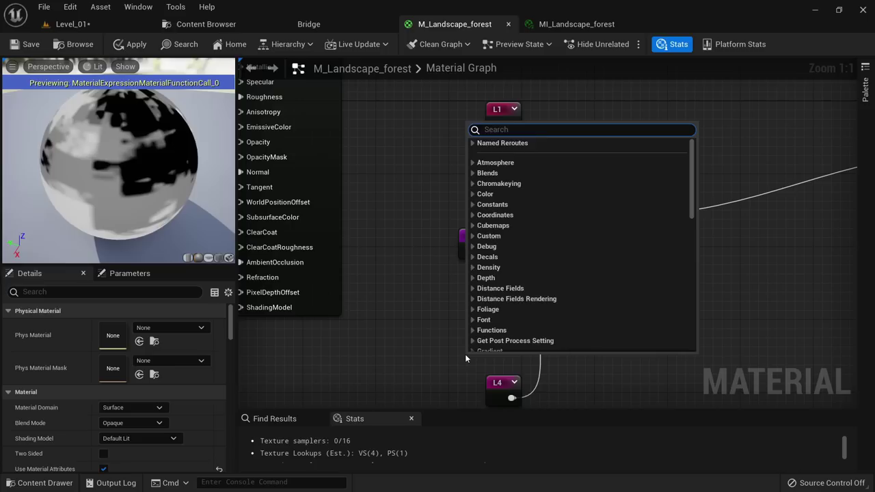
text(l3)
key(Down)
key(Return)
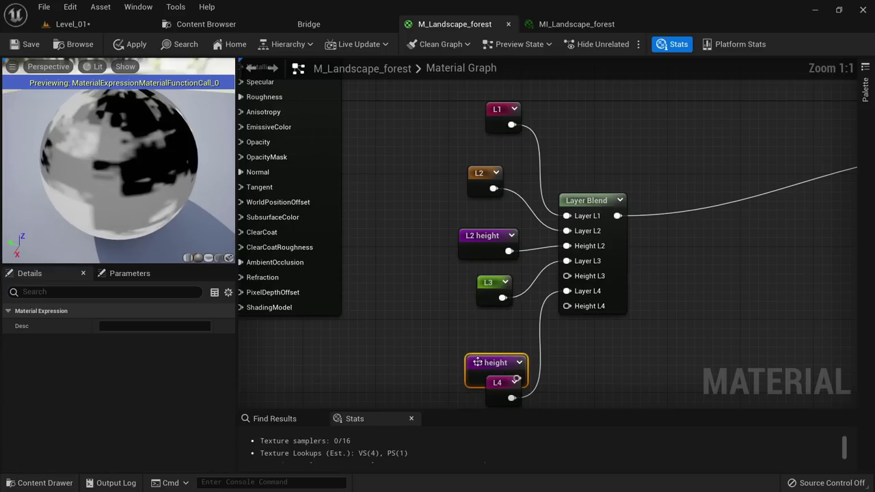
drag(477, 362, 574, 276)
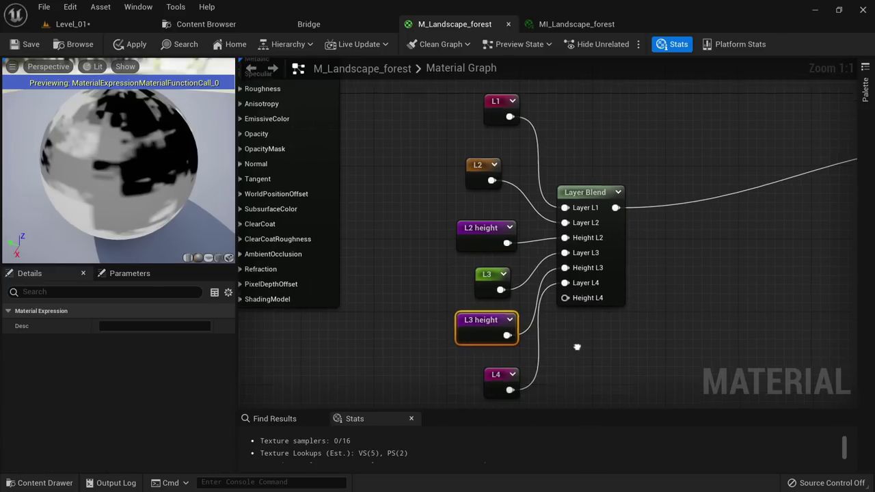
Add an L4 height named reroute below the L4 node and connect it to the Layer Blend's Height L4 input.
right_drag(577, 347, 568, 261)
click(493, 296)
click(471, 337)
right_click(471, 338)
text(l4)
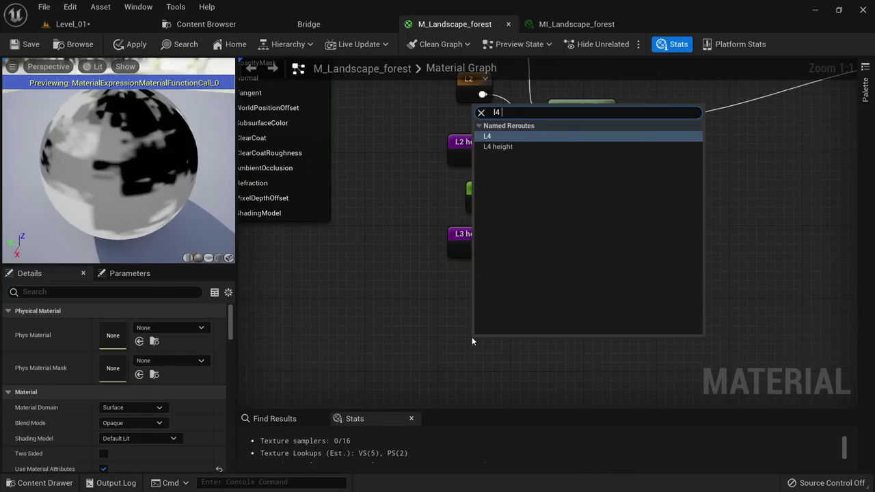
key(Down)
key(Return)
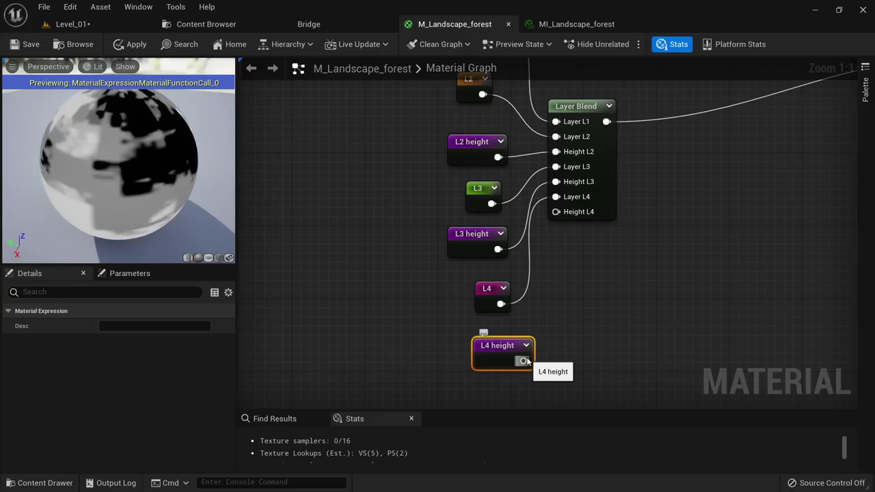
drag(524, 361, 557, 212)
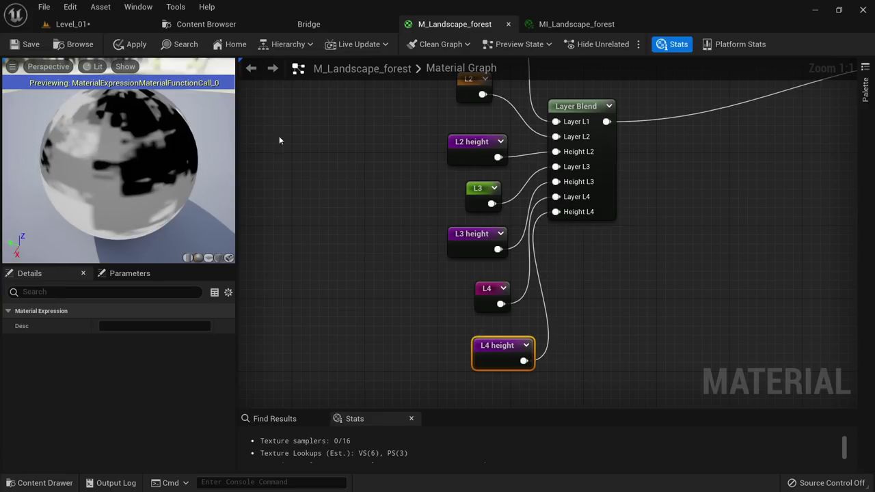
Apply and save the M_Landscape_forest material, and return to the Level_01 viewport.
click(134, 46)
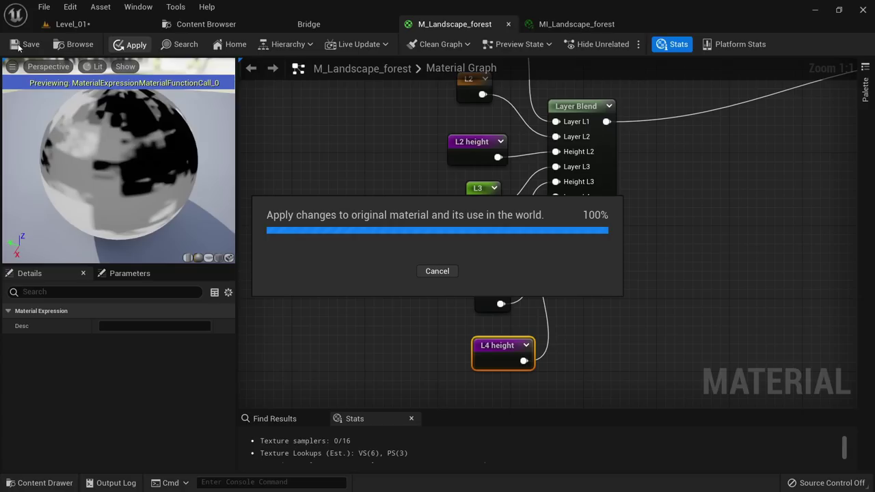
click(19, 46)
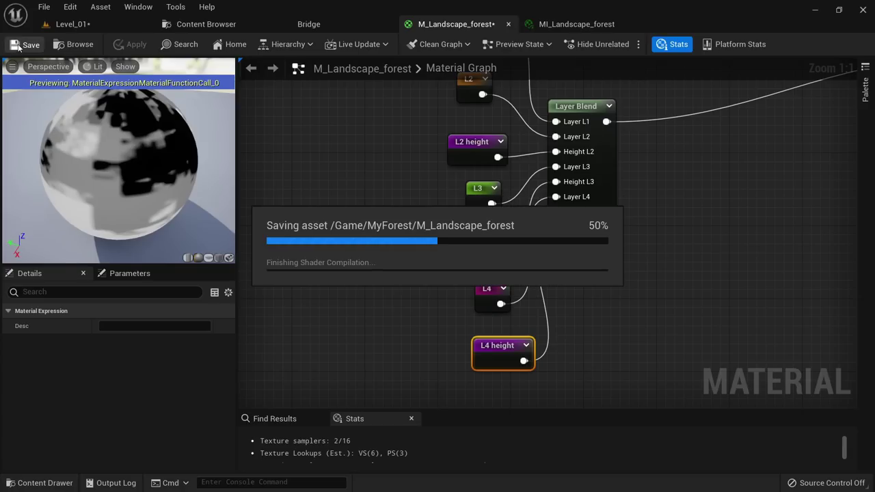
click(77, 28)
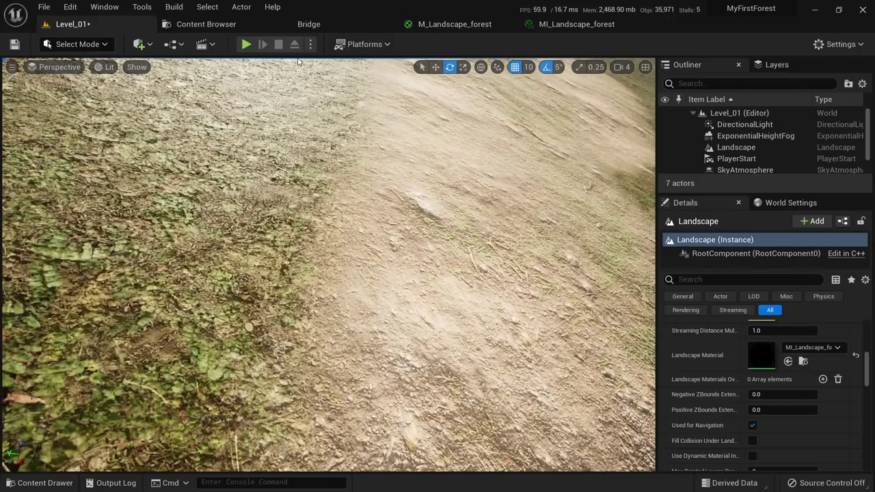
Detach the MI_Landscape_forest material instance into a floating window and place it over the Level_01 viewport.
click(549, 26)
drag(549, 26, 518, 128)
click(73, 26)
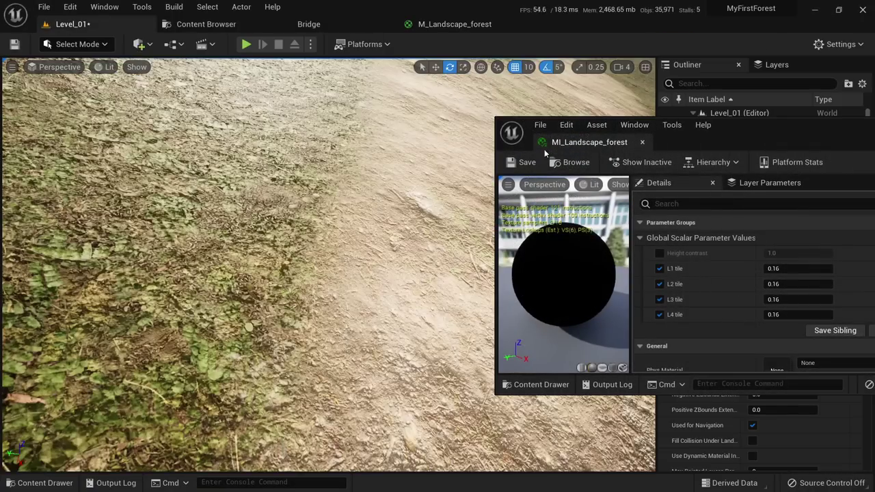
drag(757, 128, 698, 111)
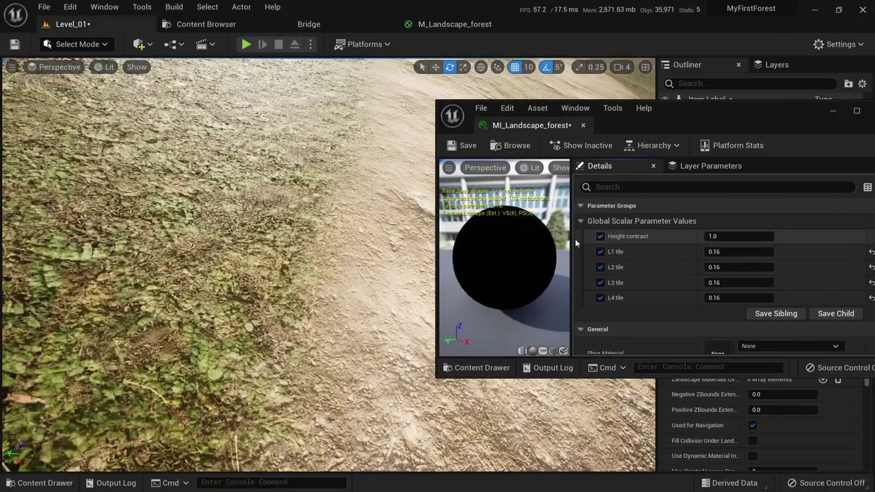
Override the Height contrast parameter in MI_Landscape_forest and set it to 4.0.
click(732, 237)
text(0)
key(Return)
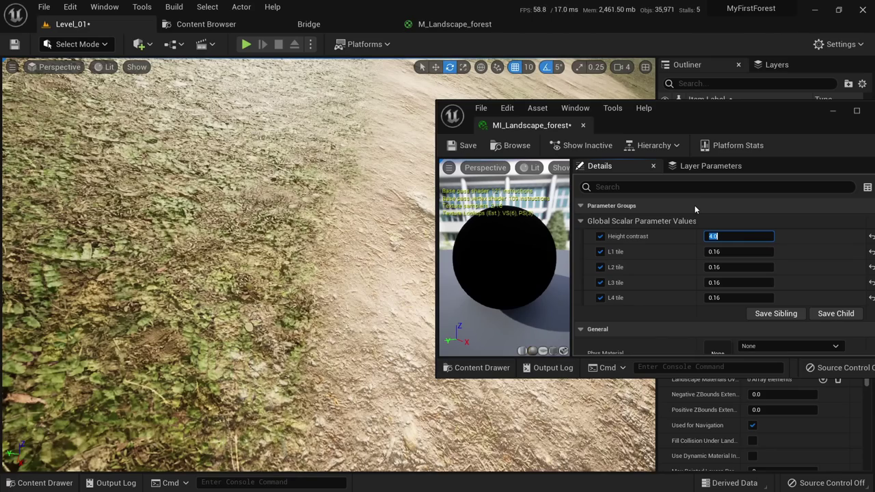
Try Height contrast values of 4 and 50 in the landscape material instance, comparing the grass-to-dirt transition up close.
text(4)
key(Return)
right_drag(274, 260, 246, 301)
key(w)
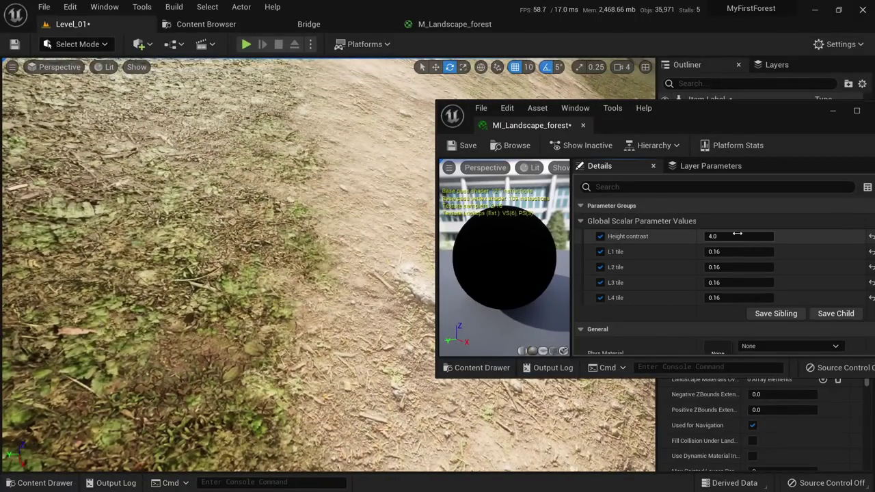
key(Return)
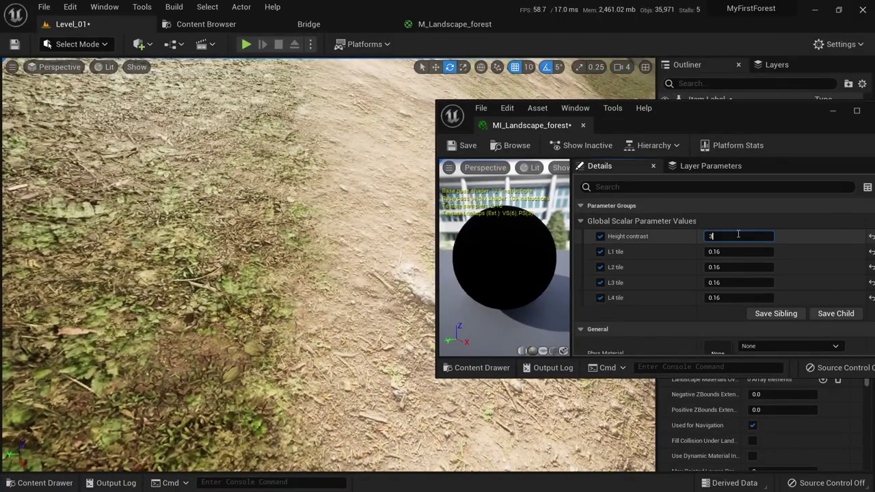
text(50)
key(Return)
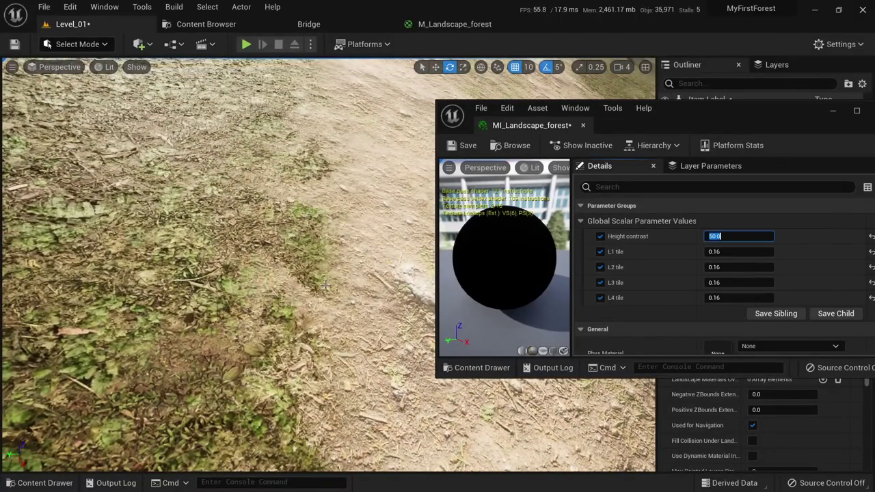
right_drag(226, 273, 290, 294)
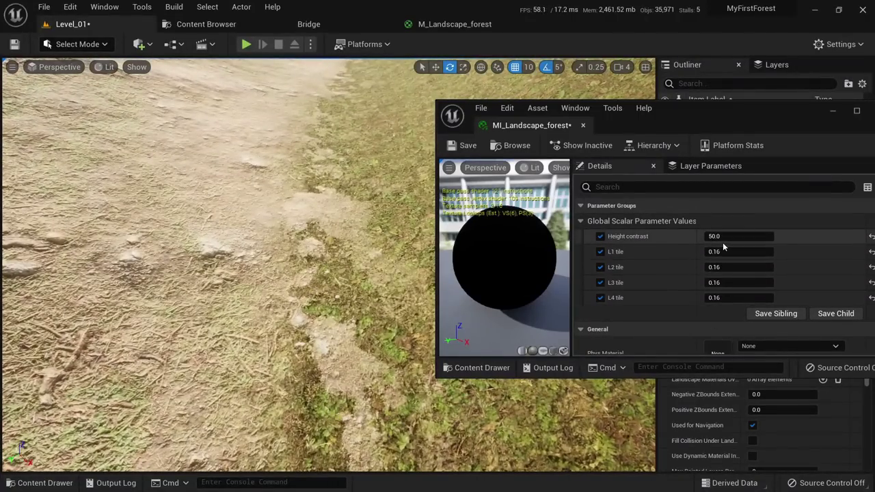
Try Height contrast values of 15, 10 and 5 on the boundary between the dirt path and the grass.
click(722, 236)
text(15)
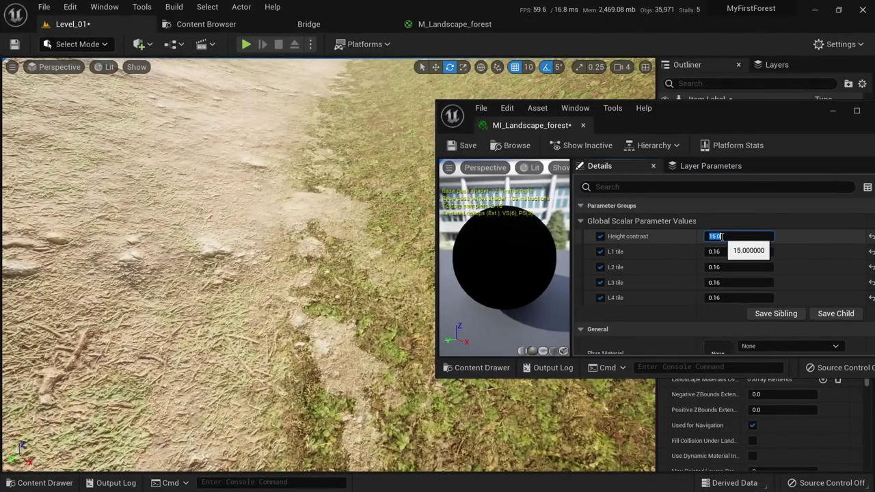
text(10)
key(Return)
text(5)
key(Return)
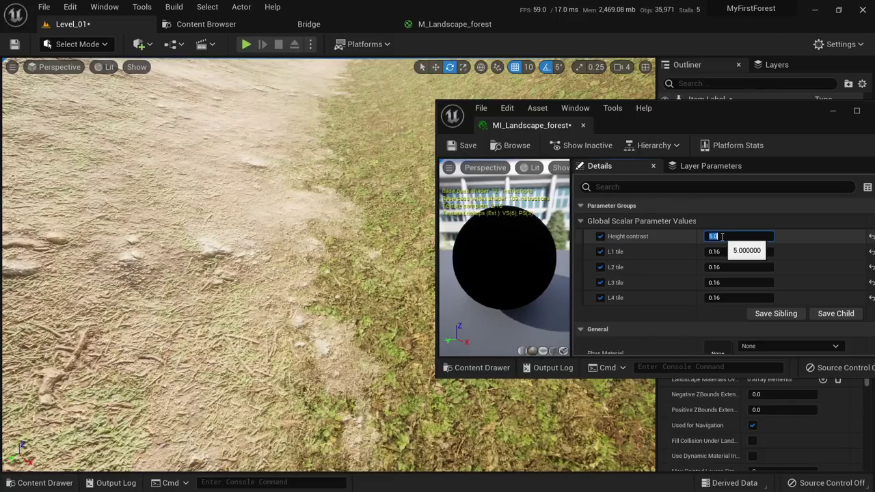
Check the dirt path's blending from farther away and set Height contrast to 10.
key(s)
right_drag(153, 135, 123, 143)
right_drag(212, 124, 375, 191)
click(713, 236)
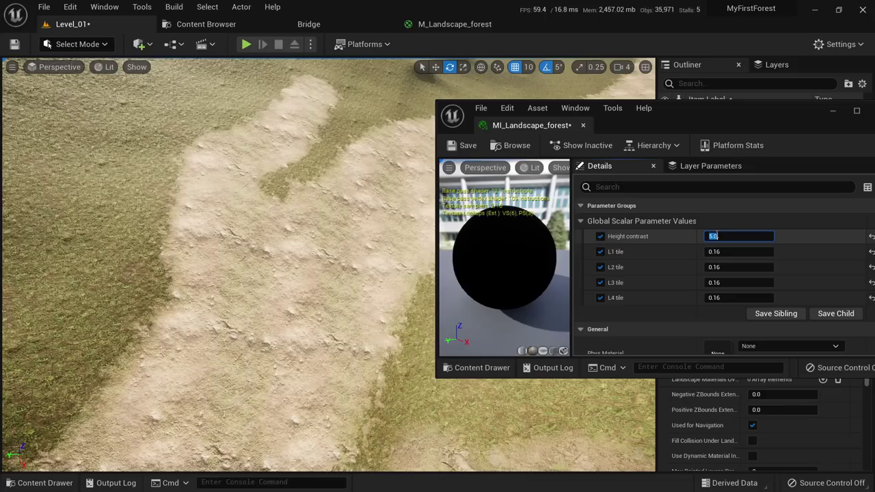
text(0)
key(Return)
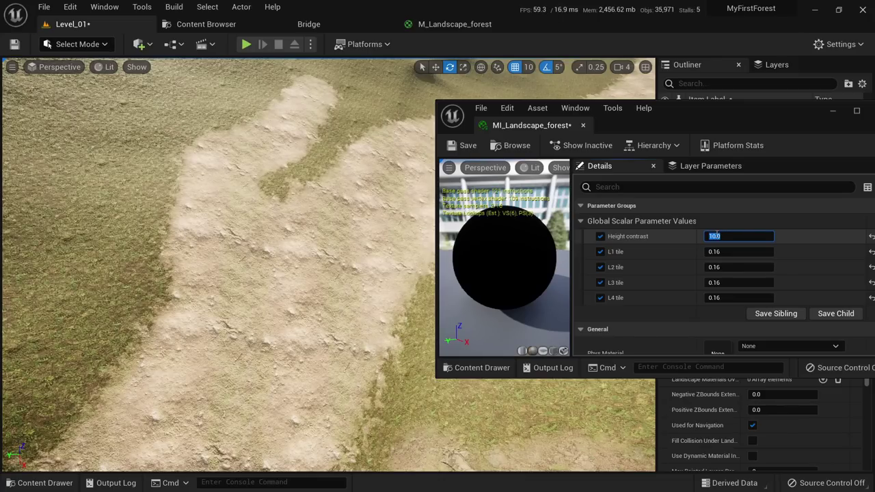
Inspect the blended path edges, close the landscape material instance, and switch the level editor to Landscape mode.
right_drag(319, 201, 270, 200)
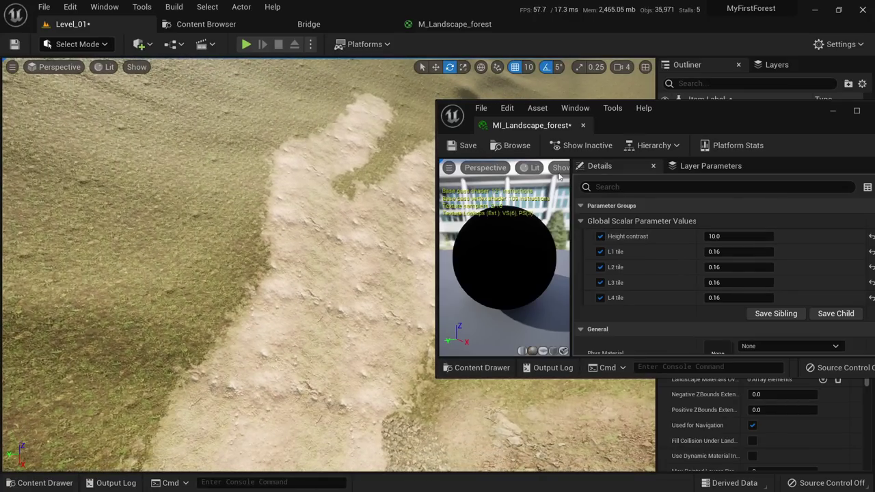
key(w)
right_drag(358, 316, 325, 294)
middle_click(525, 134)
right_drag(382, 198, 338, 183)
click(76, 44)
click(78, 74)
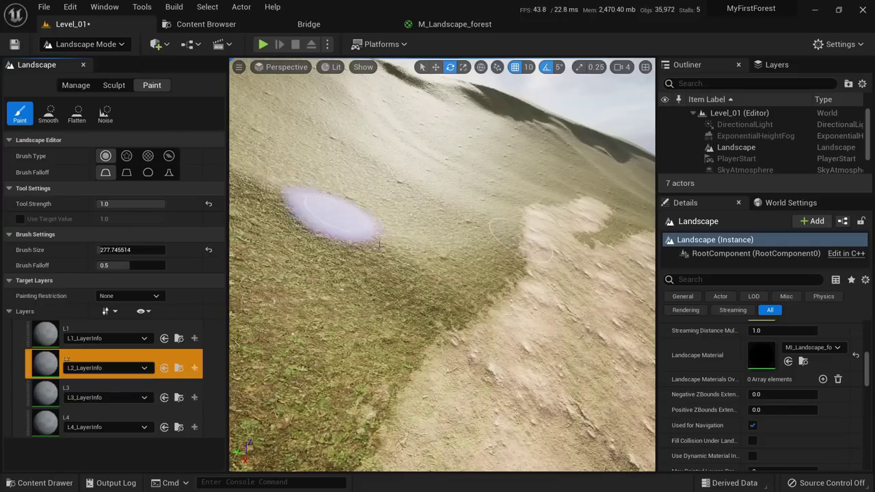
Paint layer L3 along the dirt path's edge below the grassy slope, using a tool strength of about 0.14.
click(50, 367)
right_drag(408, 275, 369, 287)
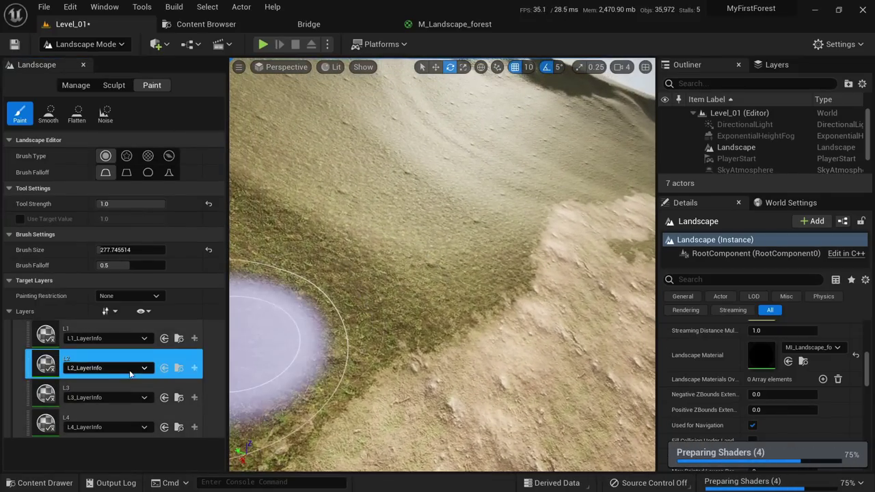
click(41, 395)
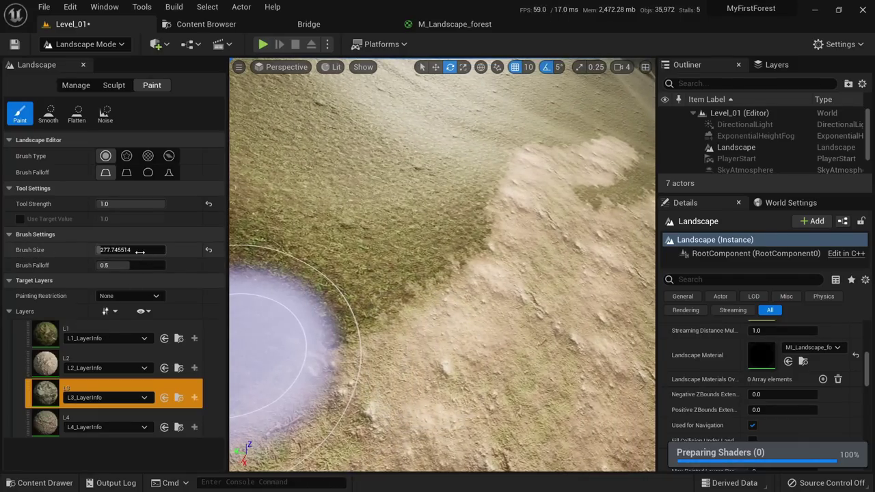
drag(129, 204, 129, 204)
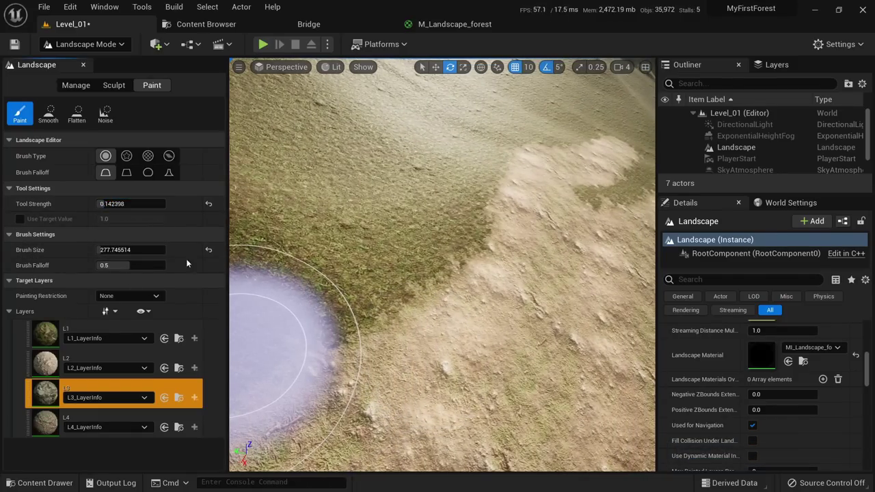
mouse_move(469, 287)
mouse_down()
mouse_move(447, 291)
mouse_move(498, 225)
mouse_move(524, 145)
mouse_up()
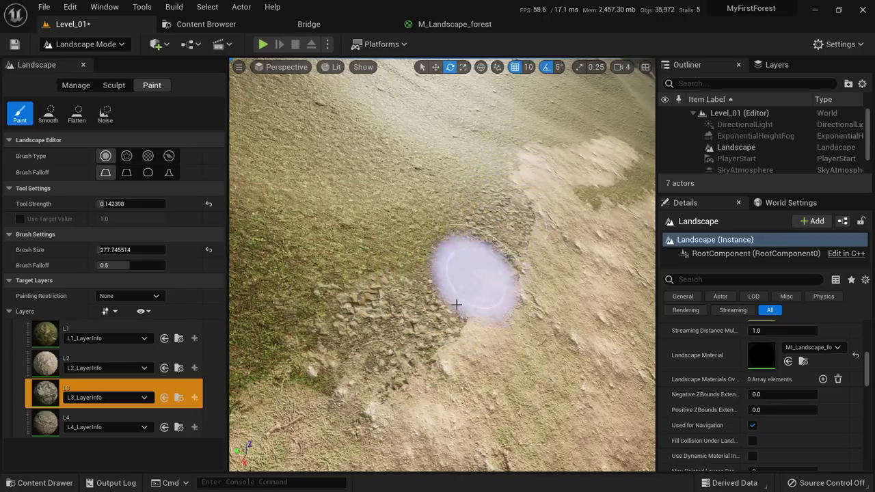
Continue painting layer L3 around the foot of the mound and along the grass edge of the dirt path.
mouse_move(464, 294)
right_down()
mouse_move(538, 280)
mouse_move(388, 307)
right_up()
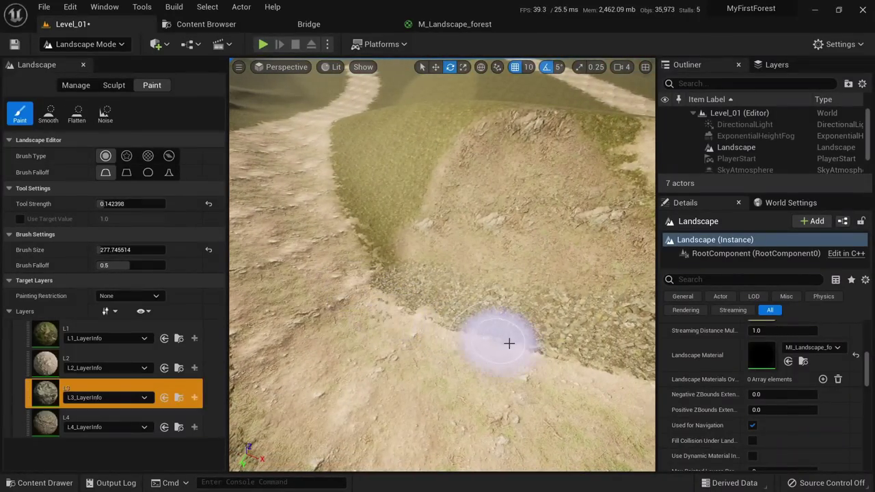
mouse_move(509, 343)
mouse_down()
mouse_move(565, 416)
mouse_move(417, 317)
mouse_up()
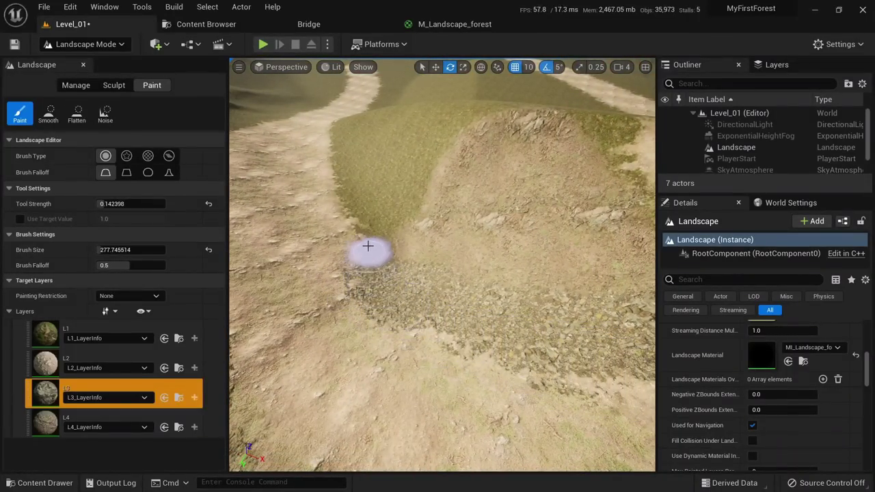
mouse_move(361, 231)
right_down()
mouse_move(311, 184)
mouse_move(331, 205)
mouse_move(308, 195)
right_up()
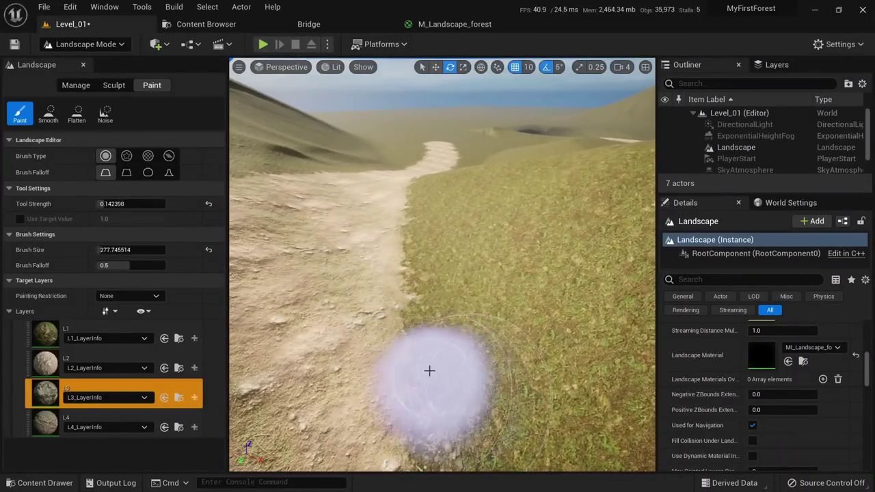
drag(430, 371, 402, 267)
drag(397, 328, 400, 324)
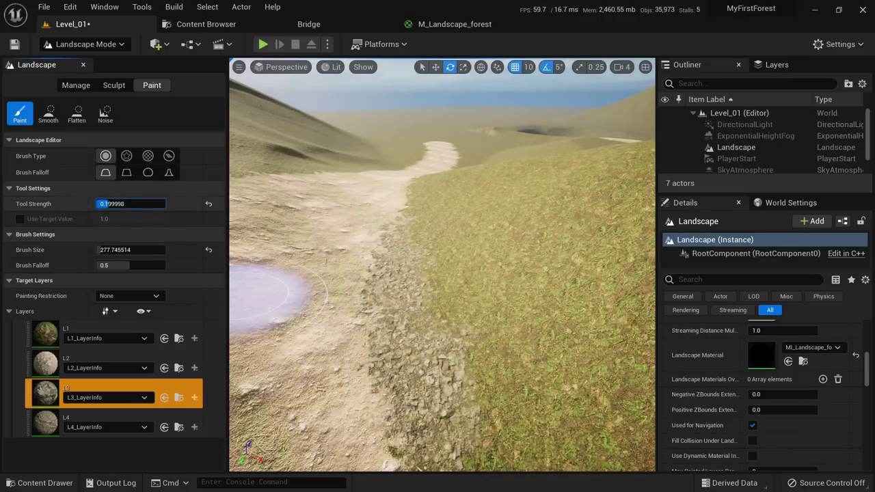
Raise the tool strength to about 0.24 and paint layer L3 along the borders of the next path stretch.
drag(110, 203, 120, 204)
right_drag(413, 223, 419, 417)
mouse_move(470, 251)
mouse_down()
mouse_move(455, 342)
mouse_move(510, 192)
mouse_up()
right_drag(508, 241, 440, 351)
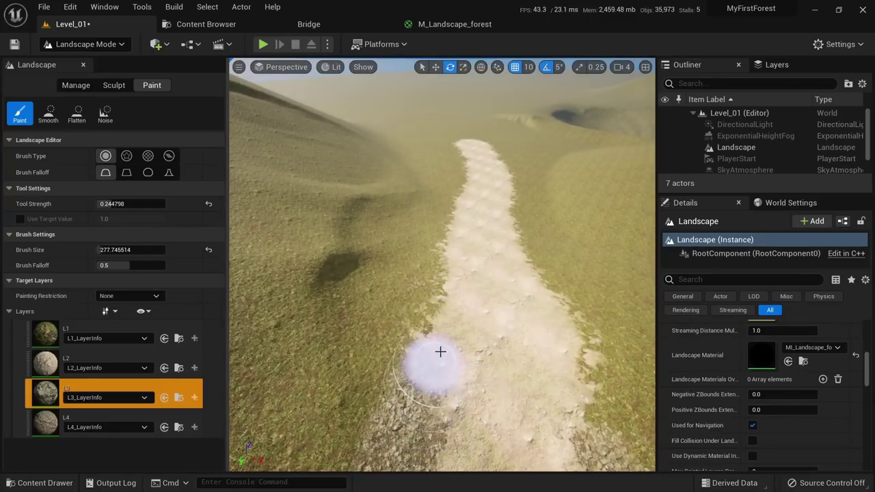
mouse_move(417, 406)
right_down()
mouse_move(420, 455)
mouse_move(408, 426)
mouse_move(431, 268)
right_up()
mouse_move(348, 432)
mouse_down()
mouse_move(499, 335)
mouse_move(551, 349)
mouse_move(535, 336)
mouse_move(587, 427)
mouse_up()
Paint an L3 patch in the hollow of the grassy slope and extend the L3 strip beside the path.
mouse_move(297, 198)
right_down()
mouse_move(303, 260)
mouse_move(346, 194)
right_up()
mouse_move(269, 252)
right_down()
mouse_move(351, 236)
mouse_move(410, 248)
right_up()
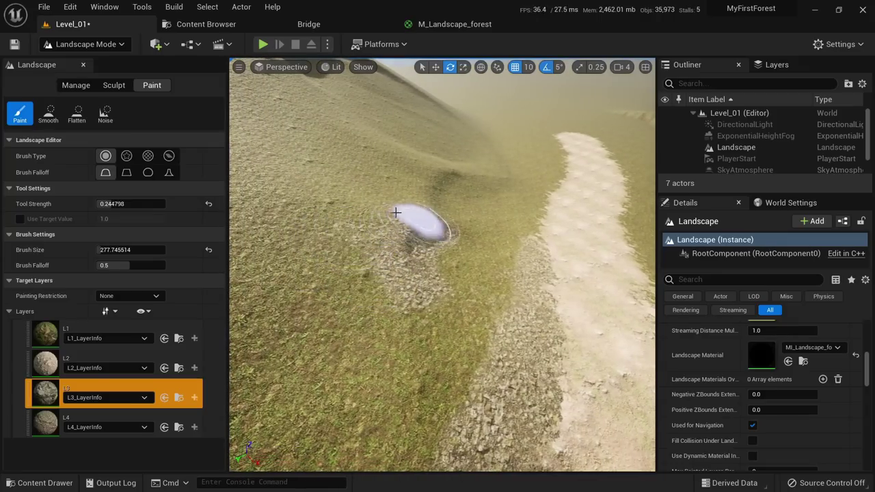
mouse_move(341, 242)
right_down()
mouse_move(403, 266)
mouse_move(417, 300)
mouse_move(412, 287)
right_up()
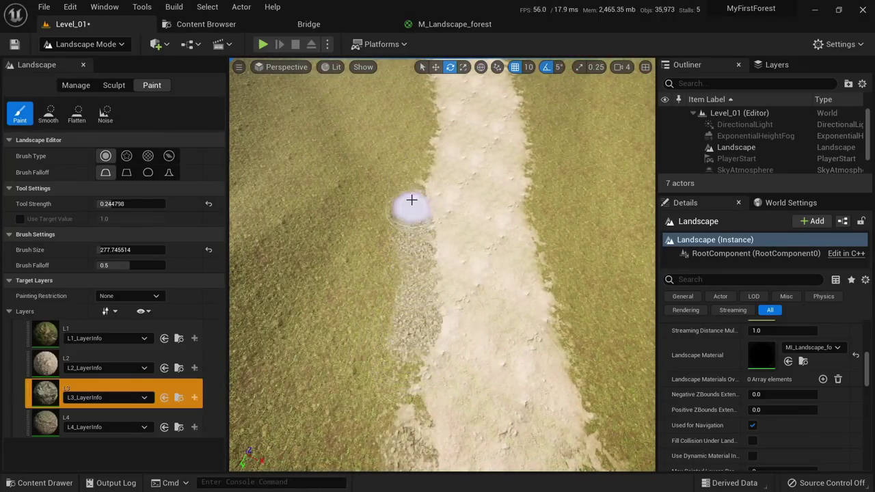
mouse_move(564, 378)
right_down()
mouse_move(615, 366)
mouse_move(632, 301)
mouse_move(639, 362)
right_up()
right_drag(403, 271, 403, 291)
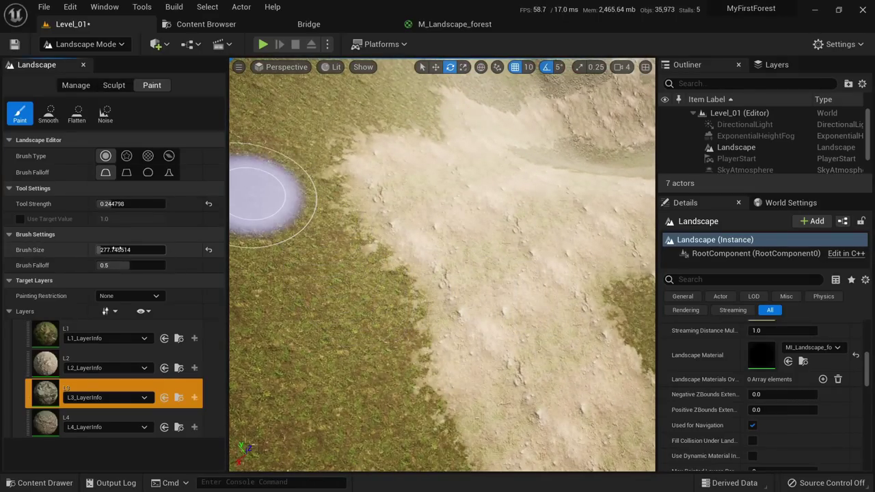
Increase the brush size to about 411 and paint wider L3 strips along both sides of the dirt path.
drag(344, 188, 412, 127)
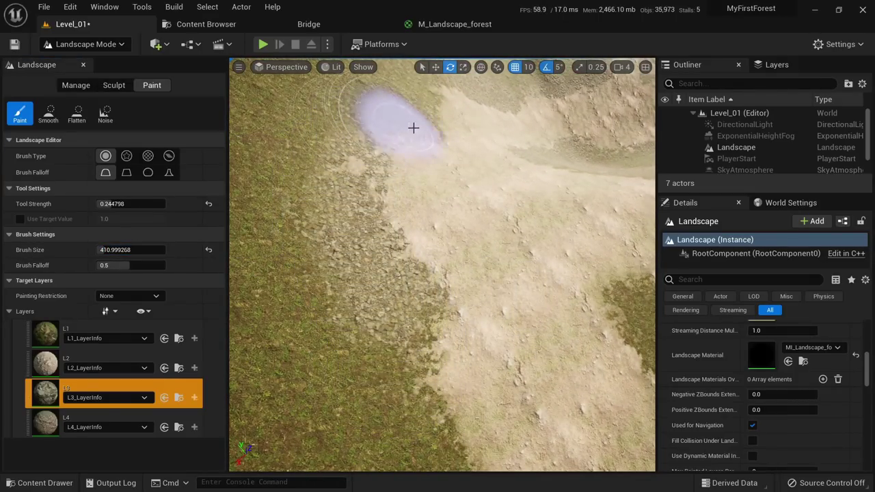
right_drag(418, 123, 561, 126)
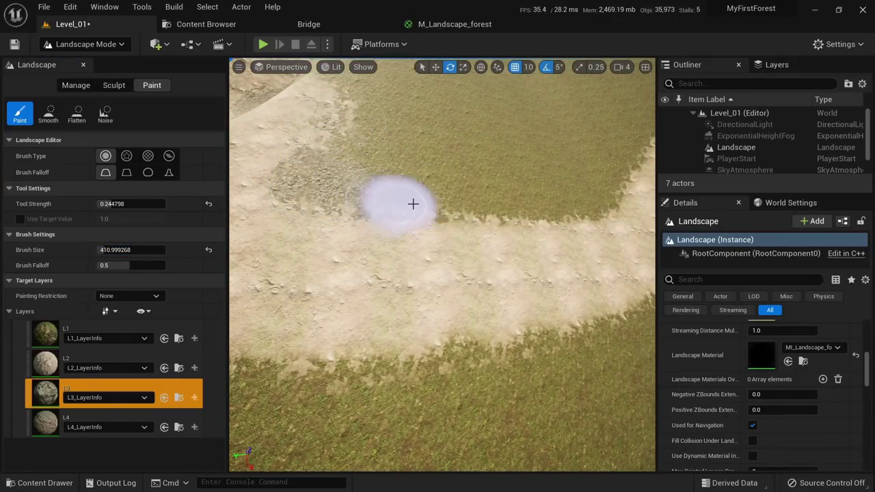
drag(413, 204, 584, 223)
mouse_move(584, 223)
right_down()
mouse_move(341, 218)
mouse_move(328, 178)
right_up()
mouse_move(427, 281)
right_down()
mouse_move(451, 287)
mouse_move(437, 308)
mouse_move(425, 260)
right_up()
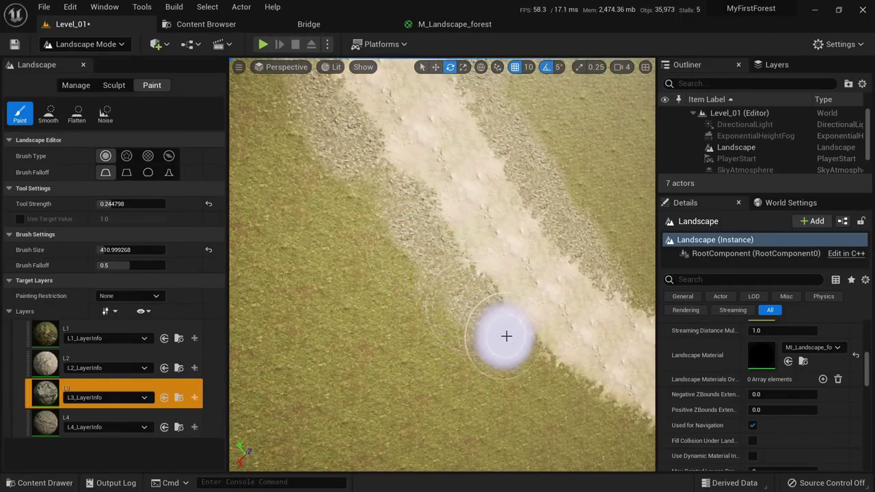
right_drag(487, 322, 410, 383)
Paint layer L4 on the grassy slope just above the L3 strip.
click(56, 427)
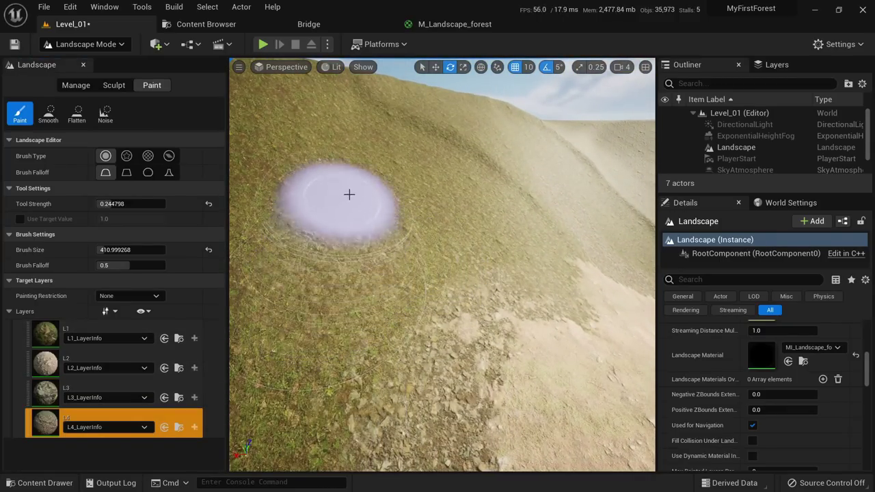
right_drag(334, 294, 426, 305)
mouse_move(426, 305)
mouse_down()
mouse_move(468, 248)
mouse_move(458, 263)
mouse_up()
mouse_move(458, 263)
right_down()
mouse_move(472, 239)
mouse_move(458, 266)
mouse_move(489, 301)
mouse_move(455, 314)
mouse_move(424, 301)
mouse_move(465, 290)
right_up()
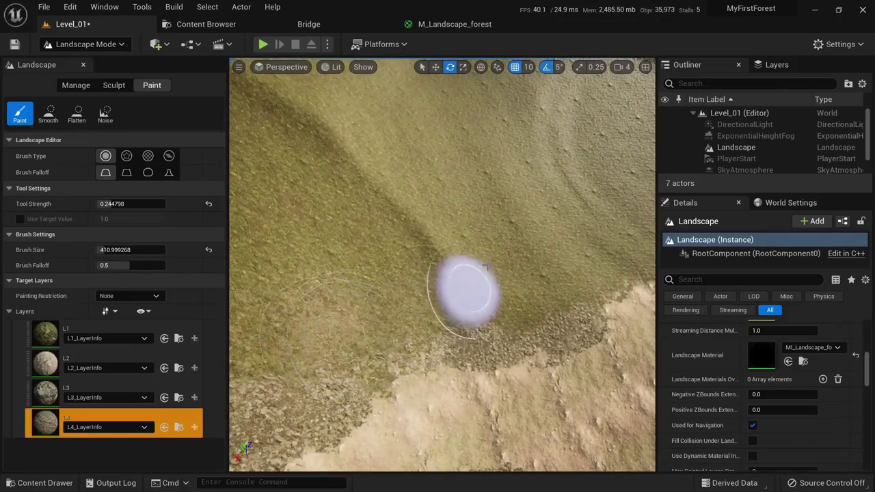
Set tool strength to about 0.63 and brush size to about 692, and cover the hillside above the path with L4.
drag(129, 203, 157, 203)
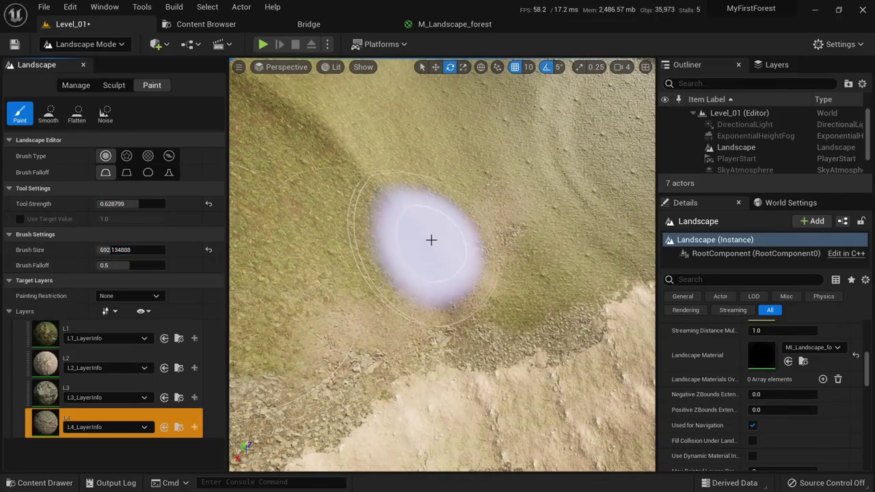
mouse_move(426, 260)
right_down()
mouse_move(429, 279)
mouse_move(469, 303)
mouse_move(462, 307)
right_up()
right_drag(556, 352, 561, 342)
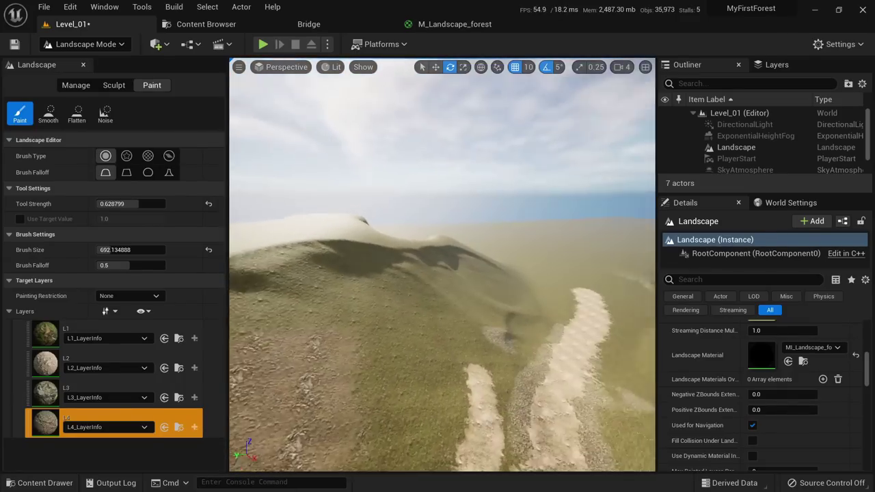
right_drag(416, 315, 405, 325)
right_drag(455, 338, 423, 329)
Blend layer L3 over the L4-covered hillside and its edges, using a tool strength of about 0.37.
click(89, 393)
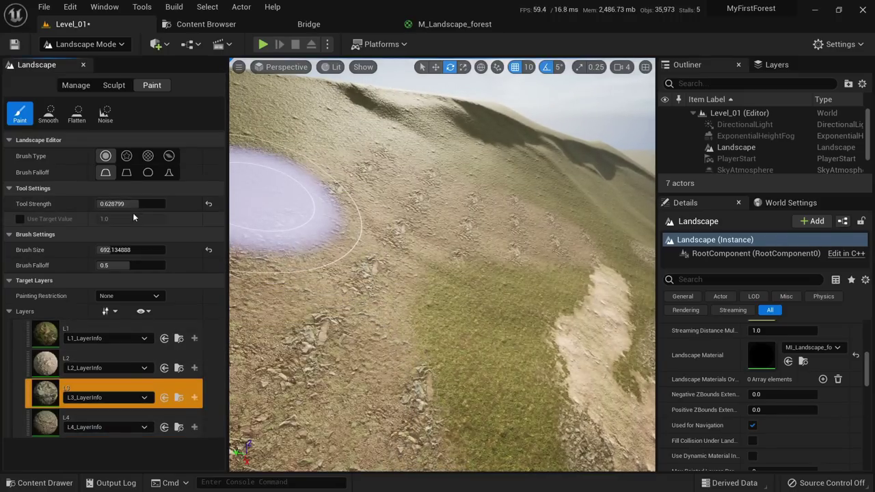
drag(136, 205, 119, 204)
right_drag(424, 267, 428, 301)
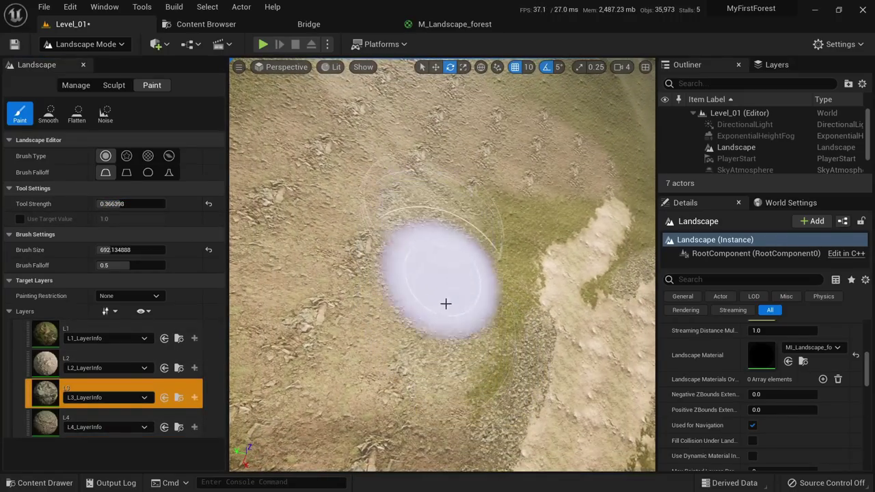
right_drag(570, 189, 443, 187)
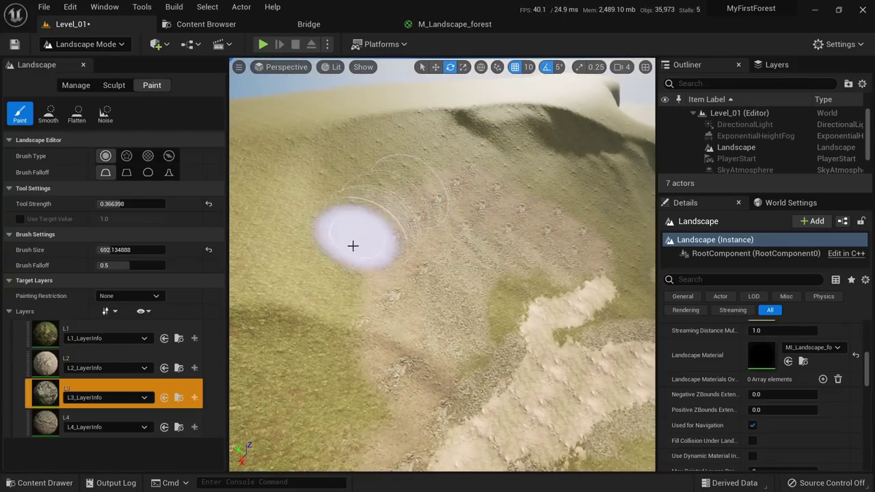
Paint an L2 dirt path along the grassy plateau above the blended hillside.
click(51, 360)
right_drag(383, 274, 383, 250)
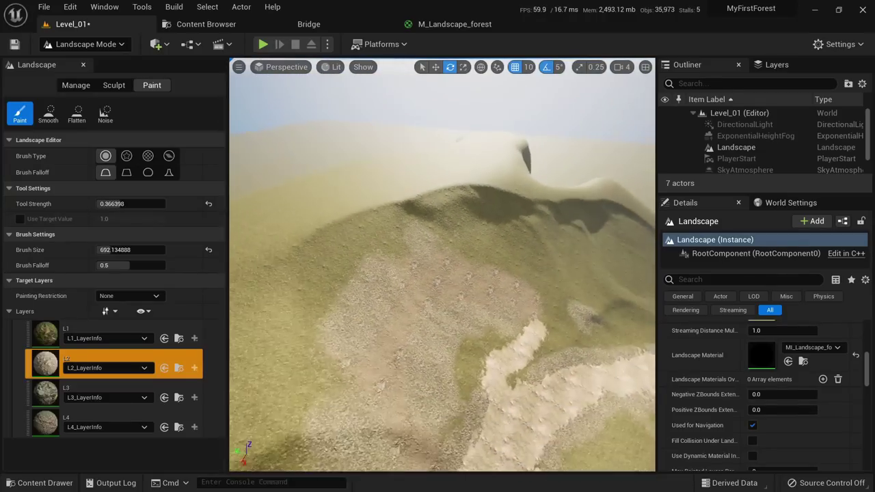
right_drag(451, 254, 378, 256)
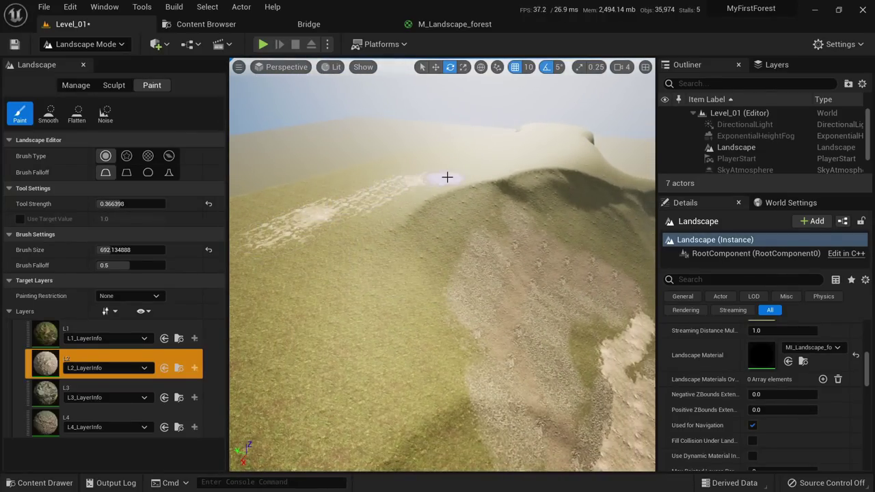
mouse_move(331, 214)
right_down()
mouse_move(345, 256)
mouse_move(297, 263)
right_up()
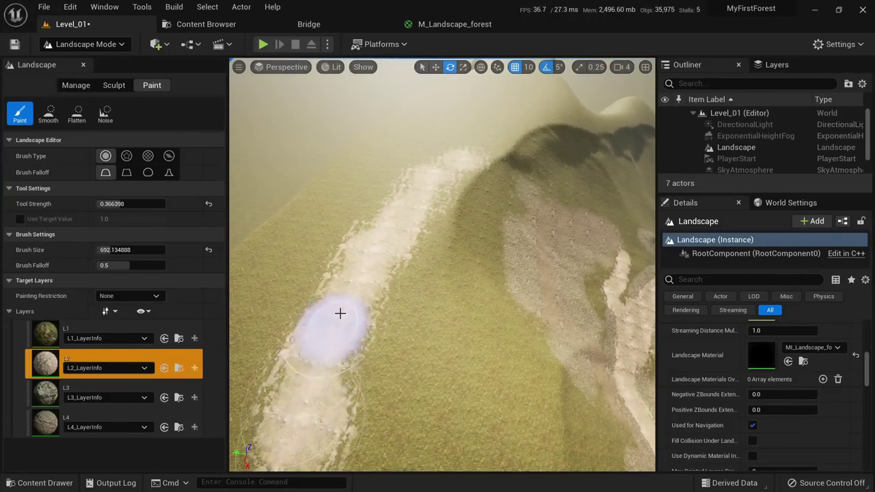
right_drag(340, 313, 326, 347)
Paint layer L4 on the grassy slope next to the gravel edge of the dirt path.
mouse_move(521, 365)
right_down()
mouse_move(509, 246)
mouse_move(471, 274)
right_up()
click(82, 418)
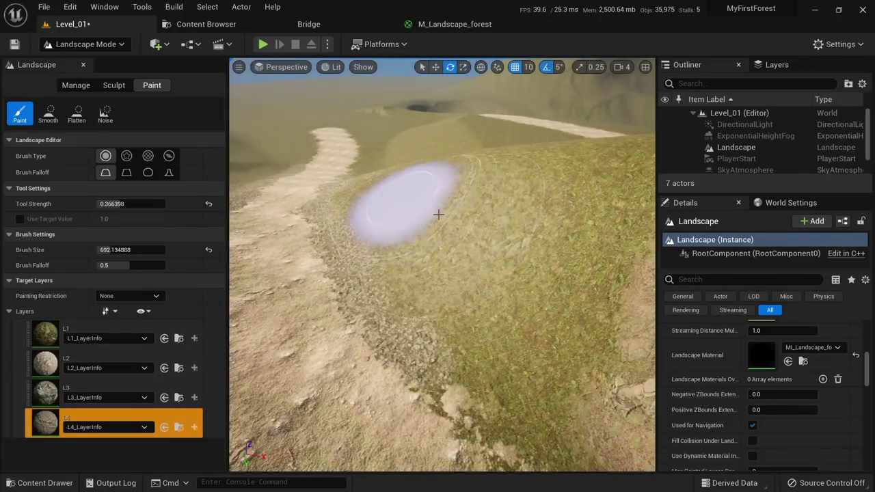
mouse_move(432, 293)
right_down()
mouse_move(451, 318)
mouse_move(492, 328)
mouse_move(465, 299)
mouse_move(547, 315)
mouse_move(369, 287)
right_up()
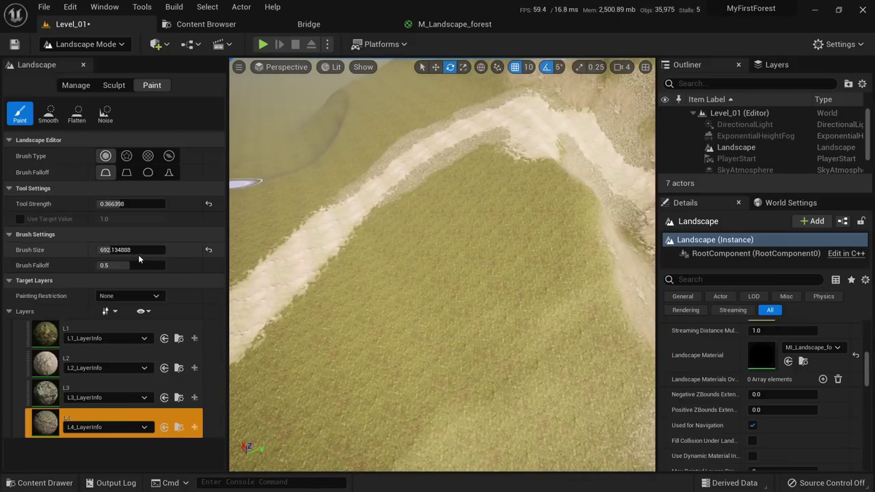
Increase the brush size to about 1809 and cover the broad grassy hillsides around the paths with L4.
key(Return)
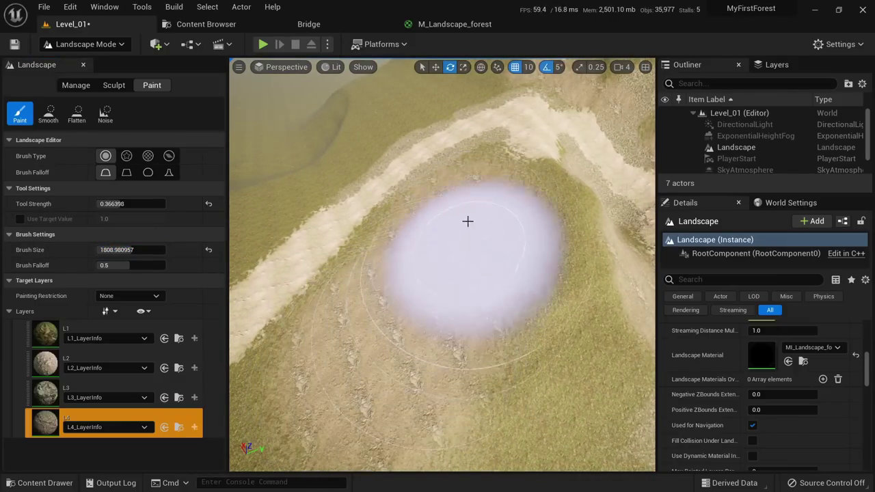
mouse_move(467, 222)
right_down()
mouse_move(417, 185)
mouse_move(396, 181)
right_up()
click(379, 281)
mouse_move(379, 281)
right_down()
mouse_move(314, 273)
mouse_move(450, 225)
right_up()
right_drag(504, 375, 525, 360)
scroll(426, 258, up, 3)
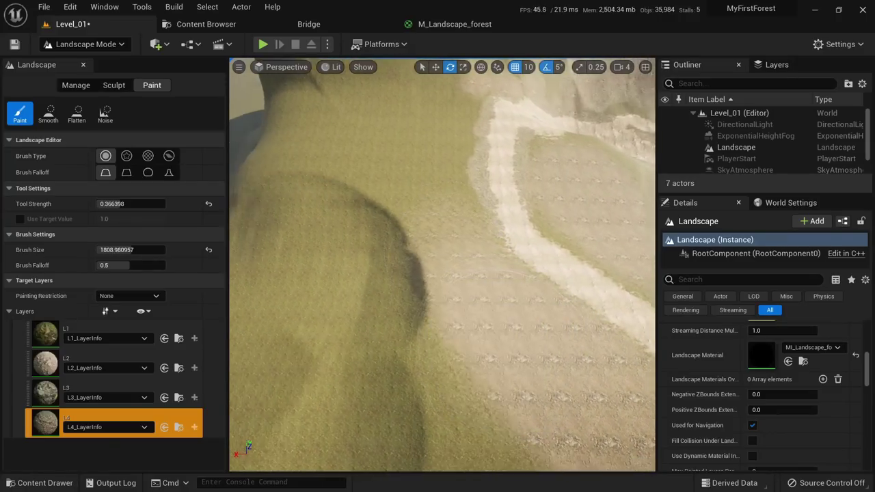
scroll(332, 224, up, 3)
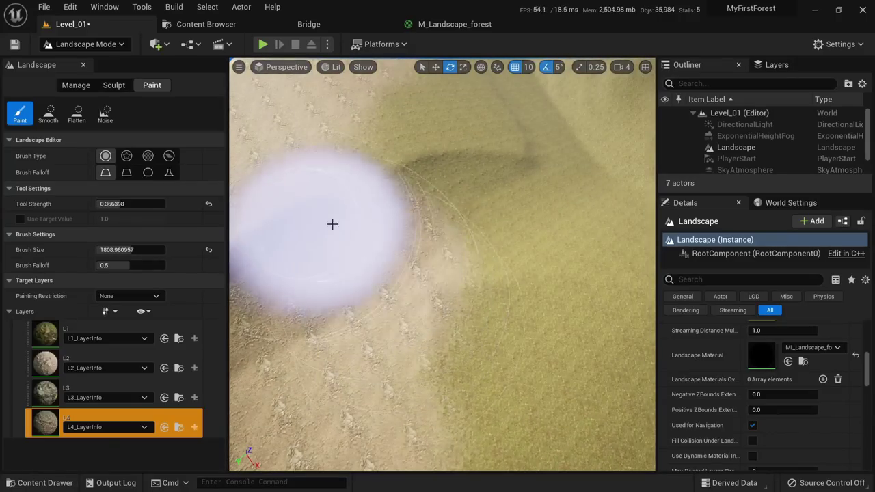
right_drag(525, 231, 478, 205)
Reduce the brush size to about 885 and paint layer L3 along the ridge and edges of the L4-covered hill.
click(40, 395)
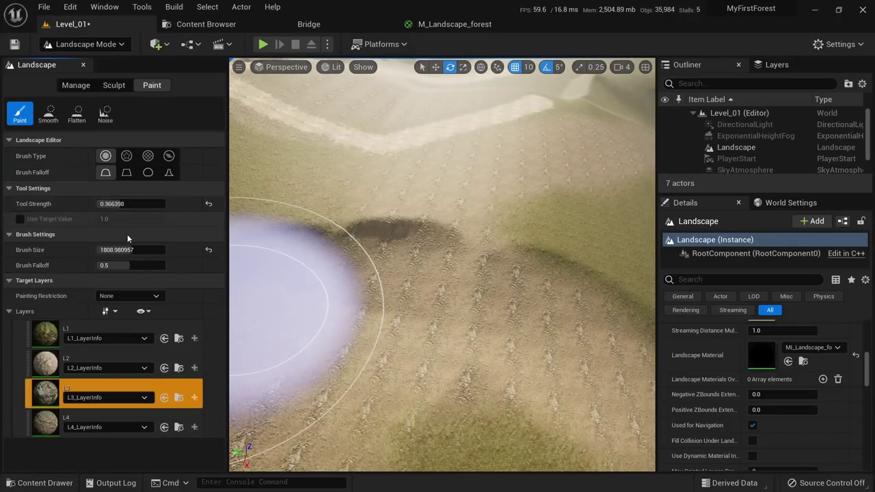
drag(131, 250, 121, 250)
right_drag(408, 287, 342, 287)
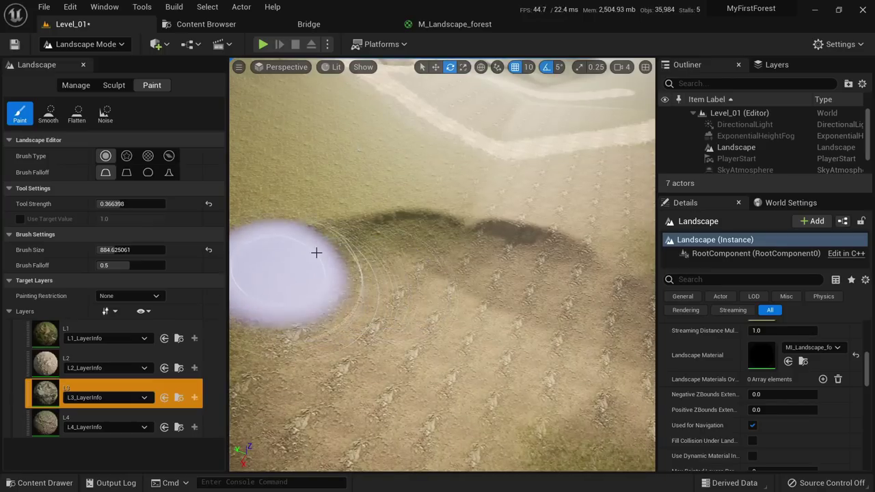
right_drag(518, 259, 598, 259)
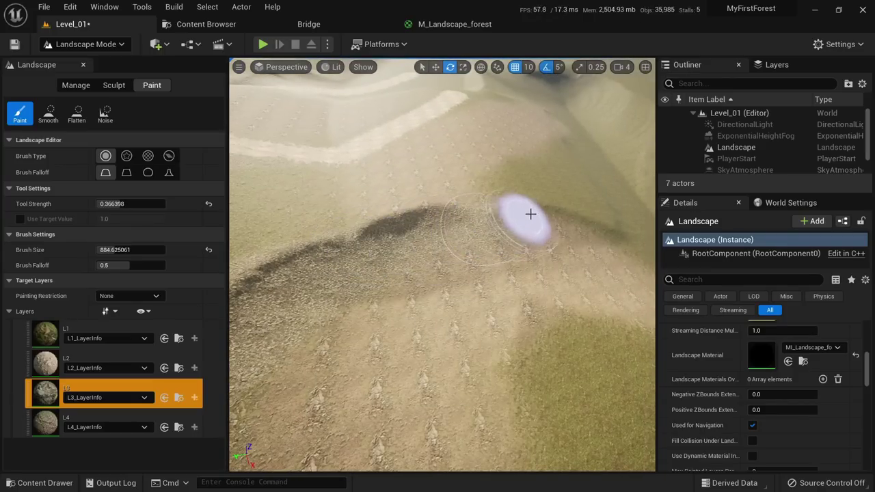
mouse_move(543, 119)
right_down()
mouse_move(529, 224)
mouse_move(446, 290)
right_up()
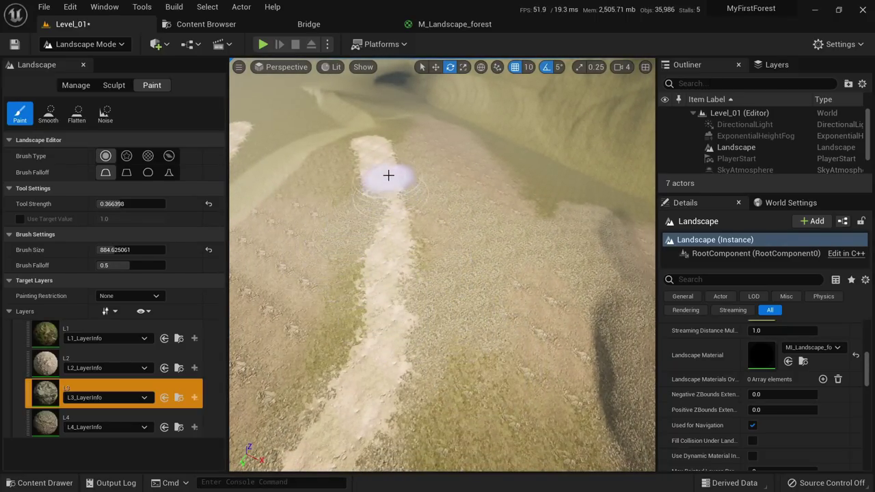
Paint L3 patches along the far stretch of the dirt path and around the hollow beside it.
mouse_move(388, 175)
right_down()
mouse_move(386, 147)
mouse_move(399, 176)
mouse_move(328, 170)
right_up()
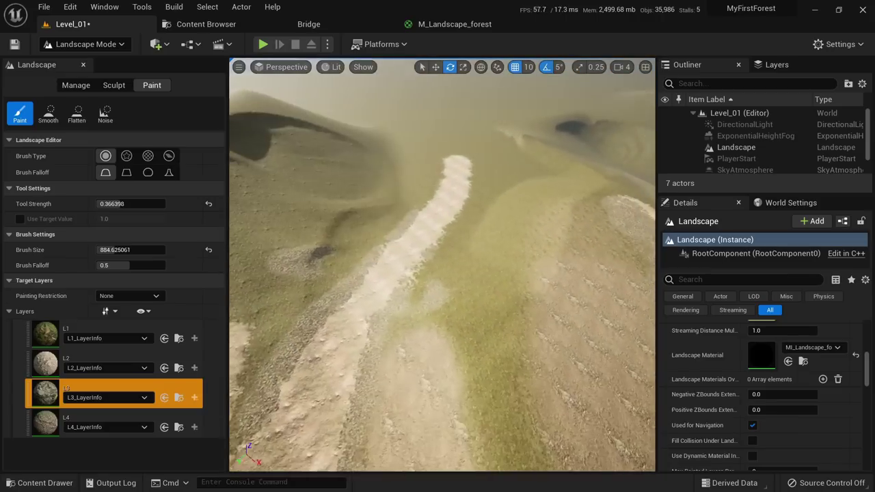
right_drag(424, 198, 353, 258)
right_drag(428, 174, 480, 242)
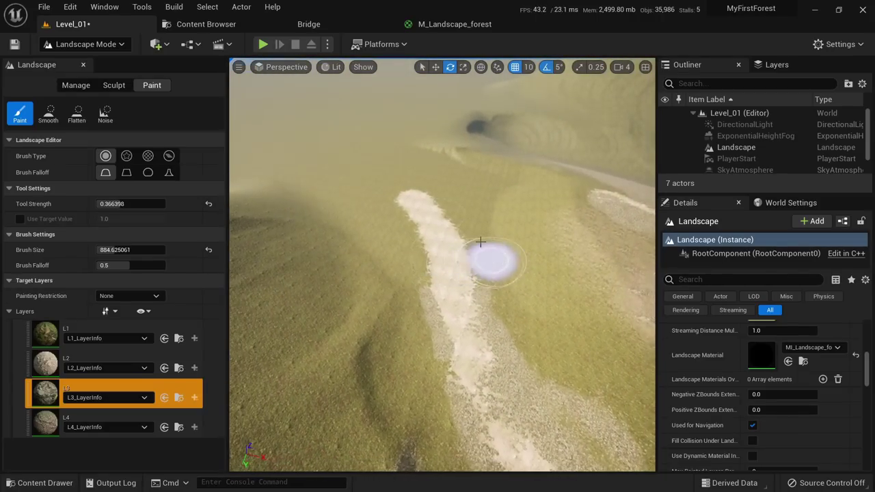
mouse_move(377, 250)
right_down()
mouse_move(410, 239)
mouse_move(396, 219)
right_up()
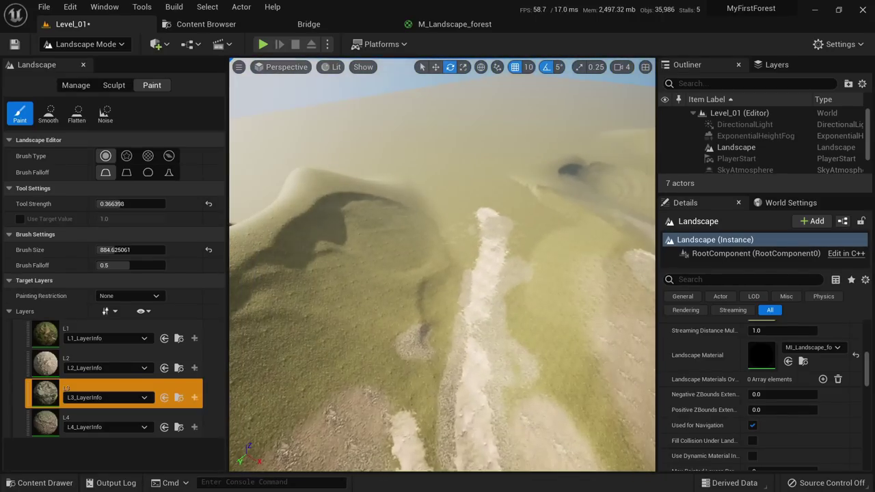
right_drag(427, 356, 362, 371)
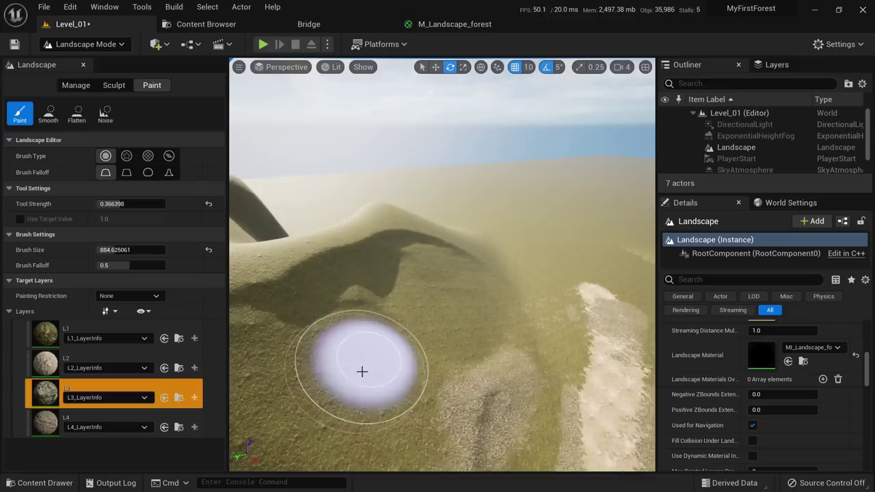
Paint layer L4 over the shaded hollow in the hill and the slopes bordering the dirt paths.
click(56, 423)
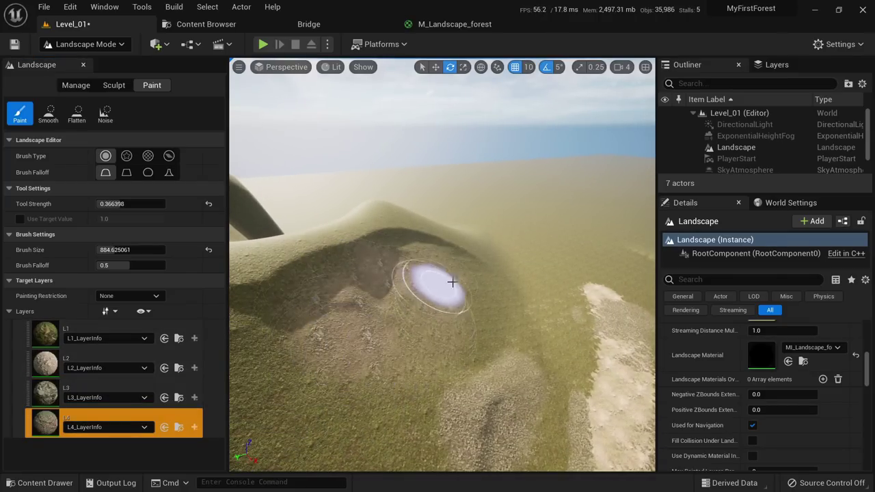
right_drag(451, 283, 323, 312)
right_drag(492, 382, 486, 366)
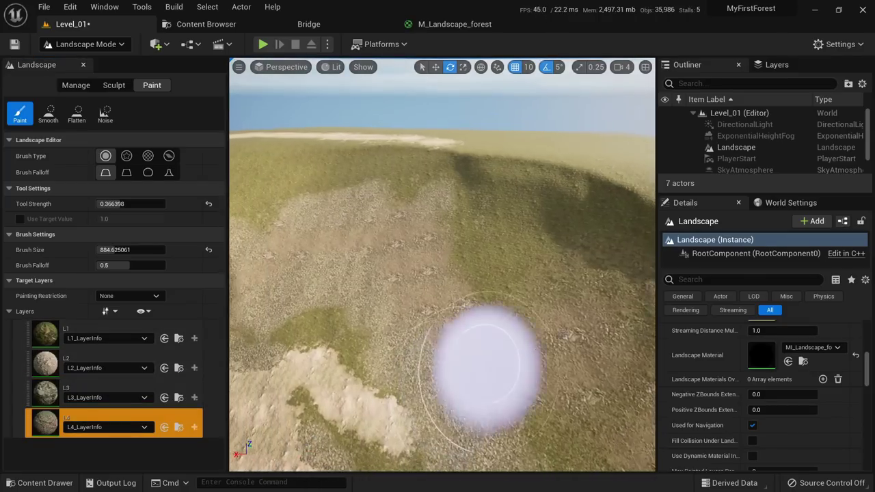
mouse_move(578, 262)
right_down()
mouse_move(510, 332)
mouse_move(511, 324)
right_up()
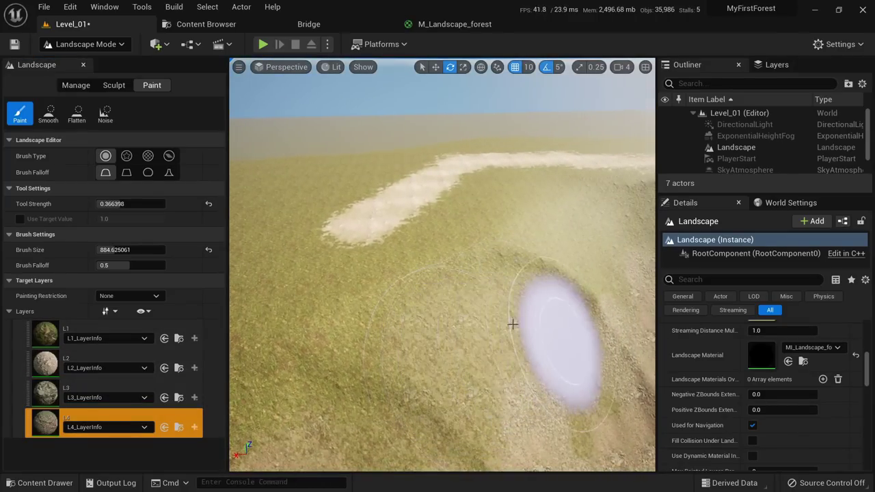
right_drag(454, 319, 393, 352)
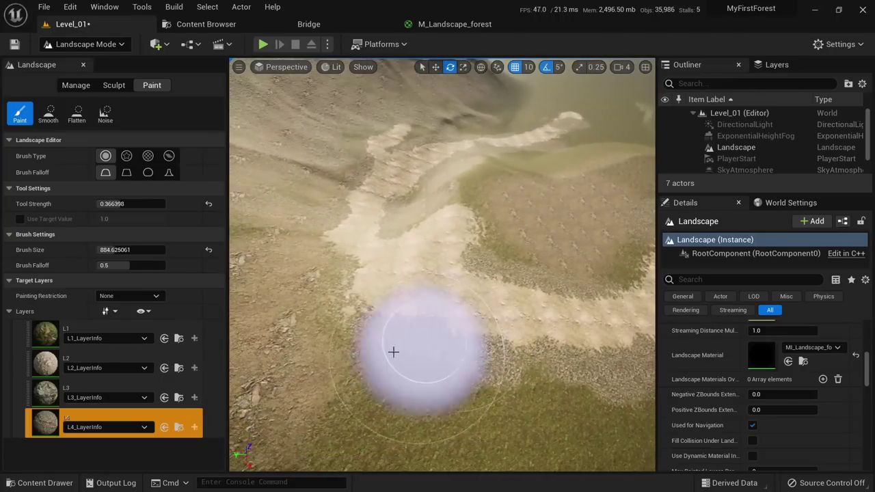
right_drag(493, 302, 481, 177)
mouse_move(353, 298)
right_down()
mouse_move(352, 273)
mouse_move(347, 301)
mouse_move(321, 342)
right_up()
Set the brush size to about 470 and paint L1 grass back along the slope edges beside the dirt path.
click(50, 336)
mouse_move(381, 266)
right_down()
mouse_move(381, 293)
mouse_move(396, 205)
mouse_move(488, 327)
right_up()
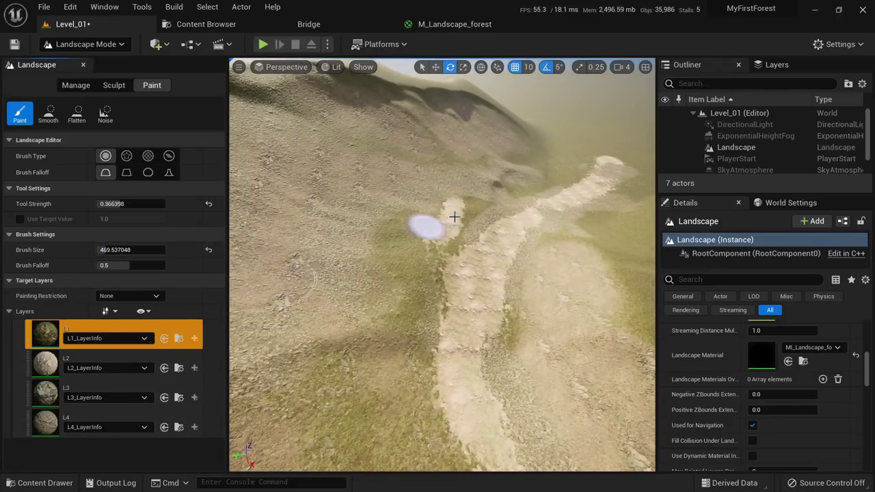
right_drag(476, 393, 477, 328)
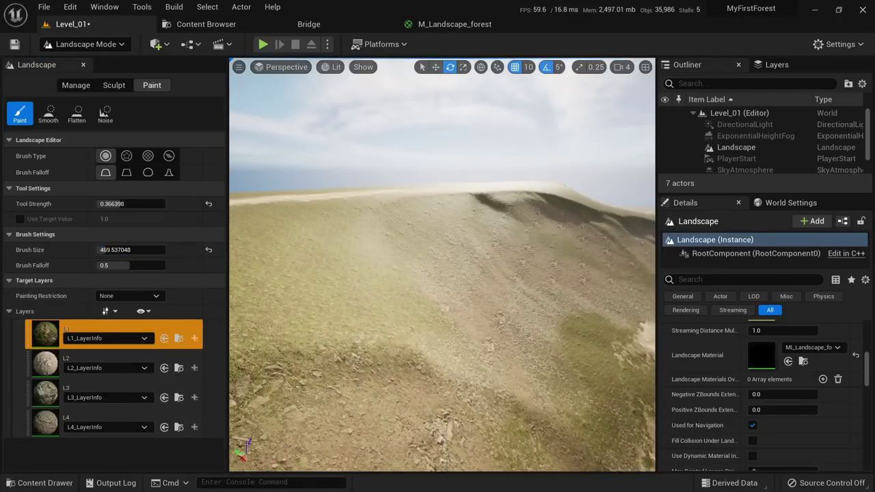
Check the painted layer transitions up close and save the level.
mouse_move(476, 393)
right_down()
mouse_move(546, 396)
mouse_move(540, 393)
mouse_move(595, 431)
mouse_move(514, 370)
right_up()
right_drag(494, 262, 492, 205)
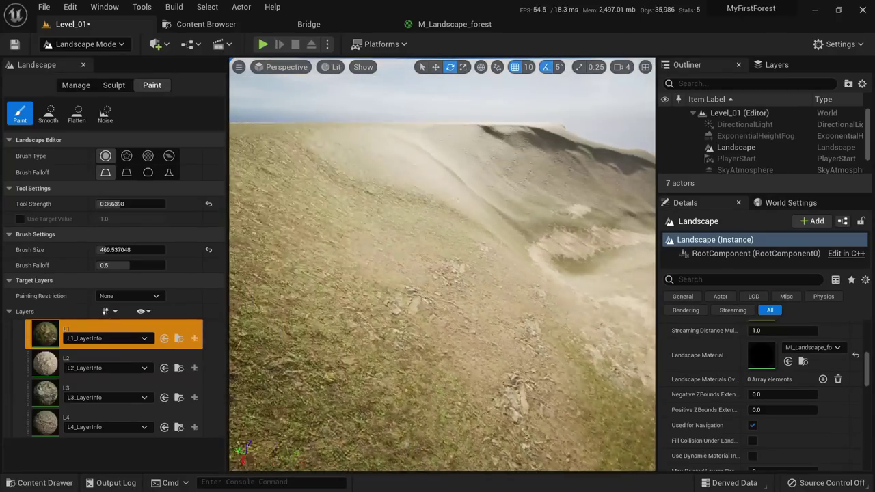
right_drag(429, 162, 433, 212)
mouse_move(374, 216)
right_down()
mouse_move(417, 168)
mouse_move(386, 168)
mouse_move(451, 216)
mouse_move(379, 249)
mouse_move(414, 294)
right_up()
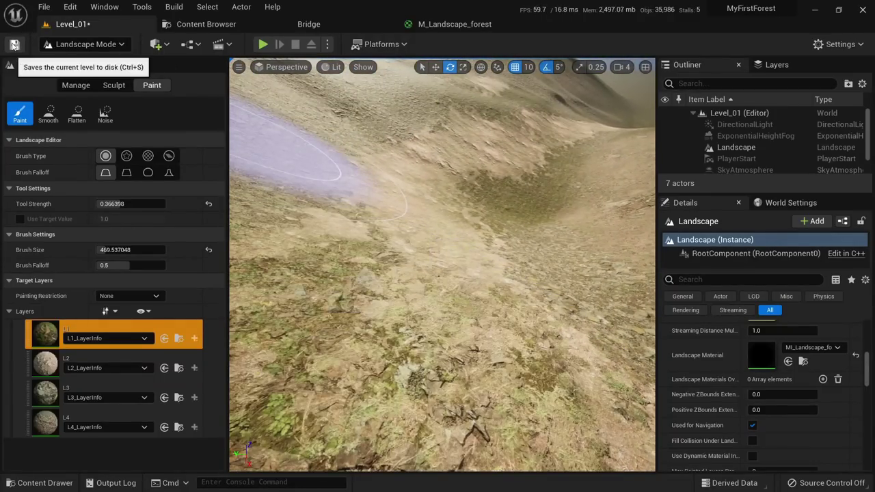
click(14, 45)
right_drag(415, 175, 364, 251)
Open the M_Landscape_forest material graph and move the material output node farther from the Layer Blend node.
click(442, 27)
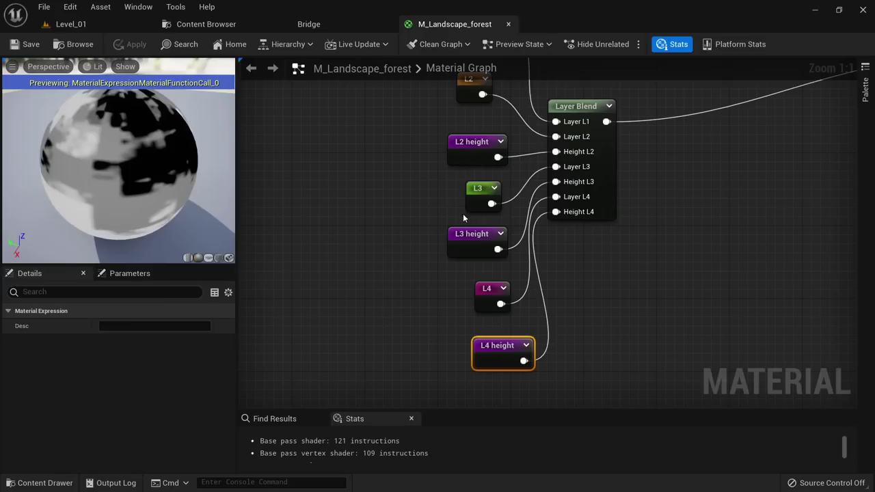
right_drag(642, 190, 418, 377)
scroll(420, 376, down, 5)
scroll(511, 354, up, 5)
right_drag(511, 354, 575, 244)
click(657, 175)
drag(656, 175, 702, 212)
Add a BreakMaterialAttributes node fed by the Layer Blend output and place it between Layer Blend and the material output.
right_drag(564, 263, 757, 221)
drag(412, 198, 495, 231)
text(break m)
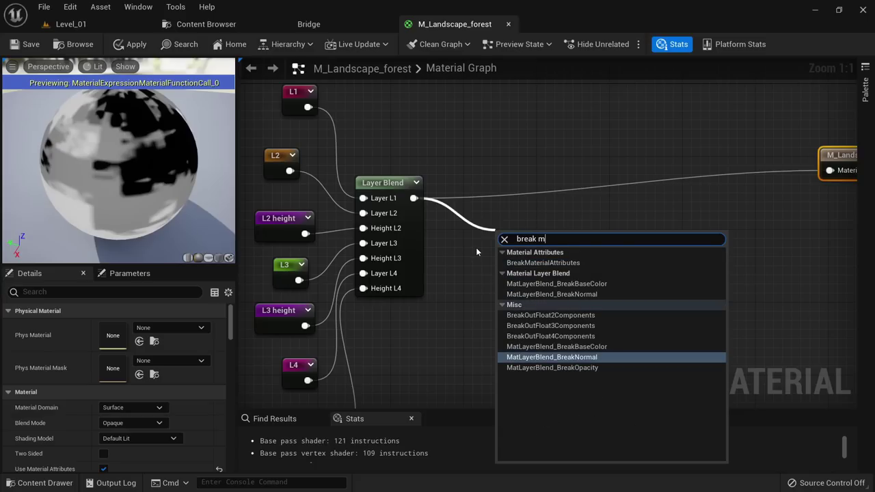
click(540, 263)
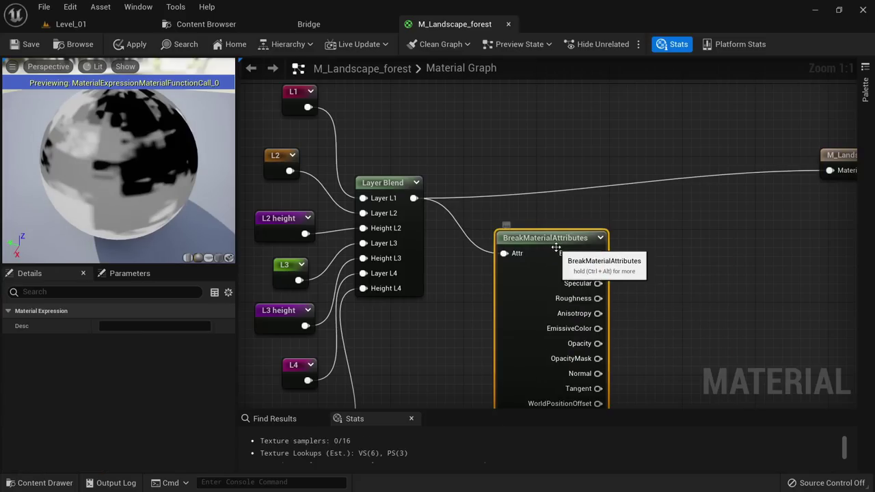
drag(556, 245, 588, 180)
Move the material output node farther from BreakMaterialAttributes and disable Use Material Attributes for the material.
right_drag(654, 128, 458, 119)
drag(689, 142, 734, 144)
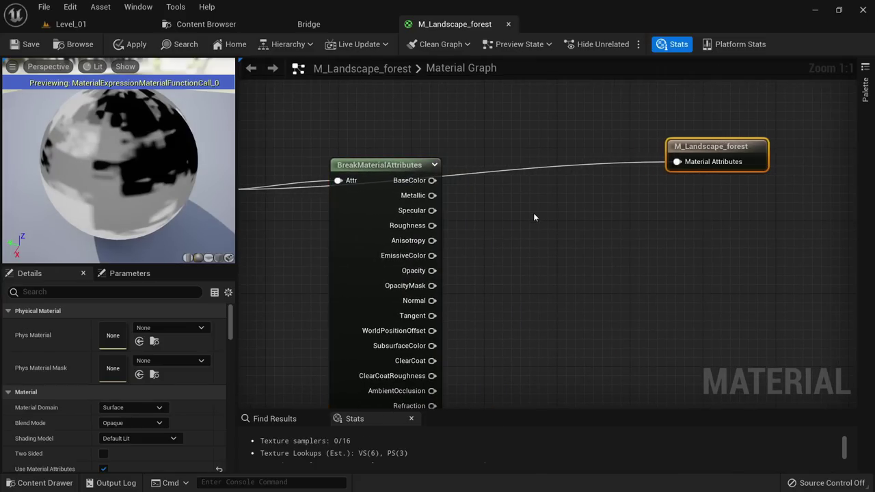
right_drag(533, 212, 662, 194)
scroll(156, 388, down, 1)
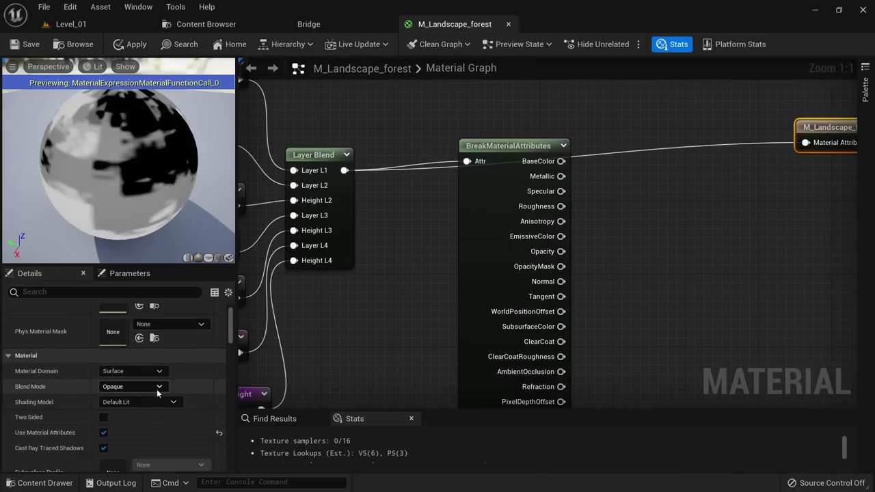
click(104, 431)
right_drag(629, 205, 550, 199)
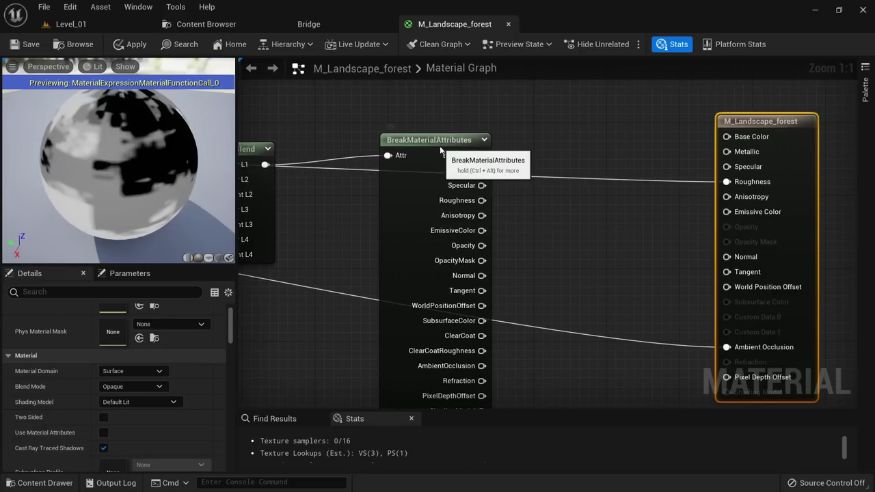
Connect BaseColor, Roughness, Normal and AmbientOcclusion from BreakMaterialAttributes to the matching material output inputs.
drag(439, 146, 726, 136)
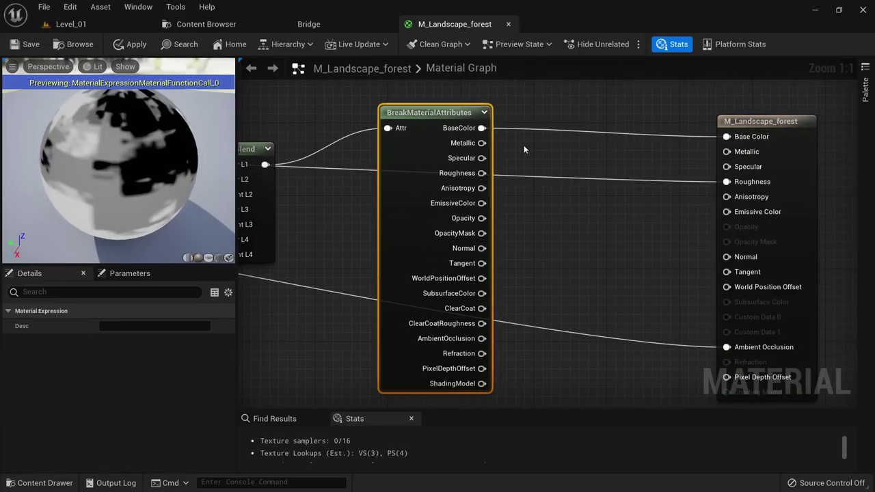
drag(482, 173, 726, 181)
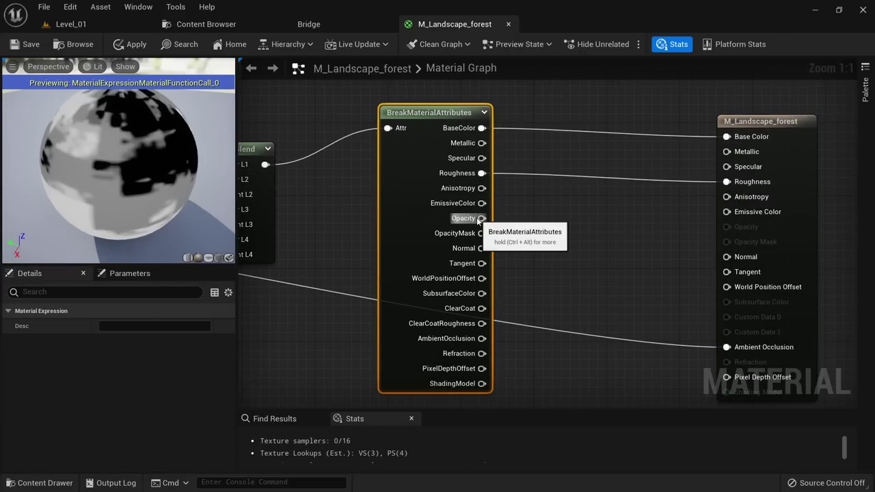
drag(482, 248, 726, 256)
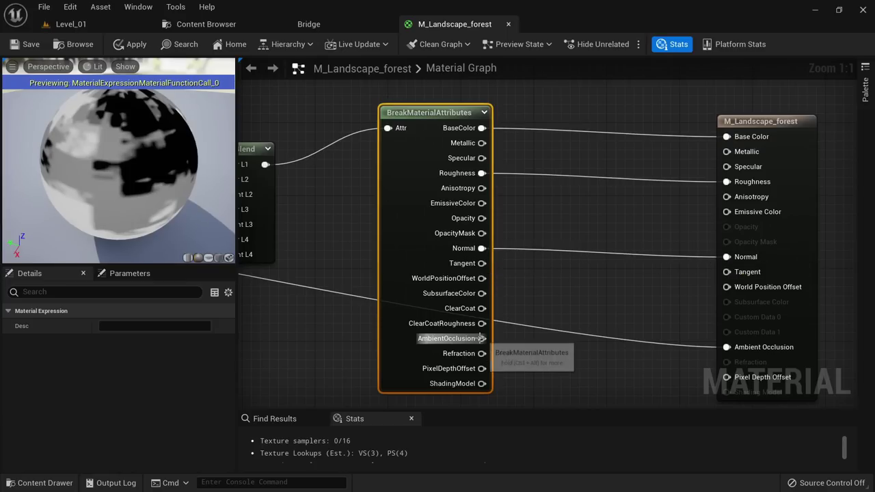
drag(481, 339, 727, 347)
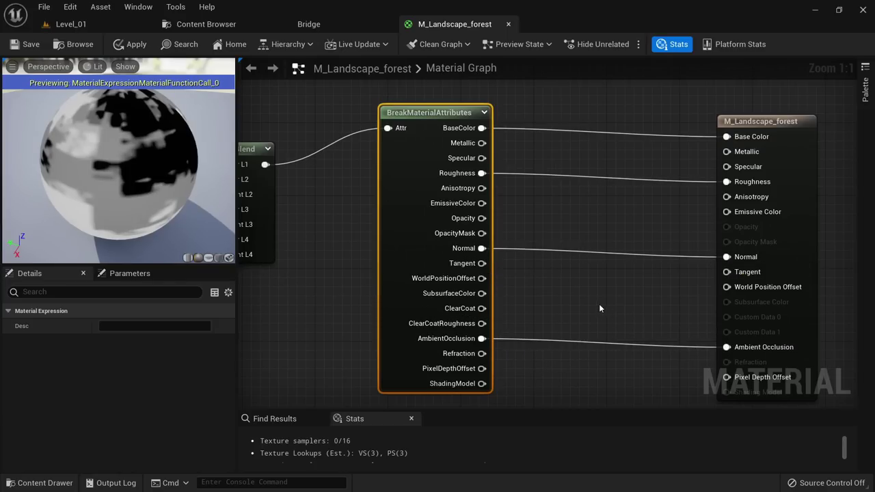
Add a constant between BreakMaterialAttributes and the material output and convert it to a parameter named Specular.
click(622, 161)
drag(632, 167, 607, 156)
right_click(608, 157)
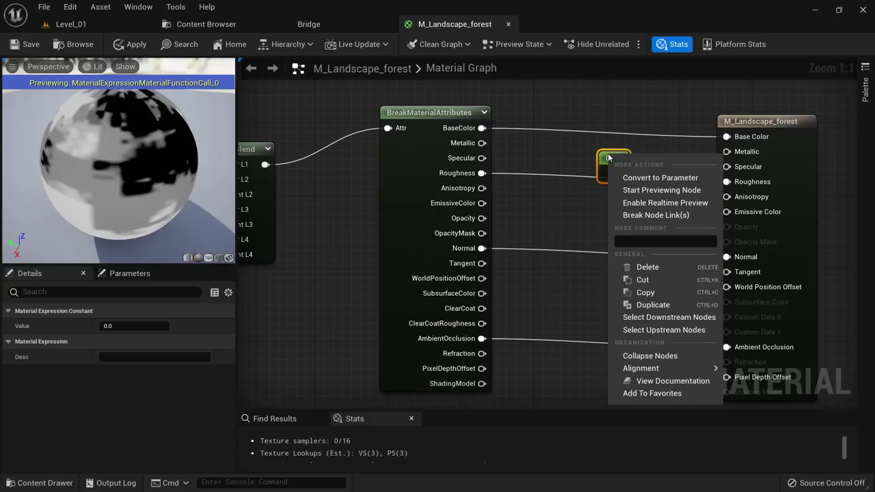
click(628, 177)
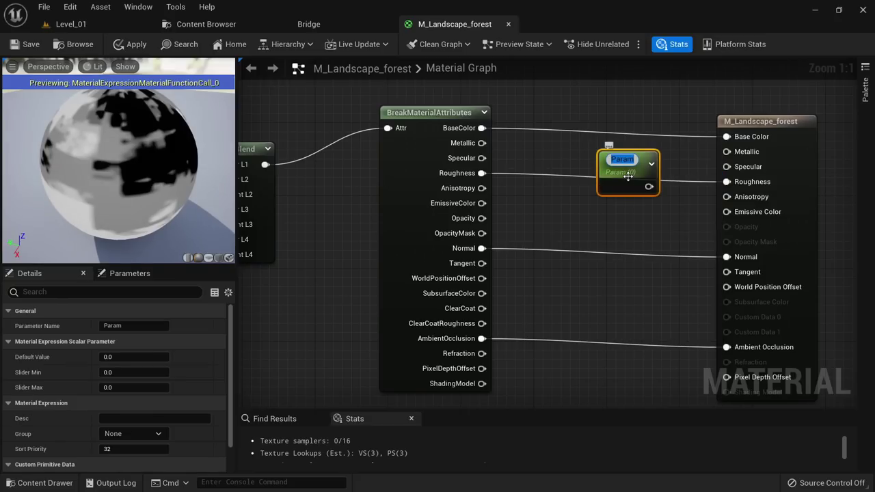
text(Specul)
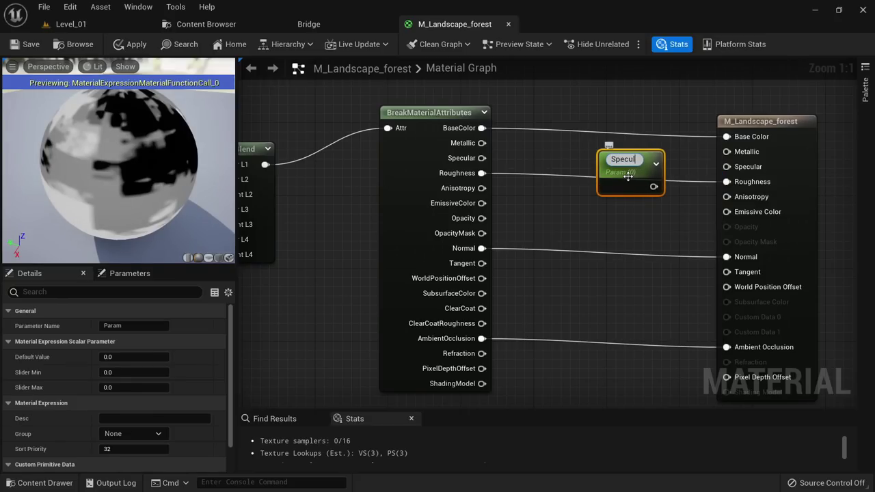
text(ar)
key(Return)
Set the Specular parameter's default value to 0.5, connect it to the material's Specular input and apply the material.
click(129, 356)
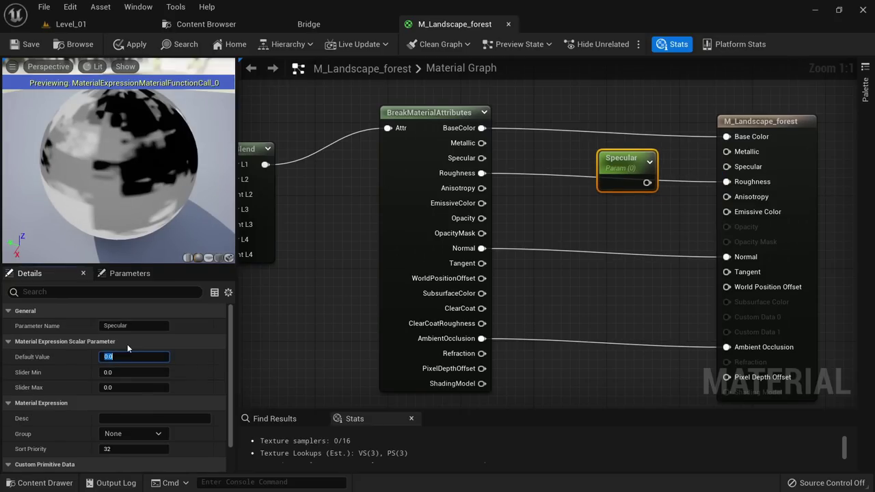
text(0.5)
key(Return)
drag(652, 182, 716, 167)
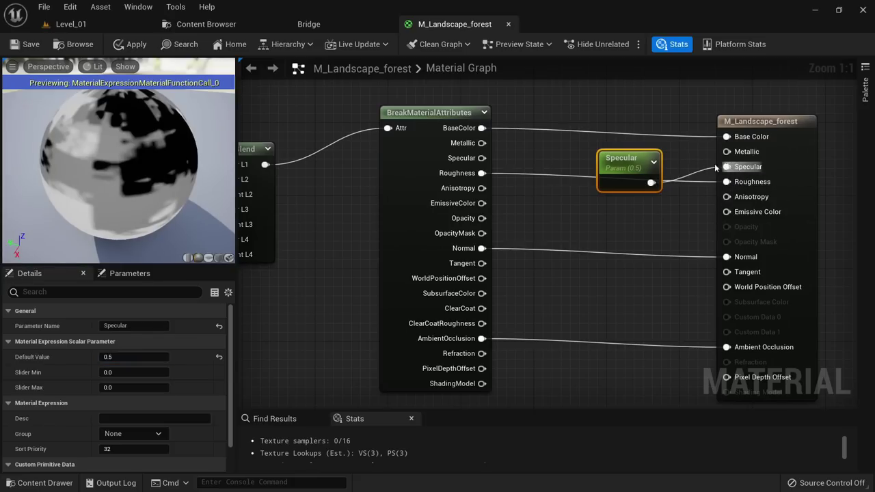
click(130, 45)
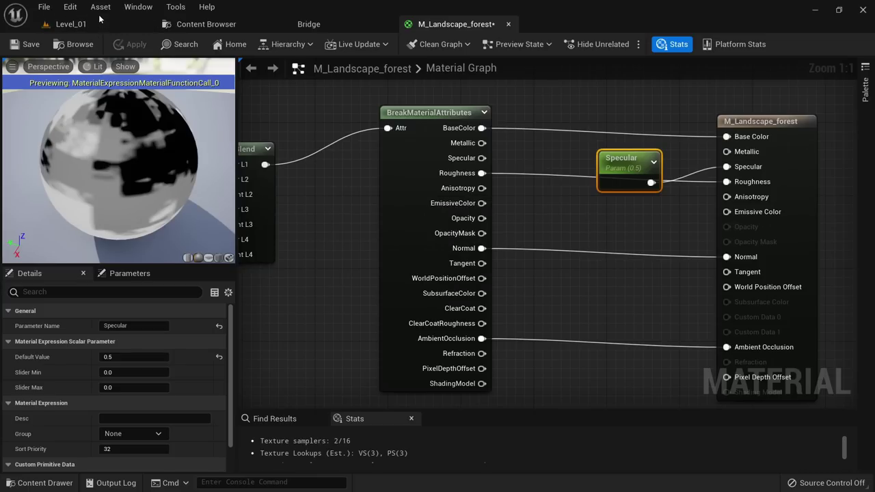
Open MI_Landscape_forest in a floating window over Level_01, enable its Specular override and set it to 0.
click(96, 25)
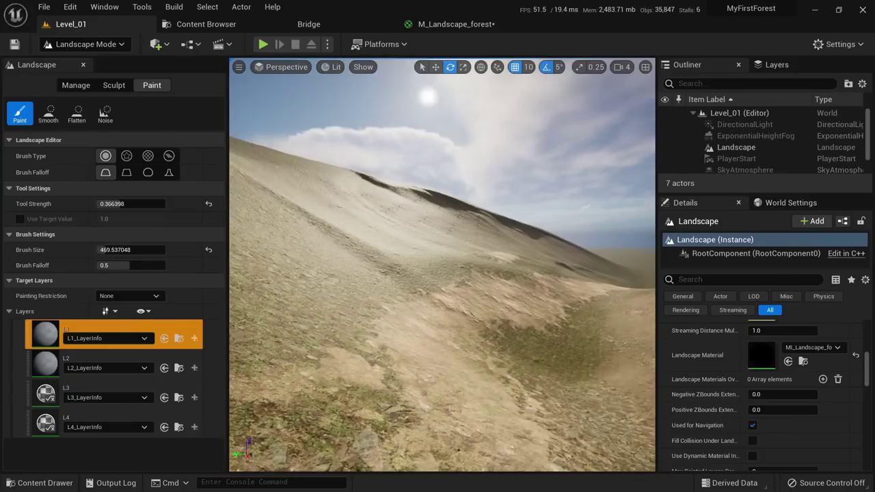
click(206, 24)
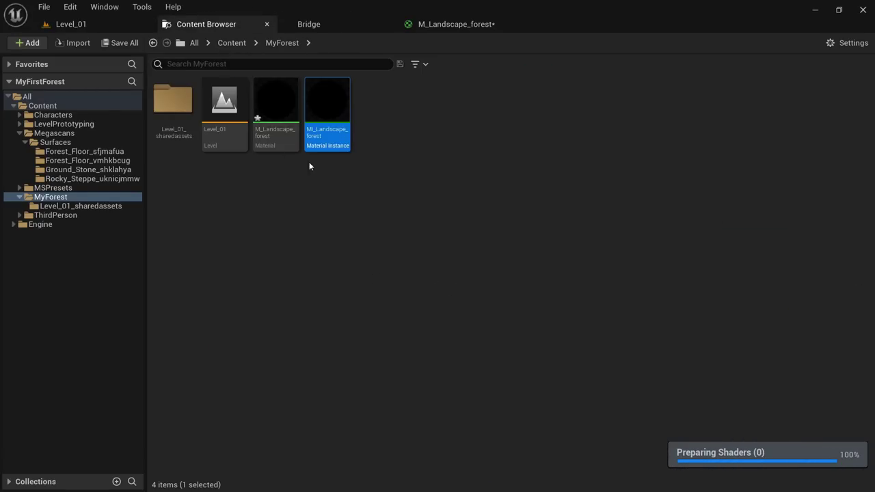
double_click(327, 128)
drag(557, 24, 536, 150)
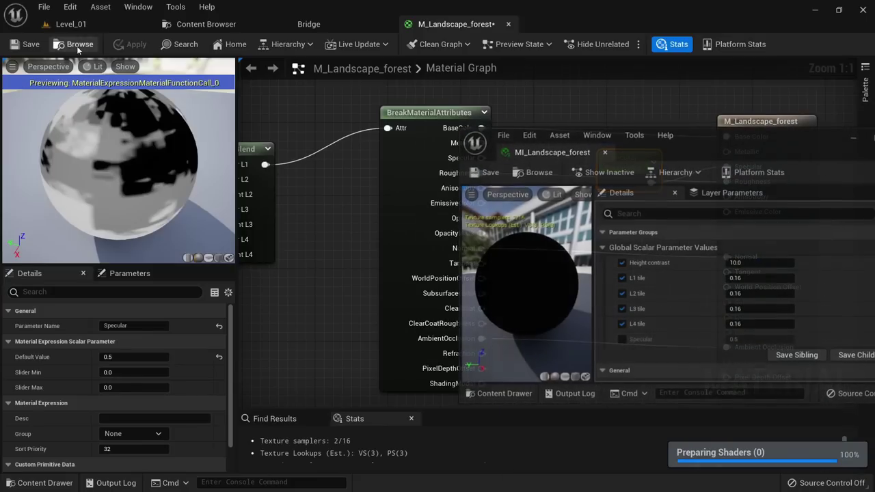
click(81, 26)
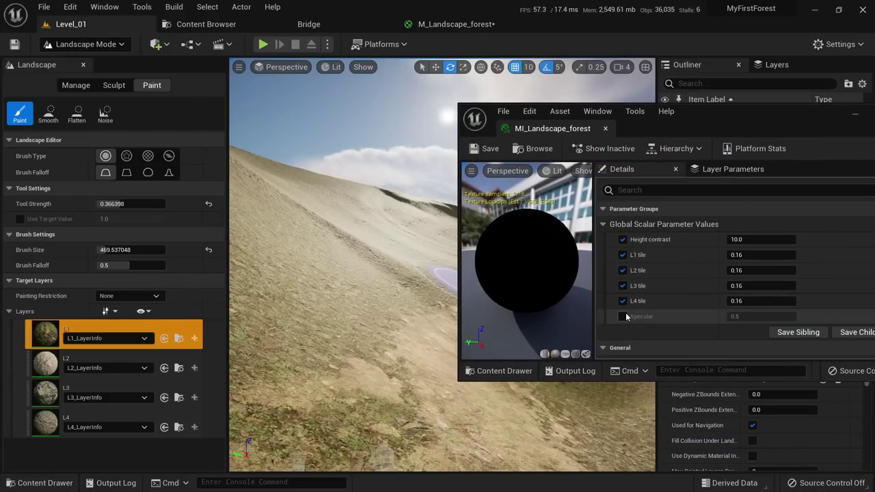
key(Return)
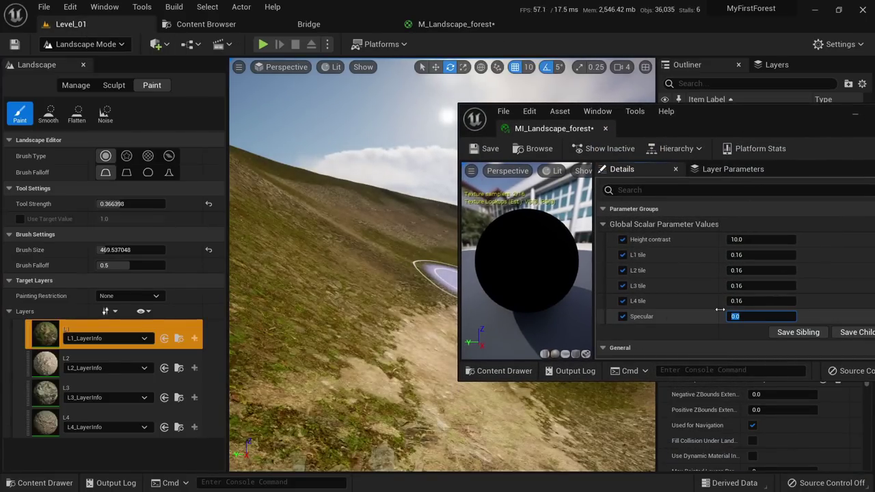
Switch to Select mode and try a Specular value of 0.5, viewing the hillside's shine up close and from farther away.
key(w)
mouse_move(403, 321)
right_down()
mouse_move(425, 335)
mouse_move(396, 349)
mouse_move(351, 328)
right_up()
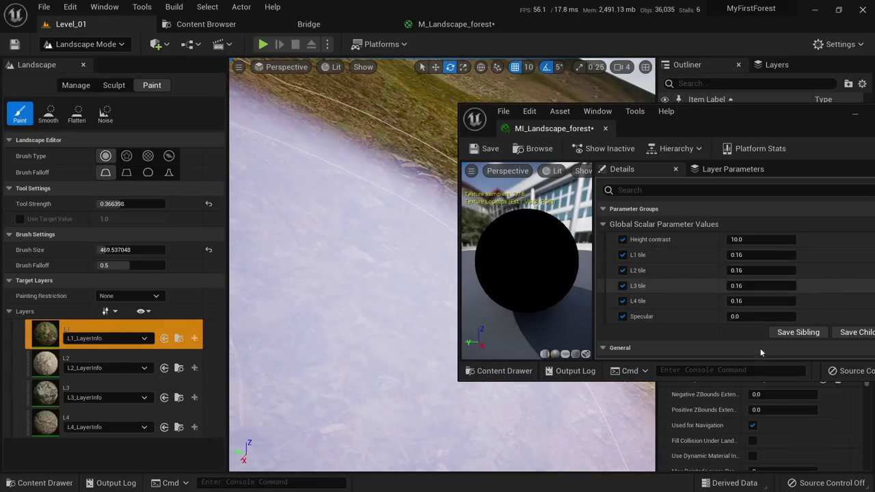
key(shift+1)
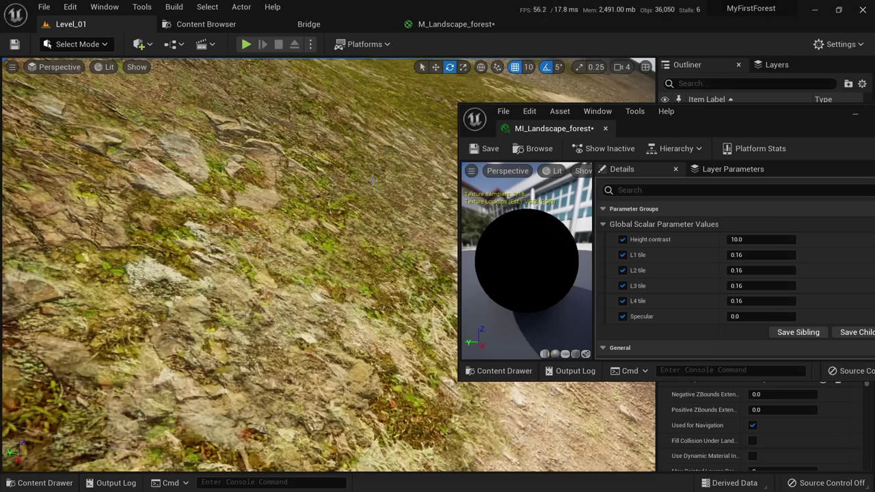
right_drag(414, 328, 410, 328)
click(771, 316)
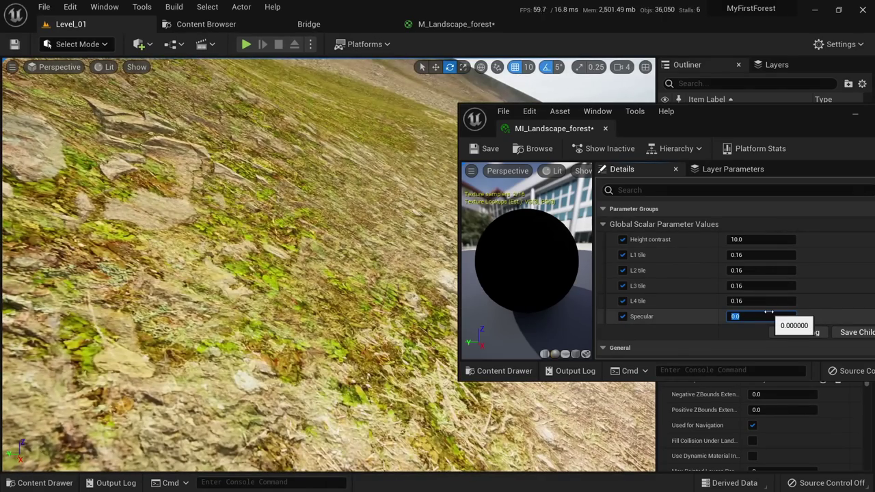
text(0.5)
key(Return)
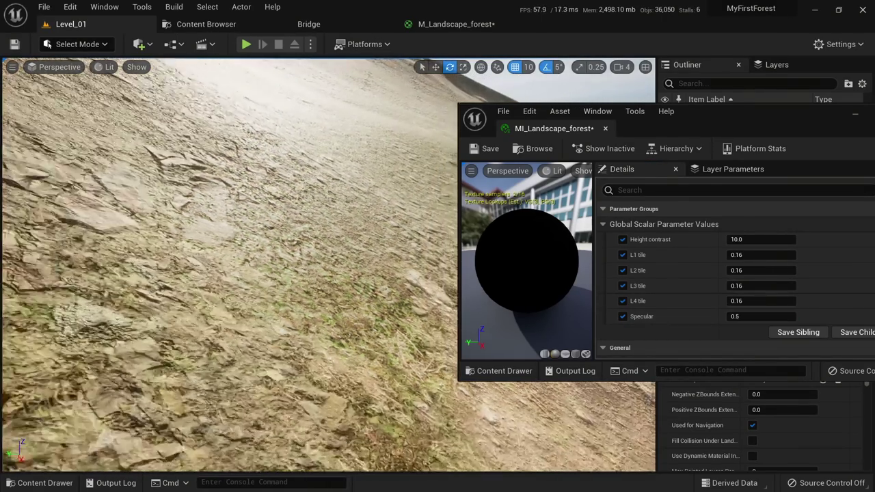
right_drag(273, 274, 208, 219)
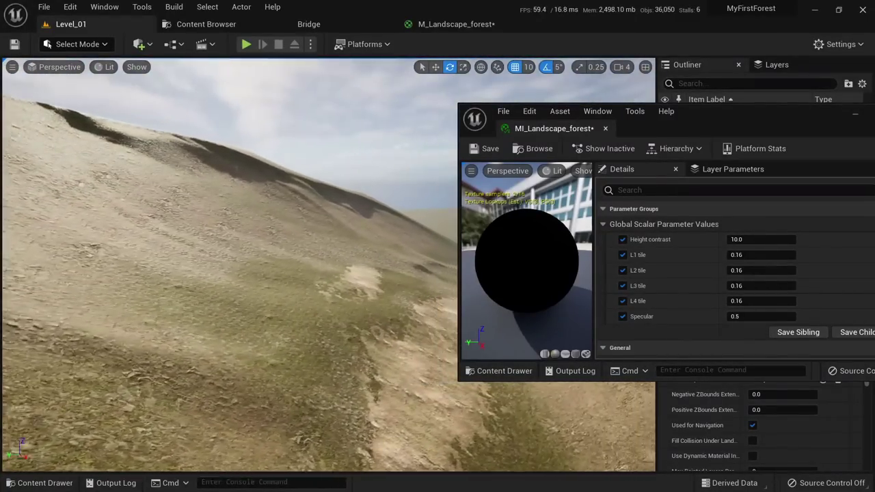
right_drag(246, 263, 239, 260)
Try Specular values of 0 and 0.05 in the material instance to compare the slope's shine.
click(760, 315)
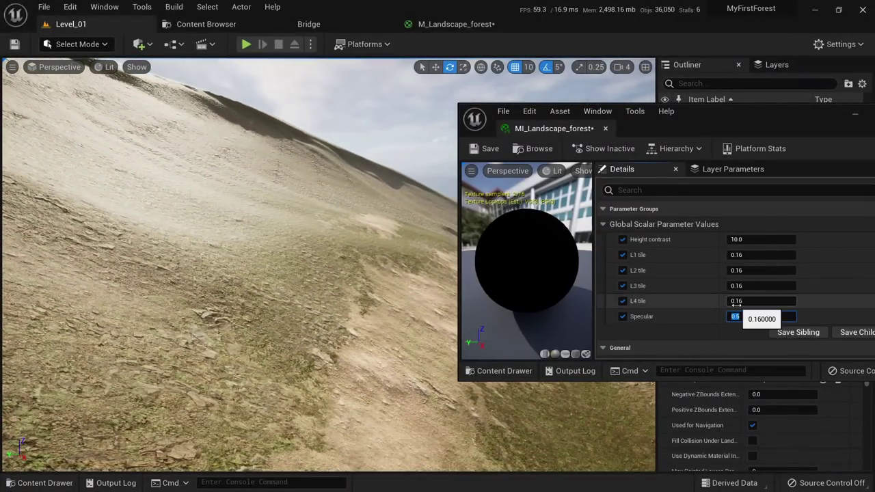
text(0.1)
key(Return)
key(Return)
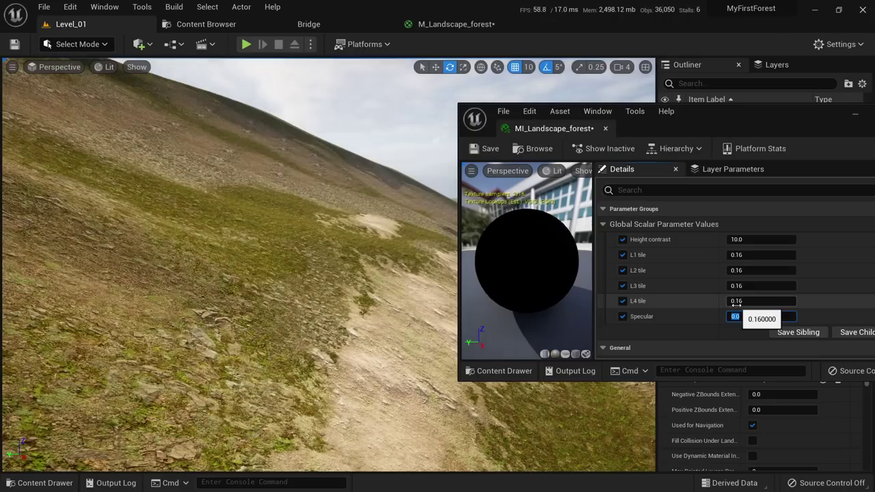
text(0.05)
key(Return)
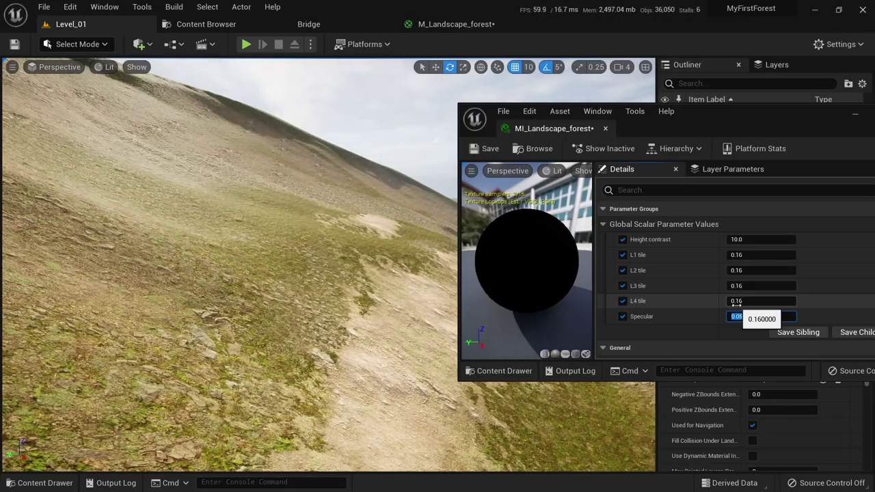
Set Specular to 0, check the landscape, and save and close MI_Landscape_forest.
text(0)
key(Return)
right_drag(369, 287, 396, 284)
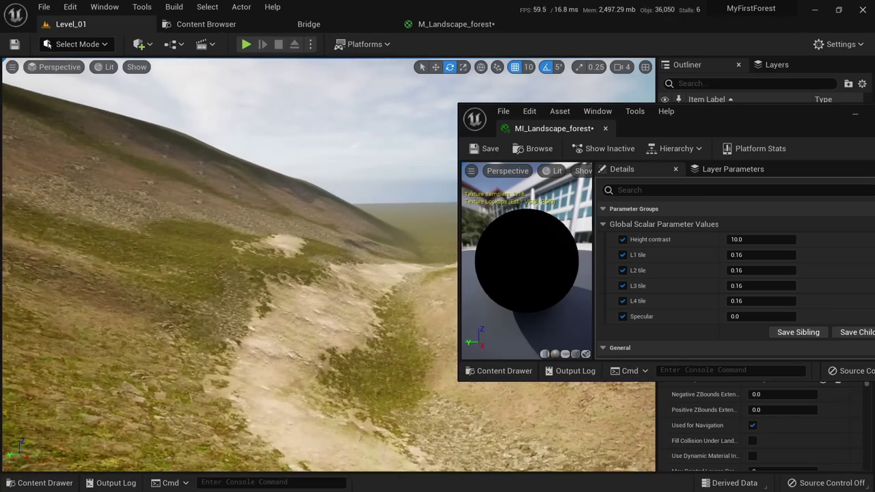
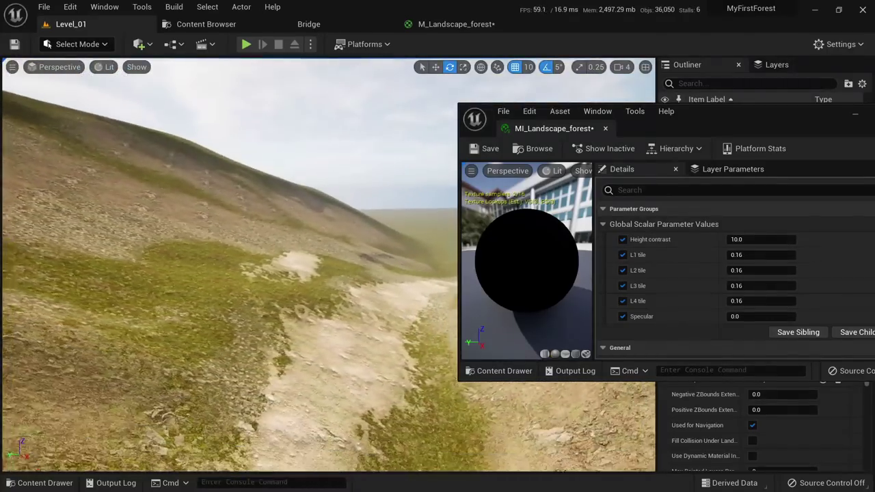
mouse_move(171, 192)
right_down()
mouse_move(188, 174)
mouse_move(171, 192)
right_up()
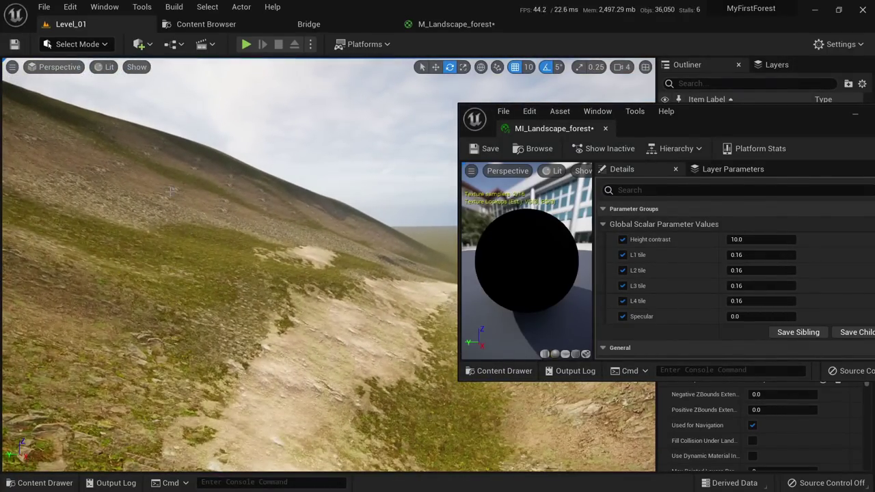
click(482, 148)
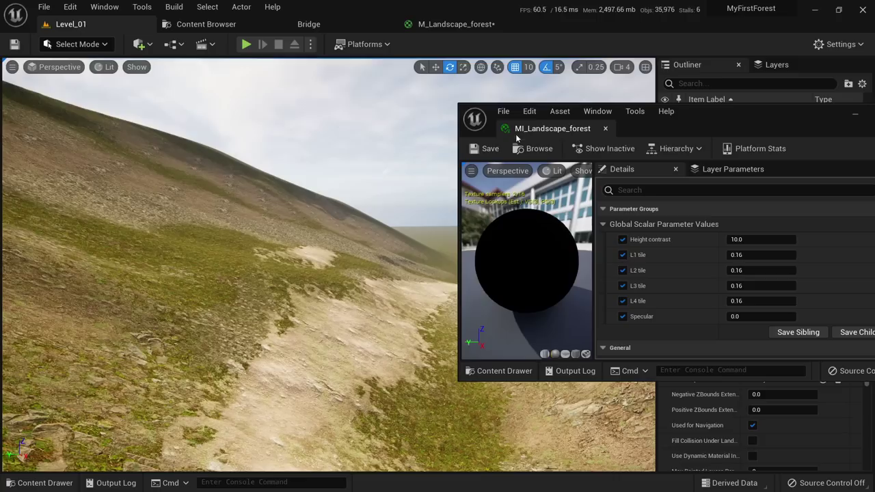
middle_click(527, 132)
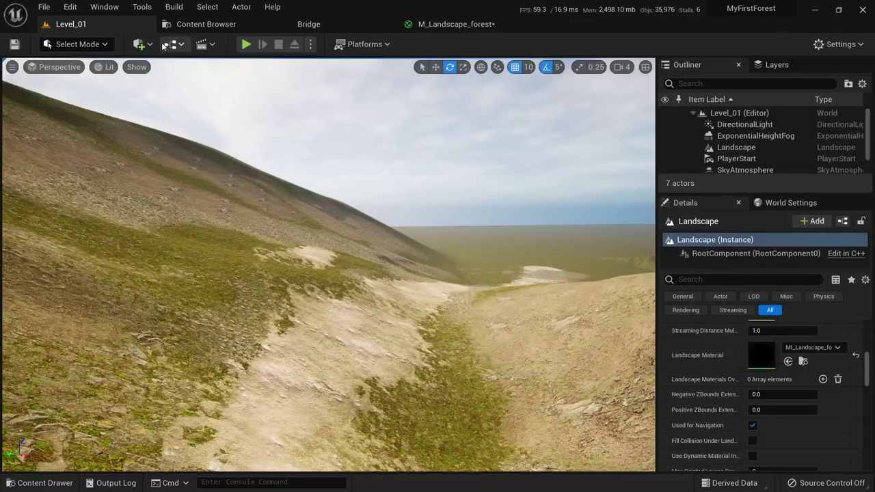
Return to Landscape mode and paint a path up the grassy slope with layer L2.
click(77, 44)
click(85, 74)
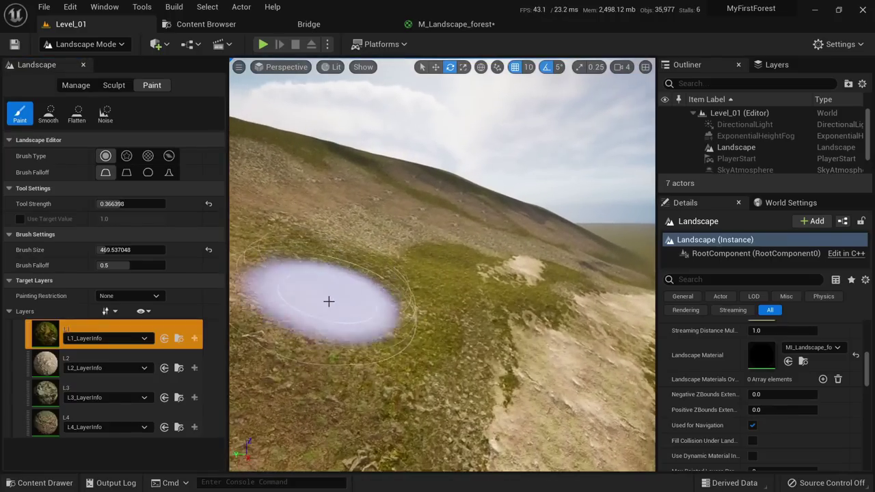
right_drag(328, 301, 305, 323)
click(60, 363)
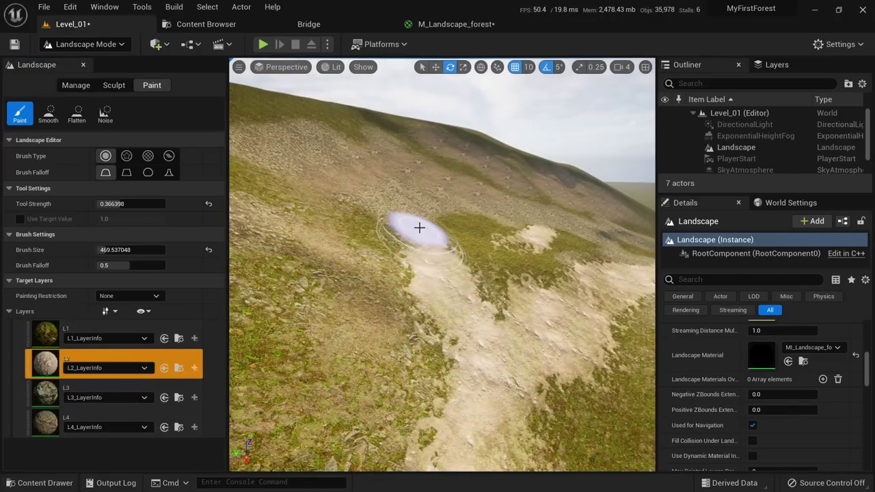
Paint layer L3 over the upper end of the path and across the surrounding hillside.
click(75, 393)
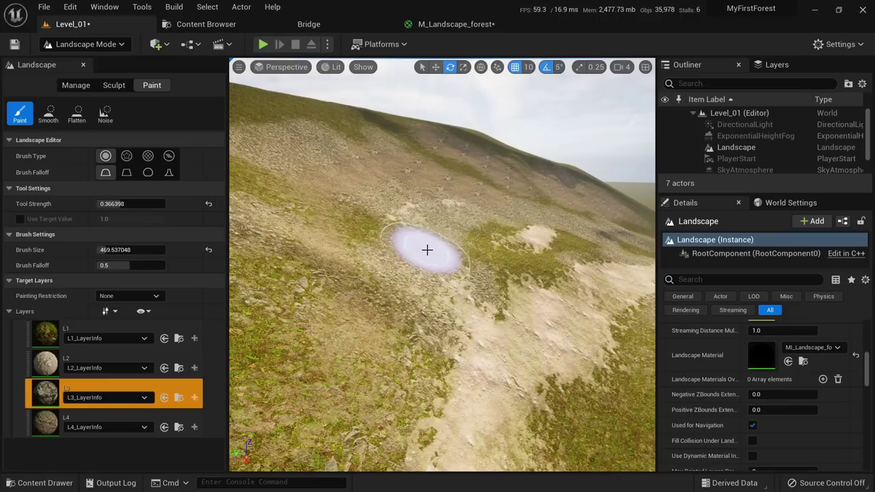
mouse_move(478, 230)
right_down()
mouse_move(550, 236)
mouse_move(437, 250)
mouse_move(316, 212)
right_up()
mouse_move(429, 185)
right_down()
mouse_move(417, 187)
mouse_move(444, 188)
mouse_move(451, 281)
mouse_move(439, 176)
right_up()
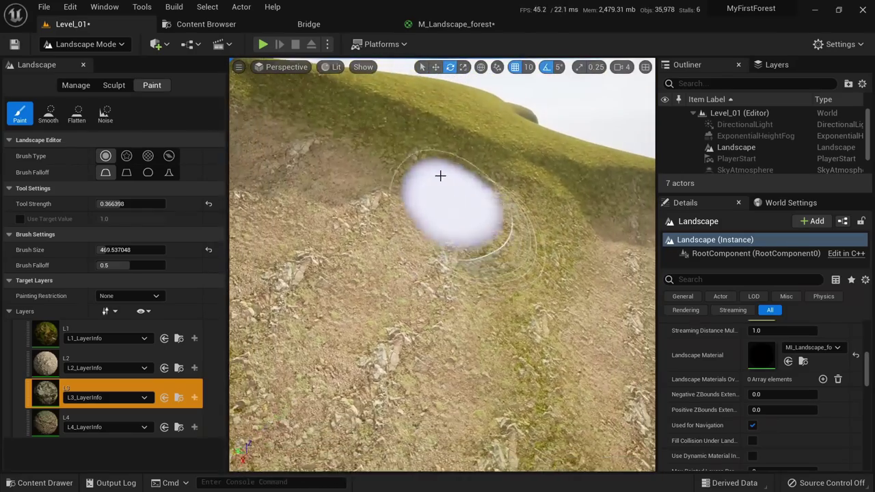
right_drag(485, 256, 437, 229)
Select layer L4, enlarge the brush size to about 1455 and paint the slopes below the ridge.
click(58, 423)
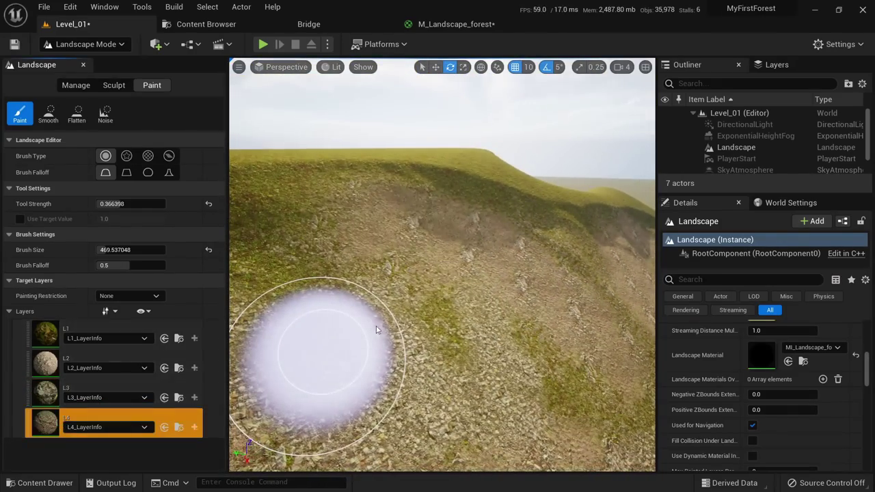
right_drag(379, 329, 391, 359)
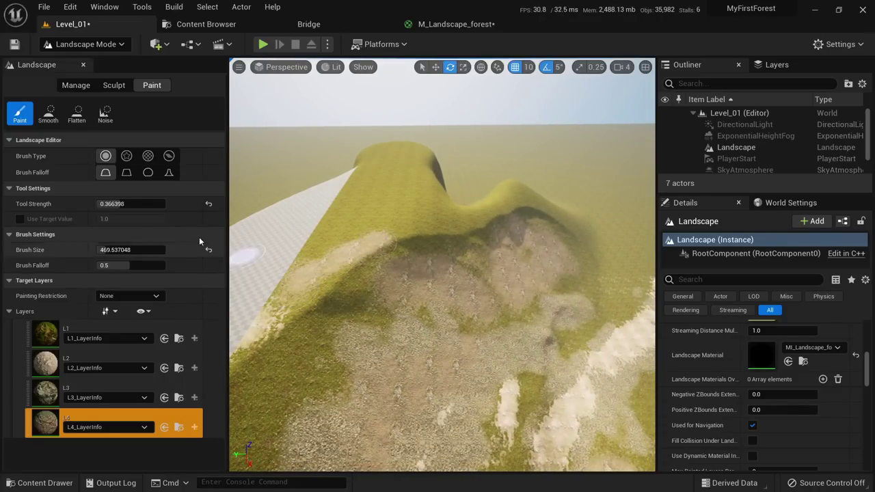
drag(105, 250, 125, 251)
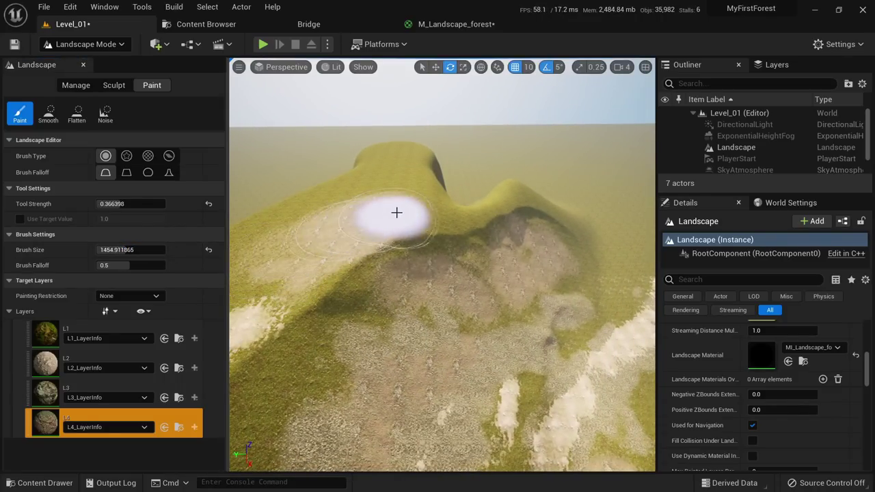
mouse_move(396, 213)
right_down()
mouse_move(414, 227)
mouse_move(428, 271)
mouse_move(486, 297)
right_up()
Paint broad patches of layer L3 over the grass beside the paths and slopes.
click(63, 390)
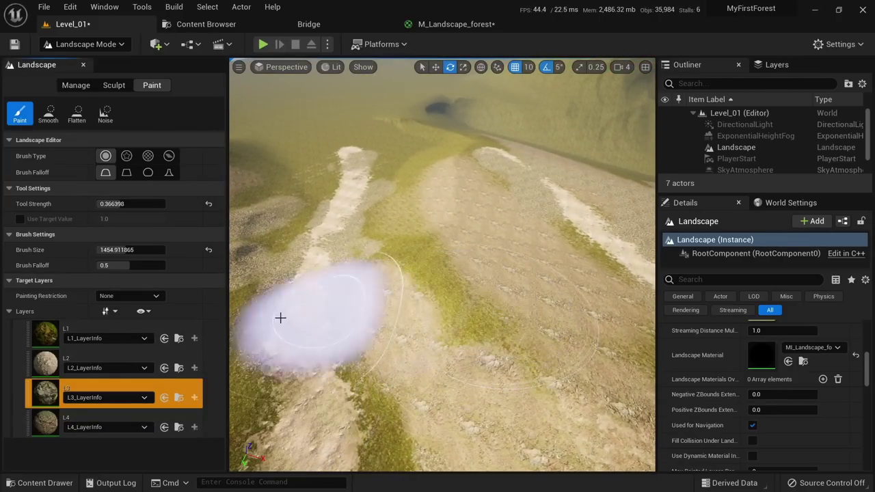
mouse_move(498, 272)
right_down()
mouse_move(491, 267)
mouse_move(540, 307)
right_up()
drag(545, 236, 502, 211)
Paint a large layer L2 patch over the grass and gravel next to the paths.
click(109, 359)
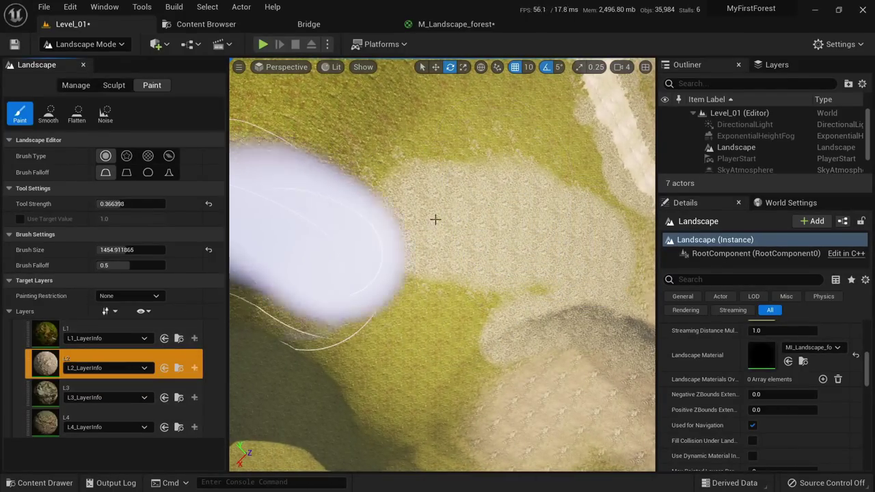
mouse_move(441, 179)
mouse_down()
mouse_move(496, 158)
mouse_move(547, 176)
mouse_up()
right_drag(547, 177, 526, 103)
right_drag(371, 232, 334, 307)
Paint layer L1 back over the edges of the pale patch and switch to Select mode.
click(75, 329)
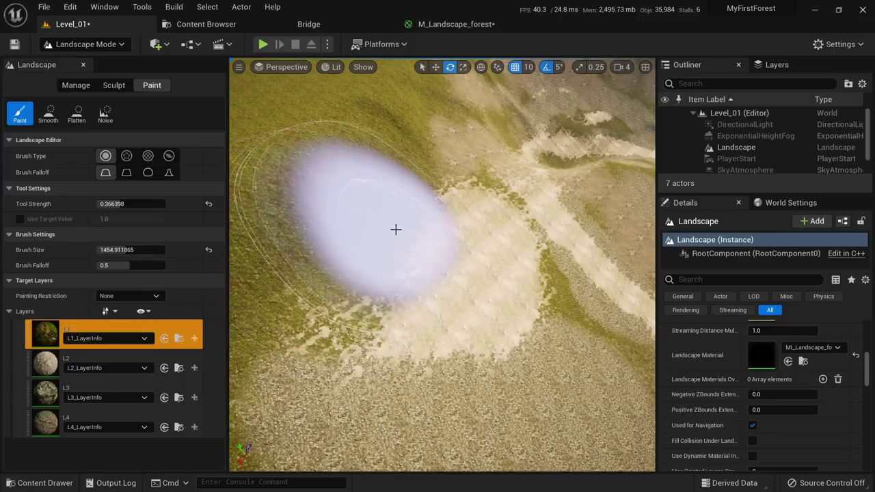
right_drag(502, 301, 464, 358)
key(shift+1)
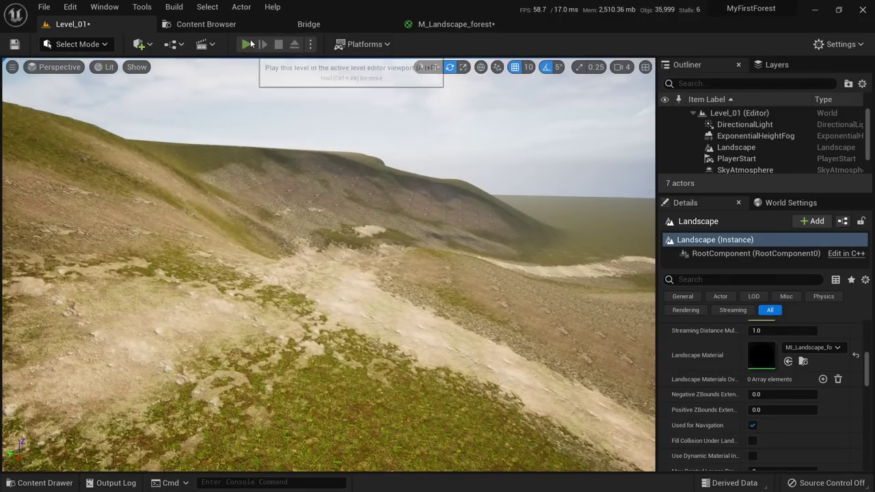
Play-test the level by walking the character over the painted grass and paths, and end the session.
click(246, 44)
key(w)
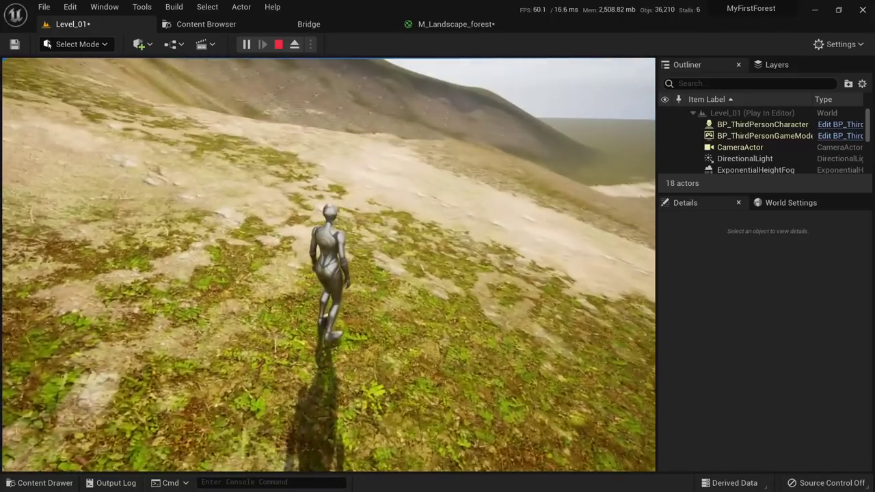
key(Escape)
Examine the painted slopes, ridge and pale paths around the valley from several viewpoints.
key(w)
right_drag(307, 282, 305, 278)
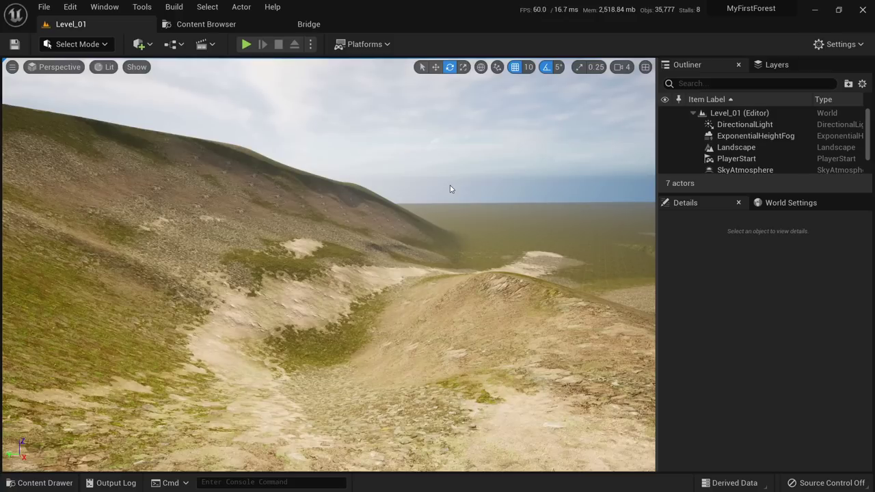
key(s)
right_drag(328, 266, 267, 266)
key(w)
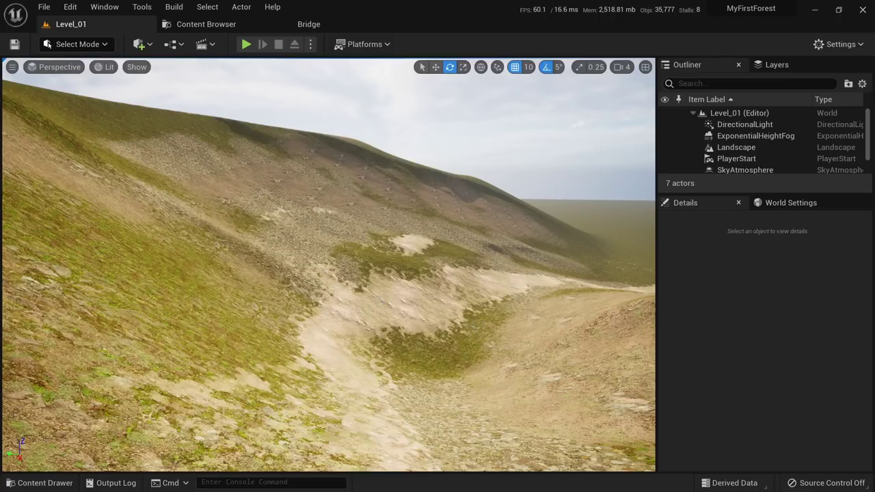
right_drag(328, 265, 376, 288)
right_drag(328, 265, 314, 287)
right_drag(362, 268, 335, 273)
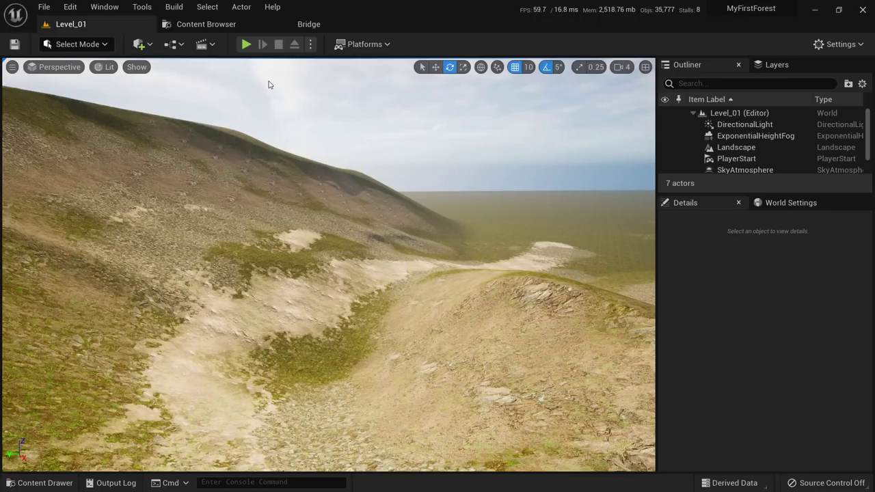
Switch to Bridge, search the home library for rock and browse its 3D assets.
click(318, 30)
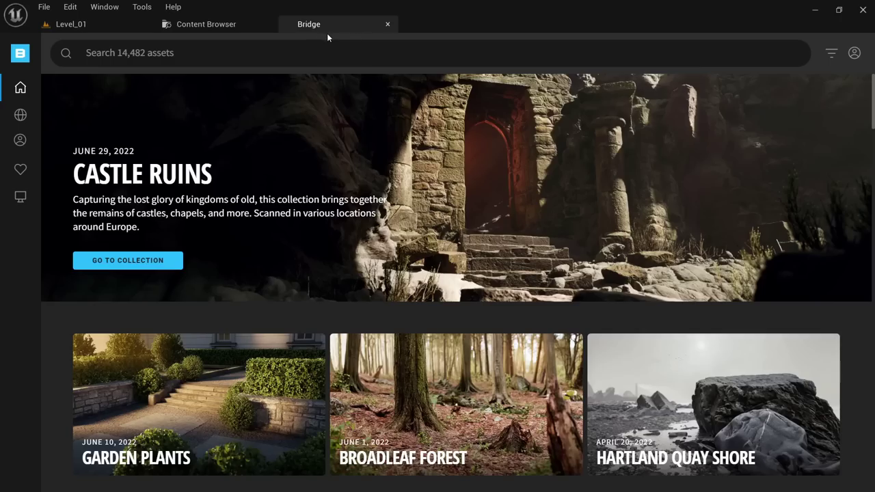
click(156, 50)
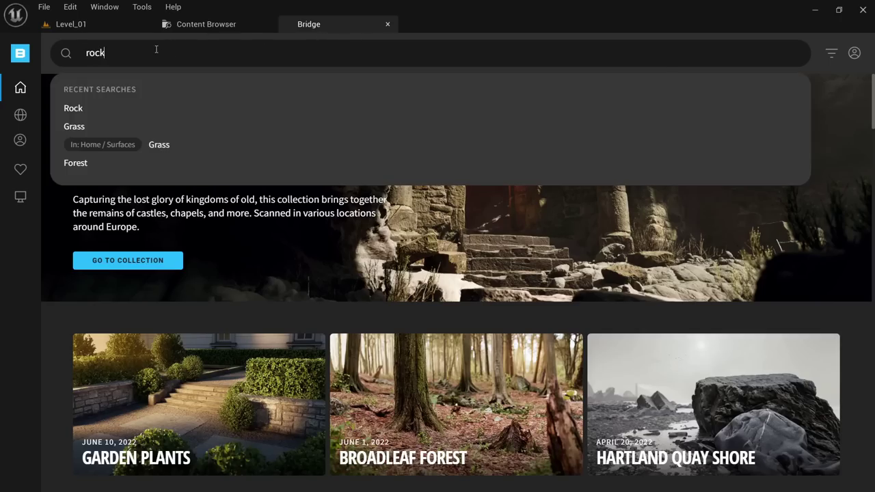
text(rock)
key(Return)
click(203, 198)
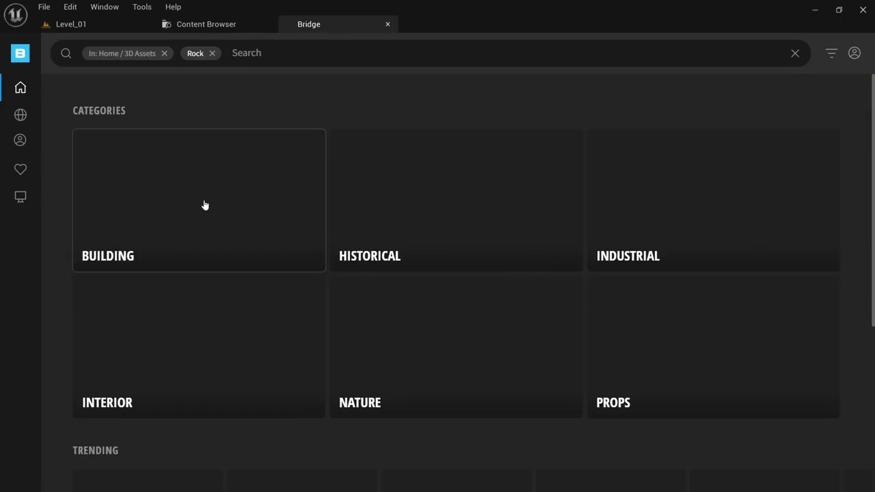
scroll(213, 216, down, 15)
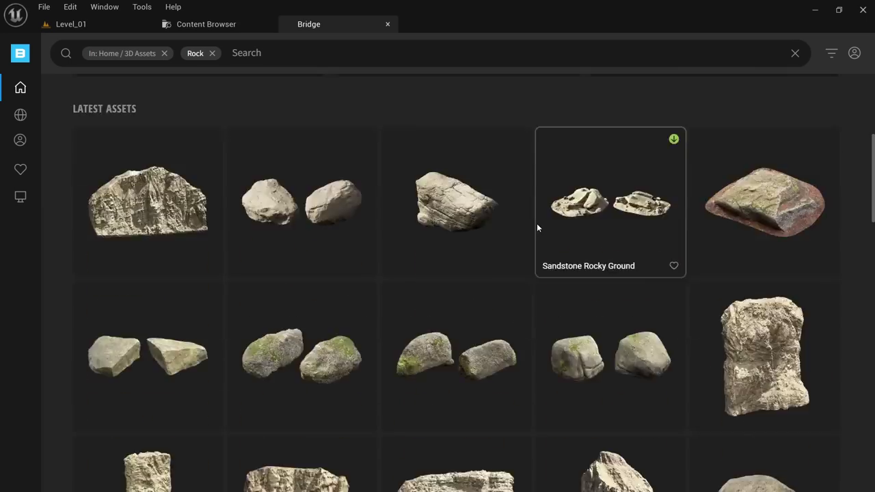
scroll(487, 266, up, 10)
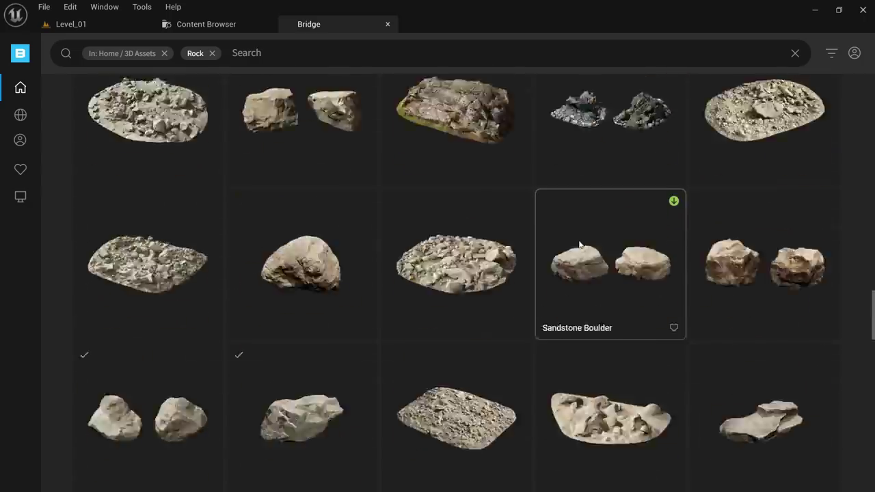
scroll(567, 230, up, 5)
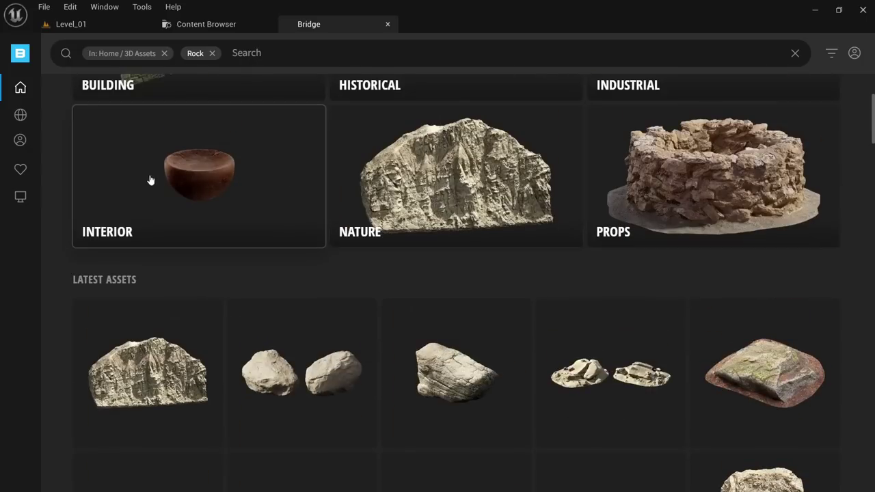
Search the favorite assets for rock and narrow the results to 3D Assets.
click(21, 172)
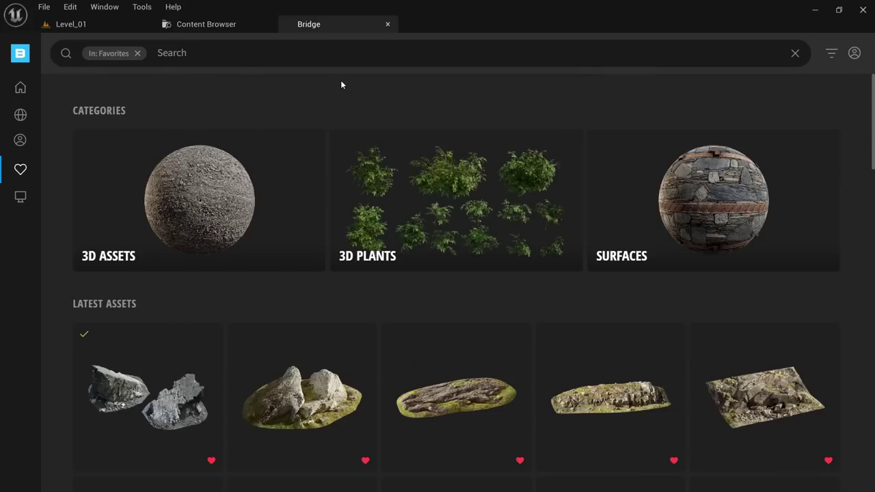
scroll(360, 244, down, 7)
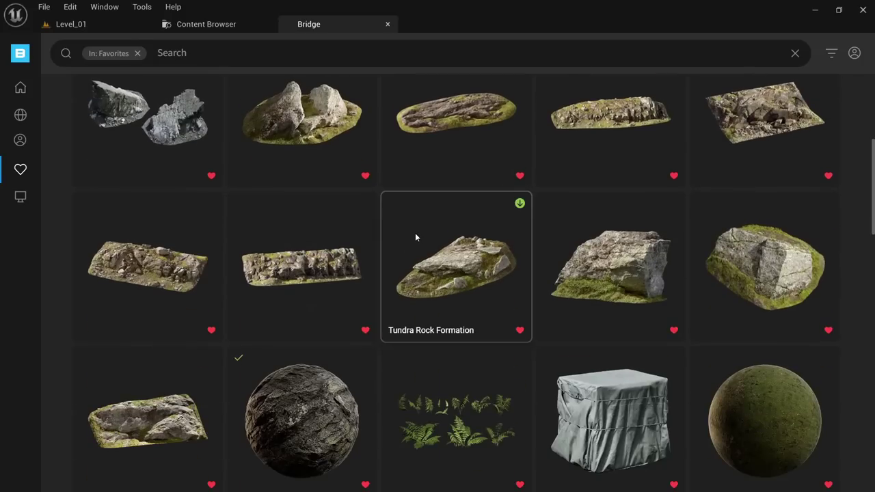
scroll(407, 233, up, 7)
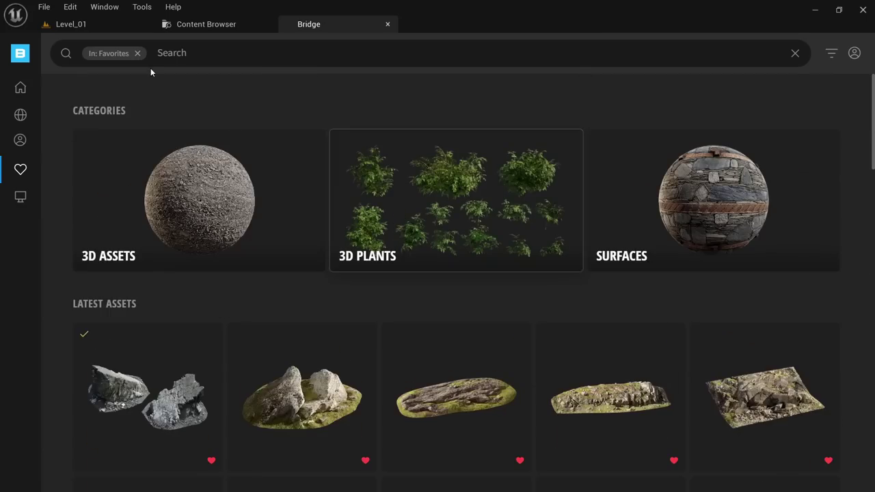
click(164, 54)
text(rock)
key(Return)
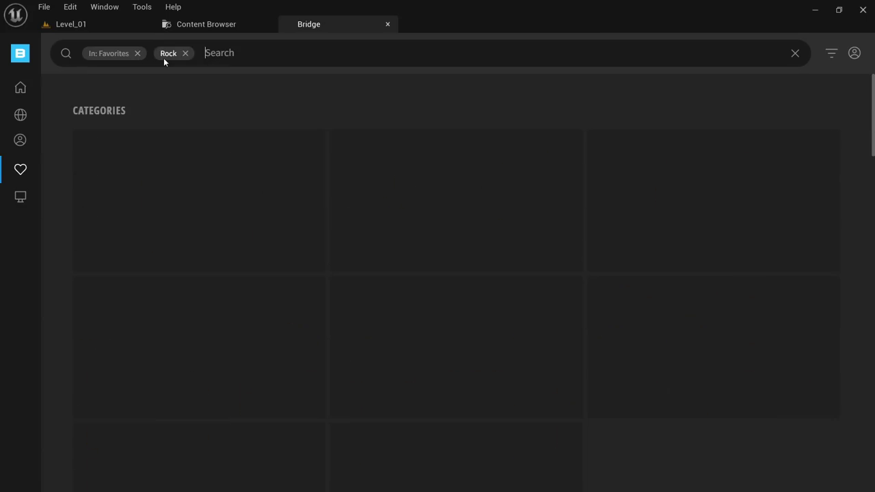
scroll(373, 234, down, 10)
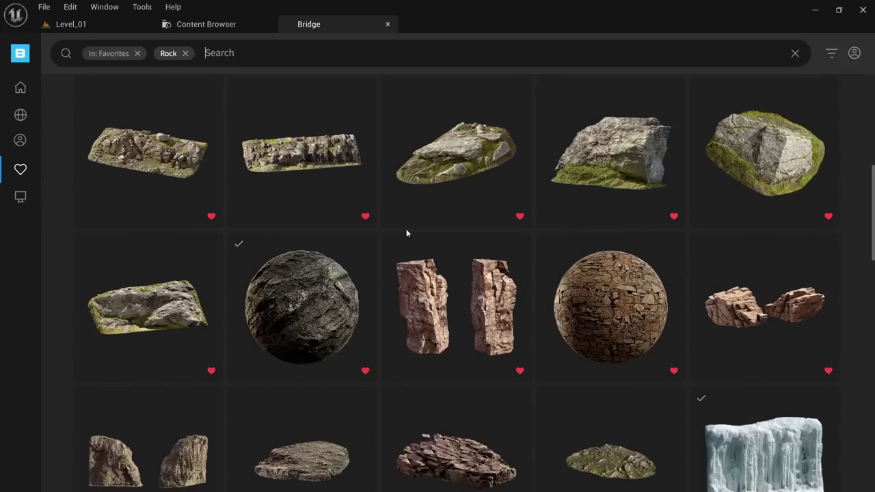
scroll(438, 240, up, 10)
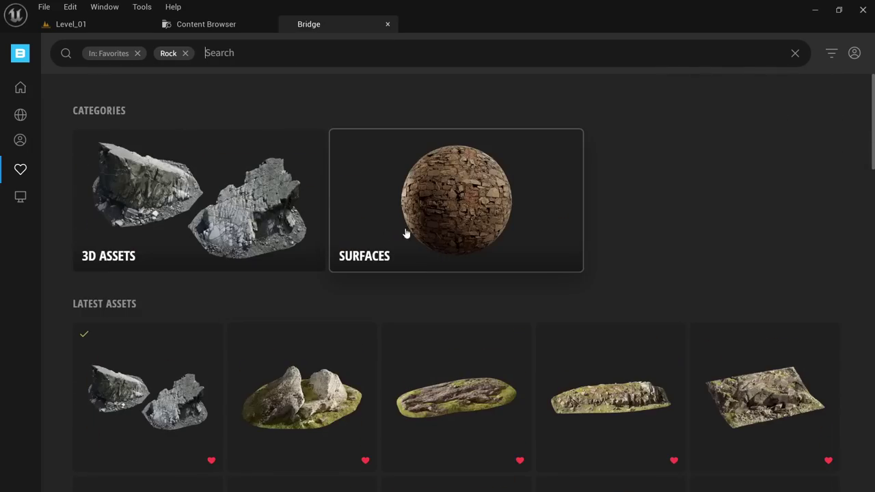
click(220, 190)
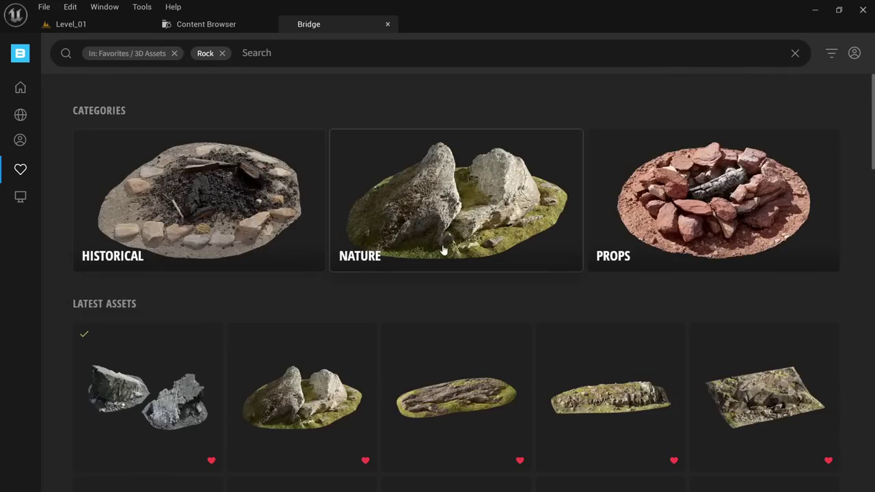
Browse the favorite 3D rock assets and open the details of Massive Nordic Coastal Cliff.
scroll(454, 250, down, 3)
scroll(319, 207, down, 2)
scroll(430, 195, down, 3)
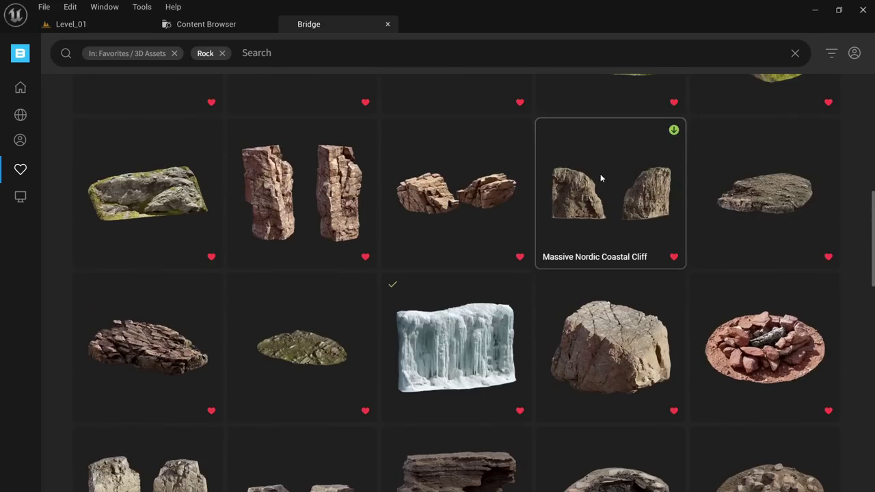
scroll(594, 184, down, 10)
scroll(279, 276, up, 5)
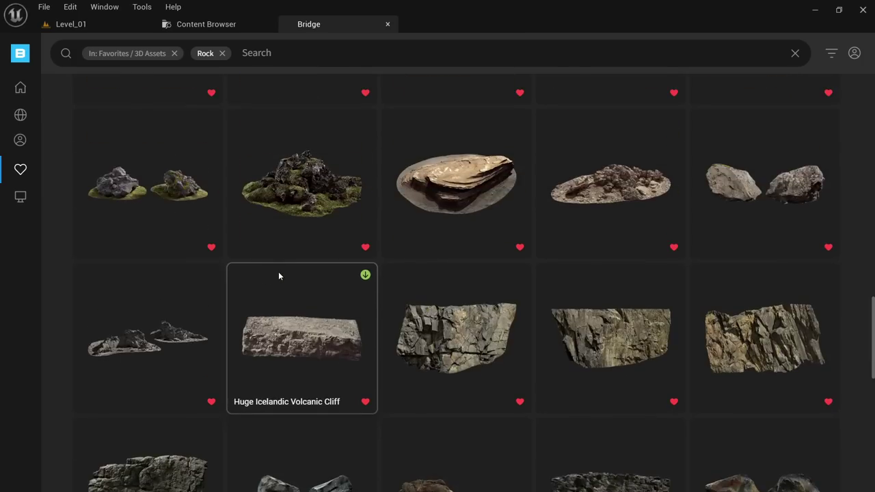
scroll(290, 272, up, 8)
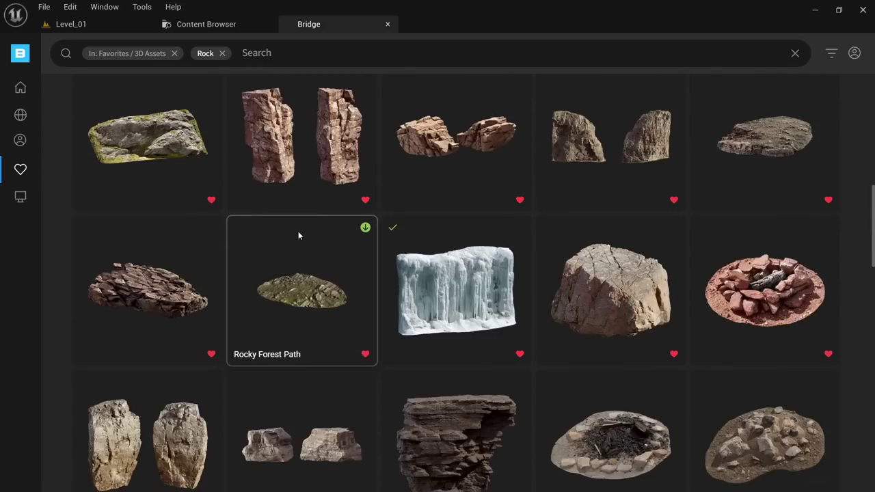
scroll(295, 209, down, 2)
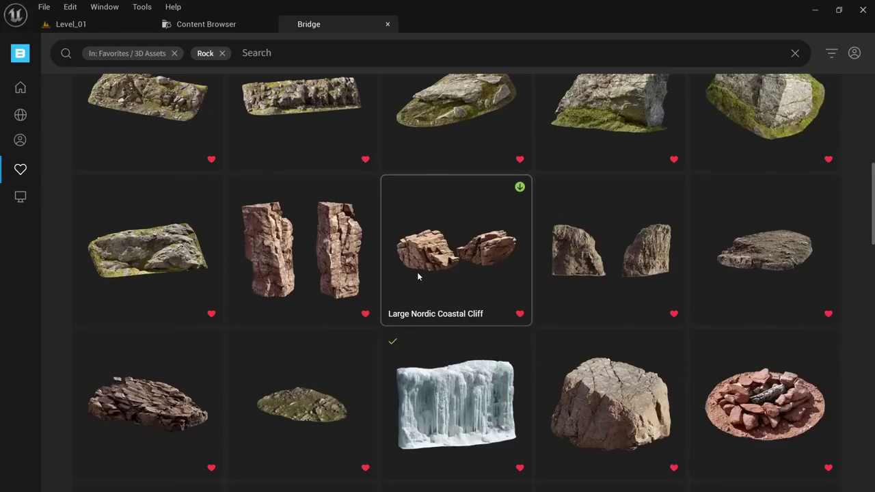
click(633, 239)
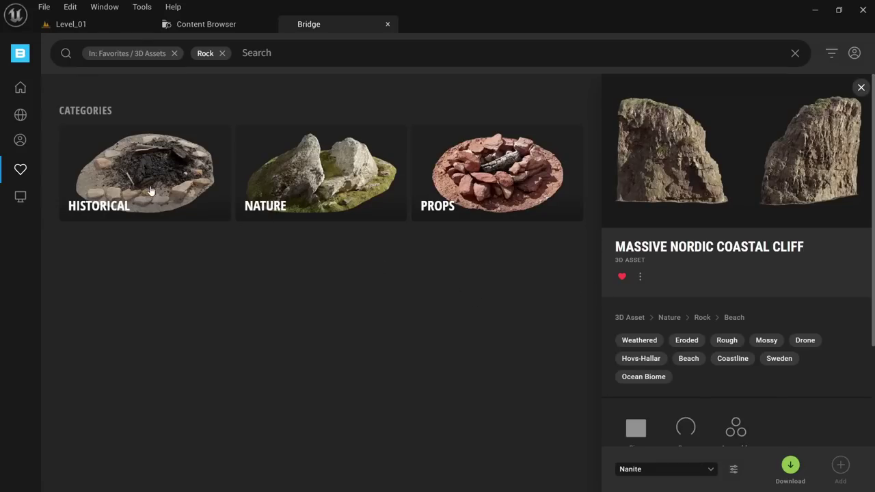
Clear the Rock search term, look at Tundra Mossy Boulder and select Massive Nordic Coastal Cliff among the favorite 3D assets.
click(222, 54)
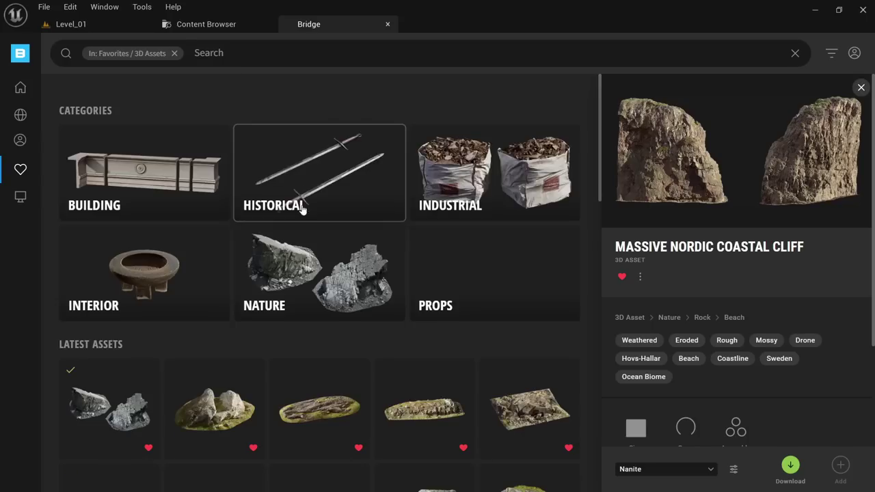
scroll(287, 219, down, 3)
click(235, 250)
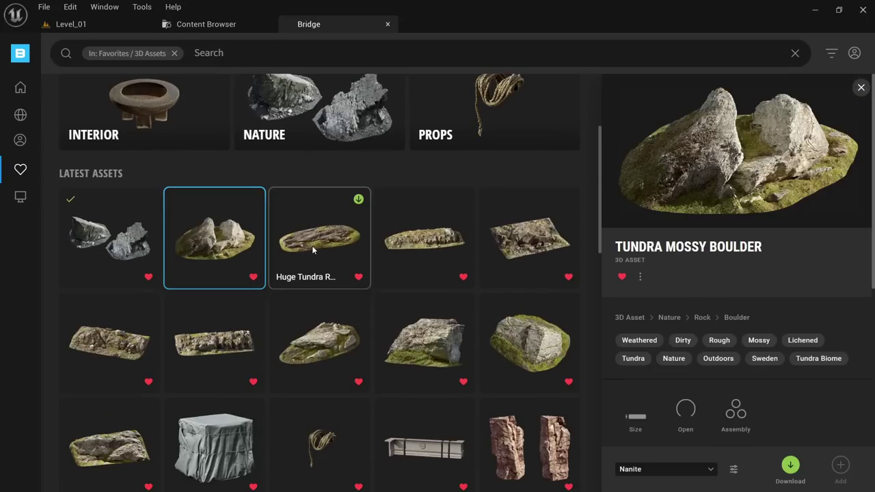
scroll(430, 289, down, 5)
scroll(316, 172, up, 1)
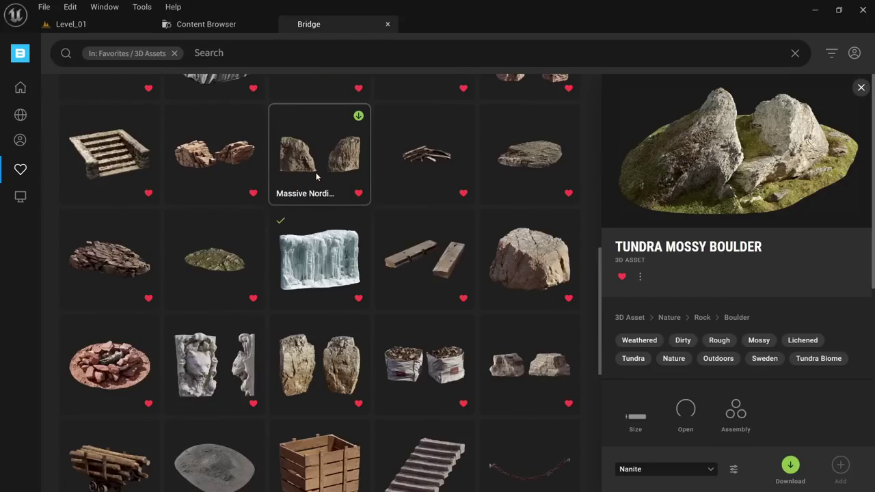
click(316, 173)
scroll(315, 174, up, 2)
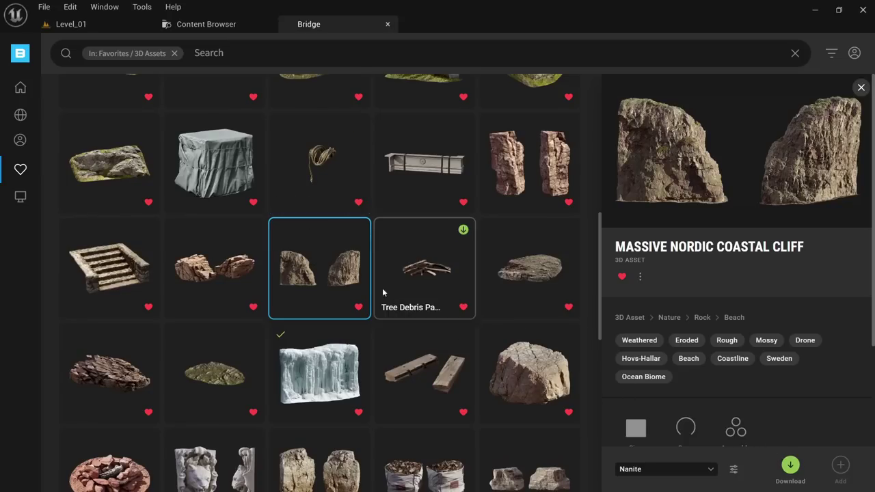
Place the Massive Nordic Coastal Cliff in the level on the ridge, rotate it and move a duplicate beside it.
drag(321, 274, 429, 216)
key(e)
drag(394, 166, 400, 159)
key(w)
drag(387, 208, 145, 204)
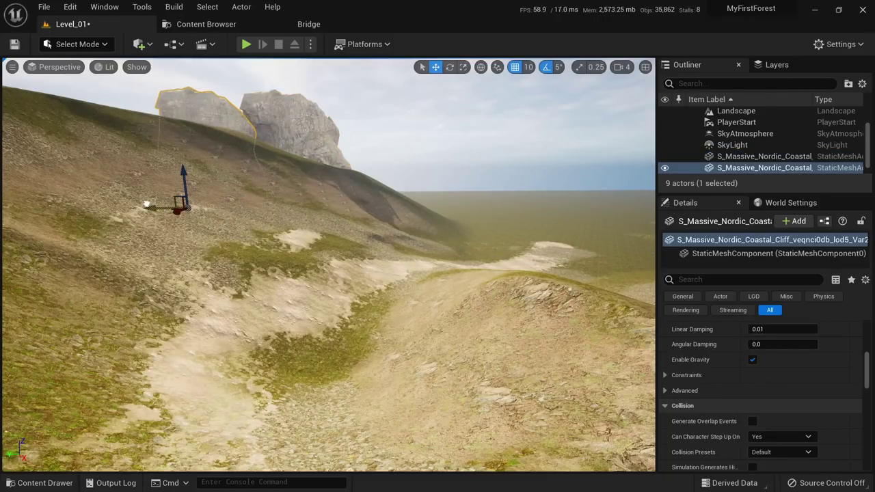
Rotate the duplicated cliff to vary its shape and place further copies along the ridge to extend the rock wall.
drag(206, 211, 143, 213)
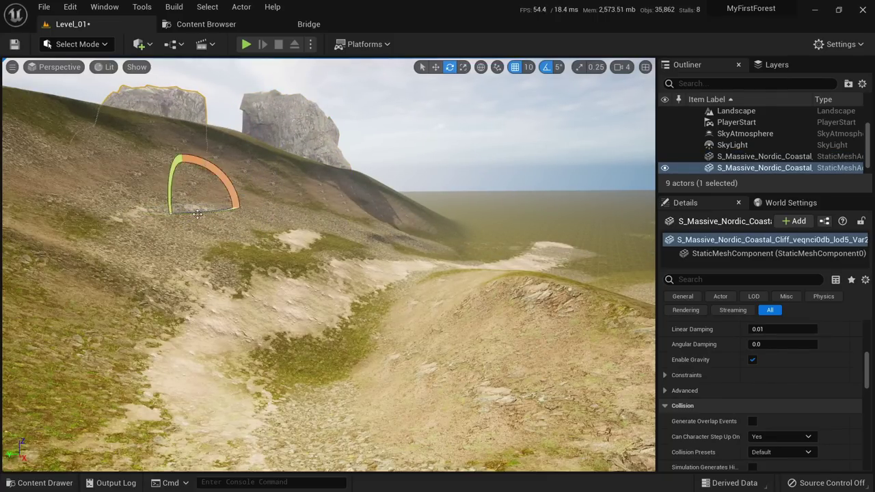
key(w)
right_drag(143, 213, 130, 239)
scroll(198, 212, down, 4)
drag(188, 222, 45, 273)
key(e)
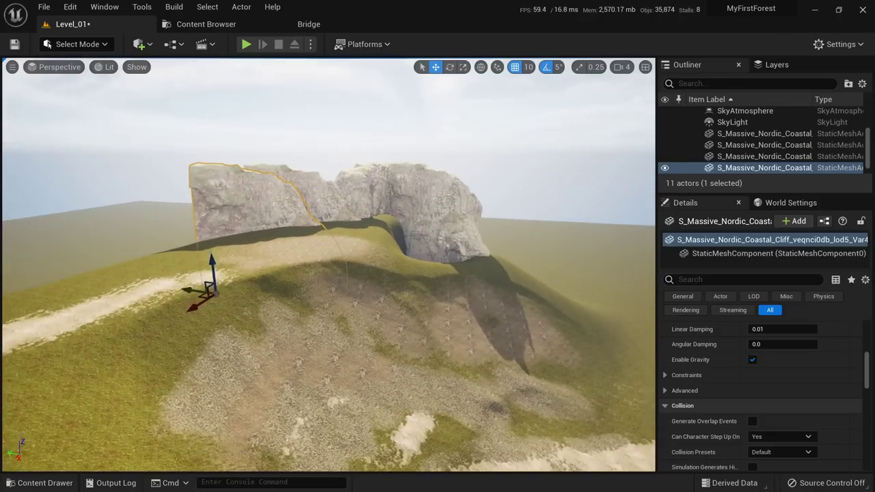
Rotate the newest cliff copy and move it against the end of the rock wall beside the hilltop path.
key(e)
drag(173, 283, 231, 290)
mouse_move(231, 290)
right_down()
mouse_move(236, 325)
mouse_move(231, 307)
right_up()
key(w)
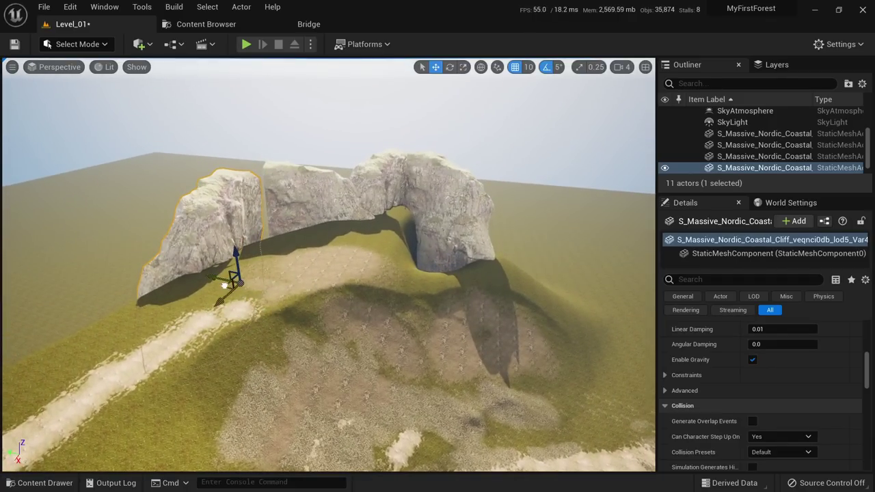
drag(224, 285, 248, 273)
key(w)
Inspect the cliff meshes in Wireframe view, restore Lit view and check the cliff's download progress in Bridge.
right_drag(269, 272, 266, 239)
key(alt+2)
scroll(268, 272, up, 6)
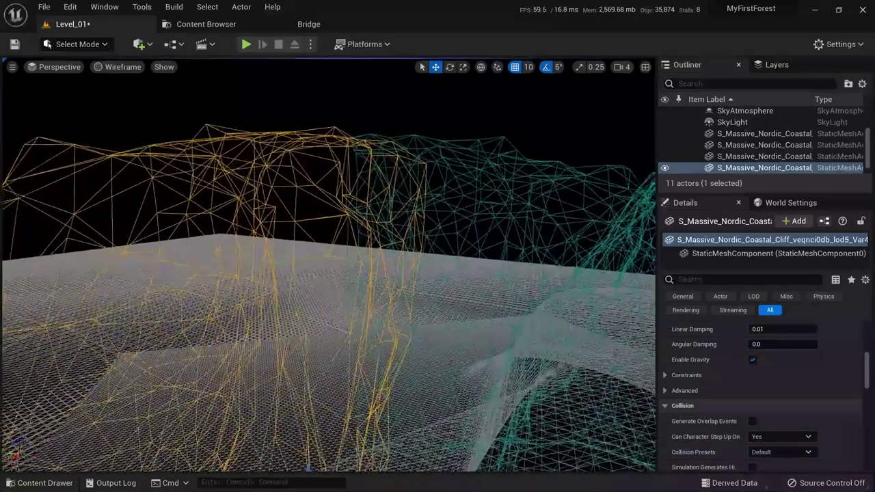
key(alt+4)
click(309, 24)
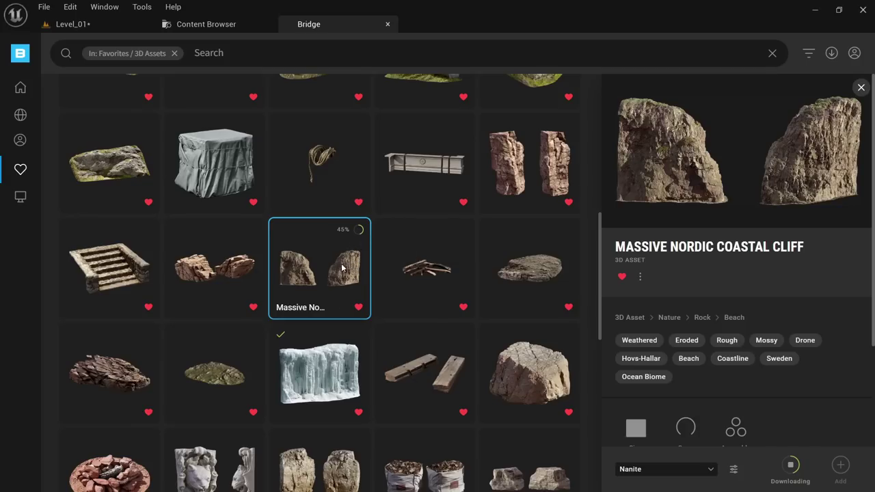
click(73, 24)
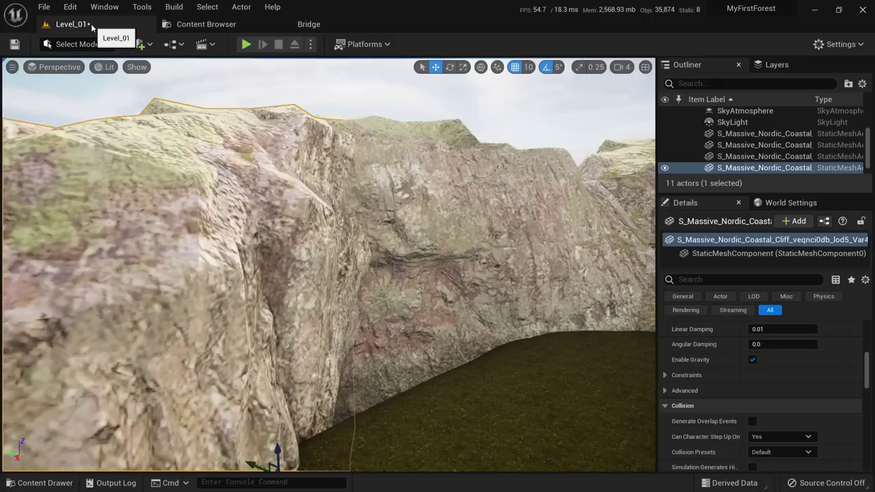
Duplicate the cliff at the far end of the rock wall and move the copy across to the opposite hillside.
scroll(365, 254, down, 10)
click(364, 254)
key(f)
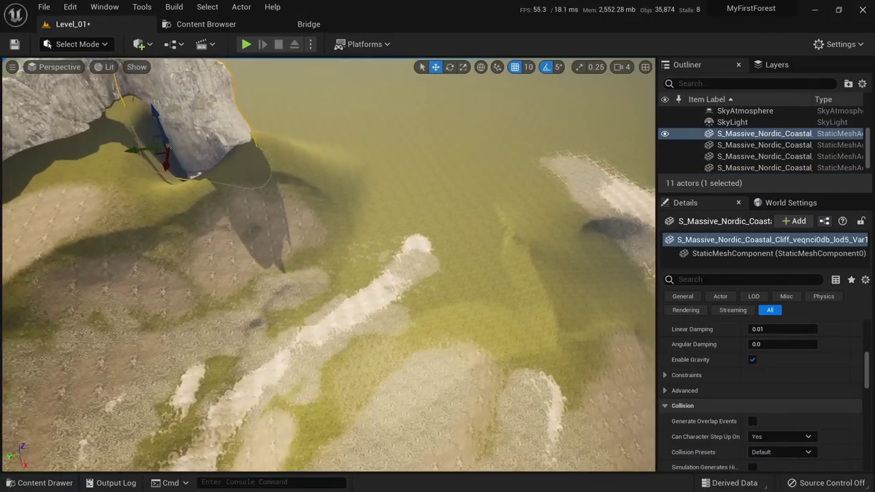
alt+drag(161, 175, 479, 171)
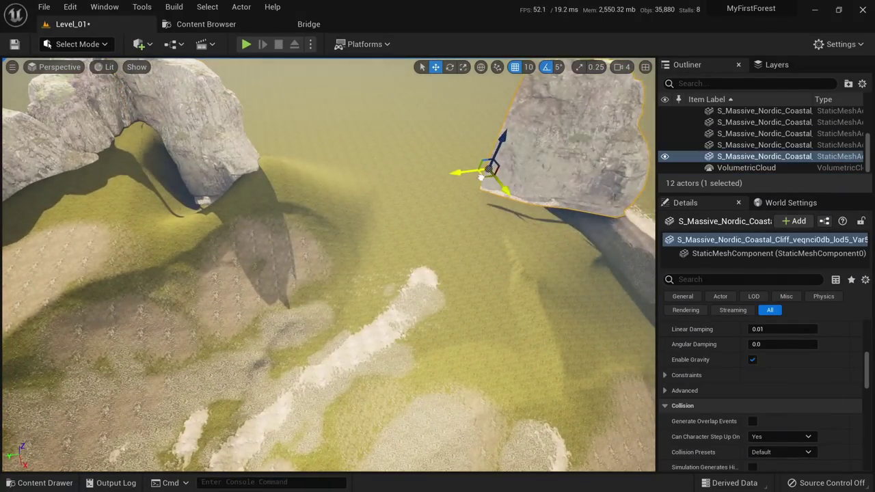
Try rotating the cliff copy on the opposite hillside, and delete it from the level.
key(f)
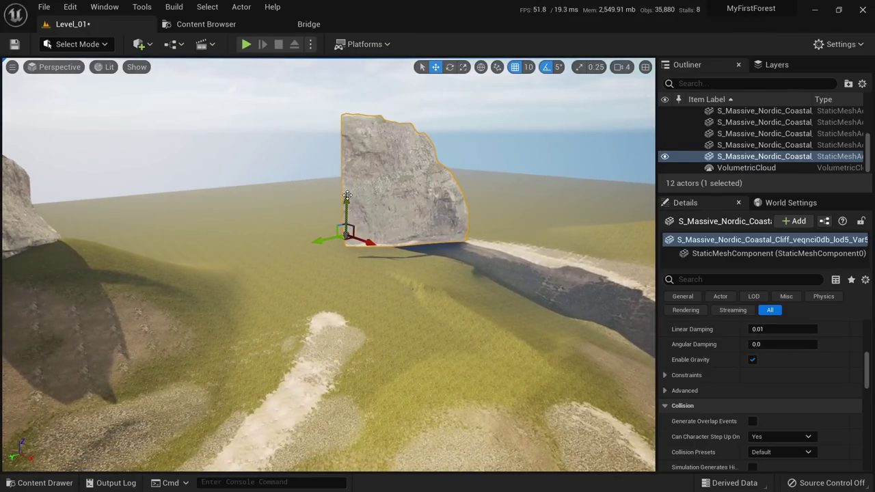
drag(368, 269, 283, 270)
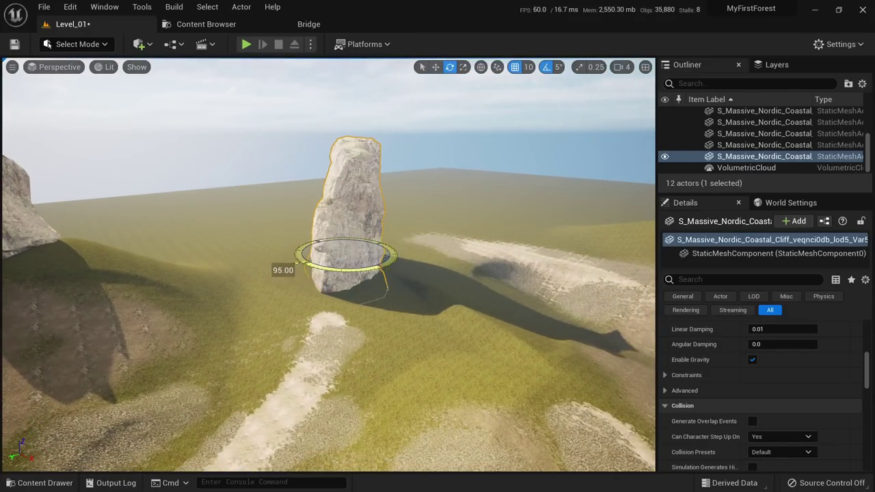
key(Delete)
Find the Mossy Rock Face among the favorite 3D assets in Bridge and place it in the level, starting its download.
click(218, 25)
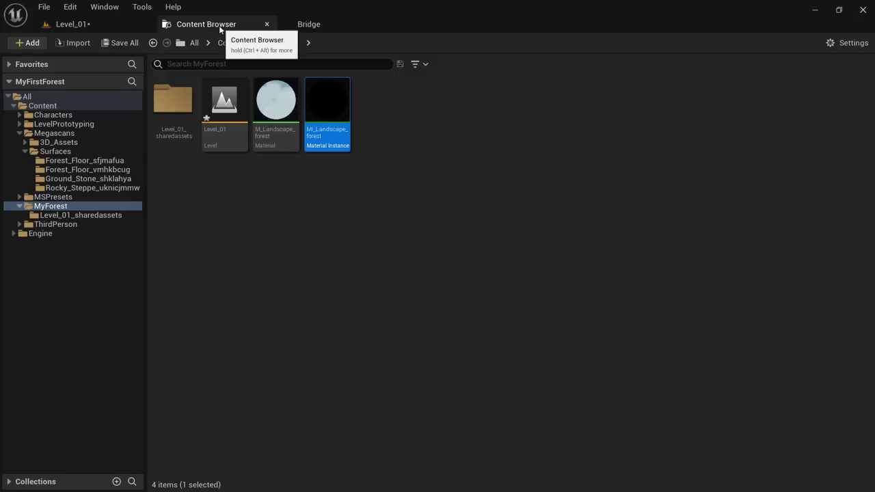
click(312, 25)
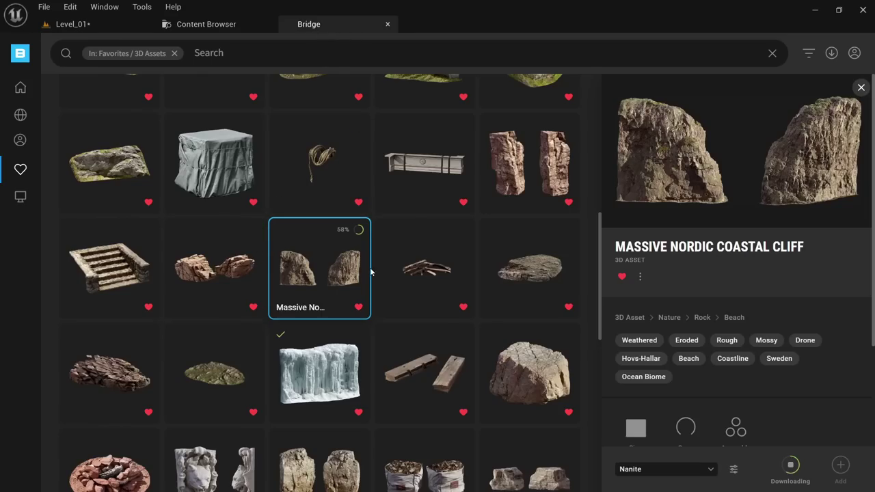
scroll(369, 272, up, 3)
scroll(424, 272, down, 5)
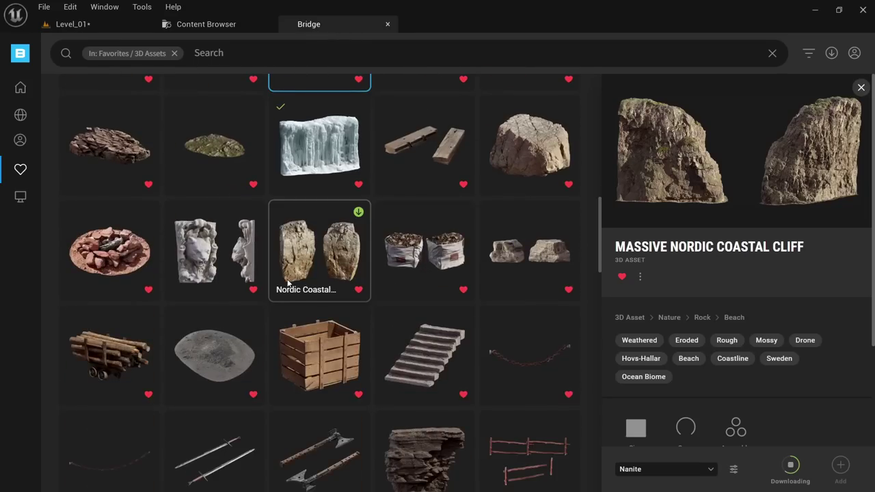
scroll(319, 273, down, 8)
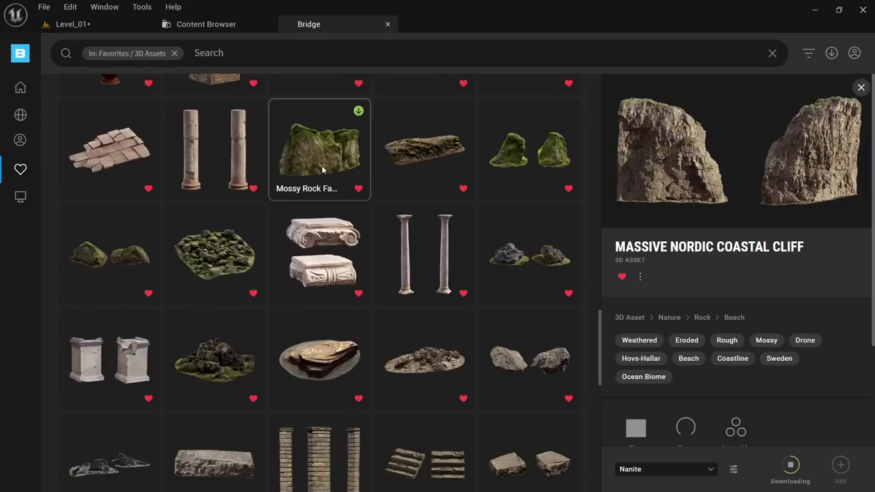
click(321, 161)
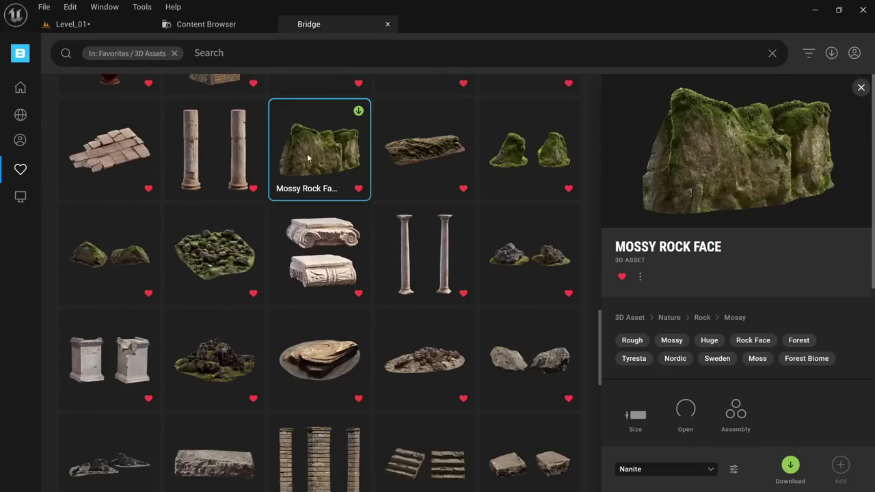
drag(307, 153, 274, 281)
click(295, 25)
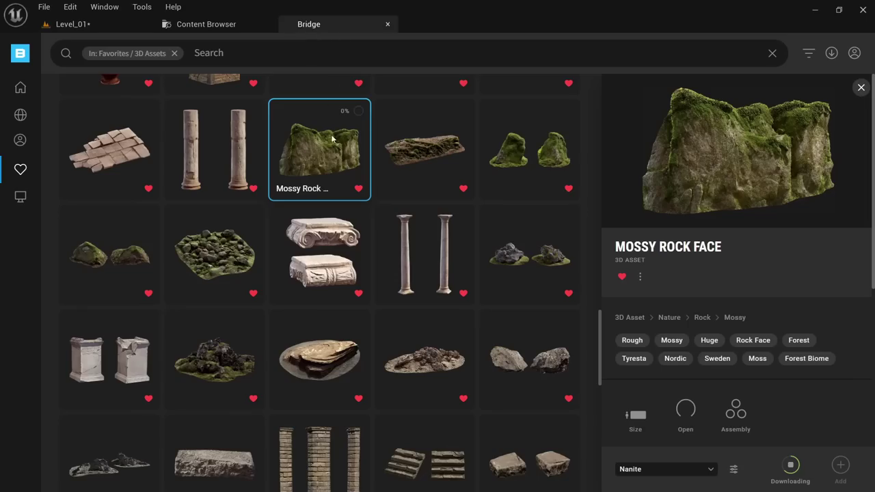
Scale the placed mossy rock face up to cliff size on the grassy plain.
click(90, 21)
key(w)
right_drag(385, 207, 410, 240)
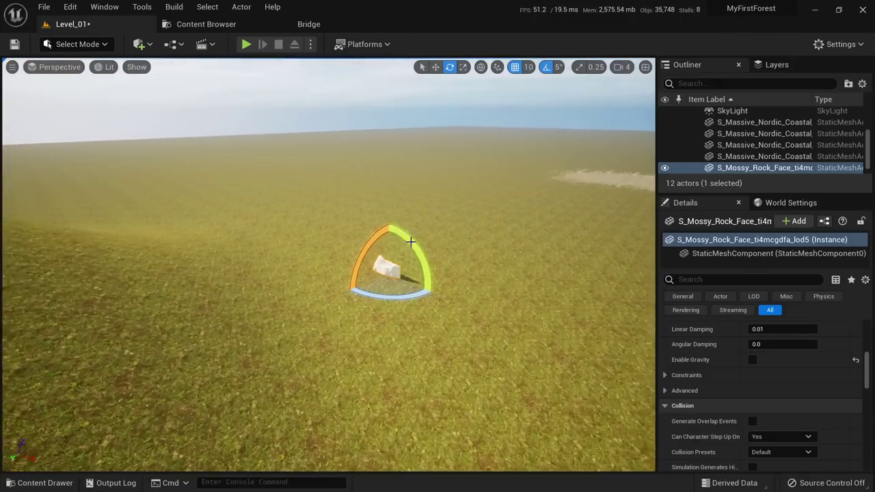
key(r)
drag(390, 274, 434, 242)
key(s)
mouse_move(365, 328)
right_down()
mouse_move(356, 321)
mouse_move(366, 328)
right_up()
Rotate the mossy rock face and move it against the end of the coastal cliff wall.
key(e)
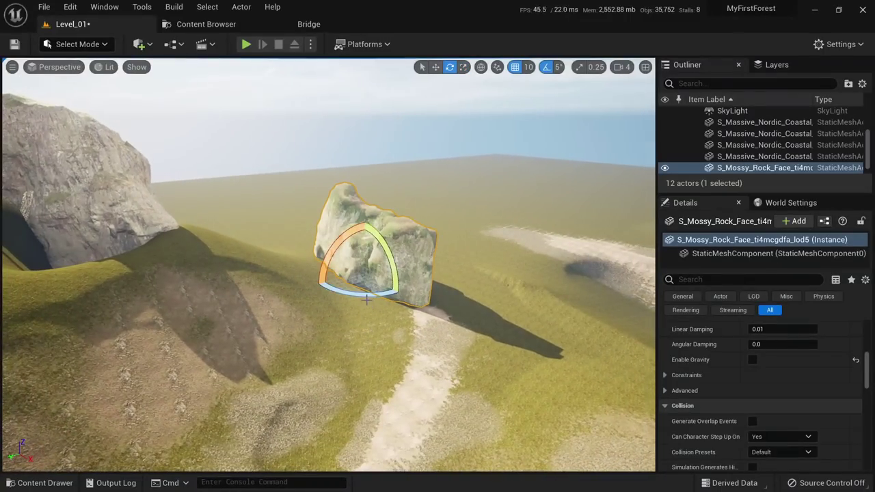
drag(399, 293, 427, 292)
key(w)
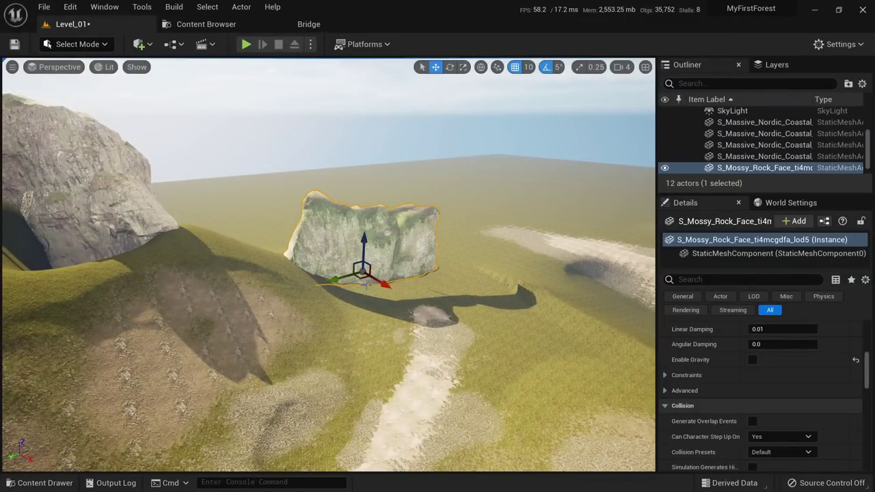
drag(366, 287, 271, 317)
key(w)
right_drag(271, 317, 301, 313)
Duplicate the mossy rock face beyond the sandy path and rotate the copy about 45 degrees.
alt+drag(139, 309, 363, 316)
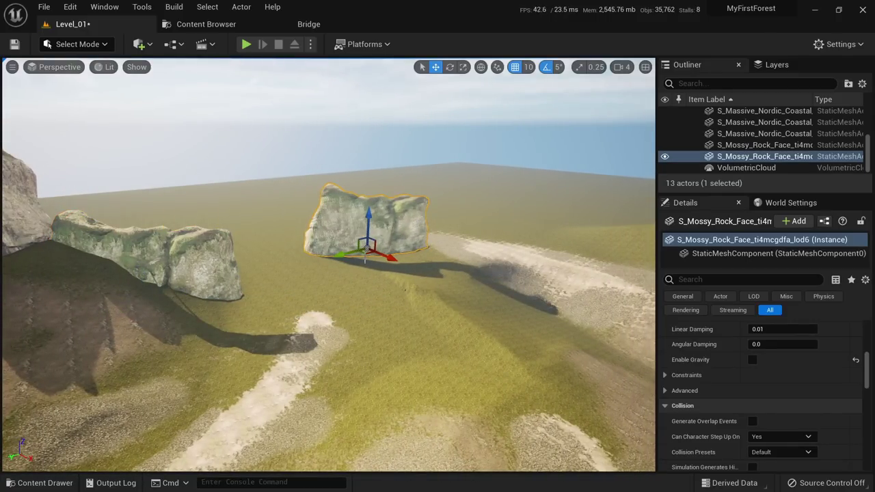
drag(366, 250, 390, 307)
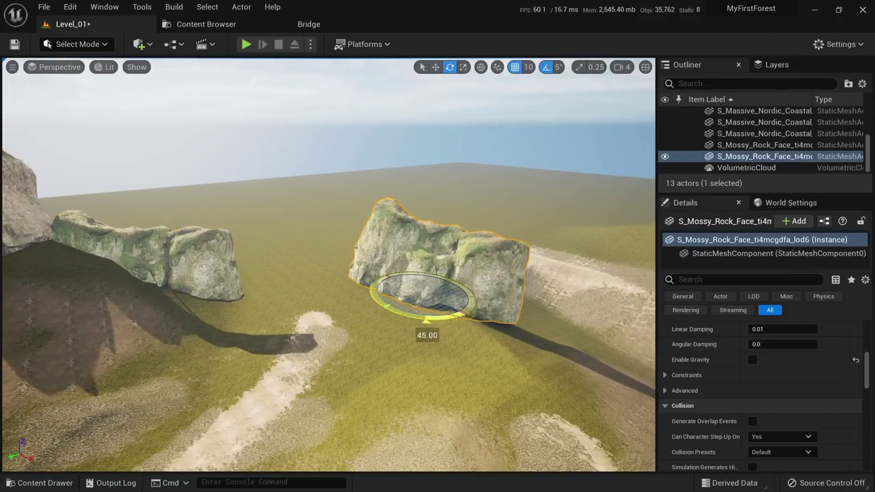
right_drag(426, 306, 261, 329)
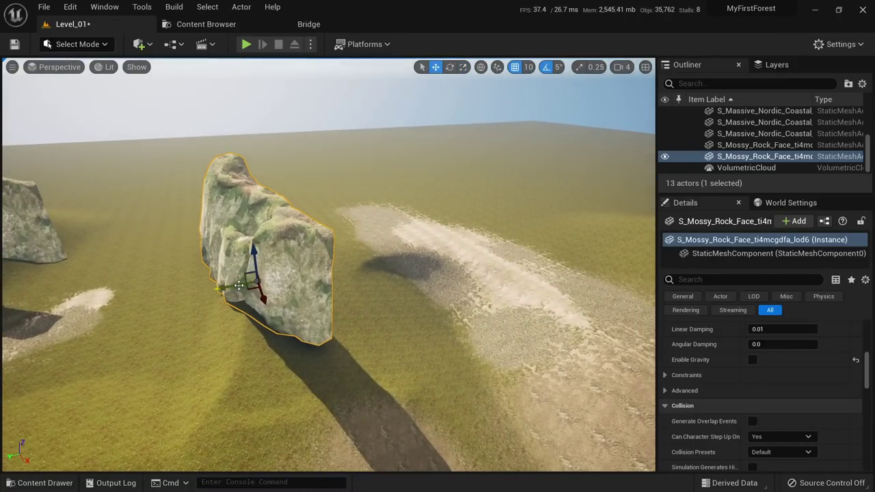
Duplicate the freestanding mossy rock face toward the opposite hillside, scale the copy up and position it behind the slope.
alt+drag(247, 293, 592, 215)
key(r)
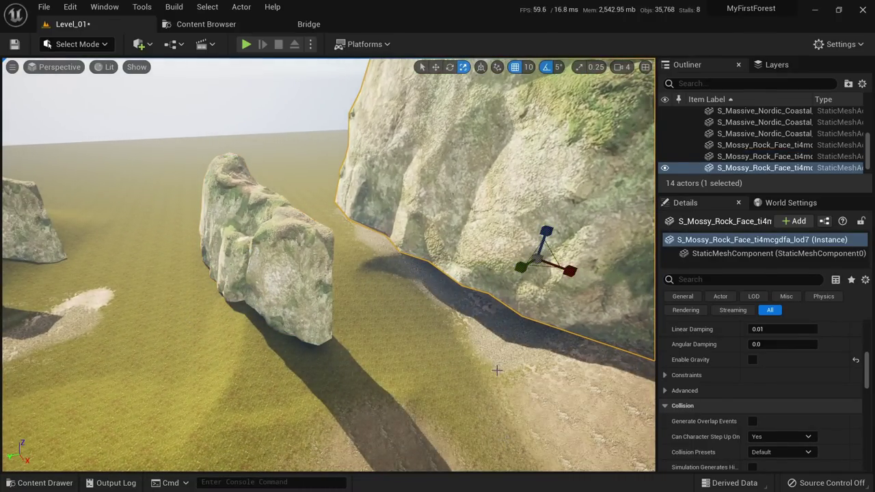
right_drag(497, 370, 546, 380)
key(w)
drag(365, 343, 475, 317)
mouse_move(486, 418)
right_down()
mouse_move(493, 383)
mouse_move(466, 352)
mouse_move(468, 408)
mouse_move(516, 414)
mouse_move(447, 414)
mouse_move(471, 413)
right_up()
key(Escape)
Duplicate the mossy rock face again and position the rotated copy along the opposite hillside to extend its rock wall.
right_drag(328, 259, 311, 290)
click(135, 299)
click(390, 290)
right_drag(391, 291, 529, 313)
click(277, 249)
alt+drag(283, 320, 484, 332)
key(e)
right_drag(483, 333, 386, 328)
mouse_move(398, 185)
right_down()
mouse_move(369, 183)
mouse_move(398, 185)
right_up()
Place the Mossy Rock from the Bridge favorites on the sandy path and scale it up.
click(258, 23)
click(308, 24)
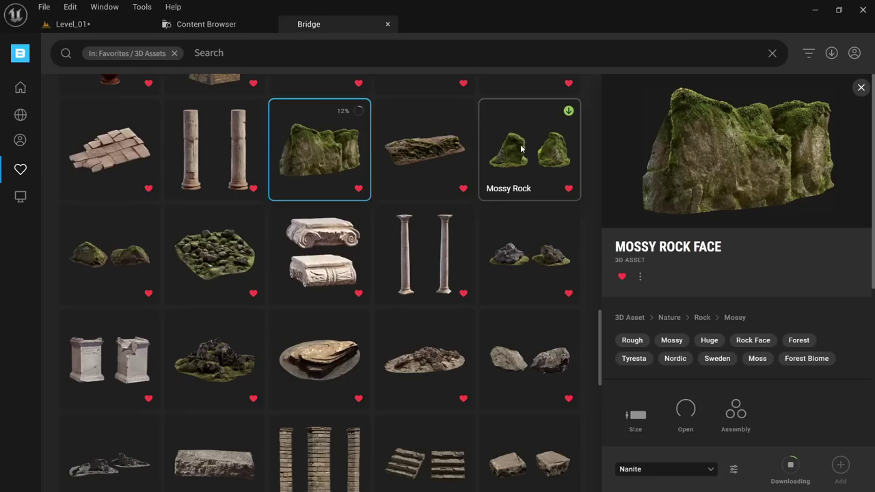
click(539, 166)
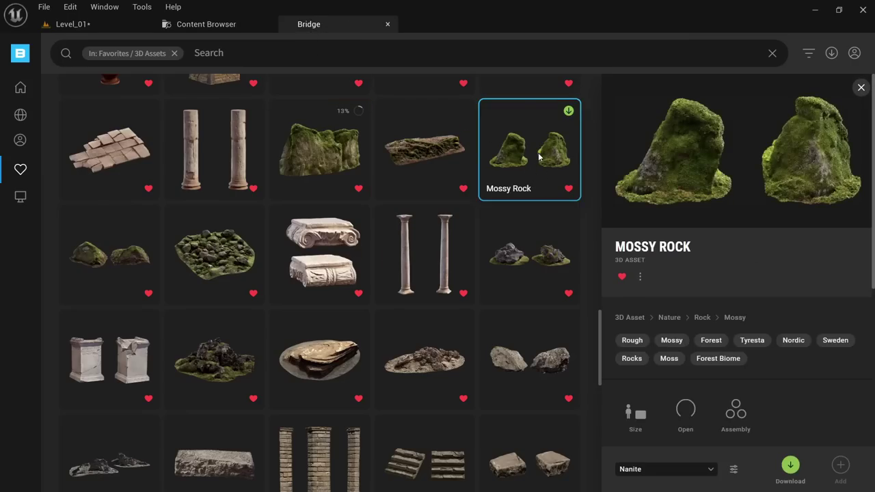
drag(539, 166, 201, 188)
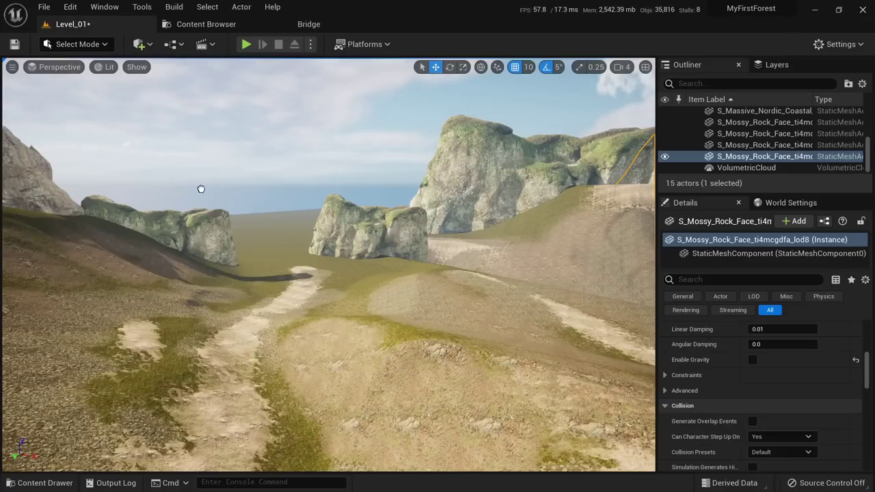
drag(231, 318, 231, 319)
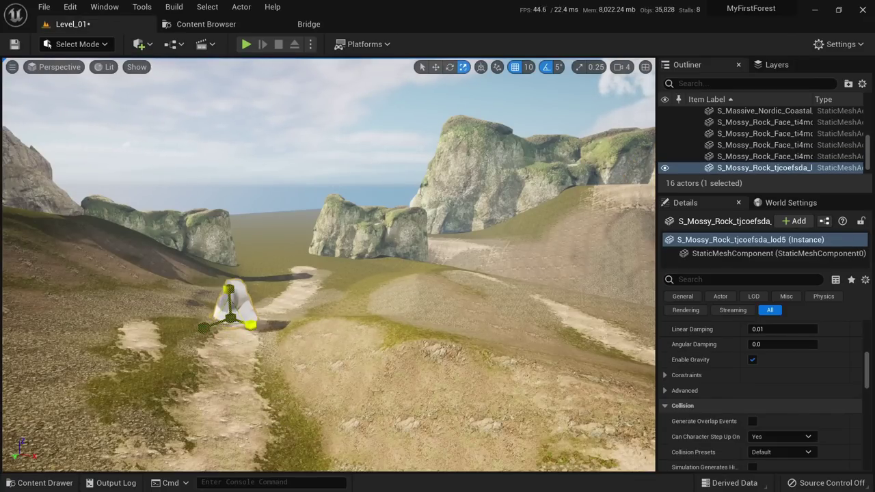
drag(231, 319, 261, 298)
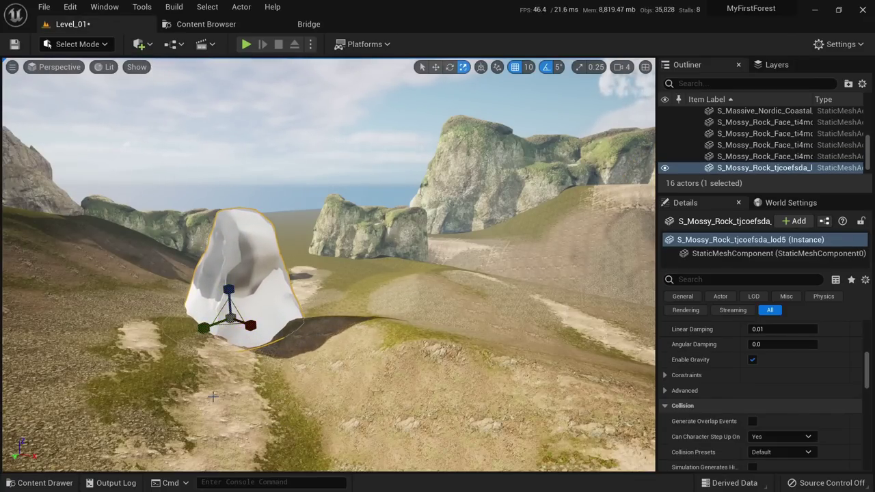
Move the enlarged mossy rock against the end of the freestanding rock face.
right_drag(209, 392, 212, 437)
key(w)
drag(258, 421, 433, 253)
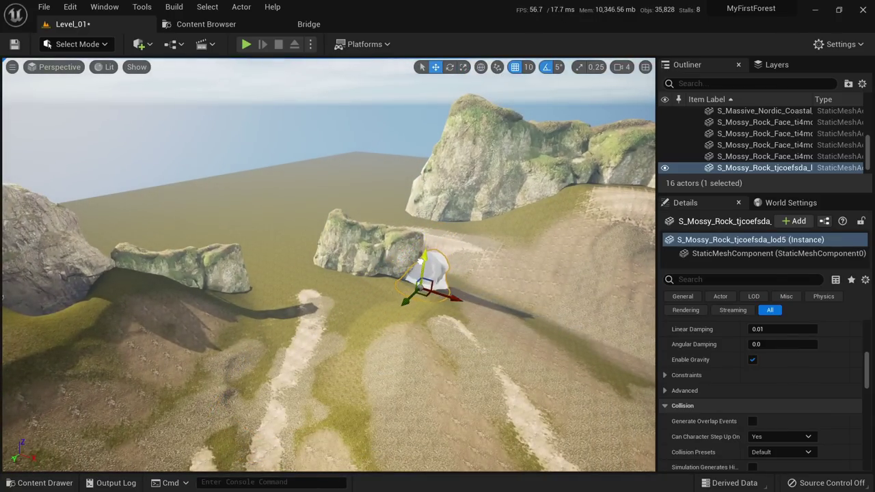
key(Escape)
Inspect the terrain and mossy rock meshes up close in Wireframe, Unlit and Lit views.
right_drag(423, 260, 427, 208)
key(w)
click(387, 376)
right_drag(387, 376, 431, 349)
key(alt+2)
click(387, 377)
key(alt+4)
right_drag(455, 236, 455, 237)
click(455, 237)
key(alt+3)
key(alt+2)
key(alt+4)
click(229, 222)
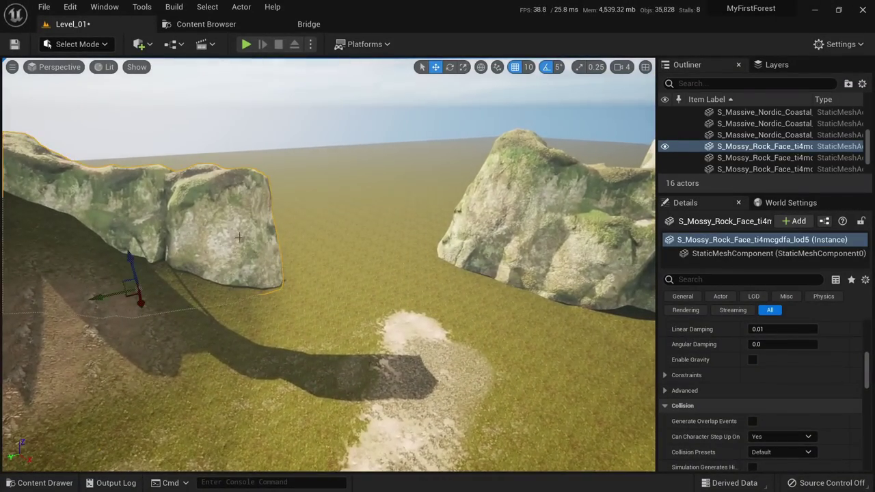
right_drag(229, 222, 411, 245)
Duplicate the mossy rock and set the copy at the base of the large rock face on the opposite hillside.
click(411, 245)
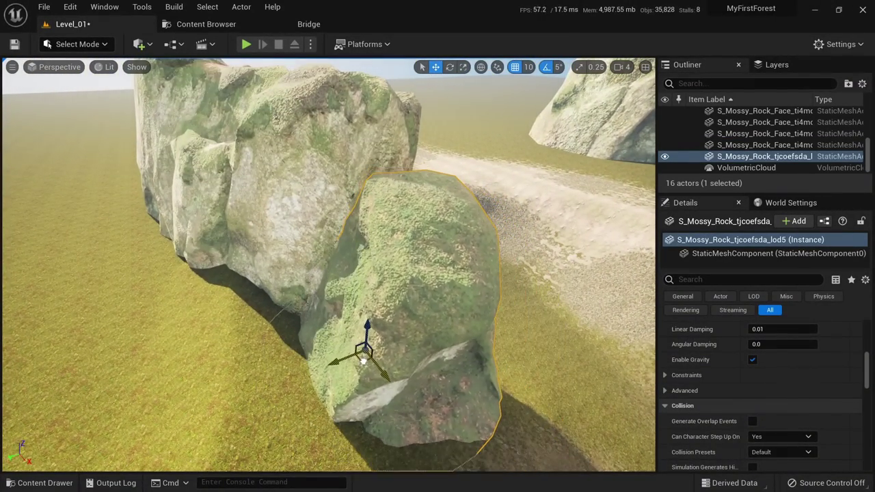
right_drag(340, 393, 339, 393)
alt+drag(234, 413, 466, 239)
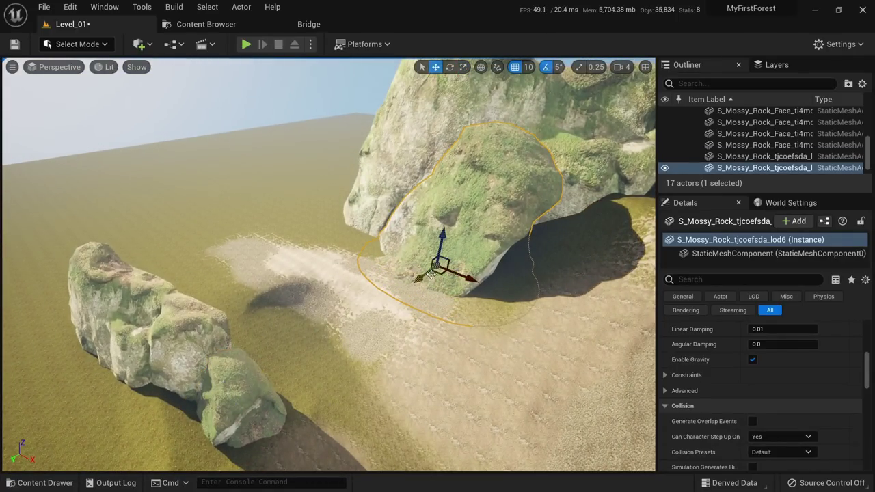
drag(441, 272, 445, 255)
key(Escape)
Duplicate the mossy rock across the sandy slope, rotate it about 115 degrees and sink it against the other large rock face.
right_drag(445, 255, 578, 237)
key(s)
key(s)
key(w)
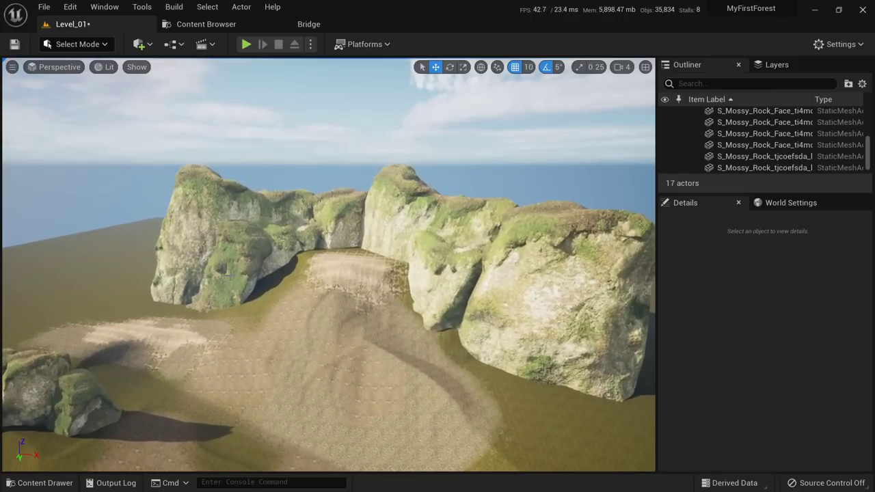
click(233, 281)
alt+drag(231, 310, 509, 375)
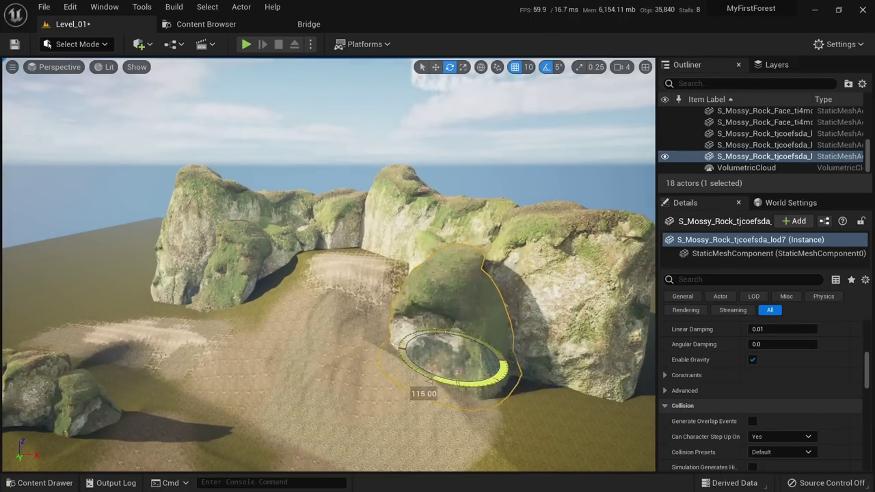
drag(414, 374, 458, 363)
drag(429, 314, 451, 301)
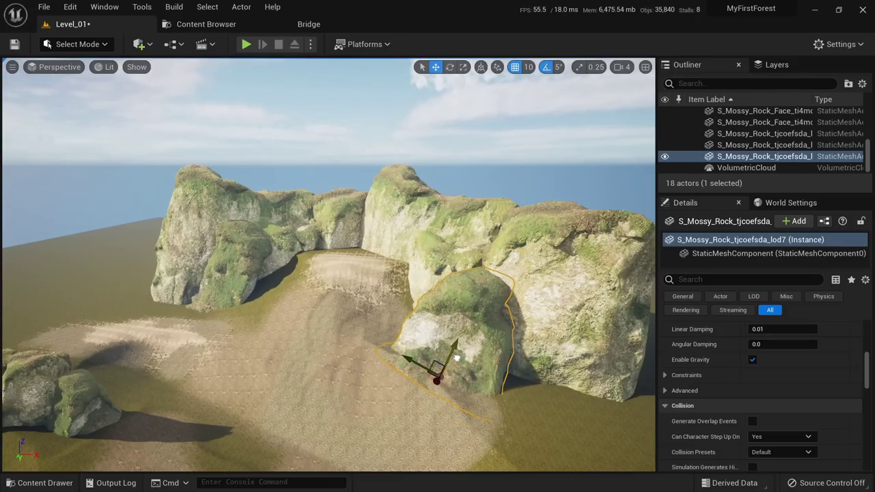
right_drag(429, 374, 375, 397)
key(Escape)
Play the level from the grassy hill, walk the character toward the rocks and stop the play session.
key(s)
right_drag(409, 335, 411, 262)
key(w)
key(a)
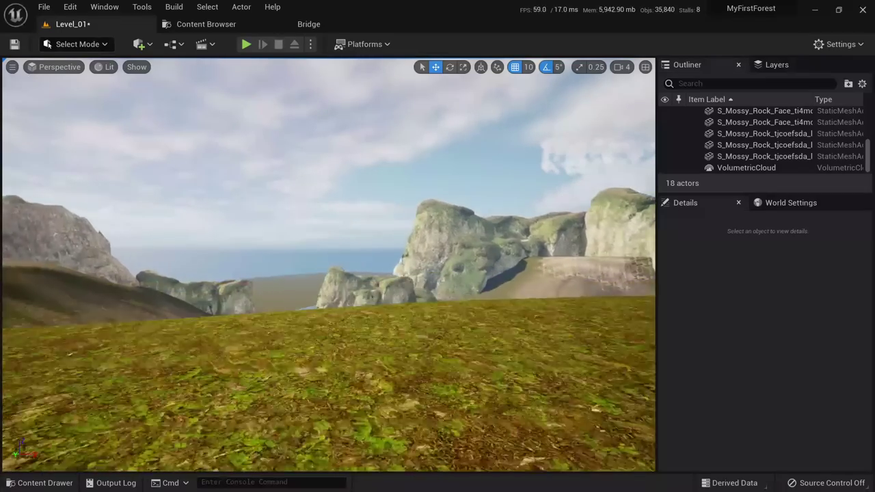
right_drag(362, 317, 354, 113)
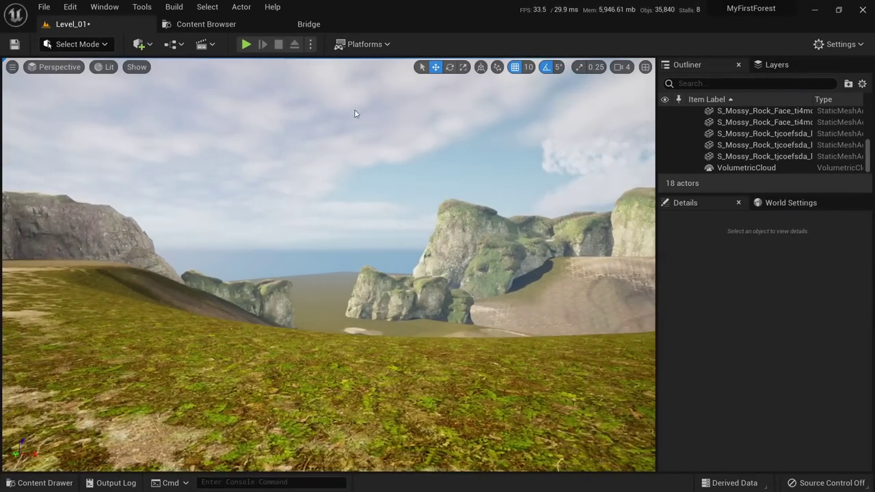
click(246, 43)
key(w)
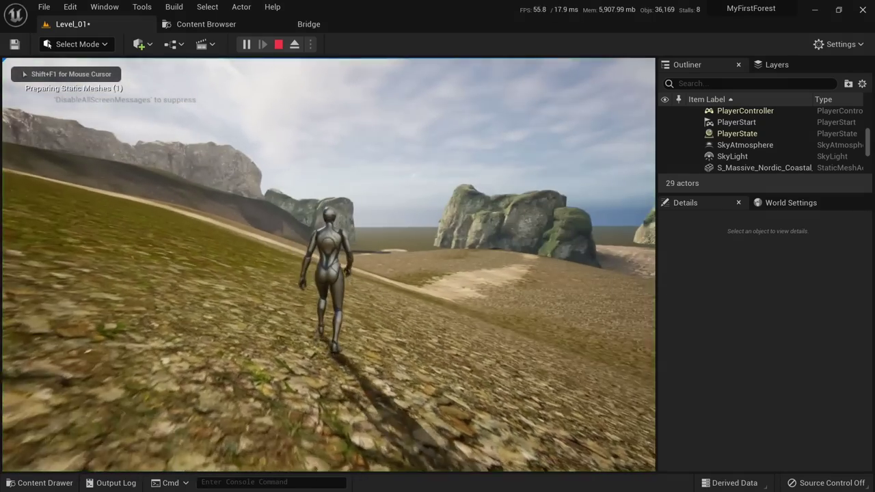
key(Escape)
Duplicate the large mossy rock face and position the copy along the open side of the valley opposite the rock wall.
right_drag(362, 298, 301, 342)
key(s)
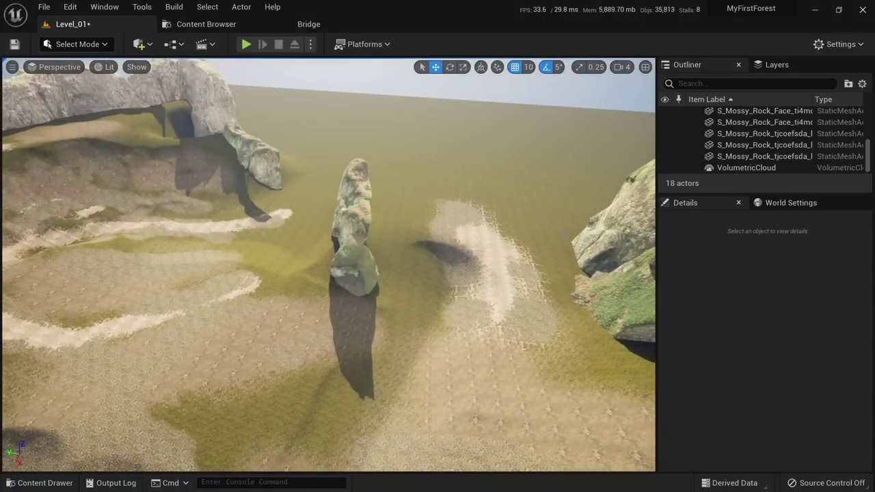
right_drag(472, 194, 466, 191)
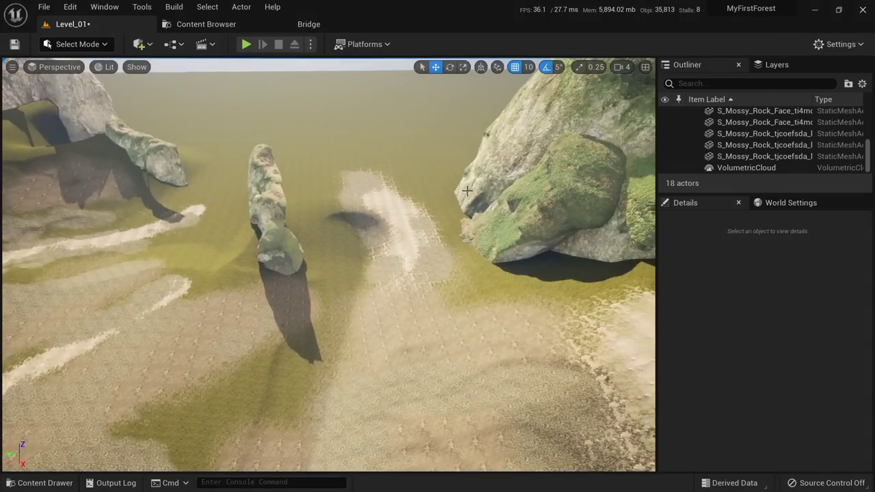
click(534, 153)
key(f)
key(e)
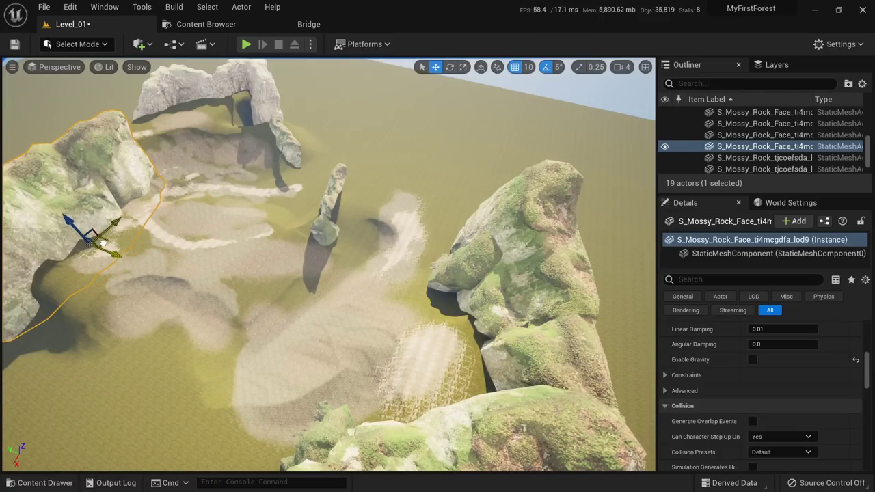
Inspect the newest rock face copy and surrounding terrain in Unlit, Lit and Wireframe views.
right_drag(102, 244, 20, 195)
key(w)
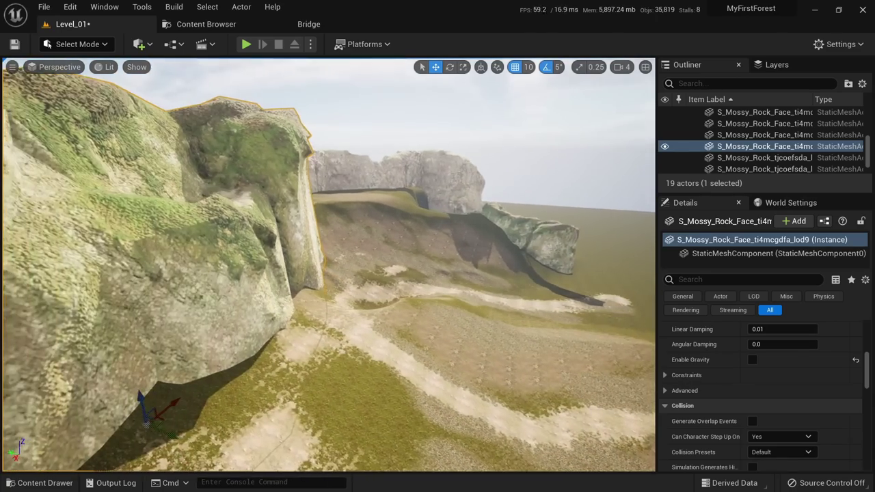
right_drag(264, 291, 265, 311)
key(alt+3)
key(alt+2)
key(alt+4)
key(alt+2)
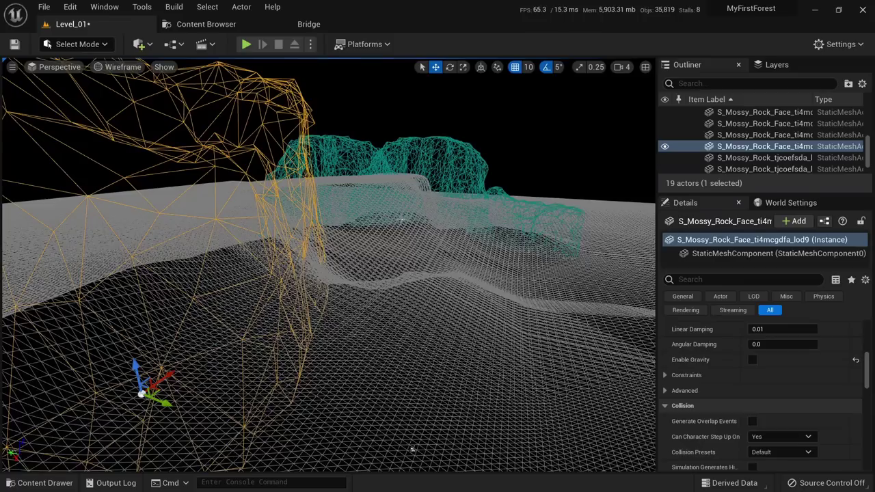
Duplicate the large mossy rock face to make another copy for the rock wall around the valley.
key(w)
right_drag(401, 218, 404, 198)
click(353, 244)
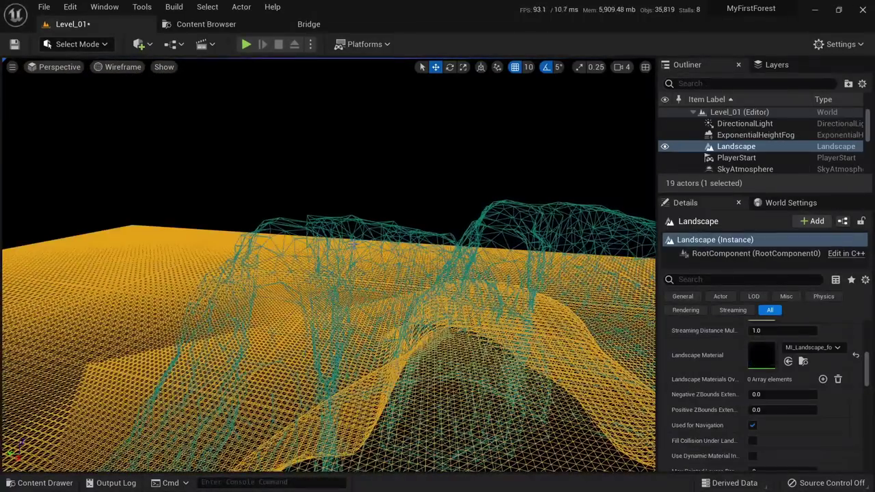
key(alt+4)
click(372, 253)
key(s)
right_drag(372, 254, 329, 290)
key(s)
click(328, 266)
key(s)
key(w)
key(s)
key(e)
alt+drag(345, 346, 388, 349)
key(d)
Move the new mossy rock face copy along the terrain and rotate it to continue the rock wall.
right_drag(417, 318, 373, 335)
key(w)
drag(480, 336, 329, 324)
key(e)
key(w)
drag(312, 361, 322, 305)
Browse the favorite 3D assets in Bridge and view the Massive Nordic Coastal Cliff asset.
click(249, 24)
click(303, 23)
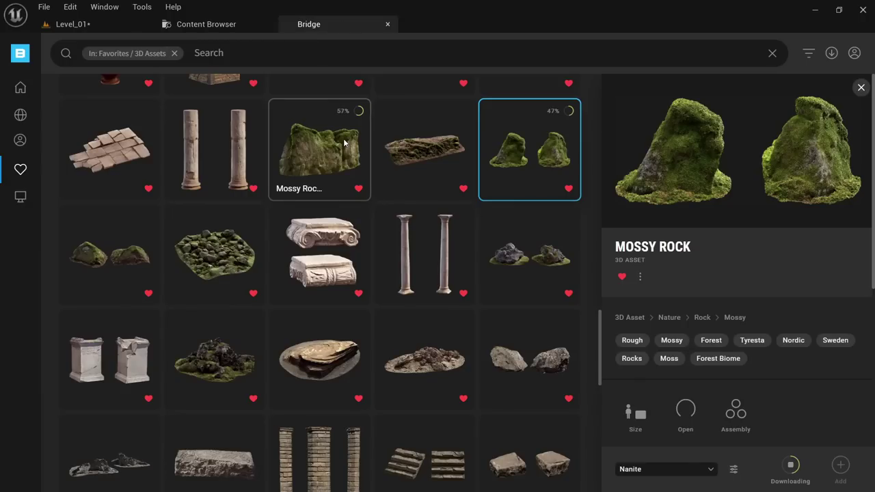
scroll(344, 142, up, 15)
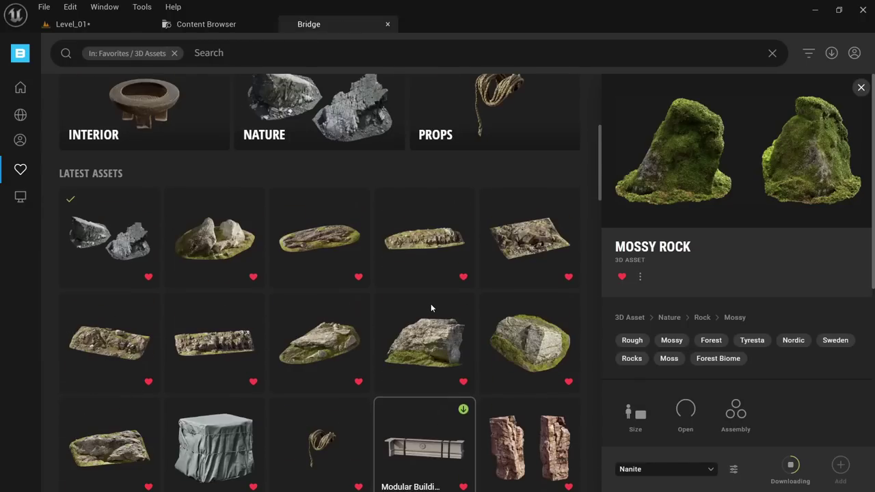
scroll(381, 299, down, 5)
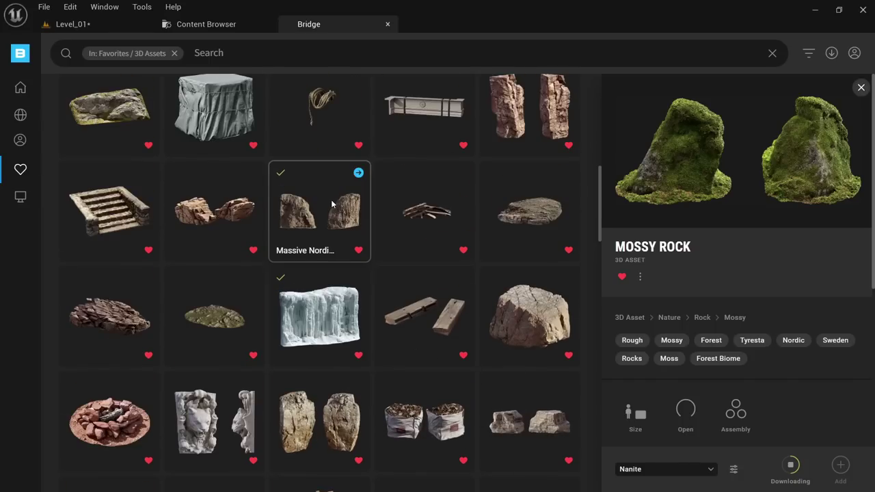
click(330, 199)
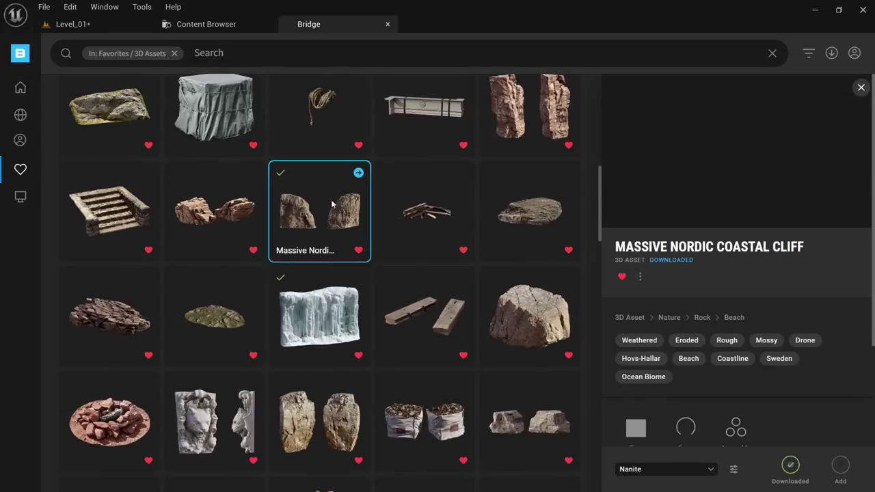
Examine the placed coastal cliffs on the ridge in Wireframe and Lit views.
click(126, 29)
right_drag(314, 303, 342, 273)
key(alt+2)
right_drag(293, 321, 260, 348)
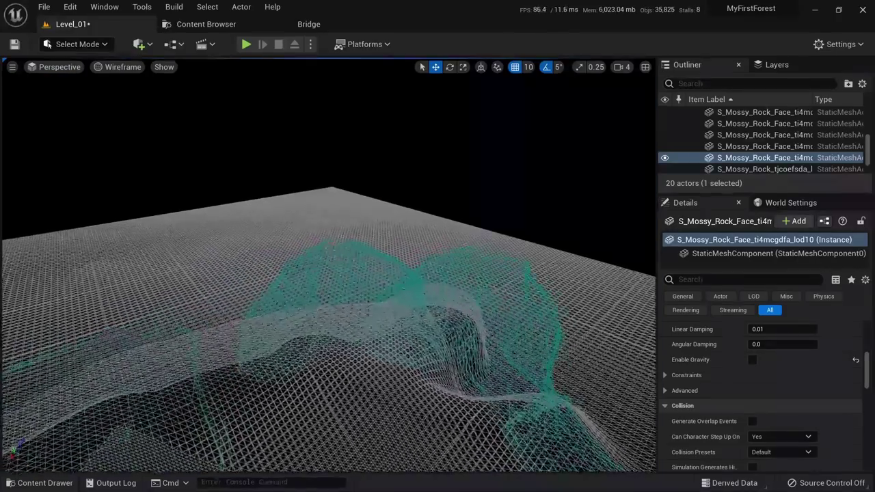
right_drag(300, 290, 355, 287)
click(363, 272)
click(407, 243)
key(alt+4)
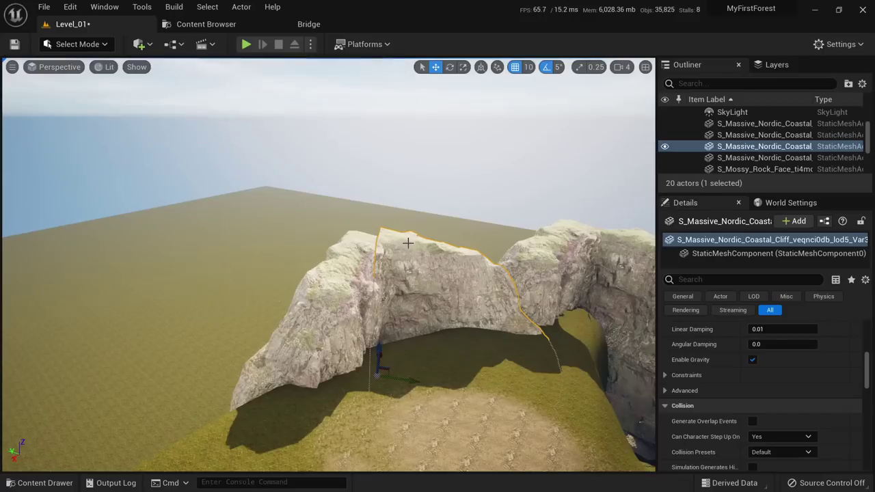
Locate the selected coastal cliff's static mesh in the Content Browser, and examine the mossy rock wall in the level.
key(ctrl+b)
mouse_move(226, 112)
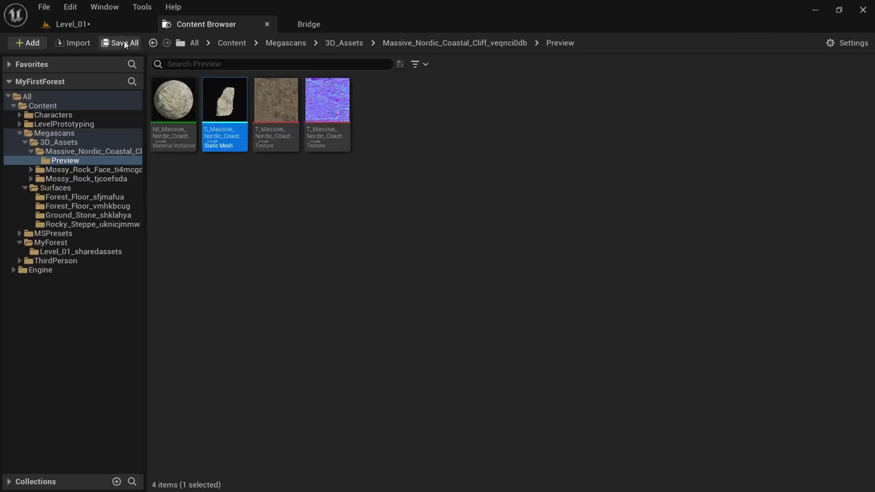
click(92, 25)
right_drag(287, 205, 232, 195)
click(300, 239)
scroll(259, 296, down, 5)
scroll(259, 296, up, 4)
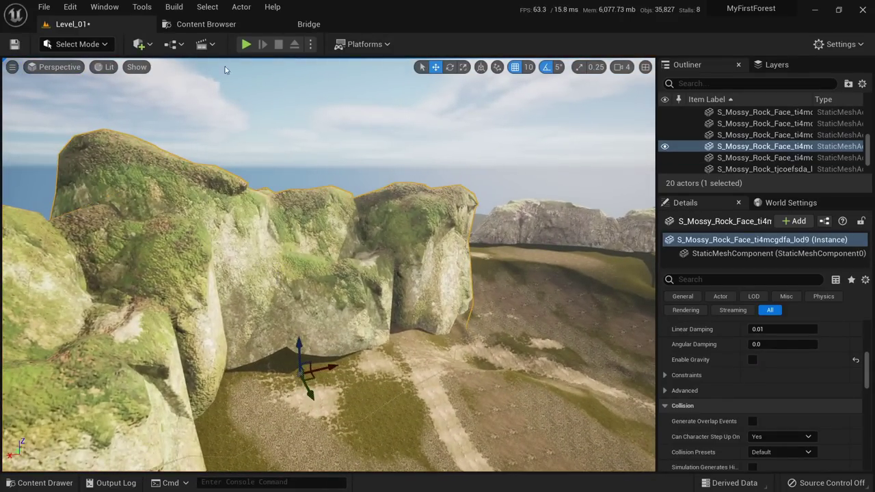
Find the Sharp Cliff in the favorite 3D assets in Bridge and place it on the terrain.
click(206, 24)
click(330, 24)
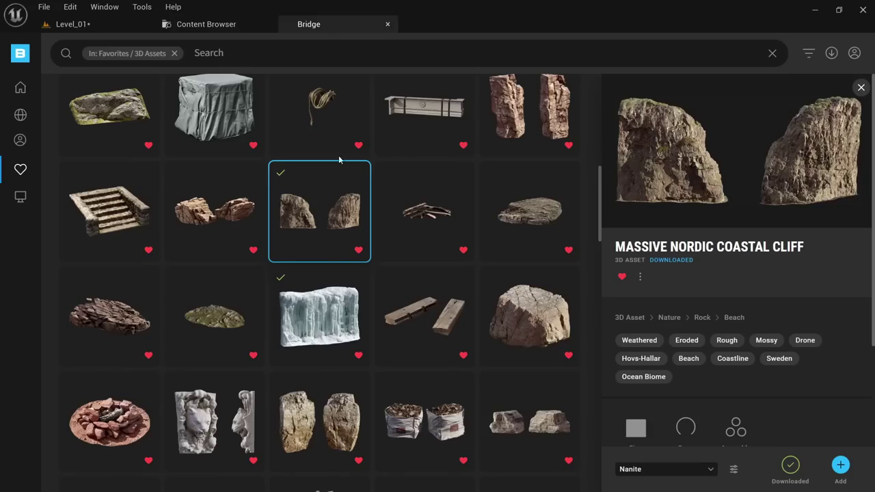
scroll(345, 203, down, 4)
scroll(345, 203, down, 8)
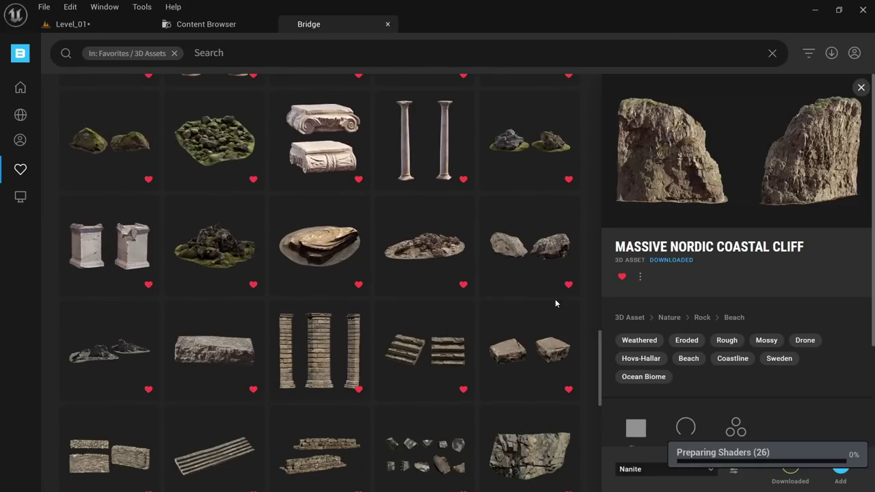
scroll(424, 315, down, 4)
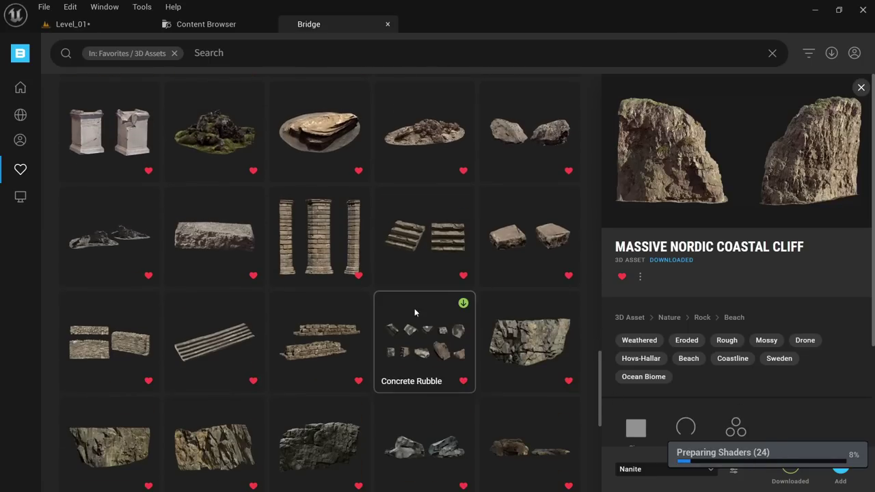
scroll(338, 262, down, 2)
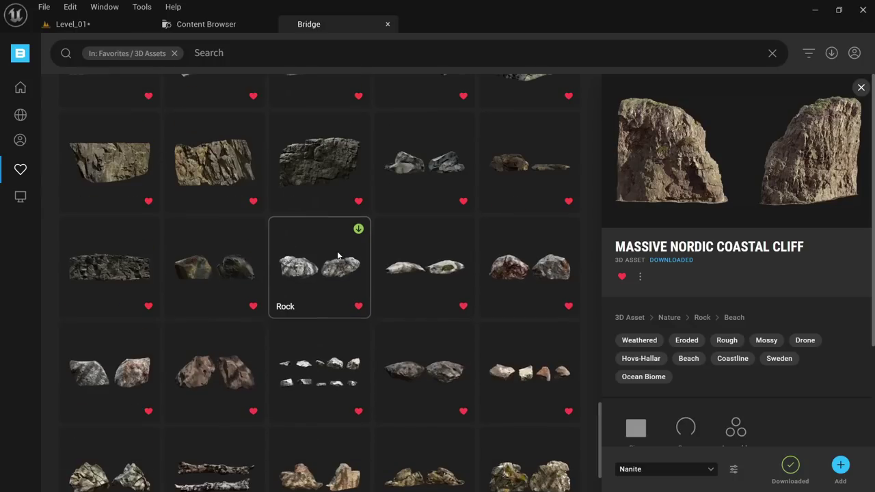
click(223, 171)
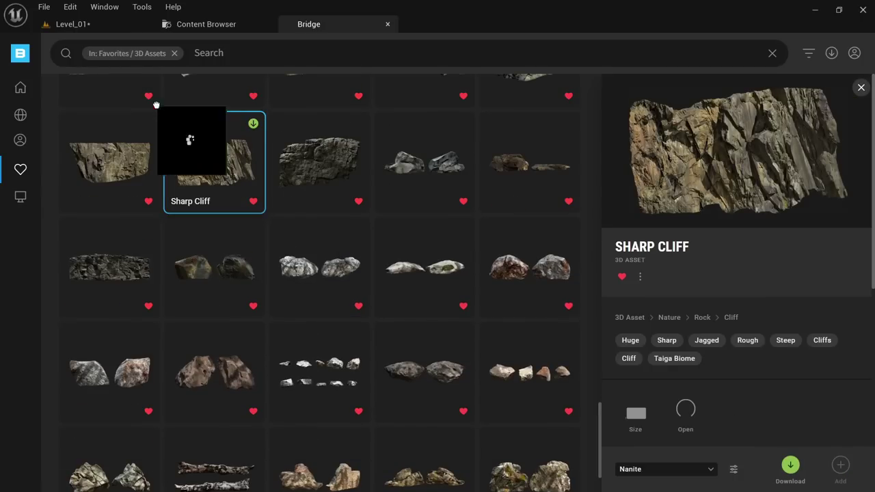
drag(116, 28, 115, 27)
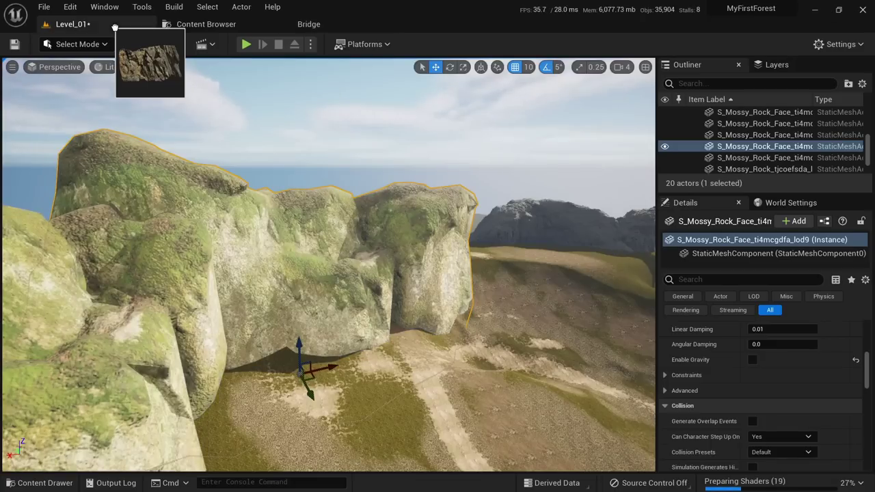
drag(607, 332, 592, 330)
Rotate the sharp cliff to about -110 degrees around Z and set its uniform scale to 10.
right_drag(592, 331, 348, 256)
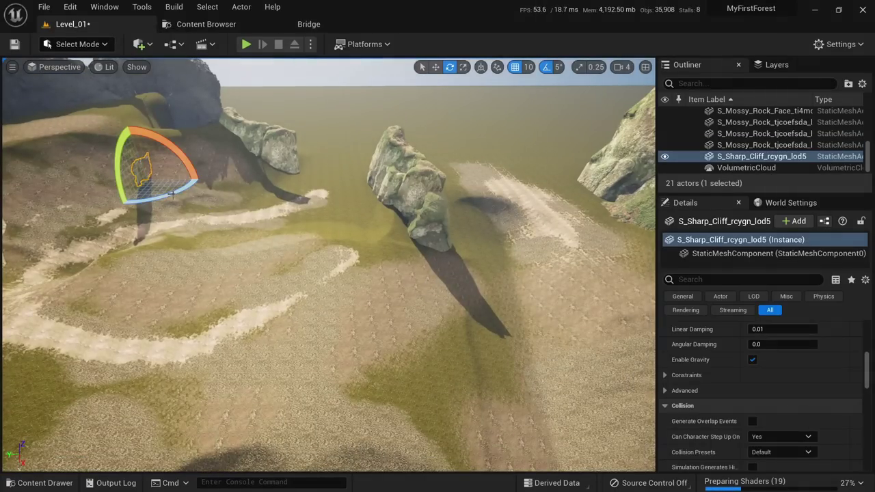
drag(193, 183, 225, 205)
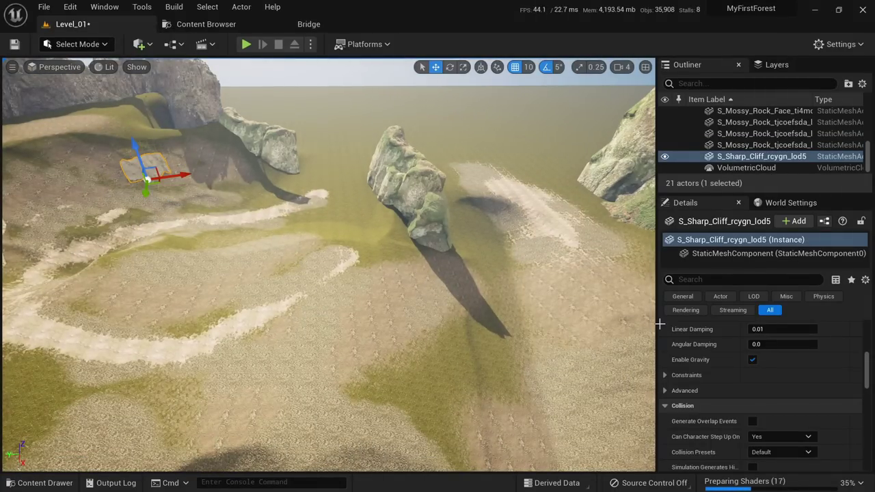
scroll(750, 358, up, 5)
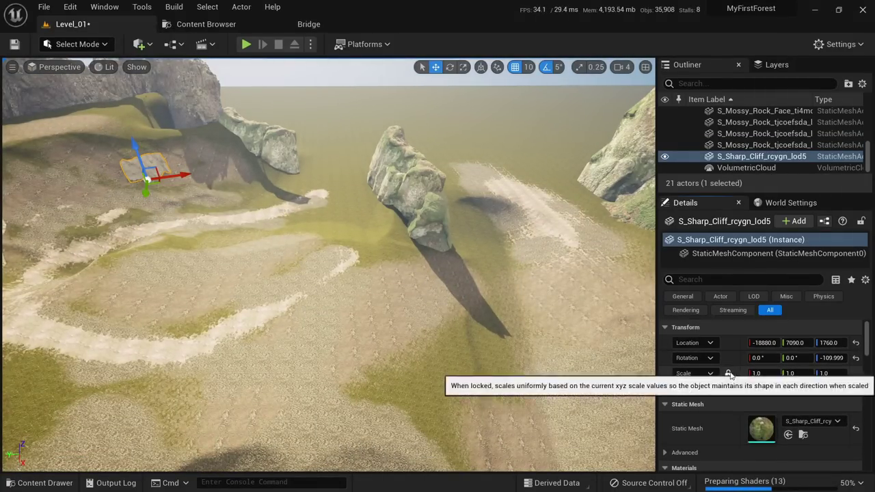
click(766, 375)
text(10)
key(Return)
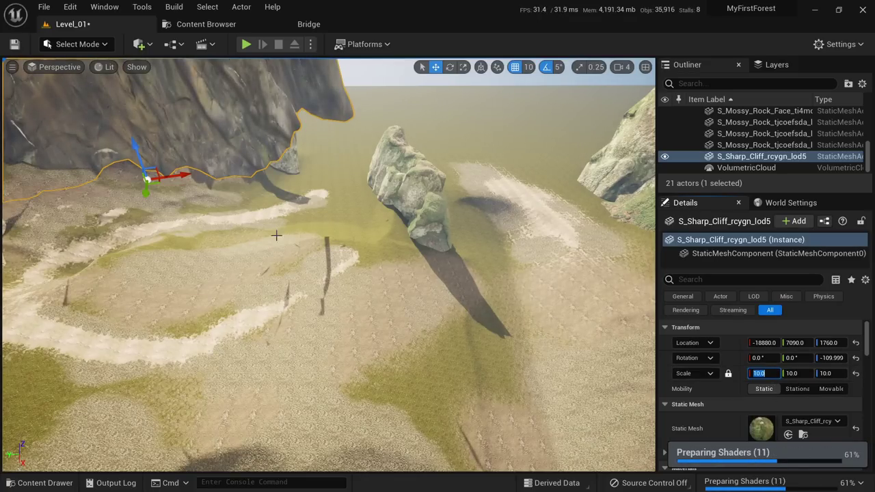
Move the sharp cliff back behind the ridge's coastal cliffs and lower it to a Z location of -1350.
right_drag(276, 235, 289, 174)
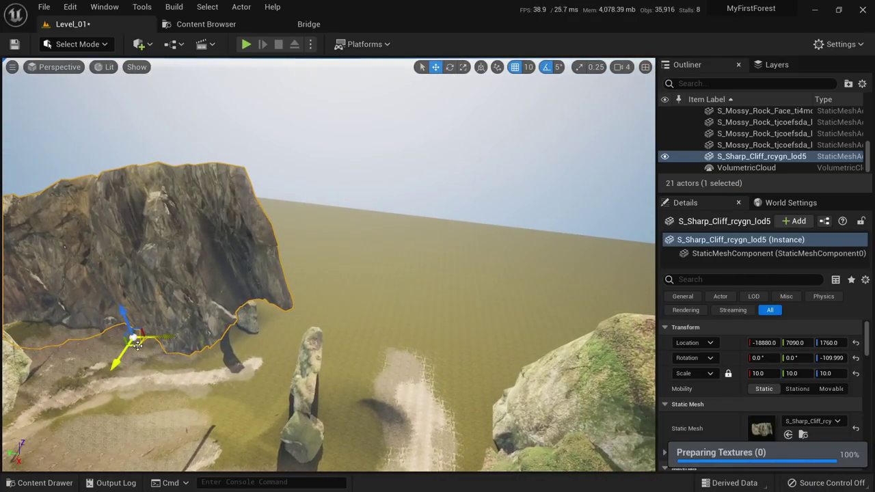
drag(138, 345, 260, 238)
right_drag(259, 237, 281, 202)
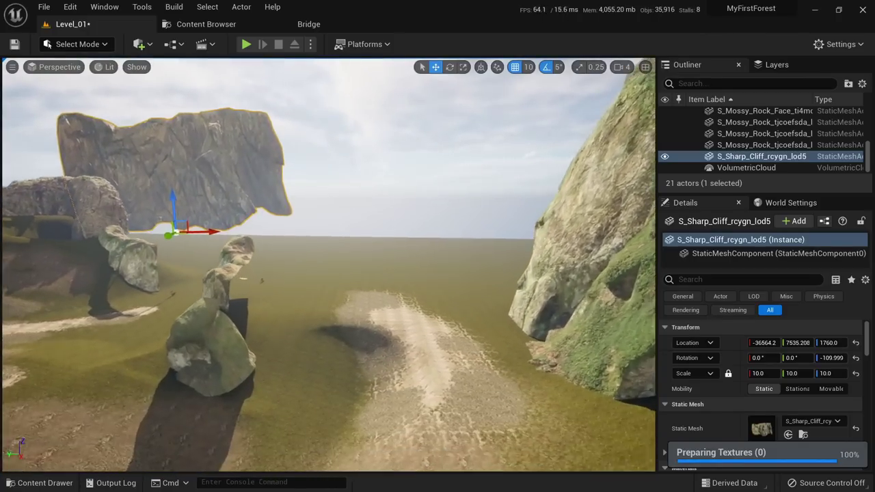
right_drag(261, 280, 236, 284)
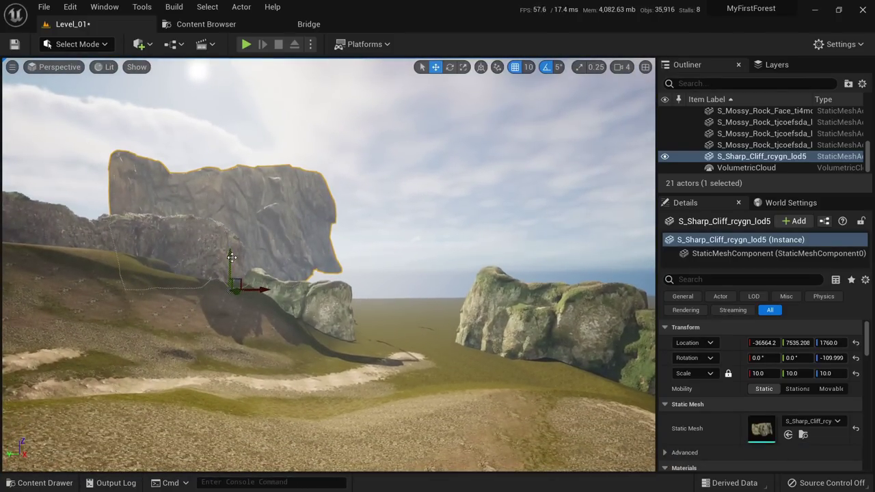
drag(231, 257, 228, 328)
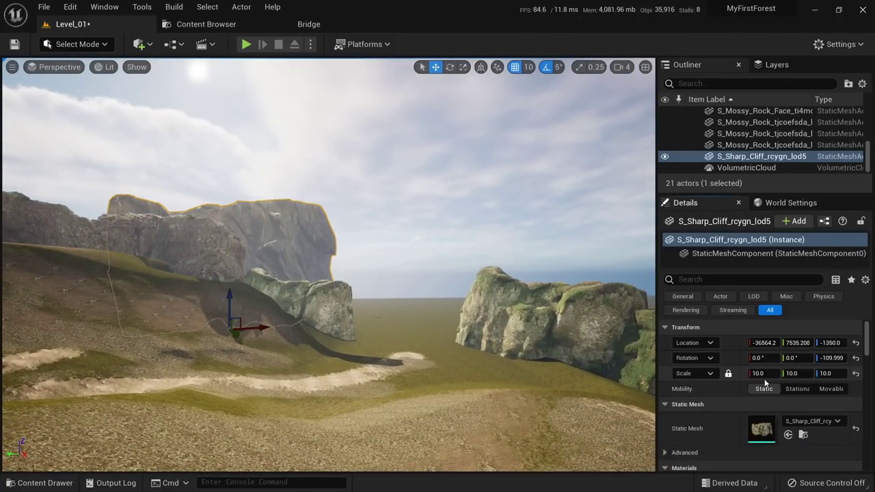
Set the sharp cliff's scale to 30 and place it far behind the ridge, lowered to Z -11360 and rotated to about -170 degrees.
text(30)
key(Return)
mouse_move(399, 330)
right_down()
mouse_move(362, 340)
mouse_move(399, 330)
right_up()
drag(388, 321, 232, 198)
drag(224, 165, 235, 220)
mouse_move(234, 219)
right_down()
mouse_move(328, 198)
mouse_move(259, 184)
mouse_move(287, 210)
mouse_move(329, 202)
mouse_move(244, 225)
right_up()
key(e)
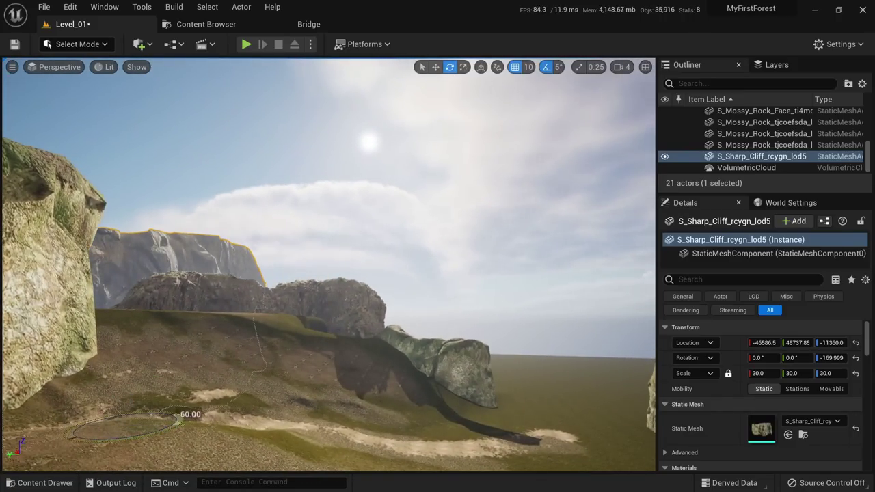
key(Escape)
Duplicate the giant sharp cliff across the horizon, rotate the copy to -50 degrees and raise it to Z -3920.
click(113, 240)
mouse_move(113, 241)
right_down()
mouse_move(164, 321)
mouse_move(153, 253)
mouse_move(105, 230)
right_up()
key(w)
alt+drag(73, 229, 540, 246)
right_drag(540, 246, 567, 140)
key(w)
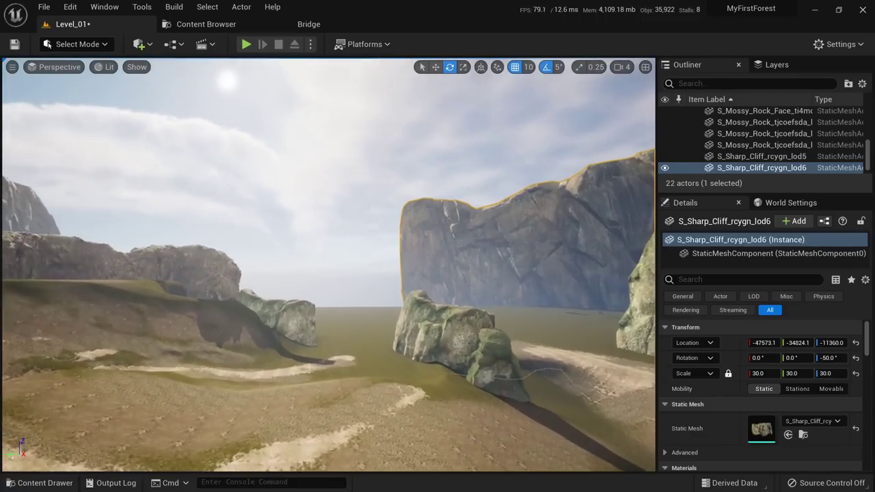
right_drag(335, 229, 362, 229)
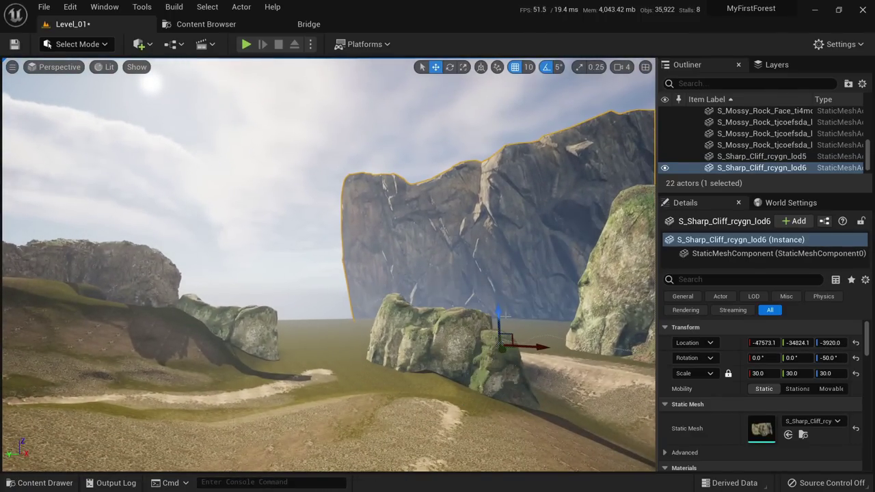
Examine the sharp cliff copy and the coastal cliffs around the valley in Wireframe, Lit and Unlit views.
key(alt+2)
right_drag(506, 316, 390, 316)
key(w)
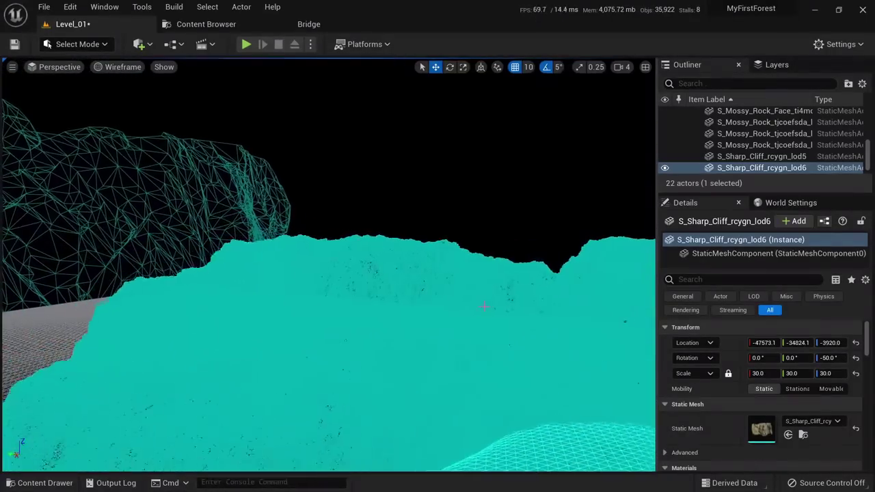
key(alt+4)
click(484, 307)
key(w)
right_drag(484, 306, 236, 348)
key(s)
key(e)
right_drag(406, 328, 423, 303)
key(alt+3)
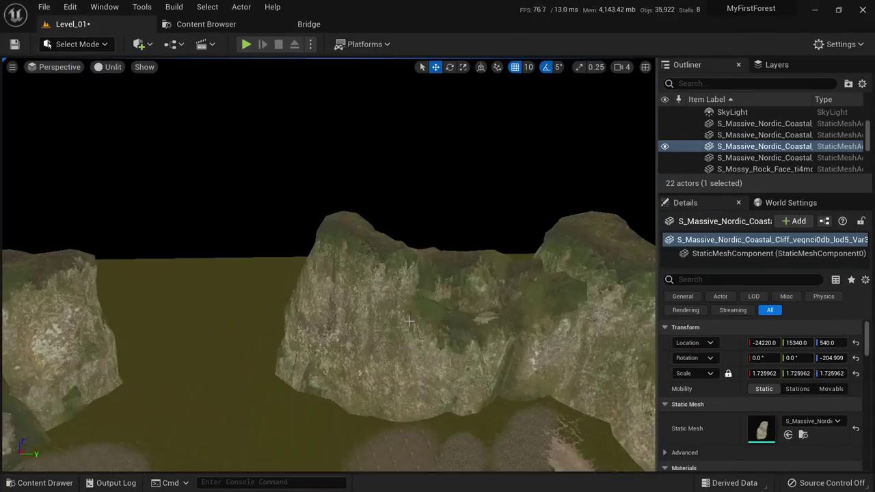
Duplicate a Massive Nordic Coastal Cliff, reposition the copy in the row of coastal cliffs and check it in Unlit and Lit views.
key(alt+4)
right_drag(406, 267, 406, 275)
key(e)
alt+drag(552, 362, 571, 366)
drag(518, 354, 294, 303)
key(Escape)
right_drag(299, 297, 202, 270)
right_drag(511, 432, 279, 262)
right_drag(354, 267, 478, 270)
key(alt+3)
key(alt+4)
Browse the favorite 3D assets in Bridge for more rocks, viewing Sharp Rock and Mossy Rock Assembly.
click(319, 205)
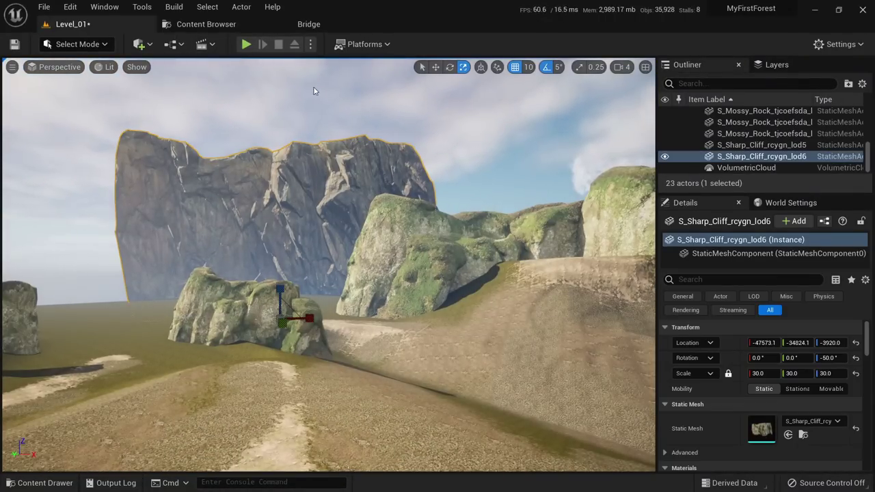
click(308, 25)
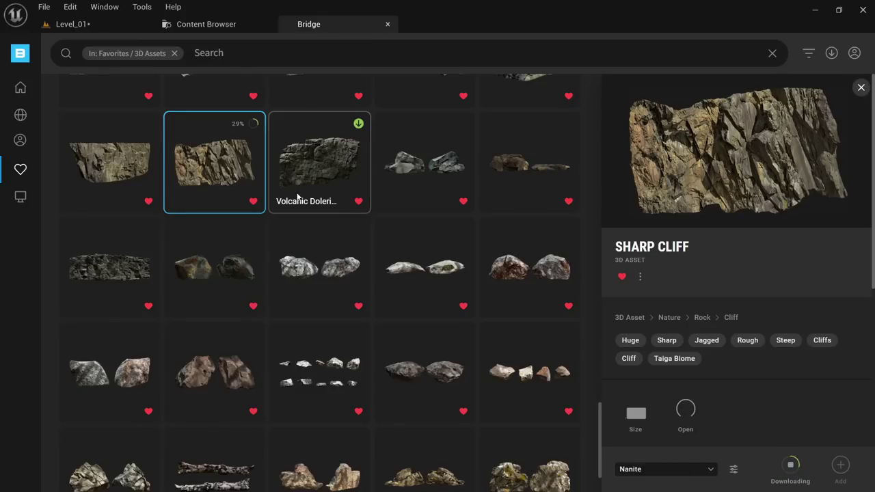
scroll(301, 305, down, 2)
click(353, 400)
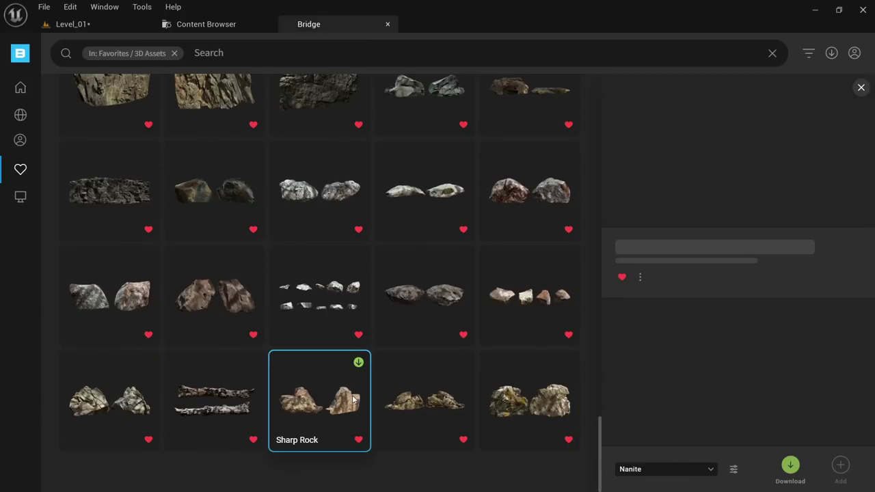
click(413, 395)
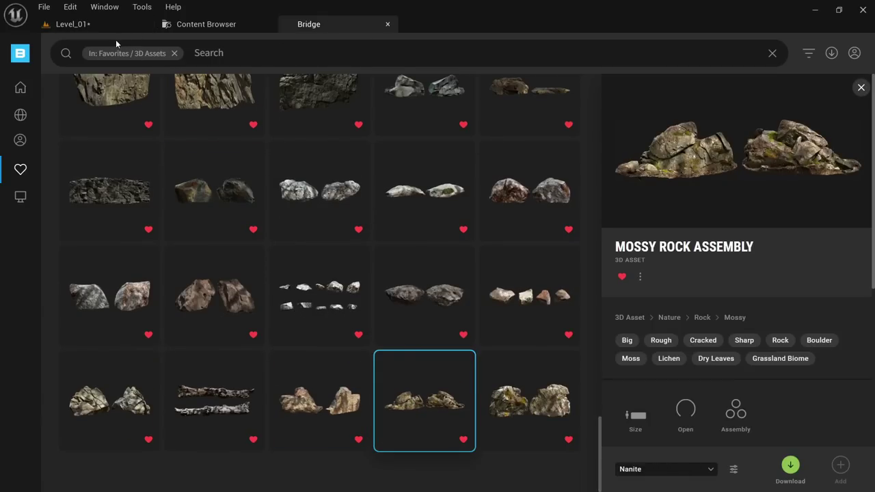
scroll(292, 242, up, 15)
click(130, 25)
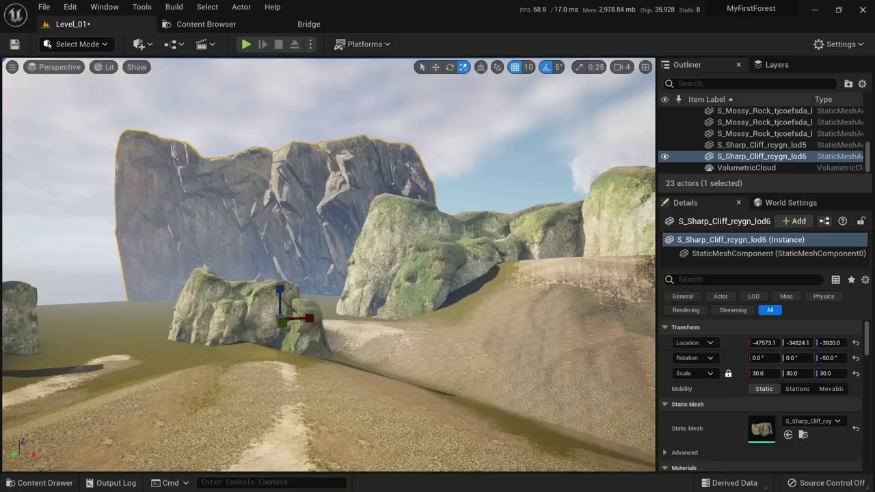
Duplicate a Massive Nordic Coastal Cliff in front of the mossy rock wall and rotate the copy to -130 degrees.
right_drag(300, 211, 335, 212)
key(w)
mouse_move(402, 187)
right_down()
mouse_move(402, 218)
mouse_move(410, 198)
mouse_move(402, 186)
right_up()
click(402, 176)
key(w)
drag(403, 195, 198, 277)
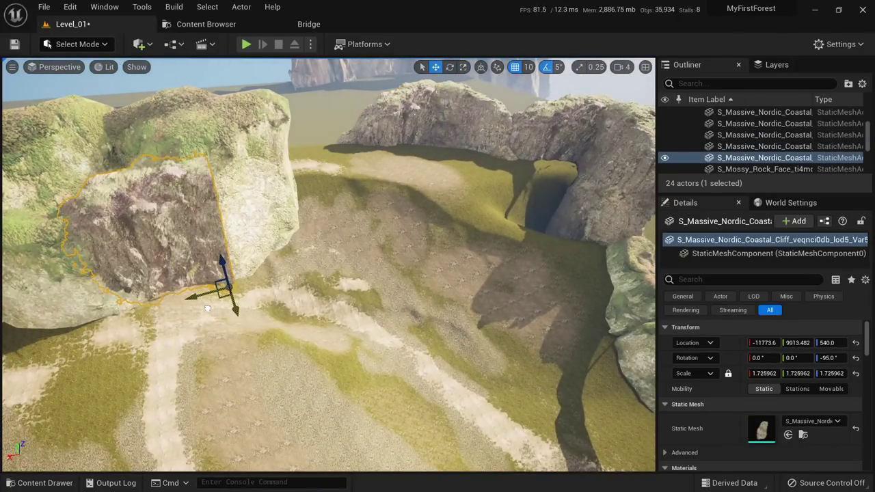
drag(233, 322, 264, 318)
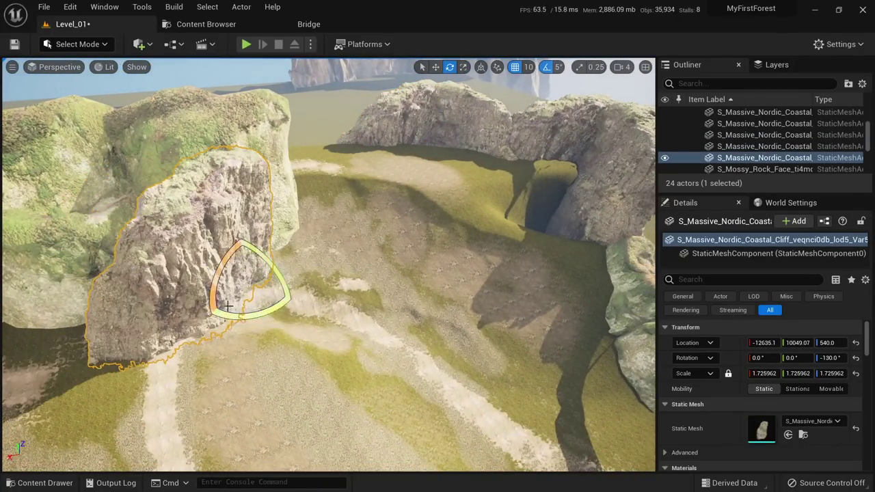
Lower the coastal cliff copy to Z -830 at the foot of the mossy wall and check its placement.
right_drag(228, 307, 274, 321)
drag(301, 261, 257, 240)
right_drag(257, 241, 308, 150)
key(Escape)
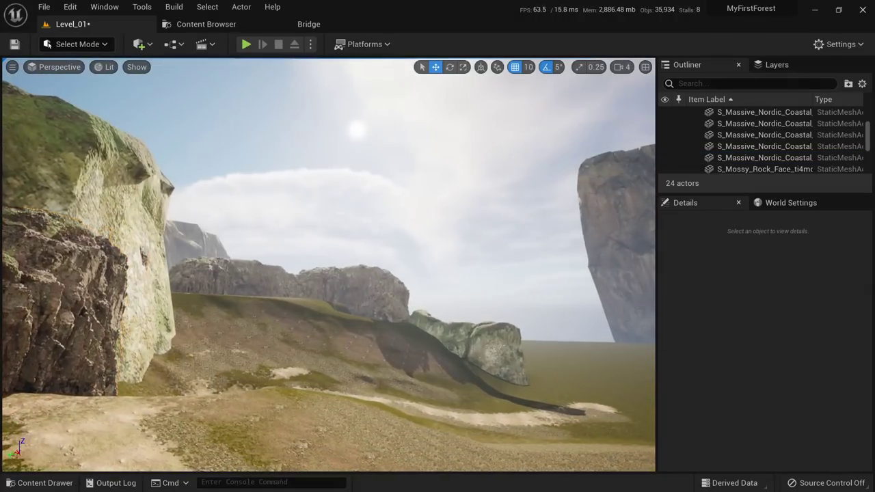
key(s)
right_drag(188, 318, 102, 410)
Duplicate the lowered coastal cliff further along the mossy wall and compare the result in Unlit and Lit views.
click(451, 146)
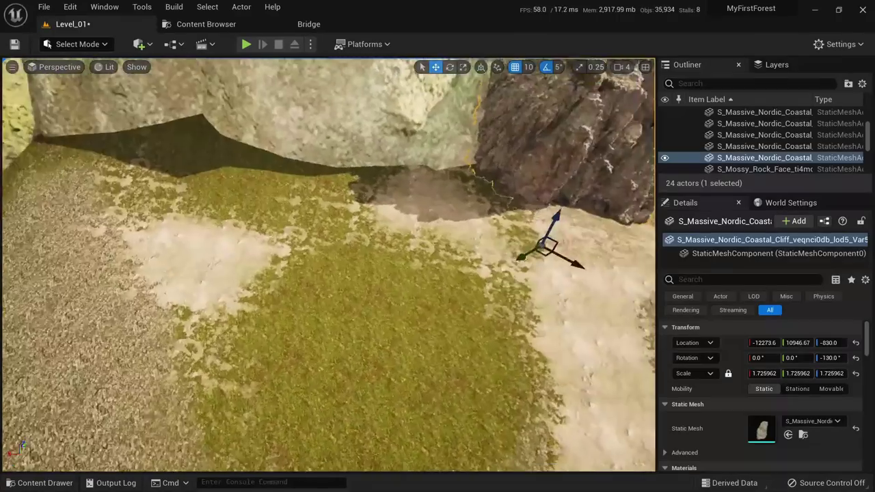
mouse_move(468, 338)
right_down()
mouse_move(467, 307)
mouse_move(467, 338)
right_up()
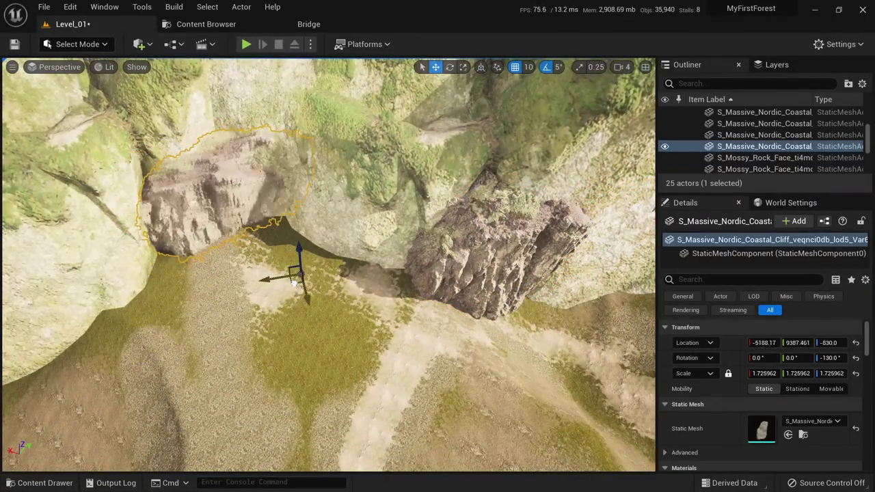
key(Escape)
right_drag(301, 282, 212, 286)
key(alt+3)
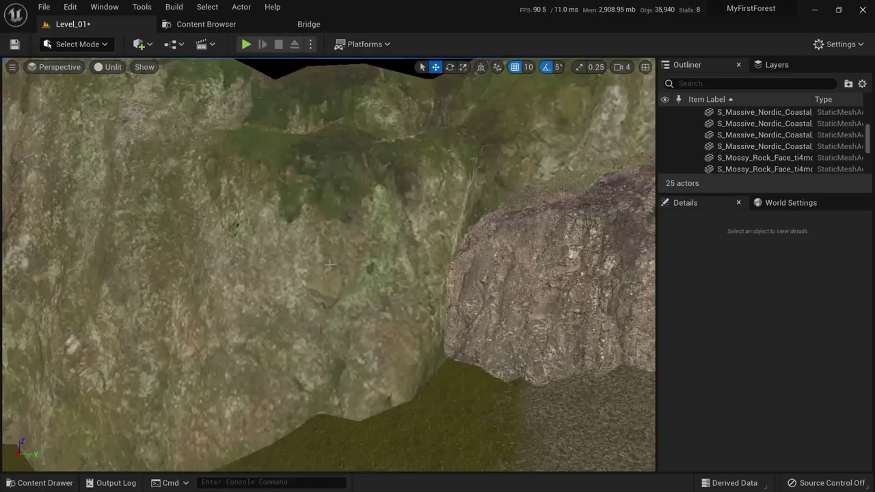
key(alt+4)
Try a Mossy Rock Face copy on the open slope of the valley and rotate it to 45 degrees.
right_drag(326, 281, 513, 294)
click(294, 179)
right_drag(239, 277, 294, 348)
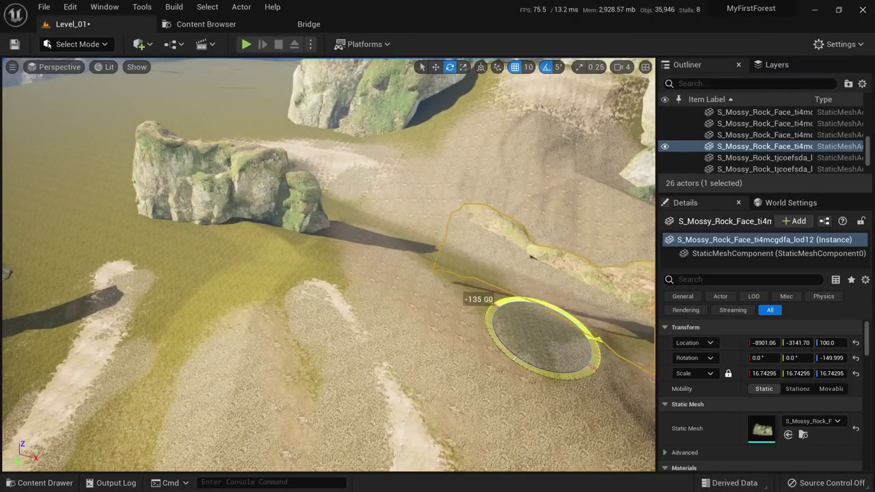
drag(547, 369, 537, 369)
Try extending the rock wall with two more Mossy Rock Face copies at 30 degrees, scaling the last to about 15.3.
right_drag(288, 336, 393, 285)
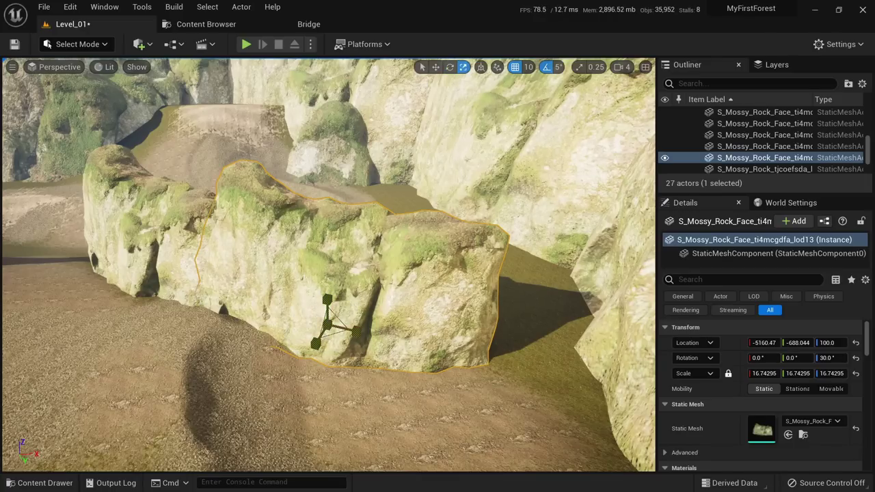
drag(327, 323, 587, 390)
key(w)
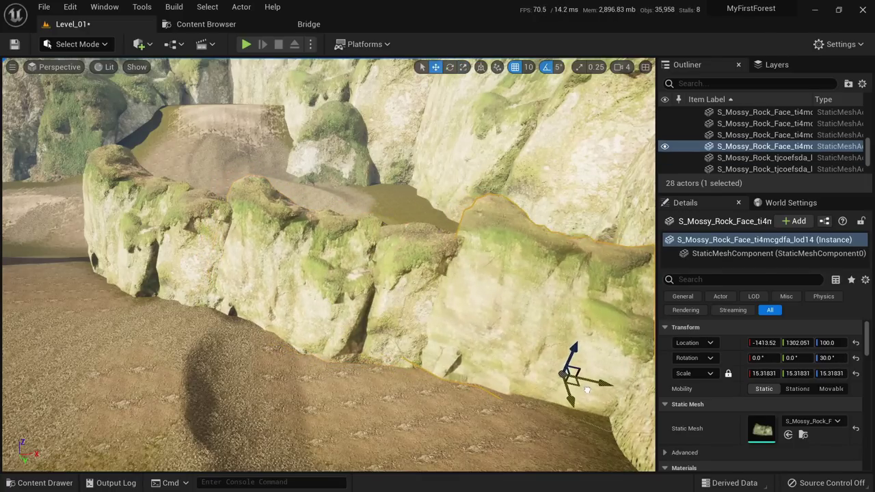
key(Escape)
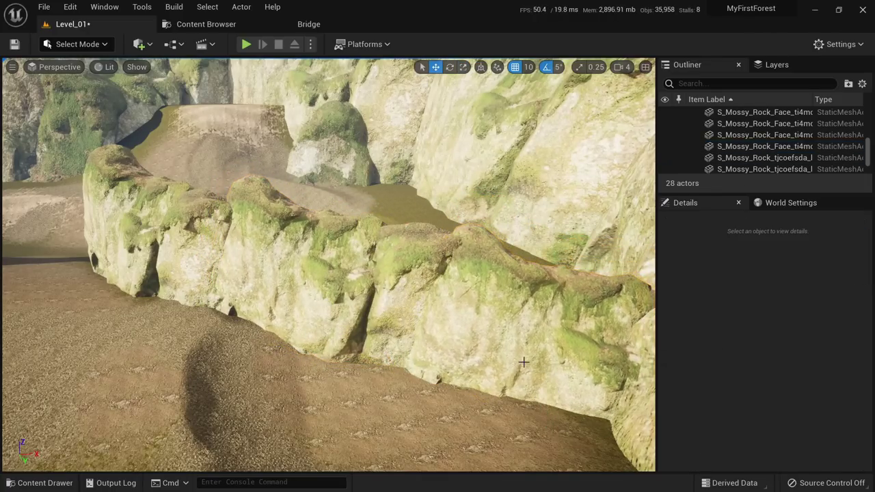
Delete the two Mossy Rock Face copies that extend the wall and select the remaining one for rotation.
right_drag(523, 362, 537, 278)
click(370, 268)
key(Delete)
key(ctrl+z)
click(537, 279)
key(Delete)
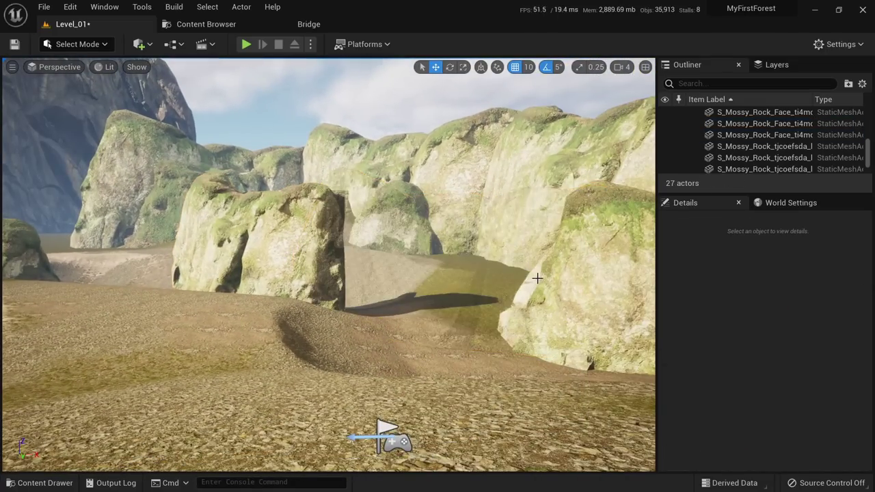
click(559, 267)
key(Delete)
click(315, 254)
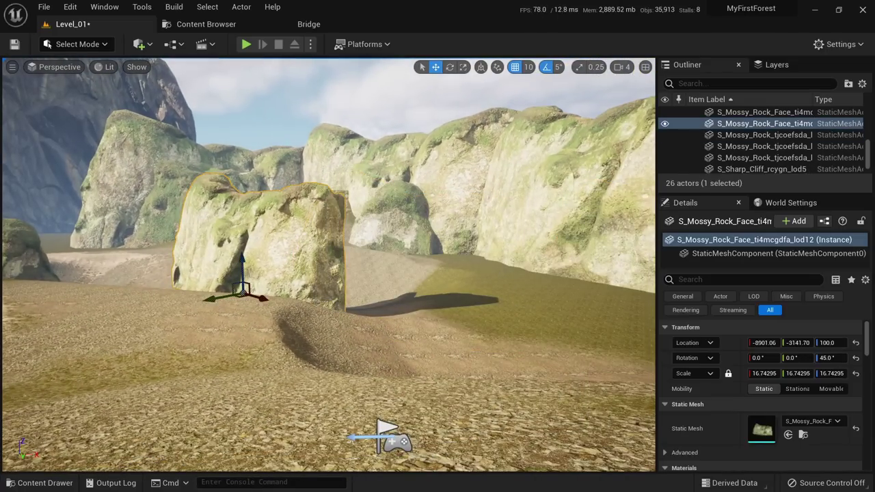
right_drag(314, 255, 326, 271)
key(e)
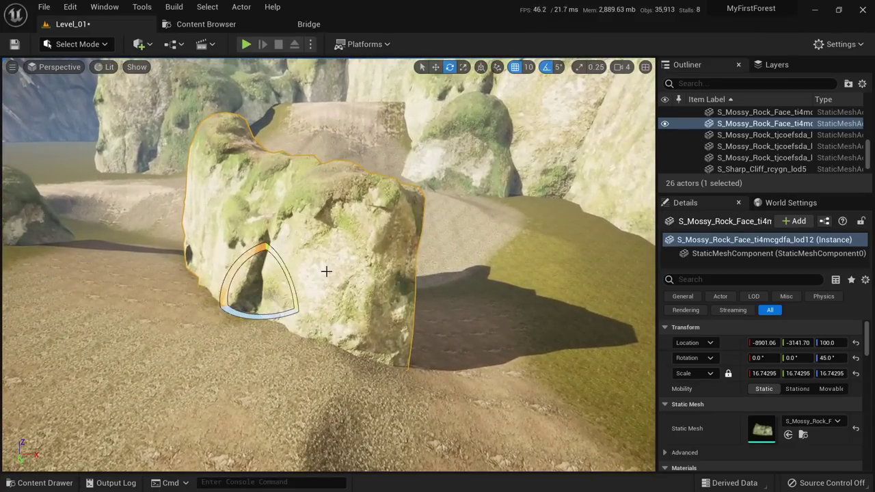
Browse the favorite 3D assets in Bridge for other rocks, viewing Large Tundra Rock Formation and Tundra Mossy Boulder.
click(317, 27)
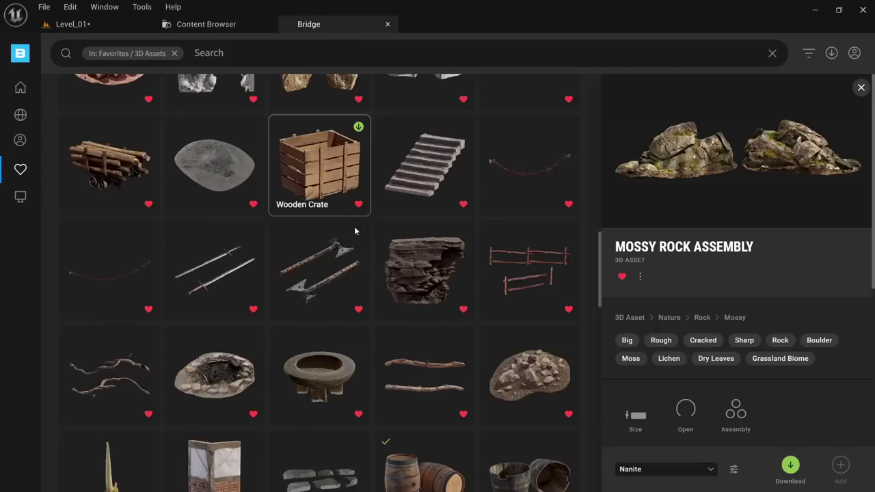
scroll(422, 272, down, 4)
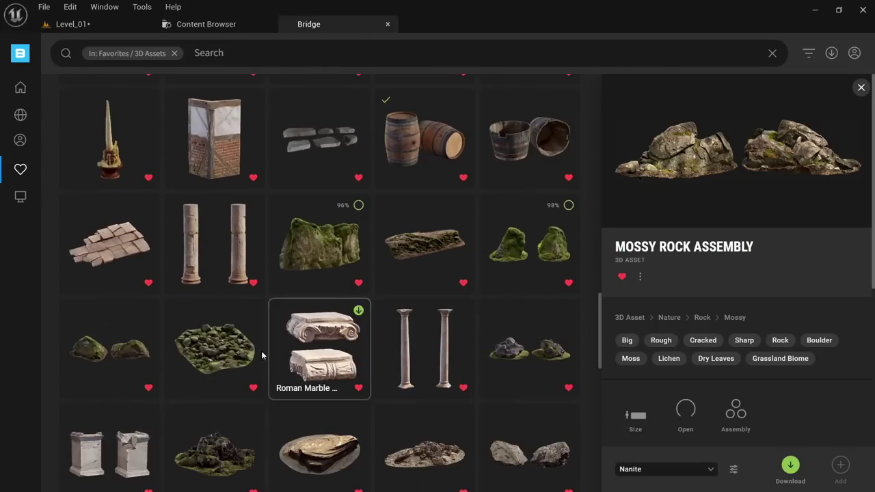
scroll(484, 246, down, 3)
scroll(437, 301, down, 9)
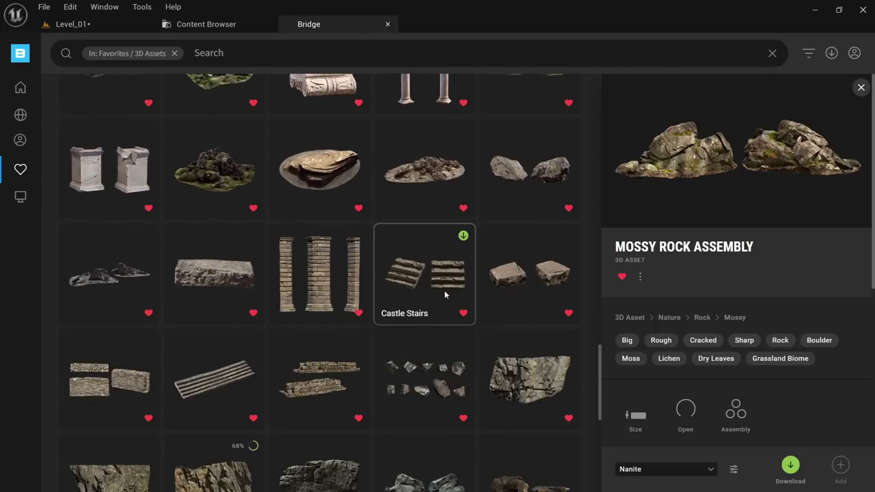
scroll(437, 315, up, 5)
scroll(441, 328, up, 15)
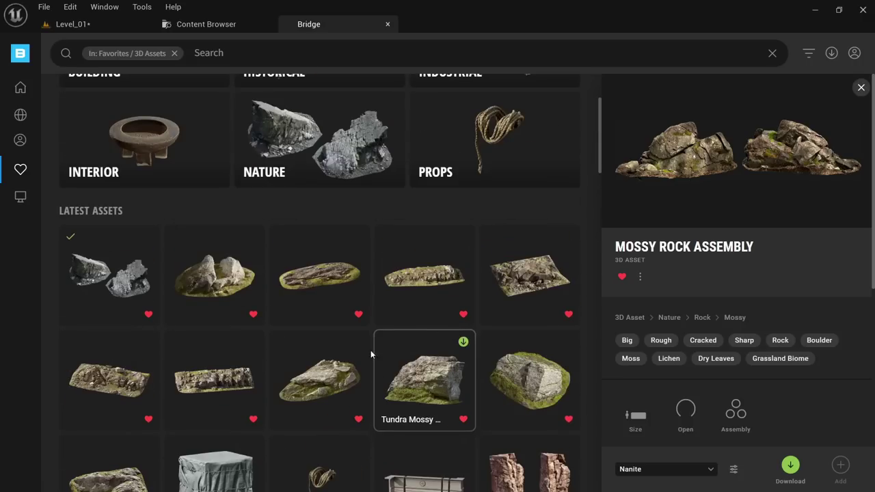
click(227, 391)
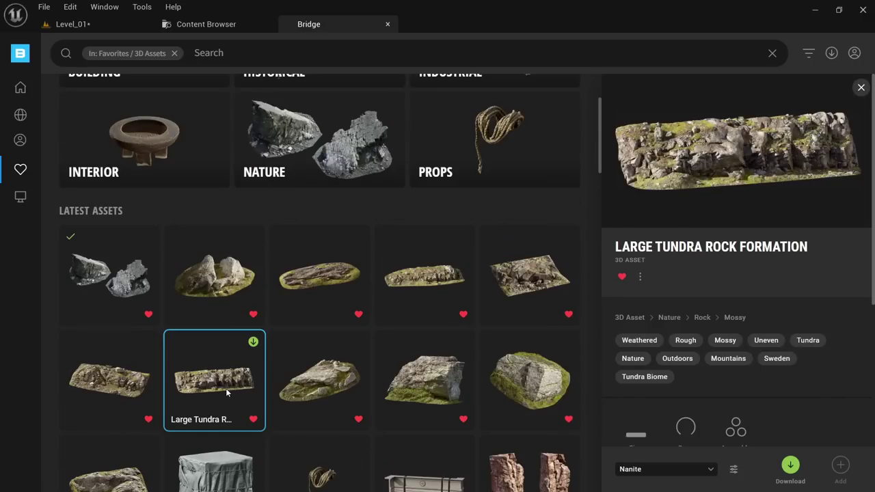
click(424, 362)
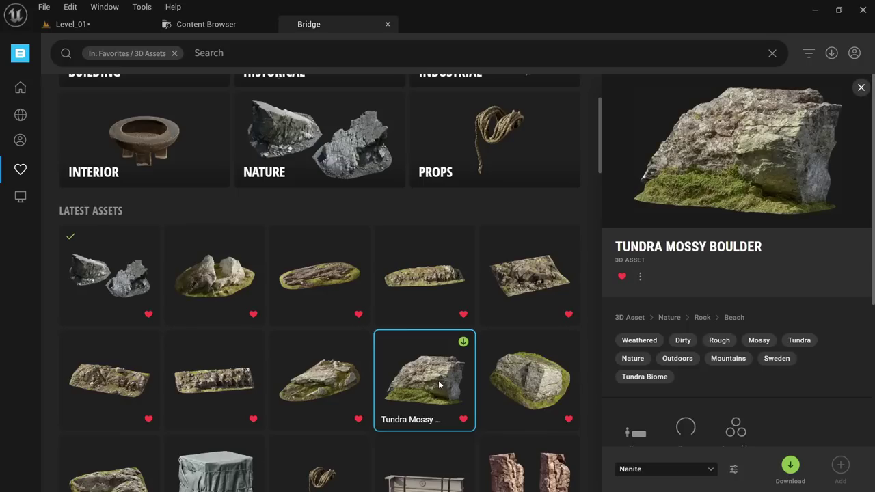
Place the Tundra Mossy Boulder from Bridge on the valley floor and set its uniform scale to 30.
drag(433, 385, 403, 295)
mouse_move(485, 344)
mouse_down()
mouse_move(497, 356)
mouse_move(478, 345)
mouse_up()
right_drag(450, 369, 518, 375)
key(w)
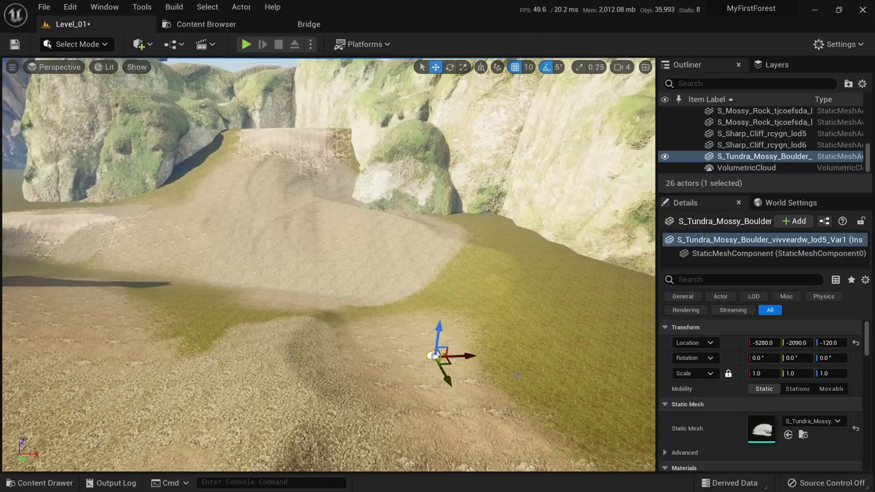
right_drag(381, 309, 425, 293)
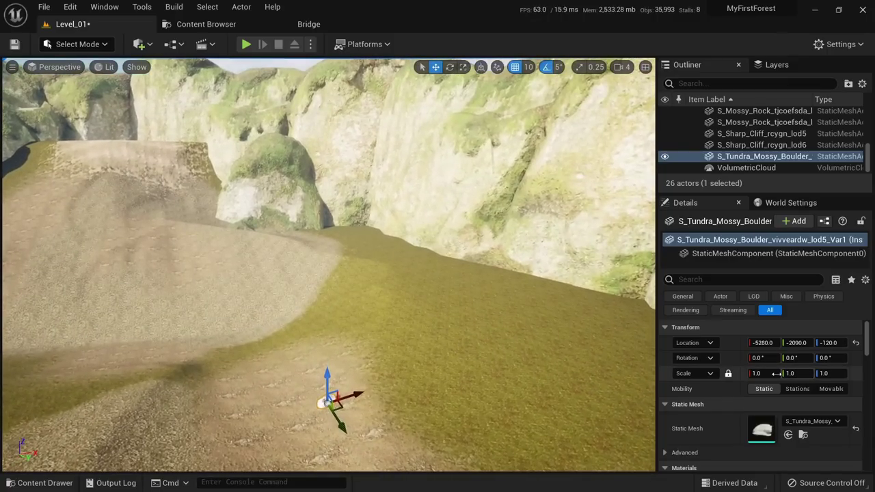
click(768, 373)
text(30)
key(Return)
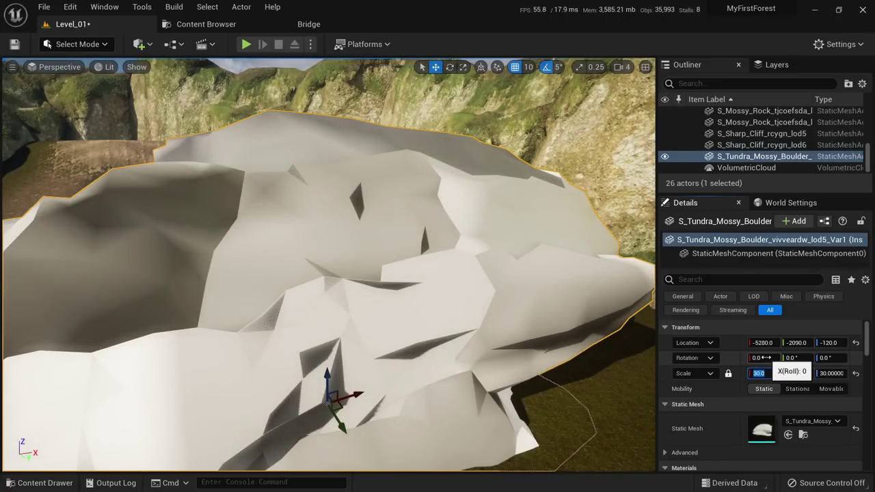
Move the Tundra Mossy Boulder to the foot of the mossy cliffs and rotate it to about 75 degrees.
scroll(355, 391, down, 10)
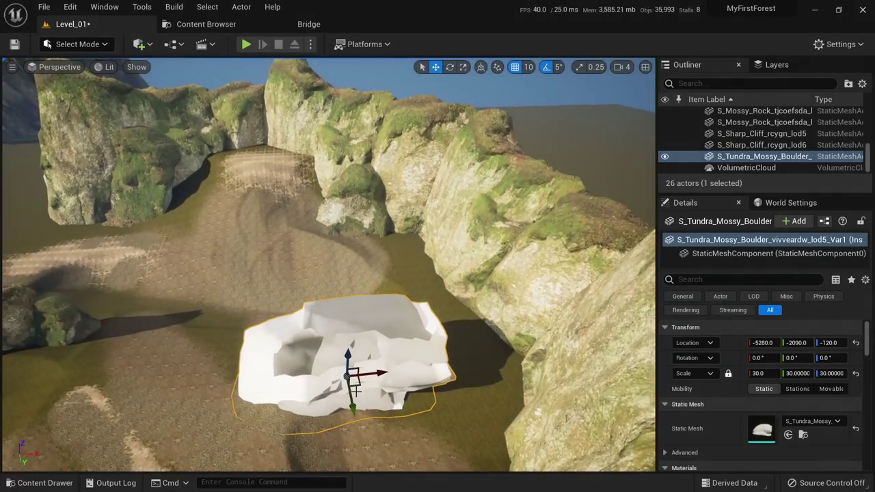
drag(358, 388, 427, 282)
key(e)
drag(459, 253, 463, 295)
key(w)
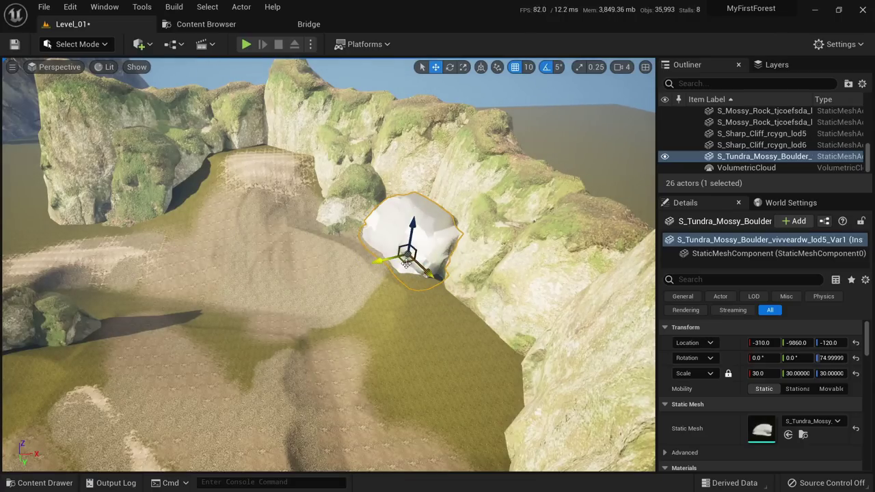
Duplicate the Tundra Mossy Boulder onto the valley floor, rotating the copy to -25 degrees in X and 10 degrees in Z.
drag(410, 245, 293, 342)
key(w)
right_drag(292, 343, 150, 301)
key(s)
right_drag(330, 382, 330, 368)
key(e)
drag(401, 289, 448, 289)
right_drag(449, 290, 492, 335)
key(w)
key(e)
drag(209, 268, 223, 255)
key(w)
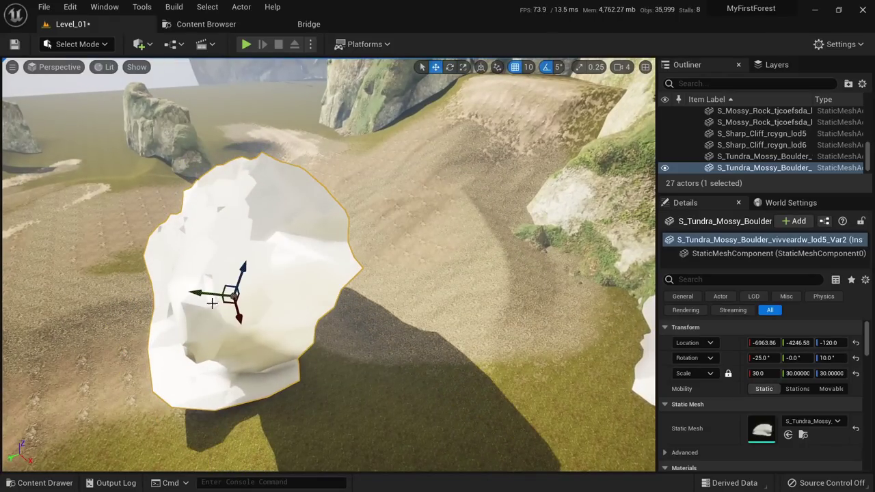
Sink the boulder copy into the gravel slope at Z -2014.5 and turn it slightly to suit the terrain.
drag(230, 294, 380, 308)
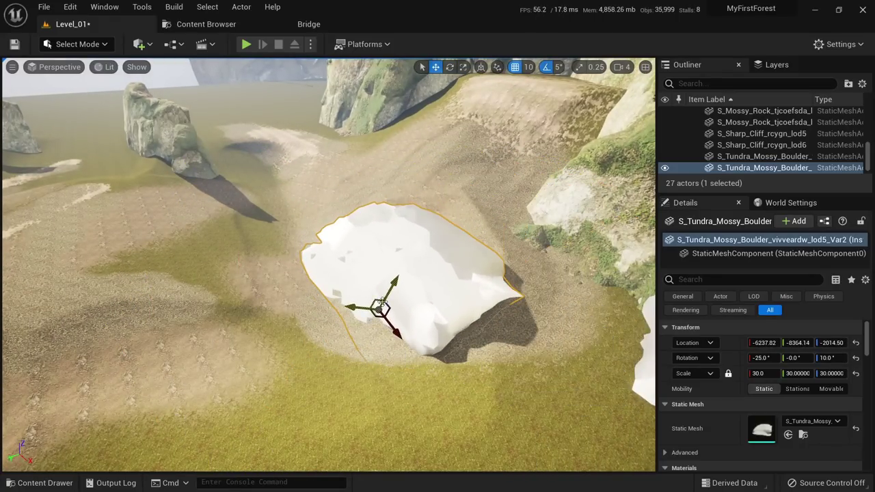
right_drag(380, 308, 430, 307)
key(e)
drag(307, 300, 335, 297)
key(Escape)
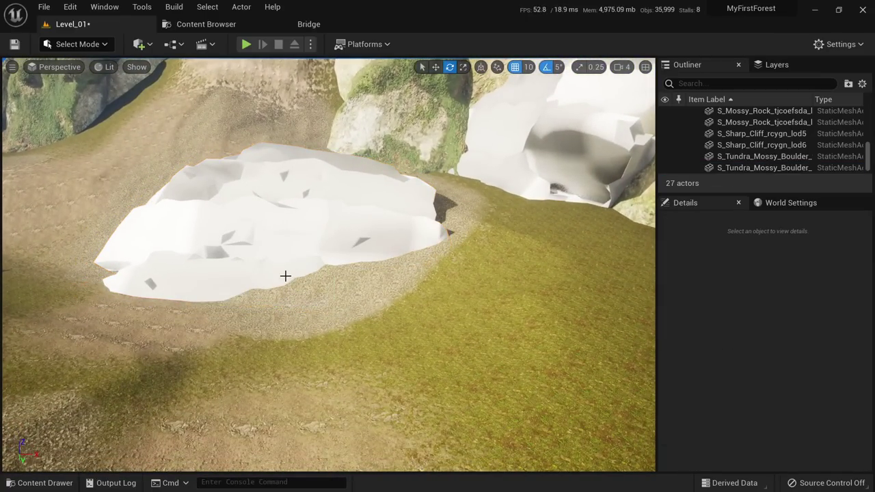
key(s)
mouse_move(285, 275)
right_down()
mouse_move(260, 246)
mouse_move(283, 270)
right_up()
click(351, 257)
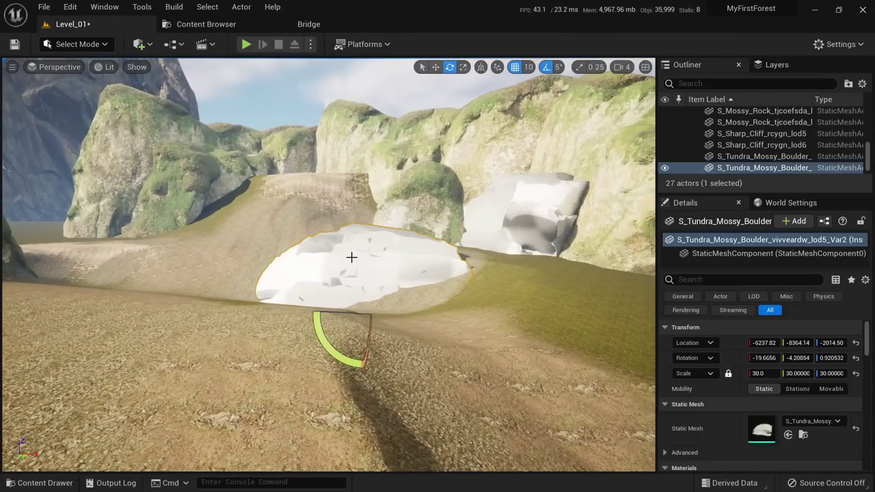
Examine the boulders and surrounding cliffs from around the valley in Wireframe, Lit and Unlit views.
right_drag(351, 256, 99, 245)
key(w)
key(alt+2)
key(w)
key(s)
right_drag(462, 321, 456, 399)
key(alt+4)
key(s)
key(w)
right_drag(470, 349, 431, 288)
key(alt+3)
key(alt+2)
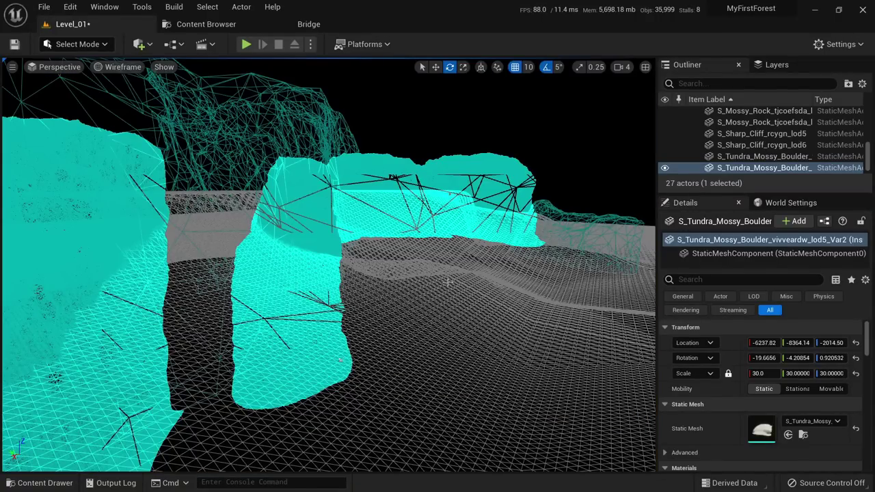
Inspect the landscape mesh and distant cliffs in Wireframe with the landscape highlighted and deselected, ending in Lit view.
click(486, 305)
right_click(486, 305)
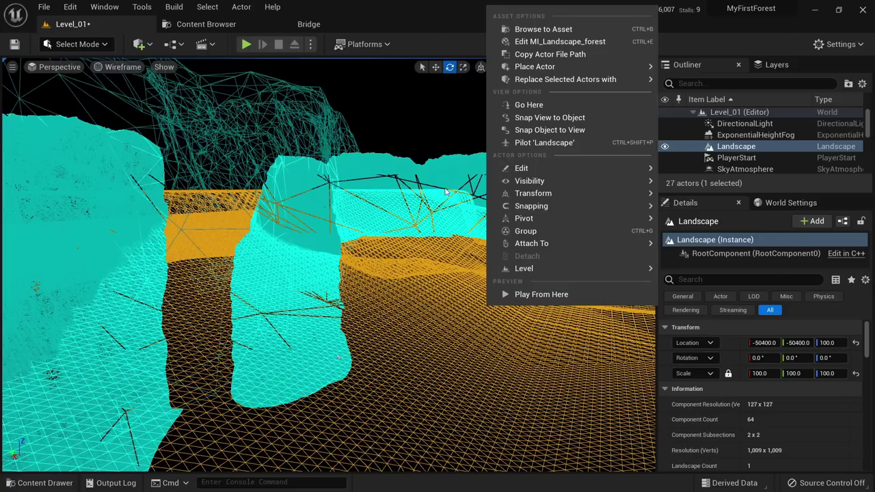
click(445, 127)
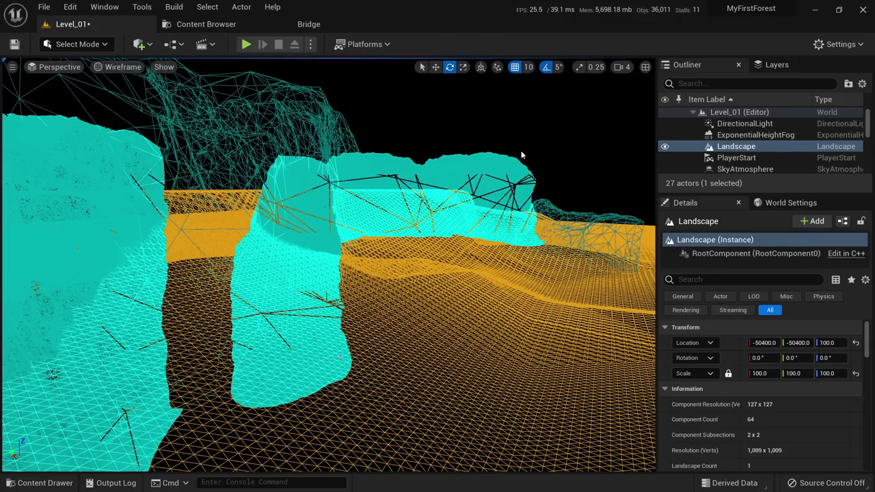
click(519, 121)
key(Escape)
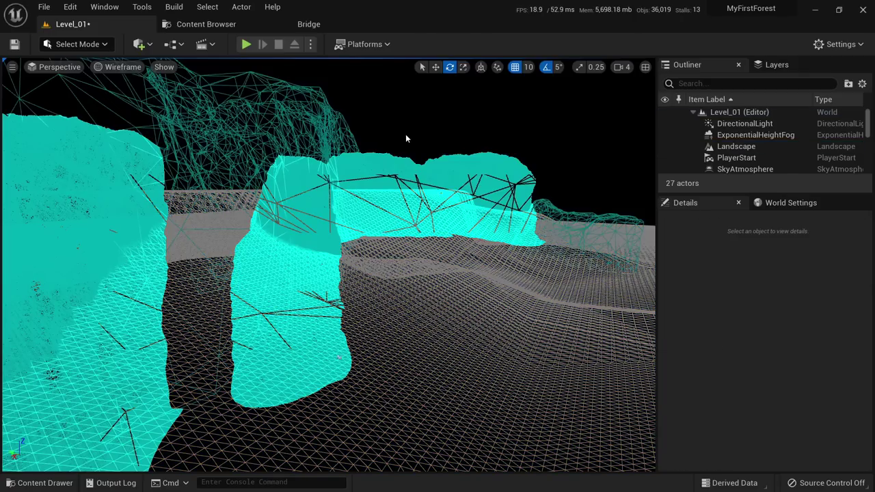
right_click(481, 137)
right_drag(480, 137, 786, 78)
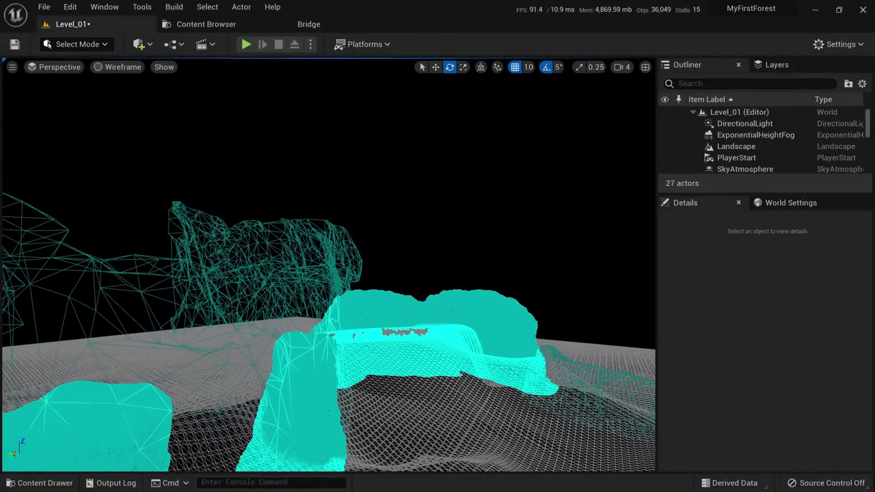
right_drag(451, 146, 450, 144)
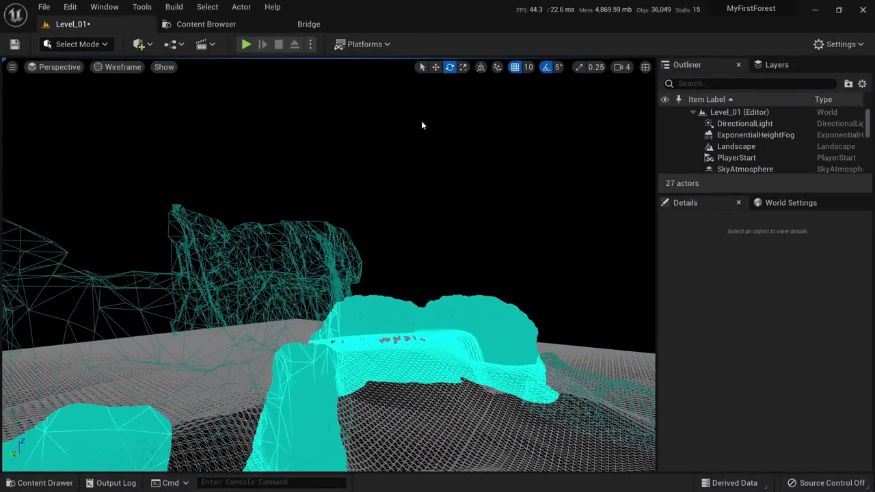
key(alt+4)
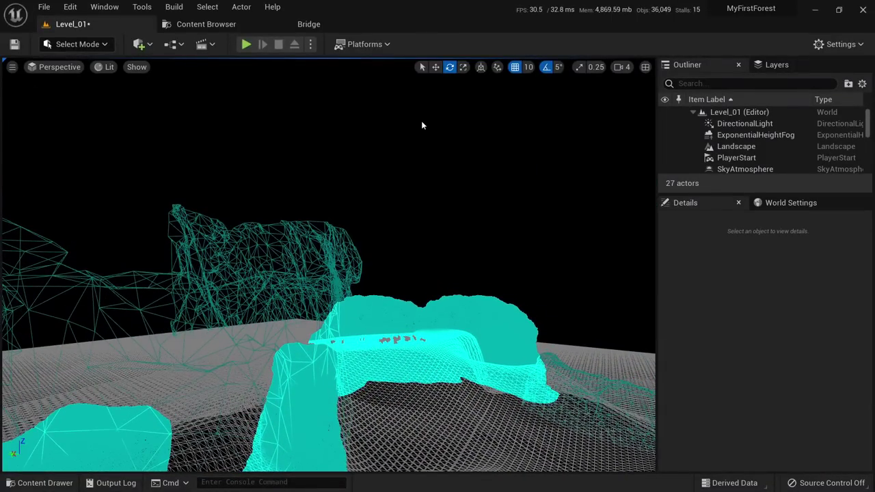
scroll(410, 203, up, 2)
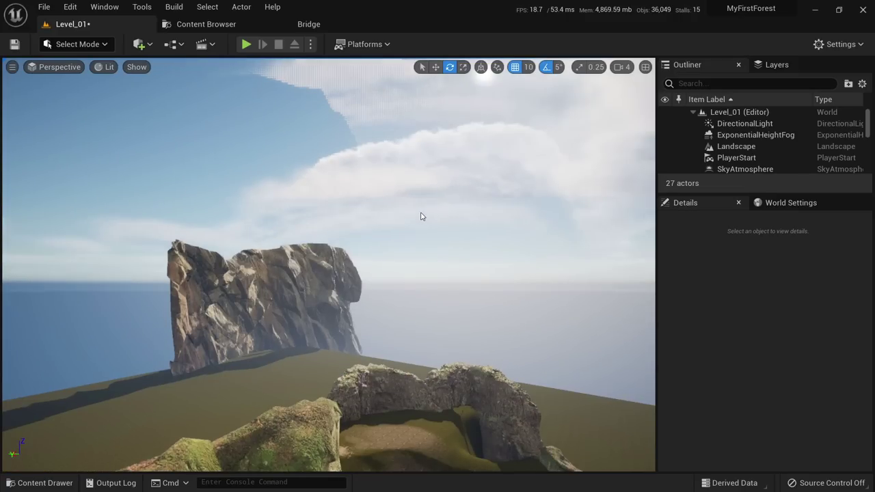
right_click(438, 231)
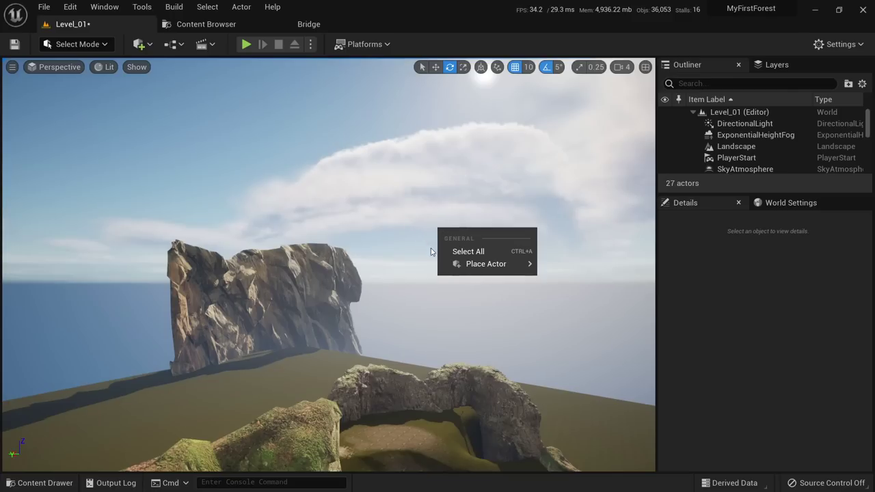
click(431, 278)
right_click(436, 310)
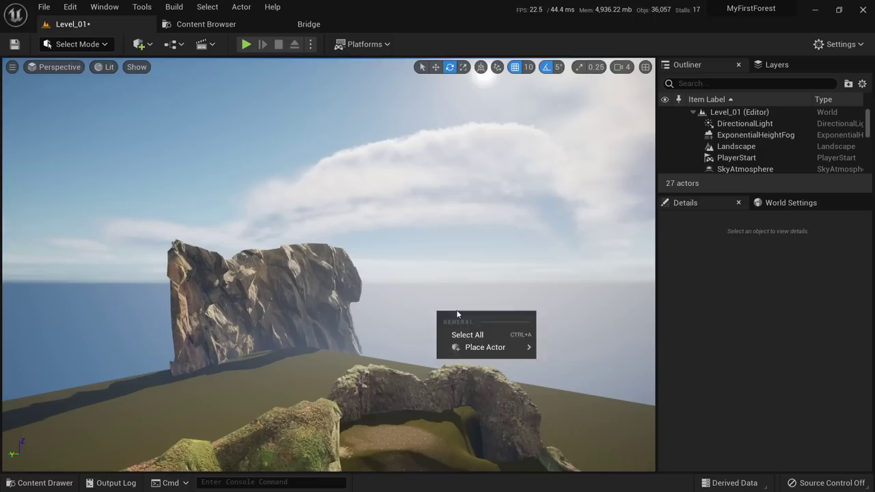
right_drag(456, 309, 460, 312)
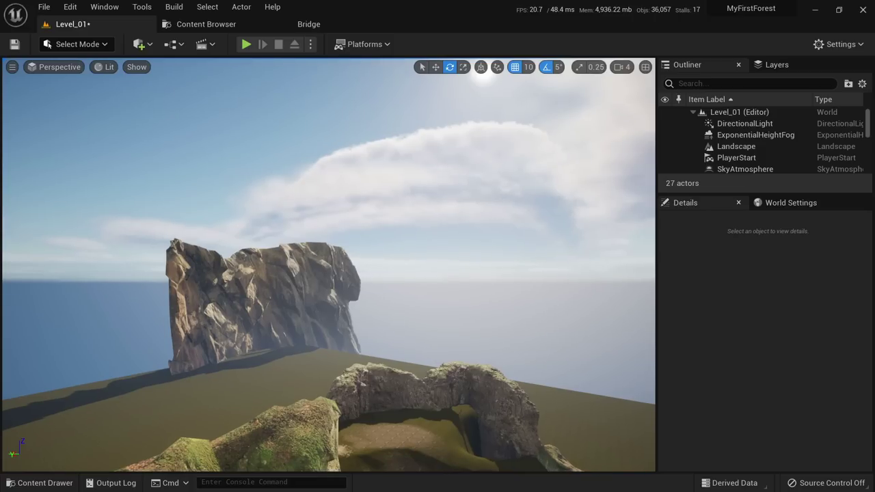
right_click(464, 310)
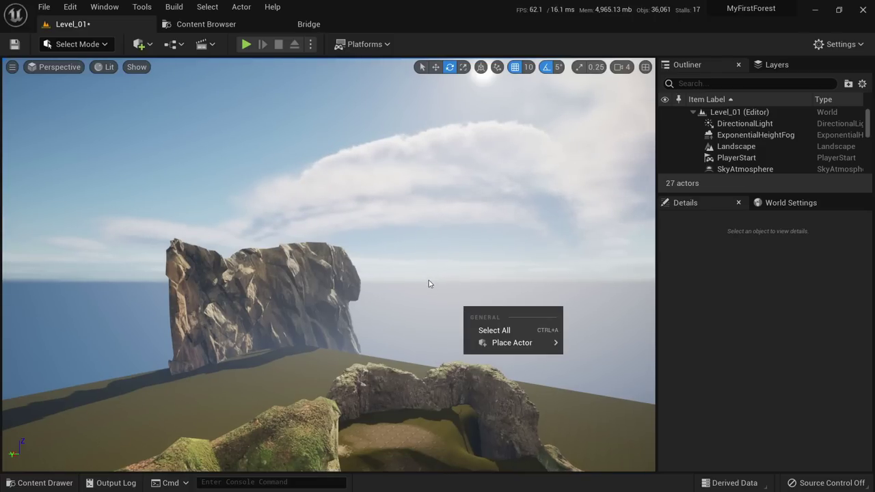
click(446, 301)
right_drag(445, 301, 475, 342)
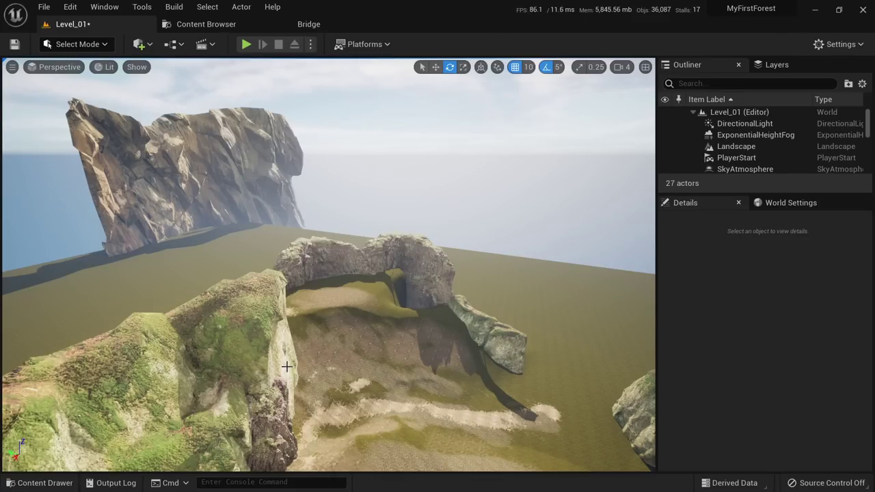
Examine the valley rocks and distant cliff from above in Unlit, Wireframe and Lit views.
right_drag(367, 313, 377, 339)
key(alt+3)
key(alt+2)
key(alt+4)
key(alt+2)
key(alt+4)
key(alt+2)
key(alt+4)
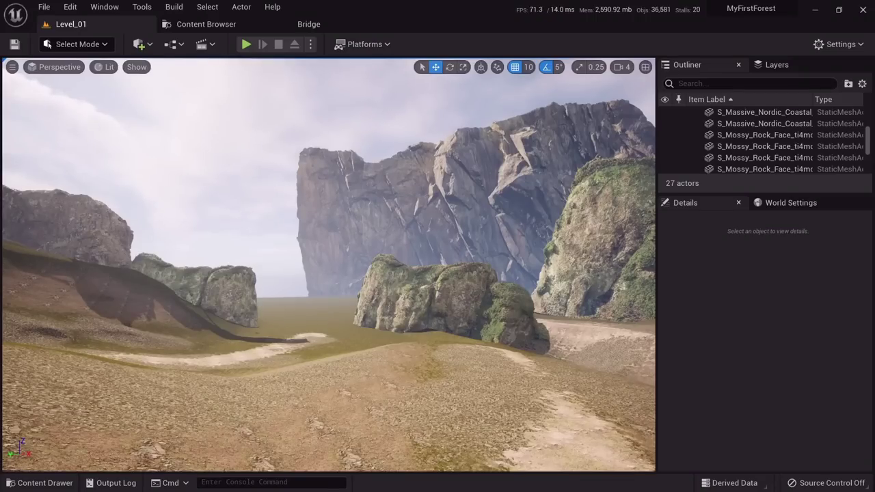
Inspect the surroundings of the S_Sharp_Cliff_rcygn_lod6 cliff in Unlit, Wireframe and Lit views and delete that cliff.
click(457, 218)
right_drag(408, 305, 270, 305)
key(alt+3)
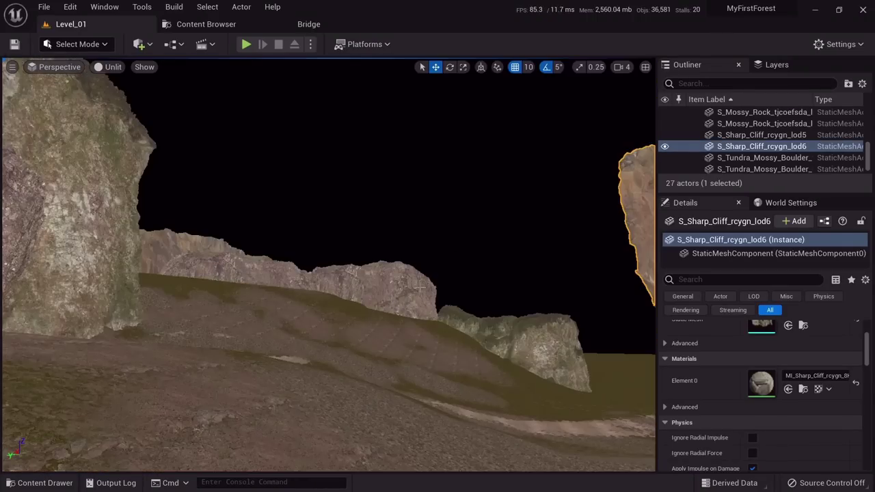
key(alt+2)
right_drag(408, 305, 615, 311)
key(w)
right_drag(377, 339, 378, 339)
key(alt+4)
right_drag(470, 230, 471, 230)
key(Delete)
Browse the favourite 3D assets in Bridge for further rocks and return to the level.
click(311, 273)
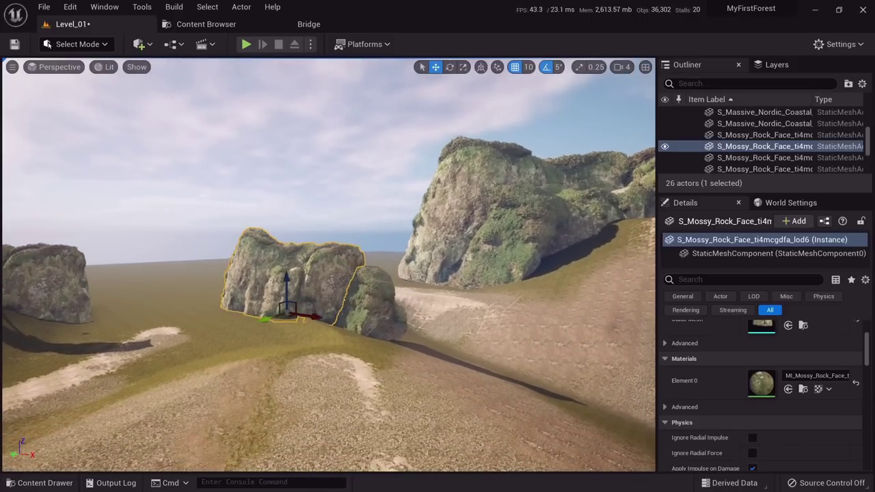
right_drag(311, 274, 311, 273)
click(336, 21)
scroll(307, 225, down, 5)
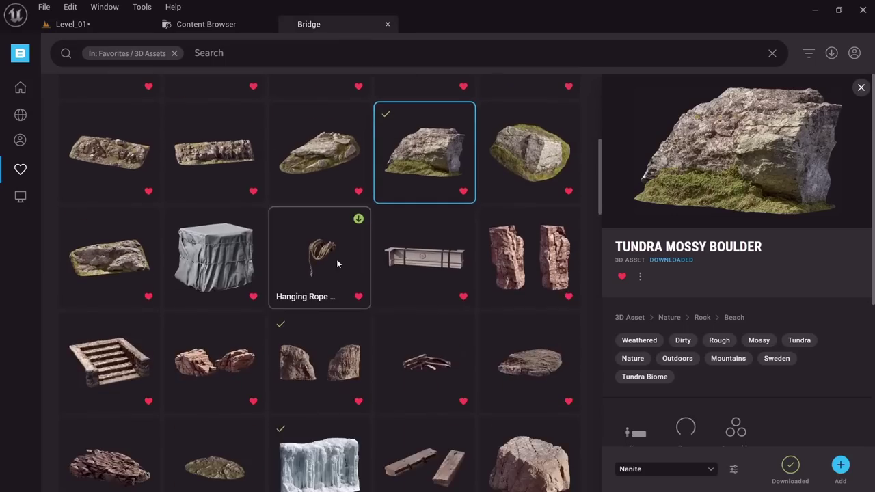
click(68, 24)
right_drag(395, 285, 395, 286)
Duplicate the Tundra Mossy Boulder on the valley floor, turn the copy and move it to about X -17160, Y 11358, Z 5895.
click(379, 281)
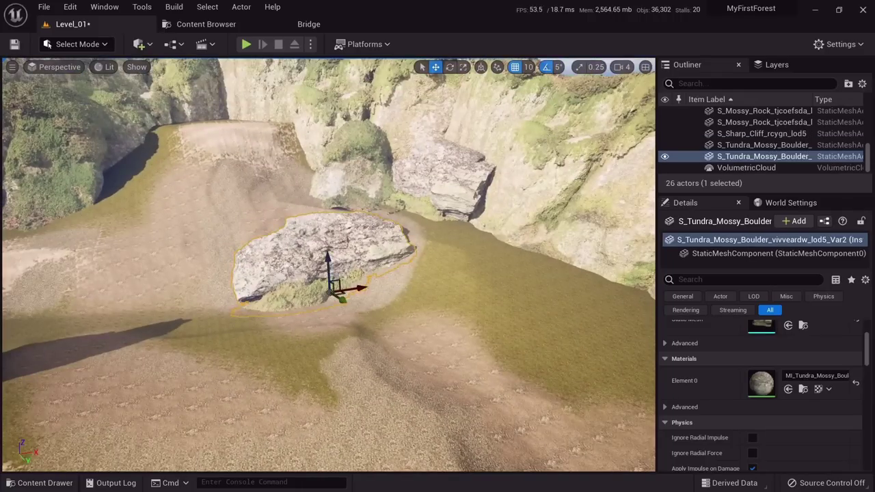
right_drag(403, 331, 403, 331)
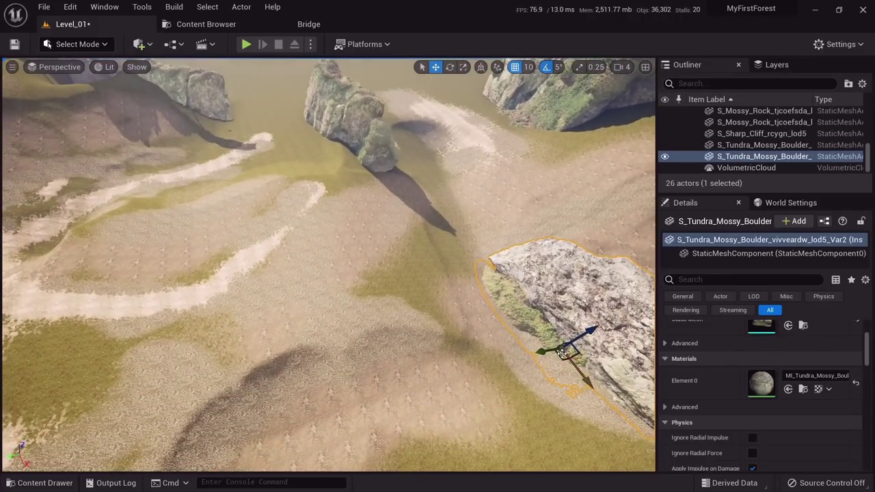
alt+drag(560, 352, 282, 443)
key(e)
right_drag(280, 360, 280, 360)
drag(279, 330, 211, 304)
drag(329, 323, 393, 301)
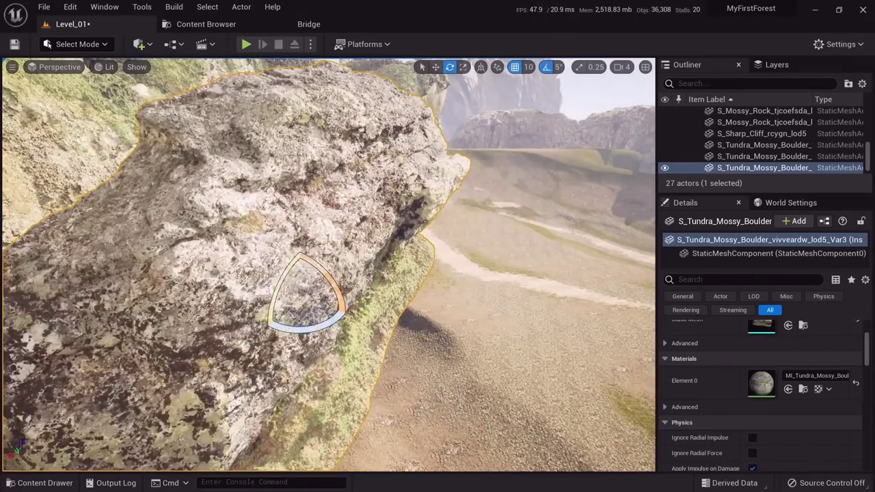
right_drag(341, 308, 341, 307)
key(w)
drag(212, 361, 537, 115)
Switch the transform gizmo to world space and set the boulder copy's rotation to 0 degrees on all three axes.
click(481, 71)
right_drag(471, 178, 472, 178)
scroll(797, 357, up, 4)
click(752, 359)
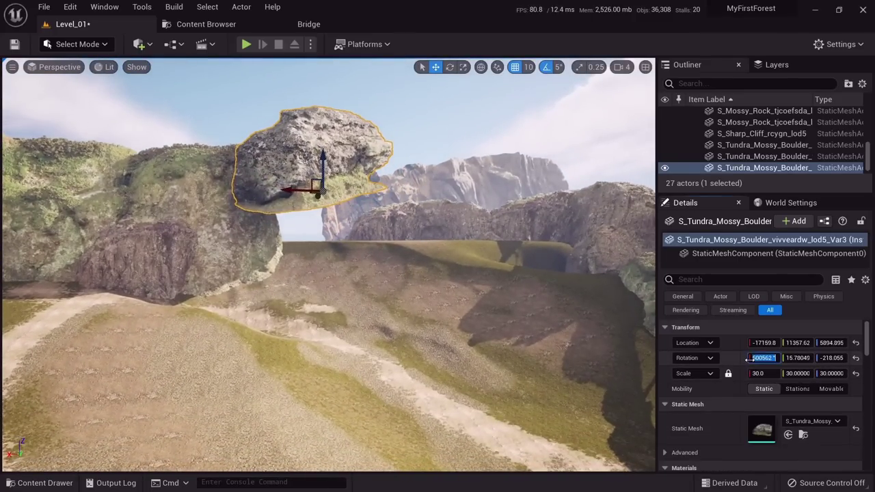
text(0)
key(Tab)
text(0)
key(Tab)
text(0)
key(Return)
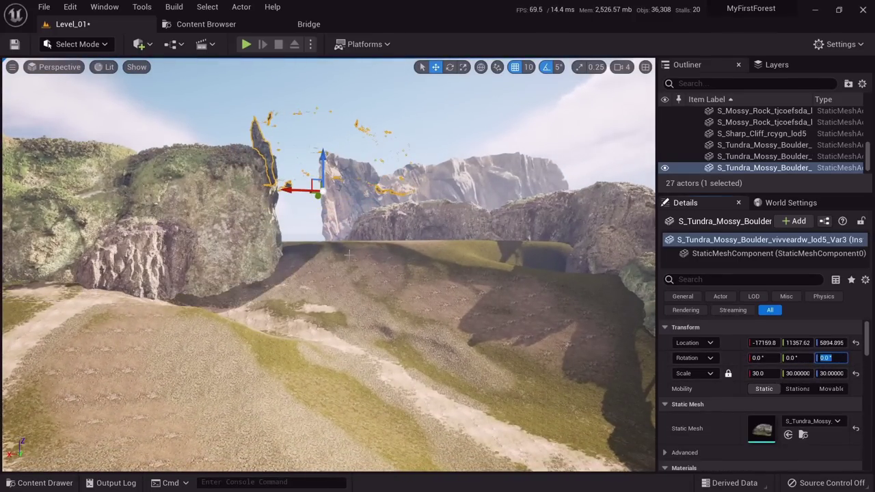
Rotate the boulder copy to about -180 degrees in Z and lower it onto the hillside beside the mossy cliffs.
key(e)
right_drag(389, 203, 405, 210)
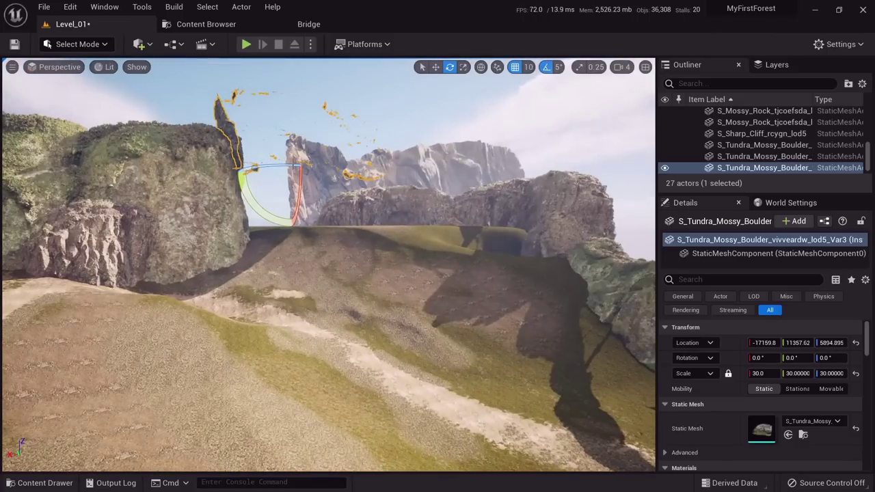
drag(273, 166, 348, 179)
key(w)
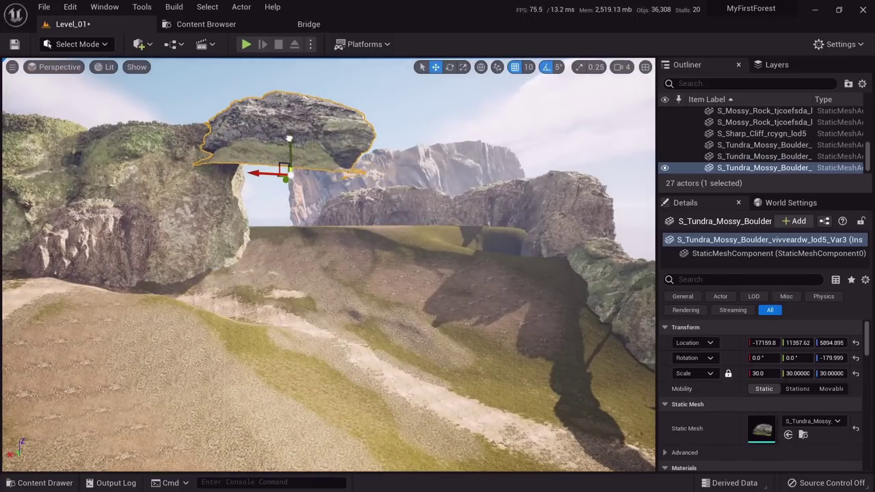
drag(288, 138, 285, 273)
key(w)
right_drag(278, 240, 287, 263)
key(s)
key(s)
right_drag(214, 282, 256, 311)
Try a further boulder copy on the upper slope, turned to about -135 degrees in Z, and delete it.
alt+drag(181, 345, 328, 261)
key(e)
drag(335, 291, 301, 286)
key(w)
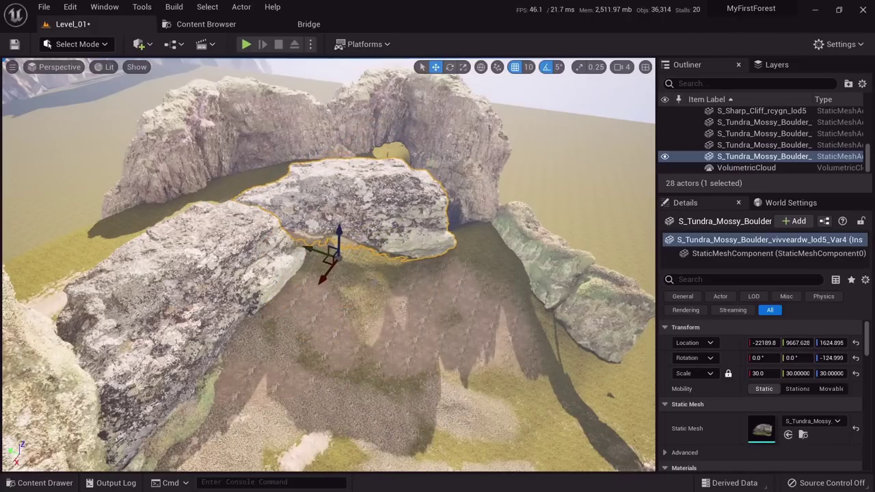
key(w)
right_drag(336, 280, 348, 210)
key(s)
right_drag(330, 251, 329, 245)
key(e)
drag(272, 362, 257, 362)
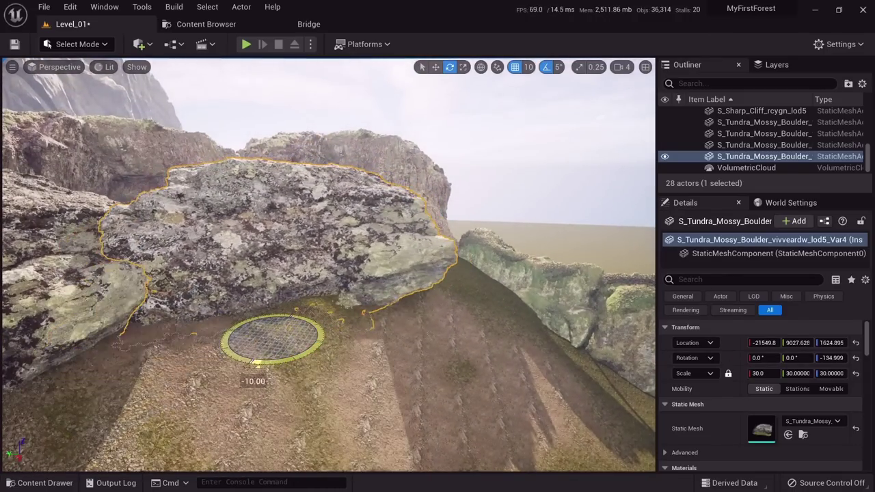
key(Delete)
Look through the latest favourite 3D assets in Bridge for another rock.
click(365, 188)
right_drag(365, 187, 323, 84)
click(323, 27)
scroll(297, 275, up, 5)
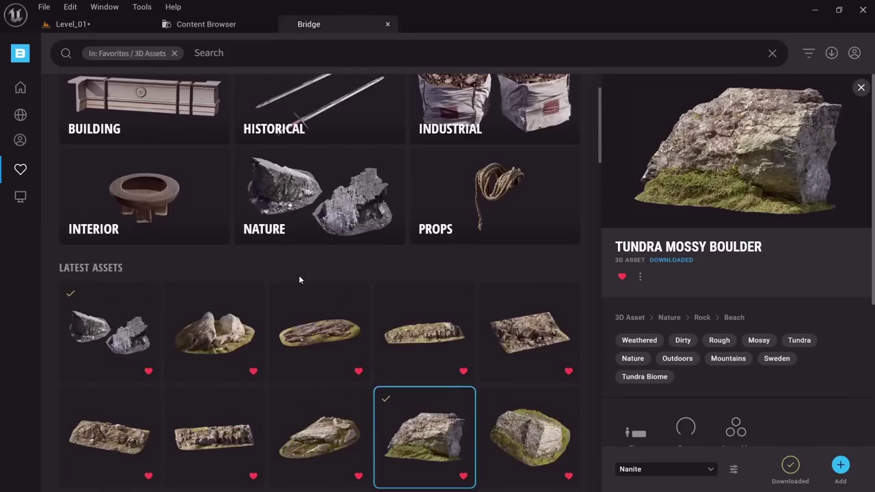
scroll(300, 276, down, 2)
scroll(501, 276, down, 1)
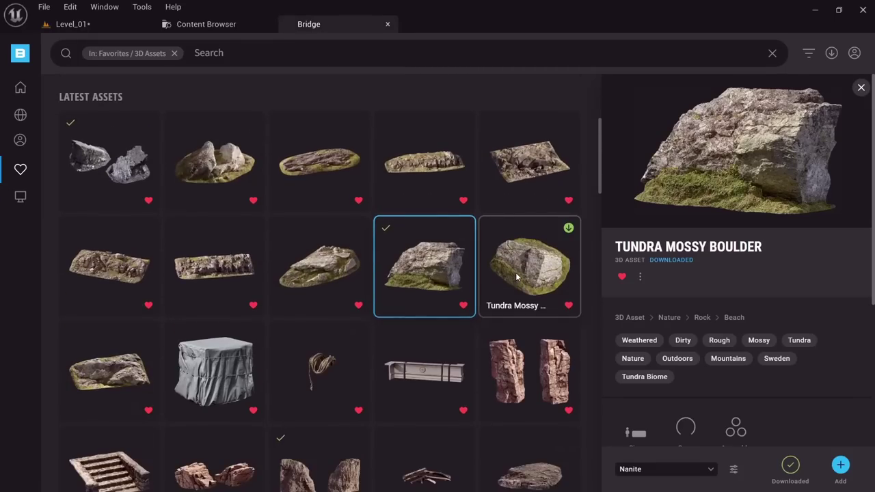
scroll(518, 276, down, 1)
scroll(321, 280, down, 1)
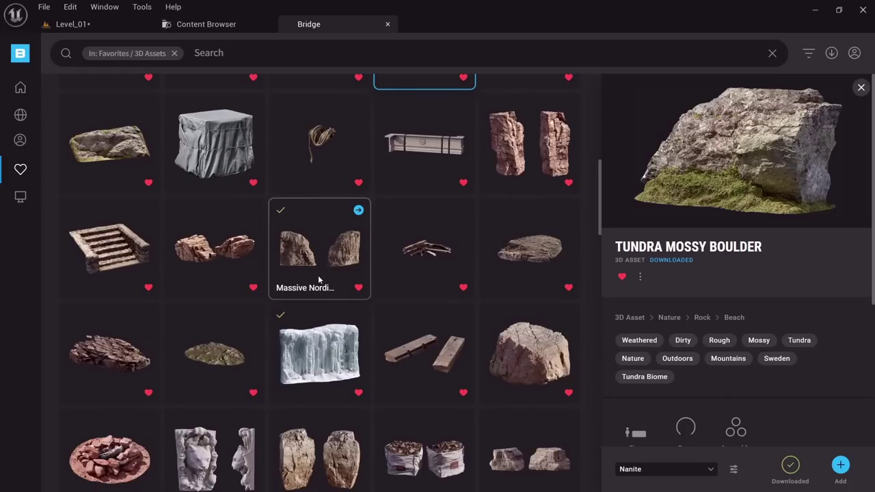
Check the Large Nordic Coastal Cliff, Nordic Coastal Cliff, Mossy Rock Face and Mossy Rock assets and return to the level.
click(242, 240)
scroll(232, 277, down, 2)
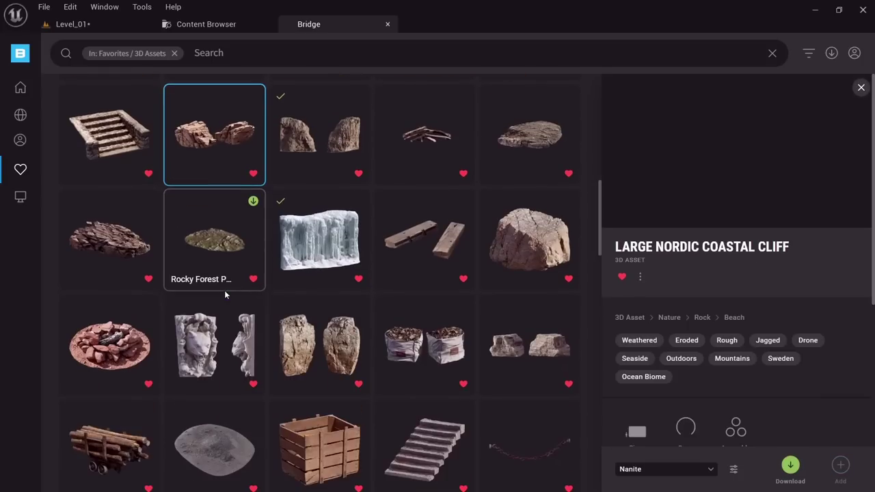
click(330, 236)
scroll(410, 266, down, 5)
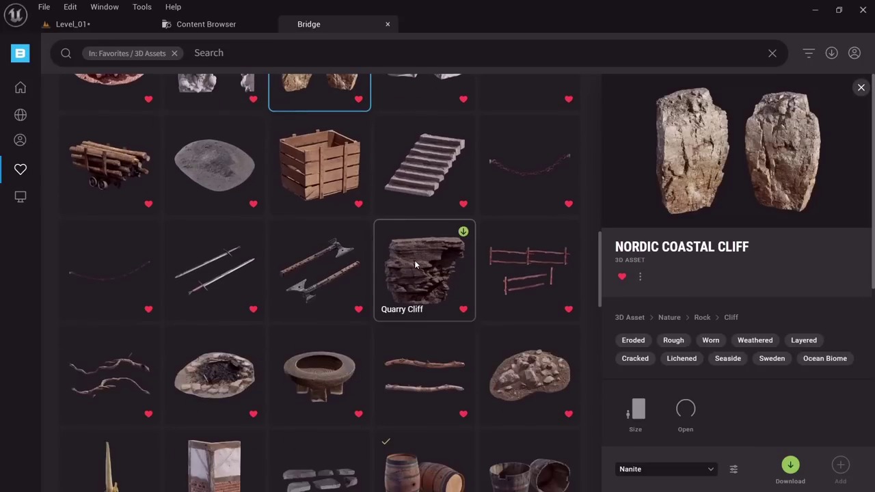
click(329, 267)
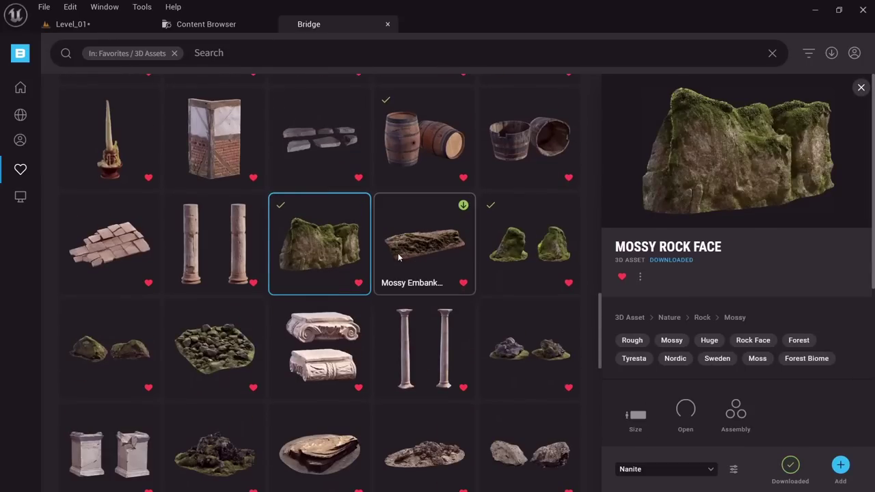
scroll(710, 328, down, 4)
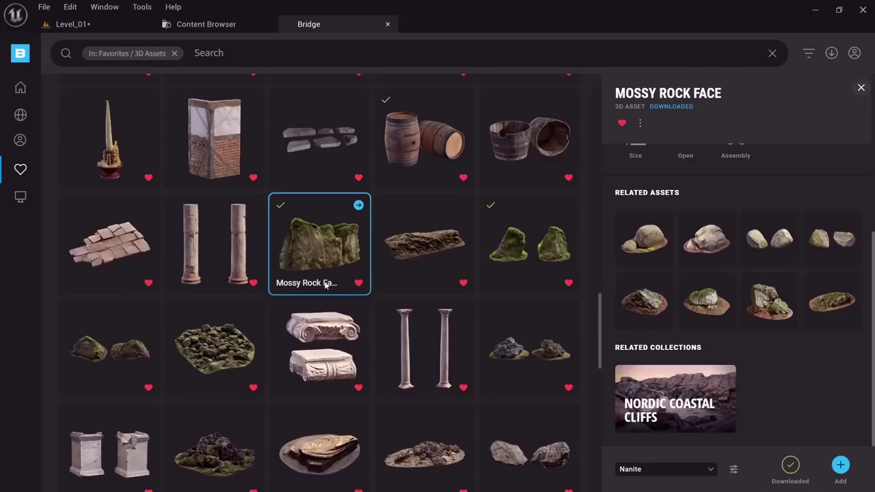
click(521, 251)
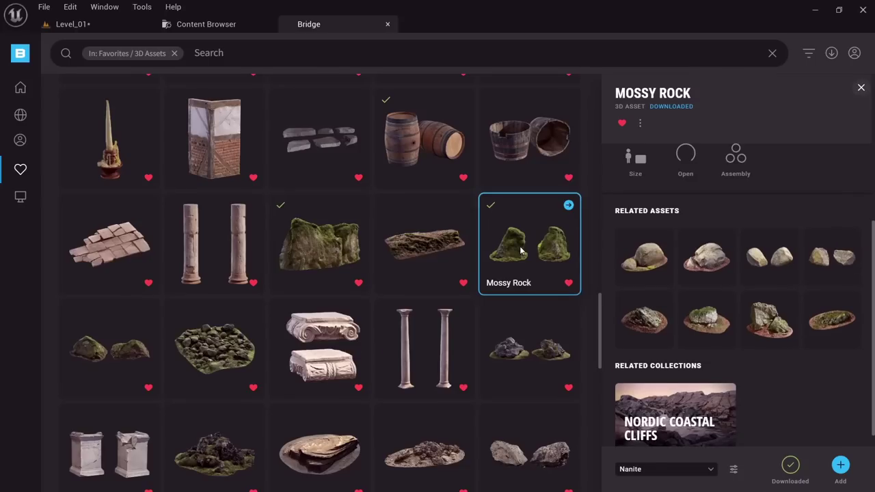
scroll(521, 252, down, 2)
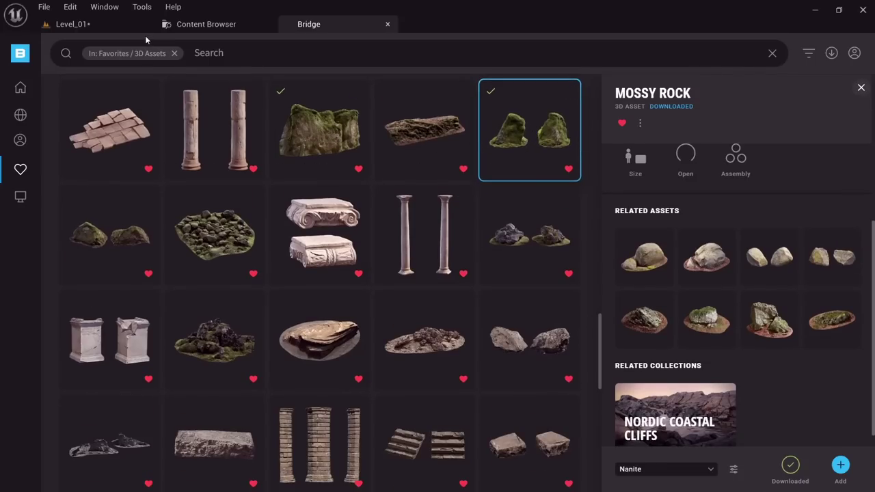
click(206, 24)
click(89, 26)
Duplicate the small mossy rock onto the gravel slope at X -19500, Y 6680 and raise the copy to Z 1050.
right_drag(361, 229, 253, 335)
click(365, 335)
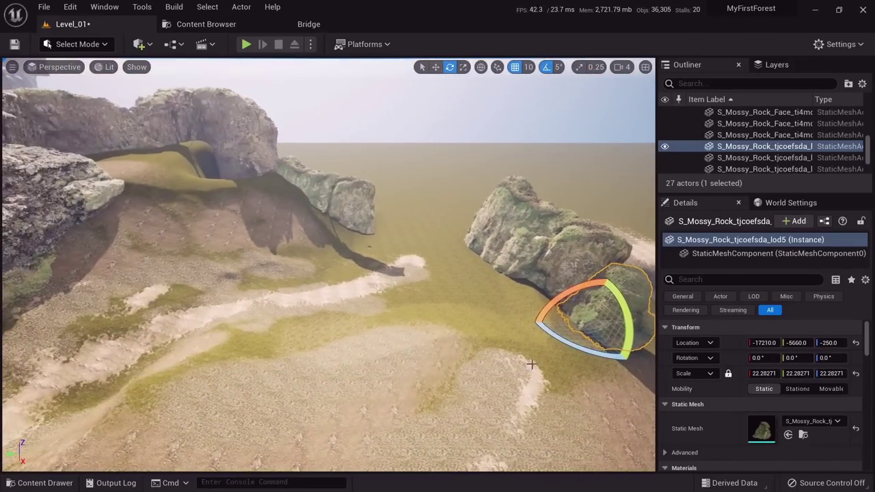
alt+drag(592, 327, 151, 262)
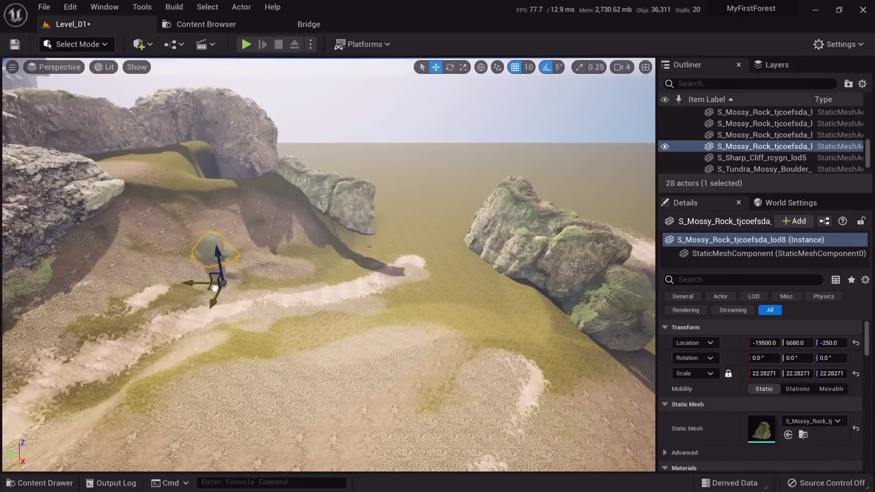
mouse_move(215, 287)
right_down()
mouse_move(178, 282)
mouse_move(190, 269)
mouse_move(214, 287)
right_up()
key(w)
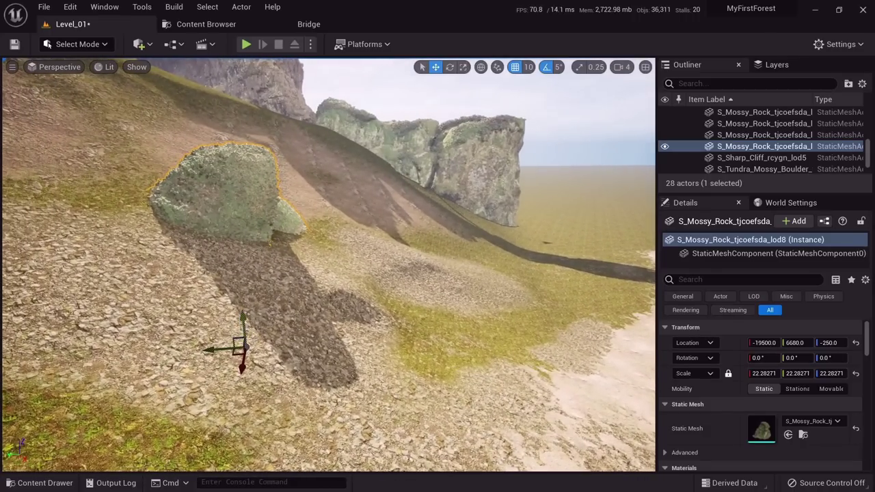
drag(243, 318, 242, 216)
key(d)
right_drag(241, 216, 225, 220)
Tilt the mossy rock copy to -35 degrees in X and move it up the slope to Y 8510, Z 1780.
key(e)
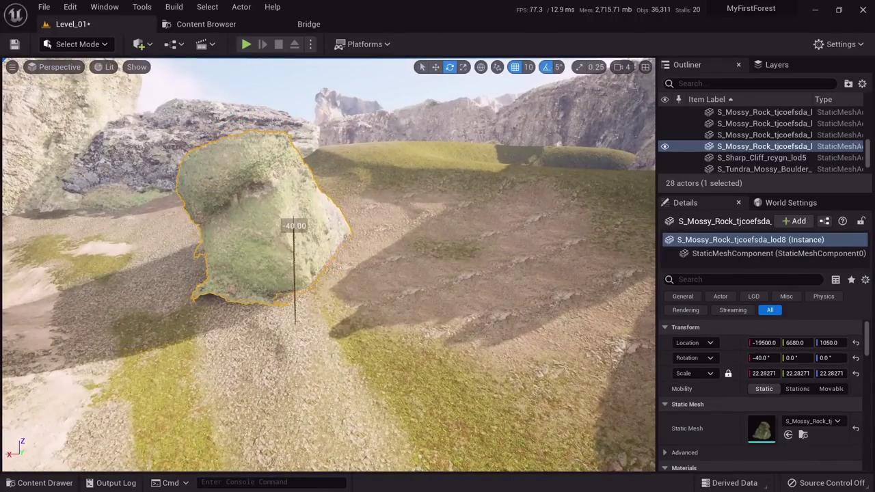
drag(294, 236, 294, 244)
key(d)
right_drag(294, 244, 270, 239)
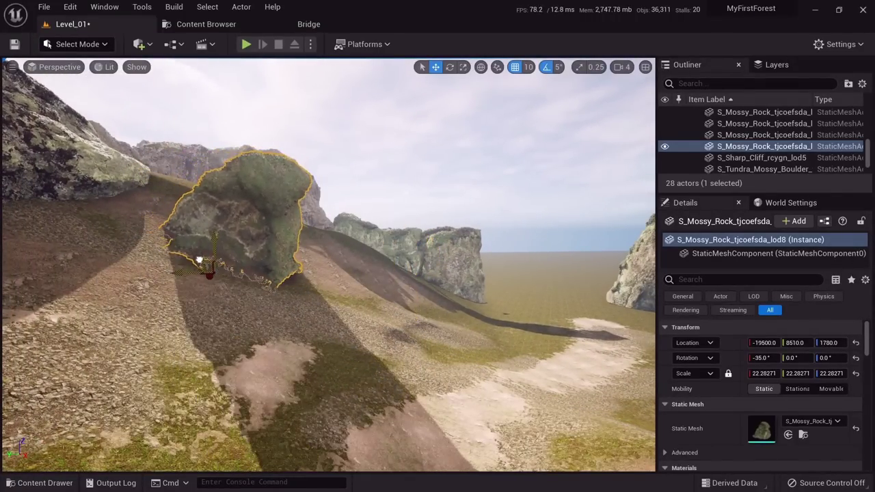
key(Escape)
Duplicate the tilted mossy rock farther up the slope, placing the copy at X -22100, Y 11380, Z 3460.
key(w)
right_drag(244, 267, 305, 251)
key(s)
click(140, 228)
key(w)
right_drag(140, 229, 161, 268)
key(s)
key(w)
key(s)
key(w)
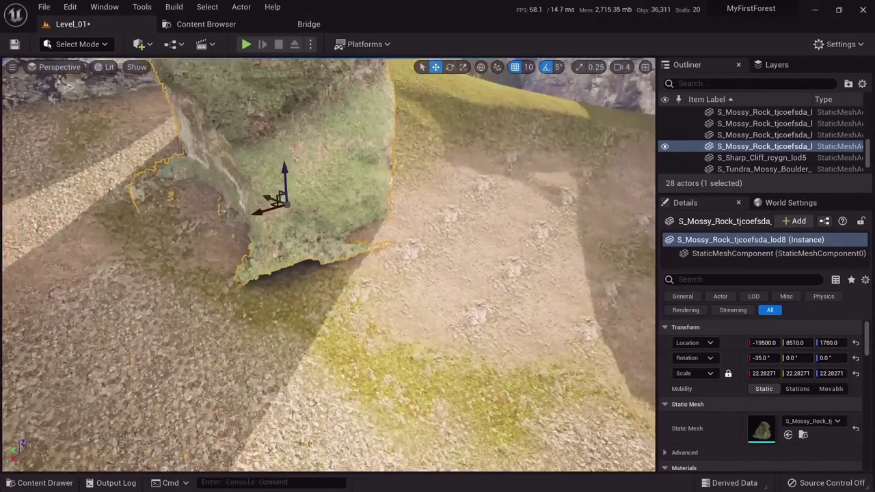
key(s)
right_drag(324, 336, 403, 316)
alt+drag(301, 344, 254, 220)
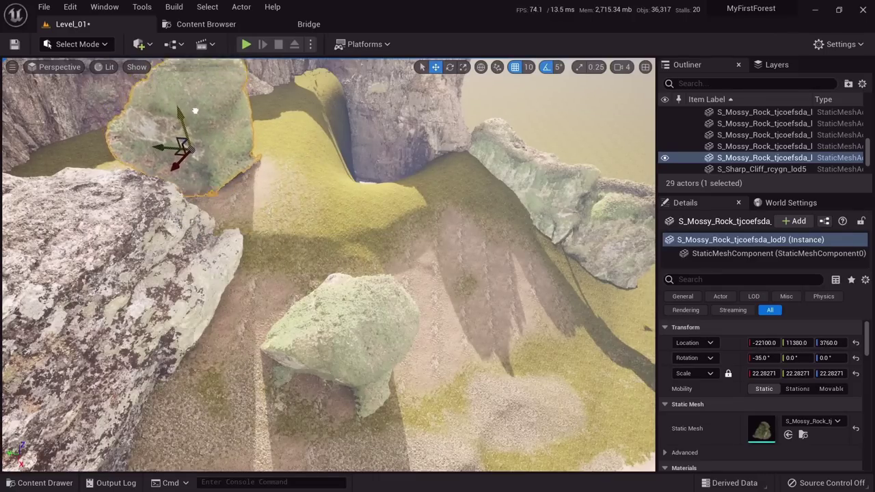
drag(196, 126, 197, 129)
Rotate the upper mossy rock copy to about 1 degree in X, 12 in Y and 144 in Z so it stands upright on the ridge.
mouse_move(197, 128)
right_down()
mouse_move(200, 89)
mouse_move(198, 130)
right_up()
key(w)
key(e)
drag(254, 143, 183, 148)
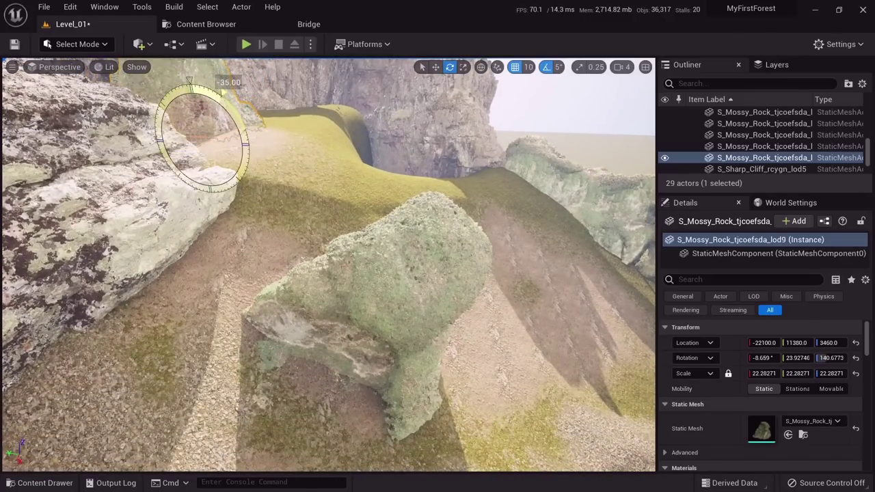
right_drag(165, 187, 165, 149)
key(w)
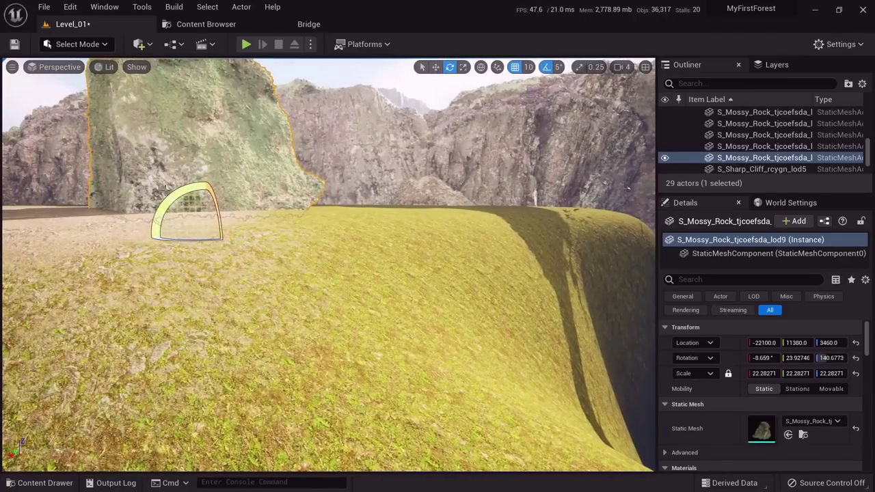
drag(164, 197, 155, 220)
key(s)
mouse_move(155, 220)
right_down()
mouse_move(161, 254)
mouse_move(171, 213)
right_up()
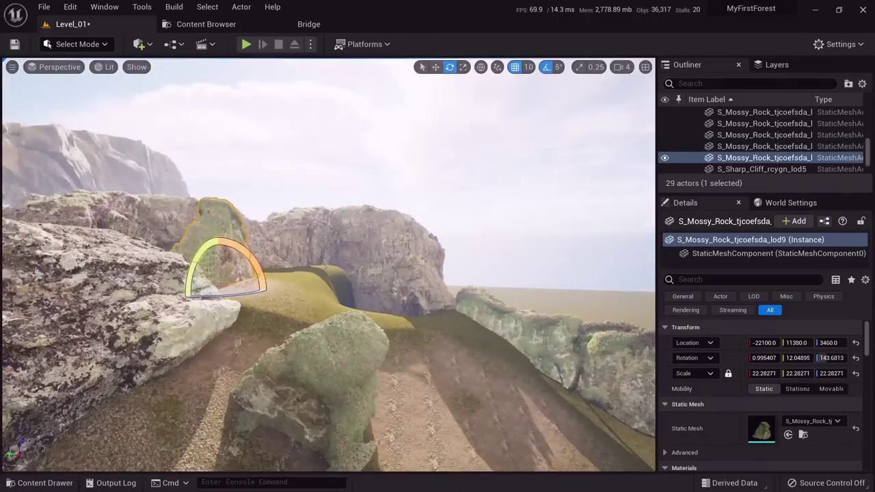
key(Escape)
Rotate the lower mossy rock on the slope to about 11, -7 and -143 degrees and raise it to Z 1960.
key(s)
mouse_move(232, 258)
right_down()
mouse_move(254, 239)
mouse_move(242, 255)
right_up()
click(243, 256)
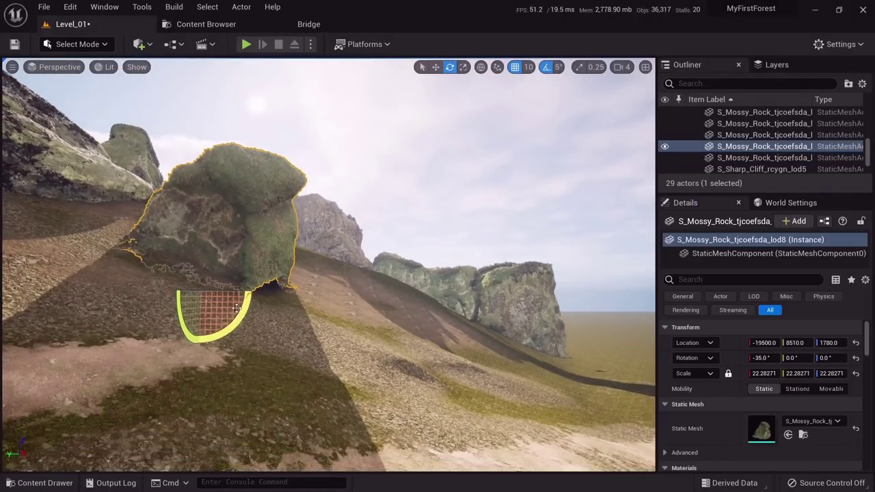
drag(165, 294, 227, 248)
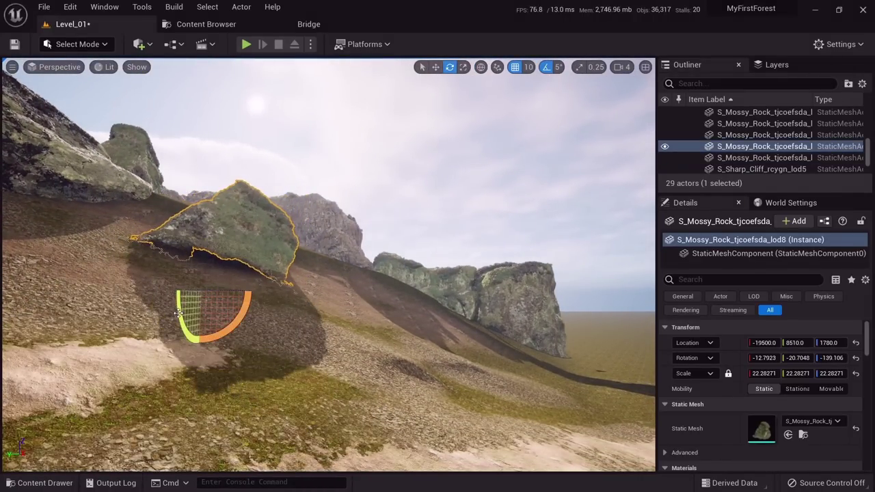
drag(178, 312, 177, 316)
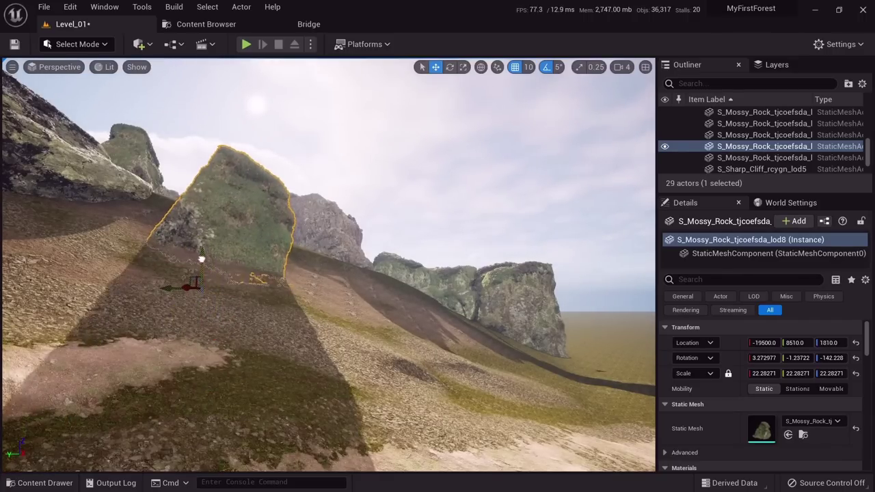
drag(205, 250, 205, 260)
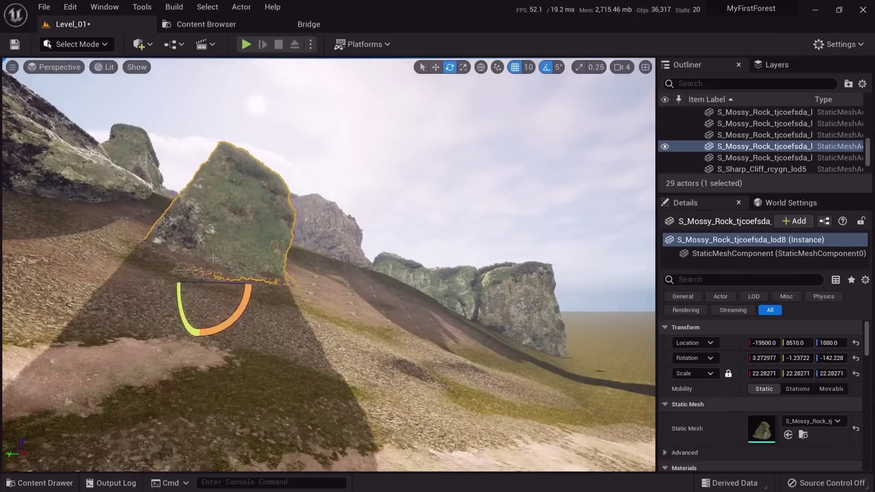
mouse_move(239, 301)
mouse_down()
mouse_move(207, 236)
mouse_move(198, 255)
mouse_up()
key(Escape)
Find the long Massive Tundra Rock Formation among the Bridge favourites and place it in the level at X -18210, Y -520, Z 80.
right_drag(198, 255, 263, 268)
key(s)
key(w)
click(238, 27)
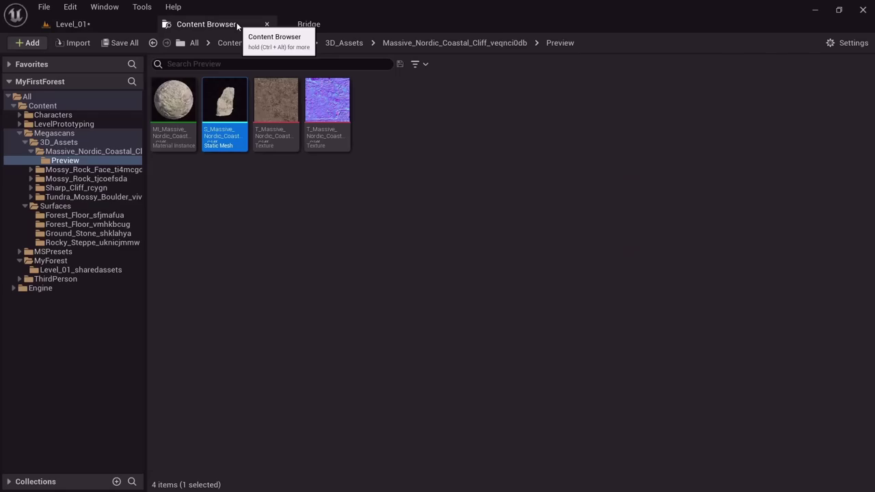
click(333, 24)
scroll(362, 309, down, 6)
scroll(362, 309, up, 7)
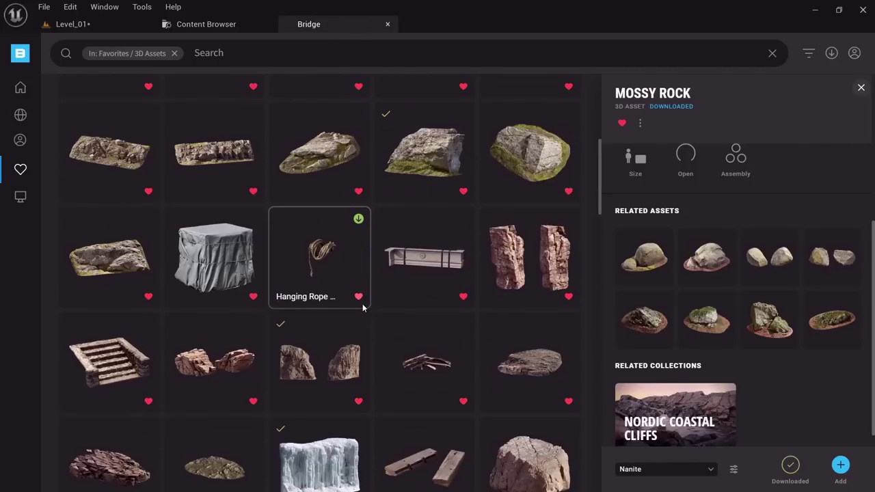
scroll(362, 306, down, 2)
click(432, 164)
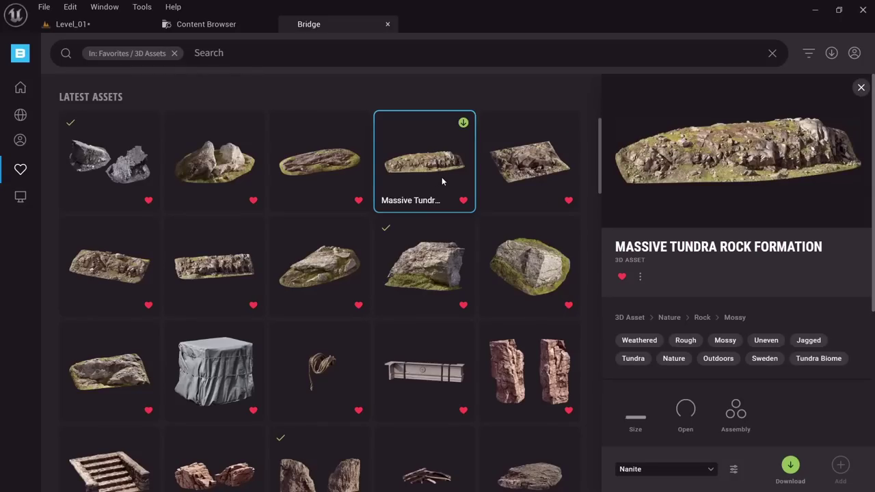
drag(441, 171, 579, 339)
Turn the tundra rock formation to 70 degrees in Z and move it beside the path to X -16210, Y 3100, Z 260.
right_drag(579, 340, 765, 390)
key(e)
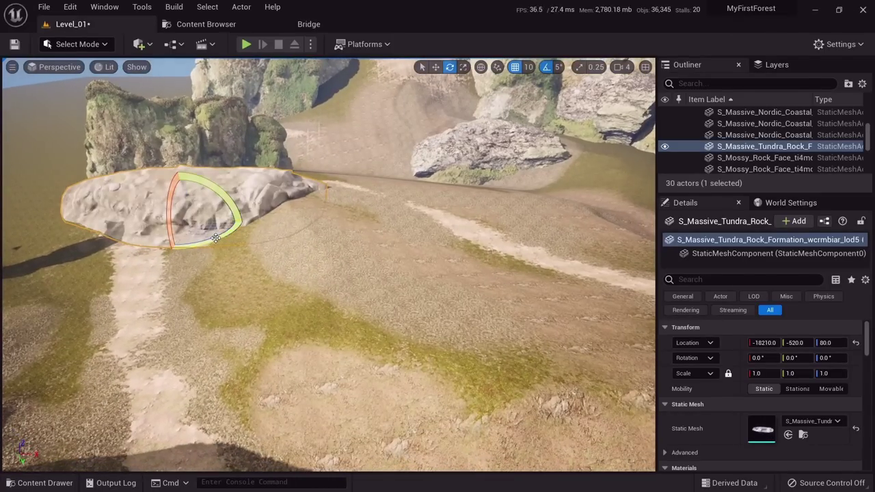
drag(215, 238, 293, 326)
key(w)
right_drag(294, 326, 397, 311)
key(e)
drag(395, 309, 306, 295)
mouse_move(294, 265)
mouse_down()
mouse_move(297, 229)
mouse_move(295, 249)
mouse_up()
right_drag(295, 250, 330, 250)
Tilt the tundra rock formation to about 8.5 degrees in Y, turn it to about 65 in Z and lower it to about Z 198.
key(e)
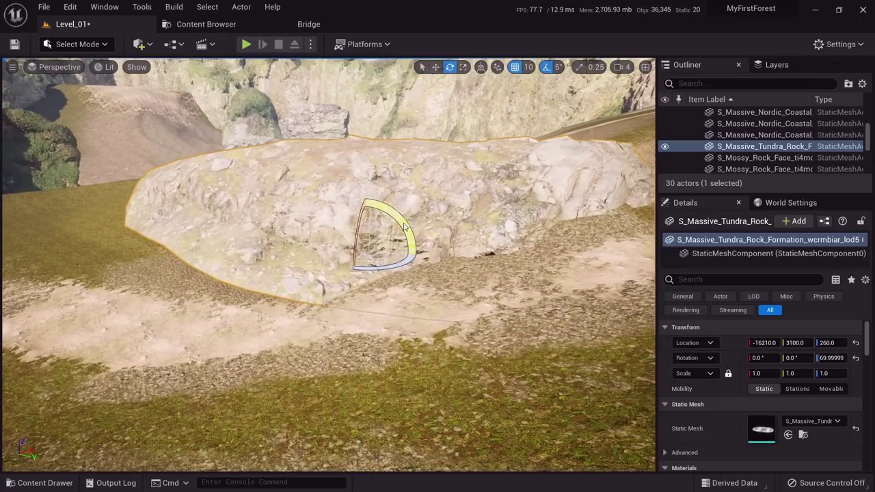
drag(404, 227, 419, 252)
key(w)
drag(360, 218, 361, 233)
right_drag(361, 233, 308, 199)
key(e)
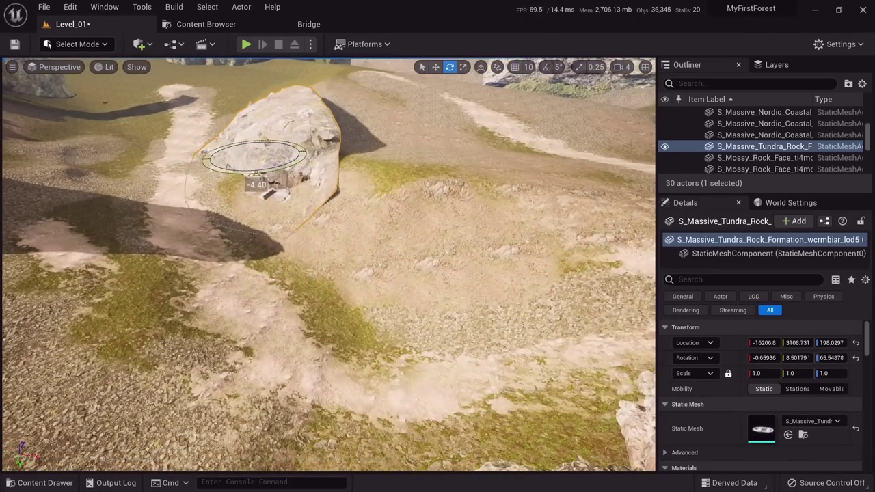
key(w)
key(Escape)
Duplicate the tundra rock formation along the path at about X -13039, Y 6470, Z 834 and rotate the copy to about -0.5, 7.7 and 44 degrees.
right_drag(256, 175, 217, 117)
click(352, 229)
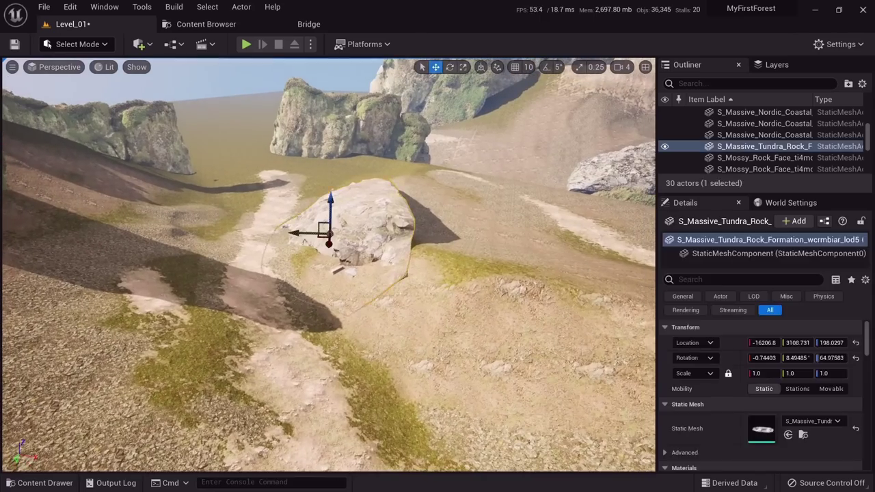
right_drag(261, 281, 328, 356)
alt+drag(153, 241, 339, 311)
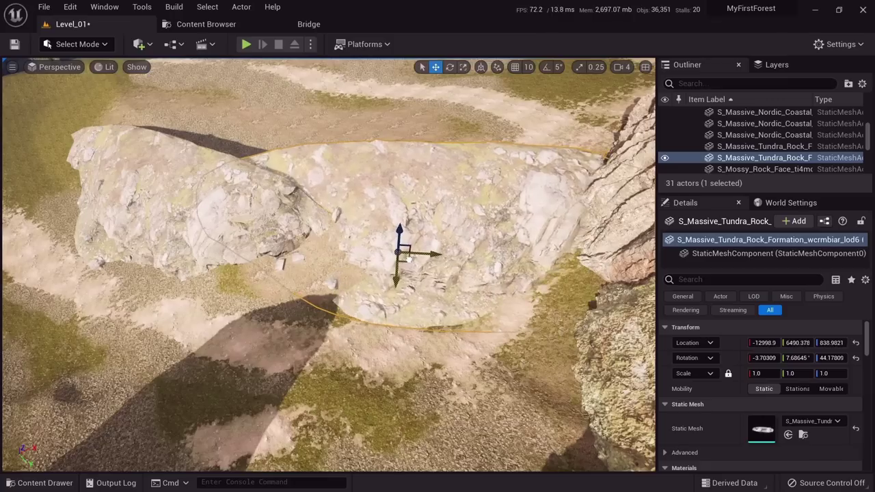
drag(409, 258, 407, 261)
right_drag(407, 261, 429, 179)
key(e)
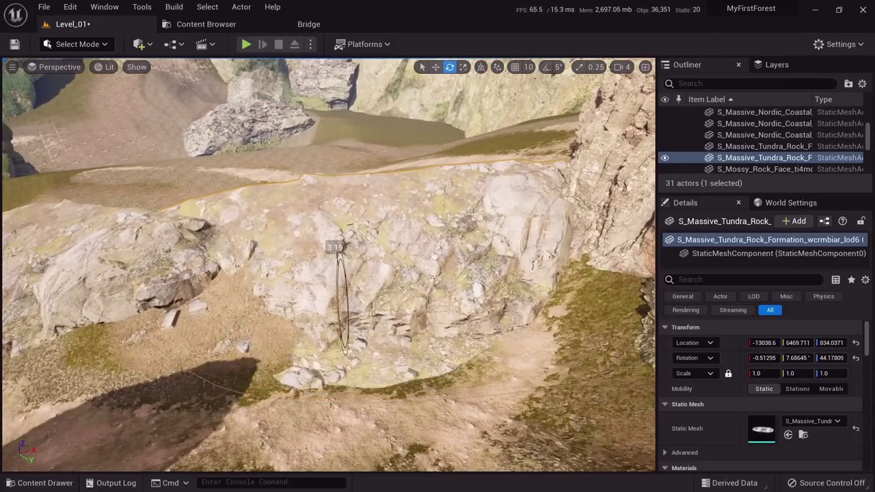
key(Escape)
right_drag(257, 278, 185, 205)
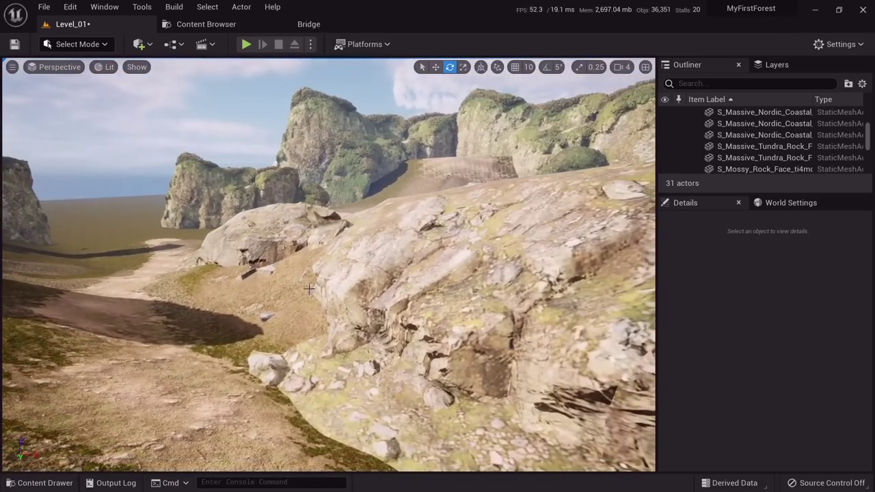
right_drag(309, 289, 191, 277)
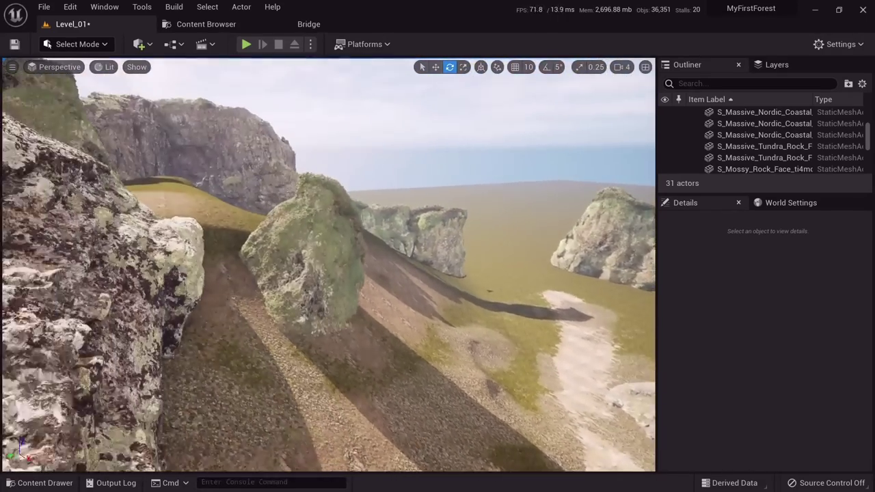
right_drag(318, 233, 240, 259)
click(318, 233)
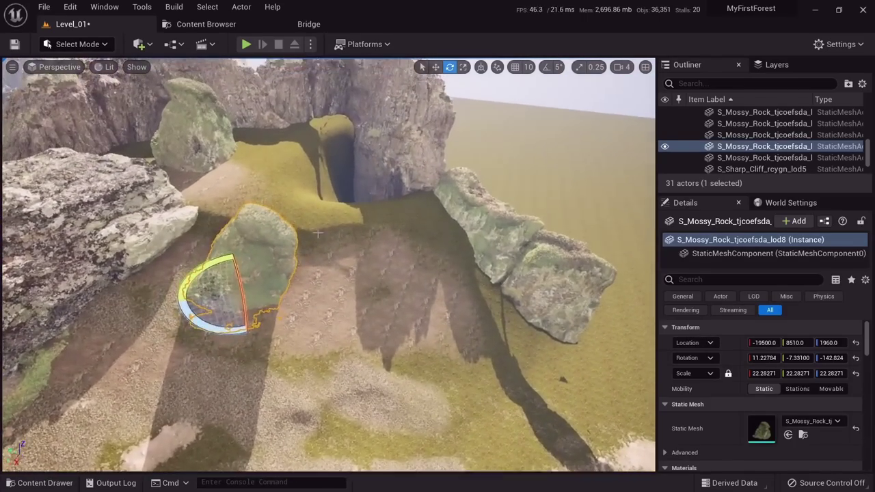
key(w)
right_drag(306, 175, 410, 184)
Duplicate the tundra rock formation, turn the copy to about -82 degrees in Z and move it across the path to about X -22365, Y 2323, Z -228.
click(326, 330)
right_drag(326, 330, 225, 321)
right_drag(438, 390, 438, 391)
key(e)
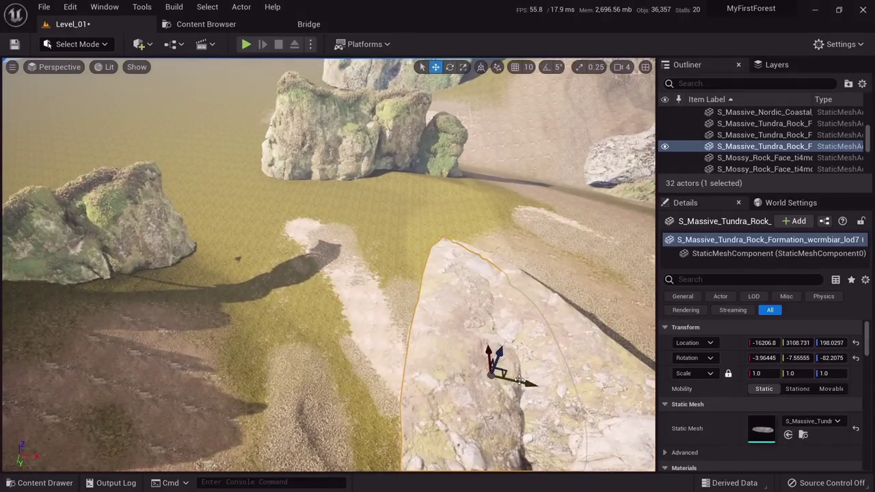
drag(520, 379, 230, 364)
right_drag(229, 364, 230, 364)
Try to tilt the formation copy to about -25.5 degrees in Y along the slope, and undo the change.
key(e)
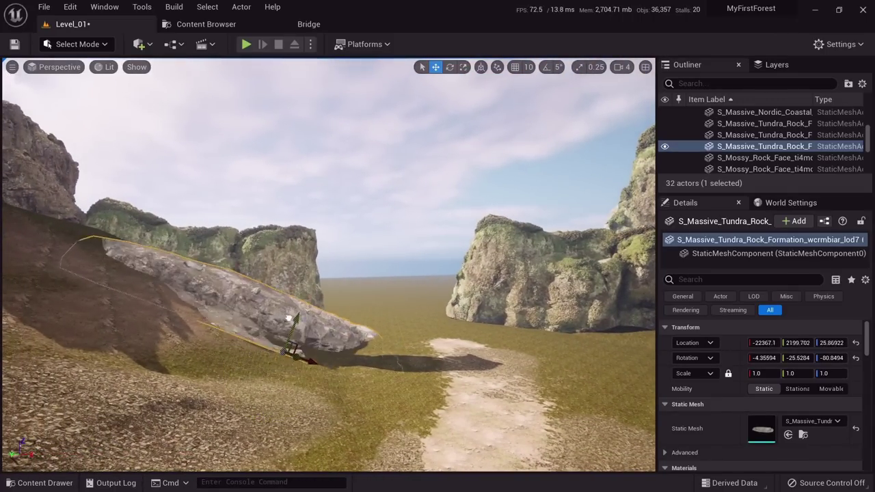
drag(288, 318, 286, 322)
key(ctrl+z)
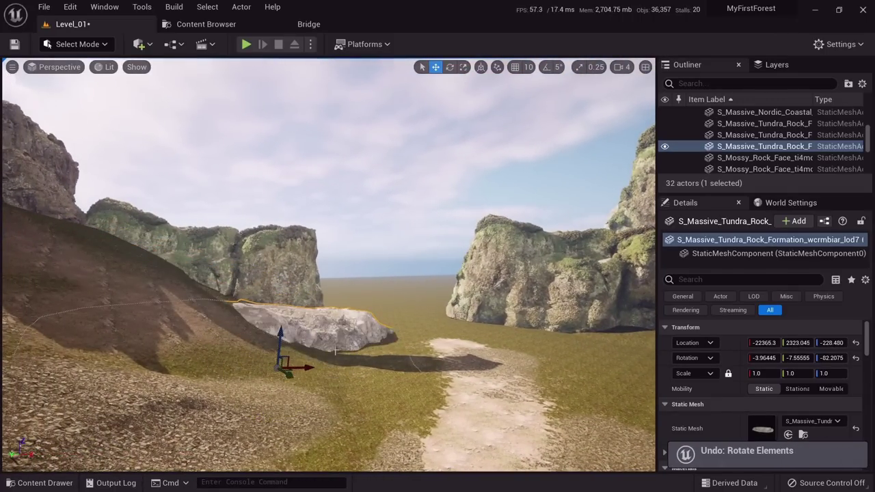
Duplicate the tundra rock formation to the foot of the far mossy cliff near X -17670, Y -4177, rotated to about -8, 4 and 5 degrees, and adjust its height.
right_drag(328, 266, 411, 328)
alt+drag(197, 340, 418, 294)
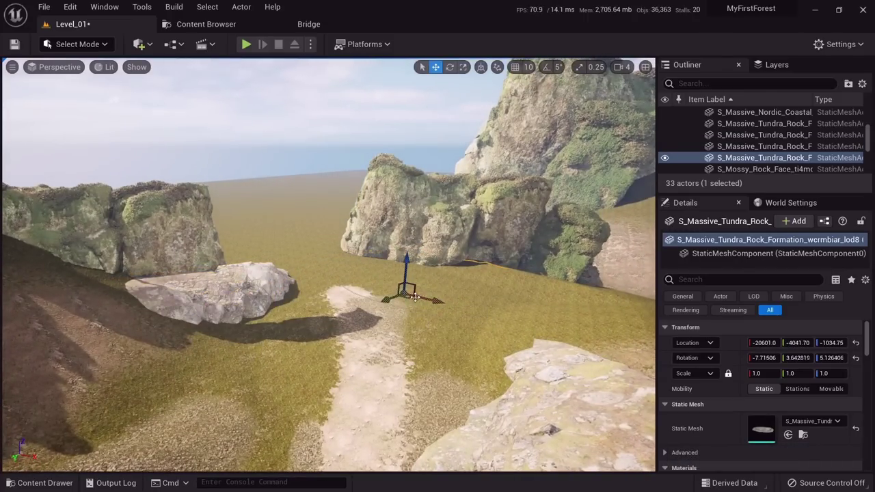
drag(405, 297, 513, 319)
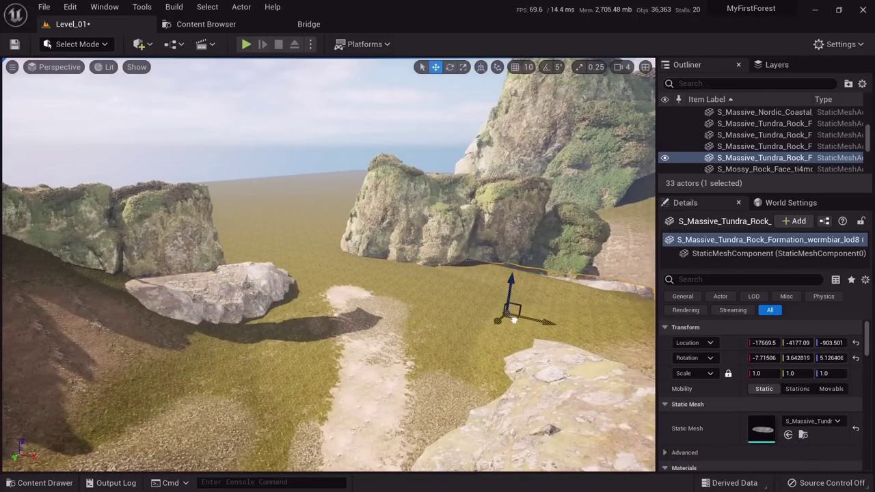
mouse_move(501, 285)
mouse_down()
mouse_move(505, 264)
mouse_move(507, 272)
mouse_up()
key(Escape)
right_drag(276, 141, 256, 86)
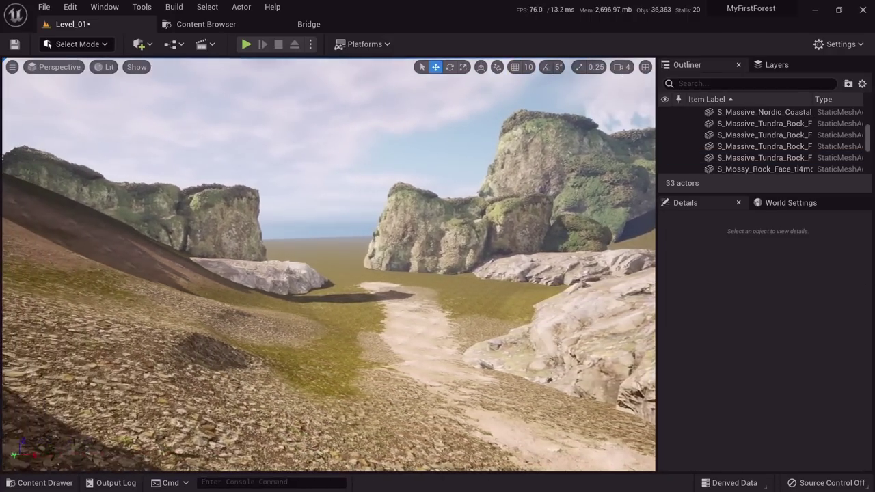
Place the flat, square Massive Tundra Rock Formation from the Bridge favourites onto the slope at about X -19915, Y 5923, Z 1396.
click(284, 259)
right_drag(283, 259, 228, 291)
click(424, 314)
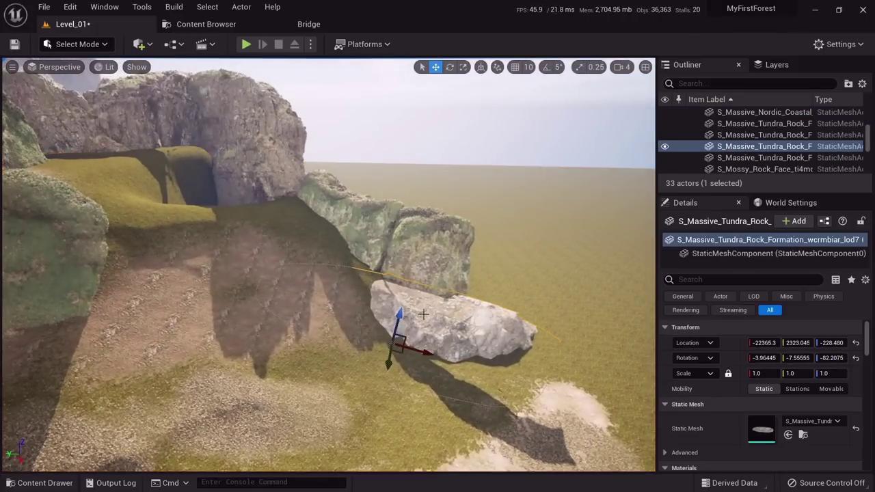
right_drag(459, 307, 434, 335)
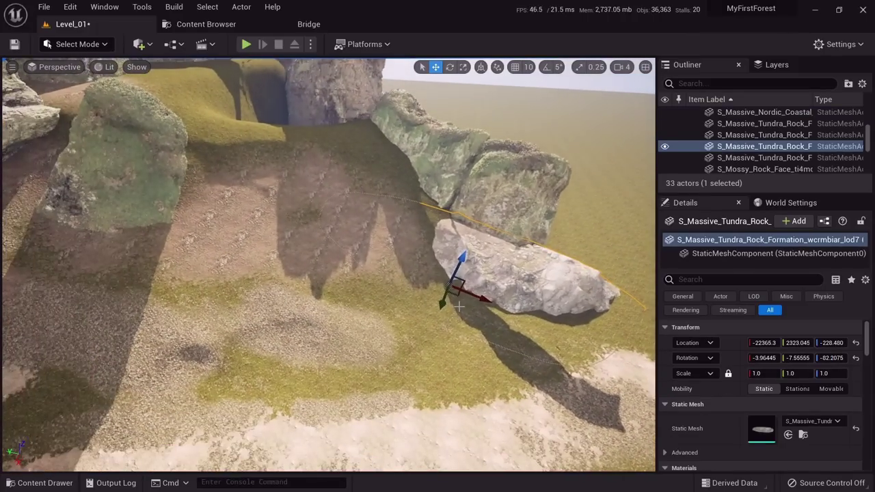
click(301, 24)
click(524, 153)
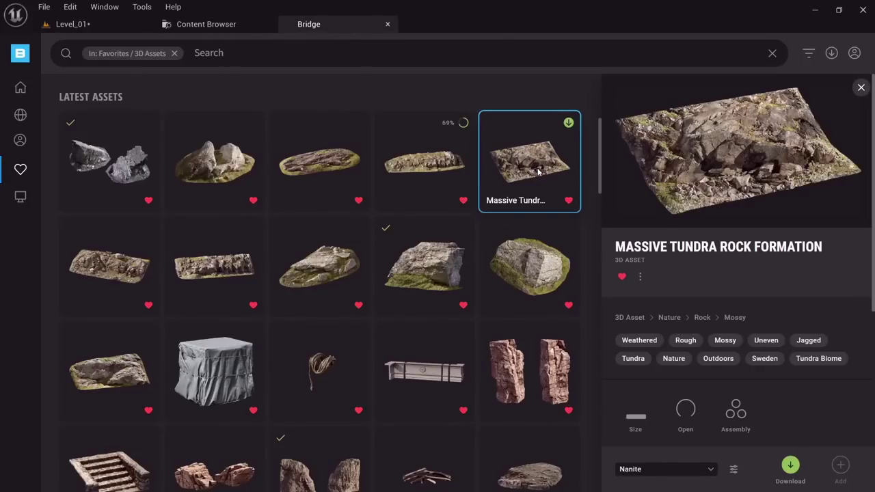
drag(538, 173, 253, 257)
Rotate the new rock formation to about 20, -13 and -126 degrees and scale it uniformly to about 2.1.
drag(221, 288, 305, 255)
right_drag(304, 256, 294, 205)
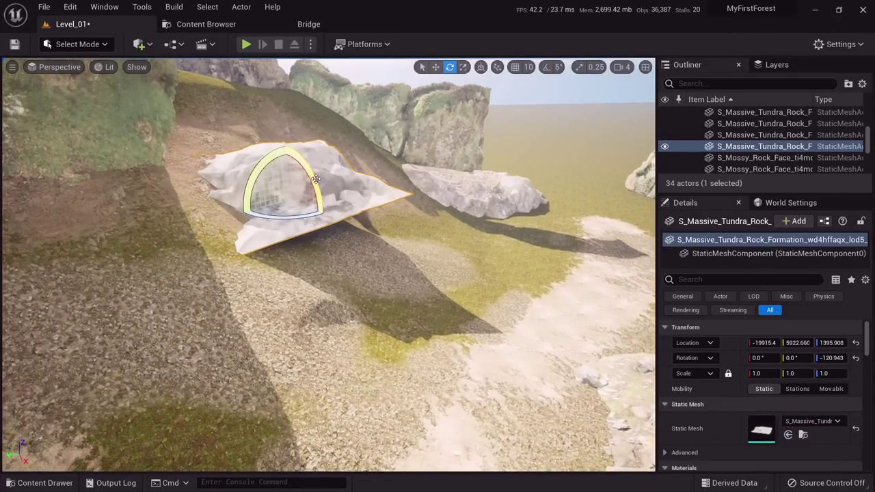
drag(297, 153, 324, 194)
Check the enlarged formation in Unlit and Wireframe view, return to Lit and move it into the slope at about X -21641, Y 5993, Z 1724.
key(alt+3)
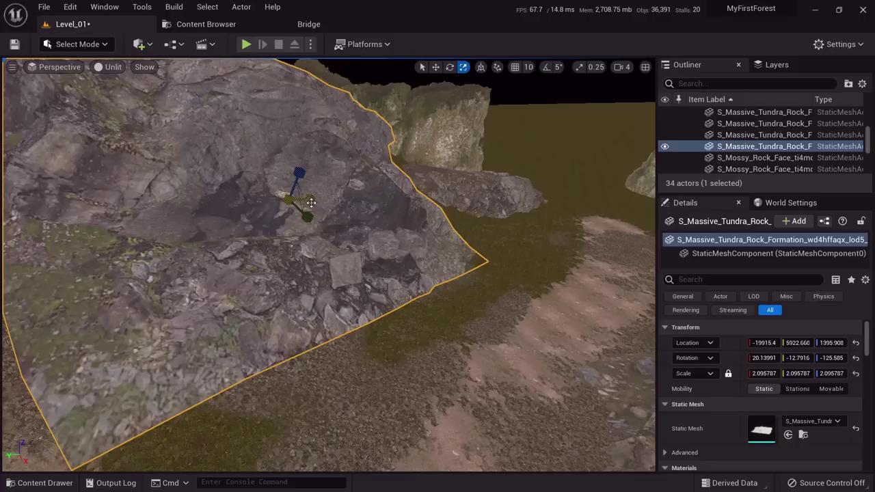
right_drag(324, 194, 232, 241)
key(w)
key(alt+2)
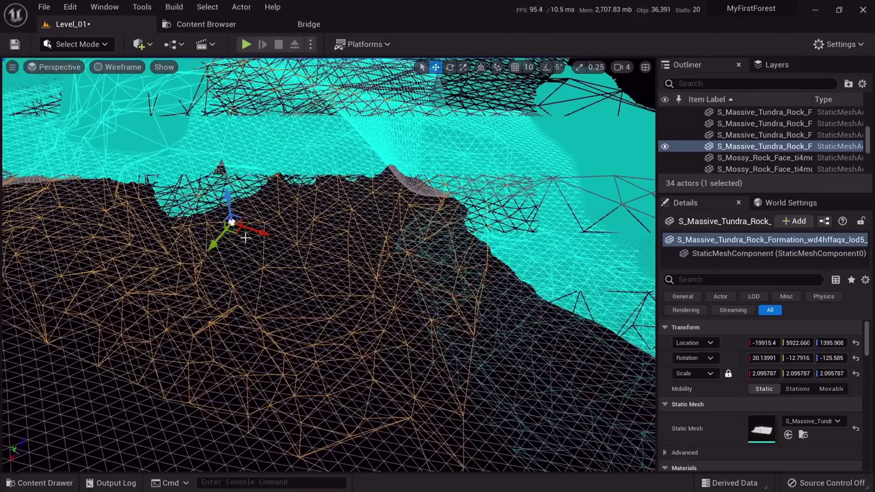
key(alt+4)
drag(235, 232, 346, 181)
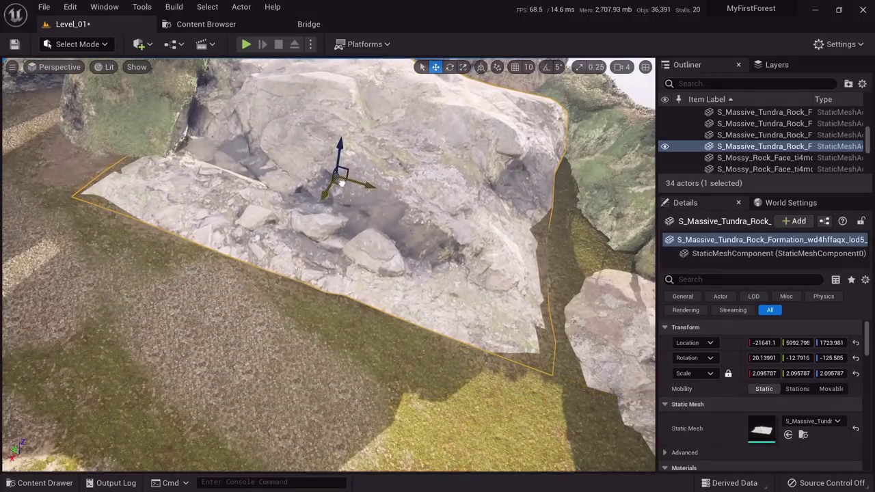
mouse_move(345, 181)
right_down()
mouse_move(410, 103)
mouse_move(350, 191)
right_up()
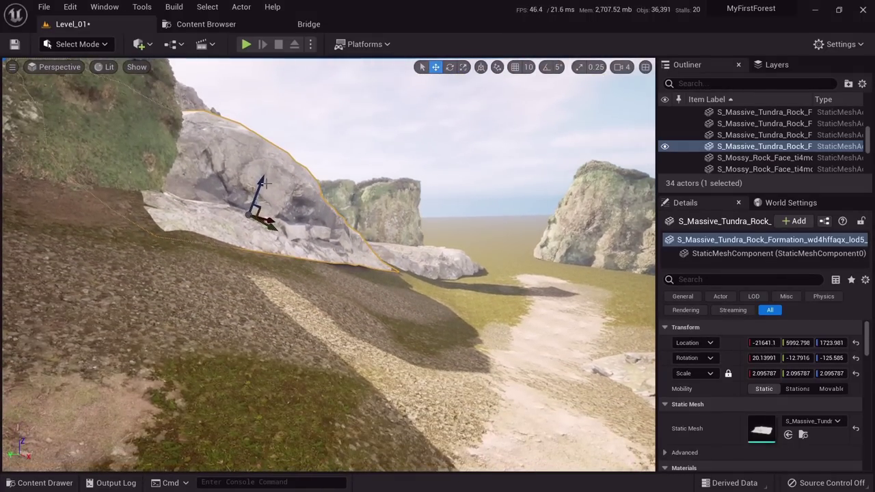
Scale the mossy cliff at X -24790, Y 3260, behind the tundra formation, uniformly to about 23.9.
right_drag(257, 189, 263, 323)
right_drag(260, 291, 349, 215)
click(355, 249)
right_drag(355, 248, 356, 259)
key(r)
drag(293, 253, 318, 239)
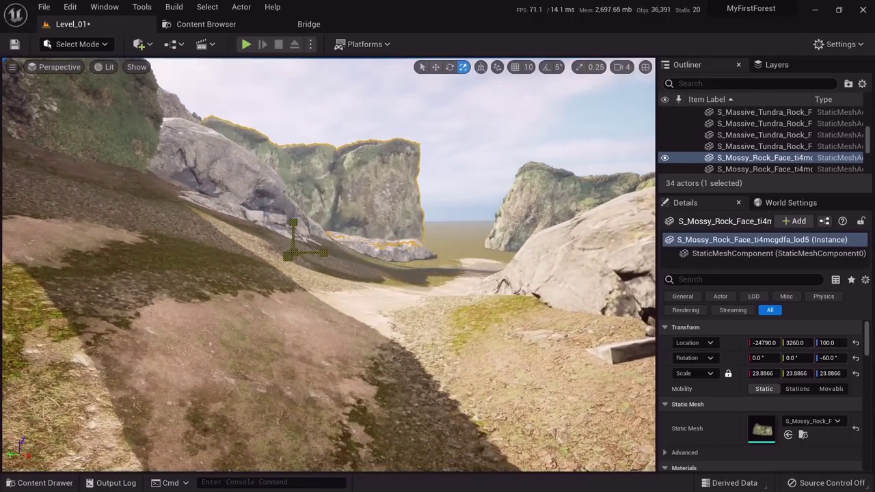
key(Escape)
Duplicate the small mossy cliff at X -20080, Y -4950 to about X -34934, Y -23477, rotated to about -35 degrees.
right_drag(318, 239, 266, 229)
click(280, 205)
right_drag(328, 225, 389, 202)
click(488, 282)
mouse_move(489, 281)
right_down()
mouse_move(472, 279)
mouse_move(482, 280)
right_up()
click(369, 304)
right_drag(369, 304, 369, 338)
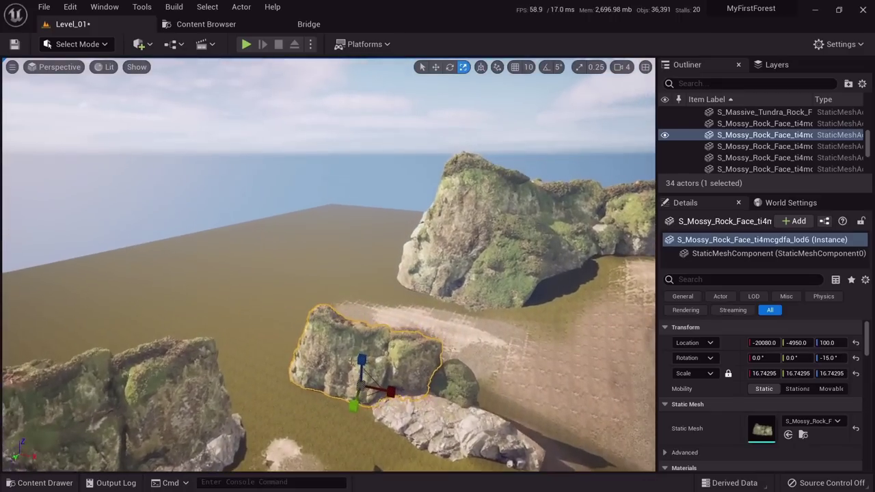
key(w)
alt+drag(368, 401, 319, 255)
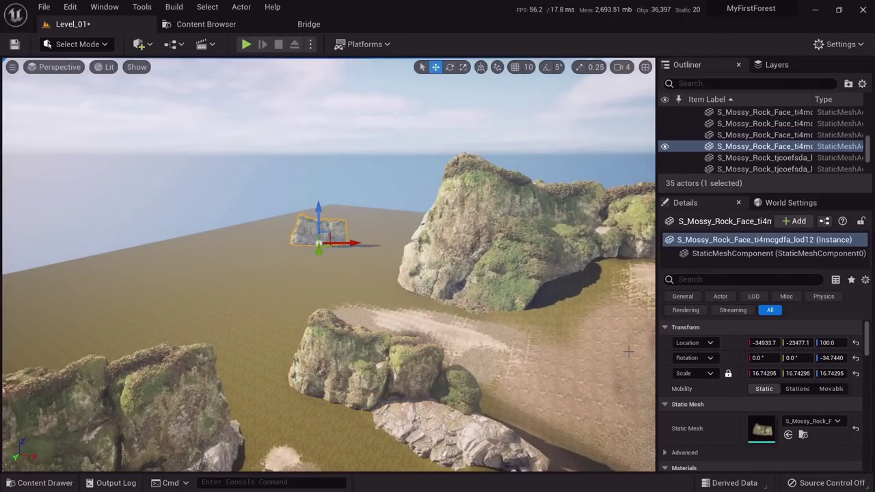
Set the duplicated cliff's uniform scale to 50 and then to 200.
text(50)
key(Return)
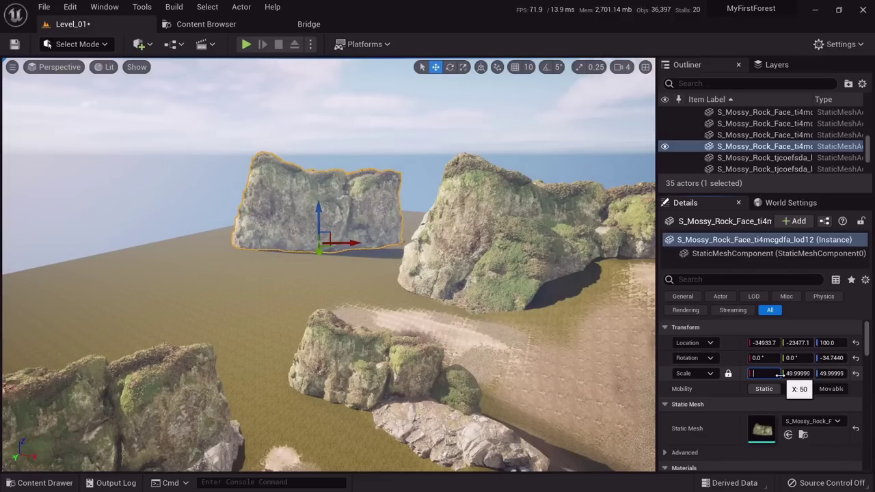
text(200)
key(Return)
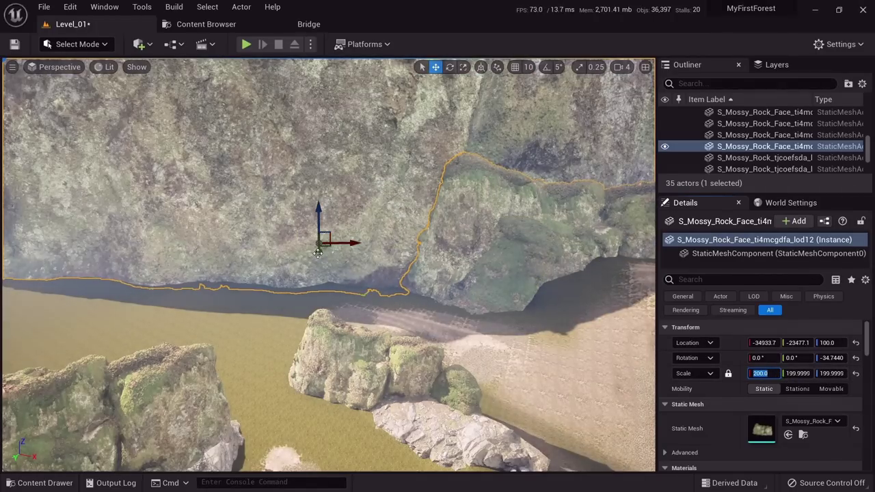
Move the 200-scale cliff far into the background at about X -70330, Y -105768, and lower it to Z -7847.
drag(318, 252, 328, 192)
right_drag(329, 192, 291, 147)
key(s)
drag(413, 229, 413, 256)
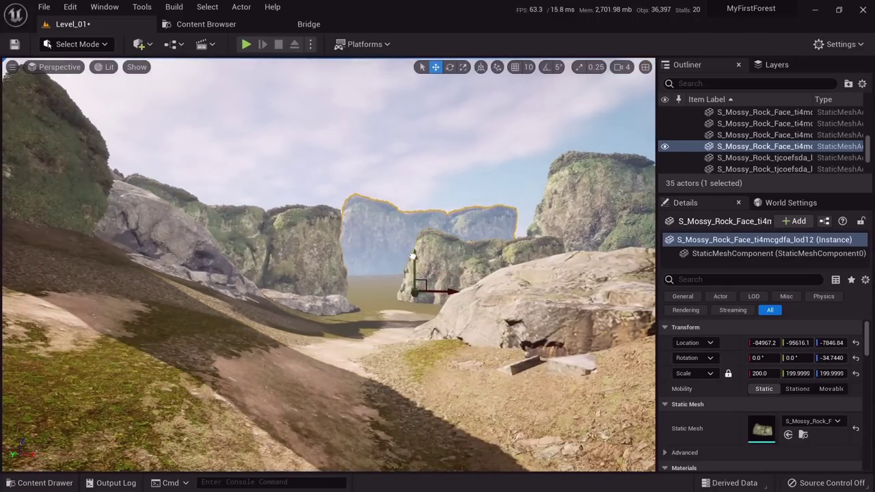
right_drag(439, 289, 451, 288)
drag(423, 293, 473, 290)
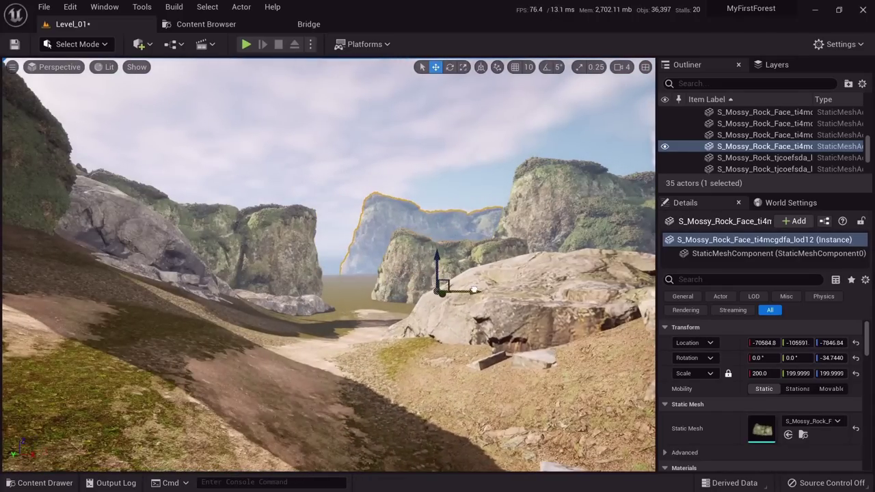
key(e)
right_drag(464, 296, 452, 320)
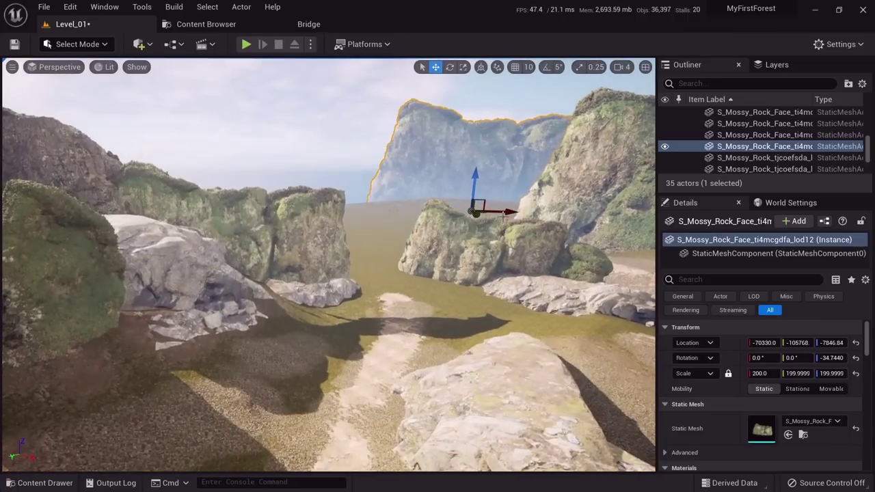
Duplicate the background cliff to about X -153985, Y -47747, rotated to about -93 degrees, and scale it uniformly to 300.
alt+drag(504, 209, 266, 205)
key(w)
right_drag(265, 205, 292, 168)
key(s)
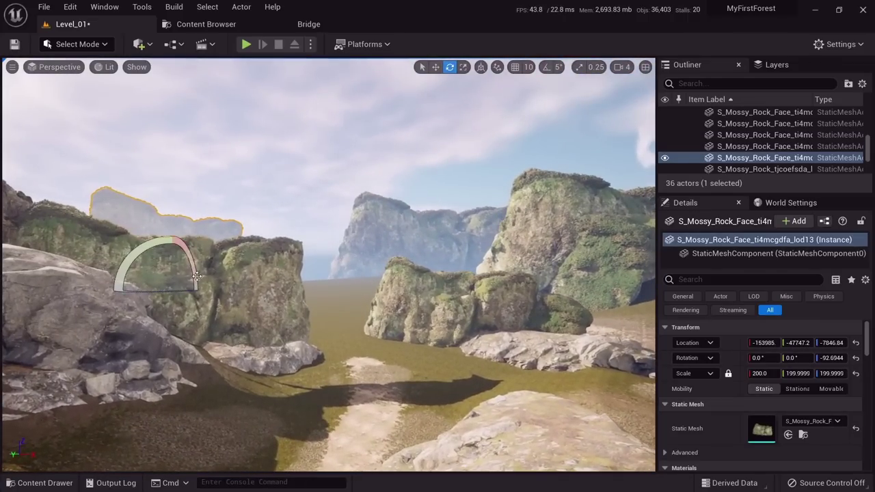
text(w300)
key(Return)
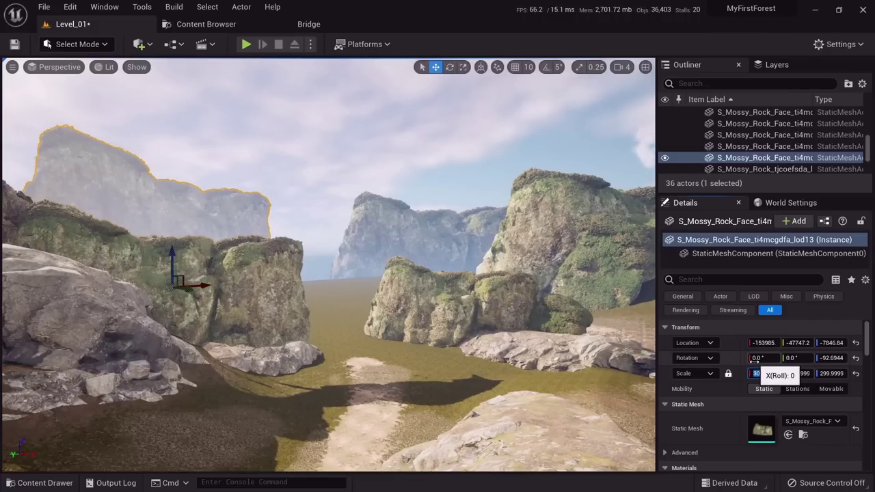
Rotate the 300-scale background cliff and shift it lower behind the nearer mossy cliffs.
right_drag(200, 245, 179, 240)
key(e)
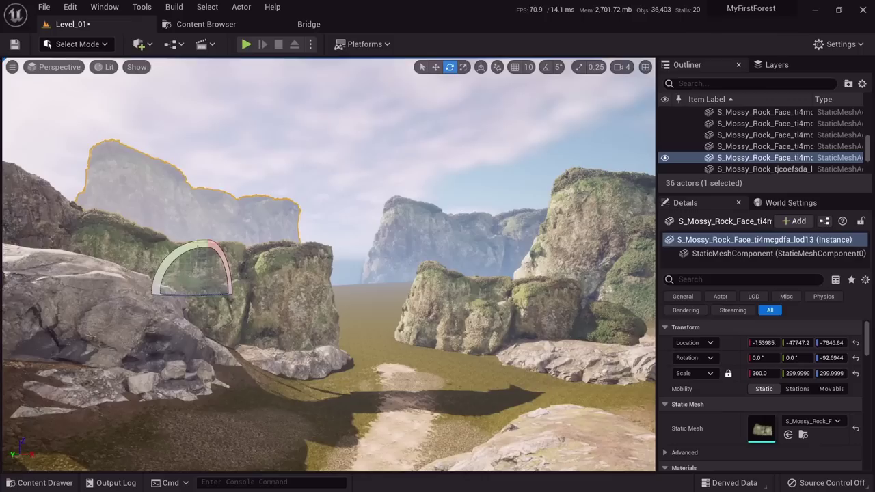
drag(171, 259, 191, 251)
drag(218, 278, 186, 320)
key(Escape)
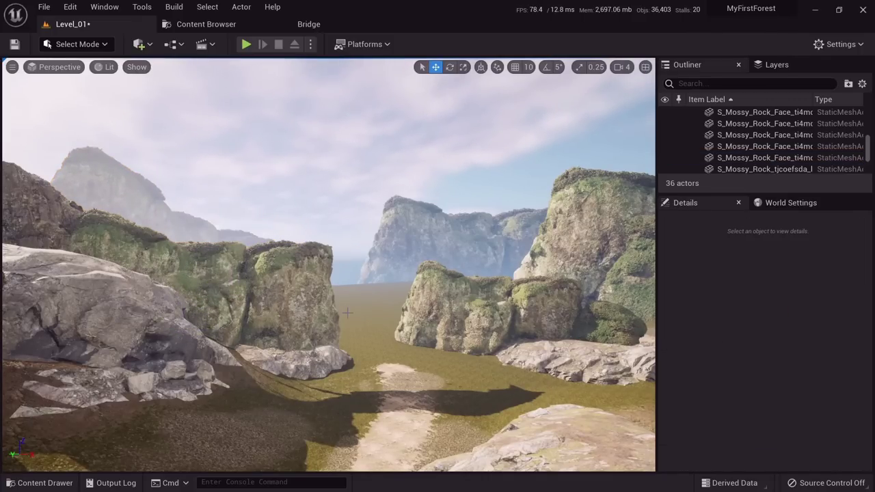
Try two more copies of the small mossy cliff near X -22169, Y -7544 and X -21435, Y -12198, rotated to about 98 degrees.
click(410, 254)
scroll(410, 254, up, 5)
right_drag(410, 254, 448, 307)
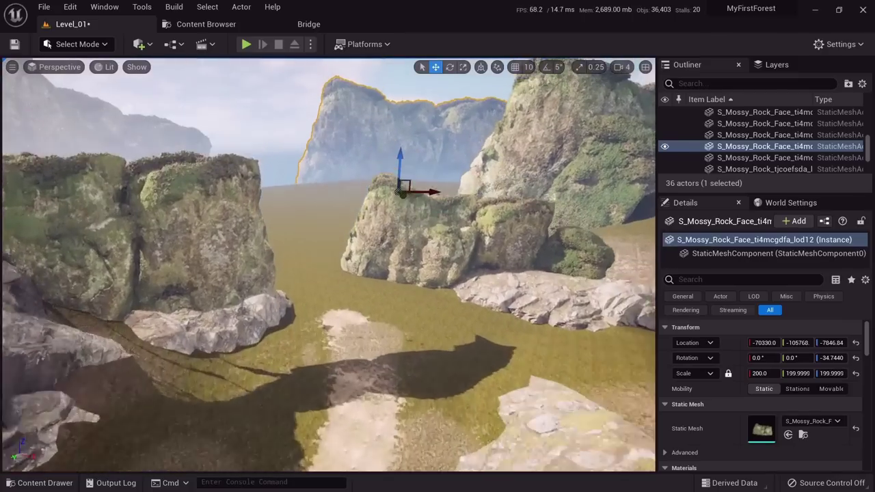
right_drag(410, 273, 424, 341)
click(441, 338)
click(324, 282)
alt+drag(324, 282, 437, 304)
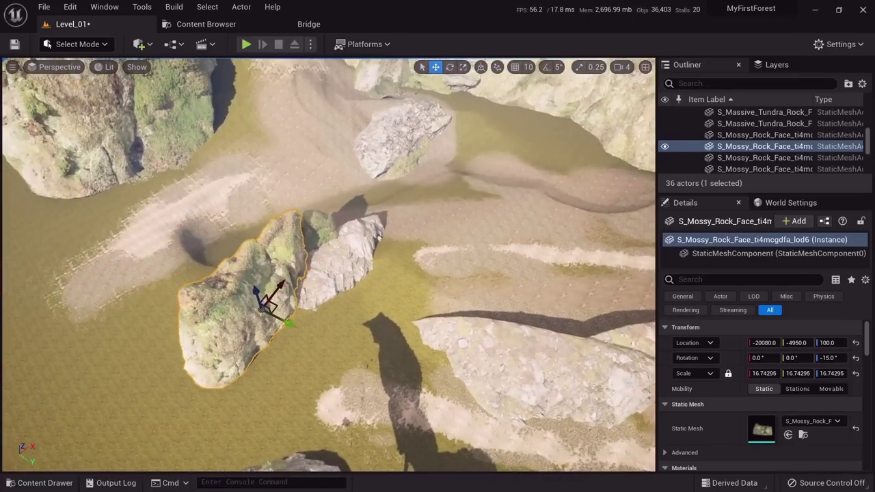
key(a)
key(e)
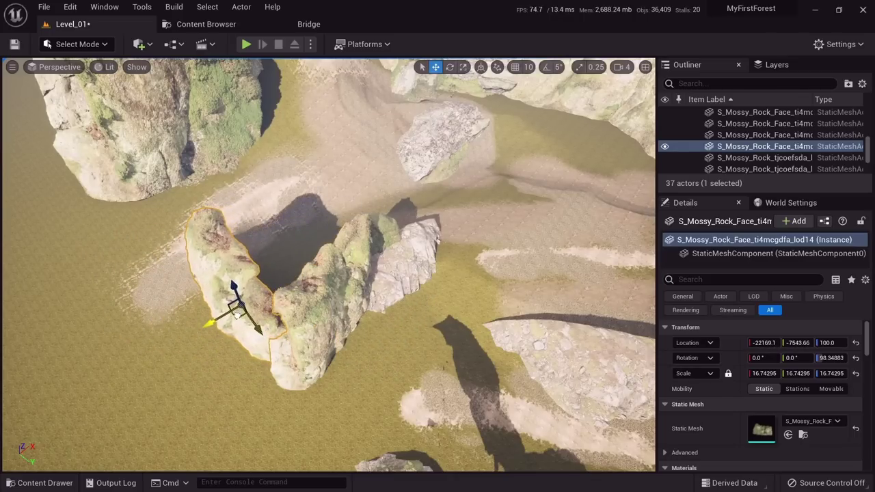
alt+drag(235, 308, 177, 229)
alt+drag(328, 294, 219, 260)
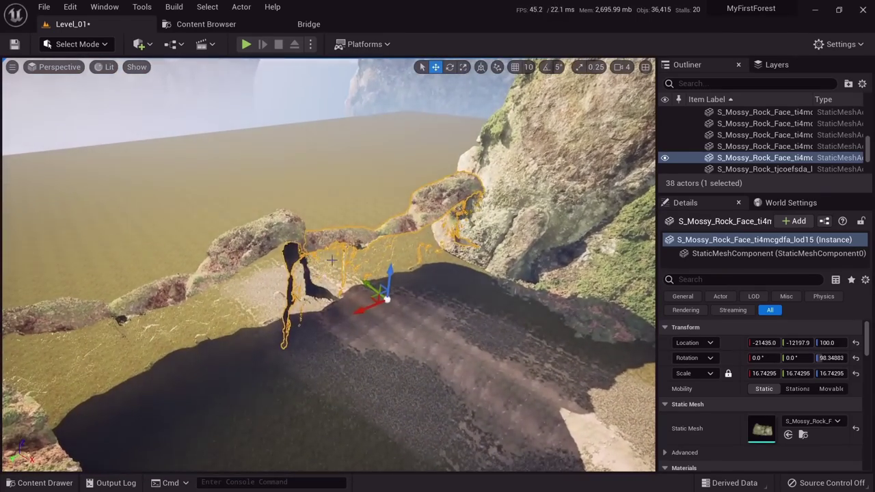
Delete both trial copies of the small mossy cliff.
key(Delete)
click(275, 270)
key(Delete)
Duplicate the long tundra rock formation and move the copy to the cliff wall's foot at about X -1389, Y -3183, Z 71.
right_drag(275, 276, 410, 297)
click(328, 281)
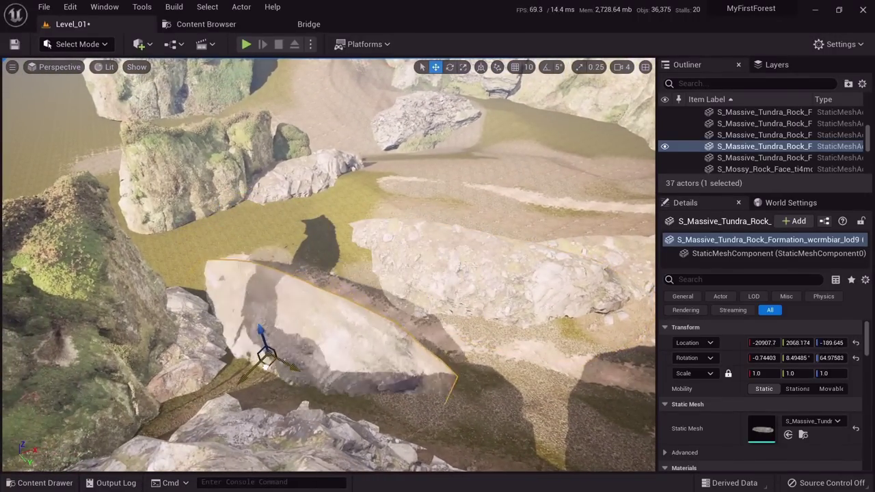
drag(266, 365, 530, 118)
right_drag(530, 117, 574, 76)
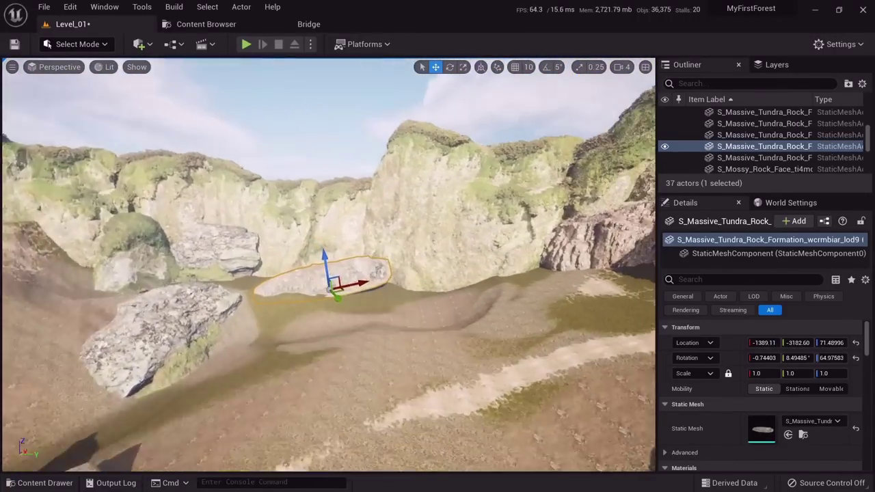
Rotate the copied rock formation to about -2, -3 and 89 degrees so it runs along the cliff wall.
right_drag(301, 248, 305, 253)
key(e)
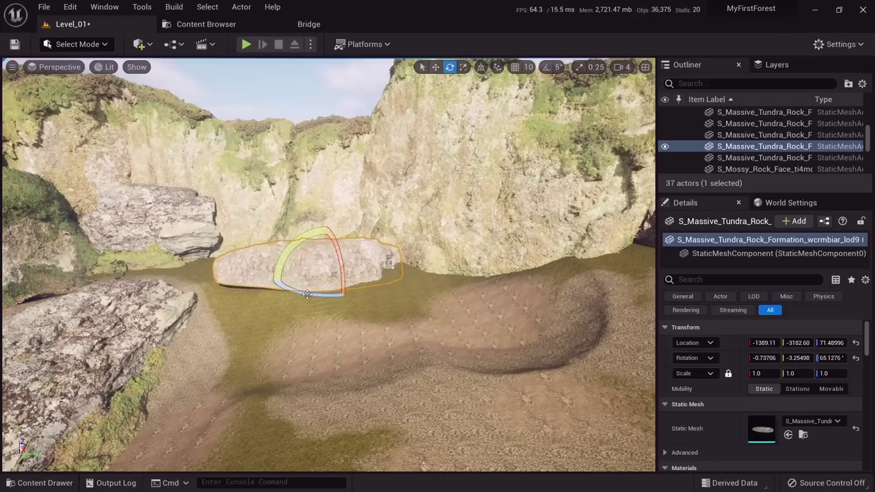
drag(307, 294, 404, 254)
right_drag(405, 255, 400, 287)
key(w)
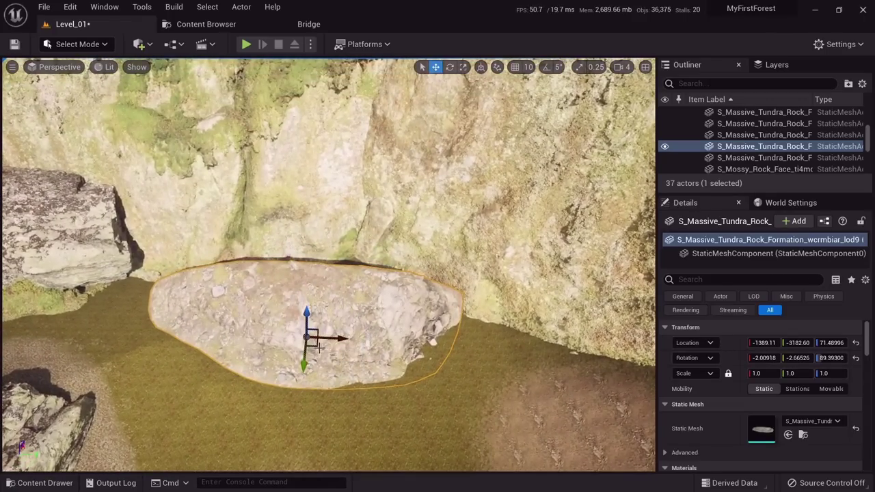
Push the rock formation into the base of the cliff wall at about X 599, Y -3262, Z 4.
mouse_move(319, 348)
right_down()
mouse_move(329, 342)
mouse_move(321, 341)
right_up()
drag(287, 374, 295, 294)
right_click(321, 321)
click(309, 299)
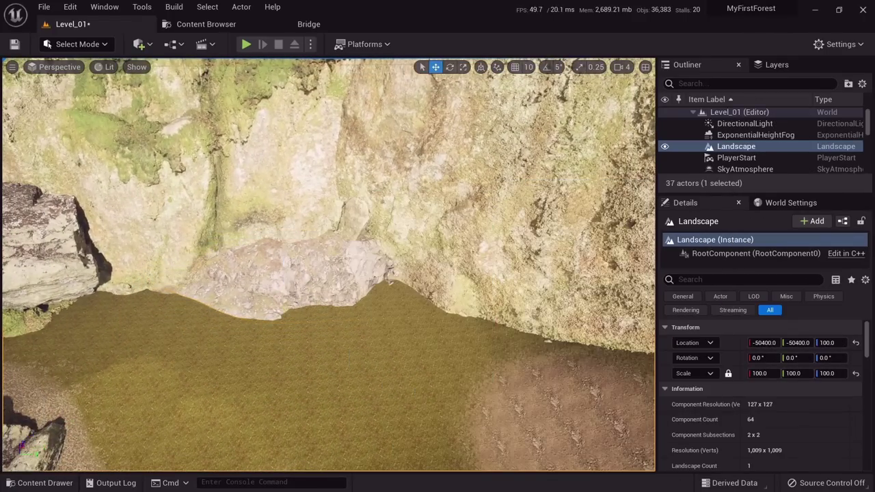
click(310, 298)
Duplicate the formation along the cliff foot to about X -2029, Y 1671, Z -130, rotated to about -3, -1 and 117 degrees.
right_drag(311, 301, 362, 301)
key(e)
alt+drag(224, 274, 418, 280)
right_drag(418, 281, 509, 231)
Mark the seam between rock and ground in red on a screen capture of the viewport, and close the capture.
key(Print)
drag(98, 84, 695, 460)
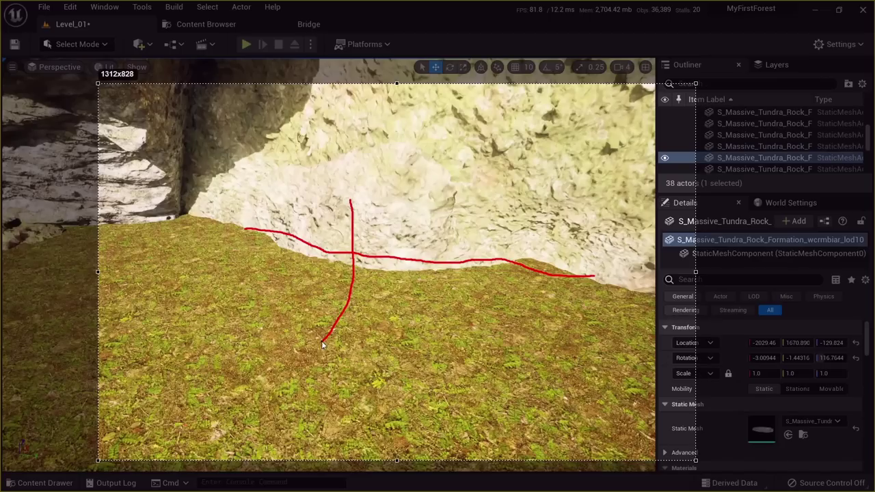
click(689, 472)
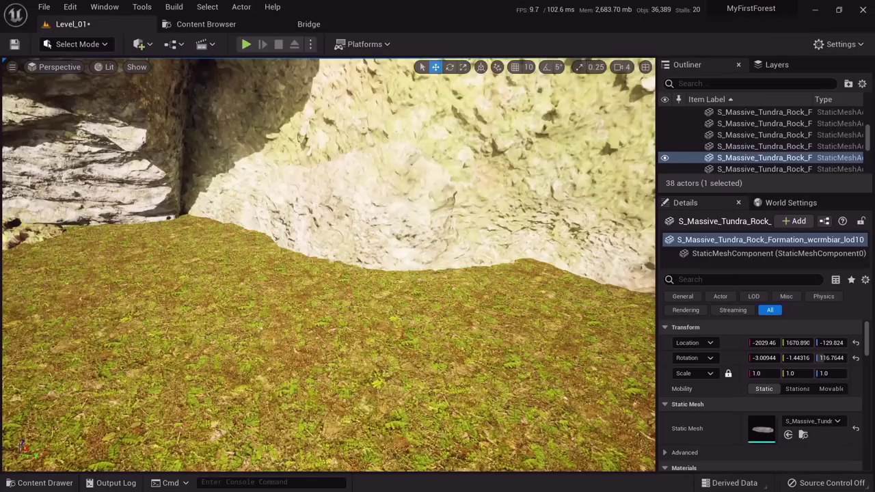
Duplicate the first cliff-foot formation to about X 174, Y -8502, Z 261, tilted to about 5, -3 and 89 degrees.
right_drag(360, 248, 451, 266)
click(360, 248)
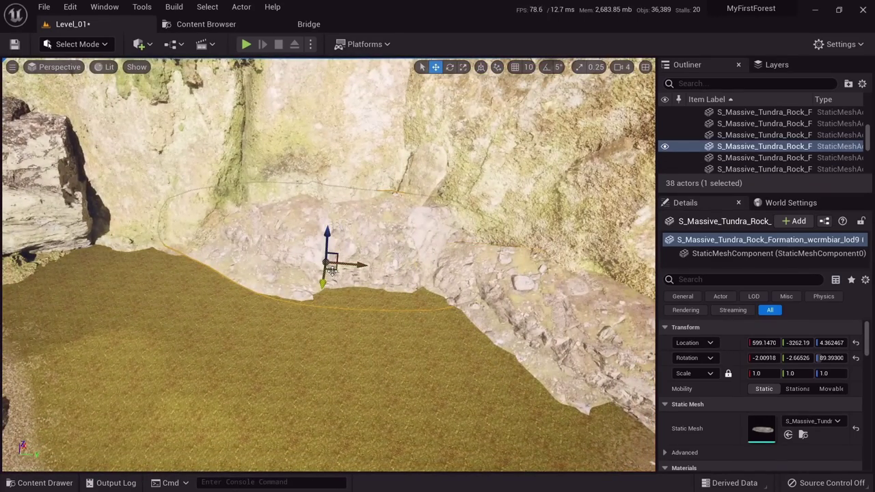
alt+drag(332, 271, 76, 258)
right_drag(76, 259, 68, 226)
key(e)
drag(189, 140, 178, 153)
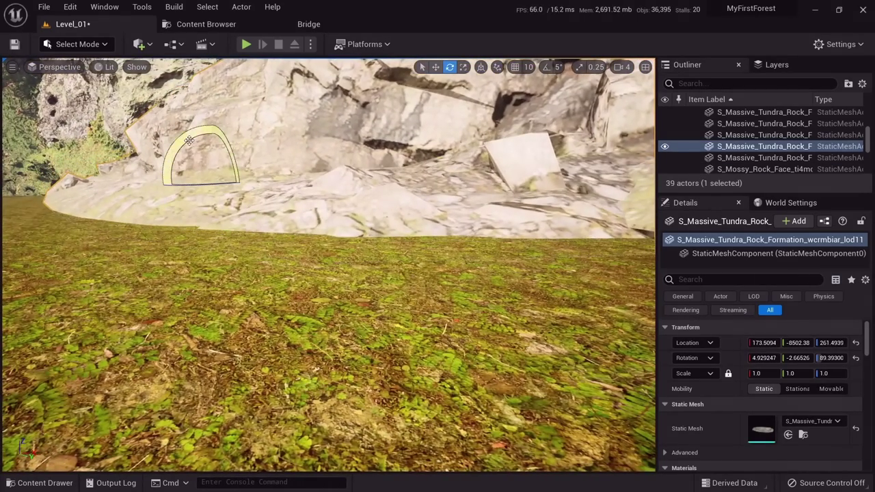
right_drag(448, 319, 386, 341)
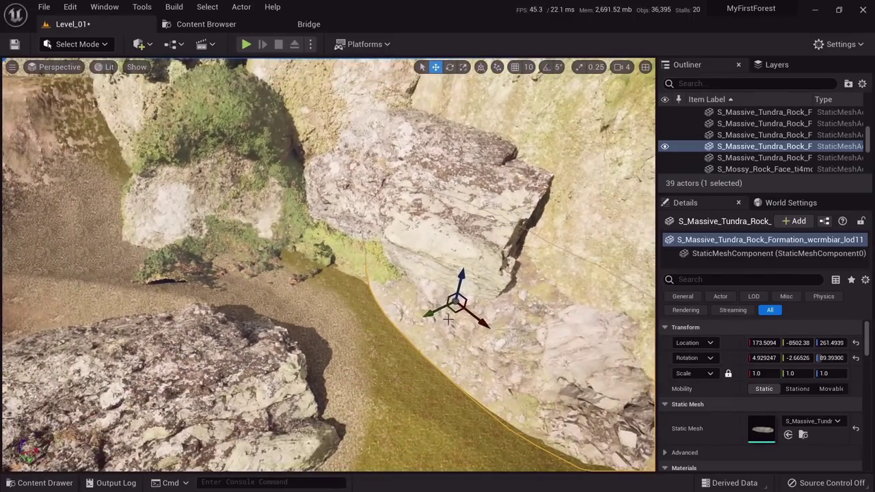
Duplicate the tundra formation further along the cliff foot, between the dark overhanging slab and the moss-topped rock.
key(e)
alt+drag(465, 339, 284, 257)
right_drag(300, 261, 263, 213)
click(522, 249)
right_drag(523, 249, 537, 240)
Duplicate the tundra mossy boulder beside the moss-topped rock at about X -5687, Y -15503, Z 496, rotated to about -9 degrees.
right_drag(328, 266, 328, 266)
right_drag(447, 353, 447, 354)
key(w)
alt+drag(447, 353, 172, 291)
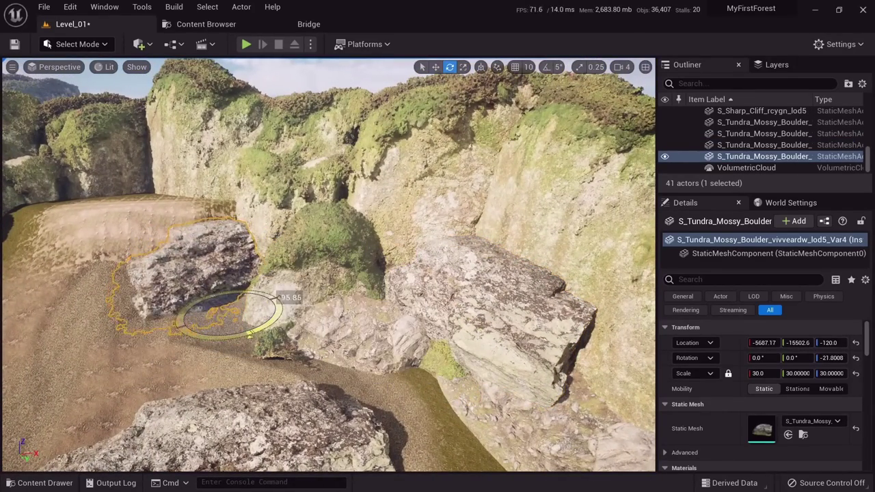
right_drag(232, 333, 233, 333)
key(w)
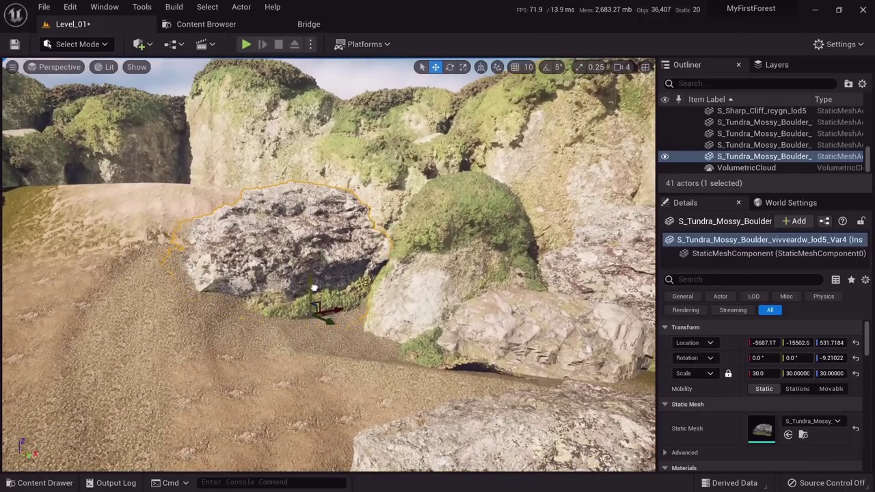
drag(314, 288, 314, 294)
key(Escape)
Duplicate that boulder next to it near X -9989, Y -16095, Z 496, rotated to about 30 degrees.
right_drag(418, 282, 418, 283)
click(418, 282)
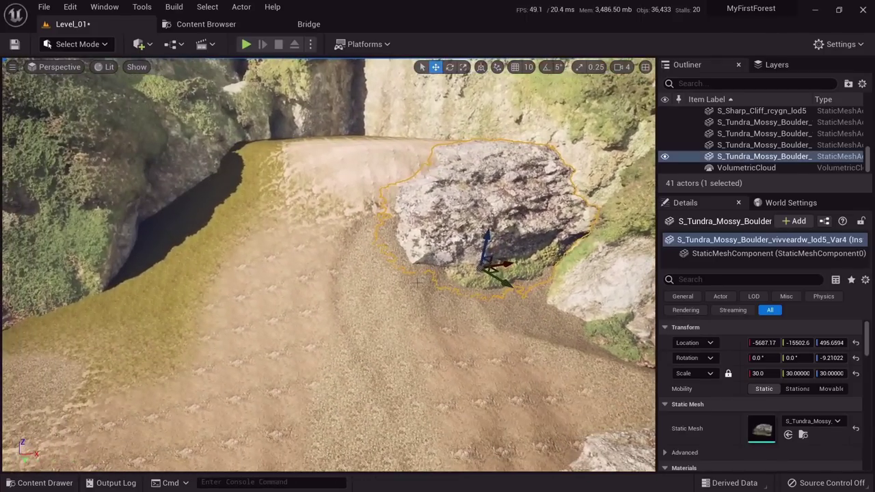
alt+drag(416, 282, 293, 279)
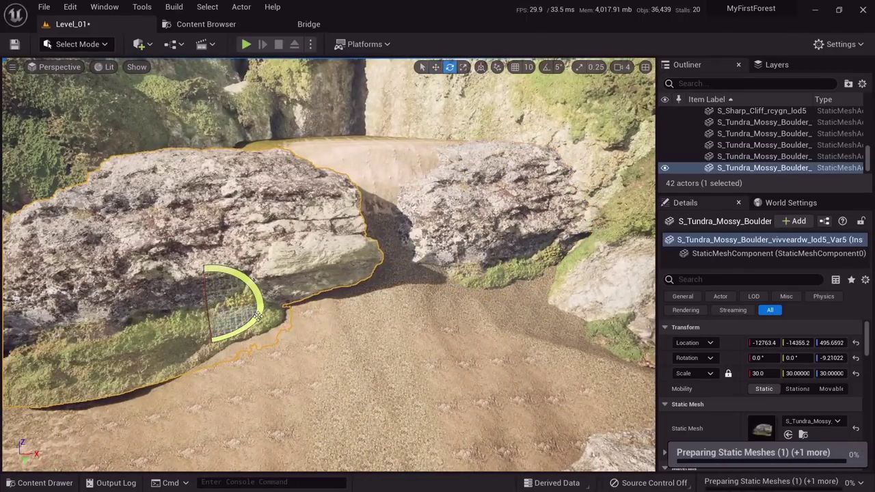
right_drag(282, 309, 282, 308)
key(w)
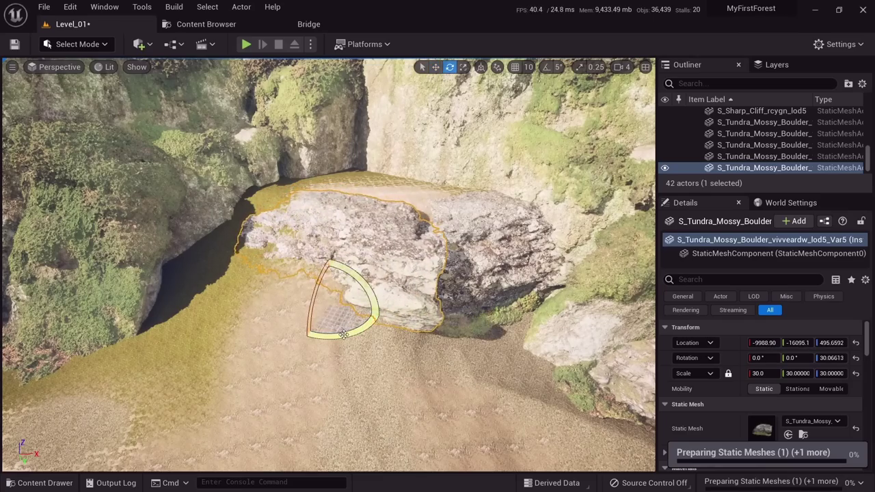
drag(344, 335, 378, 312)
key(Escape)
Duplicate the foreground mossy boulder at X -6238, Y -8364 in place, with the copy rotated to about -5, -20 and -64 degrees.
mouse_move(365, 299)
right_down()
mouse_move(372, 273)
mouse_move(374, 300)
mouse_move(355, 300)
mouse_move(351, 277)
mouse_move(362, 273)
mouse_move(362, 294)
right_up()
key(s)
key(w)
click(401, 366)
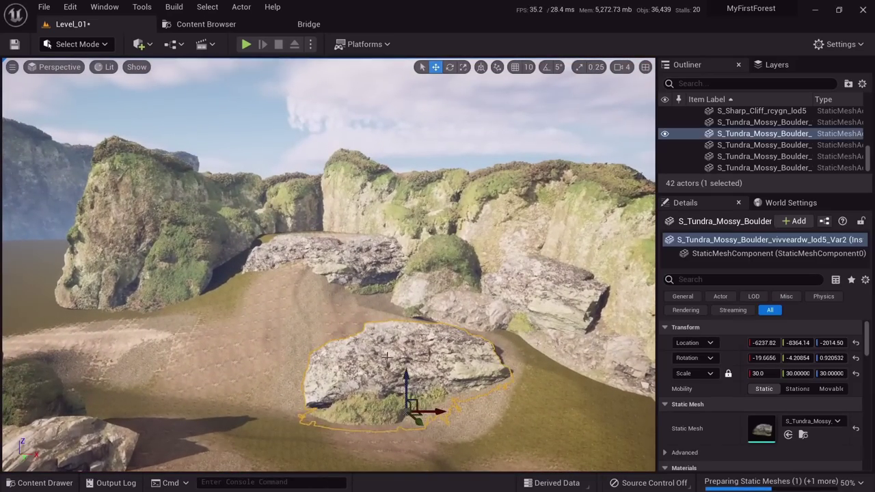
right_drag(401, 366, 434, 436)
key(w)
key(s)
key(e)
alt+drag(319, 406, 301, 449)
key(a)
right_drag(301, 449, 383, 416)
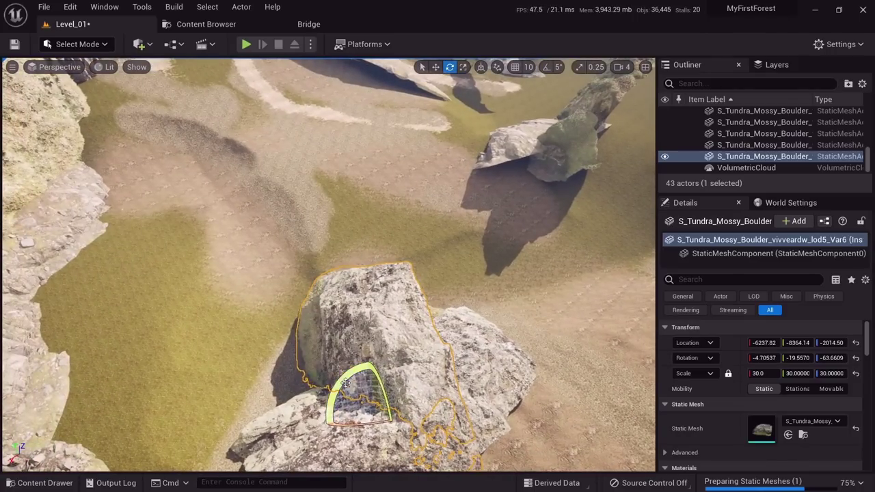
Move the boulder copy to about X -6753, Y -193, Z -2555, level its tilt and turn it to about -78 degrees.
drag(372, 434, 250, 168)
right_drag(249, 167, 269, 184)
key(a)
key(e)
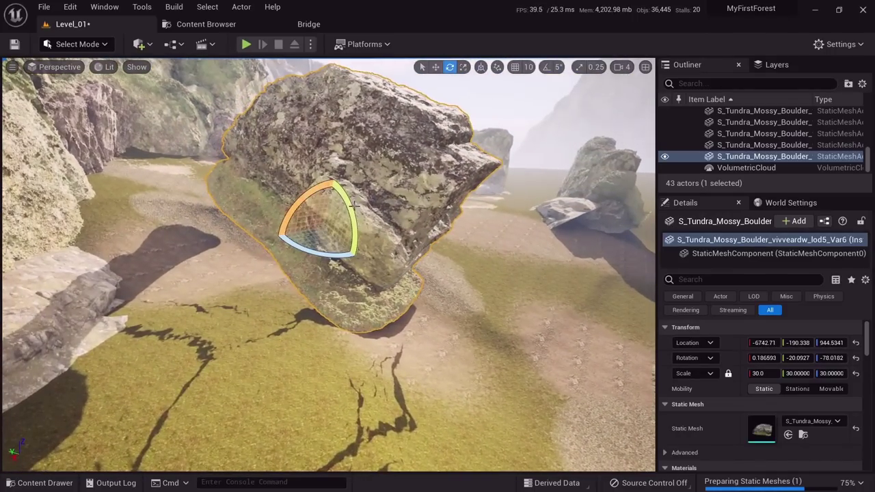
drag(347, 213, 356, 257)
drag(320, 202, 344, 324)
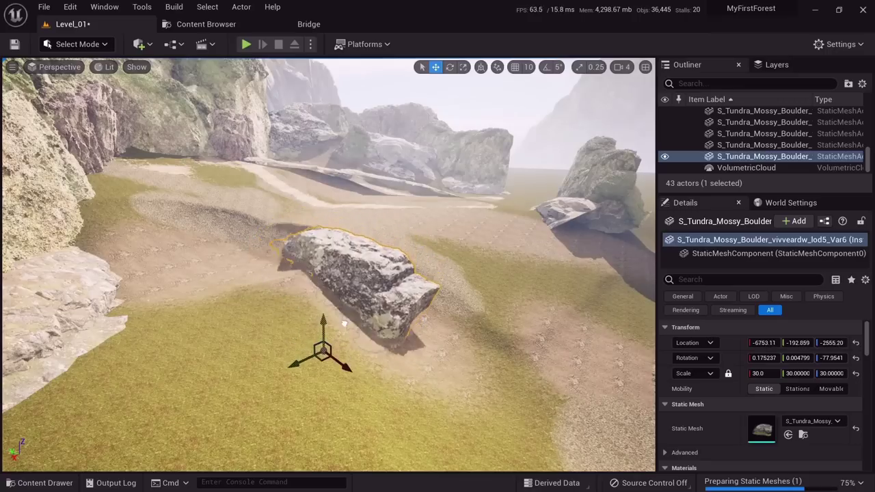
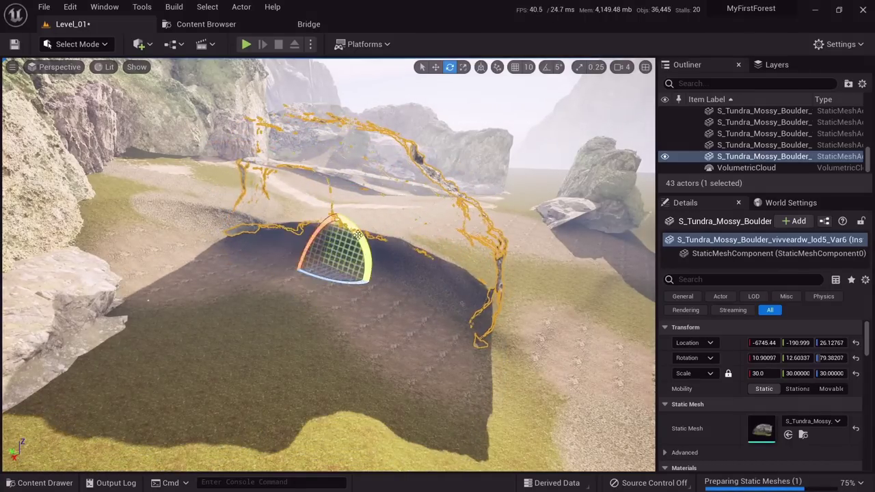
Duplicate the pinkish Nordic coastal cliff to about X -2590, Y 5707, Z -830, turned to about -209 degrees and stretched to Y scale 2.44.
right_drag(316, 267, 416, 236)
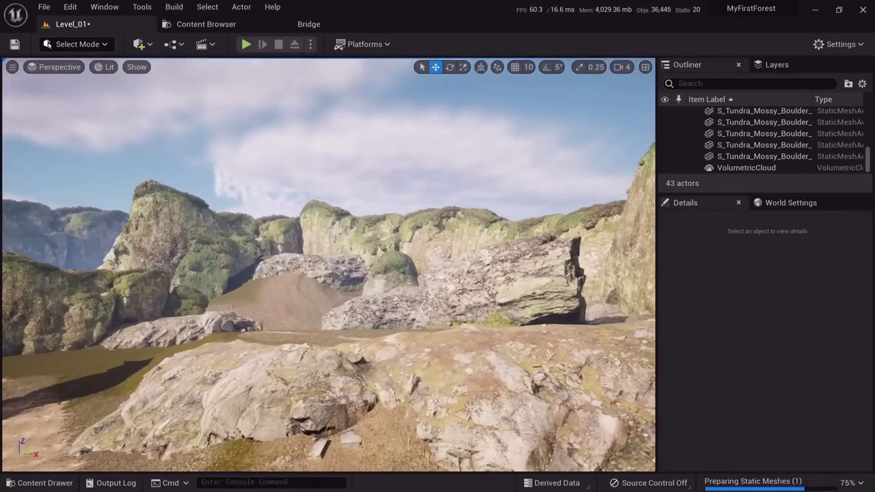
click(763, 156)
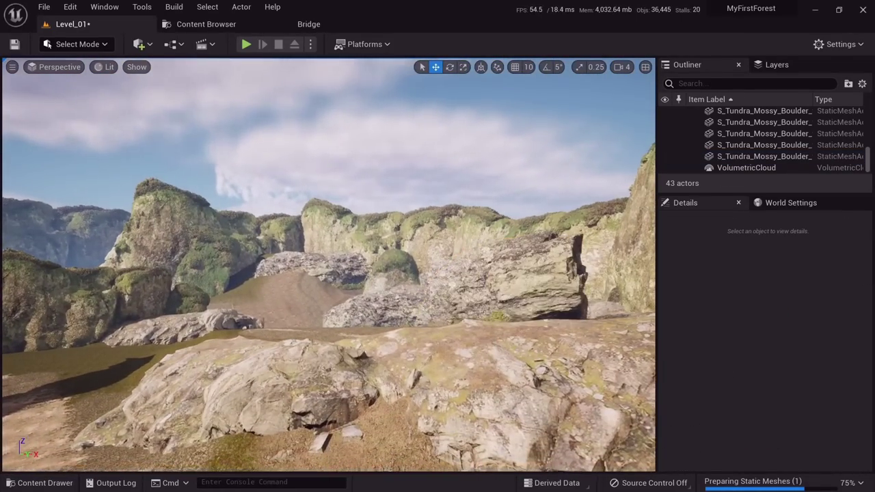
mouse_move(328, 265)
right_down()
mouse_move(253, 287)
mouse_move(335, 314)
mouse_move(325, 313)
mouse_move(369, 291)
mouse_move(325, 282)
mouse_move(328, 293)
mouse_move(326, 272)
right_up()
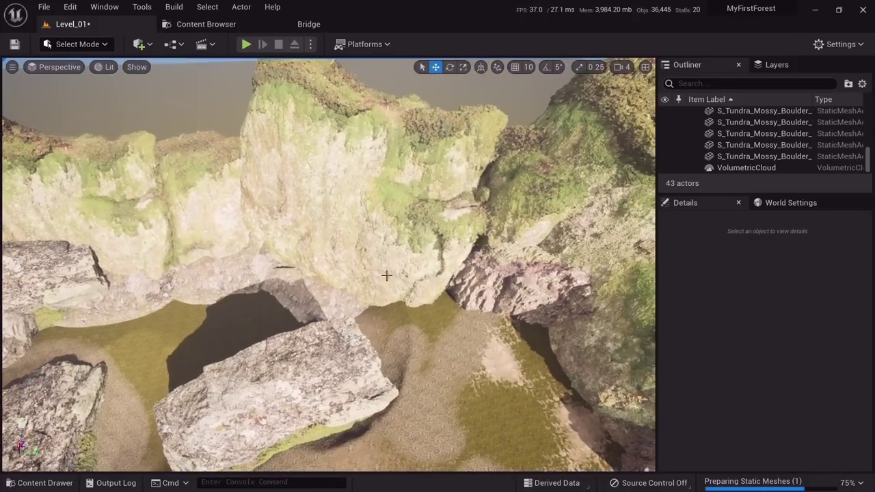
click(496, 288)
alt+drag(463, 361, 467, 376)
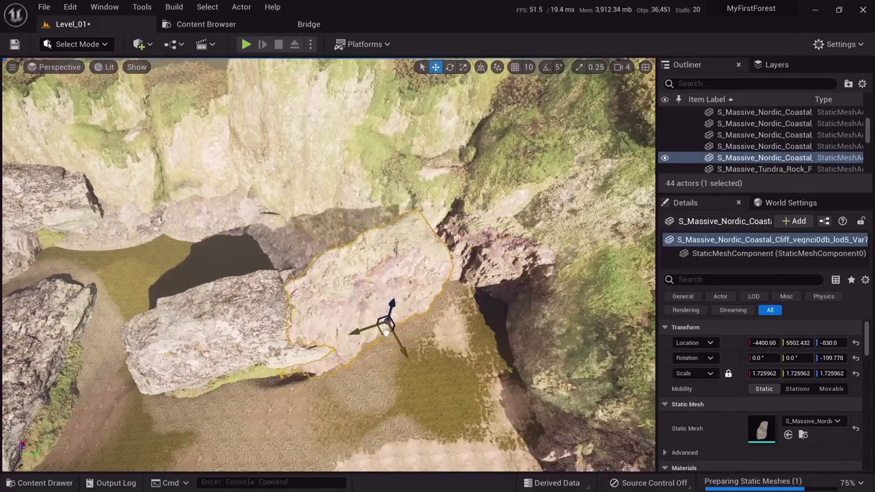
right_drag(380, 333, 353, 361)
key(e)
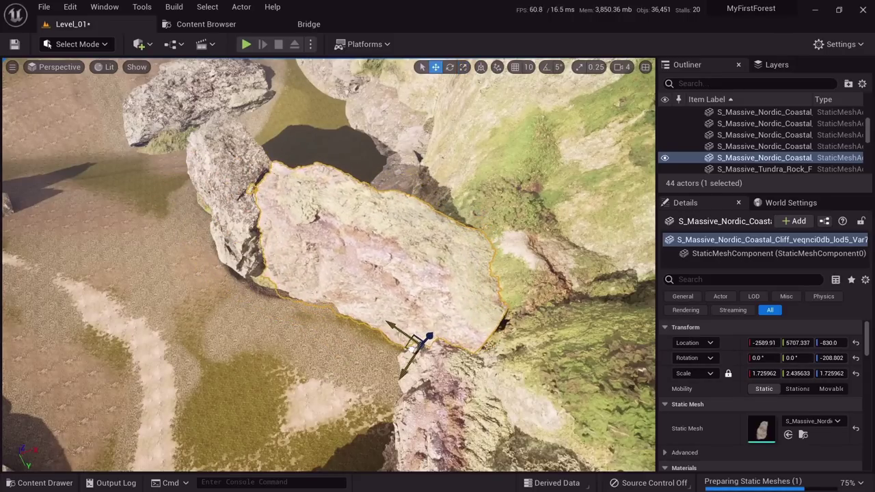
Move the tundra mossy boulder beside that cliff to about X -5648, Y -445, Z 238 and level its Y-axis tilt to about 0 degrees.
right_drag(462, 285, 380, 285)
click(363, 296)
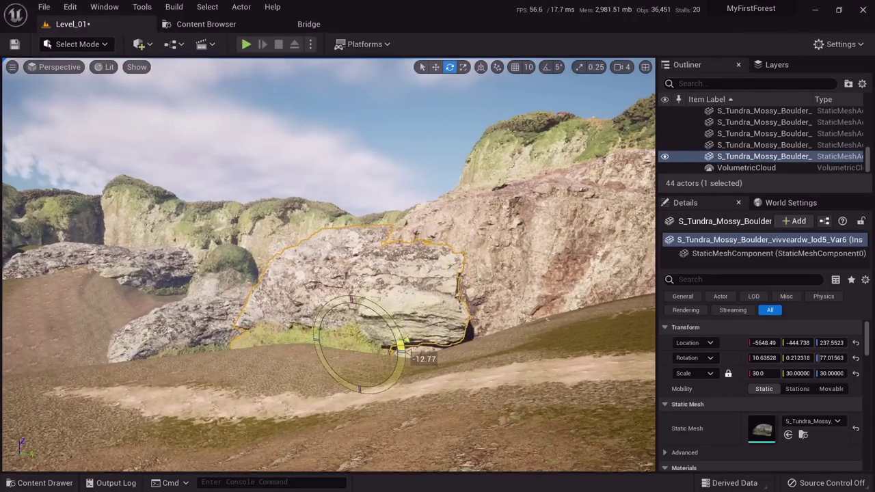
click(406, 171)
click(493, 239)
Duplicate the stretched coastal cliff beside the far moss-covered cliff at about X -21317, Y -19282, Z -830, turned to about -309 degrees.
right_drag(492, 240, 314, 326)
key(w)
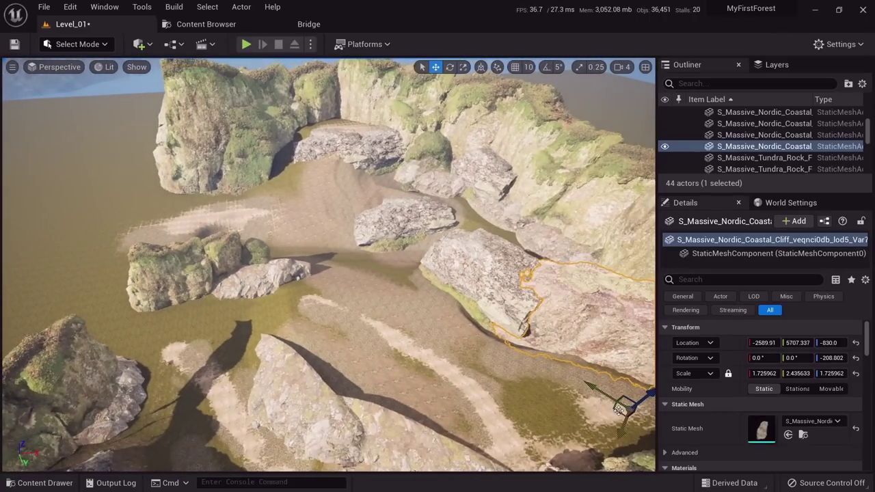
alt+drag(618, 409, 313, 345)
drag(174, 199, 243, 207)
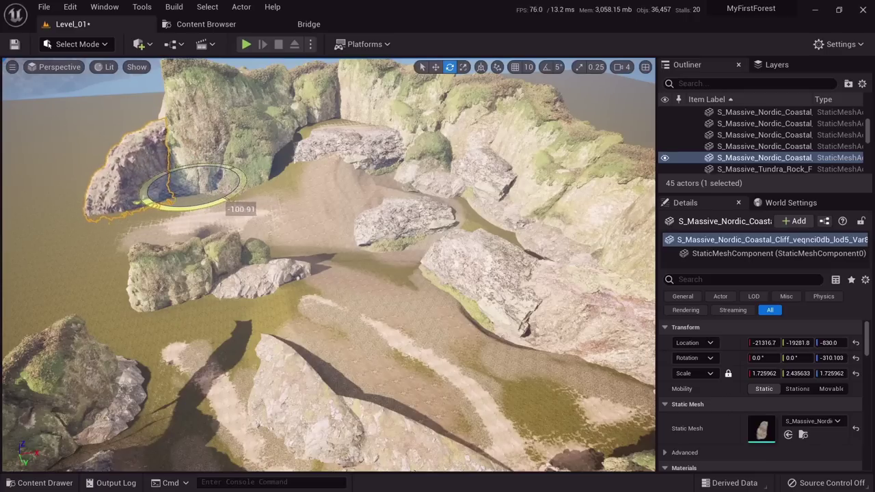
key(Escape)
Duplicate that far cliff rock to about X -27342, Y -1274, Z -3234, turned to about -468 degrees with Y scale 1.91.
right_drag(243, 207, 195, 142)
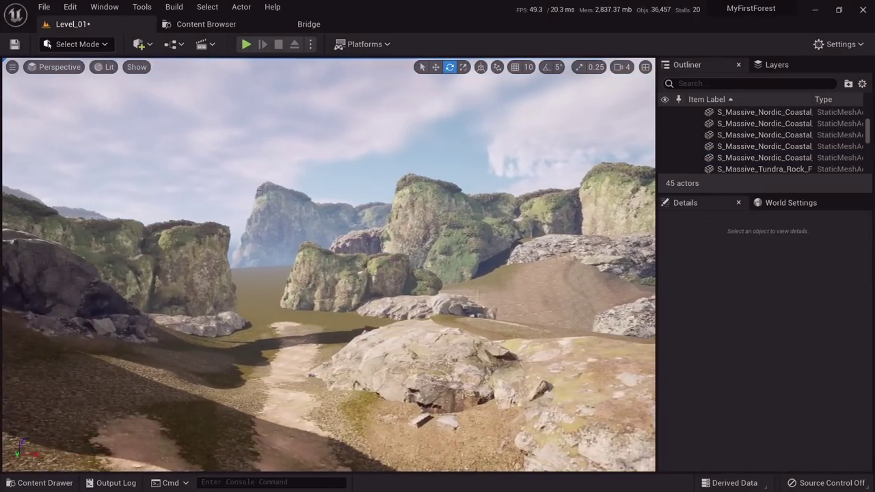
click(357, 242)
right_drag(357, 241, 355, 298)
key(w)
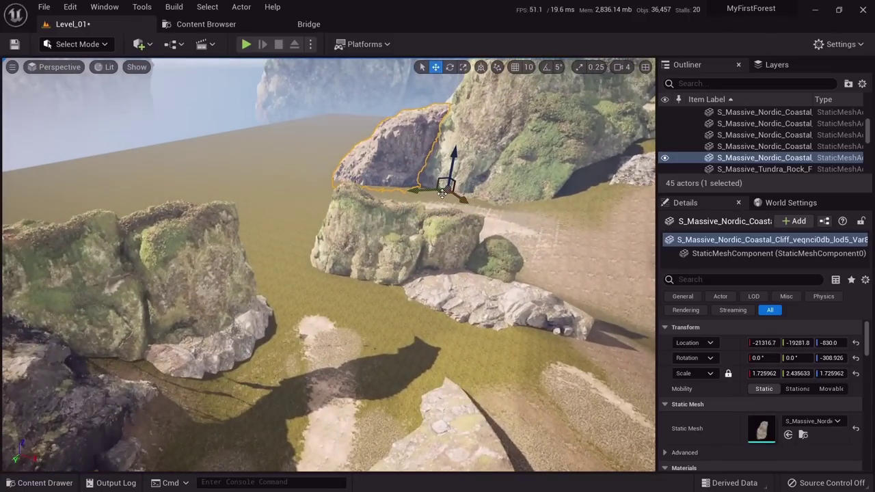
alt+drag(442, 194, 315, 316)
key(w)
right_drag(315, 316, 312, 249)
drag(311, 249, 328, 354)
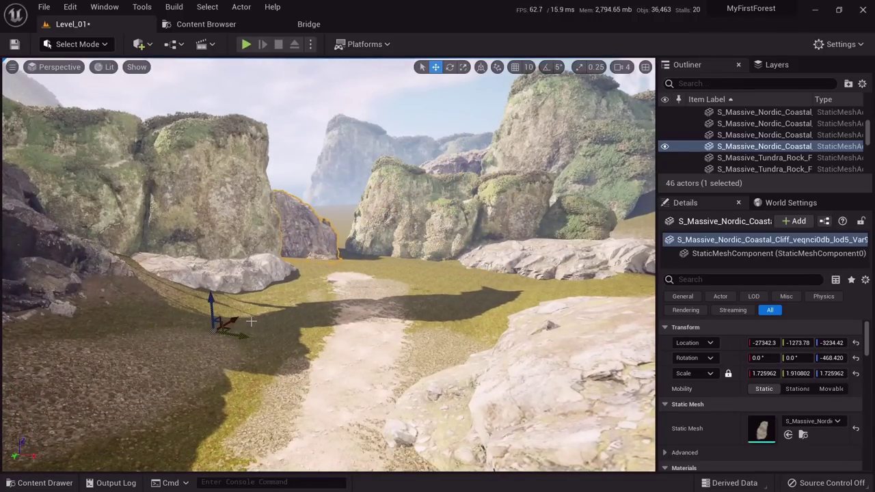
Duplicate the cliff rock across the valley opening to about X -29763, Y -15799, Z -2240, turned to about -375 degrees.
alt+drag(217, 333, 267, 290)
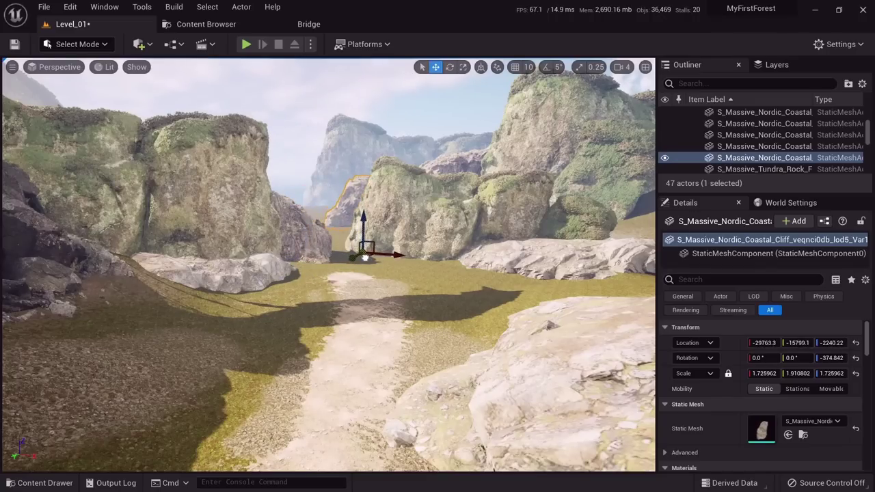
key(Escape)
key(s)
mouse_move(363, 260)
right_down()
mouse_move(410, 263)
mouse_move(287, 273)
mouse_move(424, 268)
mouse_move(417, 252)
mouse_move(419, 287)
mouse_move(328, 300)
mouse_move(363, 260)
right_up()
key(s)
Search the level's actors for "player" and focus the view on PlayerStart.
key(w)
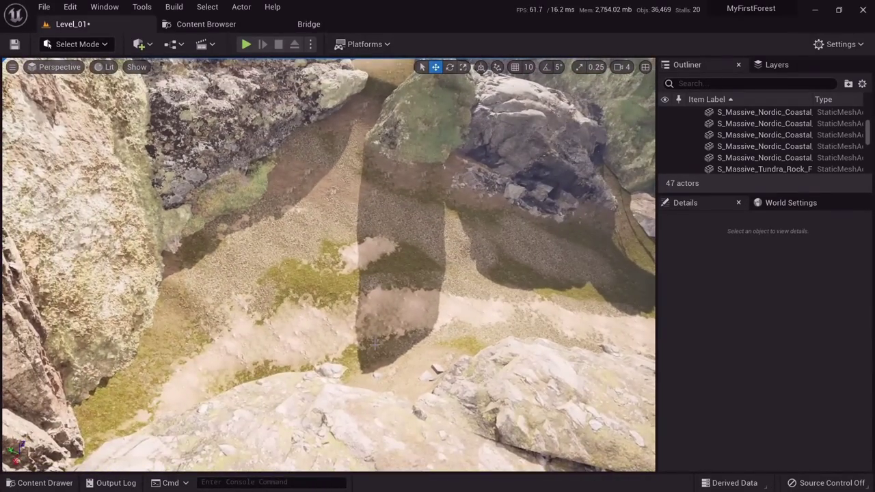
key(w)
right_drag(375, 344, 399, 333)
click(690, 83)
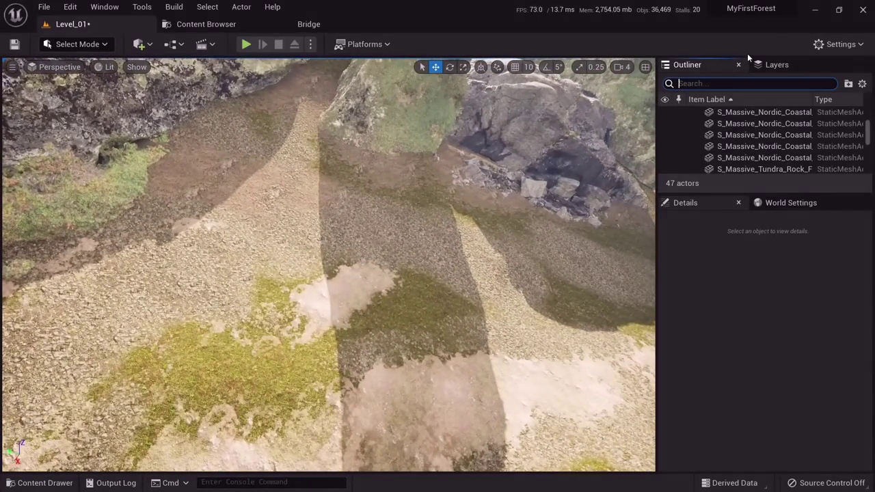
text(player)
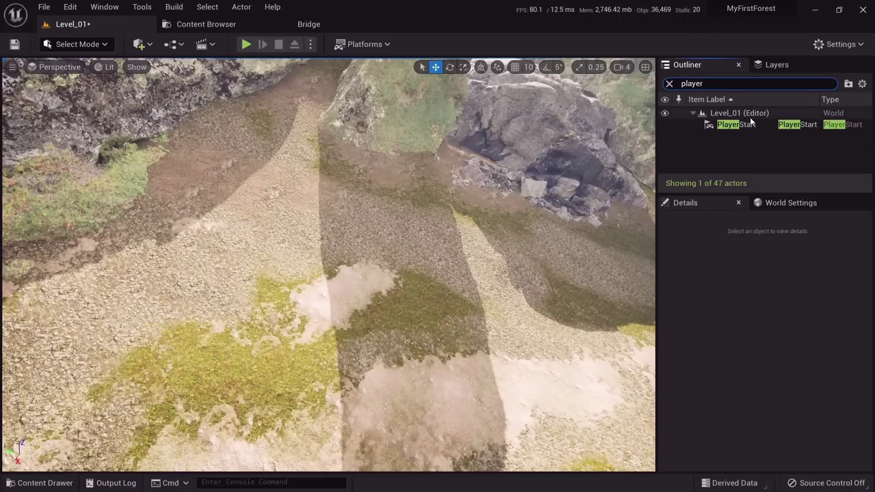
double_click(745, 125)
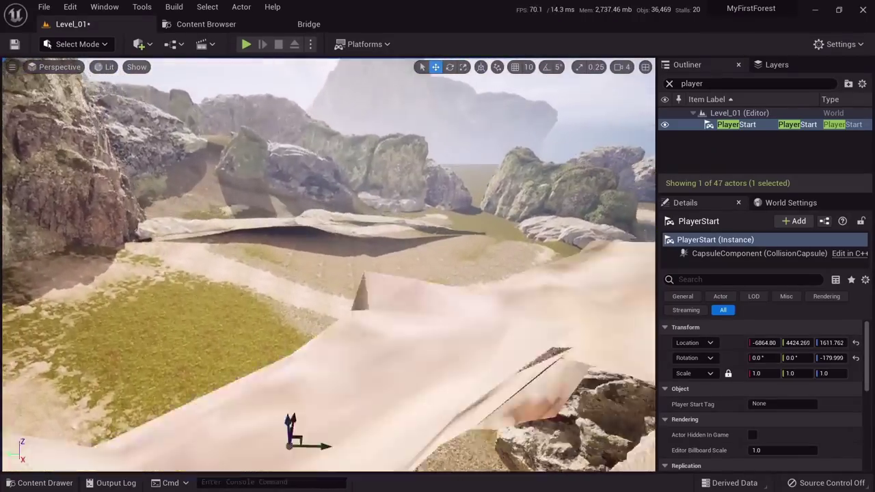
Move PlayerStart onto the gravel slope above the path at about X -16335, Y 8707, Z 1902.
right_drag(328, 265, 164, 344)
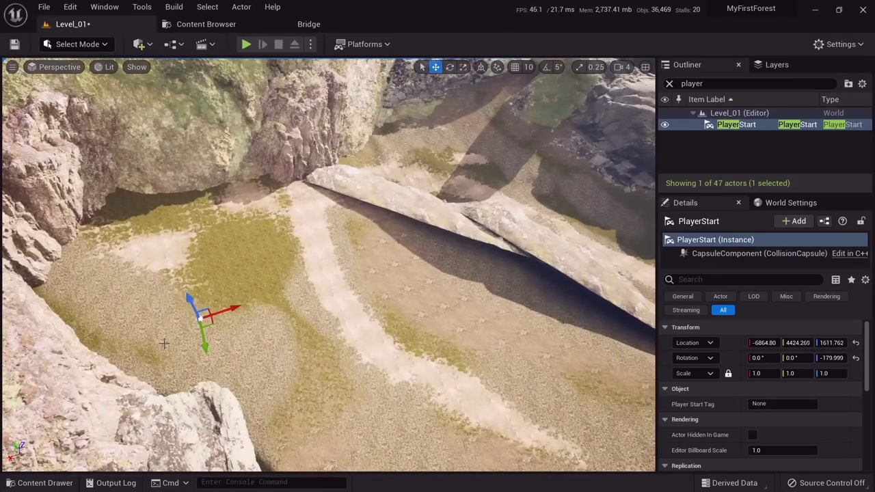
drag(458, 144, 458, 129)
right_drag(459, 129, 507, 141)
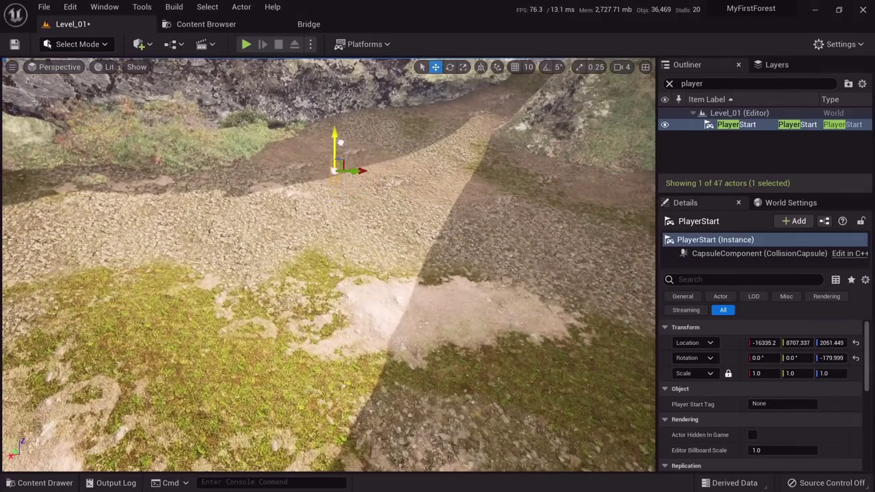
drag(340, 142, 340, 140)
right_drag(340, 140, 323, 109)
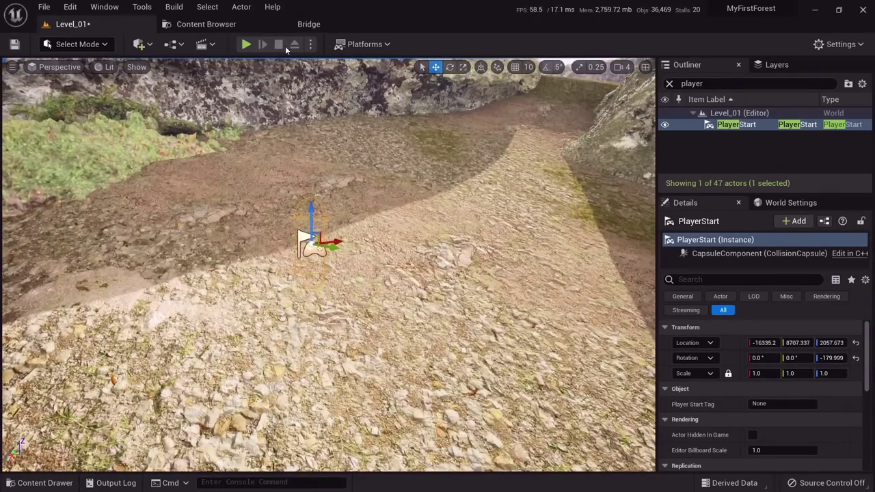
right_drag(338, 206, 437, 179)
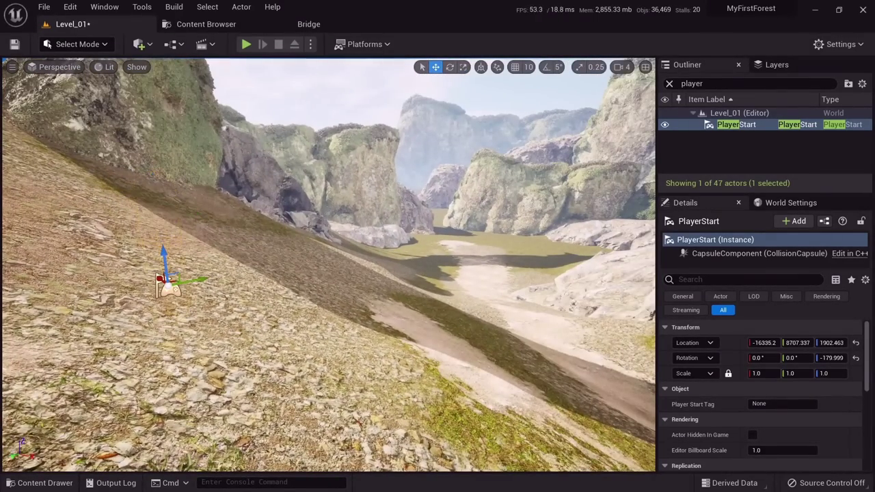
Turn PlayerStart to about -111 degrees and start a play test, running the character forward down the slope.
right_drag(225, 303, 231, 311)
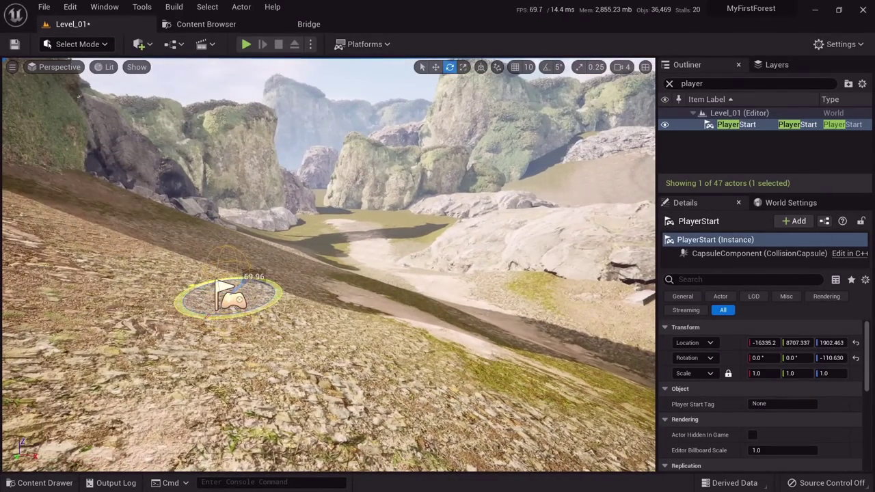
click(246, 43)
key(w)
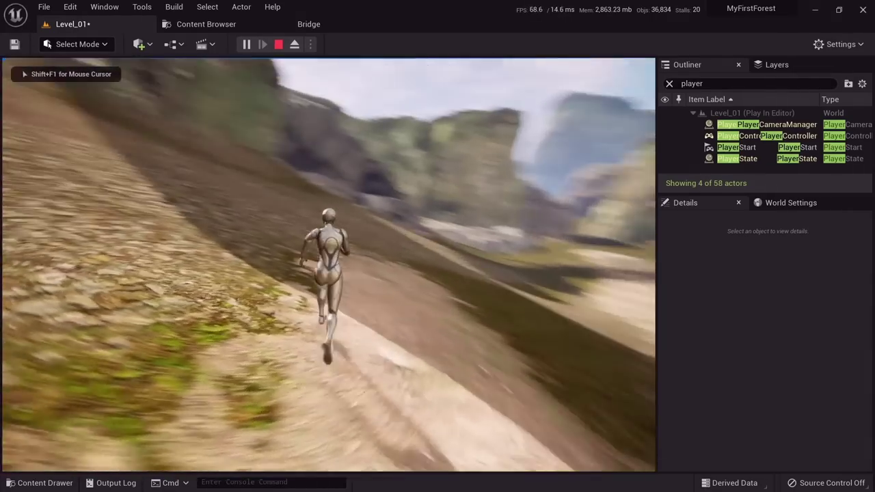
Stop the play test and look around the rocky valley in the editor view.
key(Escape)
right_drag(233, 335, 349, 351)
right_drag(208, 283, 365, 286)
Review the favourite 3D rock assets in Bridge, opening the details of Tundra Mossy Boulder and Massive Tundra Rock Formation.
click(217, 26)
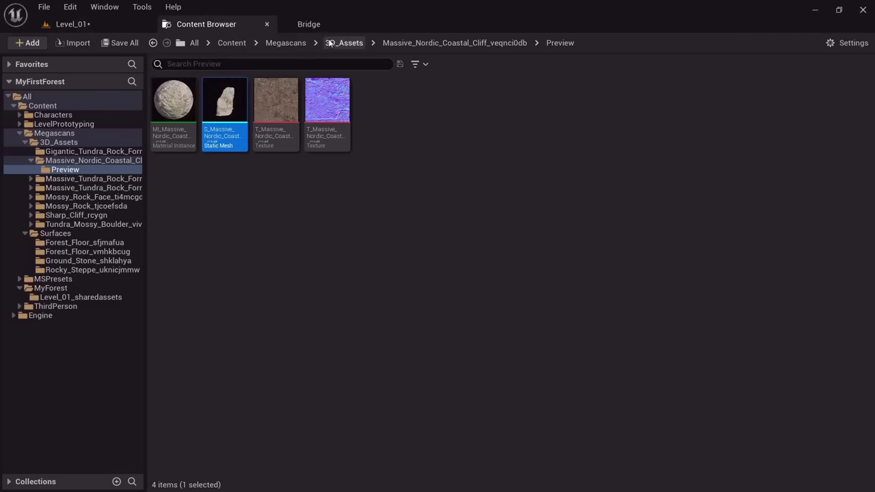
click(328, 27)
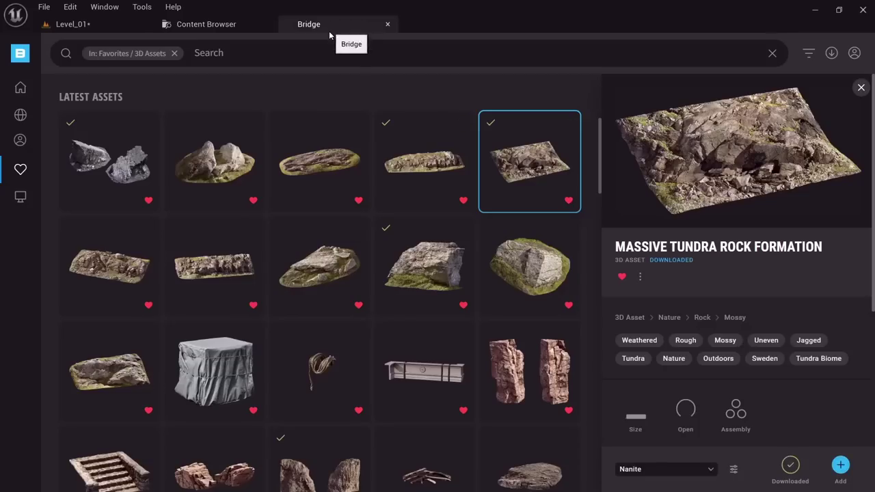
click(340, 253)
click(441, 269)
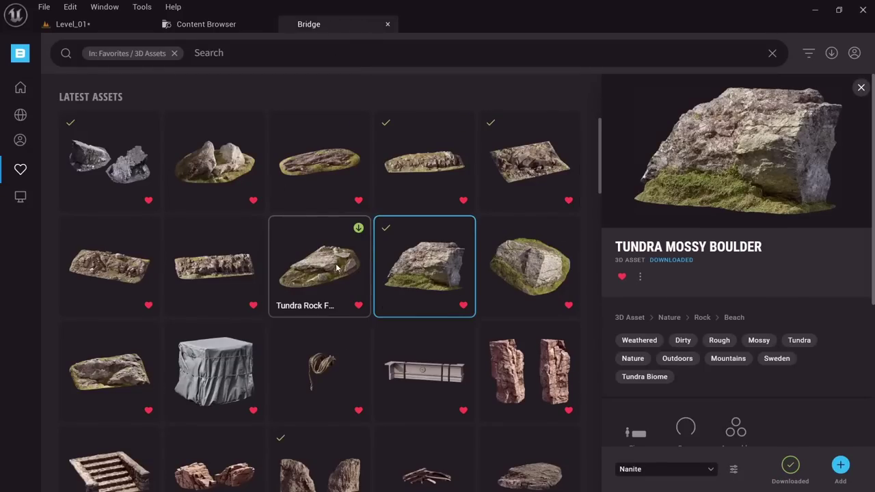
click(137, 264)
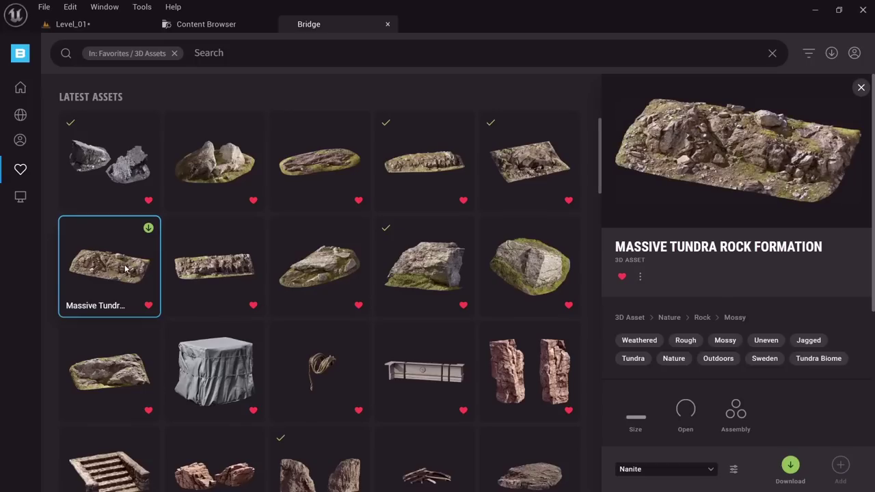
Place the downloaded Massive Tundra Rock Formation mesh in the level against the large rock beside the sandy path.
drag(126, 227, 143, 154)
drag(145, 222, 145, 222)
right_drag(305, 242, 198, 240)
drag(395, 411, 322, 404)
key(w)
right_drag(395, 403, 414, 335)
right_drag(428, 408, 397, 410)
drag(437, 403, 290, 277)
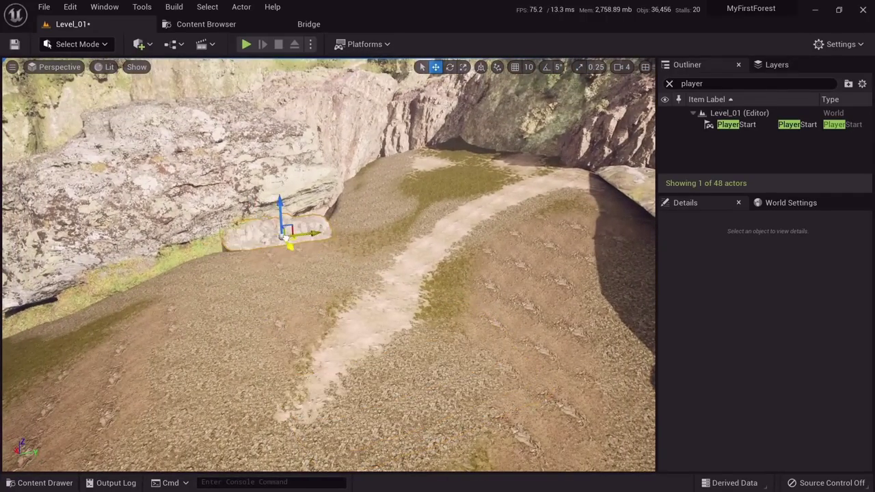
drag(492, 296, 589, 425)
right_drag(589, 425, 625, 444)
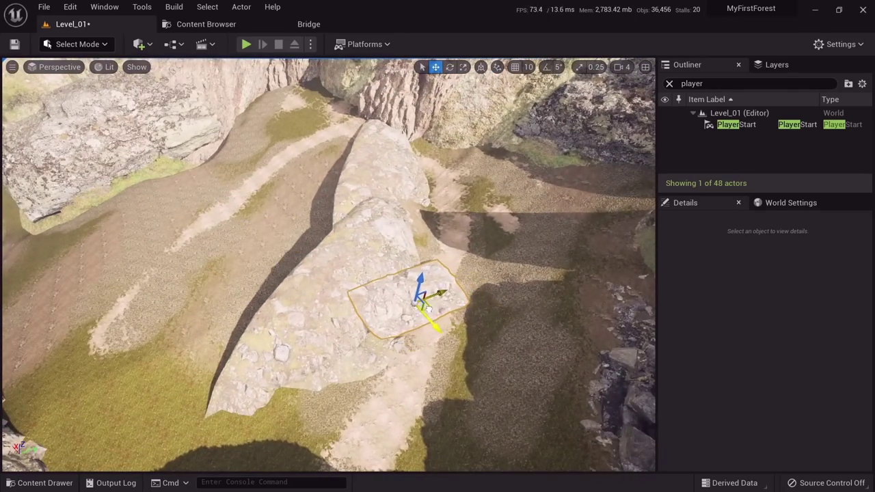
Rotate the placed rock formation to about 13.4° on Y and 61.3° on Z and fit it into the large rock beside the path.
right_drag(428, 309, 396, 229)
key(e)
mouse_move(361, 180)
mouse_down()
mouse_move(376, 180)
mouse_move(360, 177)
mouse_up()
drag(341, 146, 356, 202)
mouse_move(435, 205)
right_down()
mouse_move(410, 205)
mouse_move(431, 218)
right_up()
click(438, 273)
right_drag(543, 376, 444, 410)
right_drag(572, 396, 622, 393)
right_drag(416, 270, 443, 287)
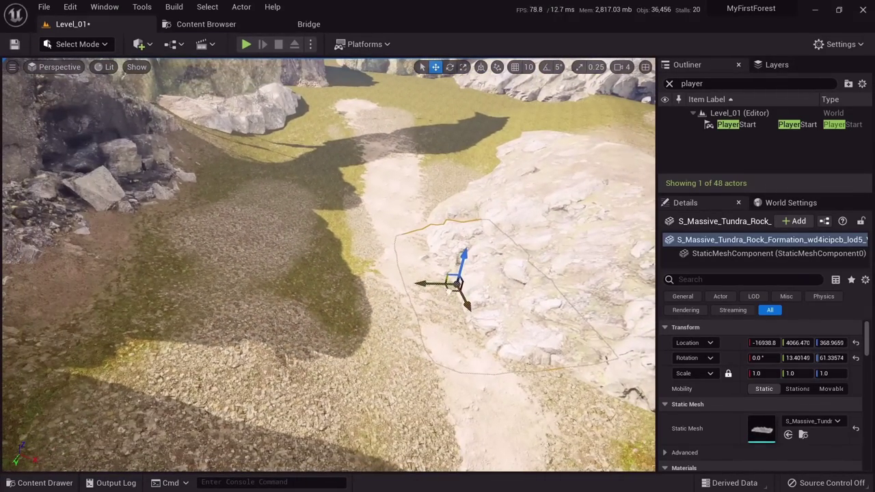
Duplicate the rock formation to the foot of the dark cliff and rotate it to about 7°, -16° and -107° so it follows the slope.
drag(112, 255, 95, 192)
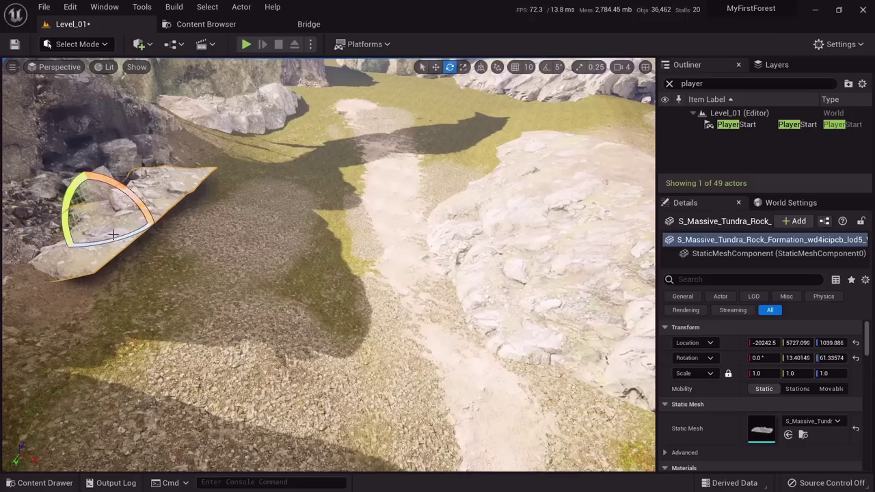
drag(113, 235, 161, 225)
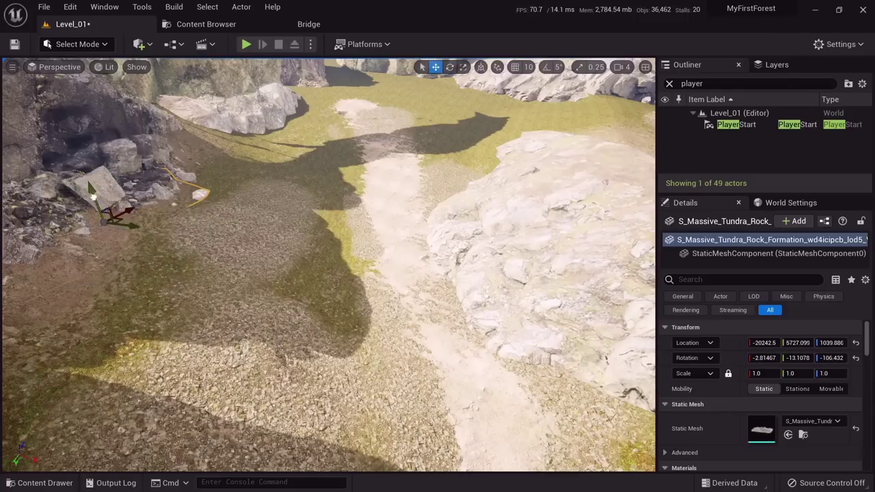
drag(113, 213, 155, 212)
key(e)
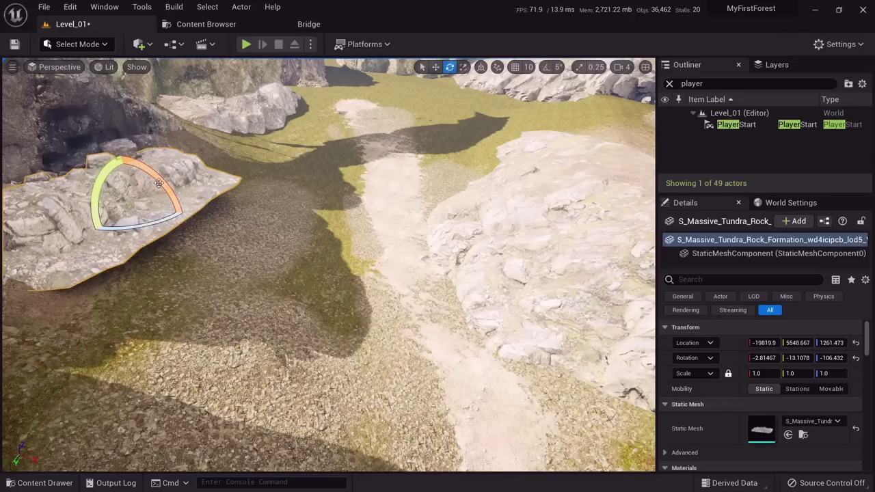
drag(167, 179, 175, 194)
drag(132, 176, 106, 184)
key(e)
mouse_move(106, 184)
right_down()
mouse_move(77, 161)
mouse_move(107, 184)
right_up()
Raise the landscape around the base of the duplicated rock using the Sculpt tool with a brush size of about 470.
click(69, 44)
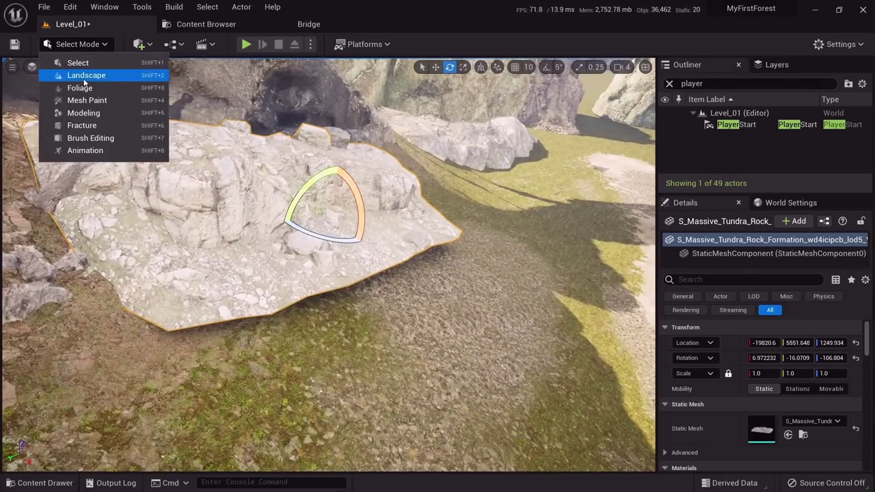
click(82, 74)
click(114, 85)
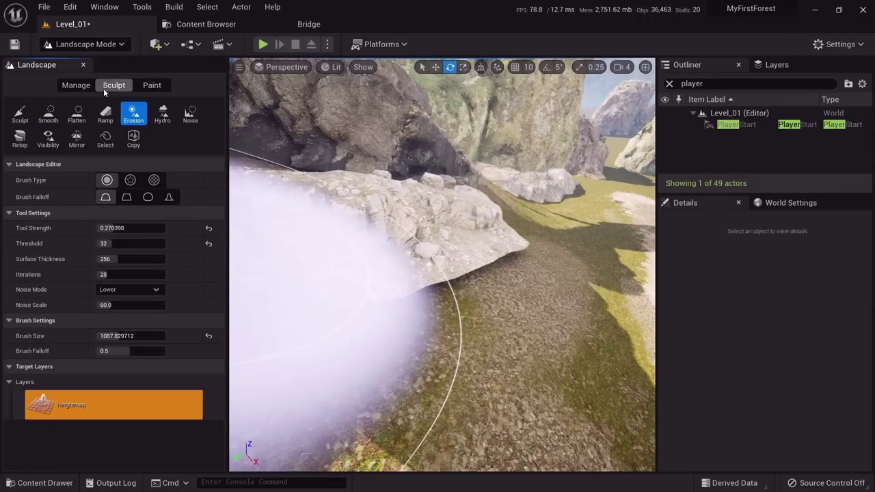
click(26, 112)
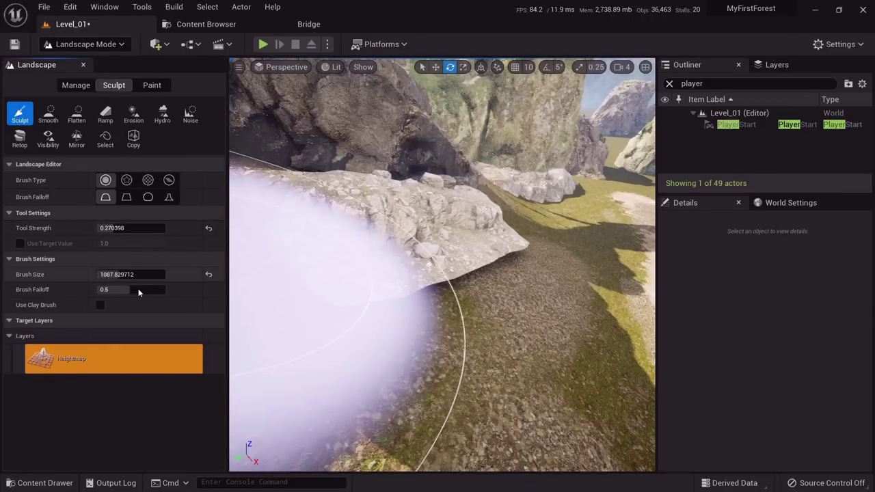
drag(137, 274, 103, 274)
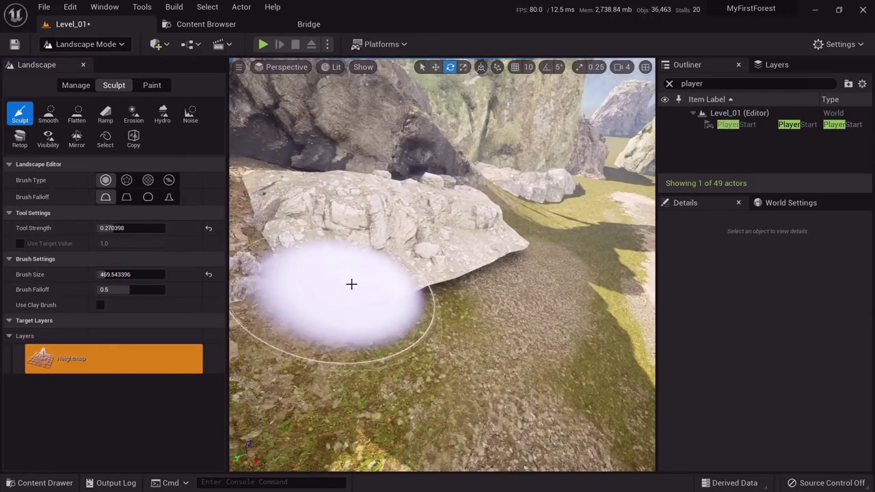
right_drag(440, 272, 373, 275)
key(w)
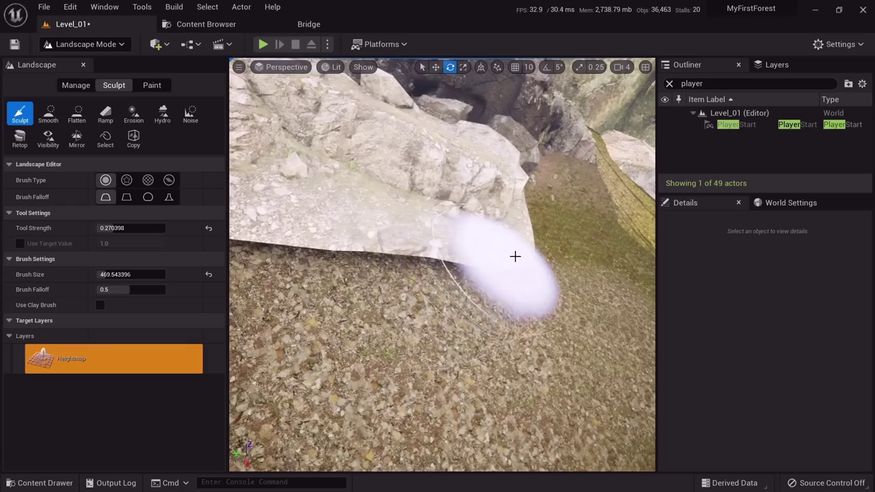
right_drag(351, 248, 308, 263)
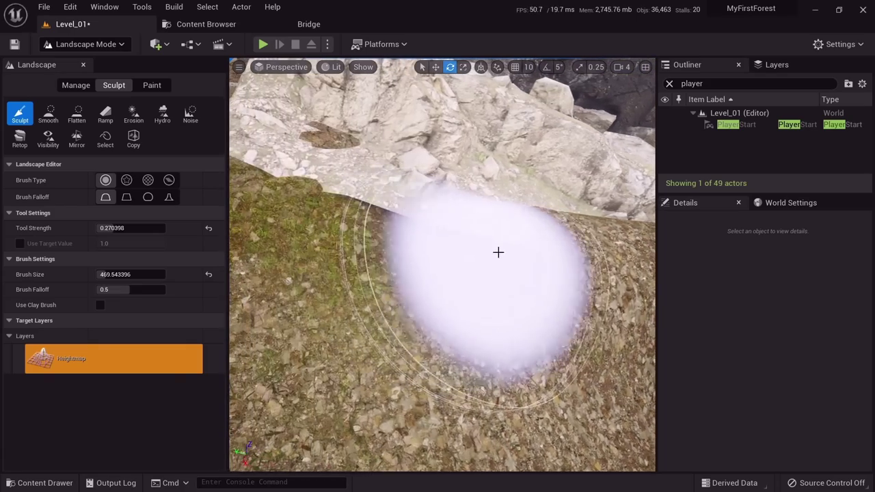
key(s)
right_drag(361, 215, 300, 205)
mouse_move(383, 254)
right_down()
mouse_move(465, 242)
mouse_move(506, 280)
right_up()
key(w)
Smooth the raised ground along the duplicated rock and sculpt the terrain up against its far end.
click(48, 112)
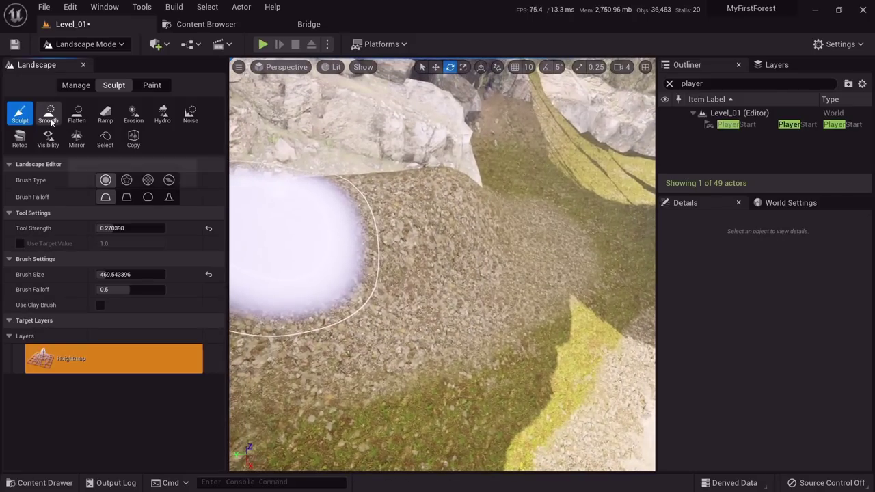
right_drag(424, 245, 369, 240)
drag(445, 238, 478, 230)
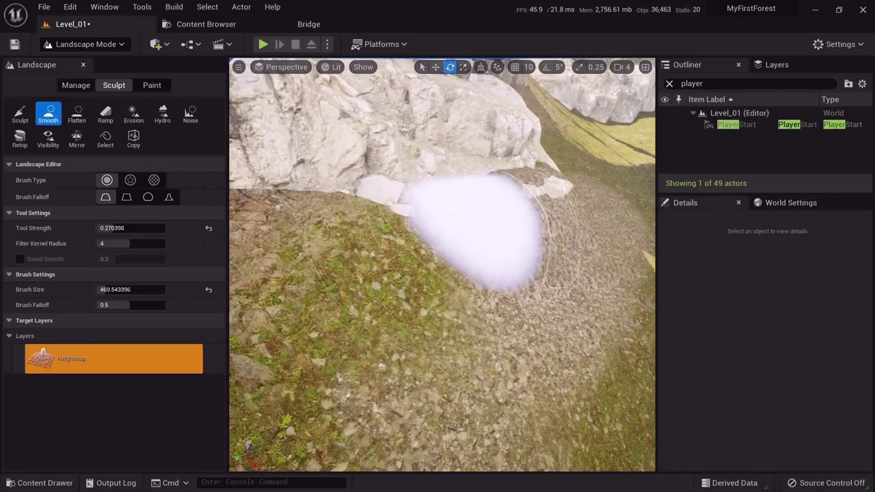
mouse_move(478, 230)
right_down()
mouse_move(533, 249)
mouse_move(424, 257)
mouse_move(337, 280)
right_up()
click(23, 114)
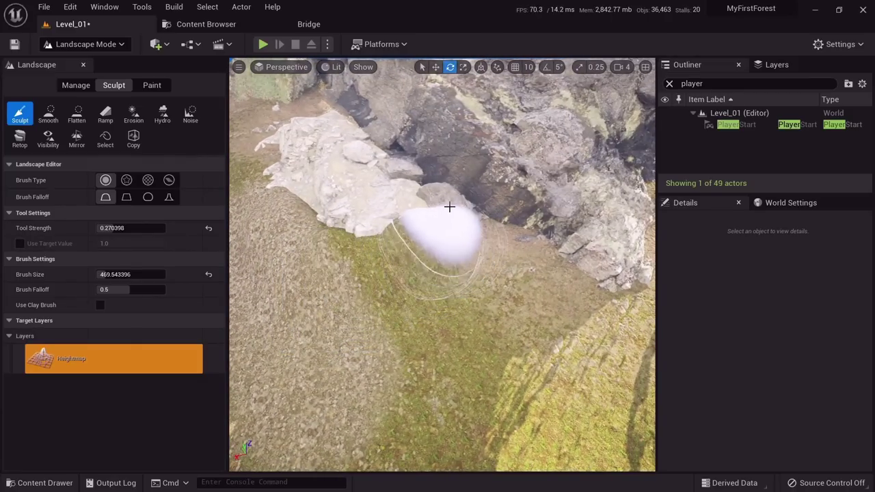
right_drag(449, 206, 469, 195)
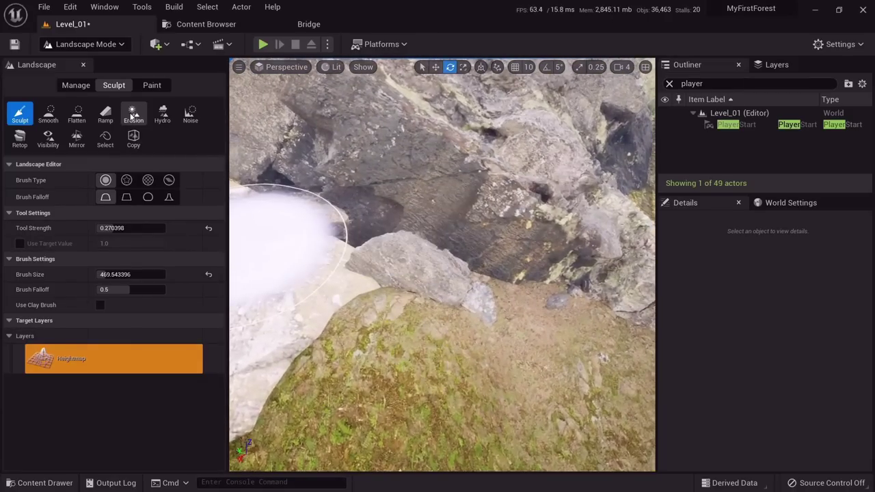
Try the Erosion brush on the slope beside the duplicated rock and undo the stroke.
click(133, 113)
right_drag(494, 396, 548, 365)
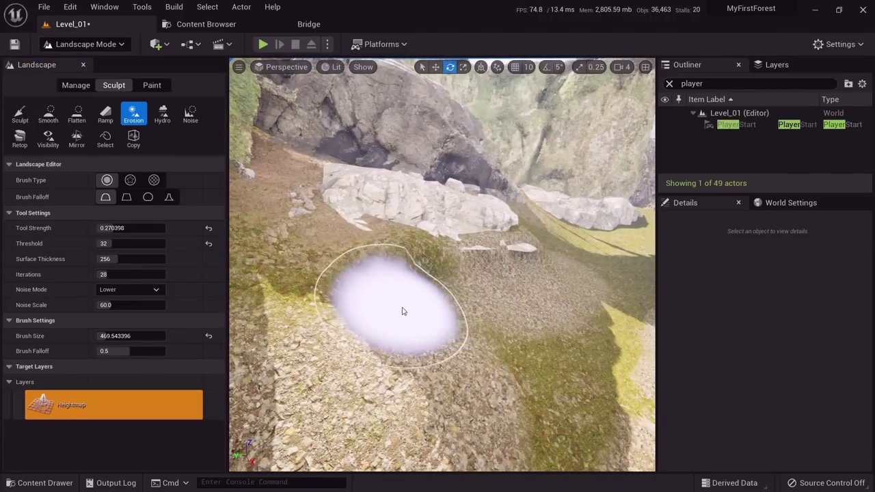
right_drag(402, 311, 403, 287)
key(ctrl+z)
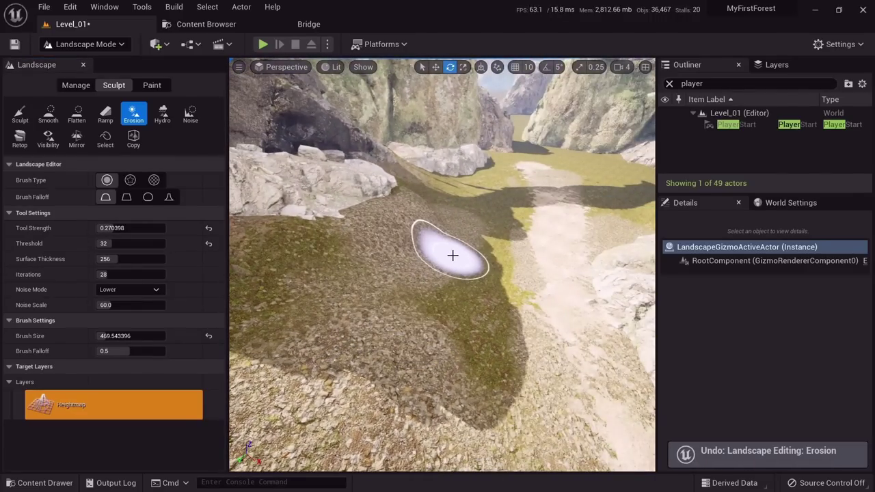
Erode the slope beside the rock at a tool strength of about 0.13 and rebuild the ground along its edge with Sculpt.
drag(129, 228, 123, 228)
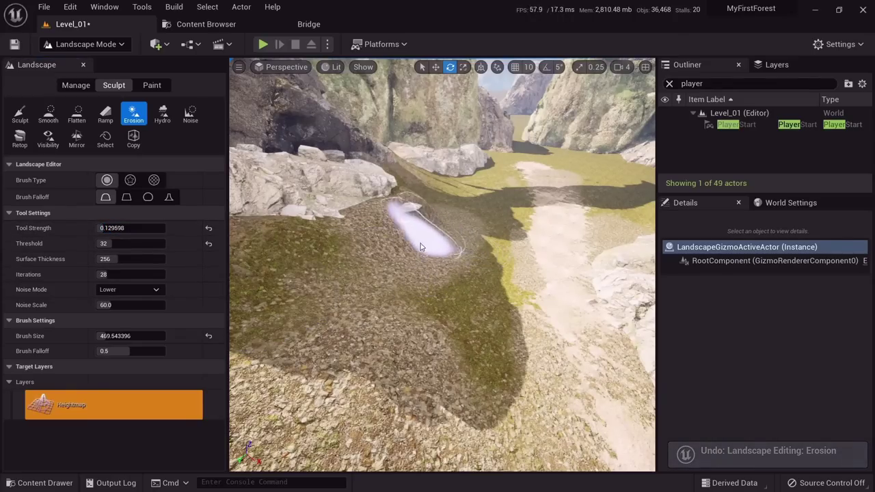
right_drag(395, 286, 348, 294)
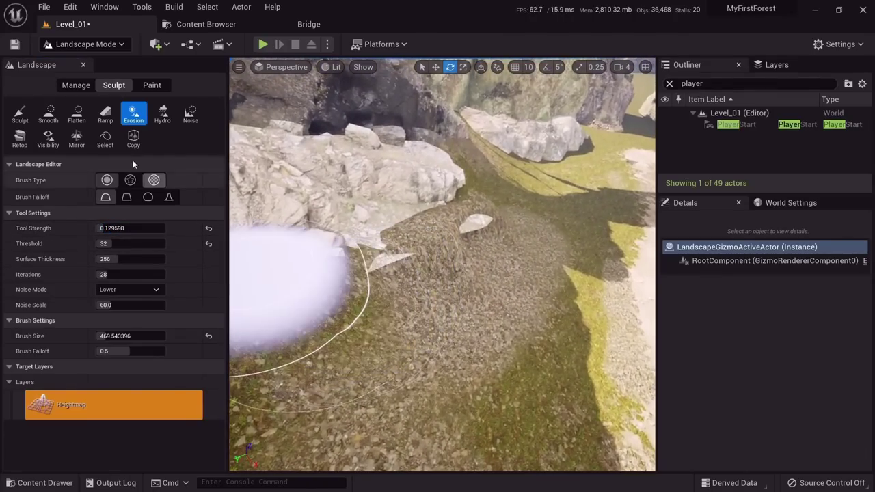
click(20, 112)
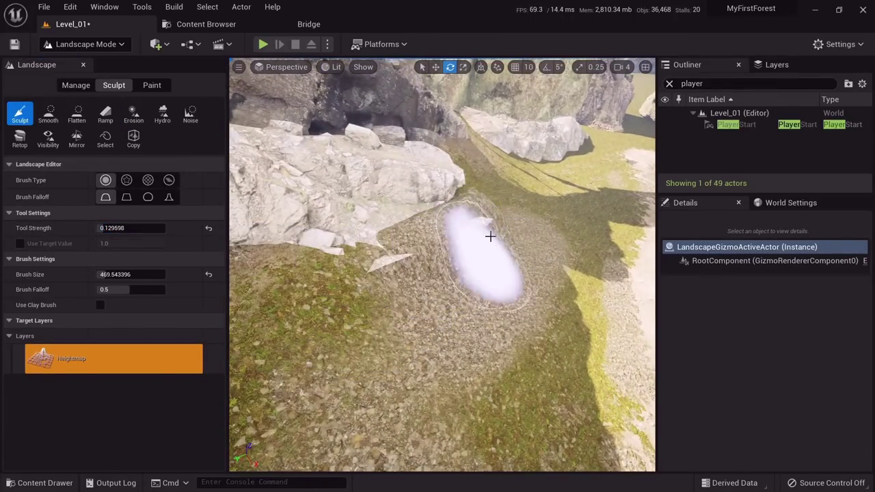
mouse_move(555, 261)
right_down()
mouse_move(594, 240)
mouse_move(571, 261)
right_up()
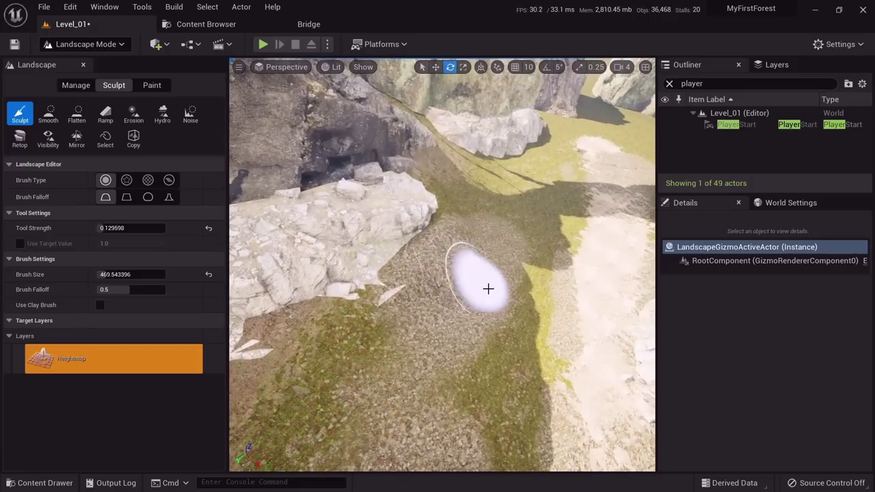
mouse_move(429, 299)
right_down()
mouse_move(428, 252)
mouse_move(422, 259)
right_up()
mouse_move(386, 322)
right_down()
mouse_move(400, 318)
mouse_move(443, 355)
right_up()
Smooth the mound at the rock's end and sculpt the ground back up over its exposed lower edge.
click(52, 118)
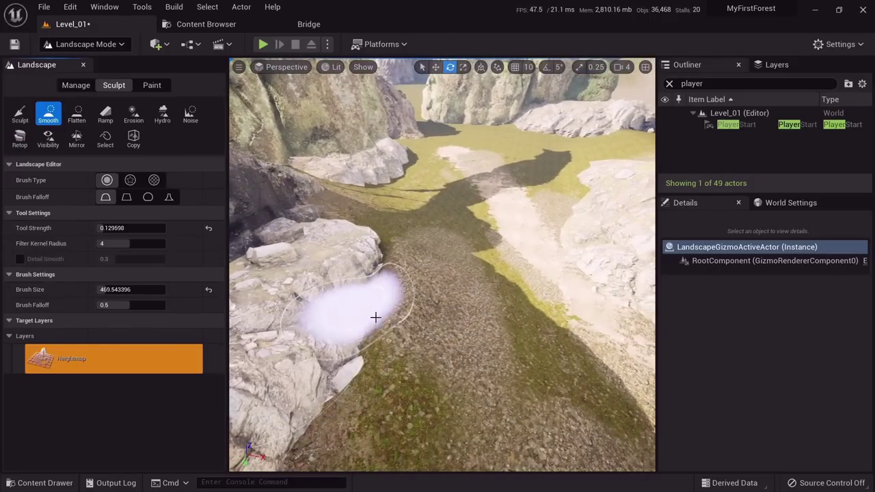
mouse_move(403, 246)
mouse_down()
mouse_move(361, 420)
mouse_move(375, 400)
mouse_move(410, 255)
mouse_up()
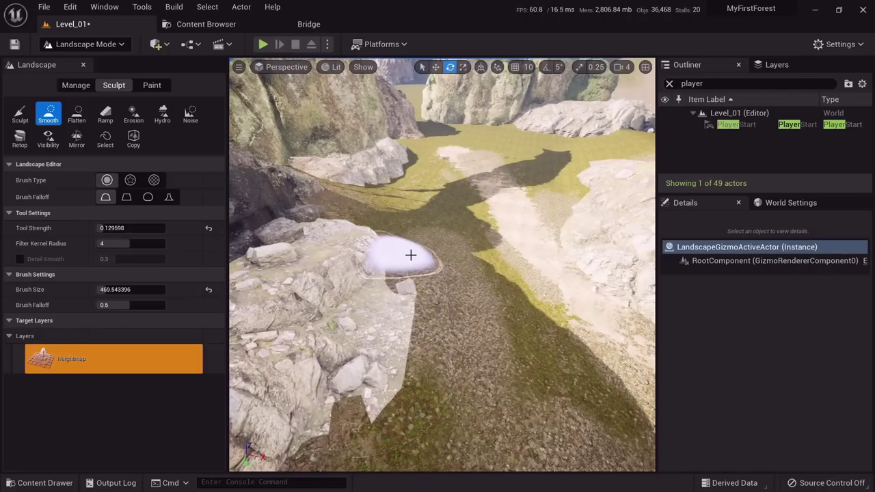
click(29, 115)
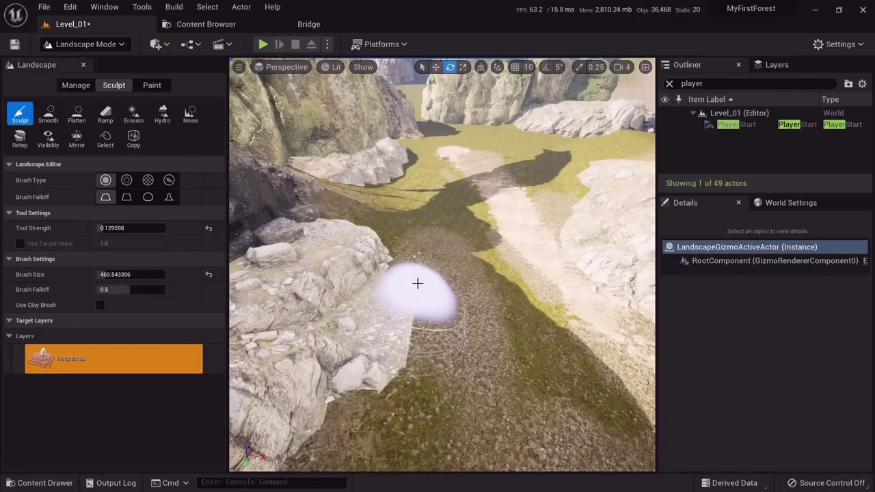
mouse_move(413, 298)
right_down()
mouse_move(424, 285)
mouse_move(404, 263)
mouse_move(369, 271)
right_up()
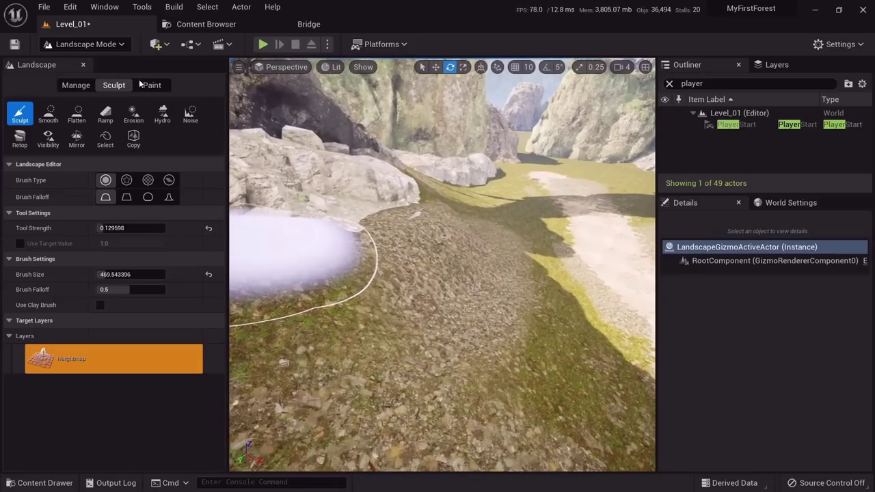
Paint the ground around the base of the duplicated rock with landscape layers L4 and L3.
click(146, 85)
click(55, 420)
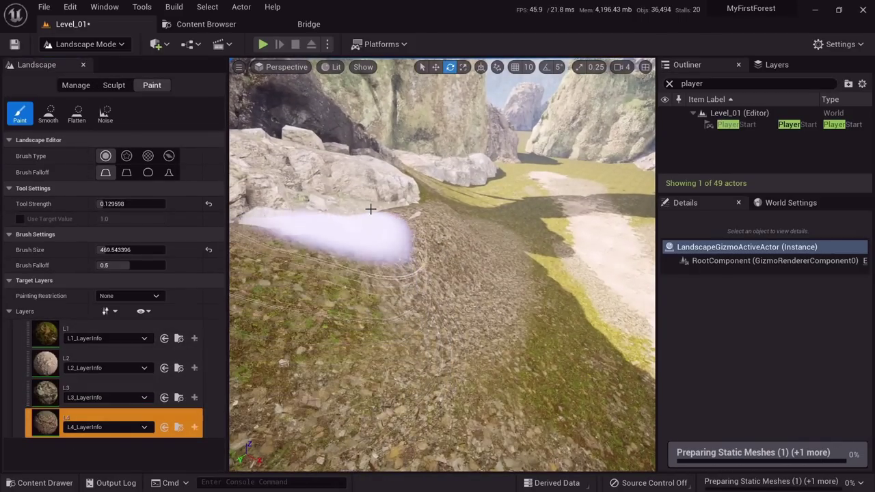
right_drag(425, 226, 416, 254)
click(56, 390)
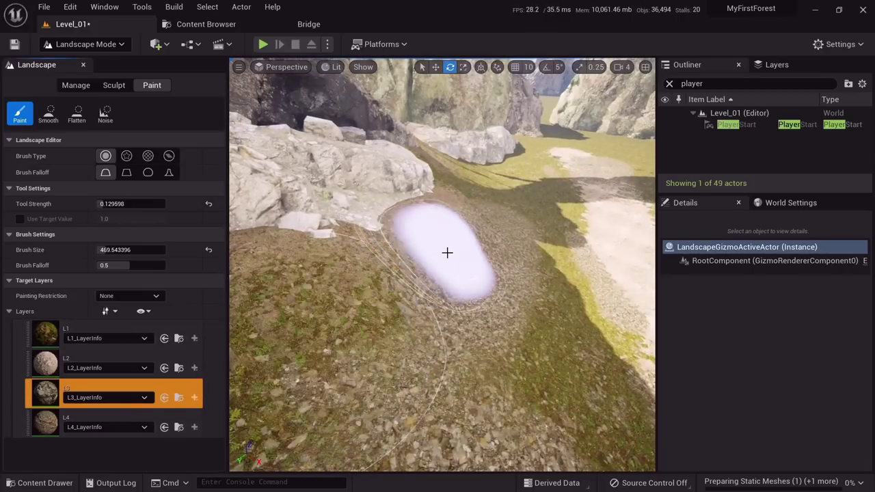
right_drag(492, 275, 431, 254)
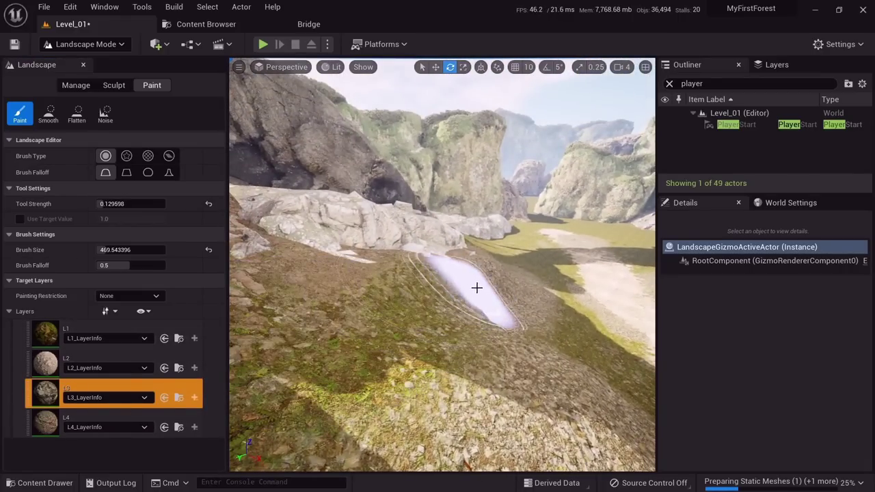
Return to Select mode and inspect the rocks and terrain in wireframe, restoring the lit view.
key(shift+1)
right_drag(404, 292, 437, 263)
key(alt+2)
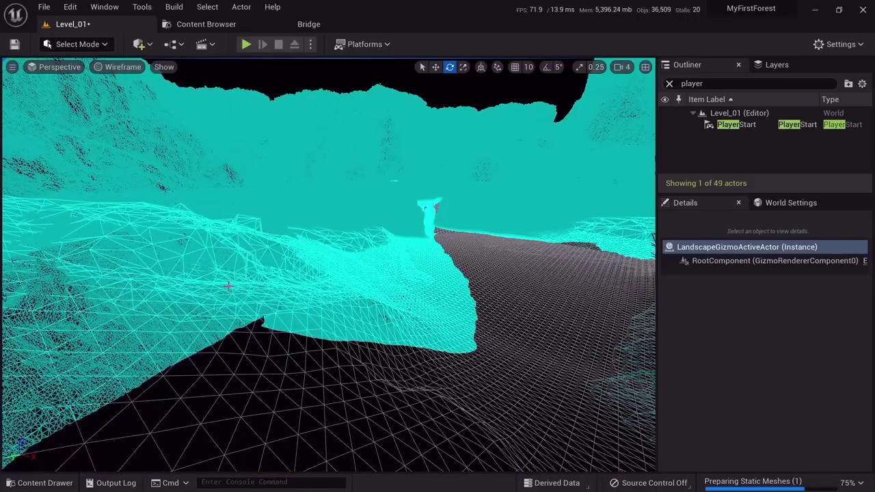
key(alt+4)
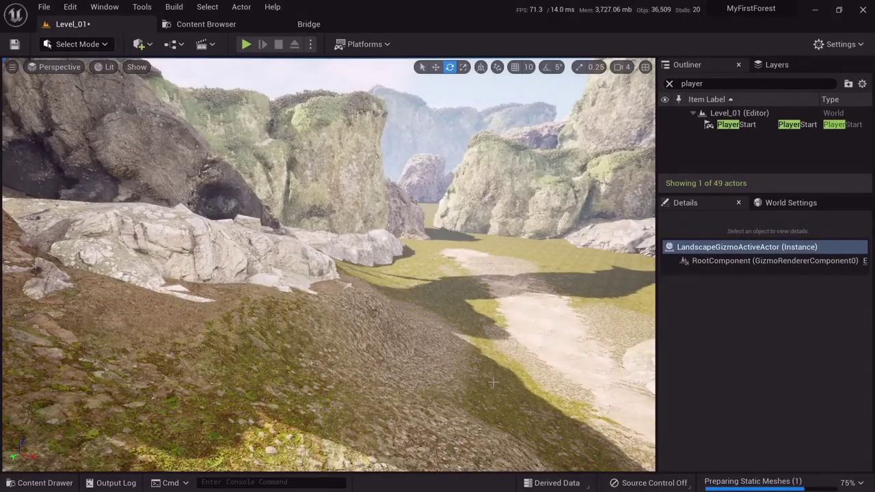
Inspect the selected tundra rock formation beside the path in unlit and wireframe views, then restore the lit view and deselect it.
right_drag(493, 383, 628, 375)
click(396, 324)
key(alt+3)
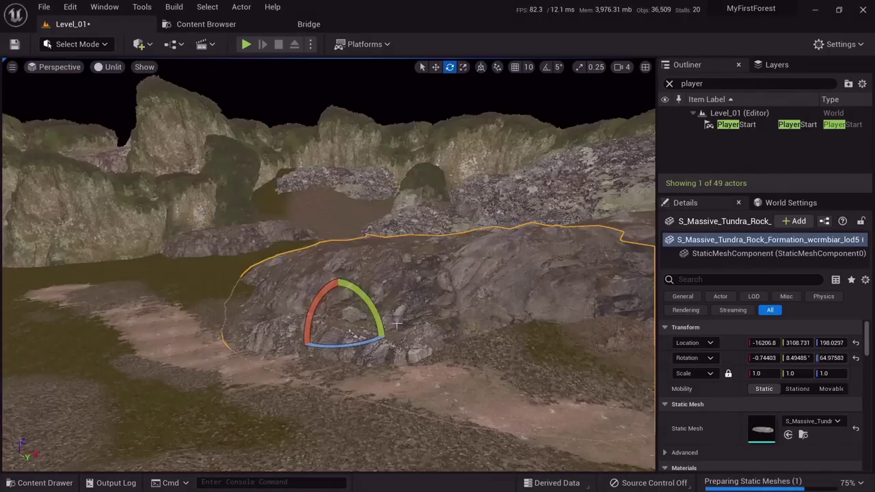
key(alt+2)
right_drag(396, 324, 444, 328)
right_drag(387, 342, 222, 379)
key(alt+4)
key(Escape)
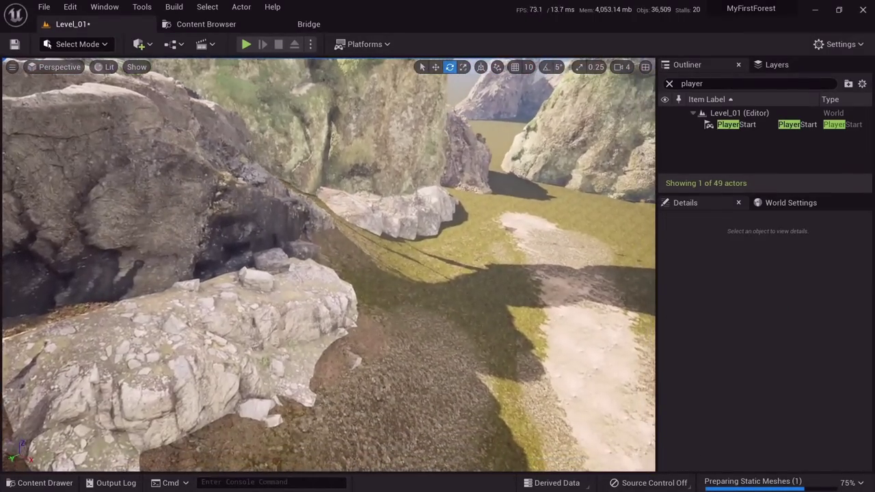
Duplicate the pale tundra rock formation below the cave and place the copy farther along the slope beside the mossy rock.
key(s)
right_drag(328, 287, 270, 294)
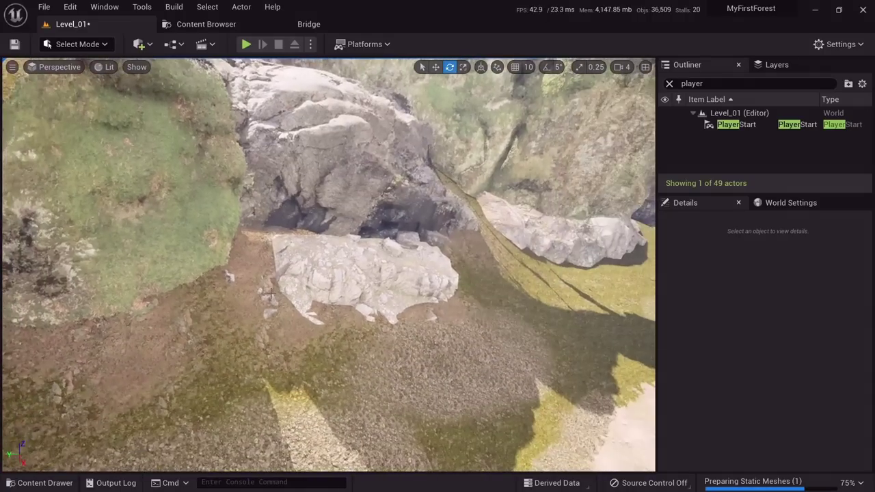
click(321, 260)
right_drag(350, 285, 287, 301)
key(w)
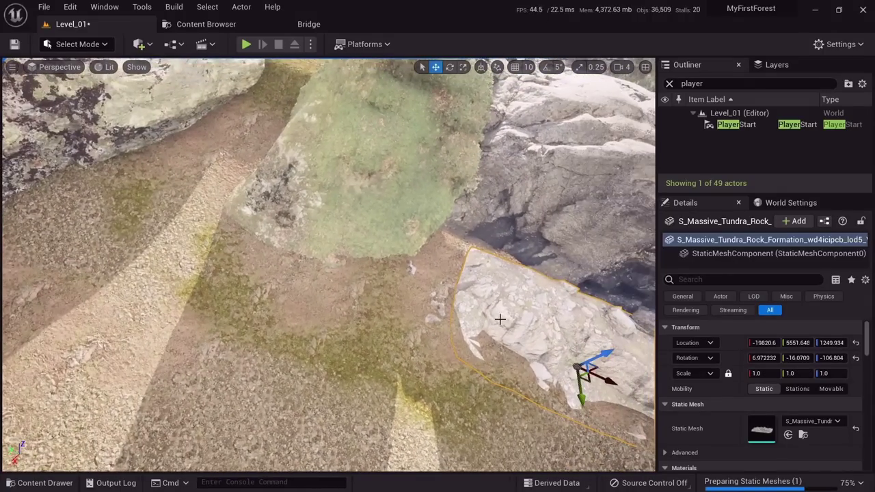
alt+drag(587, 379, 182, 171)
right_drag(183, 171, 171, 126)
Rotate the duplicated rock by about 20° to match the slope and deselect it.
key(e)
drag(223, 170, 232, 156)
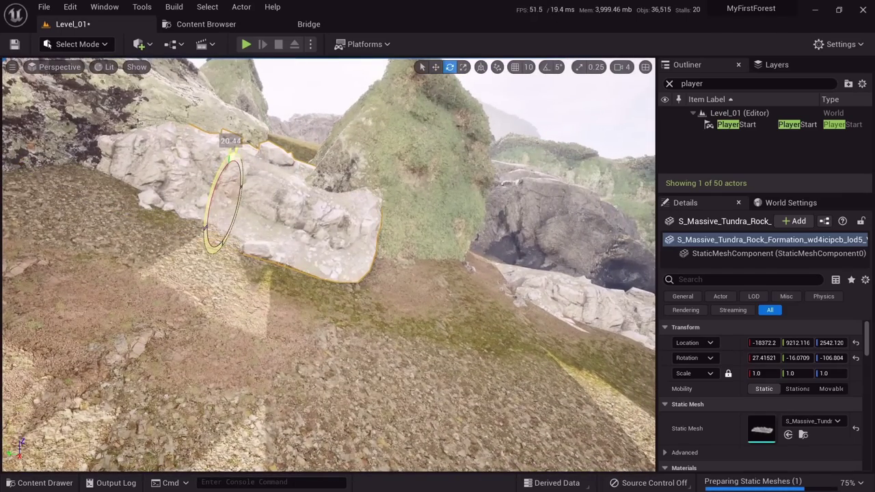
drag(277, 221, 280, 219)
key(Escape)
right_drag(295, 205, 478, 214)
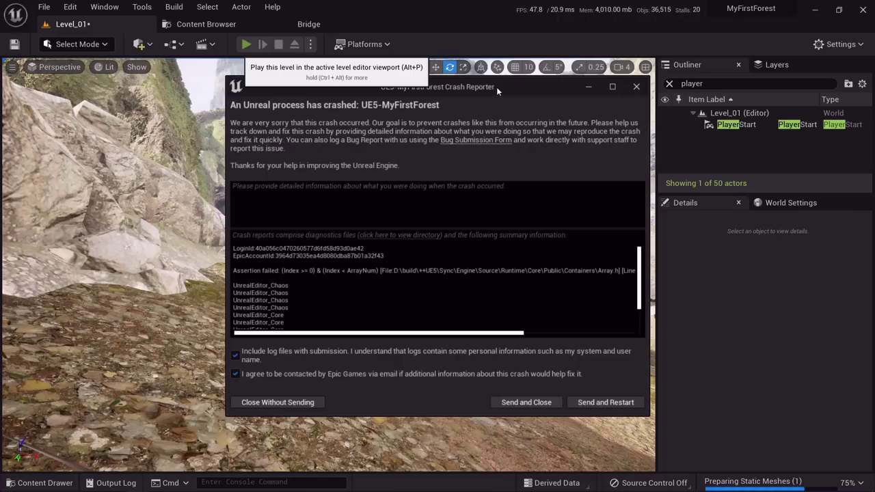
mouse_move(496, 87)
mouse_down()
mouse_move(451, 94)
mouse_move(481, 91)
mouse_move(471, 97)
mouse_move(502, 82)
mouse_up()
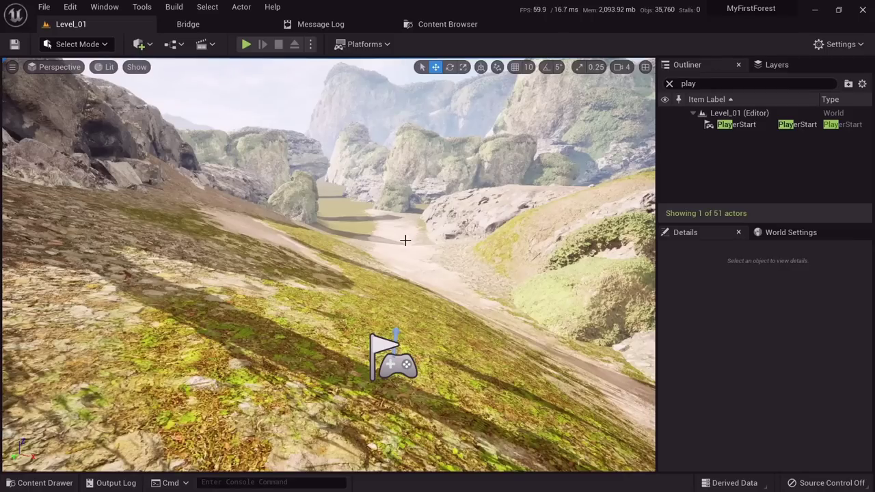
Switch to Landscape mode, then raise the mossy ground around the rock formation with Sculpt and smooth it.
key(w)
right_drag(328, 266, 239, 283)
click(332, 263)
mouse_move(370, 251)
right_down()
mouse_move(468, 249)
mouse_move(379, 249)
mouse_move(338, 271)
right_up()
click(78, 43)
click(86, 75)
click(49, 113)
click(20, 114)
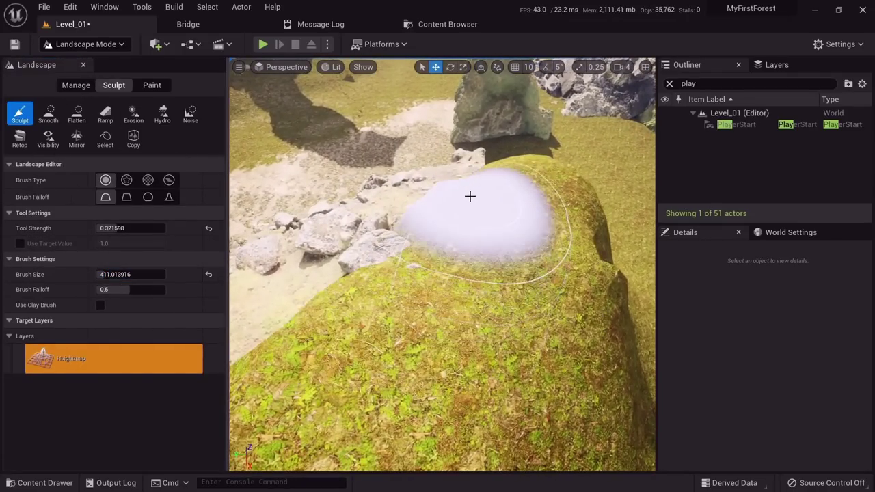
mouse_move(470, 196)
right_down()
mouse_move(509, 193)
mouse_move(528, 170)
right_up()
click(49, 114)
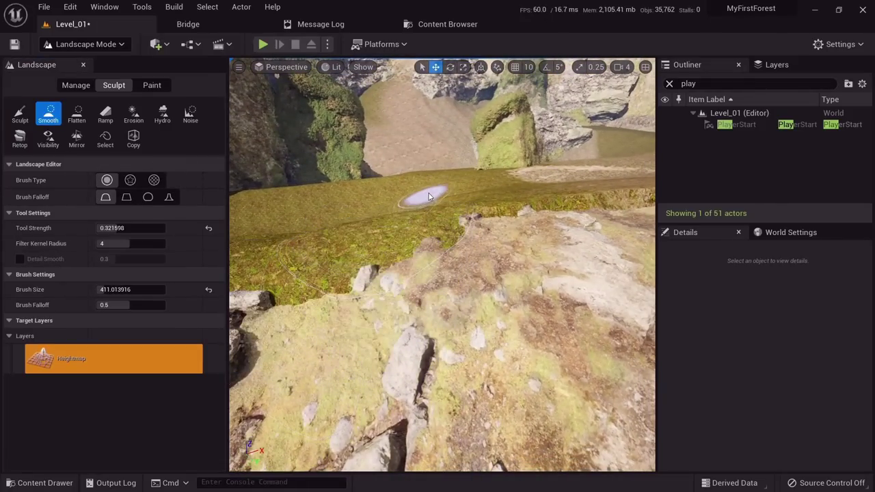
Paint landscape layer L3 along the border between the mossy slope and the rock formation.
right_drag(429, 197, 403, 212)
click(150, 85)
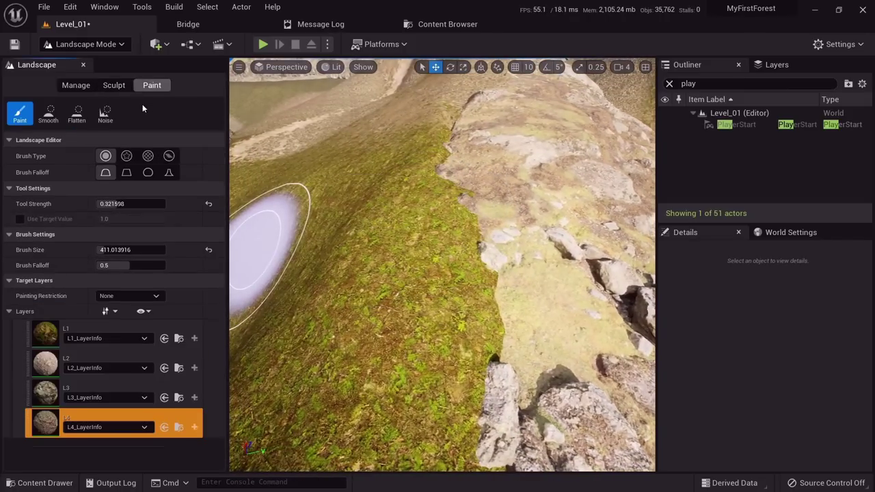
click(109, 359)
click(109, 388)
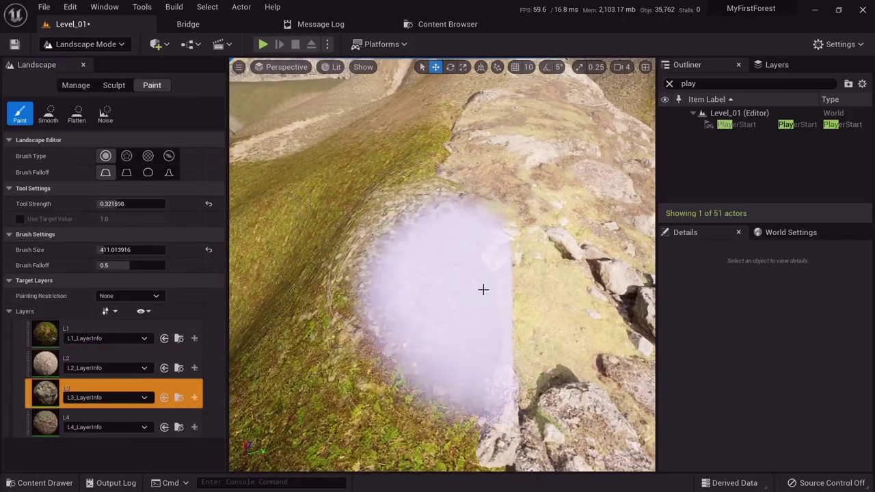
right_drag(455, 197, 456, 225)
mouse_move(452, 166)
right_down()
mouse_move(498, 302)
mouse_move(476, 297)
mouse_move(456, 236)
mouse_move(459, 248)
mouse_move(495, 245)
right_up()
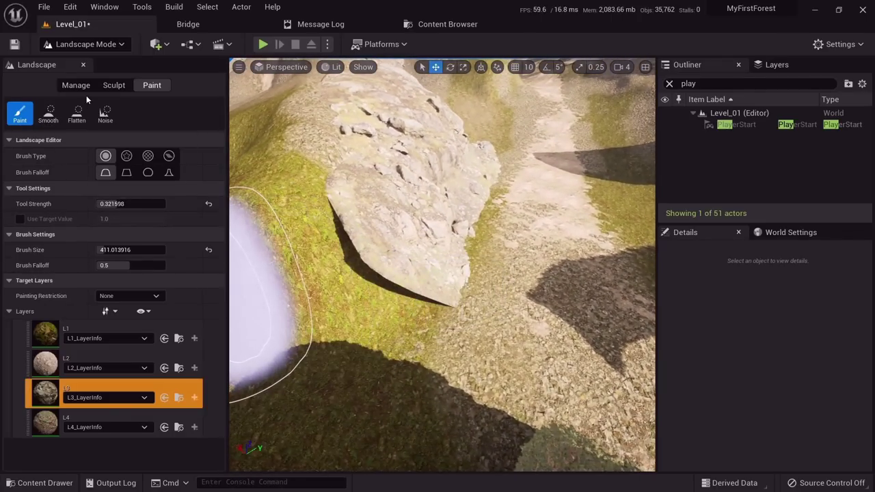
Sculpt the ground up beneath the rock's overhanging lower edge to close the gap.
click(114, 85)
click(28, 114)
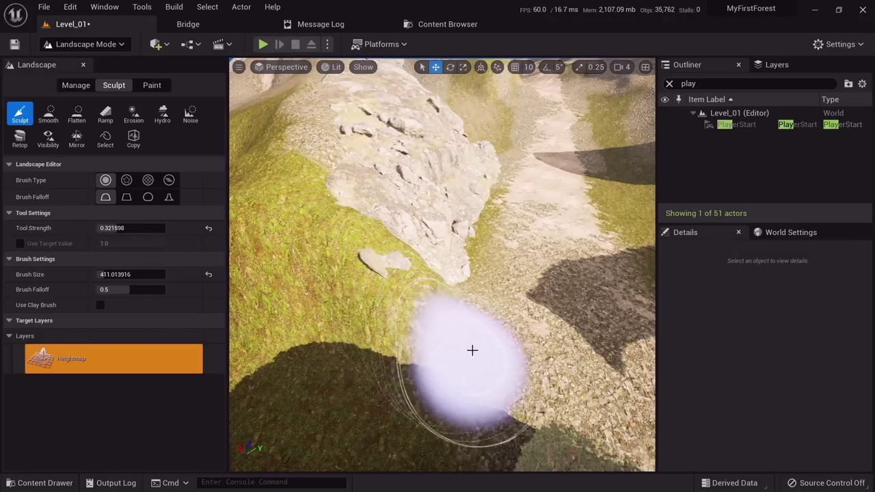
mouse_move(290, 314)
right_down()
mouse_move(239, 252)
mouse_move(248, 243)
right_up()
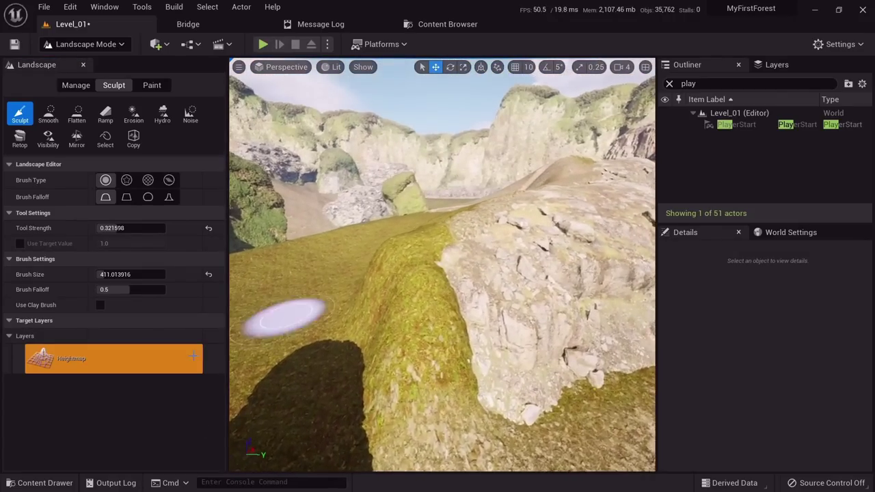
Smooth the ridge beside the rock and resculpt the ground along its exposed edge.
click(48, 118)
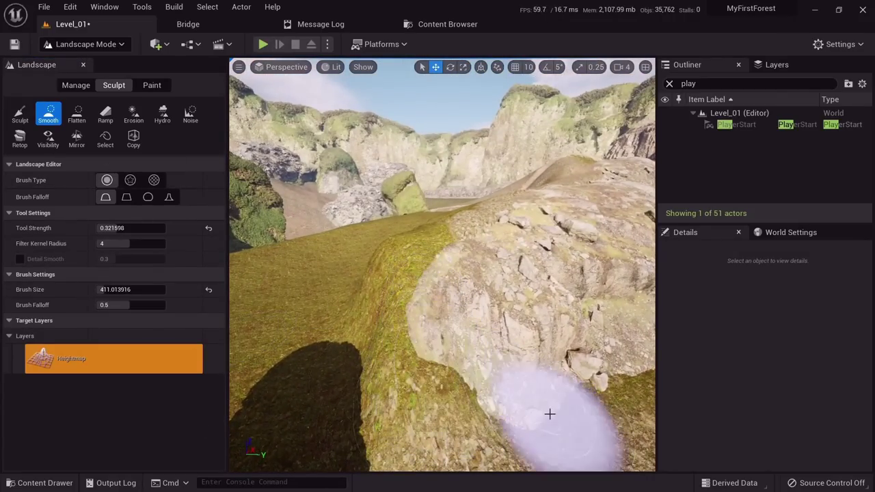
mouse_move(550, 414)
right_down()
mouse_move(635, 430)
mouse_move(588, 434)
right_up()
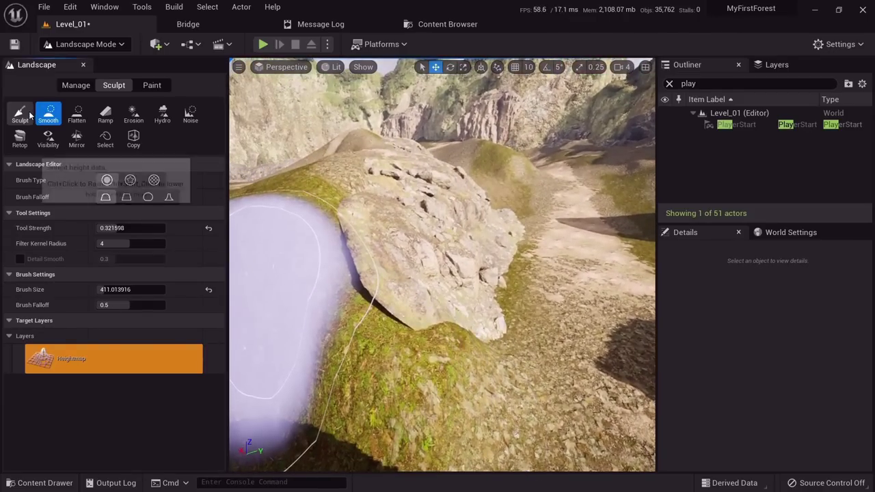
click(22, 113)
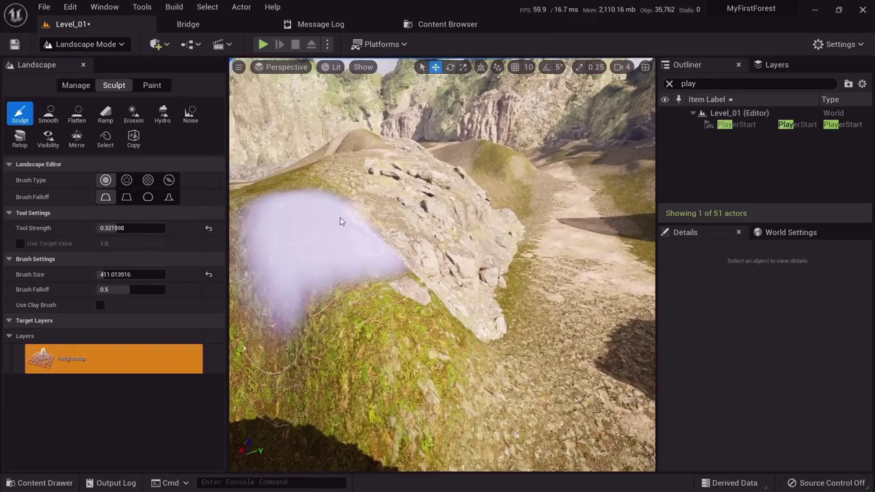
click(48, 113)
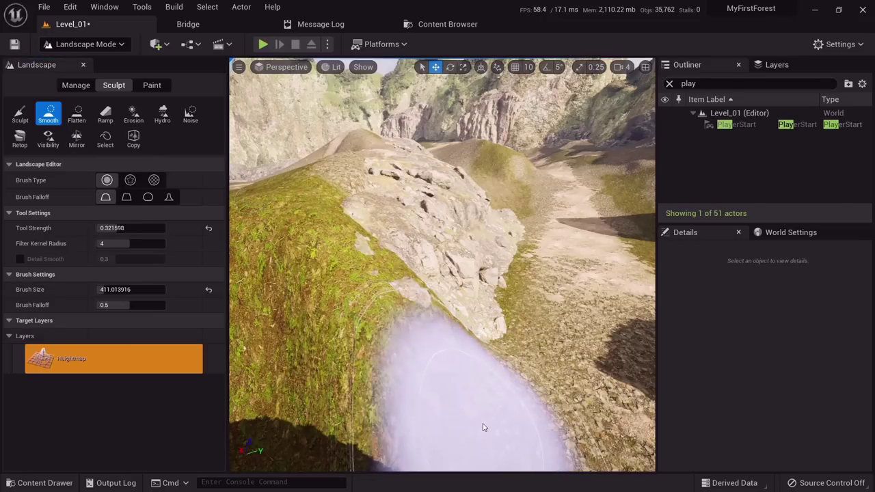
Paint the reshaped slope beside the rock with landscape layer L3 and return to Select mode.
click(152, 84)
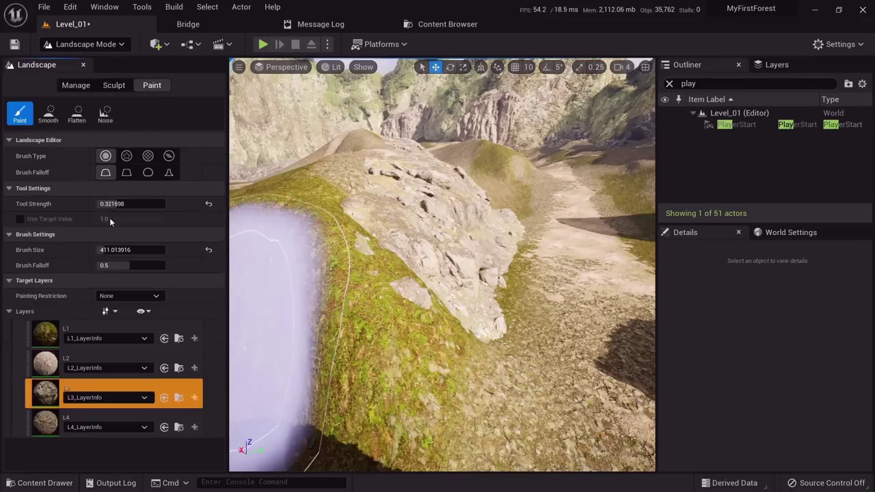
mouse_move(449, 332)
right_down()
mouse_move(342, 328)
mouse_move(445, 332)
mouse_move(328, 342)
mouse_move(356, 342)
right_up()
key(shift+1)
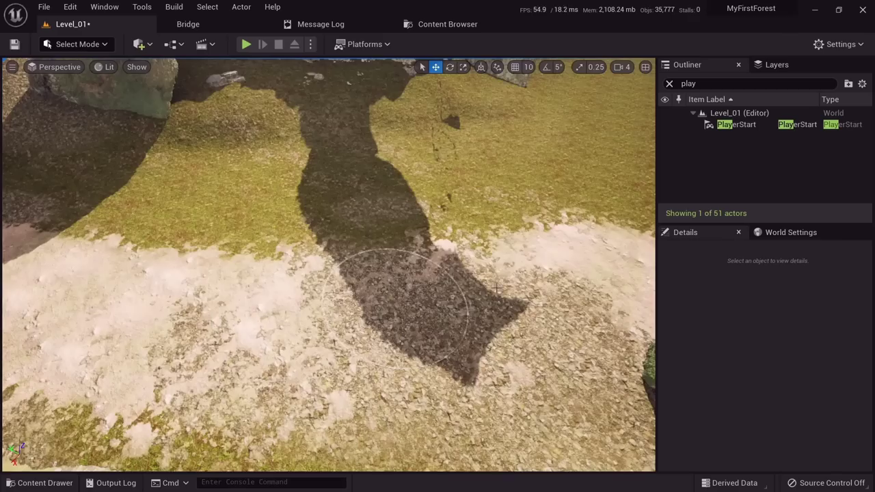
Play the level, run the character down the slope toward the valley path, and end the play session.
right_drag(449, 332, 379, 250)
click(246, 45)
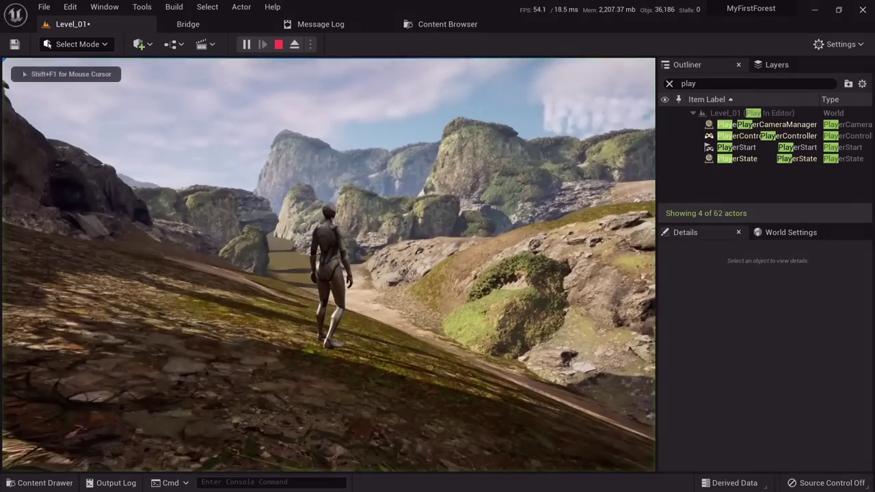
key(w)
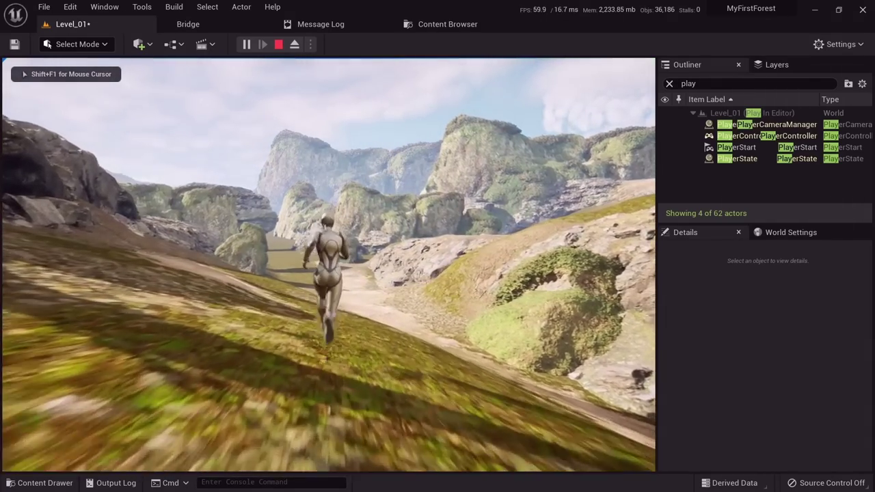
key(w)
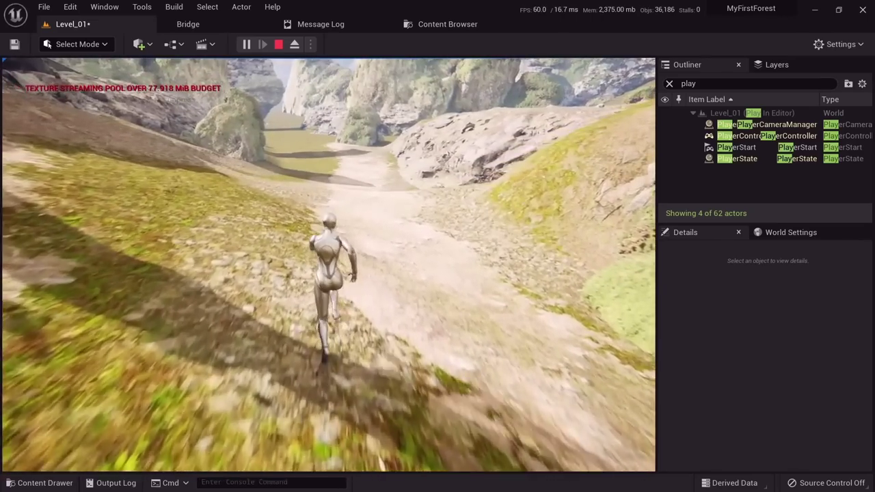
key(w)
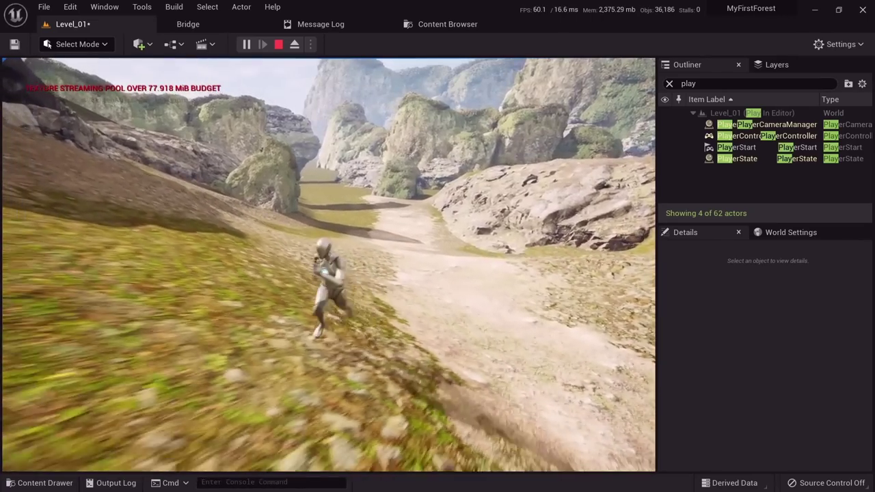
key(Escape)
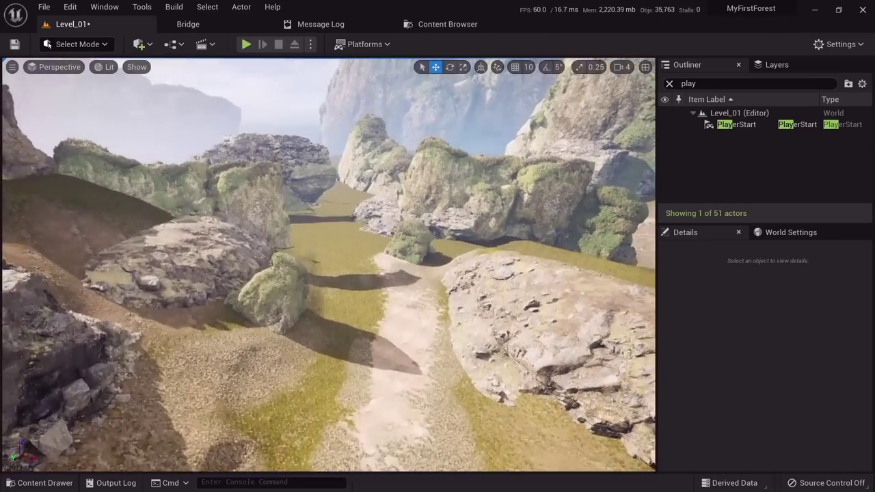
Select the large tundra rock formation behind the mossy boulder and compare its surface in unlit and lit views.
key(w)
right_drag(328, 265, 171, 257)
click(254, 257)
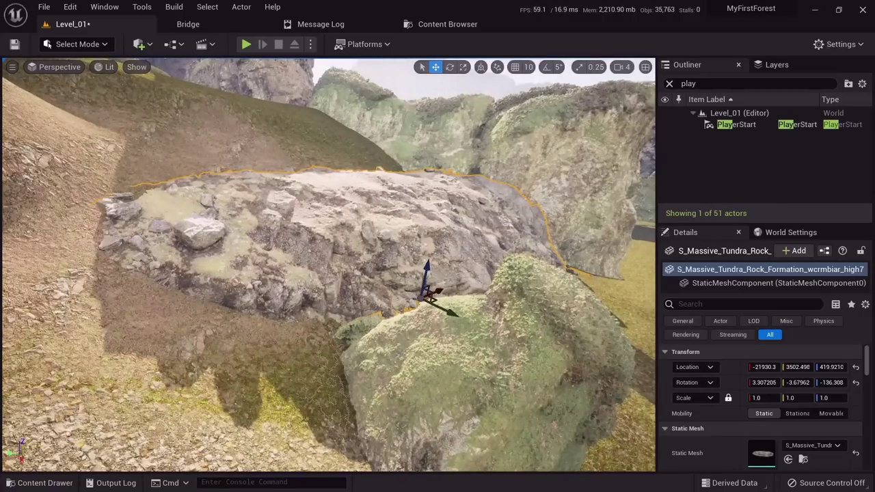
right_drag(13, 109, 107, 88)
click(135, 111)
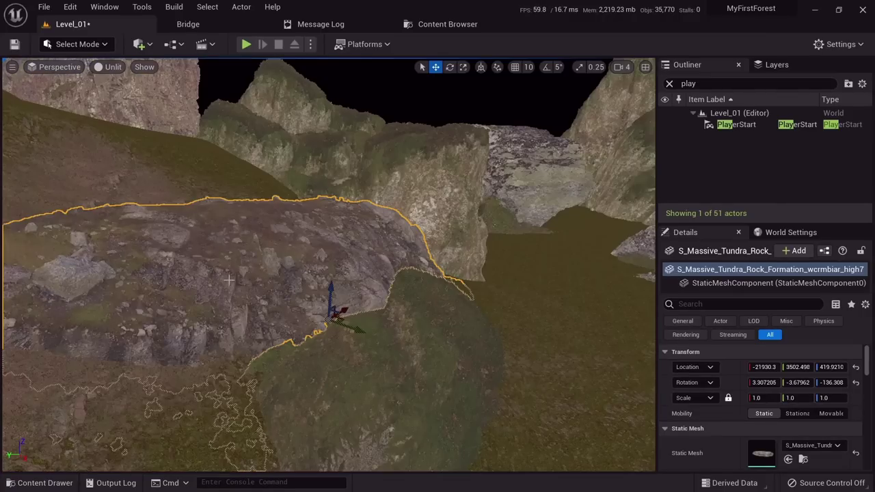
right_drag(287, 205, 602, 218)
mouse_move(227, 280)
right_down()
mouse_move(369, 301)
mouse_move(328, 298)
mouse_move(280, 253)
mouse_move(227, 280)
mouse_move(232, 274)
right_up()
key(w)
key(alt+4)
Open the selected rock's material instance and its parent material, M_MS_Default_Fuzz_Material.
scroll(724, 410, down, 3)
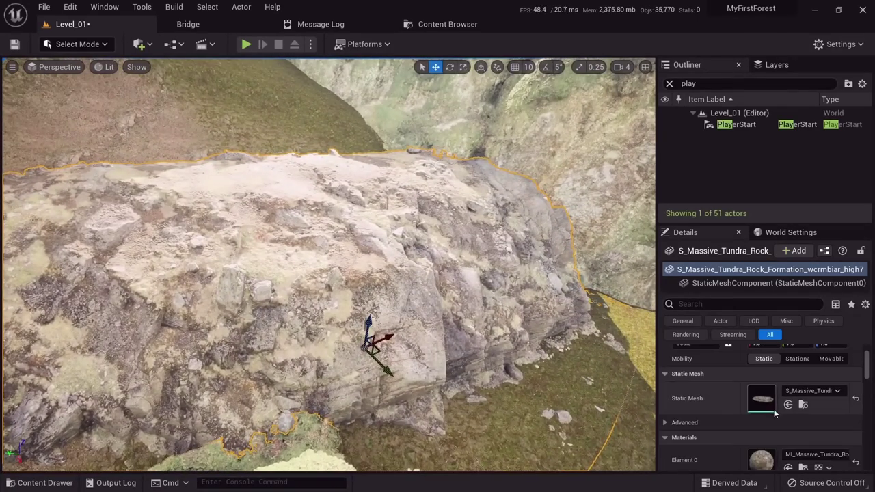
double_click(762, 421)
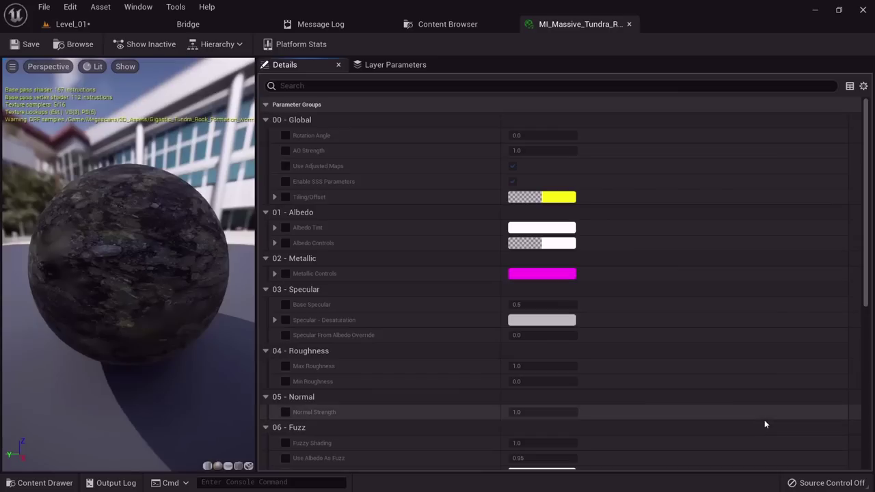
scroll(366, 272, down, 10)
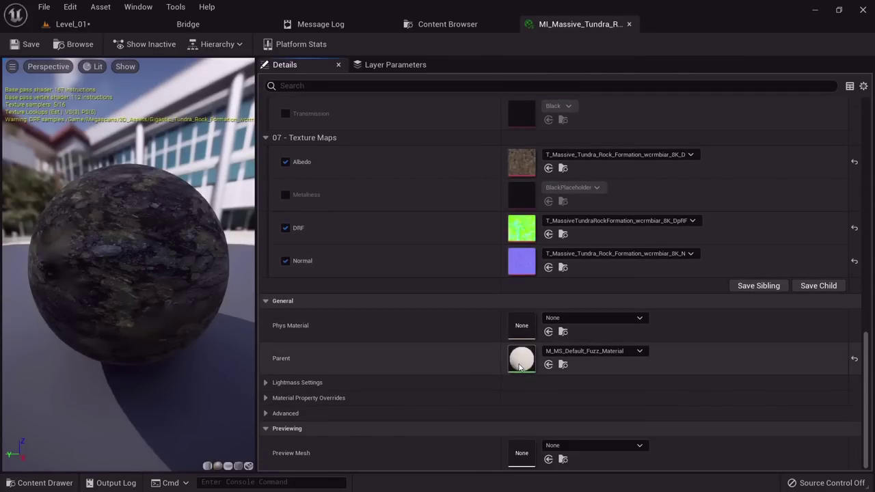
double_click(519, 362)
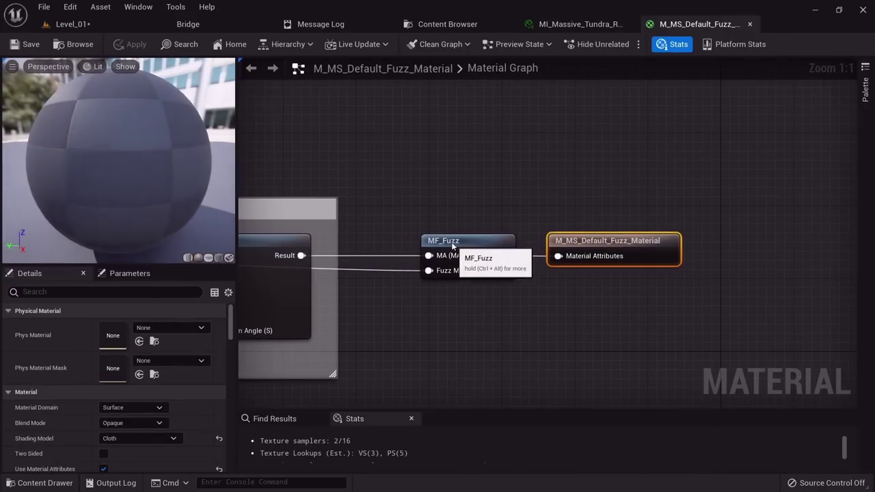
Bypass MF_Fuzz by connecting the MF_MapAdjustments result directly to Material Attributes, apply the material, and return to the level.
drag(452, 246, 424, 246)
right_drag(353, 283, 501, 231)
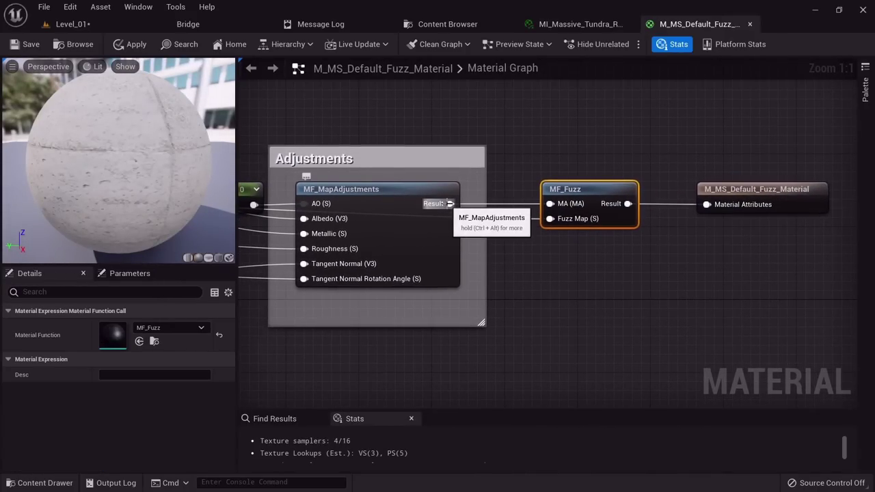
drag(450, 203, 706, 204)
drag(600, 192, 600, 237)
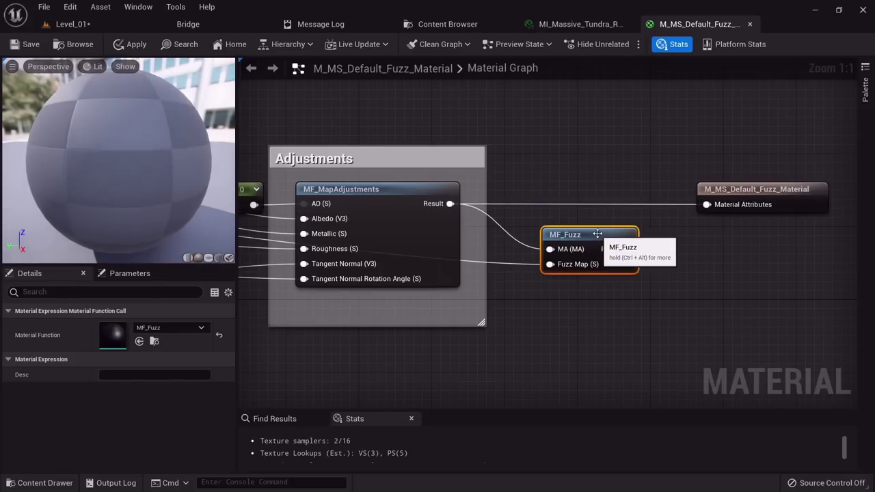
click(136, 45)
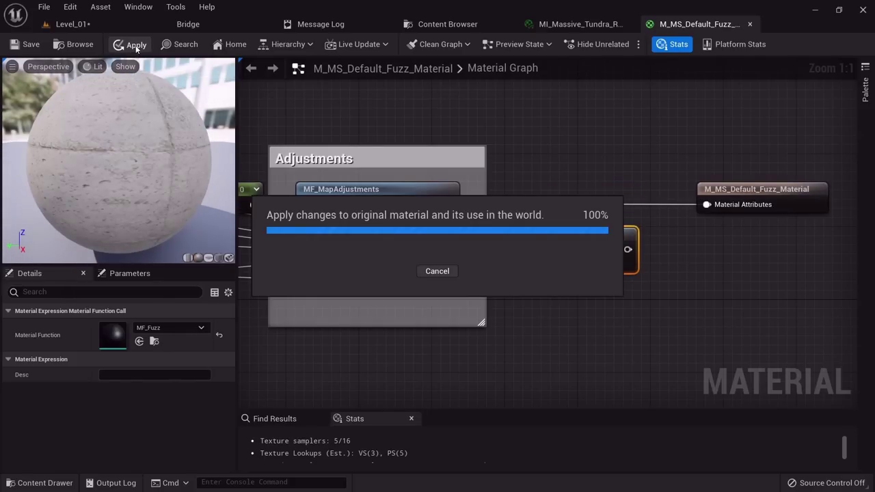
click(102, 23)
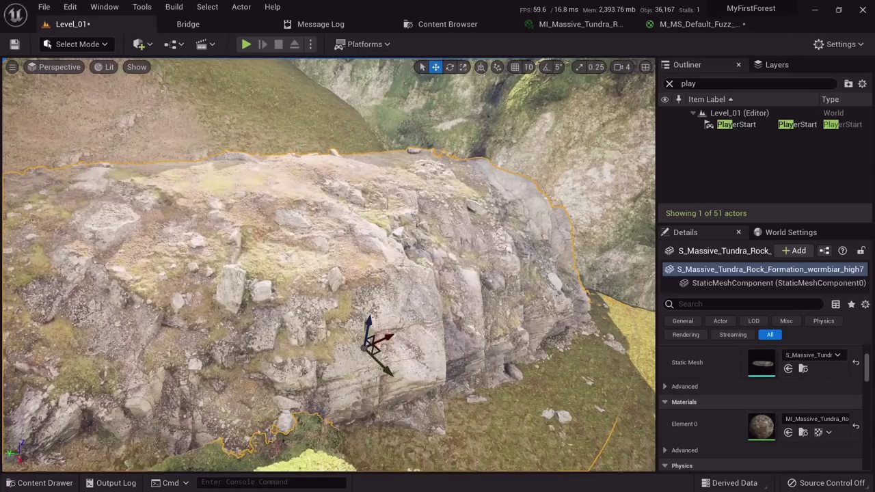
Deselect the tundra rock formation, inspect the rocks across the valley, and check the look in a short play session.
right_drag(328, 265, 478, 266)
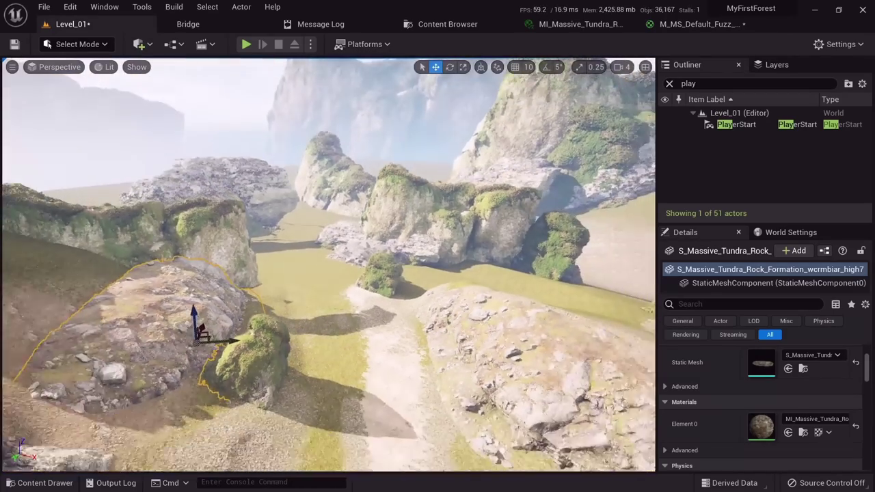
right_drag(361, 287, 506, 287)
key(Escape)
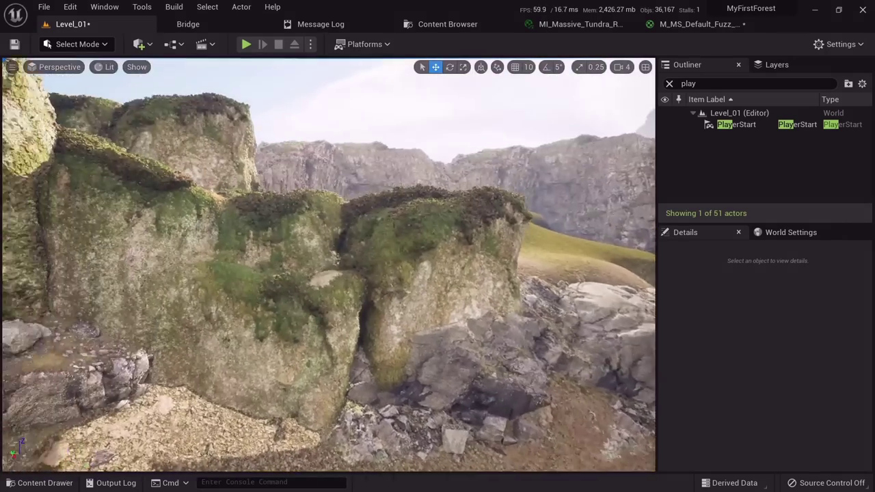
right_drag(328, 265, 441, 272)
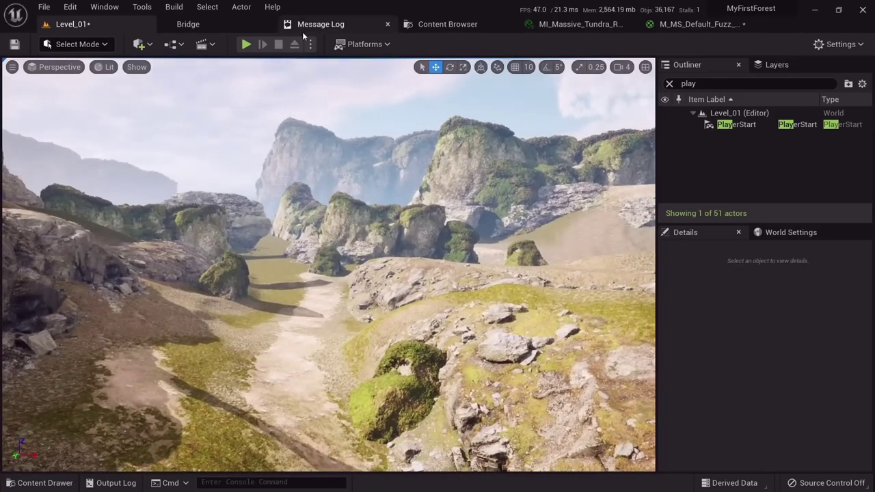
click(246, 43)
key(w)
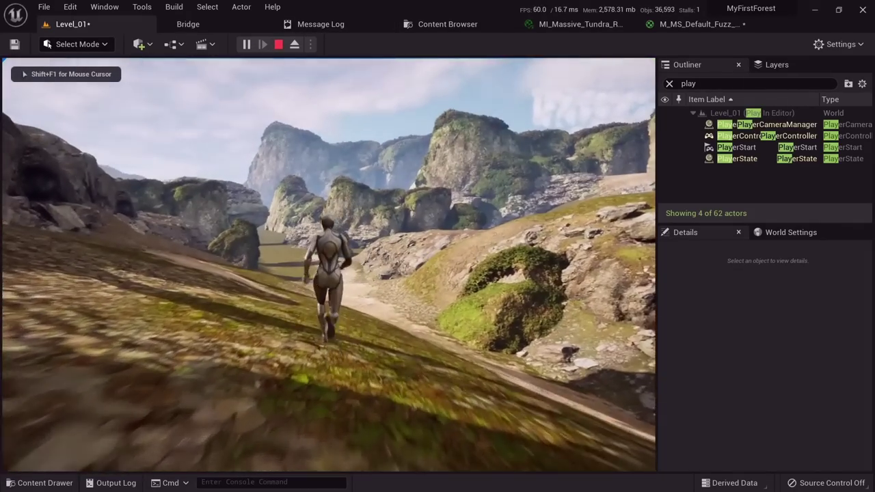
key(Escape)
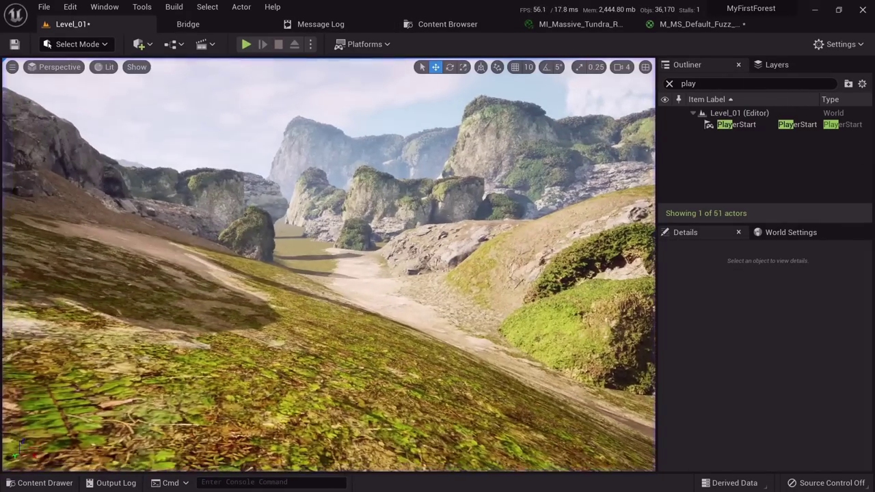
Save all modified assets and run another brief play session of the level.
right_drag(361, 285, 360, 285)
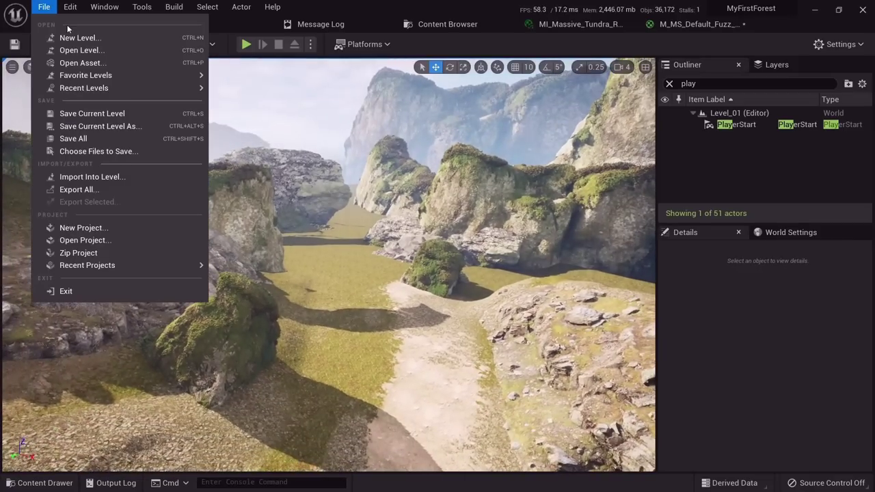
click(44, 7)
click(88, 135)
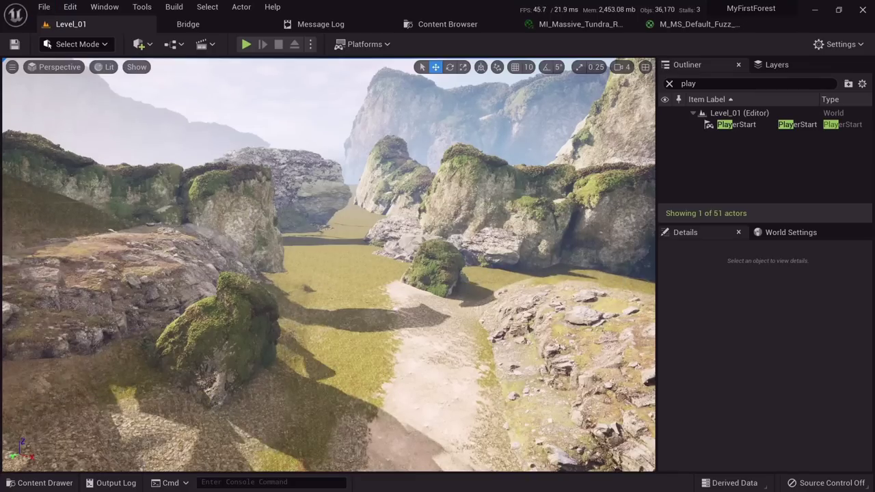
mouse_move(534, 210)
right_down()
mouse_move(342, 239)
mouse_move(534, 214)
right_up()
click(246, 44)
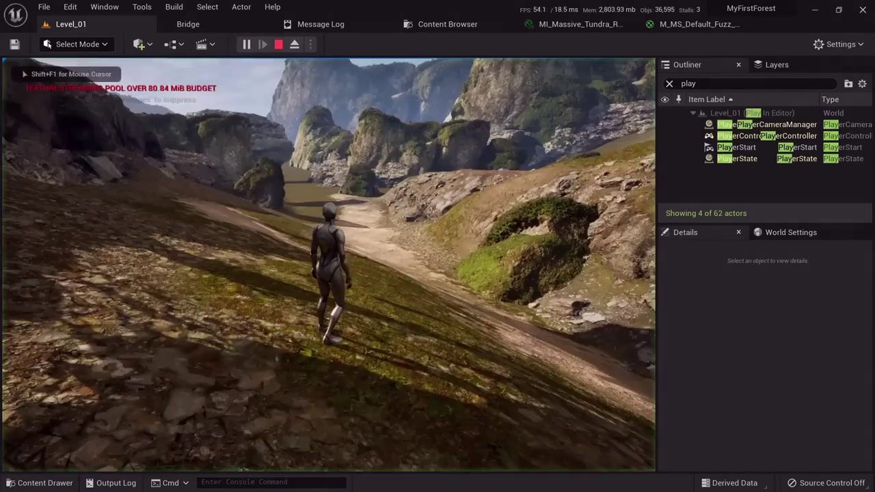
key(Escape)
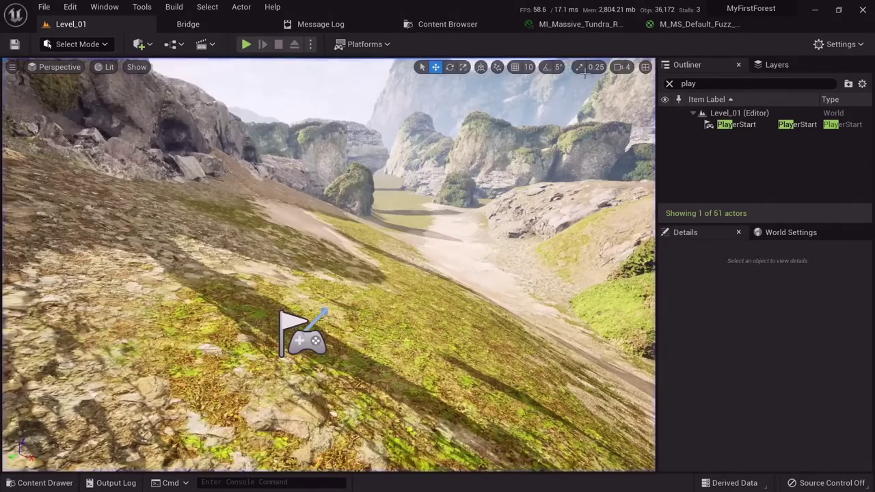
Close the rock's material instance, M_MS_Default_Fuzz_Material and the Message Log, and switch to Bridge.
click(582, 24)
click(629, 24)
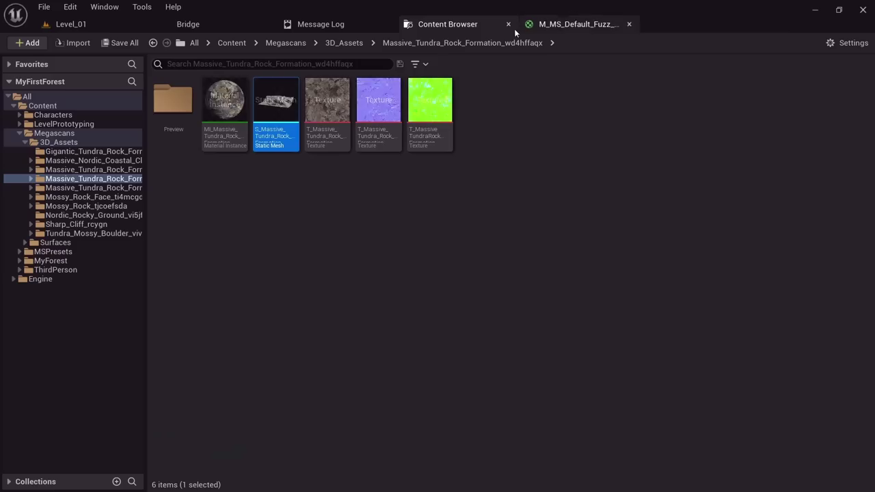
click(581, 24)
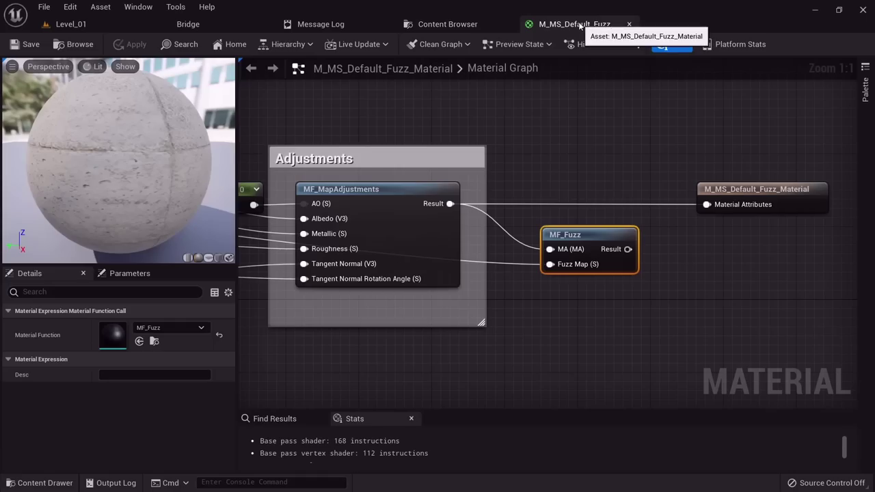
click(629, 24)
click(304, 27)
click(387, 24)
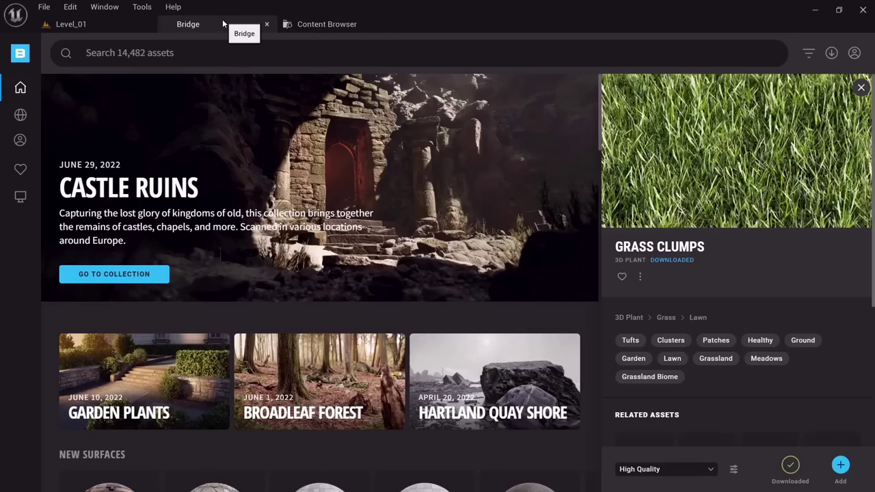
Search Bridge for grass and browse the matching 3D Plants.
text(grass)
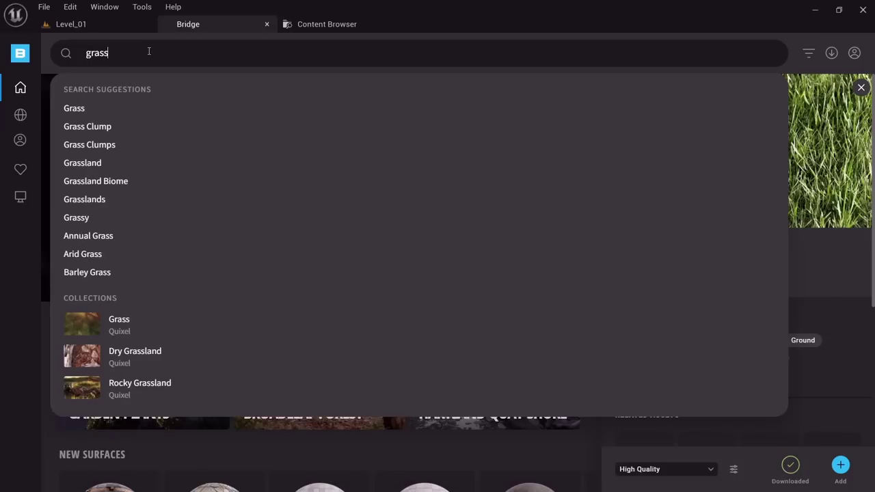
key(Return)
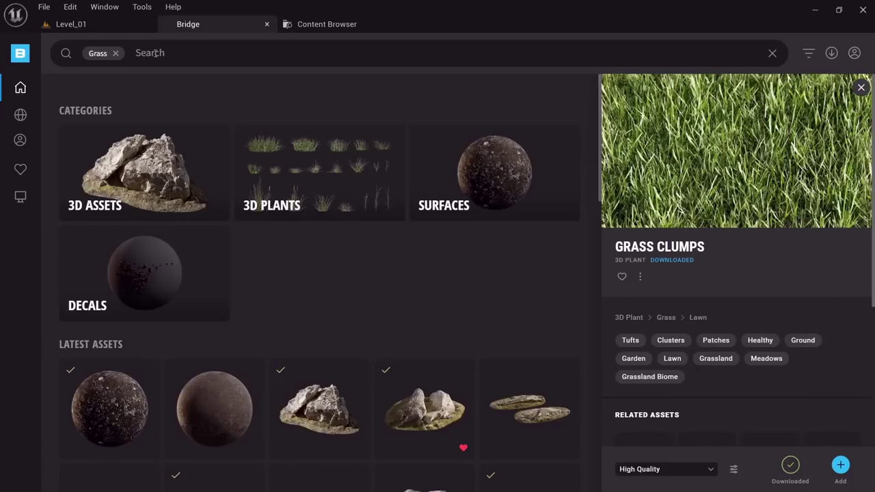
click(336, 172)
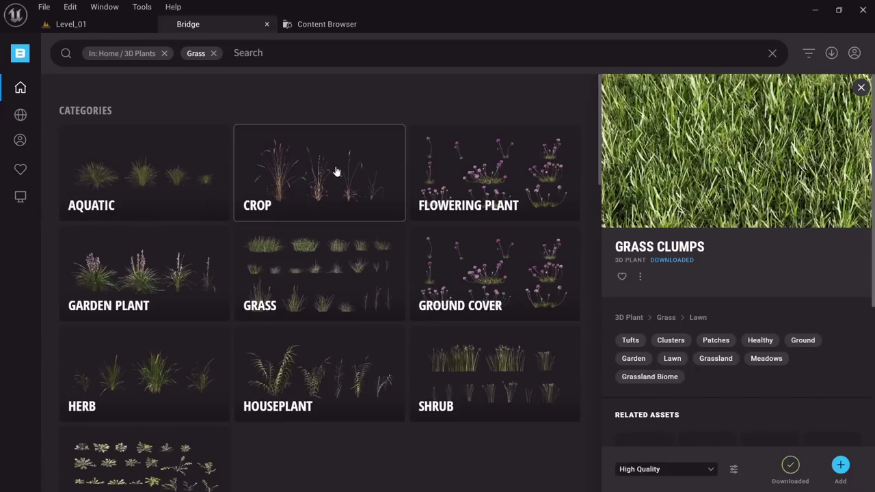
scroll(285, 258, down, 4)
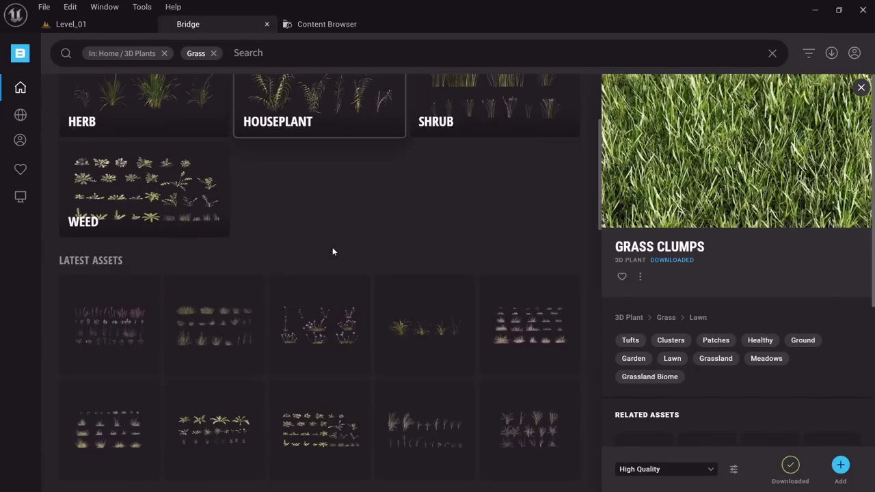
scroll(332, 247, up, 4)
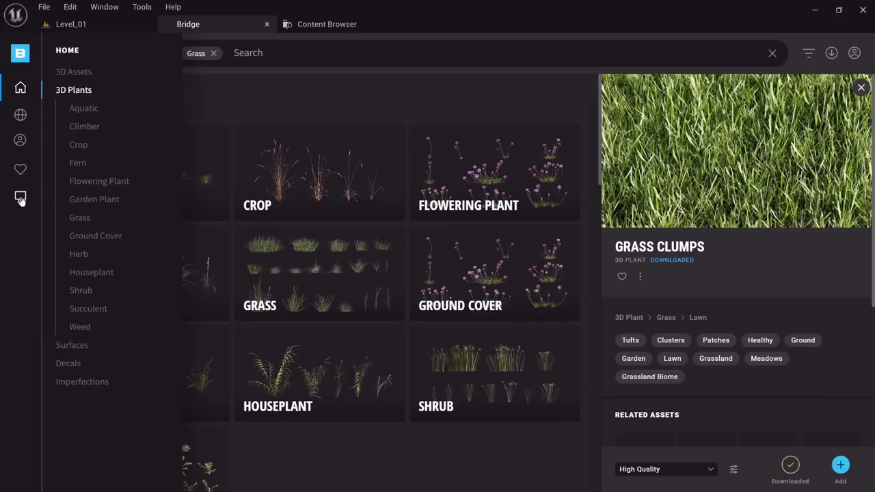
Add the Grass Clumps 3D plant from the locally downloaded Bridge assets to the project at High Quality.
click(21, 199)
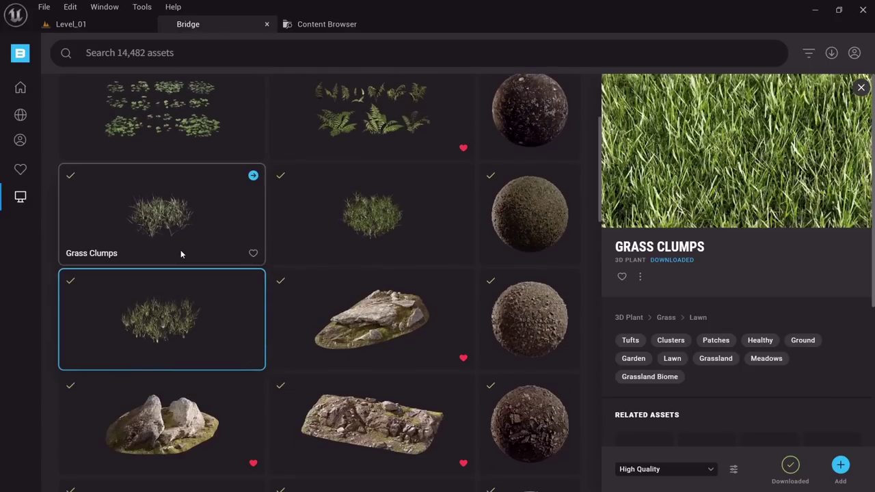
click(181, 249)
click(175, 297)
click(330, 199)
click(183, 313)
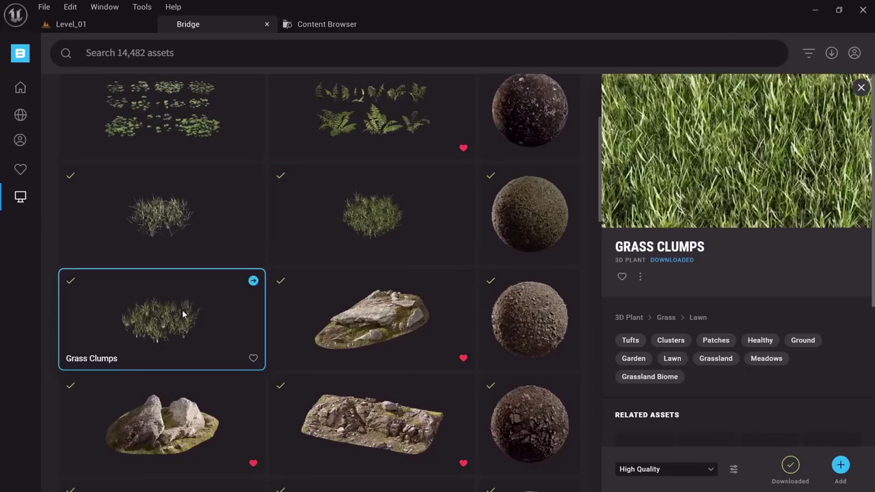
click(839, 466)
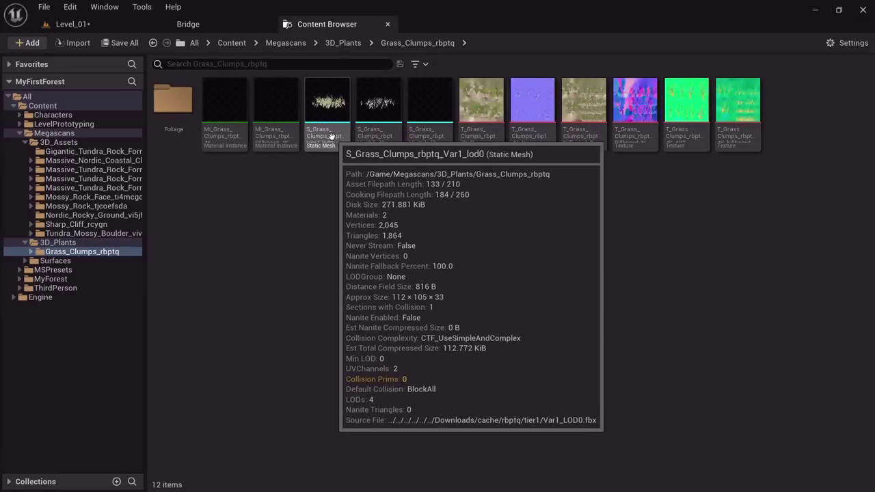
Inspect the S_Grass_Clumps_rbptq_Var1_lod0 static mesh from near and far, and close it.
double_click(331, 136)
scroll(361, 294, up, 5)
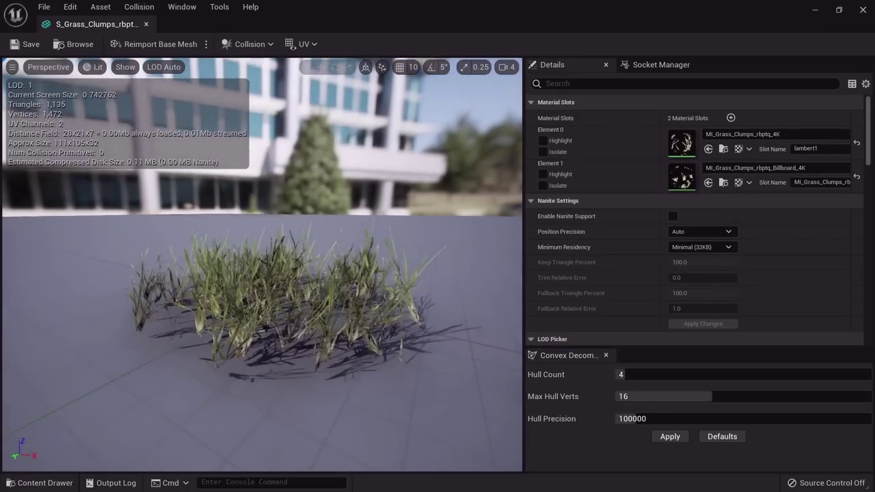
scroll(361, 294, down, 5)
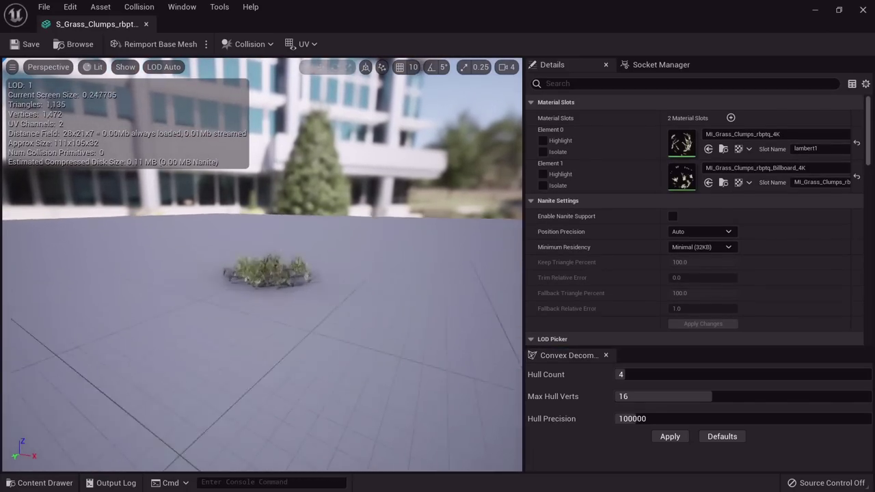
scroll(263, 267, up, 4)
scroll(262, 266, down, 4)
scroll(262, 267, up, 2)
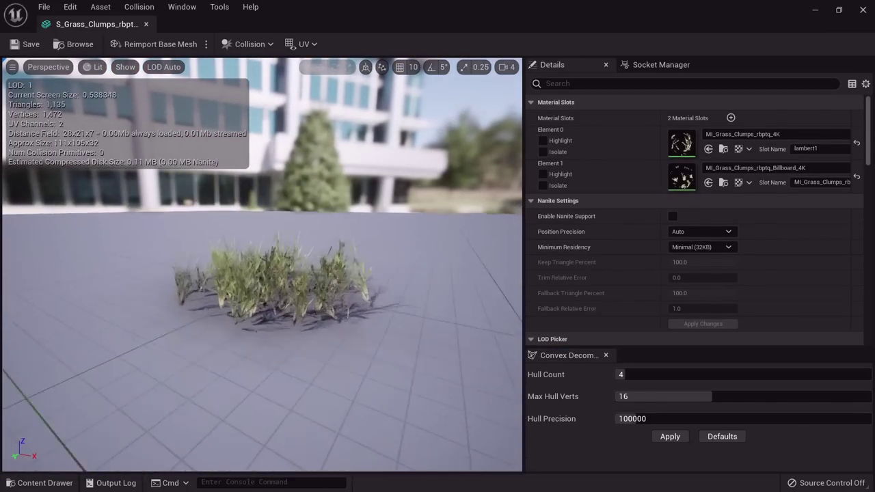
right_drag(361, 294, 361, 239)
middle_click(77, 26)
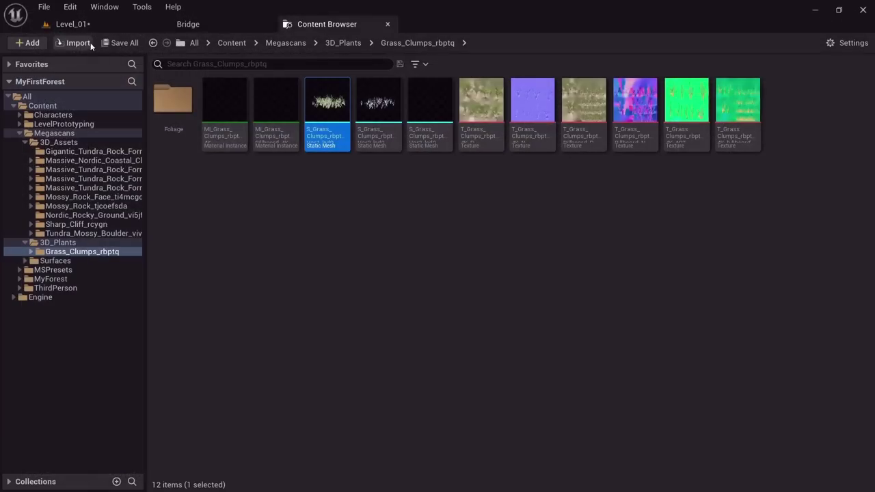
Inspect the second and third grass clump static mesh variations and close their editors.
double_click(380, 115)
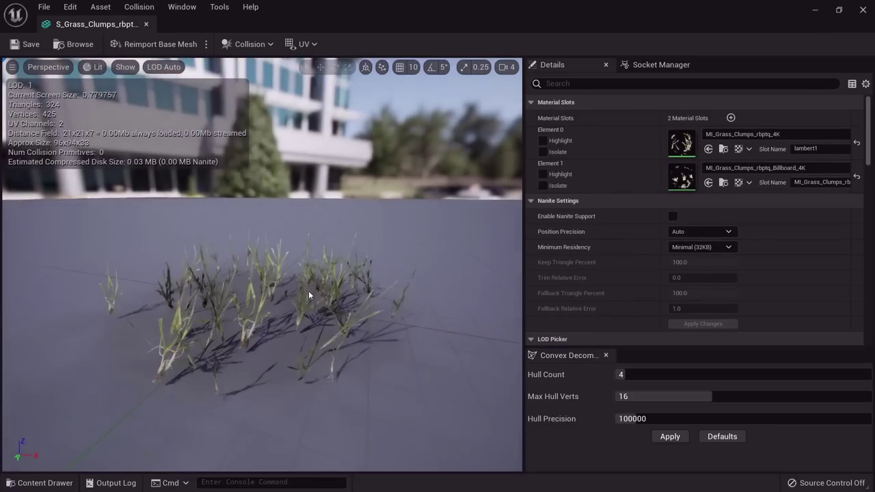
drag(308, 290, 424, 270)
middle_click(117, 28)
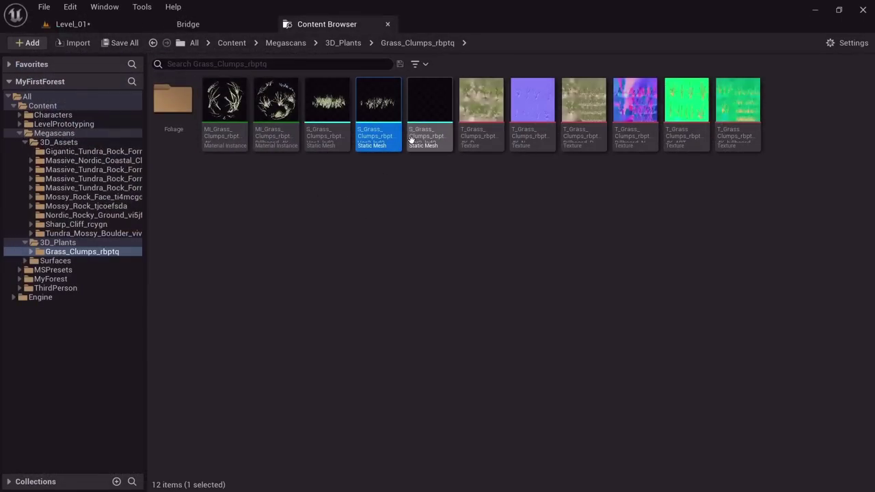
double_click(425, 122)
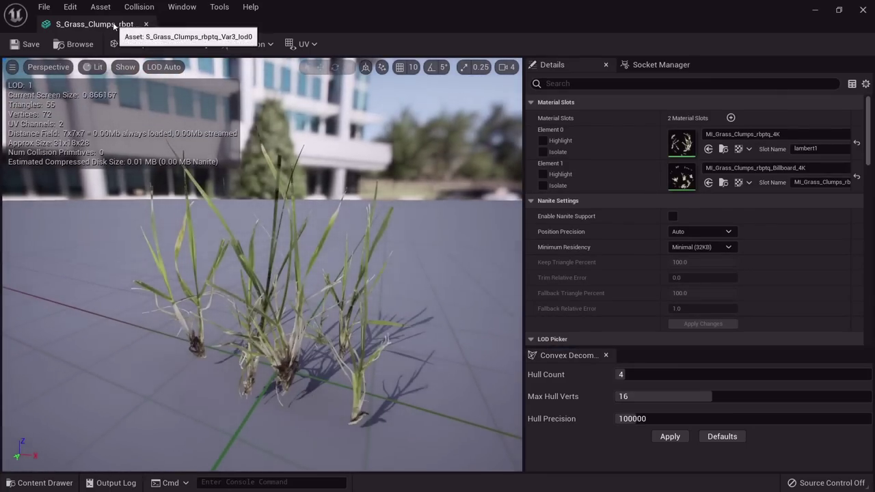
click(146, 24)
Place the first grass clump variation on the slope near the PlayerStart in Level_01 and examine it at ground level.
click(102, 26)
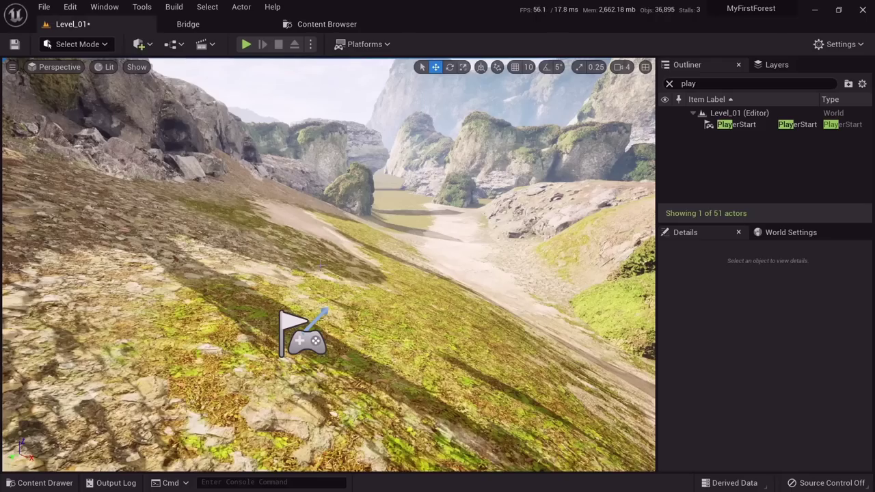
right_drag(351, 246, 348, 274)
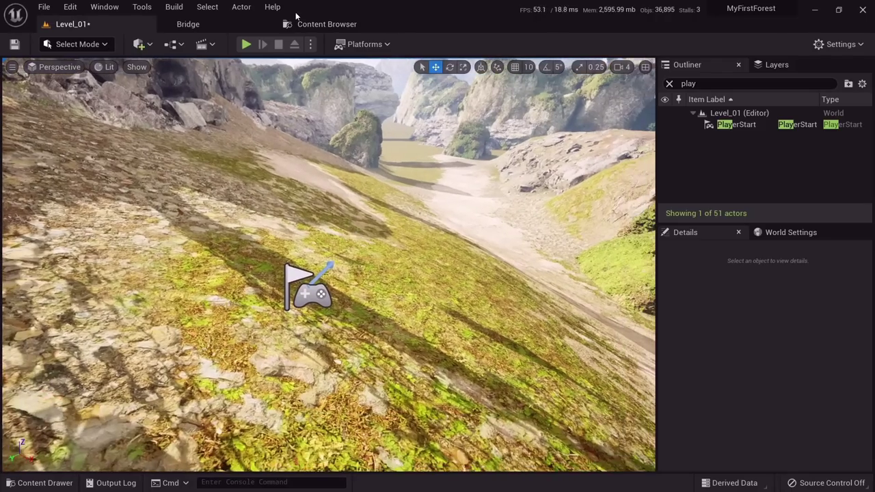
click(309, 24)
drag(326, 109, 388, 312)
key(w)
right_drag(388, 312, 408, 316)
key(s)
key(Escape)
key(w)
right_drag(334, 309, 350, 275)
key(q)
click(334, 310)
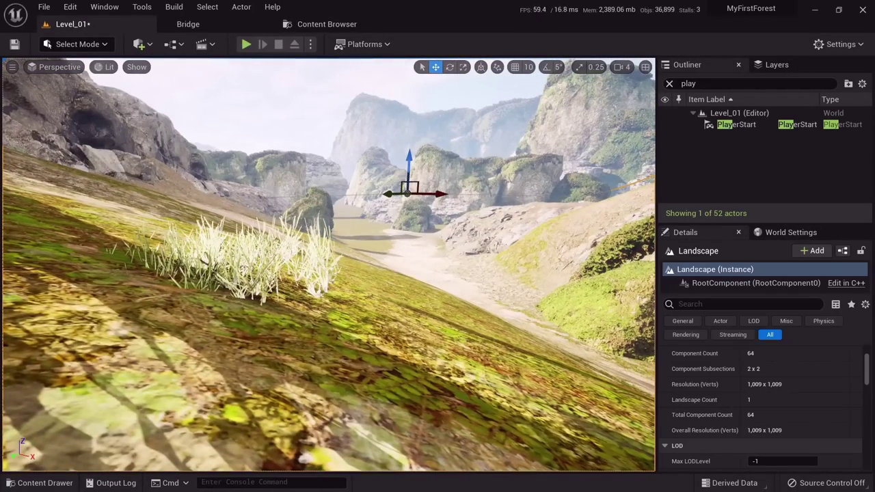
Delete the test grass clump from the slope and save all modified assets.
click(243, 269)
key(Delete)
key(e)
right_drag(242, 269, 239, 302)
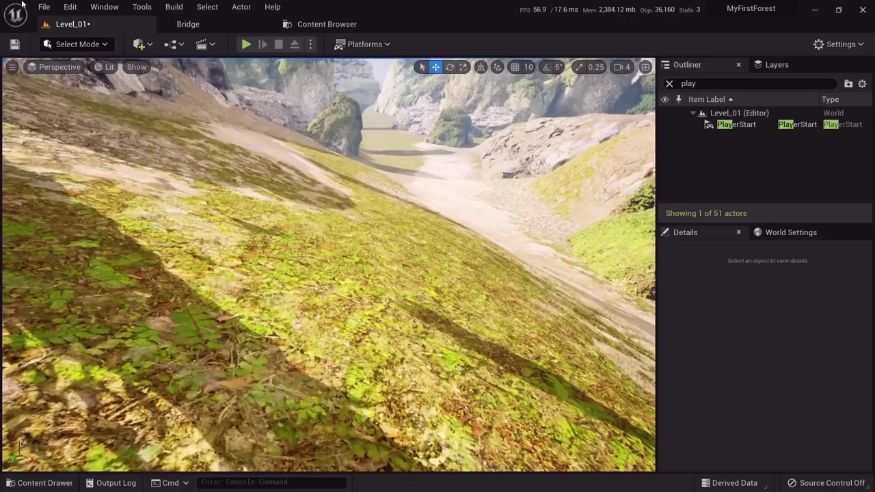
click(44, 6)
click(72, 138)
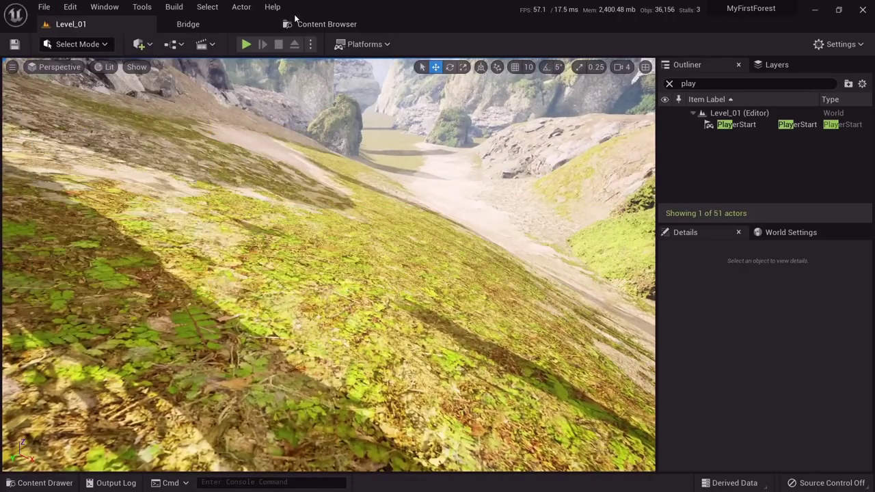
Open the M_Landscape_forest material from the MyForest folder and bring its layer node groups into view.
click(321, 24)
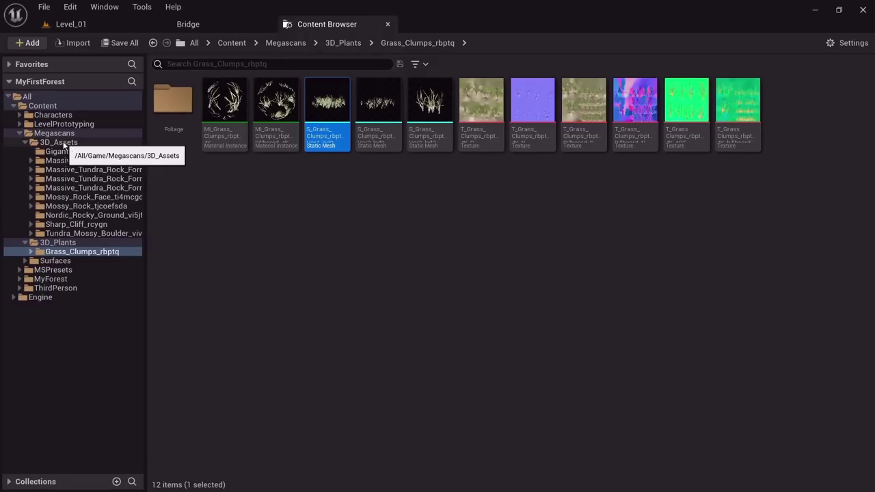
click(63, 279)
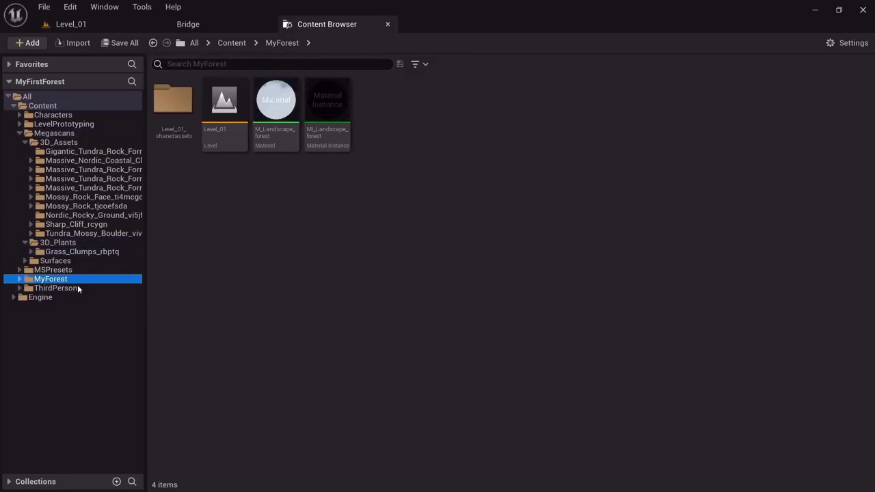
double_click(278, 124)
right_drag(271, 212, 551, 146)
scroll(502, 199, down, 7)
right_drag(495, 261, 555, 267)
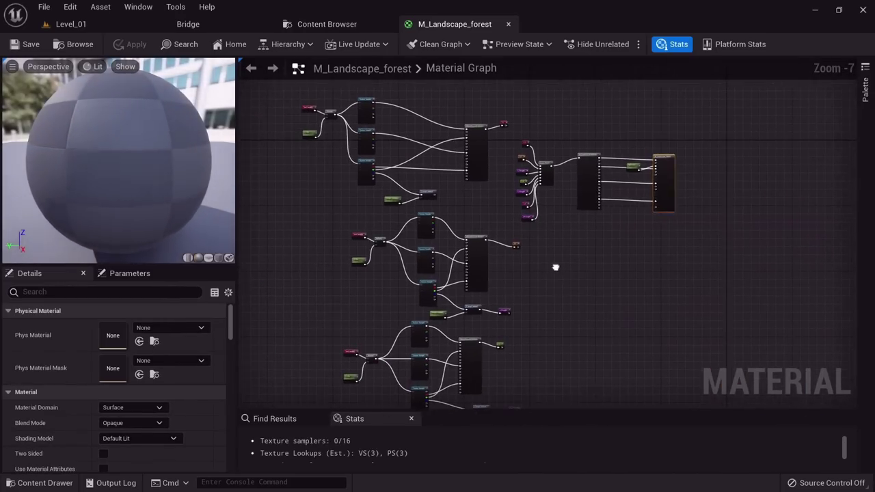
Create a Landscape Grass Type asset named LGT_Grass_01 in the MyForest folder.
click(336, 26)
click(271, 197)
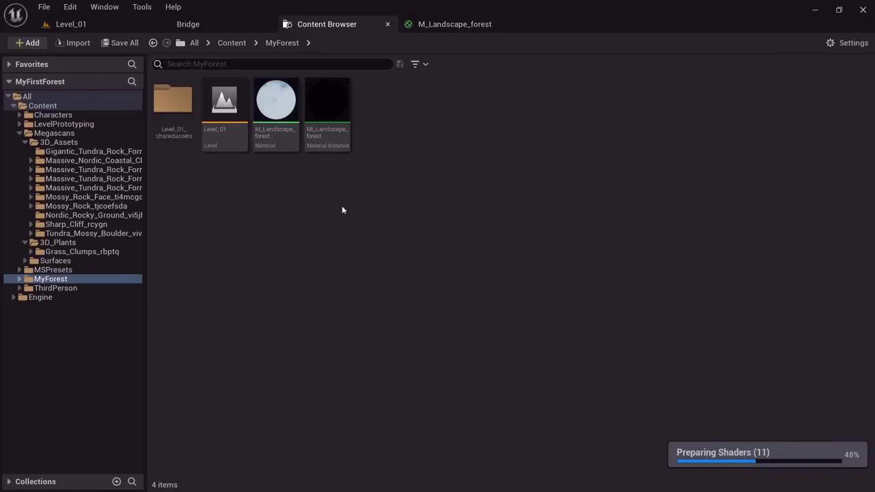
right_click(373, 105)
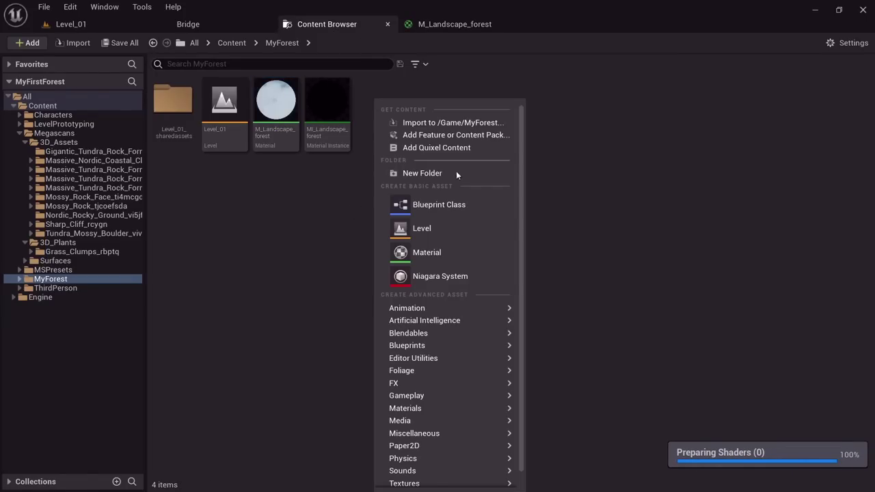
mouse_move(457, 409)
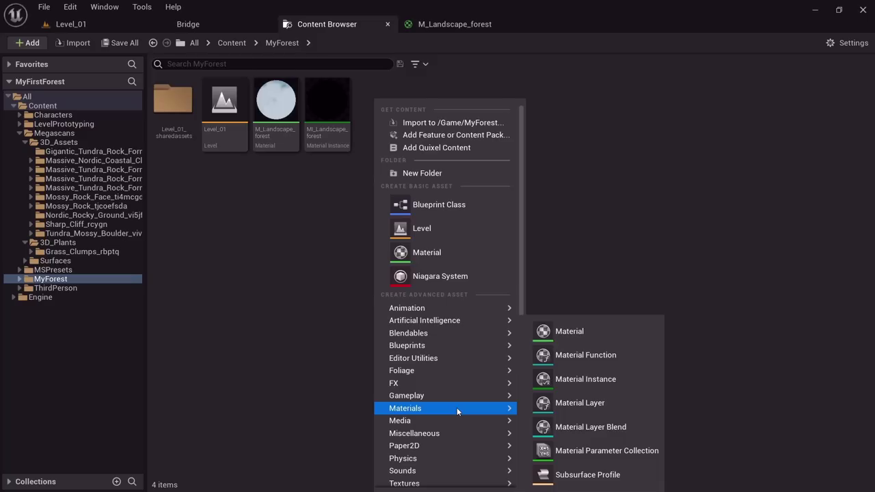
scroll(456, 407, down, 1)
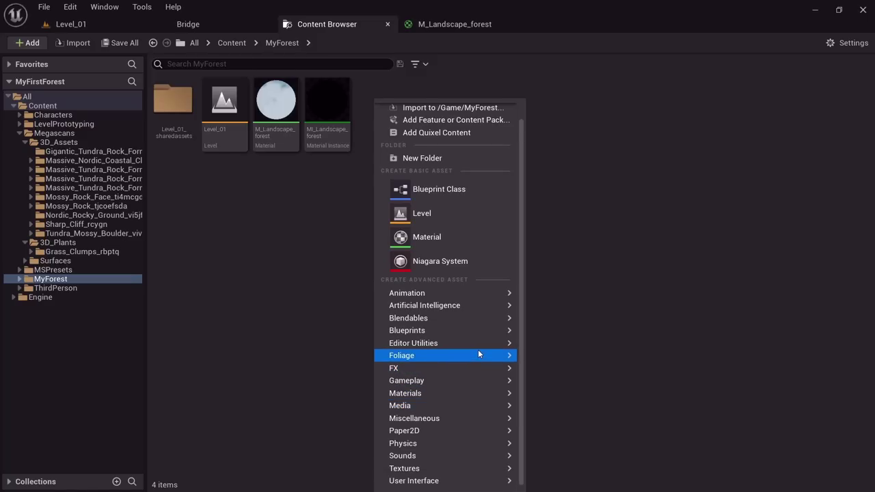
mouse_move(478, 354)
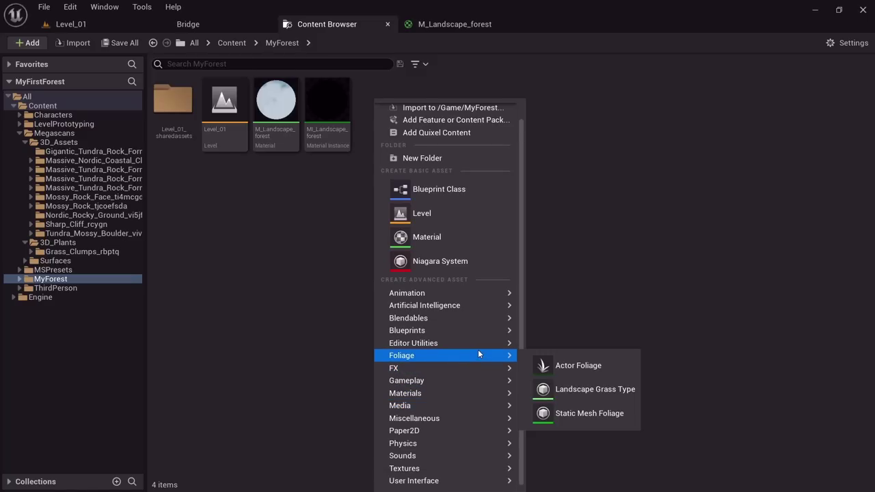
click(592, 389)
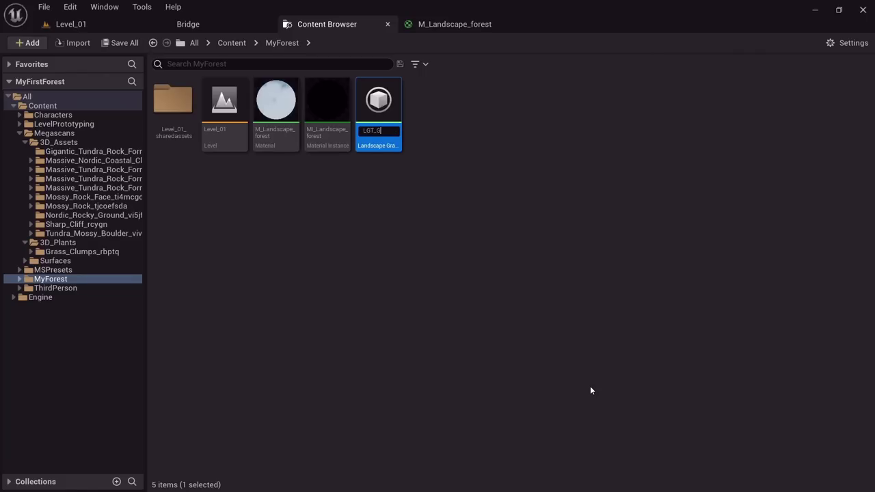
key(Return)
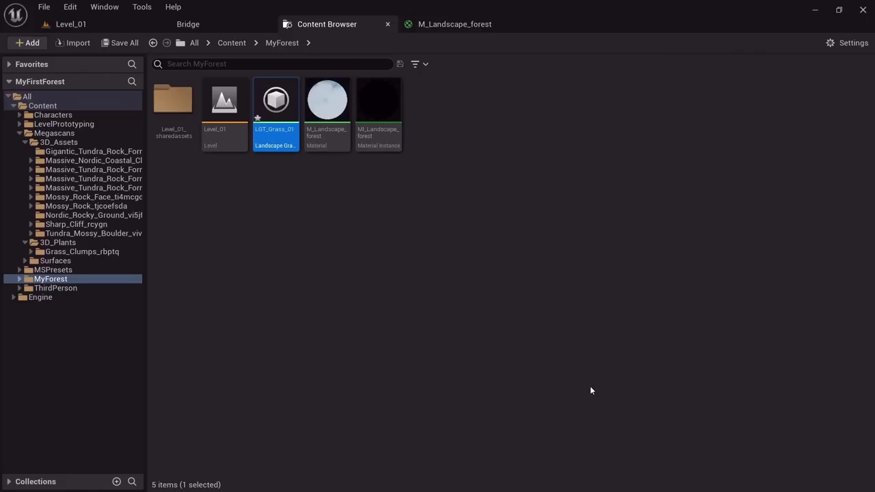
Add a grass variety using the Cone mesh to LGT_Grass_01, save it and dock its editor beside the material's.
double_click(272, 109)
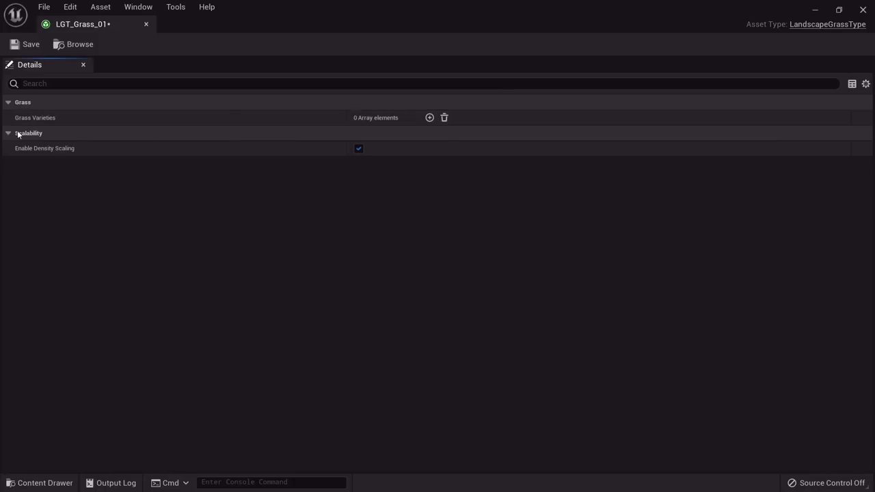
click(429, 118)
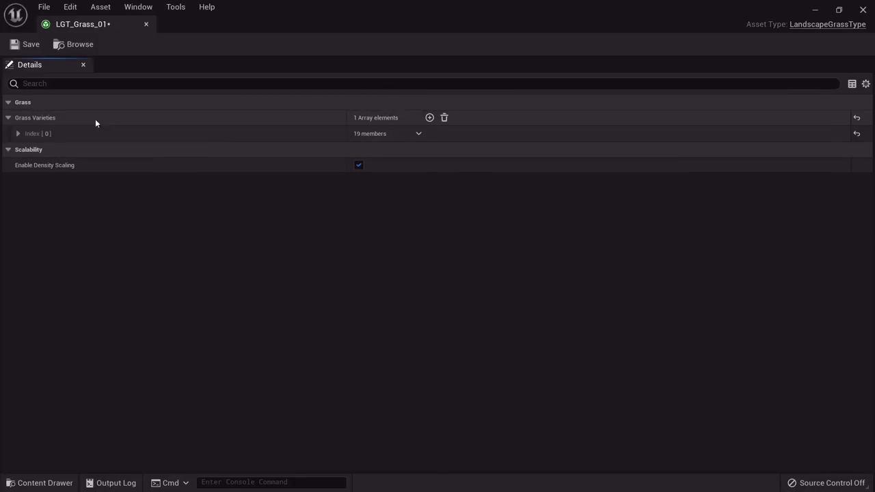
click(17, 134)
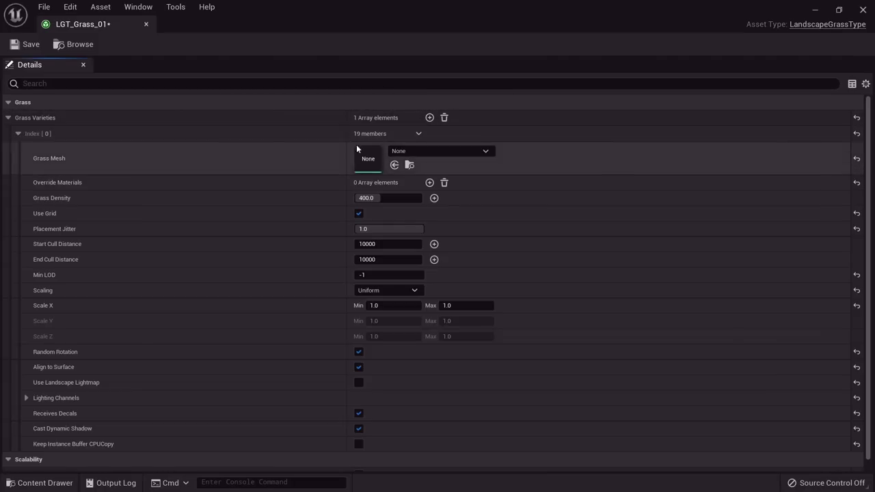
click(426, 148)
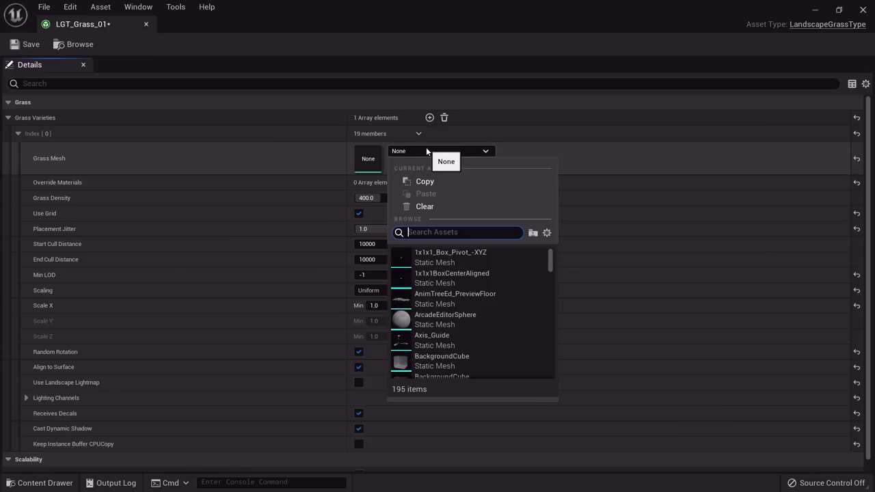
scroll(451, 342, down, 5)
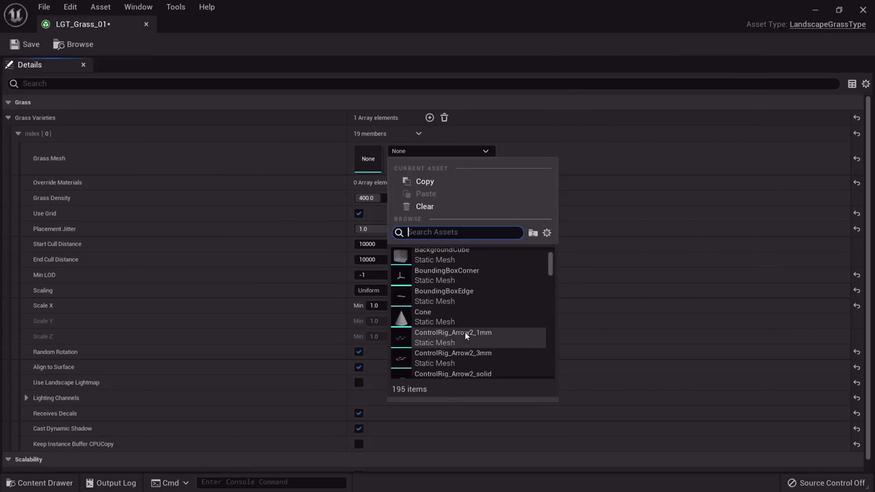
click(455, 320)
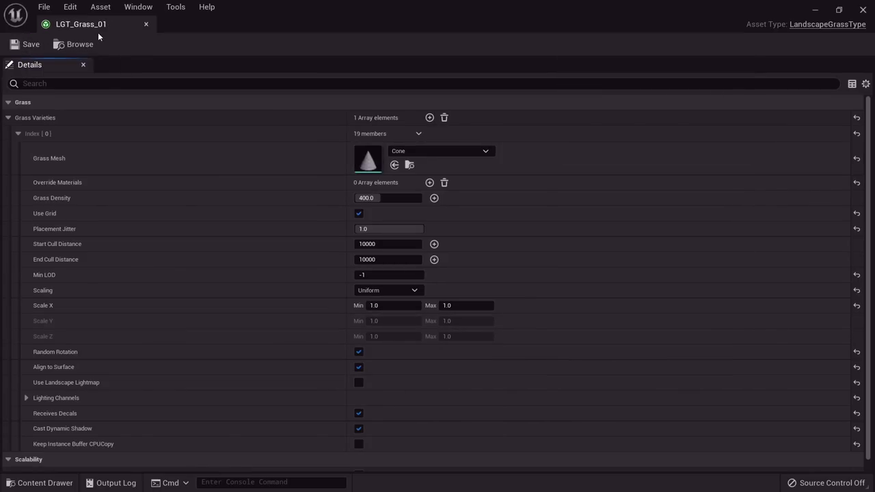
drag(101, 26, 566, 28)
Add a LandscapeGrassOutput node in the empty space below the L4 height nodes of M_Landscape_forest.
click(454, 25)
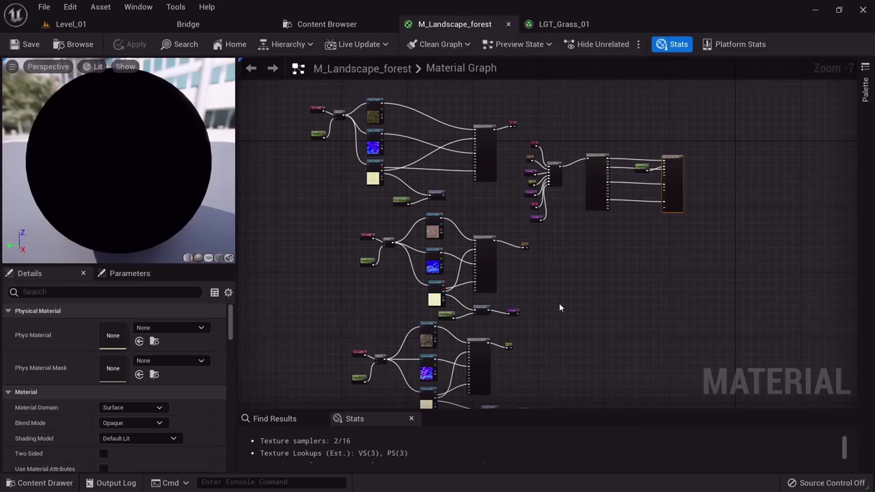
right_drag(559, 304, 516, 151)
scroll(477, 289, up, 2)
right_drag(504, 298, 488, 127)
scroll(375, 308, up, 4)
right_drag(396, 328, 488, 301)
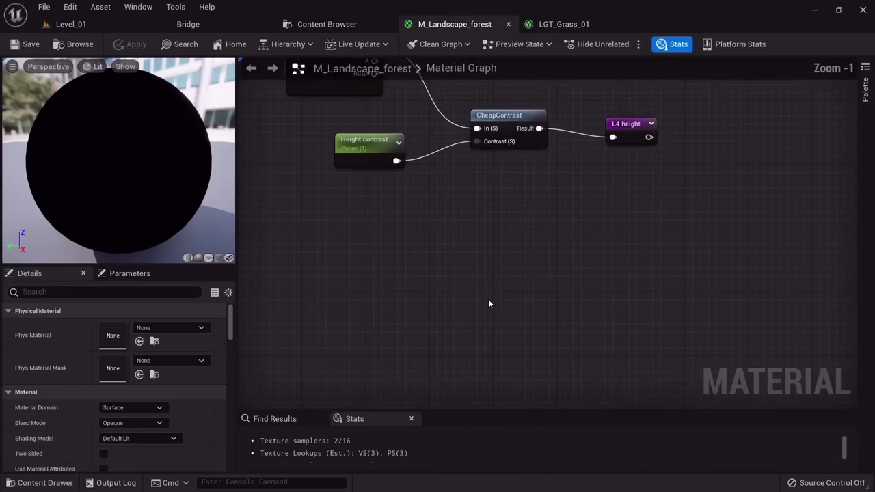
right_click(458, 236)
text(grass)
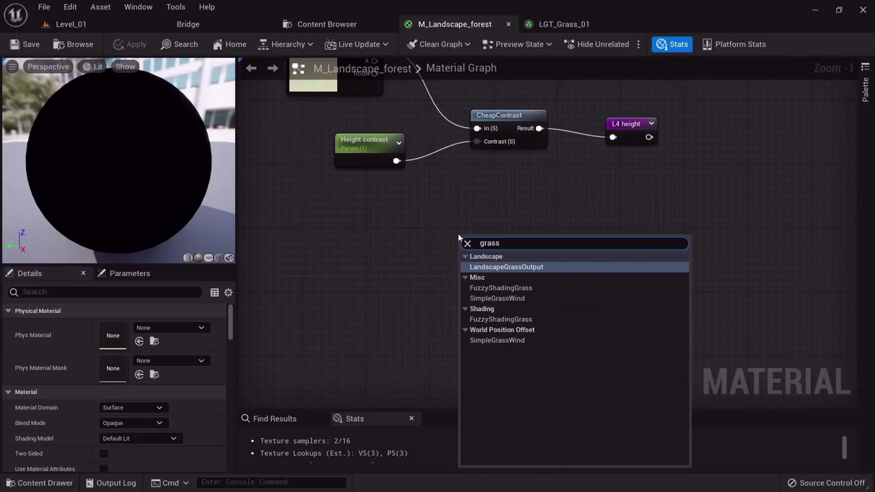
key(Return)
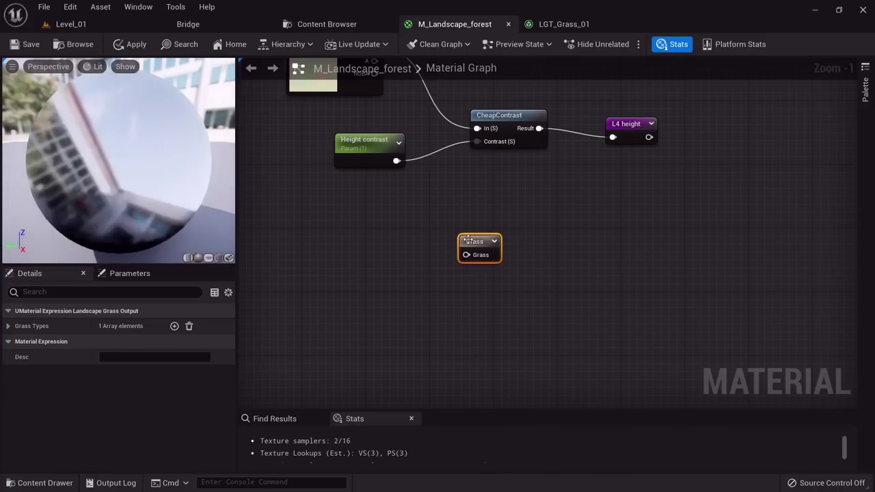
drag(491, 246, 575, 263)
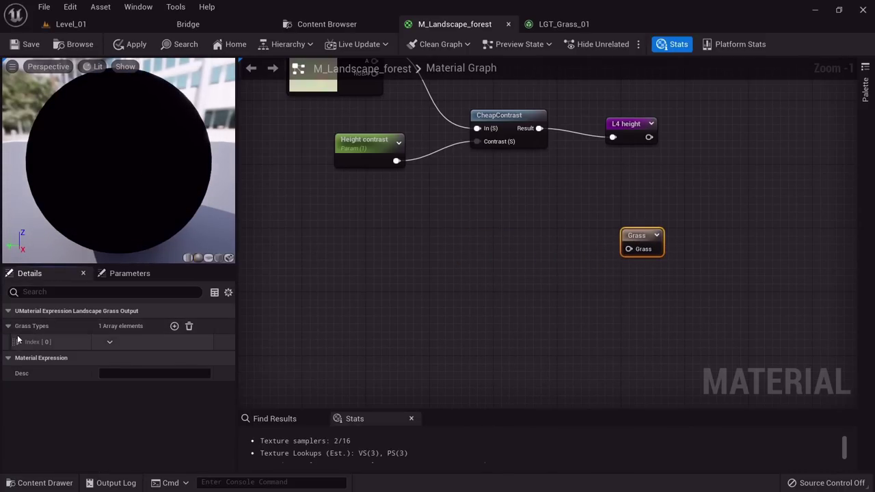
Assign LGT_Grass_01 as the grass type of the grass output node.
click(18, 342)
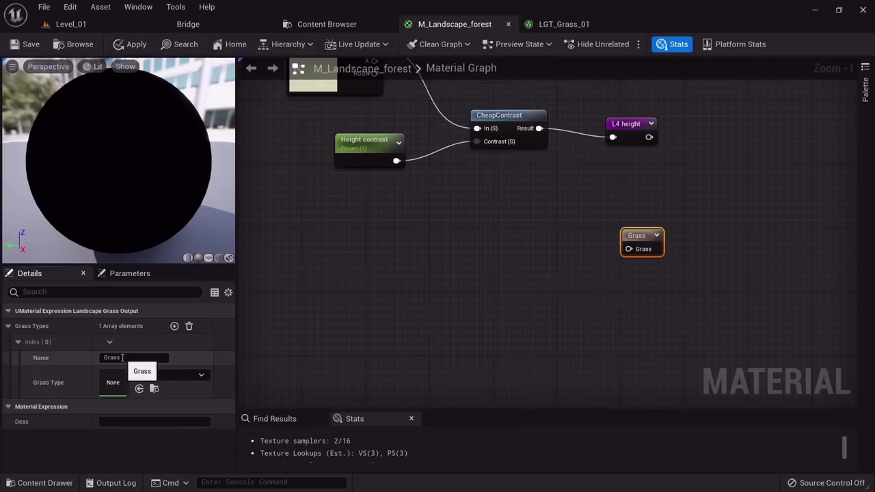
click(148, 373)
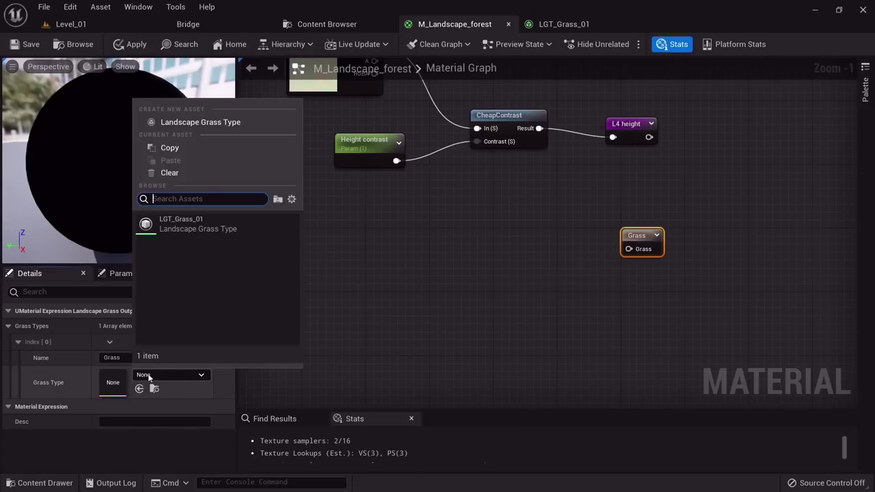
click(186, 226)
Add a LandscapeLayerSample node and place it before the grass output node.
scroll(466, 229, up, 1)
right_click(465, 228)
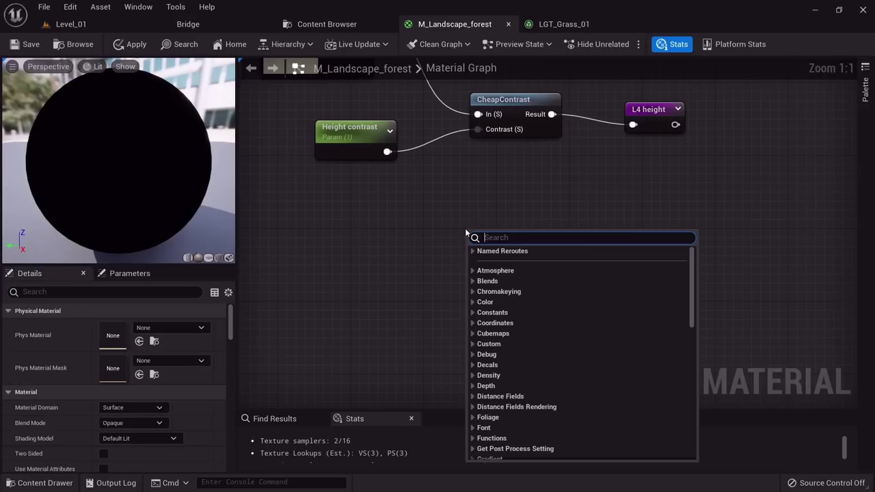
text(landscap)
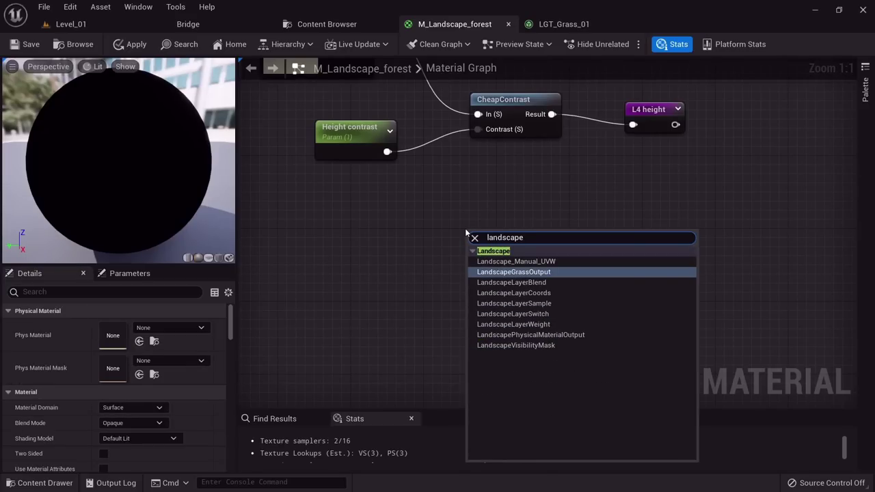
text(e)
click(538, 304)
drag(506, 236, 451, 225)
Examine the landscape paint layers in Level_01, marking L3 and L4 with arrows on a temporary screen capture.
click(70, 23)
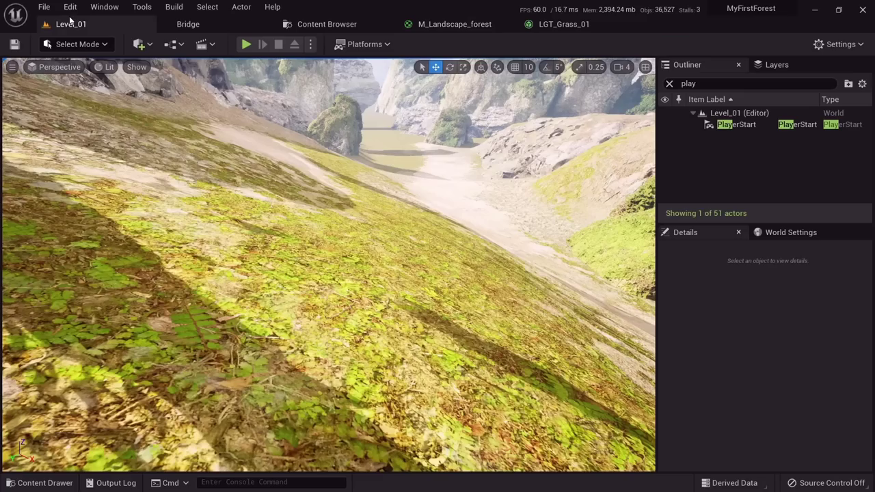
click(79, 44)
click(79, 75)
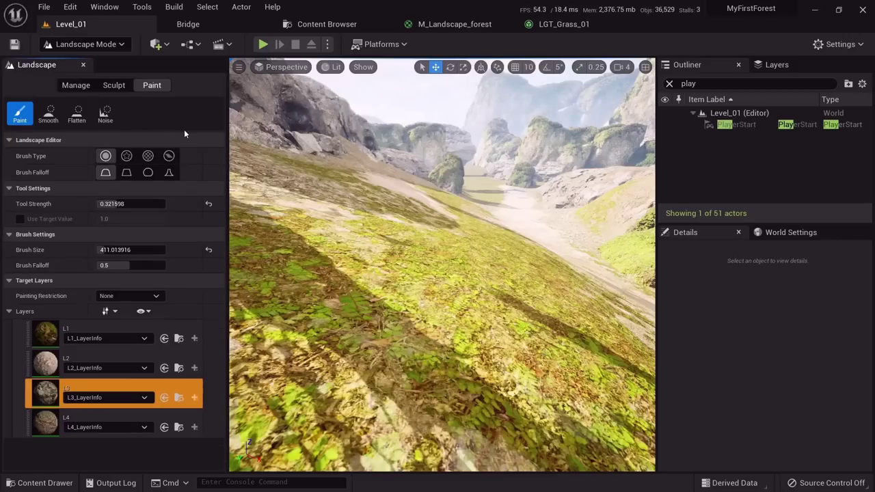
key(Print)
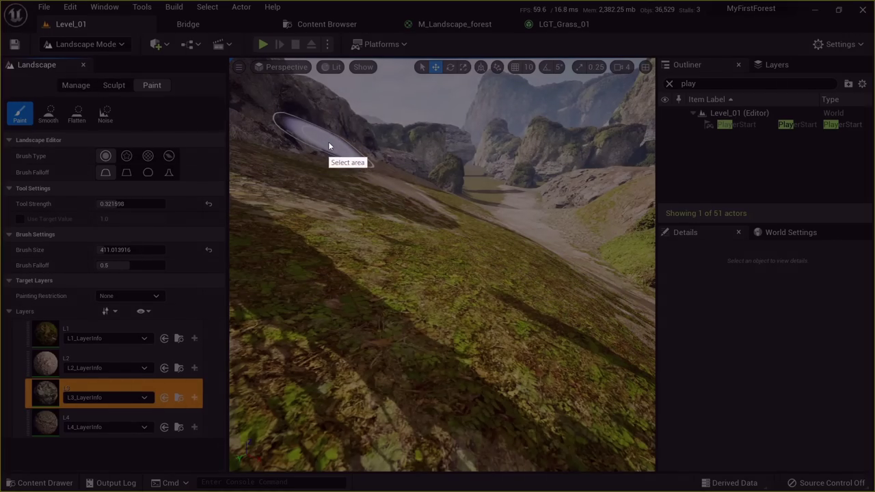
drag(0, 95, 268, 470)
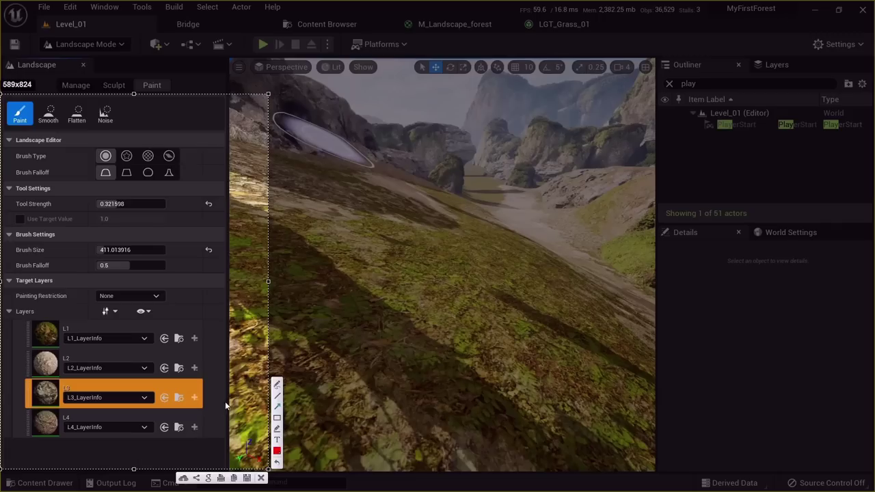
drag(246, 401, 238, 404)
drag(107, 397, 103, 398)
drag(188, 449, 80, 426)
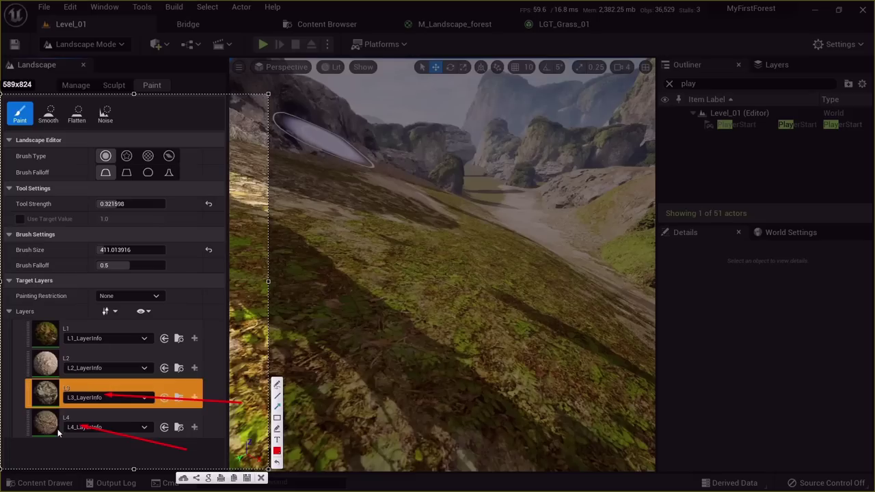
click(261, 478)
Move the layer sample and grass output nodes together to the open area beyond the L4 group in M_Landscape_forest.
click(456, 24)
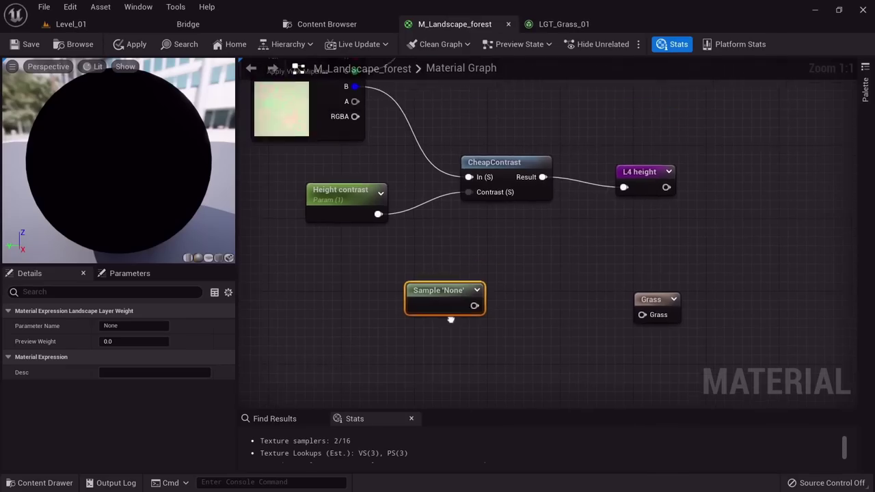
scroll(547, 322, down, 4)
drag(498, 287, 688, 340)
scroll(504, 259, down, 4)
right_drag(505, 259, 504, 321)
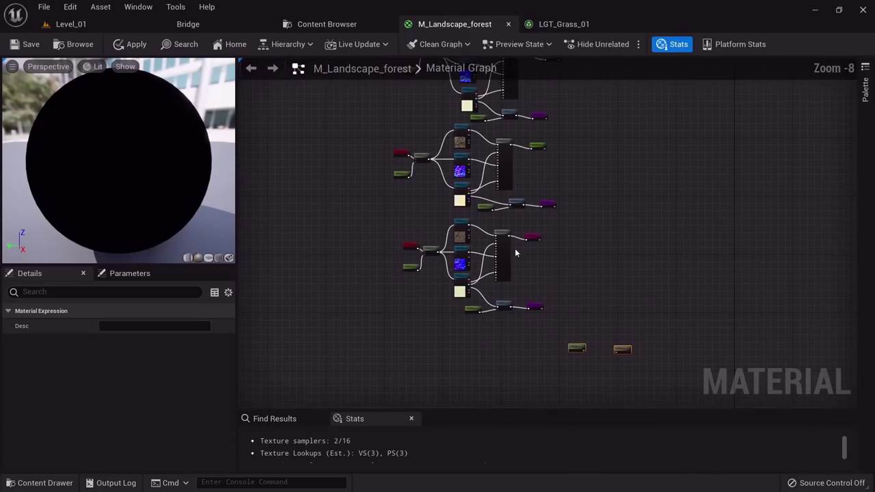
Add a fifth layer named L5_Grass to the Layer Blend node.
scroll(516, 251, up, 5)
scroll(504, 294, down, 2)
scroll(505, 291, down, 1)
scroll(526, 283, up, 4)
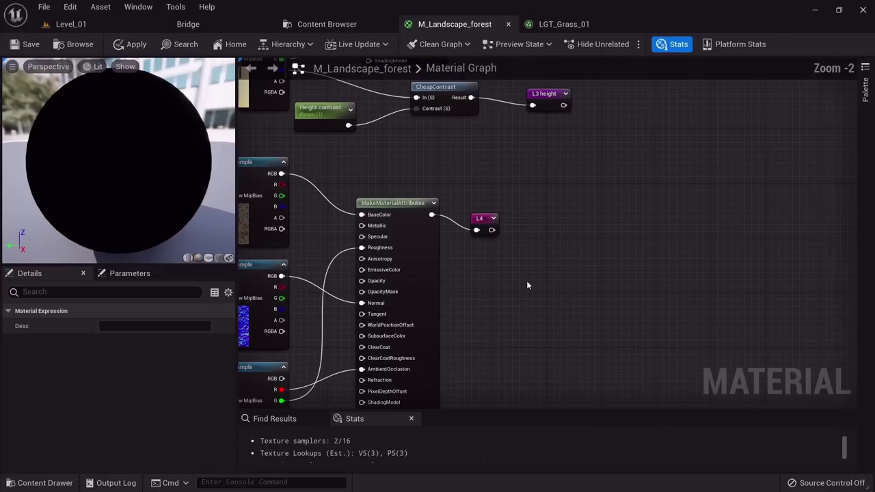
scroll(532, 318, down, 4)
scroll(532, 318, up, 7)
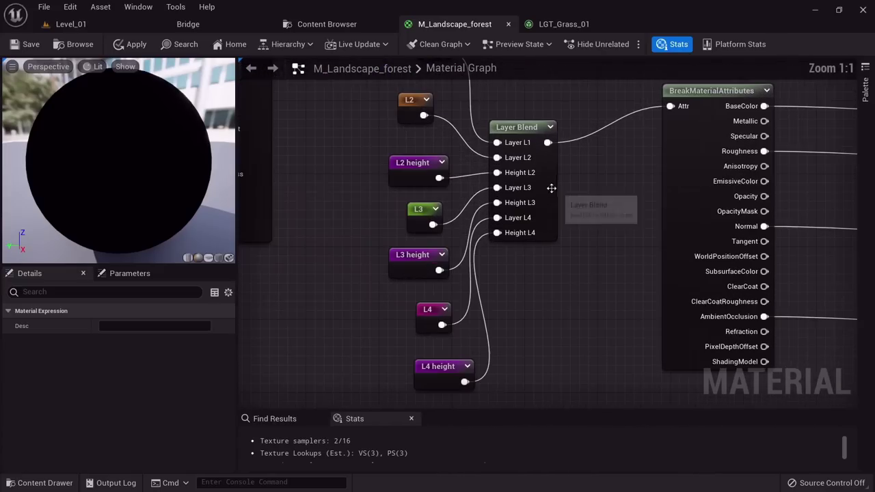
click(545, 186)
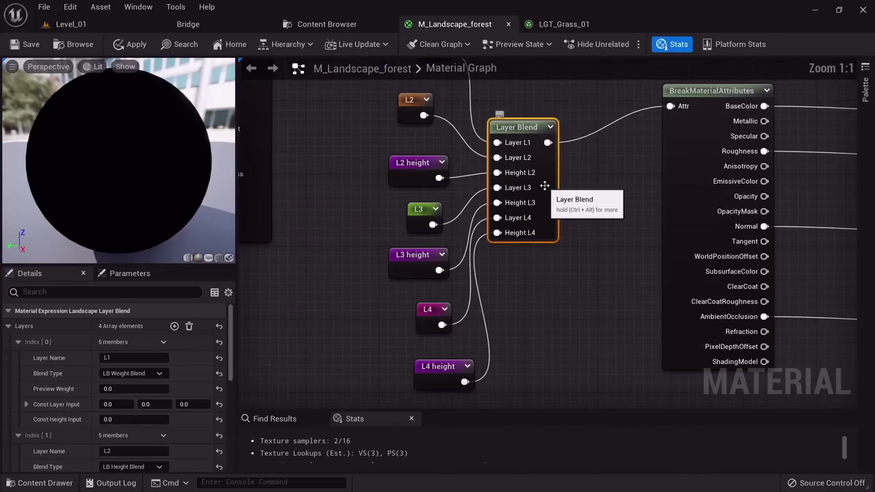
click(173, 326)
scroll(27, 424, down, 8)
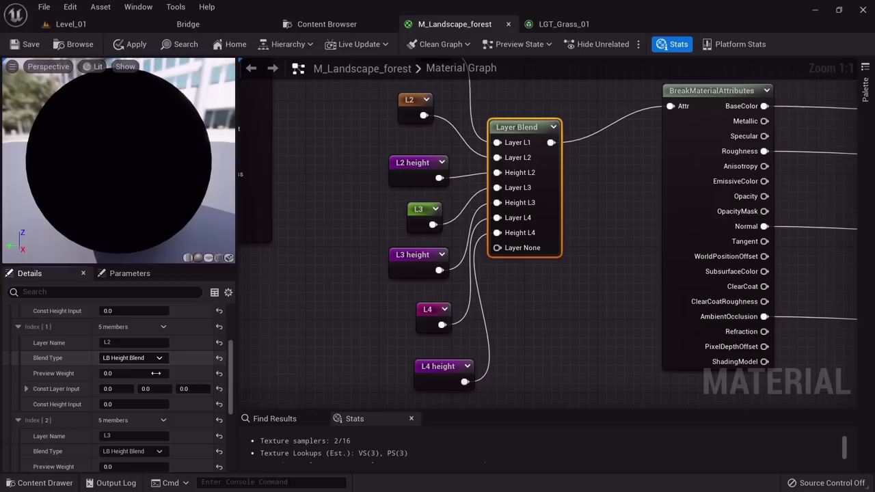
scroll(139, 410, down, 2)
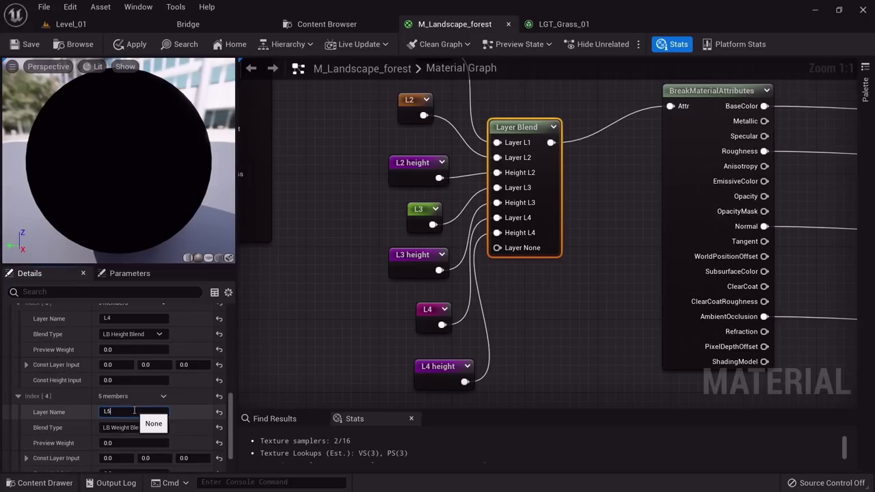
text(s)
key(Return)
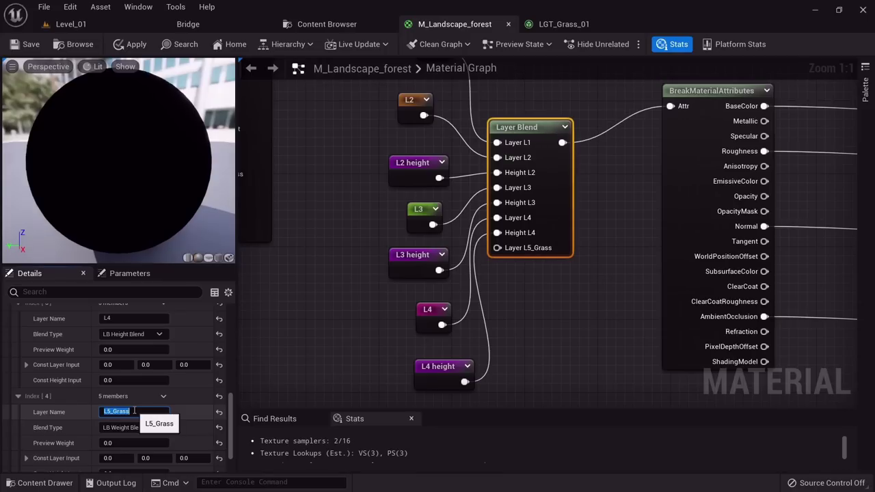
Set the L5_Grass layer's blend type to LB Height Blend and select the L4 and L4 height nodes.
click(123, 428)
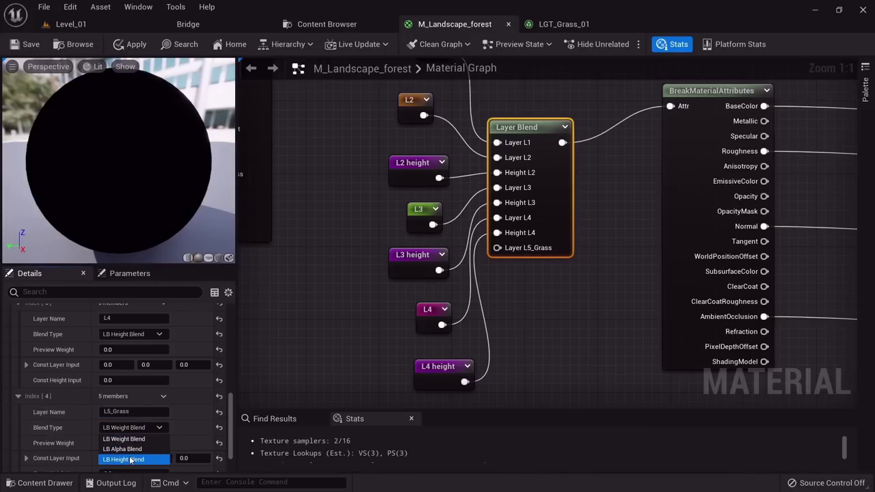
click(123, 460)
drag(514, 388, 402, 333)
Connect the L1 reroute node to the Layer L5_Grass input of the Layer Blend node.
scroll(377, 302, down, 6)
right_drag(376, 302, 594, 358)
scroll(465, 267, up, 4)
scroll(594, 358, down, 3)
scroll(333, 226, up, 4)
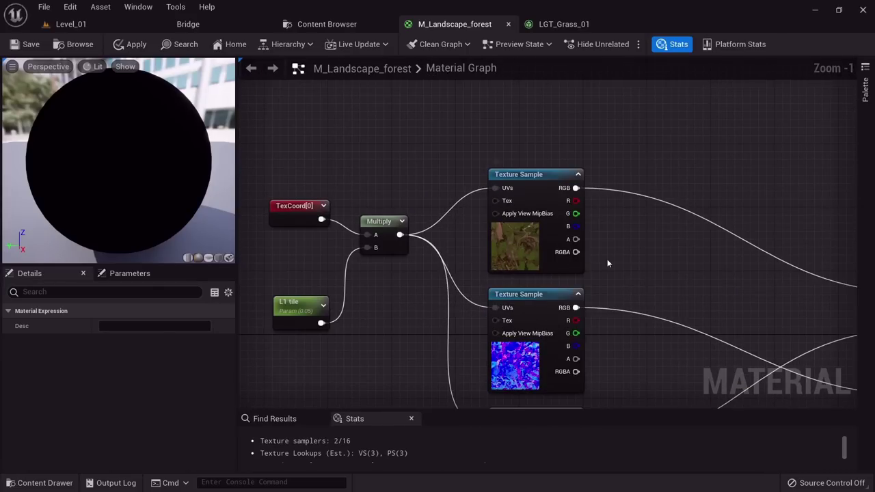
scroll(607, 259, down, 4)
scroll(534, 204, up, 5)
right_drag(497, 196, 558, 61)
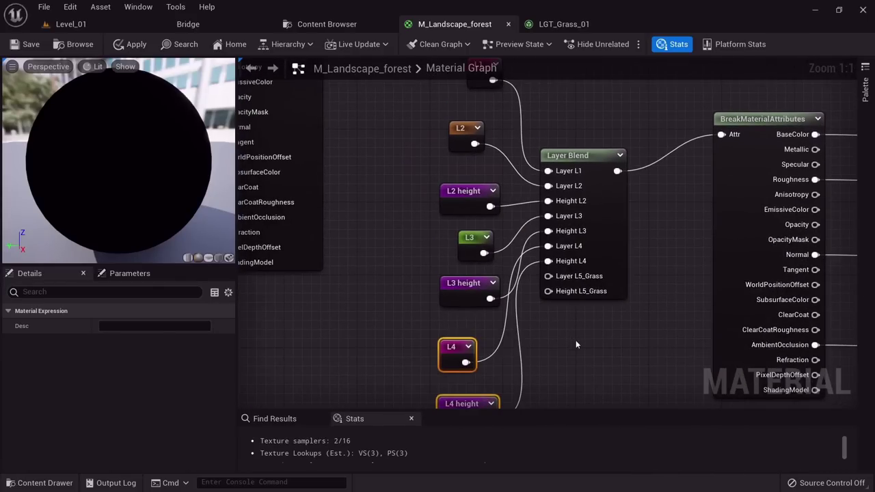
right_drag(576, 345, 525, 283)
click(578, 192)
right_click(518, 299)
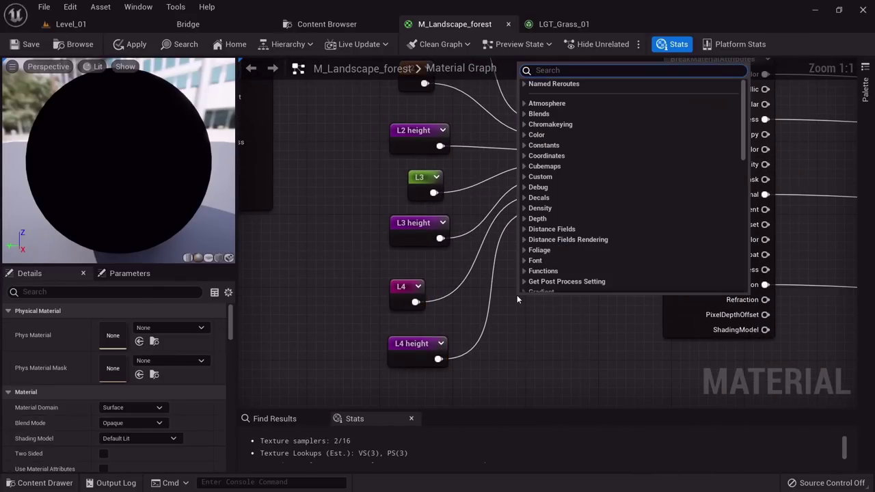
right_drag(492, 189, 461, 223)
right_drag(425, 116, 398, 198)
drag(386, 137, 486, 341)
Create a named reroute declaration called L1 Height from the Result output of the first layer's CheapContrast node.
right_drag(473, 370, 822, 253)
right_click(460, 312)
text(l1)
click(449, 305)
scroll(670, 239, down, 2)
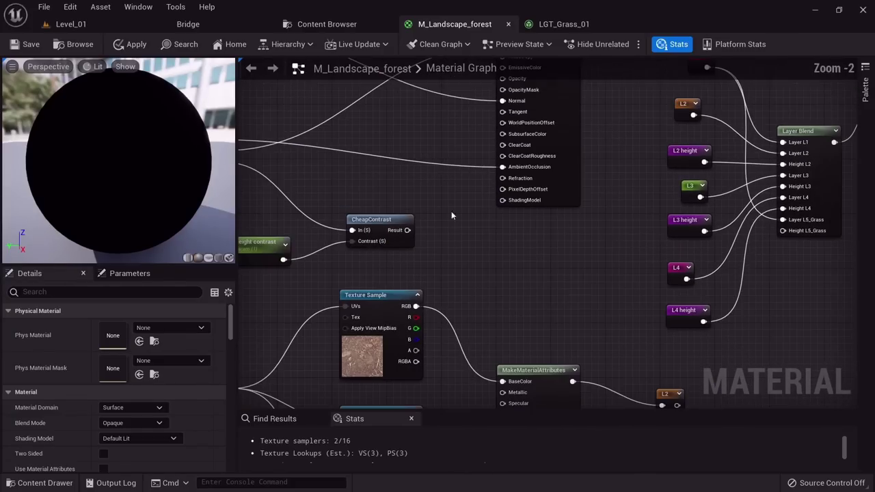
scroll(451, 233, up, 2)
drag(393, 236, 478, 260)
text(named)
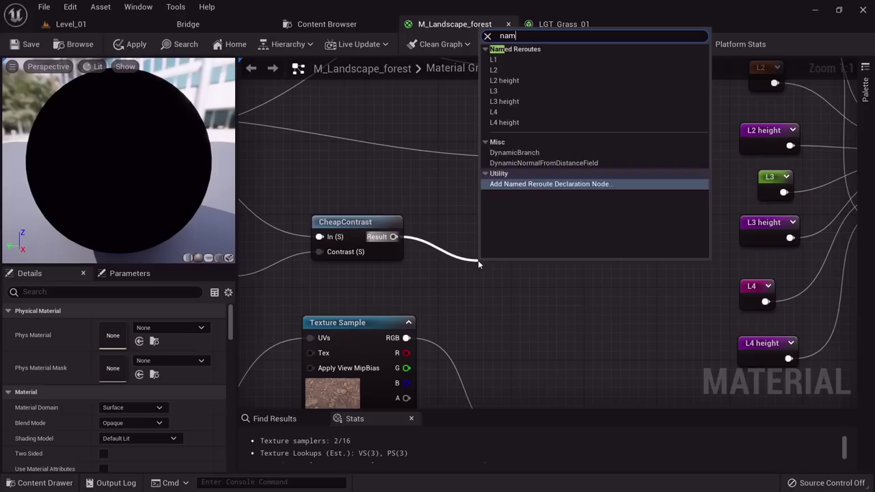
key(Return)
text(L1 Height)
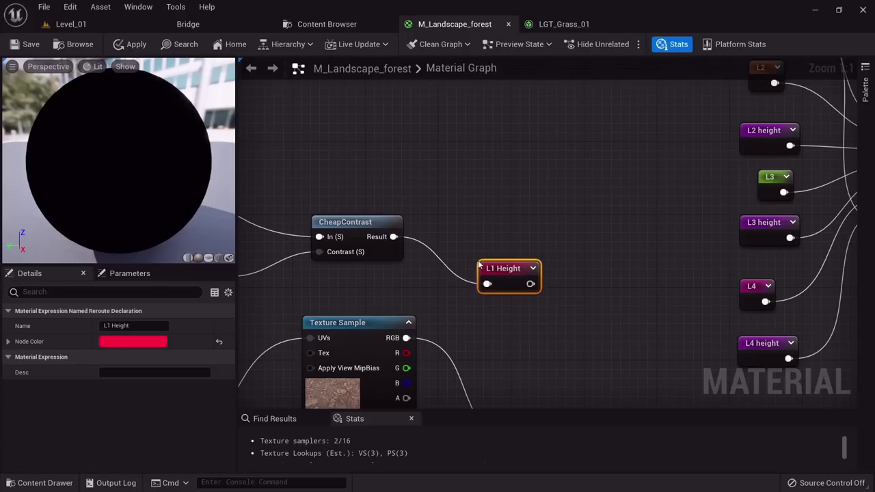
Add an L1 Height reroute node, connect it to the Height L5_Grass input of Layer Blend, and apply the material.
scroll(479, 264, down, 4)
right_drag(521, 270, 351, 254)
scroll(498, 202, up, 4)
click(517, 326)
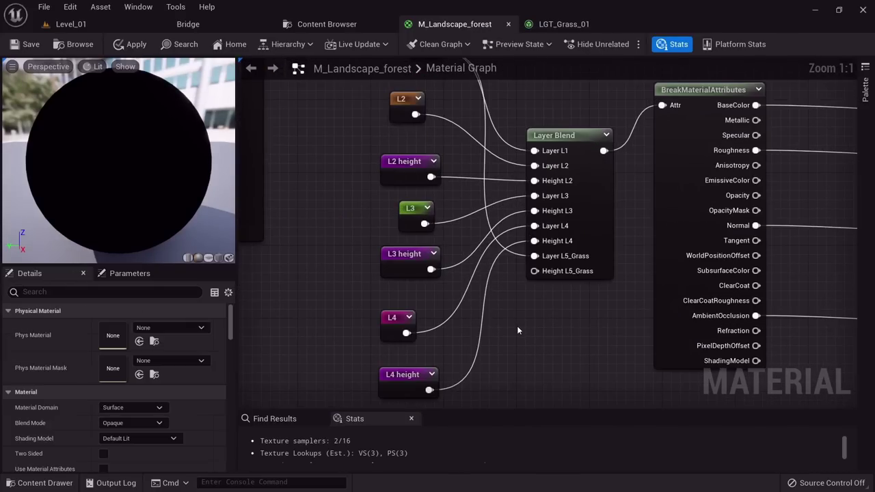
right_click(517, 325)
text(l1 h)
key(Return)
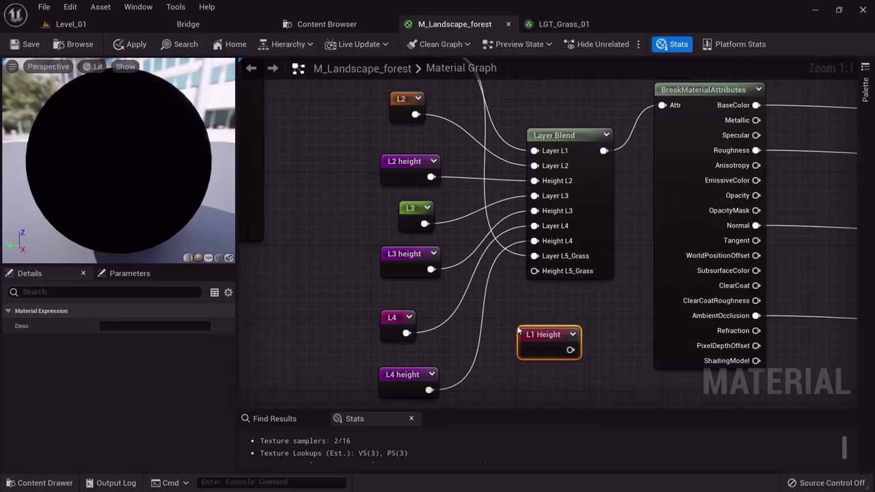
drag(570, 349, 535, 271)
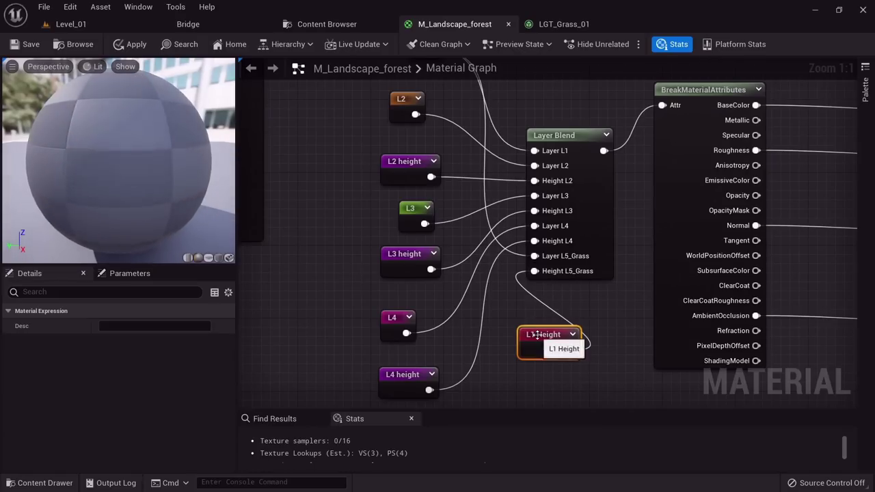
click(121, 52)
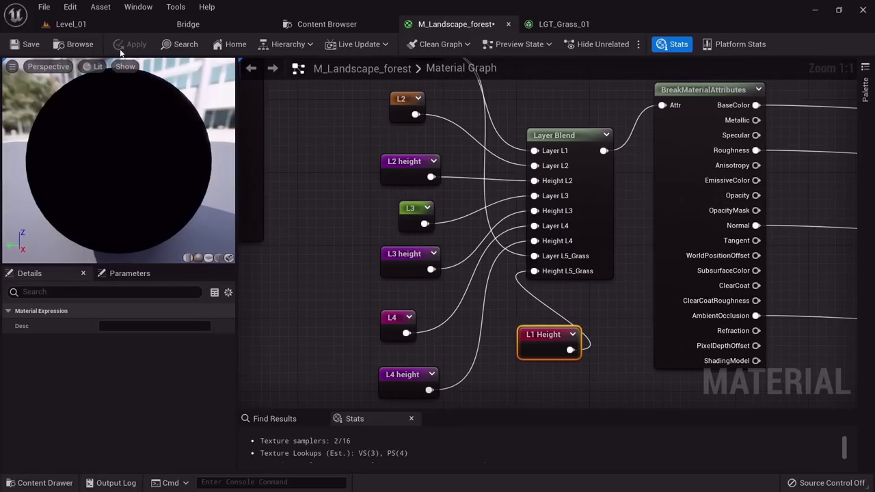
Create the layer info L5_Grass_LayerInfo for the L5_Grass layer in Level_01_sharedassets and save all modified content.
click(99, 22)
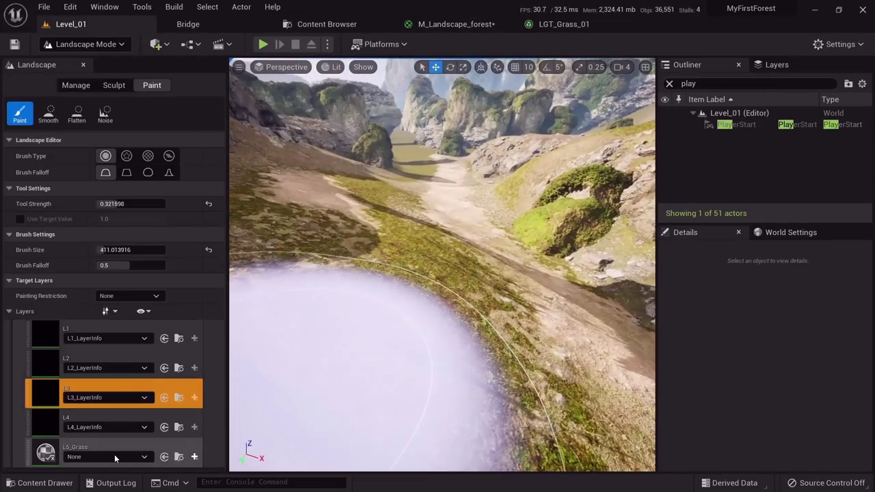
click(194, 456)
click(230, 426)
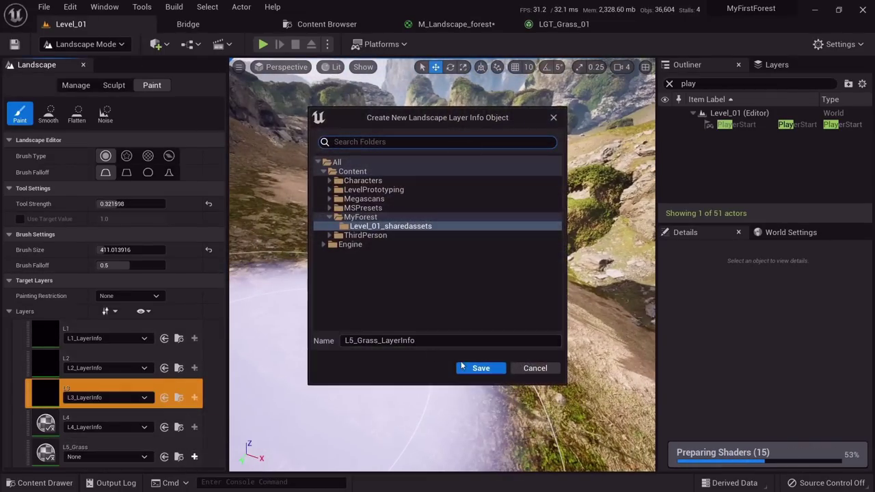
click(481, 368)
key(ctrl+shift+s)
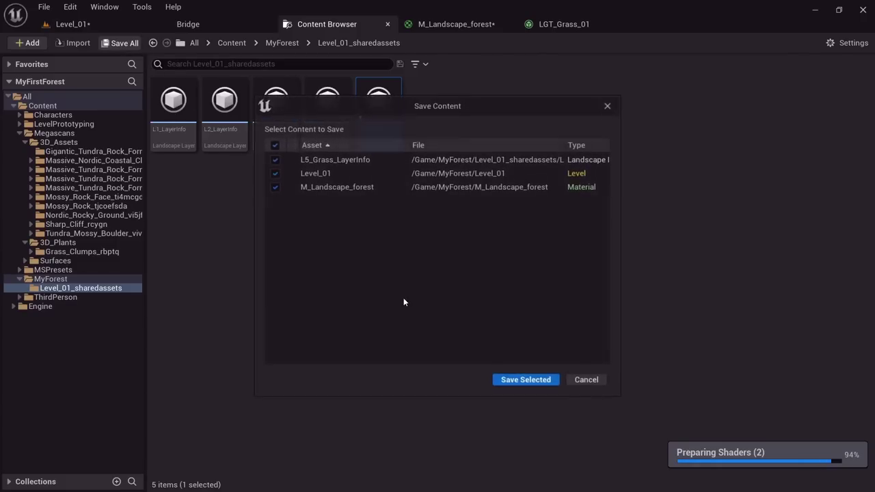
click(515, 380)
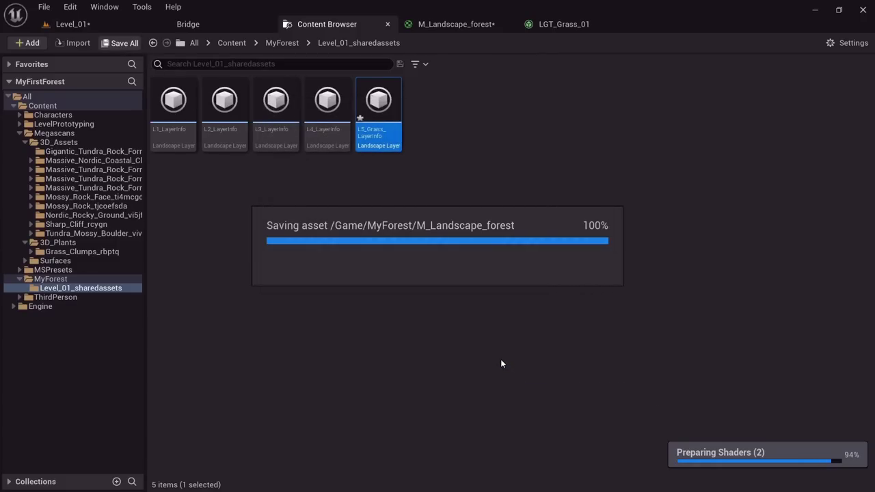
Paint the L5_Grass layer onto a patch of the valley floor in Level_01.
click(88, 26)
click(110, 446)
key(w)
mouse_move(328, 383)
right_down()
mouse_move(383, 424)
mouse_move(328, 404)
mouse_move(318, 376)
right_up()
mouse_move(382, 294)
right_down()
mouse_move(424, 314)
mouse_move(410, 325)
mouse_move(416, 356)
right_up()
mouse_move(354, 252)
mouse_down()
mouse_move(390, 248)
mouse_move(396, 290)
mouse_move(383, 246)
mouse_move(393, 237)
mouse_move(351, 307)
mouse_move(377, 246)
mouse_move(410, 228)
mouse_move(438, 286)
mouse_move(417, 326)
mouse_up()
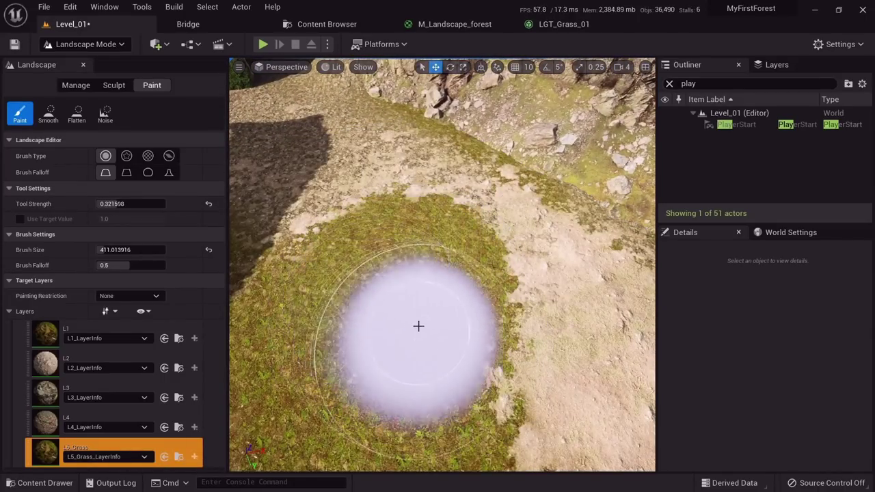
mouse_move(417, 326)
right_down()
mouse_move(427, 287)
mouse_move(455, 308)
right_up()
right_drag(474, 260, 467, 283)
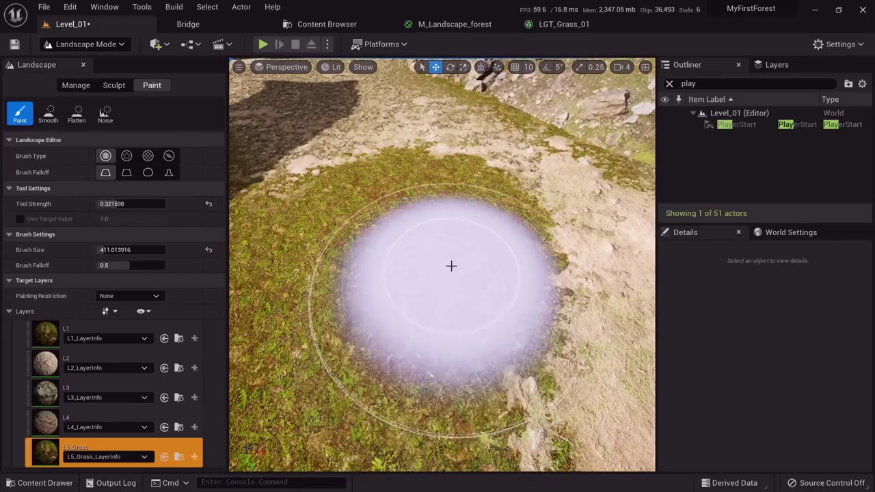
Move the grass output node in M_Landscape_forest nearer to the layer sample and rename its grass type entry L5_Grass.
click(530, 26)
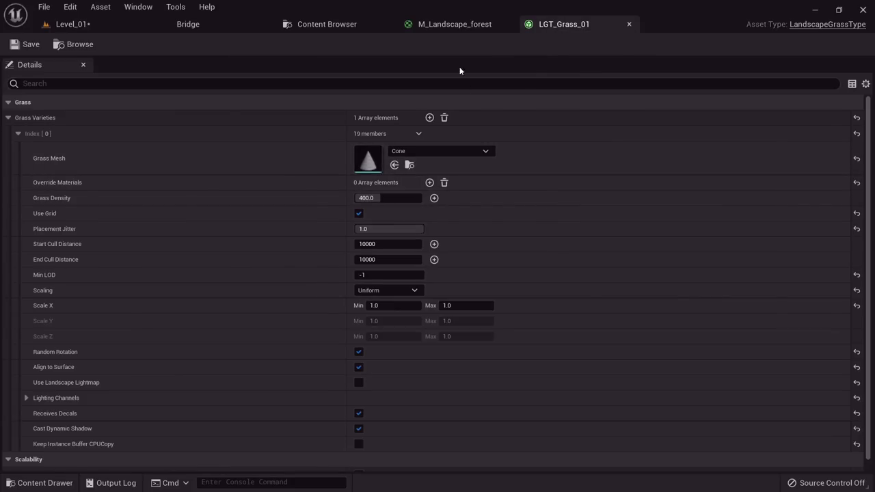
click(446, 26)
right_drag(447, 289, 477, 263)
scroll(421, 153, down, 6)
right_drag(472, 353, 528, 127)
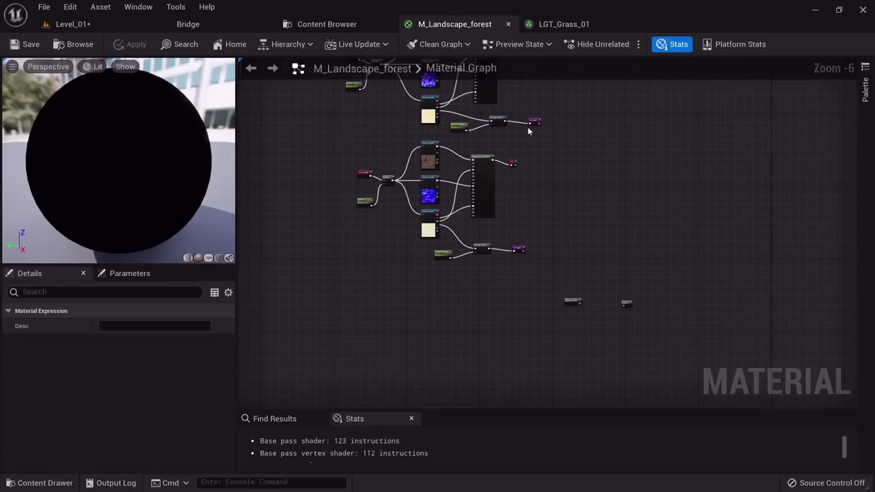
scroll(489, 257, up, 6)
right_drag(605, 309, 369, 161)
right_drag(764, 273, 536, 185)
click(553, 198)
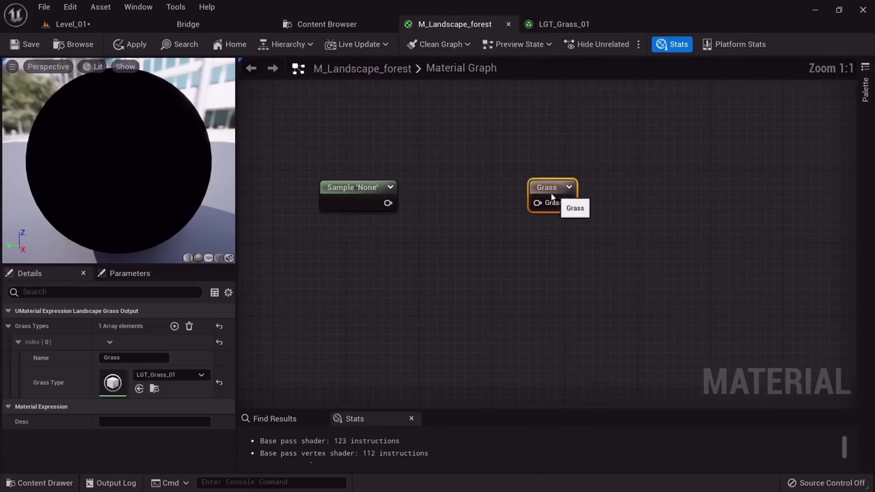
drag(554, 198, 472, 180)
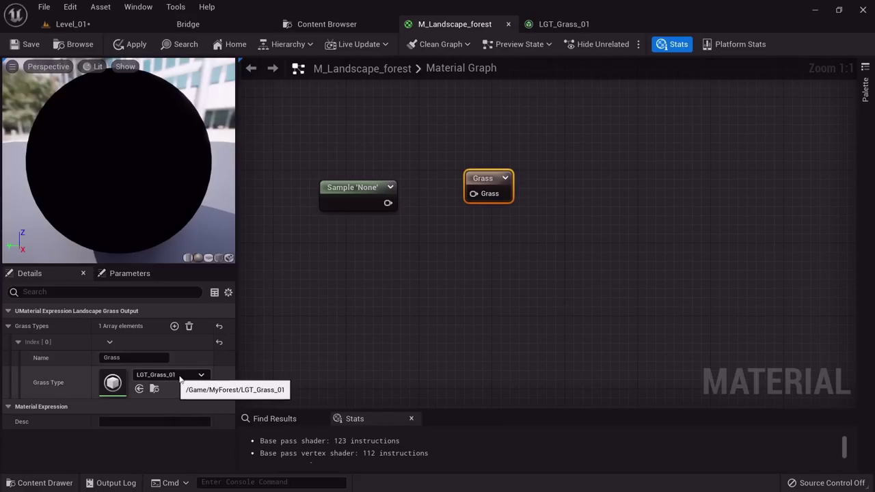
click(124, 359)
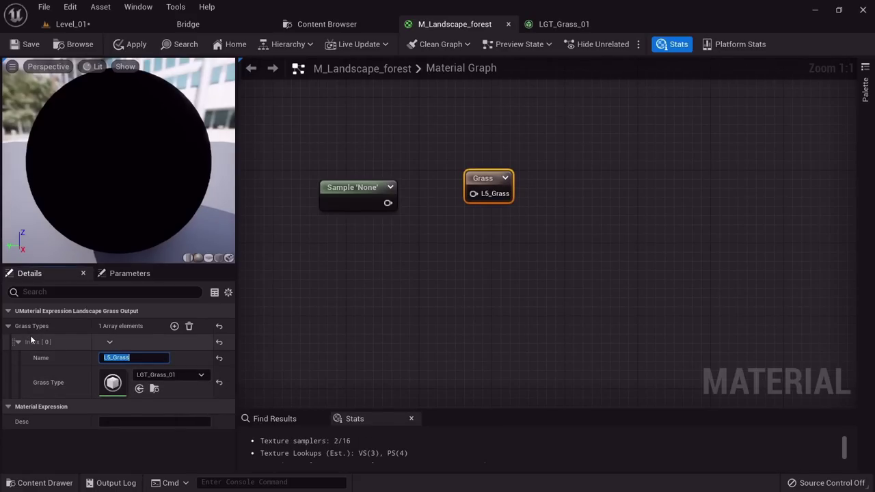
Check the grass layer's name on the Layer Blend node against the grass output node's input name.
scroll(355, 233, down, 8)
right_drag(362, 236, 520, 408)
scroll(482, 243, up, 8)
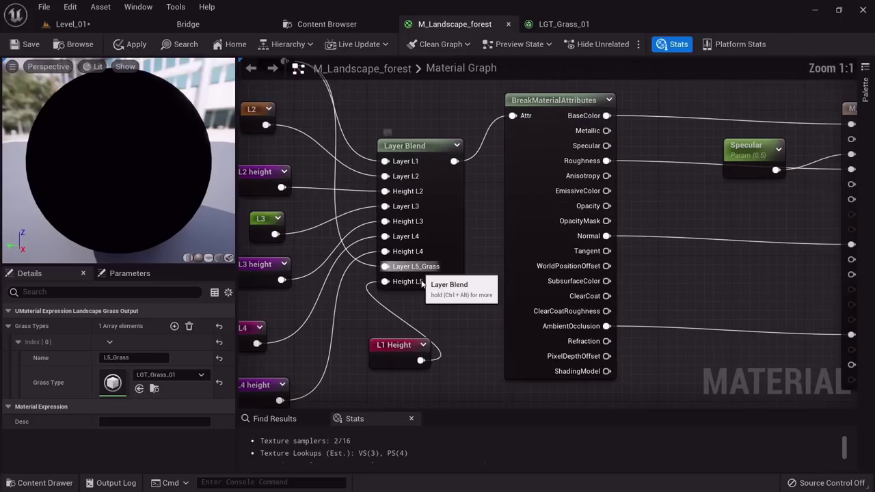
scroll(453, 313, down, 7)
scroll(540, 199, up, 5)
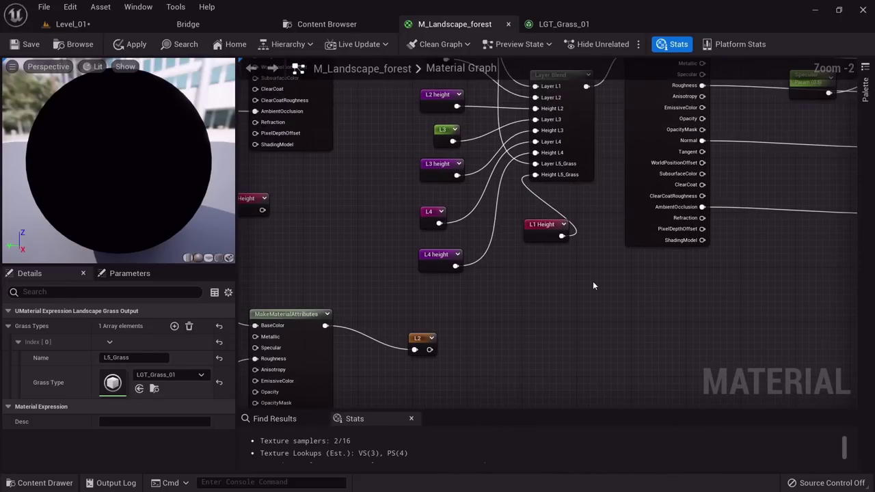
scroll(593, 285, down, 6)
scroll(576, 267, up, 8)
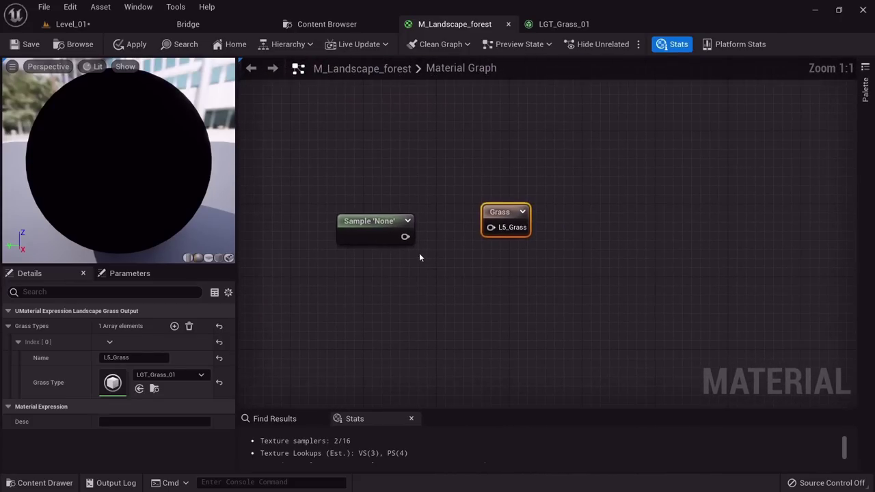
Set the landscape layer sample node's parameter name to L5_Grass, matching the layer name on the Layer Blend node.
drag(373, 220, 355, 192)
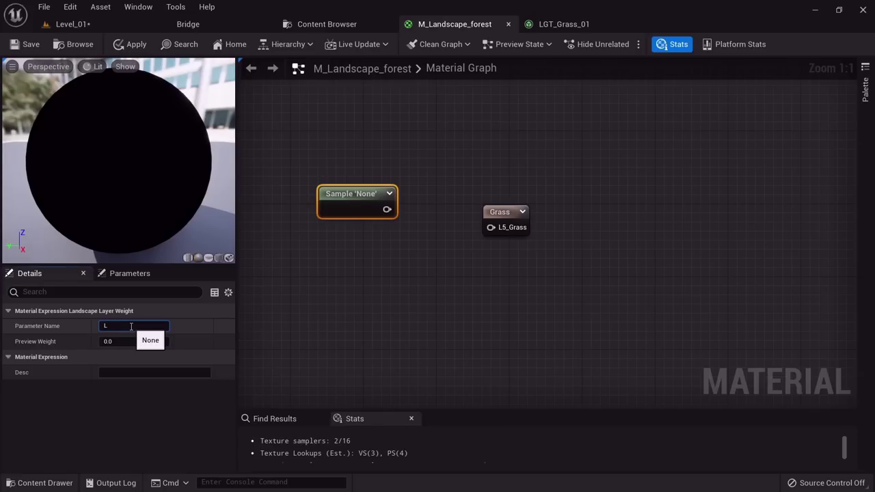
right_drag(369, 143, 542, 347)
scroll(540, 343, down, 7)
right_drag(521, 190, 482, 339)
scroll(486, 228, up, 8)
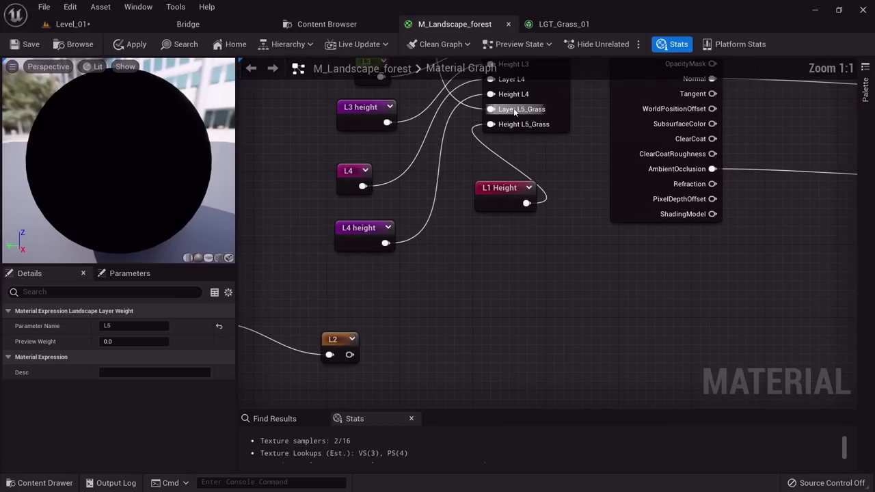
scroll(488, 188, down, 7)
right_drag(488, 188, 476, 82)
scroll(476, 144, down, 6)
scroll(467, 237, up, 12)
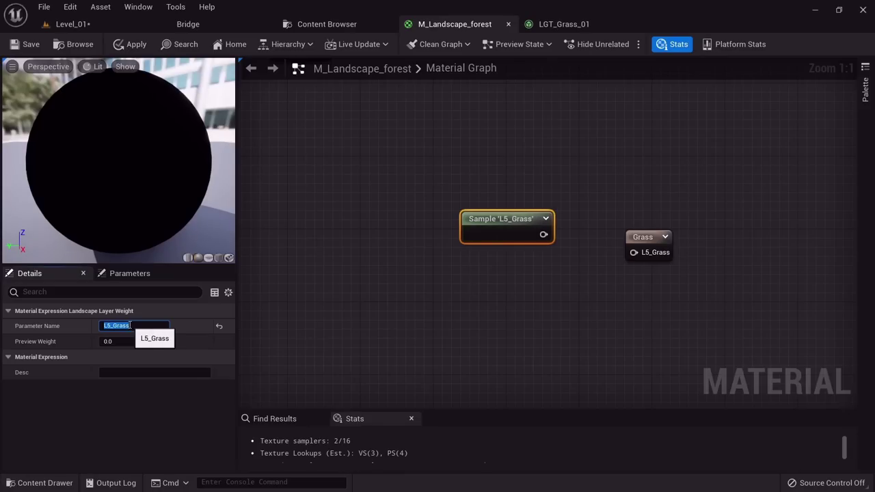
Connect the L5_Grass sample to the grass output node and apply the material, viewing the painted area in Level_01.
drag(541, 236, 609, 220)
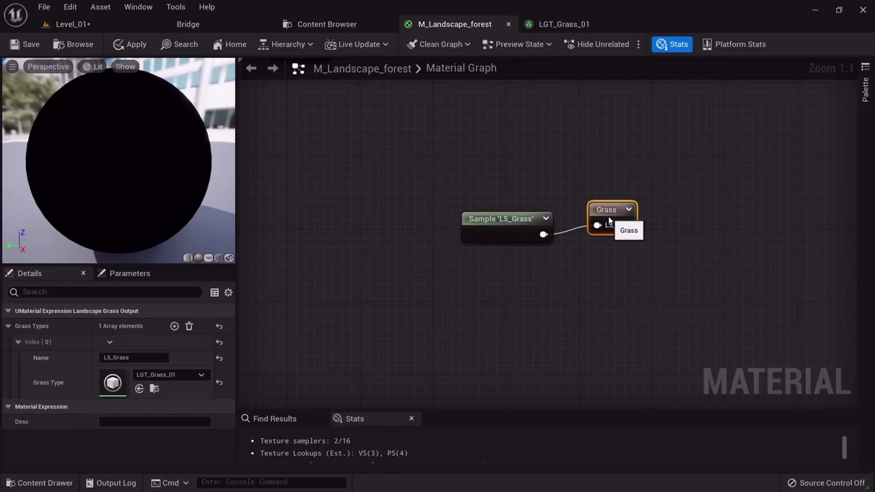
click(127, 42)
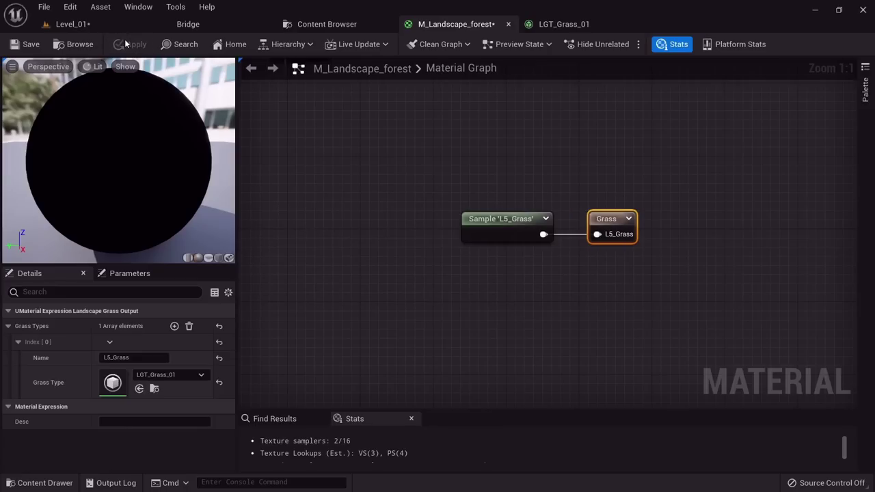
click(94, 31)
right_drag(291, 178, 274, 136)
key(w)
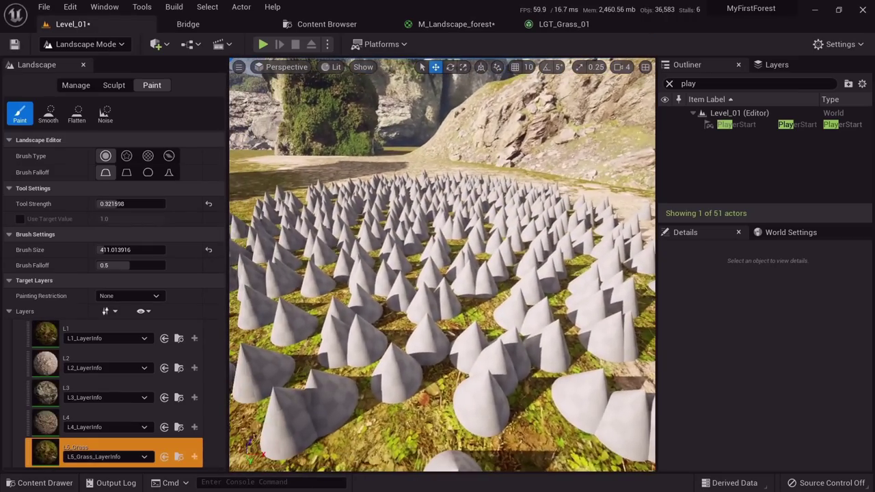
mouse_move(418, 312)
right_down()
mouse_move(418, 329)
mouse_move(417, 294)
right_up()
Replace the cone grass mesh in LGT_Grass_01 with S_Grass_Clumps_rbptq_Var1_lod0 from the Megascans Grass_Clumps_rbptq folder.
click(557, 24)
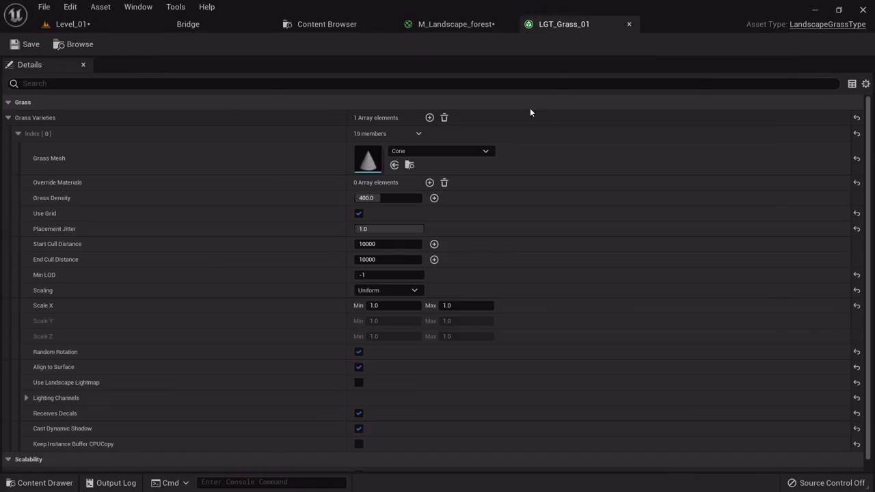
click(326, 29)
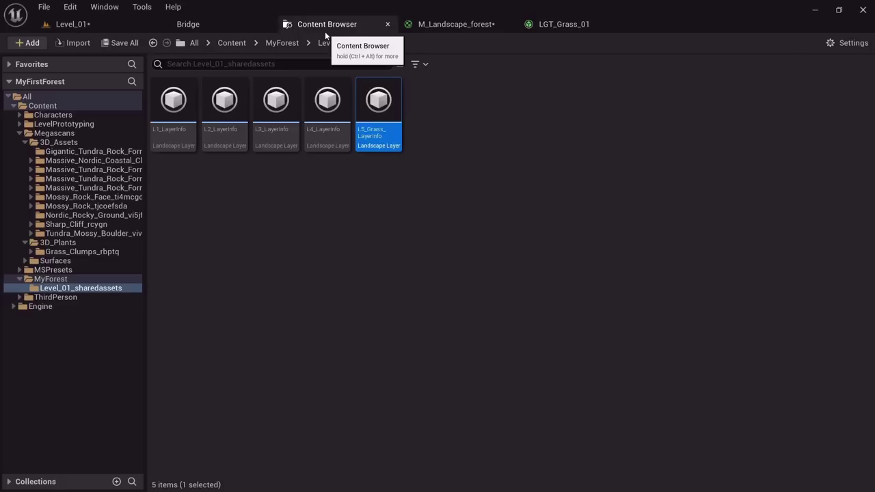
click(75, 252)
click(327, 101)
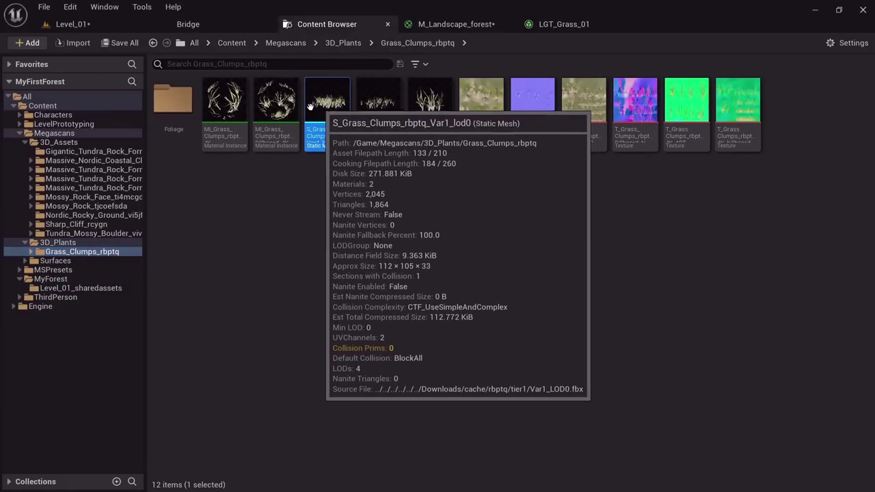
click(72, 24)
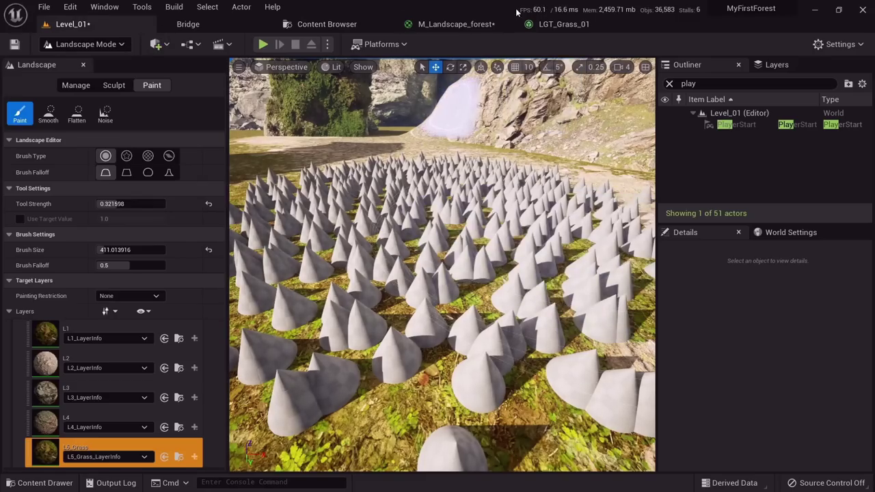
click(564, 24)
click(395, 165)
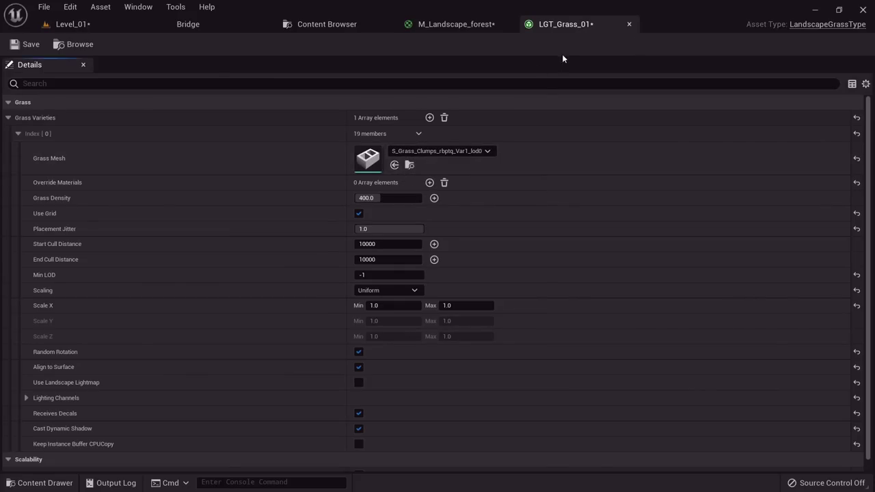
Float the LGT_Grass_01 editor as a resized window beside the Level_01 grass area and switch the level editor to Selection mode.
drag(578, 24, 567, 145)
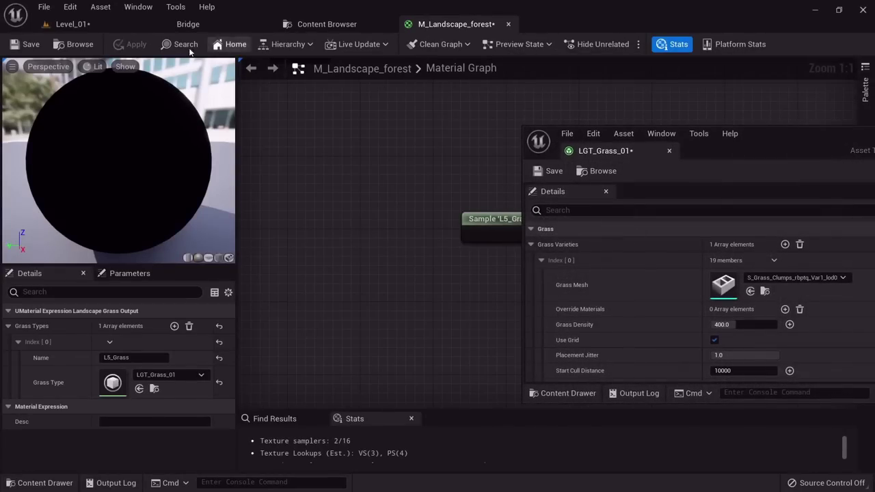
click(72, 24)
drag(768, 147, 675, 83)
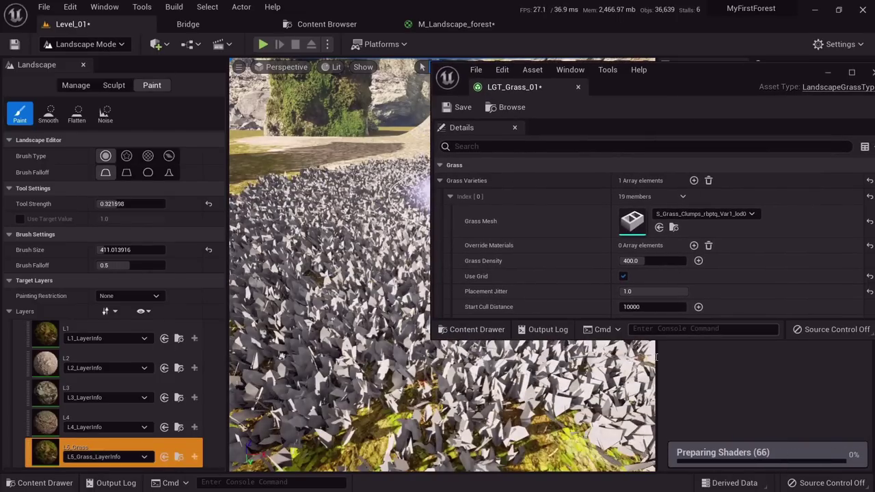
drag(673, 338, 672, 440)
mouse_move(355, 333)
right_down()
mouse_move(352, 349)
mouse_move(343, 333)
right_up()
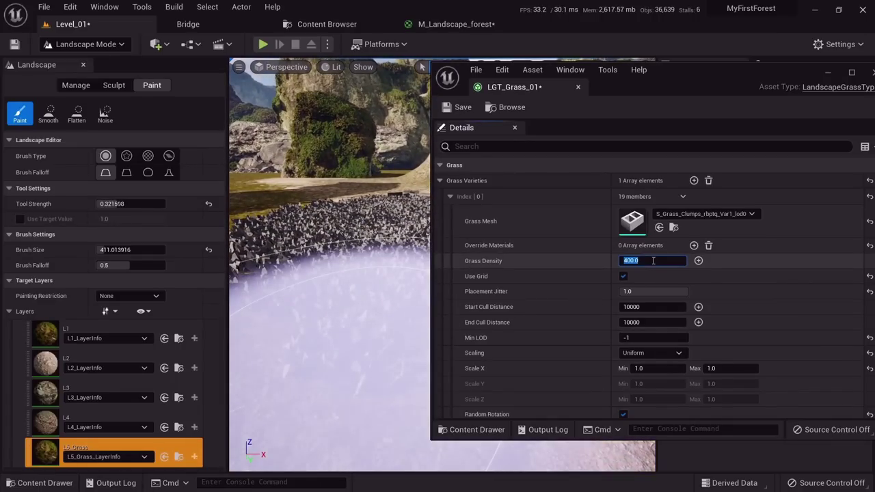
mouse_move(369, 188)
right_down()
mouse_move(364, 194)
mouse_move(375, 191)
right_up()
key(shift+1)
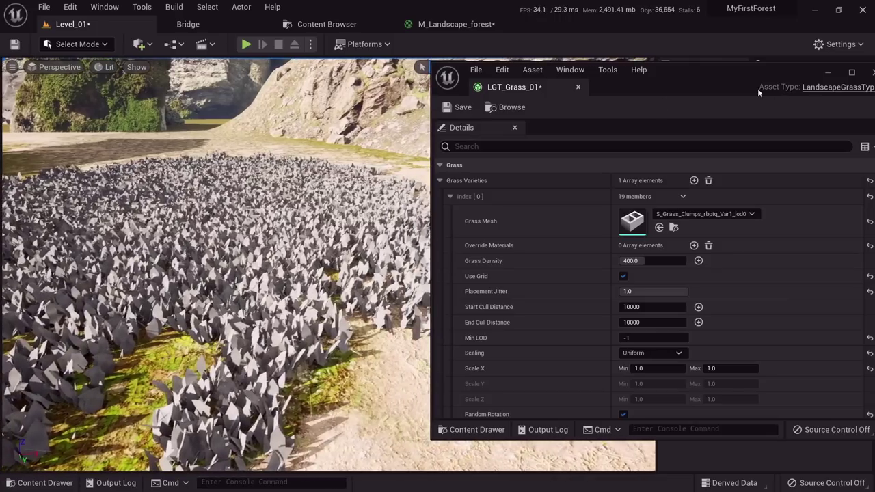
drag(434, 139, 586, 135)
drag(814, 76, 756, 62)
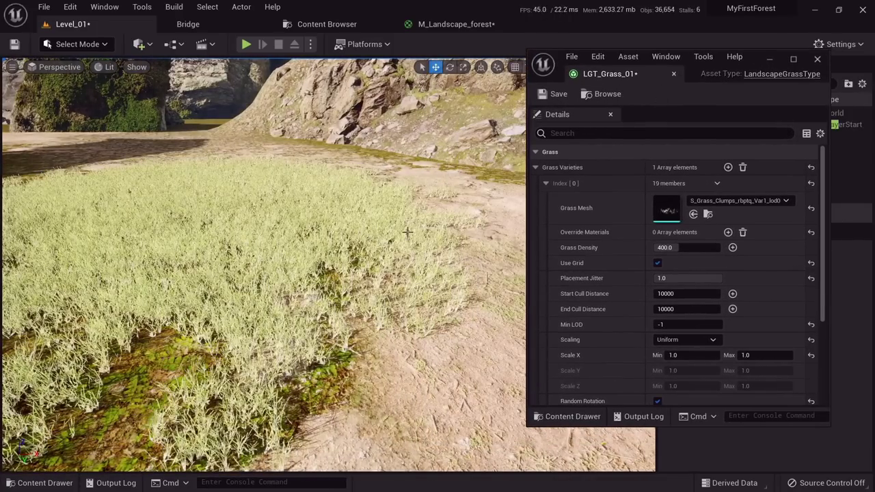
Start a game preview from the painted ground and walk through the grass to examine it at character height.
right_drag(355, 205, 333, 187)
right_click(235, 123)
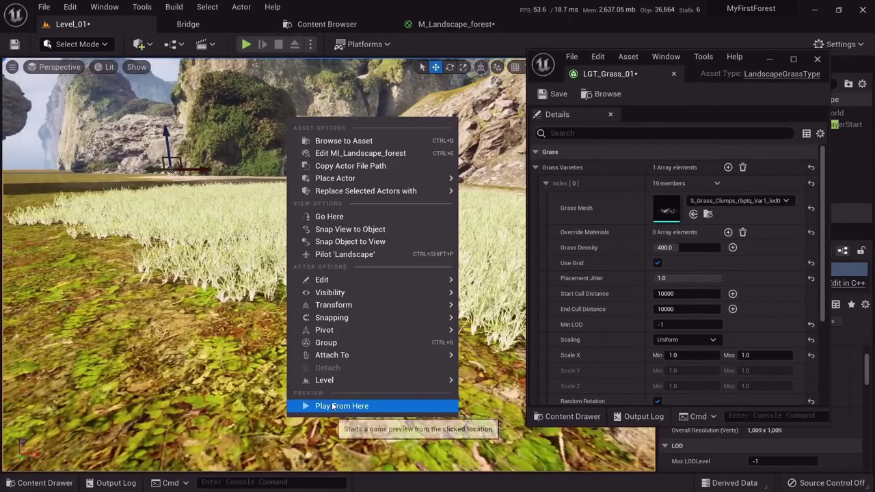
click(313, 404)
key(w)
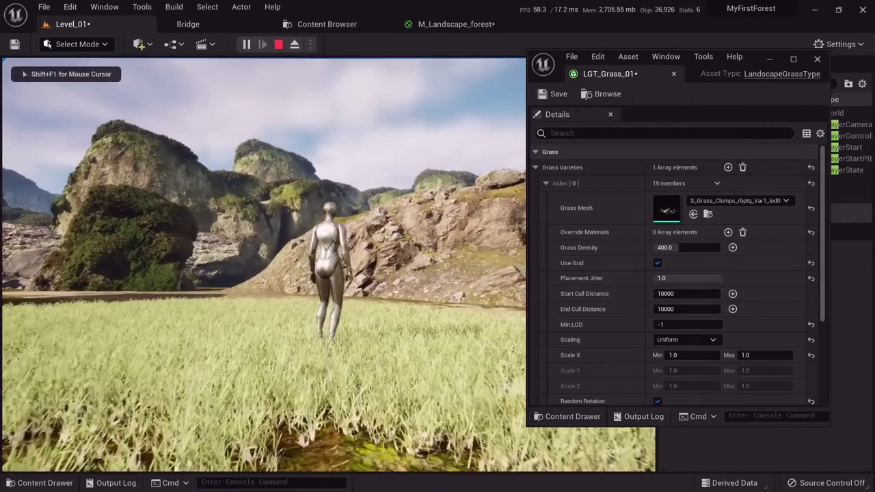
key(s)
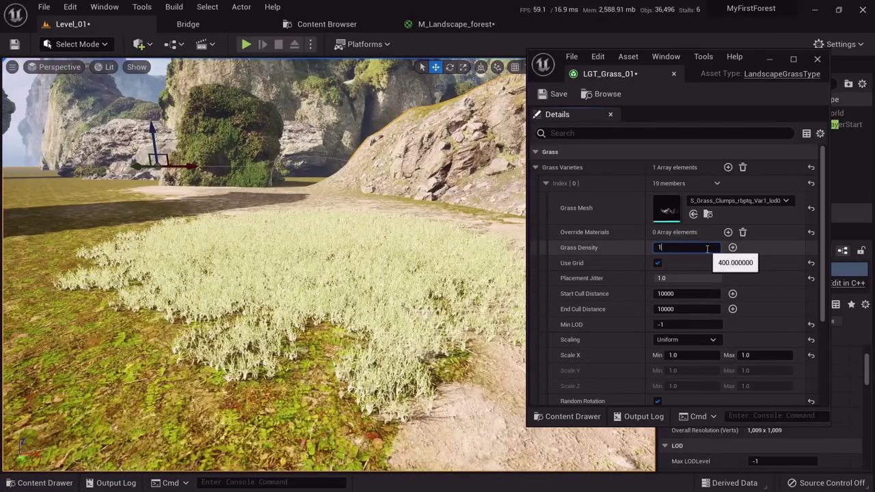
Try grass densities of 10, 20 and 100 on the grass clump variety.
text(10)
key(Return)
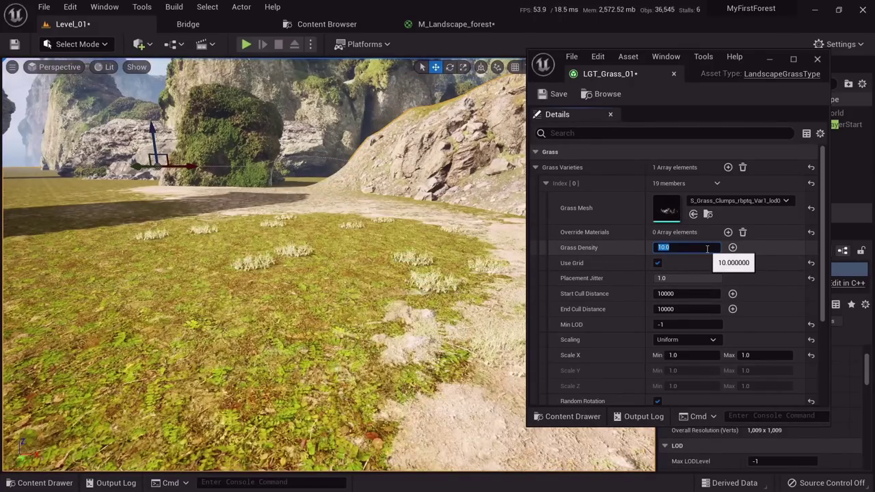
text(100)
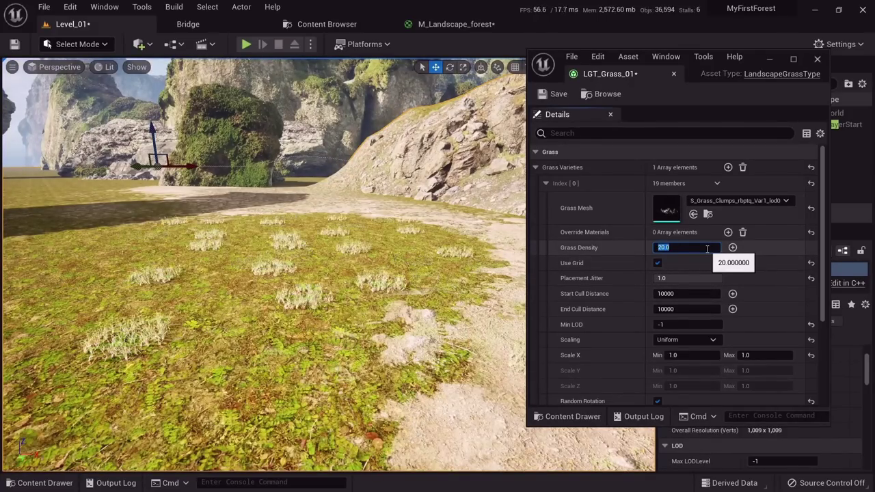
key(Return)
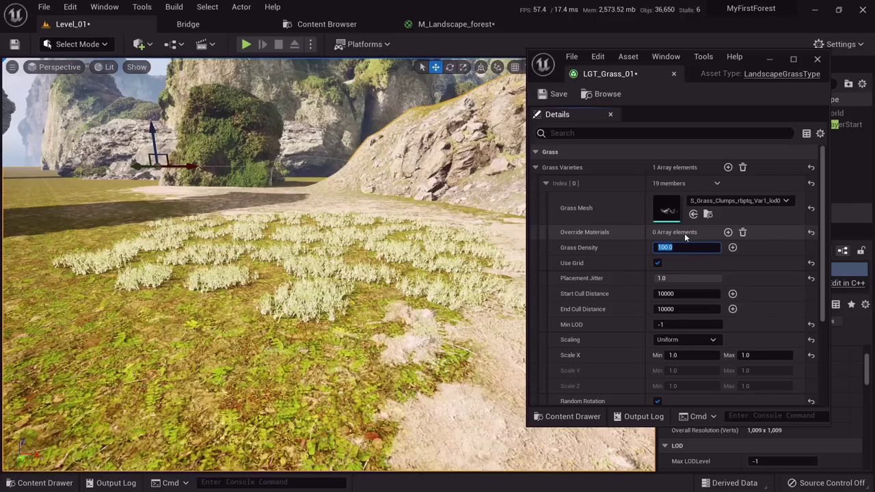
Compare the grass distribution with a placement jitter of 0, and restore the jitter to 1.
click(690, 277)
text(0)
key(Return)
key(w)
right_drag(284, 221, 283, 314)
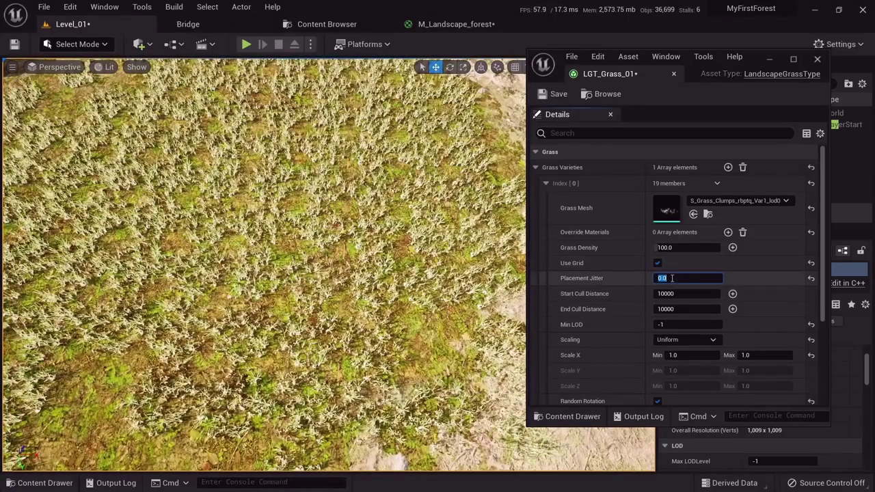
text(1)
key(Return)
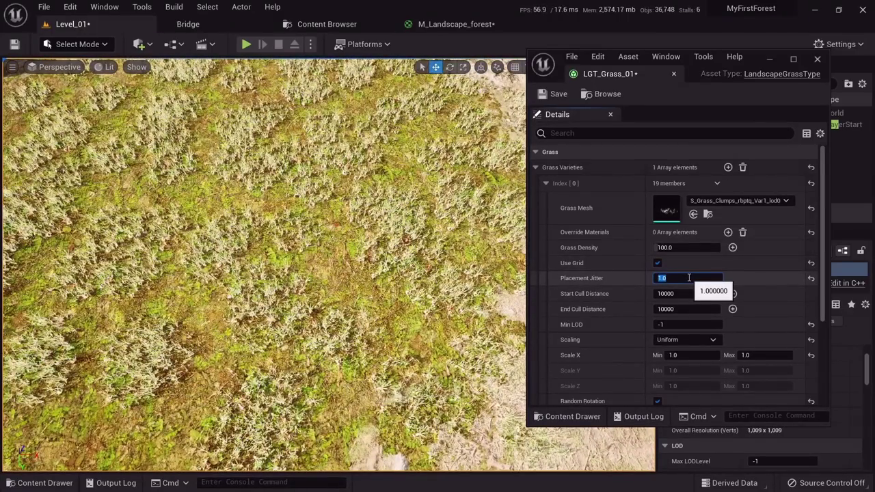
Try a grass density of 150 and view the clumps from a distance and close up.
key(s)
right_drag(383, 294, 356, 263)
right_drag(258, 232, 324, 260)
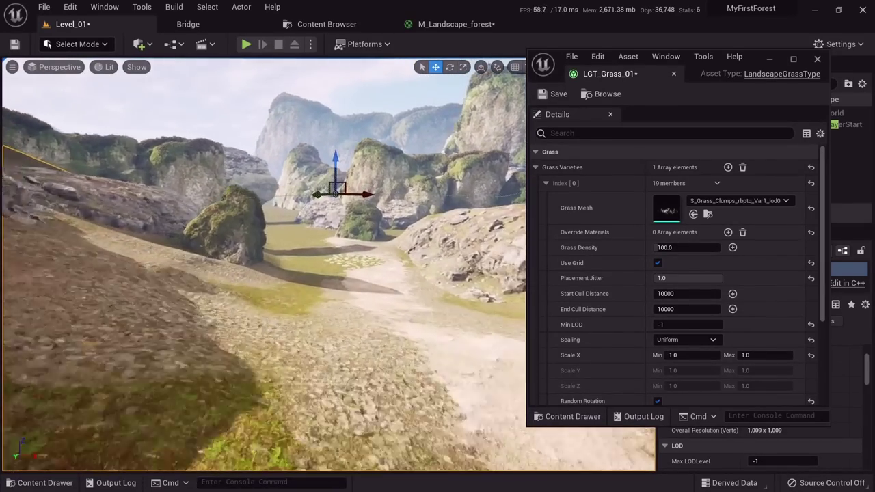
right_drag(413, 251, 434, 253)
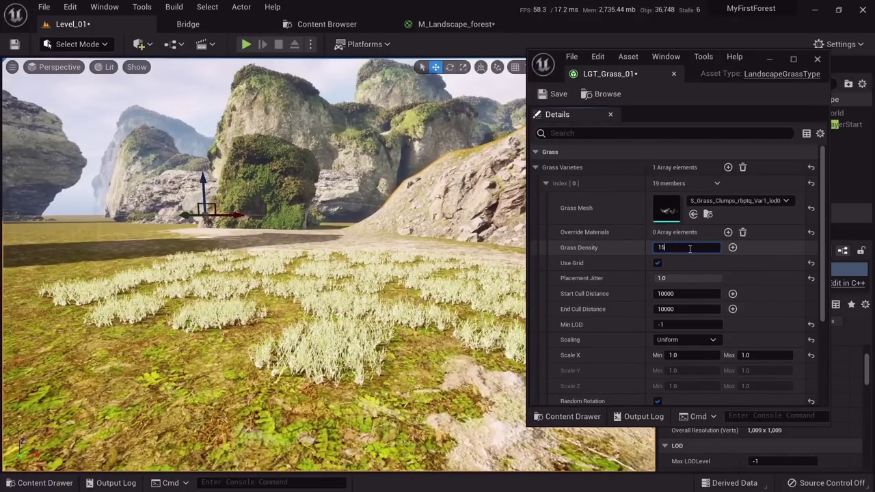
right_drag(431, 236, 445, 246)
right_drag(352, 260, 353, 268)
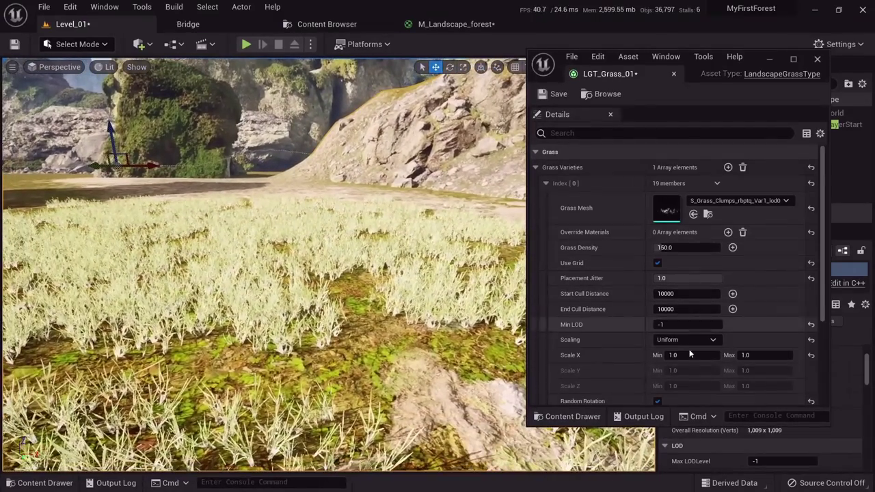
Set the grass variety's uniform Scale X range to a minimum of 0.9 and a maximum of 2.3.
scroll(704, 321, down, 2)
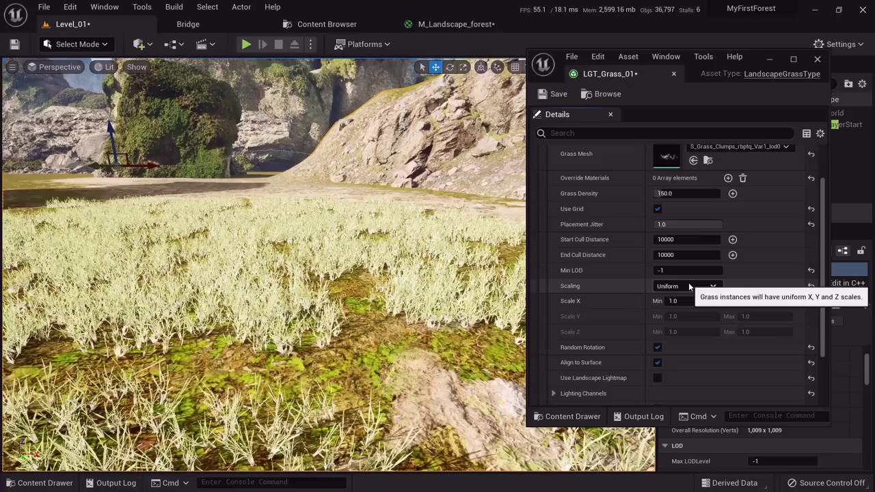
click(705, 302)
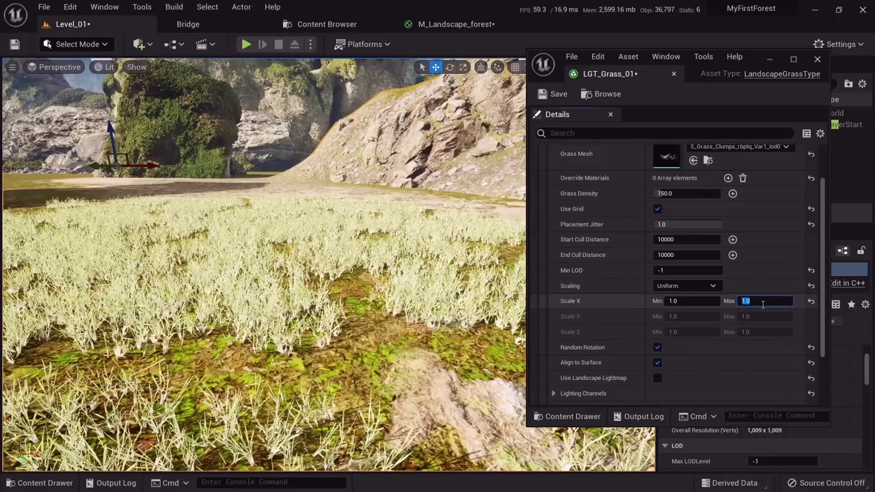
click(763, 304)
text(2.3)
key(Return)
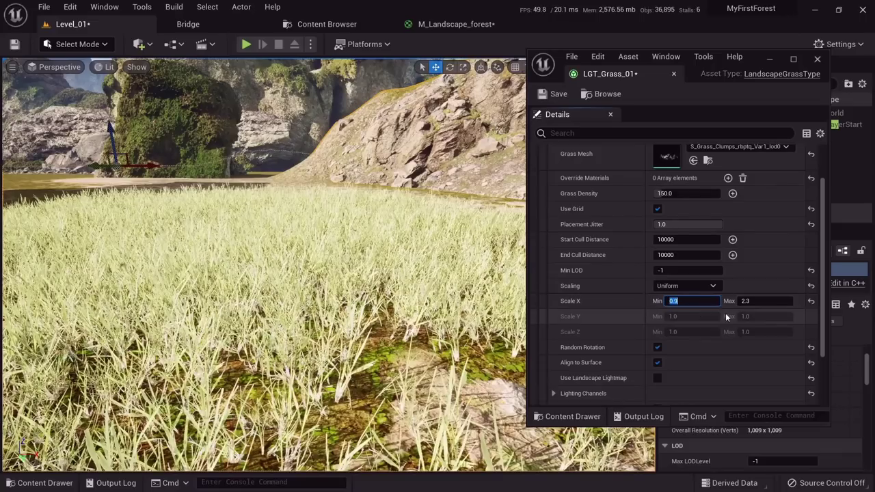
click(771, 304)
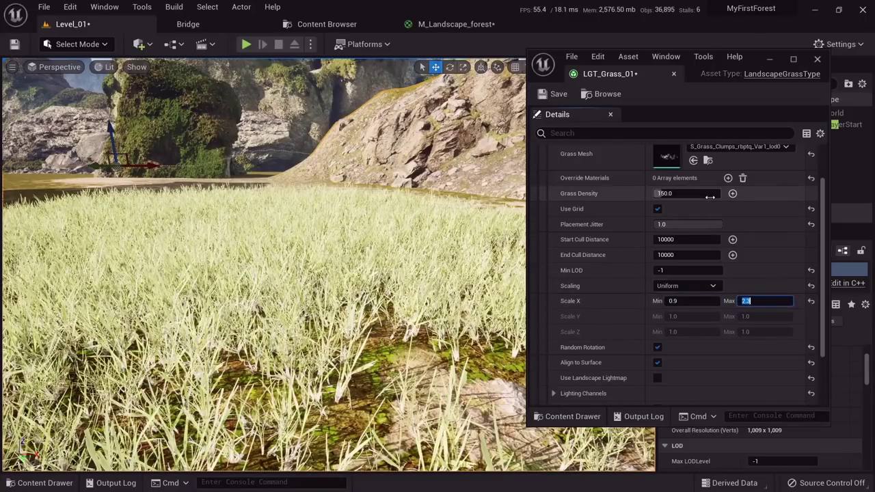
Lower the grass density to 100 and further to 50, checking the coverage from above and near the ground.
text(100)
key(Return)
right_drag(424, 205, 423, 253)
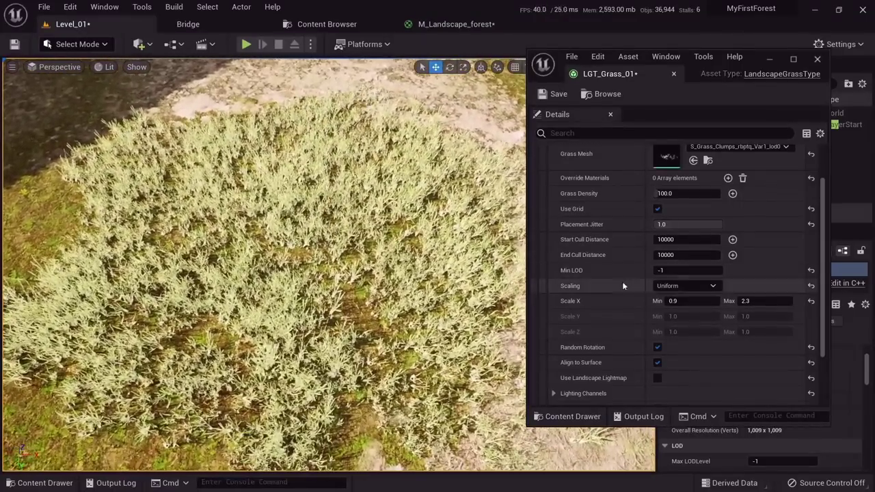
click(705, 193)
text(50)
key(Return)
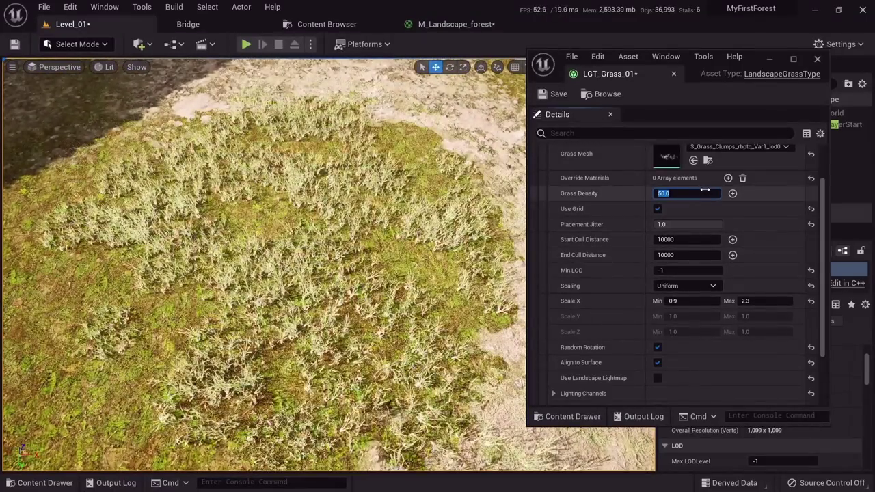
right_drag(356, 327, 351, 307)
key(w)
key(s)
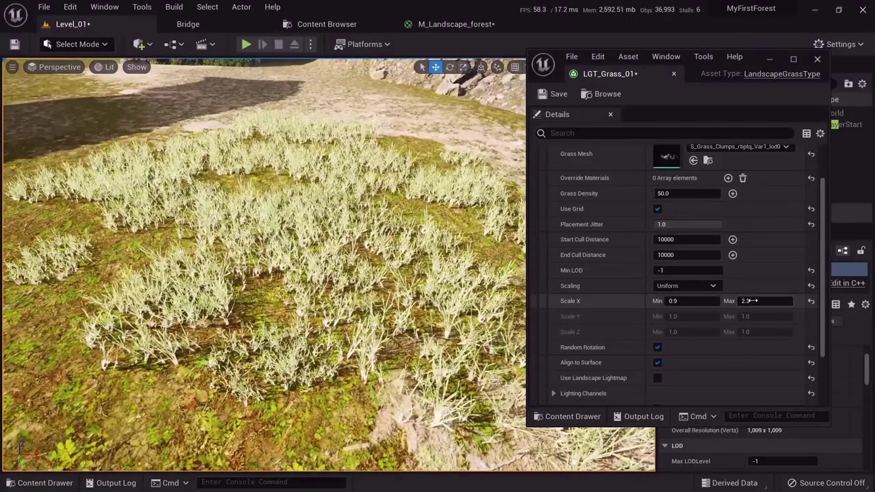
Duplicate the first grass variety and assign S_Grass_Clumps_rbptq_Var2_lod0 as the copy's grass mesh.
scroll(669, 343, down, 3)
scroll(694, 338, up, 5)
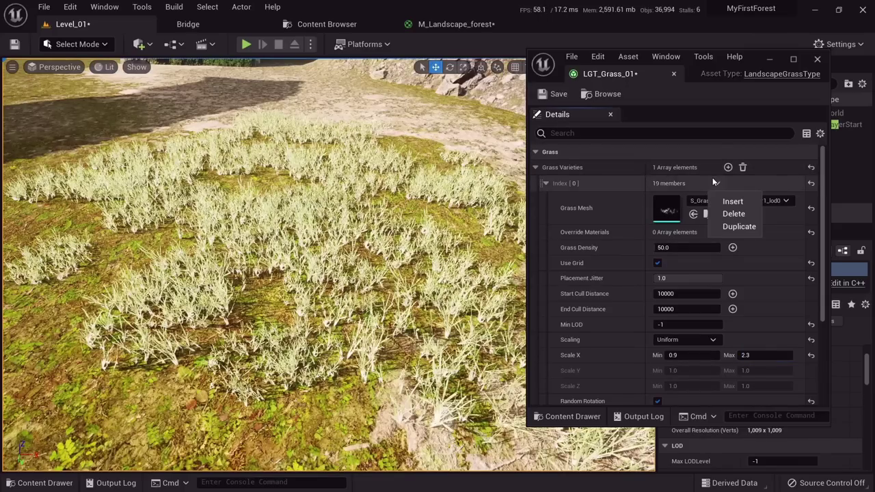
click(733, 228)
scroll(701, 269, down, 5)
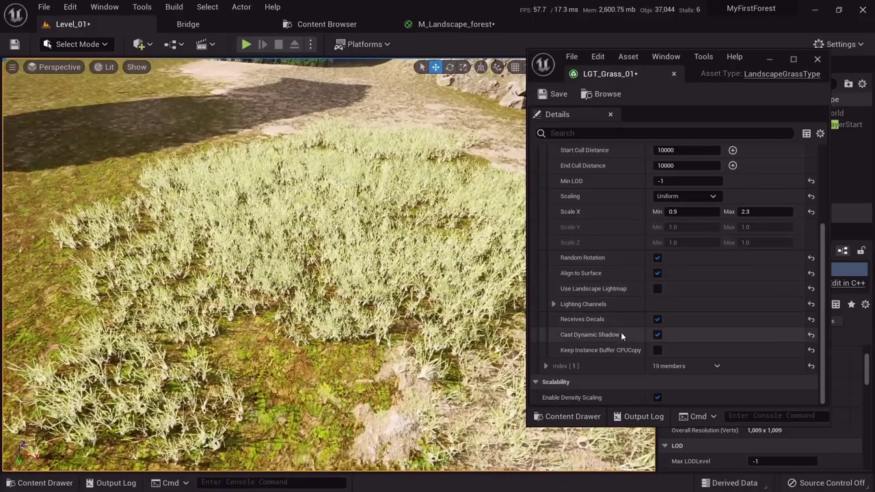
click(545, 366)
scroll(631, 339, down, 4)
click(712, 273)
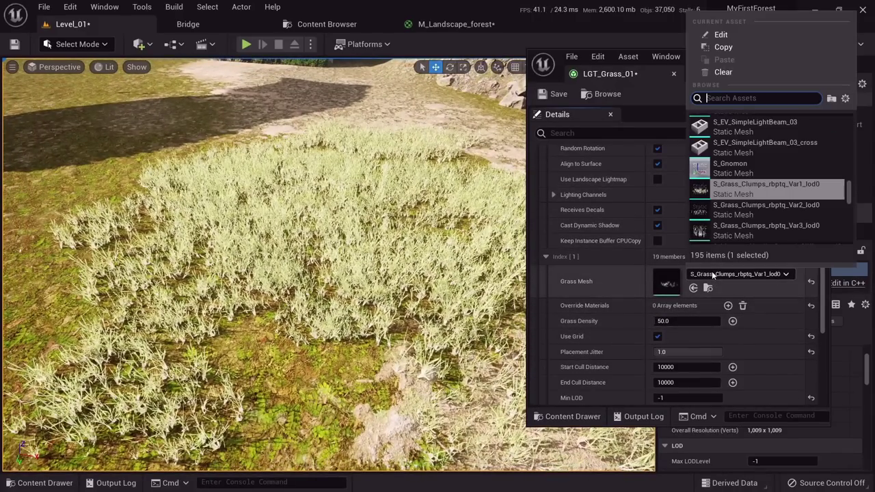
click(733, 212)
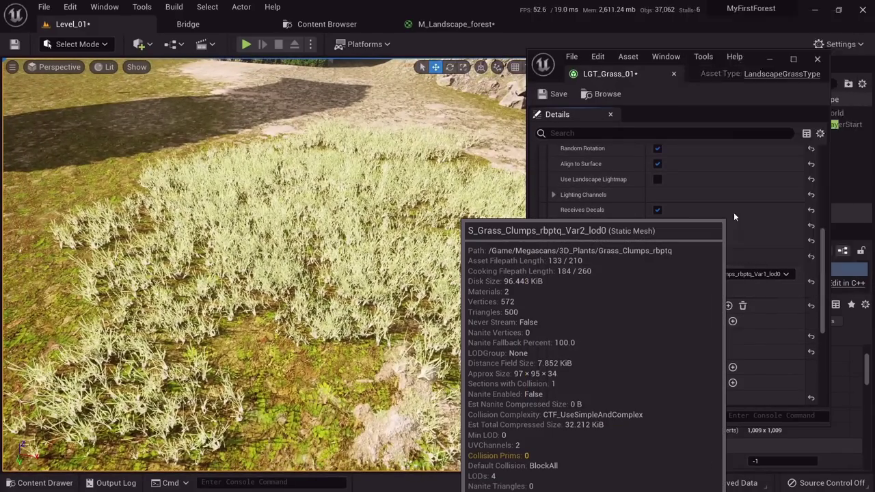
Duplicate the second grass variety and assign S_Grass_Clumps_rbptq_Var3_lod0 as the copy's grass mesh.
right_drag(369, 273, 354, 225)
scroll(683, 300, down, 5)
scroll(697, 273, up, 3)
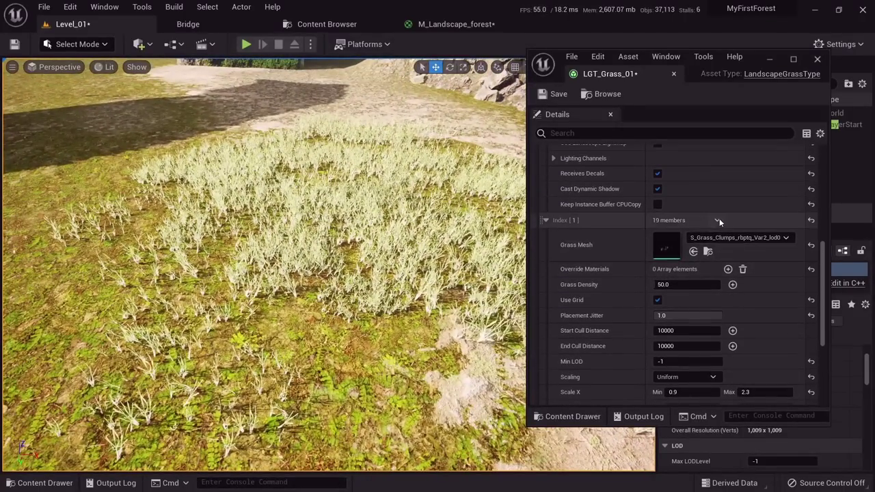
click(738, 263)
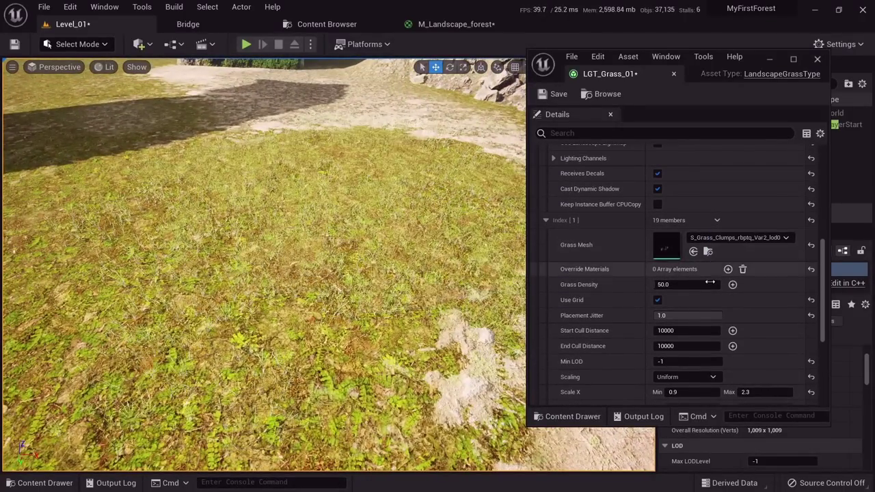
scroll(665, 300, down, 3)
scroll(600, 331, down, 5)
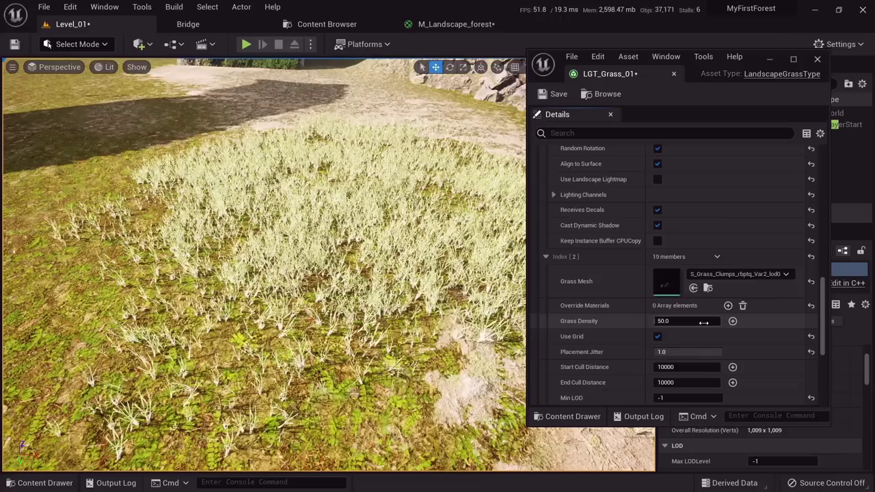
scroll(708, 283, up, 1)
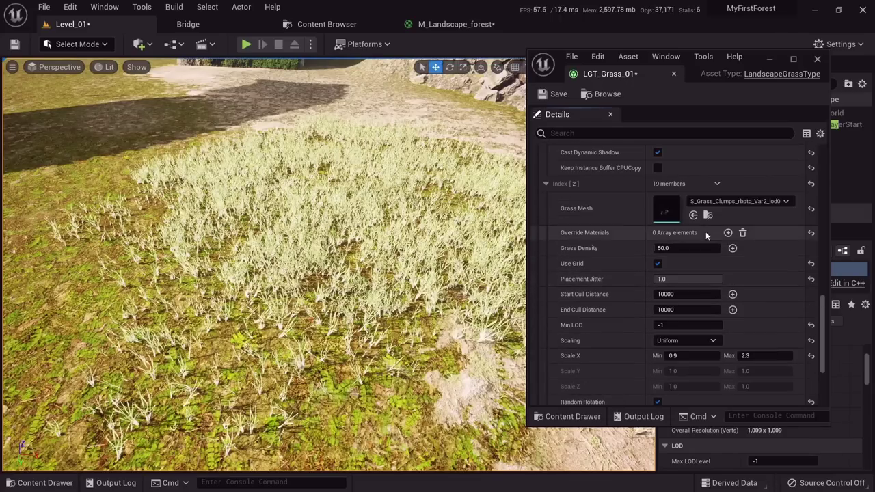
click(724, 201)
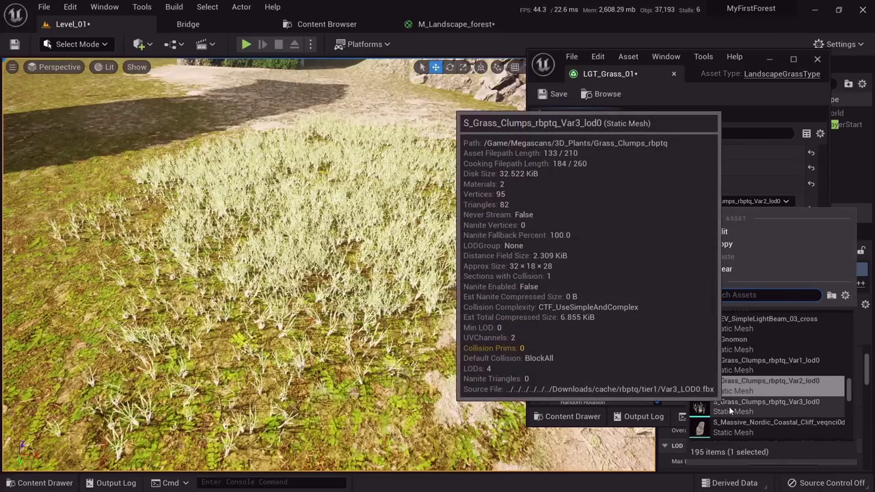
click(730, 409)
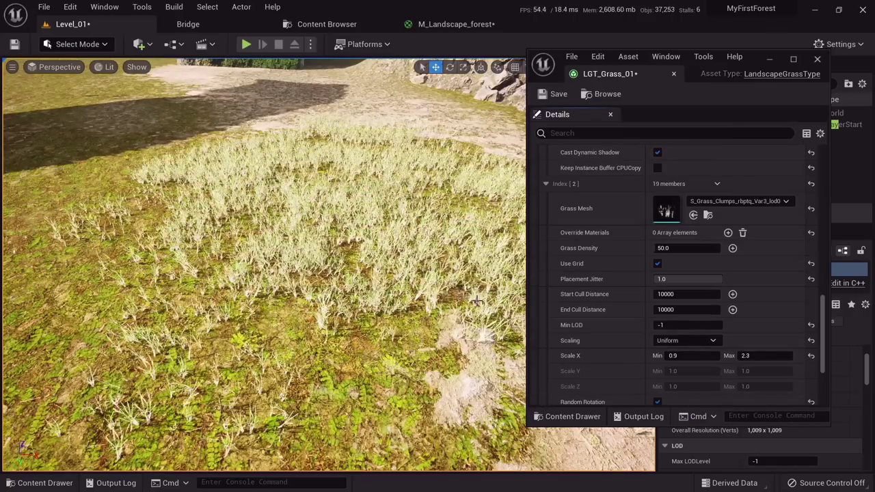
Try a grass density of 20 for the Var2 variety, return it to 50, and check the clump coverage.
scroll(660, 279, up, 6)
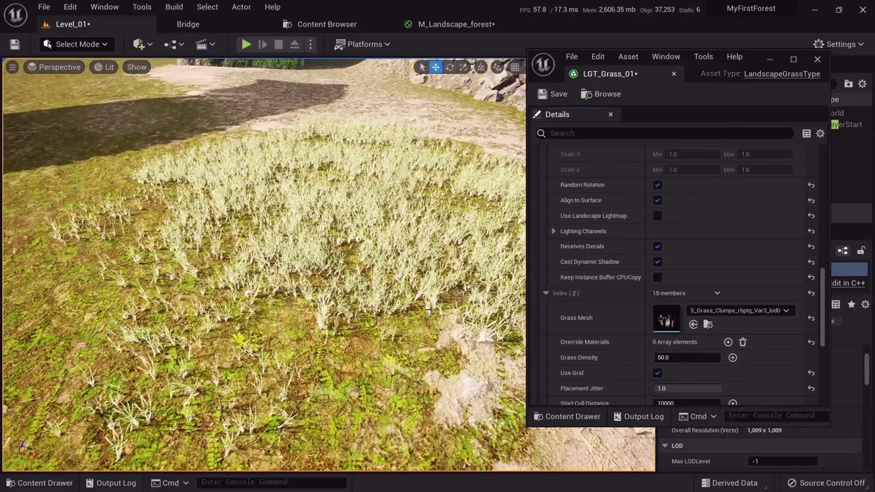
right_drag(410, 274, 414, 218)
scroll(775, 290, up, 3)
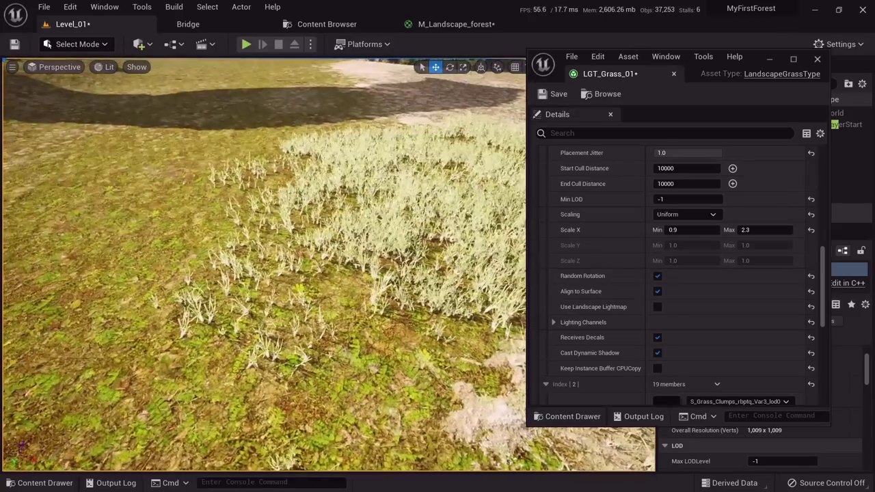
right_drag(410, 273, 409, 232)
scroll(693, 262, up, 4)
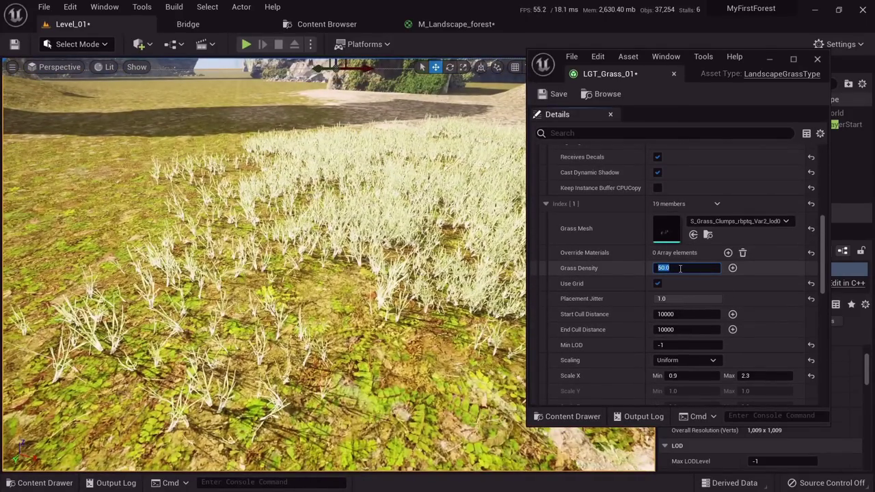
key(Return)
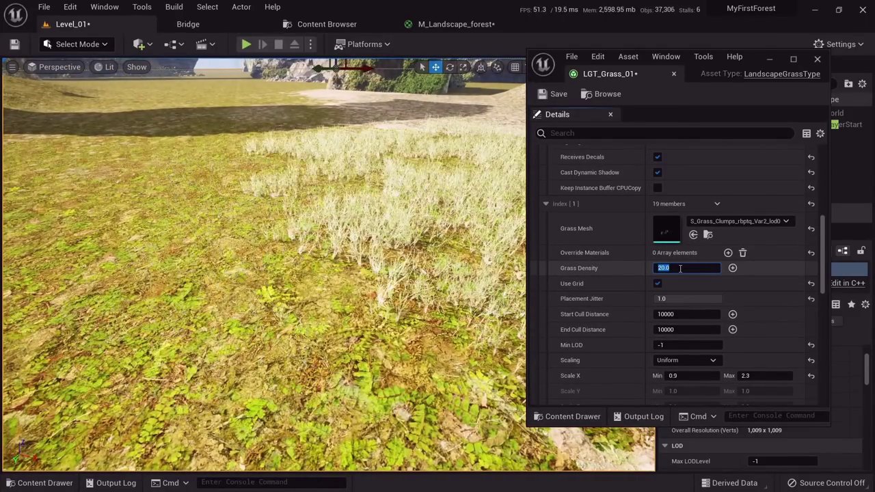
right_drag(419, 257, 484, 287)
key(Return)
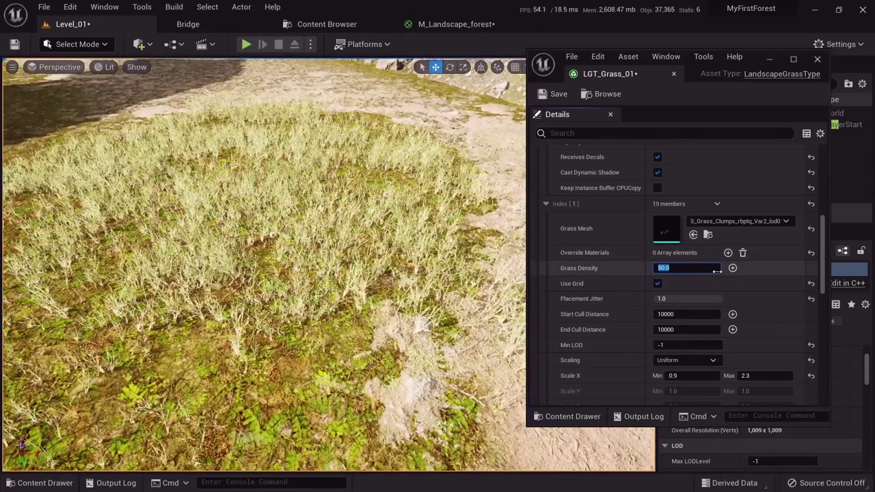
right_drag(410, 267, 413, 202)
scroll(698, 307, down, 1)
scroll(697, 252, down, 1)
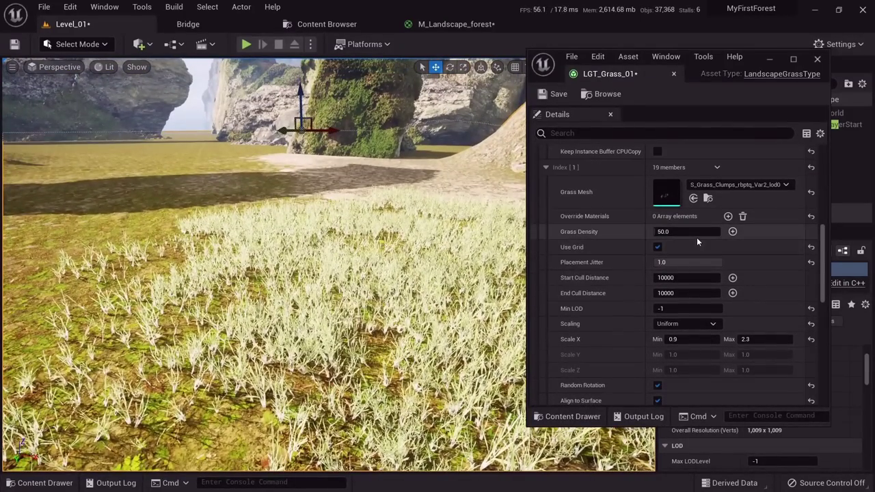
Try grass densities of 200 and 100 for the Var3 variety, then return it to 50.
scroll(696, 234, down, 15)
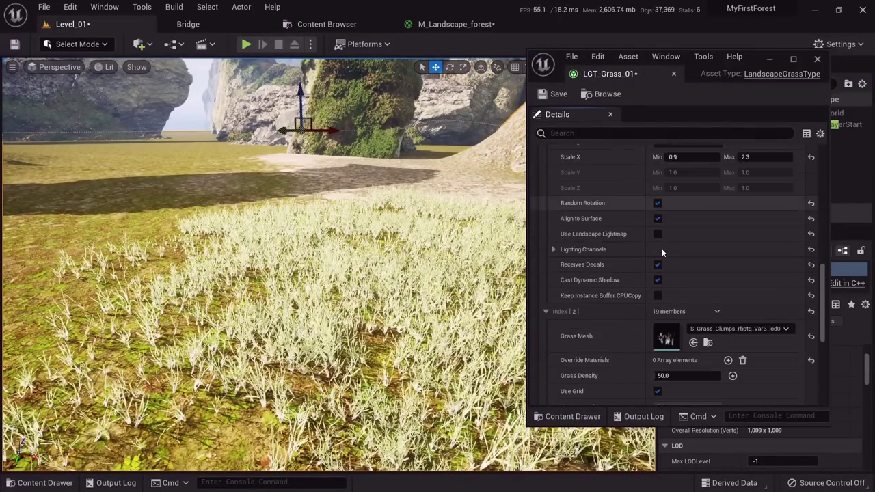
click(683, 284)
text(20)
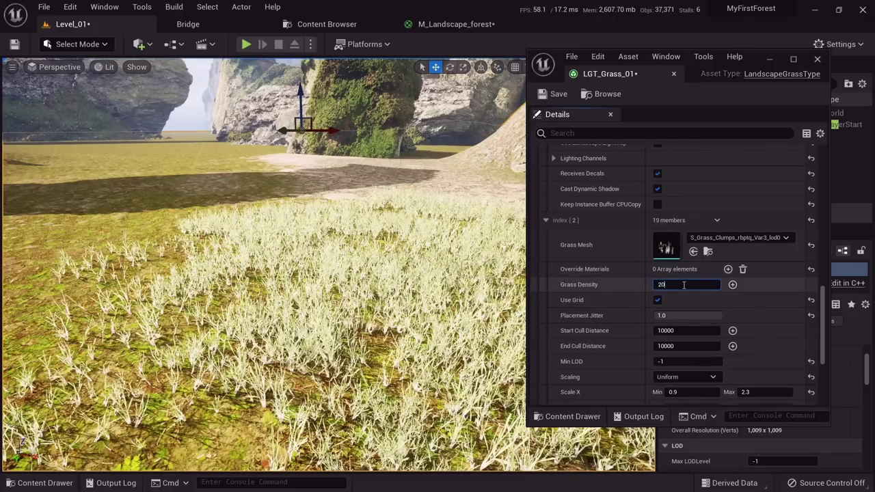
text(0)
key(Return)
text(1)
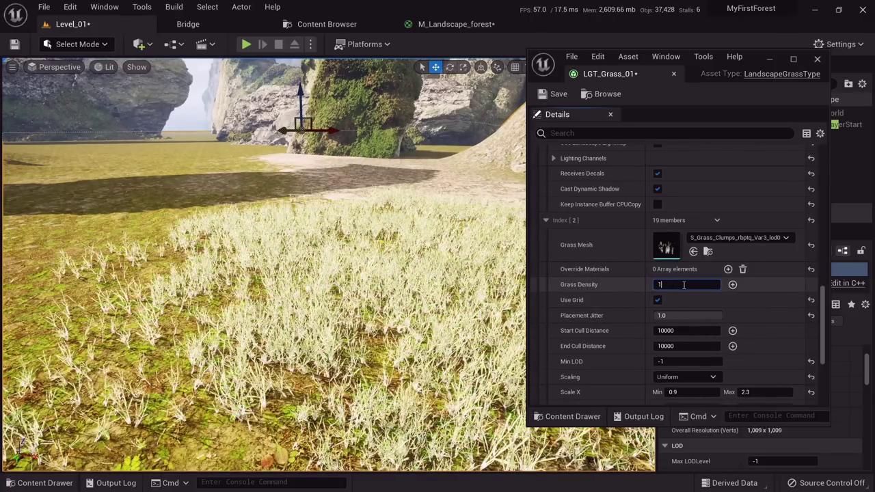
text(00)
key(Return)
text(50)
key(Return)
scroll(683, 285, up, 5)
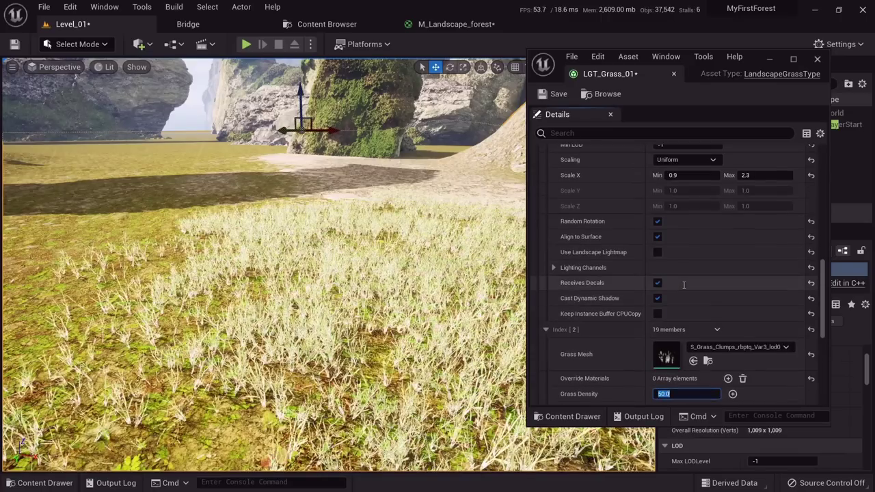
Set the Var1 variety's grass density to 25 and check the clumps from above and near the ground.
scroll(684, 284, up, 20)
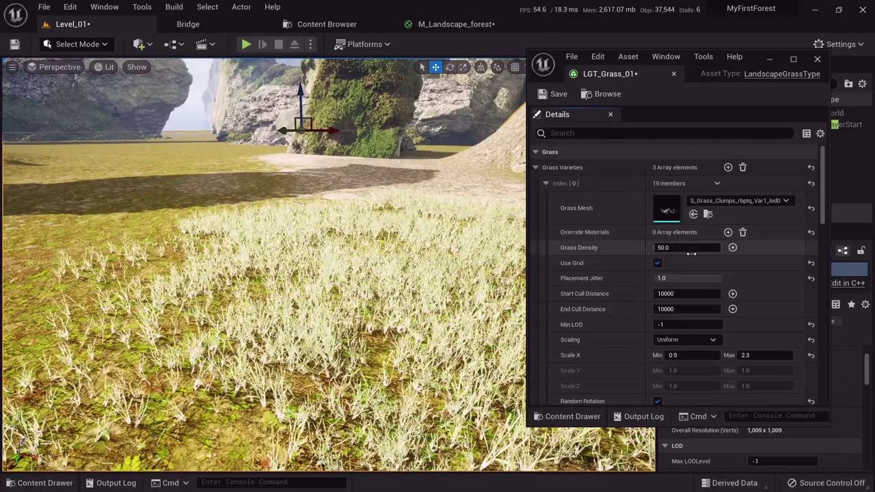
click(701, 246)
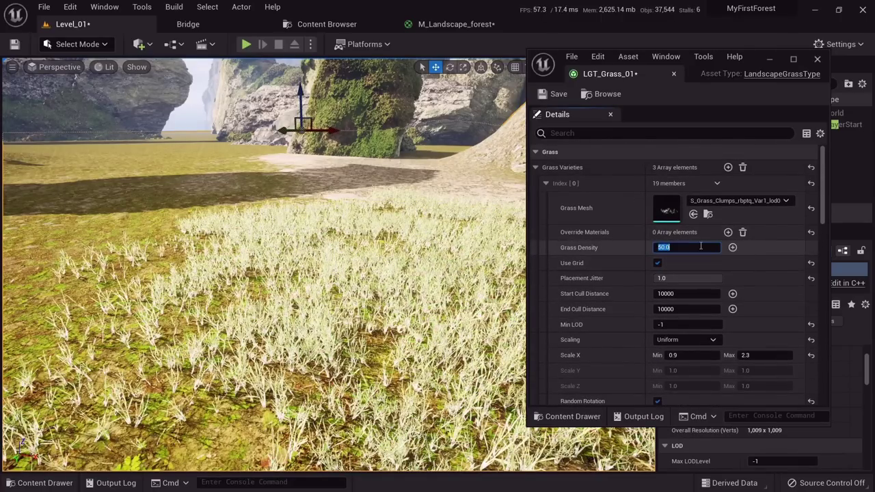
text(25)
key(Return)
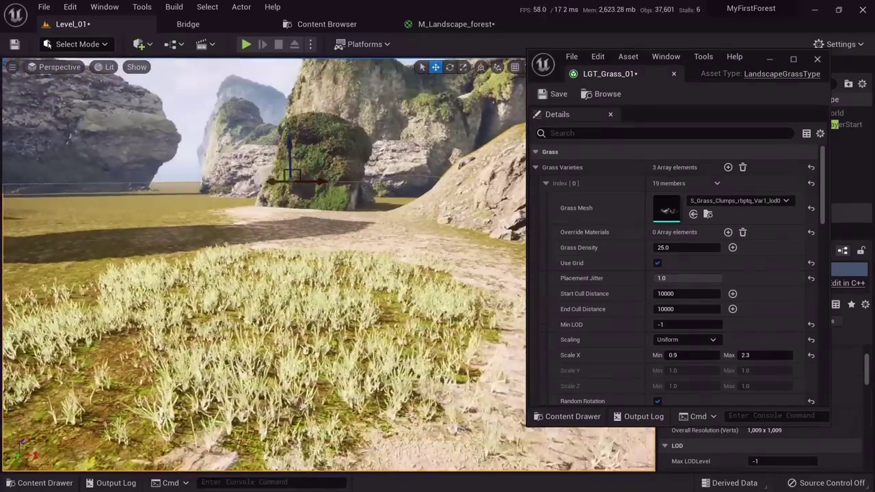
right_drag(273, 273, 289, 286)
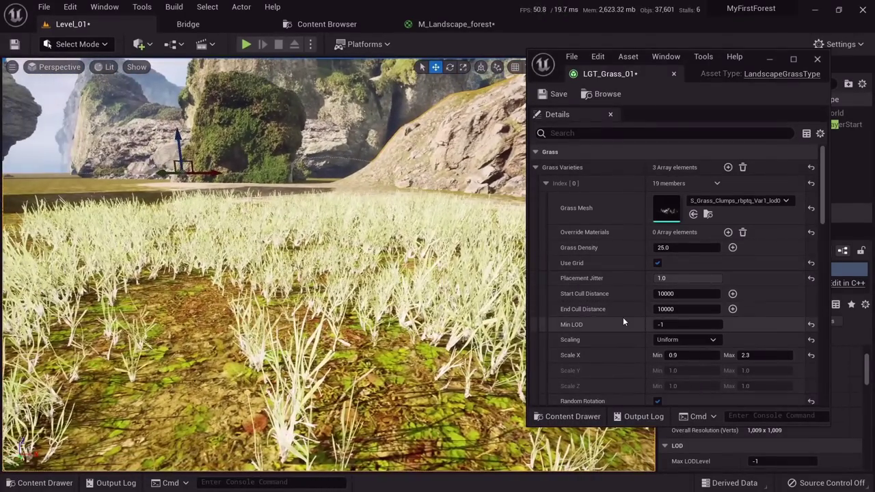
Review the settings of the three grass varieties, then save and close LGT_Grass_01.
scroll(619, 315, down, 5)
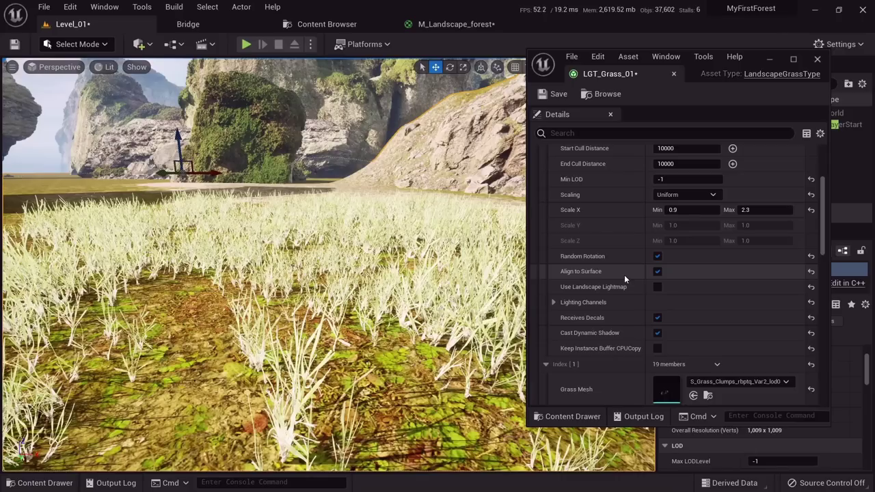
scroll(624, 274, down, 15)
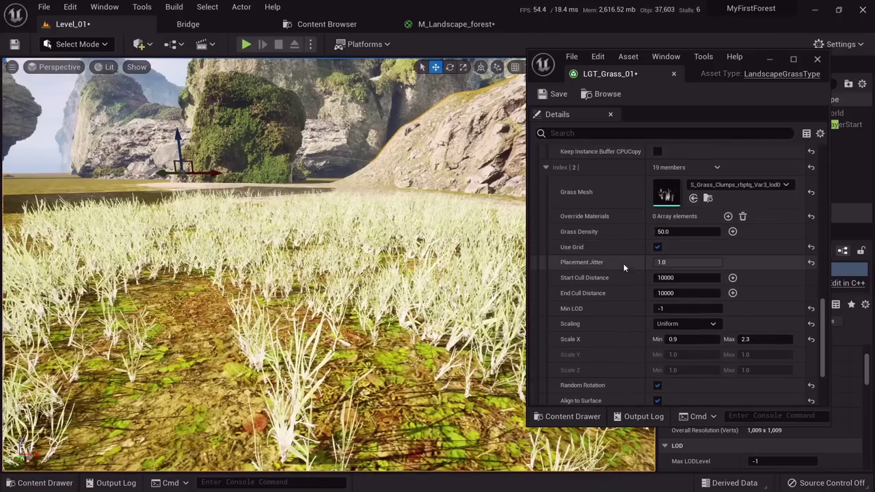
scroll(623, 263, down, 1)
click(550, 95)
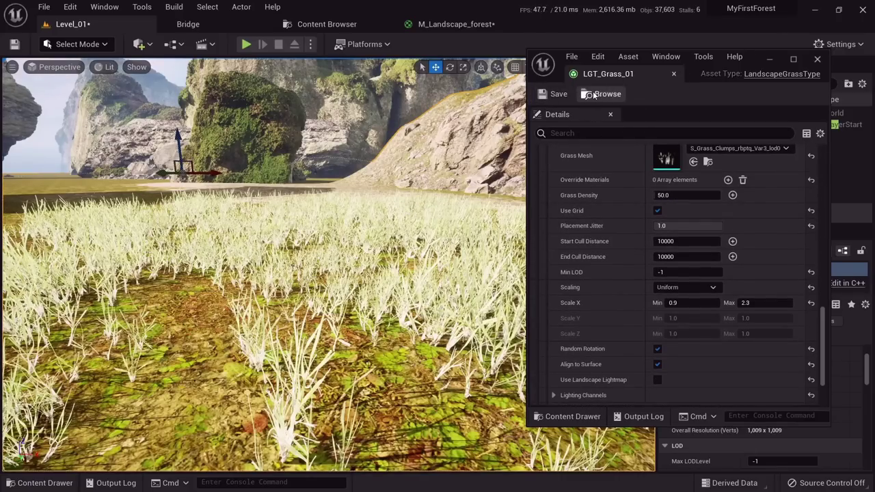
click(673, 75)
Return to landscape painting, raise the tool strength to 0.8592, and paint L5_Grass on the slope beside the dirt path.
mouse_move(437, 246)
right_down()
mouse_move(382, 253)
mouse_move(342, 294)
mouse_move(315, 260)
mouse_move(294, 273)
mouse_move(410, 259)
mouse_move(417, 273)
mouse_move(438, 250)
mouse_move(438, 225)
mouse_move(419, 299)
right_up()
key(w)
key(w)
click(91, 44)
click(86, 75)
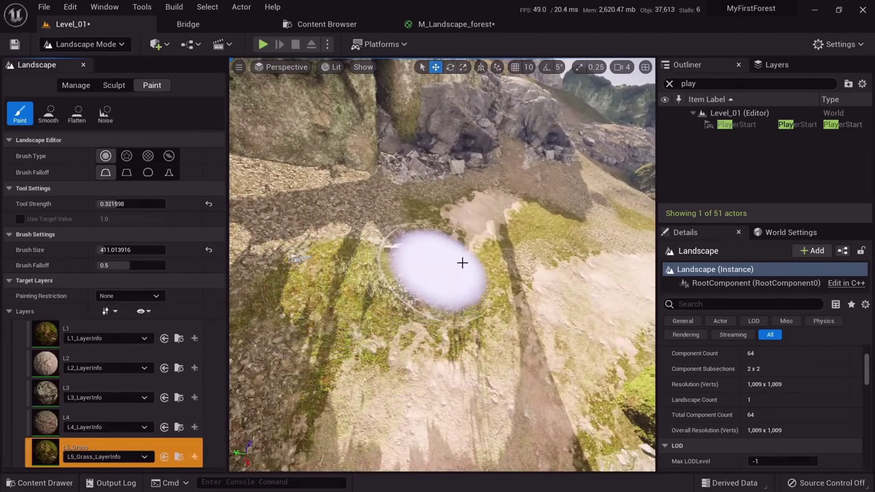
mouse_move(462, 263)
right_down()
mouse_move(512, 236)
mouse_move(533, 264)
mouse_move(536, 249)
mouse_move(557, 256)
mouse_move(646, 318)
right_up()
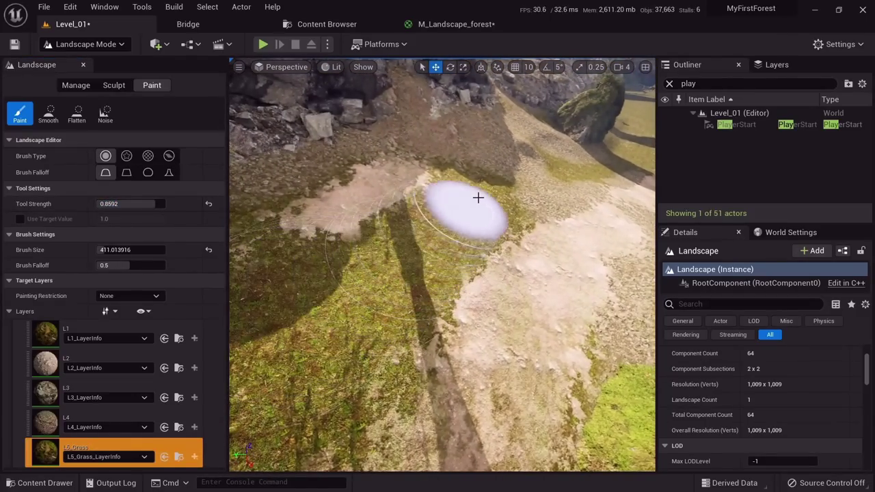
mouse_move(478, 198)
right_down()
mouse_move(478, 164)
mouse_move(417, 212)
mouse_move(471, 239)
mouse_move(478, 205)
right_up()
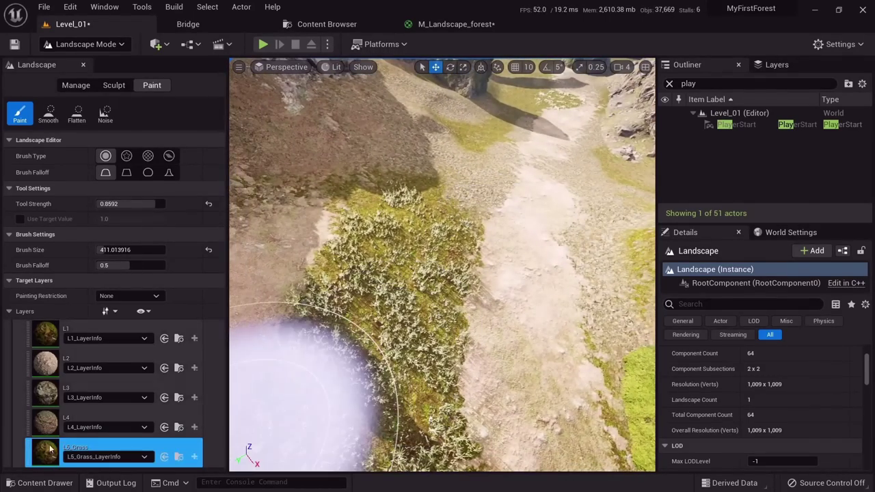
Paint the L2 layer between the new grass patches to clear a dirt path through them.
click(103, 368)
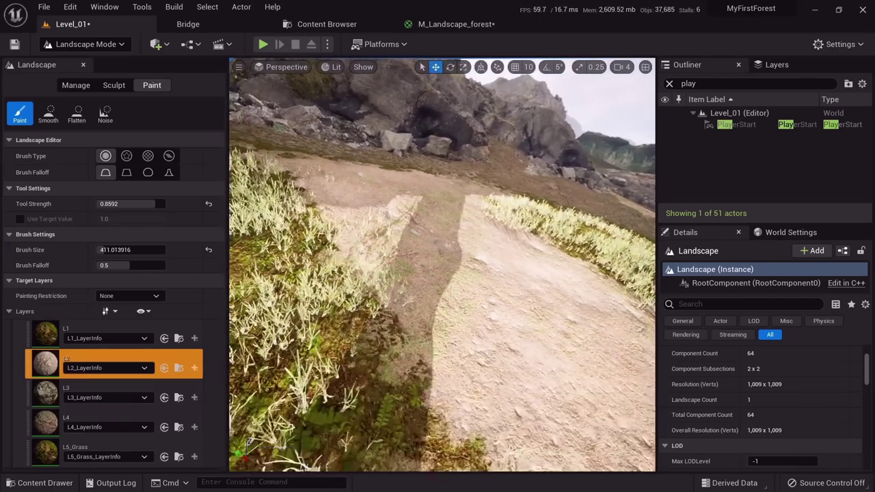
right_drag(489, 310, 489, 311)
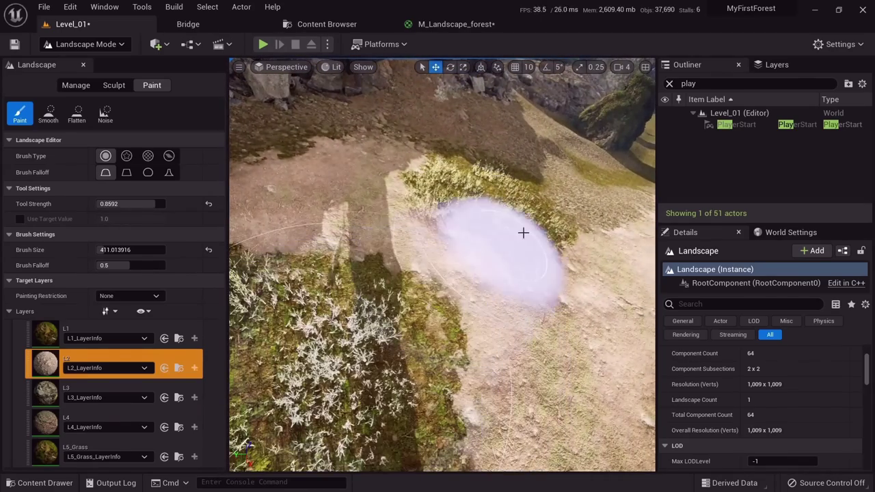
right_drag(510, 205, 509, 179)
Play the level fullscreen, run the character through the painted grass, and stop the playtest.
key(shift+1)
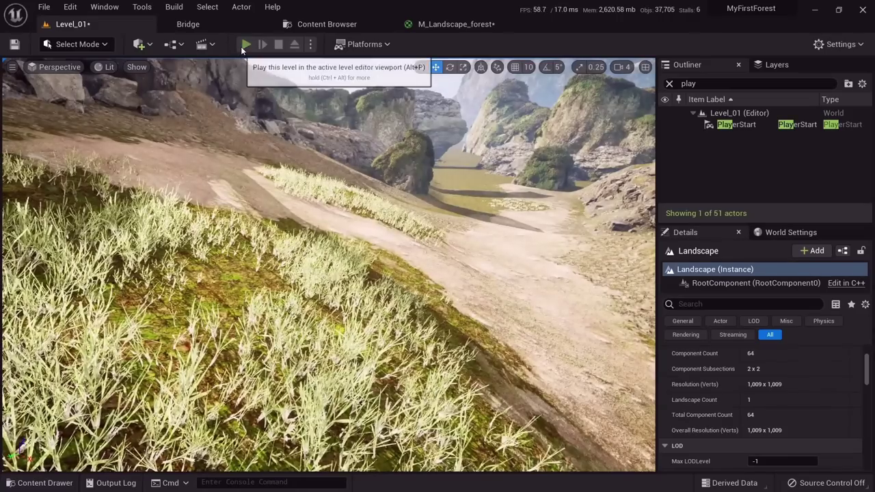
click(244, 44)
key(w)
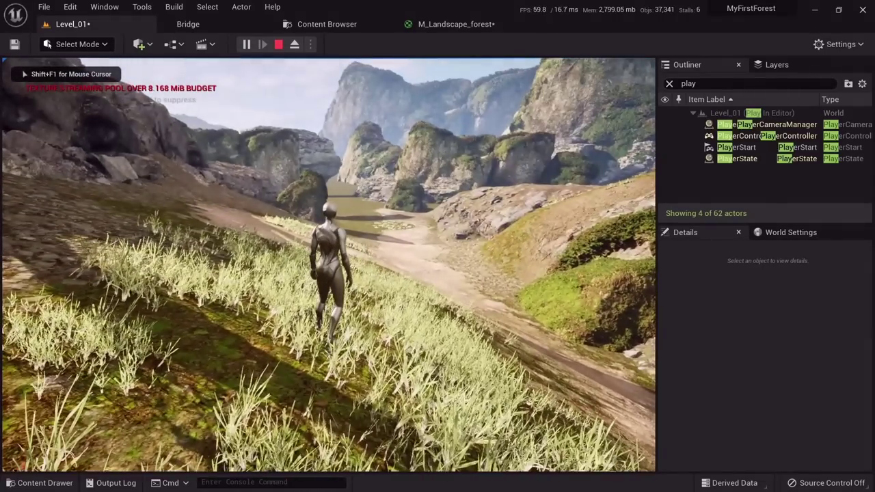
key(F11)
click(437, 246)
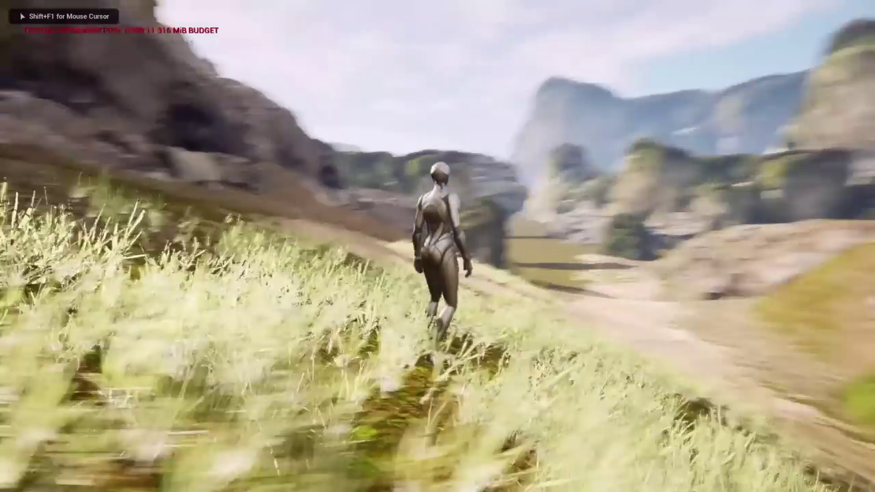
key(w)
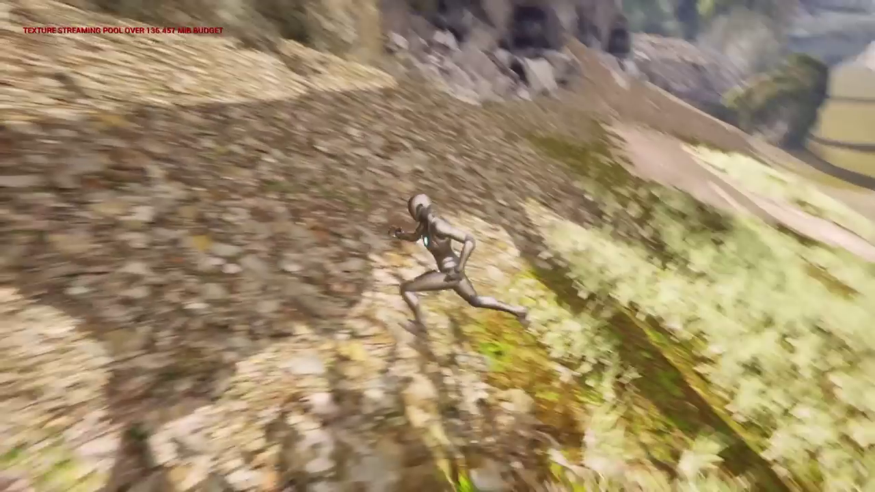
key(Escape)
right_drag(438, 246, 553, 242)
key(F11)
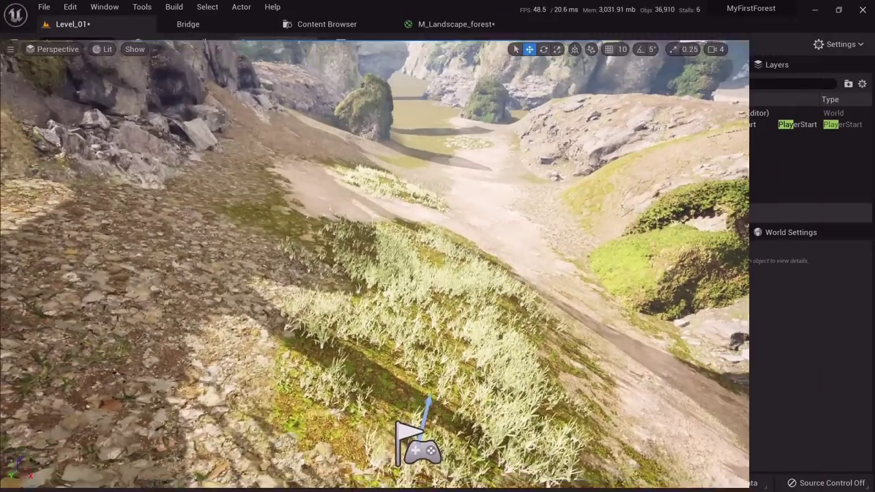
Return to landscape painting, set the tool strength to 0.225598, and blend L2 into the grass slope and L4 along the dirt path.
click(76, 44)
click(83, 73)
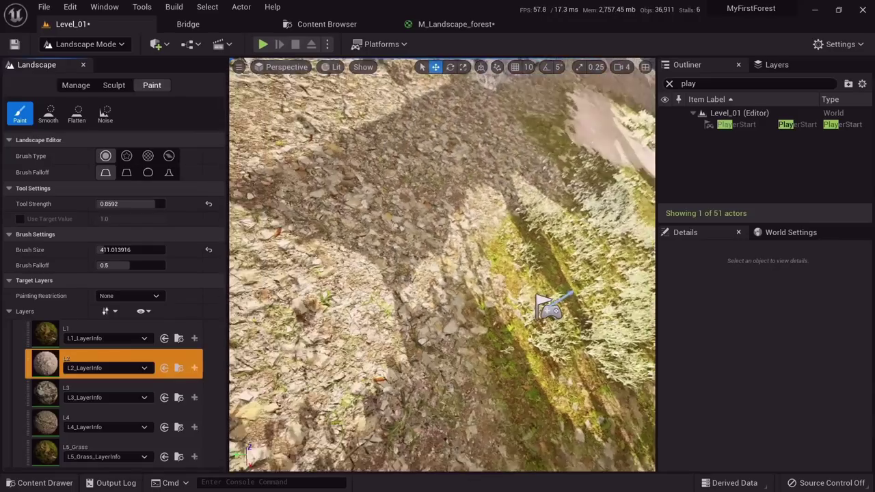
key(s)
right_drag(438, 273, 420, 290)
click(36, 449)
right_drag(383, 315, 390, 314)
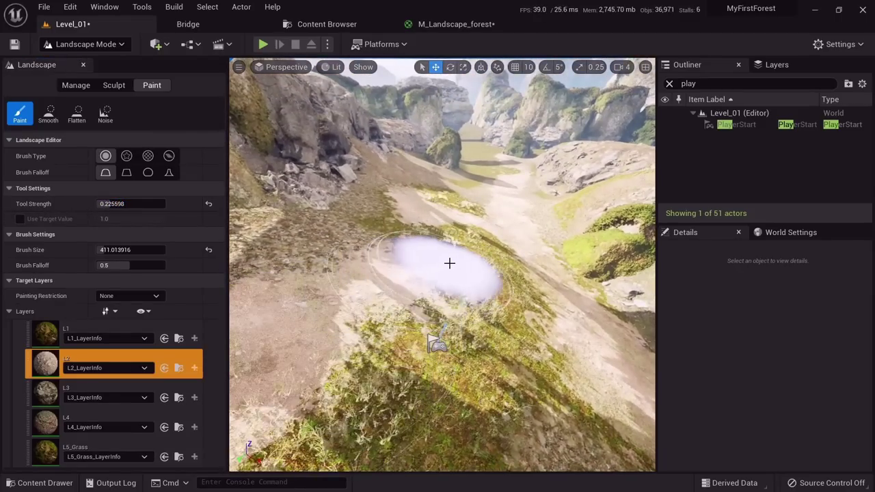
right_drag(449, 263, 449, 239)
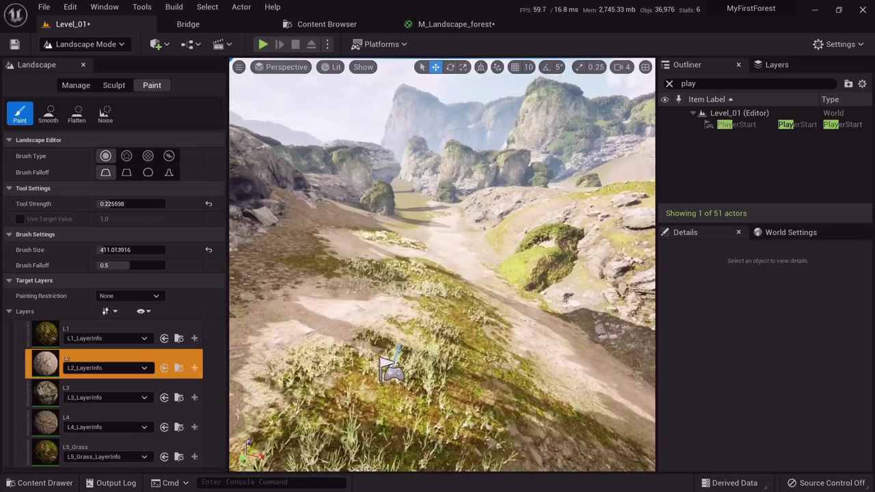
click(104, 423)
right_drag(438, 274, 438, 301)
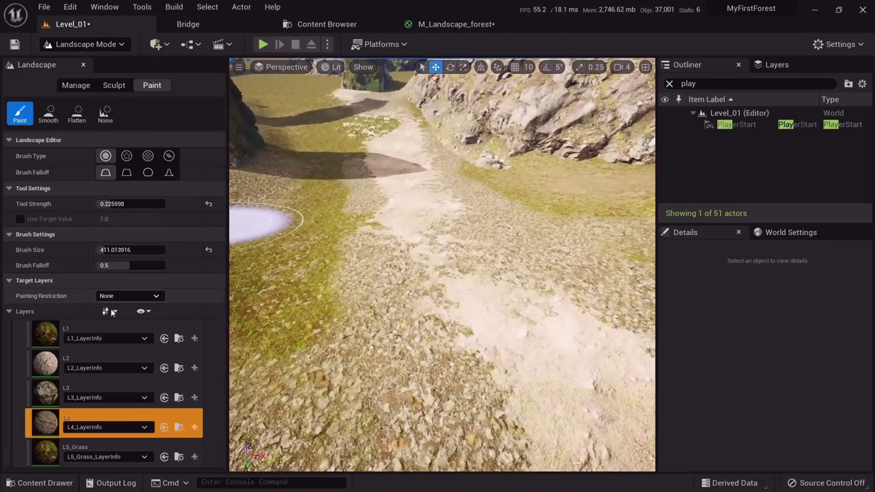
Paint L5_Grass patches along the sides of the valley path and around the mossy boulder, using a tool strength of 0.622399.
click(102, 453)
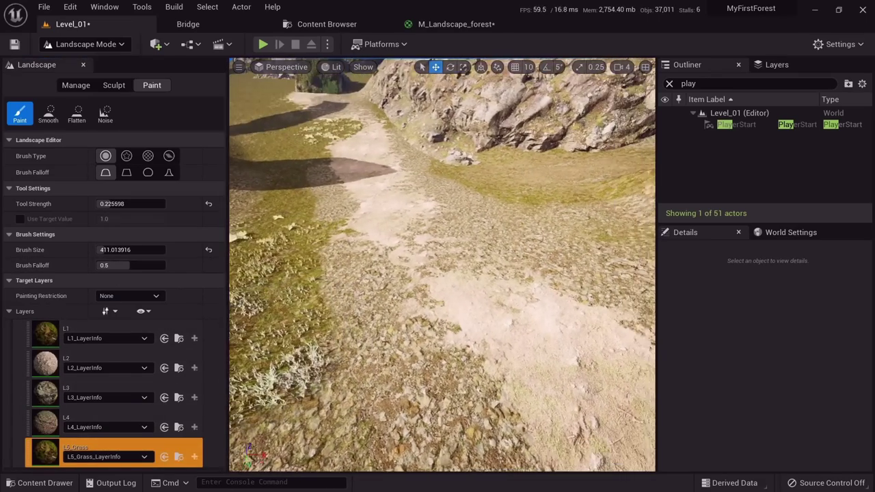
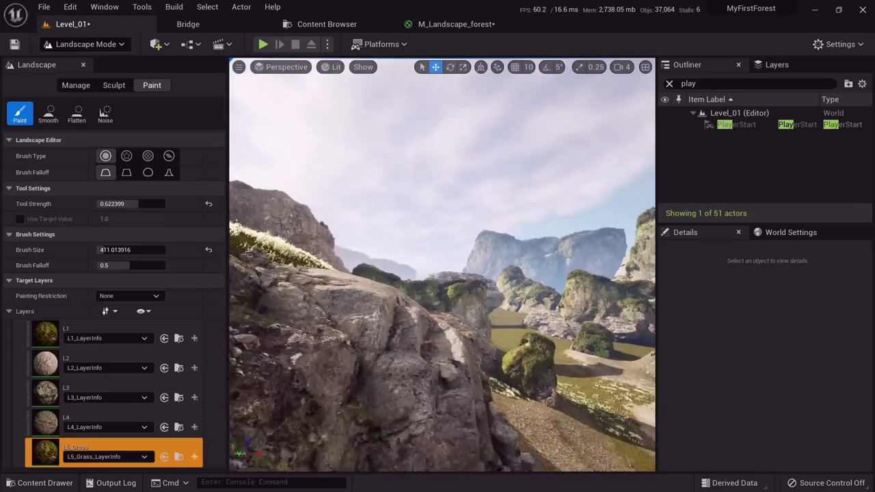
key(s)
right_drag(442, 265, 451, 304)
key(w)
right_drag(450, 274, 482, 295)
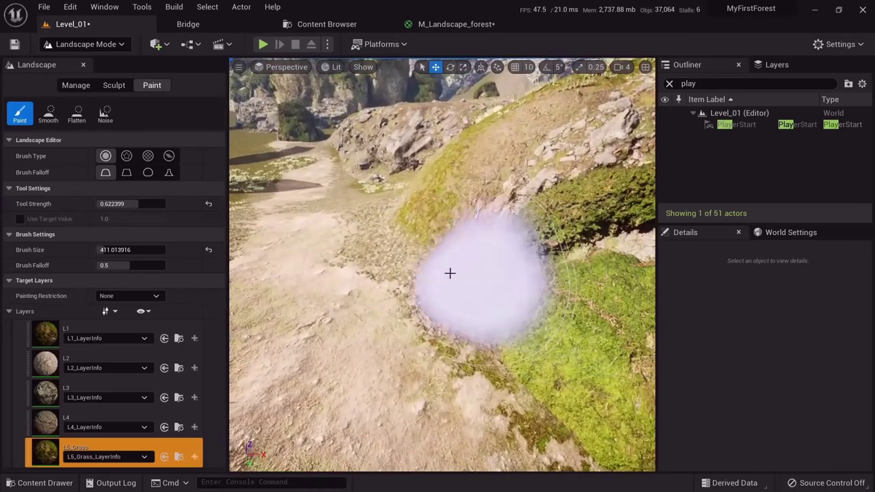
click(426, 370)
mouse_move(417, 345)
right_down()
mouse_move(464, 352)
mouse_move(520, 376)
right_up()
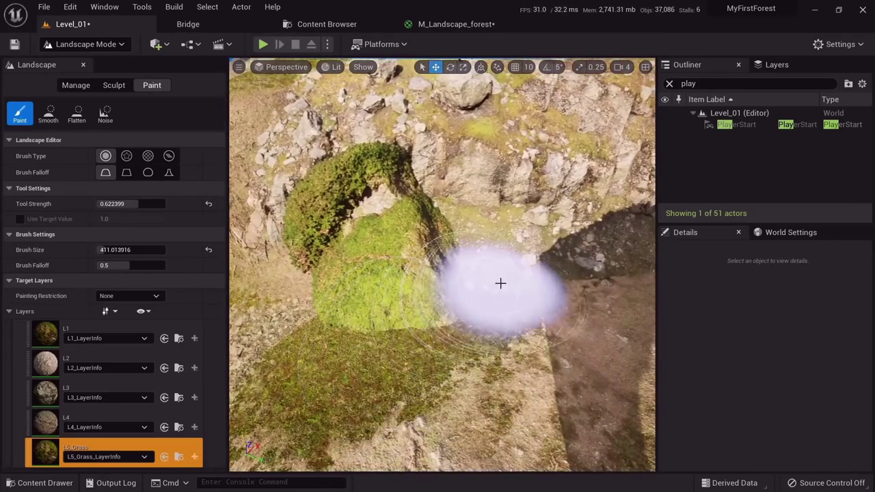
right_drag(500, 283, 417, 246)
key(s)
mouse_move(576, 361)
right_down()
mouse_move(513, 325)
mouse_move(516, 345)
mouse_move(576, 361)
right_up()
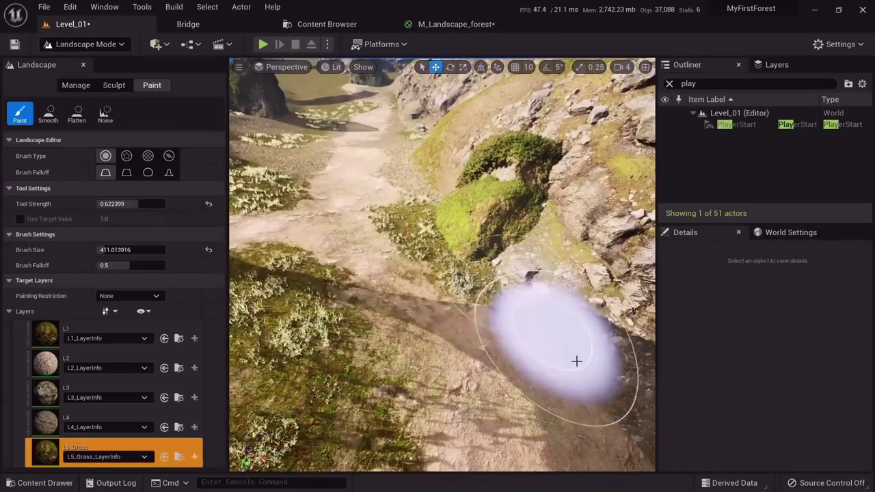
right_drag(515, 255, 515, 263)
drag(516, 263, 509, 228)
right_drag(438, 334, 422, 342)
Open LGT_Grass_01 from the MyForest content folder and undock its editor as a floating window.
click(438, 24)
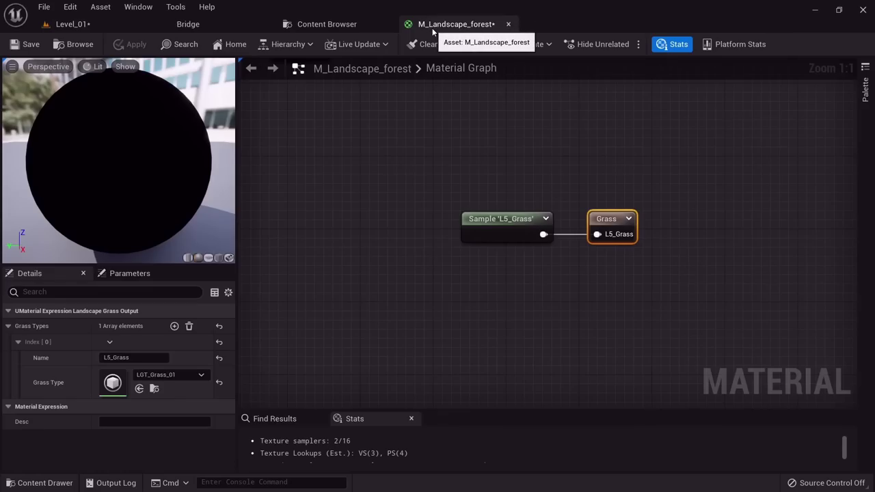
click(152, 26)
click(328, 24)
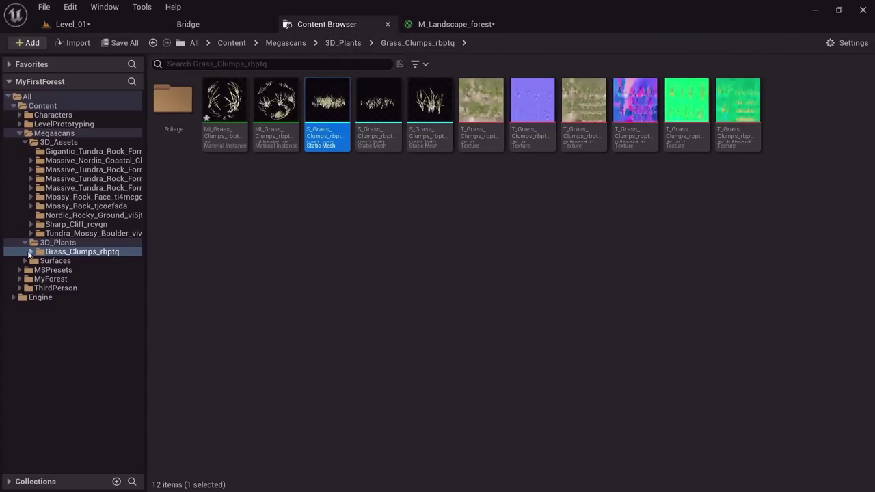
click(49, 278)
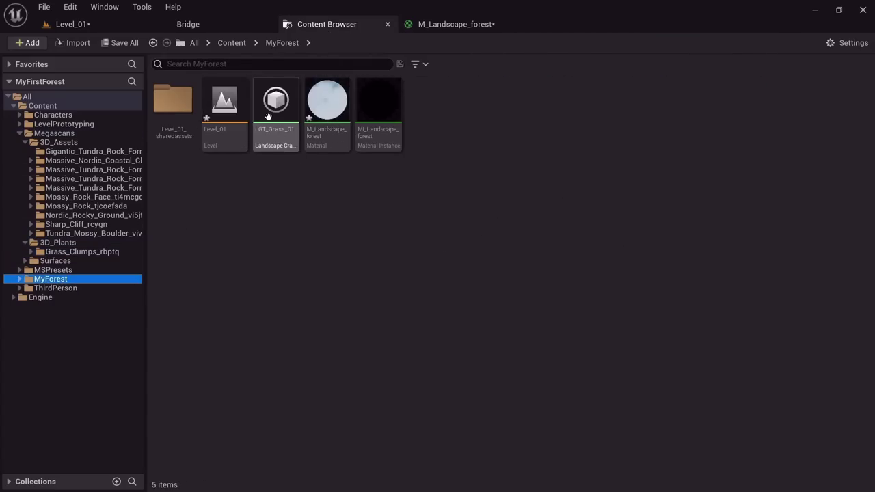
double_click(277, 106)
drag(133, 30, 630, 154)
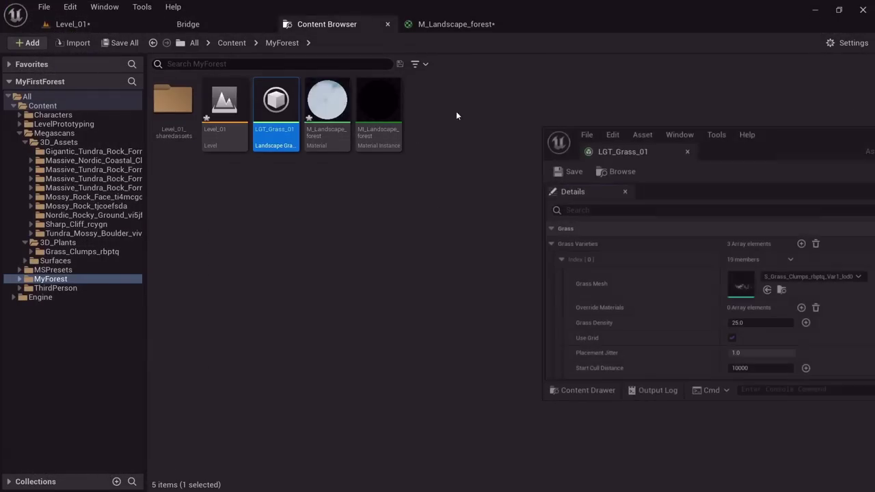
Return to Level_01, save all modified assets, and switch from landscape painting to Select Mode beside the grass.
click(47, 25)
click(44, 7)
click(82, 133)
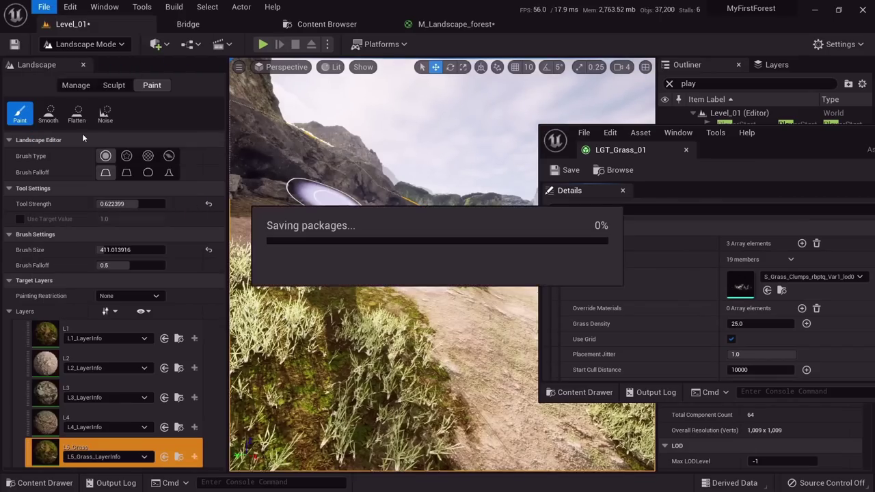
right_drag(362, 334, 414, 342)
key(shift+1)
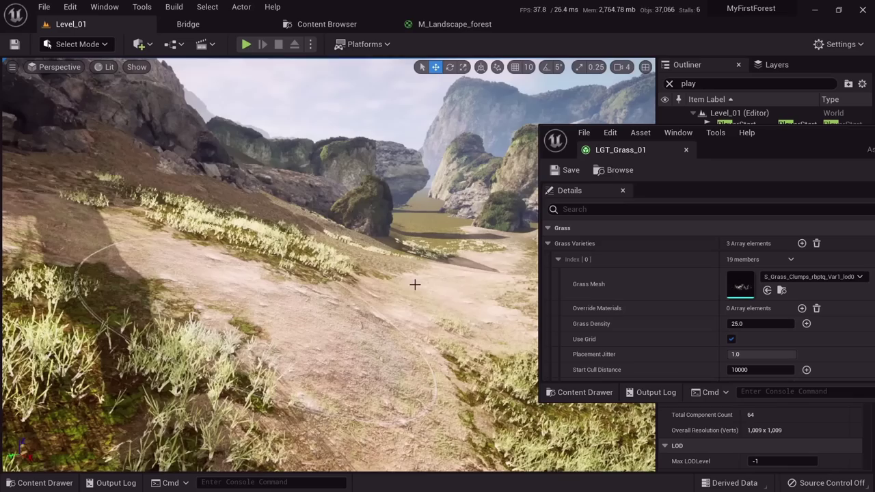
Set the S_Grass_Clumps_rbptq_Var1 variety's Grass Density to 50 and its maximum Scale X to 1.5 in LGT_Grass_01.
scroll(765, 316, down, 1)
click(770, 306)
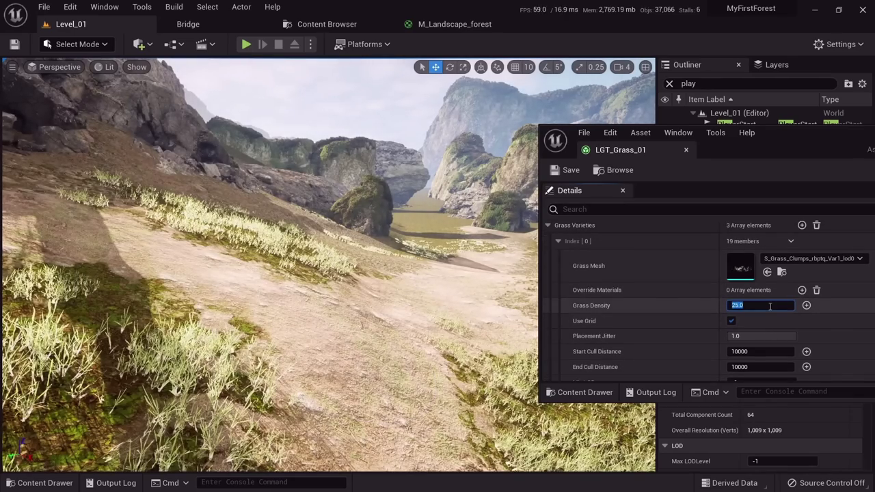
text(50)
key(Return)
right_drag(328, 267, 349, 236)
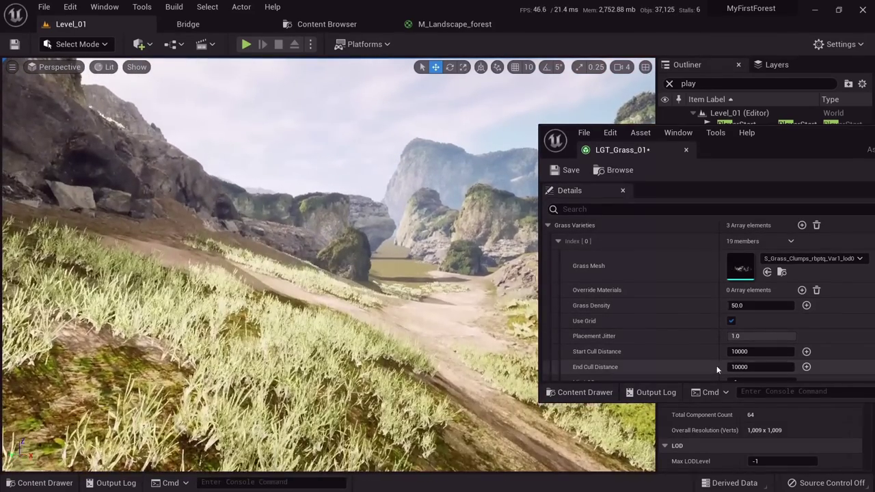
scroll(759, 341, down, 3)
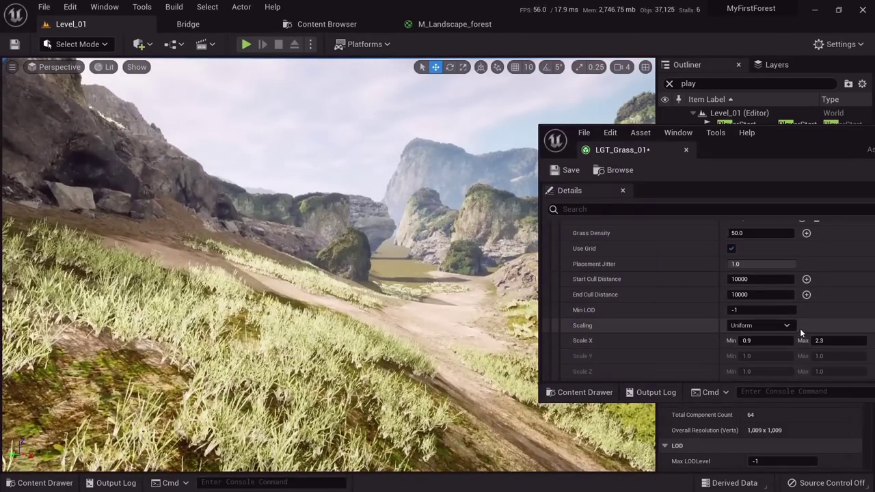
click(833, 344)
text(1.5)
key(Return)
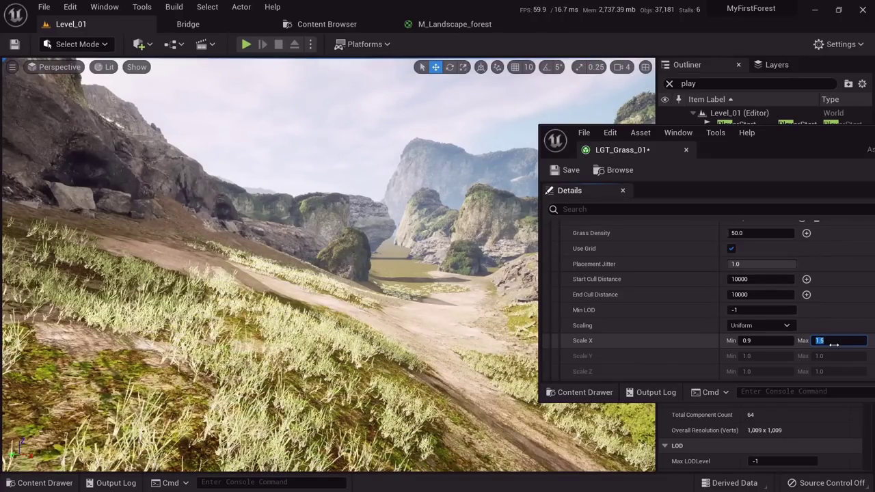
Set the maximum Scale X of the second grass variety to 1.1 and check the grass in the level.
scroll(834, 344, down, 15)
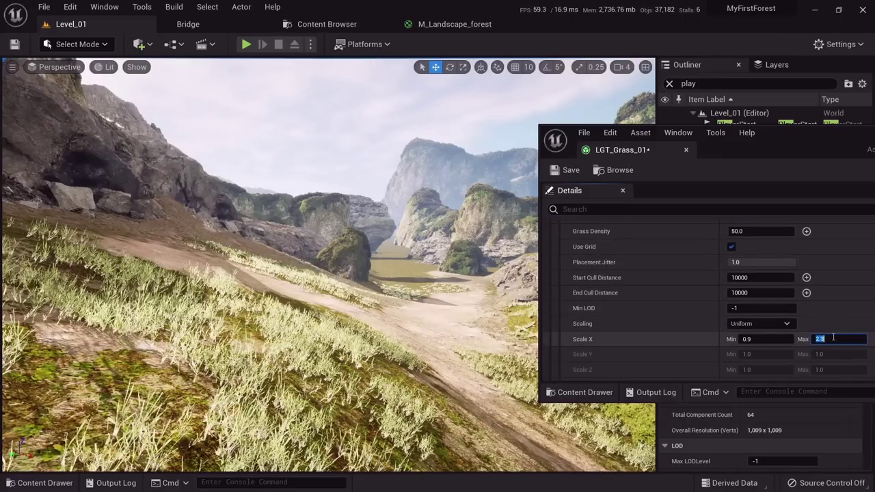
text(1.1)
key(Return)
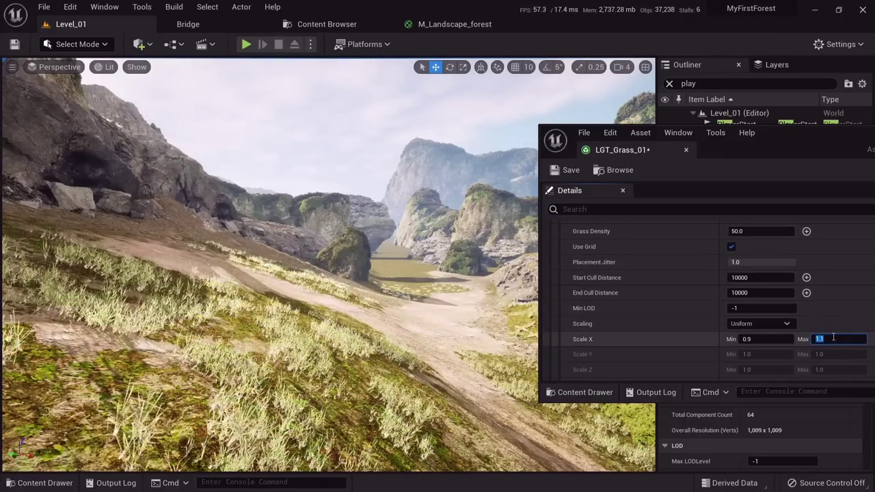
mouse_move(437, 307)
right_down()
mouse_move(349, 308)
mouse_move(429, 284)
mouse_move(424, 316)
right_up()
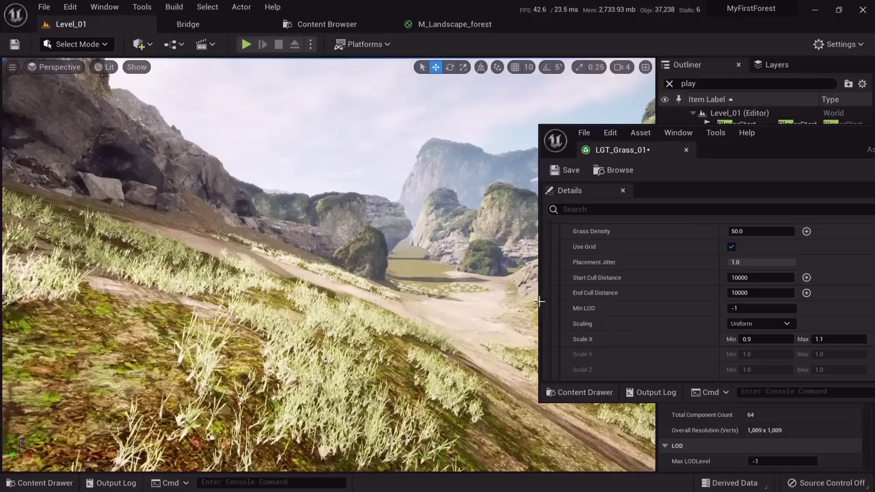
Try a Grass Density of 100 on the second grass variety and return it to 50.
scroll(758, 294, down, 2)
scroll(753, 280, up, 2)
click(756, 230)
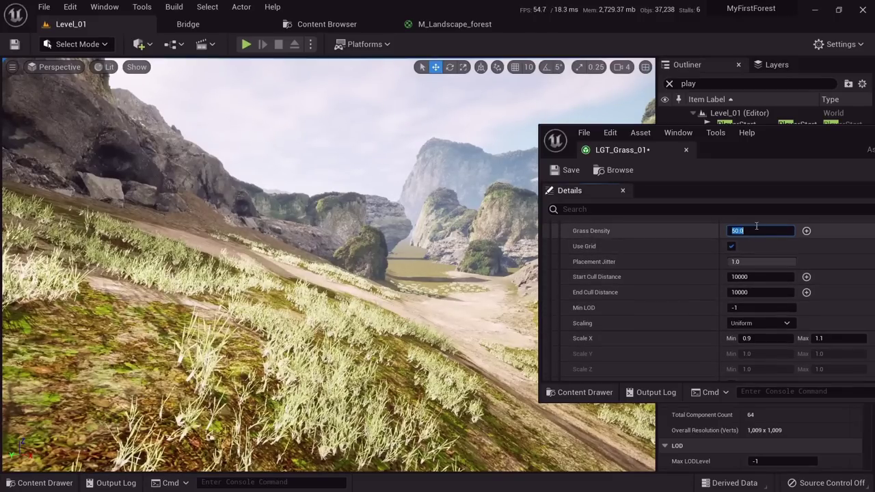
text(100)
key(Return)
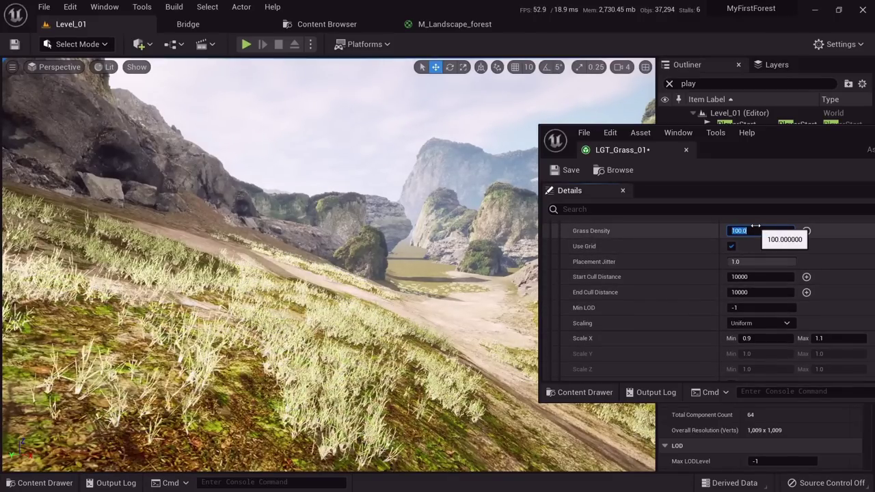
text(50)
key(Return)
Set the S_Grass_Clumps_rbptq_Var3 variety's Grass Density to 100 and its maximum Scale X to 1.8.
scroll(758, 274, down, 6)
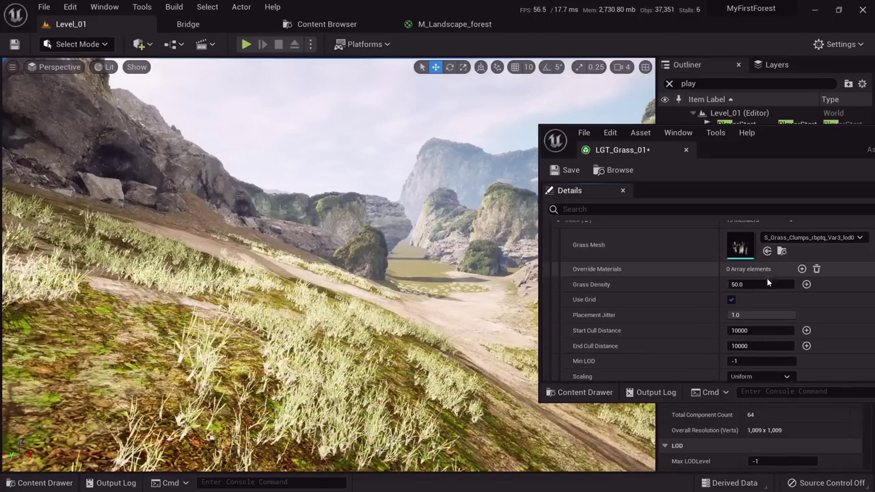
click(765, 283)
text(100)
key(Return)
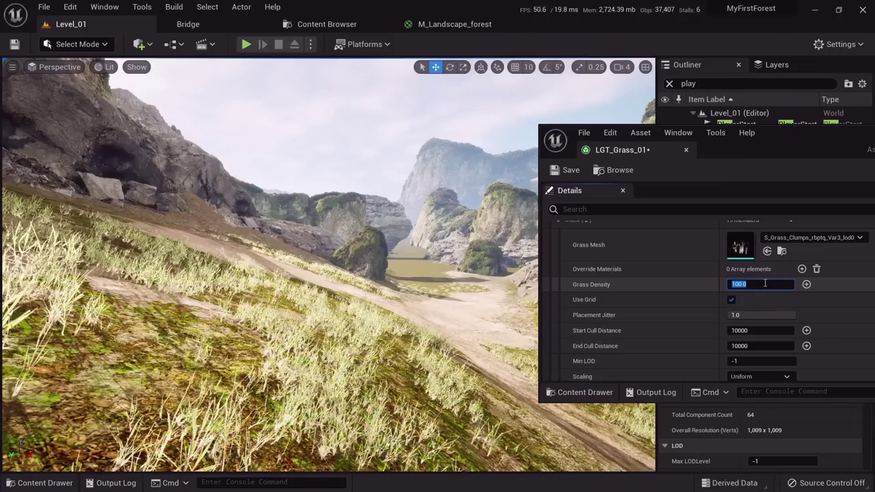
scroll(766, 287, down, 4)
scroll(824, 290, up, 1)
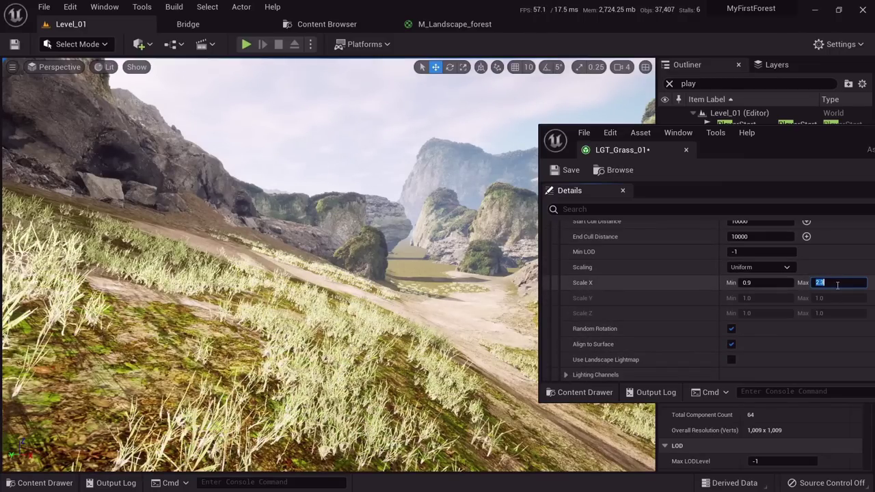
key(Return)
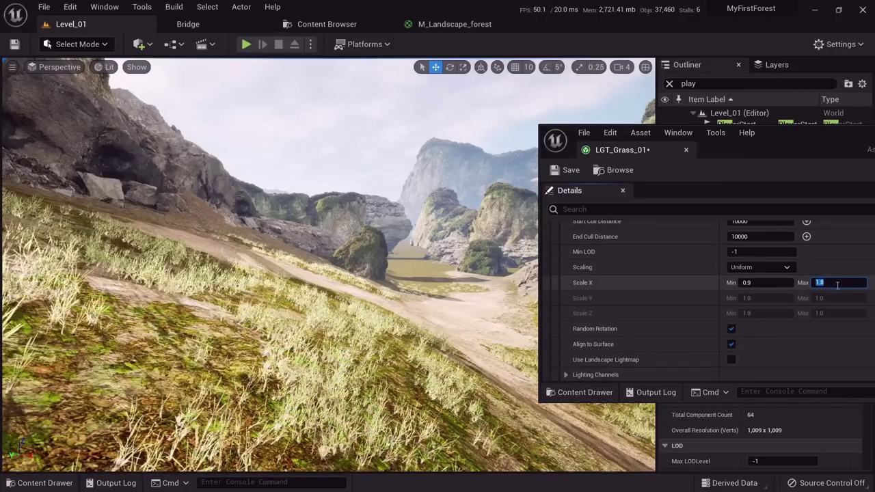
right_drag(437, 308, 439, 307)
key(s)
Try a Grass Density of 150 on the S_Grass_Clumps_rbptq_Var3 variety.
scroll(749, 277, up, 3)
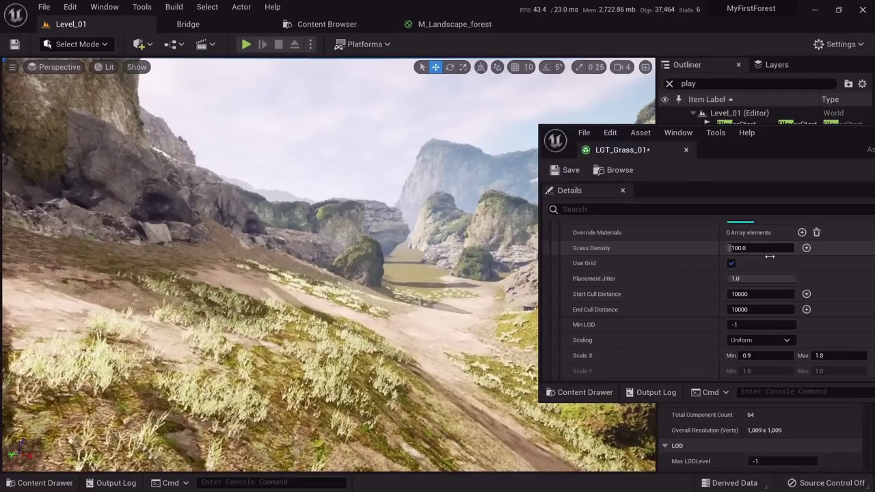
click(750, 268)
text(150)
key(Return)
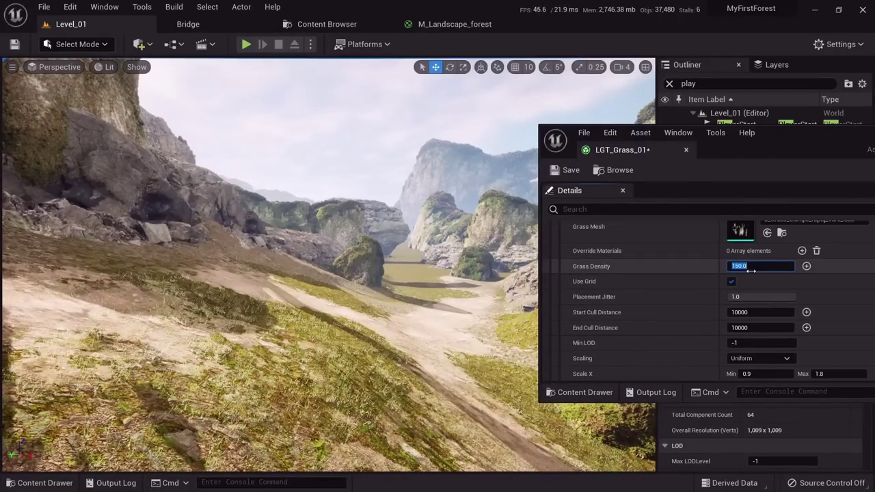
scroll(751, 269, up, 3)
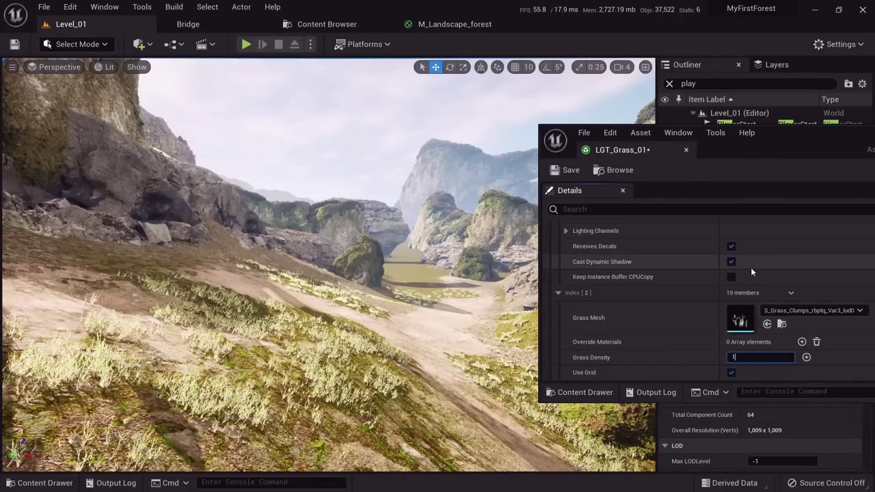
scroll(751, 269, down, 5)
Try Grass Densities of 100 and 300 on the S_Grass_Clumps_rbptq_Var1 variety, settle on 200, and inspect the grass up close.
scroll(750, 270, up, 5)
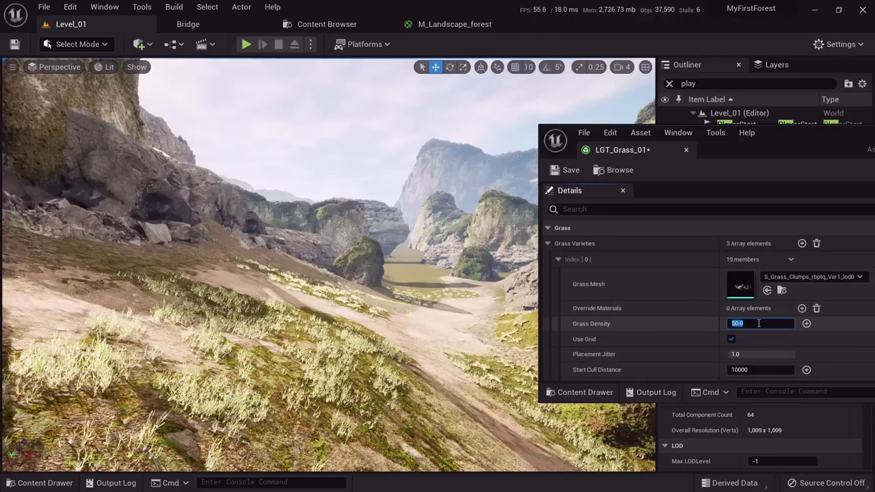
text(00)
key(Return)
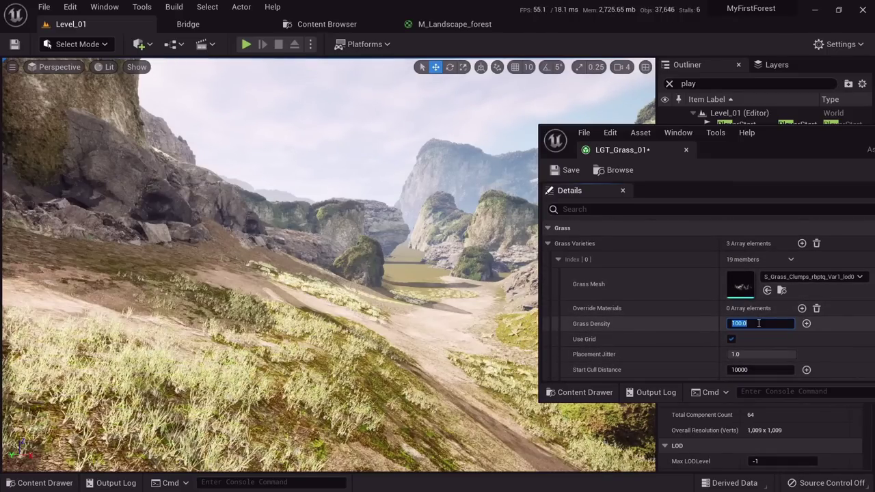
text(300)
key(Return)
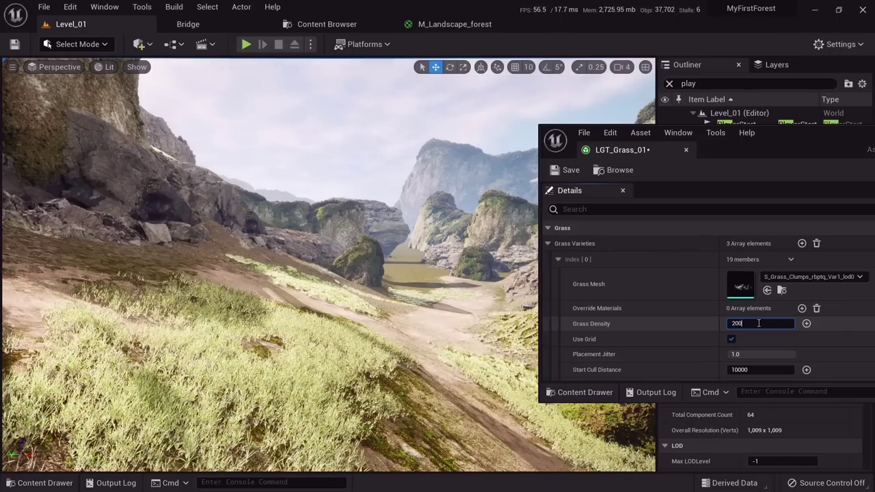
key(Return)
right_drag(424, 293, 376, 341)
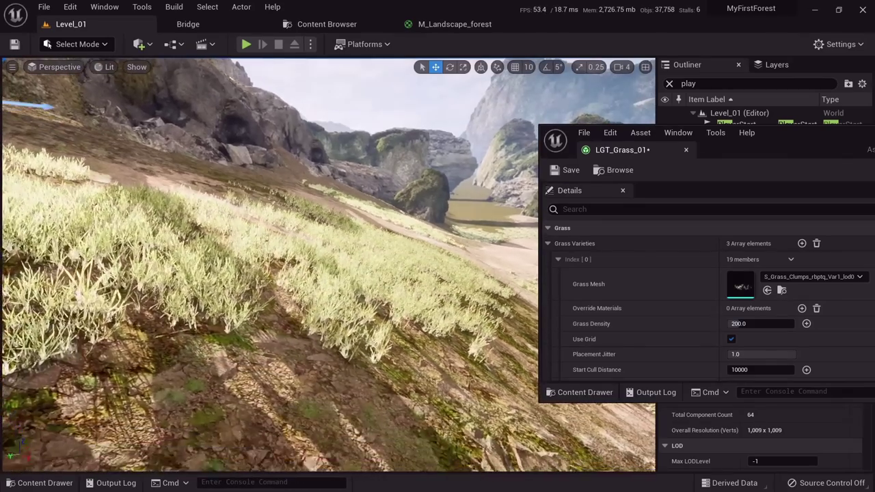
Set the Grass Density of the S_Grass_Clumps_rbptq_Var1 variety to 100, then save and close the LGT_Grass_01 asset.
right_drag(355, 287, 322, 294)
click(755, 323)
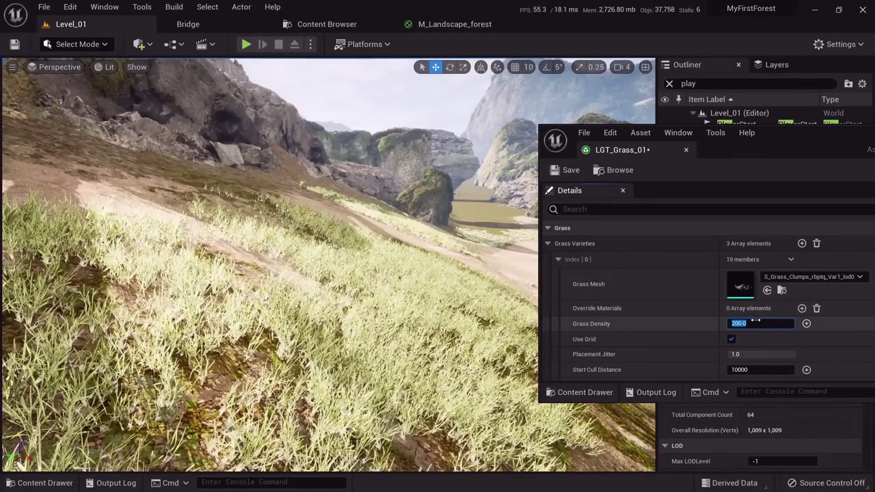
text(100)
key(Return)
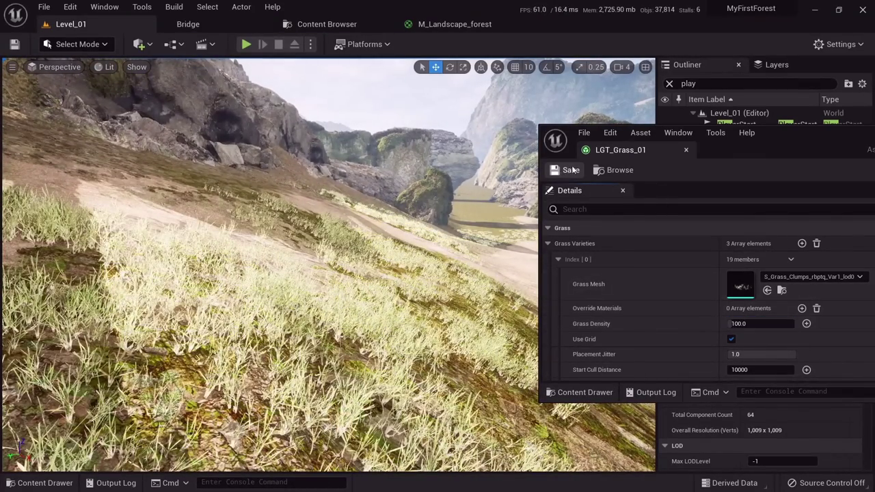
click(686, 149)
Playtest the level full screen, running the character through the grass and along the dirt path, and stop the session.
right_drag(378, 348, 373, 376)
key(s)
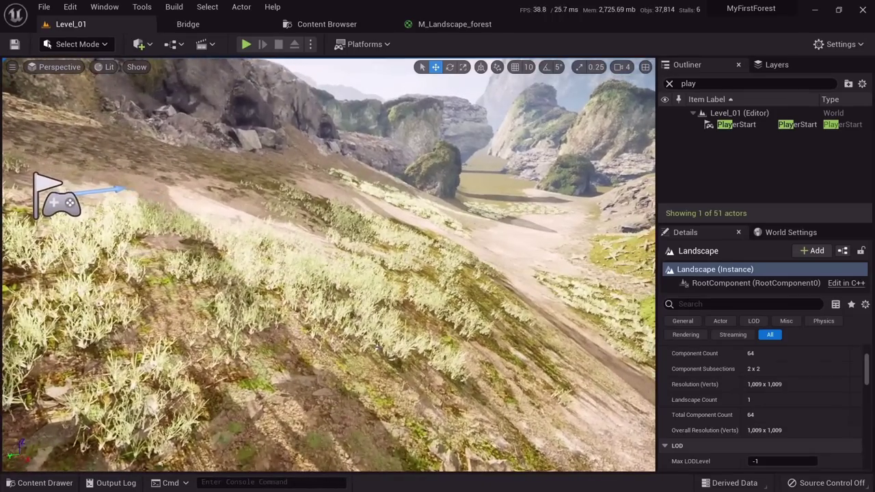
click(247, 45)
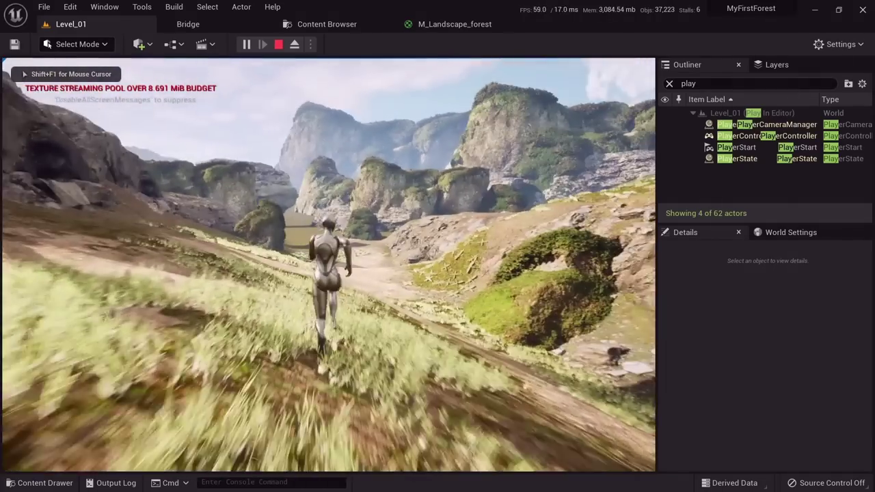
key(F11)
key(w)
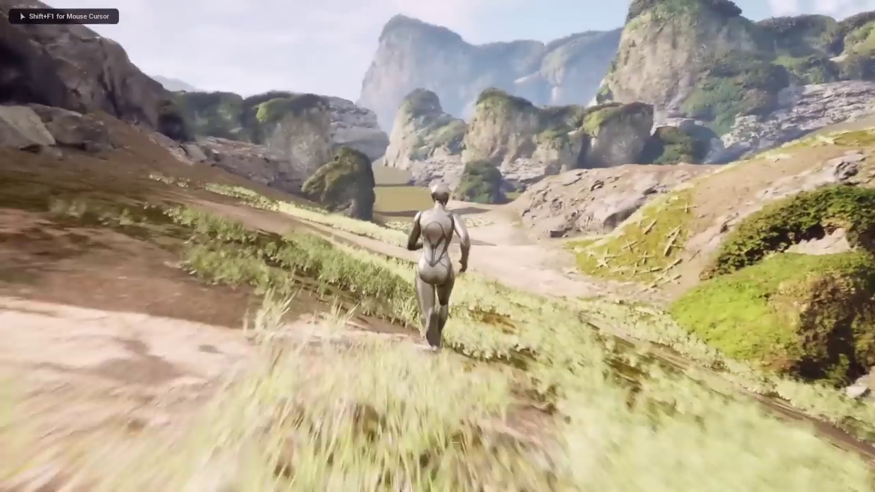
key(d)
key(d)
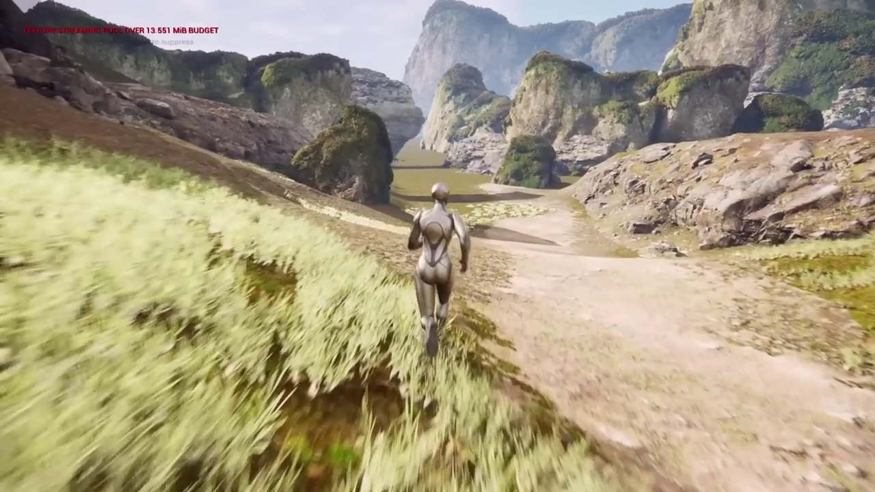
key(F11)
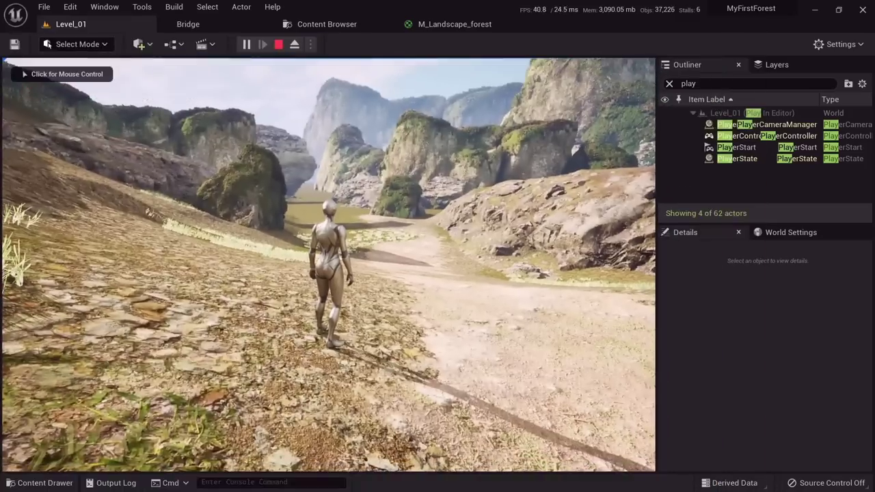
key(Escape)
Open the non-billboard grass clumps material instance from the Grass_Clumps_rbptq folder.
right_drag(441, 311, 390, 272)
key(w)
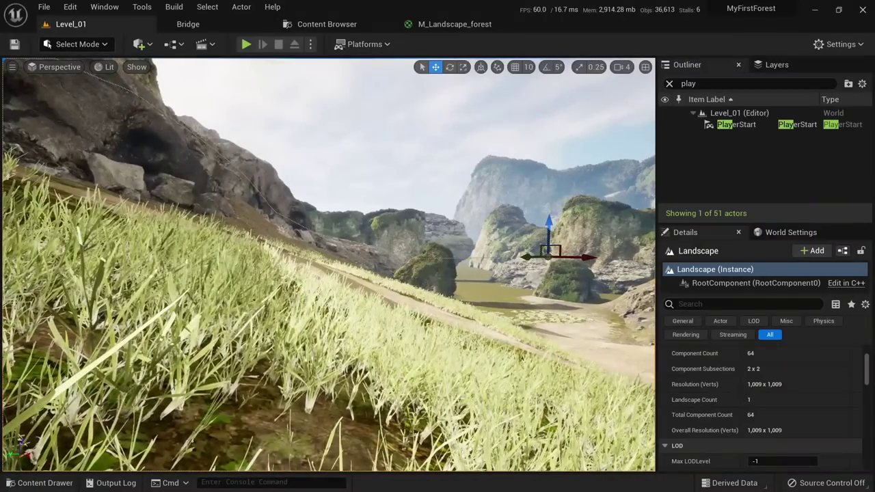
click(437, 25)
click(188, 24)
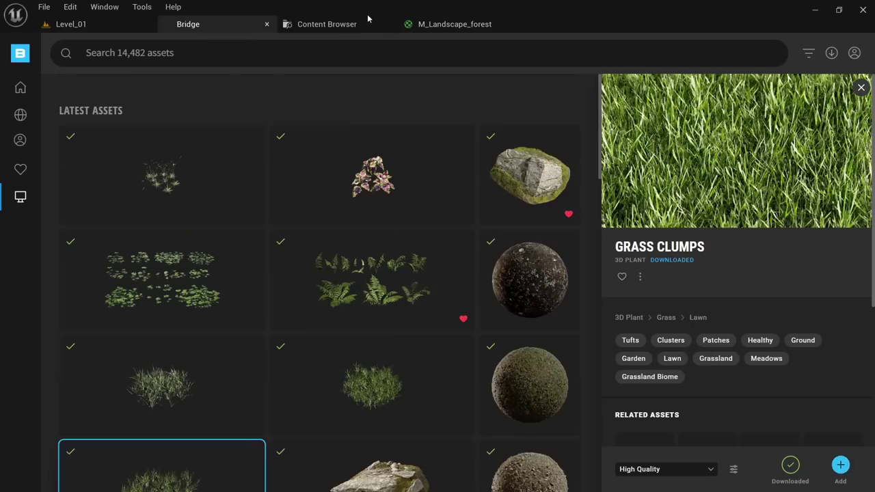
click(345, 24)
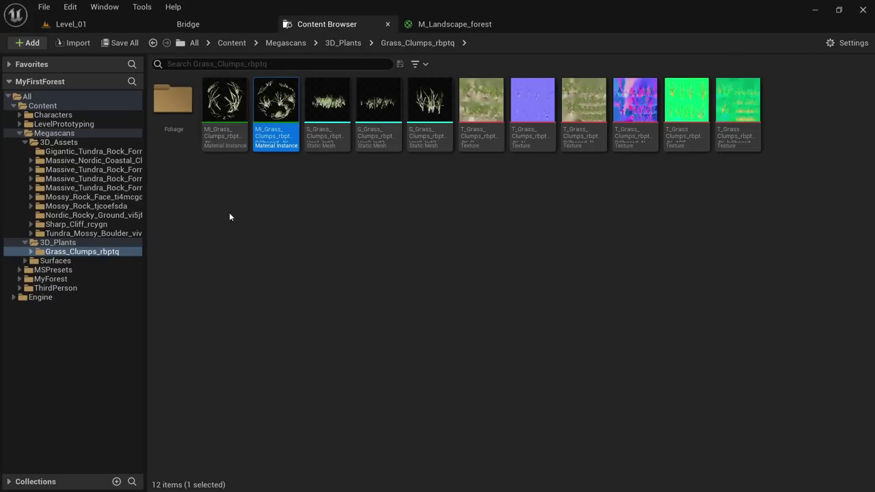
click(229, 149)
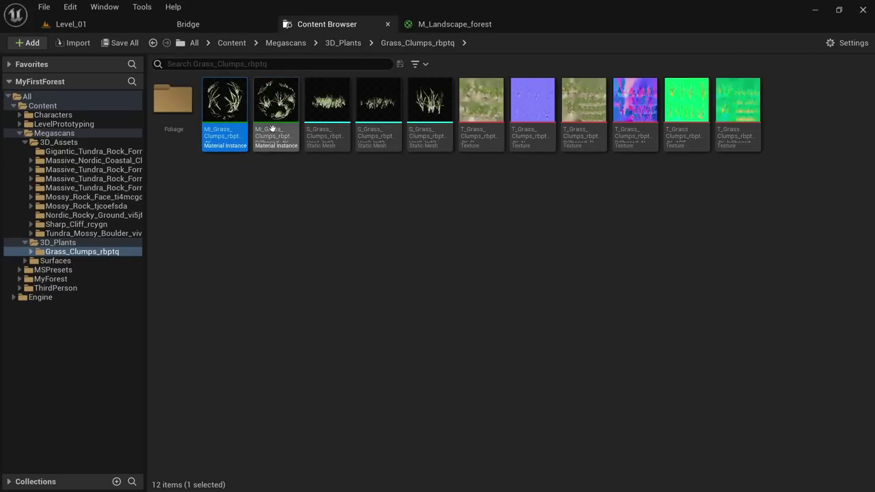
double_click(236, 112)
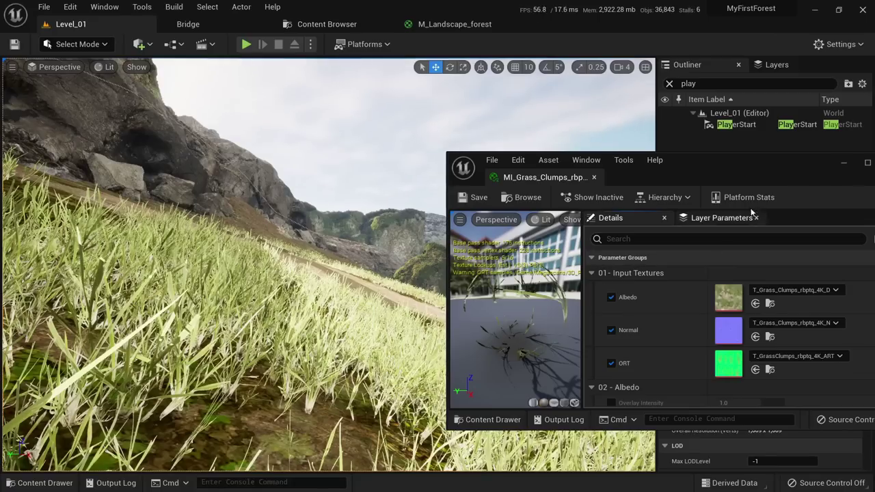
Set the grass clumps material instance's Translucency Strength to 0, check the grass in the level, and save the material.
drag(759, 162, 713, 78)
scroll(692, 253, down, 10)
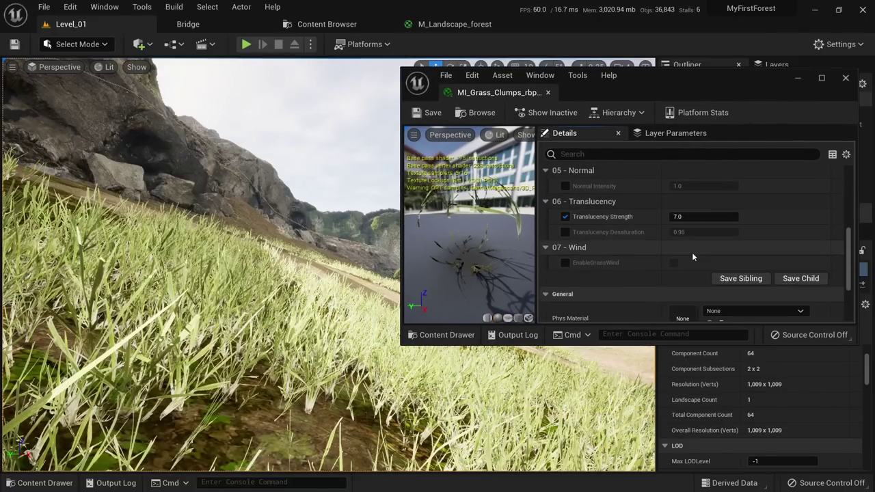
scroll(573, 222, up, 2)
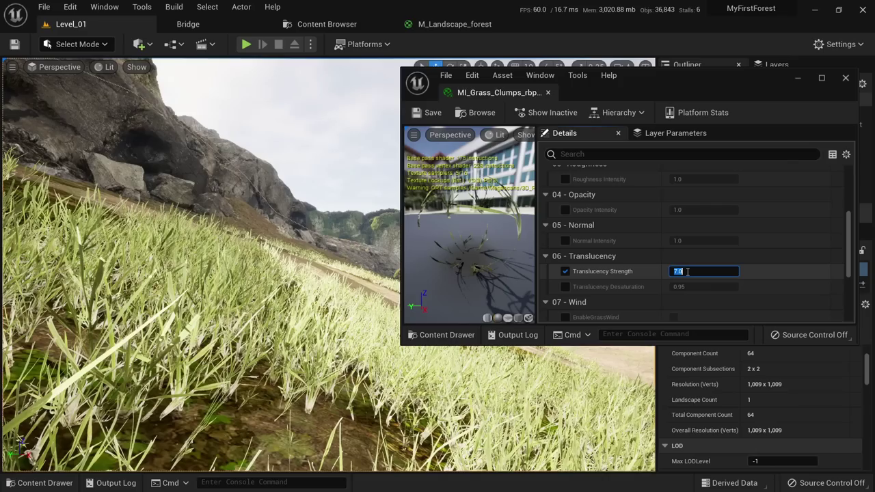
text(-1)
key(Return)
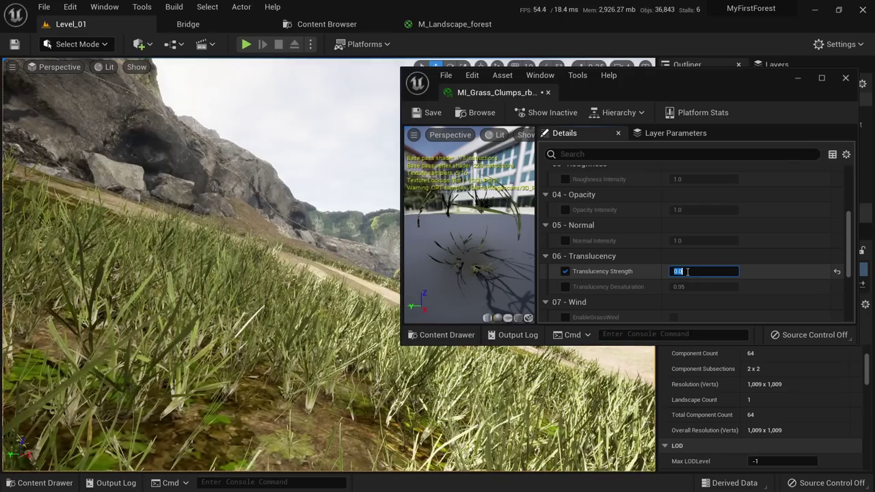
right_drag(342, 294, 435, 302)
key(w)
key(e)
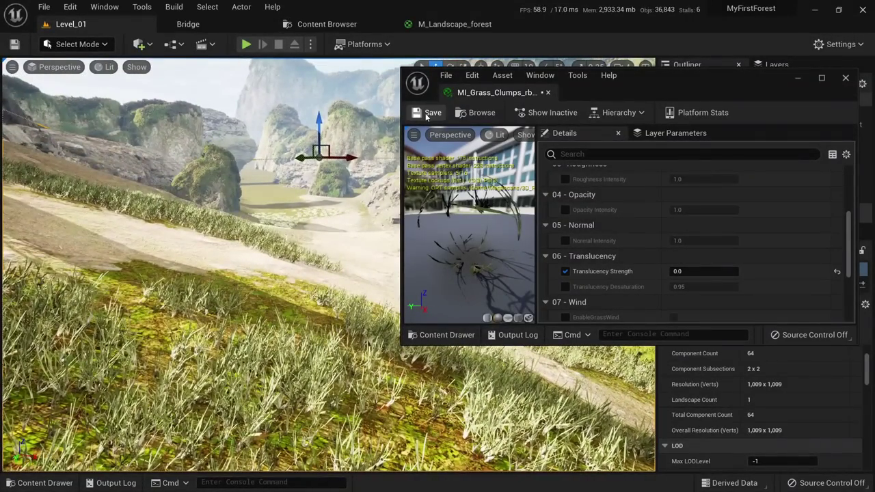
click(429, 114)
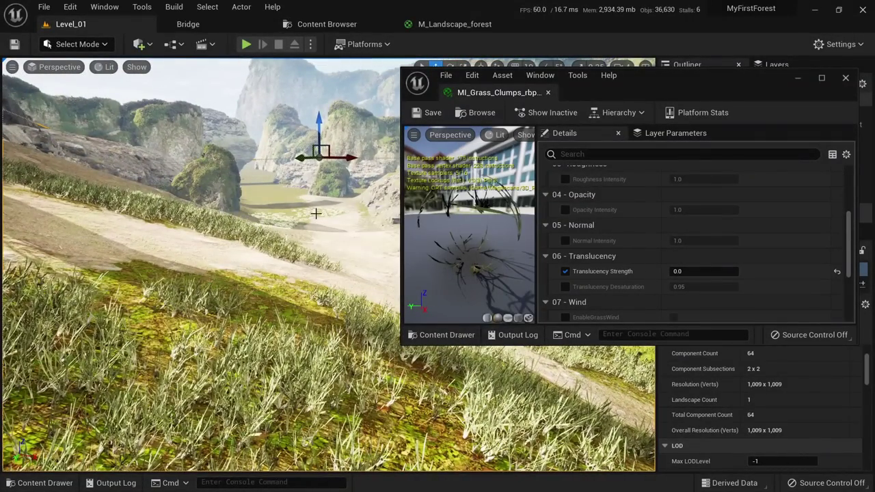
Set the Translucency Strength of MI_Grass_Clumps_rbptq_Billboard_4K to 0, save it, and return to the level.
click(491, 110)
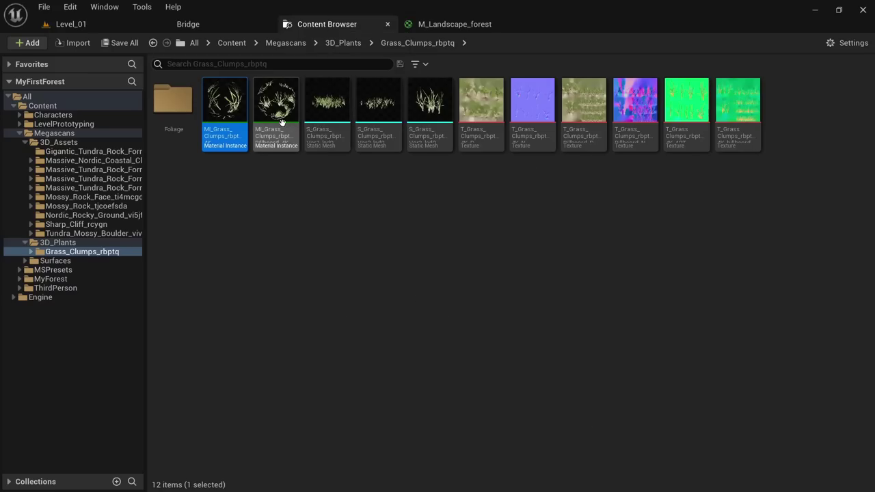
mouse_move(281, 123)
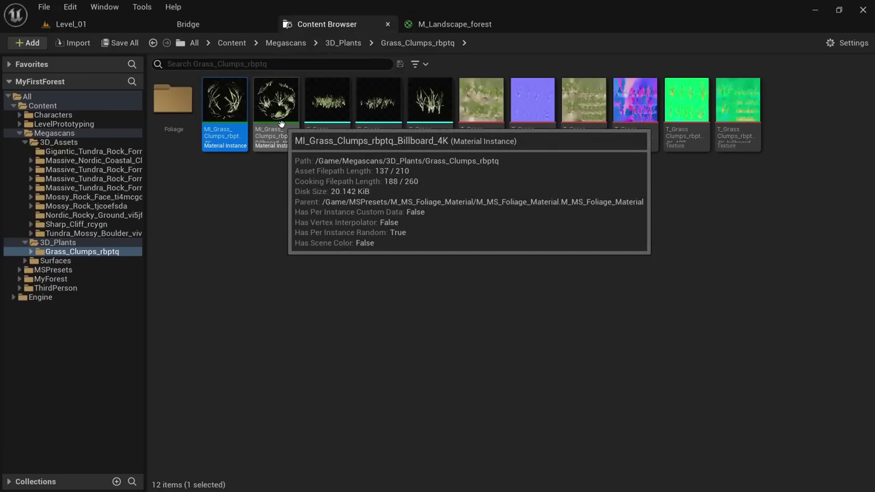
double_click(281, 124)
drag(117, 19, 486, 138)
scroll(582, 243, down, 10)
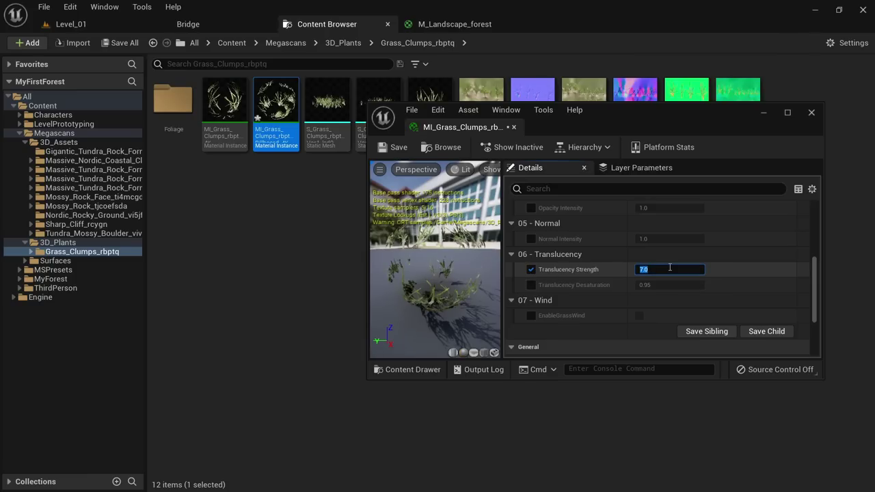
key(Return)
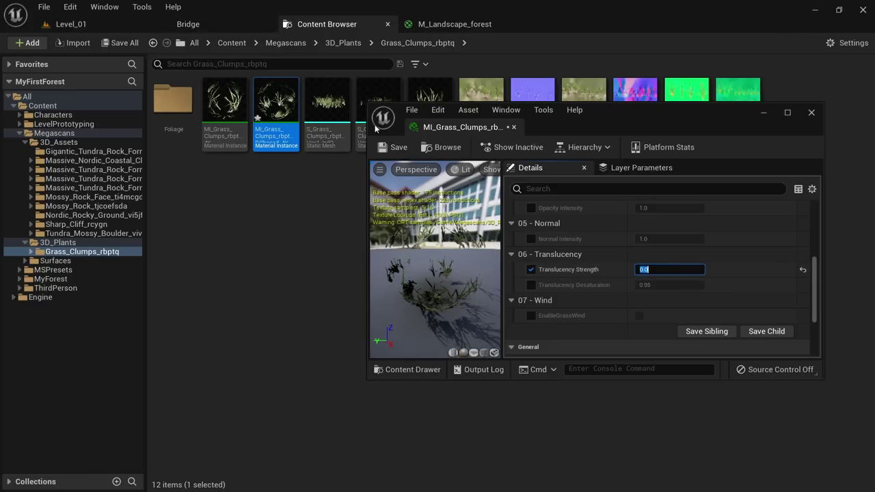
click(393, 147)
middle_click(456, 126)
click(126, 31)
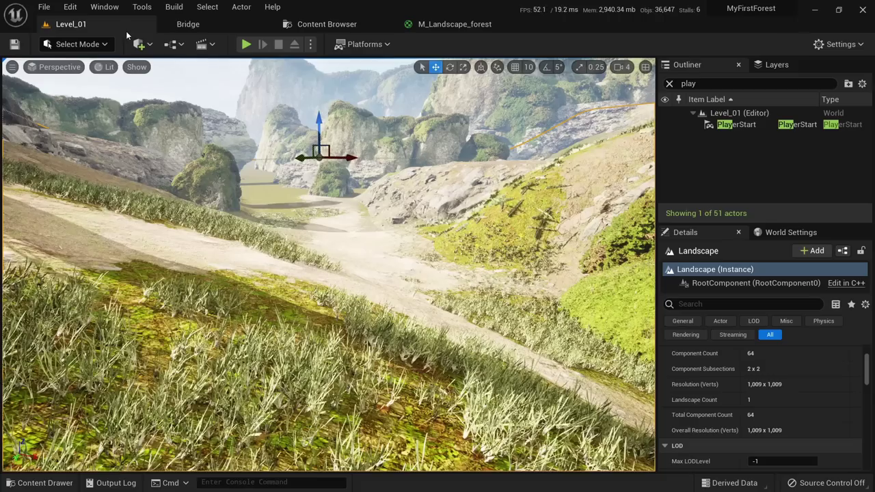
Playtest the level again to check the grass's new shading while running down the slope.
right_drag(287, 219, 316, 181)
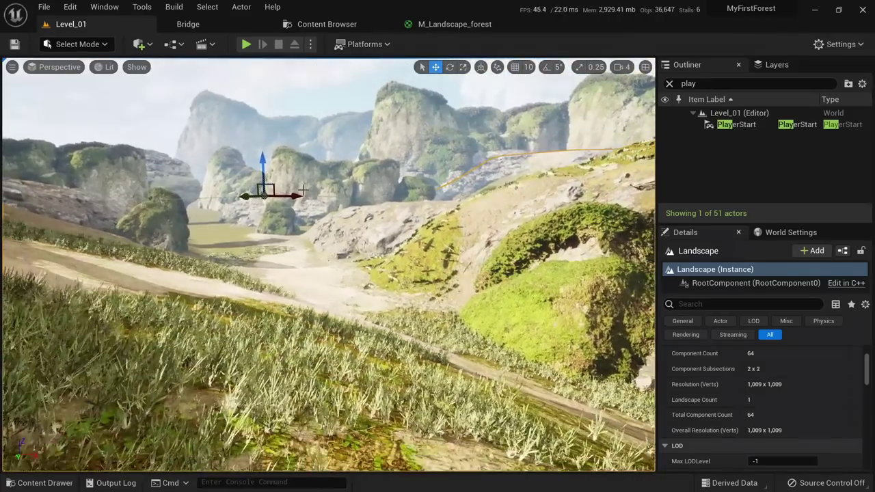
click(247, 44)
key(w)
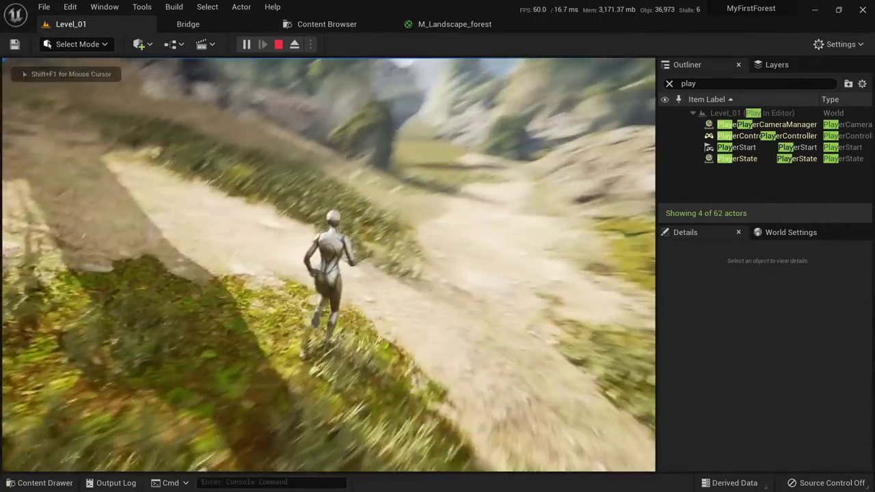
key(Escape)
right_drag(285, 233, 332, 222)
Browse the downloaded plants in Bridge and add the High Quality Wood Sorrel to the project.
click(370, 21)
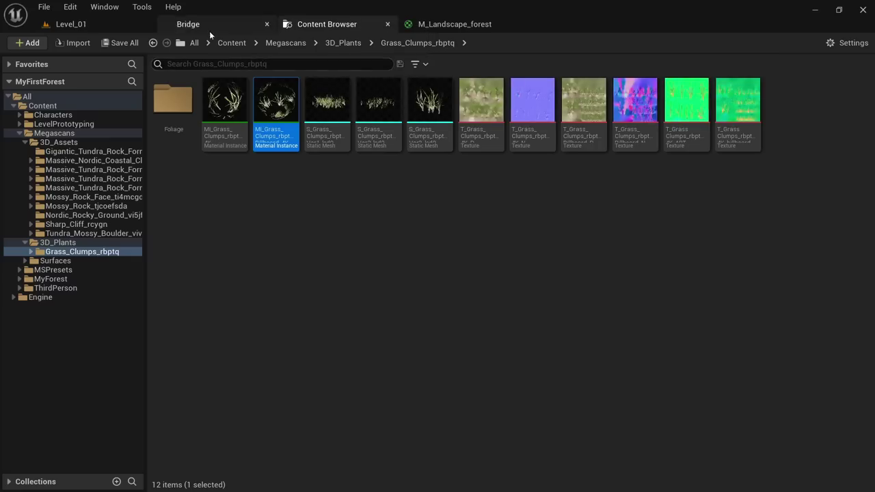
click(209, 25)
scroll(408, 328, down, 3)
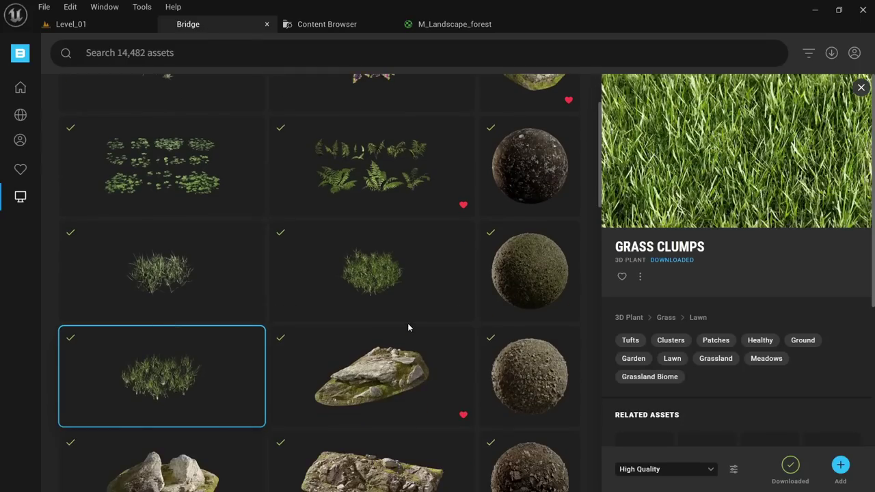
click(390, 267)
scroll(214, 292, up, 3)
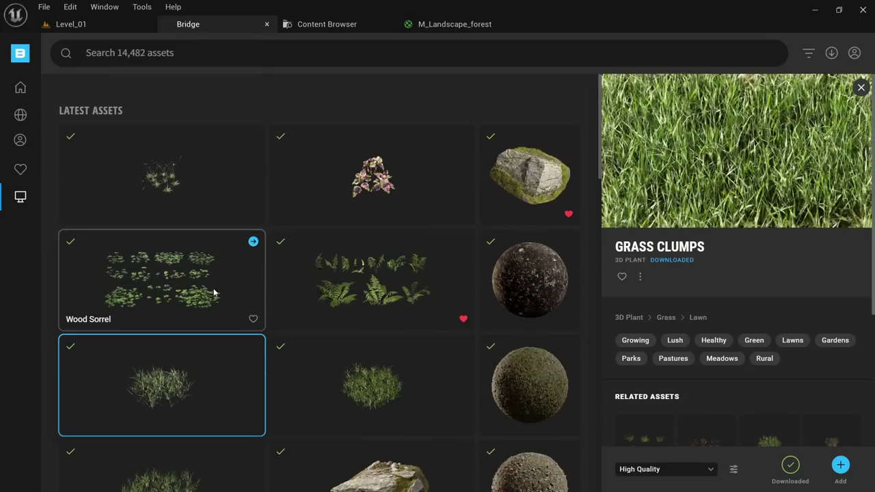
click(341, 293)
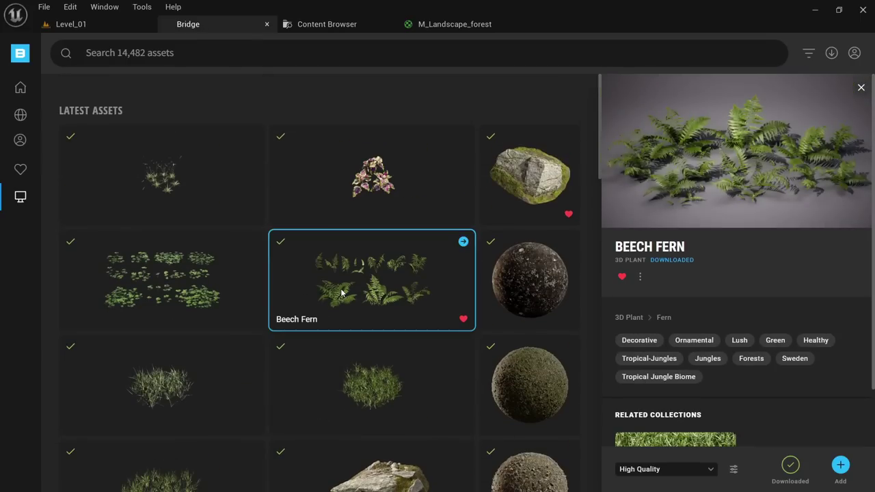
click(205, 270)
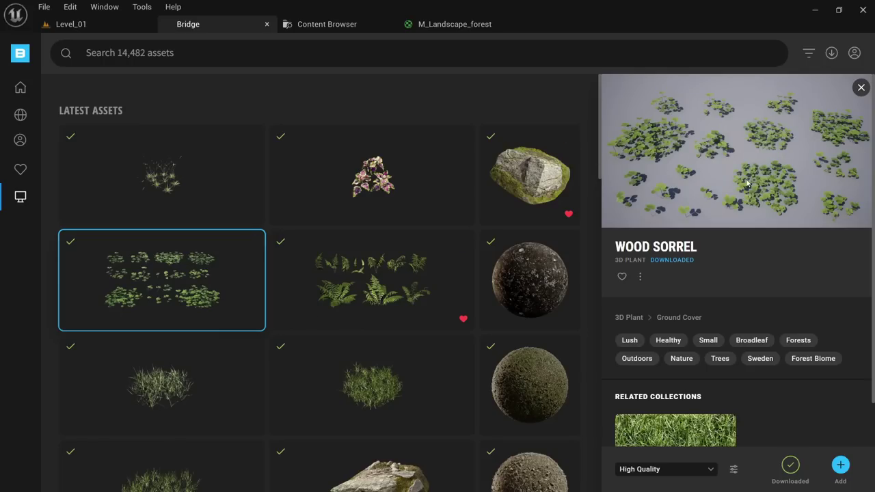
click(840, 469)
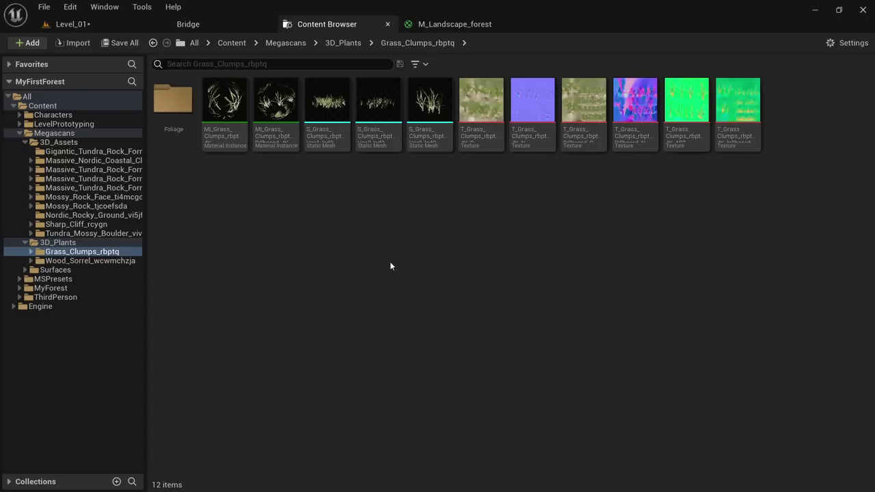
Open the Wood_Sorrel_wcwmchzja folder and inspect several of its static mesh variations in the mesh editor.
click(113, 260)
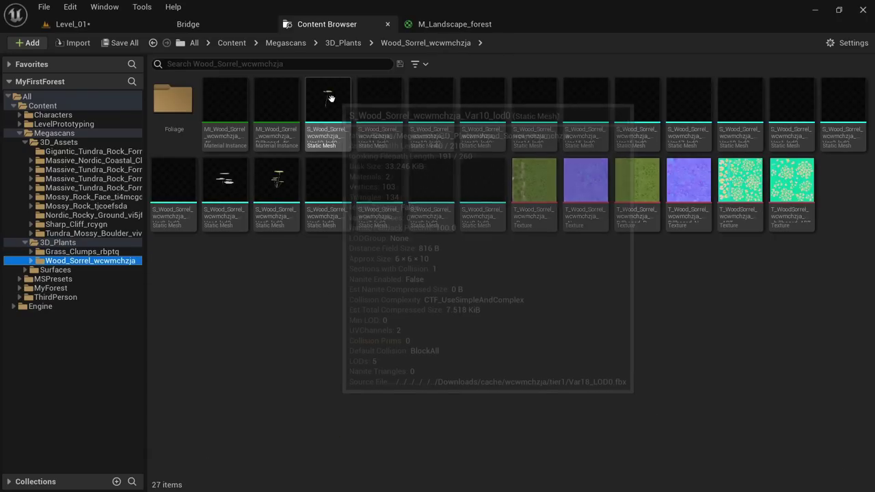
double_click(384, 111)
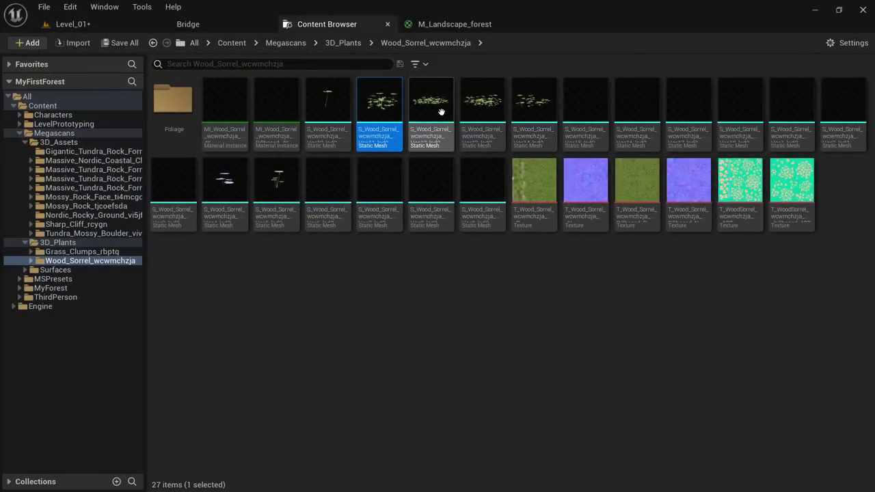
double_click(436, 110)
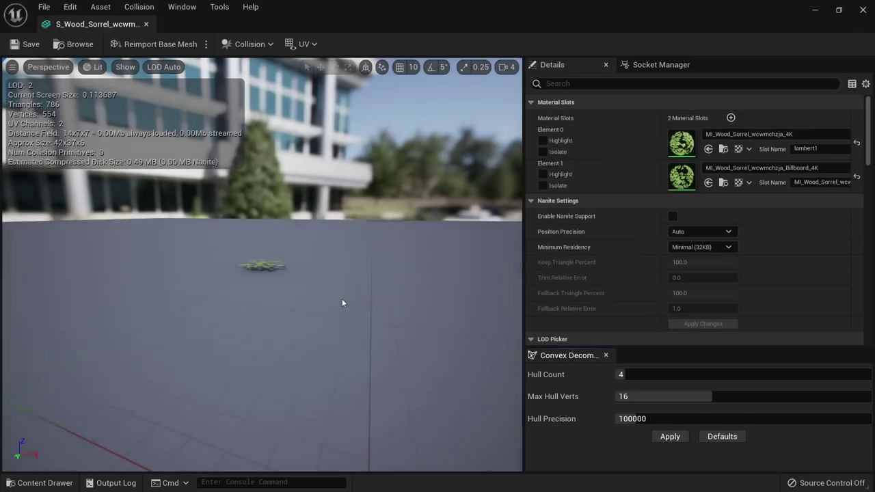
mouse_move(344, 305)
mouse_down()
mouse_move(348, 382)
mouse_move(344, 300)
mouse_up()
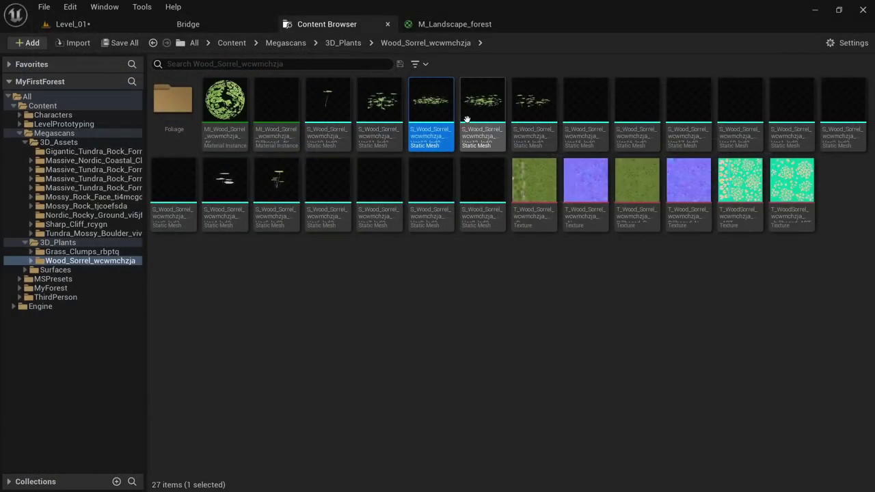
double_click(496, 114)
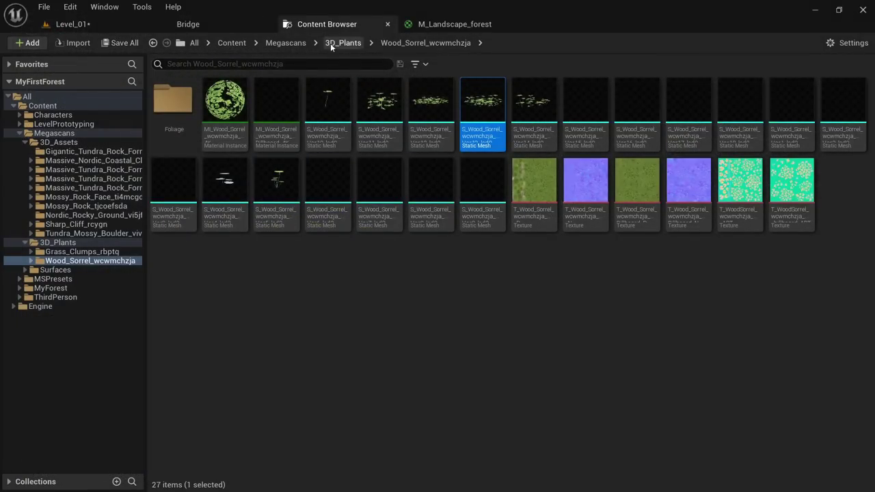
Open LGT_Grass_01 from the MyForest folder in a floating window over the level and save all files.
click(102, 26)
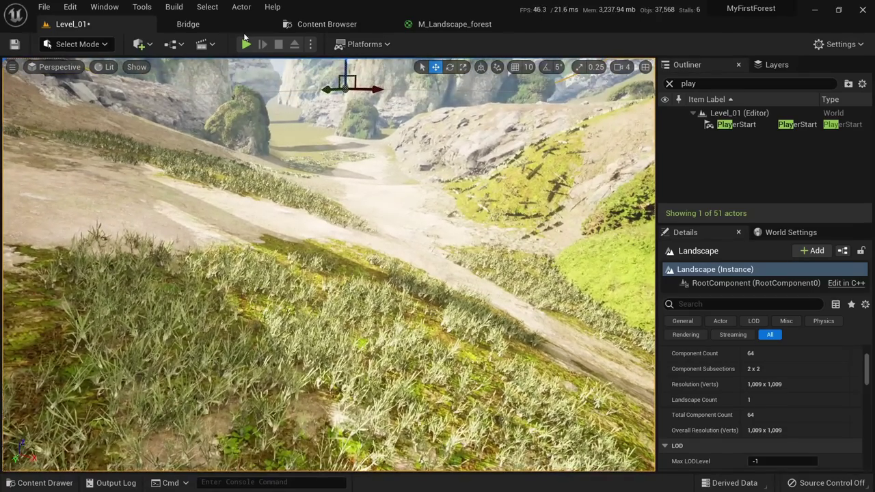
click(332, 30)
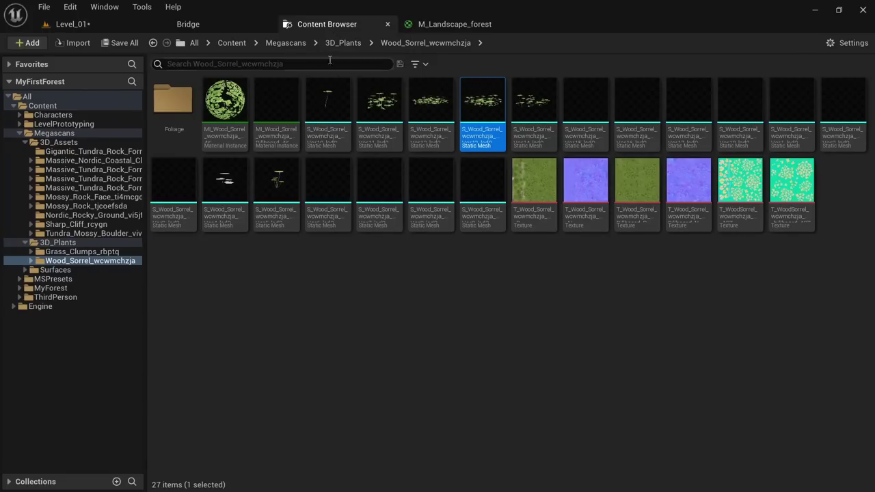
click(51, 287)
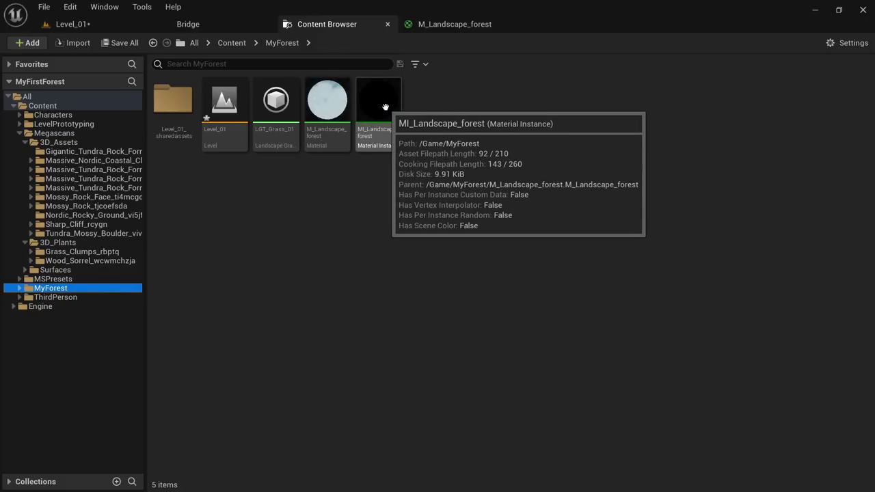
double_click(287, 106)
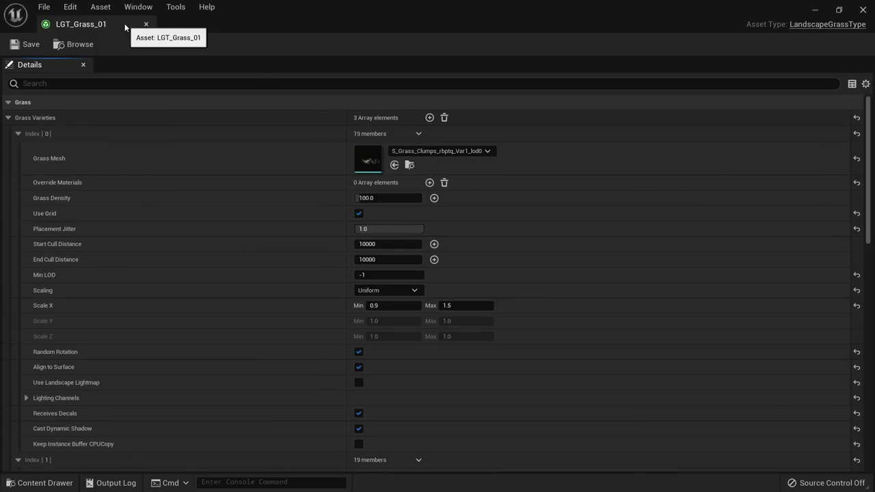
drag(125, 23, 513, 168)
click(46, 8)
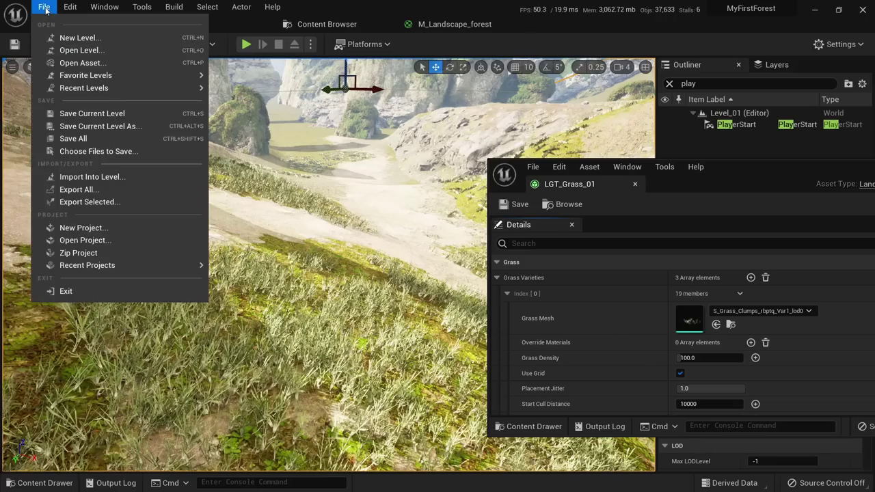
click(94, 139)
drag(755, 176, 606, 108)
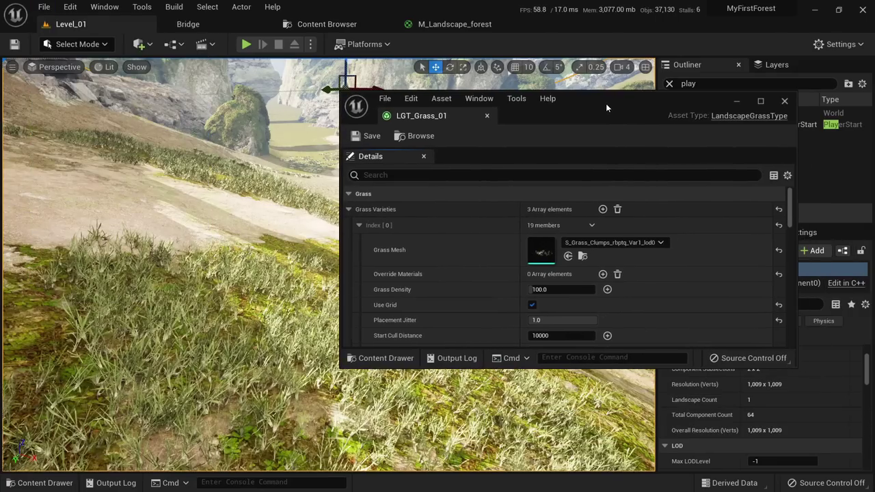
click(602, 209)
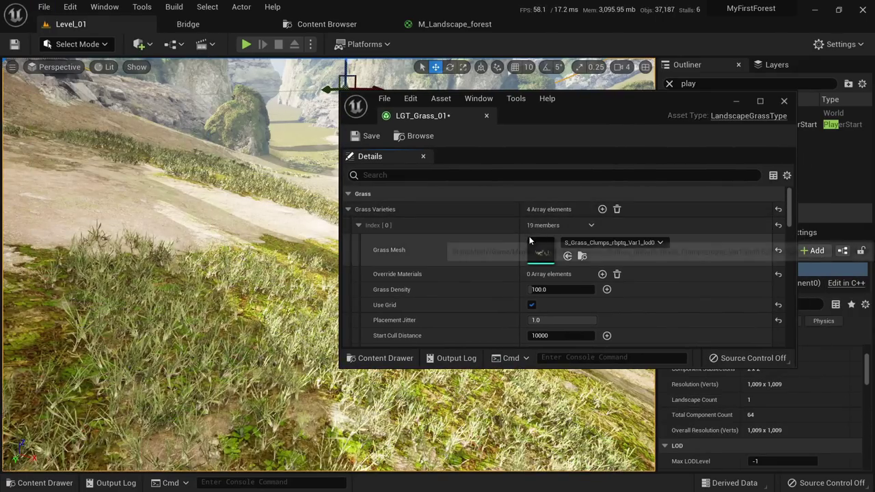
scroll(540, 236, down, 7)
scroll(547, 243, up, 3)
scroll(546, 244, up, 3)
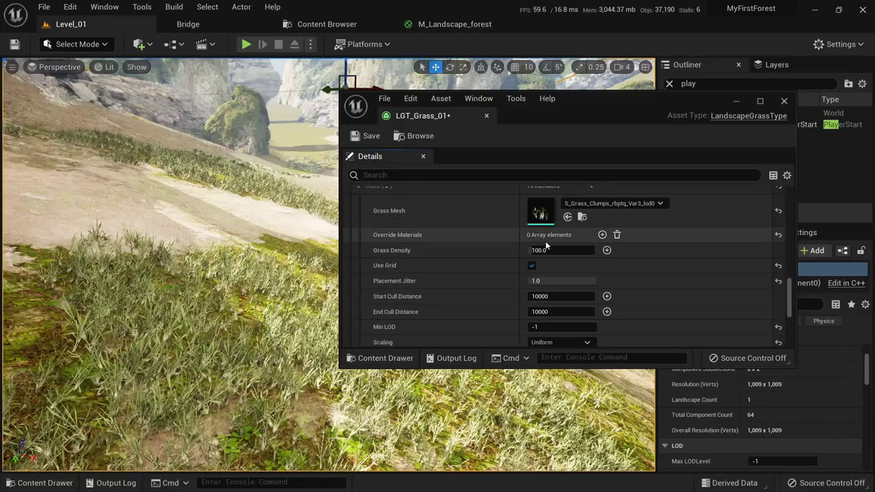
scroll(545, 244, down, 6)
click(358, 307)
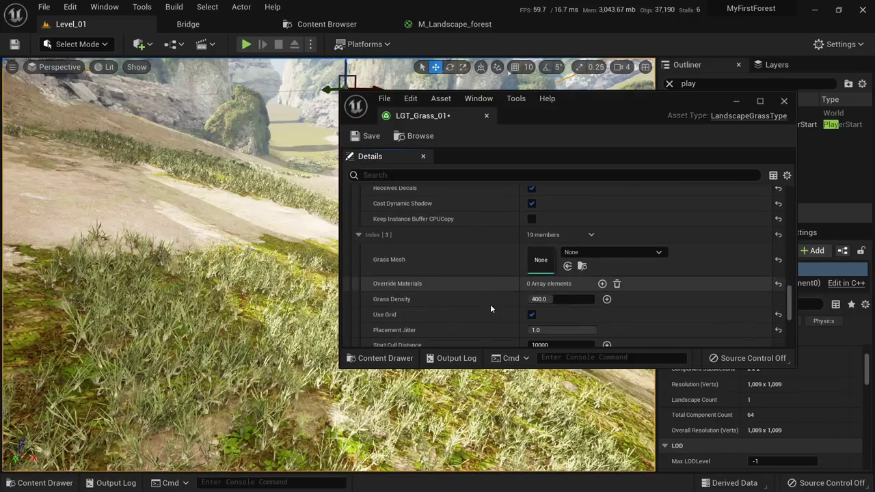
scroll(596, 238, down, 2)
click(610, 267)
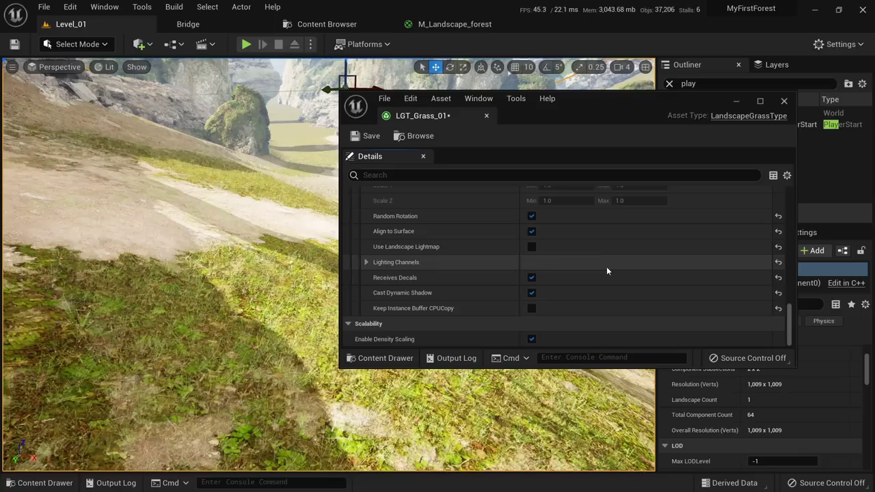
scroll(605, 270, down, 3)
Duplicate the Index [2] grass variety in LGT_Grass_01 and expand the Index [3] entry.
scroll(587, 273, up, 4)
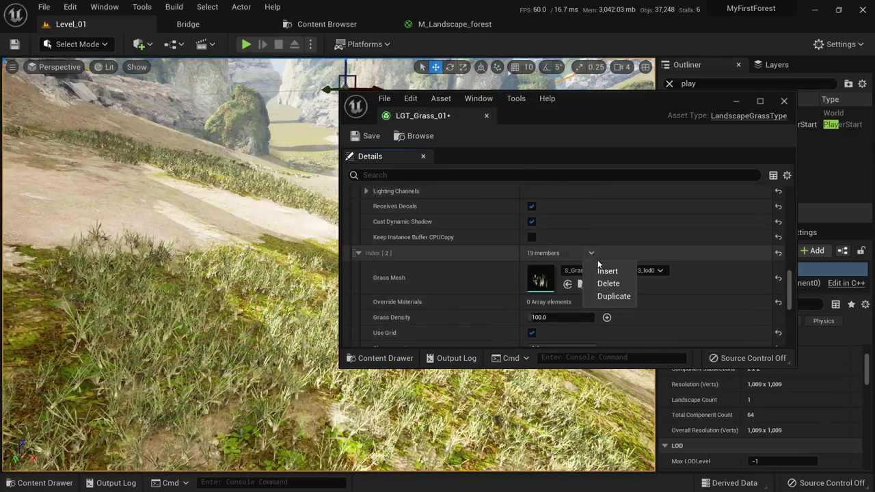
click(614, 296)
scroll(549, 279, down, 5)
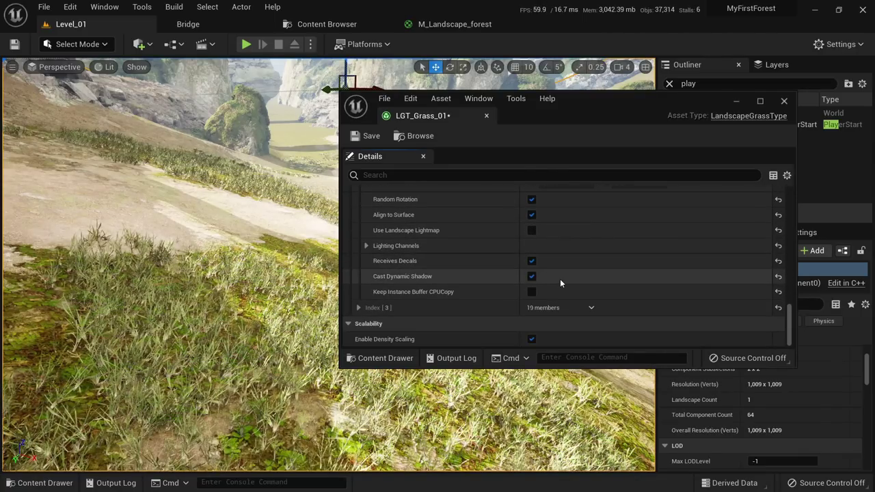
click(358, 308)
scroll(544, 232, down, 2)
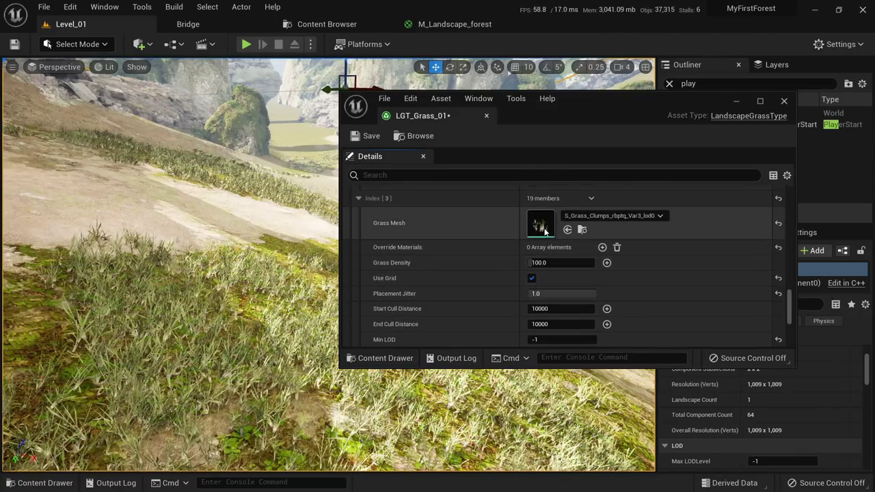
Assign S_Wood_Sorrel_wcwmchzja_Var12_lod0 as the Grass Mesh of the Index [3] variety and return to the level.
click(327, 24)
drag(602, 108, 566, 226)
click(82, 261)
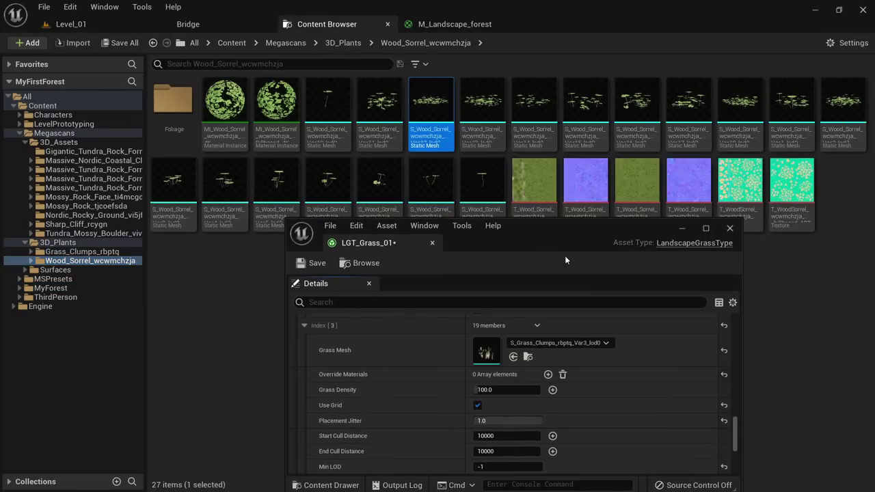
drag(564, 258, 576, 167)
scroll(538, 291, down, 1)
scroll(543, 277, up, 2)
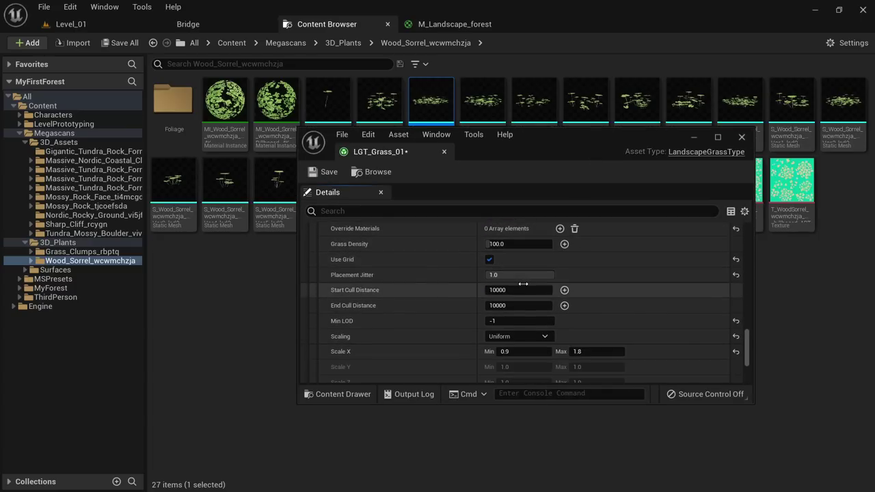
click(525, 283)
click(94, 25)
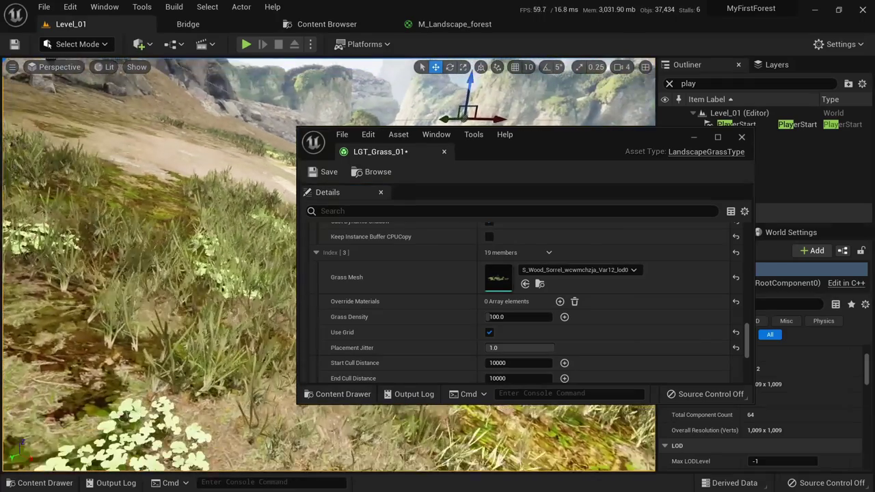
Try a Grass Density of 500 for the Index [3] wood sorrel and inspect the slope.
right_drag(205, 273, 219, 273)
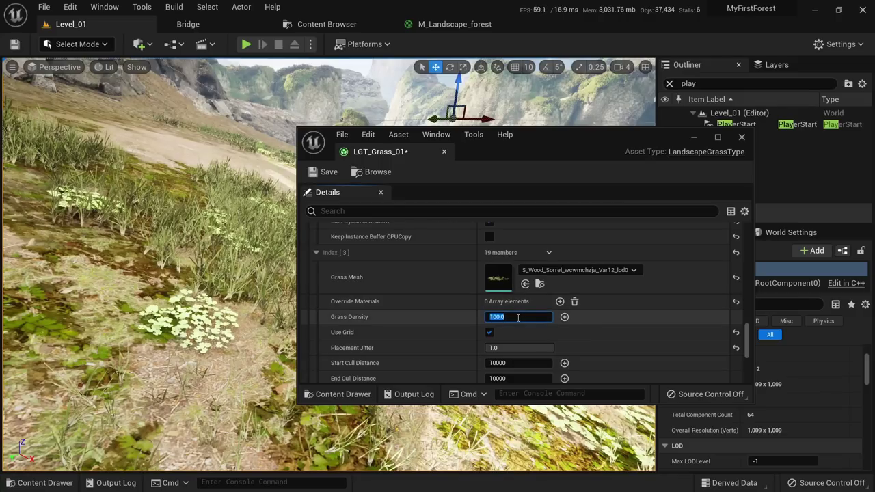
click(518, 317)
text(500)
key(Return)
right_drag(232, 280, 236, 246)
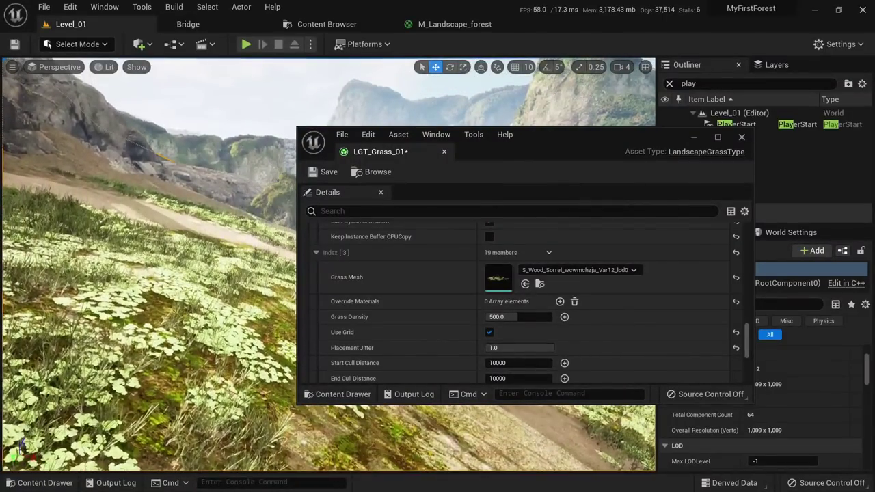
Set the Index [3] wood sorrel's Scale X to a minimum of 0.5 and a maximum of 1.0.
scroll(596, 301, down, 3)
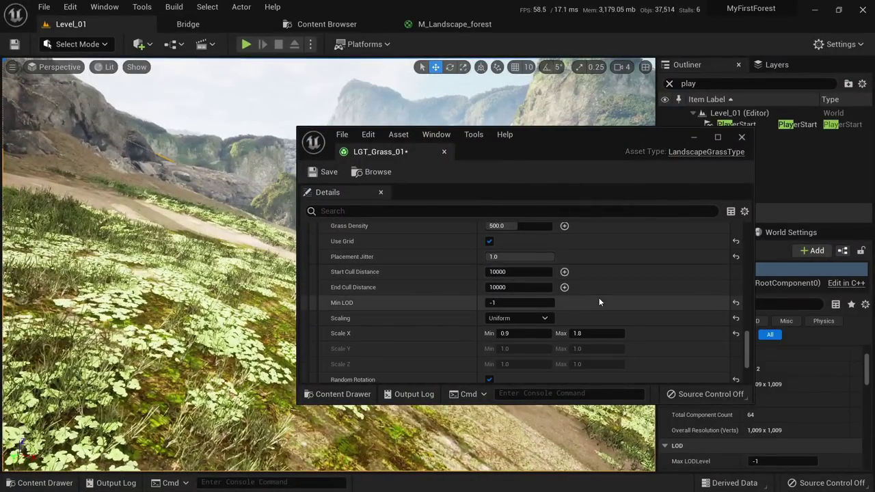
click(537, 331)
text(0.5)
key(Tab)
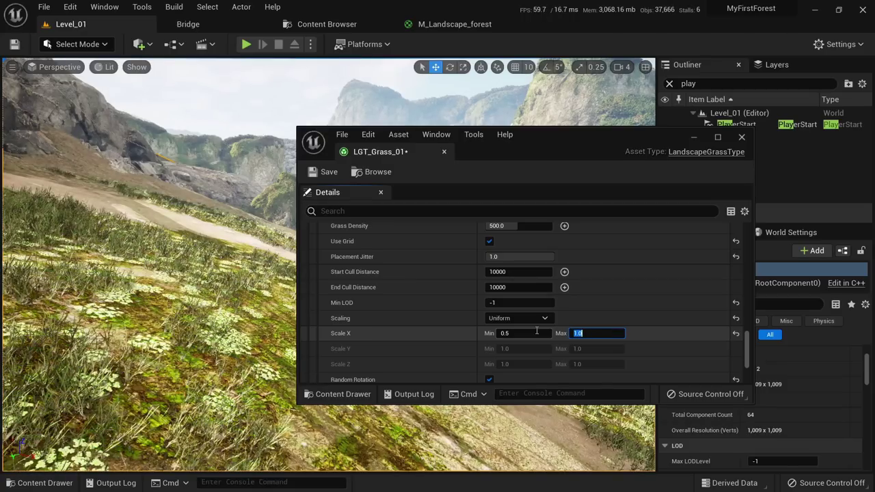
key(Return)
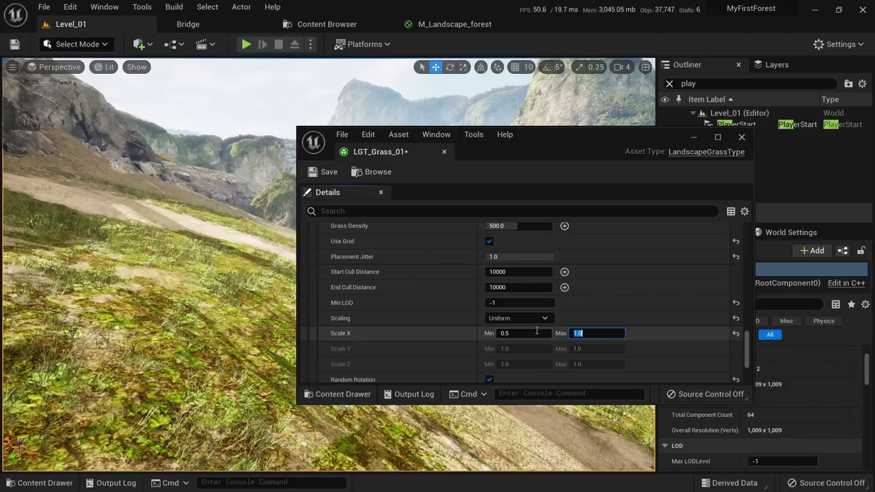
right_drag(116, 239, 127, 267)
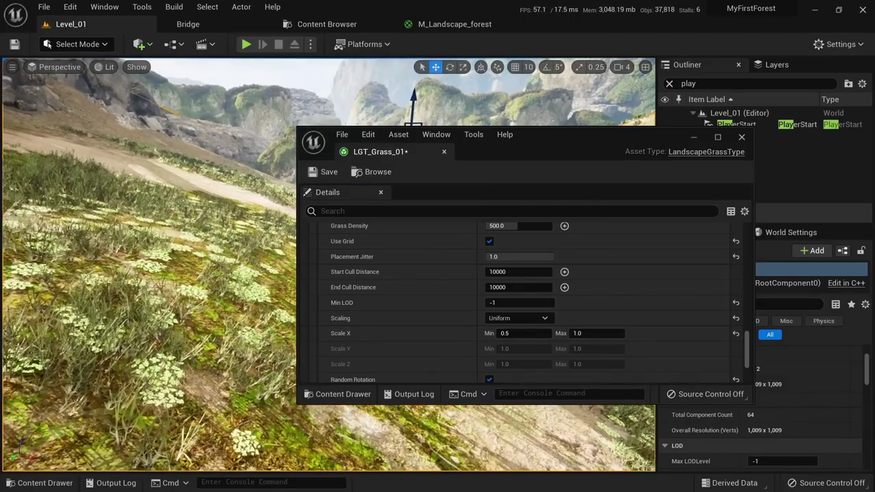
Set the Index [3] wood sorrel's Grass Density to 350.
scroll(522, 291, up, 1)
click(522, 267)
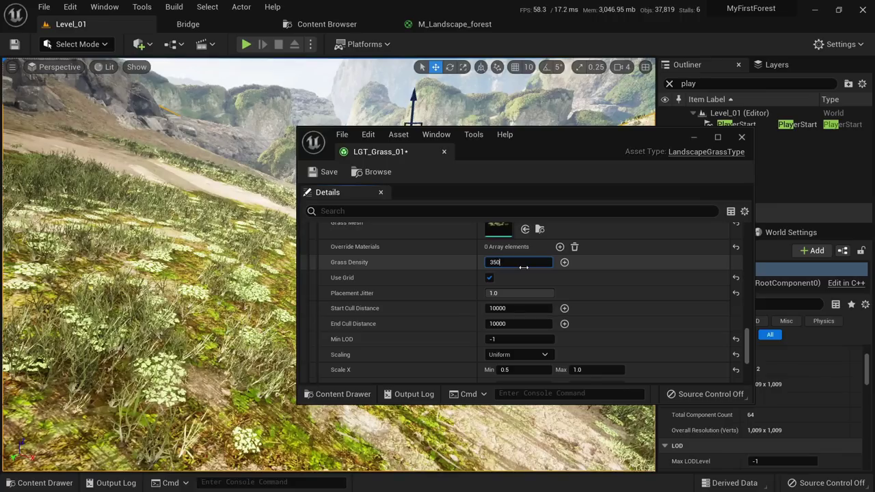
text(350)
key(Return)
Duplicate the Index [3] wood sorrel variety and expand the Index [4] entry.
scroll(547, 253, up, 2)
click(548, 252)
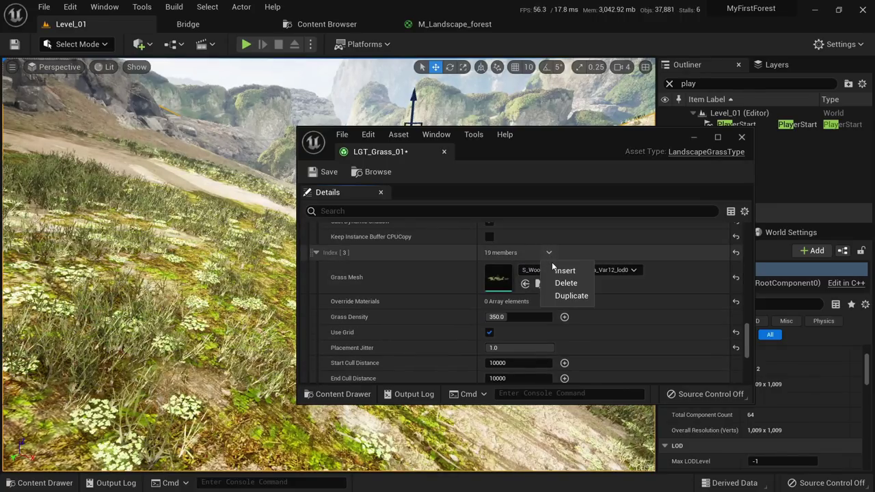
click(571, 295)
scroll(571, 294, down, 5)
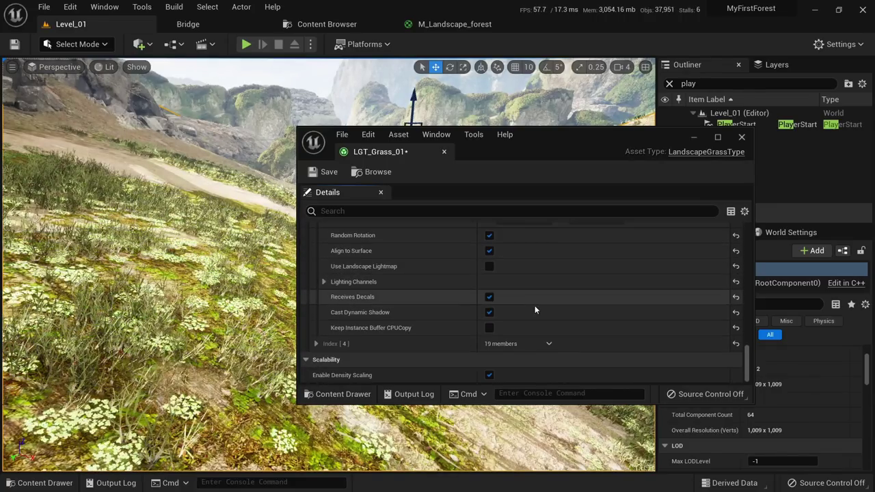
click(316, 343)
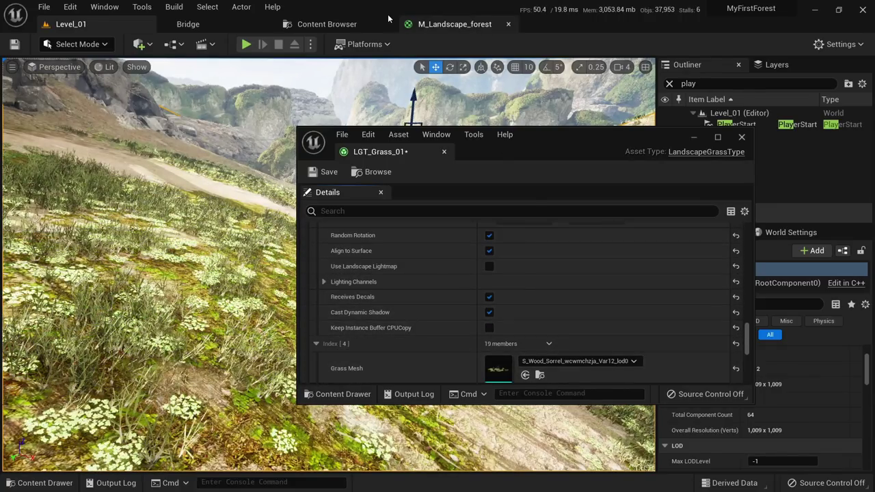
Assign S_Wood_Sorrel_wcwmchzja_Var18_lod0 as the Grass Mesh of the Index [4] variety and return to the level.
click(321, 24)
drag(589, 143, 562, 150)
scroll(514, 306, down, 8)
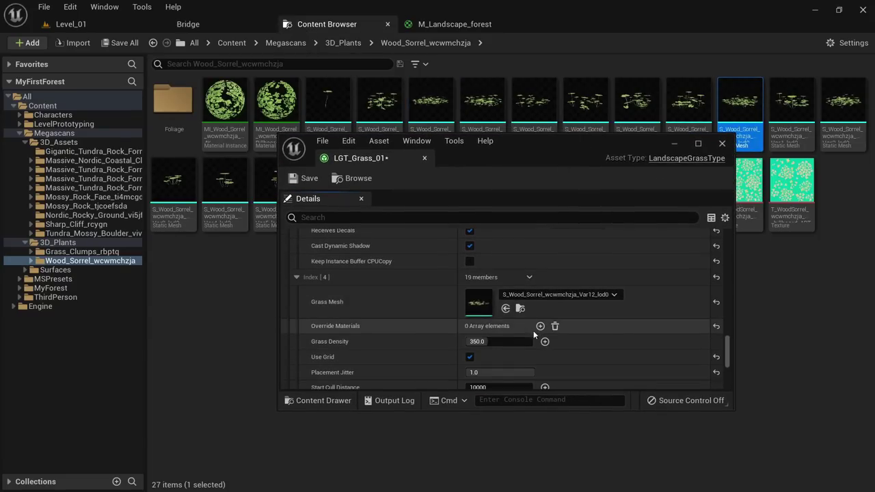
scroll(514, 305, up, 8)
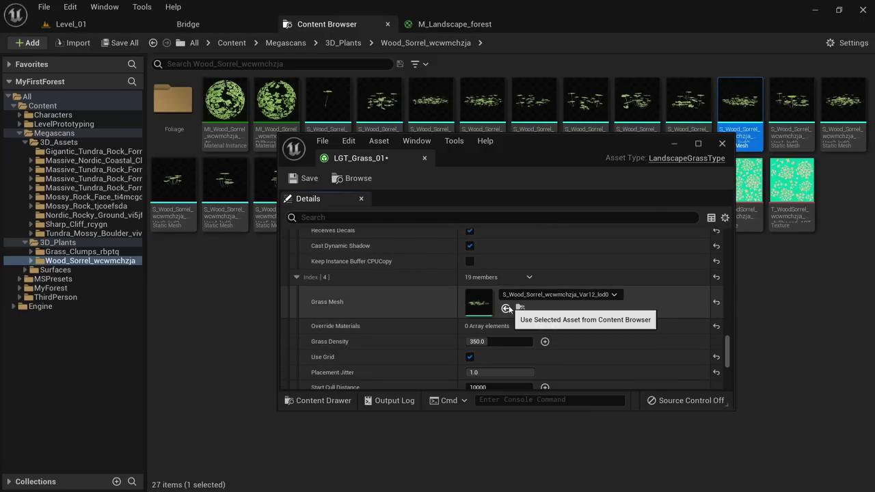
click(72, 24)
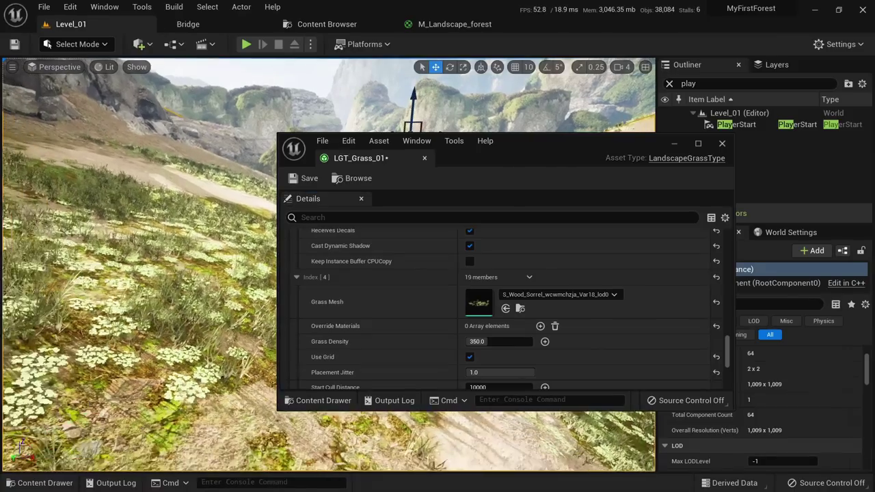
Try different Grass Density values up to 1000 for the Index [4] wood sorrel and inspect its coverage on the slope.
scroll(519, 307, down, 4)
scroll(505, 280, up, 1)
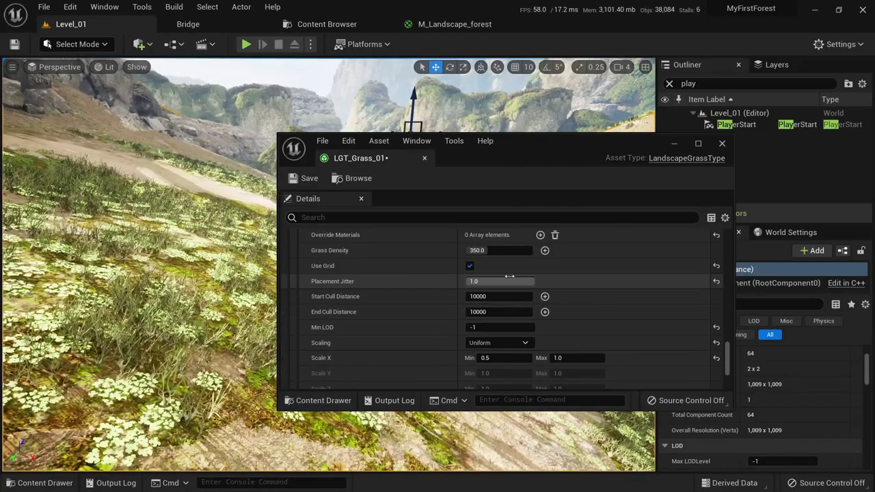
click(502, 251)
text(0)
key(Return)
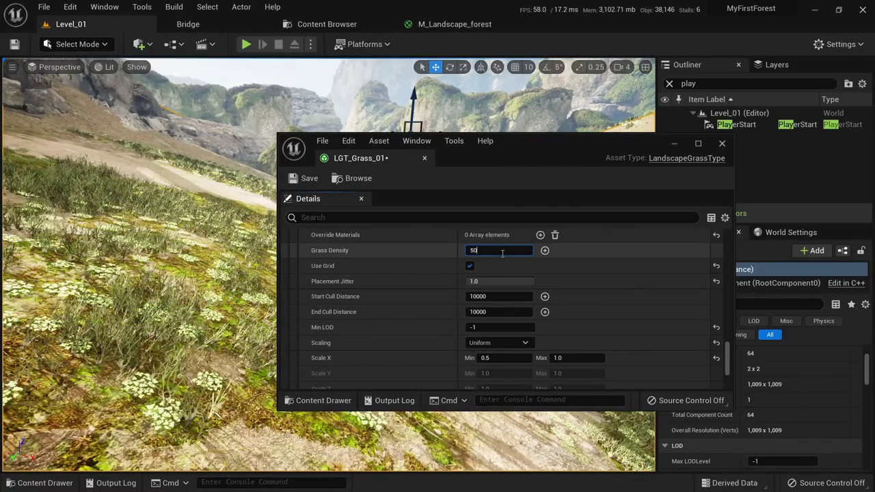
text(0)
key(Return)
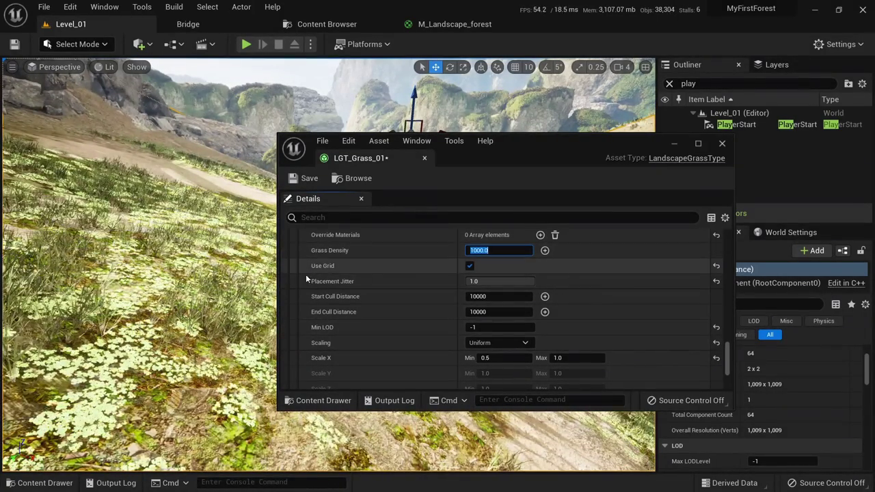
key(w)
mouse_move(236, 282)
right_down()
mouse_move(222, 291)
mouse_move(270, 287)
mouse_move(236, 287)
right_up()
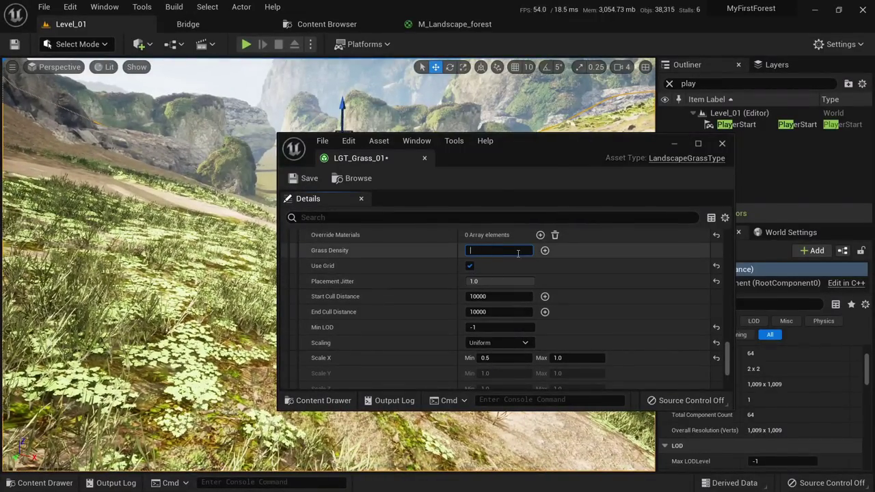
Set the Index [4] wood sorrel's Grass Density to 200.
text(200)
key(Return)
scroll(613, 260, up, 10)
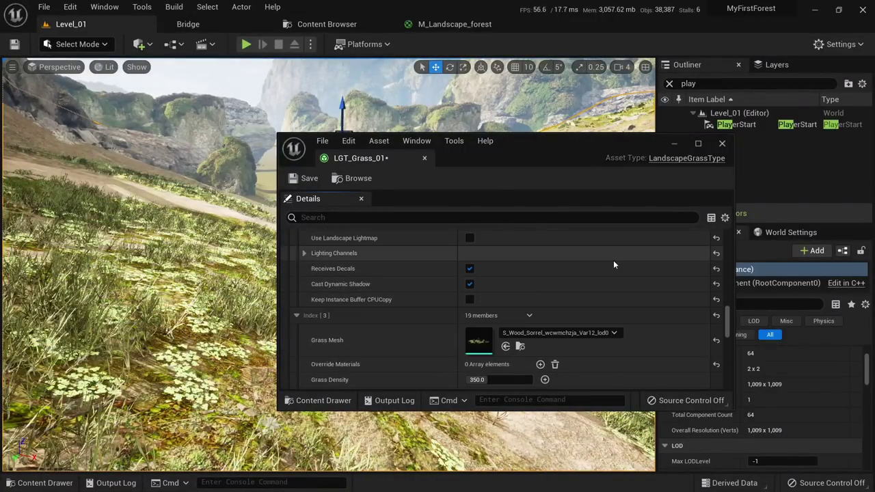
scroll(611, 258, up, 10)
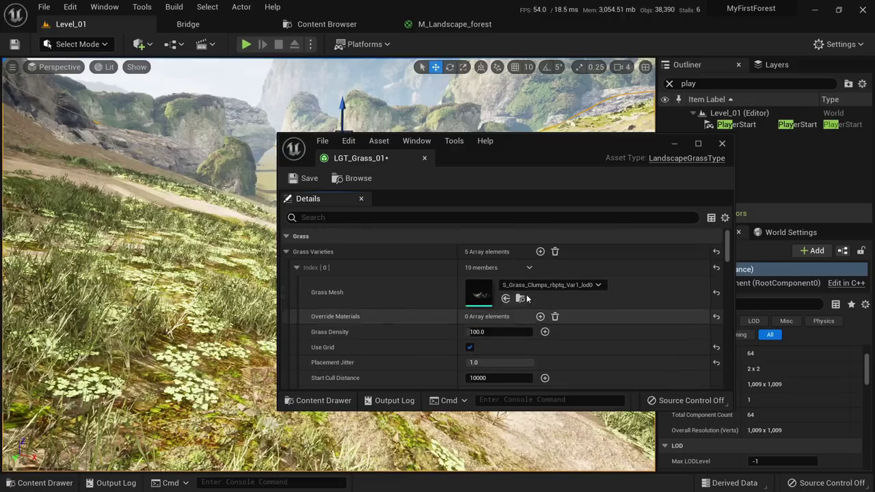
Set the Index [0] grass clump's Grass Density to 150, check the coverage on the slope and save the grass type.
key(Return)
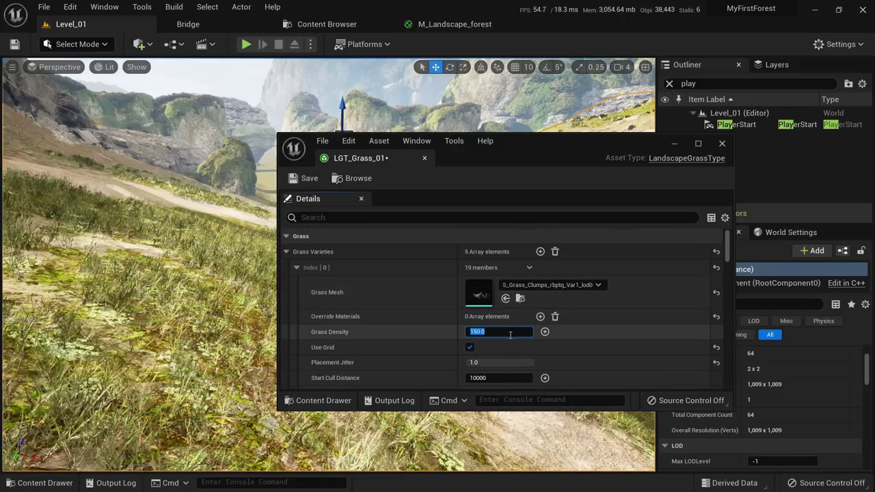
right_drag(132, 278, 336, 4)
drag(517, 151, 570, 169)
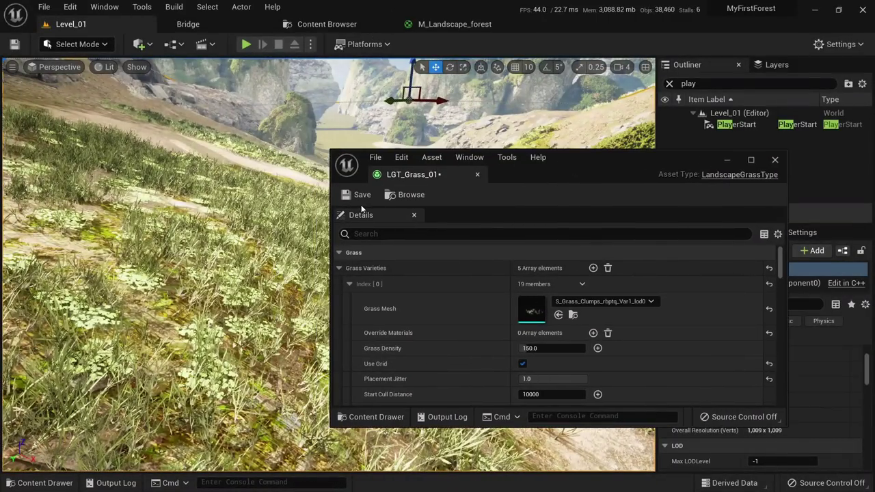
Open both wood sorrel material instances from the Wood_Sorrel_wcwmchzja folder for editing.
click(327, 24)
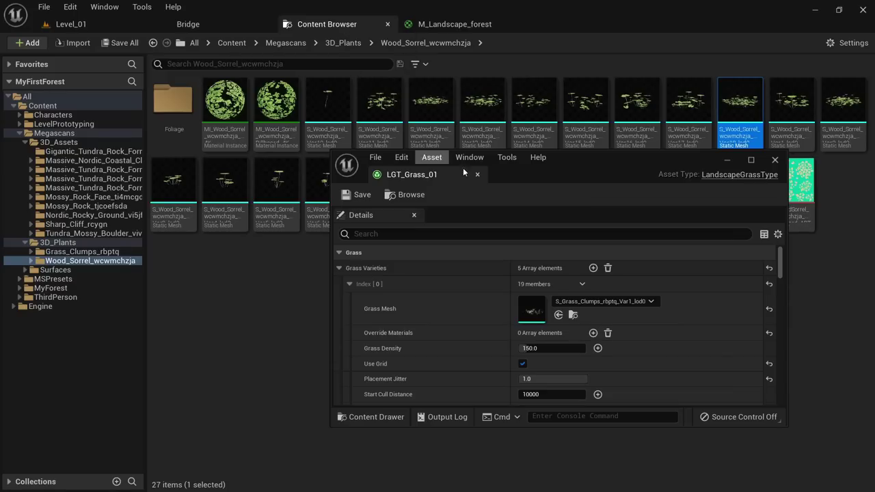
drag(463, 168, 527, 224)
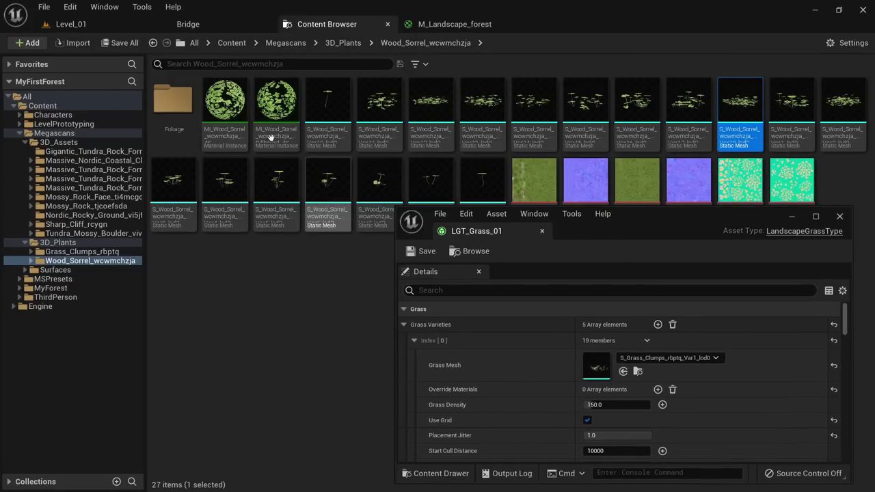
double_click(230, 103)
double_click(276, 99)
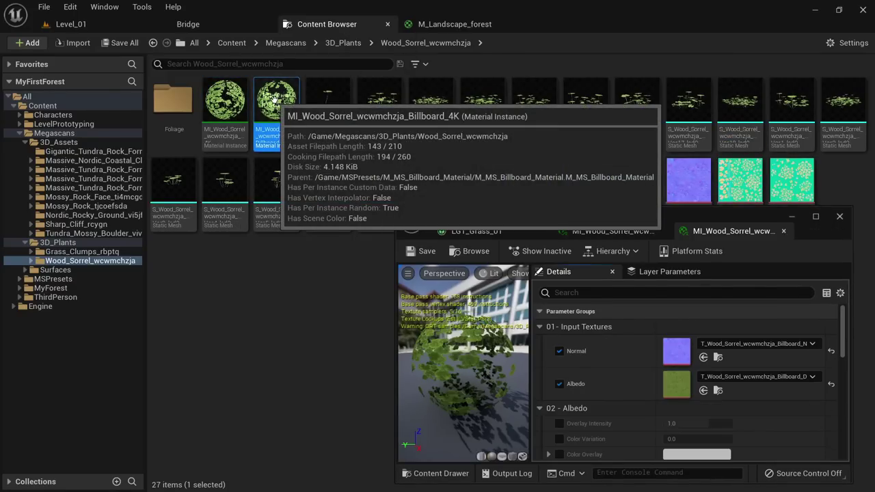
Override and lower the Translucency Strength of the non-billboard wood sorrel material instance and save it.
click(613, 231)
scroll(632, 382, down, 10)
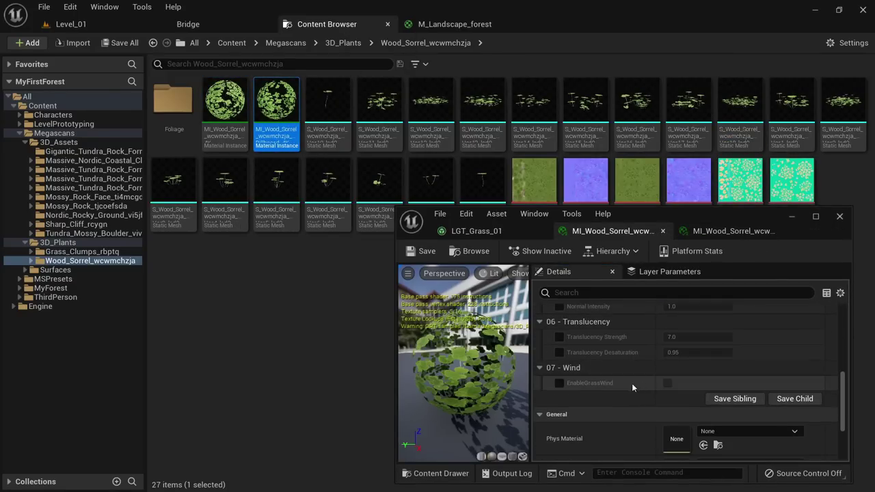
scroll(572, 353, up, 1)
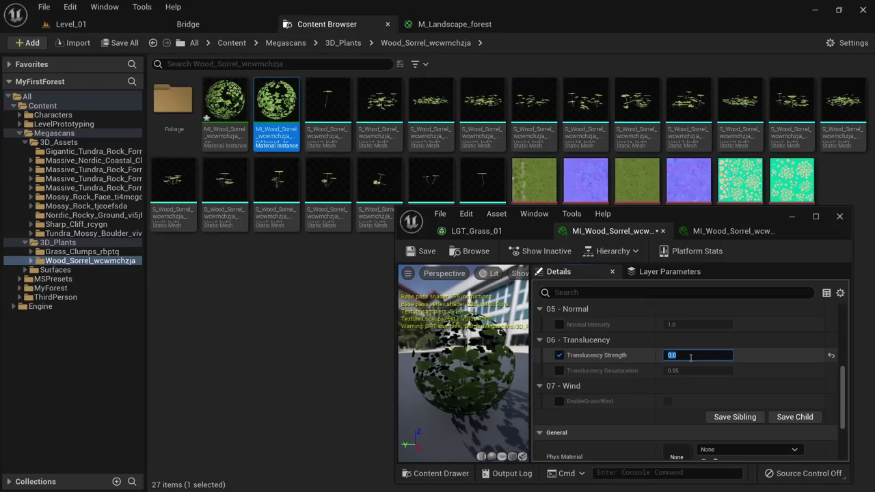
Set the Translucency Strength of MI_Wood_Sorrel_wcwmchzja_Billboard_4K to 0, save it and return to LGT_Grass_01.
click(693, 233)
scroll(583, 384, down, 3)
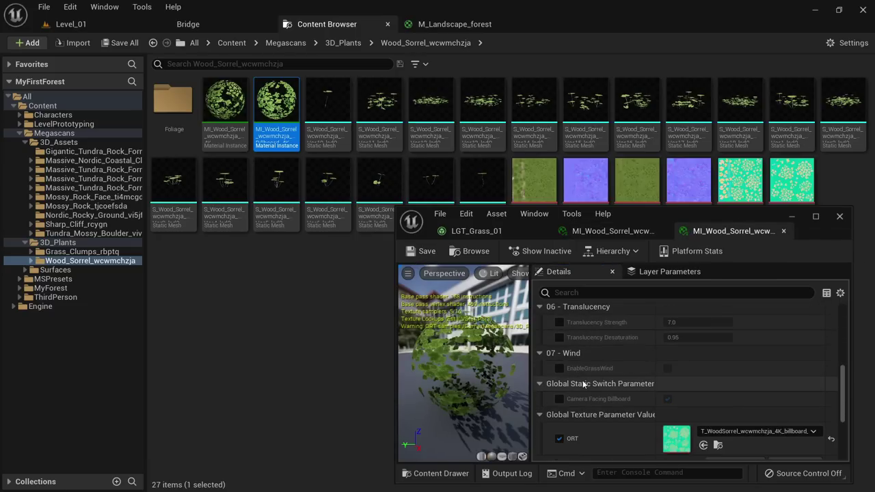
click(676, 322)
text(0.6)
key(Return)
click(485, 231)
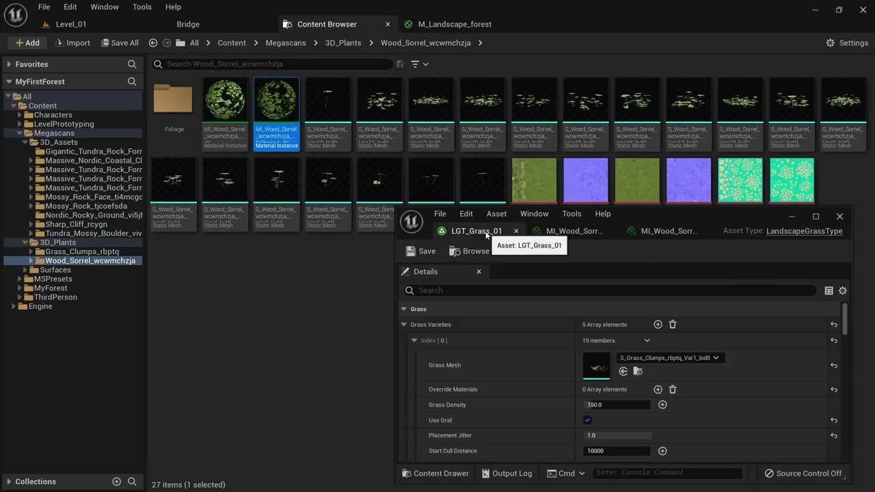
Return to Level_01 and inspect the wood sorrel close up, comparing the unlit and lit views.
click(91, 26)
mouse_move(305, 353)
right_down()
mouse_move(294, 301)
mouse_move(305, 353)
right_up()
key(alt+3)
key(alt+4)
Paint the L5_Grass landscape layer over the bare slopes beside the path with a brush size of about 131.
click(95, 45)
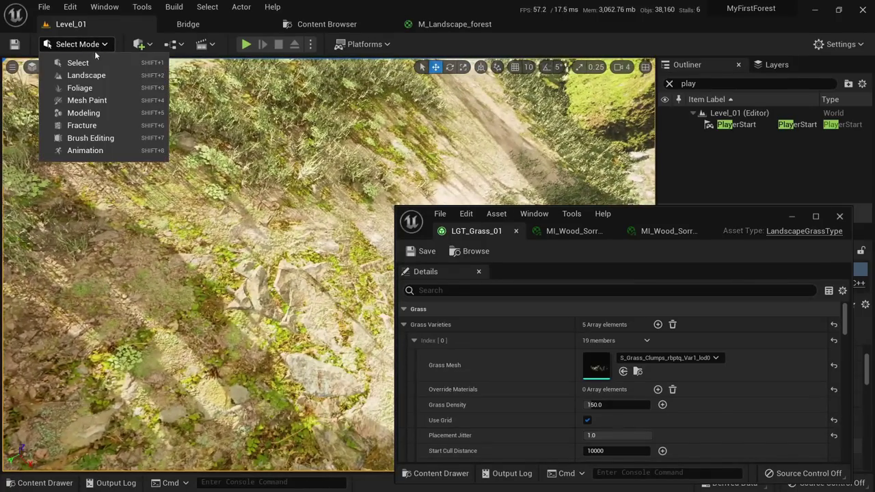
click(86, 76)
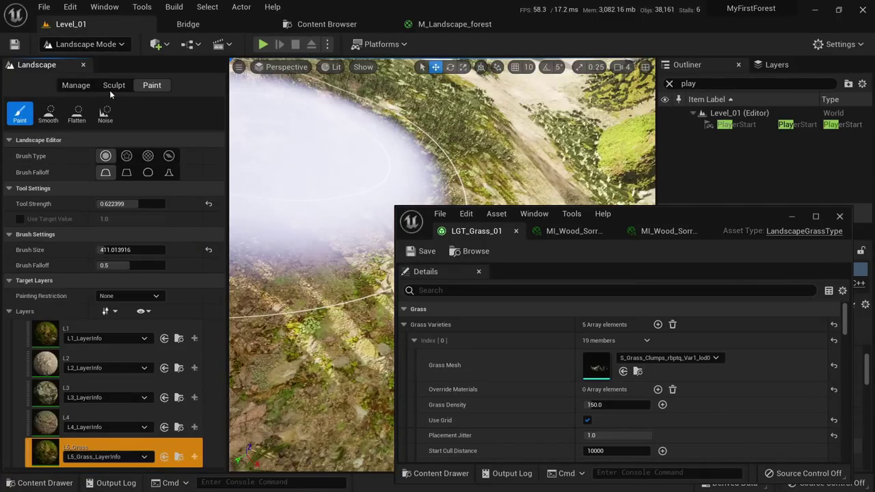
right_drag(305, 342, 311, 346)
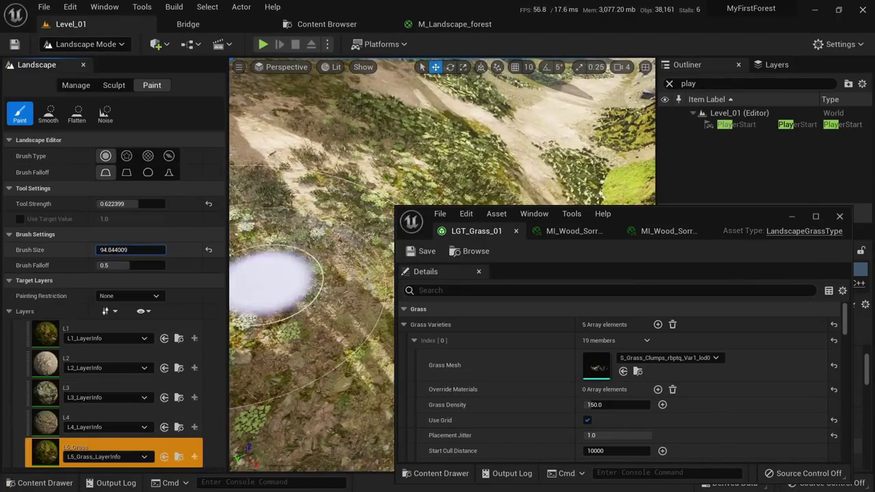
right_drag(268, 287, 280, 293)
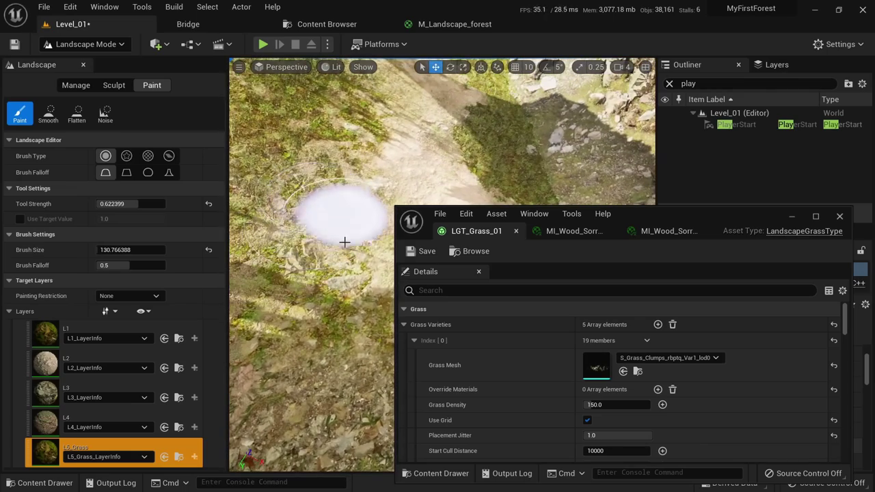
mouse_move(315, 335)
right_down()
mouse_move(321, 321)
mouse_move(341, 325)
mouse_move(356, 349)
mouse_move(373, 335)
mouse_move(318, 337)
right_up()
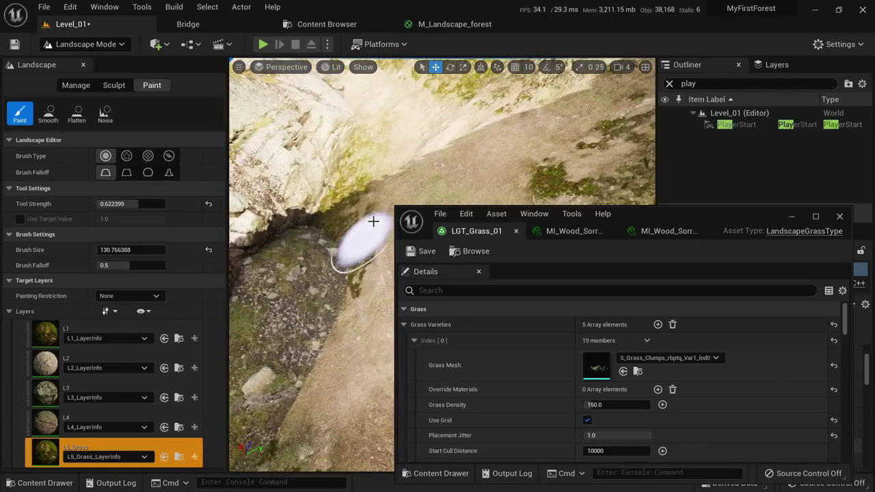
right_drag(295, 455, 334, 274)
mouse_move(295, 173)
right_down()
mouse_move(295, 147)
mouse_move(295, 184)
mouse_move(295, 154)
right_up()
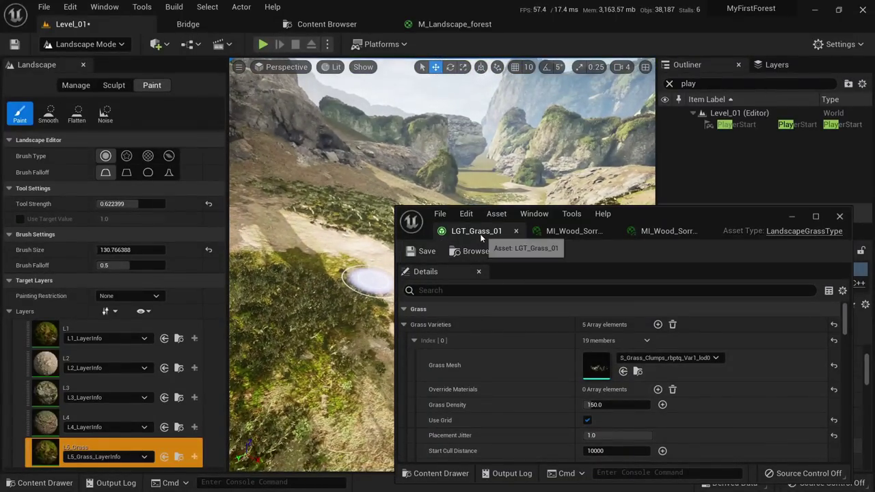
Close both wood sorrel material instances and the LGT_Grass_01 editor, and switch the level back to selection mode.
click(574, 231)
middle_click(580, 231)
click(614, 230)
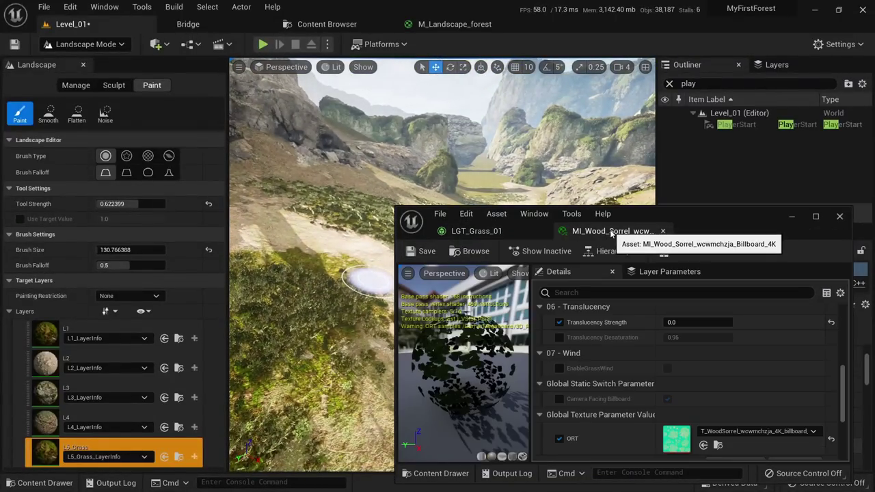
middle_click(613, 231)
drag(674, 218, 691, 89)
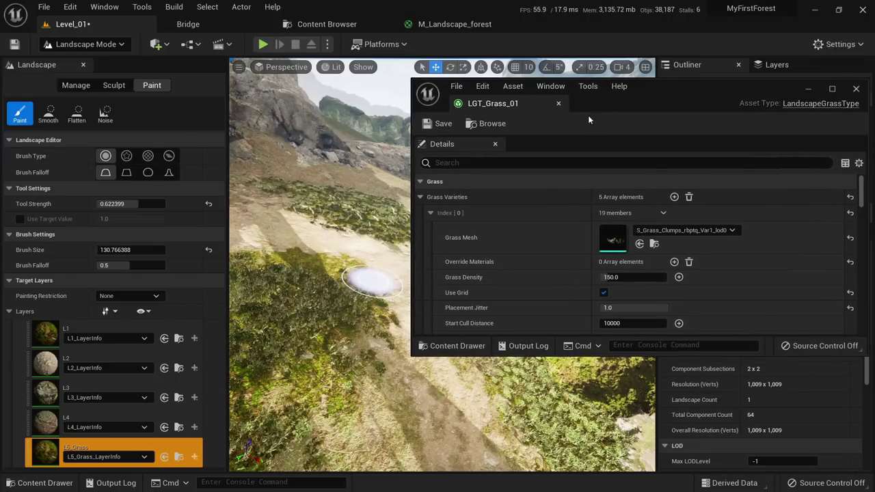
click(559, 104)
key(shift+1)
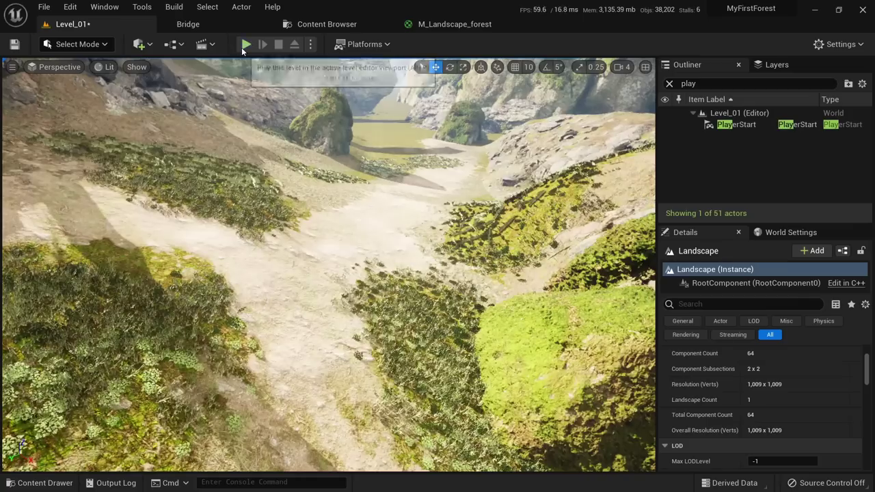
Play the level full screen and run the character through the valley to examine the grass and wood sorrel.
click(245, 44)
key(w)
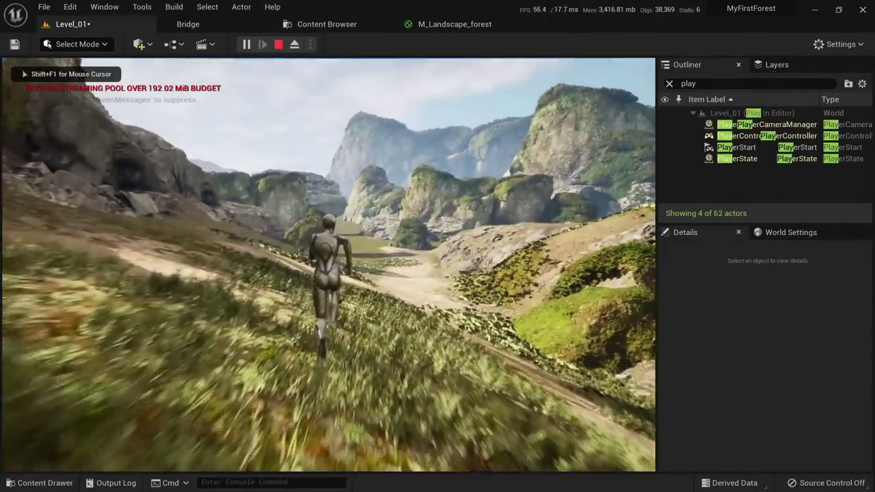
key(F11)
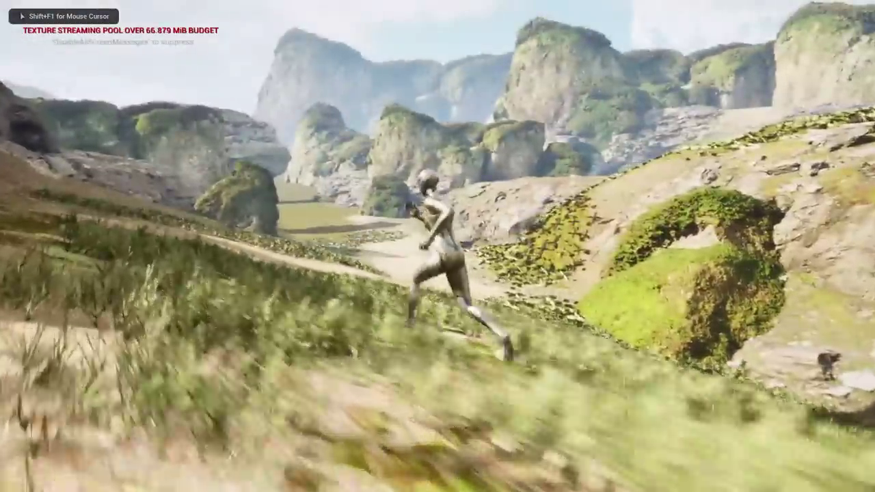
key(space)
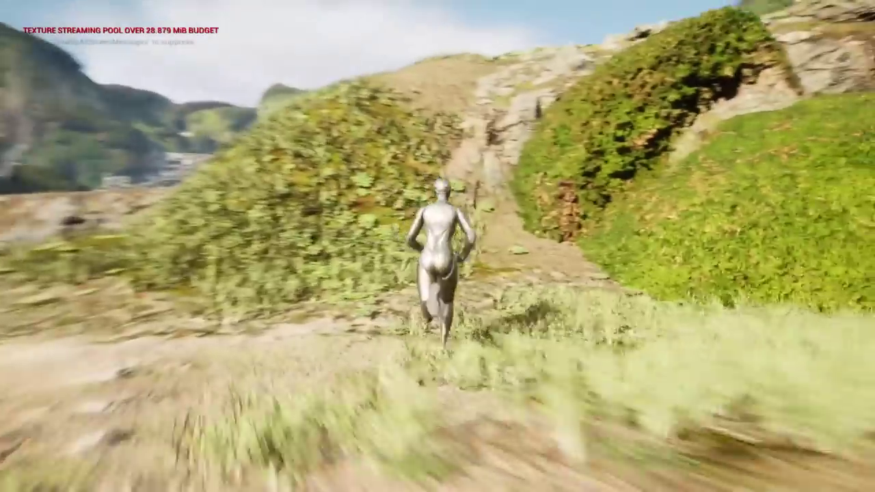
key(a)
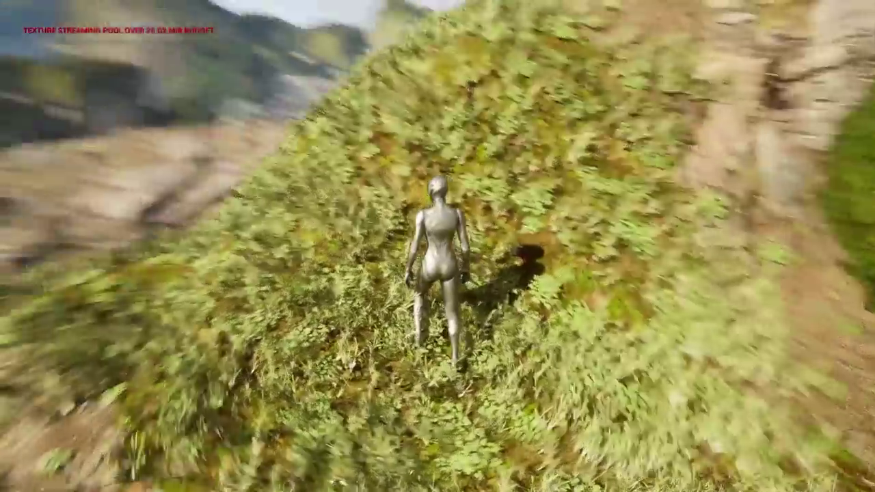
key(w)
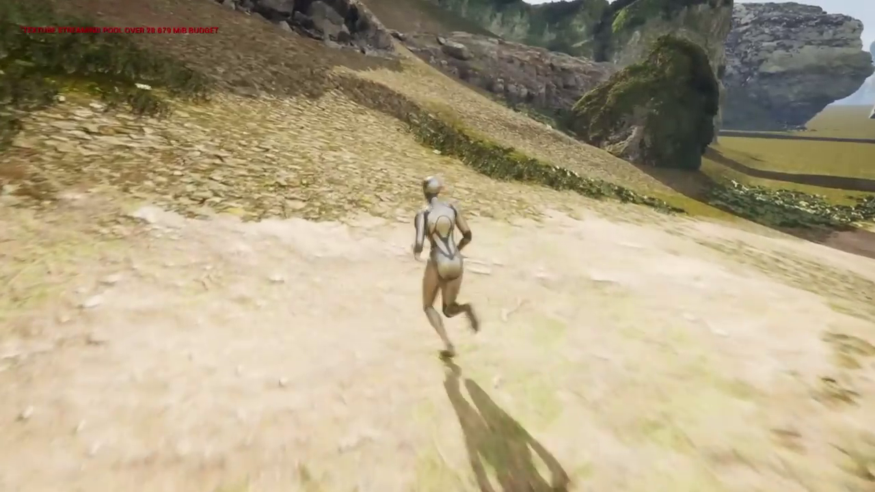
Stop the play session and add the high-quality Beech Fern plant from Bridge to the project.
key(Escape)
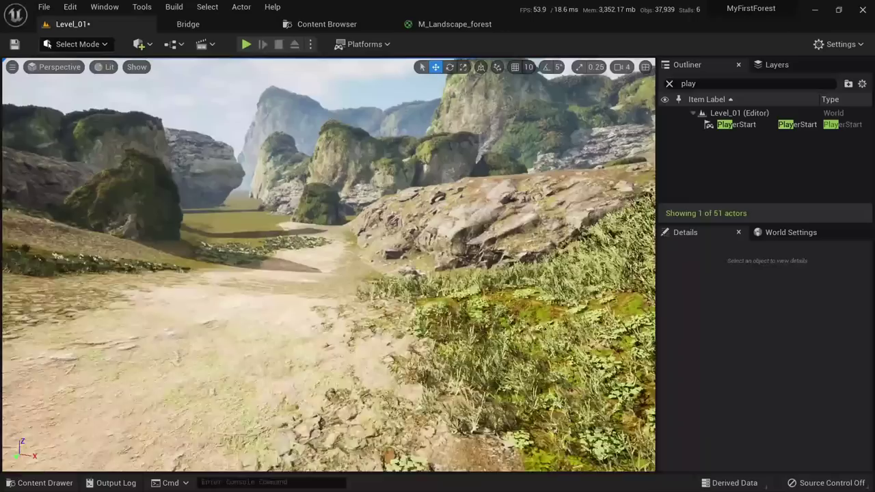
click(325, 25)
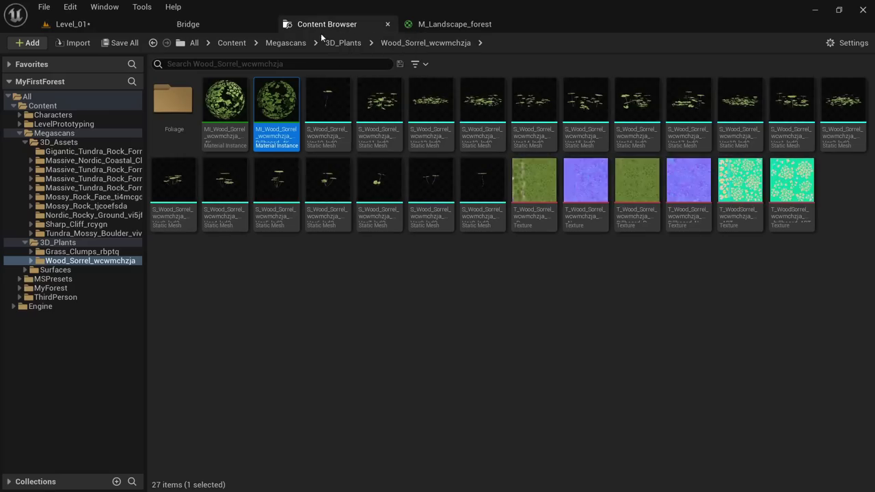
click(188, 24)
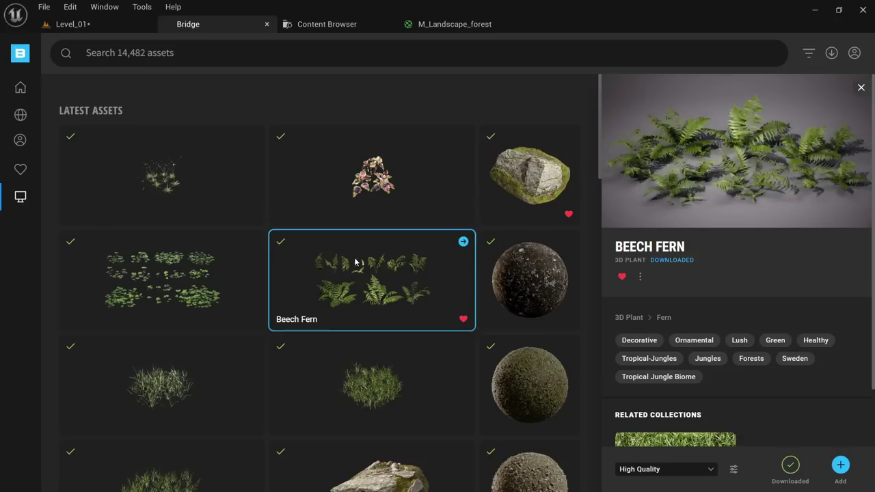
click(840, 465)
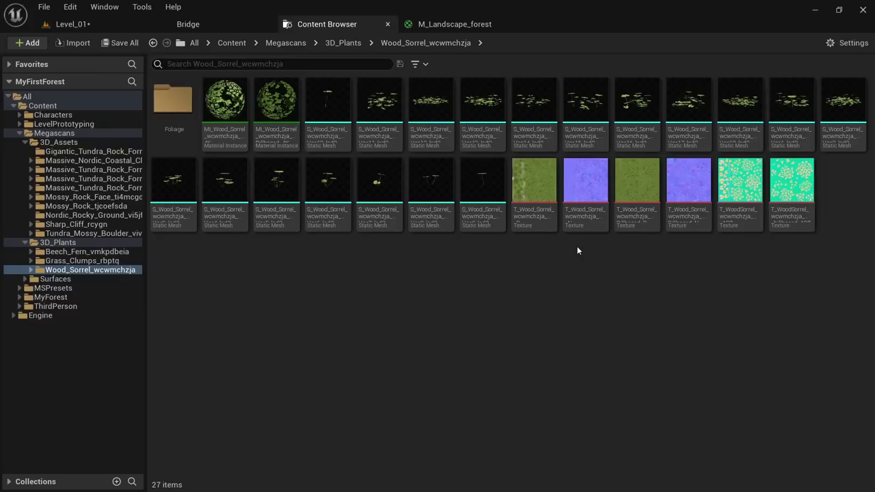
In the Beech_Fern folder's MI_Beech_Fern_vmkpdbeia_4K material instance, override Translucency Strength with 0 and close it.
click(87, 252)
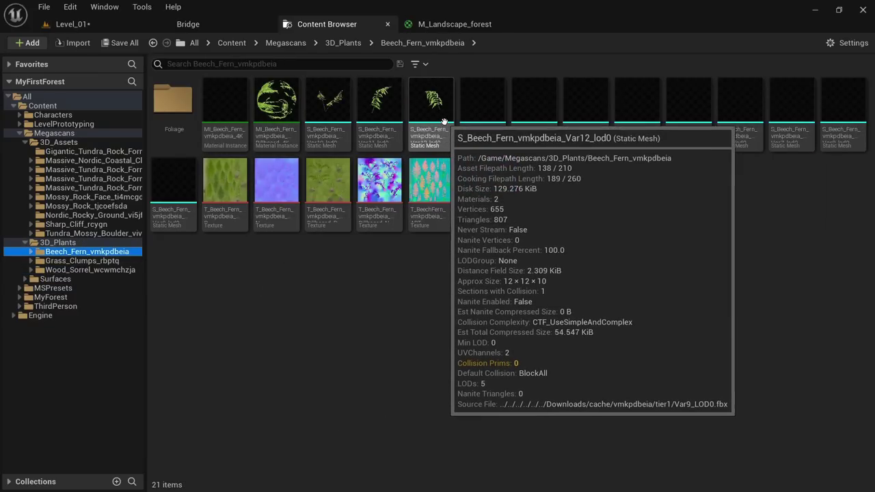
click(482, 113)
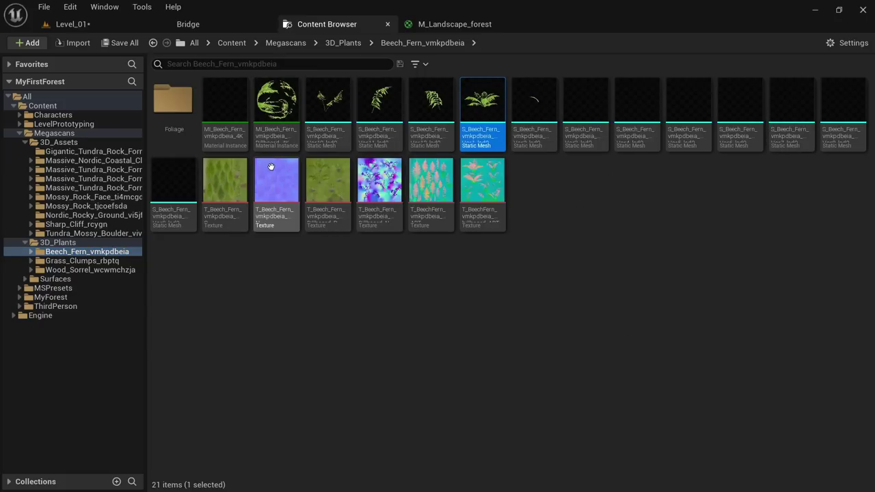
double_click(224, 116)
scroll(534, 274, down, 4)
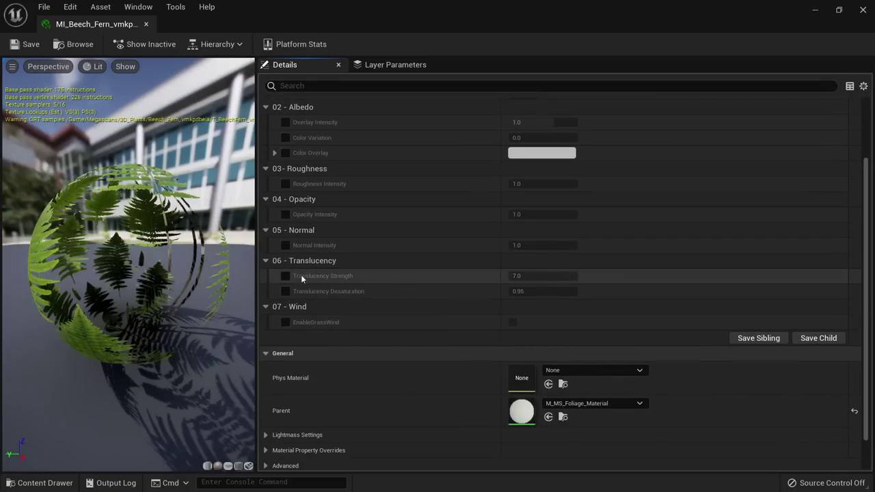
click(285, 275)
click(518, 275)
text(0)
key(Return)
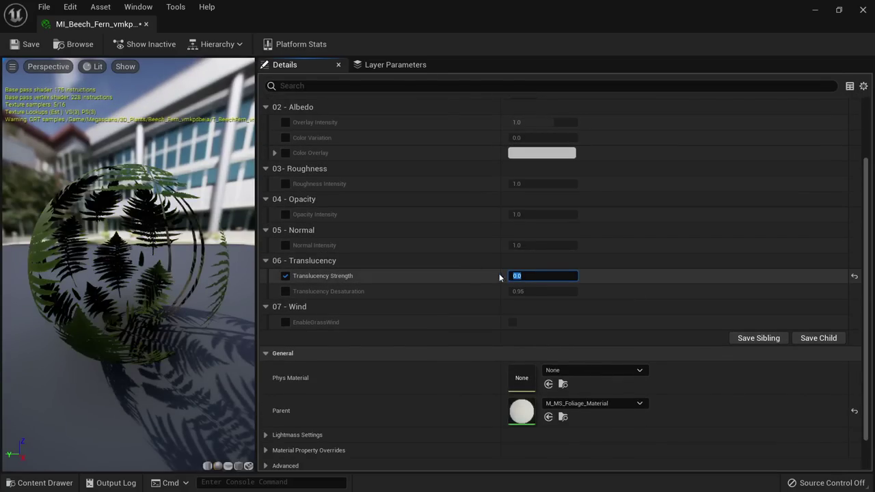
middle_click(111, 26)
Override Translucency Strength with 0 in the Beech Fern billboard material instance and save it.
double_click(265, 116)
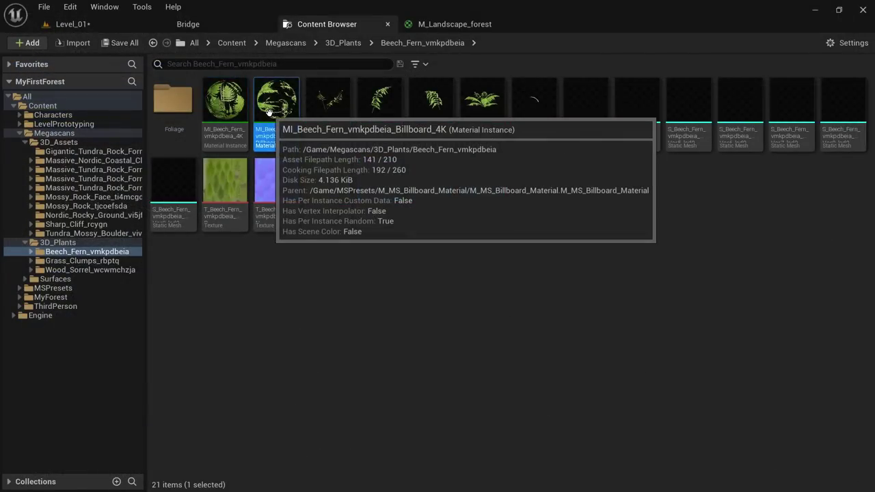
scroll(262, 291, down, 4)
click(286, 279)
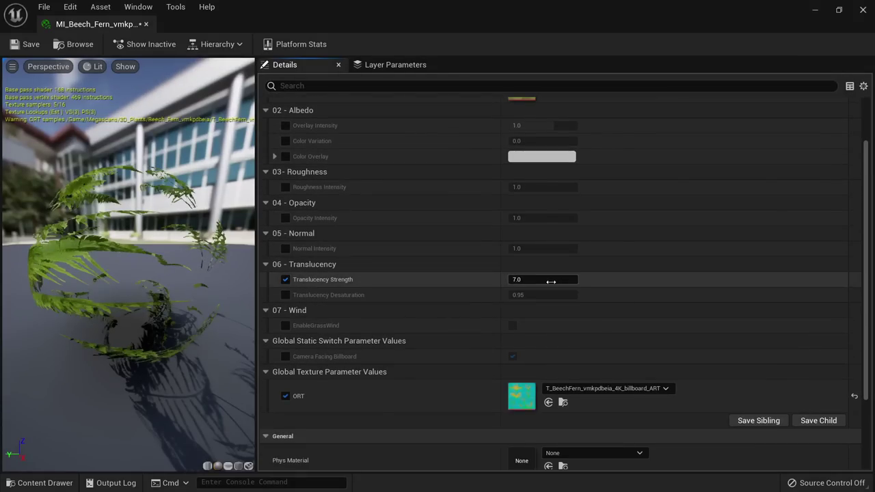
text(0)
key(Return)
click(25, 43)
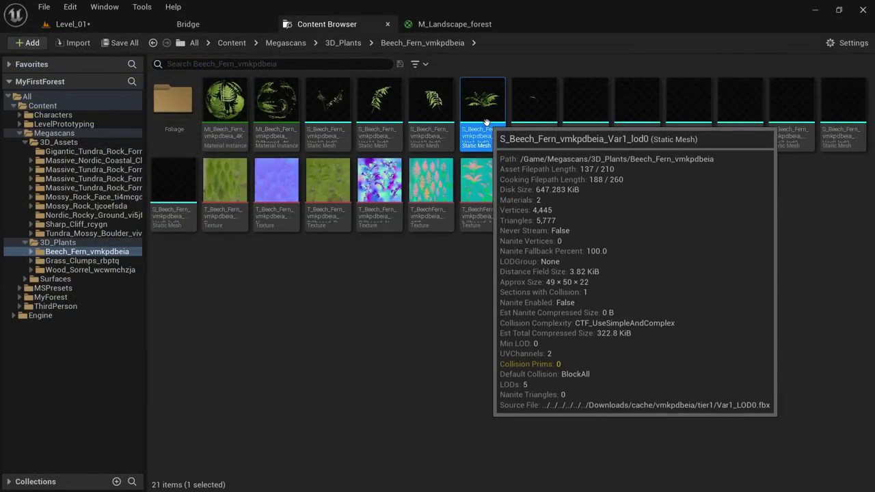
Open LGT_Grass_01 from the MyForest folder as a floating window over the Beech_Fern folder, with the S_Beech_Fern_vmkpdbeia_Var1_lod0 mesh selected.
click(480, 109)
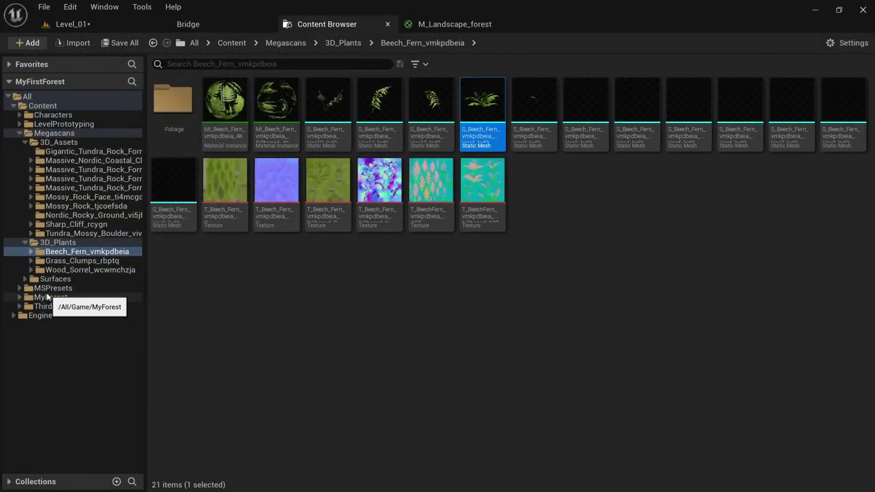
click(46, 296)
double_click(278, 99)
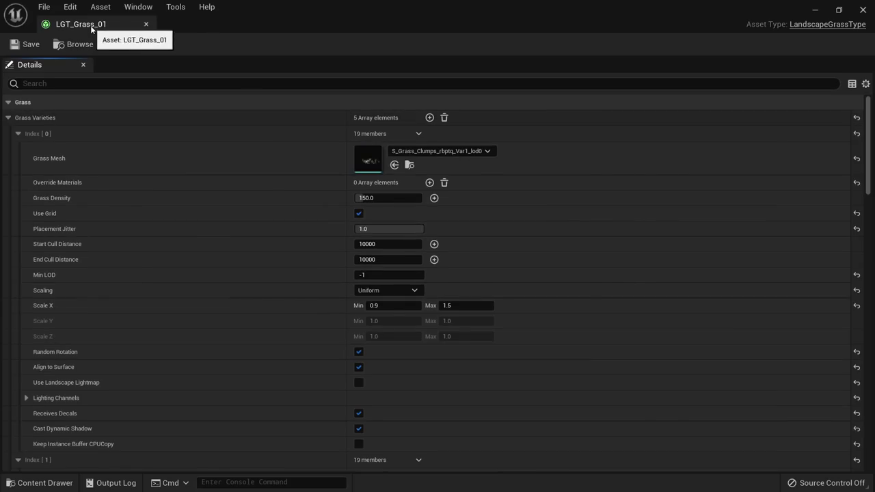
drag(91, 25, 574, 123)
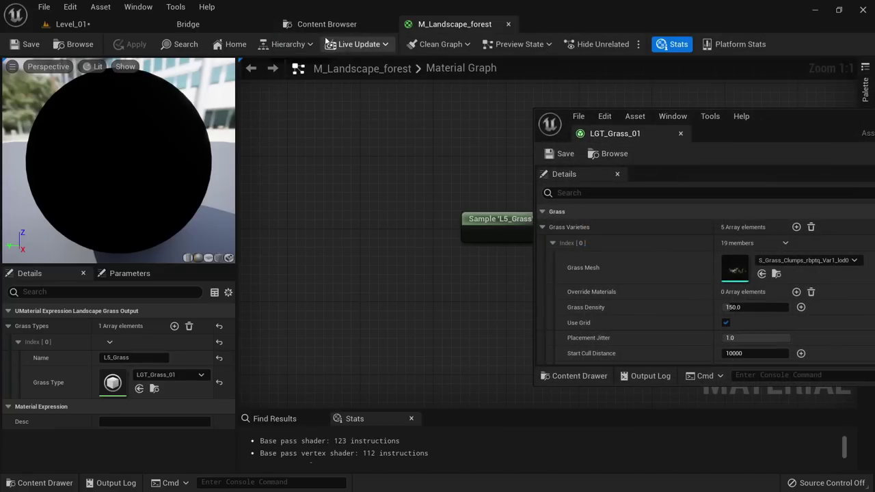
click(295, 28)
click(80, 252)
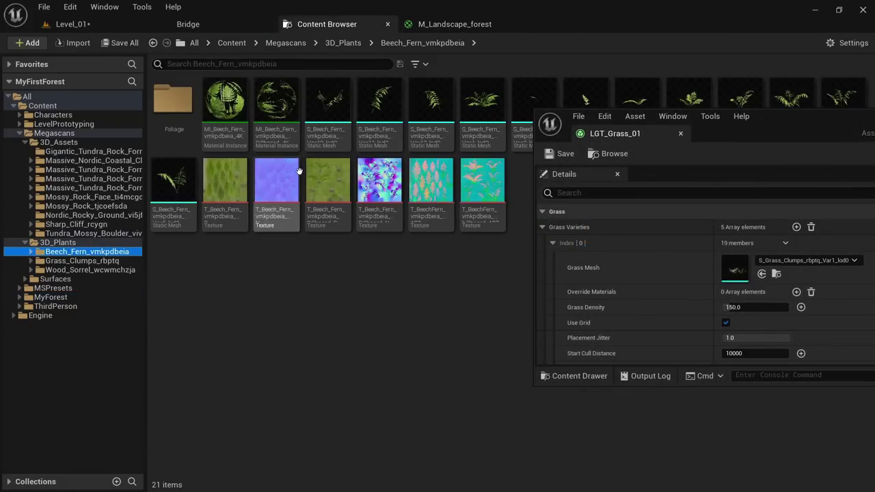
drag(732, 125, 586, 99)
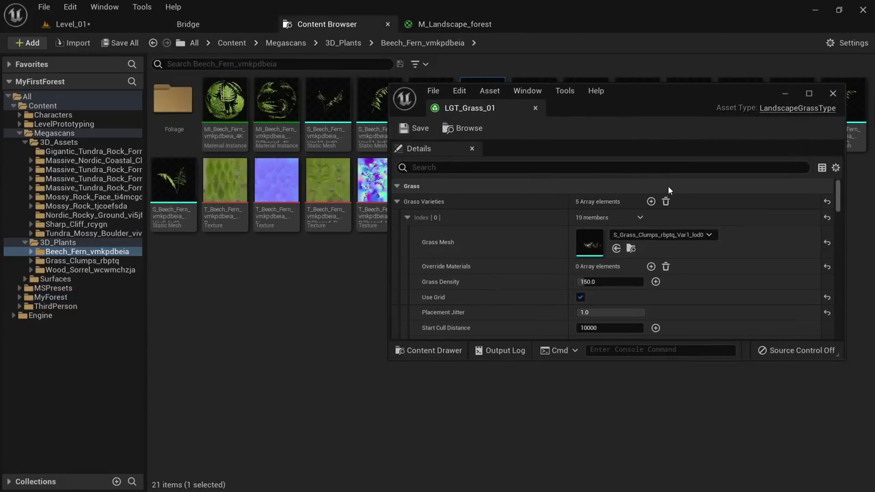
Duplicate the last Wood Sorrel grass variety, Index 4, in LGT_Grass_01.
scroll(683, 219, down, 4)
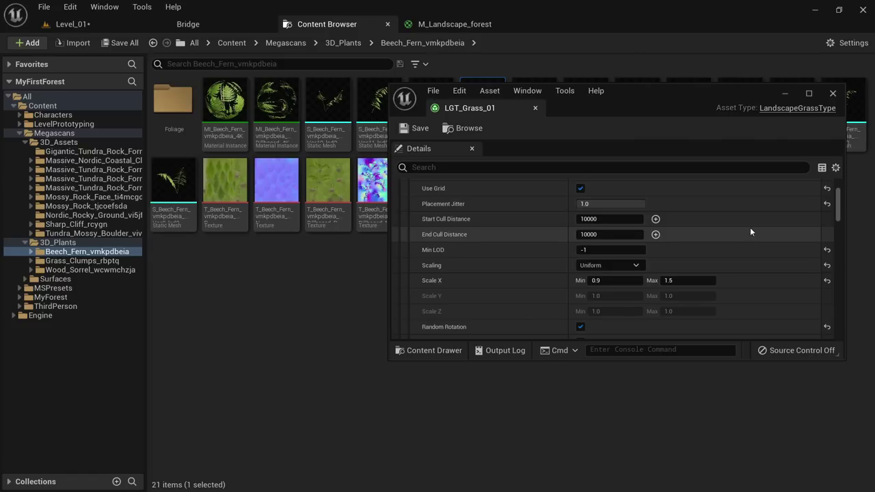
drag(838, 213, 839, 339)
scroll(655, 276, up, 6)
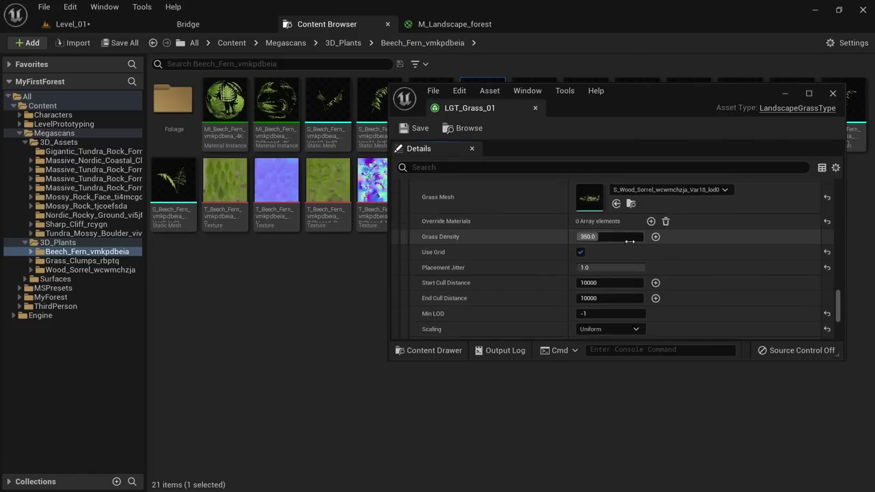
click(638, 244)
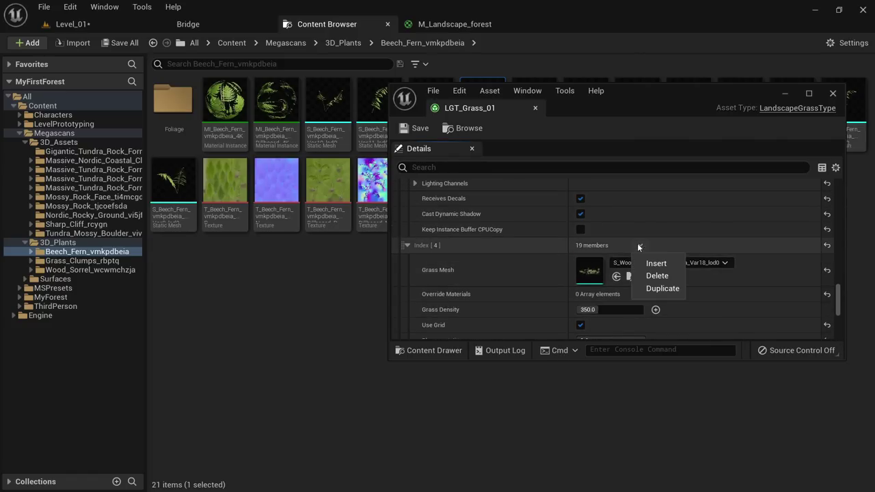
click(659, 287)
Expand the Index 5 grass variety and assign S_Beech_Fern_vmkpdbeia_Var1_lod0 as its Grass Mesh.
scroll(607, 291, down, 6)
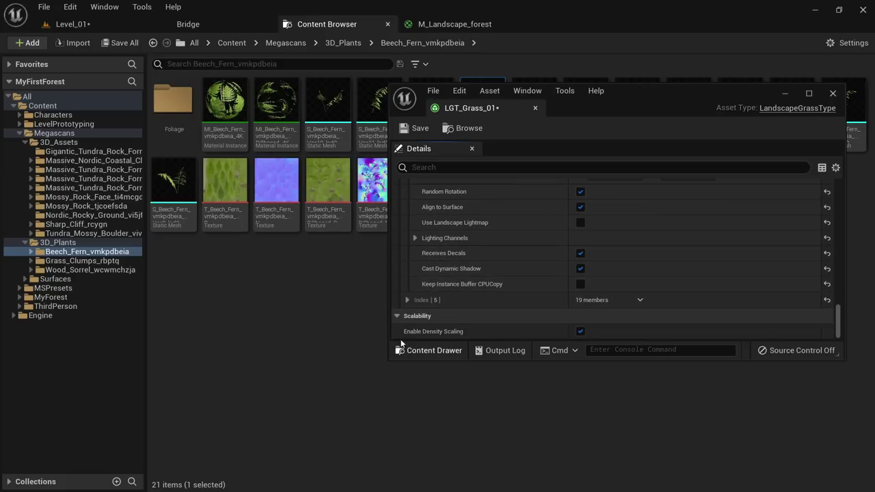
click(409, 301)
scroll(613, 266, down, 2)
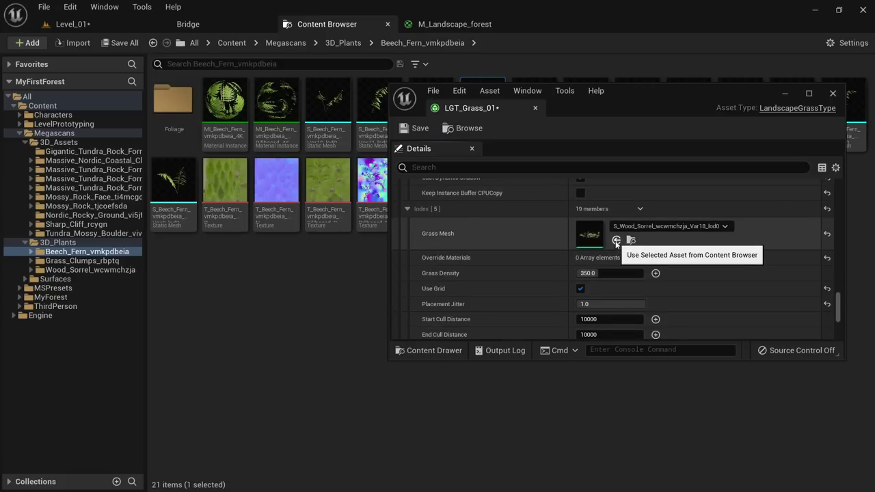
Check the ferns in the Level_01 viewport and set their Scale X range to min 1 and max 2.
click(77, 27)
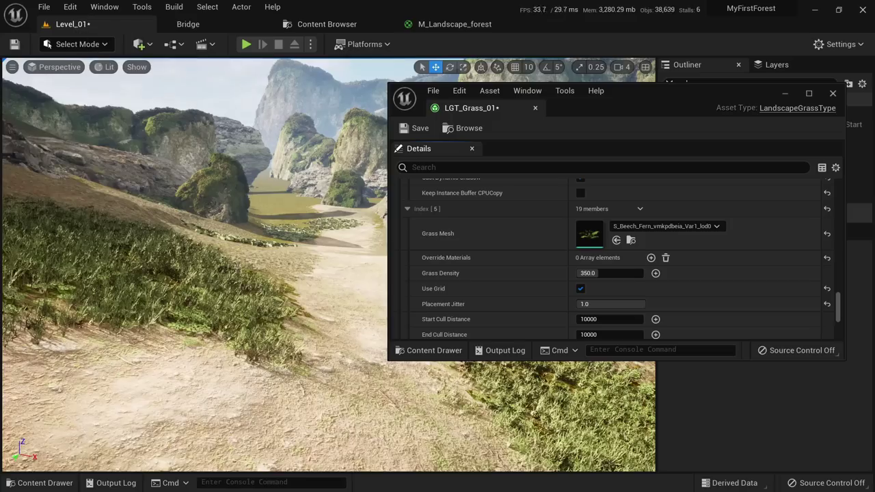
key(w)
right_drag(176, 317, 156, 316)
key(w)
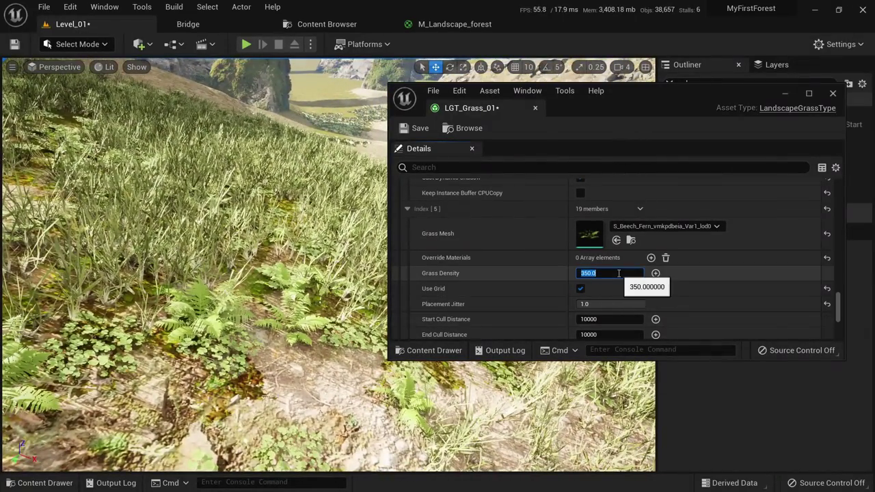
scroll(609, 267, down, 5)
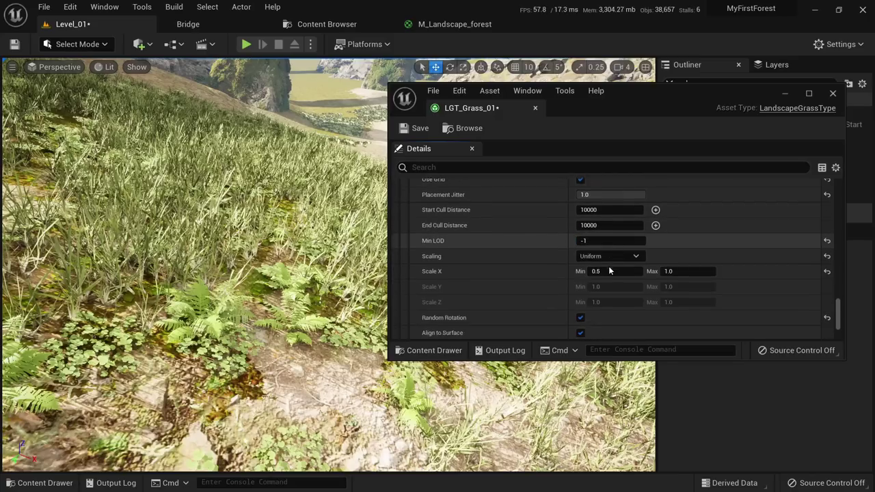
click(615, 217)
text(1)
click(683, 217)
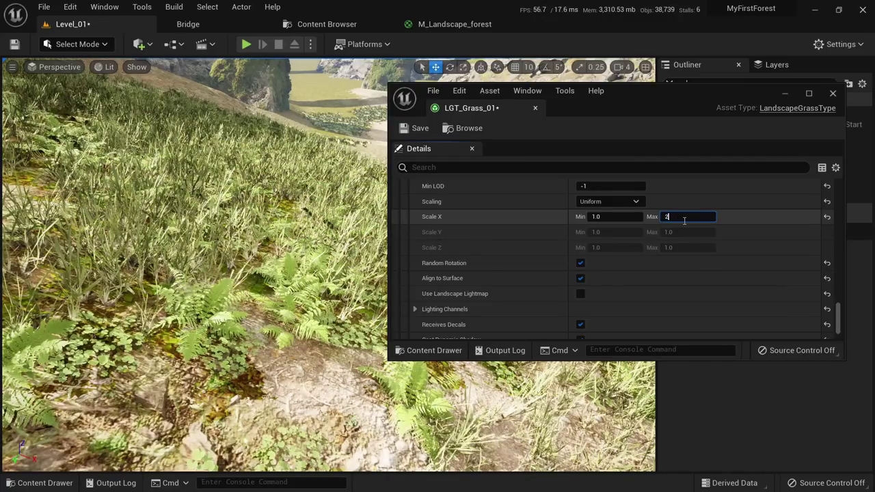
key(Return)
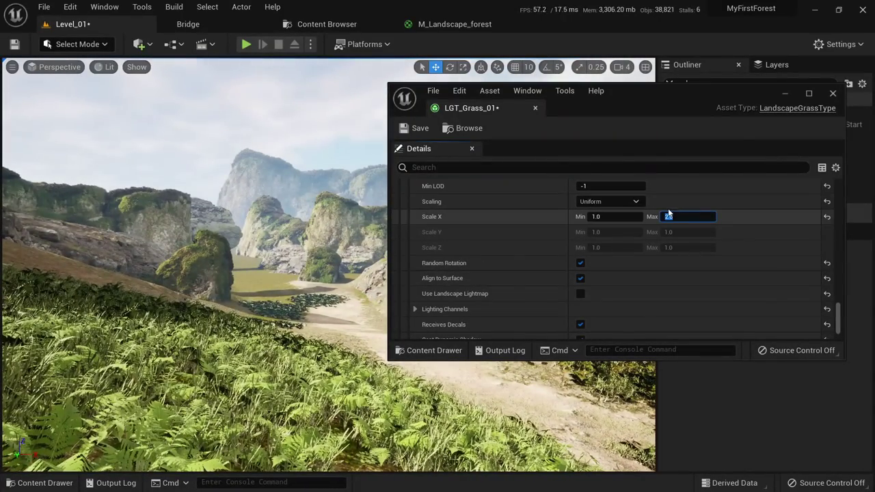
Reduce the fern's maximum Scale X to 1.8 and briefly play the level from the ground beside the ferns.
text(1.8)
key(Return)
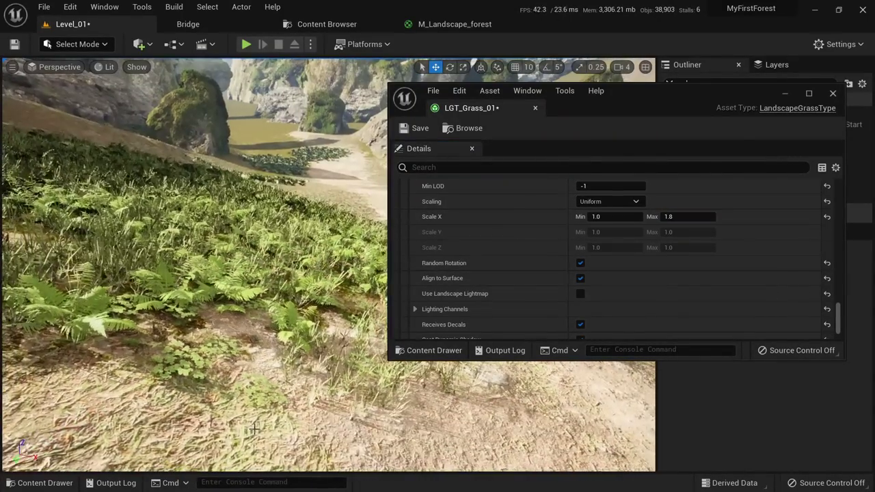
right_click(254, 429)
click(301, 416)
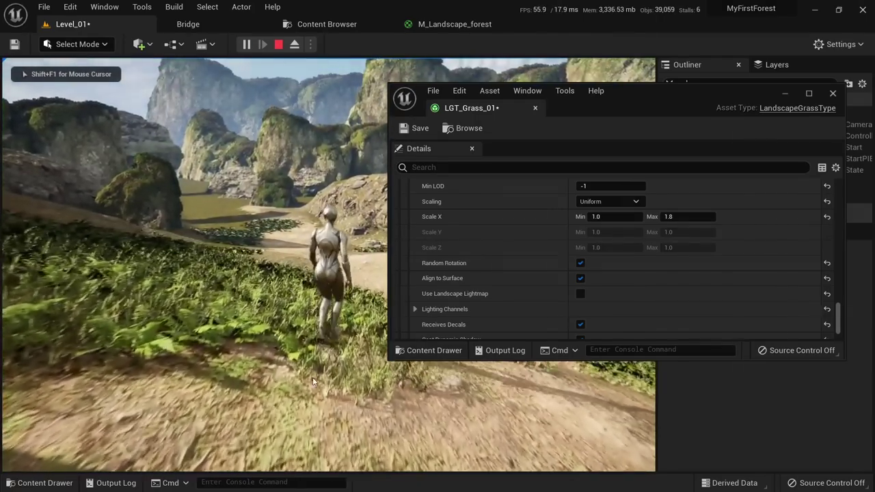
key(Escape)
Set the fern's maximum Scale X to 3 and its Grass Density to 50.
text(3)
key(Return)
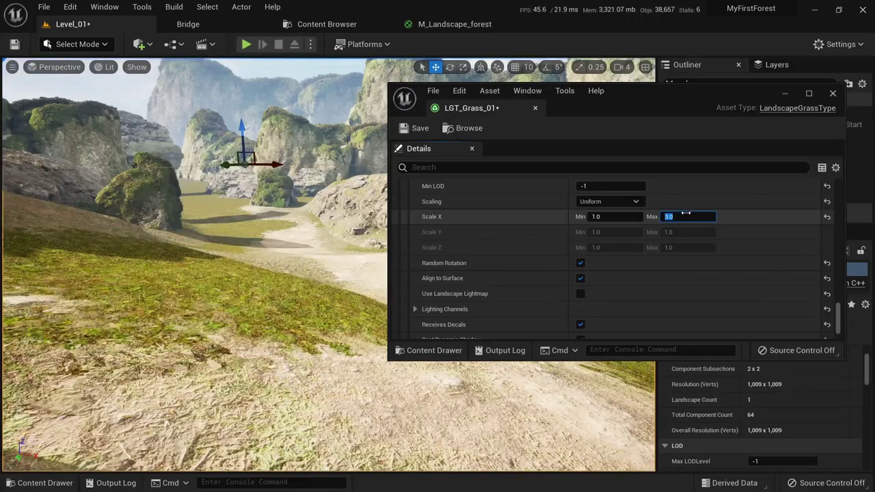
scroll(632, 218, up, 3)
scroll(633, 213, up, 2)
click(609, 236)
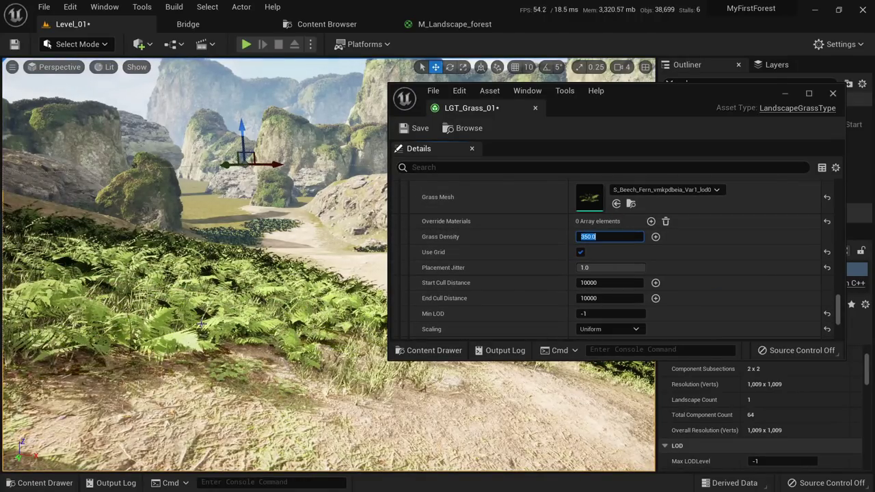
text(50)
key(Return)
Play-test the level by running the character through the ferns, stop the session, and save LGT_Grass_01.
right_drag(201, 265, 168, 280)
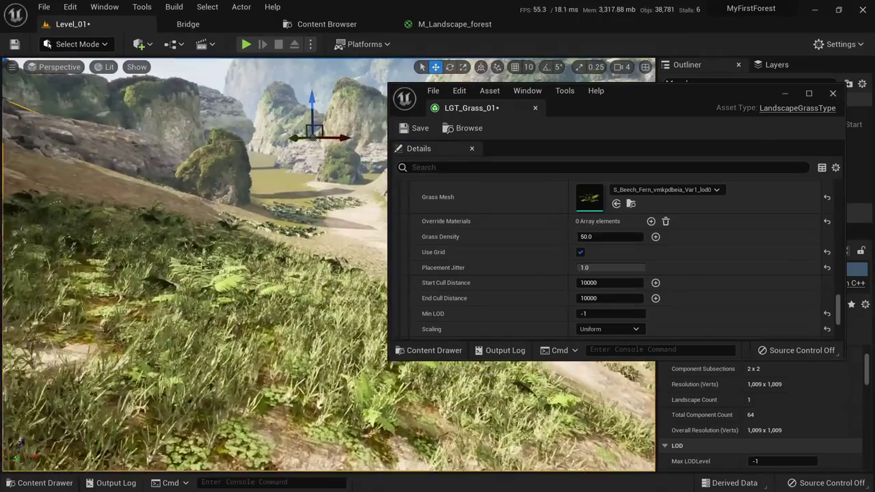
key(w)
click(246, 44)
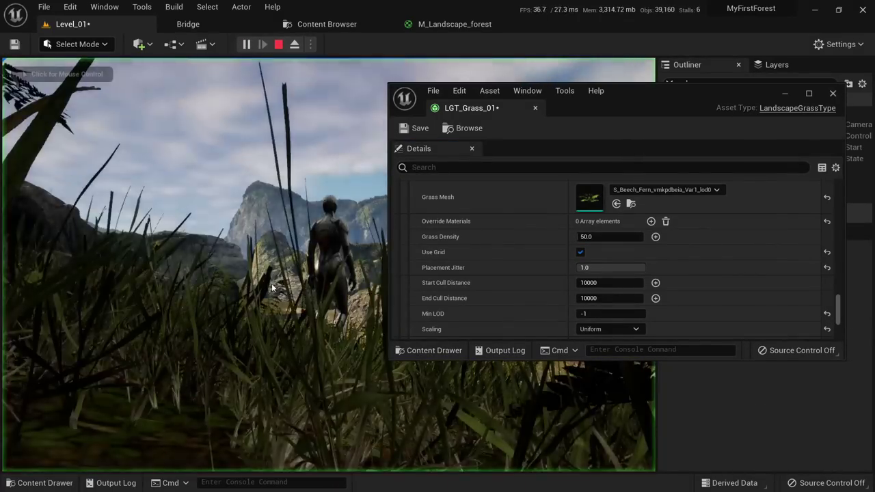
click(271, 287)
key(w)
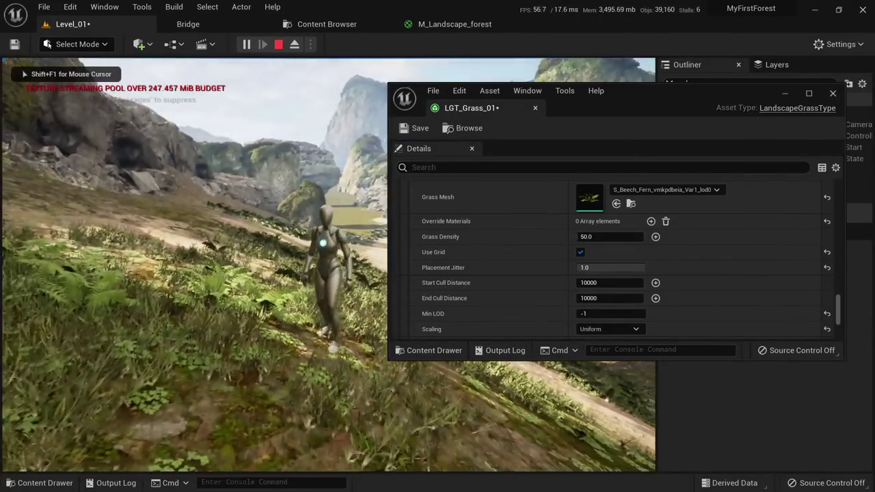
key(w)
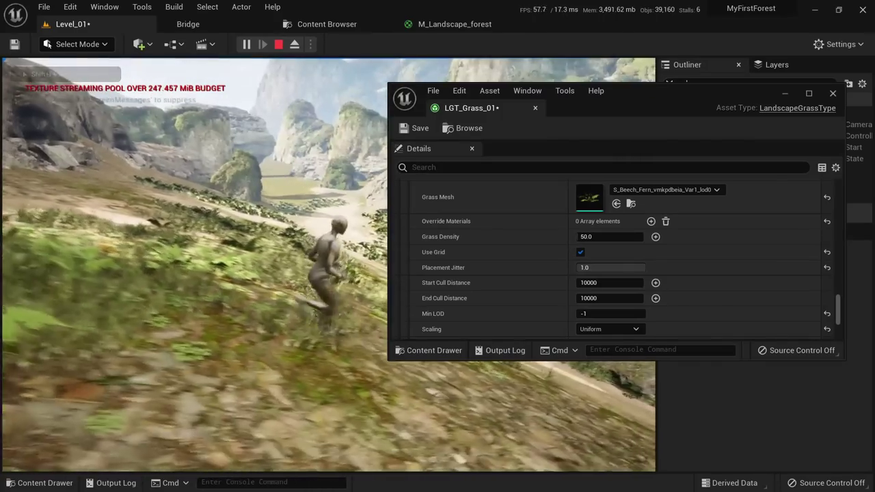
key(w)
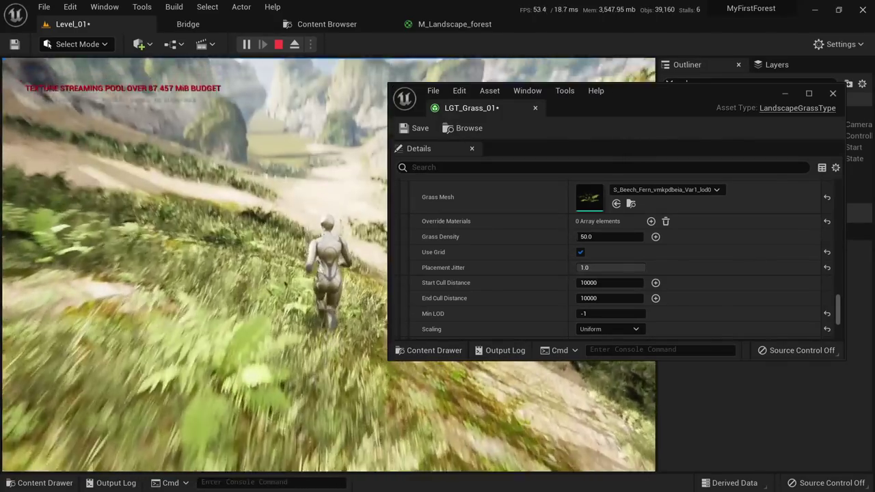
key(w)
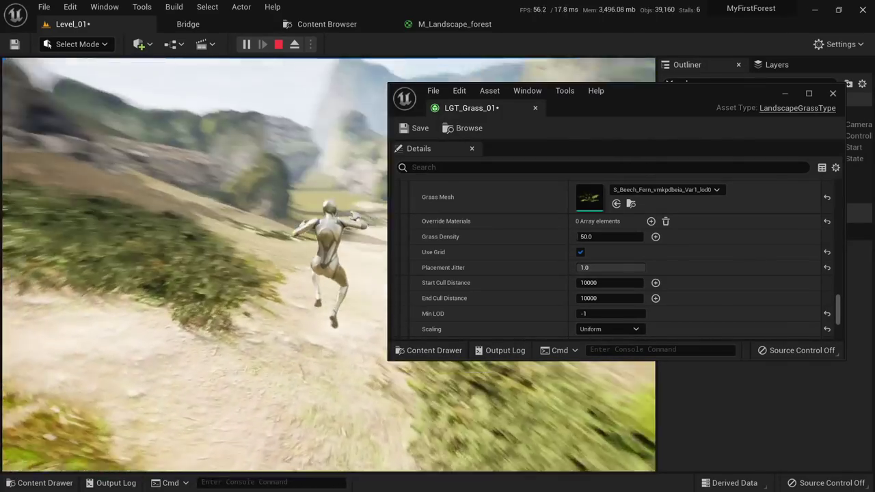
key(w)
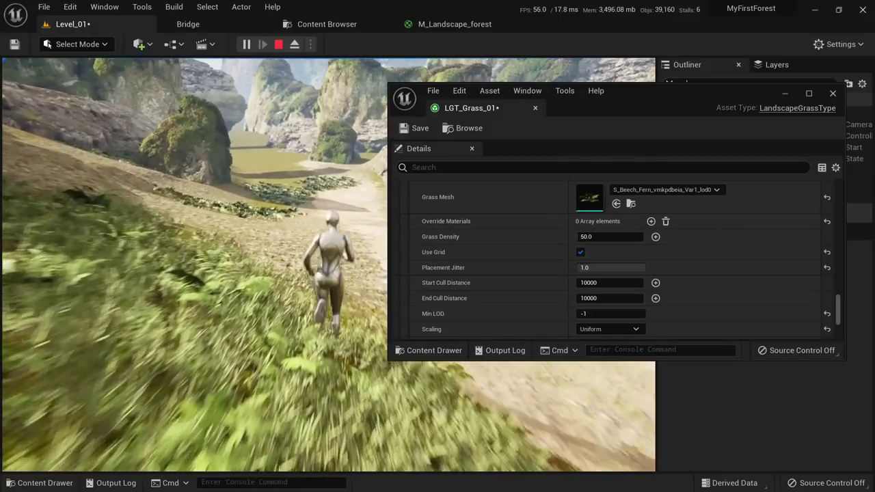
key(Escape)
click(419, 128)
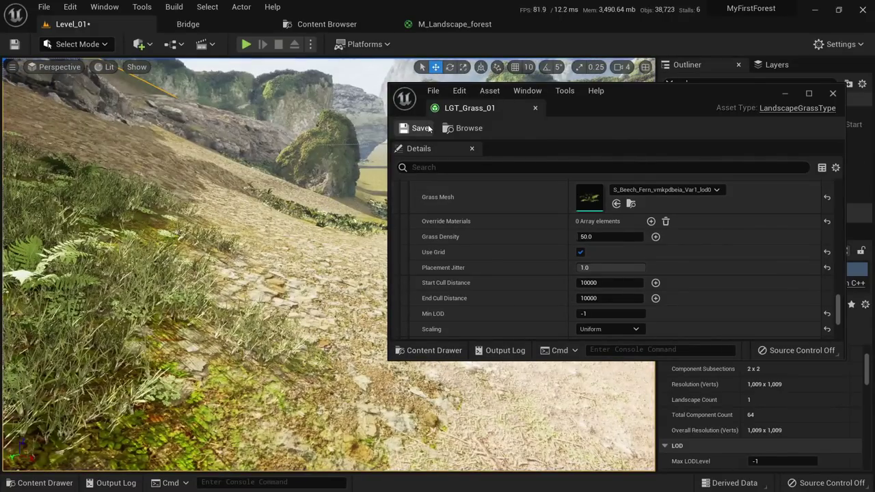
Select the Common Coleus plant in Bridge and add it to the project.
click(327, 24)
drag(629, 105, 622, 274)
click(188, 24)
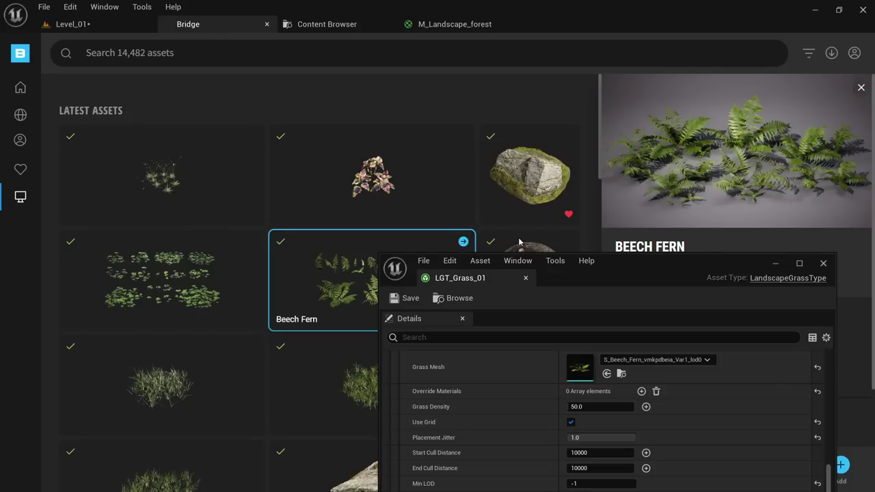
click(404, 166)
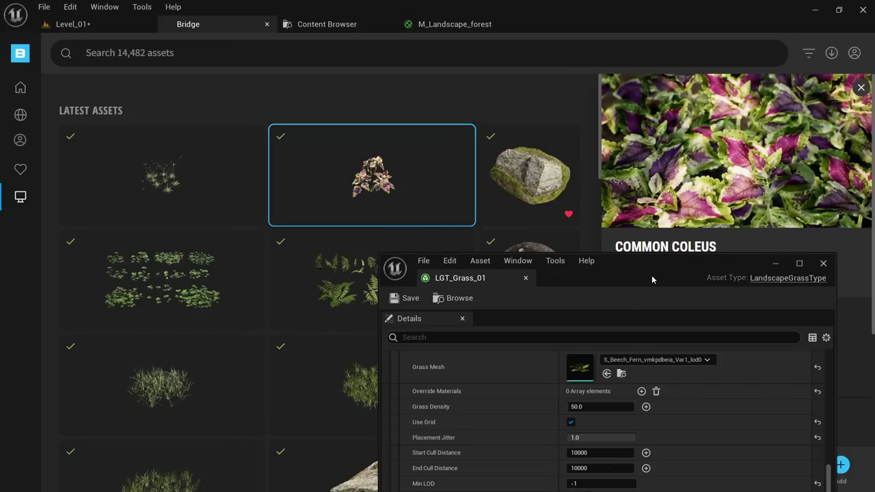
drag(683, 273, 641, 235)
click(840, 465)
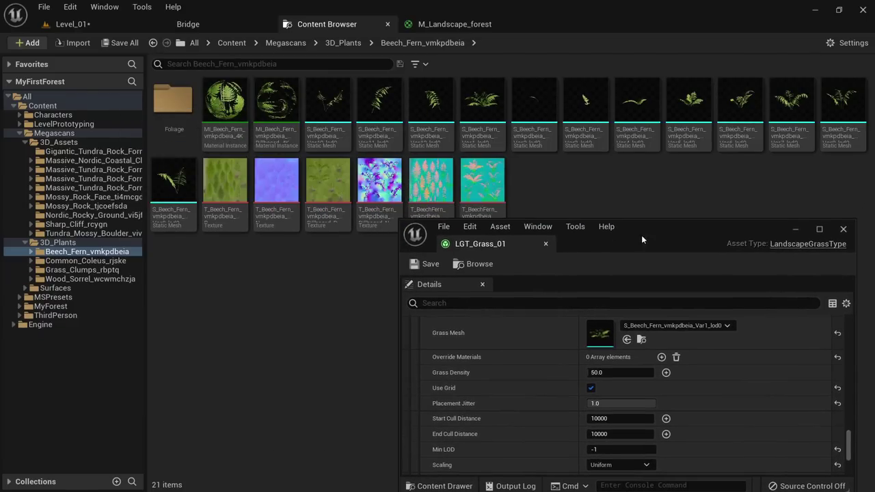
Open MI_Common_Coleus_rjske_4K from the Common_Coleus_rjske folder, enable its Translucency Strength override, and set it to 0.
click(80, 260)
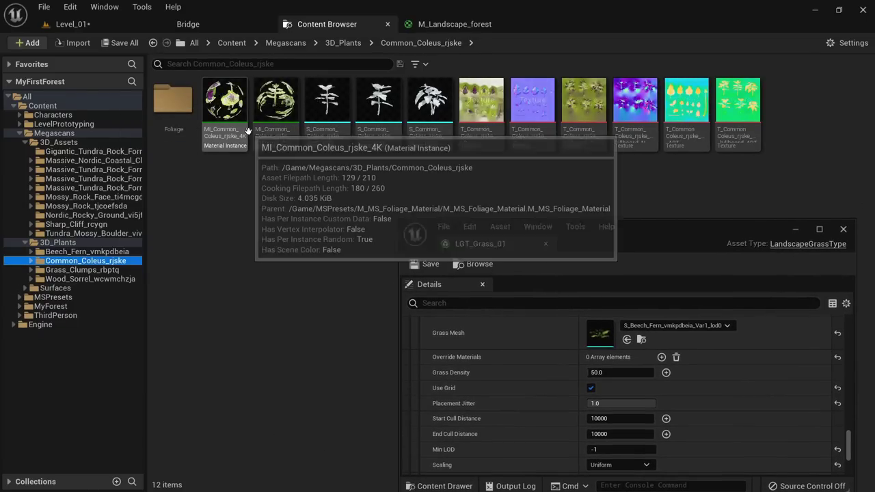
double_click(225, 103)
scroll(628, 342, down, 10)
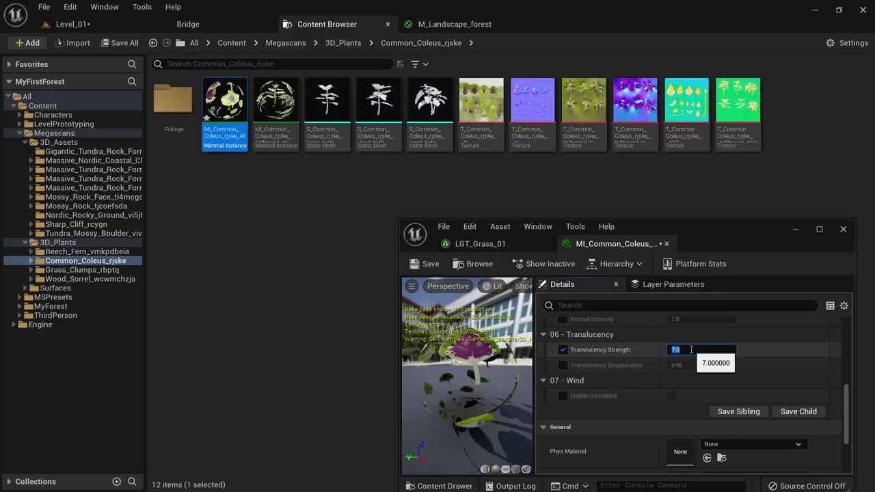
Override Translucency Strength with 0 in MI_Common_Coleus_rjske_Billboard_4K, then save and close both coleus material instances.
click(276, 102)
double_click(276, 103)
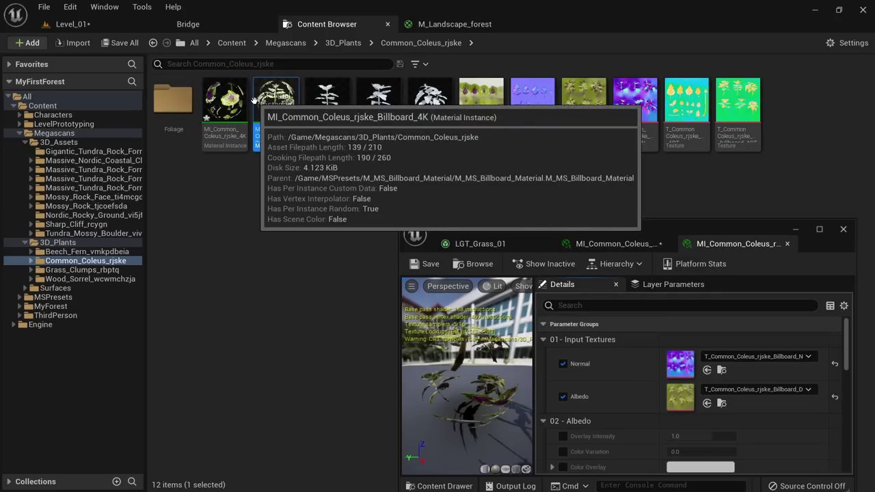
scroll(628, 380, down, 8)
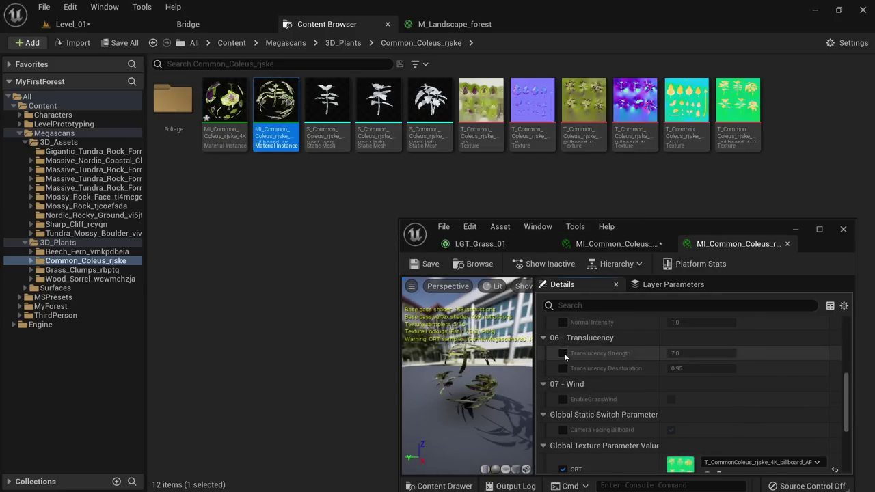
click(563, 354)
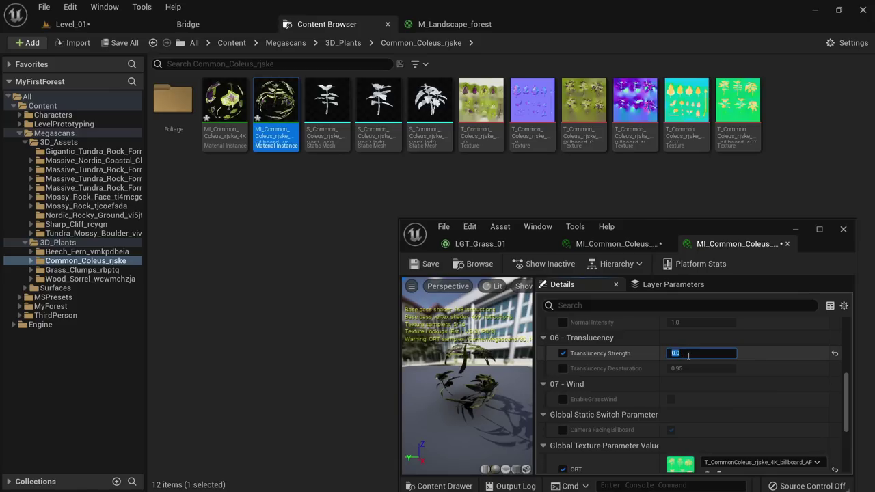
click(608, 249)
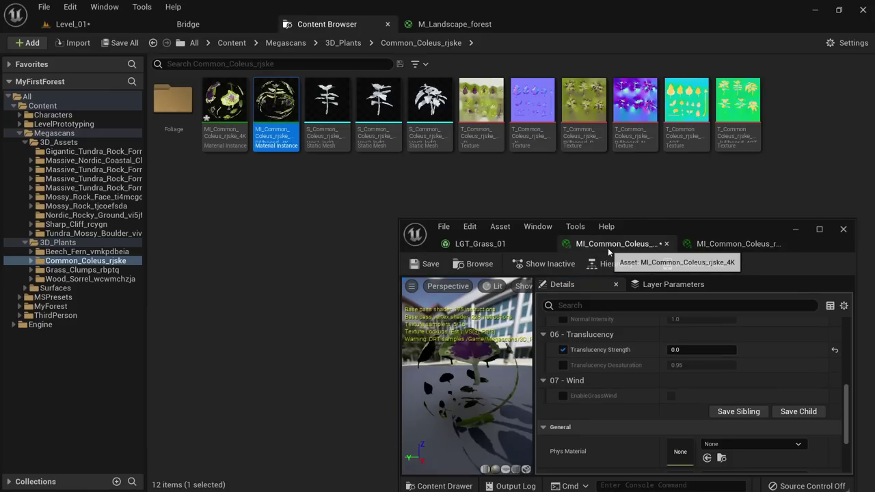
click(430, 264)
middle_click(635, 245)
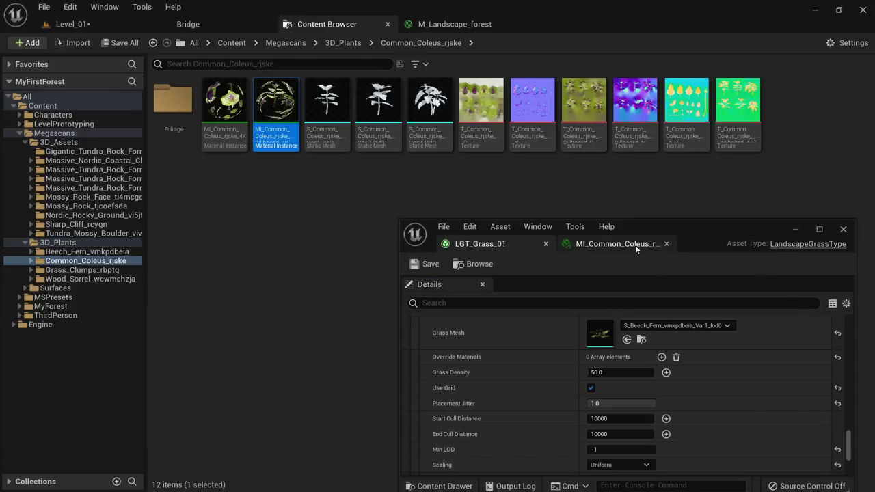
middle_click(635, 245)
Duplicate the Index 5 grass variety and assign S_Common_Coleus_rjske_Var1_lod0 as the Grass Mesh of Index 6.
scroll(683, 336, up, 2)
click(649, 362)
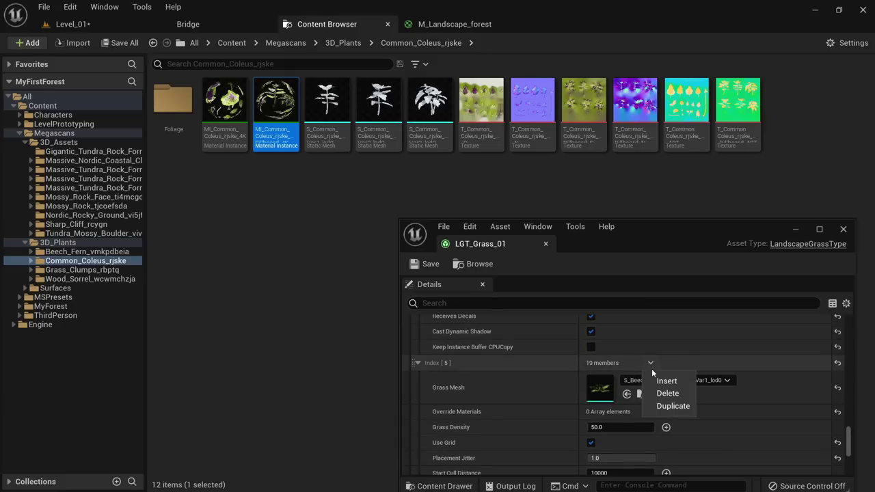
click(668, 404)
scroll(598, 403, down, 8)
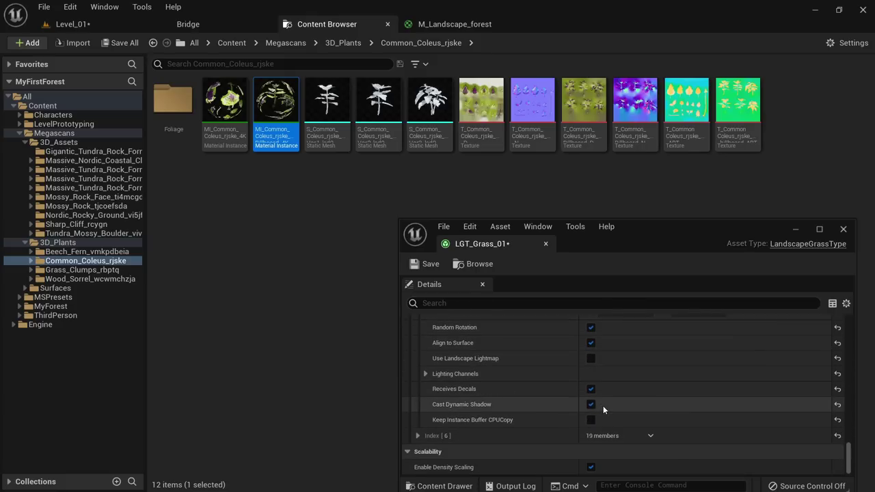
scroll(565, 432, down, 3)
mouse_move(319, 126)
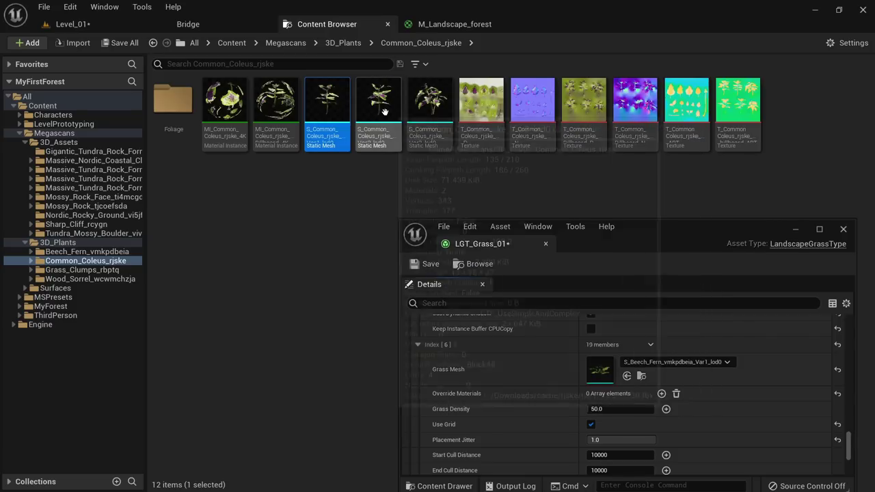
scroll(638, 365, down, 1)
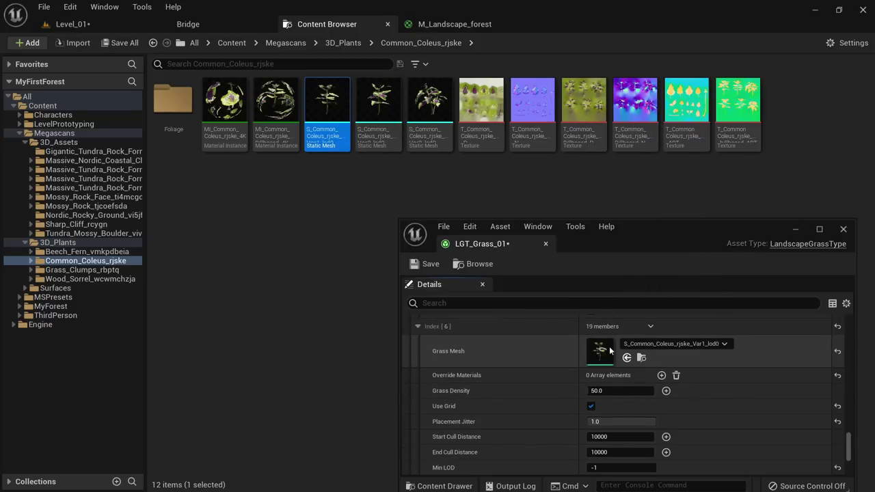
Check the coleus plants in the Level_01 viewport and set their maximum Scale X to 2.
click(72, 24)
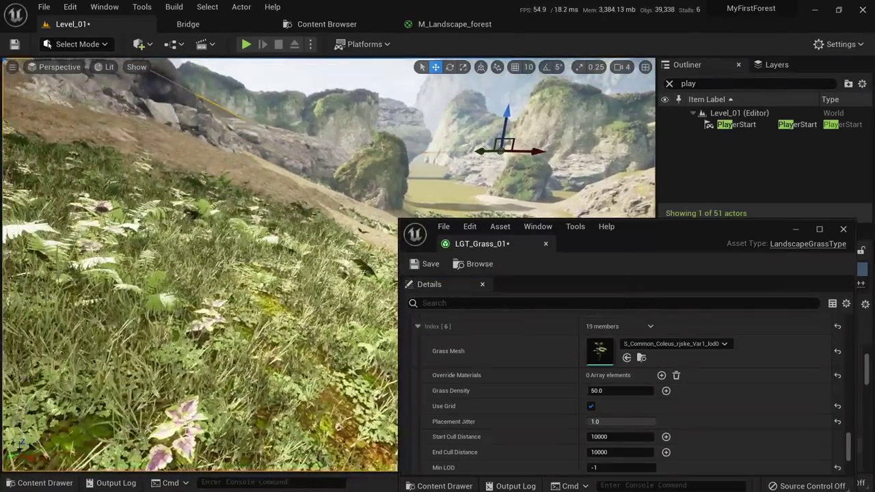
key(alt+3)
right_drag(219, 273, 307, 280)
key(alt+4)
right_drag(328, 355, 311, 352)
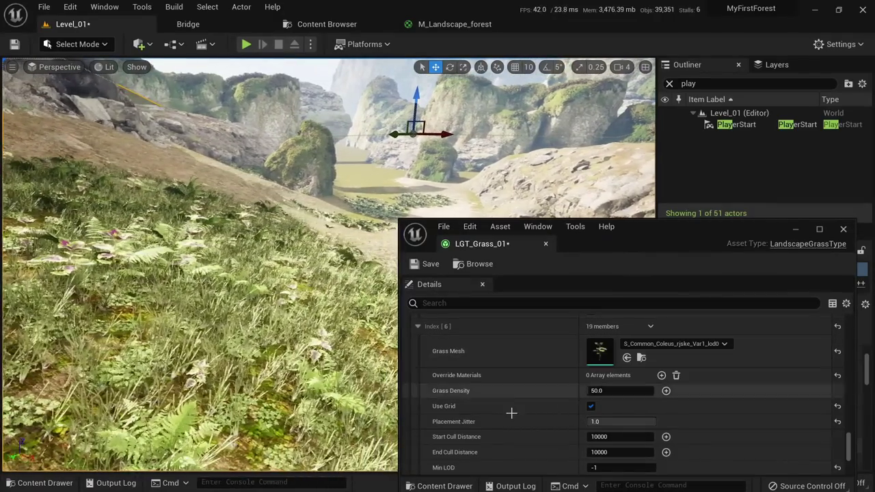
scroll(511, 413, down, 4)
click(691, 388)
key(Return)
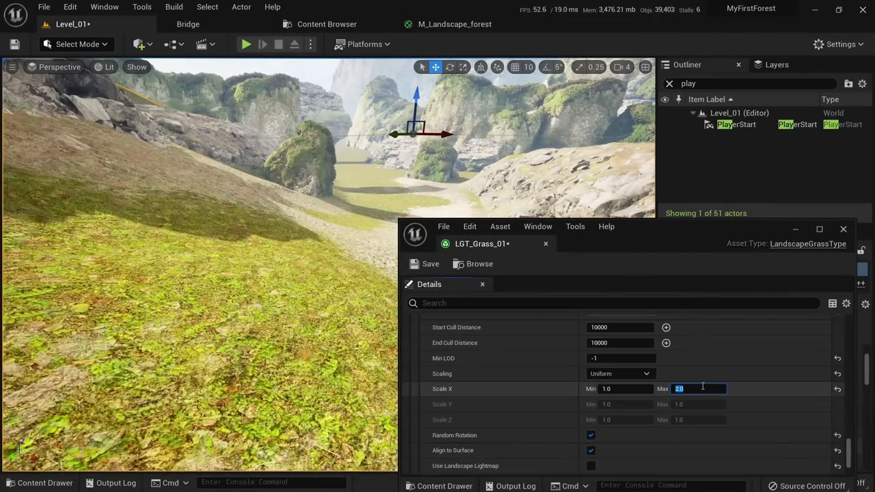
Inspect the rescaled coleus plants on the landscape, then save and close LGT_Grass_01.
right_drag(294, 328, 296, 362)
key(w)
click(425, 266)
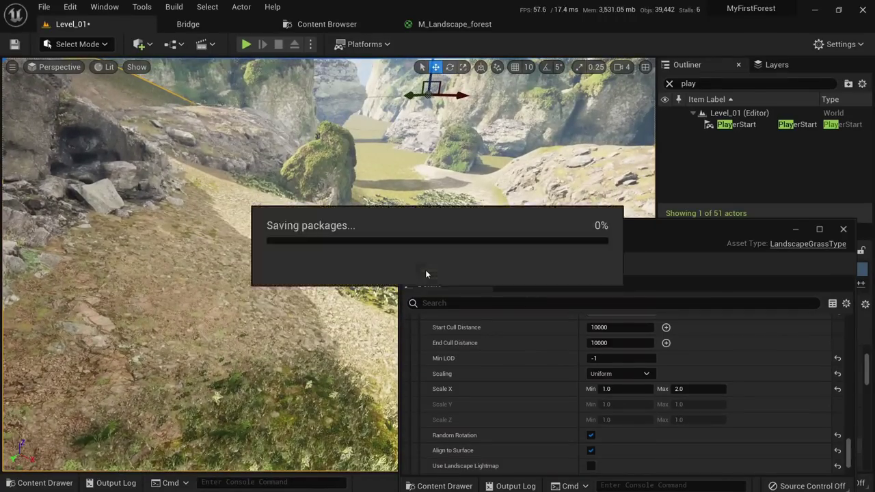
click(546, 244)
Switch to Landscape mode and paint the L5_Grass layer on the slope beside the path with a brush size of about 372.
click(77, 44)
click(87, 76)
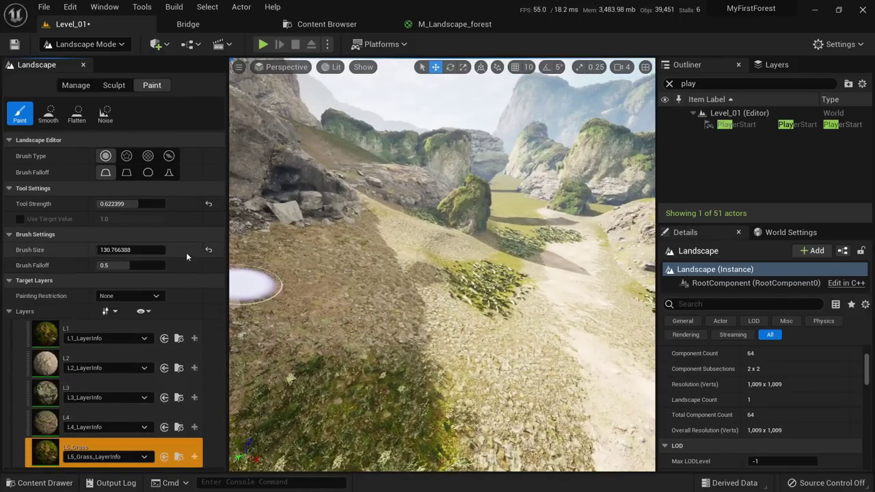
mouse_move(328, 298)
mouse_down()
mouse_move(414, 274)
mouse_move(379, 312)
mouse_move(455, 302)
mouse_move(465, 347)
mouse_up()
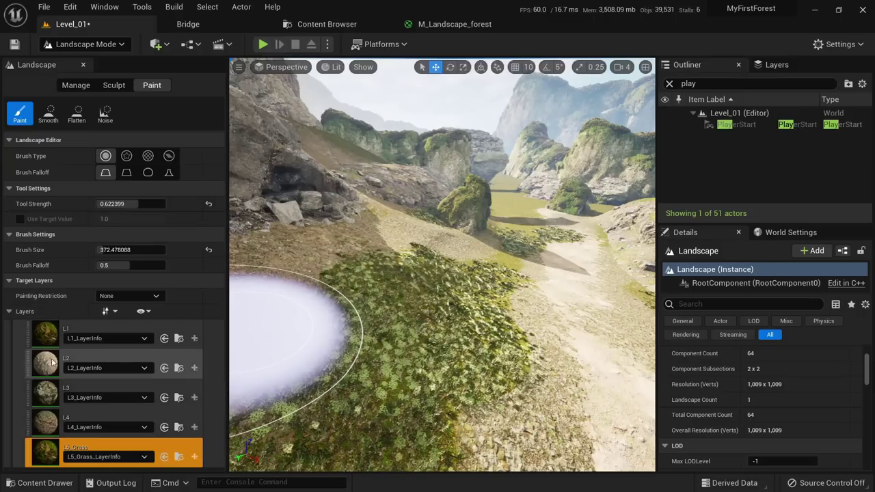
mouse_move(364, 282)
mouse_down()
mouse_move(375, 299)
mouse_move(349, 291)
mouse_move(369, 287)
mouse_up()
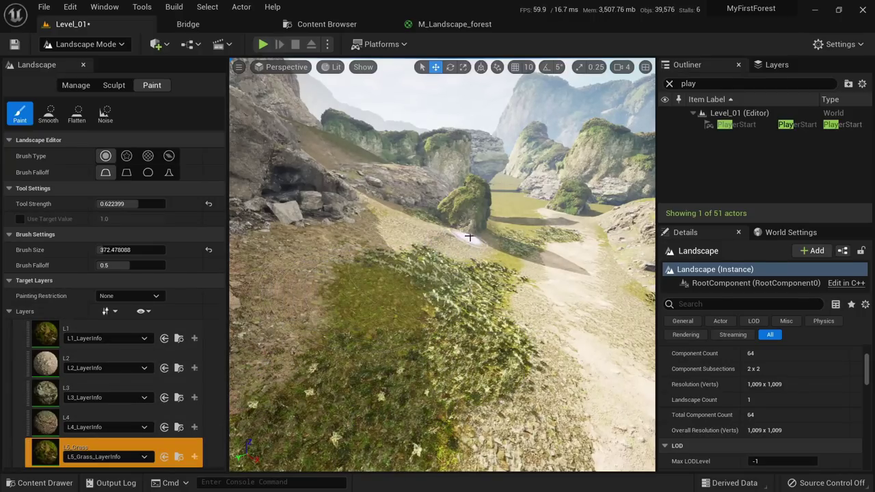
right_drag(469, 236, 505, 209)
mouse_move(363, 267)
right_down()
mouse_move(386, 304)
mouse_move(420, 317)
right_up()
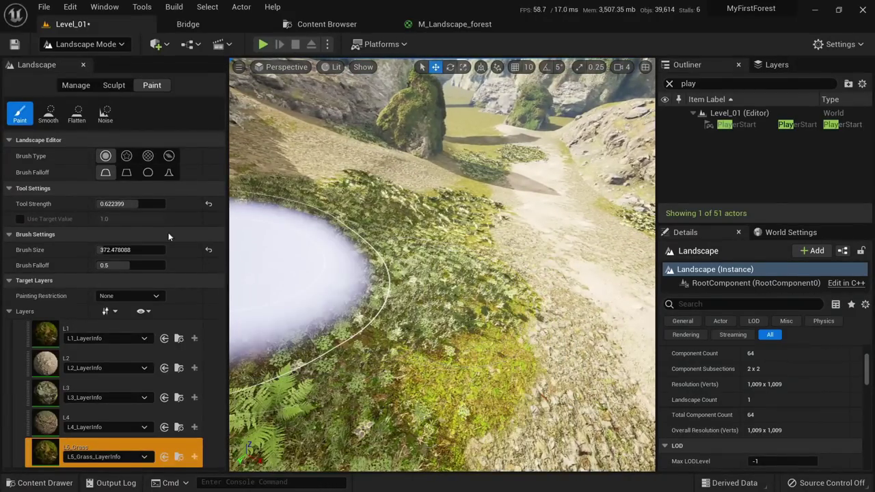
drag(410, 252, 431, 237)
right_drag(431, 236, 383, 233)
Paint an L2 path branch through the grass with tool strength about 0.32, brush size about 204, and falloff about 0.56.
click(36, 371)
right_drag(410, 369, 499, 357)
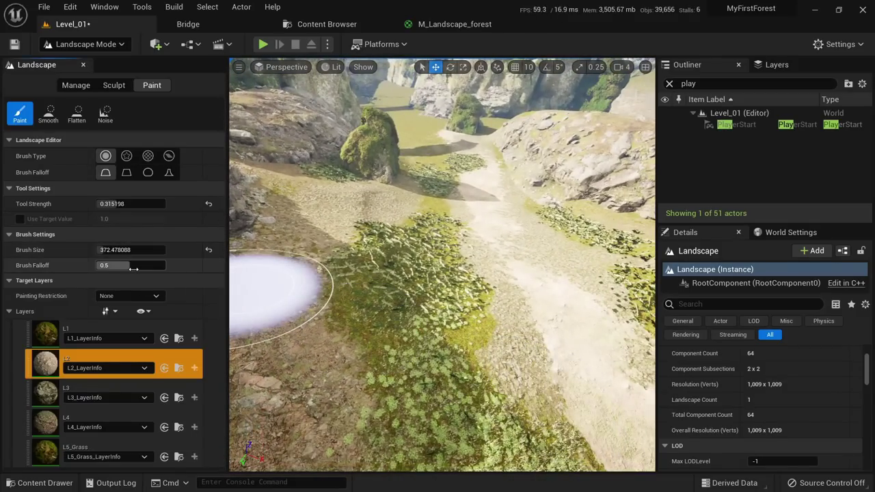
mouse_move(137, 250)
mouse_down()
mouse_move(110, 250)
mouse_move(148, 265)
mouse_up()
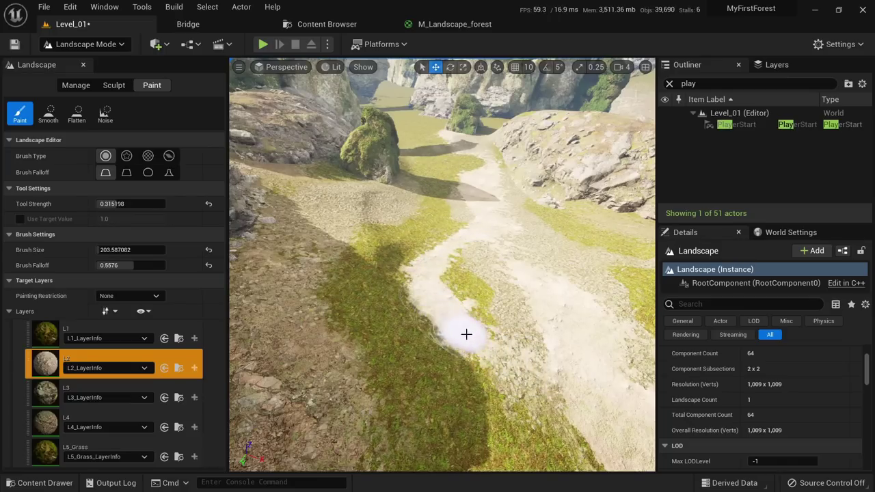
drag(466, 334, 470, 435)
Extend the L2 path along the slope and around the remaining grass patch to join the main path near the mossy rock.
right_drag(471, 435, 481, 372)
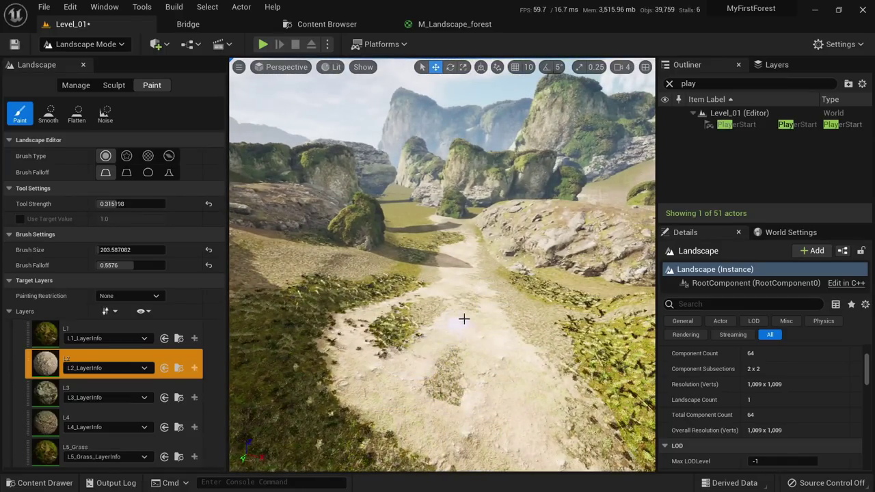
right_drag(464, 319, 468, 296)
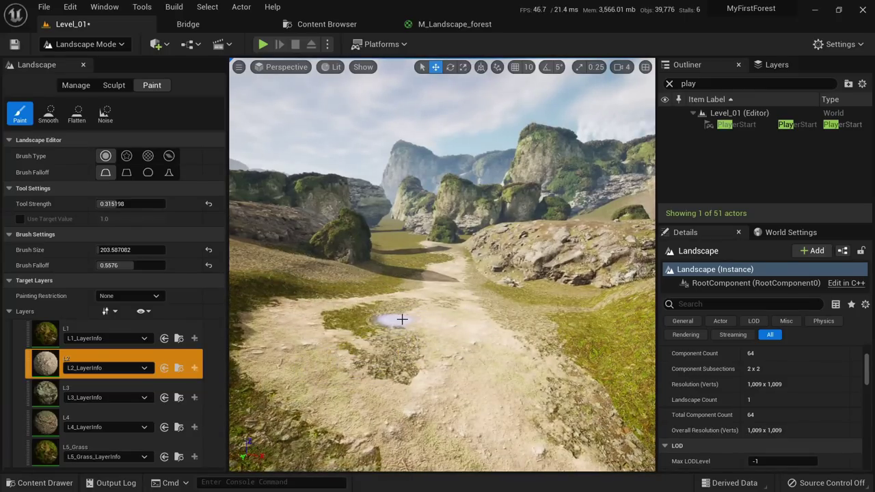
right_drag(405, 341, 446, 361)
mouse_move(384, 312)
right_down()
mouse_move(356, 311)
mouse_move(333, 334)
right_up()
right_drag(410, 403, 427, 379)
drag(339, 298, 445, 241)
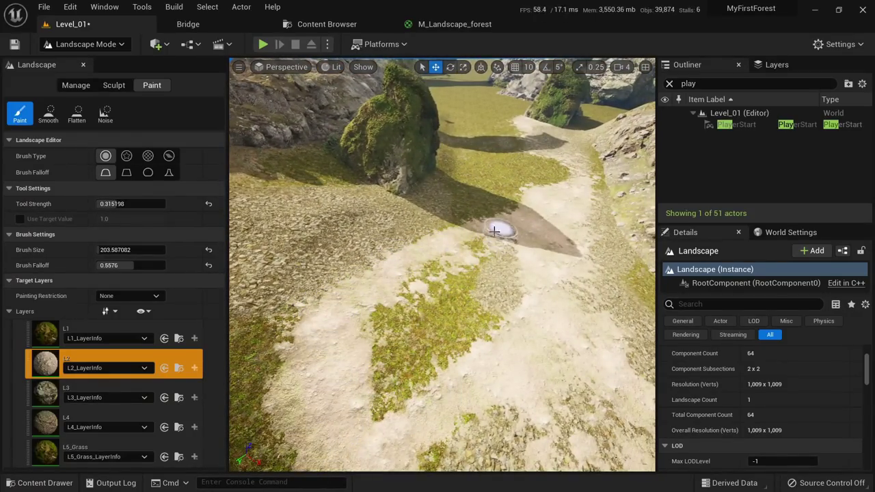
Paint the L5_Grass layer around the mossy rock beside the path and over the rocky slope, enlarging the brush to about 713.
mouse_move(526, 195)
right_down()
mouse_move(542, 138)
mouse_move(523, 199)
mouse_move(511, 199)
right_up()
key(w)
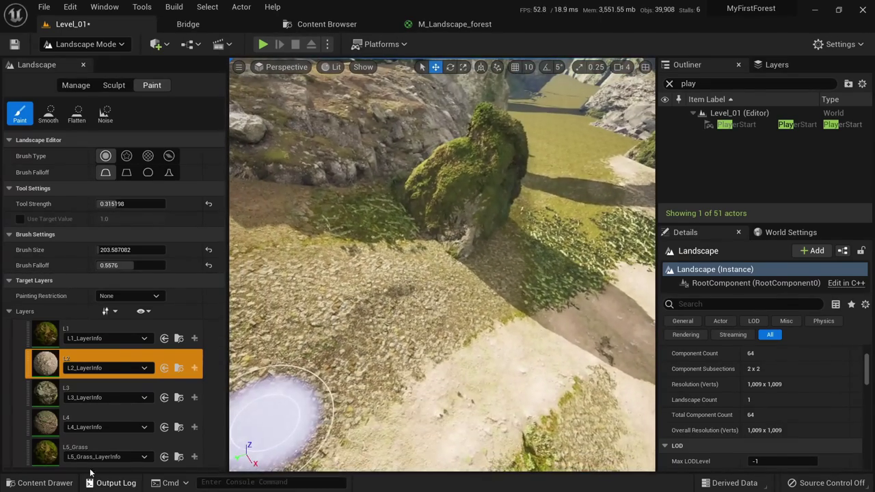
click(91, 448)
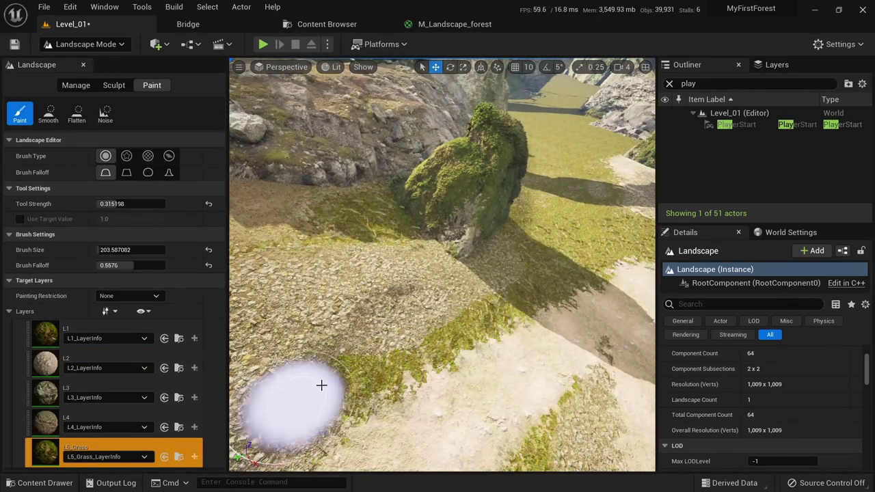
right_drag(501, 292, 488, 277)
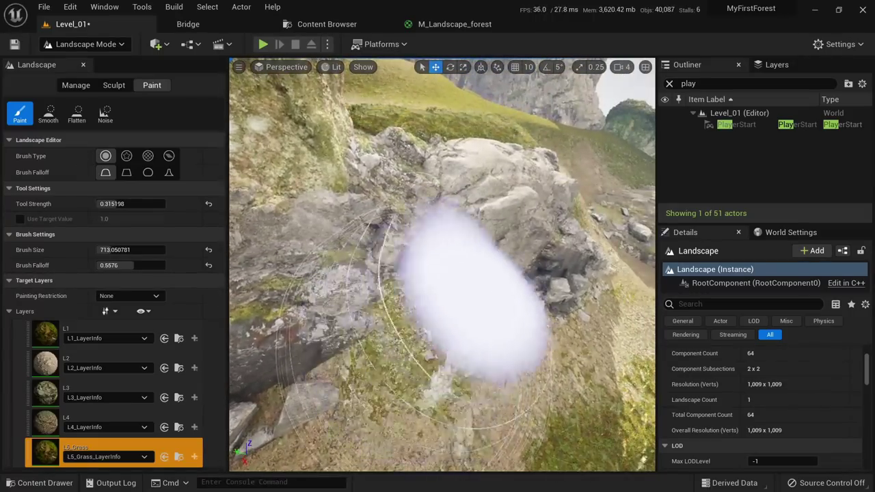
mouse_move(473, 296)
right_down()
mouse_move(587, 266)
mouse_move(615, 270)
right_up()
Return to Select mode and play the level full screen to inspect the grass, ferns and coleus beside the path.
key(shift+1)
right_drag(496, 319, 387, 77)
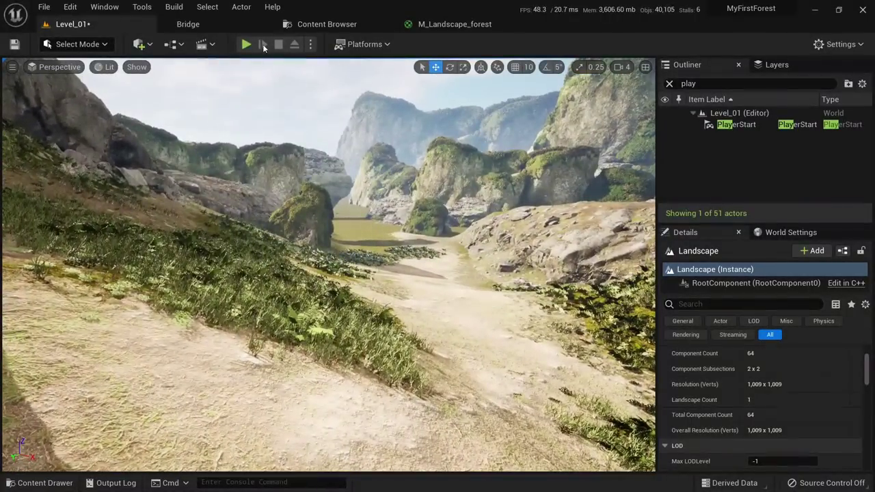
click(247, 44)
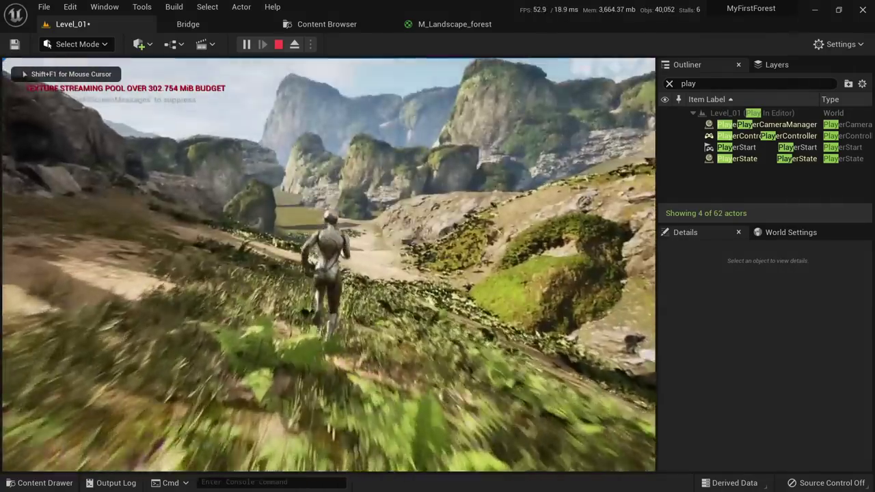
key(F11)
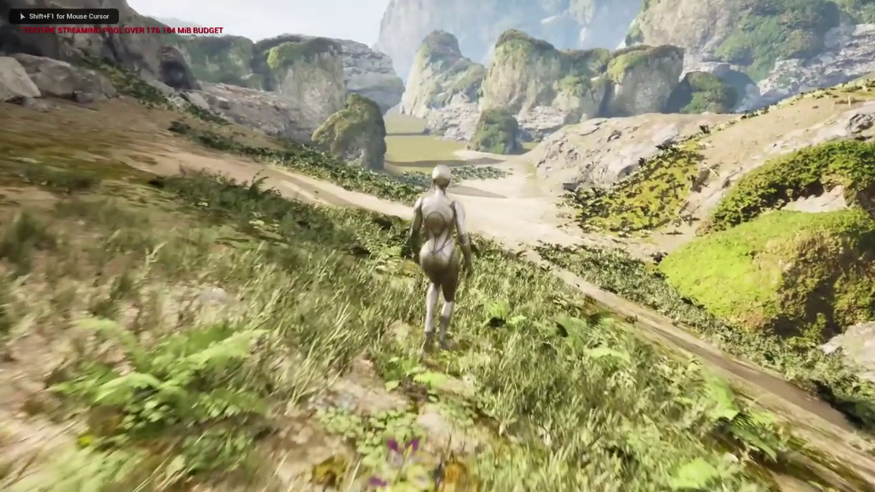
key(shift+F1)
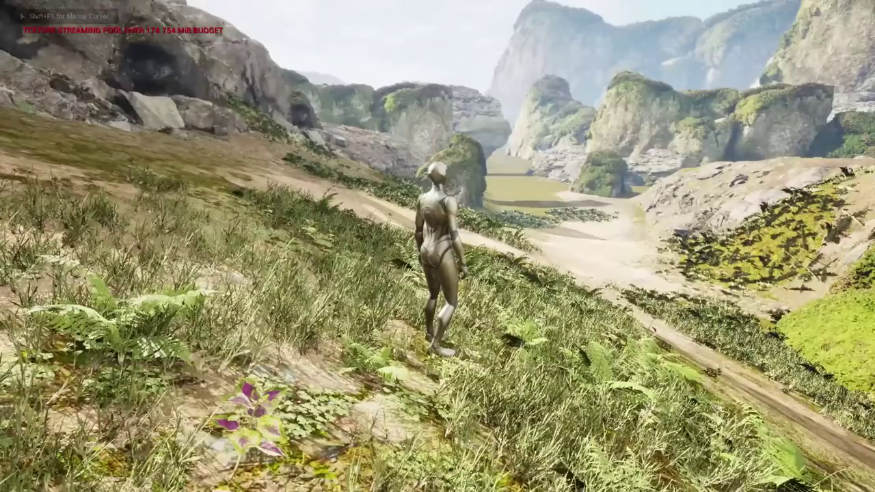
key(F11)
key(Escape)
Open LGT_Grass_01 from the MyForest folder in a floating window and save all modified files.
click(444, 22)
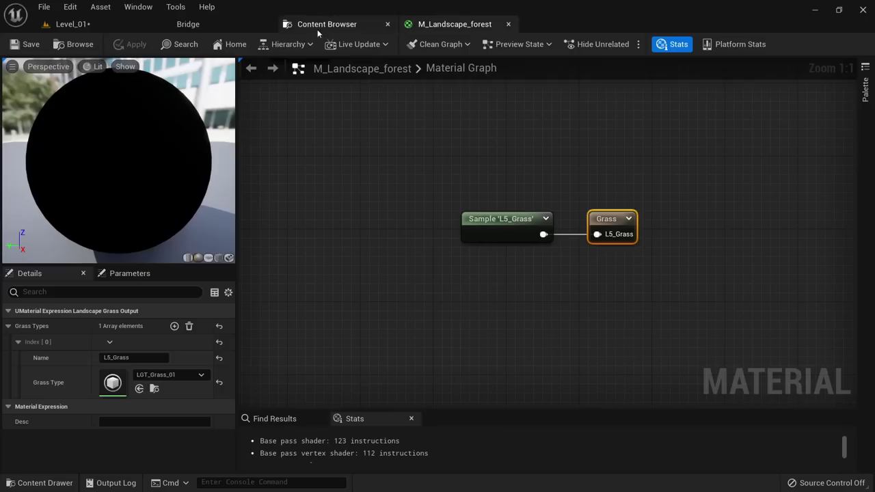
click(206, 24)
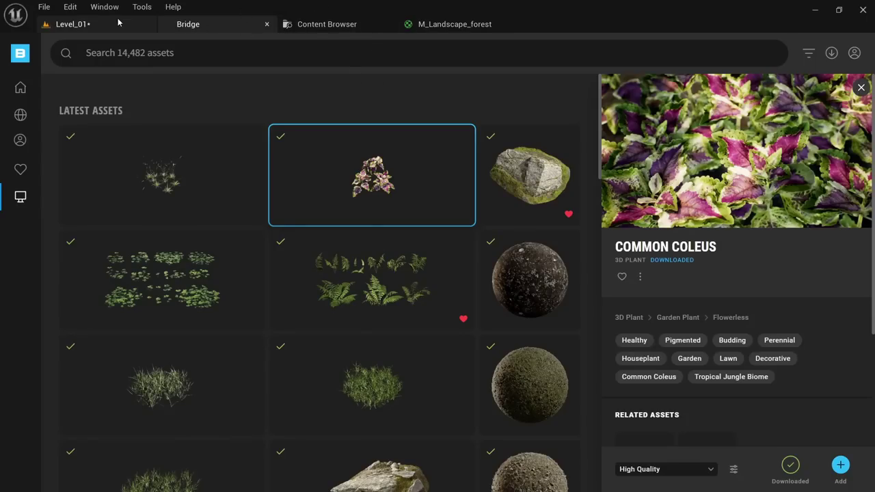
click(75, 24)
click(315, 25)
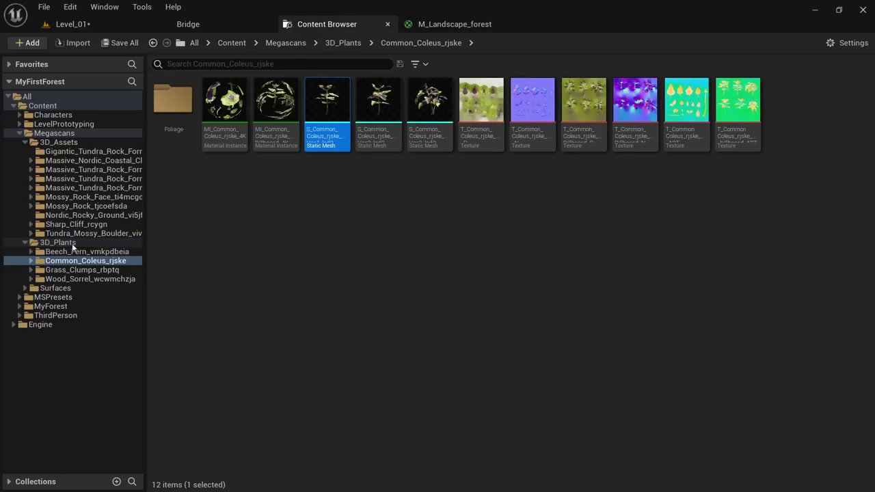
click(61, 306)
double_click(277, 116)
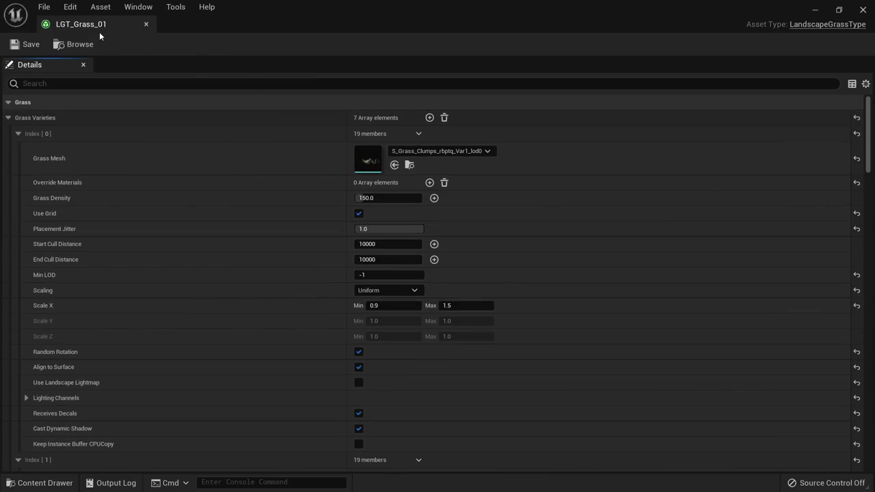
drag(100, 27, 579, 168)
click(49, 7)
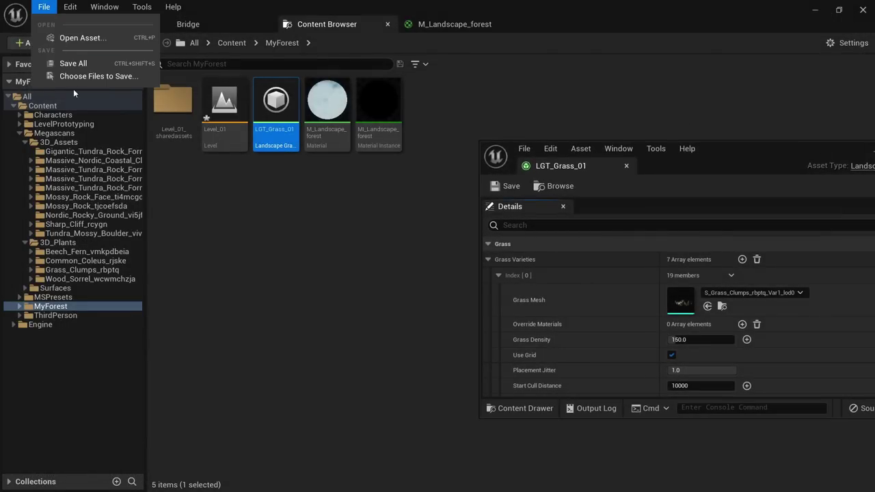
click(68, 63)
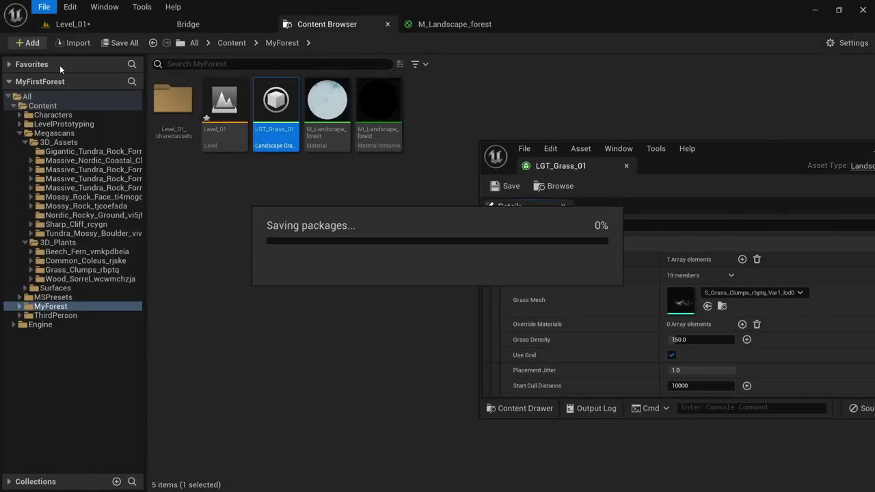
Duplicate the Common Coleus variety at Index 6 and set the copy's grass mesh to S_Beech_Fern_vmkpdbeia_Var11_lod0.
click(89, 252)
drag(737, 166, 609, 193)
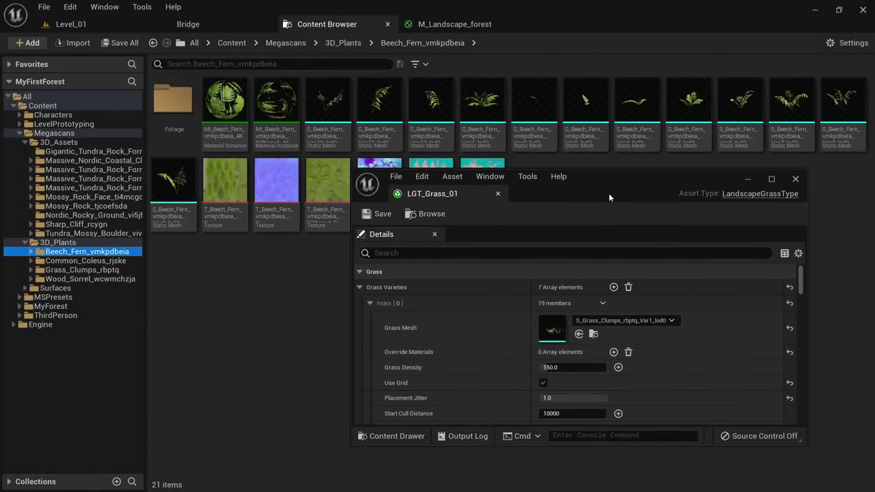
click(379, 110)
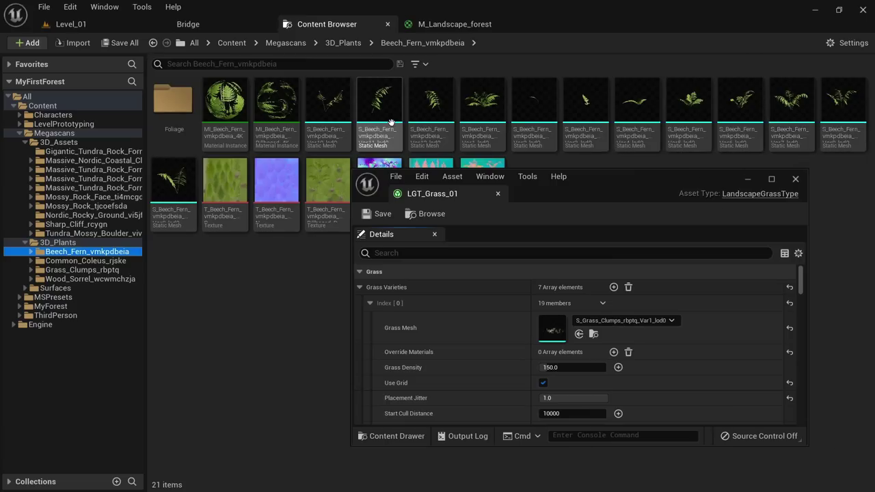
drag(616, 199, 614, 142)
scroll(645, 237, down, 3)
drag(795, 231, 793, 358)
scroll(606, 325, up, 4)
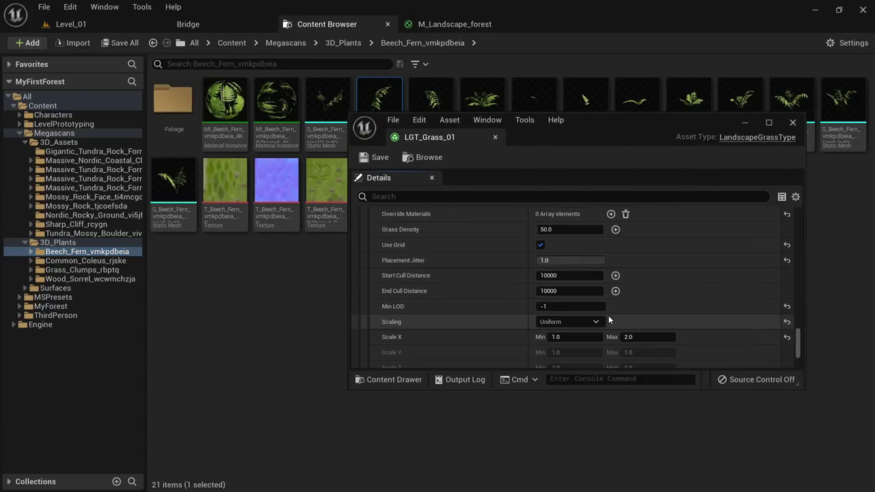
click(600, 256)
click(617, 287)
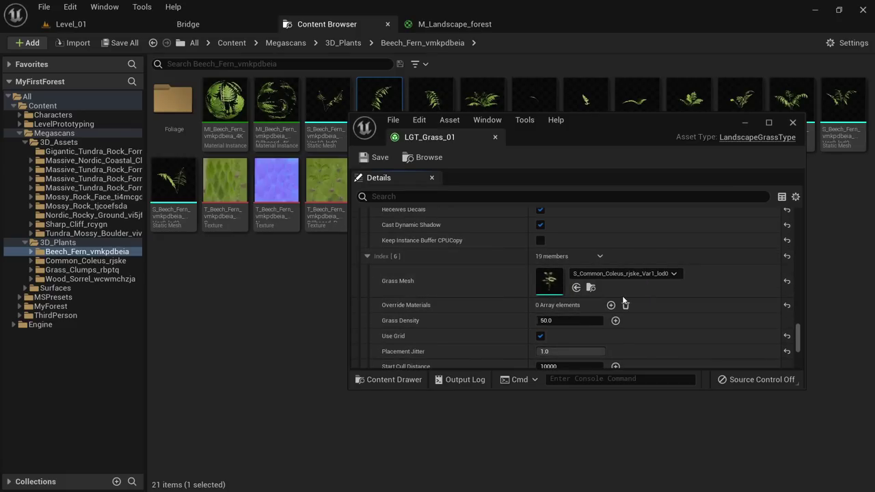
scroll(413, 351, down, 2)
click(365, 328)
scroll(558, 299, down, 3)
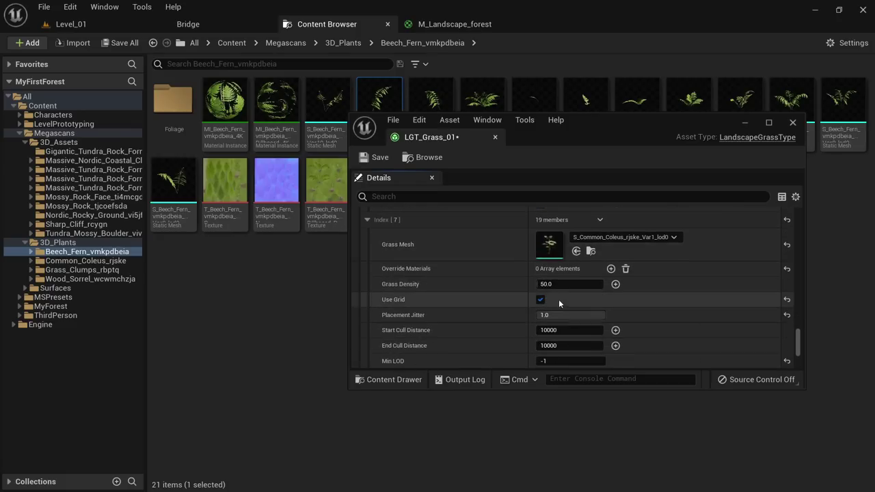
With Level_01 in view, try a maximum Scale X of 4.0 for the Index 7 fern and raise it to 6.0.
click(141, 27)
scroll(654, 345, down, 2)
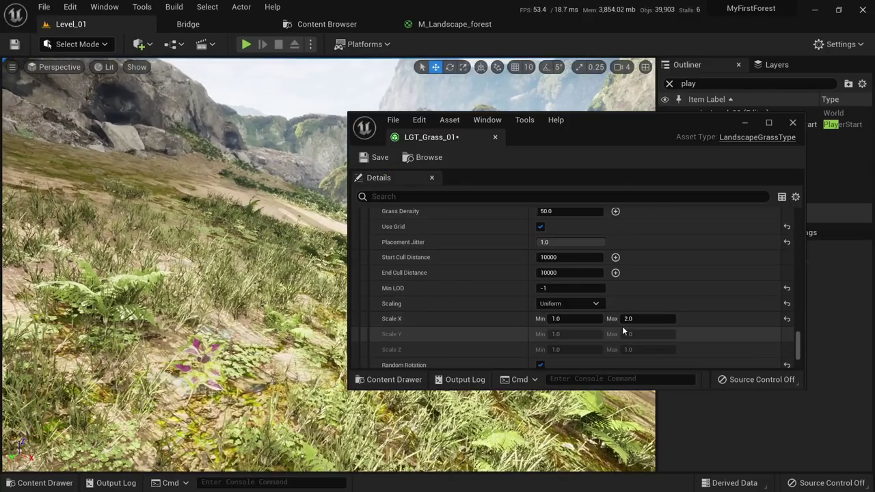
click(643, 320)
text(4)
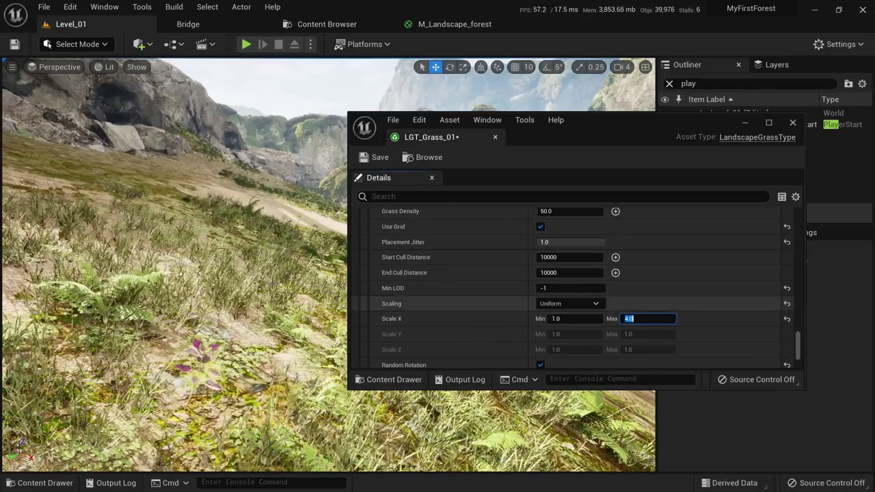
key(Return)
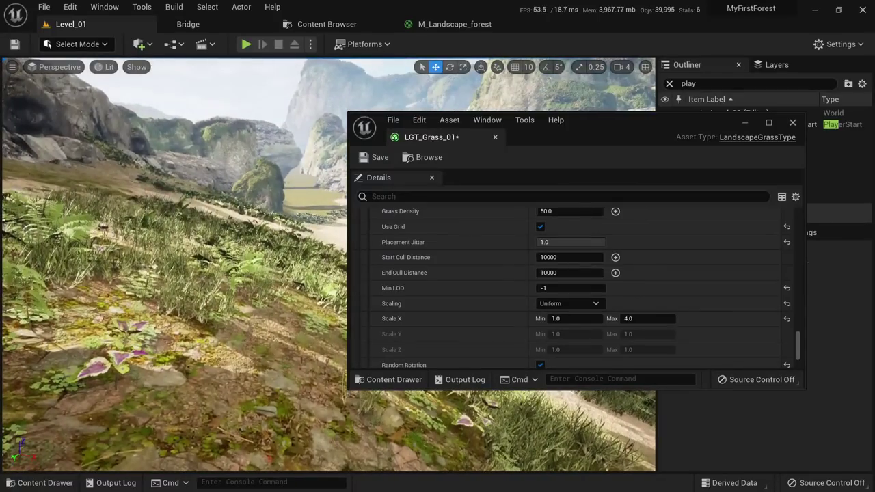
text(6)
key(Return)
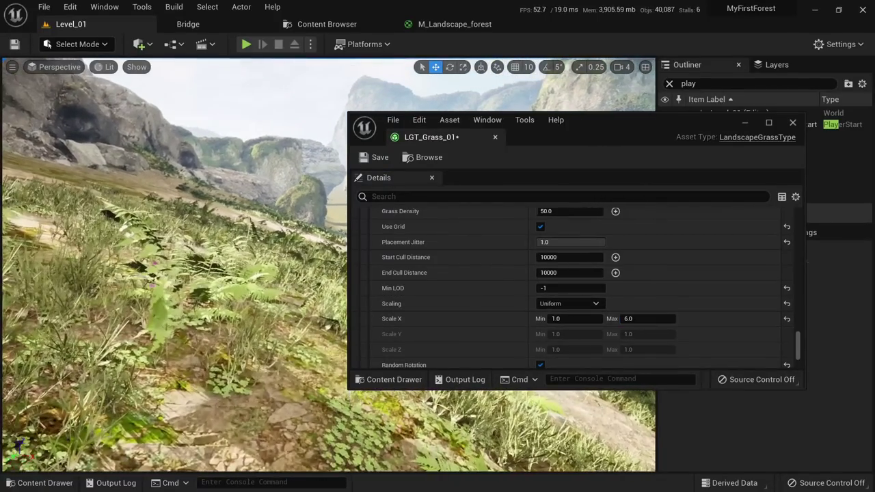
Try a grass density of 150 for the Index 7 fern, reduce it to 65, and inspect the plants on the slope.
scroll(615, 287, up, 3)
click(570, 283)
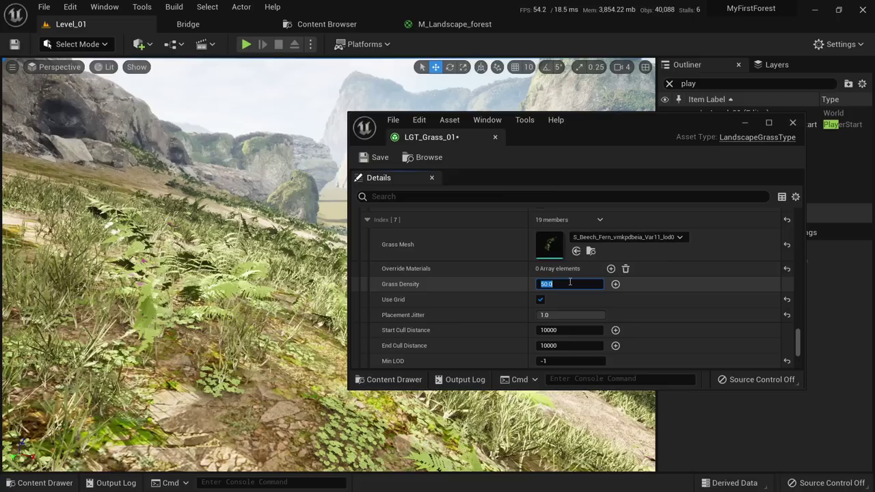
text(150)
key(Return)
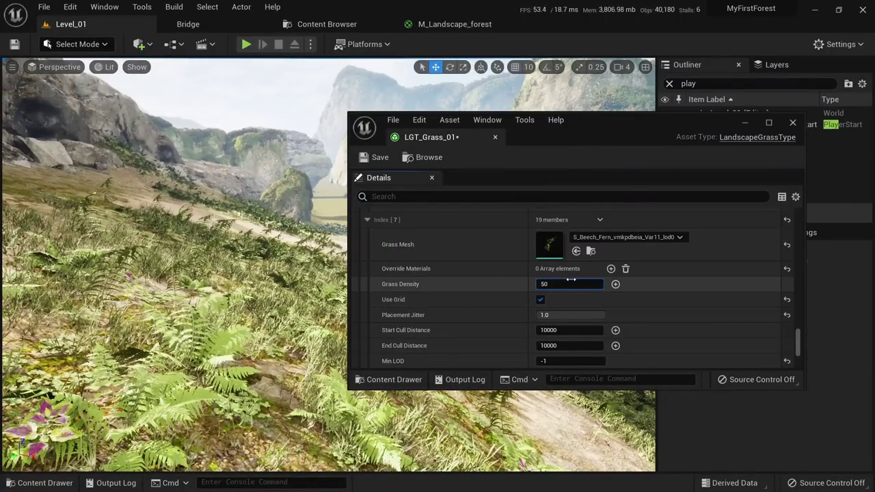
click(571, 280)
text(65)
key(Return)
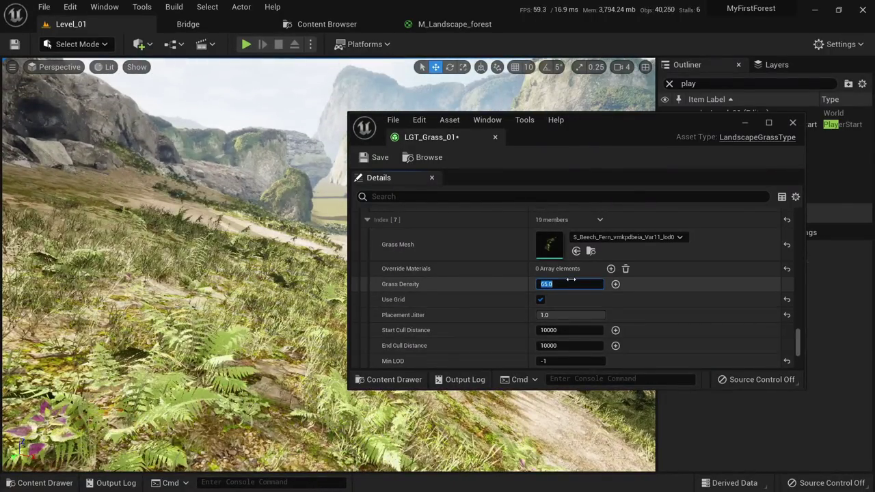
key(s)
right_drag(287, 328, 287, 297)
key(w)
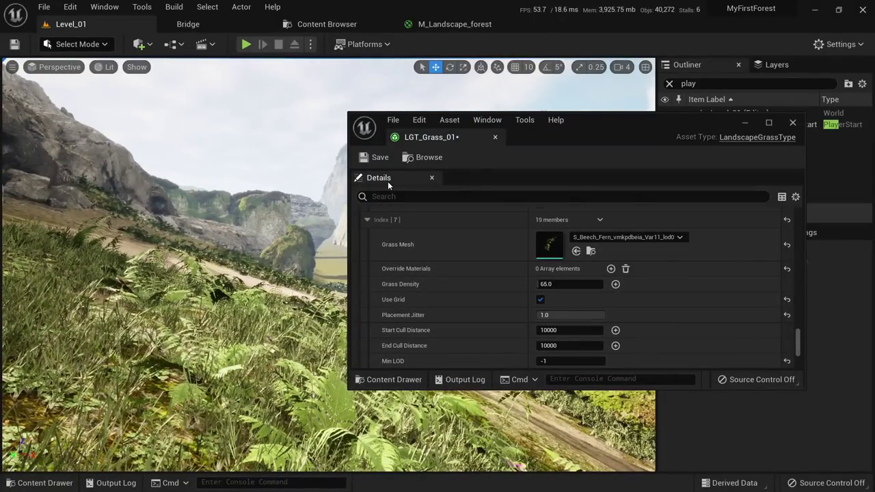
Save LGT_Grass_01 and add the downloaded Tall Grass plant from Bridge to the project.
click(209, 23)
drag(584, 138, 630, 217)
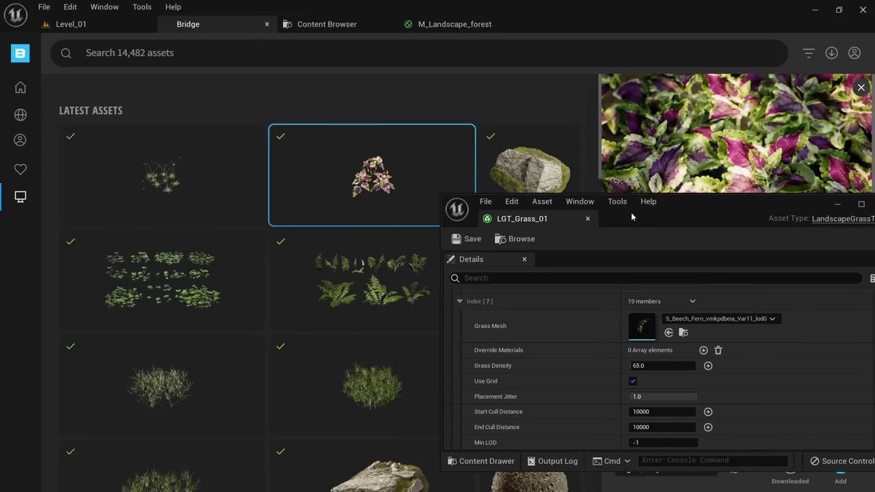
click(194, 170)
drag(697, 205, 680, 231)
click(841, 466)
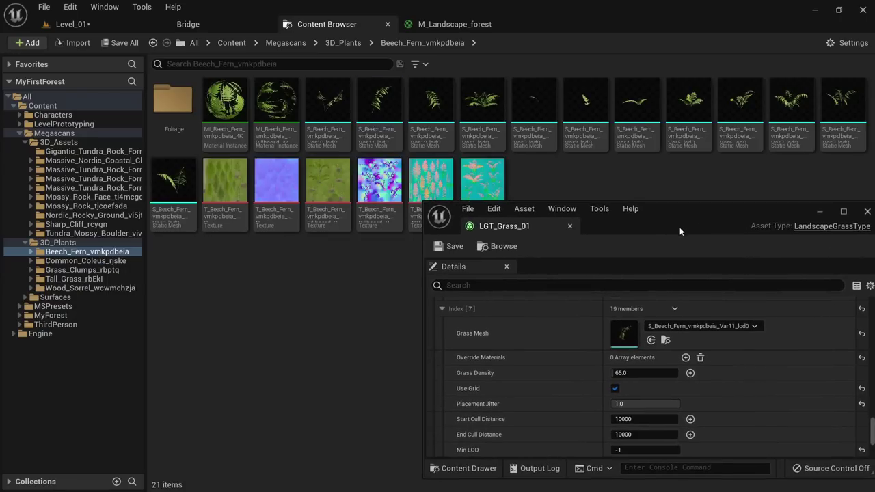
Open both material instances in Tall_Grass_rbEkI and enable the Translucency Strength override in the billboard material.
click(86, 279)
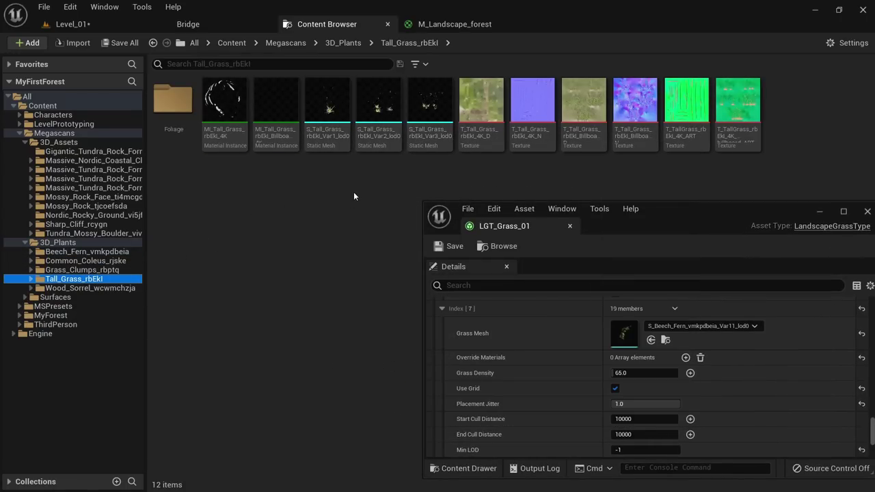
double_click(225, 109)
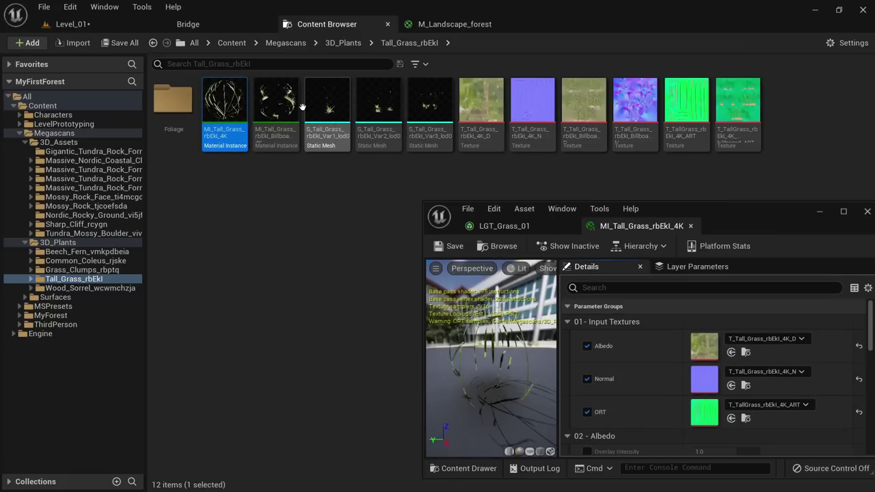
double_click(276, 102)
drag(760, 207, 665, 120)
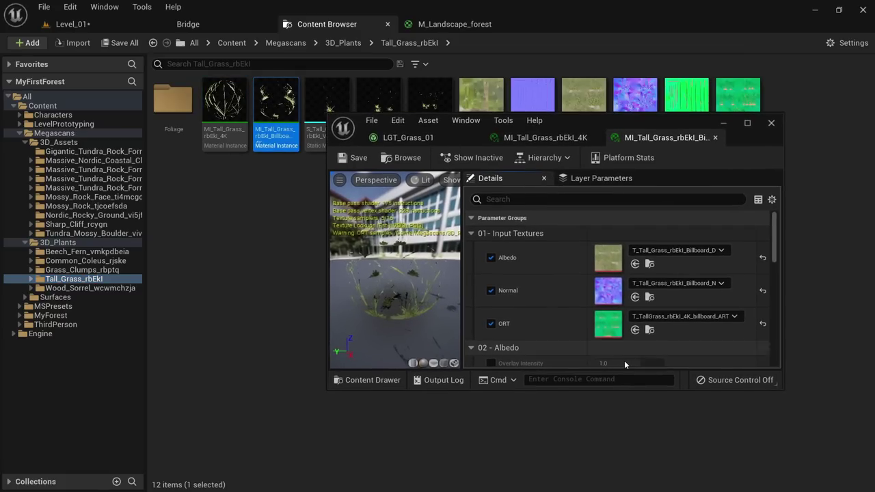
scroll(624, 328, down, 8)
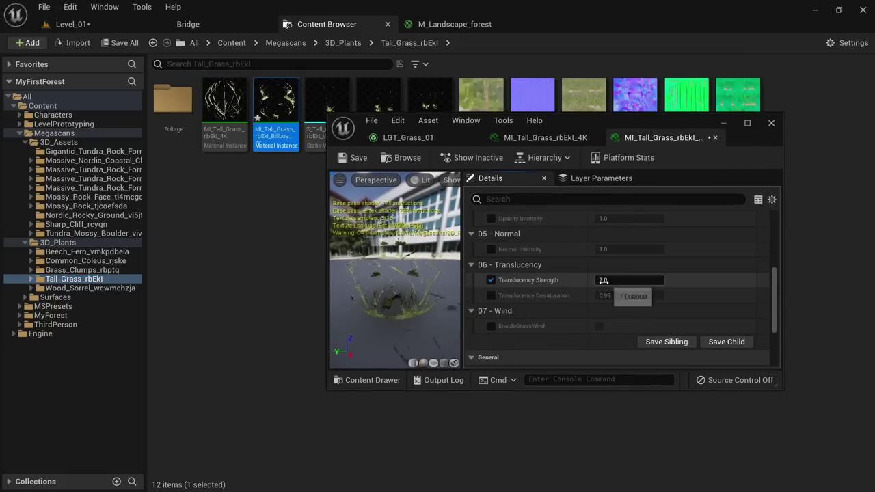
Enable the Translucency Strength override in MI_Tall_Grass_rbEkI_4K and set it to 0.
click(548, 143)
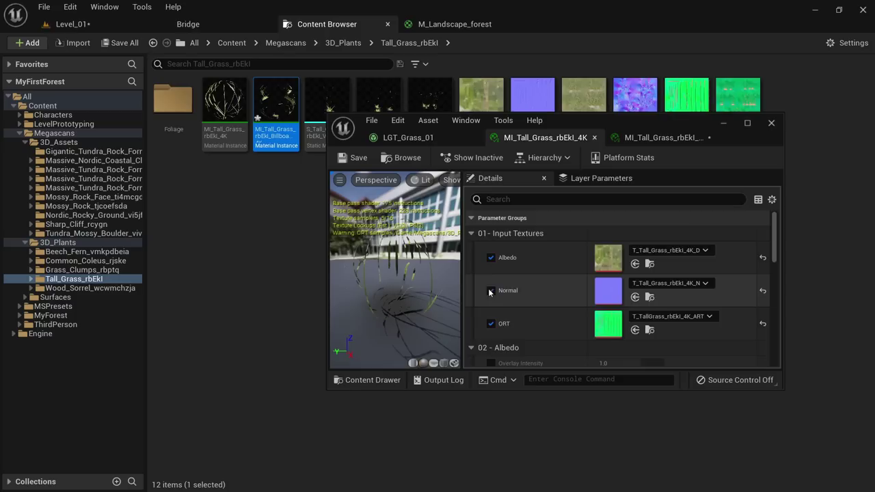
scroll(527, 289, down, 5)
click(490, 334)
click(628, 335)
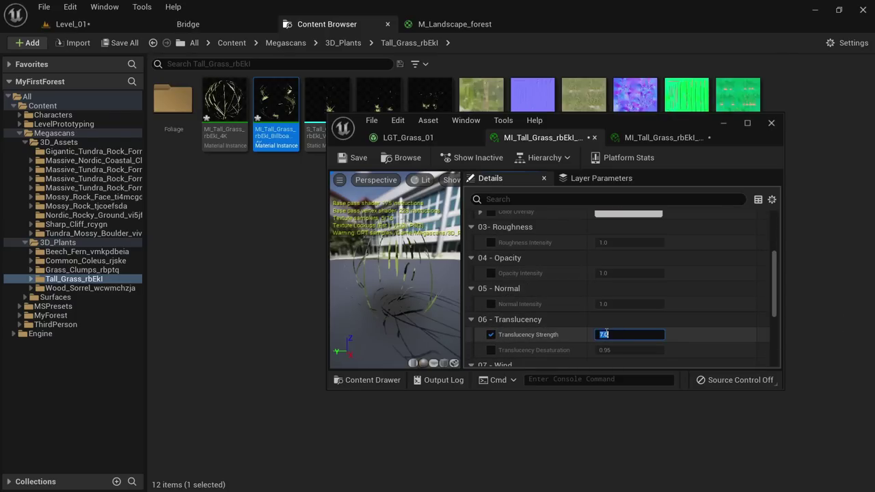
text(0)
scroll(700, 306, down, 2)
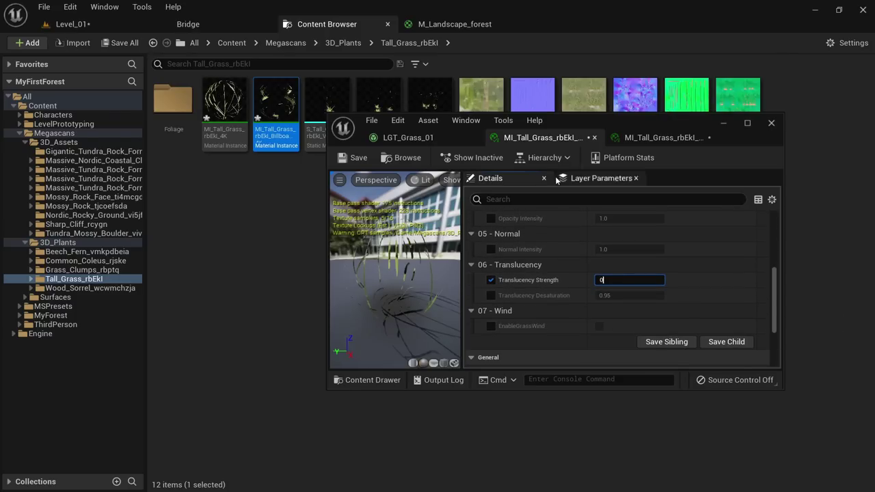
Close both Tall Grass material instances and duplicate the Index 7 grass variety in LGT_Grass_01.
middle_click(548, 139)
middle_click(557, 138)
scroll(583, 223, up, 1)
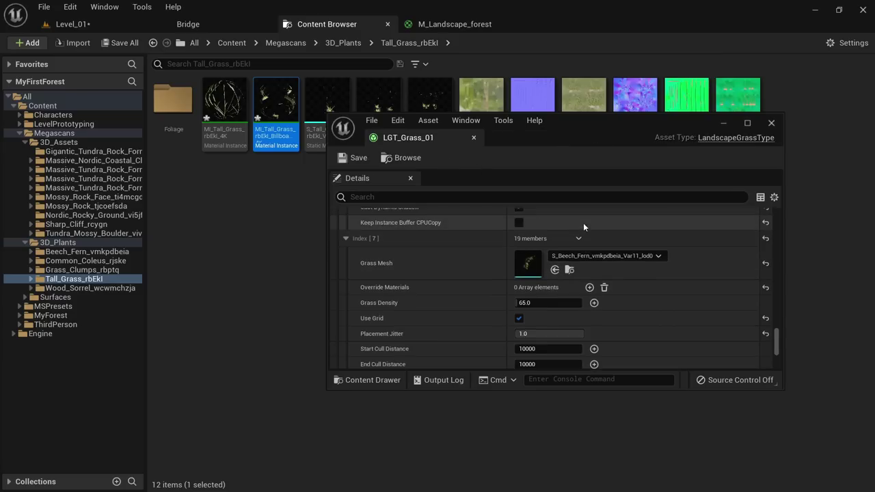
click(579, 256)
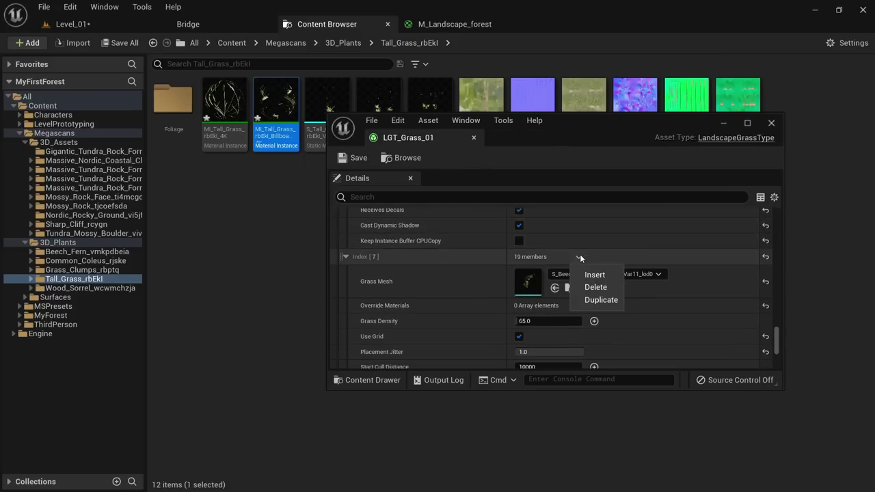
click(600, 300)
scroll(588, 288, down, 5)
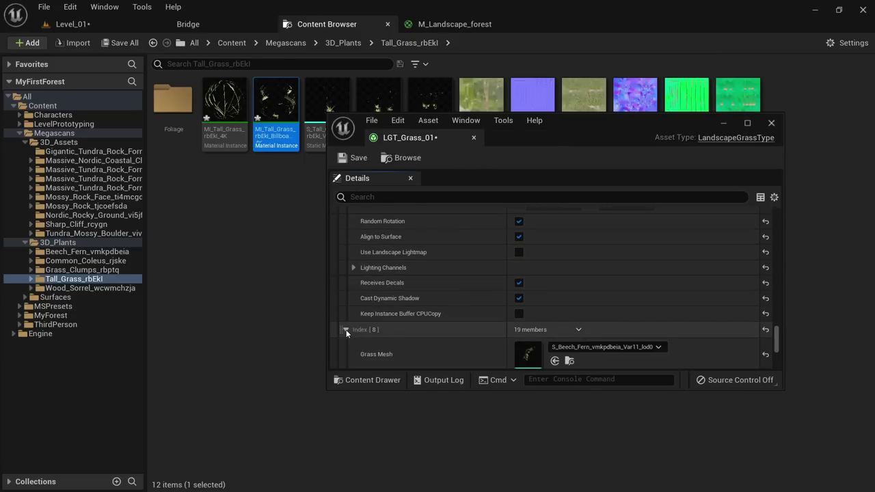
scroll(441, 282, down, 2)
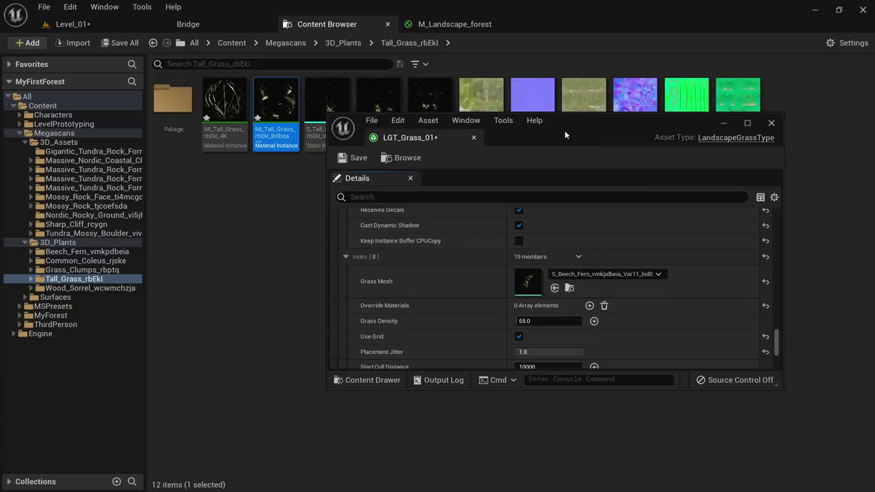
Assign S_Tall_Grass_rbEkI_Var2_lod0 as the Grass Mesh of the Index 8 variety.
drag(566, 134, 582, 127)
click(327, 99)
click(378, 99)
click(532, 283)
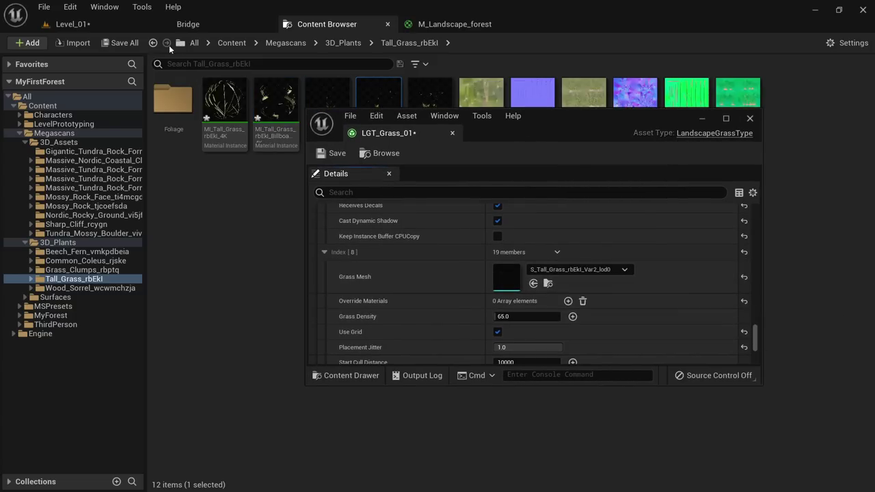
Try Scale X maximums of 3 and 2 for the Index 8 tall grass while checking the slope in Level_01.
click(127, 24)
right_drag(164, 239, 171, 264)
scroll(587, 316, down, 2)
scroll(587, 313, down, 1)
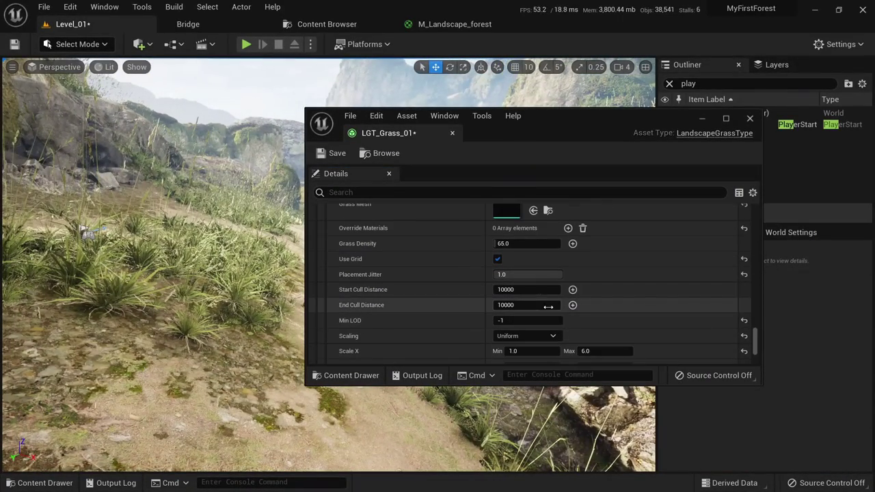
click(602, 351)
key(Return)
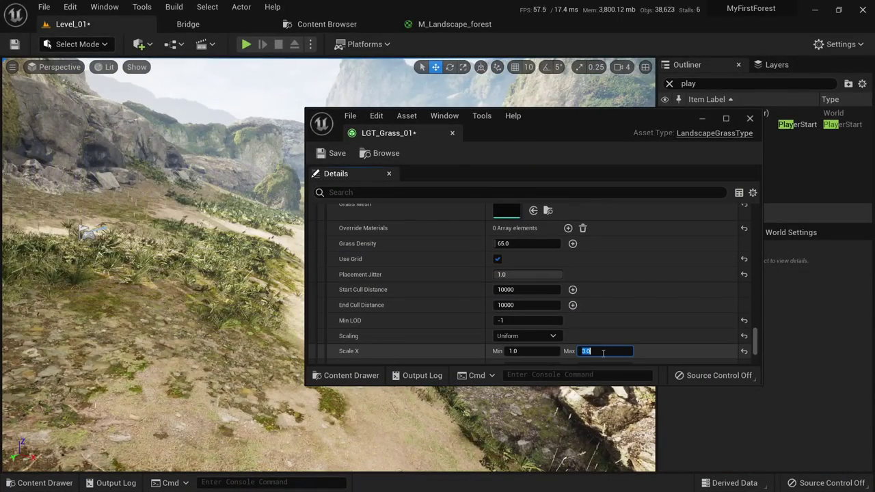
mouse_move(253, 274)
right_down()
mouse_move(243, 263)
mouse_move(253, 263)
right_up()
click(594, 350)
text(2)
key(Return)
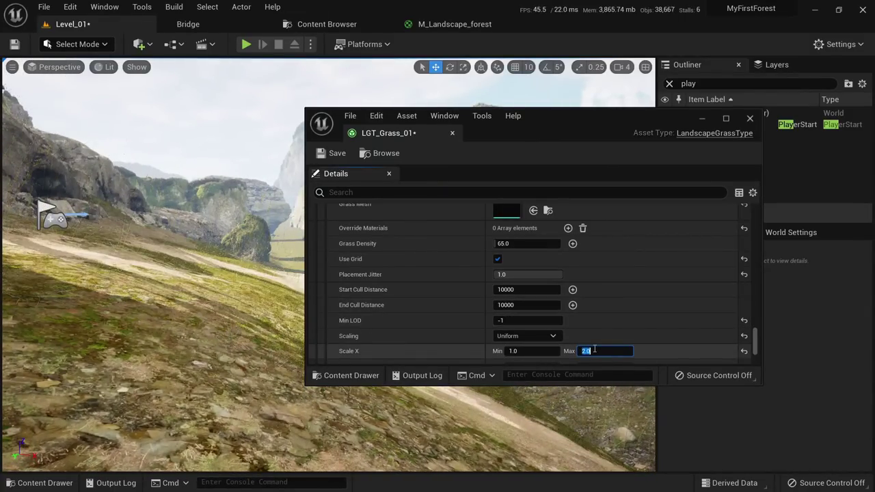
Set the Index 8 tall grass's Scale X maximum to 2.7 and check the plants up close in the level.
text(2.)
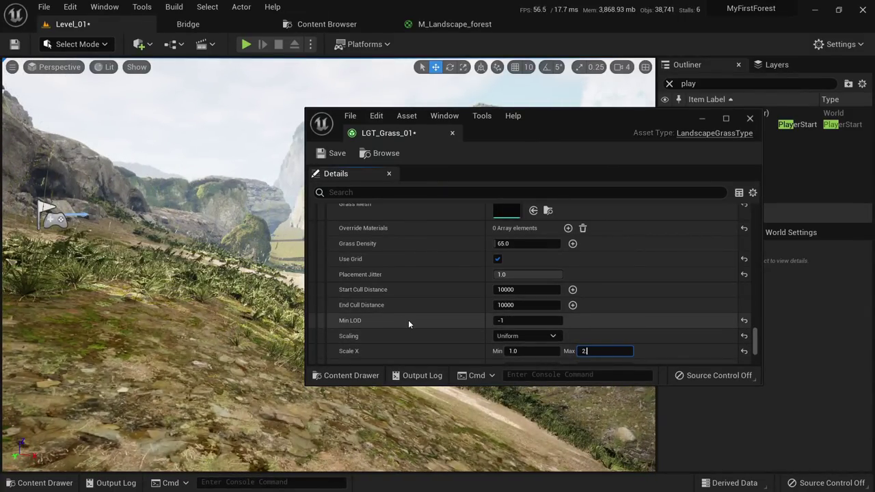
text(7)
key(Return)
mouse_move(267, 287)
right_down()
mouse_move(260, 281)
mouse_move(264, 294)
right_up()
key(w)
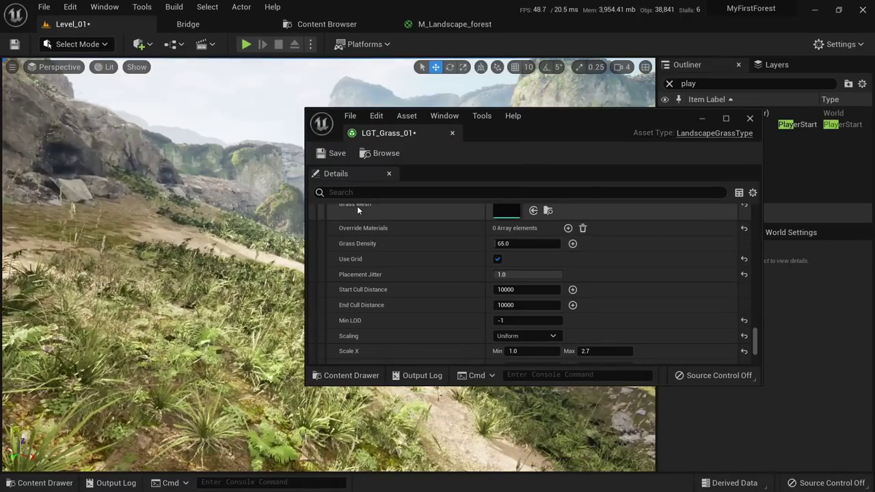
Duplicate the Index 8 tall grass variety in the Grass Varieties array.
scroll(379, 216, up, 4)
click(558, 253)
click(574, 295)
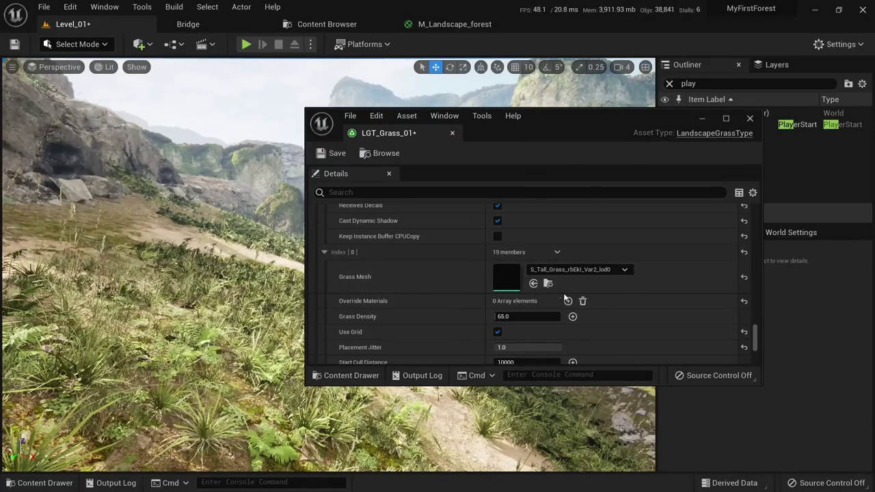
scroll(547, 294, down, 10)
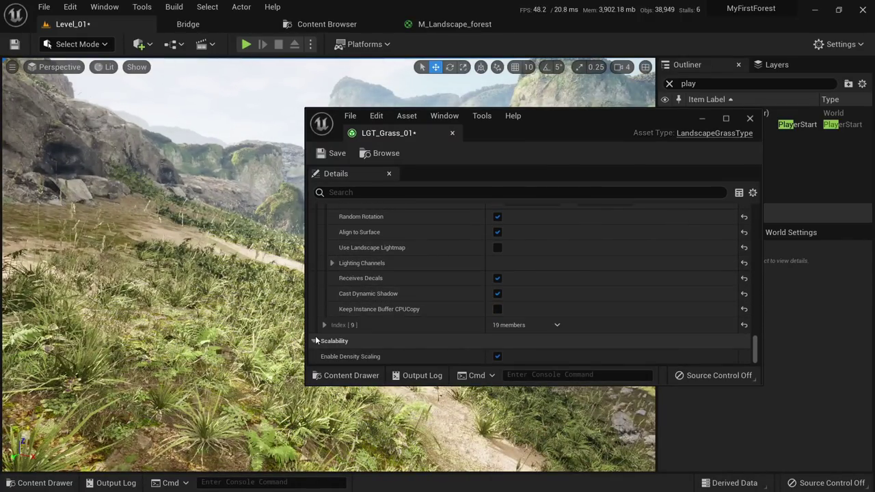
Assign S_Tall_Grass_rbEkI_Var1_lod0 as the Grass Mesh of the Index 9 variety.
click(324, 326)
click(326, 26)
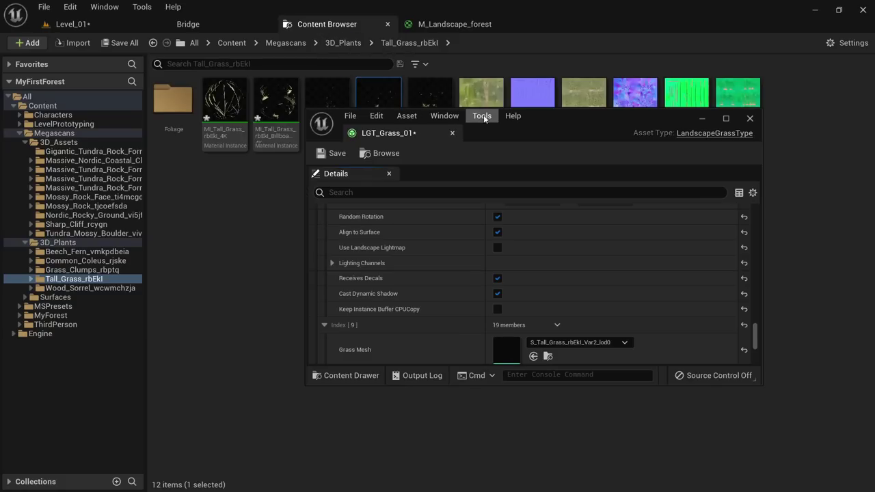
mouse_move(555, 123)
mouse_down()
mouse_move(544, 171)
mouse_move(559, 127)
mouse_up()
click(317, 116)
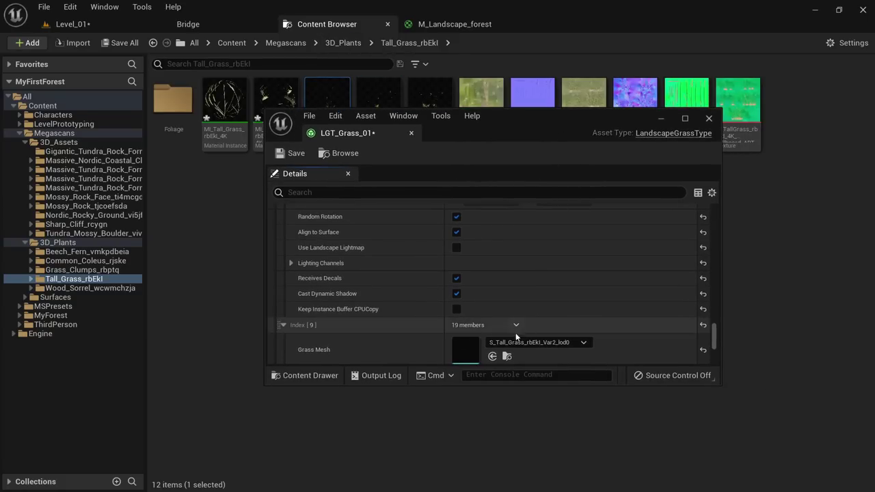
click(492, 356)
Inspect the tall grass in Level_01, try a Scale X maximum of 2 for Index 8, and set it to 2.3.
click(71, 24)
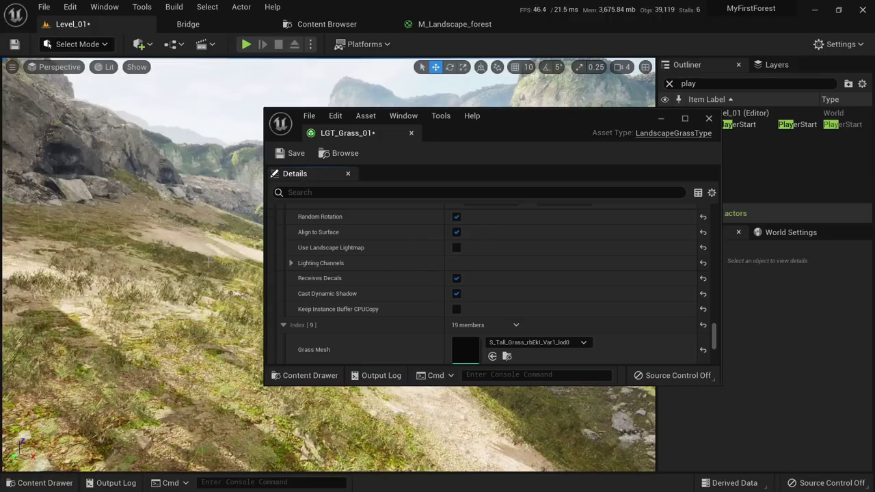
key(w)
right_drag(208, 263, 188, 232)
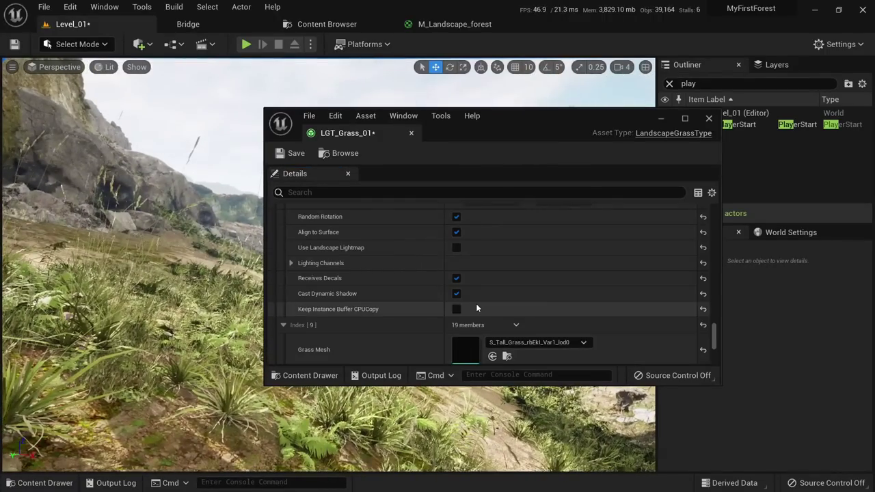
scroll(476, 308, up, 3)
click(564, 261)
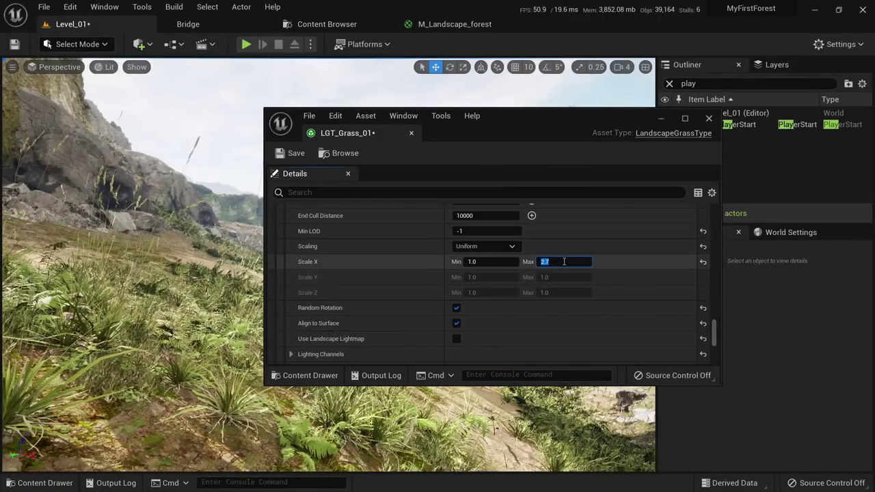
text(2)
key(Return)
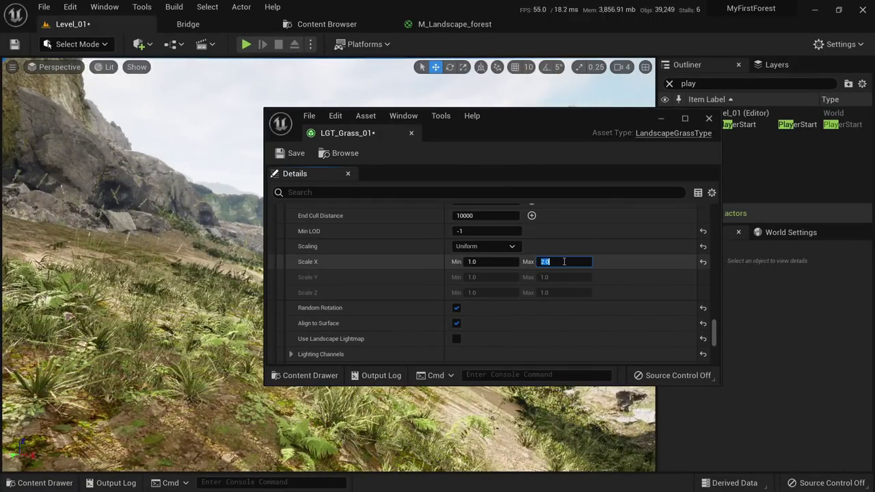
text(2.7)
key(Return)
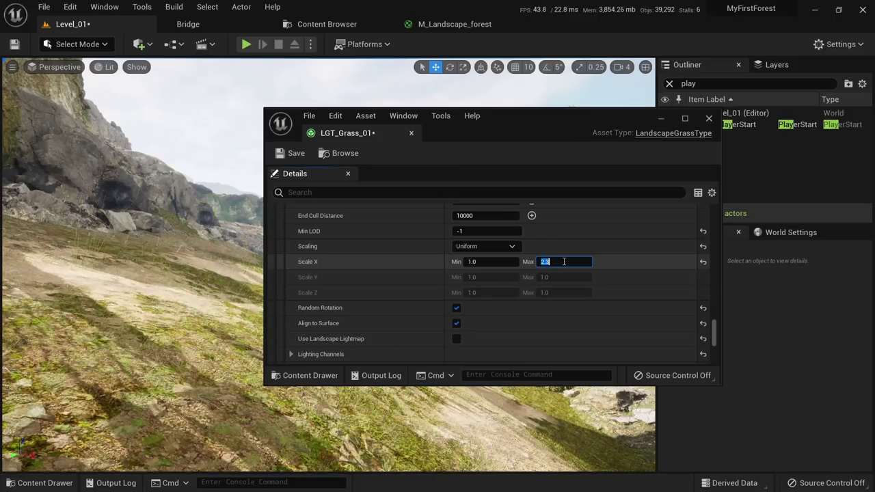
Set the Index 9 tall grass's Scale X maximum to 2.8 and look over the slope.
scroll(564, 258, down, 1)
scroll(564, 256, up, 4)
scroll(563, 254, down, 3)
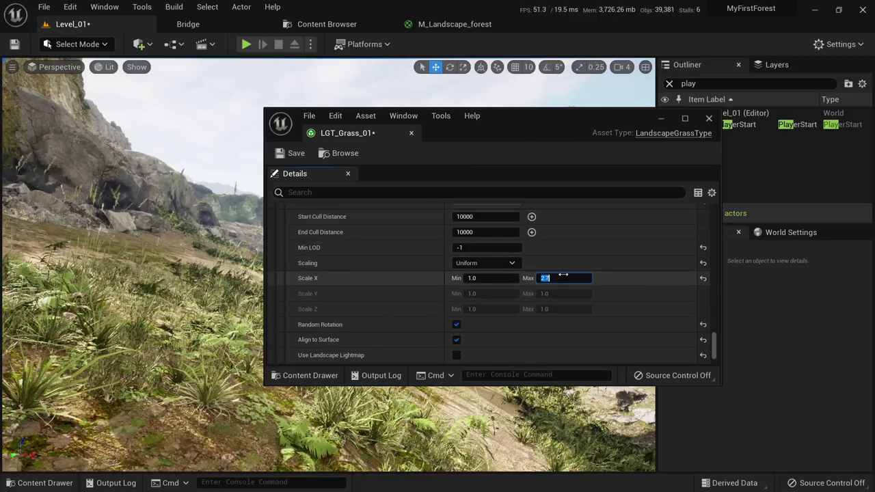
key(Return)
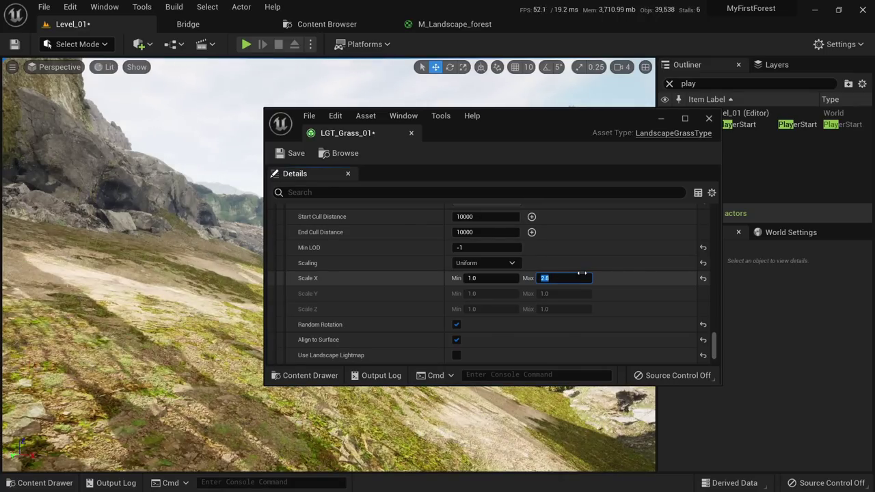
right_drag(161, 232, 136, 106)
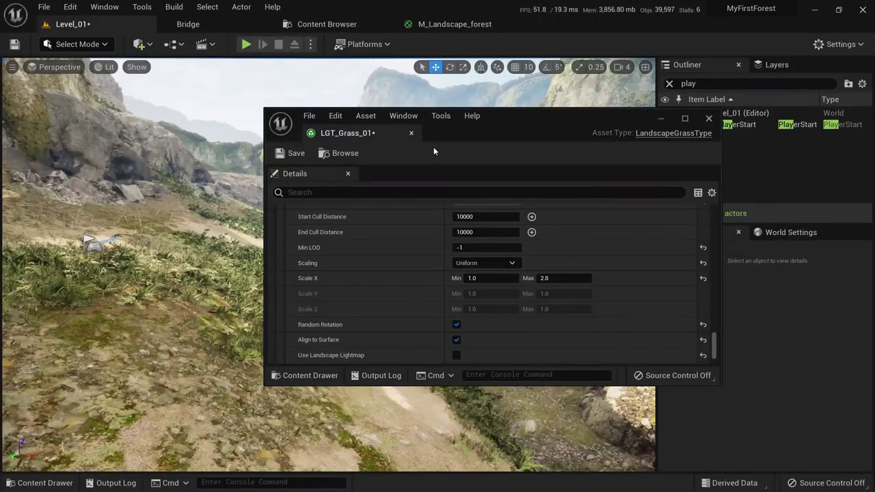
Bring the Level_01 editor to the front and save all modified files.
click(126, 36)
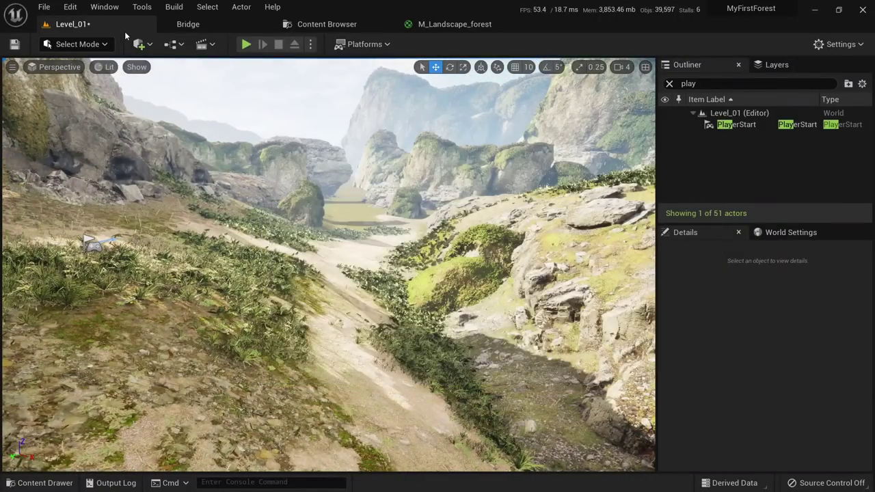
click(39, 8)
click(75, 140)
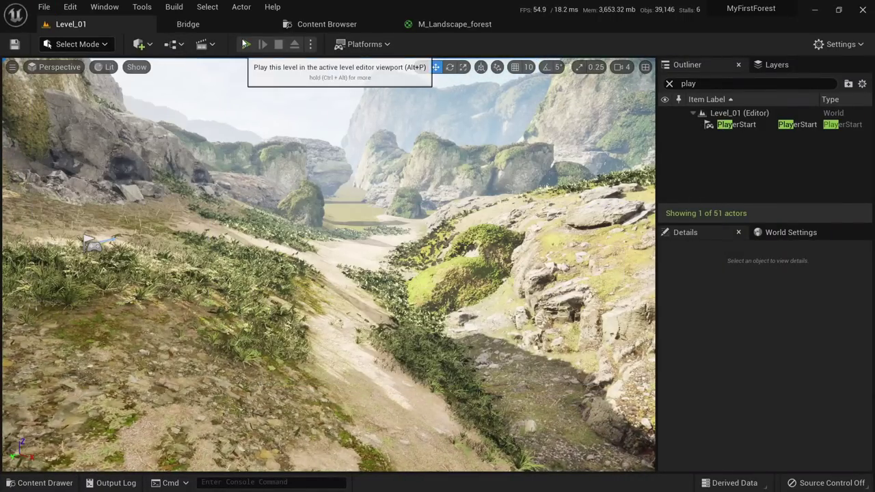
Play the level full screen, run the character through the grass to check the new plants, and stop the play session.
click(244, 44)
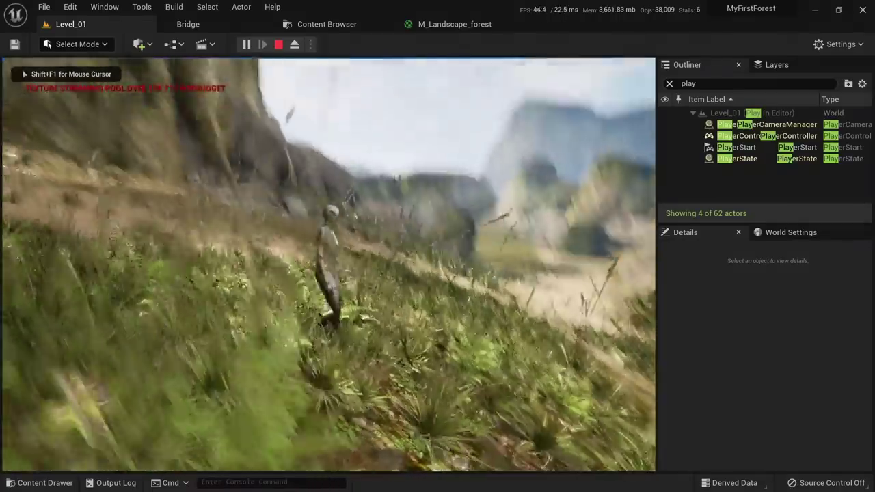
key(w)
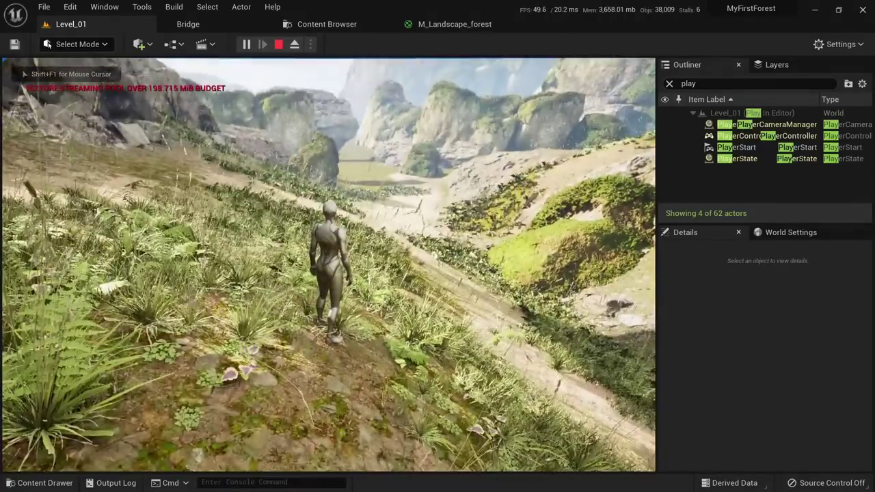
key(F11)
key(w)
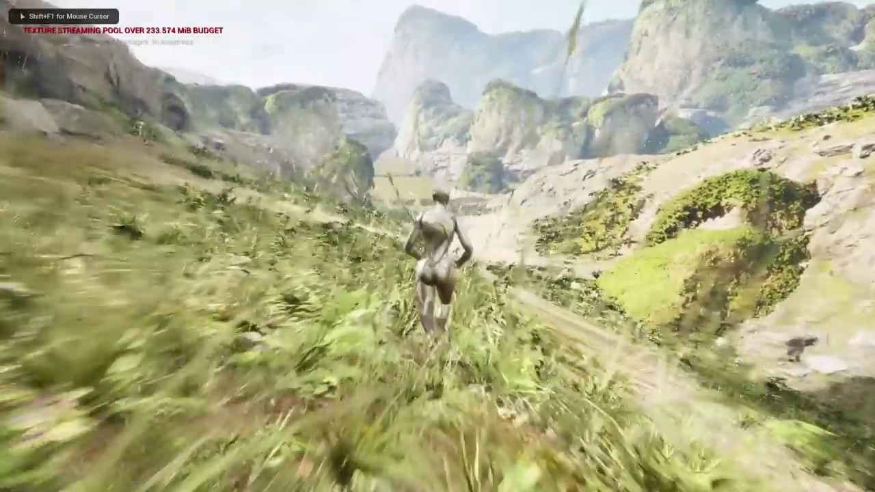
key(s)
key(w)
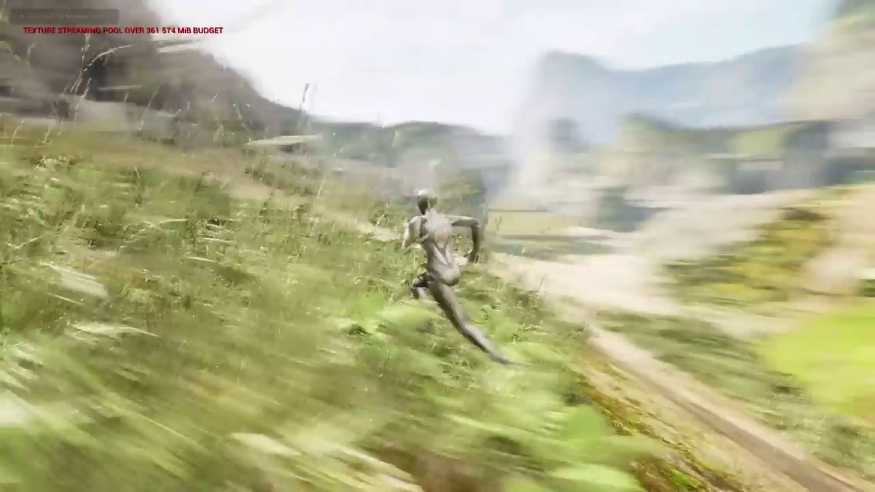
key(F11)
key(Escape)
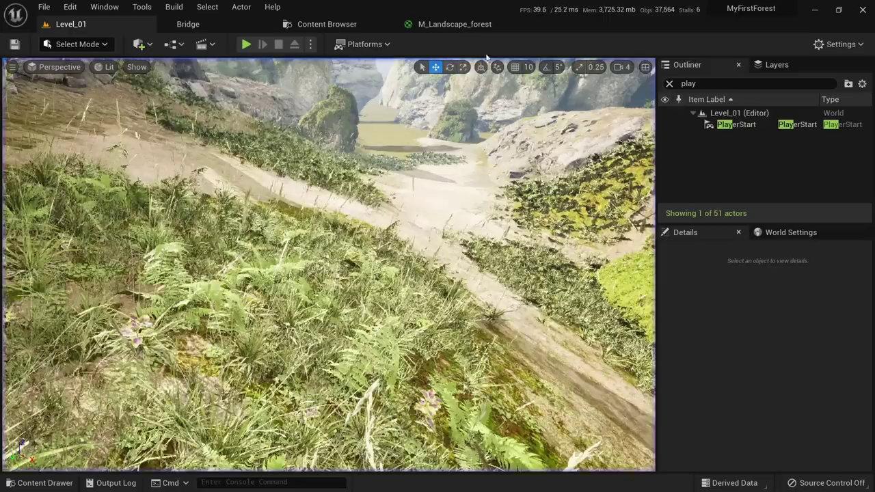
Reopen LGT_Grass_01 from the MyForest folder and place its editor in a floating window.
click(451, 24)
click(357, 43)
click(327, 24)
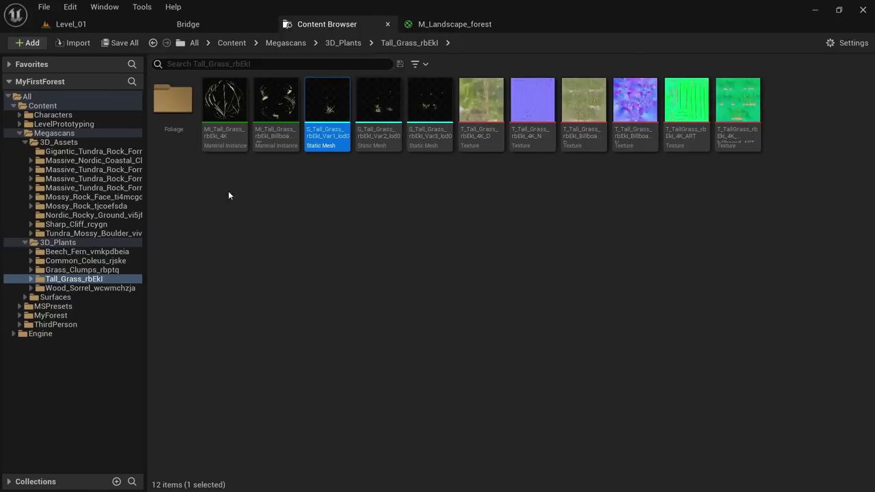
click(50, 315)
double_click(290, 101)
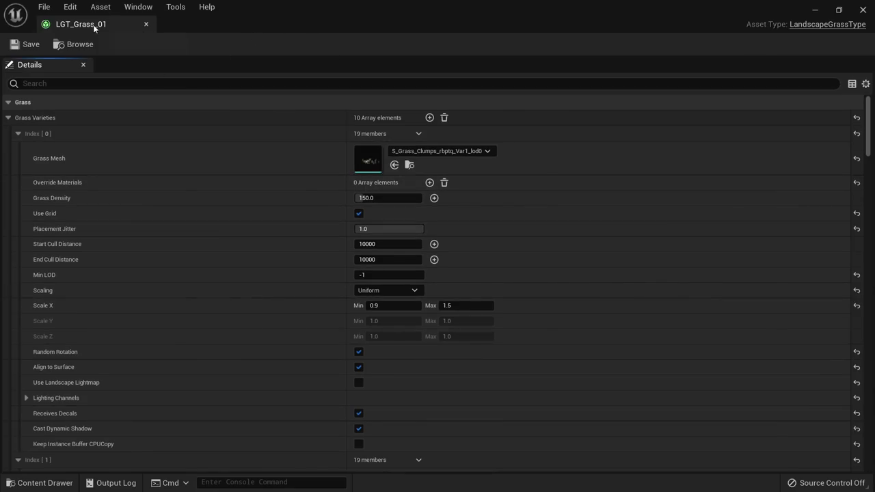
double_click(93, 27)
Set the Index 9 tall grass's Scale X maximum to 2 and Grass Density to 35, and return to Level_01.
scroll(740, 213, down, 5)
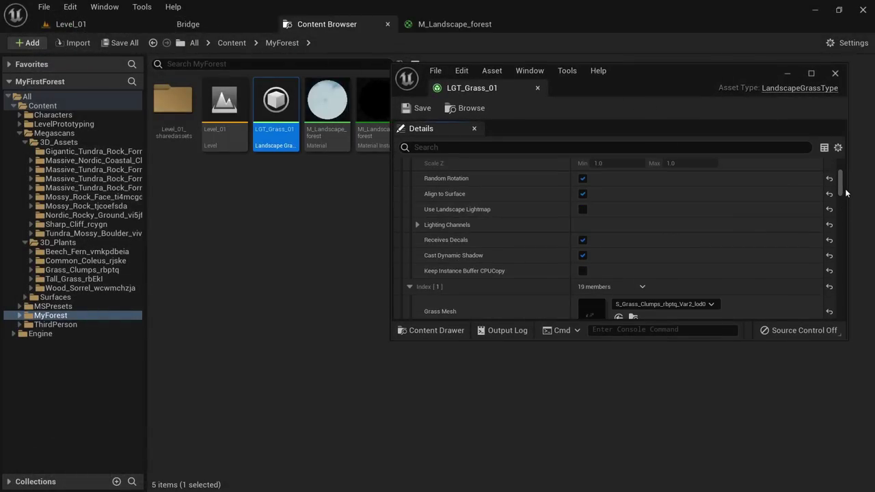
scroll(832, 267, down, 10)
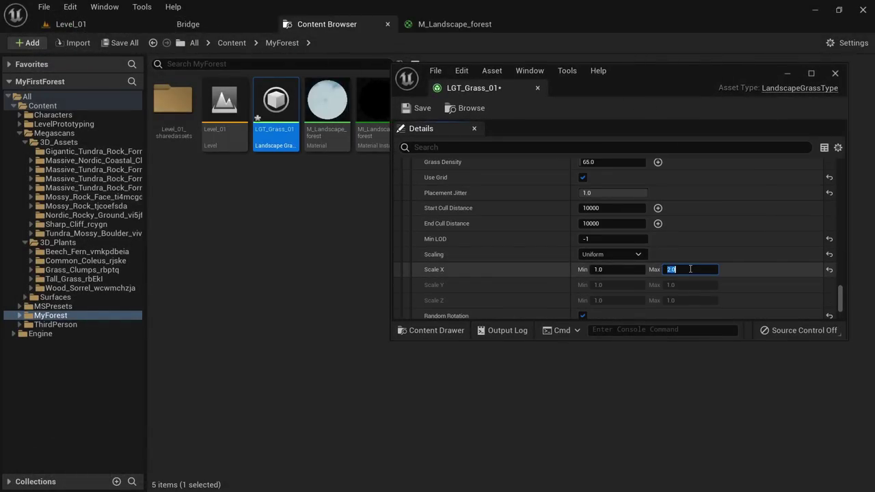
scroll(690, 269, up, 3)
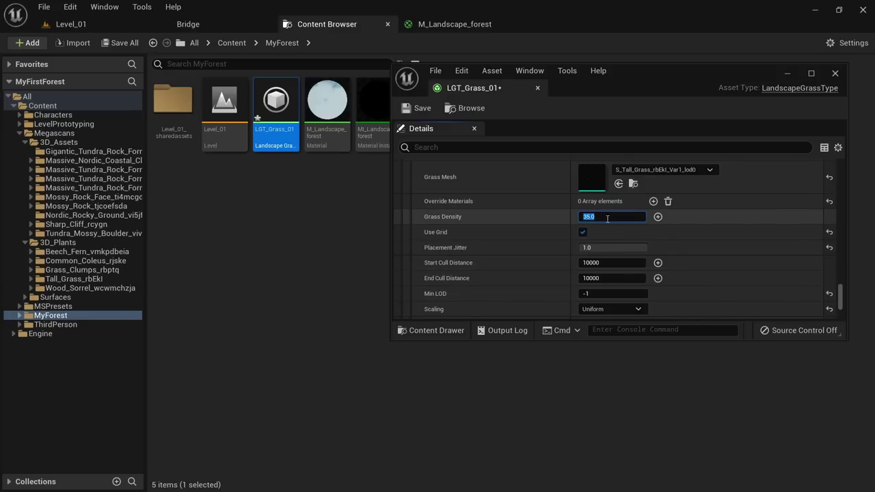
click(71, 24)
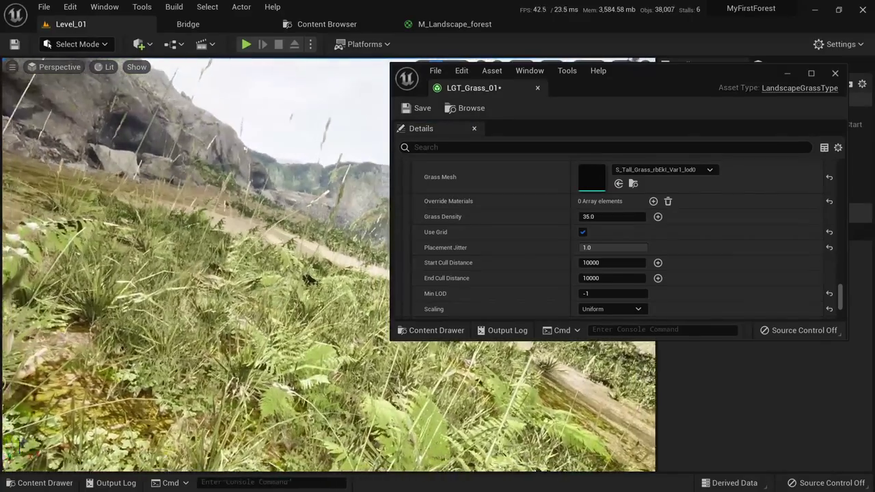
Set the Index 8 tall grass's Grass Density to 30 and its Scale X maximum to 2.
scroll(618, 249, up, 10)
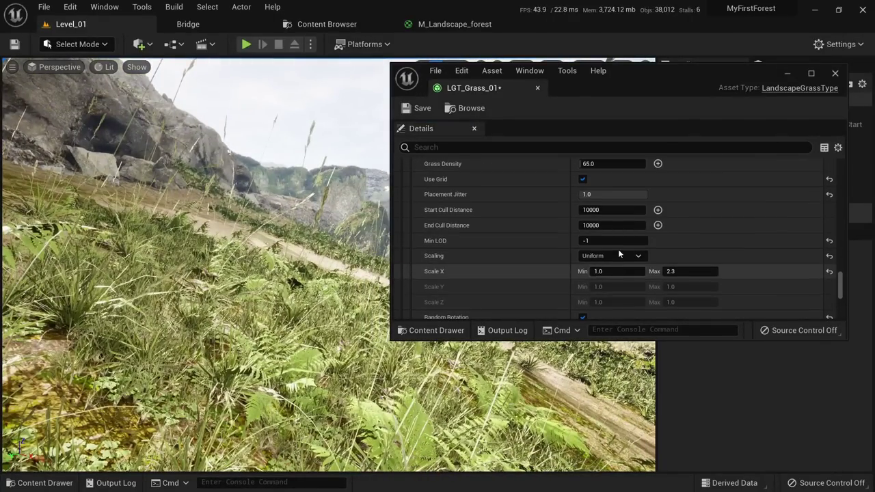
scroll(632, 258, up, 3)
click(611, 237)
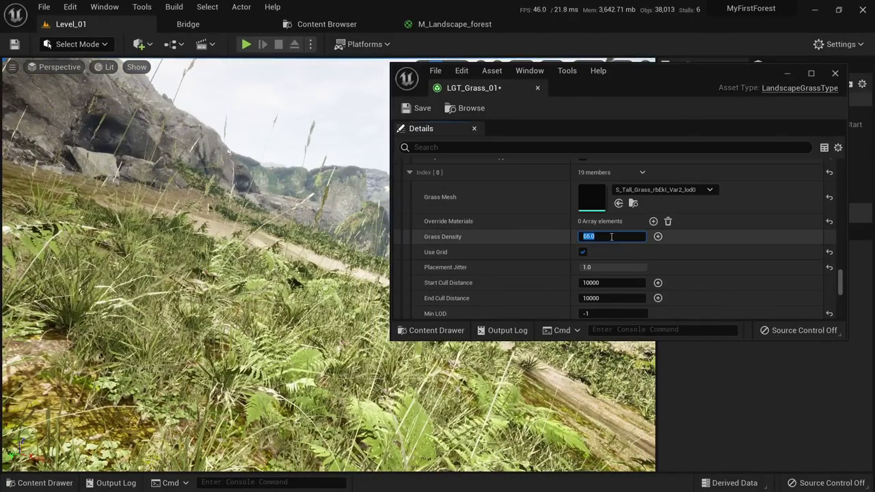
text(30)
key(Return)
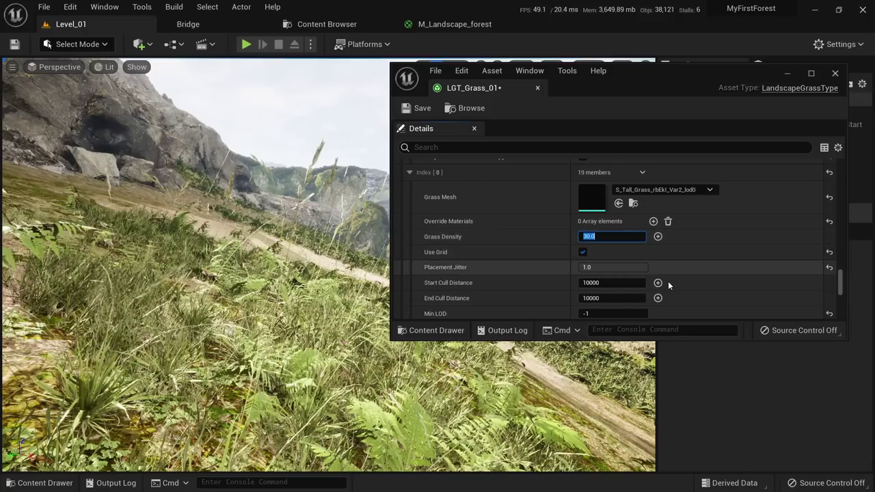
scroll(668, 286, down, 3)
click(695, 267)
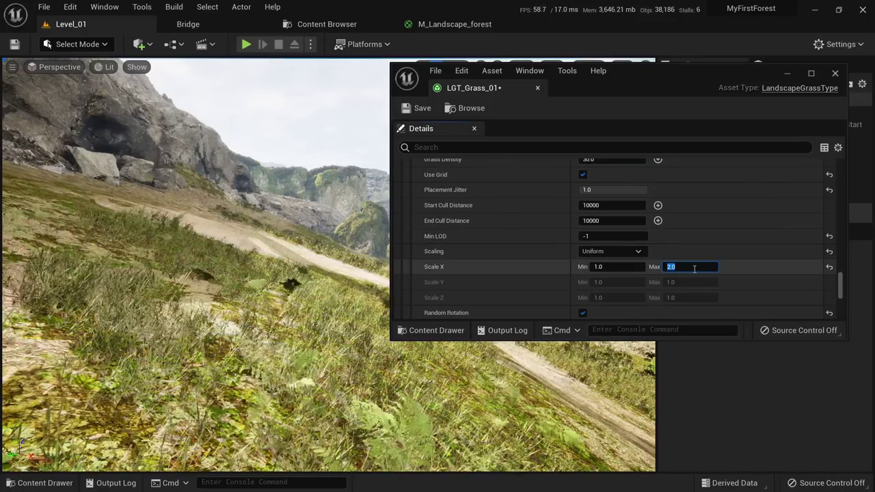
Lower the Index 8 tall grass's Grass Density, trying 15 and settling on 20.
scroll(569, 233, up, 2)
click(613, 196)
text(15)
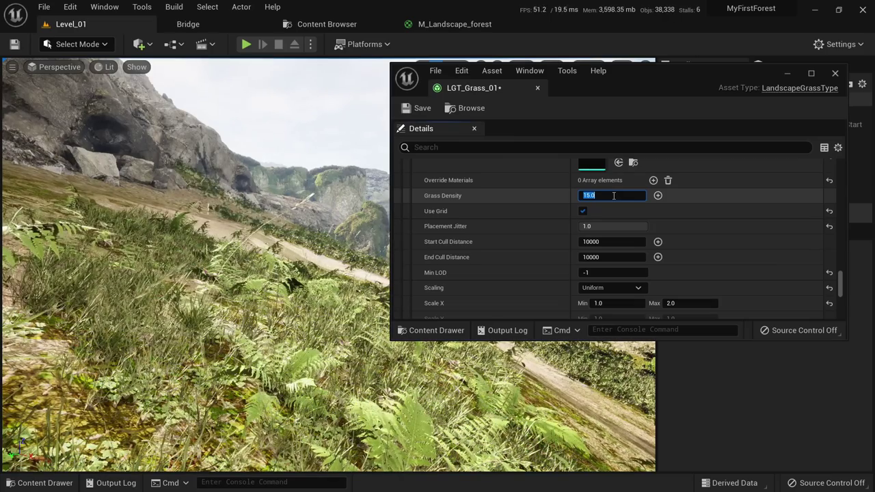
key(Return)
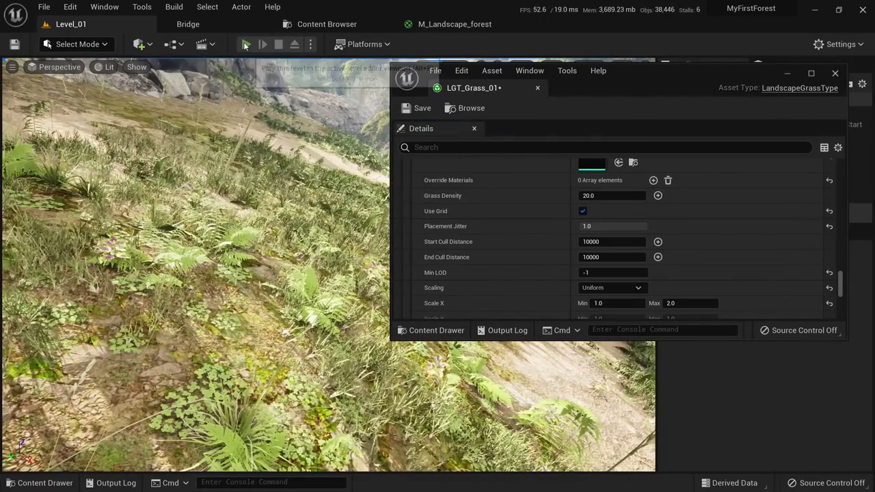
Play the level, run the character through the grass and along the path to check the coverage, and stop the play session.
click(246, 45)
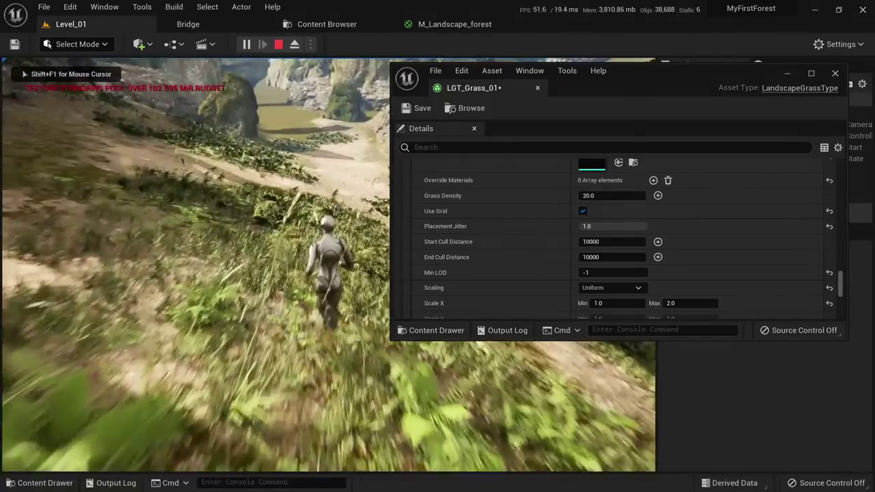
key(w)
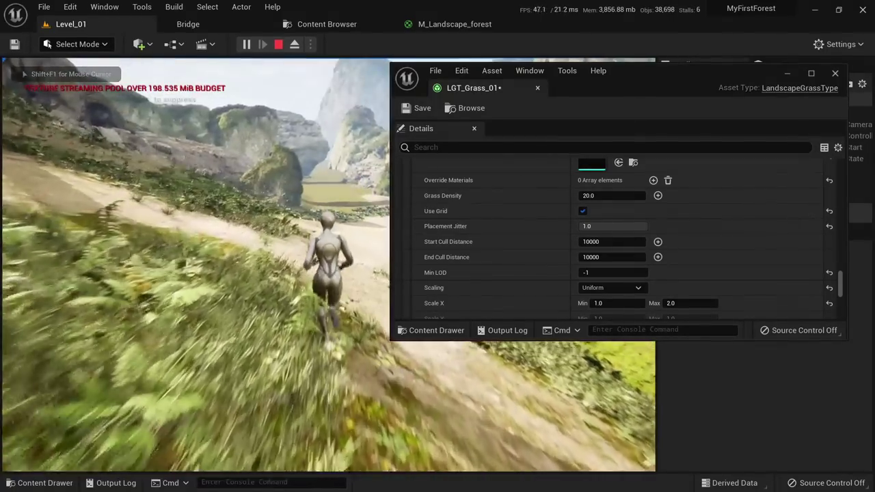
key(shift+F1)
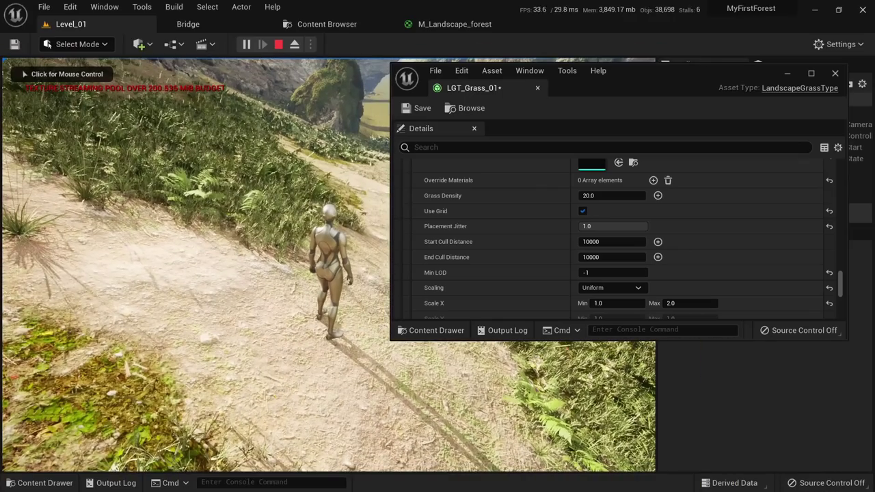
click(342, 137)
key(w)
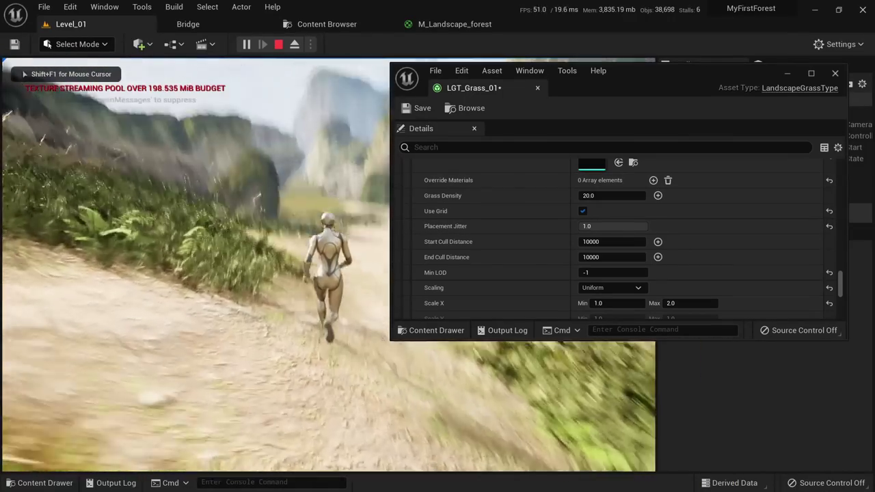
key(Escape)
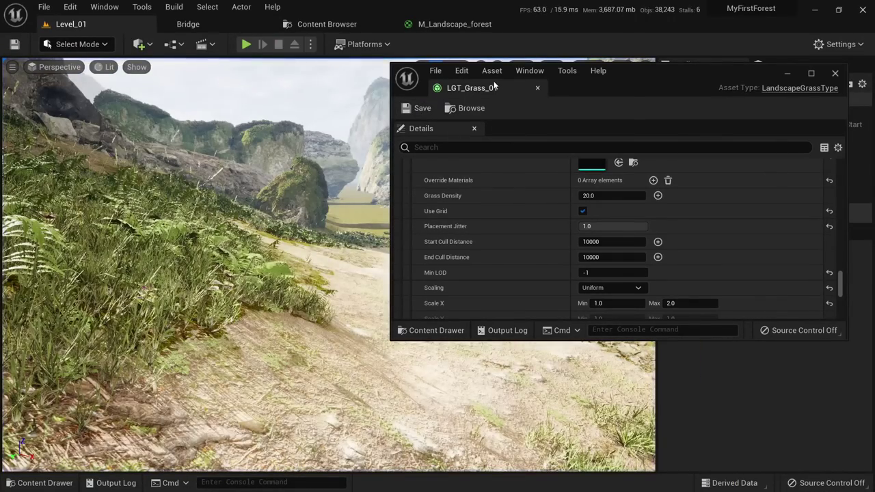
Switch to Landscape mode and paint layer L1 over the mossy ground beside the sandy path.
right_drag(342, 219, 328, 273)
key(w)
right_drag(328, 266, 335, 284)
click(103, 43)
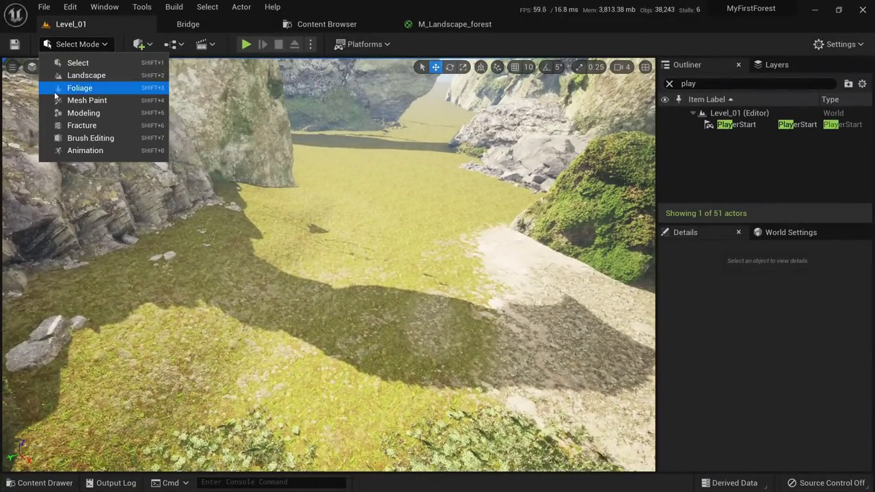
click(72, 75)
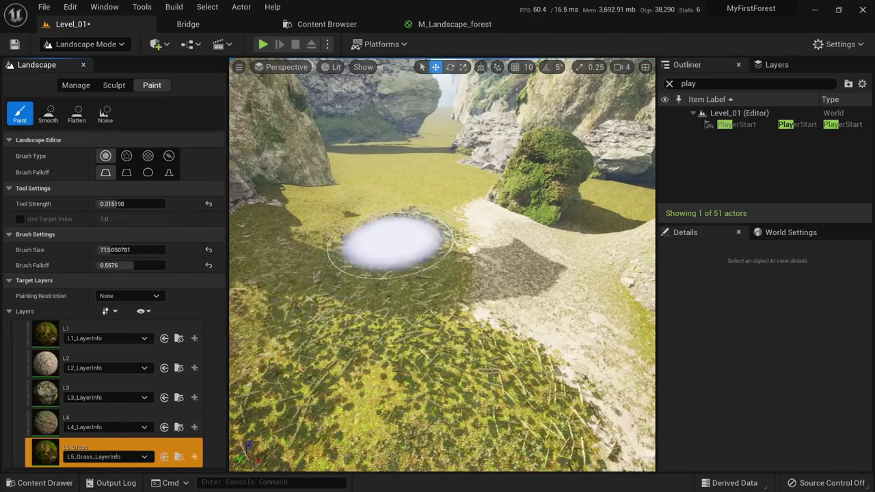
click(49, 333)
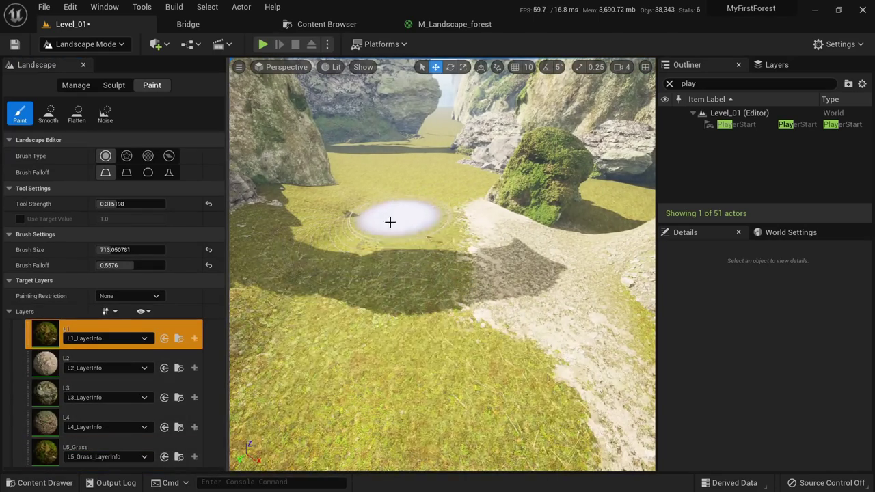
key(w)
mouse_move(390, 222)
right_down()
mouse_move(391, 210)
mouse_move(397, 249)
right_up()
drag(421, 235, 471, 215)
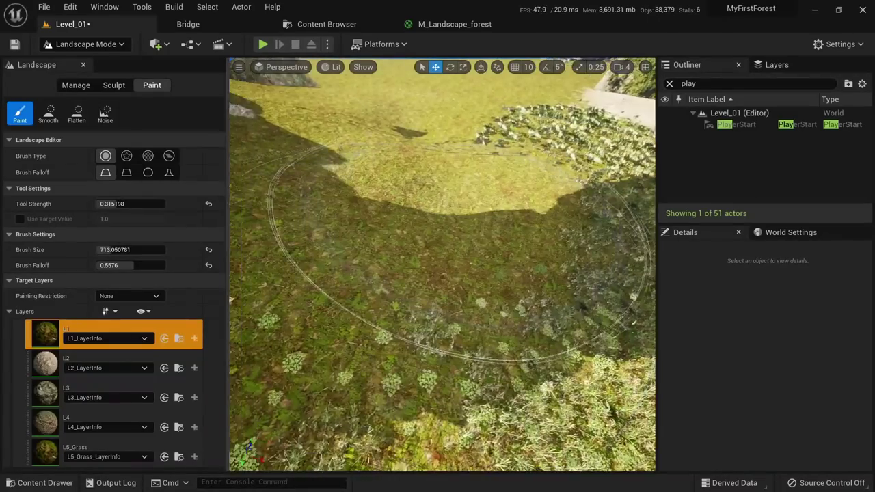
Paint layer L3 over the ground between the sandy path and the mossy area.
key(s)
right_drag(458, 239, 465, 246)
click(56, 392)
right_drag(381, 338, 403, 339)
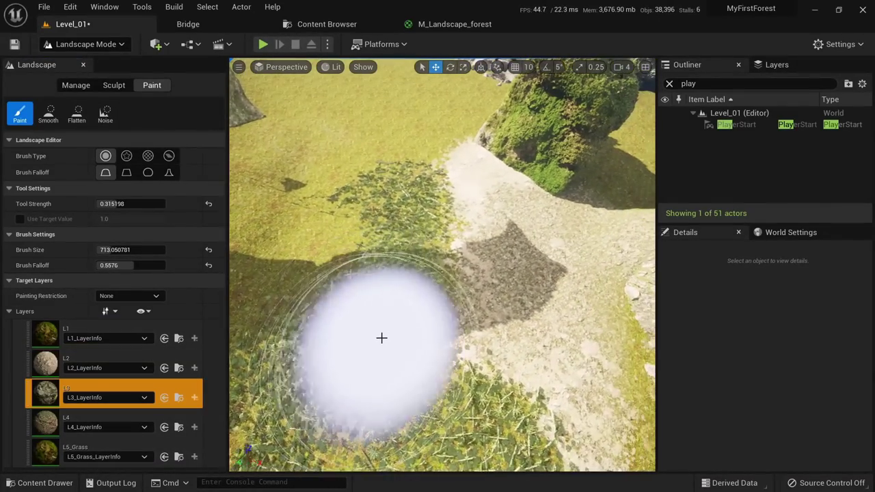
key(s)
right_drag(495, 238, 475, 224)
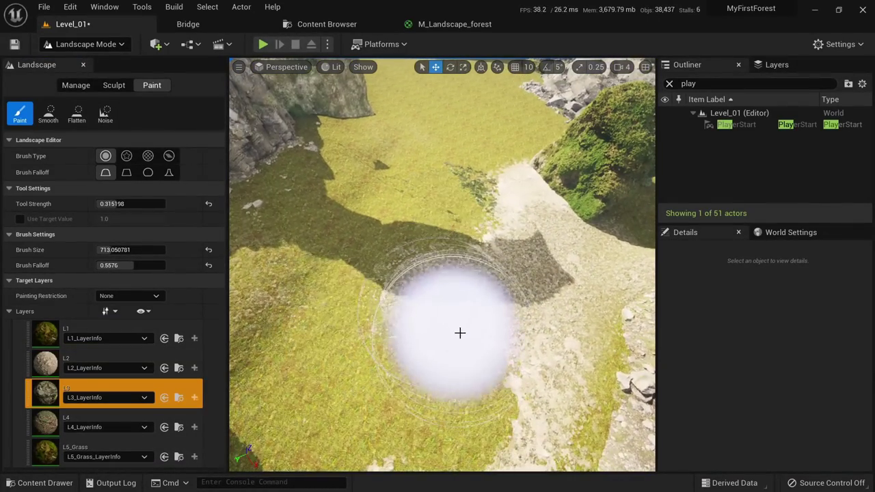
drag(461, 333, 424, 314)
Paint layer L4 along the path edge with tool strength about 0.12 and brush size about 470.
mouse_move(424, 314)
right_down()
mouse_move(424, 297)
mouse_move(341, 369)
right_up()
key(w)
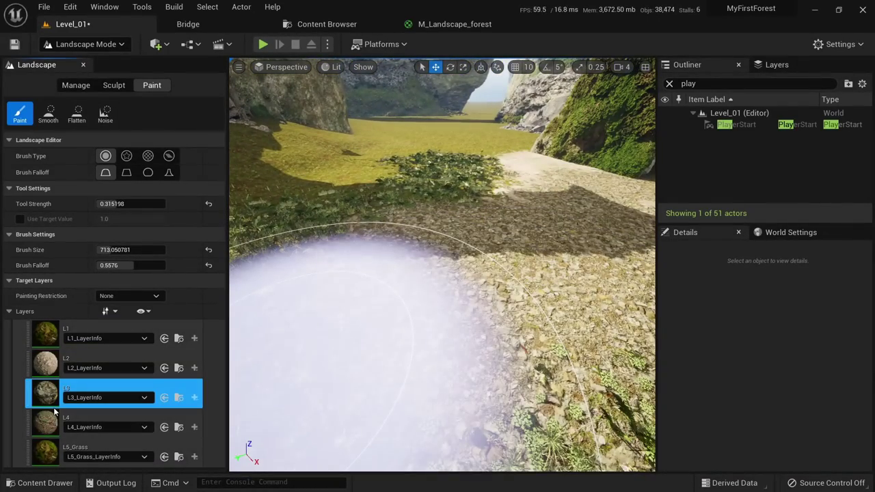
click(102, 421)
drag(107, 203, 104, 204)
right_drag(287, 274, 273, 328)
mouse_move(355, 261)
mouse_down()
mouse_move(369, 255)
mouse_move(474, 326)
mouse_move(498, 203)
mouse_move(484, 203)
mouse_up()
right_drag(484, 203, 469, 215)
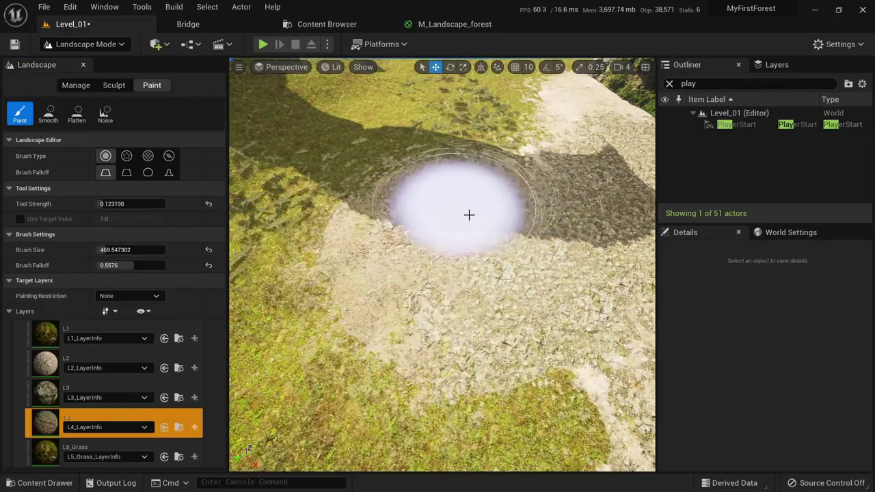
Paint the L5_Grass layer in soft patches along both sides of the path.
click(54, 448)
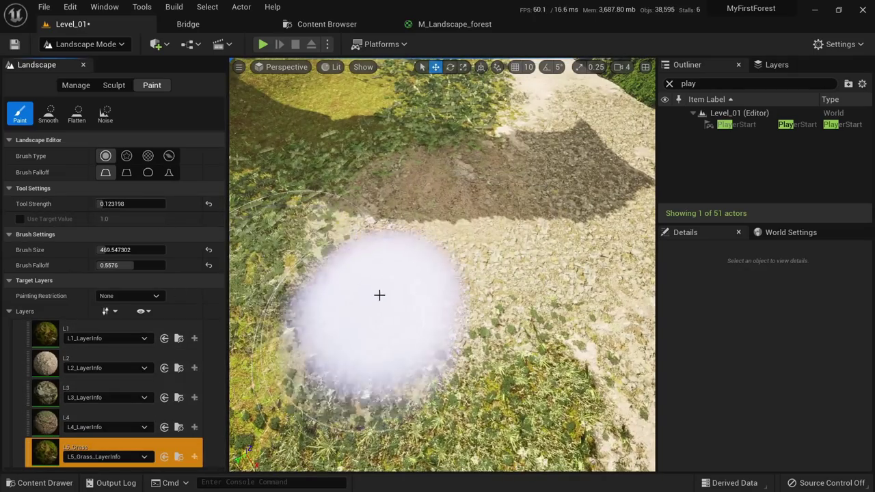
mouse_move(379, 294)
mouse_down()
mouse_move(466, 256)
mouse_move(391, 295)
mouse_up()
mouse_move(390, 295)
right_down()
mouse_move(397, 212)
mouse_move(391, 256)
mouse_move(480, 301)
right_up()
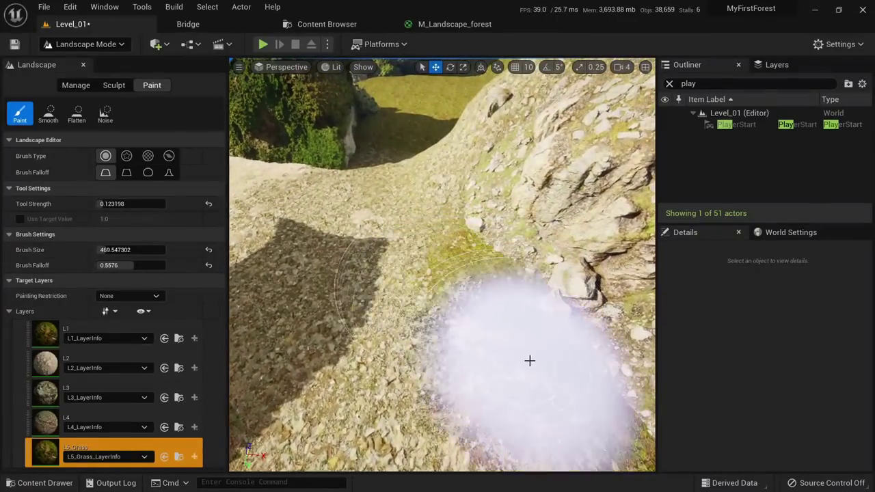
drag(529, 361, 523, 372)
mouse_move(523, 373)
right_down()
mouse_move(523, 301)
mouse_move(455, 301)
mouse_move(462, 291)
right_up()
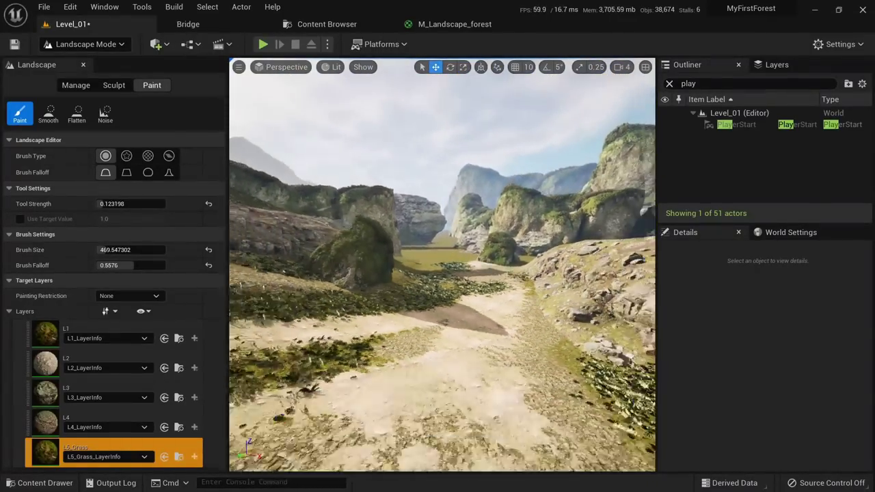
mouse_move(525, 321)
right_down()
mouse_move(506, 323)
mouse_move(486, 384)
right_up()
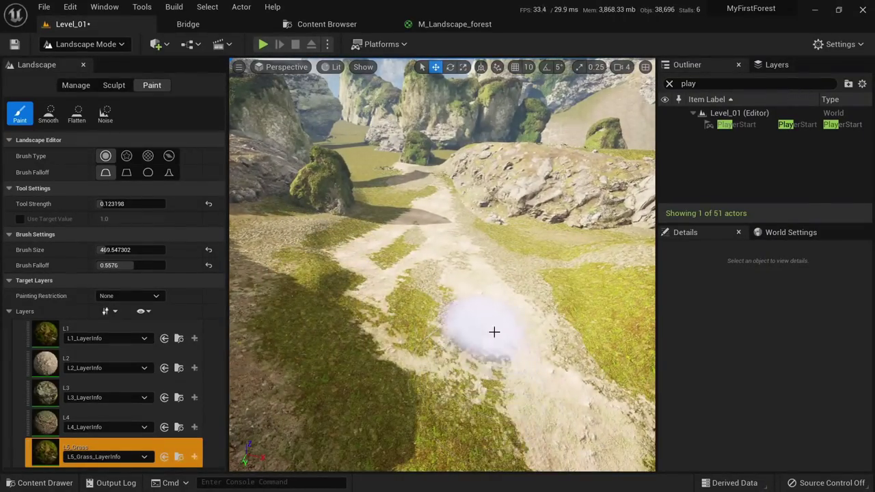
mouse_move(493, 330)
right_down()
mouse_move(489, 297)
mouse_move(505, 302)
mouse_move(515, 357)
mouse_move(511, 315)
right_up()
click(514, 352)
Return to Select mode and save all modified files.
key(shift+1)
mouse_move(414, 322)
right_down()
mouse_move(397, 328)
mouse_move(405, 316)
mouse_move(413, 322)
right_up()
click(44, 6)
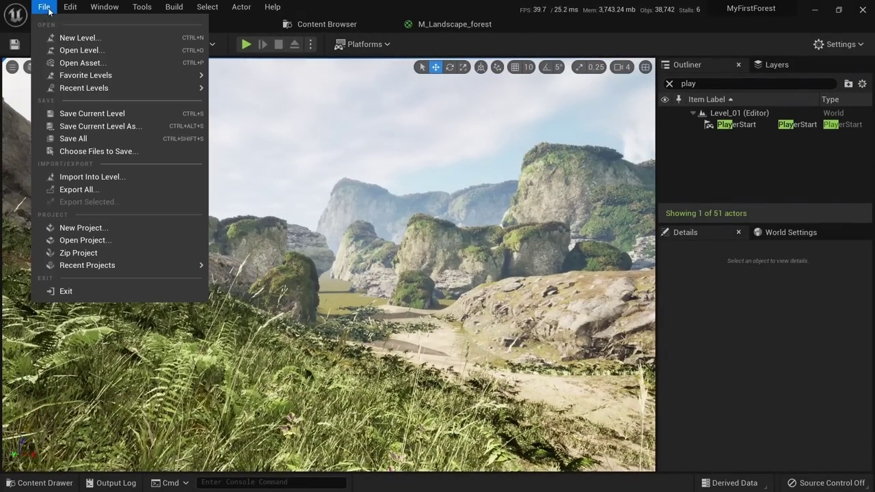
click(83, 136)
right_drag(350, 266, 395, 387)
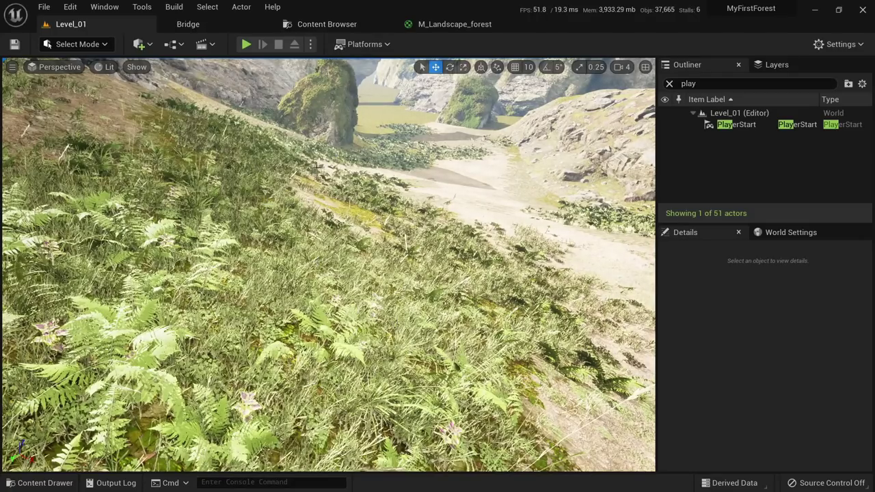
Open MI_Grass_Clumps_rbptq_4K and the grass clumps' billboard material instance in a floating window over Level_01.
click(327, 23)
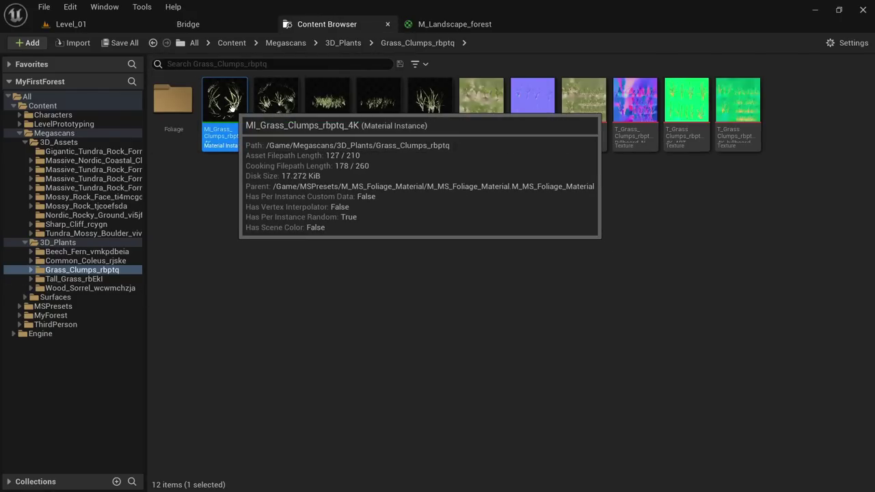
double_click(232, 109)
drag(98, 24, 382, 199)
click(110, 26)
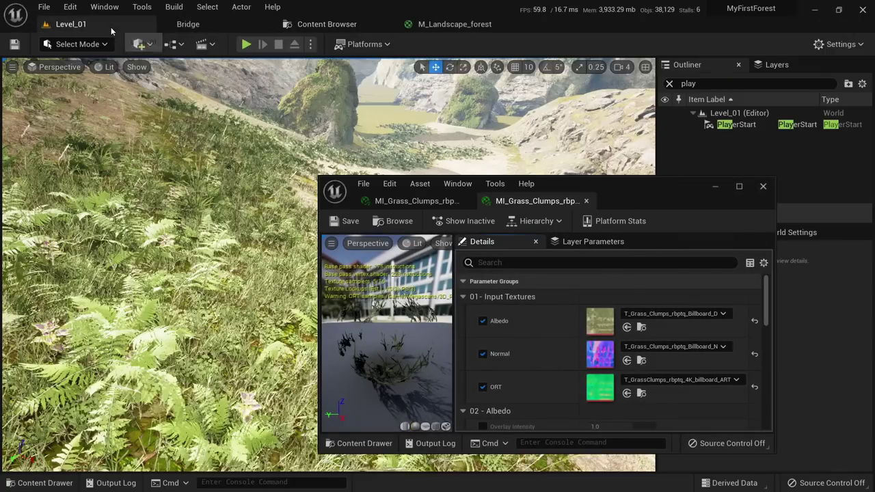
Enable Color Variation on the grass clumps' billboard material instance, set it to 0.3, and show the level viewport Unlit.
drag(632, 181, 740, 150)
scroll(661, 319, down, 3)
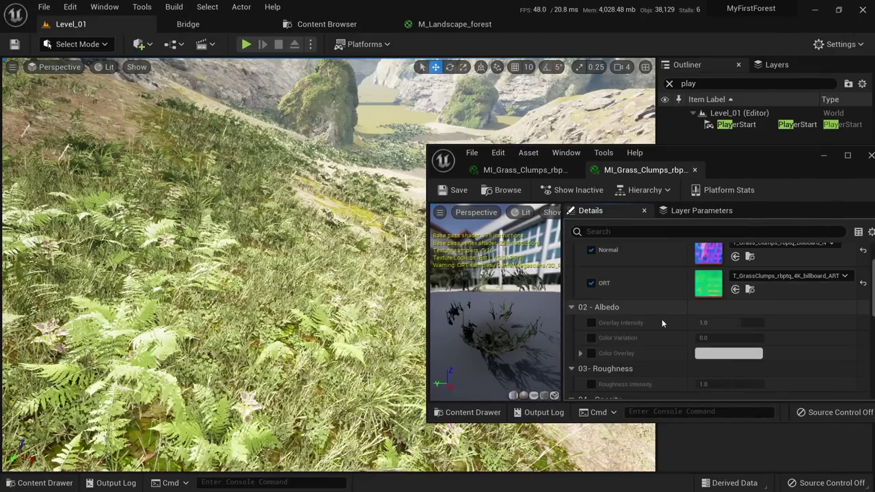
key(alt+3)
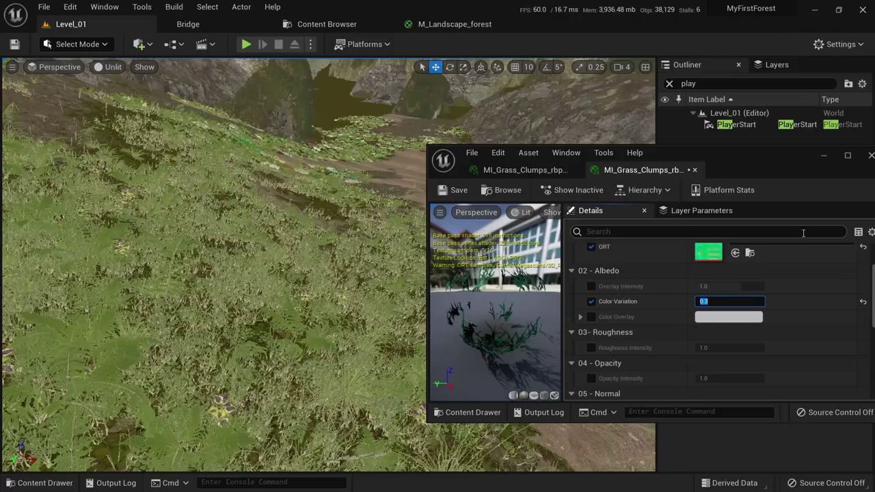
Enable Color Variation and Color Overlay on MI_Grass_Clumps_rbptq_4K, trying a Color Variation of 0.3 and settling on 0.2.
click(525, 169)
scroll(714, 300, down, 5)
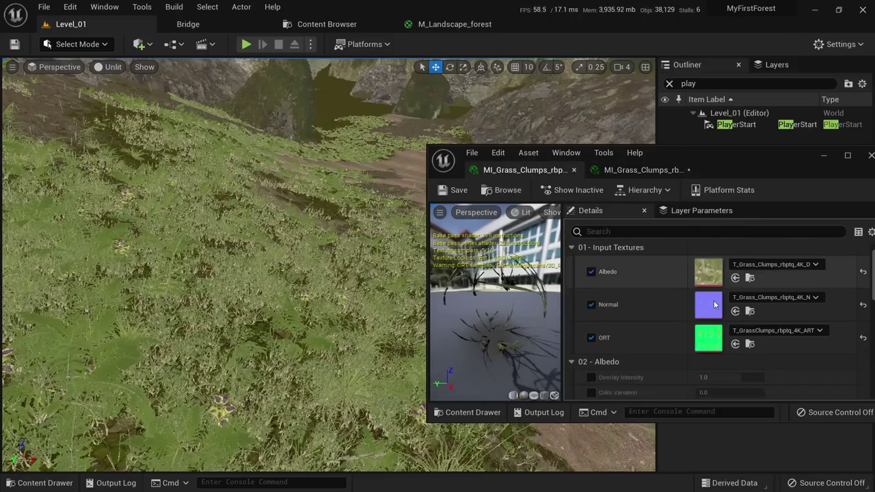
click(591, 319)
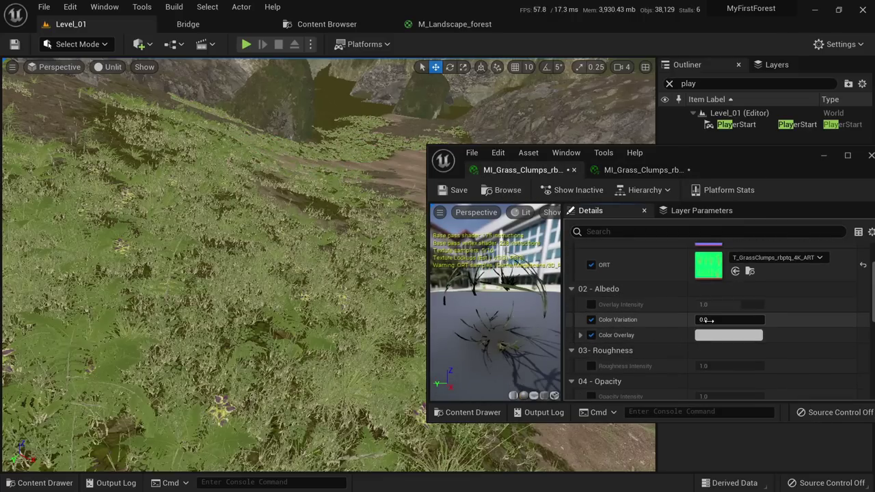
click(708, 320)
text(0.3)
key(Return)
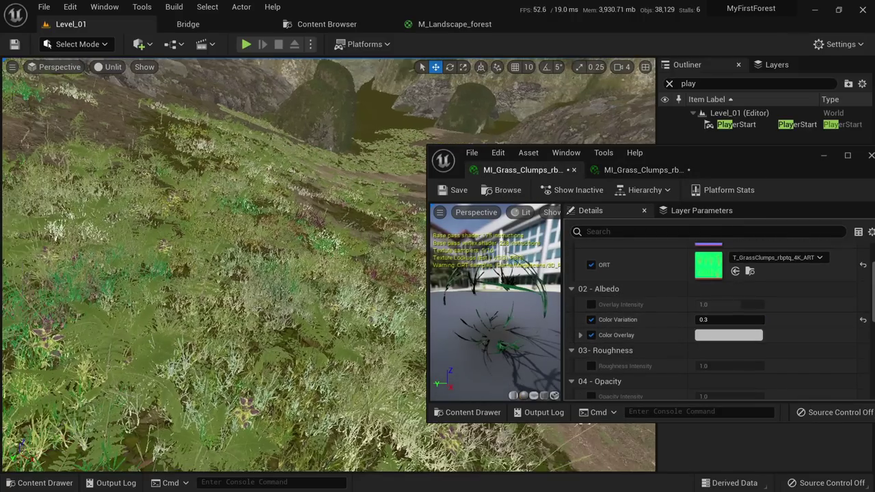
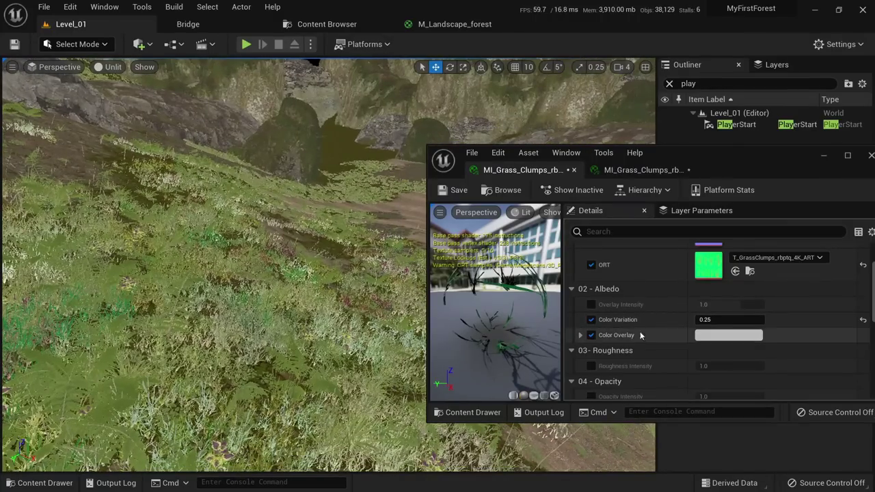
click(716, 318)
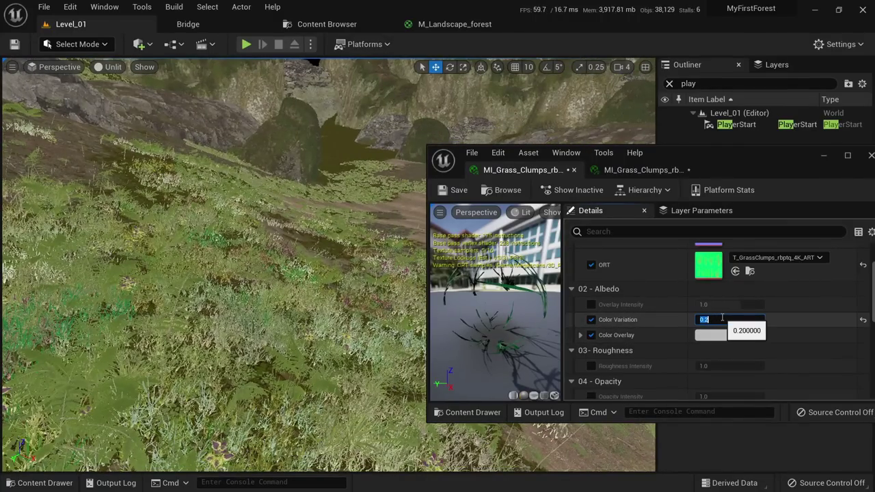
key(Return)
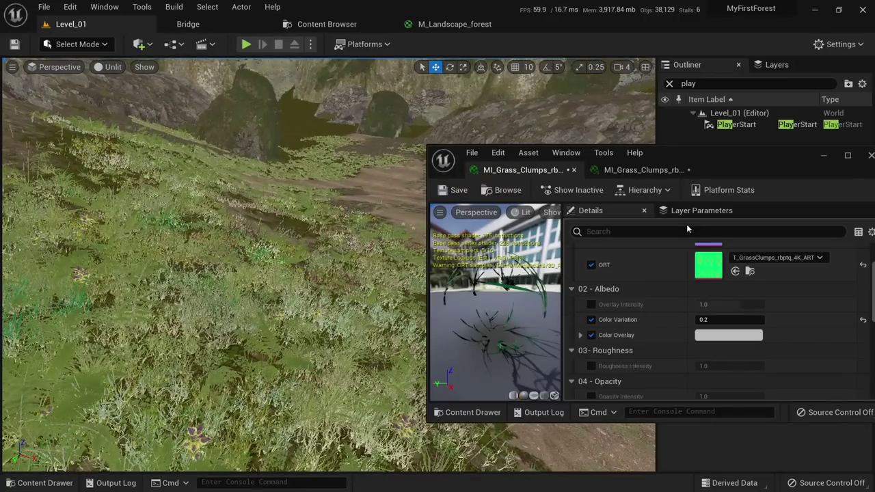
Set the grass clumps' billboard Color Variation to 0.2, return the viewport to Lit, and close both grass clumps material instances.
click(642, 171)
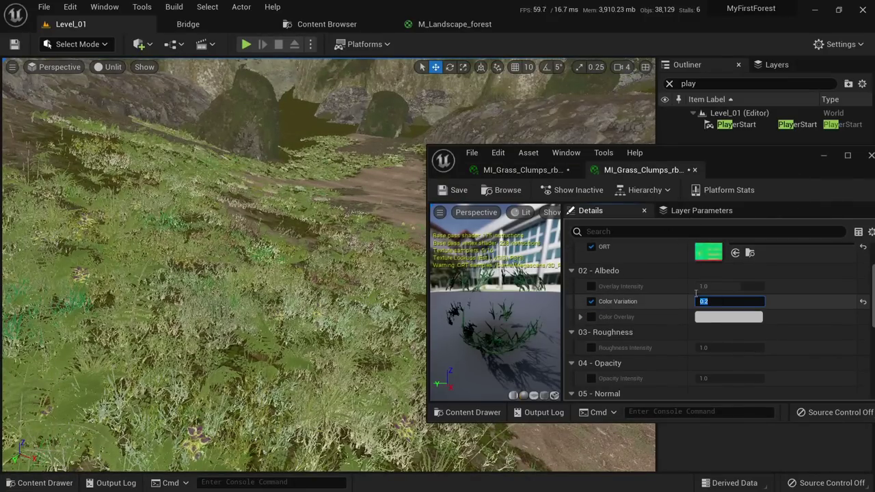
key(Return)
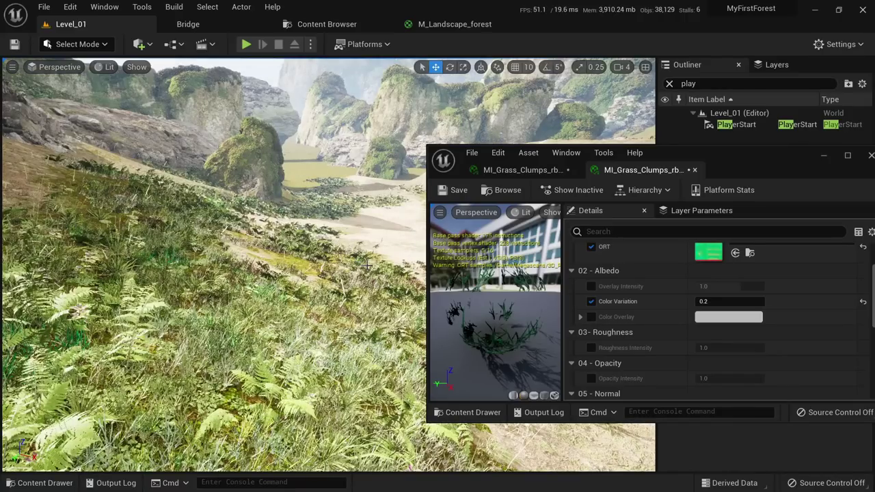
click(508, 172)
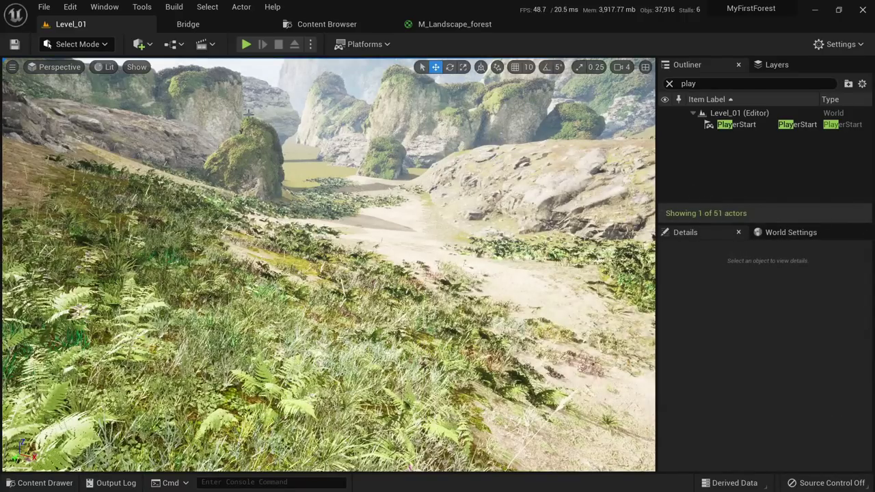
Open MI_Beech_Fern_vmkpdbeia_4K and the beech fern's billboard material instance in a floating window over Level_01.
click(313, 24)
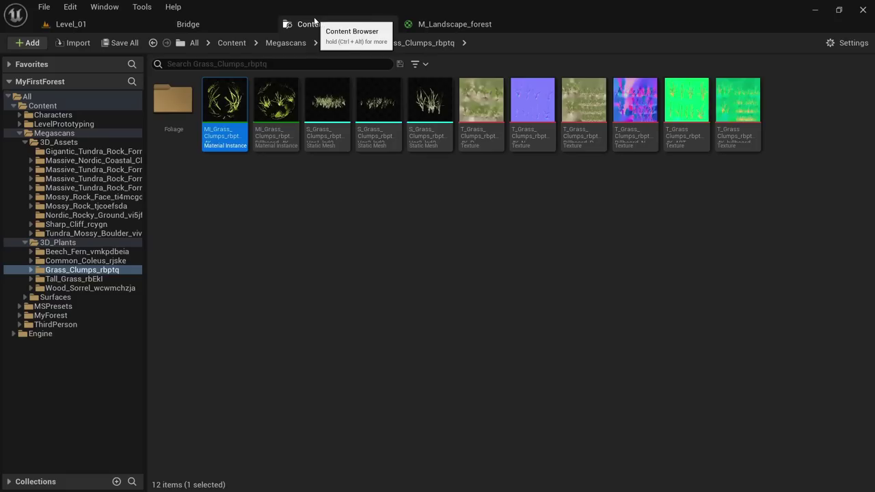
click(71, 261)
click(72, 251)
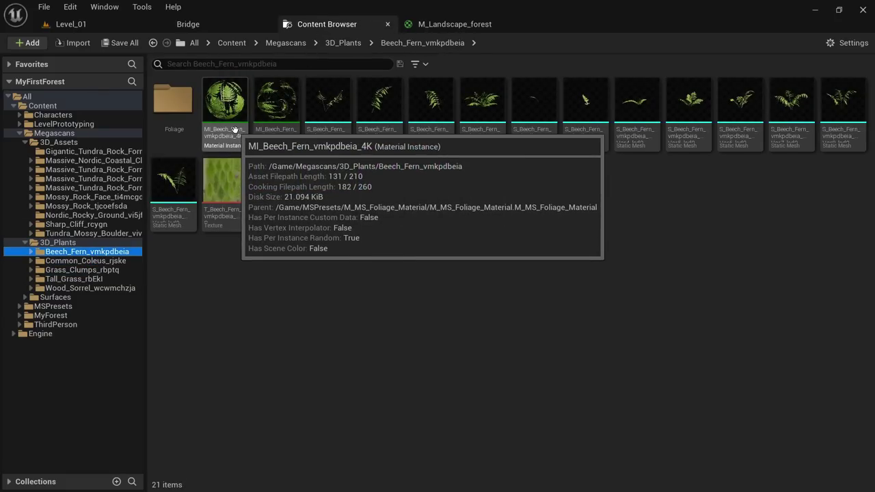
double_click(233, 130)
drag(105, 24, 447, 187)
double_click(293, 106)
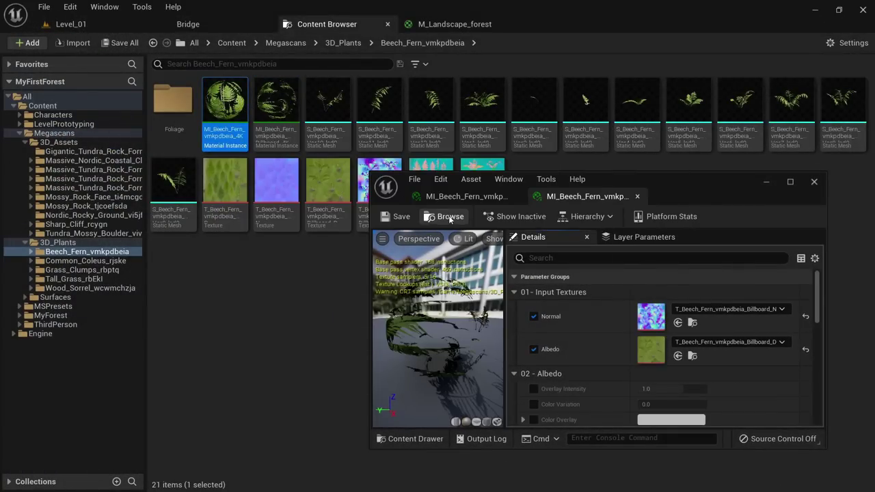
click(466, 196)
click(103, 27)
Enable Color Variation on MI_Beech_Fern_vmkpdbeia_4K, trying 1.0 before lowering it to 0.2.
scroll(560, 302, down, 5)
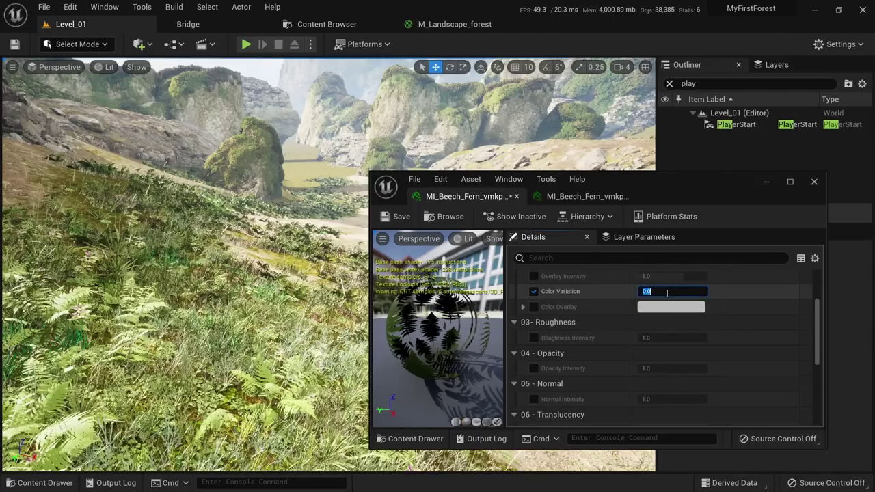
text(1)
key(Return)
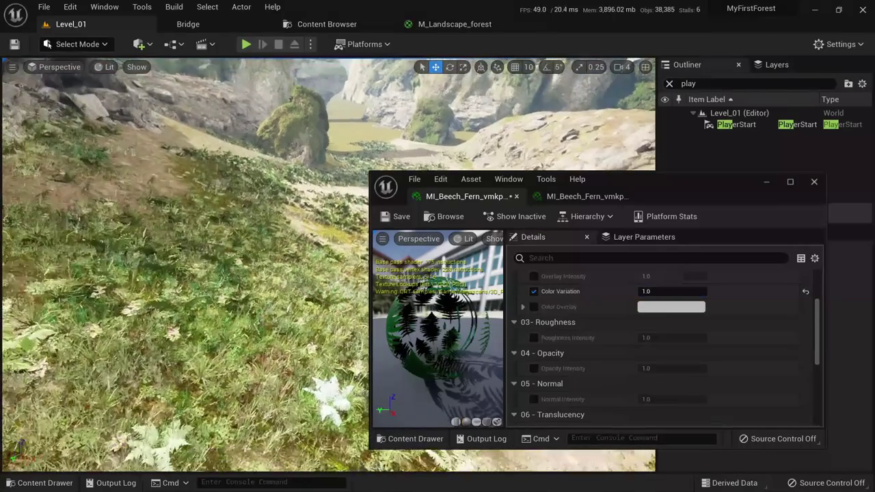
right_drag(328, 274, 328, 229)
click(660, 291)
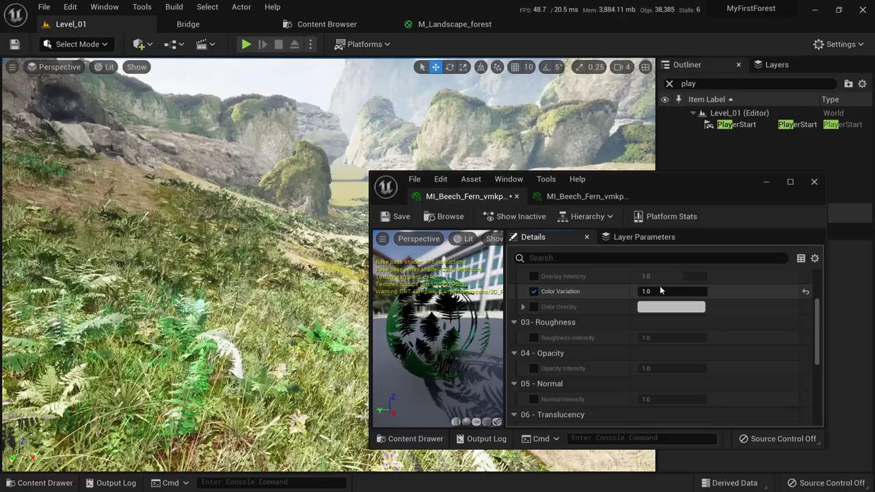
text(0.2)
key(Return)
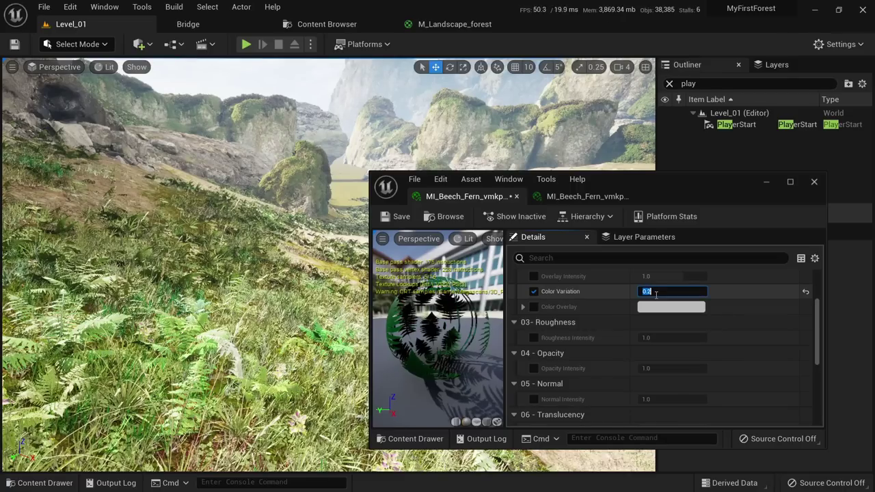
text(0)
key(Return)
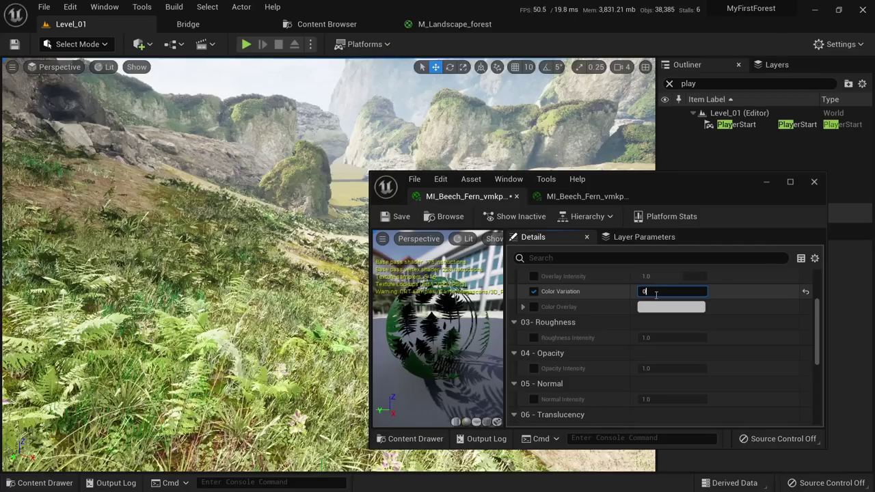
Enable Color Variation on the beech fern's billboard material instance and set it to 0.2.
click(587, 196)
scroll(626, 359, down, 2)
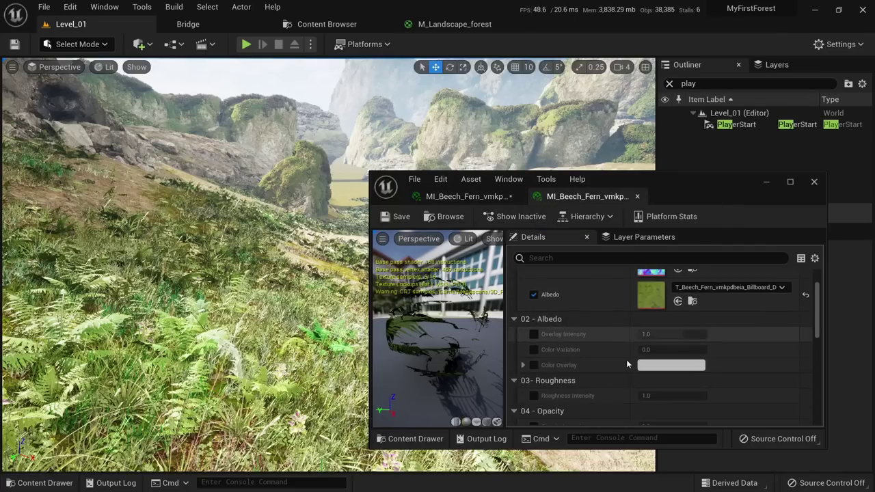
click(533, 350)
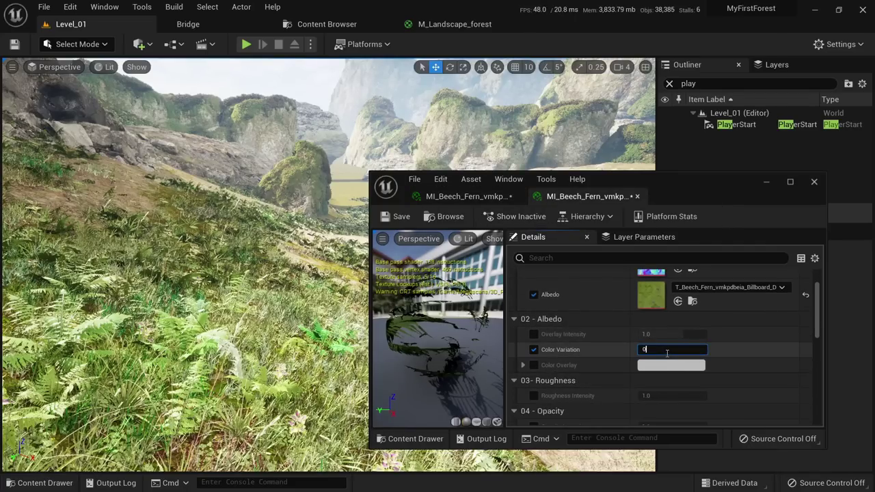
right_drag(226, 287, 266, 291)
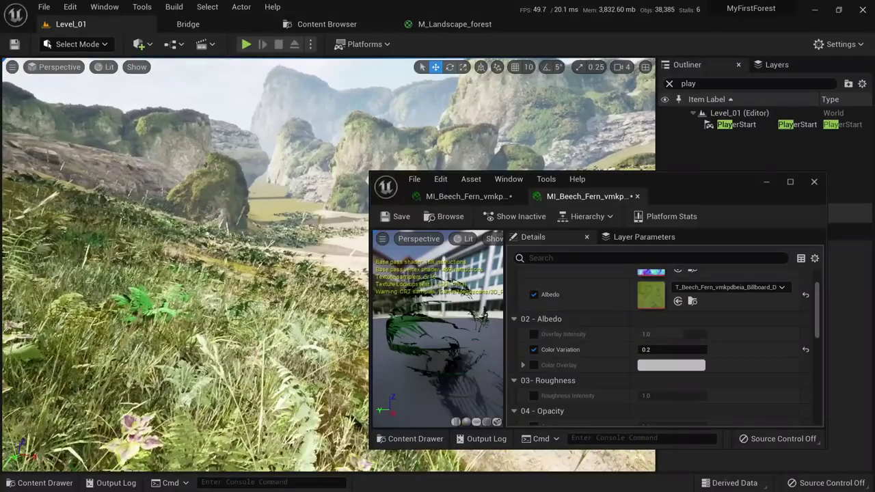
Set Color Variation to 0 on both beech fern material instances, then save and close them.
click(467, 196)
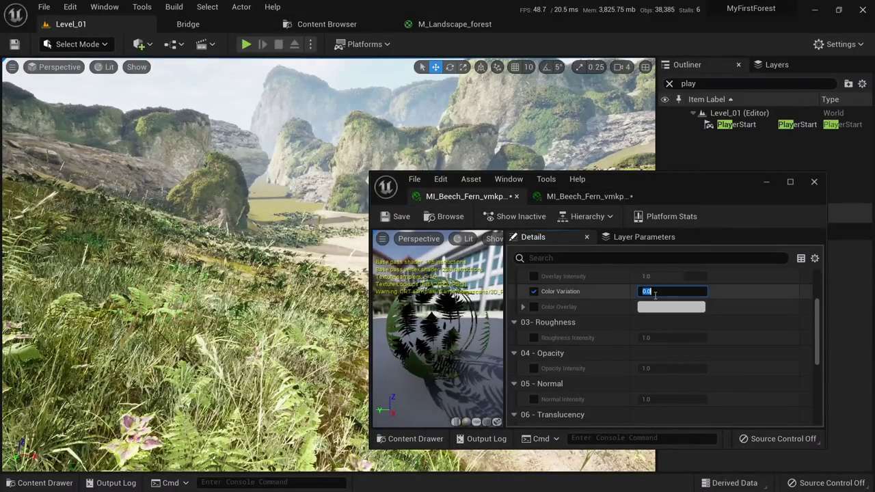
key(Return)
click(584, 196)
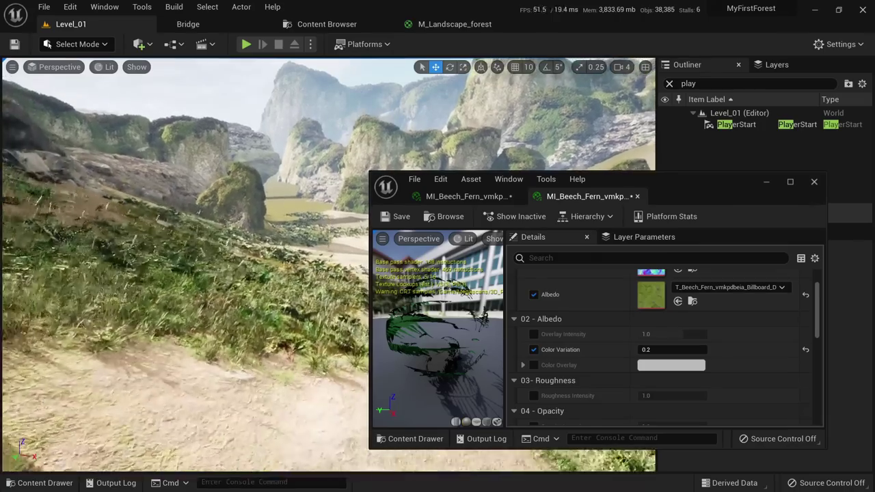
click(657, 348)
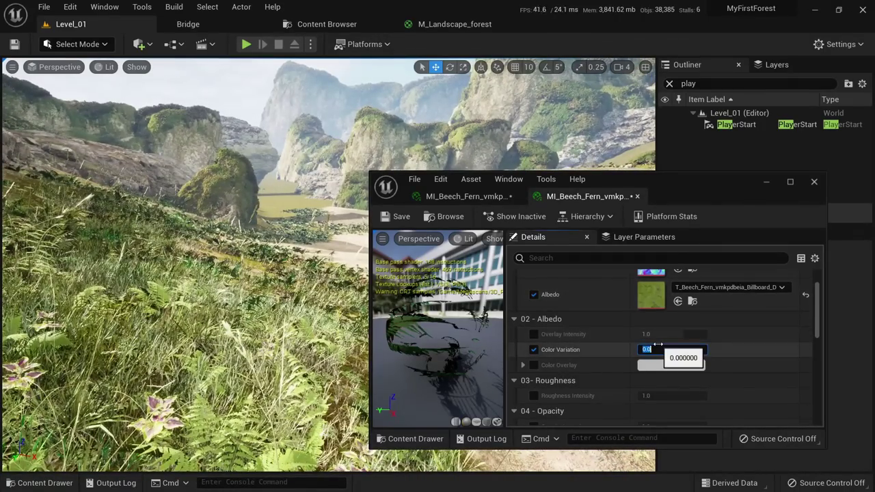
click(535, 345)
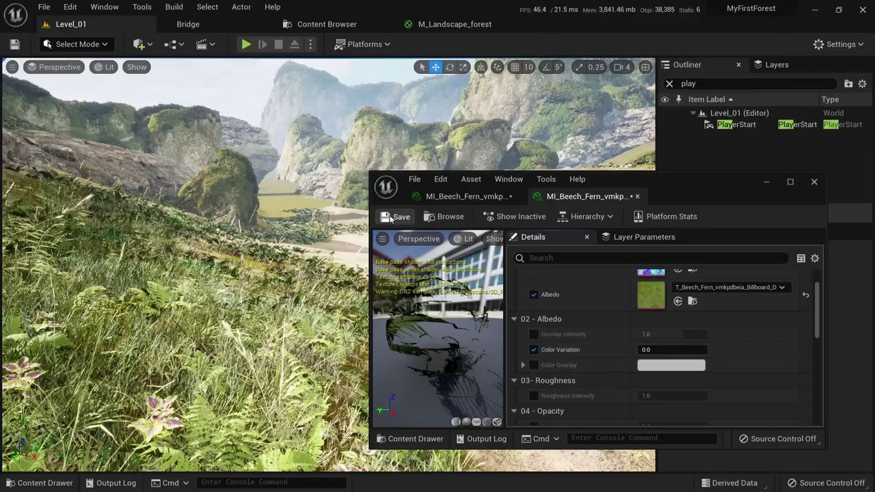
click(396, 217)
middle_click(444, 205)
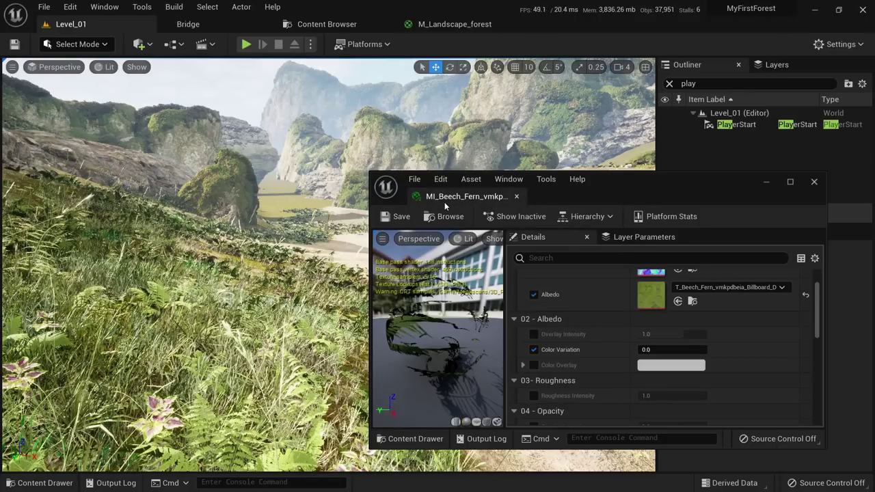
middle_click(444, 205)
Open MI_Wood_Sorrel_wcwmchzja_4K and MI_Wood_Sorrel_wcwmchzja_Billboard_4K in a floating window over Level_01.
right_drag(298, 296, 274, 369)
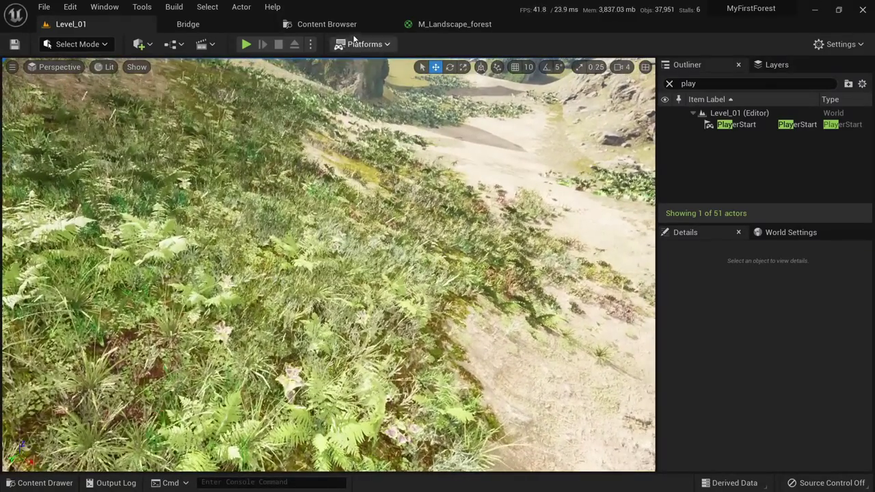
click(326, 24)
click(86, 262)
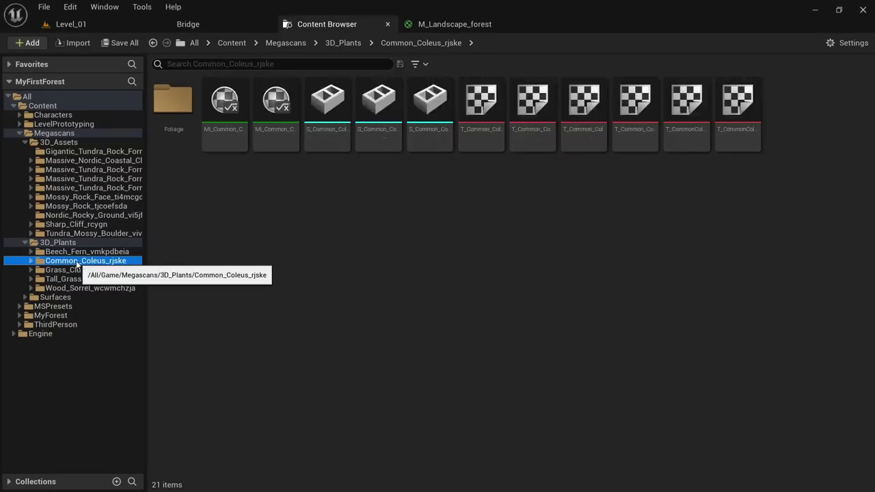
click(87, 271)
click(82, 280)
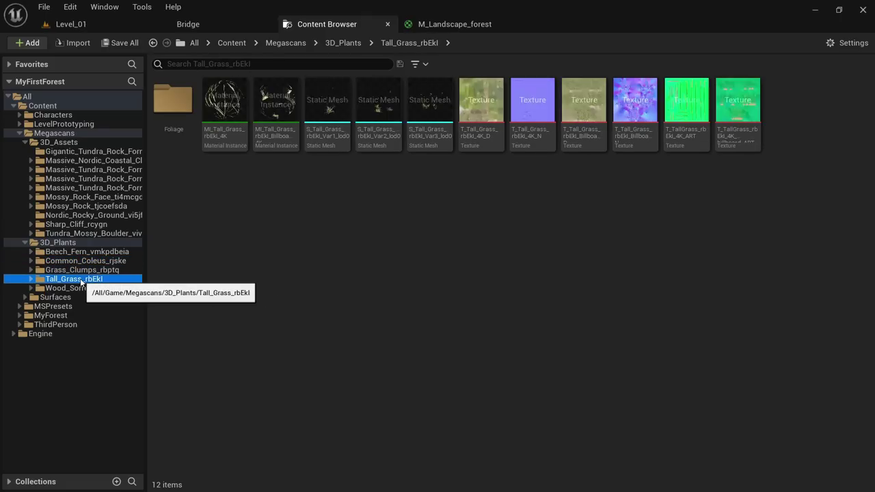
click(68, 289)
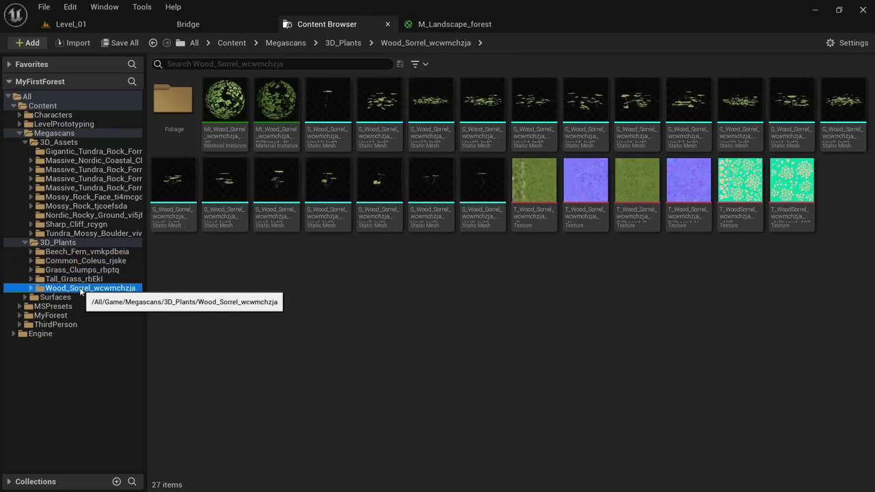
double_click(240, 130)
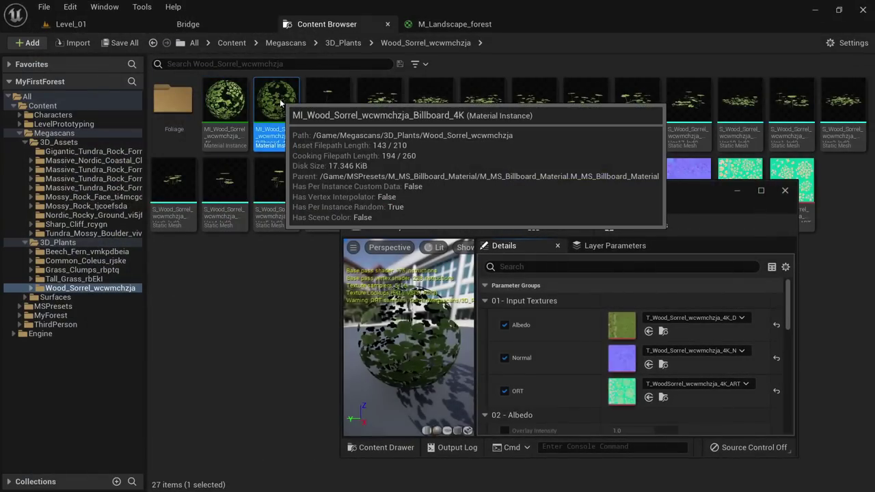
double_click(279, 102)
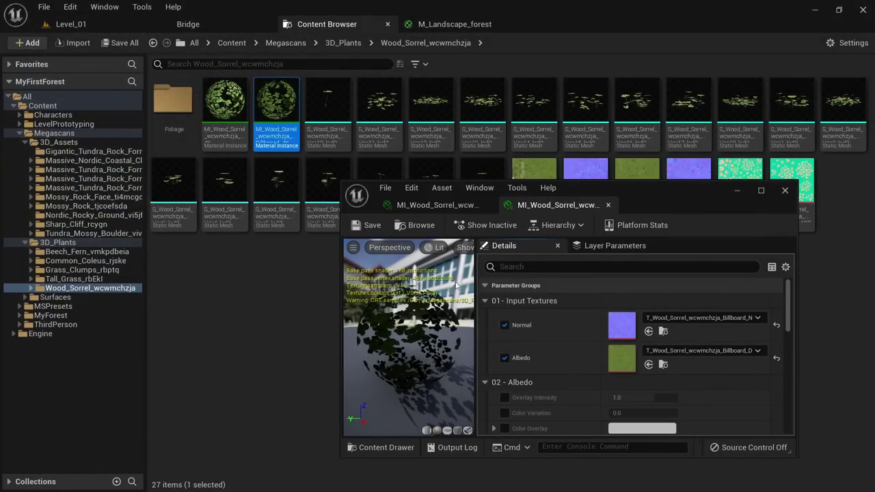
click(428, 214)
click(71, 23)
Enable Color Variation on MI_Wood_Sorrel_wcwmchzja_4K at 1.0 and compare the plants in Unlit and Lit view.
scroll(555, 357, down, 3)
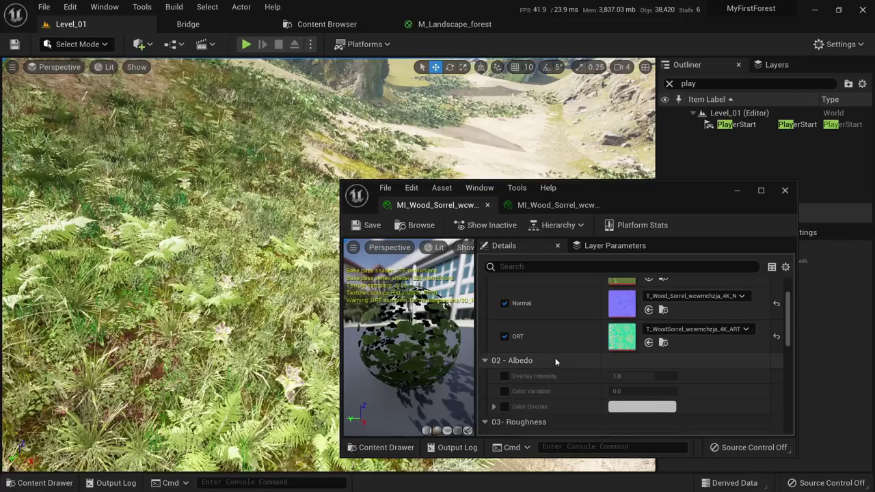
click(506, 354)
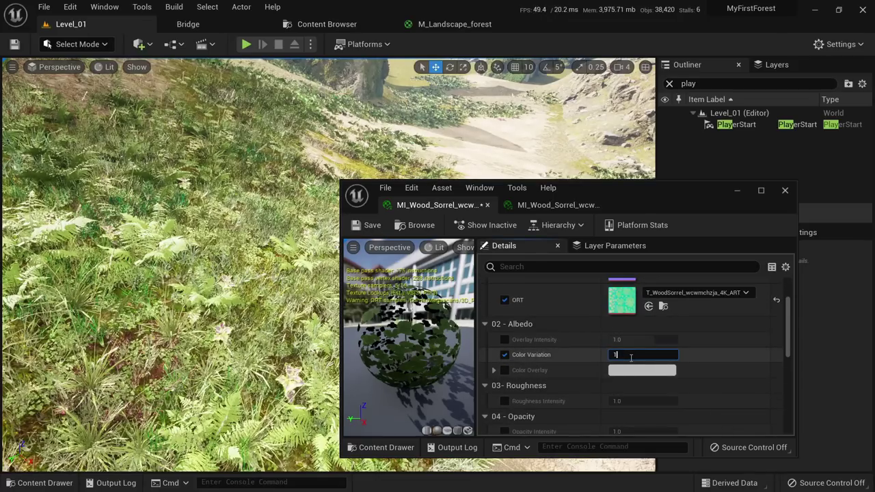
key(Return)
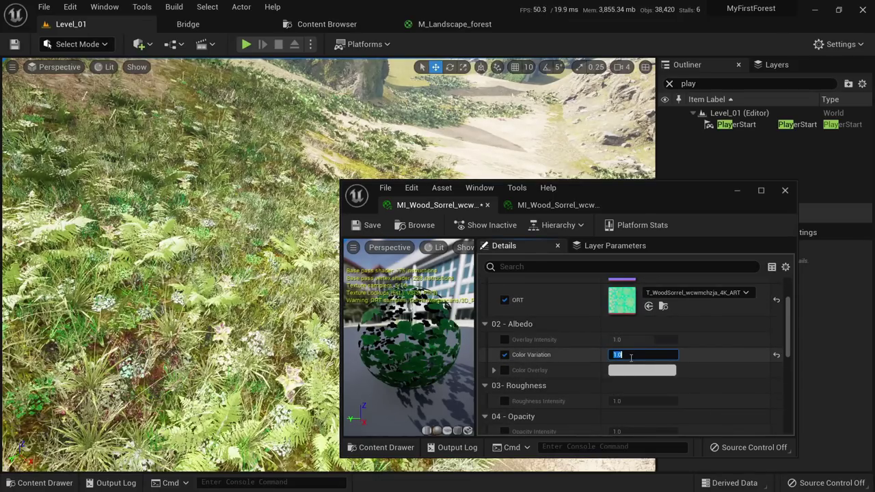
right_drag(273, 273, 212, 226)
key(alt+3)
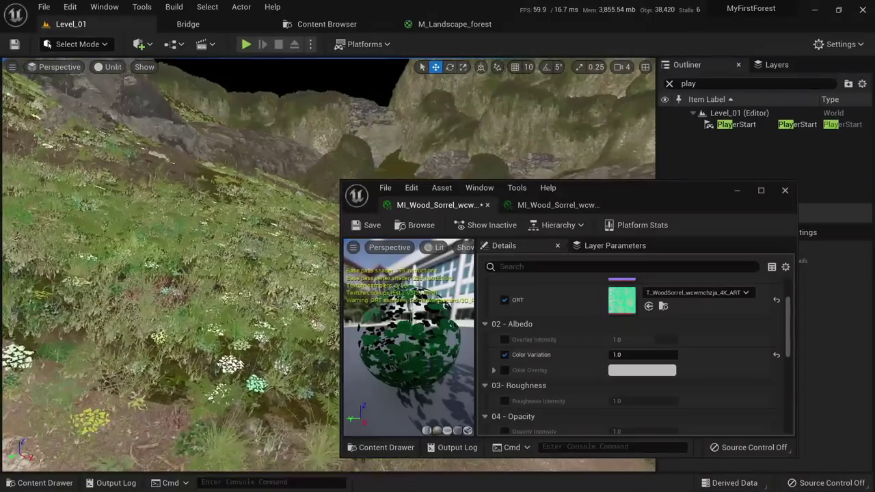
key(alt+4)
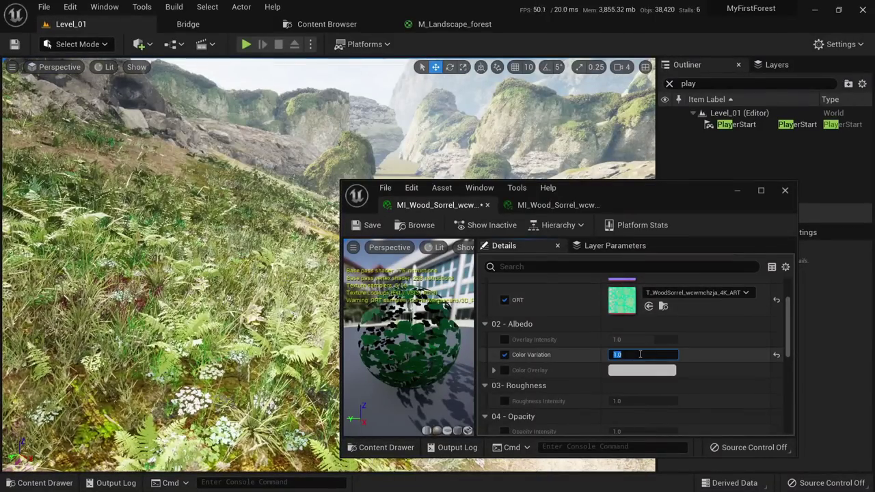
Lower the Color Variation of MI_Wood_Sorrel_wcwmchzja_4K, trying 0.2 and settling on 0.1.
click(641, 354)
text(0.2)
key(Return)
text(0)
key(Return)
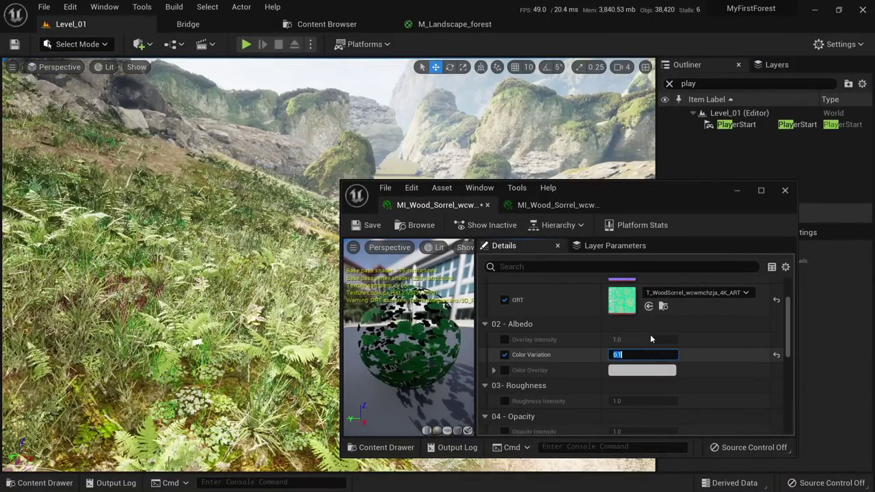
Set the wood sorrel billboard's Color Variation to 0.1, then save and close both wood sorrel material instances.
click(555, 205)
scroll(633, 373, down, 2)
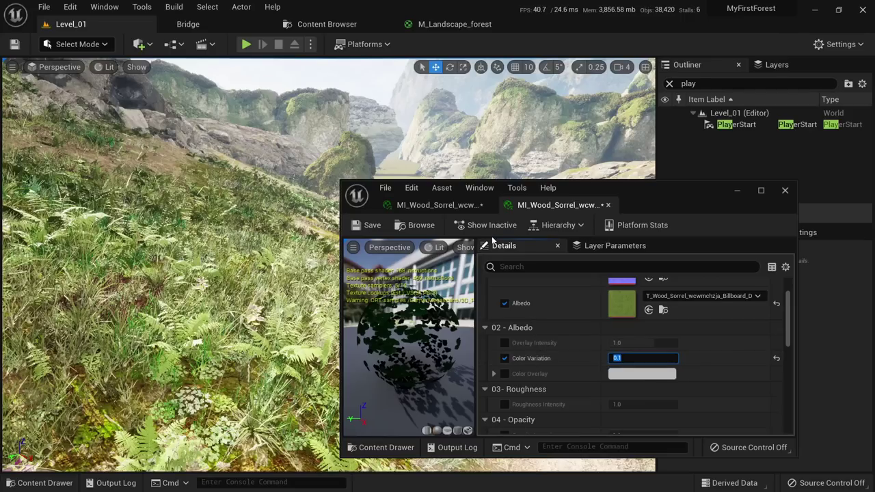
click(366, 226)
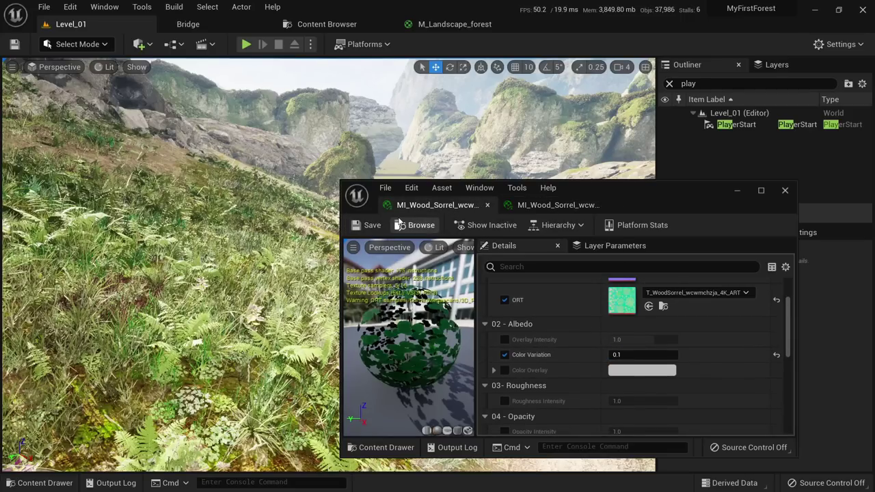
middle_click(406, 208)
middle_click(426, 212)
Play Level_01 in the editor to check the varied plant colors from the character's view.
right_drag(426, 213, 403, 236)
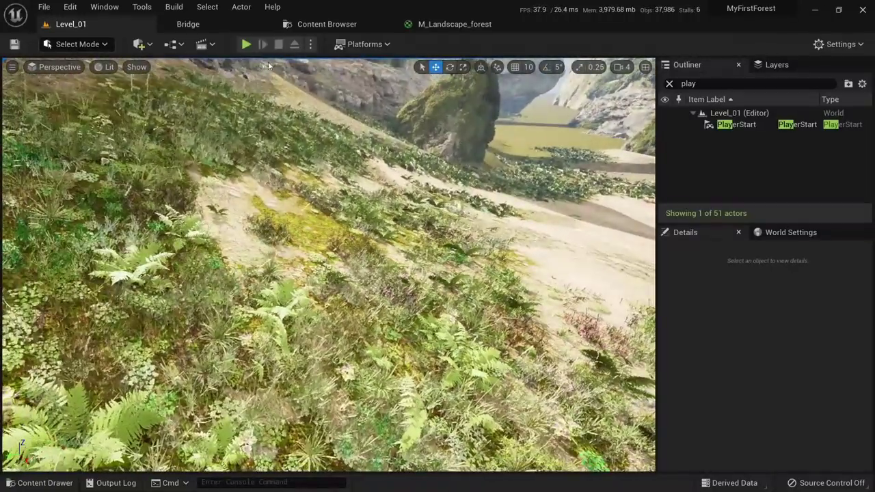
click(246, 44)
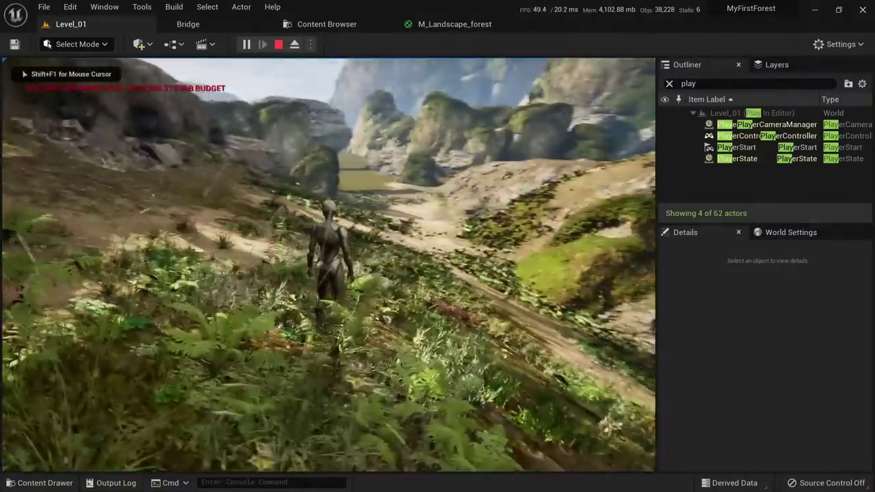
View the play session full screen and run the character through the plants to examine their color variation.
key(F11)
key(w)
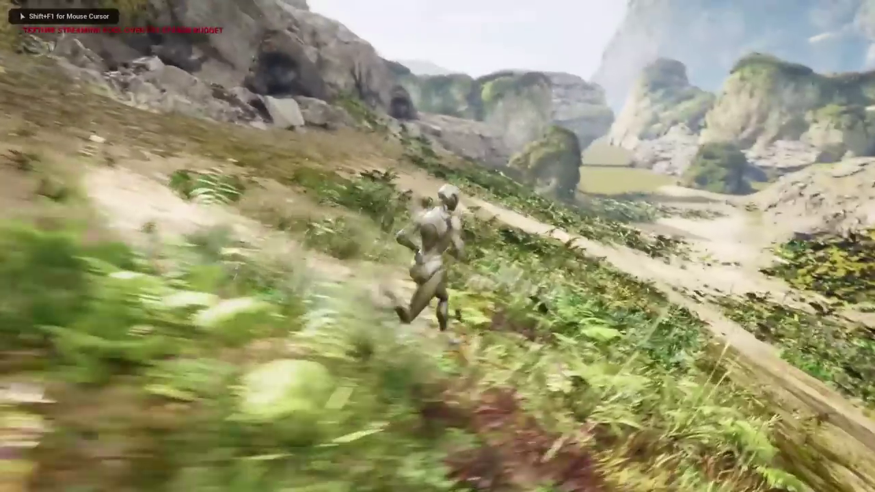
key(w)
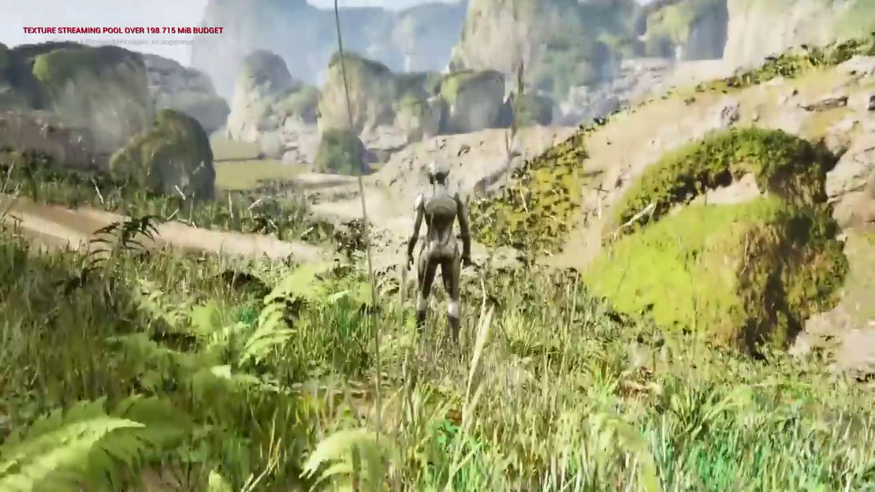
key(w)
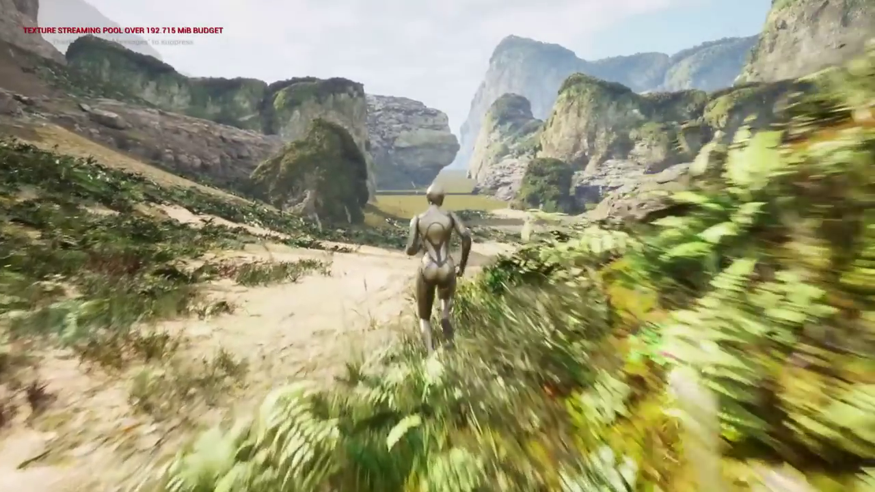
key(F11)
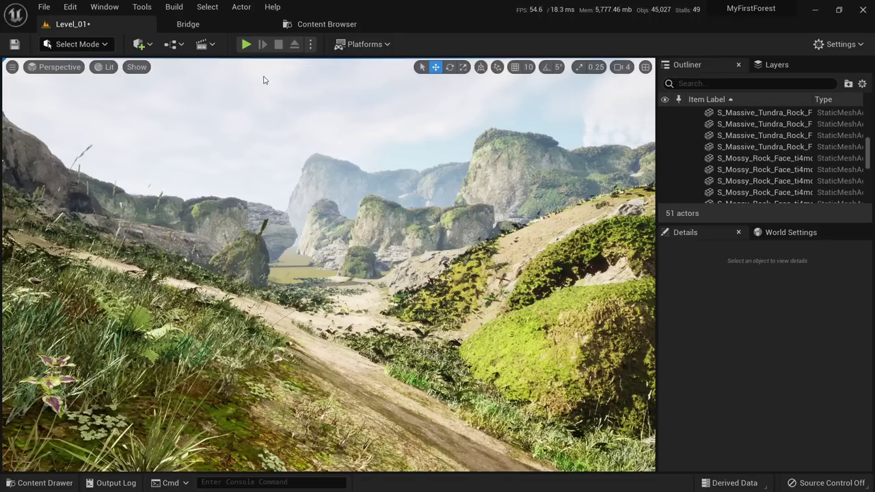
Switch to the Epic Games Launcher and open the Megascans Trees: European Black Alder page from the Marketplace's free Megascans content.
click(188, 24)
mouse_move(22, 88)
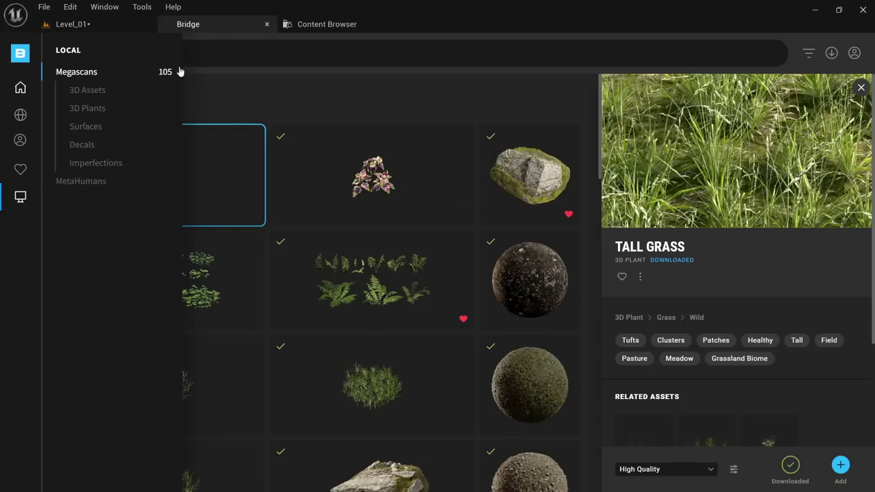
key(alt+Tab)
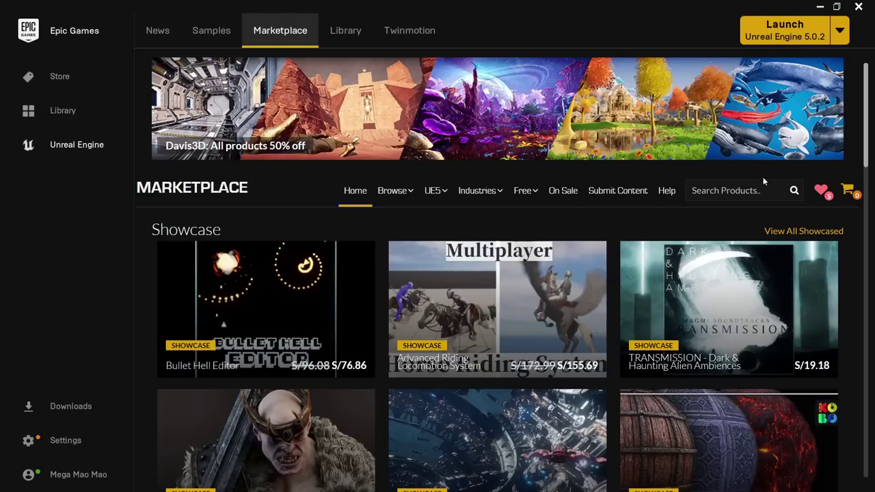
mouse_move(525, 194)
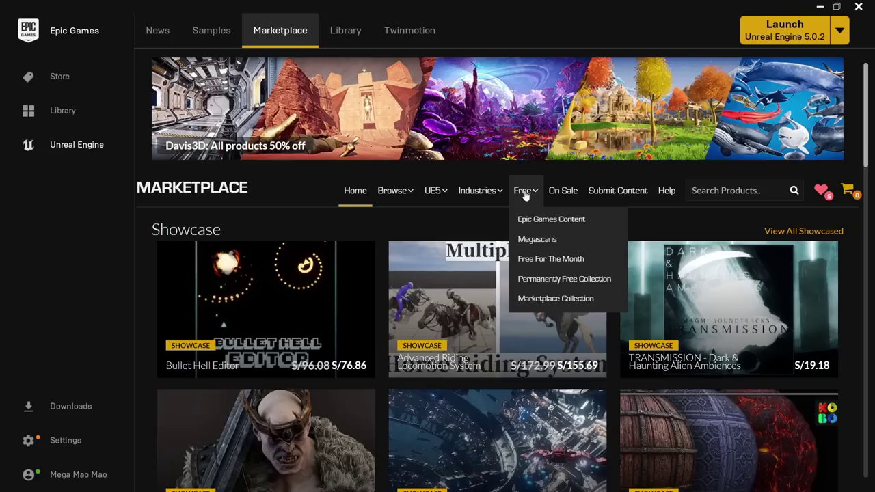
click(551, 240)
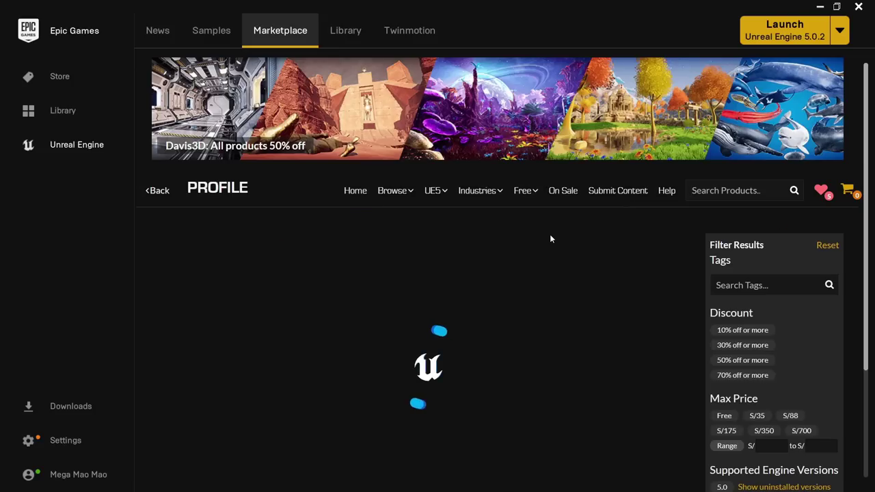
scroll(385, 272, down, 1)
scroll(385, 272, down, 2)
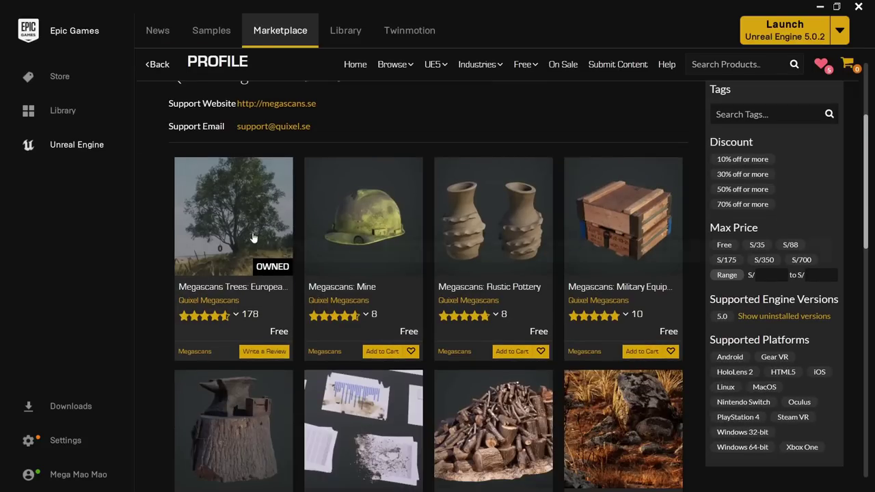
click(246, 230)
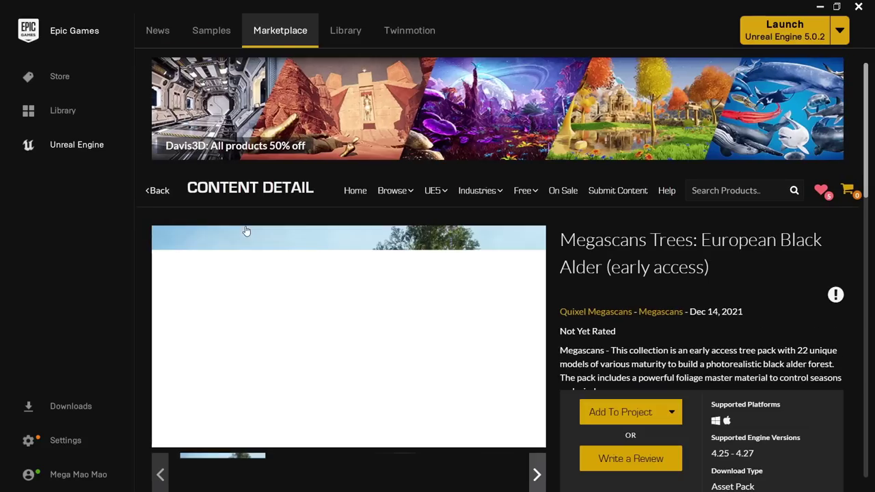
scroll(246, 231, down, 2)
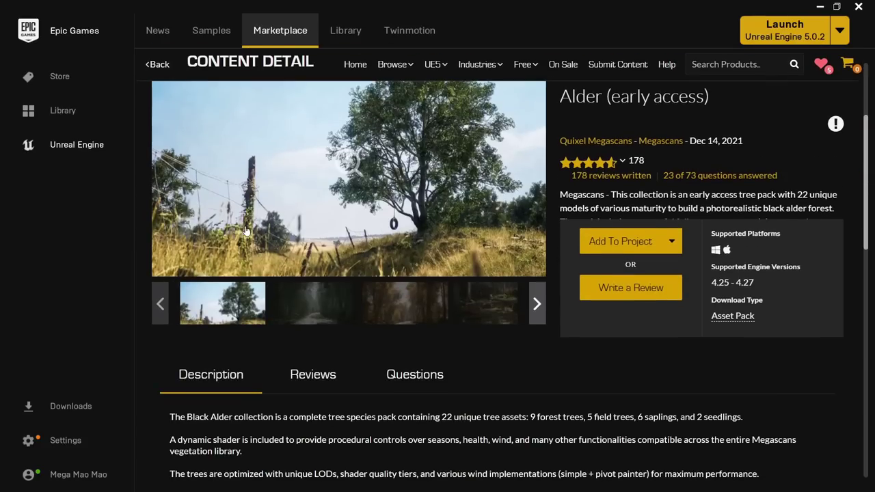
Show all projects for adding the Black Alder pack, pick MyFirstForest with version 4.26, and dismiss the dialog without adding.
click(638, 246)
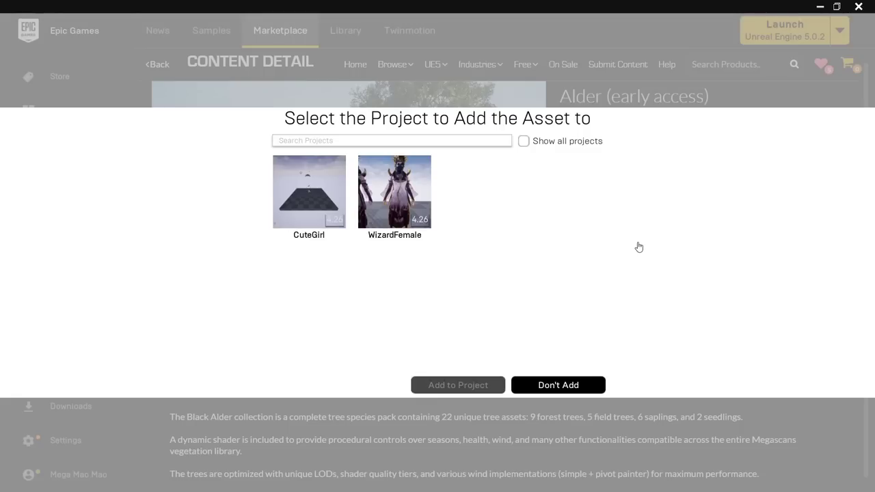
click(558, 384)
scroll(627, 310, up, 2)
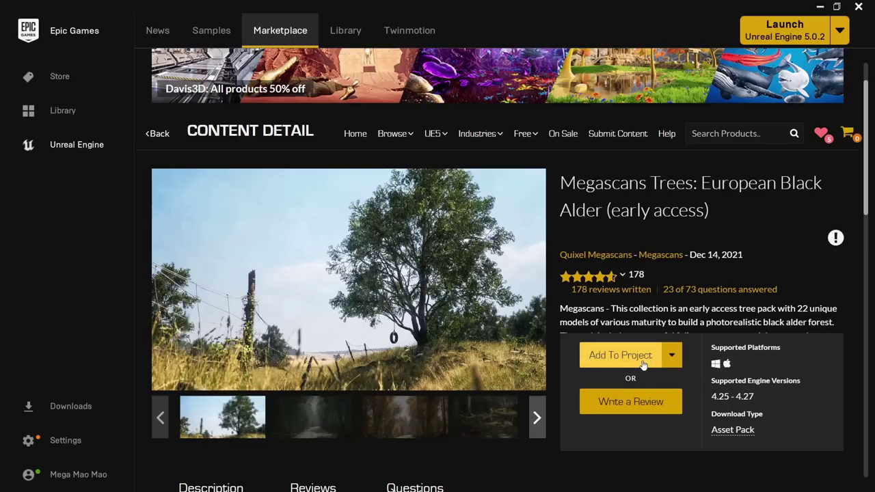
click(621, 354)
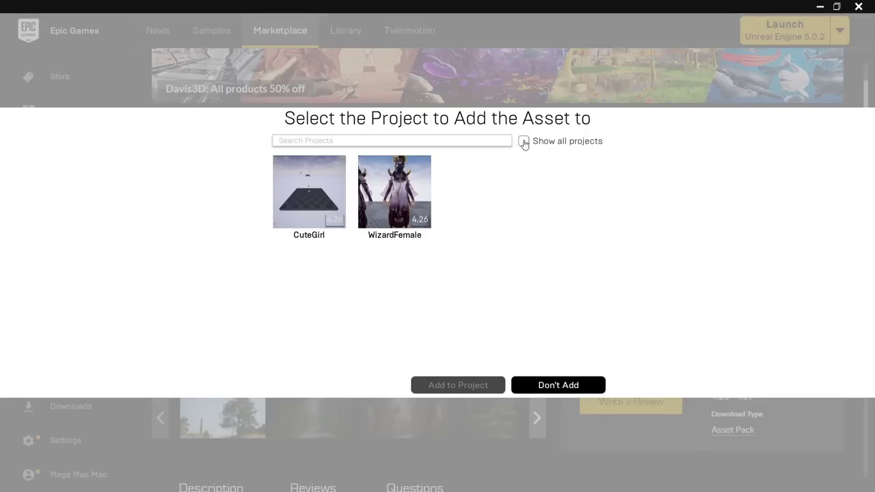
click(524, 142)
scroll(477, 233, down, 4)
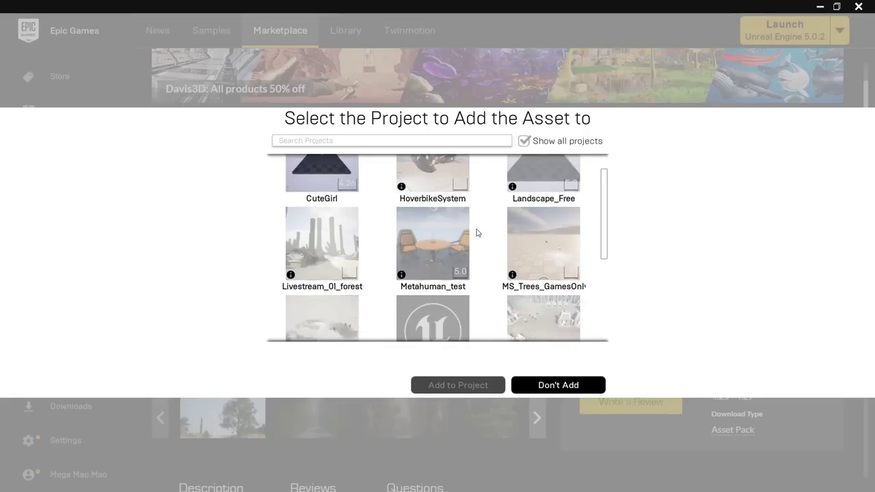
click(439, 200)
scroll(438, 219, up, 1)
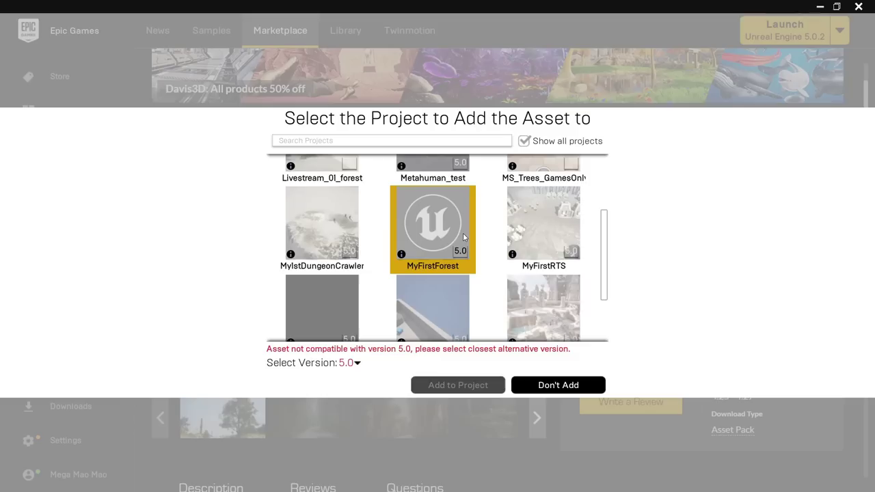
click(358, 364)
click(349, 402)
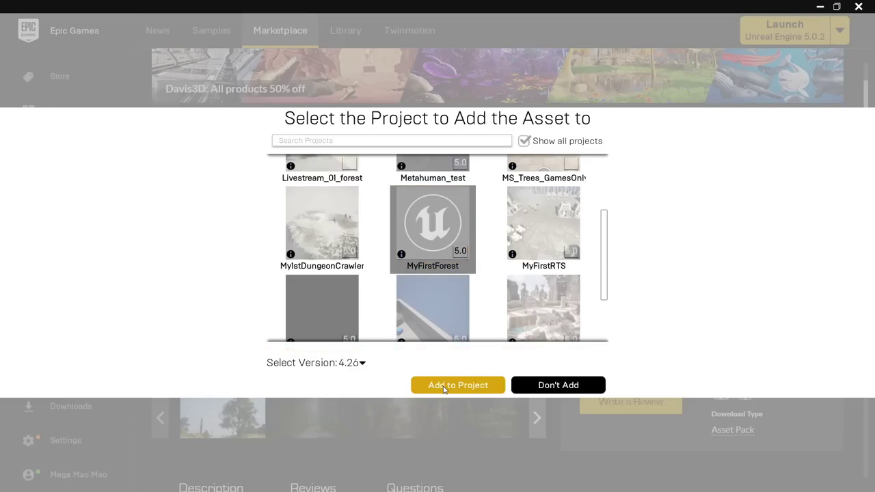
click(557, 385)
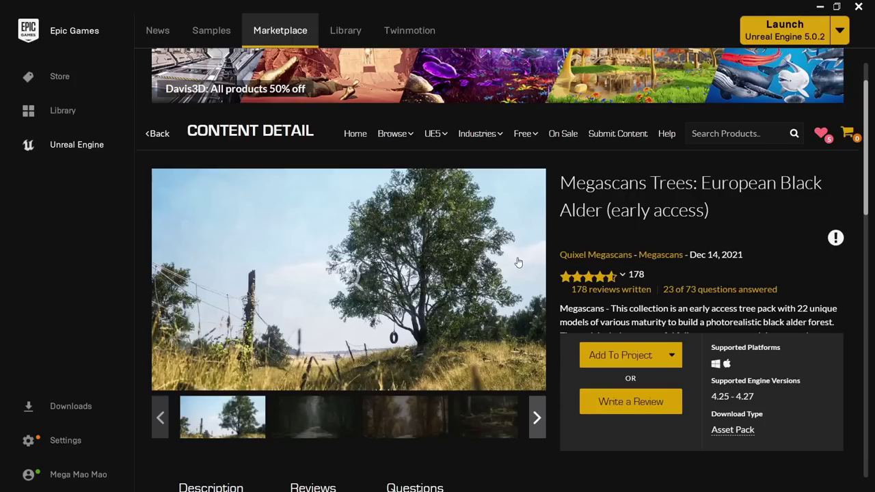
Switch back to Unreal Editor and compare the tree meshes in BlackAlder's PivotPainter and SimpleWind geometry folders.
key(alt+Tab)
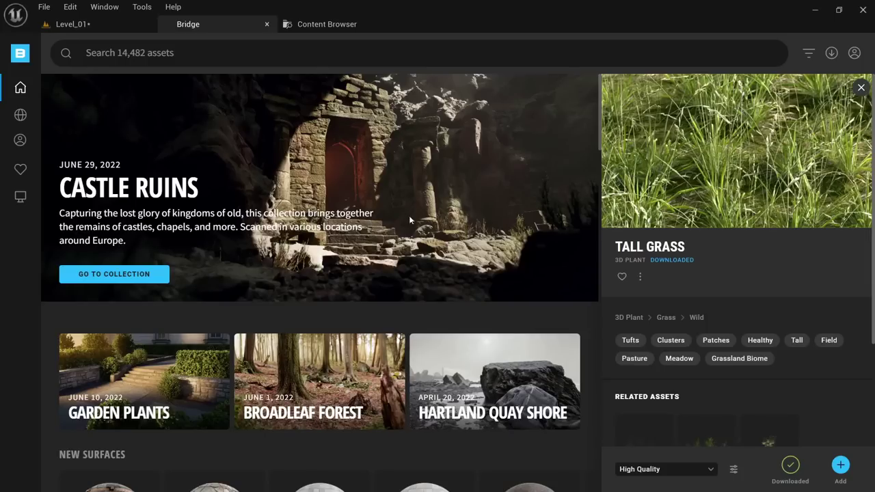
click(95, 25)
click(307, 27)
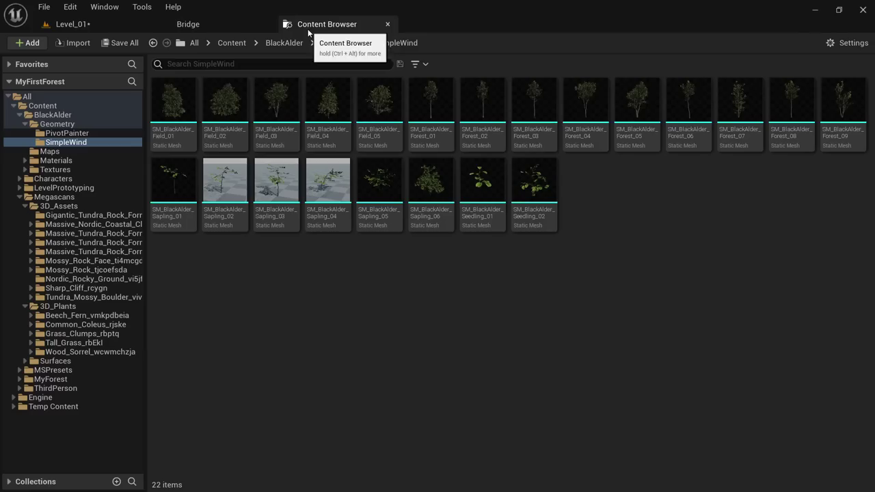
click(69, 115)
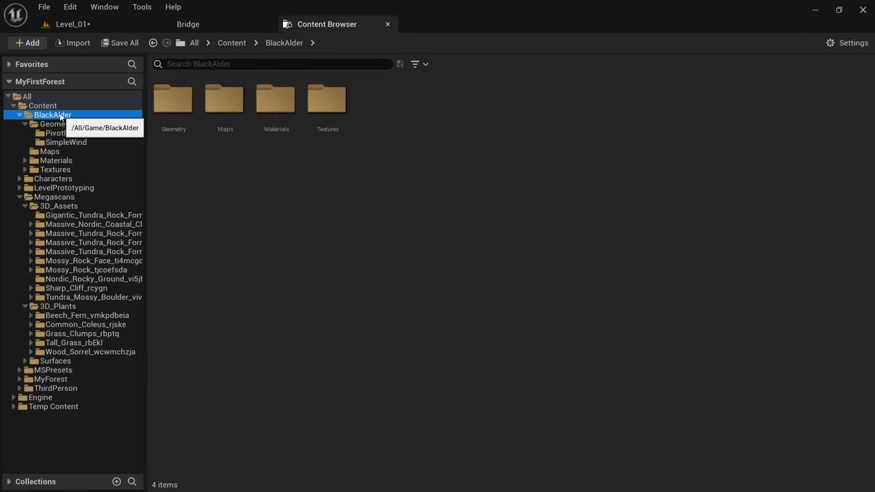
click(84, 135)
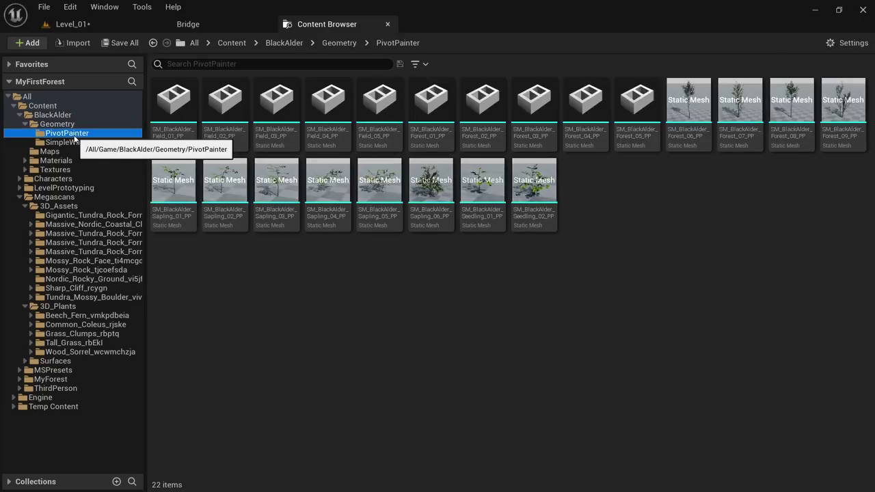
click(68, 143)
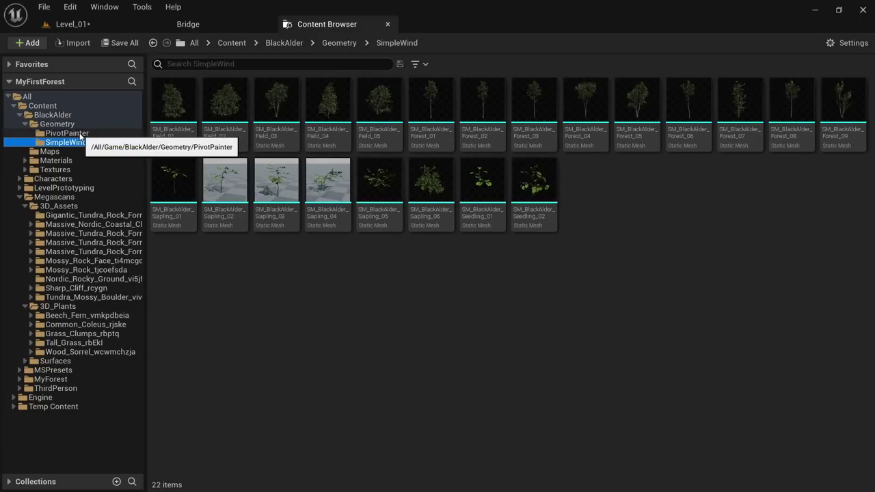
click(72, 134)
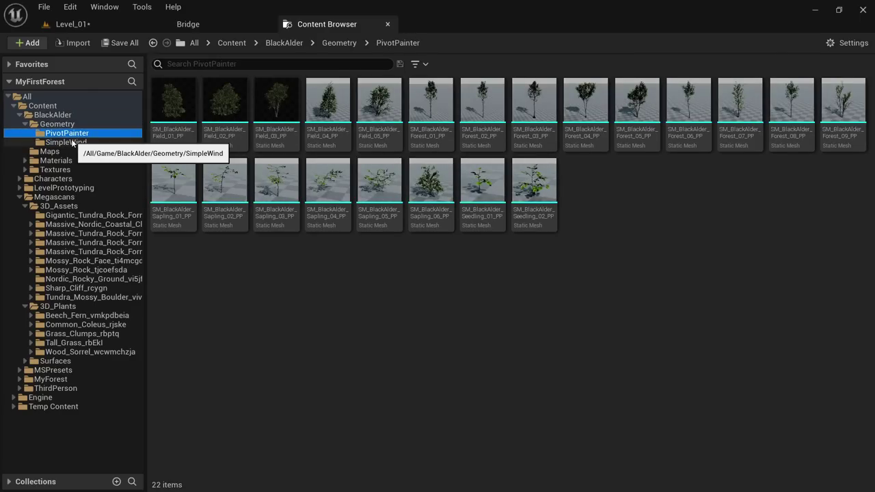
click(71, 142)
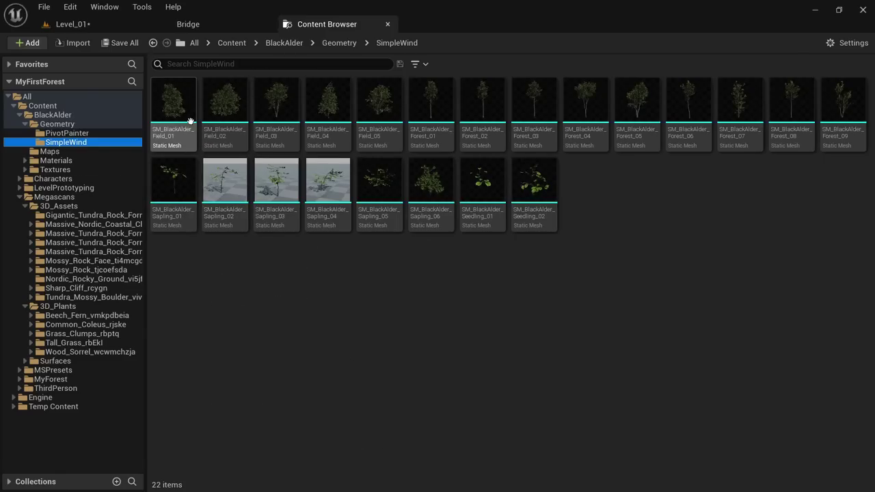
Save the current level, Level_01.
mouse_move(190, 121)
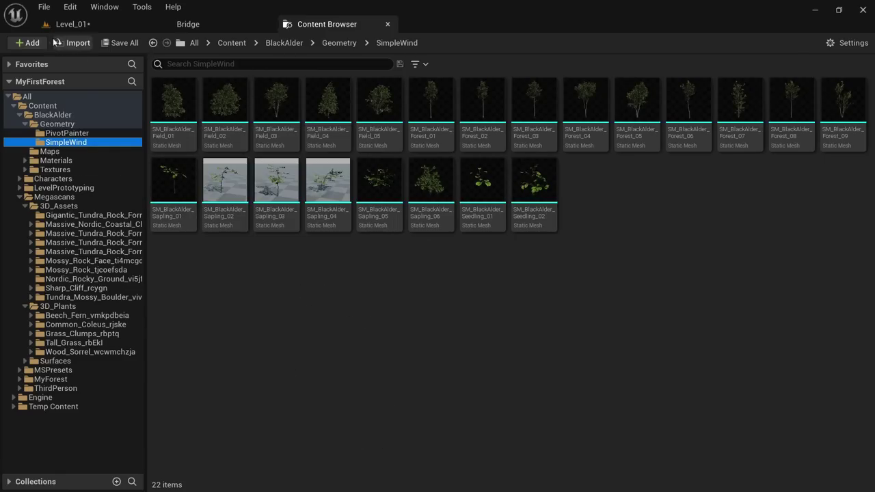
click(43, 7)
click(76, 64)
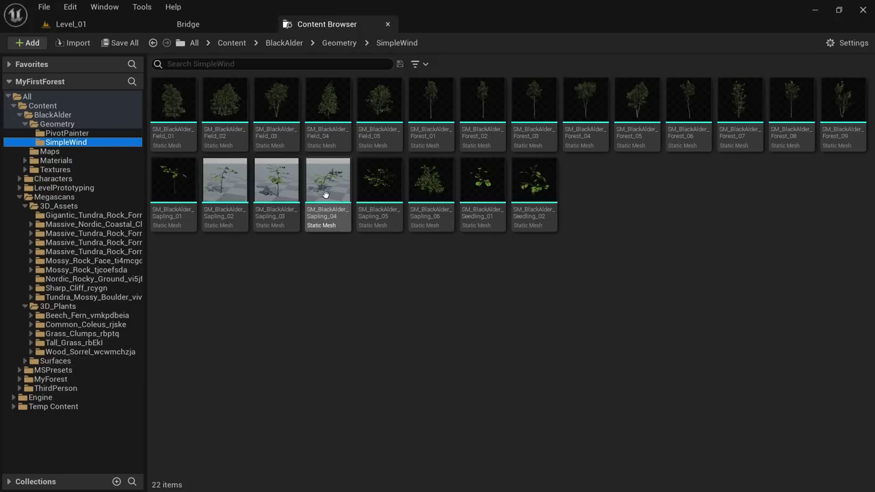
Place SM_BlackAlder_Field_04 in Level_01 as a trial, look at it among the plants, and delete it.
drag(322, 123, 423, 345)
right_drag(328, 273, 356, 273)
key(Escape)
right_drag(233, 246, 232, 246)
click(232, 246)
key(Delete)
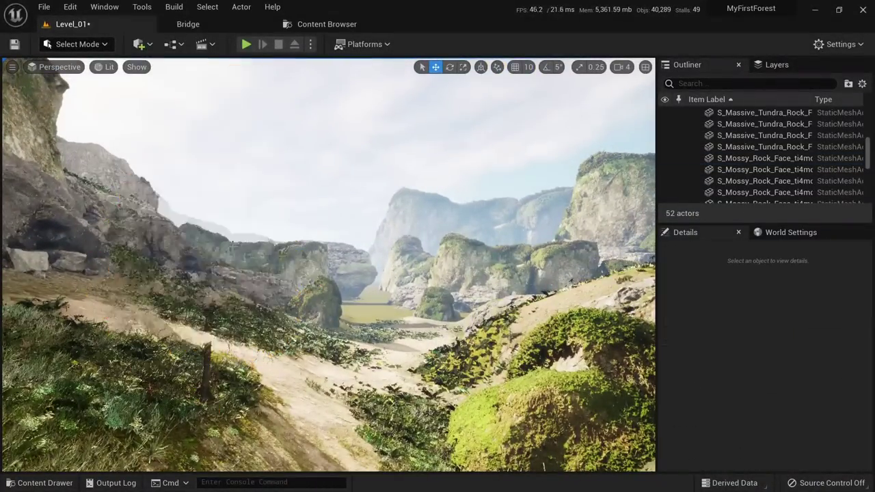
right_drag(532, 279, 532, 278)
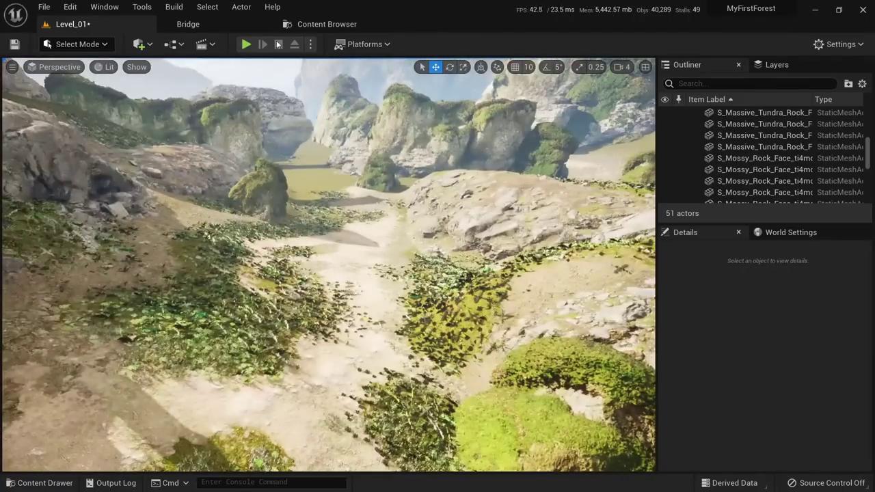
Open the MyForest content folder and save all modified content, including Level_01.
click(309, 26)
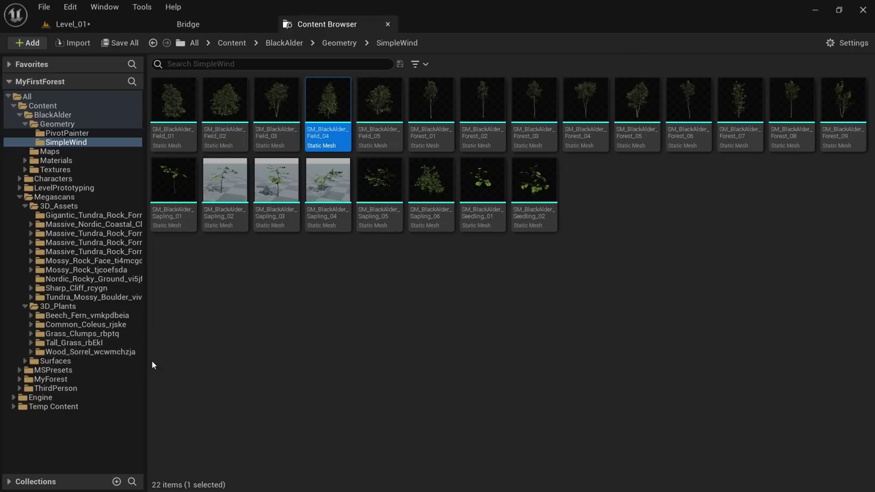
click(56, 382)
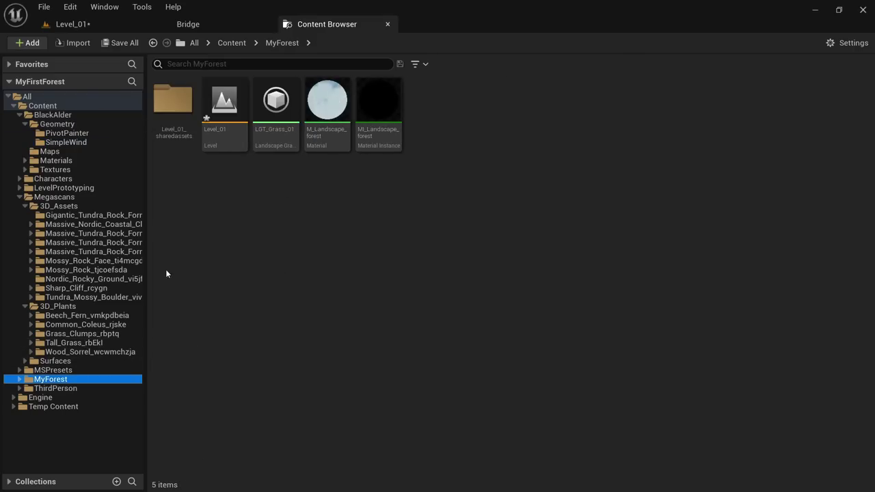
click(120, 42)
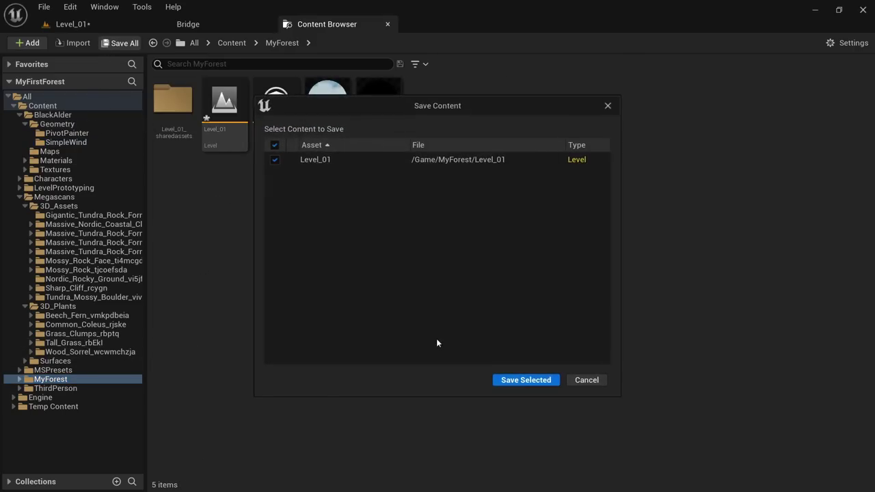
click(517, 380)
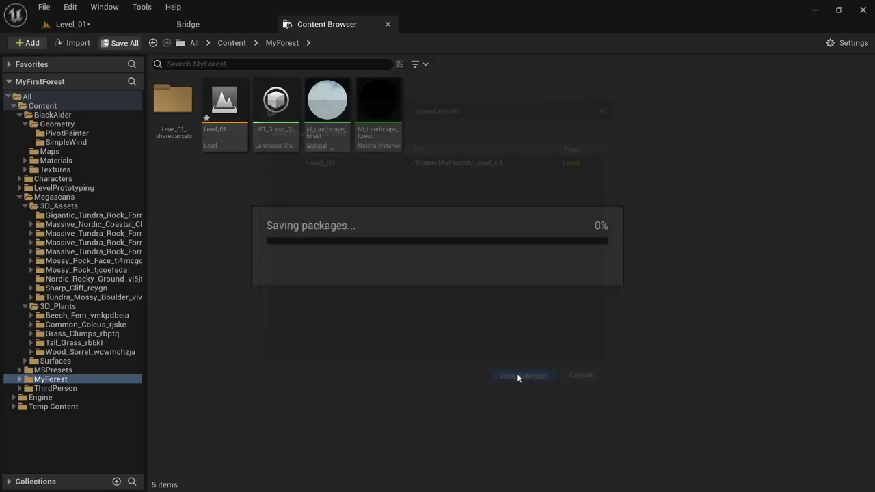
Create a Landscape Grass Type asset named LGT_Trees_01 in the MyForest folder.
right_click(277, 177)
scroll(358, 320, down, 1)
mouse_move(353, 345)
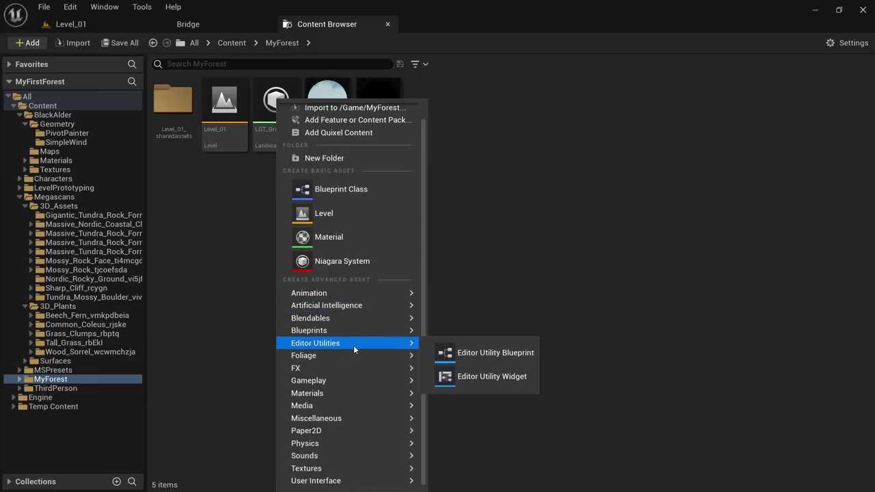
mouse_move(363, 321)
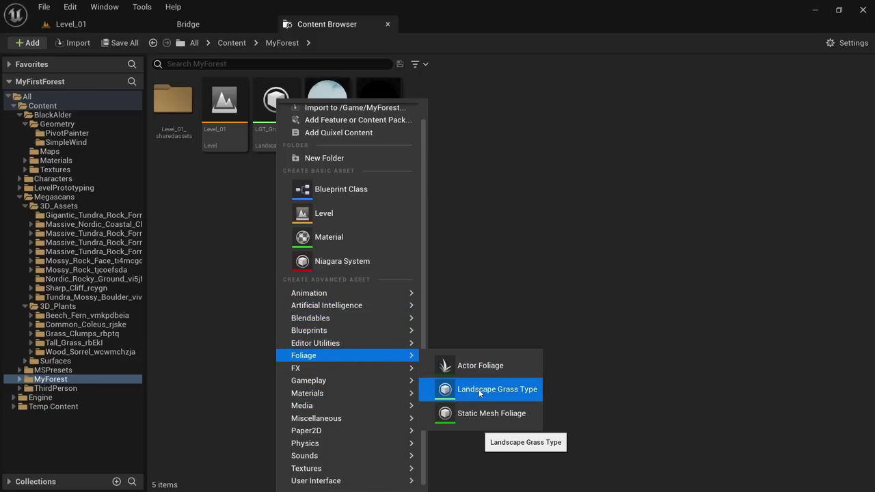
click(486, 389)
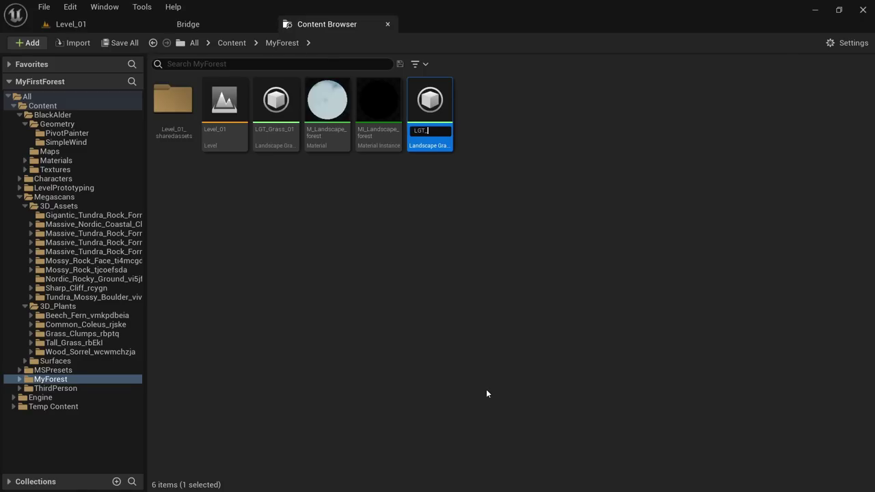
text(LGT_Trees_01)
key(Return)
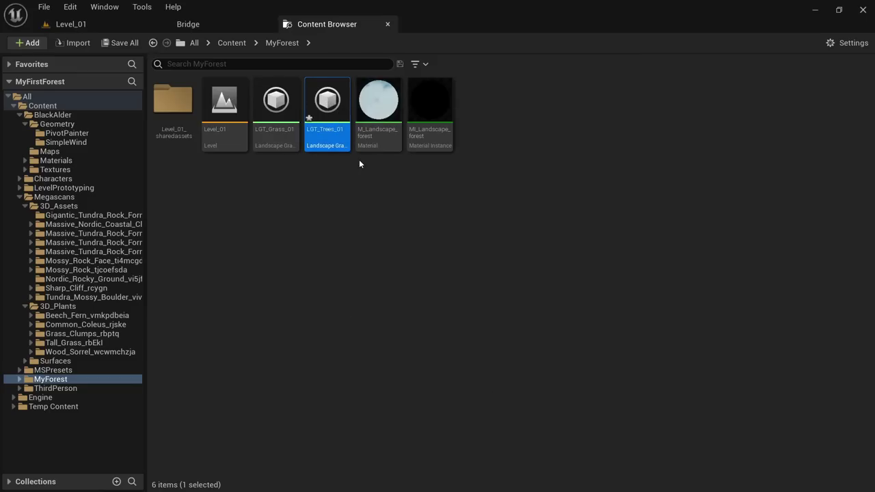
Open LGT_Trees_01 in its own floating window and add one grass variety with its settings expanded.
double_click(336, 120)
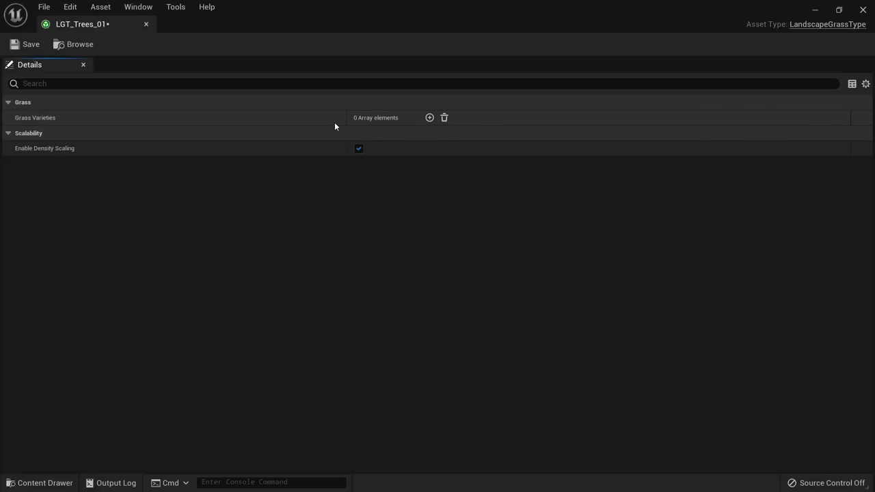
click(430, 118)
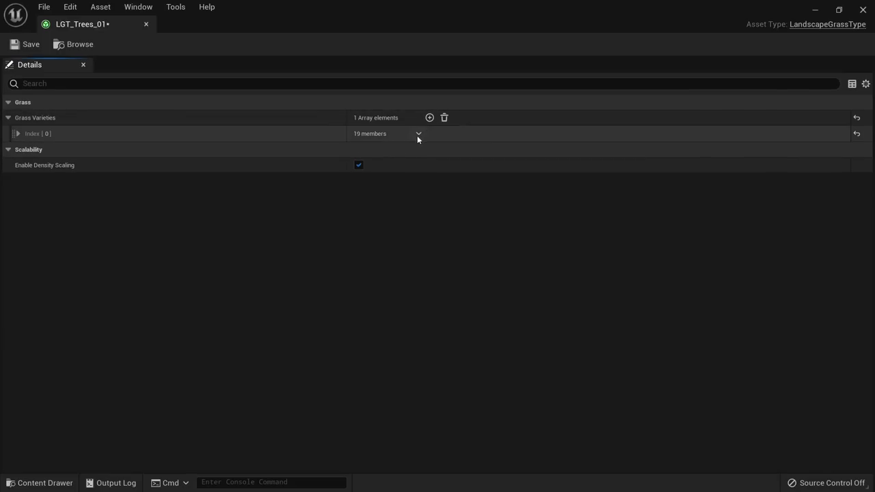
click(18, 133)
drag(75, 25, 470, 138)
Assign SM_BlackAlder_Field_03 from the SimpleWind folder as the variety's grass mesh, set the grass density to 10, and save LGT_Trees_01.
click(66, 142)
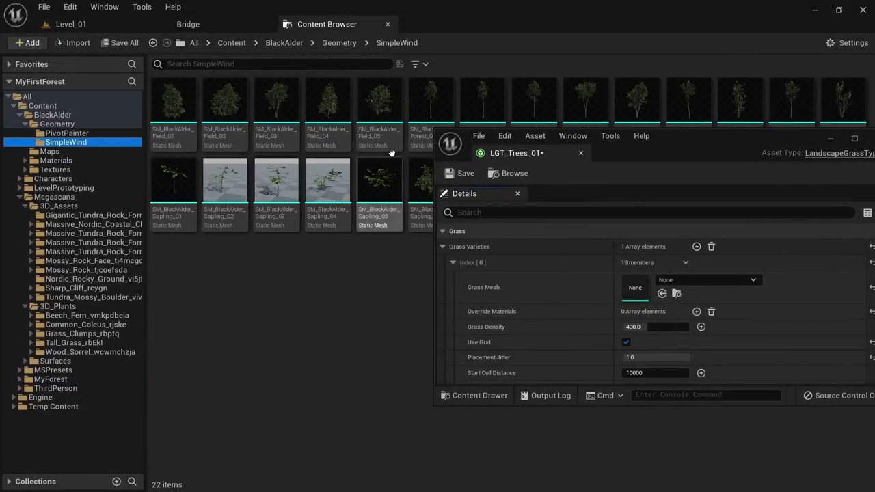
click(335, 126)
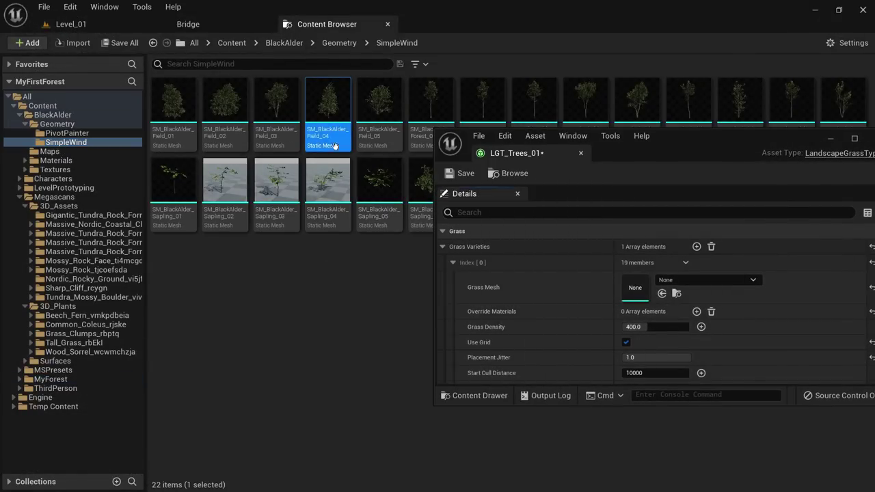
click(275, 123)
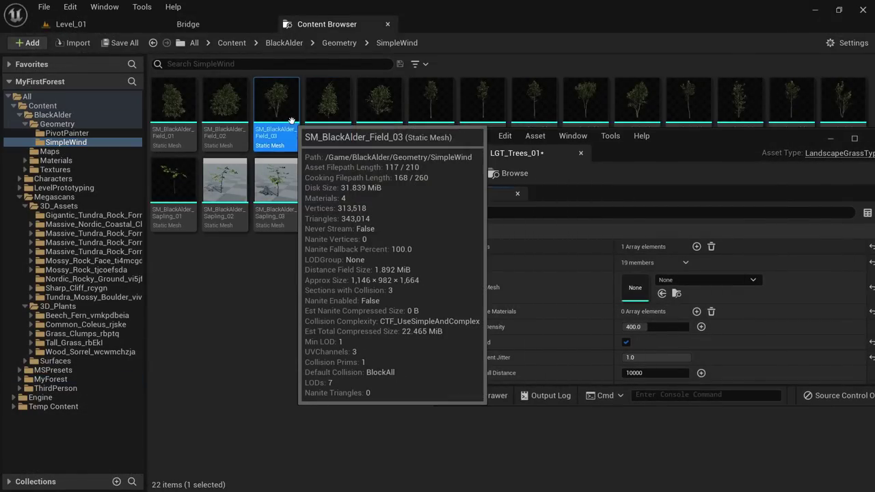
click(662, 293)
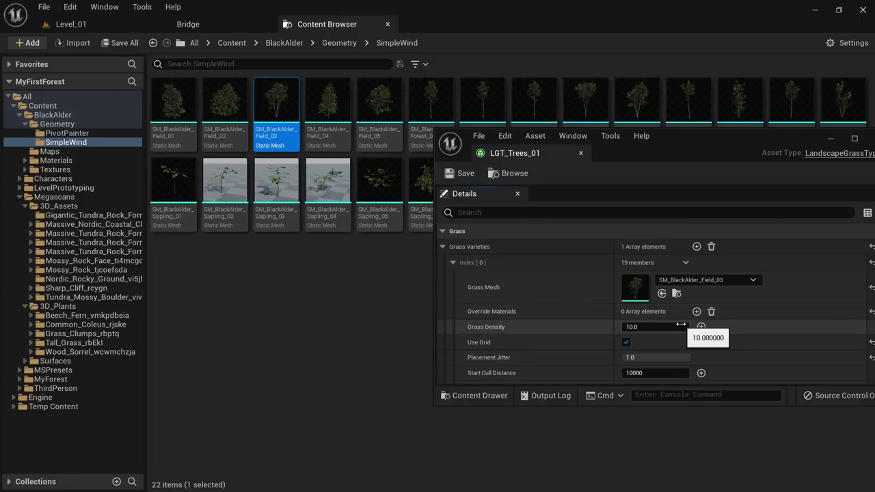
drag(670, 141, 644, 196)
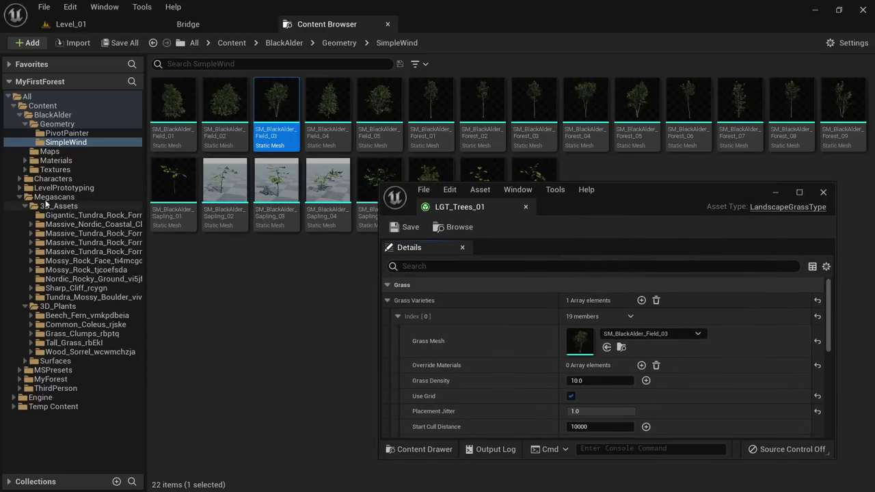
Set the MyForest folder's color to bright cyan, hex sRGB 00EBFF.
click(56, 380)
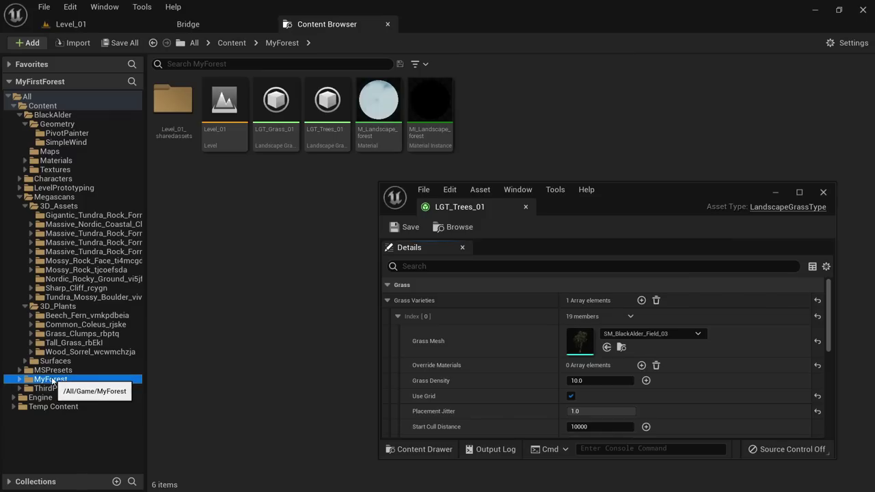
right_click(62, 380)
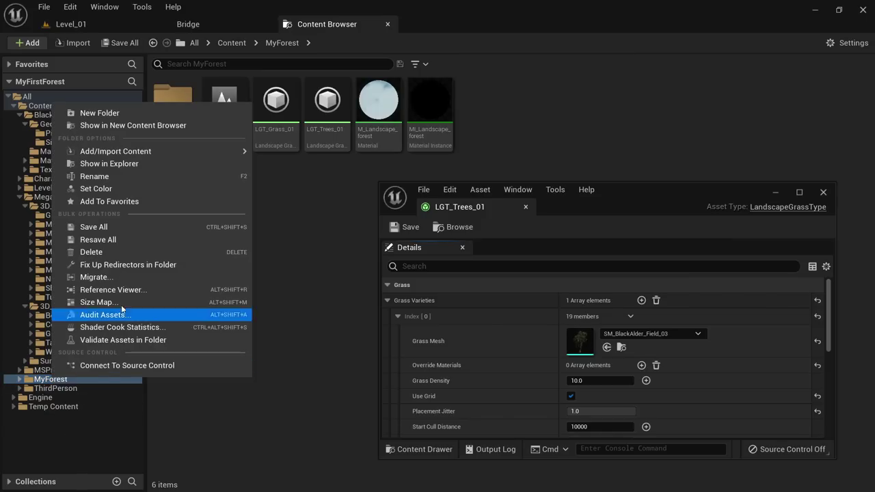
click(173, 193)
drag(240, 310, 176, 274)
drag(339, 278, 339, 211)
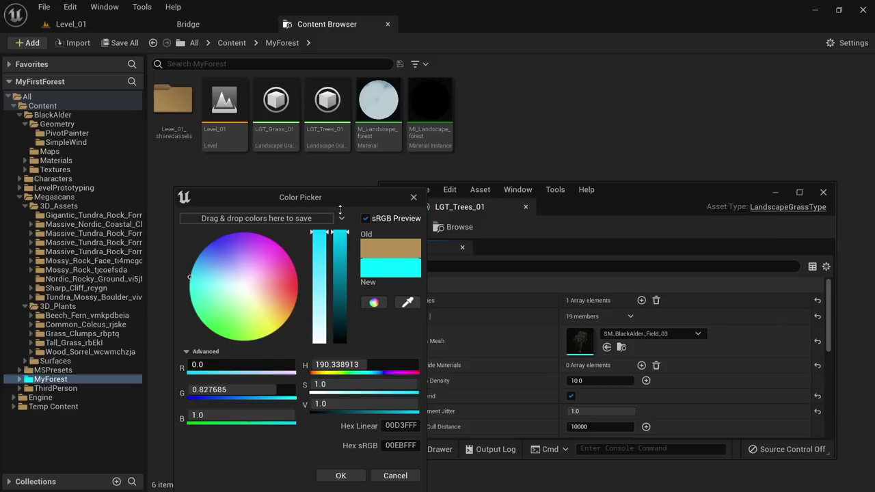
click(350, 474)
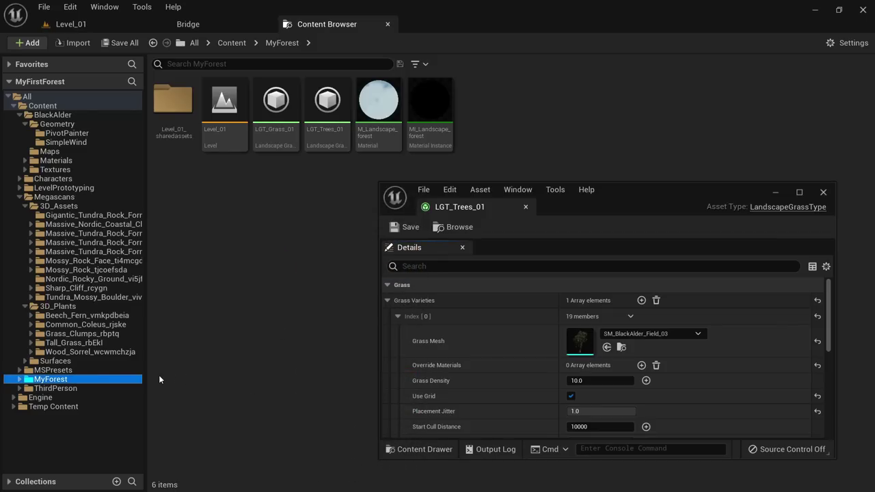
click(87, 351)
Open the M_Landscape_forest material from MyForest, locate the Layer Blend node, and shift the L1 Height node below it slightly.
click(54, 379)
double_click(378, 105)
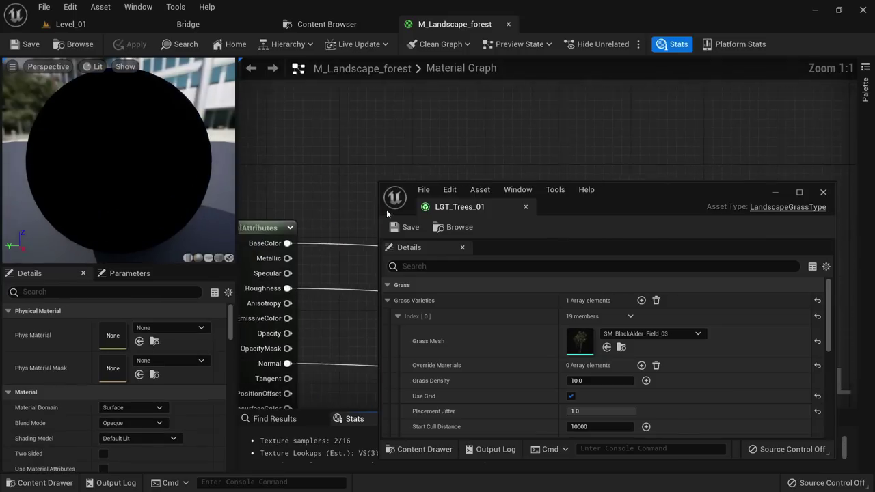
scroll(477, 89, down, 5)
drag(619, 199, 716, 202)
scroll(412, 242, up, 5)
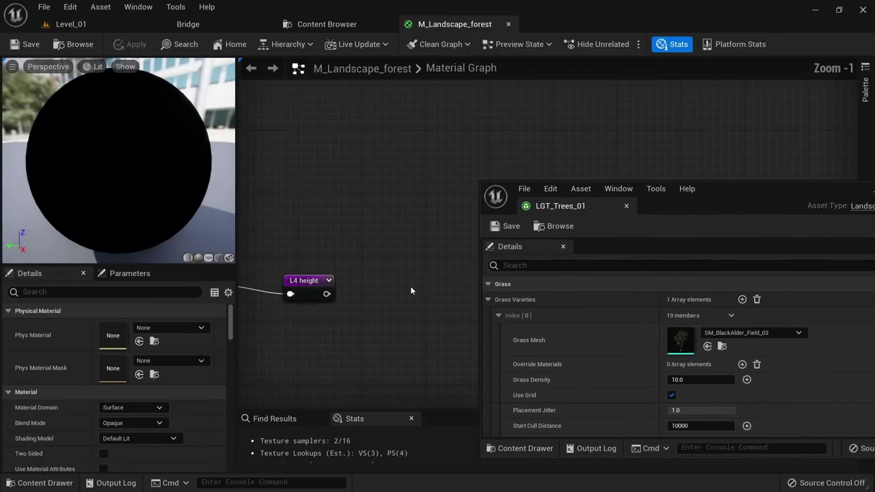
scroll(427, 300, down, 3)
scroll(426, 299, down, 2)
right_drag(426, 299, 414, 348)
right_drag(408, 243, 414, 362)
scroll(424, 114, up, 6)
right_drag(400, 324, 474, 242)
scroll(385, 278, down, 2)
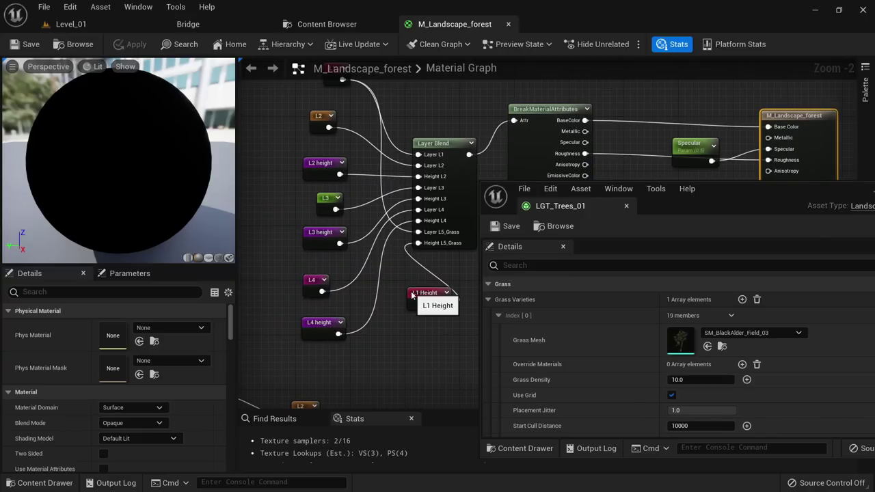
drag(412, 294, 397, 293)
right_drag(409, 252, 348, 244)
scroll(400, 200, up, 2)
Add a sixth layer to the Layer Blend node and name it L6_Trees.
click(400, 201)
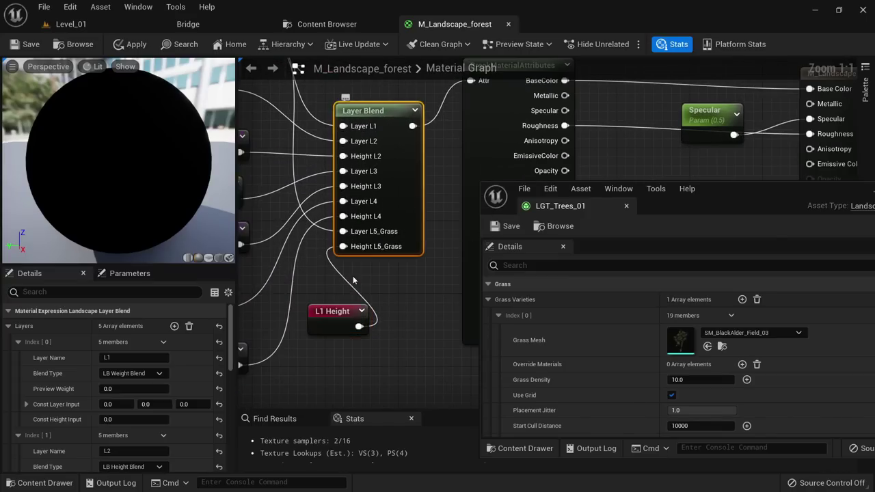
click(174, 326)
scroll(167, 368, down, 6)
scroll(157, 389, down, 3)
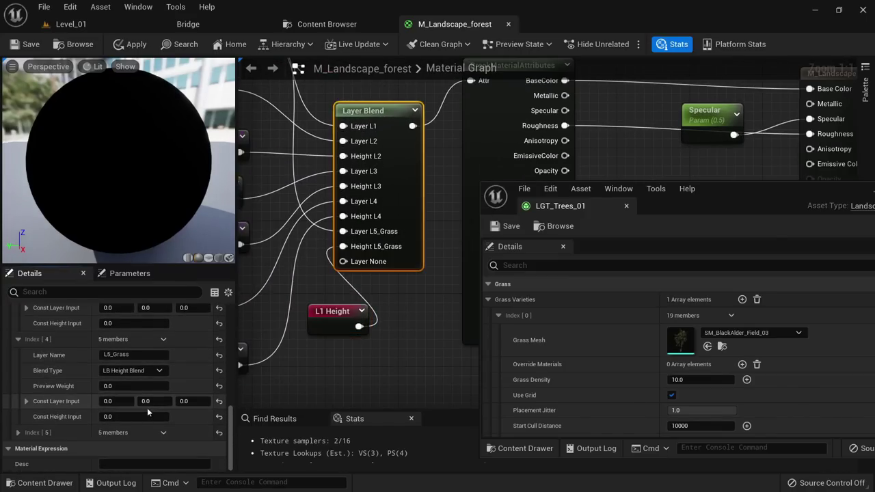
scroll(130, 420, down, 1)
click(131, 428)
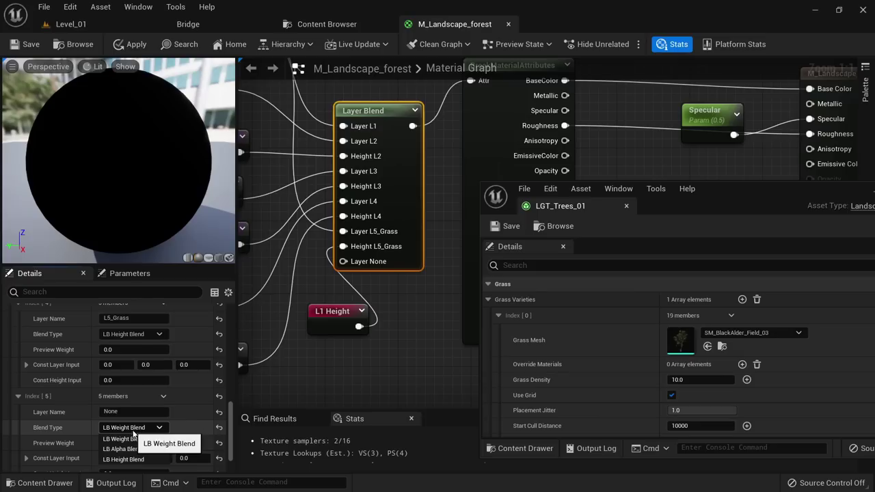
click(131, 428)
click(124, 410)
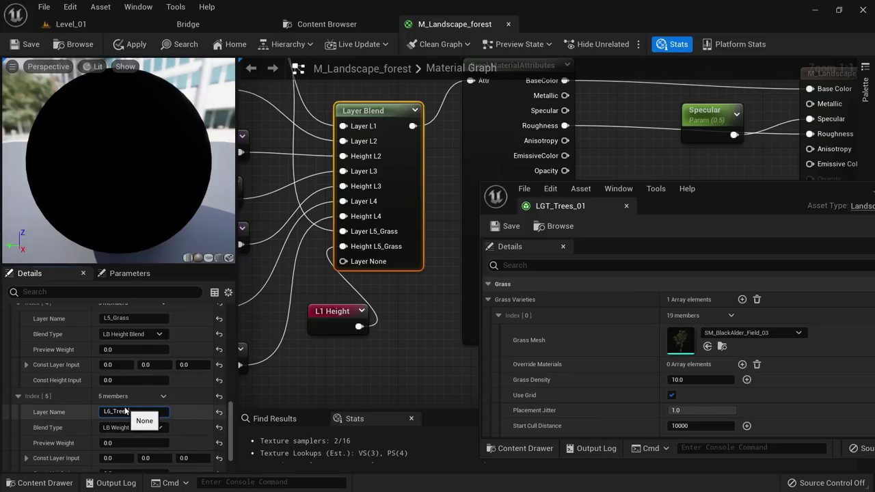
text(L6_Trees)
key(Return)
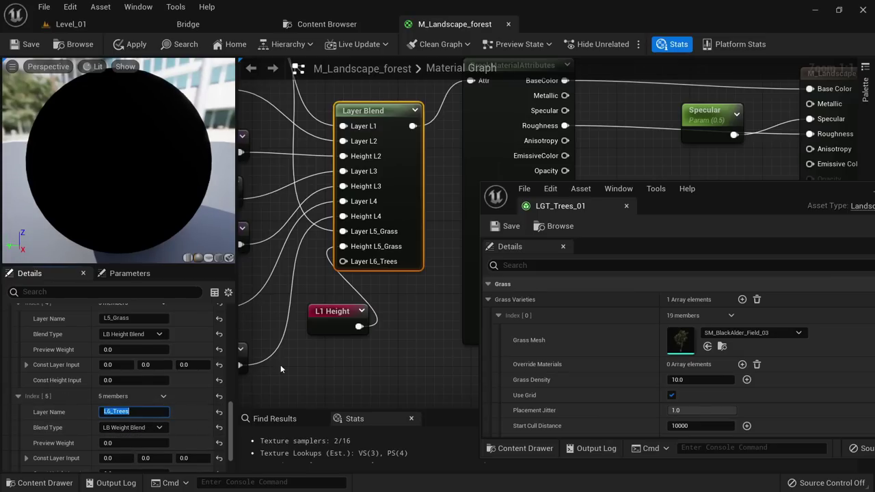
Nudge the L1 Height node aside and connect the L1 node to the Layer L6_Trees input of Layer Blend.
drag(332, 327, 321, 329)
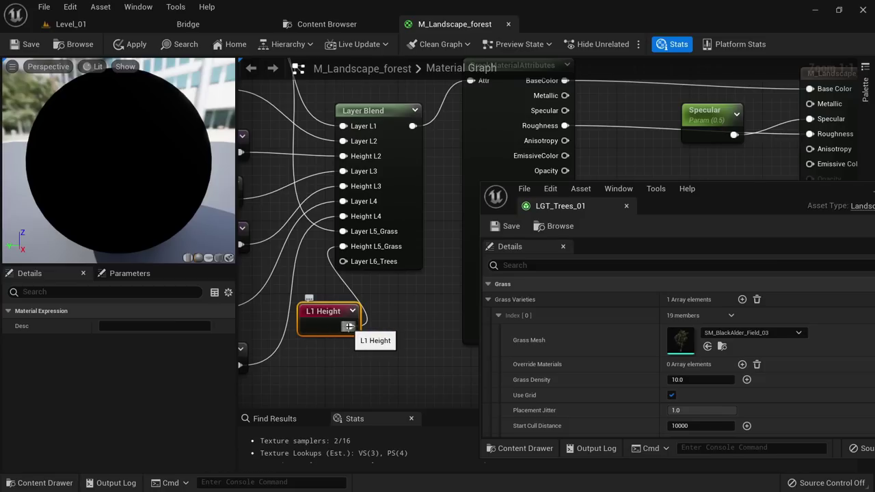
click(383, 126)
scroll(320, 286, down, 1)
right_drag(320, 286, 380, 353)
drag(312, 127, 401, 330)
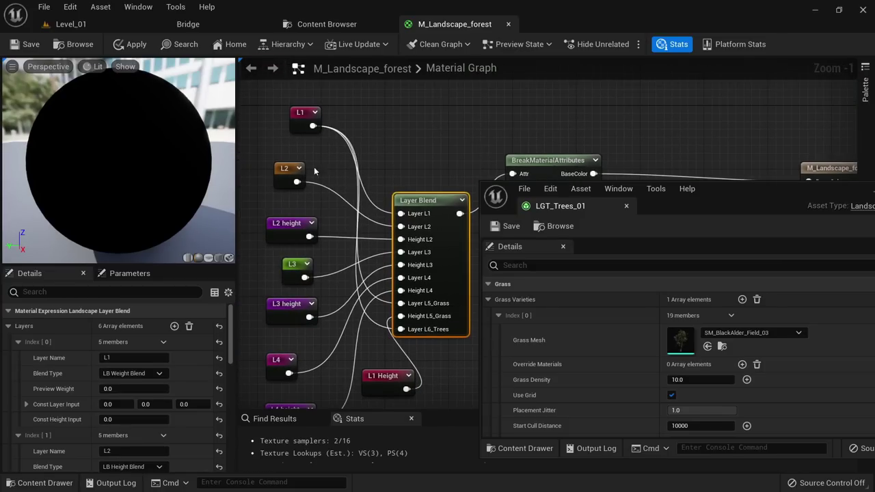
Set the L6_Trees layer's blend type to LB Height Blend and connect L1 Height to its height input.
right_drag(449, 362, 410, 306)
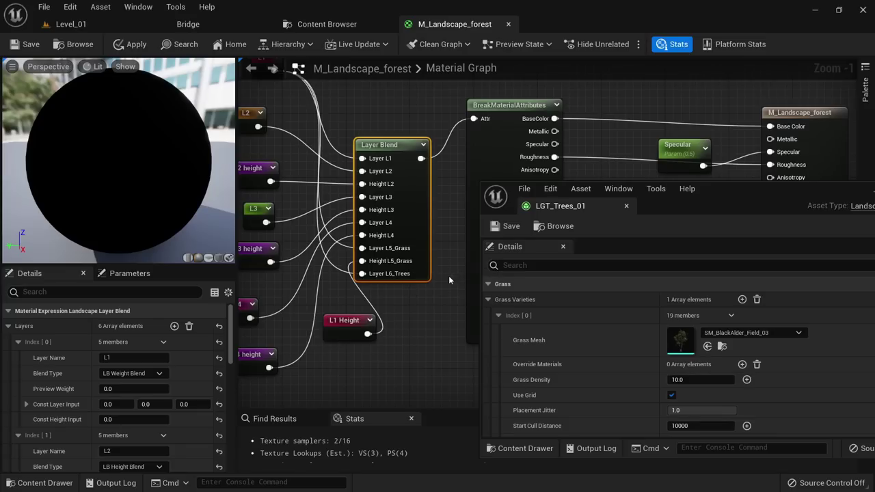
scroll(134, 424, down, 10)
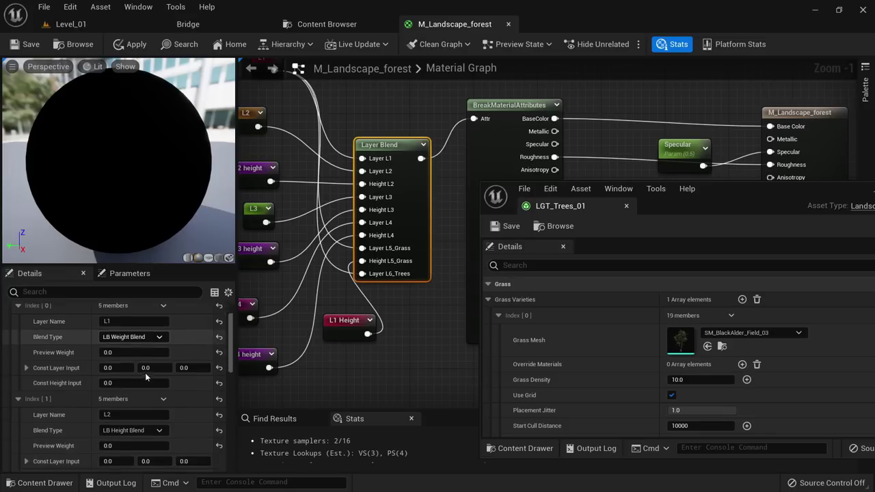
scroll(134, 425, down, 3)
click(130, 403)
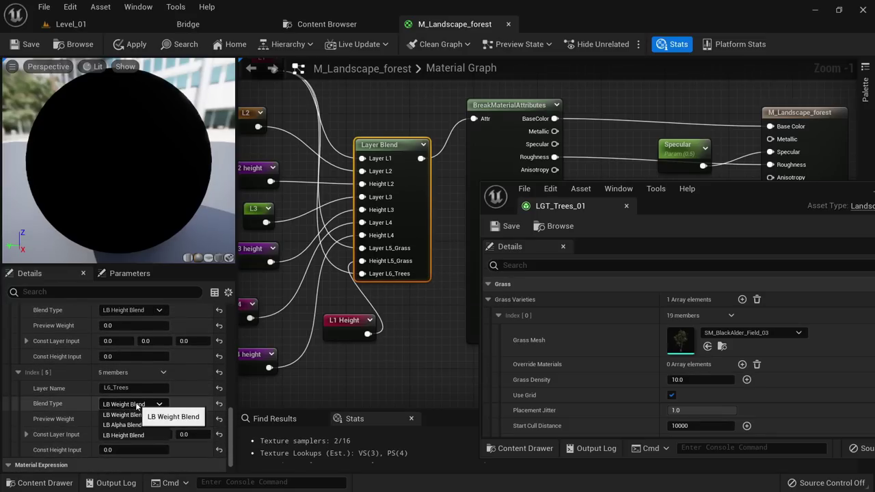
click(134, 434)
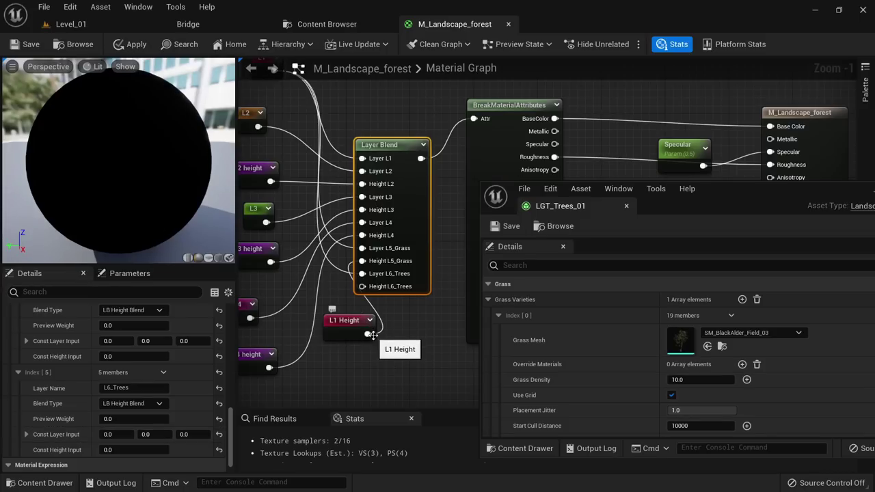
drag(369, 334, 362, 287)
Add a second grass type to the Grass output node and name it L6_Trees.
right_drag(412, 324, 451, 150)
scroll(362, 315, down, 5)
scroll(362, 317, up, 4)
scroll(325, 312, down, 2)
scroll(372, 304, down, 4)
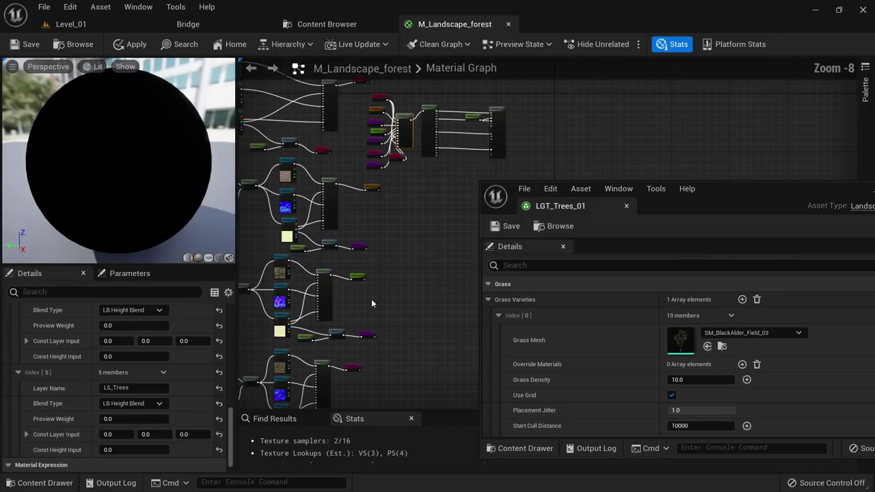
scroll(358, 220, up, 9)
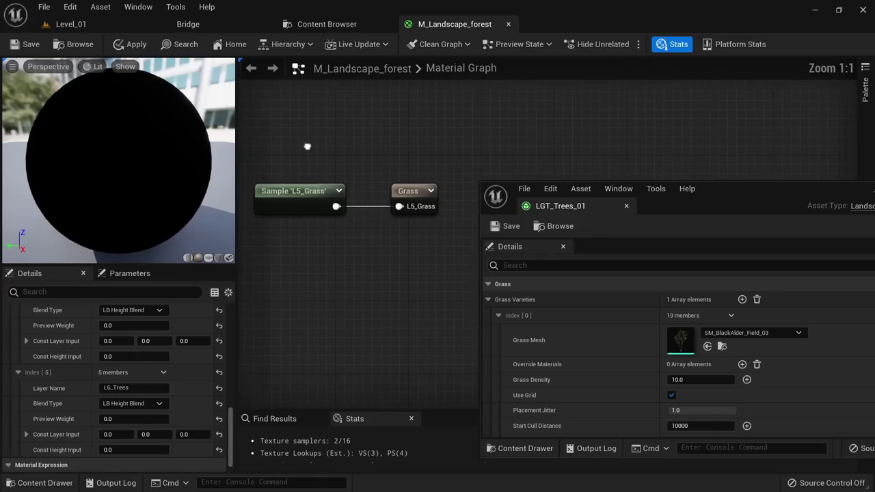
click(309, 188)
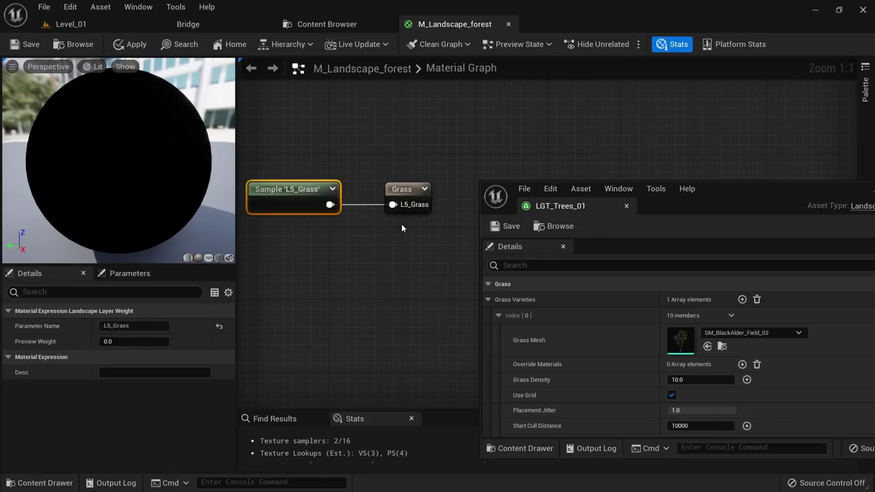
right_drag(401, 227, 371, 227)
click(378, 196)
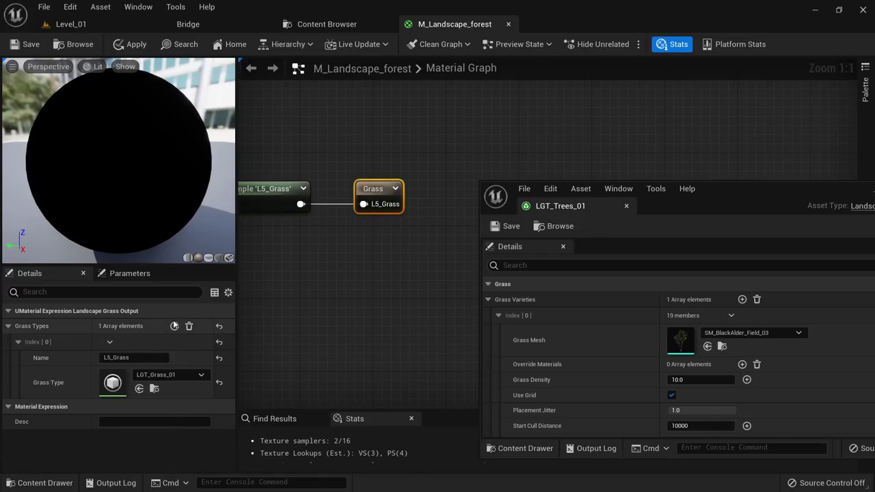
click(173, 327)
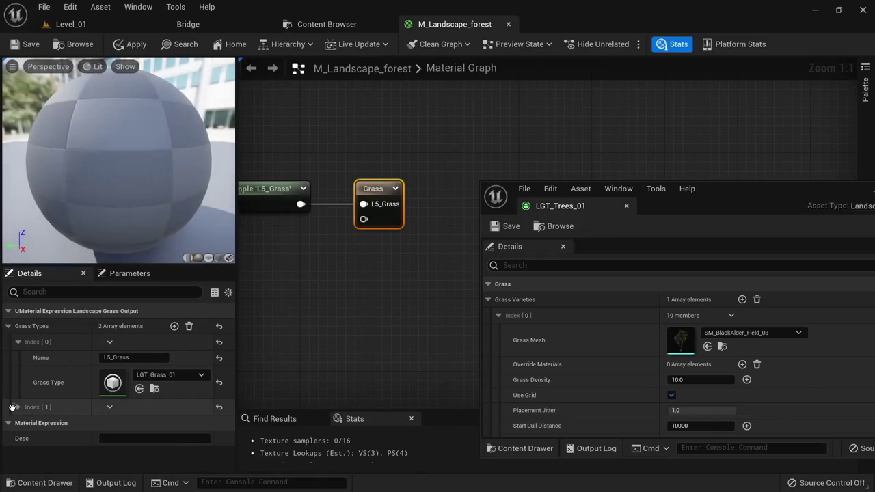
click(12, 408)
click(137, 422)
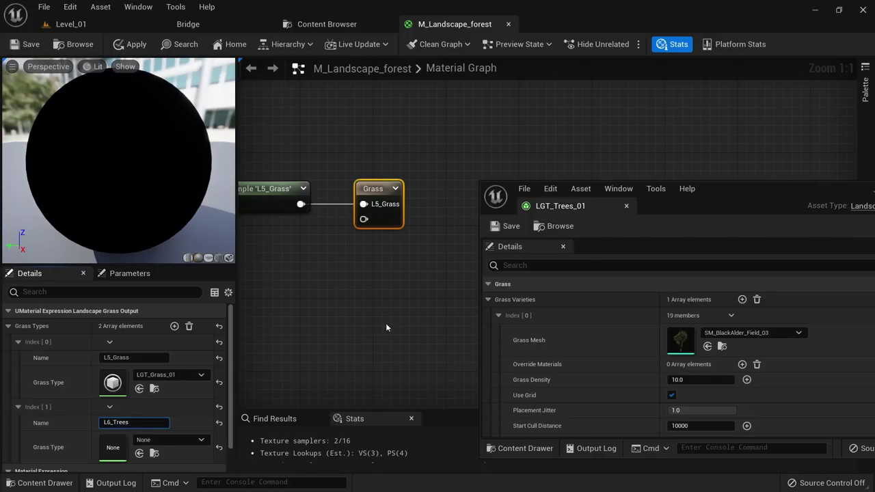
Assign LGT_Trees_01 as the grass type of the L6_Trees entry in the Grass output node and save the material.
scroll(387, 328, down, 6)
right_drag(387, 328, 391, 408)
right_drag(400, 213, 415, 347)
right_drag(396, 130, 409, 246)
scroll(409, 246, up, 6)
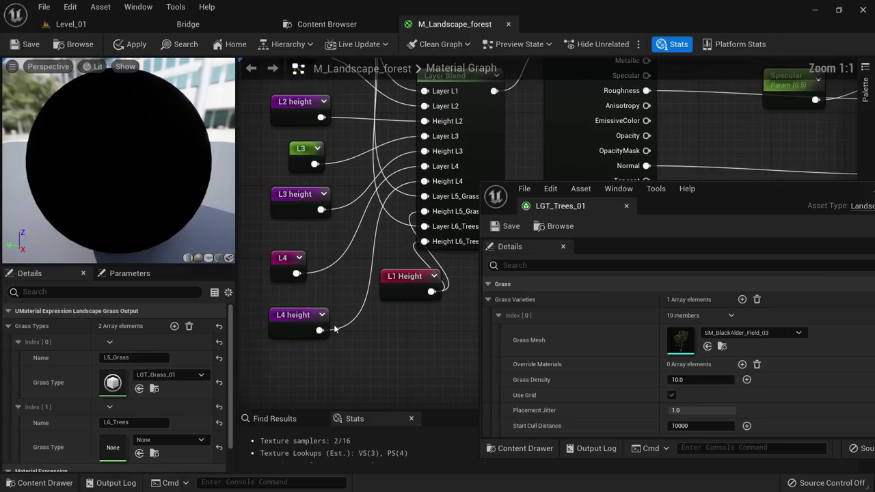
right_drag(421, 301, 341, 339)
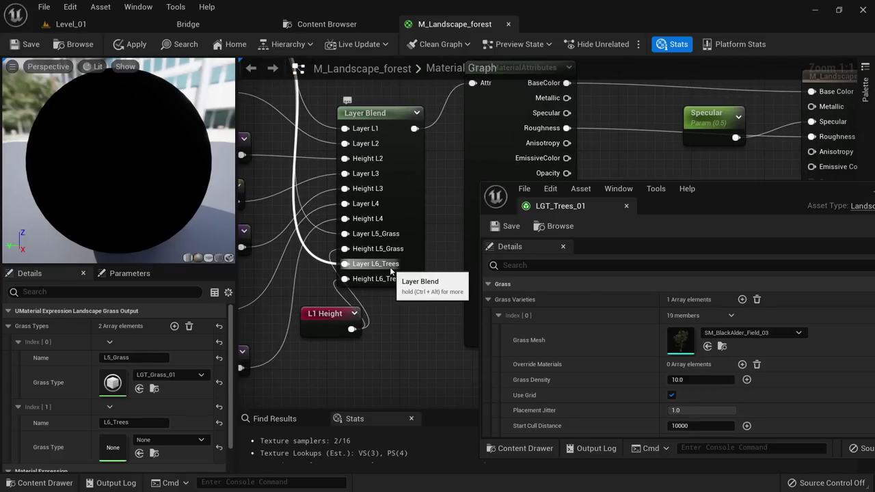
click(181, 438)
click(222, 291)
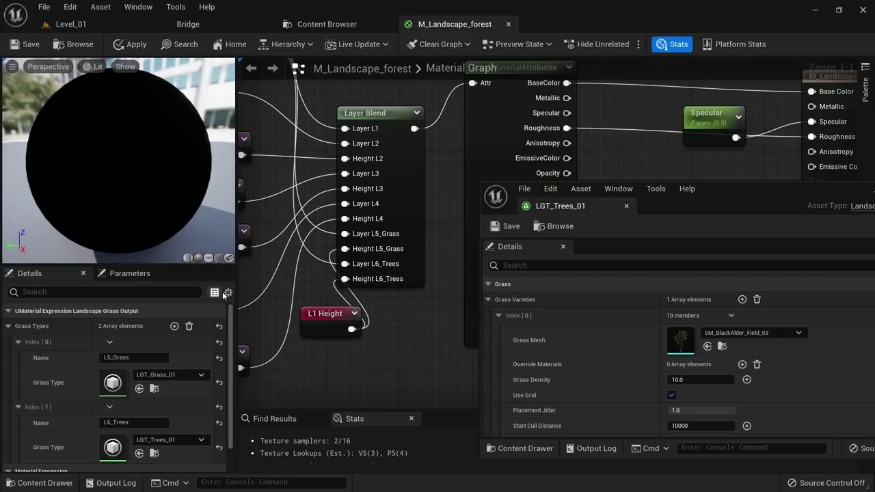
click(21, 46)
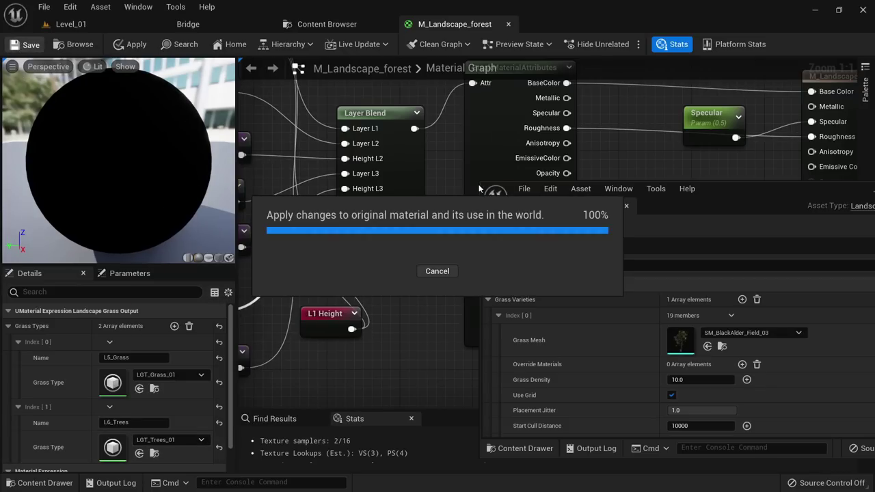
Return to Level_01, enter Landscape mode and save all unsaved levels and assets.
click(72, 24)
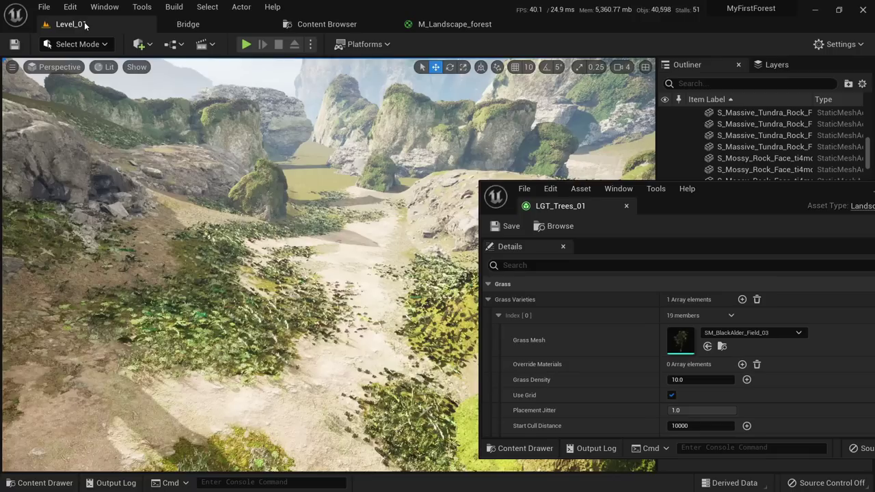
key(w)
right_drag(349, 406, 371, 391)
click(82, 45)
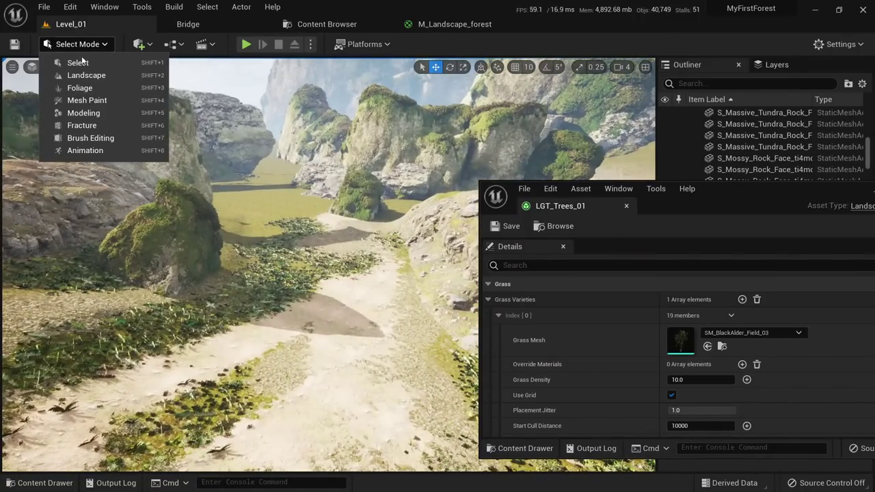
click(103, 76)
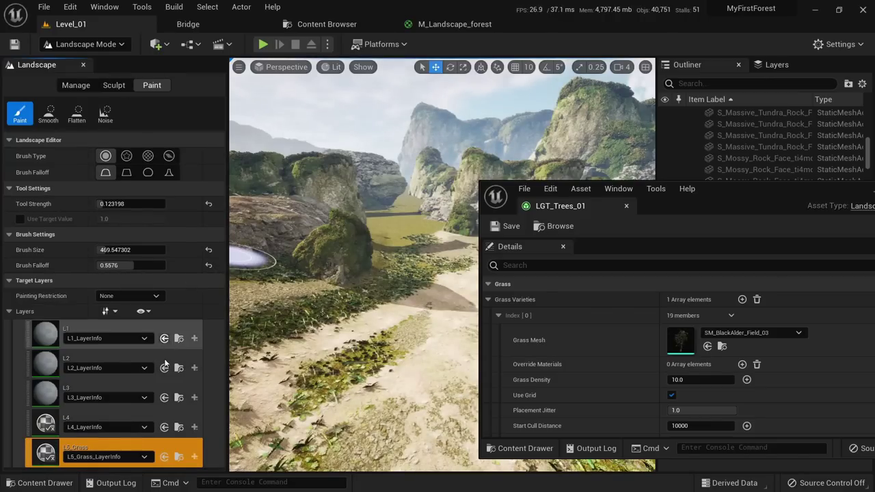
click(44, 6)
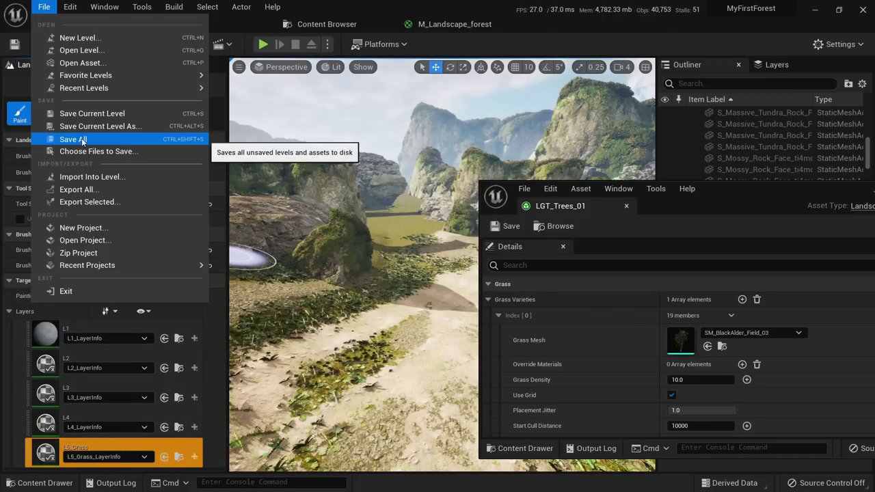
click(81, 138)
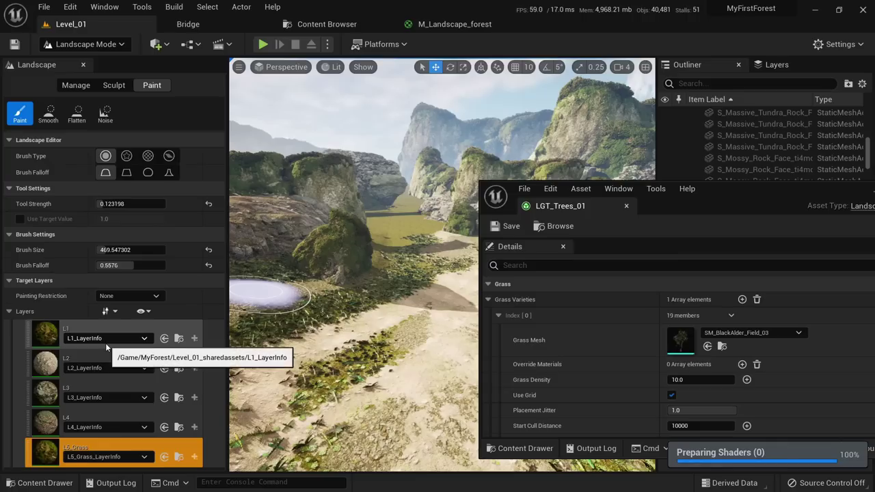
Create a new empty level and reopen Level_01 from the recent levels to reload the landscape.
click(40, 7)
click(55, 33)
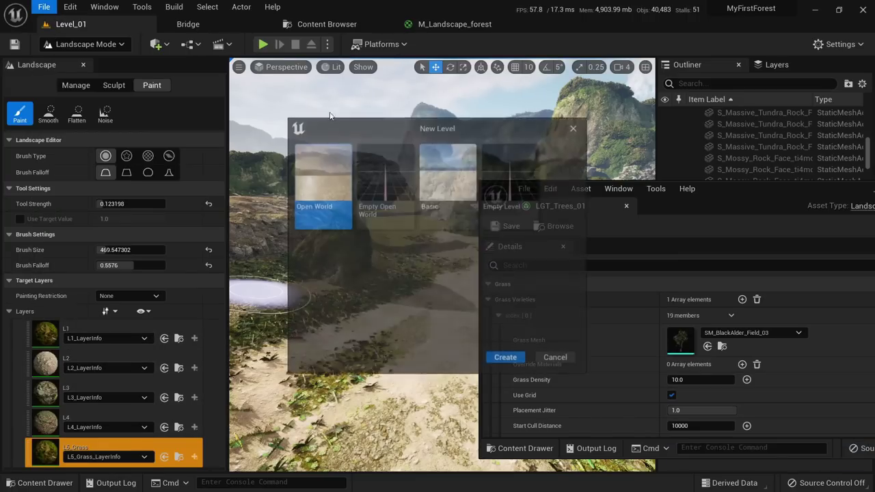
double_click(523, 170)
click(44, 7)
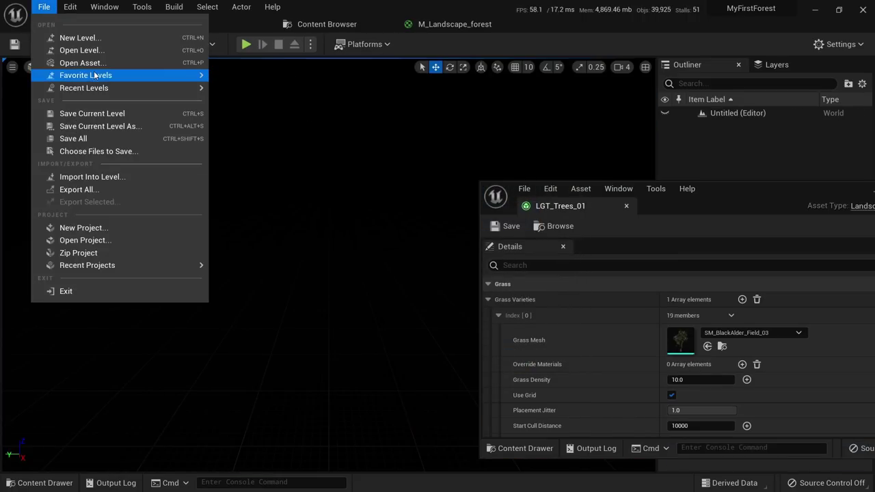
mouse_move(103, 87)
click(240, 91)
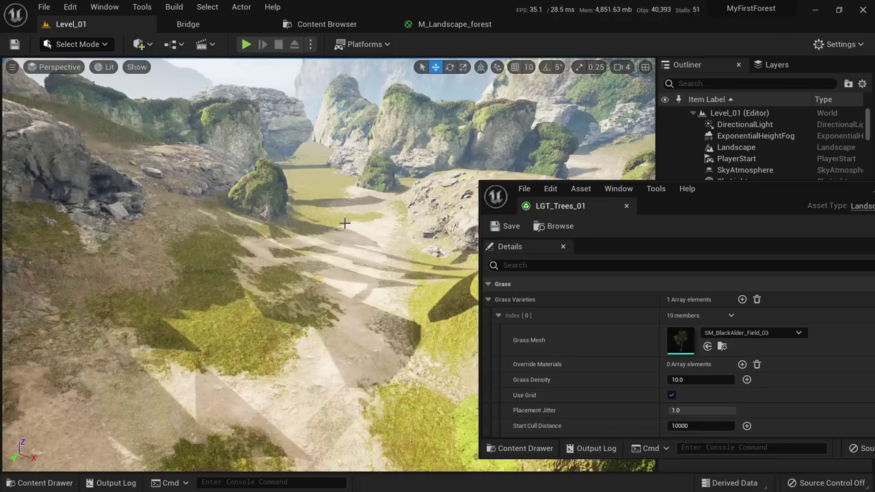
In Landscape mode, create the layer info object L6_Trees_LayerInfo for the L6_Trees paint layer in the Level_01_sharedassets folder.
key(w)
right_drag(343, 223, 358, 224)
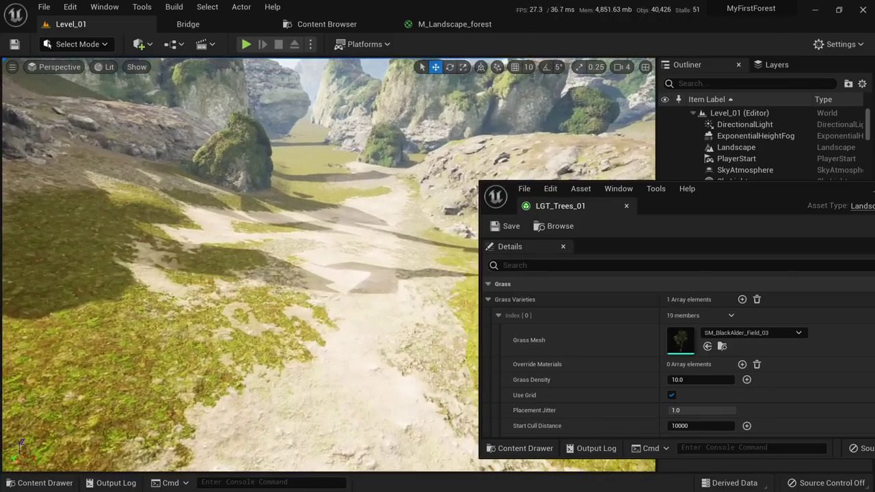
right_drag(246, 107, 246, 107)
click(77, 43)
click(89, 78)
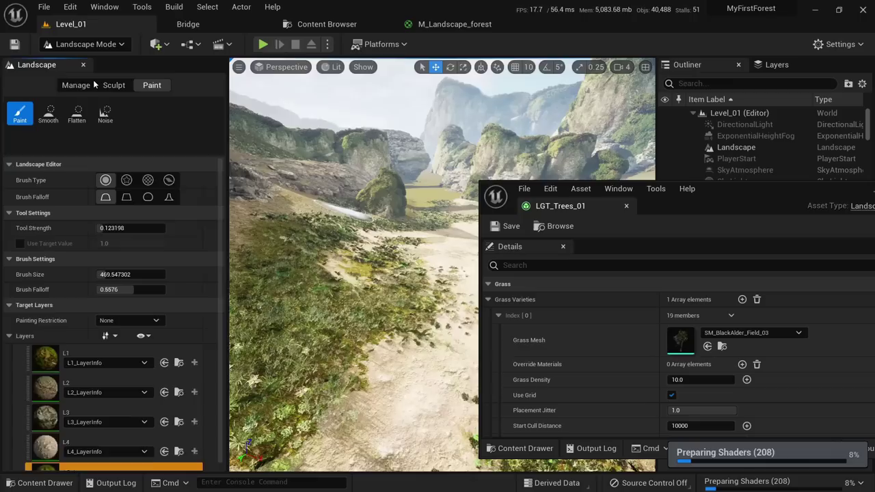
scroll(109, 308, down, 3)
click(58, 458)
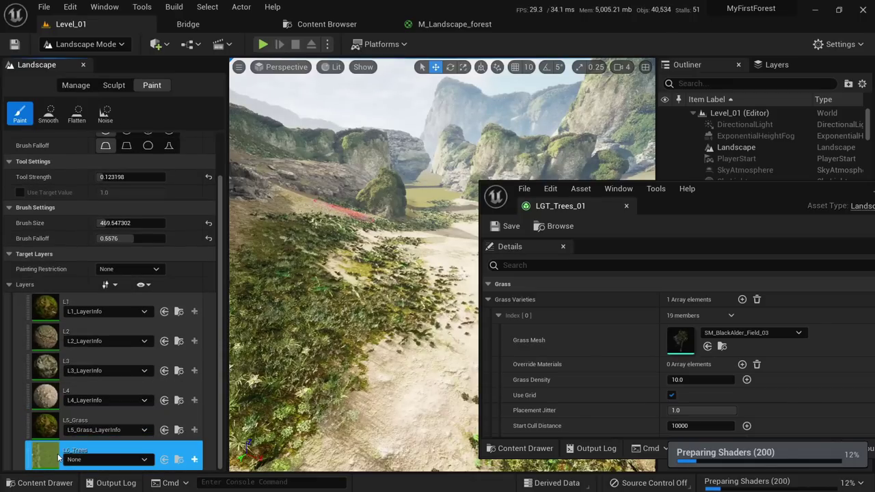
click(194, 460)
click(211, 434)
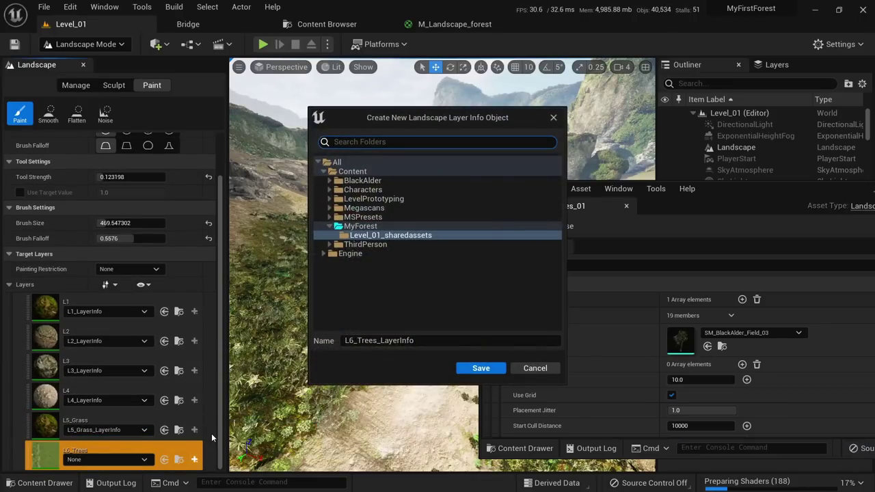
click(479, 368)
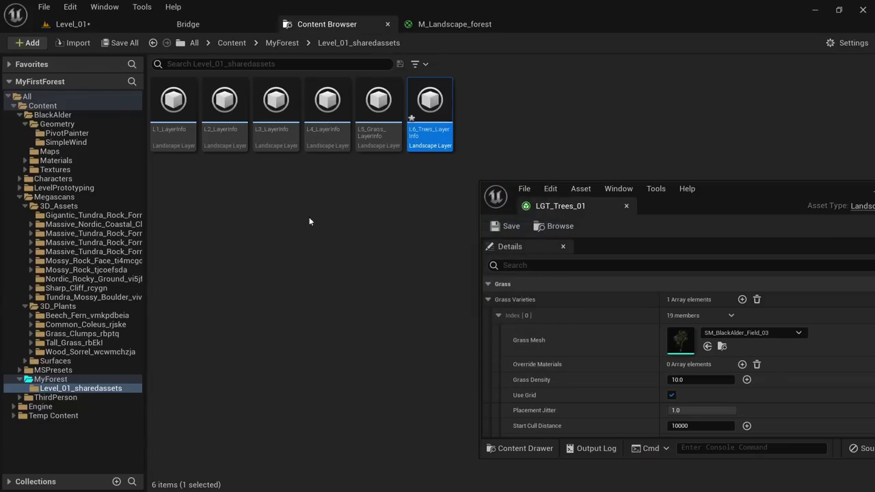
Save all unsaved assets from the Content Browser and return to Level_01.
click(123, 43)
click(524, 380)
click(71, 24)
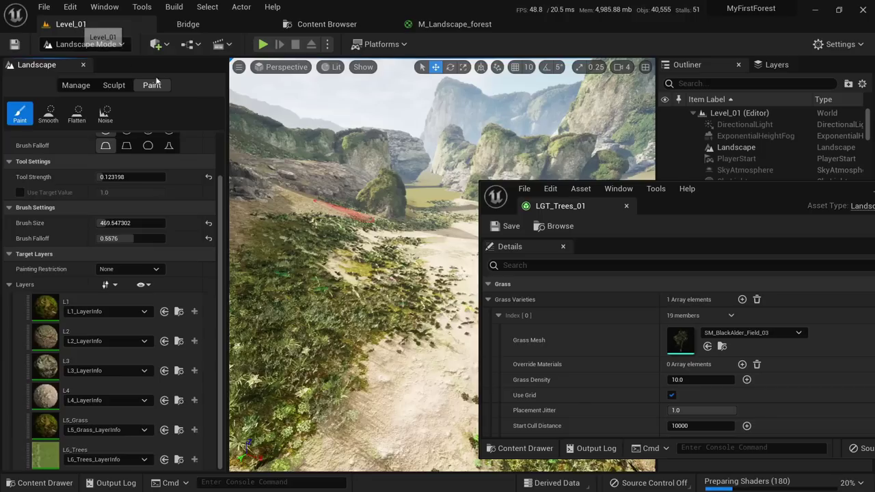
Paint the L6_Trees layer on the grassy ground near the rocks and raise the paint tool strength to 1.0.
mouse_move(376, 315)
right_down()
mouse_move(356, 328)
mouse_move(376, 321)
mouse_move(376, 338)
mouse_move(369, 328)
mouse_move(383, 287)
mouse_move(417, 290)
mouse_move(382, 294)
mouse_move(390, 311)
right_up()
click(56, 450)
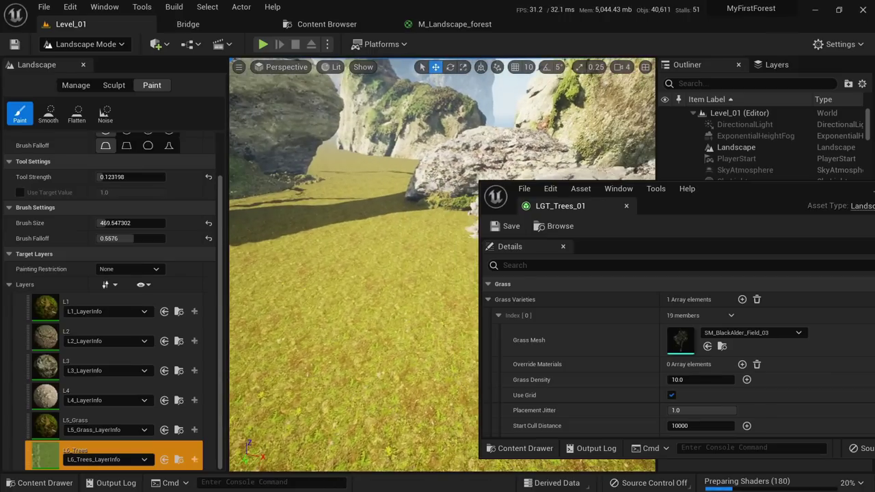
mouse_move(342, 295)
right_down()
mouse_move(383, 294)
mouse_move(379, 328)
mouse_move(372, 264)
right_up()
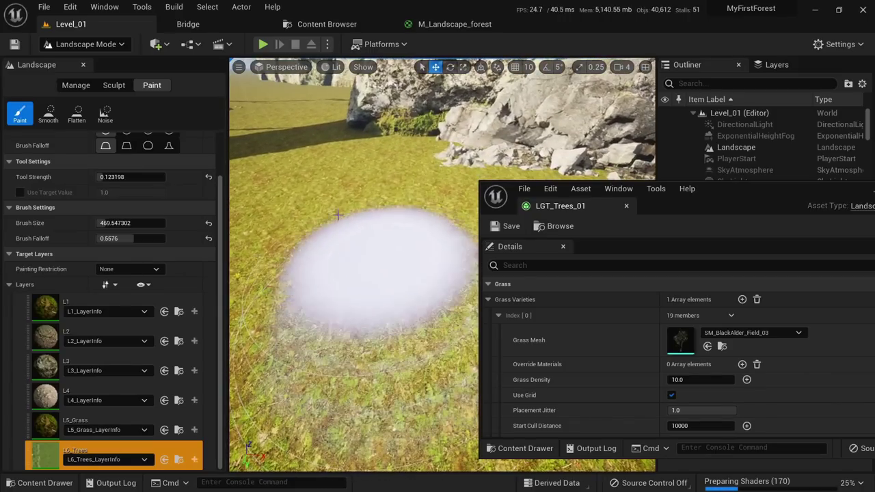
drag(372, 263, 338, 213)
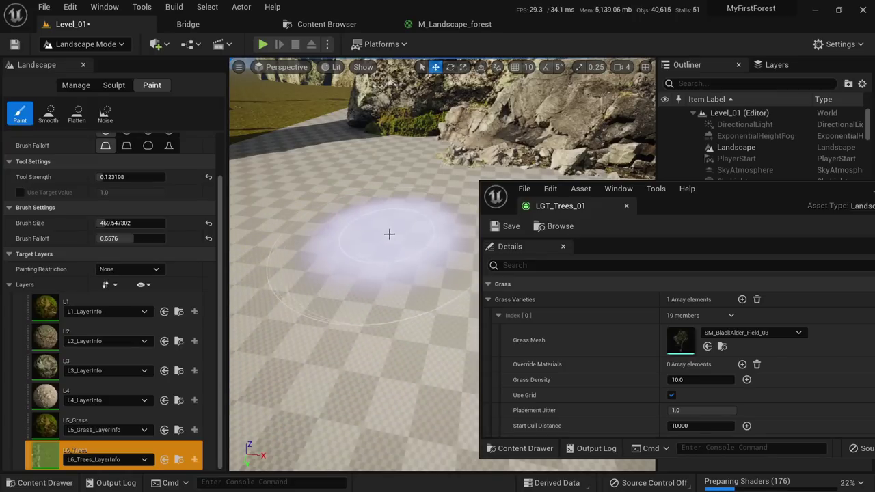
key(s)
right_drag(412, 264, 417, 279)
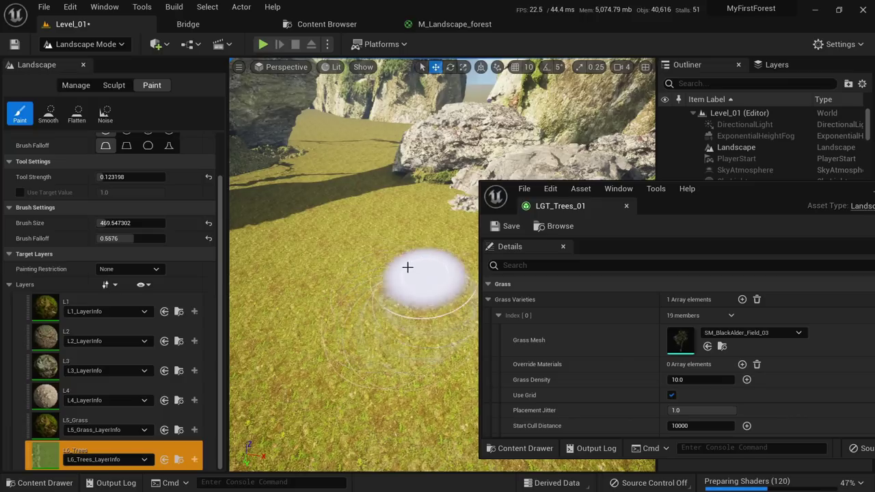
drag(137, 177, 164, 177)
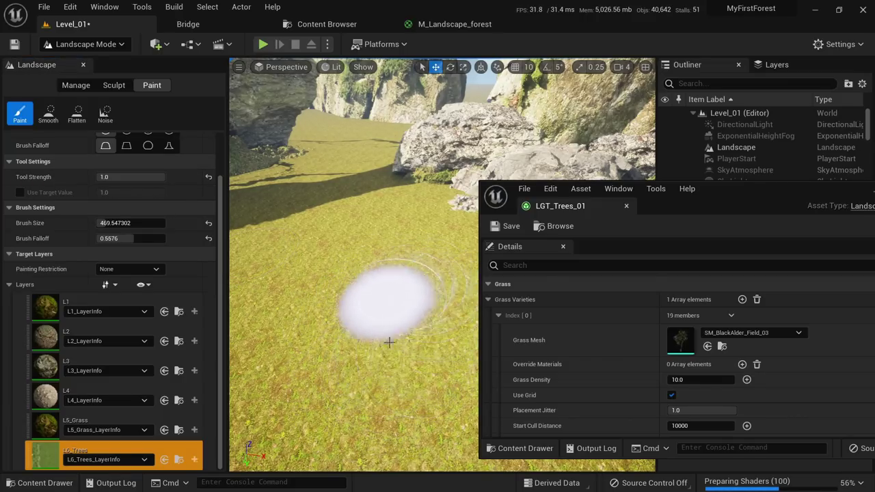
Set the grass density of the SM_BlackAlder_Field_03 variety in LGT_Trees_01 to 50 and save the asset.
click(721, 376)
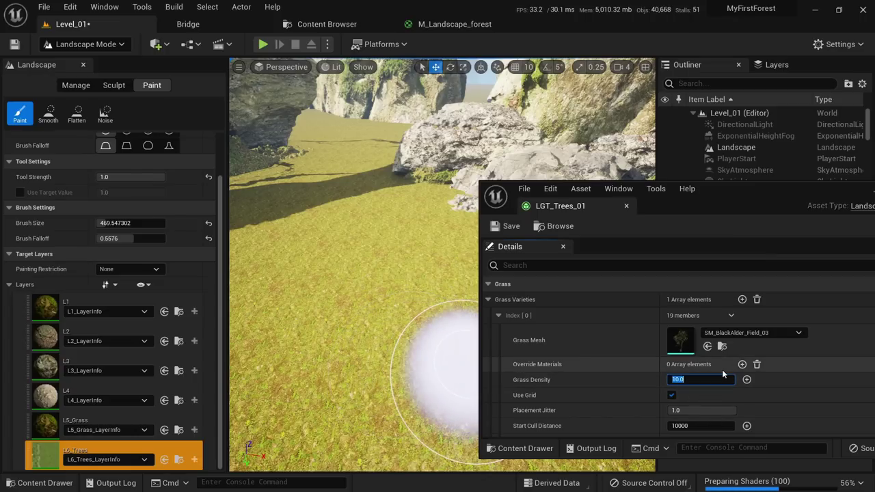
text(50)
key(Return)
right_drag(381, 258, 506, 250)
right_drag(374, 237, 301, 239)
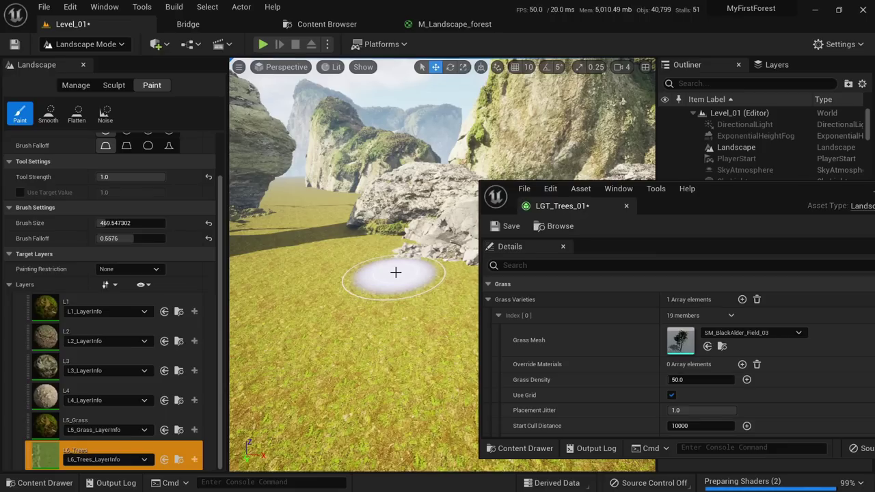
right_drag(381, 286, 362, 307)
mouse_move(320, 352)
right_down()
mouse_move(366, 373)
mouse_move(321, 352)
right_up()
mouse_move(391, 366)
right_down()
mouse_move(430, 373)
mouse_move(295, 399)
right_up()
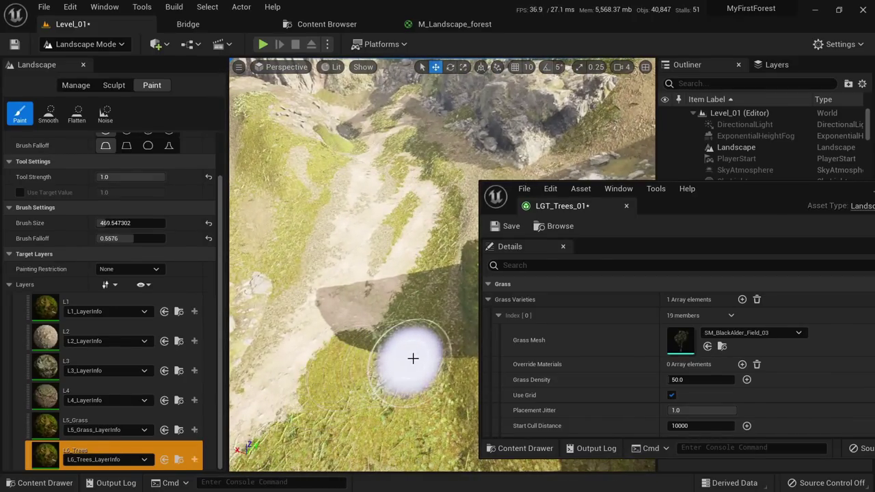
right_drag(410, 357, 414, 363)
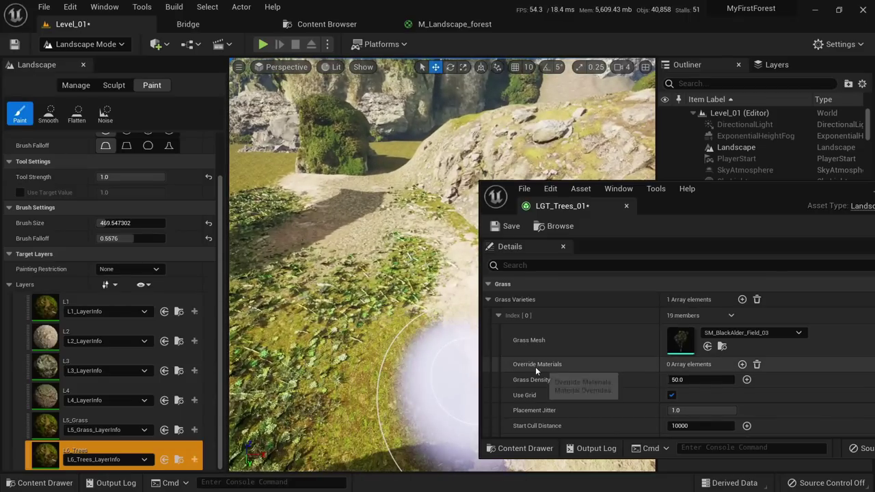
click(510, 225)
Switch to the M_Landscape_forest graph and examine the L5_Grass sample node and the inputs of the Grass node.
scroll(581, 328, down, 2)
click(454, 24)
right_drag(419, 203, 335, 130)
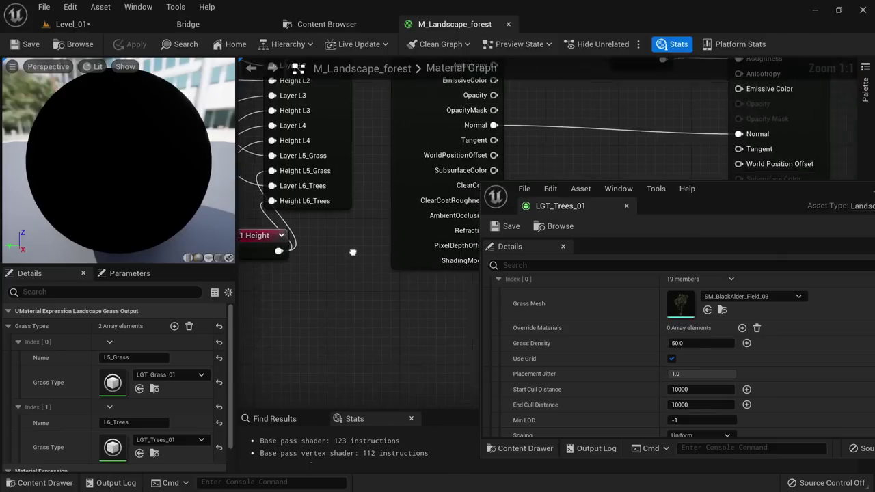
scroll(380, 123, down, 7)
scroll(401, 189, up, 6)
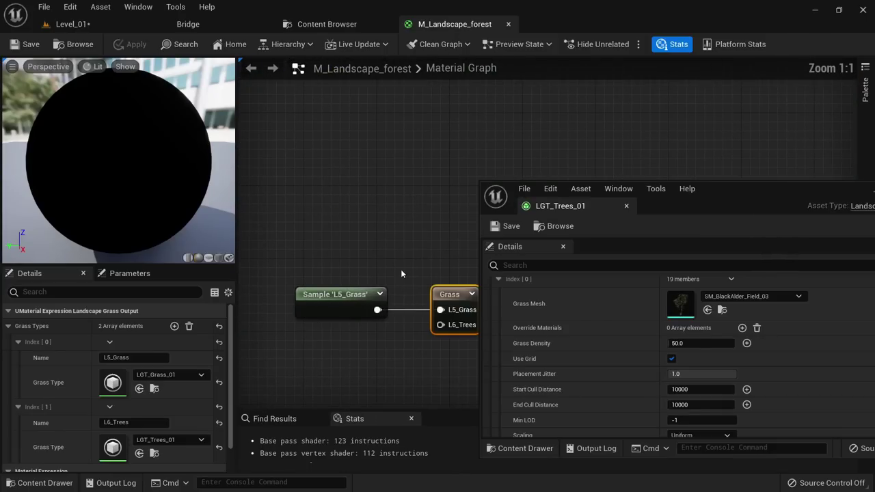
right_drag(401, 270, 349, 204)
click(274, 228)
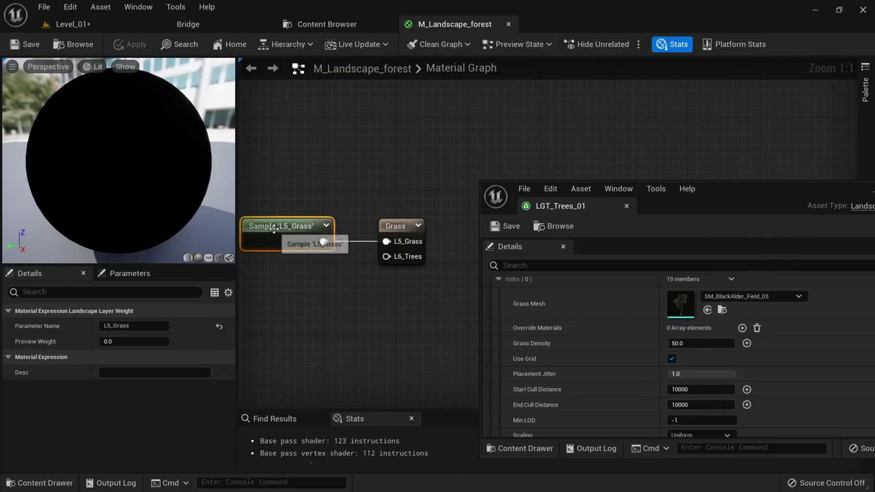
Add a Landscape Layer Sample node below the Sample 'L5_Grass' node.
right_click(323, 279)
click(379, 296)
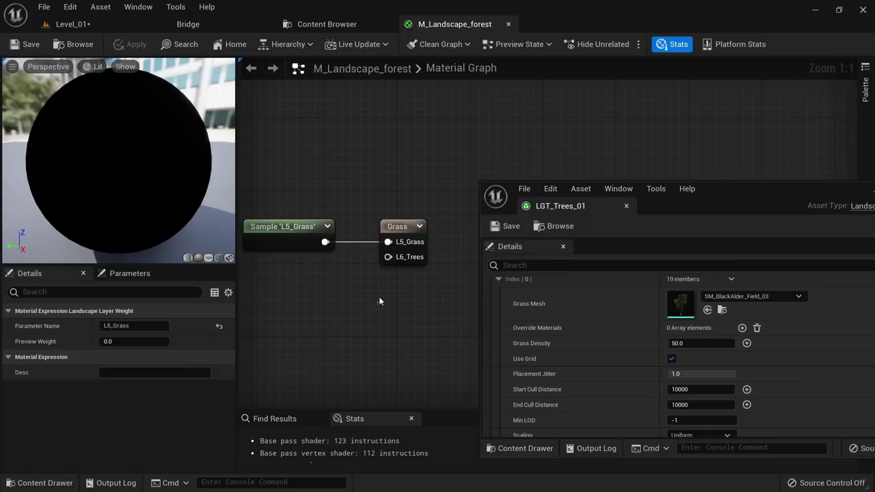
right_drag(351, 259, 387, 263)
right_click(339, 287)
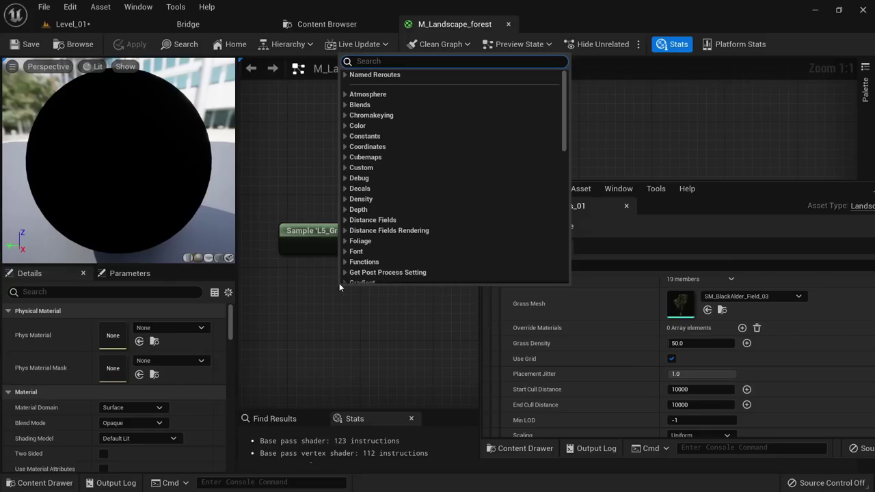
text(samep)
key(BackSpace)
key(BackSpace)
text(ple)
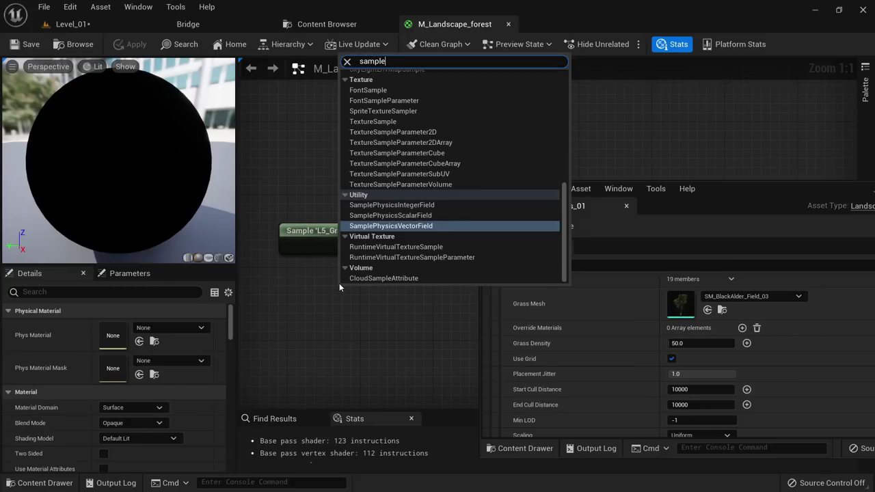
text( landsc)
key(Return)
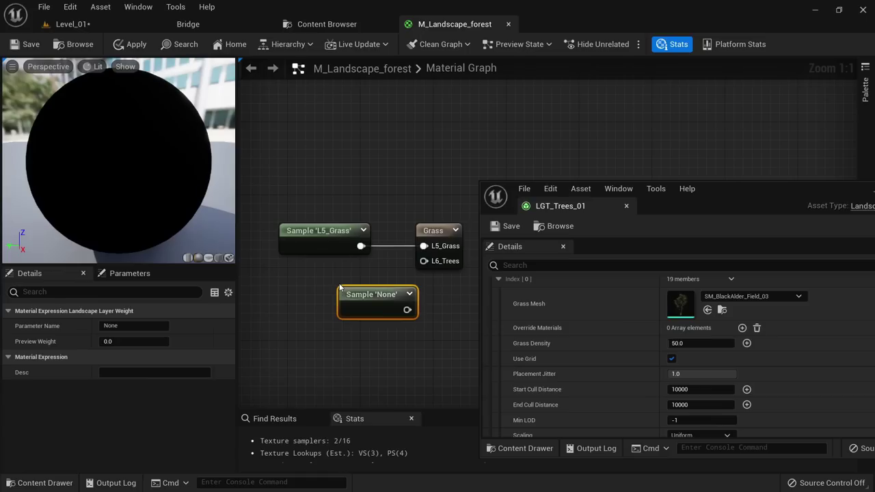
right_drag(441, 309, 451, 259)
scroll(388, 243, down, 1)
scroll(448, 258, up, 1)
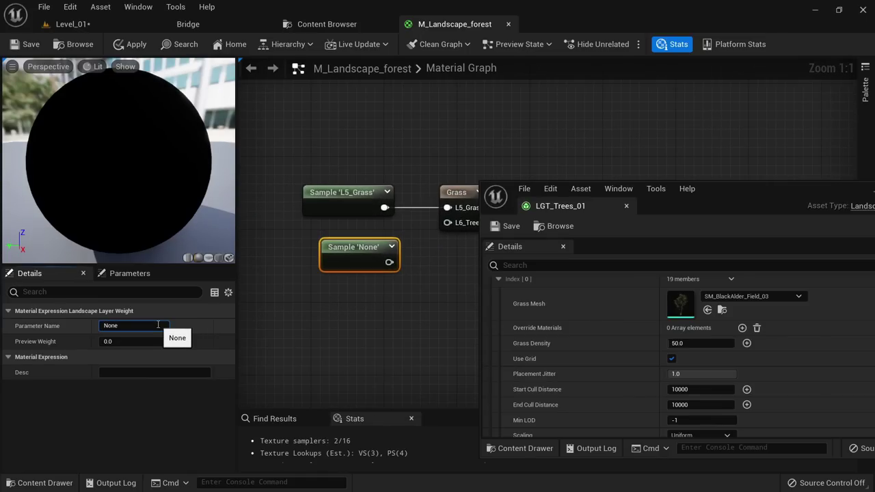
Set the new layer sample node's parameter name to L6_Trees and connect it to the Grass node's L6_Trees input.
text(L6_Trees)
key(Return)
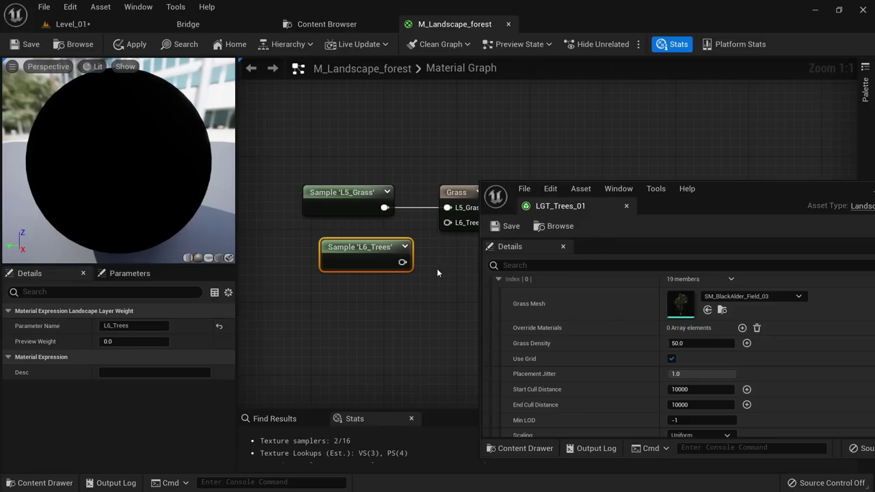
right_drag(437, 267, 381, 264)
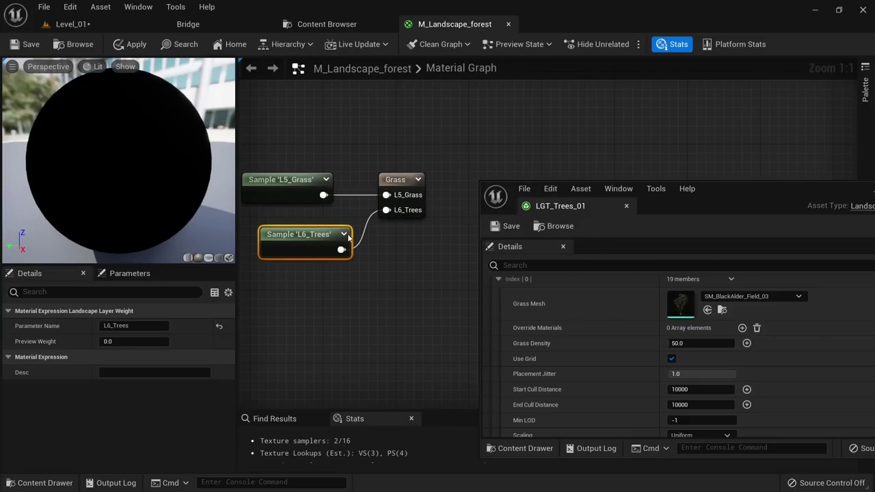
drag(322, 235, 304, 233)
Apply the M_Landscape_forest material changes and return to Level_01 to view the trees on the landscape.
click(130, 45)
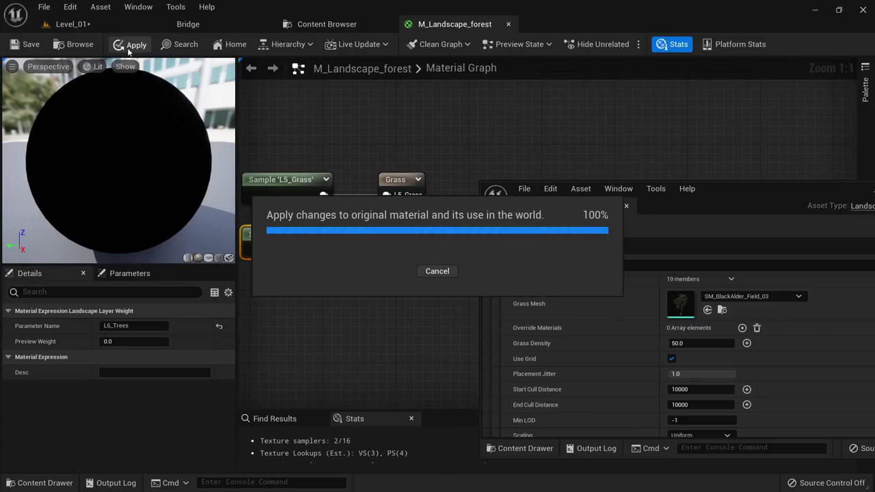
click(68, 24)
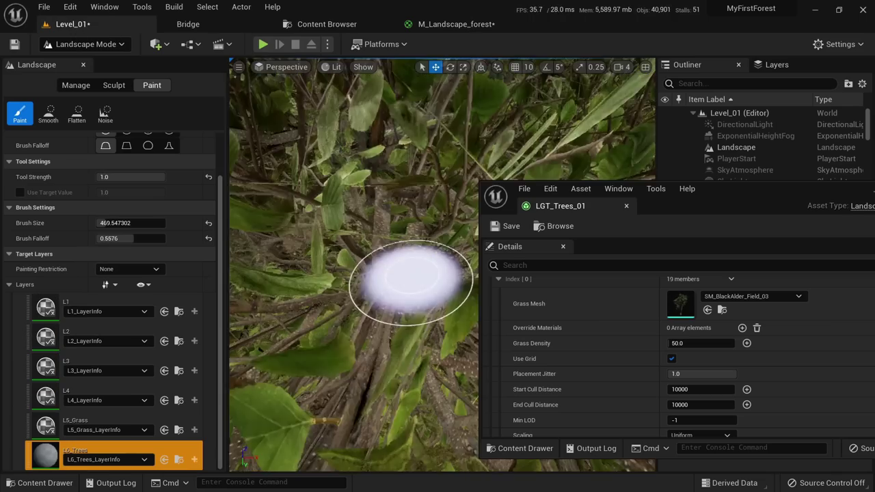
right_drag(410, 278, 383, 276)
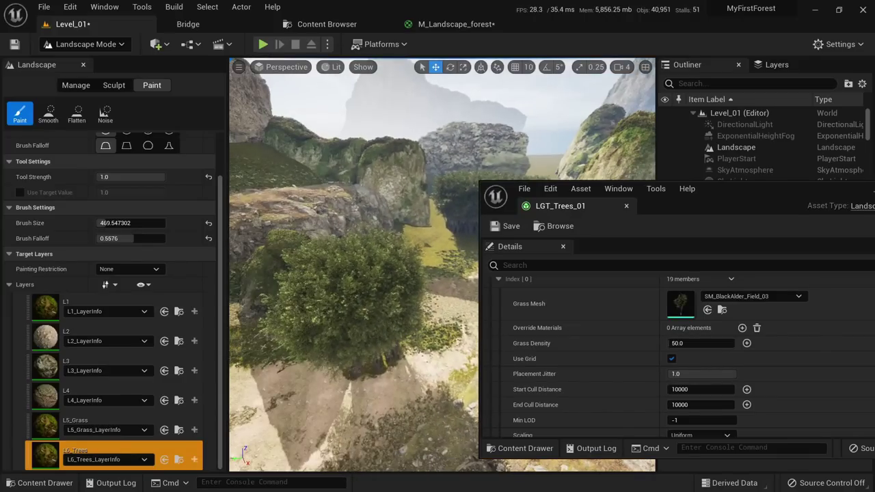
Set the grass density of the SM_BlackAlder_Field_03 variety in LGT_Trees_01 to 2.0 and look through its other settings.
click(703, 346)
text(1)
key(Return)
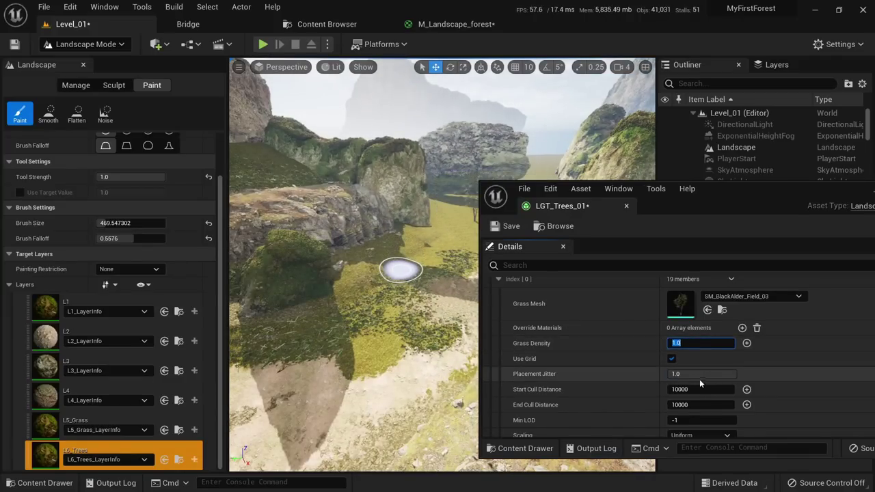
text(2)
key(Return)
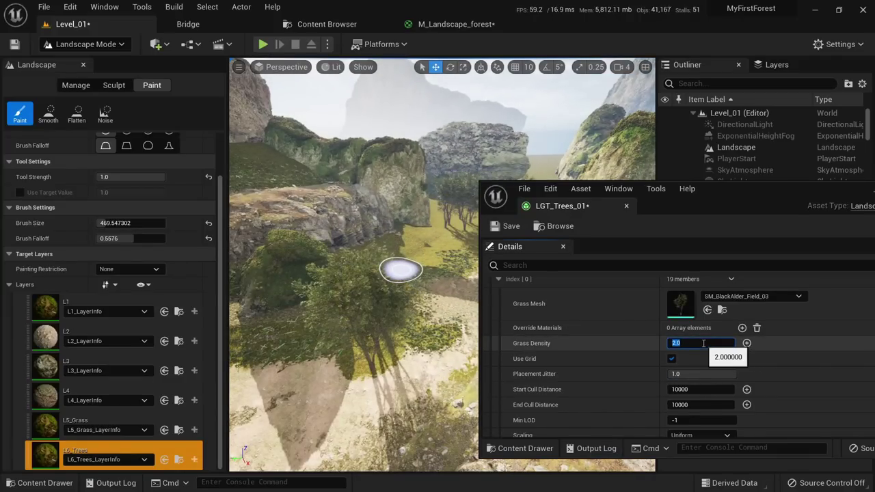
scroll(623, 374, down, 1)
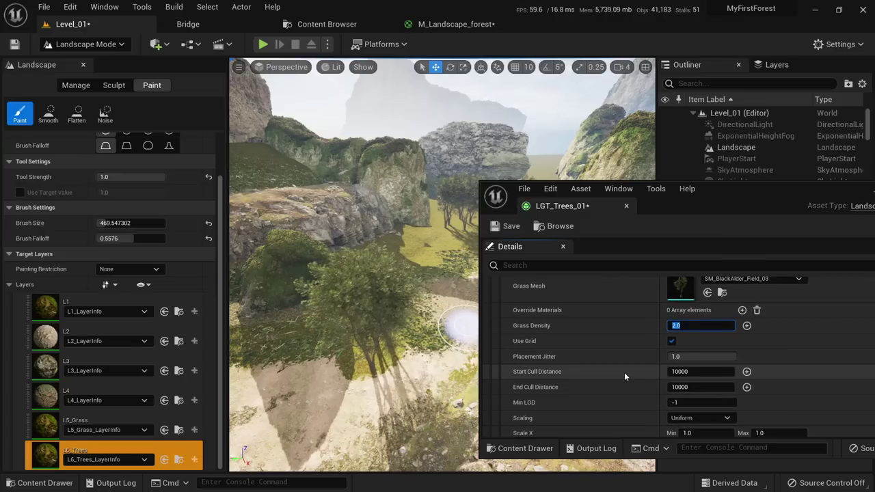
scroll(624, 371, down, 8)
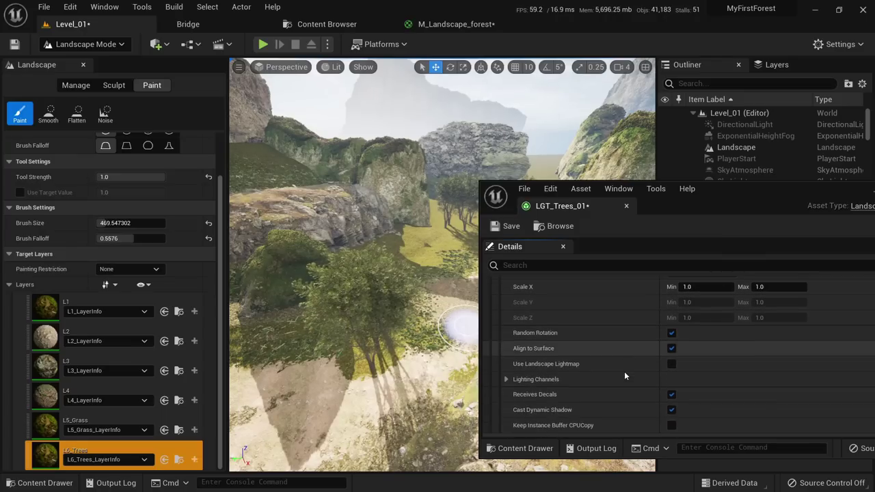
scroll(623, 372, up, 10)
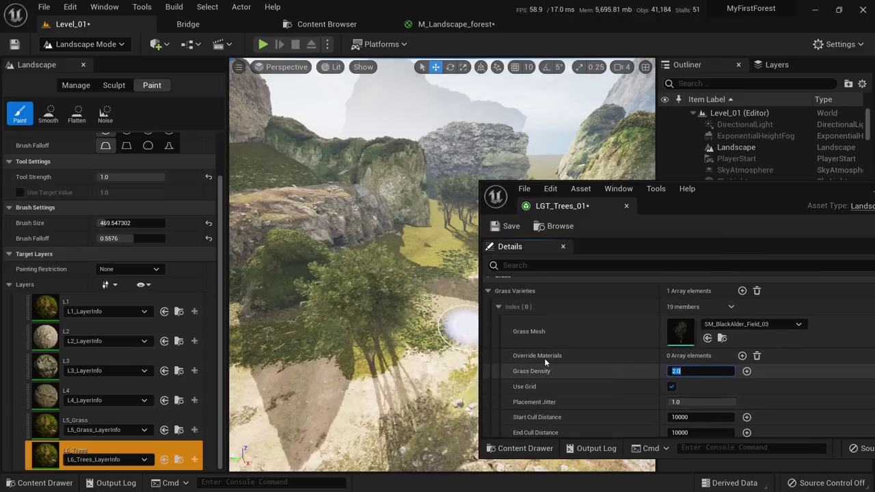
Examine the spacing and tilt of the spawned trees across the grassy valley and the rocky slopes.
key(w)
right_drag(424, 328, 417, 376)
key(s)
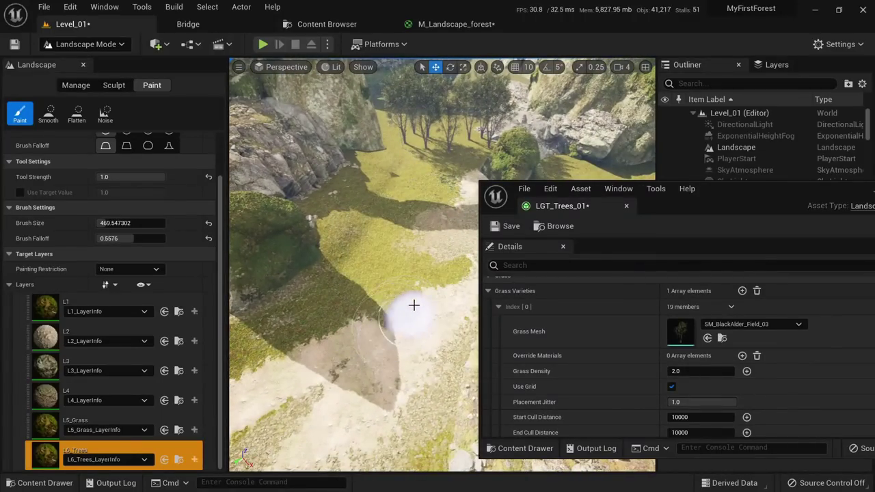
mouse_move(393, 290)
right_down()
mouse_move(423, 264)
mouse_move(413, 291)
mouse_move(417, 263)
mouse_move(393, 270)
mouse_move(370, 322)
right_up()
key(w)
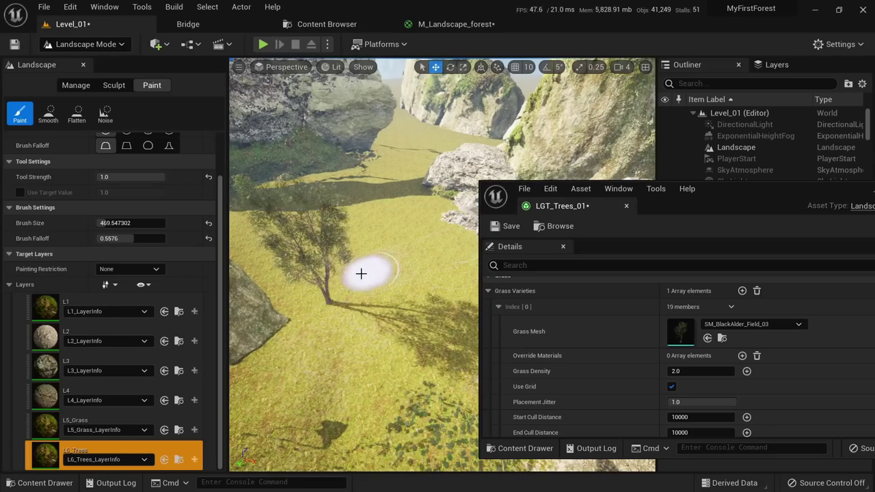
mouse_move(320, 288)
right_down()
mouse_move(325, 274)
mouse_move(318, 298)
mouse_move(316, 290)
mouse_move(318, 298)
mouse_move(274, 322)
right_up()
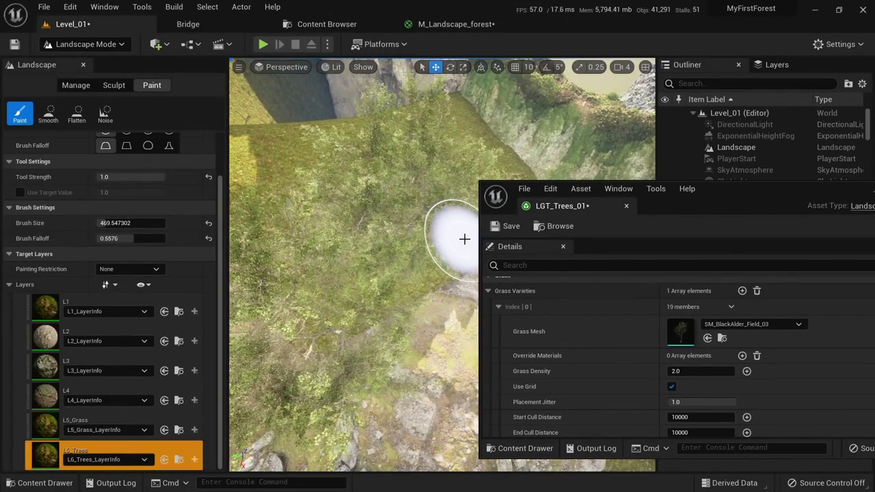
right_drag(464, 238, 465, 209)
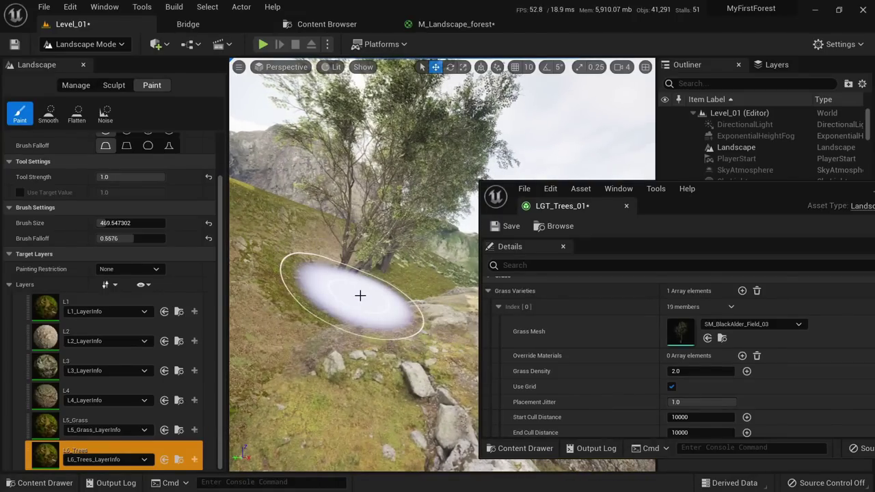
Disable Align to Surface for the SM_BlackAlder_Field_03 variety and check how the trees stand on the slope.
scroll(559, 344, down, 5)
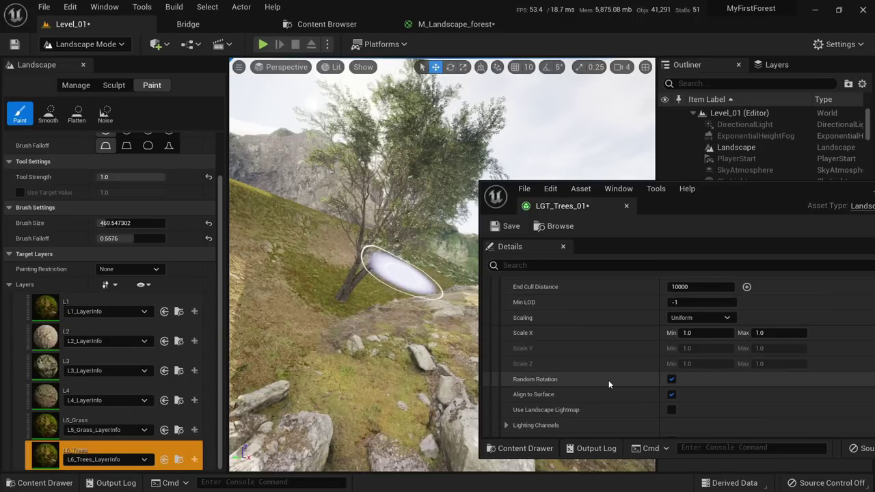
click(672, 395)
right_drag(424, 335, 337, 339)
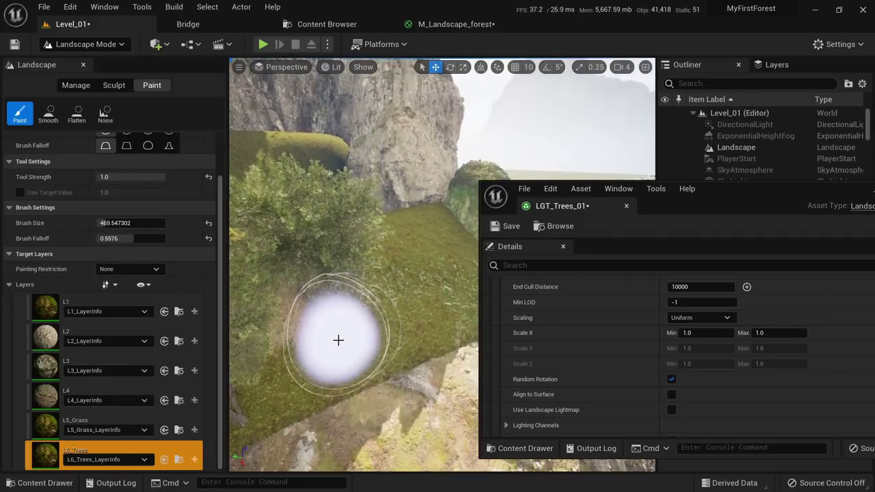
mouse_move(467, 309)
right_down()
mouse_move(416, 330)
mouse_move(439, 332)
right_up()
scroll(671, 380, up, 5)
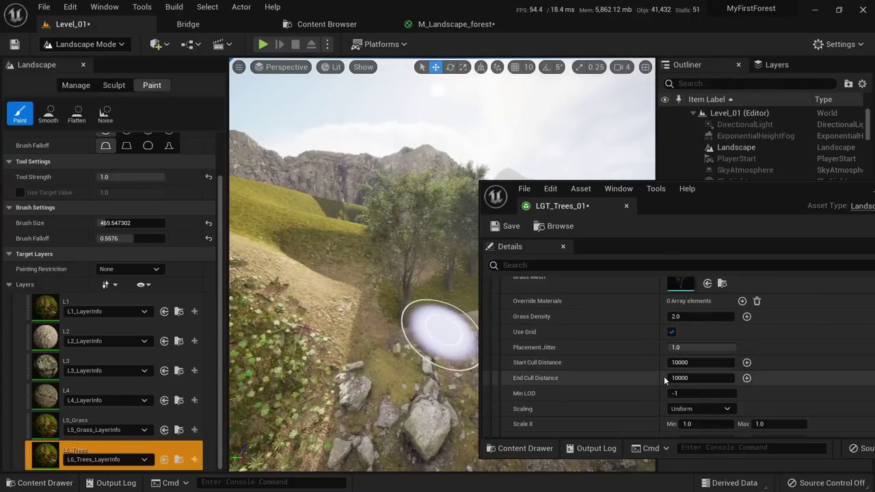
Set the tree variety's uniform Scale X range to minimum 0.7 and maximum 1.5 and save LGT_Trees_01.
scroll(682, 379, down, 5)
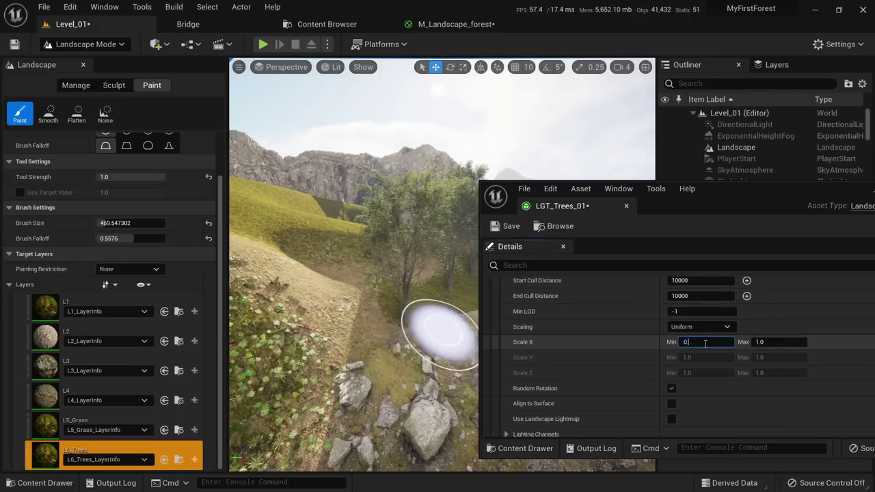
key(Tab)
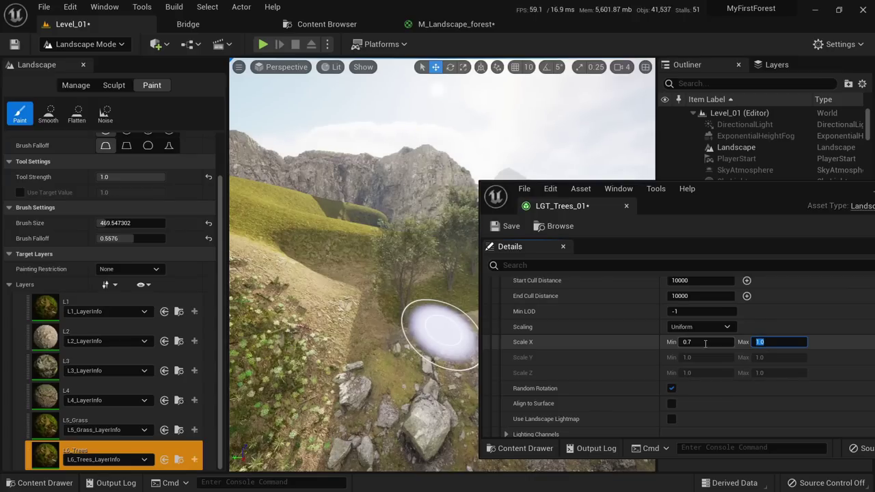
text(2)
key(Return)
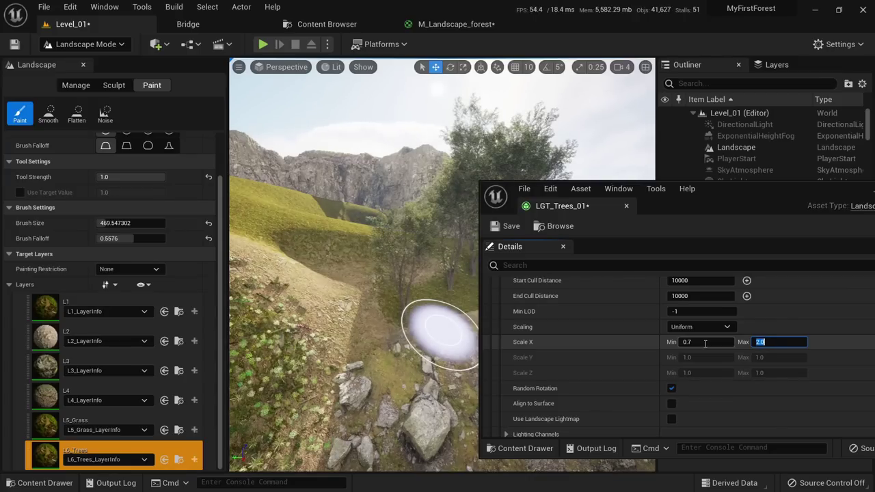
text(.5)
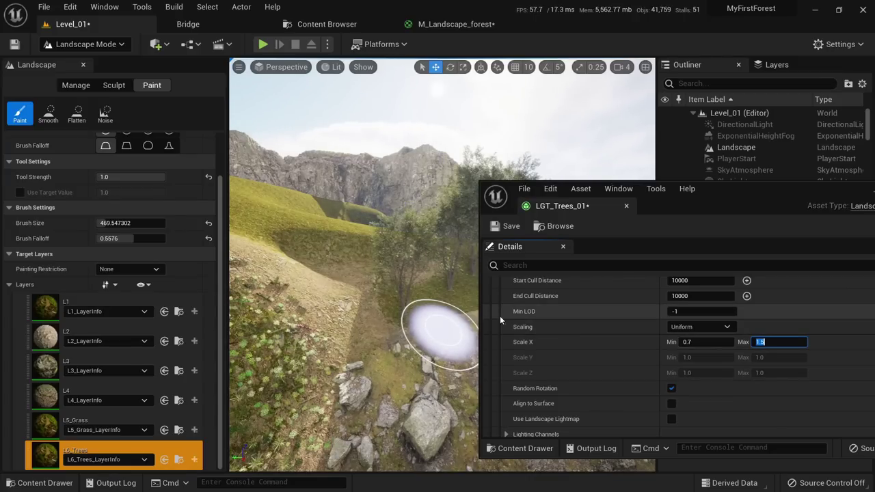
key(Return)
scroll(683, 328, up, 5)
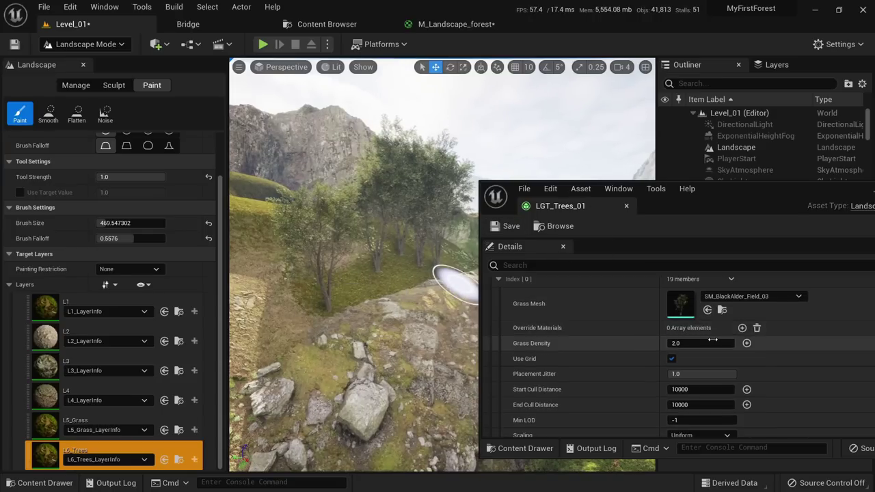
click(742, 299)
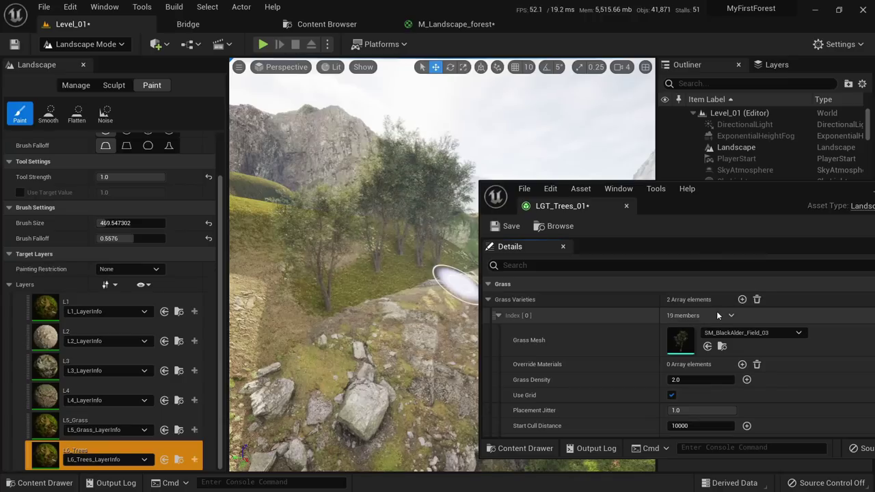
scroll(717, 314, down, 7)
scroll(721, 315, up, 6)
scroll(721, 328, down, 8)
scroll(714, 342, down, 5)
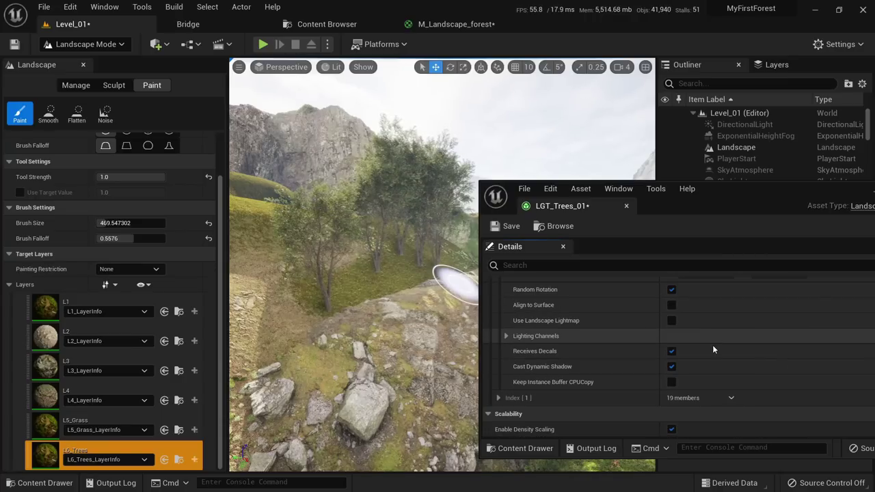
click(730, 398)
click(749, 428)
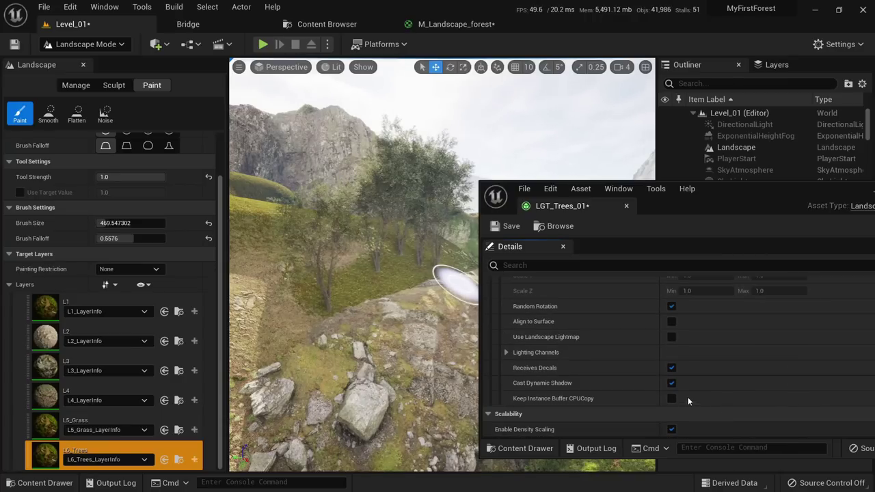
Switch to the Content Browser and open the SimpleWind folder under BlackAlder > Geometry.
click(306, 24)
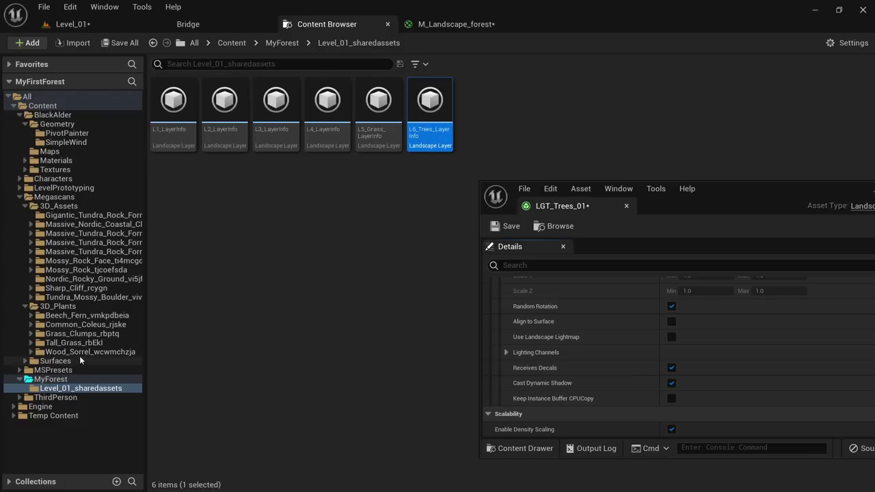
click(54, 115)
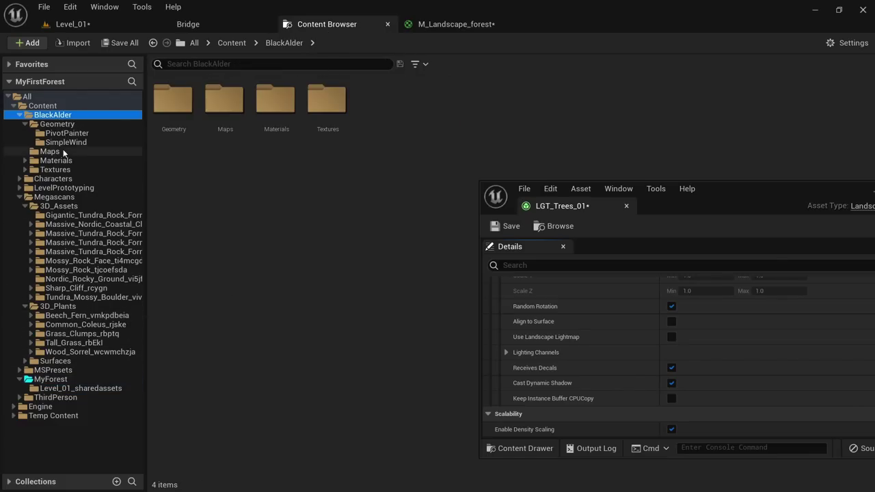
click(61, 143)
Set the folder color of the SimpleWind folder to a bright bluish green.
right_click(60, 144)
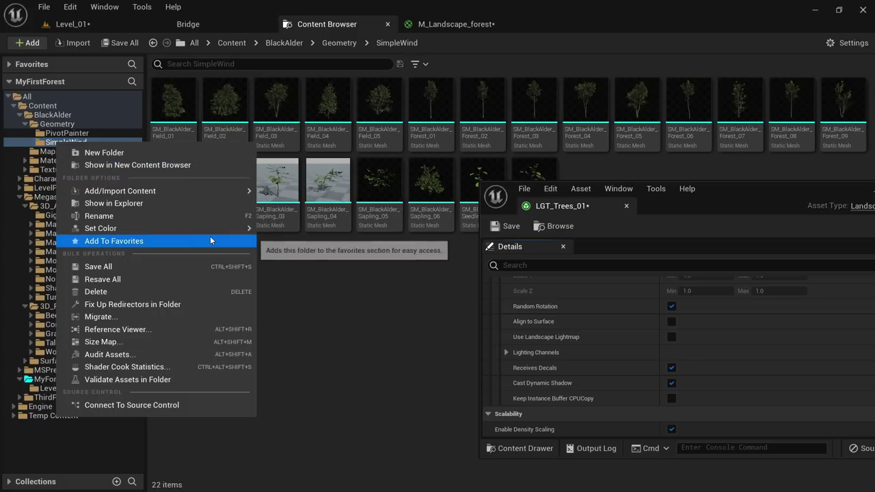
mouse_move(235, 229)
click(291, 232)
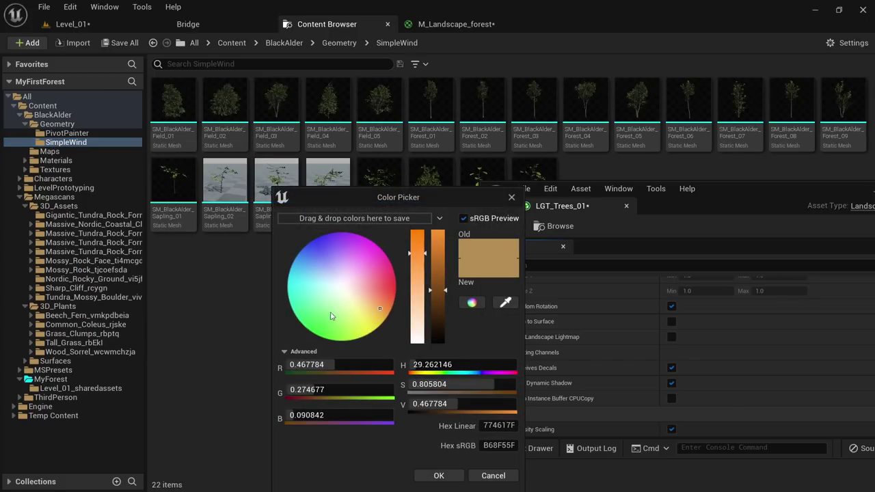
drag(332, 316, 300, 324)
drag(439, 272, 453, 199)
click(448, 473)
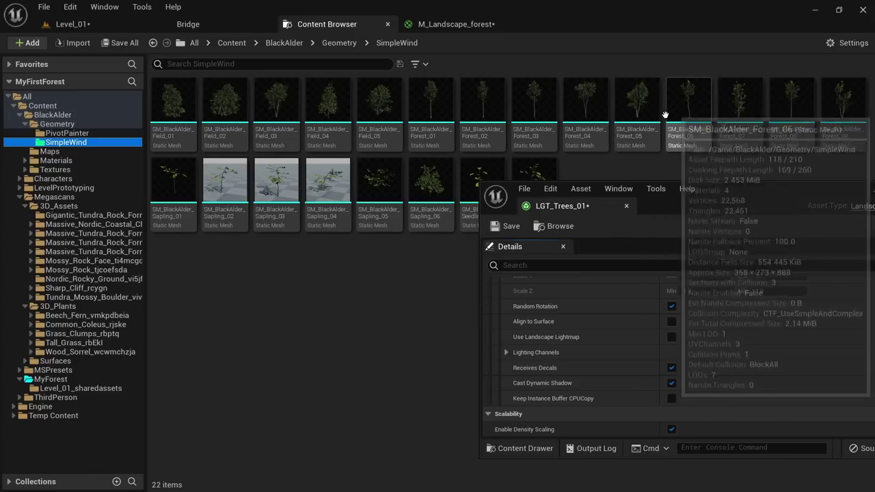
Select the SM_BlackAlder_Forest_07 mesh in the SimpleWind folder and collapse the Index [0] entry of Grass Varieties in LGT_Trees_01.
click(584, 103)
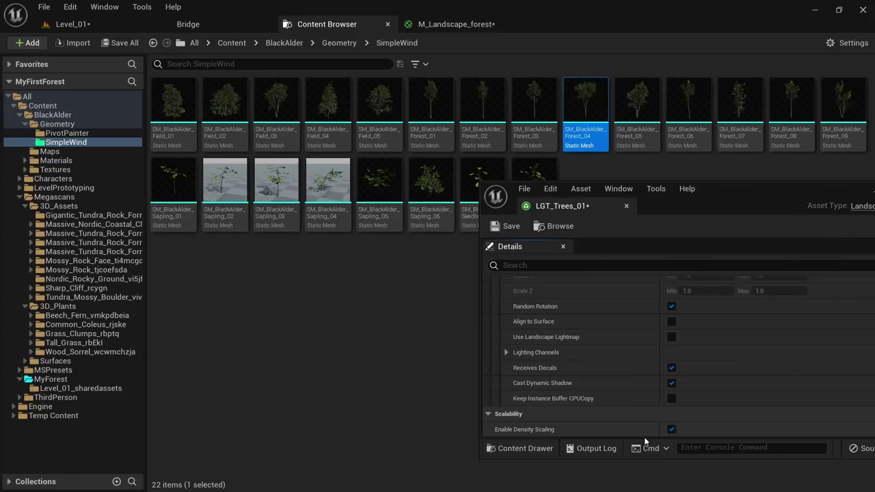
scroll(630, 394, up, 6)
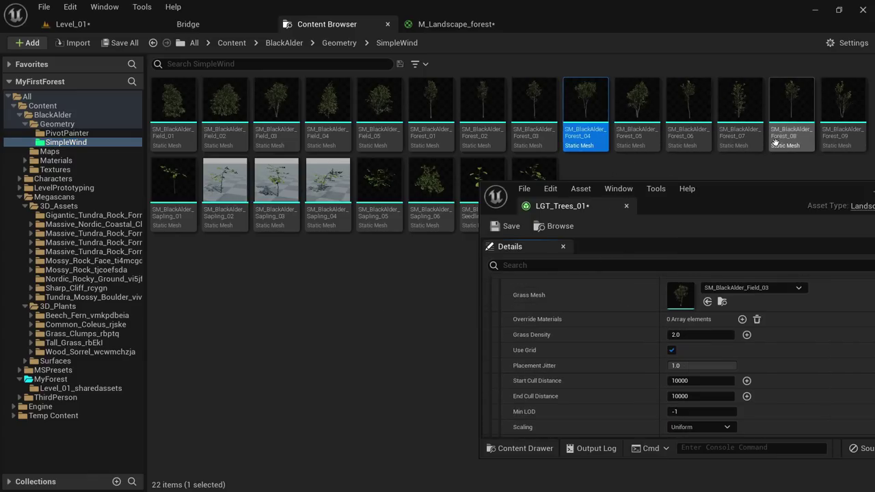
click(739, 110)
scroll(615, 328, down, 5)
scroll(622, 336, up, 6)
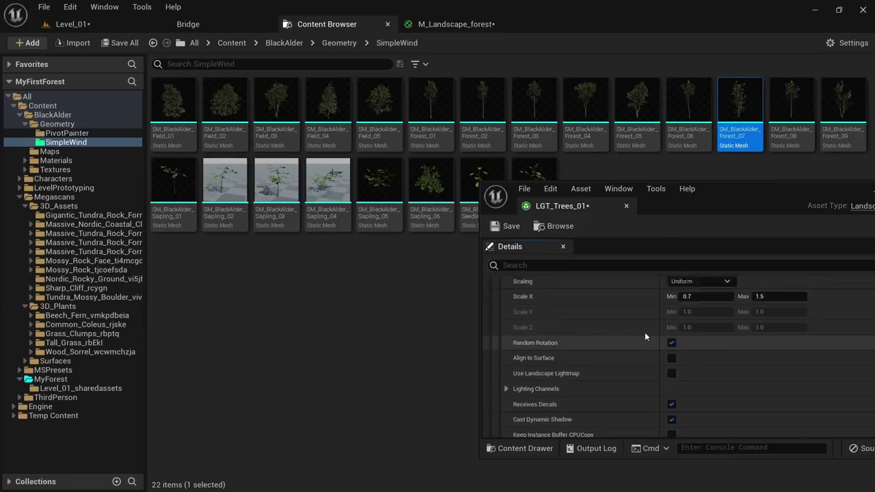
scroll(625, 343, down, 3)
scroll(581, 340, up, 3)
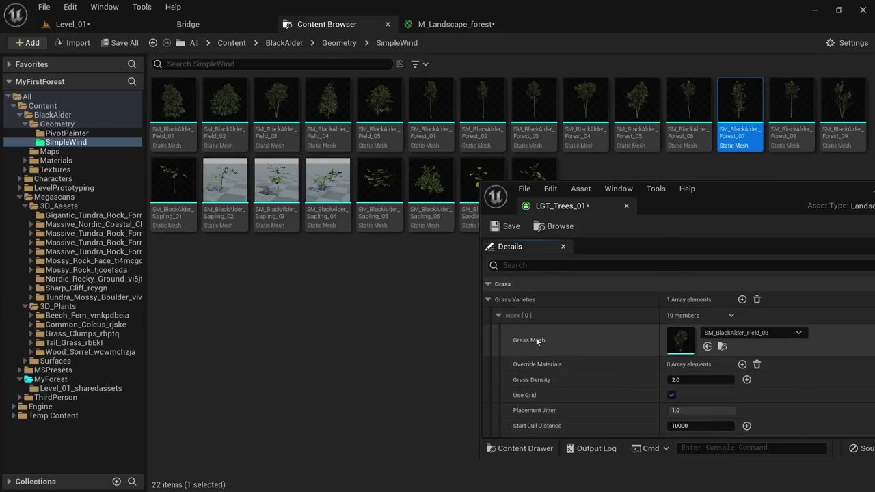
click(495, 319)
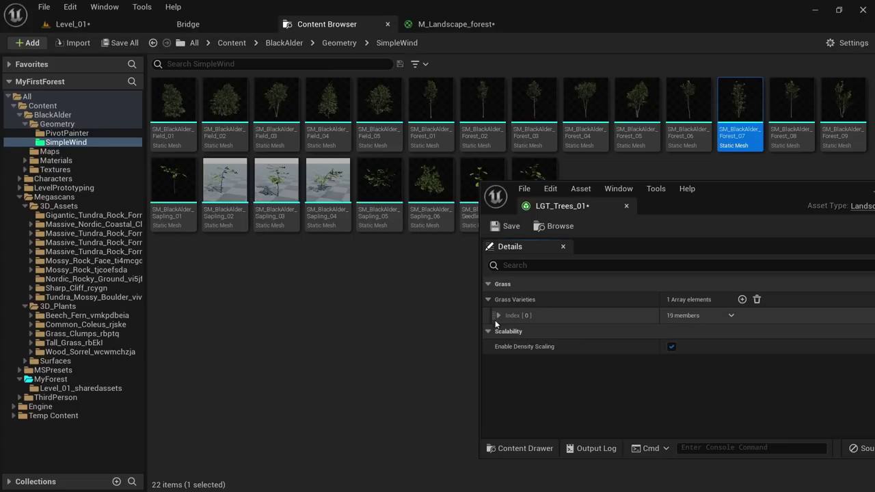
Duplicate the Index [0] grass variety in LGT_Trees_01, assign SM_BlackAlder_Forest_07 as the copy's Grass Mesh, and return to Level_01.
click(731, 316)
click(751, 358)
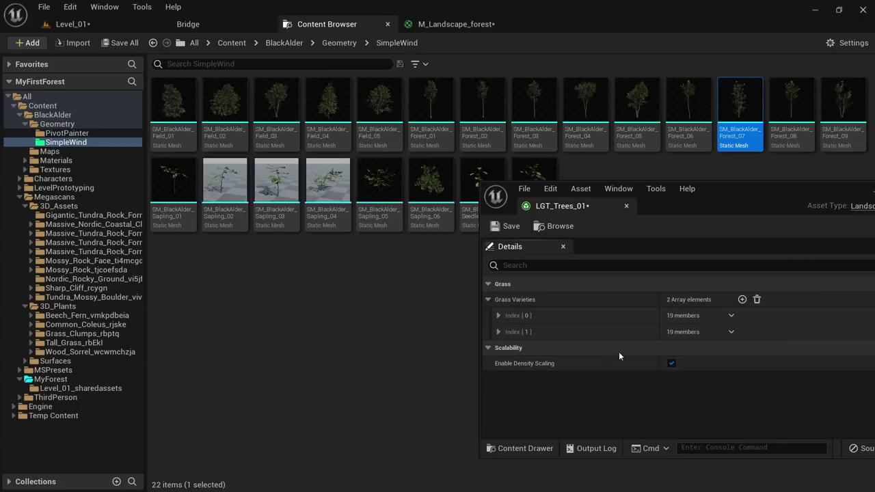
click(499, 331)
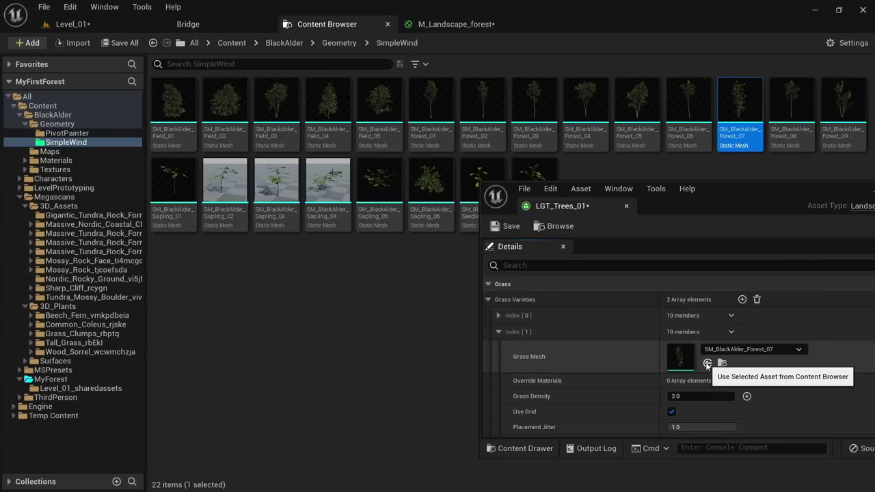
click(89, 24)
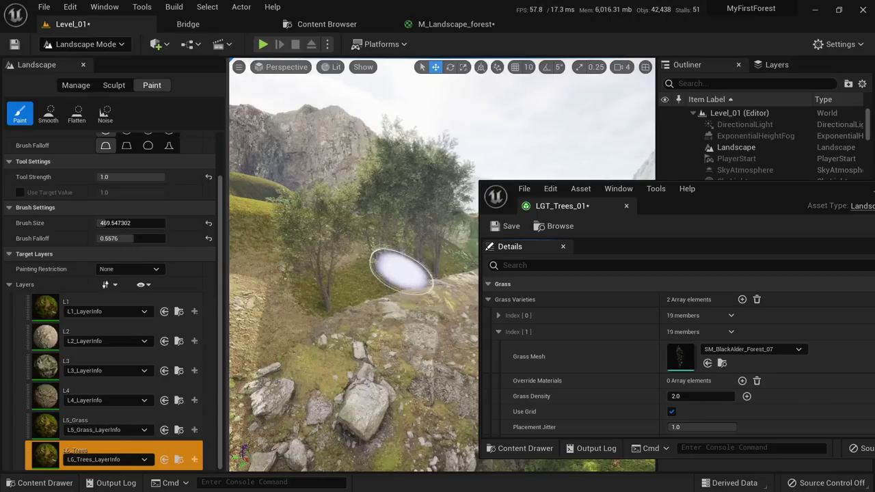
Try Grass Density values of 1 and 5 on the Index [1] variety, and restore it to 2.
right_drag(402, 271, 410, 274)
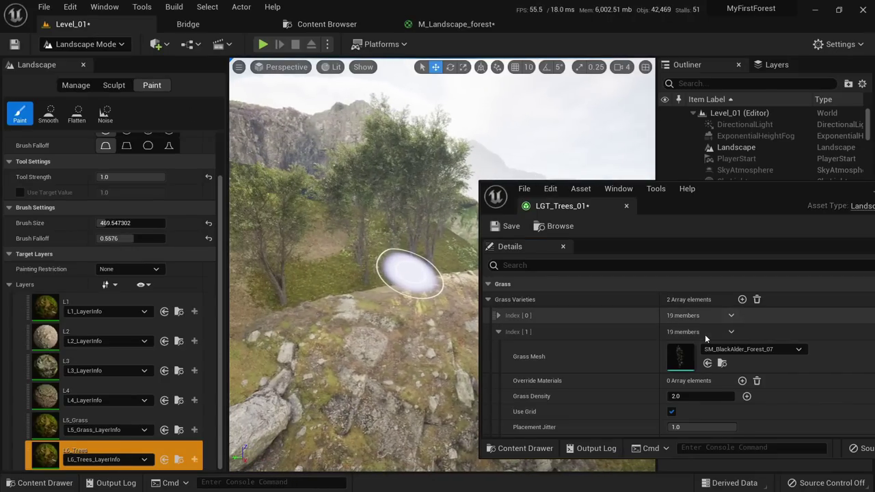
key(Return)
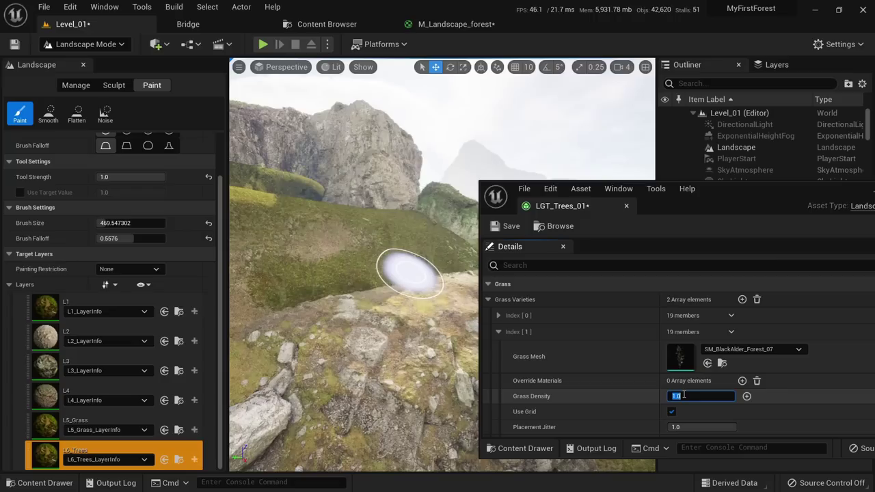
text(5)
key(Return)
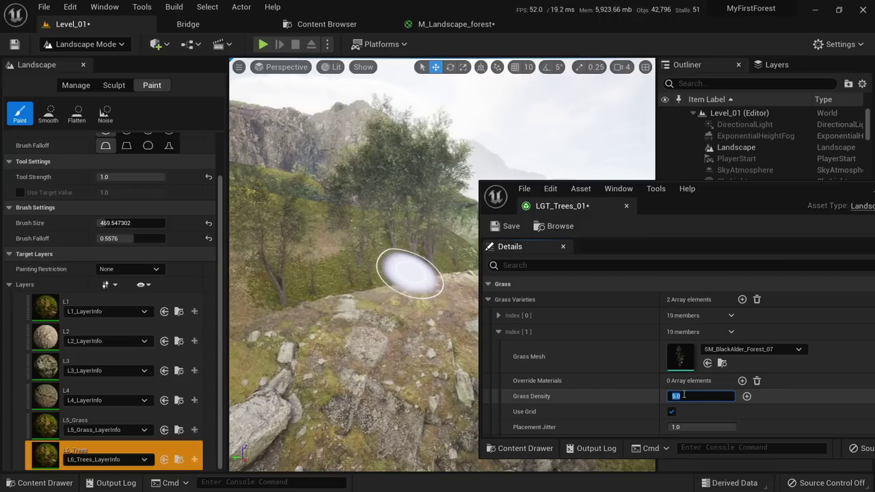
key(Return)
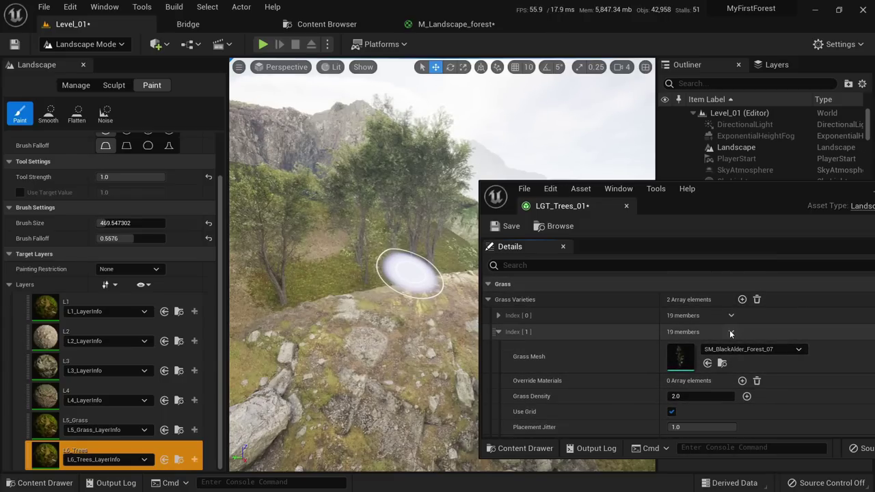
Duplicate the Index [1] variety, set the Grass Mesh of Index [2] to SM_BlackAlder_Sapling_06, and return to Level_01.
click(730, 332)
click(751, 375)
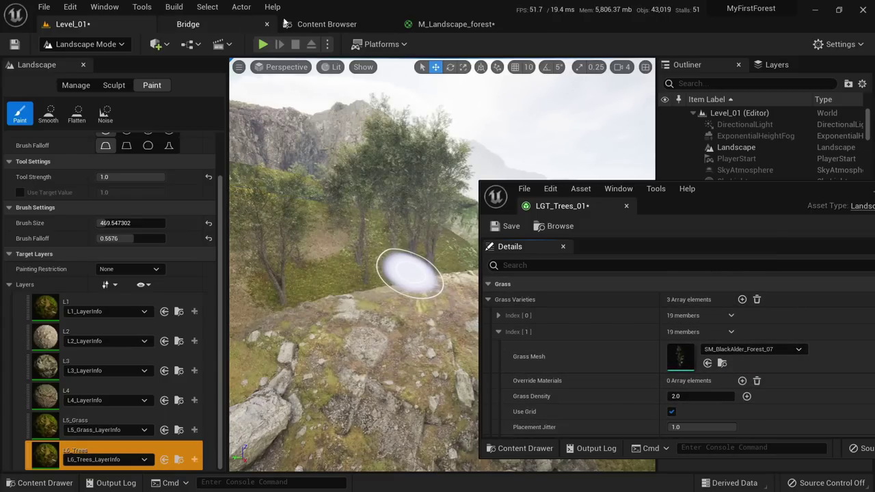
click(326, 24)
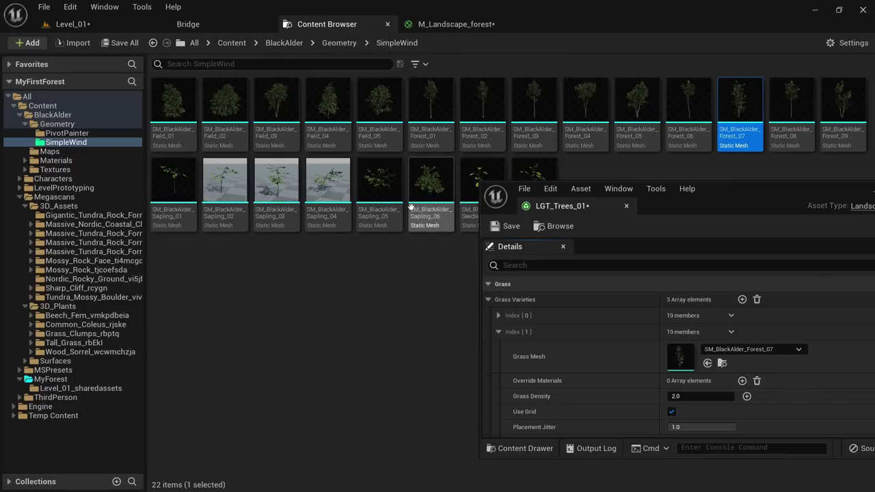
click(430, 181)
scroll(678, 356, down, 3)
scroll(683, 356, down, 6)
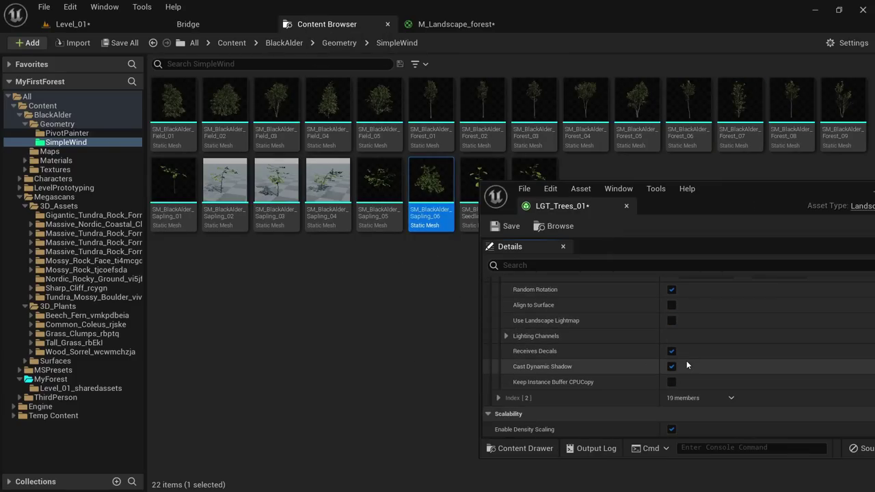
click(499, 397)
scroll(674, 390, down, 3)
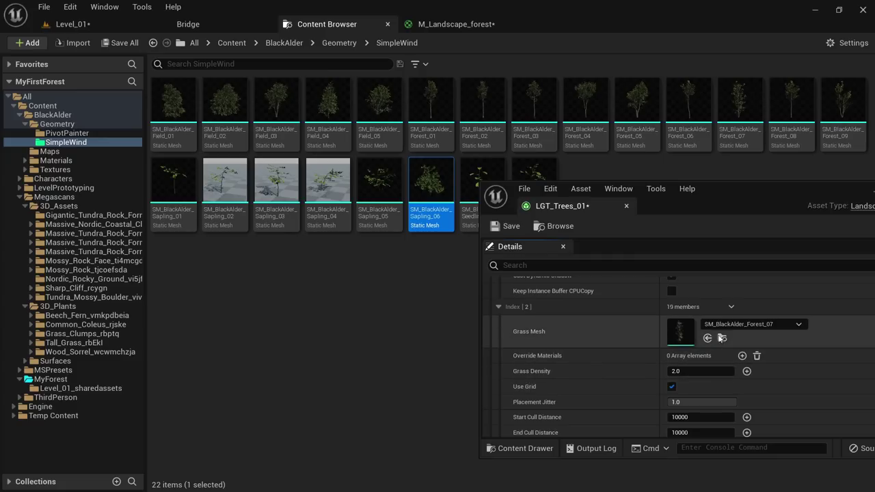
click(708, 338)
click(101, 26)
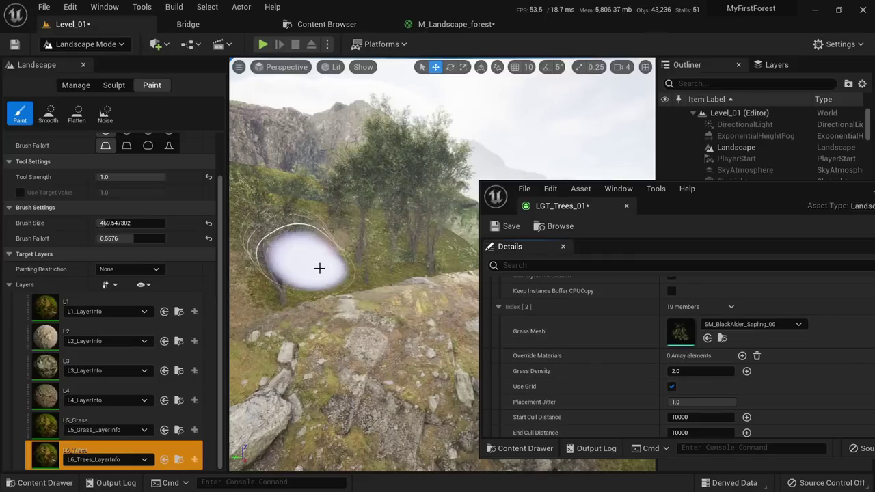
Try a Placement Jitter of about 0.4 on the Index [2] sapling variety, and raise it back to the maximum.
key(w)
mouse_move(318, 268)
right_down()
mouse_move(335, 276)
mouse_move(306, 265)
mouse_move(320, 268)
right_up()
key(w)
key(s)
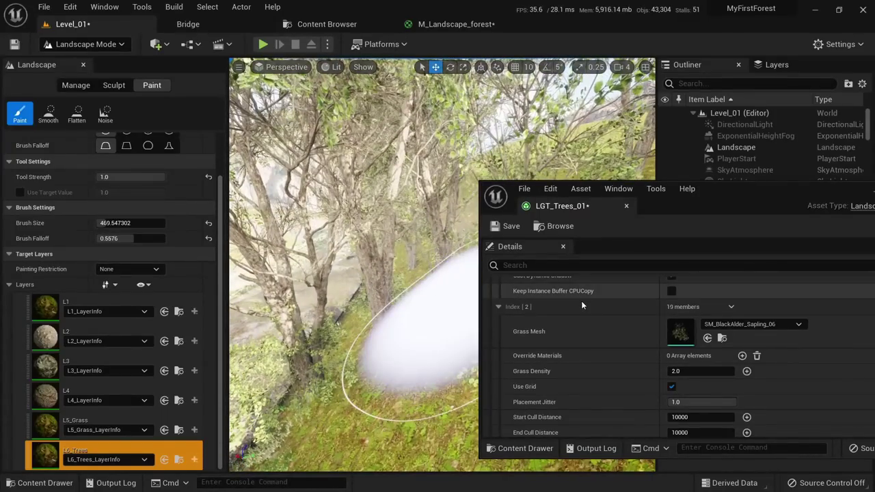
scroll(692, 365, down, 4)
scroll(706, 345, up, 3)
scroll(704, 347, down, 2)
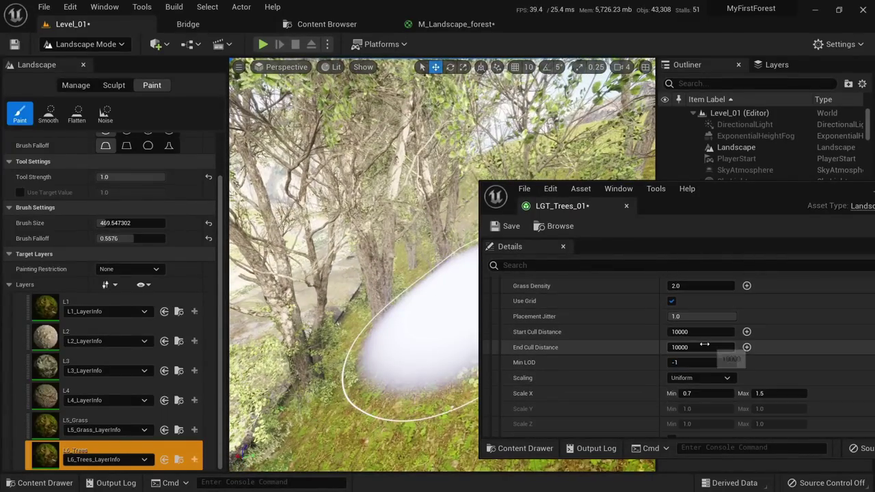
drag(708, 317, 667, 317)
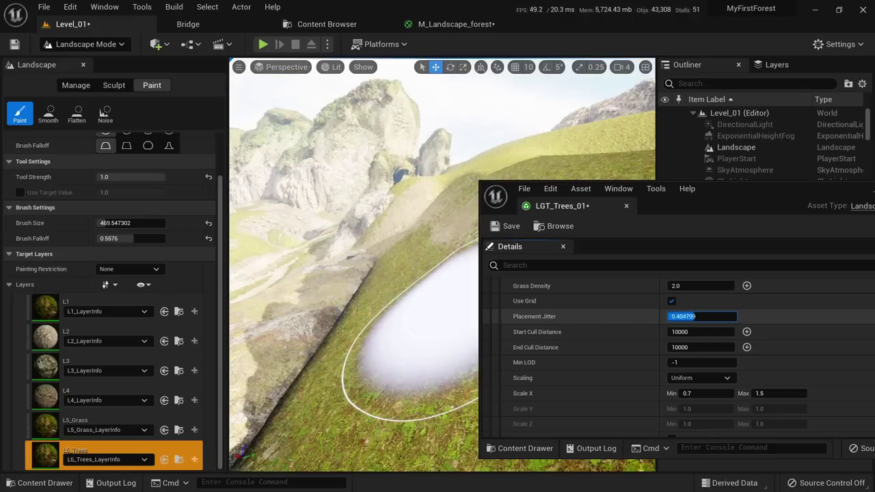
right_drag(438, 333, 454, 333)
drag(694, 317, 761, 317)
scroll(672, 337, down, 15)
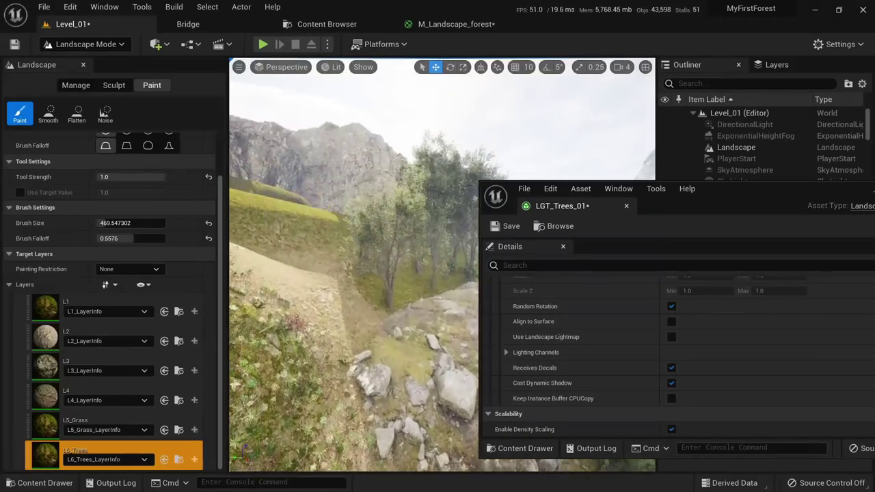
Paint a spot of the L6_Trees layer on the grassy ground beside the mossy cliff.
right_drag(369, 274, 458, 253)
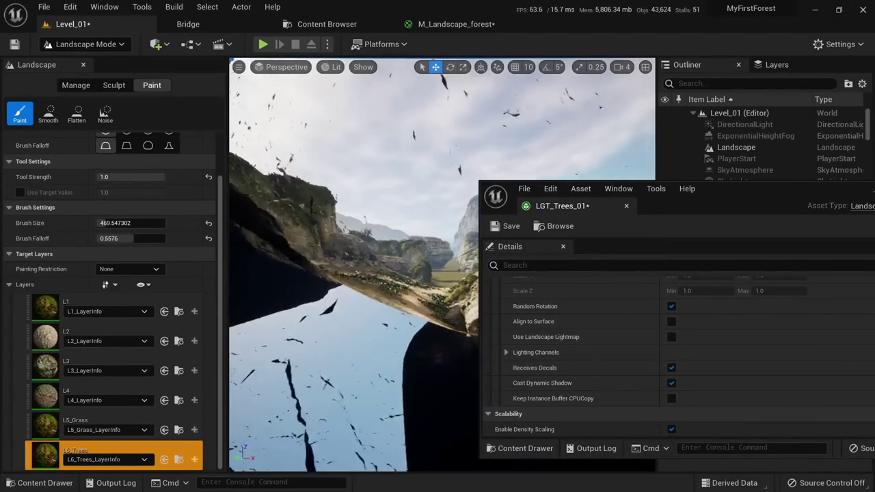
mouse_move(347, 271)
right_down()
mouse_move(335, 300)
mouse_move(349, 287)
mouse_move(347, 272)
mouse_move(325, 287)
mouse_move(340, 293)
right_up()
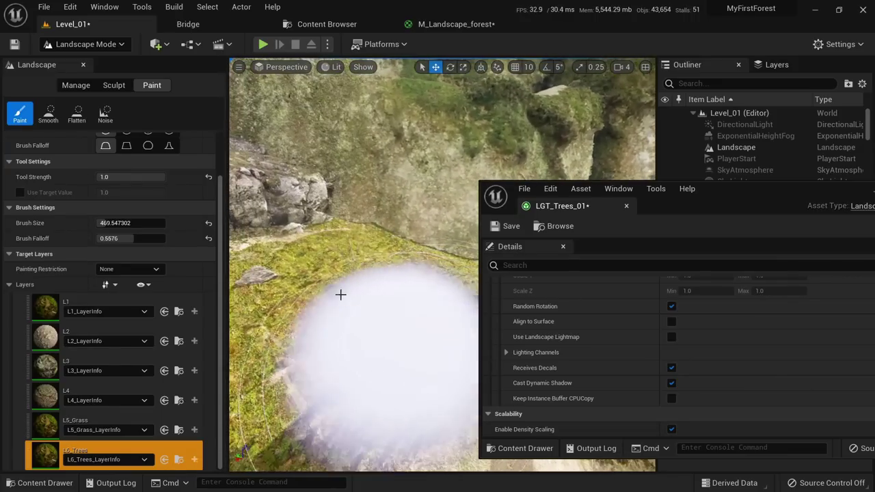
click(419, 263)
right_drag(420, 262, 465, 236)
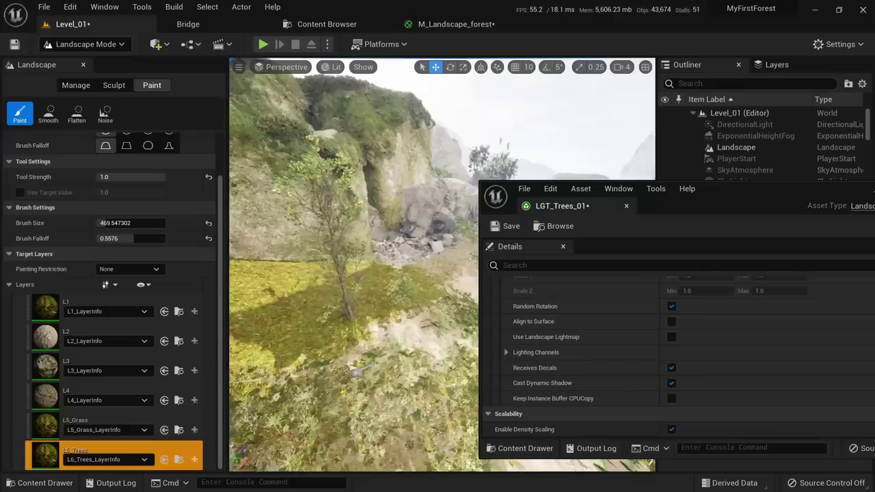
mouse_move(347, 272)
right_down()
mouse_move(362, 290)
mouse_move(345, 301)
mouse_move(347, 272)
right_up()
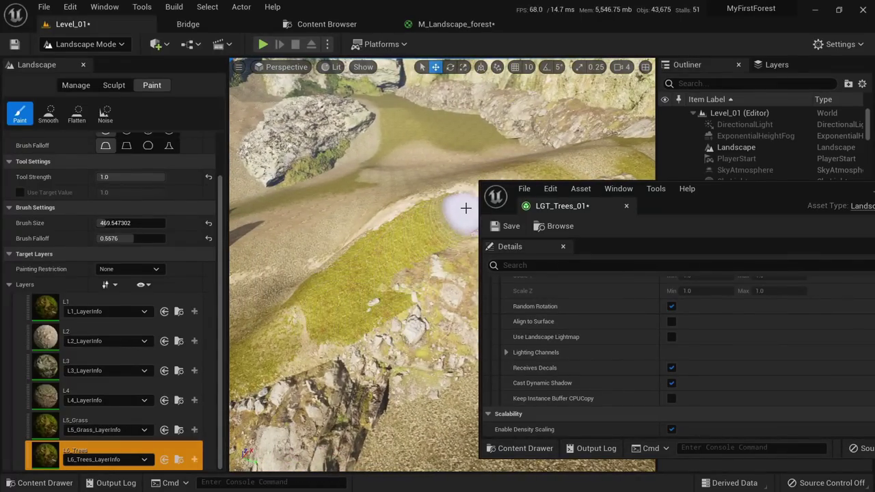
Close the LGT_Trees_01 editor and paint the L6_Trees layer across the grassy slope below the rocks.
mouse_move(387, 250)
right_down()
mouse_move(376, 253)
mouse_move(447, 296)
mouse_move(410, 313)
right_up()
click(626, 205)
drag(316, 324, 441, 259)
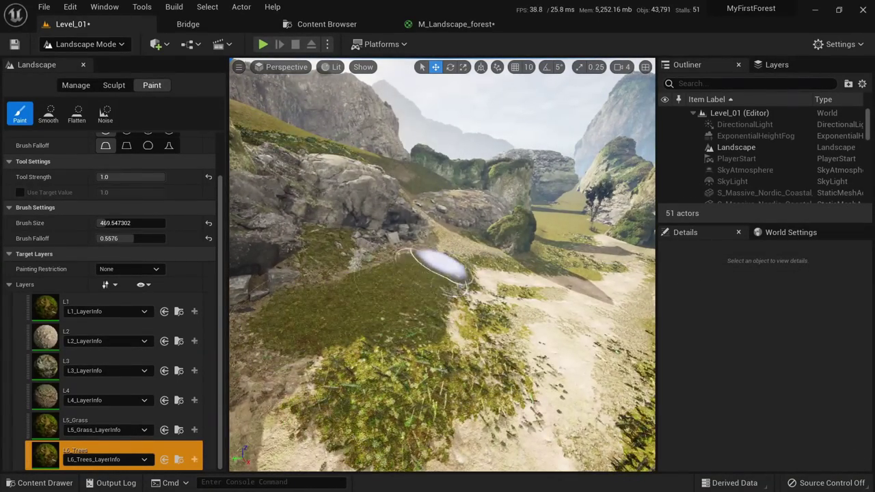
Paint the L6_Trees layer on the grassy ground beside the sandy path below the cliffs.
mouse_move(441, 259)
right_down()
mouse_move(466, 256)
mouse_move(440, 260)
right_up()
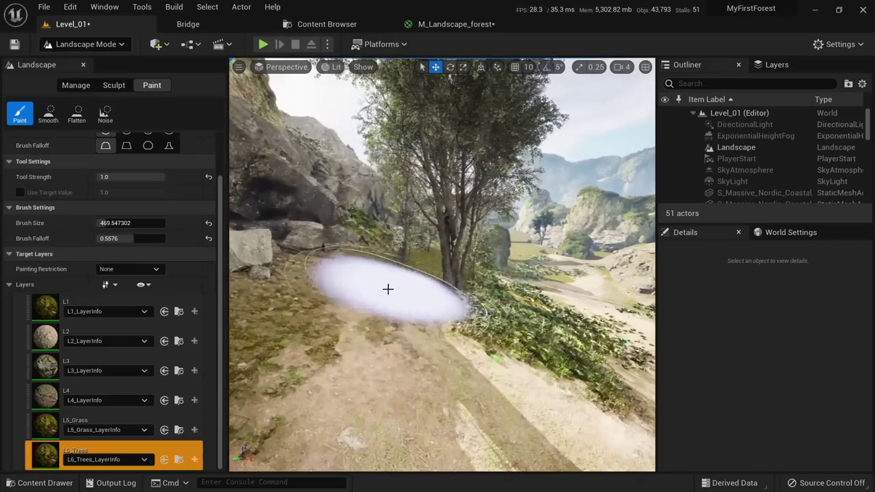
drag(386, 289, 390, 272)
mouse_move(389, 272)
right_down()
mouse_move(400, 271)
mouse_move(360, 273)
mouse_move(421, 283)
mouse_move(416, 262)
mouse_move(476, 262)
right_up()
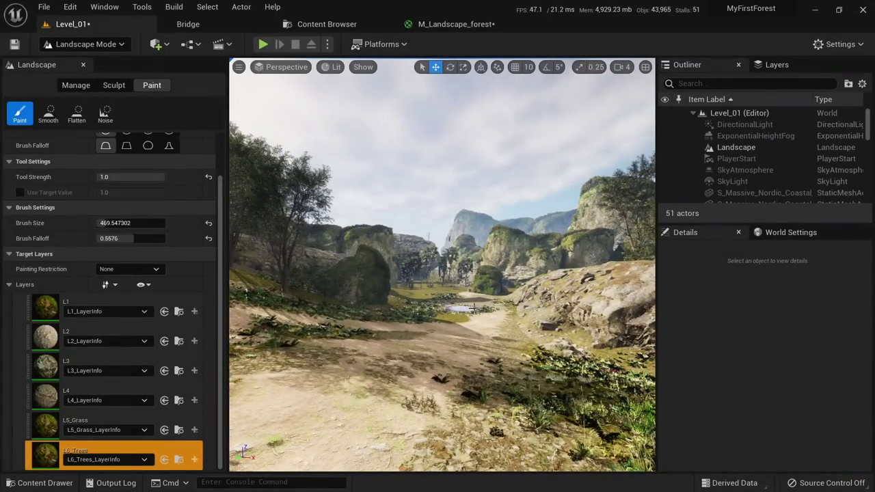
key(w)
mouse_move(443, 265)
right_down()
mouse_move(526, 273)
mouse_move(533, 301)
mouse_move(475, 303)
right_up()
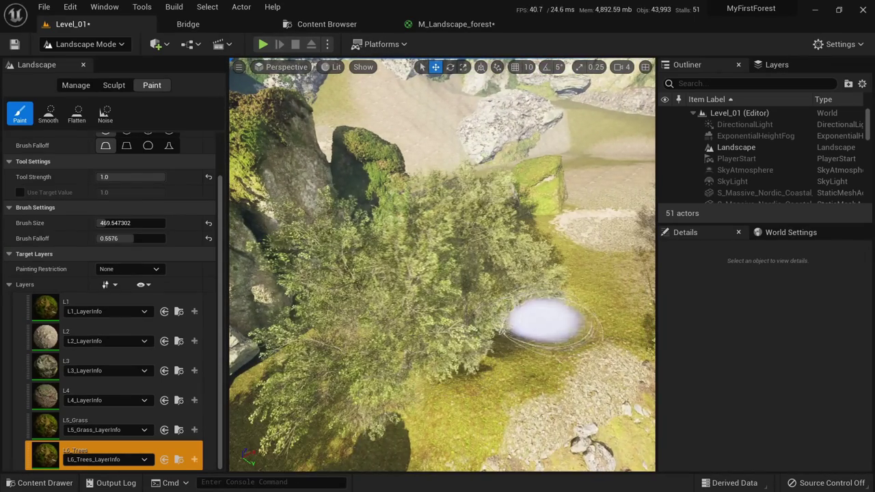
right_drag(544, 321, 544, 321)
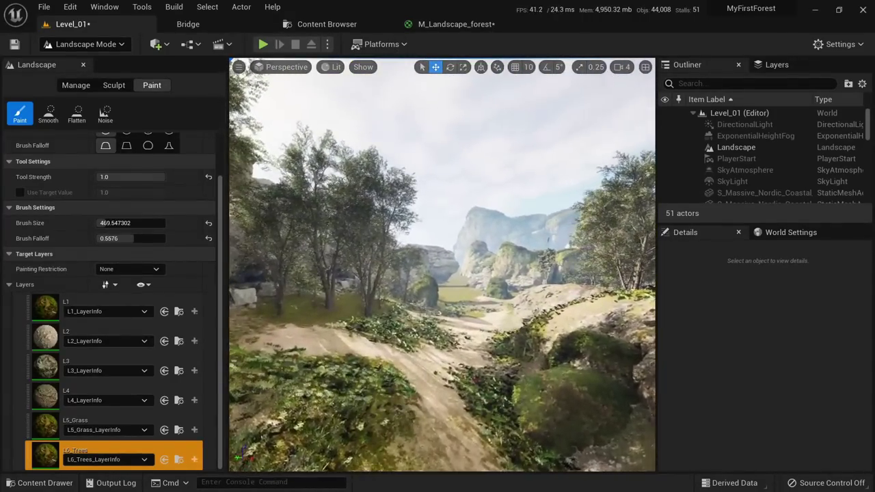
Switch to selection mode and save all modified files.
key(shift+1)
click(45, 8)
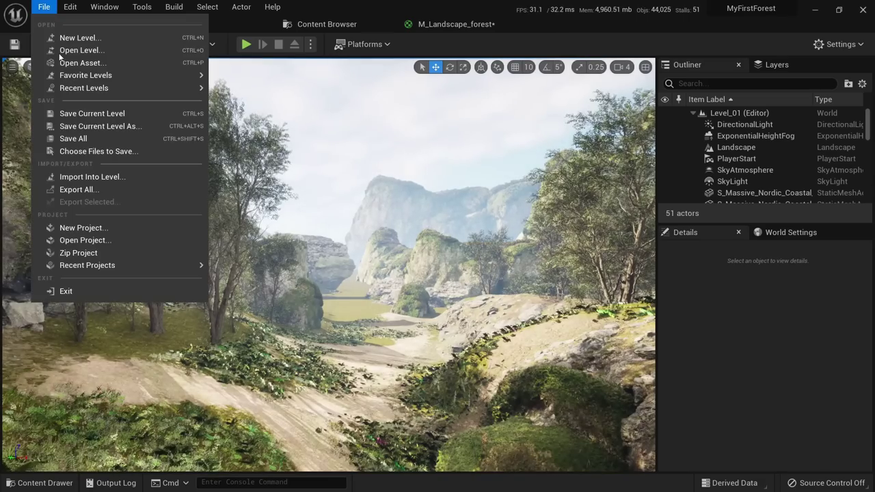
click(74, 138)
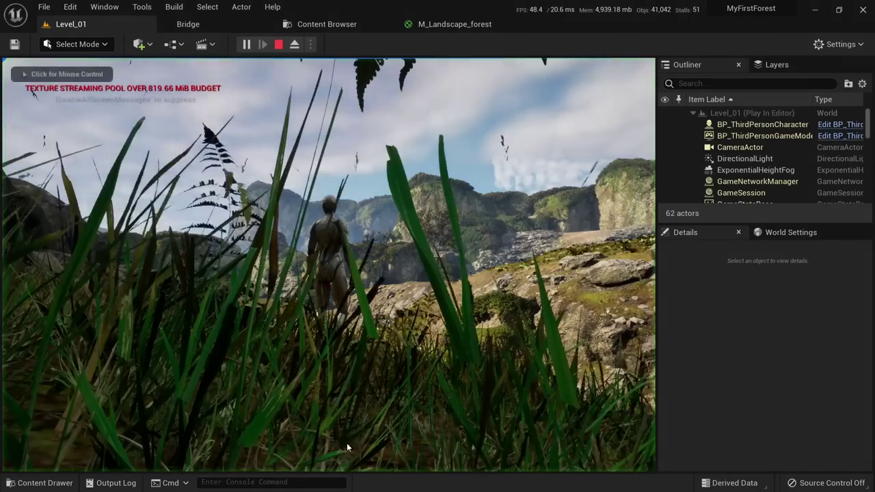
Play-test the level by running the character along the path past the grass, trees and rocks, and end the play session.
click(348, 447)
key(w)
key(w)
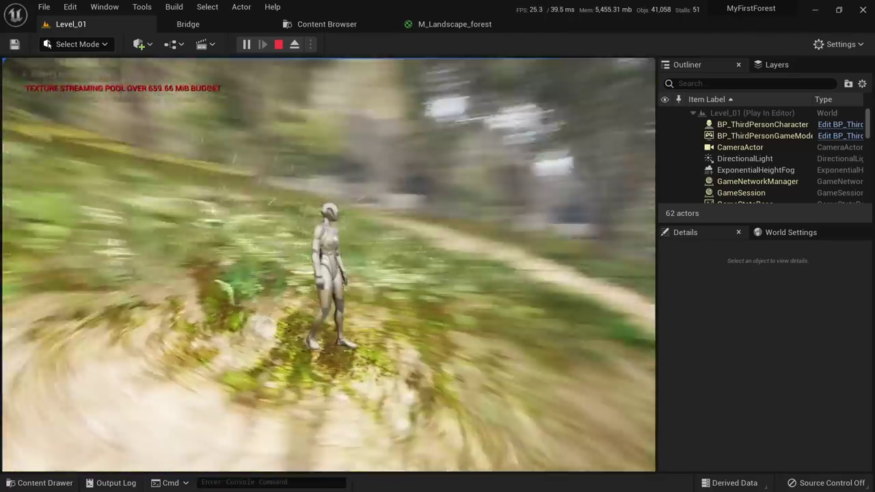
key(w)
key(w)
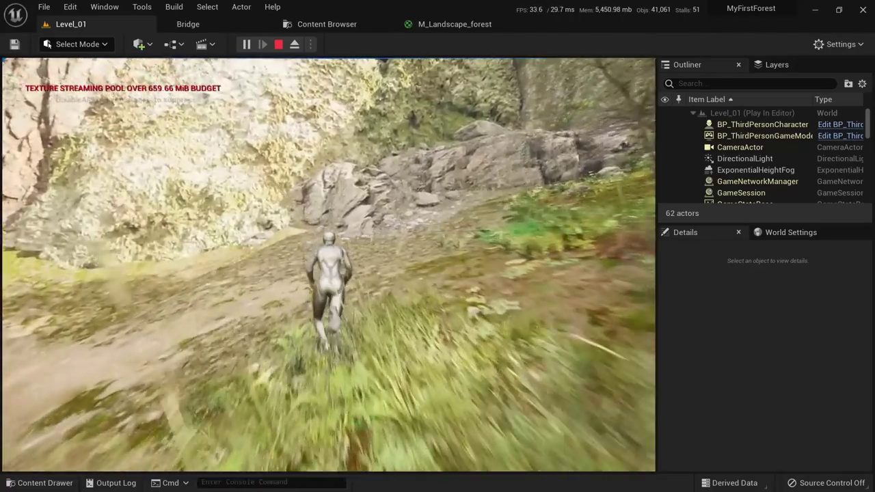
key(w)
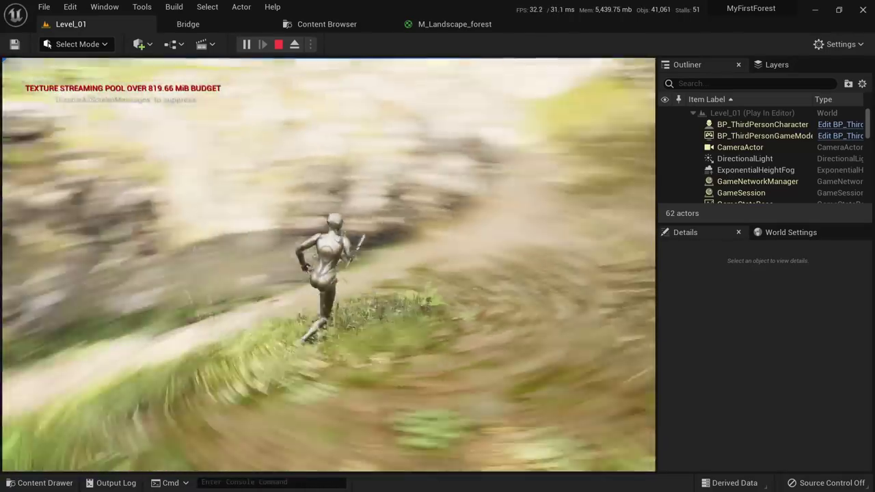
key(w)
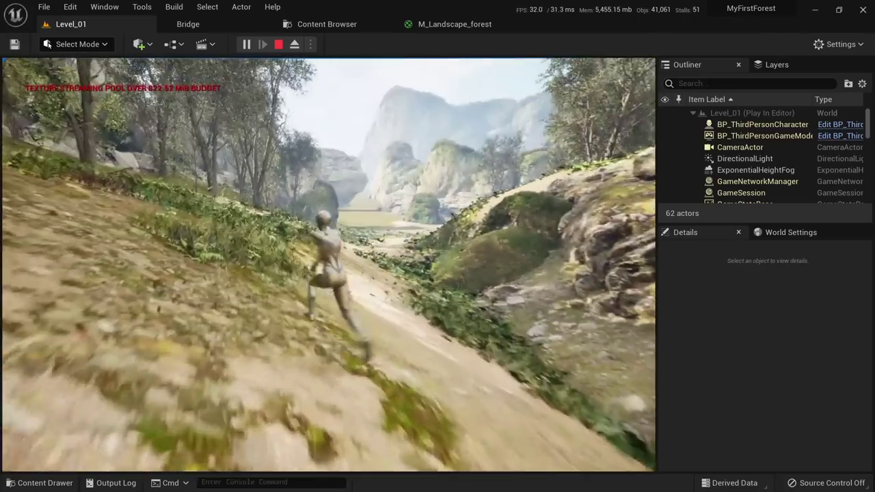
key(w)
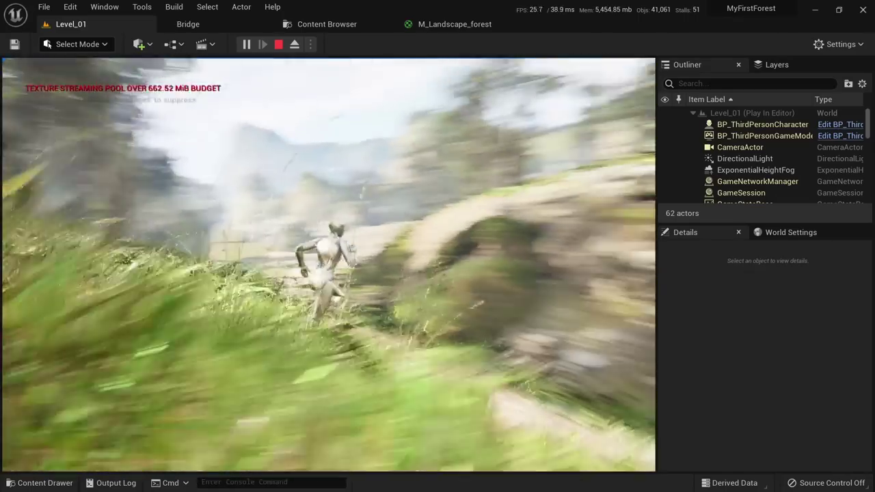
key(d)
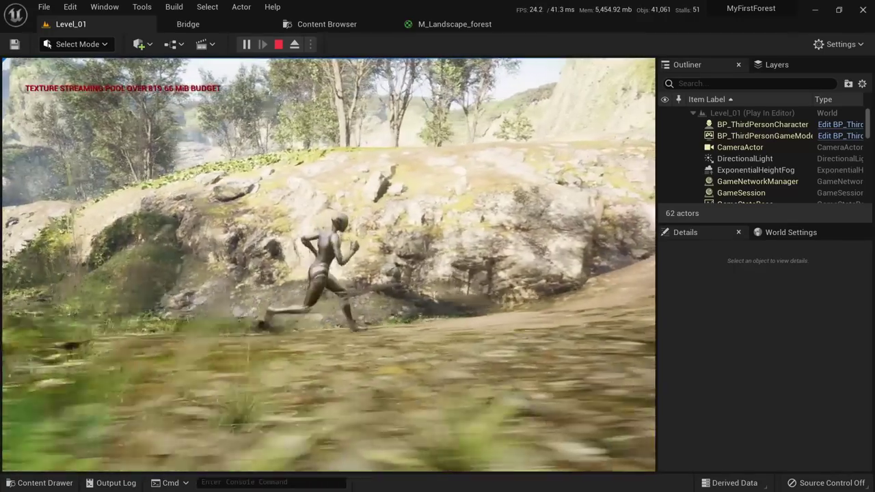
key(w)
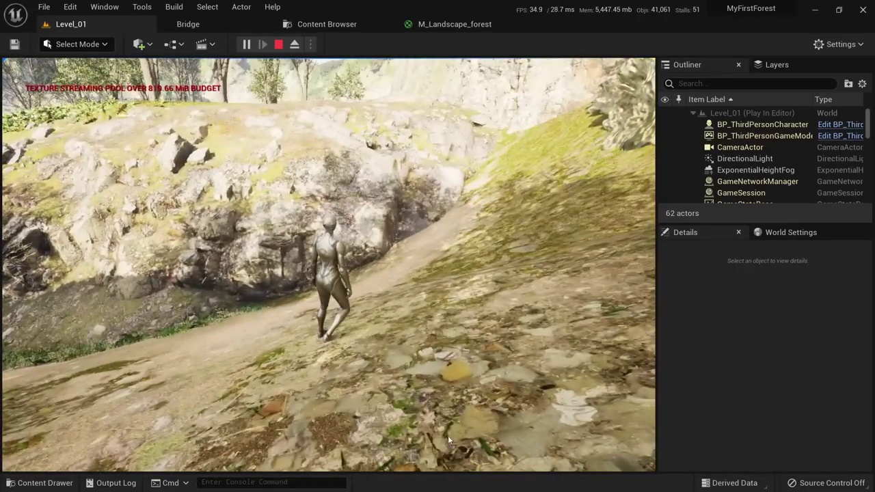
key(Escape)
Return to landscape painting, paint more of the L6_Trees layer along the path around the rocks, and return to selection mode.
click(73, 44)
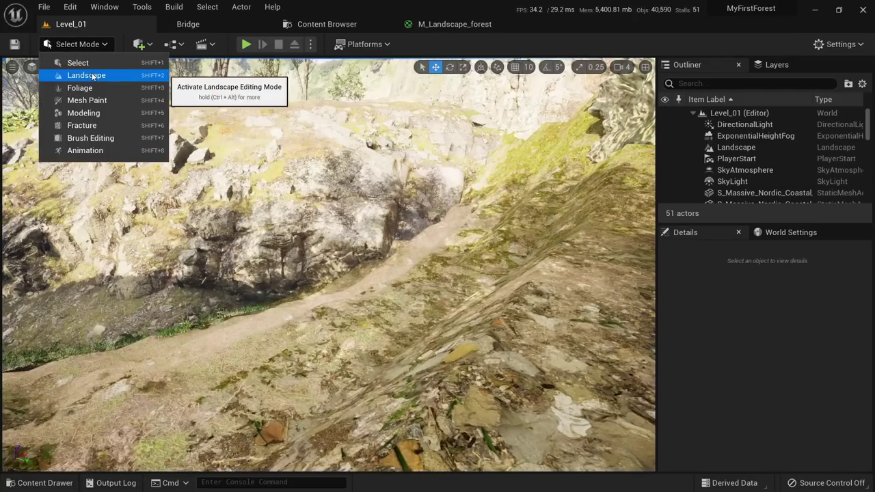
click(88, 74)
scroll(96, 436, down, 2)
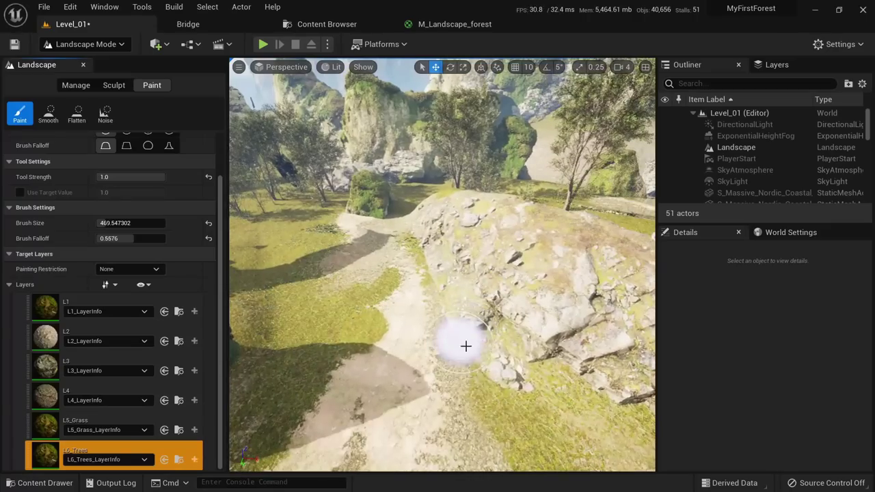
key(w)
mouse_move(474, 299)
right_down()
mouse_move(471, 205)
mouse_move(458, 191)
mouse_move(403, 195)
mouse_move(416, 211)
mouse_move(404, 216)
mouse_move(379, 267)
right_up()
key(w)
key(w)
mouse_move(453, 282)
right_down()
mouse_move(496, 256)
mouse_move(461, 282)
mouse_move(503, 284)
mouse_move(539, 270)
mouse_move(437, 286)
right_up()
key(shift+1)
key(w)
Open the LGT_Trees_01 landscape grass type from the MyForest folder in a separate window.
click(326, 24)
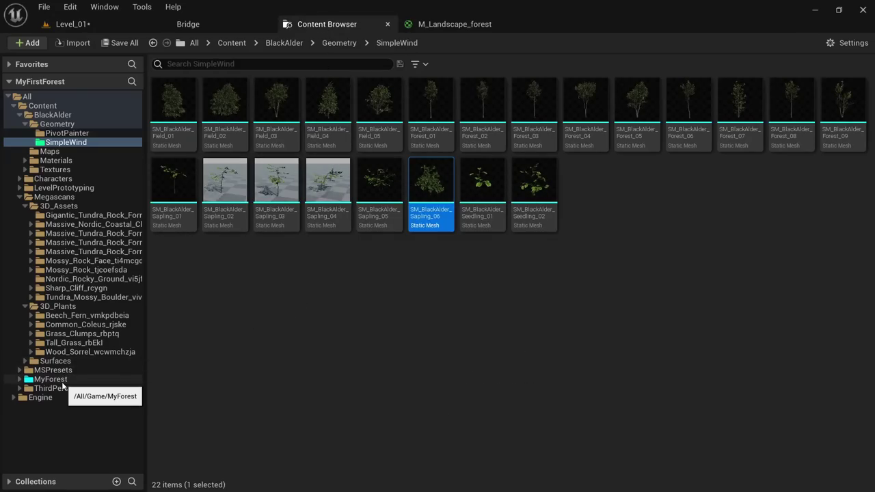
click(51, 378)
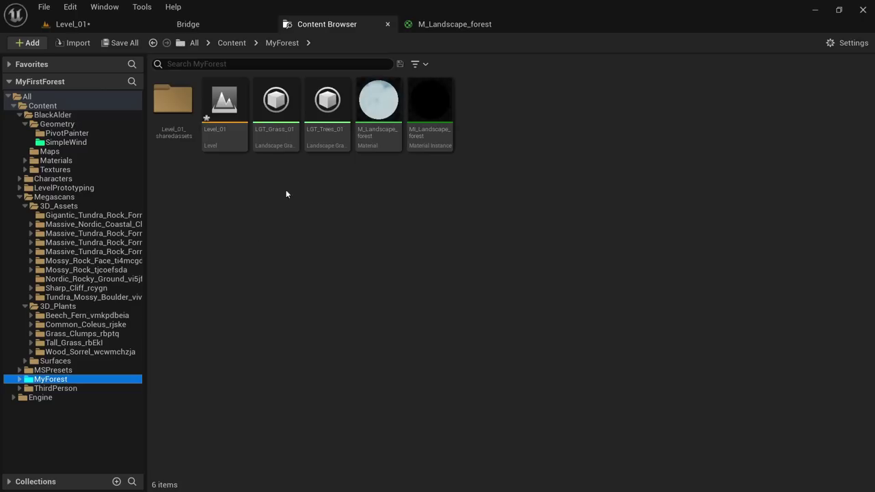
double_click(316, 143)
drag(122, 24, 442, 157)
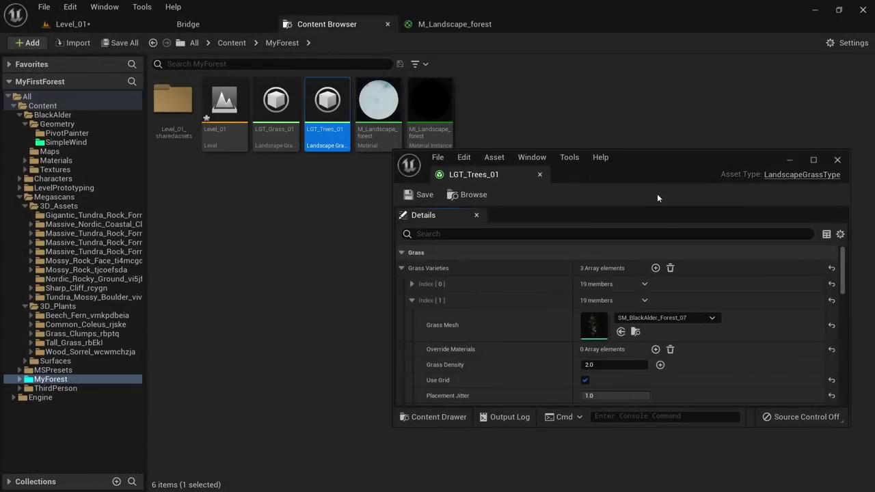
Try SM_BlackAlder_Field_04 from the SimpleWind folder as the Grass Mesh of Index 1 in LGT_Trees_01.
click(56, 142)
drag(631, 163, 677, 208)
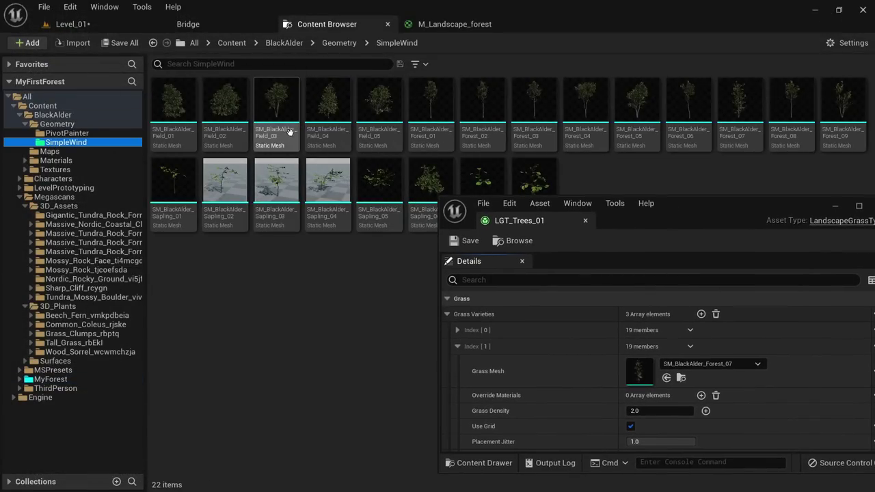
click(318, 142)
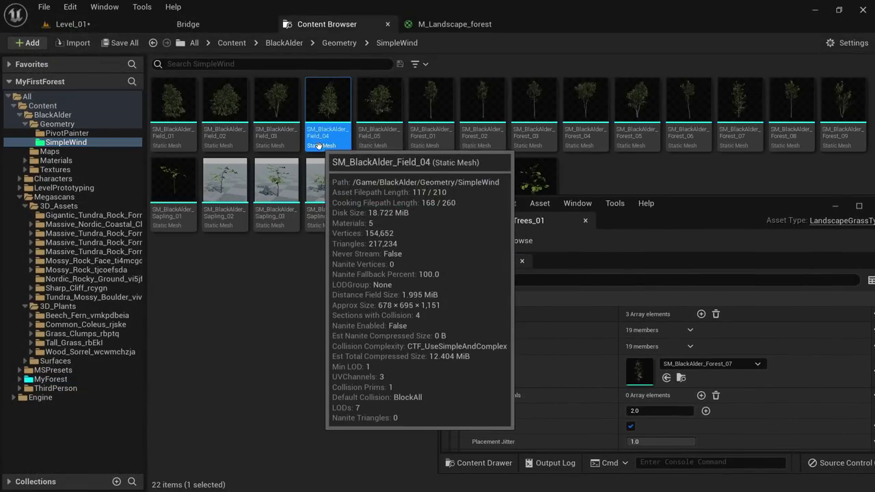
click(66, 28)
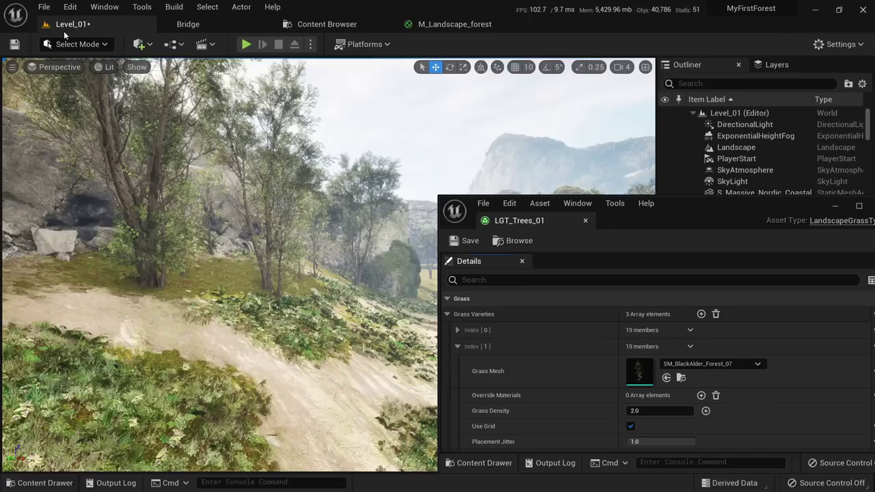
click(666, 378)
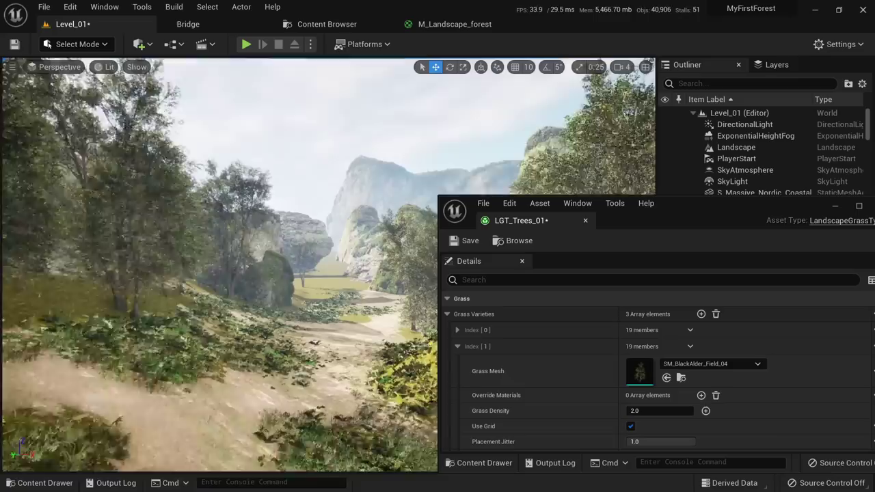
Examine how the swapped tree mesh looks along the path and around the rocks in Level_01.
key(w)
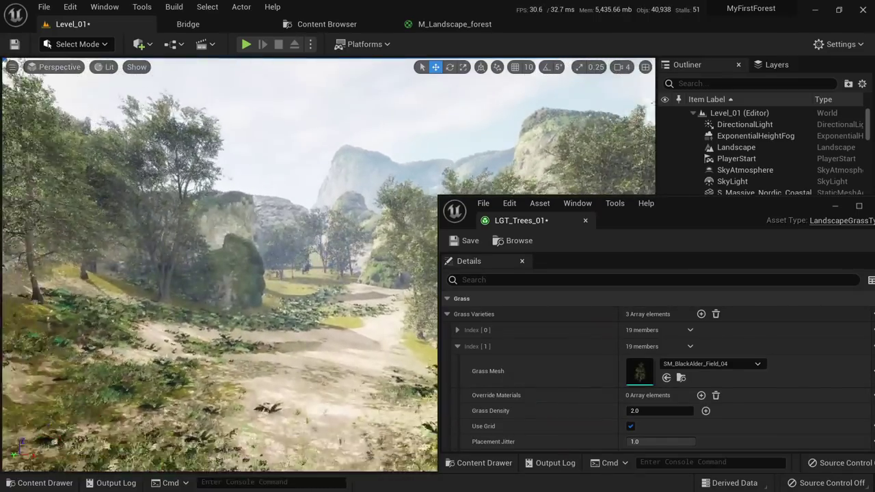
key(w)
right_drag(219, 267, 328, 263)
key(w)
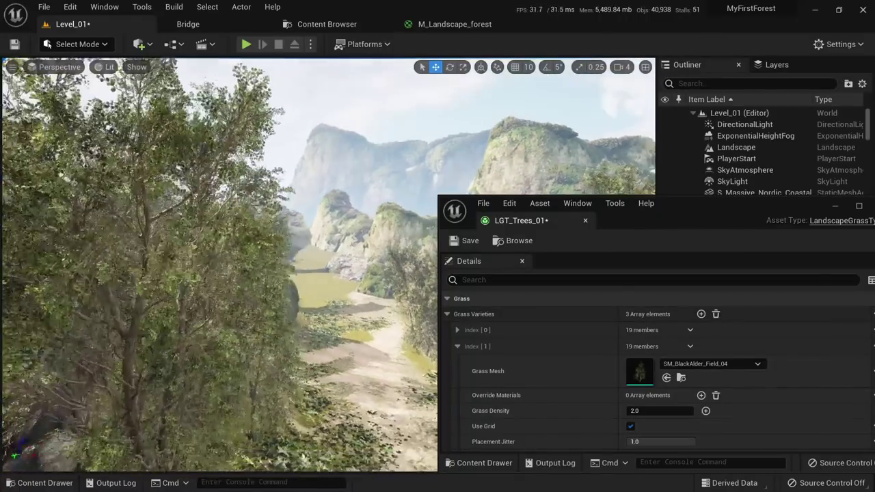
key(s)
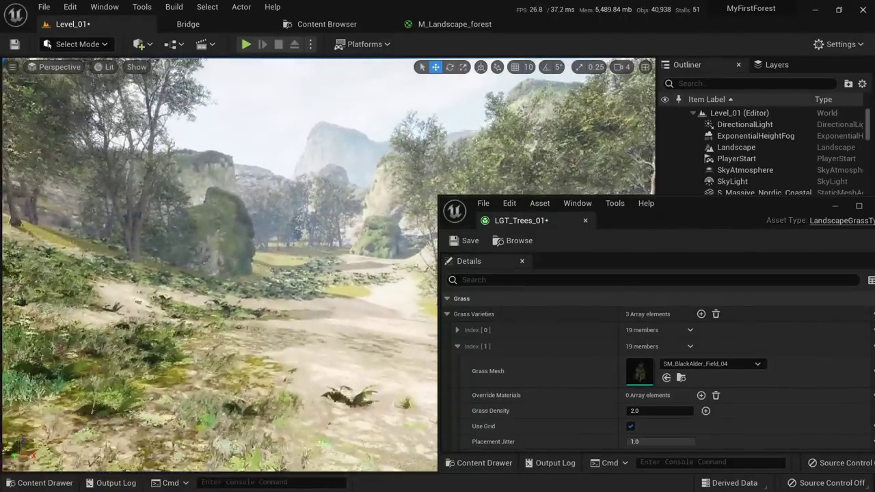
key(w)
key(w)
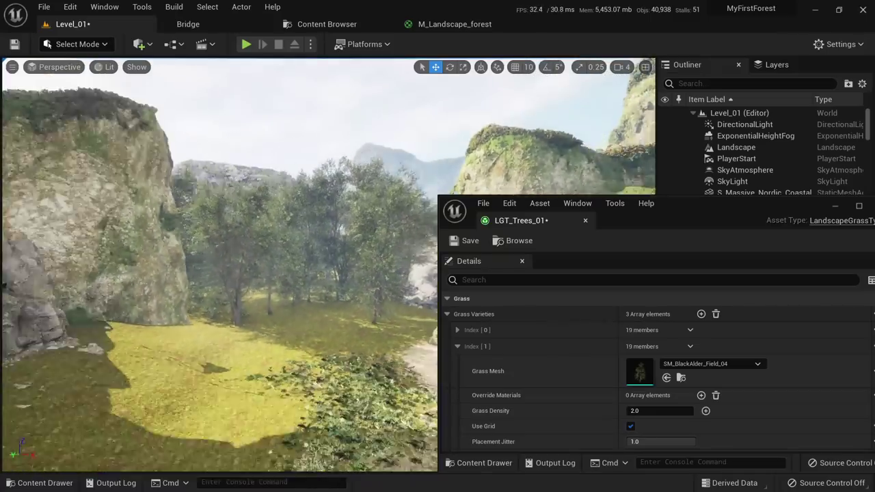
key(s)
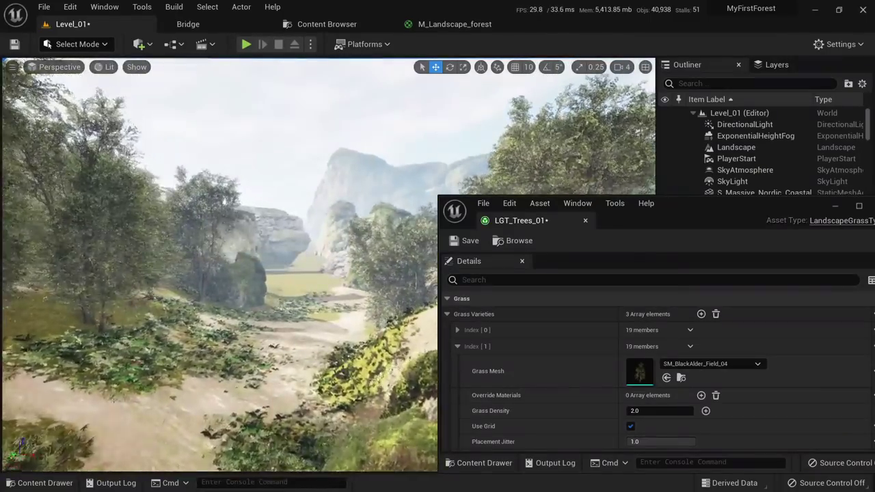
key(w)
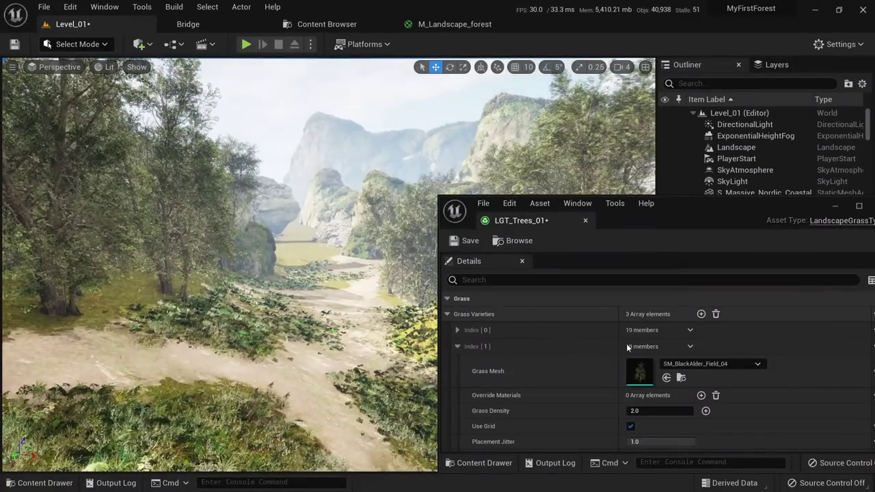
key(w)
right_drag(328, 274, 424, 283)
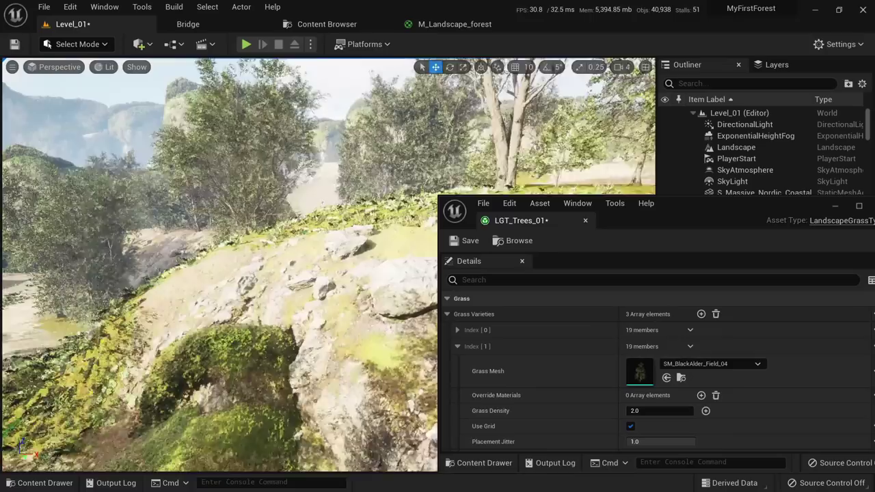
Undo the last Grass Mesh change in LGT_Trees_01 and check the trees beside the path.
key(ctrl+z)
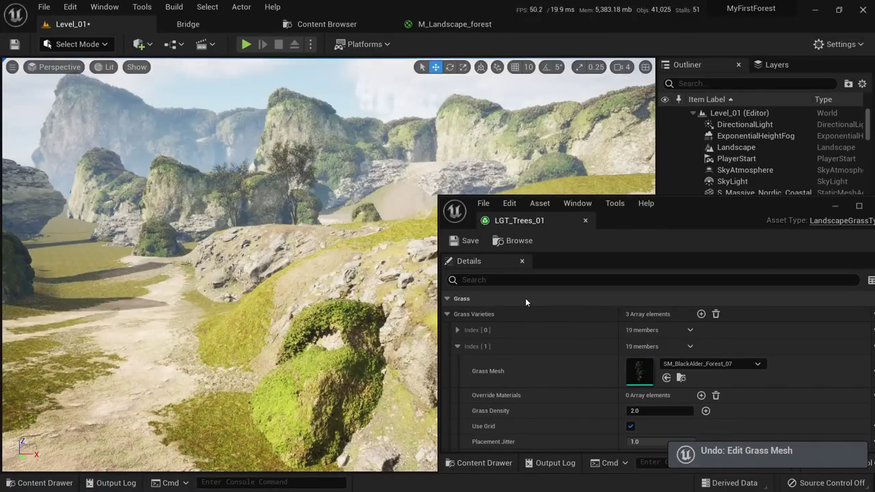
right_drag(399, 204, 301, 170)
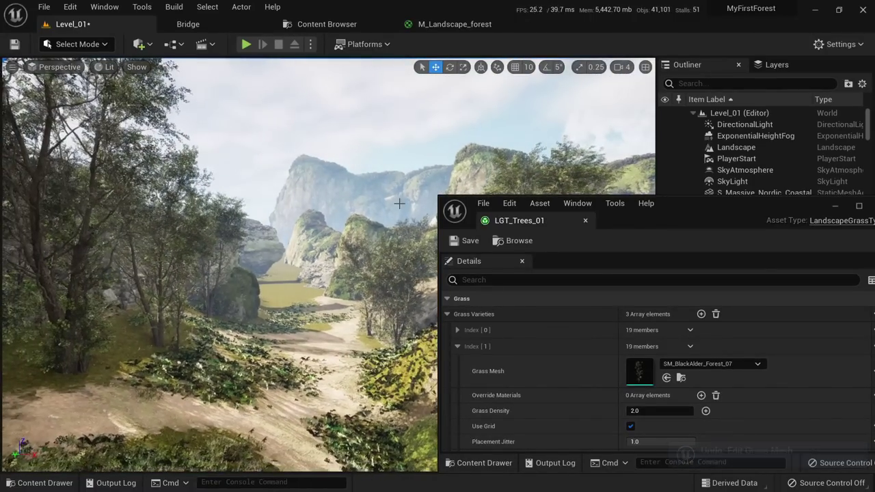
right_drag(396, 348, 356, 386)
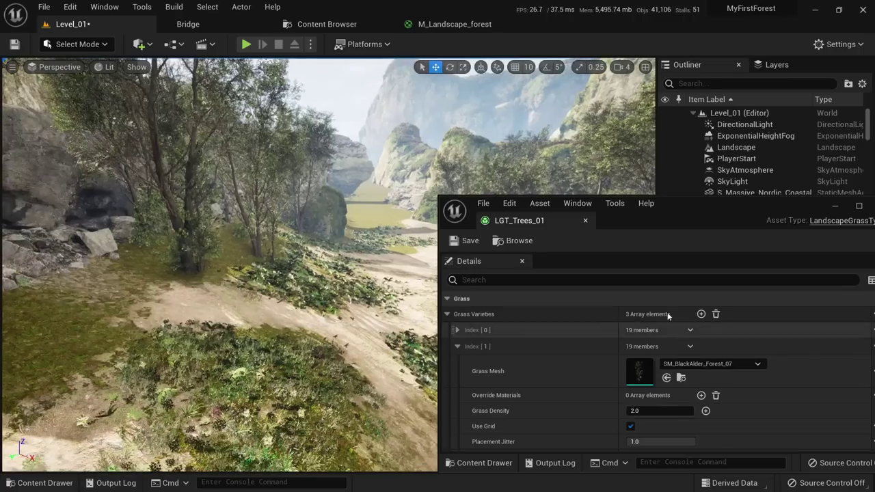
Add a fourth grass variety to LGT_Trees_01 and assign SM_BlackAlder_Sapling_05 from the SimpleWind folder as its Grass Mesh.
click(701, 314)
scroll(652, 341, down, 10)
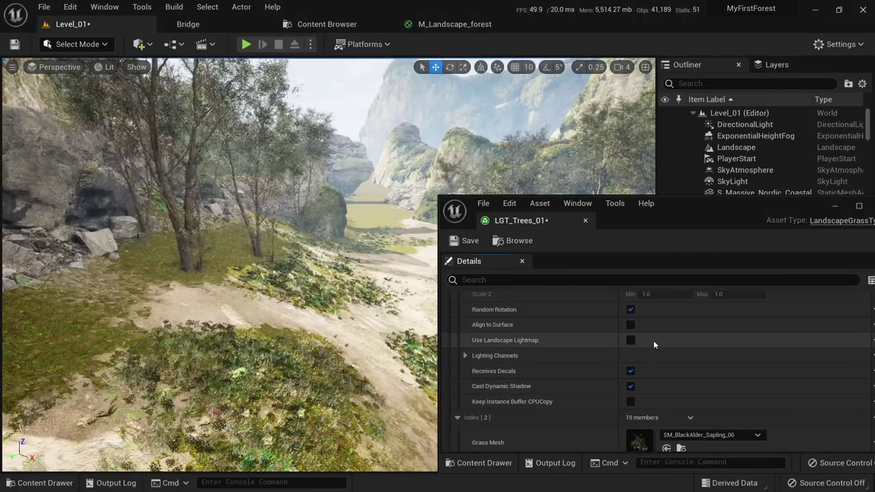
scroll(657, 339, down, 3)
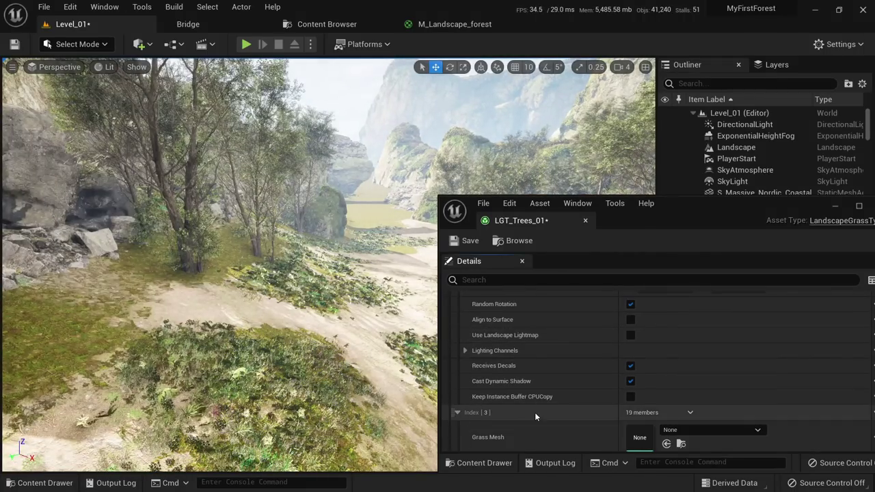
scroll(534, 412, down, 5)
click(340, 24)
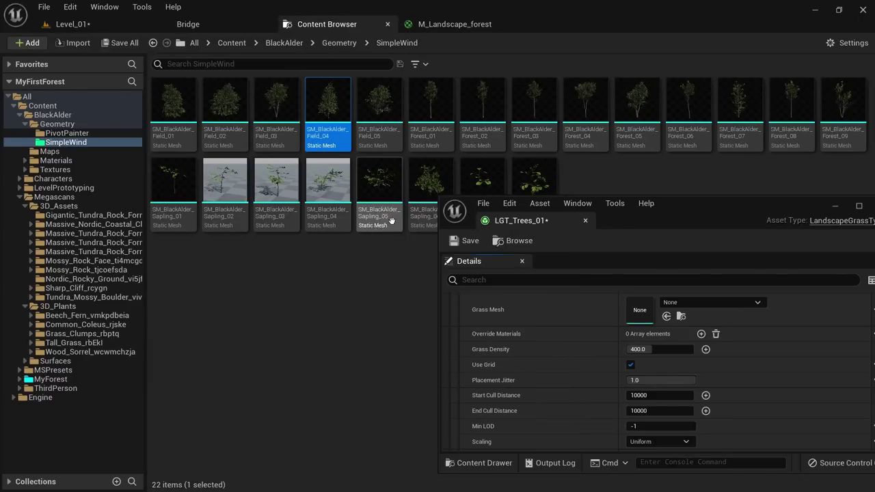
mouse_move(773, 157)
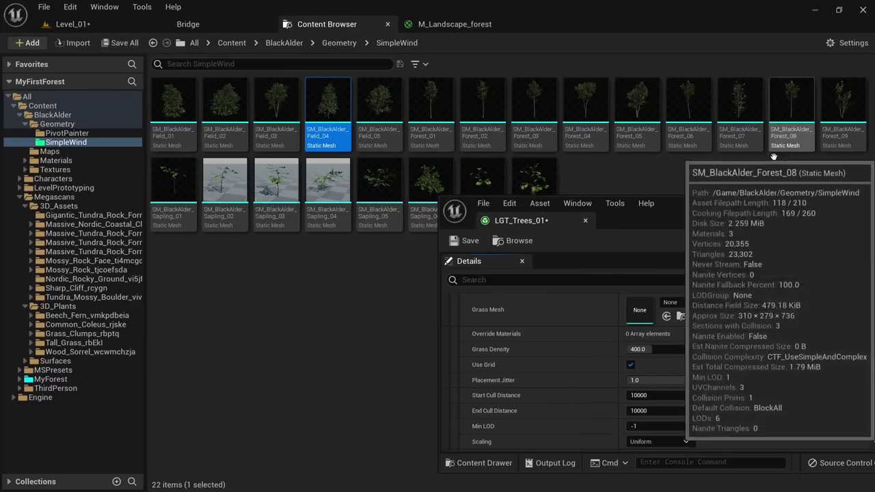
click(392, 203)
click(126, 28)
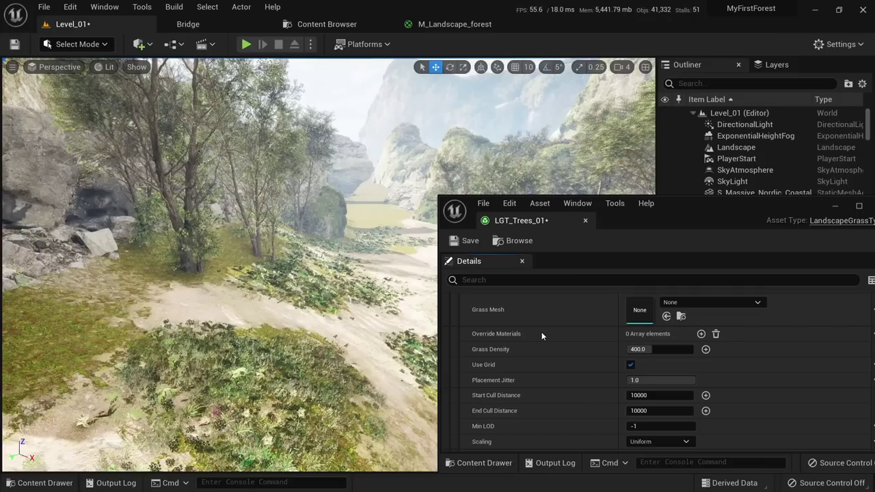
click(666, 315)
Try Grass Density values of 100 and 50 for the Index 3 sapling variety.
click(640, 349)
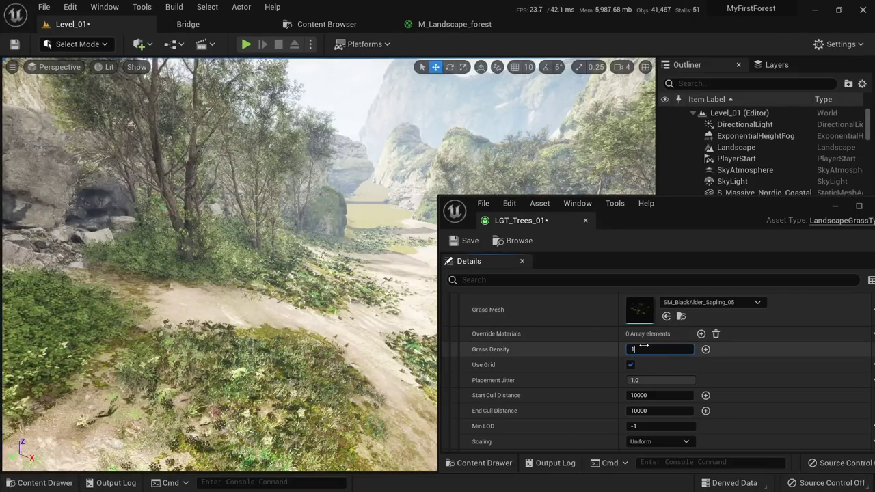
key(Return)
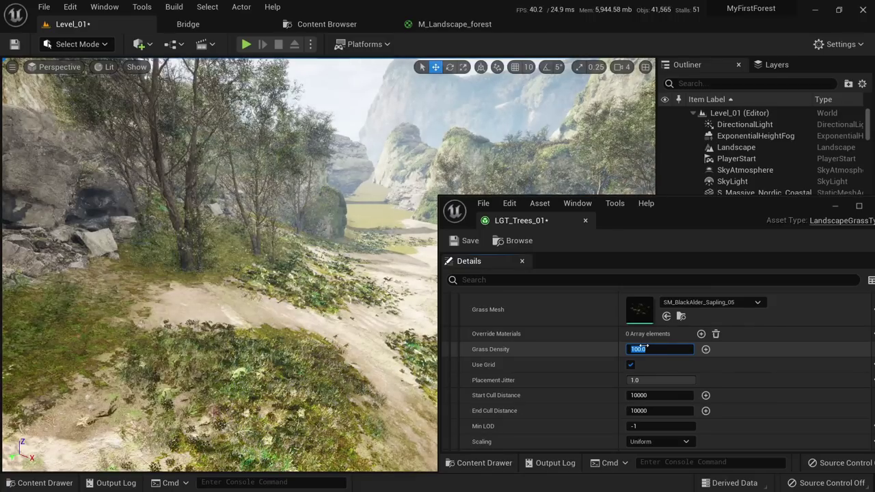
text(50)
key(Return)
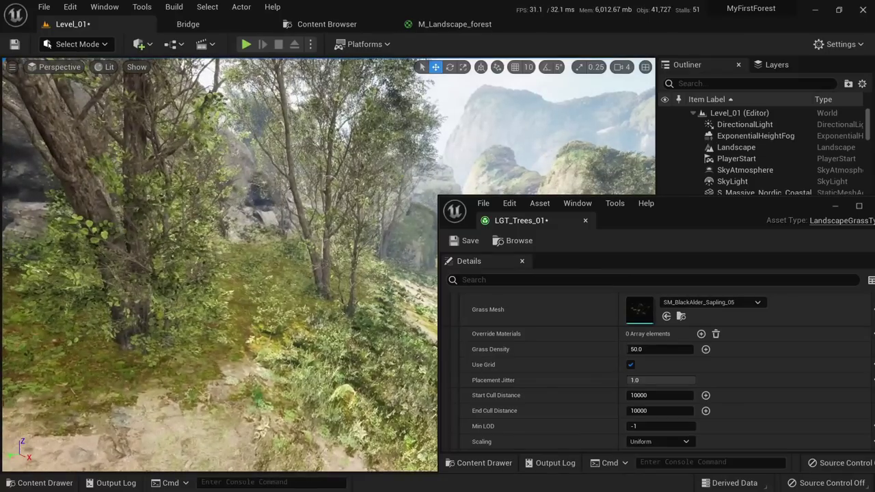
Set the Scale X range of the Index 3 sapling variety to a minimum of 0.7 and a maximum of 1.7.
scroll(665, 376, down, 2)
scroll(664, 376, down, 3)
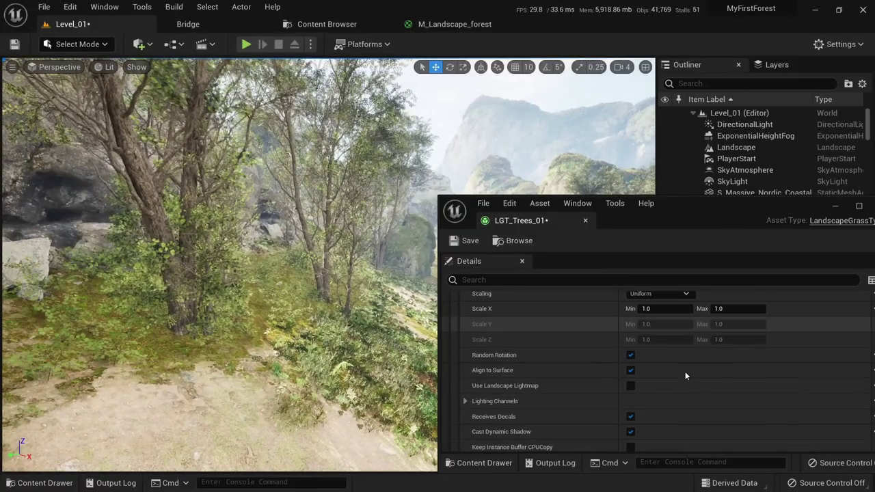
click(726, 309)
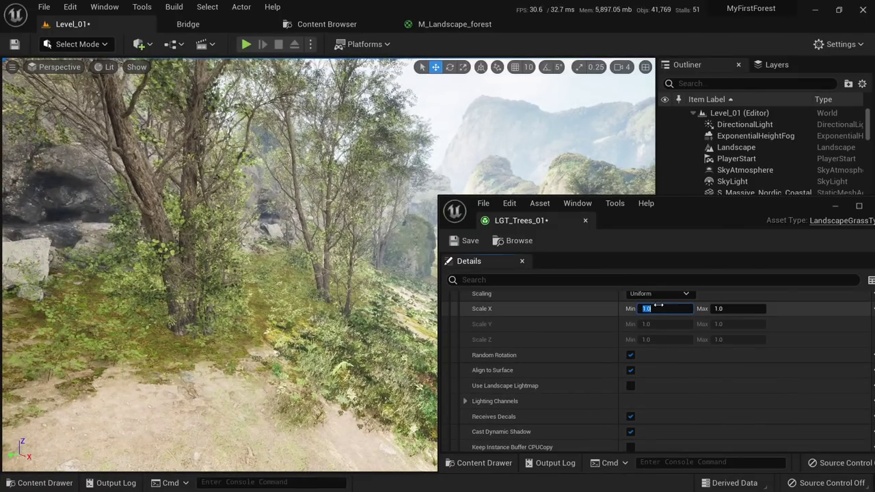
click(658, 308)
text(0.7)
key(Tab)
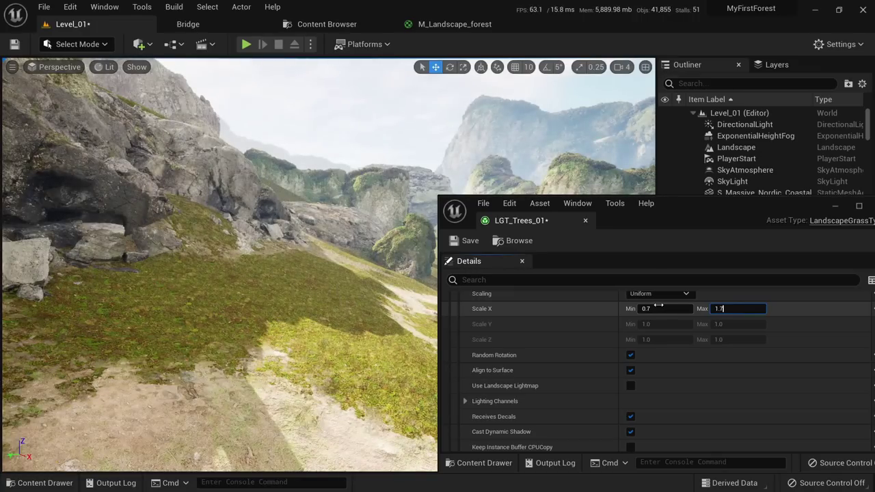
right_drag(329, 299, 294, 301)
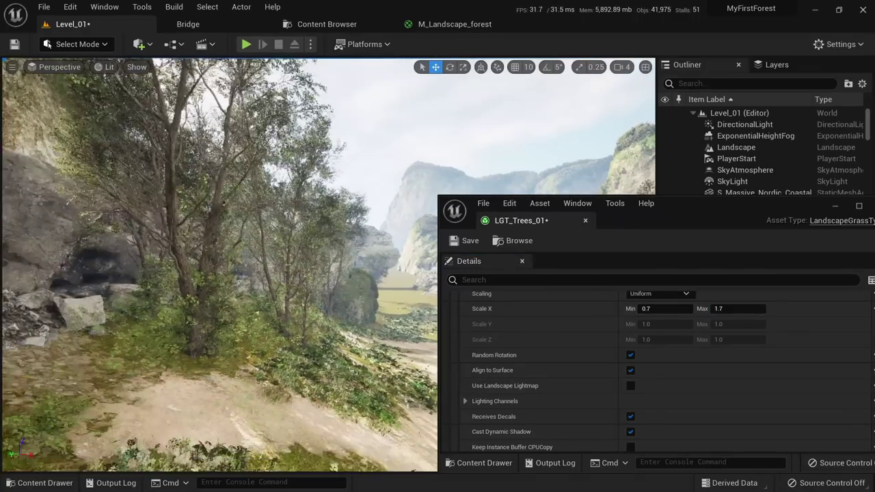
Set the Grass Density of the Index 3 sapling variety to 20.
scroll(665, 343, up, 4)
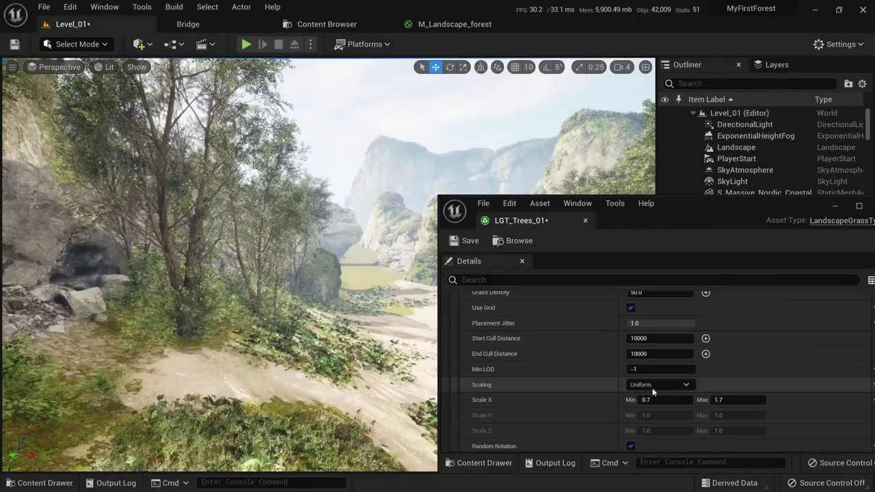
scroll(665, 343, up, 2)
click(665, 329)
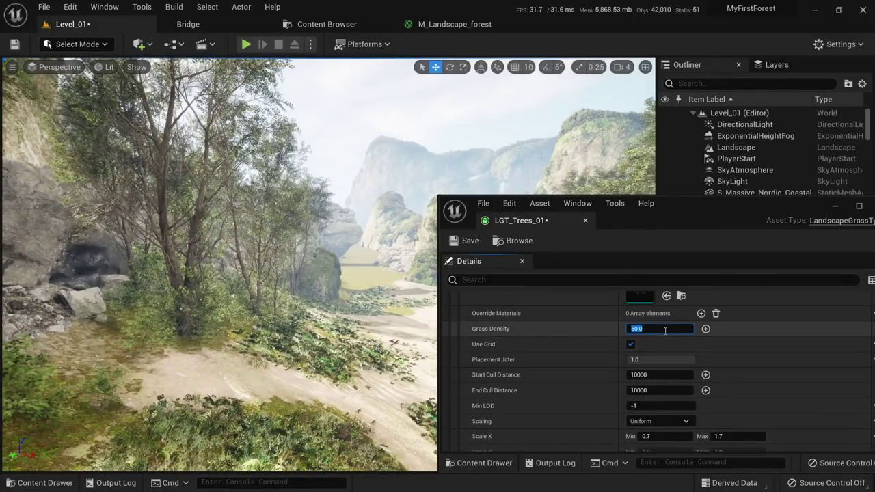
text(20)
key(Return)
Check the saplings around the path and rocks in Level_01, and save and close LGT_Trees_01.
right_drag(331, 299, 329, 273)
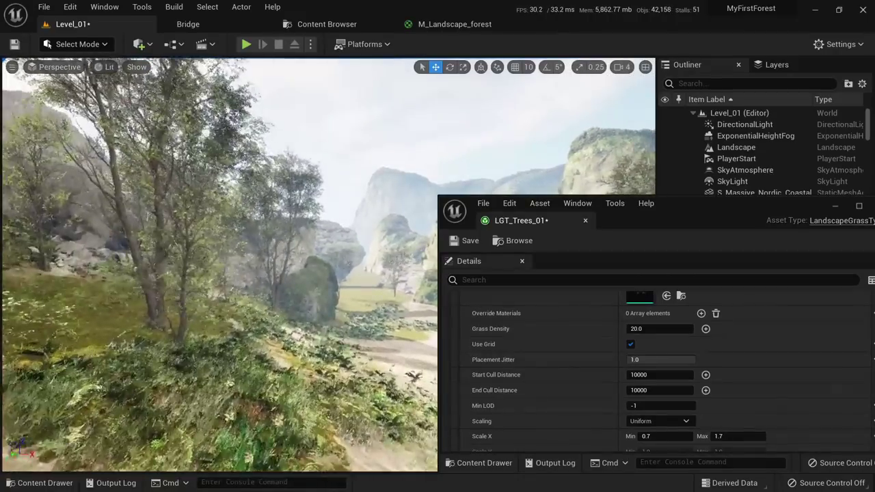
key(w)
mouse_move(329, 273)
right_down()
mouse_move(256, 289)
mouse_move(331, 285)
right_up()
right_drag(397, 280, 298, 316)
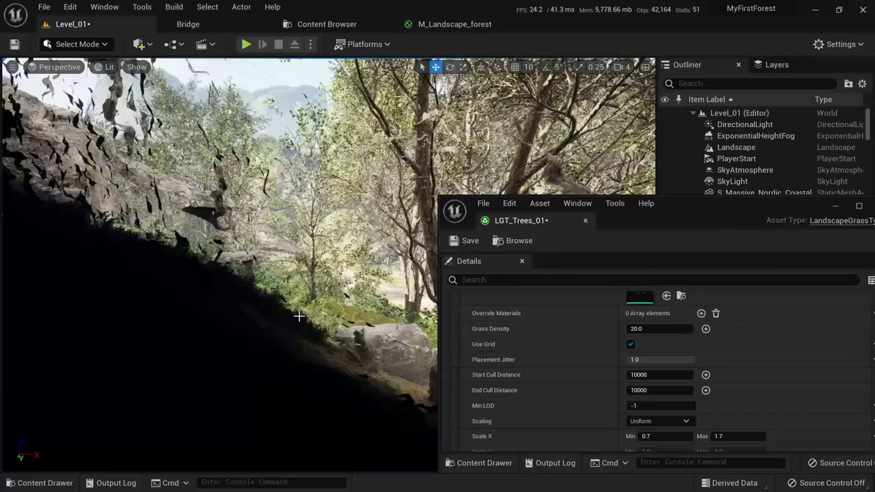
right_drag(262, 253, 335, 258)
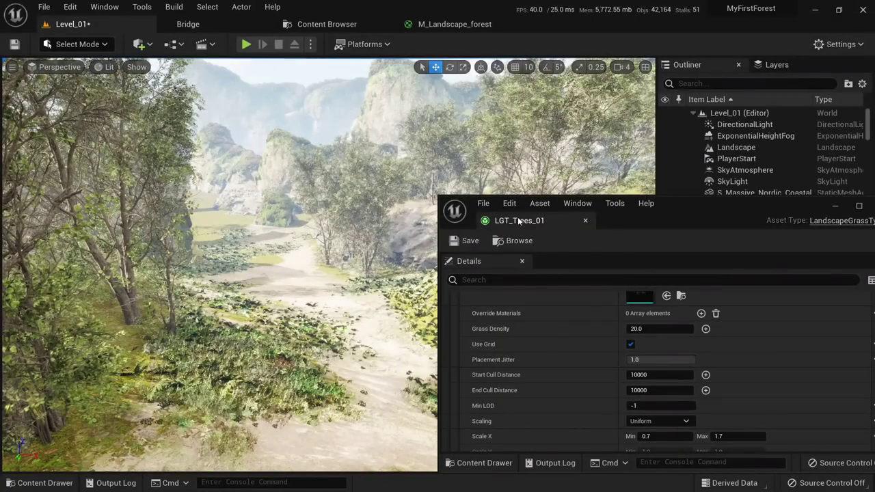
click(585, 221)
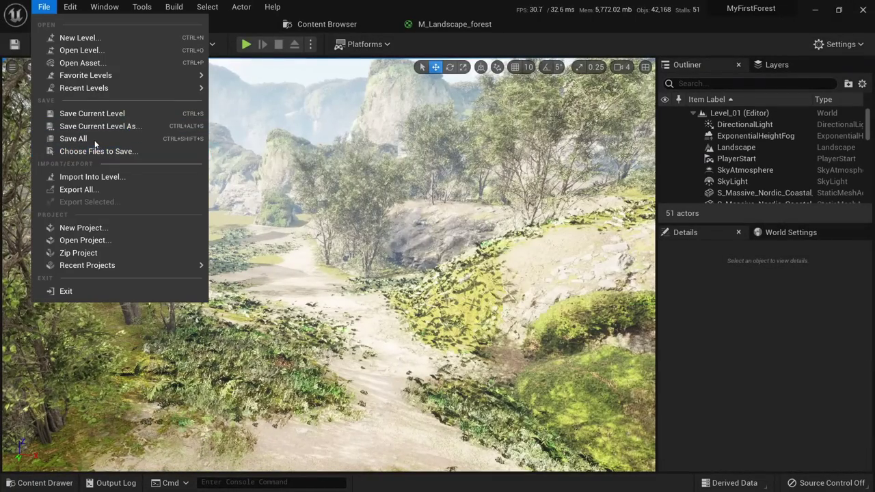
Play-test Level_01 in fullscreen and in the viewport, running the character along the forest path, and stop the session.
click(246, 43)
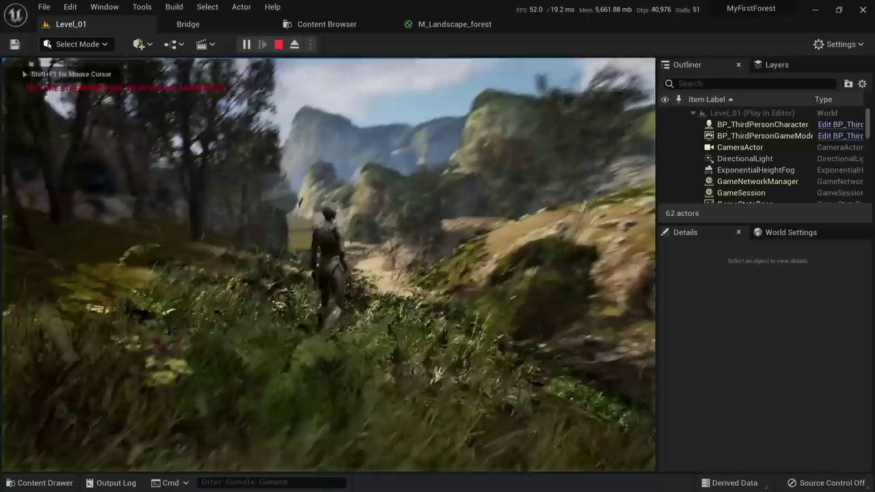
key(F11)
key(w)
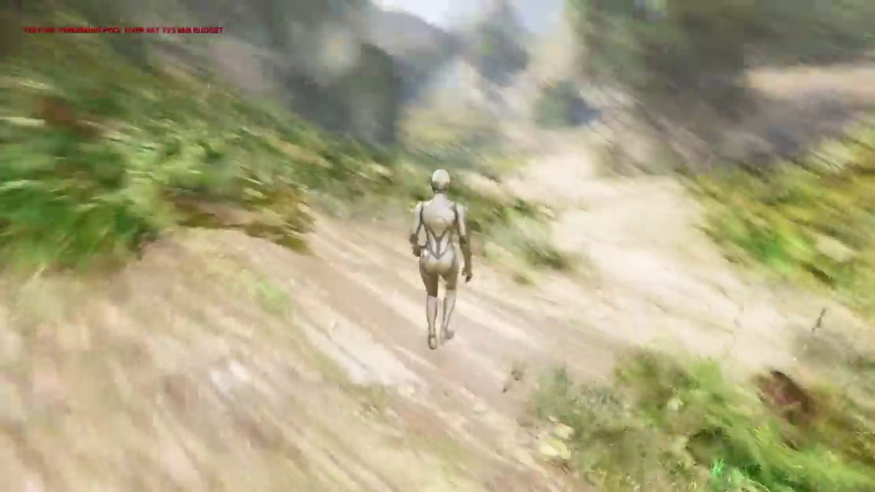
key(d)
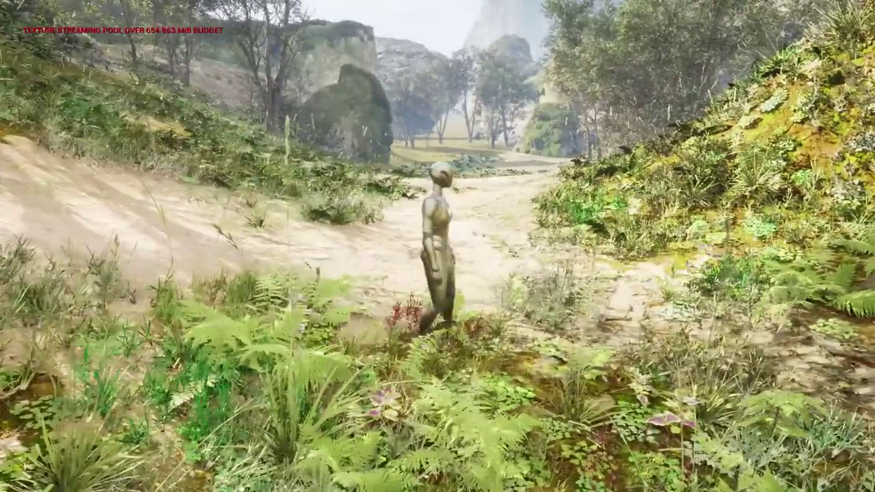
key(w)
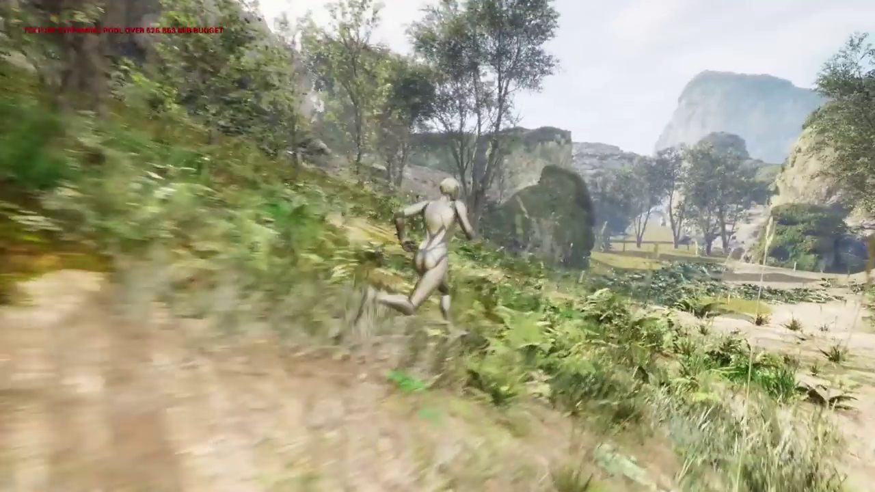
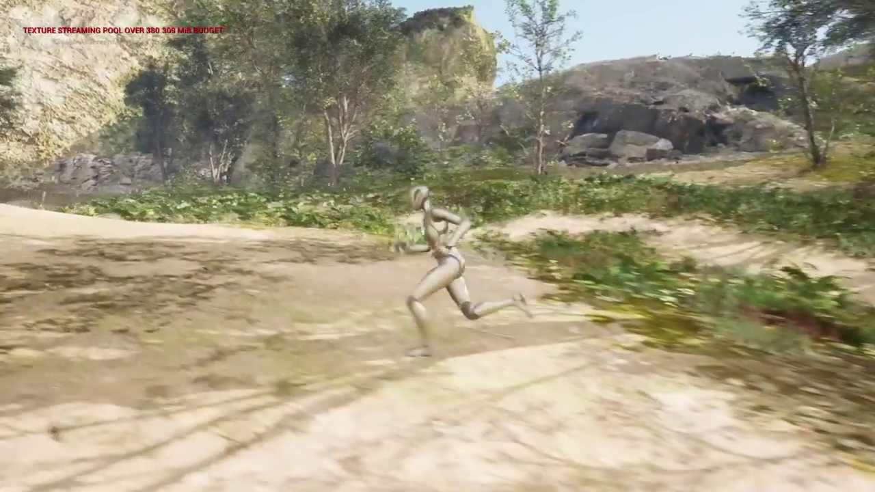
key(F11)
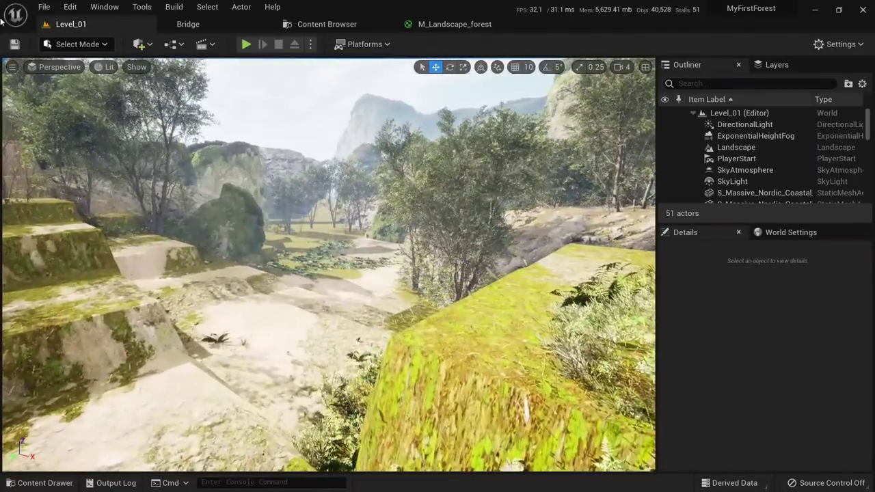
click(246, 43)
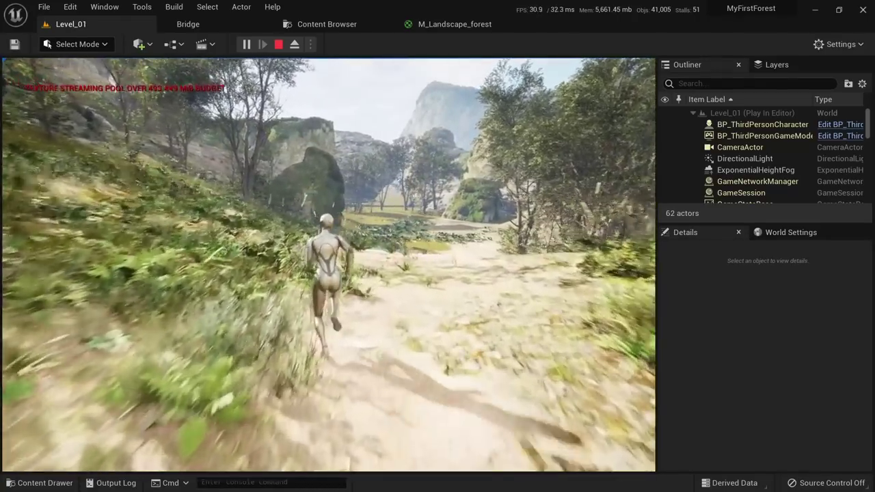
key(Escape)
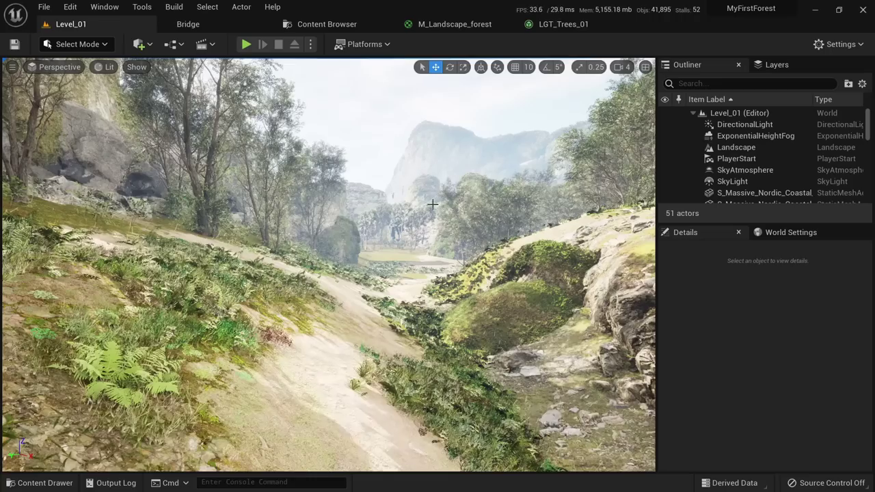
Open the SM_BlackAlder_Field_03 mesh used by Index 0 of LGT_Trees_01 in the static mesh editor.
right_drag(432, 203, 431, 209)
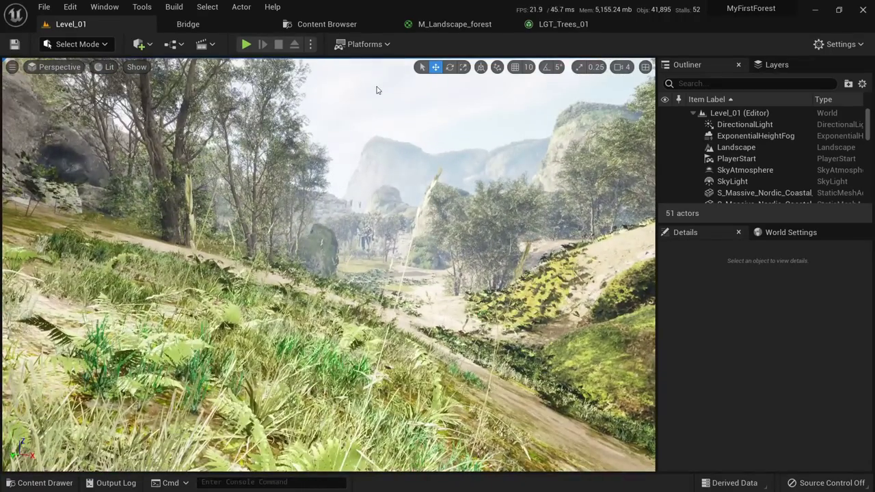
right_drag(453, 230, 450, 231)
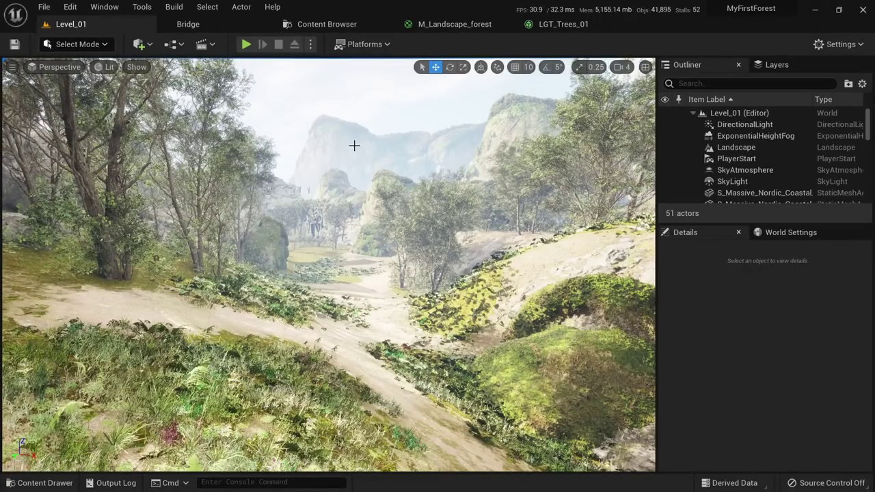
click(576, 25)
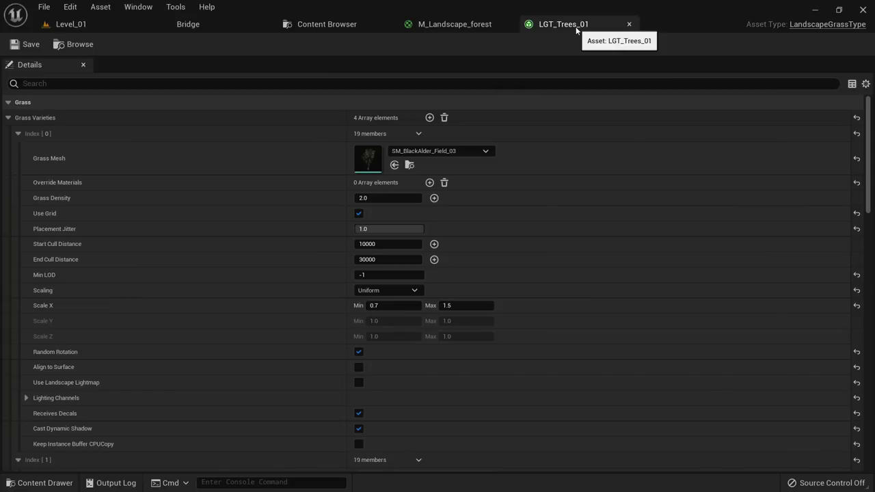
double_click(363, 170)
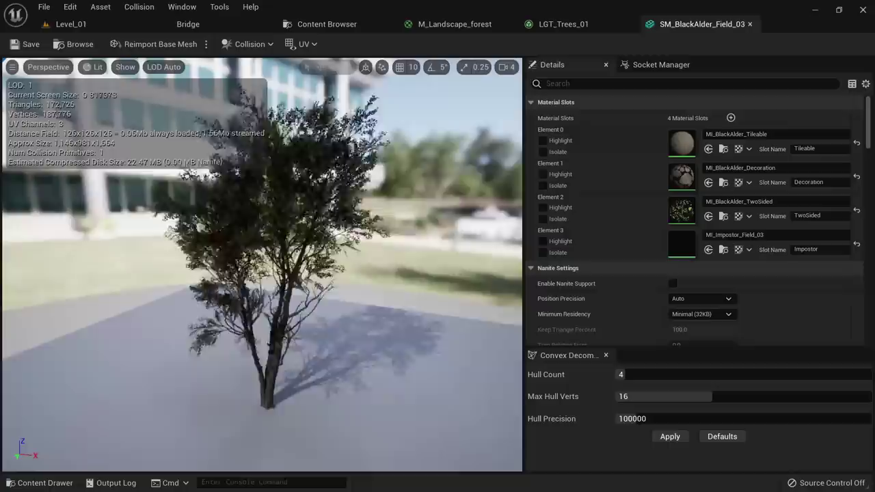
Examine the trunk, branches and level of detail of SM_BlackAlder_Field_03 from close up and from far away.
drag(341, 205, 318, 72)
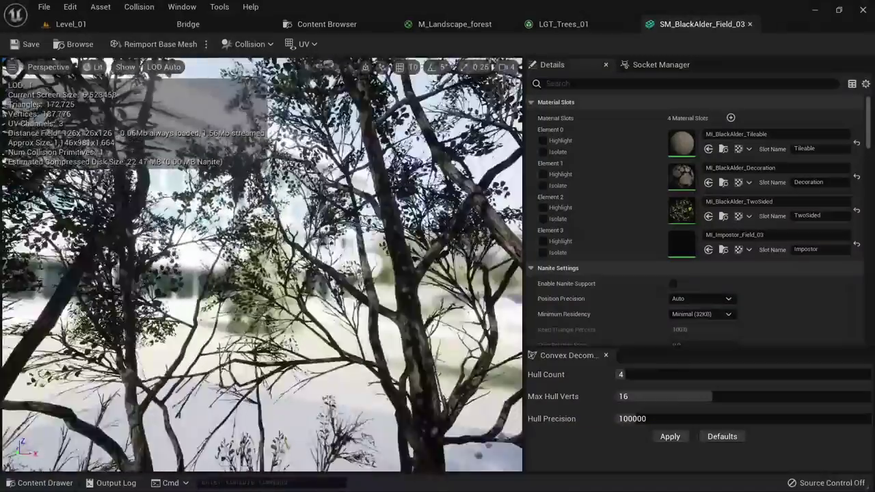
scroll(262, 264, up, 10)
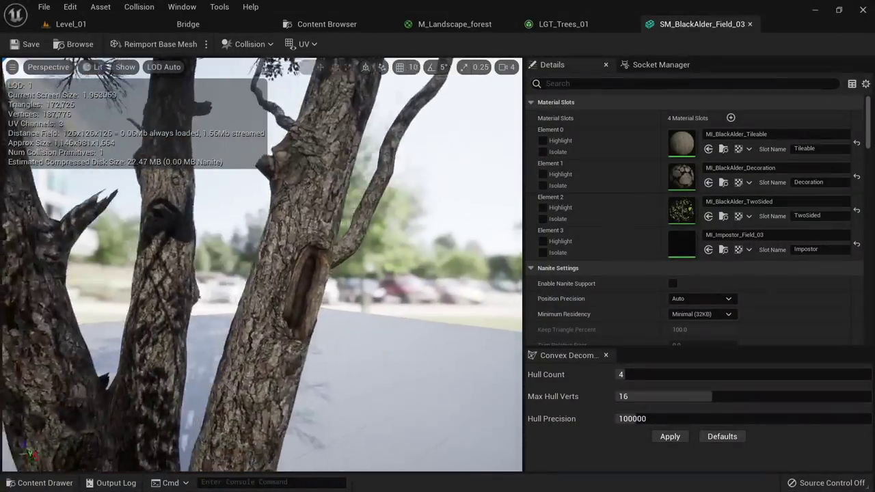
drag(262, 264, 239, 280)
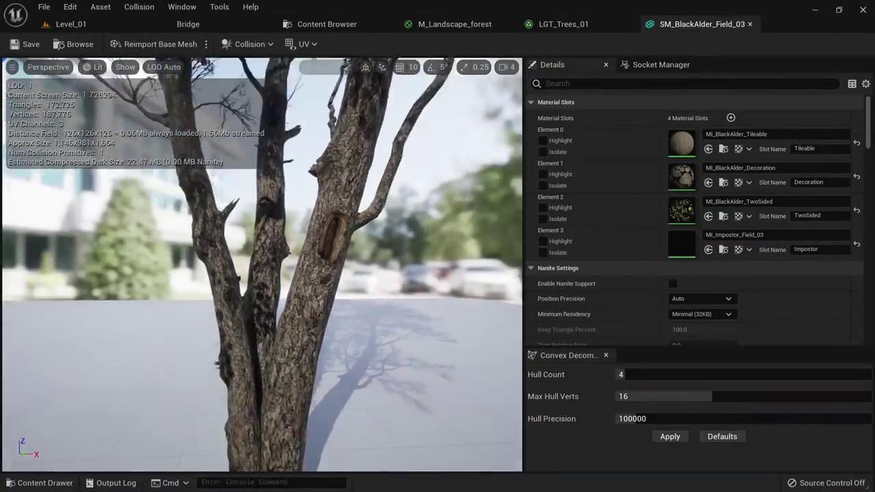
right_drag(262, 264, 239, 239)
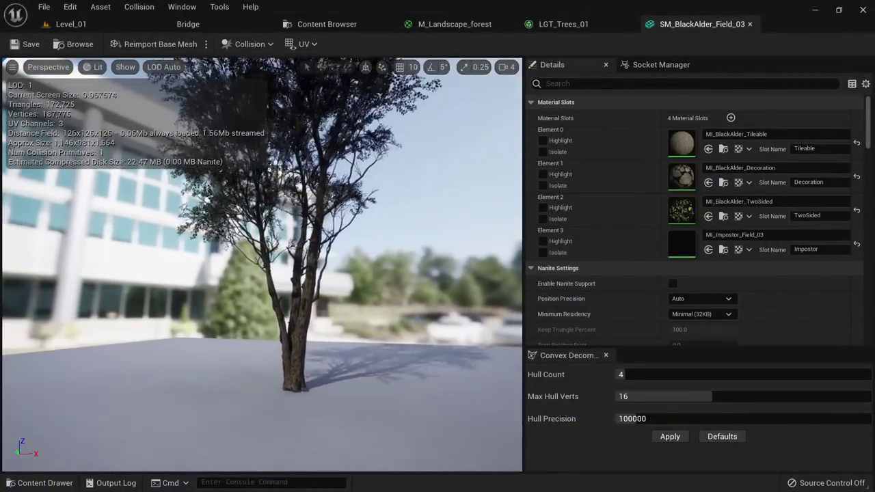
scroll(262, 264, down, 8)
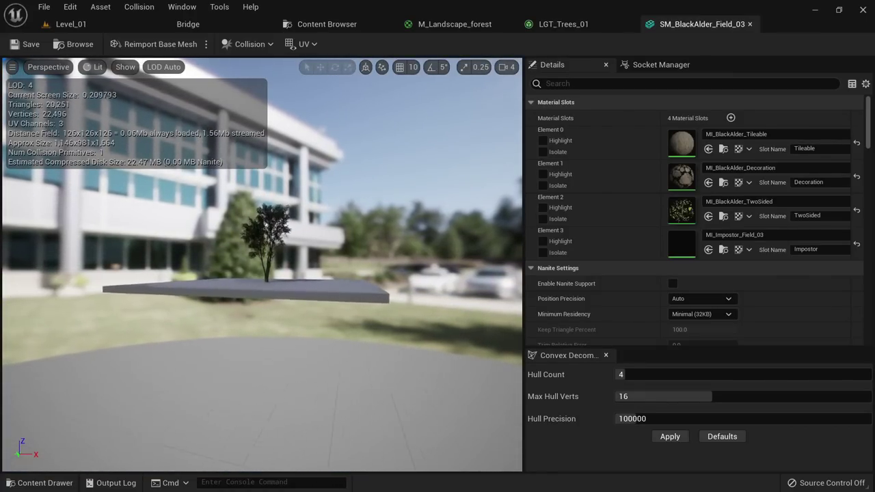
Preview the trunk of SM_BlackAlder_Field_03 up close at LOD 4, and return the preview to LOD Auto.
scroll(261, 264, up, 10)
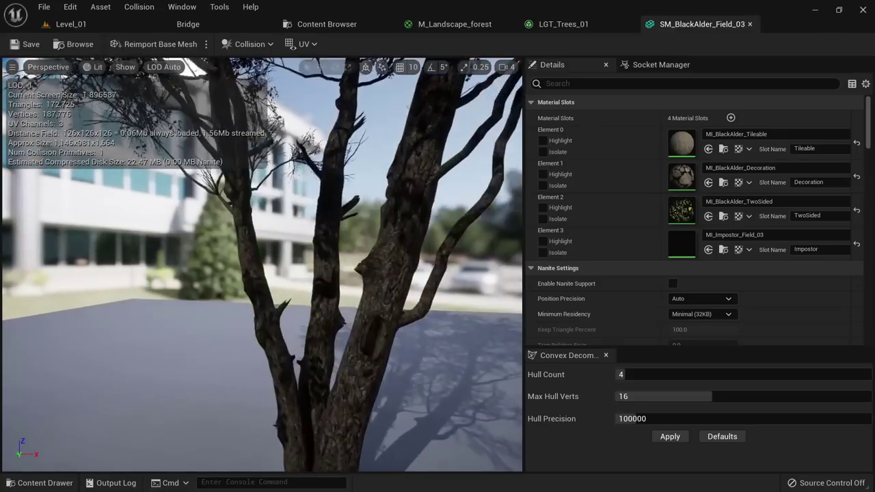
right_drag(347, 197, 380, 199)
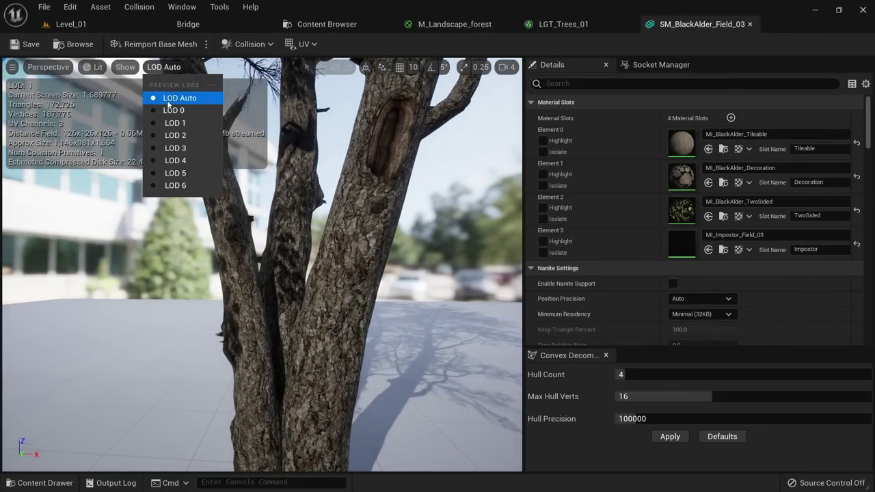
click(177, 162)
right_drag(304, 277, 317, 265)
drag(305, 277, 308, 276)
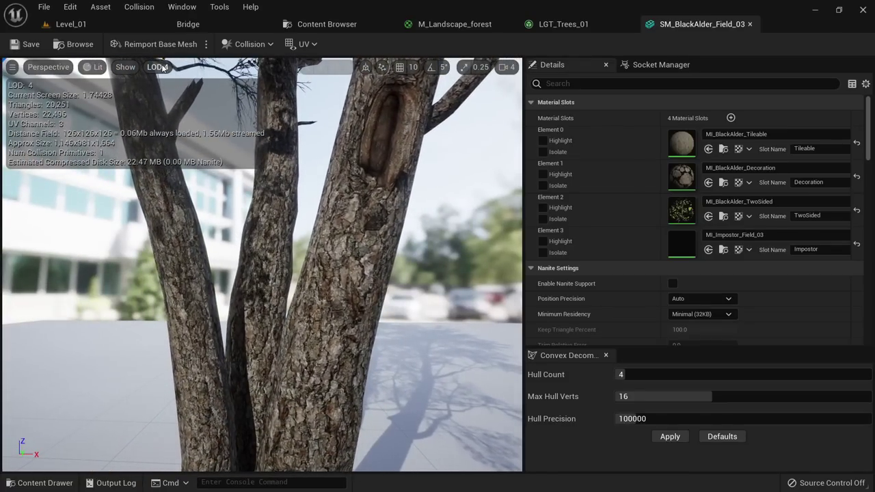
click(157, 66)
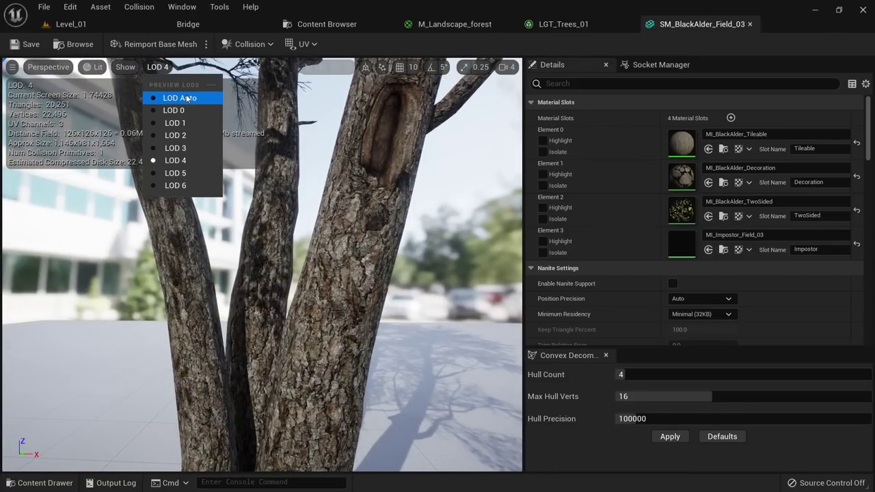
click(187, 99)
mouse_move(294, 253)
right_down()
mouse_move(296, 285)
mouse_move(294, 263)
right_up()
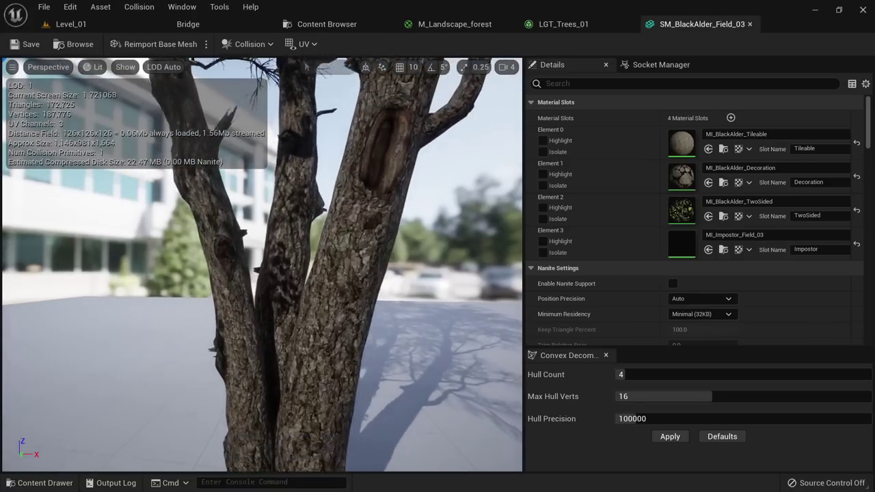
Review the Nanite, LOD 0 build and reduction settings of SM_BlackAlder_Field_03 through to its LOD Settings.
scroll(375, 249, down, 1)
scroll(597, 216, down, 4)
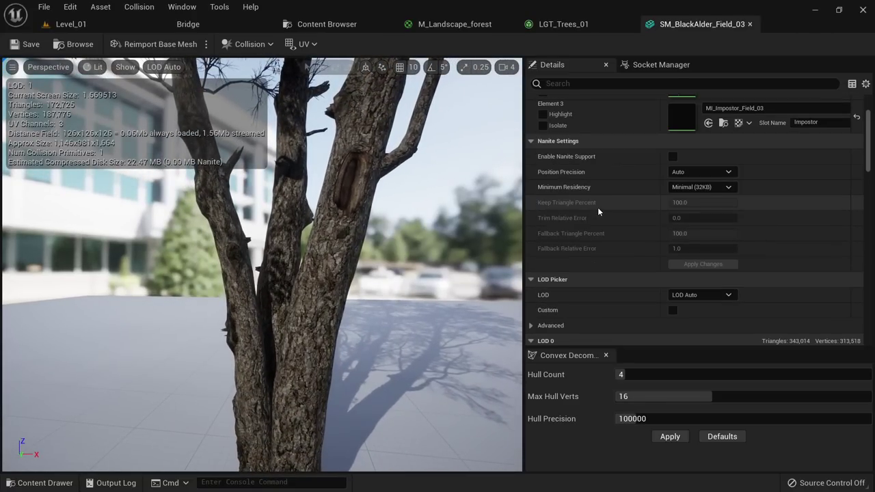
scroll(605, 130, down, 6)
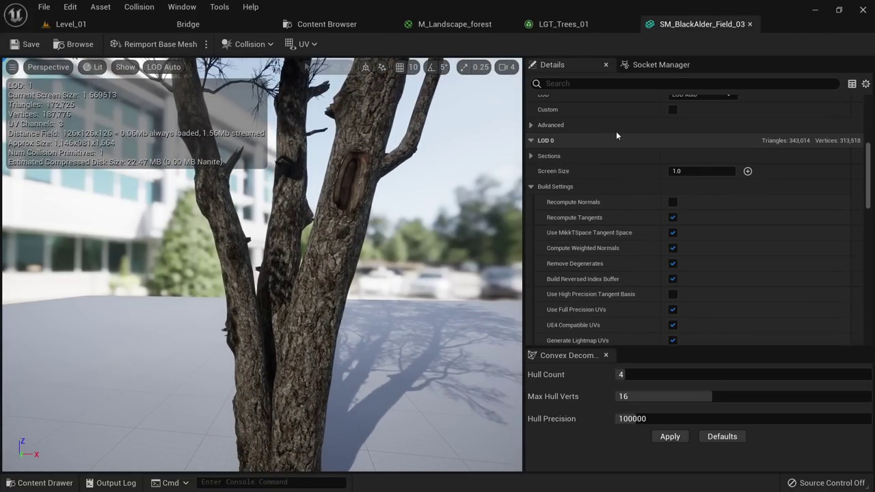
scroll(616, 131, down, 5)
scroll(343, 242, down, 5)
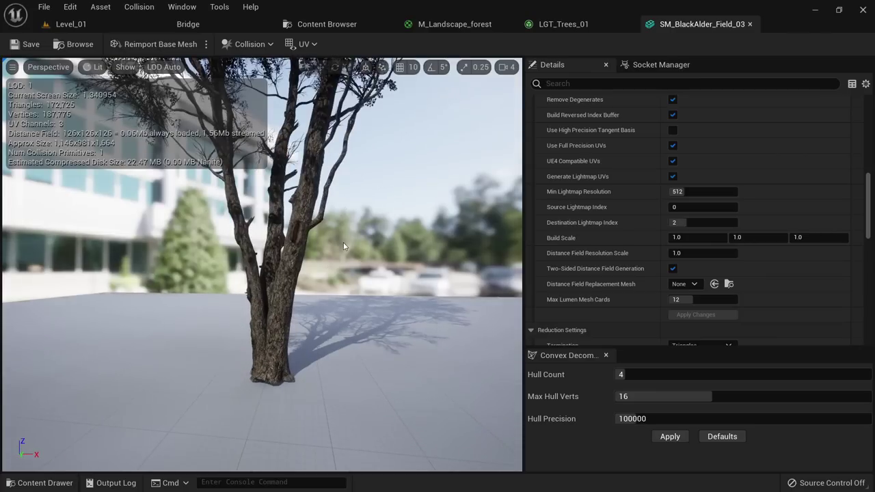
scroll(312, 239, up, 3)
scroll(628, 207, down, 3)
scroll(628, 207, up, 4)
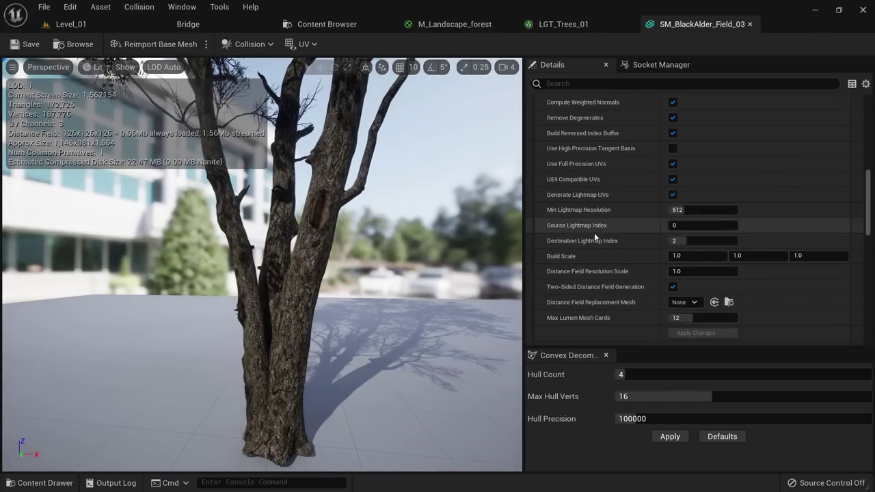
scroll(594, 232, down, 4)
scroll(611, 197, down, 1)
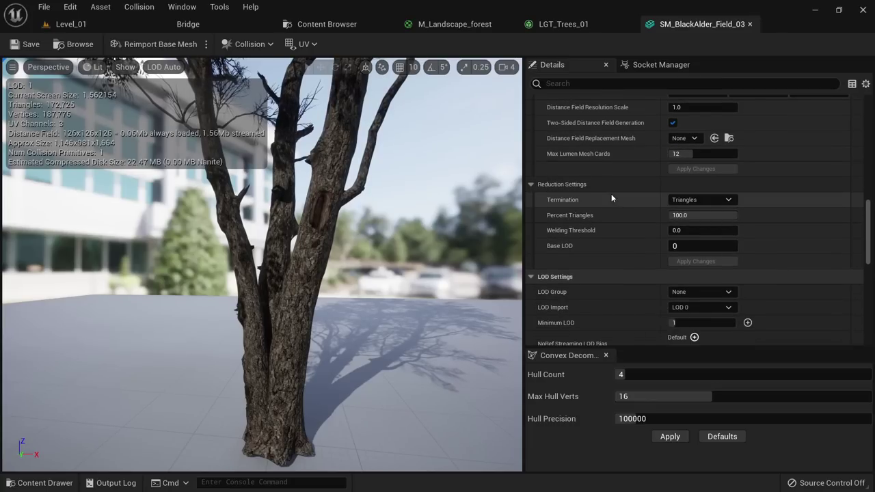
scroll(611, 197, down, 4)
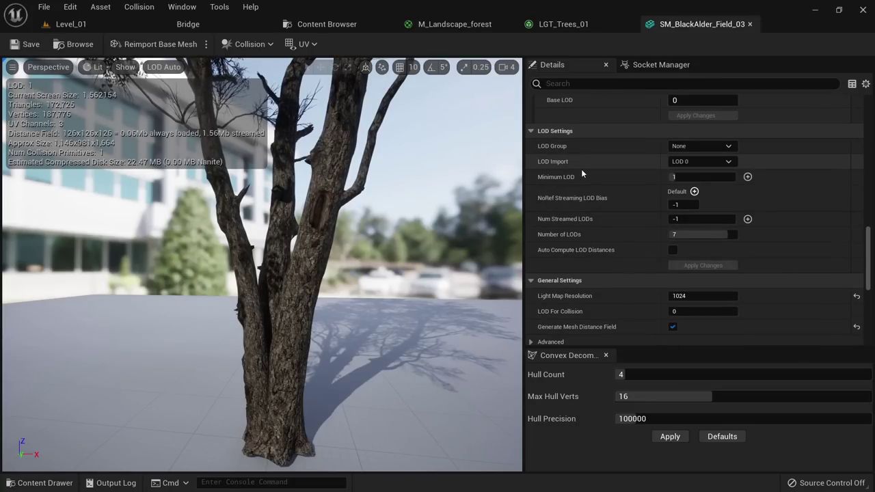
Set the Minimum LOD of SM_BlackAlder_Field_03 to 4 and save the mesh.
right_drag(437, 233, 424, 301)
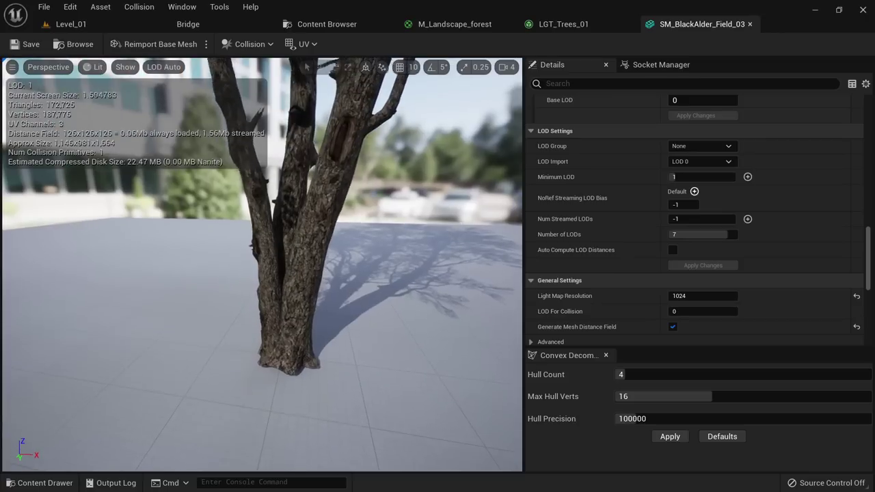
mouse_move(359, 256)
right_down()
mouse_move(362, 198)
mouse_move(349, 178)
mouse_move(370, 243)
right_up()
key(w)
click(702, 177)
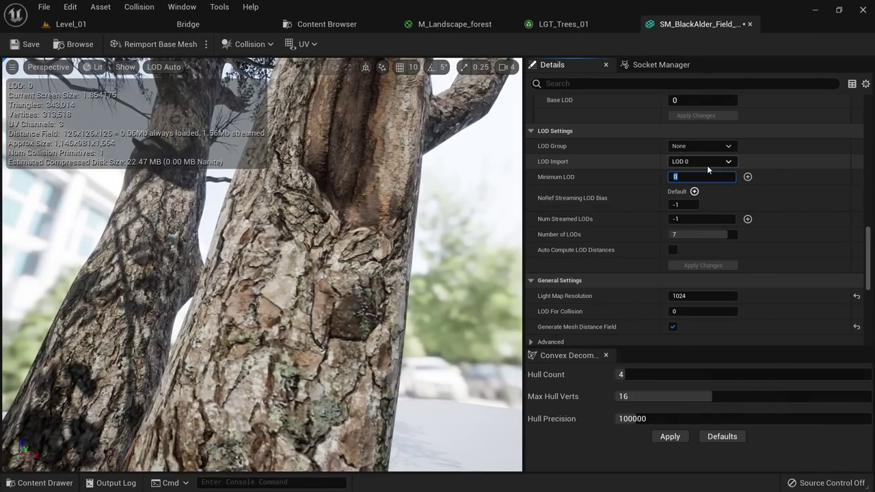
key(Return)
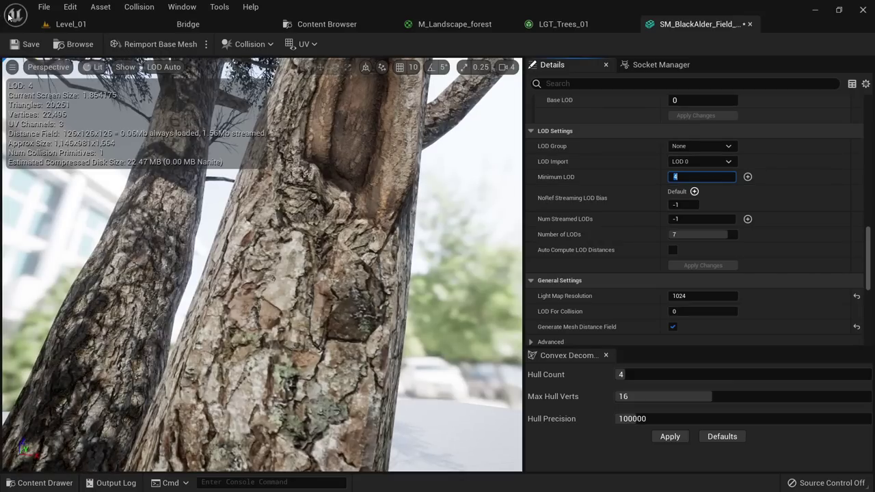
click(21, 43)
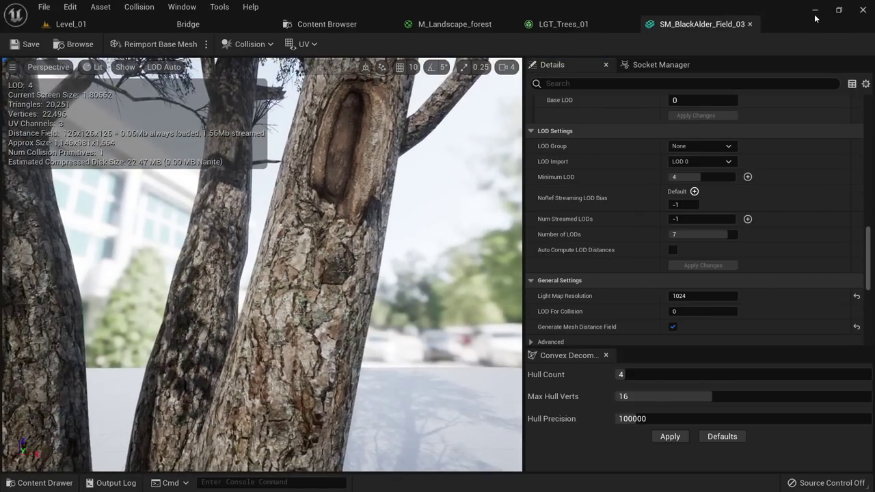
Close SM_BlackAlder_Field_03 and check the trees along the path in Level_01.
click(750, 23)
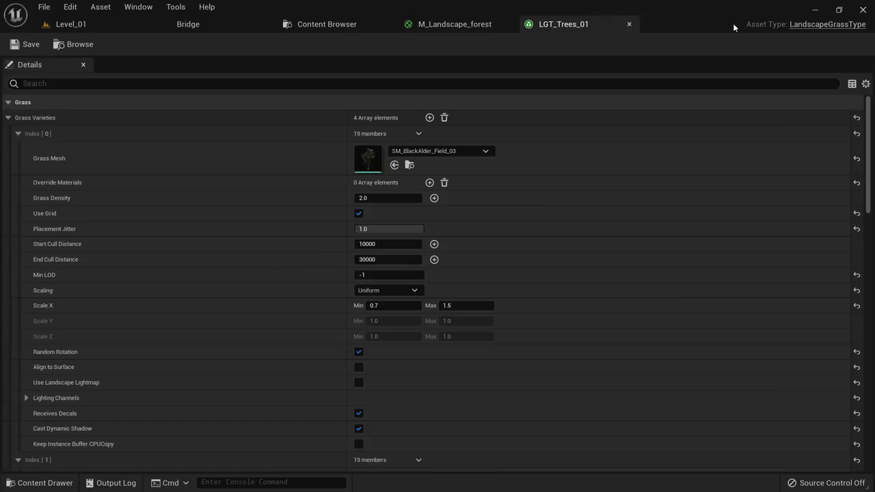
click(109, 20)
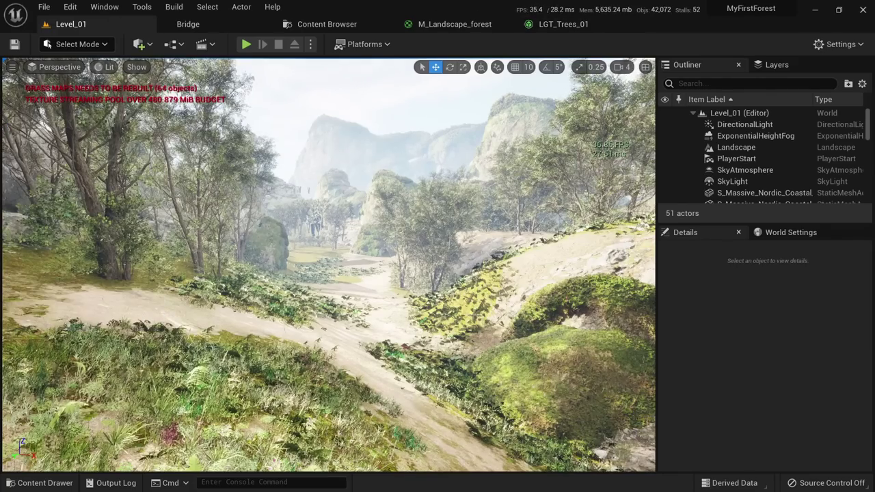
right_drag(328, 267, 311, 312)
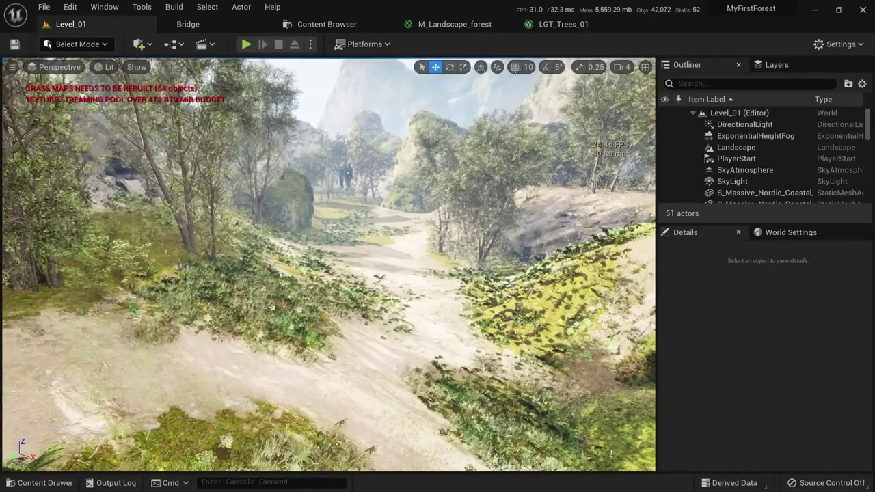
Open the SM_BlackAlder_Forest_07 mesh used by Index 1 of LGT_Trees_01 in the static mesh editor.
click(563, 24)
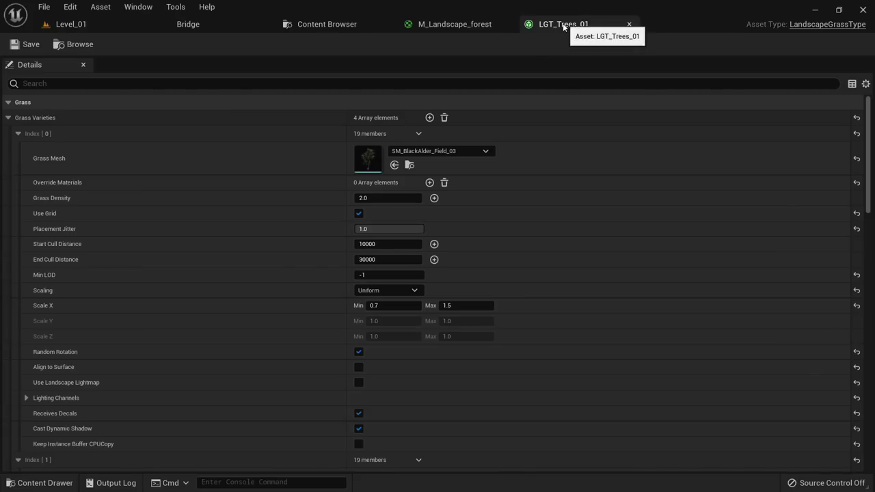
scroll(386, 331, down, 5)
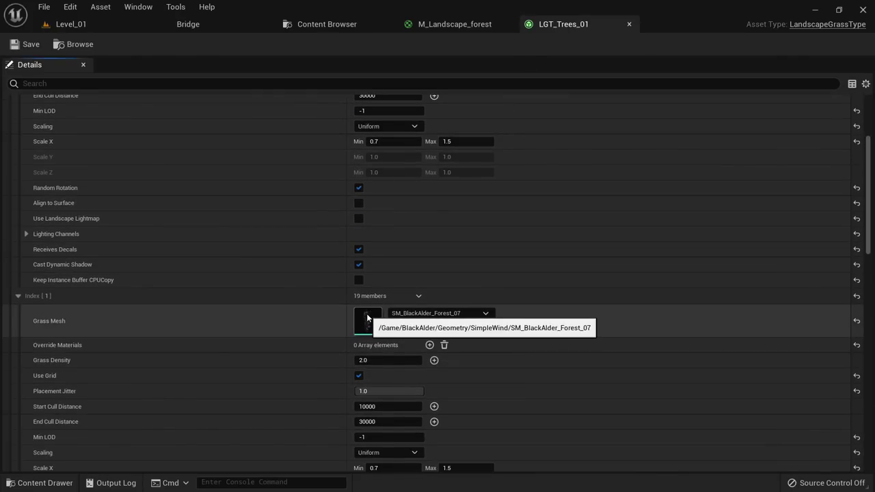
double_click(367, 318)
right_drag(361, 330, 357, 329)
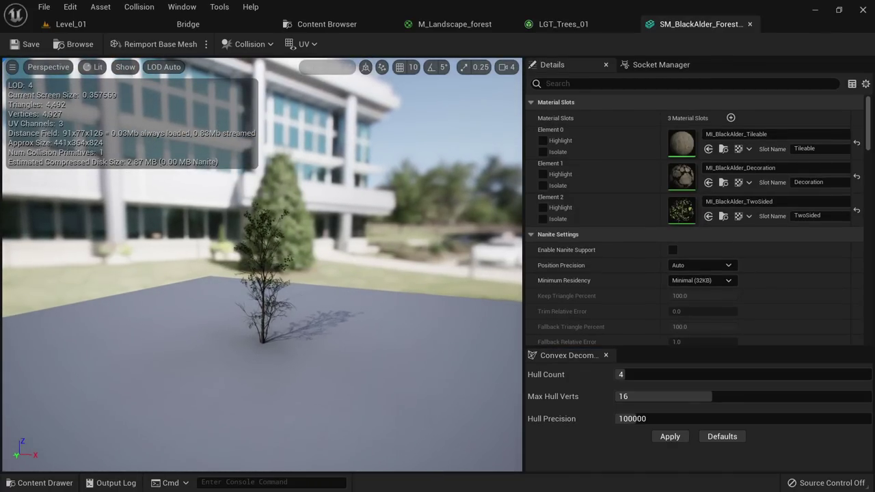
Set the Minimum LOD of SM_BlackAlder_Forest_07 to 4, and save and close the mesh.
scroll(631, 291, down, 6)
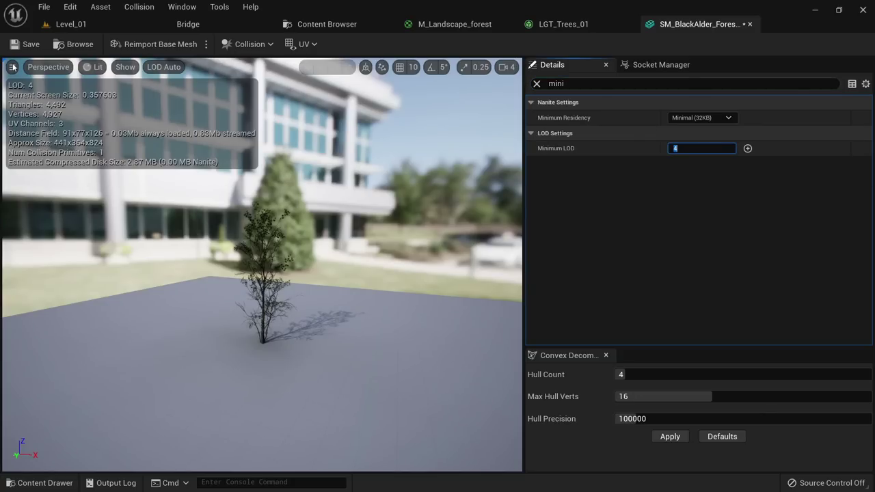
click(26, 43)
scroll(261, 266, up, 8)
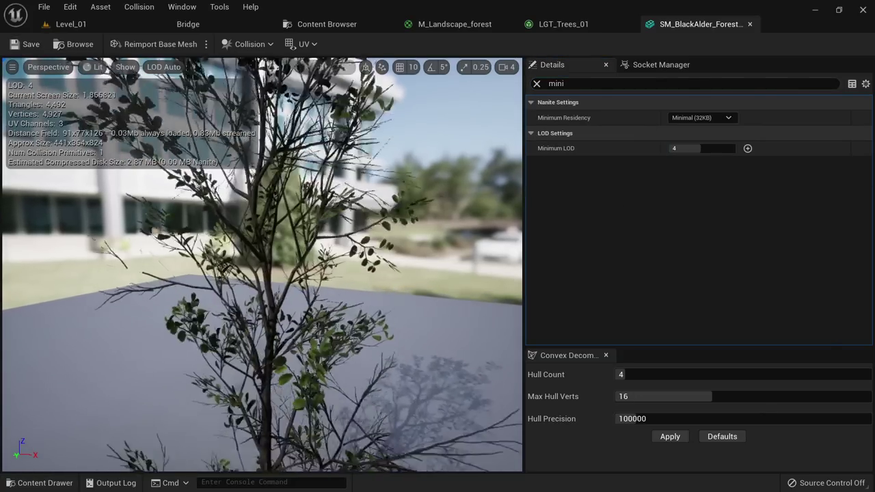
middle_click(710, 30)
Return to LGT_Trees_01 and open the black alder sapling mesh used by Index 2.
click(351, 26)
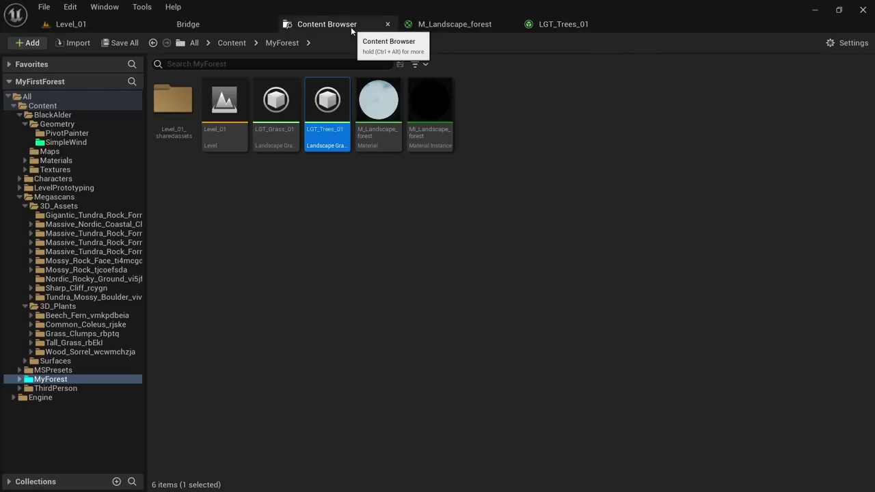
click(464, 26)
click(567, 26)
scroll(443, 208, down, 3)
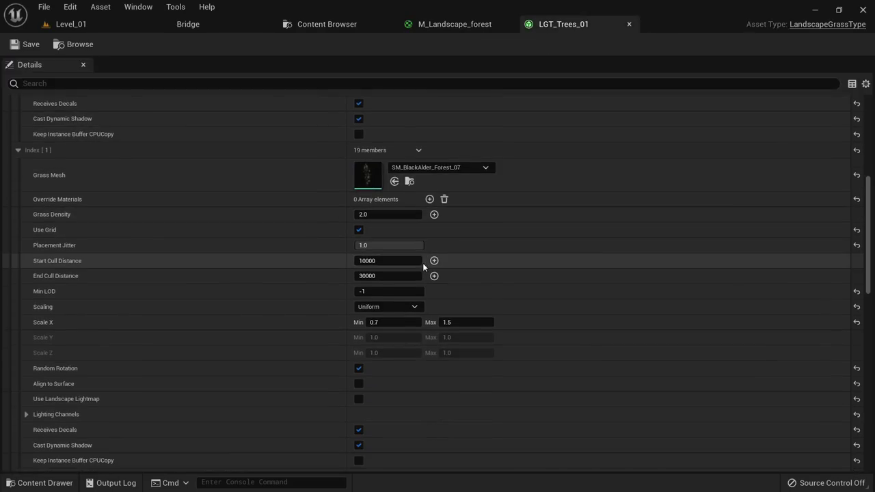
scroll(423, 271, down, 5)
double_click(367, 303)
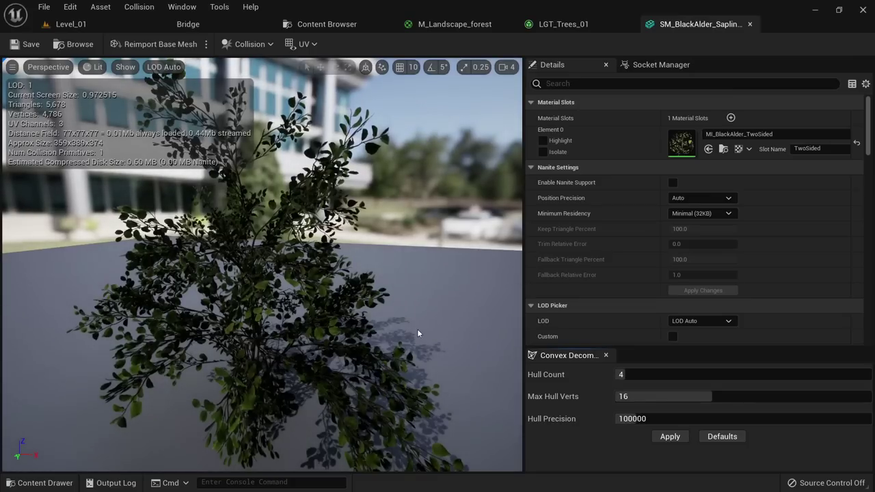
Examine the sapling mesh's automatic level of detail from far away and from close up.
right_drag(419, 334, 419, 444)
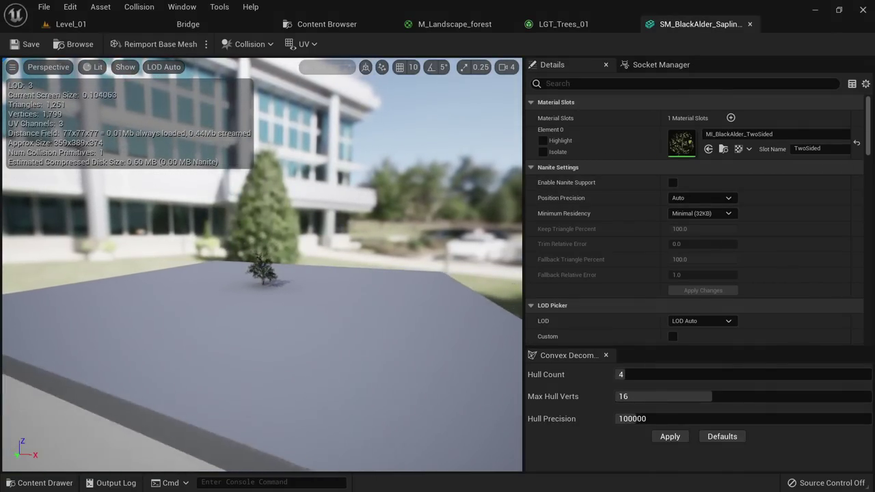
scroll(262, 266, down, 6)
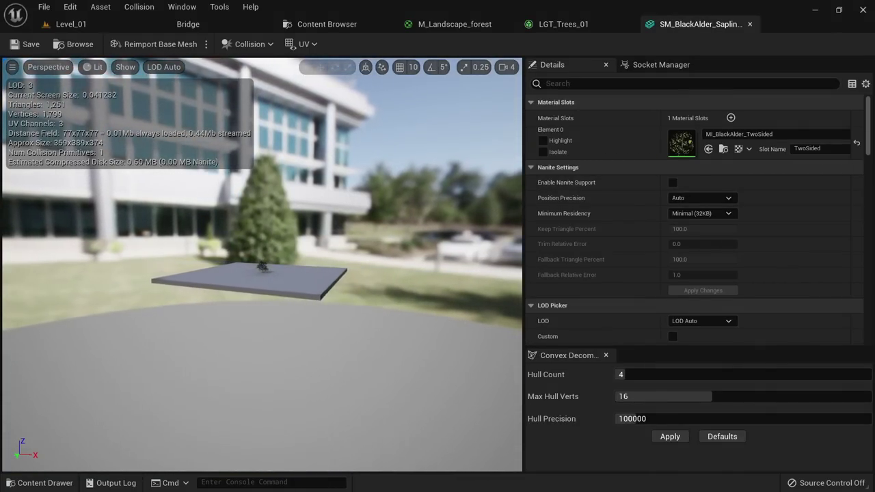
scroll(262, 266, down, 6)
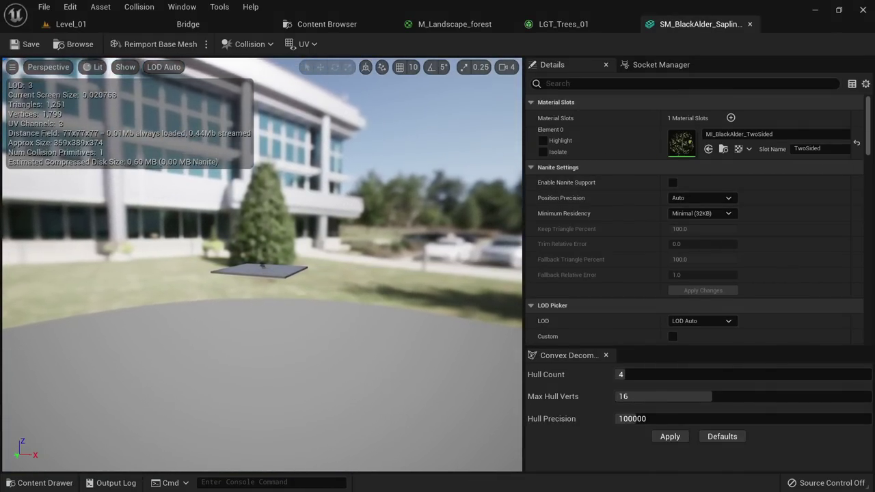
right_drag(343, 110, 344, 94)
click(182, 67)
click(183, 67)
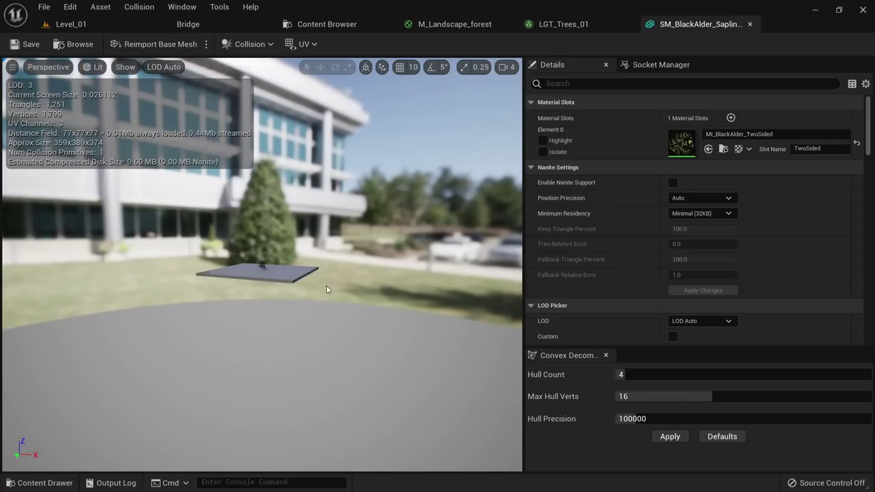
right_drag(328, 289, 328, 219)
scroll(326, 289, up, 8)
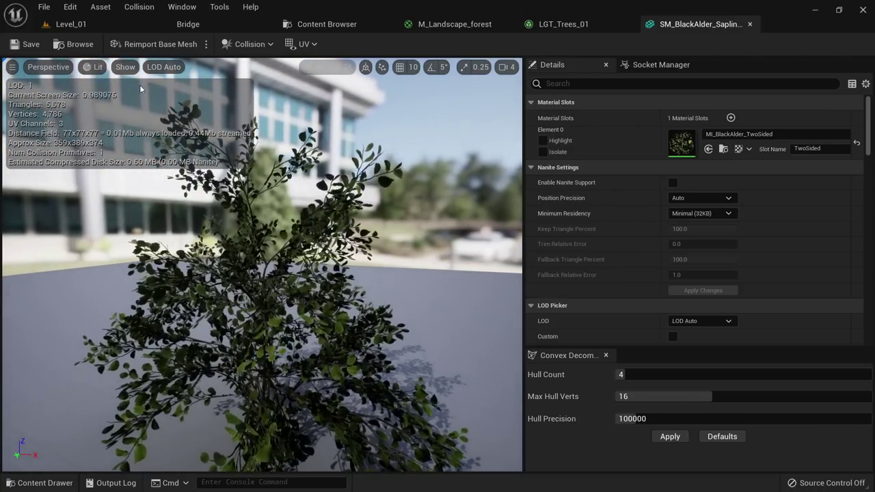
Preview the sapling mesh at LOD 3, set its Minimum LOD to 3, and inspect its foliage up close.
click(164, 66)
click(174, 148)
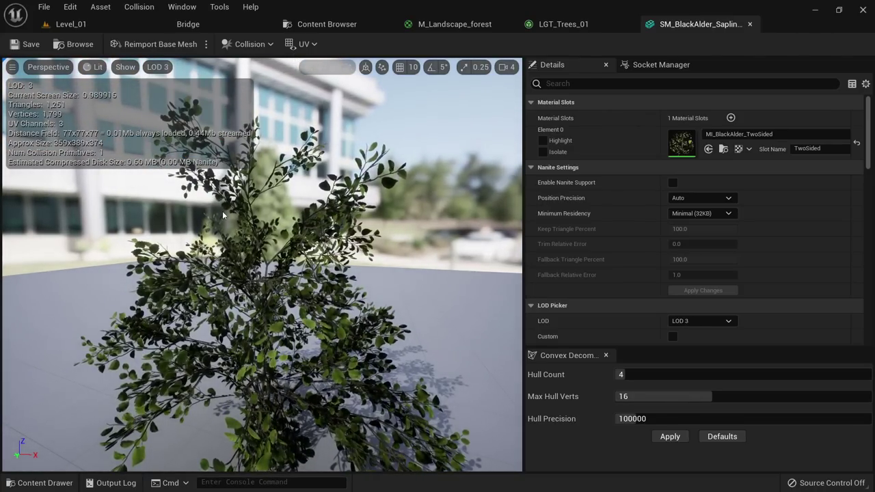
scroll(743, 270, down, 3)
scroll(730, 260, down, 5)
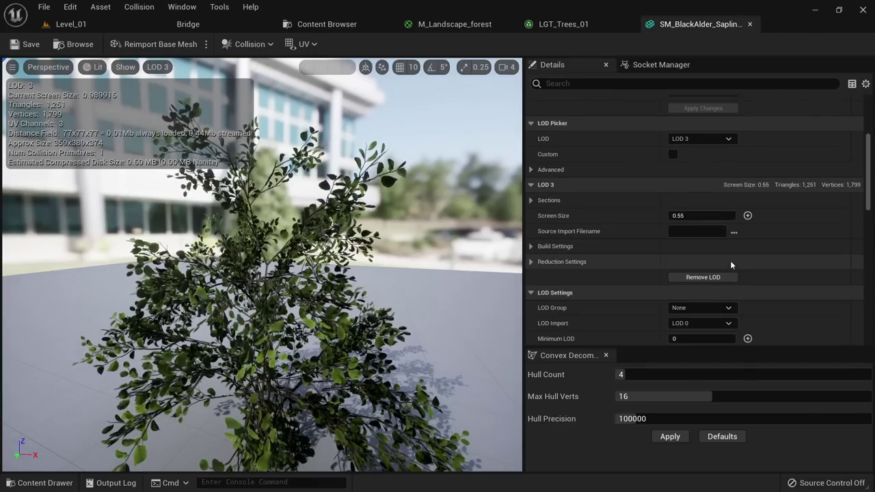
click(695, 247)
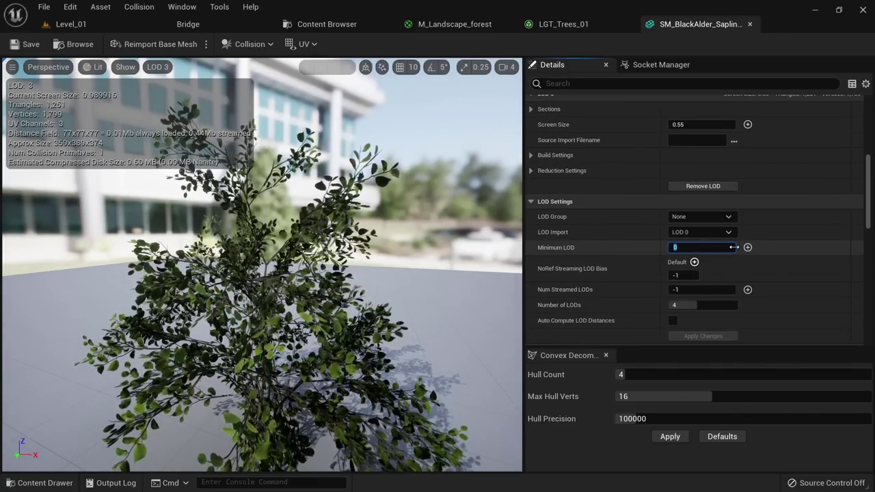
text(3)
key(Return)
scroll(262, 265, up, 10)
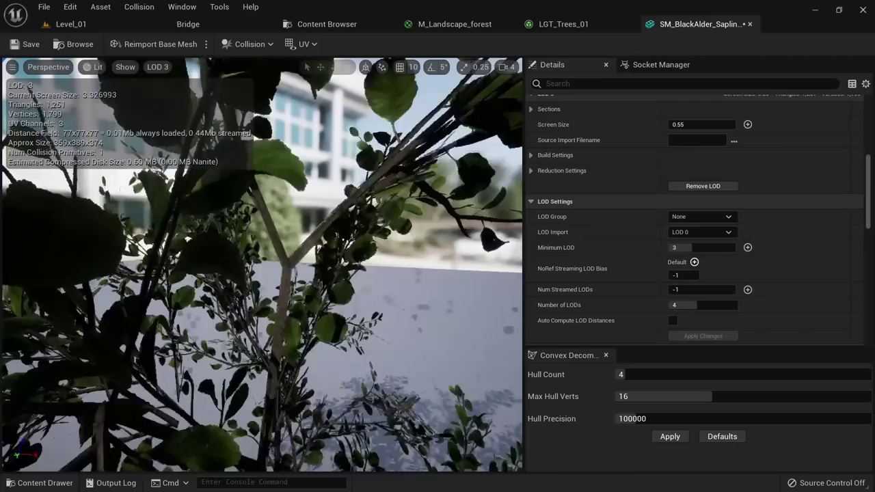
Return the sapling mesh preview to LOD Auto, and save and close the mesh.
click(159, 67)
click(174, 98)
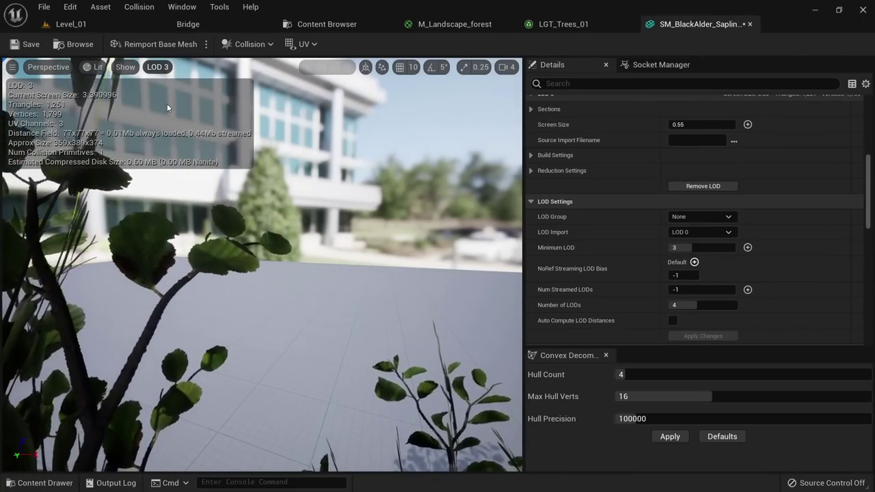
click(23, 44)
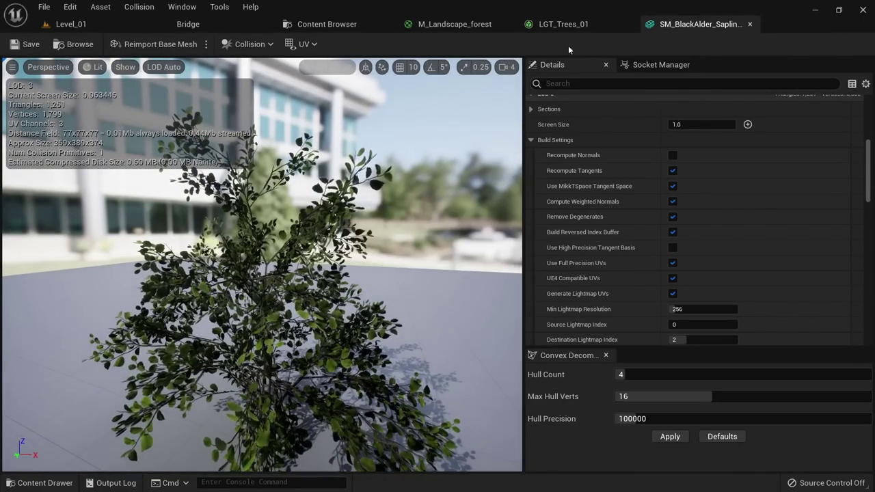
click(749, 24)
Open the SM_BlackAlder_Sapling_05 mesh used by Index 3 of LGT_Trees_01.
scroll(448, 237, down, 5)
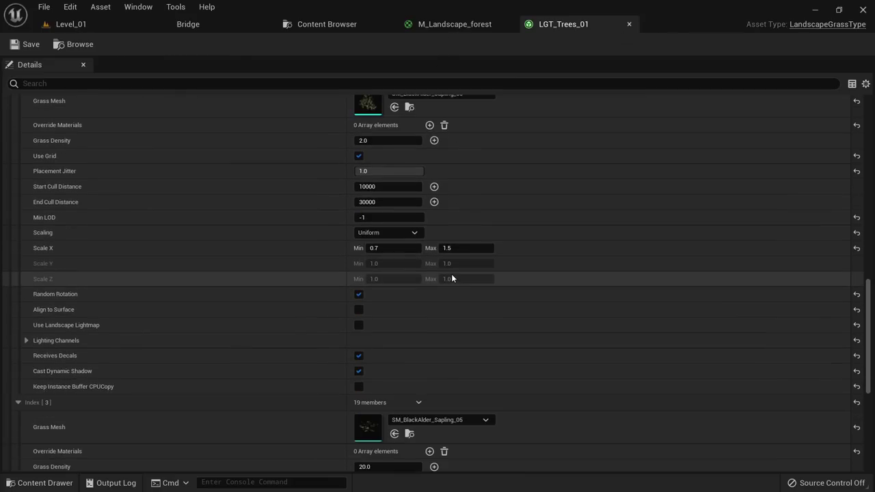
scroll(373, 256, down, 1)
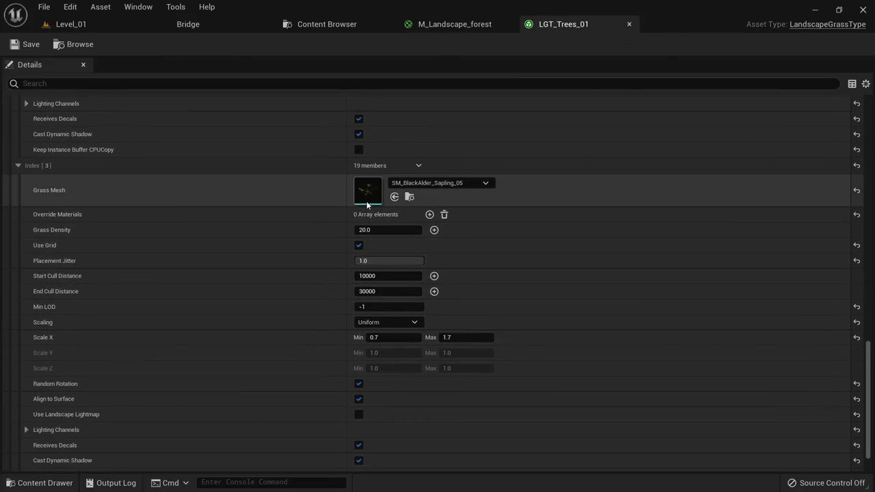
double_click(366, 195)
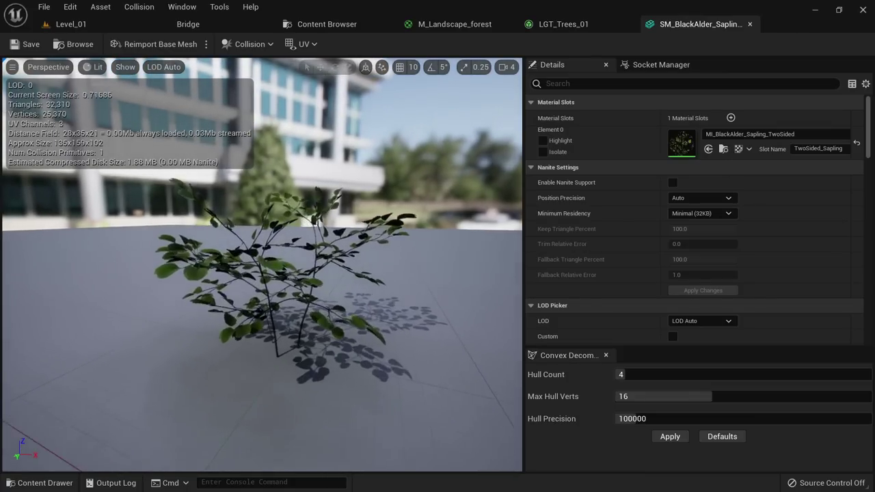
Examine SM_BlackAlder_Sapling_05 from far and near, and compare its LOD 2 and LOD 3 previews.
right_drag(262, 265, 262, 314)
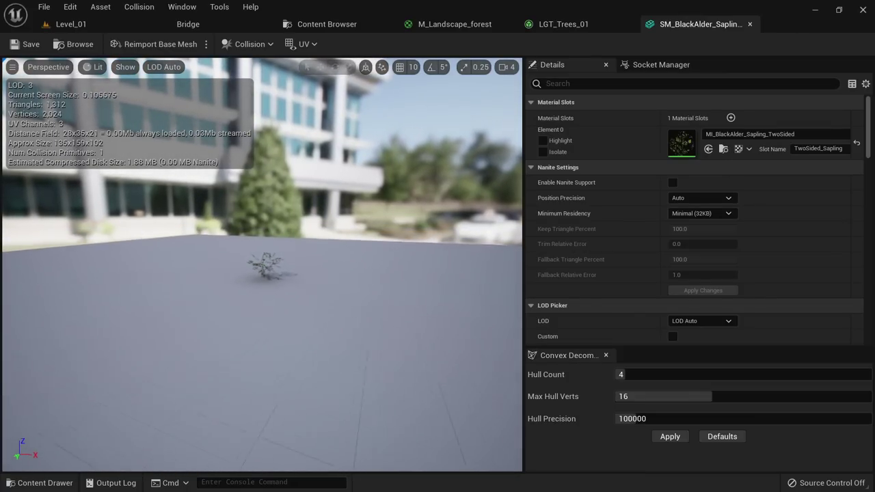
key(f)
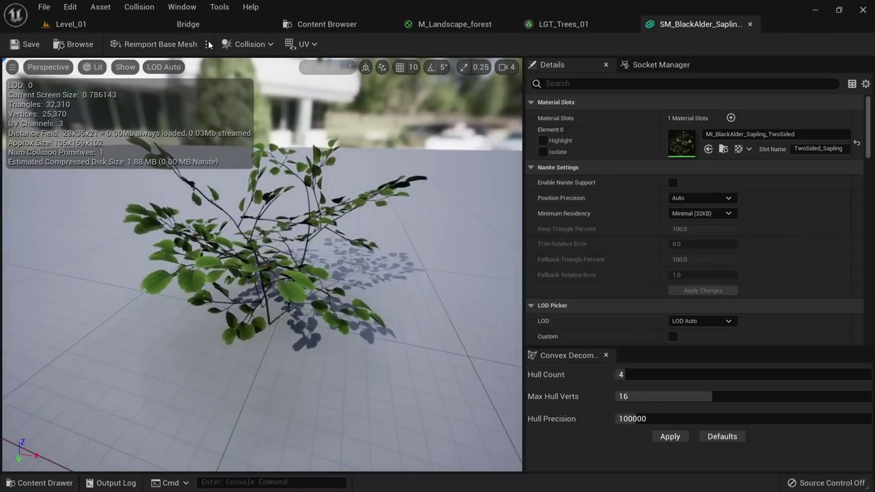
click(163, 66)
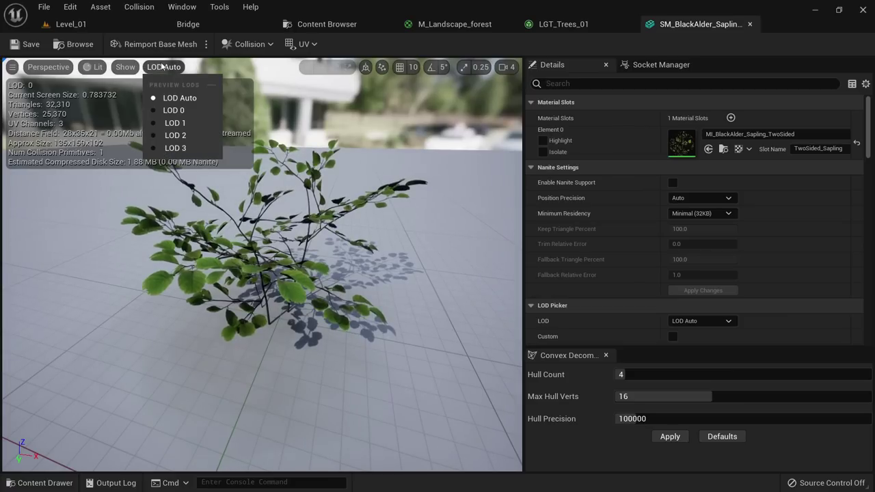
click(185, 147)
click(158, 66)
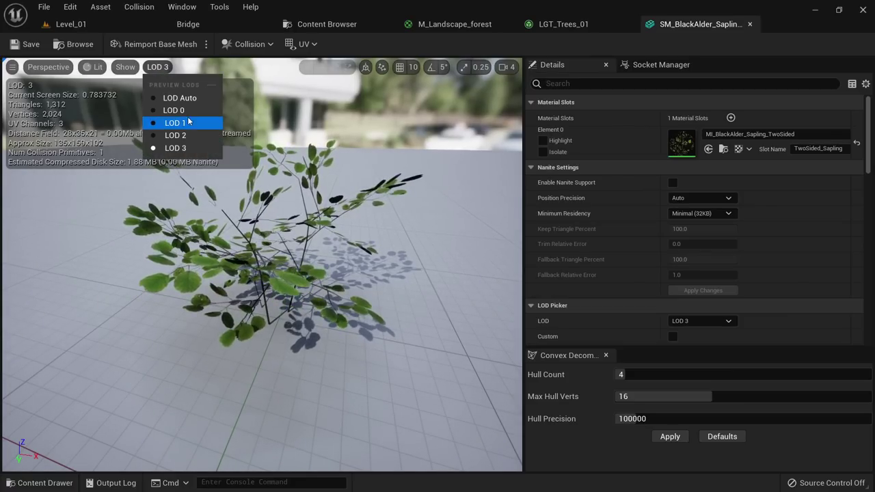
click(179, 135)
click(158, 66)
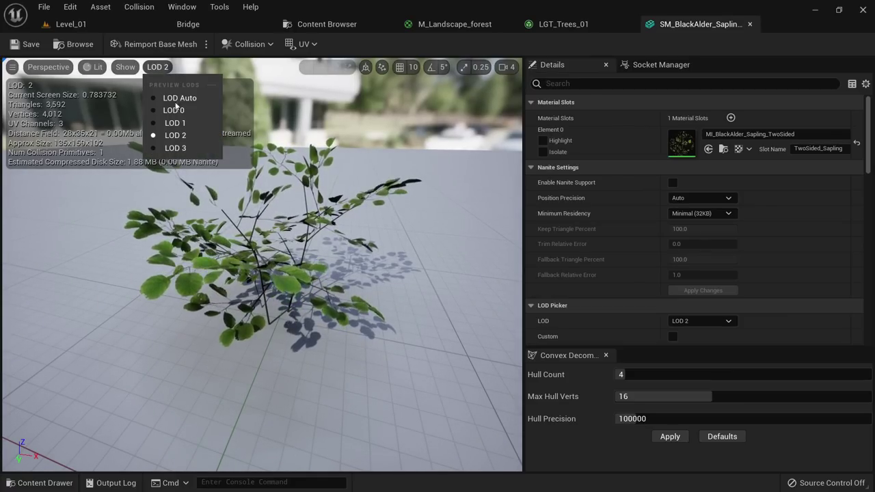
click(173, 147)
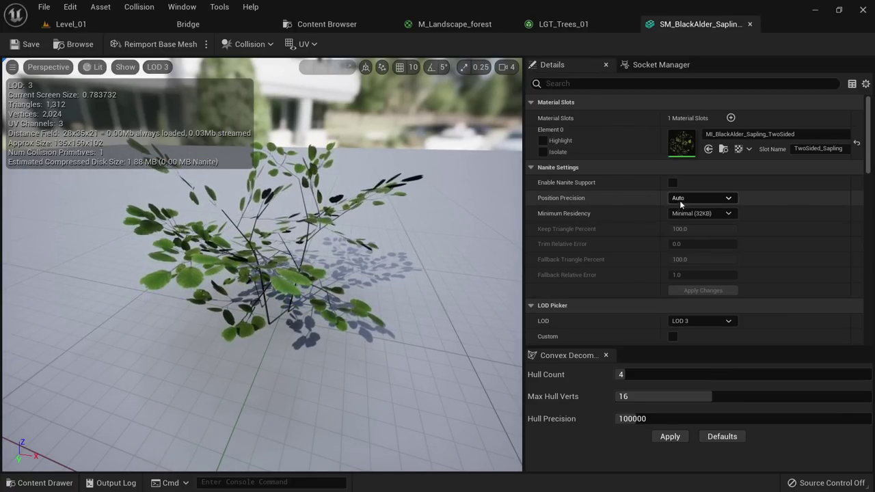
Find the Minimum LOD property of SM_BlackAlder_Sapling_05, set it to 3, and save the mesh.
click(590, 80)
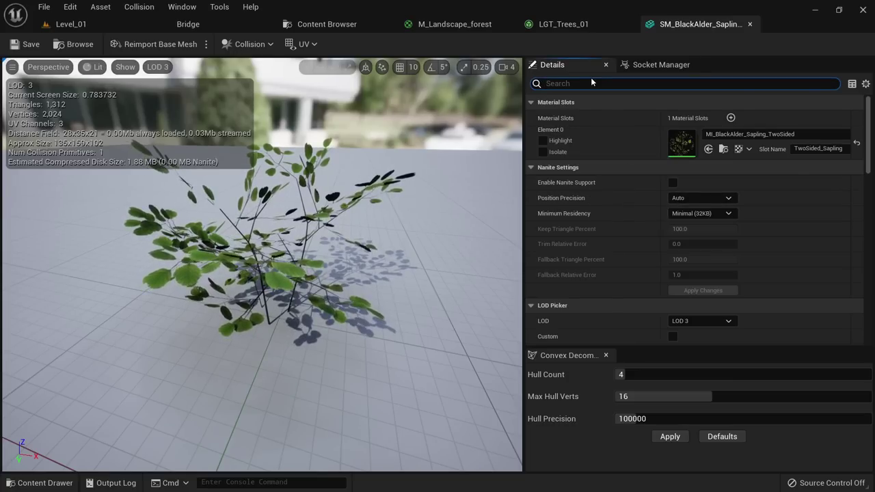
text(mini)
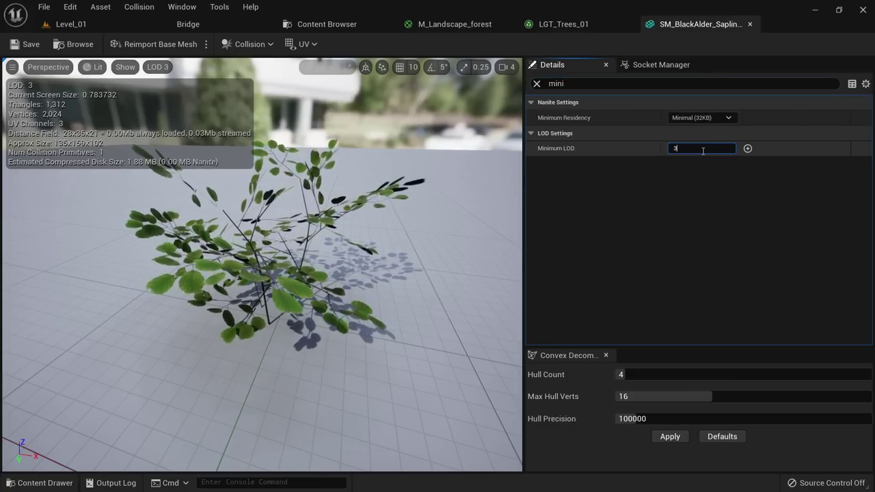
click(537, 84)
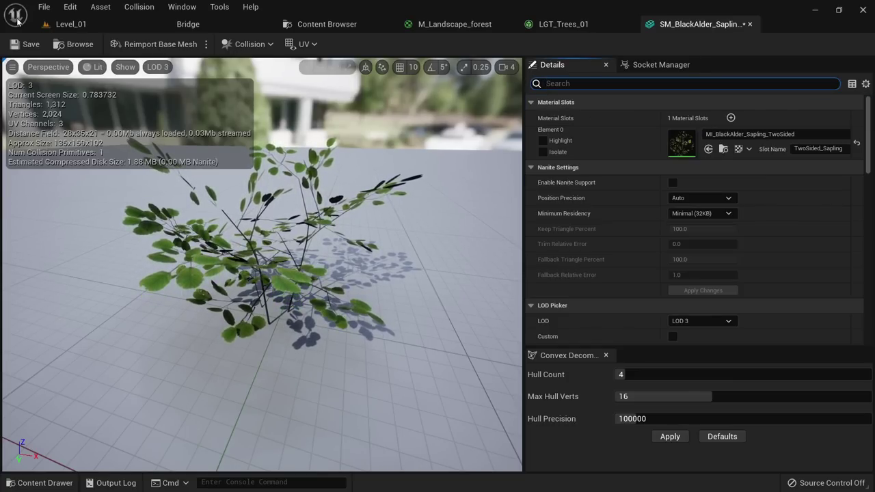
click(26, 44)
Return to Level_01, save the work, and survey the forest from farther back.
click(103, 25)
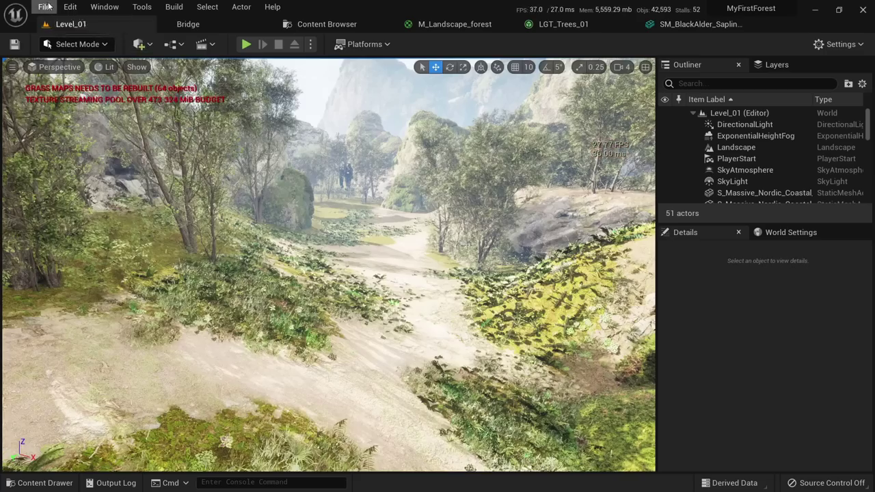
click(44, 7)
click(80, 139)
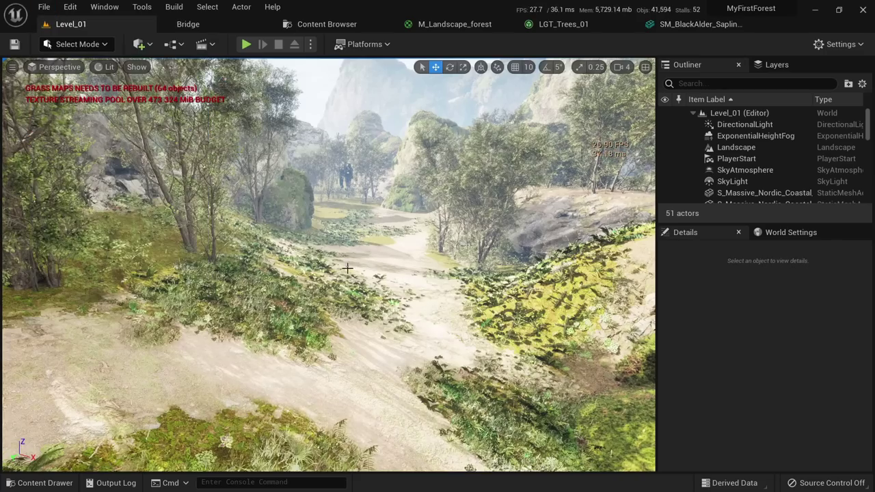
mouse_move(348, 268)
right_down()
mouse_move(346, 245)
mouse_move(361, 245)
mouse_move(347, 268)
right_up()
key(s)
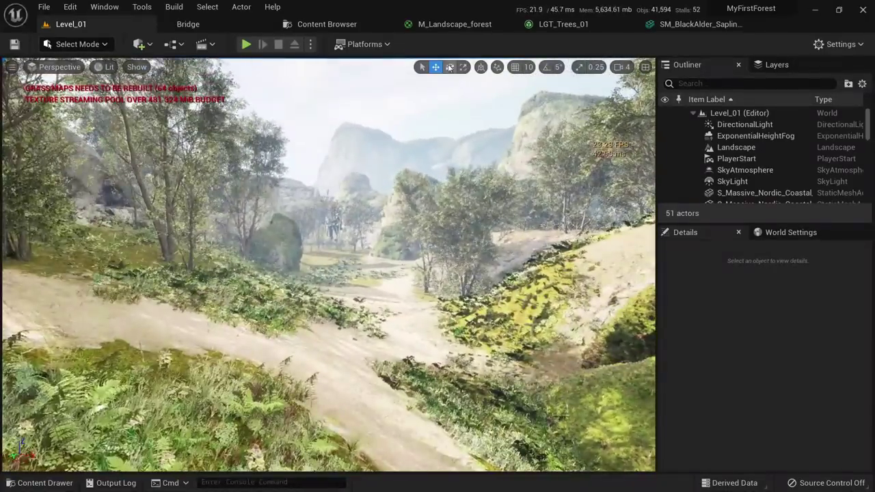
Filter the LGT_Trees_01 properties by "cull" to show the cull distances of all grass varieties.
click(540, 26)
click(303, 83)
text(cull)
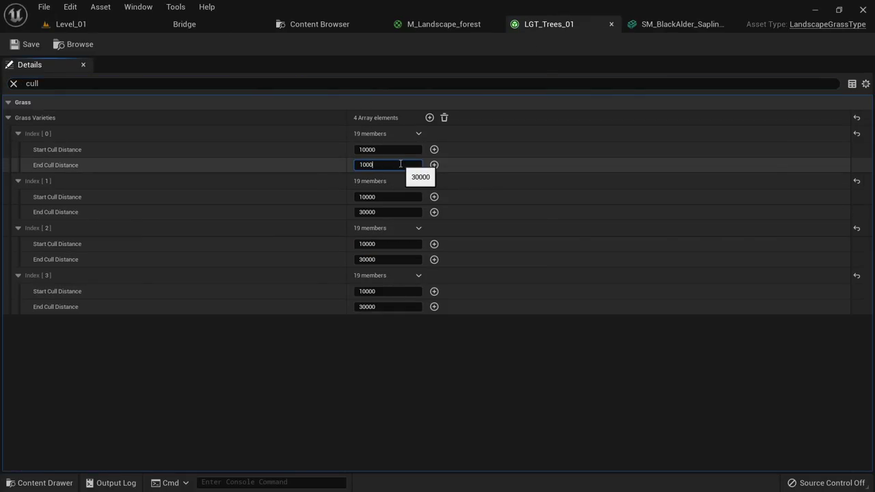
Try an End Cull Distance of 10000 on all four tree varieties and check the forest in Level_01.
click(387, 213)
text(10000)
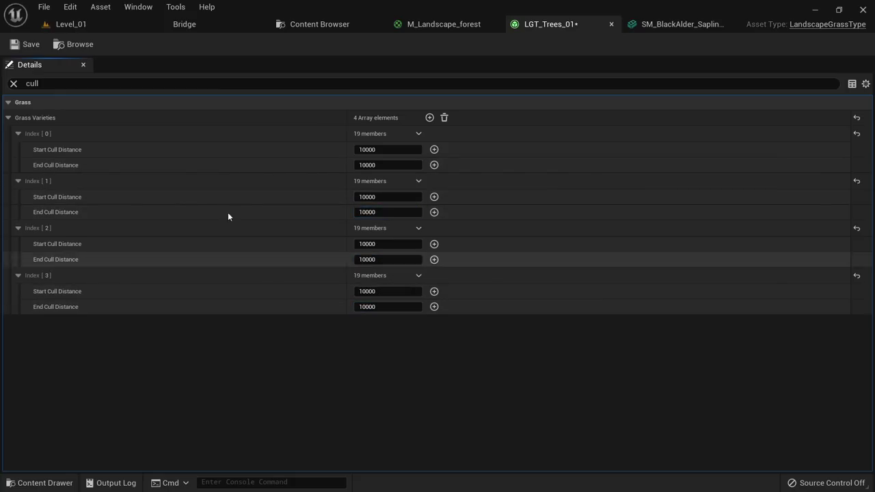
click(69, 24)
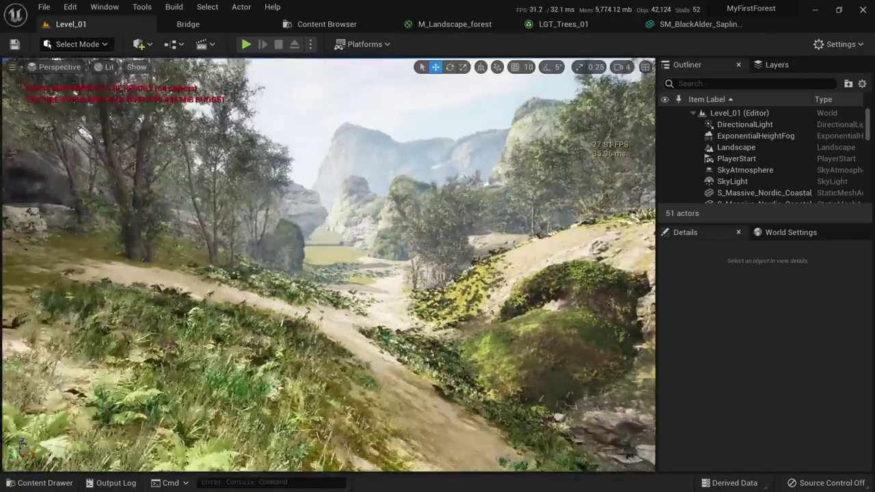
key(s)
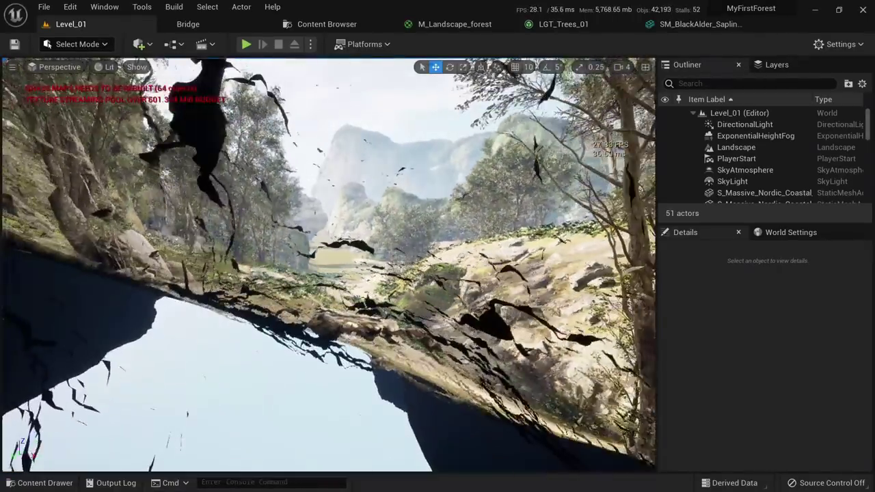
right_drag(328, 265, 328, 265)
Set the End Cull Distance of all four LGT_Trees_01 varieties, Index 0 to 3, to 40000.
click(617, 23)
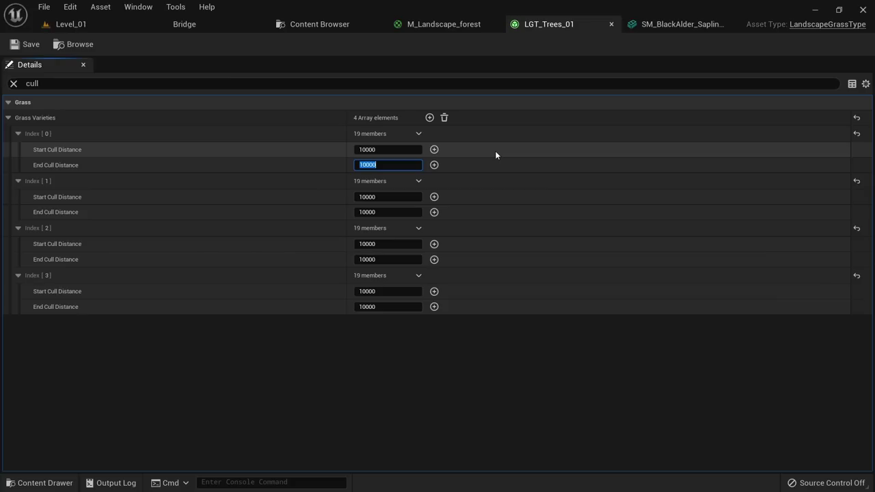
text(40000)
key(Return)
click(376, 212)
text(40000)
click(377, 260)
text(40000)
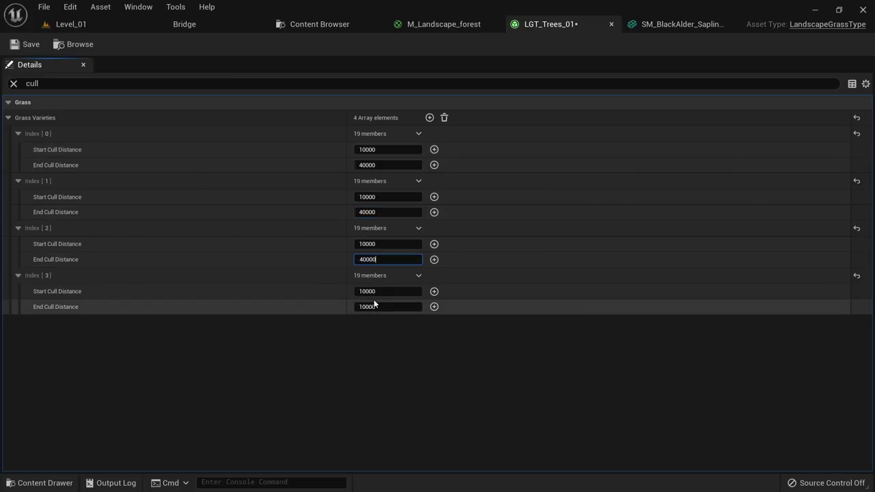
text(40000)
Move back and forth through the Level_01 forest to check how the trees appear at a distance.
click(71, 23)
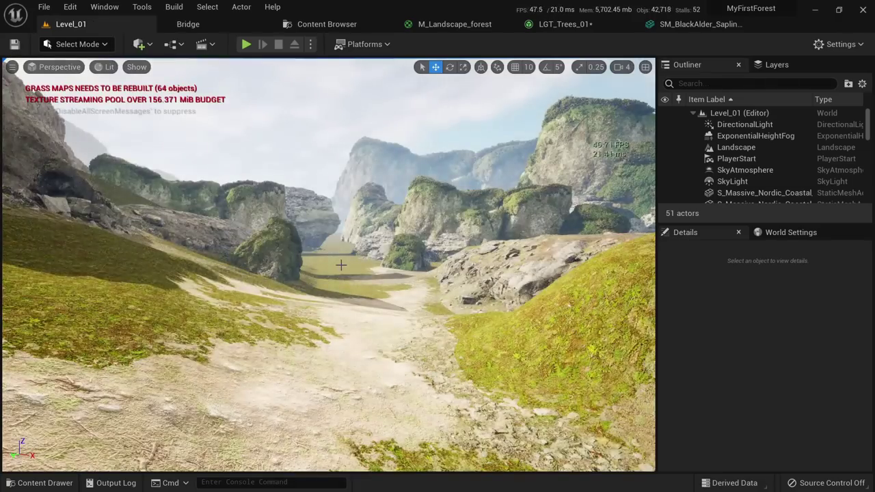
key(s)
right_drag(340, 304, 283, 312)
key(w)
key(s)
key(w)
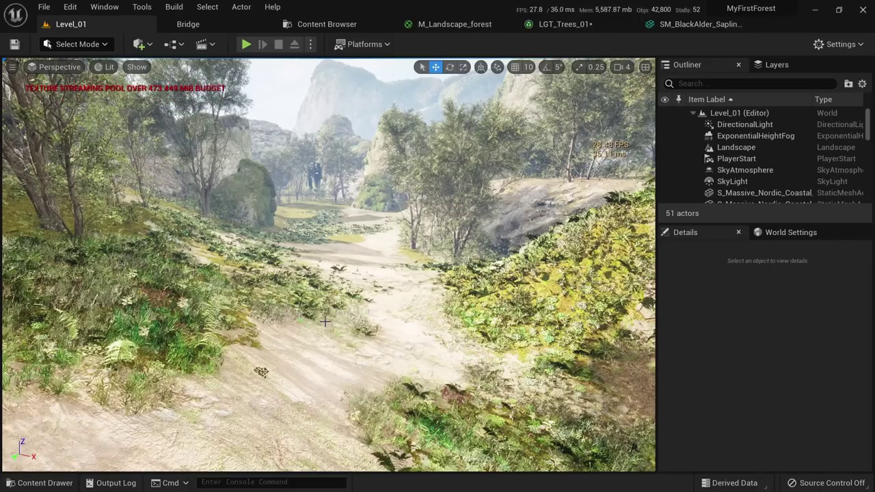
Open the T_Beech_Fern_vmkpdbeia_4K_D texture from the Beech_Fern_vmkpdbeia folder of the Megascans 3D plants.
click(327, 24)
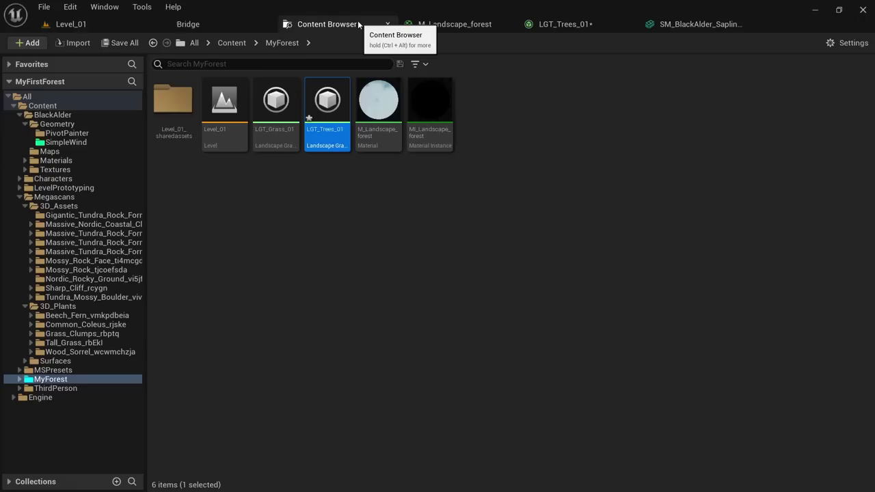
click(81, 316)
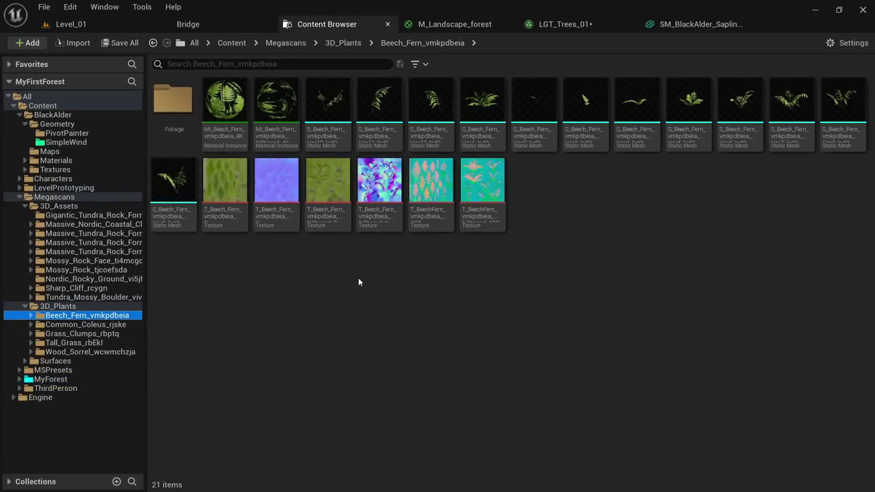
mouse_move(214, 196)
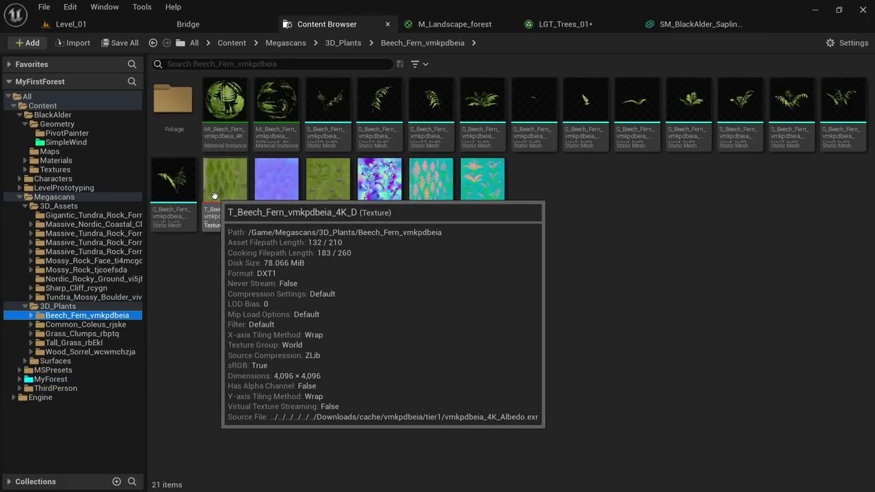
double_click(214, 196)
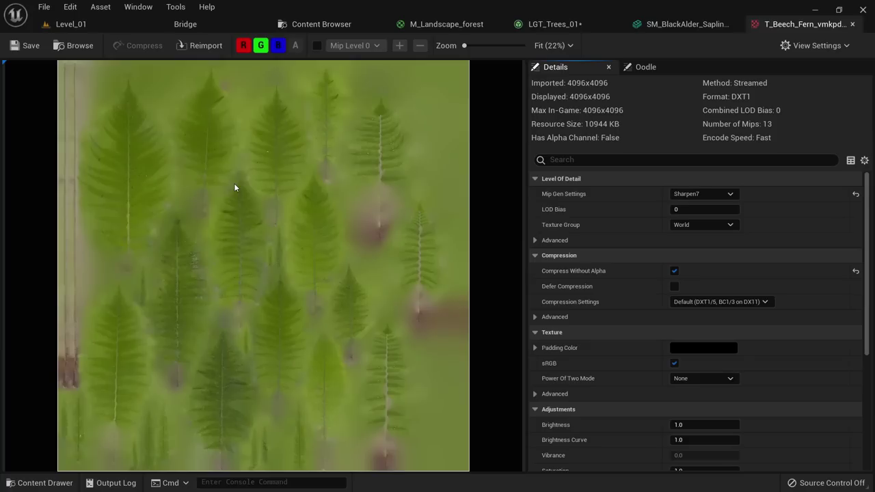
Limit the beech fern texture's Maximum Texture Size to 1024, save it, and return to its folder.
click(606, 160)
text(ma)
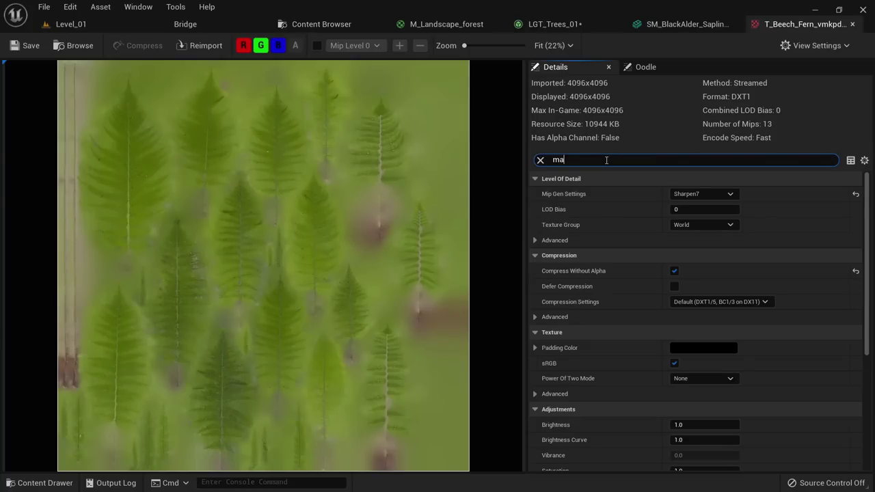
text(x)
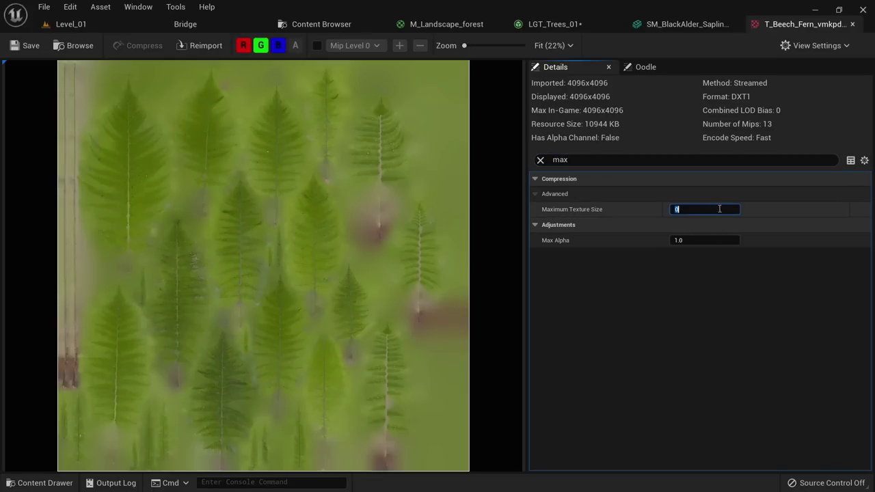
key(Return)
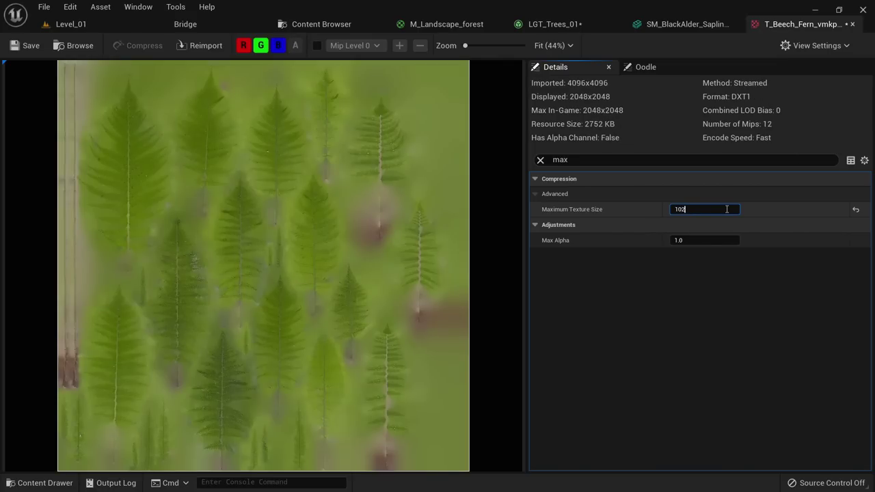
text(128)
key(Return)
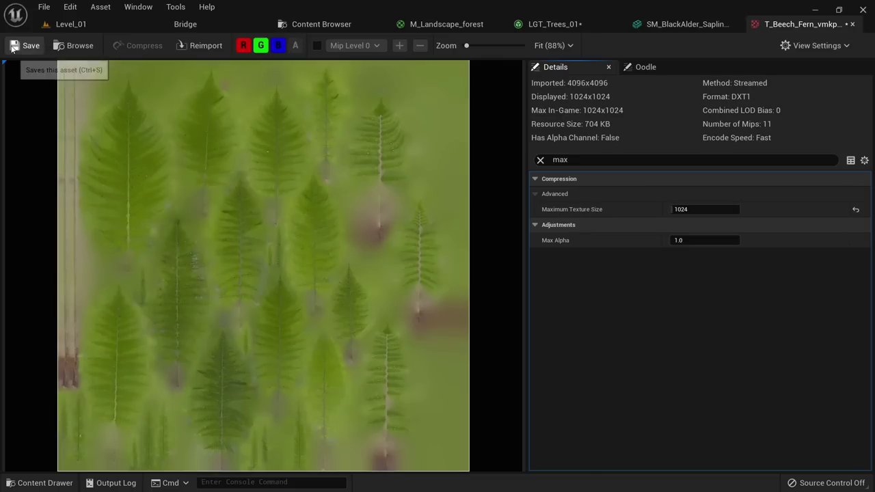
click(28, 46)
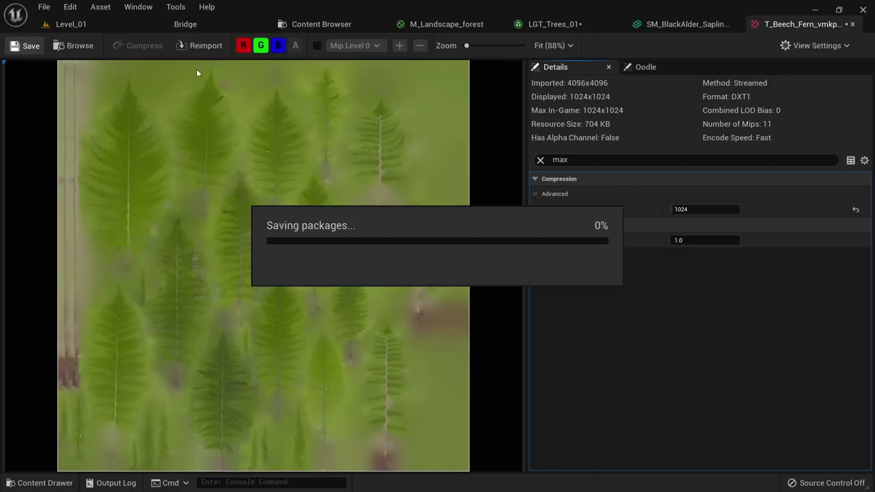
click(311, 26)
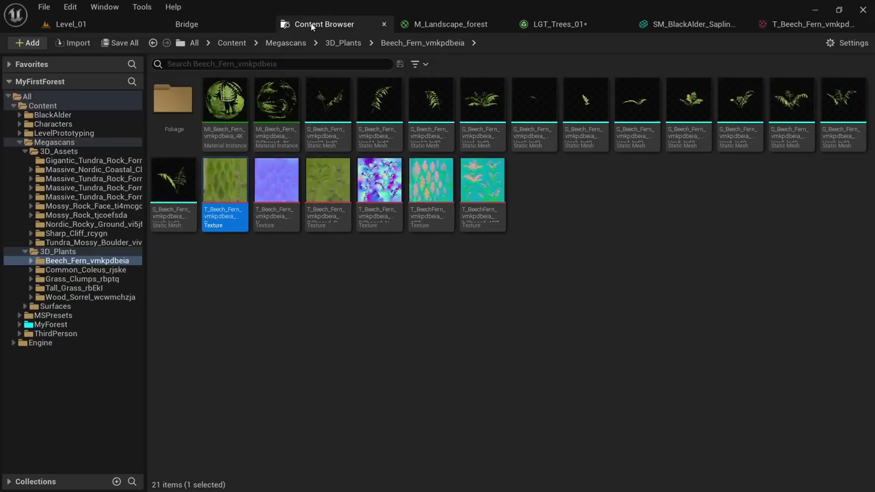
Open the five remaining beech fern textures, T_Beech_Fern_vmkpdbeia_4K_N through T_BeechFern_vmkpdbeia_4K_billboard_ART, for bulk editing in the Property Matrix.
click(280, 183)
shift+click(487, 180)
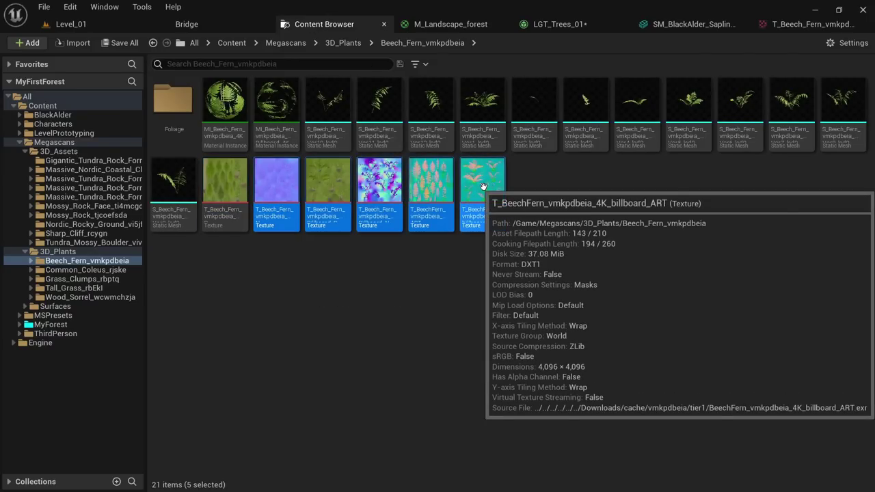
right_click(484, 188)
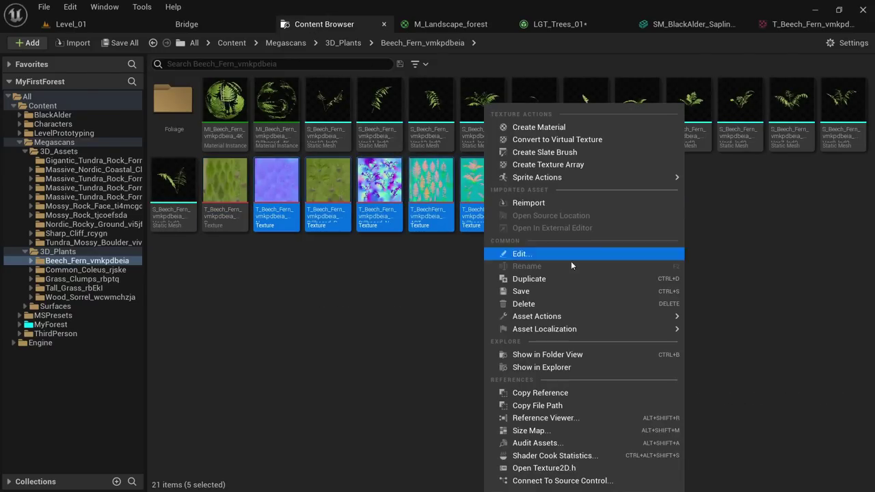
mouse_move(598, 317)
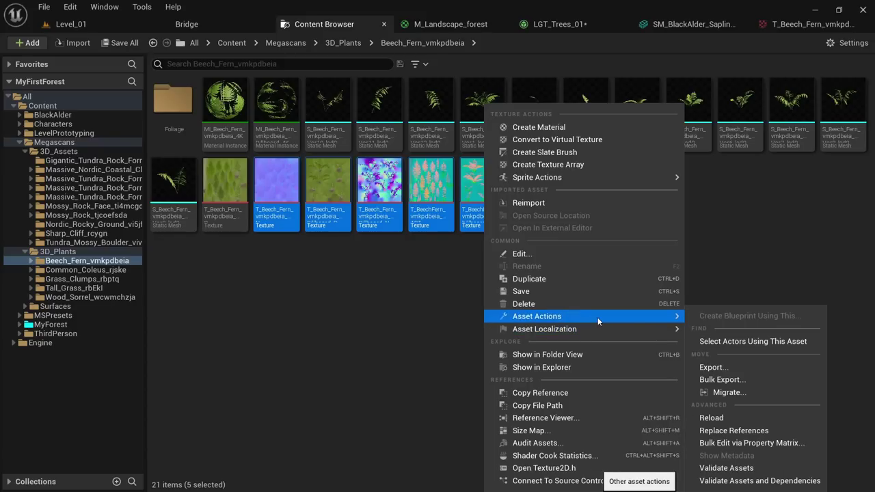
click(742, 444)
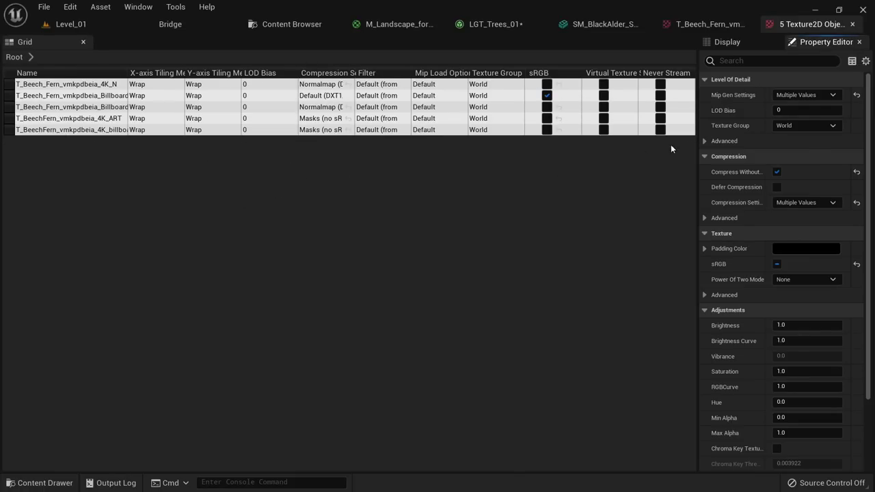
Set the Maximum Texture Size of the five beech fern textures to 1024.
text(max)
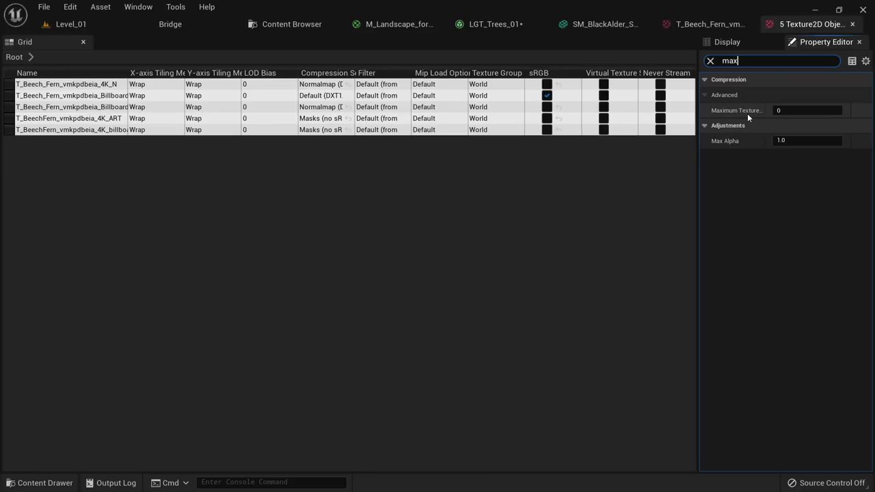
click(787, 111)
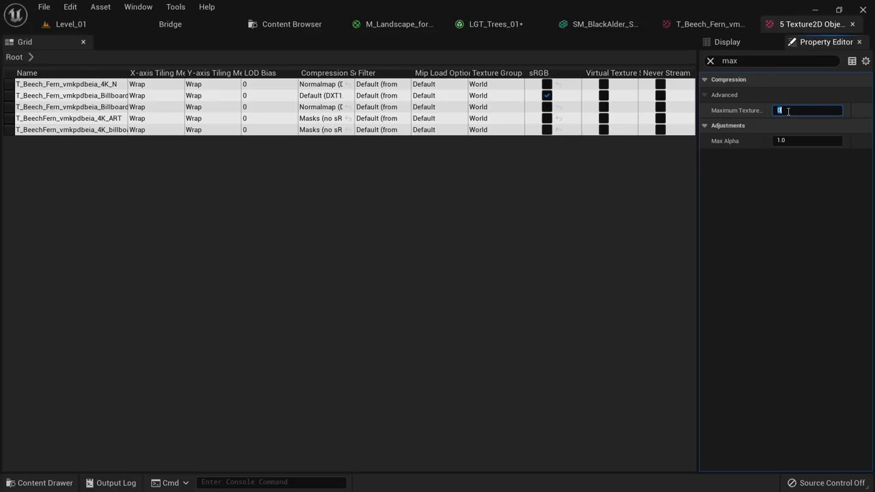
text(1024)
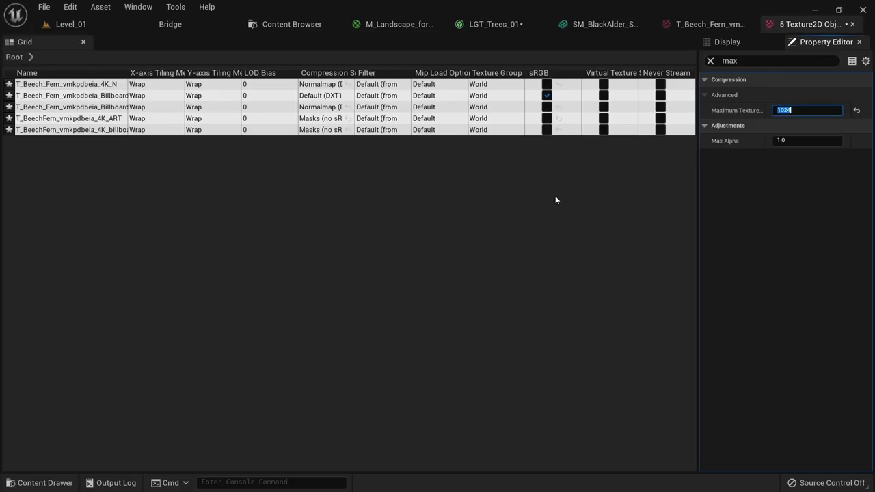
click(555, 195)
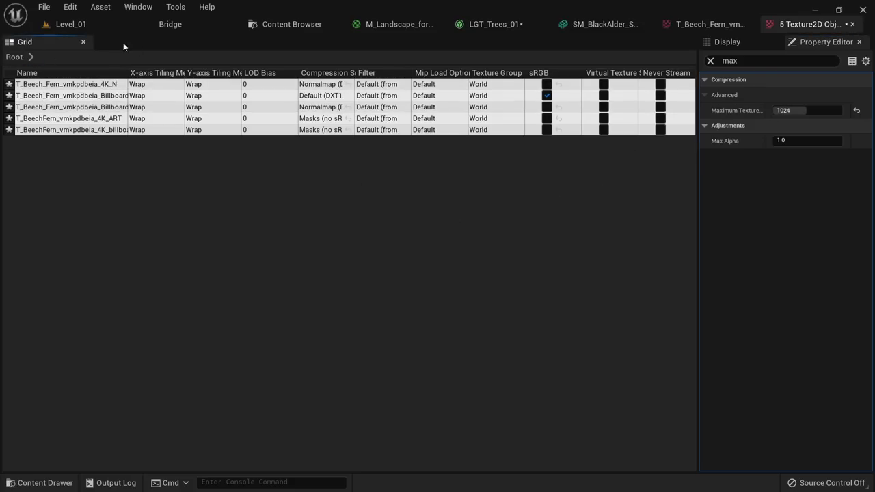
Open the T_BeechFern_vmkpdbeia_4K_ART texture to check its displayed size, and close it again.
click(290, 24)
double_click(417, 179)
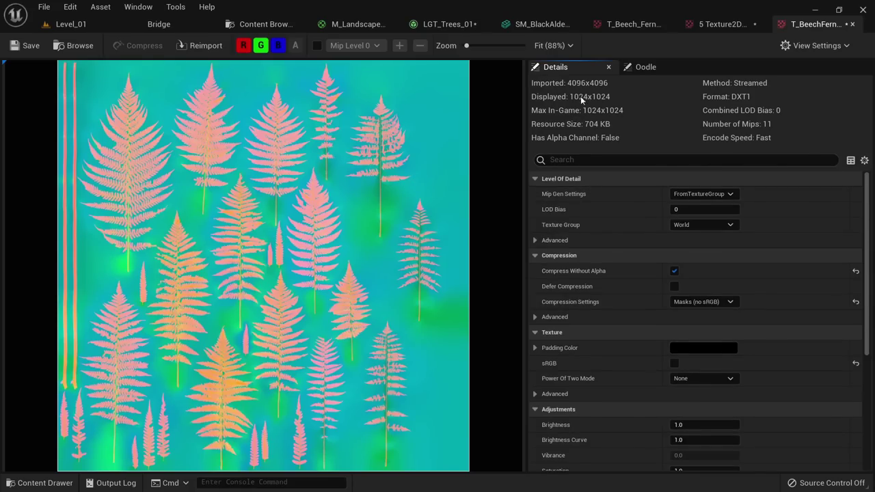
click(852, 24)
Return to the Beech_Fern_vmkpdbeia folder and save all modified assets.
click(291, 24)
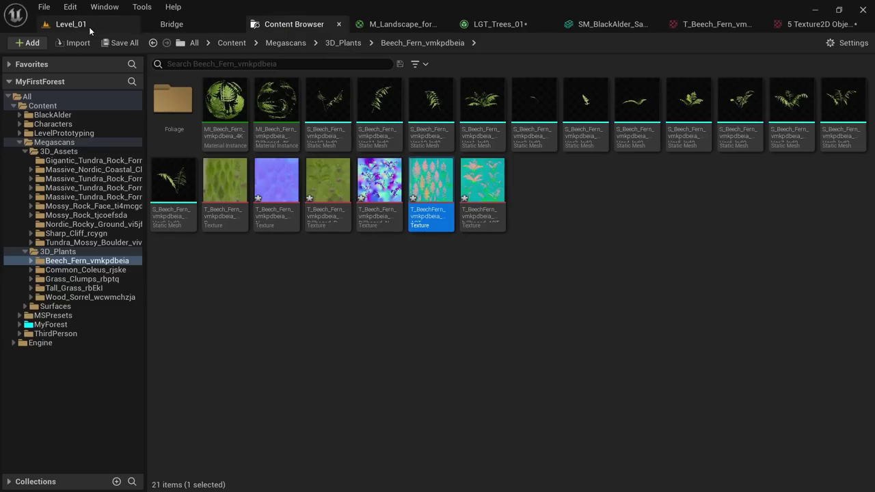
click(44, 7)
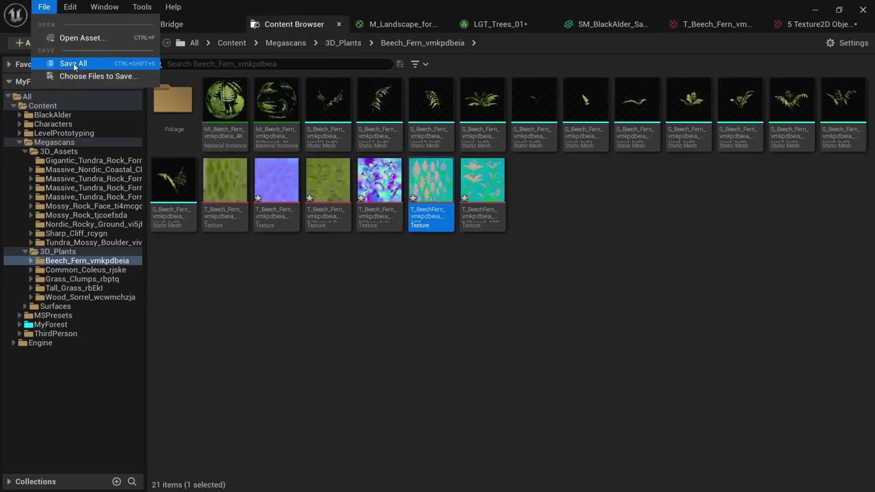
click(69, 62)
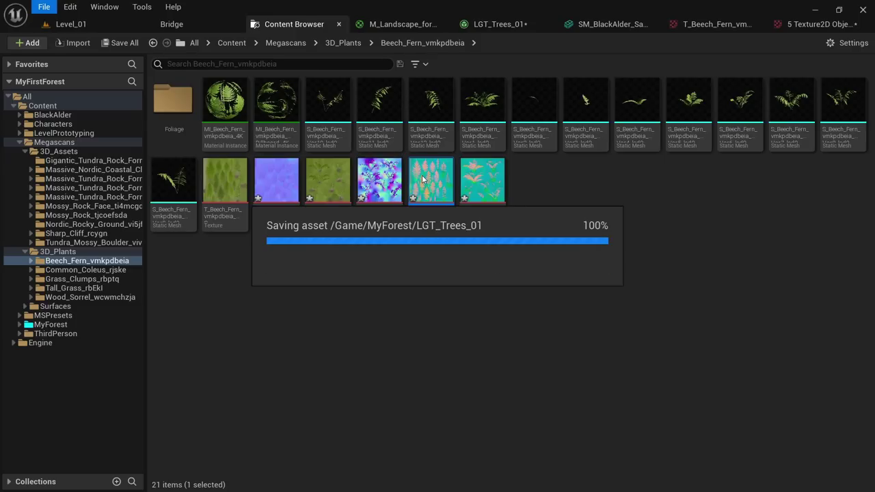
Open all six textures in the Common_Coleus_rjske folder for bulk editing in the Property Matrix.
click(88, 271)
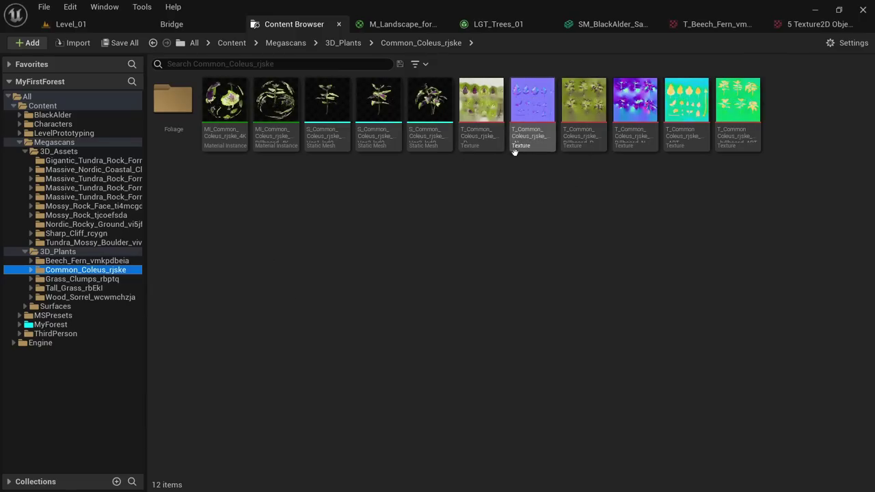
click(481, 116)
shift+click(736, 107)
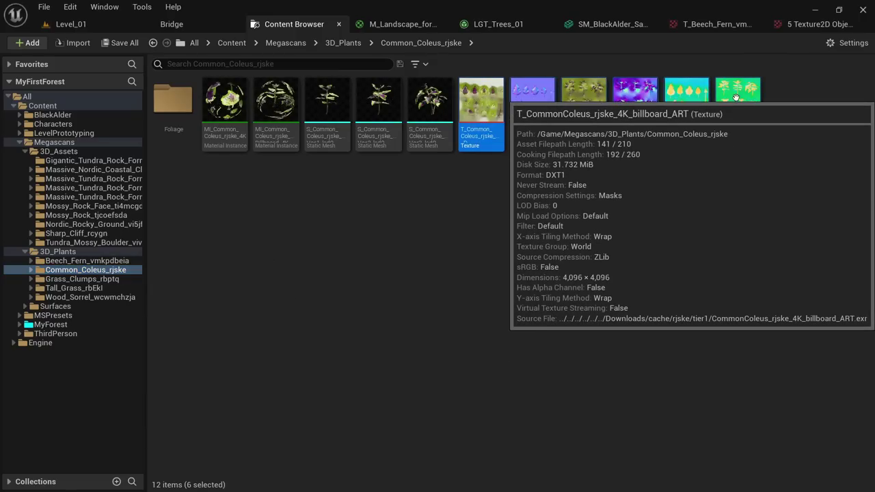
right_click(738, 102)
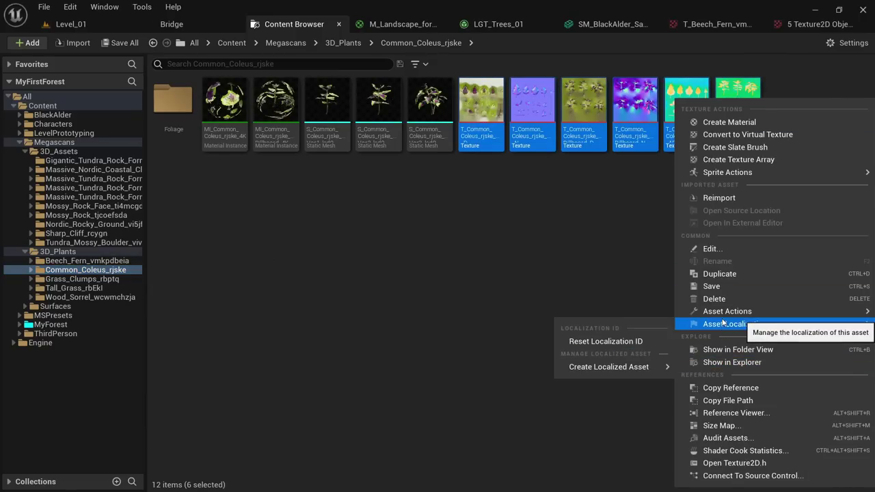
mouse_move(722, 314)
click(588, 443)
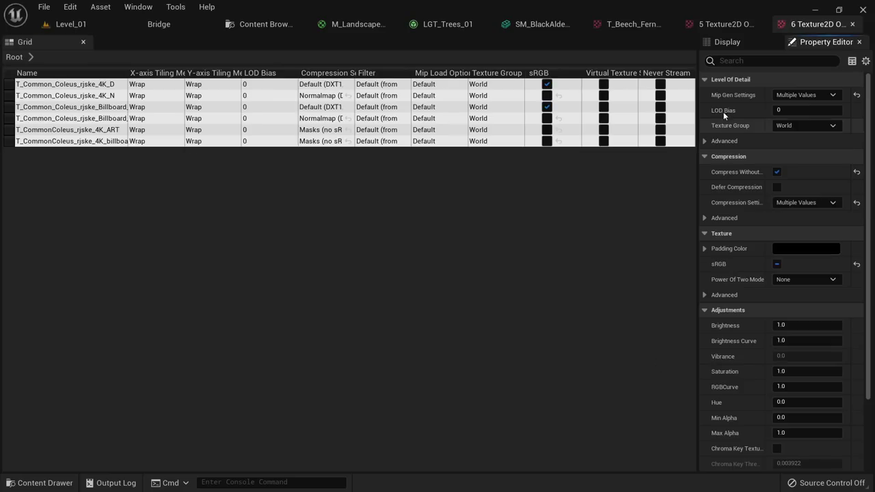
Set the Maximum Texture Size of the six common coleus textures to 1024.
click(732, 60)
text(max)
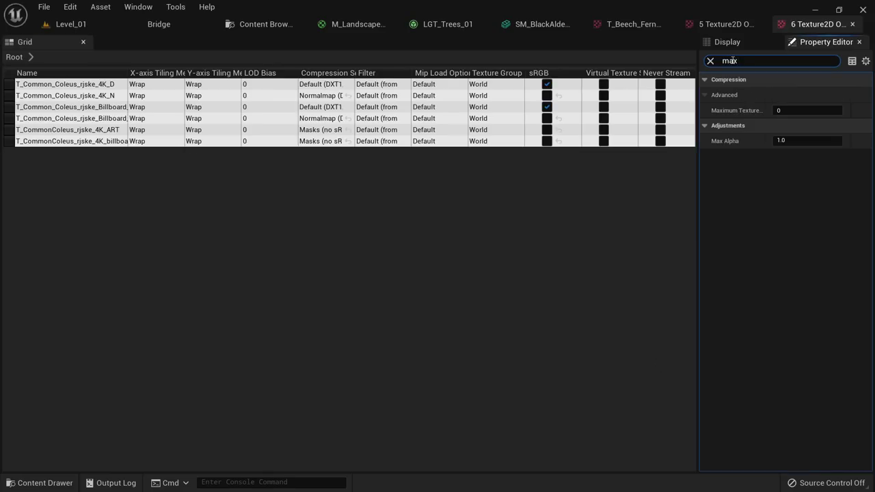
click(780, 111)
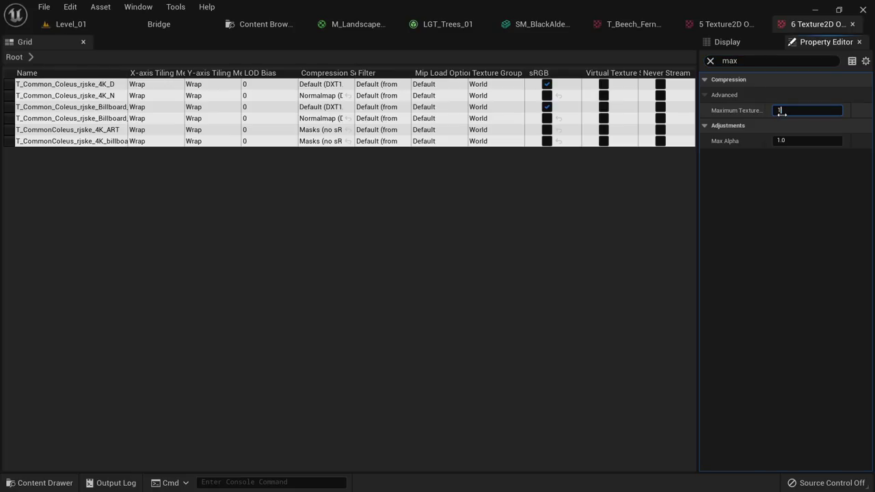
text(1024)
key(Return)
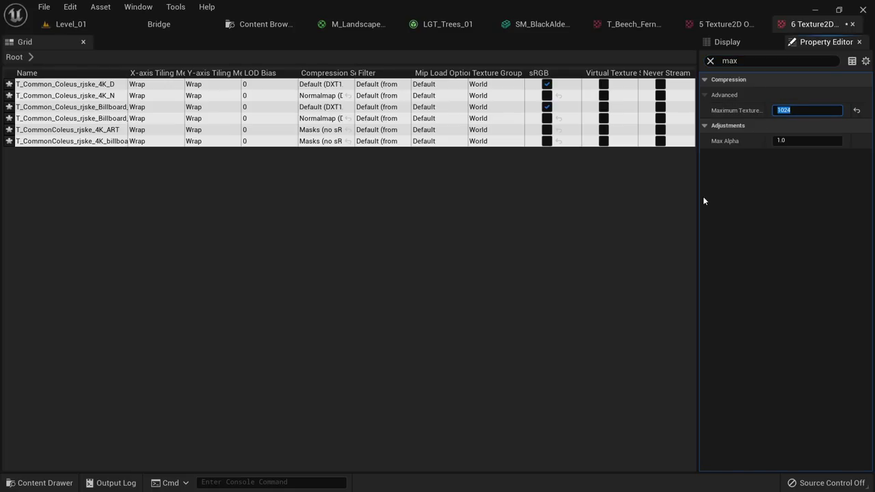
Close the coleus and beech fern Property Matrix editors and the beech fern texture, and return to the Content Browser.
middle_click(805, 23)
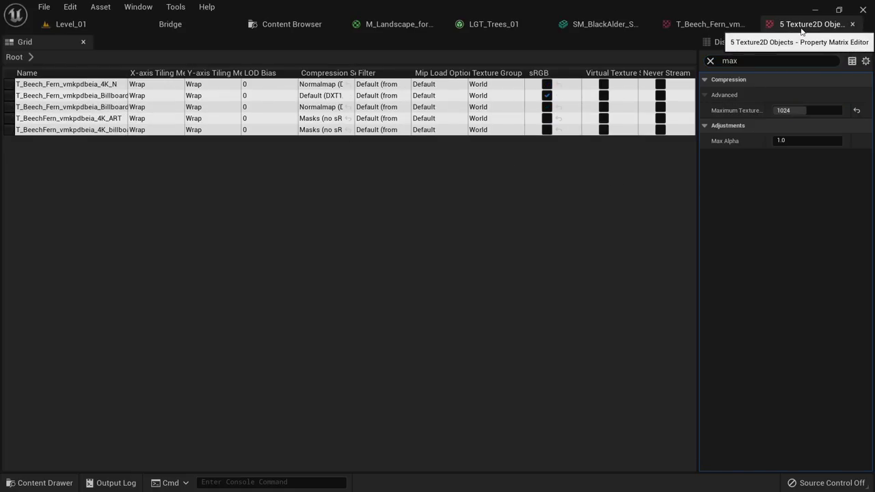
middle_click(801, 28)
middle_click(771, 27)
click(354, 28)
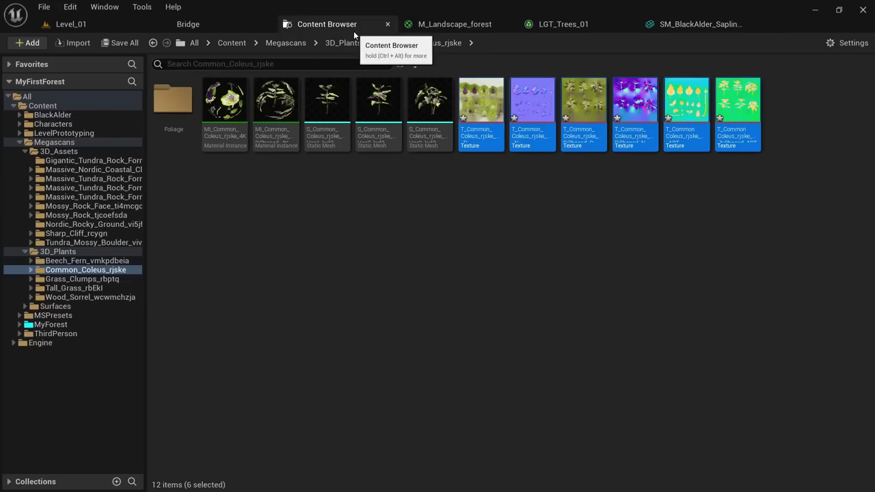
Open all six textures in the Grass_Clumps_rbptq folder for bulk editing in the Property Matrix.
click(63, 282)
click(499, 137)
shift+click(745, 118)
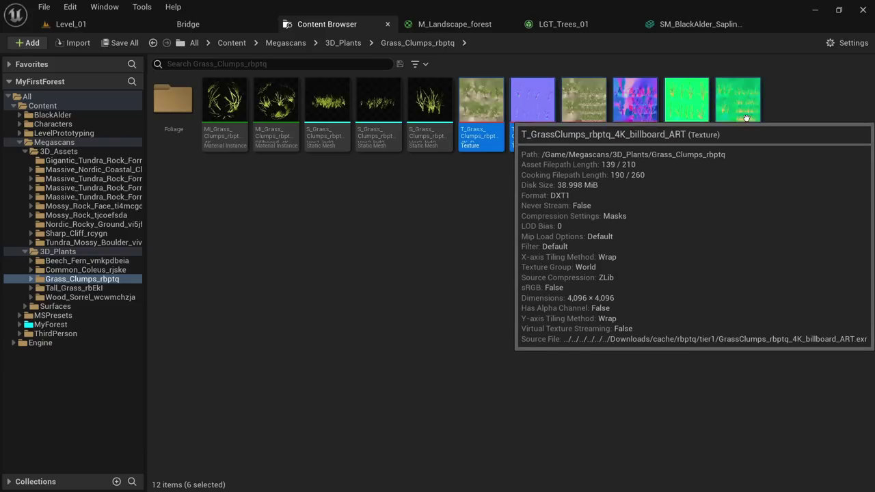
right_click(746, 118)
mouse_move(598, 320)
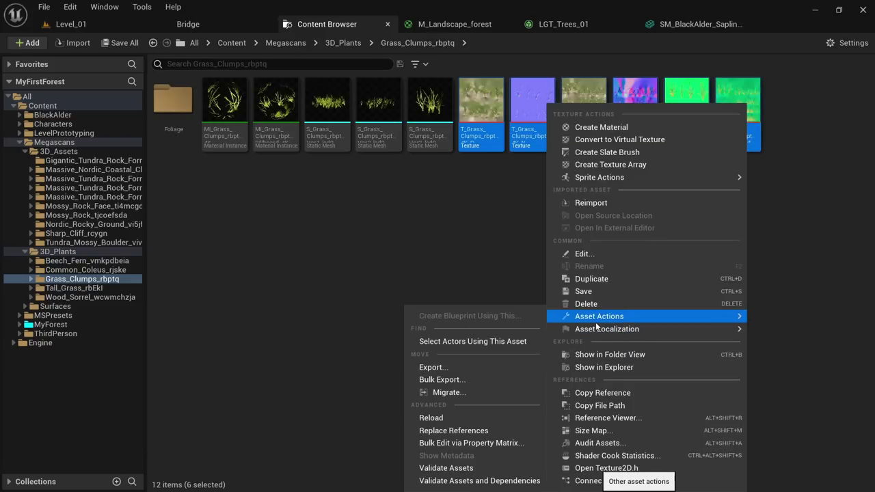
click(471, 442)
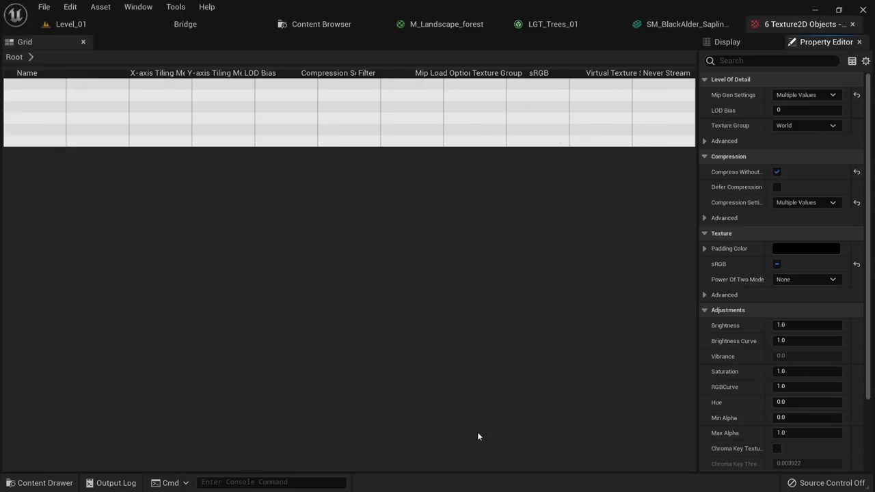
Set the Maximum Texture Size of the six grass clump textures to 1024, and return to their folder.
click(760, 60)
text(max)
click(797, 109)
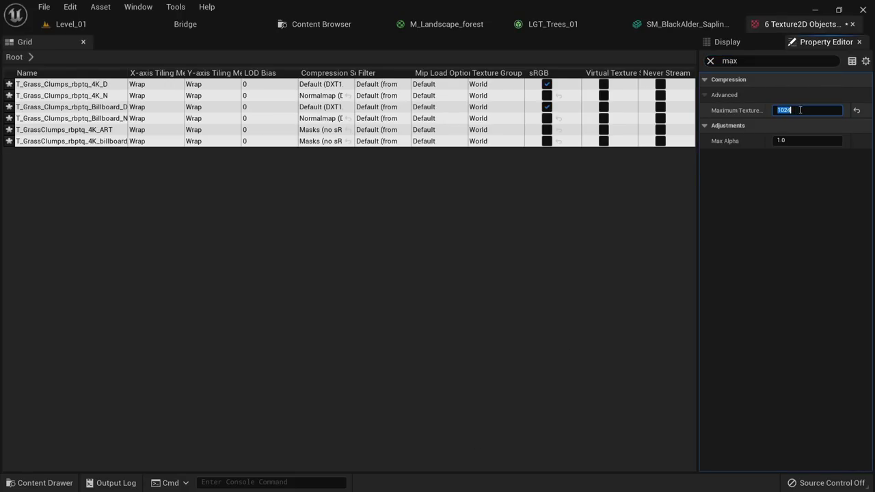
click(852, 24)
click(321, 24)
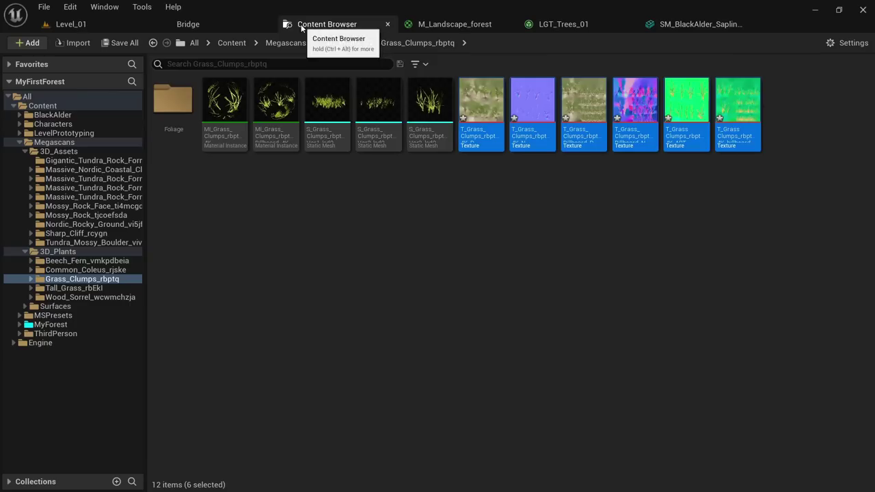
Open all six textures in the Tall_Grass_rbEkI folder for bulk editing in the Property Matrix.
click(88, 288)
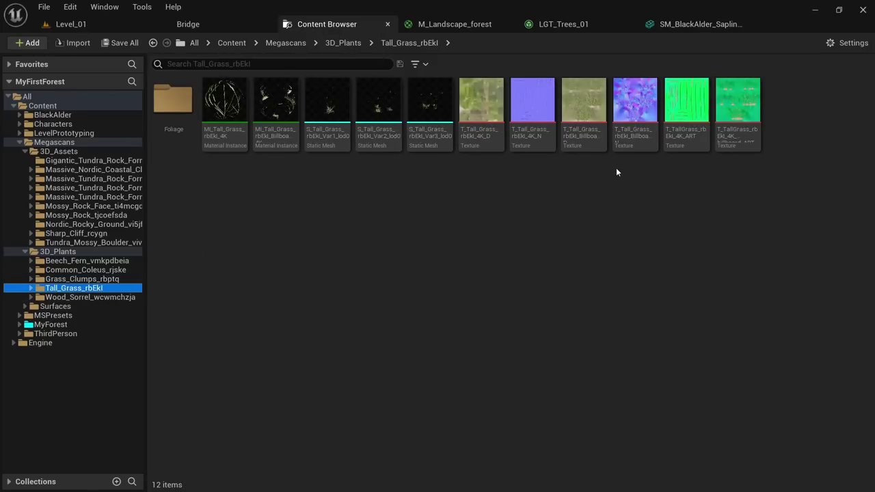
click(485, 124)
shift+click(755, 121)
right_click(756, 122)
mouse_move(607, 317)
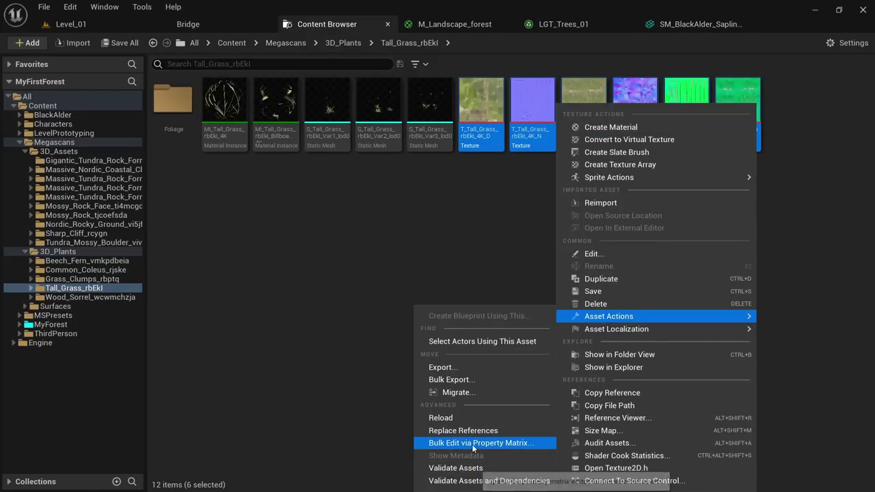
click(499, 444)
Set the Maximum Texture Size of the six tall grass textures to 1024, and return to the Content Browser.
click(765, 60)
text(max)
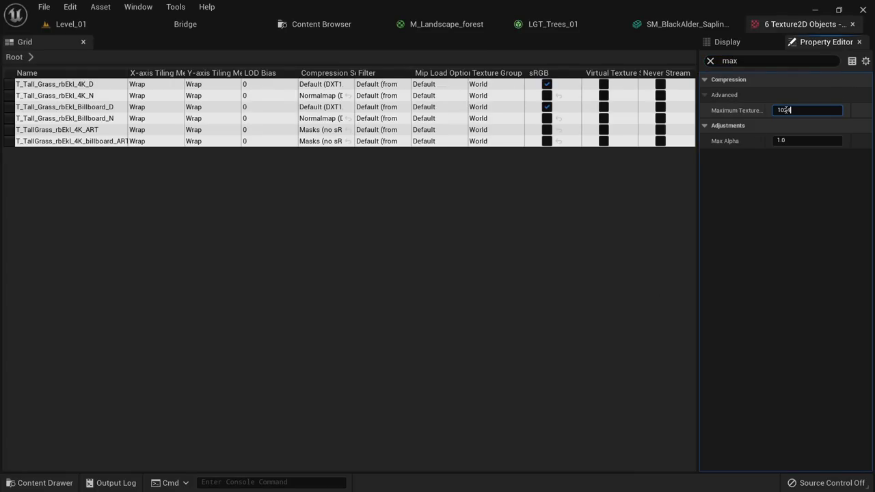
key(Return)
click(852, 24)
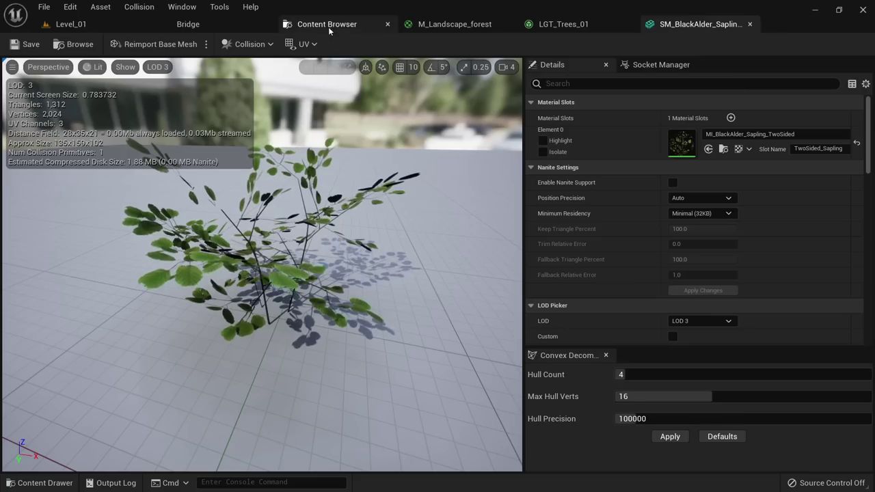
click(321, 24)
Open all six textures in the Wood_Sorrel_wcwmchzja folder for bulk editing in the Property Matrix.
click(62, 298)
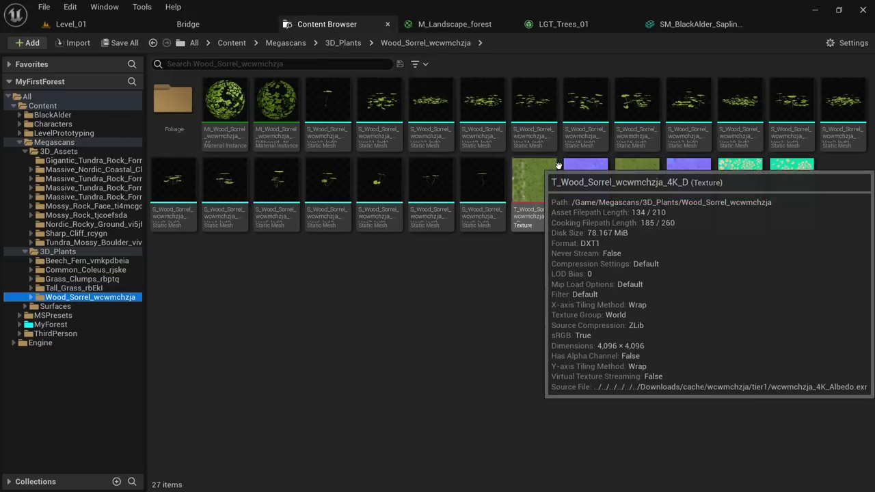
click(534, 177)
shift+click(810, 186)
right_click(809, 186)
mouse_move(697, 318)
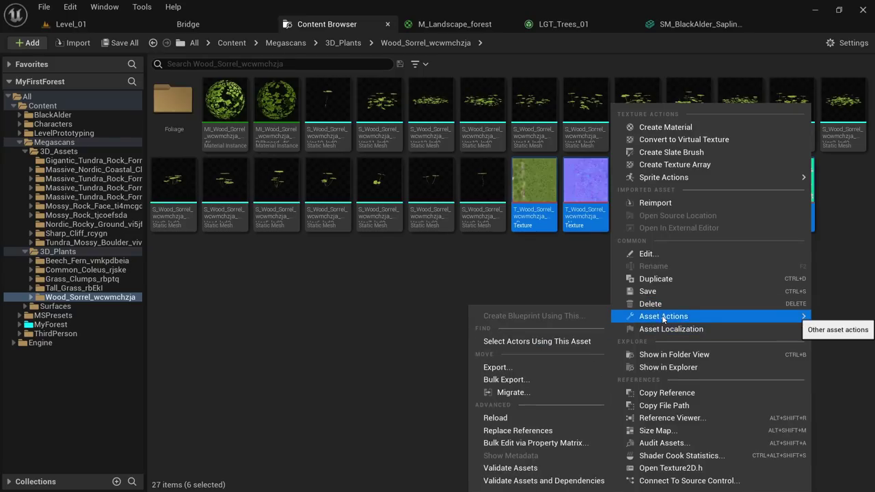
click(535, 443)
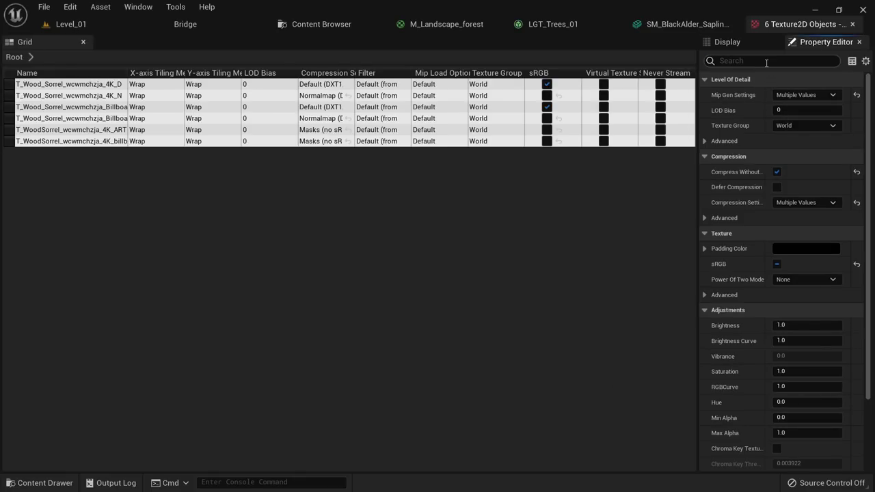
Set the Maximum Texture Size of the six wood sorrel textures to 512, and close the Property Matrix and sapling mesh editors.
text(max)
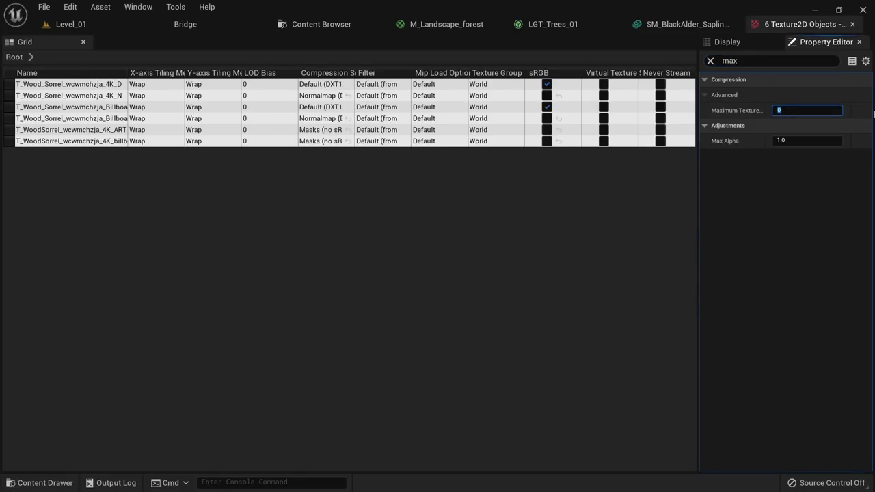
text(512)
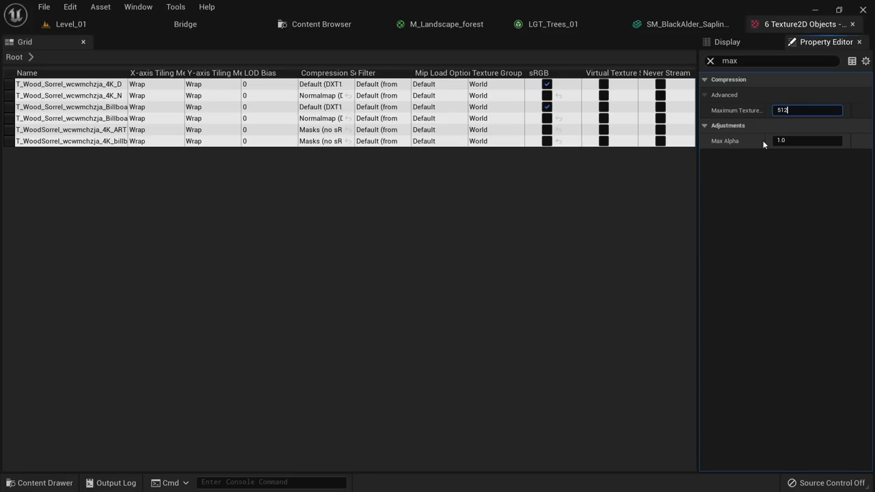
key(Return)
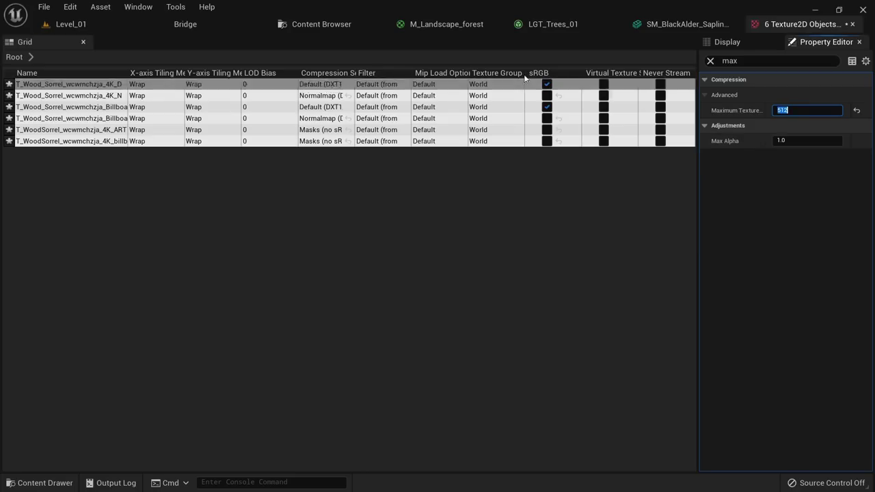
middle_click(798, 25)
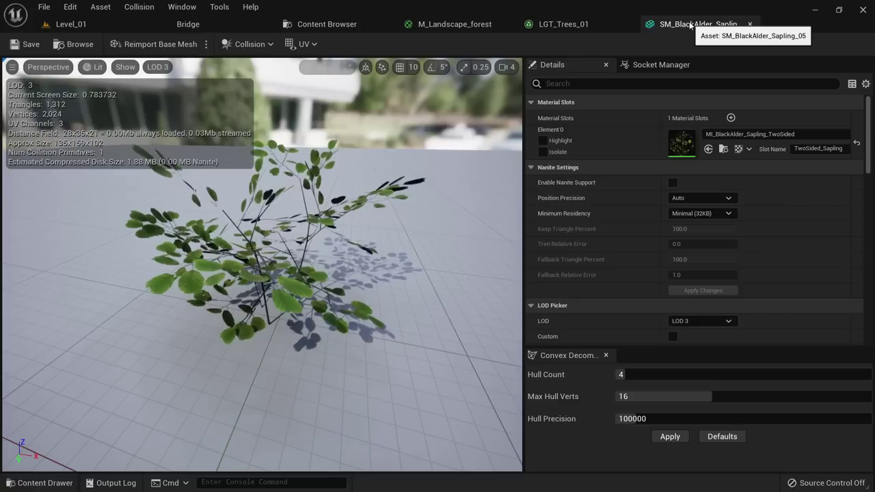
middle_click(690, 25)
Inspect the Level_01 forest path and the mossy cliffs from the ground and from above.
click(95, 25)
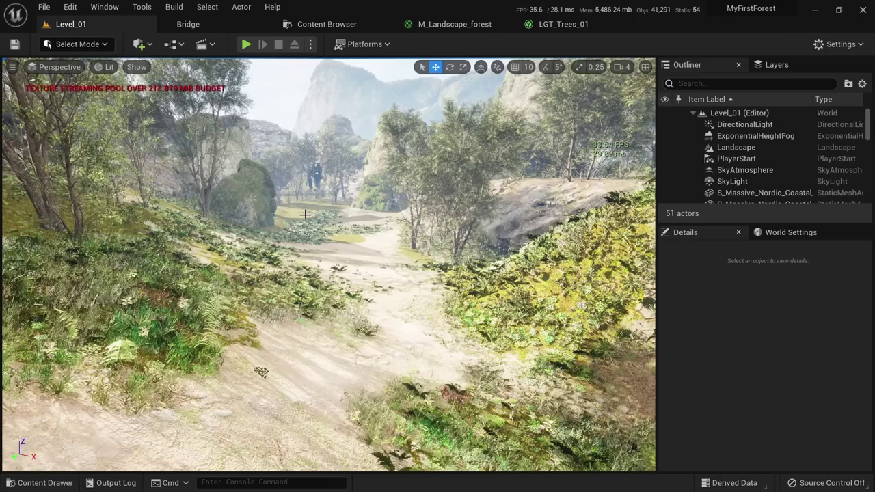
right_drag(328, 266, 307, 276)
key(s)
right_drag(362, 236, 274, 236)
key(w)
key(s)
key(w)
key(d)
key(e)
key(e)
click(405, 237)
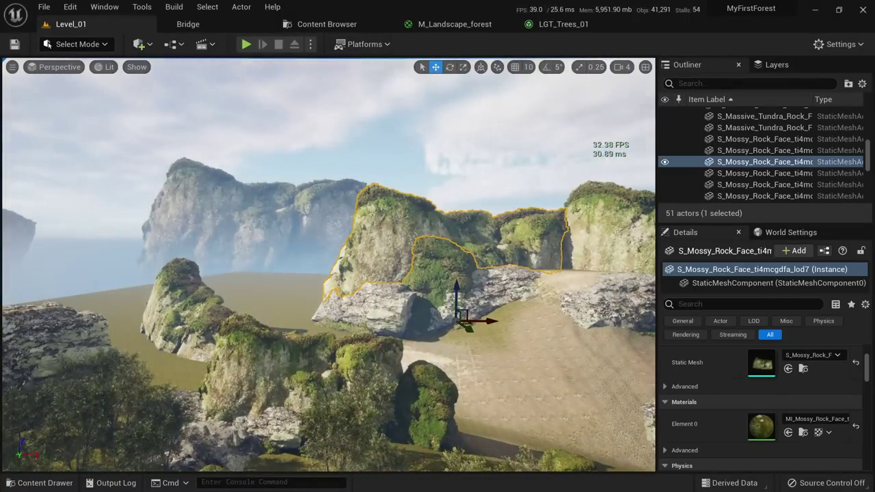
right_drag(405, 238, 369, 263)
key(s)
key(w)
drag(413, 270, 410, 266)
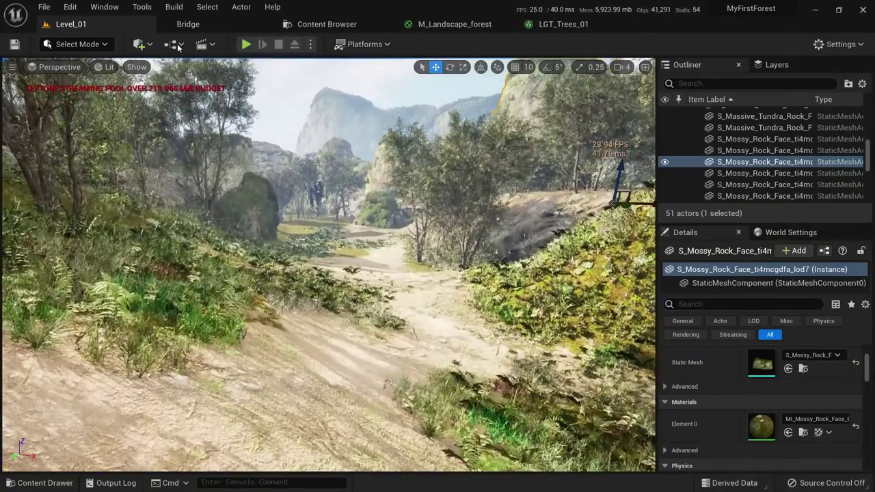
Save all modified assets and turn off the viewport's FPS display.
click(43, 6)
click(86, 136)
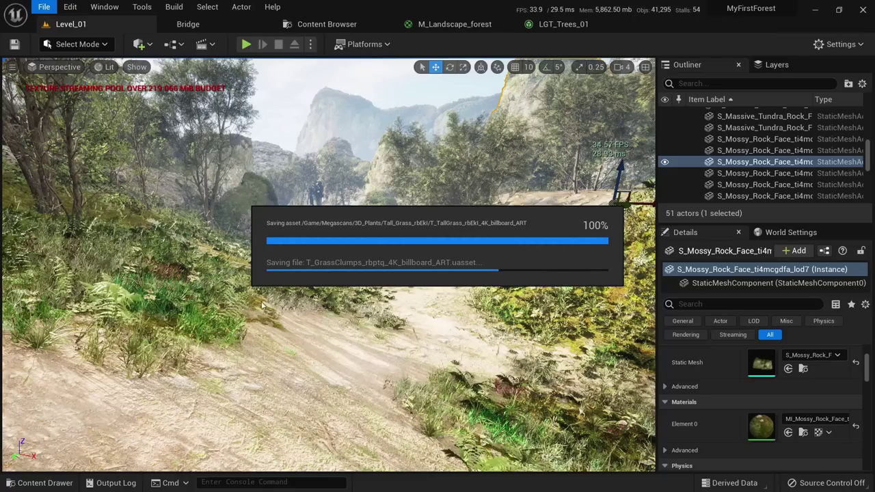
click(13, 68)
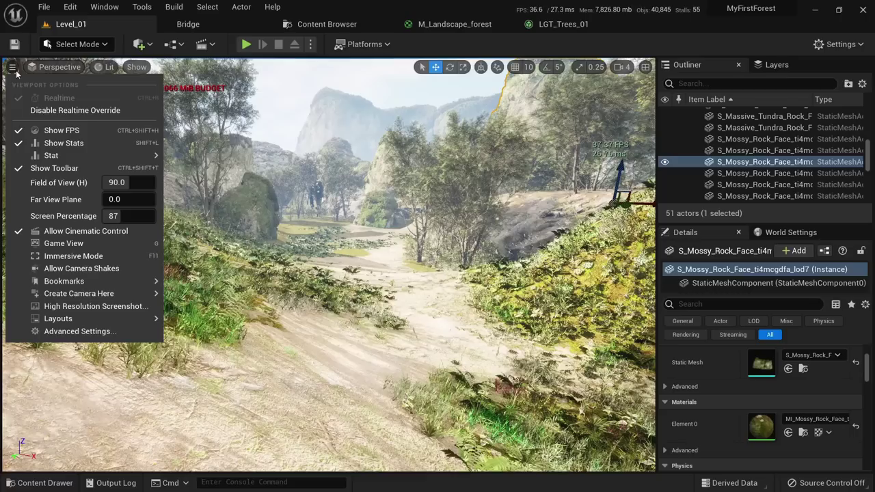
click(66, 130)
Play-test Level_01 in full screen, running the character along the forest path, and end the play session.
right_drag(364, 195, 380, 179)
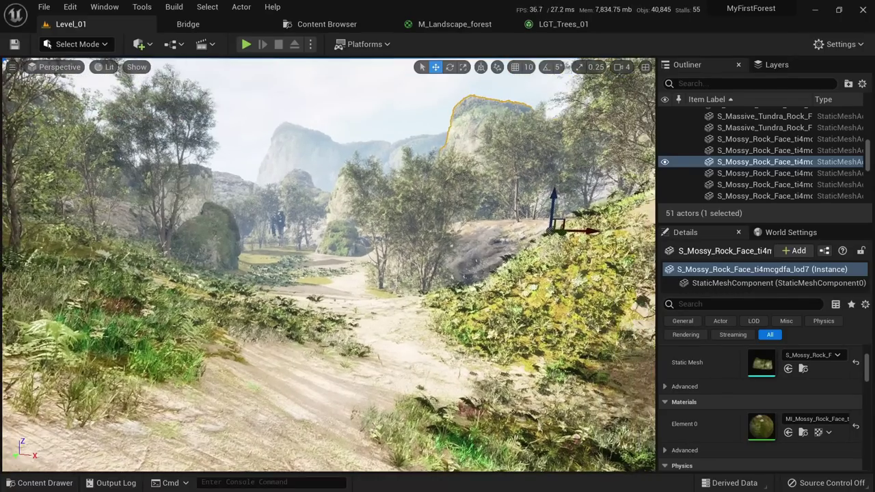
key(Escape)
key(w)
mouse_move(366, 256)
right_down()
mouse_move(380, 258)
mouse_move(369, 257)
right_up()
scroll(391, 299, down, 5)
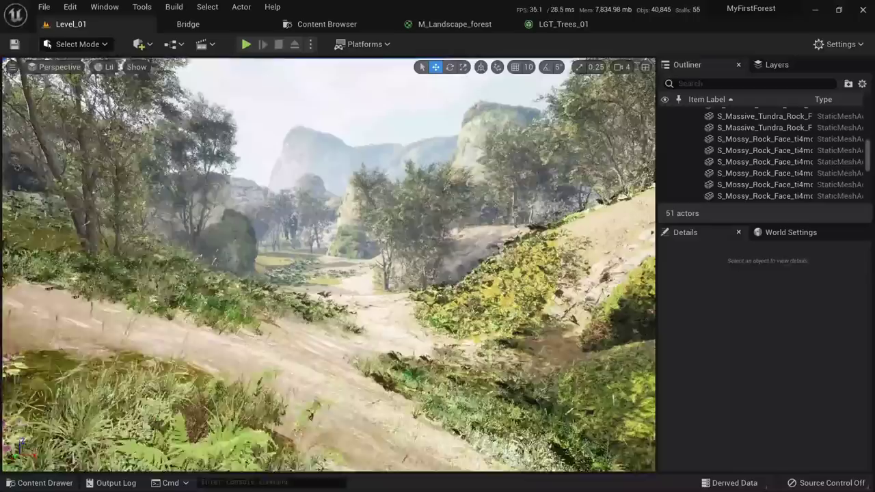
scroll(391, 299, up, 2)
scroll(391, 298, down, 2)
click(246, 44)
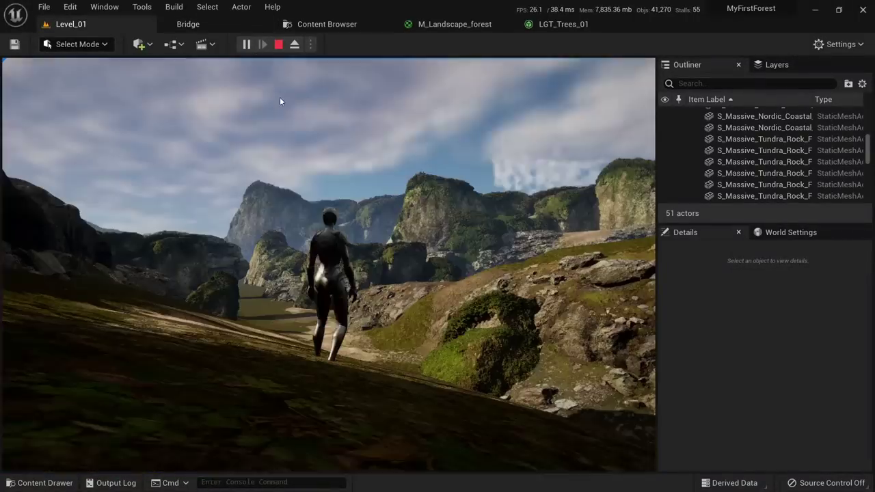
key(w)
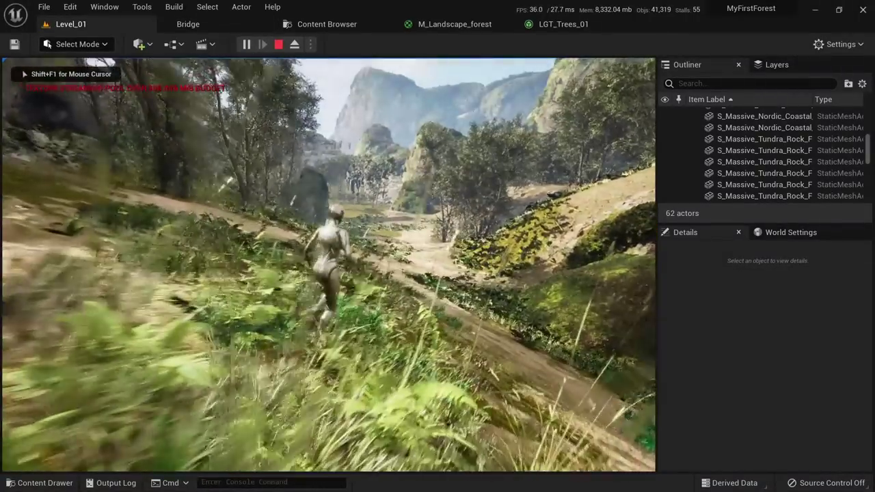
key(F11)
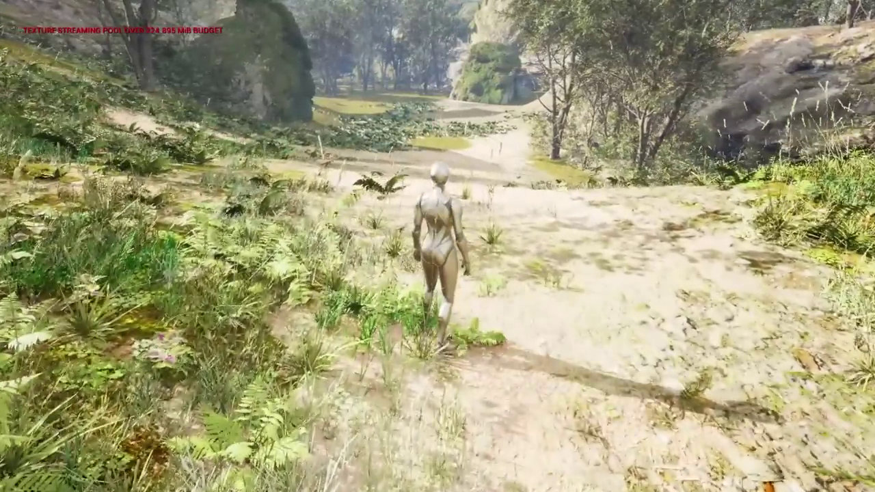
key(Escape)
Clear the cull filter in LGT_Trees_01 and locate its first grass variety's mesh, SM_BlackAlder_Field_03, in the Content Browser.
right_drag(310, 203, 347, 285)
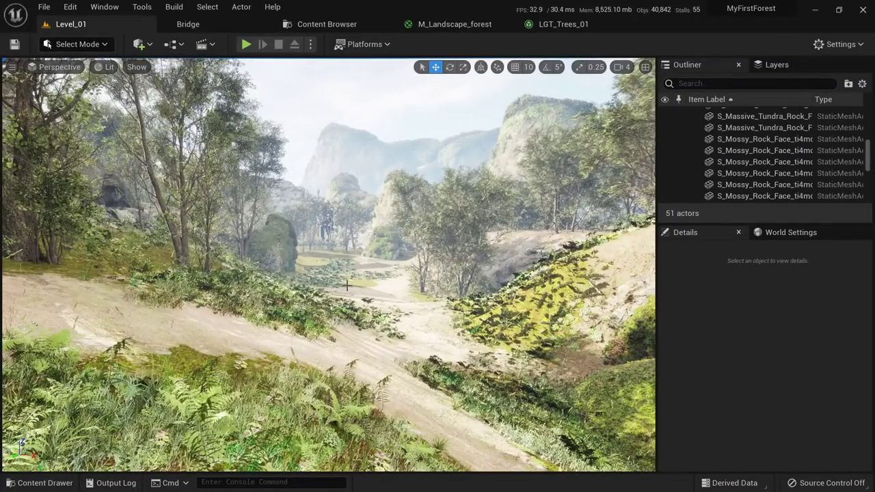
right_drag(283, 337, 283, 337)
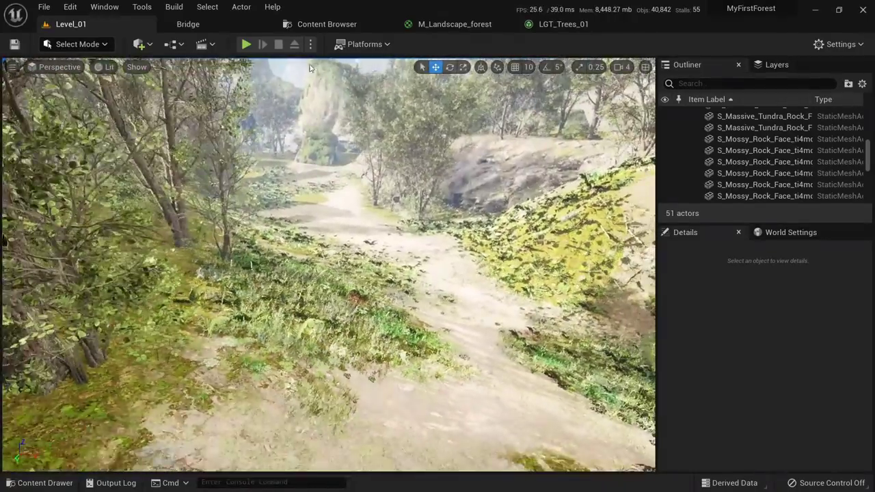
click(326, 24)
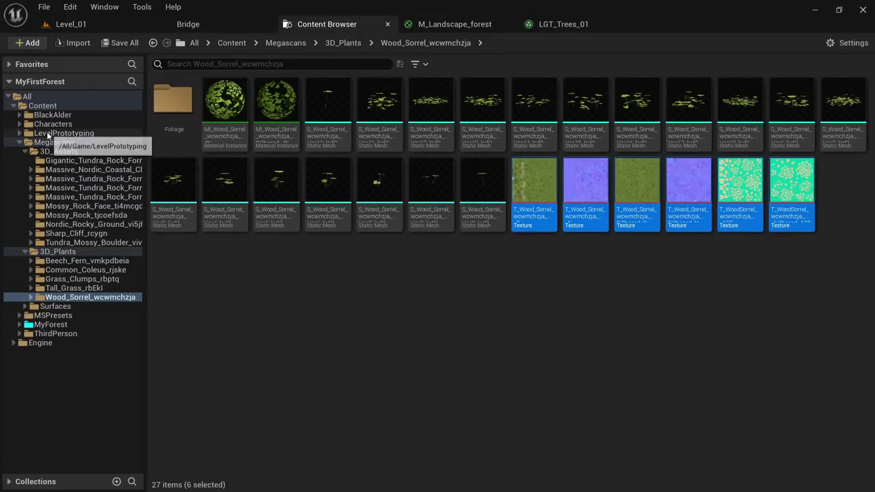
click(53, 315)
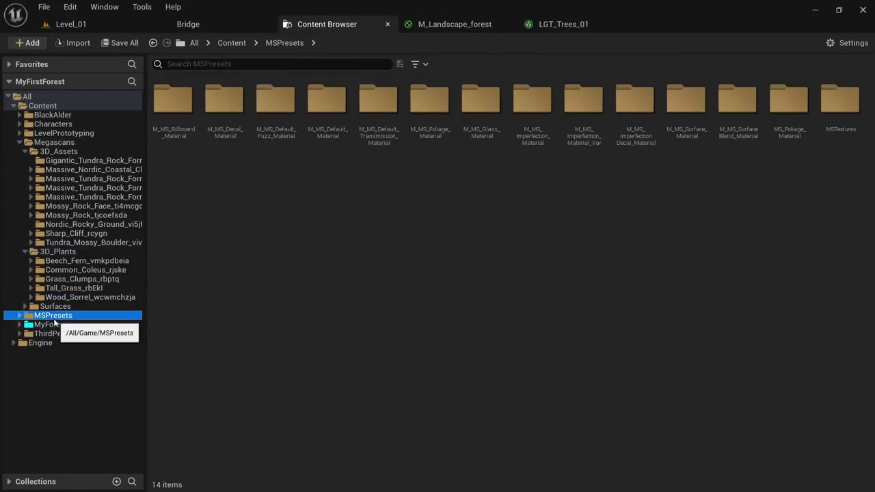
click(51, 325)
click(553, 25)
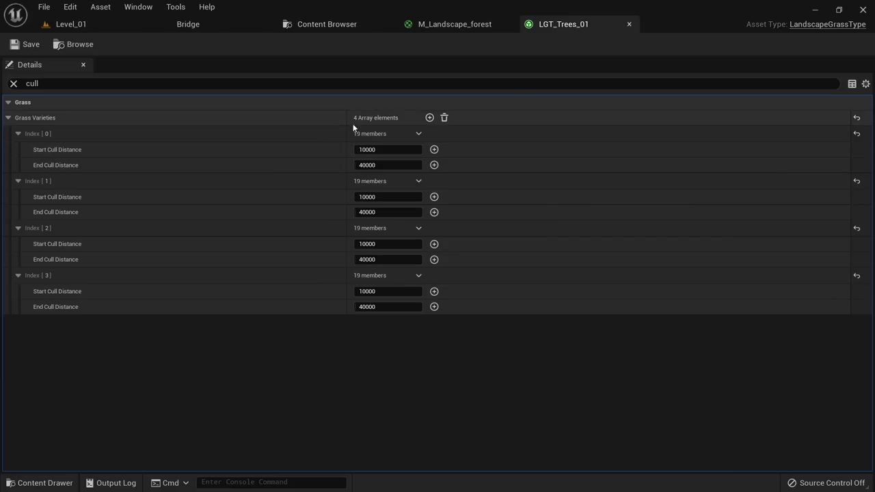
click(14, 83)
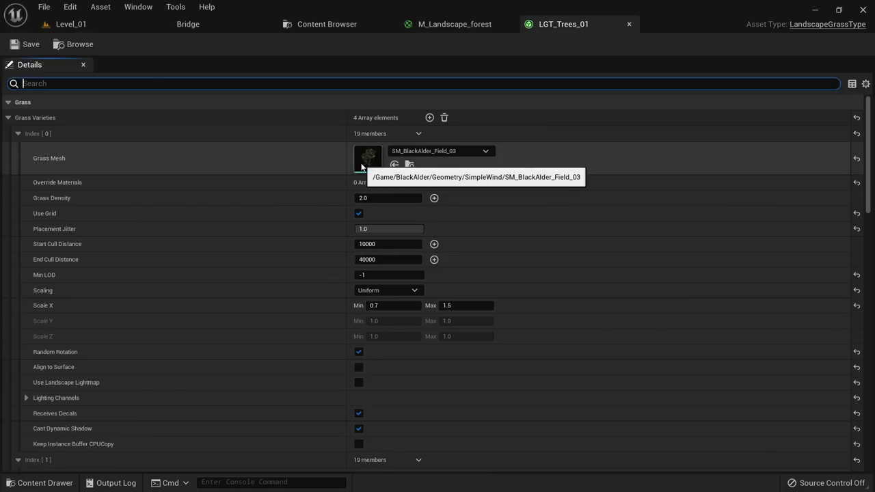
click(405, 166)
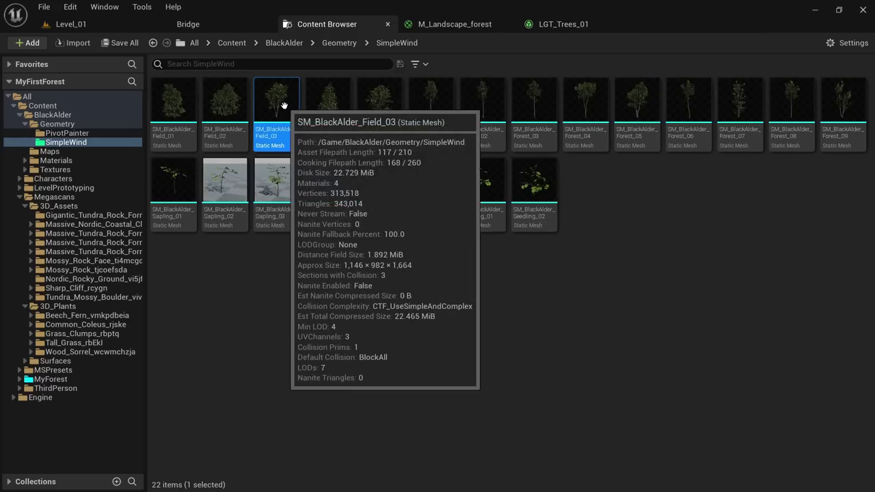
Place SM_BlackAlder_Field_03 in Level_01 and move it onto the distant mossy cliff top beyond the path.
drag(283, 108, 347, 229)
right_drag(347, 262, 346, 265)
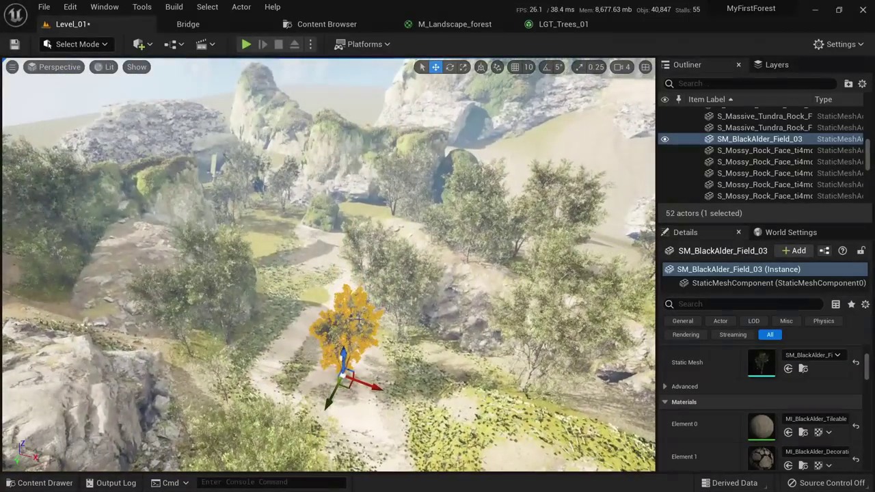
drag(342, 387, 323, 176)
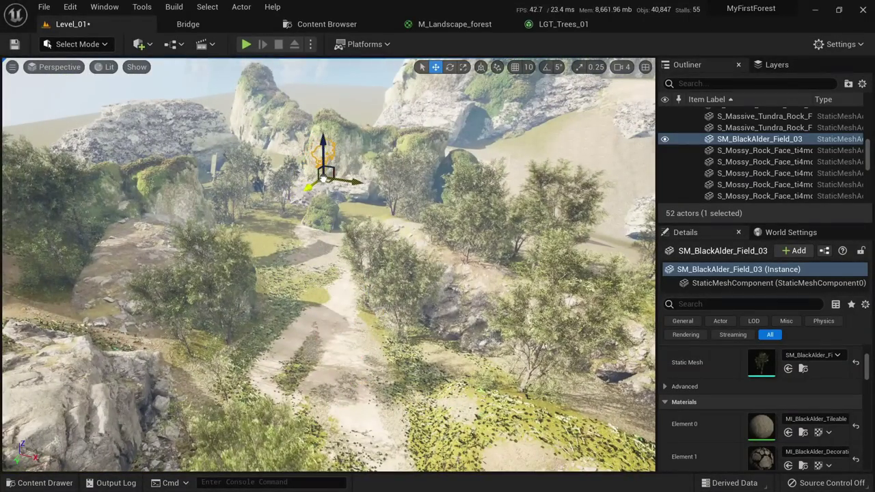
key(f)
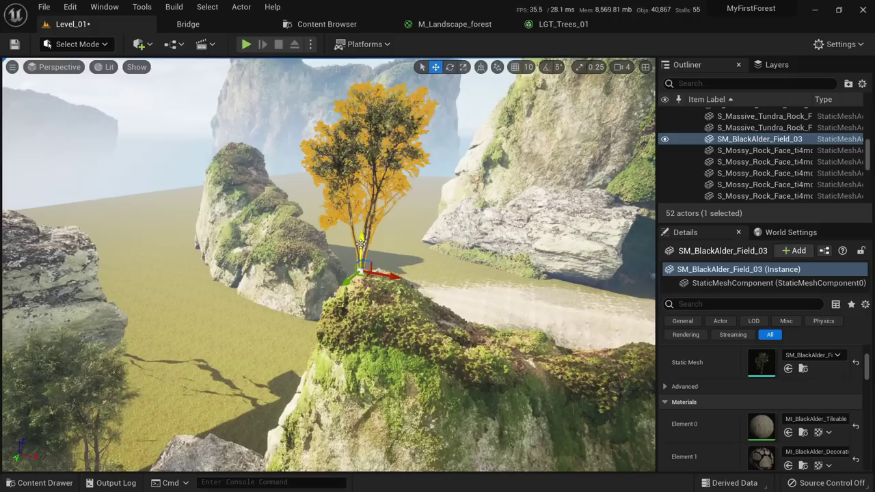
Scale the placed cliff-top tree uniformly to 0.5.
scroll(673, 354, up, 3)
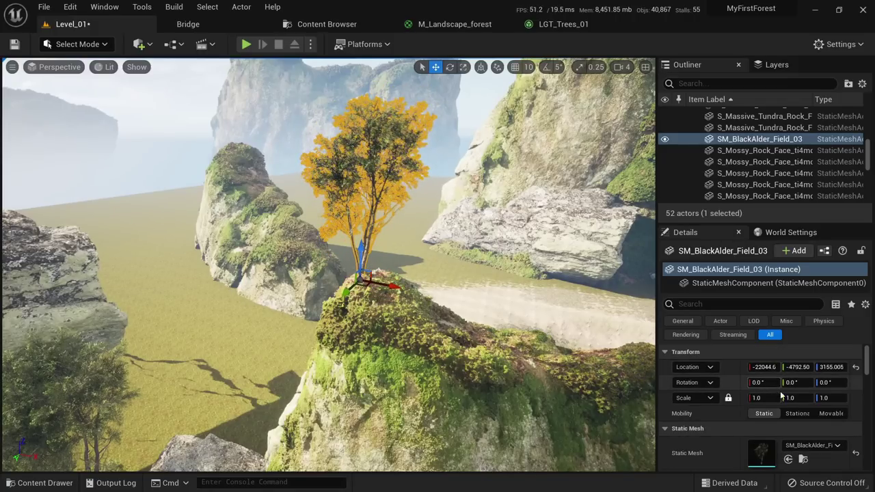
click(762, 398)
text(0)
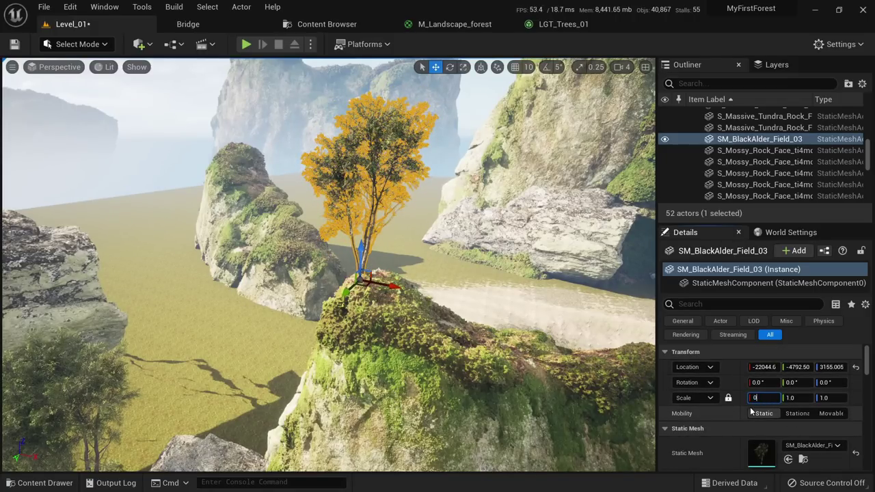
text(.5)
key(Return)
Duplicate the tree twice across the cliff, rotating the copies about -100° around Z and stretching their Z scale to about 0.6.
right_drag(410, 309, 276, 256)
alt+drag(277, 249, 321, 264)
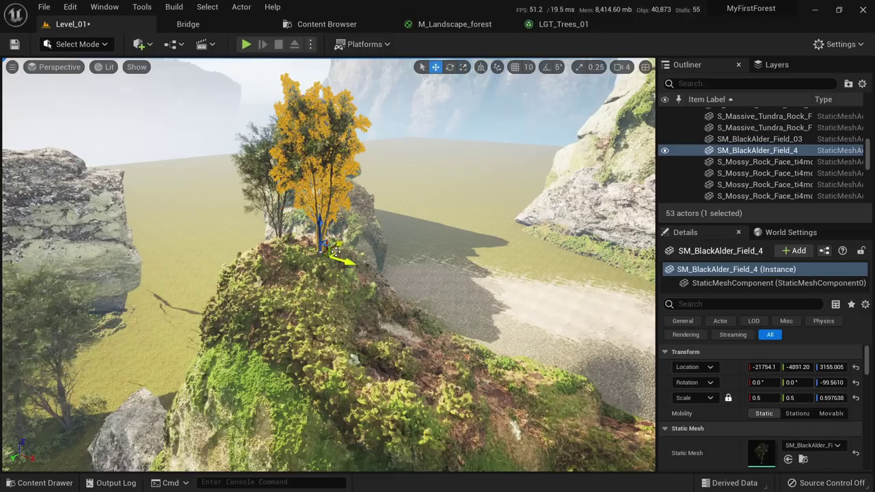
alt+drag(336, 252, 250, 340)
Set the scale of the third tree, on the cliff's lower ledge, to 0.3.
click(779, 401)
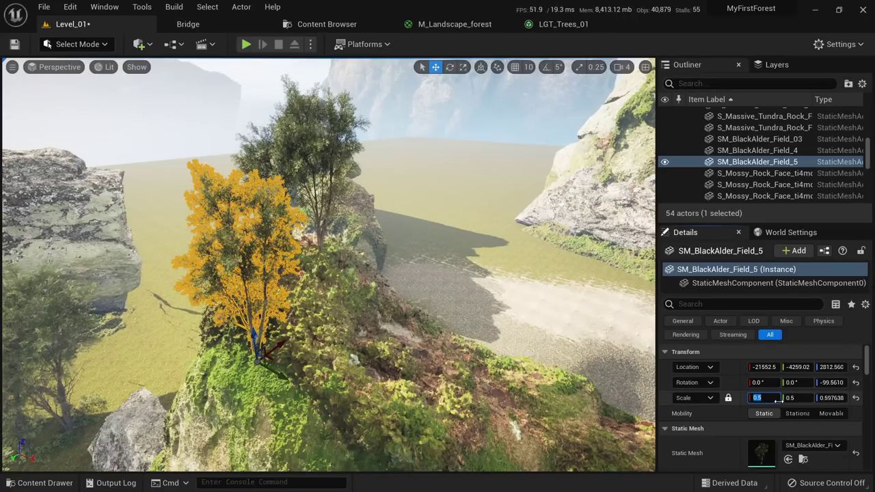
text(0.3)
key(Return)
Set the scale of SM_BlackAlder_Field_4 to 0.4 and of SM_BlackAlder_Field_03 to 0.3, judging their size from the forest path.
key(s)
mouse_move(479, 328)
right_down()
mouse_move(424, 293)
mouse_move(410, 300)
mouse_move(464, 293)
mouse_move(424, 291)
mouse_move(431, 287)
right_up()
key(s)
key(Escape)
key(w)
key(s)
key(w)
click(379, 163)
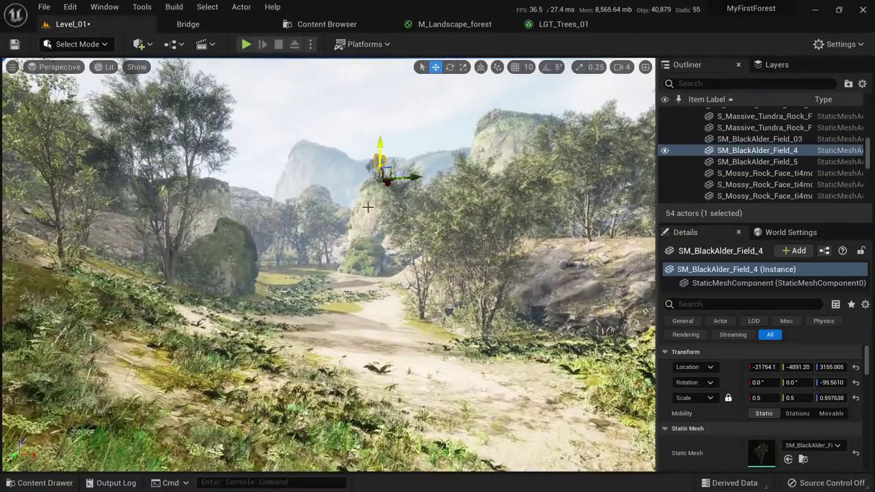
right_drag(379, 163, 410, 182)
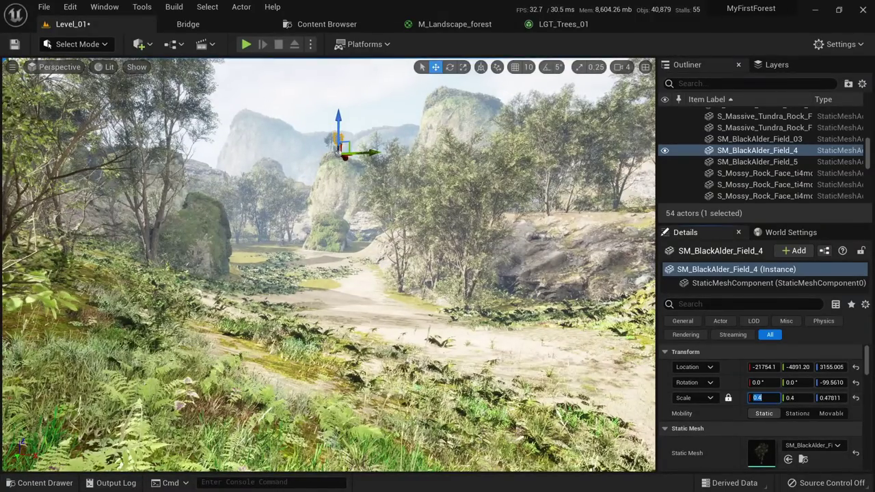
key(Up)
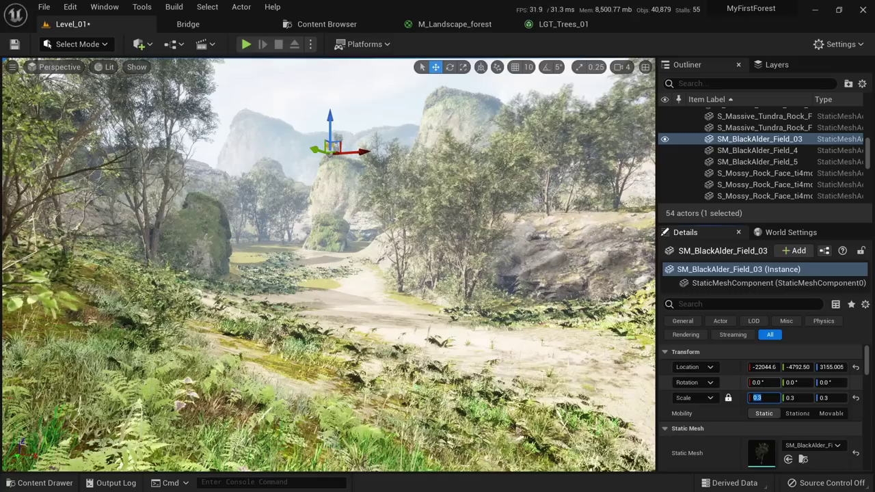
click(373, 106)
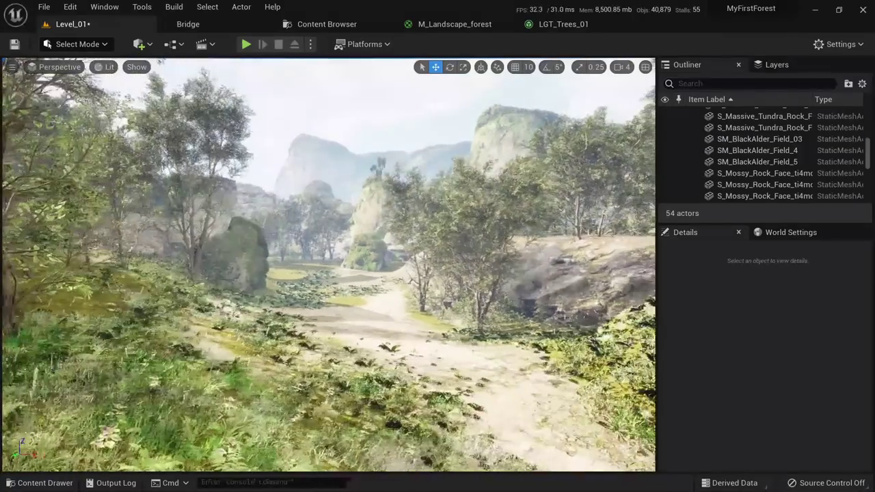
Duplicate the cliff-top tree SM_BlackAlder_Field_4 and move the copy off its cliff.
mouse_move(373, 106)
right_down()
mouse_move(369, 115)
mouse_move(362, 106)
right_up()
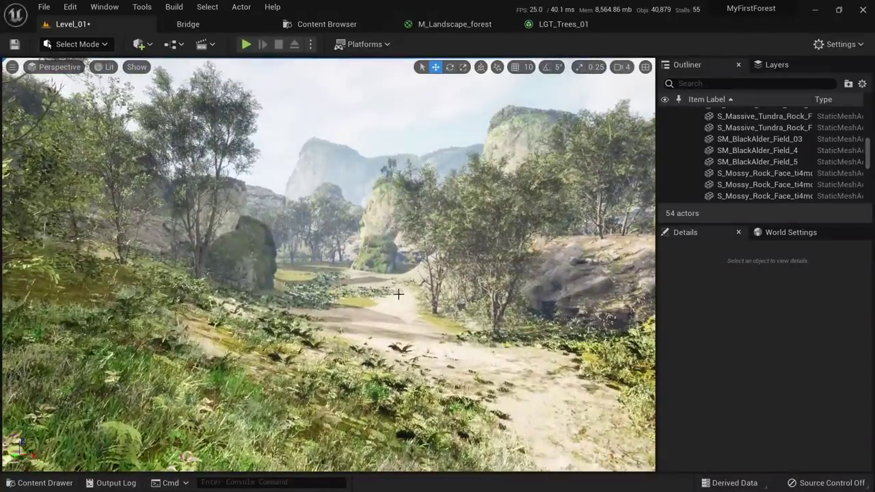
right_drag(374, 271, 289, 241)
mouse_move(349, 271)
right_down()
mouse_move(342, 178)
mouse_move(346, 383)
mouse_move(338, 181)
mouse_move(350, 271)
right_up()
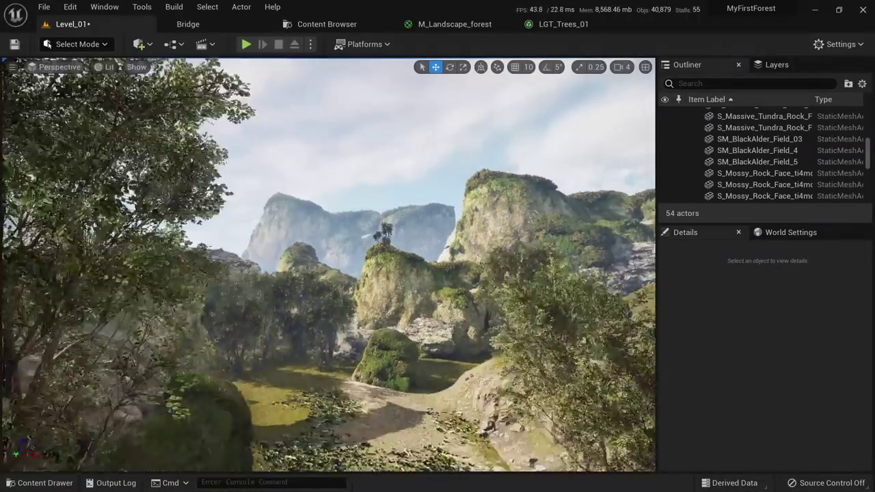
right_drag(350, 270, 349, 270)
click(335, 241)
ctrl+click(384, 217)
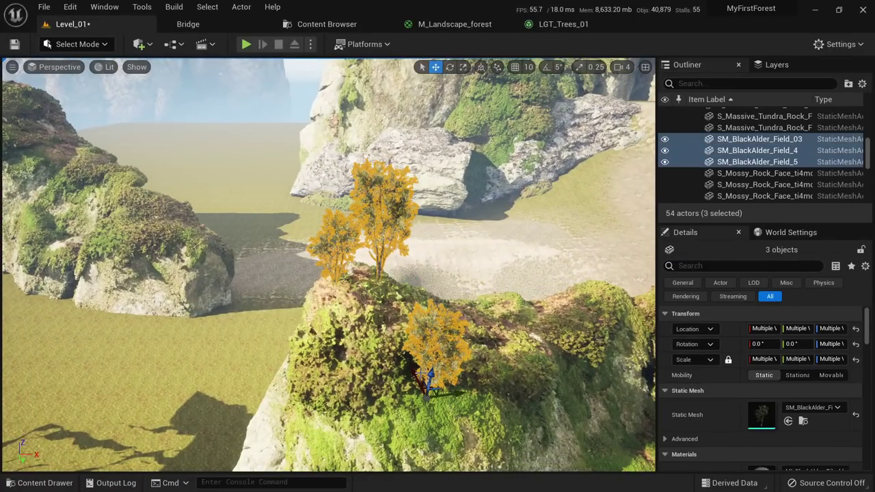
click(399, 259)
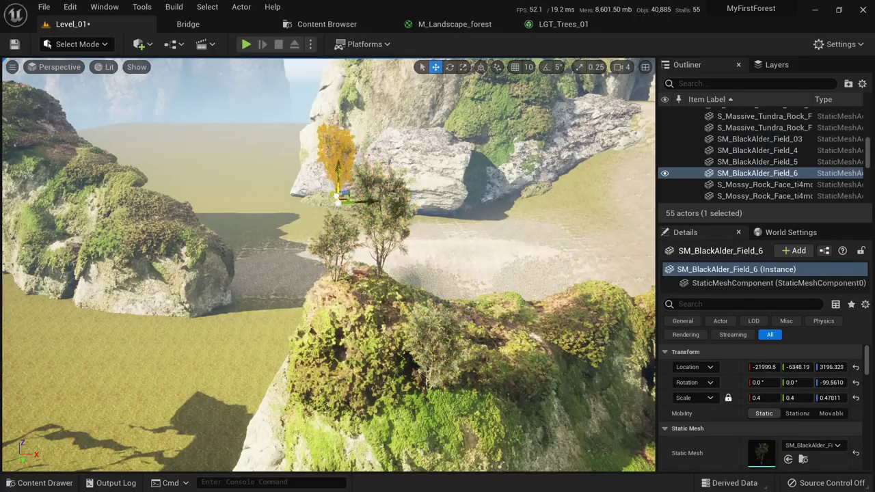
Move the copied tree over to the neighbouring lower mossy cliff and sink it onto the surface at Z about 1995.
right_drag(220, 183, 219, 183)
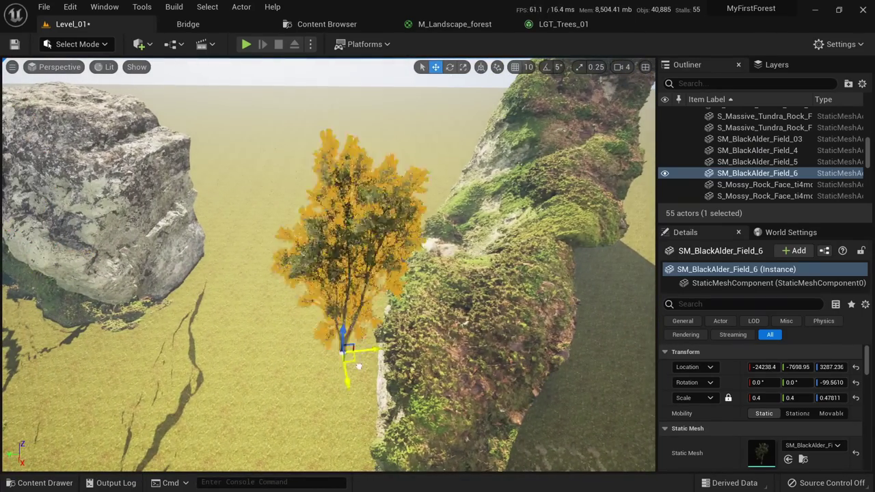
drag(552, 223, 567, 207)
right_drag(567, 207, 567, 206)
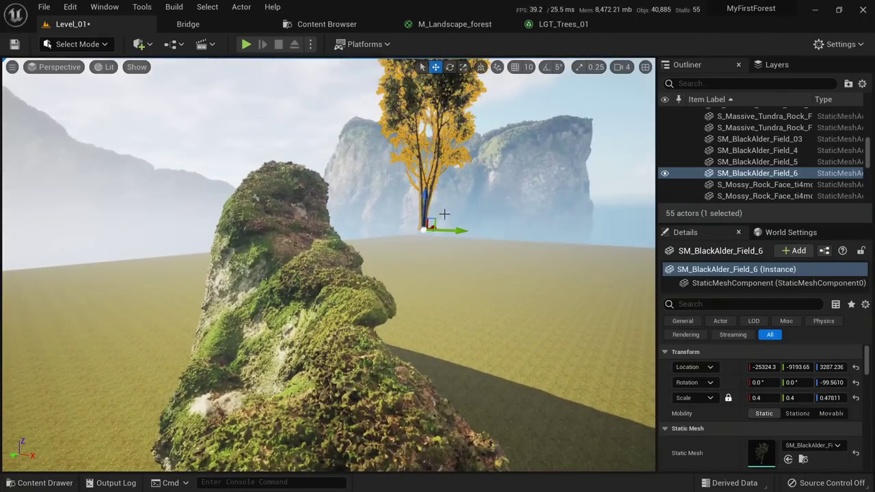
right_drag(311, 203, 311, 203)
drag(311, 203, 314, 242)
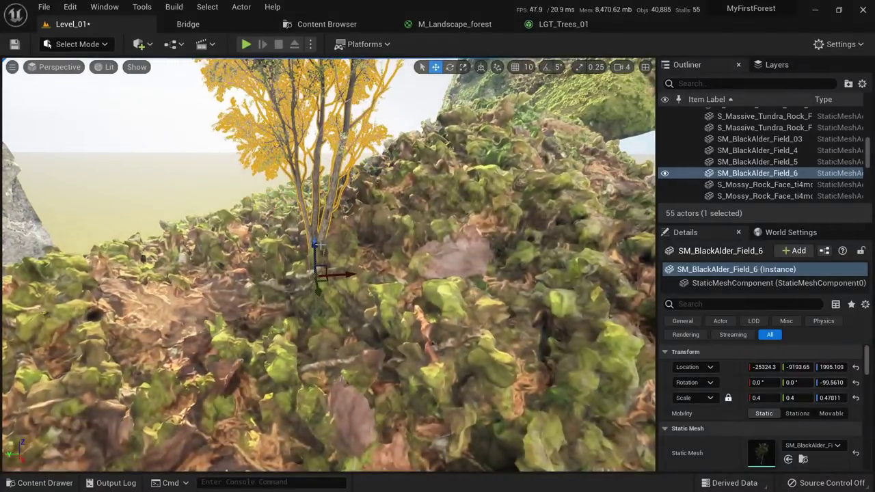
Shift the tree further along the lower cliff's ridge, and duplicate it higher up with the copy rotated around Z.
key(1)
right_drag(315, 243, 312, 234)
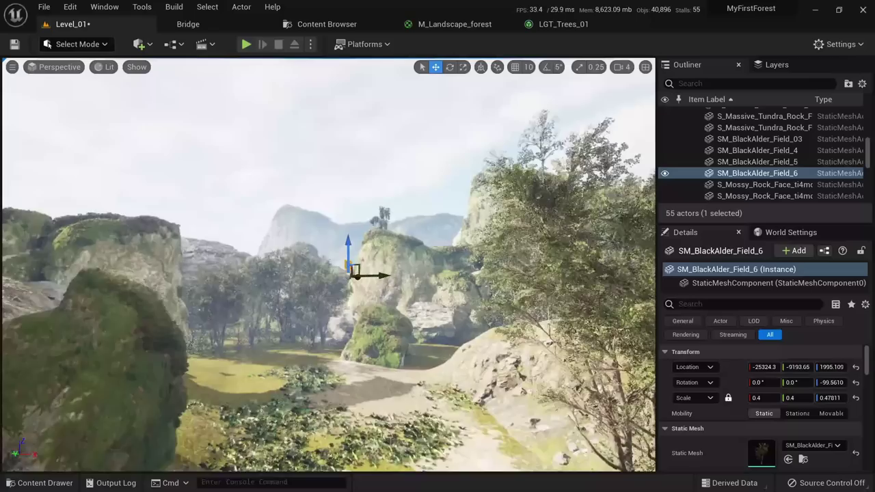
key(f)
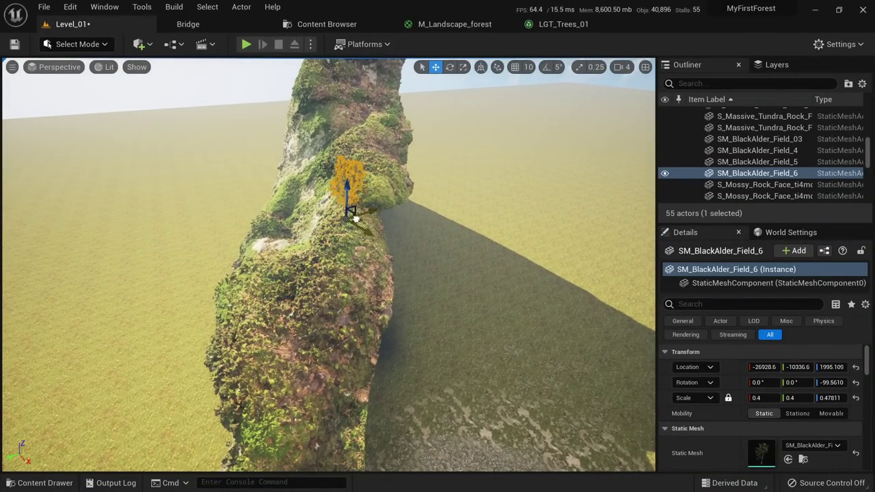
drag(343, 202, 343, 192)
right_drag(343, 192, 343, 192)
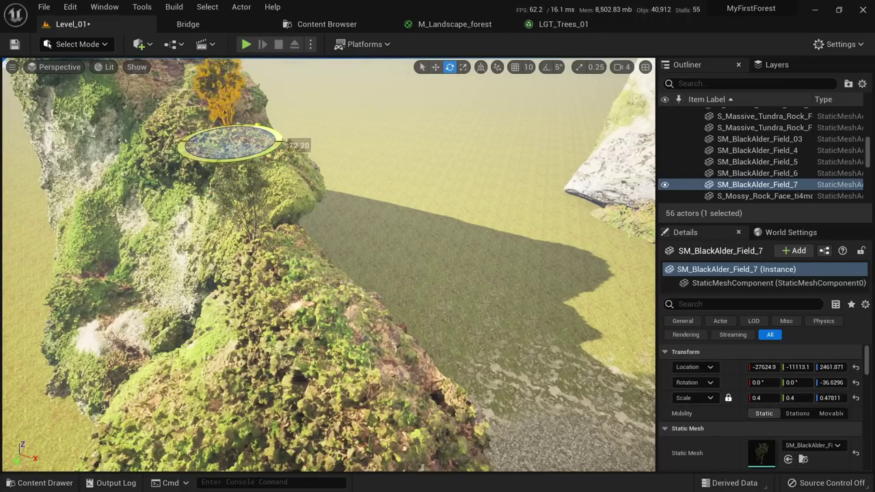
Duplicate the ridge tree once more beside it, rotate the copy to about -12° around Z and stretch its Z scale to about 0.59.
alt+drag(240, 144, 151, 149)
right_drag(152, 149, 128, 142)
key(r)
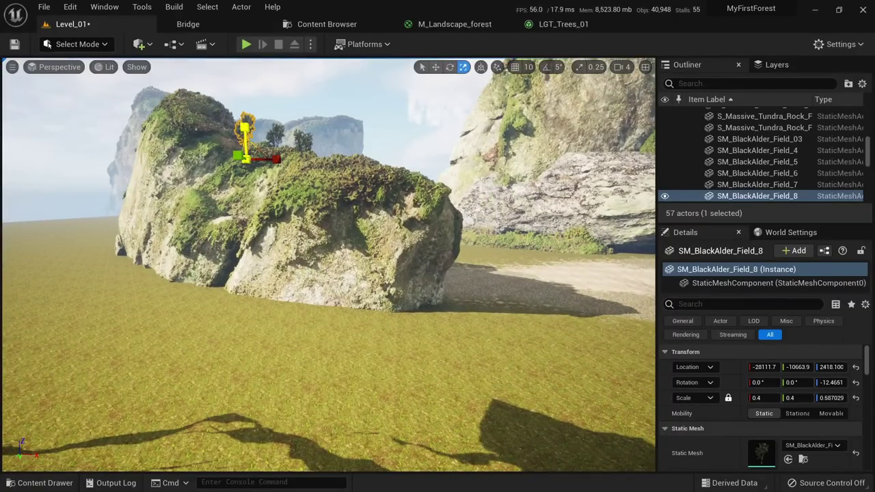
key(Escape)
right_drag(300, 166, 301, 166)
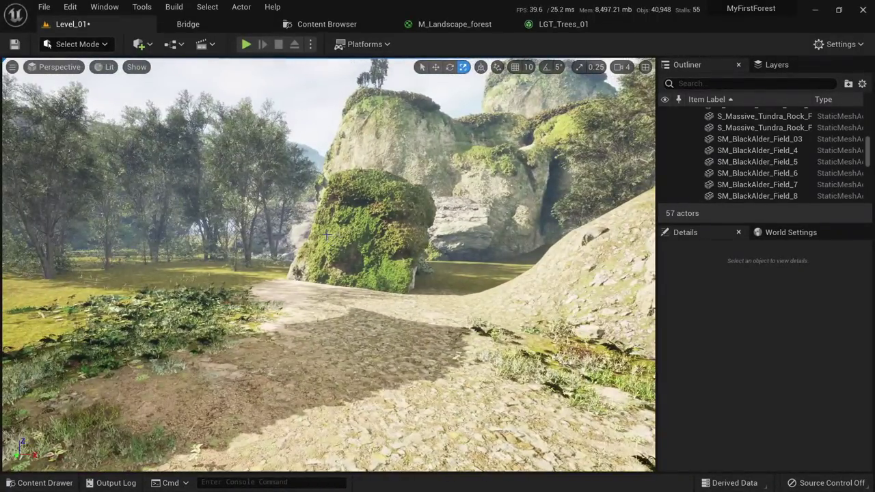
key(1)
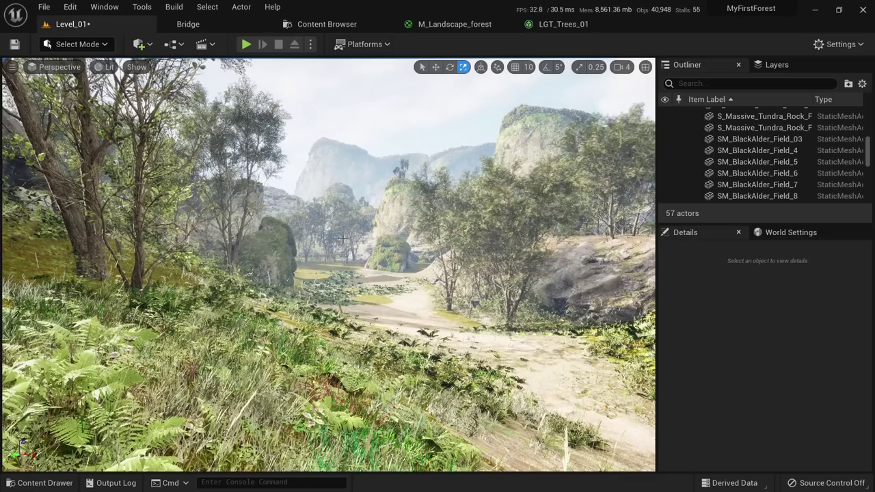
Place another SM_BlackAlder_Field_03 on the peak of the tall mossy cliff and scale it uniformly to 0.5.
right_drag(329, 204, 329, 203)
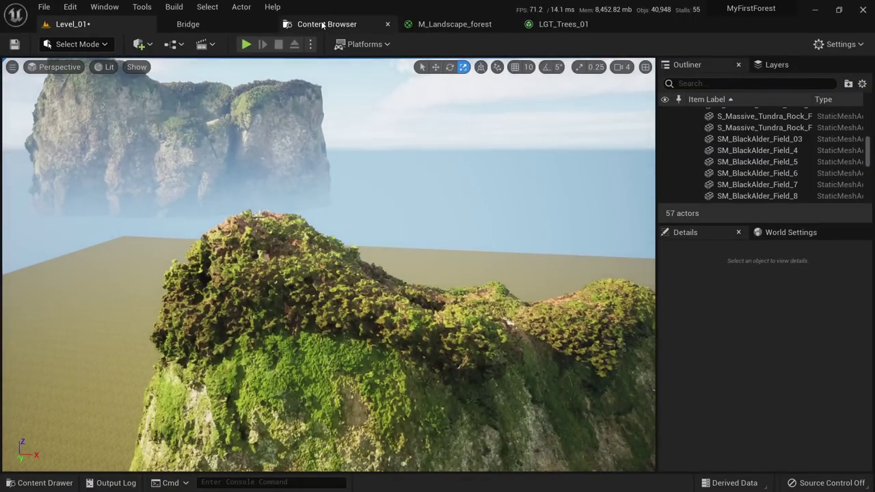
click(327, 24)
drag(289, 97, 227, 220)
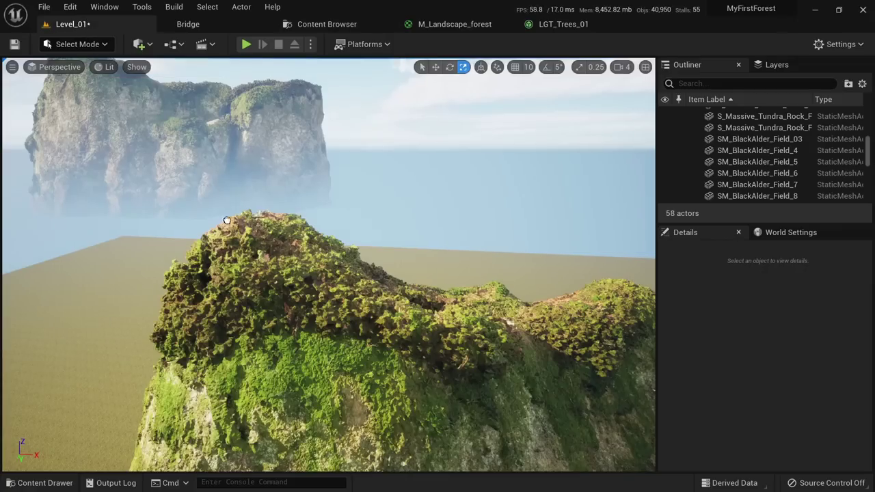
drag(250, 252, 253, 252)
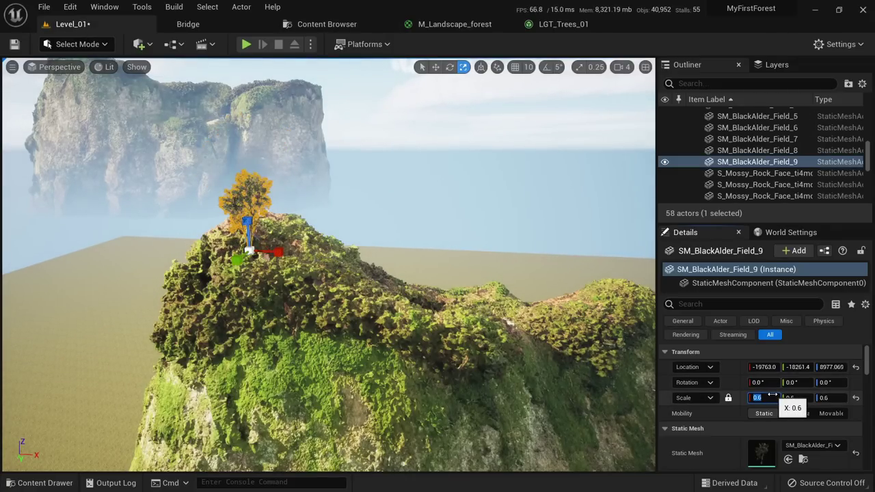
right_drag(319, 248, 323, 263)
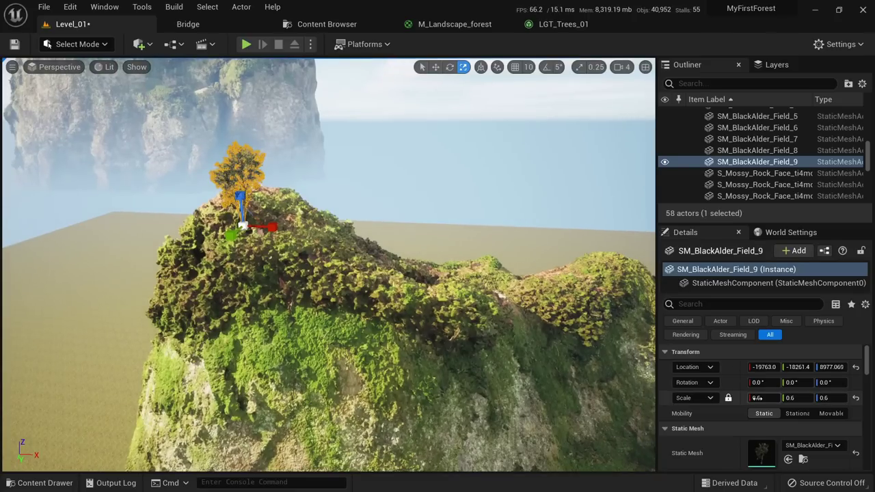
right_drag(413, 260, 397, 278)
Duplicate the peak tree twice across the summit, rotating the copies about 77° around Z and lowering the last to Z about 8849.
key(w)
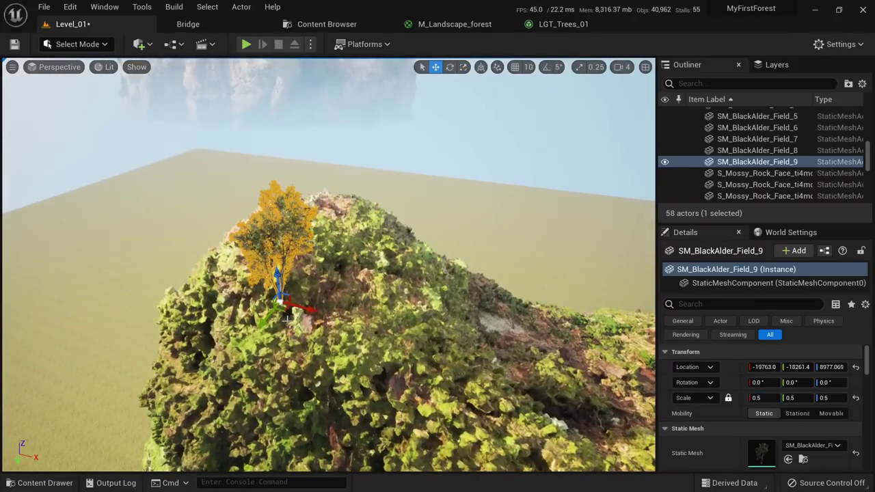
alt+drag(282, 307, 373, 261)
key(w)
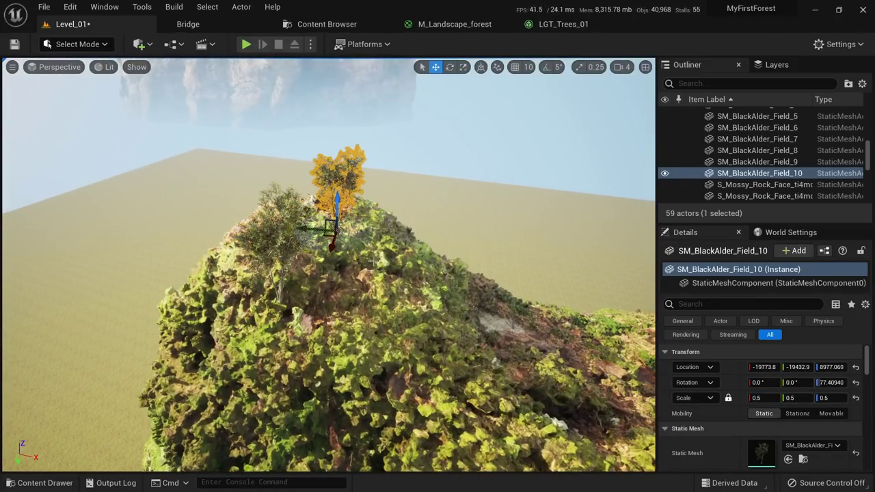
alt+drag(330, 228, 412, 292)
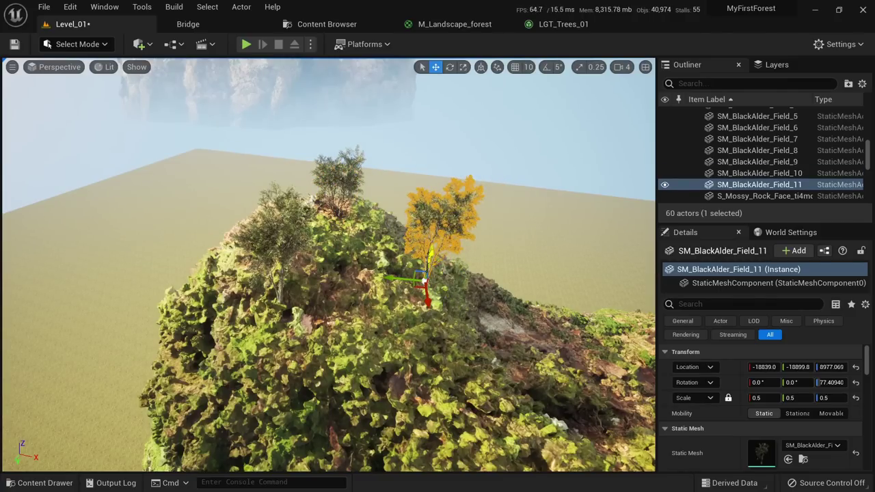
drag(430, 254, 428, 268)
Save all changes and switch the editor to Foliage mode.
click(44, 6)
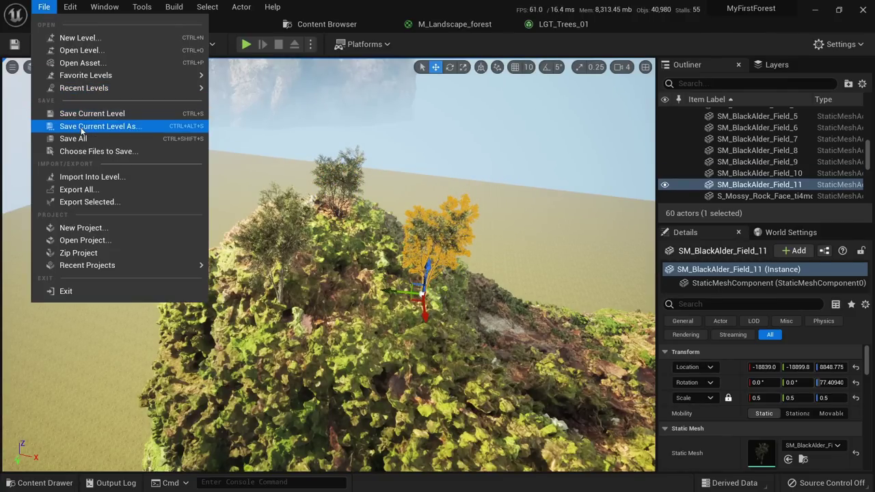
click(68, 139)
click(71, 45)
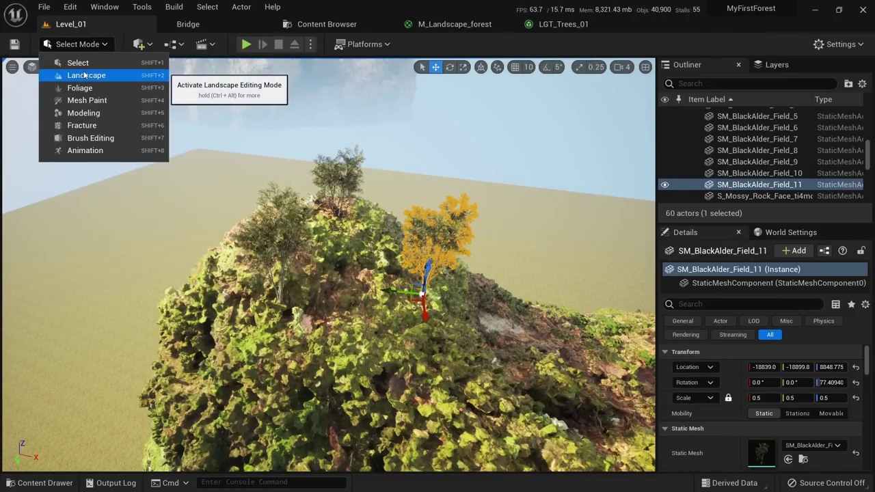
click(80, 88)
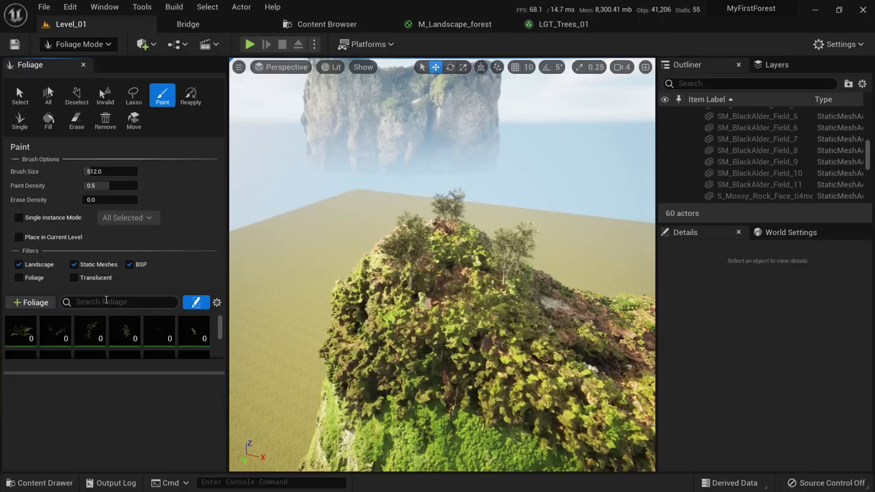
scroll(148, 339, up, 3)
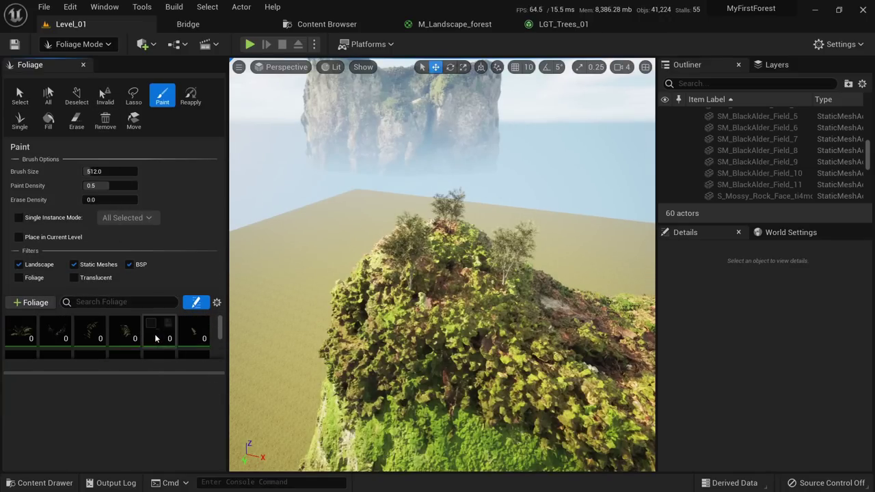
Add the SM_BlackAlder_Field_03 mesh from the SimpleWind folder to the foliage types and select it for painting.
click(290, 24)
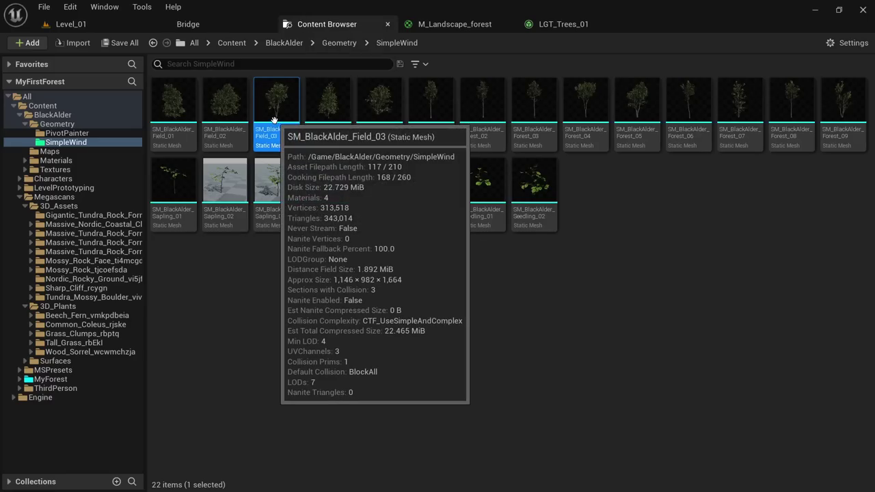
drag(277, 107, 117, 337)
click(125, 341)
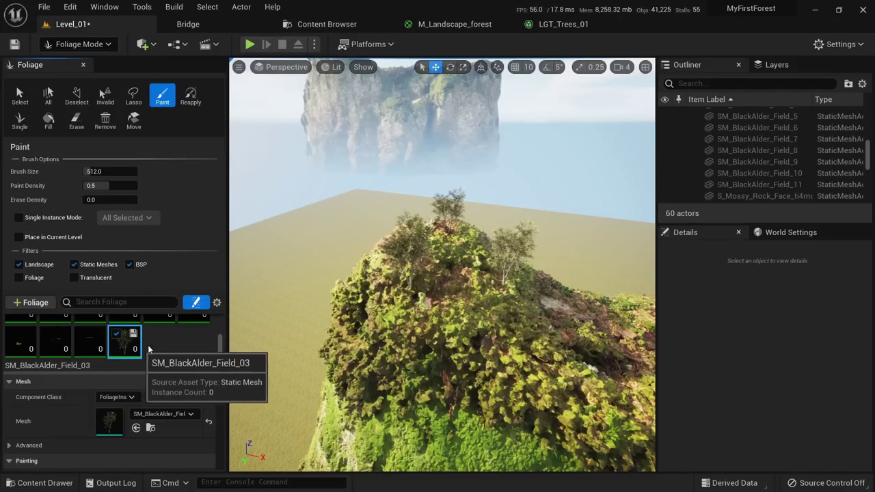
mouse_move(410, 312)
right_down()
mouse_move(438, 329)
mouse_move(451, 307)
mouse_move(443, 283)
right_up()
click(324, 283)
key(ctrl+z)
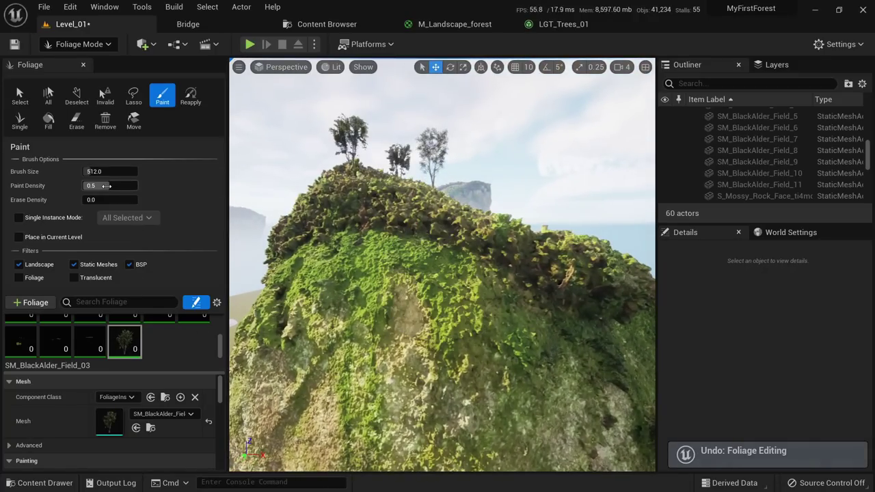
Lower the brush's Paint Density to about 0.108 and set the black alder foliage's Density / 1Kuu to 10.
drag(106, 185, 104, 185)
scroll(134, 421, down, 2)
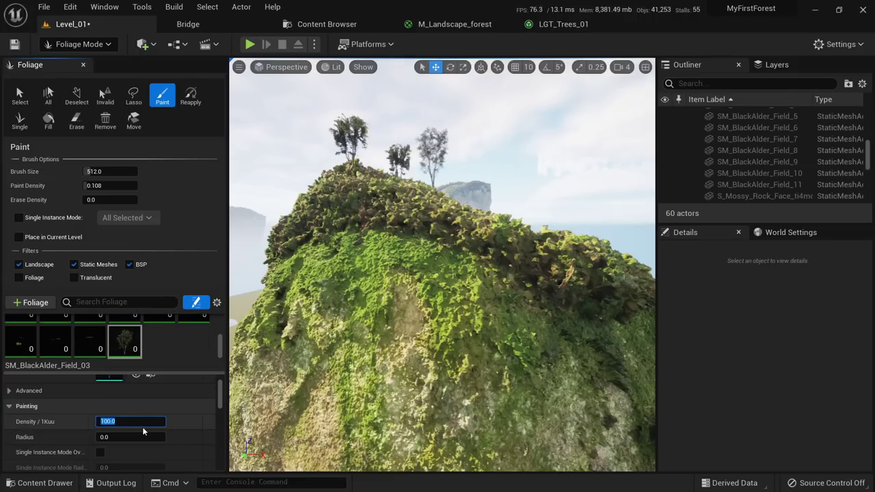
text(10)
key(Return)
right_drag(403, 229, 406, 253)
click(406, 232)
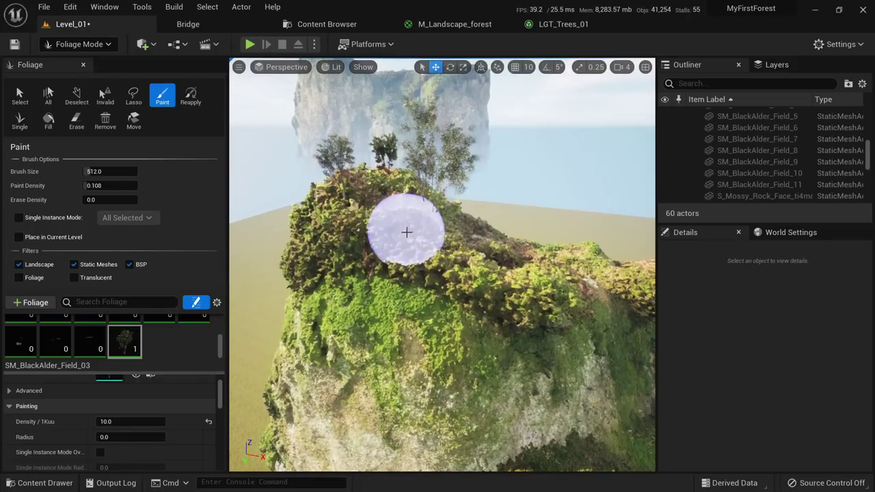
key(ctrl+z)
Set the black alder foliage's Scale X range to 0.4–0.7 and minimum Z Offset to -5, and paint a first tree on the cliff top.
scroll(136, 410, down, 5)
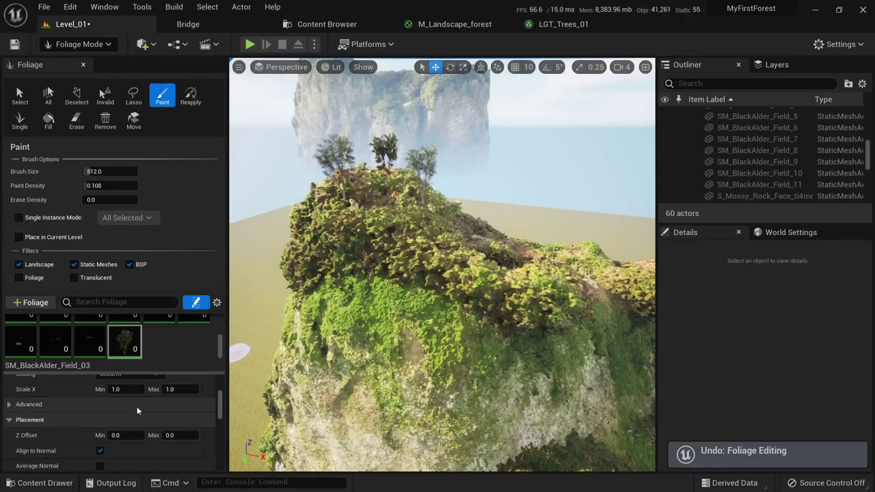
click(135, 389)
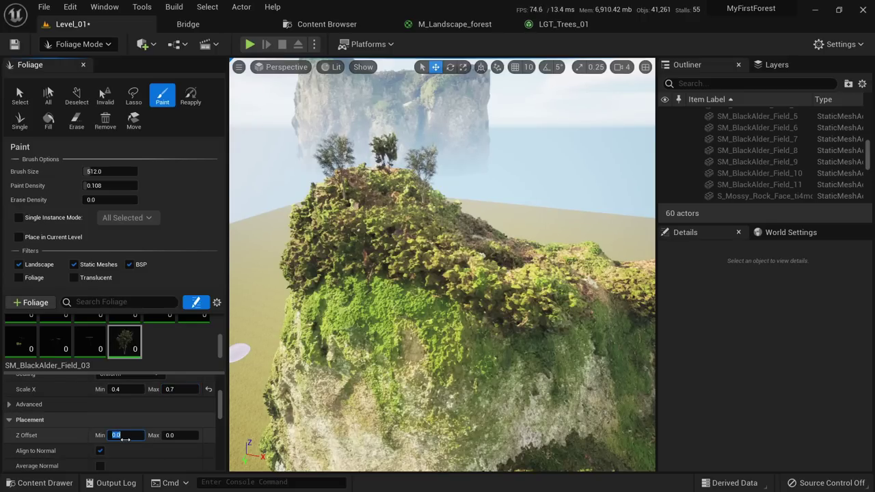
click(411, 244)
mouse_move(434, 250)
right_down()
mouse_move(431, 209)
mouse_move(431, 263)
right_up()
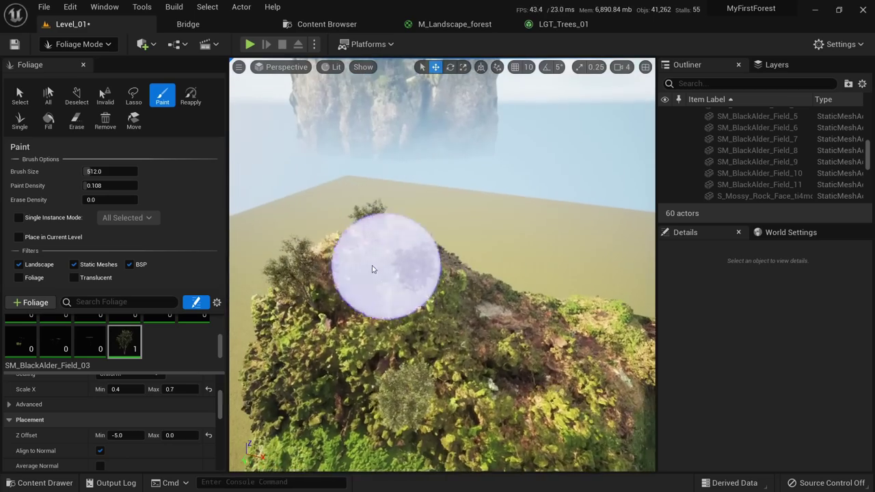
Paint several more small black alders around the summit of the tall mossy cliff.
click(444, 338)
click(517, 325)
click(456, 305)
click(438, 308)
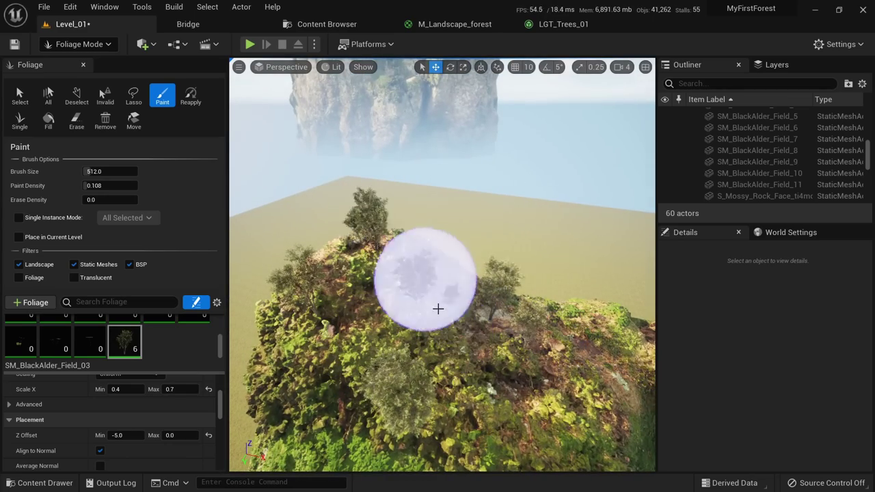
Paint scattered black alder foliage along the remaining mossy ridges and slopes of the distant cliffs.
key(s)
mouse_move(438, 308)
right_down()
mouse_move(444, 266)
mouse_move(441, 287)
mouse_move(438, 277)
right_up()
right_drag(440, 244, 439, 241)
drag(426, 428, 427, 415)
right_drag(483, 417, 414, 409)
click(512, 383)
right_drag(516, 383, 378, 363)
drag(379, 363, 463, 365)
right_drag(467, 372, 499, 368)
click(451, 308)
right_drag(442, 335, 435, 326)
click(405, 296)
drag(426, 353, 377, 329)
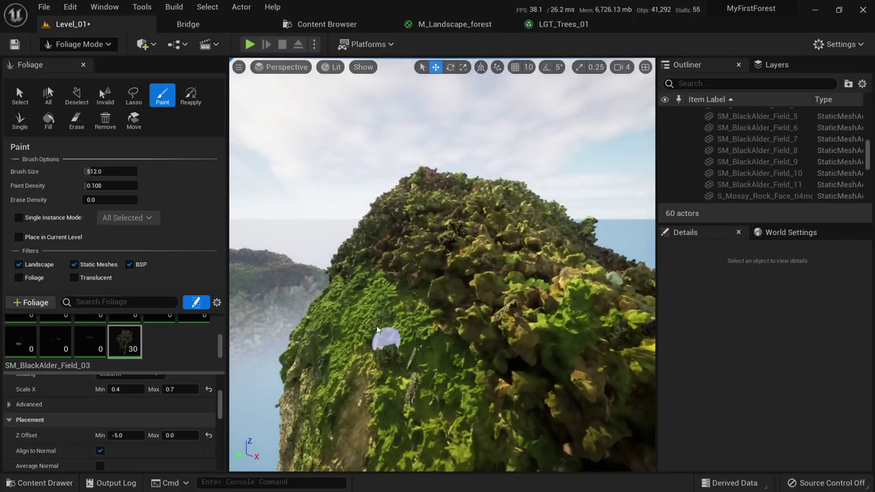
right_drag(413, 367, 433, 364)
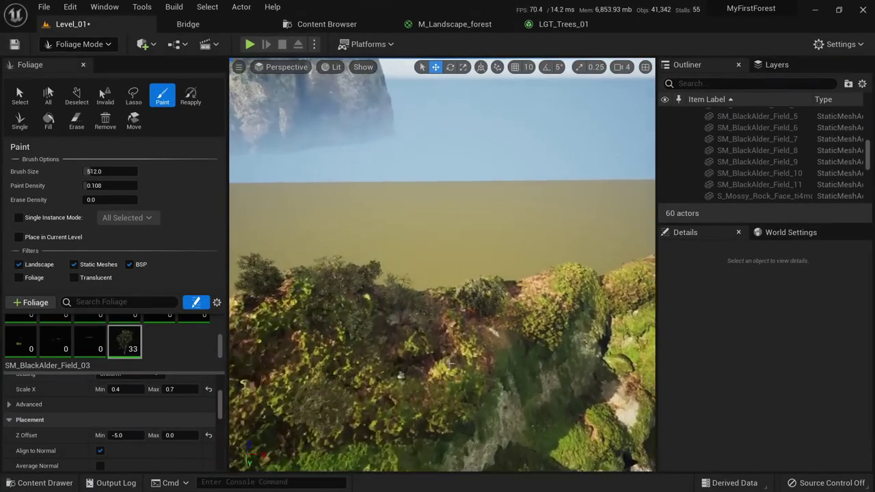
Paint more small black alders along the remaining cliff tops and mossy ridges, and erase the misplaced ones.
click(458, 357)
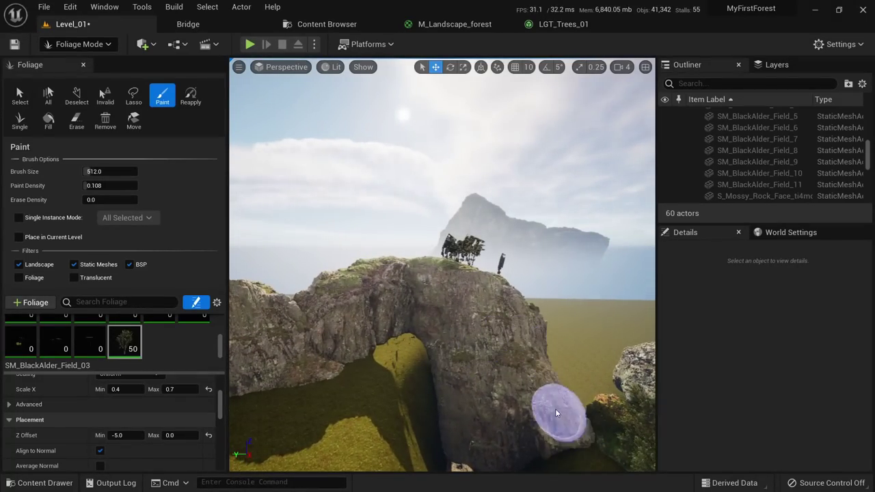
click(537, 366)
key(w)
mouse_move(537, 365)
right_down()
mouse_move(615, 372)
mouse_move(543, 365)
mouse_move(567, 369)
right_up()
key(w)
mouse_move(454, 424)
right_down()
mouse_move(499, 444)
mouse_move(448, 424)
right_up()
click(366, 362)
right_drag(326, 366, 317, 345)
right_drag(441, 266, 441, 266)
mouse_move(442, 308)
right_down()
mouse_move(410, 324)
mouse_move(428, 328)
right_up()
shift+drag(429, 328, 505, 366)
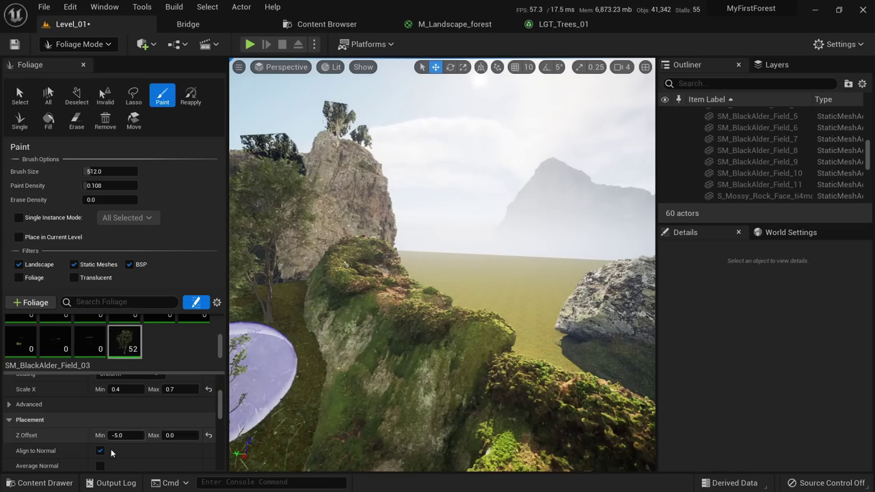
Turn off Align to Normal for the black alder foliage, paint on the mossy ridge, and undo the unwanted stroke.
click(99, 450)
click(328, 332)
right_drag(328, 332, 478, 332)
click(389, 332)
click(389, 333)
key(s)
mouse_move(425, 347)
right_down()
mouse_move(472, 345)
mouse_move(441, 366)
mouse_move(478, 393)
mouse_move(464, 393)
right_up()
key(ctrl+z)
key(w)
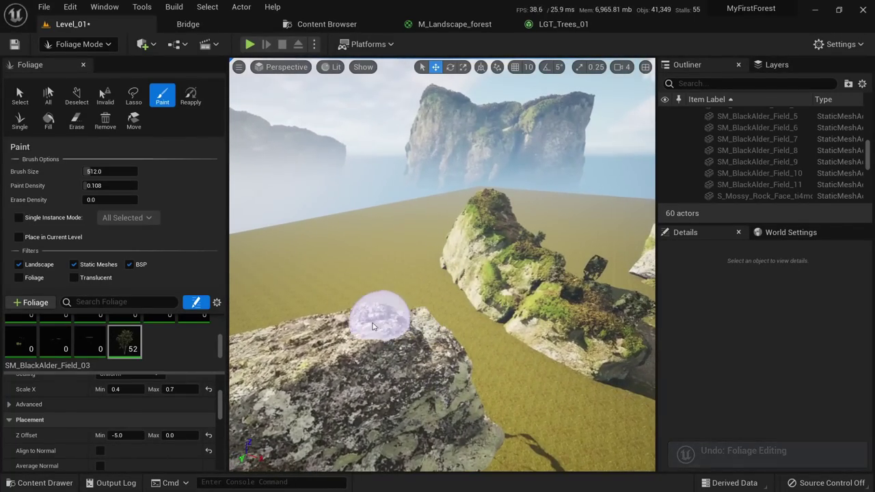
Paint black alders on top of the large grey rock, erase unwanted ones, and return to selection mode.
drag(373, 326, 406, 340)
drag(283, 359, 268, 361)
key(s)
right_drag(268, 360, 278, 318)
key(w)
key(s)
key(w)
mouse_move(453, 351)
right_down()
mouse_move(457, 342)
mouse_move(464, 352)
mouse_move(459, 346)
right_up()
shift+drag(445, 331, 317, 298)
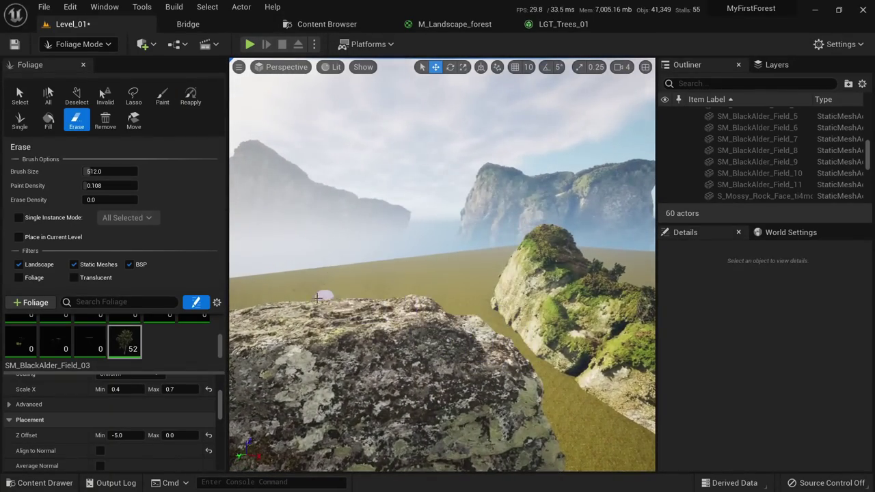
key(s)
mouse_move(412, 349)
right_down()
mouse_move(440, 363)
mouse_move(416, 357)
mouse_move(448, 347)
mouse_move(432, 358)
right_up()
key(shift+1)
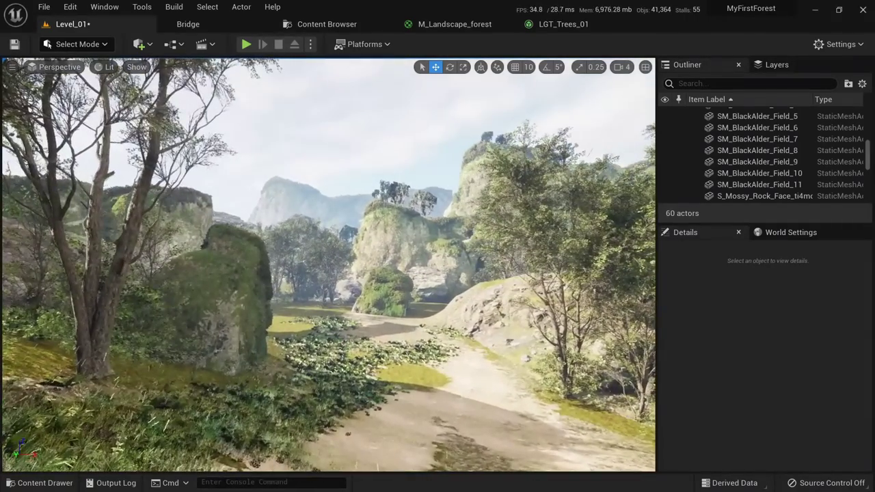
Play-test the level in full screen, running the character along the path to review the distant cliffs.
click(247, 44)
key(w)
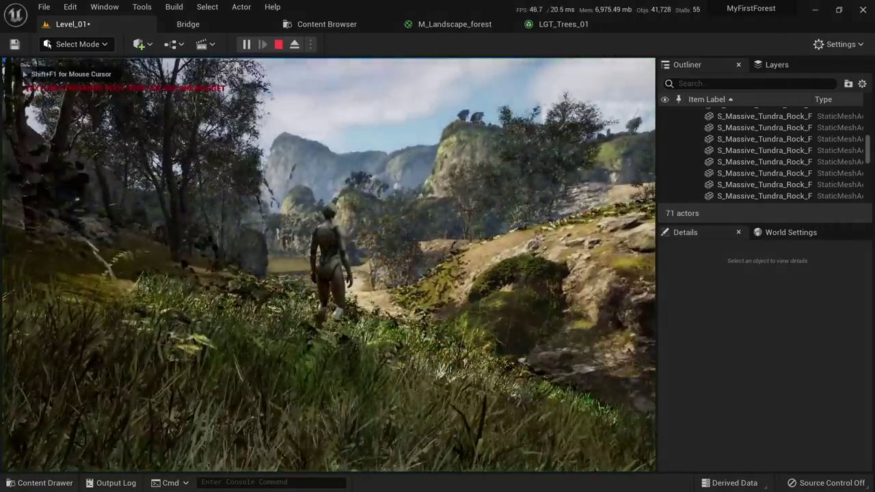
key(w)
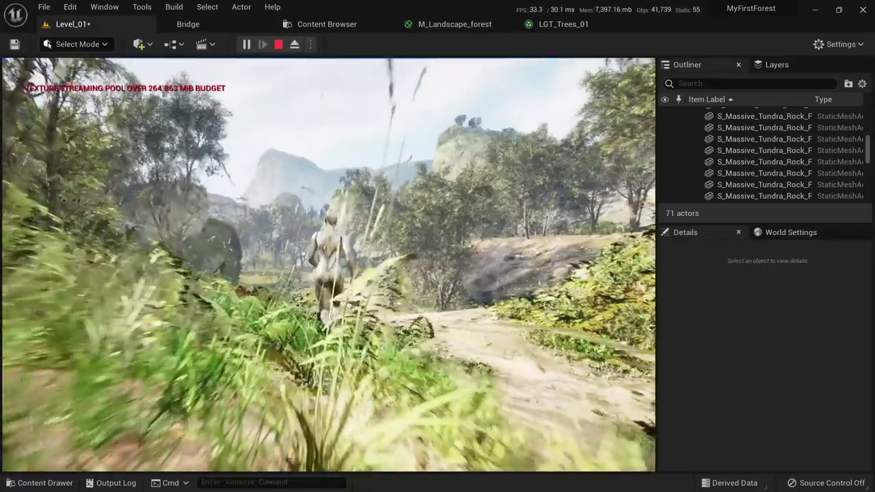
key(F11)
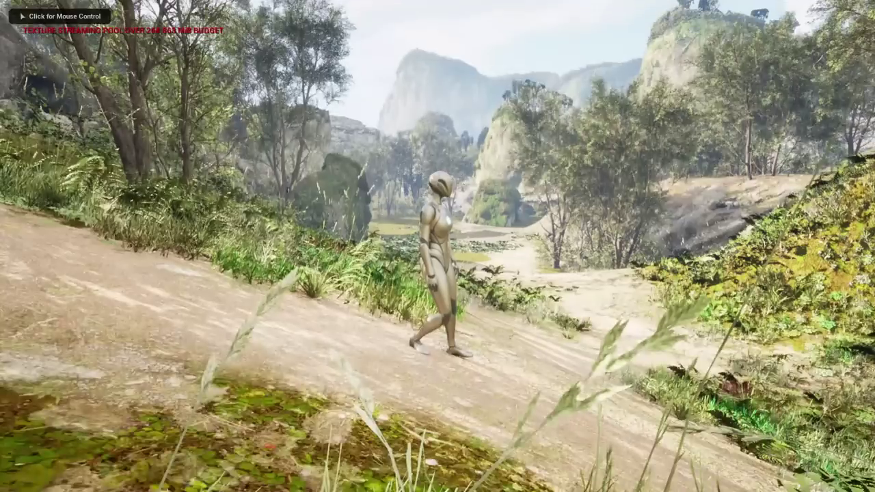
key(s)
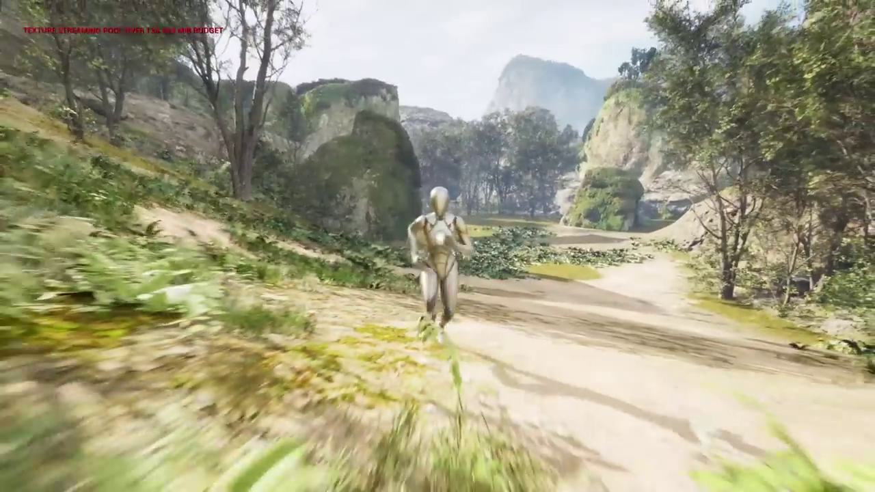
key(shift+F1)
key(F11)
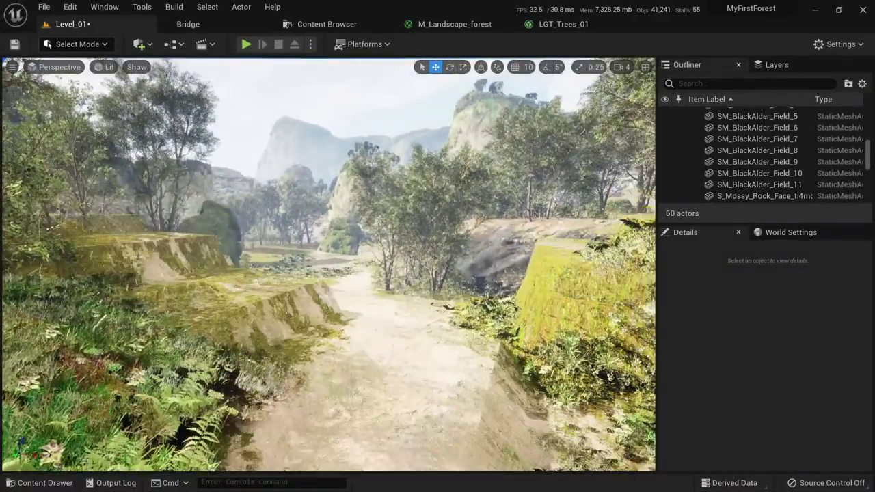
Select the level's ExponentialHeightFog actor.
right_drag(328, 265, 313, 295)
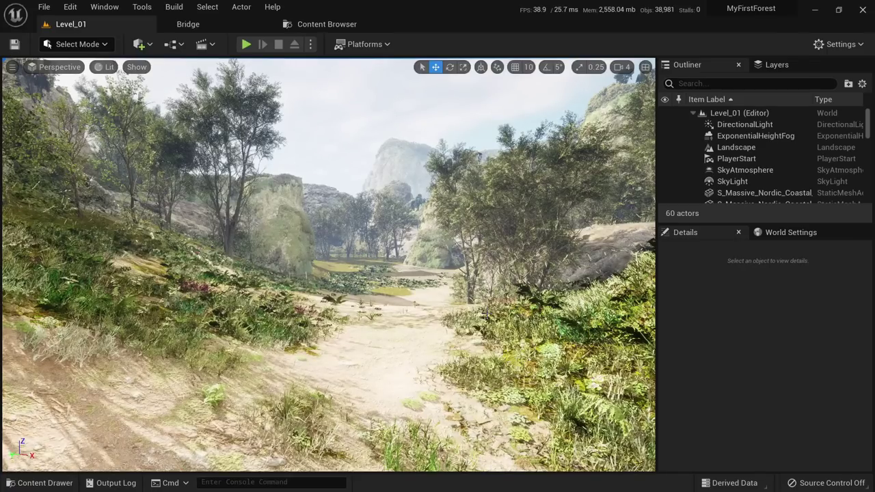
right_drag(350, 286, 389, 273)
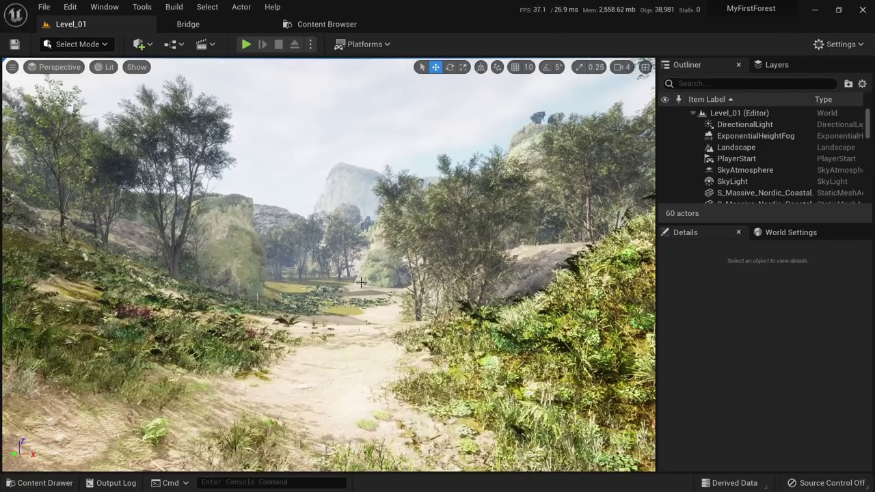
click(751, 137)
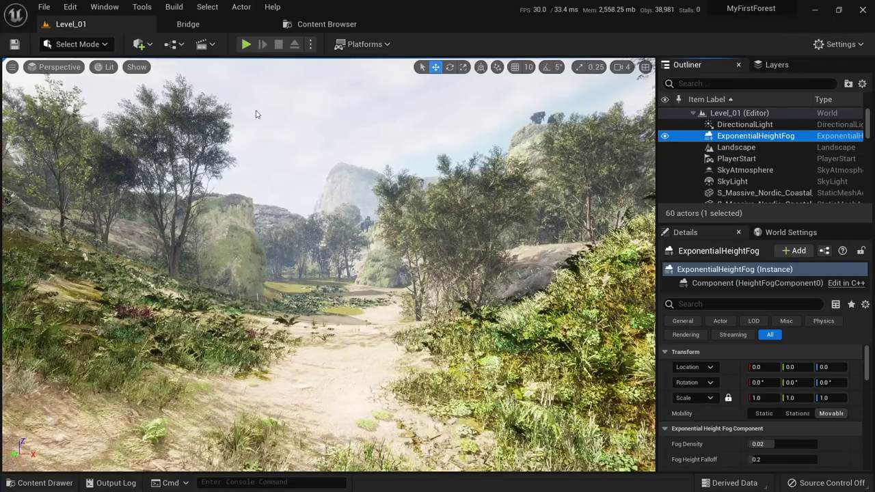
Add another Exponential Height Fog actor to the level and undo its creation.
click(136, 44)
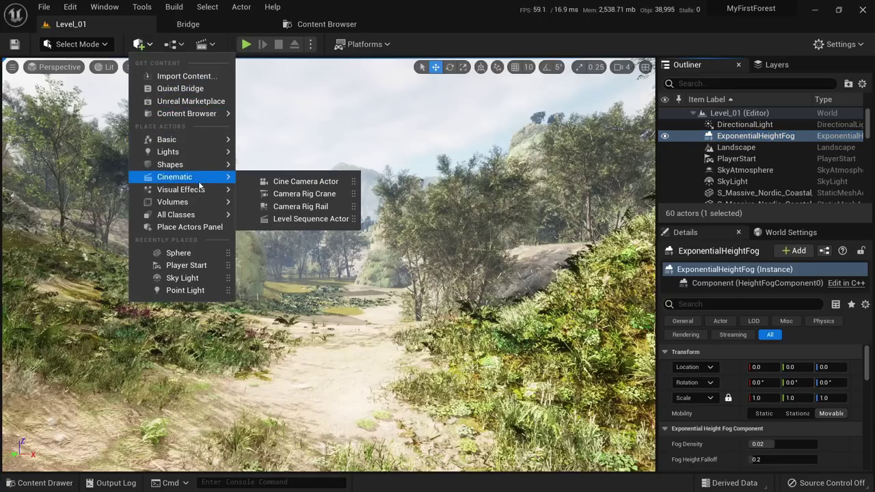
mouse_move(197, 190)
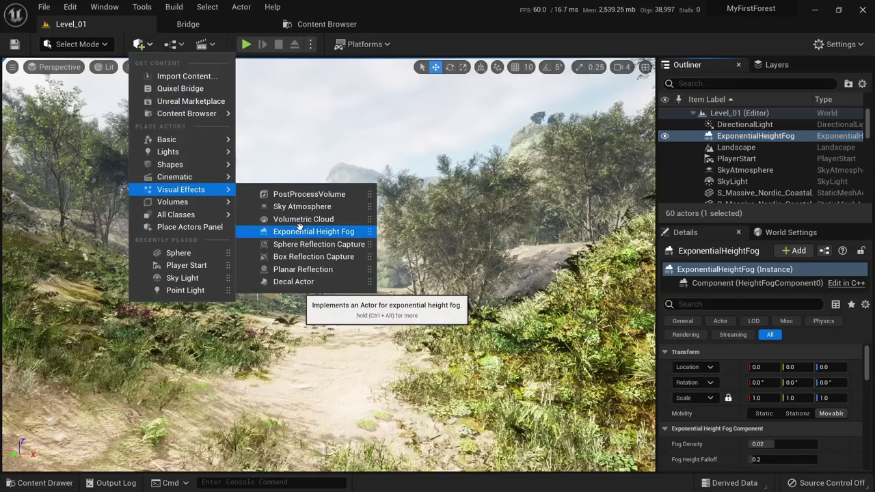
click(336, 235)
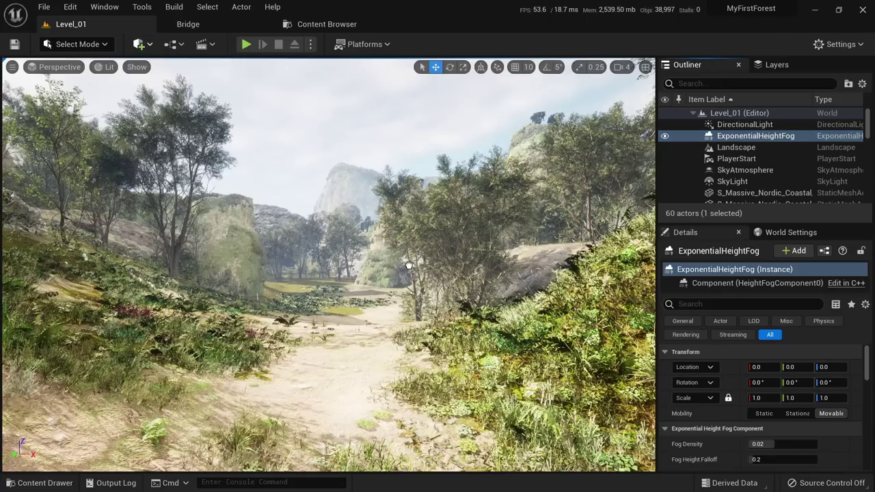
key(ctrl+z)
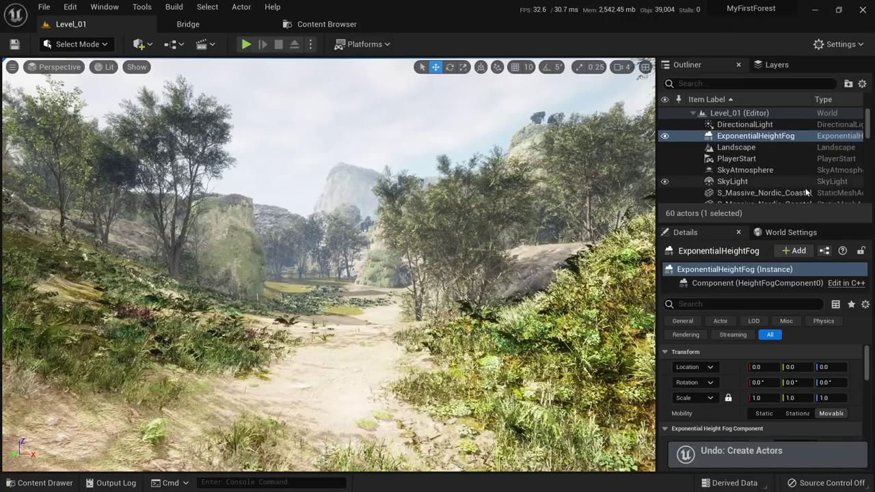
Enable Volumetric Fog on the ExponentialHeightFog actor.
scroll(736, 354, down, 2)
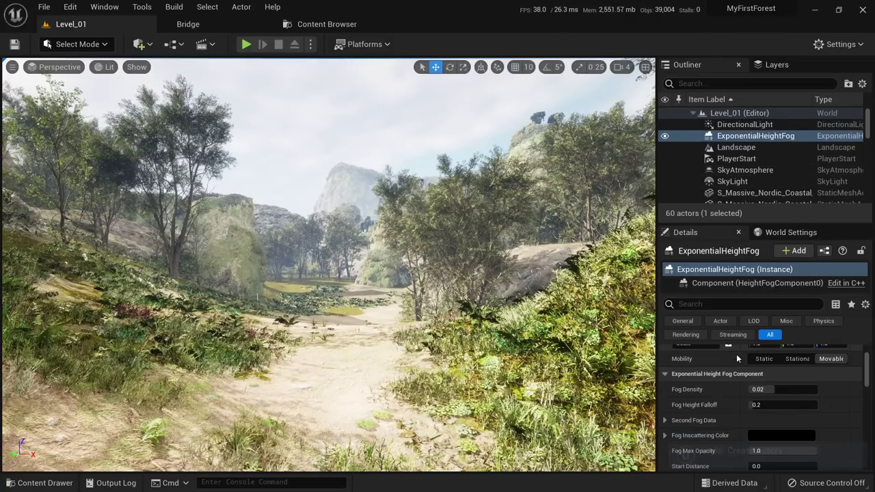
drag(738, 222, 738, 211)
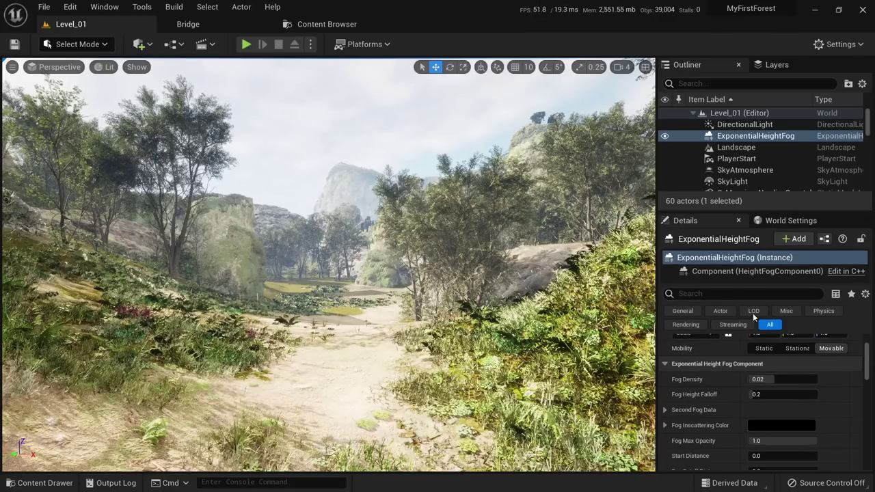
scroll(748, 387, down, 6)
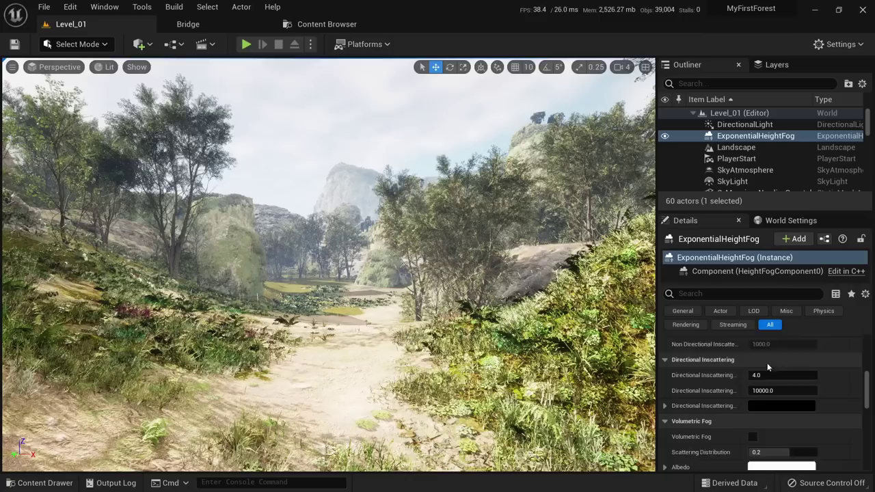
scroll(734, 368, down, 3)
mouse_move(688, 387)
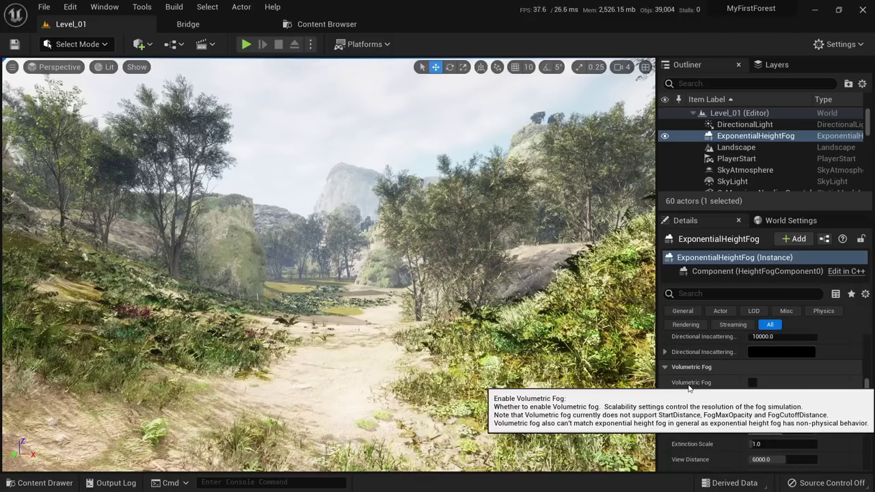
click(752, 382)
click(751, 383)
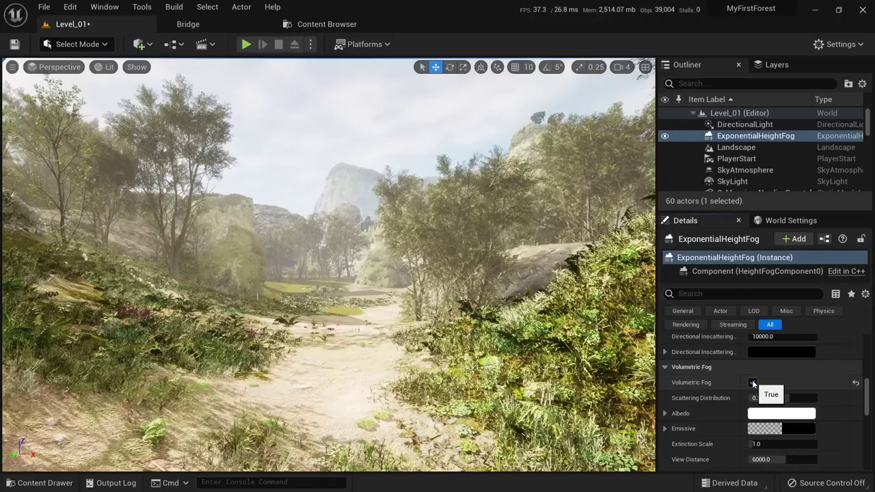
Lower the height fog's main Fog Density to about 0.01744.
scroll(745, 384, up, 10)
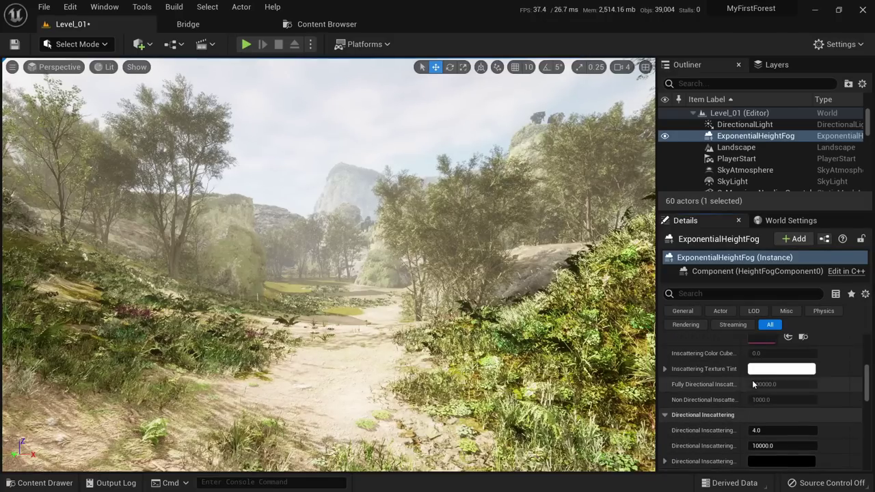
mouse_move(360, 316)
right_down()
mouse_move(325, 321)
mouse_move(349, 326)
mouse_move(353, 316)
right_up()
mouse_move(780, 362)
mouse_down()
mouse_move(796, 363)
mouse_move(748, 362)
mouse_move(778, 362)
mouse_up()
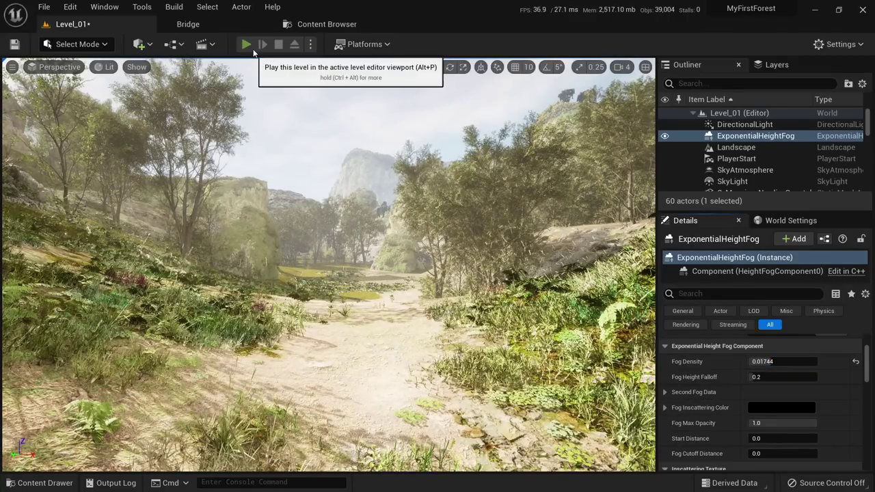
Play-test the level in full screen to review the volumetric fog along the forest path.
click(246, 44)
key(w)
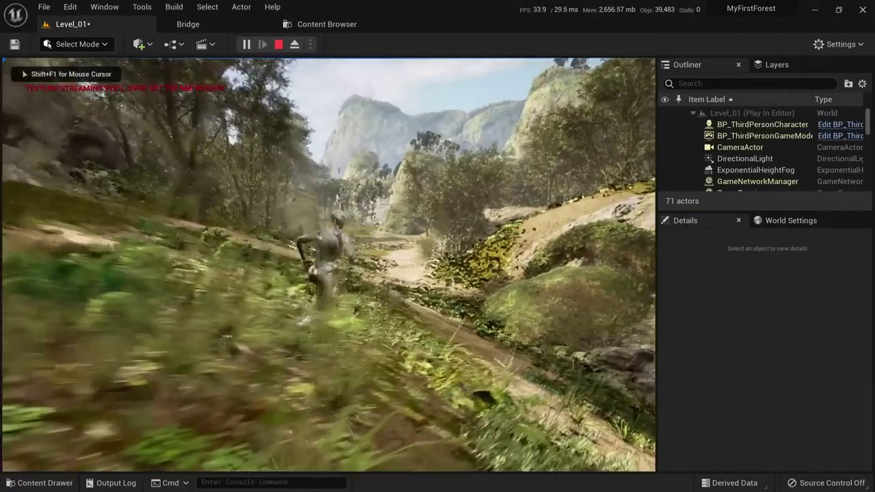
key(F11)
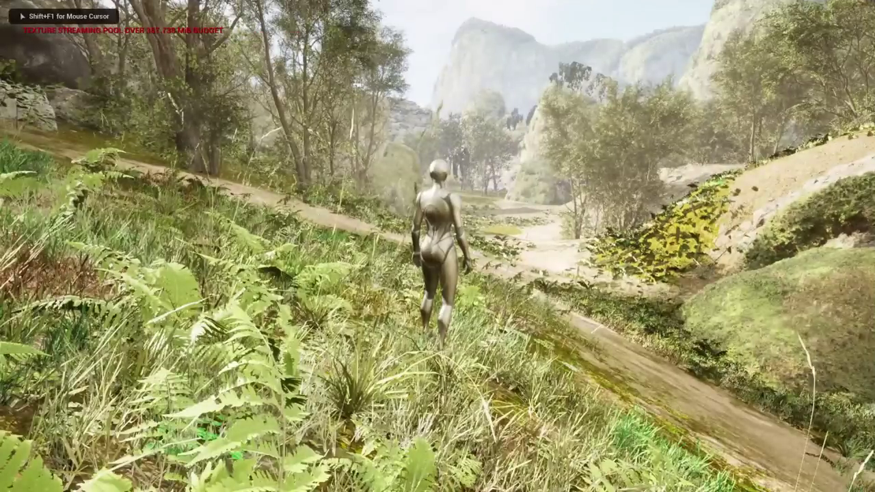
key(w)
key(Escape)
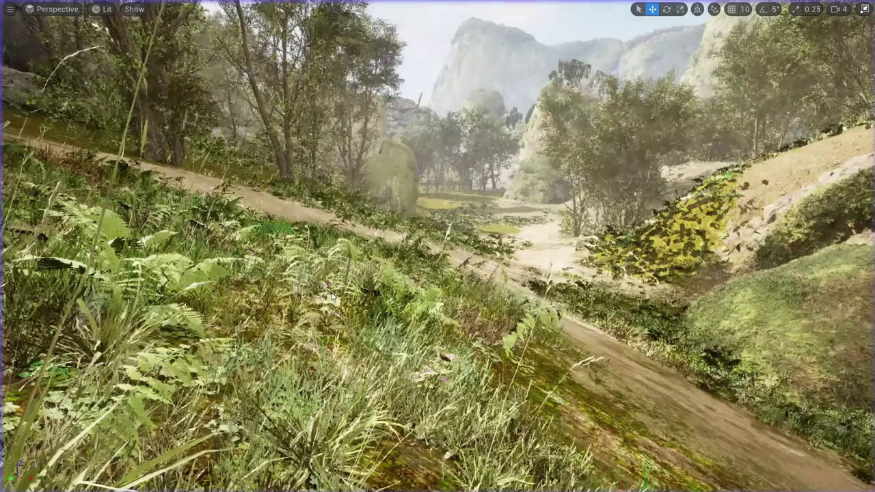
key(F11)
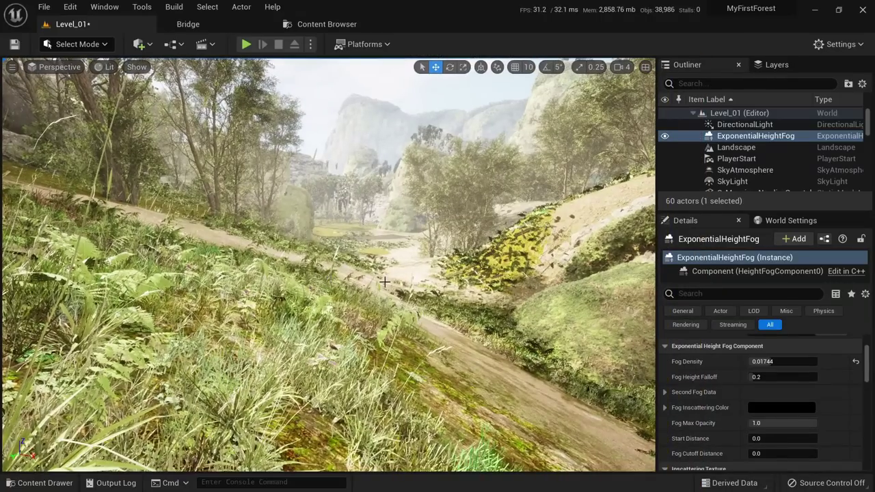
Set the Fog Density in the height fog's Second Fog Data to about 0.00384.
click(667, 392)
mouse_move(766, 410)
mouse_down()
mouse_move(789, 410)
mouse_move(752, 408)
mouse_up()
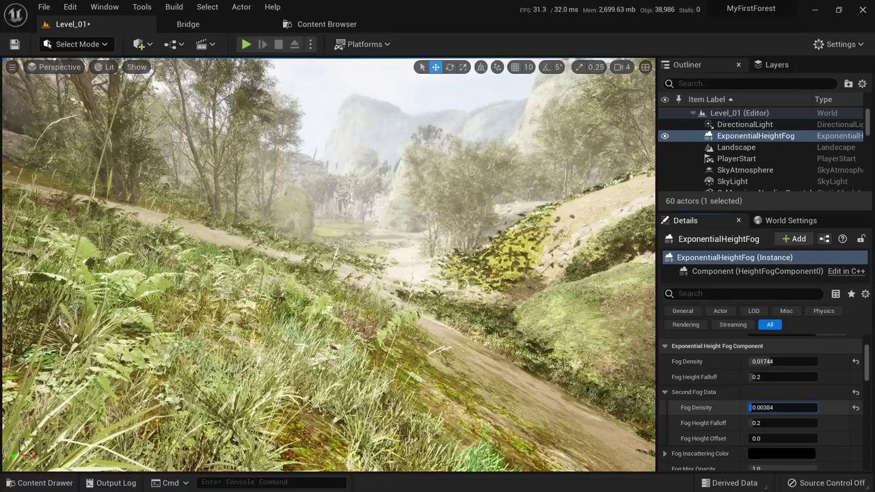
Try a light cyan Fog Inscattering Color with saturation 0.775 and value 0.9.
scroll(768, 396, down, 4)
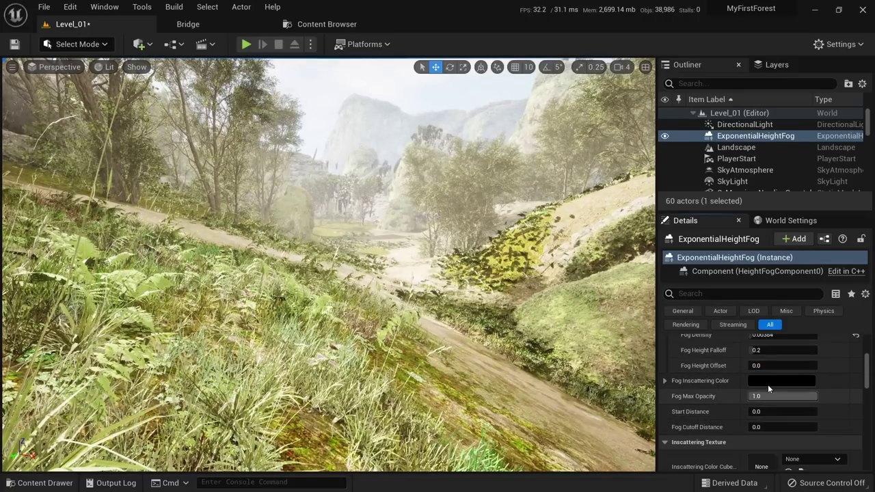
click(767, 384)
drag(619, 306, 687, 240)
drag(564, 286, 512, 278)
drag(681, 266, 682, 240)
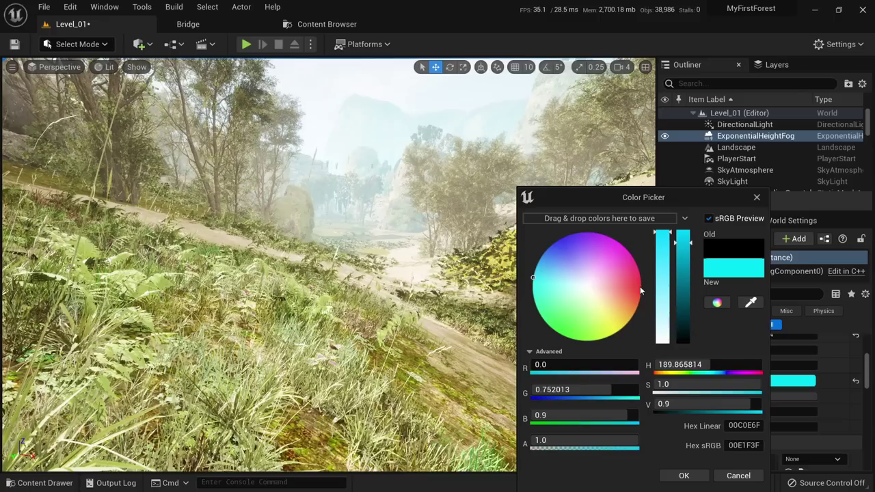
drag(660, 281, 665, 256)
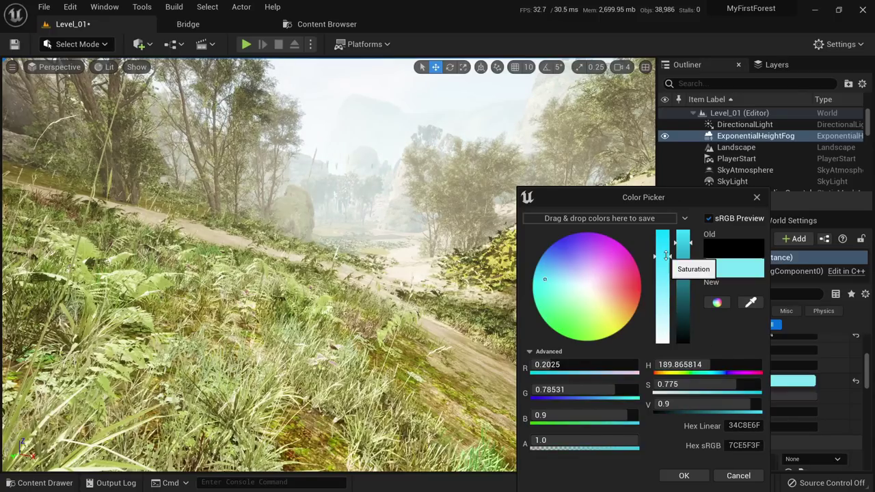
click(736, 479)
Try a turquoise Albedo color and a Scattering Distribution of 0.9 for the height fog's volumetric fog.
scroll(784, 388, down, 5)
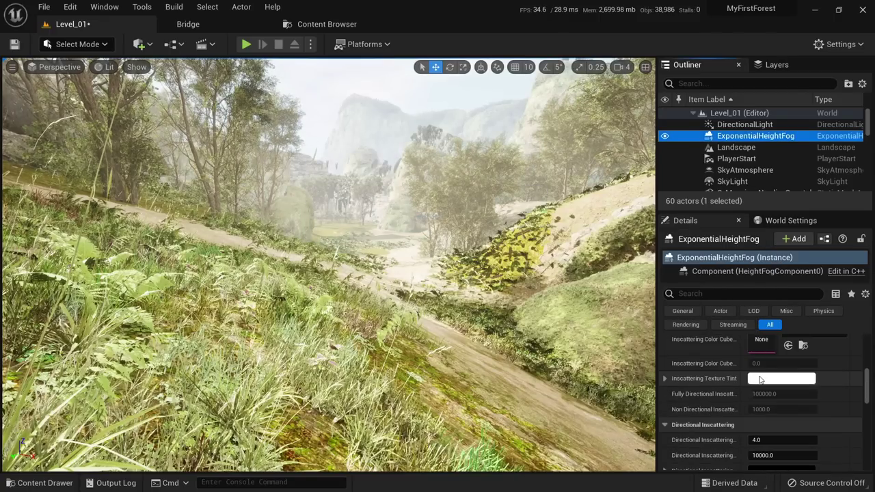
scroll(754, 374, down, 1)
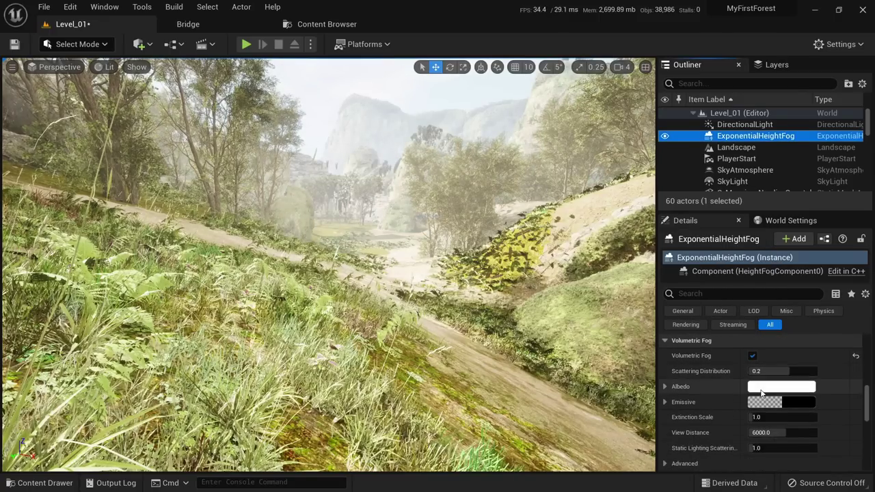
click(781, 387)
drag(599, 268, 525, 299)
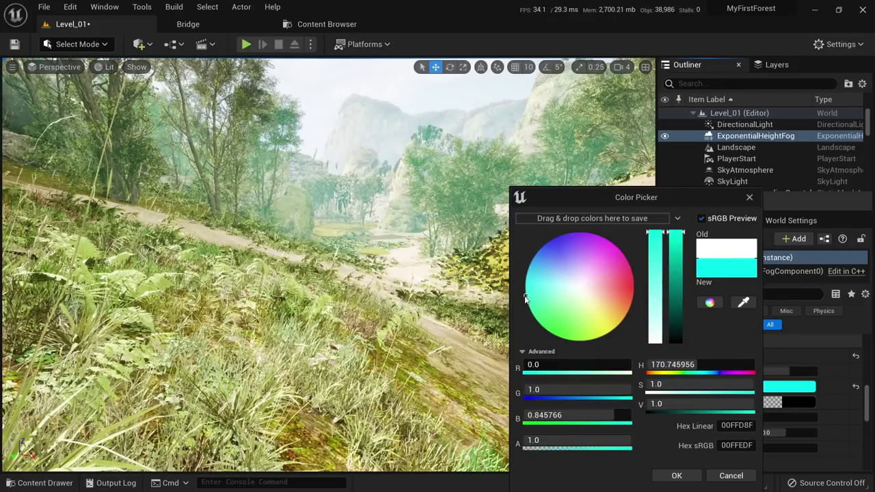
click(738, 478)
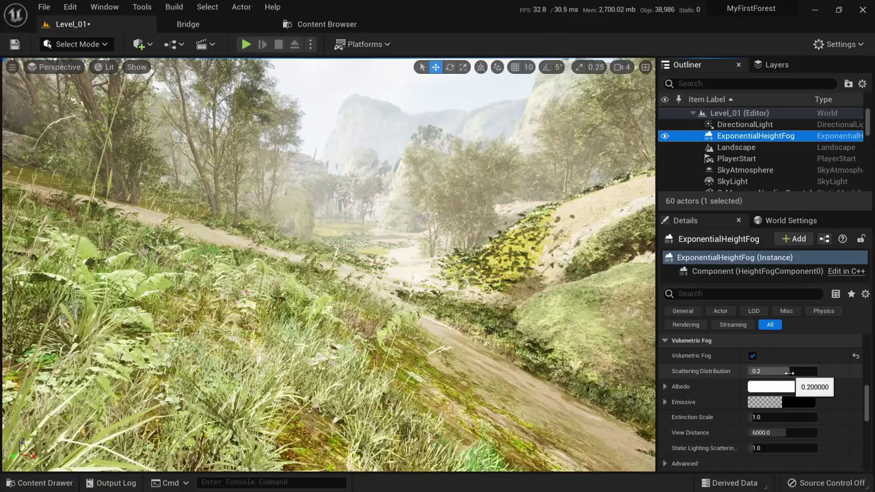
drag(786, 371, 817, 371)
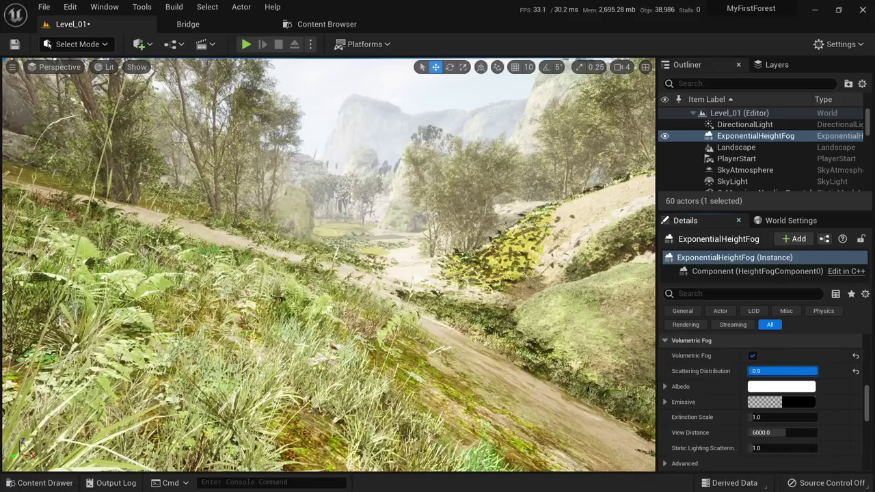
key(ctrl+z)
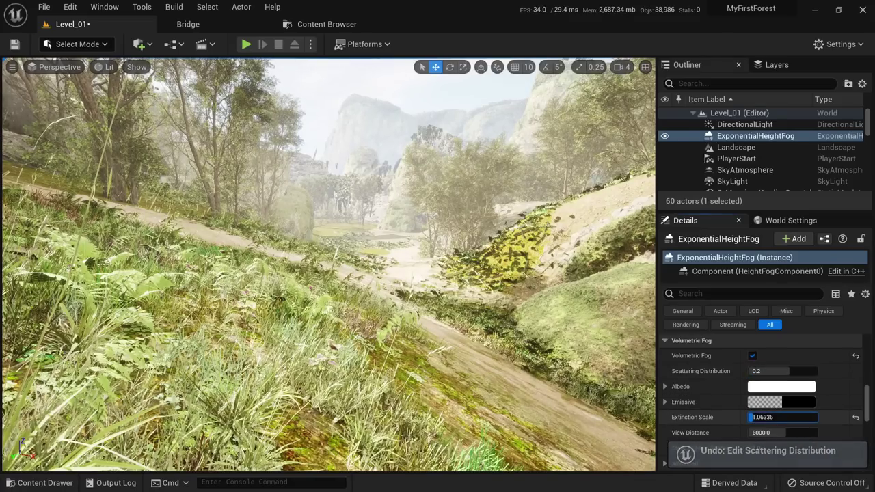
Set the volumetric fog's Extinction Scale to about 1.063, comparing the forest view with the height fog hidden and shown.
mouse_move(753, 417)
mouse_down()
mouse_move(779, 417)
mouse_move(757, 417)
mouse_up()
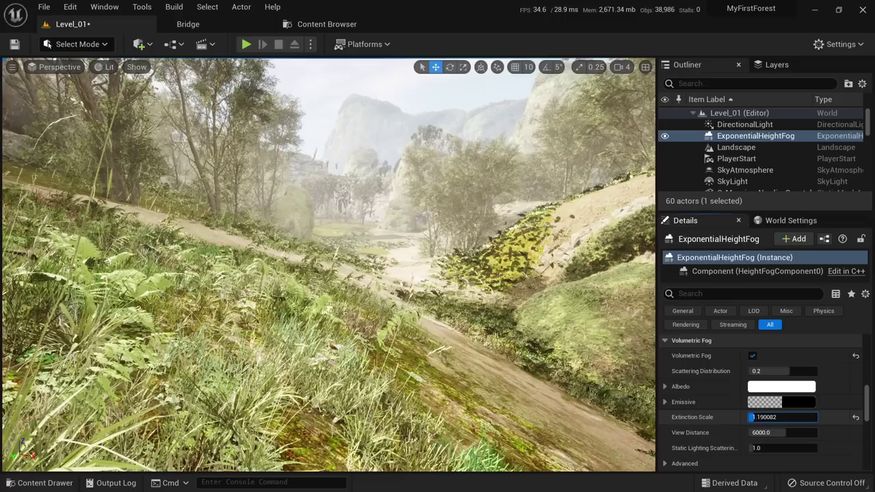
drag(765, 417, 783, 417)
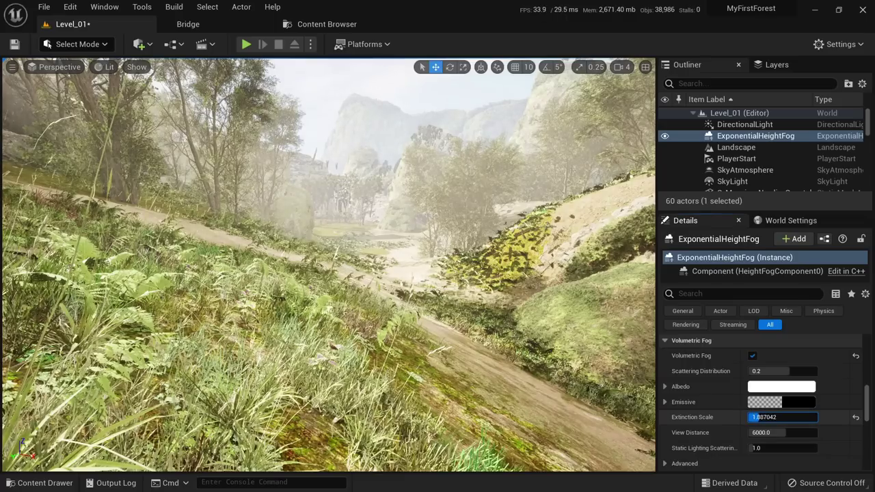
click(664, 136)
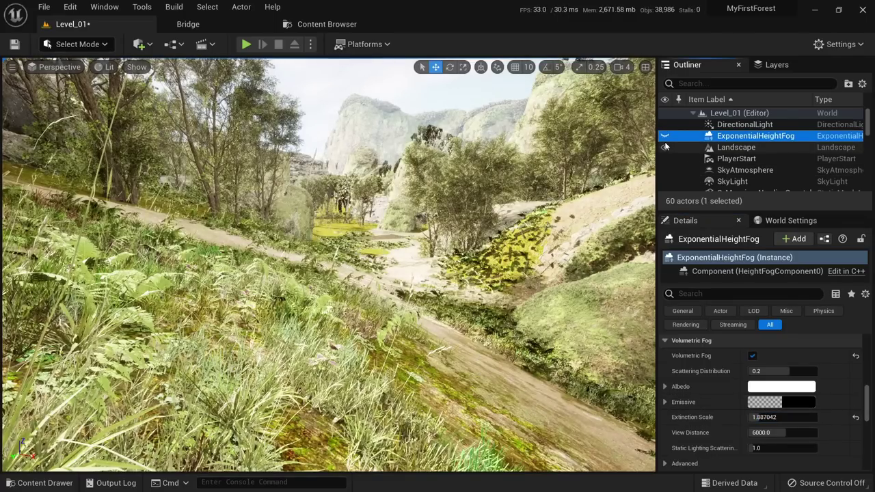
click(664, 136)
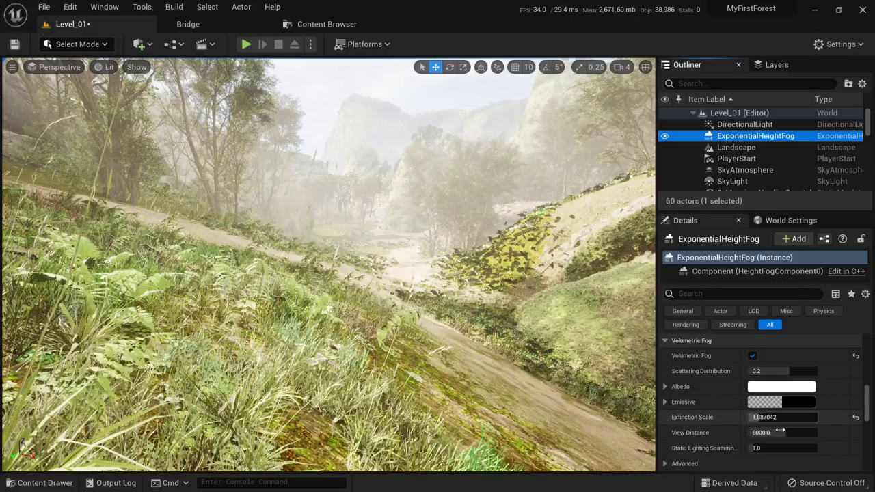
drag(754, 417, 753, 417)
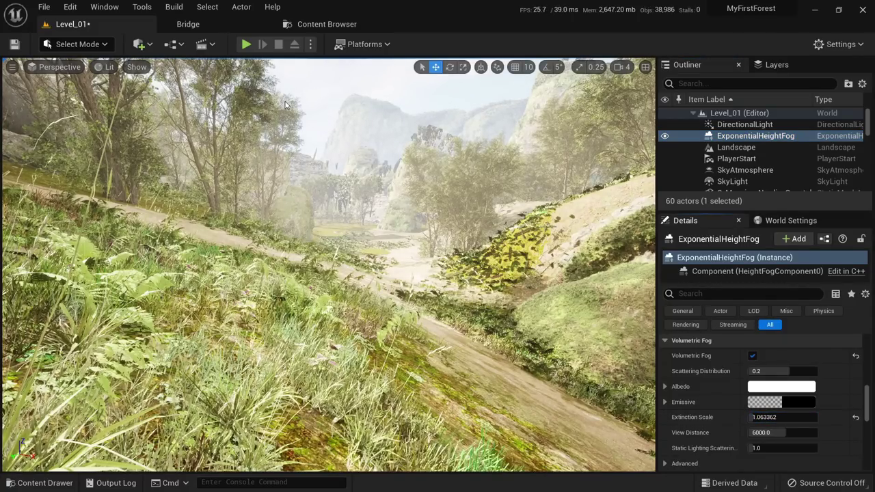
Play-test the level along the forest path to review the adjusted fog.
click(247, 43)
key(w)
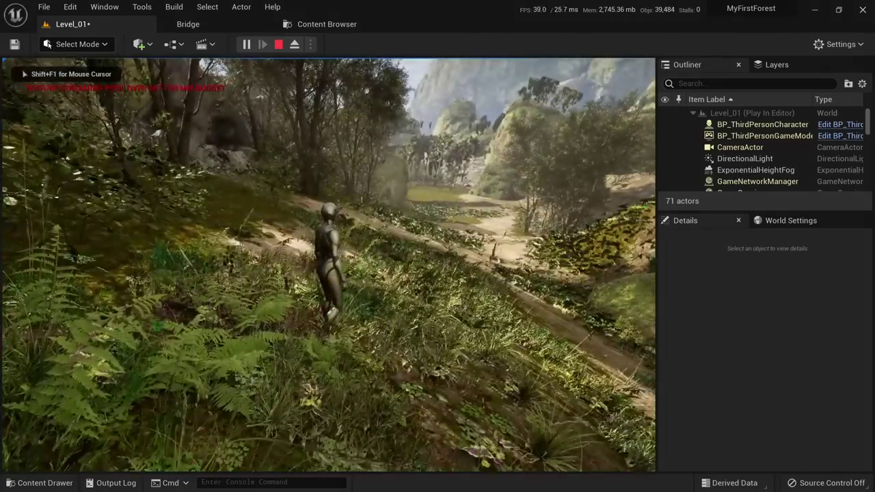
key(w)
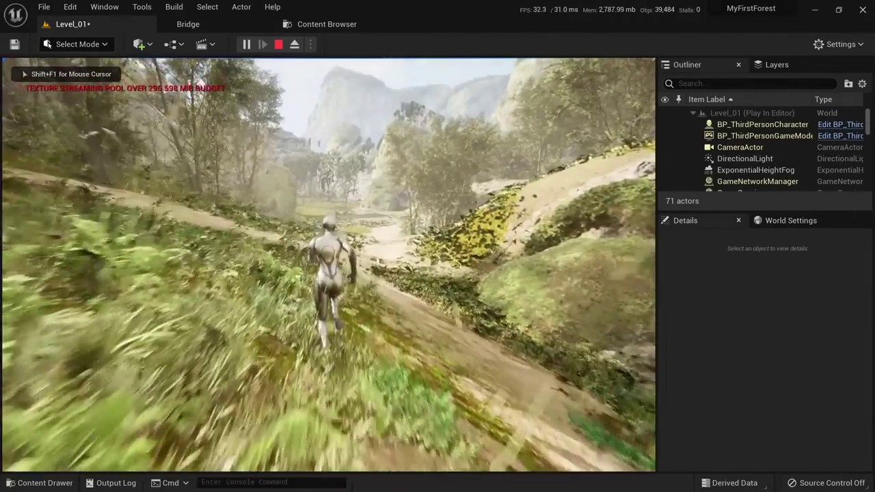
key(F11)
key(F11)
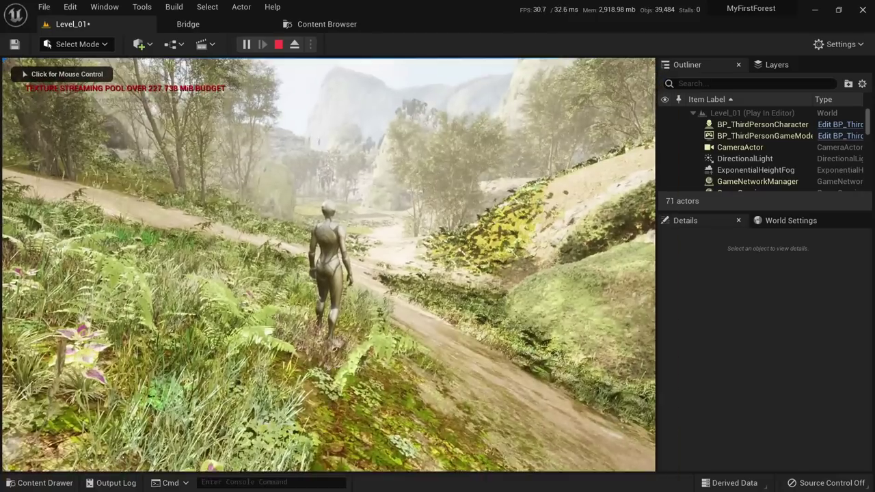
key(Escape)
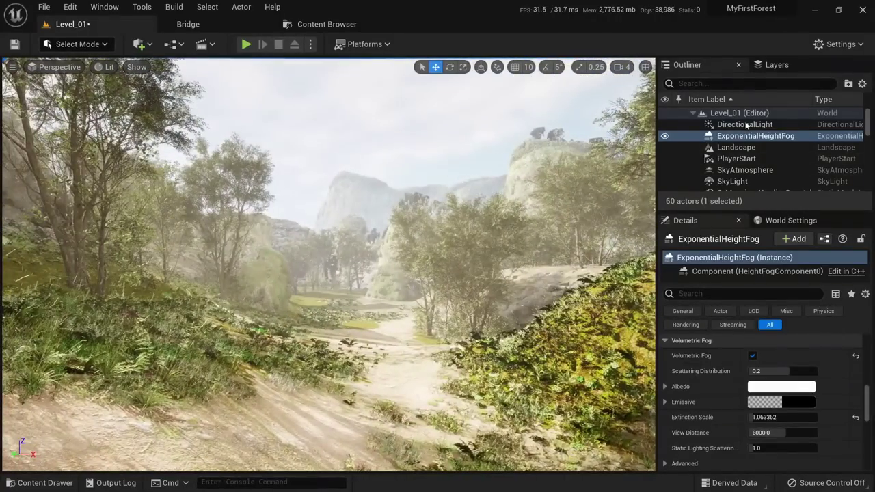
Select the DirectionalLight and set the viewport to the Detail Lighting view mode.
click(744, 124)
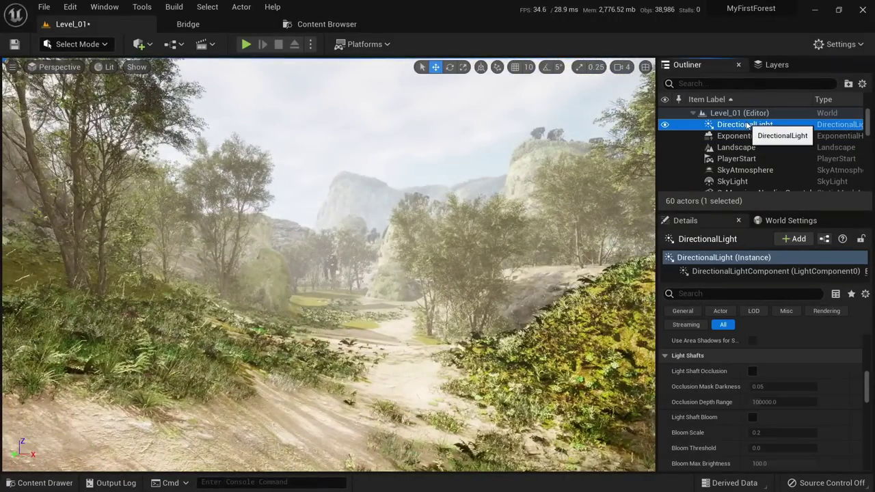
click(104, 67)
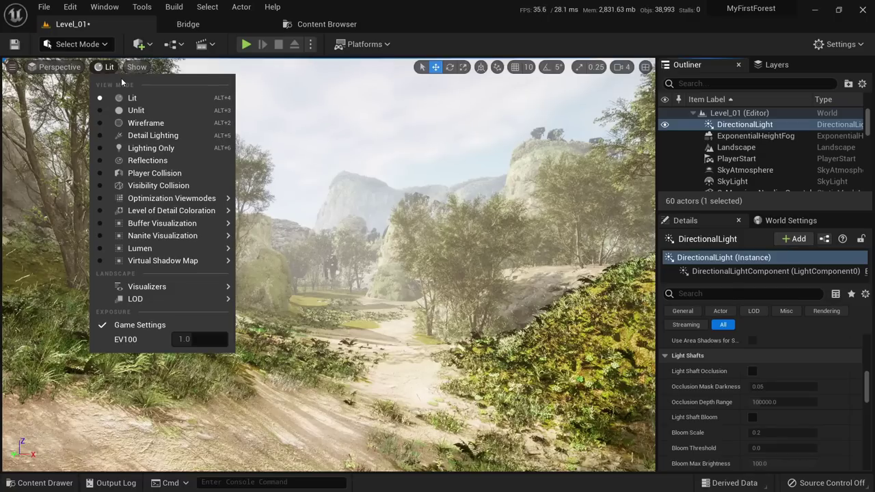
click(154, 136)
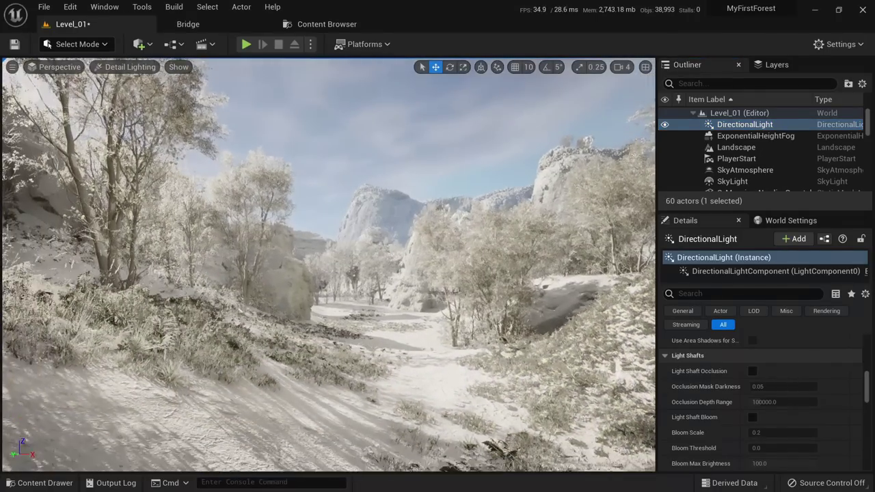
right_drag(362, 290, 379, 295)
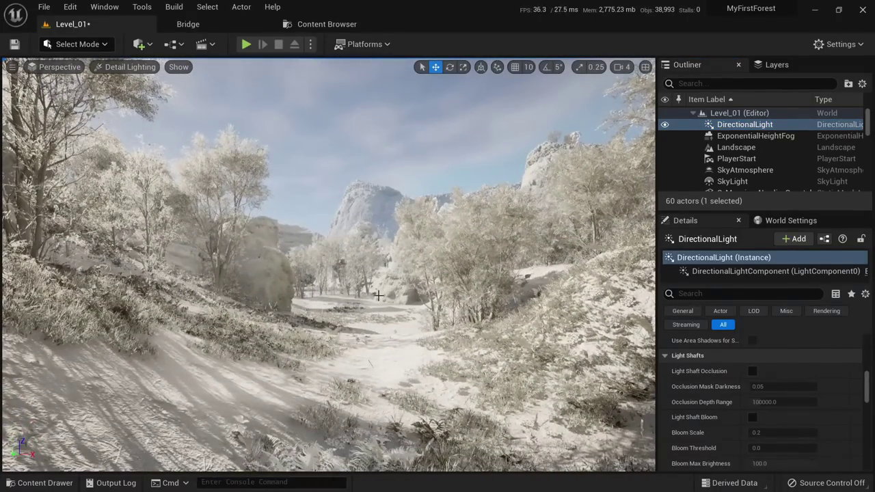
click(721, 124)
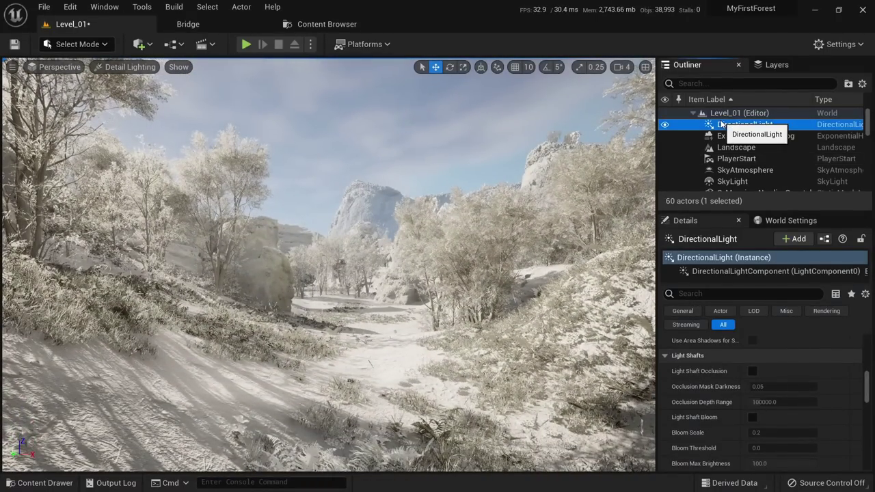
Try to rotate the DirectionalLight with its rotation gizmo, undo it, and return to the view along the path.
right_drag(480, 272, 504, 275)
right_drag(538, 310, 579, 311)
drag(589, 294, 584, 289)
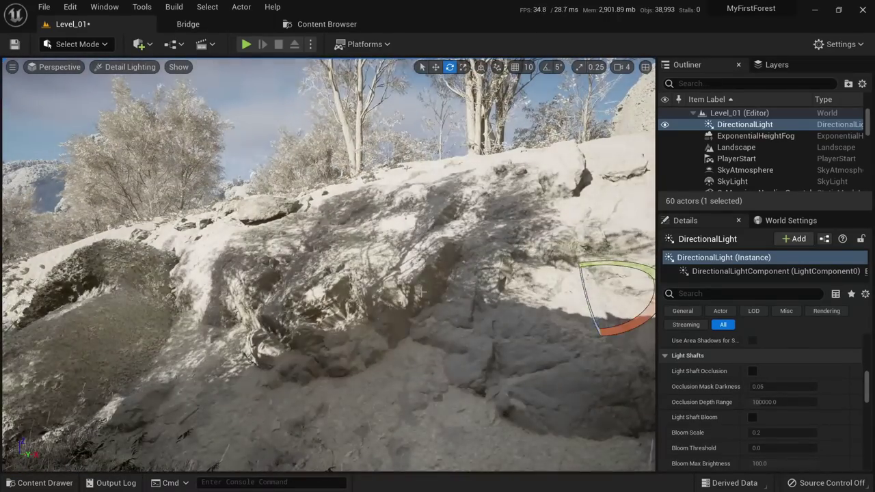
right_drag(584, 289, 428, 293)
key(ctrl+z)
key(w)
key(w)
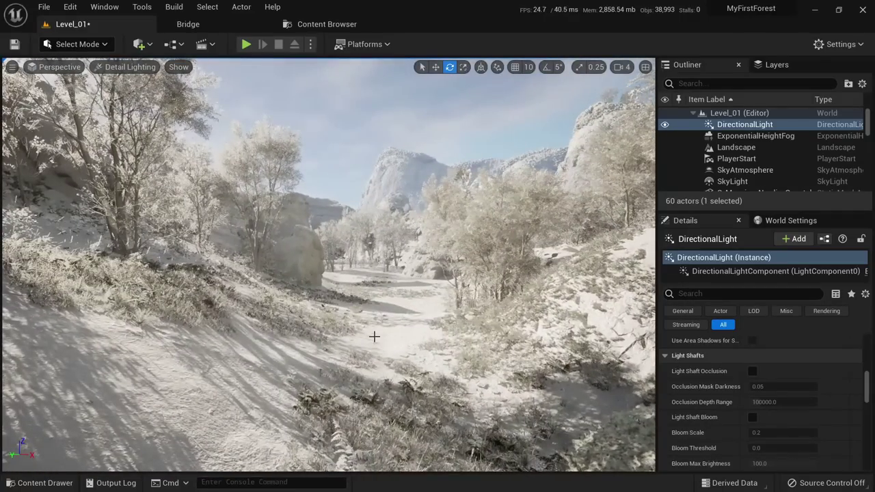
key(w)
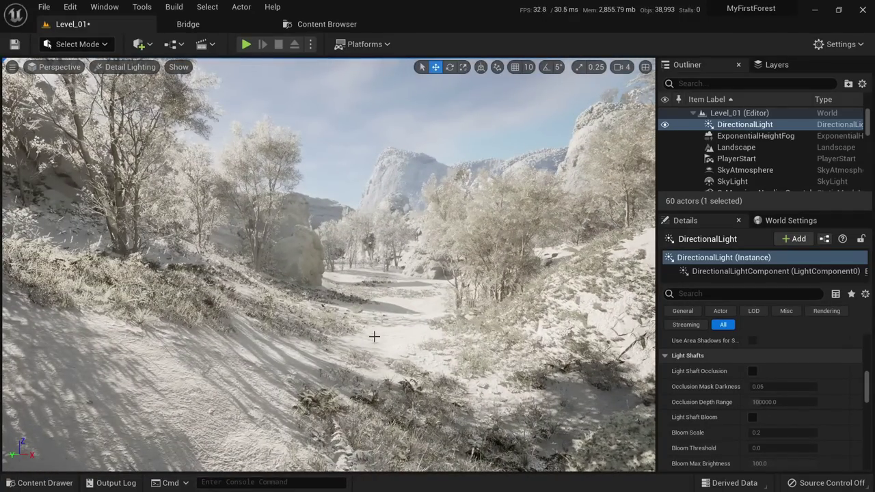
Rotate the DirectionalLight interactively to about -8.65° in Y and 24.96° in Z for low sunlight across the path.
scroll(760, 356, up, 10)
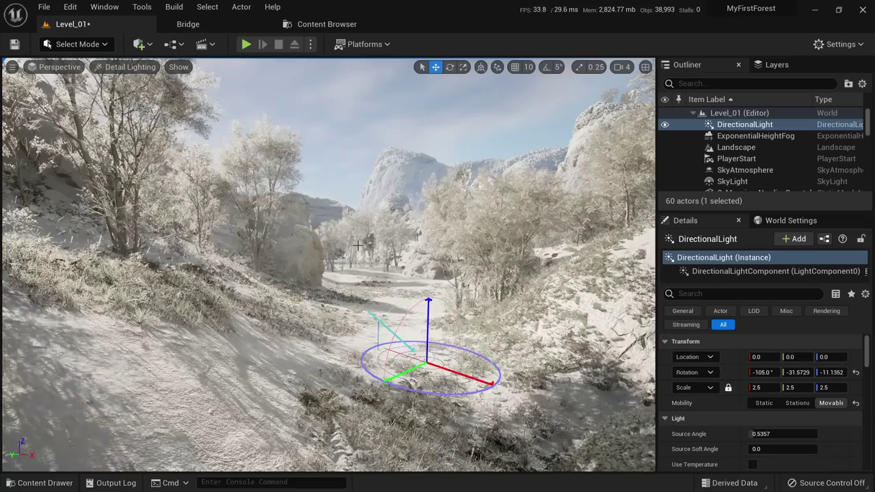
key(ctrl+l)
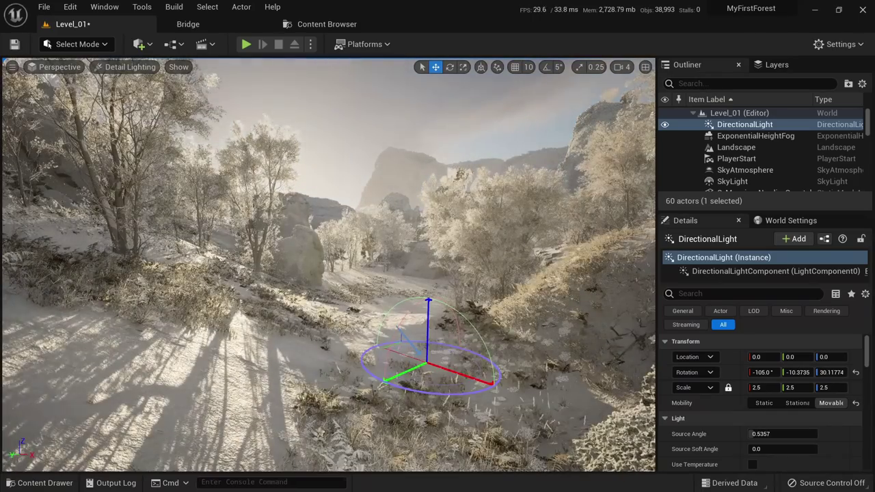
key(ctrl+l)
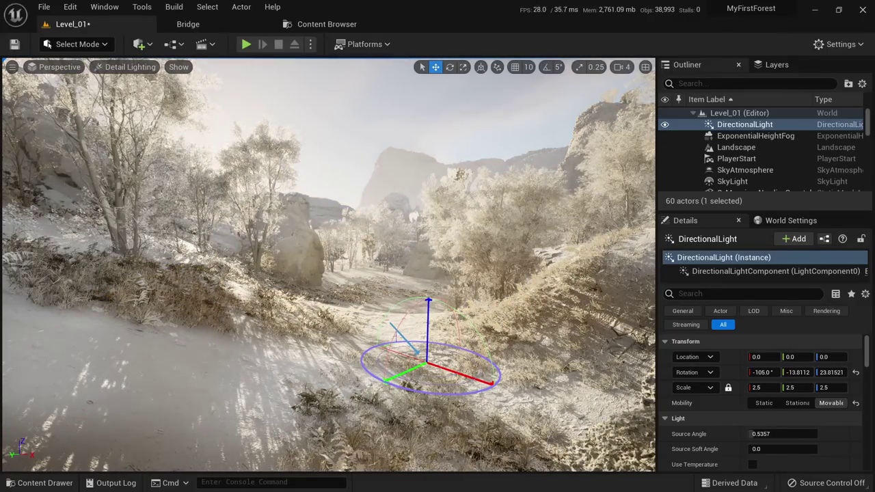
key(ctrl+l)
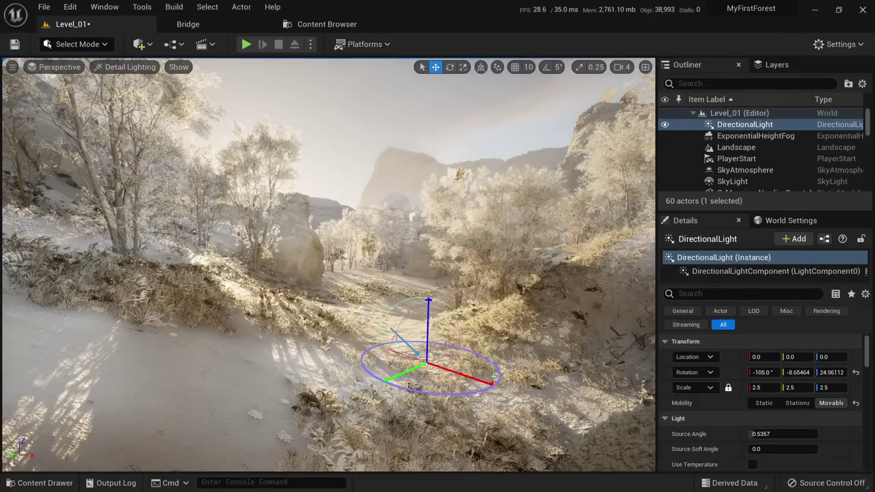
Examine the new sunlight and fog along the forest path in the Lit view mode.
key(alt+4)
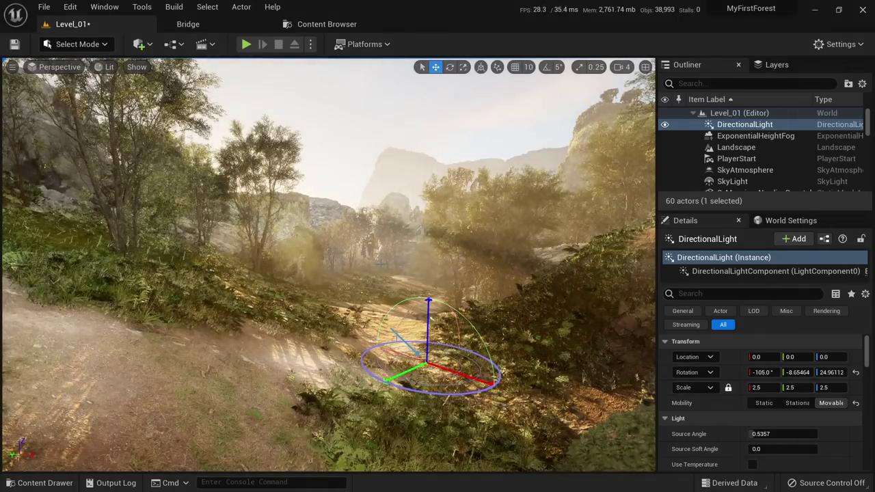
key(g)
key(w)
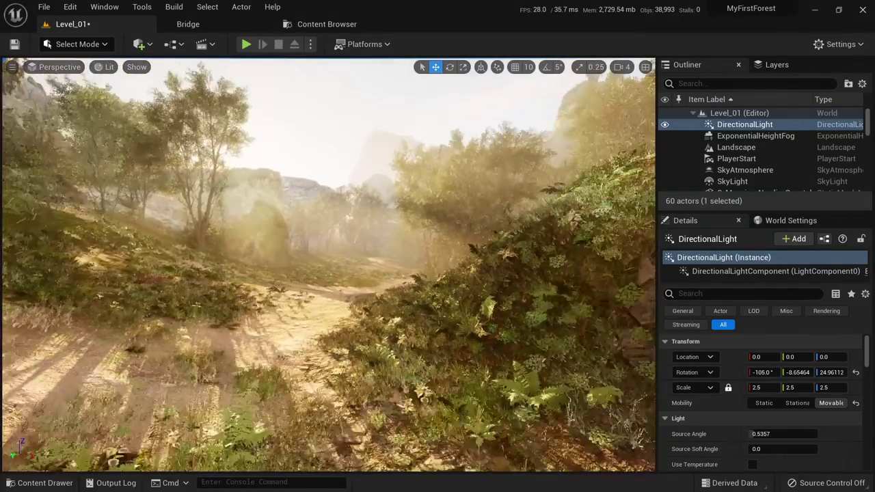
key(s)
key(w)
right_drag(370, 240, 370, 205)
key(s)
key(alt+3)
key(alt+4)
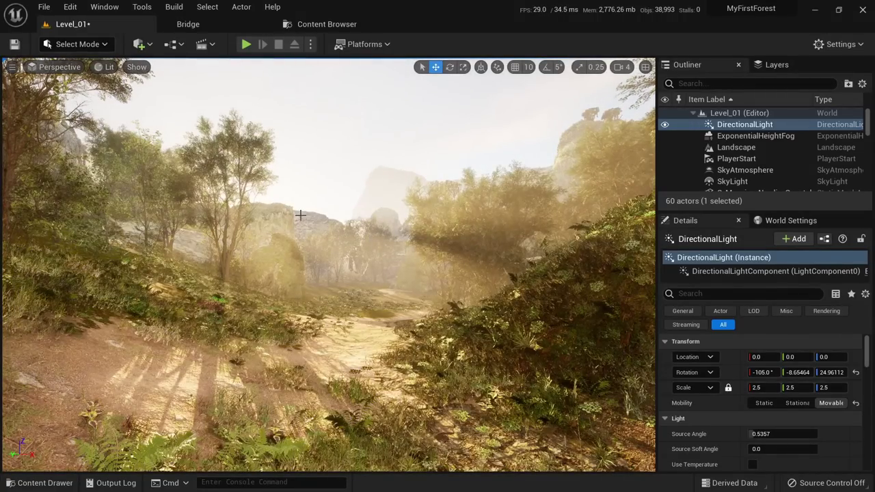
Readjust the DirectionalLight's rotation to about -11.52° in Y and 22.67° in Z.
key(ctrl+l)
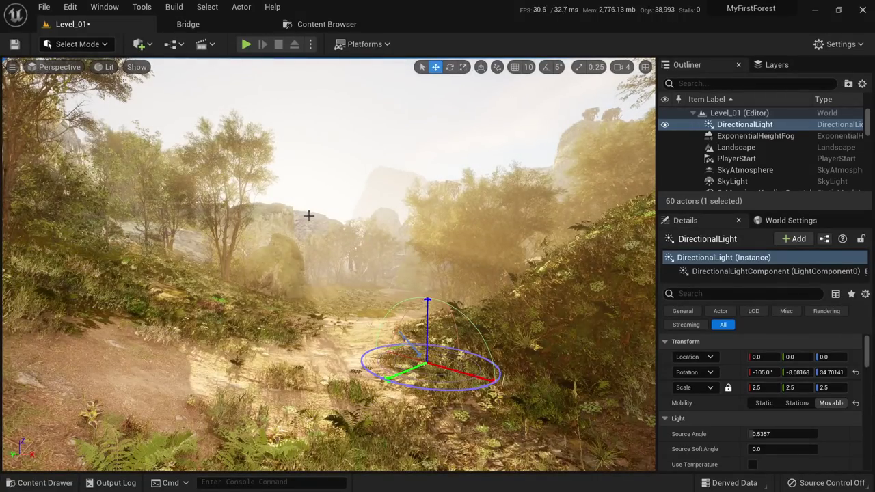
key(ctrl+l)
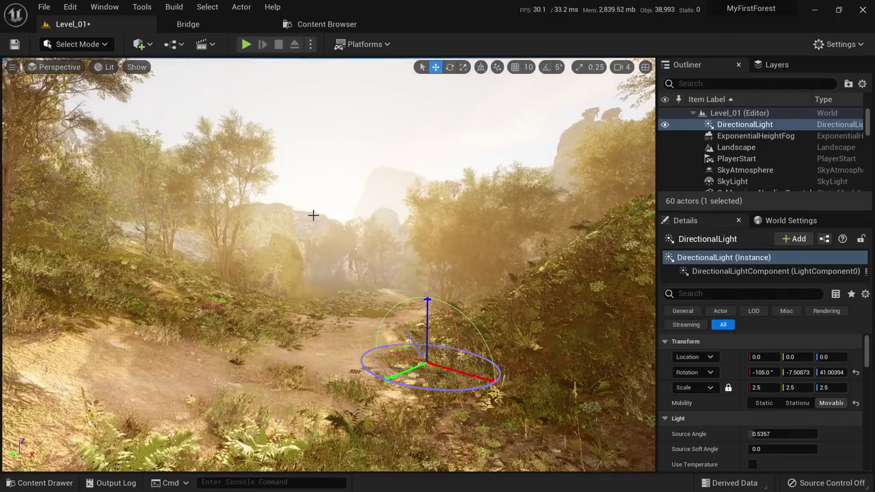
key(ctrl+l)
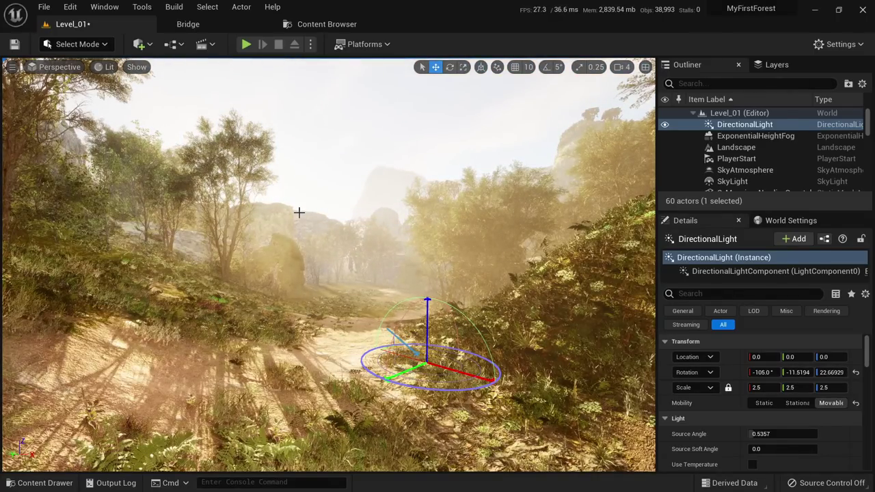
Show the scene in Detail Lighting and frame a screenshot selection around the viewport.
key(alt+5)
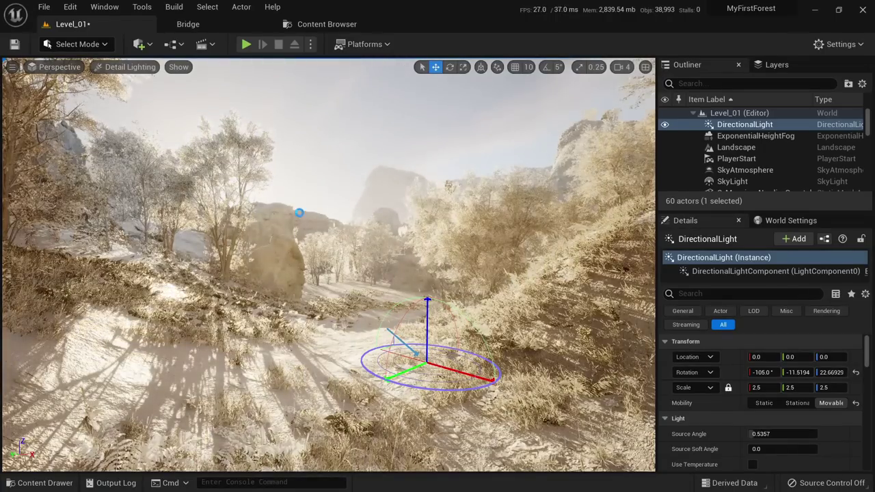
key(Print)
drag(5, 52, 647, 469)
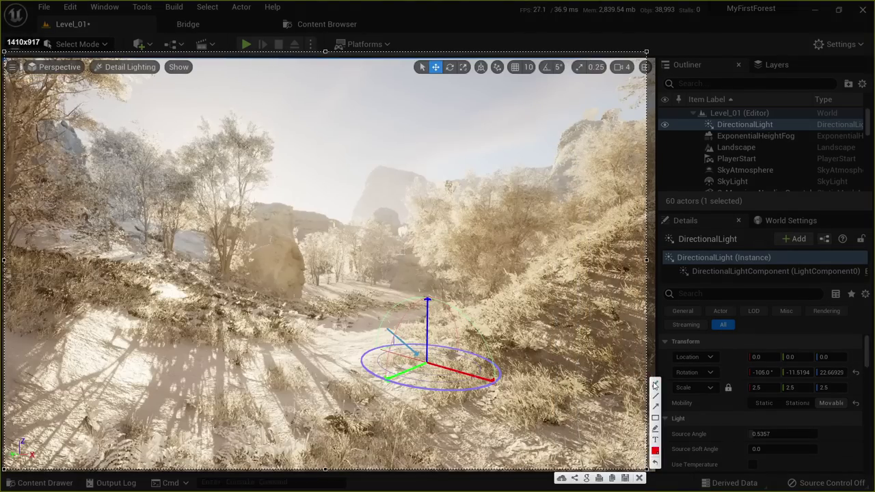
Mark the tree shadows and the path's edges with red freehand lines on the screenshot overlay, and discard the capture.
drag(158, 326, 22, 443)
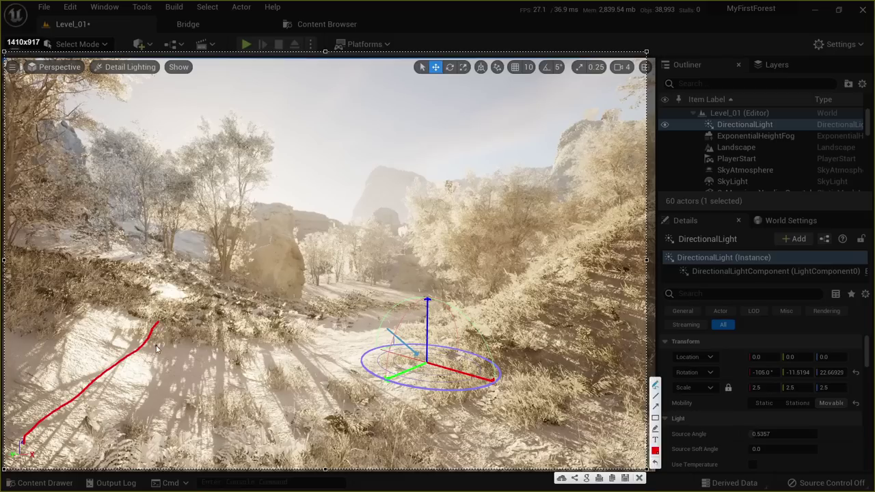
drag(168, 344, 109, 472)
mouse_move(210, 347)
mouse_down()
mouse_move(143, 456)
mouse_move(211, 469)
mouse_up()
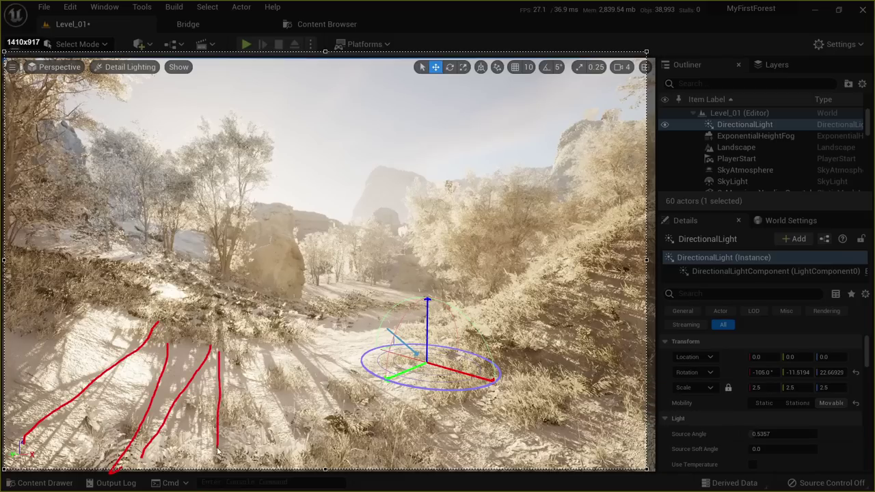
drag(240, 373, 247, 417)
drag(258, 335, 294, 420)
drag(292, 335, 339, 400)
mouse_move(325, 334)
mouse_down()
mouse_move(458, 313)
mouse_move(345, 282)
mouse_move(306, 289)
mouse_up()
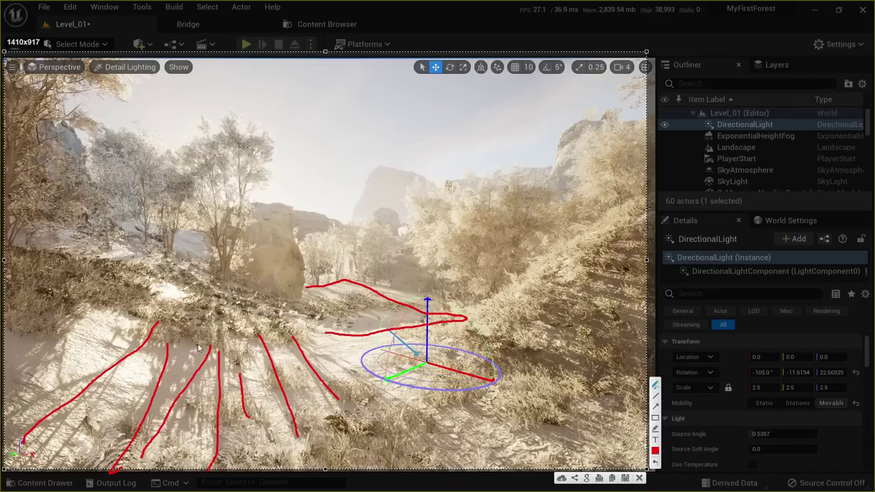
click(639, 478)
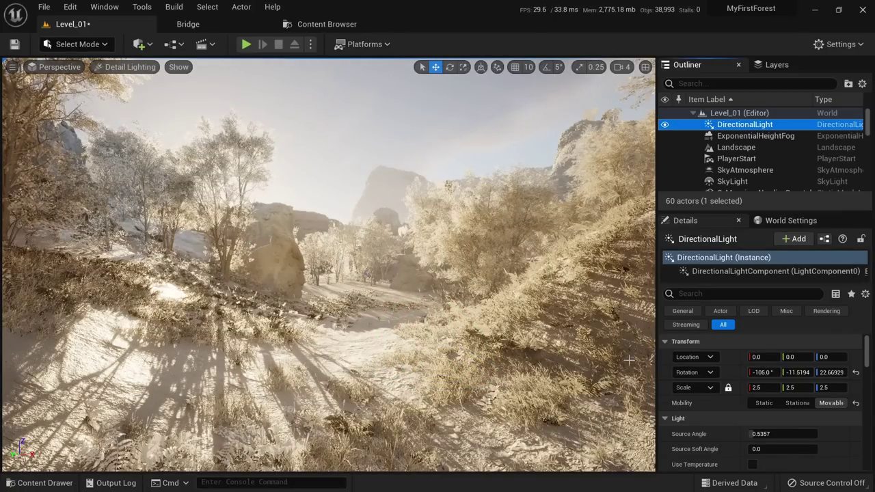
Copy the DirectionalLight's current rotation values so this angle can be restored.
right_click(662, 376)
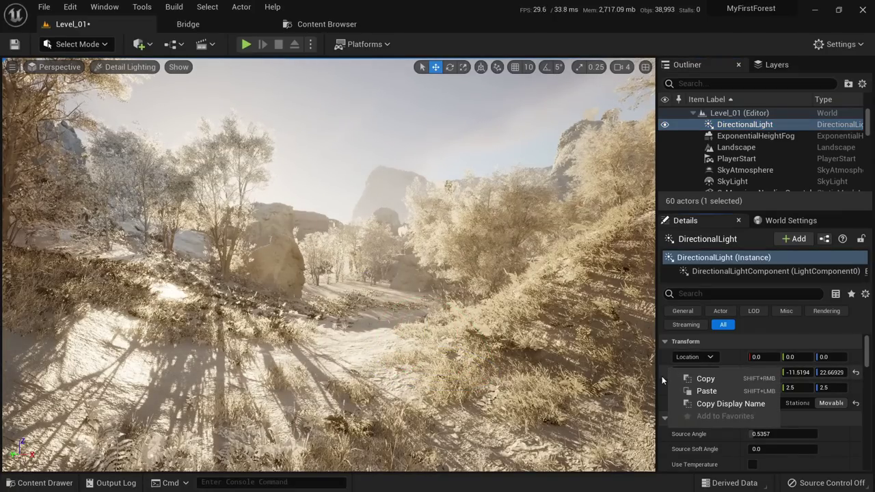
click(707, 379)
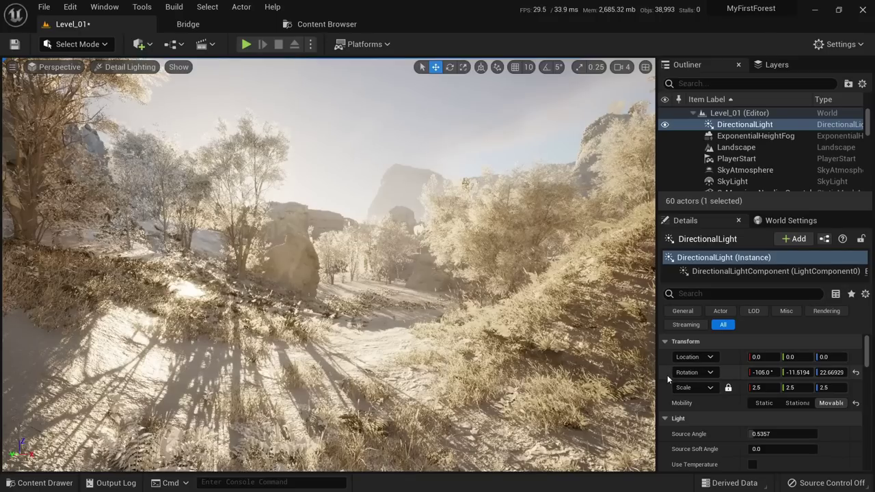
right_click(683, 383)
click(686, 386)
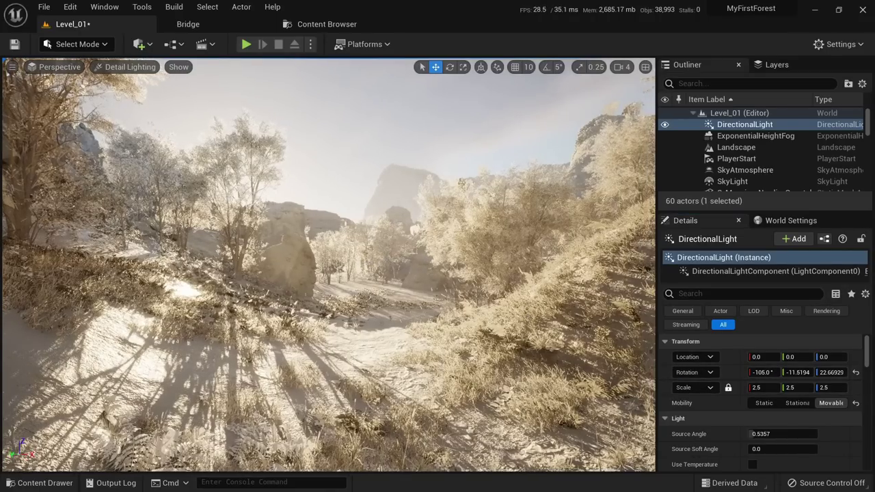
Try lower sunlight in Detail Lighting by rotating the DirectionalLight to about -5.22° in Y and 55.33° in Z.
key(ctrl+l)
key(ctrl+l)
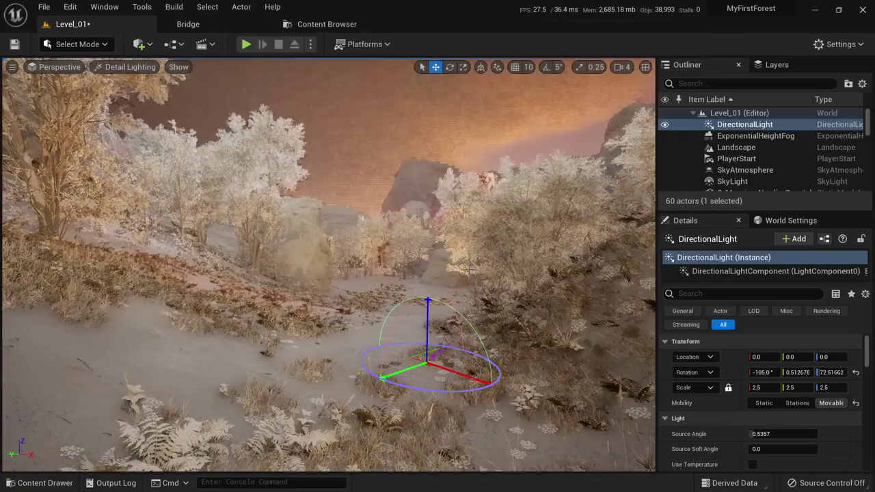
key(ctrl+l)
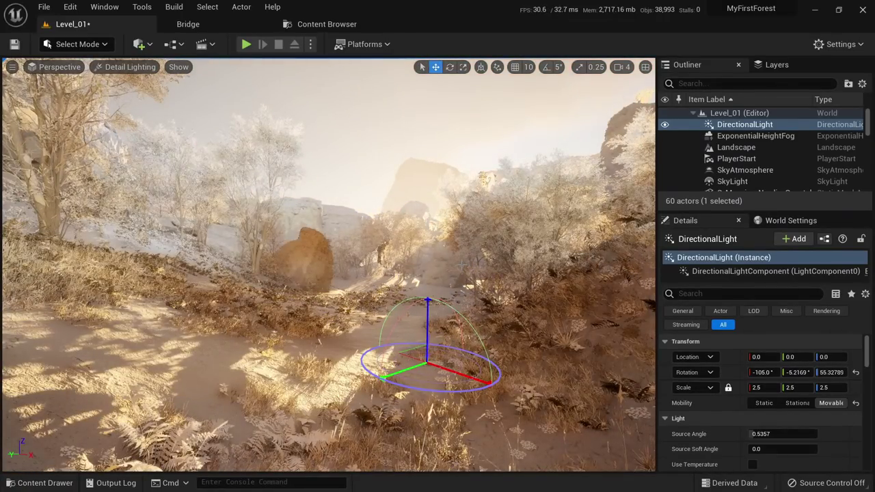
Try different sun directions in the Lit view, ending with the DirectionalLight at about -48.19° in Y and -49.71° in Z.
key(alt+4)
right_drag(328, 265, 356, 254)
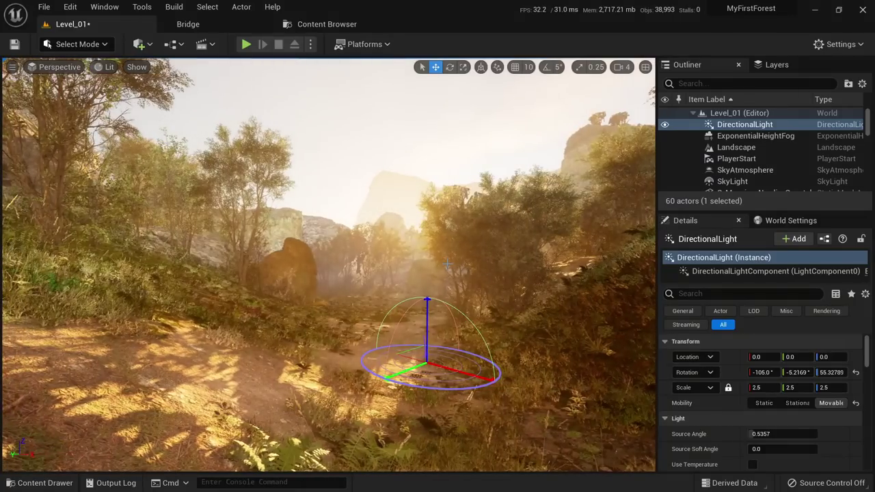
key(ctrl+l)
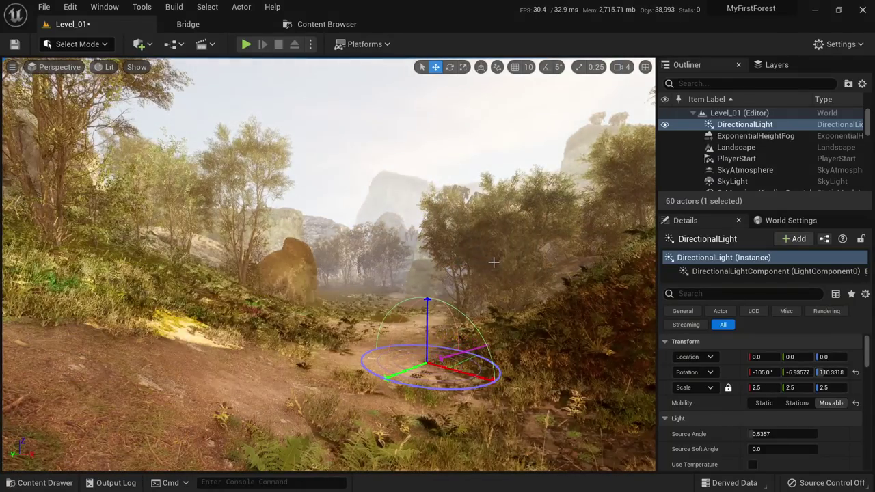
key(ctrl+l)
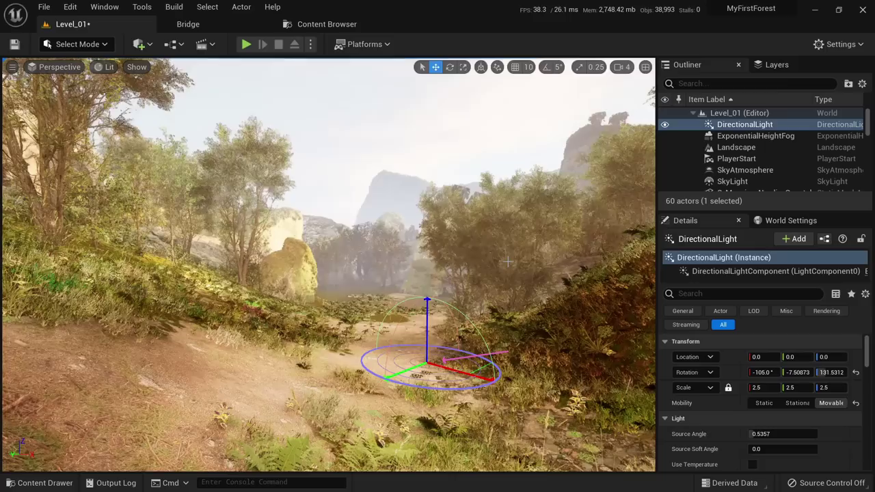
key(ctrl+l)
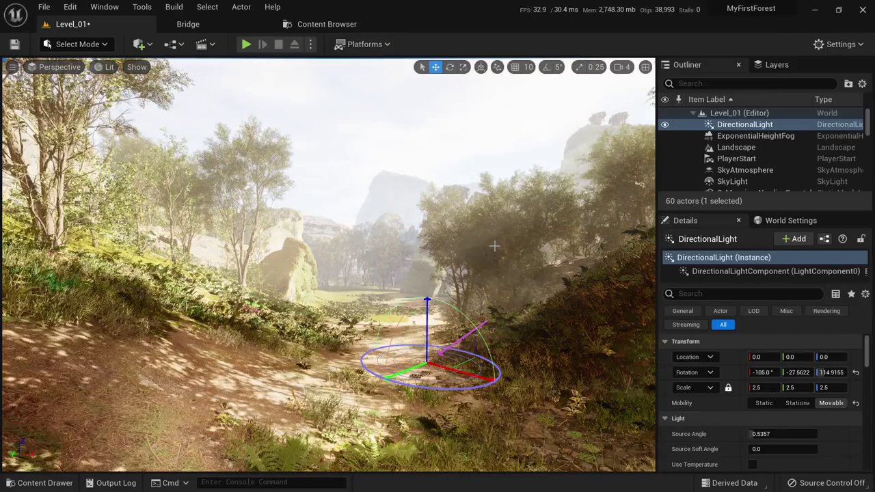
key(ctrl+l)
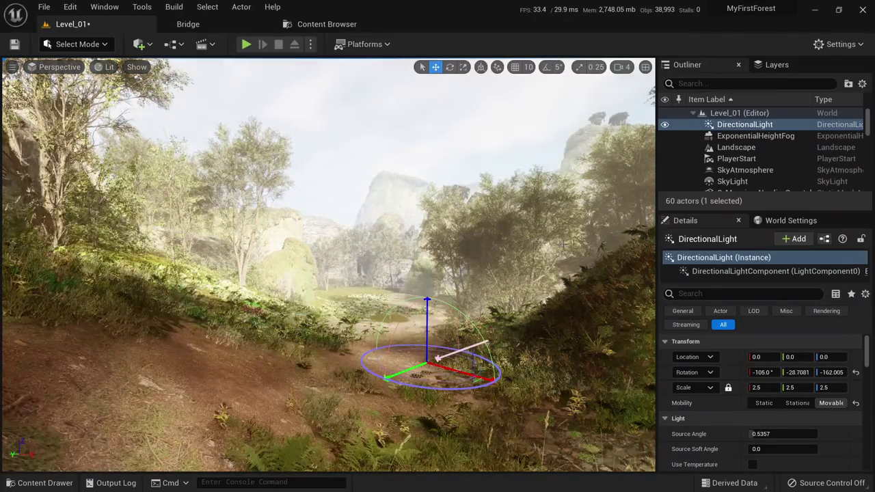
key(ctrl+l)
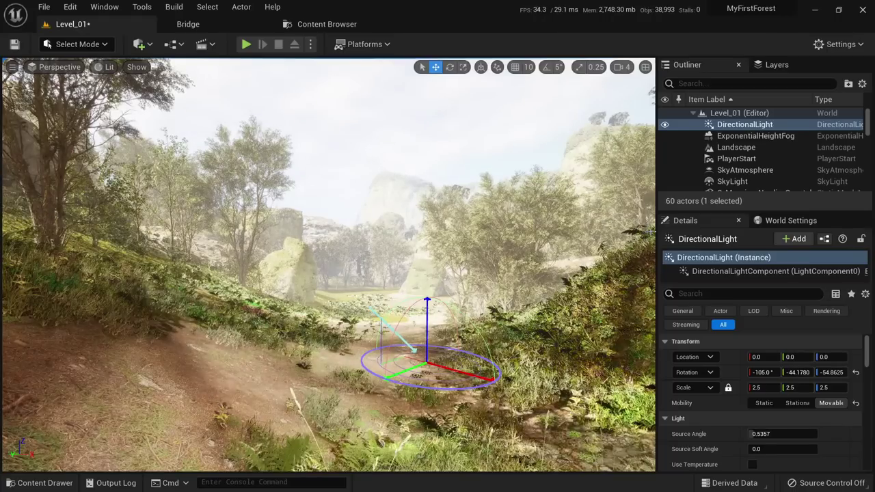
key(ctrl+l)
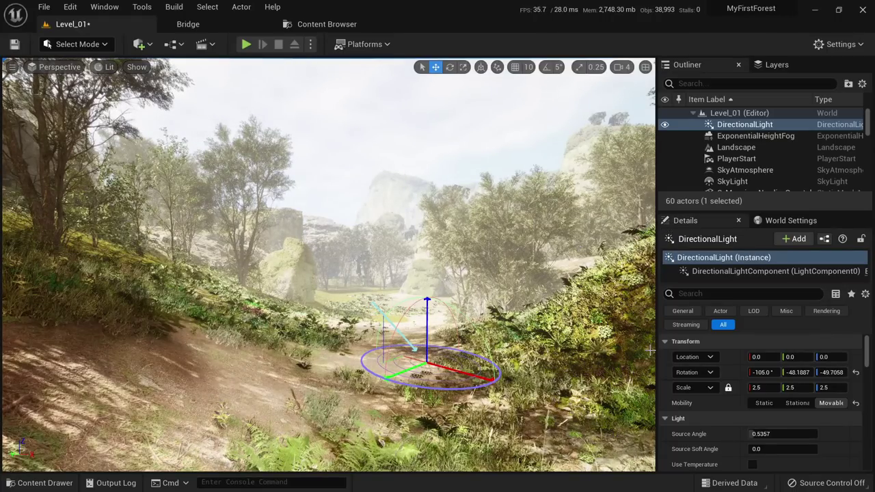
Paste the copied rotation back onto the DirectionalLight and check the light along the path.
right_click(664, 375)
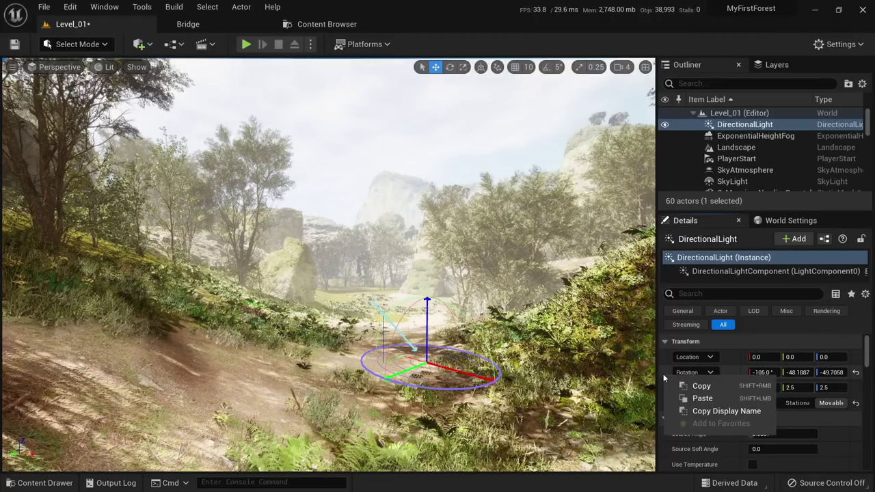
click(690, 400)
key(w)
right_drag(533, 328, 537, 343)
right_drag(431, 324, 435, 307)
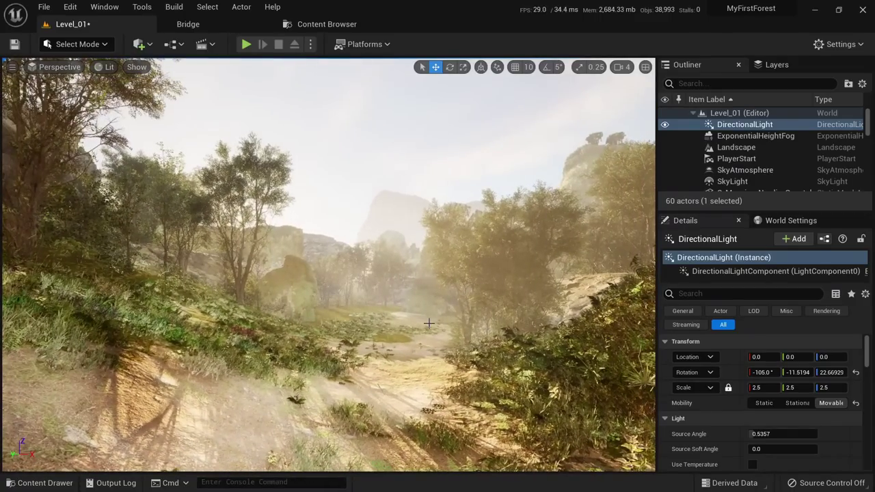
Try higher sunlight by rotating the DirectionalLight to about -22.41° in Y and 23.82° in Z.
key(ctrl+l)
key(ctrl+l)
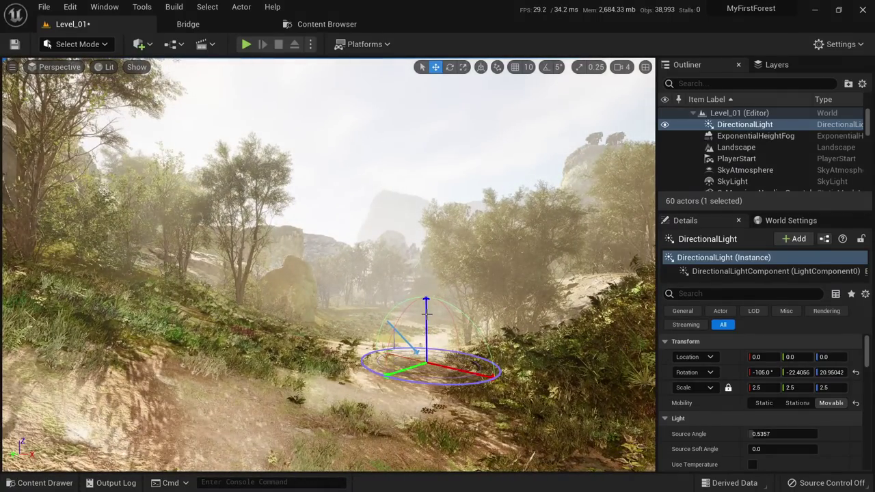
key(ctrl+l)
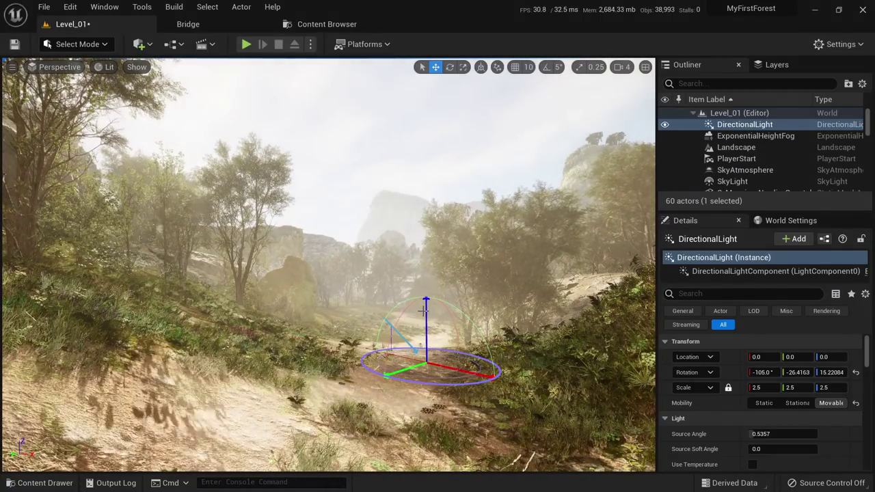
key(ctrl+l)
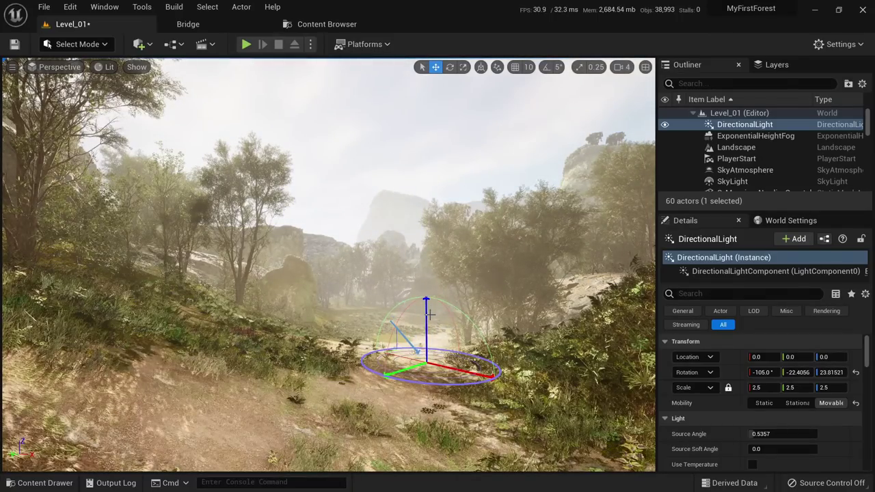
Adjust the DirectionalLight in Detail Lighting to about -25.27° in Y and 31.84° in Z, and return to the Lit view.
key(alt+5)
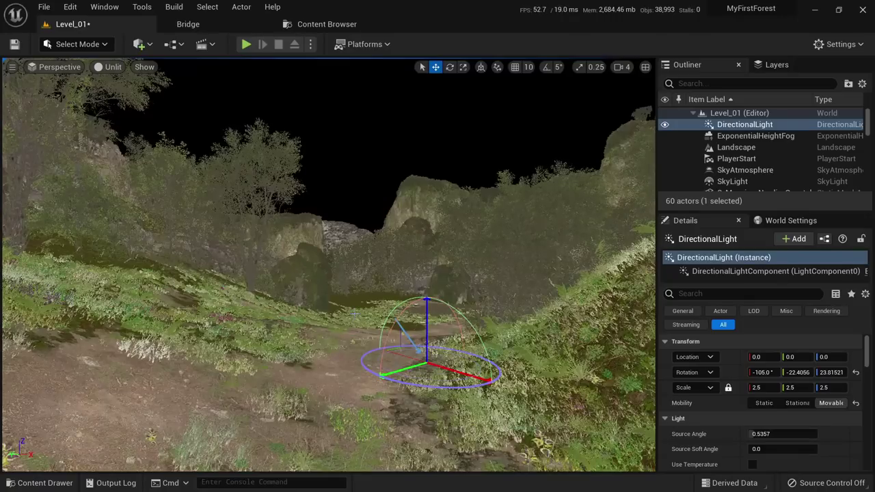
key(ctrl+l)
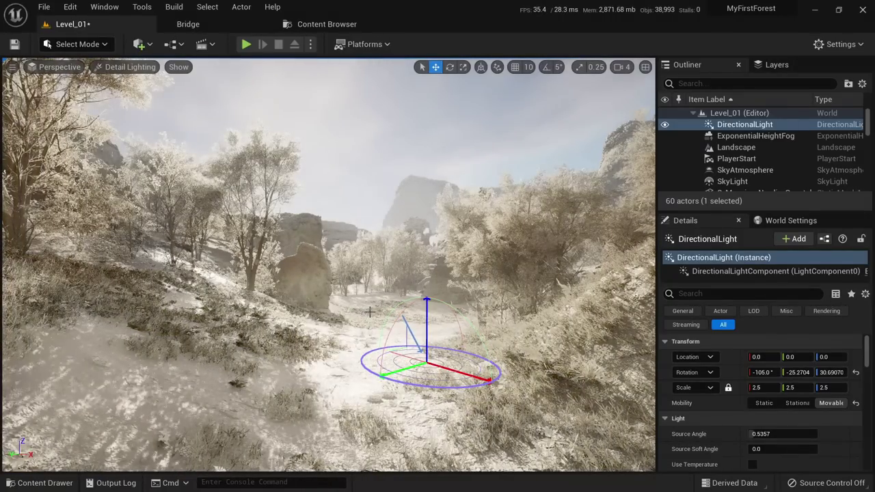
key(alt+4)
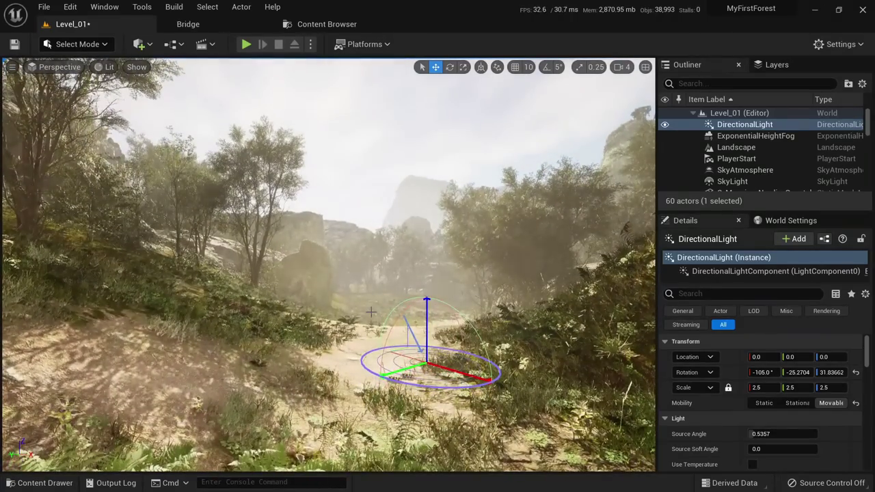
Rotate the DirectionalLight interactively to about -22.98° in Y and 6.63° in Z to cast tree shadows across the slope.
key(ctrl+l)
key(ctrl+l)
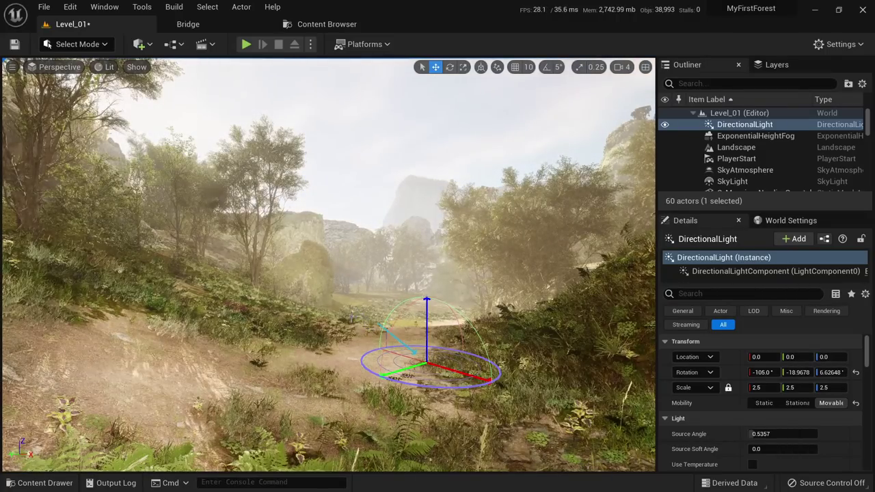
key(ctrl+l)
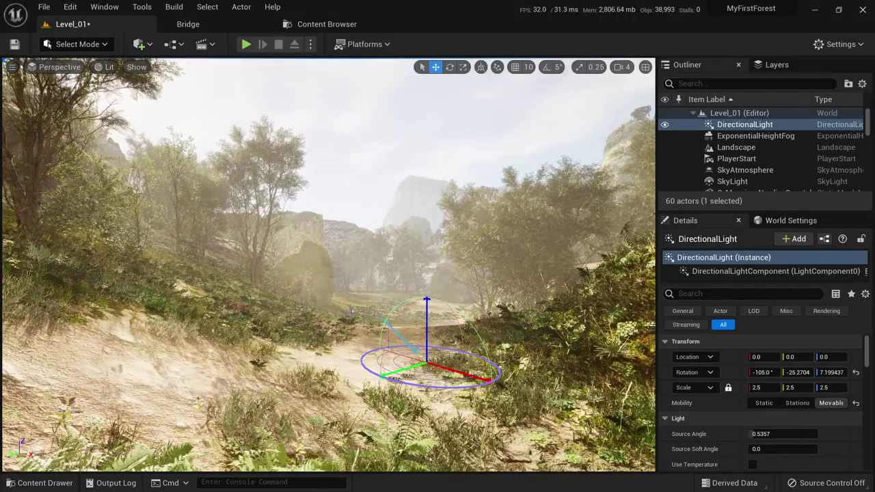
key(ctrl+l)
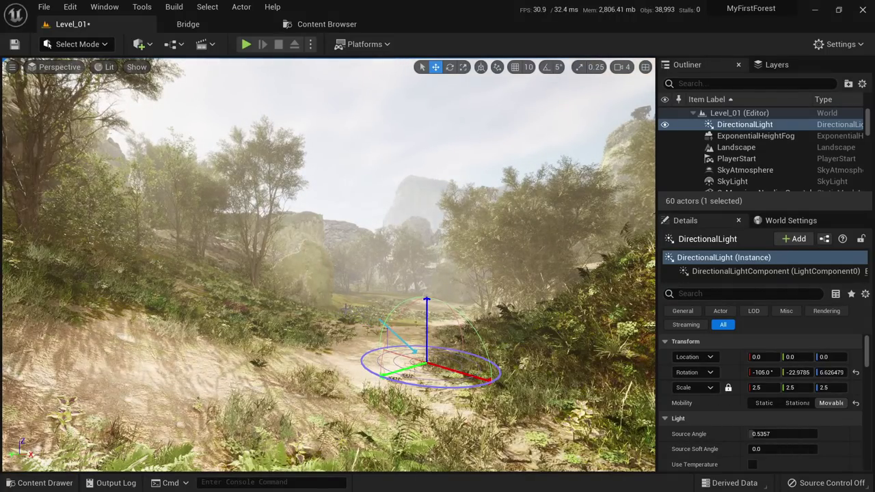
Check the new sun angle closer along the path and copy the DirectionalLight's rotation values.
mouse_move(345, 309)
right_down()
mouse_move(409, 316)
mouse_move(342, 324)
right_up()
key(w)
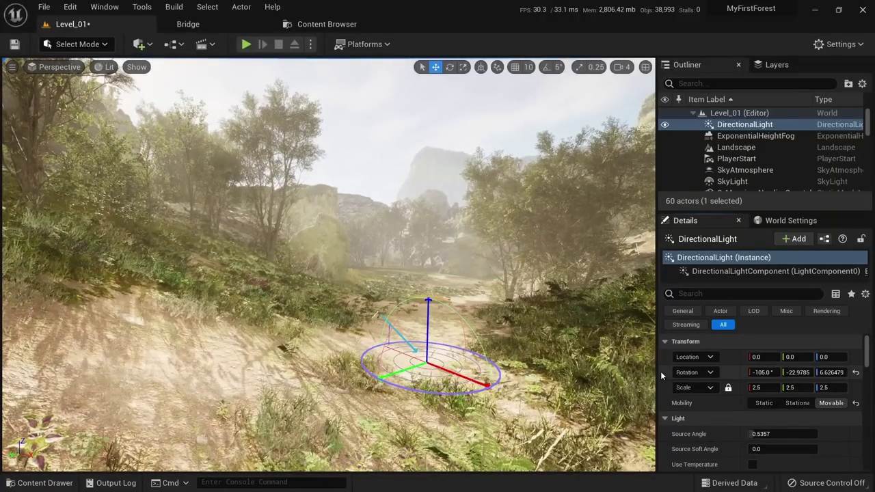
right_click(661, 375)
click(690, 381)
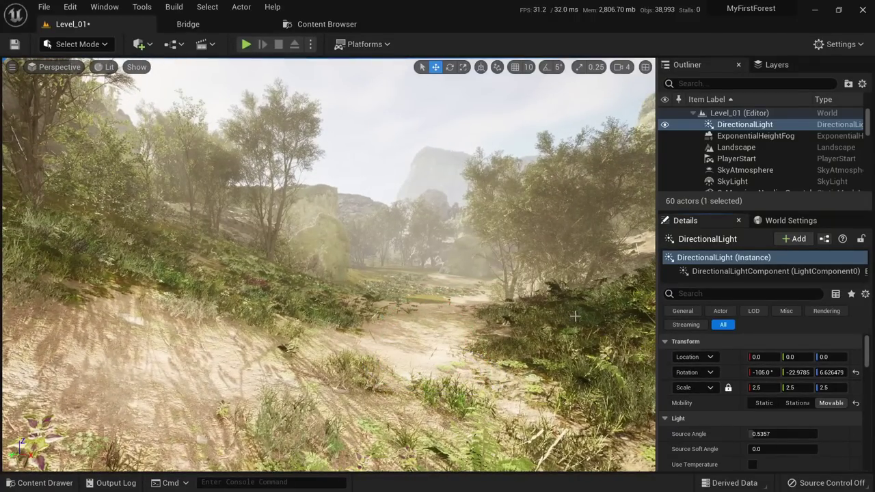
Enable Use Temperature in the DirectionalLight's light settings.
scroll(721, 393, down, 5)
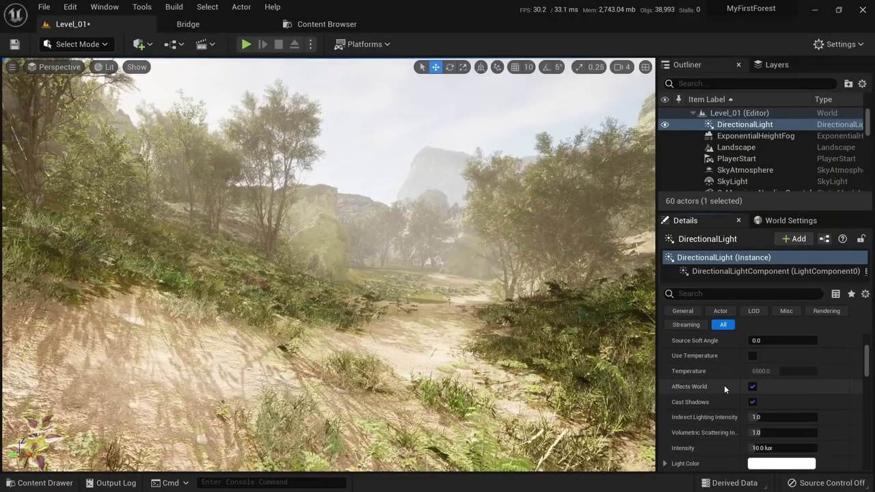
scroll(724, 390, up, 1)
click(752, 374)
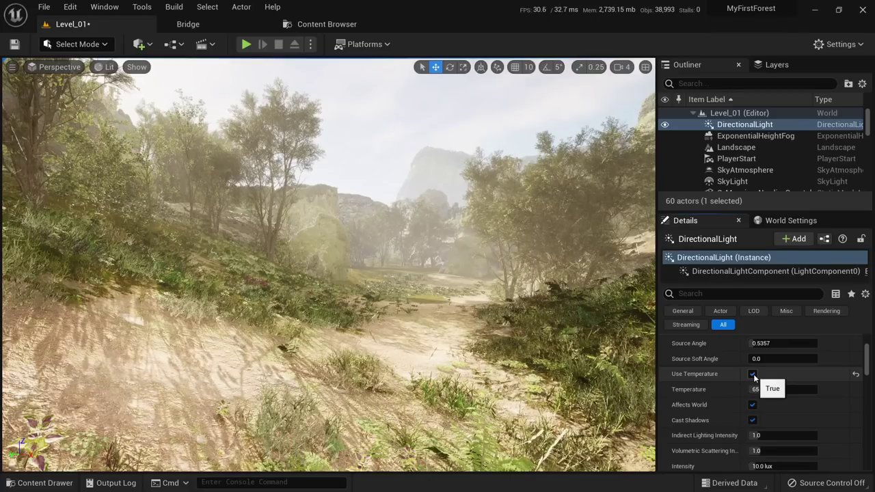
Try light temperatures from a warm 4390 to a cool 11340, and reset the DirectionalLight's Temperature to its default 6500.
drag(779, 389, 800, 389)
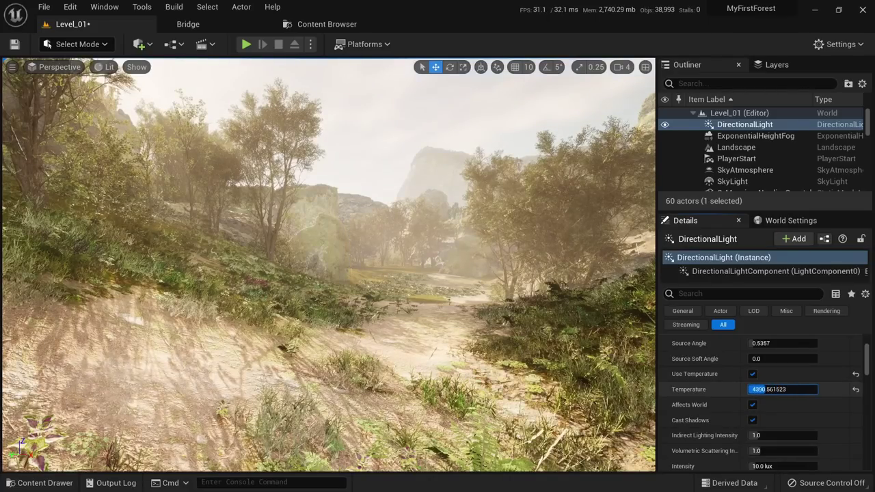
drag(786, 389, 815, 389)
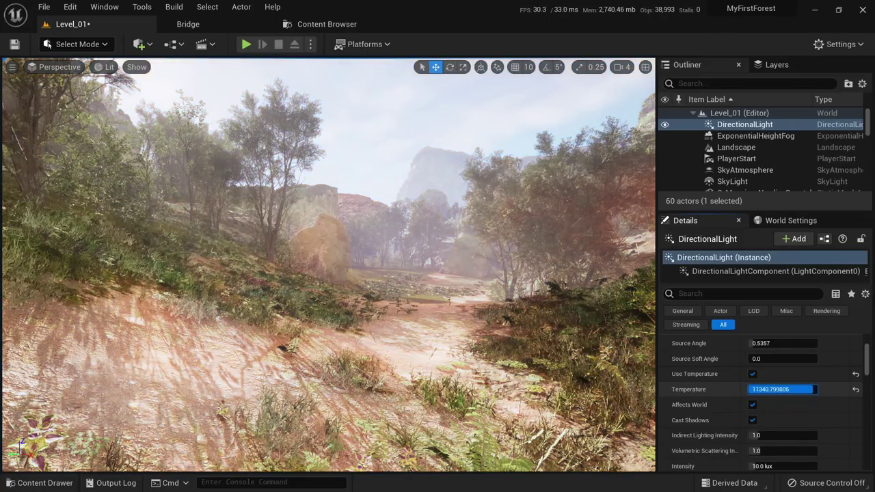
drag(811, 389, 786, 389)
click(786, 389)
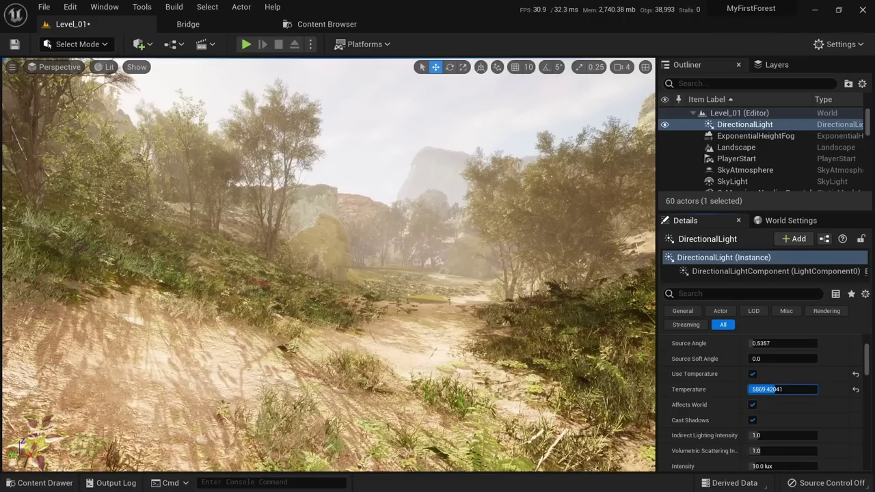
click(855, 389)
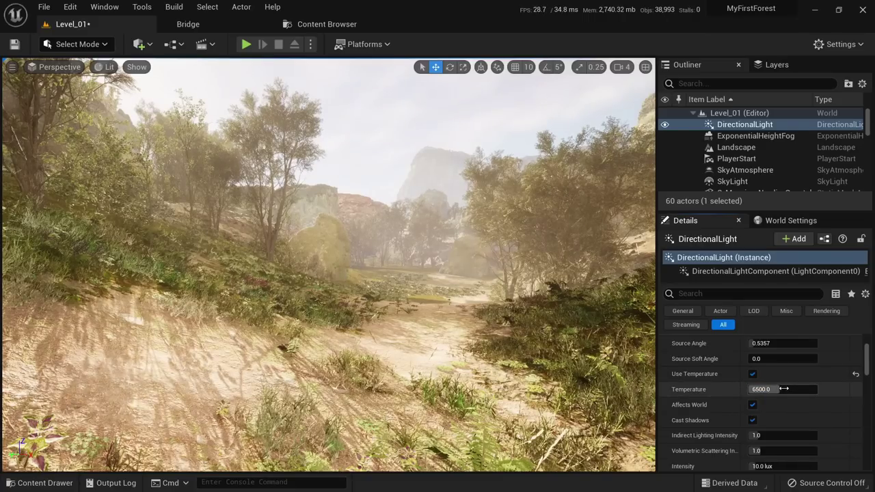
Try Indirect Lighting Intensity values such as 50 and 5 on the DirectionalLight and return it to 1.
scroll(780, 388, down, 2)
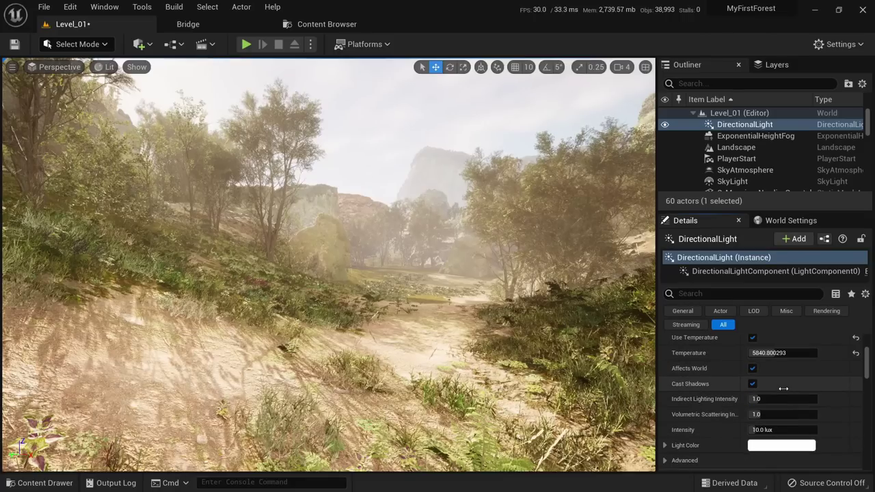
click(760, 399)
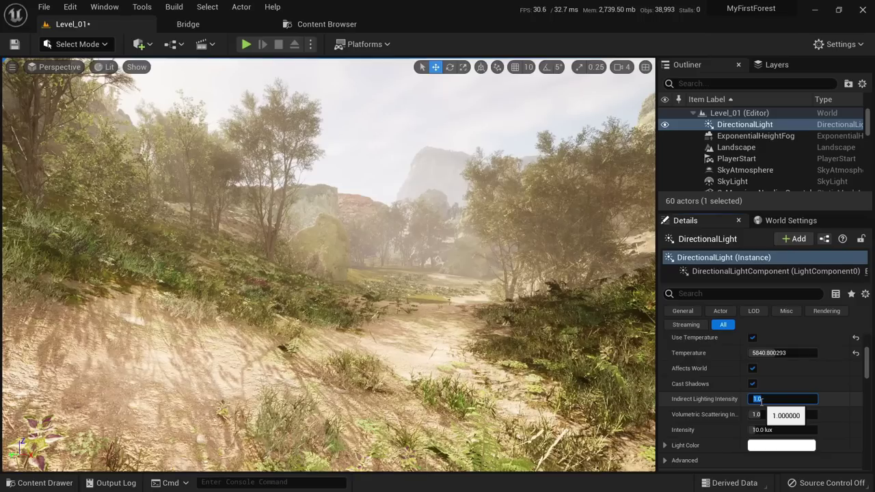
text(50)
key(Return)
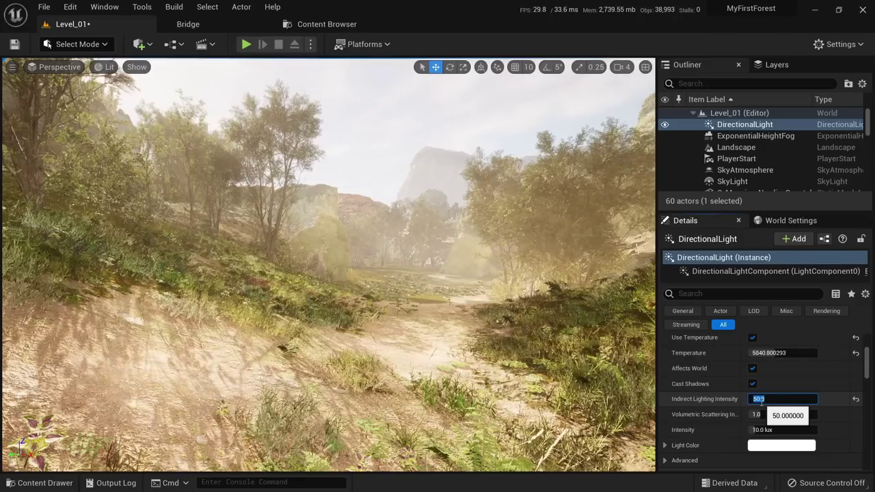
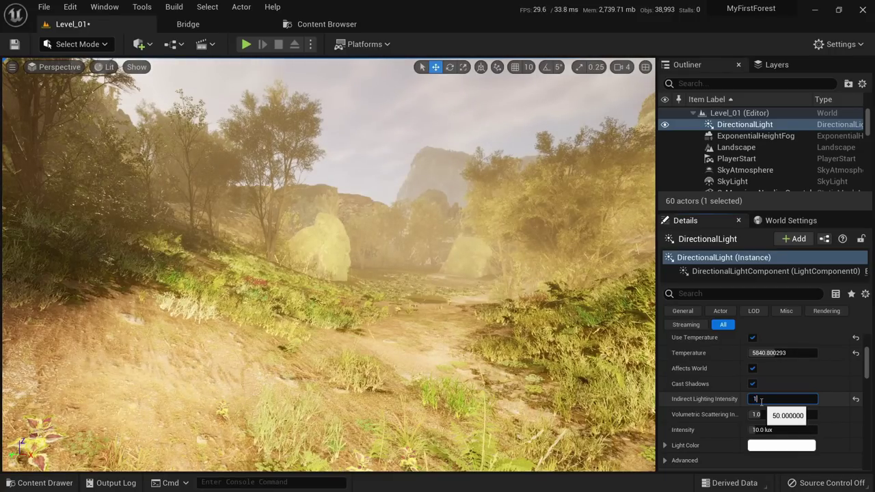
key(Return)
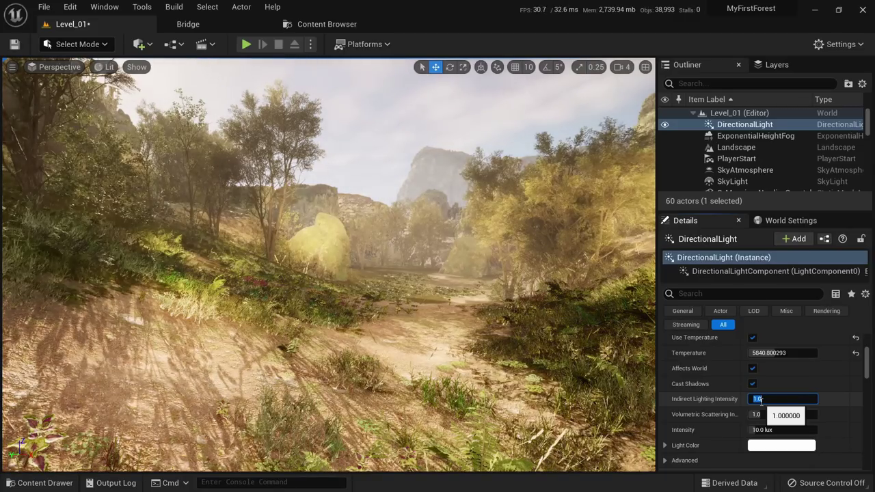
text(0)
key(Return)
text(1)
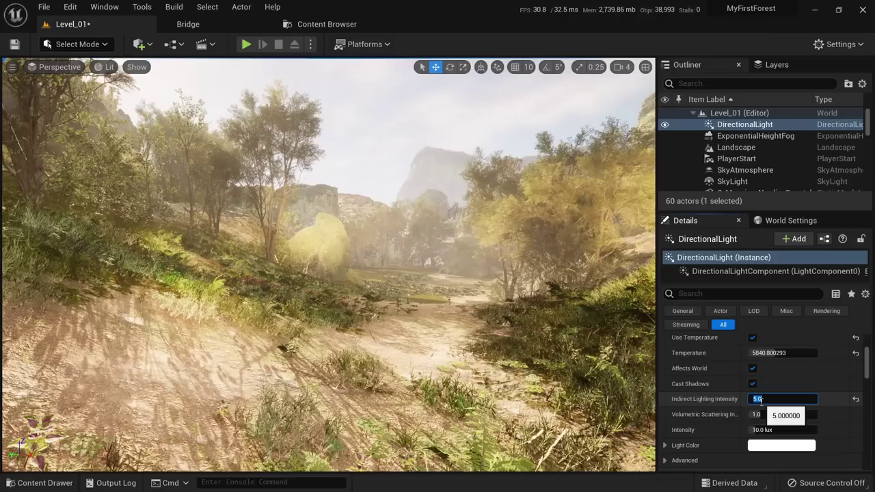
text(5)
key(Return)
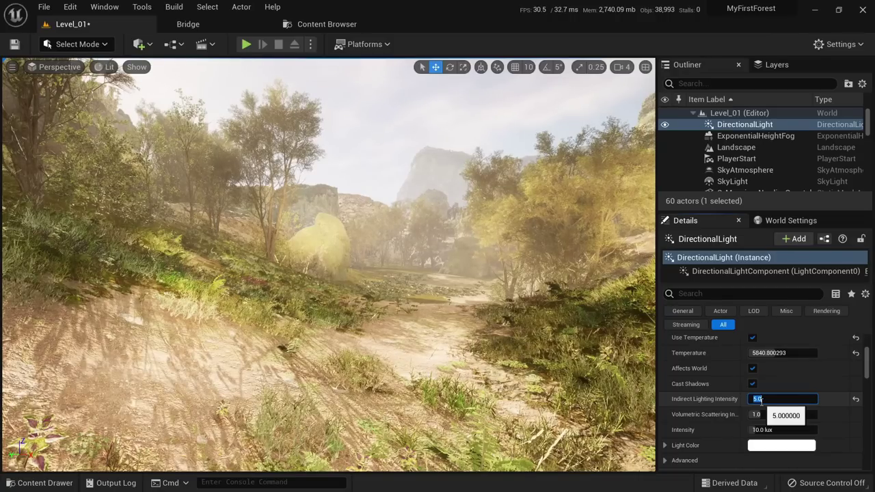
text(1)
key(Return)
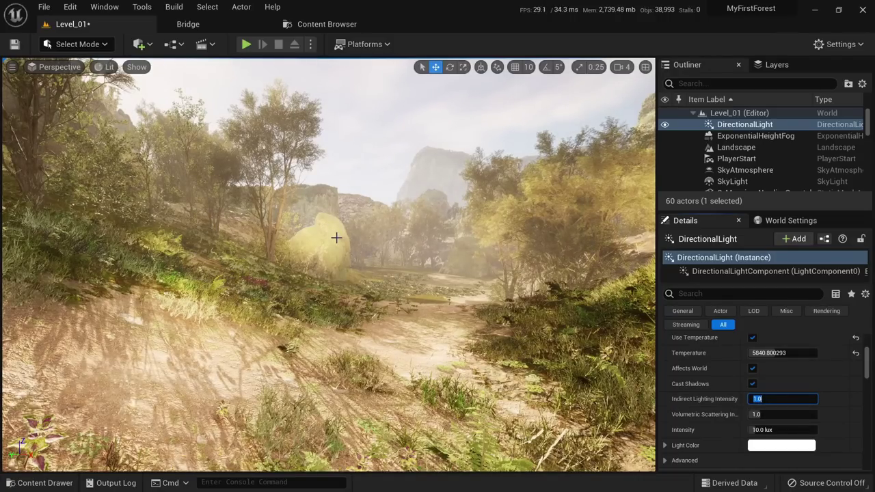
Set the DirectionalLight's Temperature to about 5973, try an Intensity of 3.14 lux, and raise the Intensity to about 16.3 lux.
scroll(761, 383, up, 5)
drag(779, 444, 777, 444)
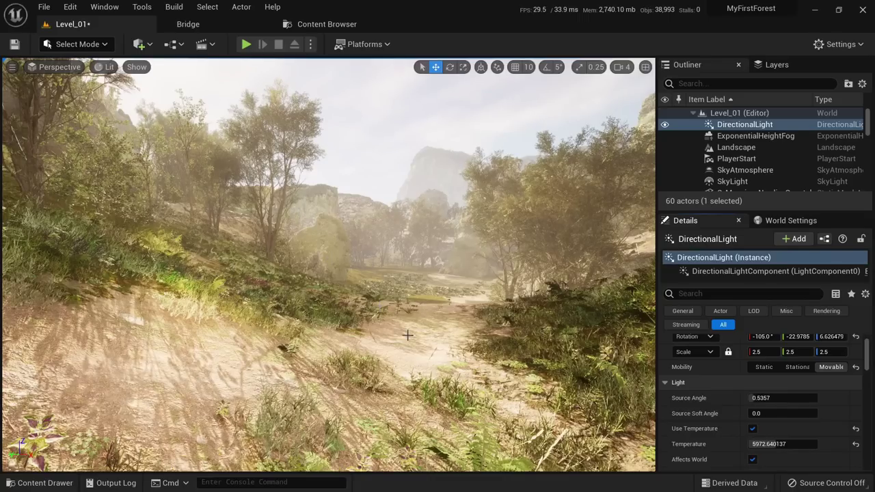
scroll(750, 391, down, 5)
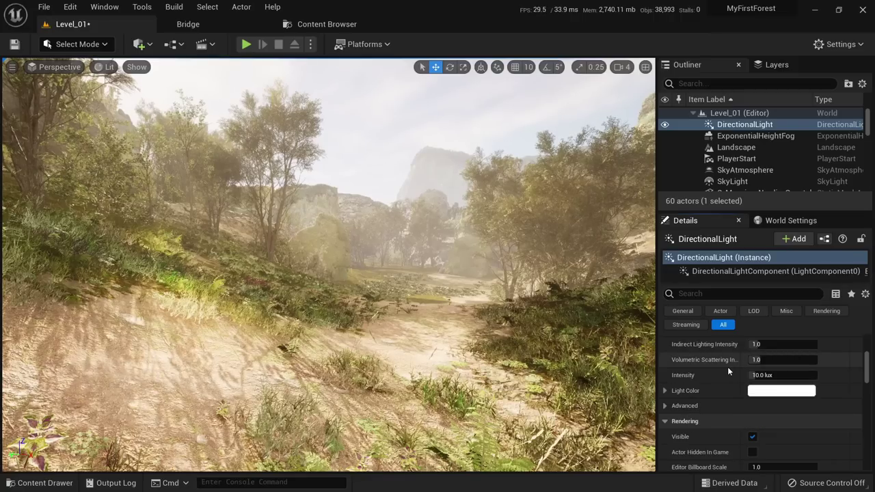
click(764, 375)
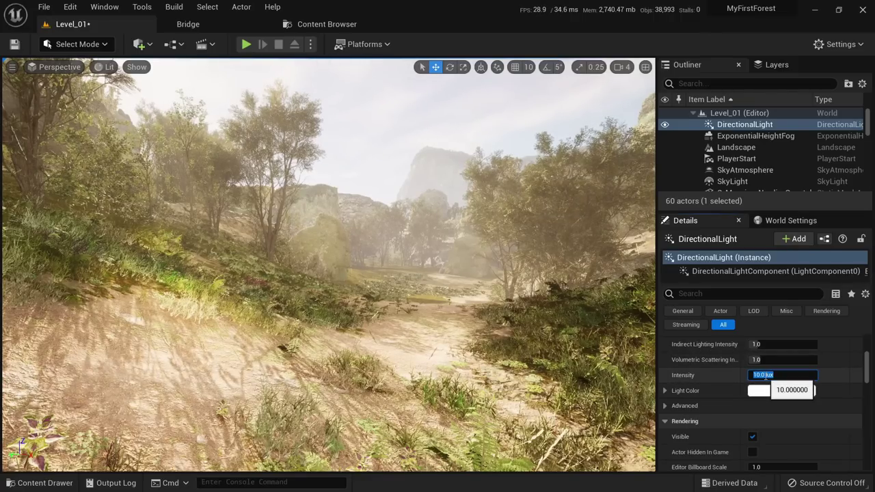
text(3.14)
key(Return)
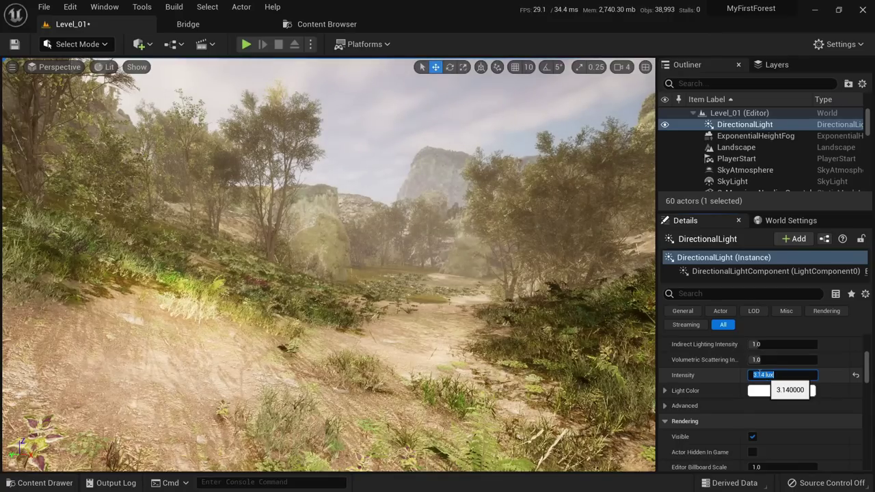
text(10)
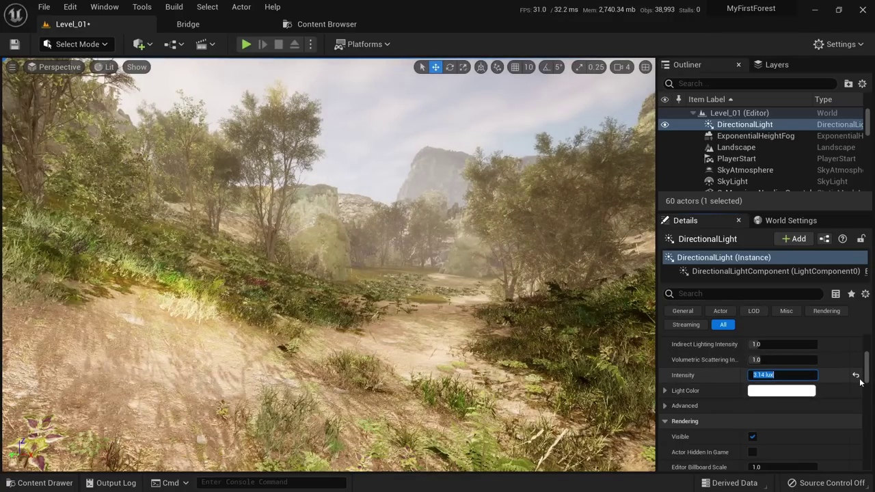
key(Return)
mouse_move(754, 375)
mouse_down()
mouse_move(793, 375)
mouse_move(769, 375)
mouse_up()
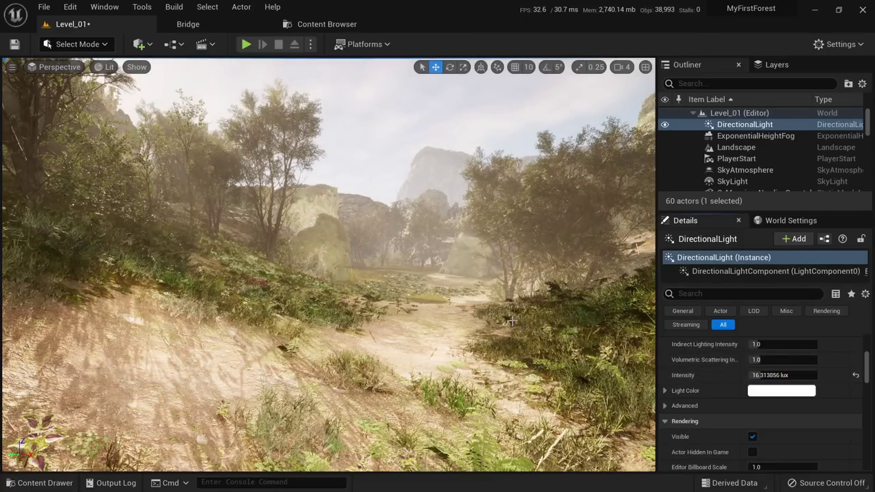
Tint the DirectionalLight's Light Color a very pale warm white with hue about 37.67, saturation 0.0625 and value 1.0.
click(781, 390)
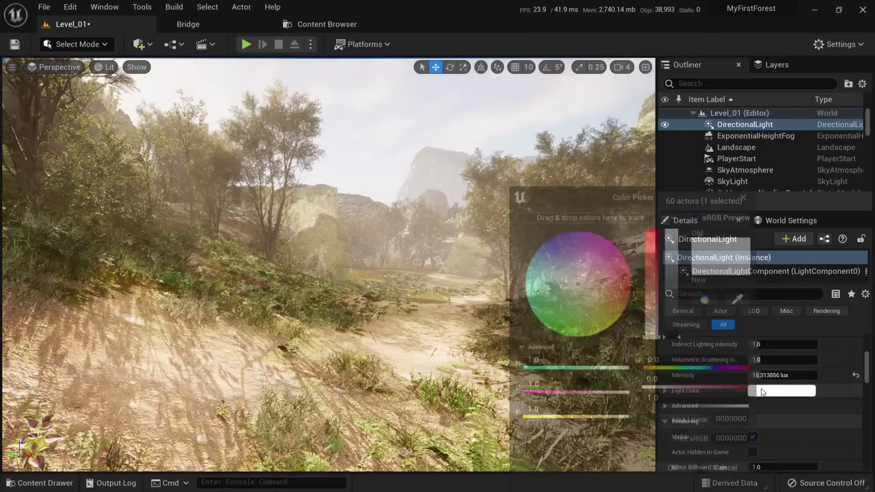
mouse_move(594, 276)
mouse_down()
mouse_move(517, 253)
mouse_move(546, 280)
mouse_move(544, 292)
mouse_move(629, 296)
mouse_move(585, 293)
mouse_move(583, 285)
mouse_up()
drag(655, 335, 651, 351)
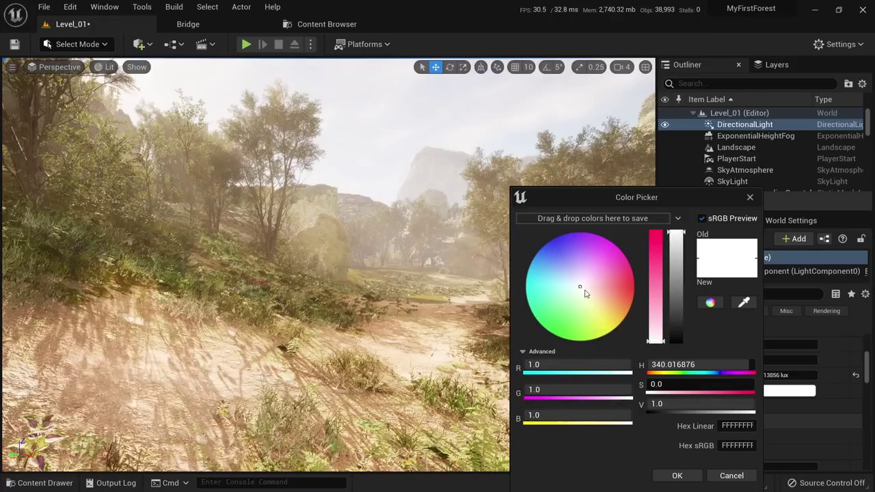
drag(585, 290, 586, 292)
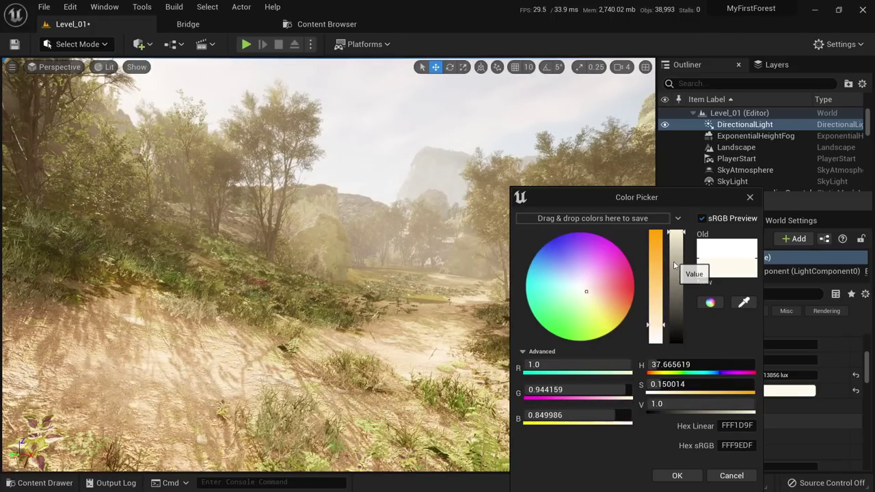
mouse_move(676, 240)
mouse_down()
mouse_move(675, 254)
mouse_move(676, 230)
mouse_up()
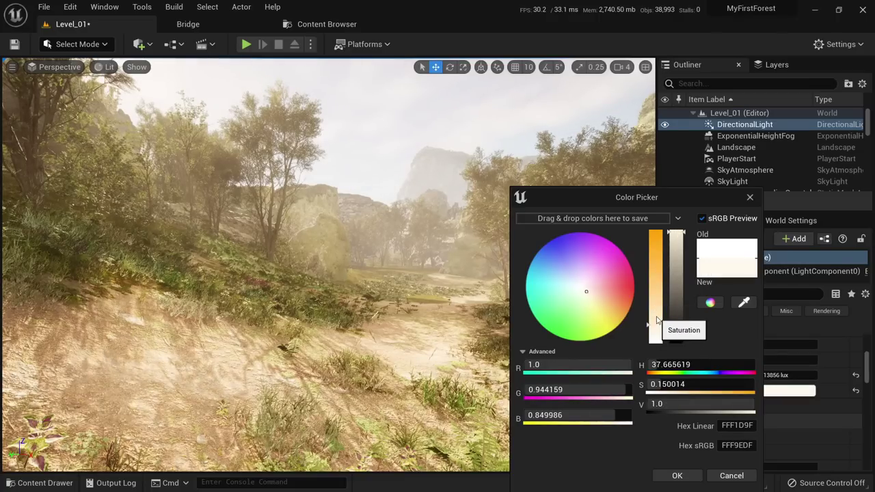
drag(652, 324, 654, 243)
drag(656, 273, 663, 334)
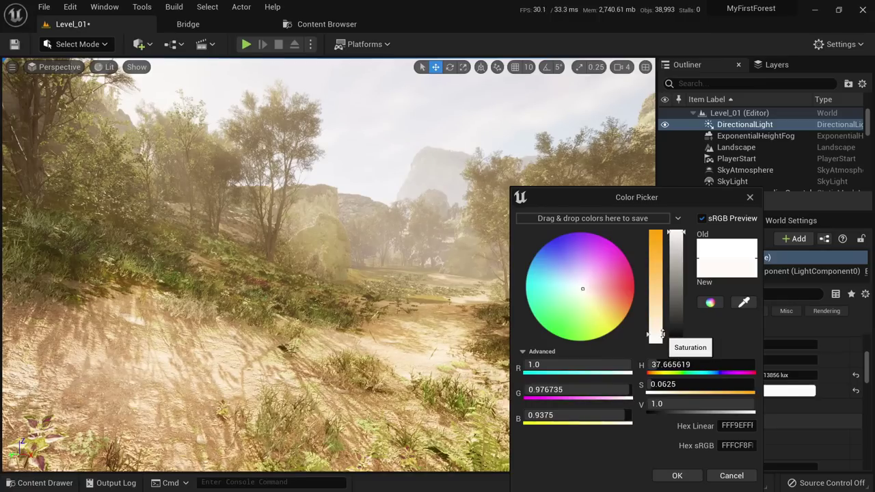
click(677, 475)
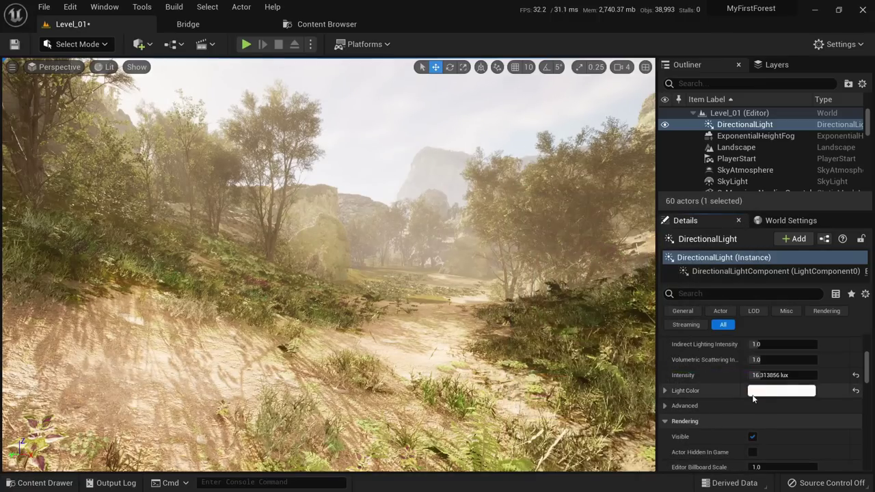
Enable Light Shaft Occlusion in the DirectionalLight's light shaft settings.
scroll(740, 384, down, 3)
scroll(740, 384, down, 3)
scroll(740, 384, up, 4)
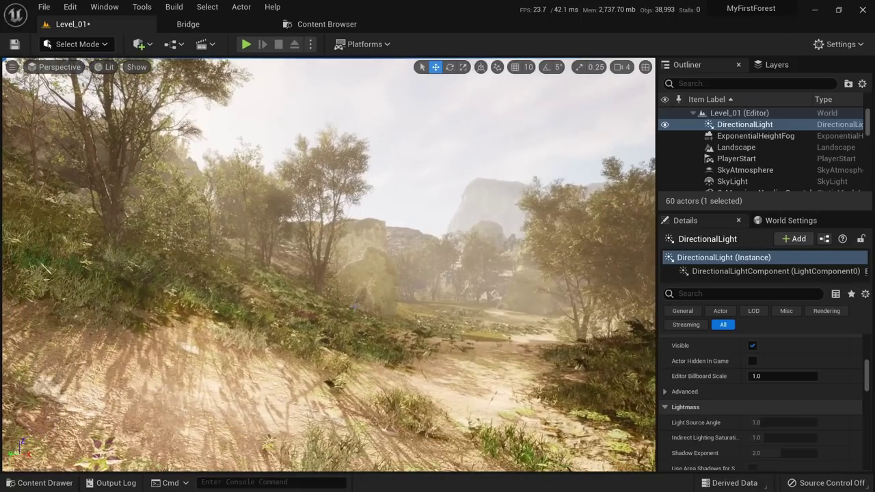
scroll(731, 400, down, 2)
scroll(730, 400, down, 2)
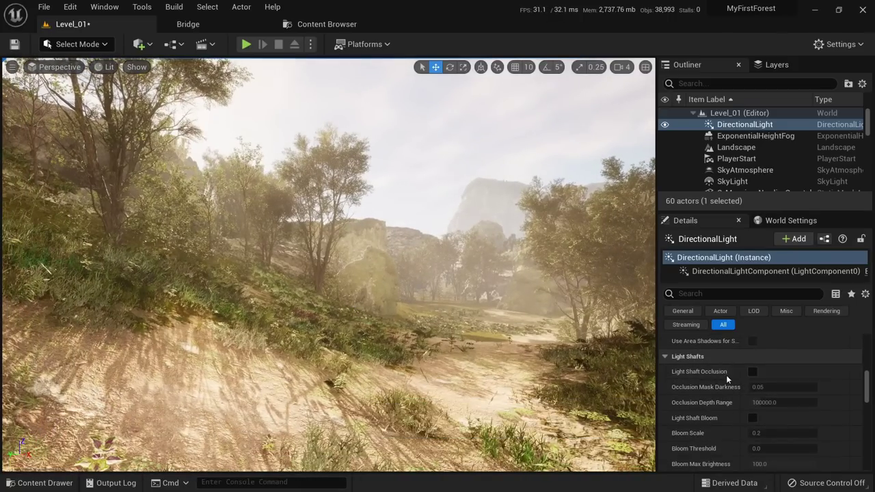
scroll(719, 363, down, 1)
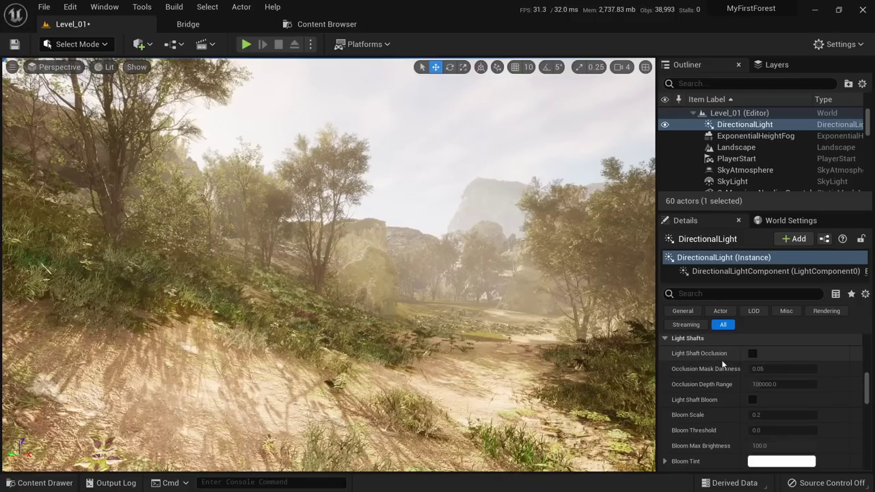
click(752, 353)
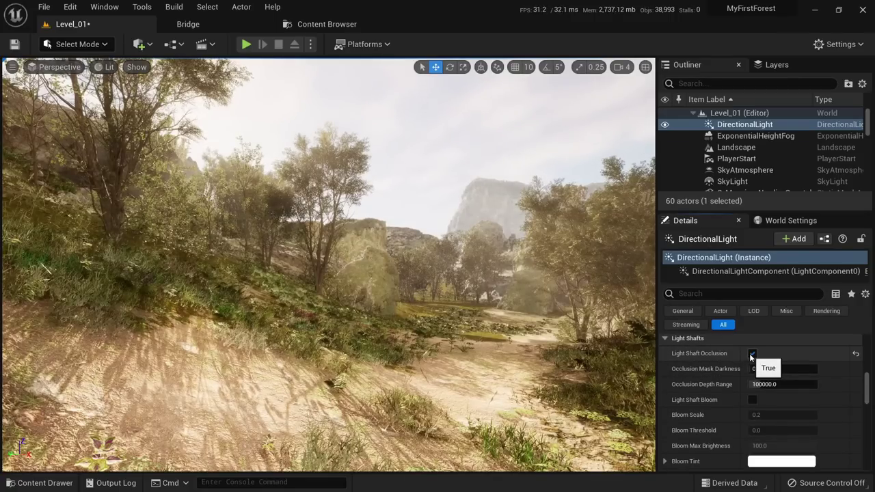
Compare the forest path with Light Shaft Occlusion switched off and on again.
right_drag(479, 294, 524, 295)
right_drag(328, 267, 328, 267)
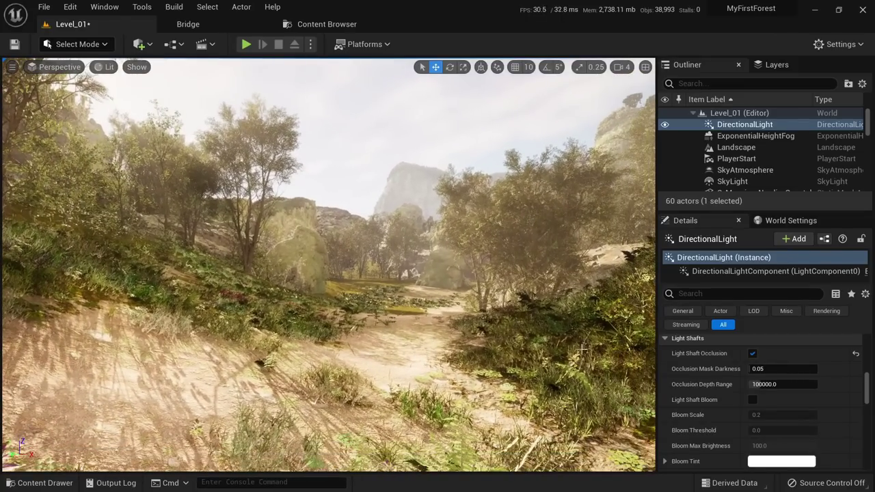
click(751, 354)
click(751, 353)
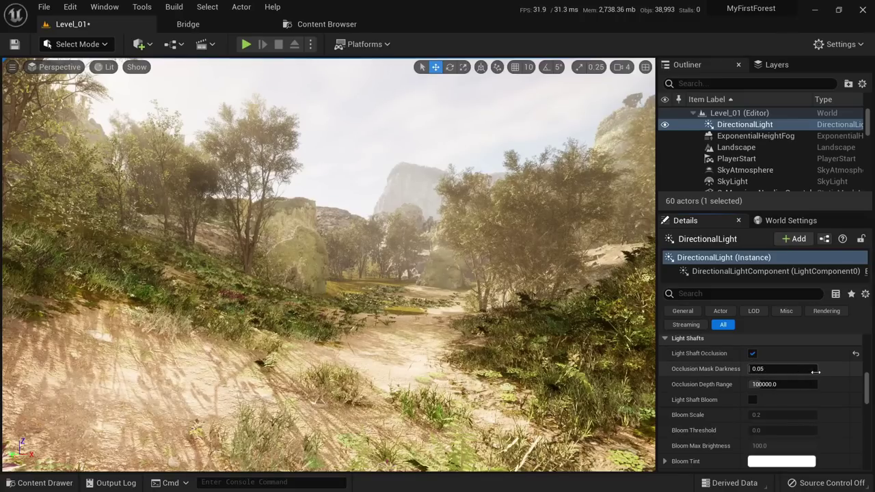
Try a different Occlusion Mask Darkness and an Occlusion Depth Range of 0 on the directional light, undoing both changes.
drag(816, 372, 779, 375)
key(ctrl+z)
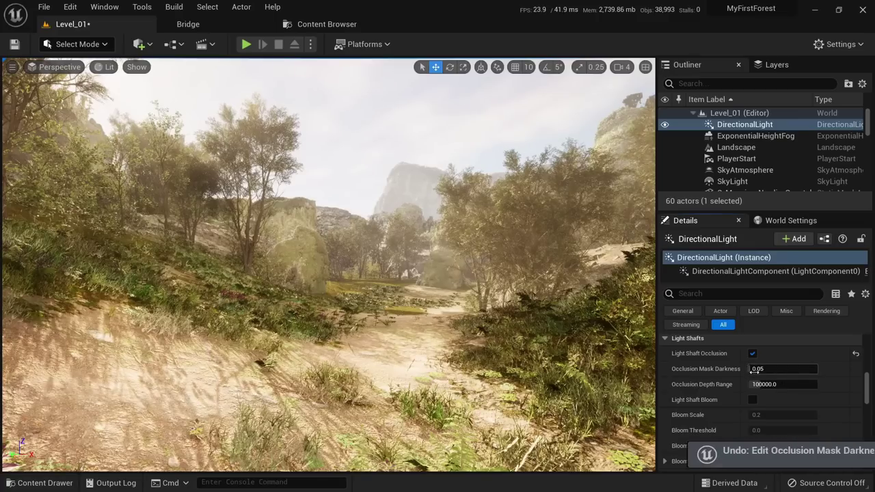
click(779, 384)
text(0)
key(Return)
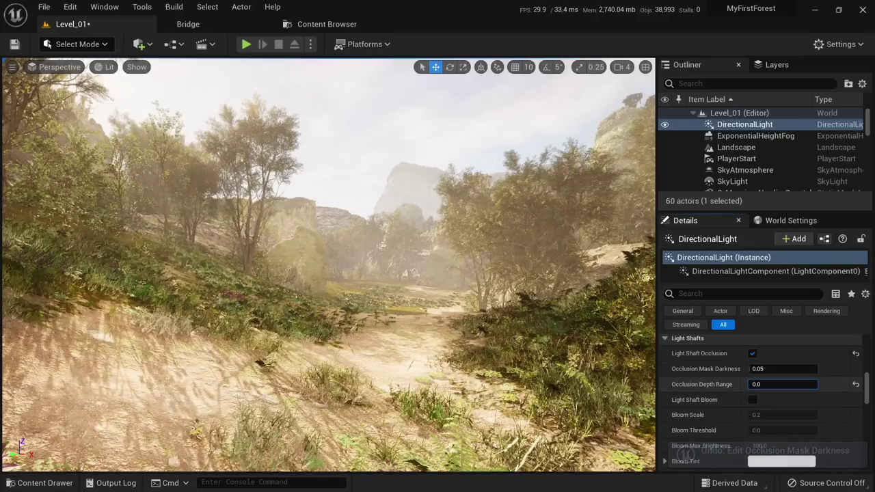
key(ctrl+z)
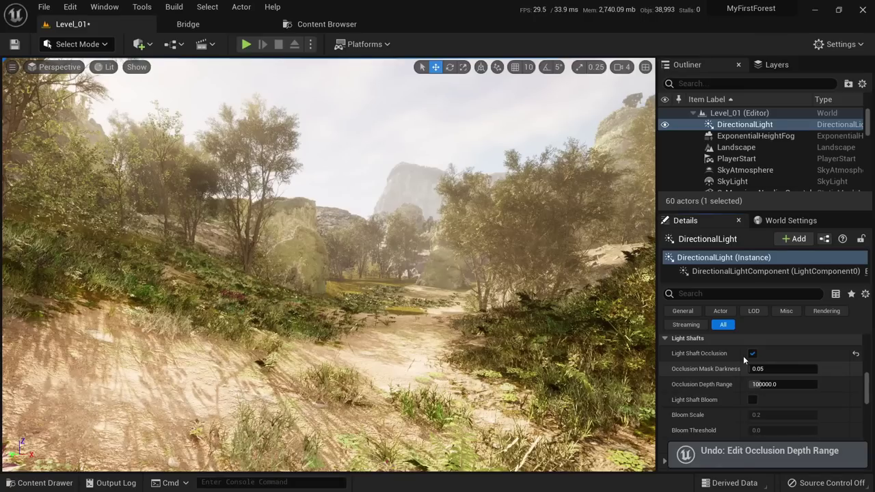
Enable Light Shaft Bloom on the directional light and compare the scene with it off and on.
scroll(757, 390, down, 2)
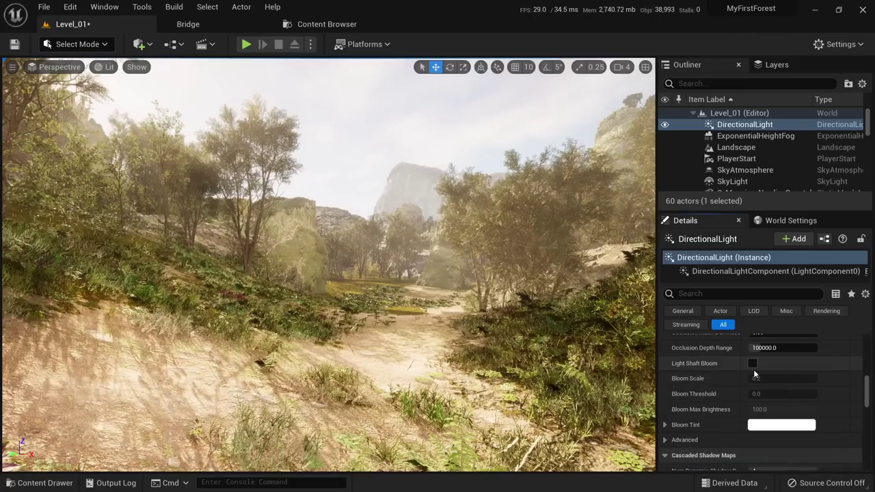
click(752, 363)
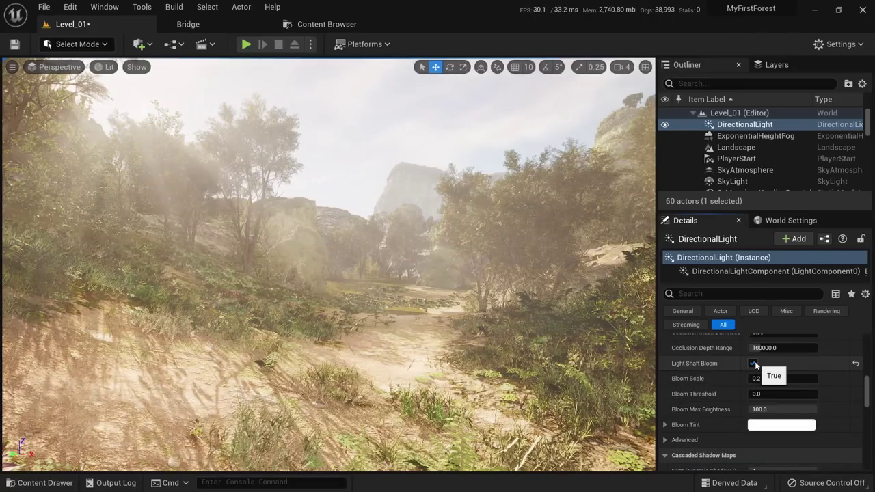
right_drag(410, 273, 455, 266)
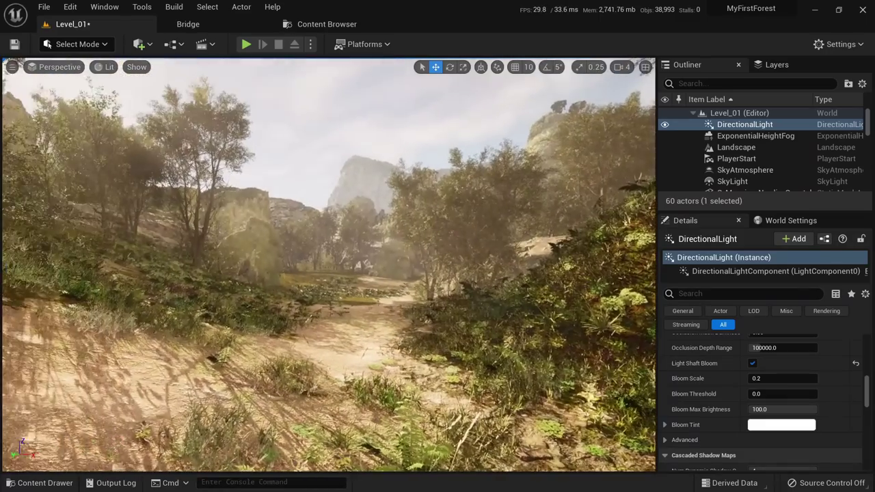
mouse_move(331, 270)
right_down()
mouse_move(294, 267)
mouse_move(322, 270)
right_up()
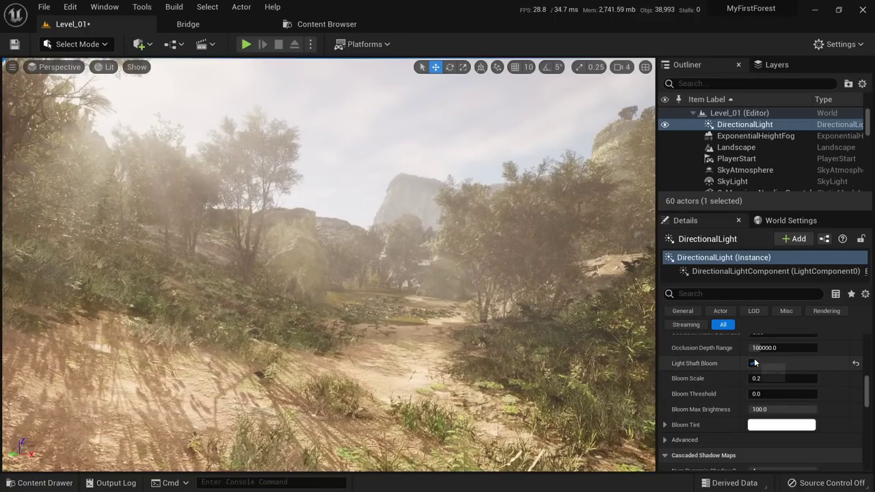
click(753, 363)
click(752, 363)
Set the light shaft Bloom Scale to 0.1, try a higher Bloom Threshold, and reset the threshold to its default.
click(774, 379)
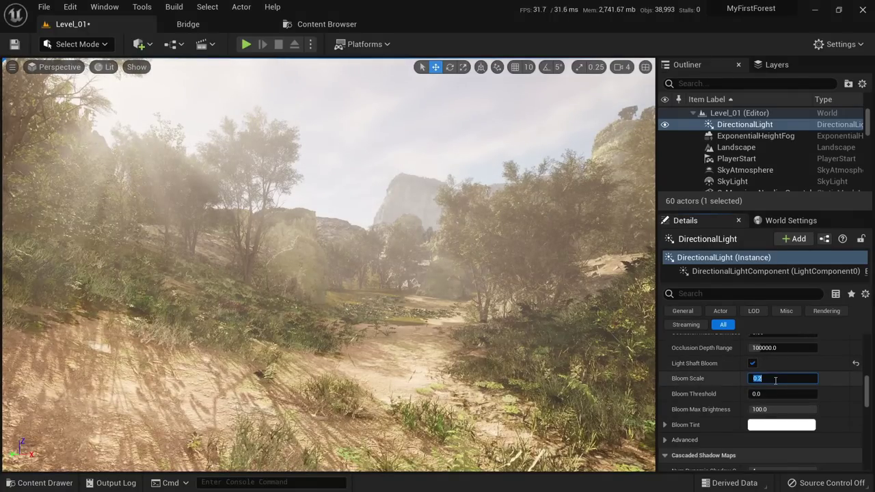
click(772, 394)
drag(755, 393, 774, 393)
click(780, 382)
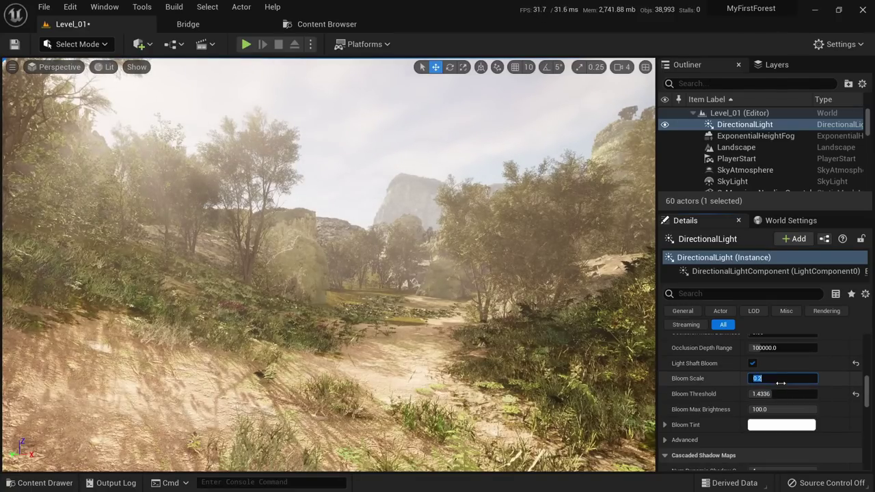
text(0.1)
key(Return)
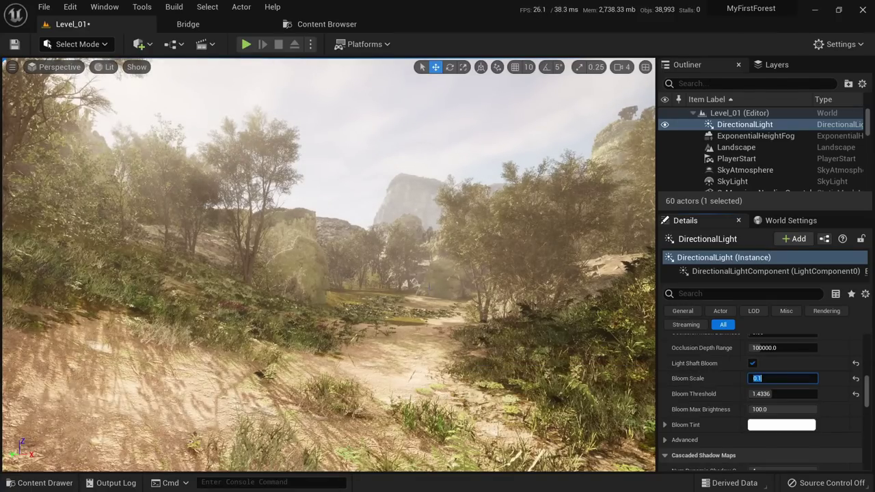
right_drag(478, 294, 407, 271)
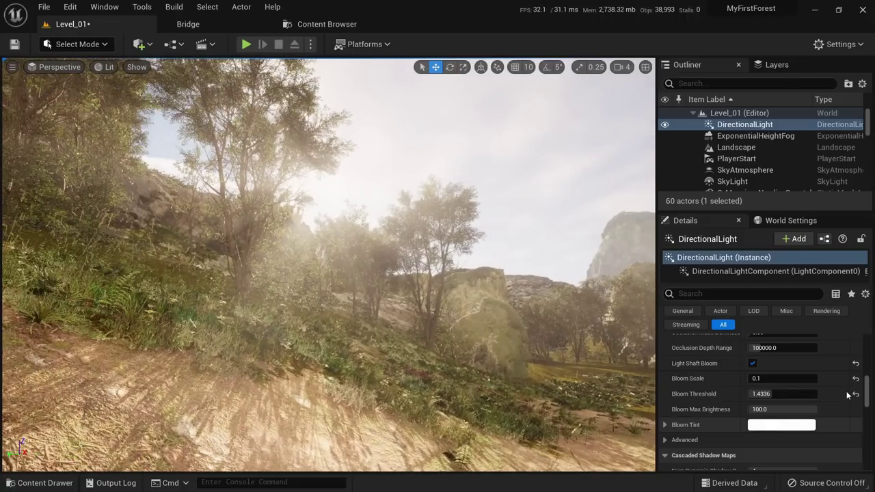
click(856, 395)
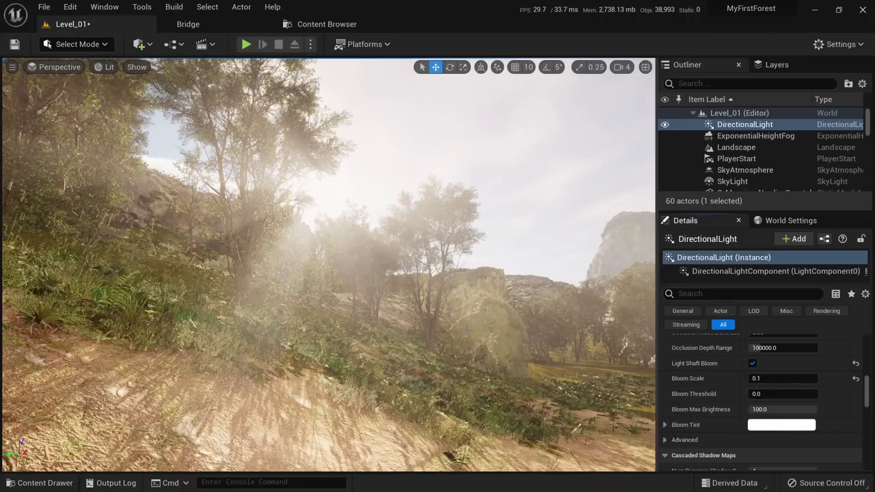
Try other sun directions by rotating the directional light to see the light shafts, and undo the rotation.
right_drag(328, 267, 464, 275)
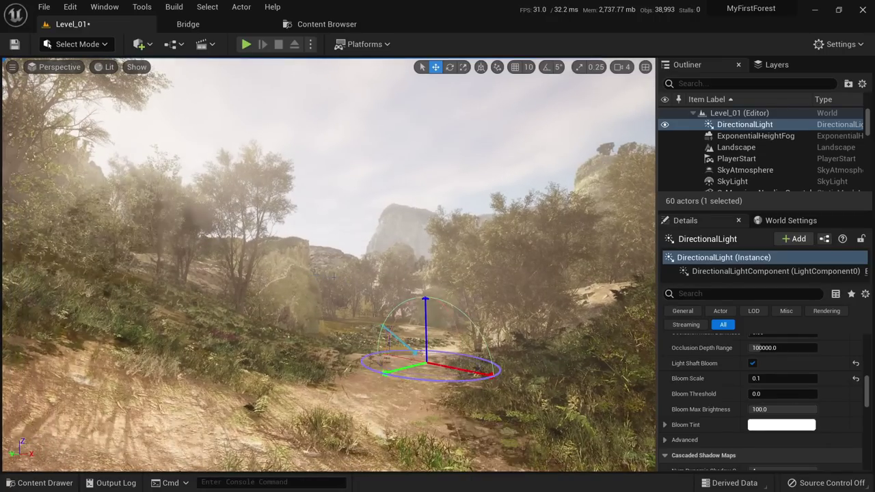
key(ctrl+l)
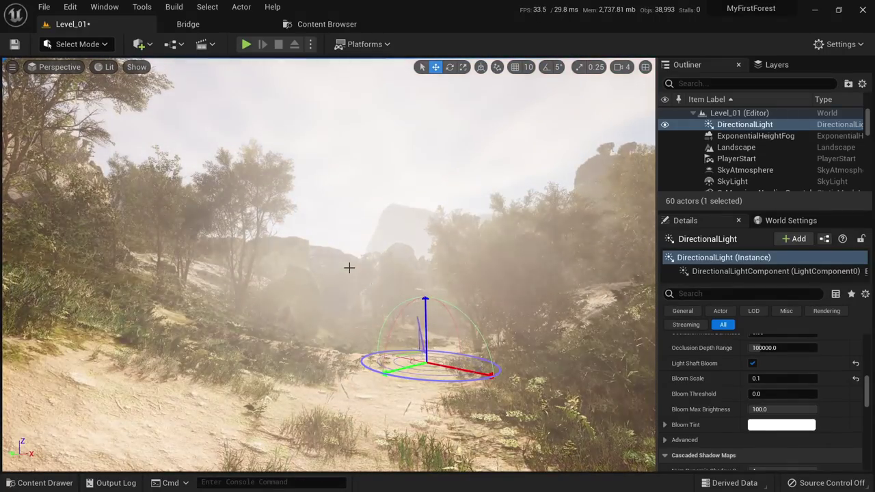
key(ctrl+l)
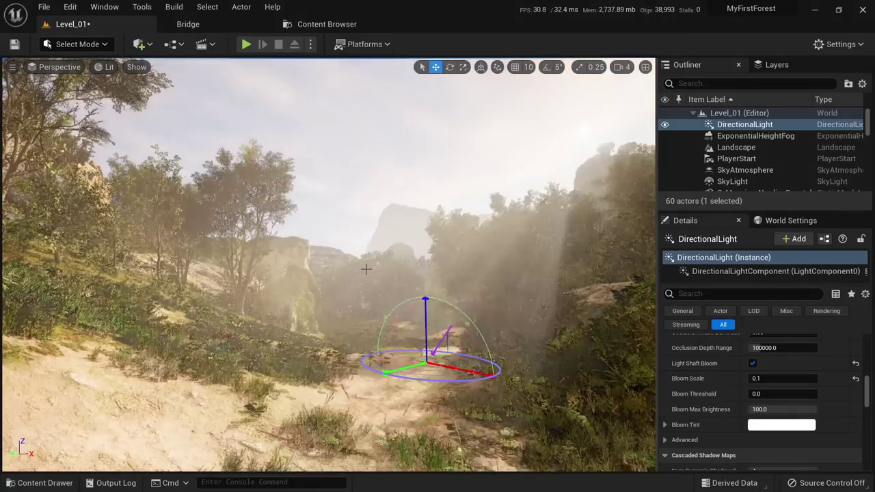
key(ctrl+l)
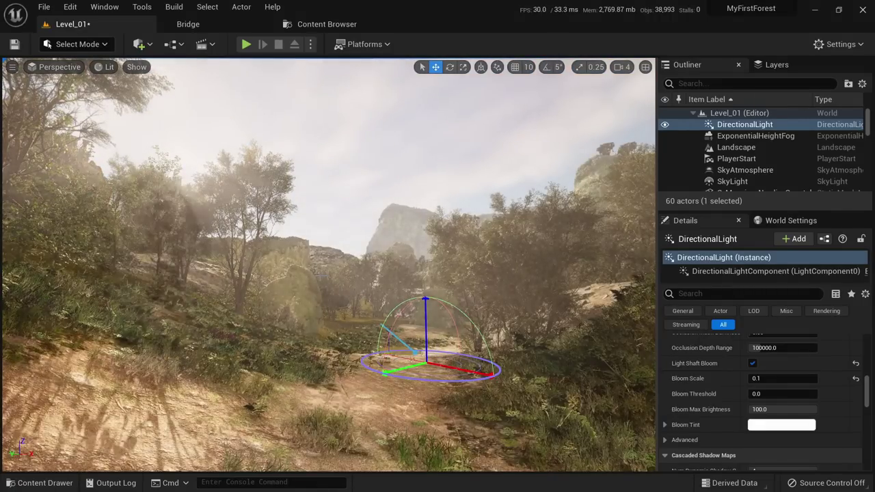
key(ctrl+l)
key(ctrl+z)
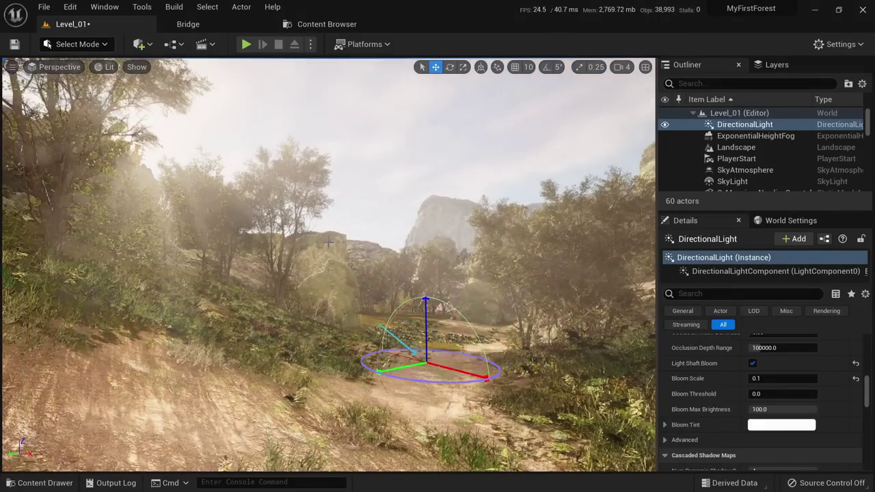
alt+drag(438, 274, 410, 280)
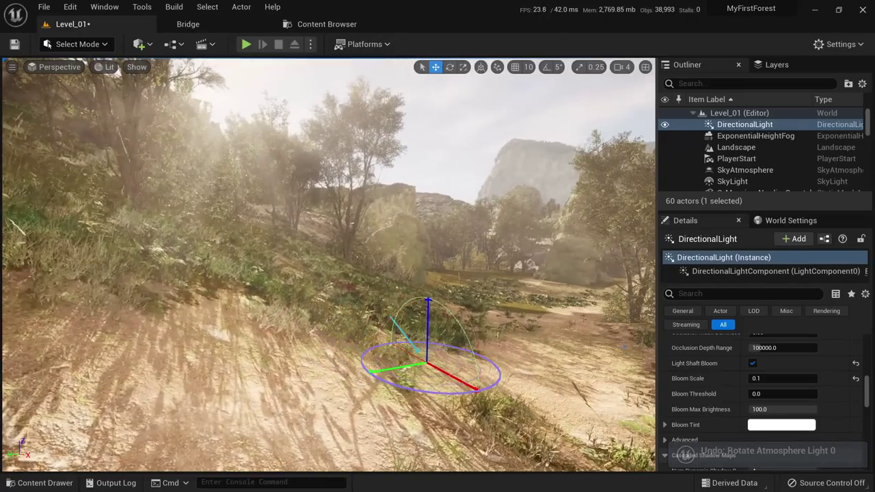
Compare the scene with Light Shaft Bloom off and on, and set the Bloom Tint to a pale yellow.
key(g)
click(751, 364)
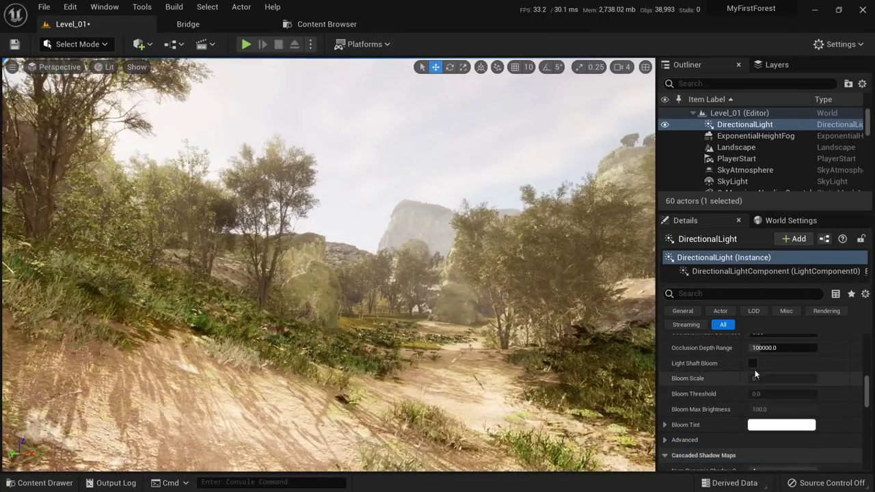
click(753, 363)
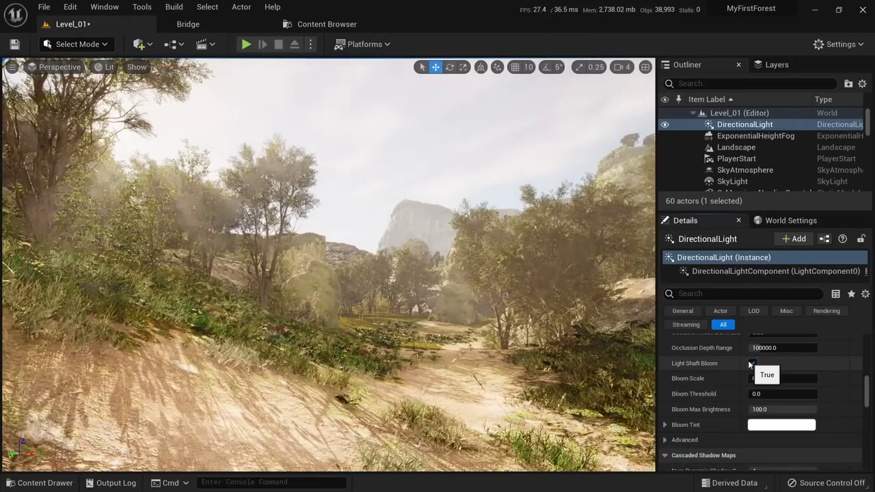
click(769, 425)
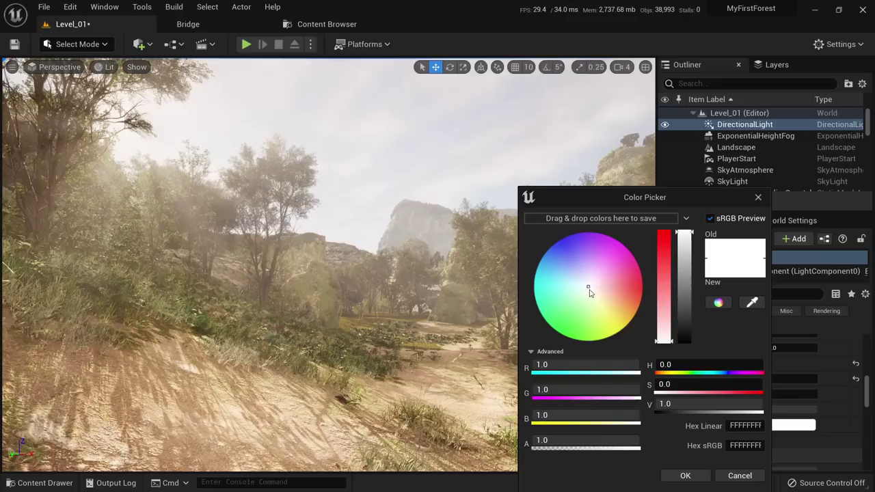
drag(589, 290, 615, 311)
click(685, 475)
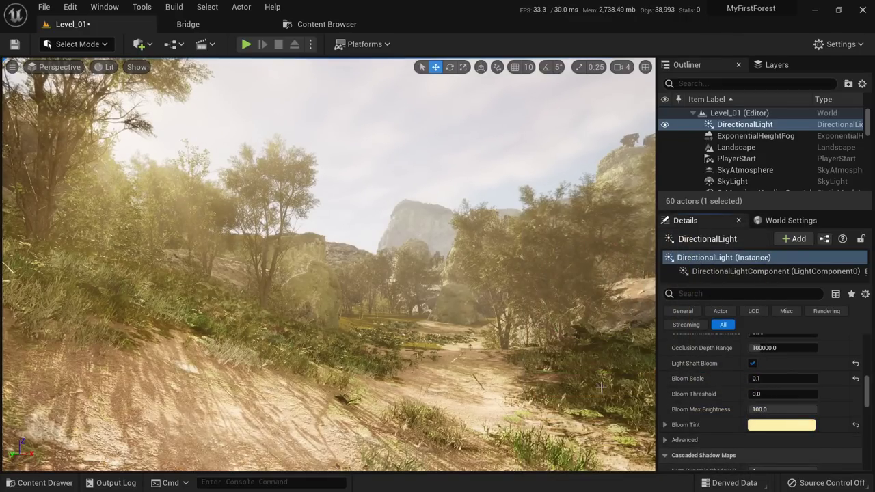
Compare the tinted Light Shaft Bloom off and on, and leave it disabled.
click(752, 363)
click(753, 364)
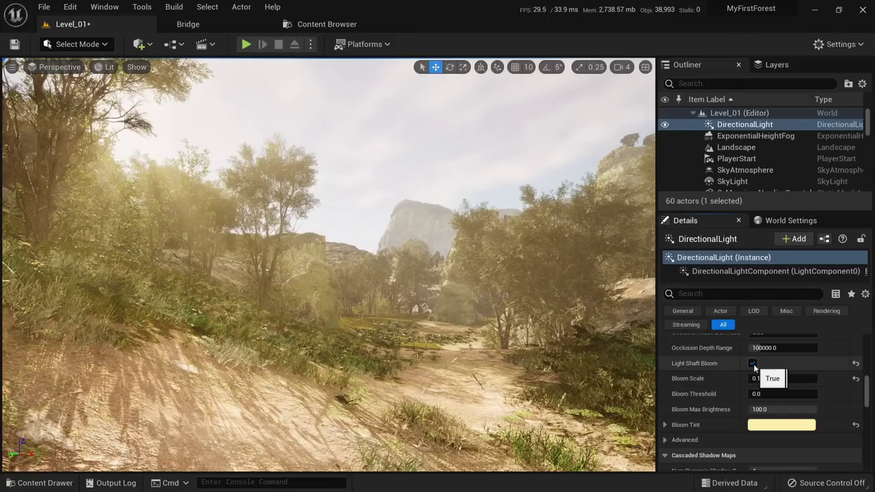
click(753, 363)
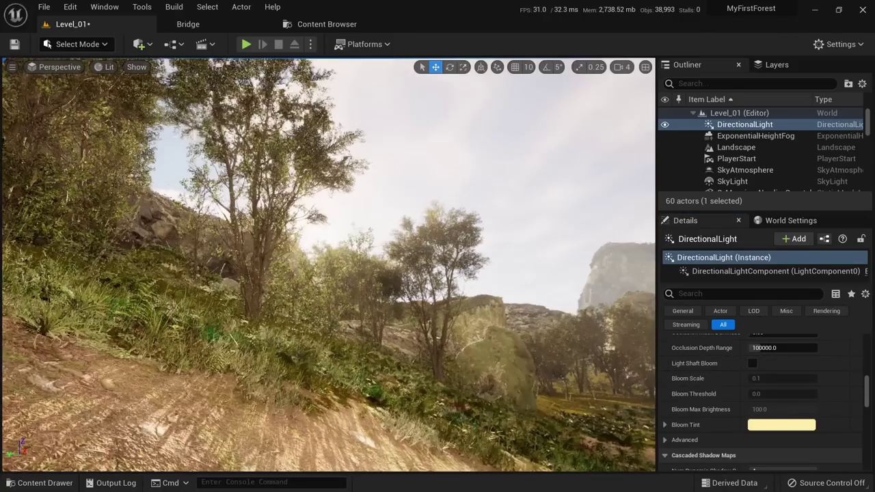
right_drag(328, 266, 444, 270)
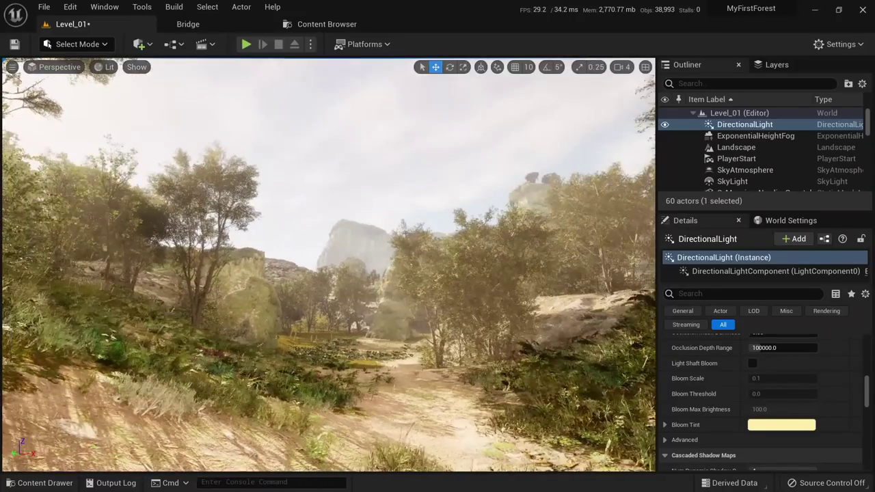
Look through the directional light's remaining settings, deselect it, and save all changes to the level.
scroll(711, 405, down, 2)
scroll(715, 403, down, 5)
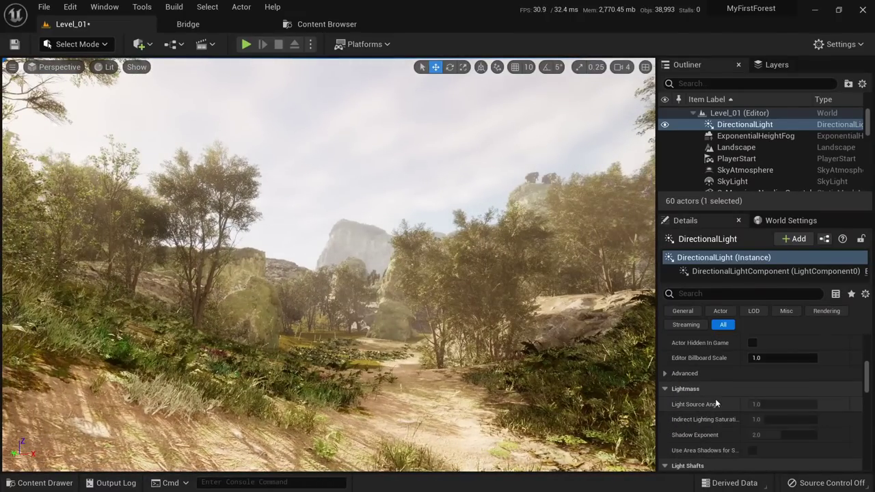
scroll(715, 399, up, 10)
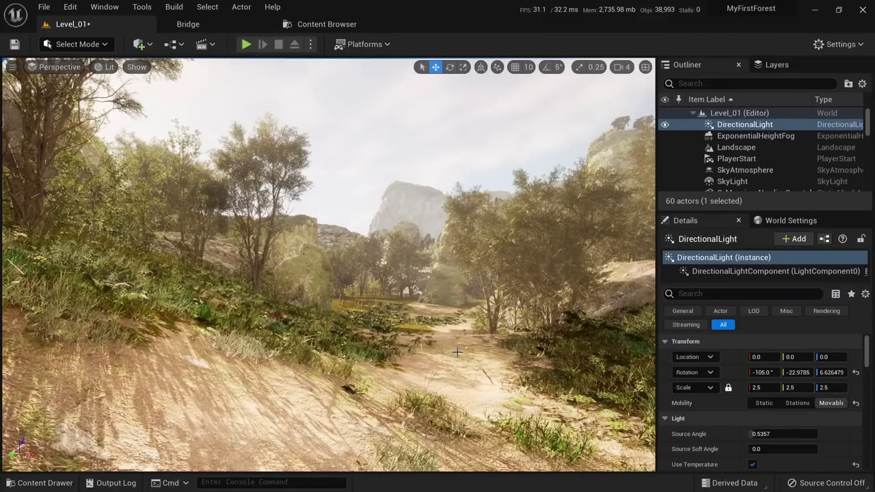
key(Escape)
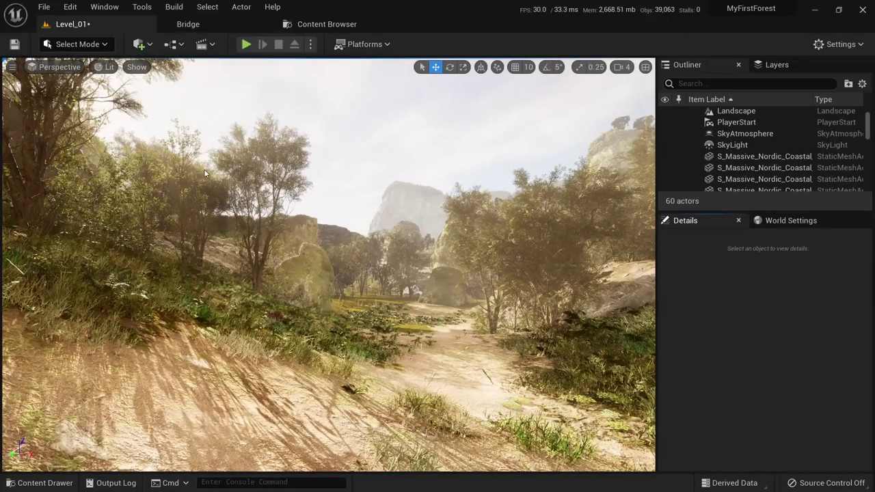
click(44, 6)
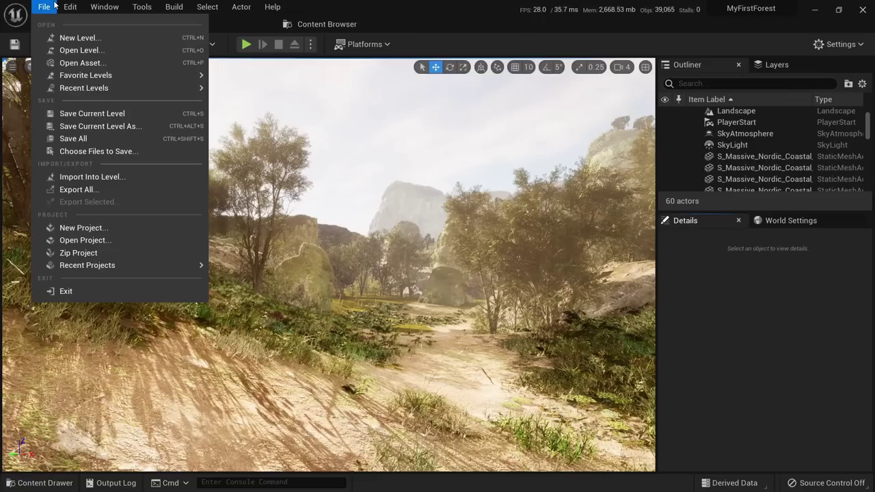
click(65, 139)
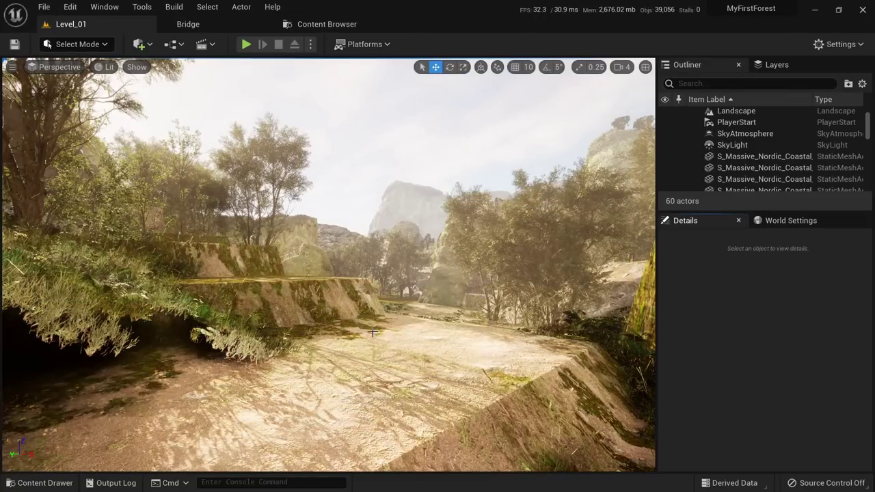
Place a PostProcessVolume in the level on the forest path.
click(141, 45)
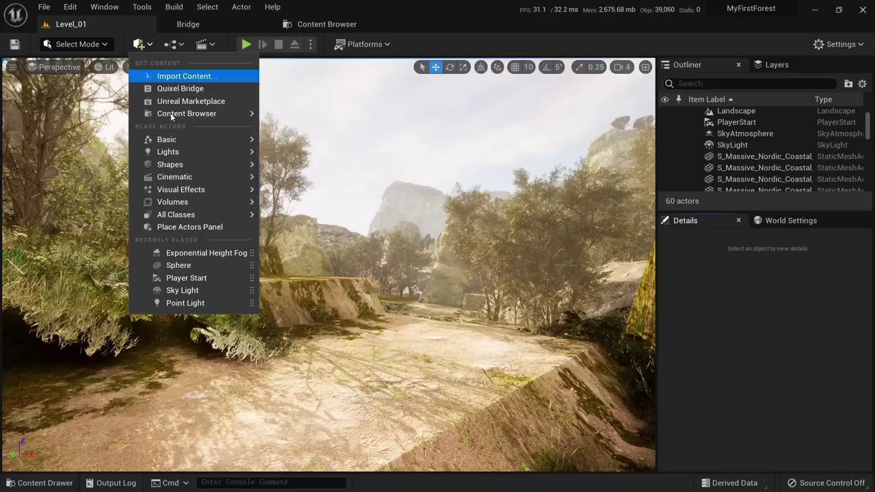
mouse_move(205, 189)
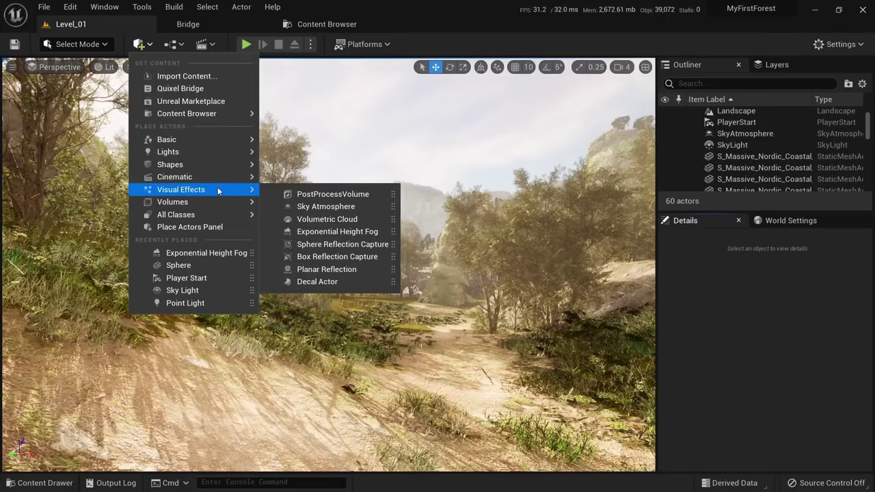
mouse_move(223, 200)
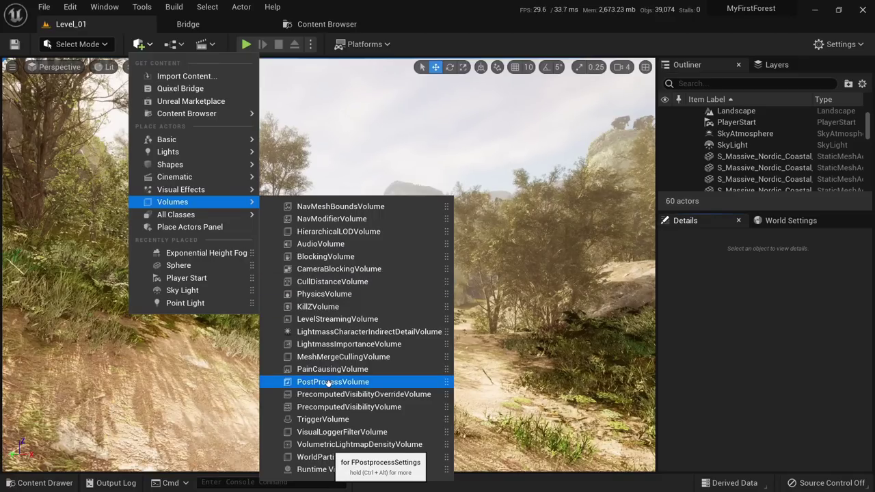
drag(328, 383, 466, 390)
drag(286, 411, 281, 411)
Scale the PostProcessVolume up uniformly so it encloses more of the forest scene.
key(w)
right_drag(281, 411, 250, 438)
key(s)
mouse_move(364, 274)
right_down()
mouse_move(356, 263)
mouse_move(383, 274)
mouse_move(365, 275)
right_up()
key(r)
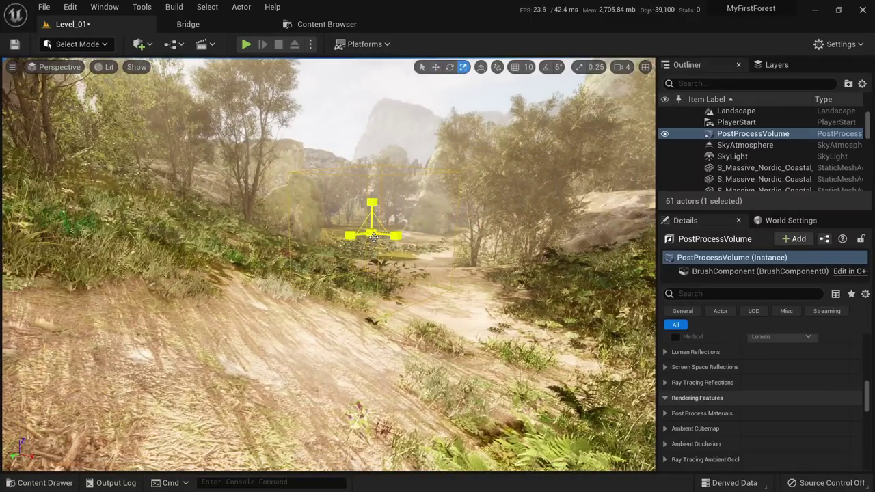
drag(371, 233, 403, 218)
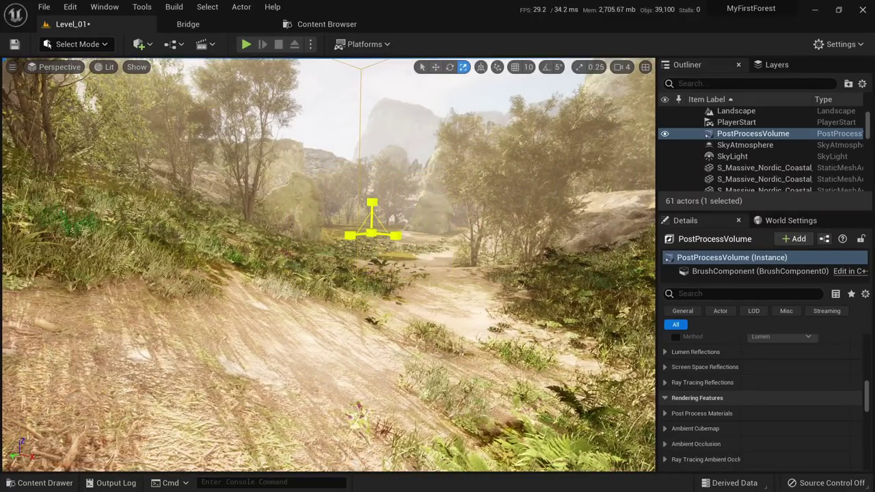
Filter the PostProcessVolume's settings for saturation, enable the Global Saturation override, and lower it to 0.
mouse_move(334, 273)
right_down()
mouse_move(383, 321)
mouse_move(365, 328)
mouse_move(333, 274)
right_up()
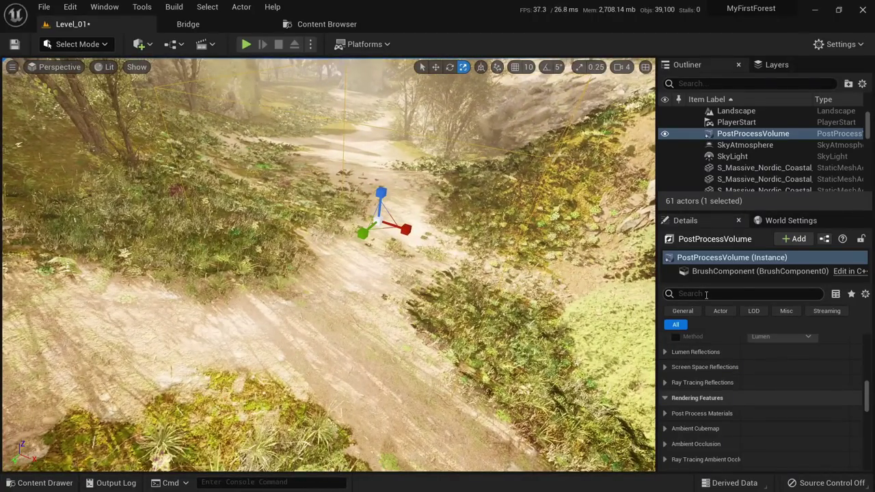
text(satura)
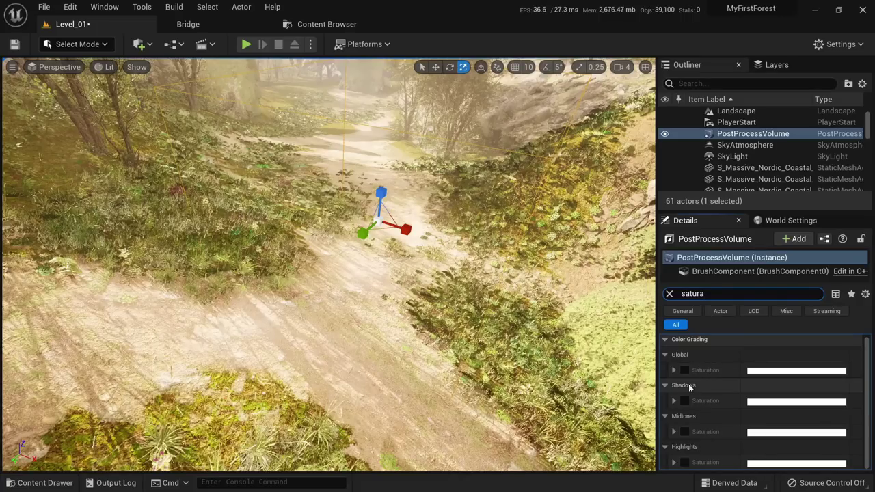
click(684, 369)
click(674, 370)
drag(714, 456, 685, 457)
Play the level from outside the PostProcessVolume, run the character across its boundary to check the desaturation, and end the play session.
right_drag(396, 294, 407, 164)
key(w)
key(s)
right_drag(328, 242, 219, 98)
click(246, 43)
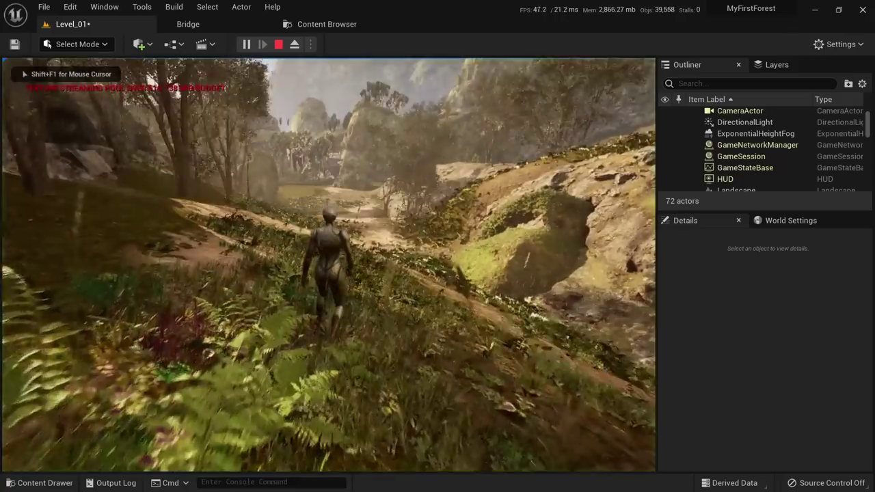
key(w)
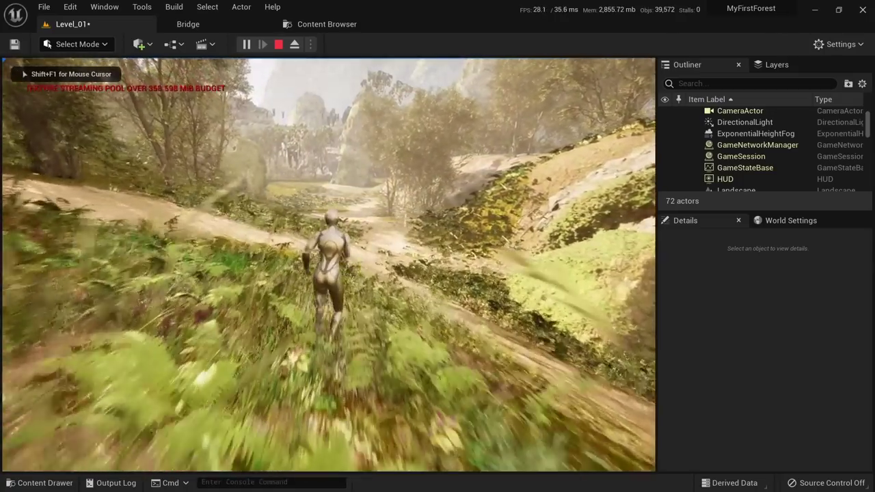
key(d)
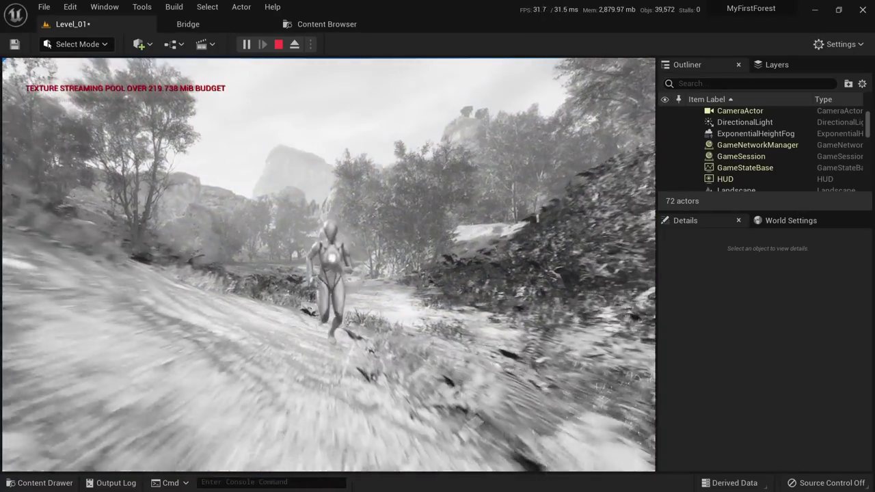
key(w)
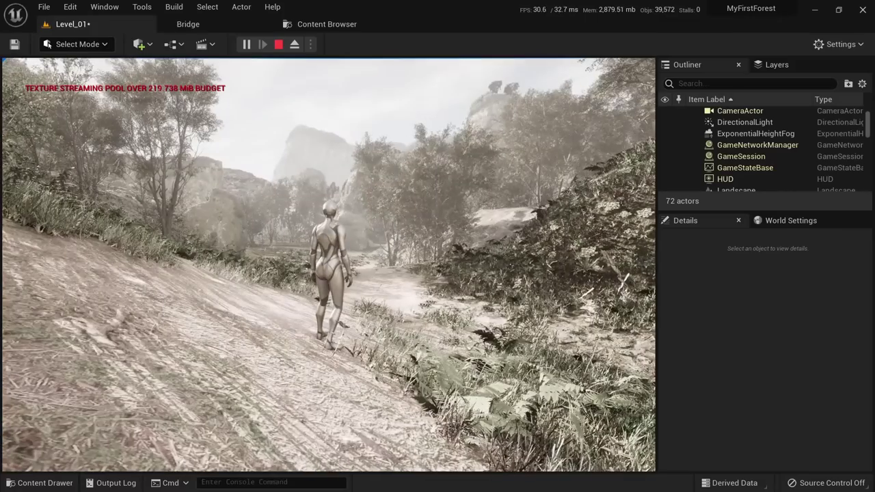
key(w)
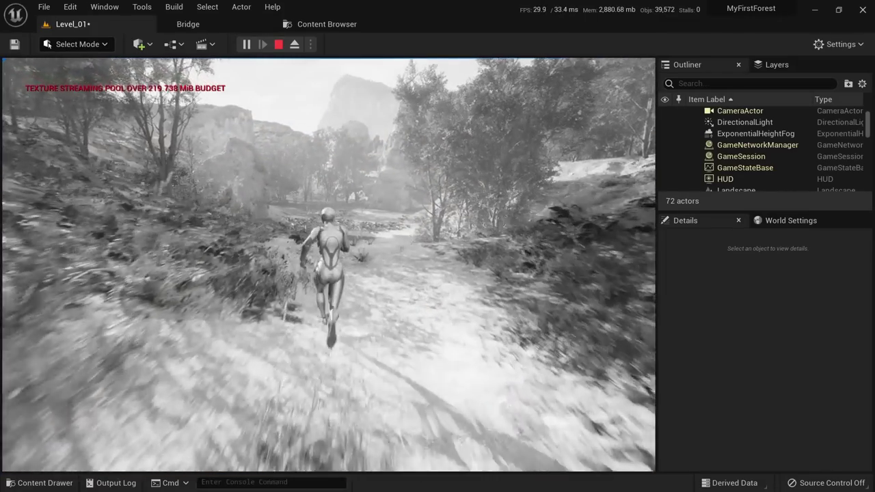
key(shift+F1)
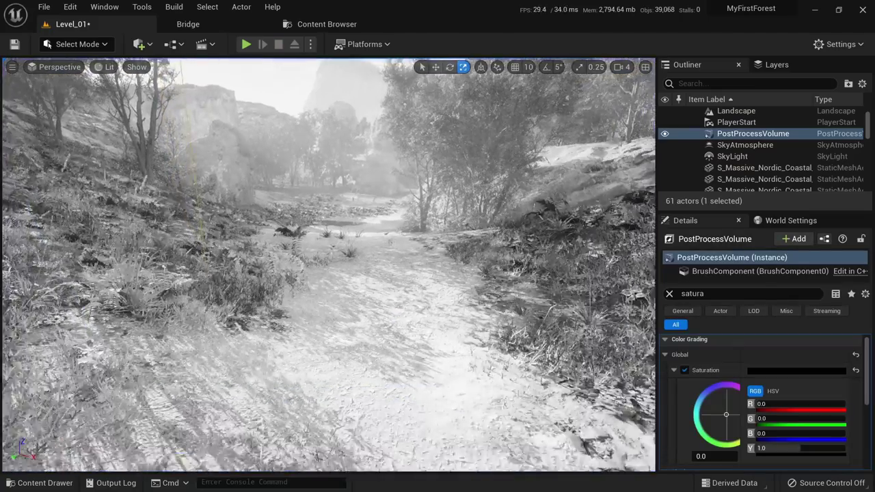
Compare the view outside the volume with Global Saturation at 1 and back at 0.
key(f)
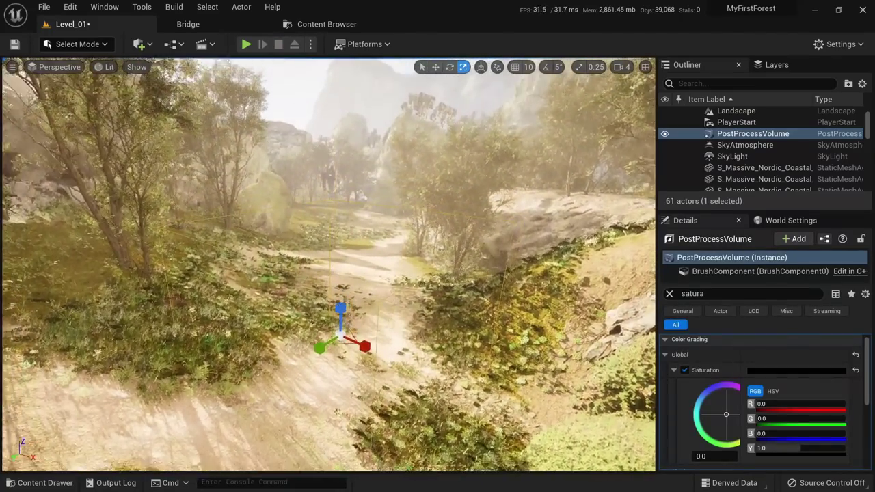
key(Return)
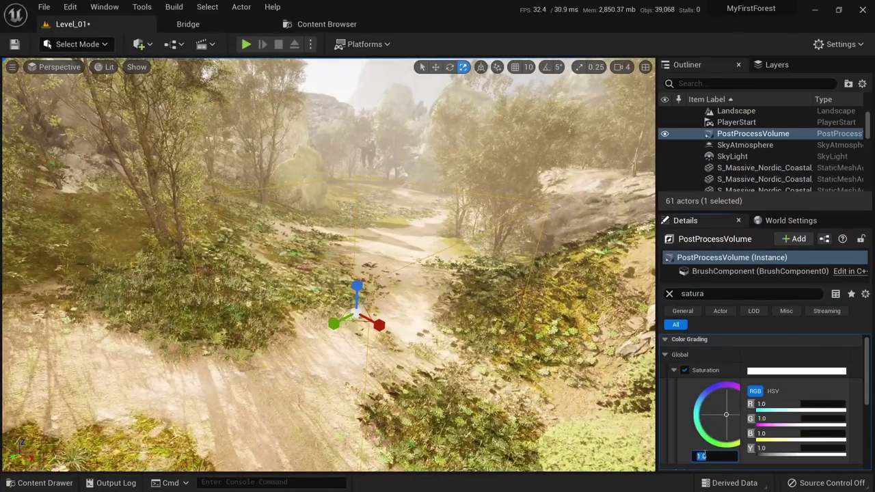
text(0)
key(Return)
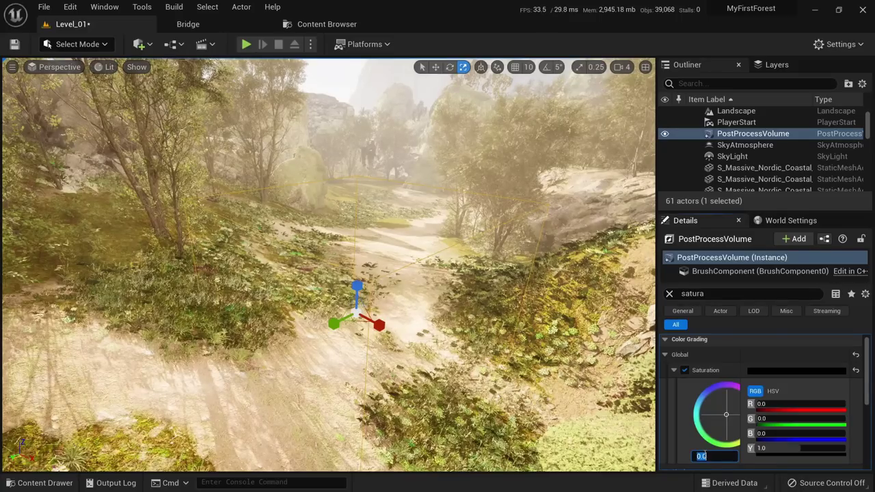
right_drag(487, 294, 505, 294)
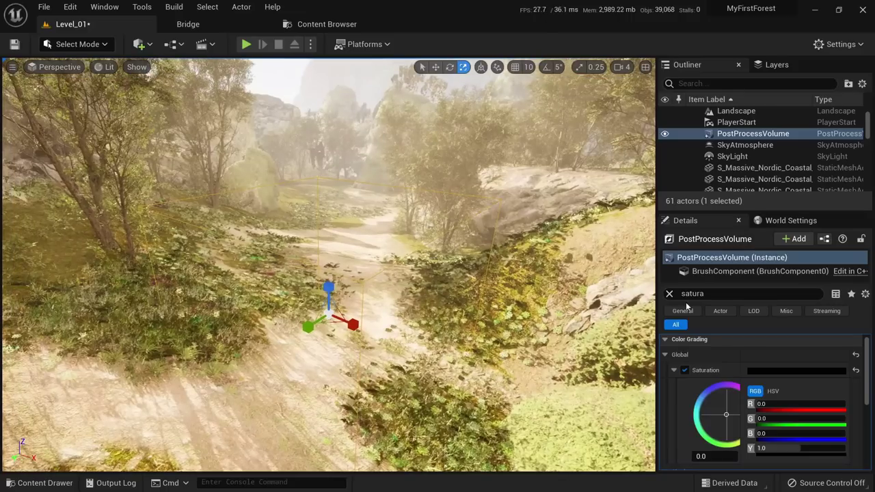
Find the PostProcessVolume's unbound setting and enable Infinite Extent (Unbound) so it affects the whole level.
click(669, 294)
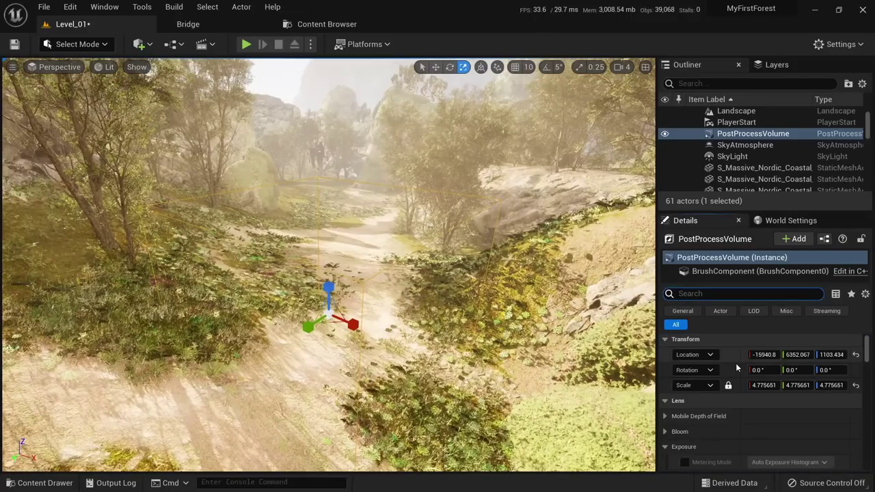
scroll(719, 398, down, 10)
scroll(811, 378, up, 10)
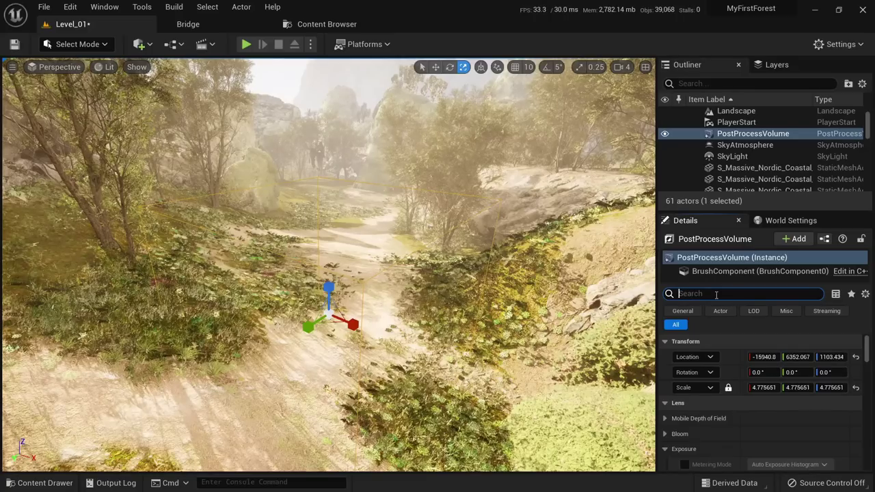
text(unb)
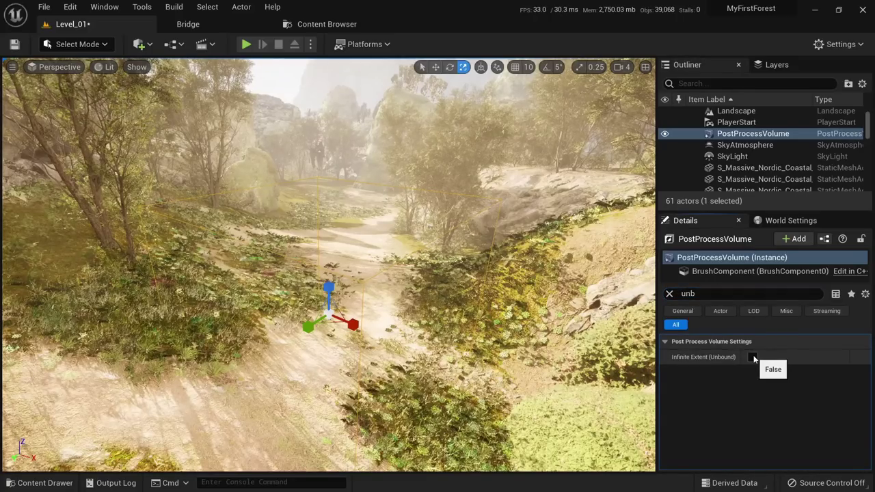
right_drag(492, 307, 475, 273)
mouse_move(328, 265)
right_down()
mouse_move(334, 256)
mouse_move(337, 272)
mouse_move(389, 268)
mouse_move(334, 257)
right_up()
key(w)
Clear the settings filter, collapse the Exposure group, and set the Global Saturation under Color Grading to 1.
click(670, 294)
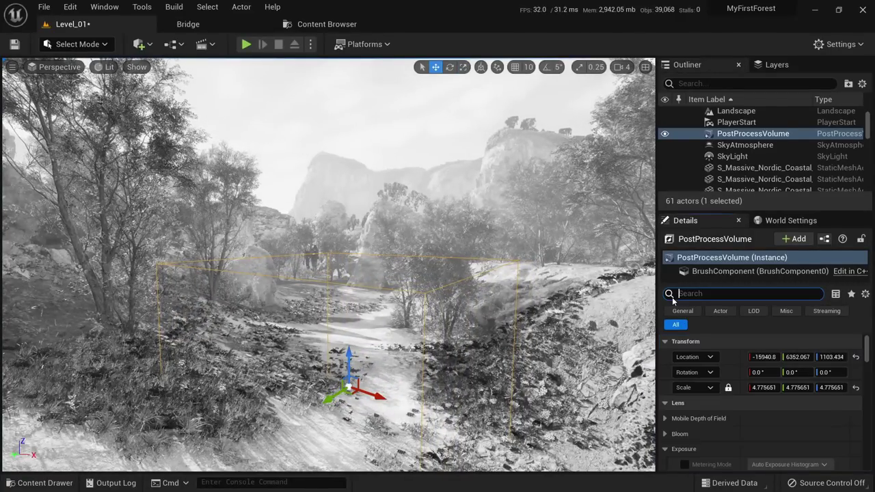
scroll(717, 372, down, 3)
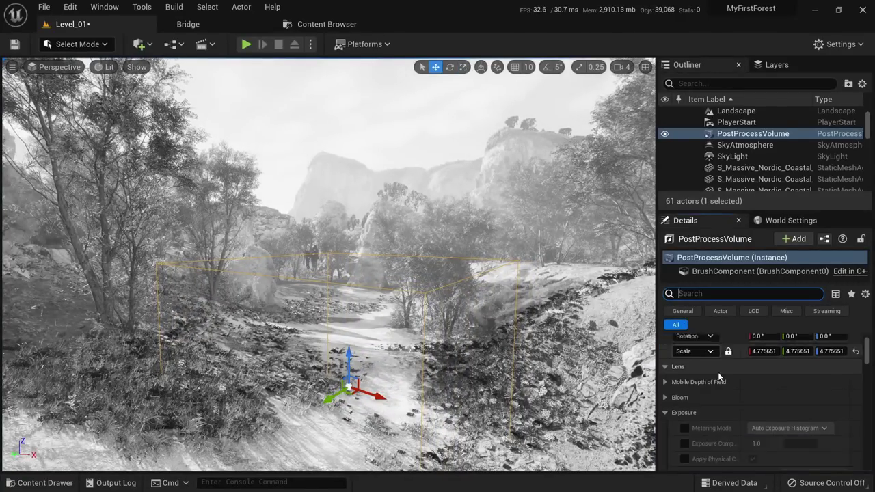
click(665, 414)
scroll(687, 402, down, 4)
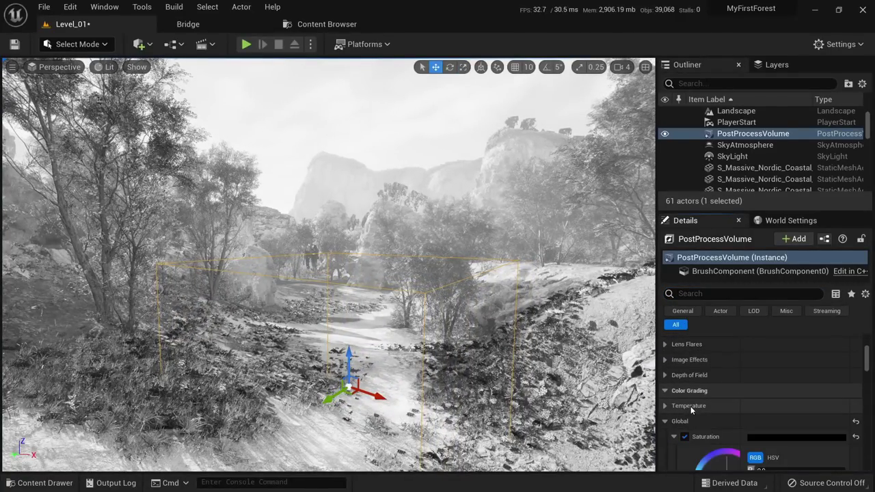
scroll(690, 406, down, 3)
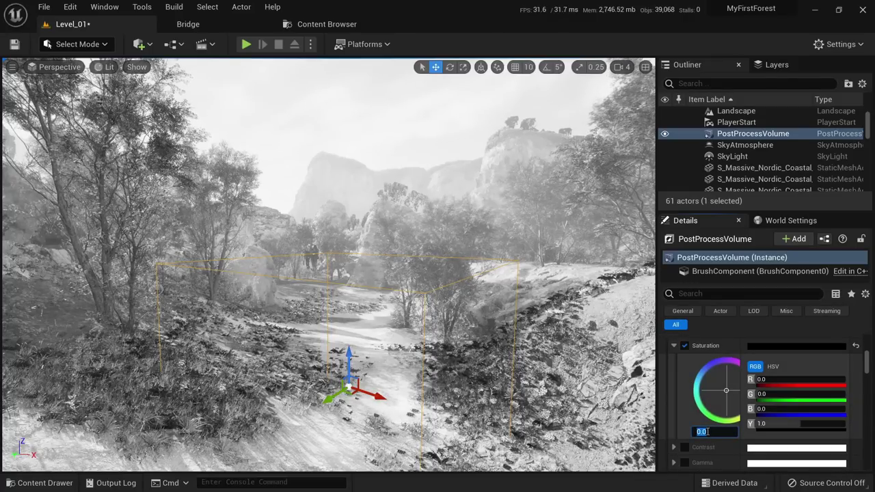
text(1)
key(Return)
right_drag(519, 341, 499, 342)
key(d)
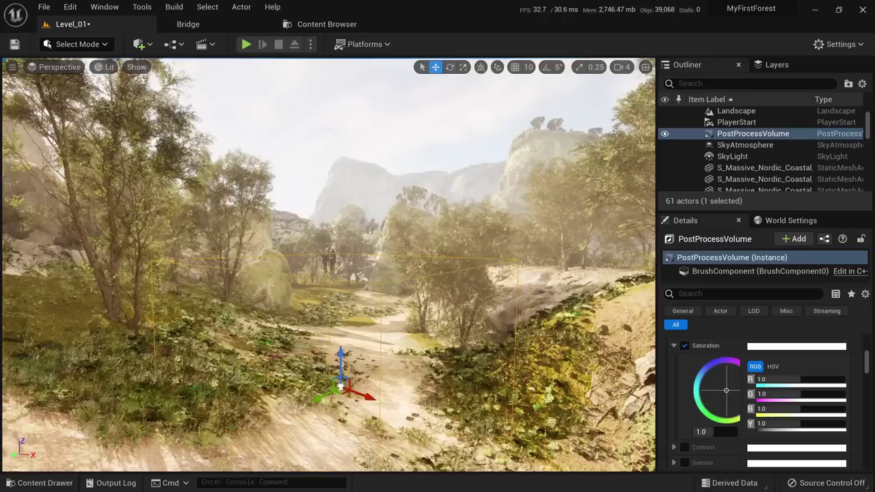
key(s)
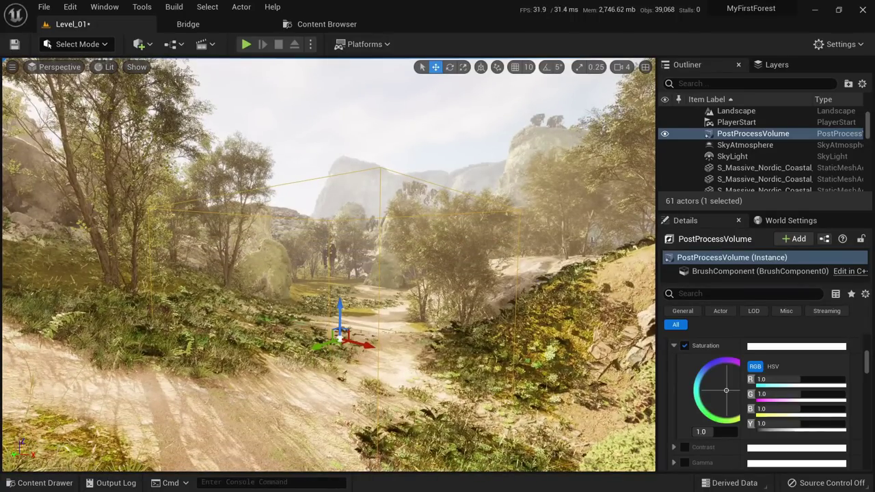
Compare Global Saturation values of 2, 0.9 and 1.1 in the scene, and return it to 1.
scroll(676, 387, down, 2)
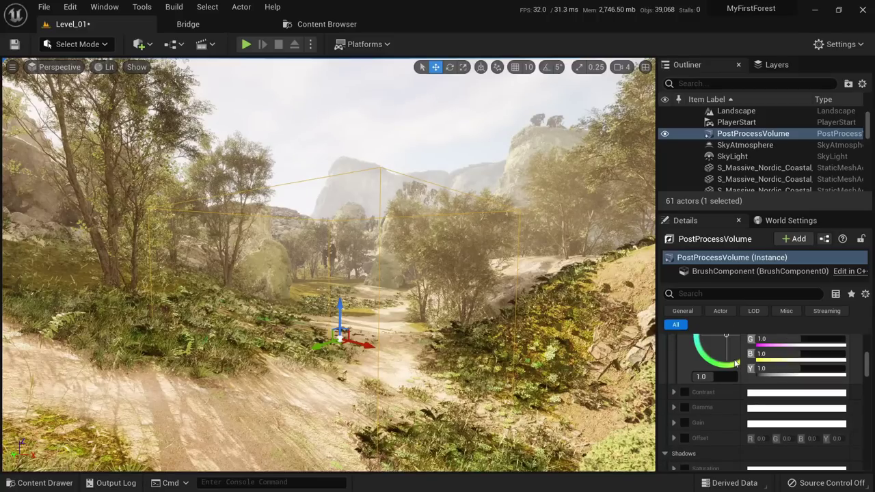
click(716, 378)
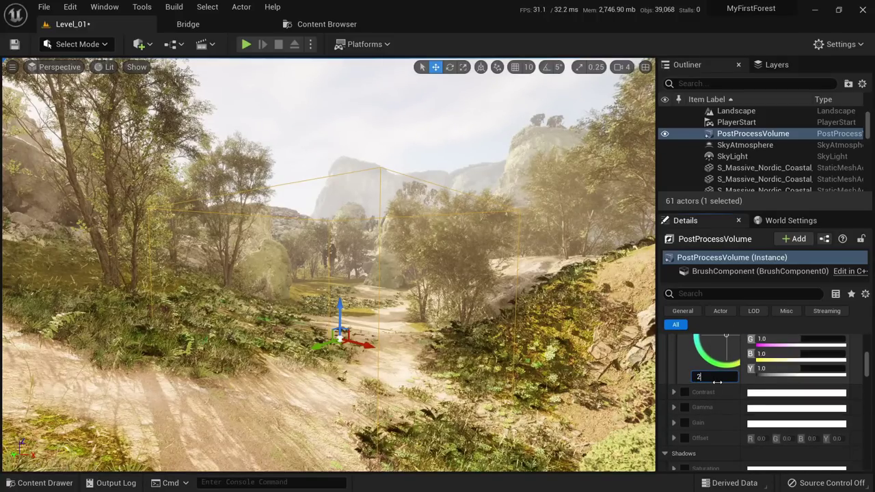
text(2)
key(Return)
text(1)
key(Return)
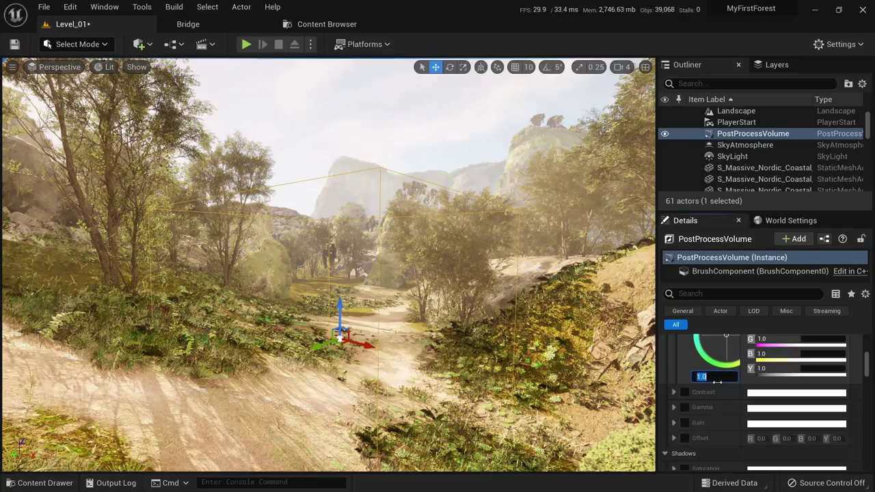
key(Return)
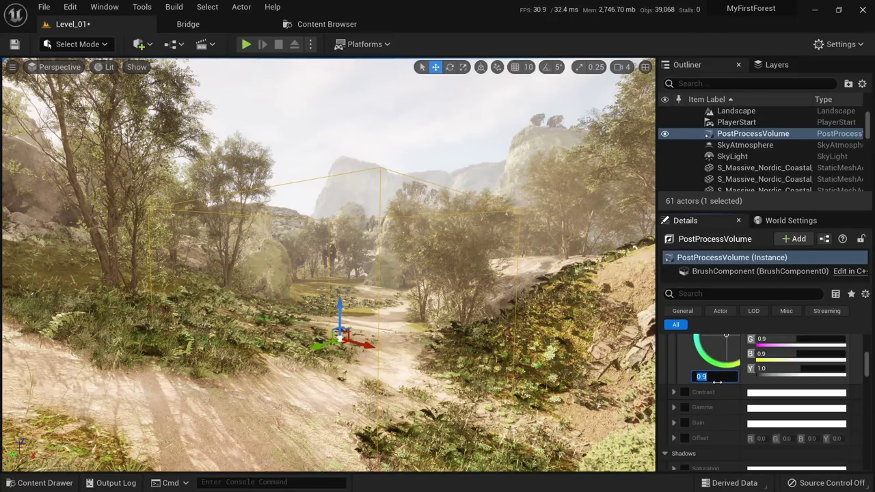
text(1)
key(Return)
text(1.1)
key(Return)
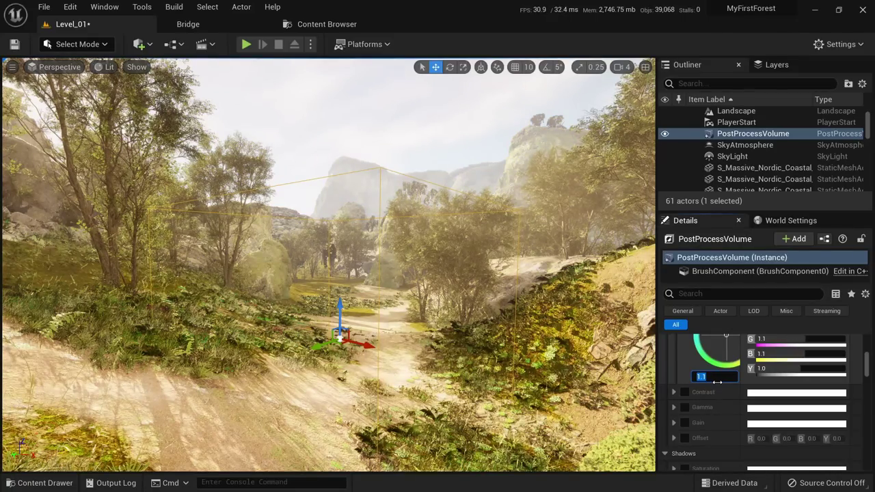
text(1.02)
key(Return)
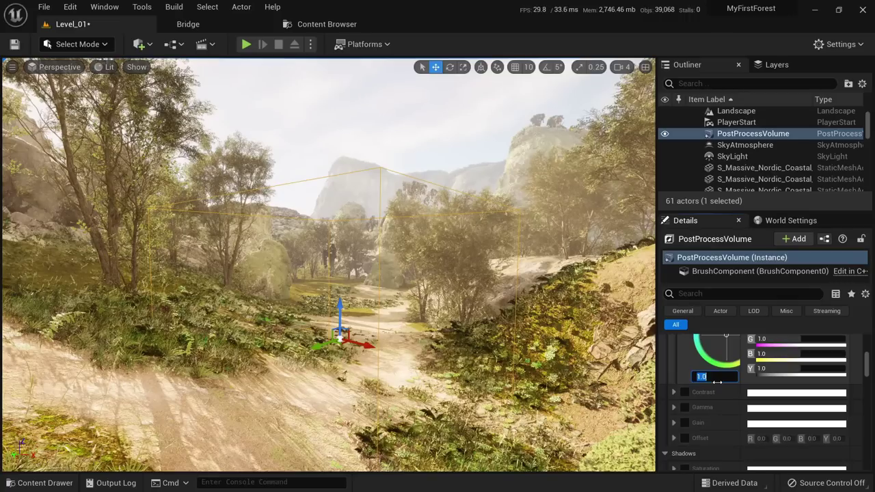
Enable the Global Contrast override and try reduced values of 0.39 and 0.52 on the forest scene.
click(685, 391)
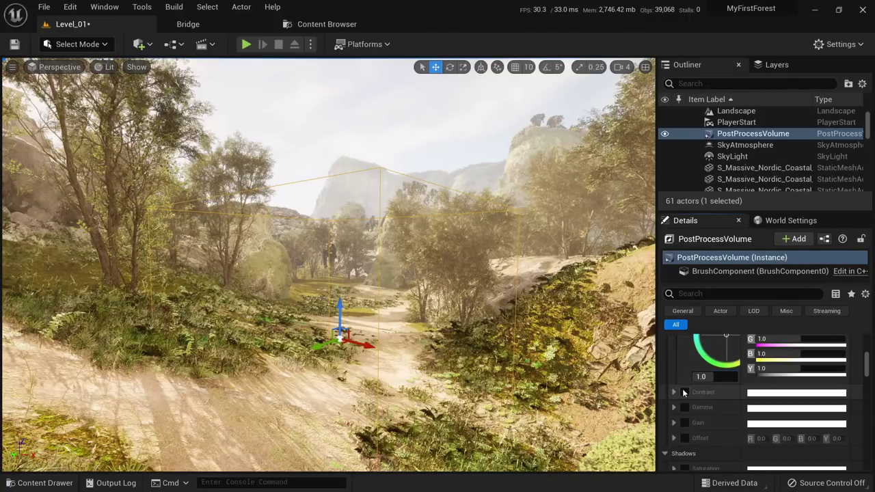
click(674, 393)
scroll(697, 418, down, 3)
click(700, 423)
text(0.39)
key(Return)
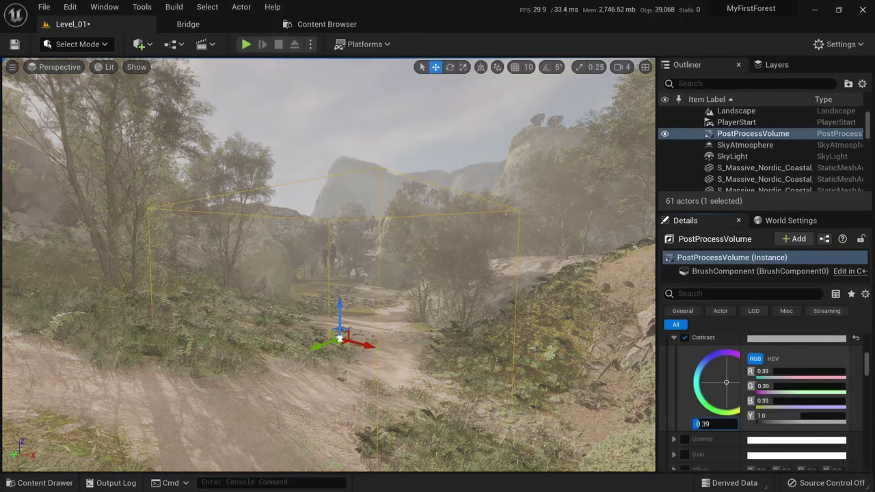
text(0.52)
key(Return)
right_drag(383, 274, 383, 273)
key(w)
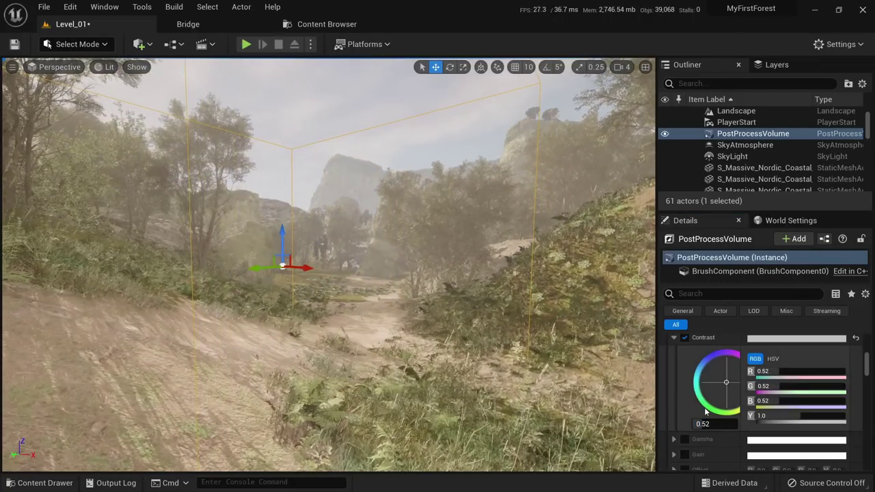
Compare Global Contrast at 1, 0.8 and 0.7, and set it back to 1.
click(710, 423)
text(1)
key(Return)
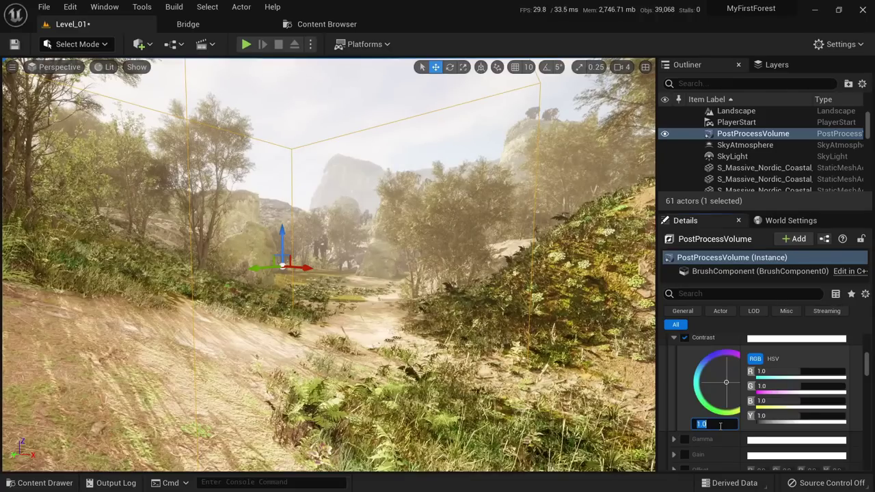
text(0.8)
key(Return)
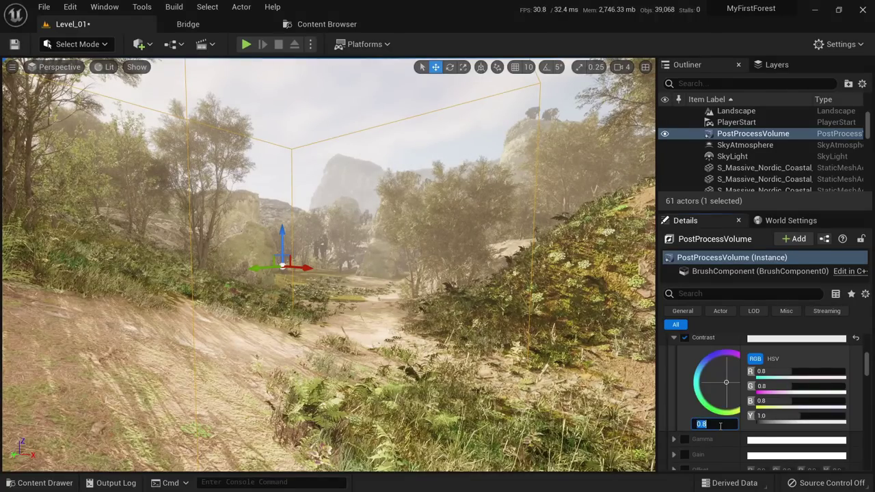
text(0.7)
key(Return)
text(1)
key(Return)
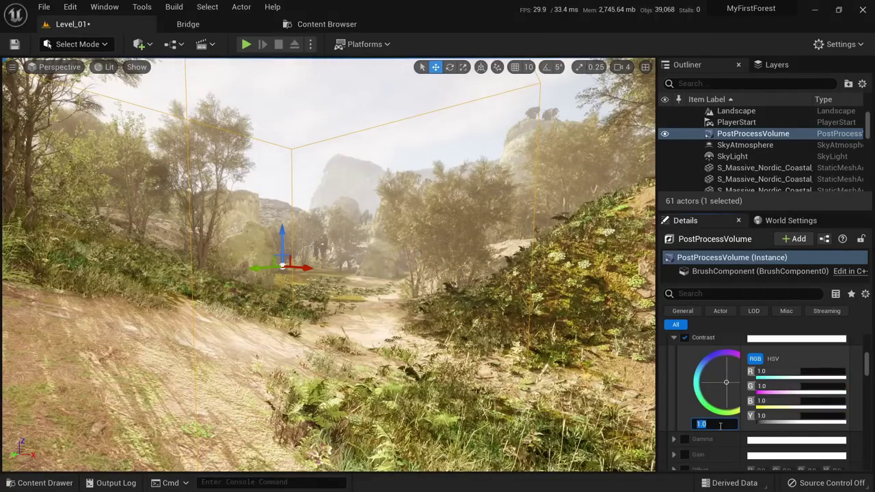
Try a Global Contrast of 2 on the scene and restore it to 1.
text(2)
key(Return)
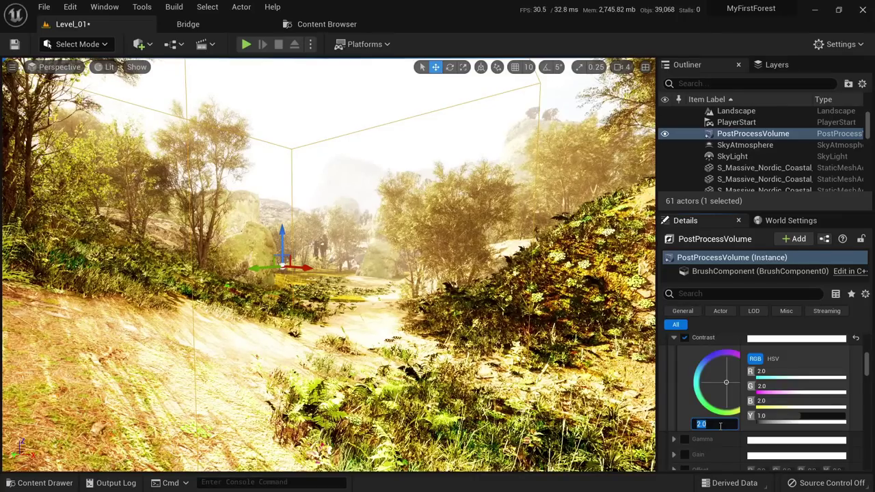
text(1)
key(Return)
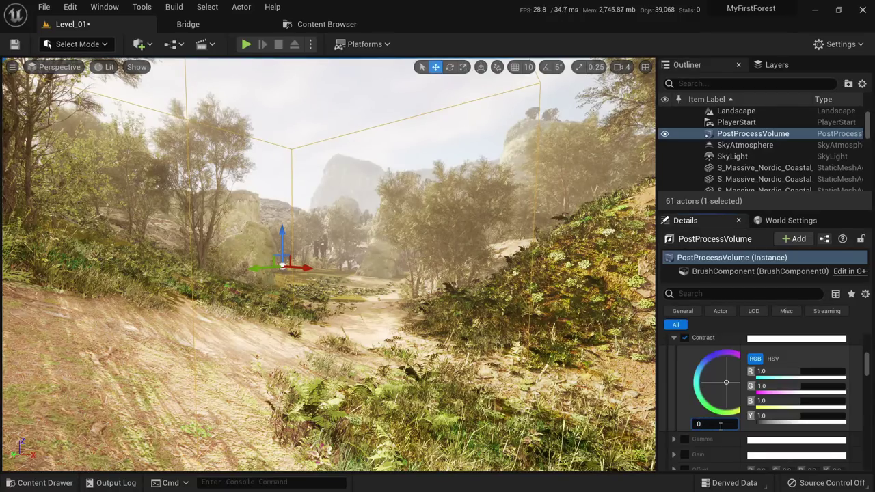
Set the Global Contrast of the post process volume to 0.96.
text(0.98)
key(Return)
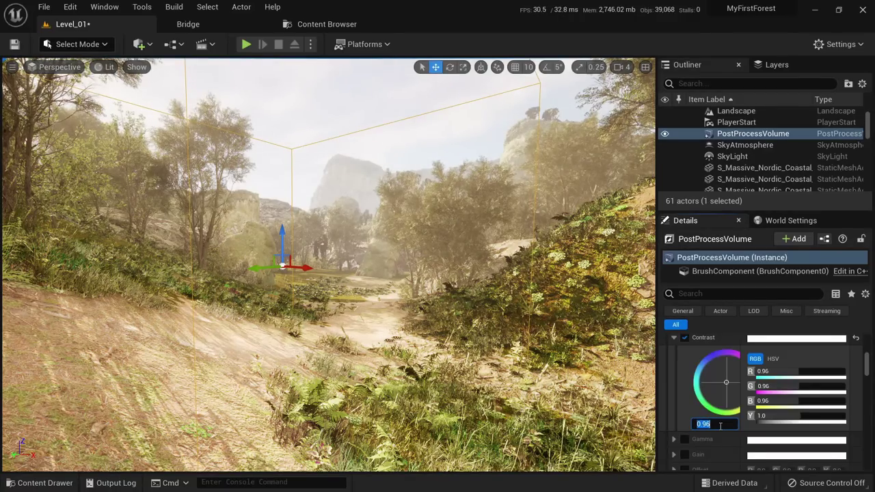
text(0.96)
key(Return)
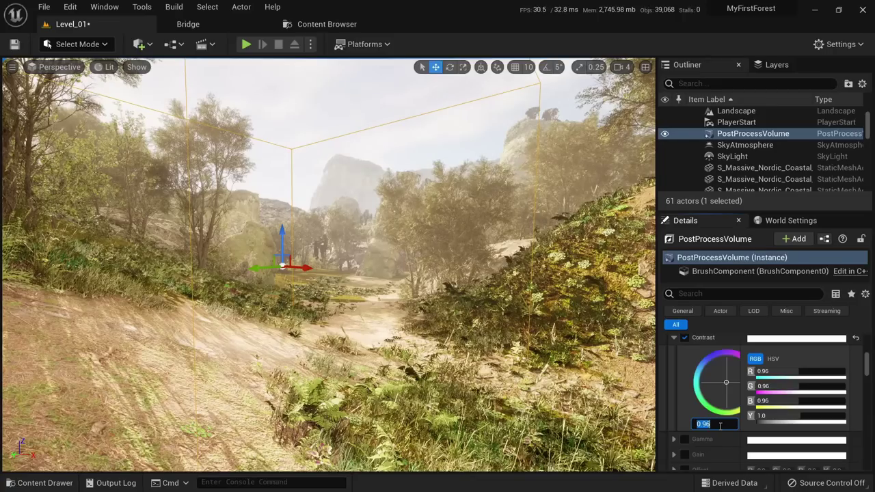
Enable the Global Gamma override with its value kept at 1, and collapse its color controls.
scroll(697, 434, down, 2)
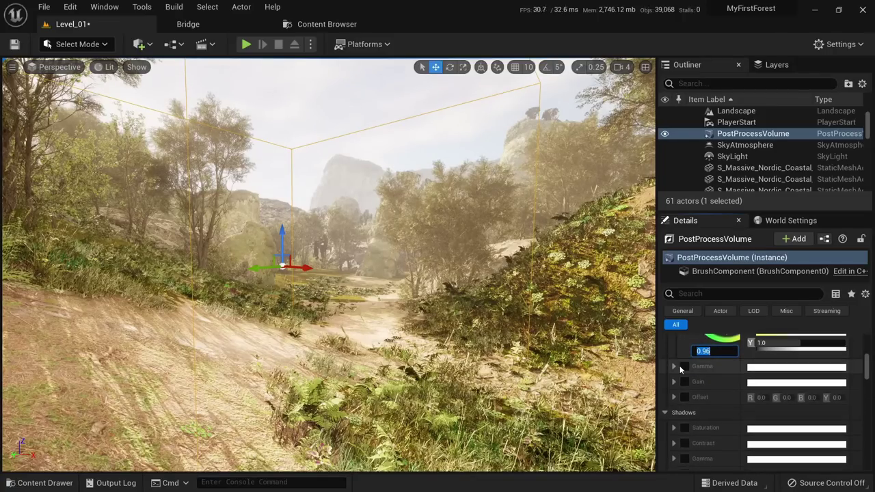
click(684, 367)
click(674, 366)
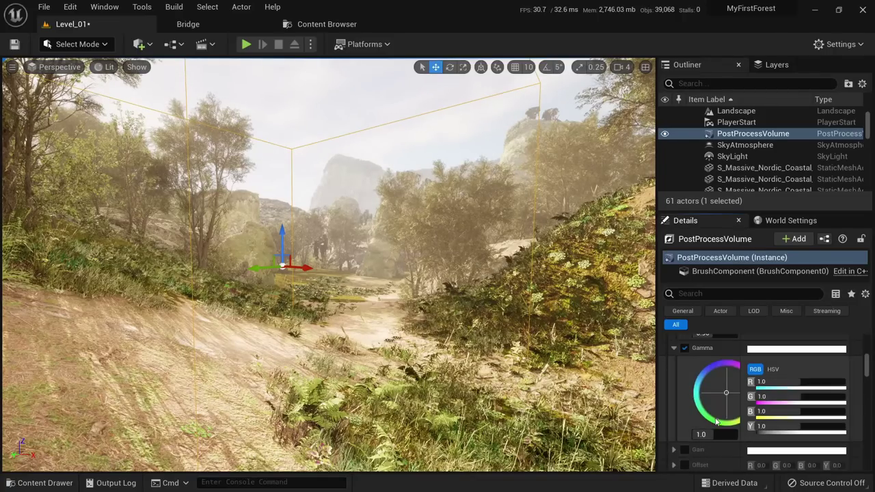
mouse_move(713, 434)
mouse_down()
mouse_move(730, 434)
mouse_move(693, 435)
mouse_move(706, 435)
mouse_up()
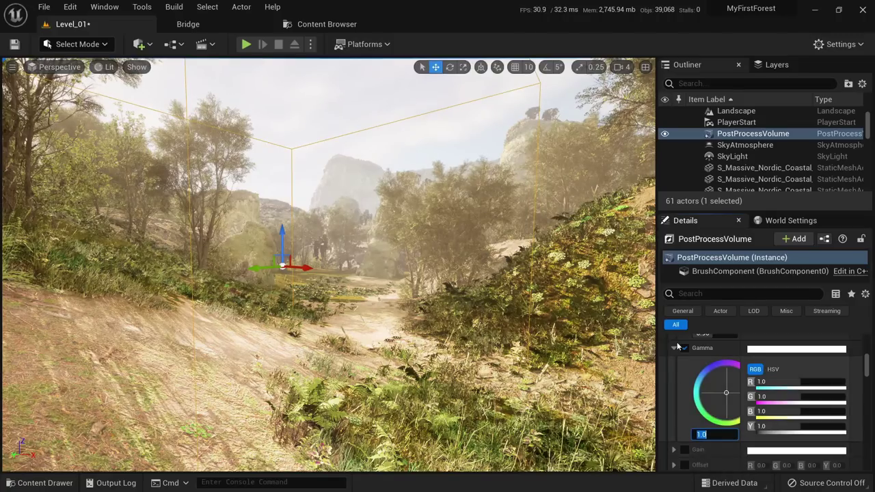
click(672, 348)
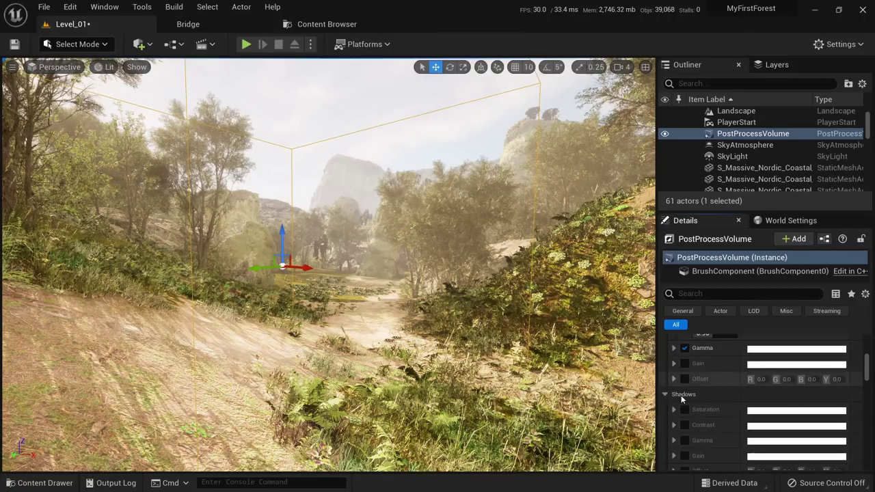
Enable the Shadows Saturation override and raise its blue channel to 1.07.
scroll(683, 396, down, 1)
scroll(708, 399, up, 8)
scroll(709, 393, down, 2)
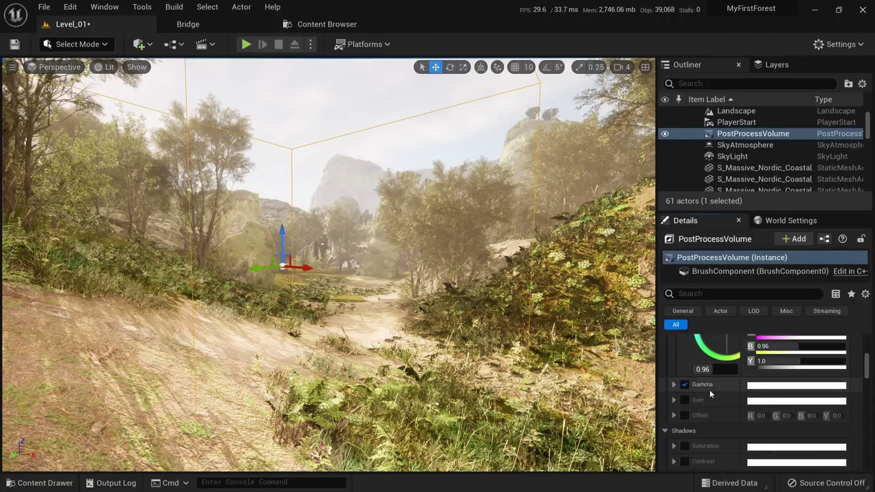
scroll(709, 390, down, 2)
scroll(690, 371, down, 2)
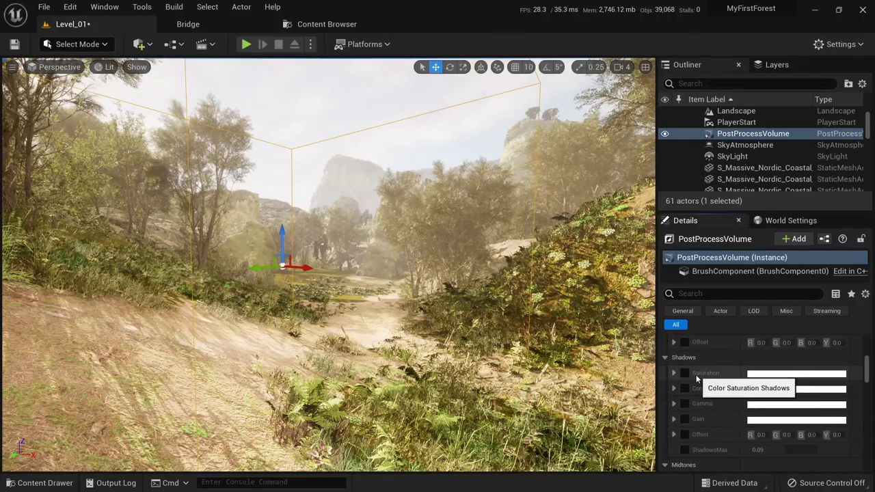
click(674, 373)
click(684, 372)
scroll(683, 376, down, 1)
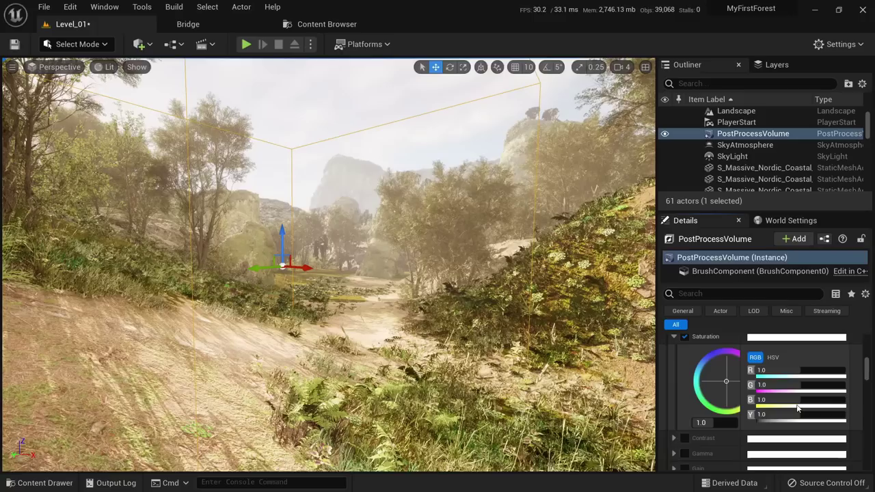
mouse_move(796, 401)
mouse_down()
mouse_move(846, 401)
mouse_move(772, 400)
mouse_move(836, 400)
mouse_move(803, 400)
mouse_up()
Try an overall Shadows Saturation of 2 on the scene and set it back to 1.
click(710, 422)
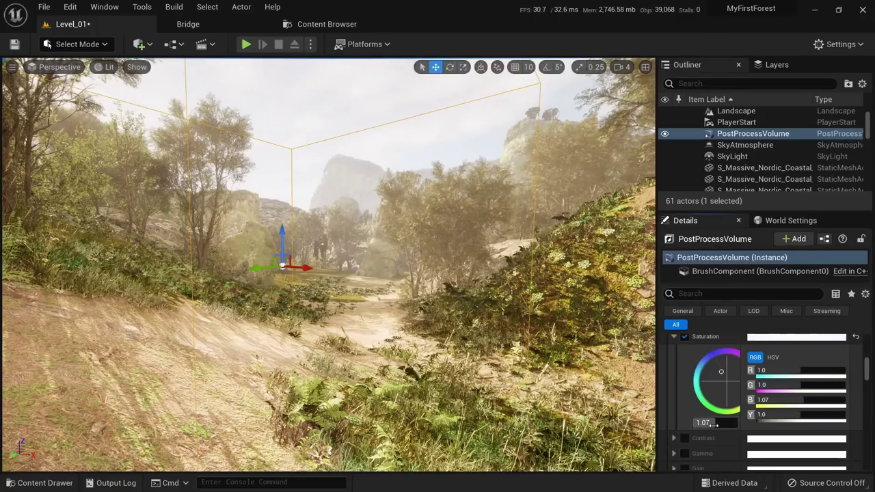
text(1)
key(BackSpace)
text(2)
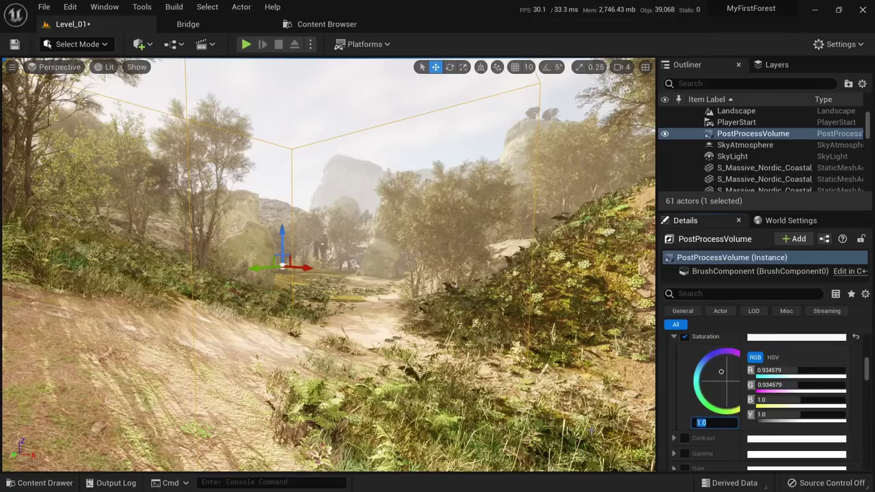
key(Return)
text(1)
key(Return)
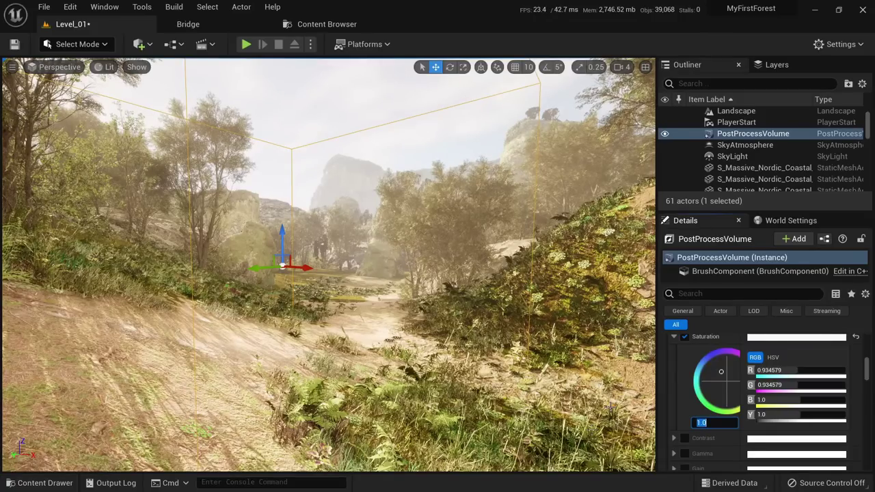
Enable the Shadows Contrast override and try a value of 1.26.
scroll(683, 410, down, 1)
click(674, 420)
scroll(727, 442, down, 2)
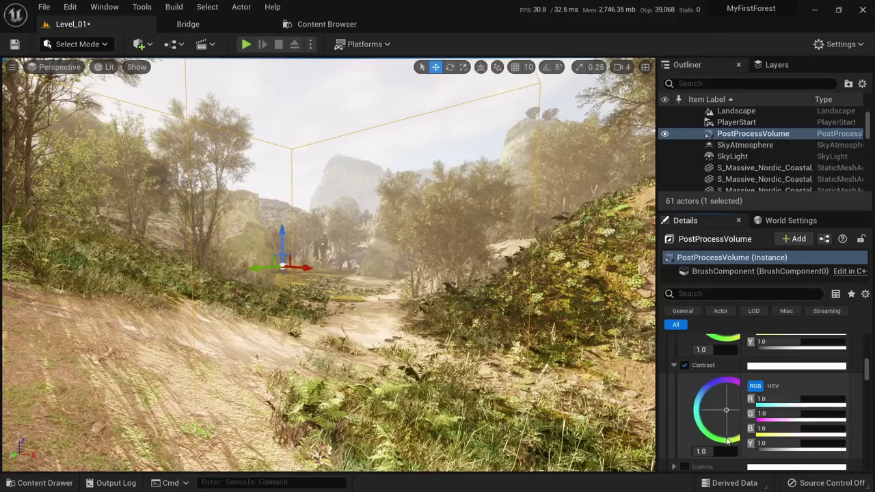
click(711, 451)
text(1.26)
key(Return)
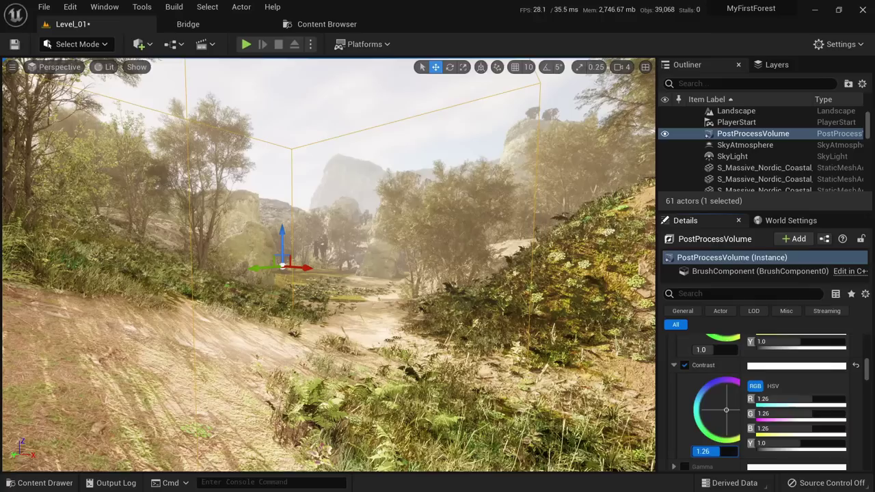
Compare Shadows Contrast values of 0 and 0.8 in the scene, and return it to 1.
text(0)
key(Return)
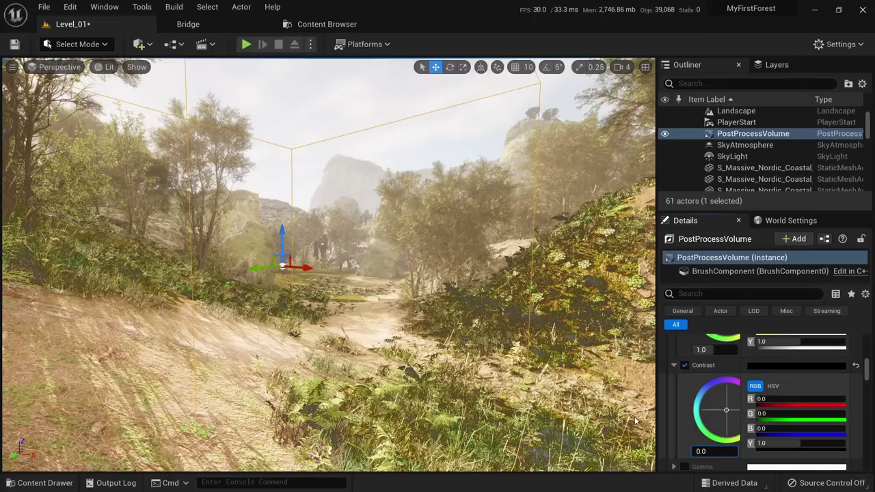
drag(719, 451, 739, 451)
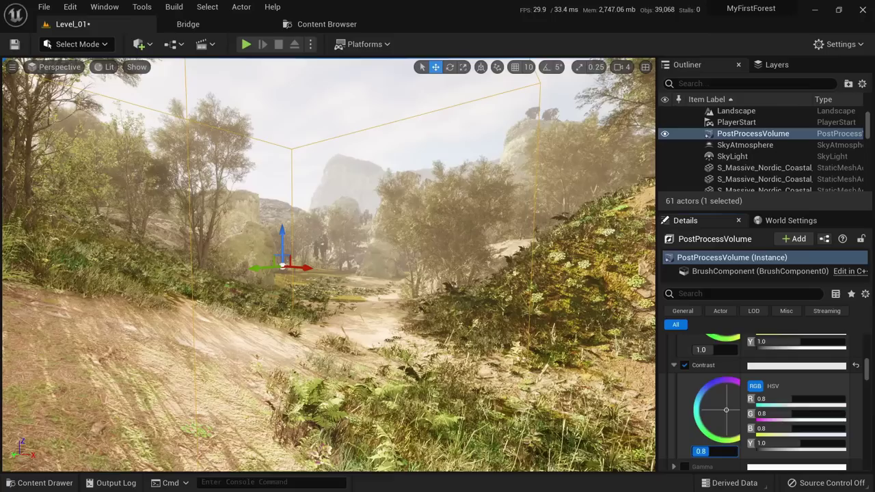
text(1)
drag(727, 350, 751, 350)
Enable the Highlights Saturation override, try a value of 1.47 and return it to 1.
scroll(725, 390, down, 6)
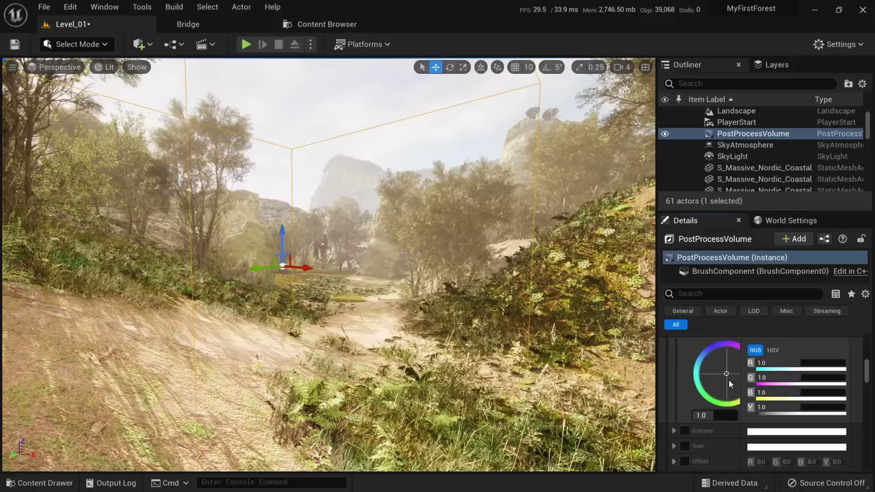
scroll(724, 389, down, 5)
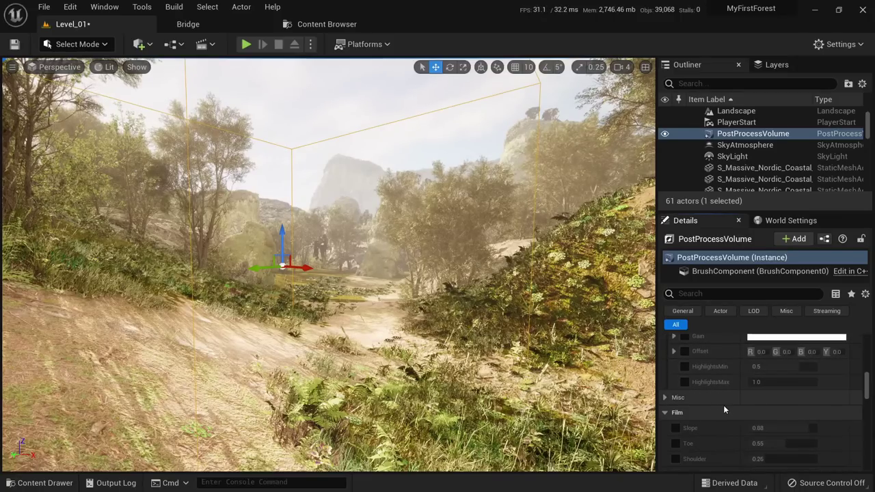
scroll(729, 383, down, 1)
scroll(713, 377, up, 1)
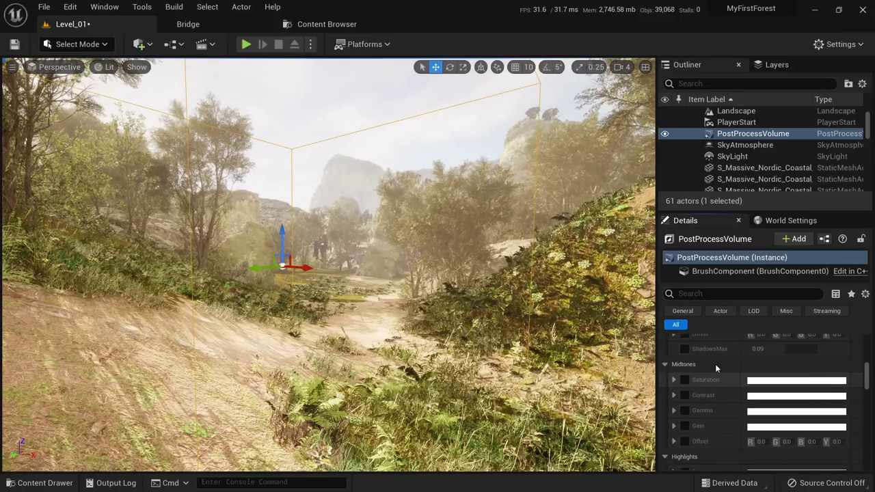
scroll(731, 369, up, 2)
scroll(730, 379, down, 1)
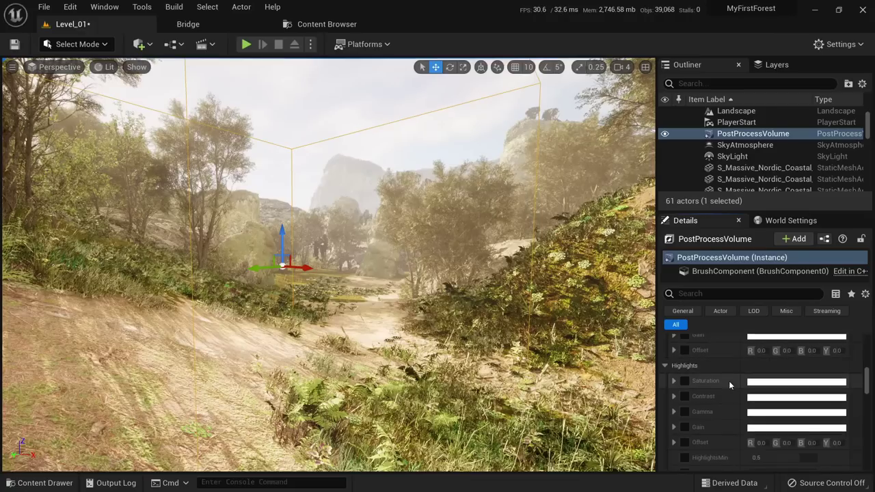
click(675, 381)
mouse_move(720, 464)
mouse_down()
mouse_move(738, 464)
mouse_move(704, 466)
mouse_move(719, 465)
mouse_up()
click(720, 465)
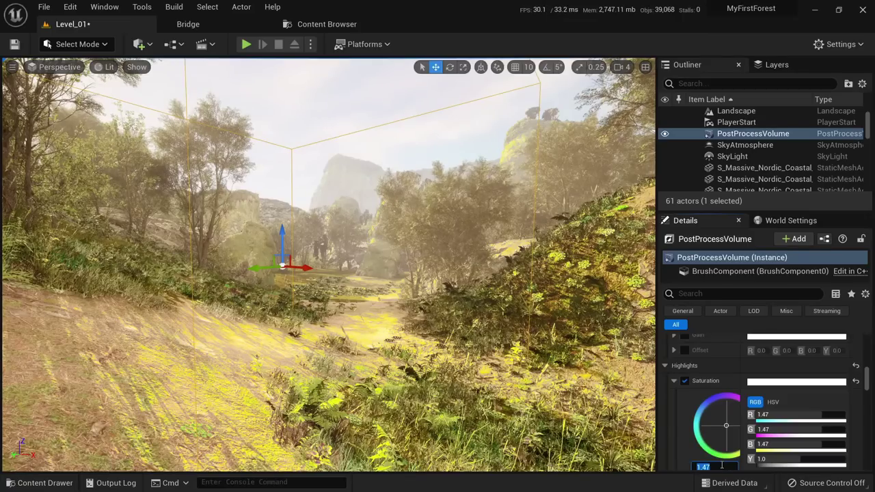
text(1)
key(Return)
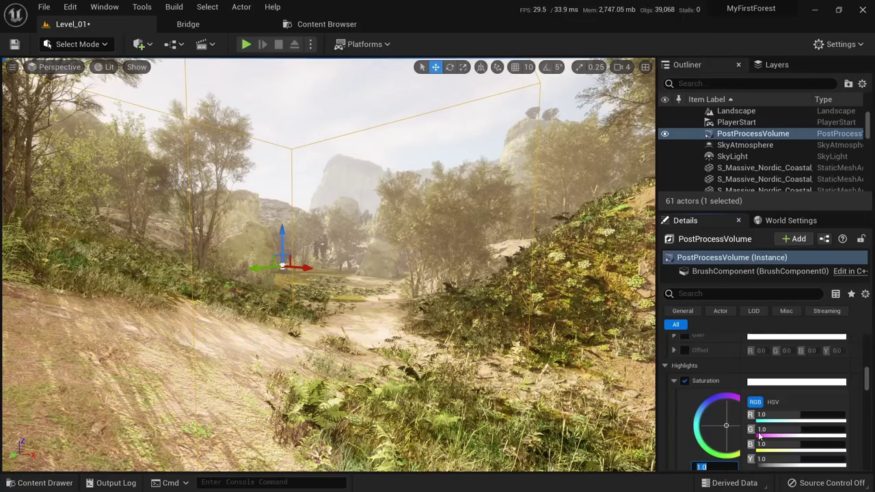
Try different red, green and blue channel values for Highlights Saturation, return them to 1 and disable the override.
drag(760, 444, 807, 413)
click(803, 447)
click(804, 428)
text(1)
click(807, 414)
text(1)
mouse_move(802, 453)
mouse_down()
mouse_move(845, 451)
mouse_move(779, 444)
mouse_move(789, 444)
mouse_up()
click(801, 444)
text(1)
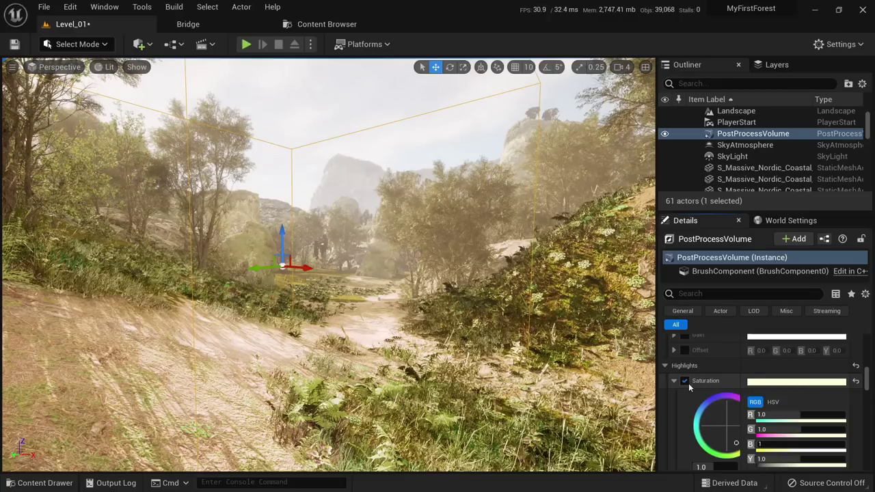
click(685, 381)
Enable the Film Slope and Toe overrides, setting Slope to 0.968 and Toe to about 0.49.
scroll(683, 380, down, 10)
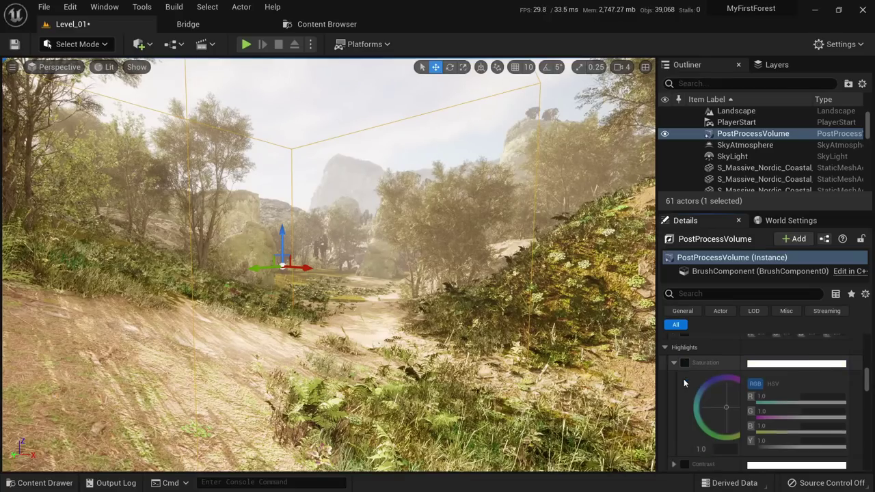
click(675, 368)
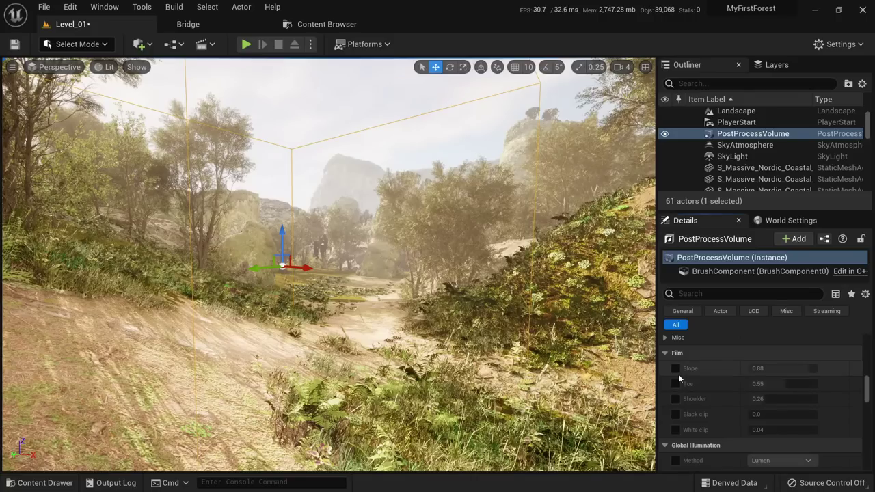
click(675, 383)
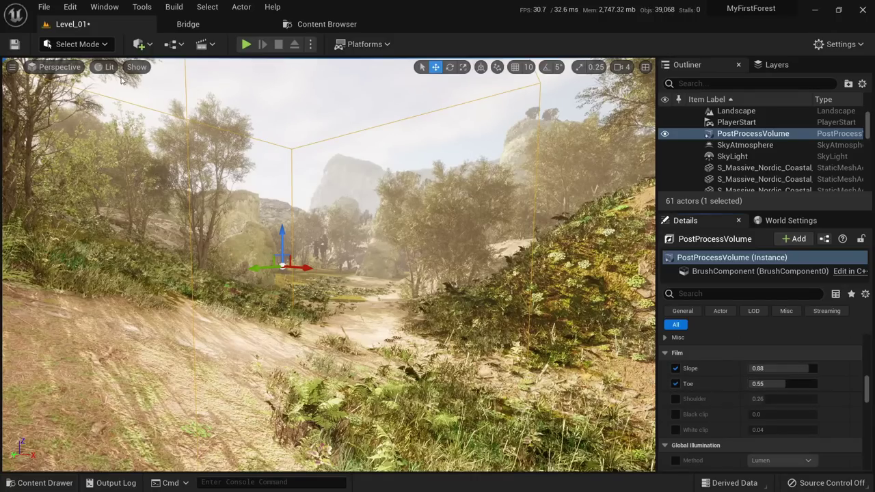
click(779, 371)
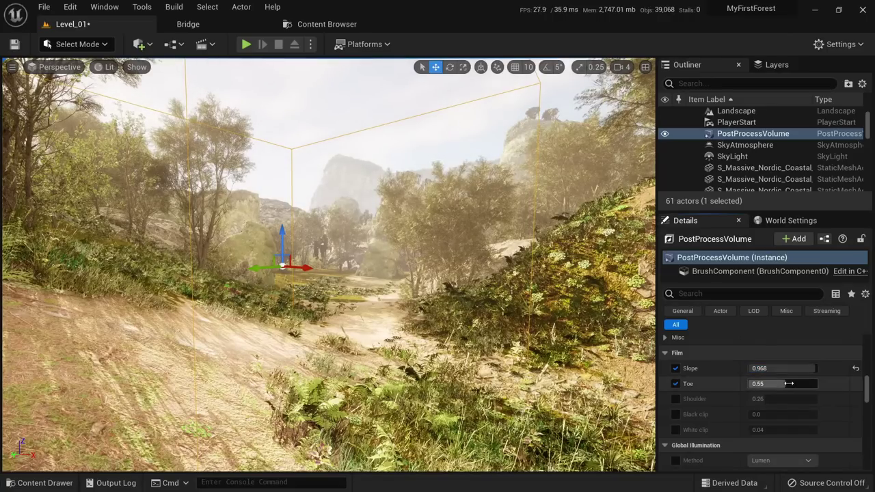
drag(786, 383, 781, 383)
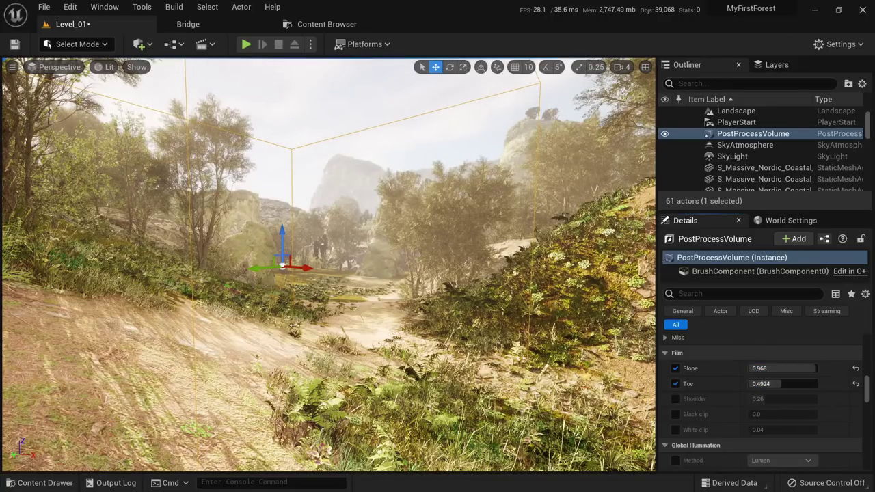
View the scene from along the path, try a Film Toe of about 0.68, and reset it to its default.
key(w)
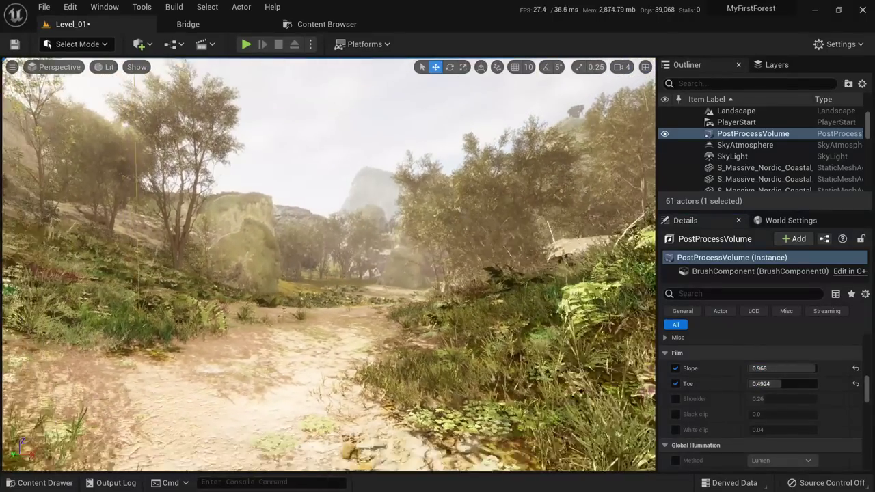
key(s)
key(w)
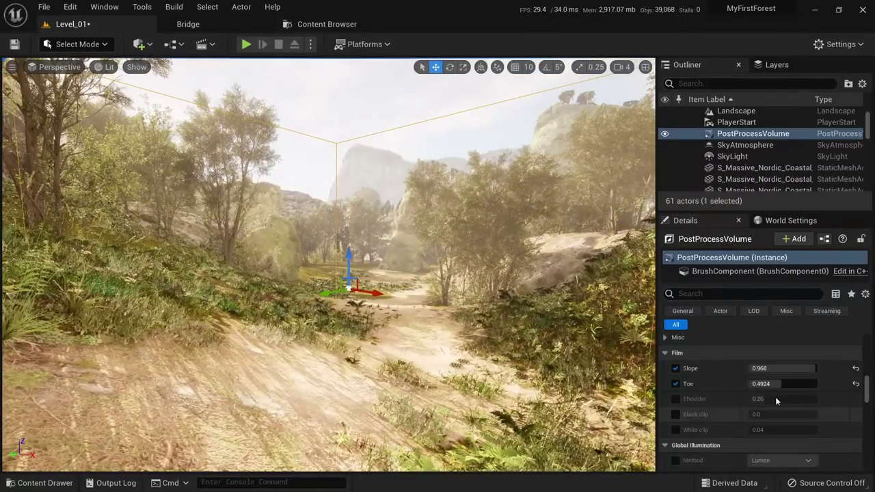
mouse_move(779, 384)
mouse_down()
mouse_move(760, 384)
mouse_move(796, 383)
mouse_up()
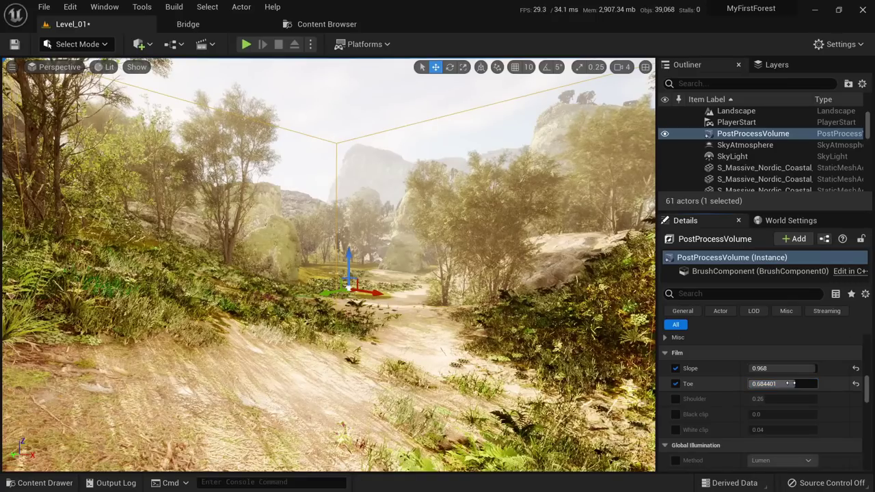
click(855, 383)
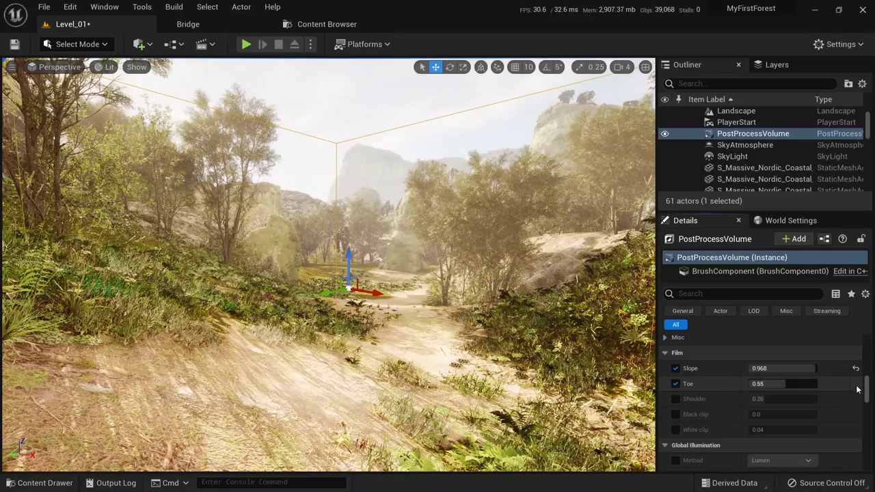
Try Film Toe values of 0.8 and 0.58 on the post process volume.
click(797, 388)
text(0)
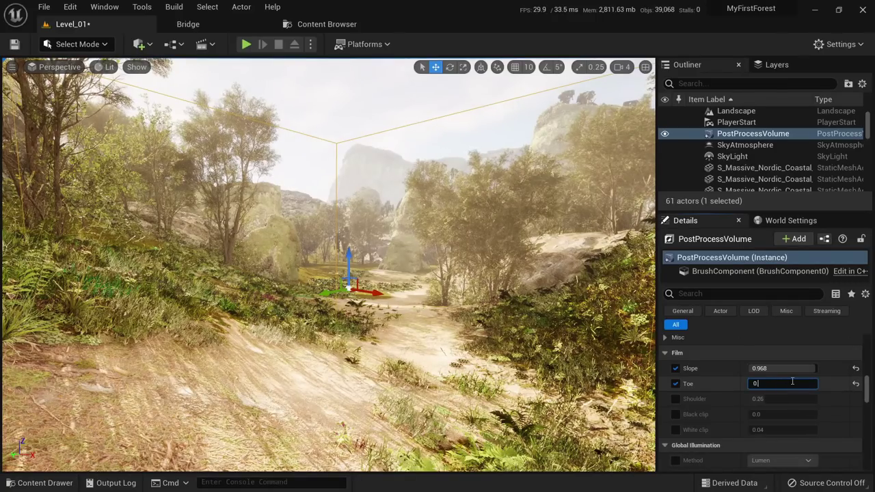
text(.8)
key(Return)
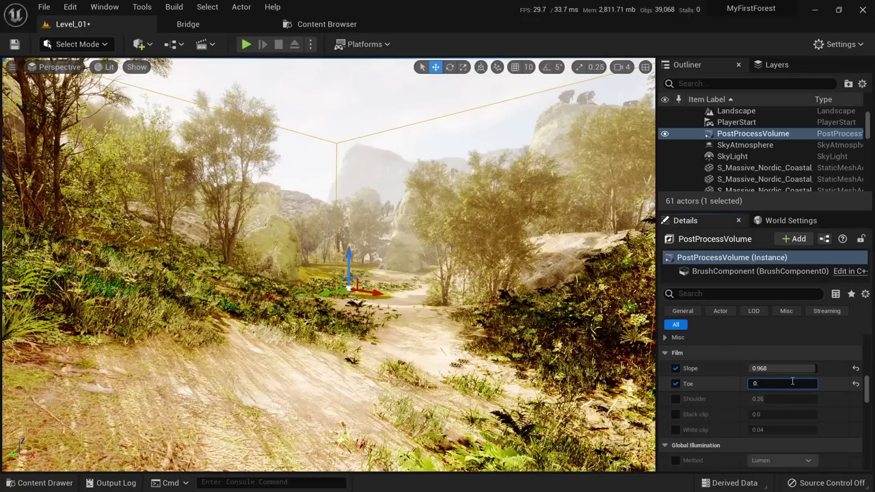
text(0.58)
key(Return)
Try a Film Toe of 0.565 and check the scene from further along the path.
text(0)
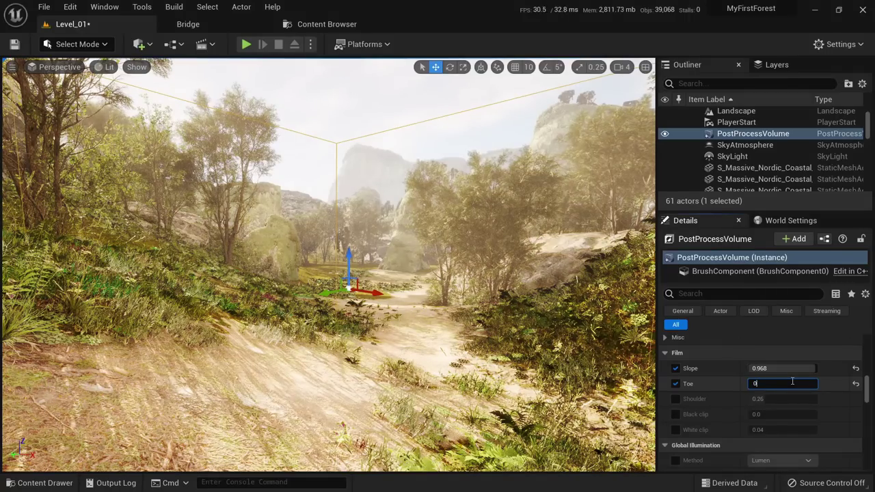
text(.5)
key(Return)
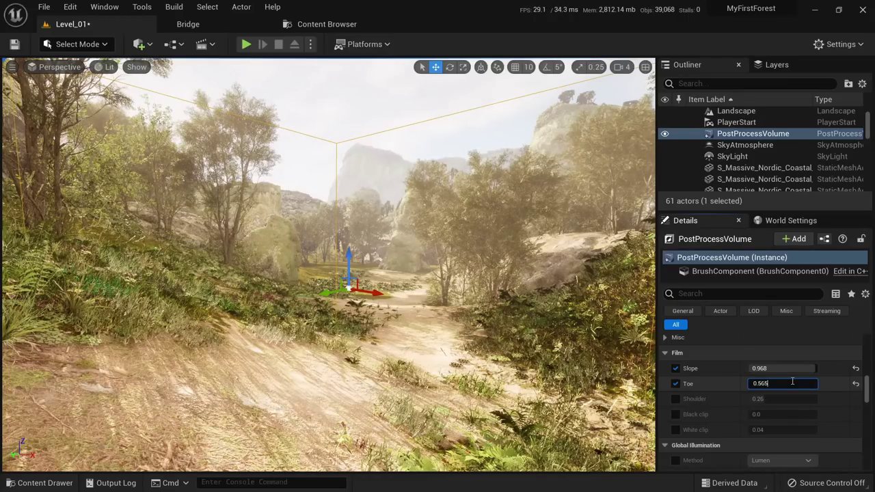
key(Return)
key(w)
right_drag(478, 308, 482, 310)
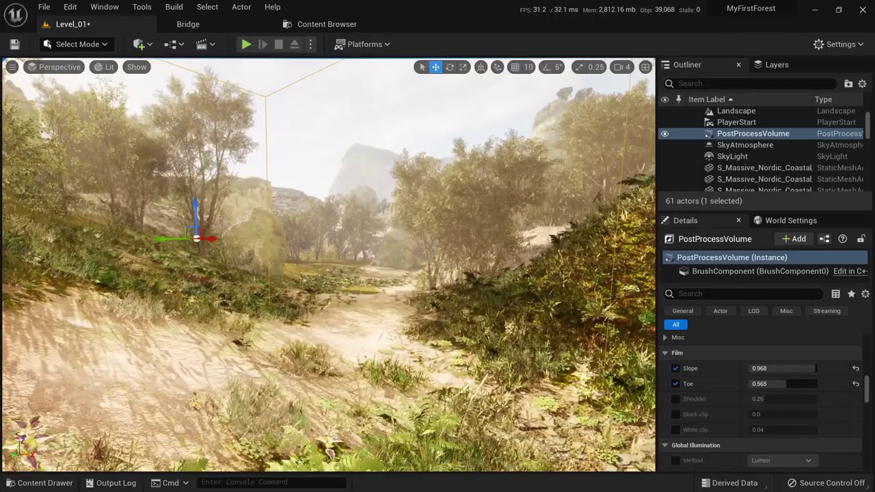
right_drag(355, 273, 355, 270)
Reset the Film Toe to its default and set the Film Slope to about 0.91.
click(855, 384)
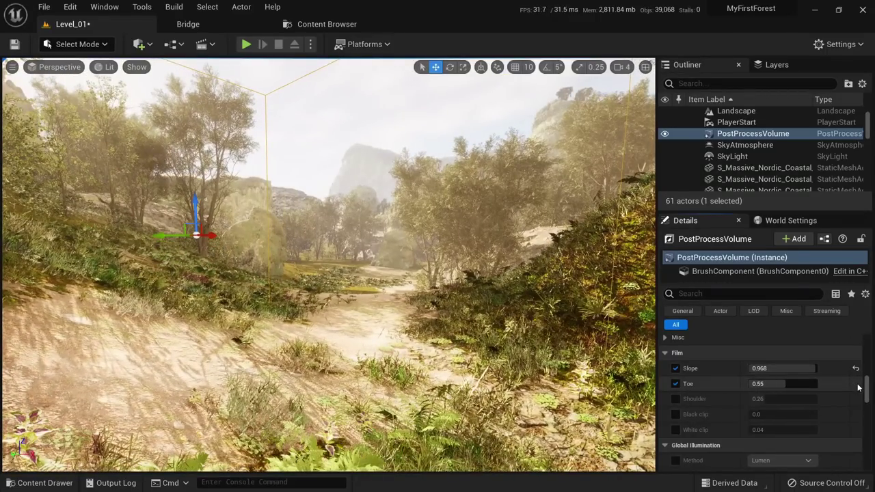
mouse_move(793, 368)
mouse_down()
mouse_move(765, 368)
mouse_move(792, 368)
mouse_up()
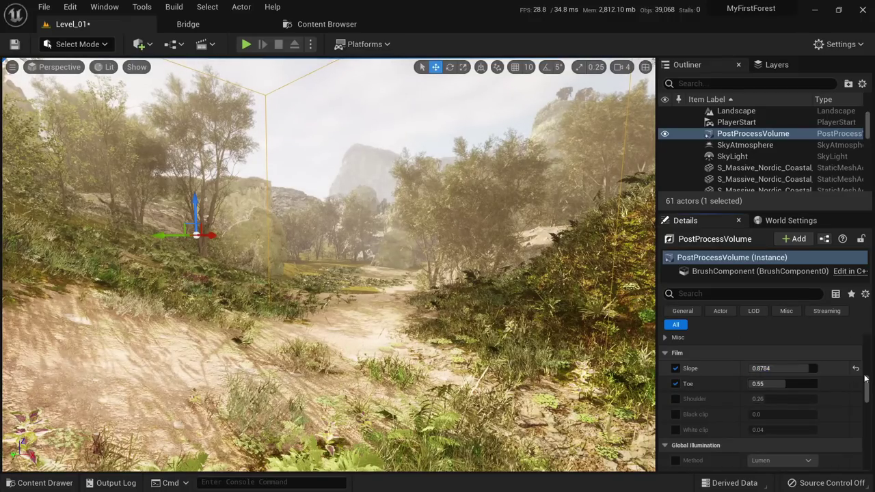
click(855, 368)
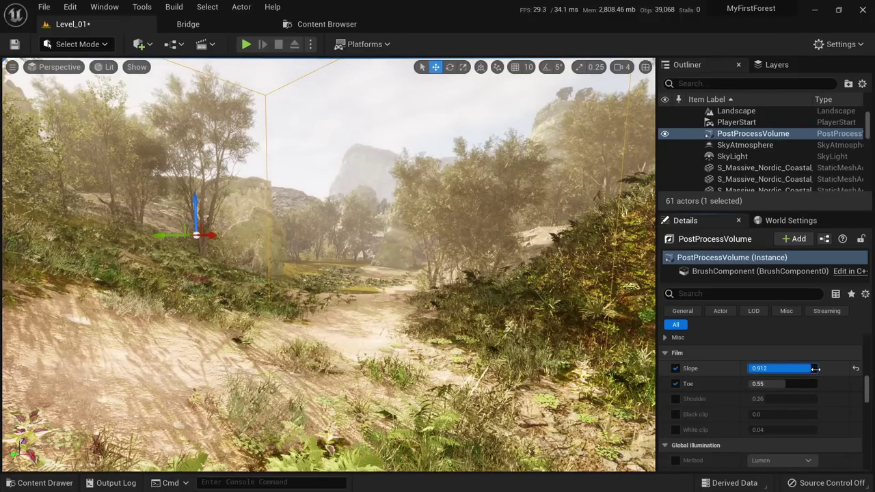
Enable the Film Grain Intensity override at about 0.82 and widen the Details panel so the full property names fit.
scroll(769, 389, down, 5)
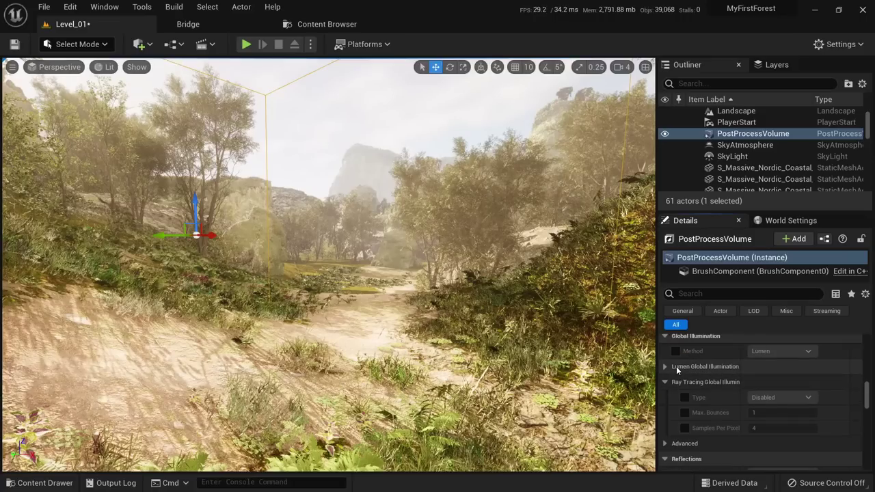
scroll(684, 377, down, 1)
scroll(697, 384, down, 8)
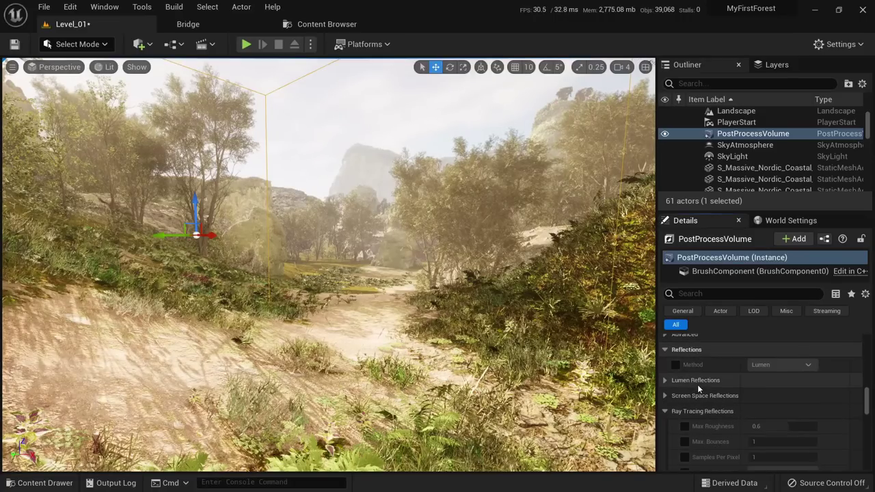
scroll(701, 383, down, 8)
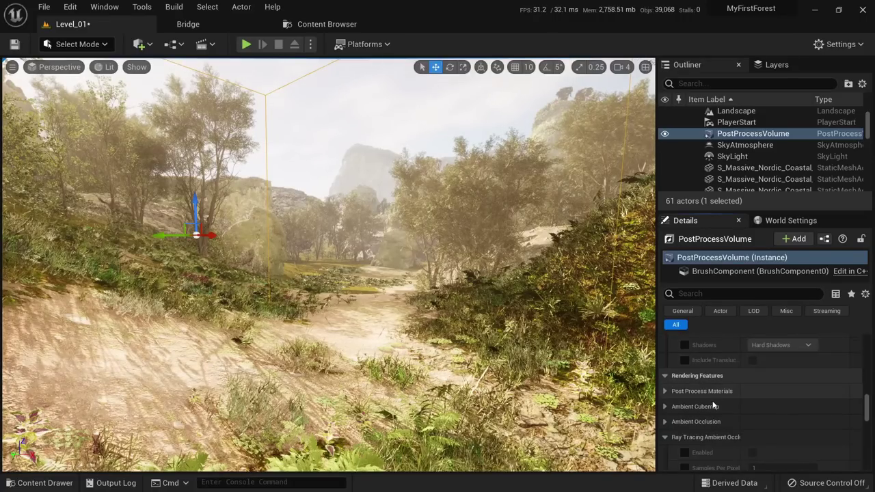
scroll(702, 399, down, 7)
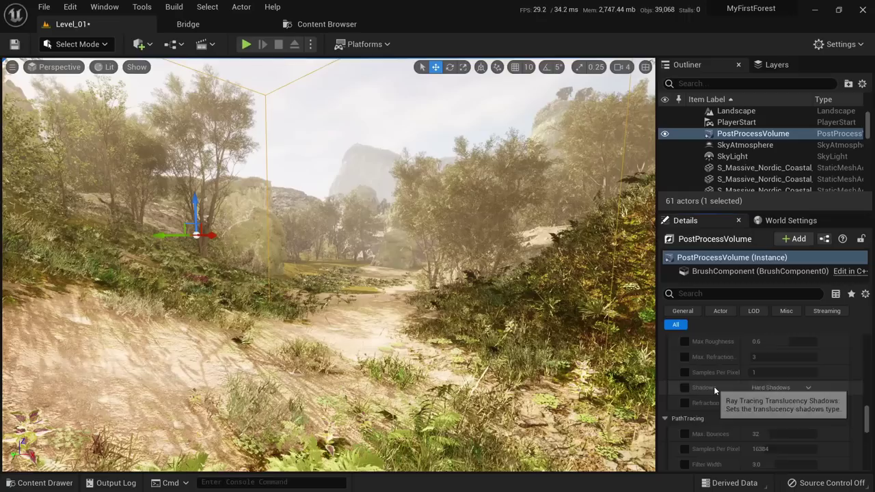
scroll(708, 376, down, 6)
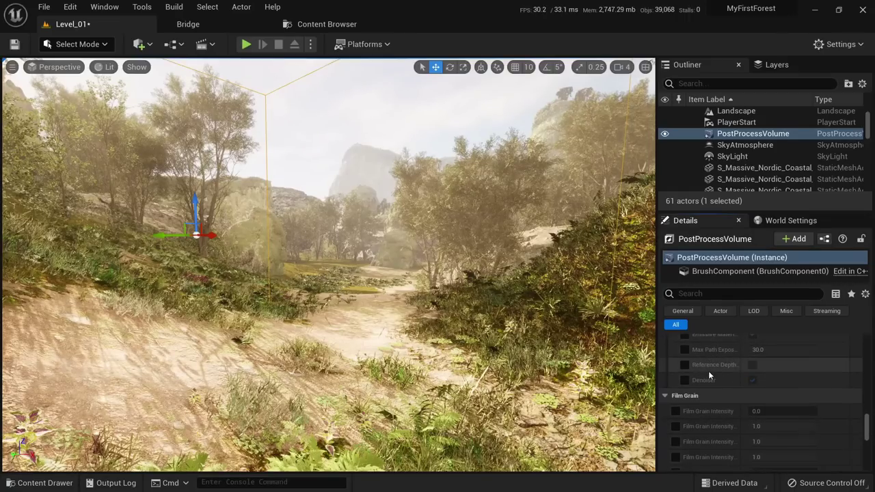
click(675, 375)
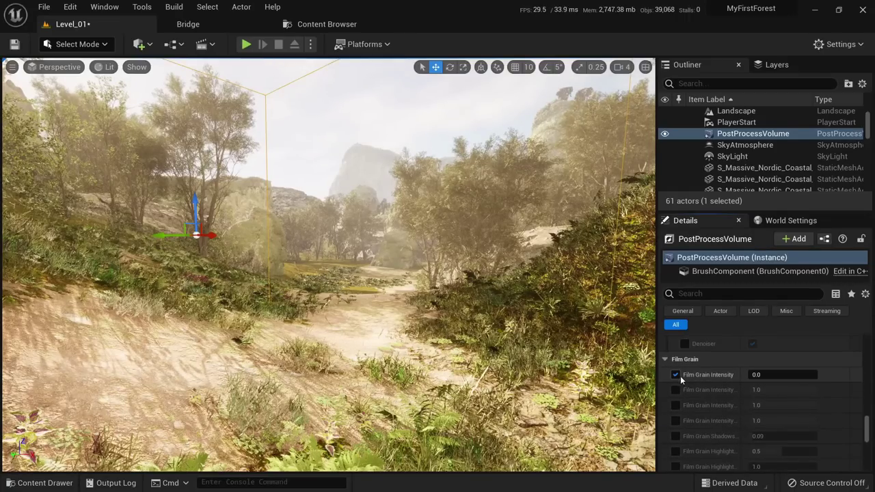
drag(760, 376, 806, 375)
scroll(686, 413, down, 3)
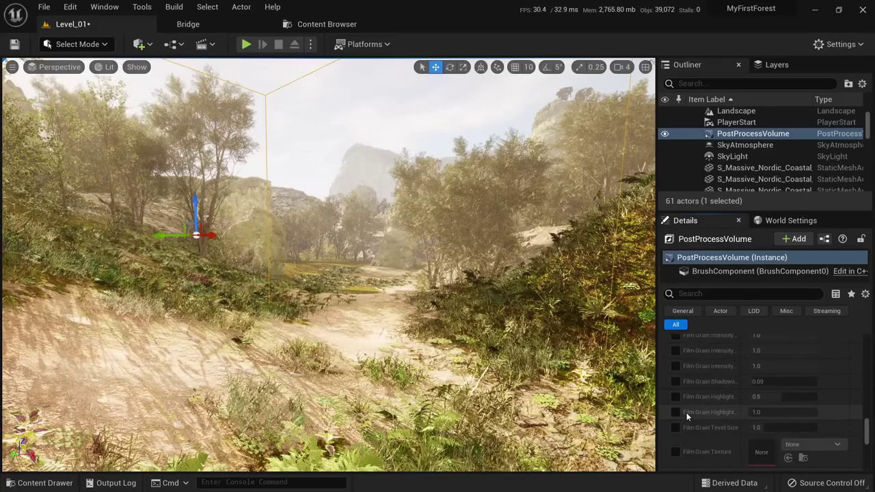
scroll(686, 412, up, 1)
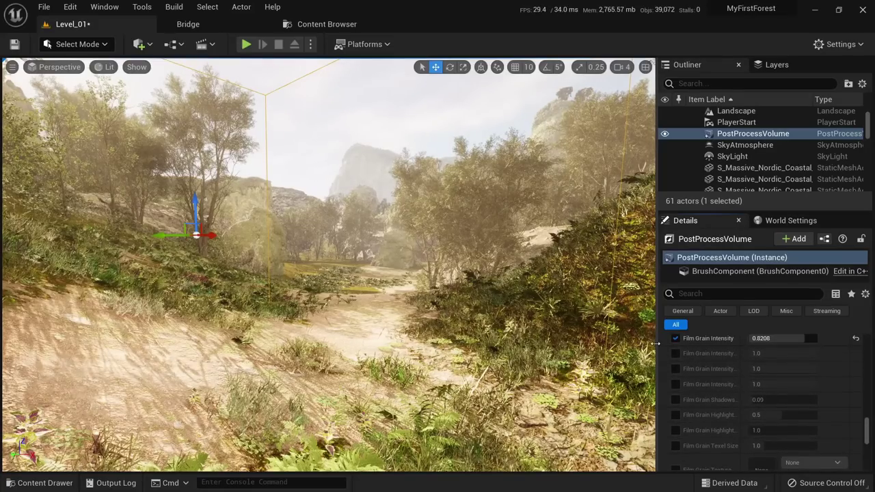
mouse_move(647, 342)
right_down()
mouse_move(608, 341)
mouse_move(649, 342)
right_up()
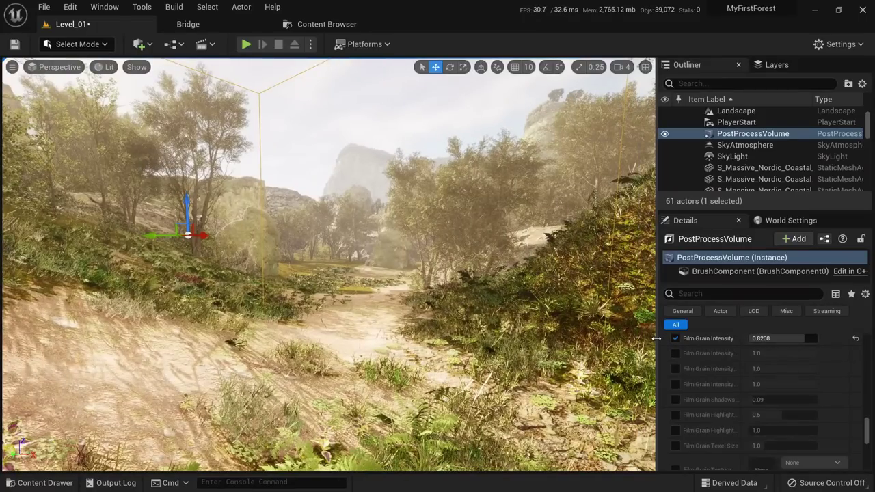
drag(658, 340, 590, 331)
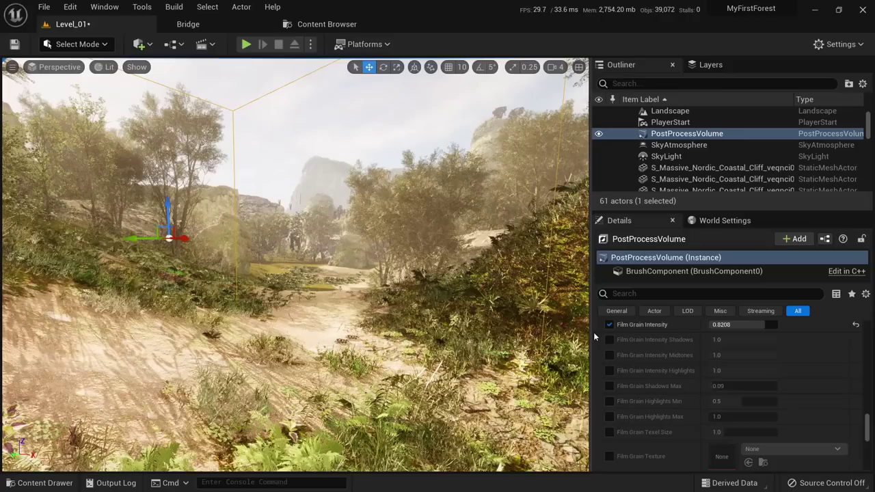
Enable the Film Grain Texel Size override at about 0.49 and set the Film Grain Intensity to about 0.19.
scroll(654, 379, down, 2)
scroll(724, 378, up, 2)
scroll(724, 378, down, 3)
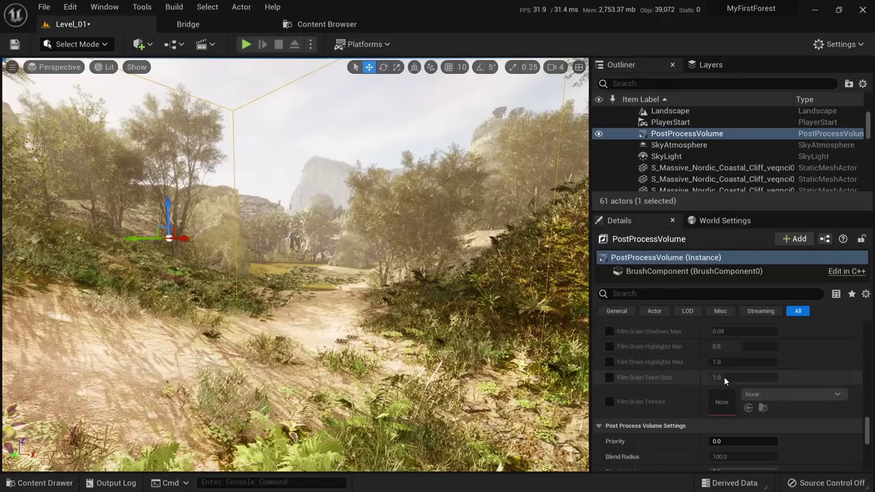
click(609, 377)
drag(724, 378, 752, 378)
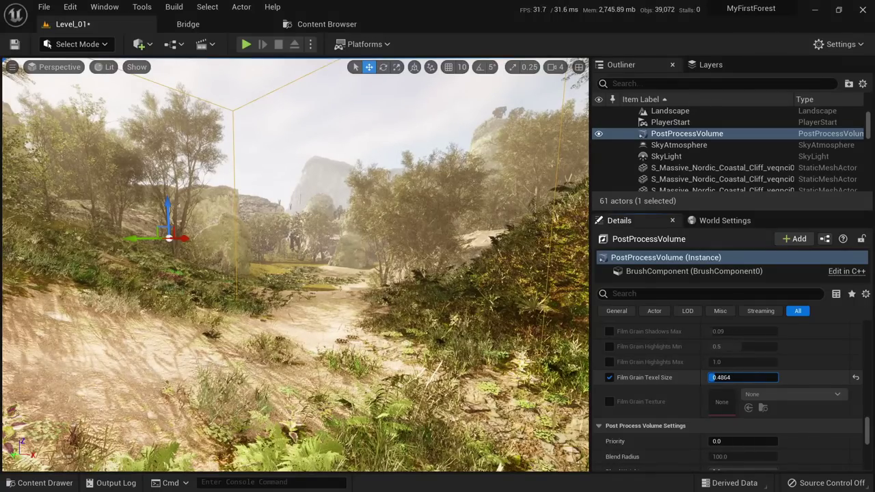
scroll(738, 377, up, 3)
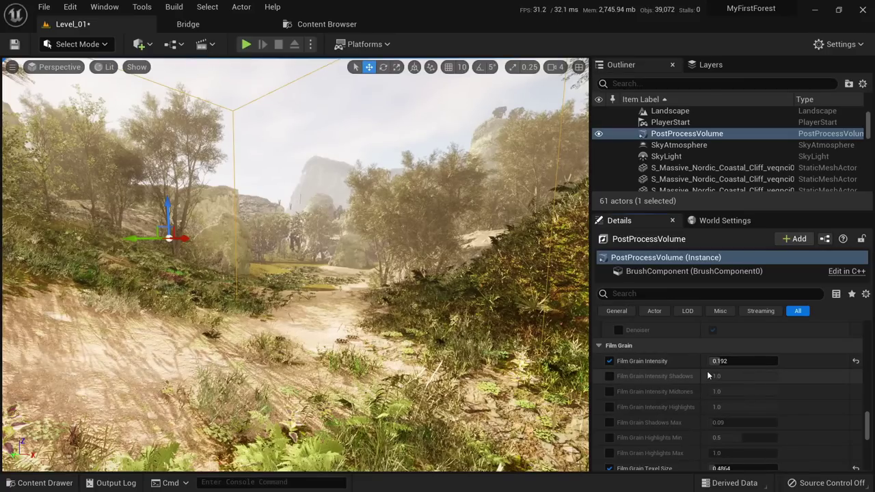
Enable the Bloom Method and Intensity overrides and try an Intensity of about 6.2 while viewing the scene.
scroll(708, 376, down, 10)
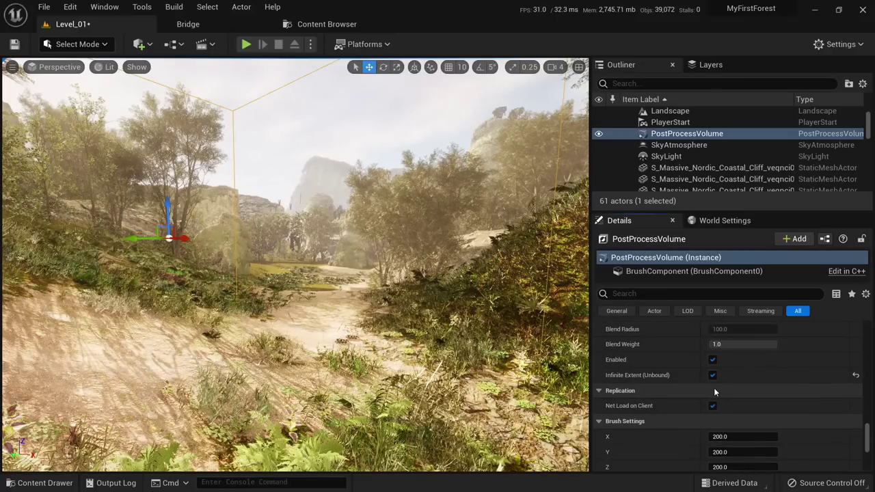
scroll(868, 362, up, 15)
scroll(768, 403, down, 2)
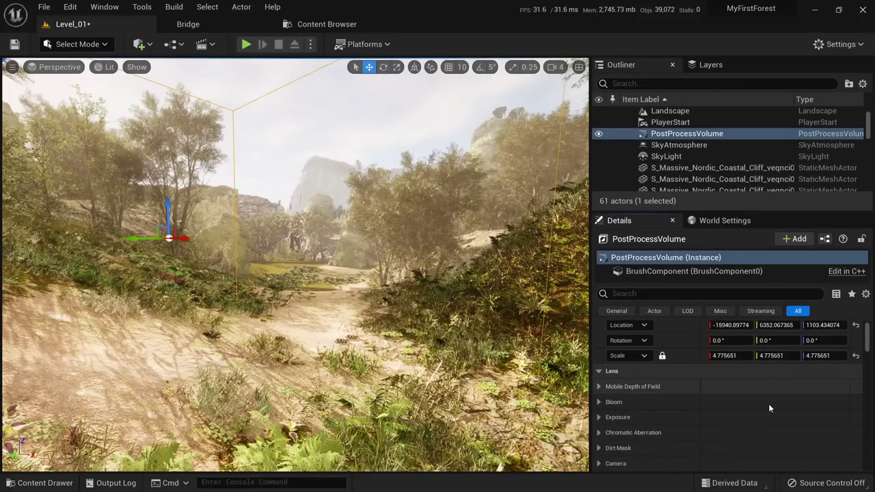
click(596, 368)
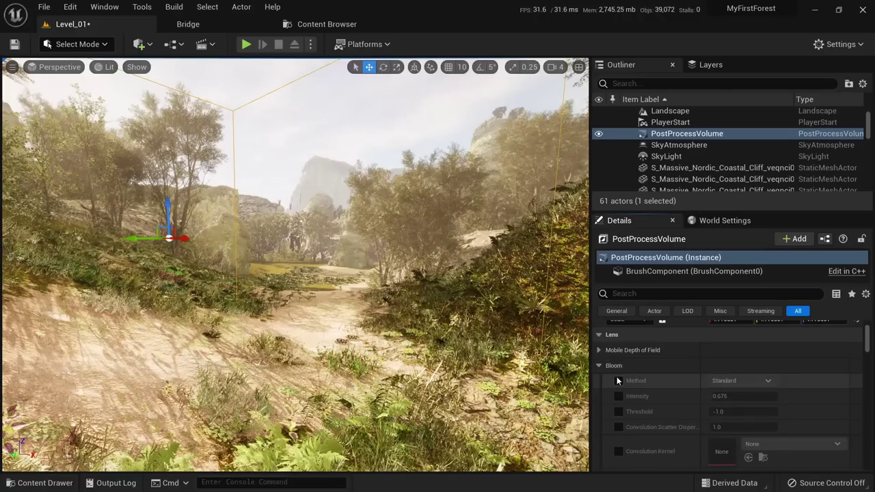
click(618, 397)
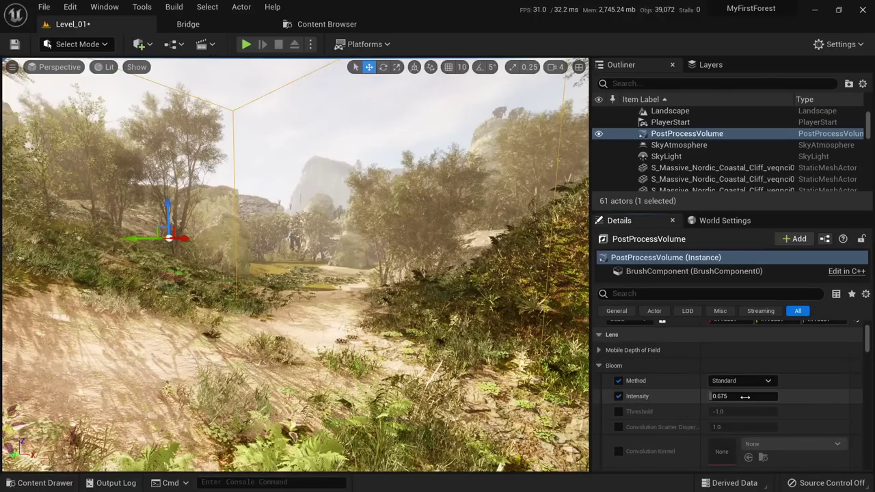
drag(724, 396, 761, 396)
mouse_move(383, 344)
right_down()
mouse_move(314, 328)
mouse_move(434, 321)
mouse_move(382, 344)
right_up()
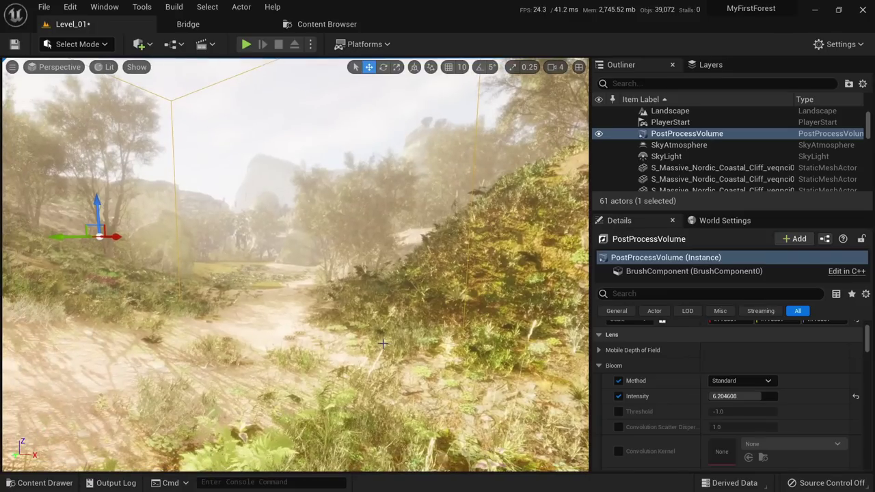
Reset the Bloom Intensity, try a value of about 7.8, return it to the default and collapse the Bloom settings.
click(855, 396)
click(724, 395)
text(8)
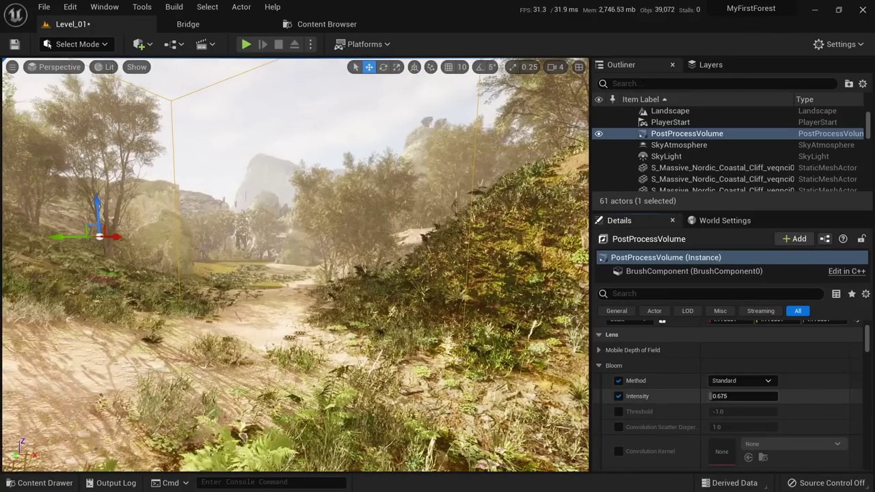
key(Return)
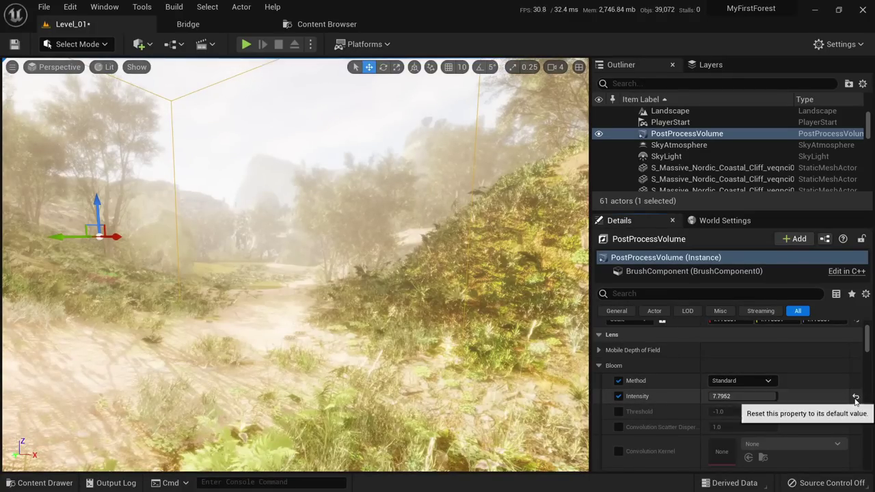
click(855, 395)
click(601, 366)
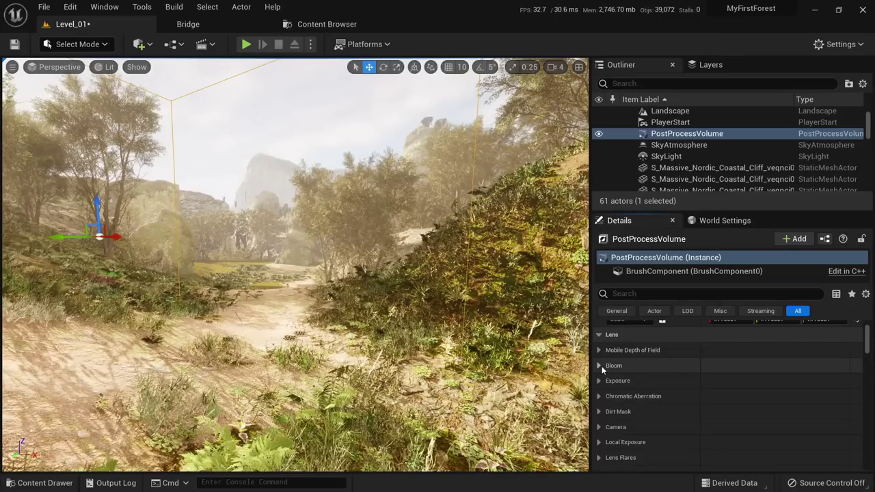
Enable the Exposure Metering Mode and Exposure Compensation overrides, try a compensation of about -1.88, and undo these changes.
click(612, 380)
scroll(615, 379, down, 1)
scroll(618, 380, down, 1)
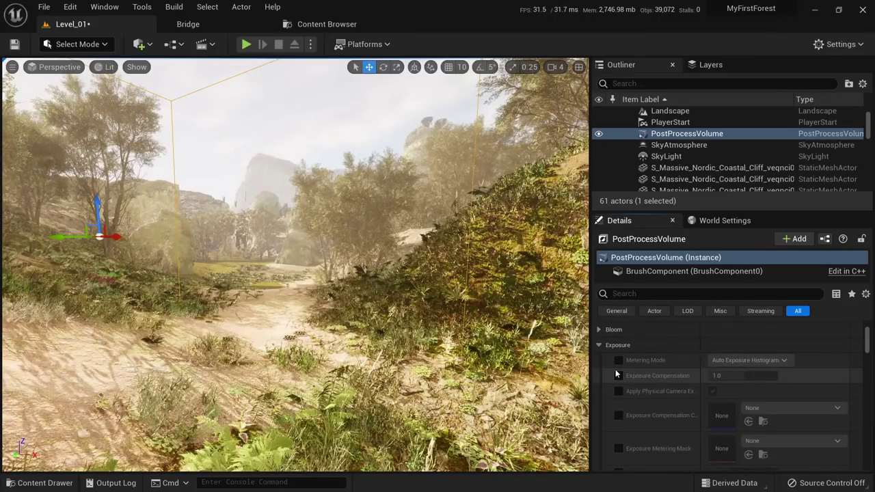
click(619, 360)
click(619, 376)
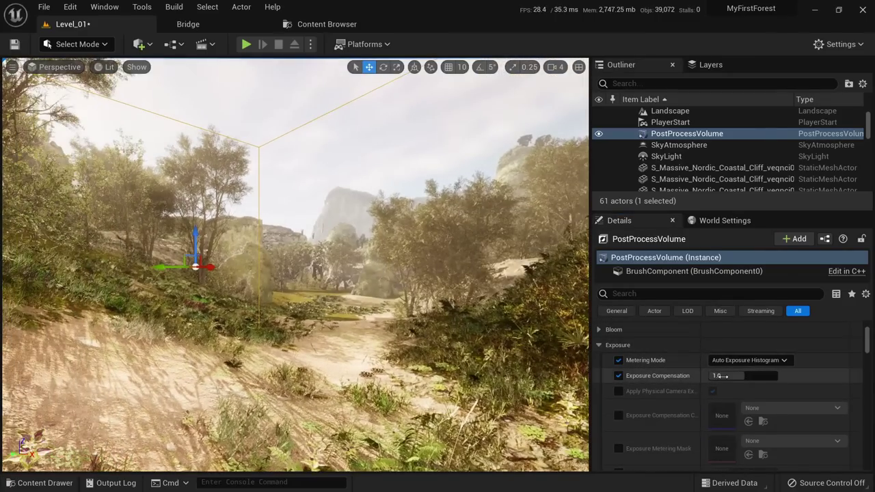
mouse_move(750, 376)
mouse_down()
mouse_move(760, 376)
mouse_move(744, 375)
mouse_up()
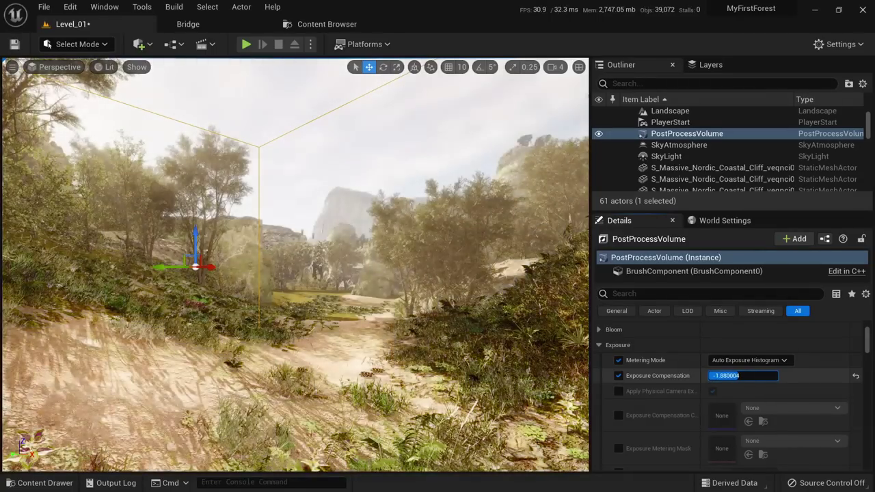
drag(683, 376, 650, 376)
drag(733, 376, 744, 376)
key(ctrl+z)
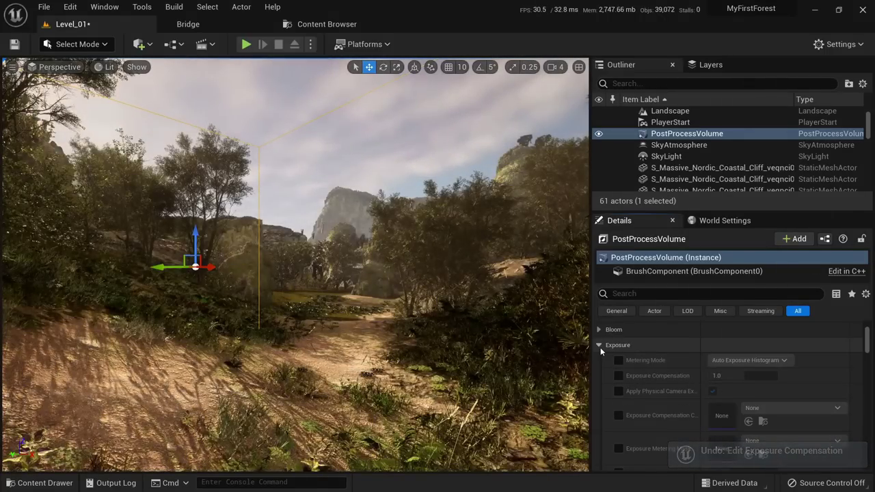
Enable the Min Brightness and Max Brightness overrides in the volume's Exposure settings.
scroll(624, 346, down, 2)
scroll(656, 369, up, 3)
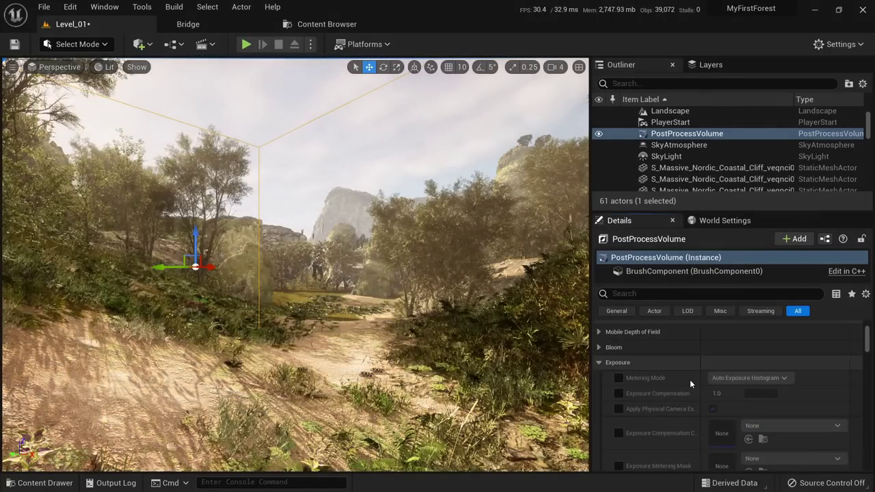
scroll(687, 378, down, 1)
scroll(647, 358, down, 1)
scroll(661, 345, down, 4)
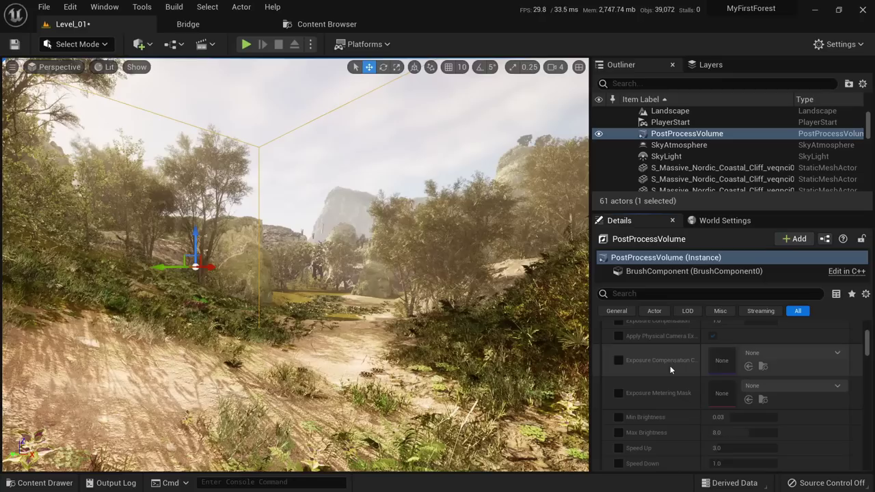
scroll(667, 369, down, 2)
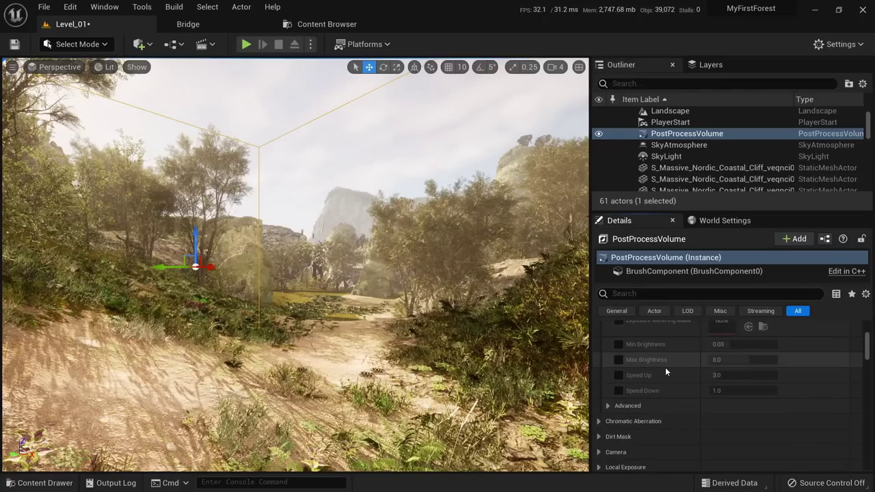
click(618, 344)
click(618, 360)
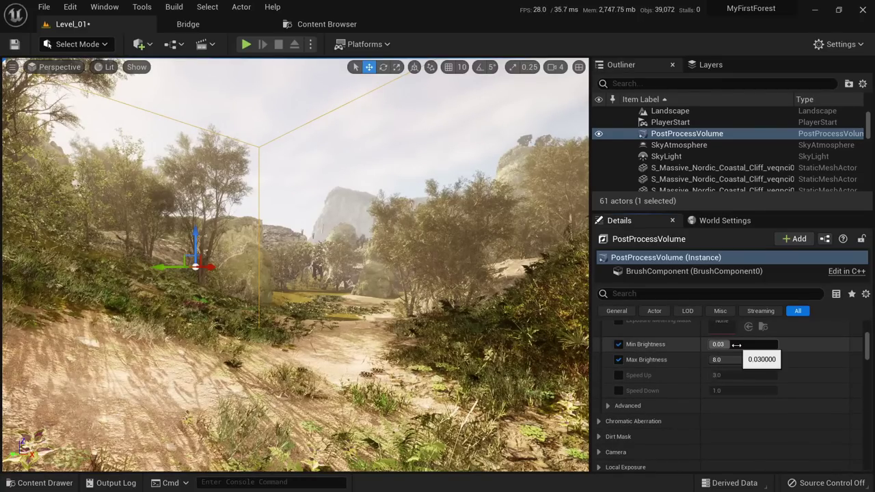
click(755, 361)
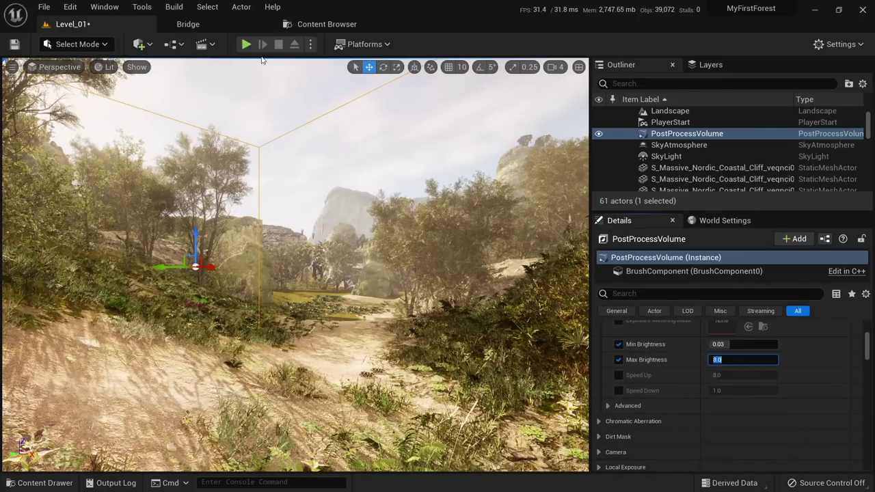
Play the level and run the character through the forest to examine the automatic exposure changes, and stop the play session.
click(247, 44)
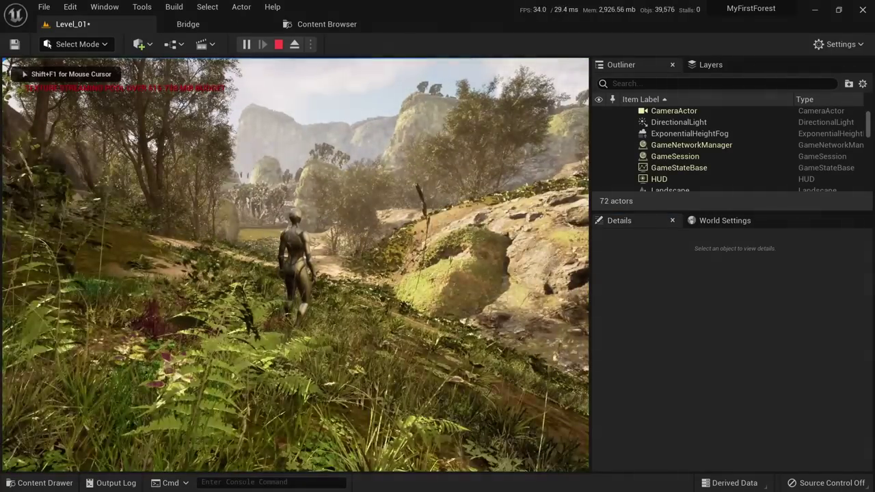
key(w)
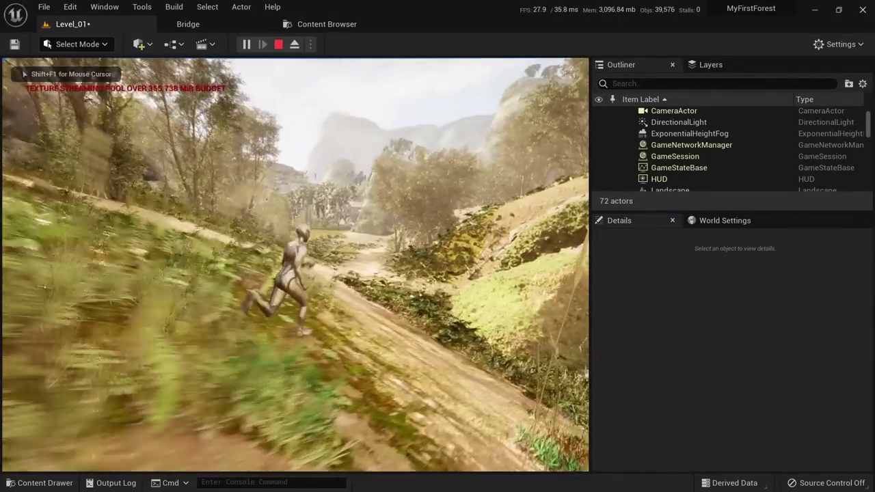
key(w)
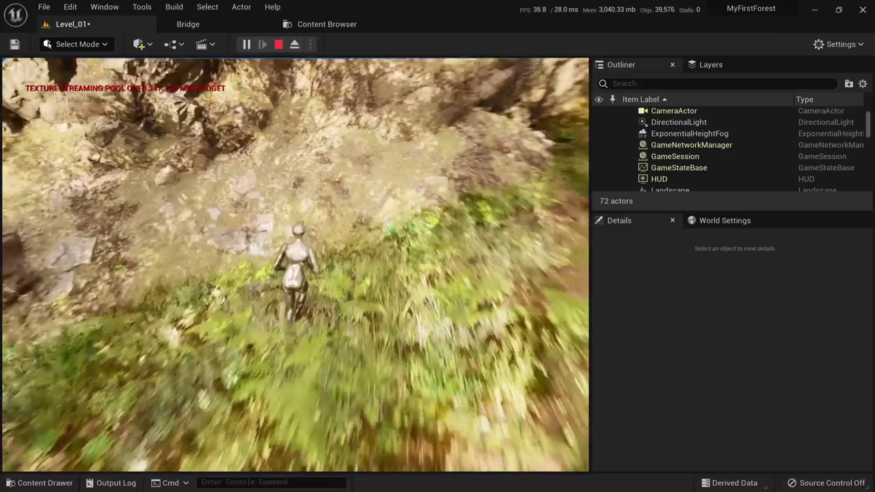
key(w)
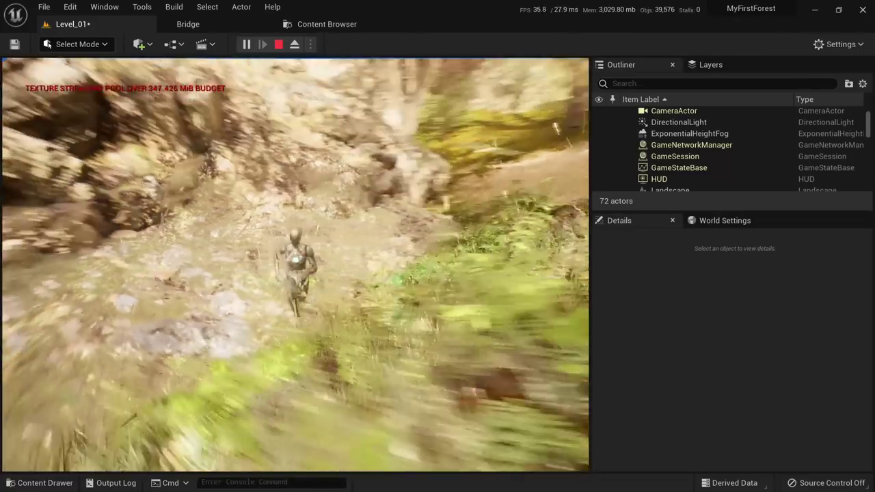
key(w)
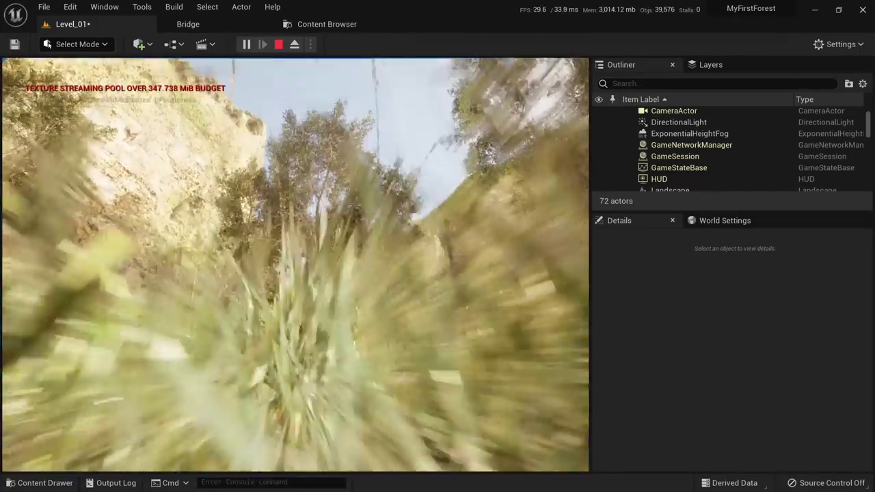
key(w)
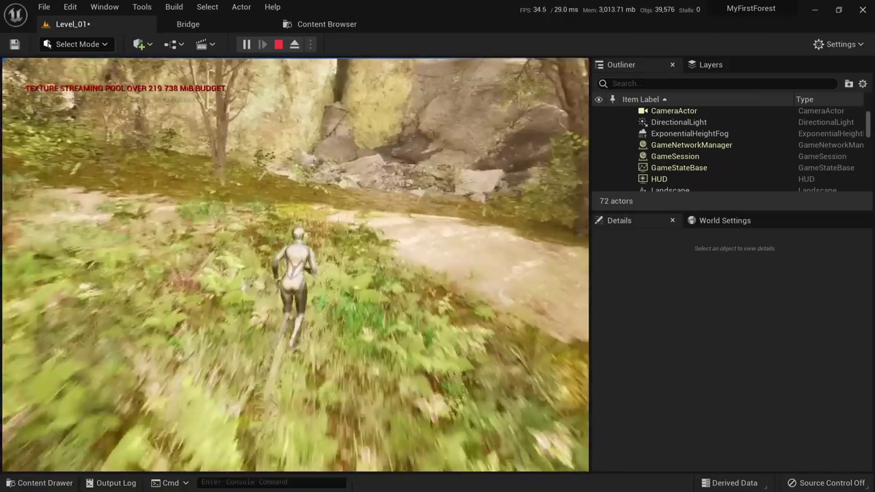
key(w)
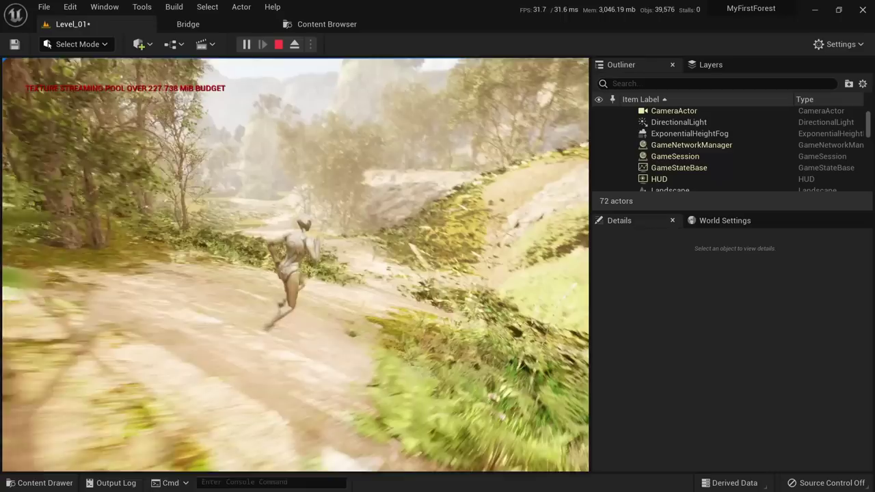
key(Escape)
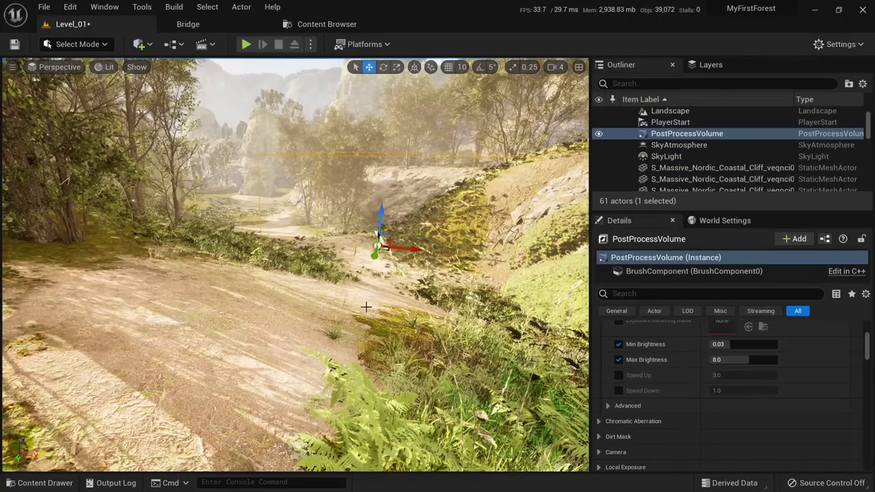
Try an exposure Min Brightness of 0.1 with Max Brightness values of 0.1 and 0.5.
key(w)
right_drag(366, 307, 313, 270)
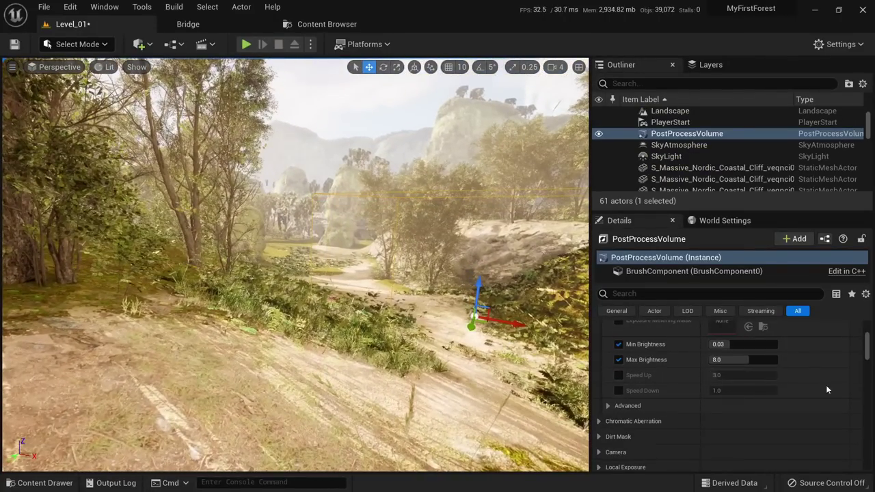
click(746, 346)
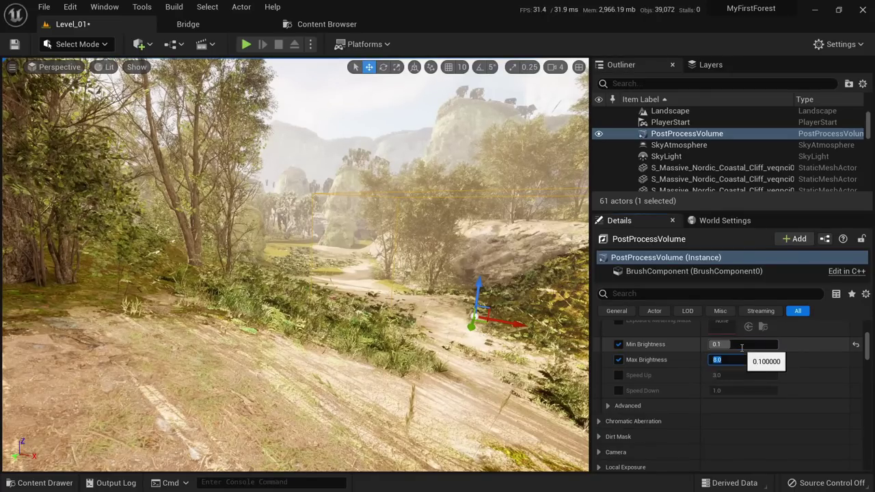
text(0.1)
key(Return)
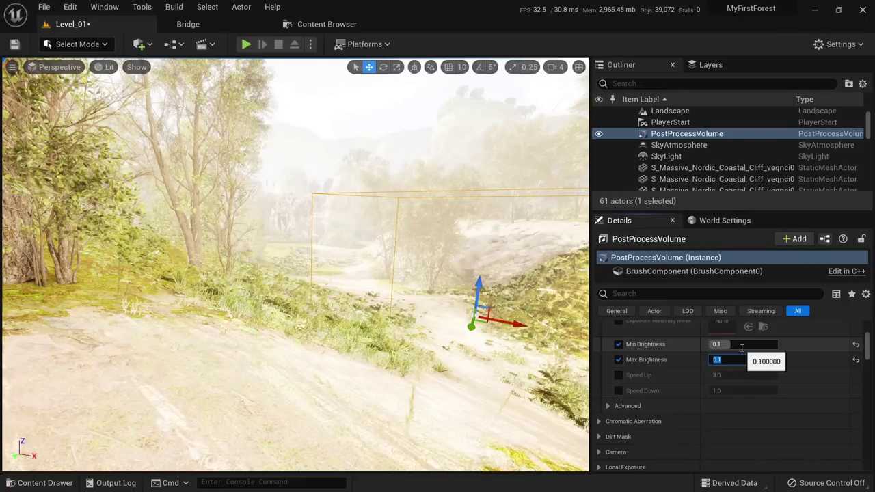
text(0.5)
key(Return)
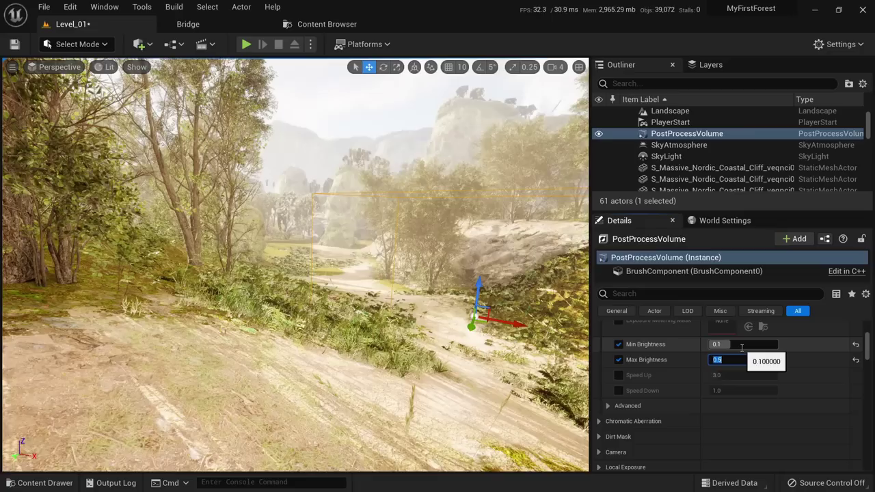
Try 0.05 for both Min Brightness and Max Brightness, and set both to 0.5.
click(742, 348)
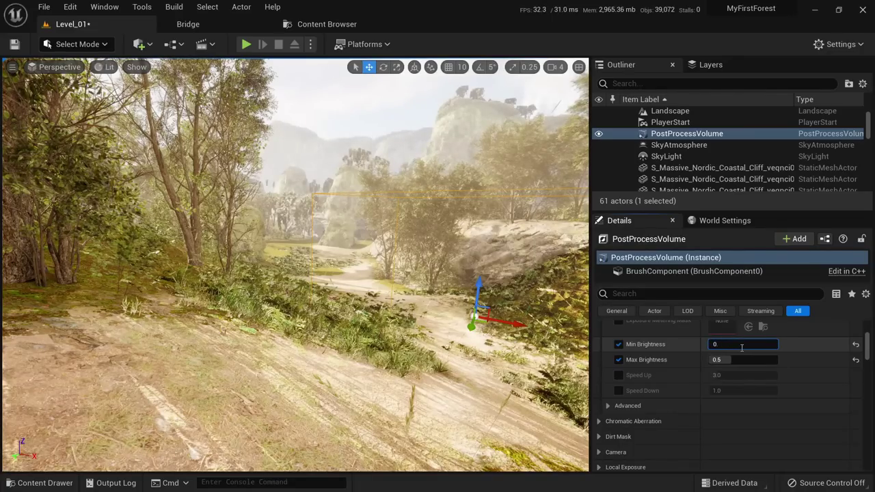
text(0)
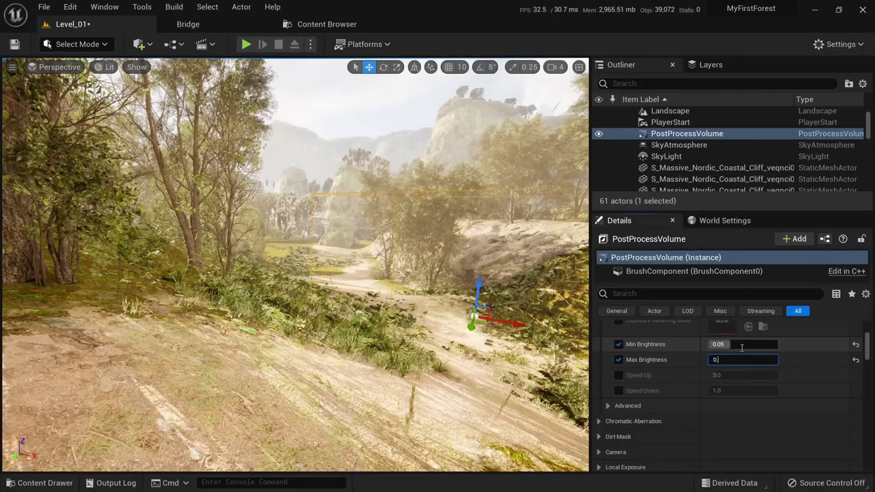
text(.05)
key(Return)
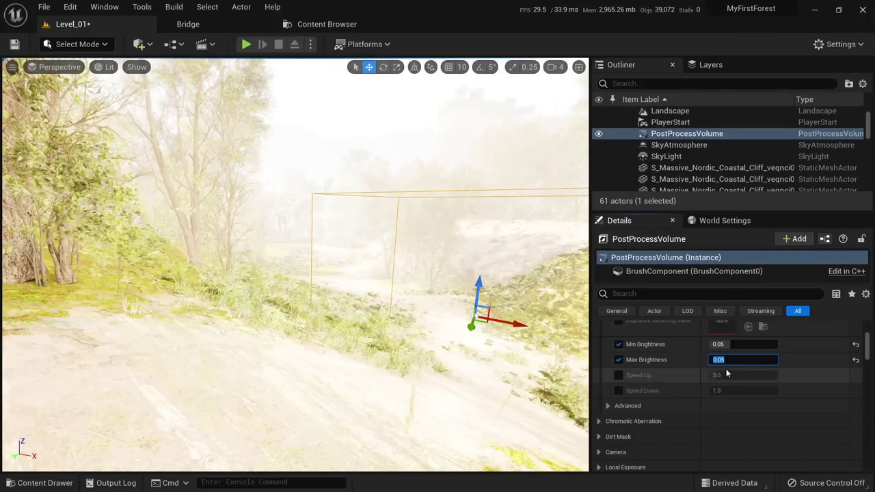
text(0)
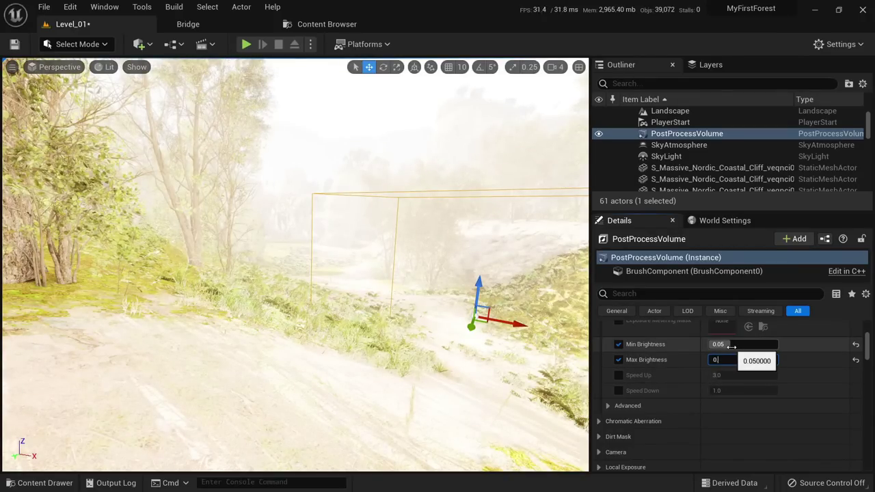
text(.5)
click(732, 345)
text(0)
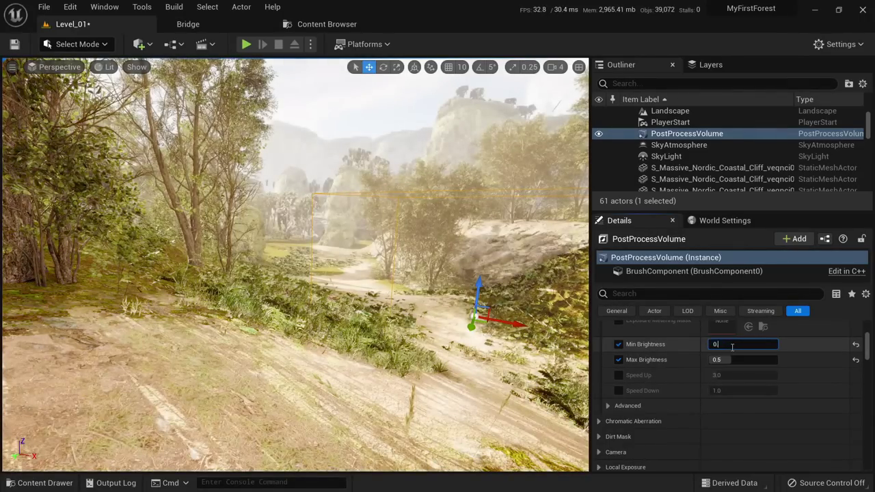
text(.5)
key(Return)
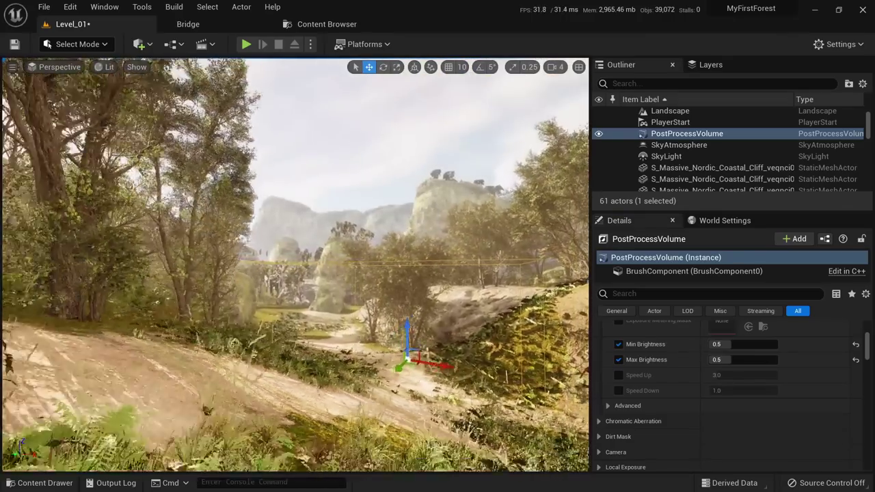
Raise Max Brightness to about 4.92 and try Min Brightness values of about -0.08, -1.42 and 1.0 while viewing the path.
key(w)
right_drag(434, 357, 448, 356)
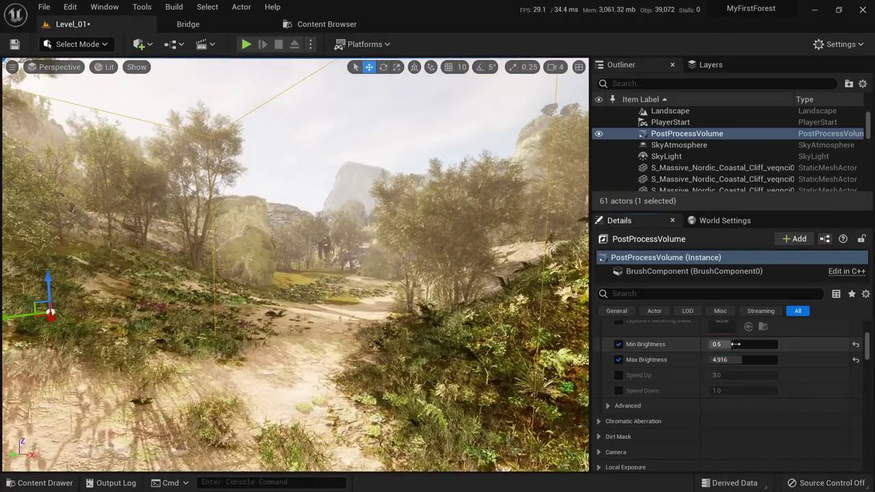
drag(735, 344, 712, 344)
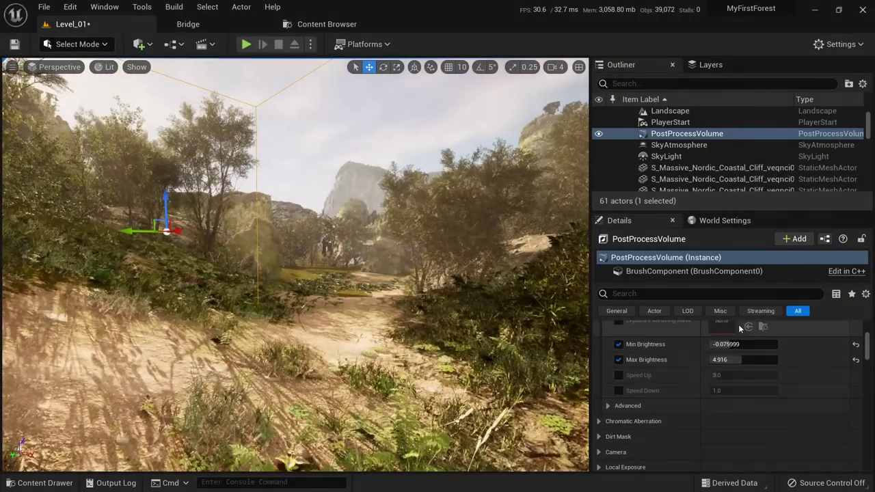
click(743, 344)
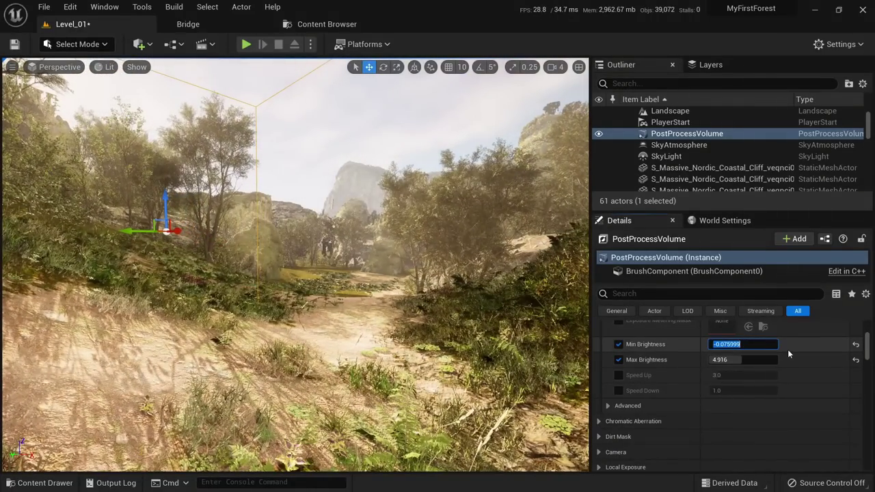
drag(773, 343, 770, 343)
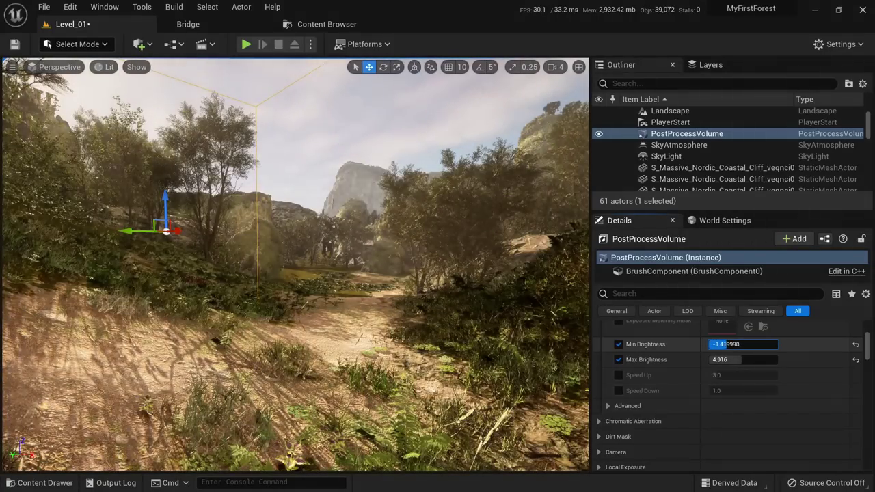
click(855, 345)
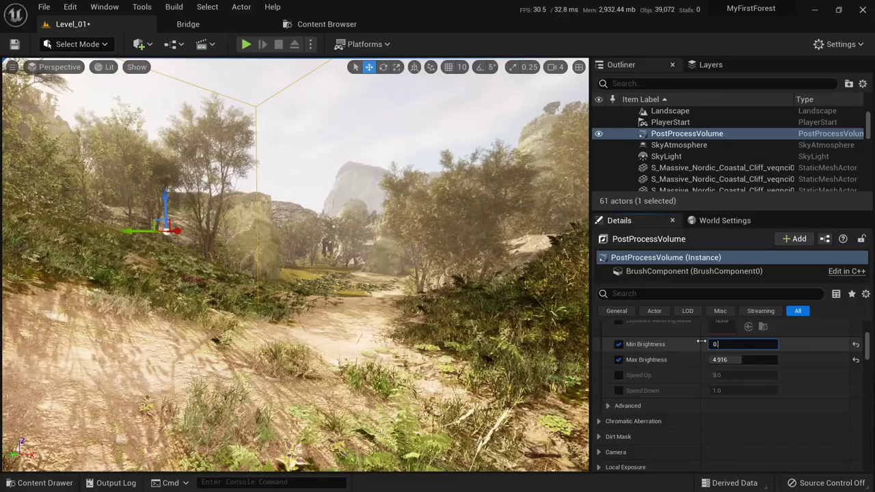
key(Return)
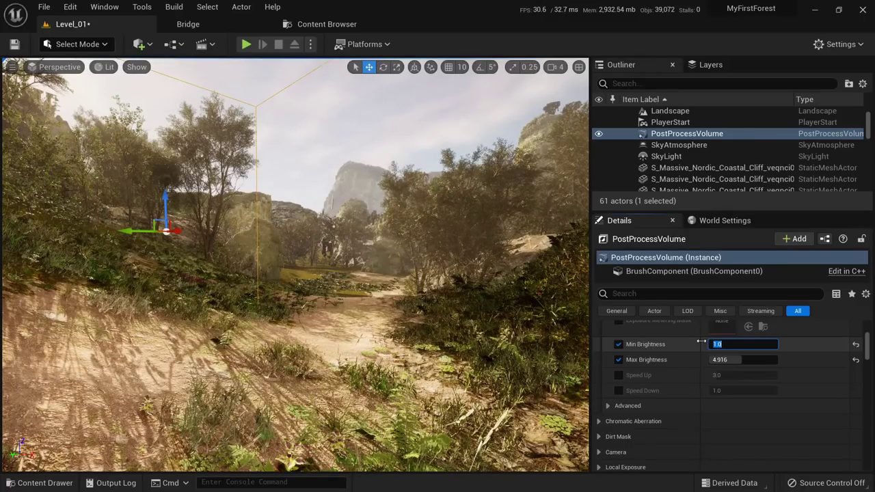
Reset Max Brightness to its default, try Min Brightness values of 2, 4 and 0.5, and return it to 0.03.
click(855, 360)
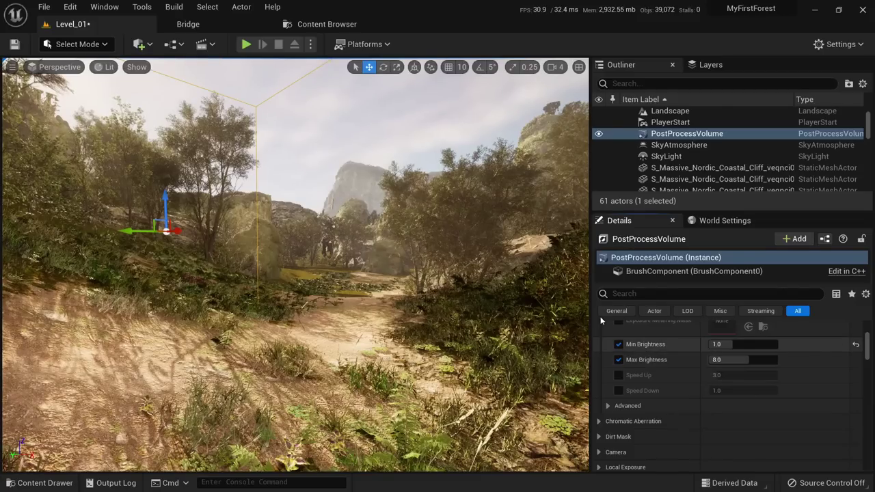
click(736, 345)
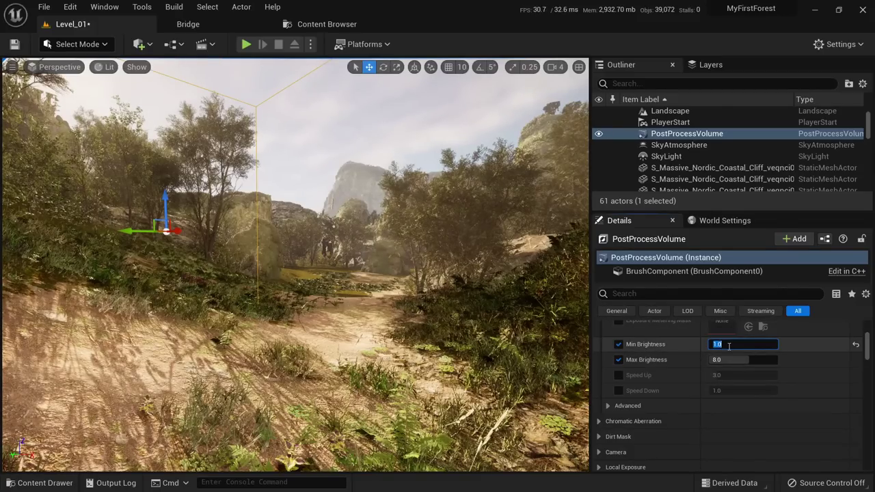
text(2)
key(Return)
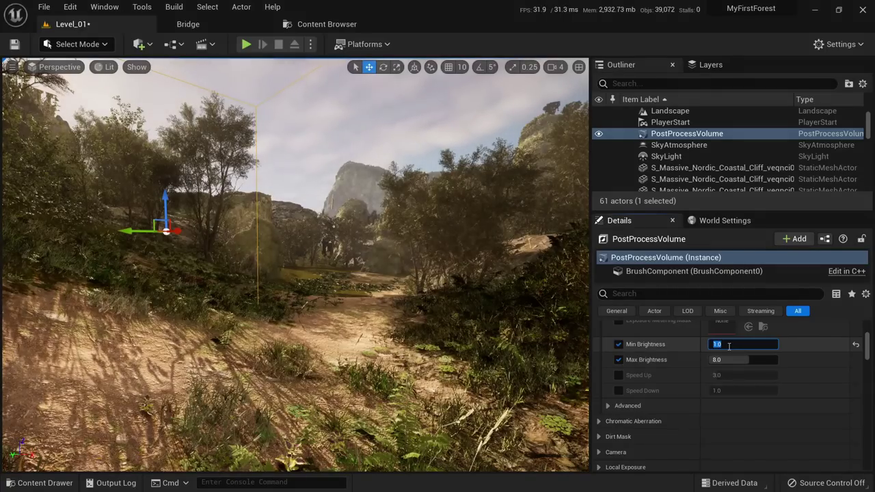
text(4)
key(Return)
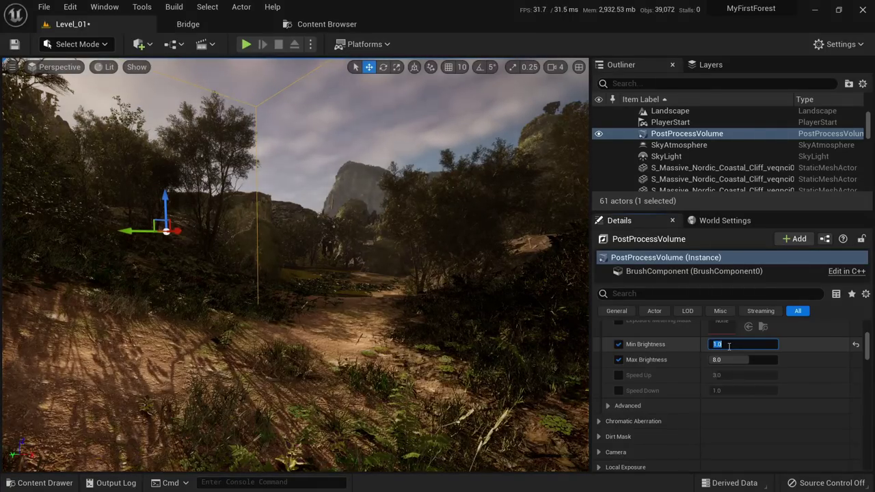
text(0.5)
key(Return)
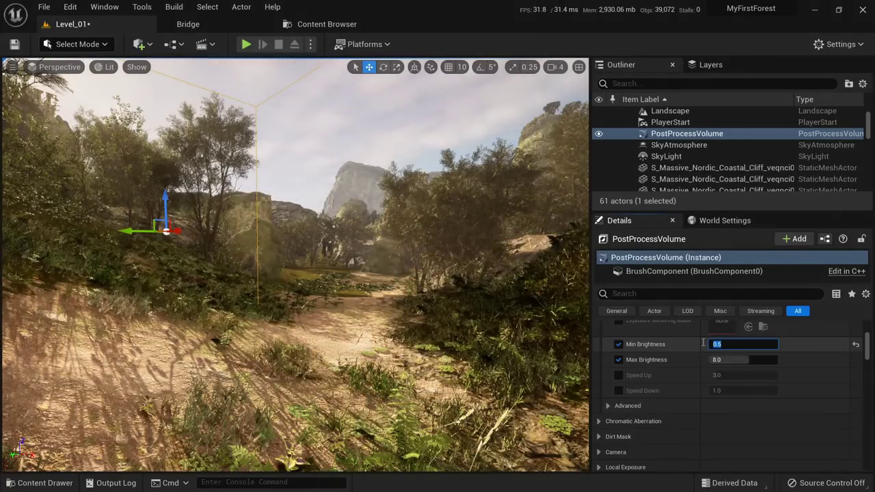
text(0.03)
key(Return)
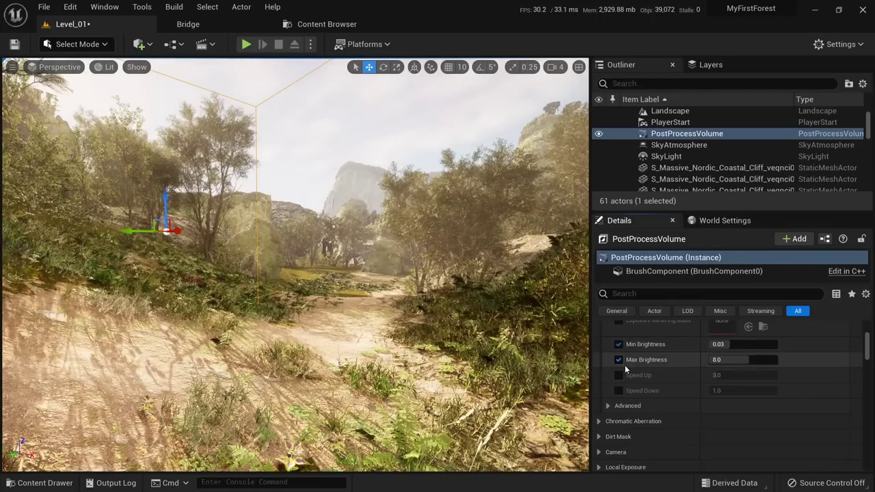
Enable the chromatic aberration Intensity and Start Offset overrides and raise the Intensity to about 0.288.
click(609, 406)
click(609, 406)
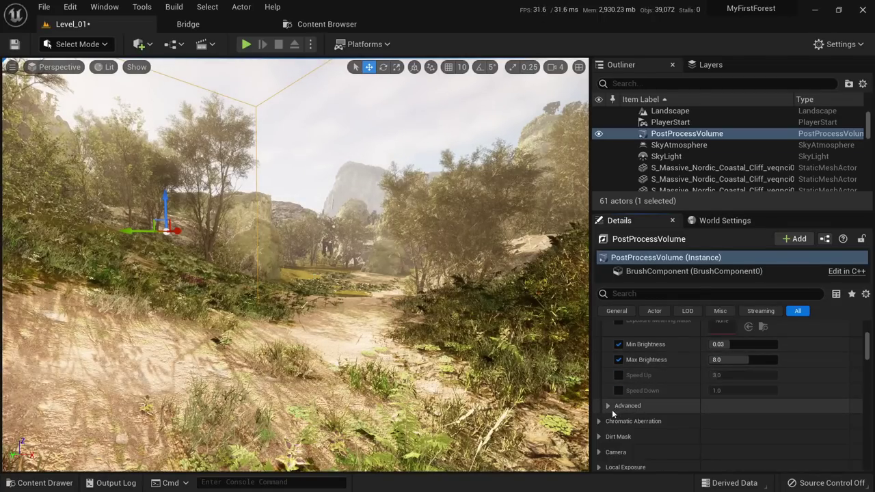
click(599, 421)
scroll(630, 411, down, 2)
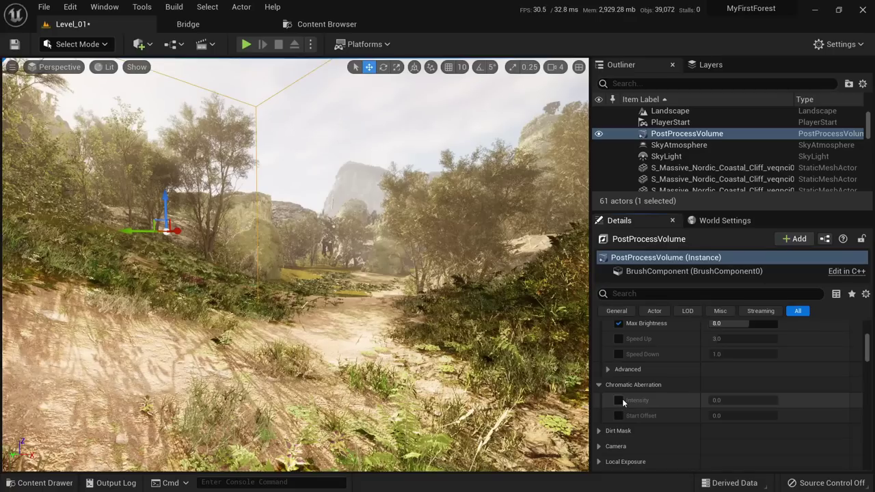
click(618, 400)
click(619, 416)
drag(728, 402, 709, 399)
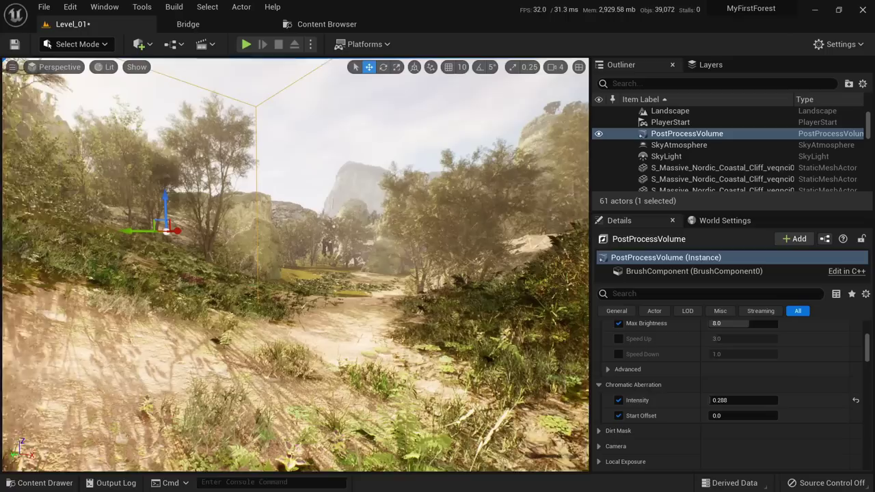
Compare the forest path with the chromatic aberration Intensity override off and on.
right_drag(296, 265, 317, 261)
key(g)
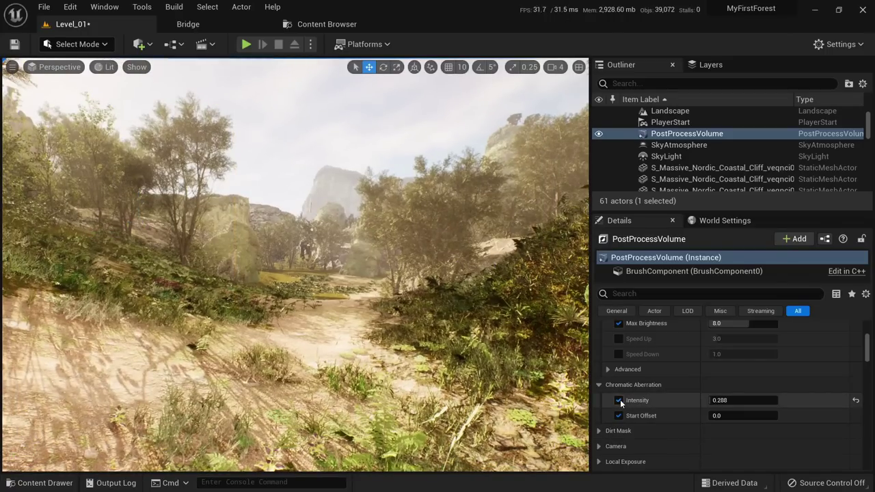
click(620, 401)
click(619, 402)
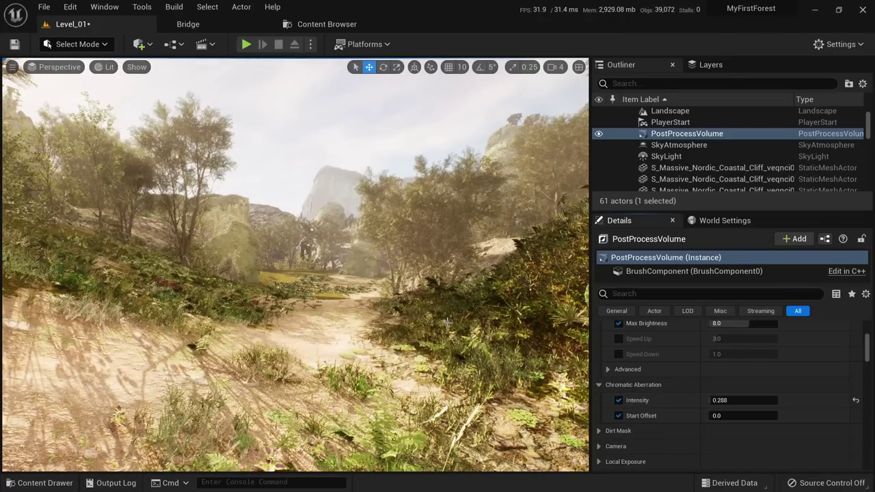
mouse_move(447, 322)
right_down()
mouse_move(383, 324)
mouse_move(459, 323)
right_up()
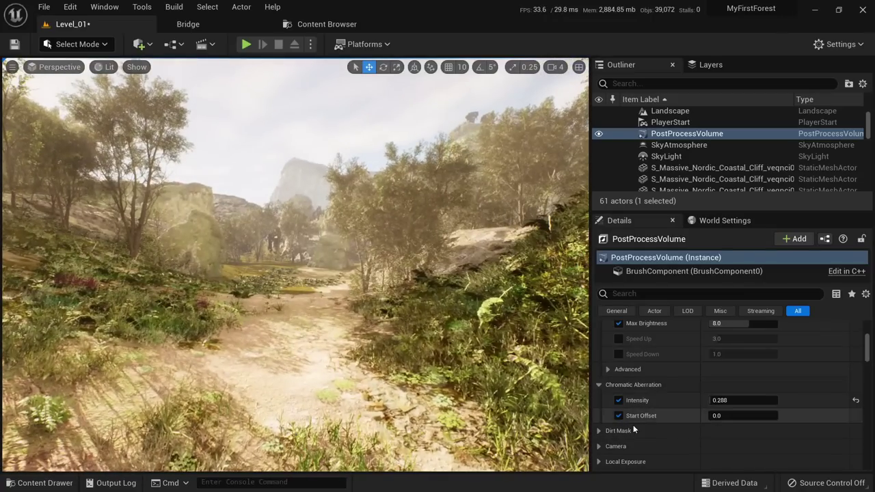
Try the lens flare Intensity override at 1.0 while looking toward the sky, and turn it off again.
scroll(633, 425, down, 3)
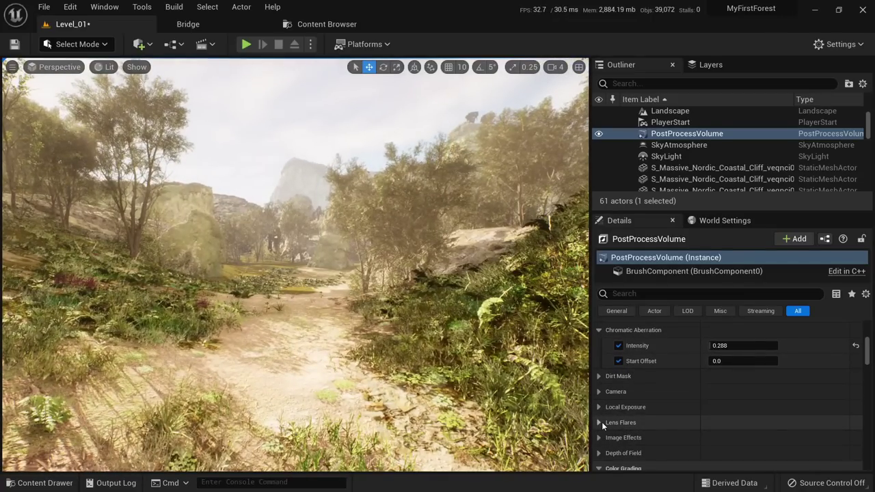
click(601, 423)
scroll(626, 403, down, 3)
click(620, 383)
right_drag(472, 321, 438, 271)
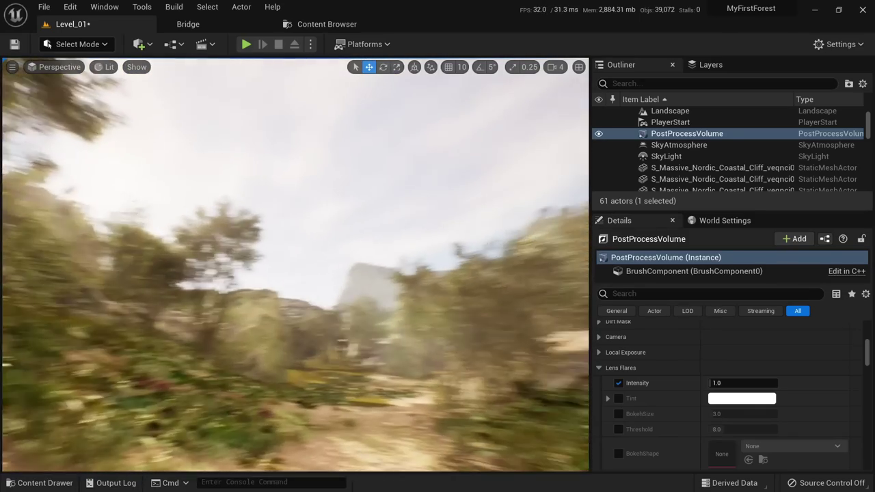
drag(575, 369, 574, 369)
click(618, 383)
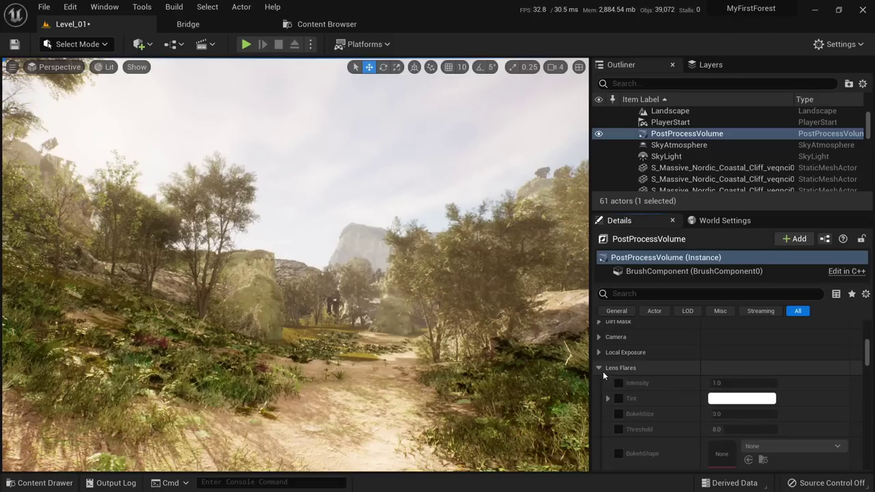
click(601, 368)
Enable the depth of field overrides Focal Distance, Depth Blur km for 50% and Depth Blur Radius, and raise the radius to 4.0.
scroll(608, 384, down, 1)
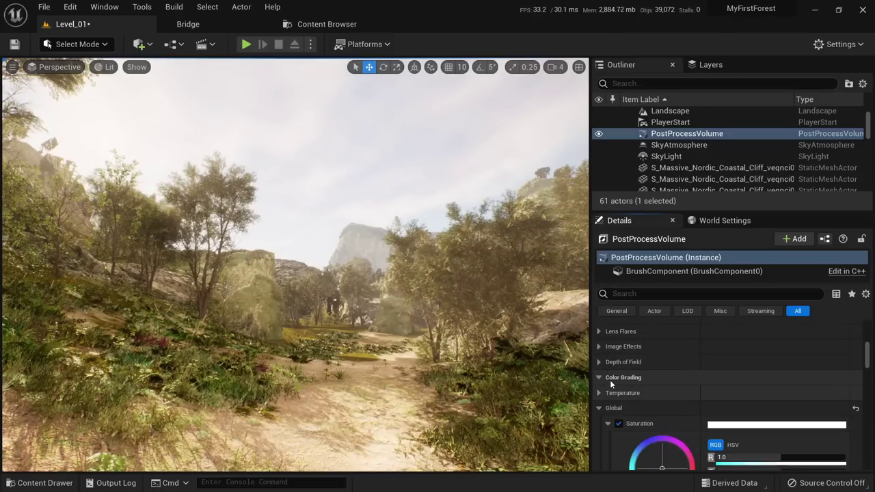
click(602, 362)
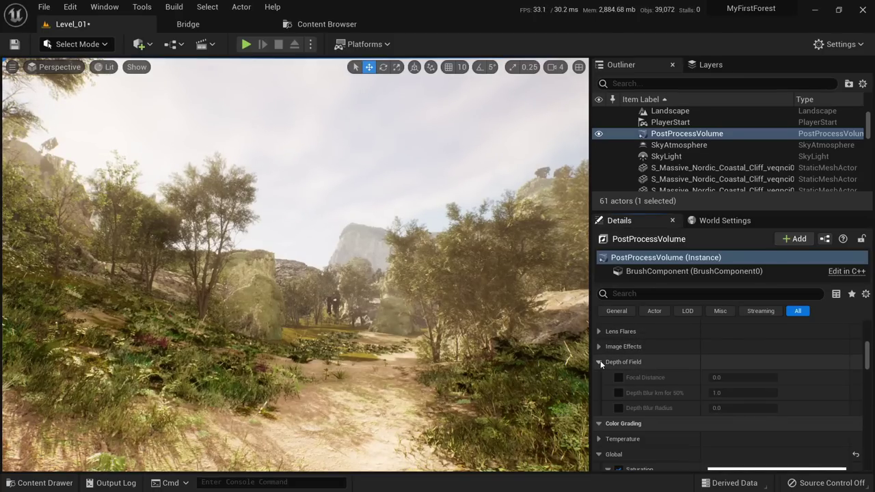
right_drag(547, 376, 537, 403)
click(618, 377)
click(619, 393)
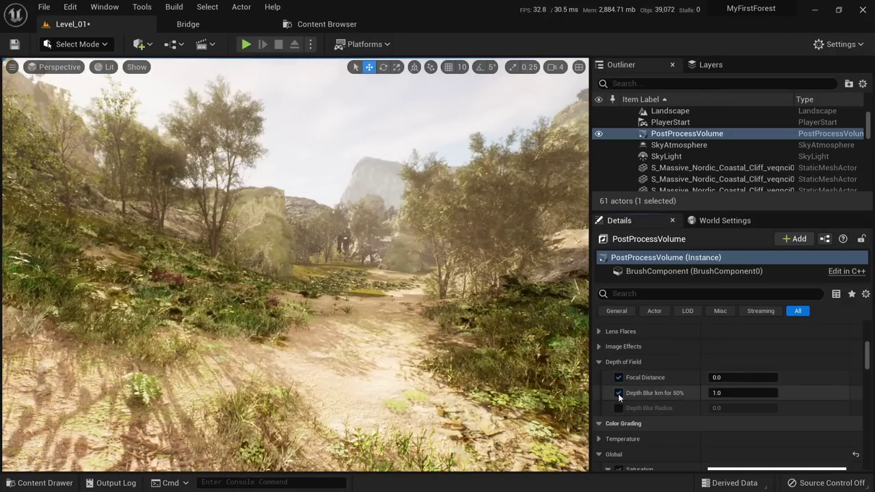
click(618, 408)
drag(773, 408, 778, 408)
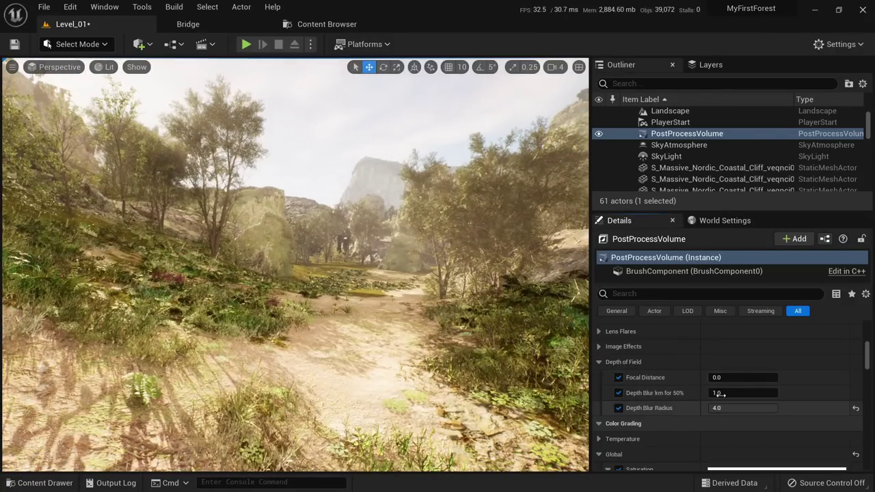
Set Focal Distance to 10000, try Depth Blur km for 50% at about 57.32 and 0.000001, and lower Depth Blur Radius to about 2.69.
drag(719, 395, 778, 378)
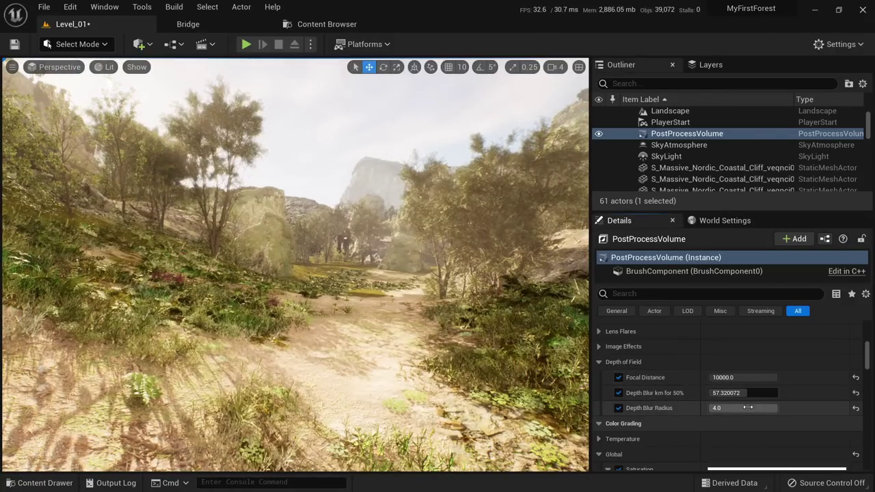
drag(747, 408, 709, 393)
key(Return)
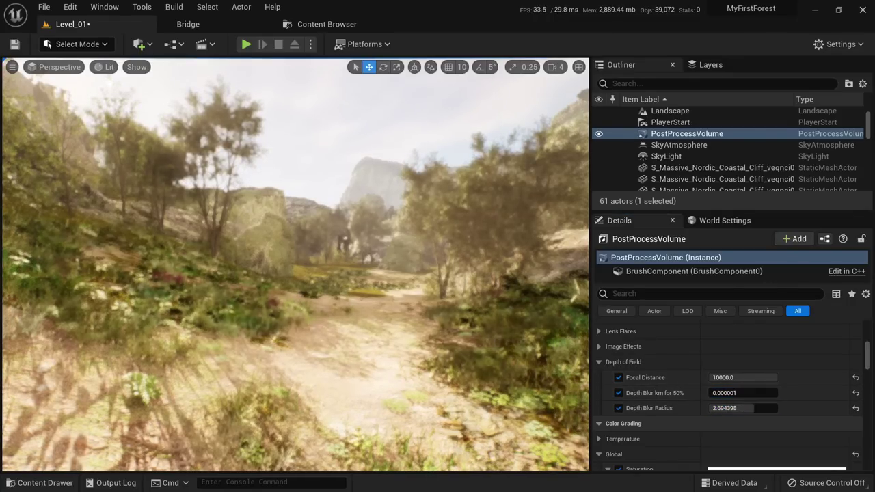
Try Depth Blur km for 50% values of 0.00001, 0.0001, about 2.56, 0.000001 and about 1.28 while viewing the path.
click(727, 397)
key(Right)
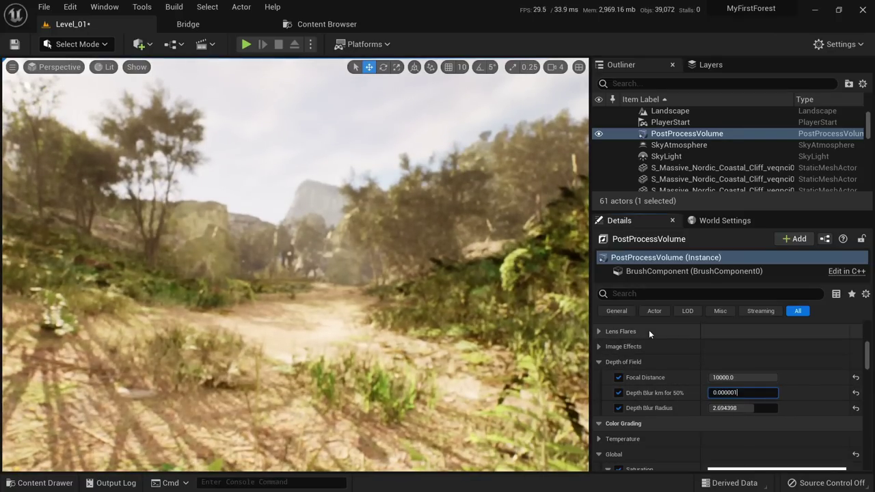
text(*10)
key(ctrl+a)
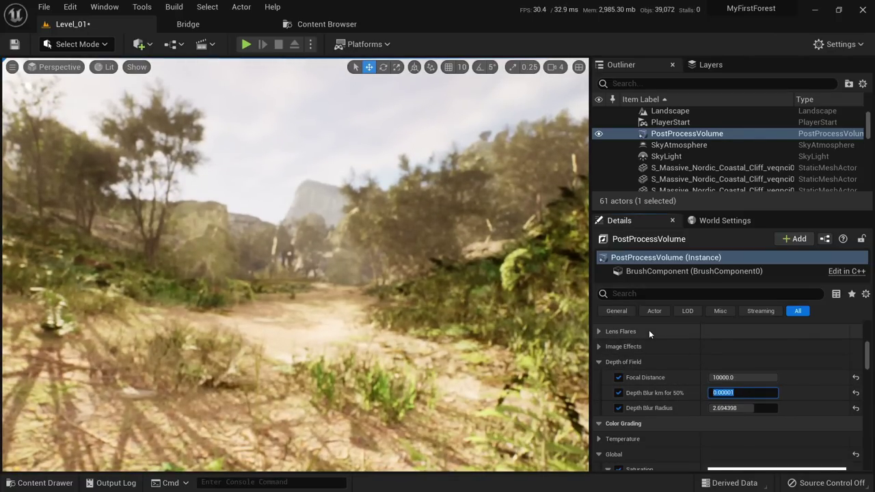
text(0.00001+10)
key(Return)
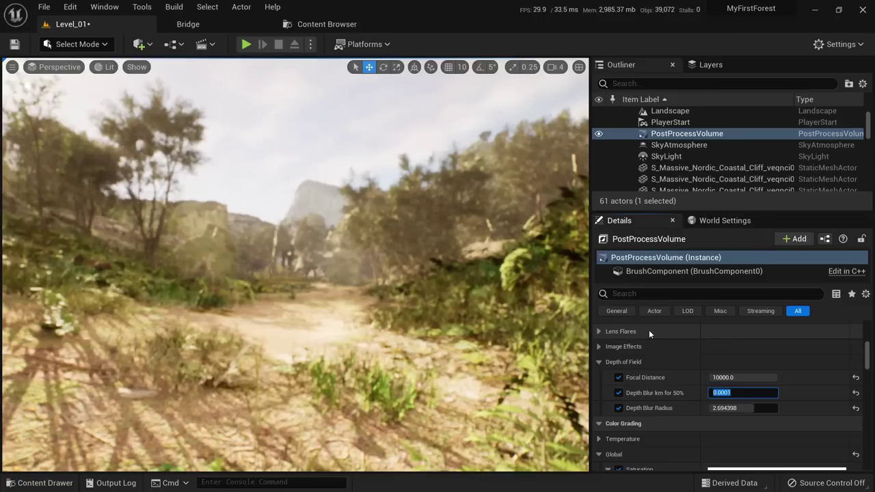
text(5.1201)
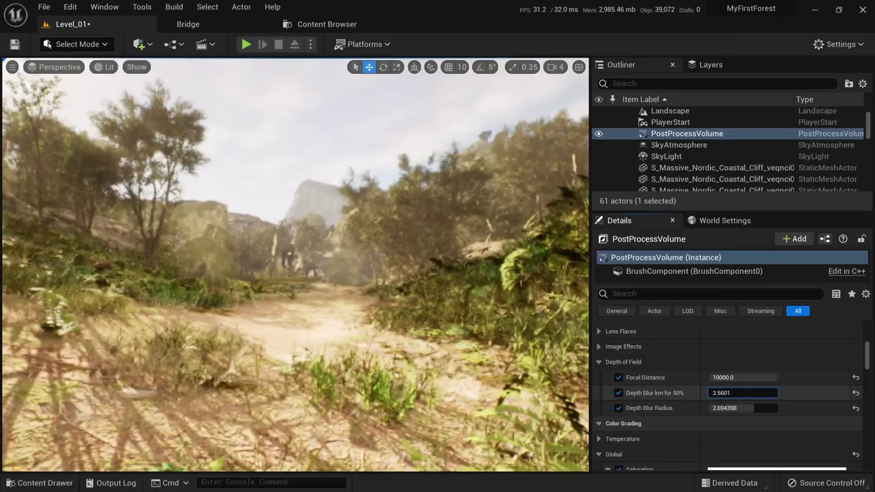
key(ctrl+a)
text(0.000001)
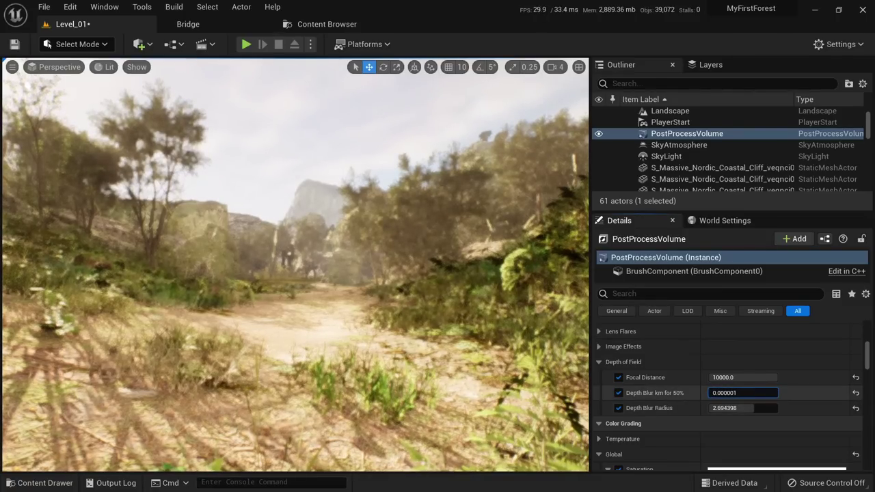
drag(743, 393, 752, 393)
key(Return)
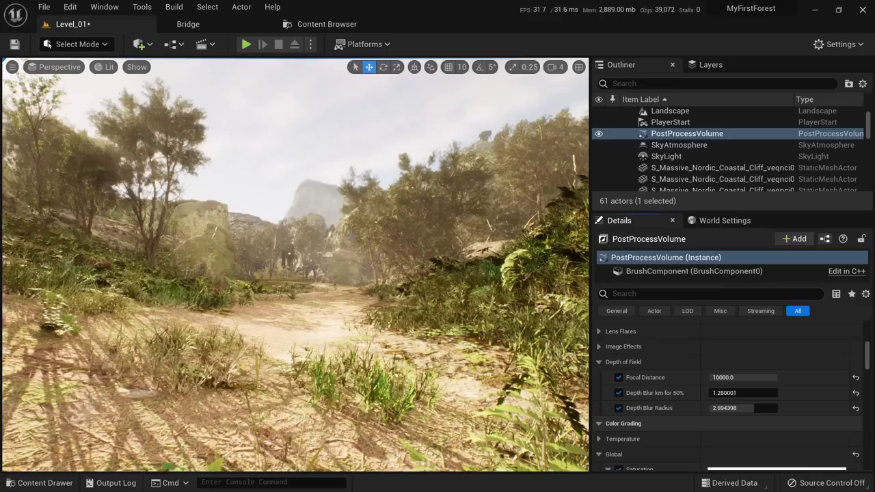
Turn off the Depth Blur km for 50%, Depth Blur Radius and Focal Distance overrides.
click(619, 393)
click(619, 408)
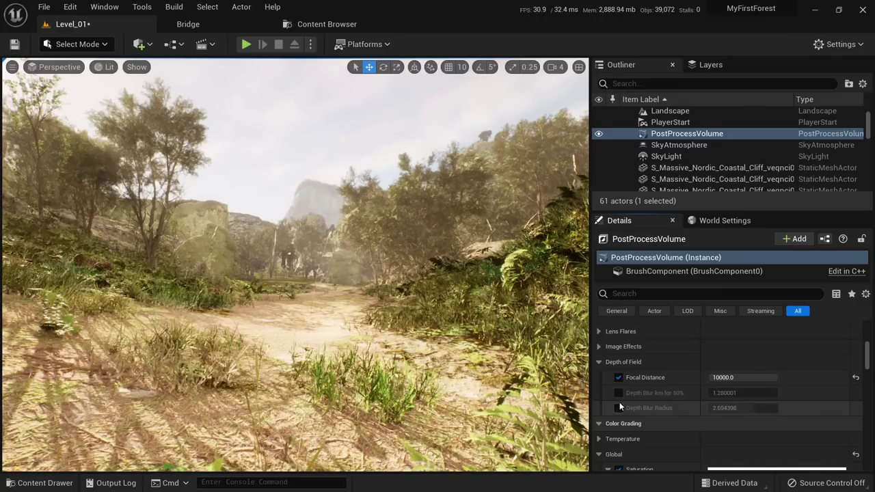
click(619, 379)
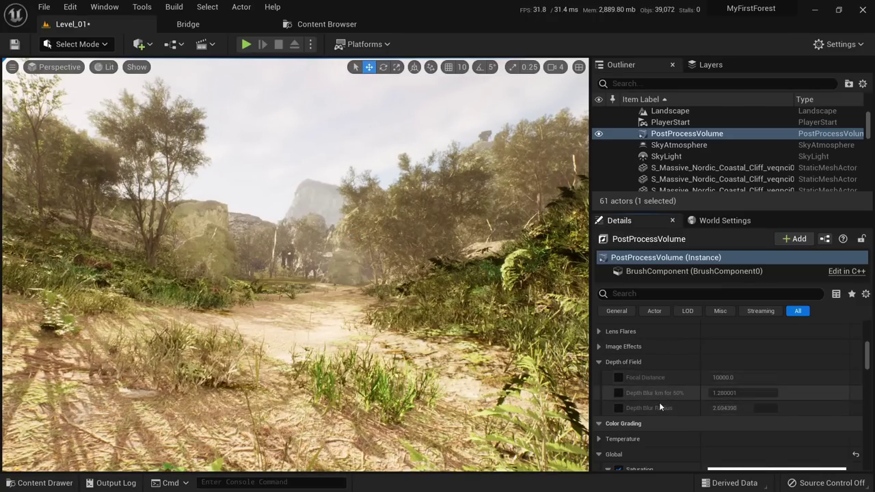
Examine the forest path without depth of field and look over the neighbouring post process settings.
scroll(659, 402, down, 3)
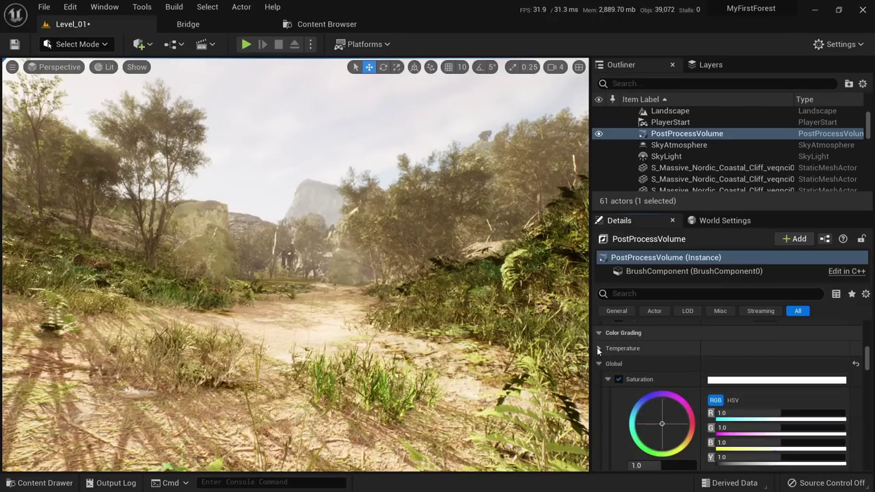
right_drag(326, 324, 260, 328)
right_drag(366, 316, 339, 305)
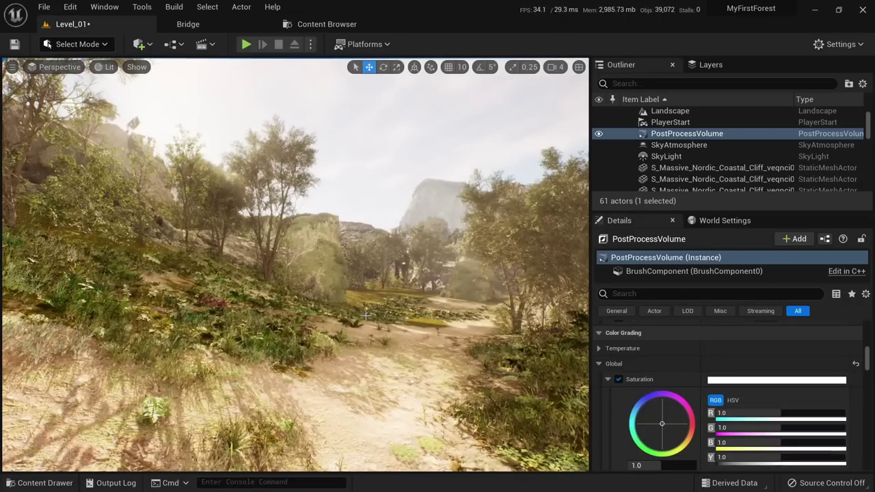
scroll(730, 382, up, 5)
scroll(729, 383, down, 3)
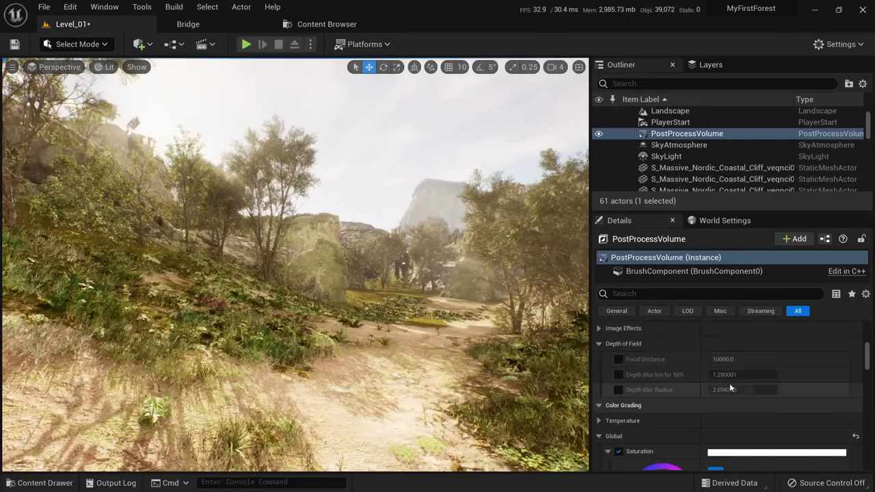
scroll(729, 382, up, 3)
scroll(735, 376, down, 5)
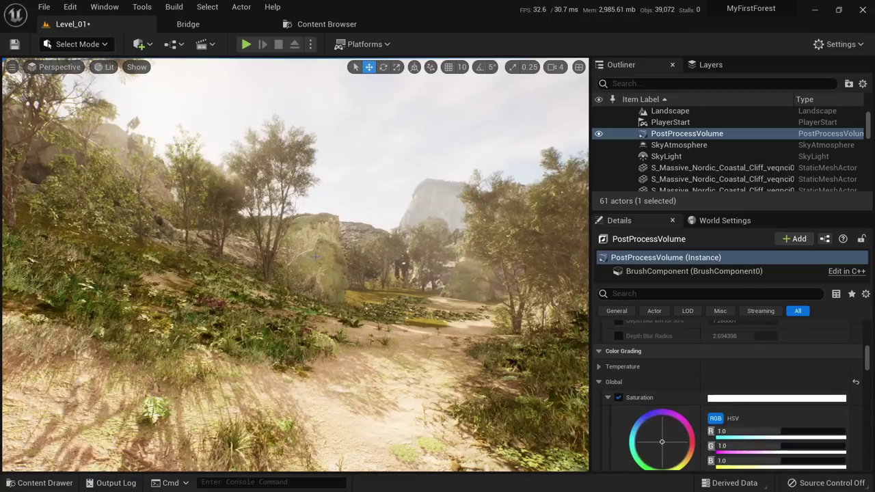
mouse_move(315, 257)
right_down()
mouse_move(346, 254)
mouse_move(328, 254)
right_up()
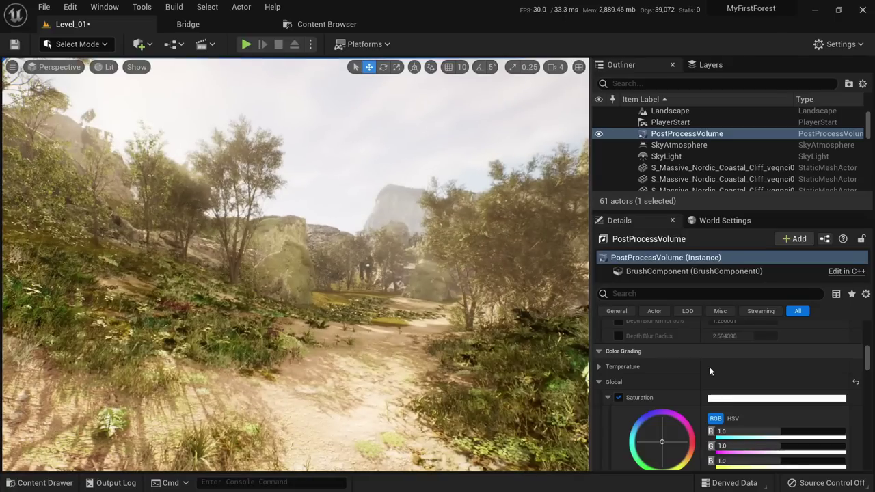
Enable the color grading Temperature Type, Temp and Tint overrides with White Balance as the type.
click(599, 367)
scroll(602, 367, down, 1)
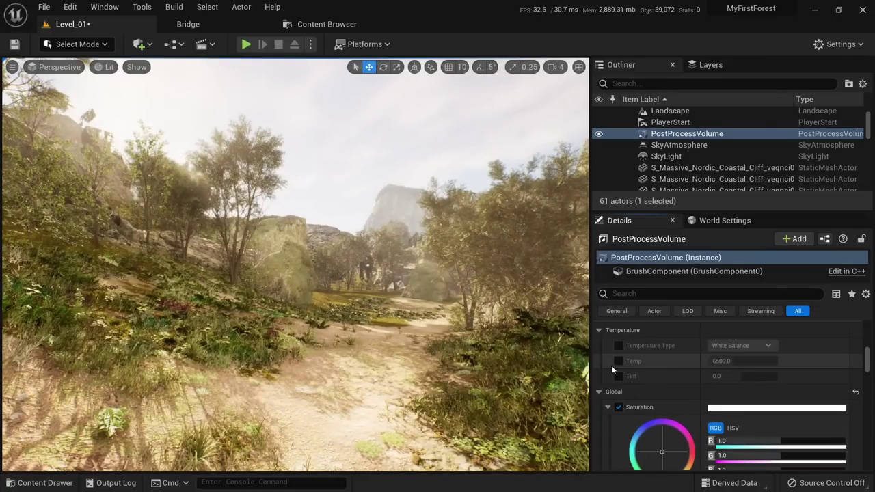
click(619, 361)
click(618, 376)
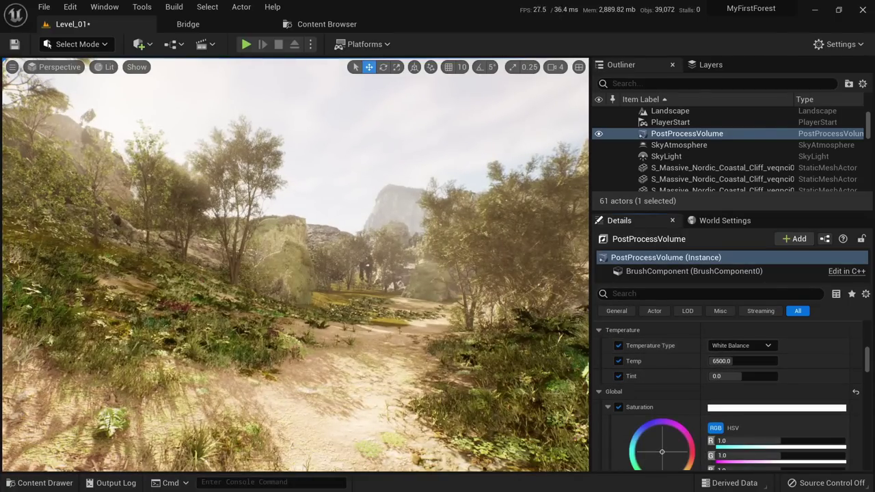
Try a cooler white balance Temp of about 5117 and other values, and reset it to 6500.
right_drag(328, 260, 340, 255)
drag(756, 361, 748, 361)
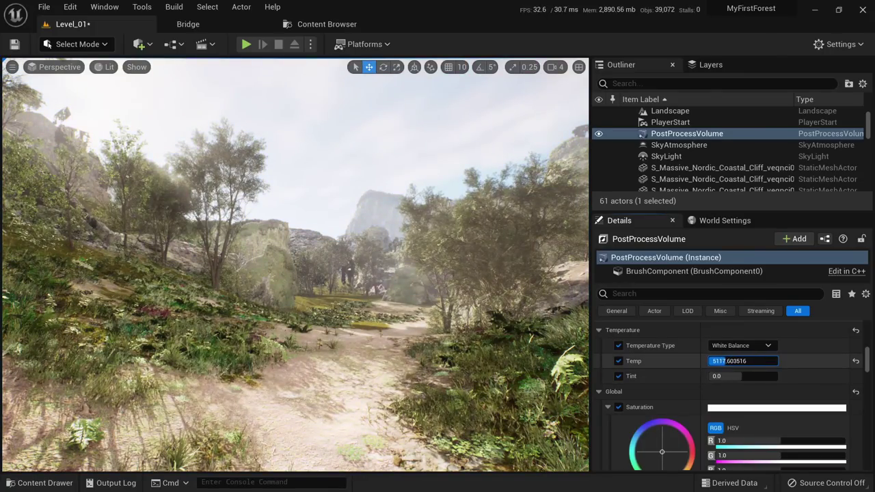
click(855, 363)
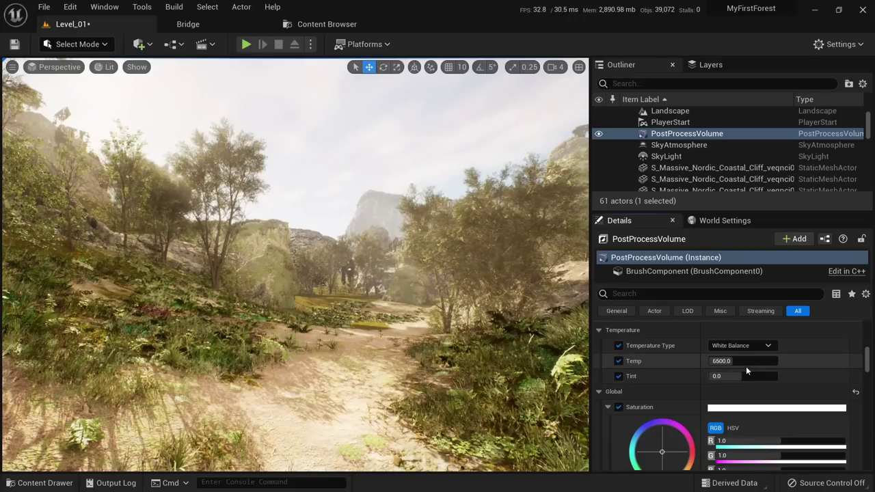
drag(746, 365, 743, 365)
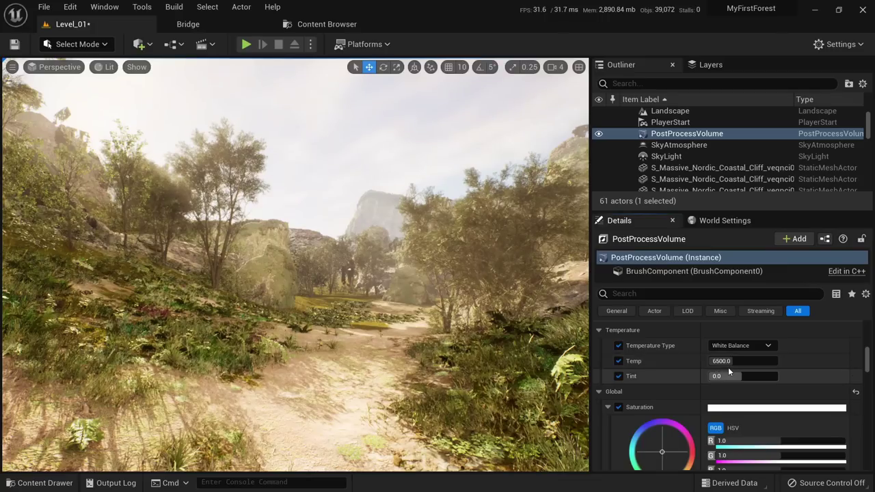
Try slightly negative white balance Tint values of about -0.06 and -0.14, and reset the tint to its default.
drag(725, 376, 755, 377)
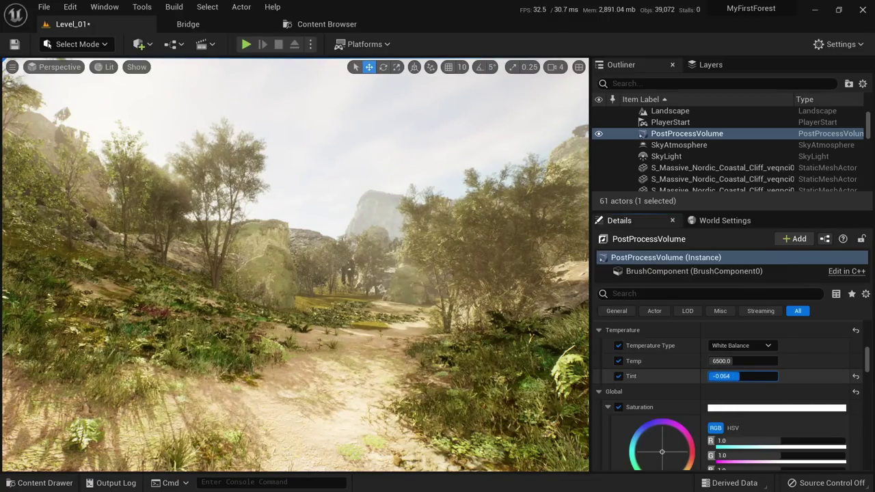
drag(709, 377, 743, 377)
click(855, 376)
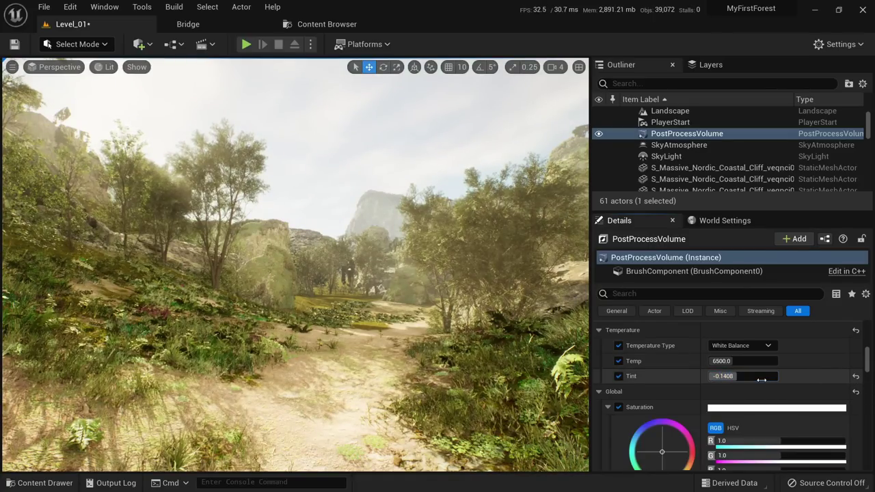
Look over the forest path's lighting, try a different sun light rotation, and undo that rotation.
right_drag(506, 356, 509, 370)
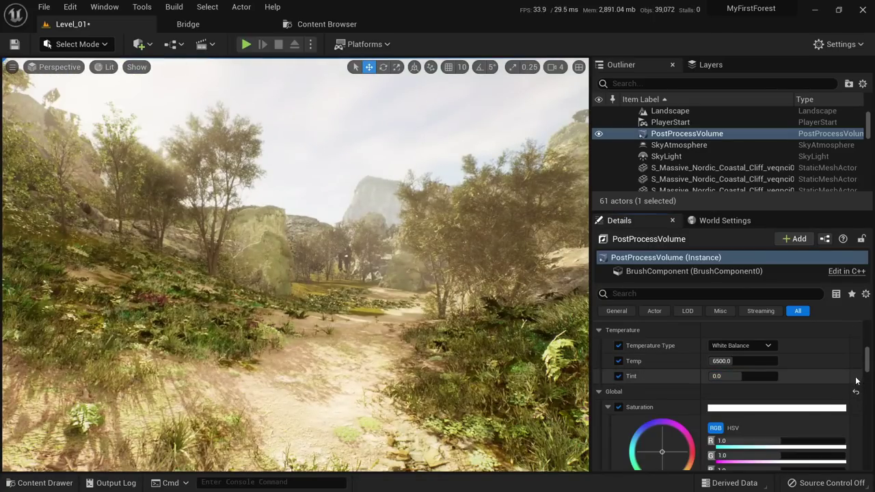
right_drag(359, 326, 379, 315)
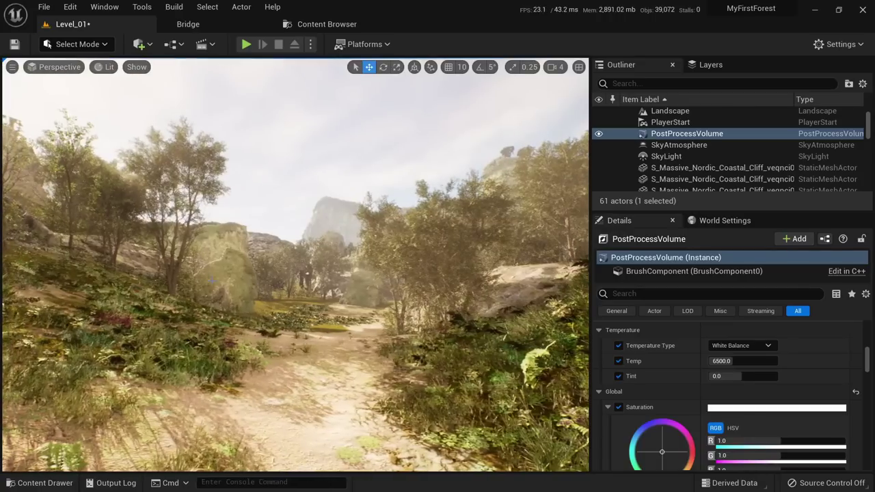
key(g)
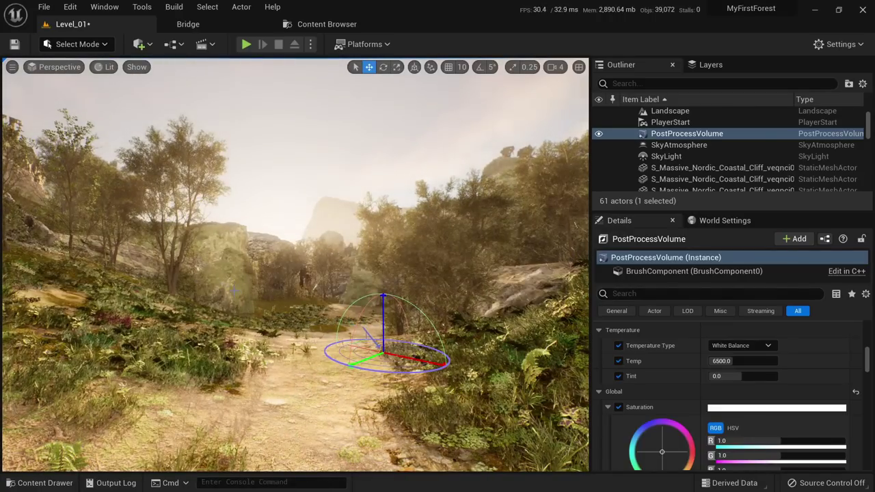
key(ctrl+z)
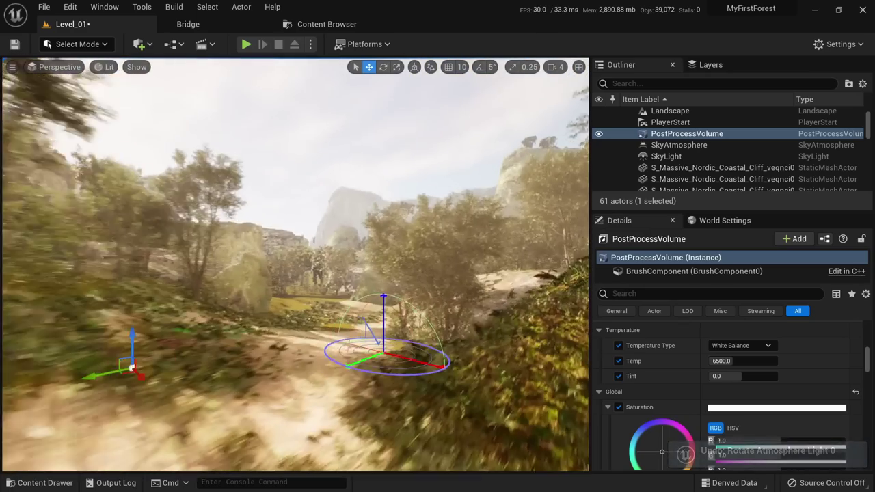
right_drag(300, 287, 287, 273)
key(g)
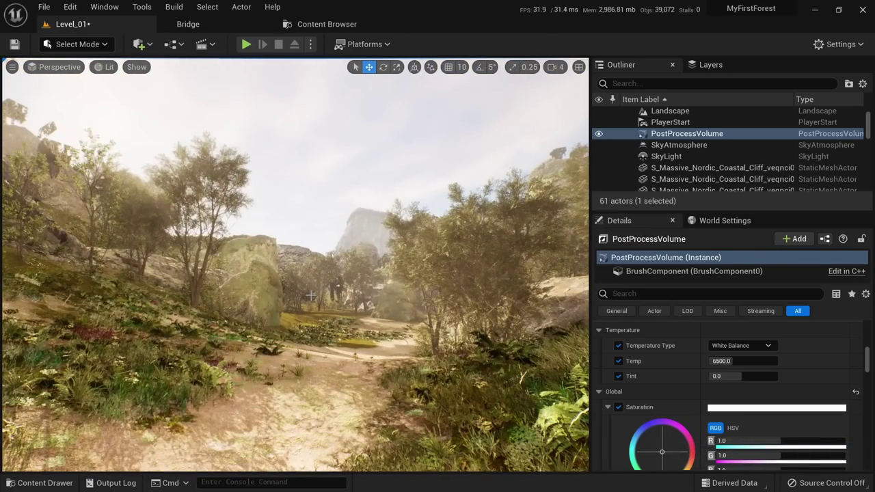
right_drag(300, 285, 283, 380)
key(Escape)
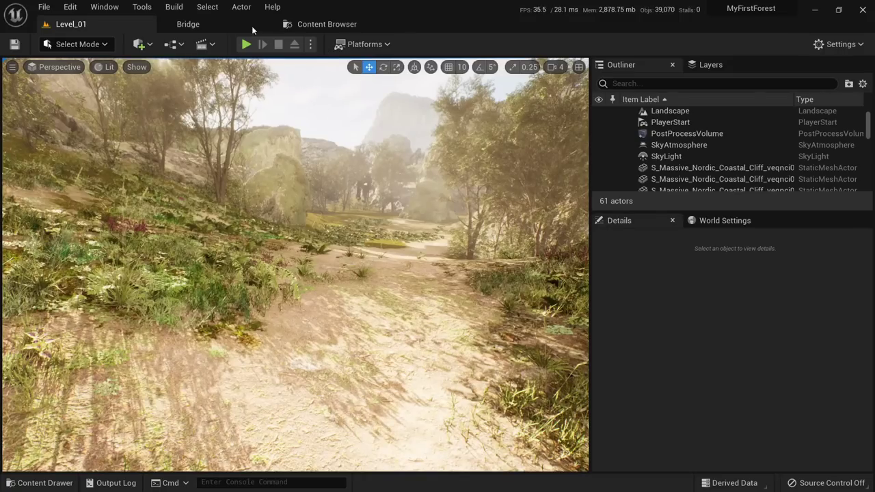
Find Mossy Tree Stump in Bridge's Broadleaf Forest collection and place it at High Quality on the near-left edge of the path.
click(216, 23)
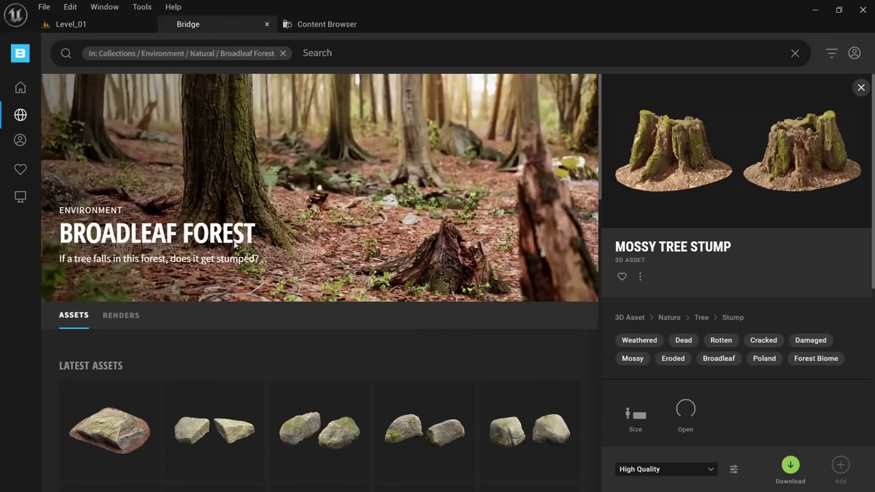
scroll(289, 296, down, 5)
scroll(377, 301, down, 2)
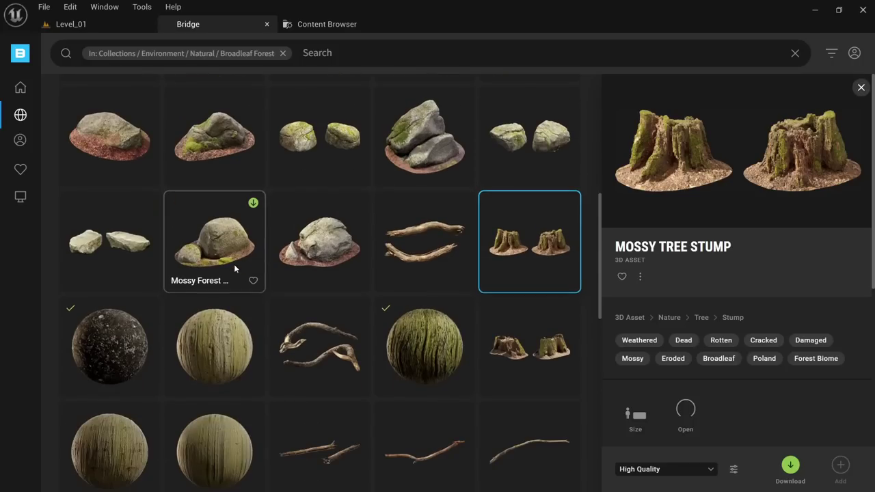
scroll(366, 277, down, 2)
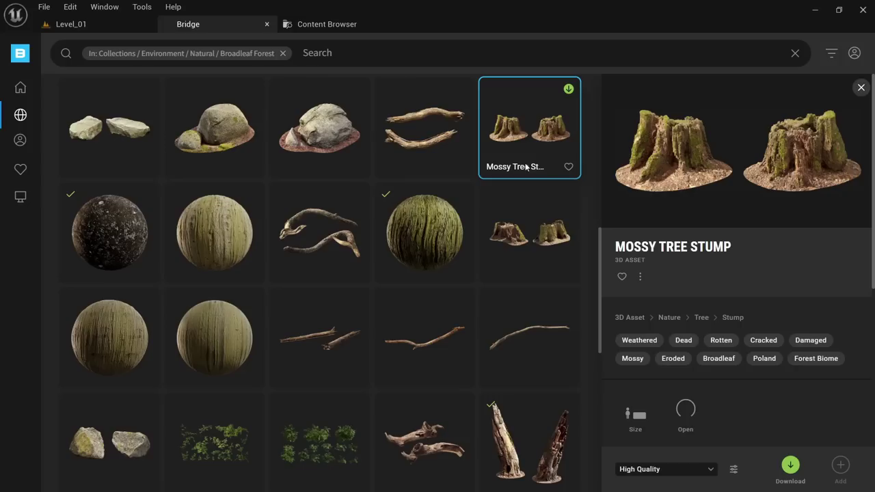
click(694, 470)
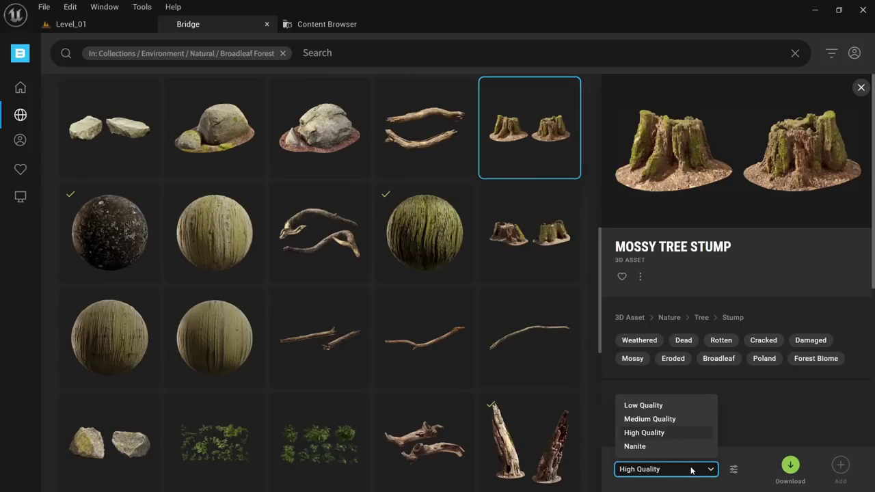
click(691, 470)
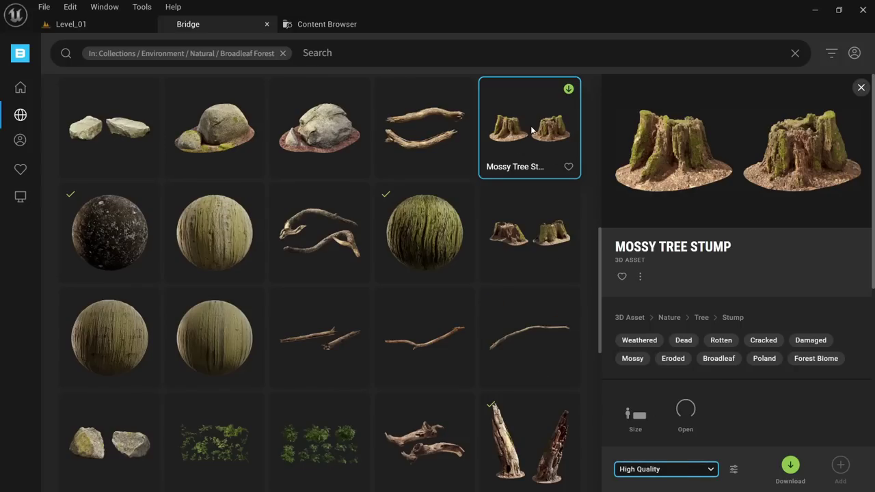
drag(531, 130, 107, 303)
key(w)
key(e)
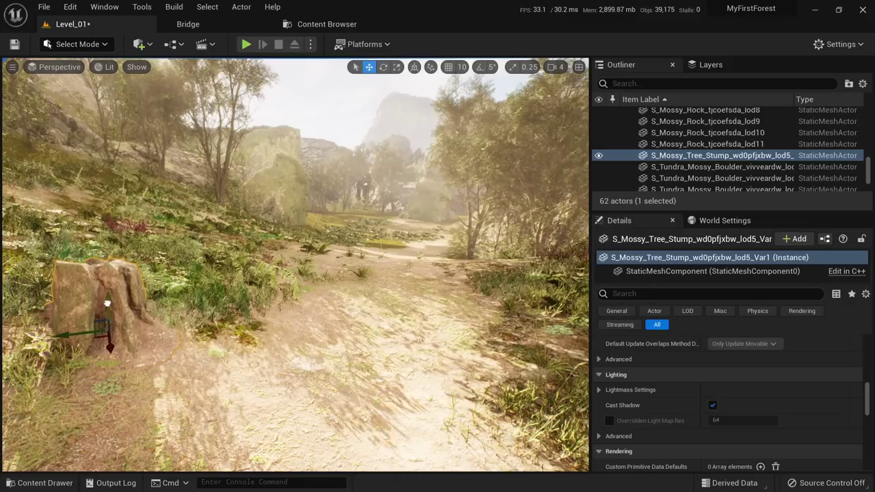
key(Escape)
Place the Old Tree Branch asset from Bridge on the sandy path in the level.
click(188, 24)
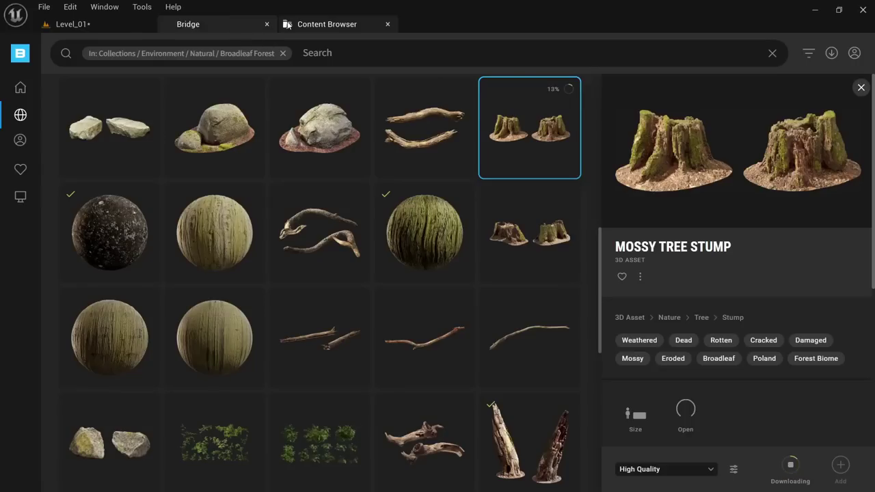
drag(435, 137, 211, 237)
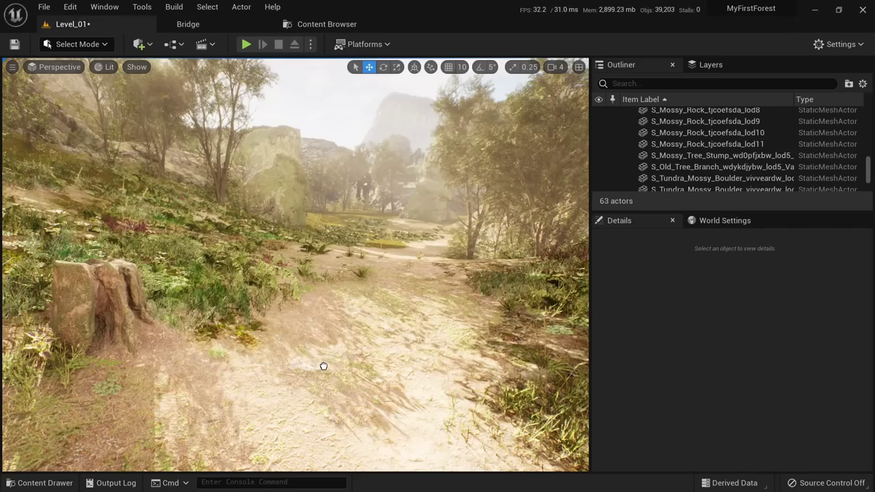
drag(323, 366, 323, 367)
key(w)
Move the old tree branch across the path, rotate it, and lower it slightly into the ground.
right_drag(340, 376, 314, 478)
key(s)
key(w)
drag(375, 295, 147, 275)
right_drag(337, 400, 340, 401)
key(e)
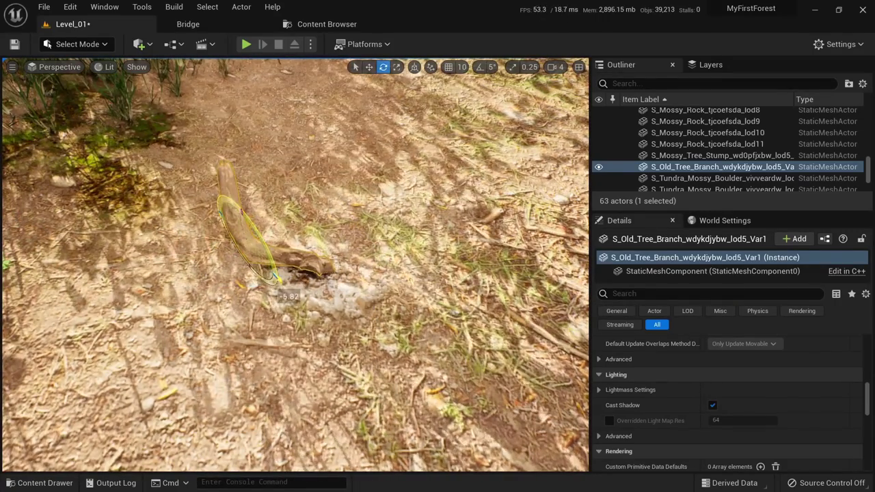
key(w)
drag(237, 239, 237, 244)
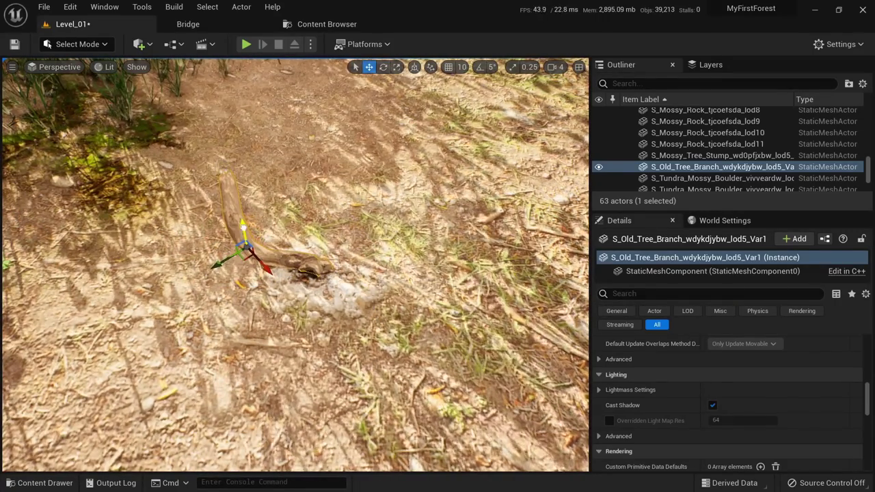
mouse_move(253, 355)
right_down()
mouse_move(253, 301)
mouse_move(253, 354)
right_up()
key(Escape)
click(252, 355)
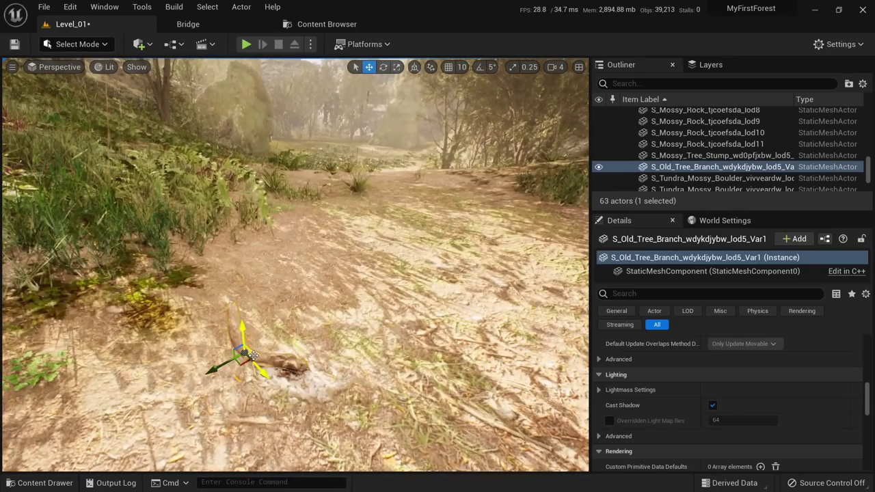
Place the Mossy Forest Boulder from Bridge at High Quality beside the forest path.
click(318, 24)
click(228, 25)
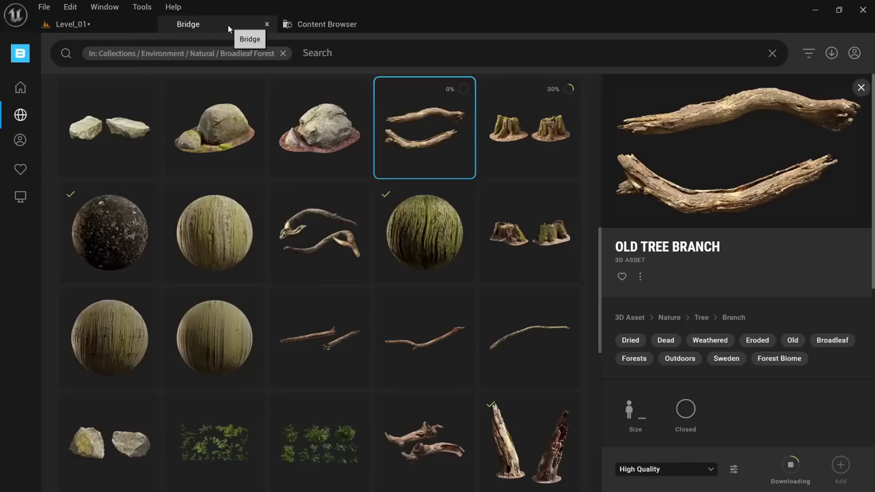
click(324, 152)
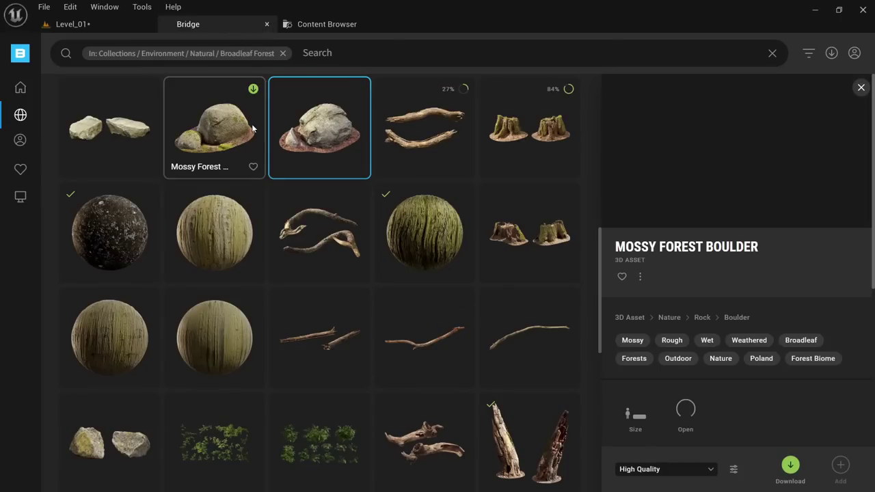
drag(331, 134, 410, 287)
right_drag(410, 287, 478, 287)
click(188, 24)
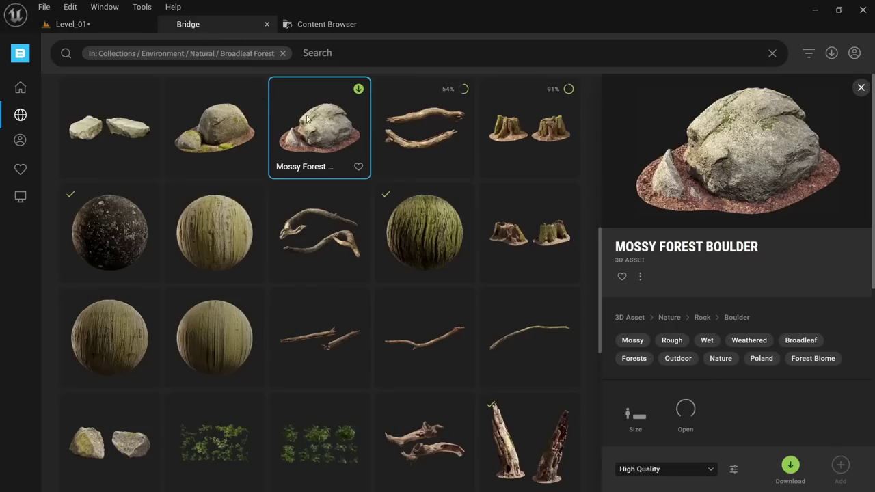
drag(344, 128, 380, 274)
right_drag(380, 274, 438, 298)
Position the mossy forest boulder at the vegetation edge of the path and sink it into the ground.
drag(370, 261, 382, 281)
key(w)
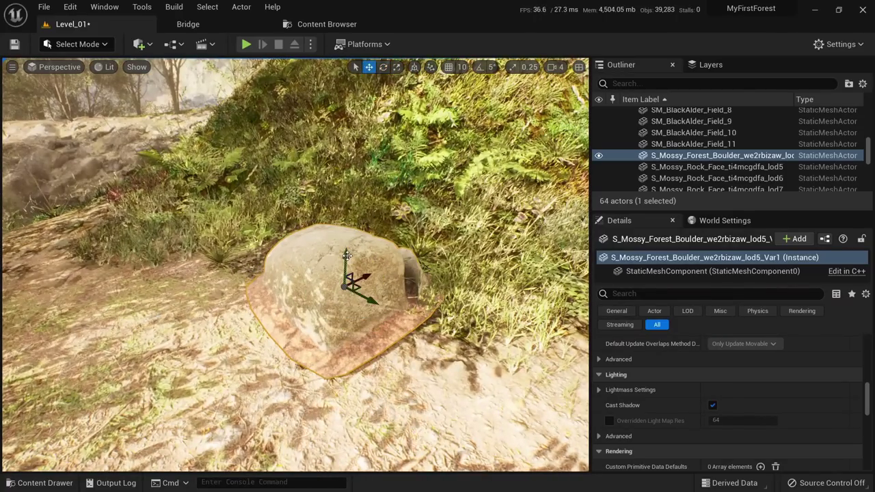
drag(346, 256, 342, 269)
right_drag(342, 270, 246, 273)
right_drag(391, 372, 391, 379)
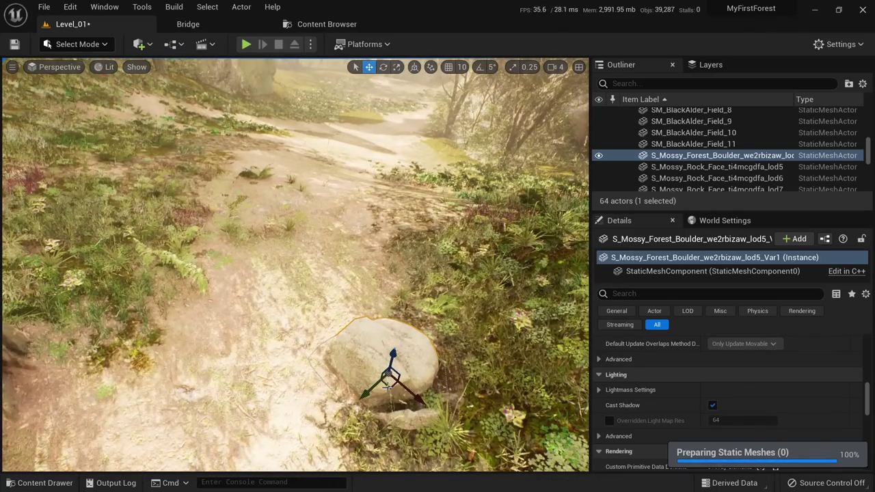
Duplicate the mossy boulder to the opposite side of the path, then reposition and rotate the copy.
alt+drag(387, 387, 373, 381)
drag(194, 157, 204, 156)
key(w)
right_drag(263, 205, 249, 187)
key(e)
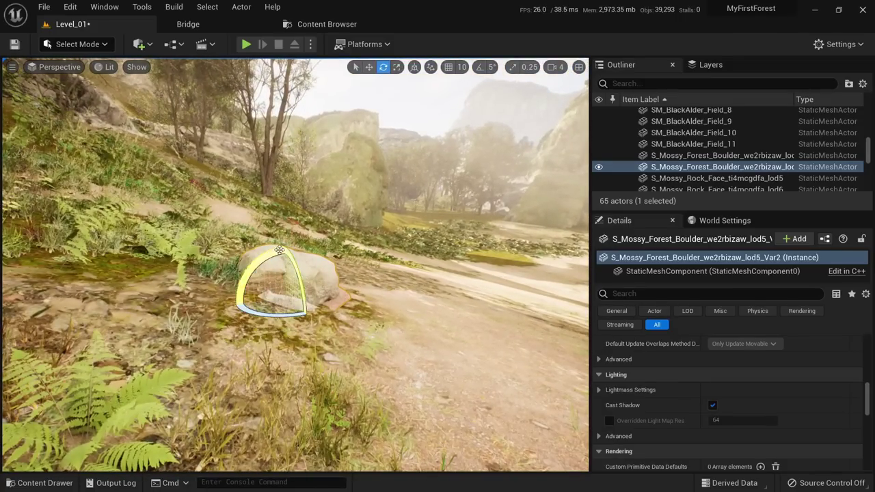
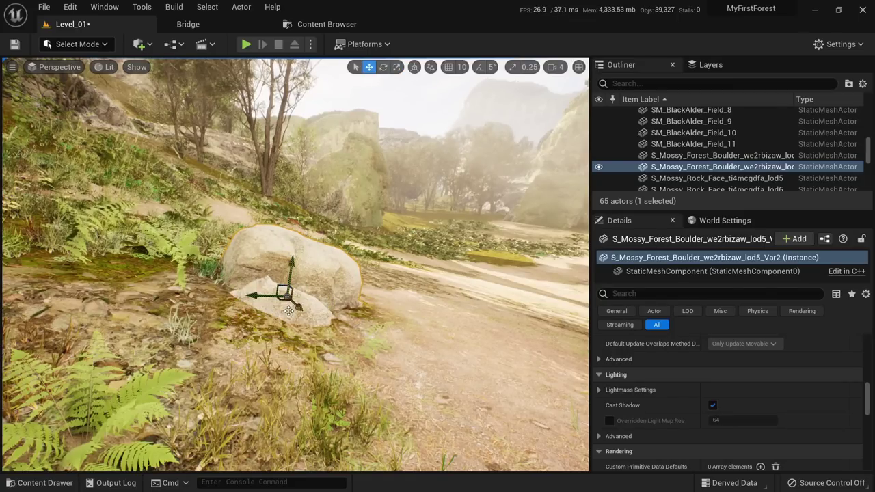
drag(306, 315, 350, 303)
key(Escape)
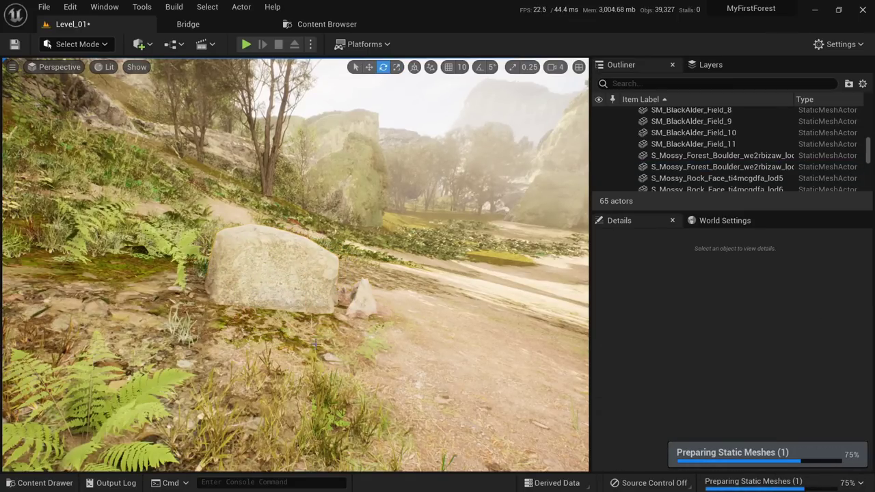
Select Rotten Tree Stump in Bridge and set its download quality to Nanite.
key(s)
right_drag(350, 304, 375, 331)
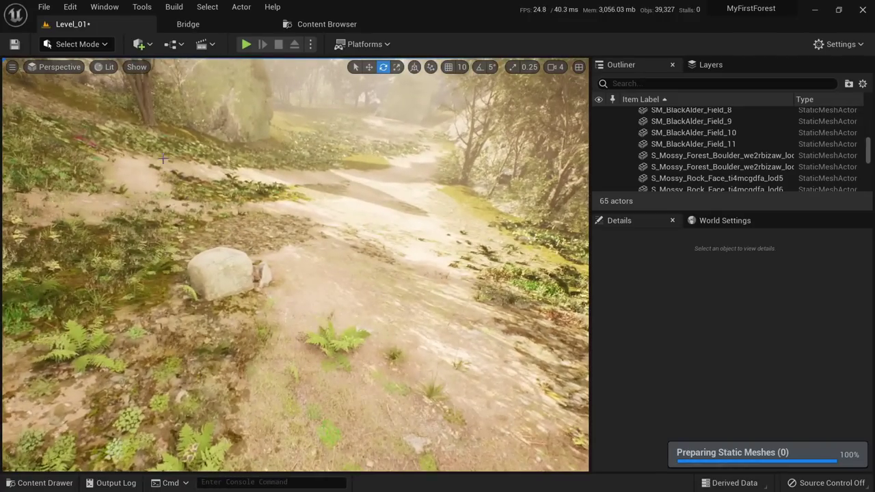
click(188, 24)
scroll(338, 256, down, 3)
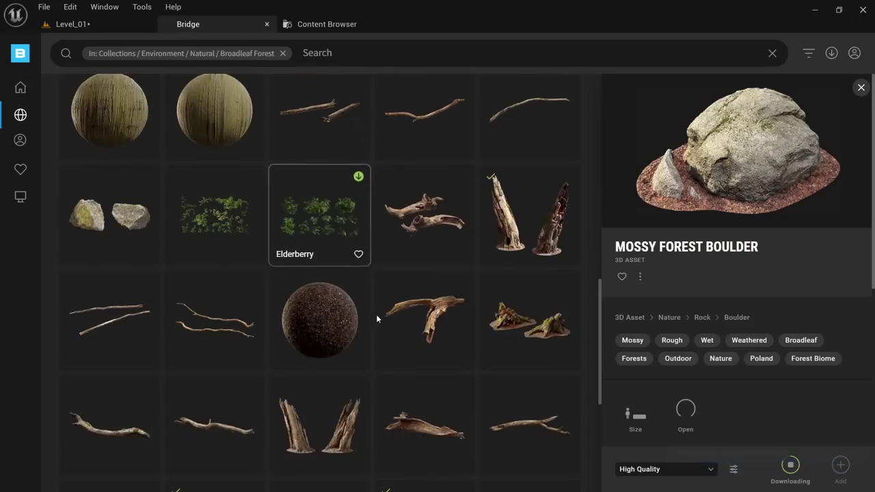
click(527, 223)
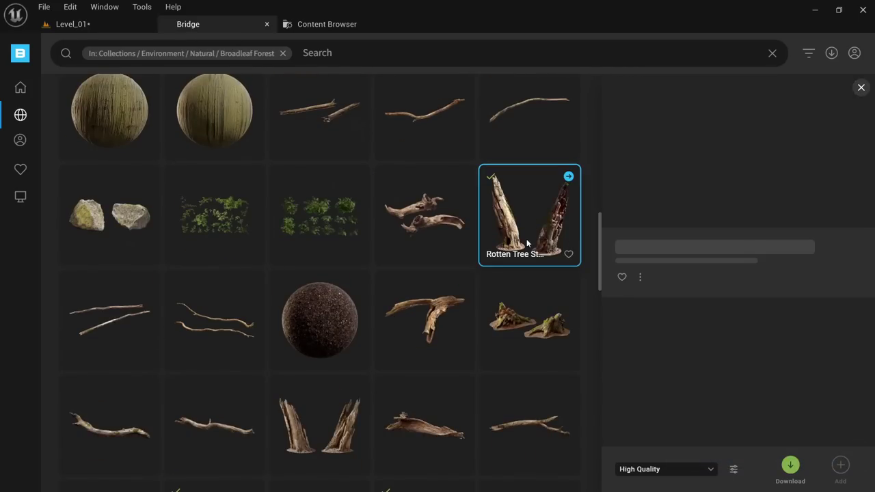
click(702, 470)
click(656, 449)
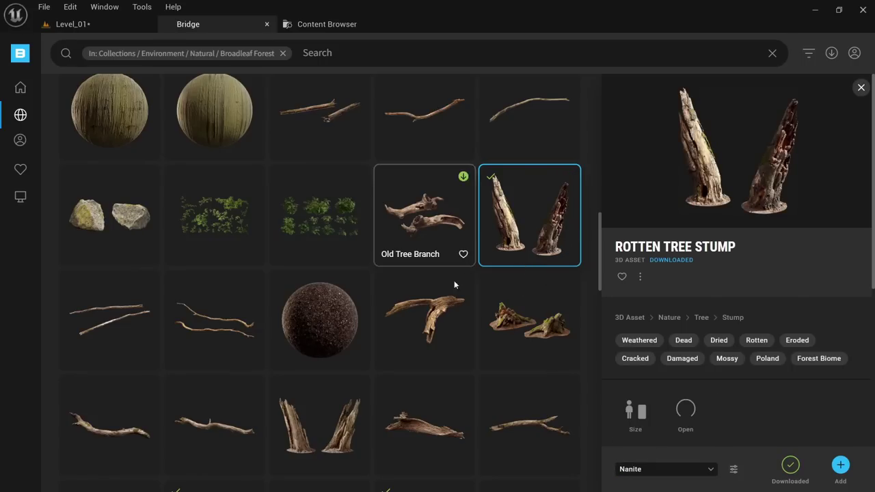
Set Huge Mossy Forest Cliff to High Quality in Bridge and place it in the level beside the path.
scroll(381, 400, down, 3)
click(435, 305)
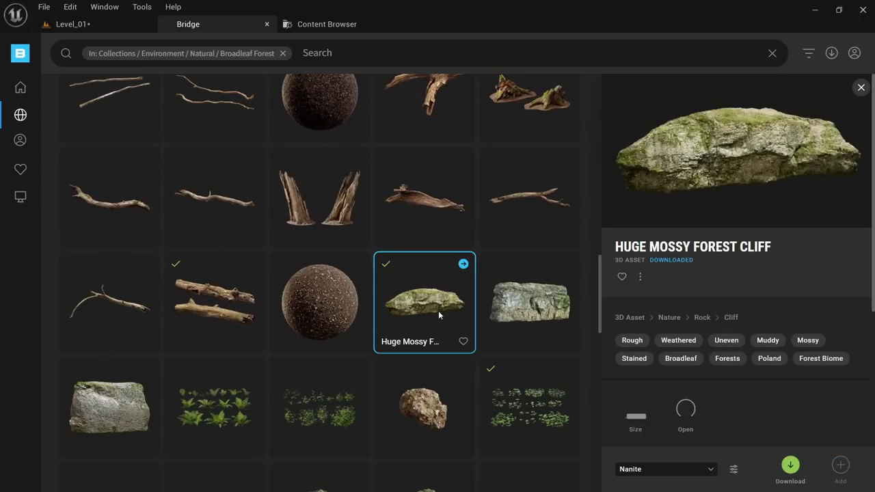
click(673, 469)
click(669, 431)
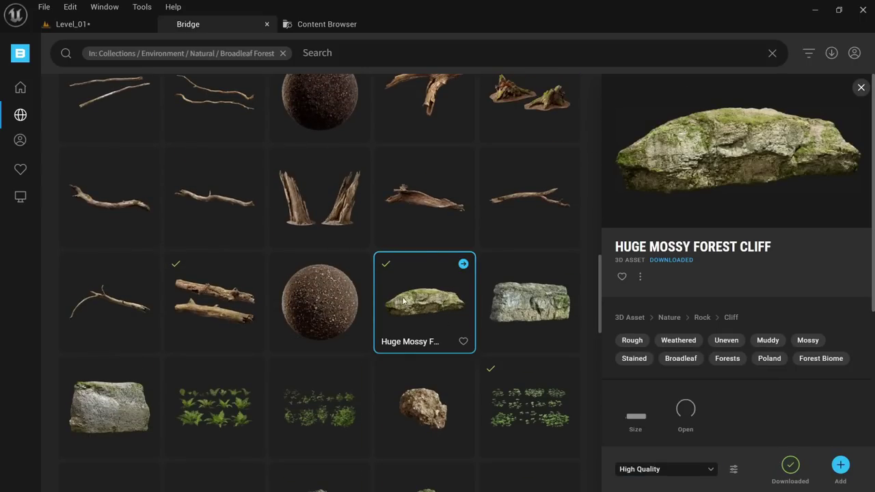
drag(425, 310, 59, 326)
Inspect the placed cliff's mesh density in wireframe view and return to the lit view.
key(s)
right_drag(59, 326, 39, 308)
key(alt+2)
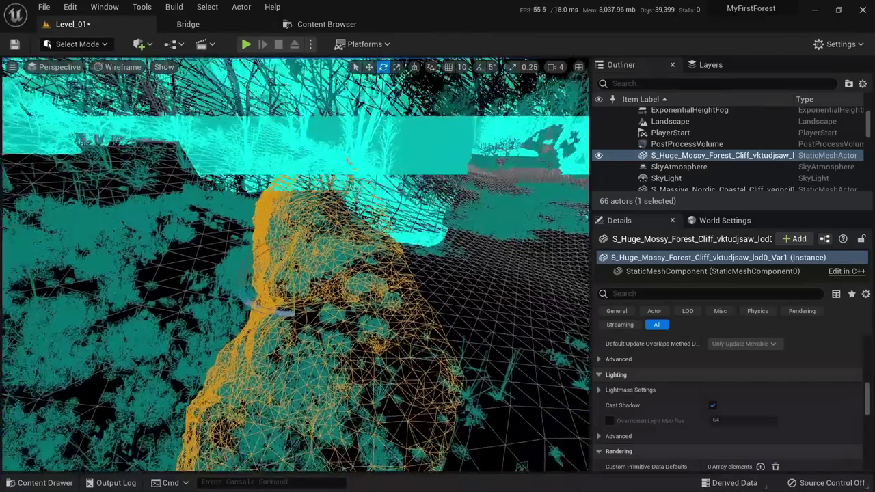
key(alt+4)
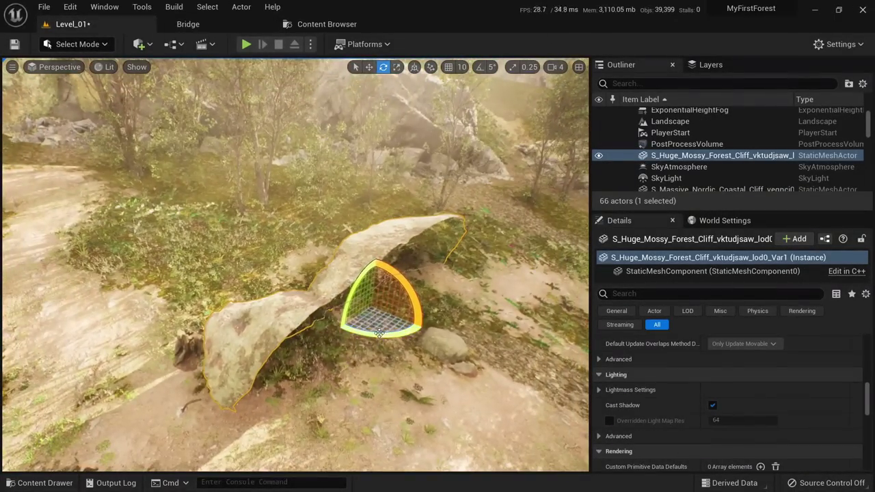
Rotate and reposition the huge mossy cliff so it sits low in the grassy slope beside the path.
drag(379, 334, 486, 332)
right_drag(485, 332, 572, 320)
key(a)
key(w)
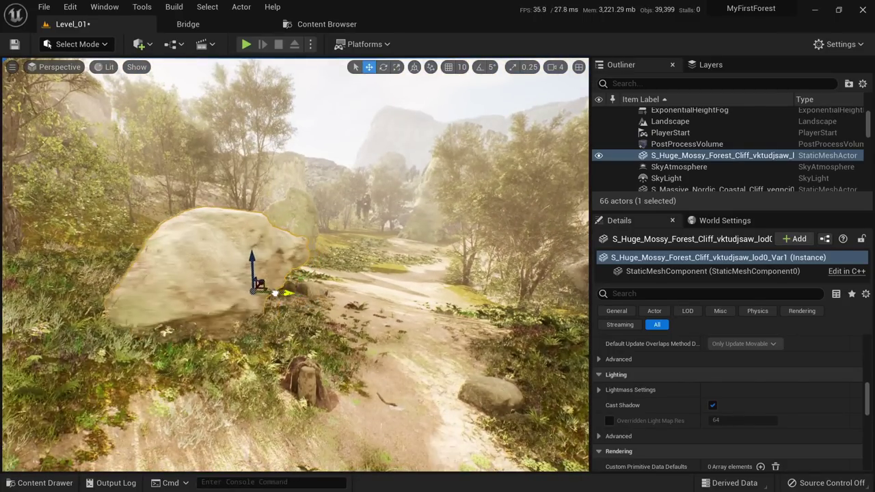
key(e)
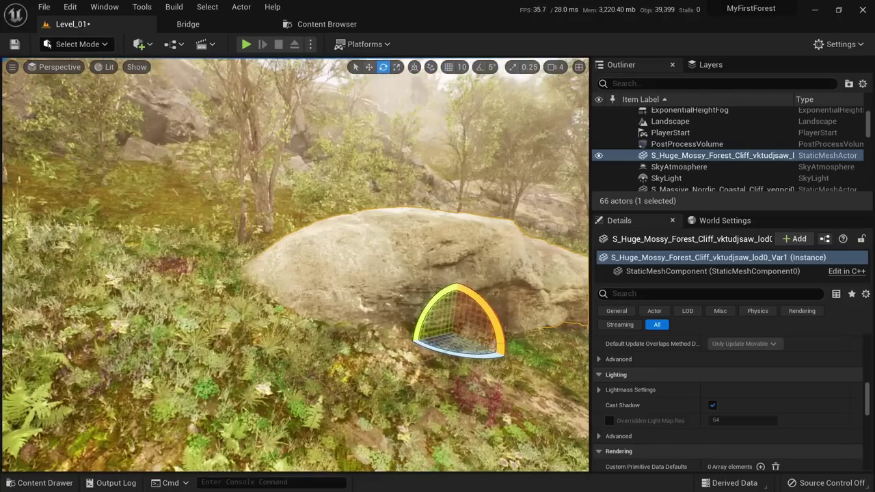
right_drag(441, 292, 479, 294)
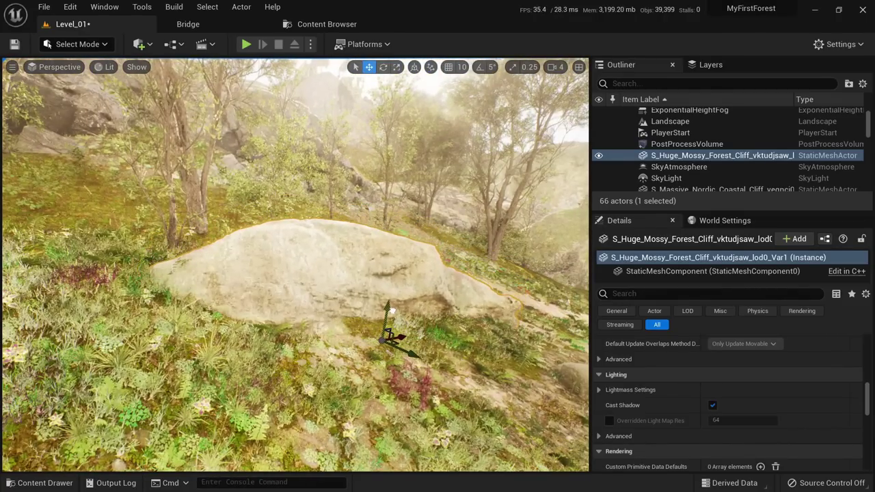
right_drag(356, 345, 485, 313)
key(e)
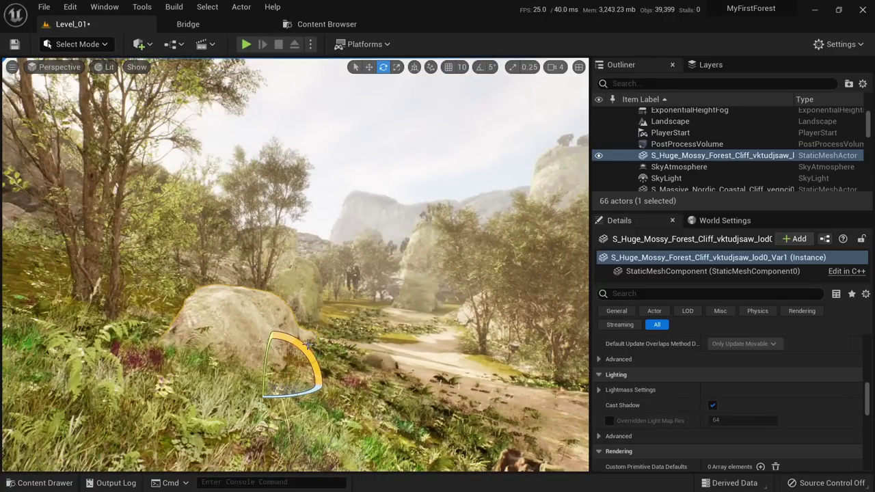
drag(254, 337, 249, 340)
key(Escape)
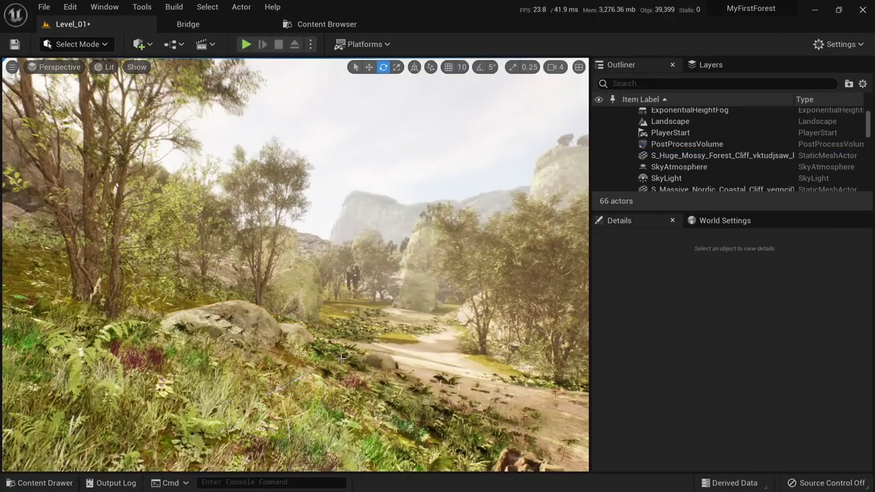
Duplicate the huge mossy cliff to another spot along the path and rotate the copy.
right_drag(307, 157, 342, 276)
click(413, 286)
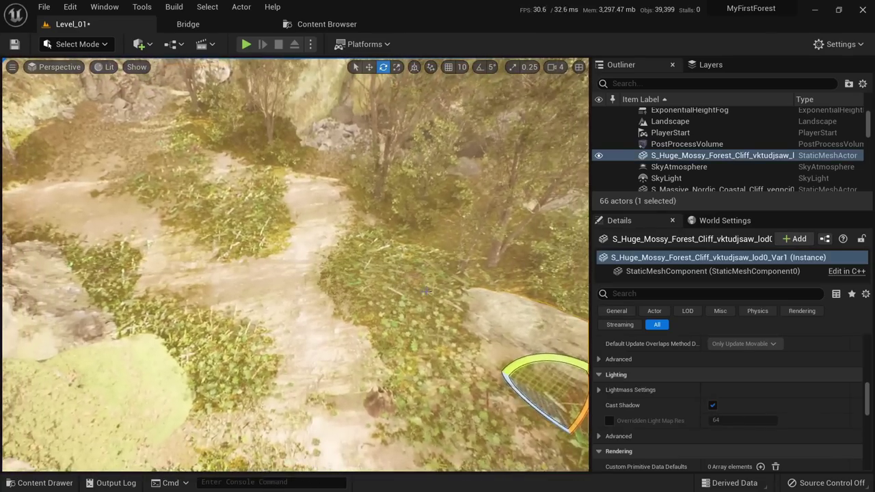
key(alt+2)
key(alt+4)
key(w)
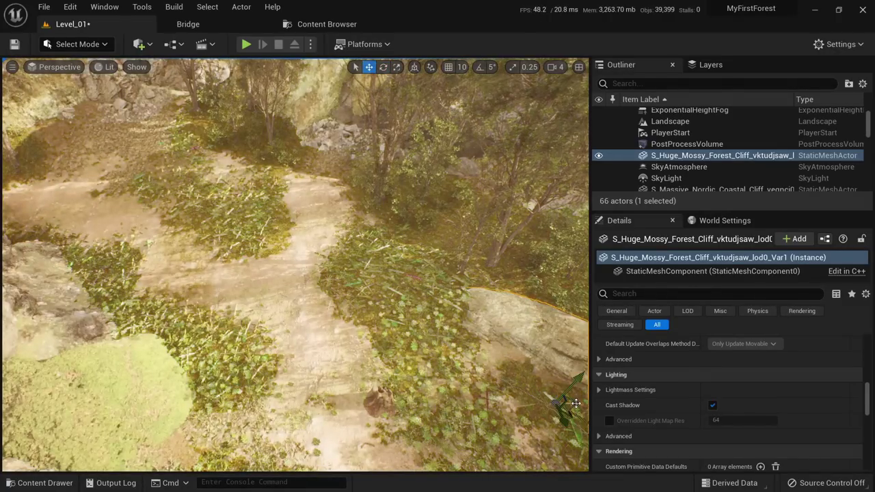
alt+drag(575, 403, 354, 280)
key(e)
drag(302, 225, 280, 149)
key(w)
key(Escape)
key(w)
mouse_move(279, 149)
right_down()
mouse_move(226, 144)
mouse_move(294, 140)
mouse_move(275, 142)
right_up()
Place Bridge's Mossy Forest Rock with the green top in the grass beside the path and save the level.
click(218, 26)
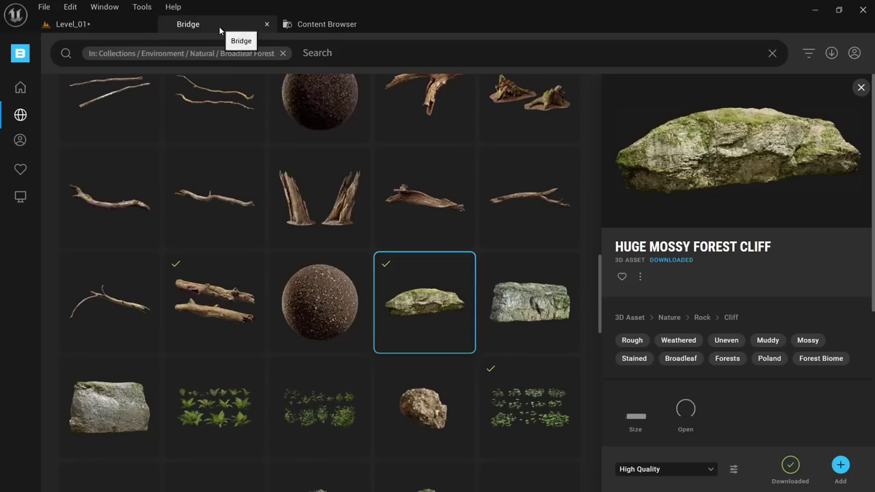
scroll(326, 293, down, 5)
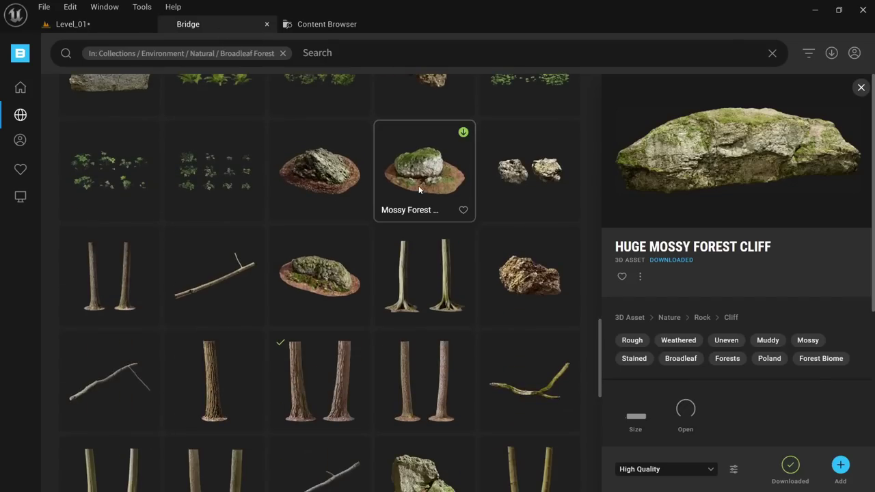
click(419, 184)
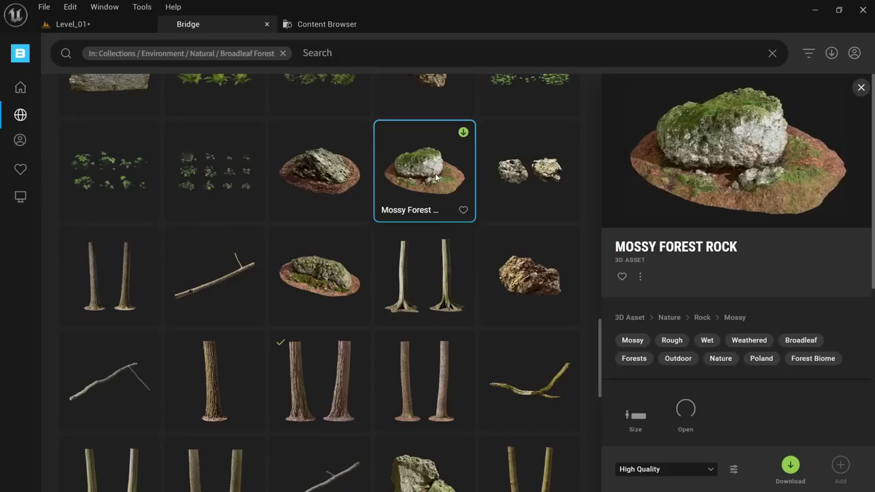
drag(436, 172, 307, 287)
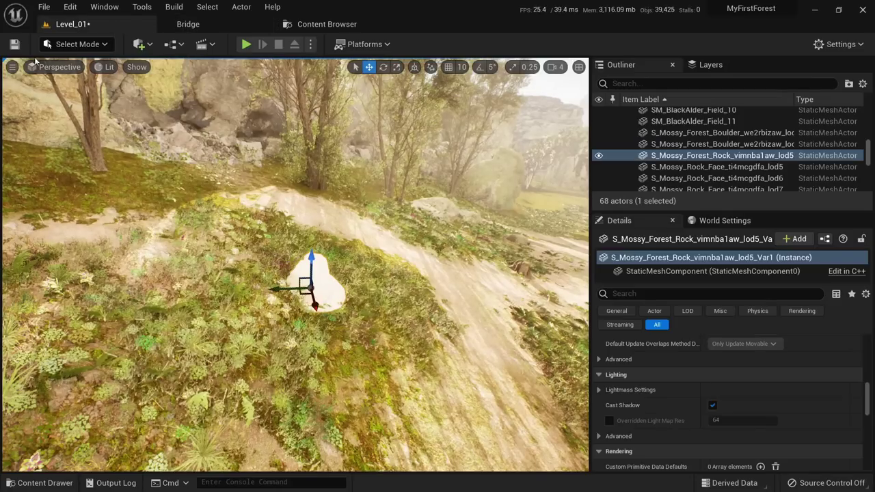
click(42, 7)
click(78, 138)
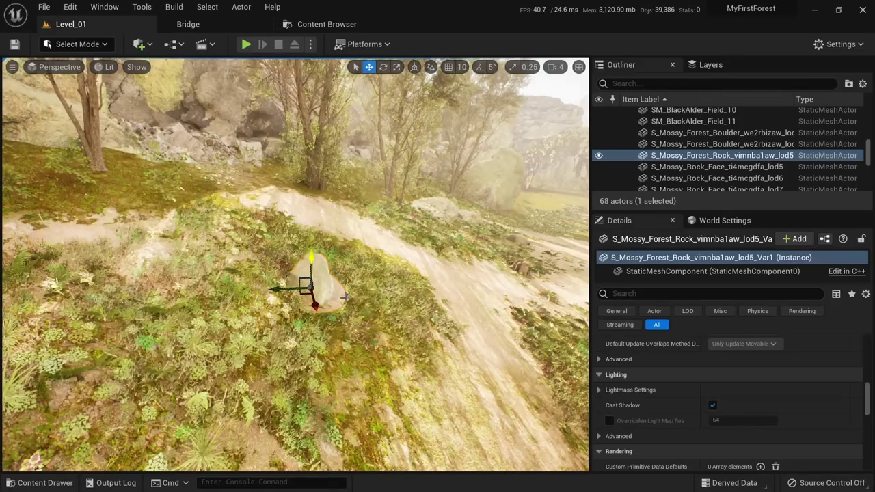
Reposition and rotate the placed Mossy Forest Rock on the grassy bank.
key(w)
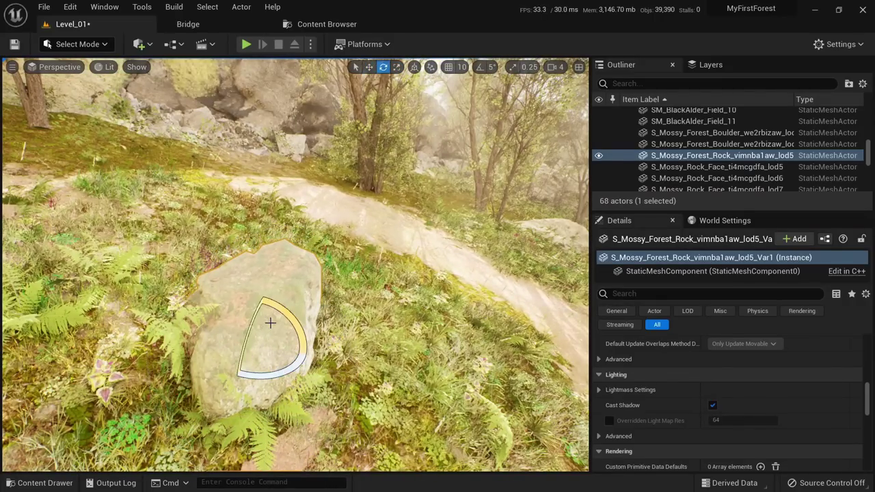
right_drag(264, 297, 160, 383)
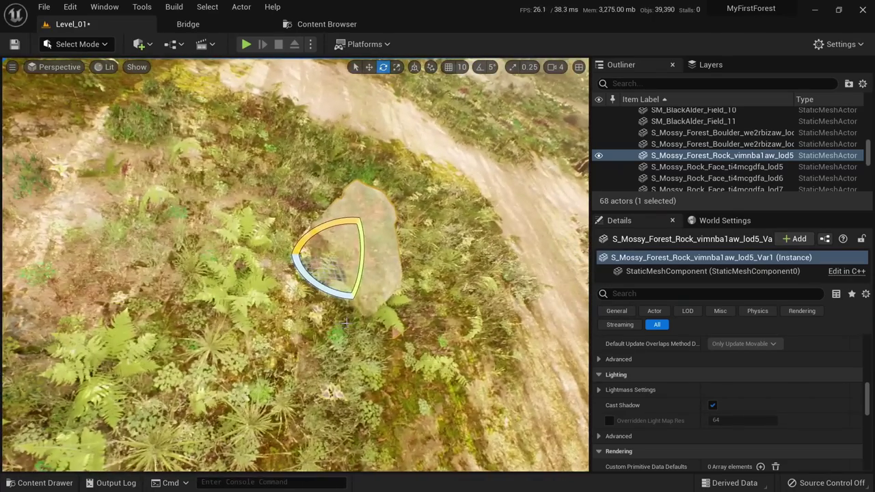
key(w)
Duplicate the Mossy Forest Rock farther along the grassy bank, then raise and rotate the copy.
right_drag(321, 273, 410, 270)
alt+drag(313, 275, 102, 235)
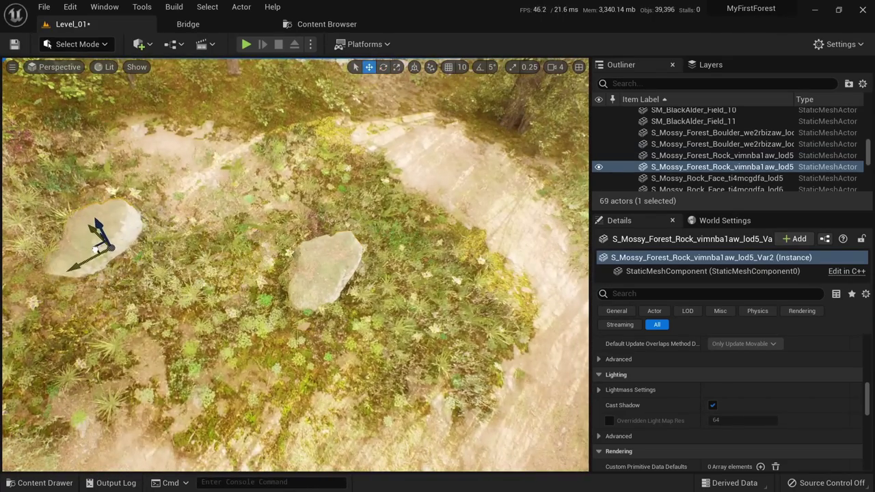
right_drag(102, 234, 203, 273)
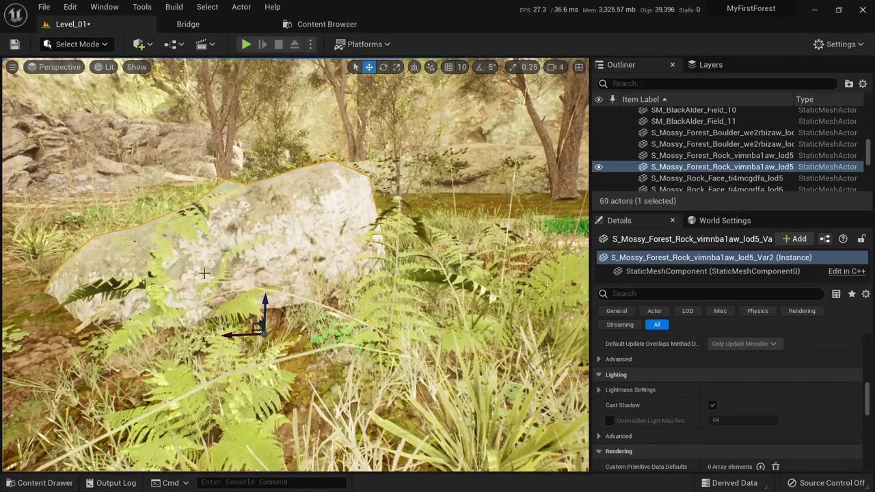
drag(259, 297, 265, 267)
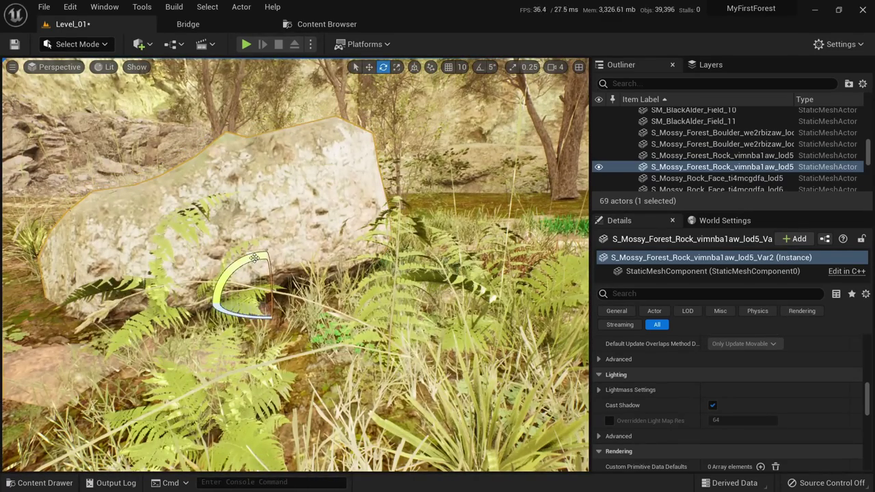
right_drag(254, 258, 267, 264)
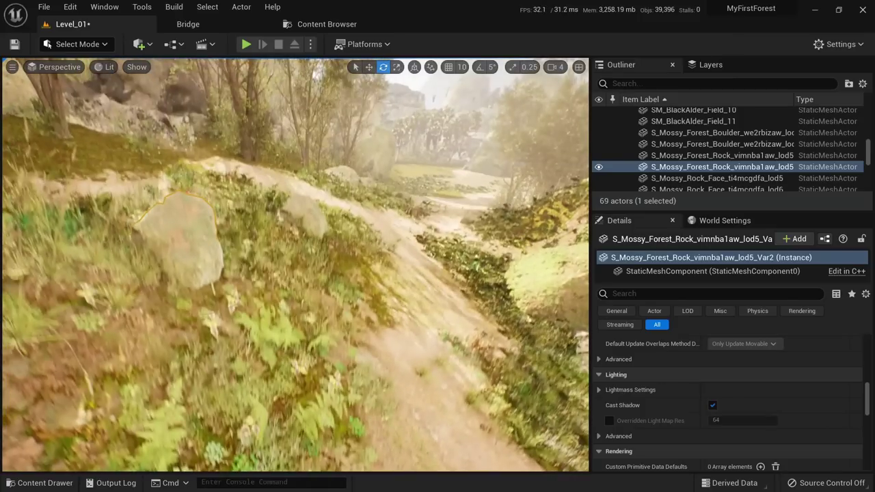
drag(185, 299, 225, 292)
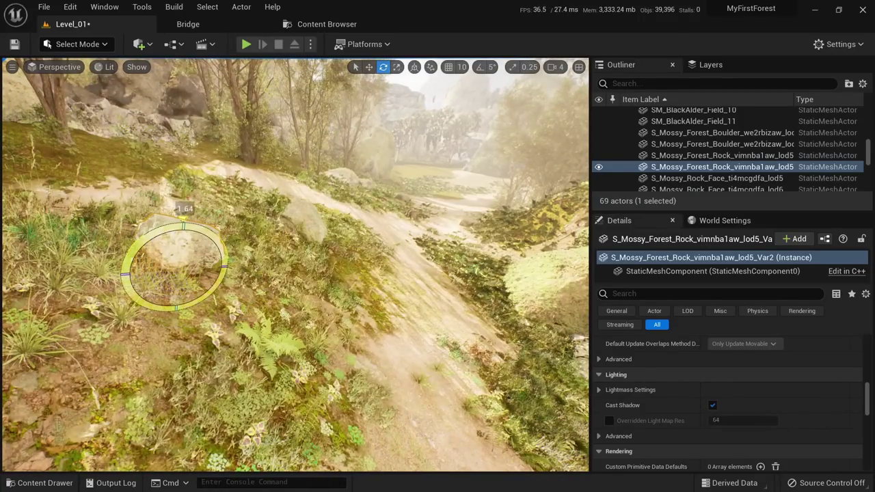
key(Escape)
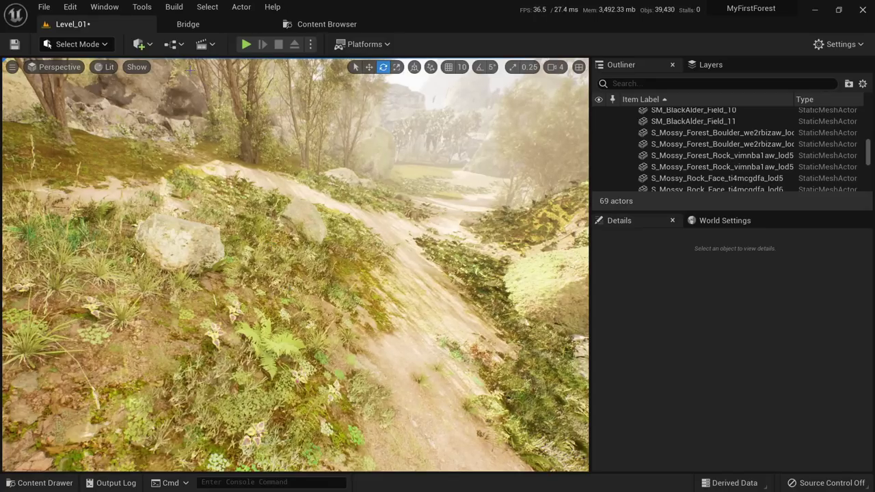
Place the elongated Mossy Forest Rock from Bridge in the level on the dirt path's edge.
click(188, 24)
click(338, 283)
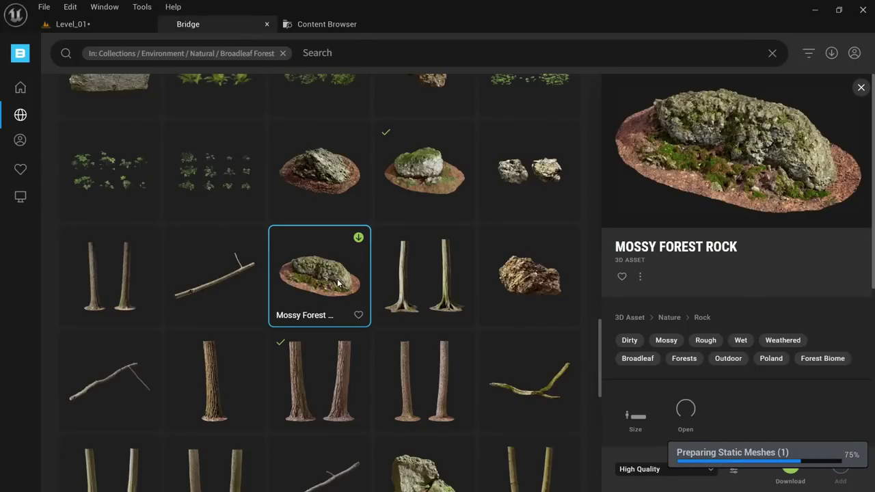
drag(330, 286, 471, 420)
key(f)
right_drag(297, 248, 342, 300)
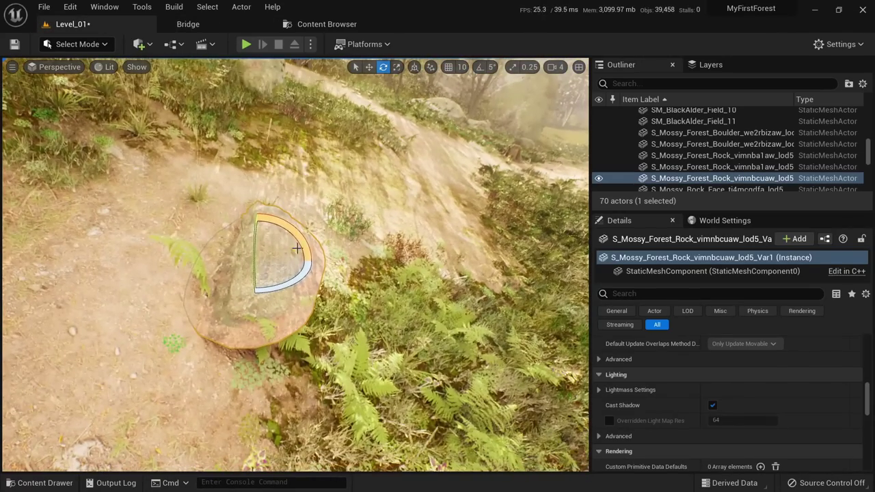
Rotate and reposition the elongated Mossy Forest Rock so it follows the ground at the path's edge.
drag(298, 247, 308, 281)
right_drag(308, 273, 295, 209)
drag(298, 204, 264, 223)
key(w)
mouse_move(265, 223)
right_down()
mouse_move(243, 229)
mouse_move(281, 236)
mouse_move(265, 222)
right_up()
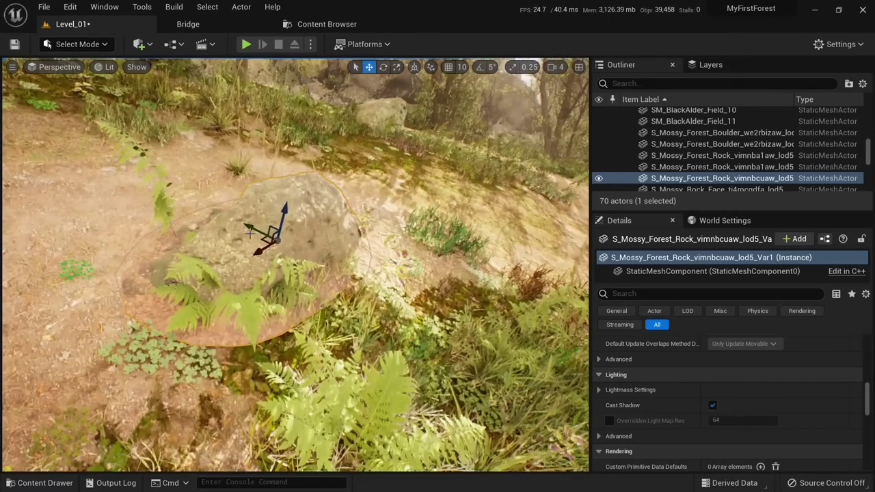
key(e)
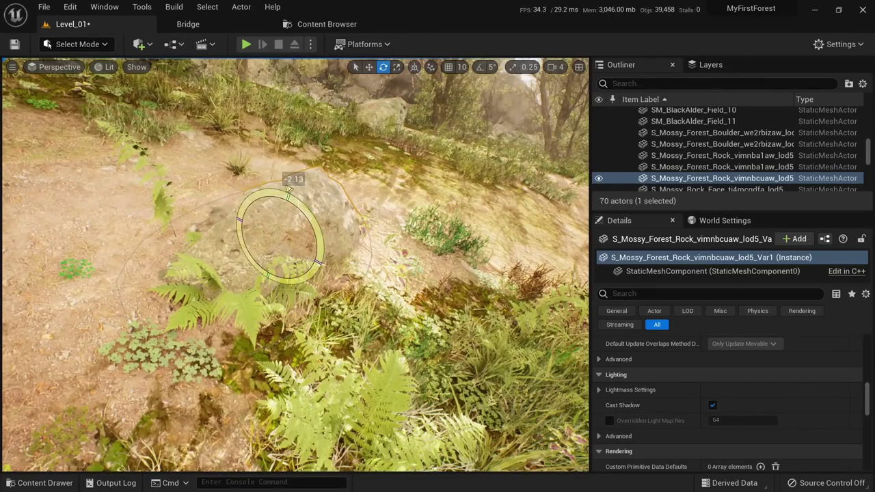
drag(289, 190, 289, 189)
Duplicate the elongated Mossy Forest Rock to the foot of the large mossy boulders and rotate the copy.
mouse_move(289, 190)
right_down()
mouse_move(325, 167)
mouse_move(301, 174)
mouse_move(294, 205)
mouse_move(301, 184)
right_up()
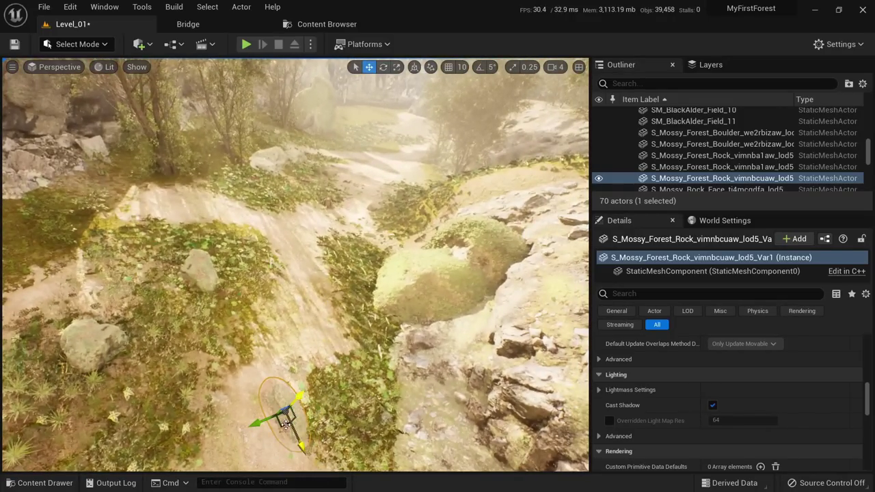
alt+drag(280, 424, 360, 328)
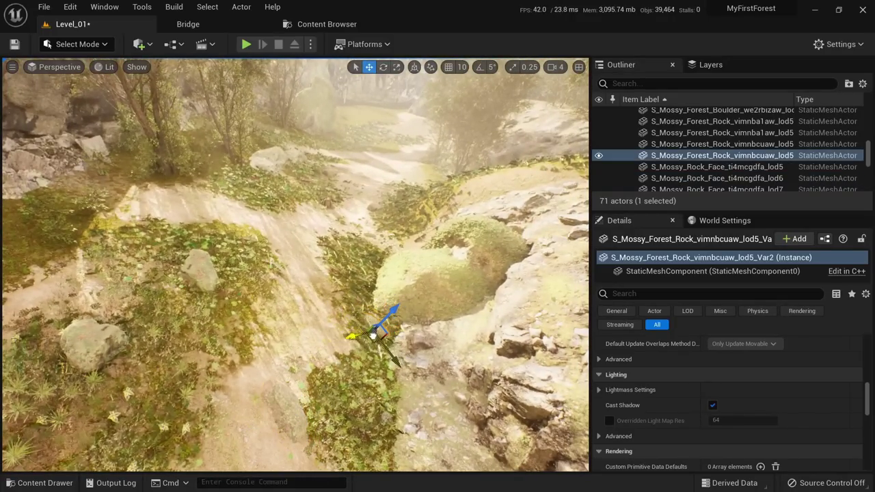
right_drag(376, 334, 401, 320)
key(e)
drag(296, 369, 305, 298)
Make another copy of the elongated Mossy Forest Rock farther along the path, then lower and rotate it at the path's edge.
key(w)
right_drag(307, 308, 337, 414)
alt+drag(337, 391, 152, 217)
right_drag(152, 218, 103, 181)
right_drag(171, 184, 176, 215)
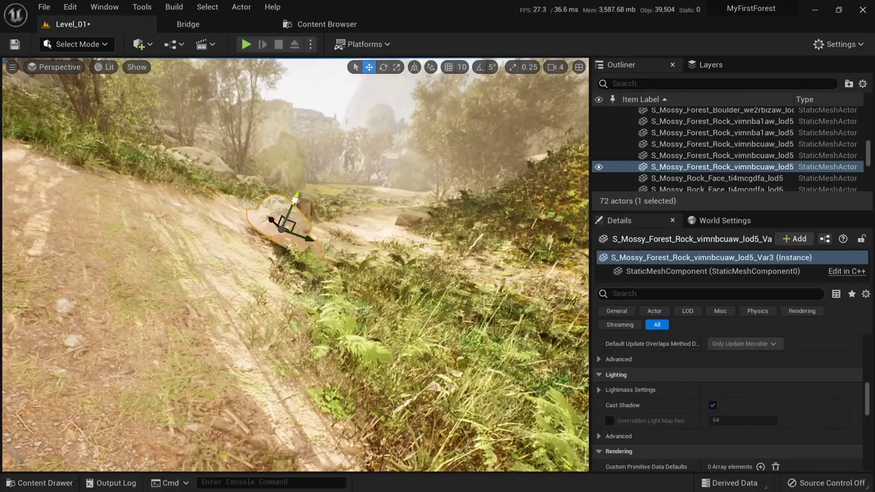
drag(295, 201, 288, 216)
right_drag(289, 216, 288, 240)
key(e)
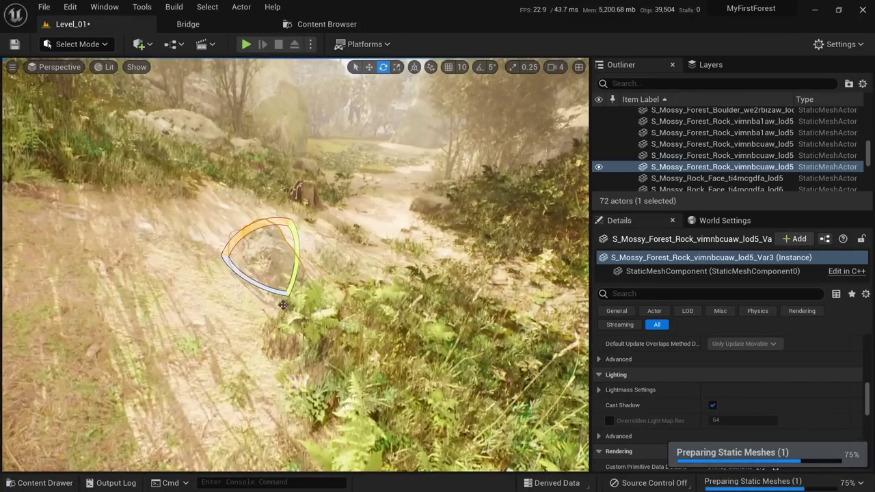
drag(267, 289, 356, 287)
key(w)
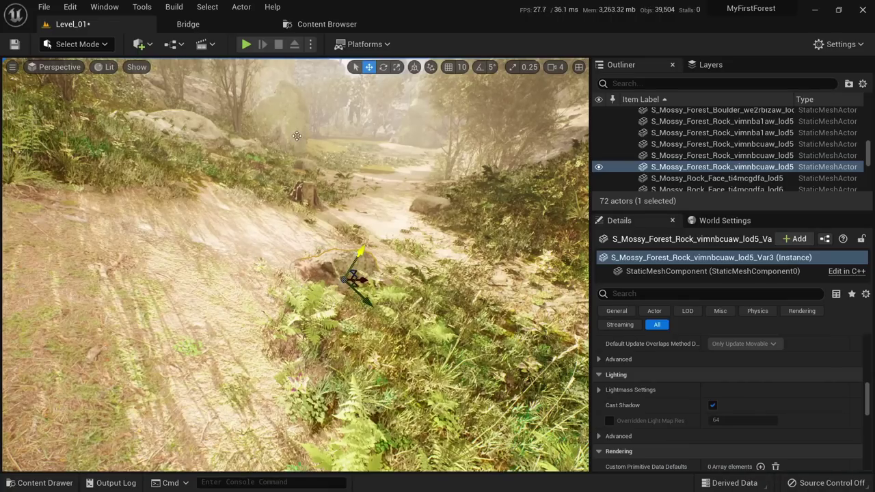
Select Old Tree Branch in Bridge's Broadleaf Forest collection.
click(198, 23)
scroll(346, 258, up, 3)
scroll(347, 258, up, 10)
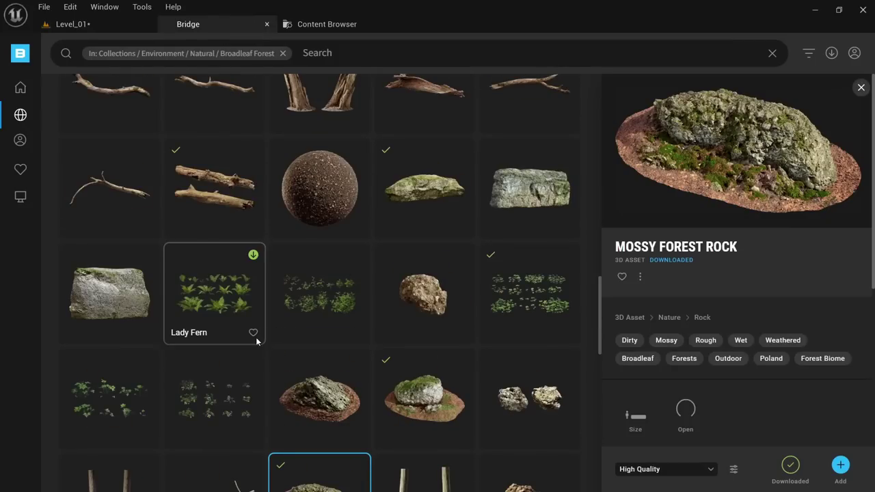
scroll(336, 323, down, 5)
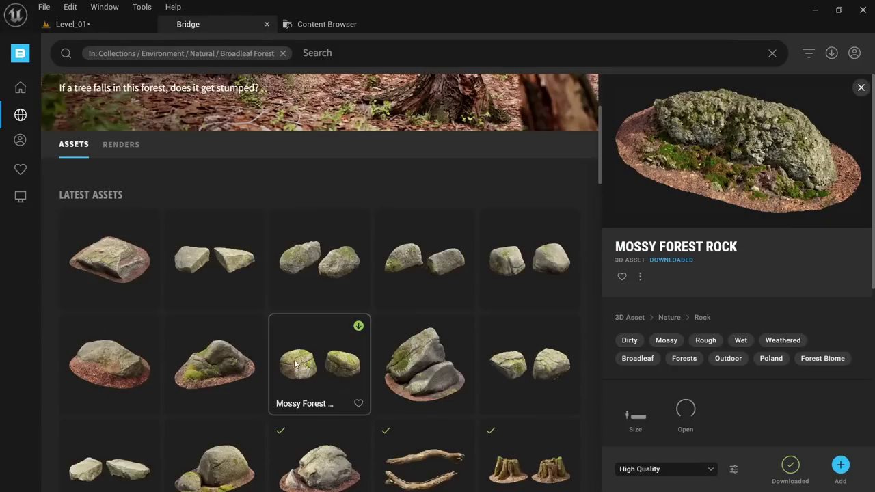
click(427, 351)
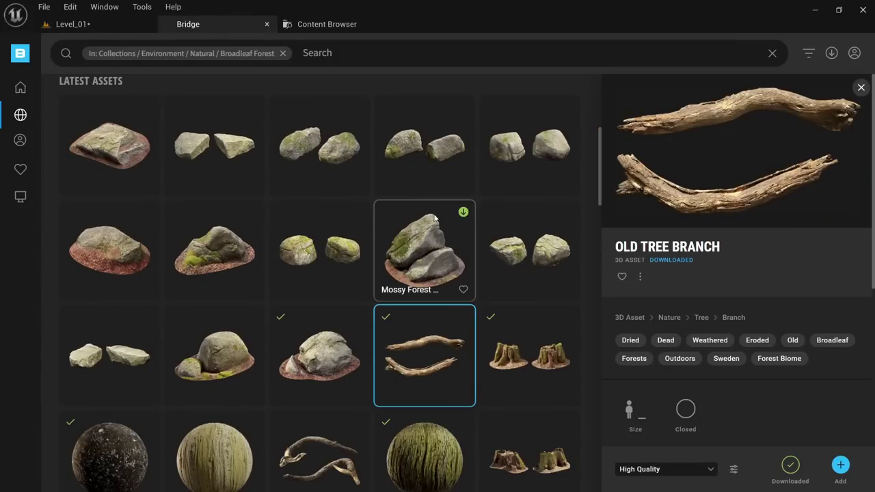
Look through the Megascans 3D_Assets folder in the Content Browser, then return to Bridge.
click(286, 24)
double_click(67, 143)
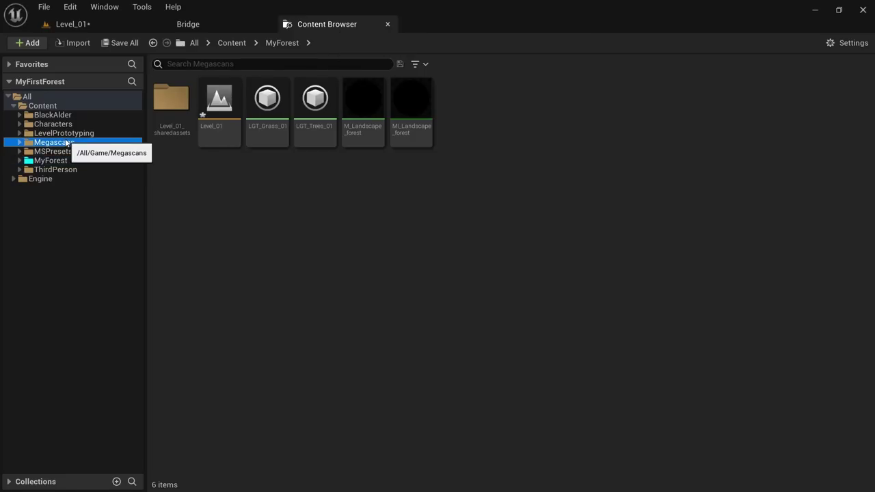
double_click(87, 152)
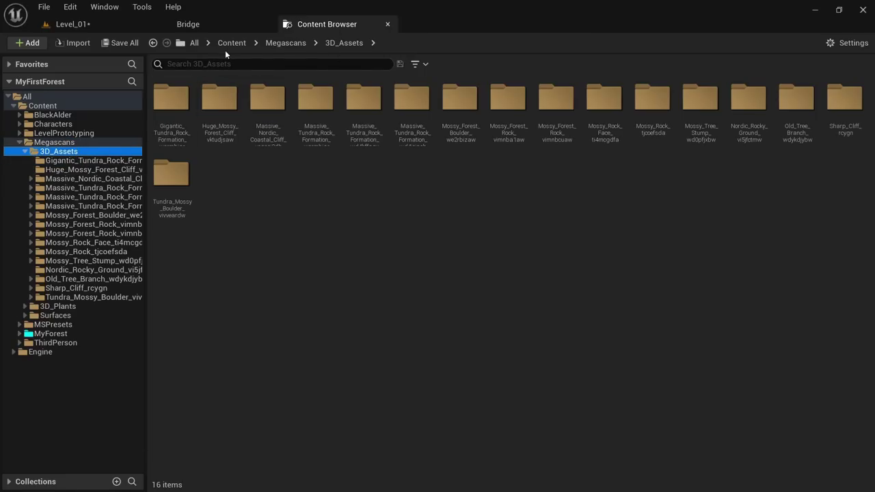
click(234, 29)
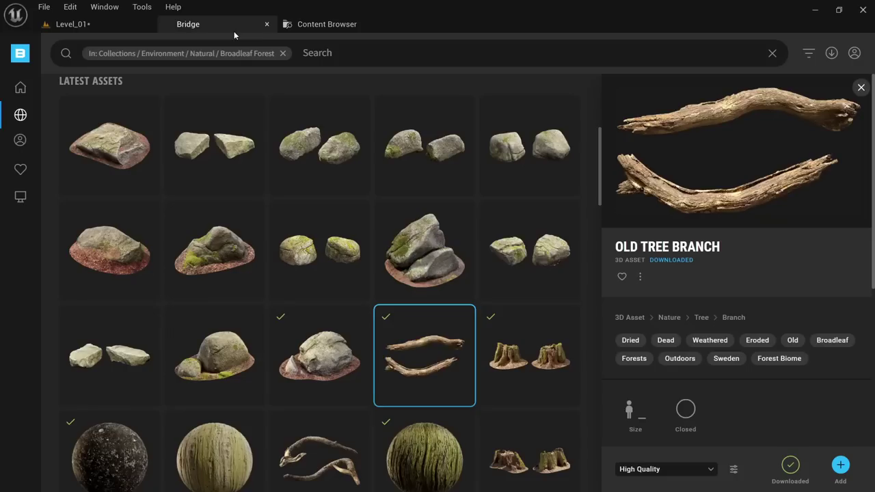
Open the Old_Tree_Branch folder of the Megascans 3D_Assets in the Content Browser.
click(313, 23)
click(108, 274)
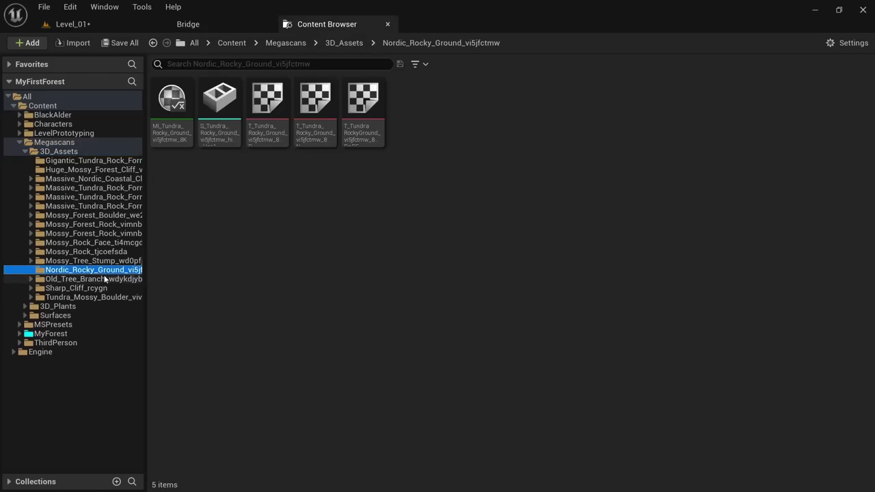
click(106, 279)
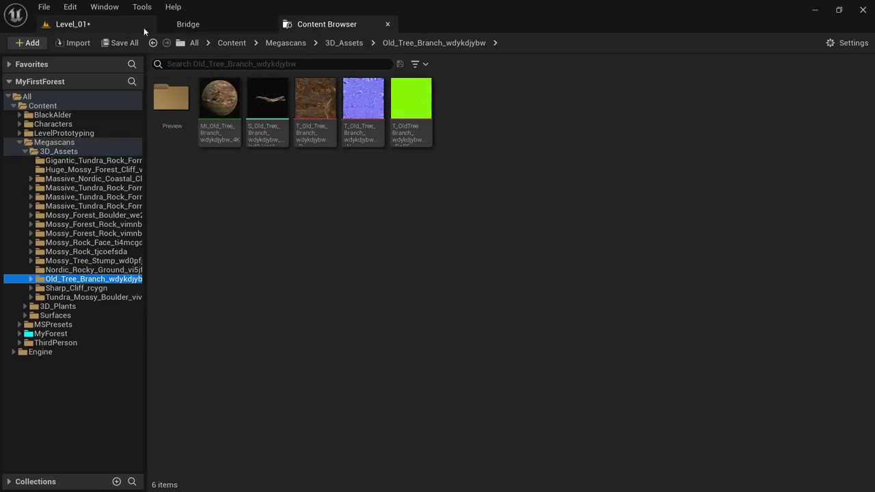
Switch the level to Foliage Mode and add the Old Tree Branch static mesh as a foliage type.
click(113, 25)
click(77, 44)
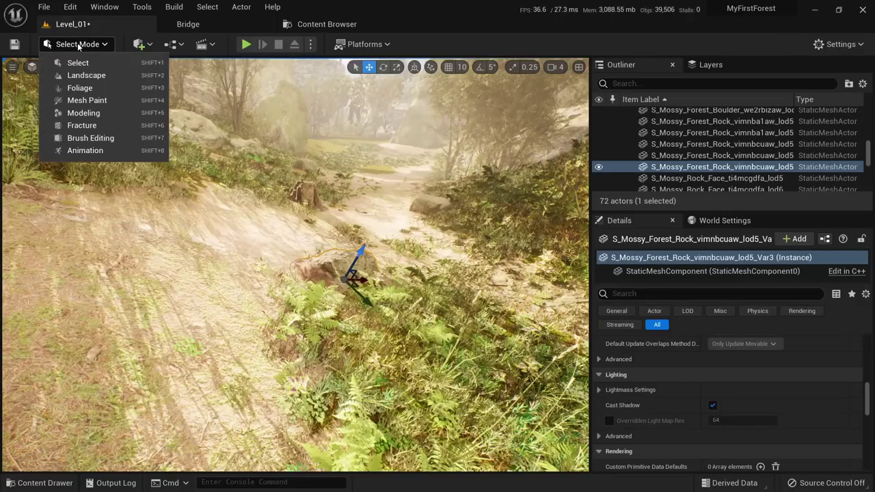
click(80, 88)
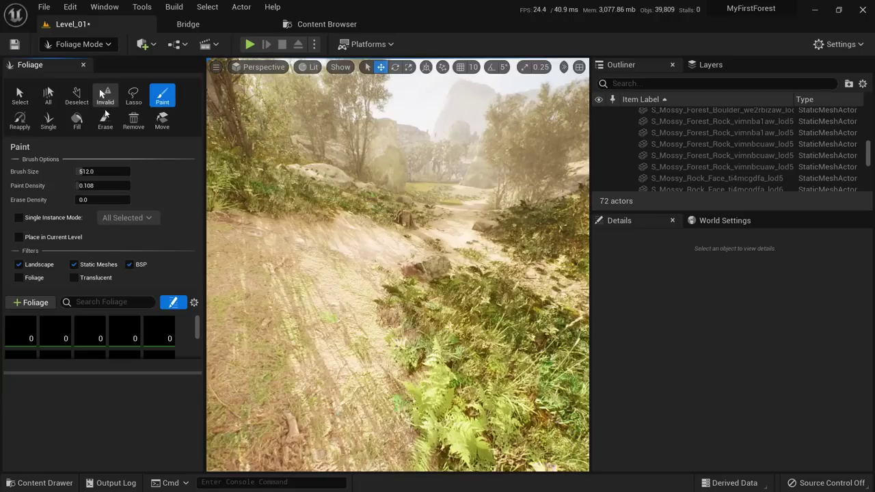
click(164, 342)
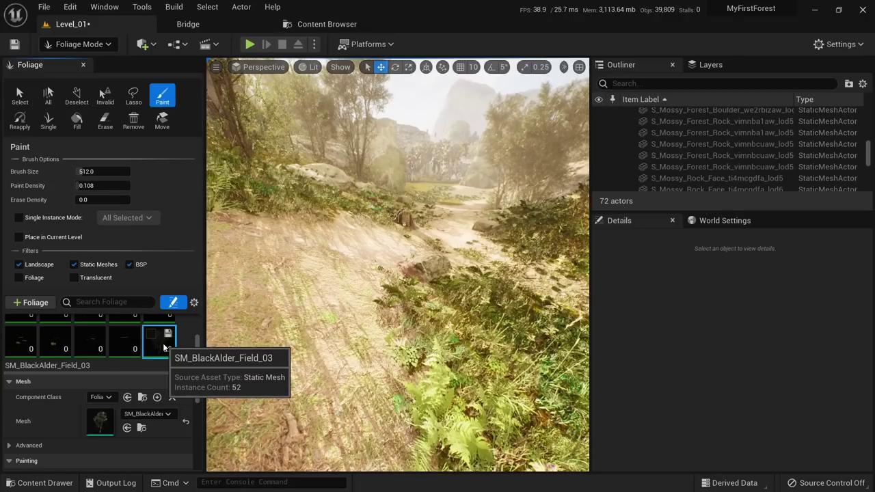
click(340, 23)
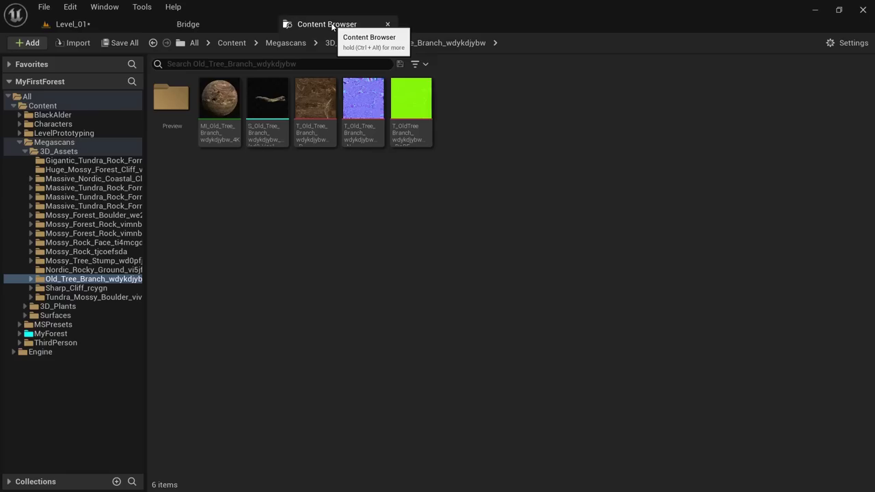
drag(267, 101, 151, 343)
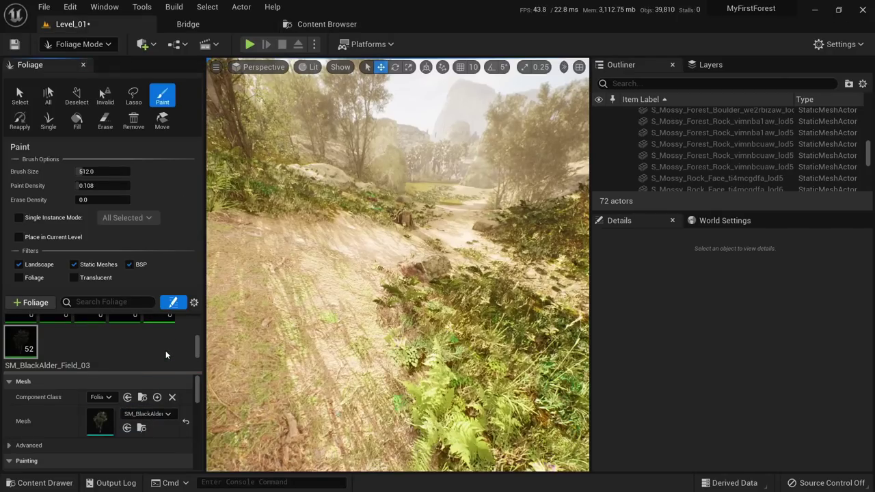
scroll(154, 330, up, 1)
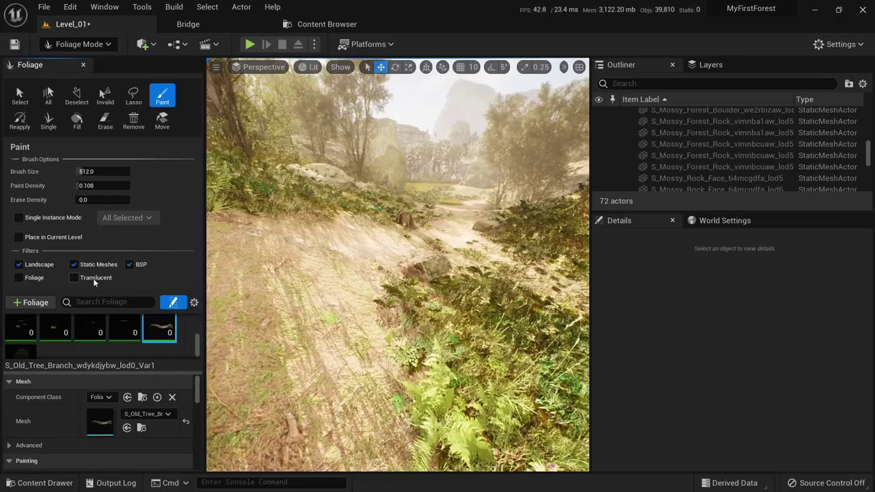
Try a foliage stroke of Old Tree Branch on the path and undo it.
right_drag(342, 308, 345, 301)
click(349, 289)
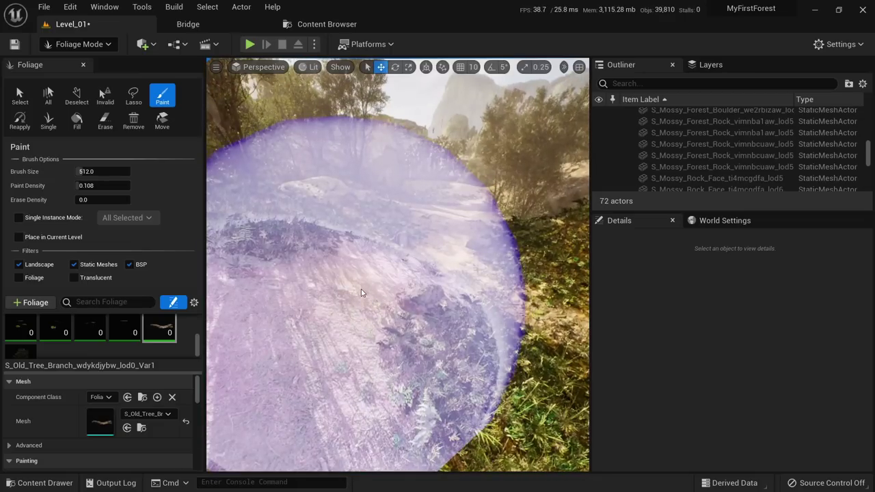
key(w)
right_drag(379, 225, 371, 221)
key(ctrl+z)
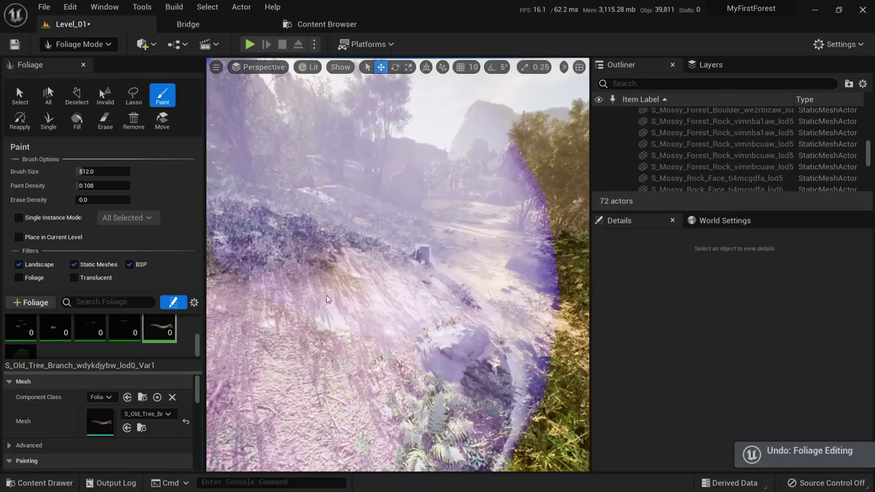
right_drag(354, 277, 350, 278)
key(w)
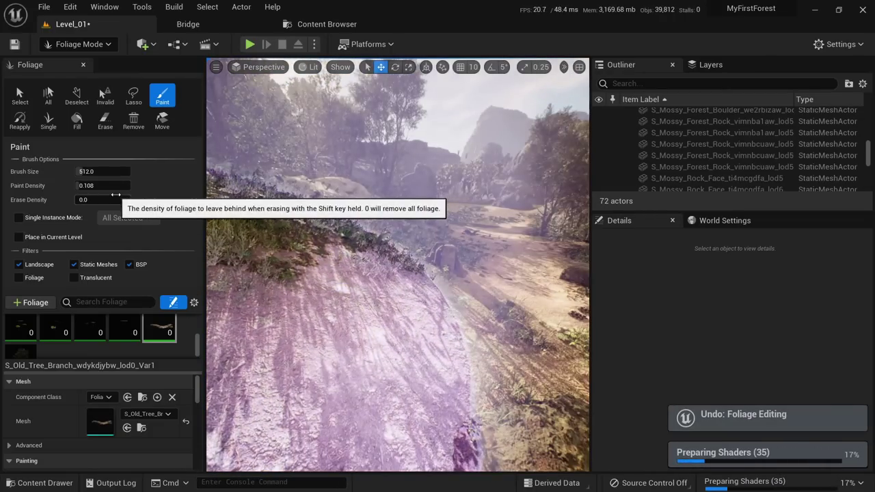
Set the branch foliage's Radius to 0.1 and the brush's Paint Density to 0.252.
scroll(136, 433, down, 3)
scroll(133, 429, down, 2)
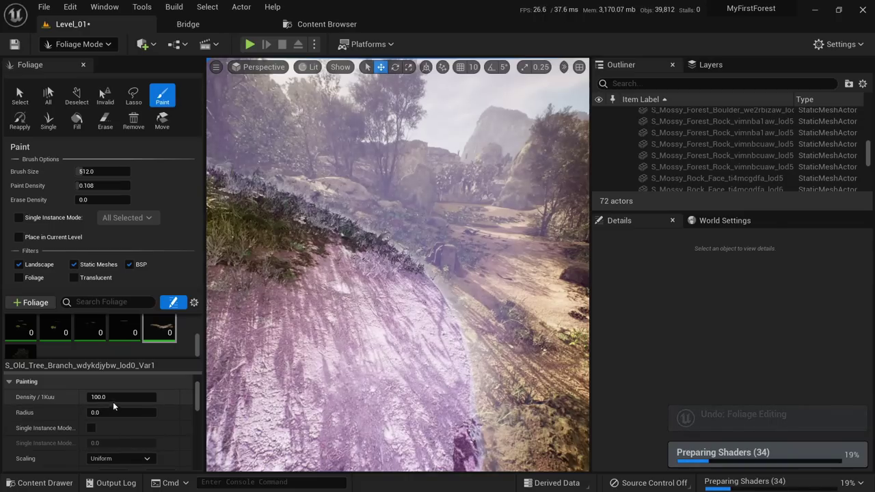
drag(108, 416, 109, 416)
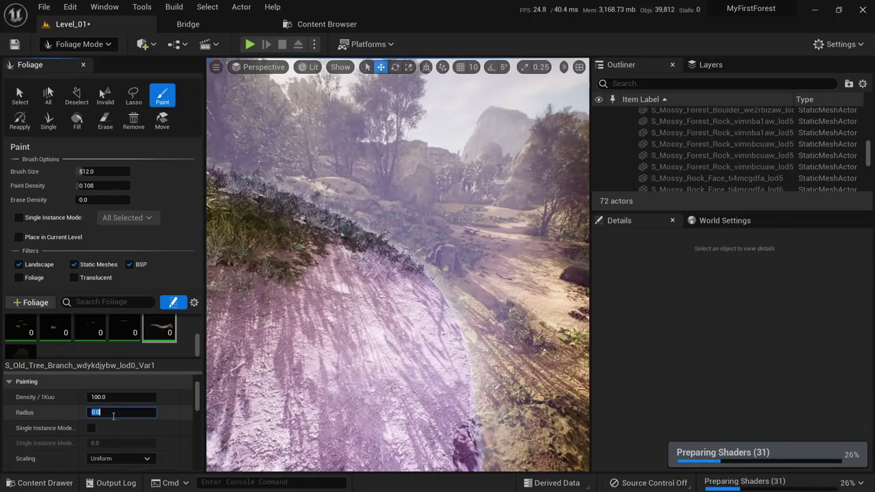
key(Return)
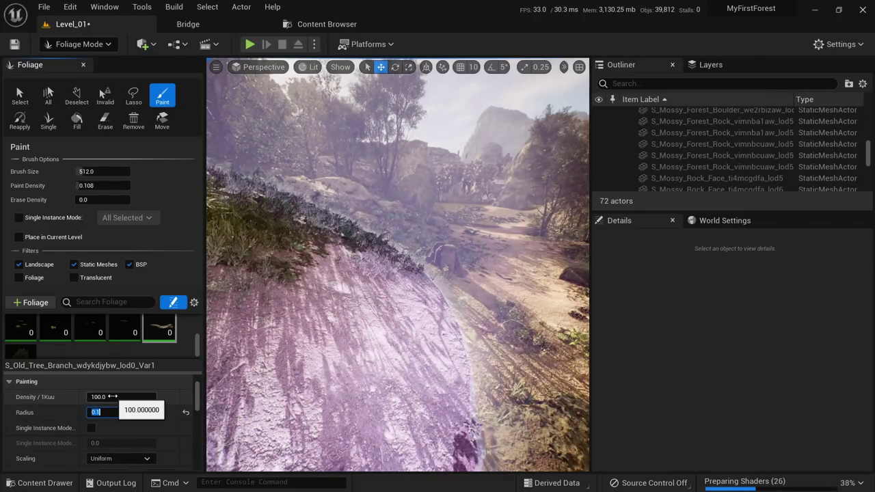
drag(86, 185, 94, 185)
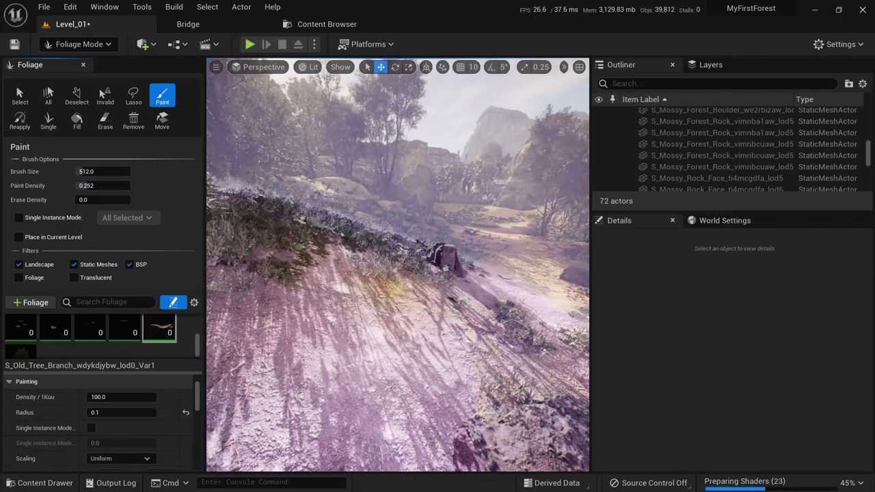
Paint Old Tree Branch instances at several spots along the forest path.
click(366, 277)
key(w)
mouse_move(366, 278)
right_down()
mouse_move(356, 277)
mouse_move(365, 264)
right_up()
click(356, 277)
click(378, 271)
key(w)
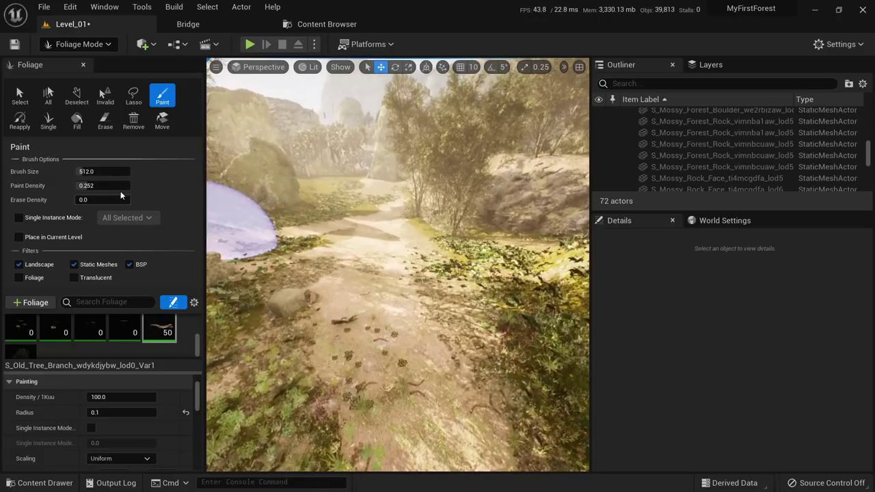
Set the Paint Density to 0.508, try another stroke on the path and undo it, then erase some of the painted branches.
drag(111, 186, 115, 186)
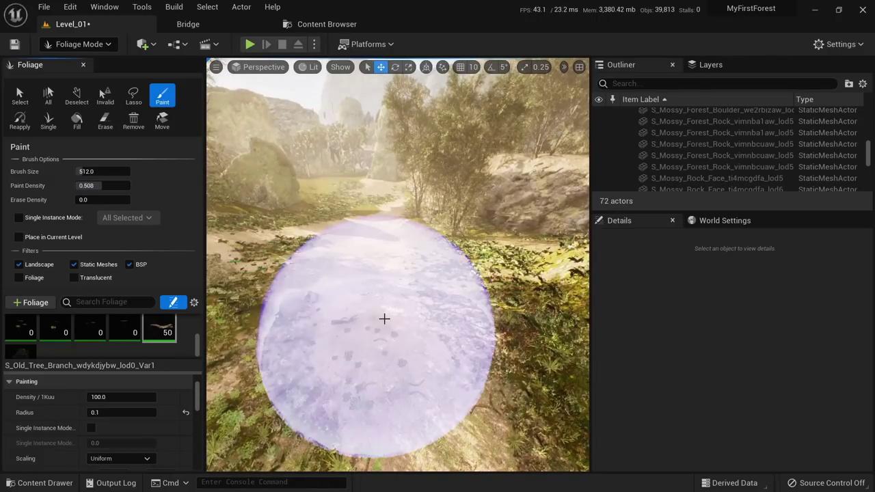
click(385, 319)
key(w)
mouse_move(439, 244)
right_down()
mouse_move(430, 244)
mouse_move(457, 242)
mouse_move(452, 253)
mouse_move(451, 239)
mouse_move(389, 239)
mouse_move(404, 241)
right_up()
key(ctrl+z)
key(shift)
shift+click(457, 239)
key(w)
Set the branch foliage's maximum Scale X to 2.3.
scroll(140, 419, down, 5)
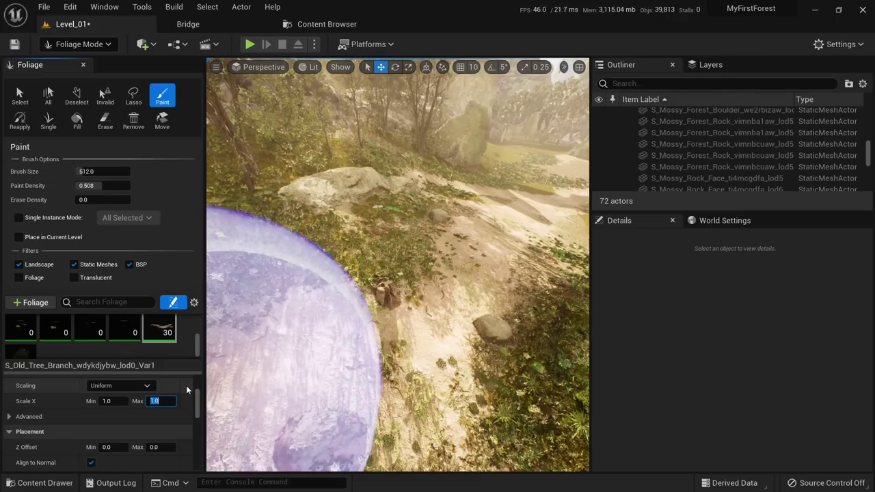
text(2.3)
key(Return)
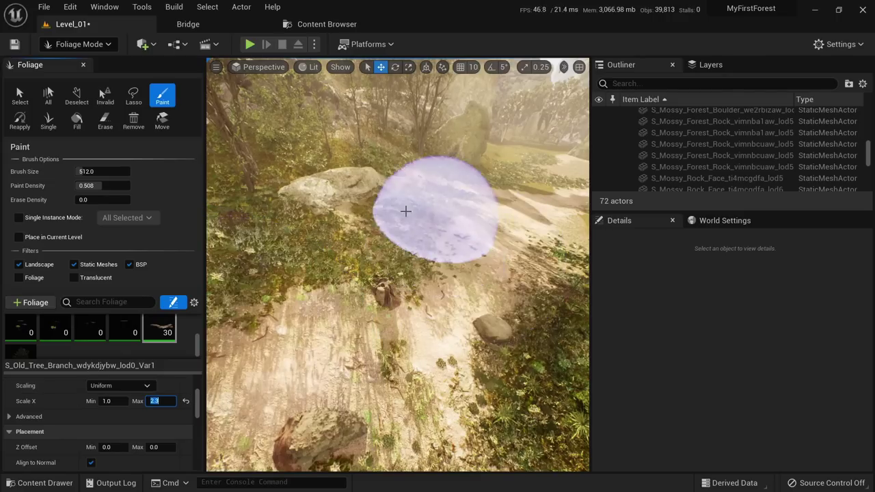
Paint more, larger branches farther along the path and undo the unwanted strokes.
key(w)
right_drag(404, 211, 431, 205)
mouse_move(401, 308)
right_down()
mouse_move(390, 316)
mouse_move(418, 306)
mouse_move(421, 284)
mouse_move(403, 284)
right_up()
click(401, 309)
key(w)
key(ctrl+z)
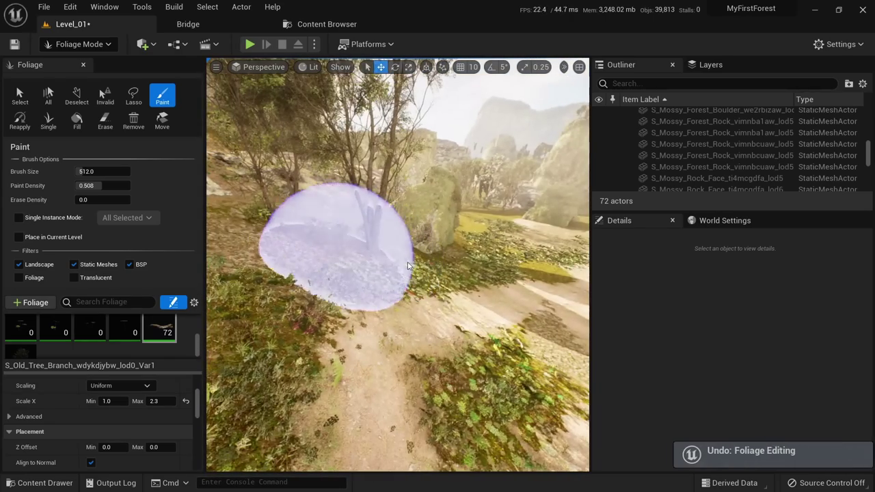
mouse_move(342, 254)
right_down()
mouse_move(393, 280)
mouse_move(425, 283)
right_up()
click(425, 283)
right_drag(290, 271, 291, 271)
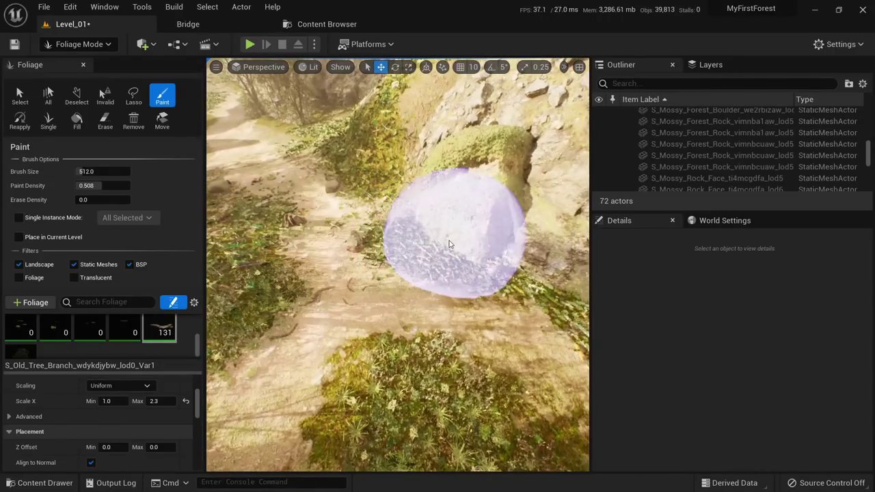
key(ctrl+z)
Set the branch foliage's maximum Scale X to 1.5, paint more branches along the path and undo the last stroke.
text(1.5)
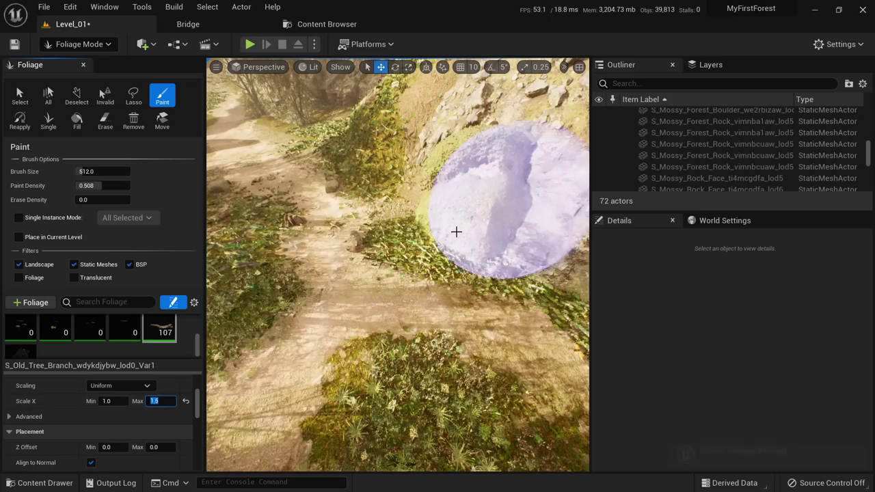
click(340, 257)
right_drag(339, 257, 340, 257)
shift+click(347, 307)
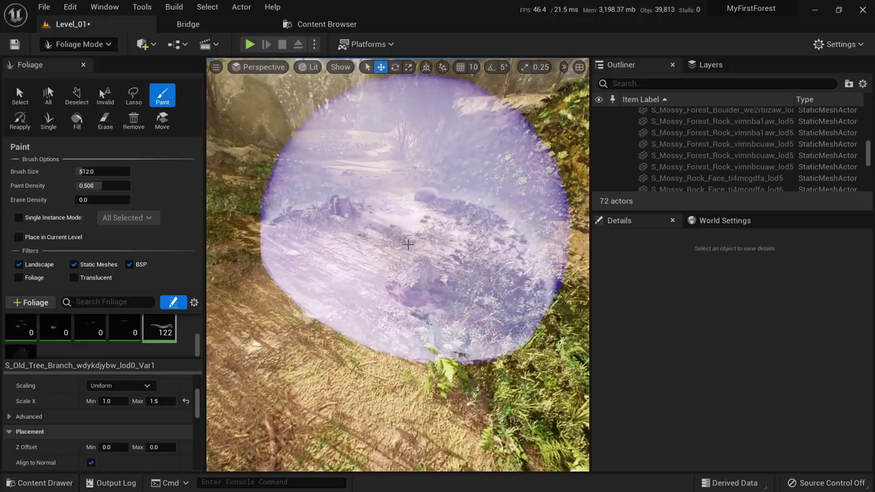
click(406, 198)
right_drag(406, 179, 406, 179)
key(ctrl+z)
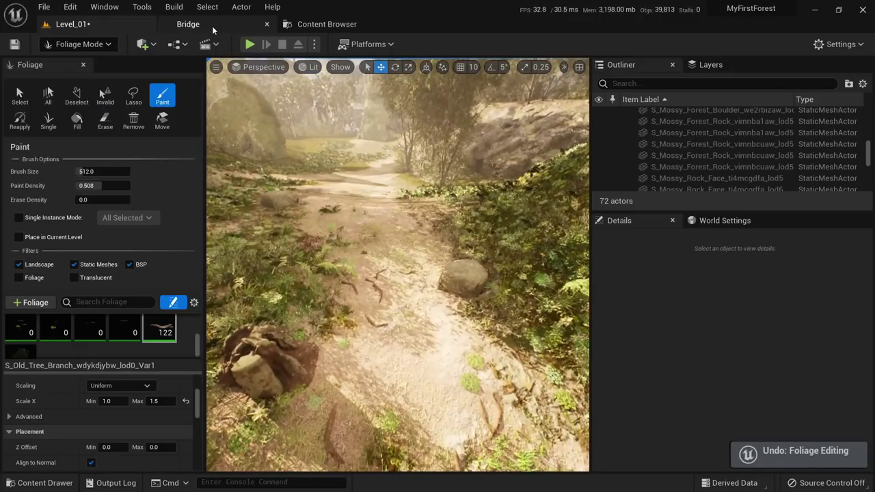
Switch to Bridge and download the blocky, rounded pair of Mossy Forest Boulders at High Quality.
click(212, 25)
click(445, 146)
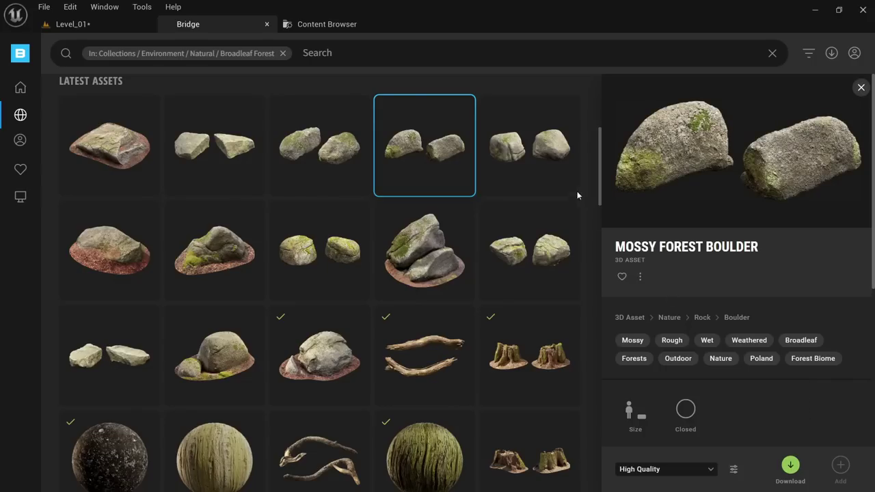
click(540, 168)
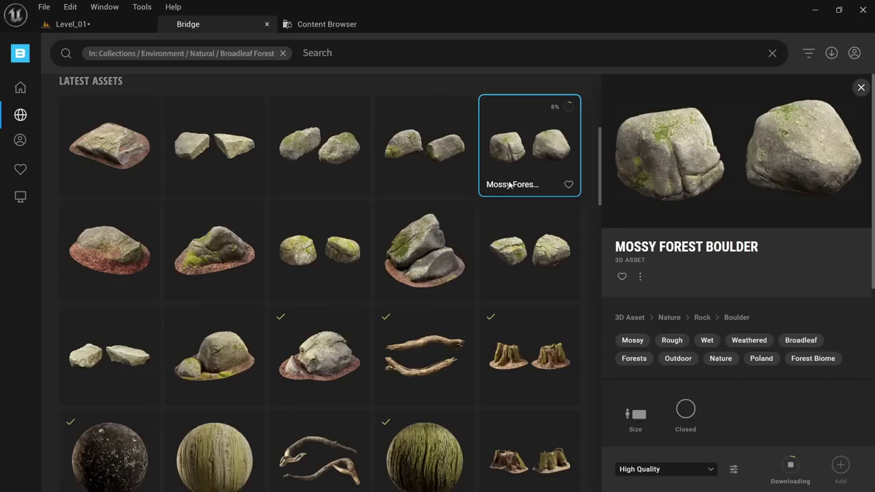
Return the level to Select Mode and duplicate the Mossy Forest Boulder beside the path onto the overgrown slope.
click(71, 24)
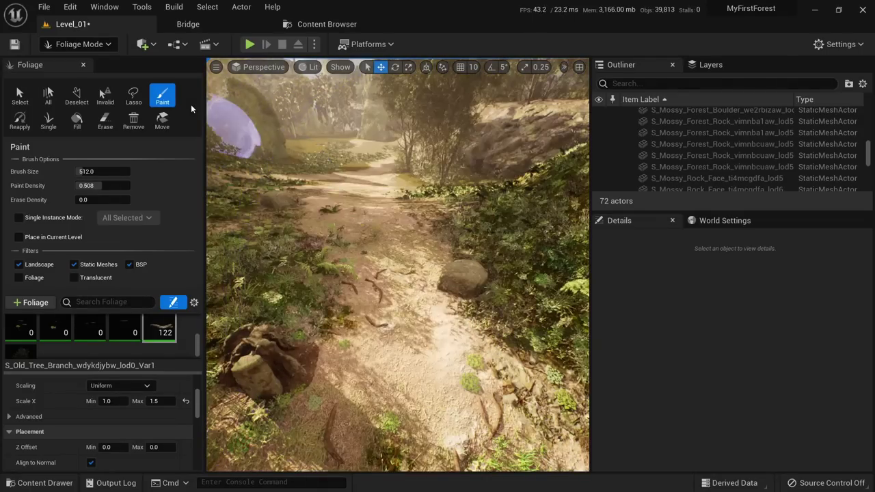
click(97, 45)
click(94, 64)
click(405, 285)
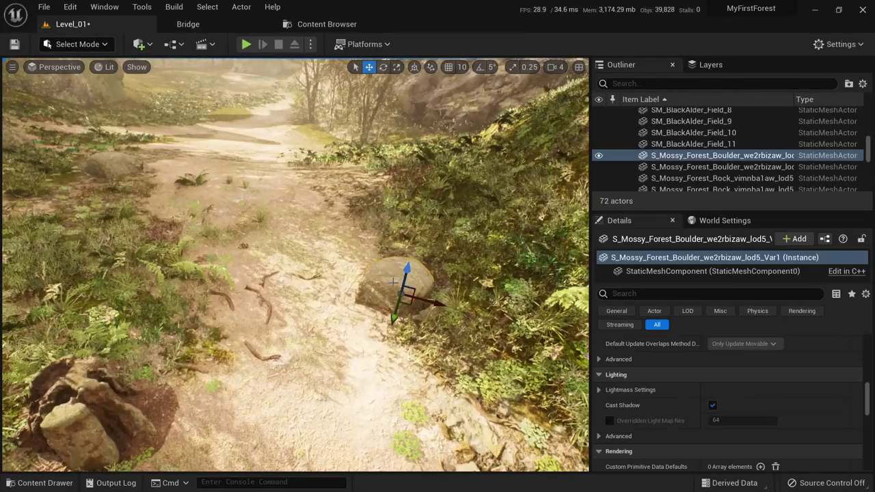
right_drag(404, 286, 458, 267)
alt+drag(359, 321, 428, 196)
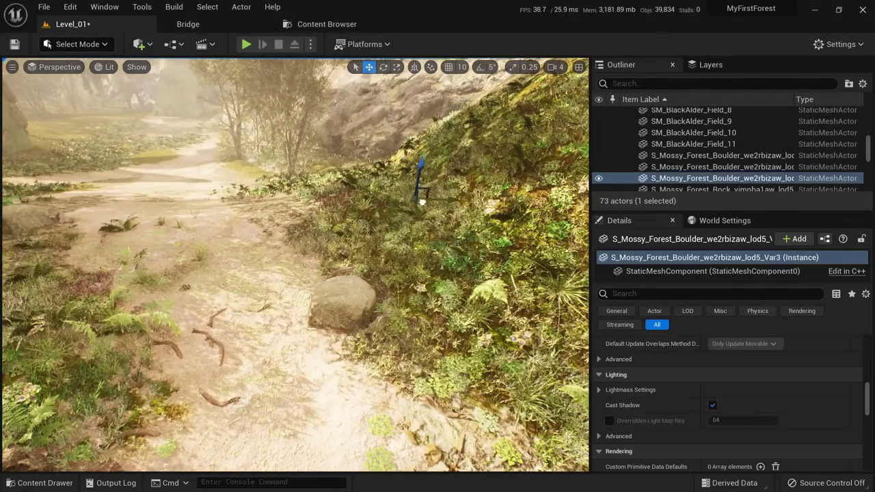
key(w)
right_drag(311, 233, 400, 229)
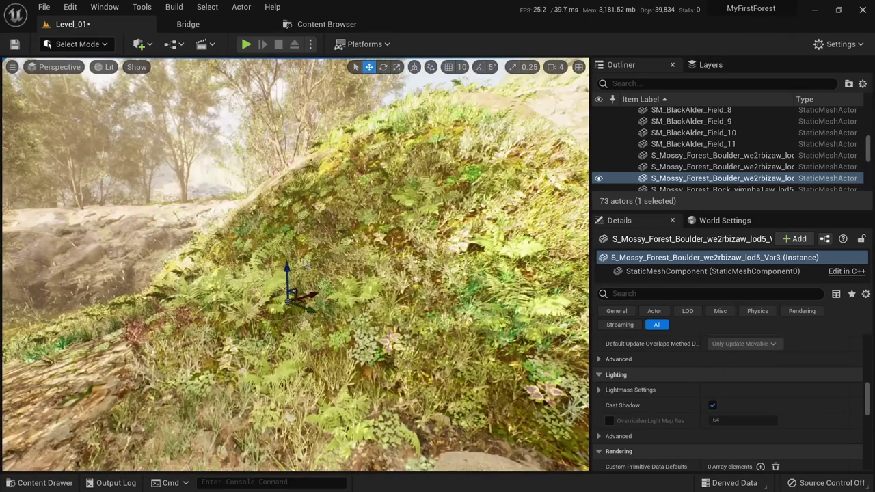
Raise the boulder copy out of the slope's plants and adjust its size and rotation.
drag(290, 293, 293, 235)
key(r)
key(alt+3)
key(alt+2)
key(alt+4)
key(e)
key(w)
key(Escape)
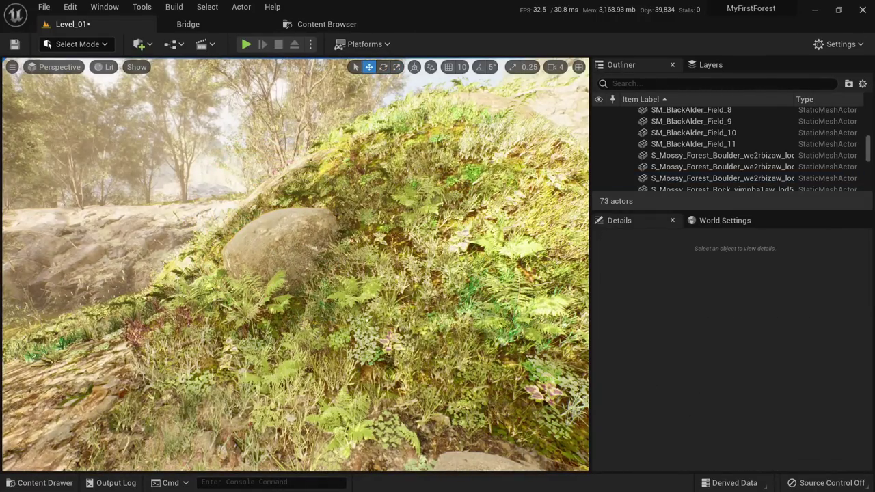
Reselect the boulder copy on the slope and rotate it to settle into the hillside.
right_drag(292, 235, 239, 222)
key(w)
mouse_move(294, 265)
right_down()
mouse_move(284, 256)
mouse_move(300, 277)
right_up()
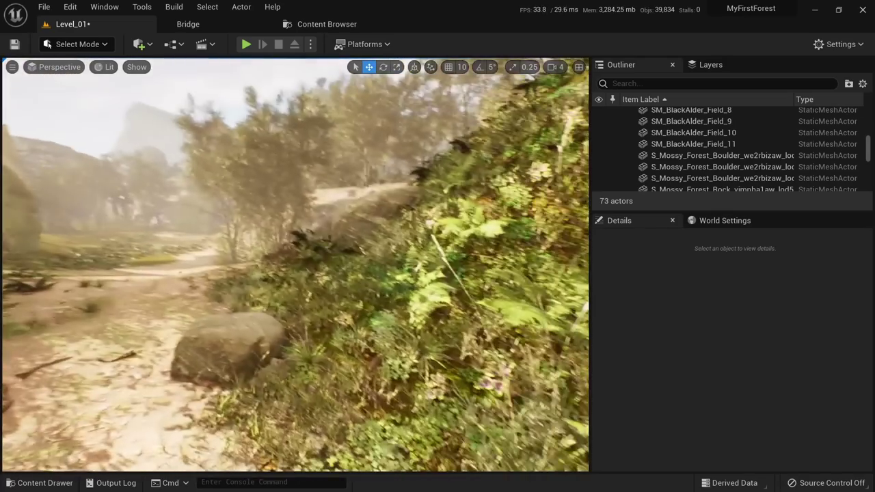
click(324, 291)
key(e)
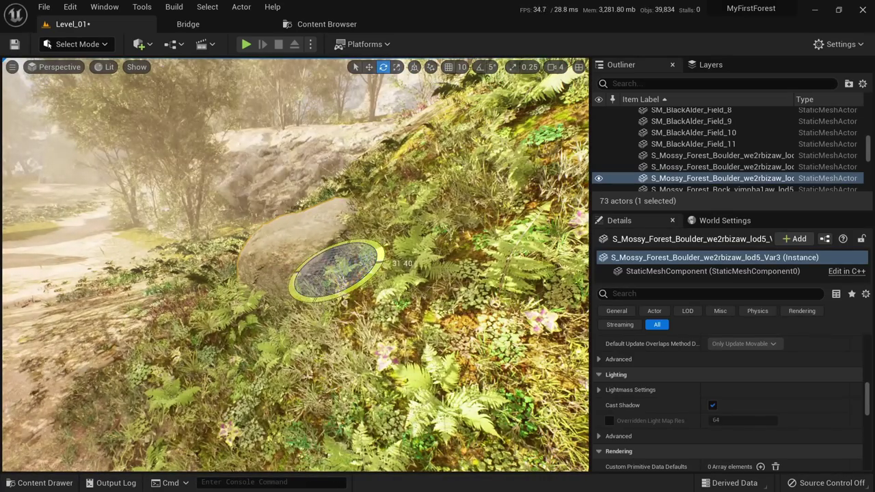
key(Escape)
Duplicate the mossy forest rock beside the path and move the copy onto the overgrown ridge crest.
right_drag(369, 279, 386, 274)
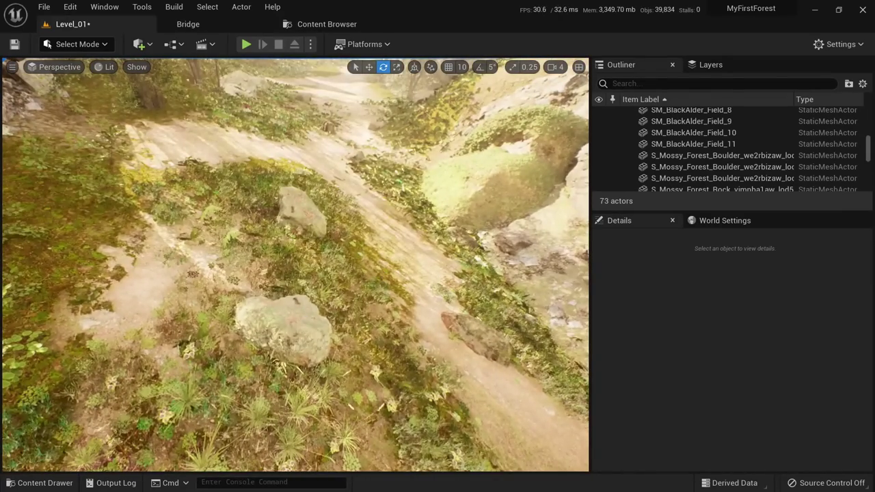
click(283, 329)
right_drag(284, 329, 355, 280)
alt+drag(237, 359, 266, 192)
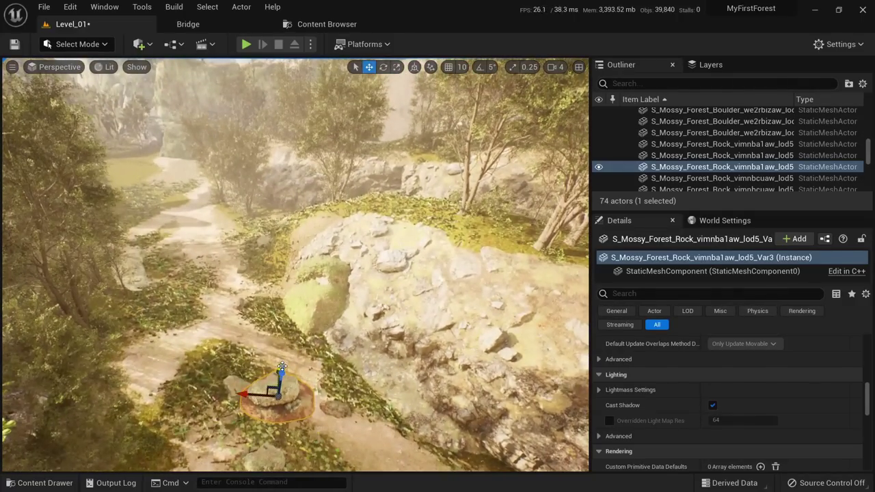
key(w)
mouse_move(198, 325)
right_down()
mouse_move(199, 301)
mouse_move(198, 325)
right_up()
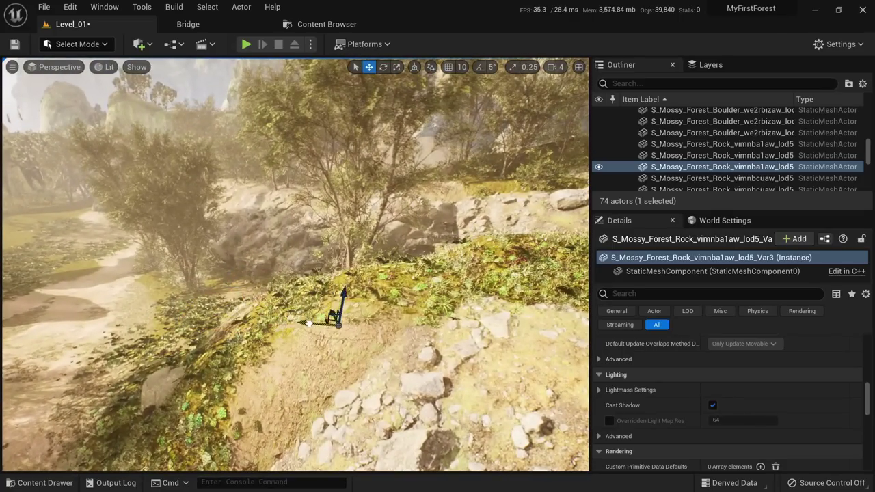
right_drag(367, 254, 433, 286)
key(a)
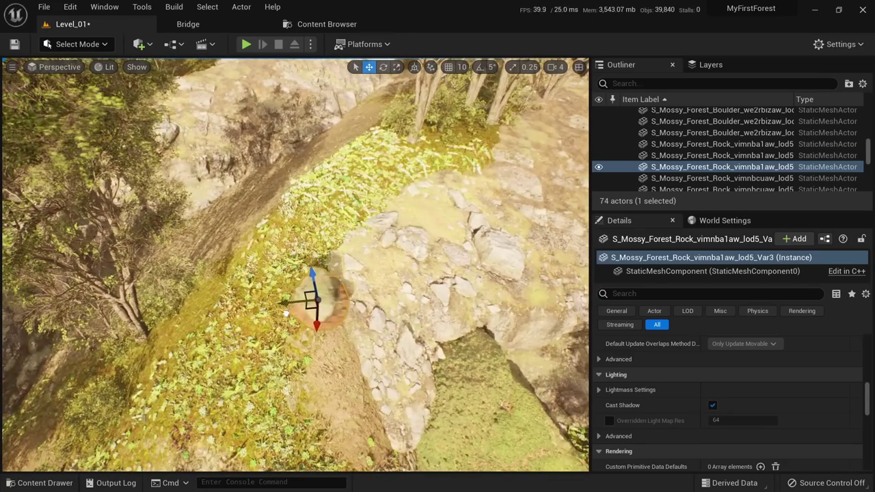
Rotate the rock copy on the ridge so it tilts along the slope.
mouse_move(359, 239)
right_down()
mouse_move(378, 198)
mouse_move(358, 239)
right_up()
key(q)
key(e)
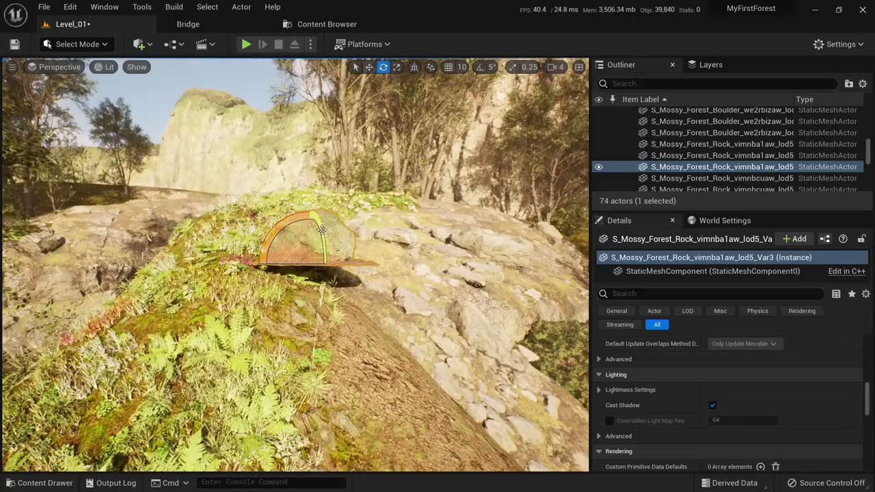
key(d)
right_drag(334, 279, 261, 256)
drag(334, 282, 328, 283)
right_drag(268, 285, 157, 279)
key(d)
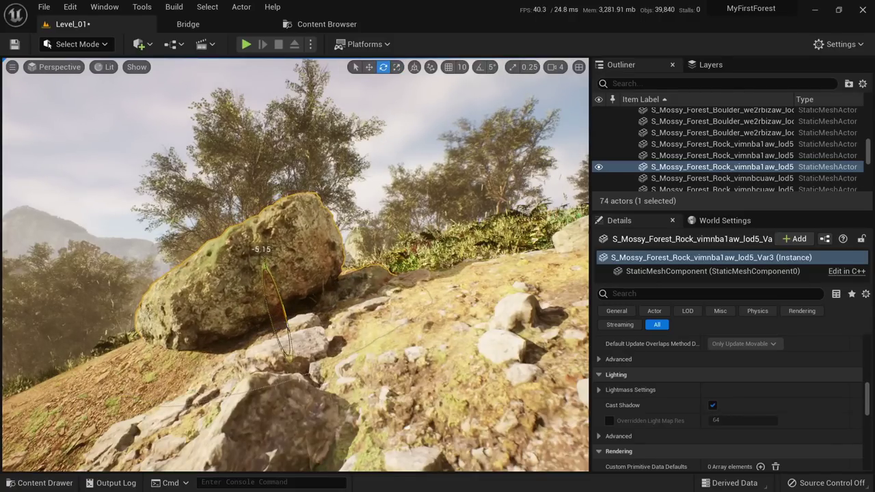
Reselect the rock copy on the ridge and shift it to sit into the rocky ground.
key(Escape)
key(a)
mouse_move(272, 298)
right_down()
mouse_move(437, 304)
mouse_move(272, 298)
right_up()
click(283, 309)
right_drag(321, 330, 306, 330)
drag(328, 328, 350, 346)
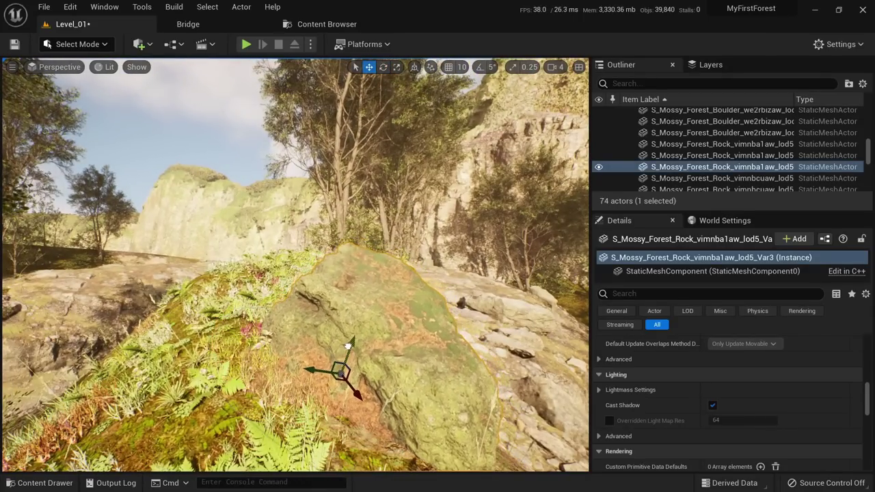
key(Escape)
mouse_move(350, 347)
right_down()
mouse_move(287, 341)
mouse_move(354, 334)
right_up()
Duplicate the ridge rock and place the copy beside the path among the smaller boulders.
click(564, 324)
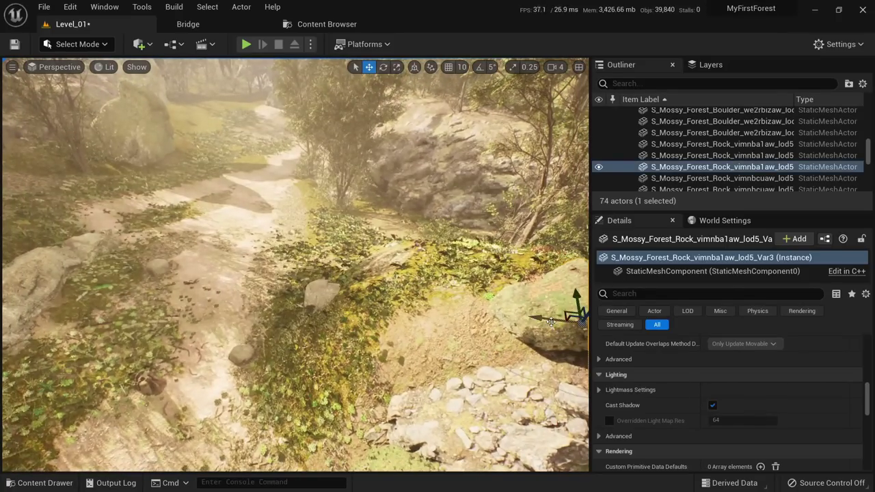
alt+drag(551, 321, 208, 256)
right_drag(161, 232, 160, 232)
right_drag(316, 345, 289, 299)
Rotate the new rock copy beside the path and settle it against the neighbouring boulders.
key(e)
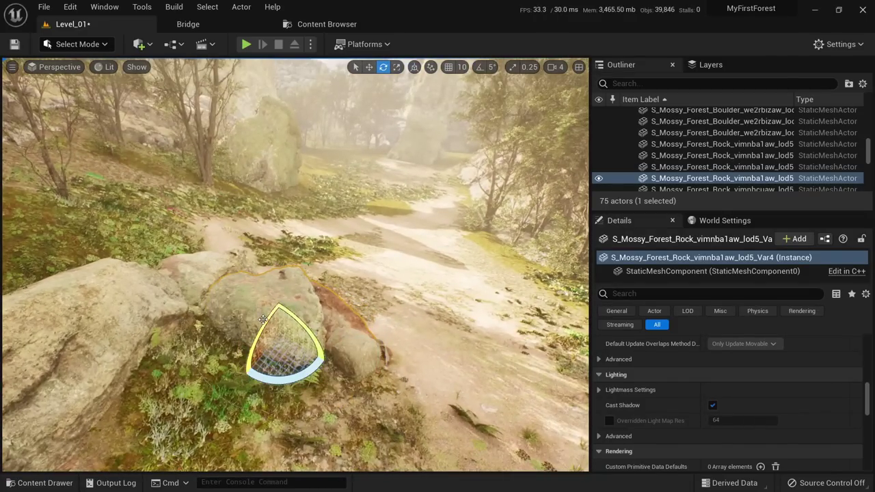
right_drag(257, 245, 258, 244)
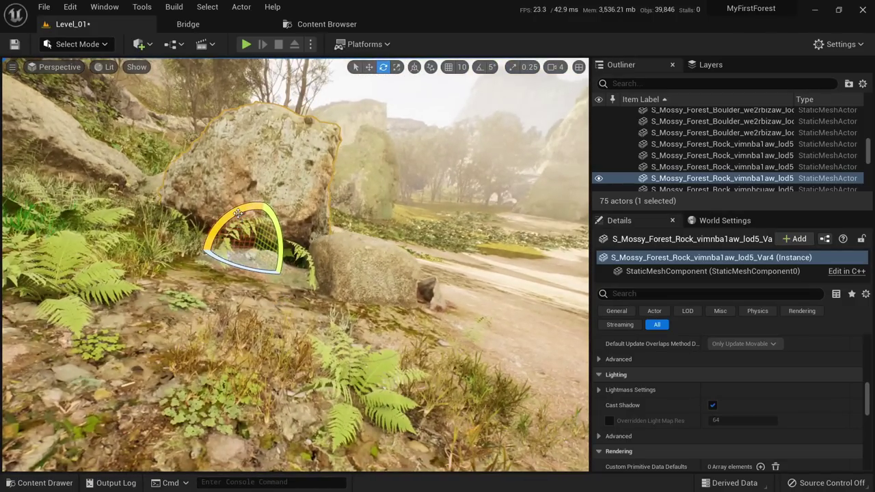
drag(274, 217, 226, 230)
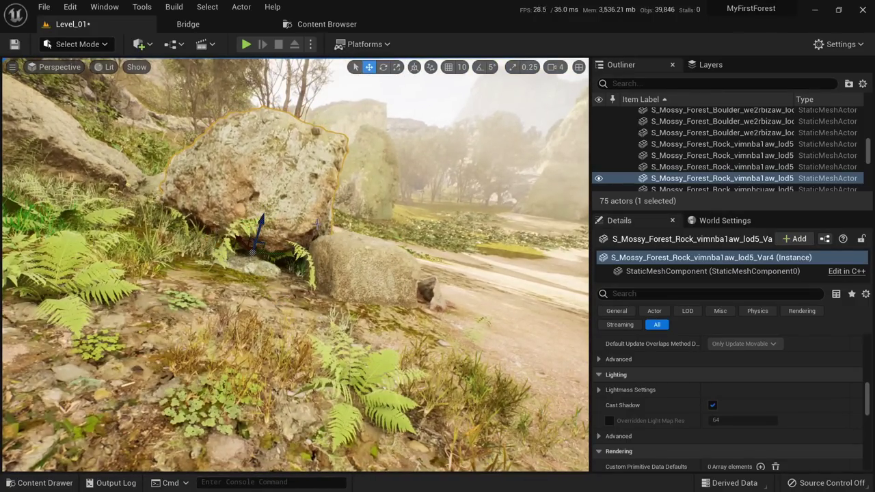
right_drag(317, 224, 297, 300)
key(e)
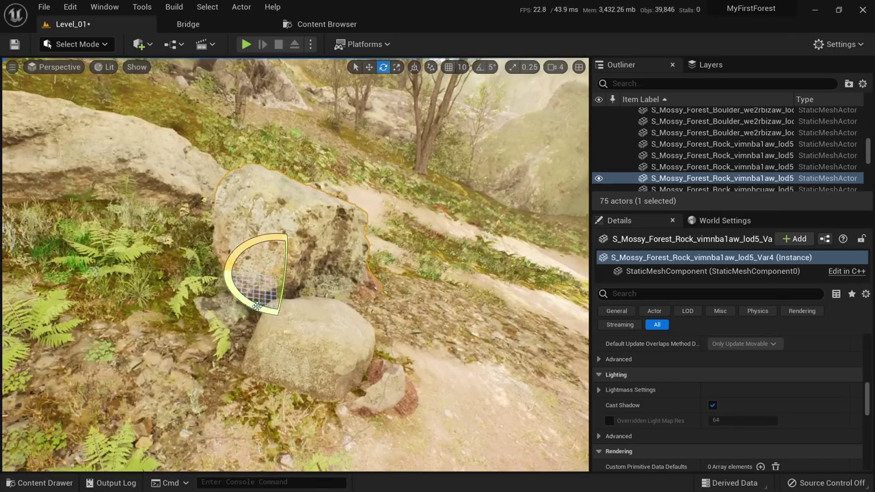
drag(257, 306, 276, 311)
key(Escape)
right_drag(277, 311, 304, 328)
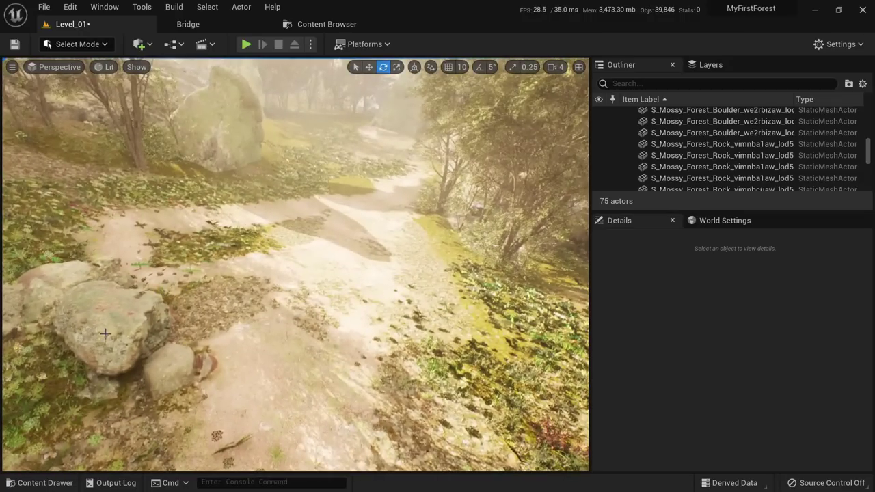
Duplicate the mossy rock from the boulder group onto the path, rotate the copy and sink it slightly into the ground.
click(105, 334)
key(w)
alt+drag(148, 334, 377, 262)
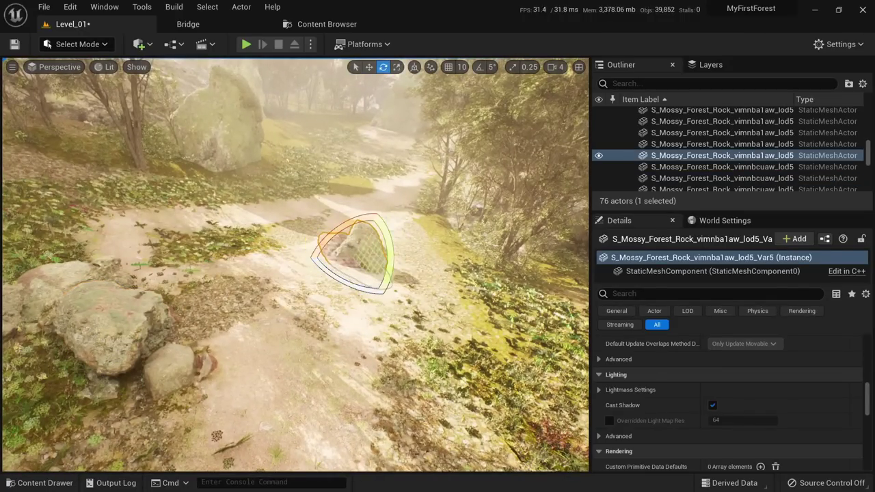
mouse_move(361, 258)
right_down()
mouse_move(355, 246)
mouse_move(361, 258)
right_up()
mouse_move(346, 294)
mouse_down()
mouse_move(350, 328)
mouse_move(349, 311)
mouse_up()
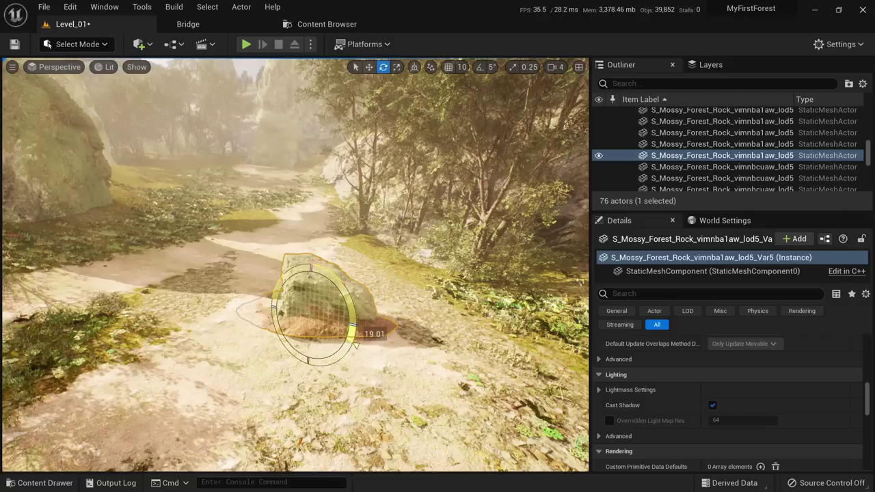
drag(355, 345, 355, 345)
mouse_move(306, 279)
mouse_down()
mouse_move(315, 261)
mouse_move(306, 290)
mouse_up()
Switch to Bridge and add the downloaded Mossy Forest Boulder to the project, then return to the Content Browser.
click(191, 25)
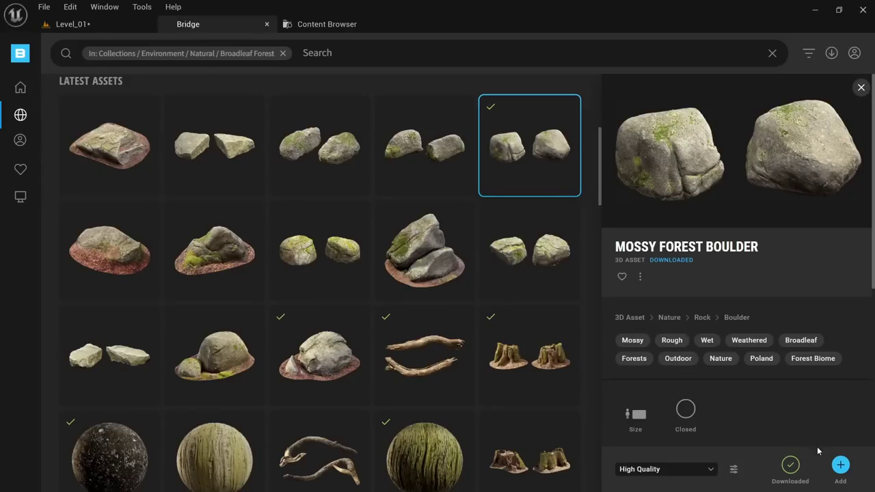
click(840, 463)
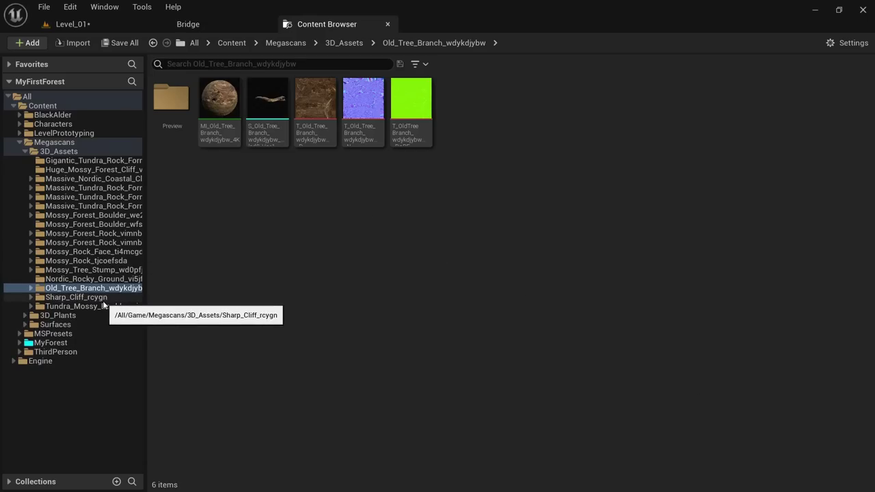
click(195, 26)
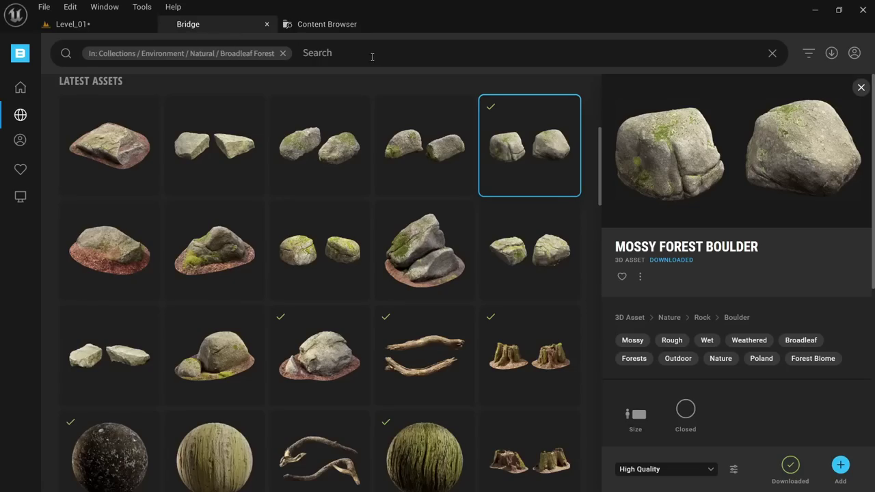
click(351, 25)
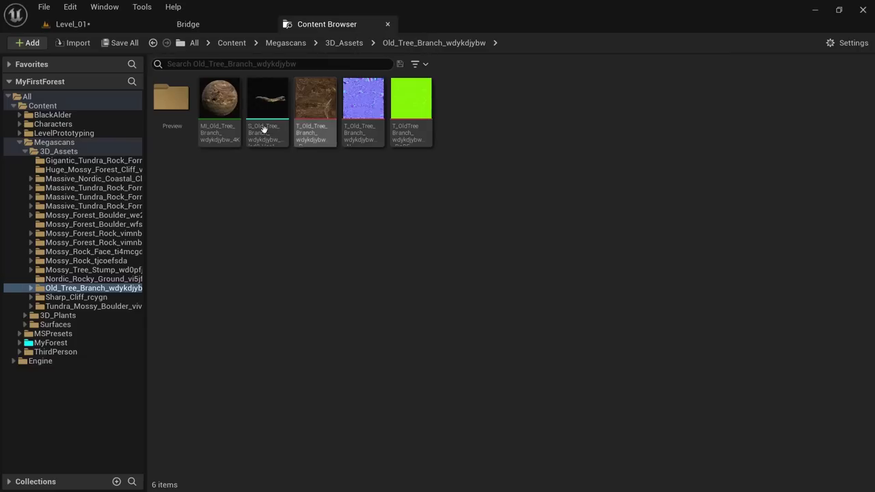
Enable Nanite support on the S_Mossy_Forest_Boulder_wfstchwaw_lod0_Var1 mesh, apply the change and save all assets.
click(126, 225)
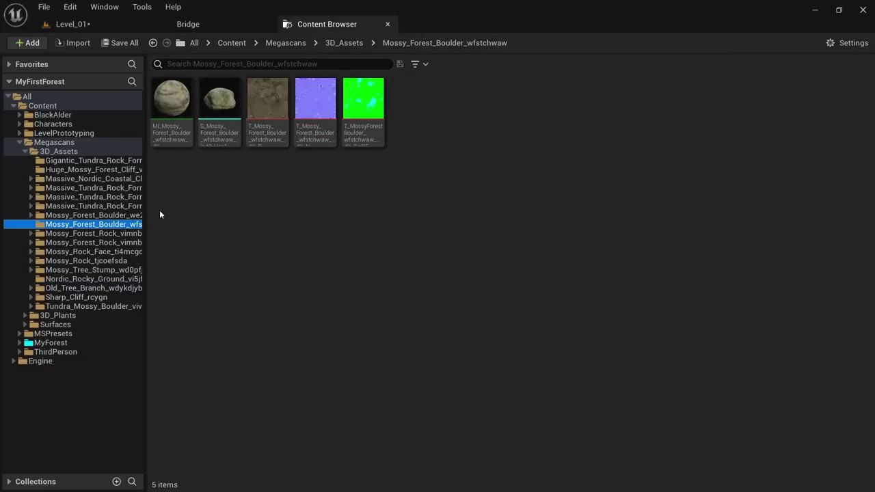
double_click(220, 99)
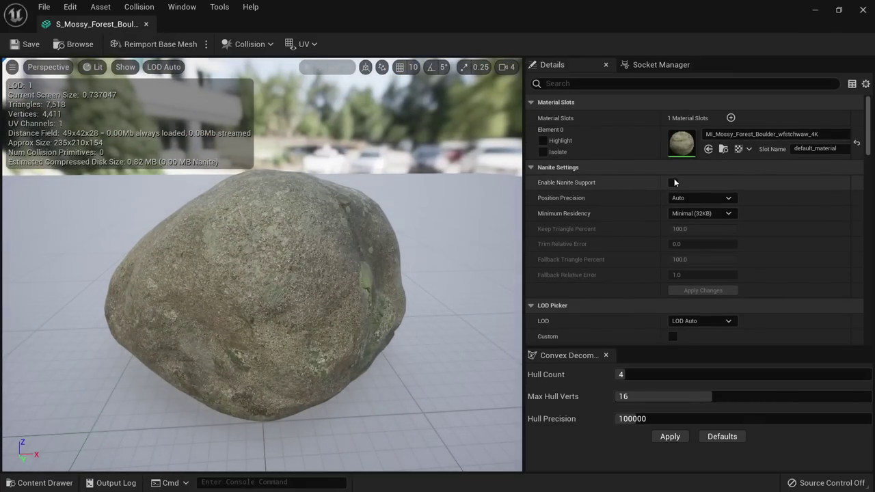
click(692, 292)
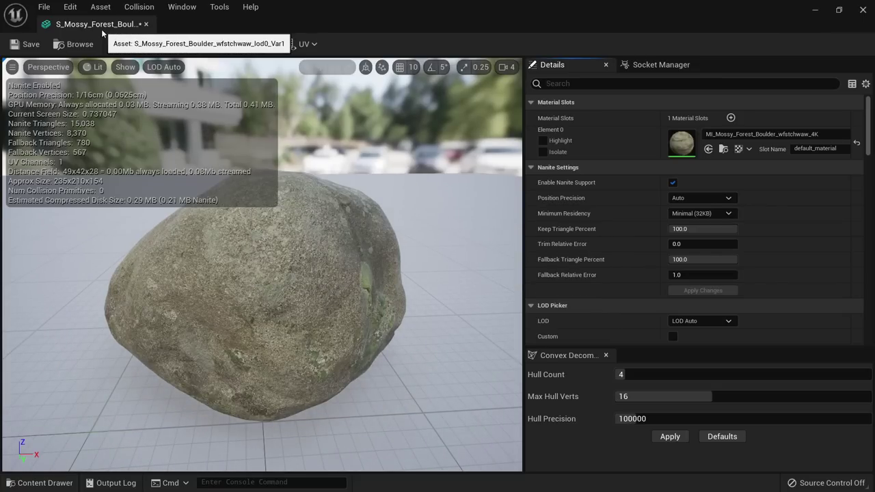
middle_click(101, 29)
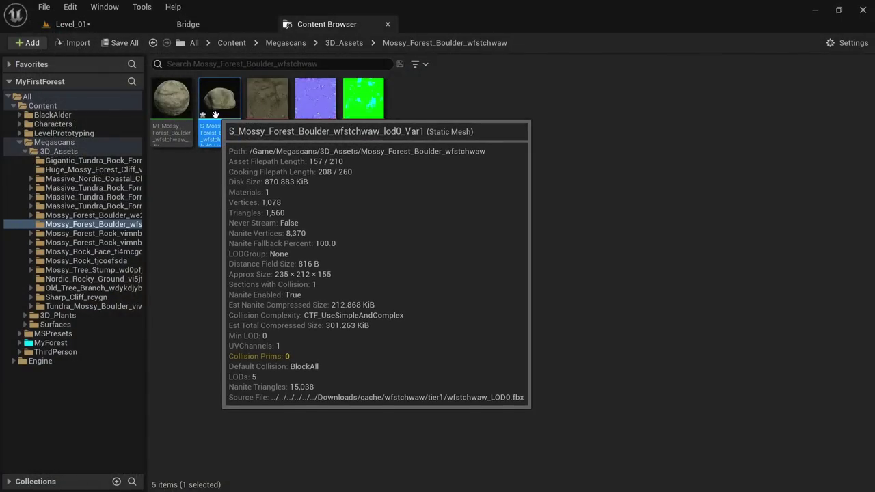
click(123, 44)
click(524, 379)
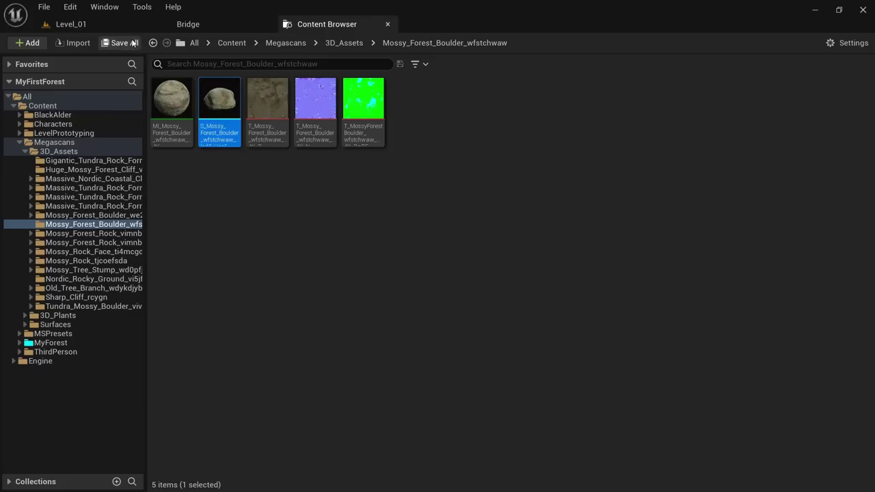
Switch the level to Foliage Mode and add the S_Mossy_Forest_Boulder_wfstchwaw_lod0_Var1 mesh as a foliage type.
mouse_move(221, 100)
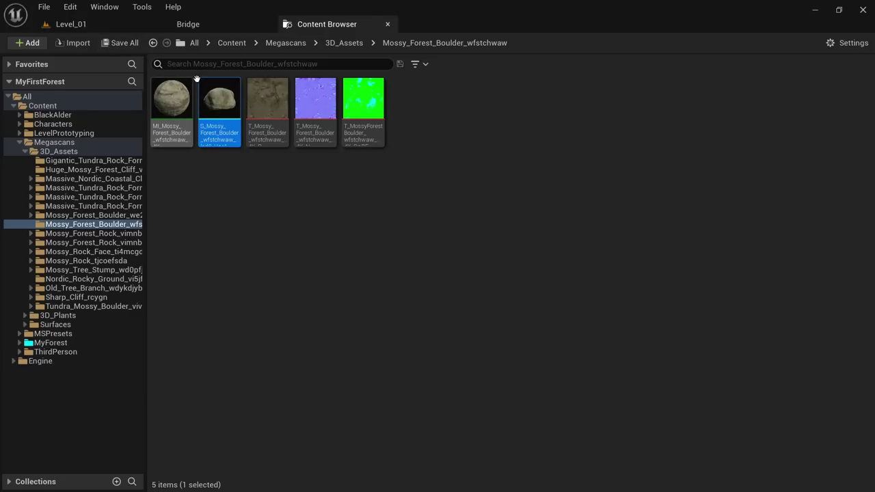
click(92, 25)
click(77, 44)
key(Escape)
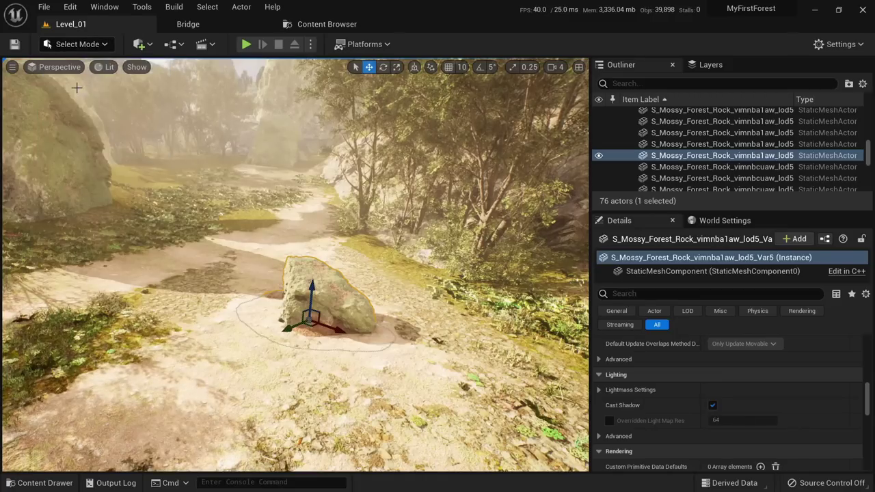
key(shift+3)
click(325, 27)
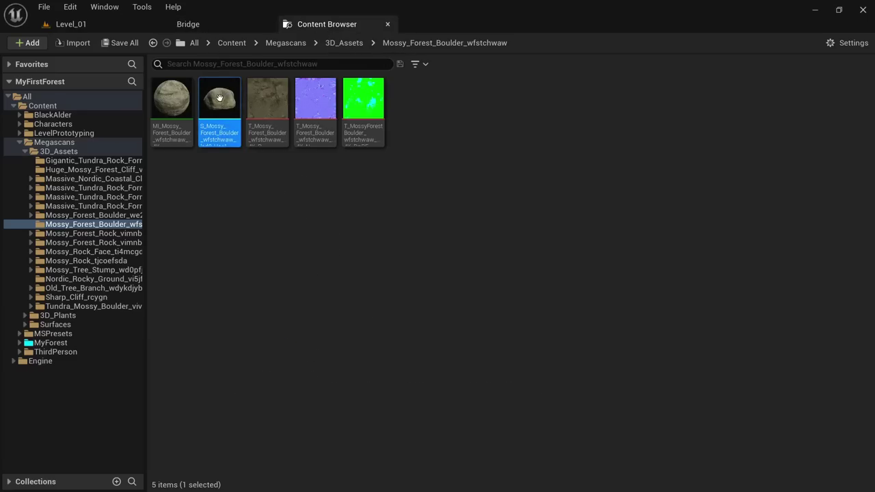
drag(220, 97, 106, 325)
scroll(144, 338, down, 2)
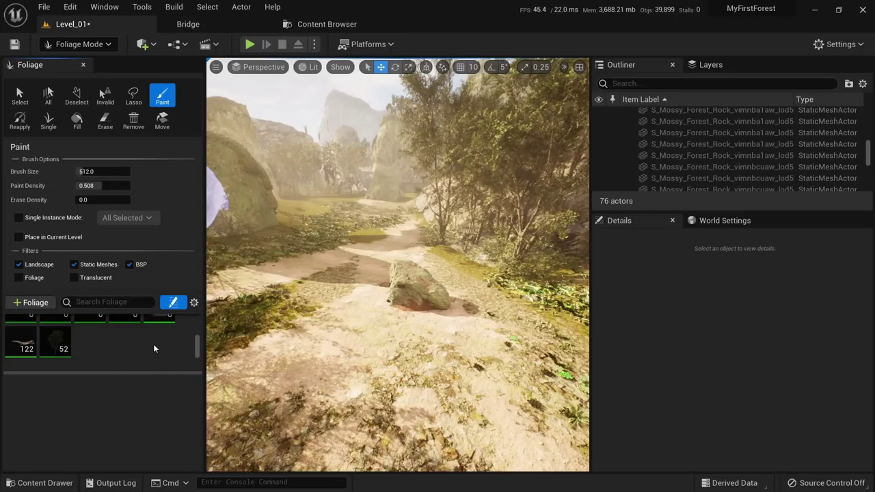
Set the new boulder foliage type's minimum Scale X to 0.5 and undo the test strokes painted beside the path.
click(164, 339)
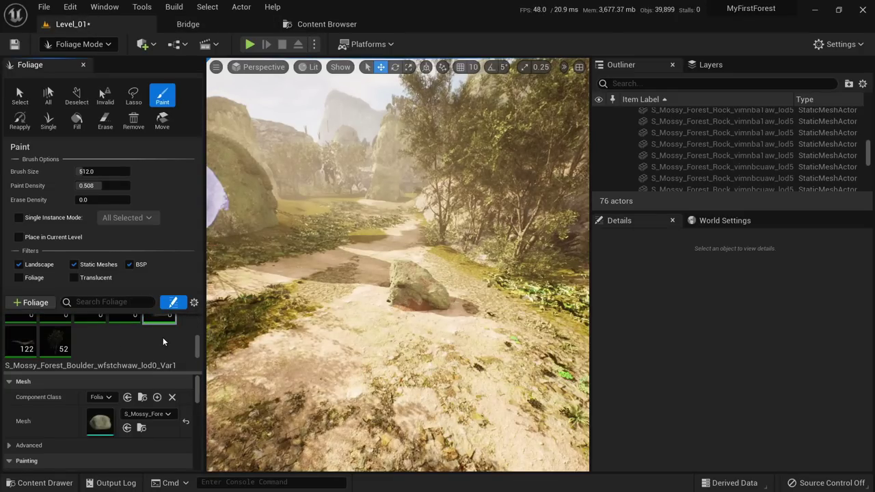
scroll(134, 414, down, 3)
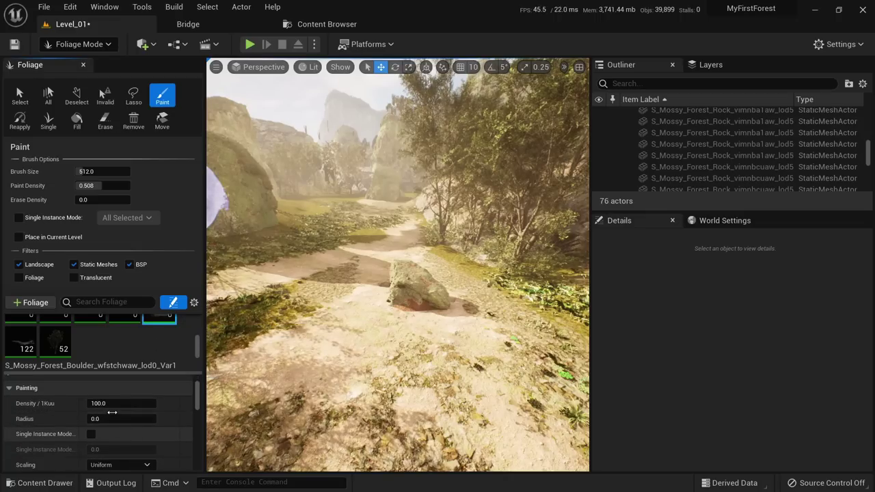
scroll(135, 417, down, 5)
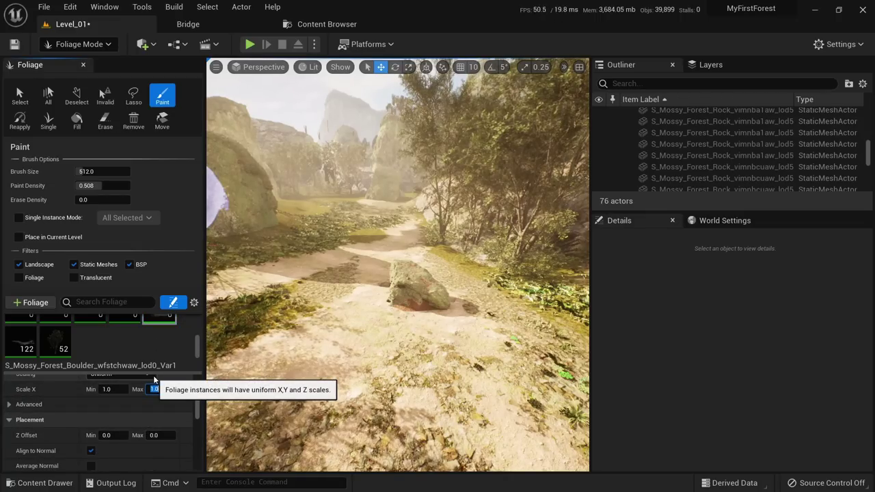
click(286, 321)
key(s)
mouse_move(329, 260)
right_down()
mouse_move(307, 267)
mouse_move(329, 260)
right_up()
key(ctrl+z)
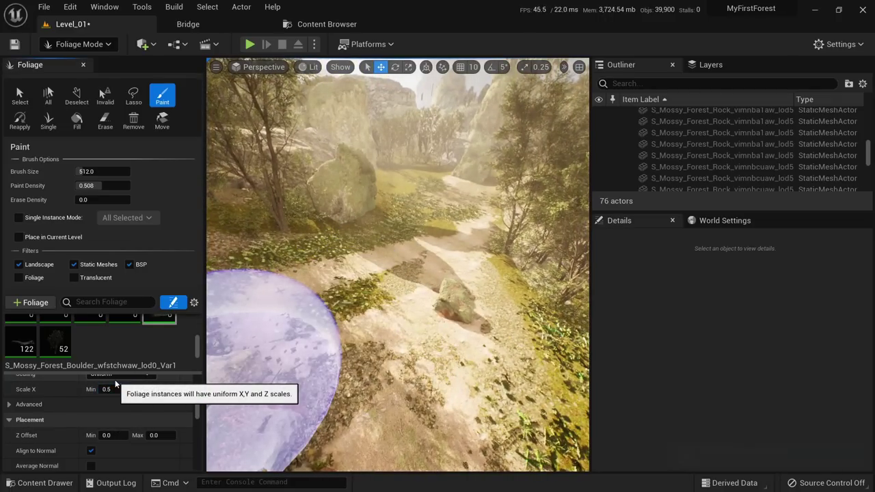
click(335, 273)
right_drag(340, 272, 342, 268)
key(ctrl+z)
Set the boulder foliage type's painting Radius to 0.1.
scroll(121, 441, up, 2)
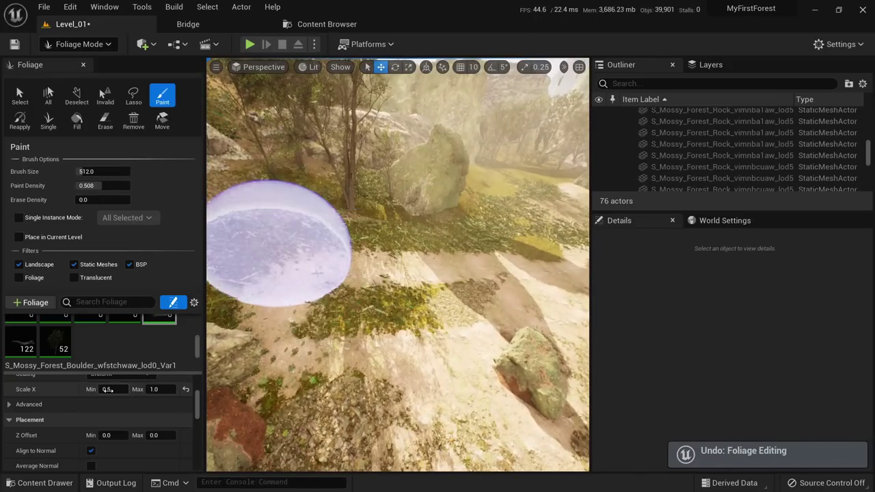
scroll(101, 406, up, 2)
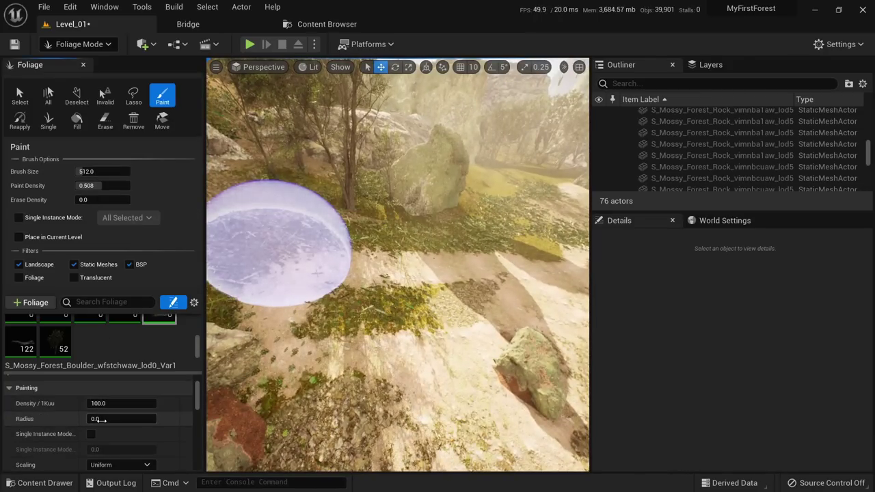
click(103, 417)
text(0.1)
key(Return)
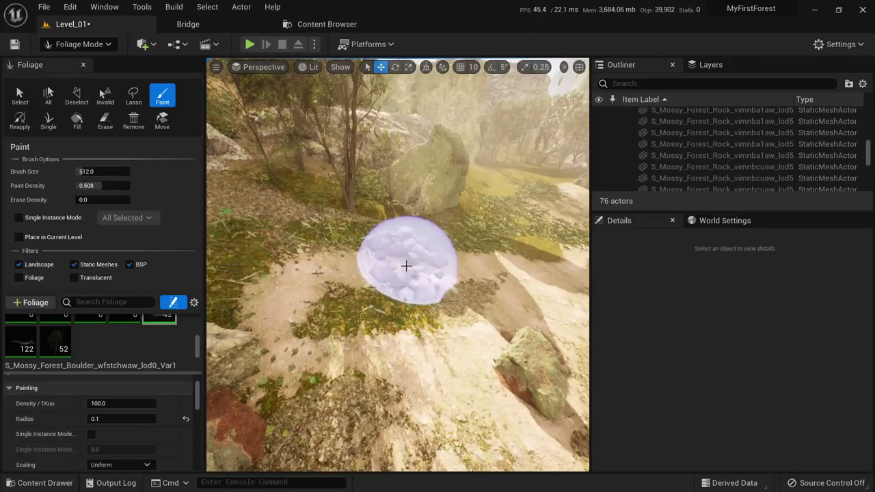
Try a Scale X range of 0.3 to 0.7 for the boulder foliage type and undo the test strokes beside the path.
click(406, 263)
key(ctrl+z)
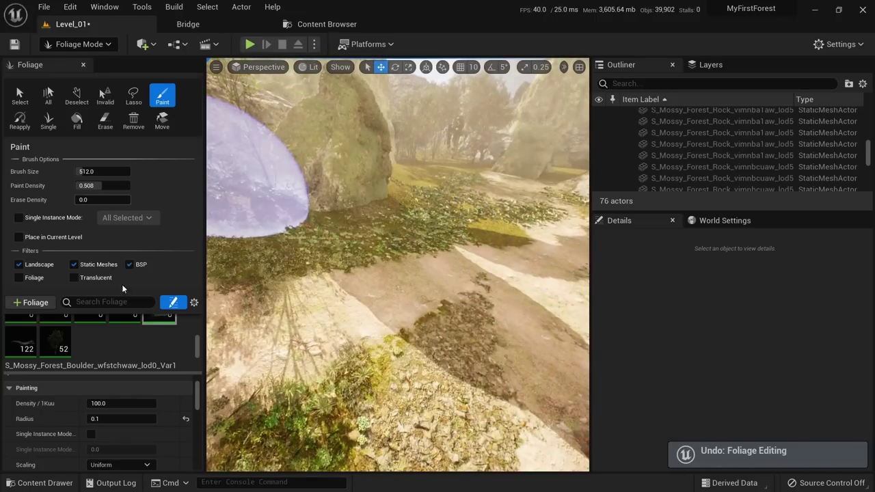
scroll(129, 422, down, 2)
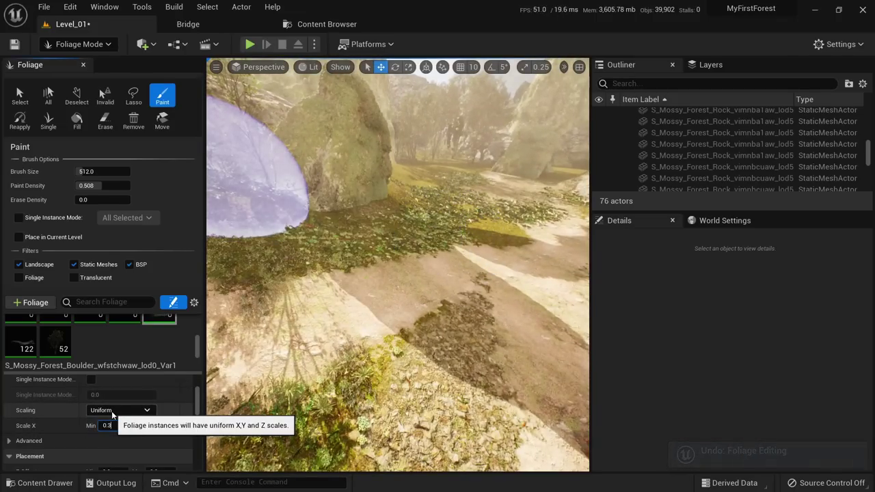
text(0.3)
key(Tab)
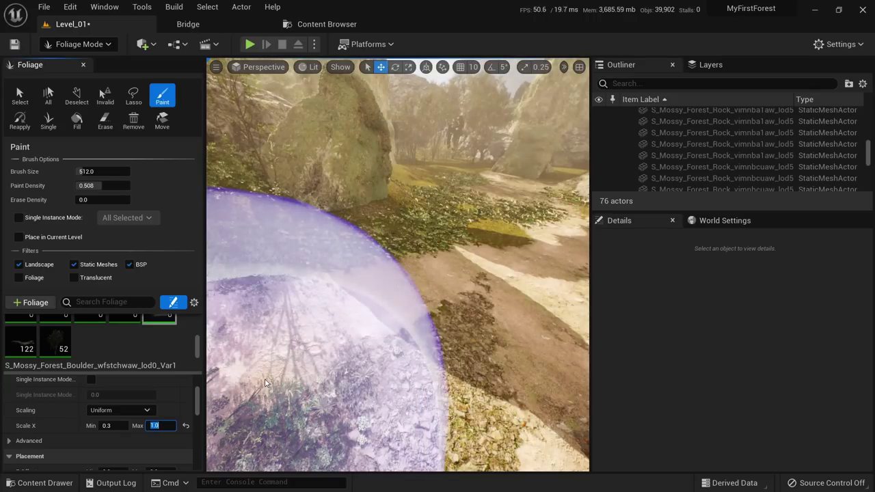
text(0.7)
key(Return)
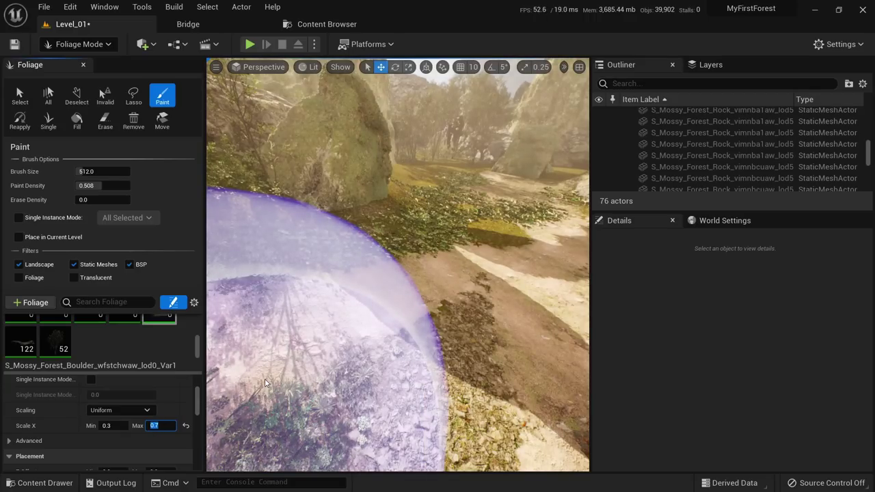
click(364, 305)
key(ctrl+z)
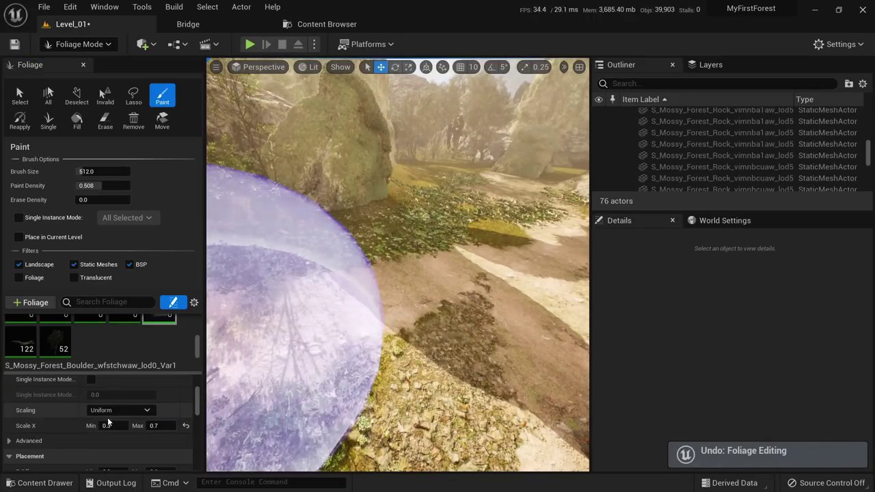
Set the boulder foliage type's Scale X to a minimum of 0.05 and a maximum of 0.25.
text(0.1)
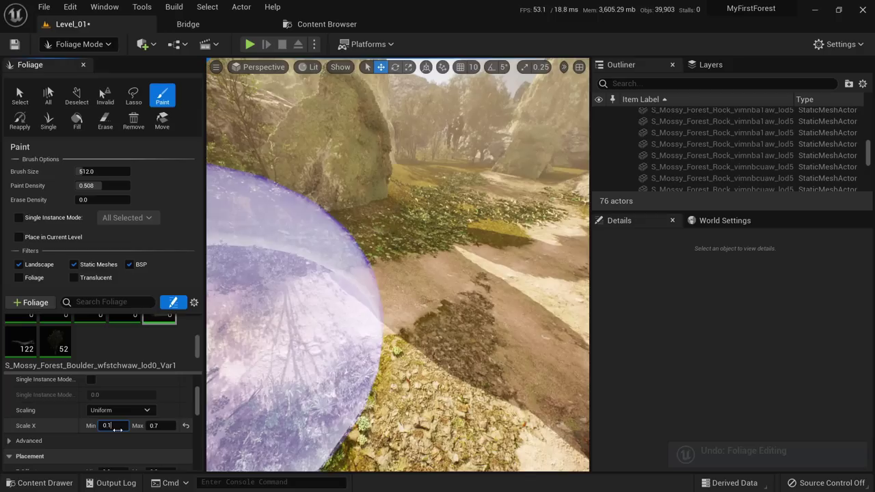
key(Tab)
text(0.25)
click(110, 426)
text(0)
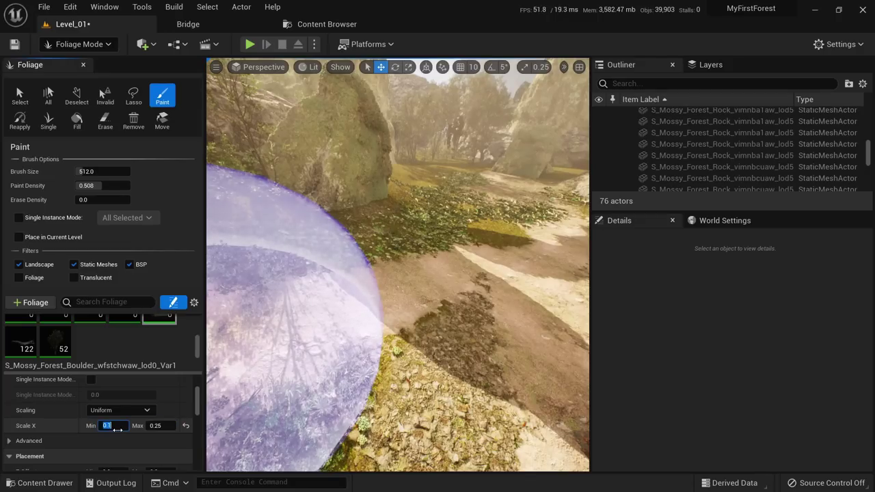
text(.05)
key(Return)
Paint small boulders along the path and over its rocky edges, undoing the unwanted strokes.
click(347, 279)
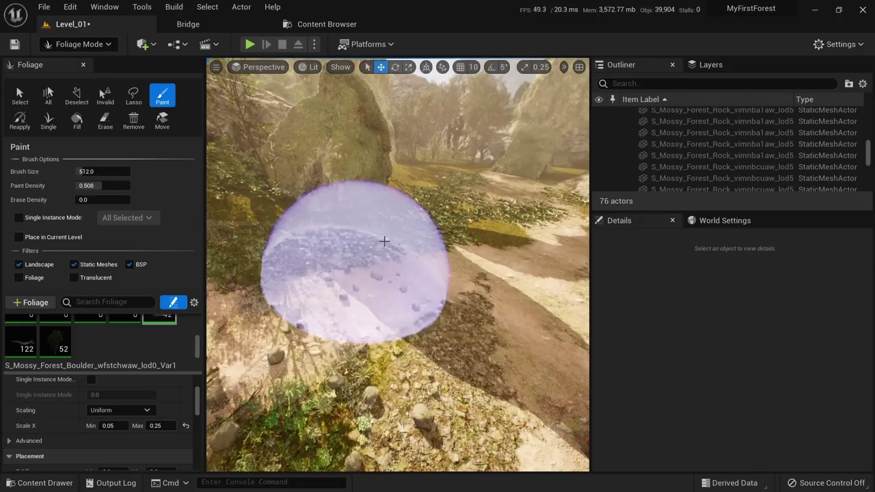
mouse_move(356, 273)
right_down()
mouse_move(409, 239)
mouse_move(482, 276)
right_up()
key(w)
key(ctrl+z)
mouse_move(392, 274)
mouse_down()
mouse_move(508, 276)
mouse_move(536, 334)
mouse_up()
key(w)
mouse_move(535, 335)
right_down()
mouse_move(554, 321)
mouse_move(518, 332)
right_up()
mouse_move(517, 332)
mouse_down()
mouse_move(367, 307)
mouse_move(398, 364)
mouse_move(448, 279)
mouse_up()
key(w)
mouse_move(447, 279)
right_down()
mouse_move(472, 277)
mouse_move(447, 279)
right_up()
mouse_move(448, 279)
mouse_down()
mouse_move(308, 391)
mouse_move(386, 286)
mouse_up()
key(w)
mouse_move(388, 291)
right_down()
mouse_move(417, 294)
mouse_move(386, 287)
right_up()
mouse_move(386, 287)
mouse_down()
mouse_move(349, 195)
mouse_move(453, 255)
mouse_up()
key(w)
right_drag(452, 255, 403, 255)
drag(308, 315, 342, 311)
key(w)
right_drag(342, 311, 441, 301)
mouse_move(308, 314)
right_down()
mouse_move(499, 241)
mouse_move(509, 229)
mouse_move(513, 236)
right_up()
key(w)
key(ctrl+z)
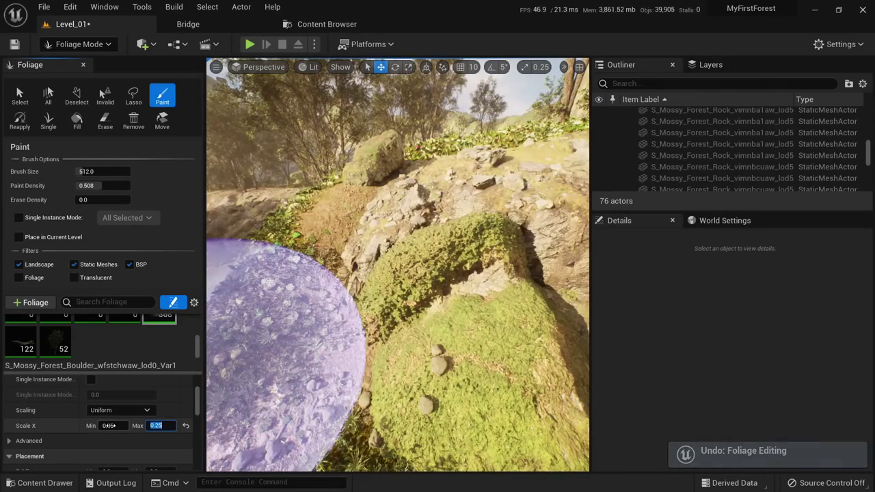
Set the boulder foliage type's maximum Scale X to 0.5 and paint boulders around the mossy rocks and slope, undoing unwanted strokes.
right_drag(400, 263, 465, 246)
click(404, 258)
click(513, 301)
key(ctrl+z)
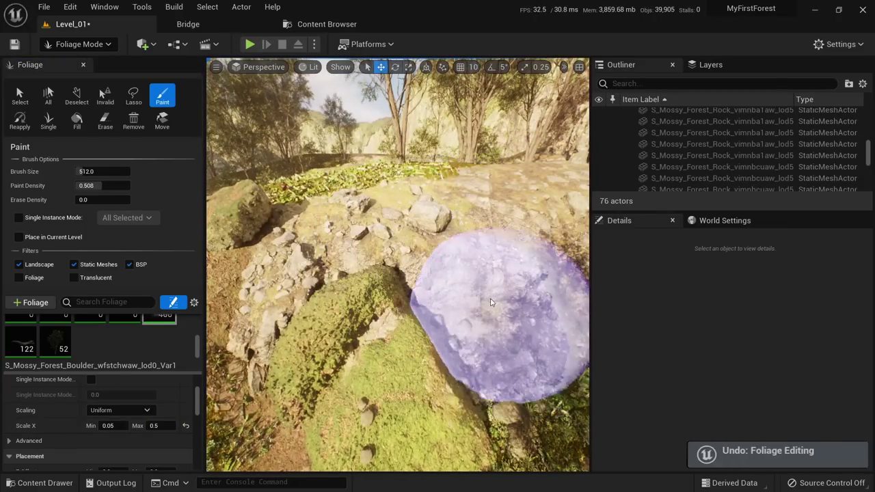
right_drag(506, 301, 502, 294)
key(w)
drag(502, 294, 355, 245)
right_drag(355, 244, 281, 253)
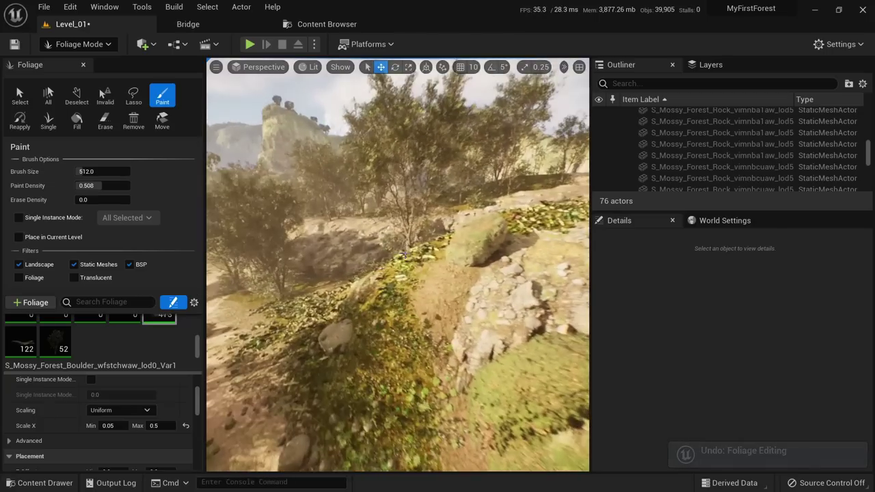
click(412, 284)
right_drag(412, 284, 369, 277)
key(w)
right_drag(355, 244, 356, 244)
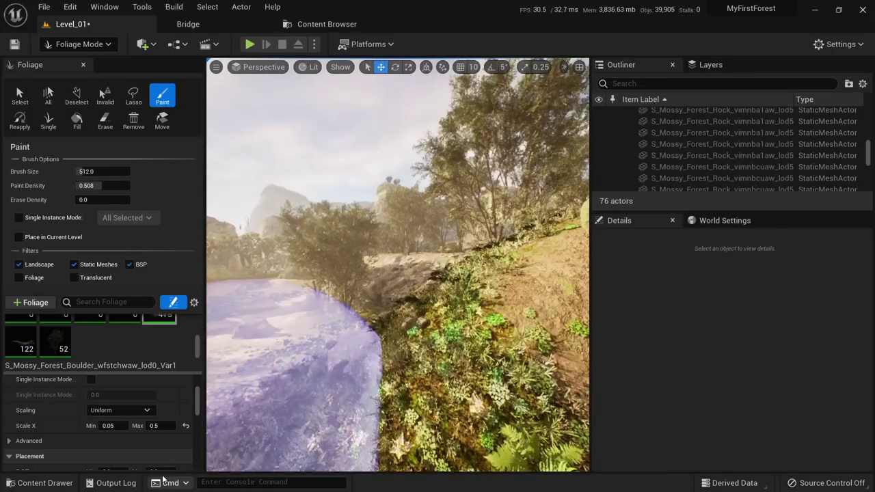
key(ctrl+z)
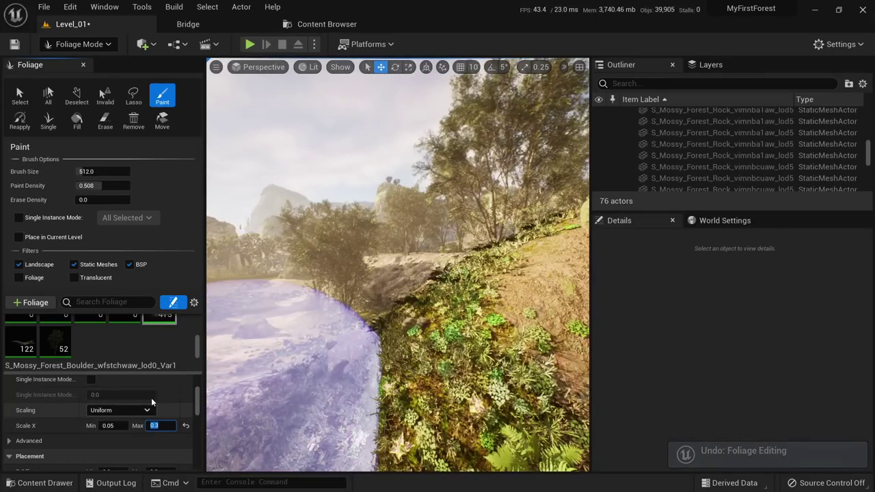
Set the boulder foliage type's maximum Scale X to 0.3 and paint boulders over the plant-covered slope and along the path.
click(437, 287)
key(w)
right_drag(437, 287, 420, 290)
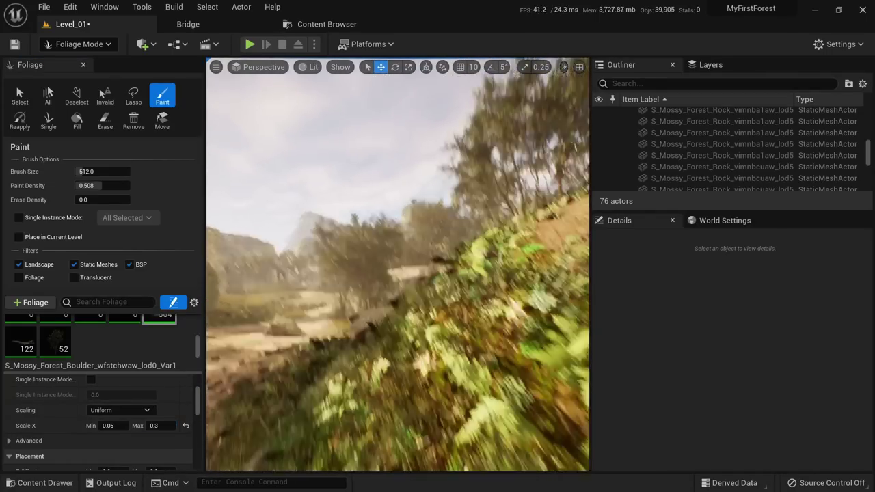
right_drag(407, 251, 379, 251)
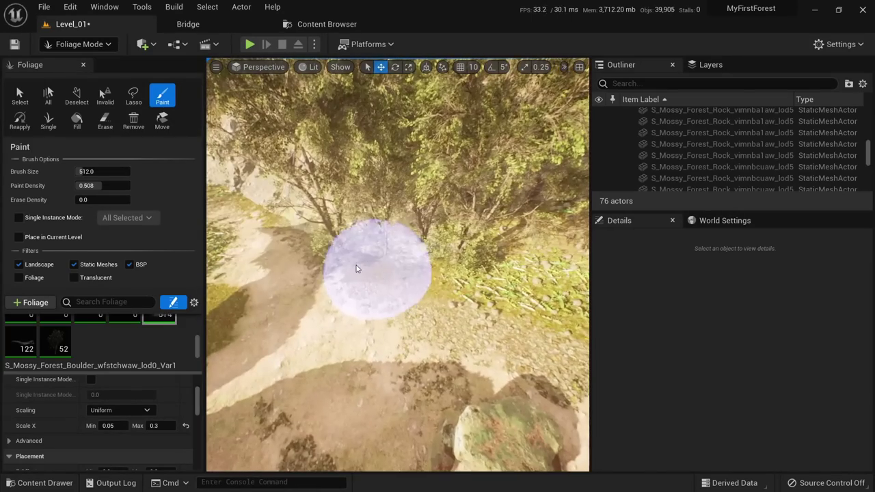
drag(358, 270, 250, 249)
right_drag(250, 248, 264, 244)
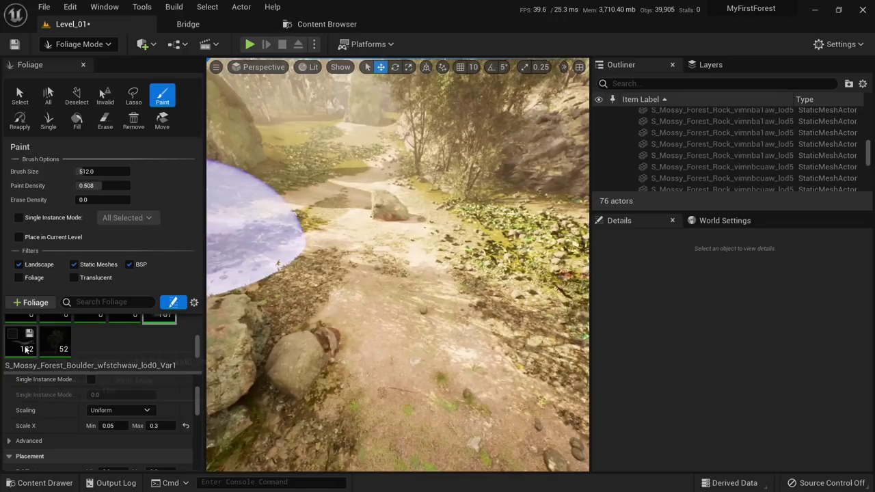
Try painting S_Old_Tree_Branch_wdykdjybw_lod0_Var1 branches on the path and undo the stroke.
right_drag(396, 303, 396, 303)
click(396, 303)
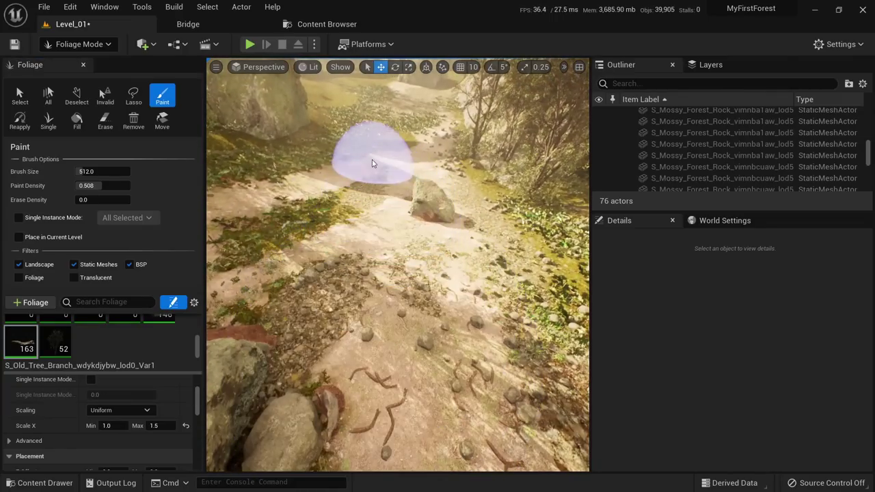
key(ctrl+z)
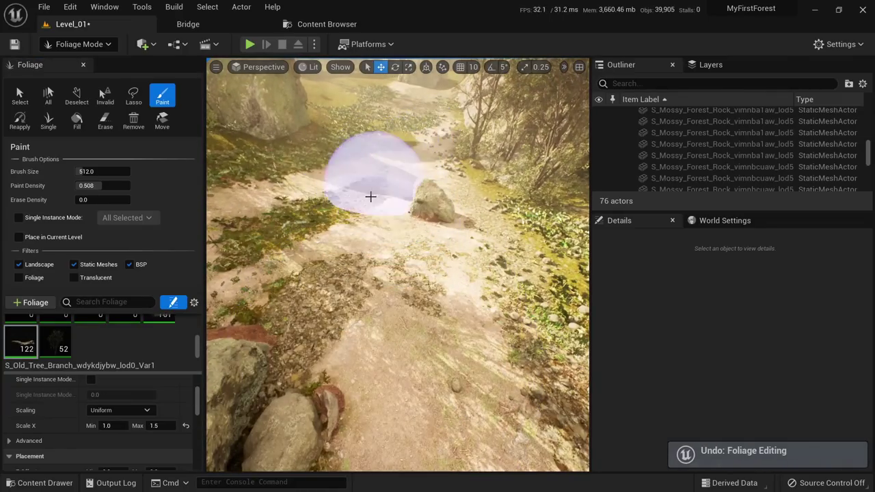
Set the Density / 1Kuu of the S_Mossy_Forest_Boulder_wfstchwaw_lod0_Var1 foliage type to 25.
scroll(190, 348, up, 1)
click(158, 328)
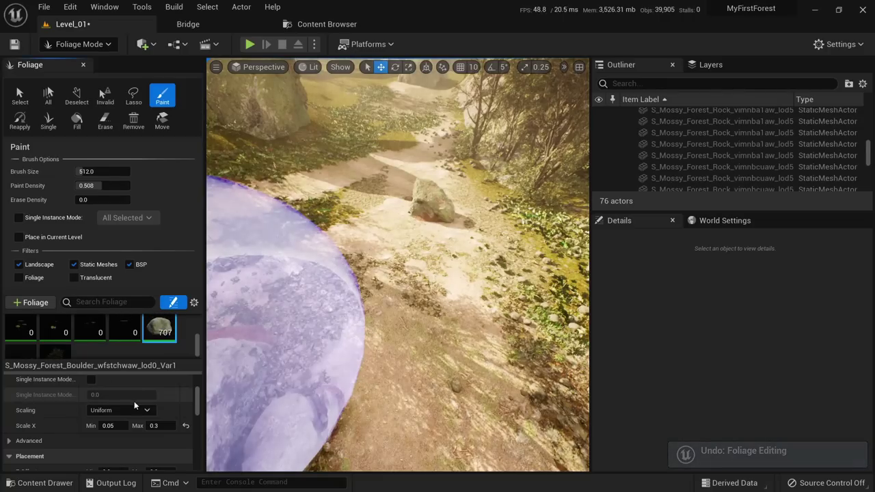
scroll(124, 428, up, 2)
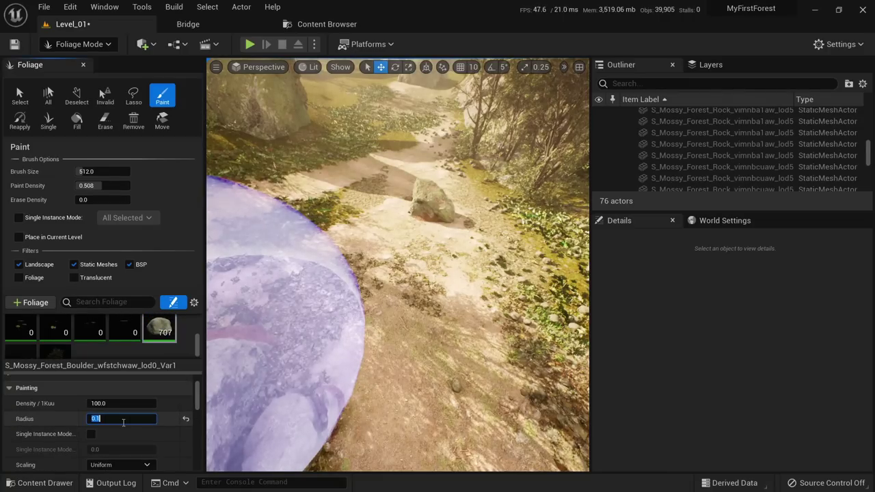
text(25)
key(Return)
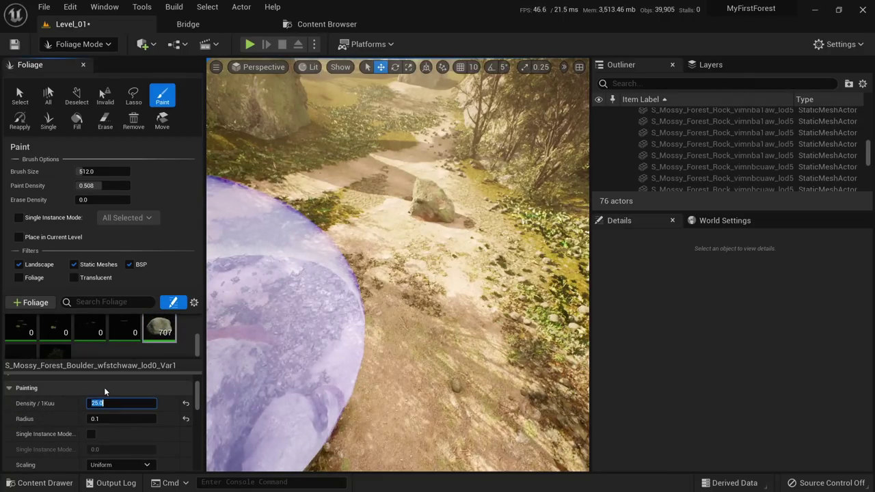
Paint sparser boulders along the path around the mossy rock, undoing the unwanted stroke.
click(378, 184)
key(w)
right_drag(377, 184, 374, 140)
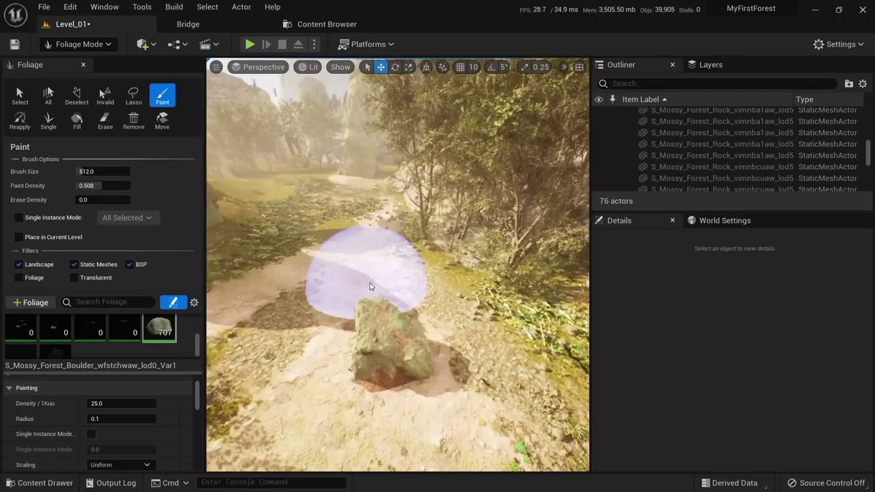
key(ctrl+z)
mouse_move(400, 235)
right_down()
mouse_move(393, 185)
mouse_move(383, 239)
right_up()
key(s)
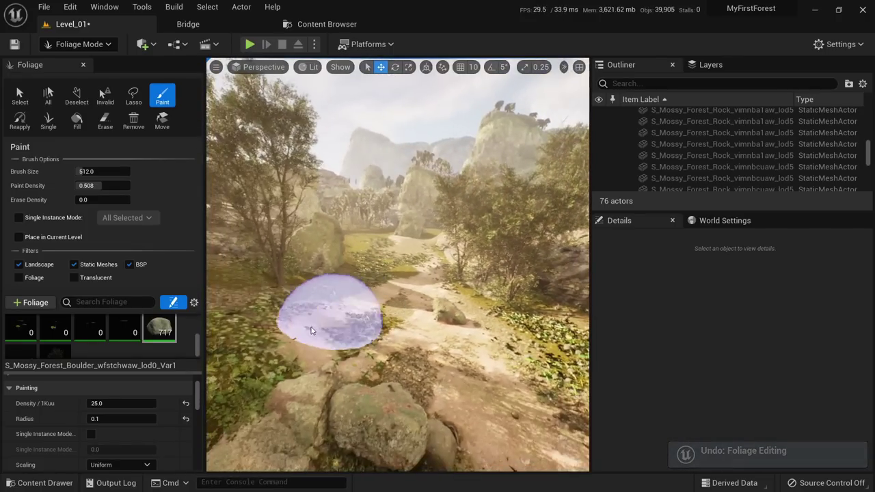
Paint a patch of mossy forest boulder foliage on the ground just beyond the large rocks by the path.
click(331, 313)
key(w)
mouse_move(273, 288)
right_down()
mouse_move(232, 260)
mouse_move(286, 186)
mouse_move(299, 100)
right_up()
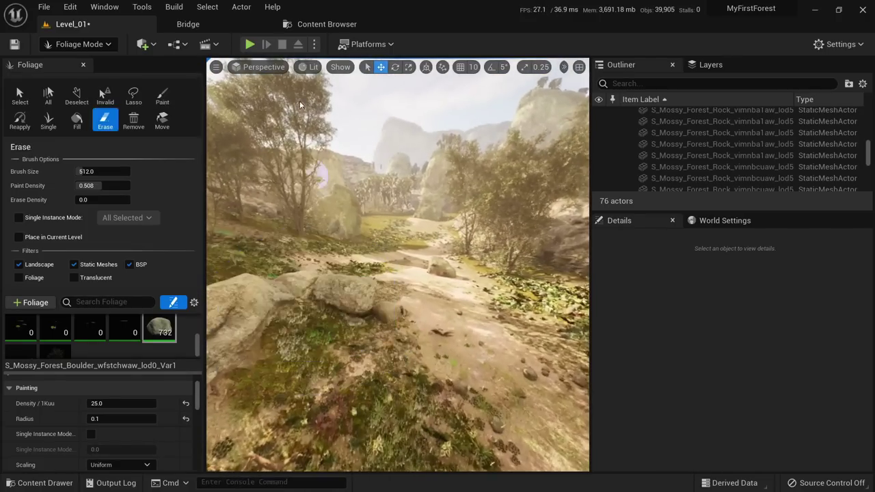
Browse the Broadleaf Forest collection in Bridge for rocks and view the details of a Mossy Forest Rock asset.
click(314, 23)
click(198, 24)
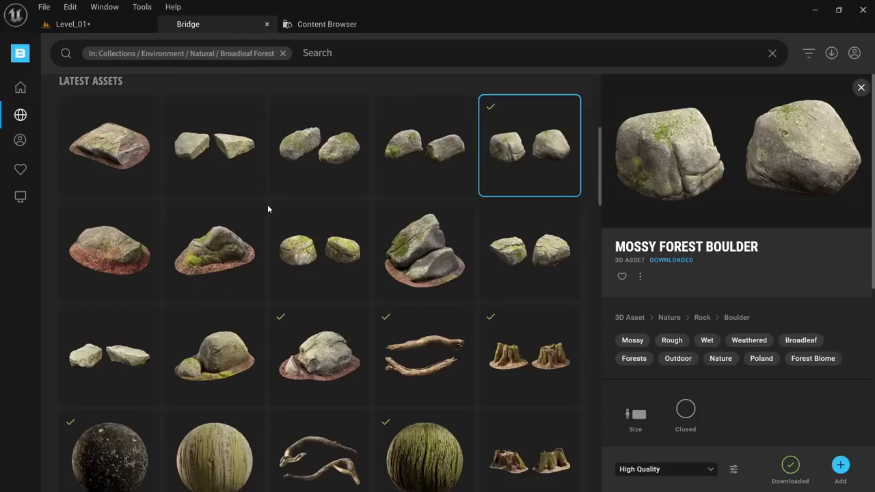
scroll(268, 209, down, 10)
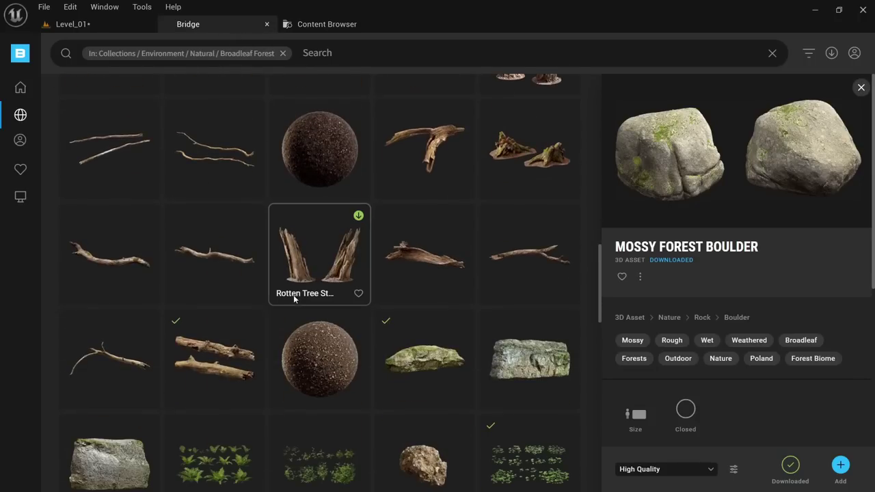
scroll(294, 298, down, 6)
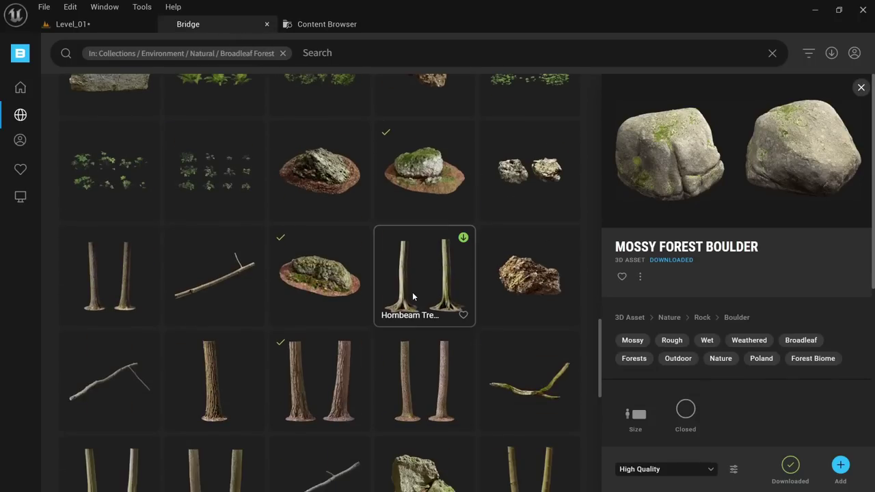
scroll(413, 296, down, 5)
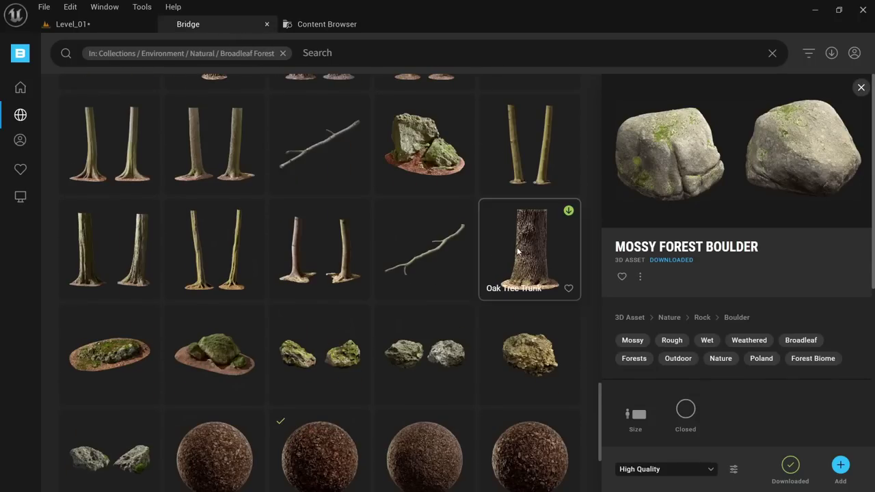
scroll(517, 253, down, 3)
click(451, 196)
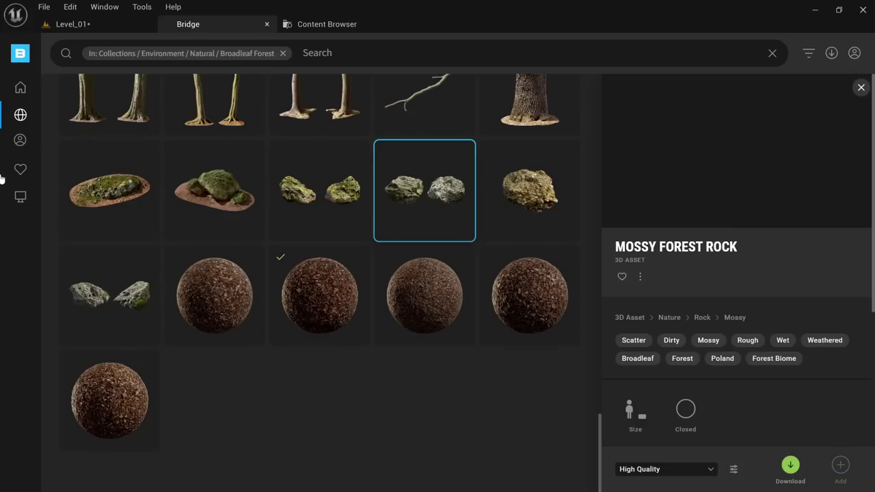
Look through the local Megascans assets and view the downloaded Mossy Forest Rock.
click(20, 197)
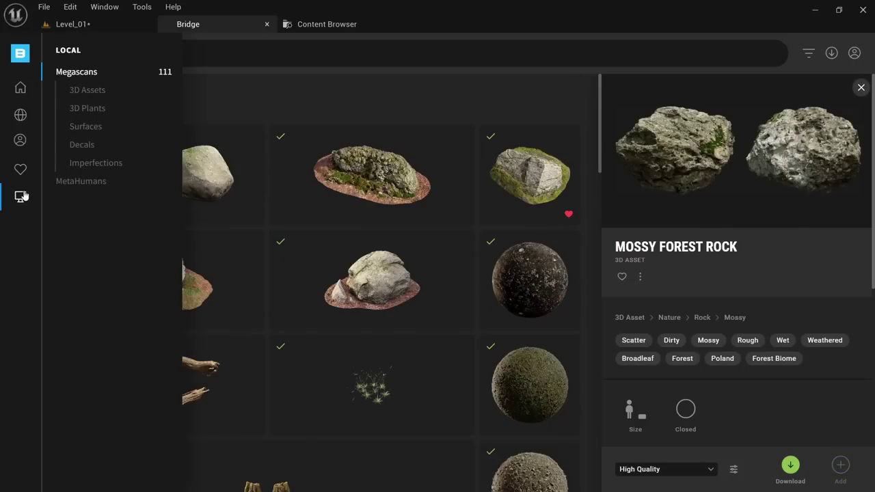
click(367, 153)
scroll(403, 161, down, 5)
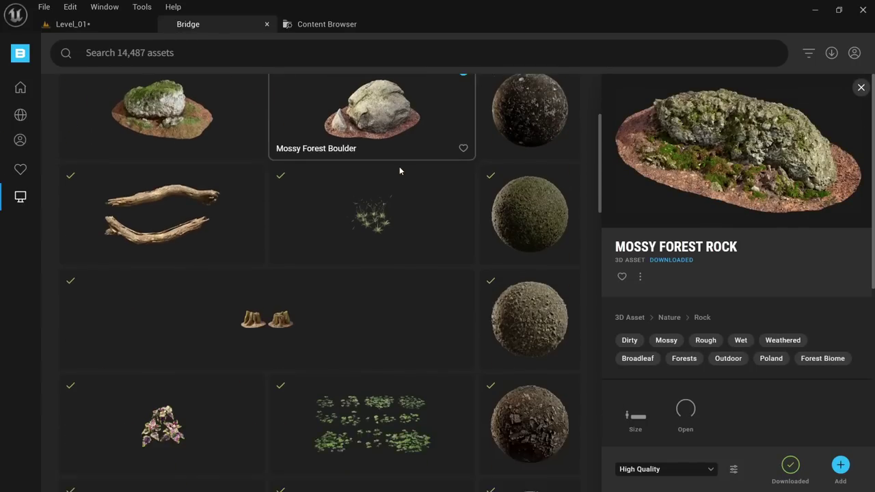
Find Huge Tundra Rocky Ground among the Bridge favorites and place it at High Quality on the forest path.
click(31, 172)
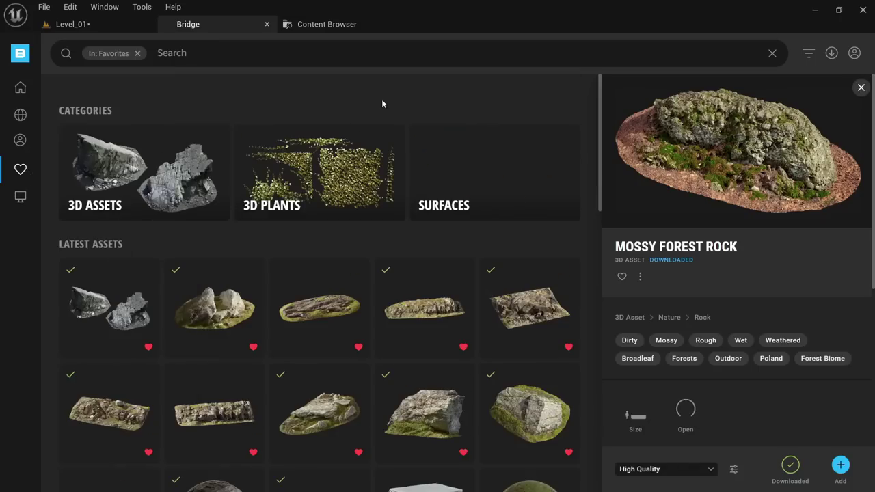
scroll(328, 264, down, 1)
click(329, 264)
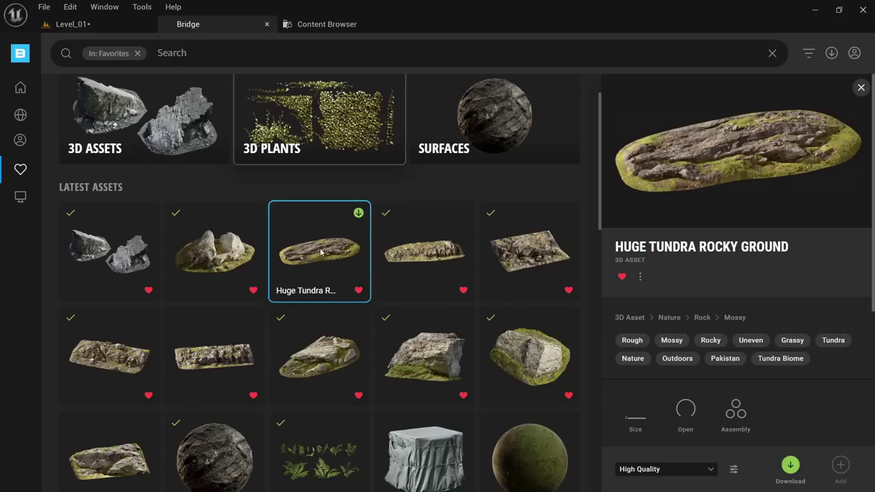
drag(320, 253, 374, 345)
key(w)
right_drag(374, 346, 417, 359)
Rotate the Huge Tundra Rocky Ground mesh to follow the slope and lower it slightly into the terrain.
key(e)
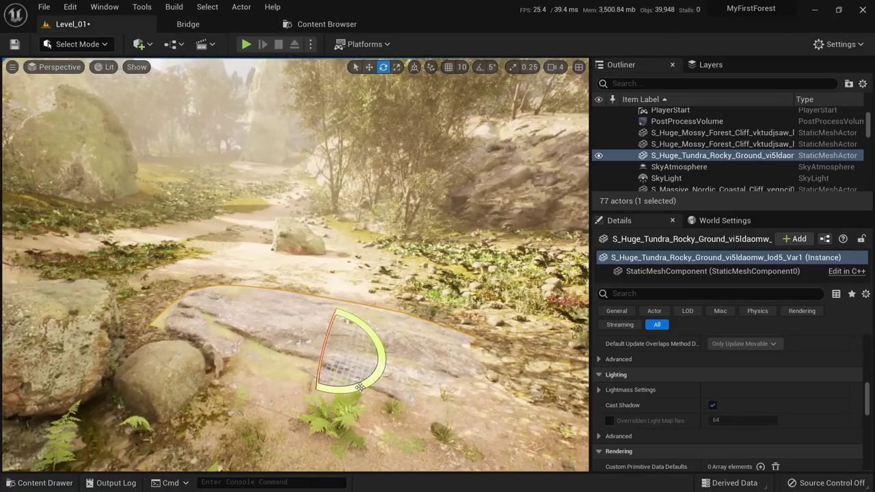
drag(359, 387, 333, 306)
key(d)
right_drag(340, 346, 320, 277)
key(s)
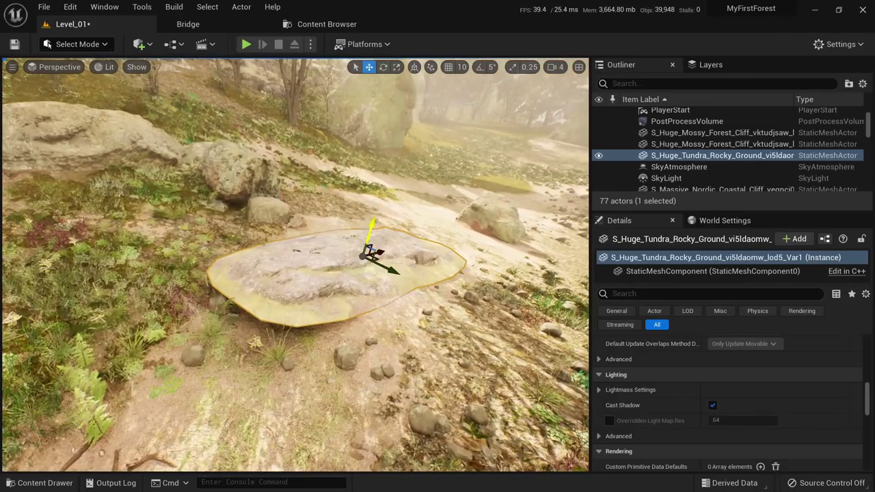
drag(371, 227, 371, 233)
key(d)
right_drag(353, 272, 287, 290)
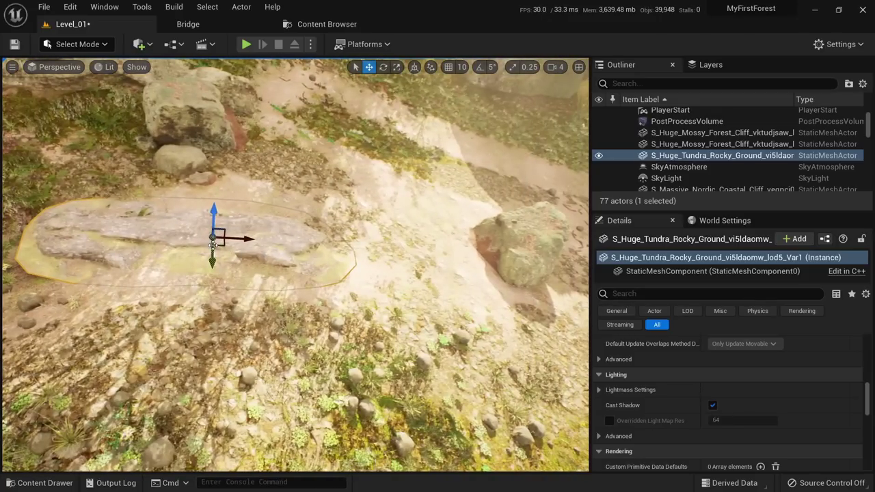
Move the Huge Tundra Rocky Ground mesh along the path beside the single boulder and blend it into the soil.
drag(219, 244, 406, 237)
key(a)
right_drag(406, 238, 570, 198)
key(a)
right_drag(272, 273, 389, 260)
key(e)
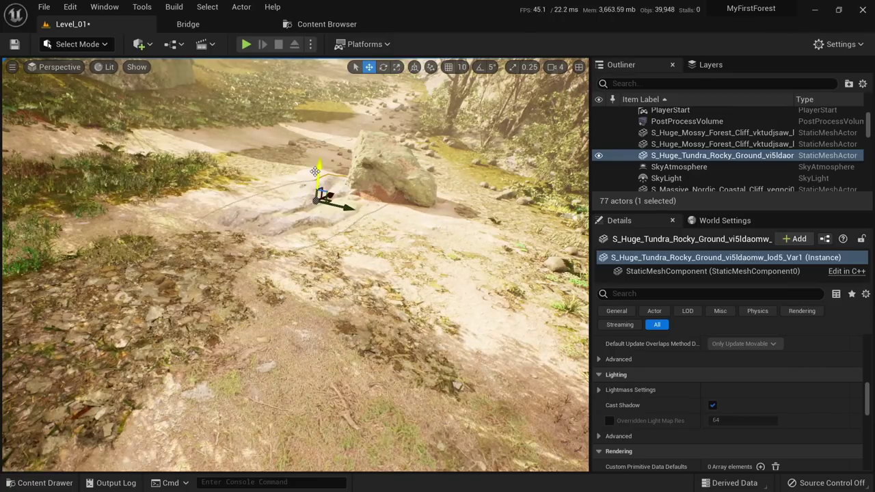
key(s)
mouse_move(313, 170)
right_down()
mouse_move(309, 150)
mouse_move(297, 168)
right_up()
key(Escape)
key(w)
Duplicate the Huge Tundra Rocky Ground mesh to the other side of the path and rotate the copy about 89°.
click(383, 277)
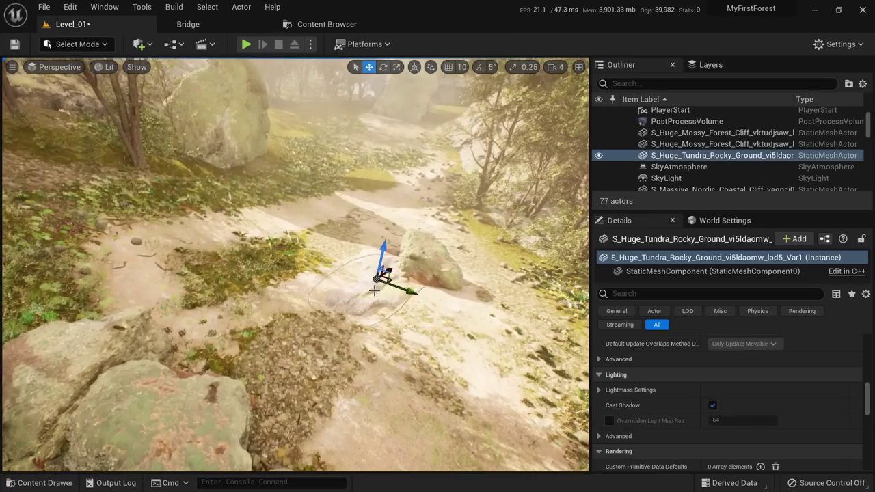
right_drag(382, 277, 383, 300)
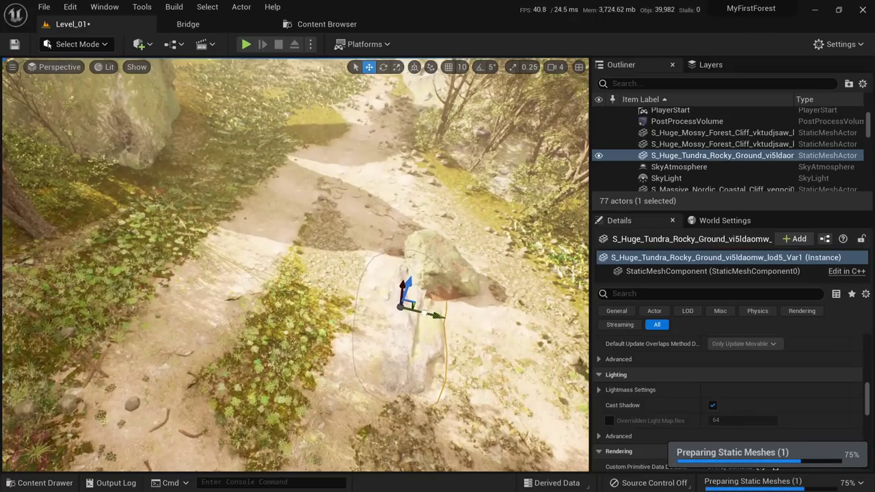
alt+drag(422, 313, 263, 280)
key(w)
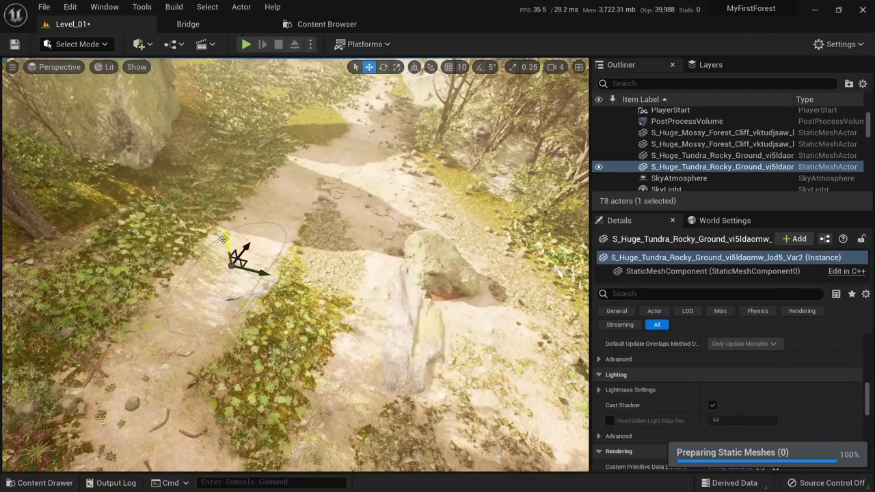
key(e)
drag(236, 280, 295, 274)
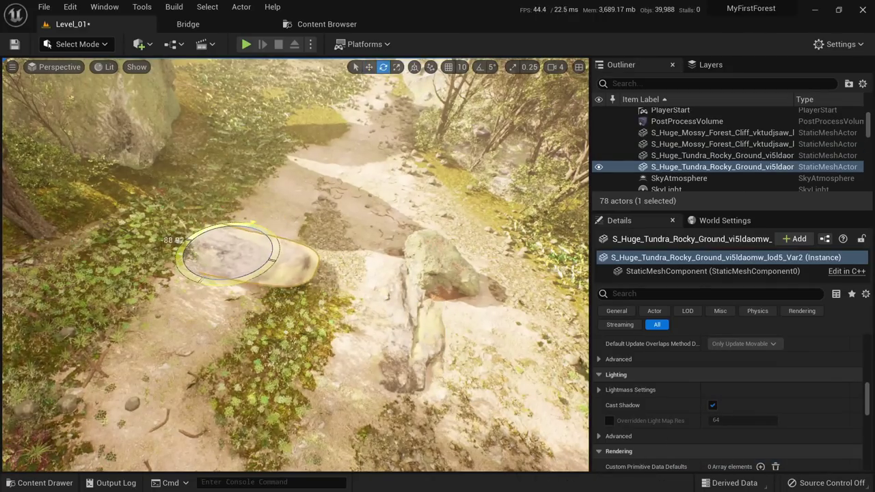
Adjust the copied rocky ground's height and position so it sits in the soil at the edge of the vegetation.
key(w)
right_drag(275, 184, 263, 158)
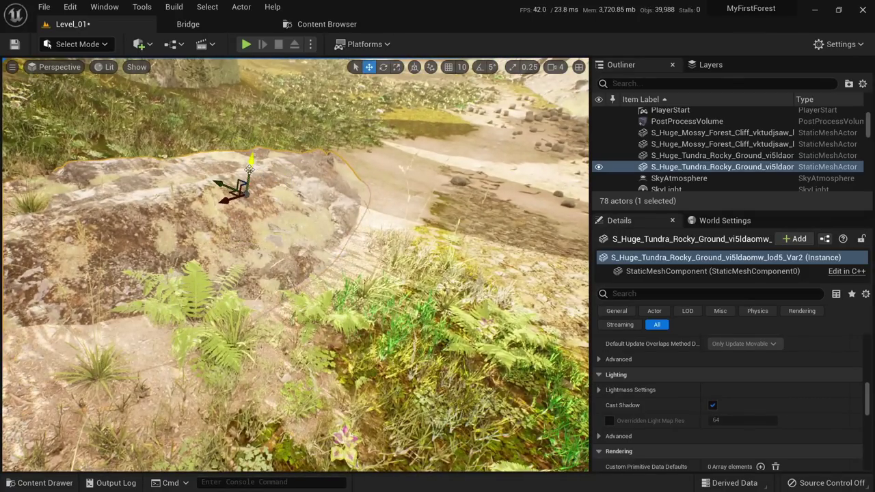
key(Escape)
mouse_move(274, 259)
right_down()
mouse_move(282, 217)
mouse_move(274, 260)
right_up()
key(s)
click(285, 263)
drag(285, 236, 244, 226)
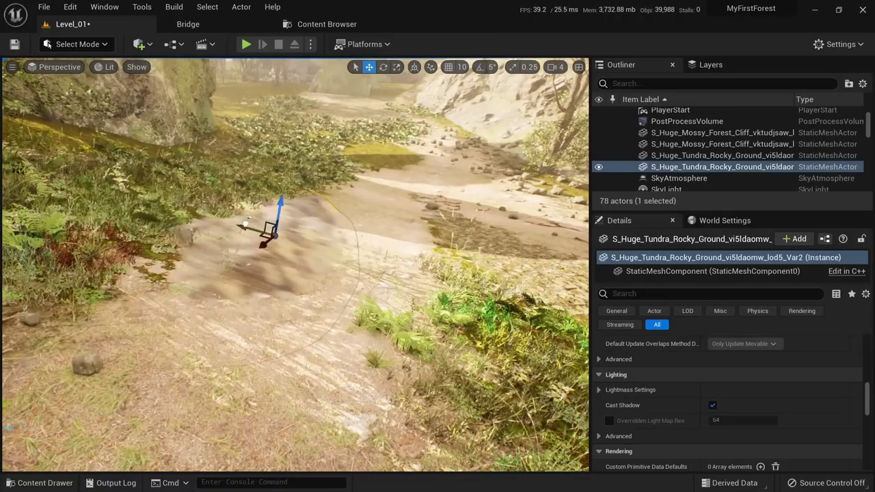
key(Escape)
Look through the favorite assets in Bridge for another ground rock for the vegetated area.
key(s)
right_drag(190, 216, 174, 231)
key(w)
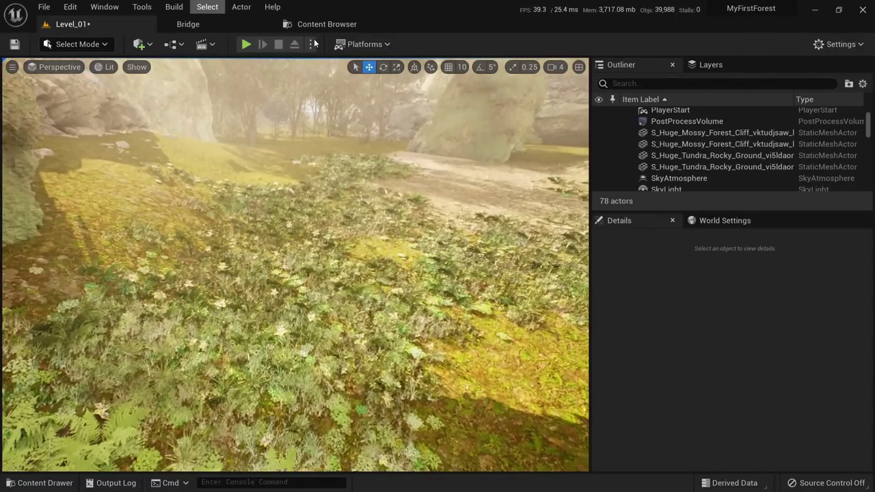
click(340, 31)
click(210, 24)
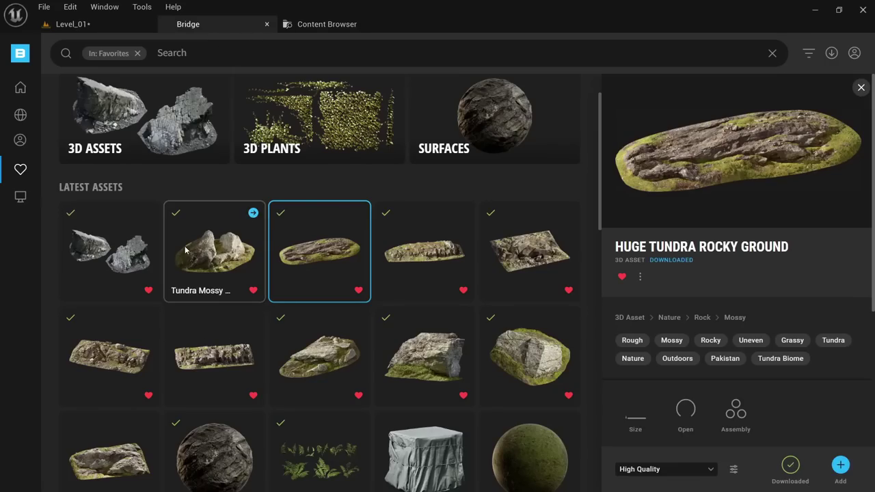
scroll(241, 300, down, 3)
scroll(190, 285, up, 2)
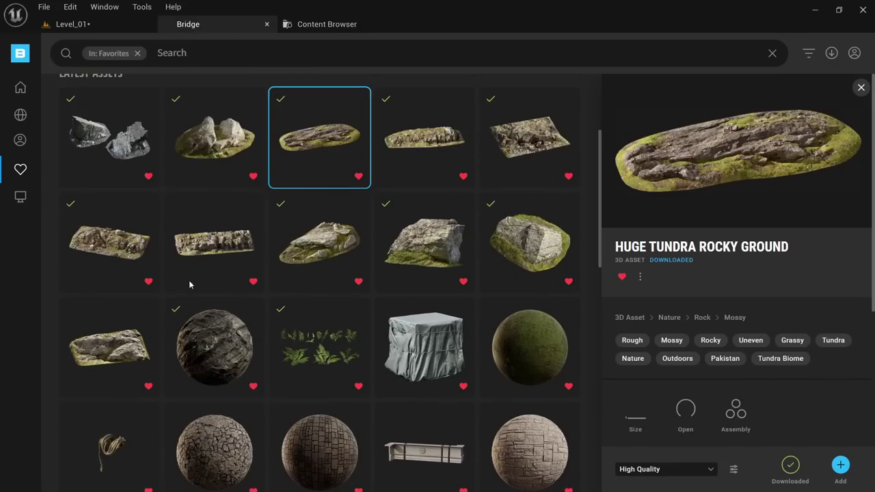
Place the S_Tundra_Rocky_Ground mesh from the Nordic_Rocky_Ground folder onto the vegetated area of the level.
click(346, 24)
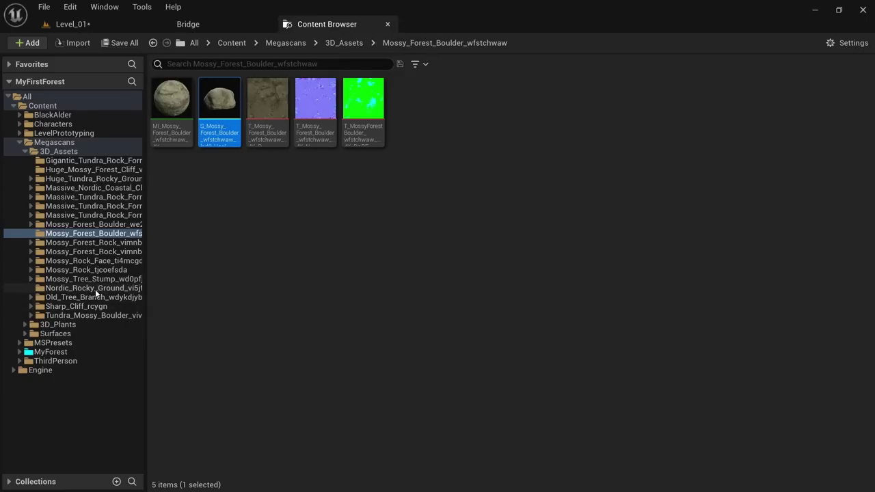
click(96, 289)
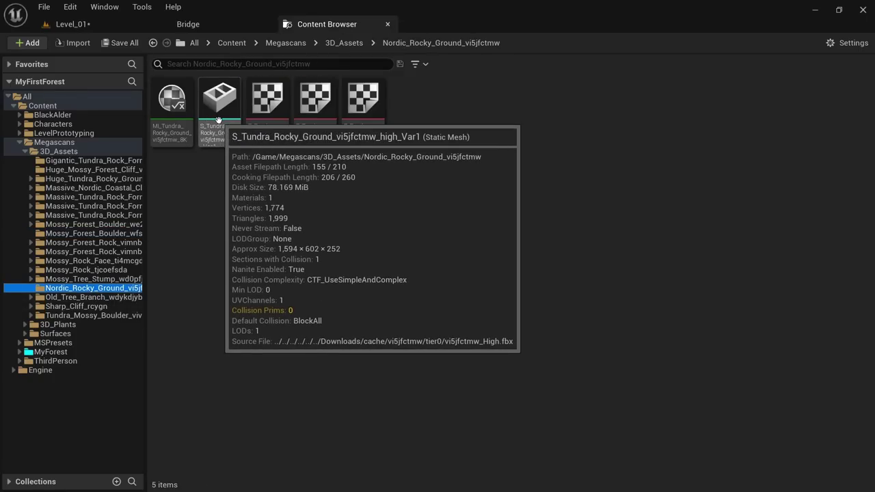
drag(218, 121, 239, 294)
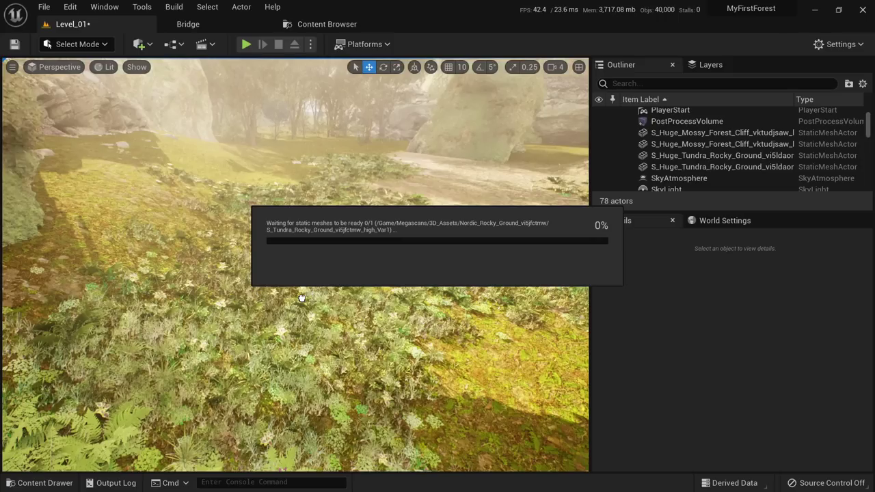
drag(301, 298, 159, 276)
right_drag(158, 276, 168, 273)
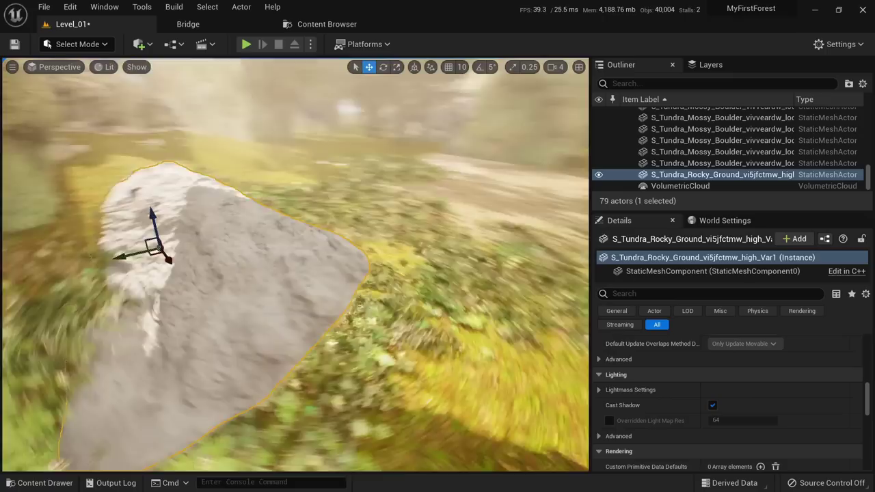
Rotate the new Tundra Rocky Ground mesh about -108° around the vertical axis and tilt it about -4°.
key(e)
drag(313, 275, 296, 280)
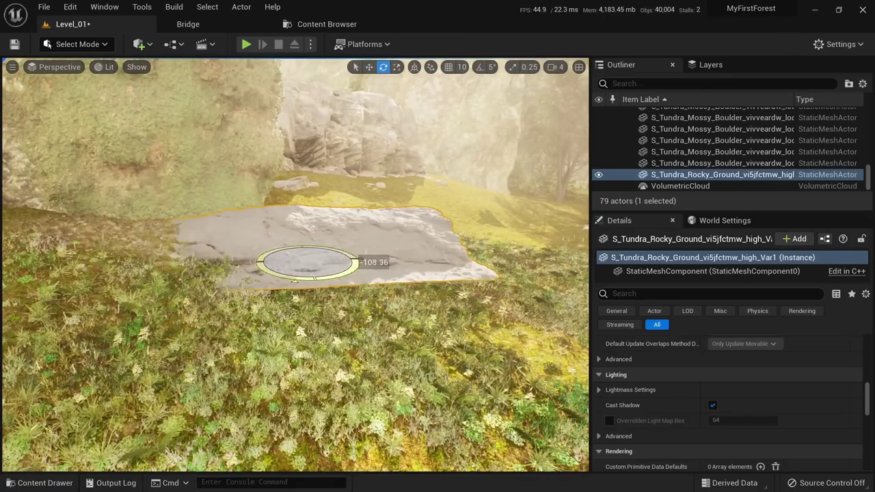
right_drag(296, 281, 301, 290)
drag(299, 290, 293, 296)
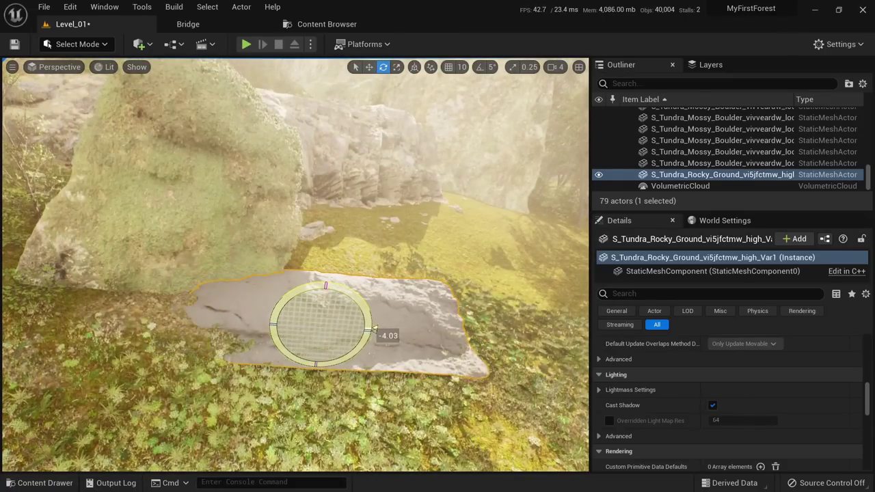
Move the Tundra Rocky Ground mesh against the base of the mossy cliff and tilt it further to fit the slope.
drag(373, 330, 146, 329)
key(w)
key(e)
drag(196, 316, 200, 331)
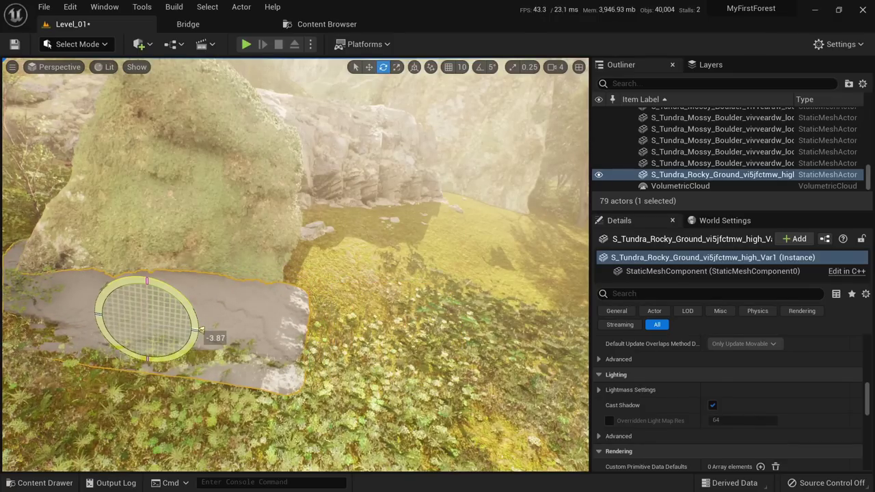
right_drag(200, 331, 268, 342)
drag(262, 209, 268, 219)
key(Escape)
click(236, 219)
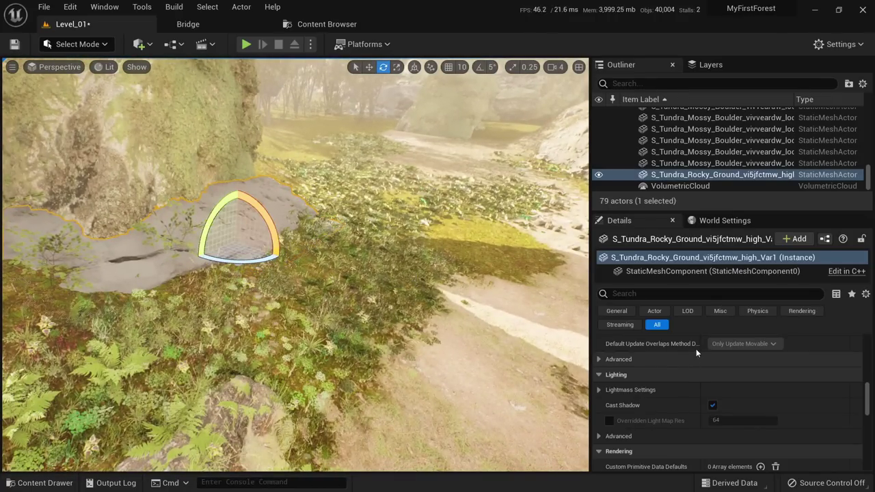
Check the rocky ground's assigned material, open its static mesh for editing and dock that editor with the main window.
scroll(695, 348, up, 5)
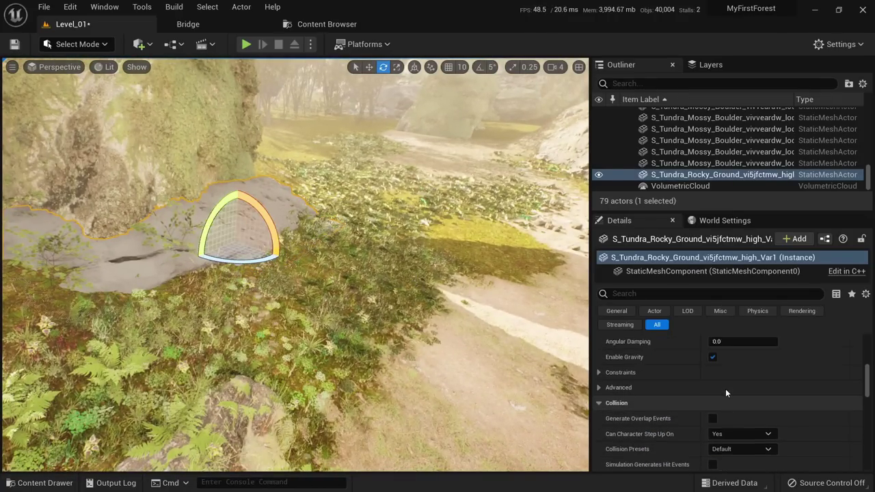
scroll(725, 388, up, 6)
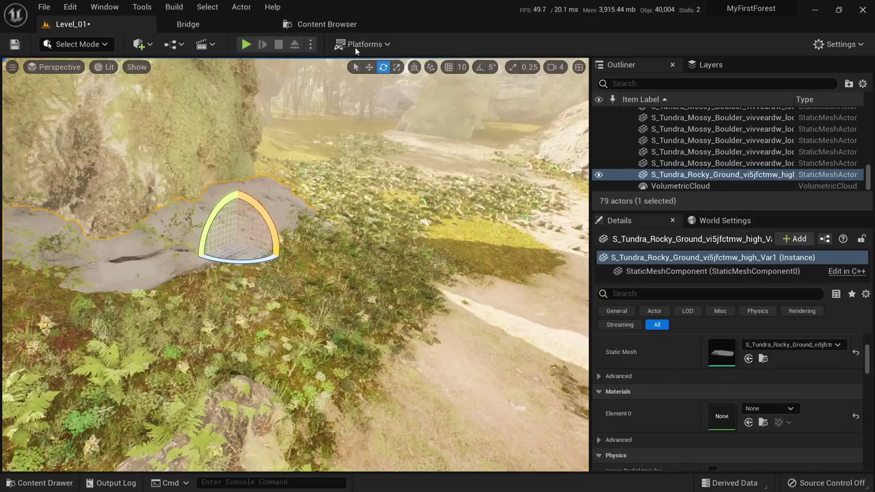
click(317, 24)
double_click(217, 100)
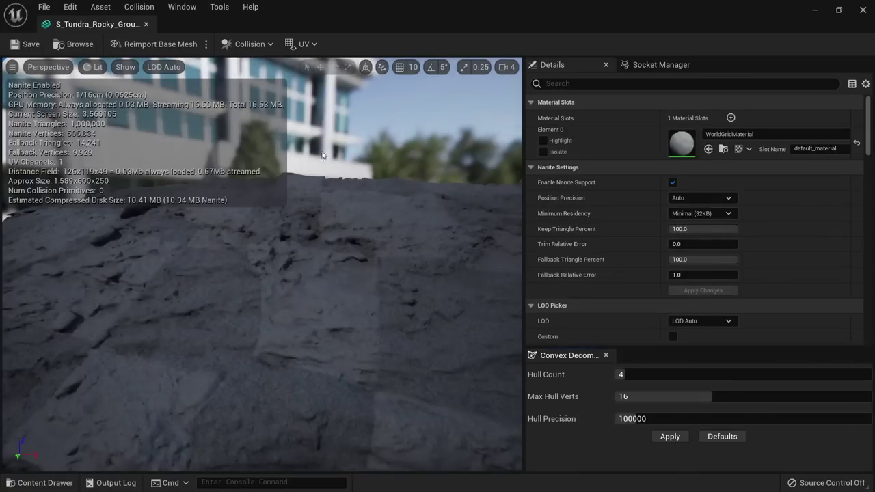
drag(102, 22, 469, 26)
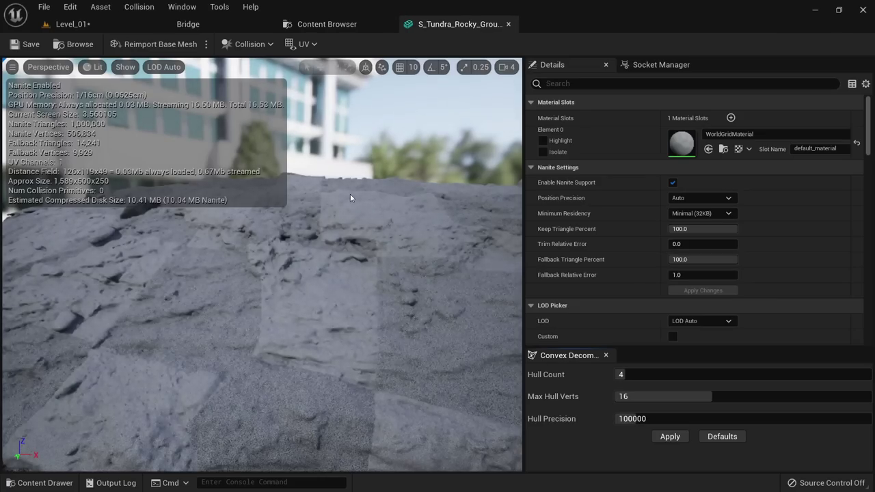
Assign the MI_Tundra_Rocky_Ground_vi5jfctmw_8K material to Element 0 of the Tundra Rocky Ground static mesh.
click(321, 24)
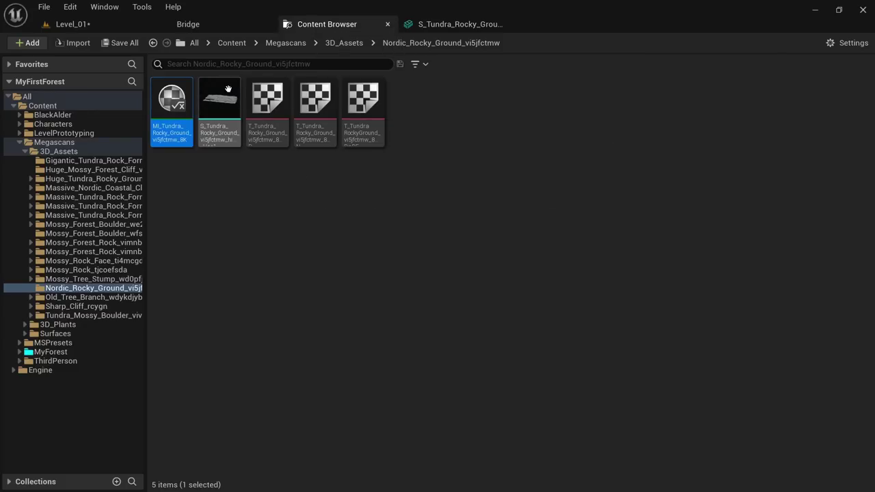
click(458, 24)
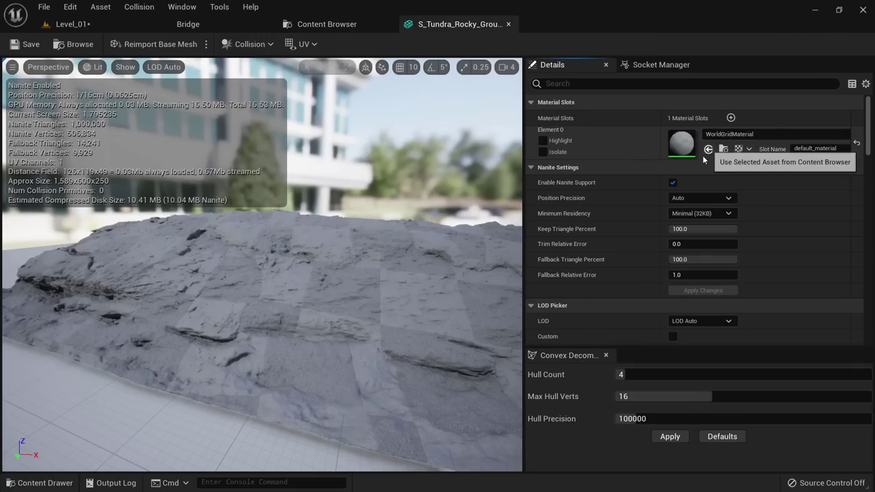
click(708, 149)
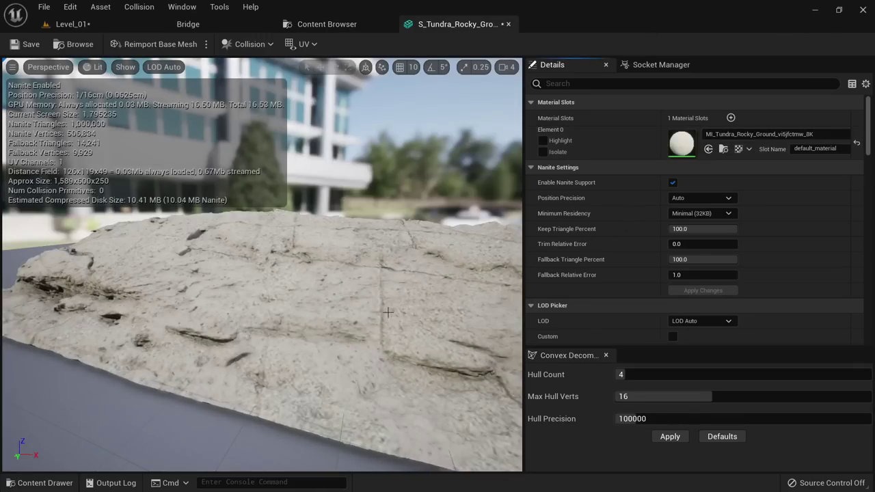
Check the ground's diffuse texture, then open its material instance and set Albedo to T_Tundra_Rocky_Ground_vi5jfctmw_8K_D.
click(325, 24)
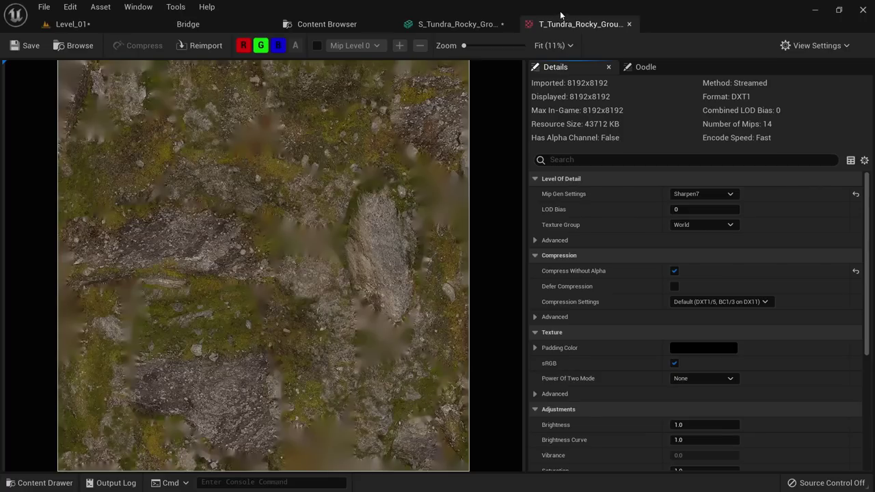
middle_click(554, 26)
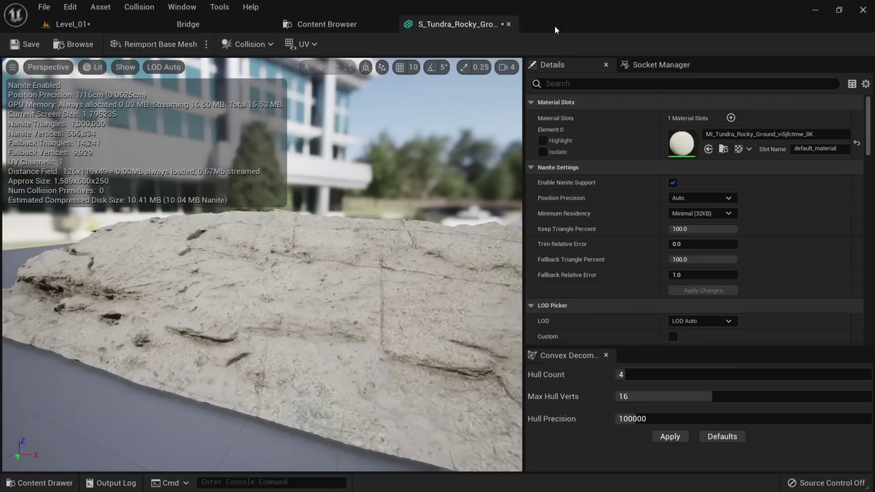
click(326, 24)
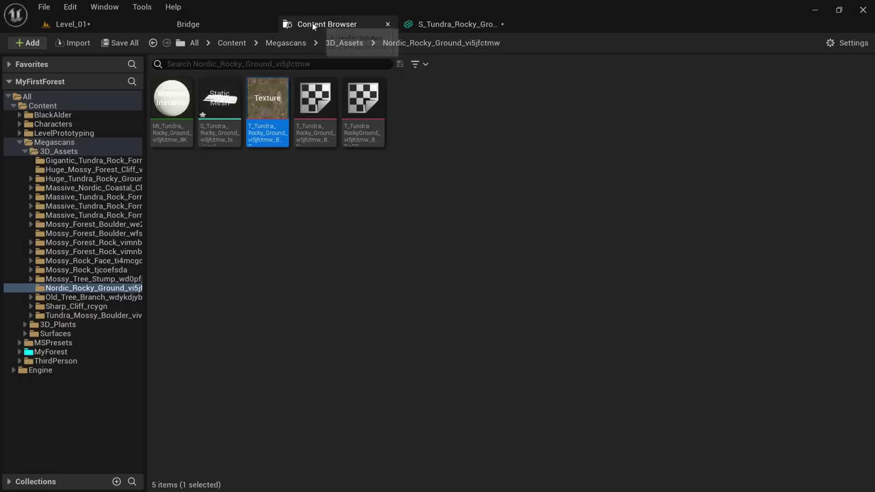
double_click(172, 103)
scroll(482, 274, down, 10)
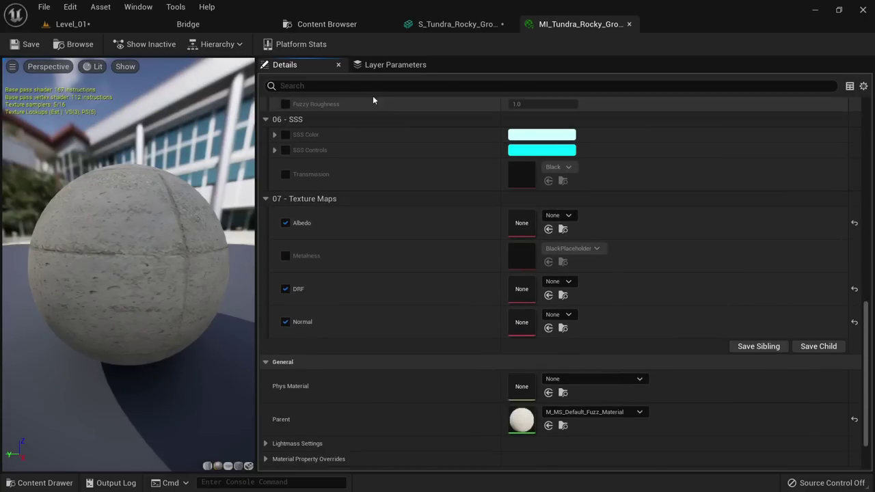
click(316, 26)
click(267, 103)
click(580, 24)
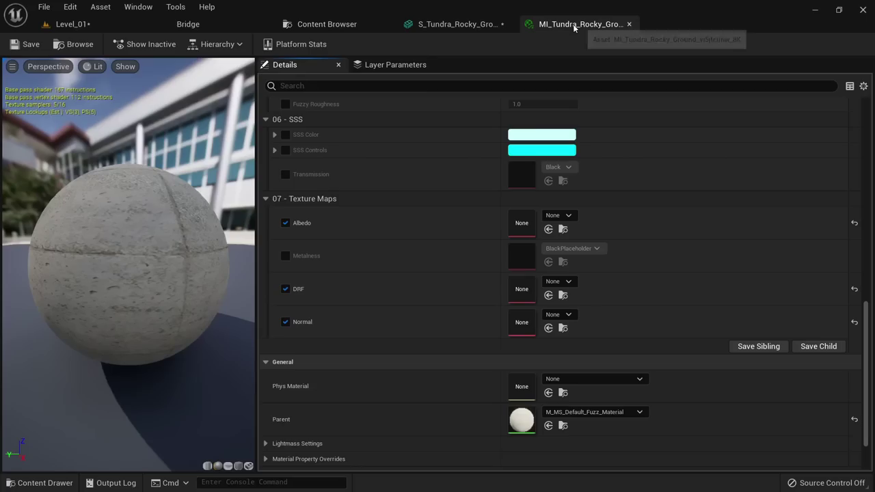
click(548, 229)
Set the material instance's Normal map to T_Tundra_Rocky_Ground_vi5jfctmw_8K_N and its DRF map to the remaining T_TundraRockyGround texture.
click(326, 24)
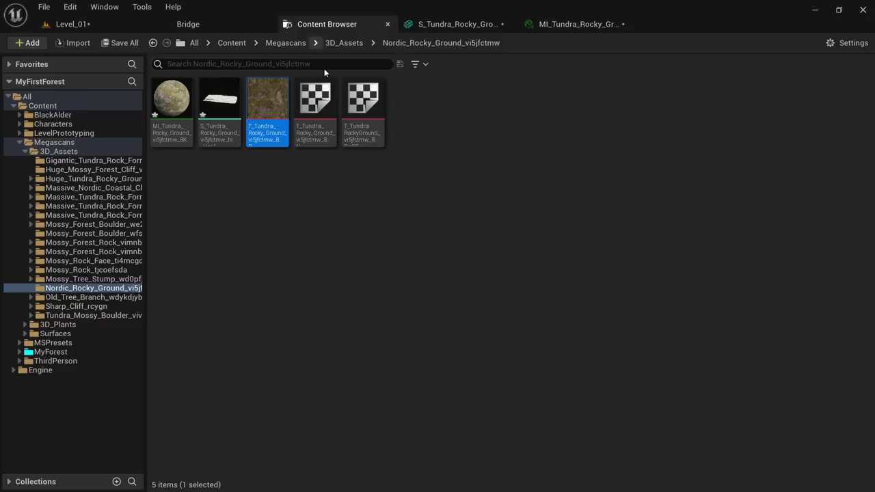
click(330, 107)
click(547, 24)
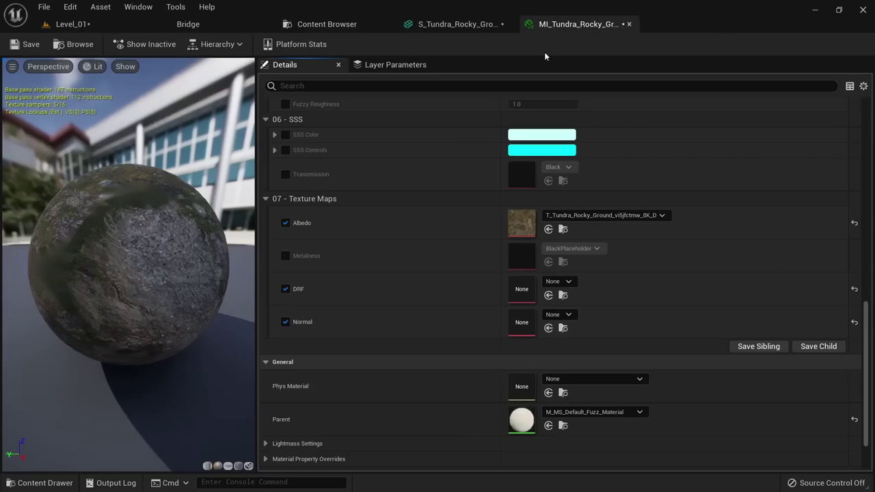
click(547, 328)
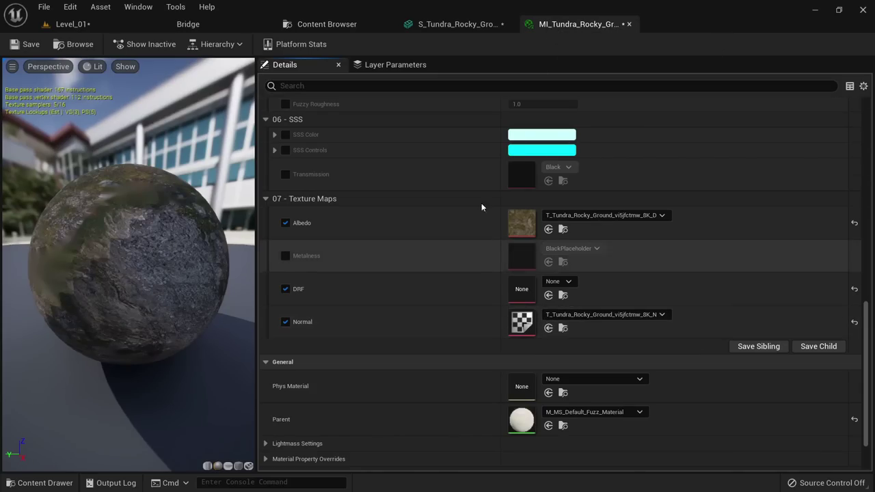
click(326, 24)
click(566, 25)
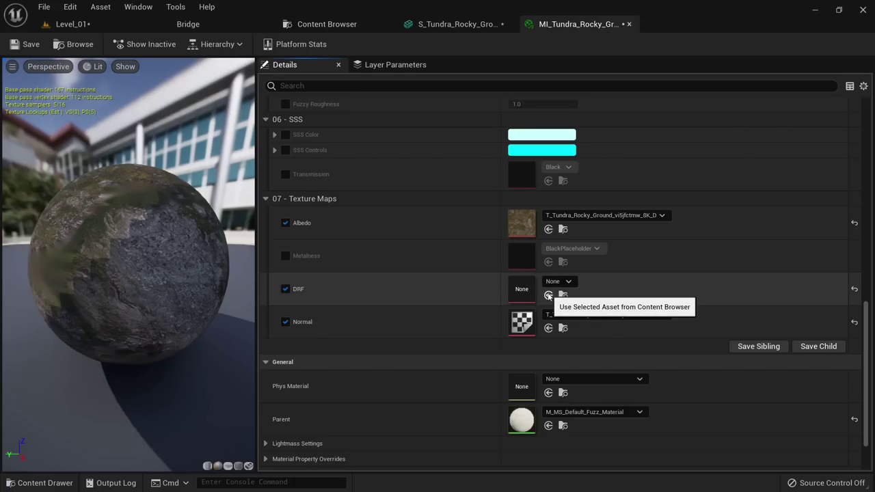
click(548, 294)
drag(188, 293, 154, 282)
Return to Level_01 and inspect the textured rocky ground mesh in wireframe and lit shading from several angles.
click(51, 29)
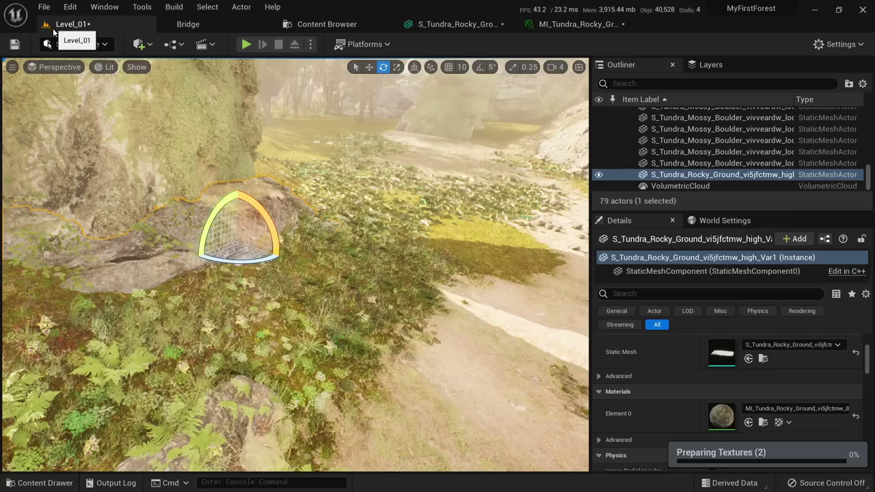
key(w)
mouse_move(294, 266)
right_down()
mouse_move(266, 267)
mouse_move(287, 277)
mouse_move(274, 281)
mouse_move(303, 271)
right_up()
key(s)
key(Escape)
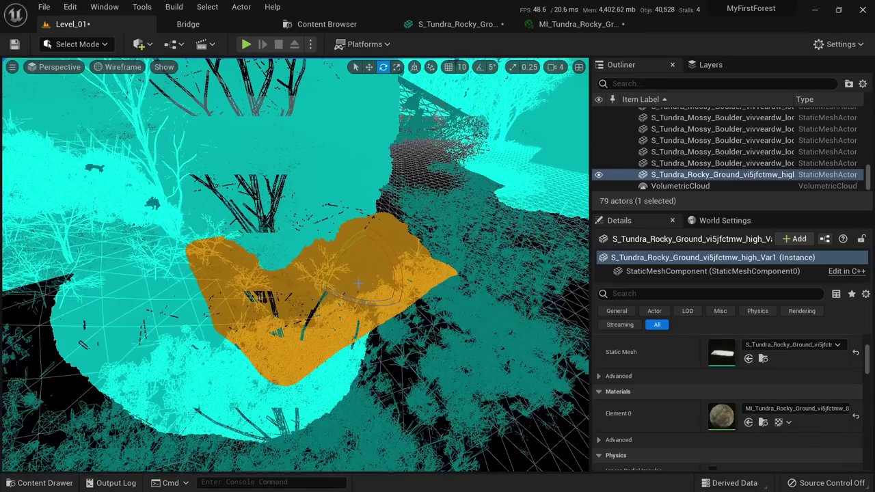
key(alt+4)
right_drag(347, 289, 321, 280)
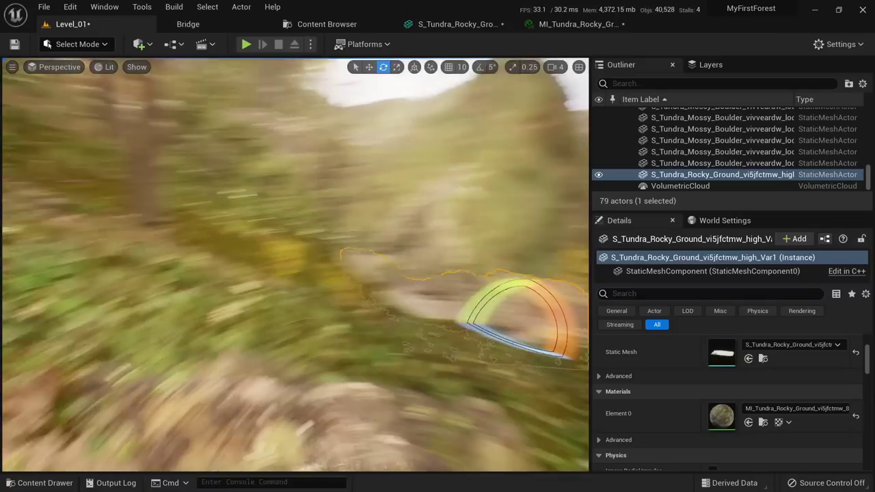
right_drag(433, 354, 432, 354)
Duplicate the Tundra Rocky Ground mesh and move the copy up onto the large rock behind the mossy boulder.
key(w)
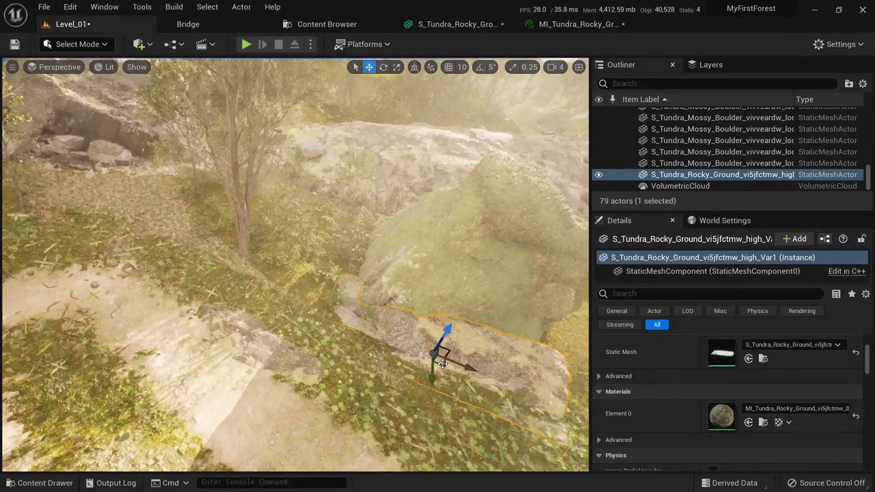
alt+drag(442, 363, 95, 253)
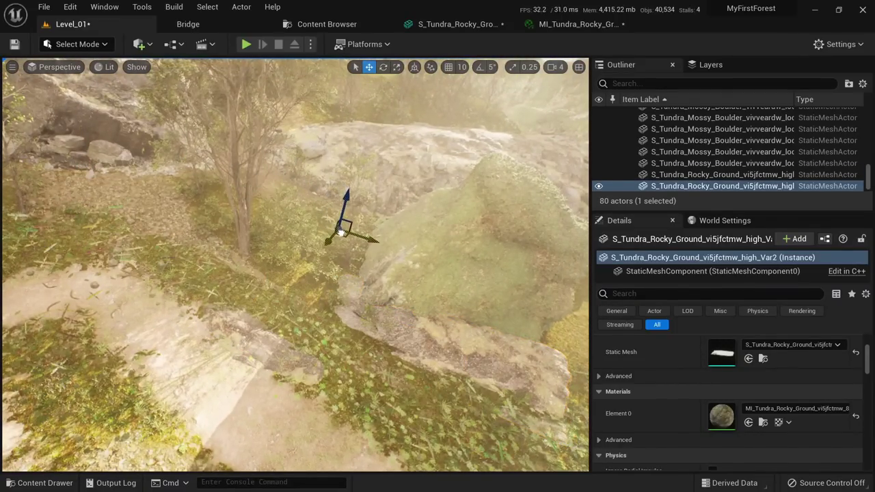
drag(347, 195, 356, 162)
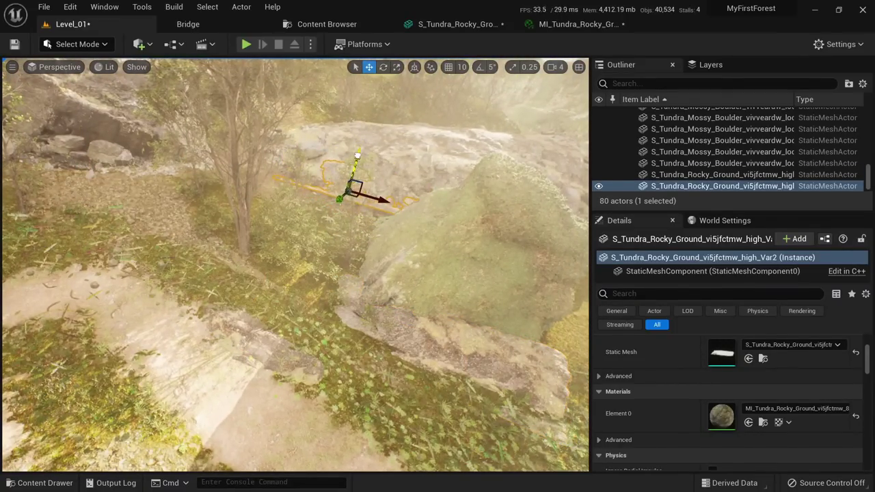
right_drag(357, 156, 357, 157)
key(e)
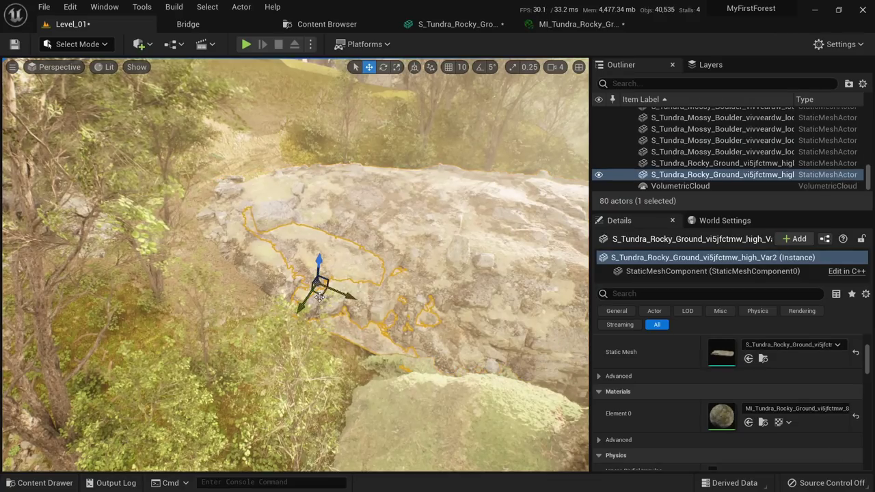
Shift the rocky ground copy to the near edge of the large rock, lower it slightly and tilt it to follow the slope.
drag(319, 298, 288, 330)
right_drag(283, 339, 283, 340)
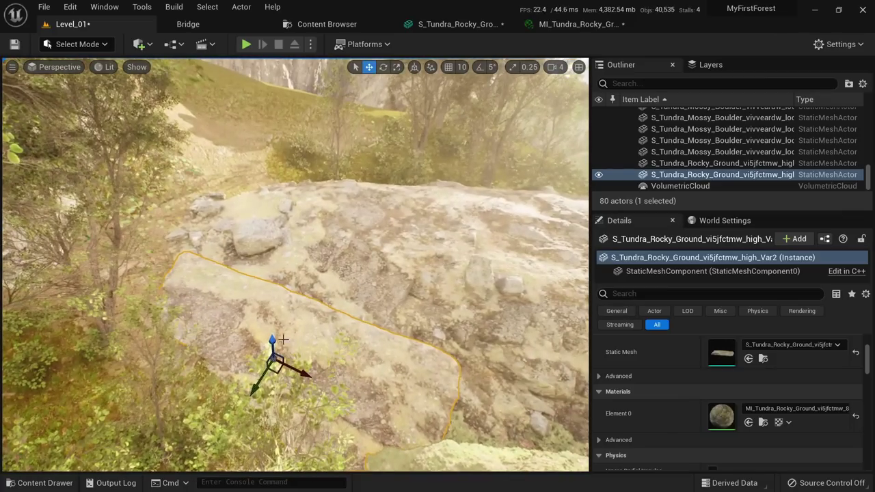
drag(272, 342, 272, 348)
key(e)
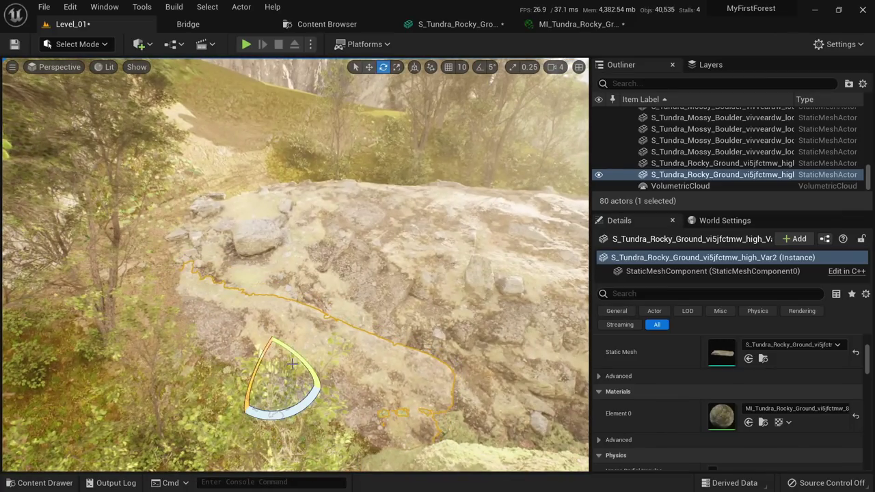
drag(326, 395, 320, 404)
drag(299, 365, 316, 396)
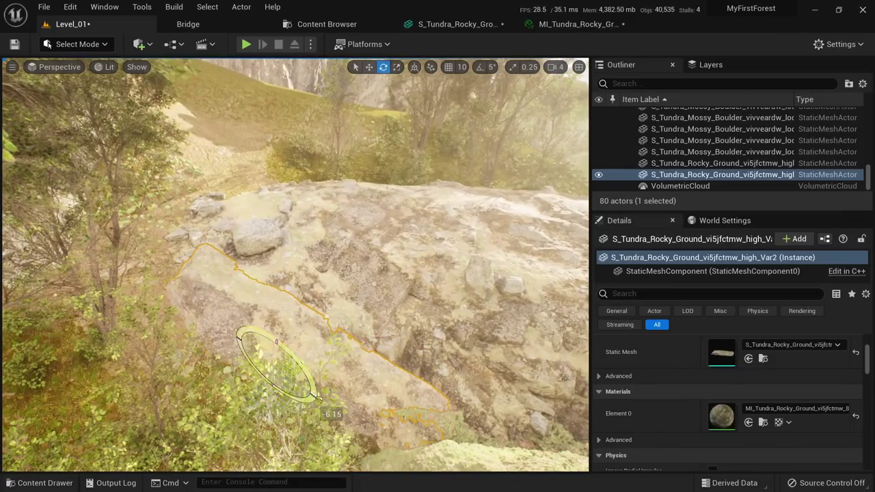
key(Escape)
Switch to foliage editing with the Erase tool and choose the S_Mossy_Forest_Boulder_wfstchwaw foliage type.
mouse_move(306, 339)
right_down()
mouse_move(465, 294)
mouse_move(307, 338)
right_up()
click(75, 44)
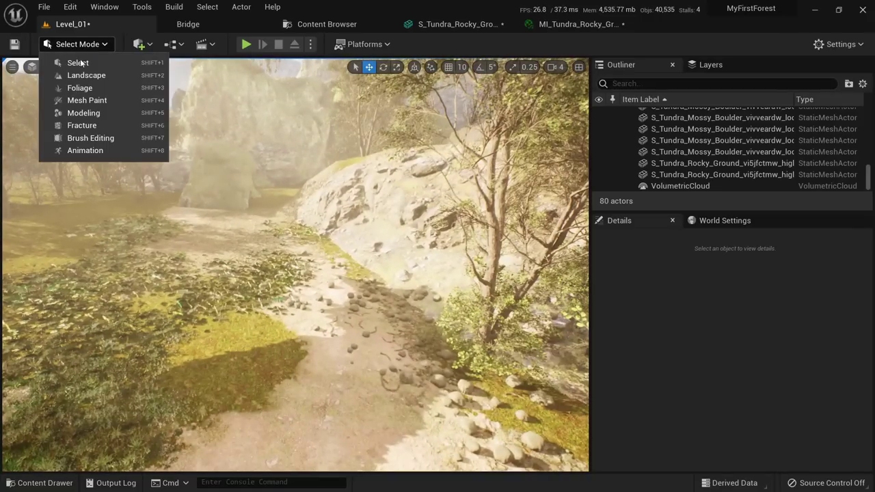
click(86, 75)
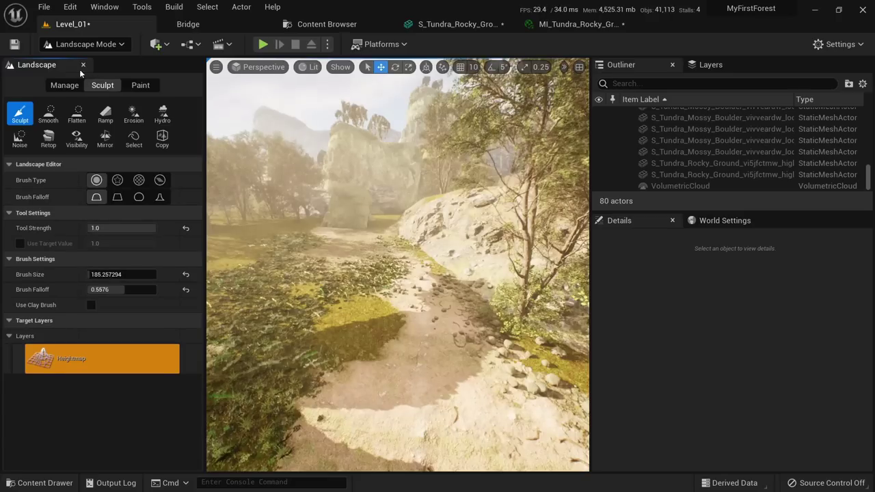
click(83, 44)
click(89, 87)
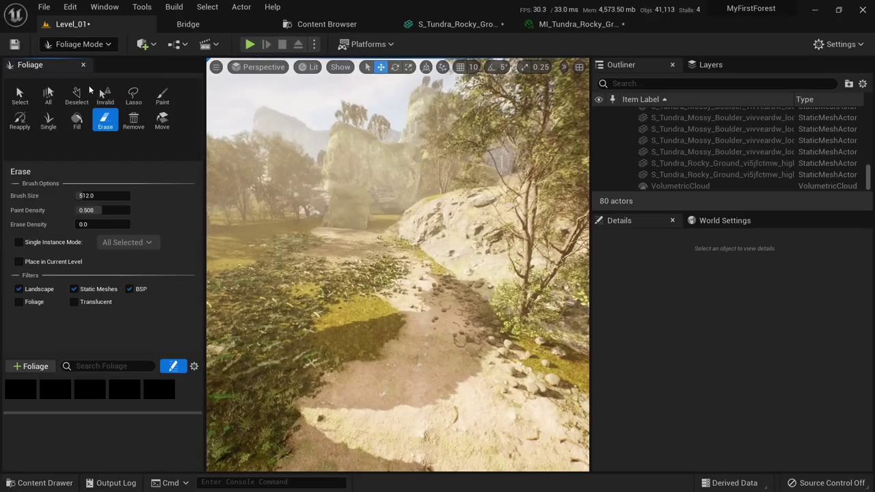
click(157, 332)
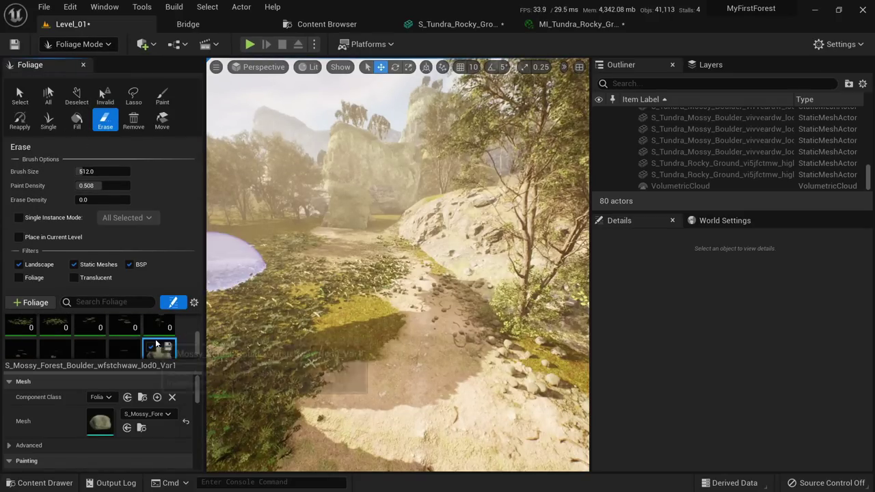
Erase the scattered mossy boulder foliage along the dirt path beside the trees, and return to Select mode.
key(w)
mouse_move(392, 320)
right_down()
mouse_move(430, 319)
mouse_move(399, 300)
mouse_move(374, 251)
right_up()
key(s)
key(d)
shift+drag(373, 251, 320, 348)
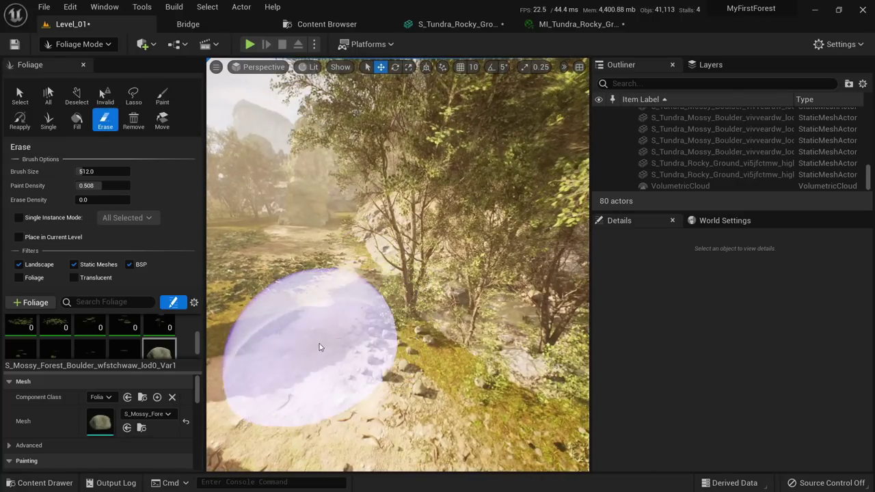
key(s)
right_drag(321, 348, 269, 339)
right_drag(369, 342, 345, 343)
key(w)
key(shift+1)
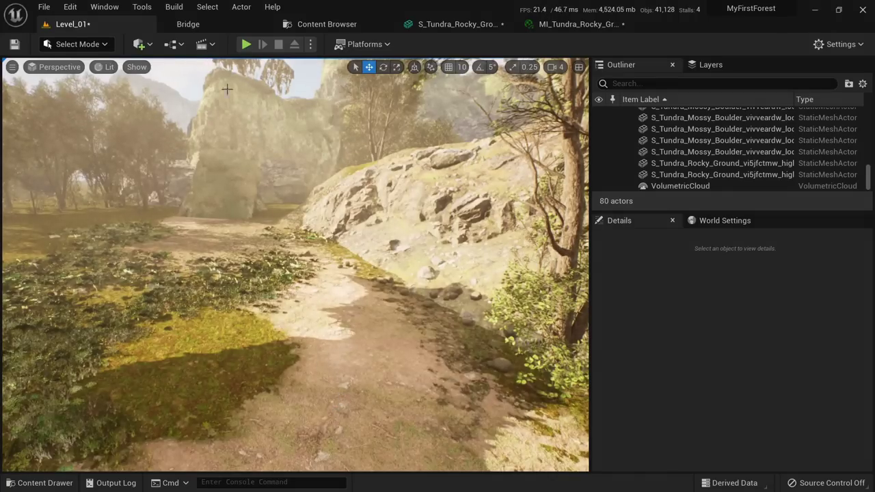
Choose the Tundra Mossy Boulder among the Bridge favorites and set its download quality to Nanite.
click(206, 30)
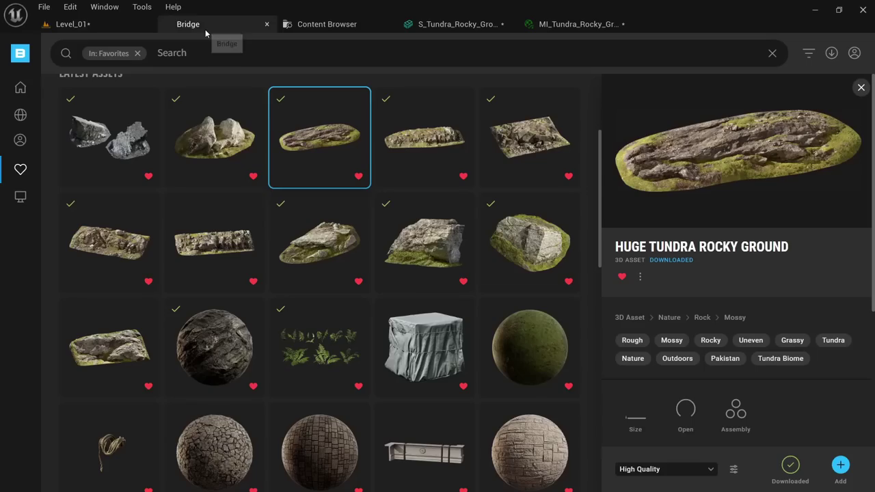
click(447, 244)
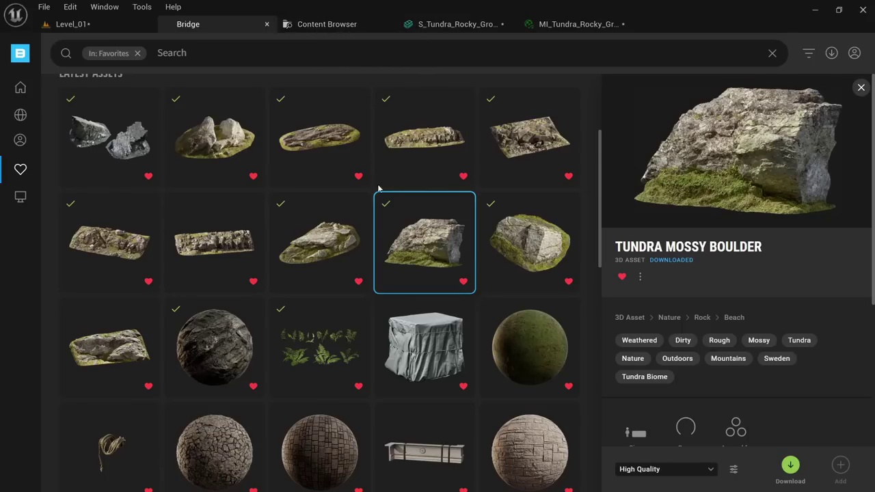
click(711, 470)
click(632, 446)
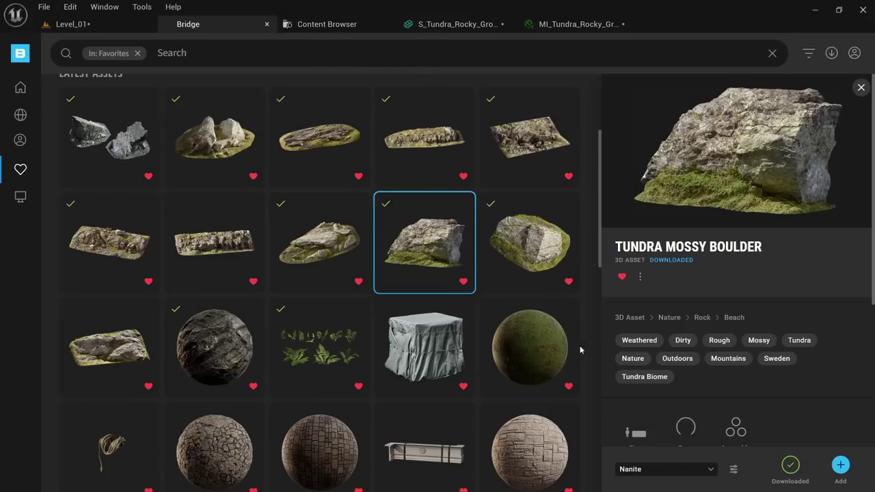
Place the S_Mossy_Forest_Boulder_we2rbizaw mesh from its Megascans 3D_Assets folder on the dirt path in Level_01.
click(324, 23)
click(75, 270)
click(95, 214)
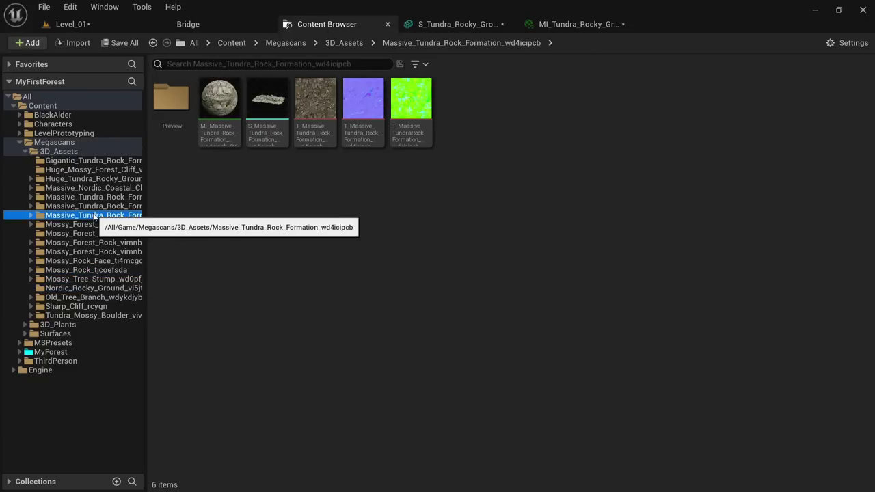
click(96, 225)
click(105, 242)
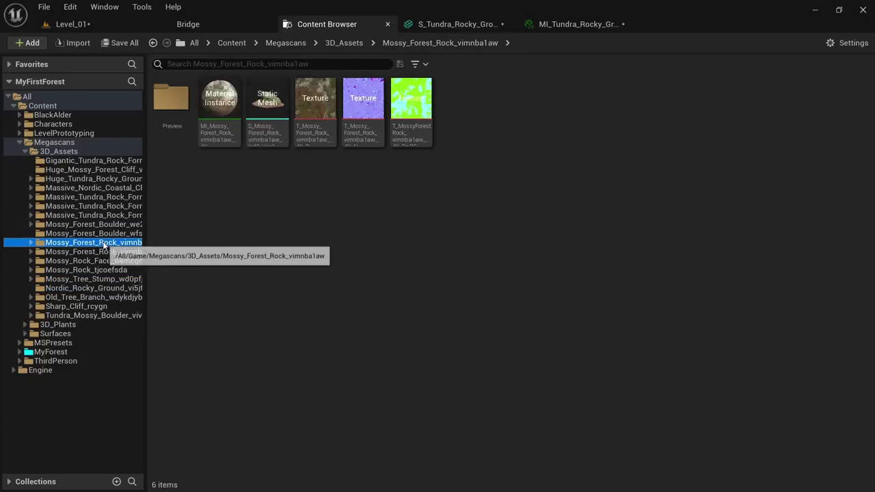
click(108, 197)
click(108, 180)
click(102, 206)
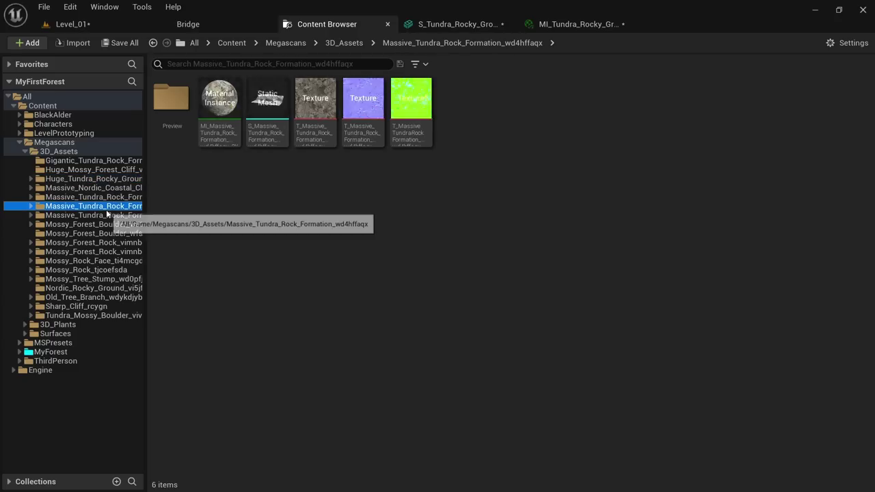
click(106, 224)
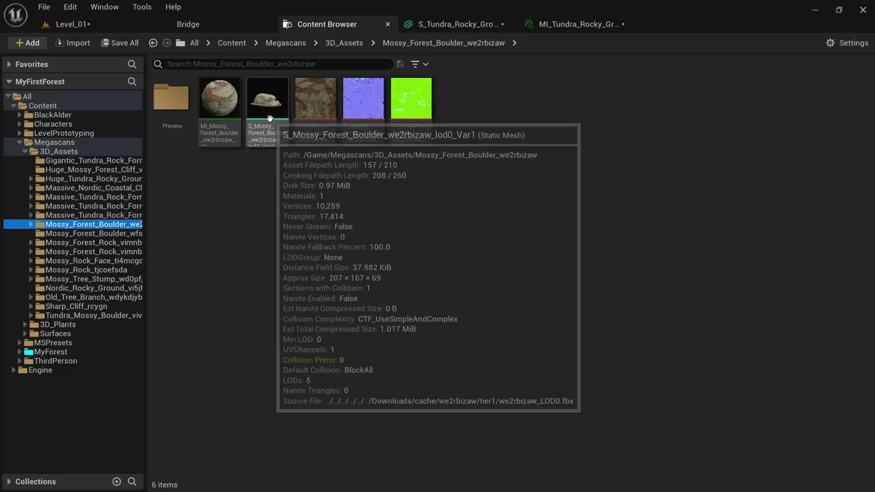
drag(266, 103, 329, 323)
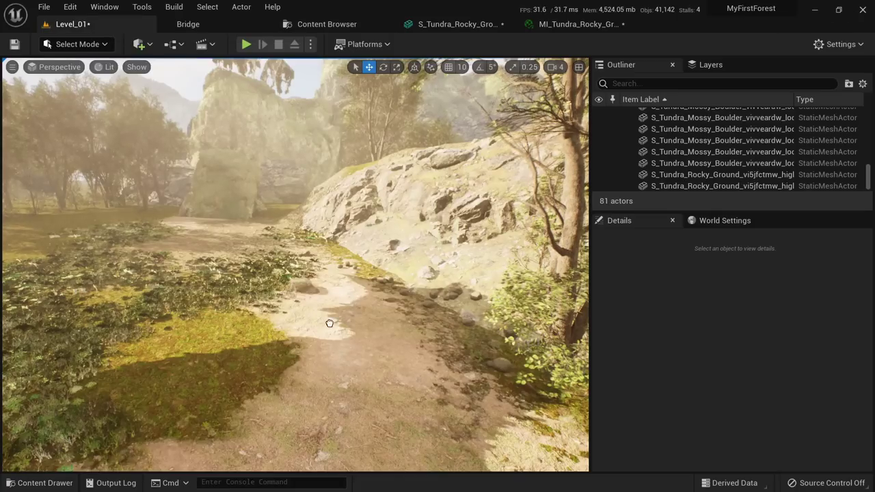
Scale up the newly placed mossy forest boulder on the path and deselect it.
key(r)
drag(336, 363, 333, 342)
key(w)
key(Escape)
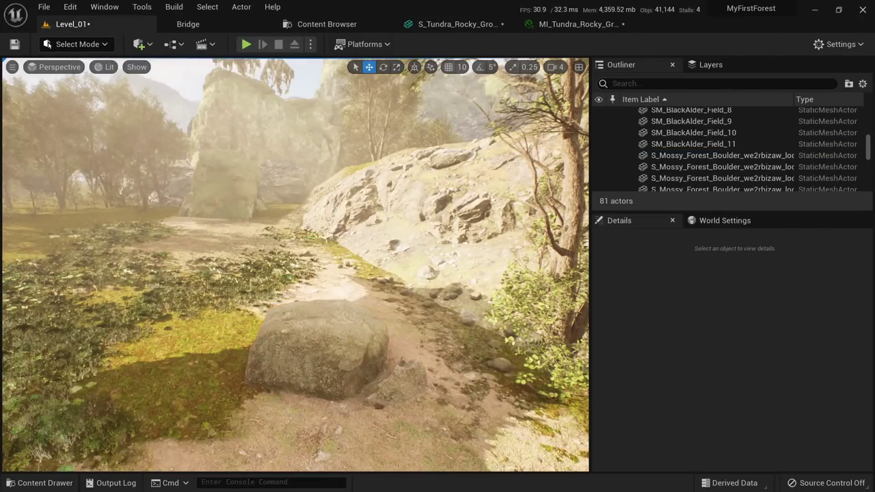
Duplicate the S_Mossy_Forest_Rock_vimnba1aw rock from the foreground slope to the grassy side of the new boulder and rotate the copy.
key(s)
right_drag(334, 342, 350, 382)
key(w)
click(326, 305)
right_drag(326, 305, 380, 335)
click(382, 345)
click(382, 318)
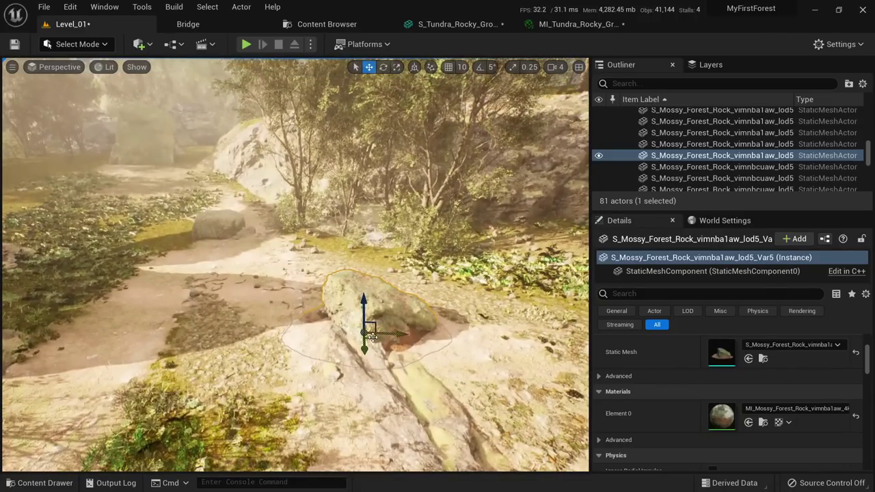
alt+drag(371, 336, 219, 277)
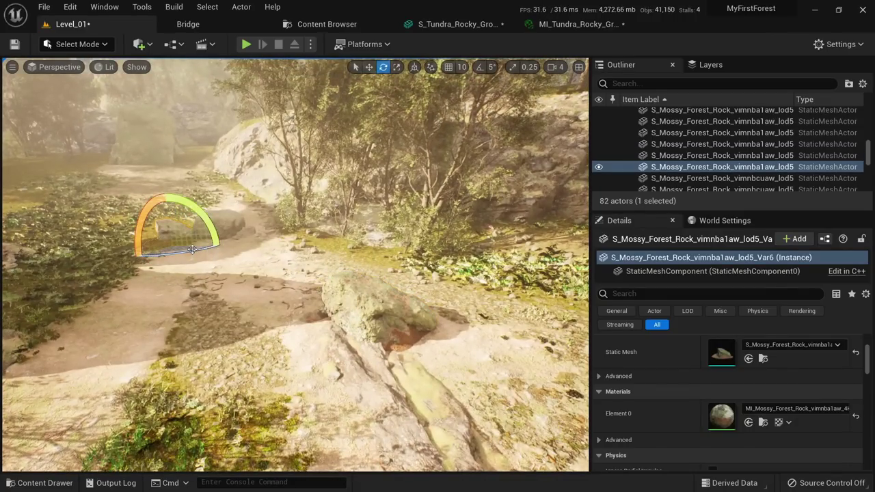
key(Escape)
key(w)
right_drag(217, 251, 183, 301)
Duplicate the mossy forest rock to the opposite side of the boulder, overlapping its edge, and adjust the copy's position.
click(282, 273)
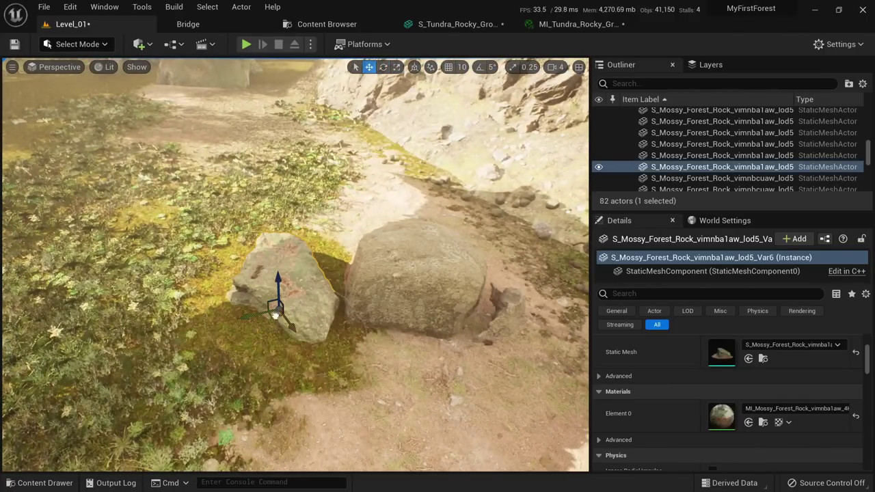
alt+drag(275, 313, 469, 352)
drag(517, 375, 521, 383)
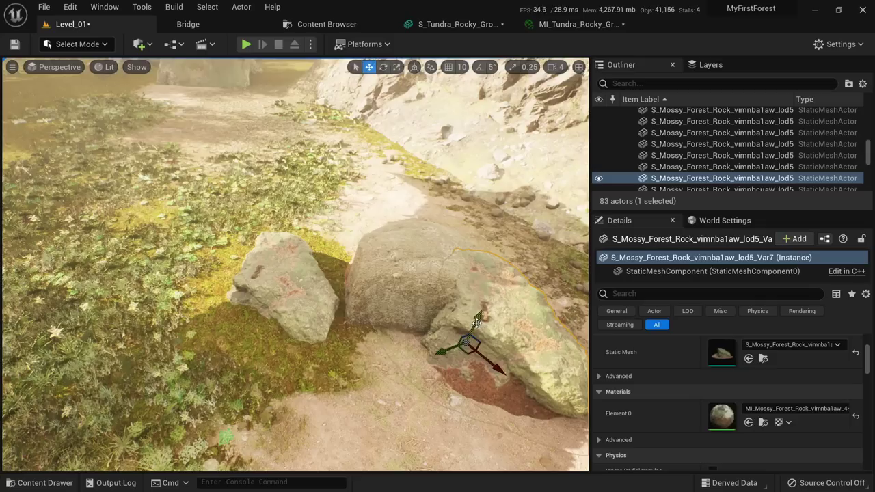
drag(476, 323, 471, 330)
key(Escape)
Rotate the mossy forest rock on the grassy side so it lies lengthwise beside the boulder.
click(292, 290)
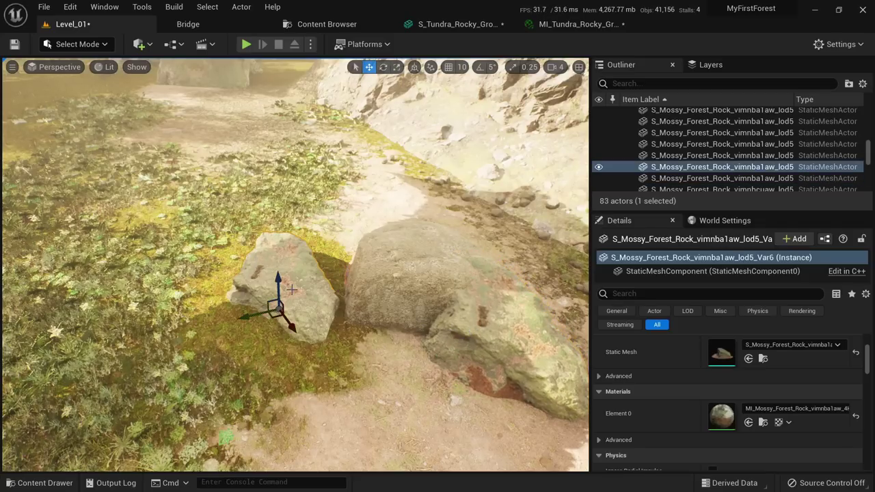
drag(294, 339, 309, 336)
key(w)
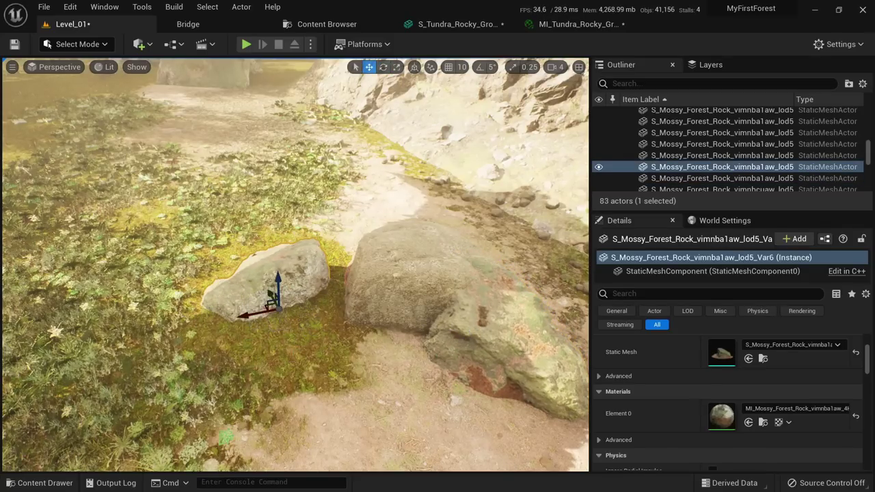
Duplicate the large boulder to the gap in front of the two rocks, then rotate the copy and shrink it.
click(410, 294)
key(e)
alt+drag(402, 324, 324, 358)
key(w)
key(Escape)
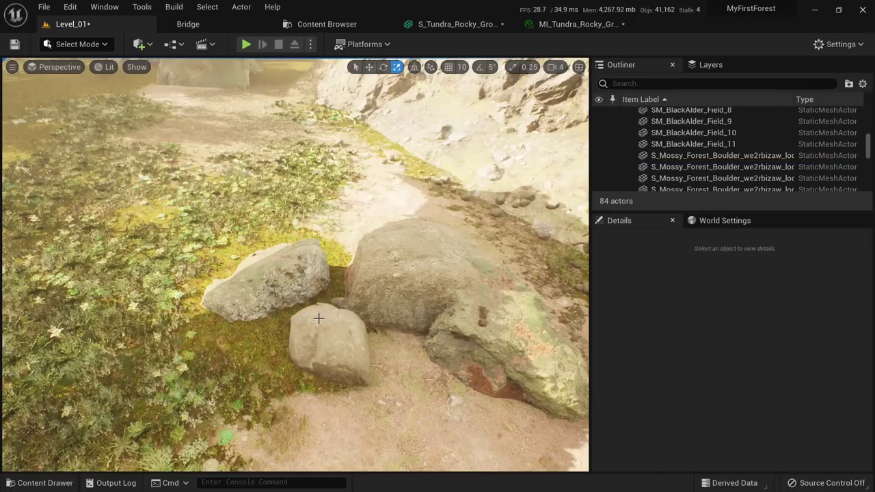
Try to erase S_Mossy_Forest_Boulder_wfstchwaw foliage around the new rock group, undo the stroke and return to Select mode.
click(318, 318)
alt+drag(319, 318, 479, 335)
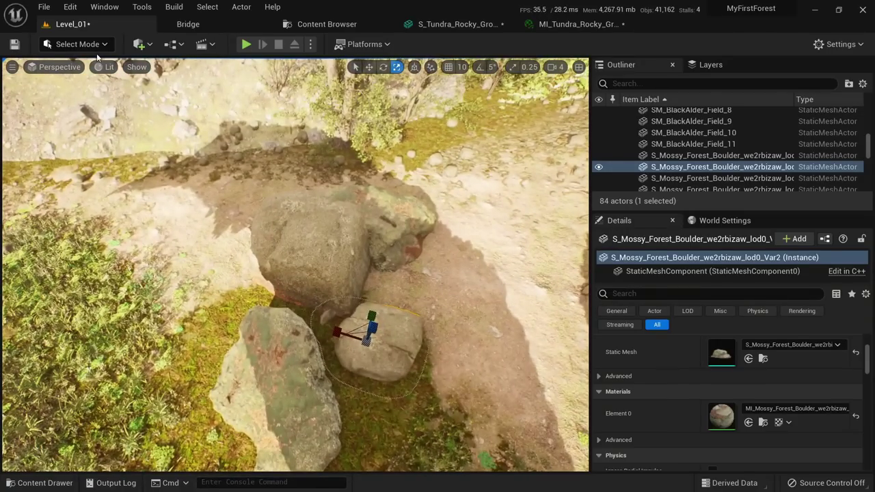
click(81, 44)
click(88, 74)
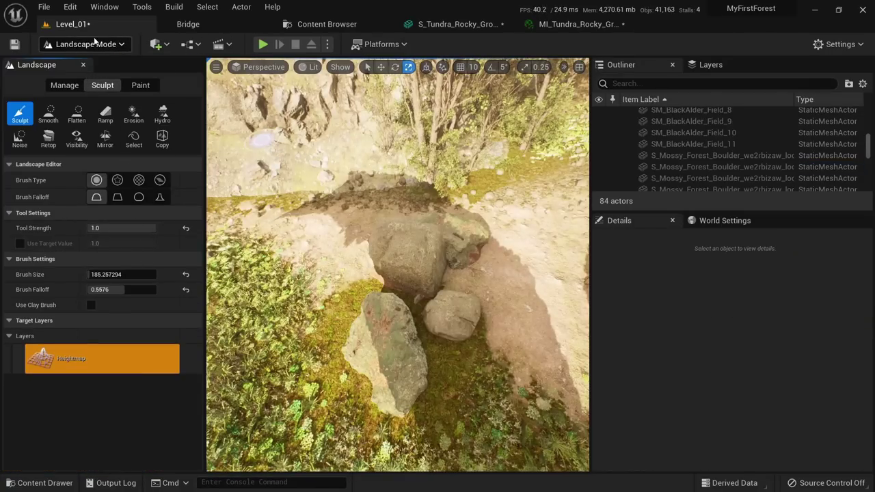
click(93, 43)
click(88, 86)
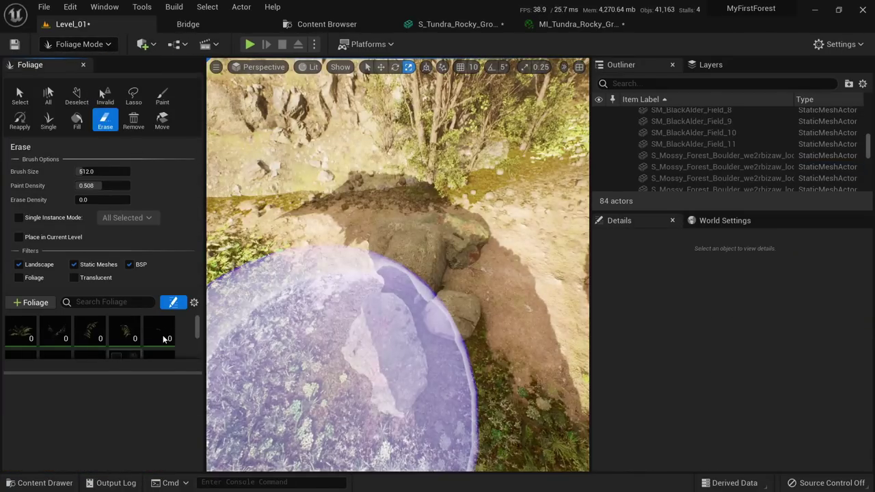
scroll(170, 339, down, 2)
click(163, 338)
scroll(158, 348, down, 1)
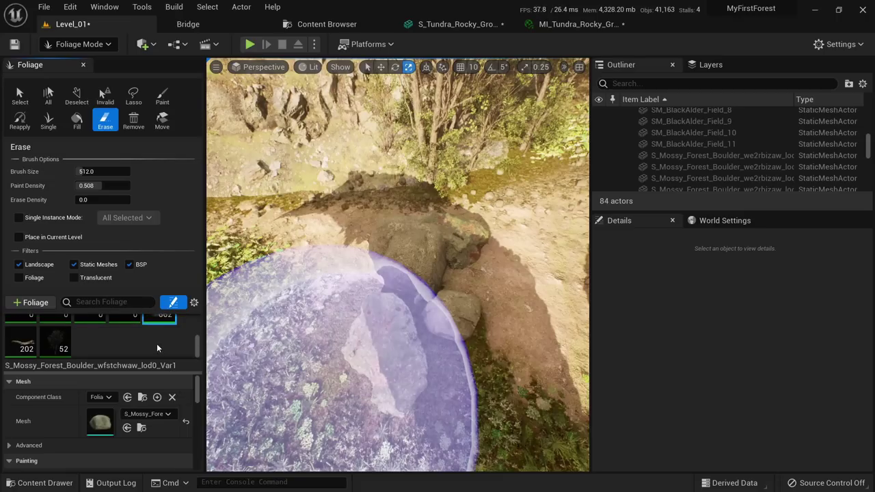
click(14, 335)
click(430, 301)
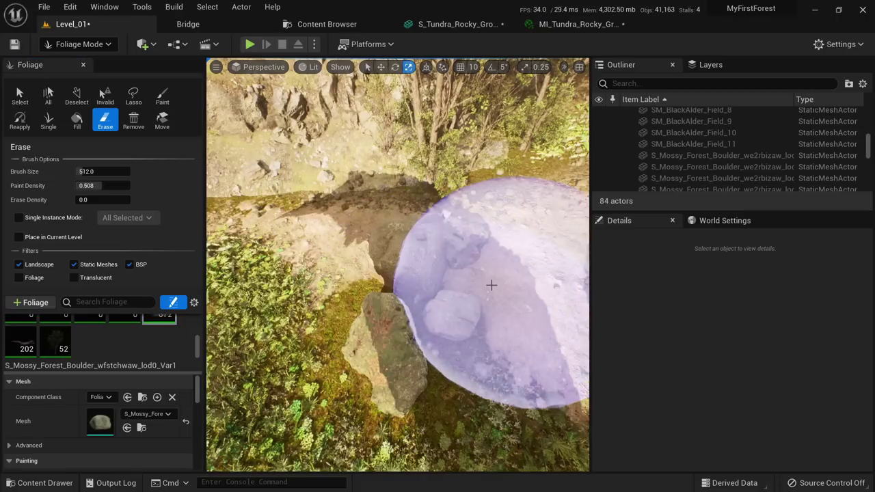
key(ctrl+z)
mouse_move(357, 271)
right_down()
mouse_move(342, 198)
mouse_move(305, 186)
mouse_move(273, 192)
right_up()
mouse_move(406, 269)
right_down()
mouse_move(396, 264)
mouse_move(410, 287)
mouse_move(388, 276)
mouse_move(400, 270)
right_up()
key(shift+1)
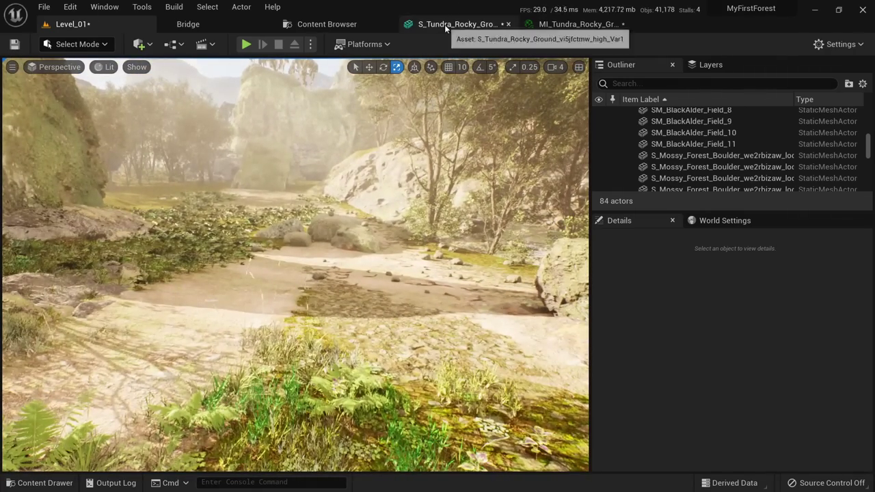
Close the tundra rocky ground mesh and material instance editors, and save all changes to the project.
click(445, 25)
click(507, 24)
click(469, 26)
click(507, 24)
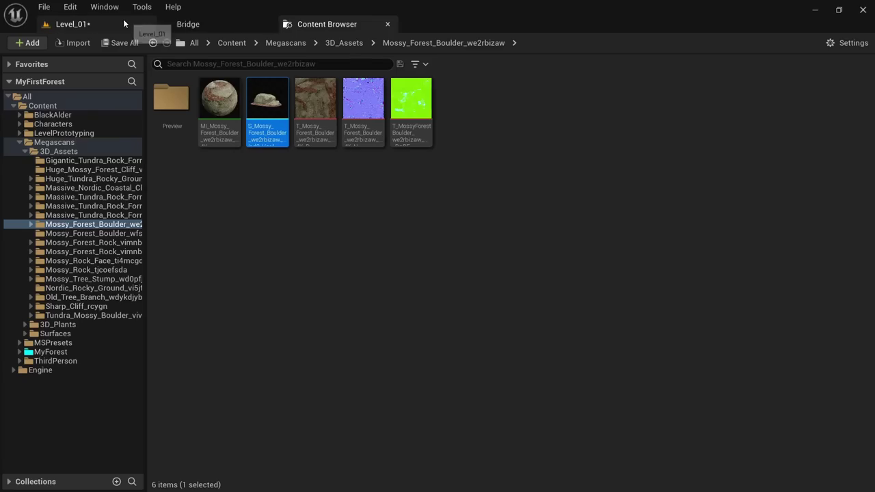
click(123, 21)
click(44, 6)
click(91, 139)
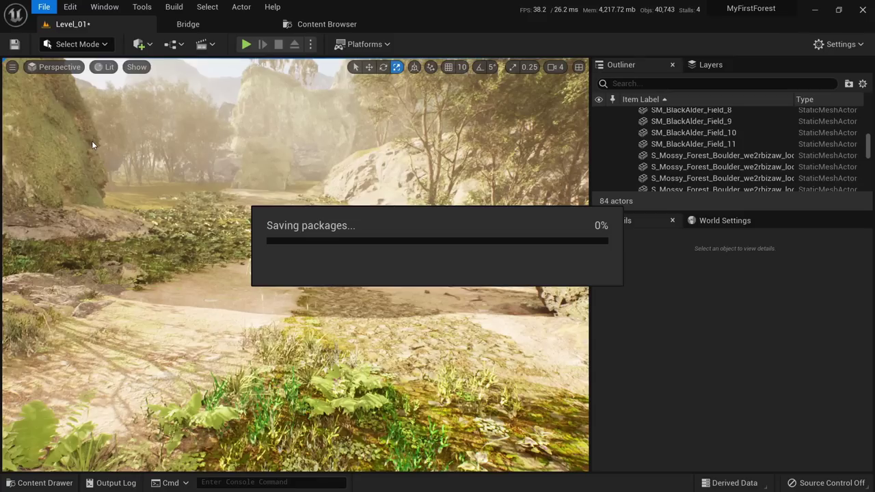
Play the level full screen, run the character along the forest path to review the rocks, and stop playing.
click(246, 44)
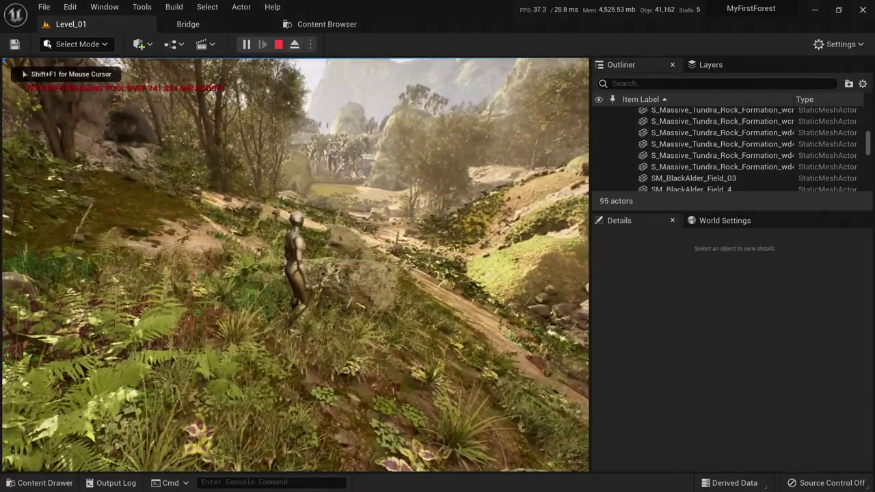
key(F11)
click(437, 246)
key(w)
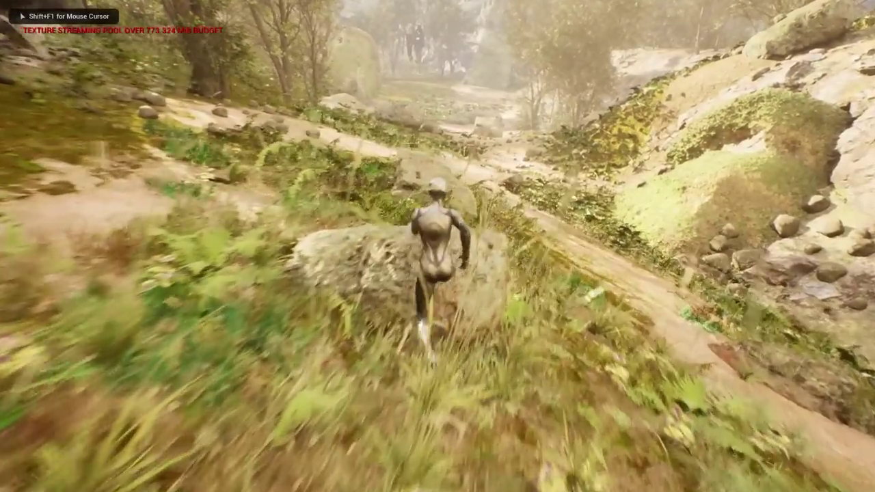
key(s)
key(a)
key(w)
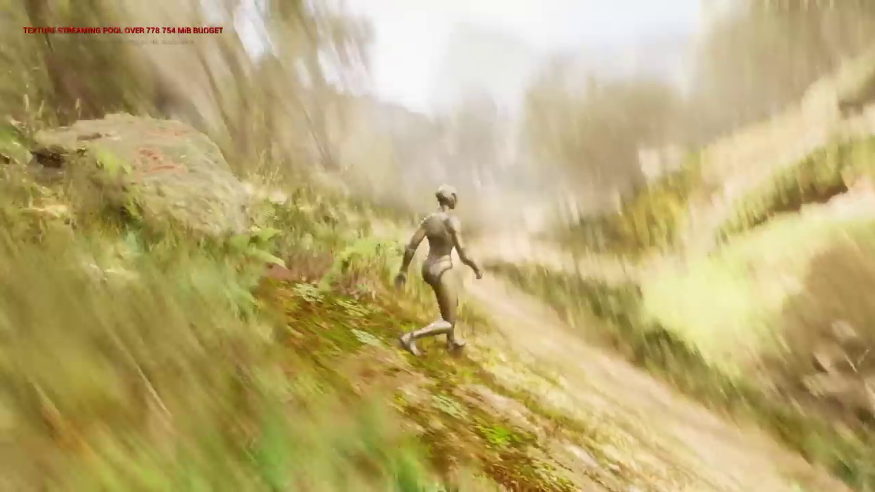
key(w)
key(w)
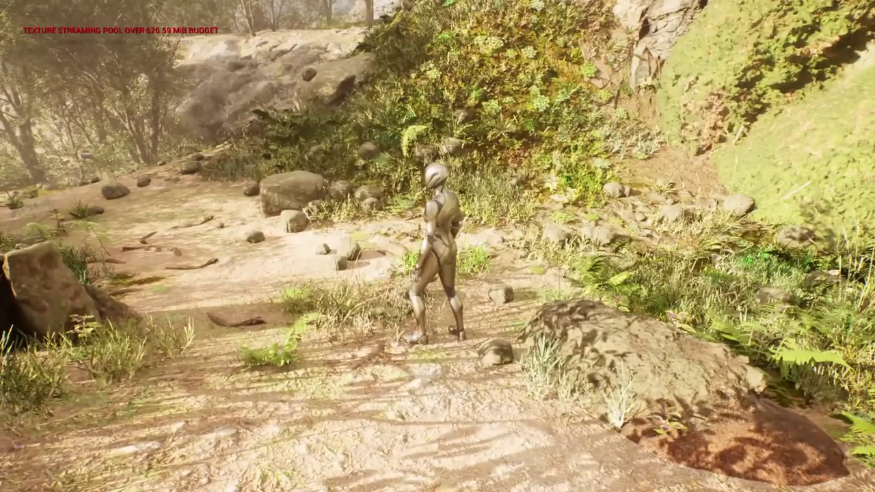
key(Escape)
key(F11)
Switch to foliage editing and erase the scattered mossy boulders along the path and green slope near the tree stump.
key(s)
right_drag(533, 273, 532, 335)
click(96, 45)
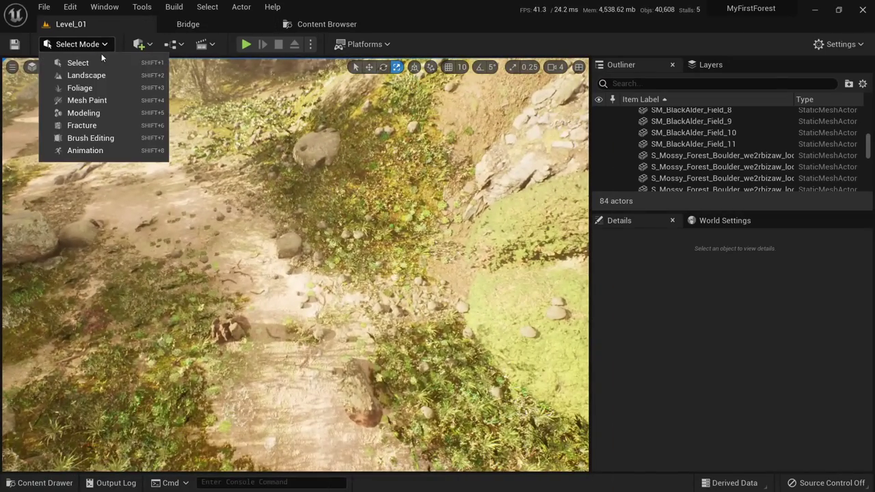
click(86, 91)
key(w)
mouse_move(426, 268)
right_down()
mouse_move(423, 274)
mouse_move(403, 250)
mouse_move(403, 232)
mouse_move(437, 274)
mouse_move(499, 276)
mouse_move(512, 263)
right_up()
Switch to the foliage Paint tool, examine the dirt path and the cliffs beside it, and return to Select mode.
click(162, 95)
key(w)
key(s)
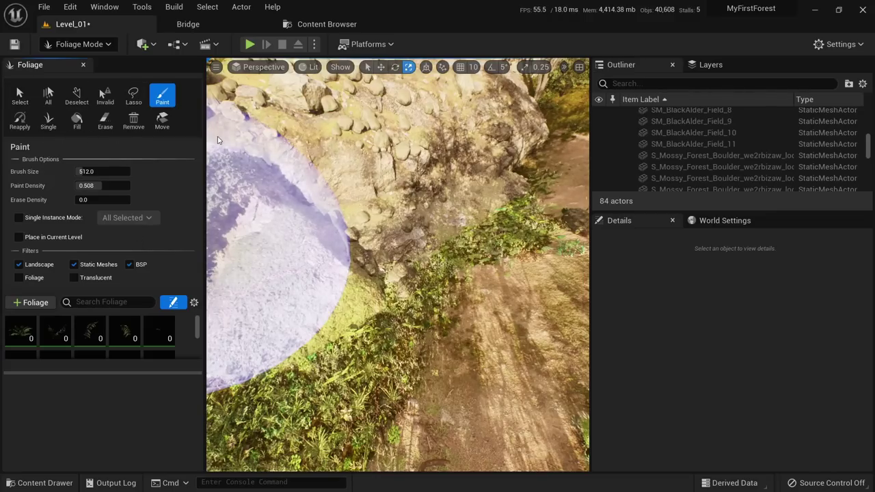
mouse_move(424, 242)
right_down()
mouse_move(506, 253)
mouse_move(540, 236)
mouse_move(424, 223)
mouse_move(432, 226)
mouse_move(410, 236)
right_up()
key(w)
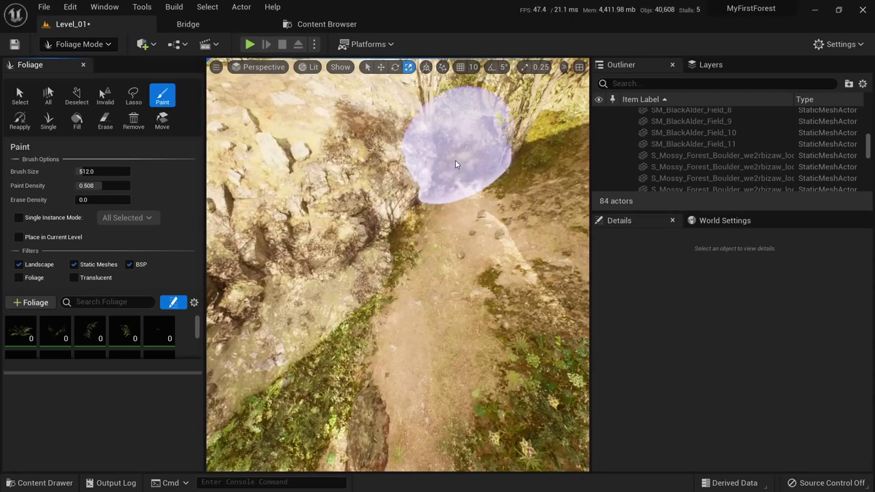
mouse_move(426, 176)
right_down()
mouse_move(429, 149)
mouse_move(404, 164)
right_up()
key(shift)
key(w)
mouse_move(293, 213)
right_down()
mouse_move(307, 207)
mouse_move(349, 224)
right_up()
scroll(151, 326, down, 5)
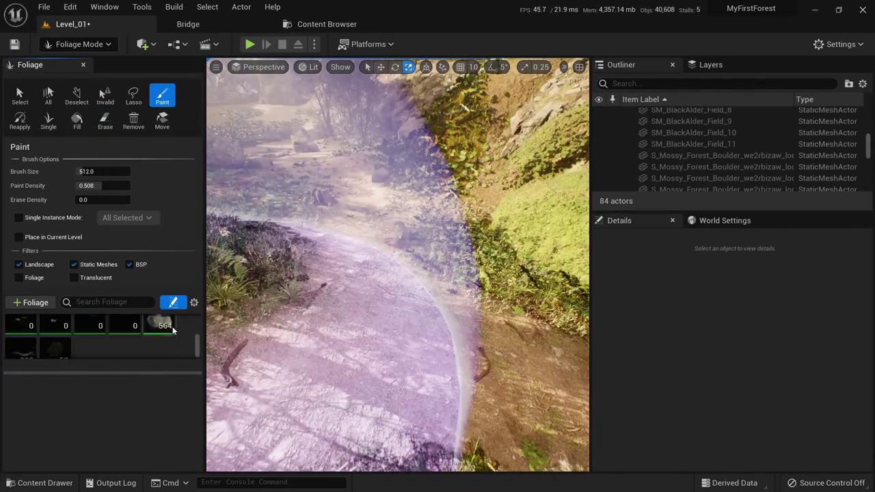
key(shift+1)
Rotate the mossy tree stump beside the dirt path slightly and deselect it.
key(w)
mouse_move(273, 198)
right_down()
mouse_move(280, 206)
mouse_move(274, 194)
mouse_move(252, 260)
right_up()
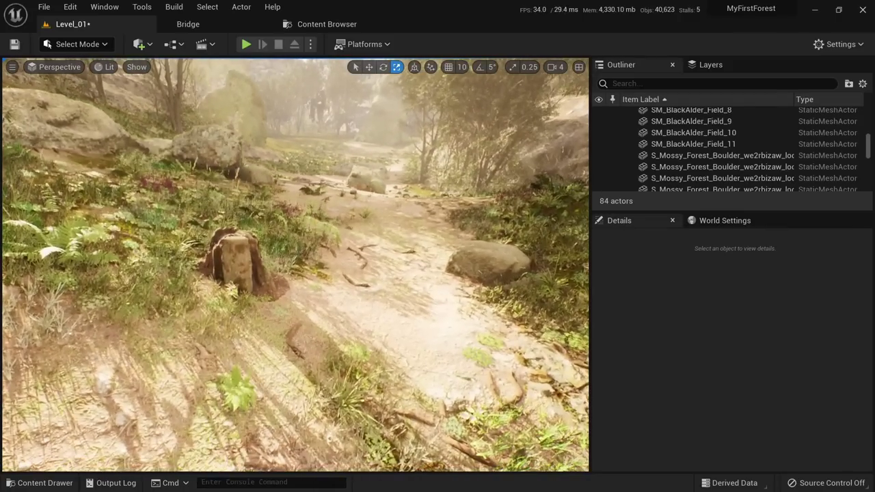
click(252, 260)
key(e)
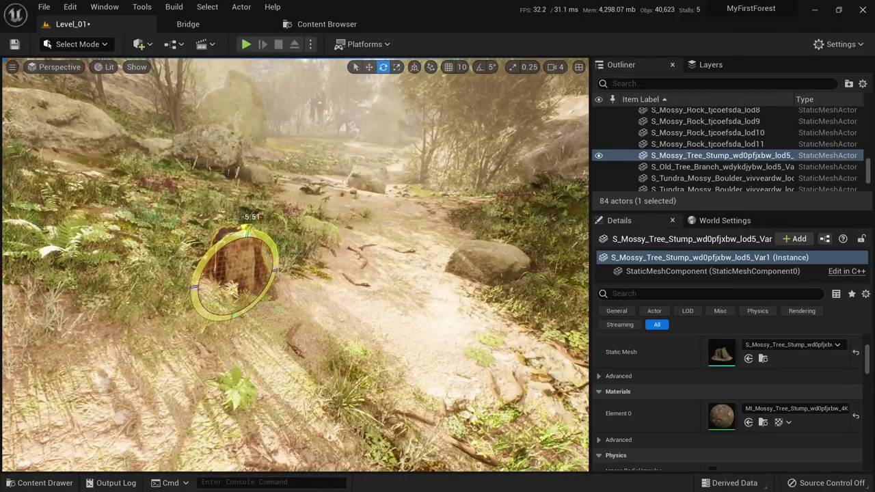
key(Escape)
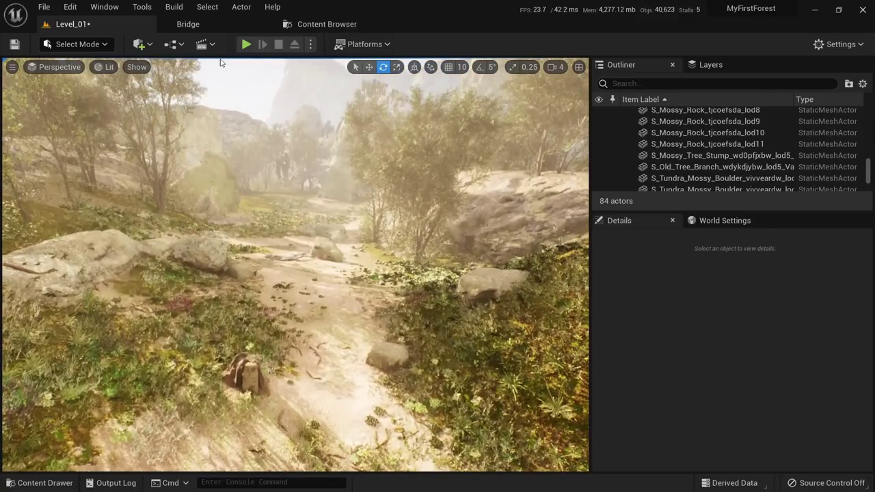
Search Bridge for "TREE" outside the favorites and limit the search to 3D Assets.
click(203, 23)
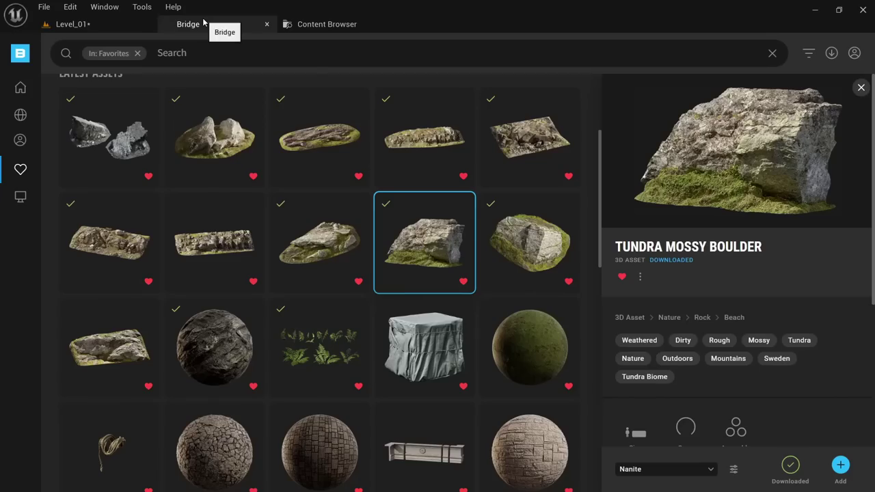
click(137, 52)
click(152, 53)
text(TREE)
key(Return)
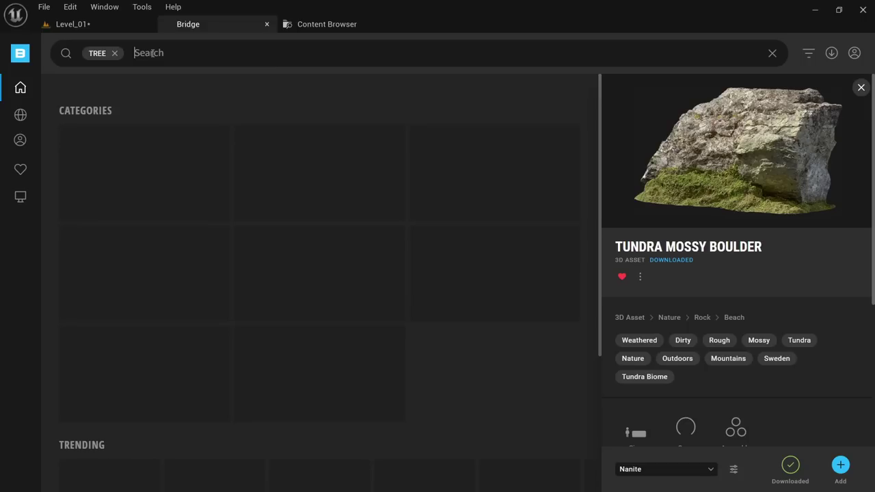
click(169, 168)
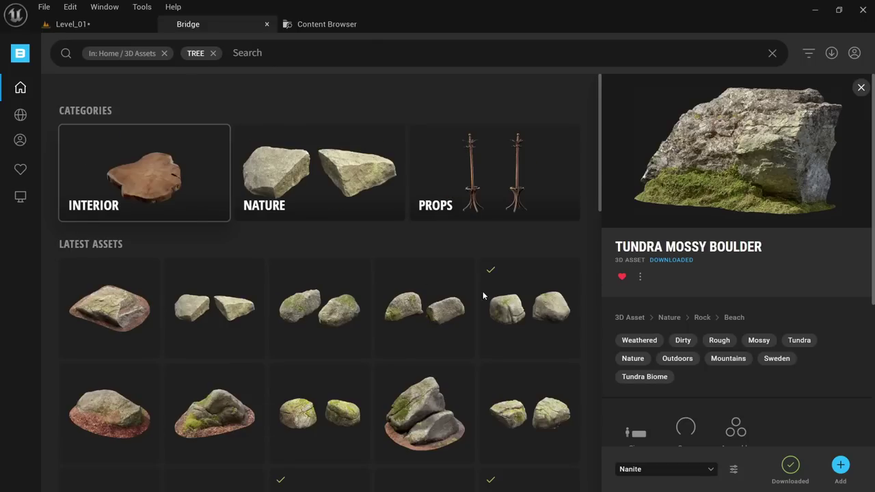
Browse the TREE results among the 3D assets and select the Fallen Spruce Tree asset.
scroll(482, 291, down, 15)
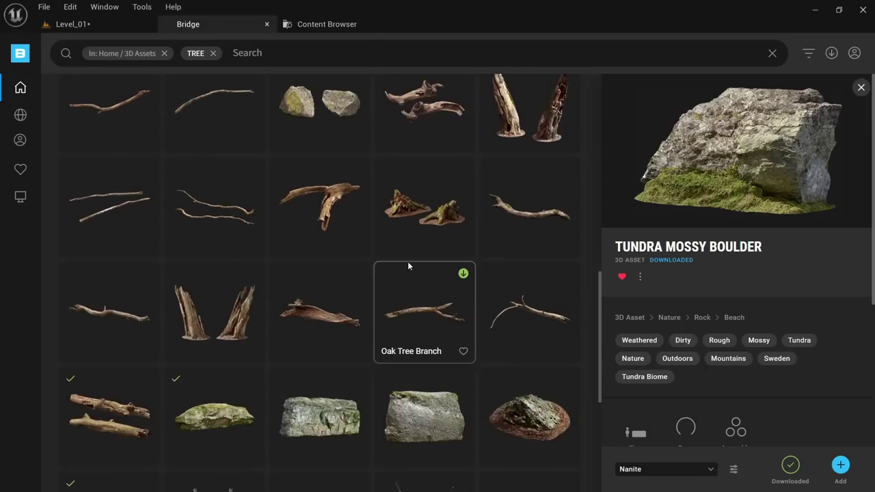
scroll(408, 266, down, 10)
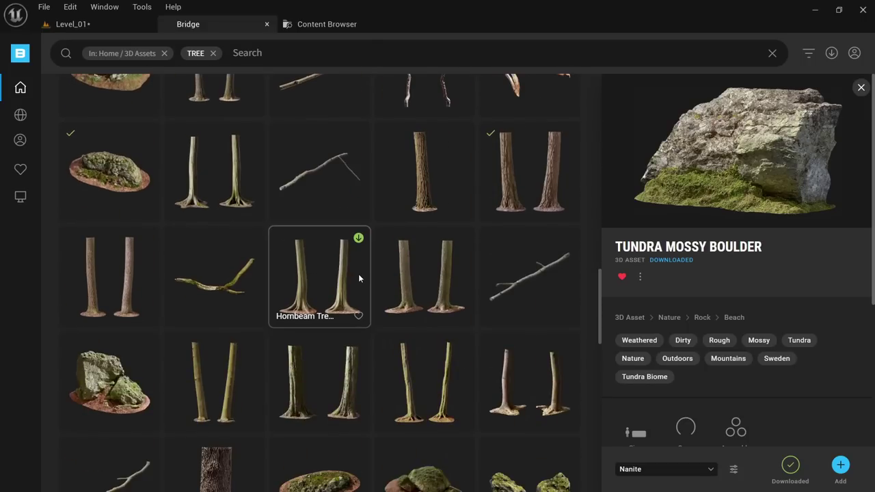
scroll(358, 278, down, 3)
scroll(351, 237, down, 10)
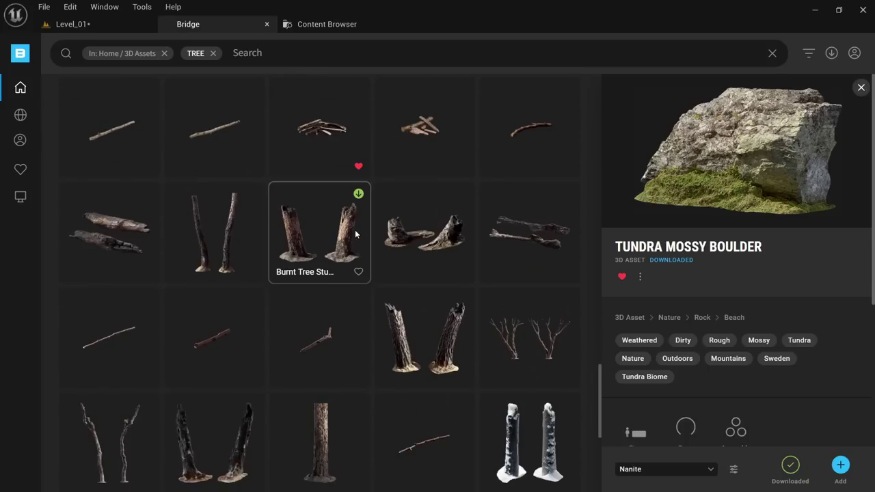
scroll(355, 230, down, 3)
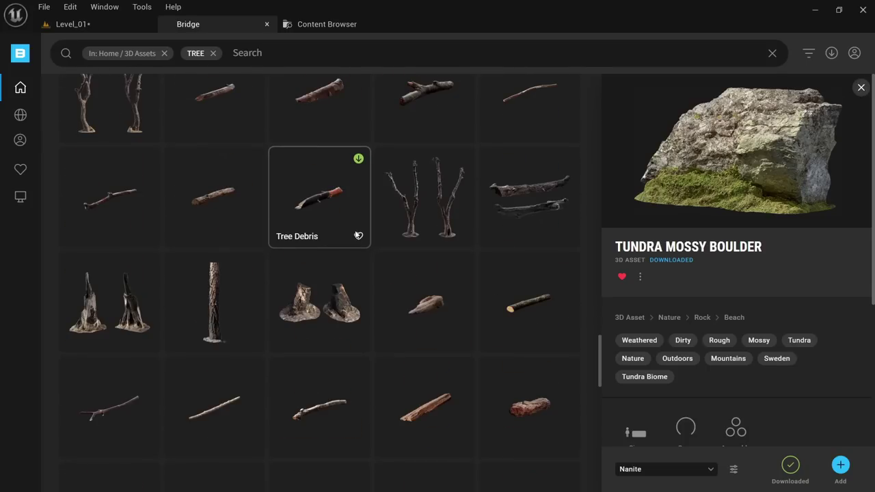
scroll(354, 232, down, 10)
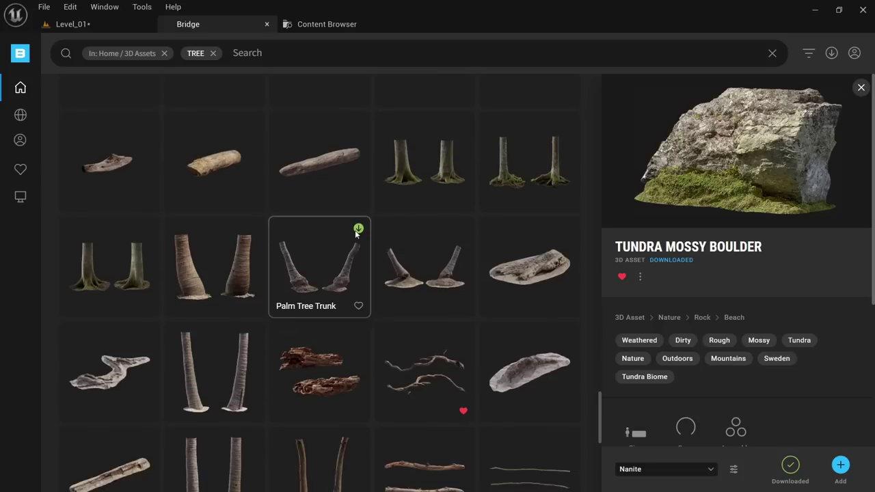
scroll(355, 232, down, 4)
scroll(323, 149, down, 10)
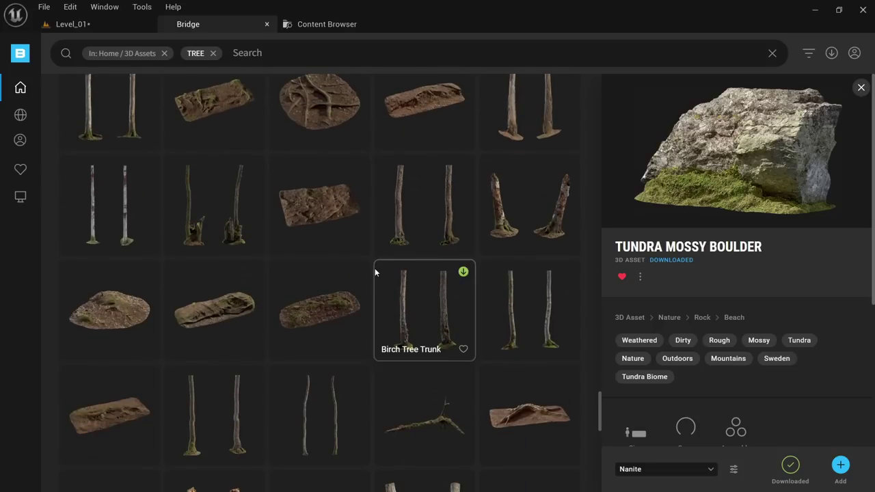
scroll(374, 272, down, 5)
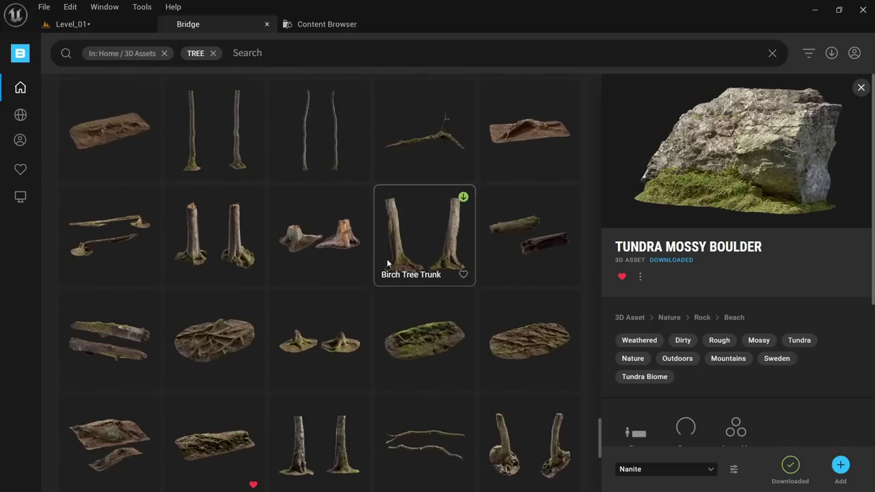
click(85, 250)
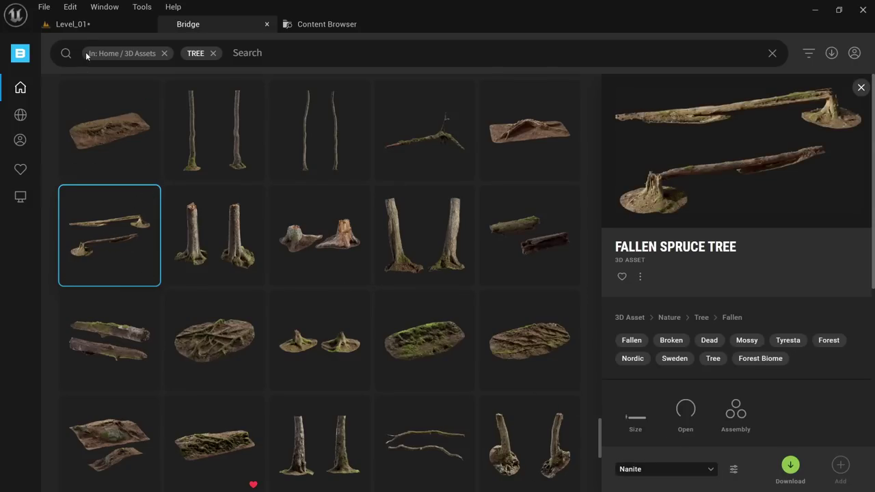
Return to the Level_01 viewport and save the pending level changes.
click(69, 24)
click(44, 6)
click(98, 142)
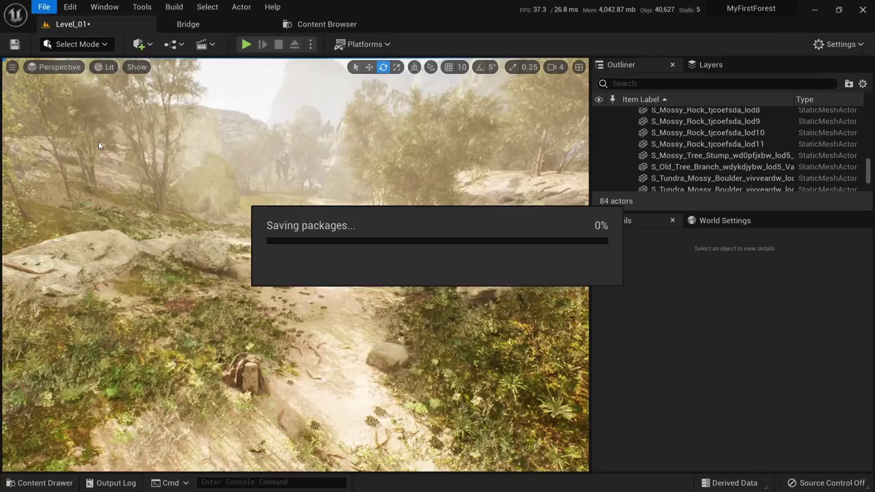
Place the Fallen Spruce Tree from Bridge into the level beside the dirt path near the trees.
click(294, 25)
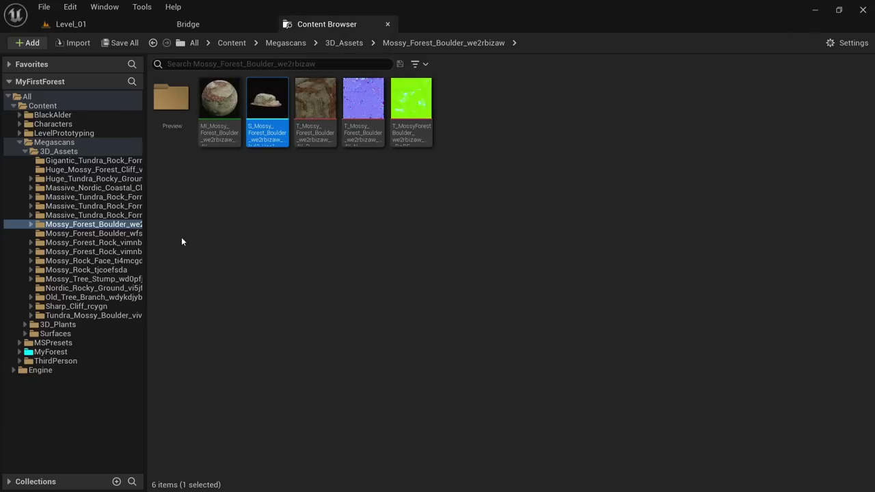
click(201, 28)
drag(125, 239, 215, 128)
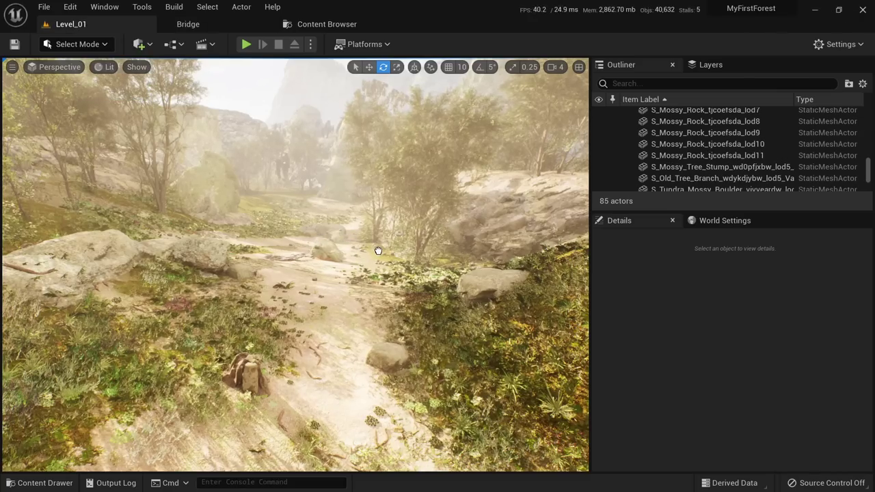
drag(378, 250, 375, 262)
key(w)
right_drag(375, 262, 430, 265)
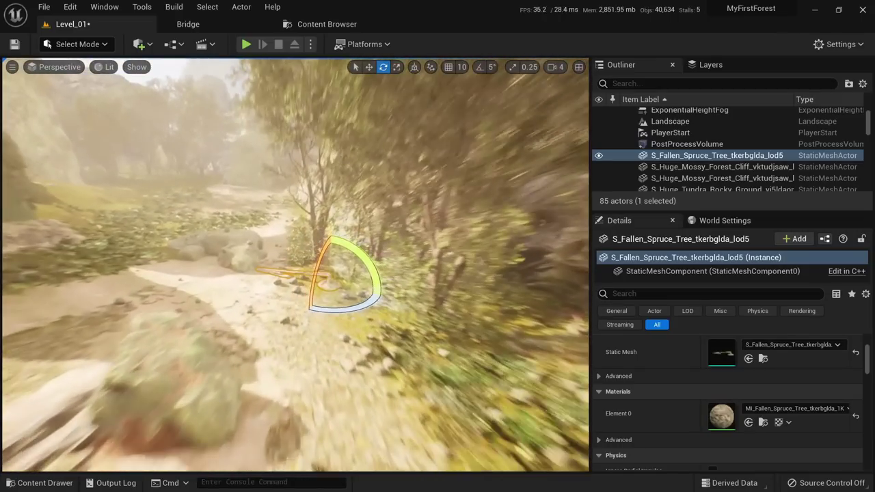
Scale up the fallen spruce tree, rotate it horizontally beside the path and deselect it.
right_drag(338, 256, 335, 301)
key(r)
drag(331, 286, 383, 259)
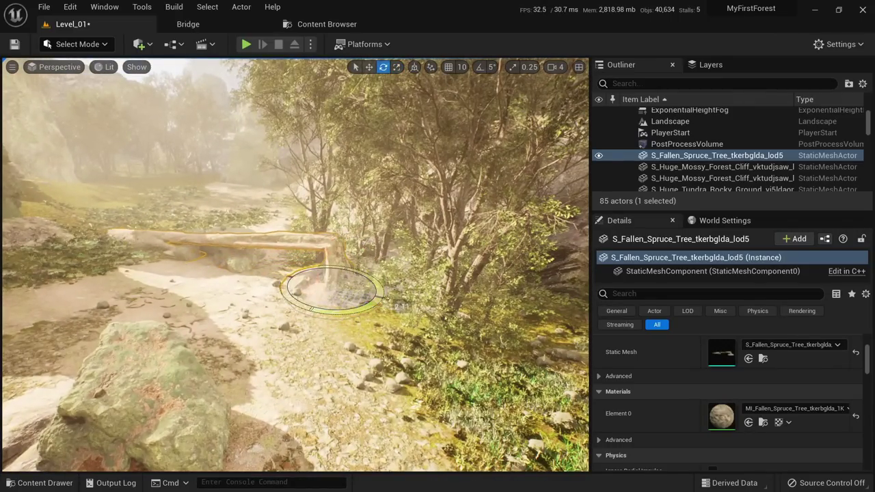
drag(385, 297, 365, 313)
key(s)
right_drag(366, 313, 325, 269)
key(Escape)
Reselect the fallen spruce tree, move it to the slope near the large boulders and turn its trunk across the path.
key(w)
key(s)
key(d)
click(344, 275)
key(f)
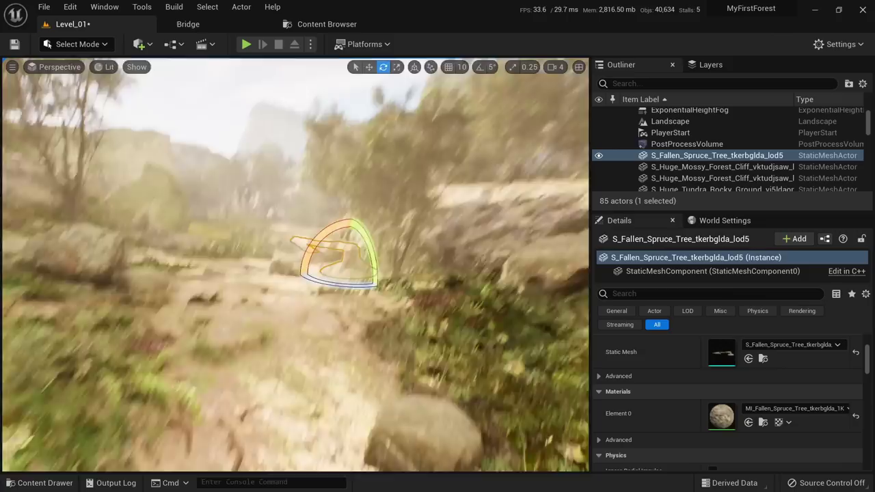
key(w)
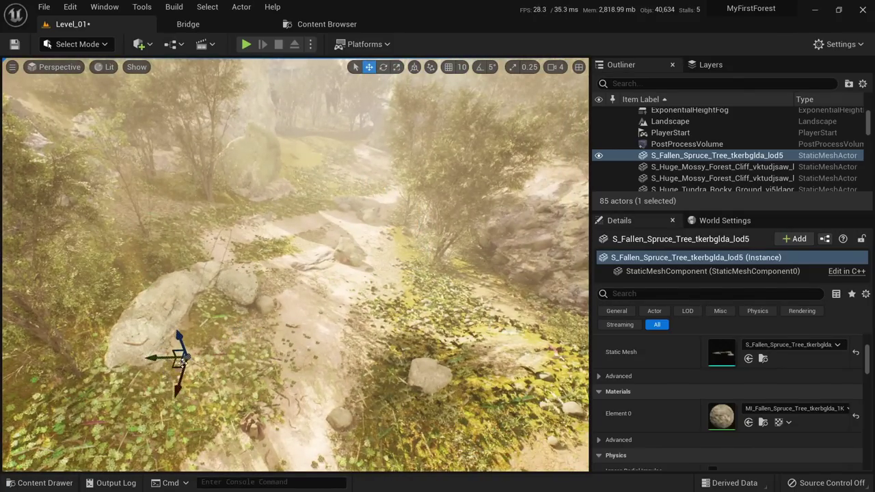
right_drag(182, 362, 181, 300)
key(e)
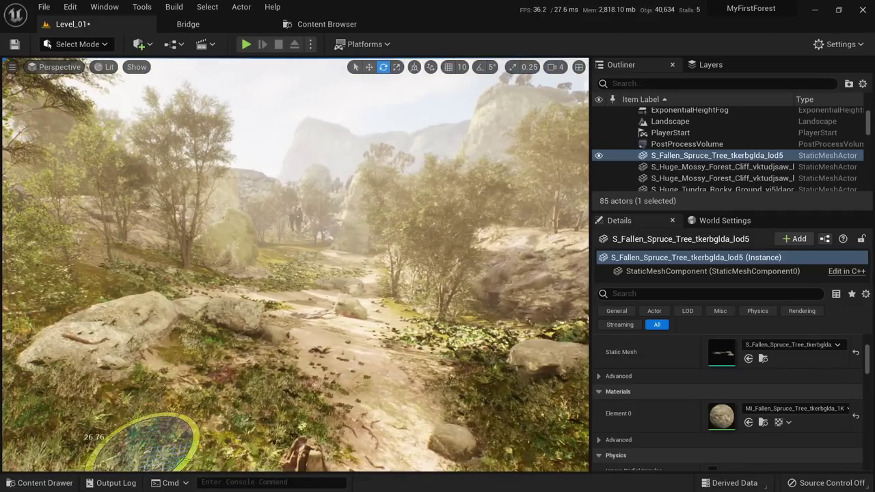
key(s)
mouse_move(171, 395)
right_down()
mouse_move(168, 390)
mouse_move(172, 396)
right_up()
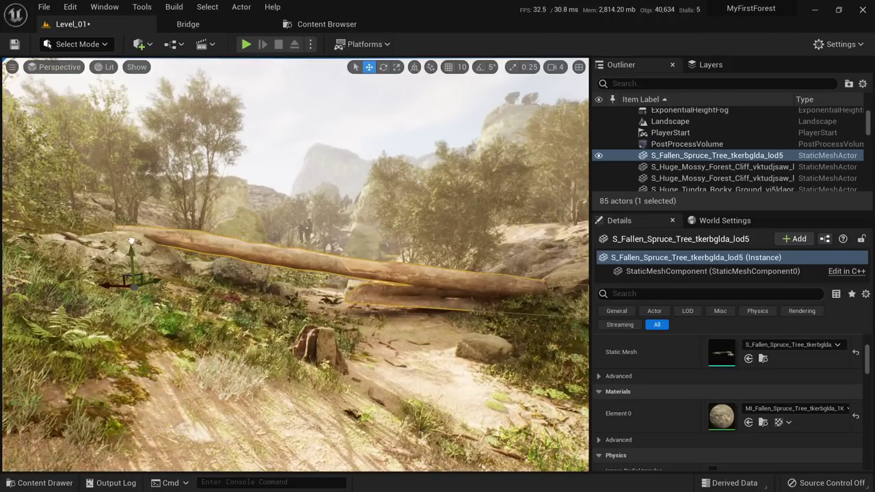
Rotate the fallen spruce tree so its trunk extends from the large boulders up along the path.
right_drag(133, 261, 202, 337)
key(e)
drag(204, 313, 164, 321)
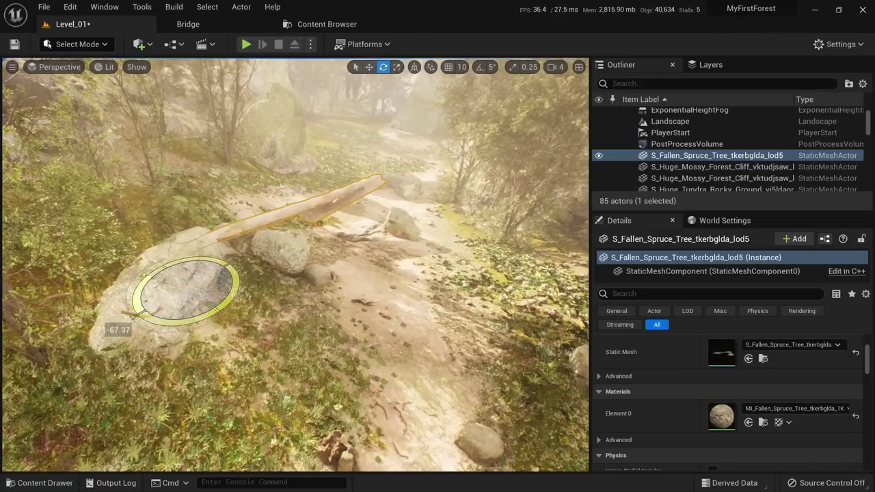
key(d)
right_drag(189, 368, 119, 341)
Position the fallen spruce tree behind the boulders with its stump on the slope and its trunk angled toward the path.
key(w)
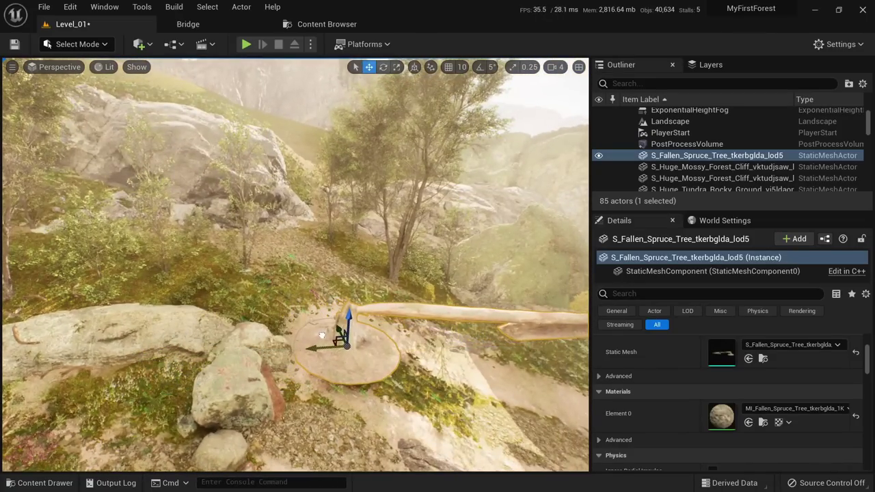
right_drag(322, 335, 248, 261)
key(e)
drag(186, 225, 152, 268)
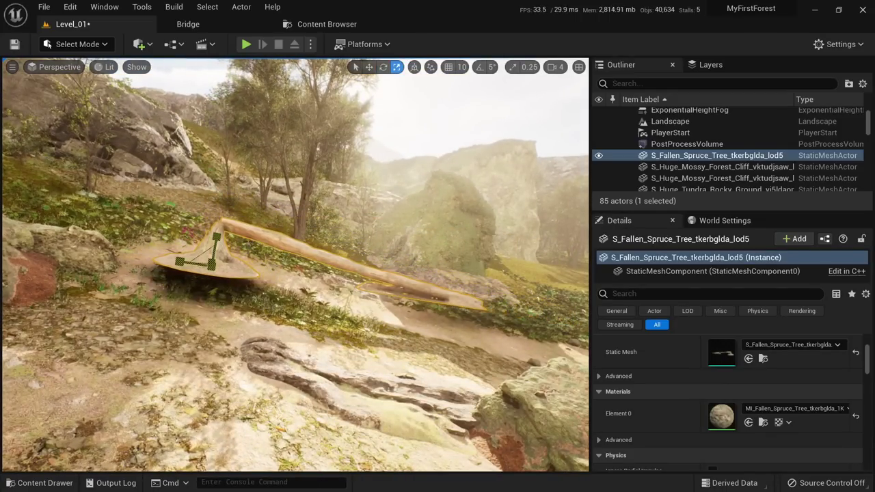
Lower the fallen spruce tree onto the slope, undo a trial rotation, readjust its tilt and deselect it.
right_drag(219, 270, 205, 277)
key(e)
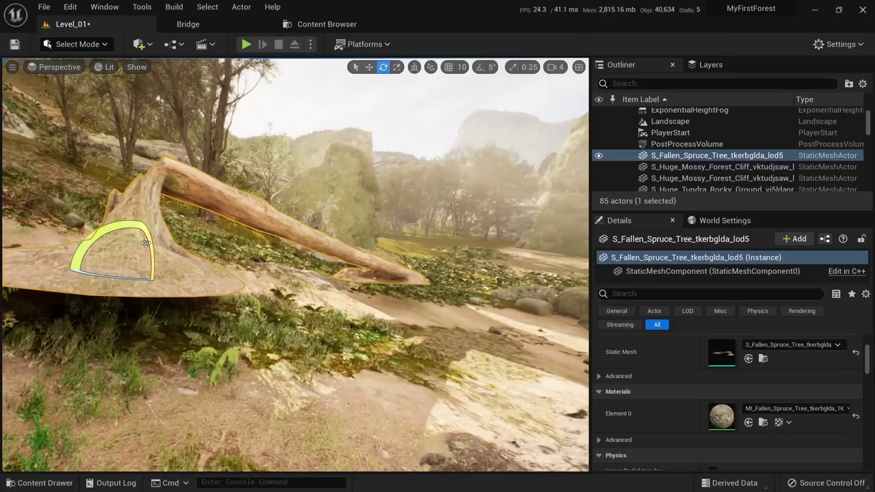
drag(123, 231, 109, 246)
key(ctrl+z)
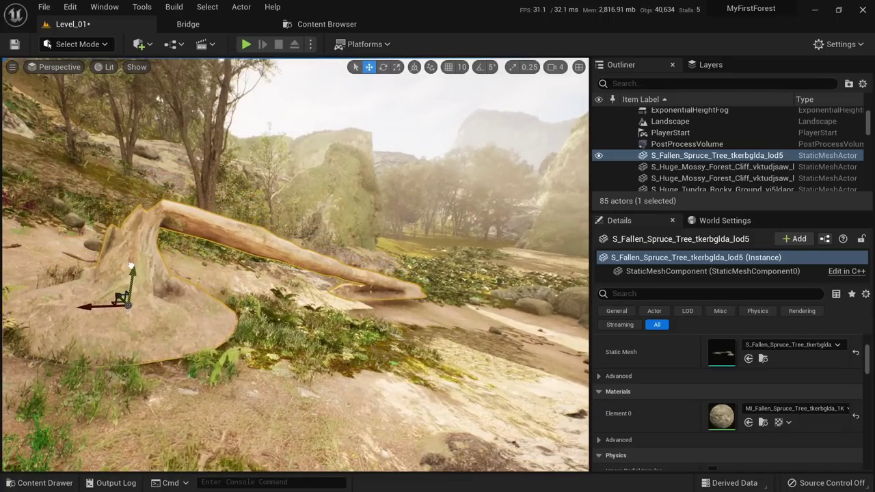
key(e)
drag(127, 285, 56, 322)
key(Escape)
Reselect the fallen spruce tree, rotate it slightly behind the mossy boulder and deselect it.
right_drag(130, 276, 95, 276)
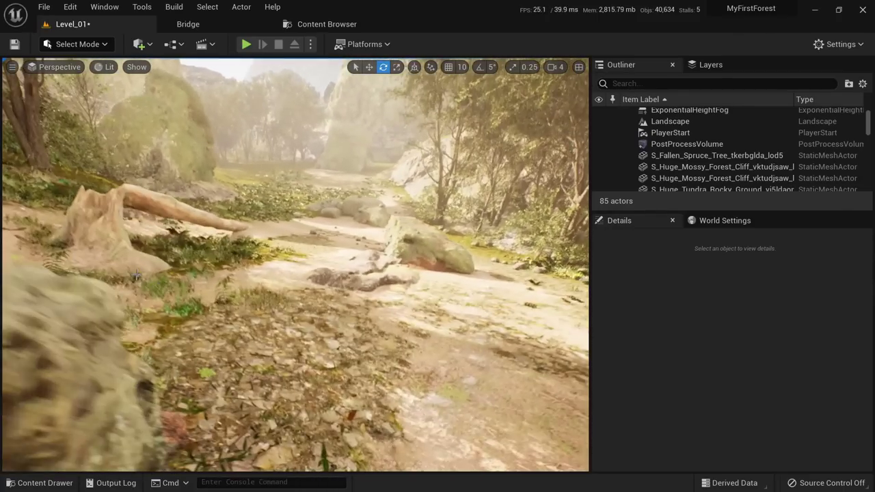
click(122, 239)
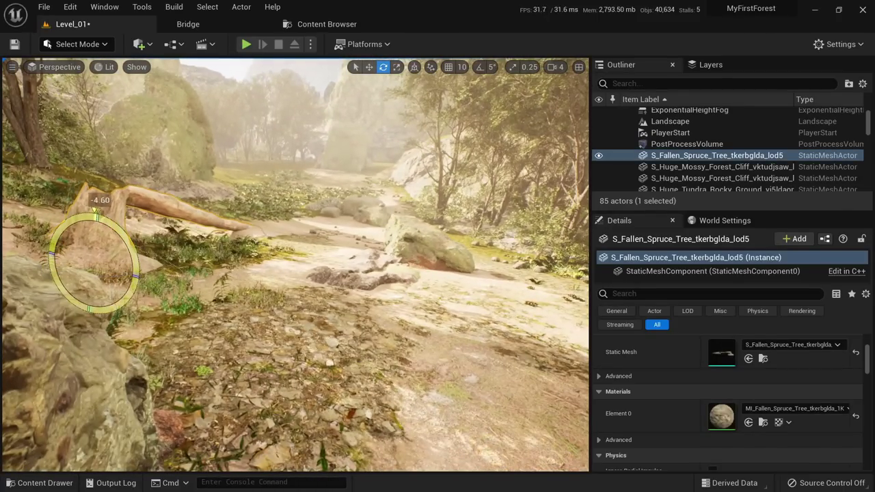
drag(128, 287, 120, 298)
key(Escape)
right_drag(120, 298, 123, 256)
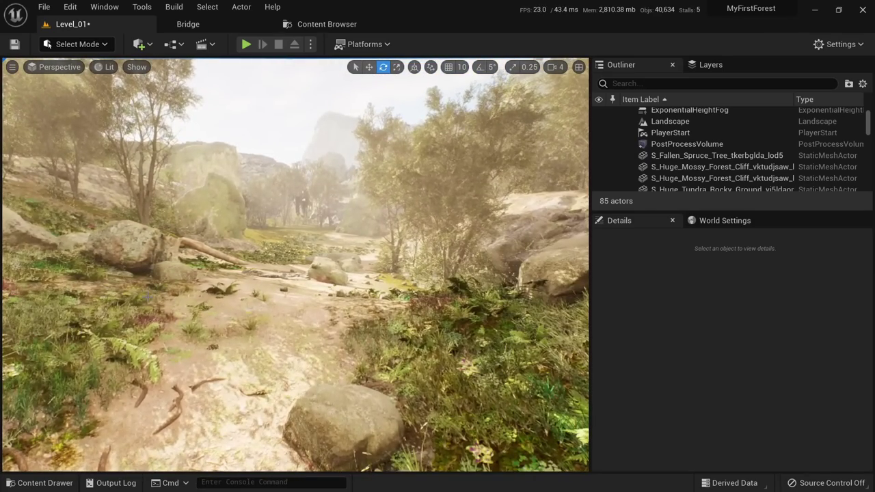
Duplicate the mossy tree stump and move the copy across the path toward the bushes near the rocky cliff.
click(229, 25)
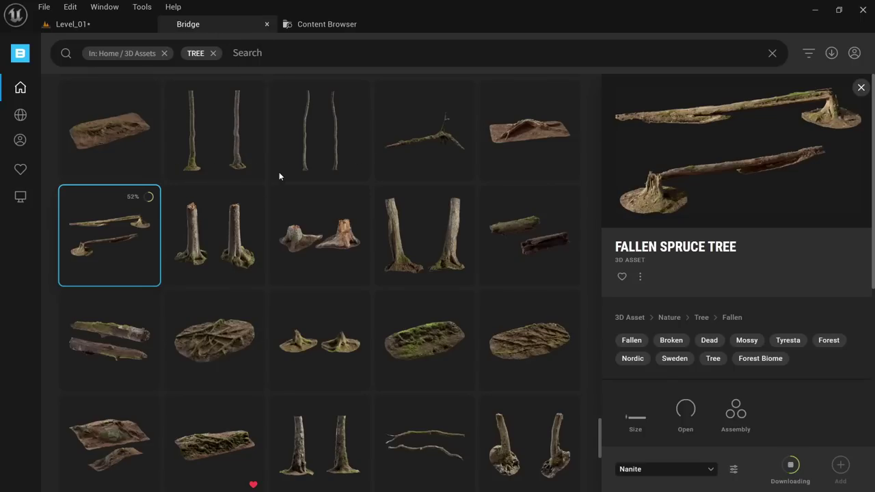
click(105, 26)
mouse_move(30, 275)
right_down()
mouse_move(15, 281)
mouse_move(24, 278)
right_up()
click(95, 301)
right_drag(95, 300, 157, 397)
key(w)
alt+drag(161, 392, 443, 260)
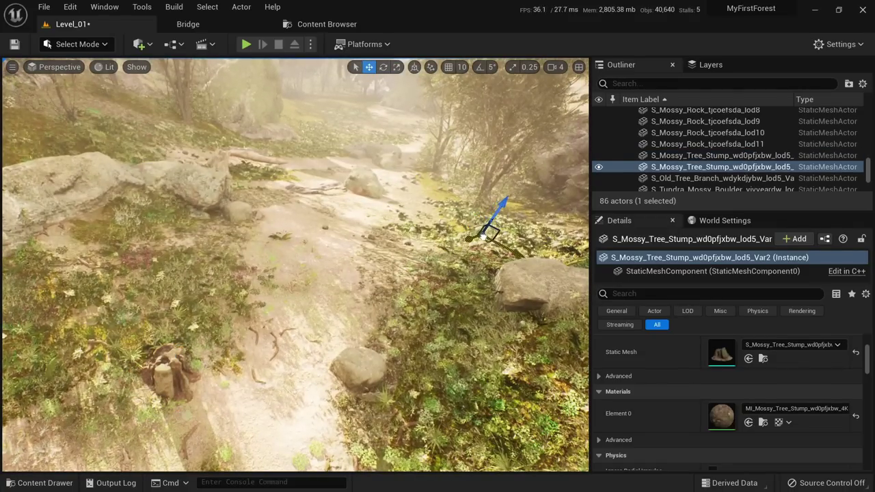
Scale up the duplicated tree stump, adjust its placement and rotation beside the bushes, and deselect it.
key(f)
key(r)
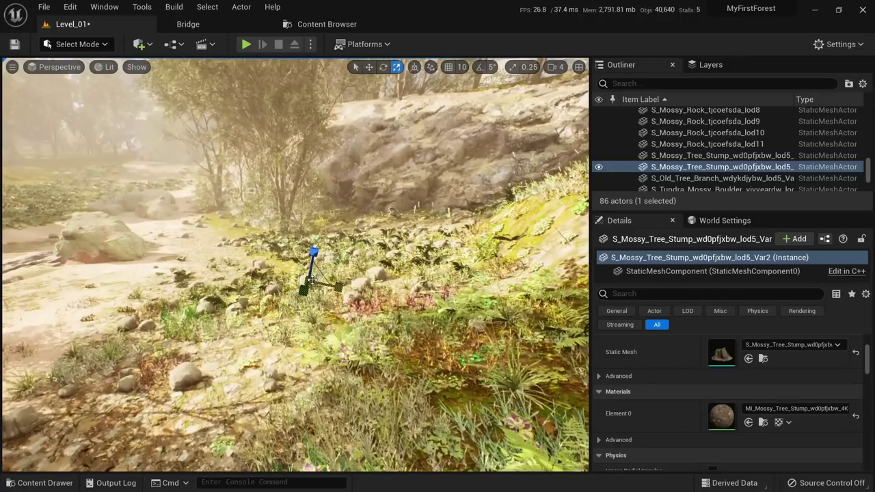
drag(312, 253, 346, 245)
key(w)
key(e)
key(Escape)
Inspect both tree stumps from farther along the path and save the level.
key(s)
mouse_move(345, 245)
right_down()
mouse_move(335, 236)
mouse_move(301, 236)
mouse_move(331, 249)
right_up()
key(w)
right_drag(236, 181, 225, 180)
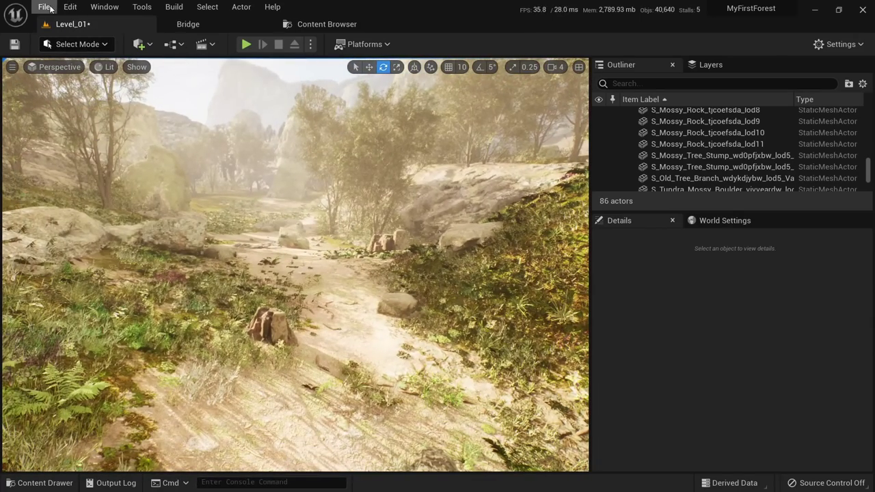
click(44, 7)
click(82, 139)
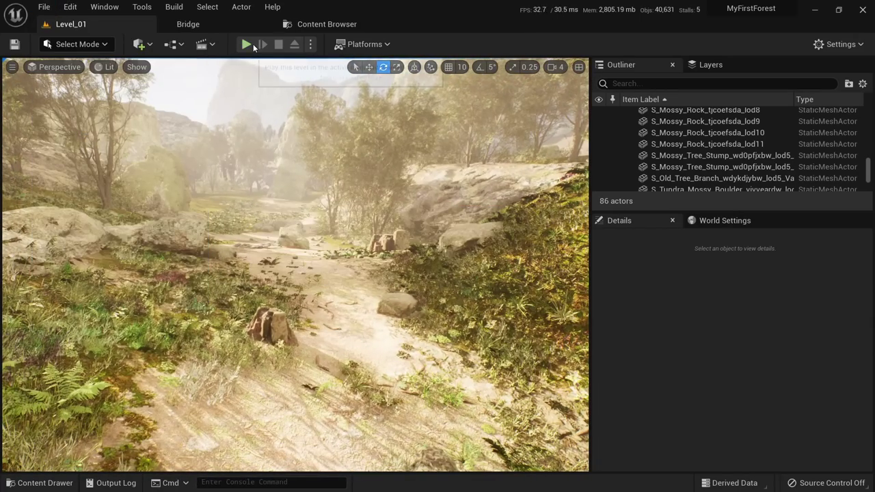
Play-test the level in full screen, running the character down the path toward the first mossy tree stump.
click(249, 43)
key(w)
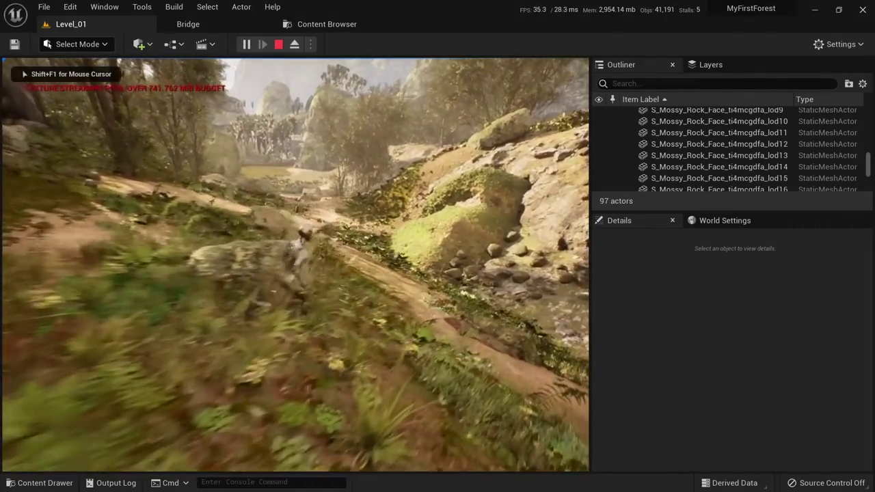
key(w)
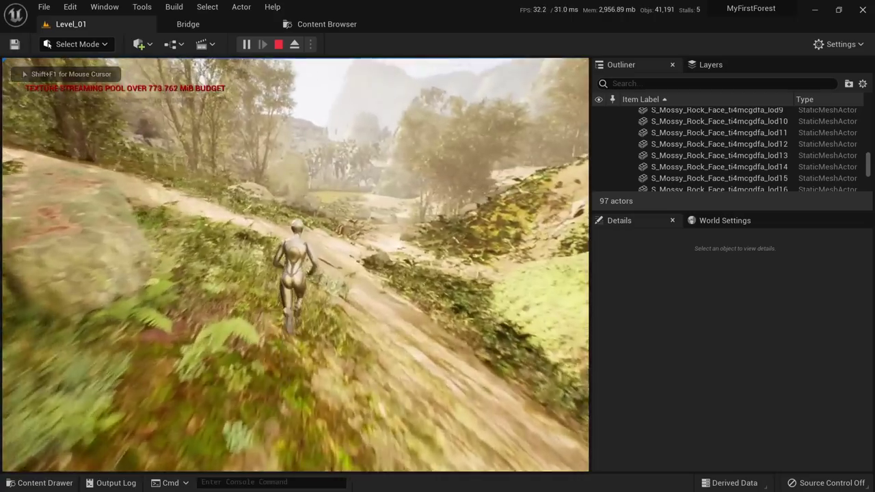
key(w)
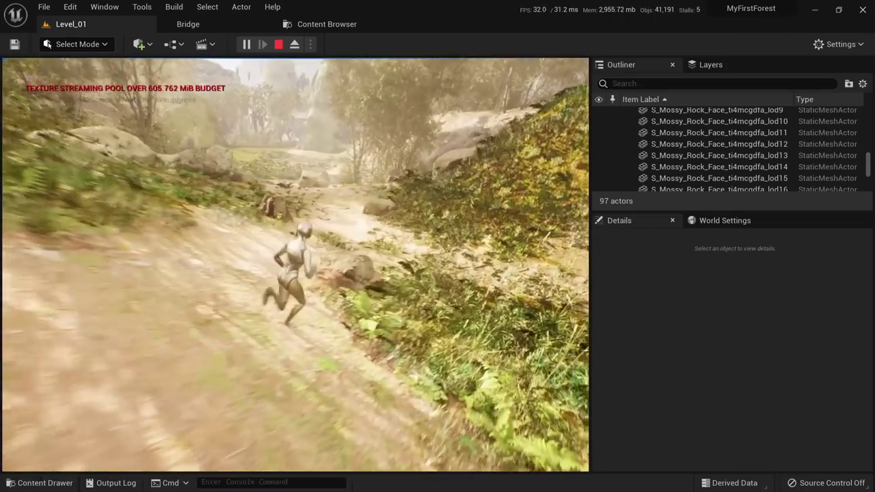
key(w)
key(F11)
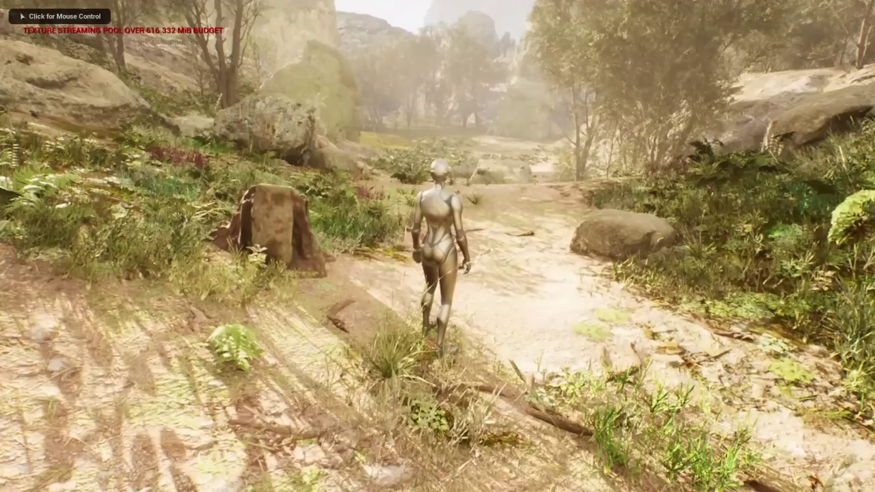
Run the character past the stumps and the fallen spruce to the clearing, make it jump, and end the full-screen play-test.
click(437, 246)
key(w)
key(w)
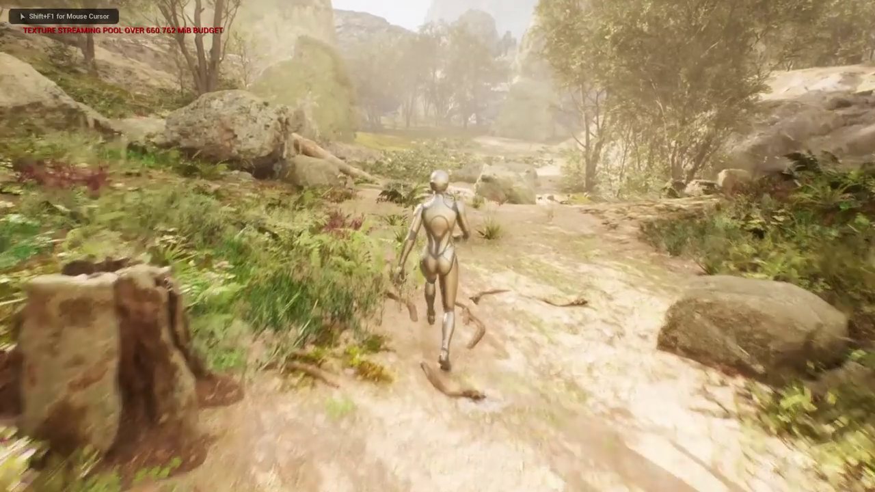
key(w)
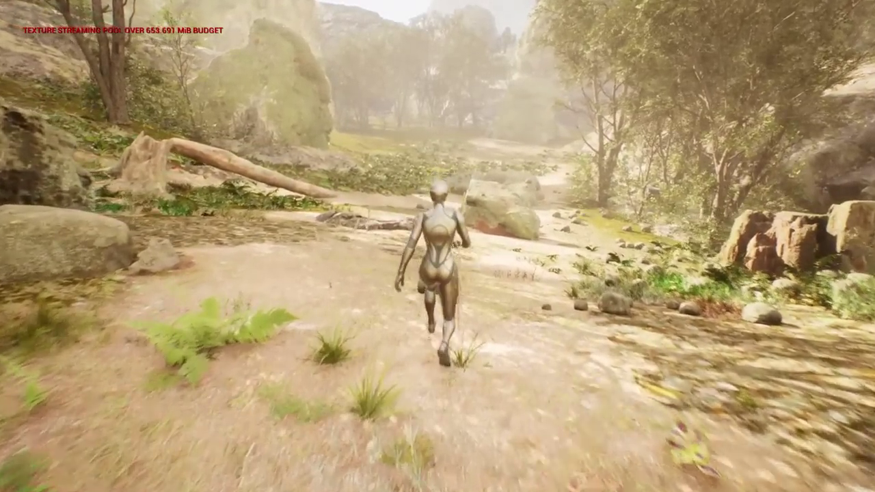
key(d)
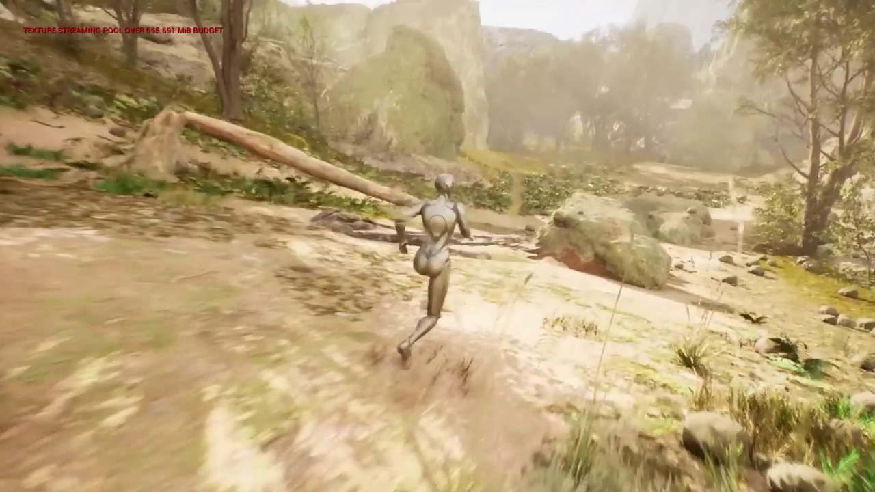
key(a)
key(s)
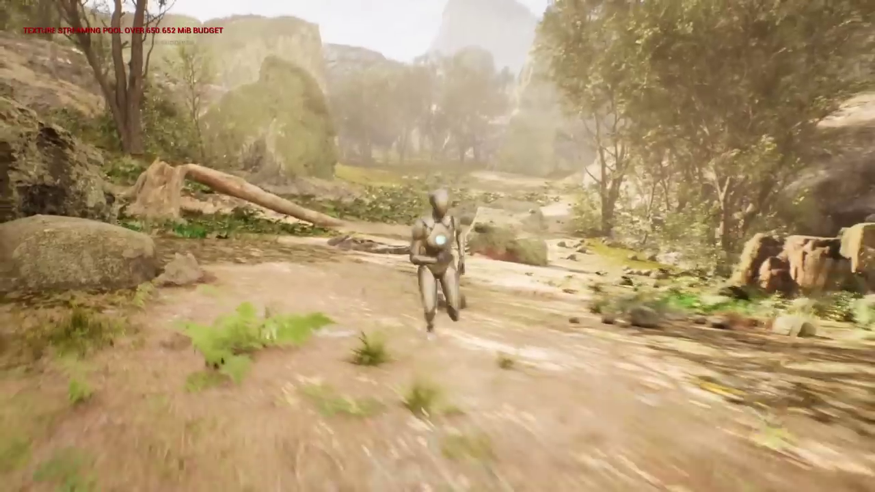
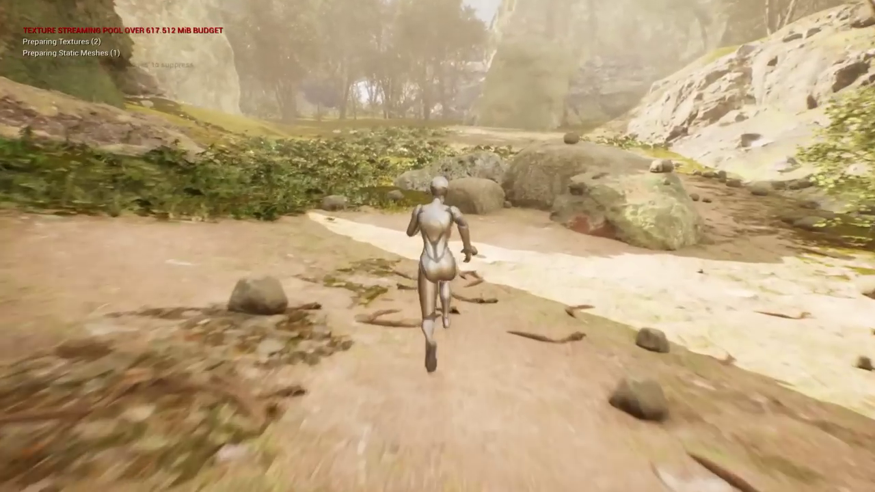
key(space)
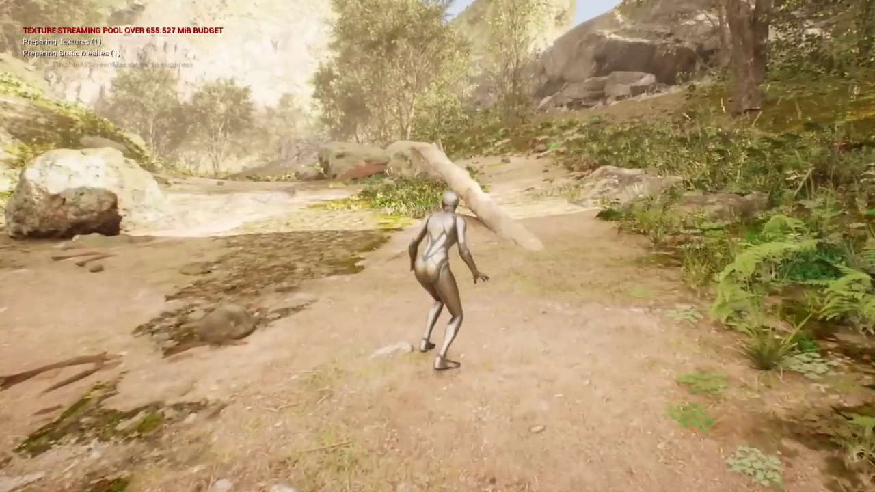
key(Escape)
Play-test the level in the editor viewport, running the character through the plants and along the path overlooking the stumps.
key(w)
right_drag(441, 266, 485, 270)
mouse_move(396, 266)
right_down()
mouse_move(438, 267)
mouse_move(396, 266)
right_up()
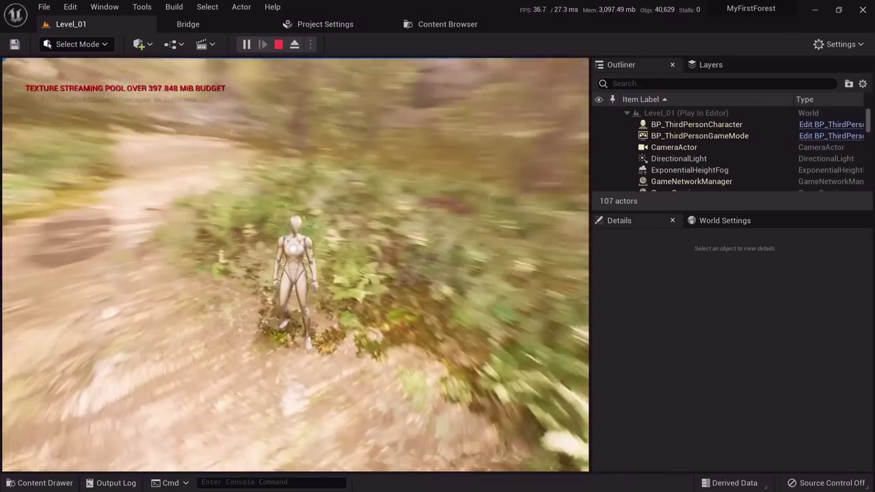
key(w)
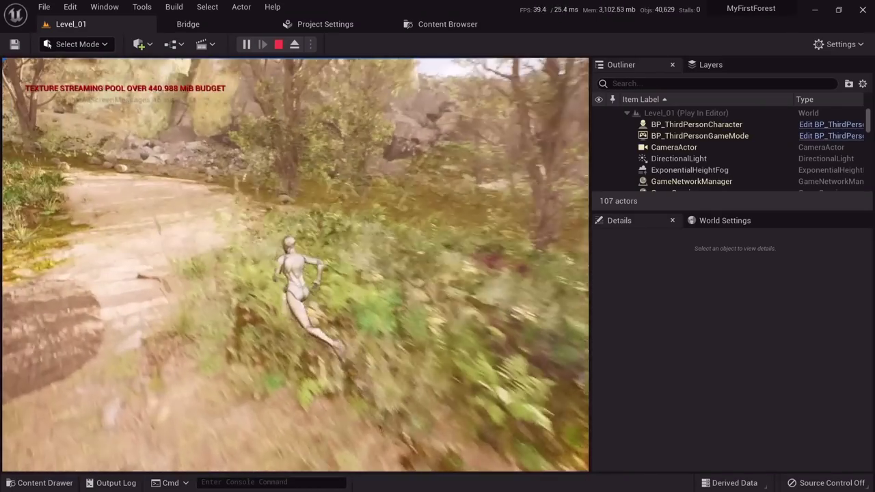
key(w)
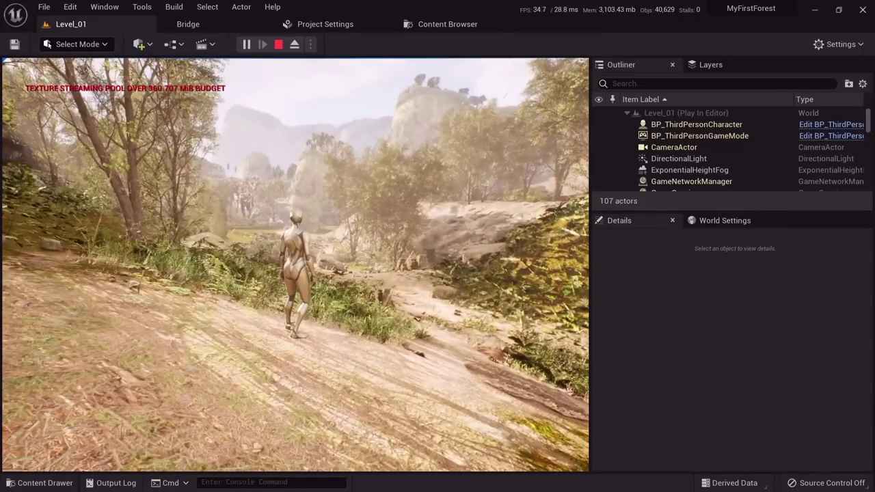
key(Print)
drag(2, 47, 556, 386)
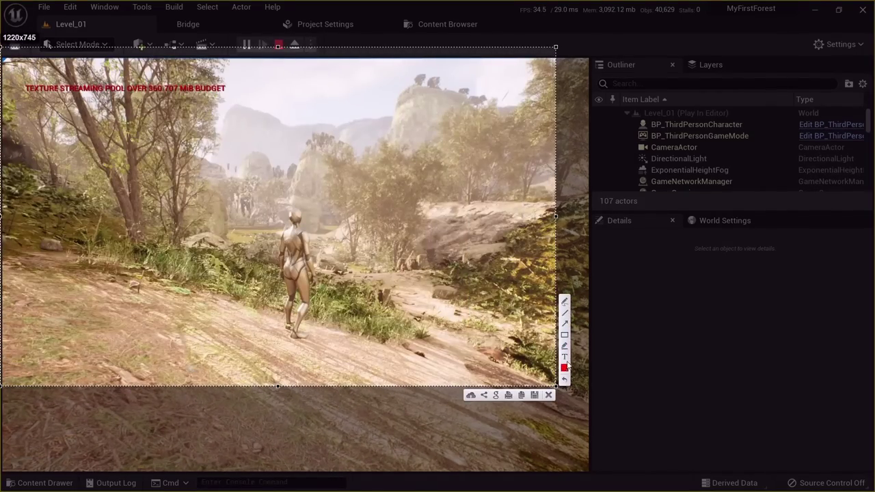
mouse_move(6, 66)
mouse_down()
mouse_move(216, 112)
mouse_move(272, 114)
mouse_up()
click(548, 395)
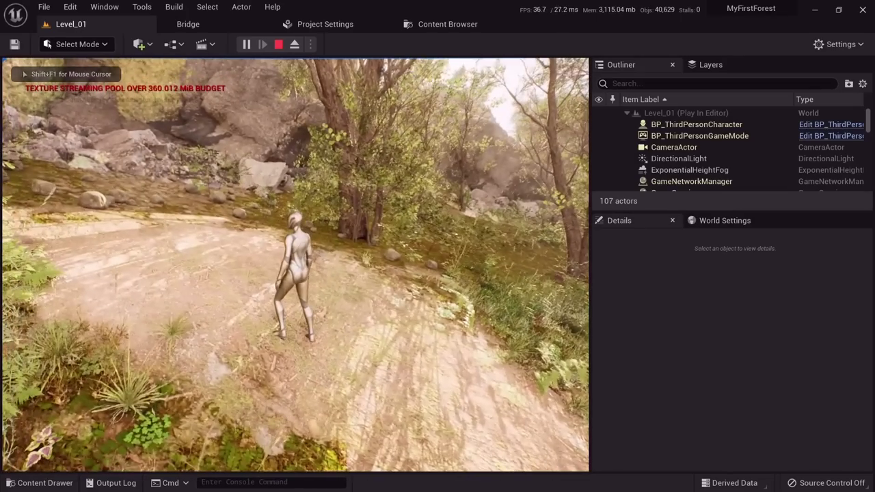
Run the character a little farther along the dirt path and end the play-test.
key(w)
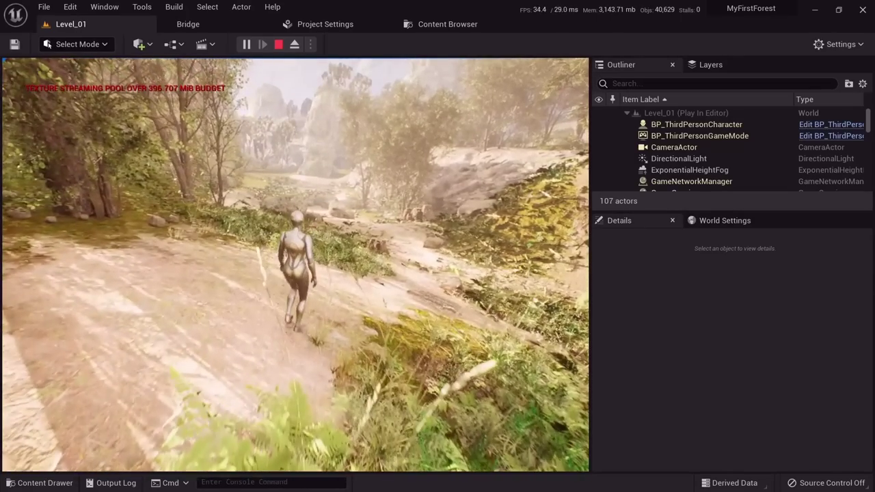
key(Escape)
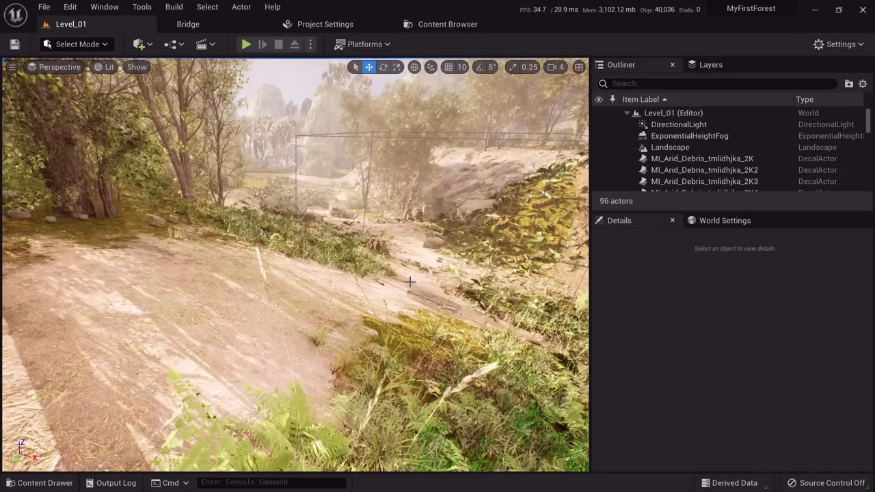
right_drag(263, 269, 264, 272)
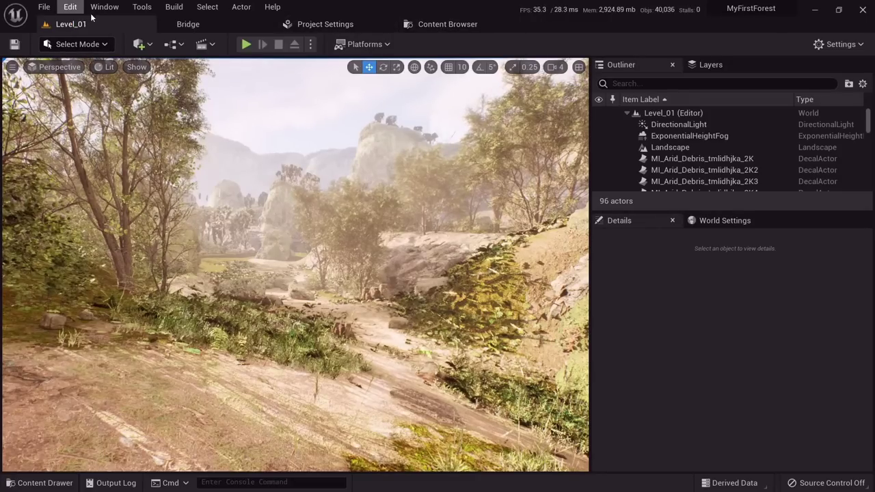
Check the virtual texture options in the project settings by searching for "virtual tex", and close the settings.
click(71, 8)
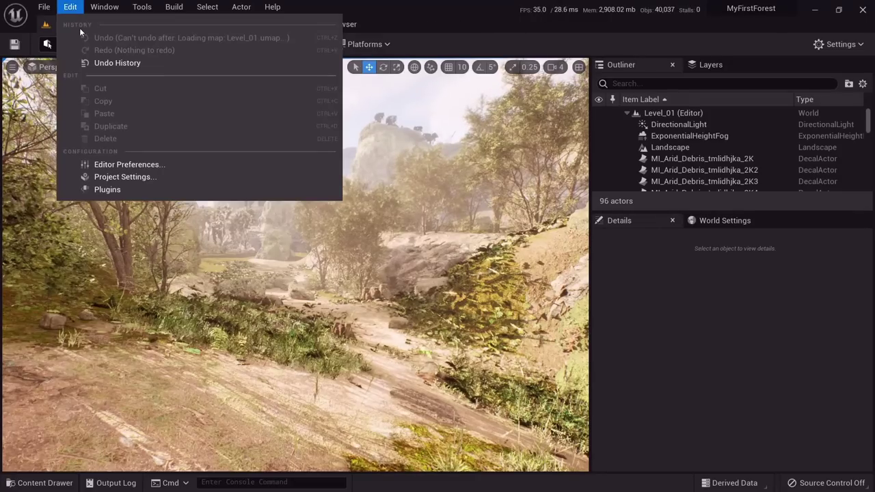
click(120, 177)
click(277, 54)
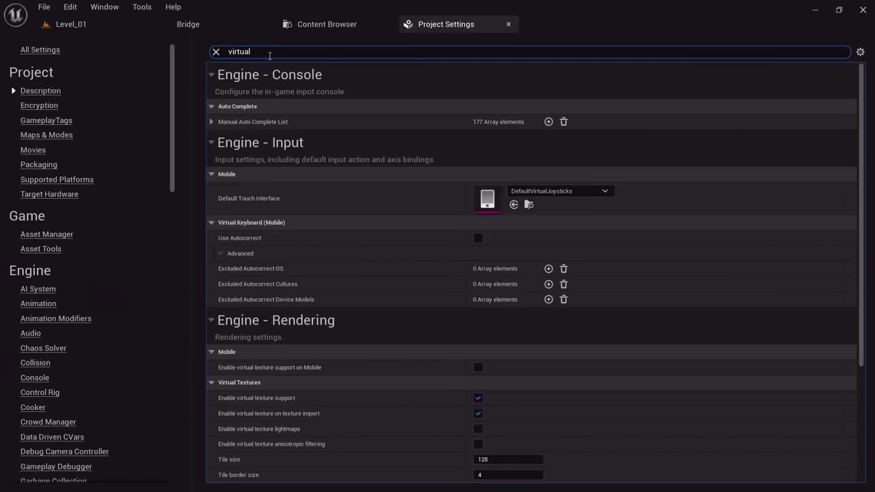
text(virtual tex)
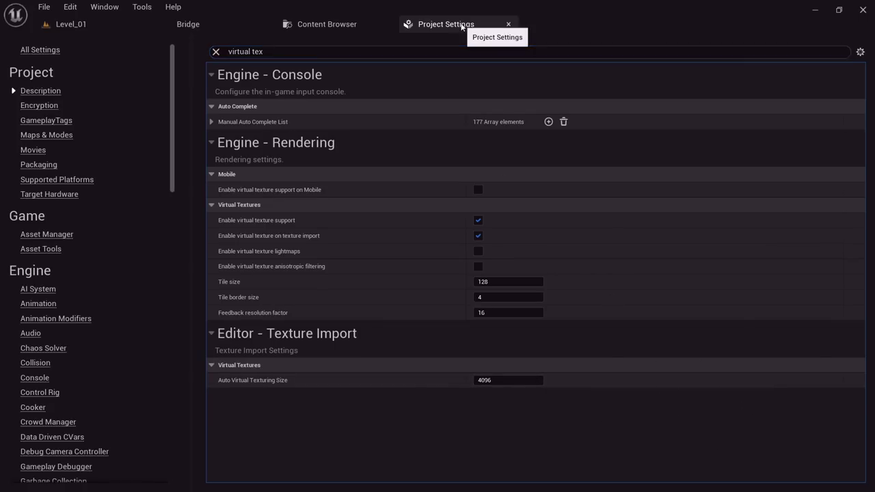
click(508, 24)
click(93, 24)
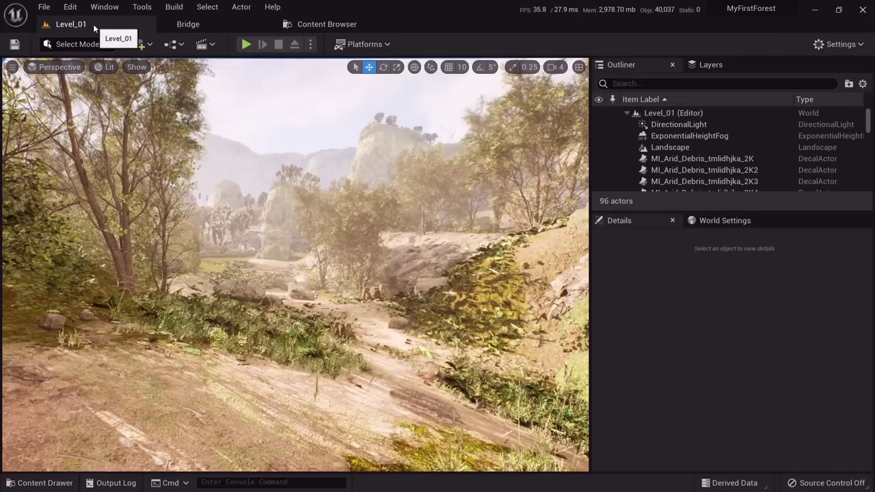
right_drag(242, 206, 62, 229)
key(w)
right_drag(268, 276, 253, 281)
Open the Megascans folder in the Content Browser, reset the filters and show only Texture assets.
click(323, 27)
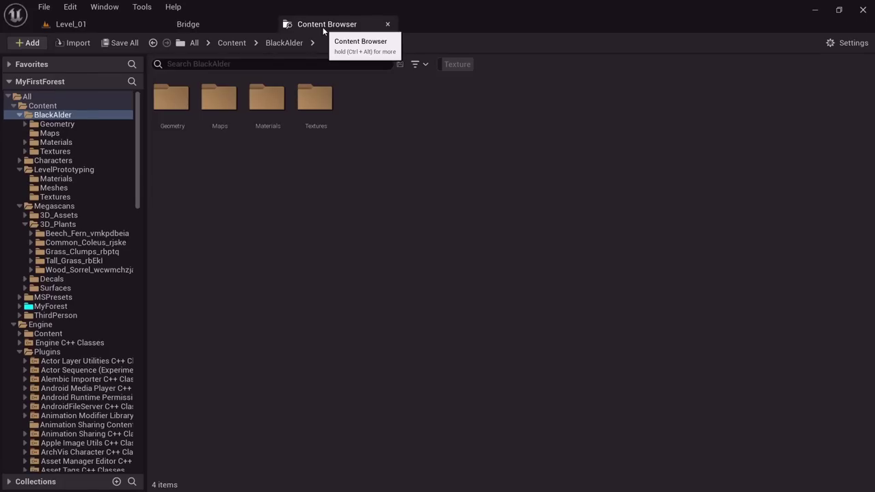
click(19, 114)
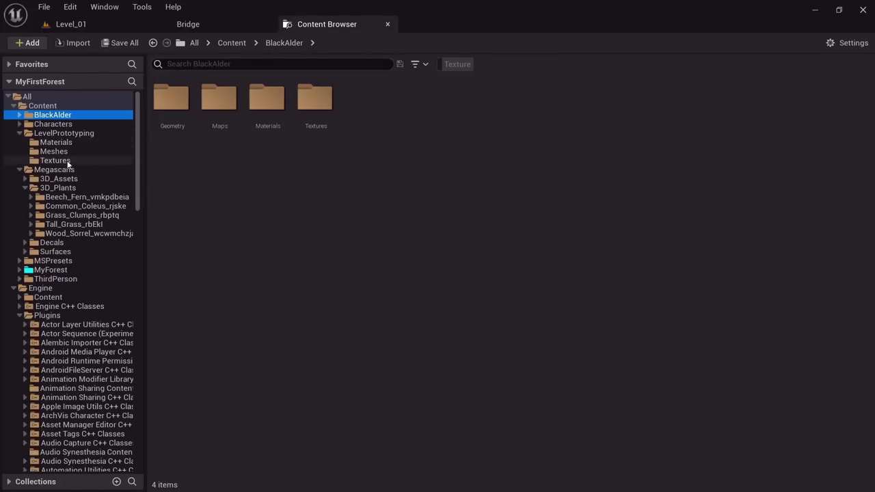
click(67, 171)
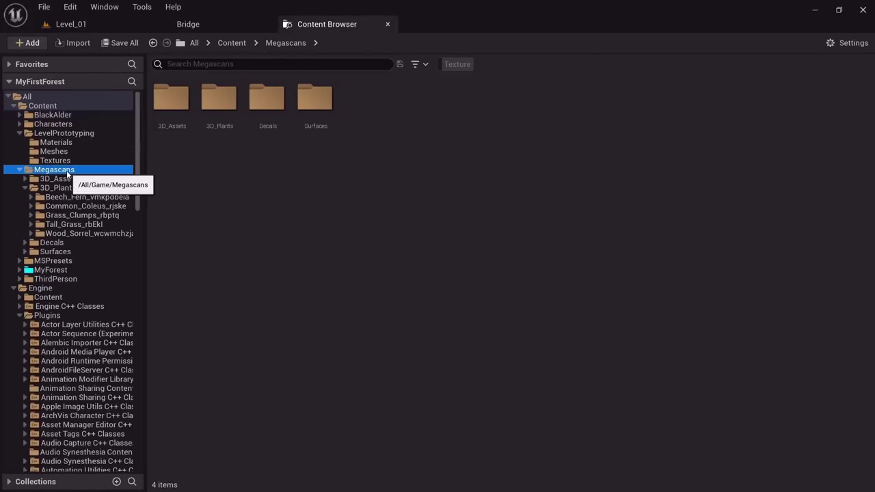
click(418, 64)
click(438, 82)
click(418, 64)
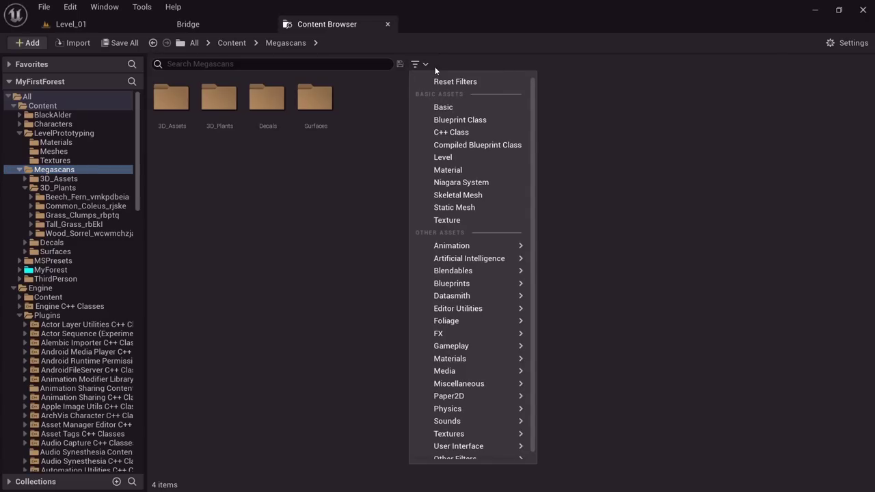
click(446, 219)
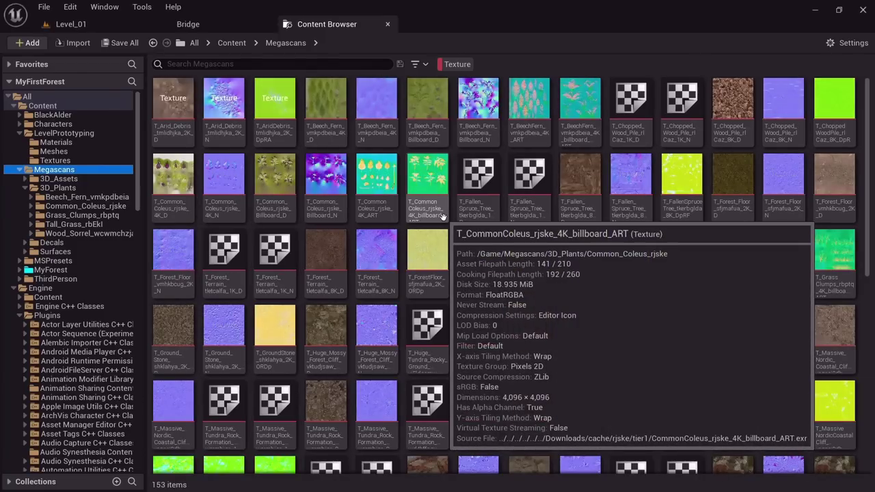
Select every texture in the filtered Megascans folder and start converting the selection to virtual textures.
scroll(451, 222, down, 3)
scroll(829, 242, down, 3)
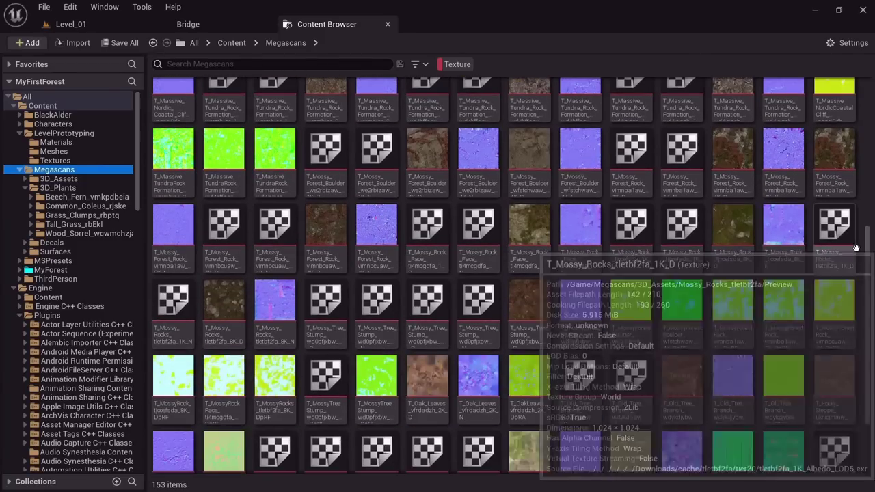
scroll(711, 280, up, 4)
scroll(710, 275, up, 3)
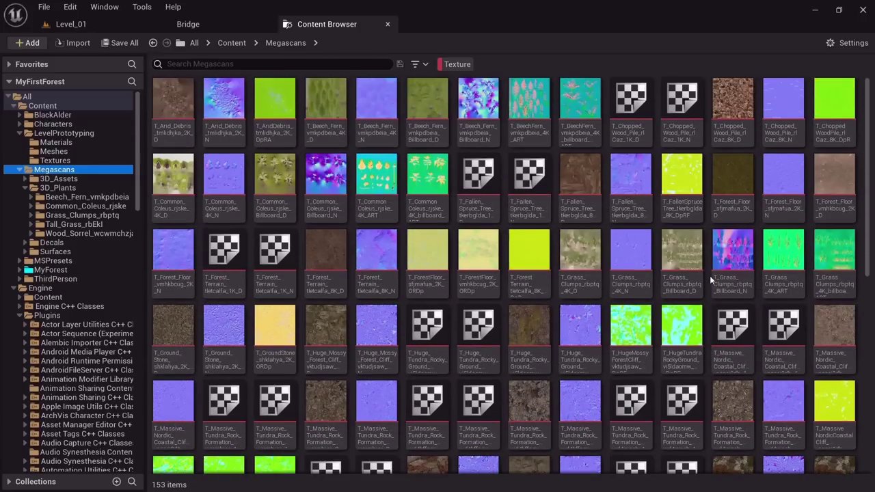
click(173, 103)
scroll(345, 224, down, 6)
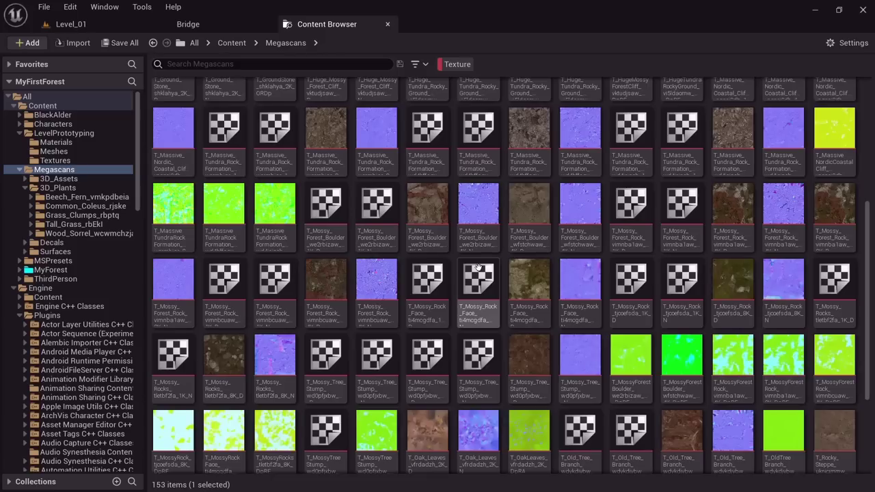
shift+click(774, 425)
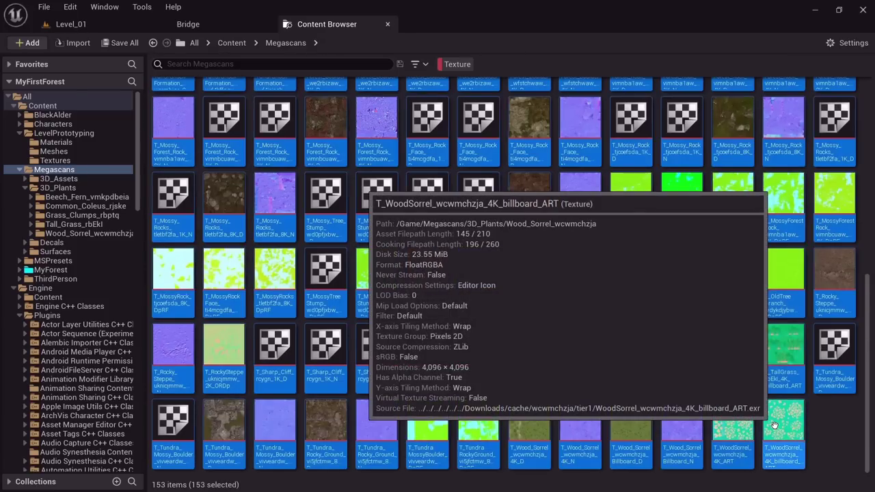
right_click(778, 425)
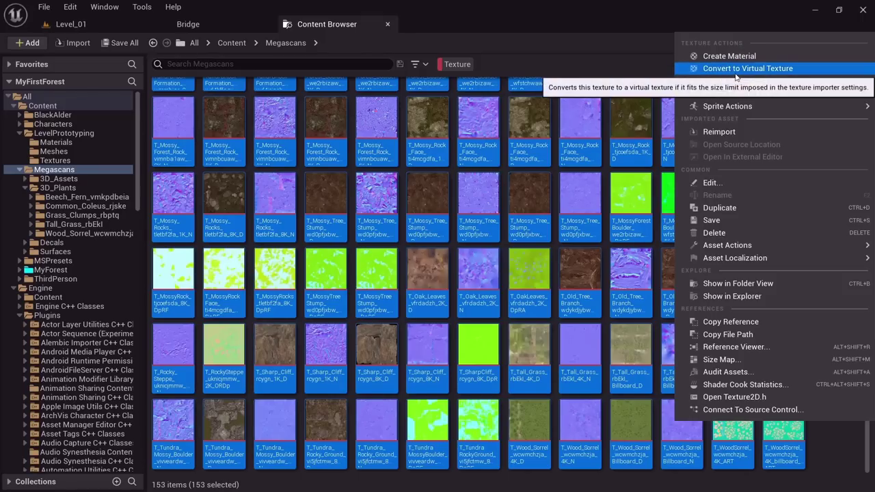
click(741, 68)
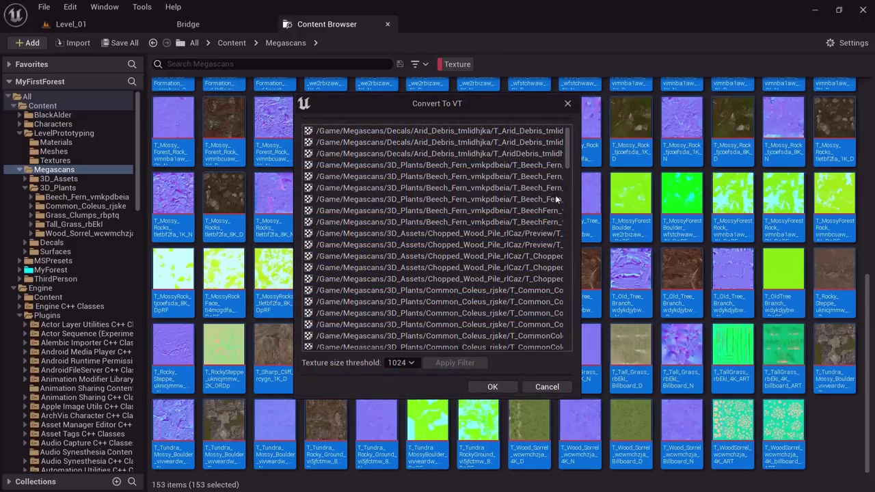
Look through the list of textures in the conversion dialog and run the conversion with the texture size threshold at 1024.
drag(567, 151, 590, 350)
drag(591, 356, 589, 140)
drag(510, 97, 498, 127)
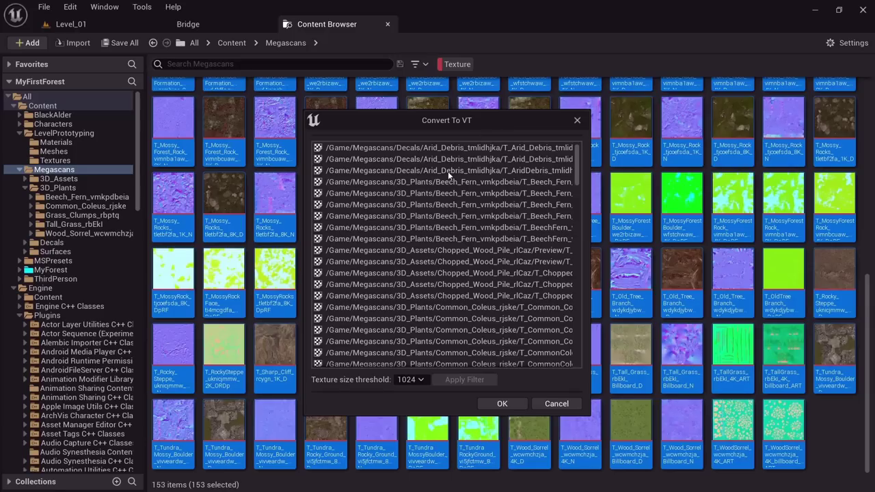
mouse_move(582, 173)
mouse_down()
mouse_move(573, 248)
mouse_move(581, 293)
mouse_move(592, 159)
mouse_up()
click(502, 404)
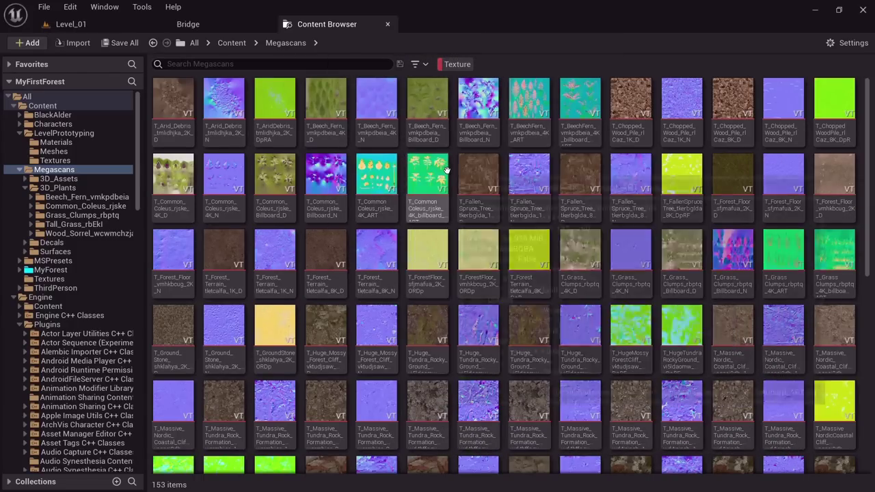
Return to the Level_01 viewport and inspect the ground foliage up close.
mouse_move(446, 170)
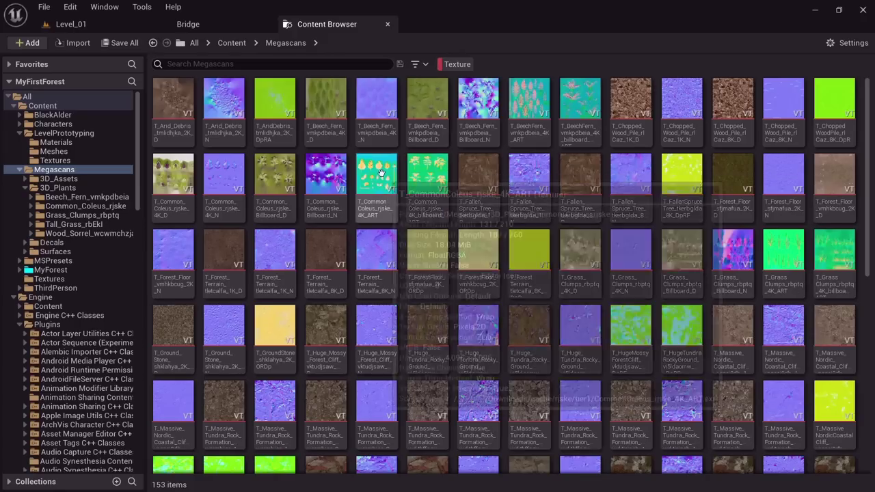
click(70, 28)
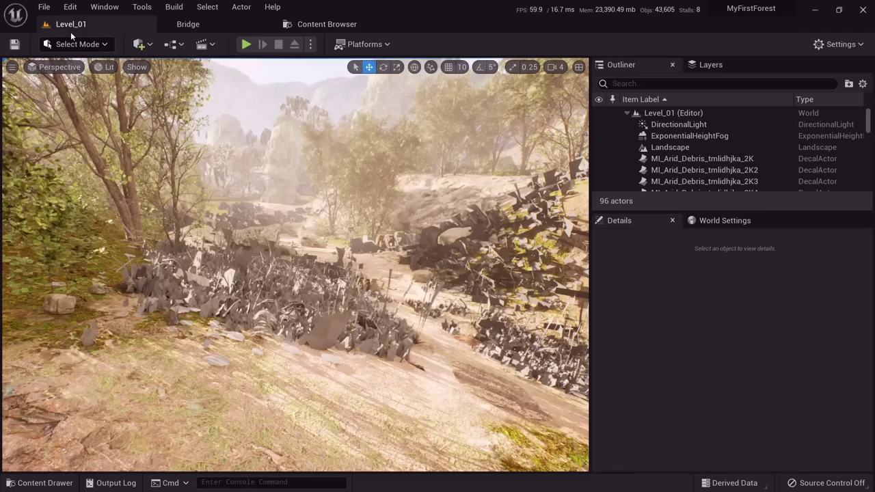
right_drag(379, 367, 377, 343)
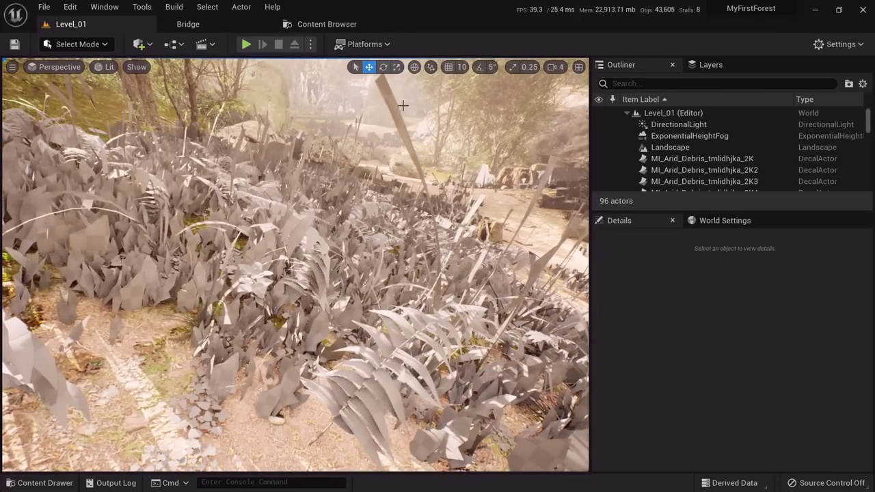
Open the beech fern's material instance and its ORT texture from the unfiltered 3D_Plants folder, and dock the material instance in the main window.
click(327, 24)
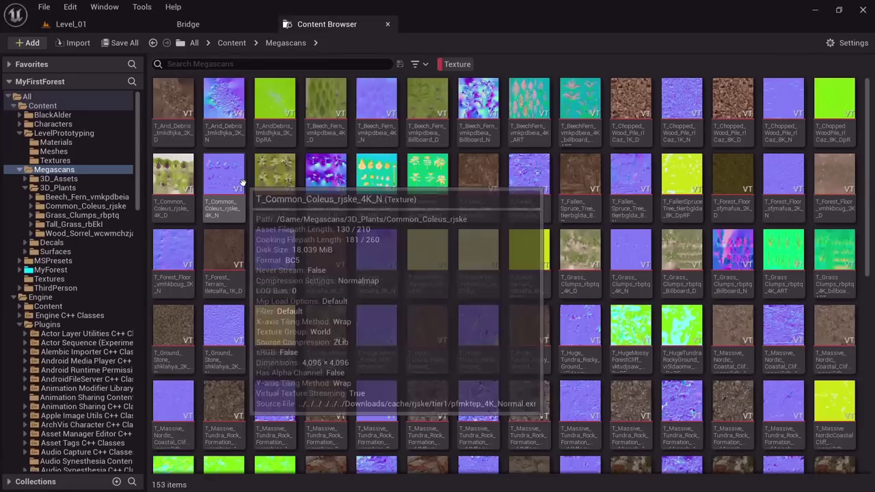
click(58, 187)
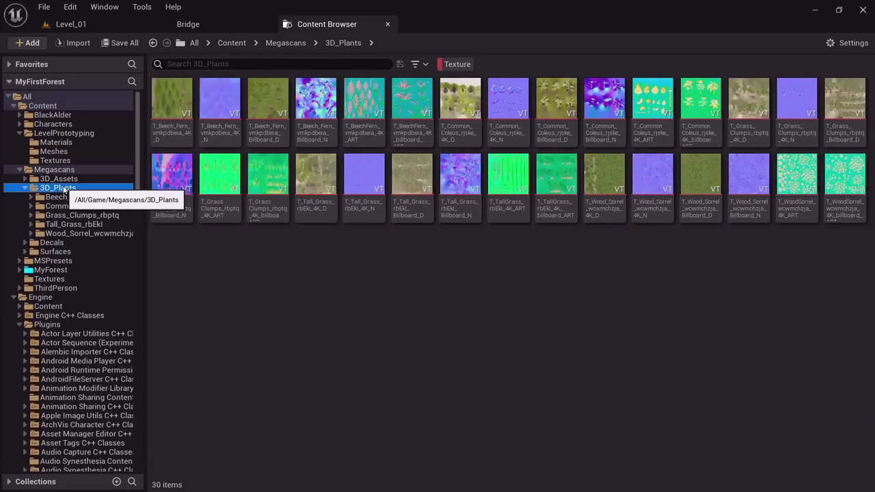
click(445, 65)
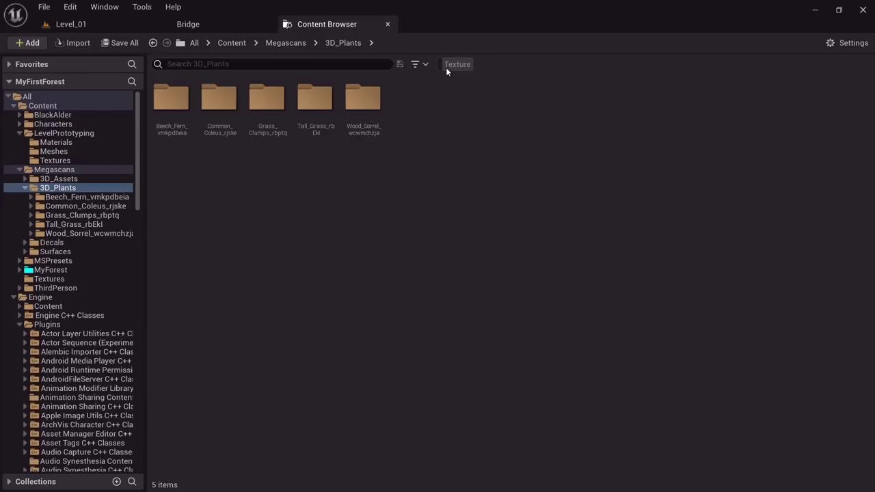
double_click(182, 108)
mouse_move(221, 99)
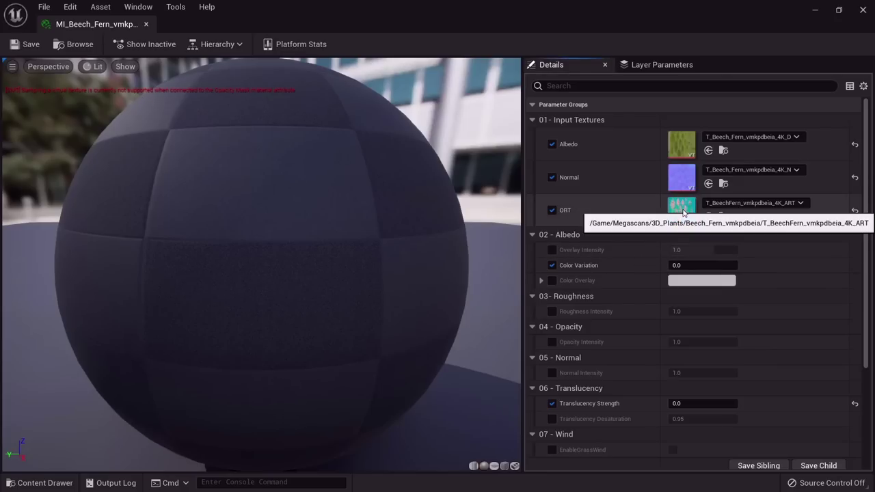
drag(127, 35, 628, 22)
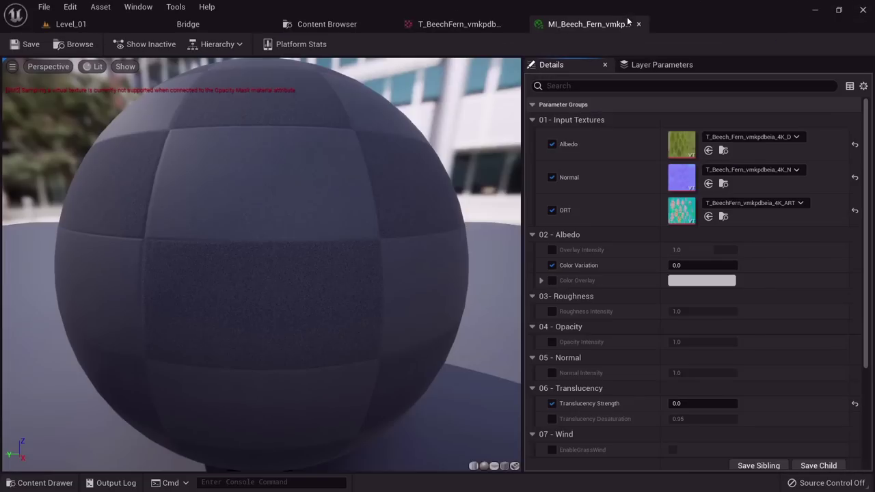
Inspect the individual colour channels of the beech fern's ART texture, and close the texture editor.
click(455, 25)
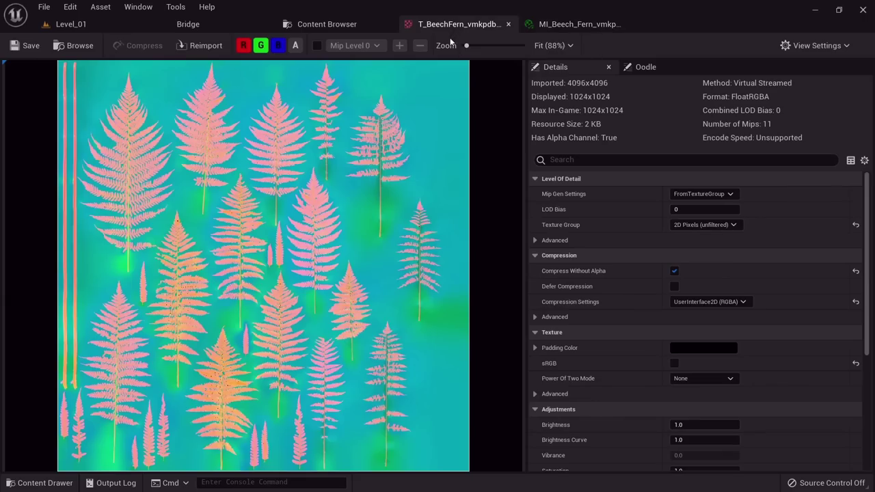
click(260, 45)
click(295, 45)
click(277, 45)
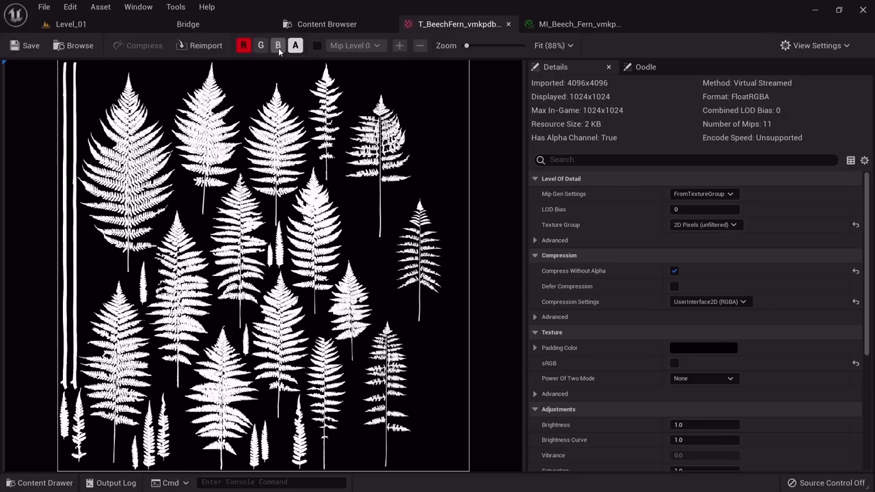
click(244, 45)
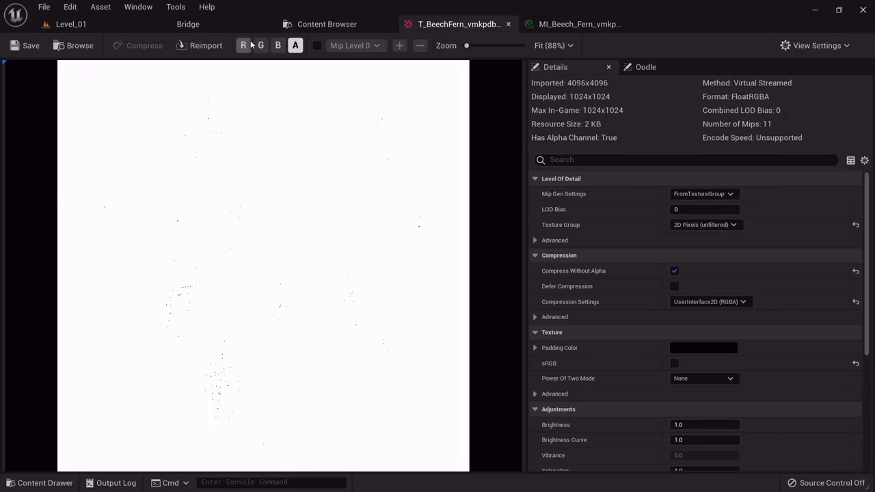
click(259, 45)
click(261, 45)
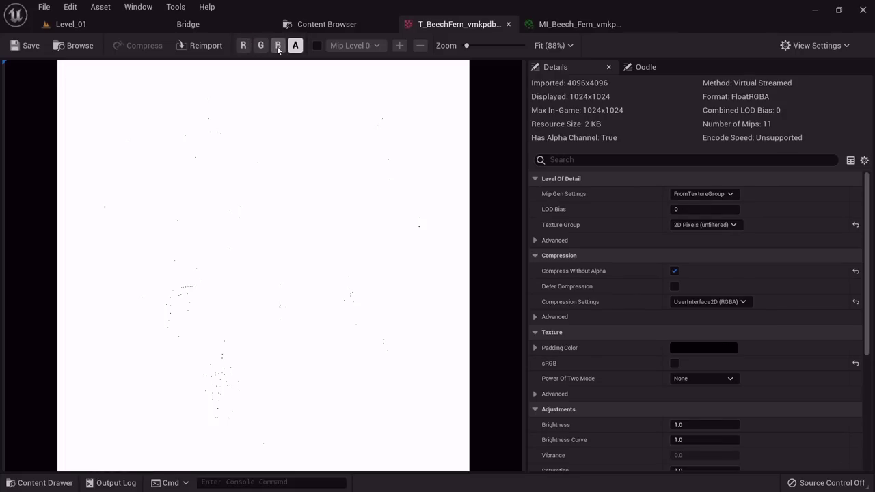
click(278, 45)
click(260, 45)
click(243, 45)
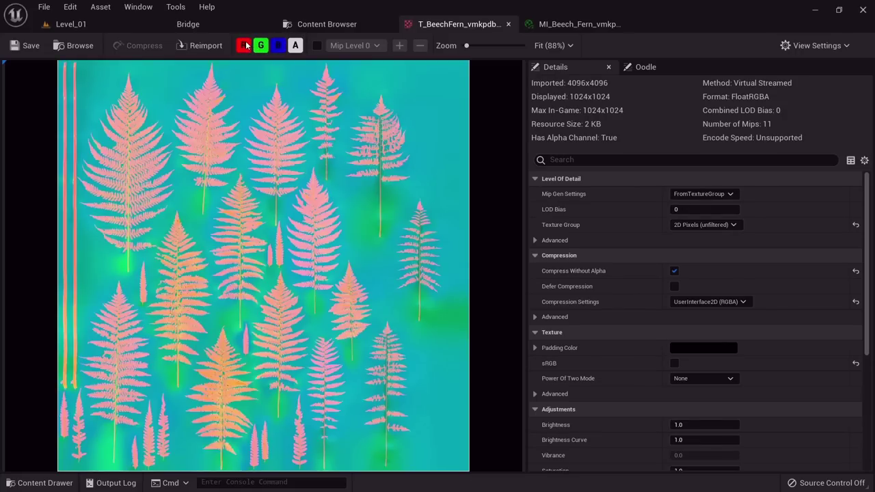
click(508, 23)
Open the parent material M_MS_Foliage_Material from the beech fern's material instance.
click(455, 24)
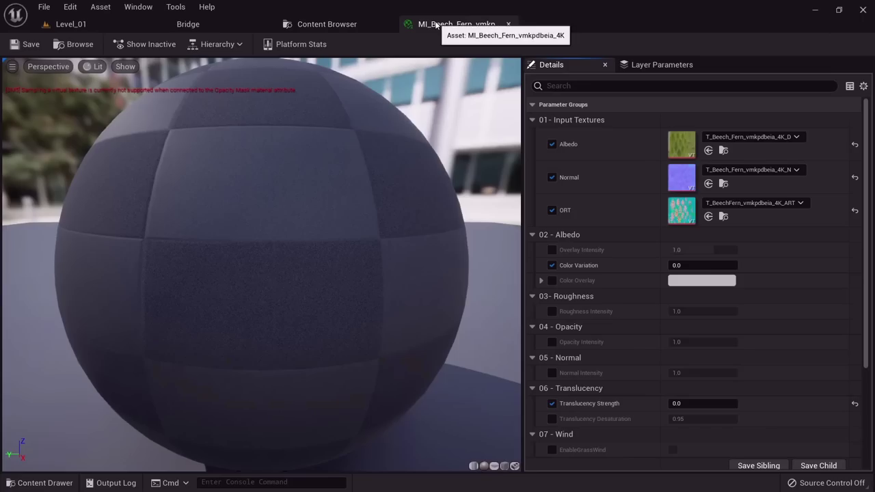
scroll(631, 264, down, 5)
double_click(682, 366)
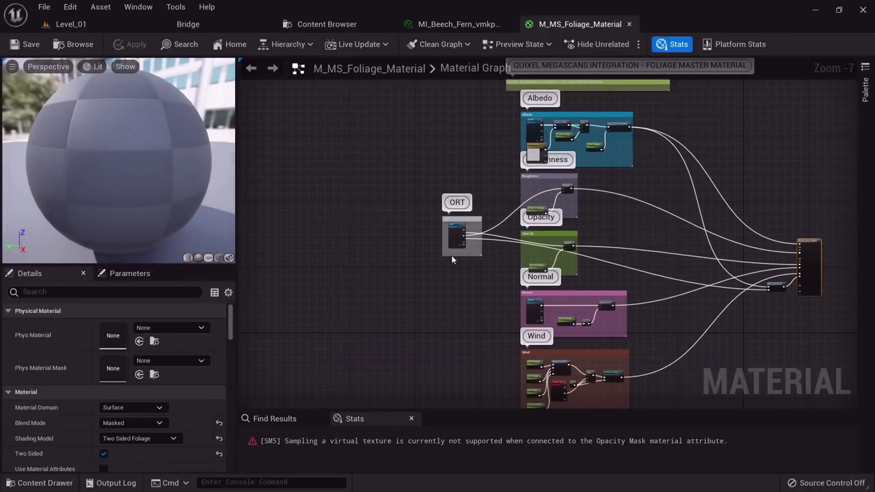
Examine the ORT texture parameter in the foliage material graph and trace its connections to the opacity group and the material output.
scroll(458, 239, up, 8)
click(499, 232)
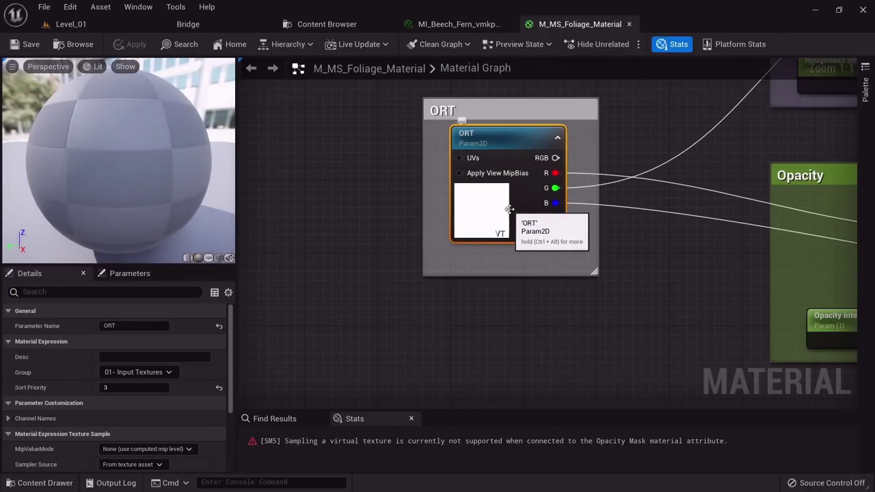
scroll(492, 294, down, 5)
right_drag(486, 343, 703, 376)
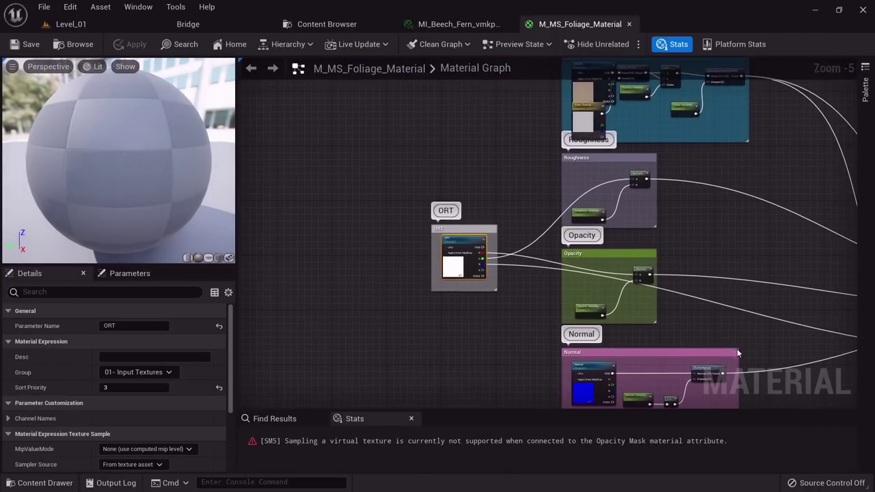
scroll(578, 399, up, 3)
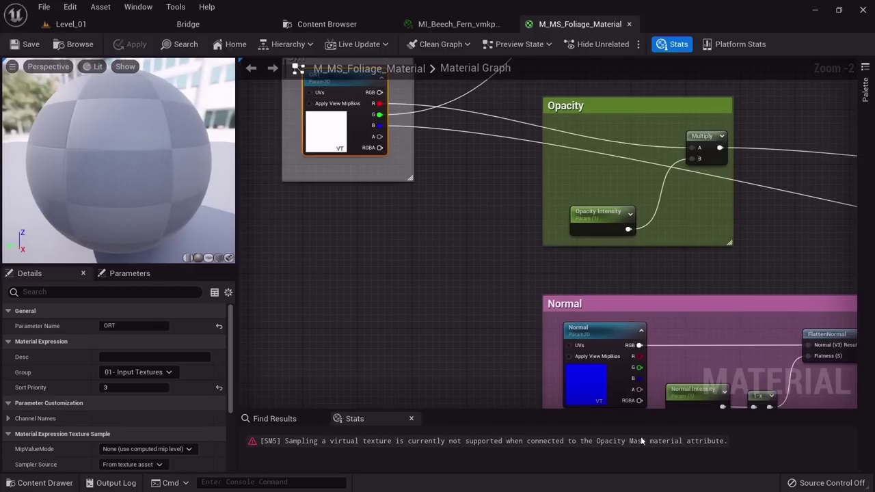
right_drag(419, 235, 380, 265)
scroll(380, 265, down, 3)
right_drag(727, 289, 471, 254)
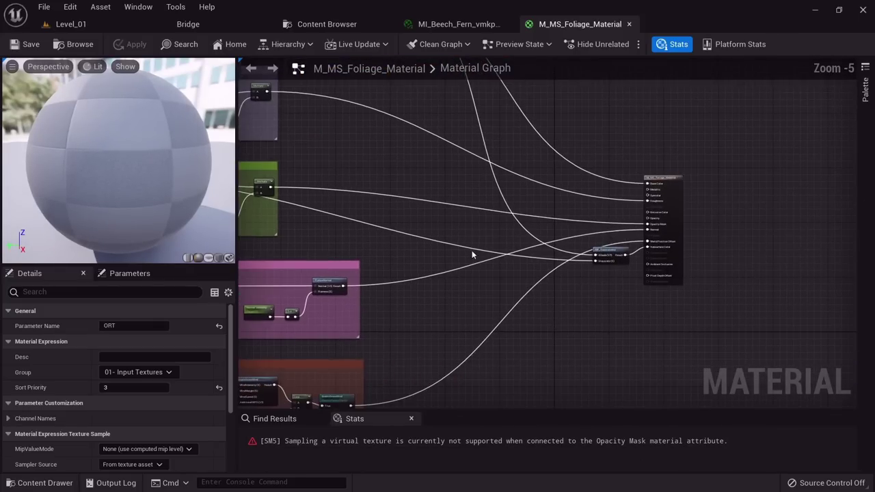
scroll(540, 254, up, 4)
right_drag(564, 255, 780, 303)
scroll(424, 252, down, 5)
scroll(487, 255, up, 4)
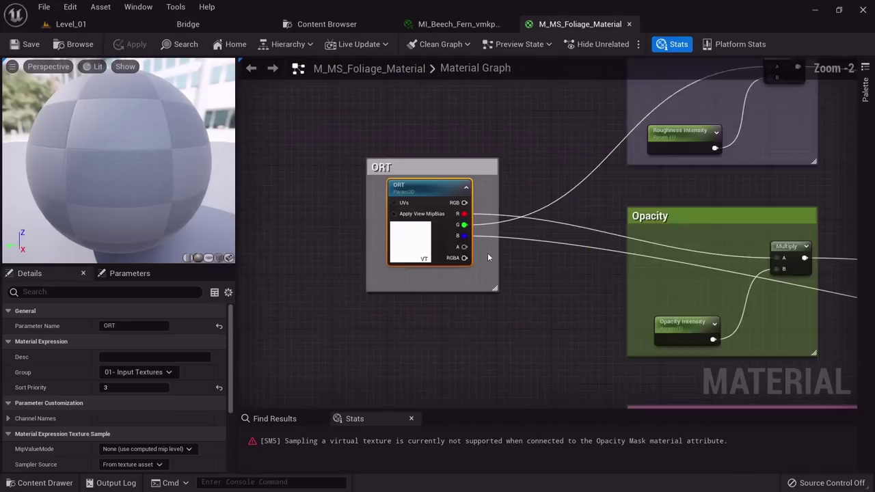
scroll(488, 257, up, 2)
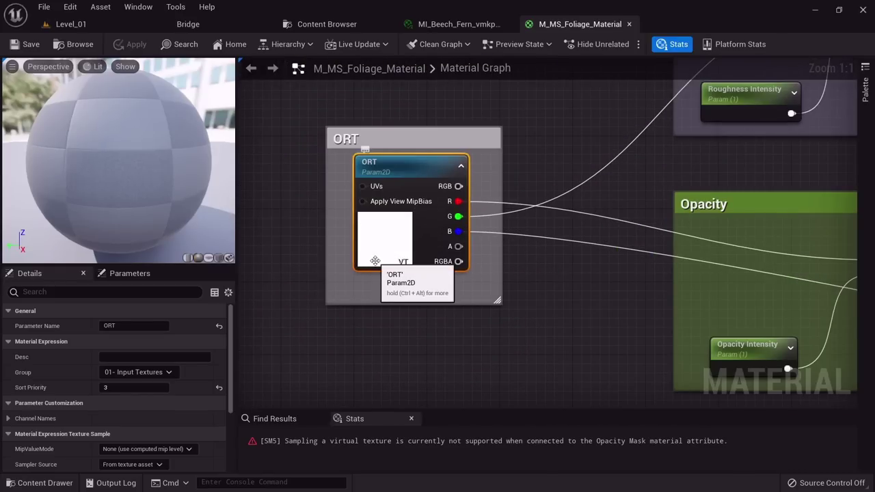
Locate the ORT parameter's WhitePlaceholder texture in the Content Browser and open it in the Reference Viewer.
scroll(186, 334, down, 5)
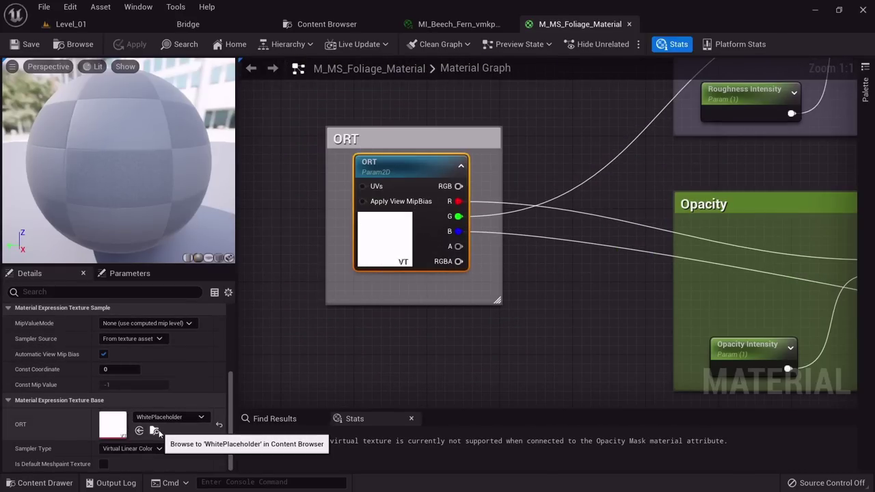
click(155, 430)
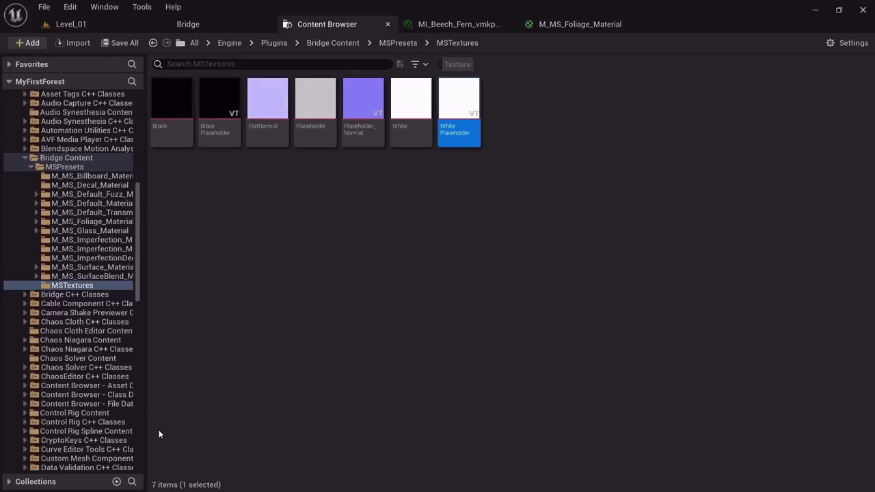
right_click(457, 111)
click(527, 92)
click(471, 96)
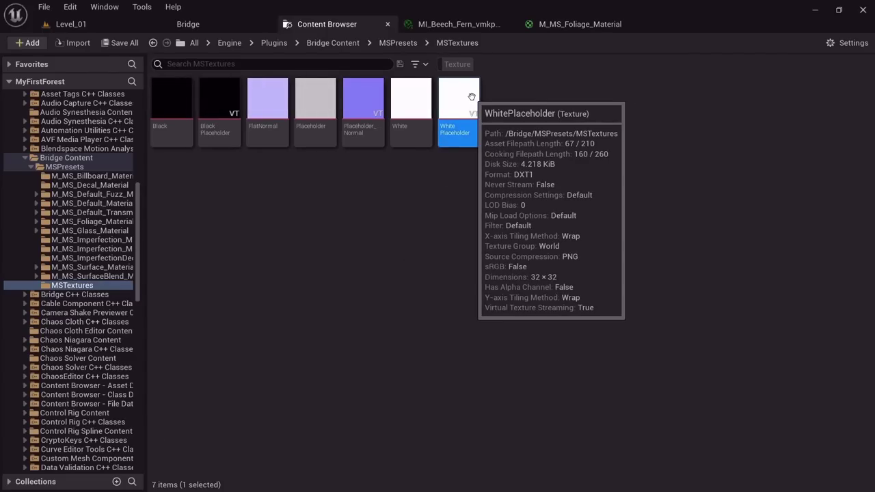
right_click(470, 99)
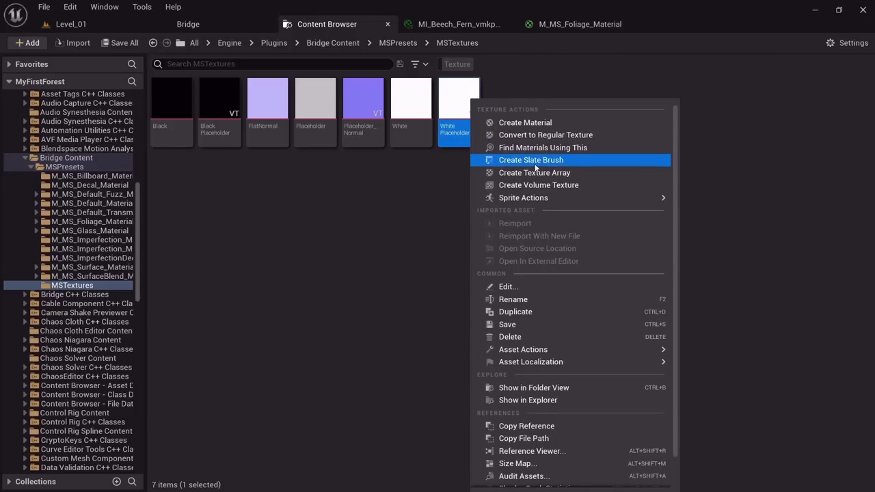
scroll(535, 167, down, 2)
click(533, 417)
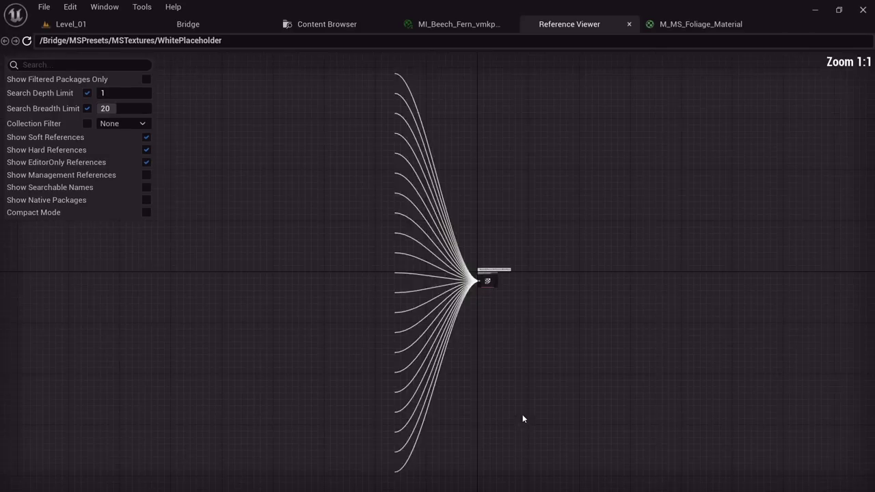
Look through the materials that reference the WhitePlaceholder texture, and close the Reference Viewer.
scroll(396, 98, up, 9)
right_drag(506, 363, 495, 136)
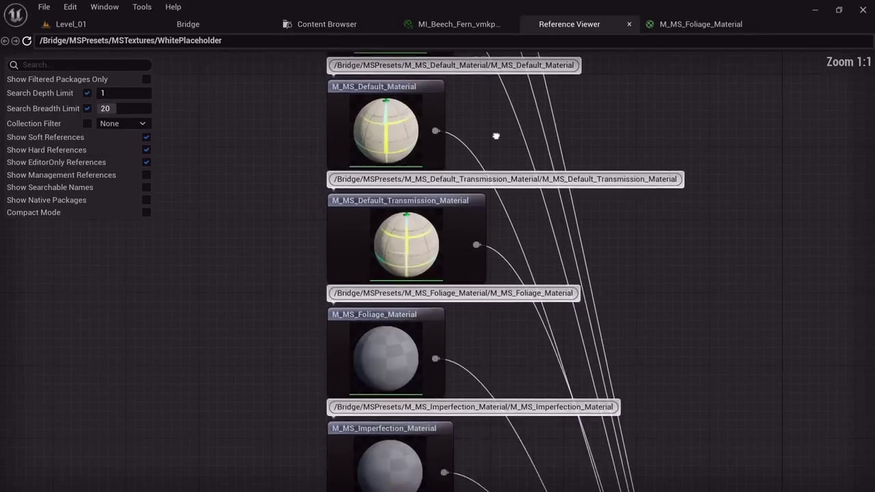
scroll(500, 293, down, 8)
scroll(499, 293, up, 7)
scroll(476, 170, down, 4)
scroll(491, 110, up, 5)
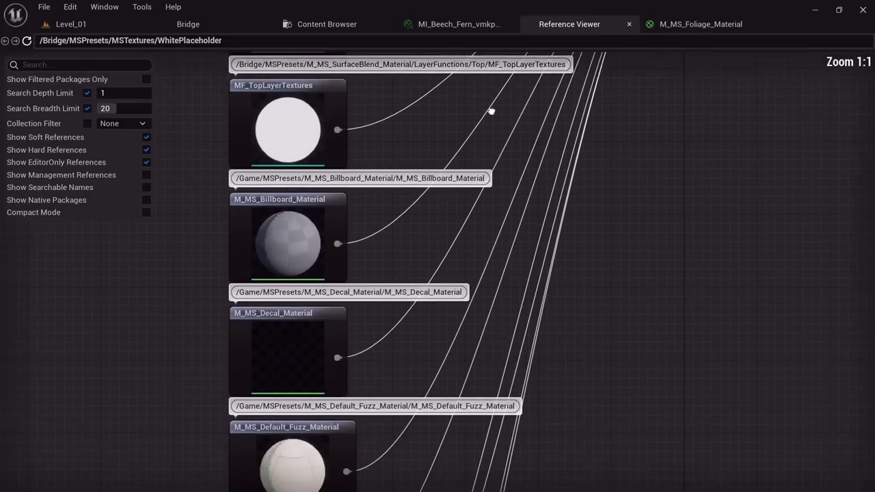
scroll(491, 110, down, 1)
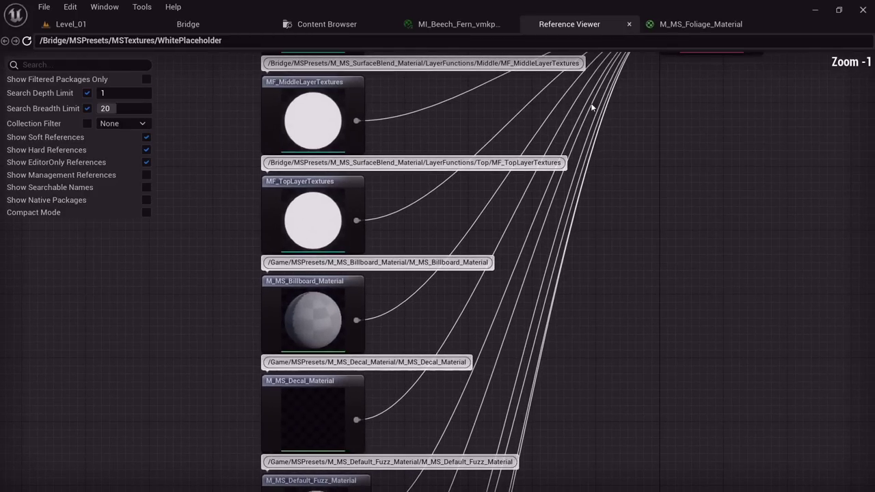
middle_click(568, 27)
Duplicate the WhitePlaceholder texture in the MSTextures folder and name the copy White_Placeholder_foliage.
click(380, 26)
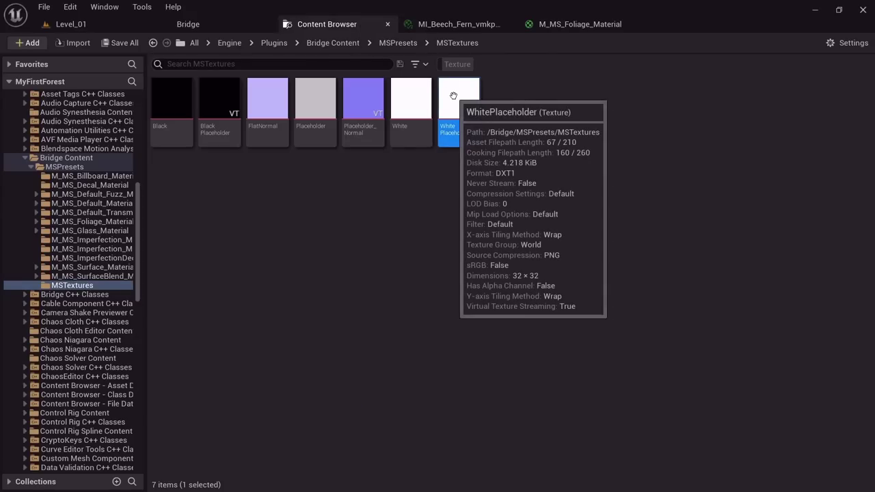
right_click(454, 96)
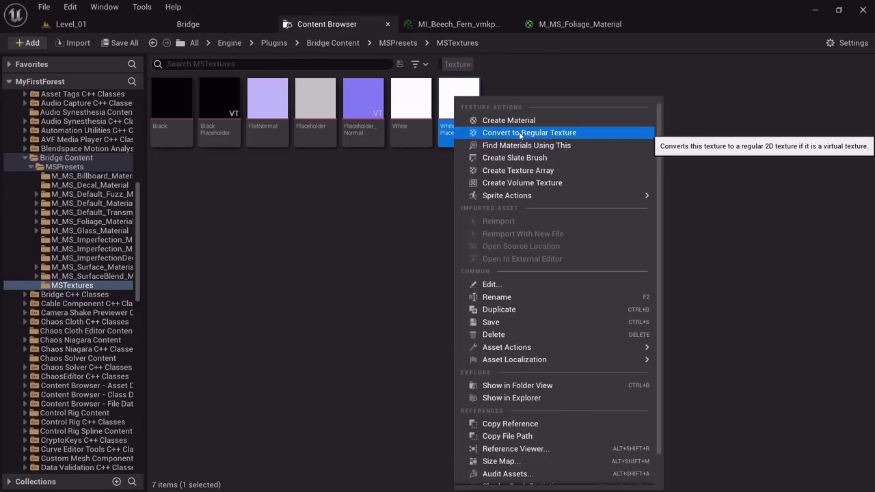
click(440, 188)
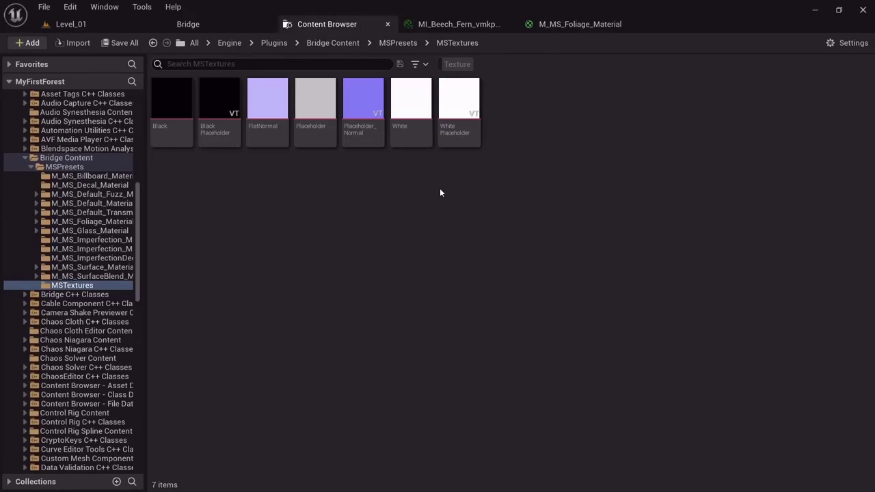
click(464, 137)
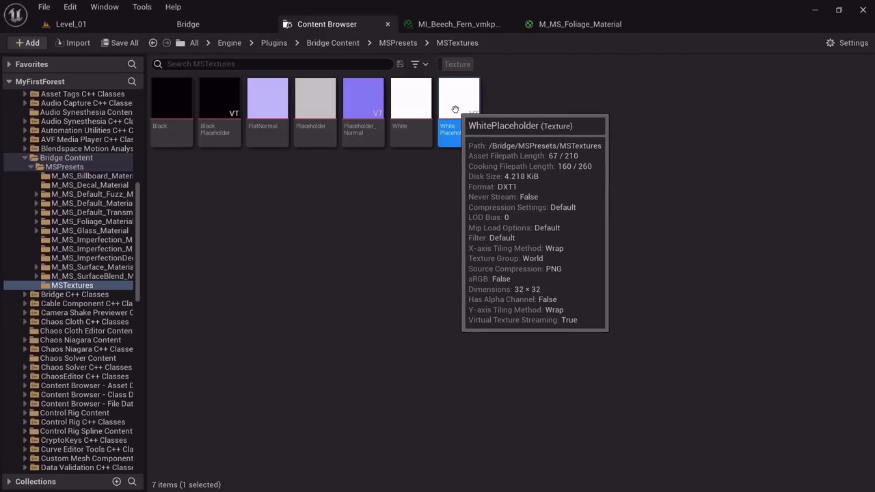
right_click(455, 109)
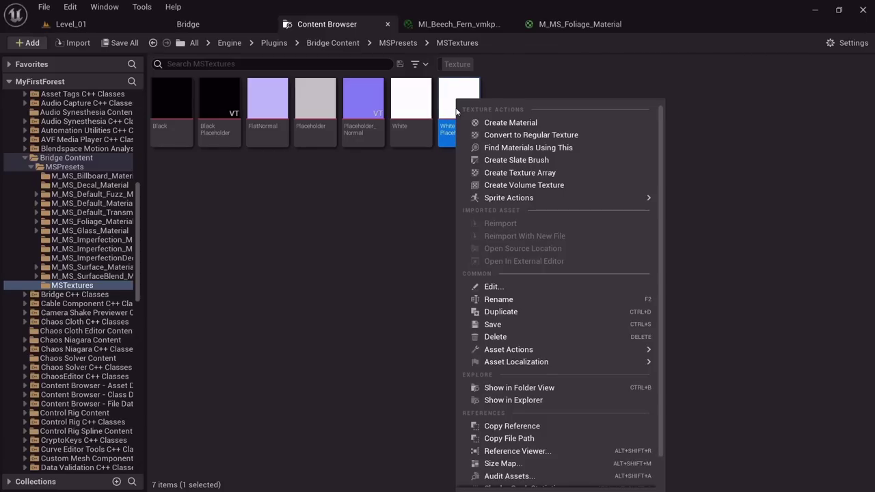
click(505, 311)
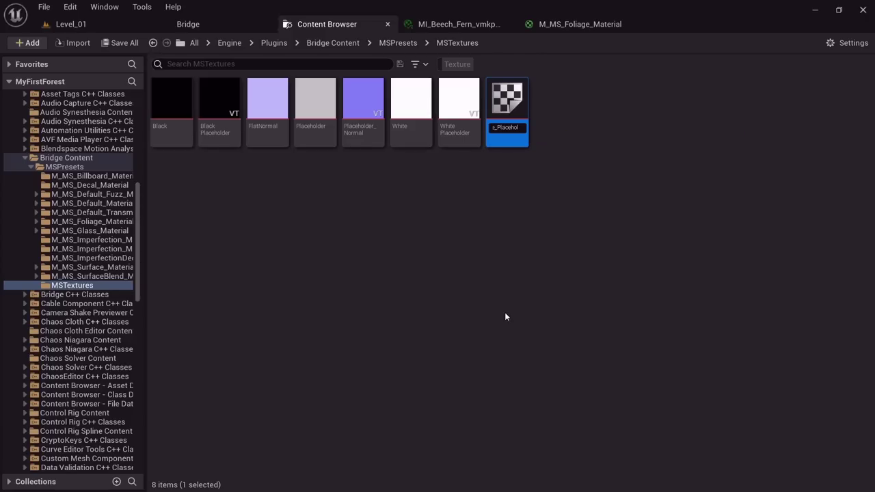
text(_foliage)
key(Return)
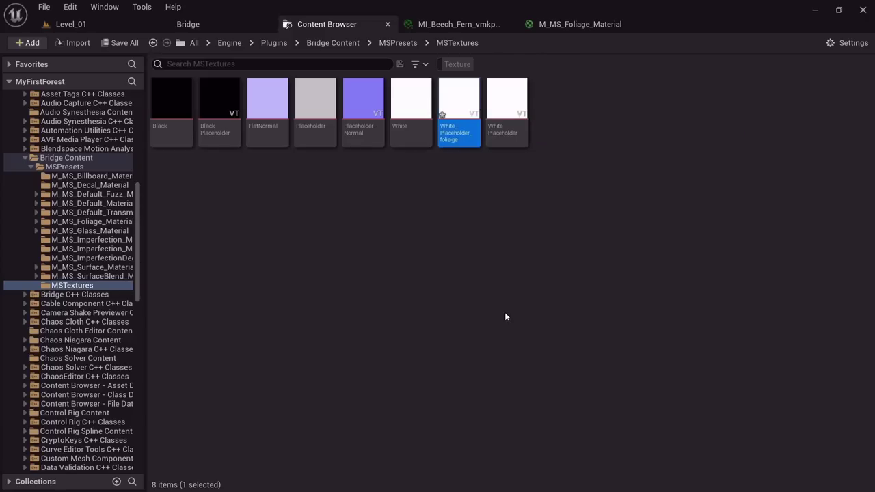
Disable Virtual Texture Streaming on the White_Placeholder_foliage texture, save it and close its editor.
right_click(457, 115)
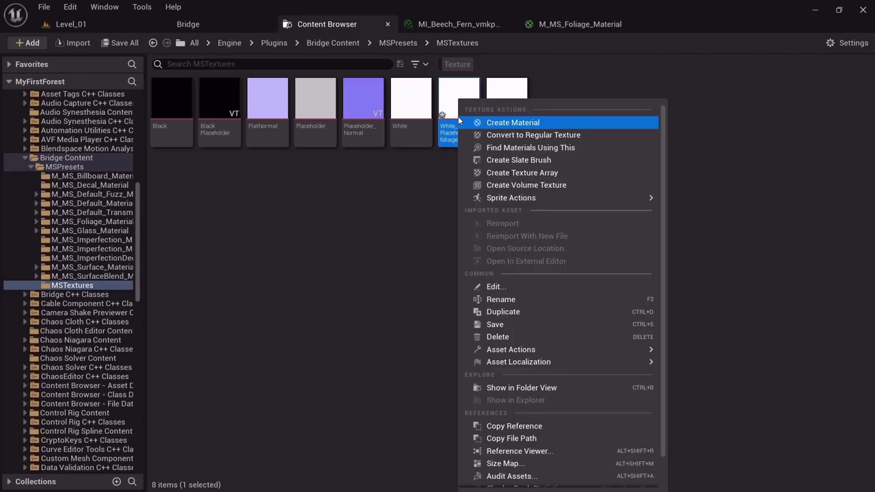
click(509, 134)
click(491, 387)
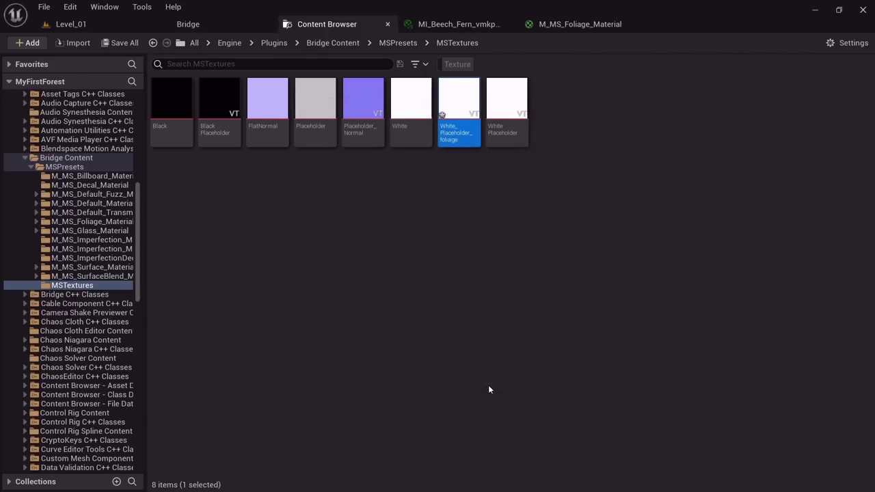
double_click(460, 130)
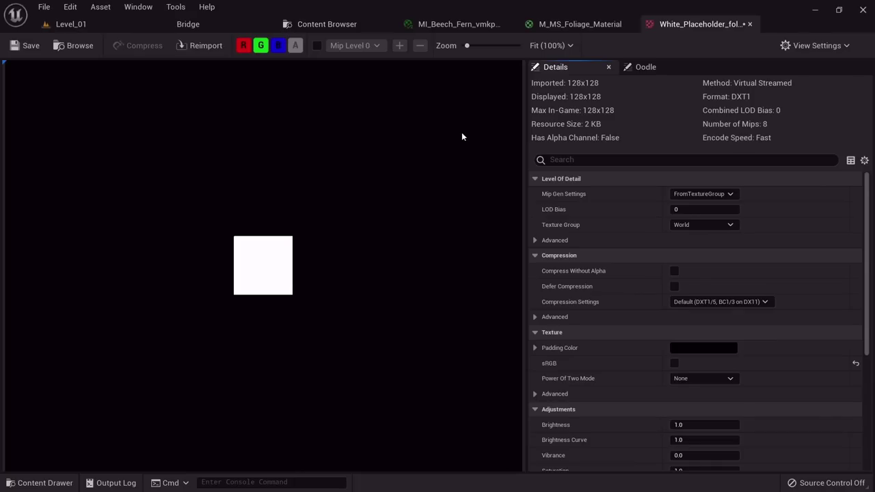
click(656, 163)
text(virtual)
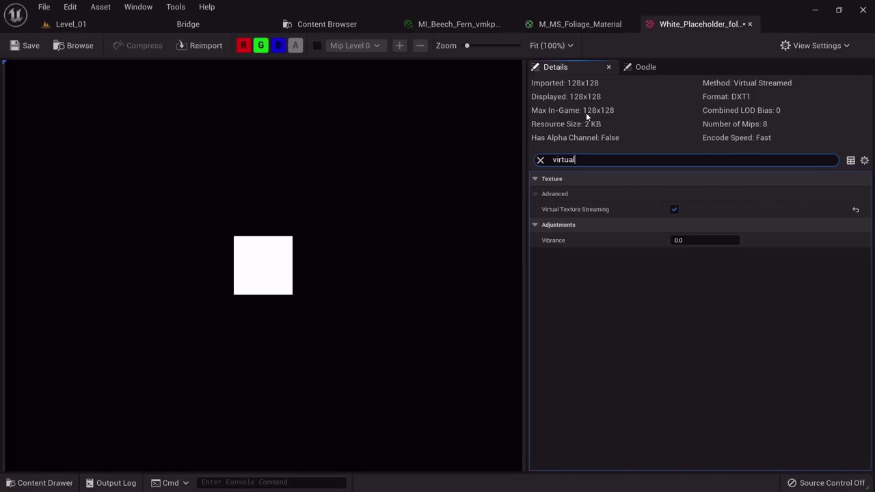
click(675, 210)
click(14, 46)
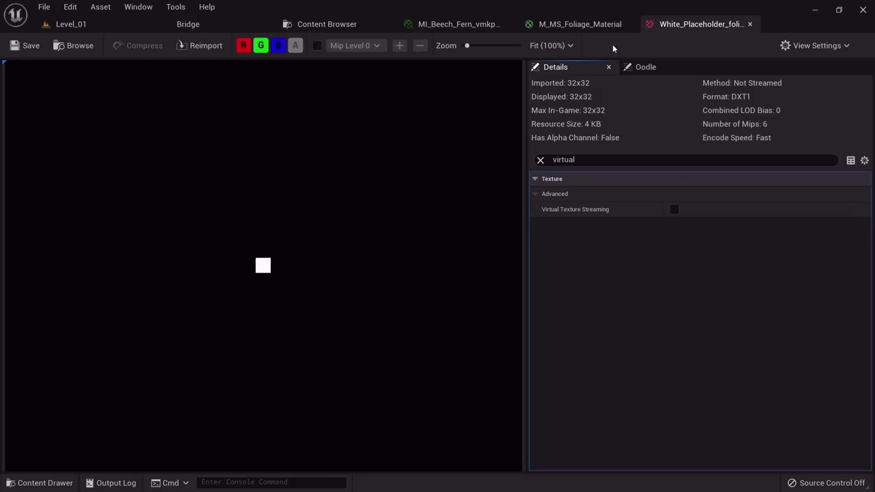
middle_click(671, 29)
Assign White_Placeholder_foliage to the ORT parameter in M_MS_Foliage_Material and apply the material change.
click(353, 26)
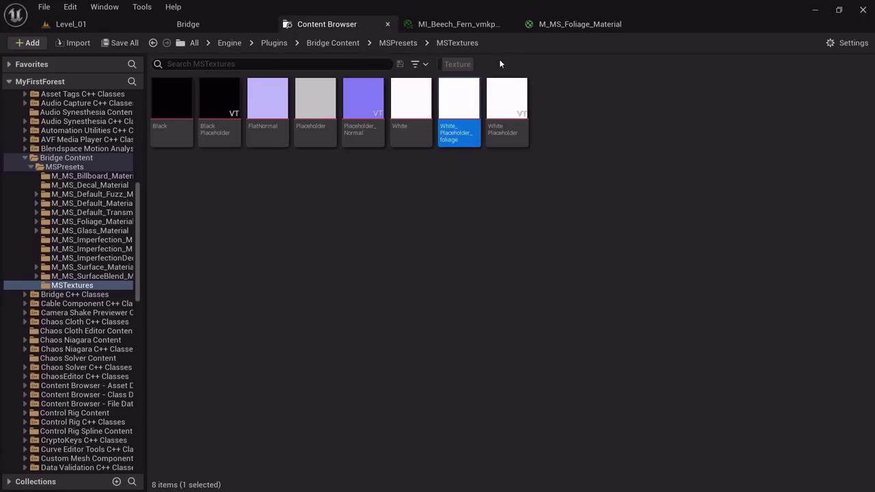
click(580, 24)
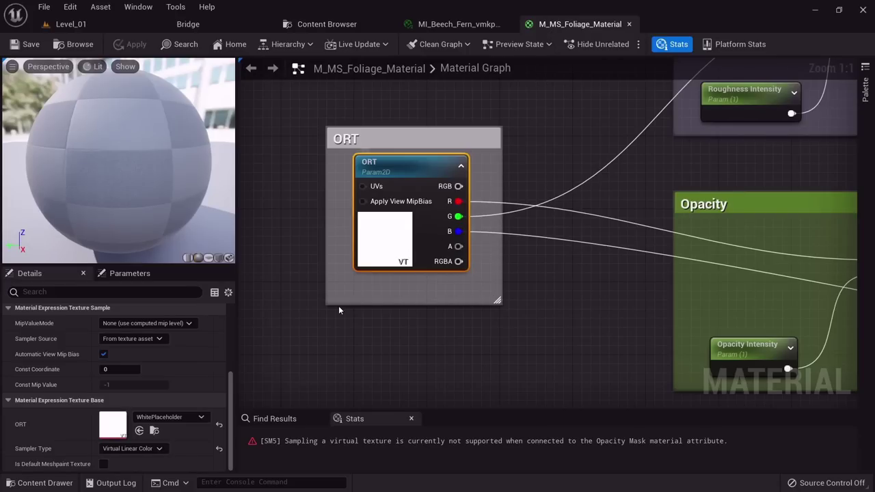
click(140, 430)
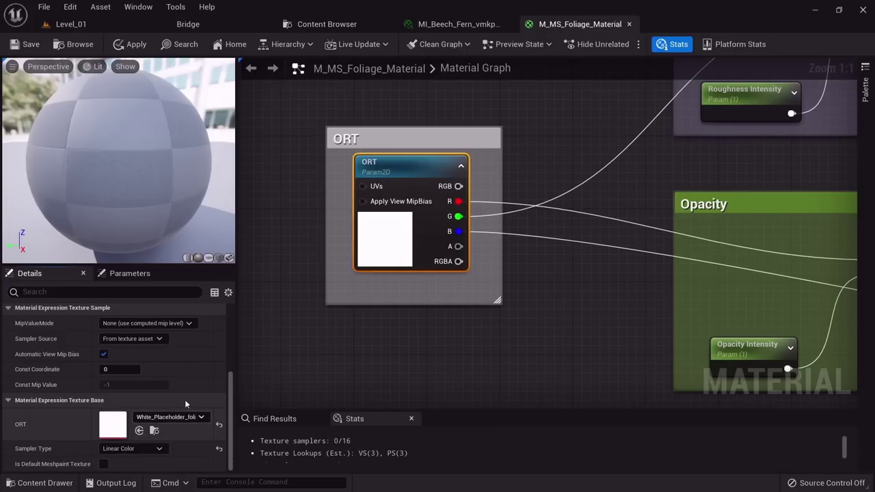
click(130, 44)
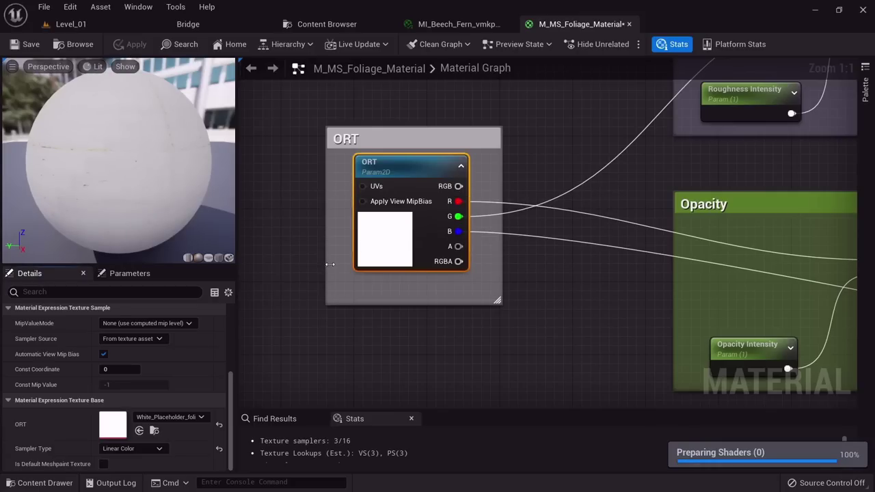
Inspect the beech fern material instance's preview from several angles and check its input textures.
click(329, 27)
scroll(70, 246, up, 8)
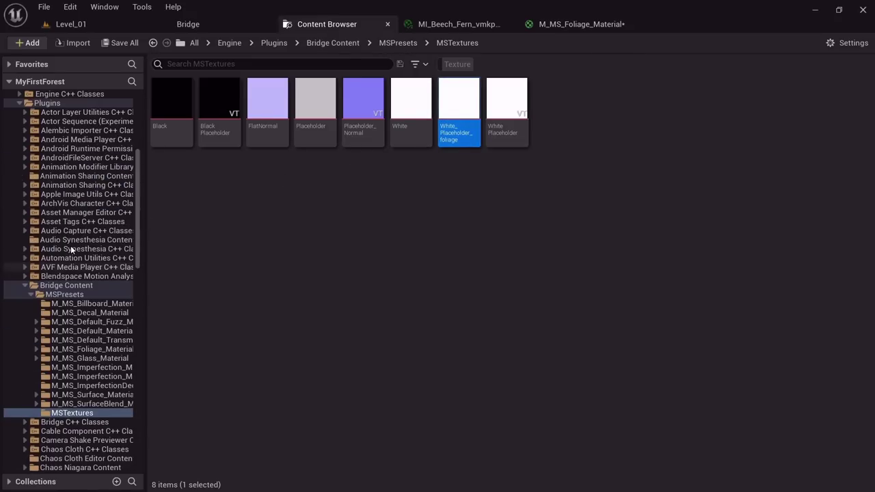
click(454, 26)
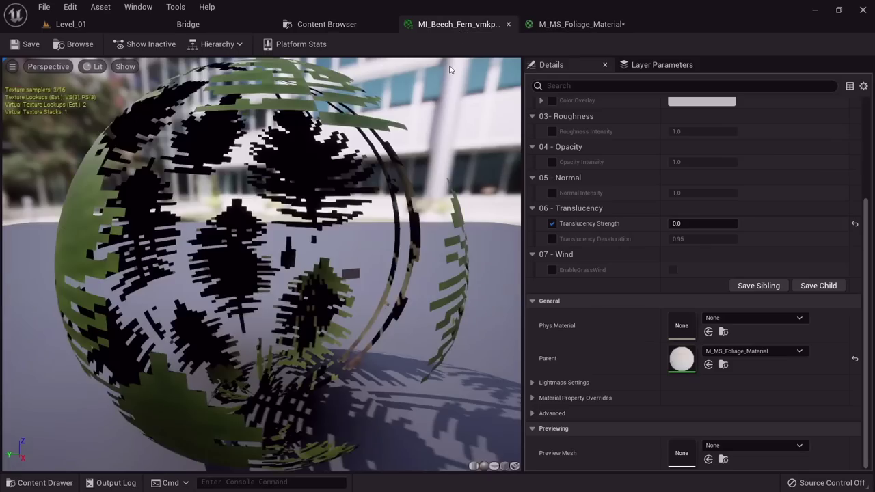
drag(346, 236, 471, 236)
scroll(346, 235, down, 5)
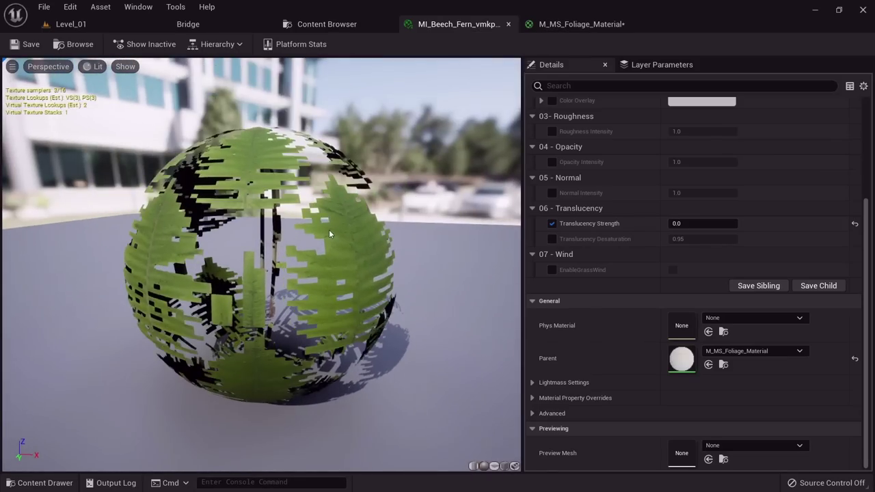
drag(331, 231, 212, 233)
drag(330, 273, 412, 281)
scroll(329, 265, down, 3)
scroll(329, 265, up, 7)
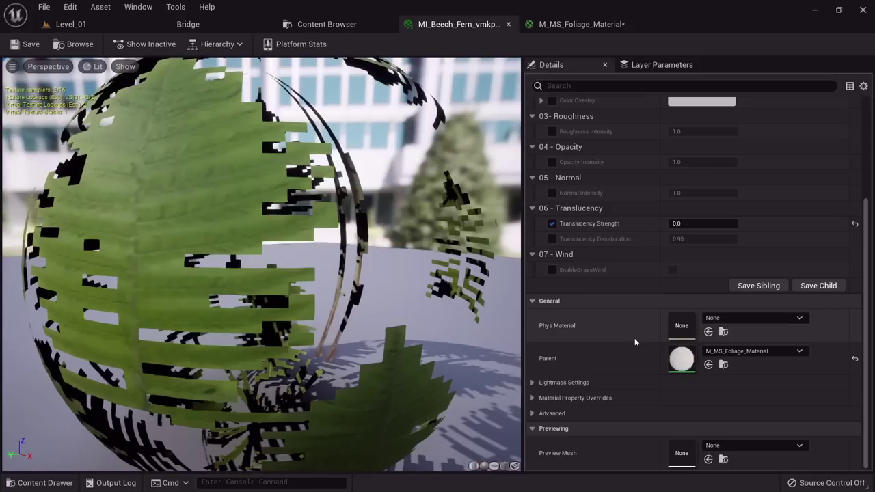
scroll(676, 345, up, 5)
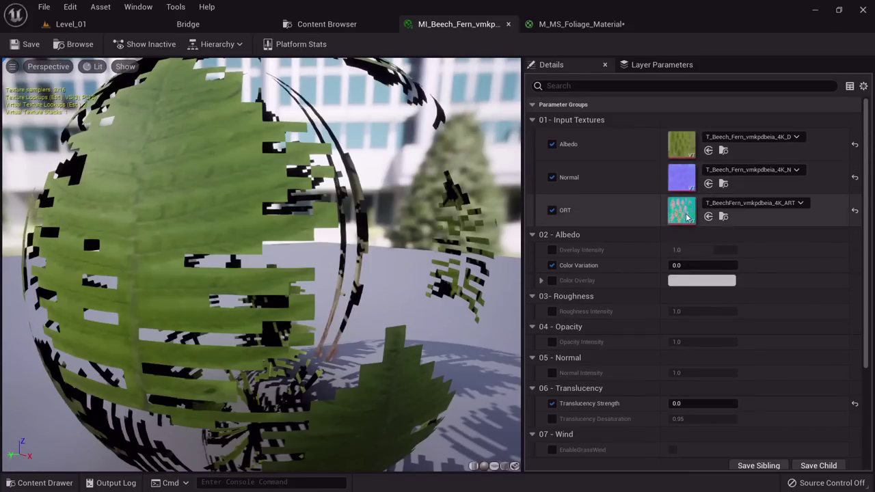
Look over the ferns and grass in Level_01 to check how the foliage material renders.
click(113, 29)
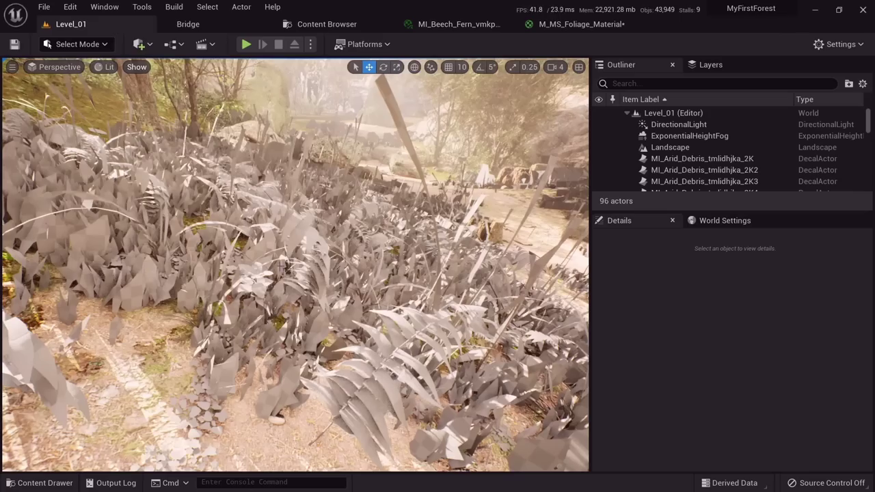
key(s)
right_drag(294, 140, 325, 134)
key(w)
key(s)
right_drag(342, 254, 396, 244)
Filter the Megascans 3D_Plants folder to textures and search it for "_ART".
click(575, 25)
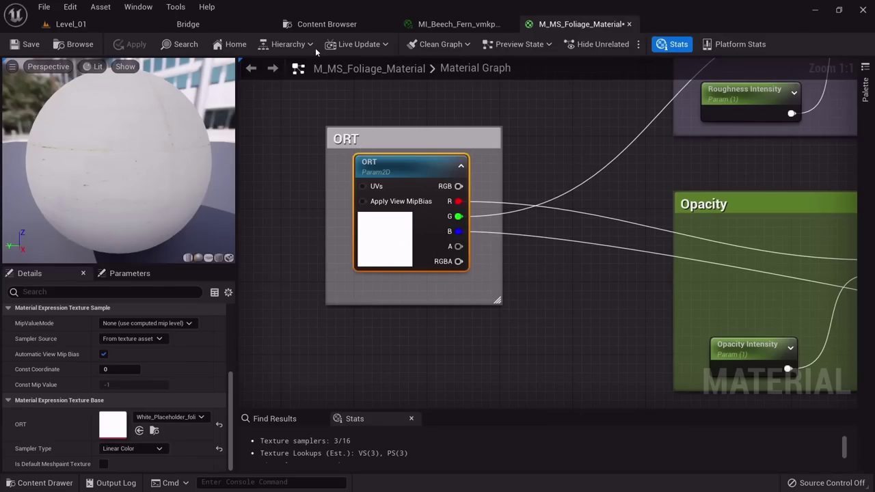
click(329, 24)
scroll(124, 313, up, 5)
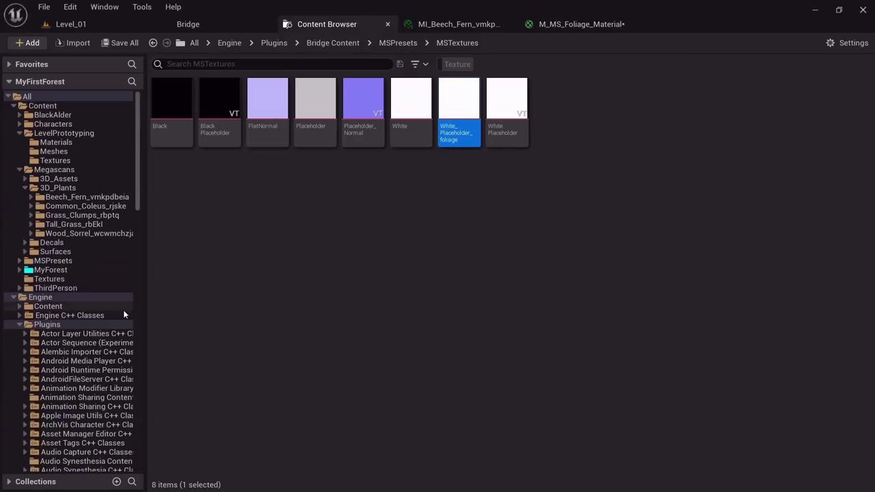
click(69, 188)
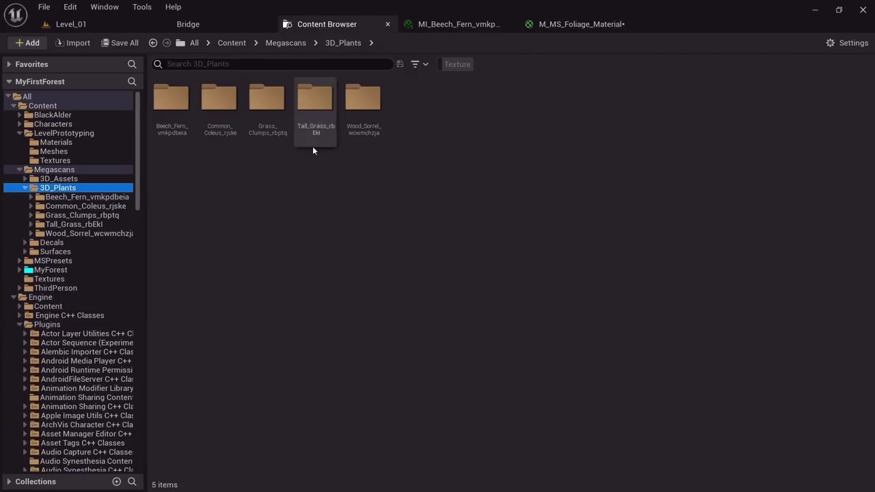
click(455, 65)
click(418, 66)
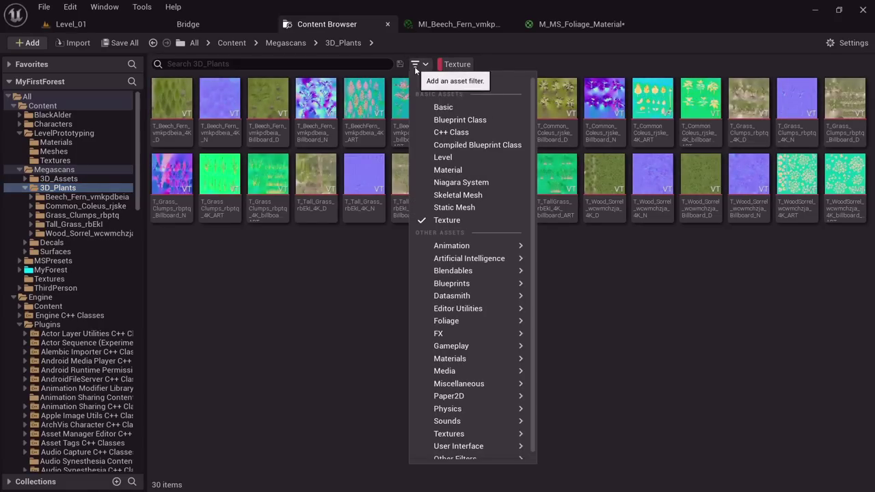
click(342, 300)
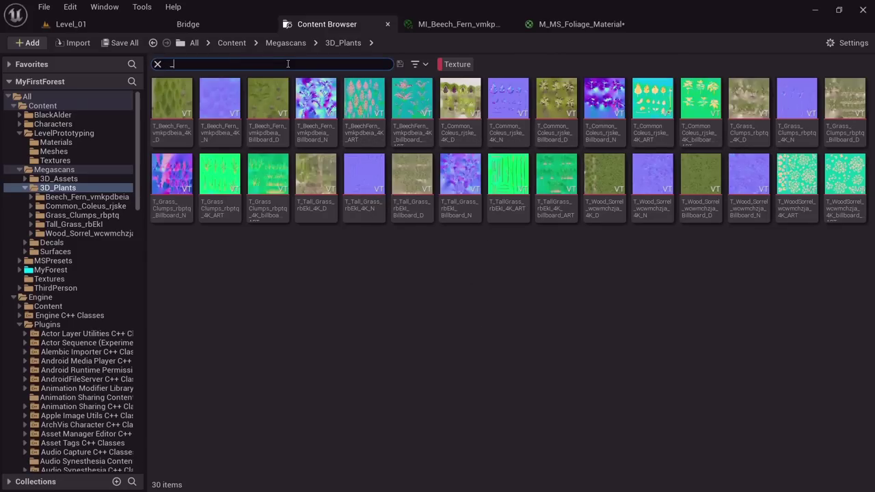
text(RT)
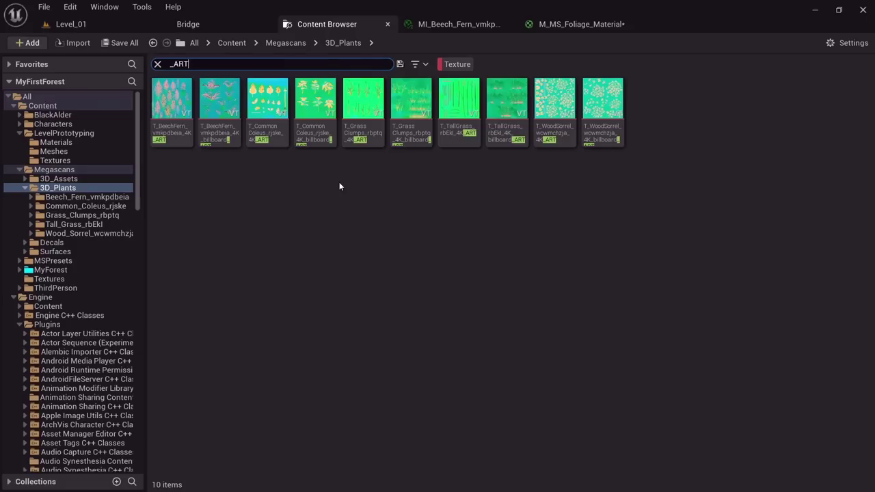
Convert all the plants' _ART textures to regular textures, keeping the texture size threshold at 1024.
mouse_move(175, 107)
click(595, 113)
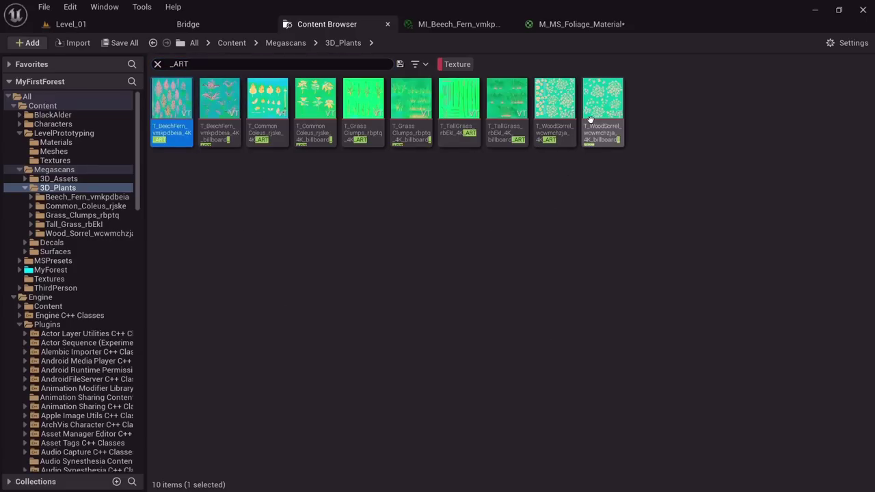
shift+click(179, 102)
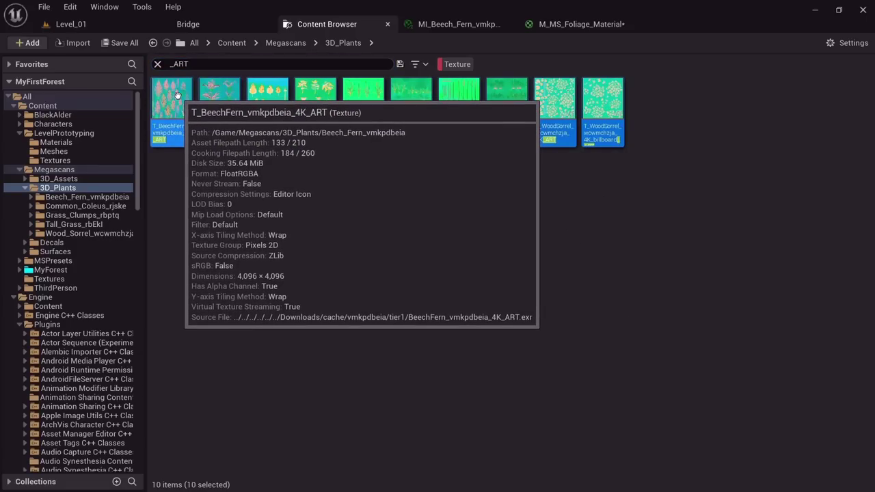
right_click(177, 103)
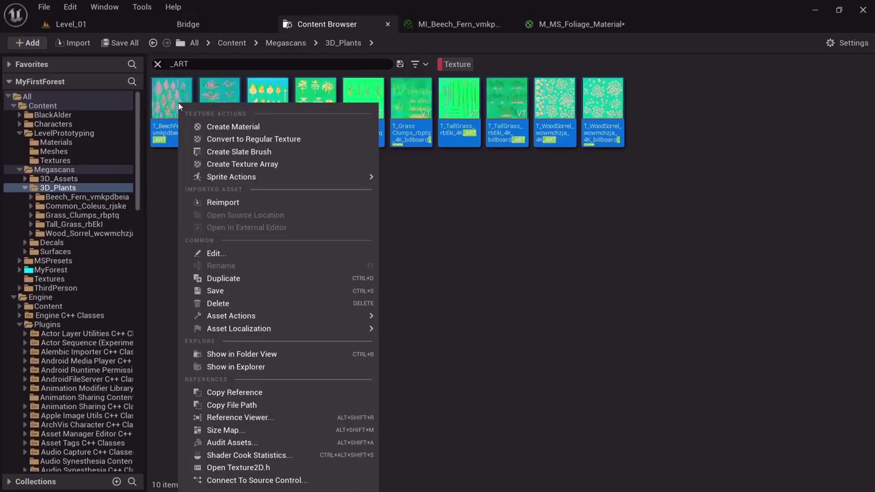
click(272, 141)
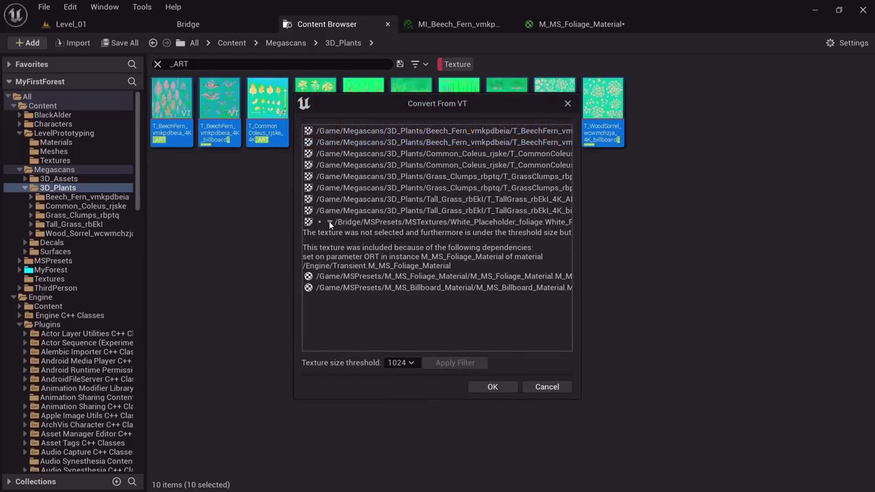
drag(457, 101, 528, 114)
click(572, 402)
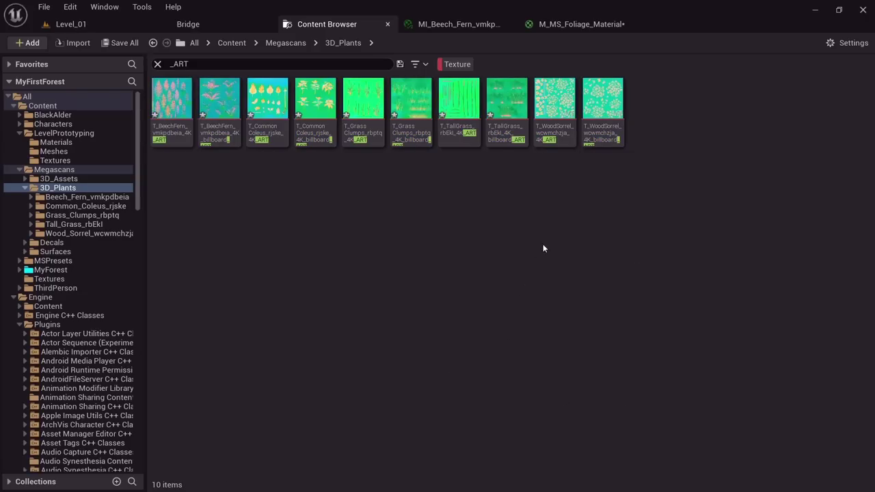
Open the wood sorrel's 4K_ART texture, check its Virtual Texture Streaming setting and save it.
click(566, 133)
double_click(567, 134)
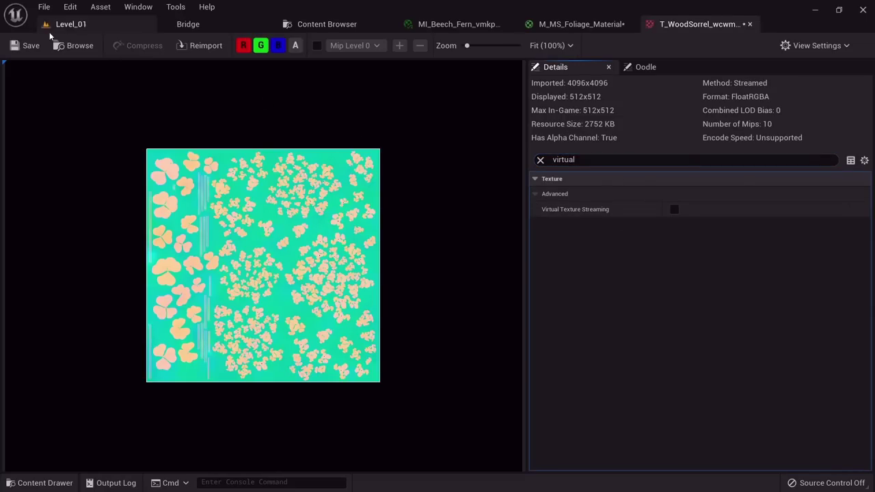
click(31, 46)
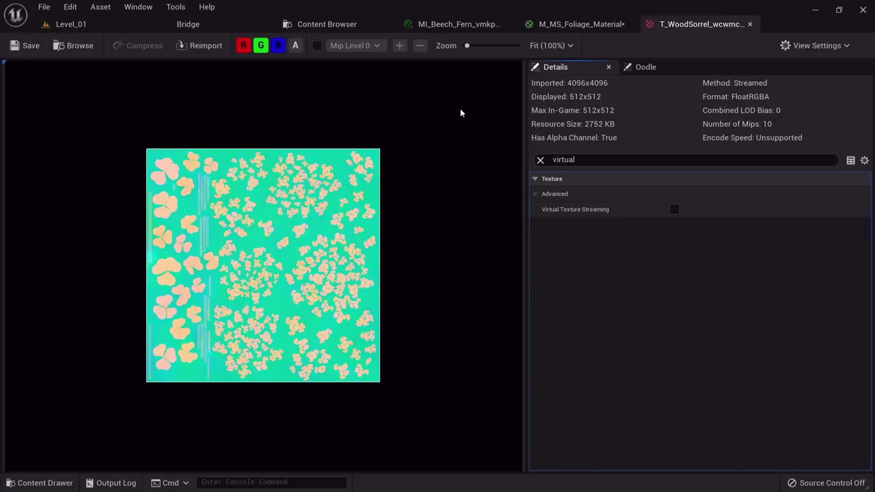
Turn off Virtual Texture Streaming on the wood sorrel's 4K billboard_ART texture, save it and close it.
click(338, 24)
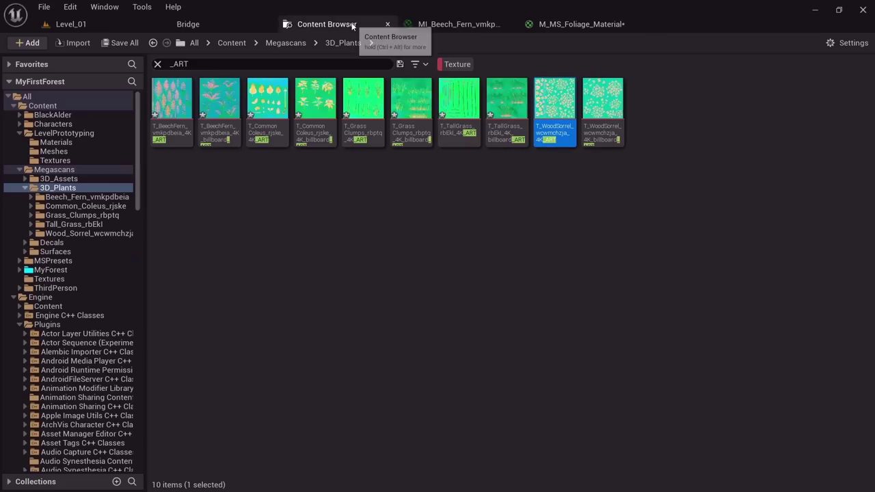
double_click(606, 110)
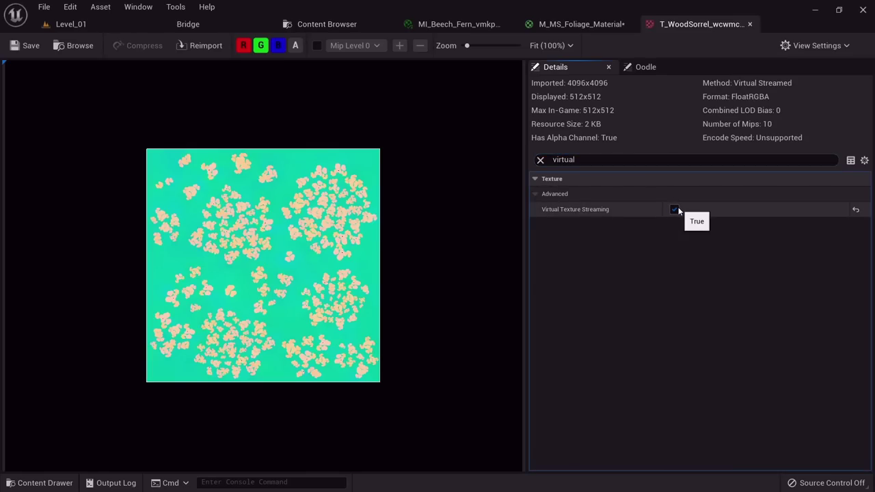
click(26, 48)
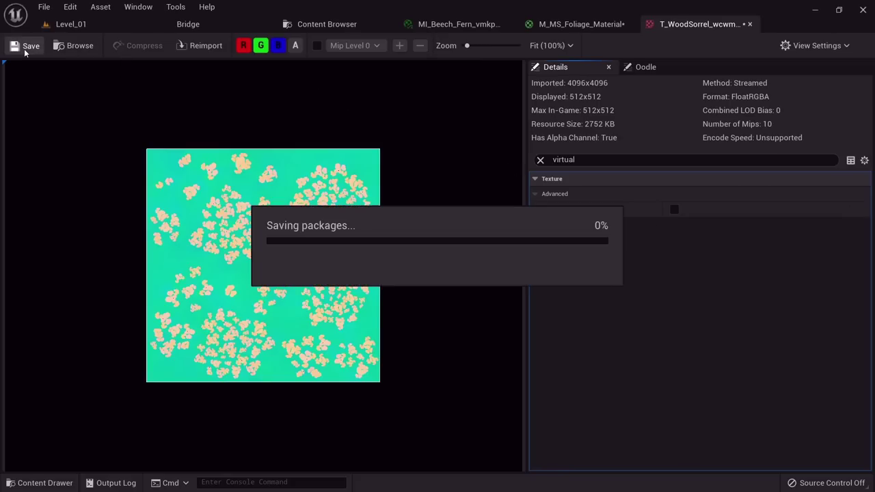
middle_click(685, 32)
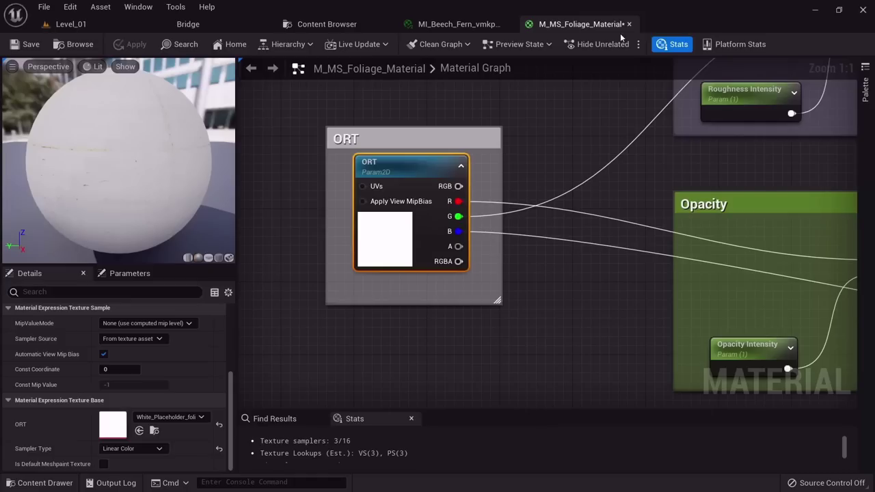
Check the beech fern instance and foliage material, and look over the plants along the path in Level_01.
click(475, 26)
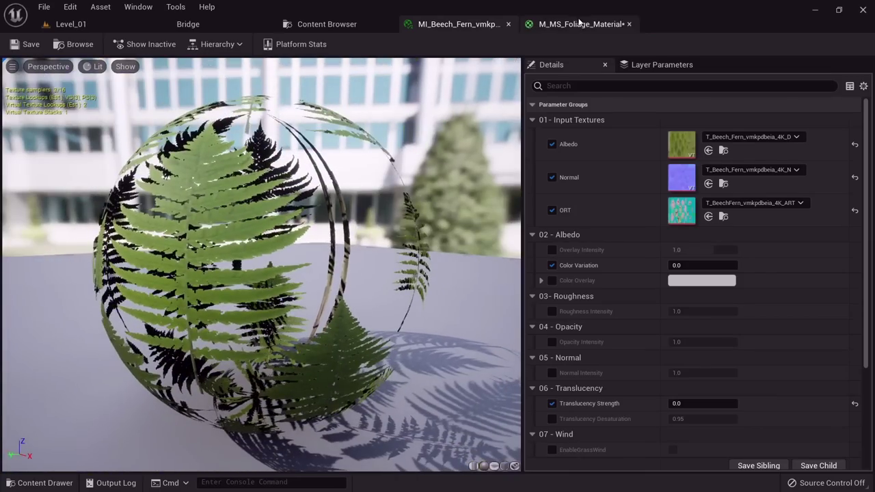
click(581, 24)
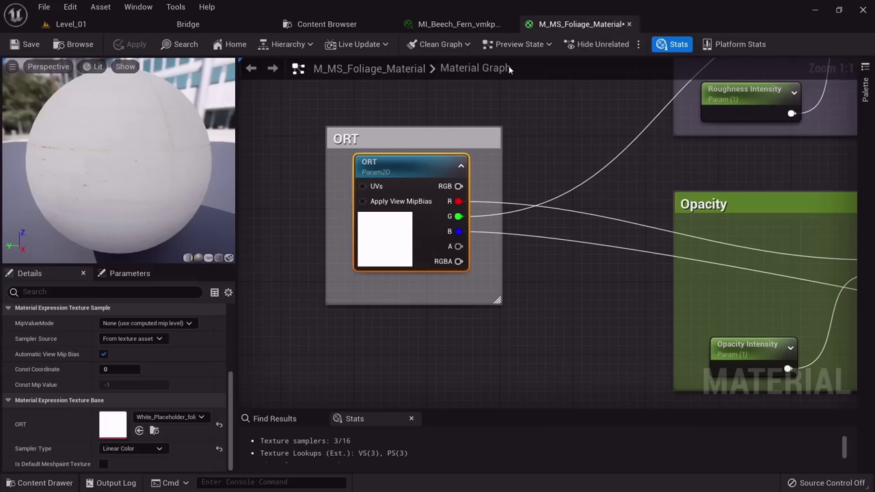
click(102, 18)
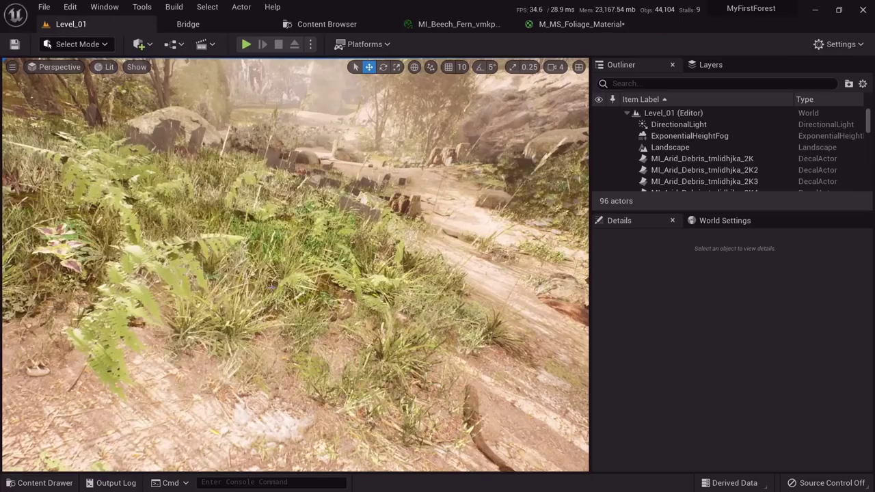
key(w)
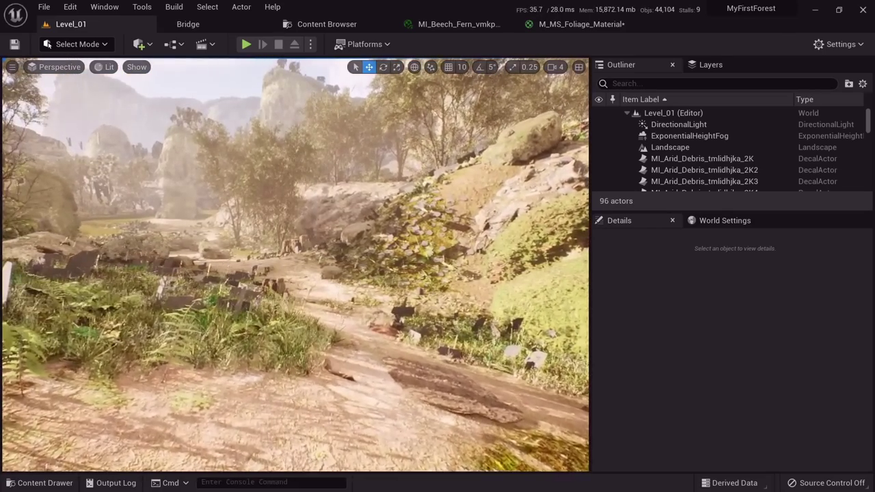
right_drag(295, 265, 219, 265)
key(s)
mouse_move(315, 377)
right_down()
mouse_move(311, 413)
mouse_move(315, 377)
right_up()
right_drag(387, 299, 387, 299)
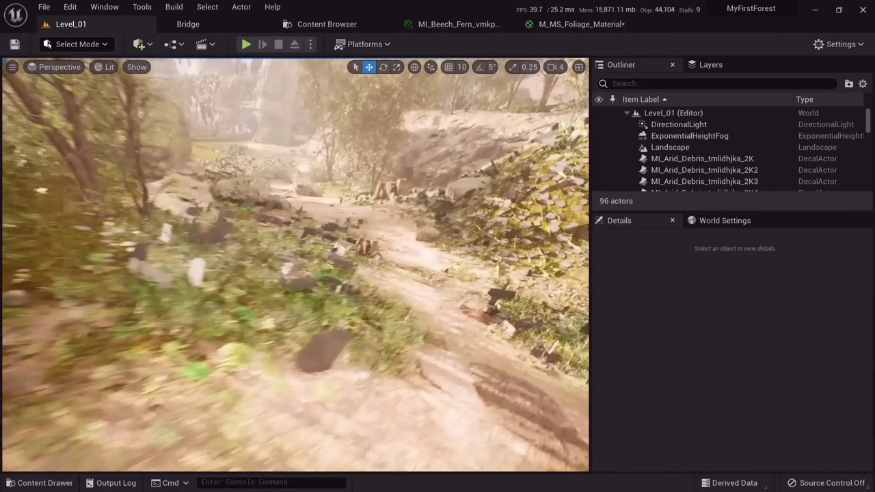
Clear the _ART search, show all textures in the 3D_Plants folder and save all modified assets.
click(327, 24)
click(157, 64)
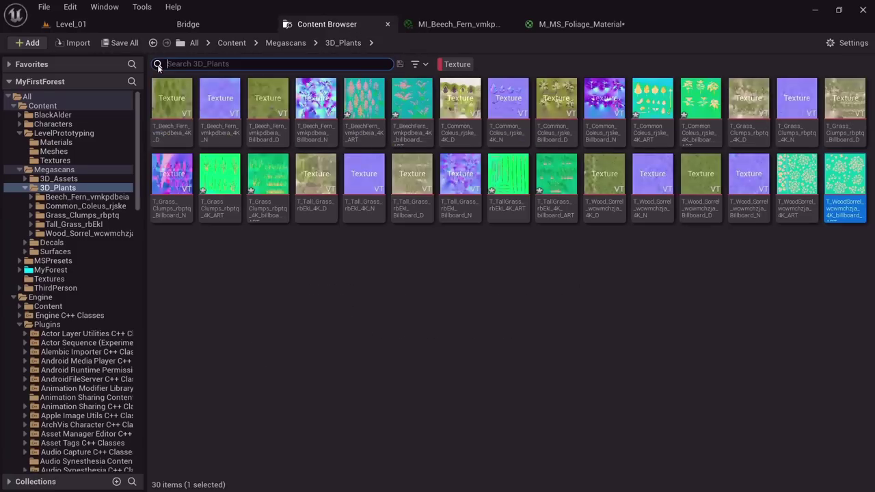
click(84, 188)
click(80, 179)
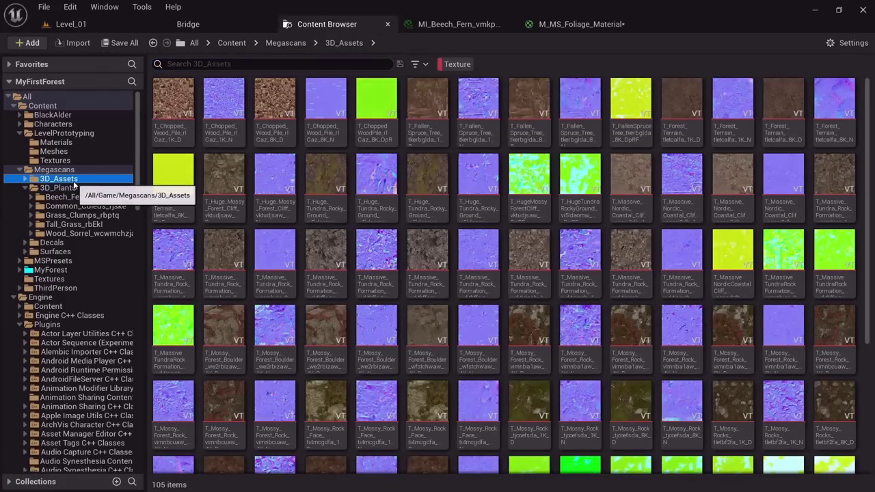
click(72, 188)
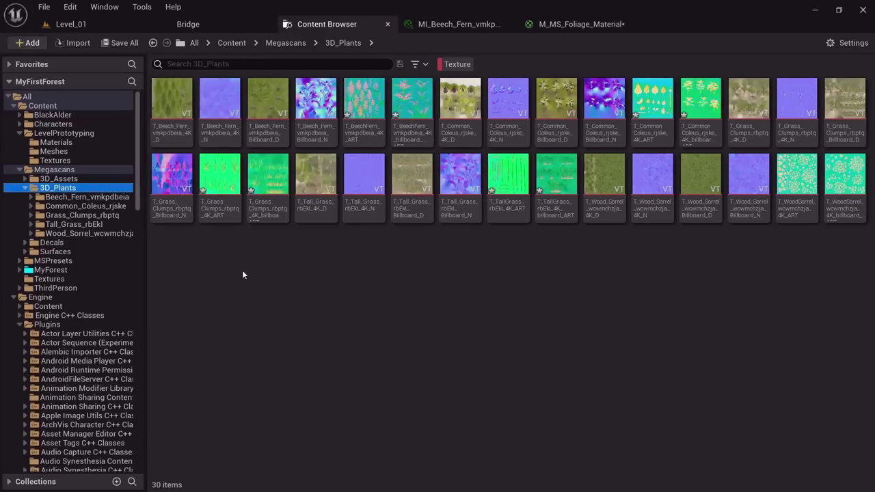
click(120, 42)
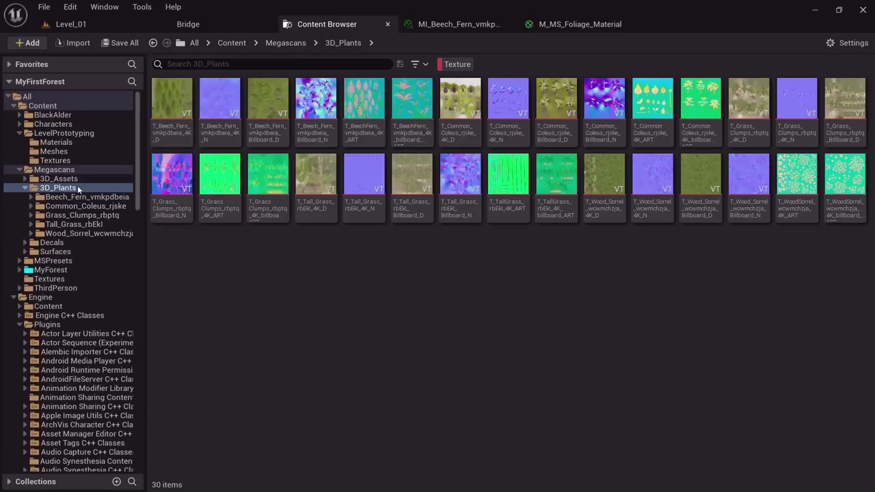
Remove the Texture filter and open the beech fern's billboard material instance to examine its ORT texture and parent material.
click(445, 65)
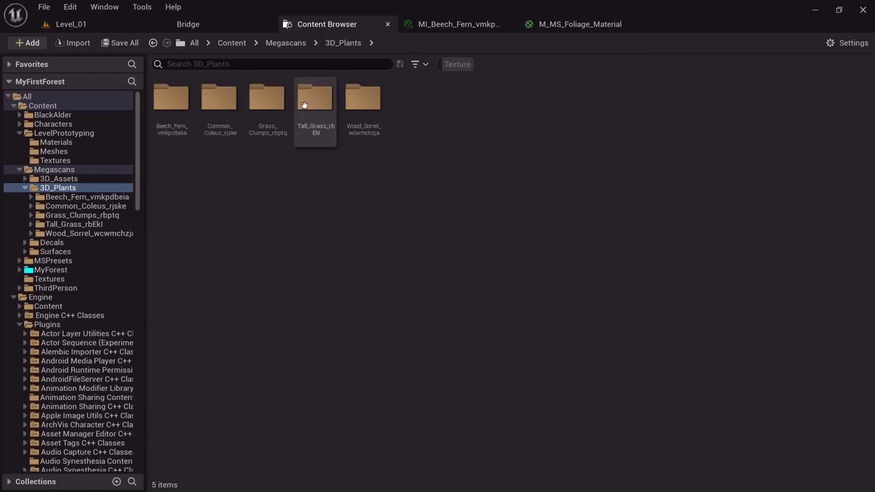
double_click(170, 99)
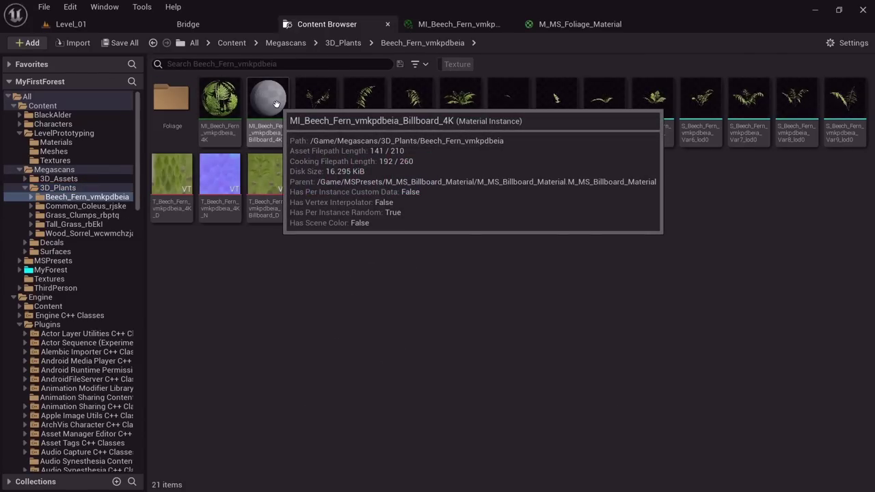
double_click(267, 103)
scroll(322, 195, down, 5)
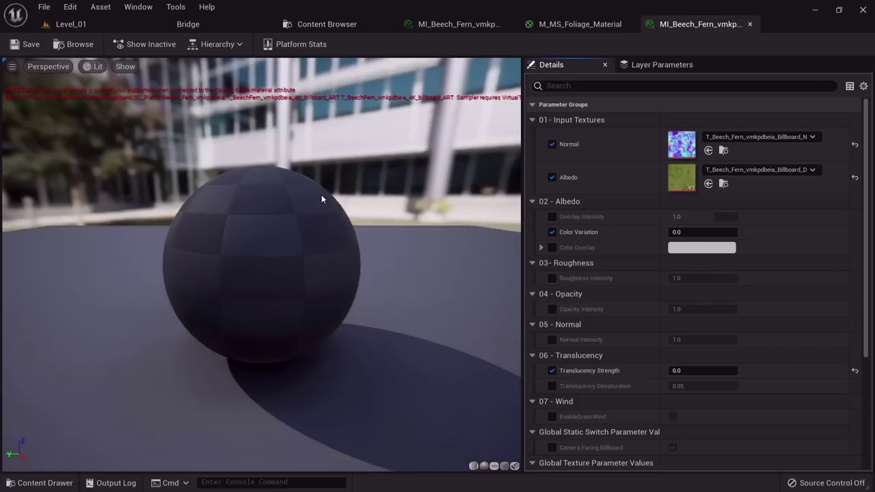
scroll(322, 196, up, 2)
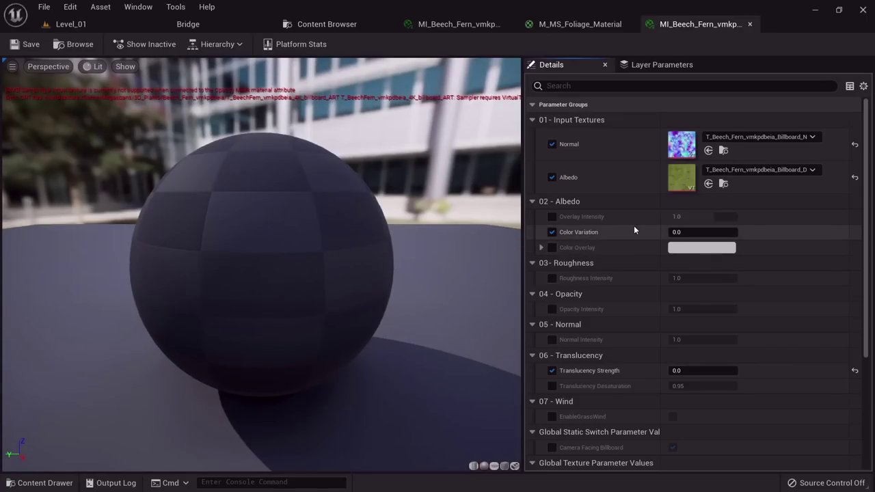
scroll(650, 196, down, 3)
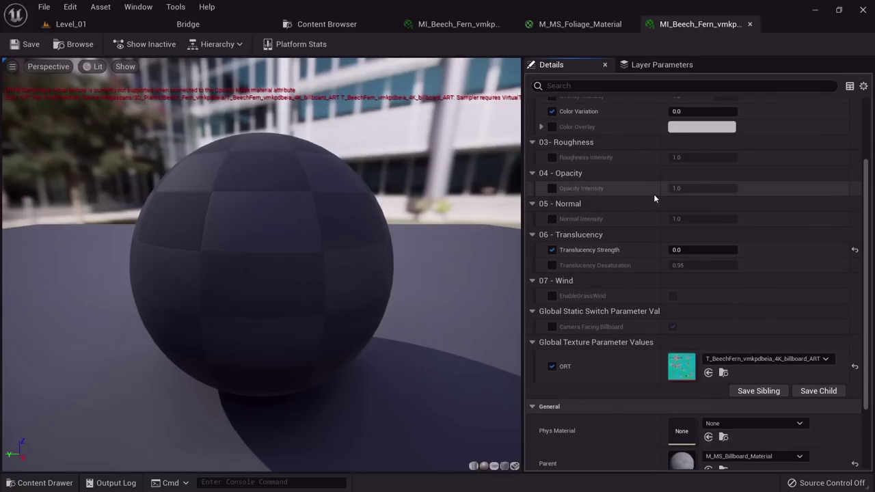
scroll(653, 194, down, 2)
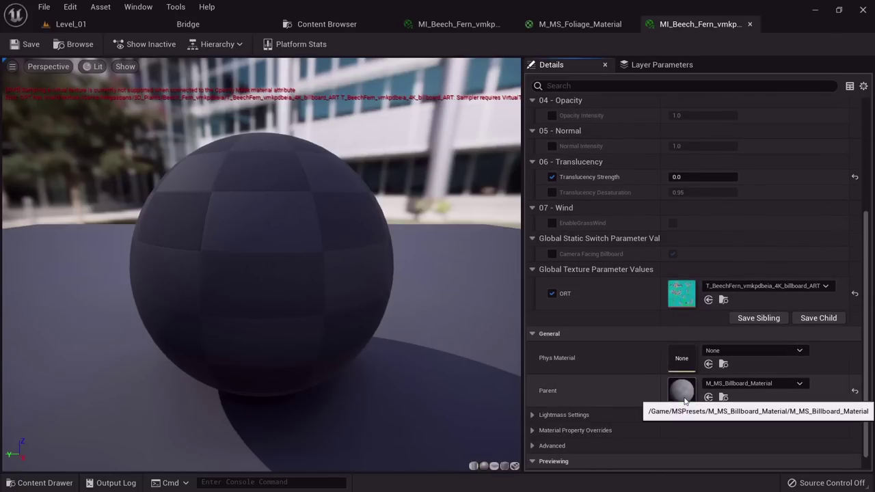
Open the parent M_MS_Billboard_Material and select its ORT texture parameter node.
double_click(681, 393)
scroll(662, 316, down, 8)
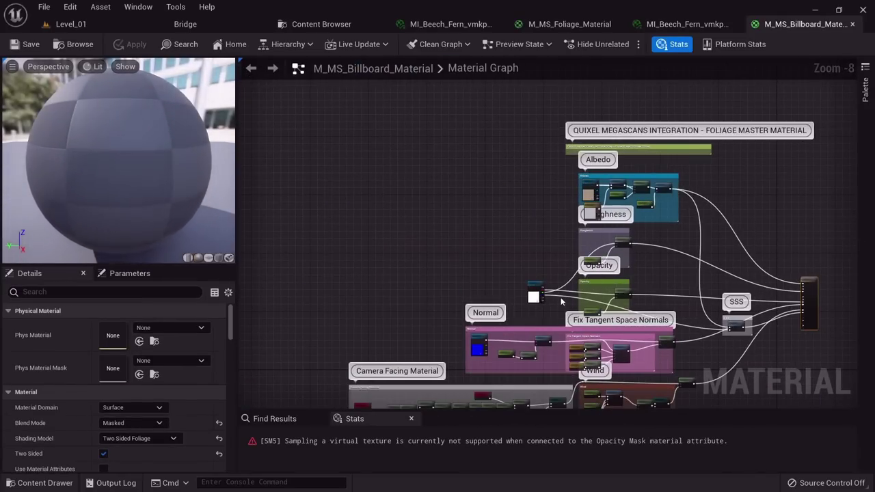
scroll(533, 297, up, 8)
click(454, 287)
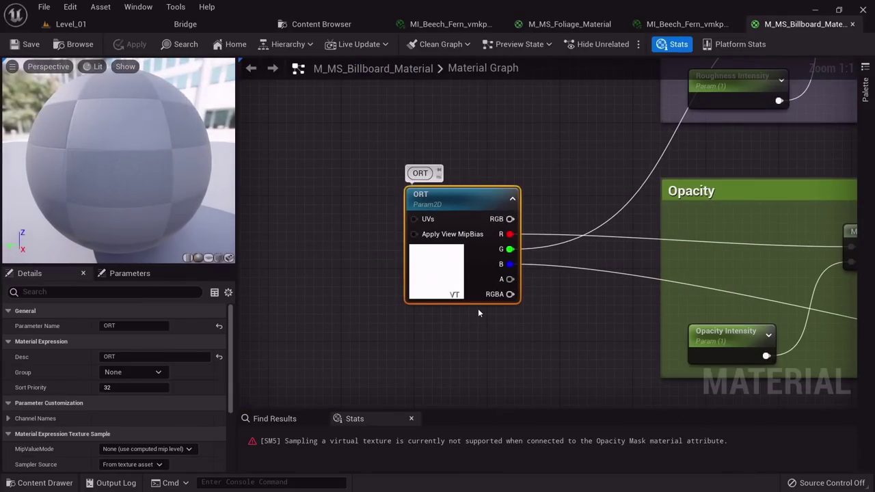
scroll(342, 315, down, 5)
scroll(368, 309, up, 5)
right_drag(399, 311, 510, 238)
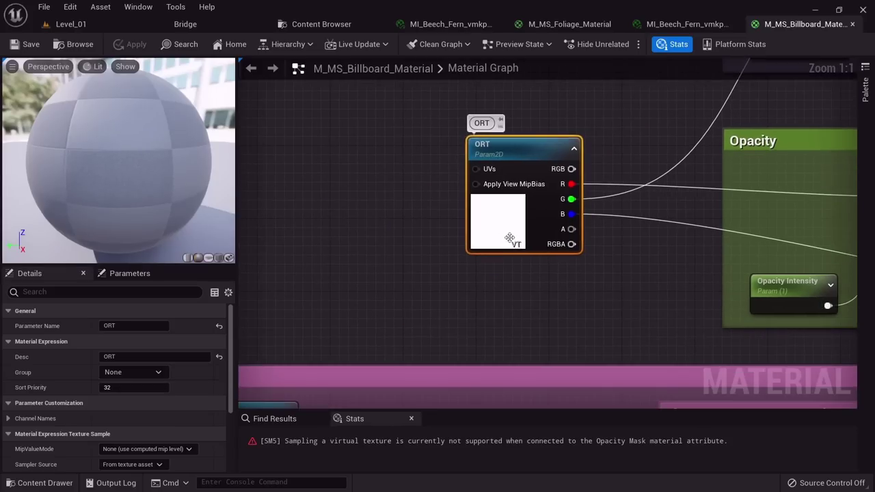
Replace the ORT parameter's WhitePlaceholder texture with White_Placeholder_foliage and apply the change to the billboard material.
scroll(136, 396, down, 5)
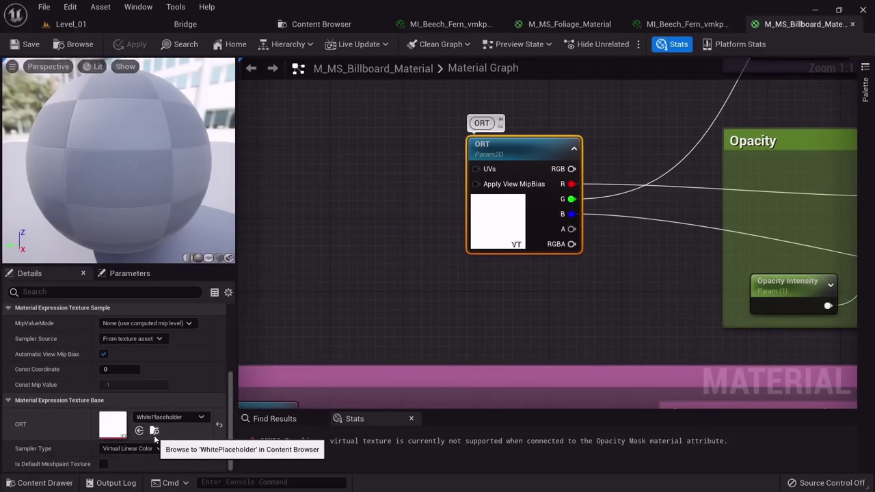
click(154, 431)
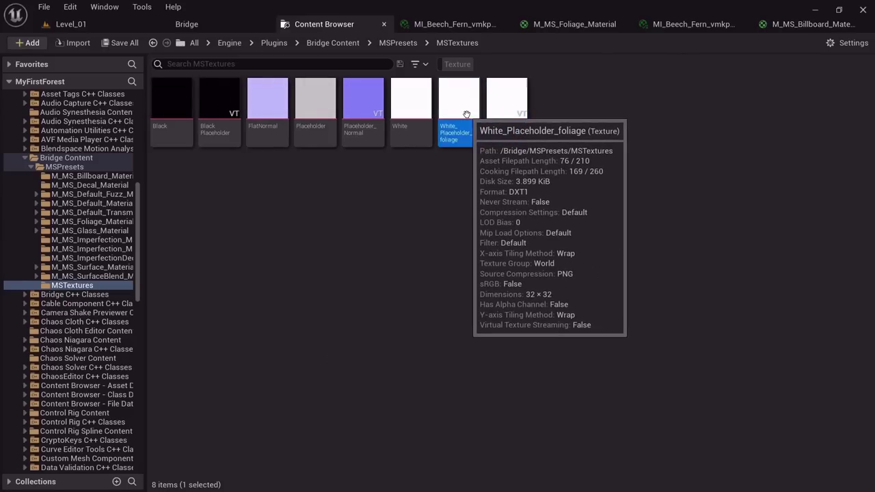
click(794, 24)
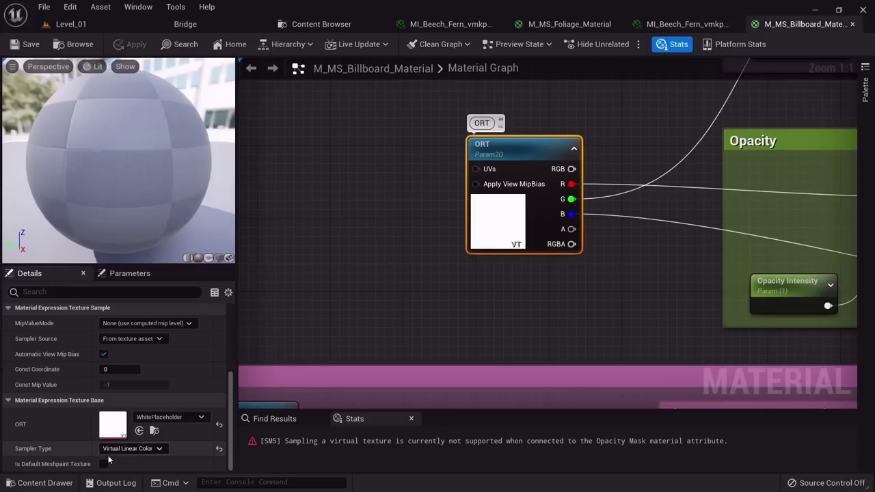
click(139, 430)
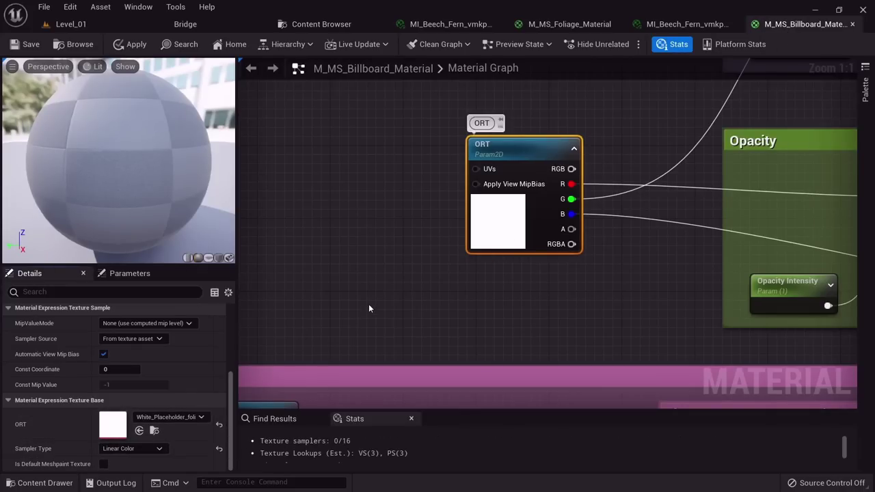
right_drag(369, 304, 313, 297)
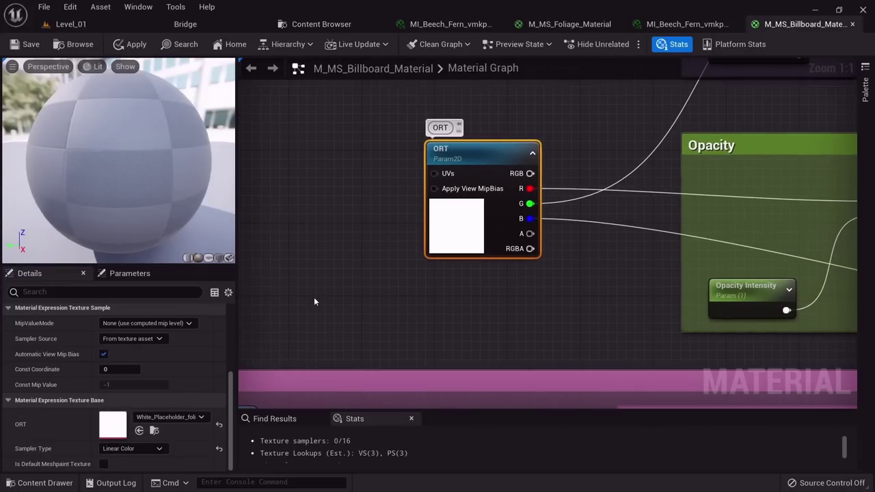
click(131, 45)
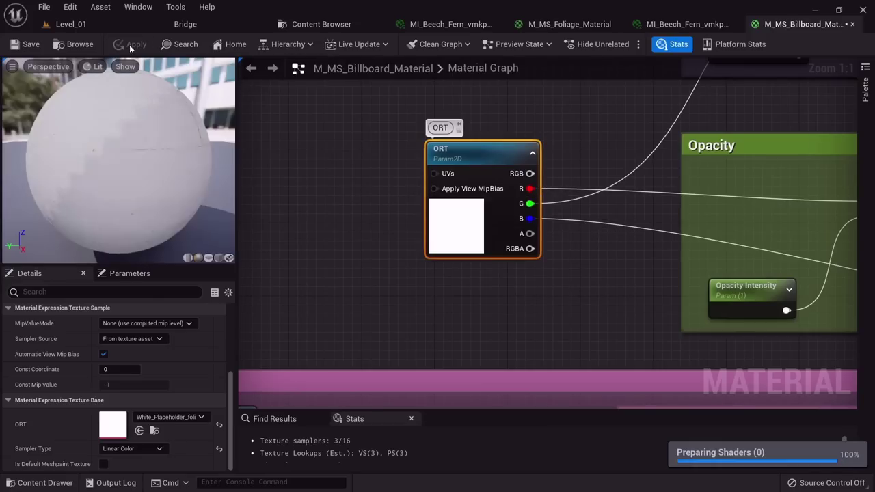
Check the beech fern's billboard instance preview and locate M_MS_Billboard_Material in the Content Browser.
click(686, 24)
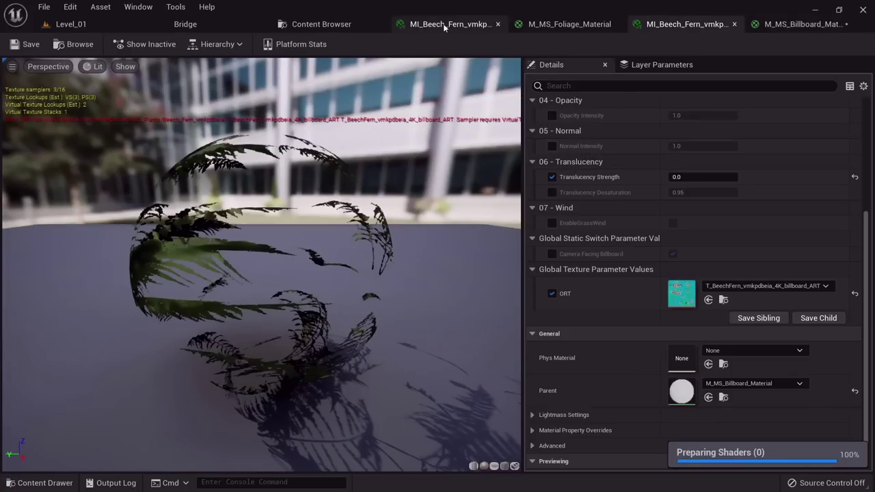
click(321, 23)
click(808, 25)
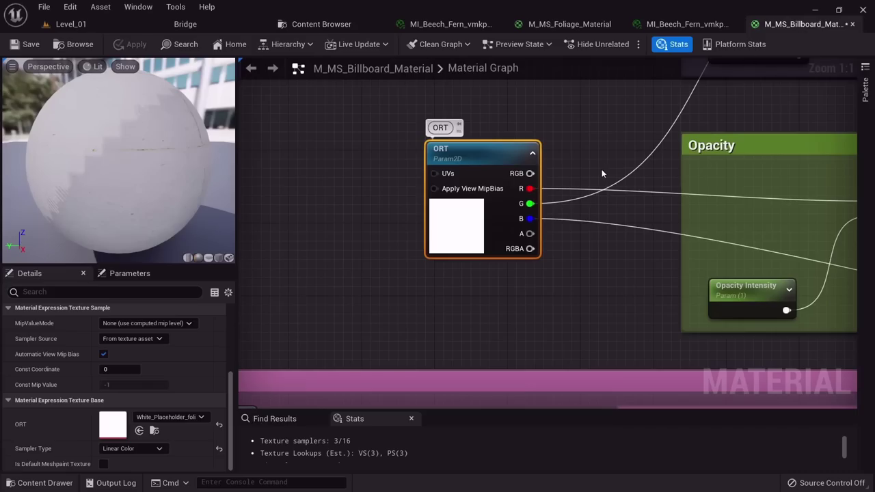
right_drag(601, 170, 595, 187)
key(ctrl+b)
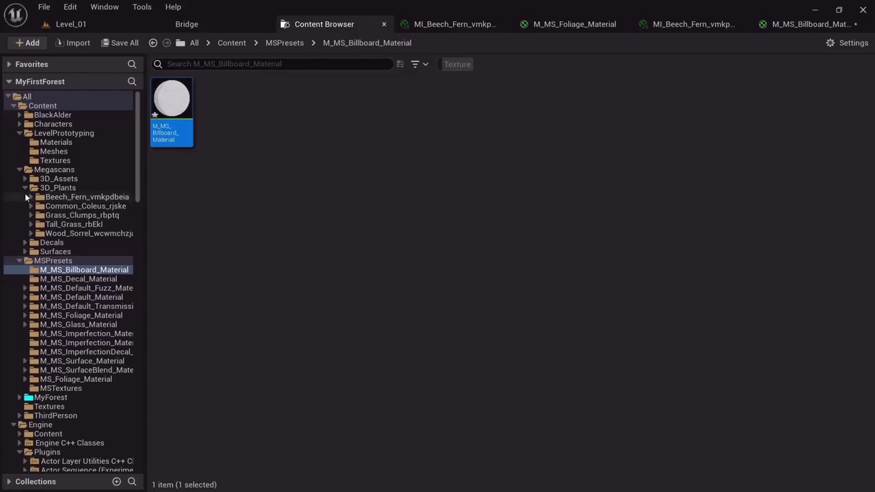
Open the beech fern's main material instance and its parent, and compare the foliage material's ORT node with the billboard material's.
click(58, 187)
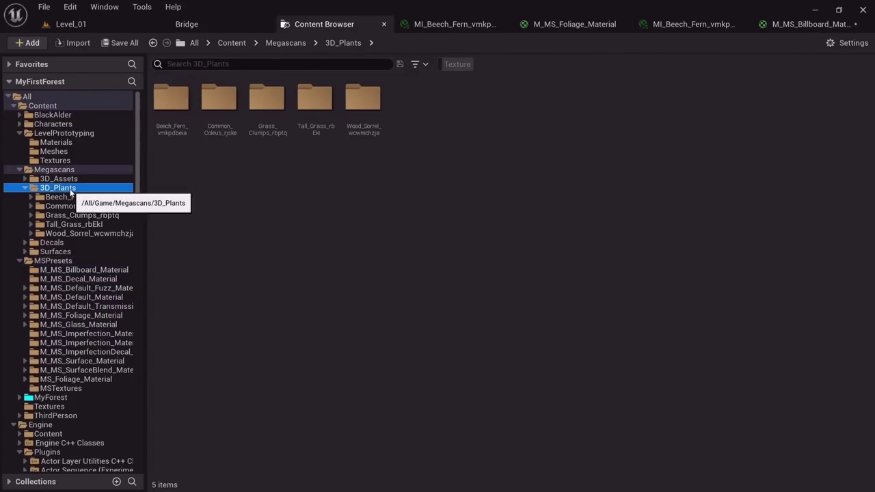
click(170, 109)
double_click(170, 109)
double_click(223, 124)
scroll(692, 361, down, 10)
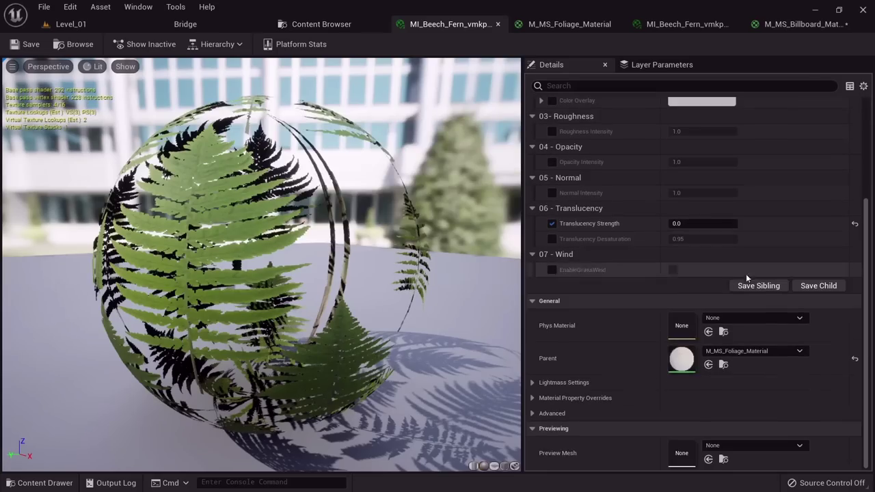
double_click(681, 358)
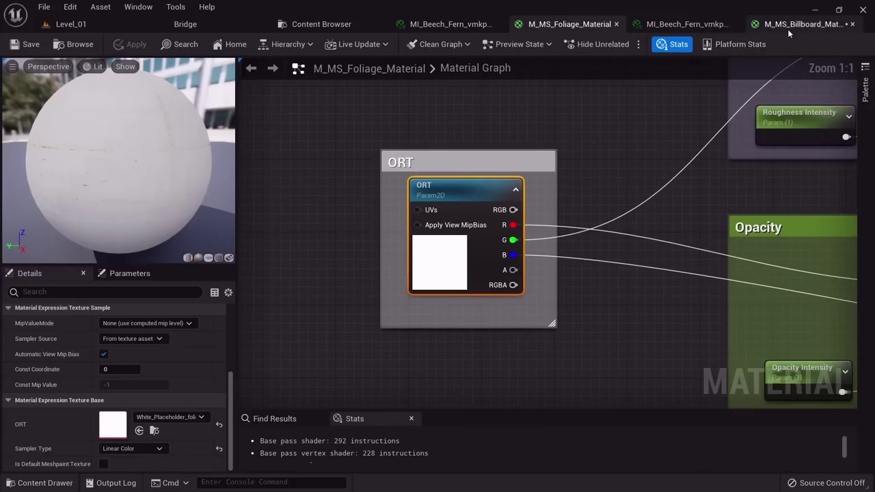
click(792, 25)
click(570, 24)
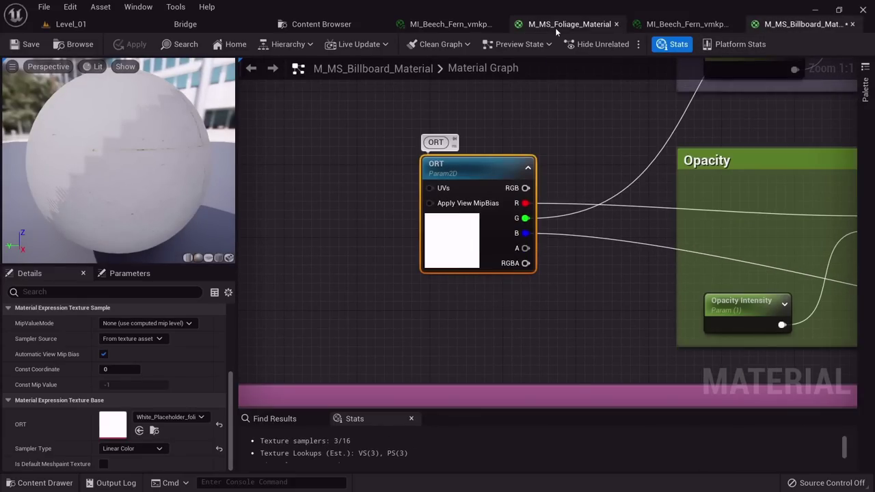
Return to the Level_01 viewport and fly along the forest path to inspect the foliage and debris.
click(687, 24)
click(70, 24)
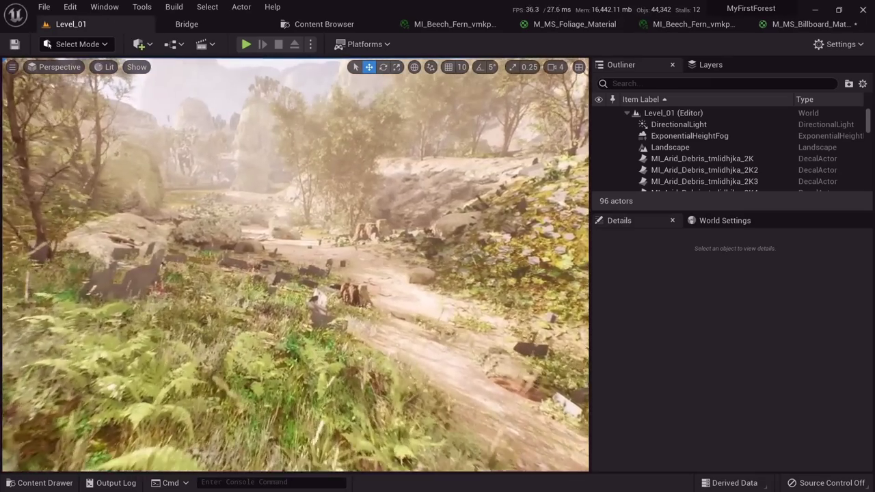
key(s)
right_drag(295, 265, 276, 256)
key(w)
key(s)
key(w)
key(s)
key(w)
key(w)
key(w)
key(s)
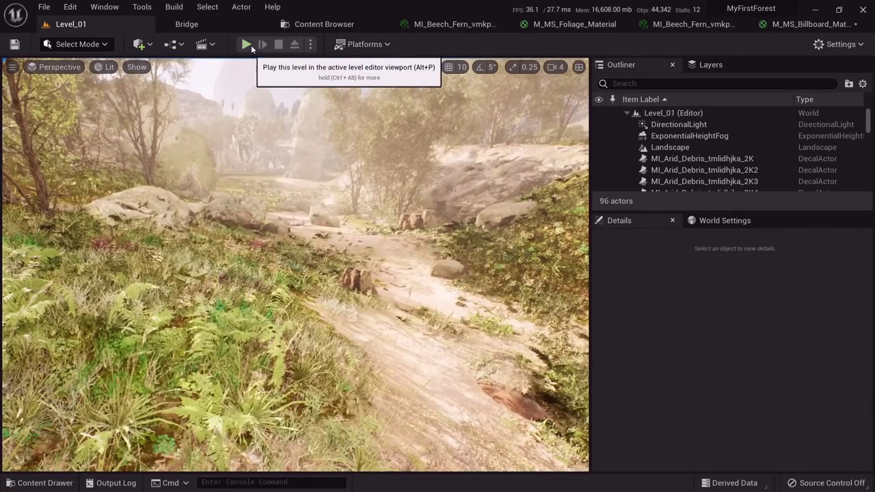
Save all modified levels and assets in the project.
click(43, 6)
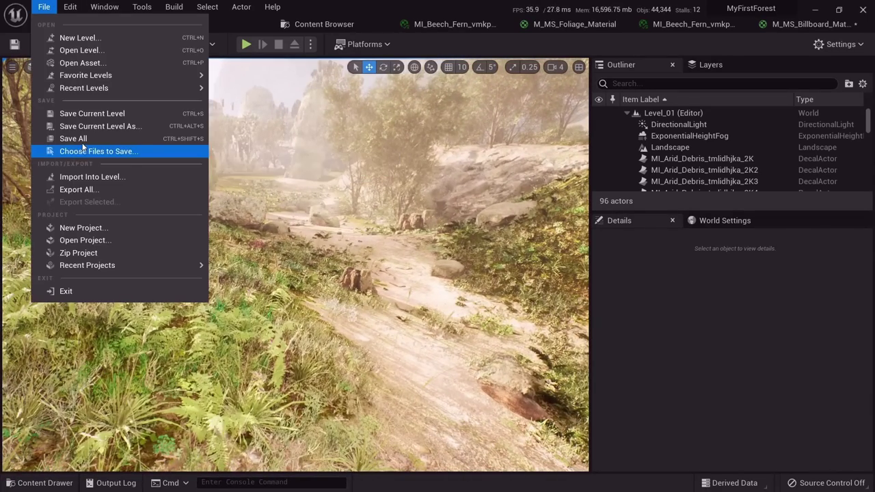
click(82, 140)
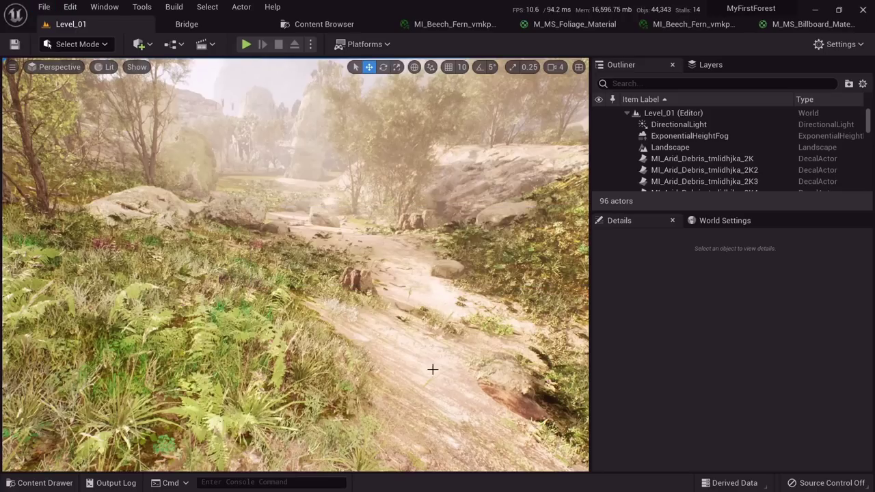
right_drag(431, 369, 410, 367)
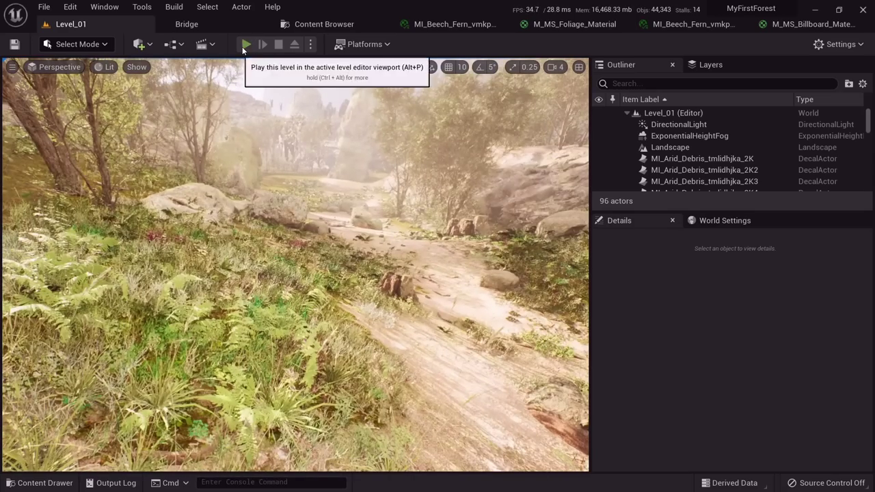
Play the level full screen and run the character down to the dirt path to examine the vegetation.
click(244, 44)
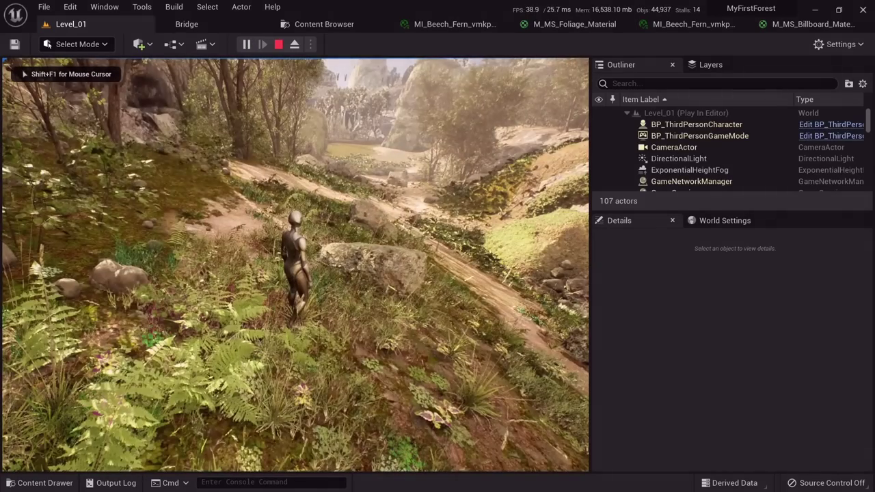
key(F11)
key(w)
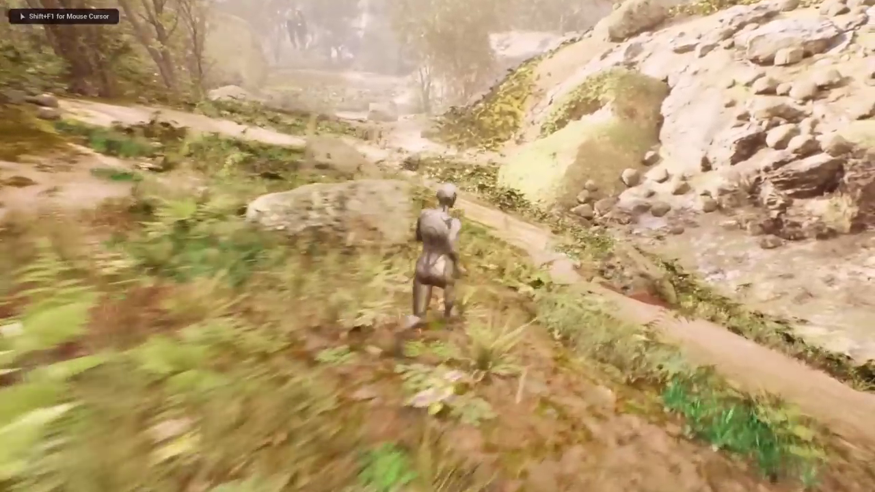
key(w)
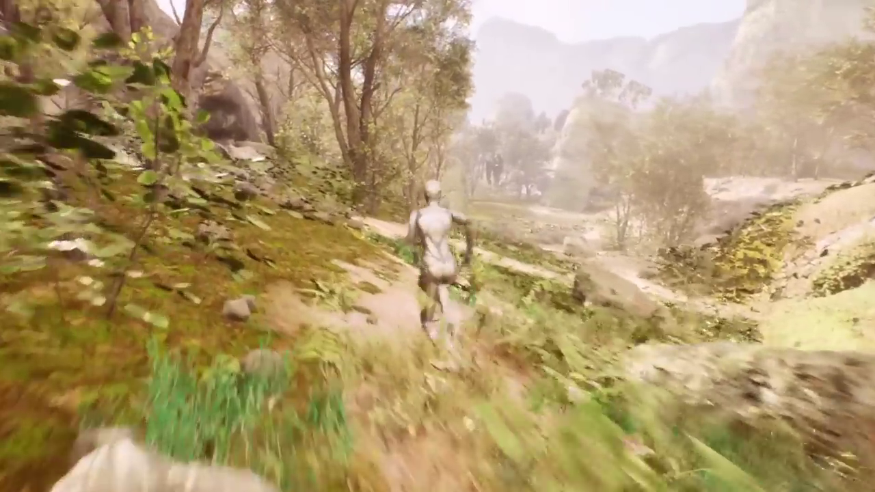
key(w)
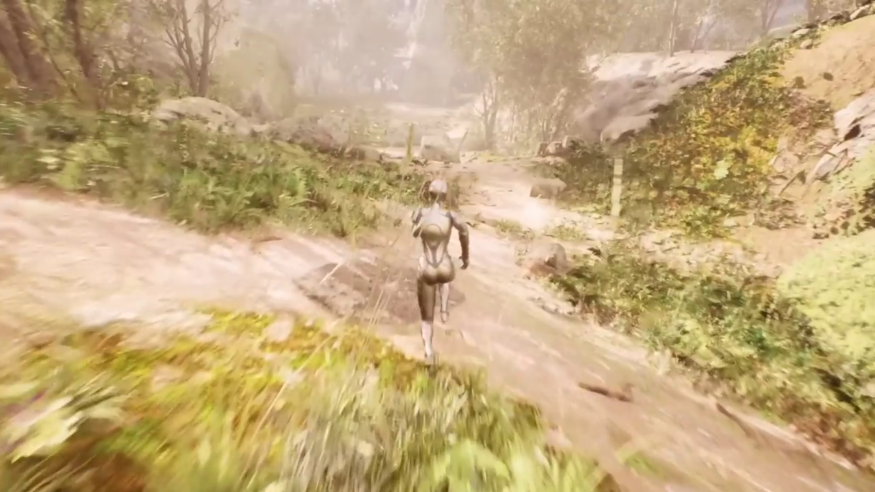
key(F11)
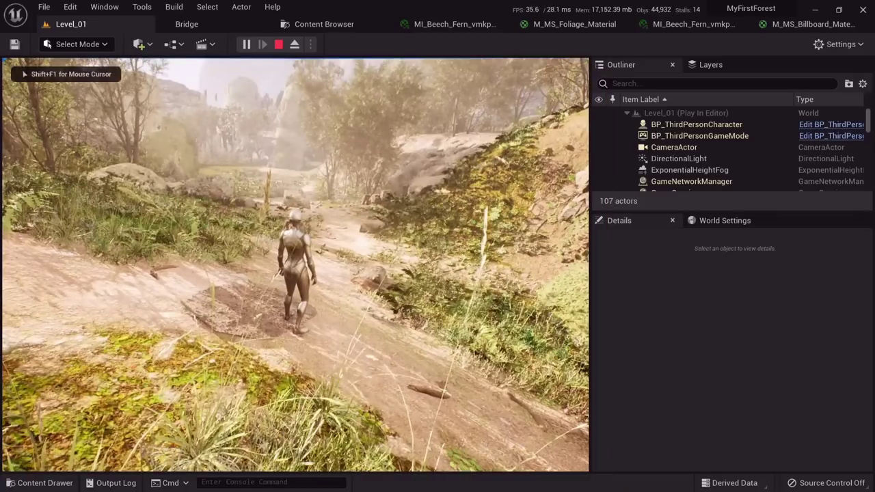
Run the character back and forth along the path in the windowed play session to check the surroundings, and end play.
key(w)
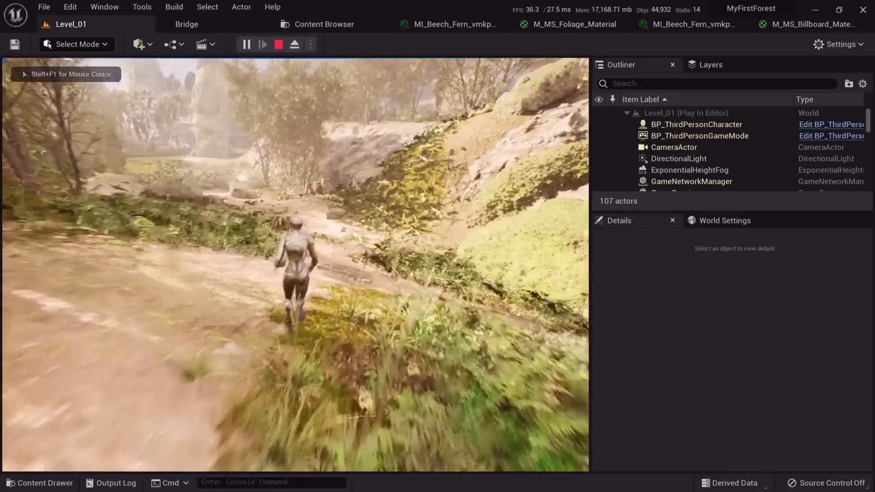
key(d)
key(w)
key(a)
key(s)
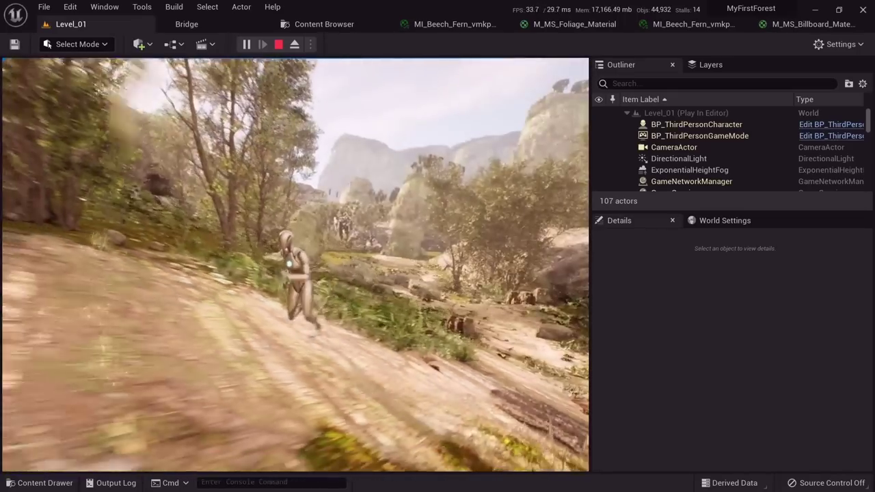
key(w)
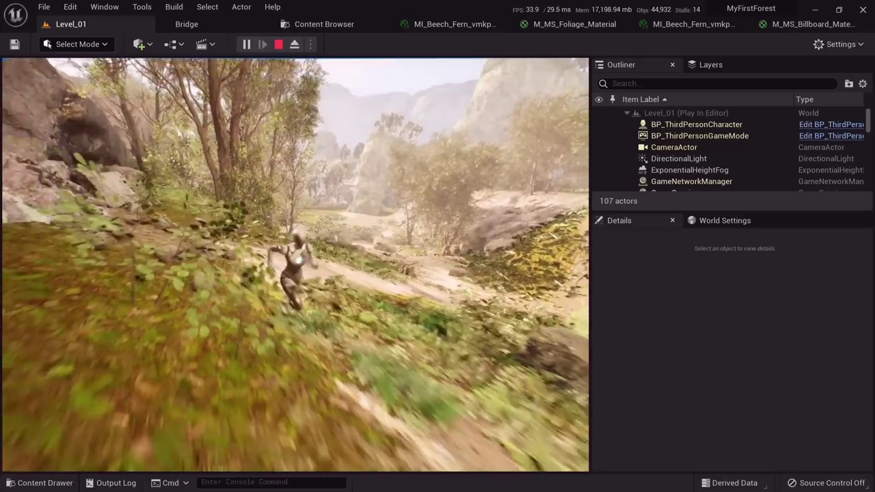
key(w)
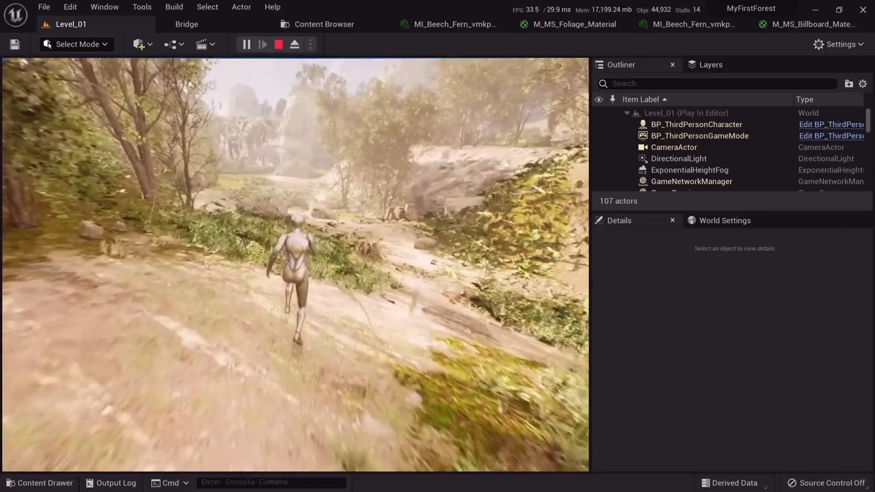
key(Escape)
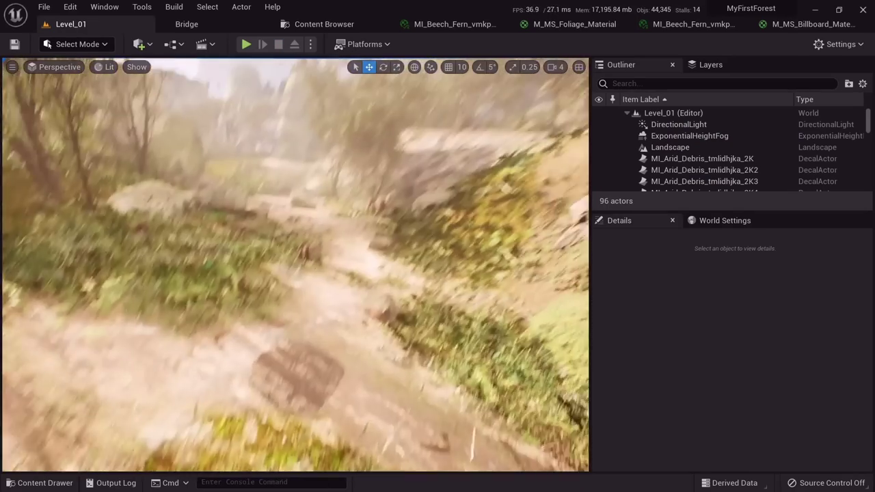
Switch to the browser's Streaming Virtual Texturing documentation and read the section on the mip grid visualization command.
right_drag(410, 215, 382, 201)
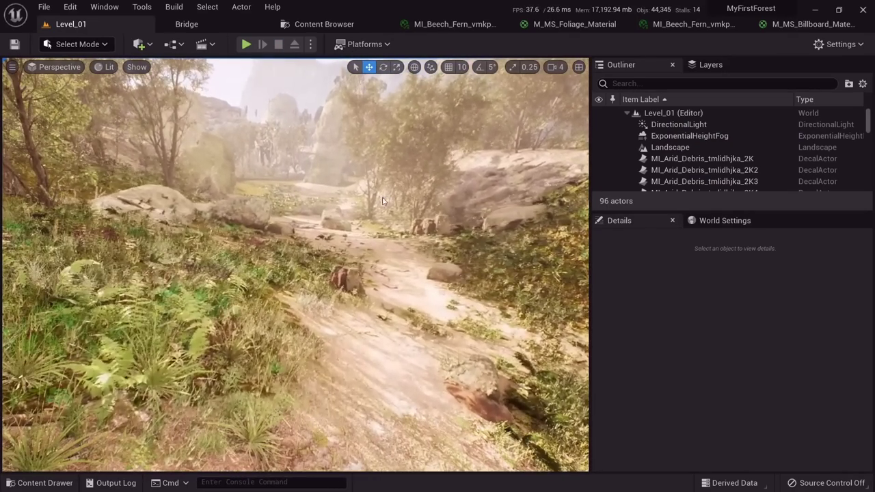
key(alt+Tab)
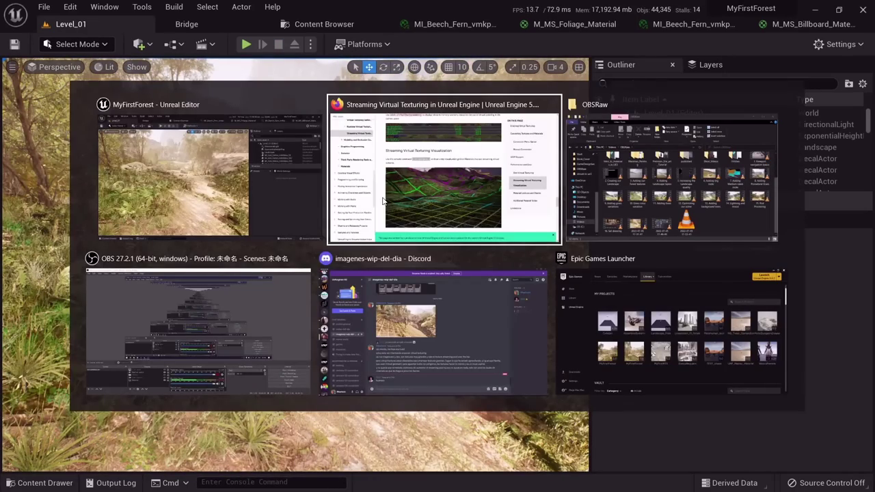
scroll(478, 164, up, 3)
scroll(458, 170, down, 3)
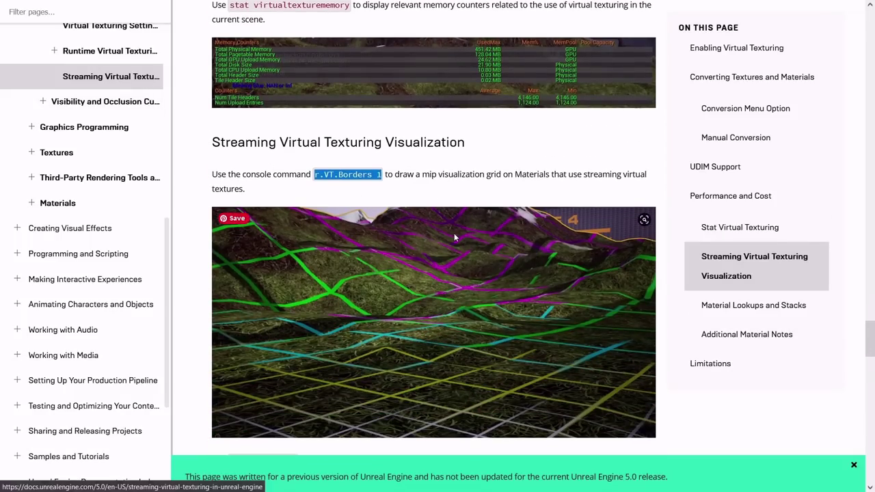
scroll(403, 205, up, 1)
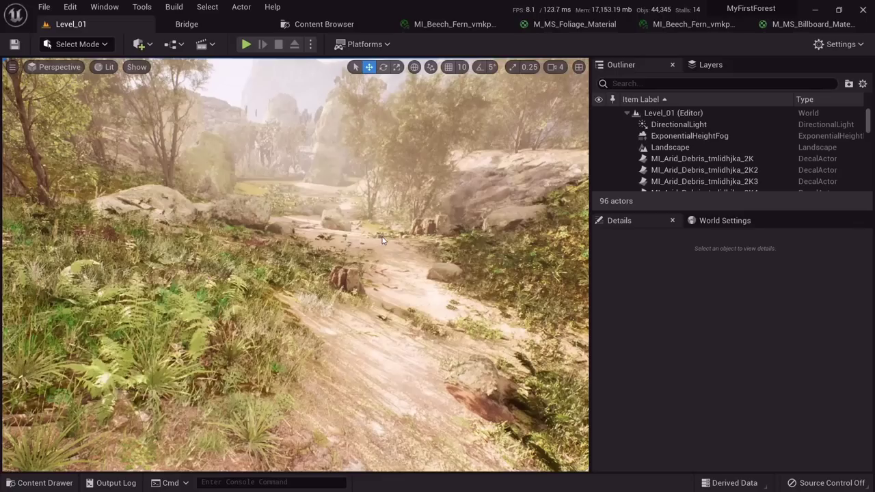
Switch back to Unreal Editor and run the console command r.VT.Borders 1 to draw the virtual texture mip grid.
right_drag(404, 266, 410, 276)
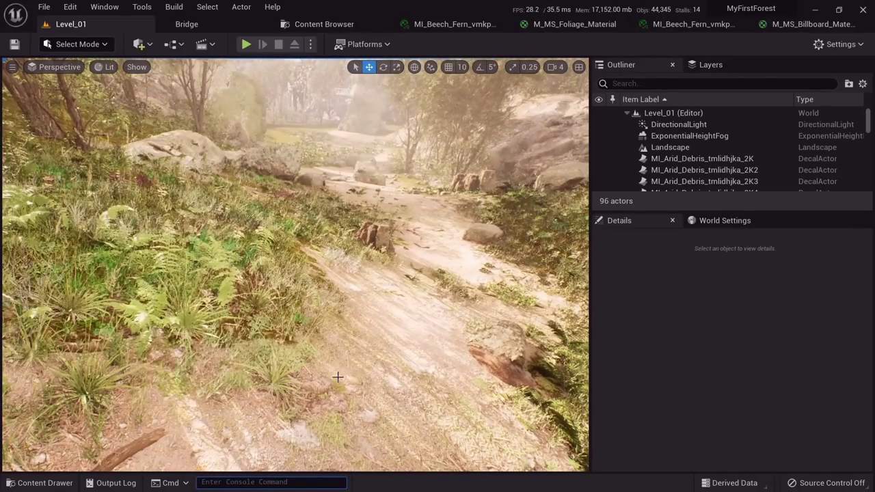
text(r)
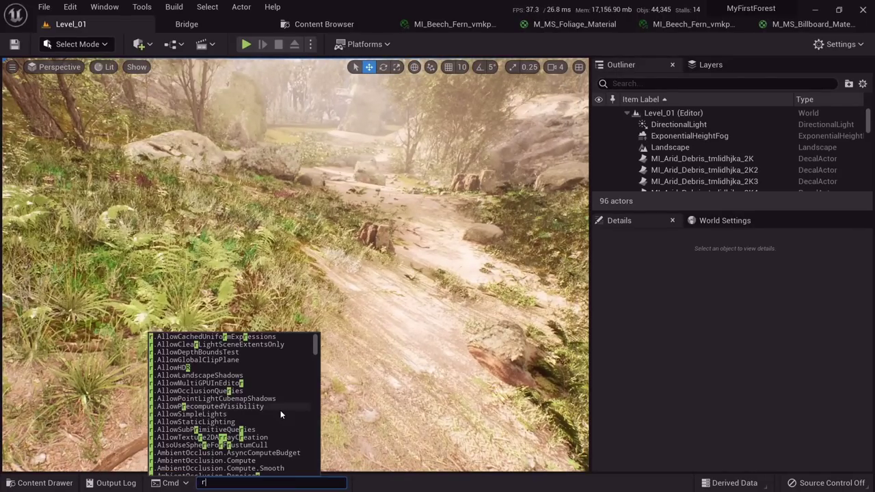
text(.)
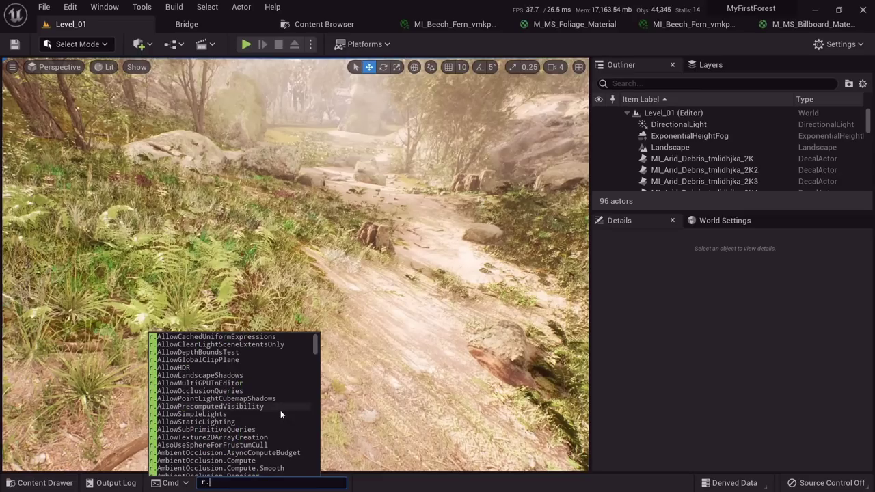
key(alt+Tab)
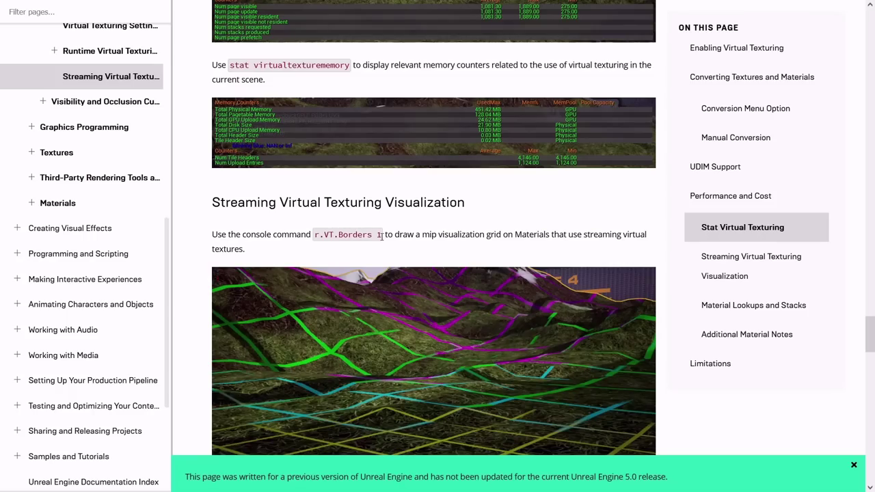
key(alt+Tab)
text(VT)
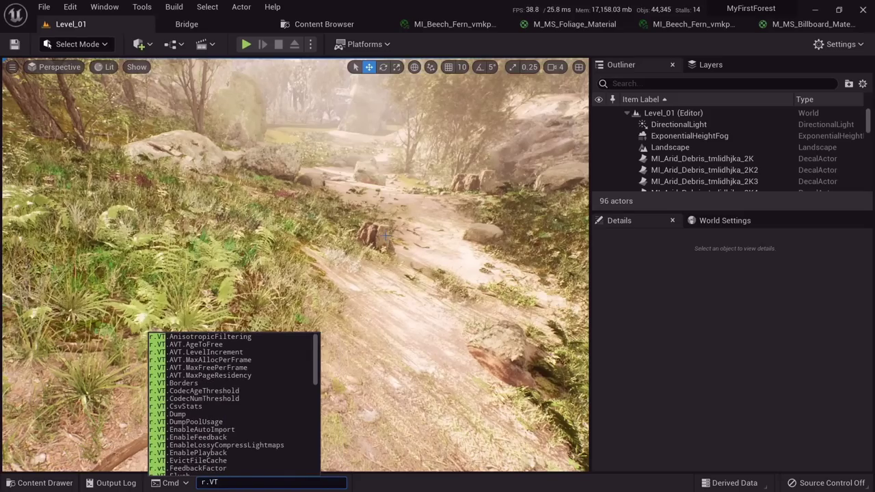
text(.Borders)
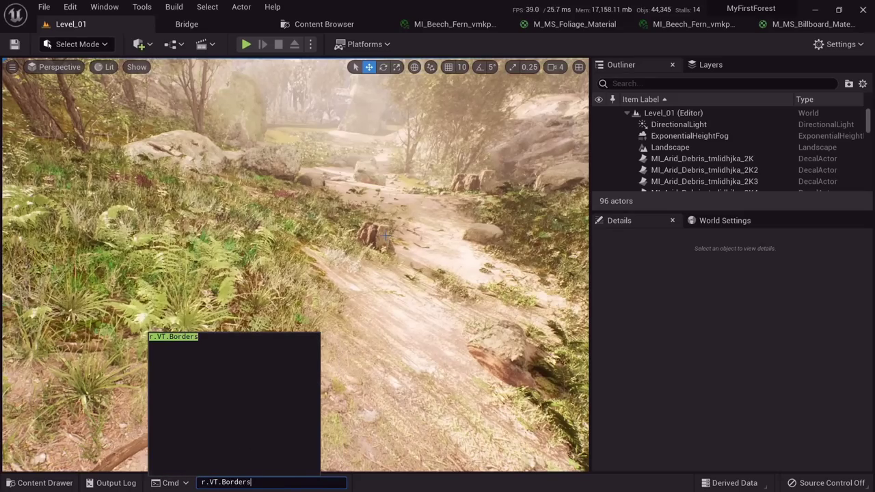
text( 1)
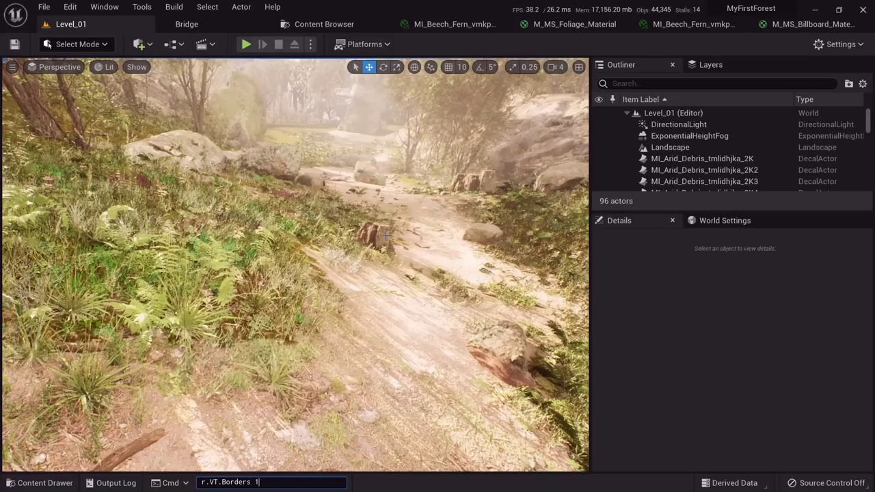
key(Return)
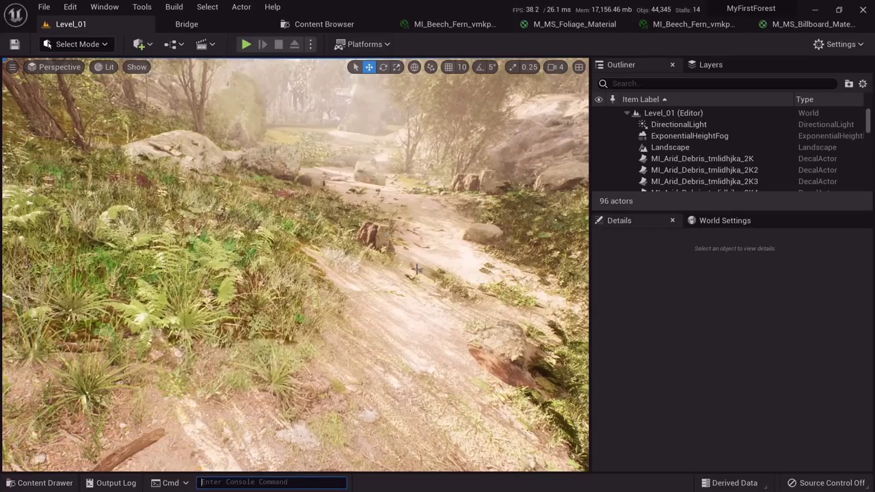
Play the level, end play, and fly around the rocks and path to examine the virtual texture grid on the assets.
right_drag(416, 269, 348, 272)
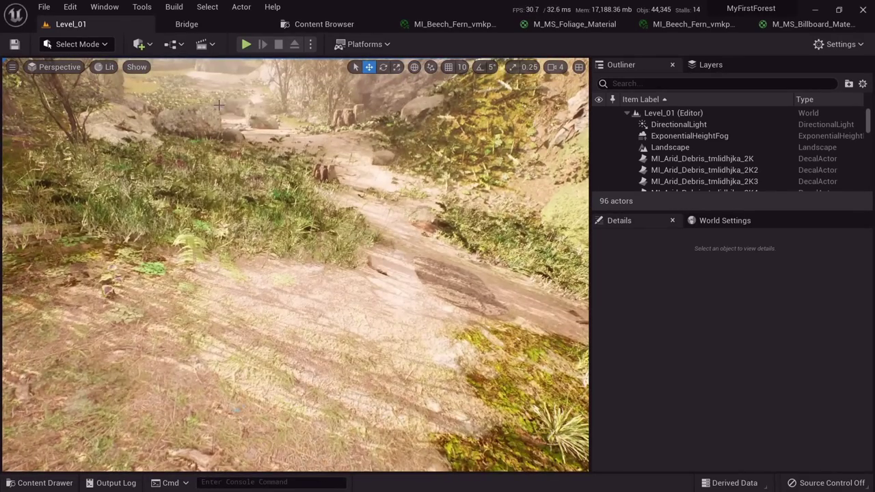
click(264, 78)
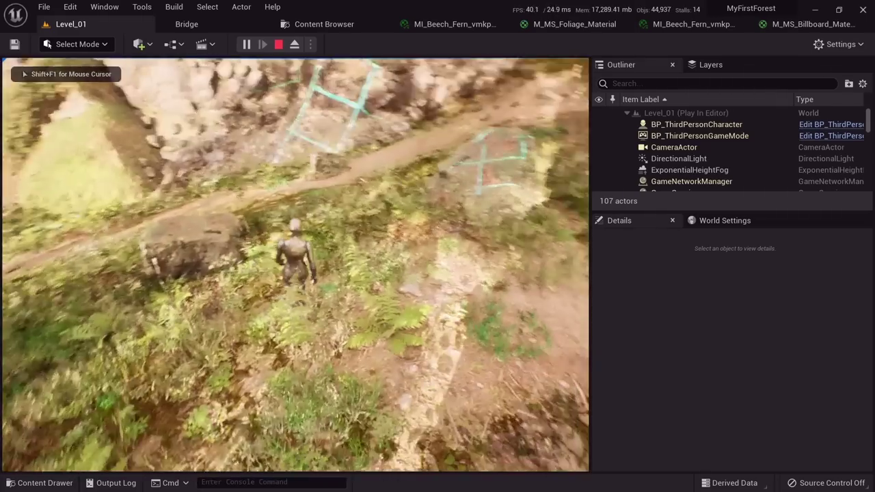
key(Escape)
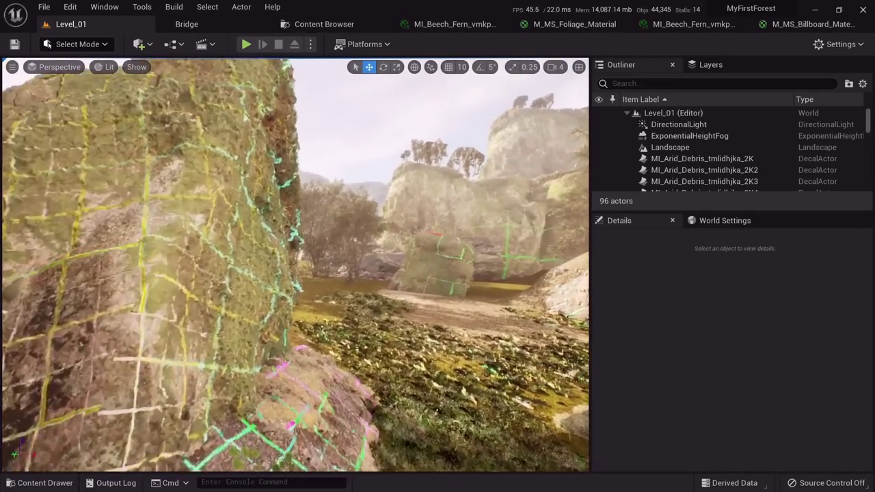
key(w)
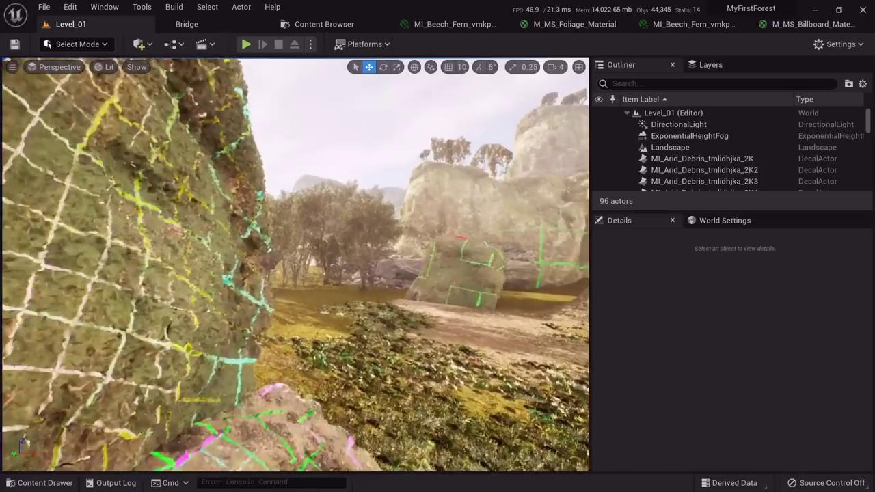
key(s)
key(w)
right_drag(313, 324, 446, 161)
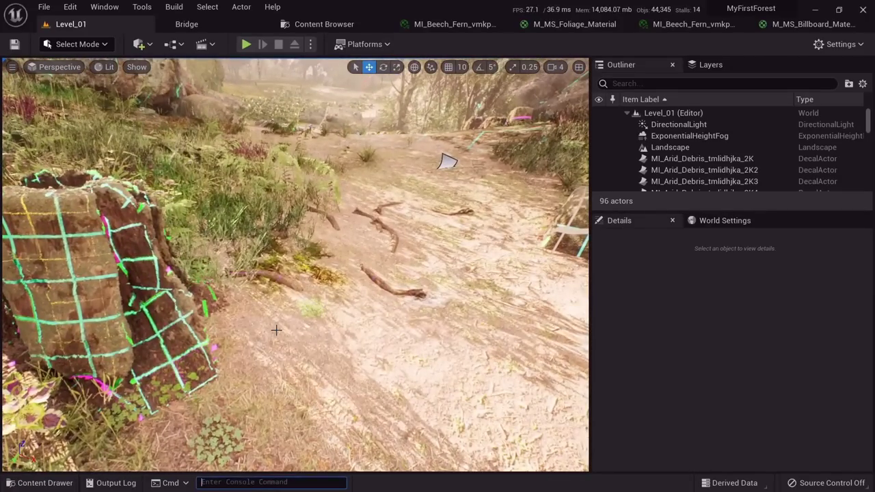
Run the console command r.VT.Borders 1 again for the level.
text(r)
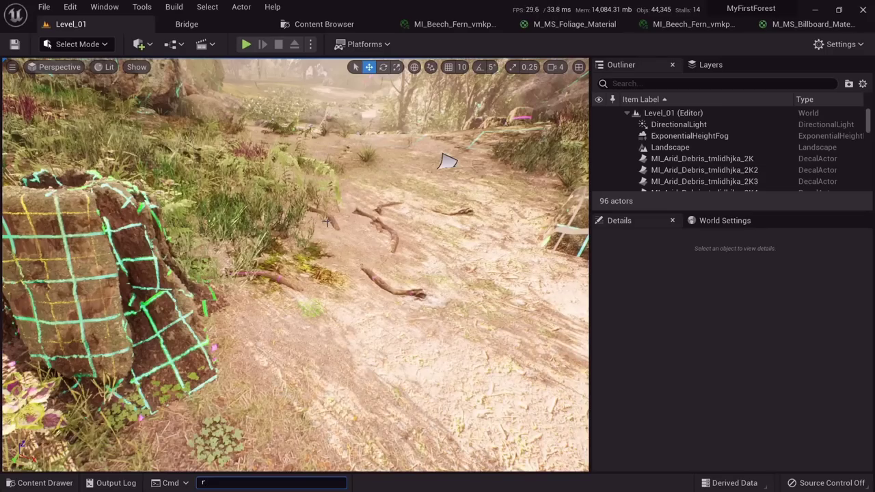
text(.VT.B)
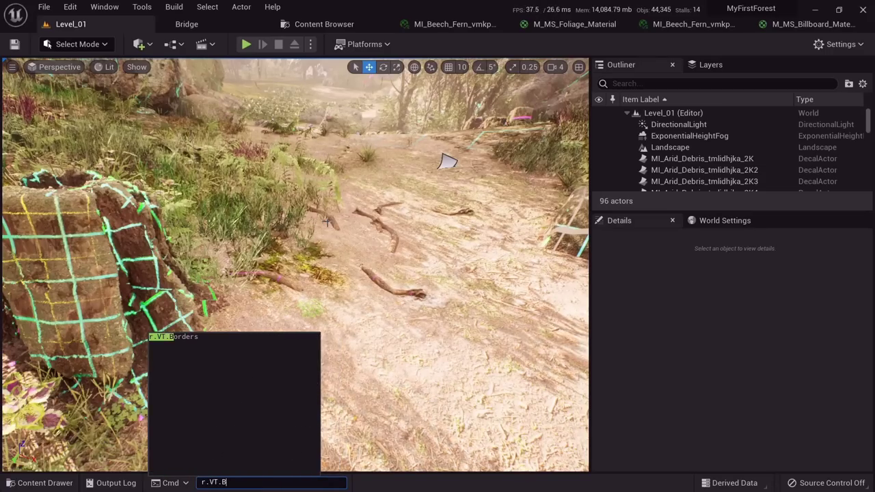
text(orders 1)
key(Return)
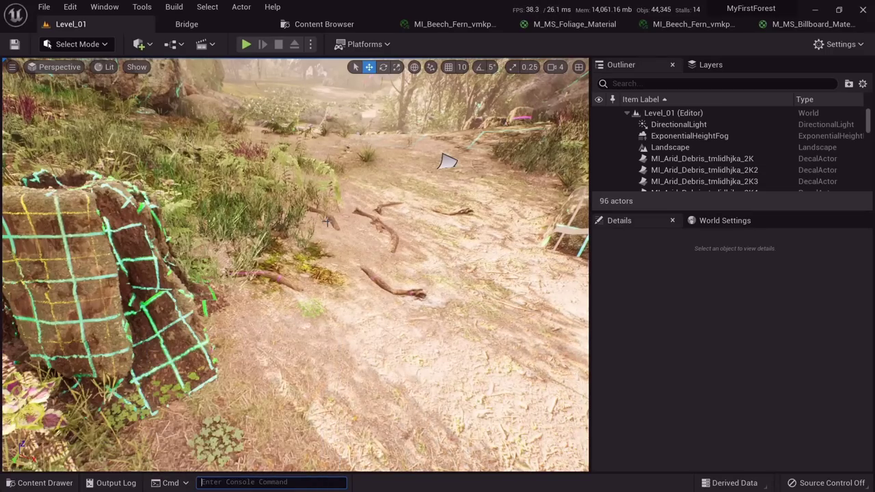
Fly along the dirt path and examine the virtual texture grid drawn on the surrounding assets.
right_drag(295, 266, 246, 225)
right_drag(521, 265, 308, 404)
right_drag(395, 300, 392, 219)
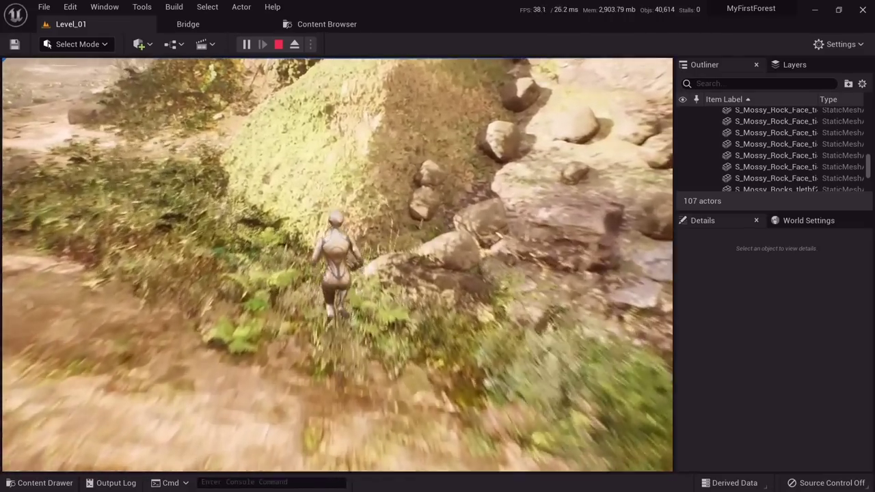
Run the character into the large rocks to test their collision, end play, and fly over the path and rocks.
key(w)
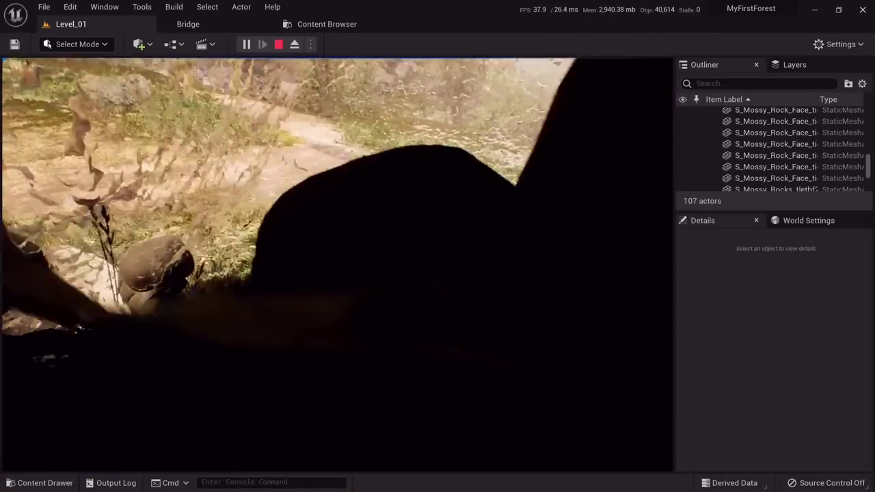
key(Escape)
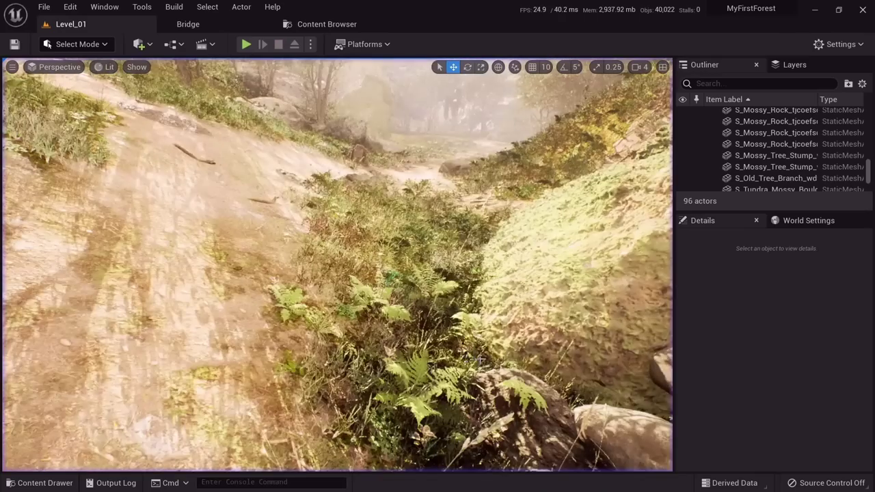
key(s)
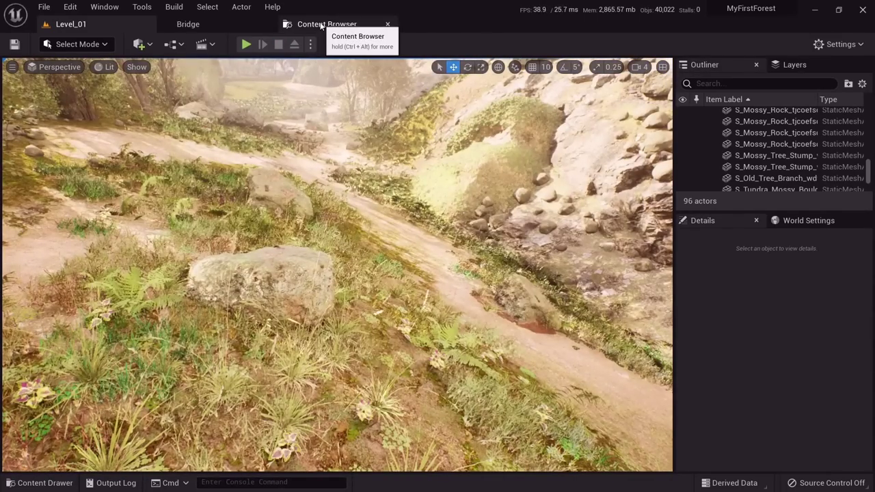
Add auto convex collision to the Fallen_Spruce_Tree mesh in Megascans 3D_Assets, with hull count 4, max hull verts 16 and precision 100000.
click(321, 25)
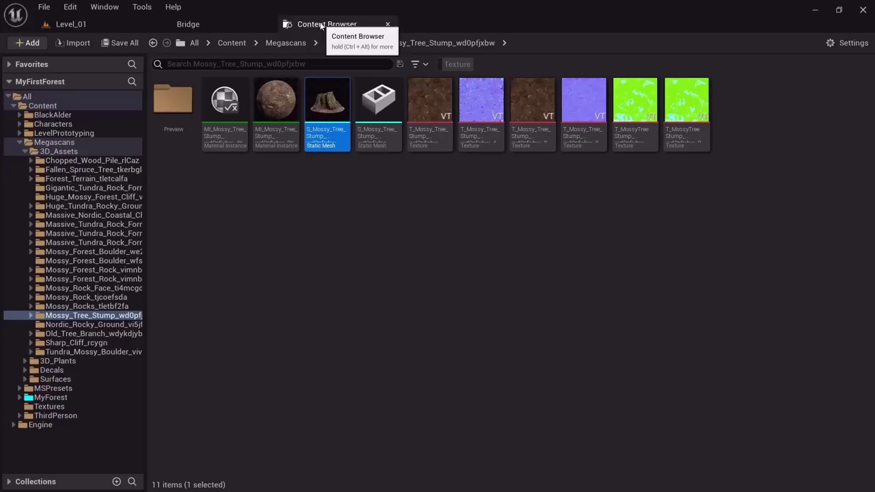
click(77, 152)
click(95, 160)
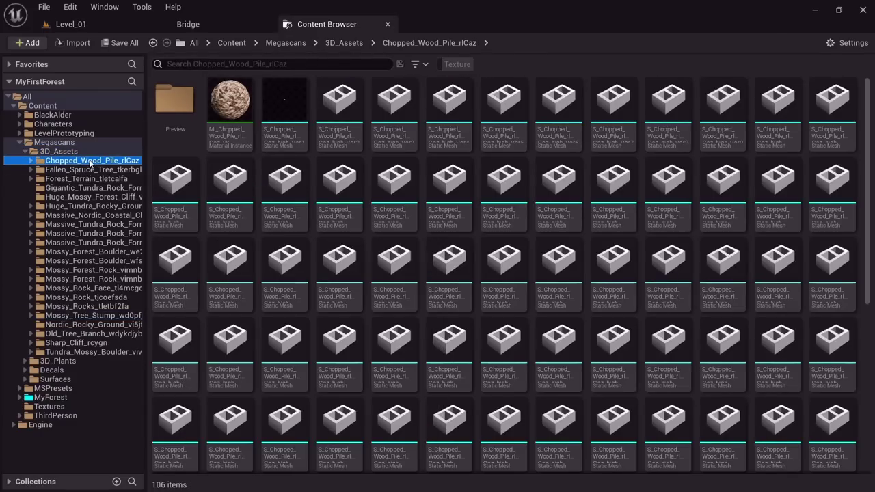
click(93, 169)
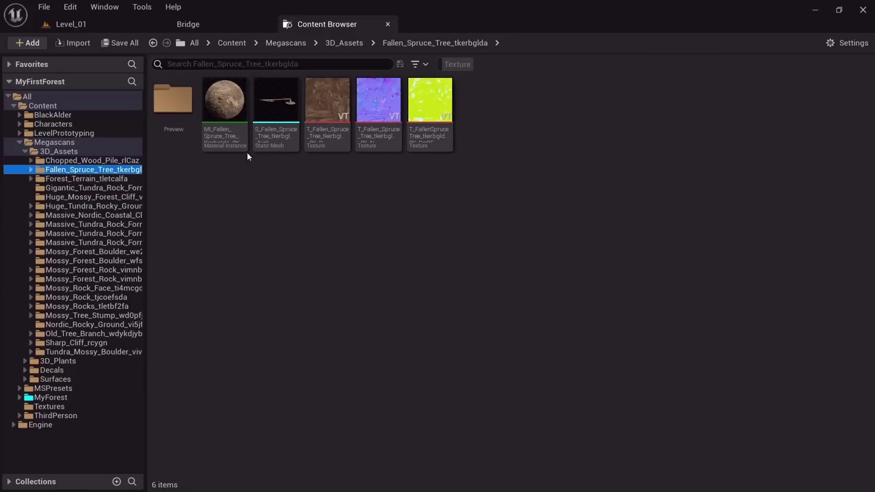
double_click(276, 102)
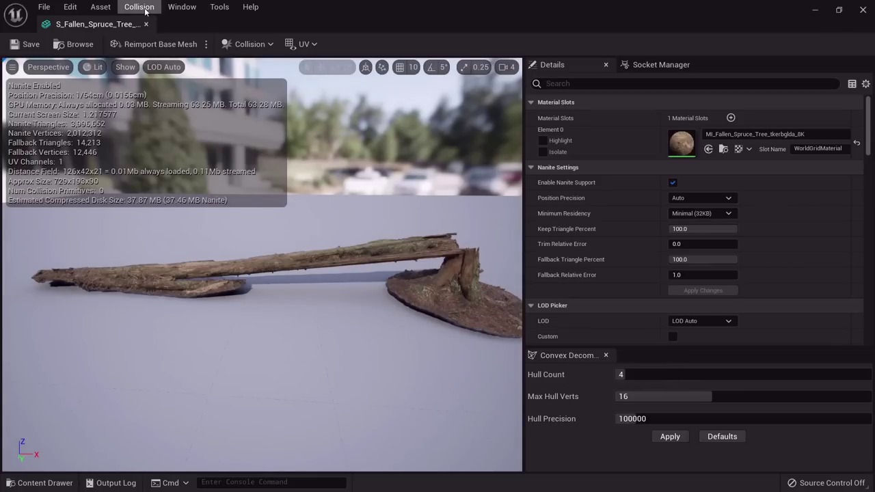
click(140, 9)
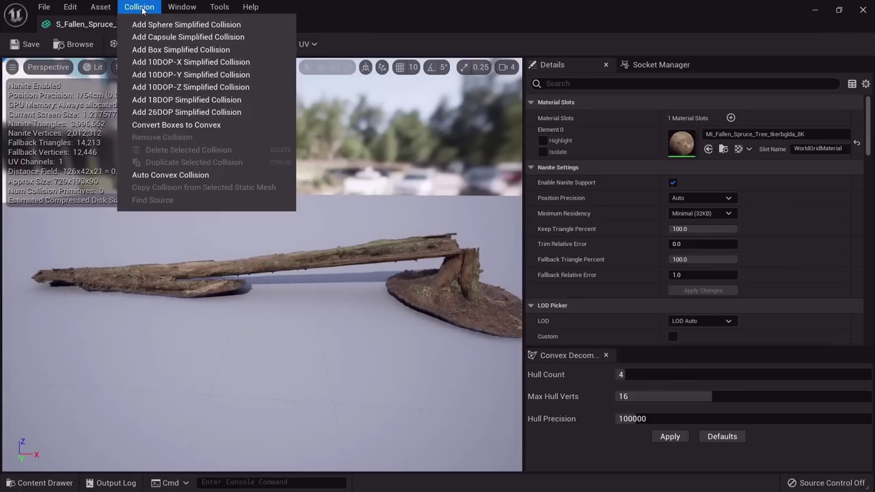
click(184, 175)
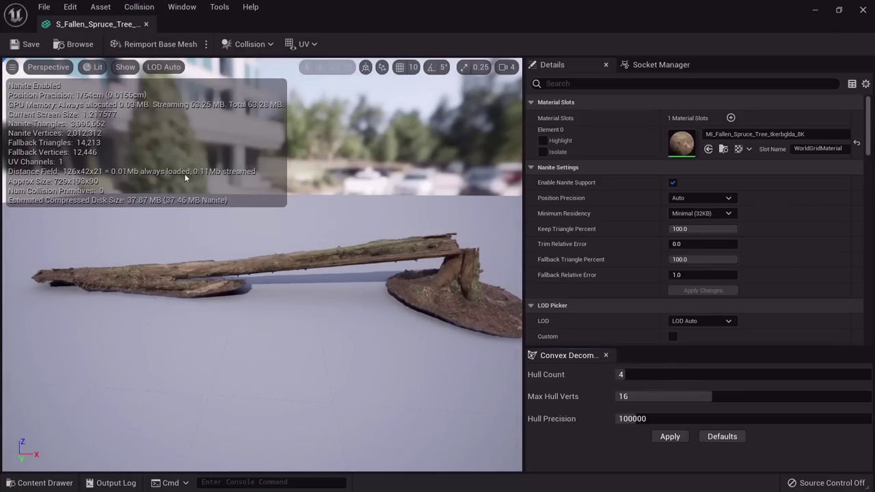
click(665, 438)
click(76, 44)
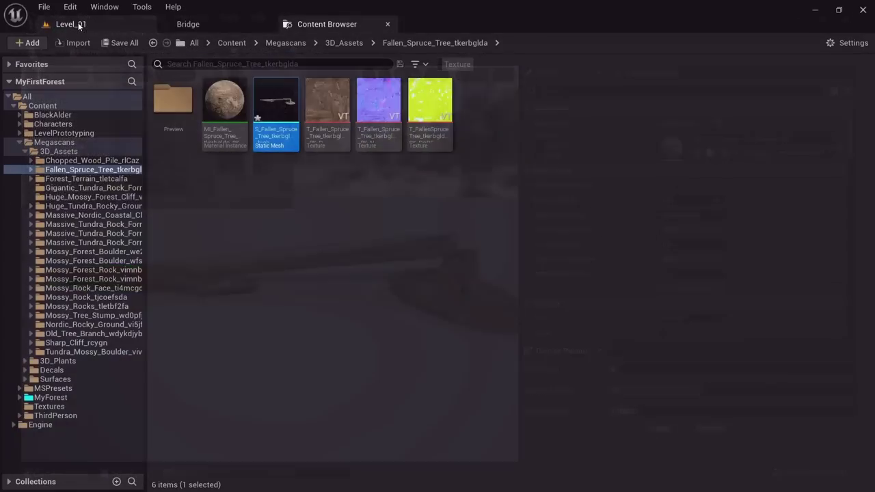
Generate auto convex collision for the Forest_Terrain mesh with the same decomposition settings and close its editor.
click(85, 178)
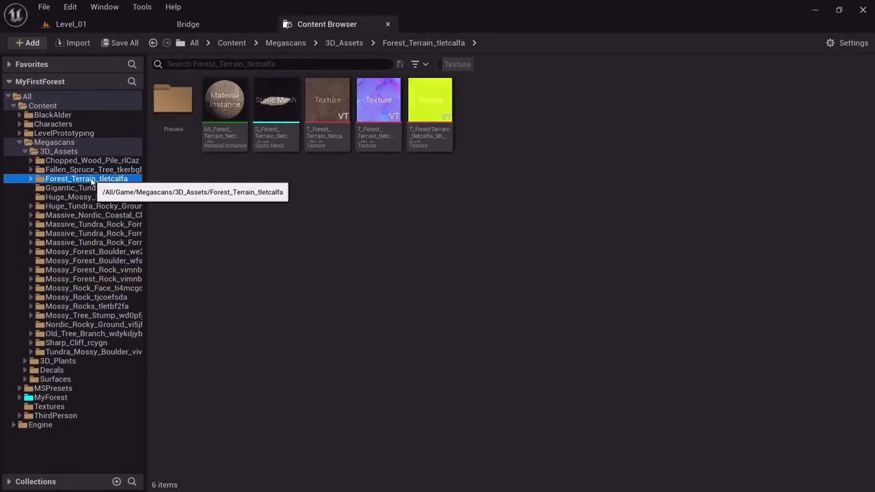
double_click(272, 133)
click(657, 439)
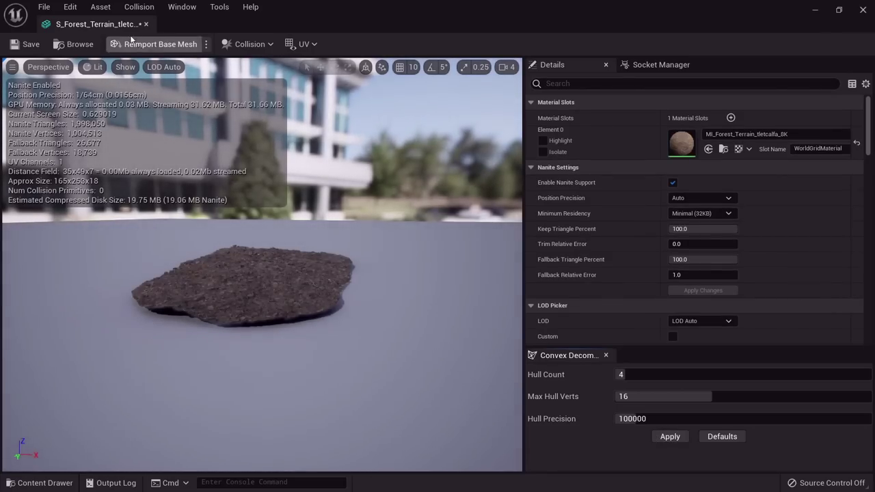
middle_click(107, 26)
Generate auto convex collision for the mesh in the Gigantic_Tundra_Rock_Formation folder, inspect the hulls, and close the mesh.
click(85, 188)
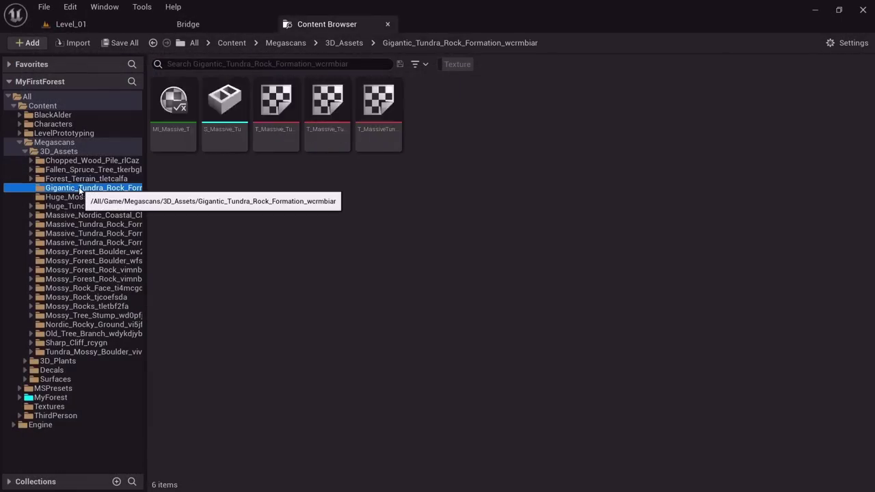
double_click(222, 99)
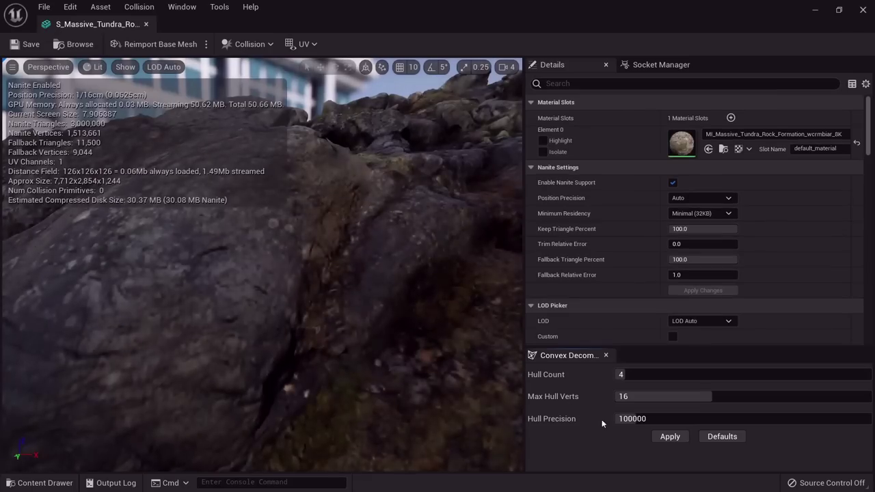
scroll(261, 313, down, 6)
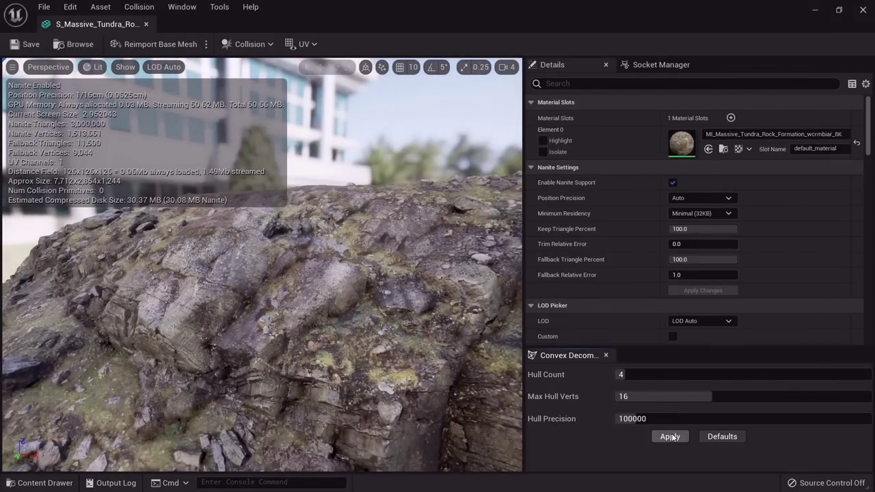
click(670, 436)
drag(392, 328, 304, 276)
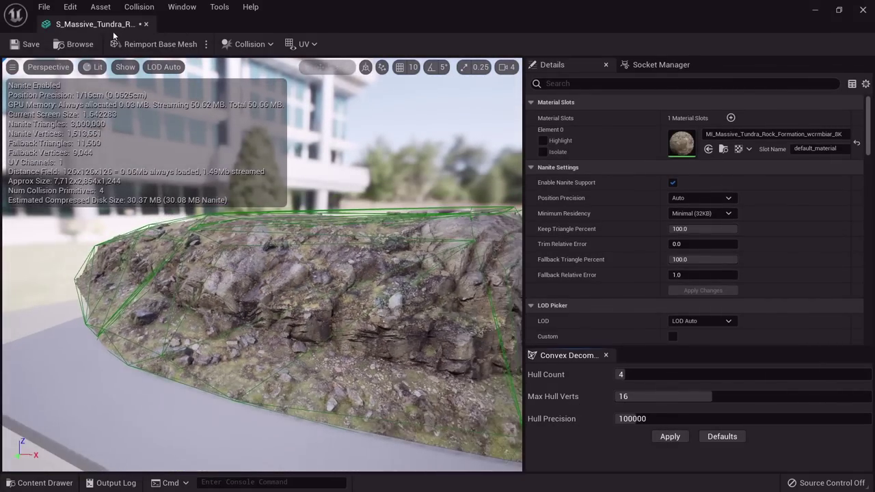
middle_click(112, 28)
Generate auto convex collision for the Huge_Mossy_Forest_Cliff and Huge_Tundra_Rocky_Ground meshes.
click(91, 198)
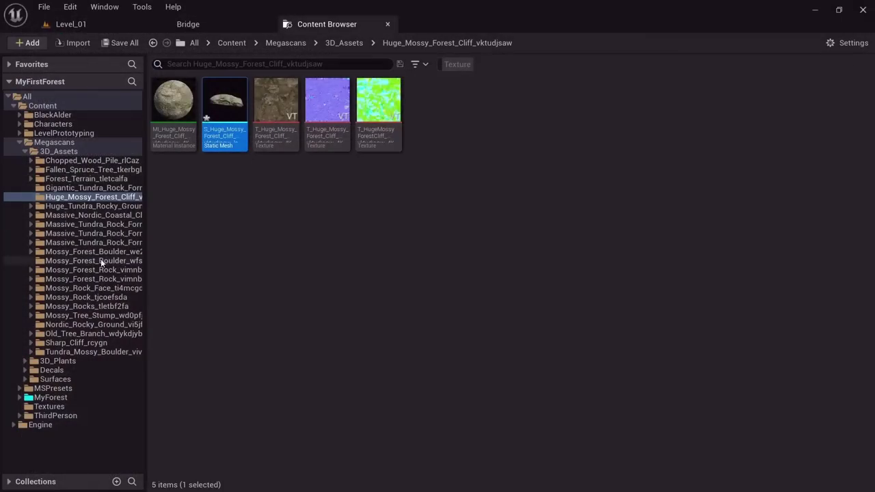
click(96, 207)
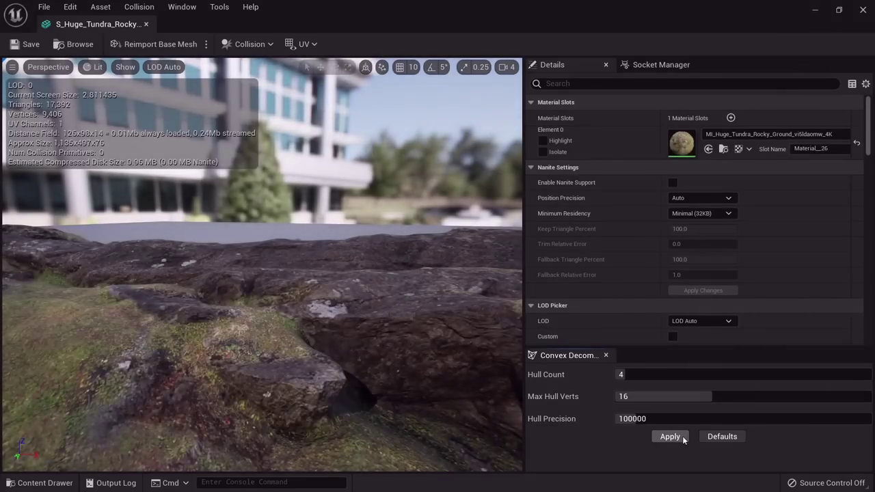
click(669, 436)
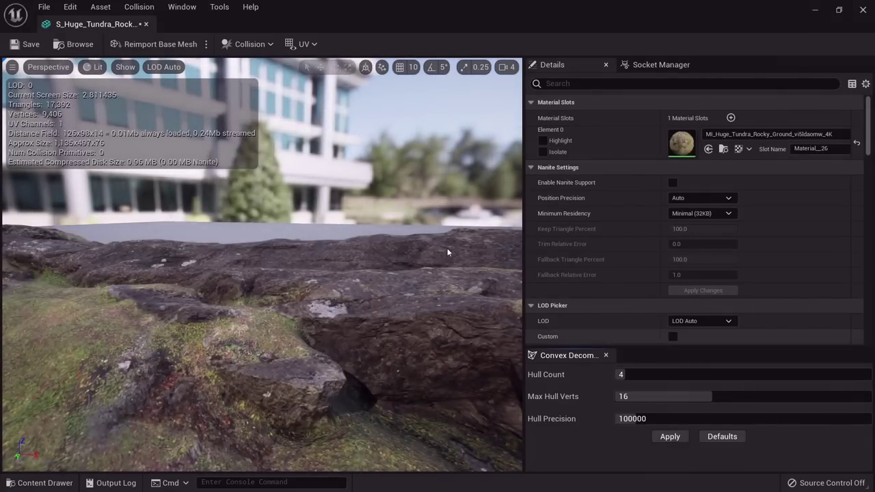
scroll(104, 98, down, 5)
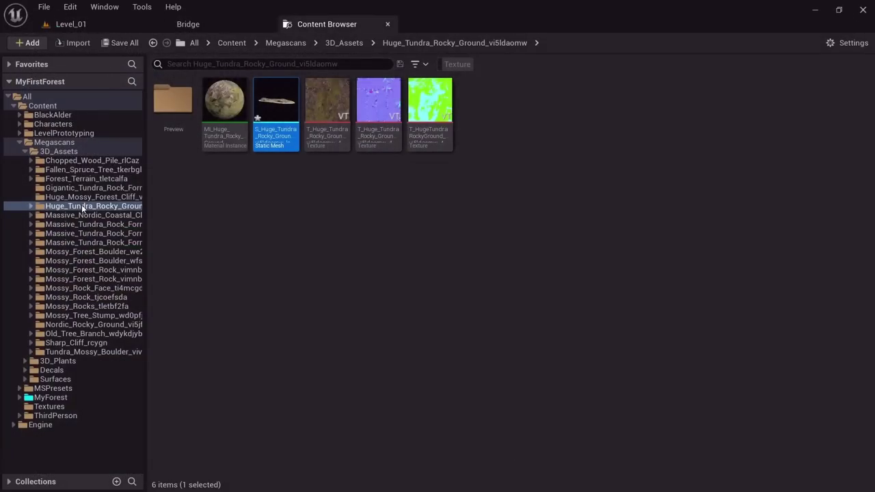
Generate auto convex collision for the Massive_Nordic_Coastal_Cliff mesh and the Massive_Tundra_Rock_Formation meshes wd4hffaqx and wd4icipcb.
click(85, 215)
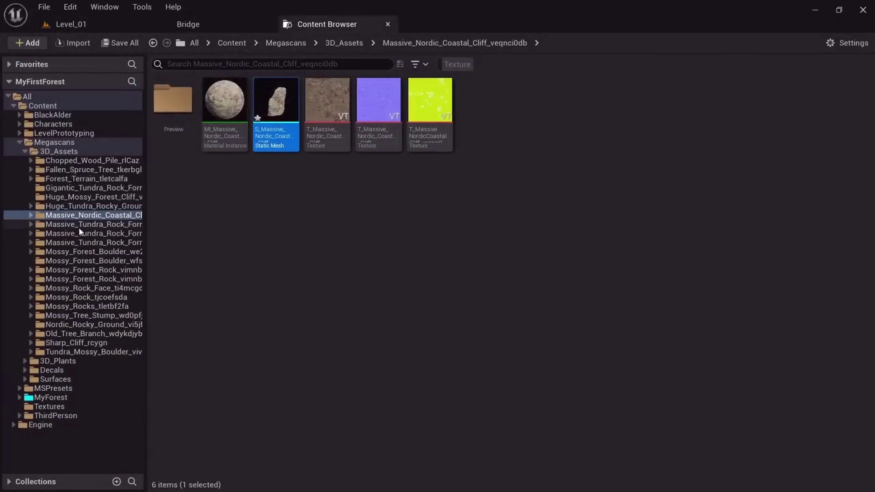
click(78, 225)
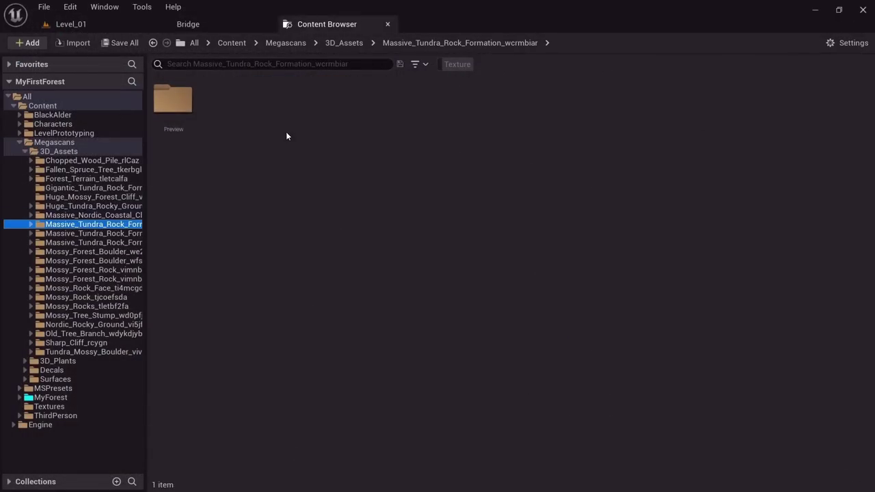
double_click(272, 101)
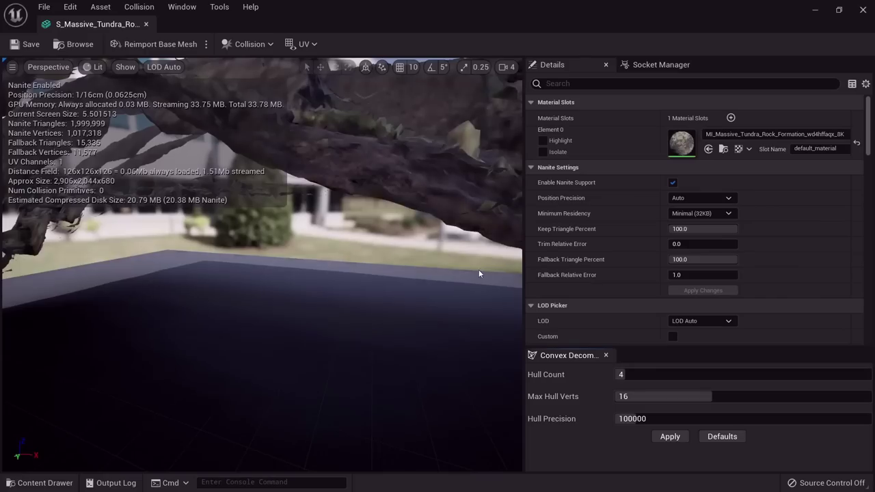
click(670, 437)
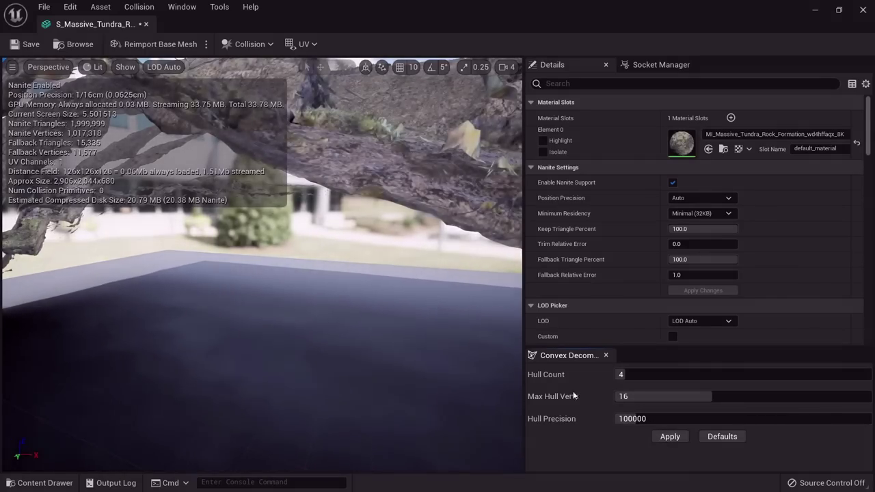
drag(145, 129, 241, 200)
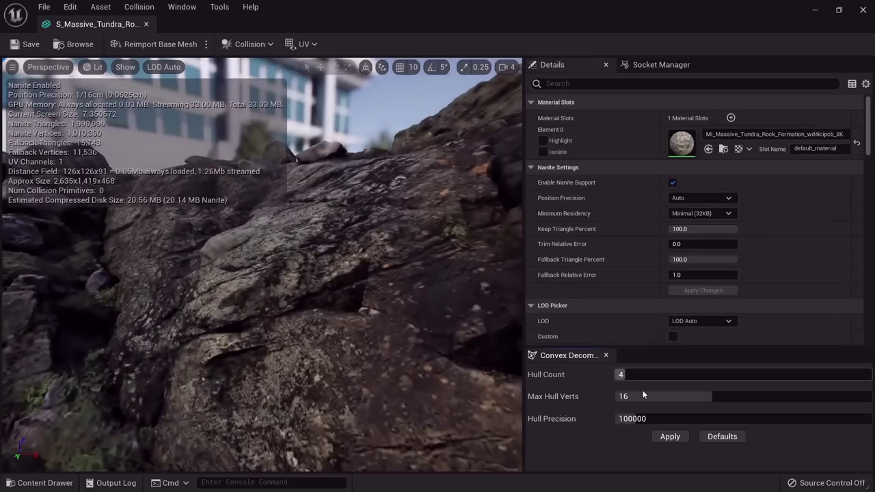
click(669, 437)
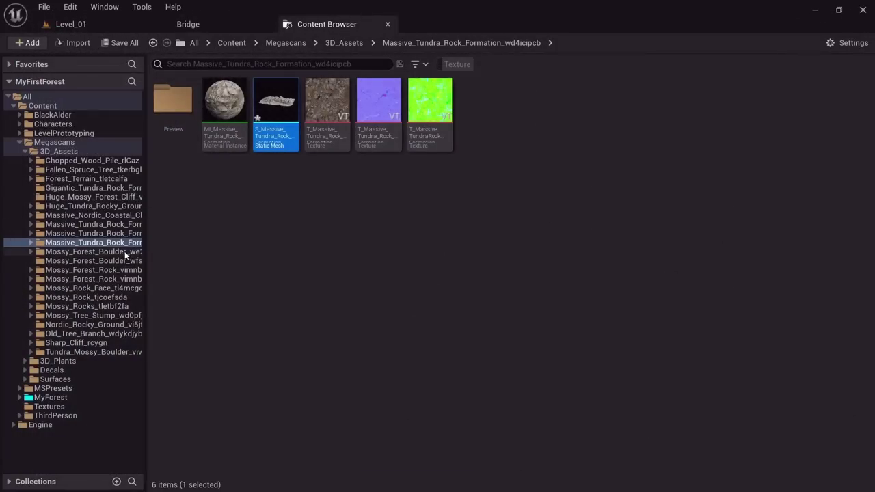
Generate auto convex collision for the Mossy_Forest_Boulder meshes we2rbizaw and wfstchwaw.
click(110, 251)
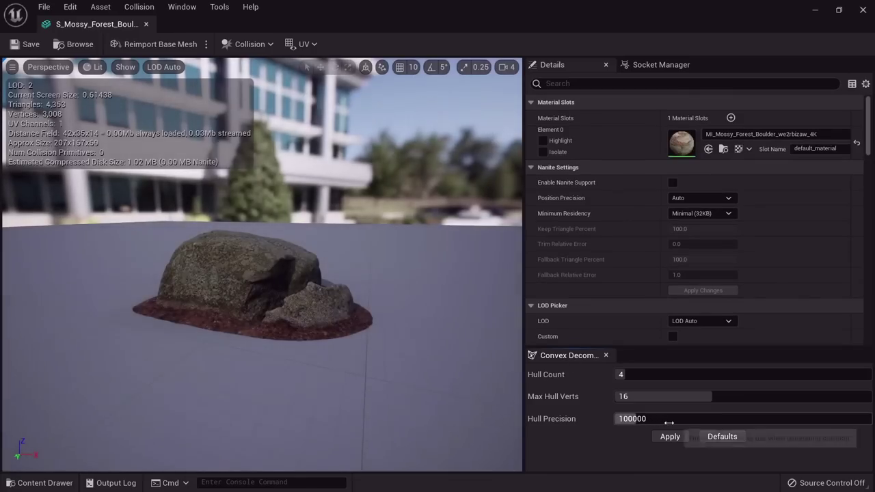
click(670, 437)
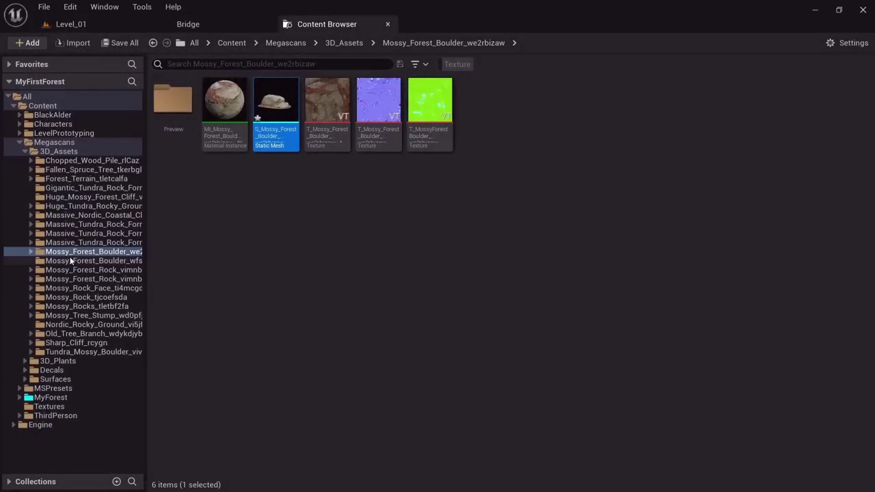
click(93, 260)
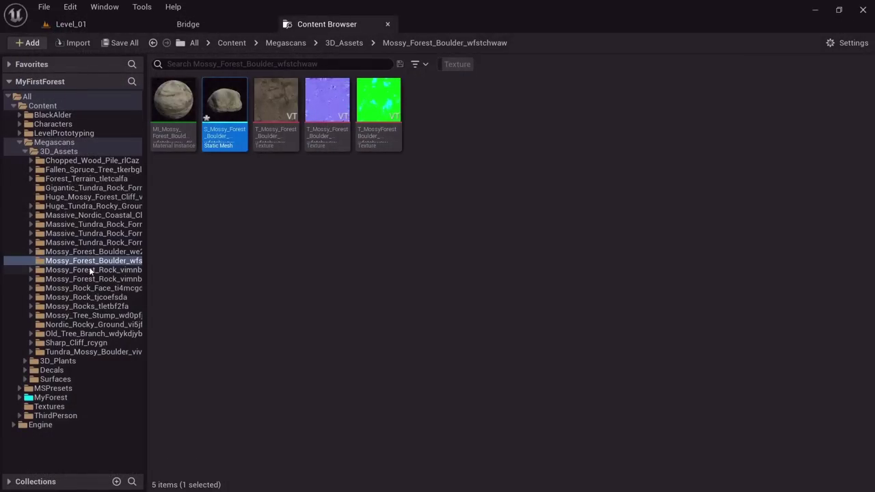
Generate auto convex collision for the first static mesh in the Mossy_Forest_Rock_vimnba1aw folder, which uses the 8K material.
click(89, 269)
mouse_move(331, 108)
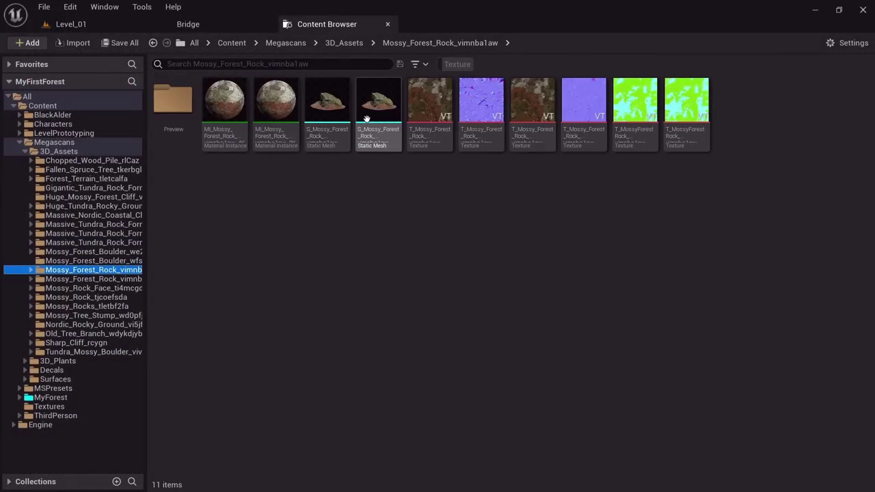
double_click(339, 119)
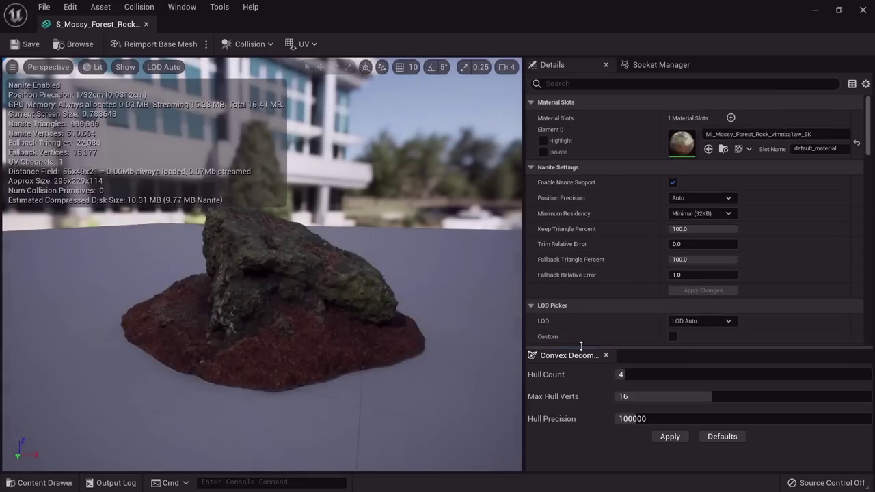
click(669, 436)
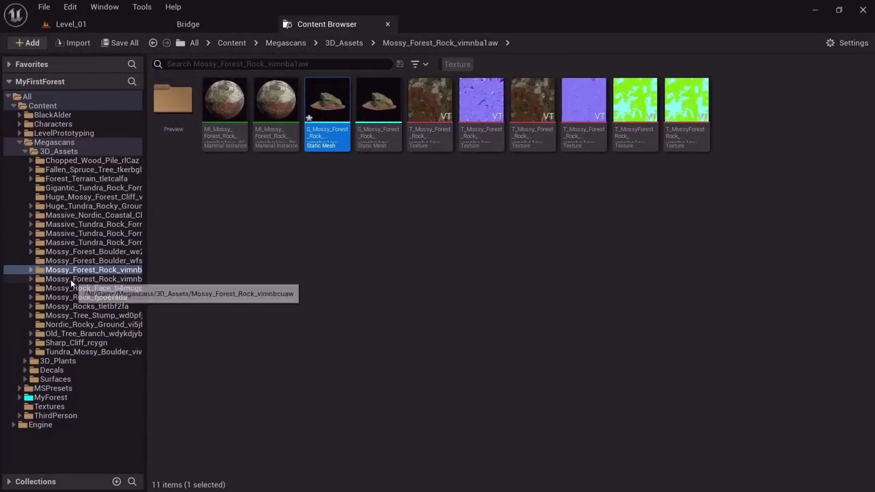
Generate auto convex collision for the Mossy_Forest_Rock_vimnbcuaw mesh and close its editor.
click(71, 278)
double_click(279, 102)
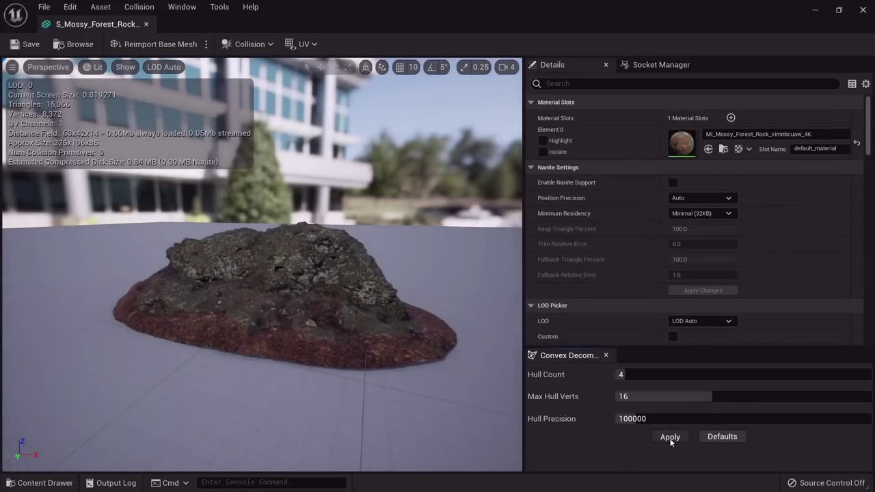
click(145, 24)
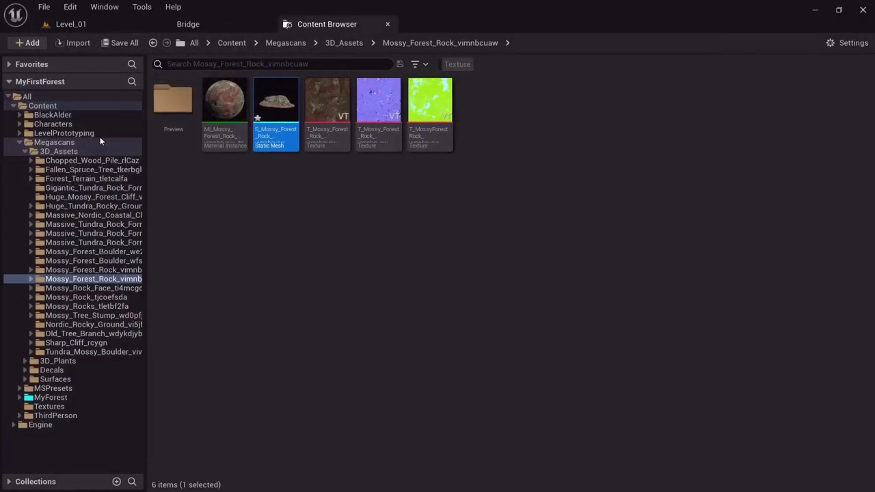
Generate auto convex collision for the Mossy_Rock_Face_ti4mcgdfa and Mossy_Rock_tjcoefsda meshes.
click(82, 288)
double_click(276, 102)
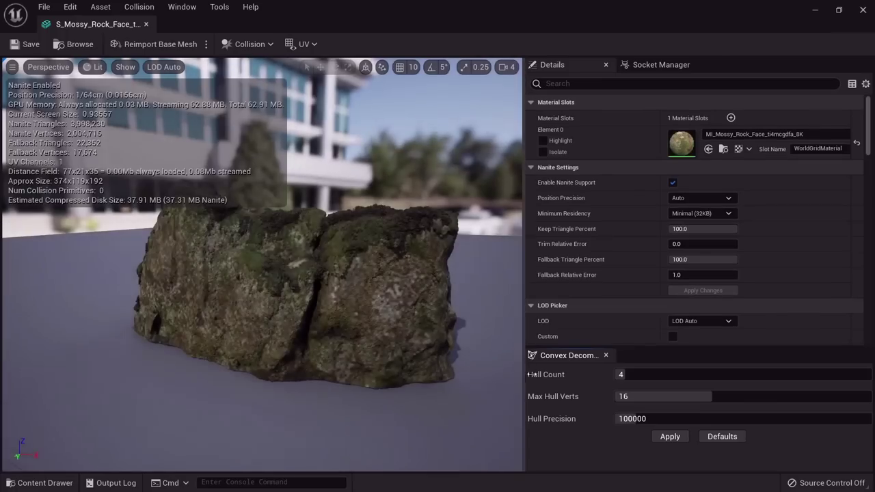
click(670, 436)
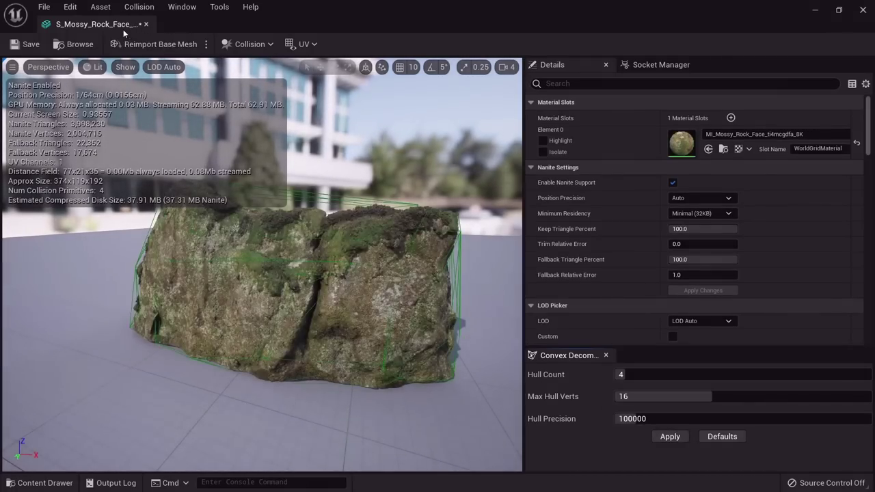
click(145, 24)
click(86, 297)
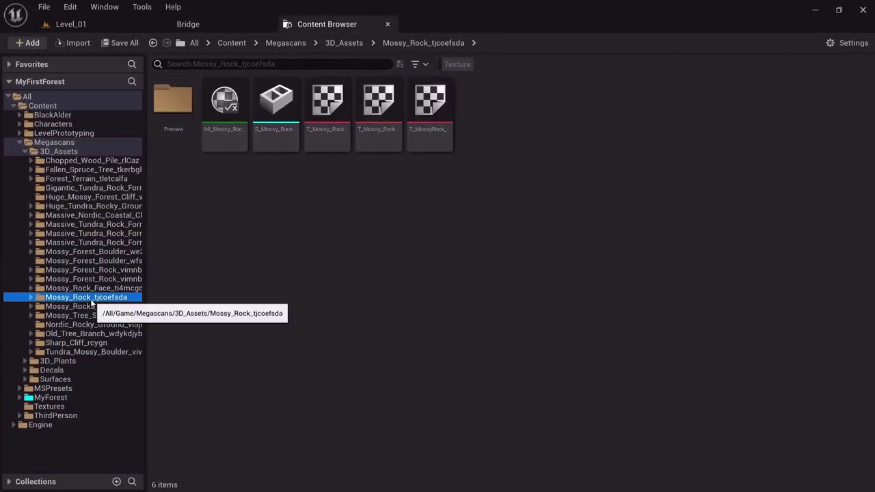
double_click(276, 106)
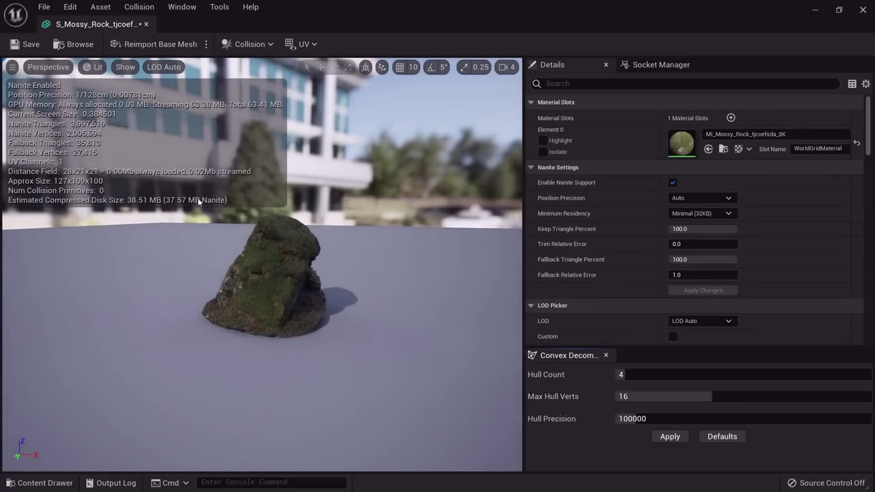
middle_click(116, 31)
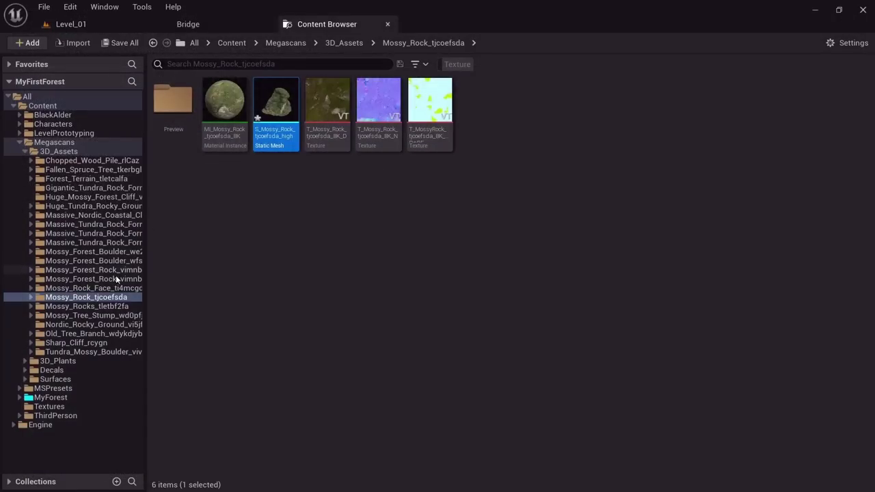
Generate auto convex collision for the Mossy_Rocks_tletbf2fa mesh and the Var1 mesh in the Mossy_Tree_Stump_wd0pfjxbw folder.
click(87, 306)
double_click(275, 104)
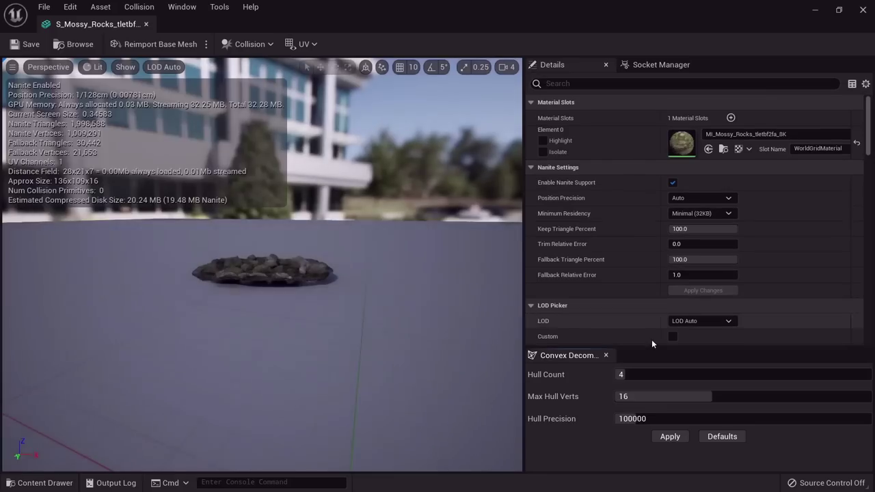
click(667, 439)
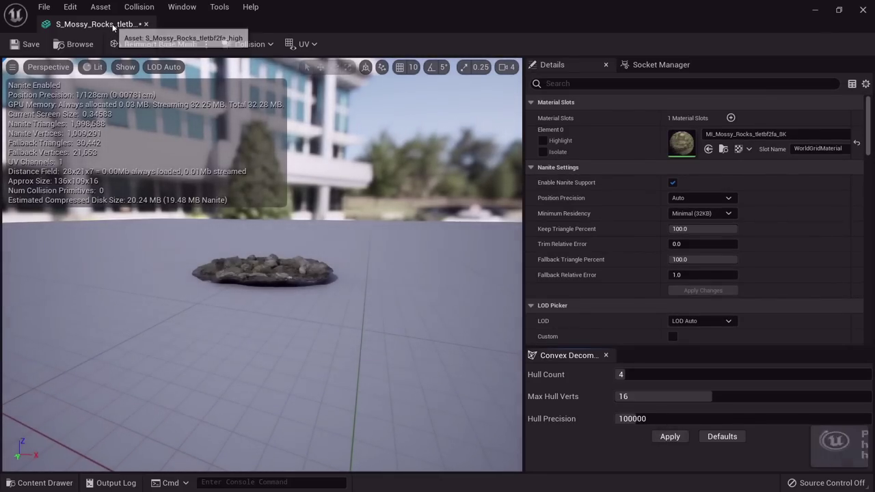
click(80, 44)
click(75, 317)
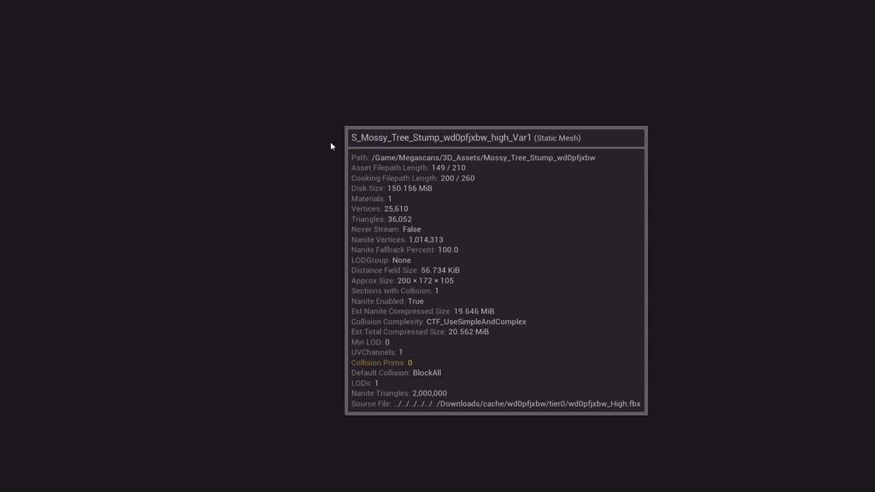
double_click(330, 142)
click(669, 436)
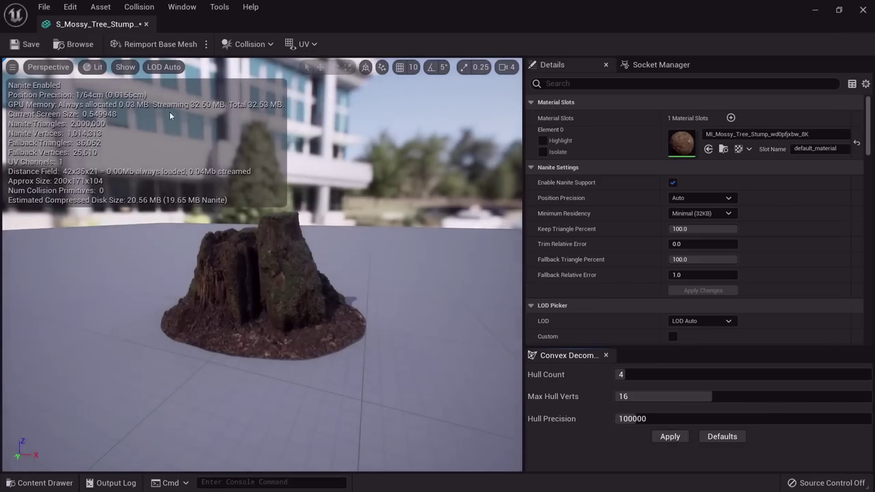
middle_click(121, 24)
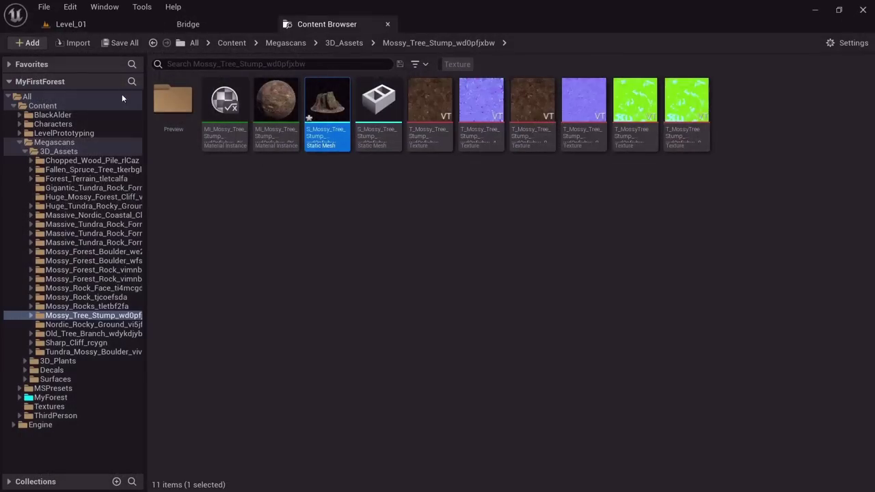
Generate auto convex collision for the Tundra_Rocky_Ground mesh in the Nordic_Rocky_Ground_vi5jfctmw folder and for the Old_Tree_Branch mesh.
click(103, 327)
double_click(224, 103)
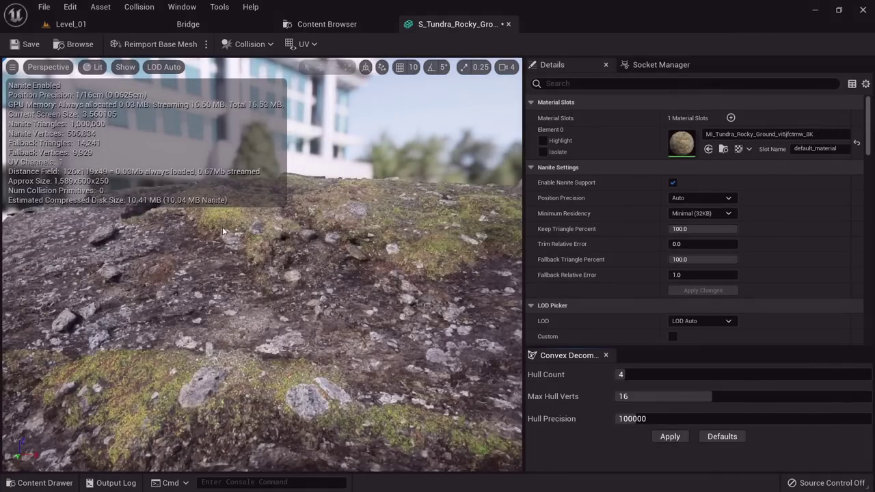
click(507, 24)
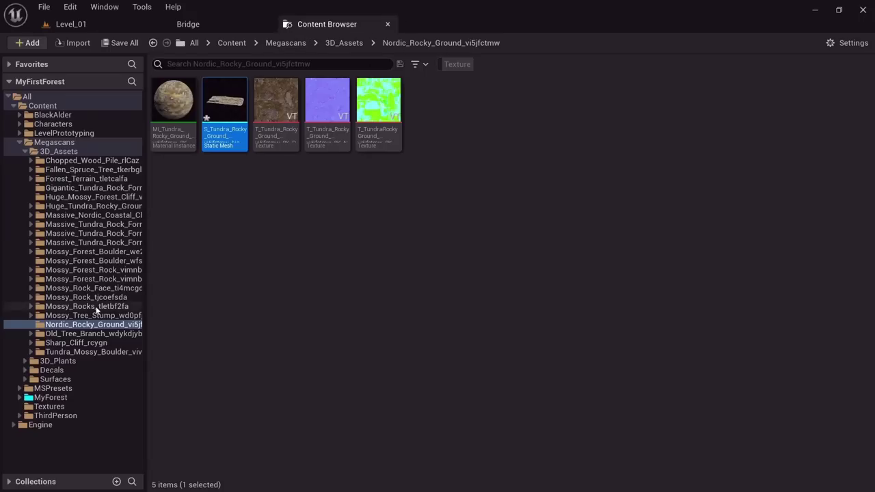
click(89, 333)
double_click(279, 128)
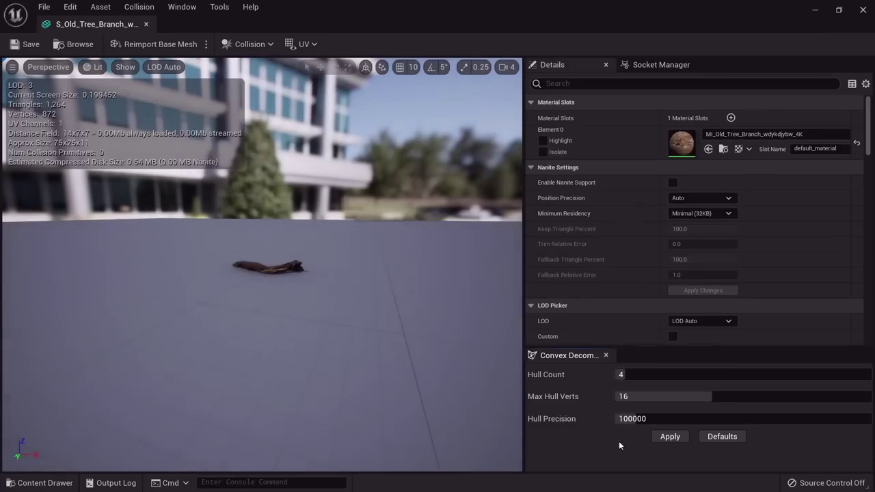
click(668, 438)
click(146, 24)
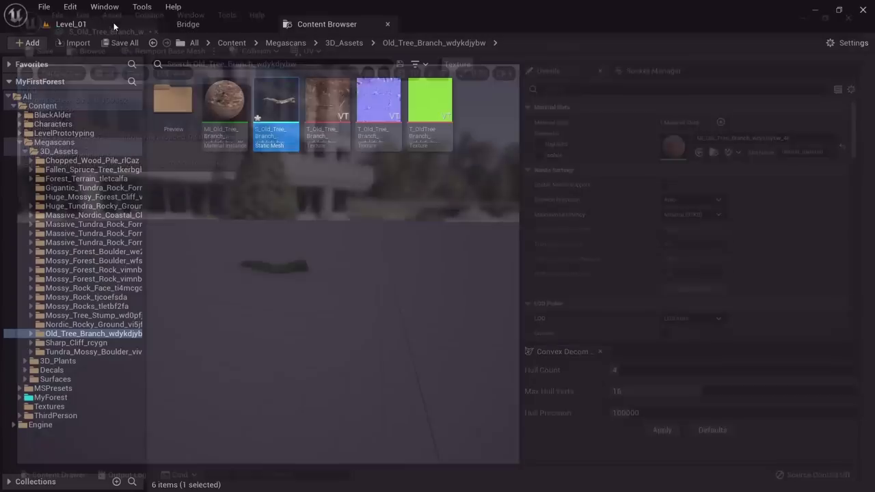
Open the Sharp_Cliff_rcygn mesh to check its collision and close its editor.
click(113, 343)
double_click(272, 101)
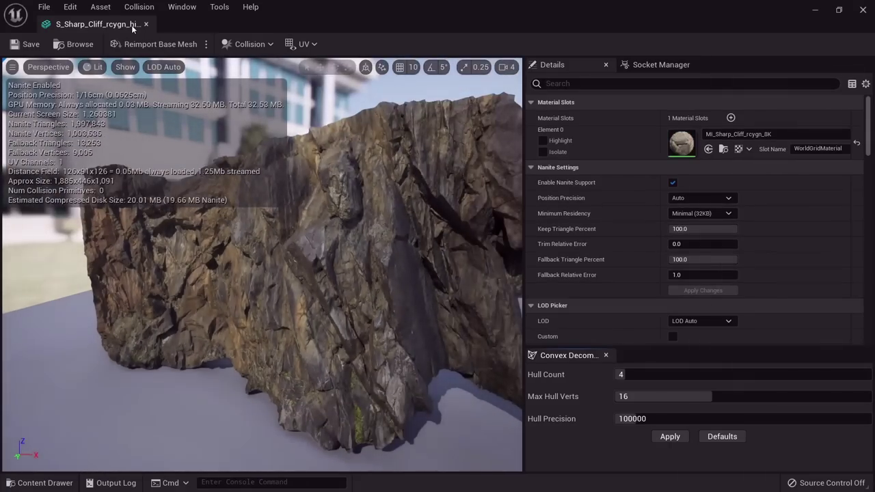
click(131, 24)
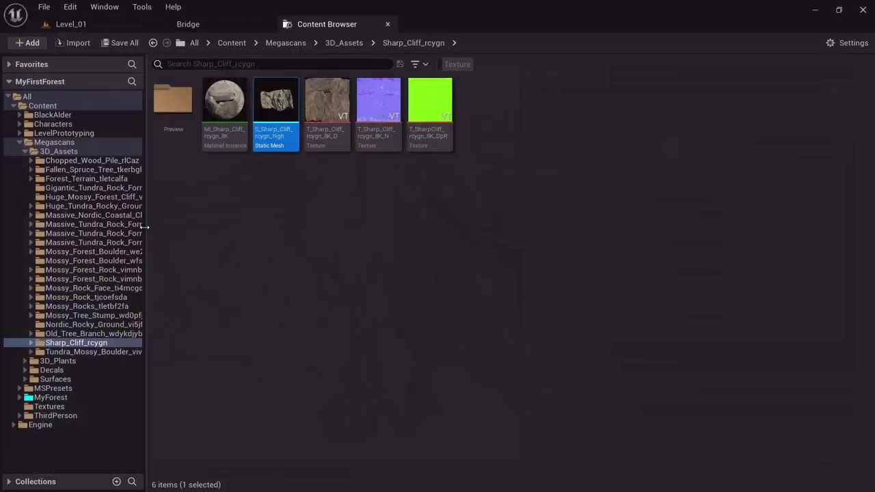
Generate auto convex collision for the Tundra_Mossy_Boulder_vivveardw mesh and close its editor.
click(89, 351)
double_click(275, 103)
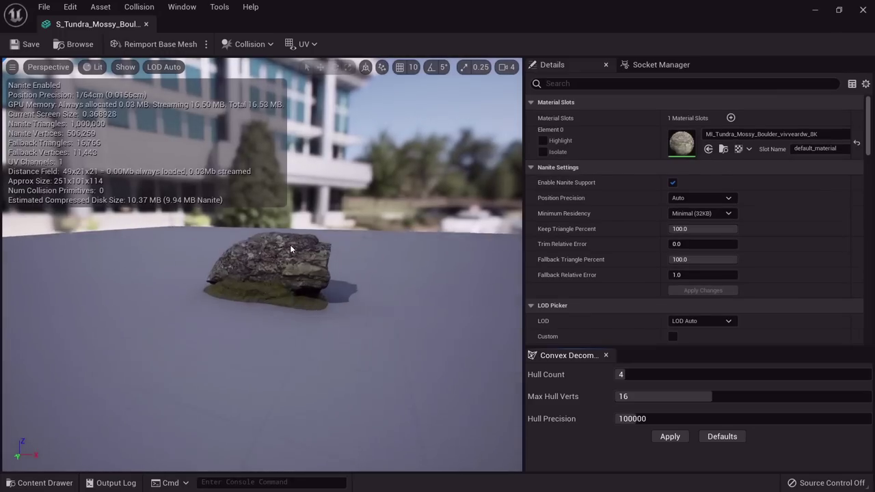
click(671, 437)
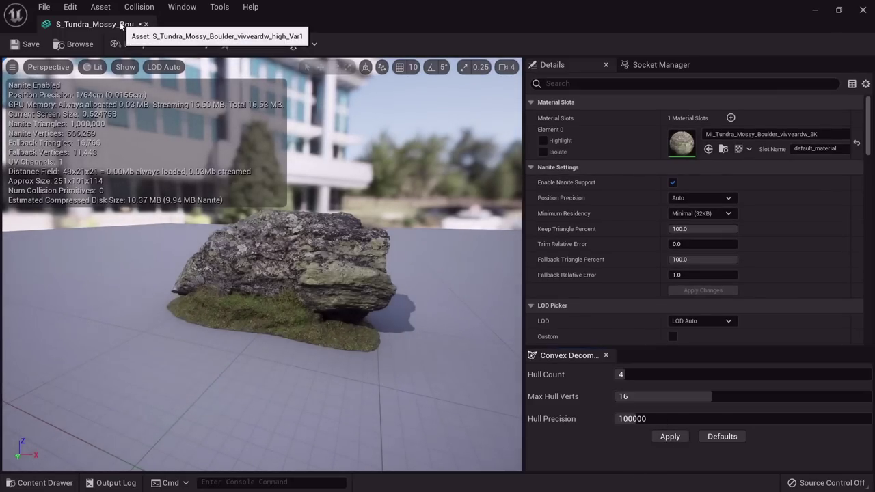
click(145, 24)
Return to Level_01 and save all unsaved levels and assets.
click(89, 160)
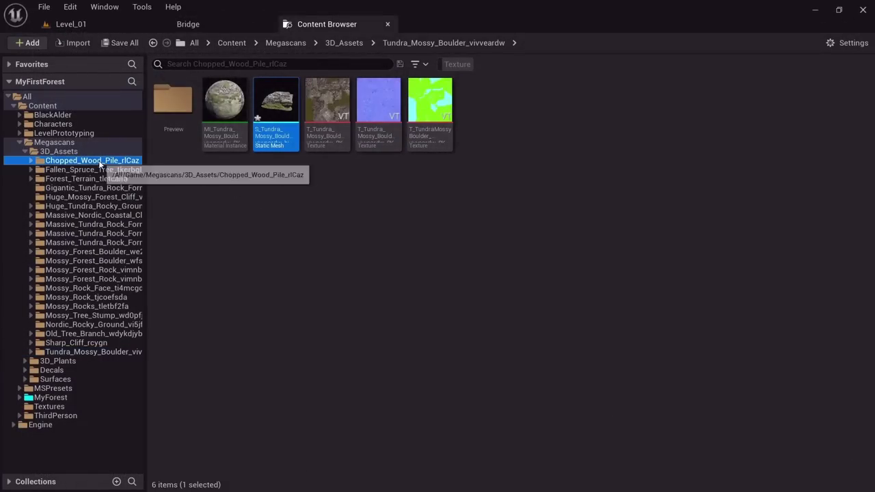
click(68, 24)
click(44, 7)
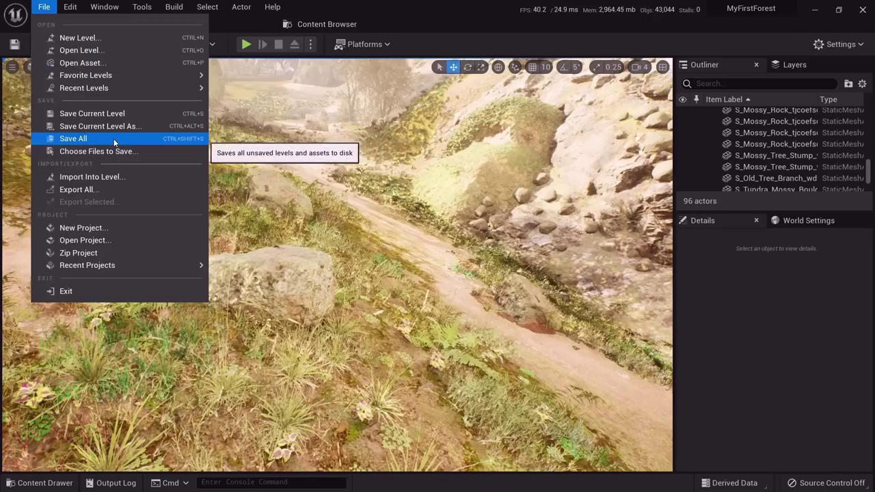
click(117, 139)
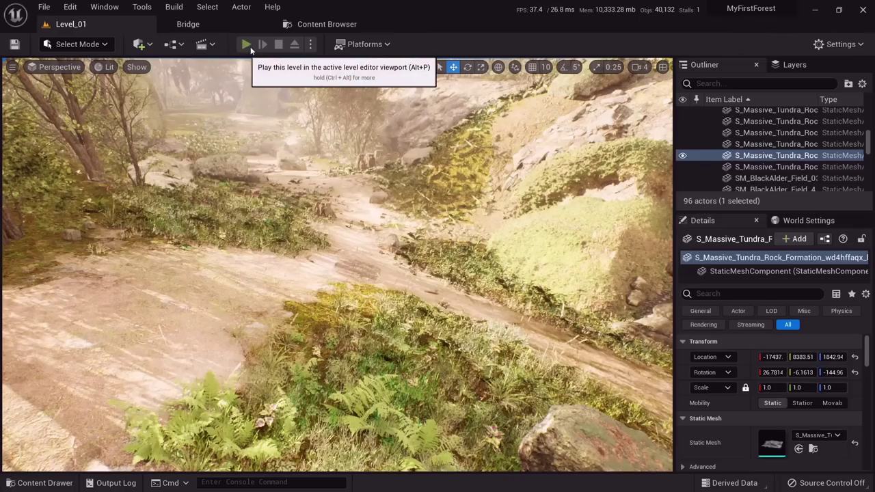
Play the level in full screen and run the character through the forest around the rocks and path.
click(246, 44)
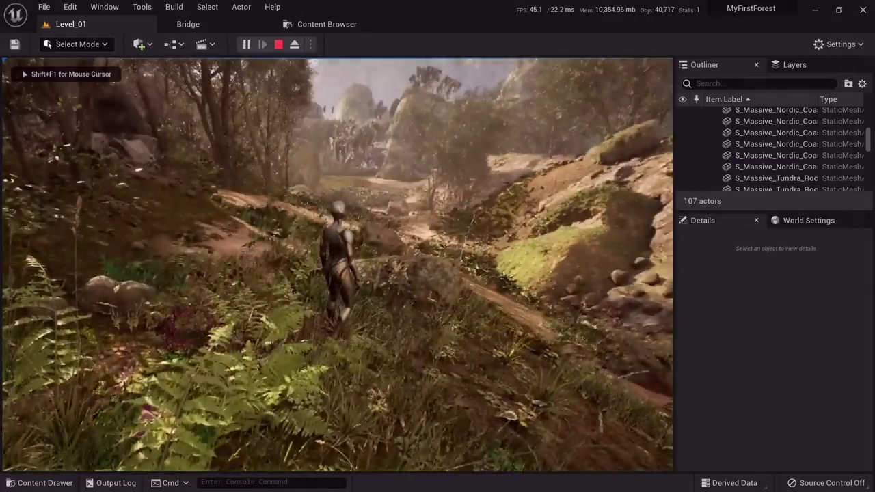
key(w)
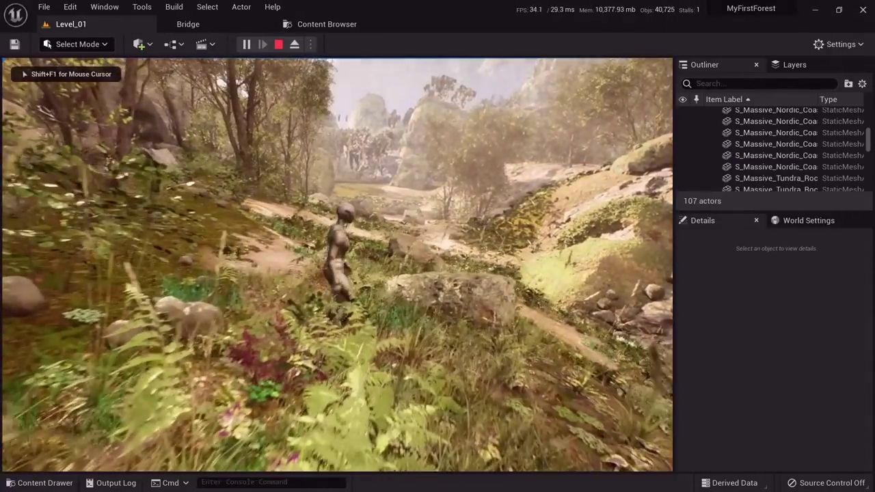
key(F11)
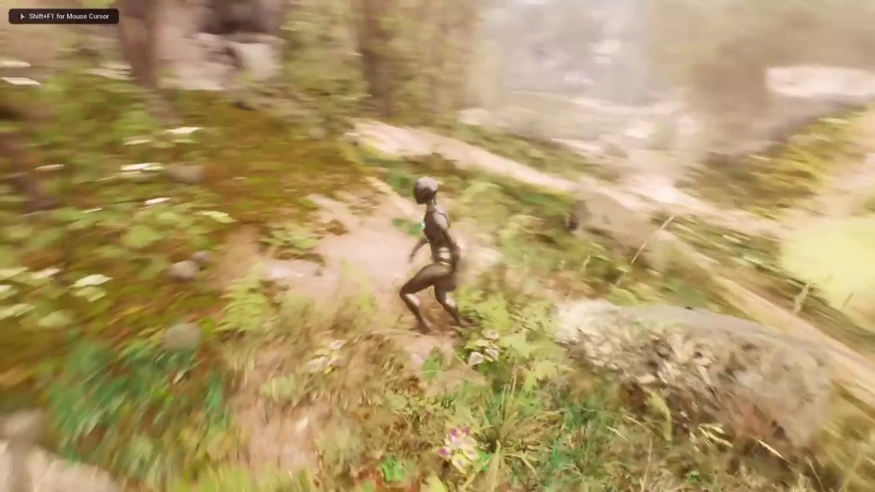
key(a)
key(w)
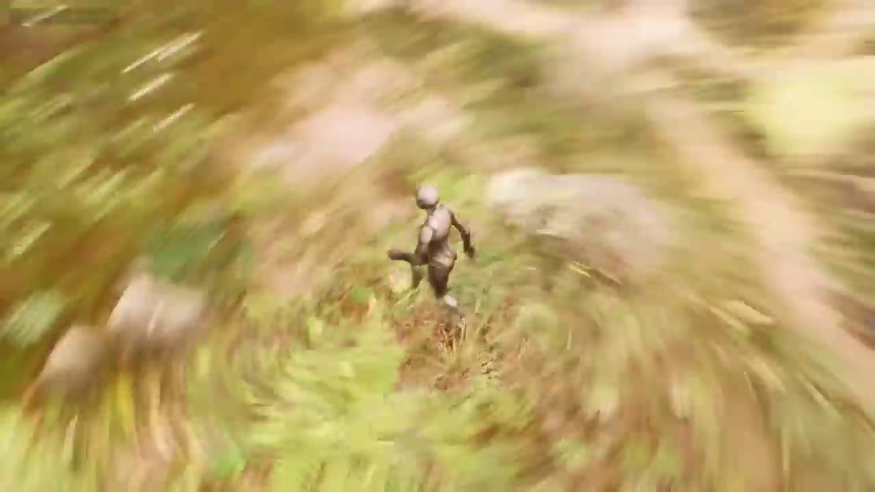
key(d)
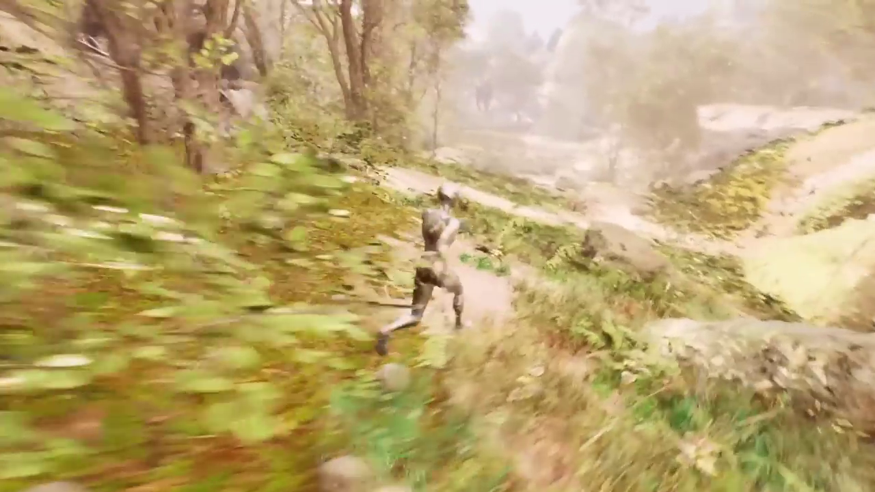
key(w)
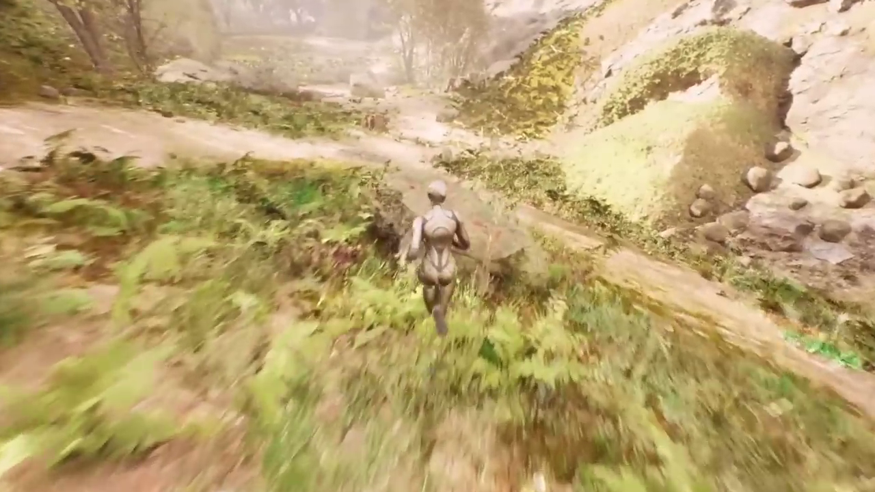
key(w)
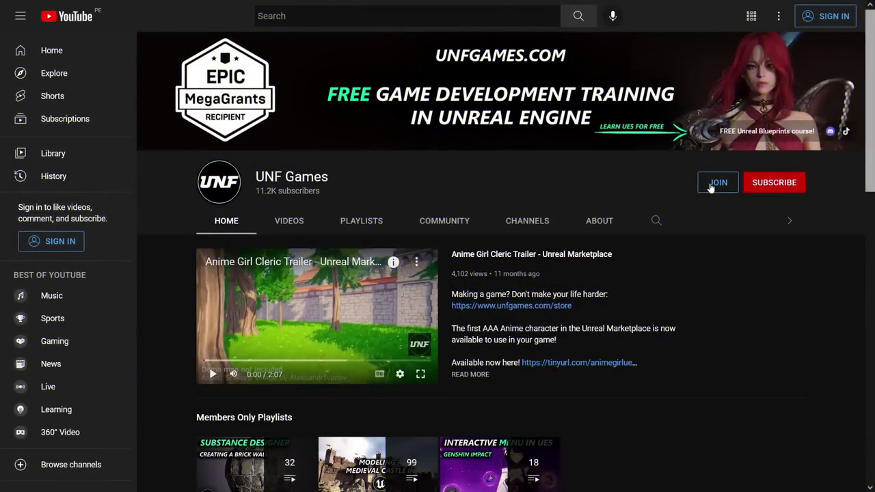
Look through the home page of the UNF Games YouTube channel down to the members-only playlists.
middle_click(682, 183)
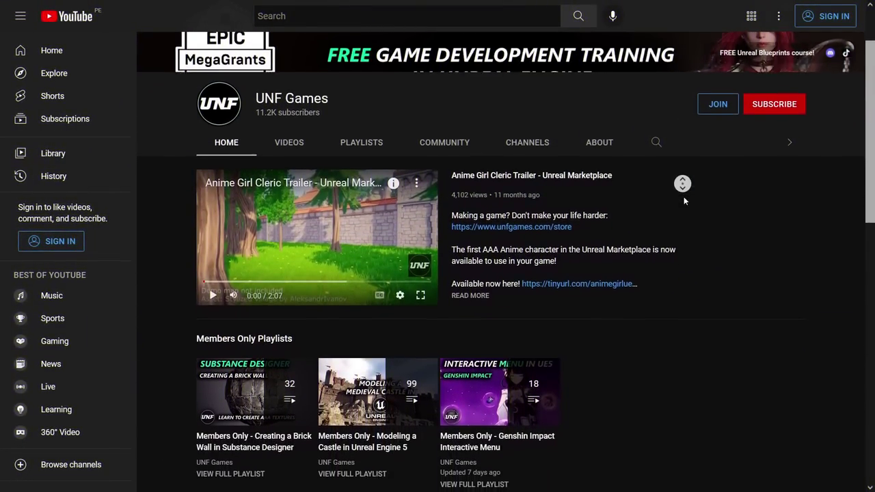